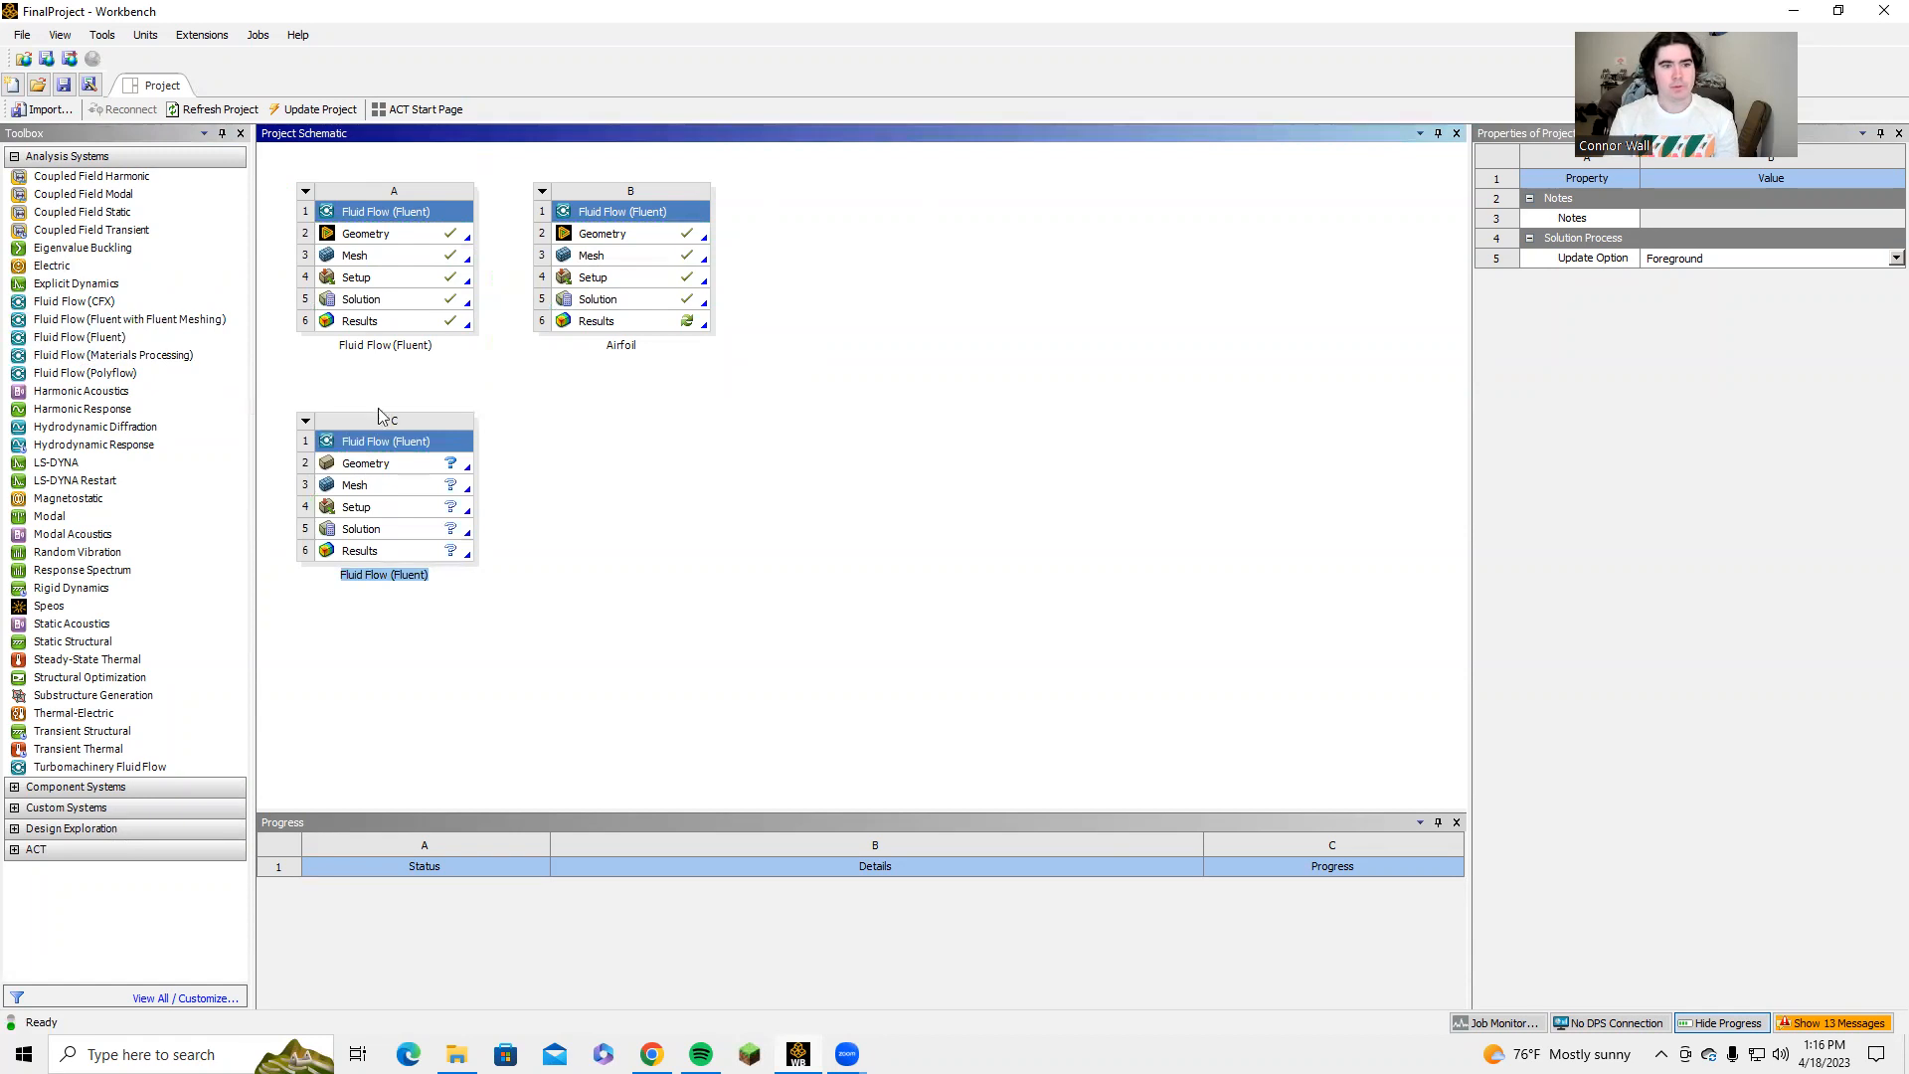
Name the new Fluid Flow (Fluent) system Video and set its geometry's analysis type to 2D.
text(Video)
key(Return)
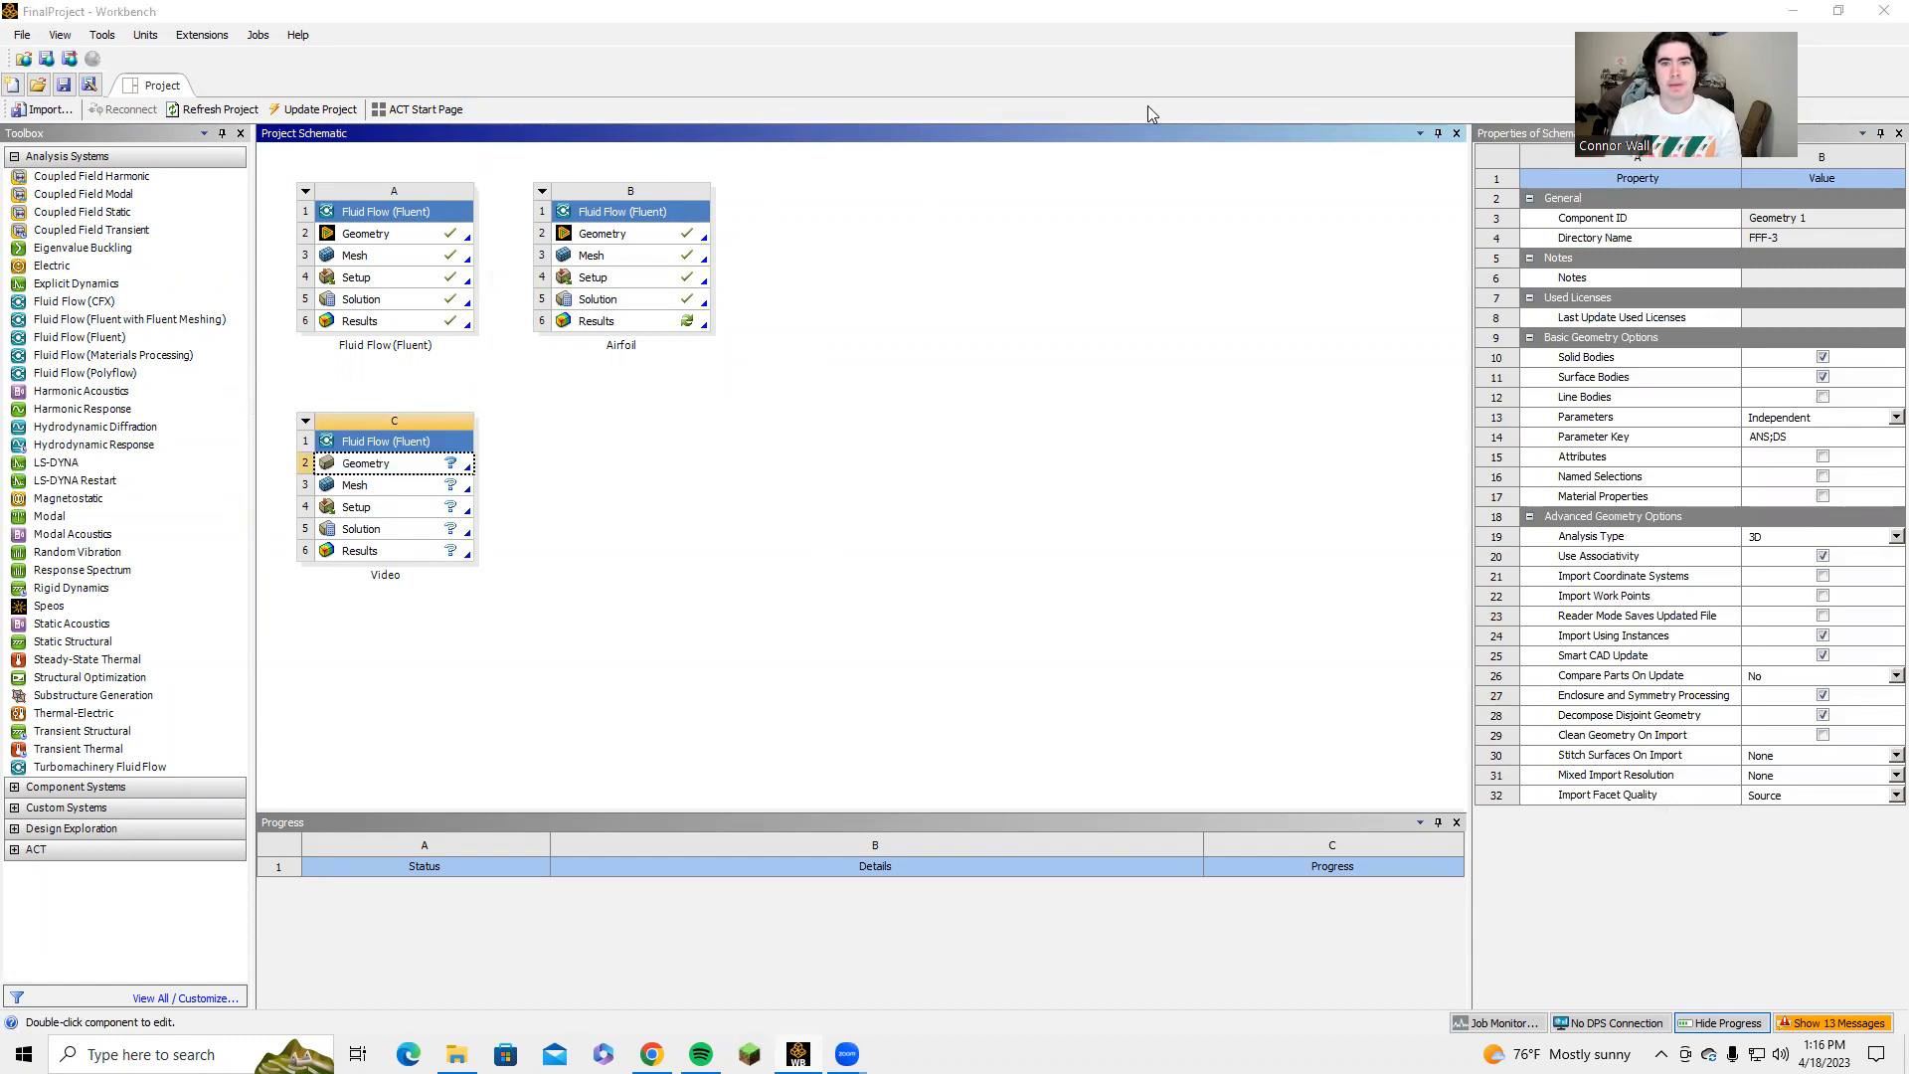
click(355, 470)
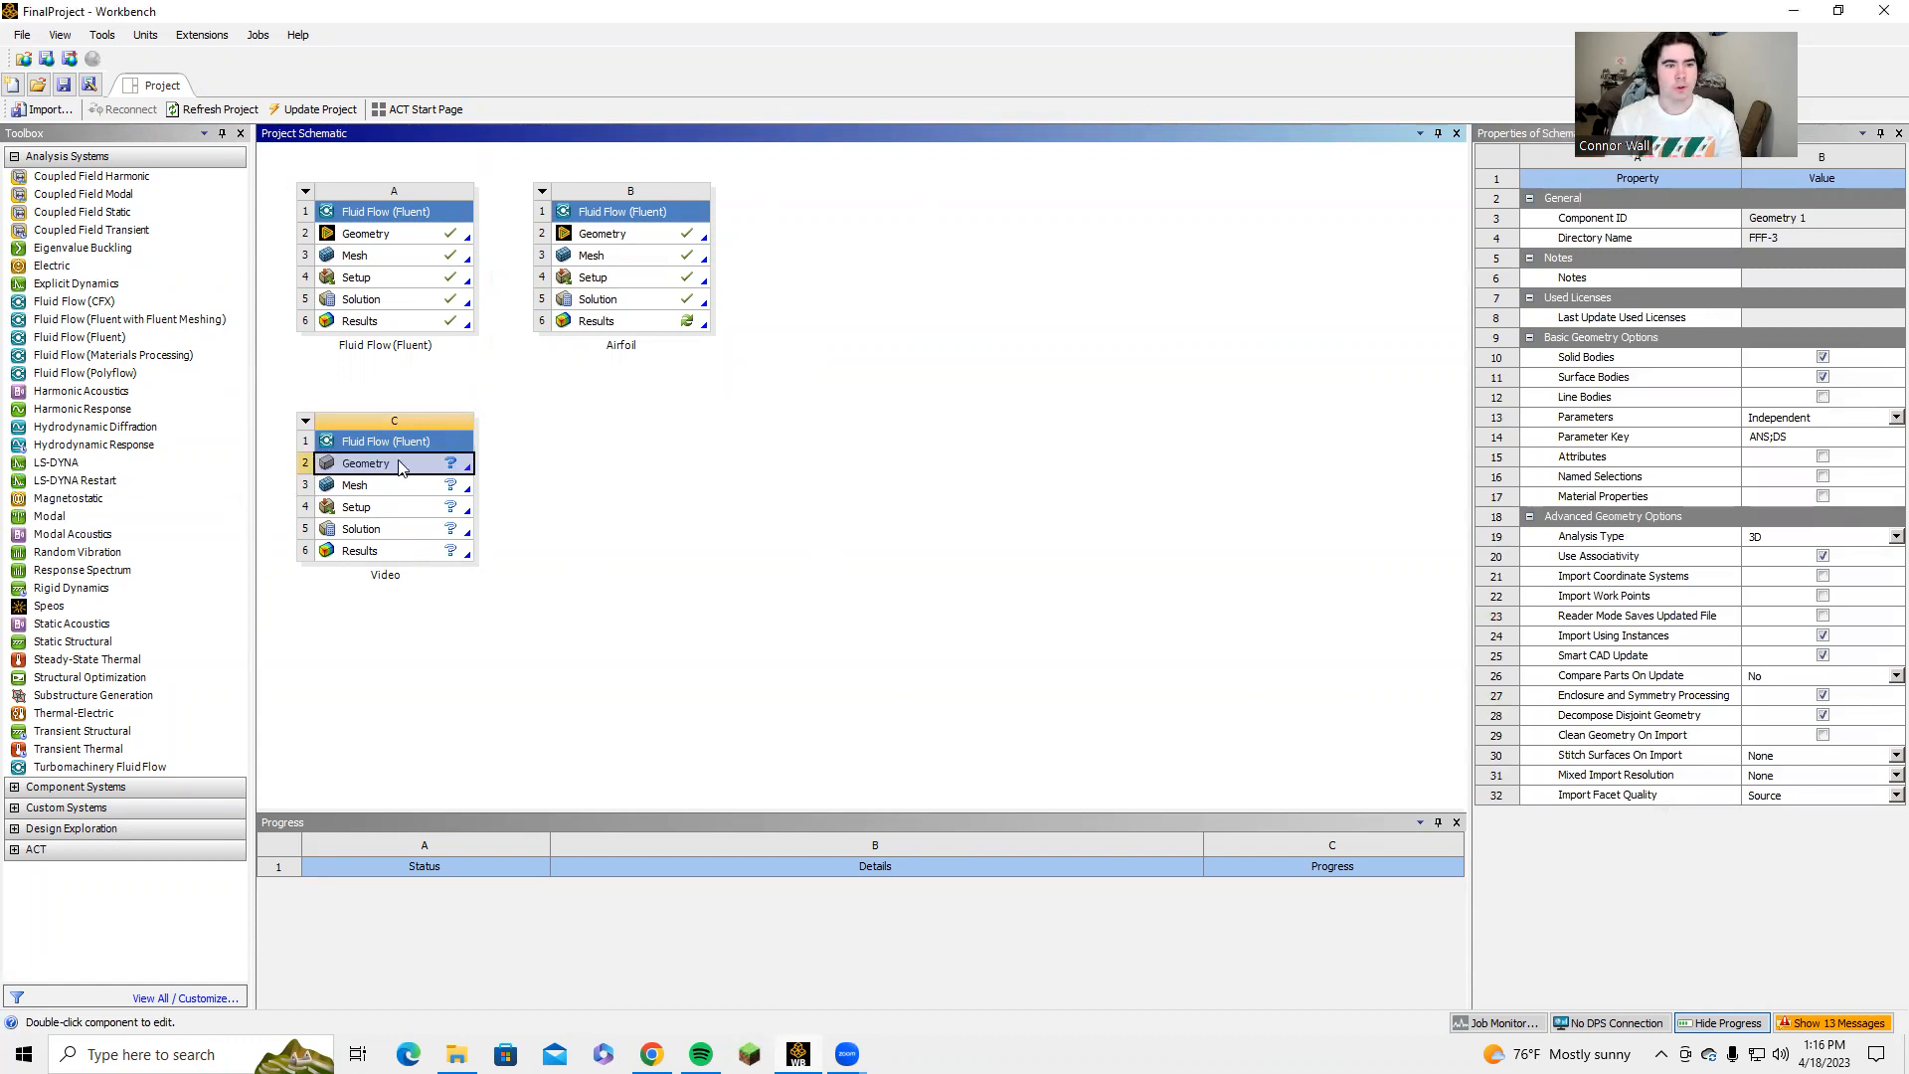
right_click(416, 469)
click(1396, 507)
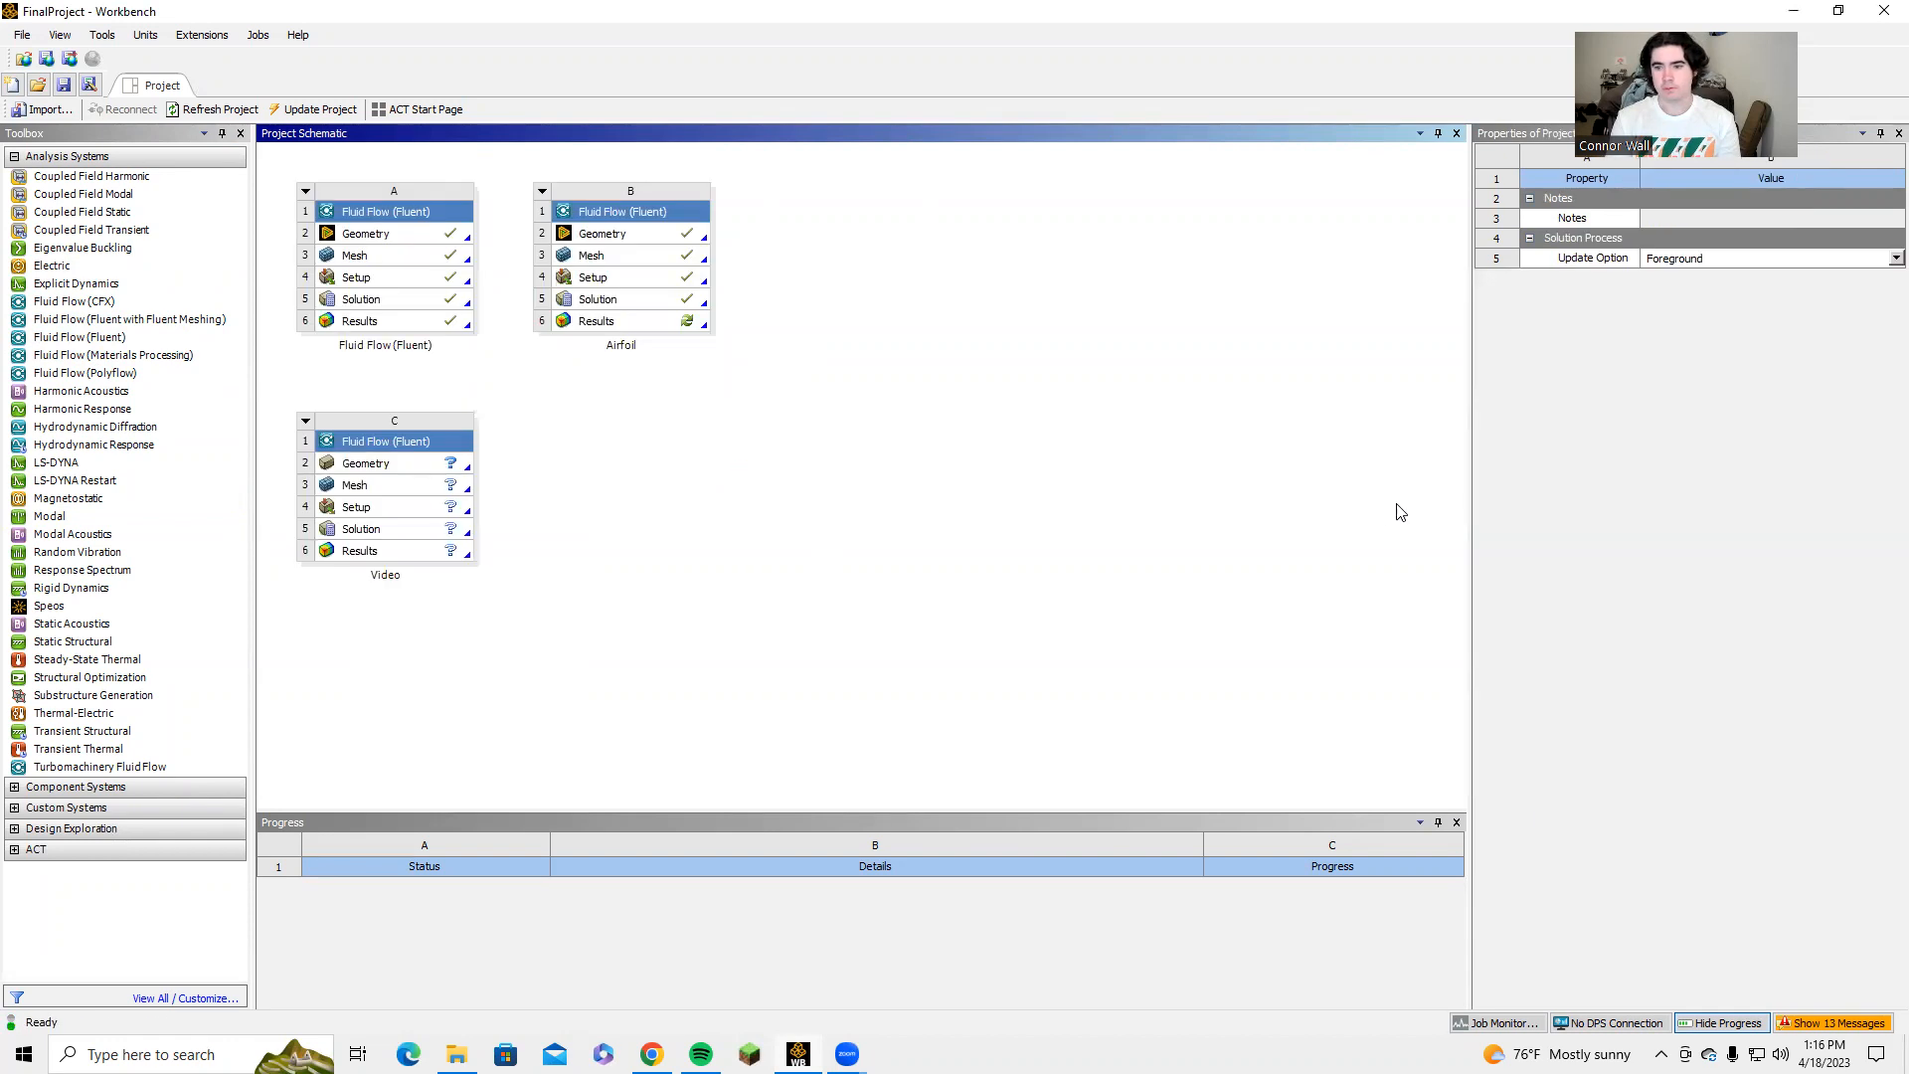
click(408, 465)
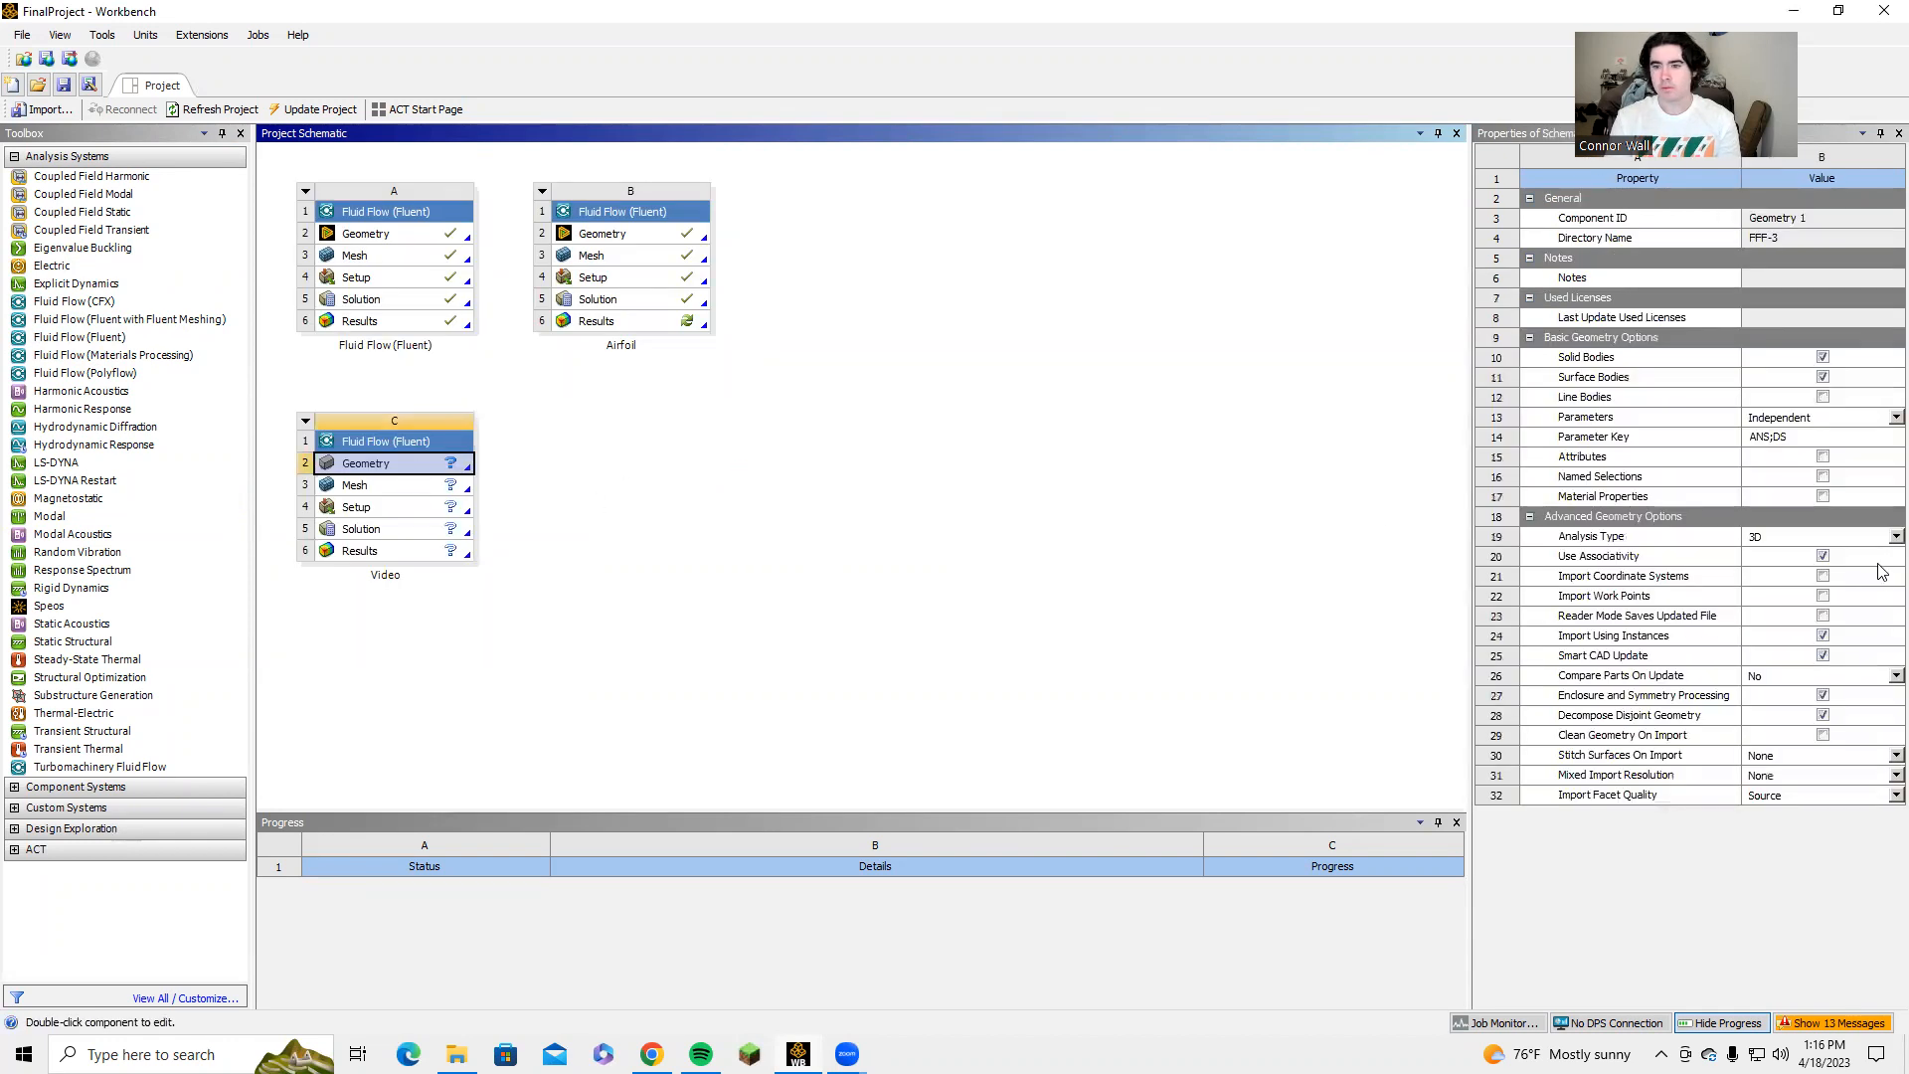
click(1879, 522)
click(1885, 536)
click(1796, 573)
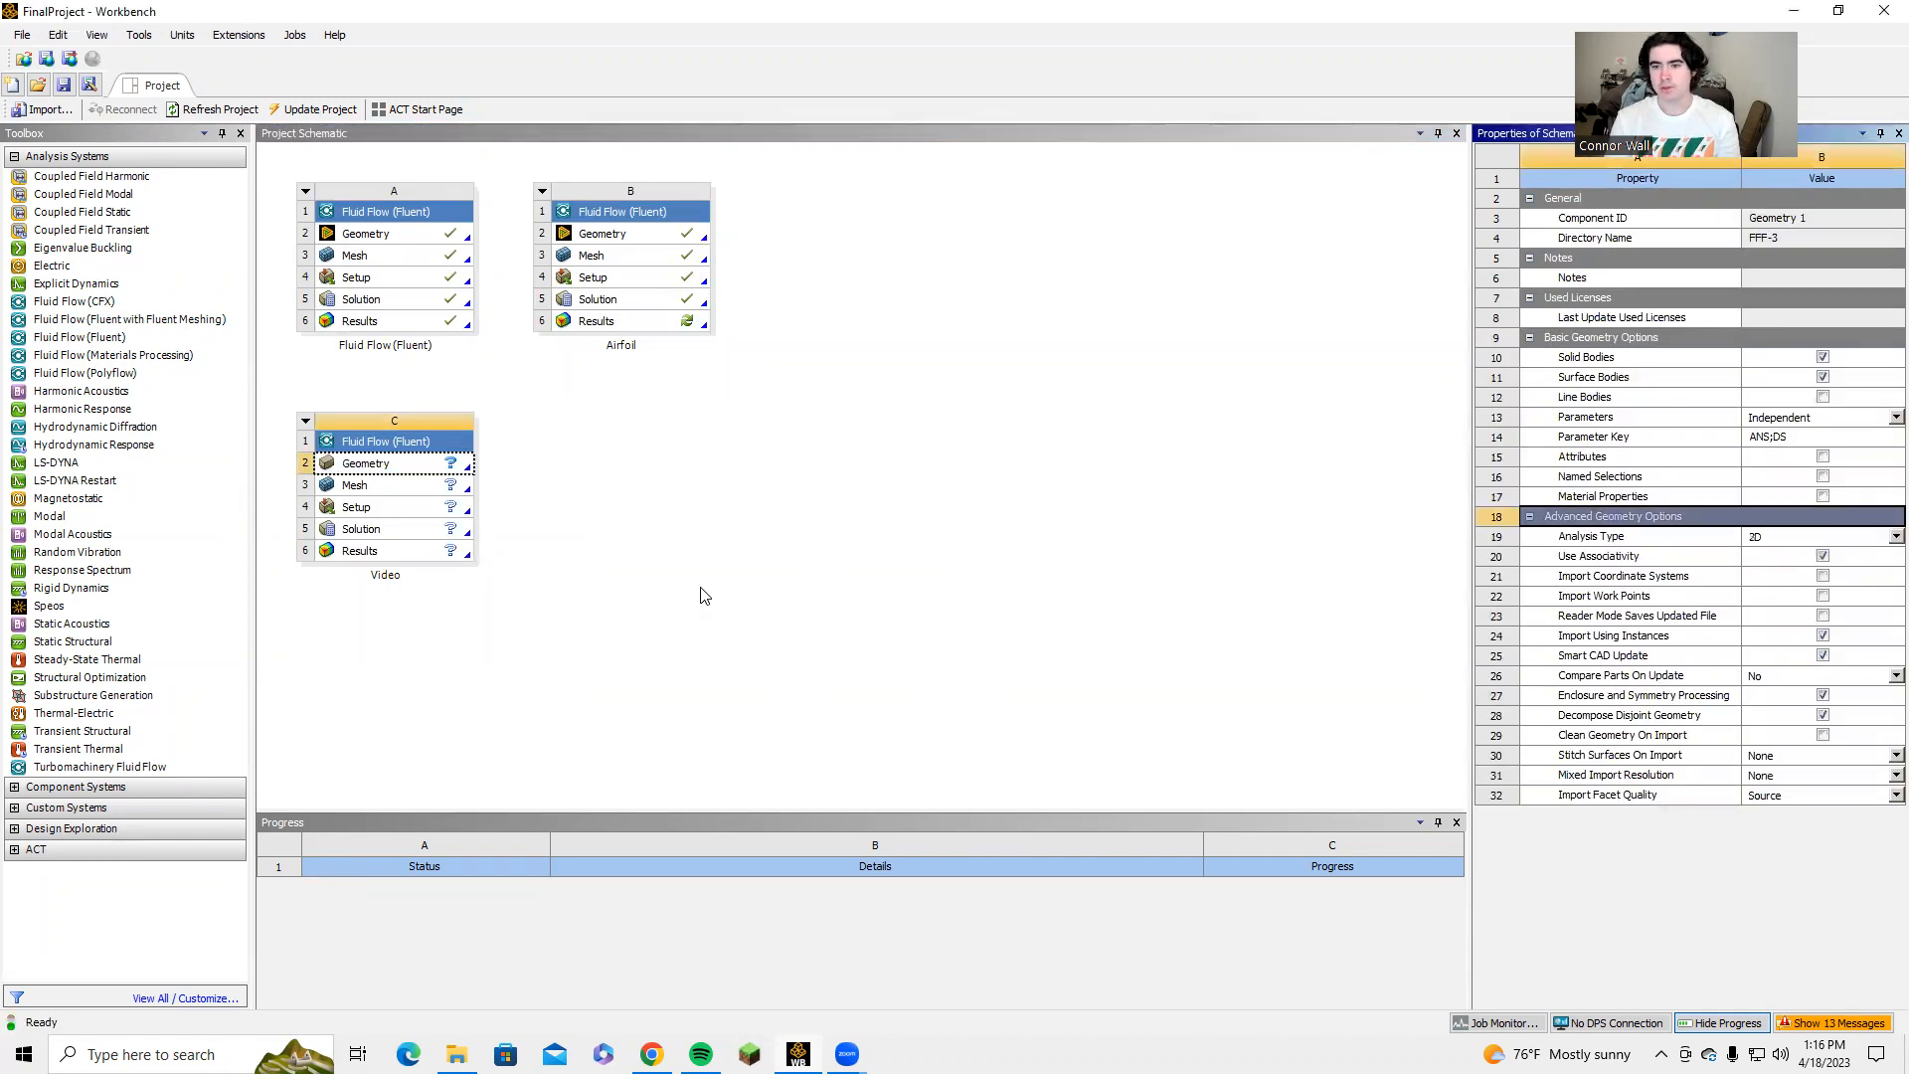
Start a new DesignModeler geometry for the Video system and create a new sketch on the XY plane.
right_click(342, 460)
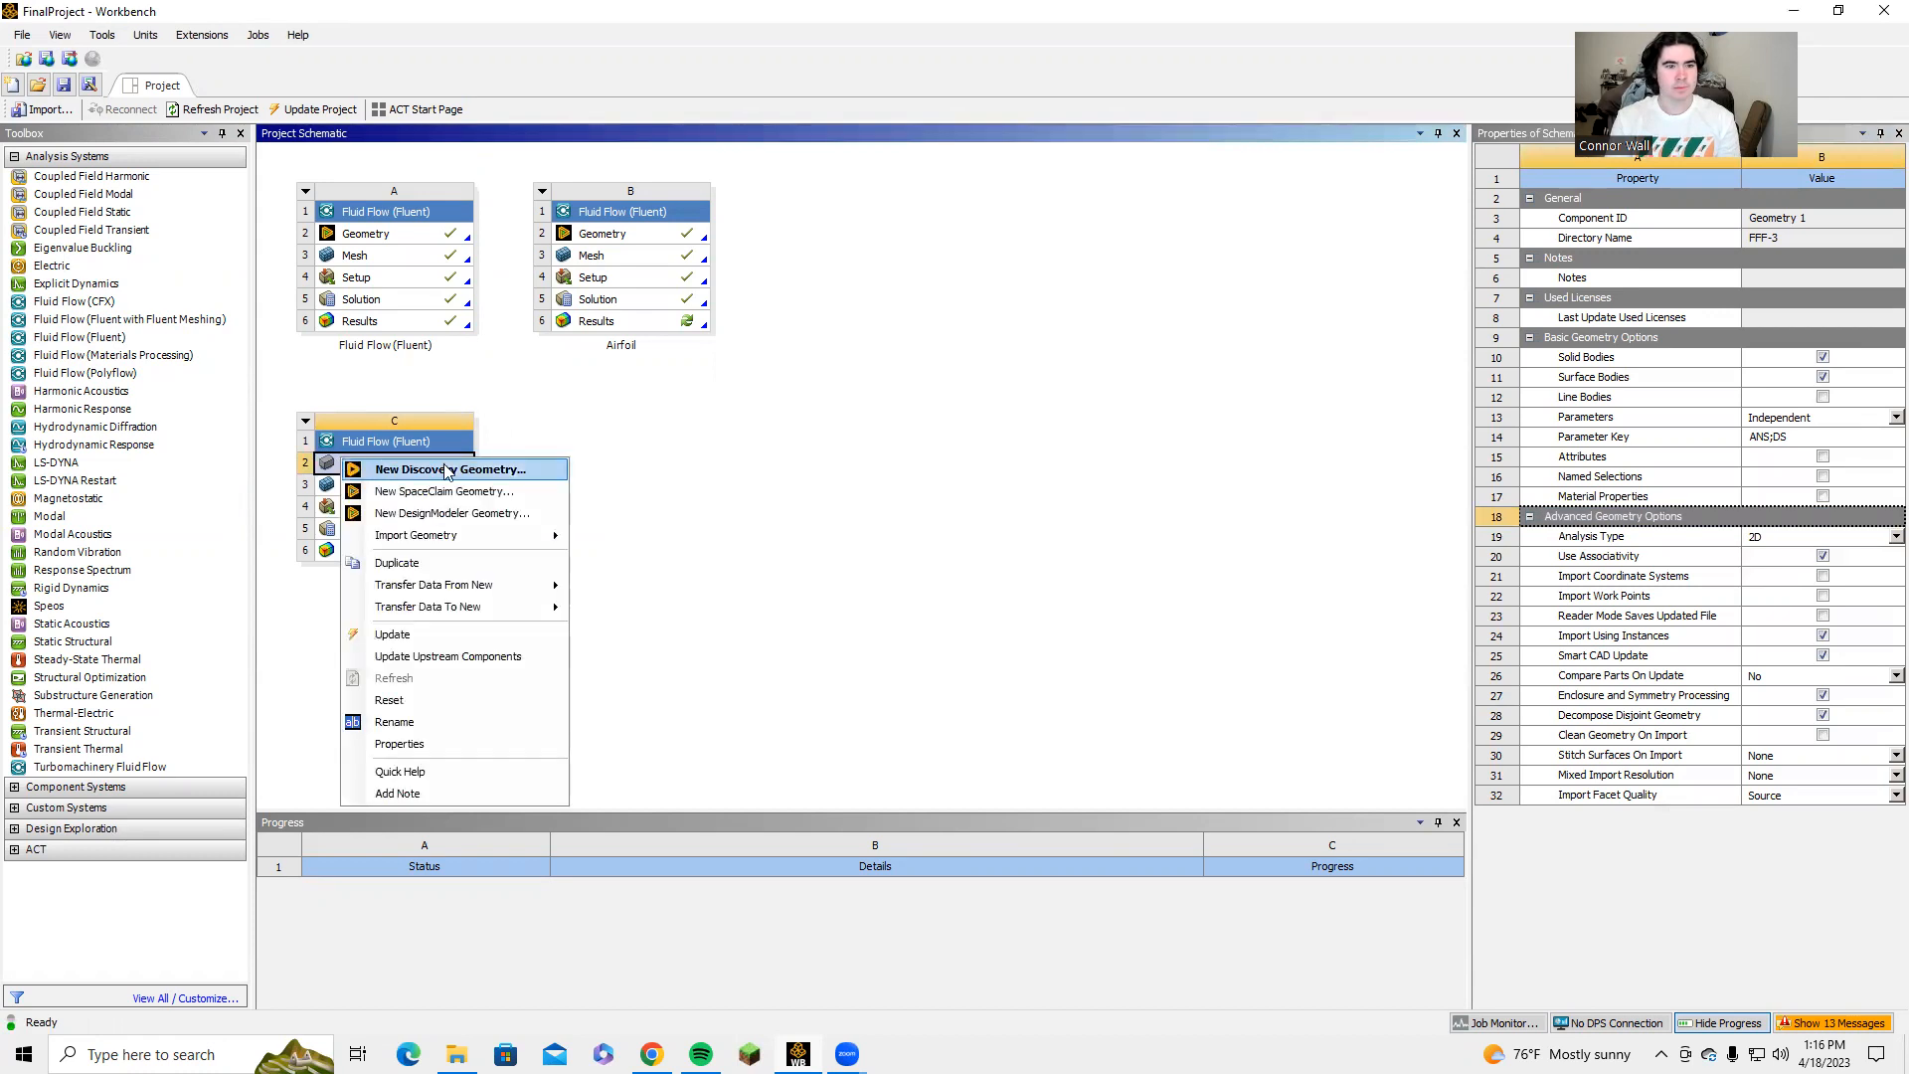
click(443, 514)
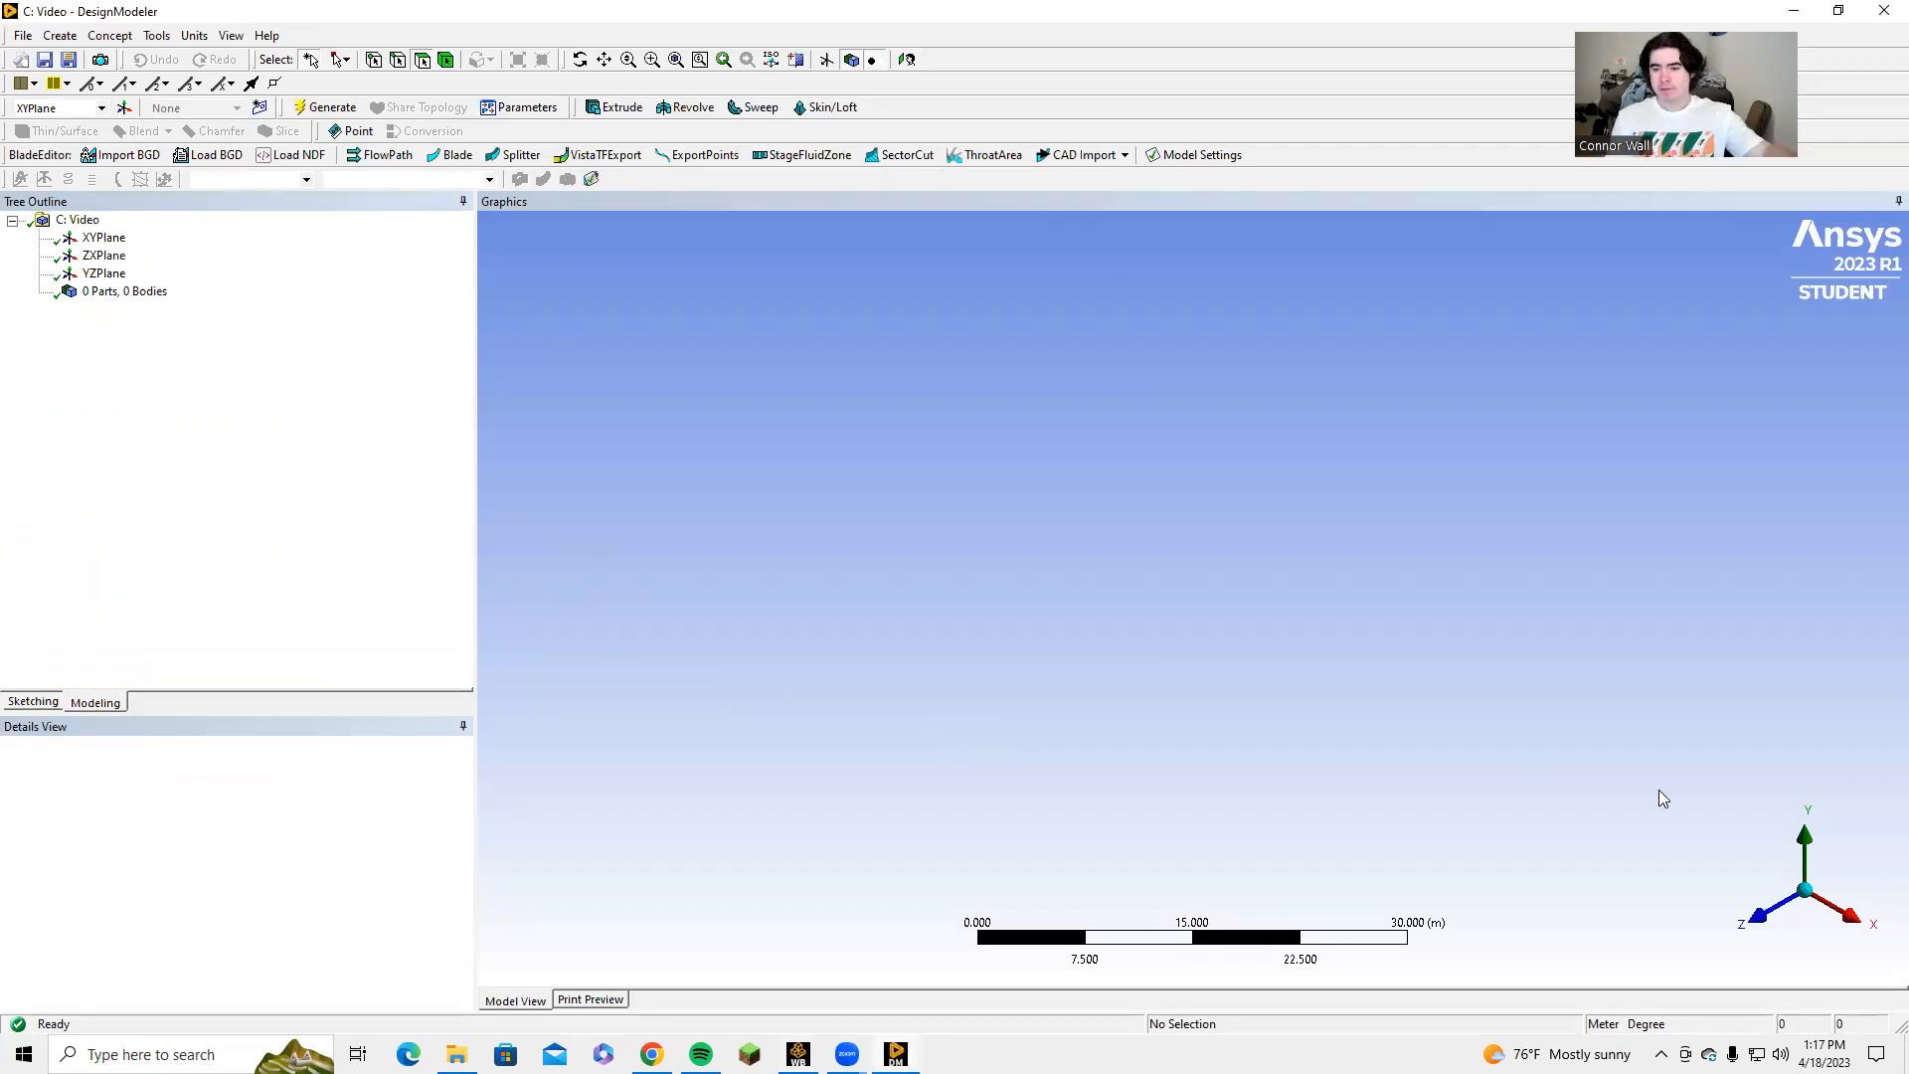
click(1756, 915)
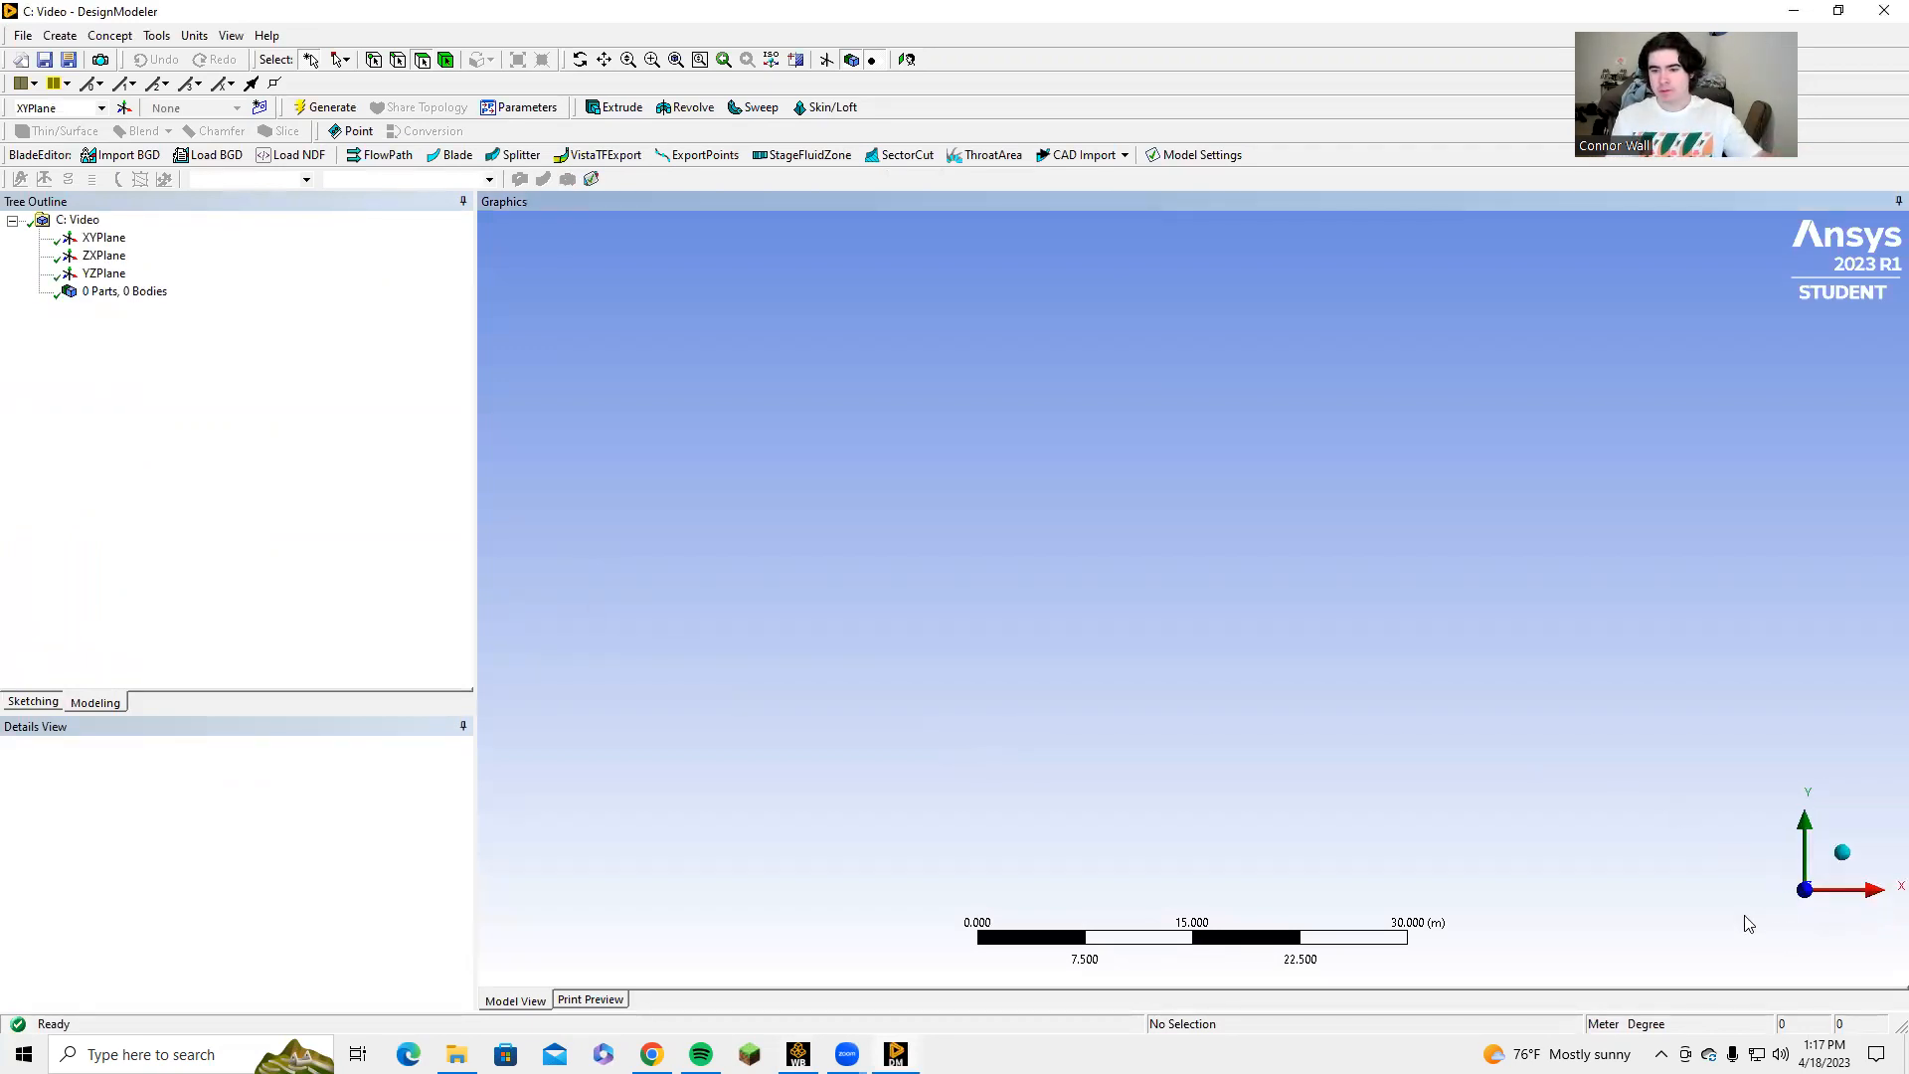
click(104, 240)
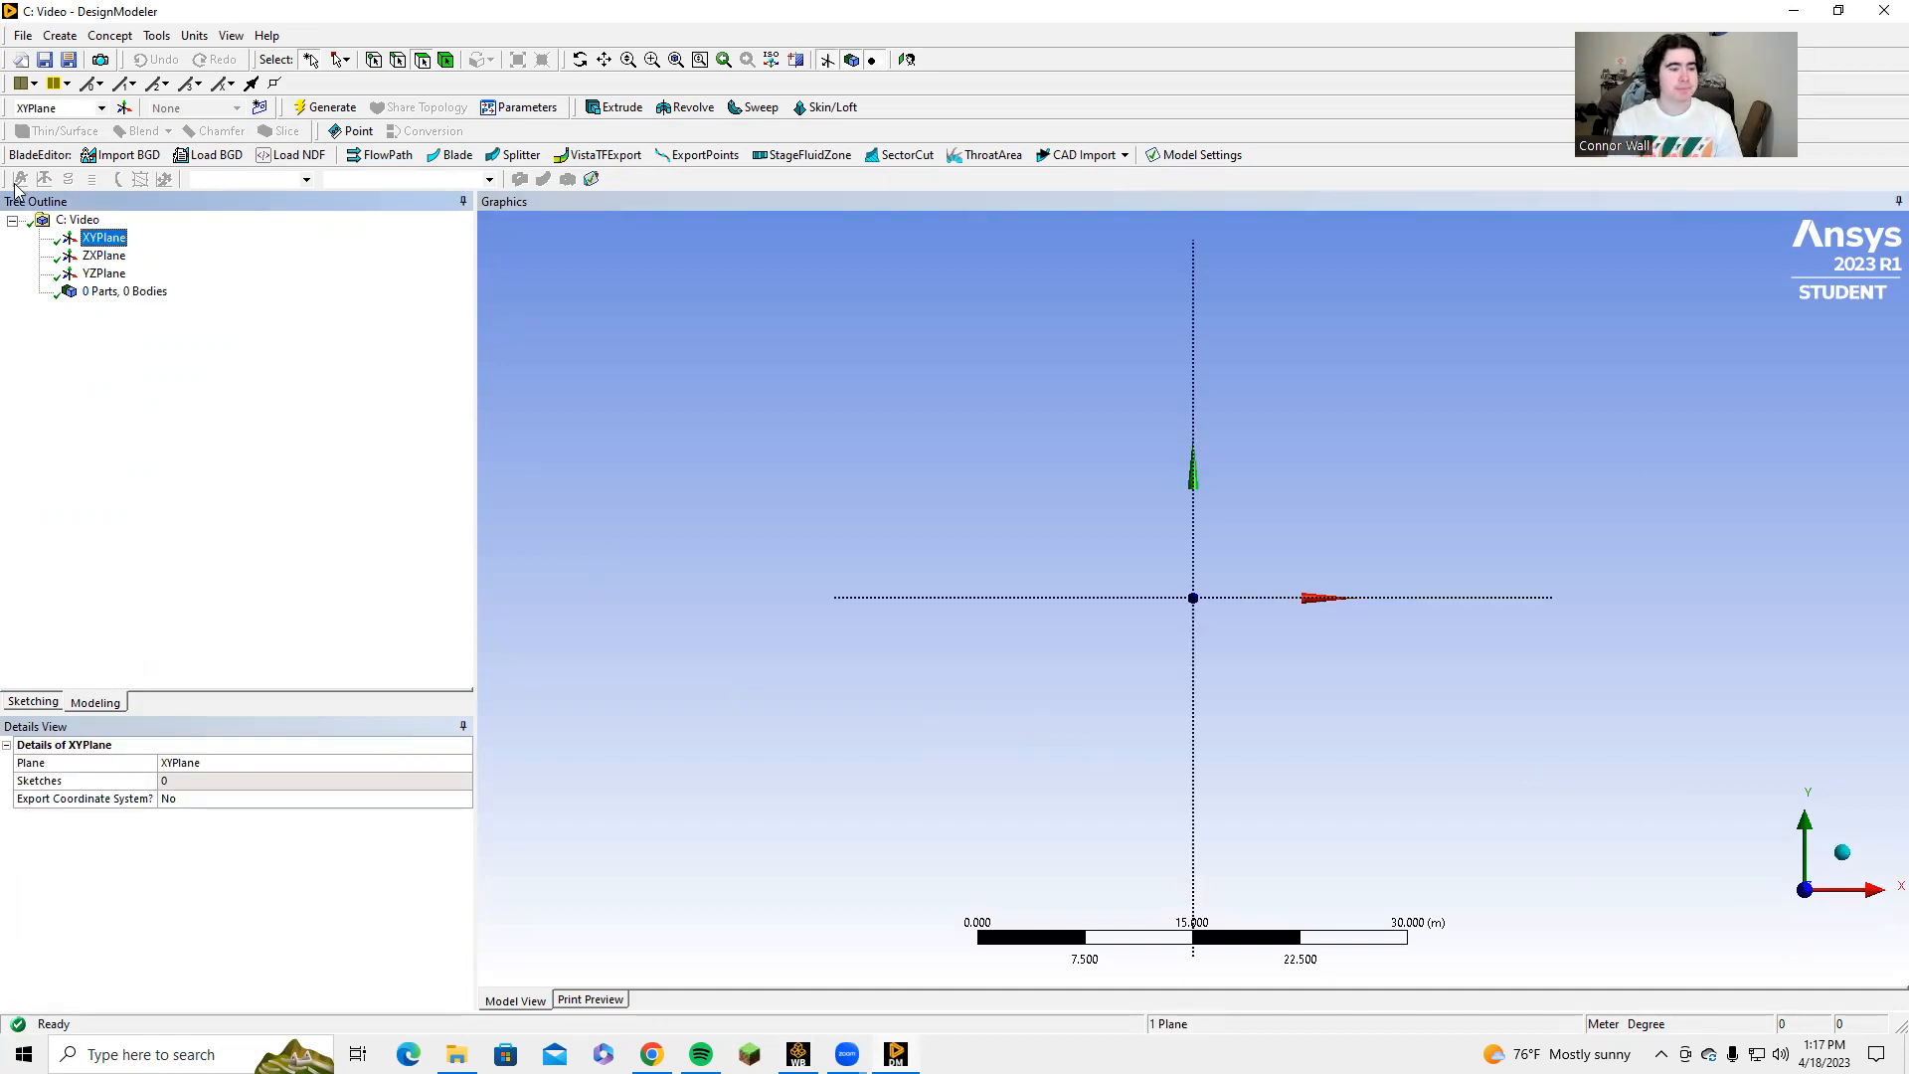
click(260, 108)
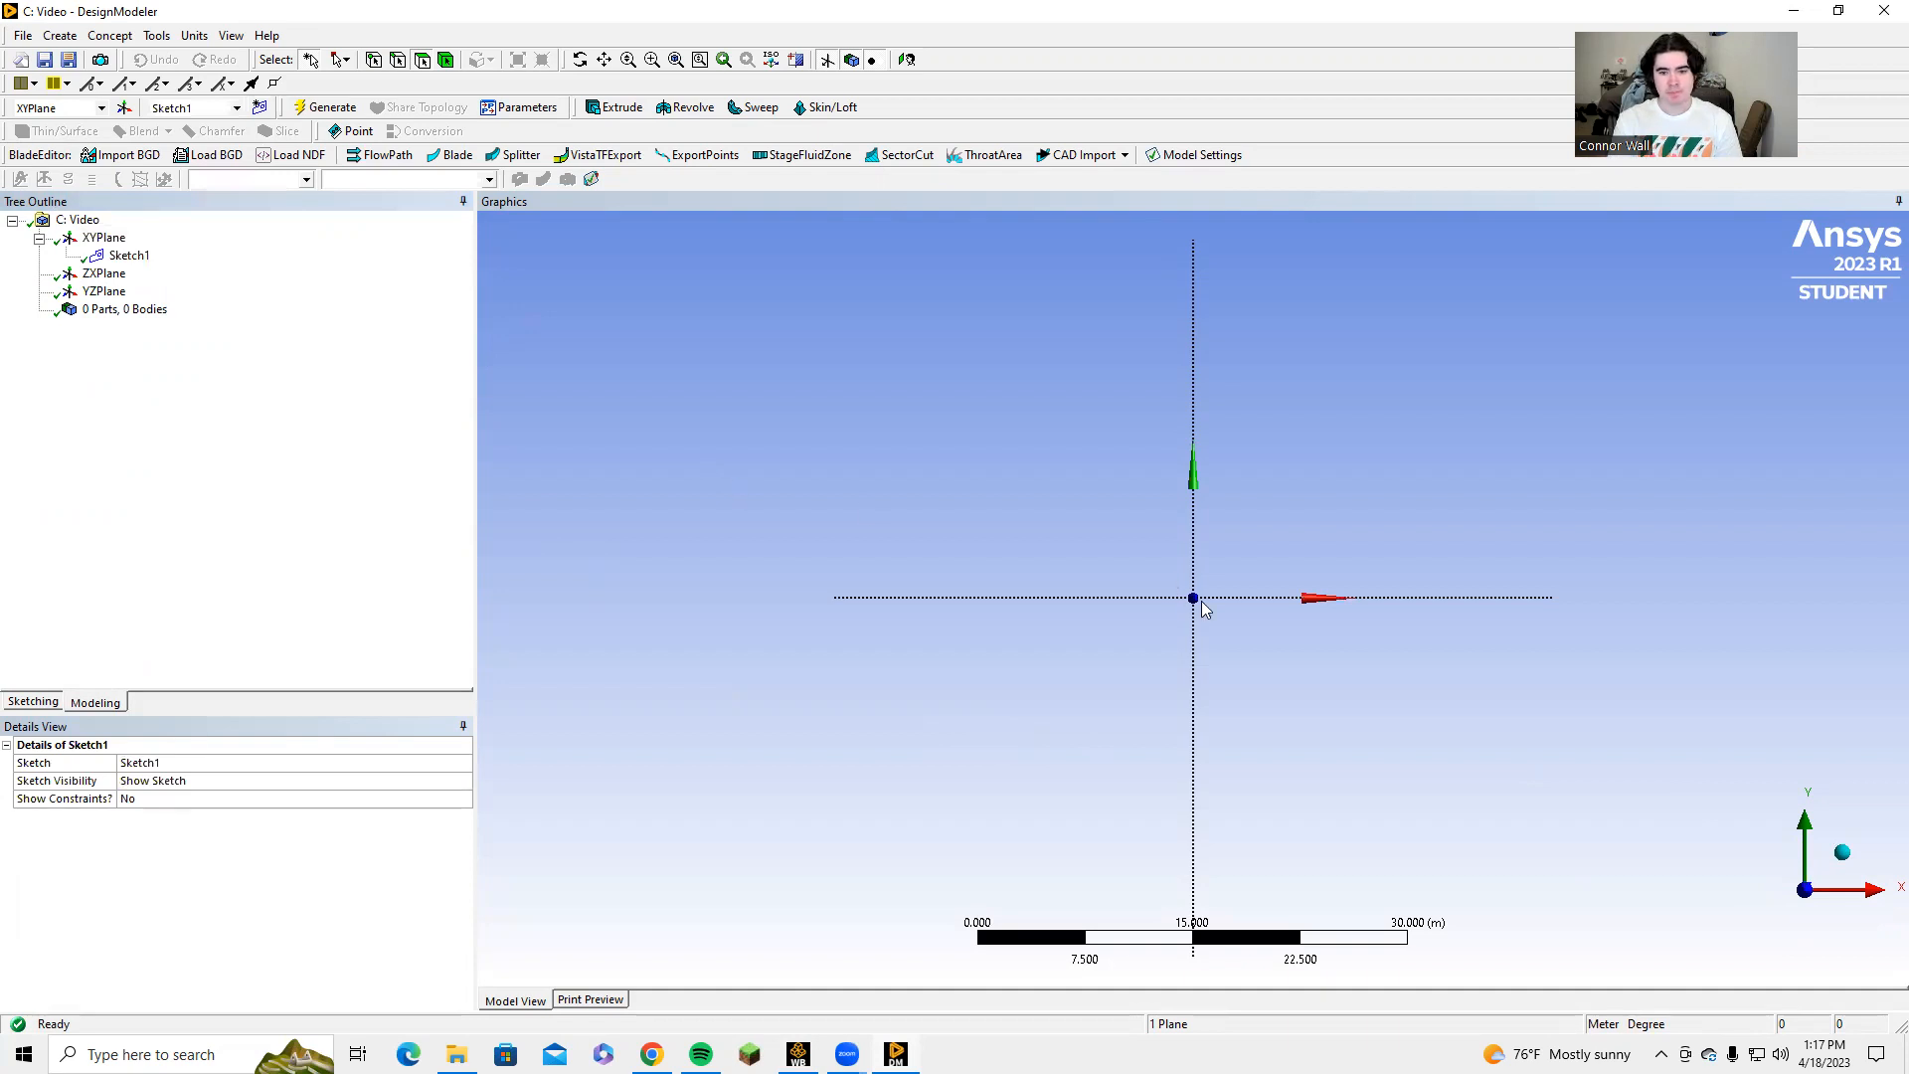
Sketch three end-to-end horizontal lines along the positive X axis from the origin, about 8.5 m, 5.2 m and 5.2 m long.
scroll(1197, 613, up, 4)
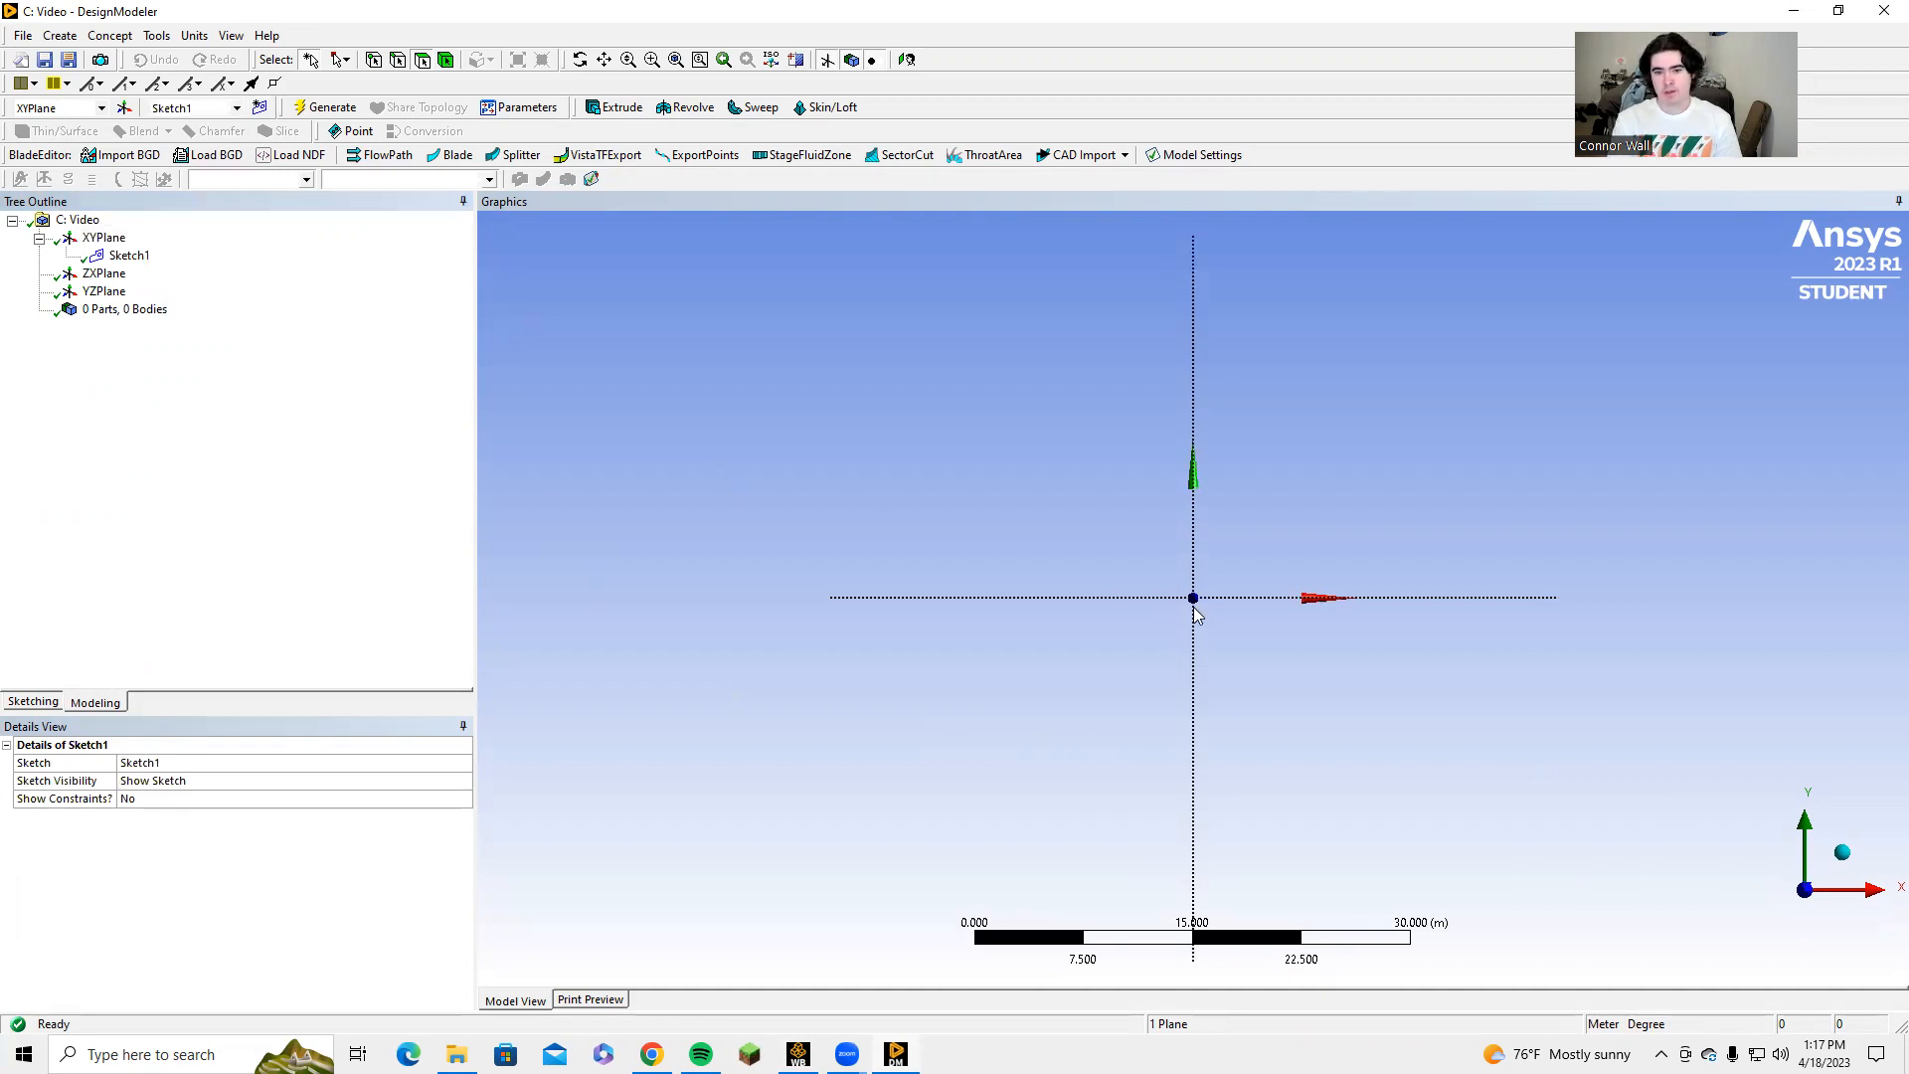
scroll(1196, 613, up, 1)
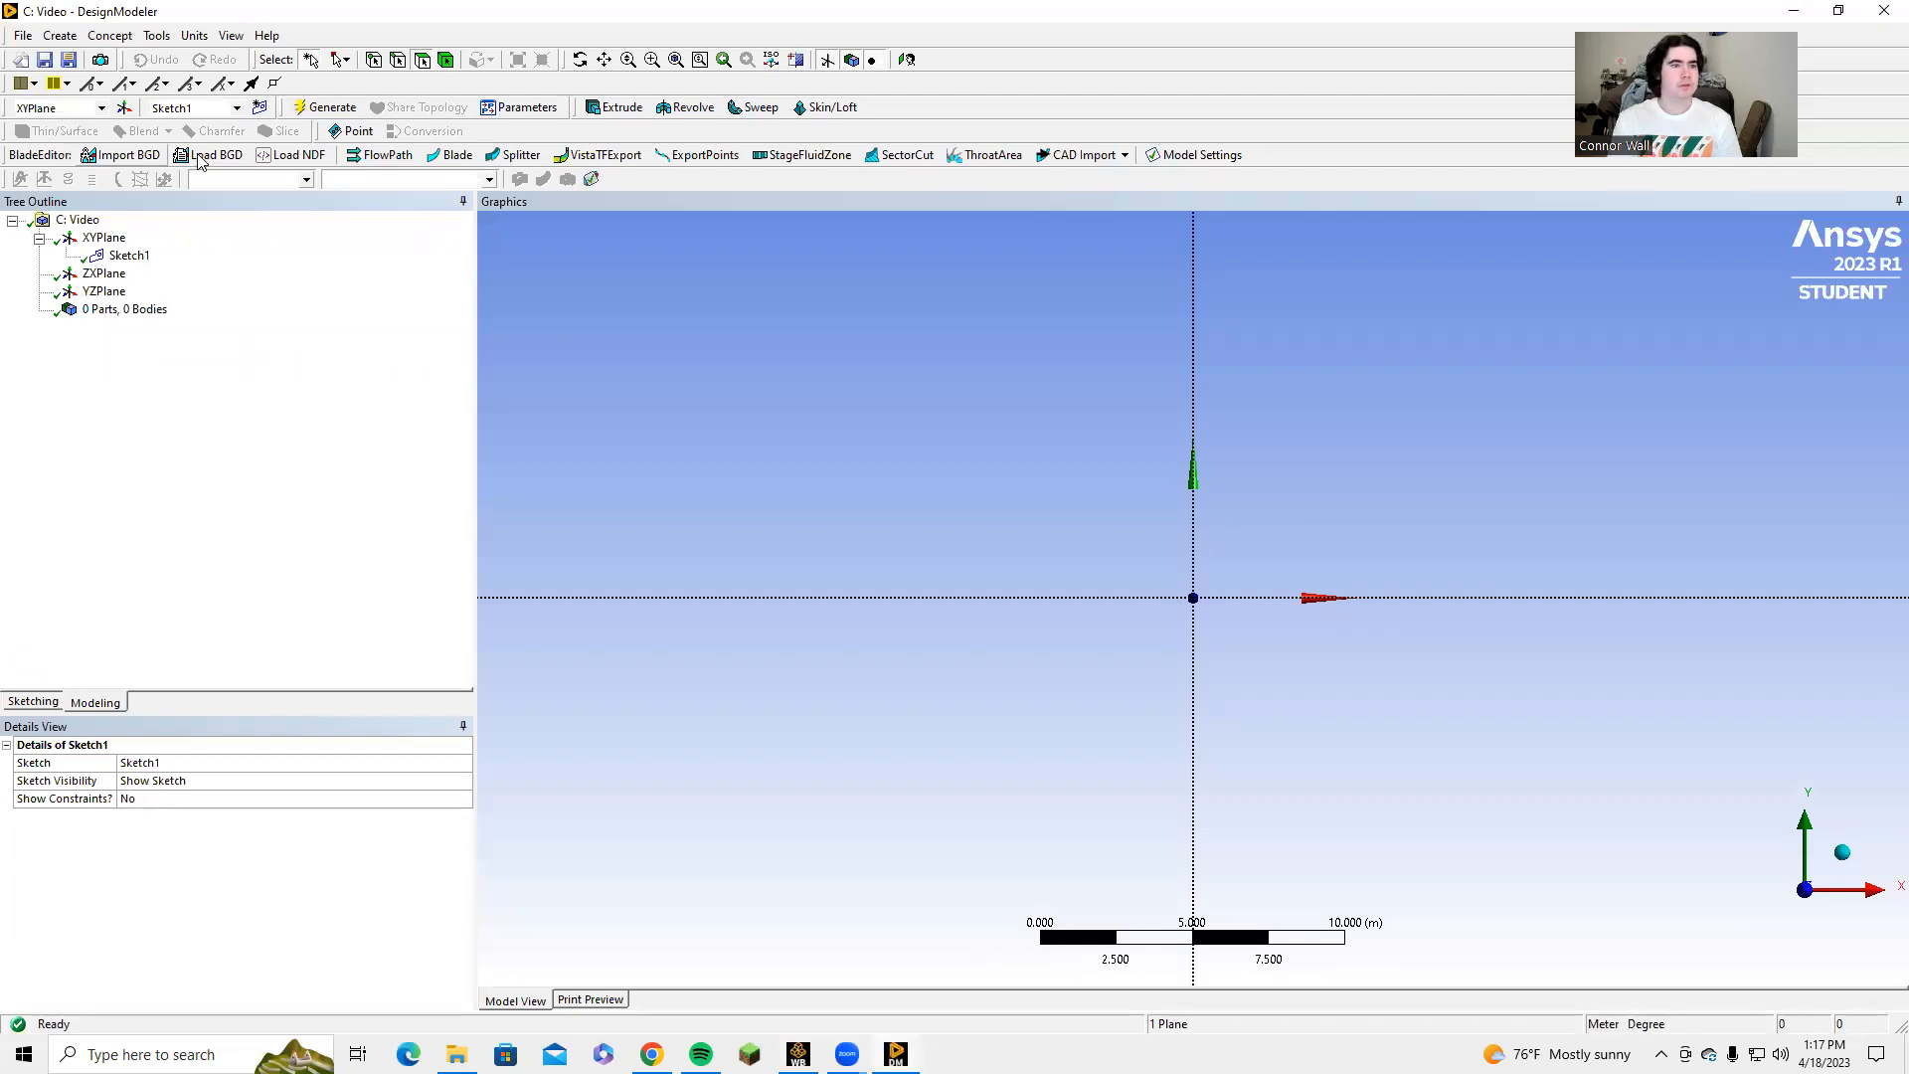
click(49, 694)
click(94, 248)
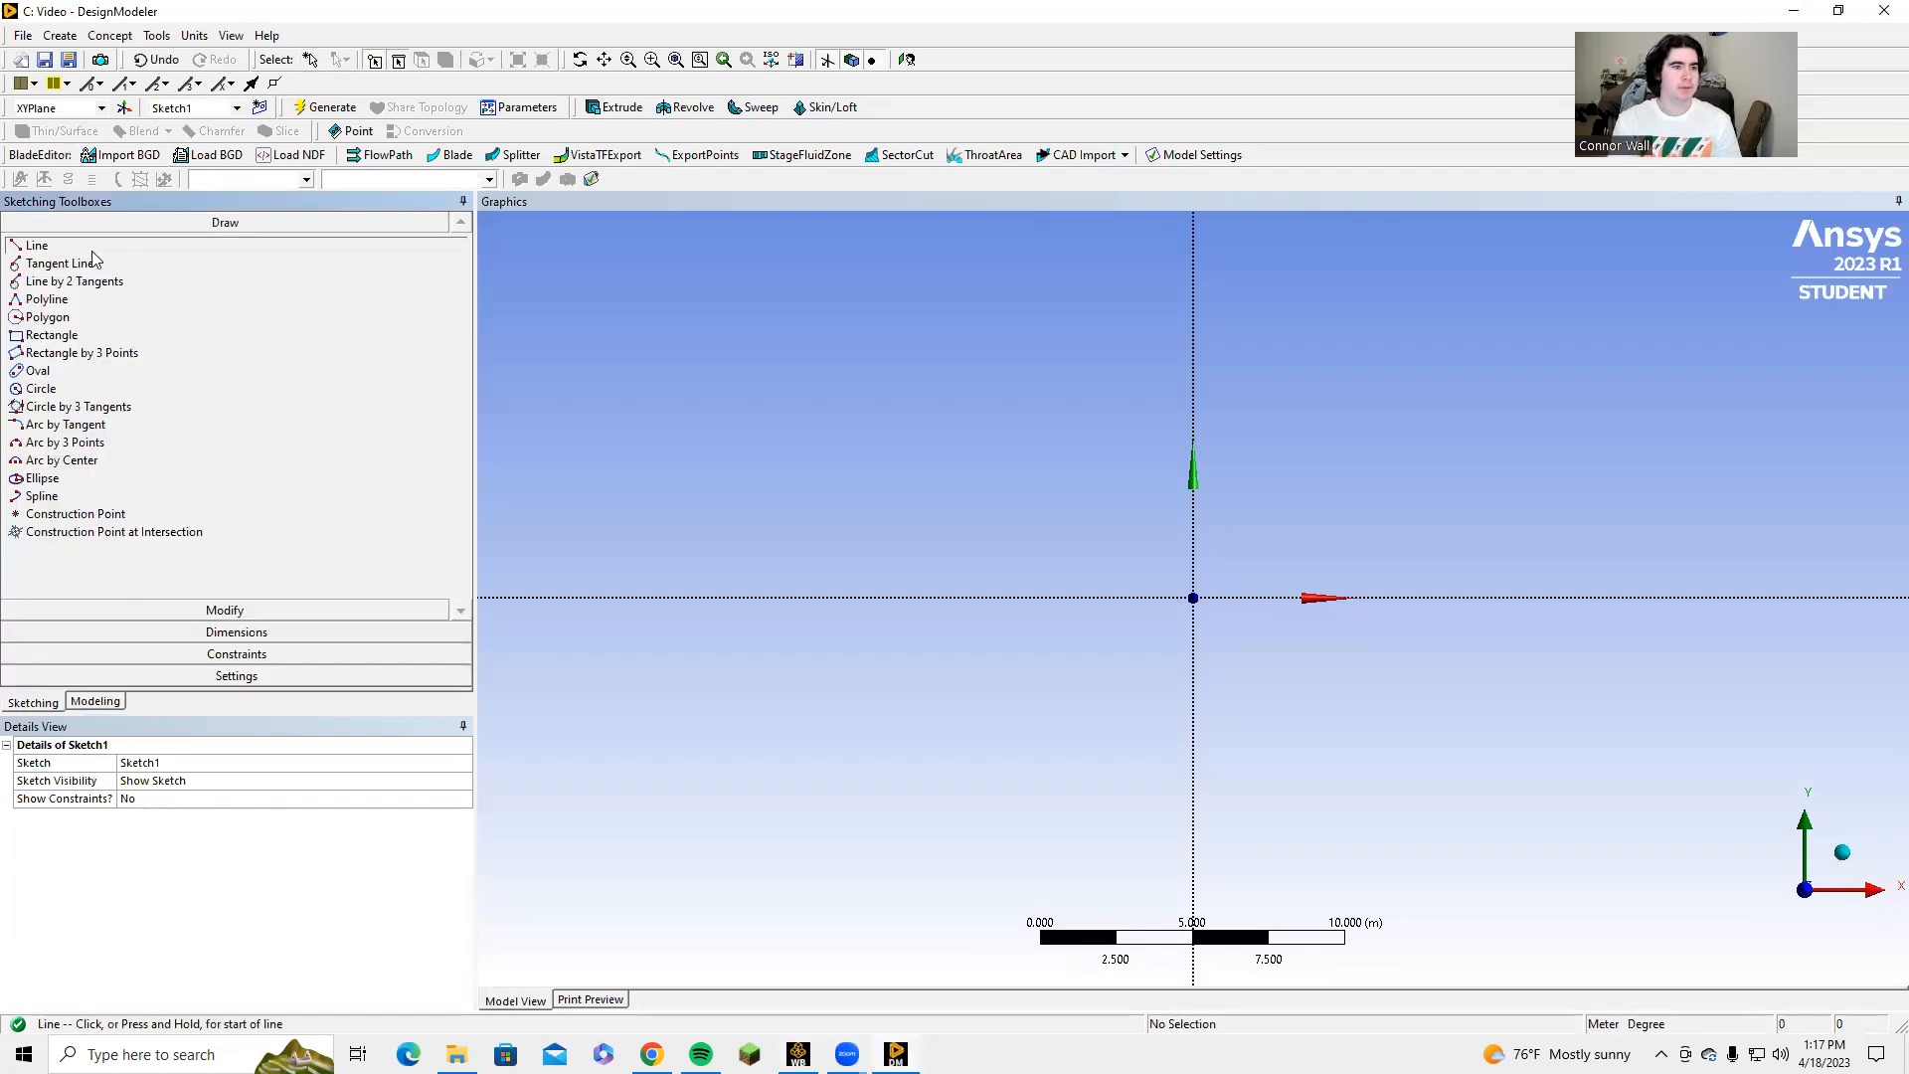
click(1193, 597)
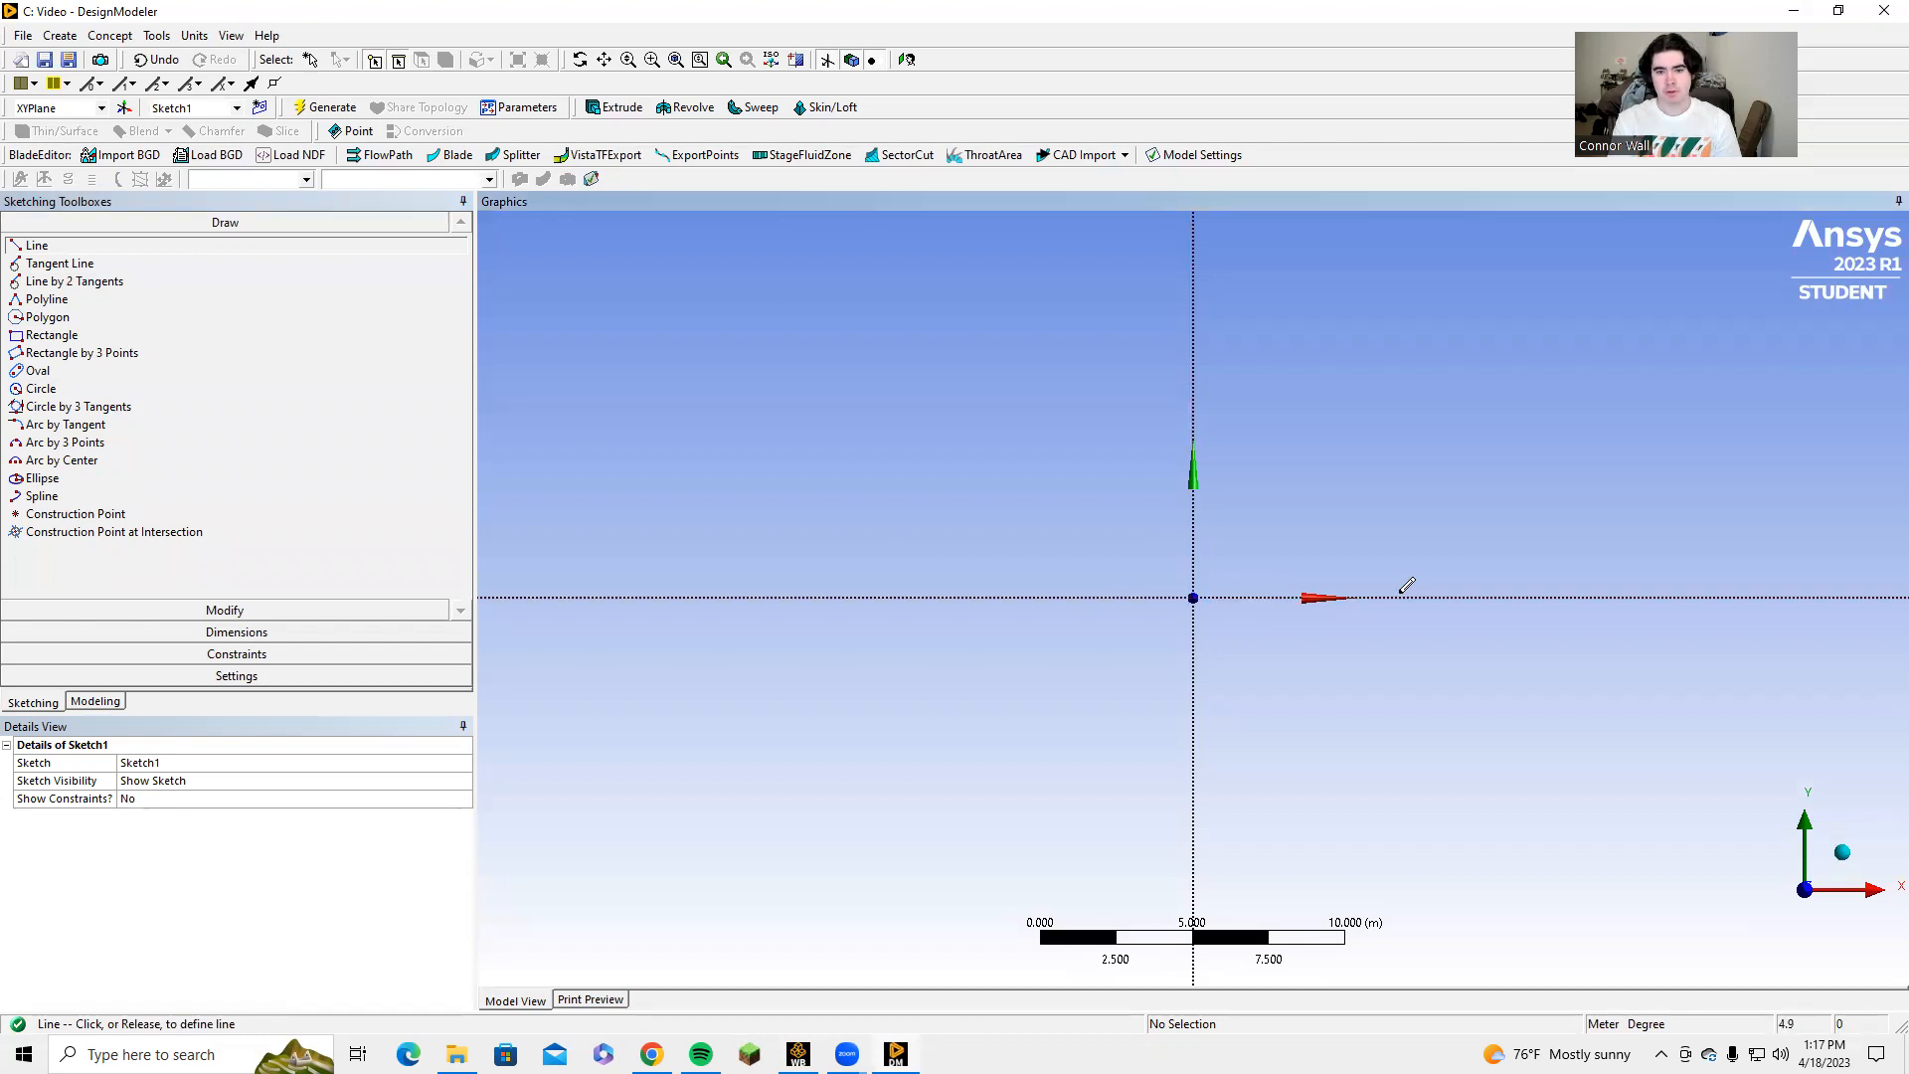
click(1452, 596)
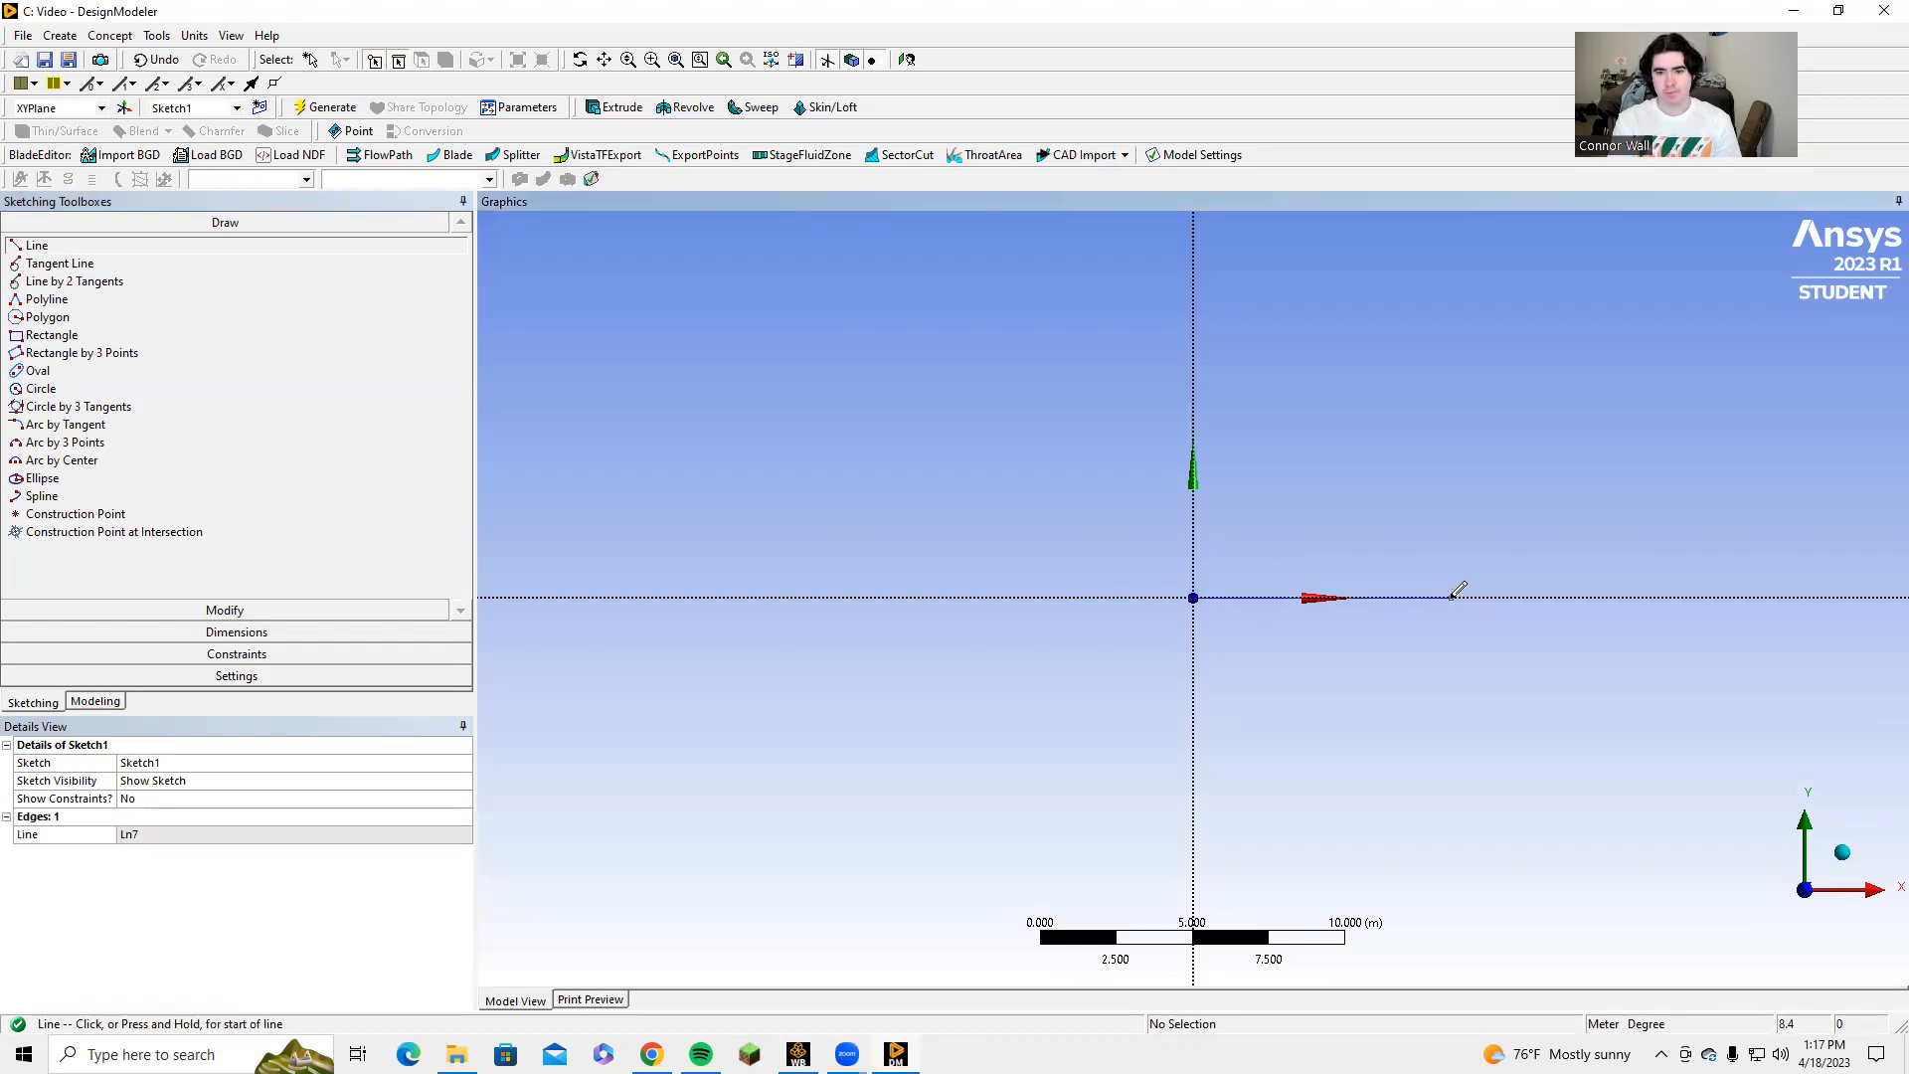
click(1610, 595)
click(1610, 596)
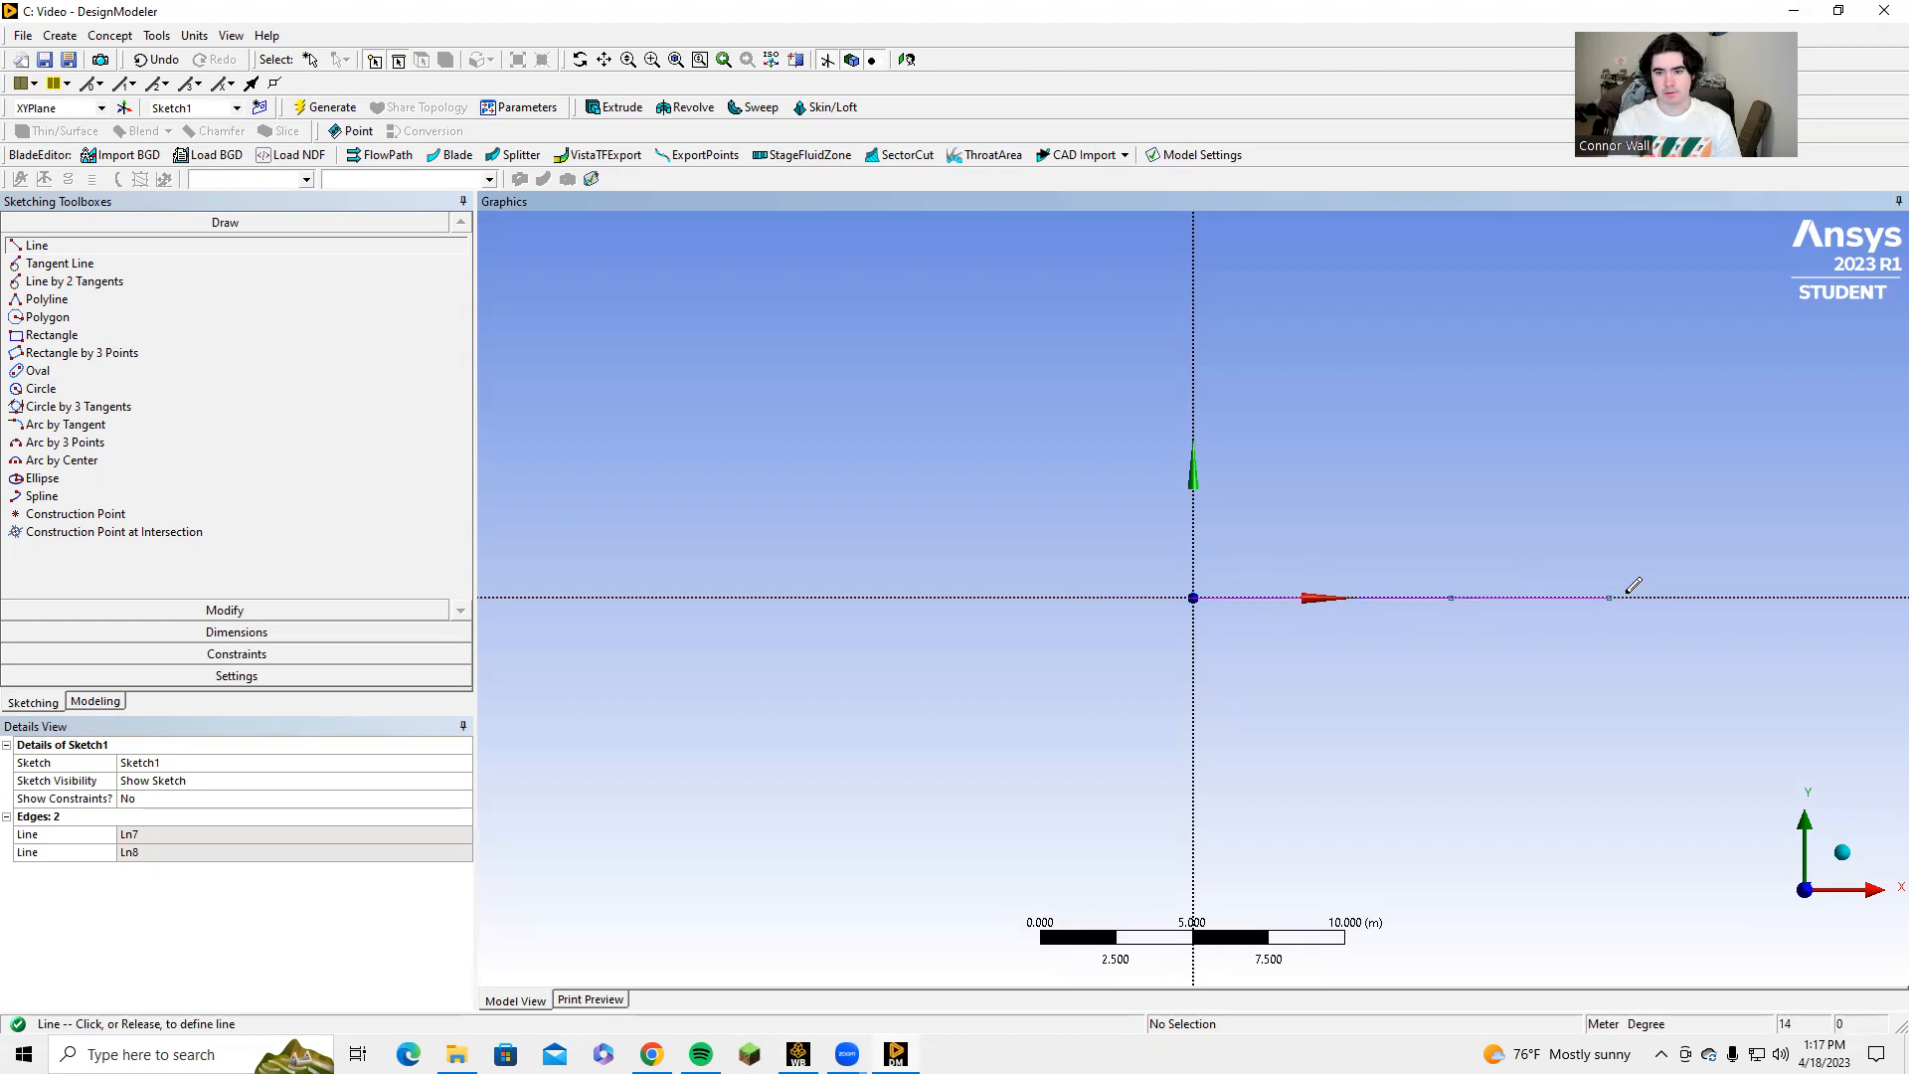
click(1770, 597)
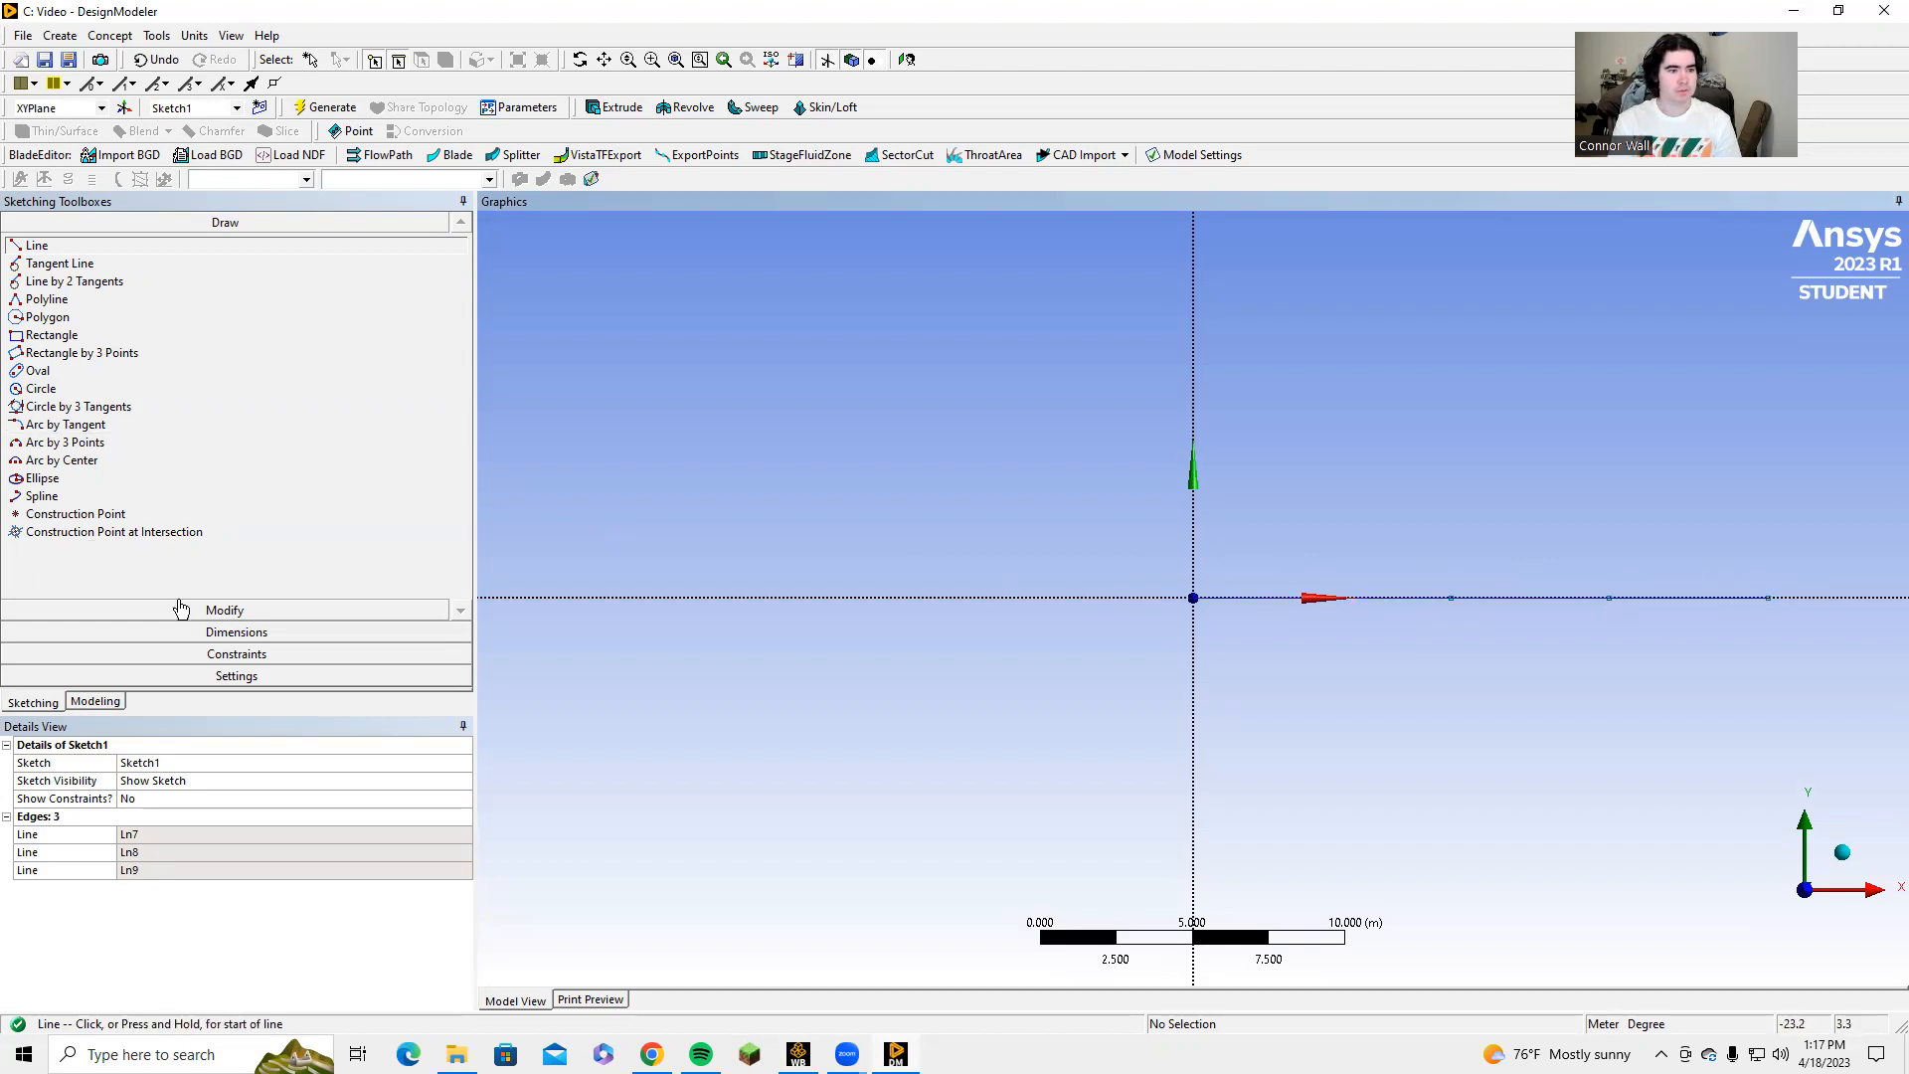
Add a length dimension to each of the three lines on the X axis.
click(189, 638)
click(1322, 597)
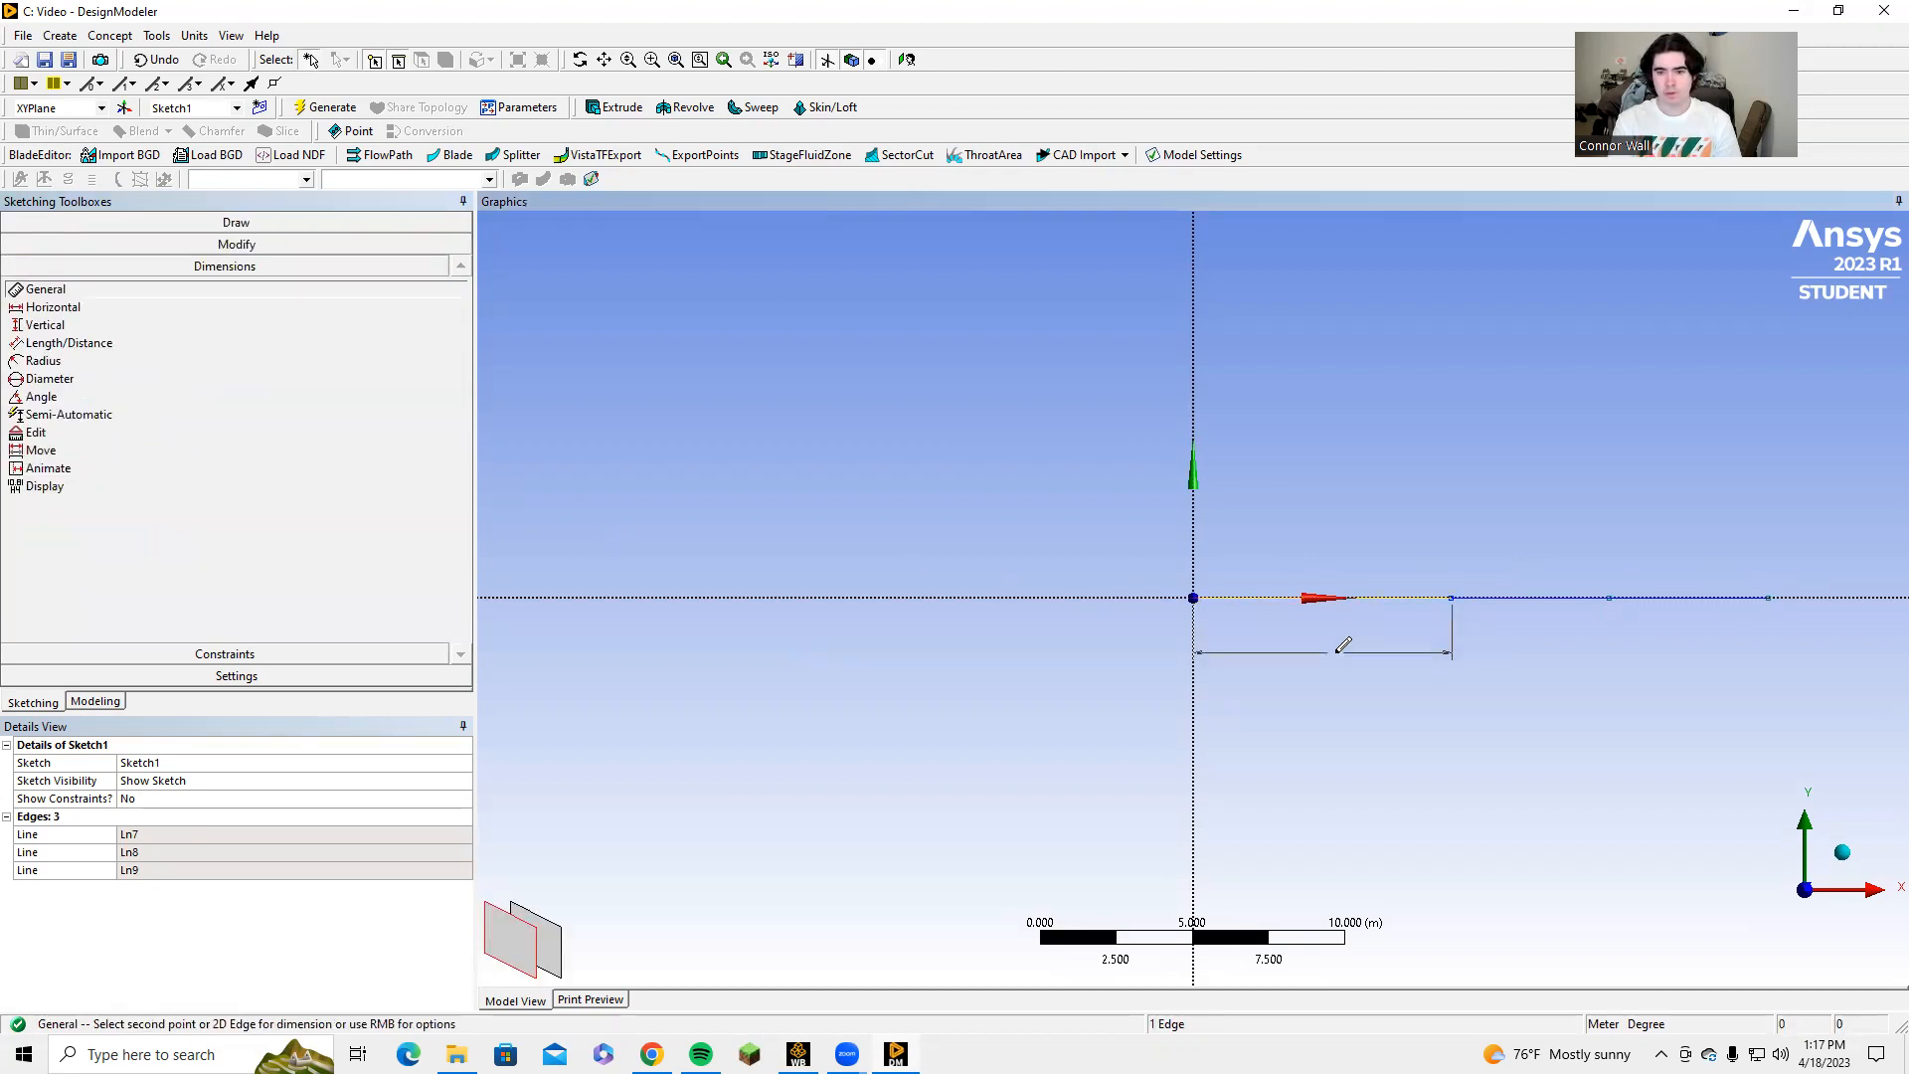
click(1343, 653)
click(1552, 597)
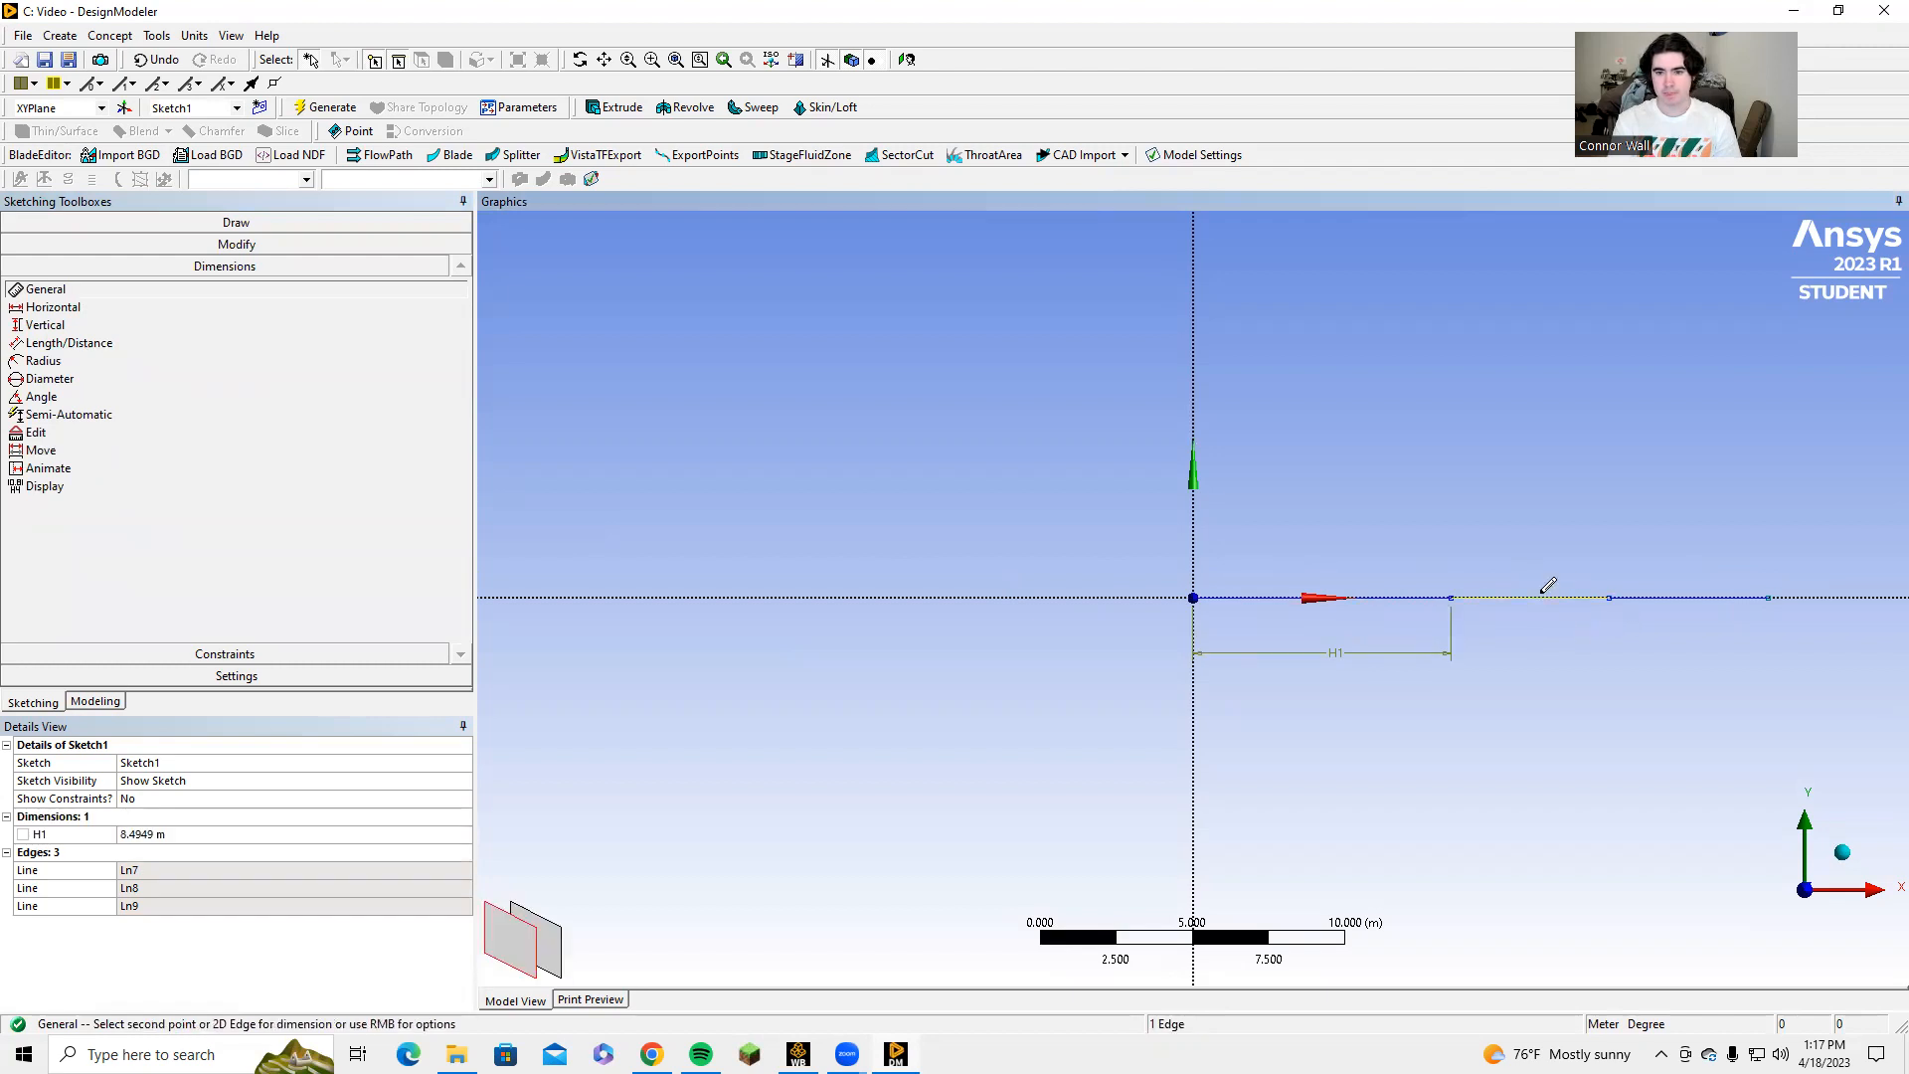
click(1542, 540)
click(1686, 596)
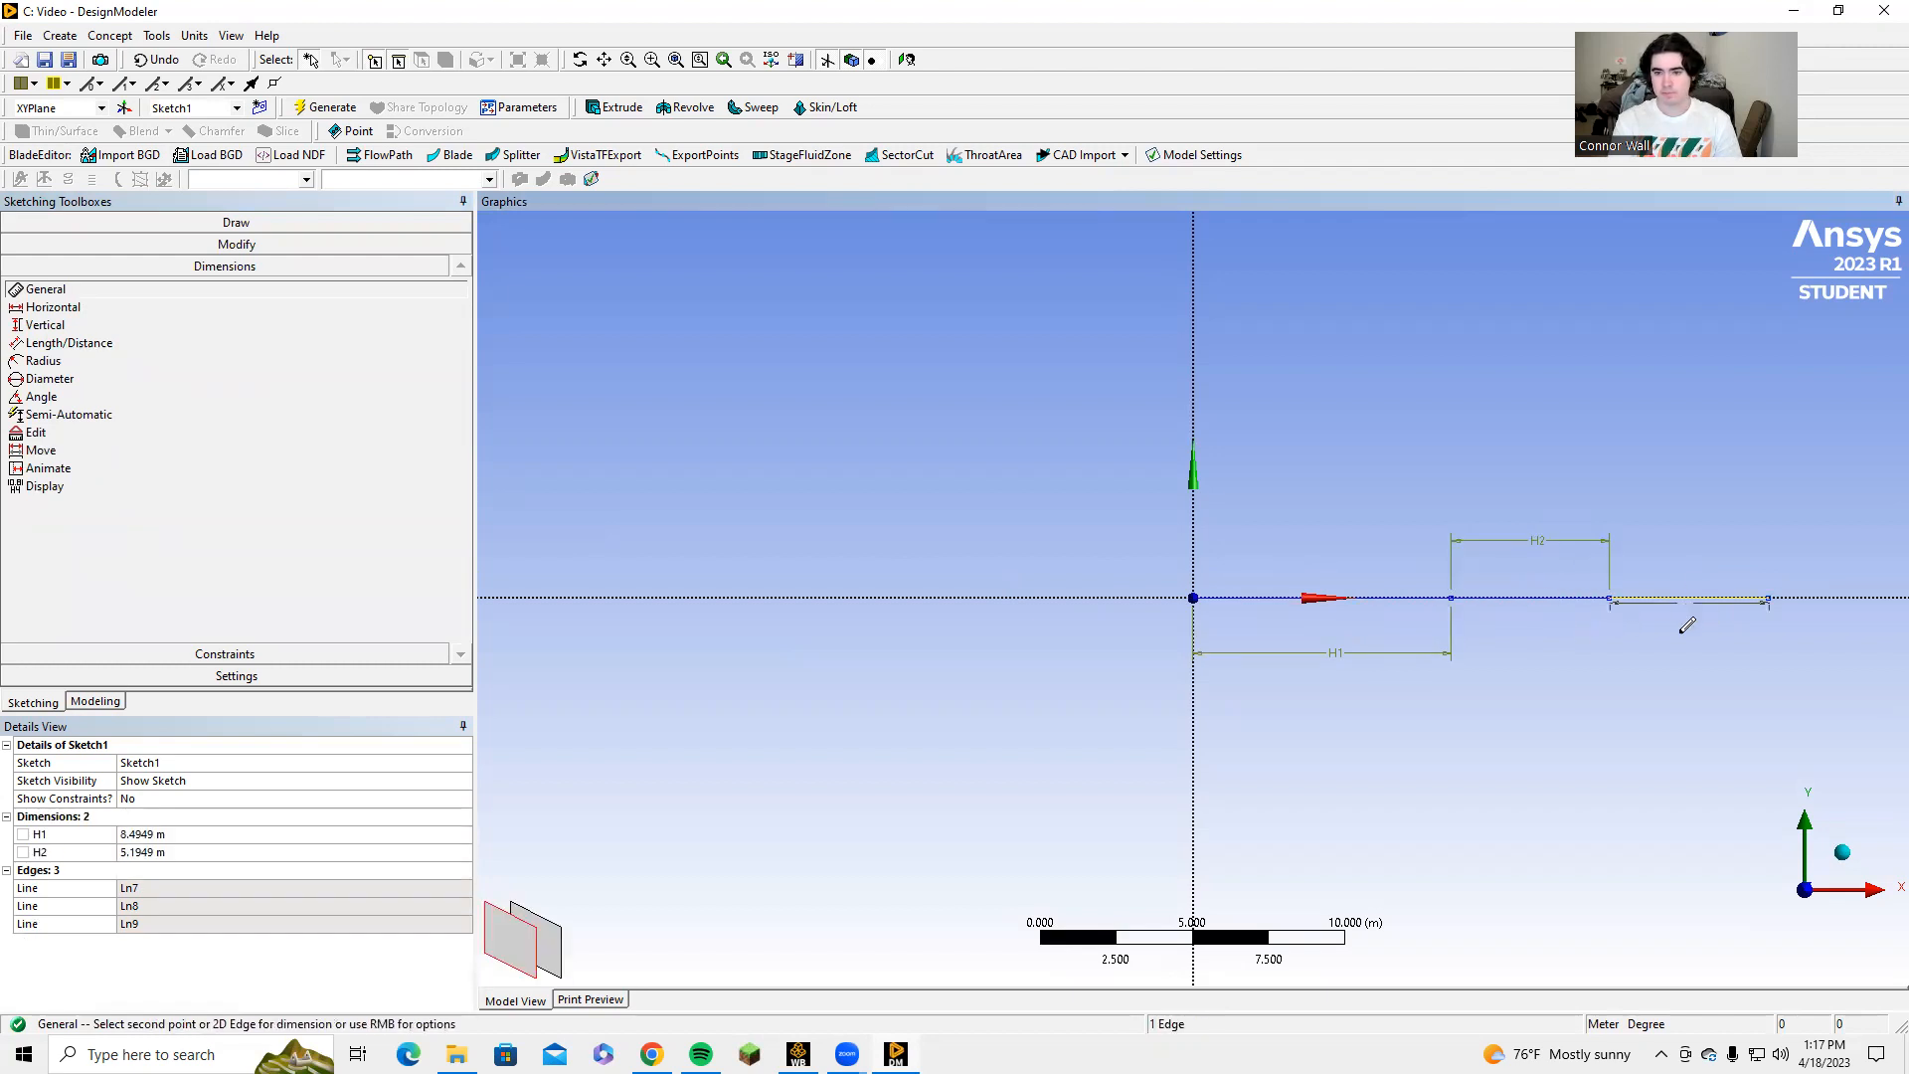
click(1681, 638)
Set the length dimension H1 of the first line, starting at the origin, to 1.1176 m.
click(179, 836)
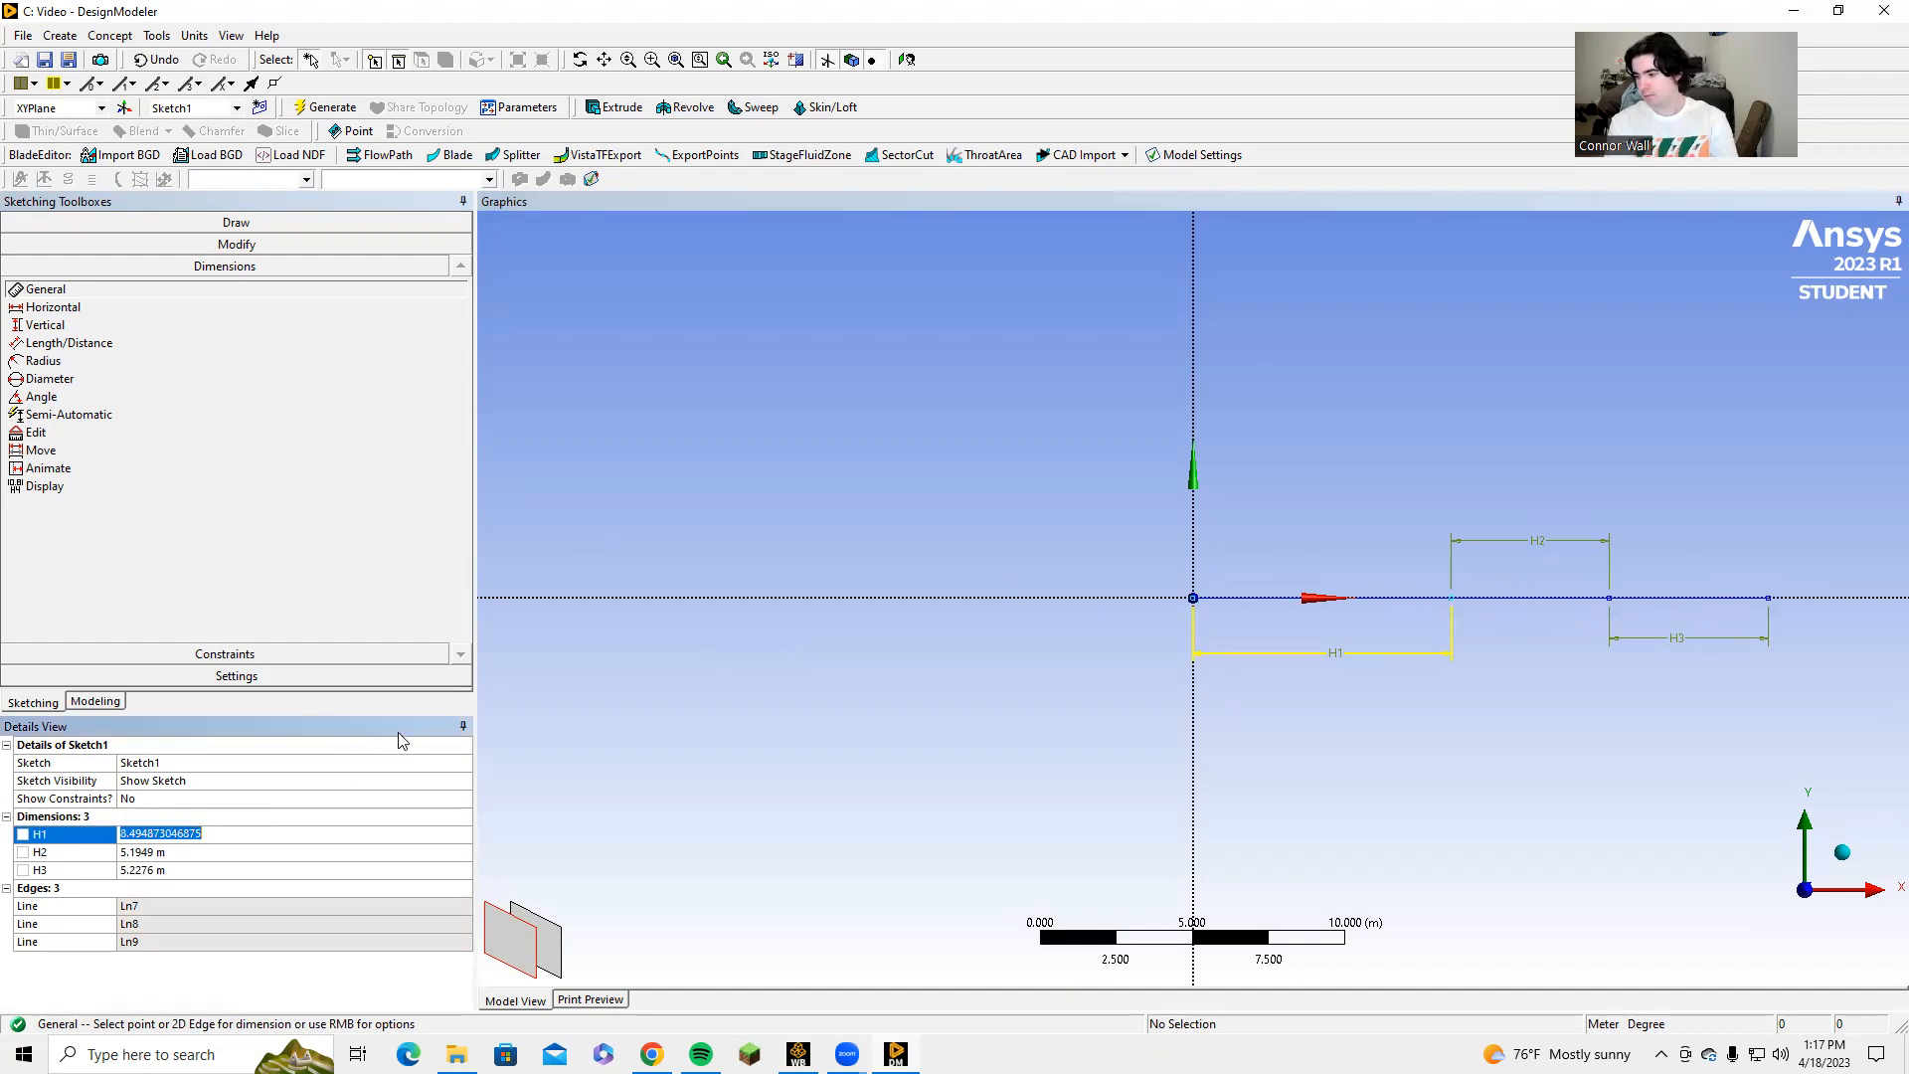
text(11.1176)
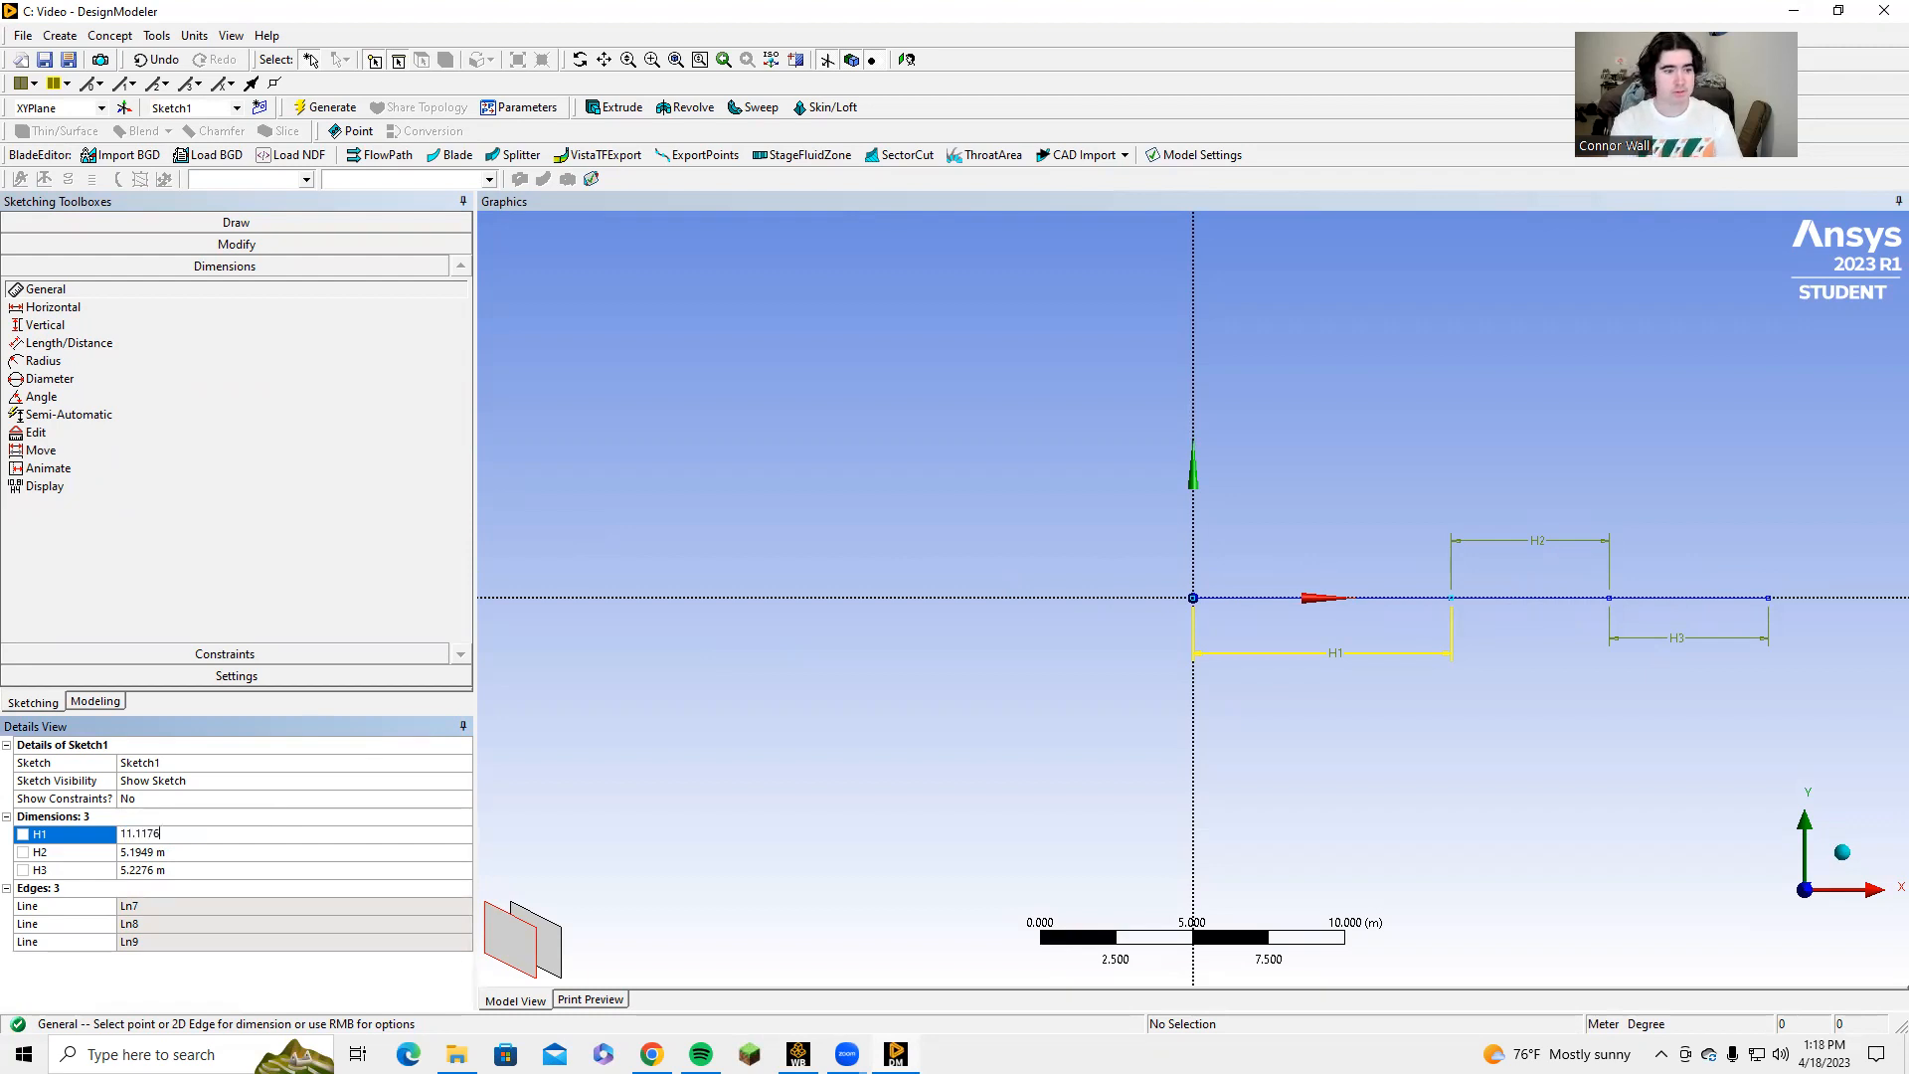
key(Return)
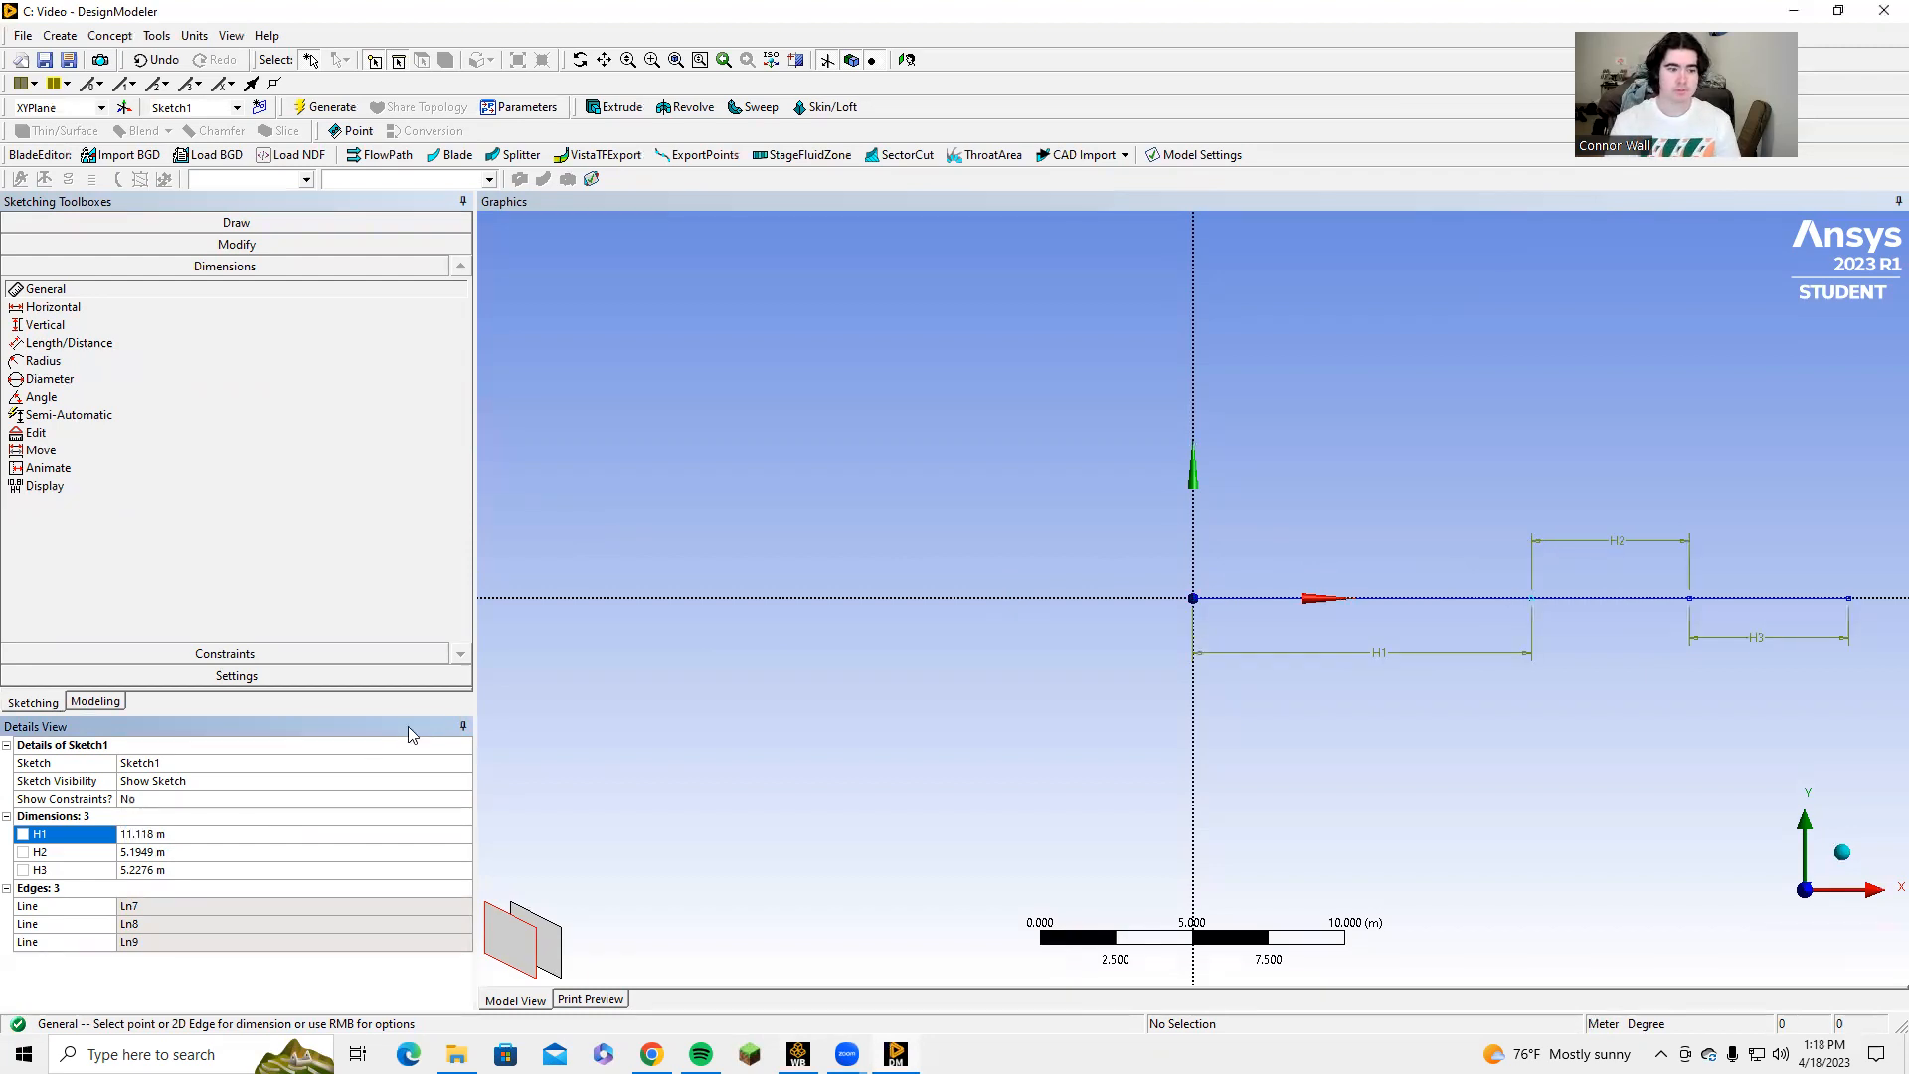
click(171, 838)
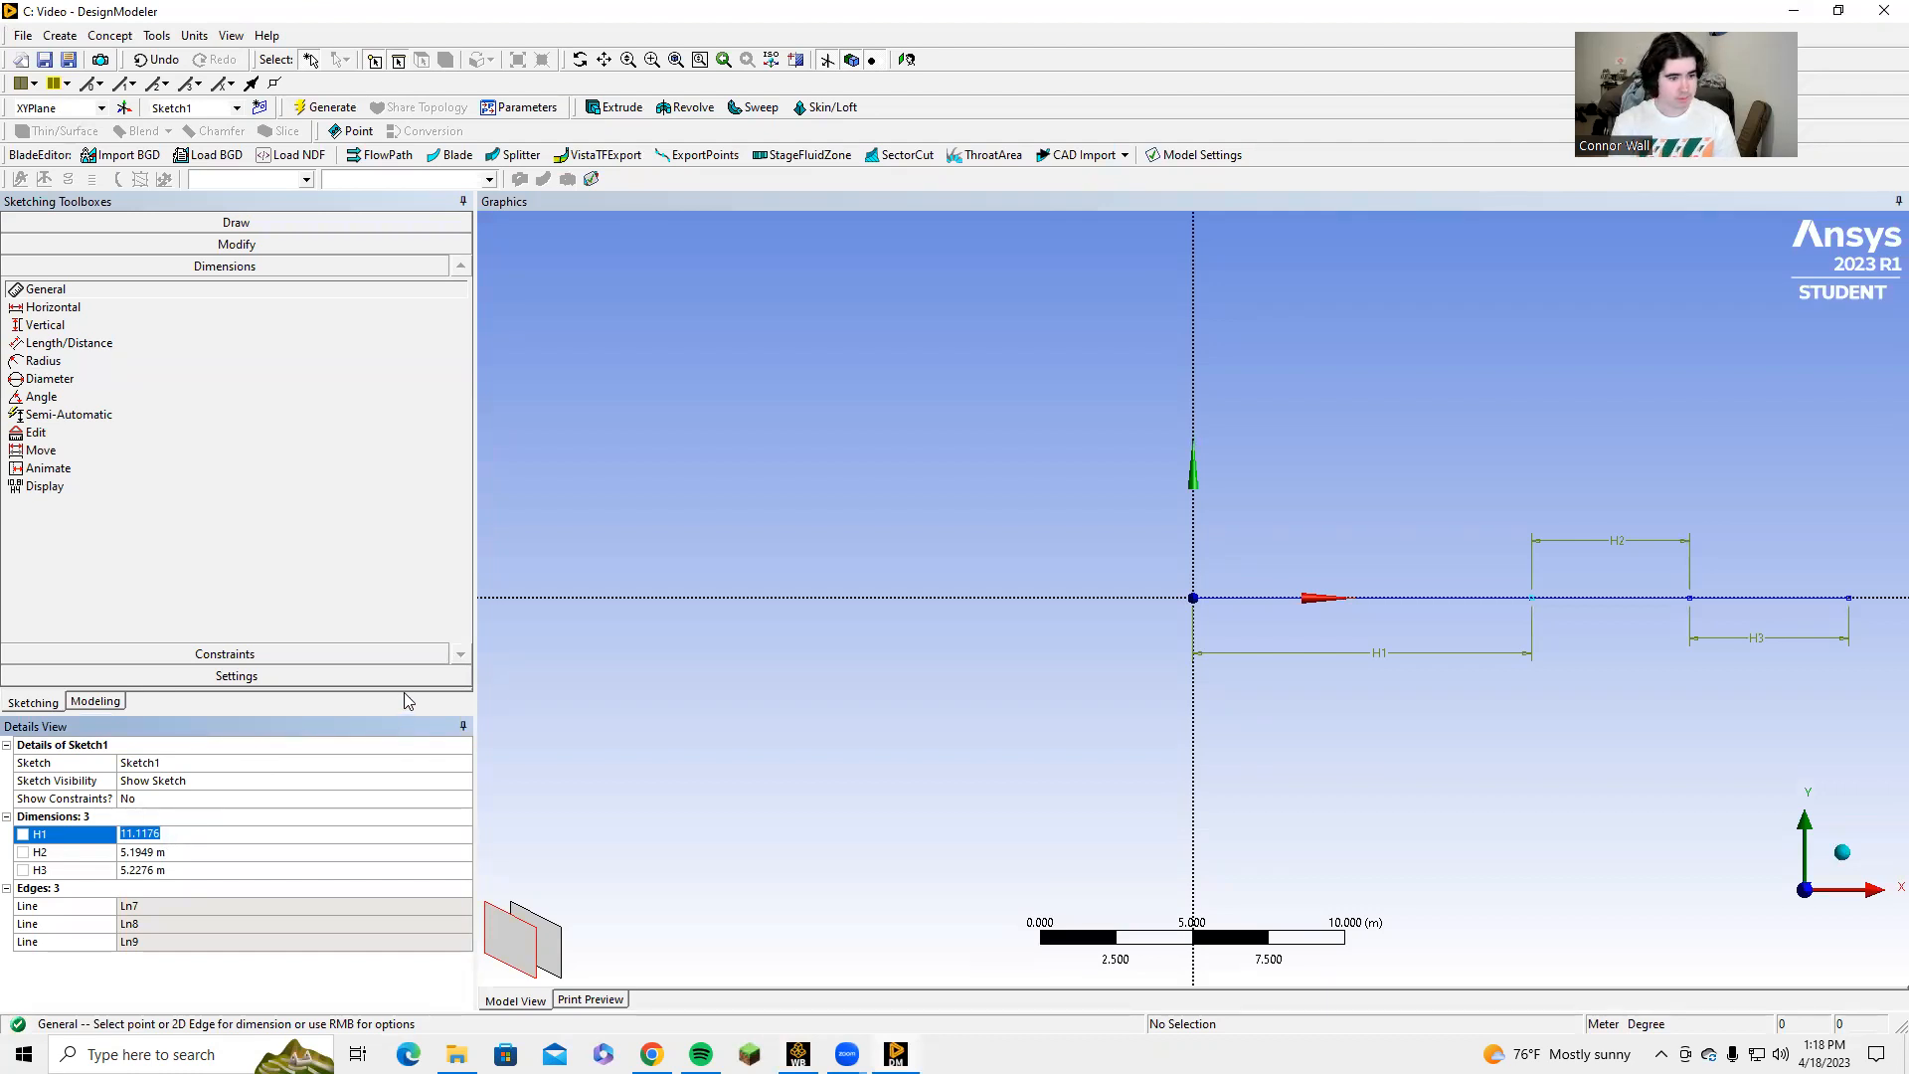
click(126, 836)
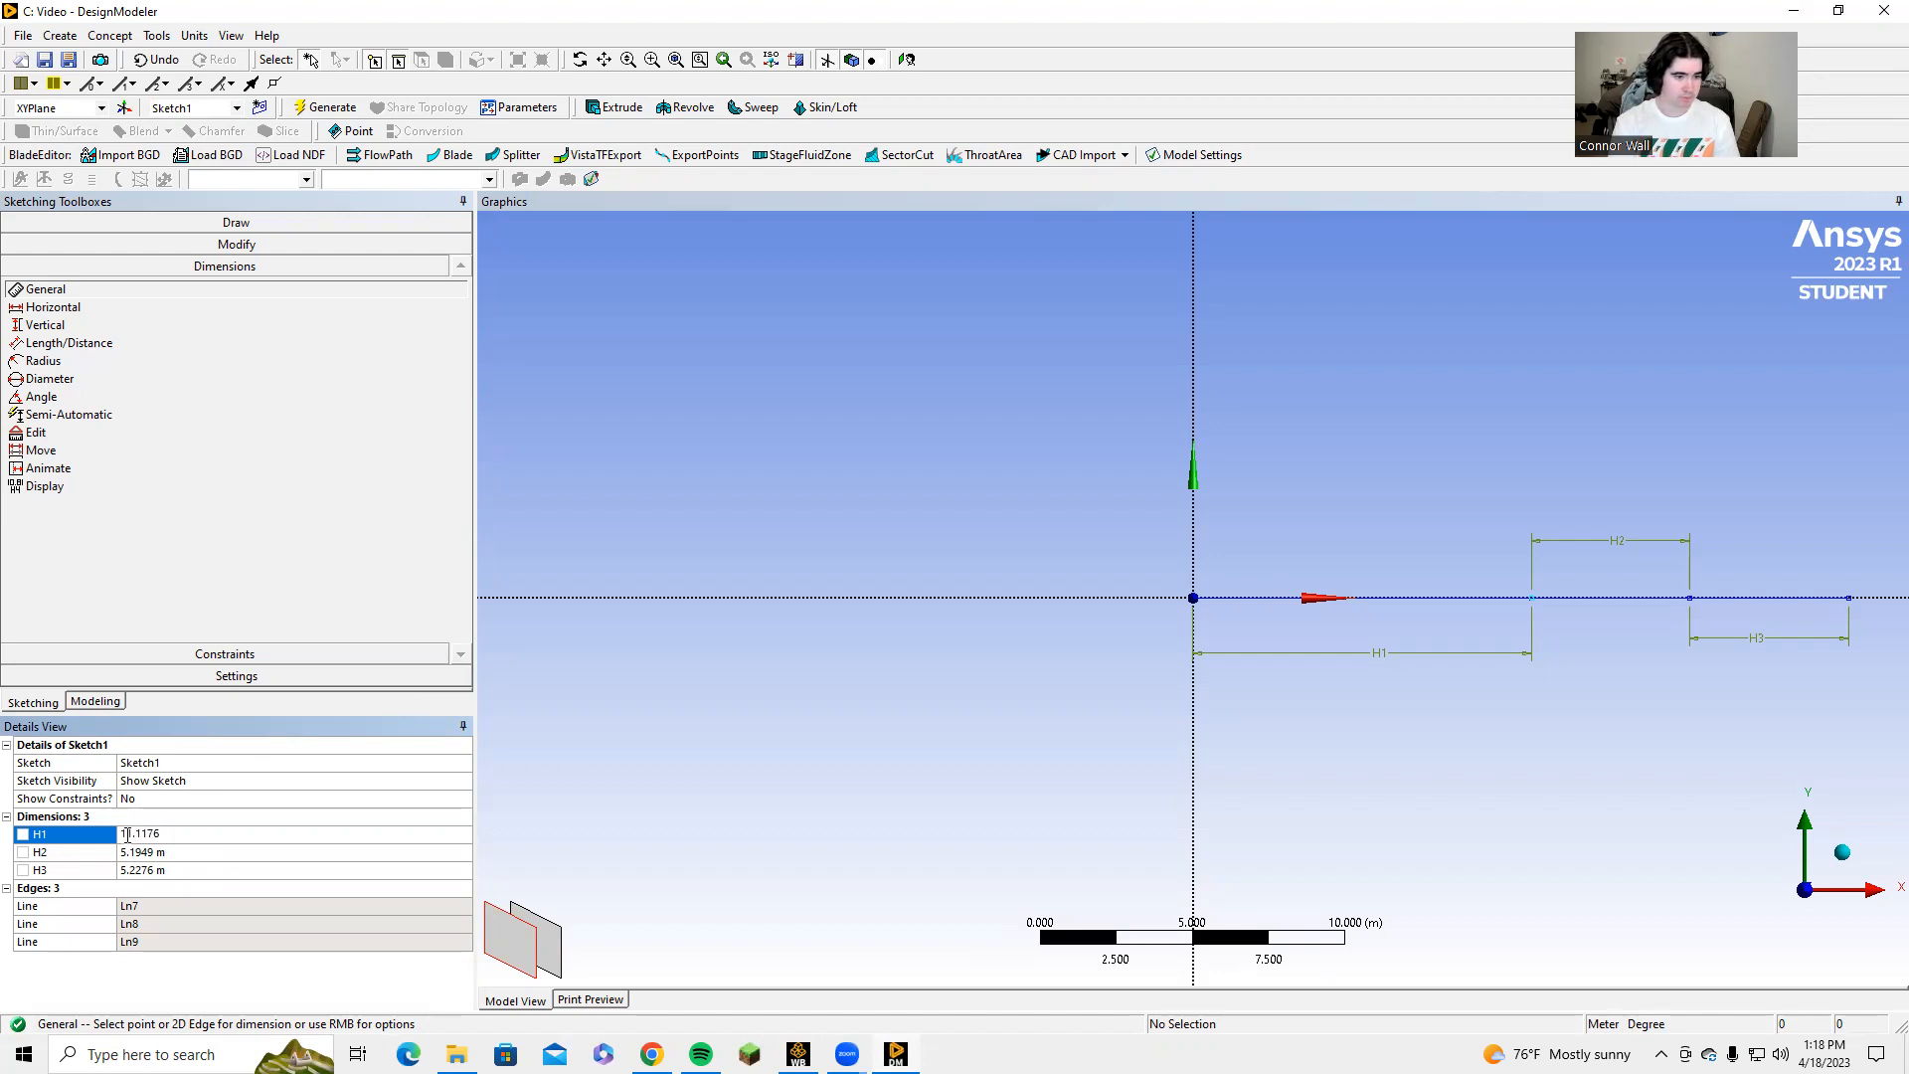
key(Return)
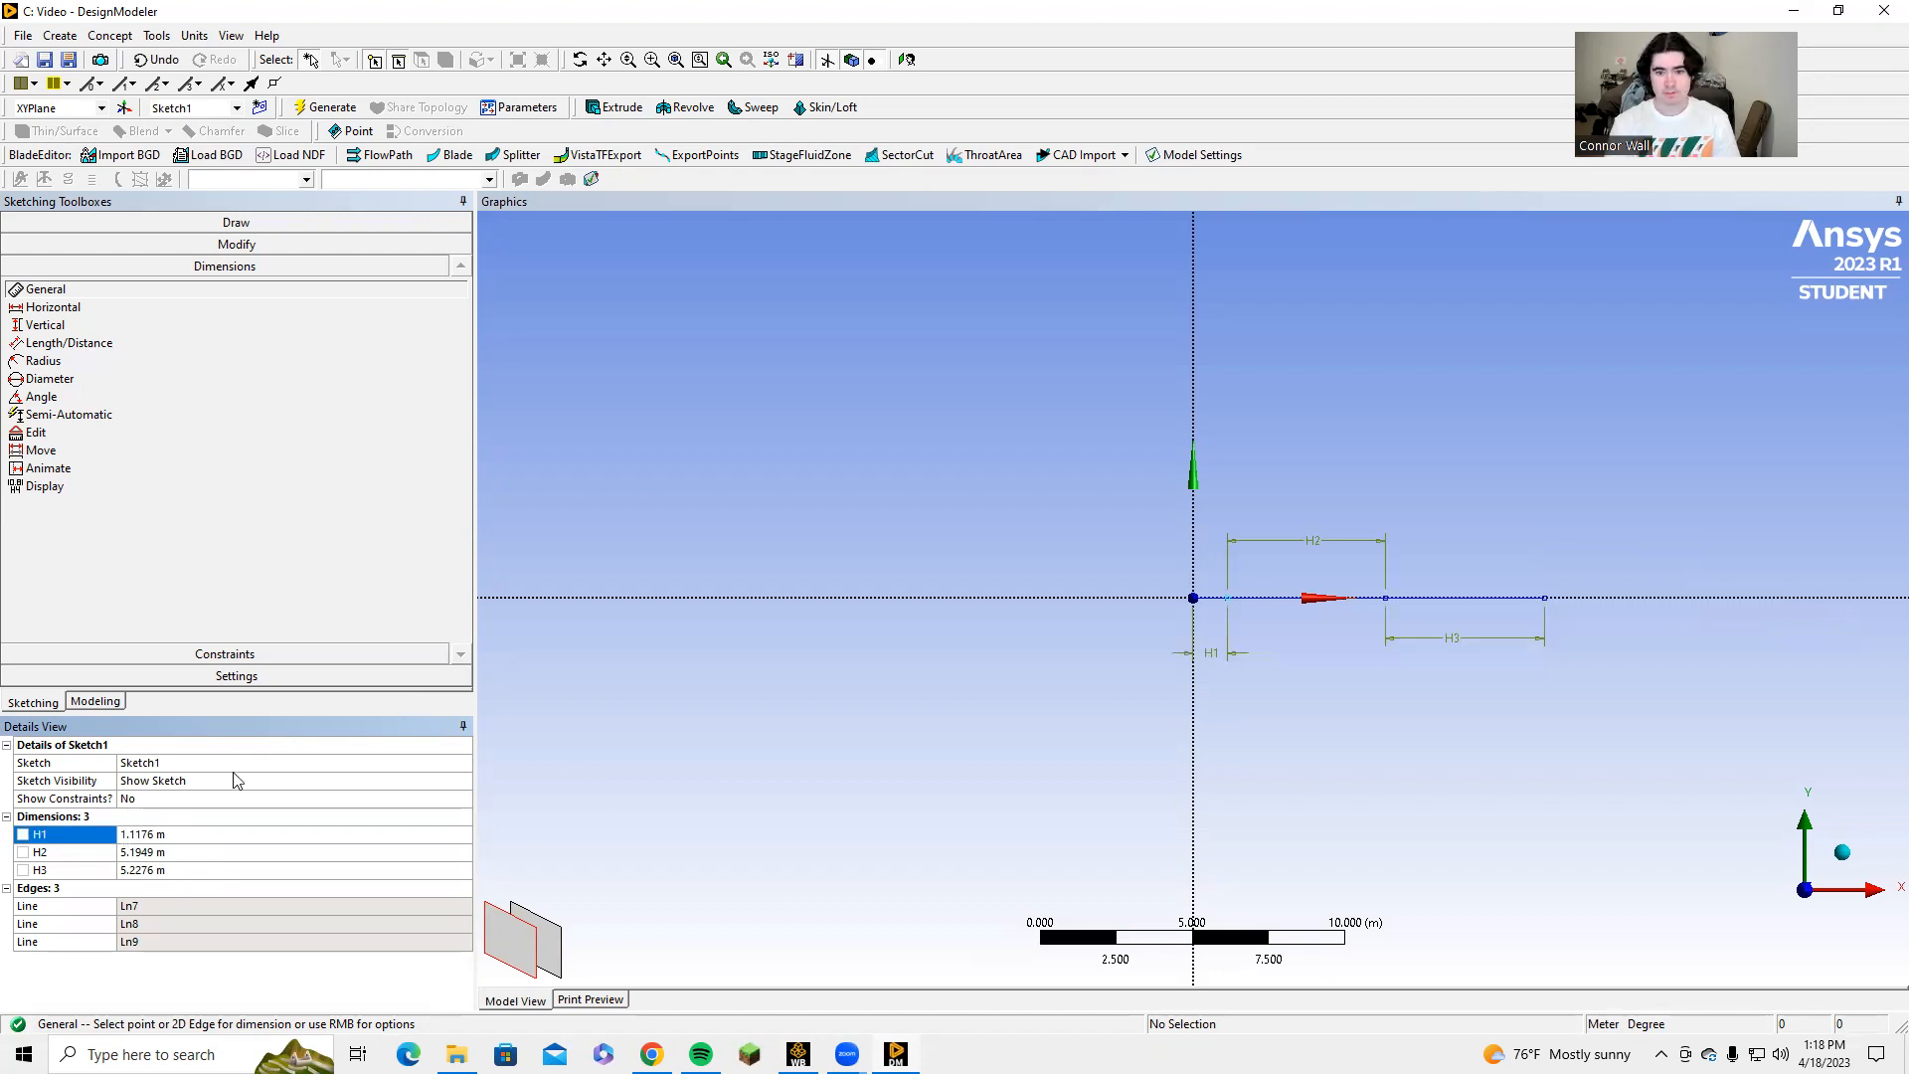
Set the length dimension H2 of the middle line to 1.2192 m.
scroll(1318, 597, down, 1)
scroll(1323, 617, up, 3)
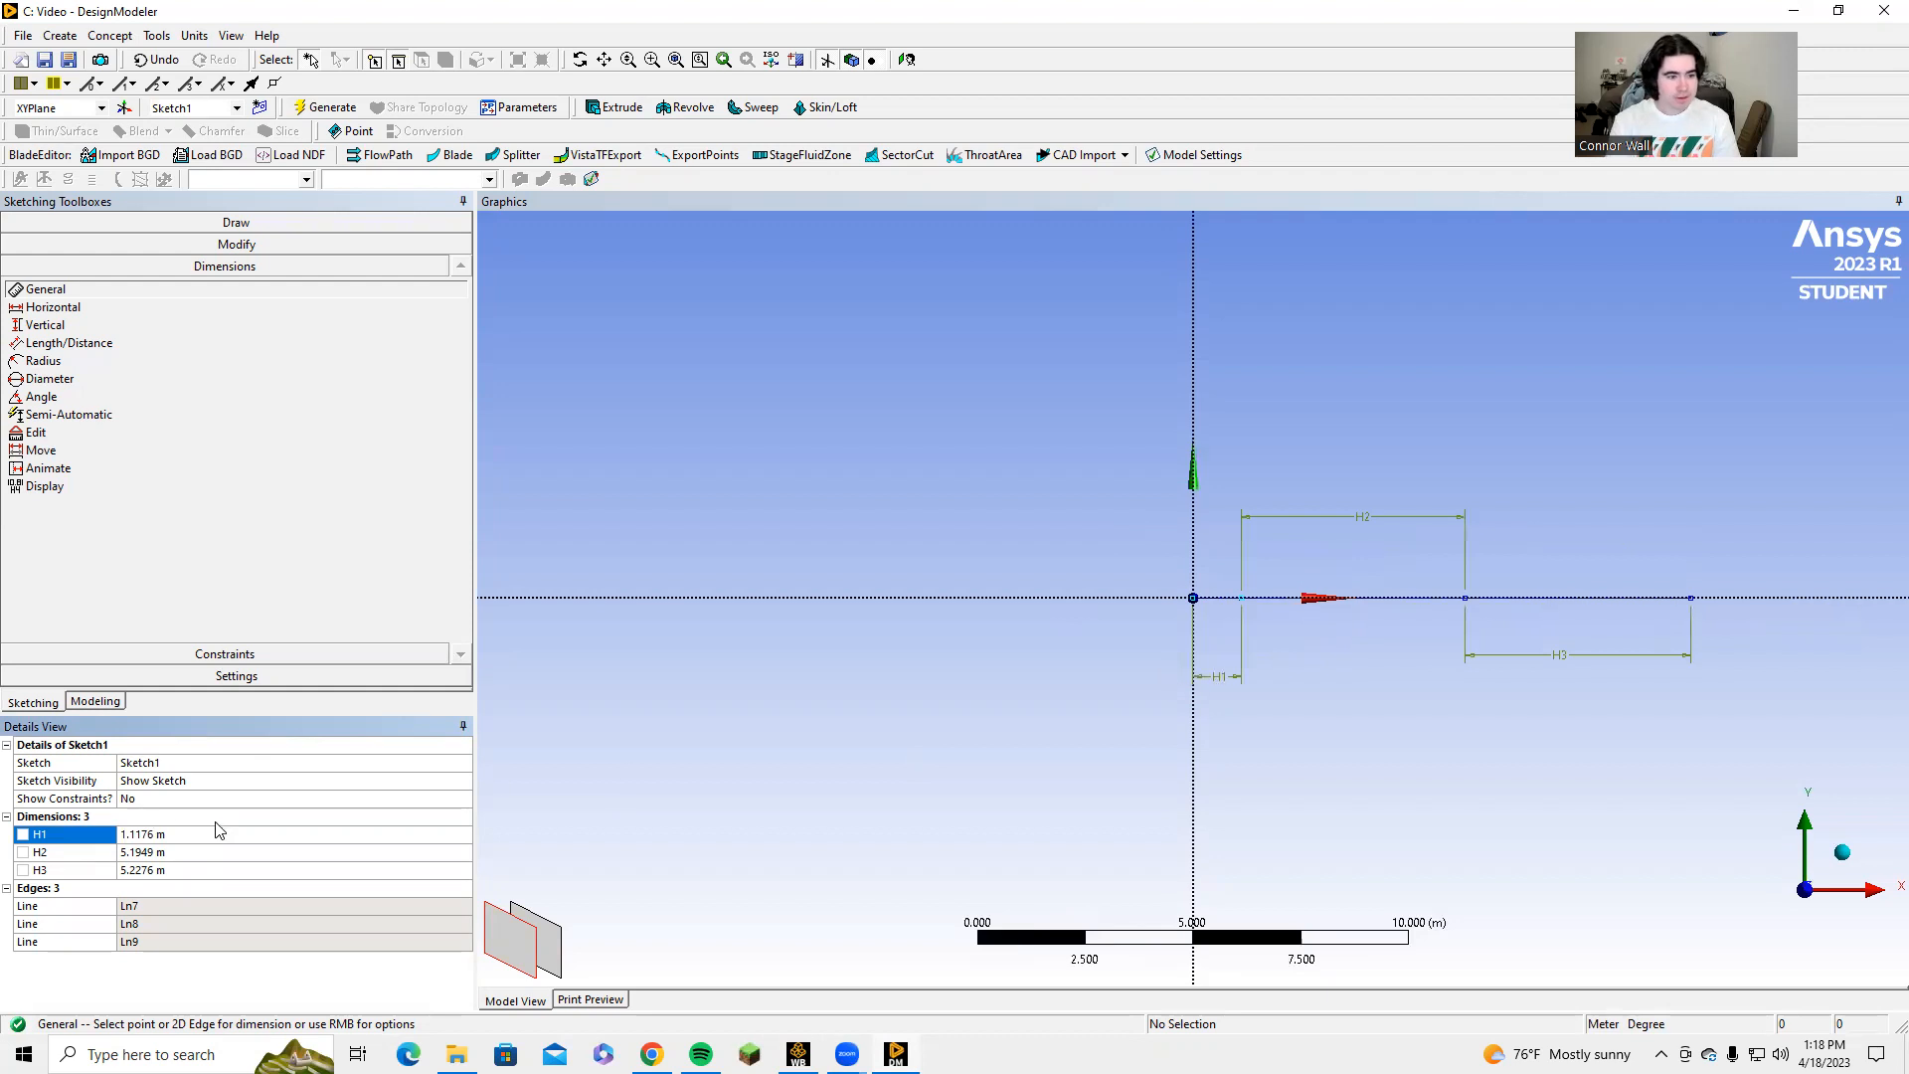
click(144, 853)
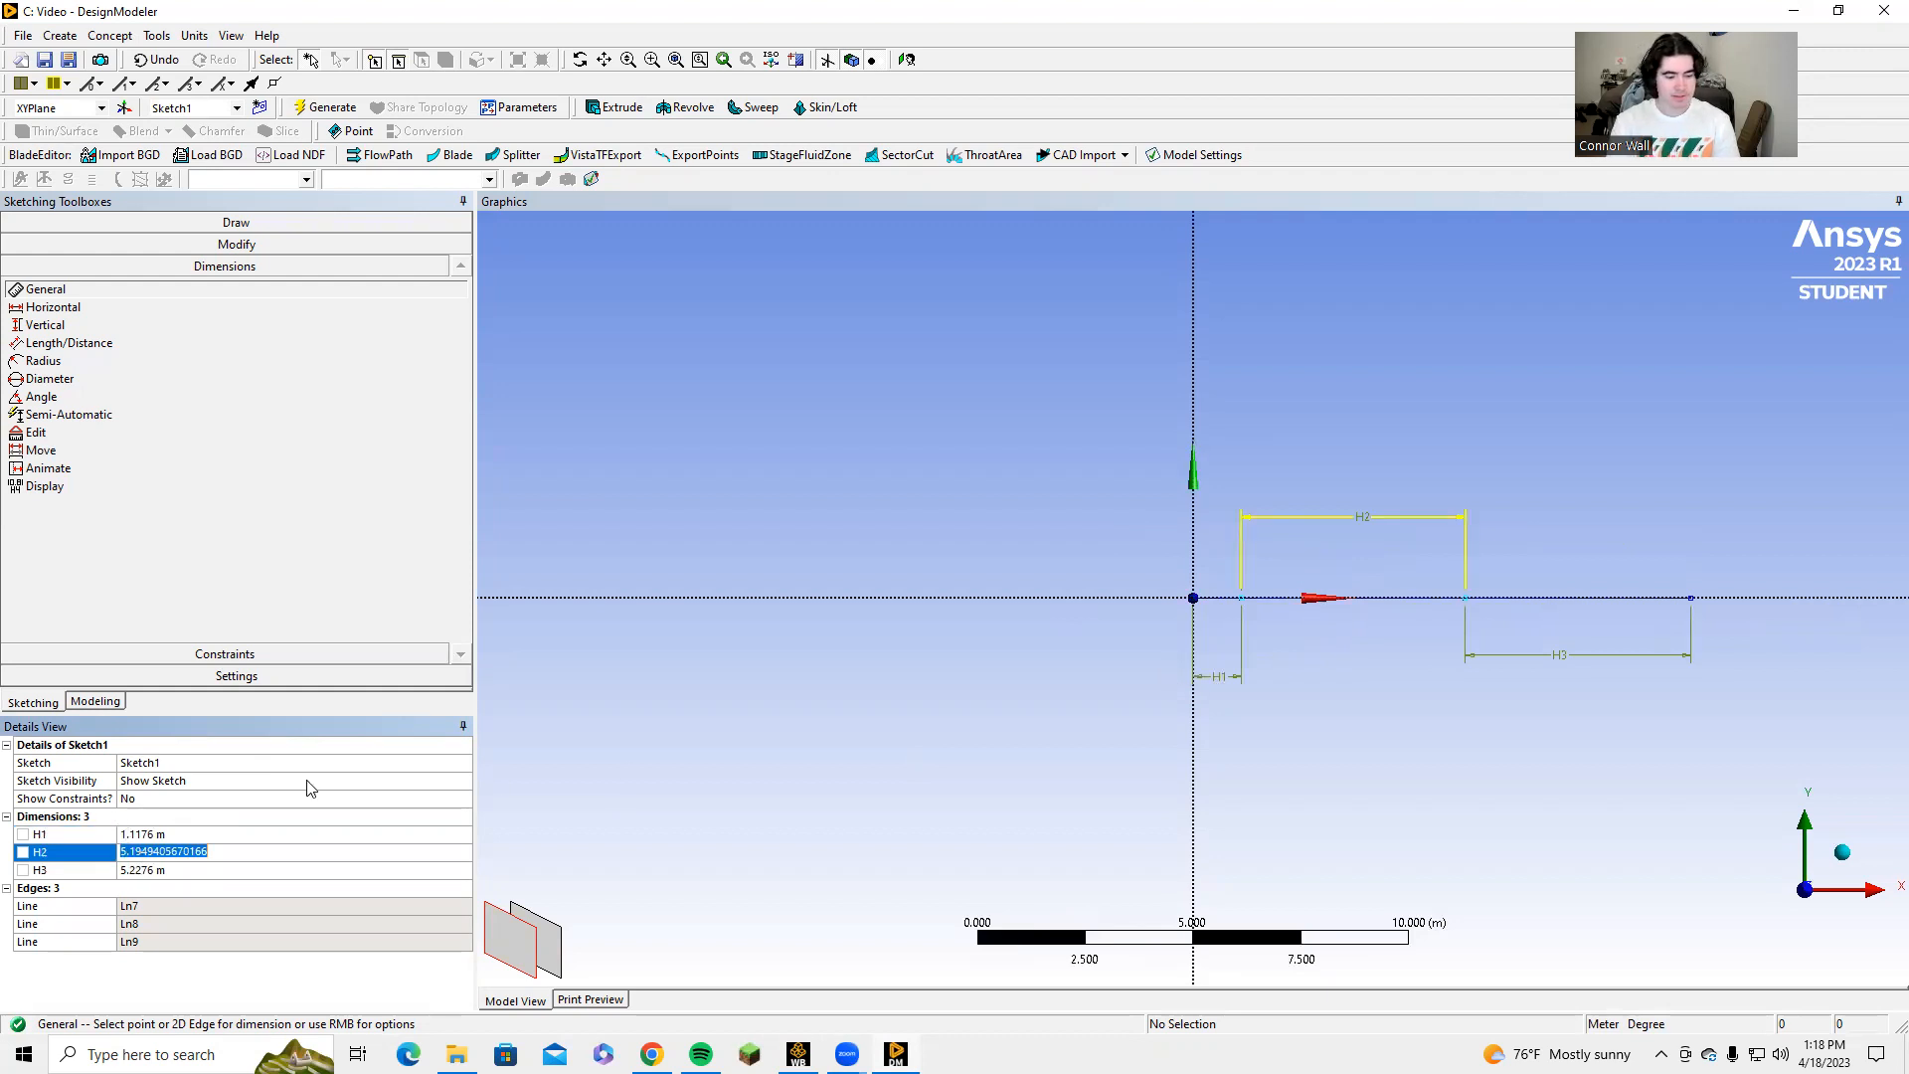
text(1.2192)
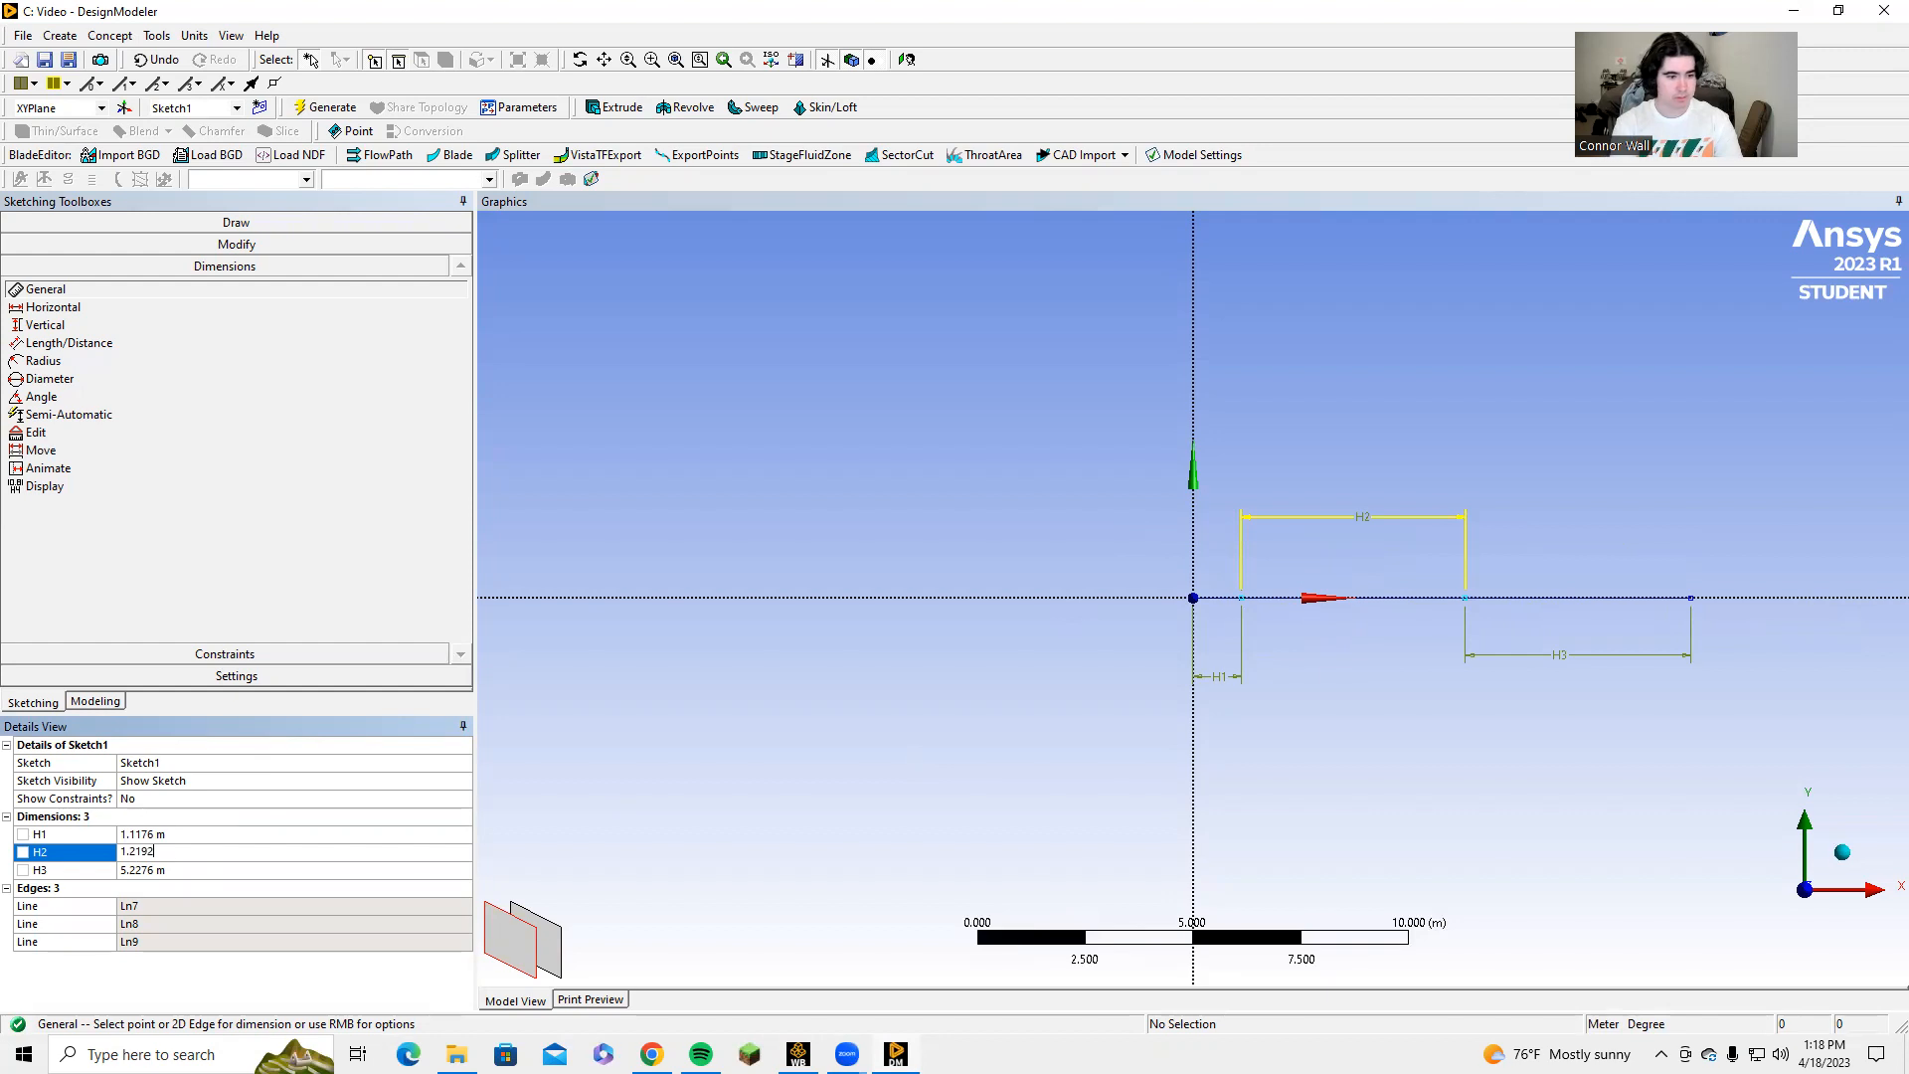
key(Return)
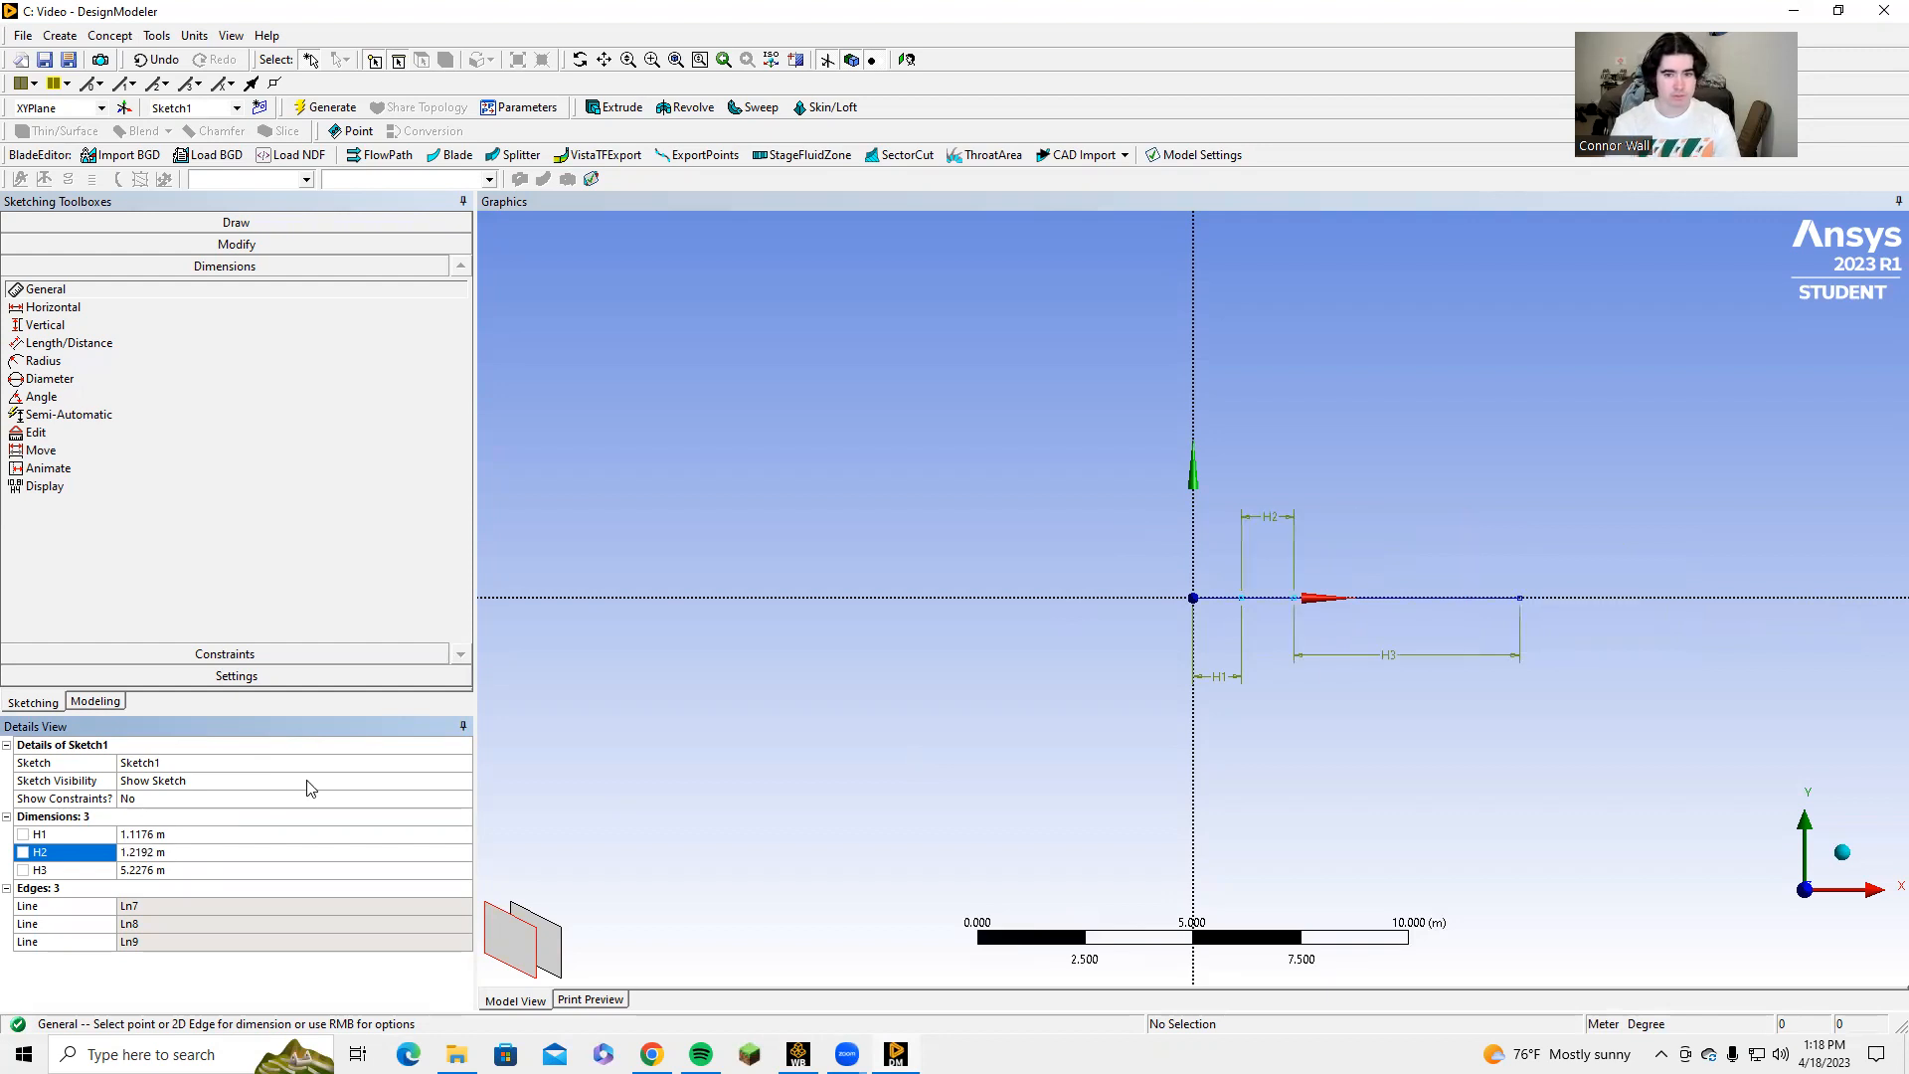
Set the length dimension H3 of the last line, farthest from the origin, to 1.5748 m.
click(144, 871)
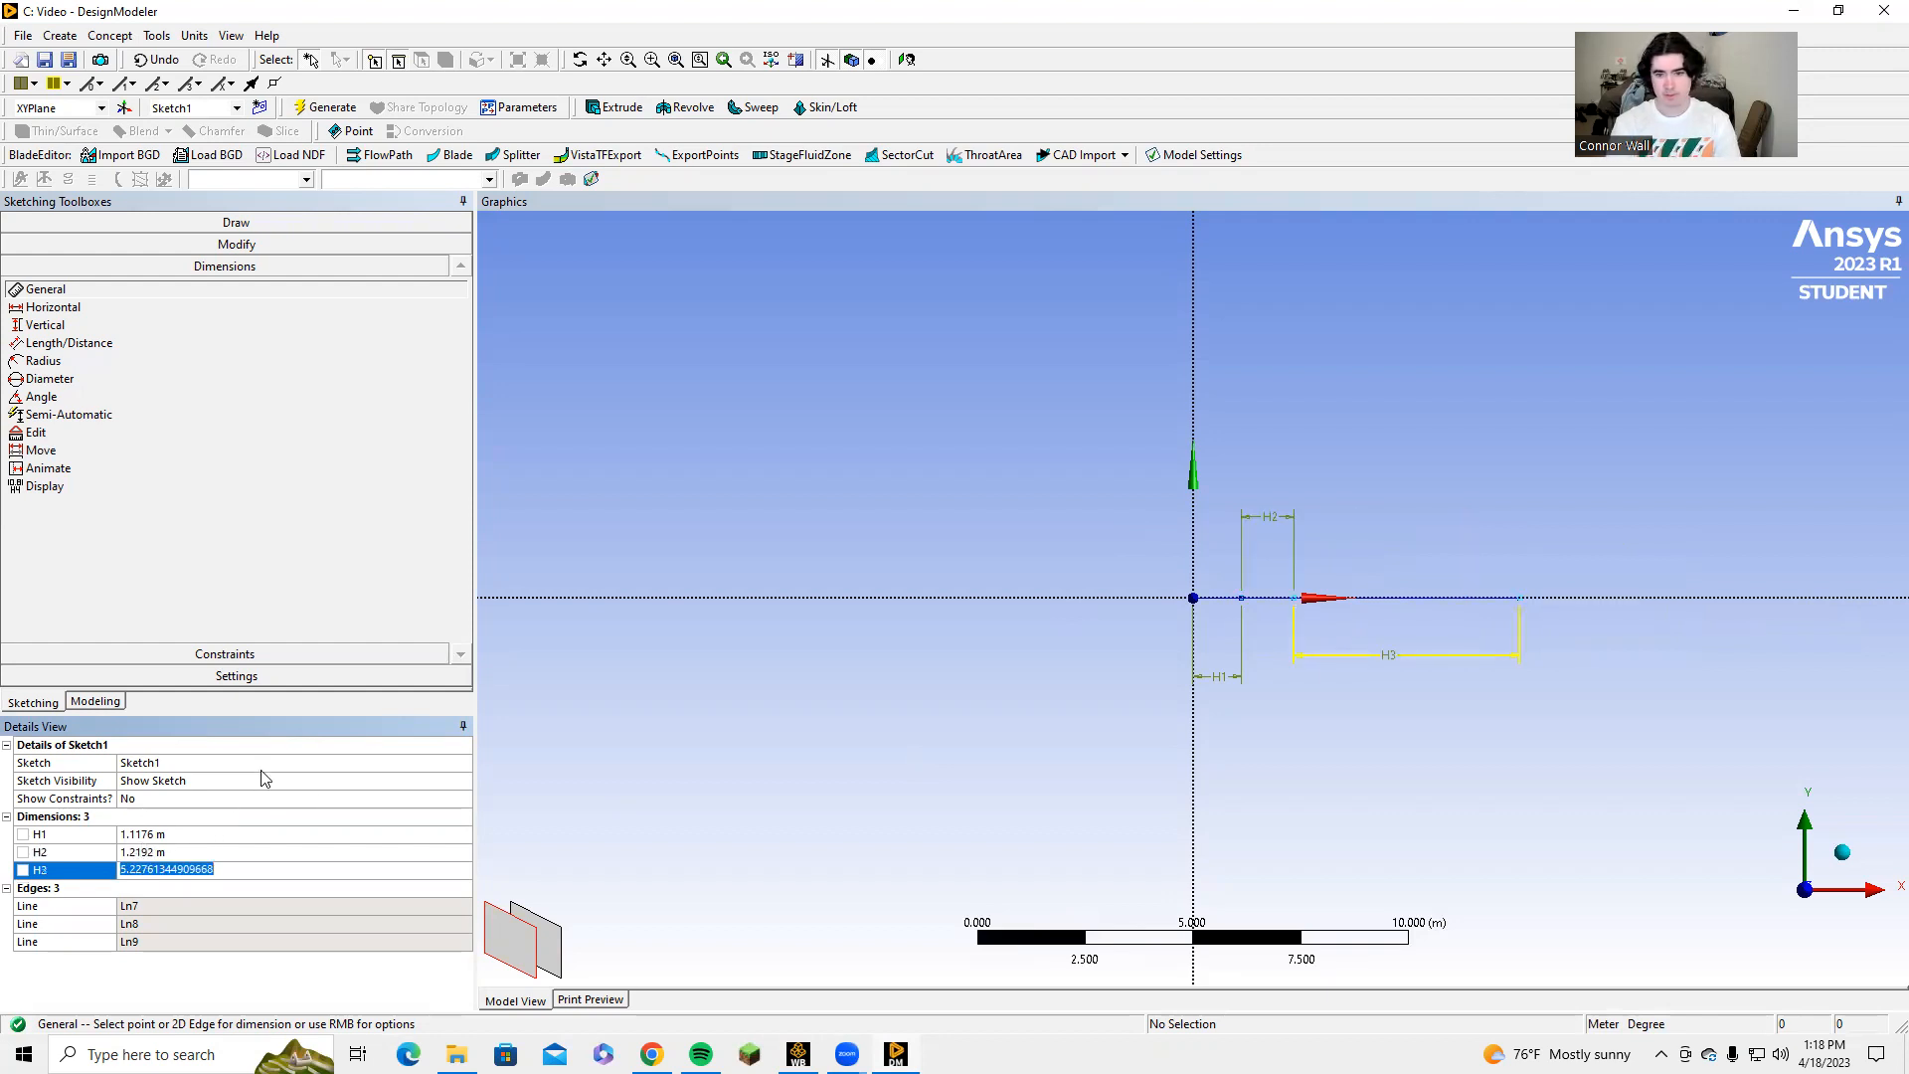
text(1)
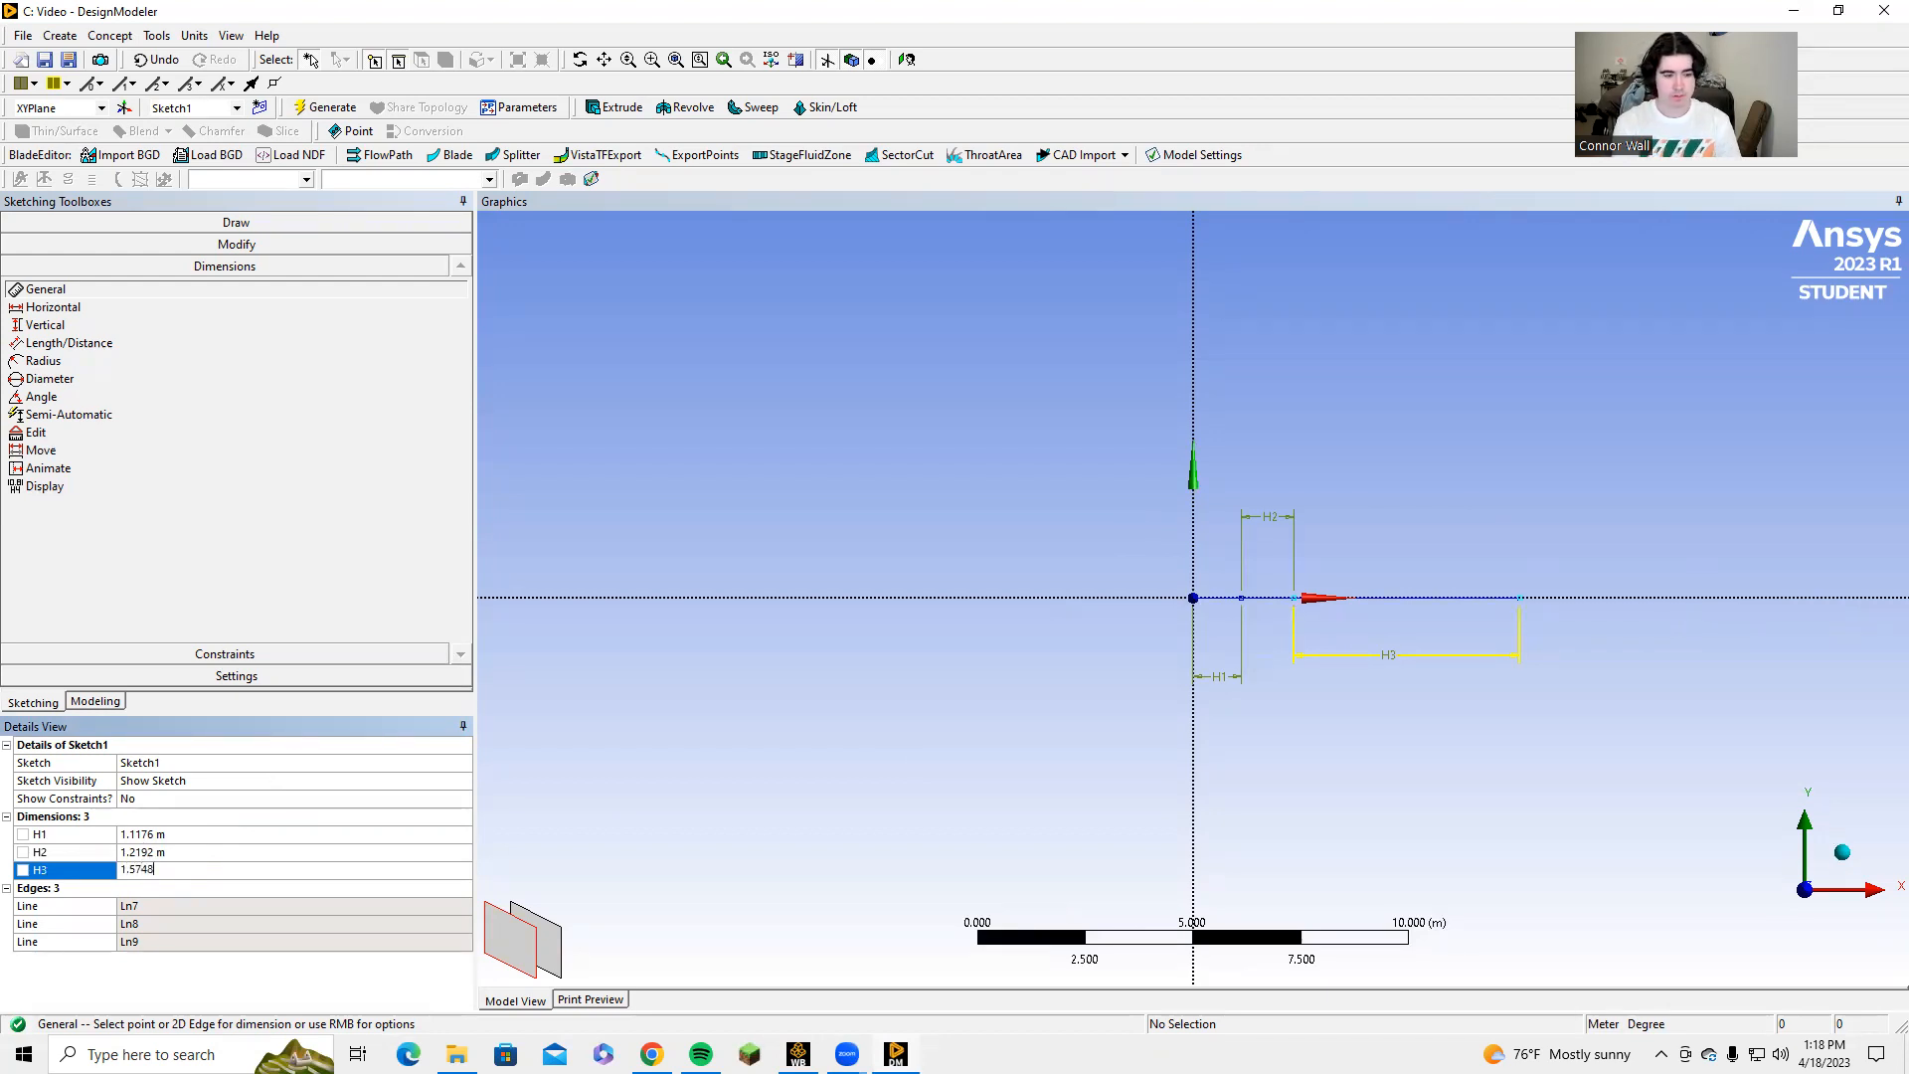
text(.5748)
key(Return)
scroll(1282, 629, up, 2)
scroll(1328, 619, up, 5)
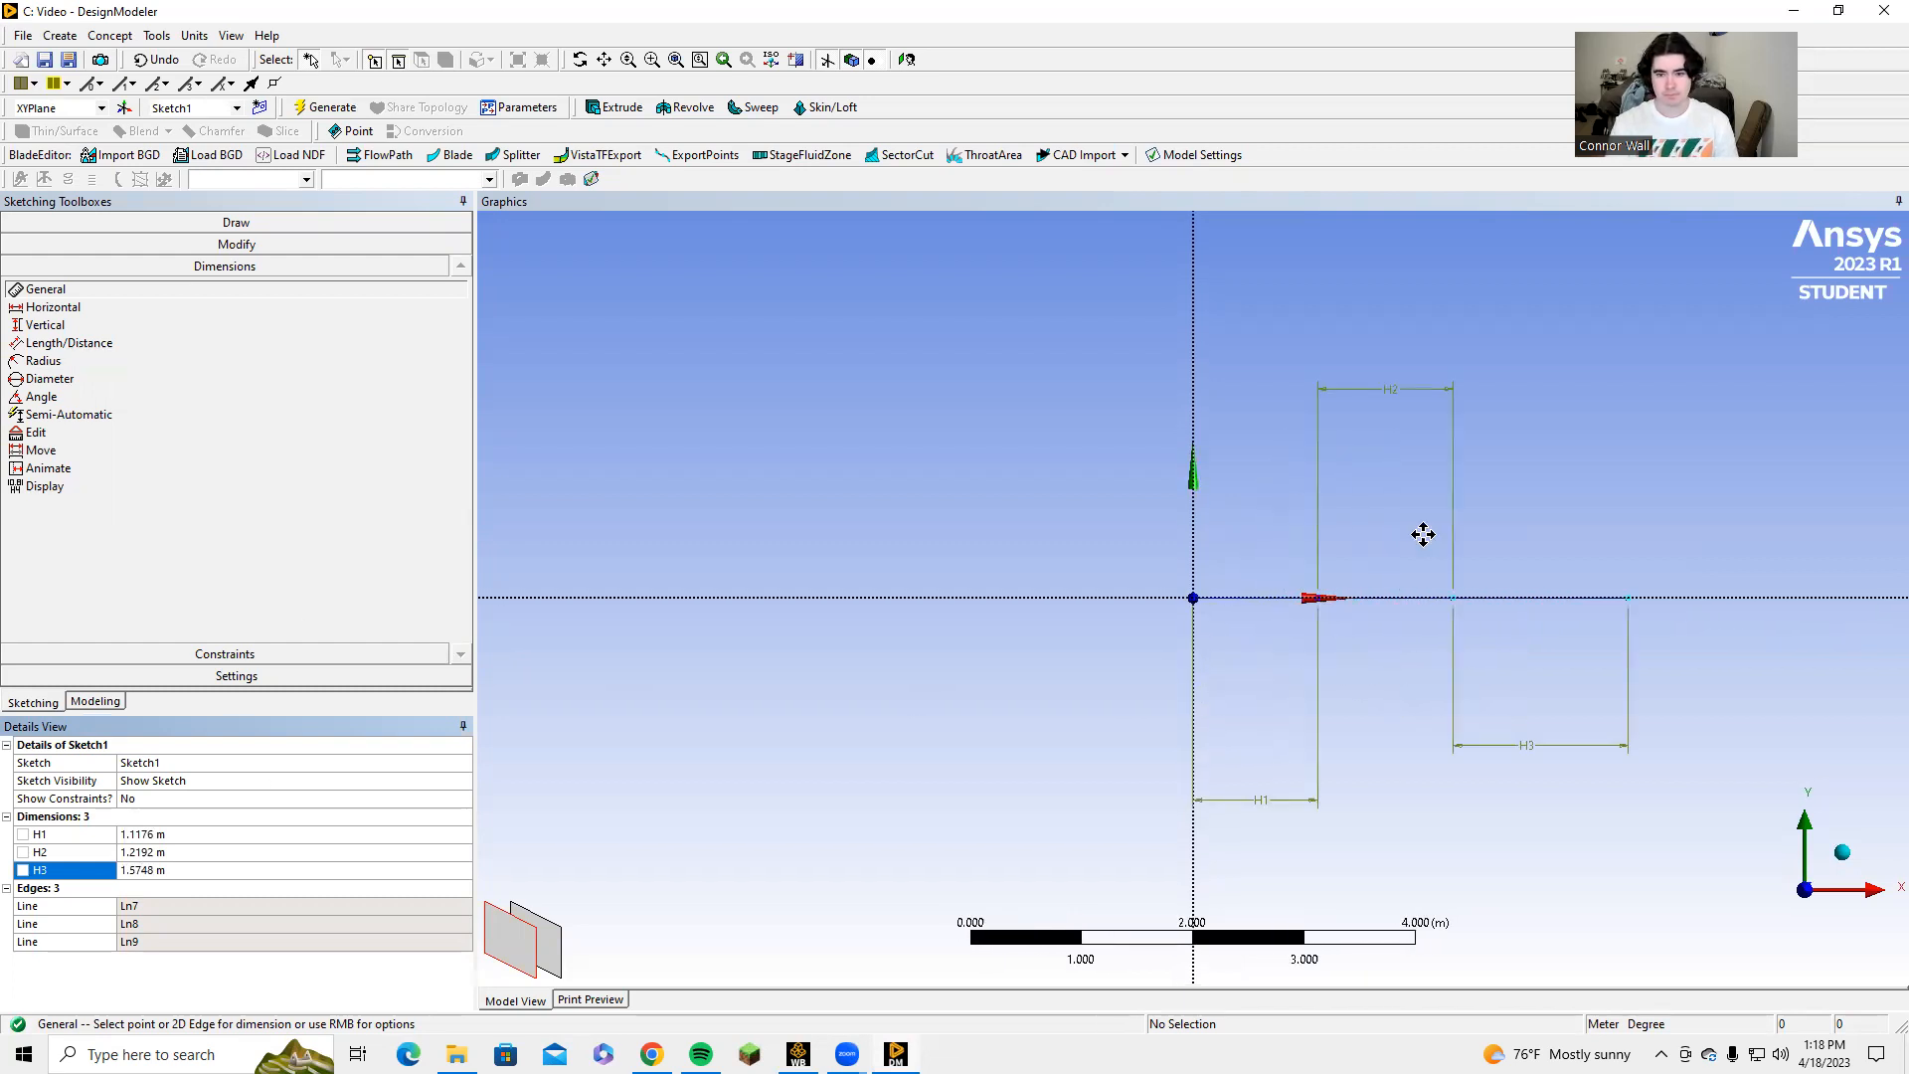
ctrl+middle_drag(1208, 530, 1133, 429)
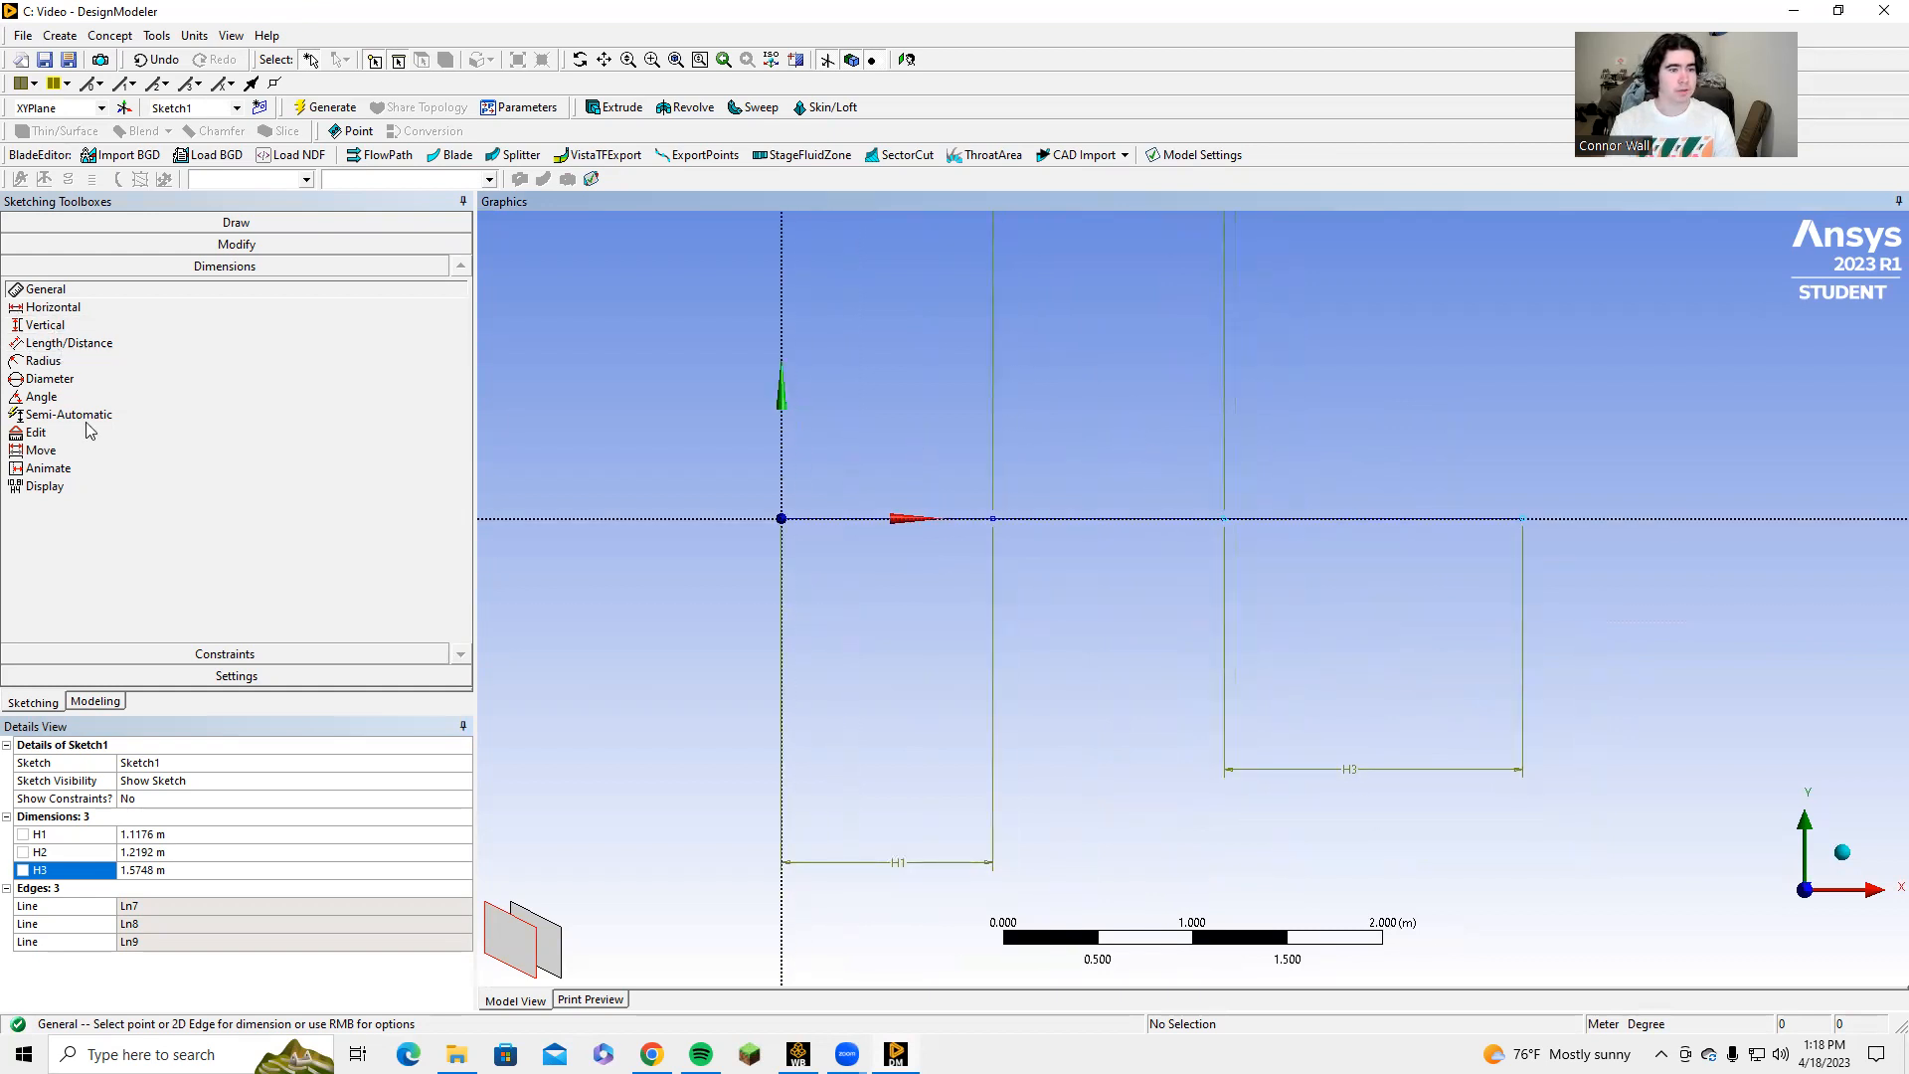
click(44, 704)
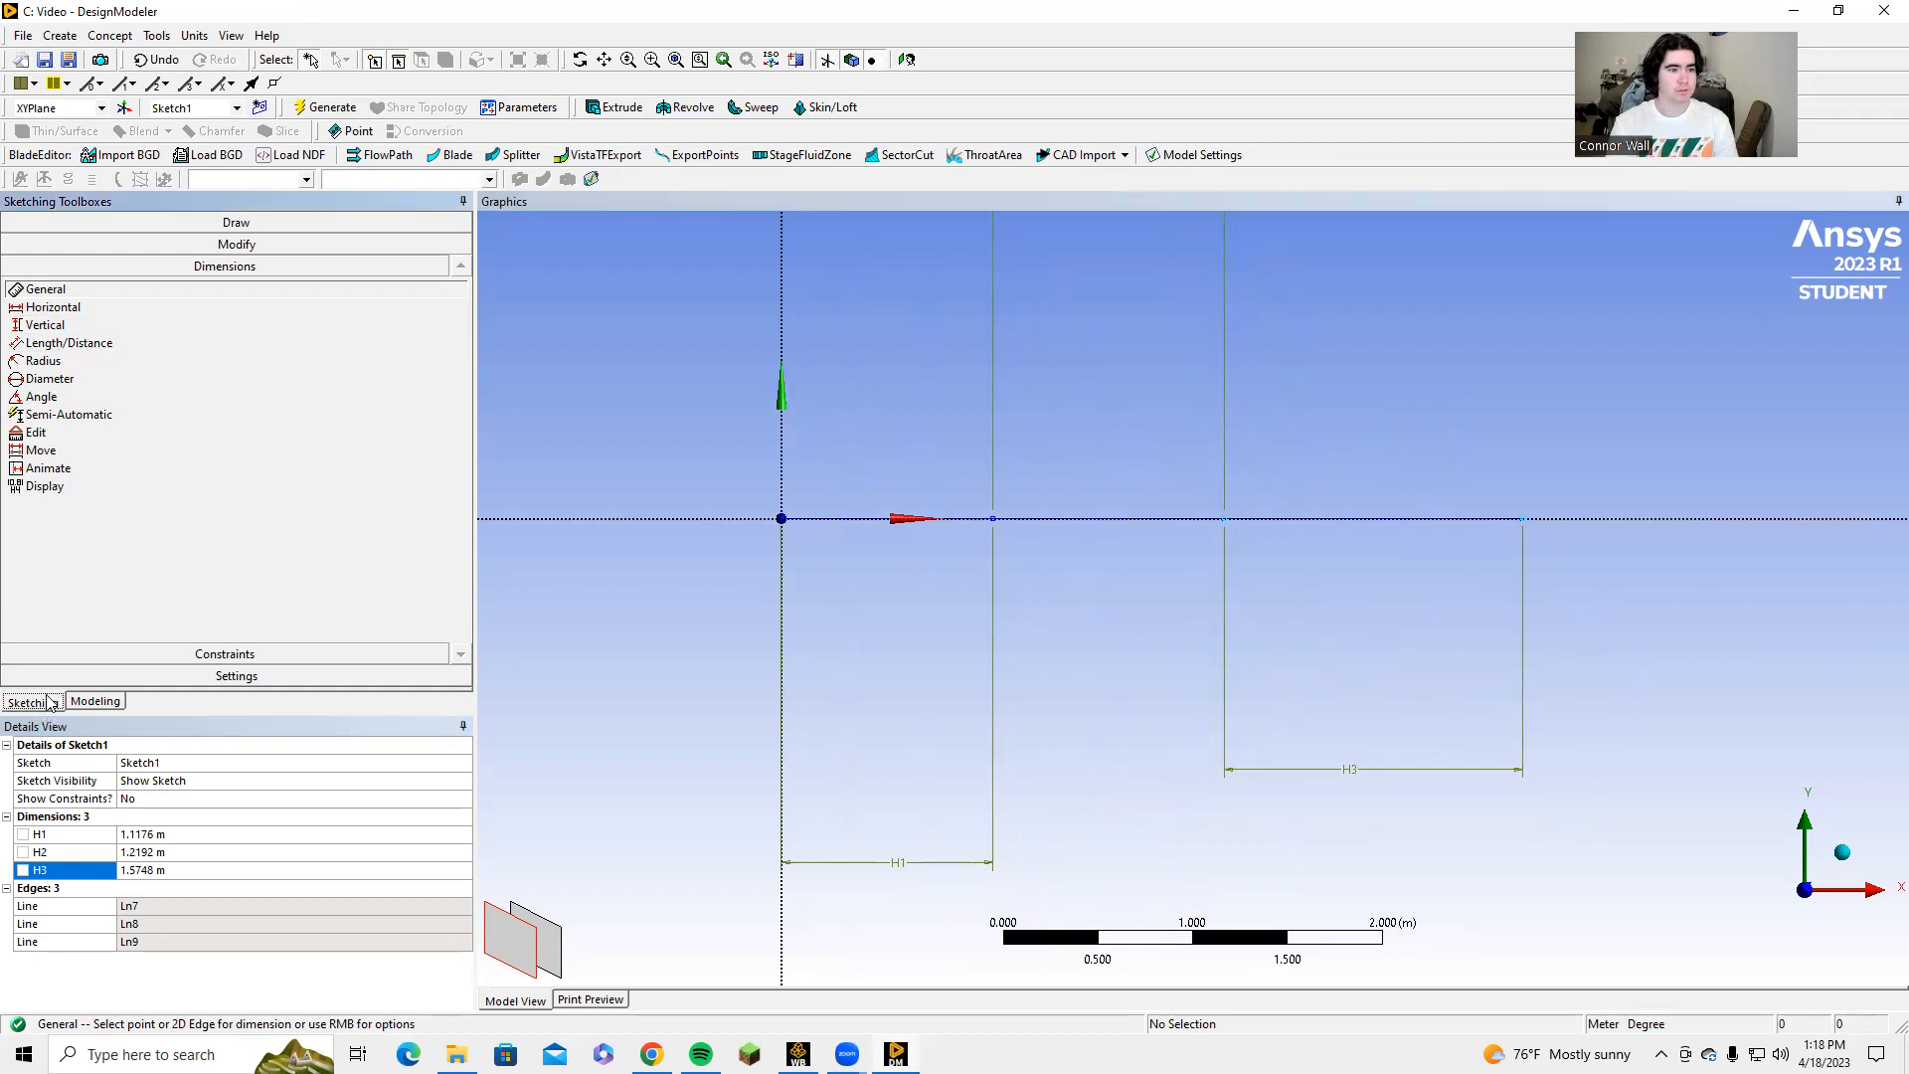
Draw two vertical lines across the X axis: one about 2 m long before the origin, another about 1.8 m long across the middle segment.
click(229, 223)
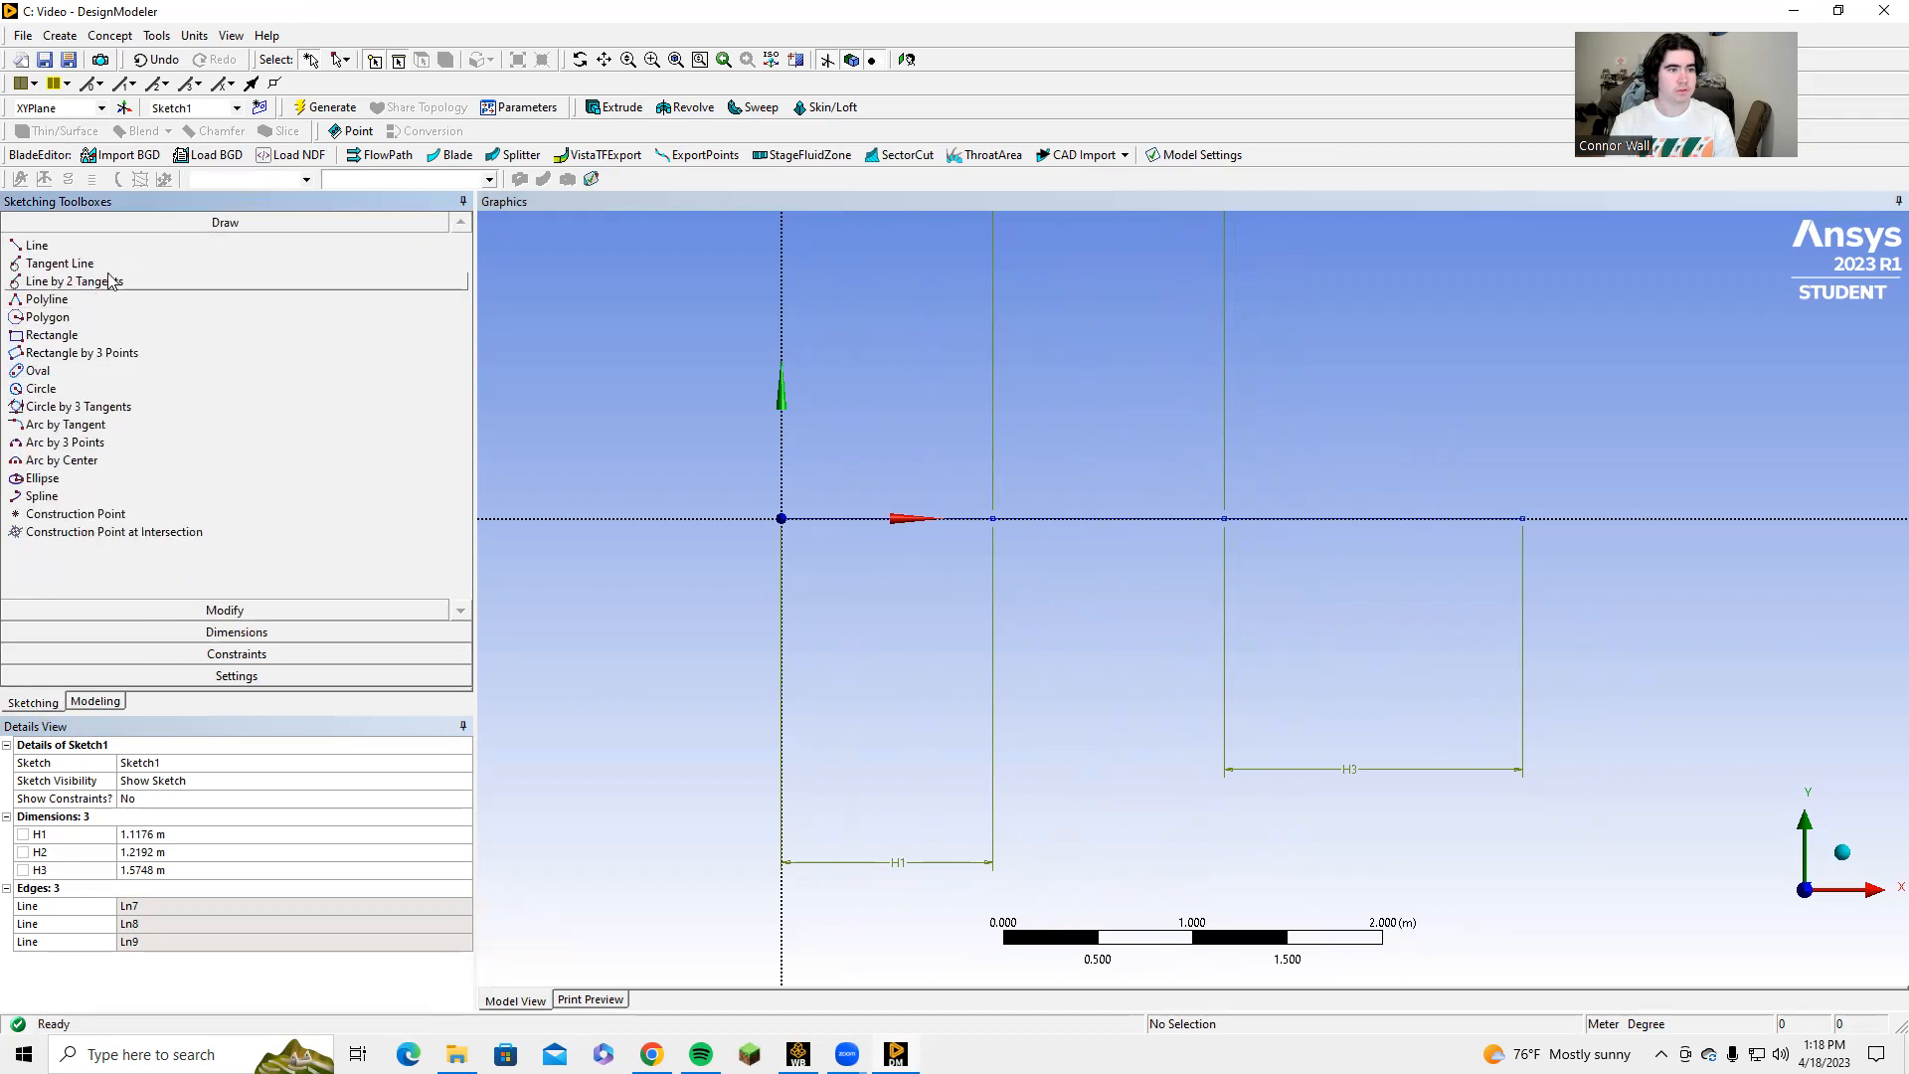
click(124, 247)
click(704, 324)
click(705, 701)
click(1050, 345)
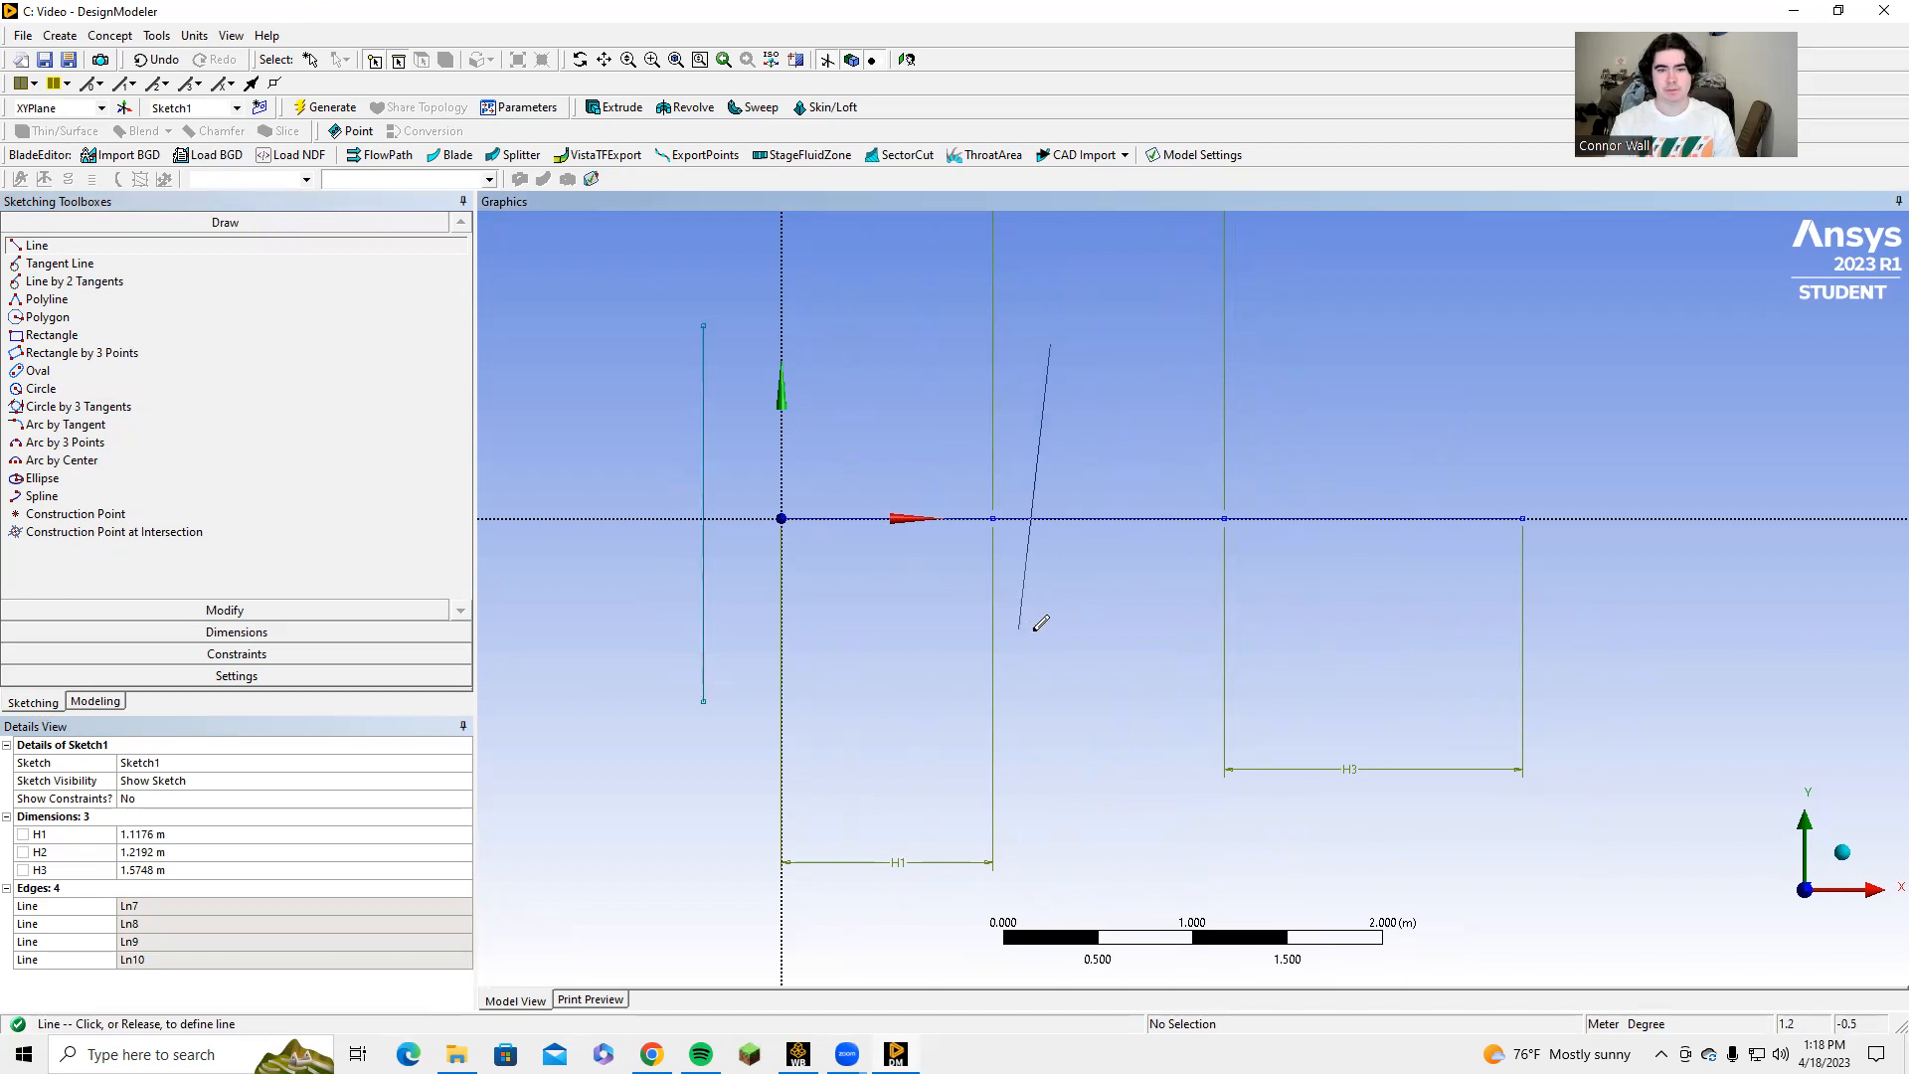
click(1051, 692)
Draw two more vertical lines, about 1.4 m and 1.3 m long, crossing the last X-axis segment.
click(1257, 330)
scroll(1272, 322, down, 2)
scroll(1264, 364, up, 4)
scroll(1265, 380, down, 2)
click(1263, 368)
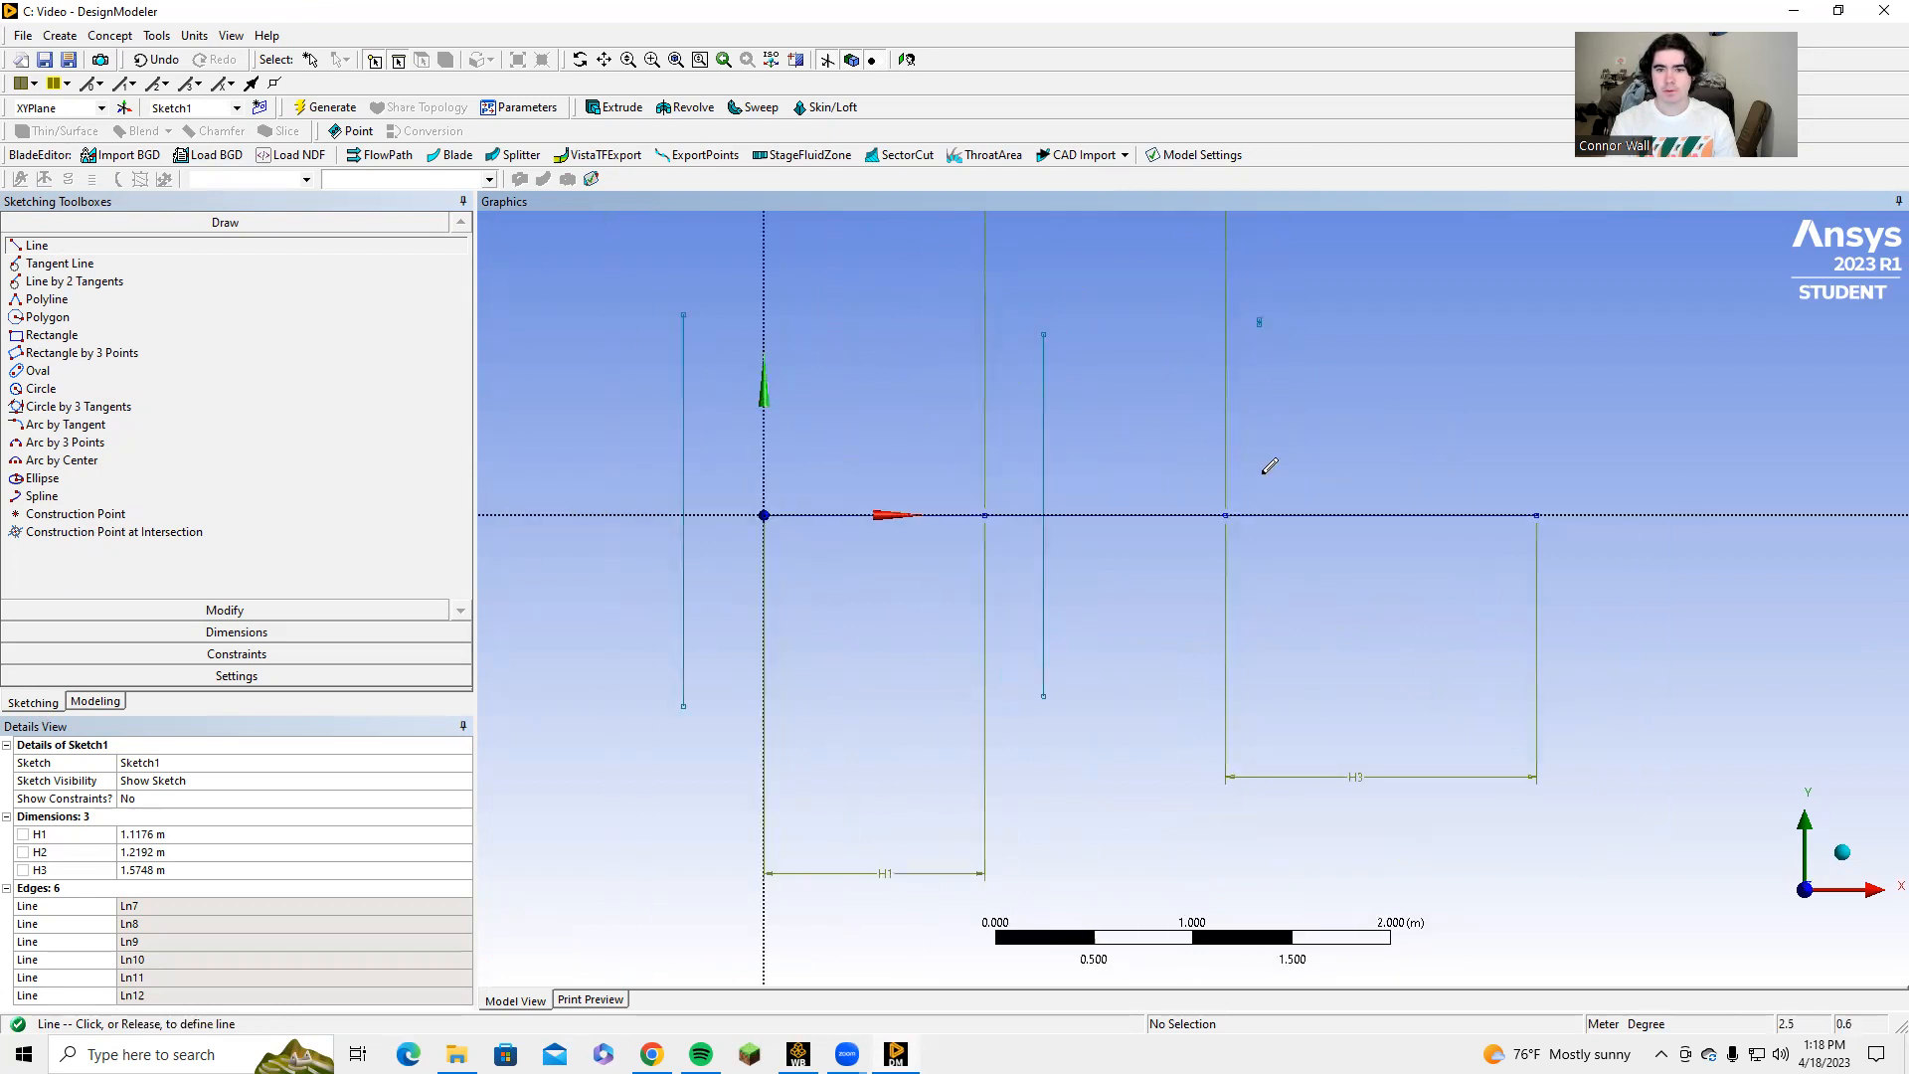
click(1263, 647)
click(1498, 377)
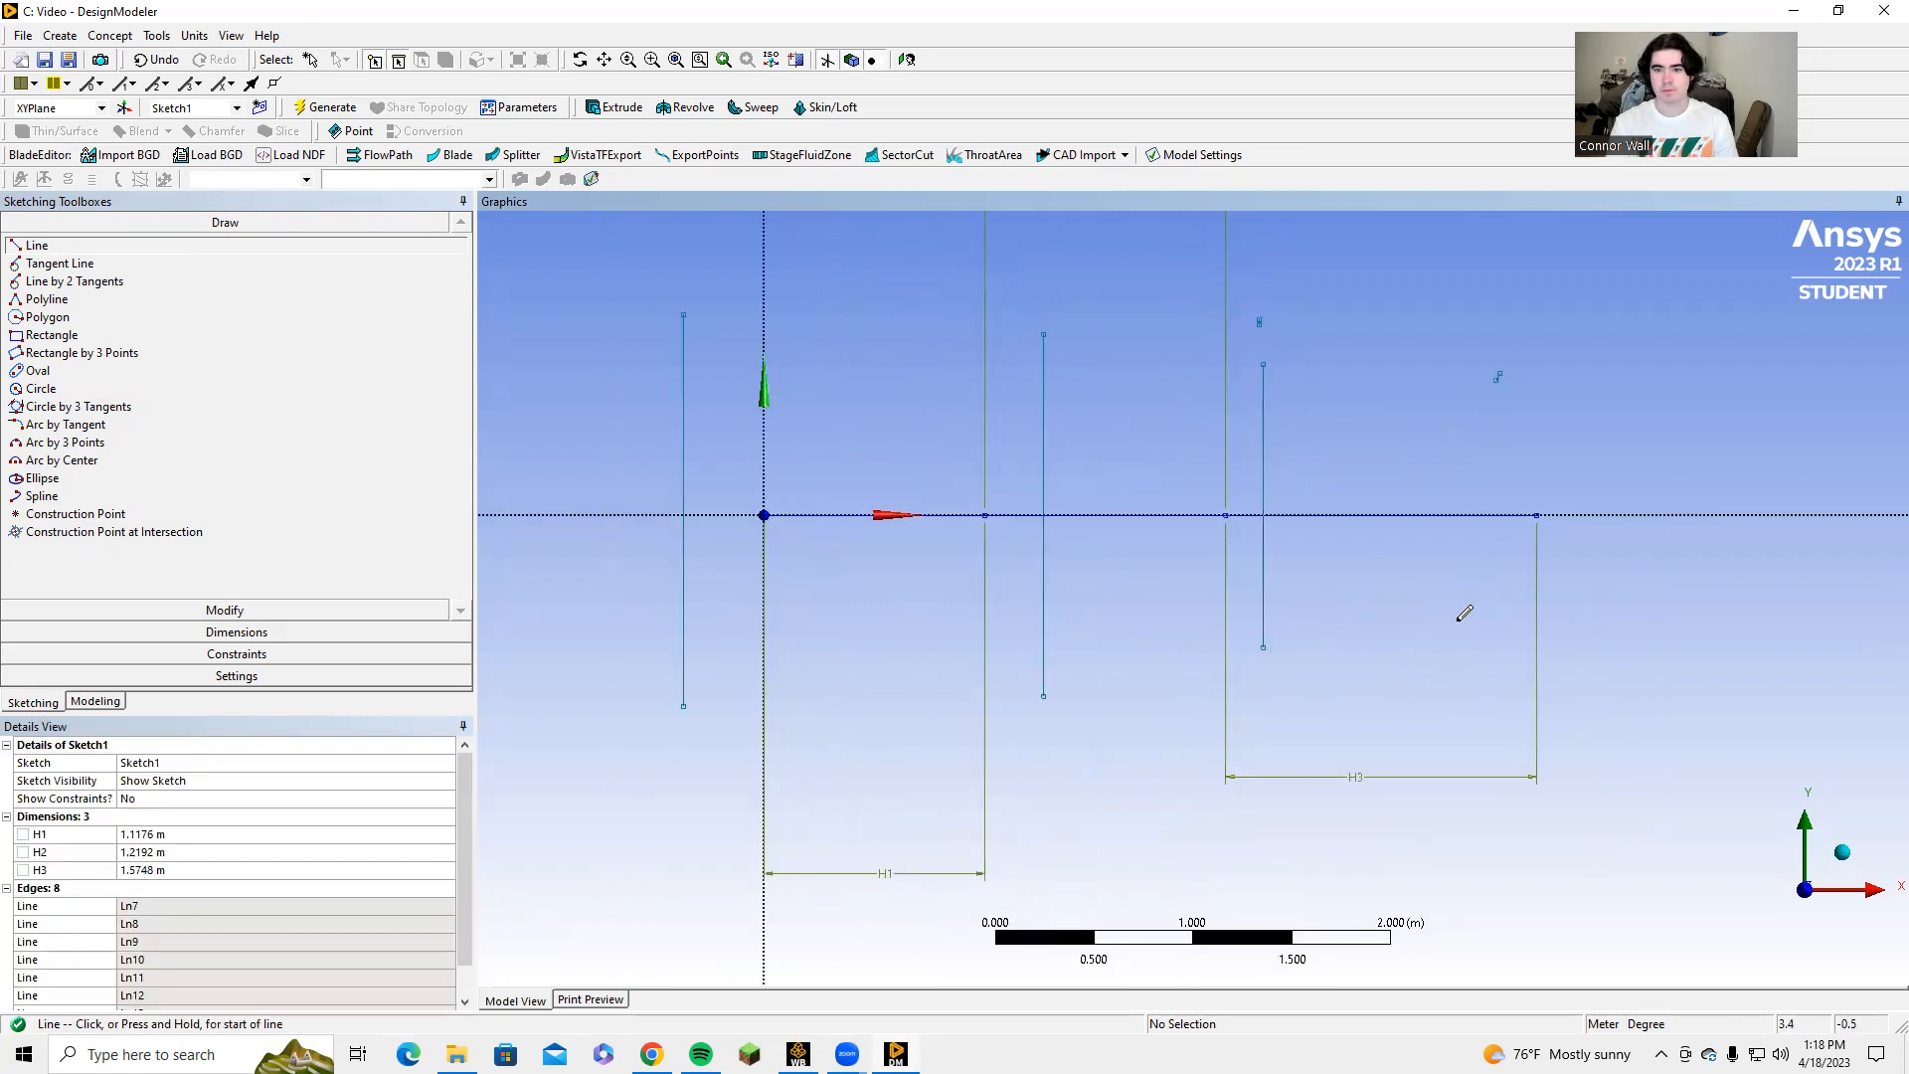
click(1463, 377)
click(1463, 634)
key(Escape)
Delete the tiny stray vertical segment above the third vertical line.
scroll(1432, 353, up, 3)
scroll(1291, 314, up, 6)
ctrl+middle_drag(1291, 314, 1090, 737)
scroll(1104, 348, up, 8)
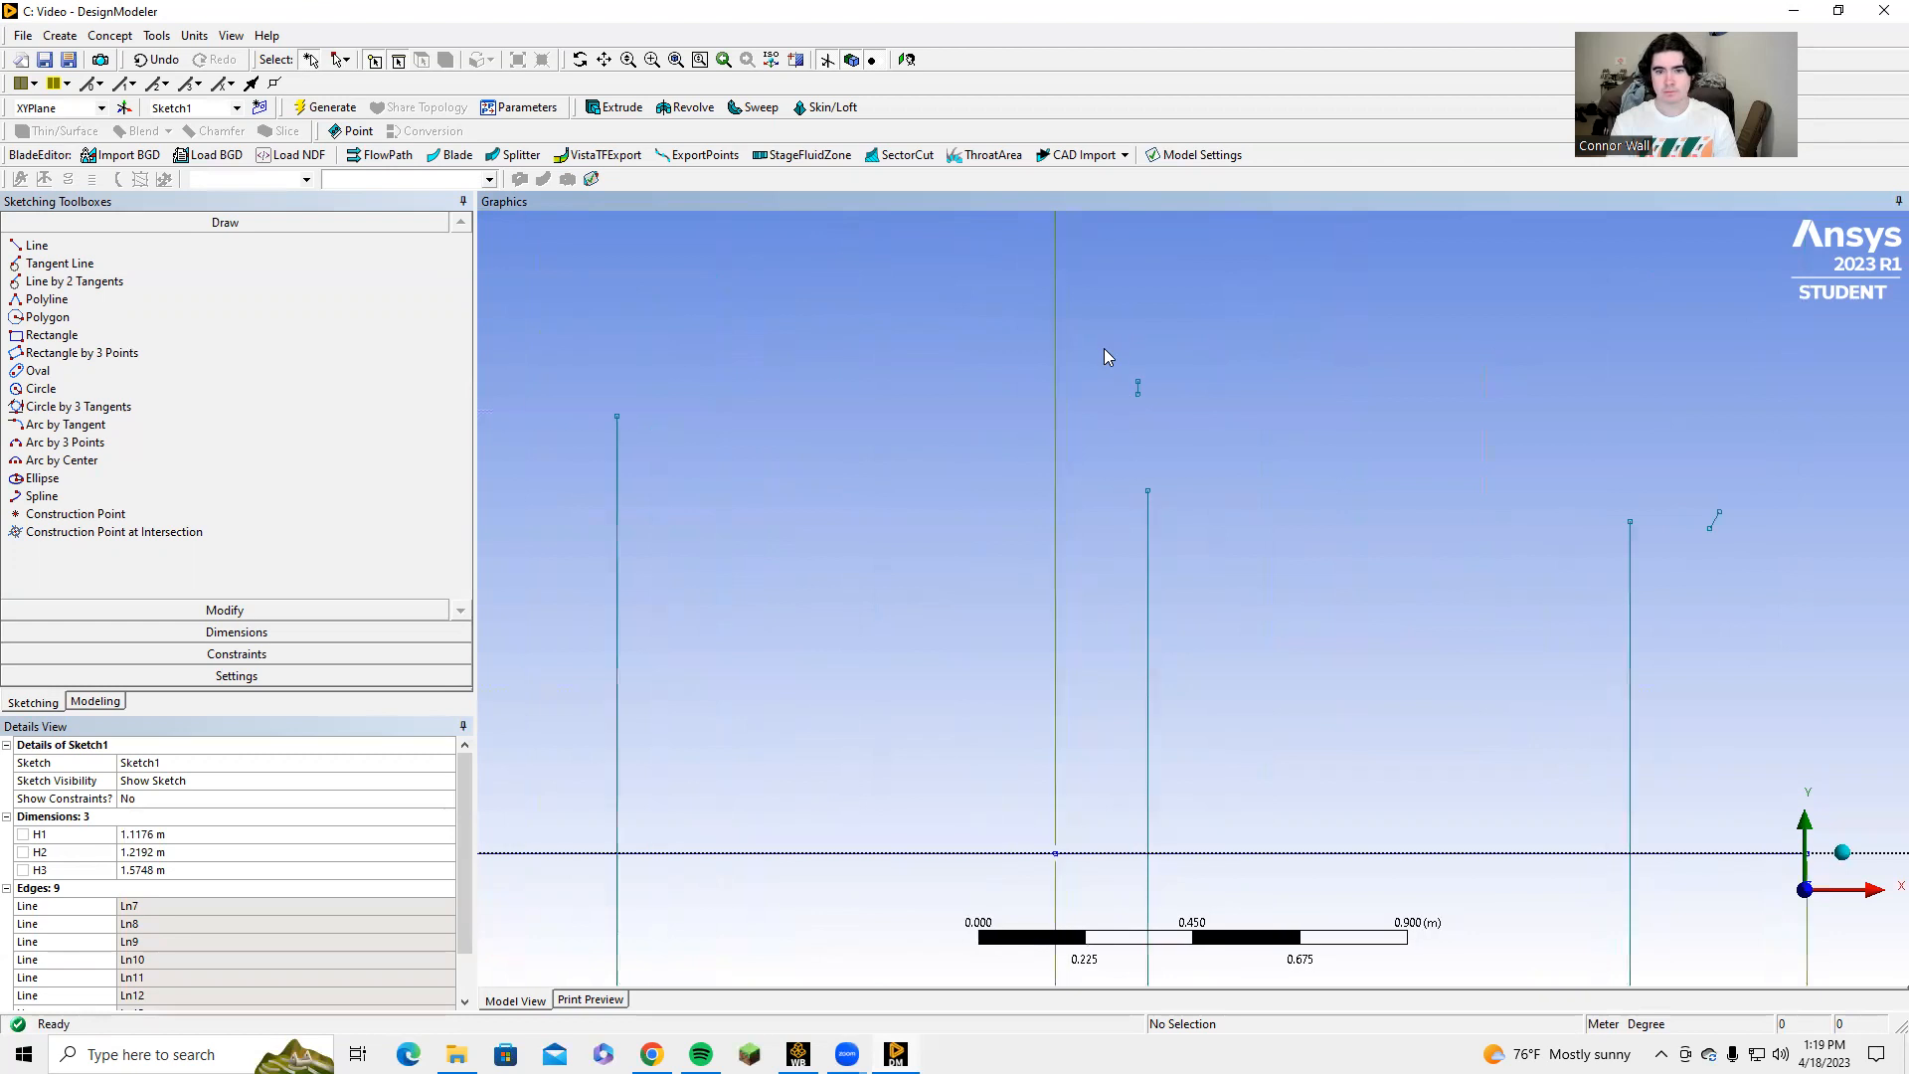
click(1105, 263)
right_click(1106, 265)
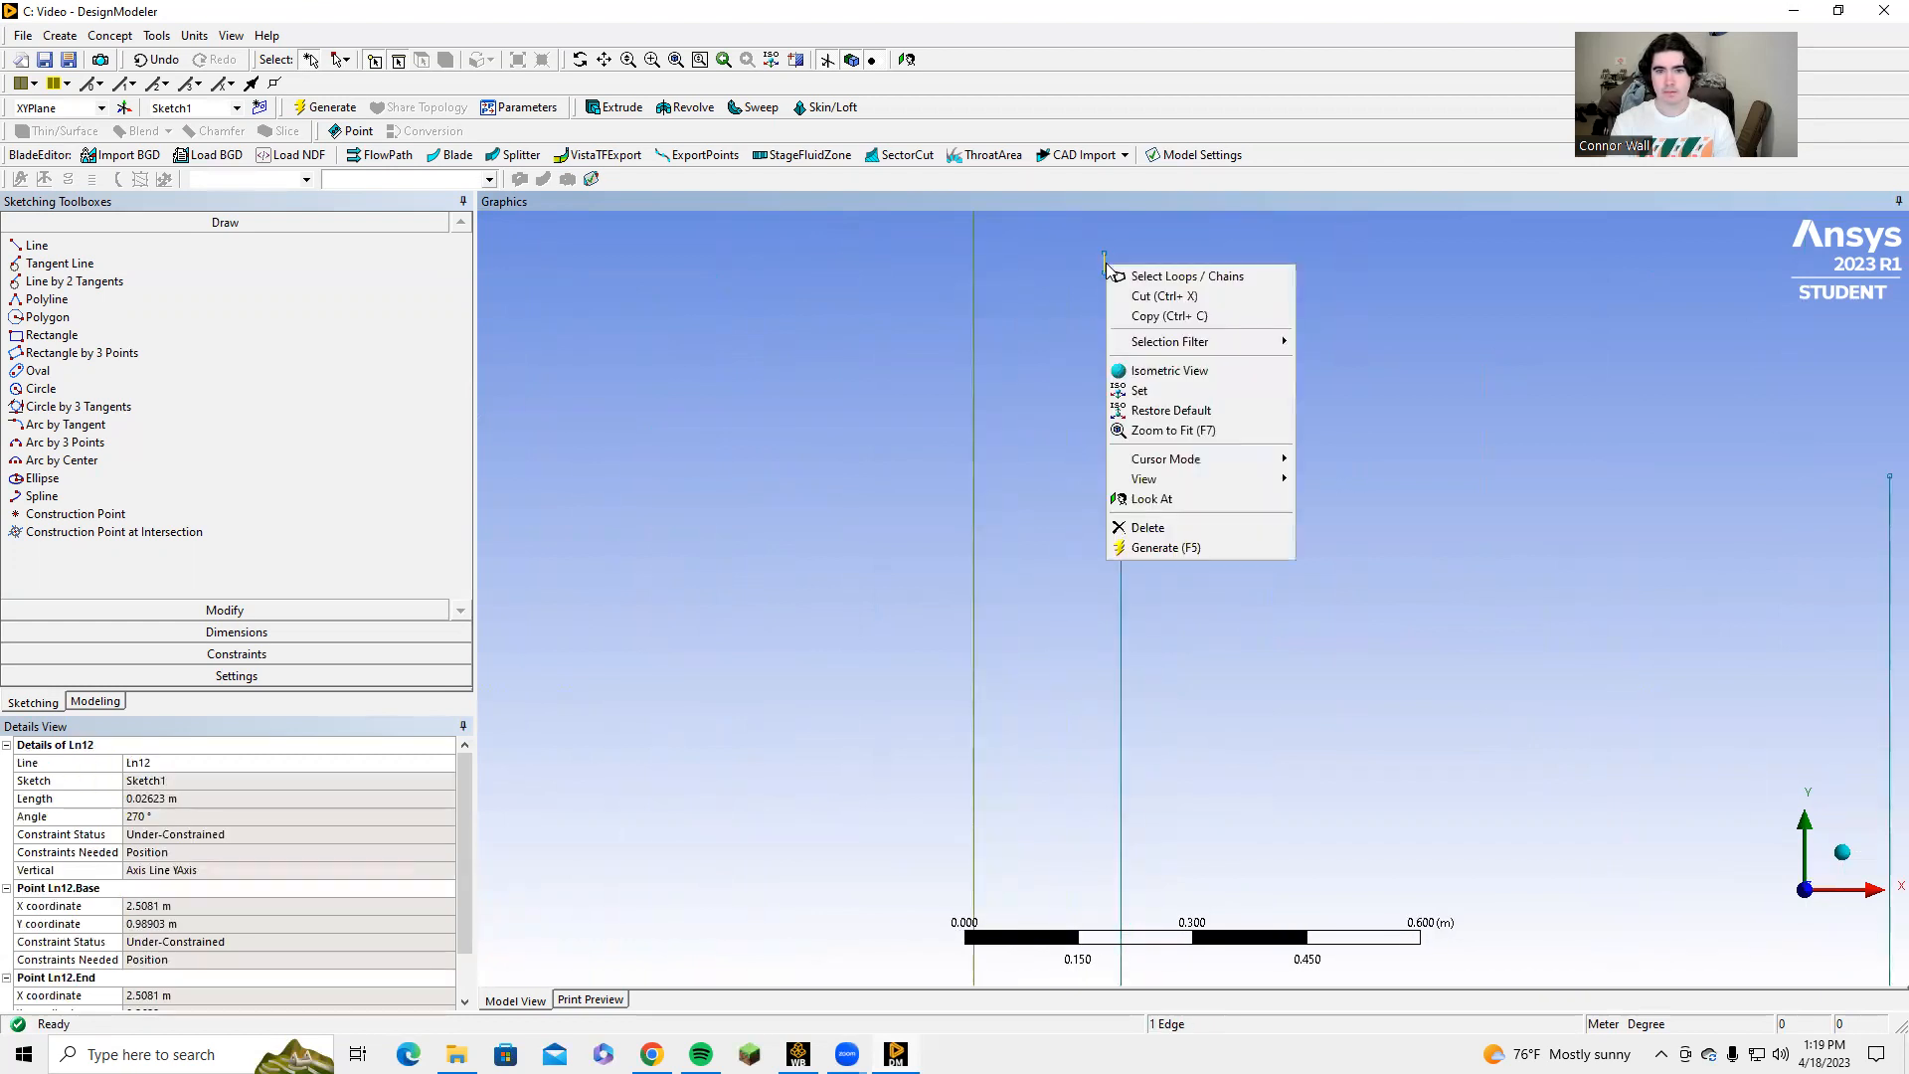
click(1159, 532)
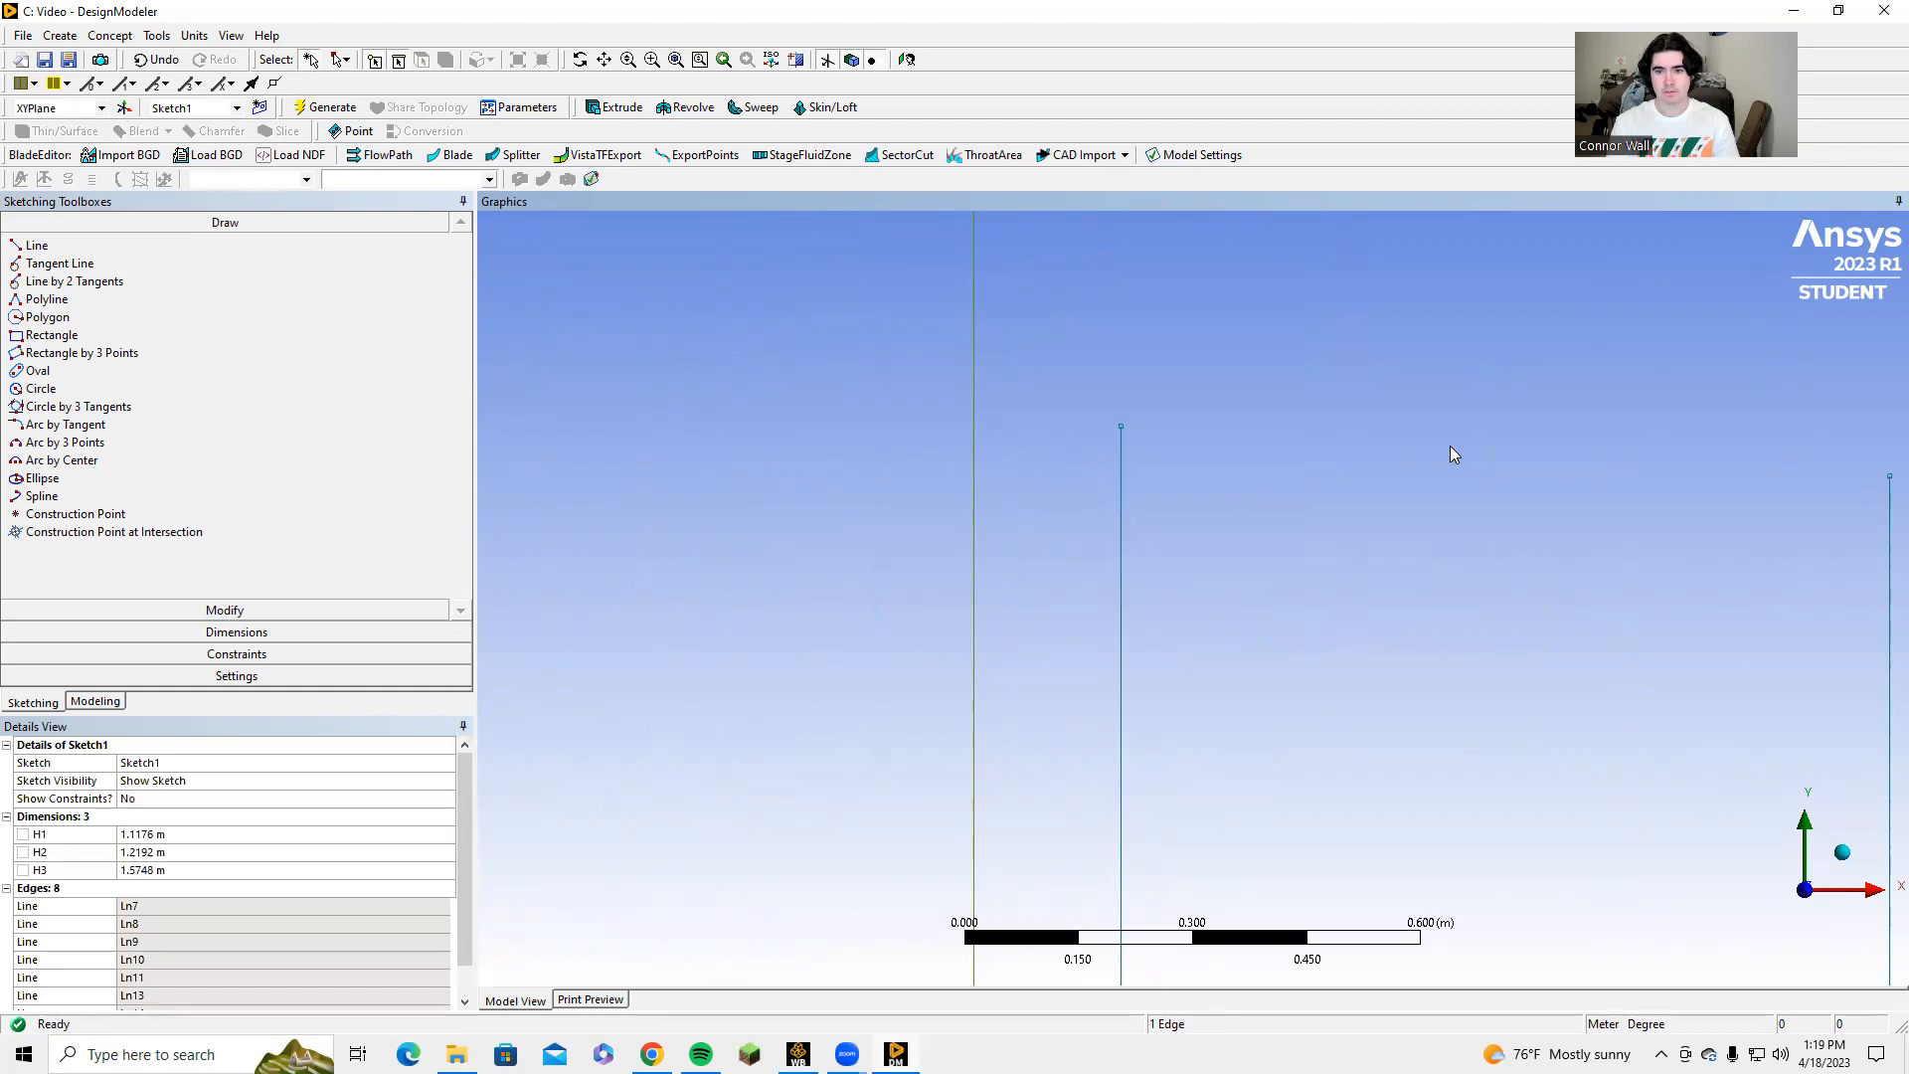
Delete the tiny stray slanted segment near the upper end of the fourth vertical line.
scroll(1452, 457, down, 1)
click(1885, 489)
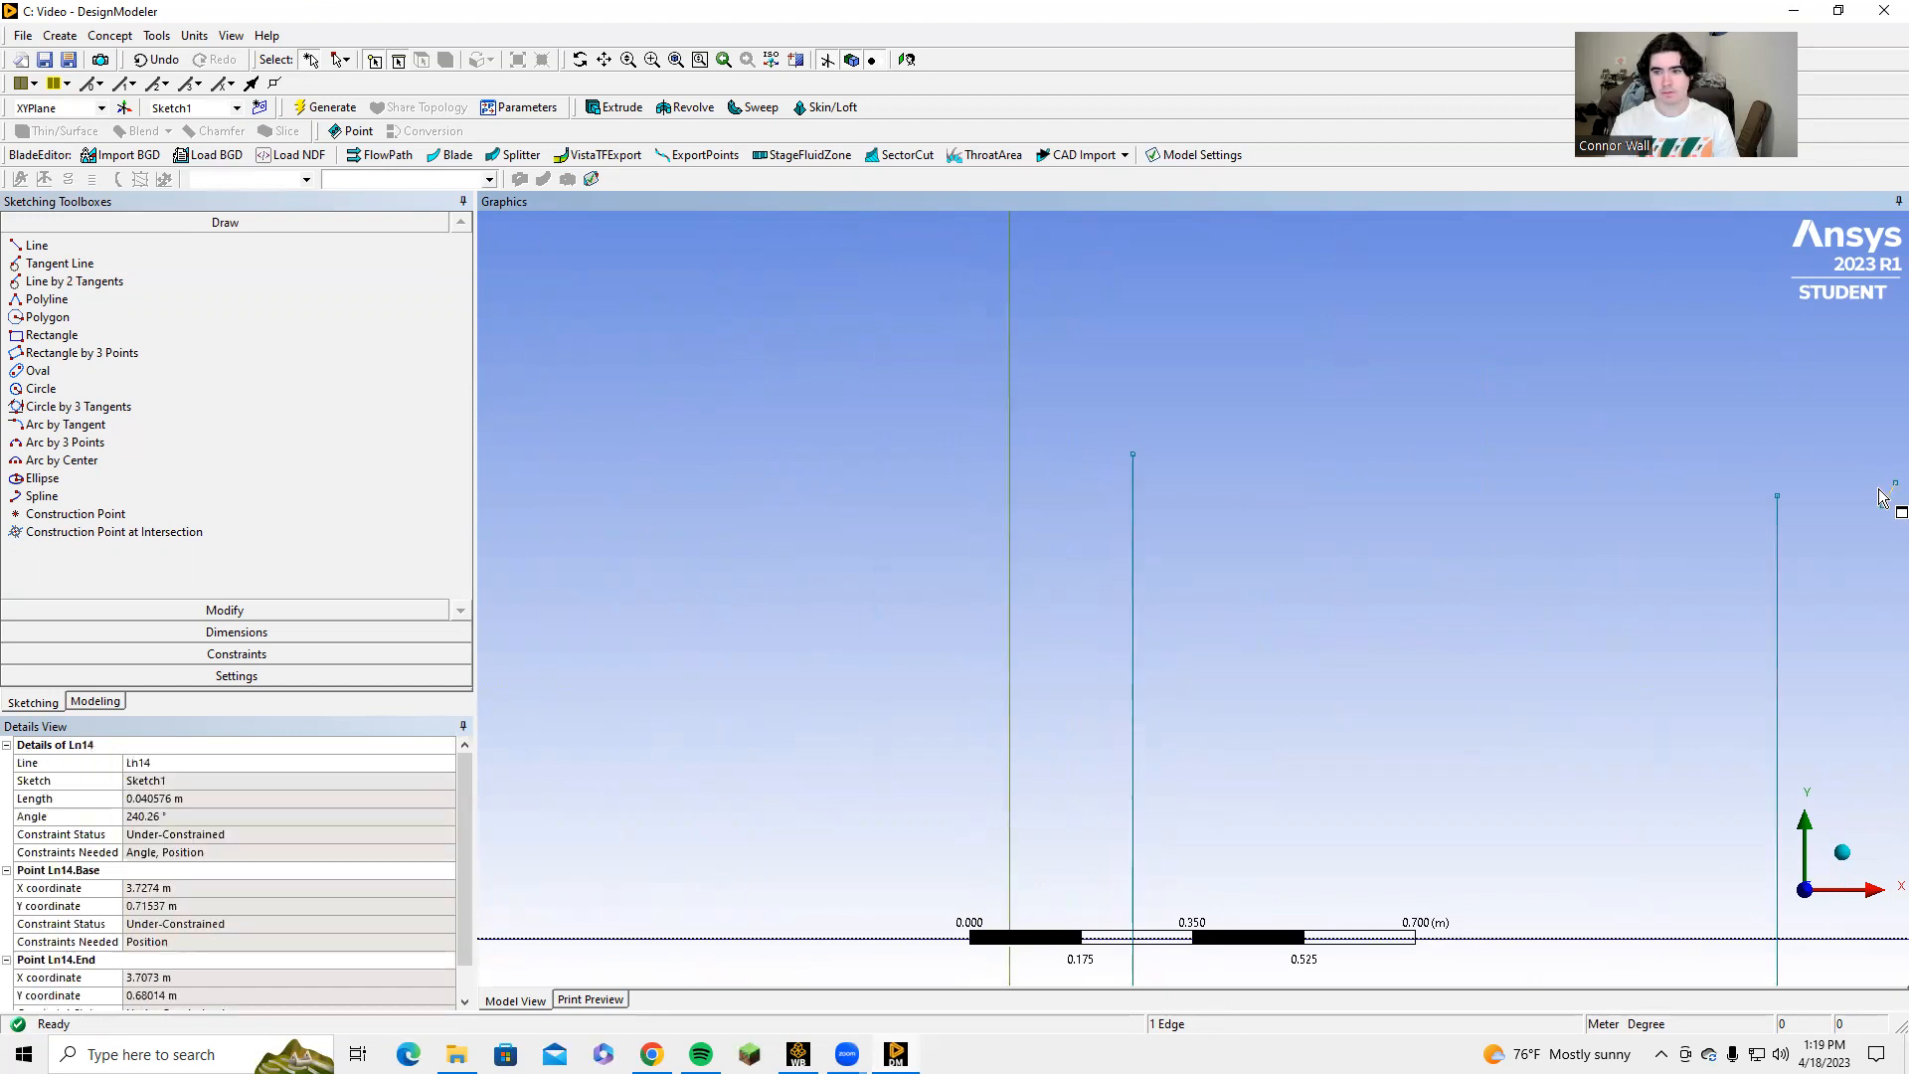
right_click(1886, 490)
click(1758, 754)
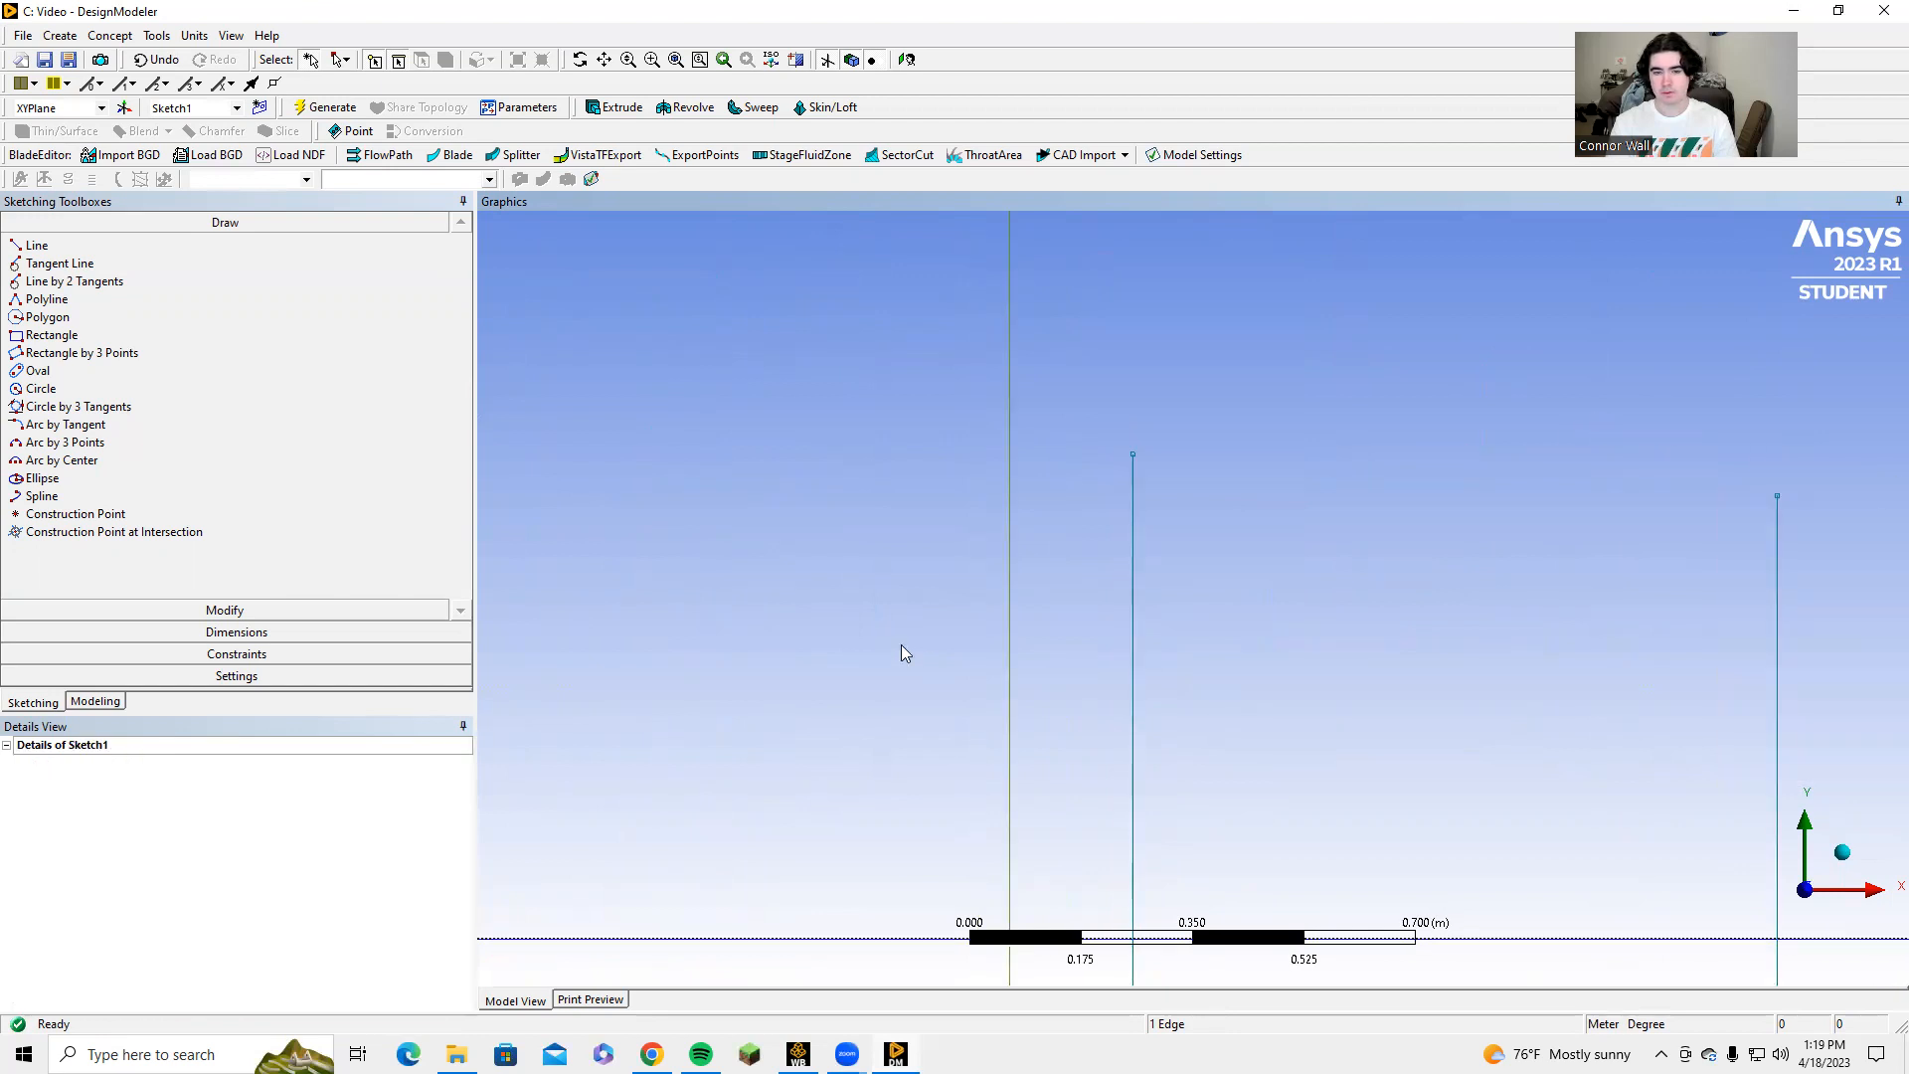
scroll(953, 656, down, 3)
ctrl+middle_drag(955, 677, 1014, 529)
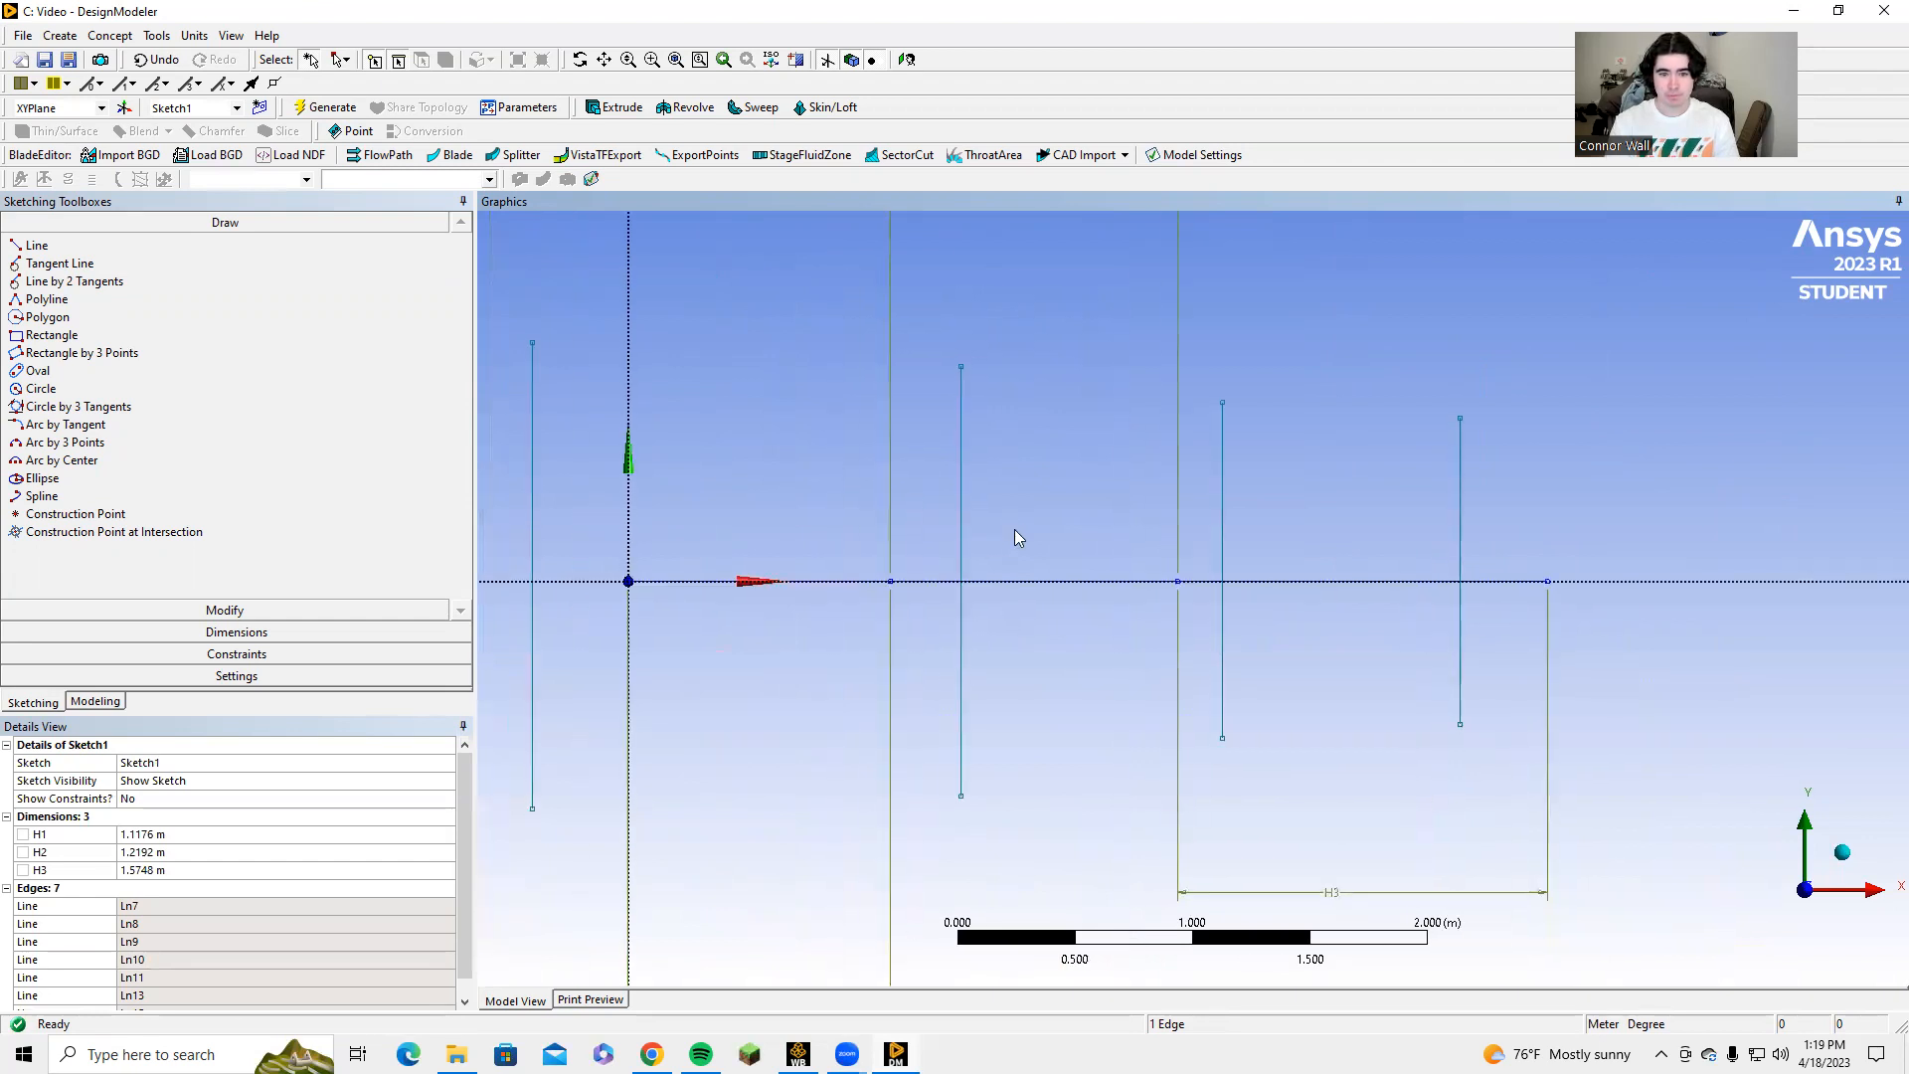
scroll(1001, 535, down, 2)
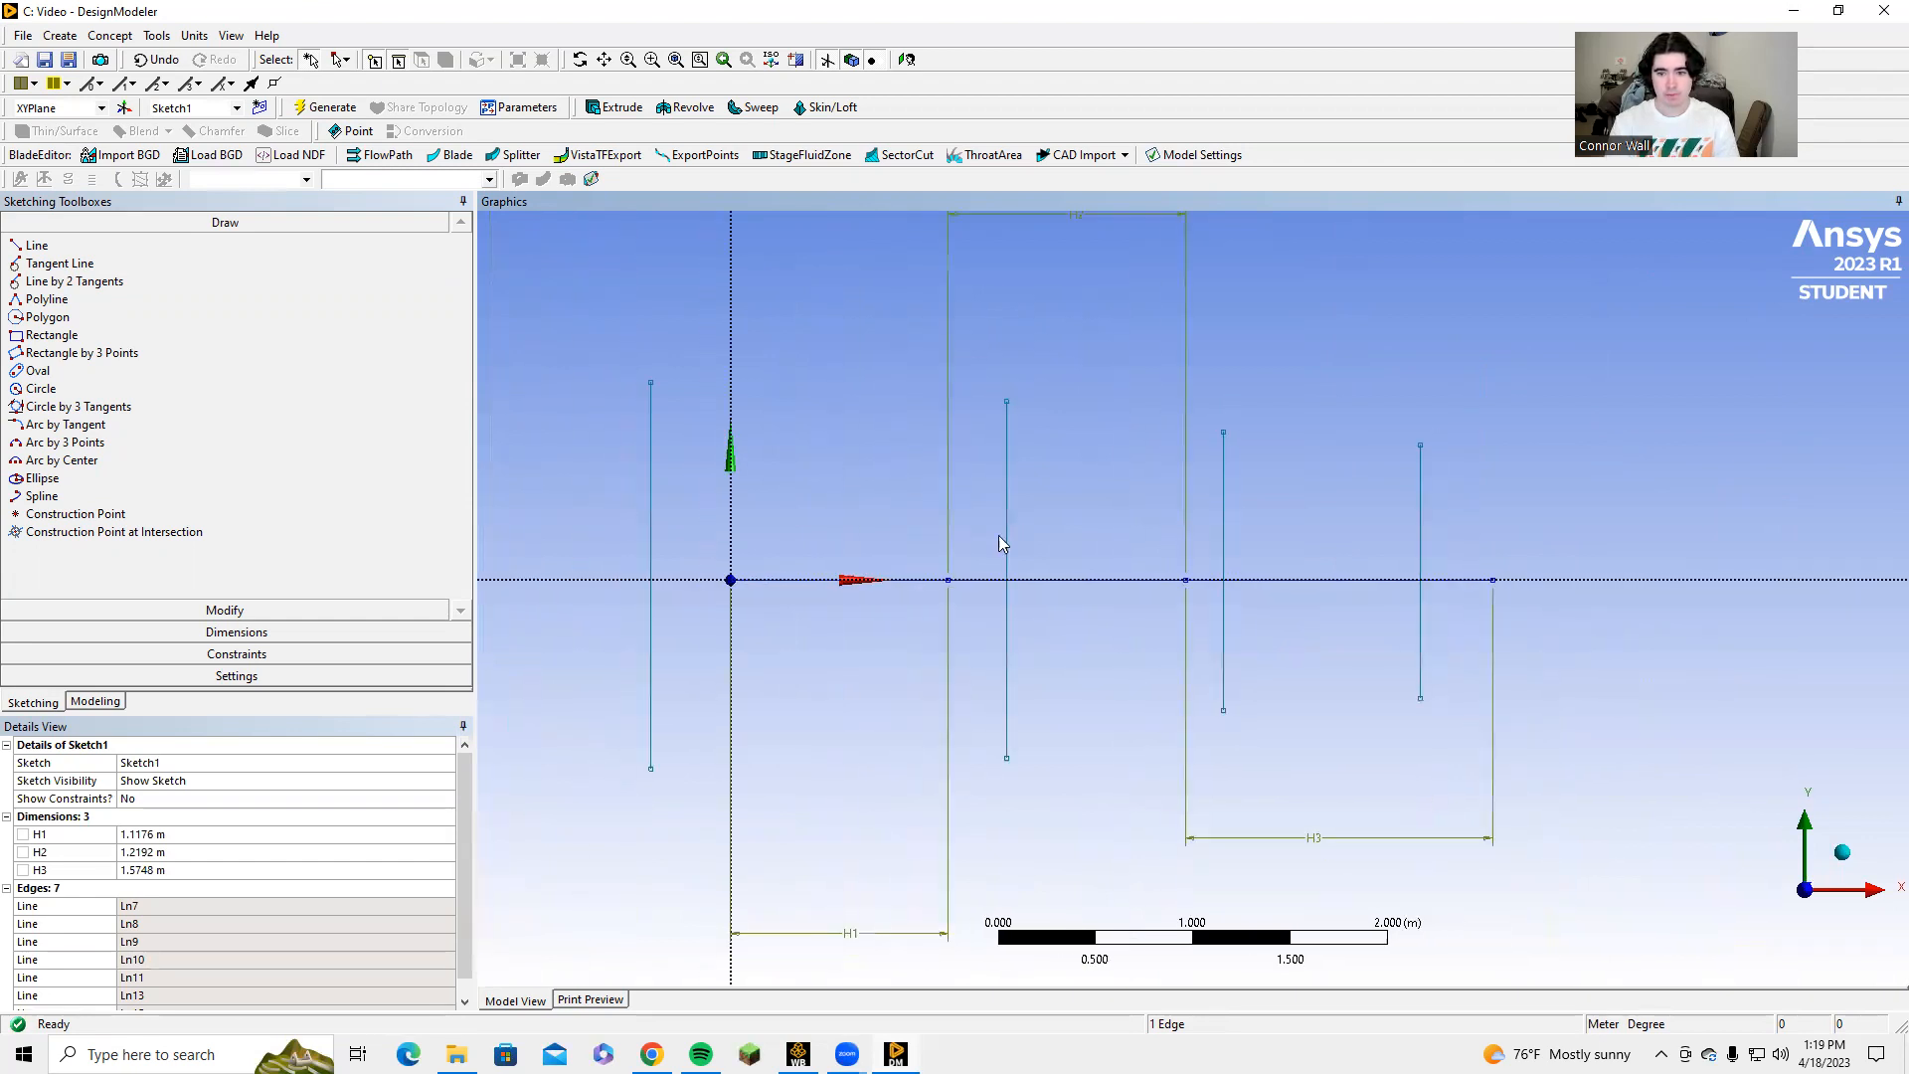
Apply Midpoint constraints centring the four vertical lines, in order, on the origin and the three successive segment endpoints along the X axis.
click(227, 655)
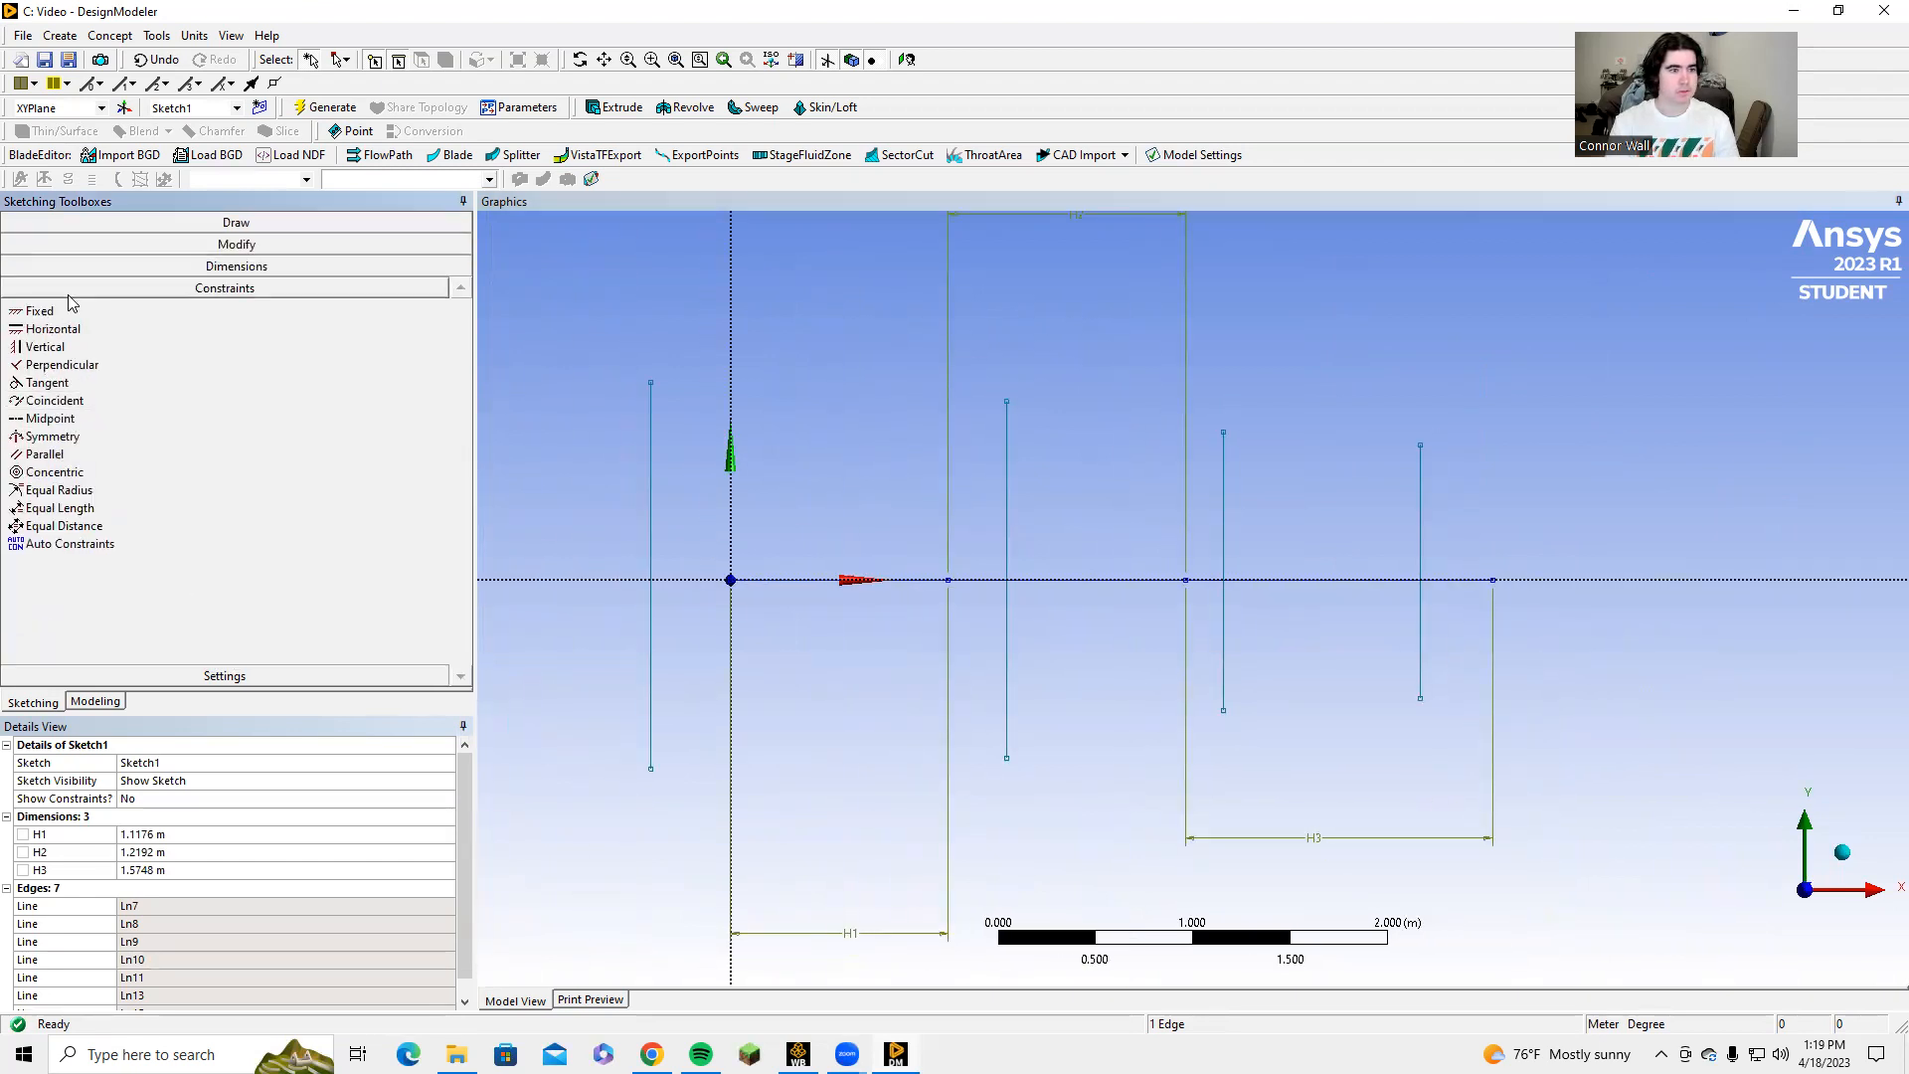
click(52, 419)
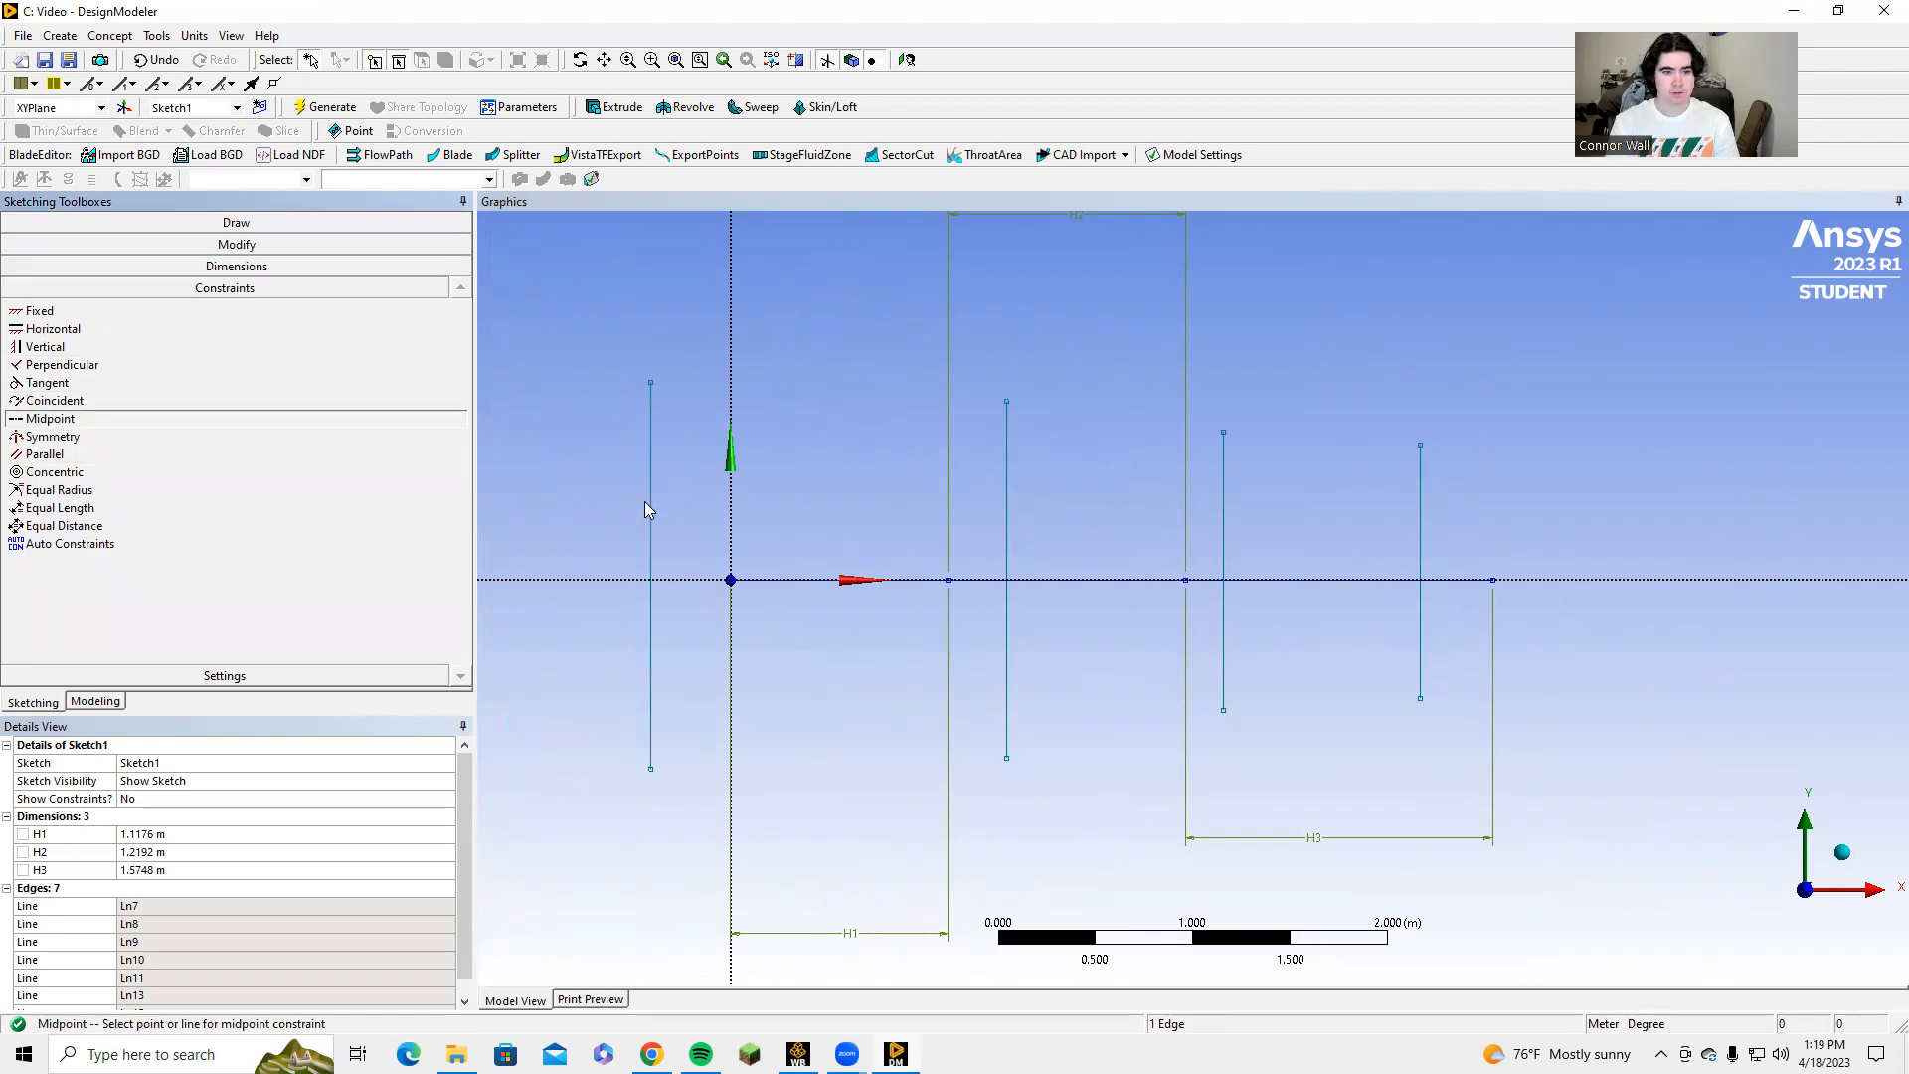
click(731, 580)
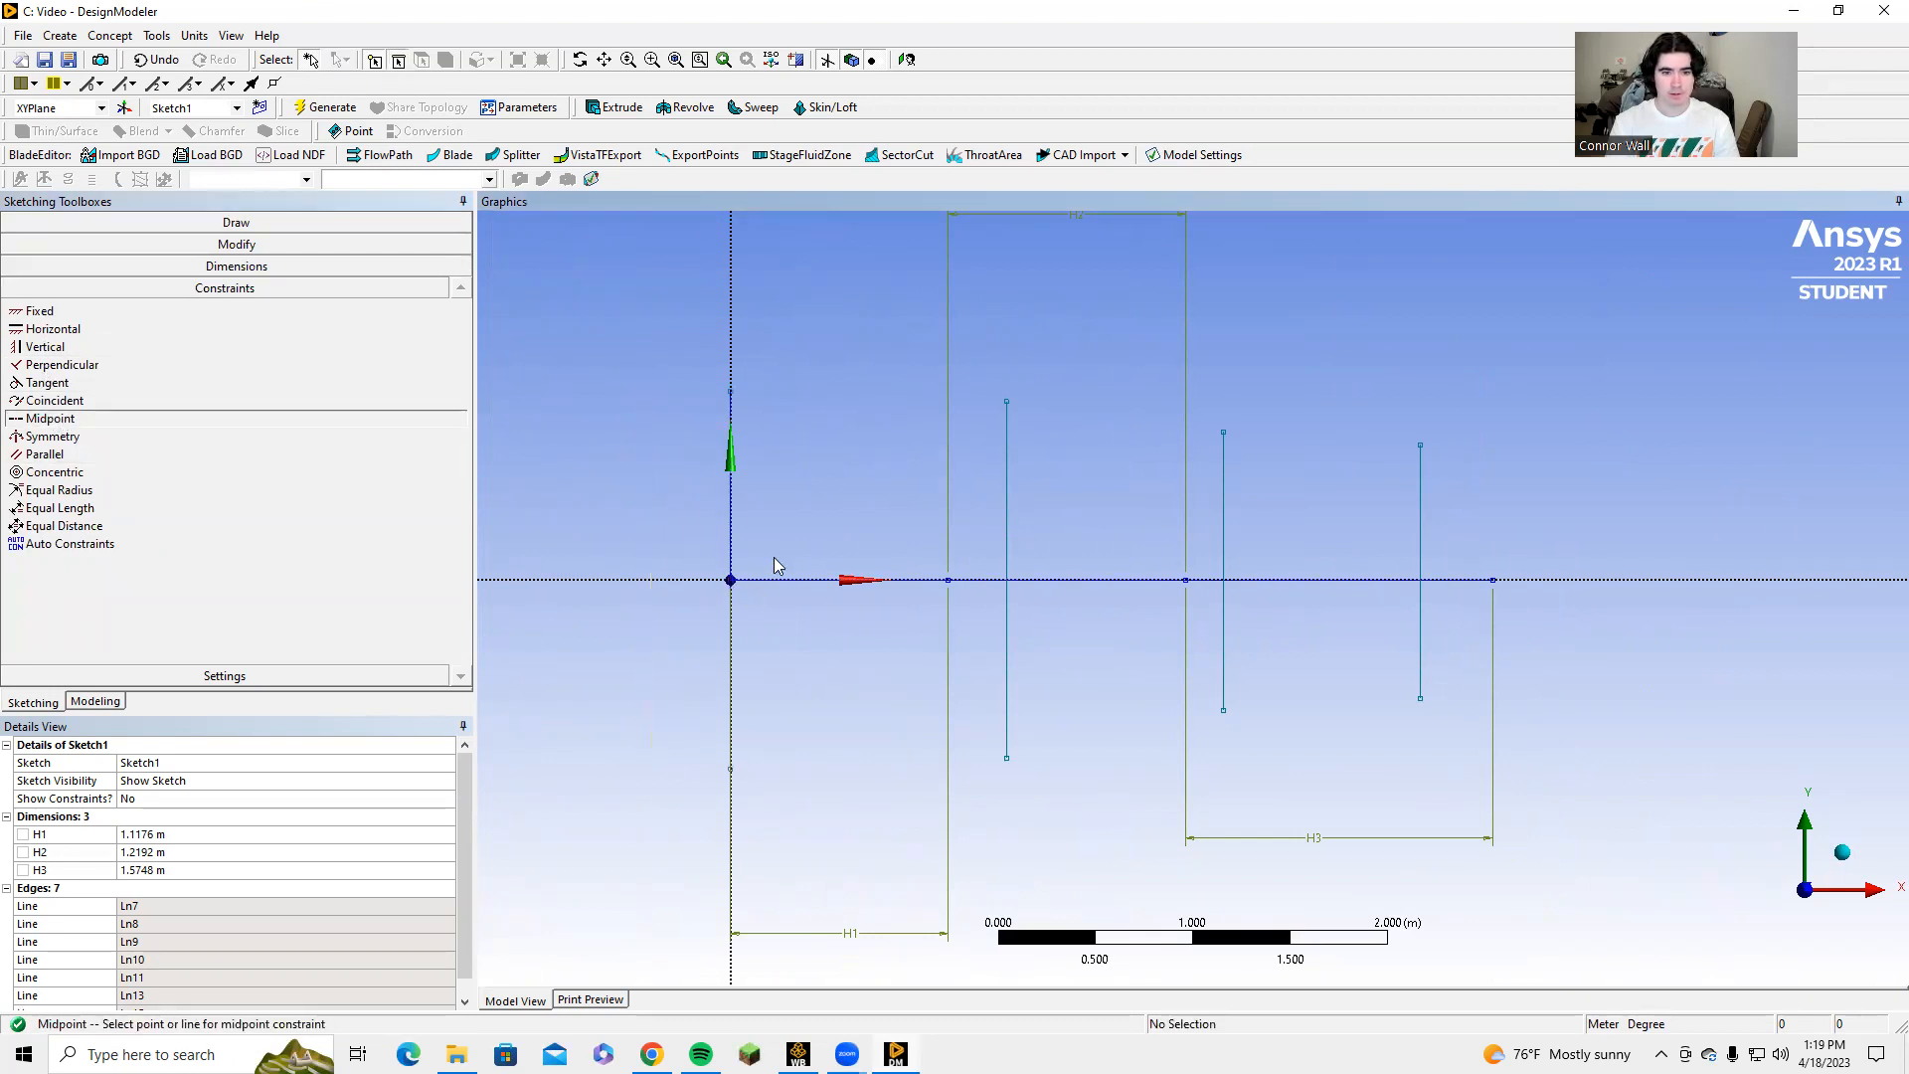
click(1006, 518)
click(948, 579)
click(1224, 533)
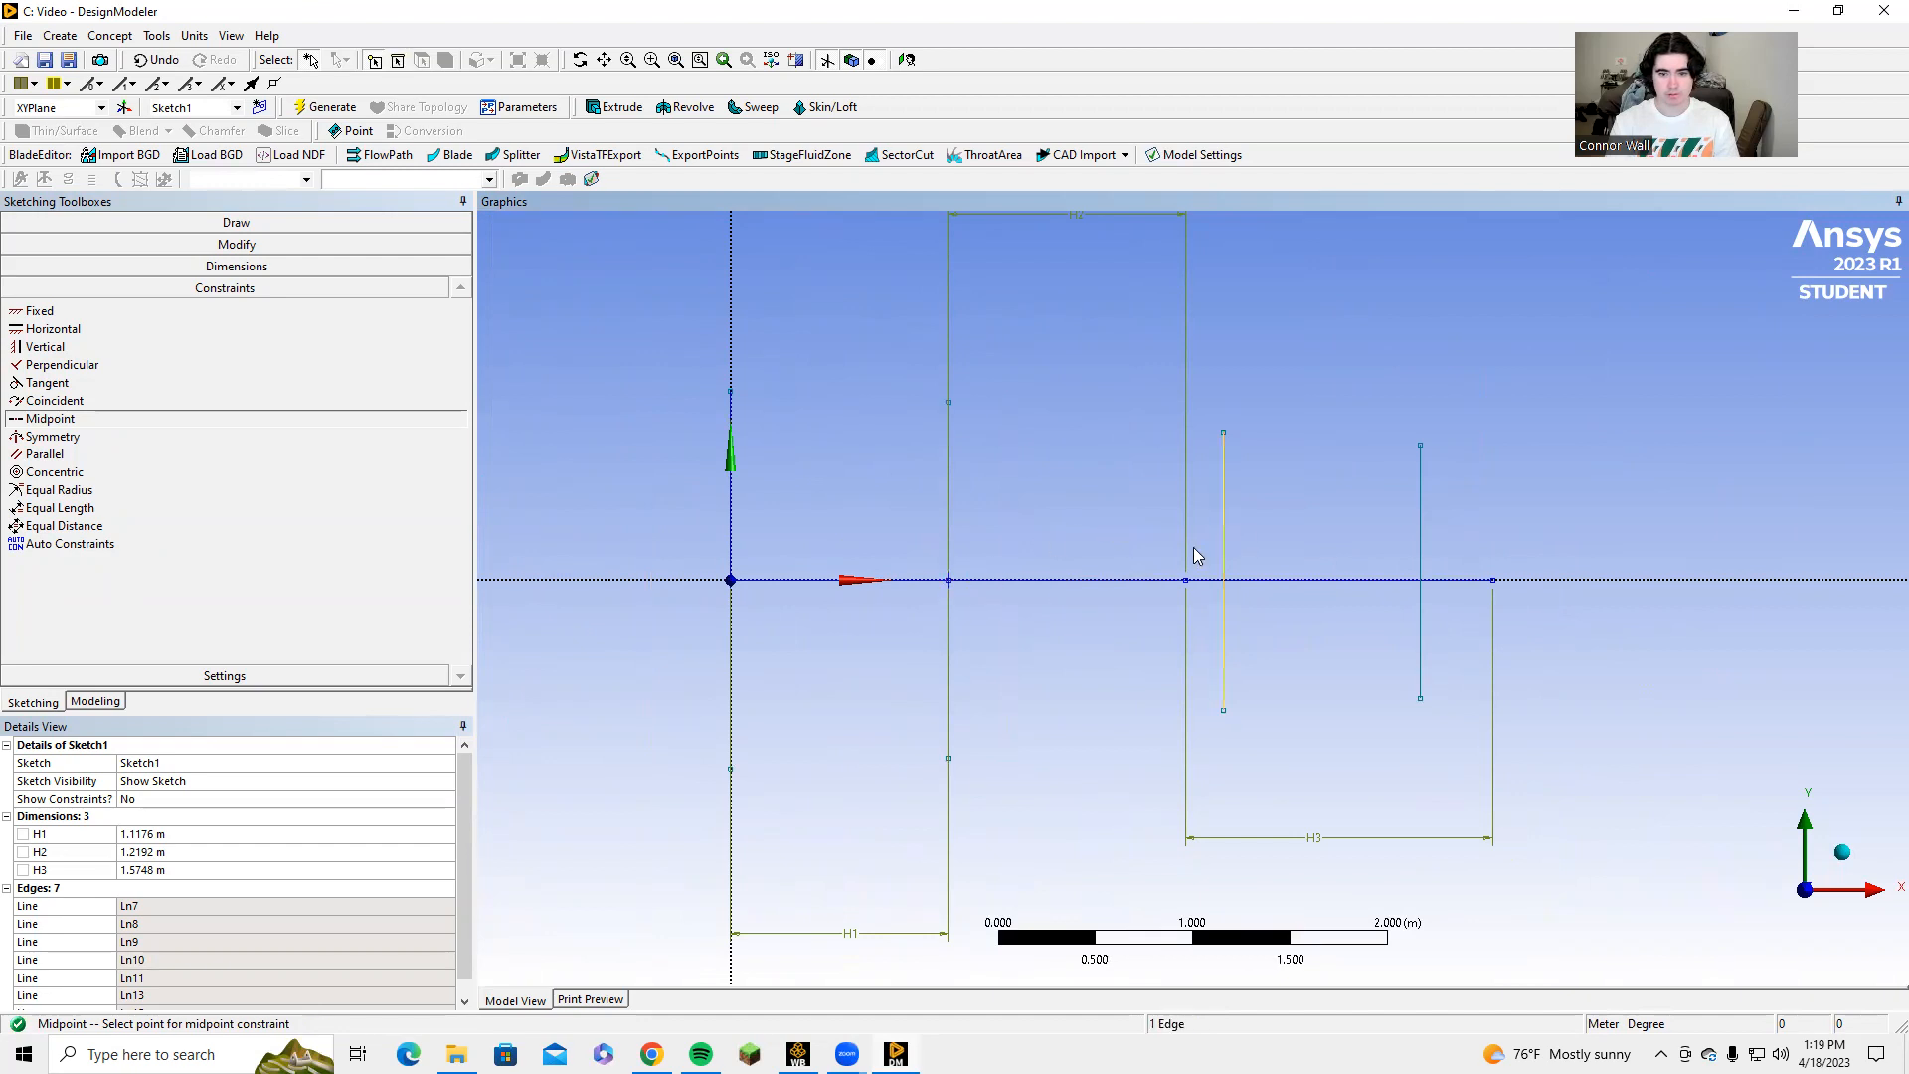
click(1186, 580)
click(1422, 516)
click(1493, 581)
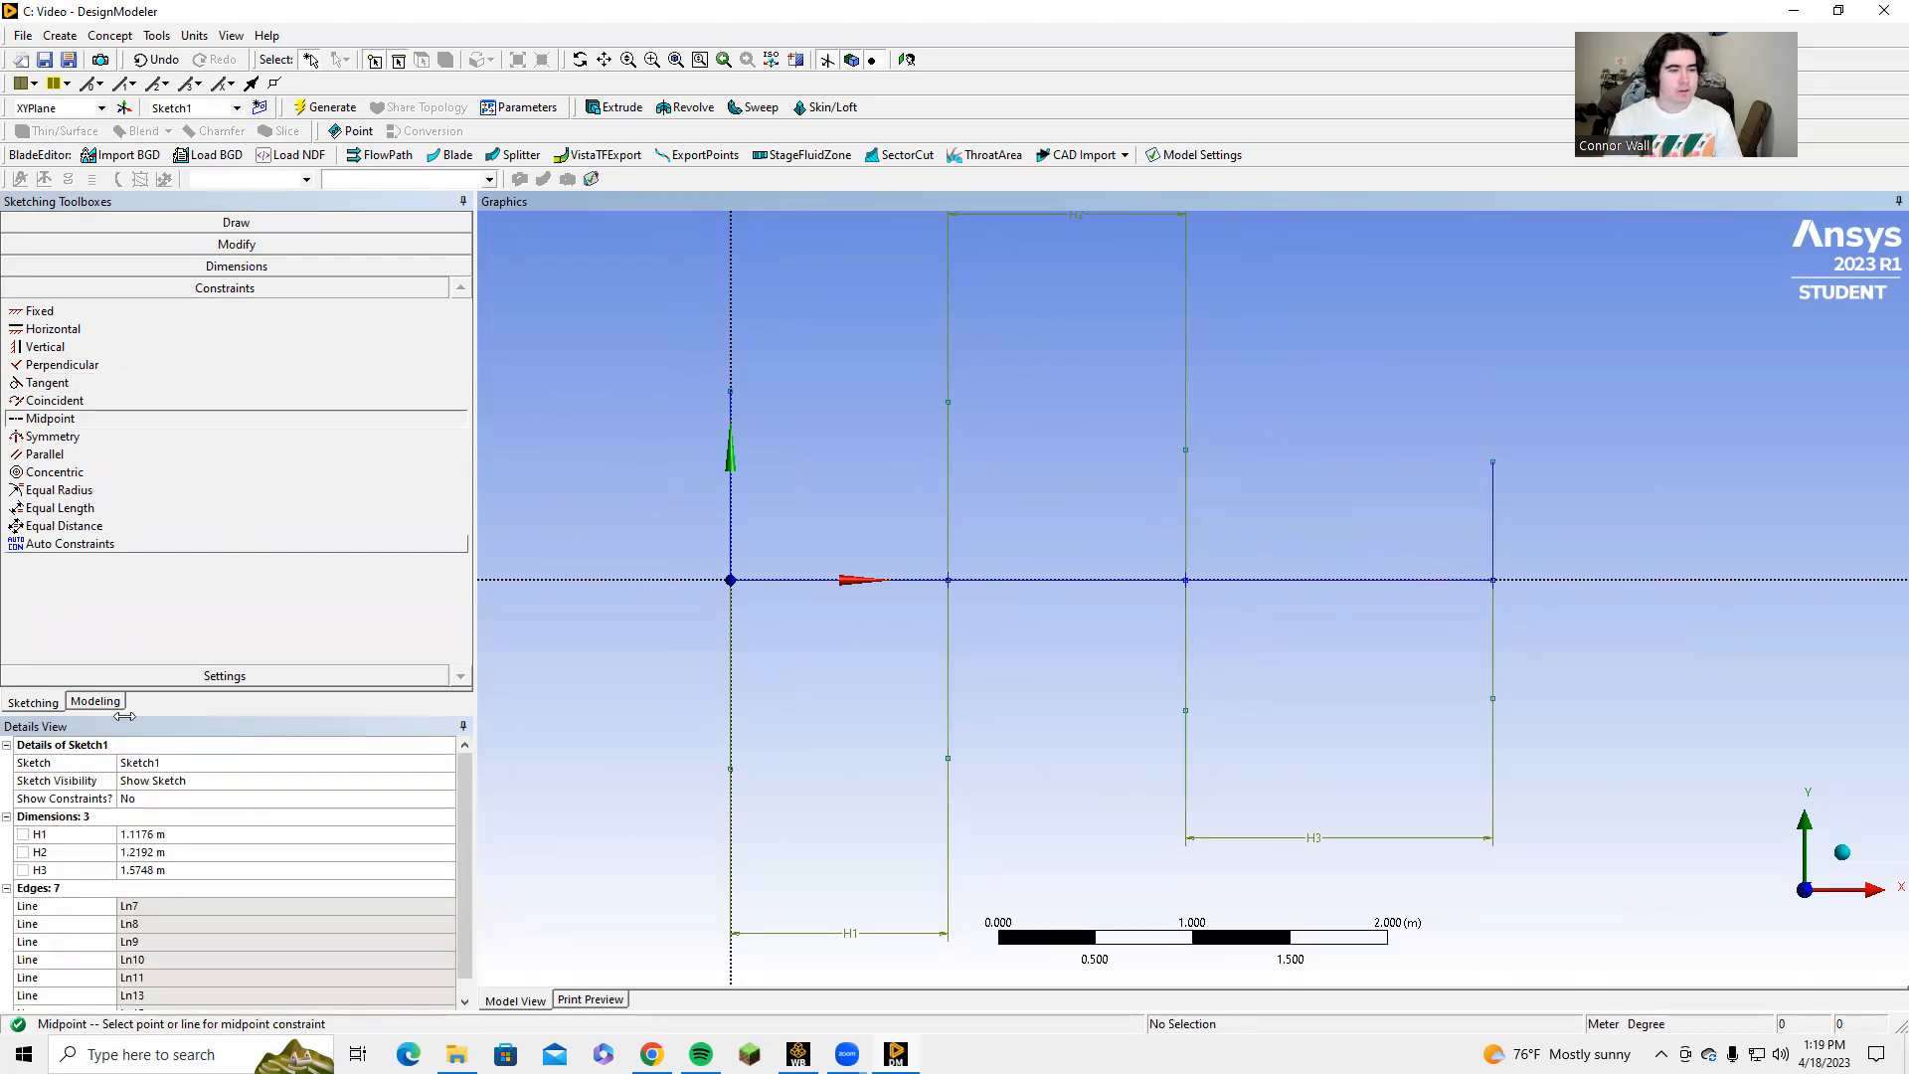
Add a vertical length dimension to each of the four vertical lines.
click(225, 265)
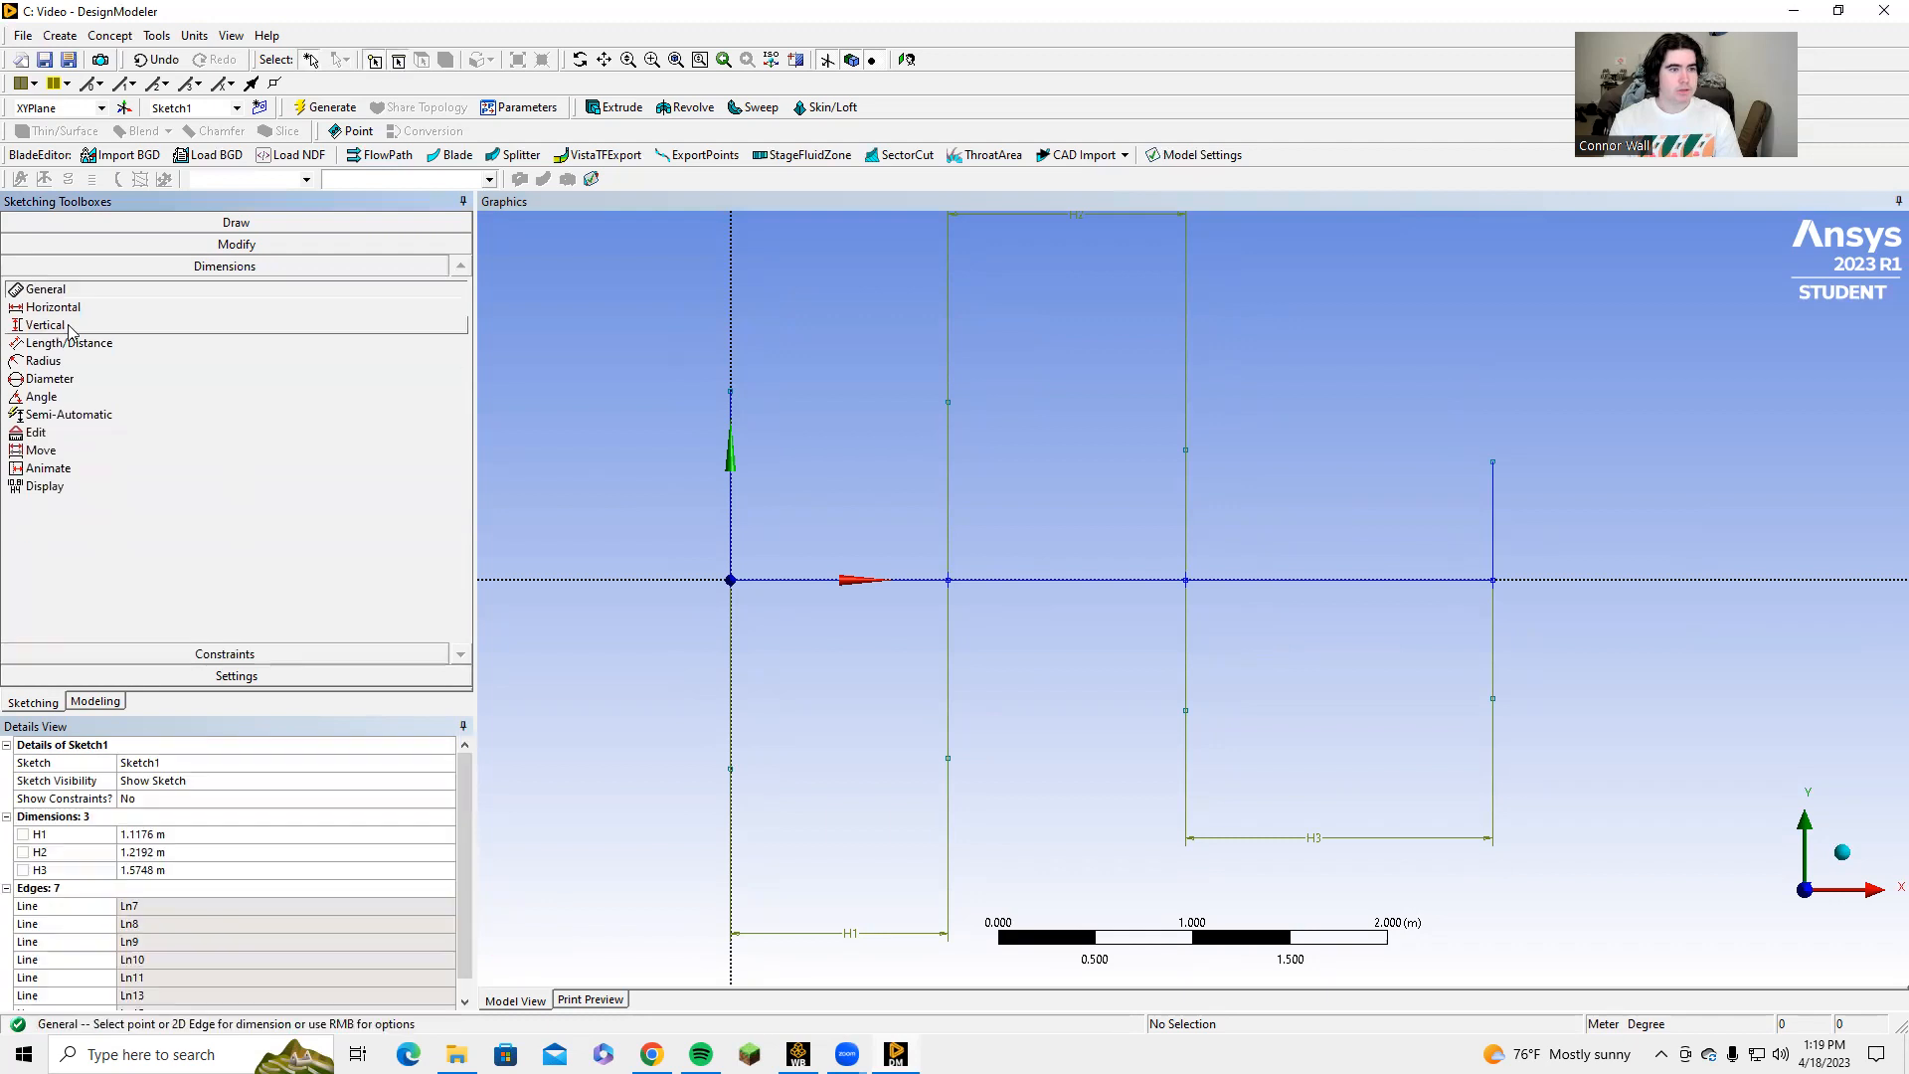
click(731, 542)
click(661, 515)
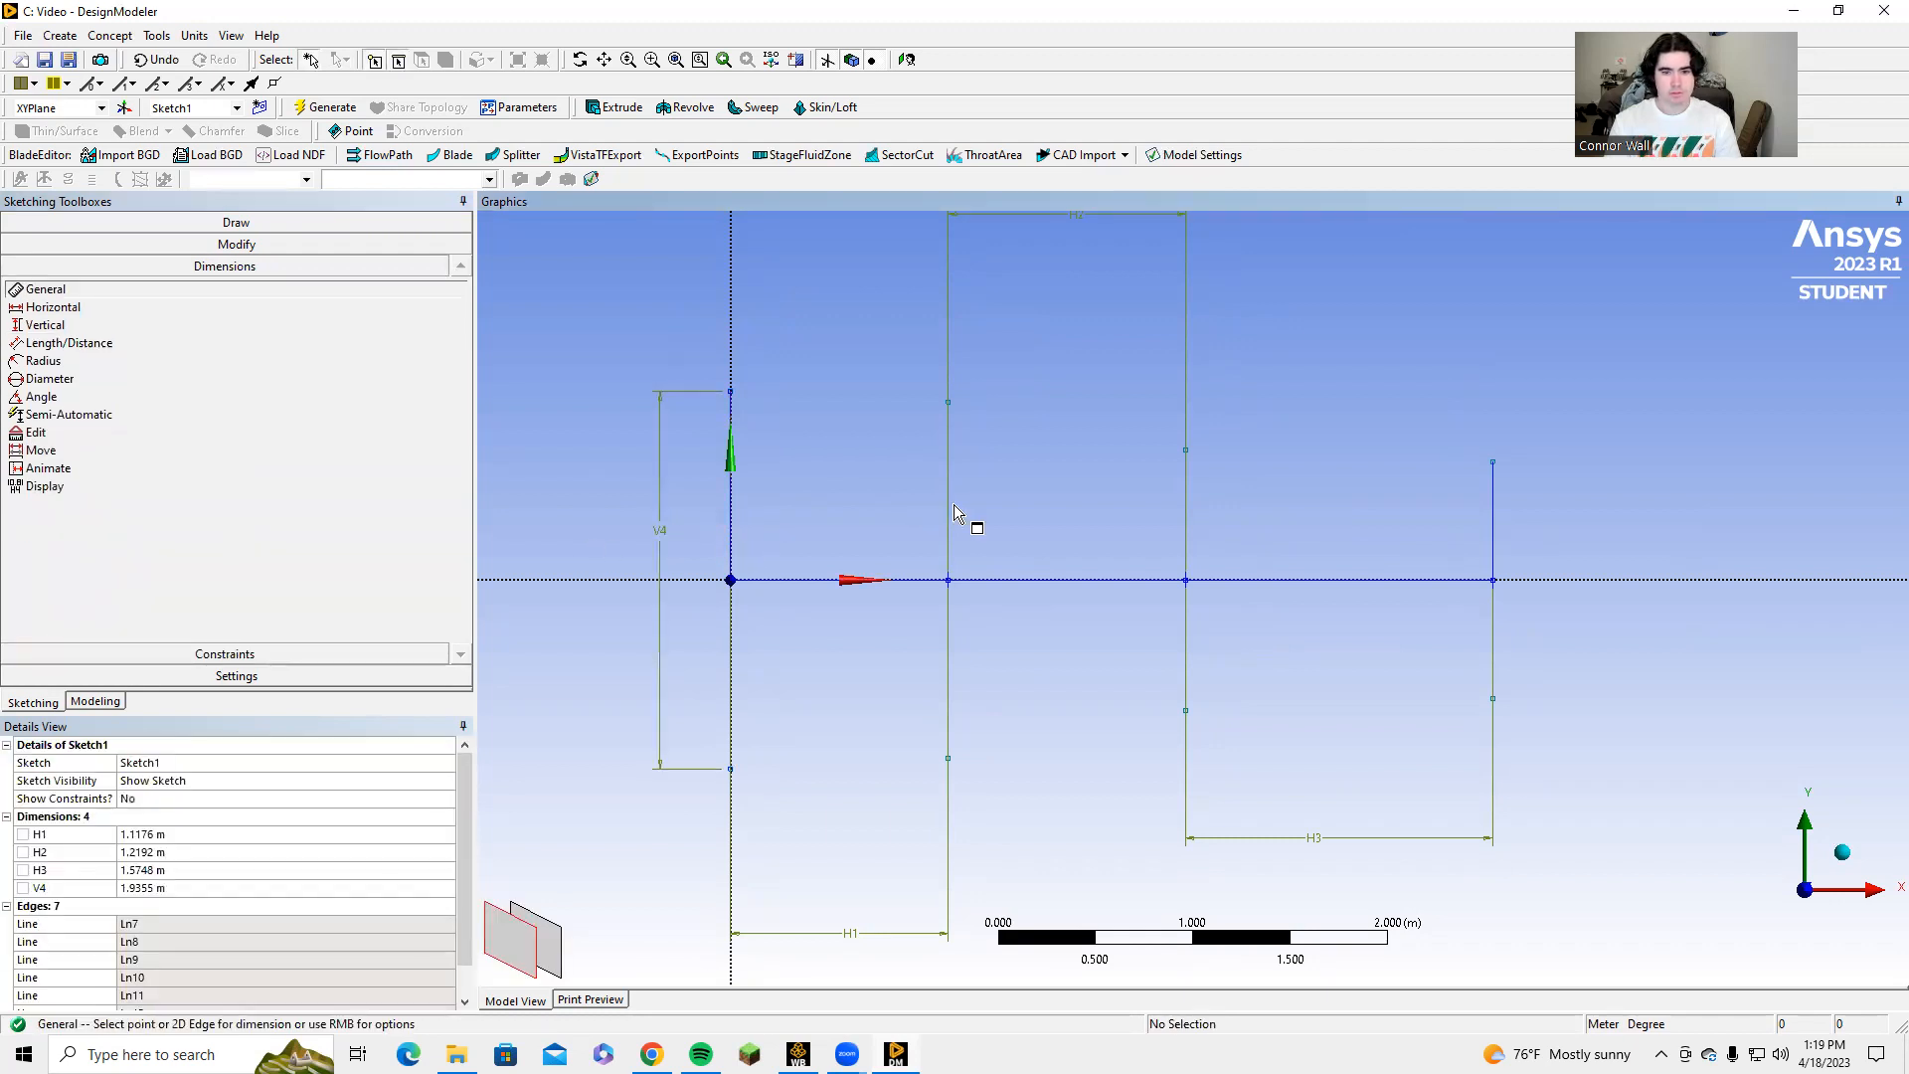
click(950, 523)
click(957, 532)
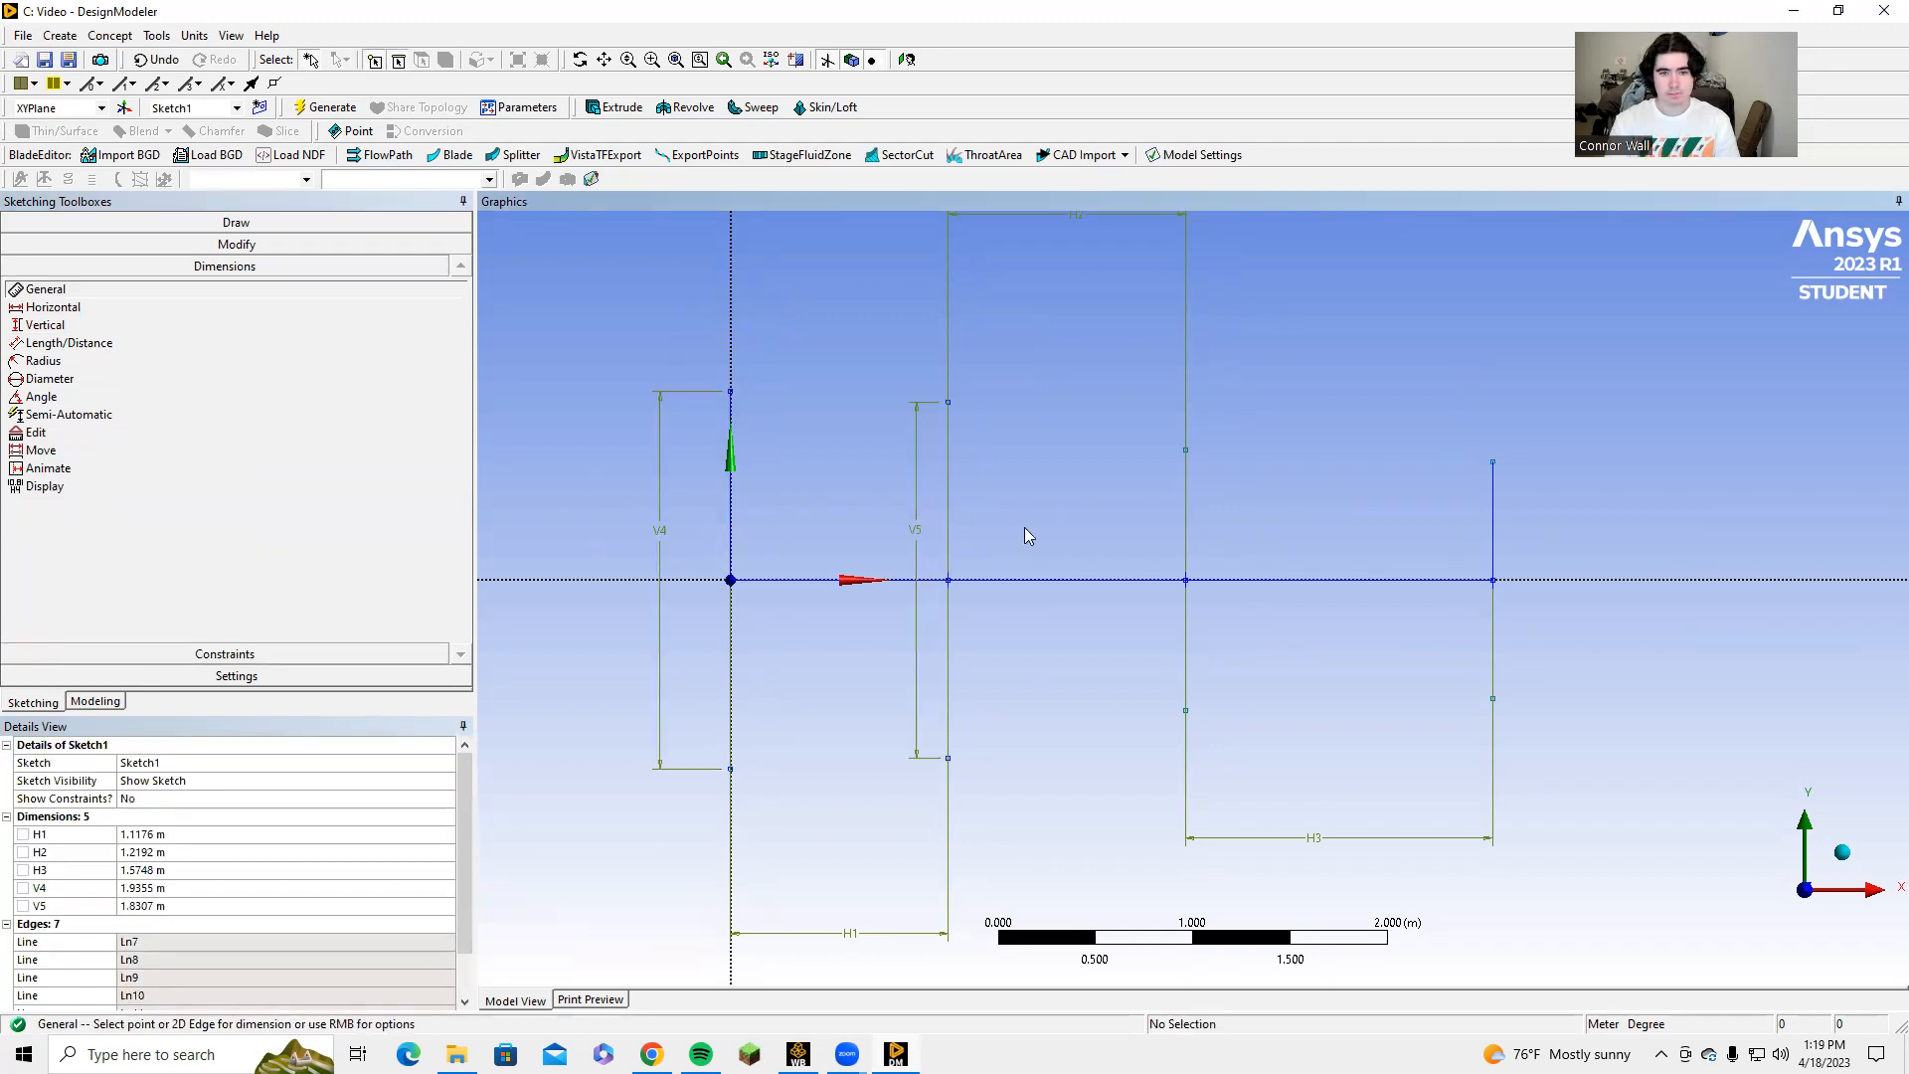
click(1187, 518)
click(1257, 513)
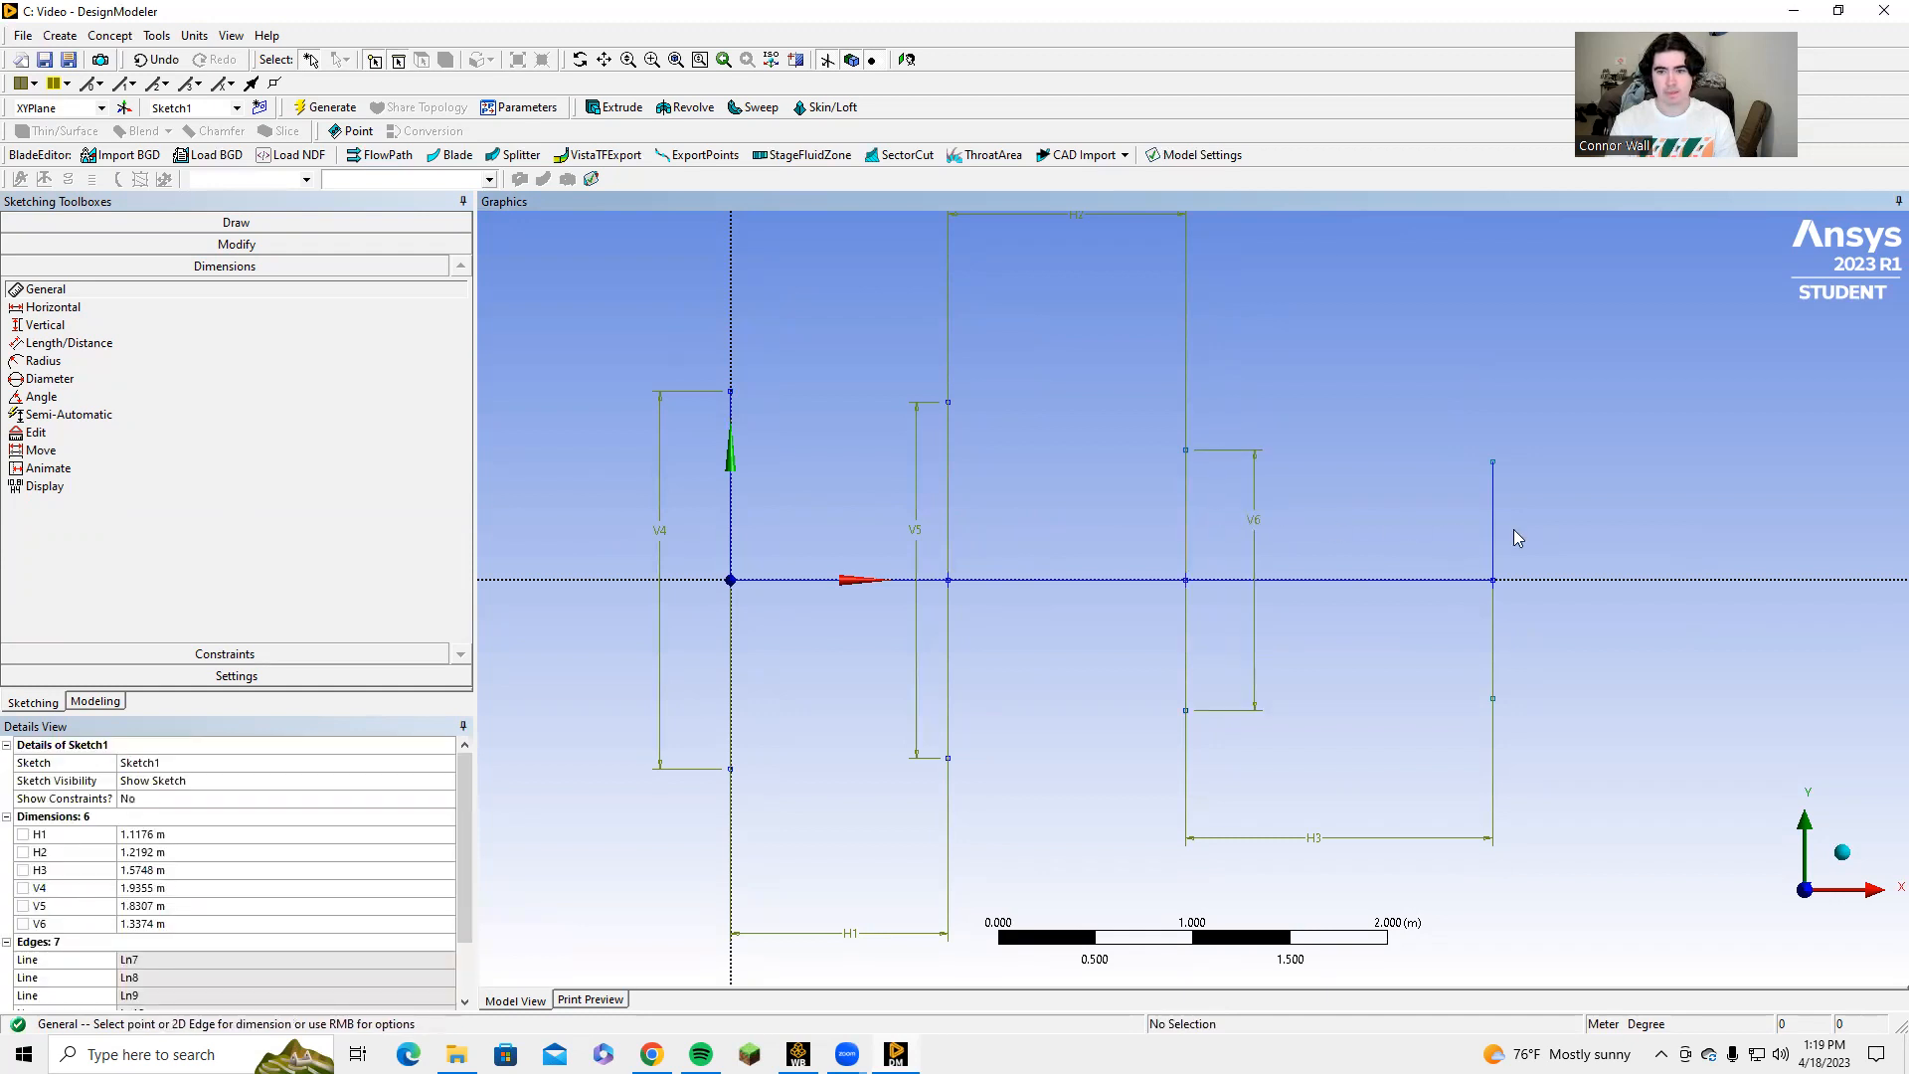
click(1495, 545)
click(1568, 527)
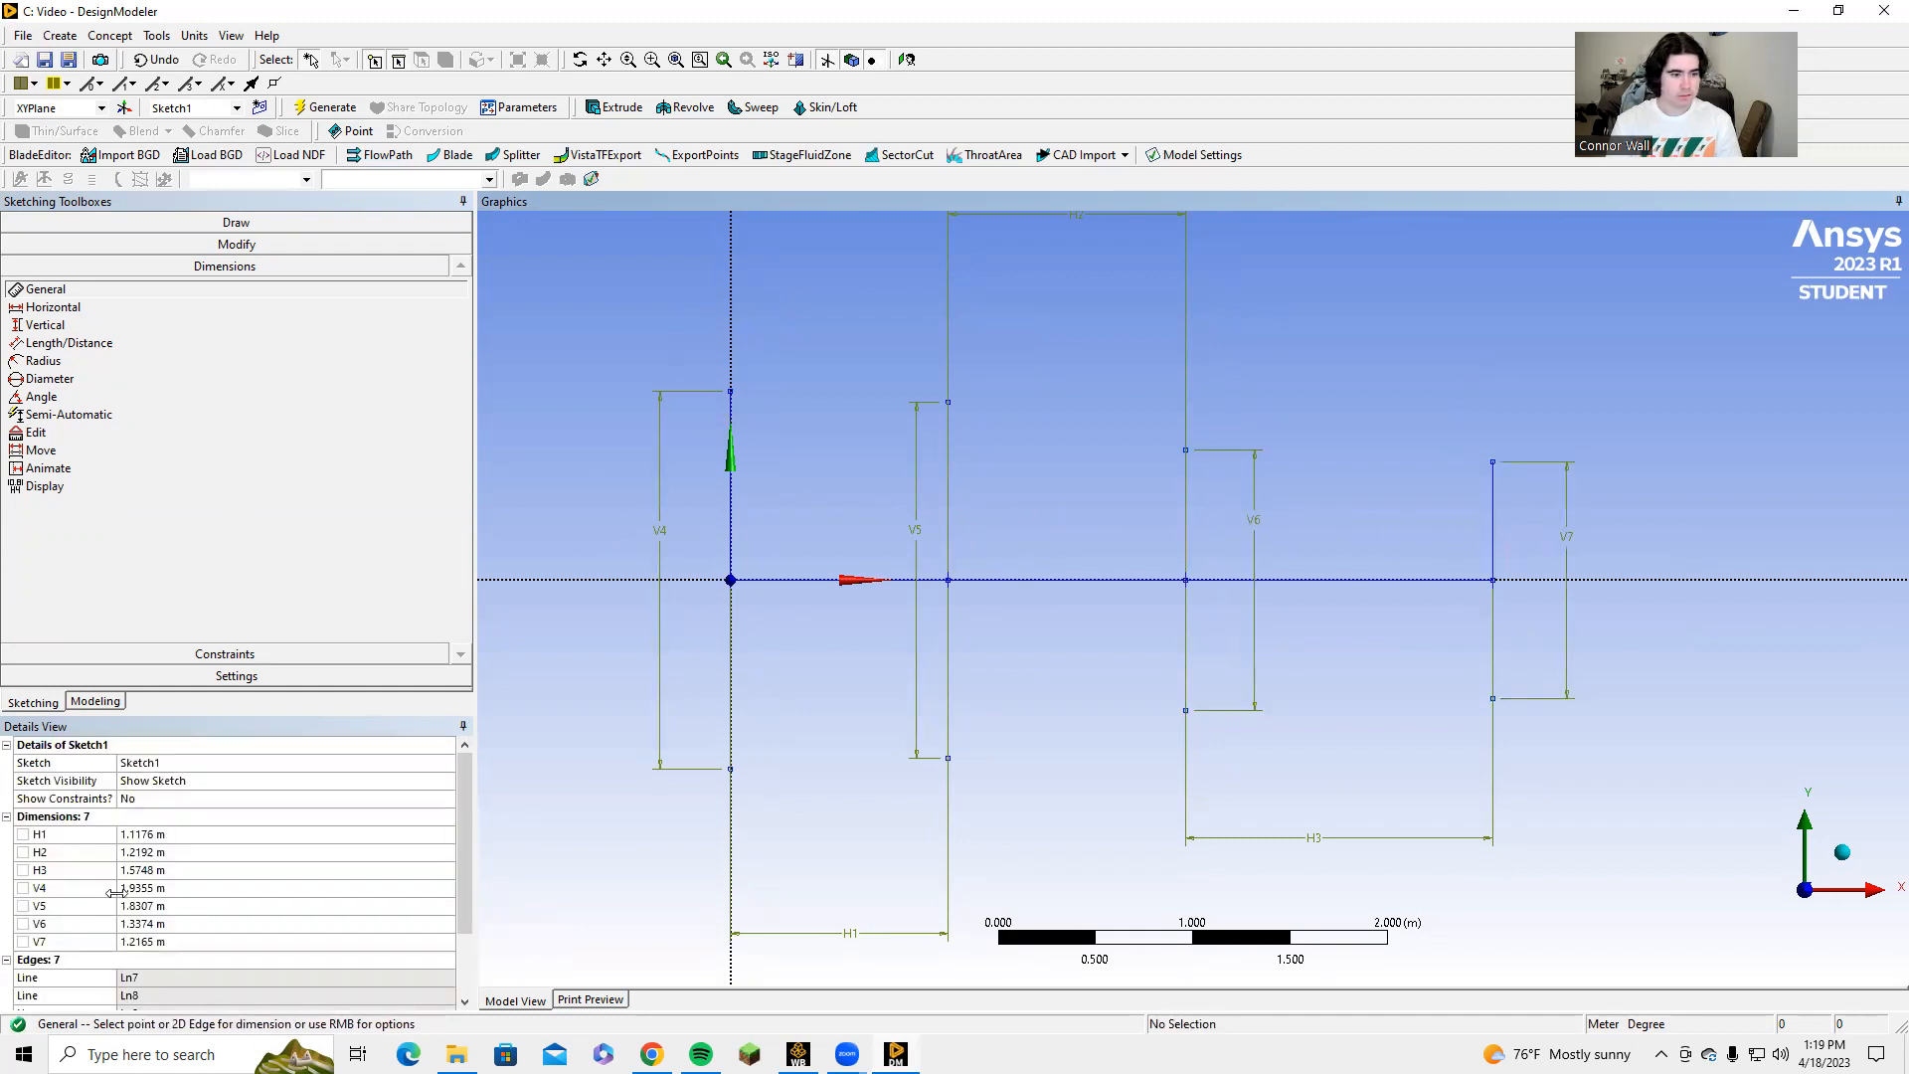
Set the vertical dimension V4 at the origin to 1.6256 m and V5 on the second vertical line to 0.6096 m.
click(149, 888)
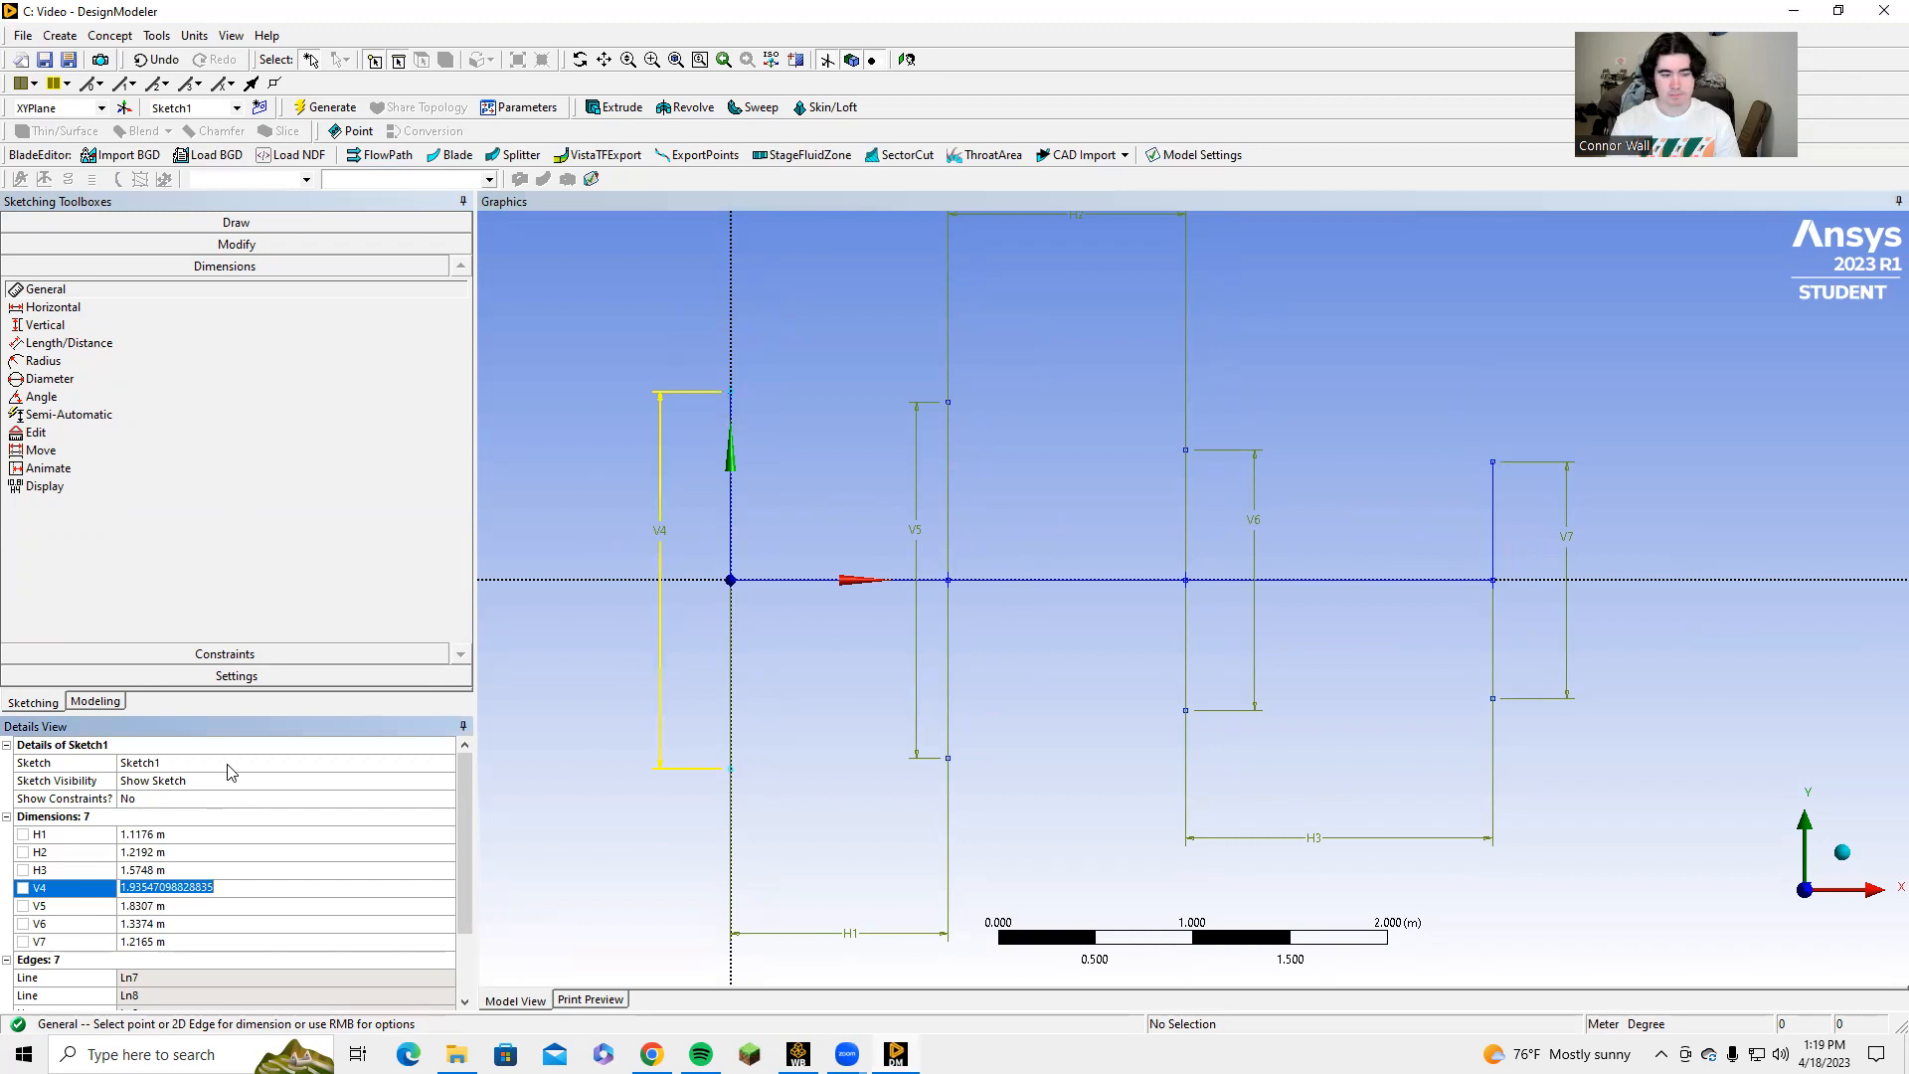
text(1.6256)
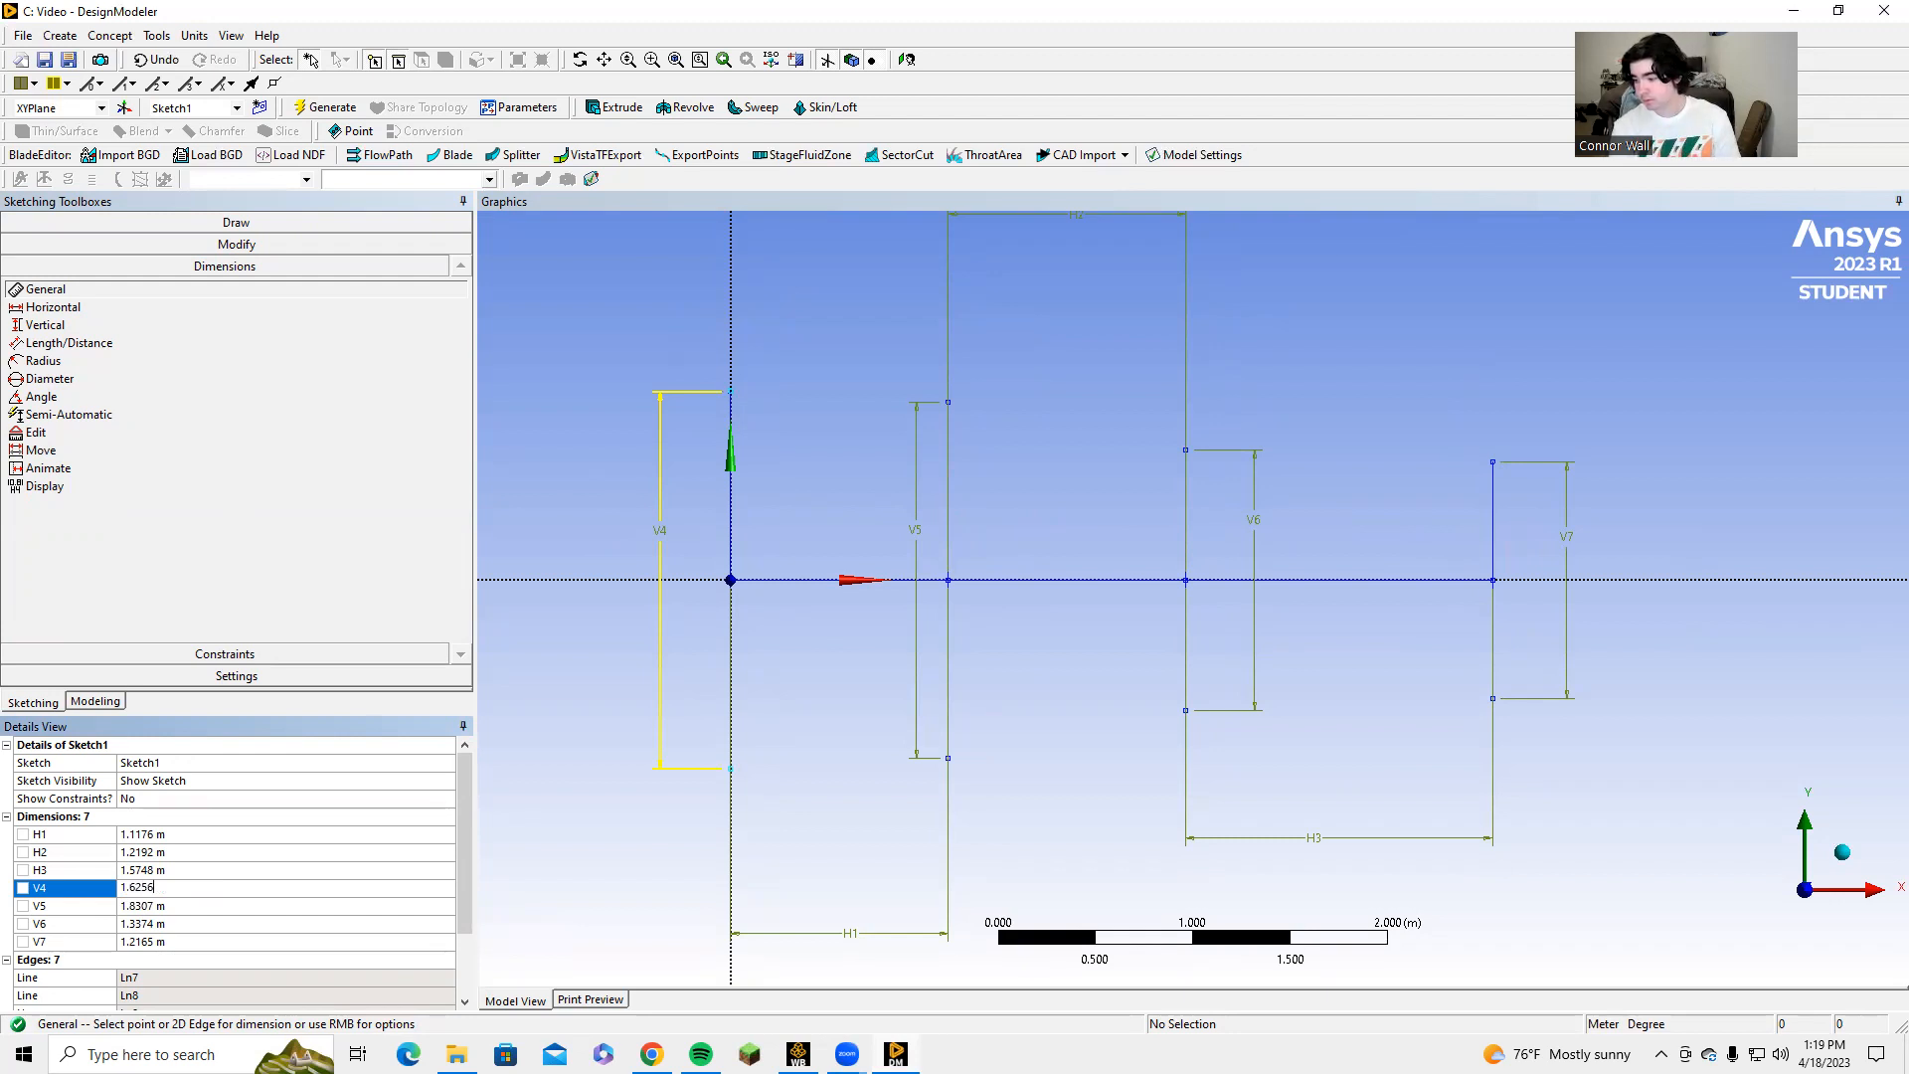
key(Return)
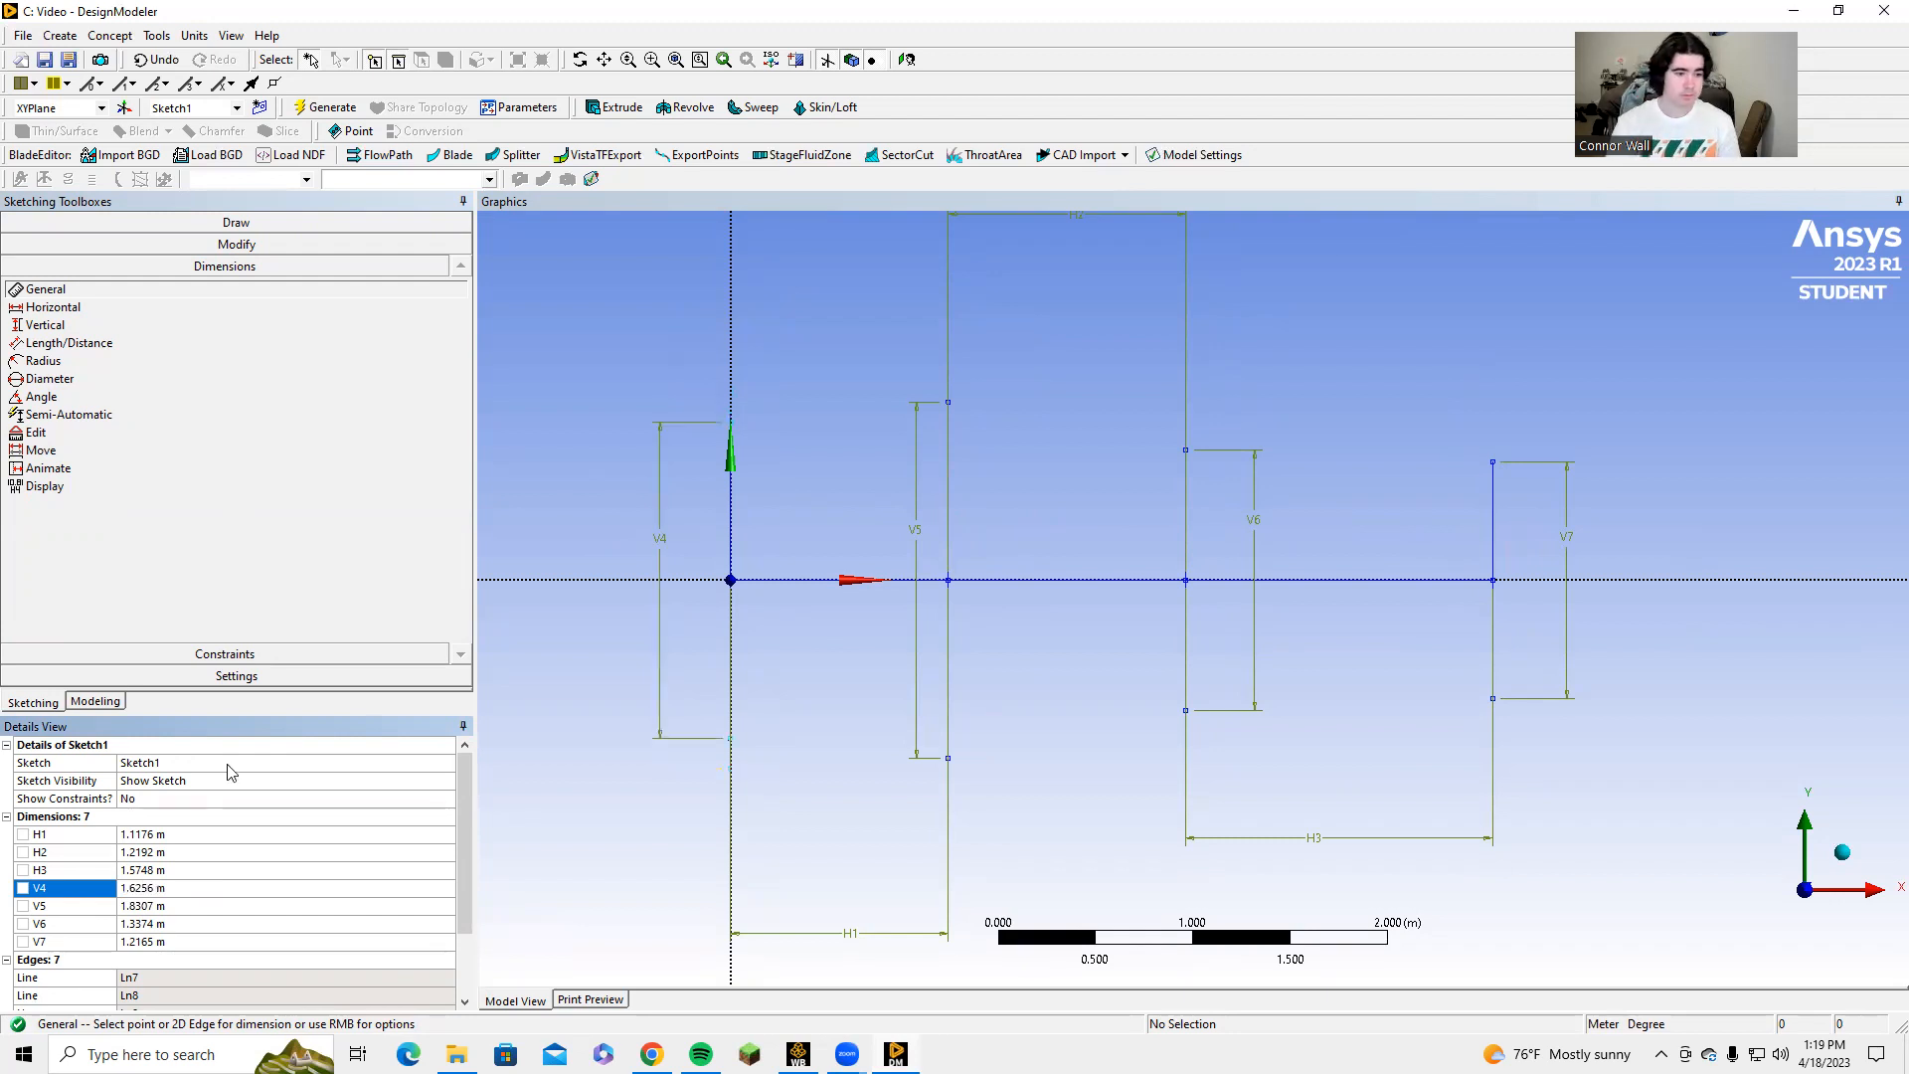
click(151, 908)
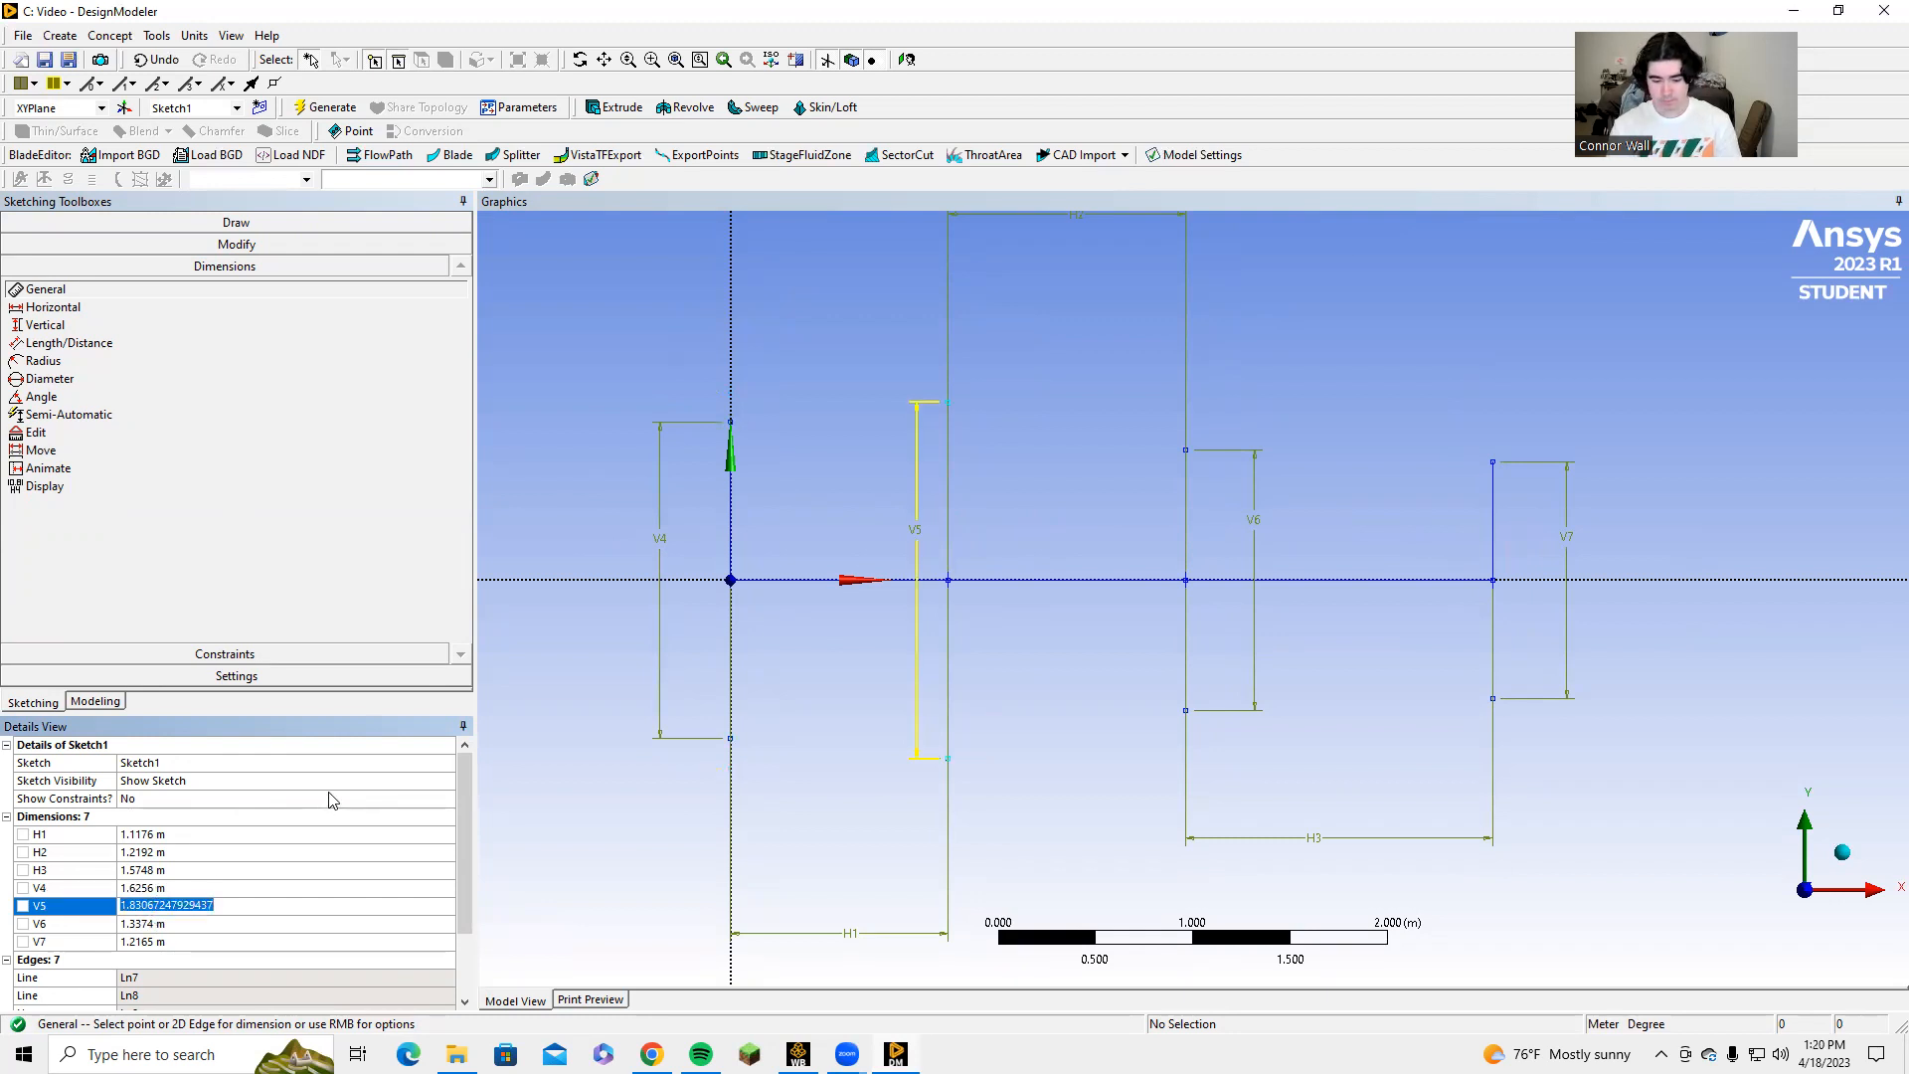
text(0.6096)
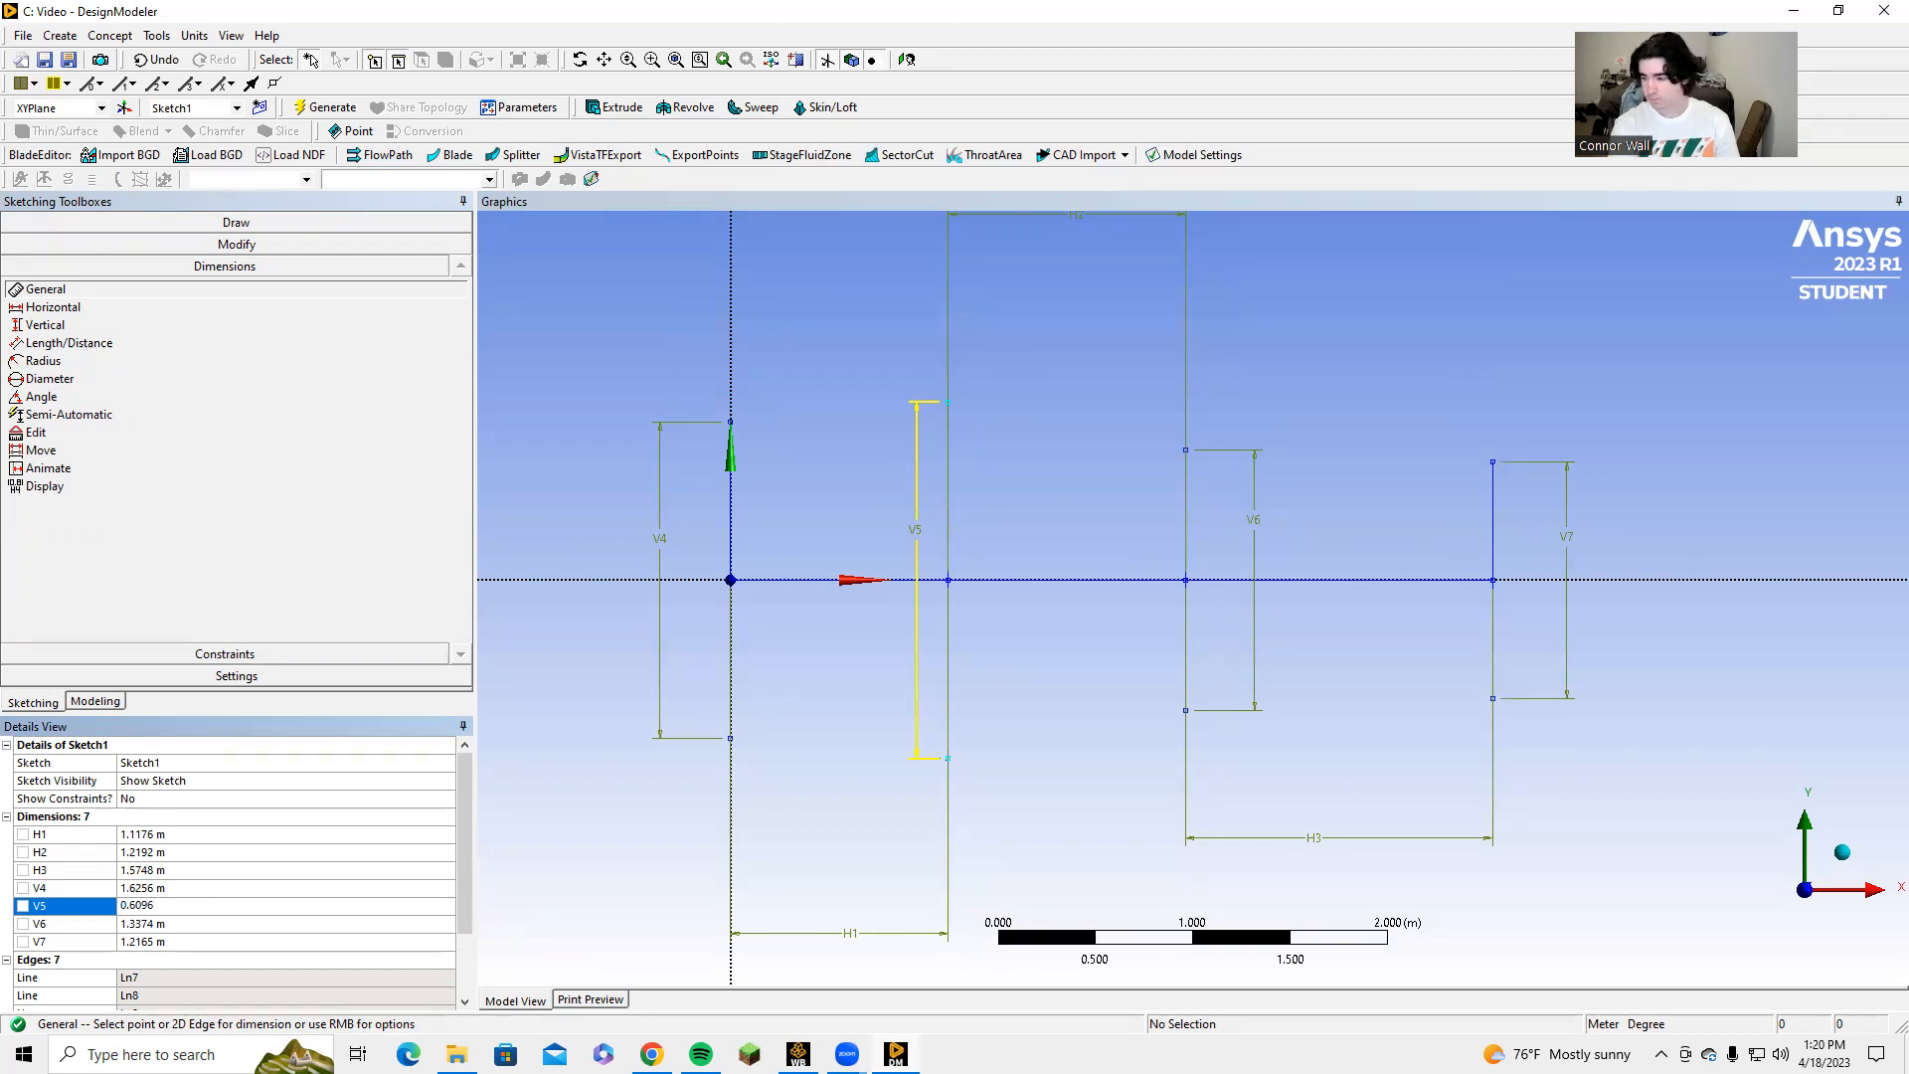
key(Return)
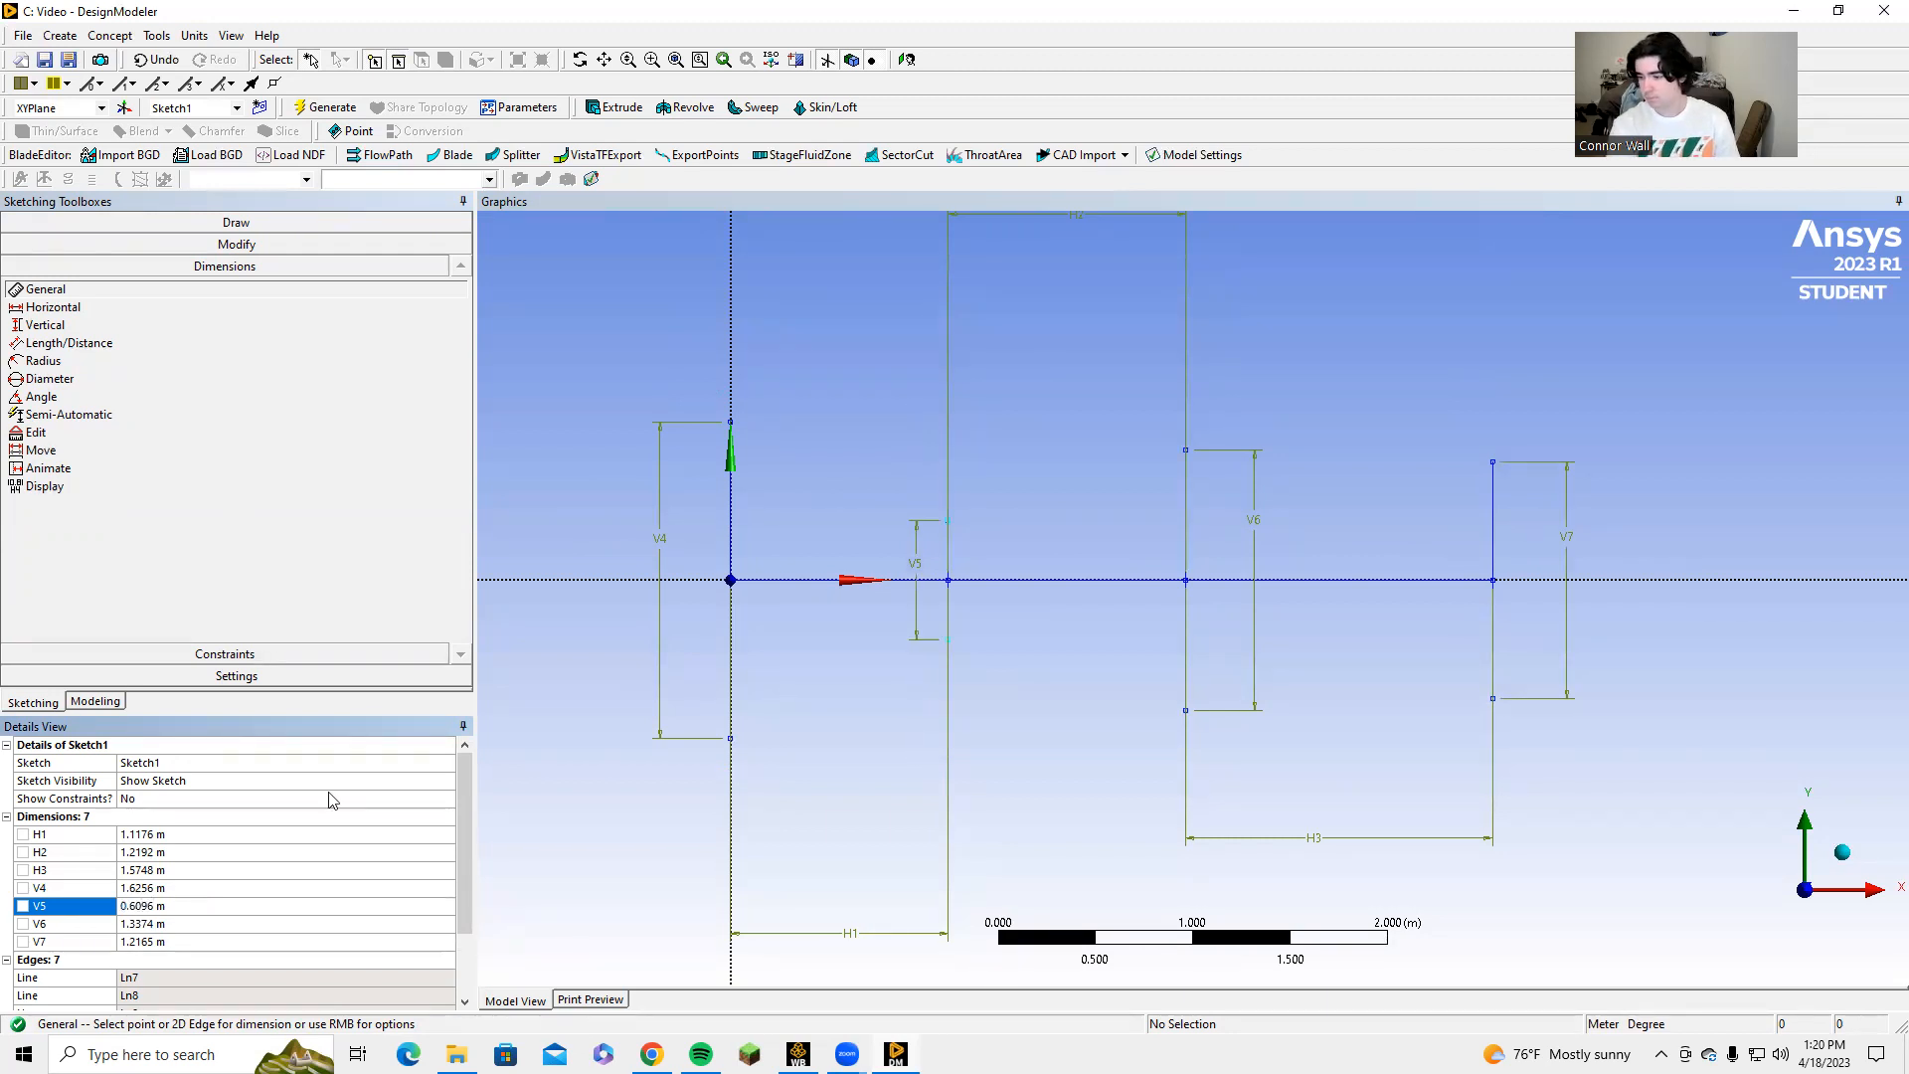
Set the vertical dimension V6 on the third vertical line to 0.6096 m and V7 on the fourth to 0.889 m.
click(171, 925)
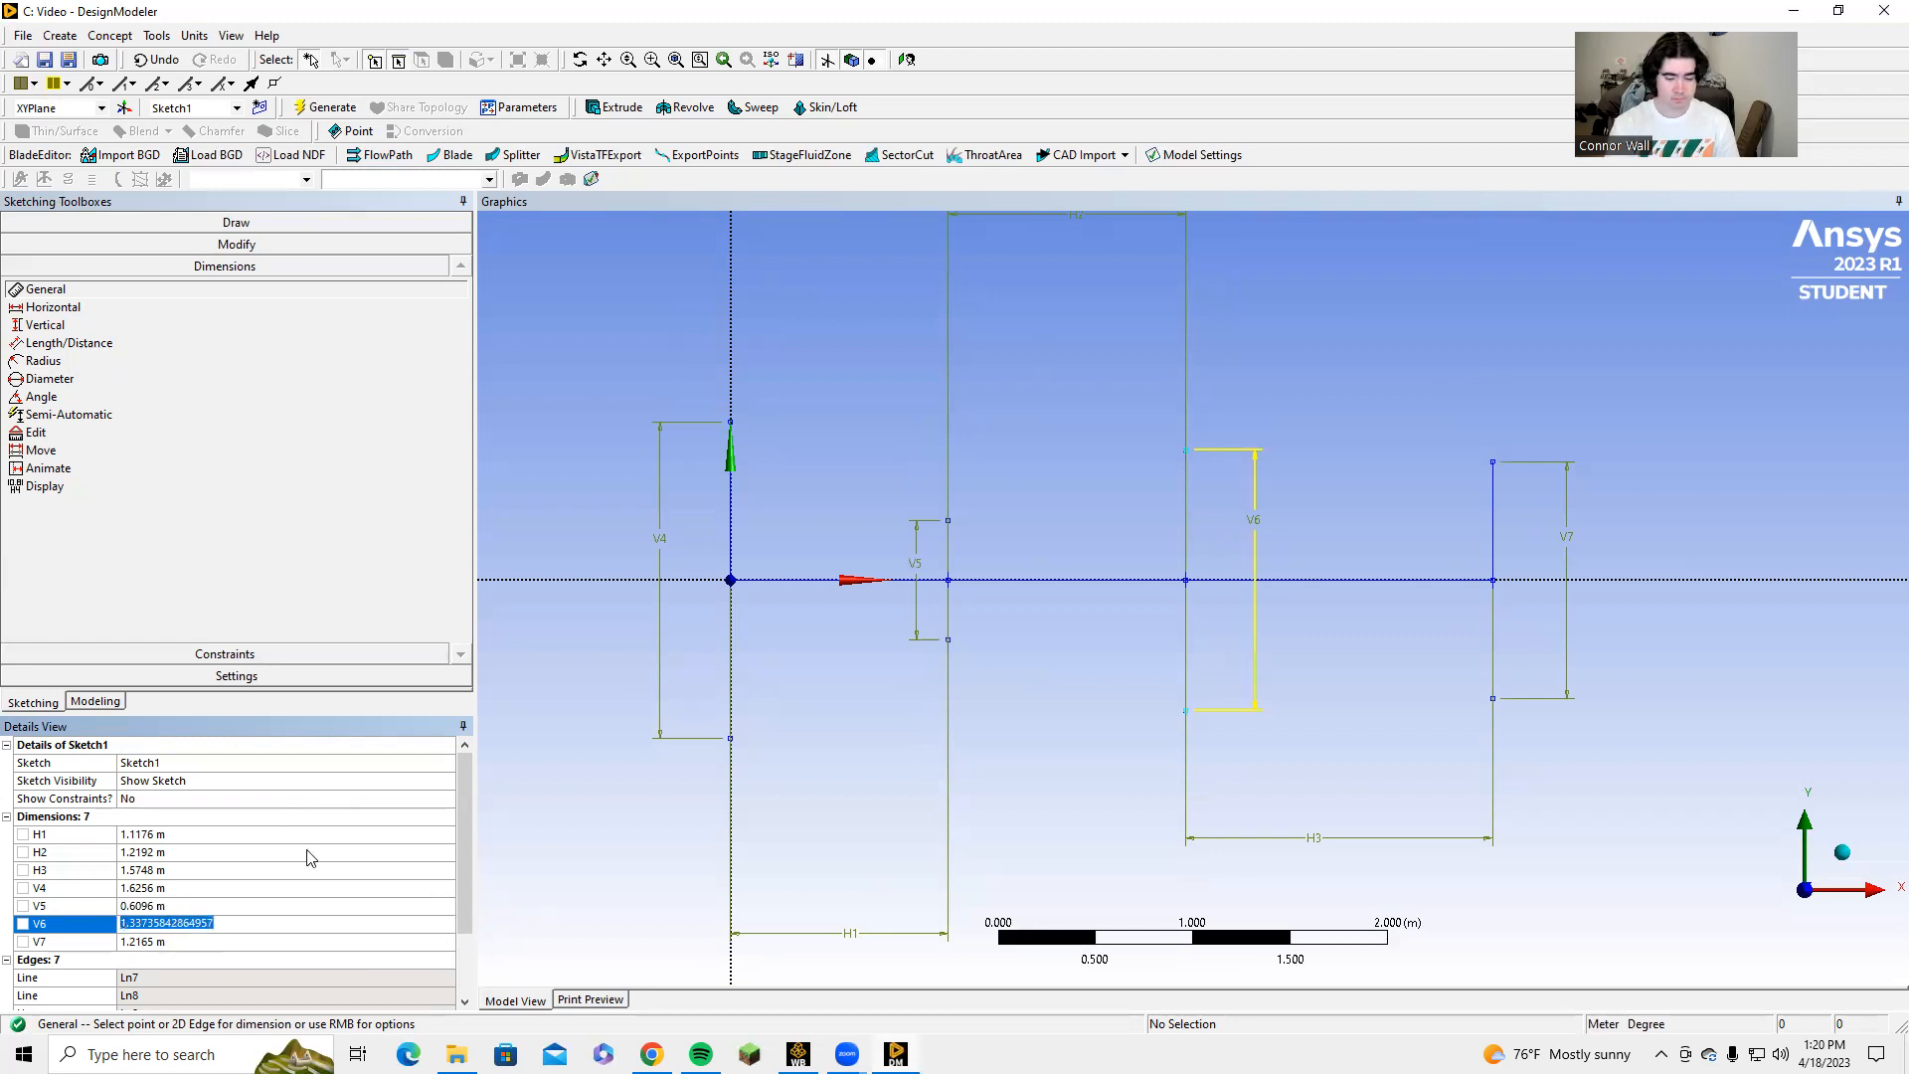
text(0.6096)
key(Return)
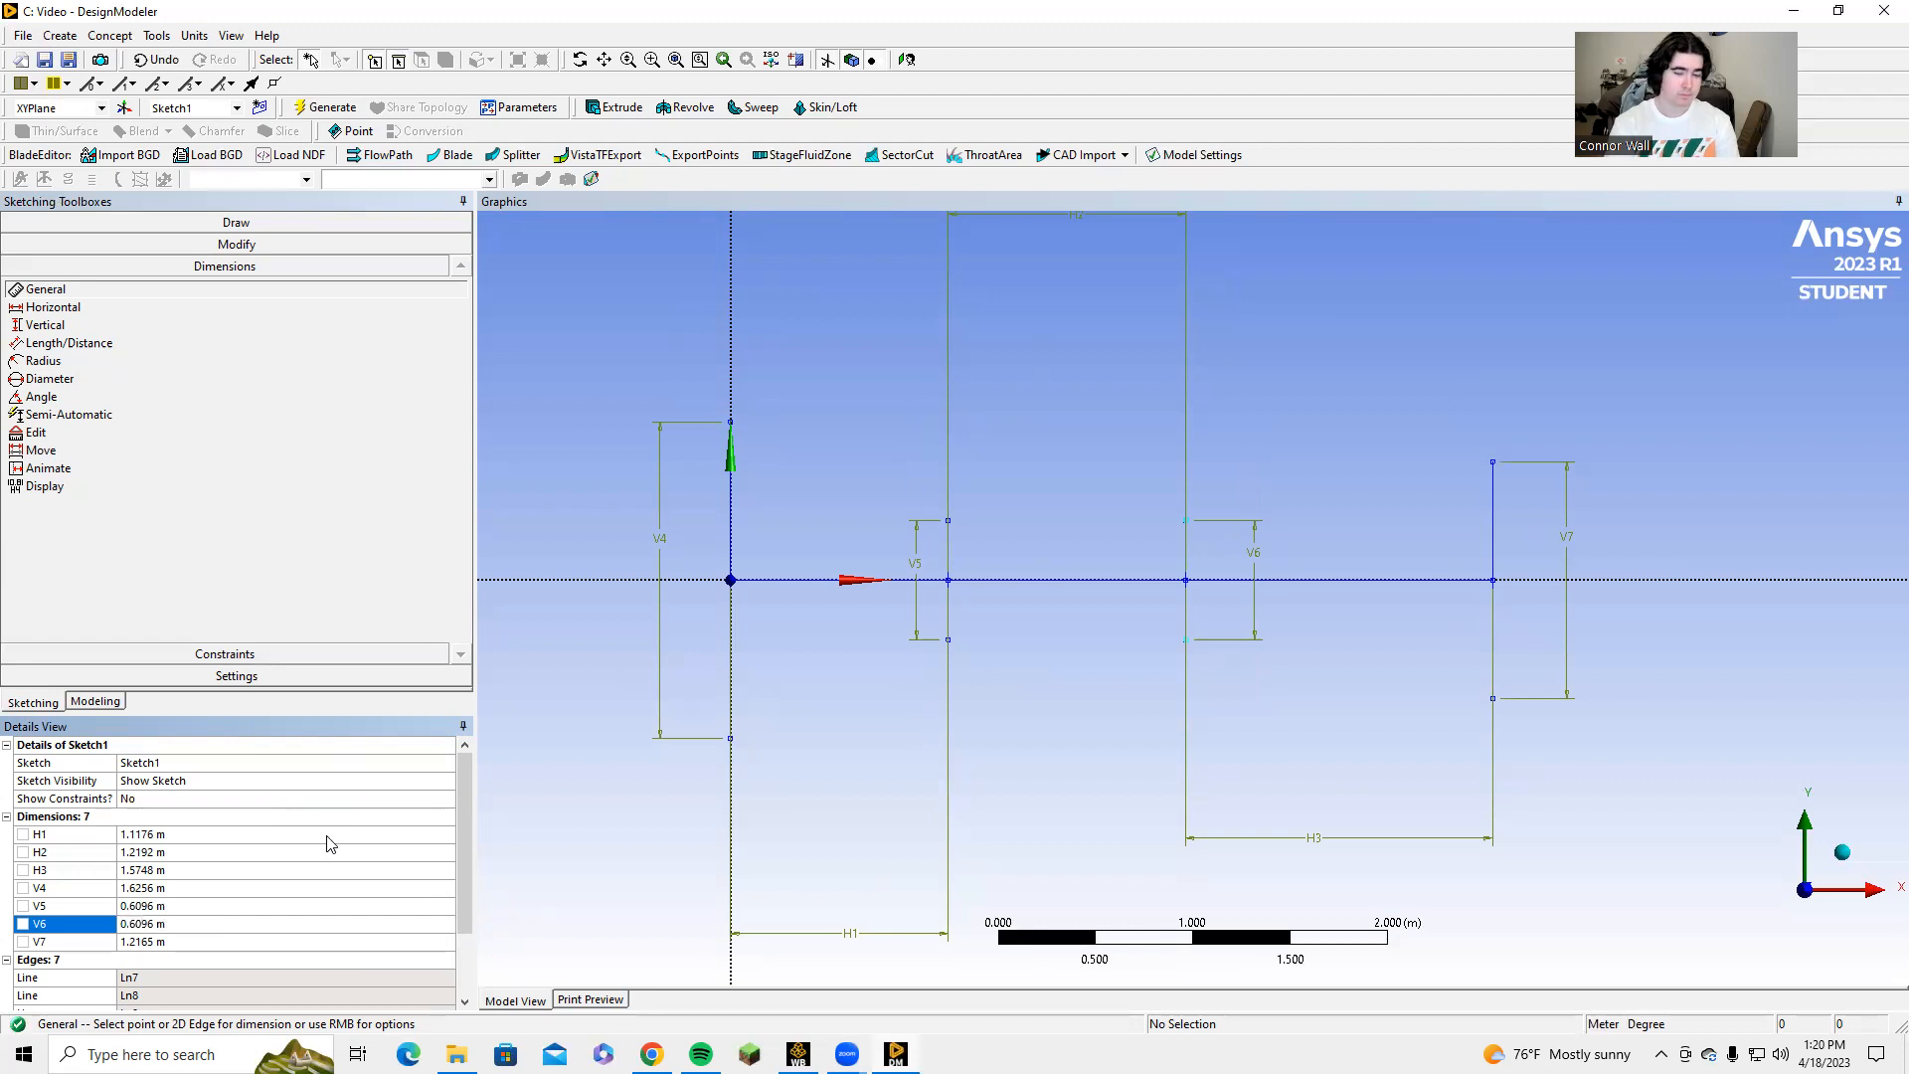
click(150, 942)
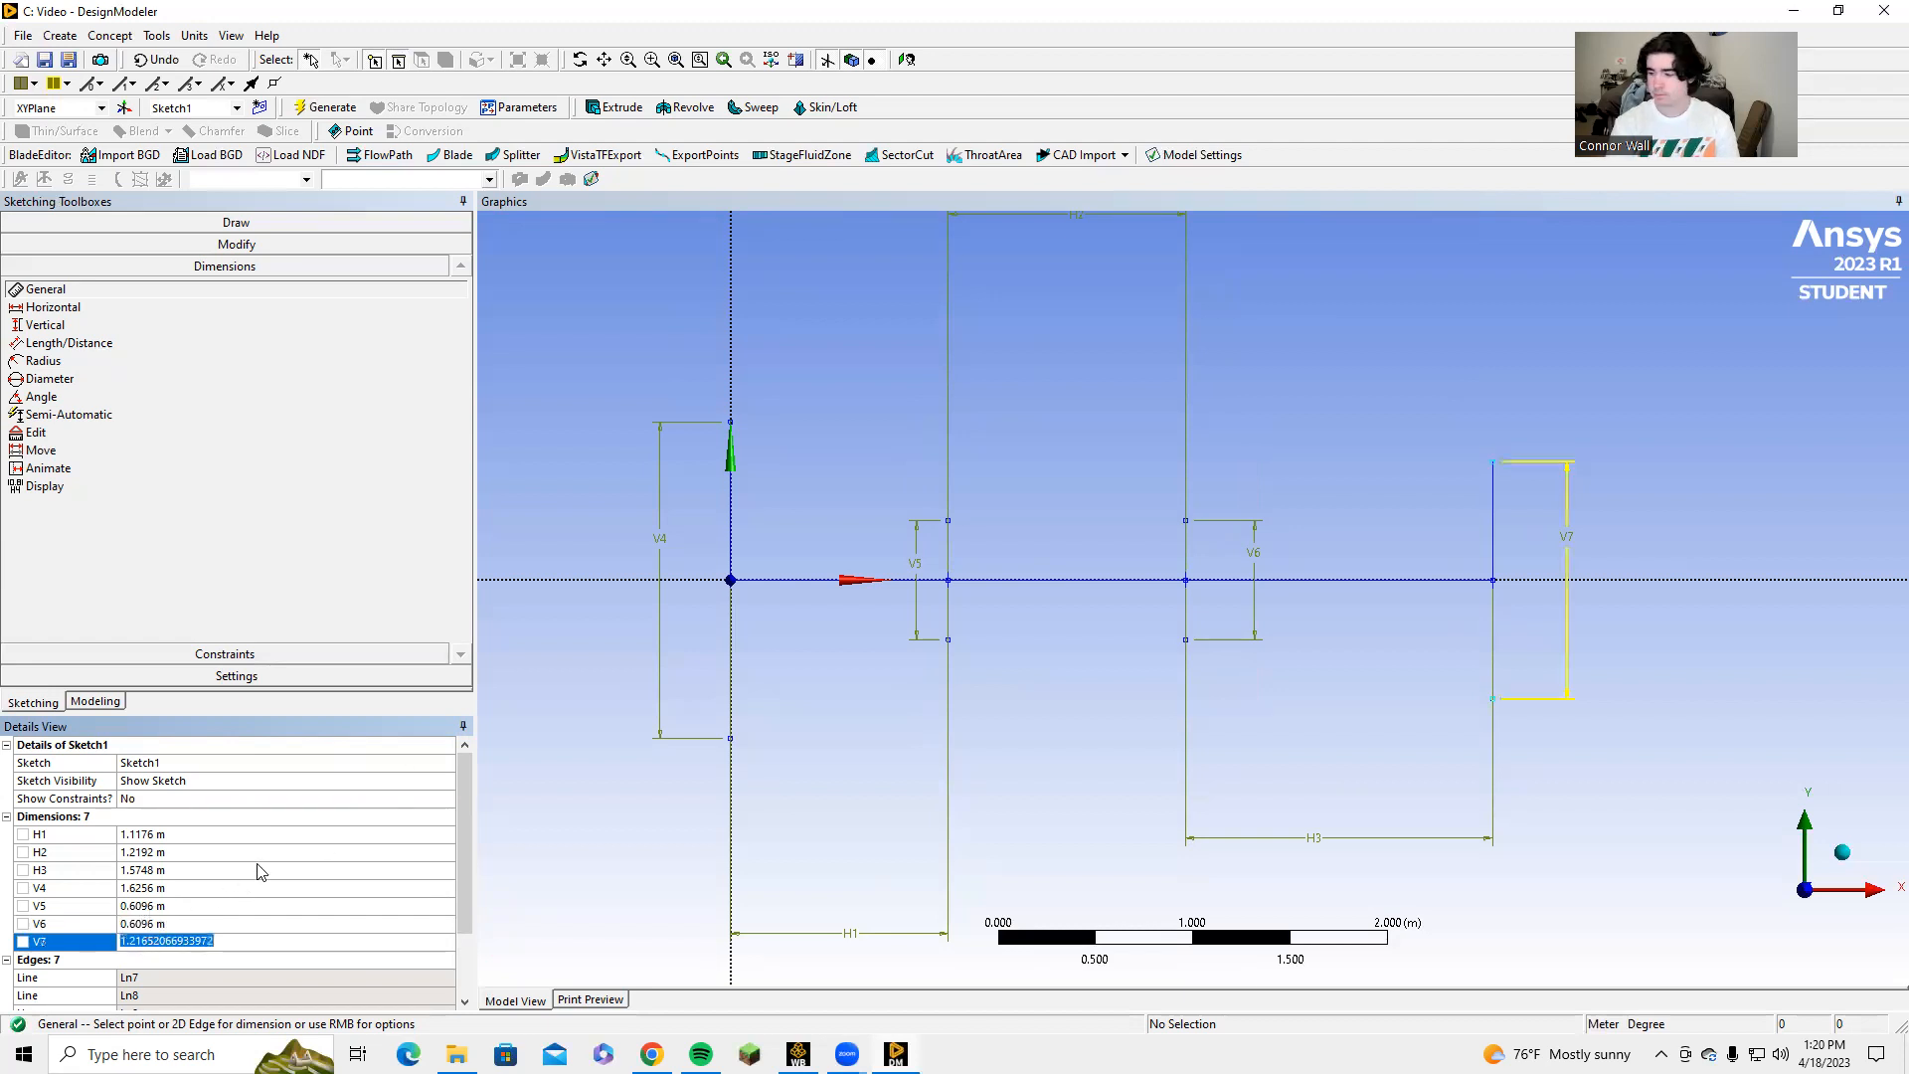
text(0)
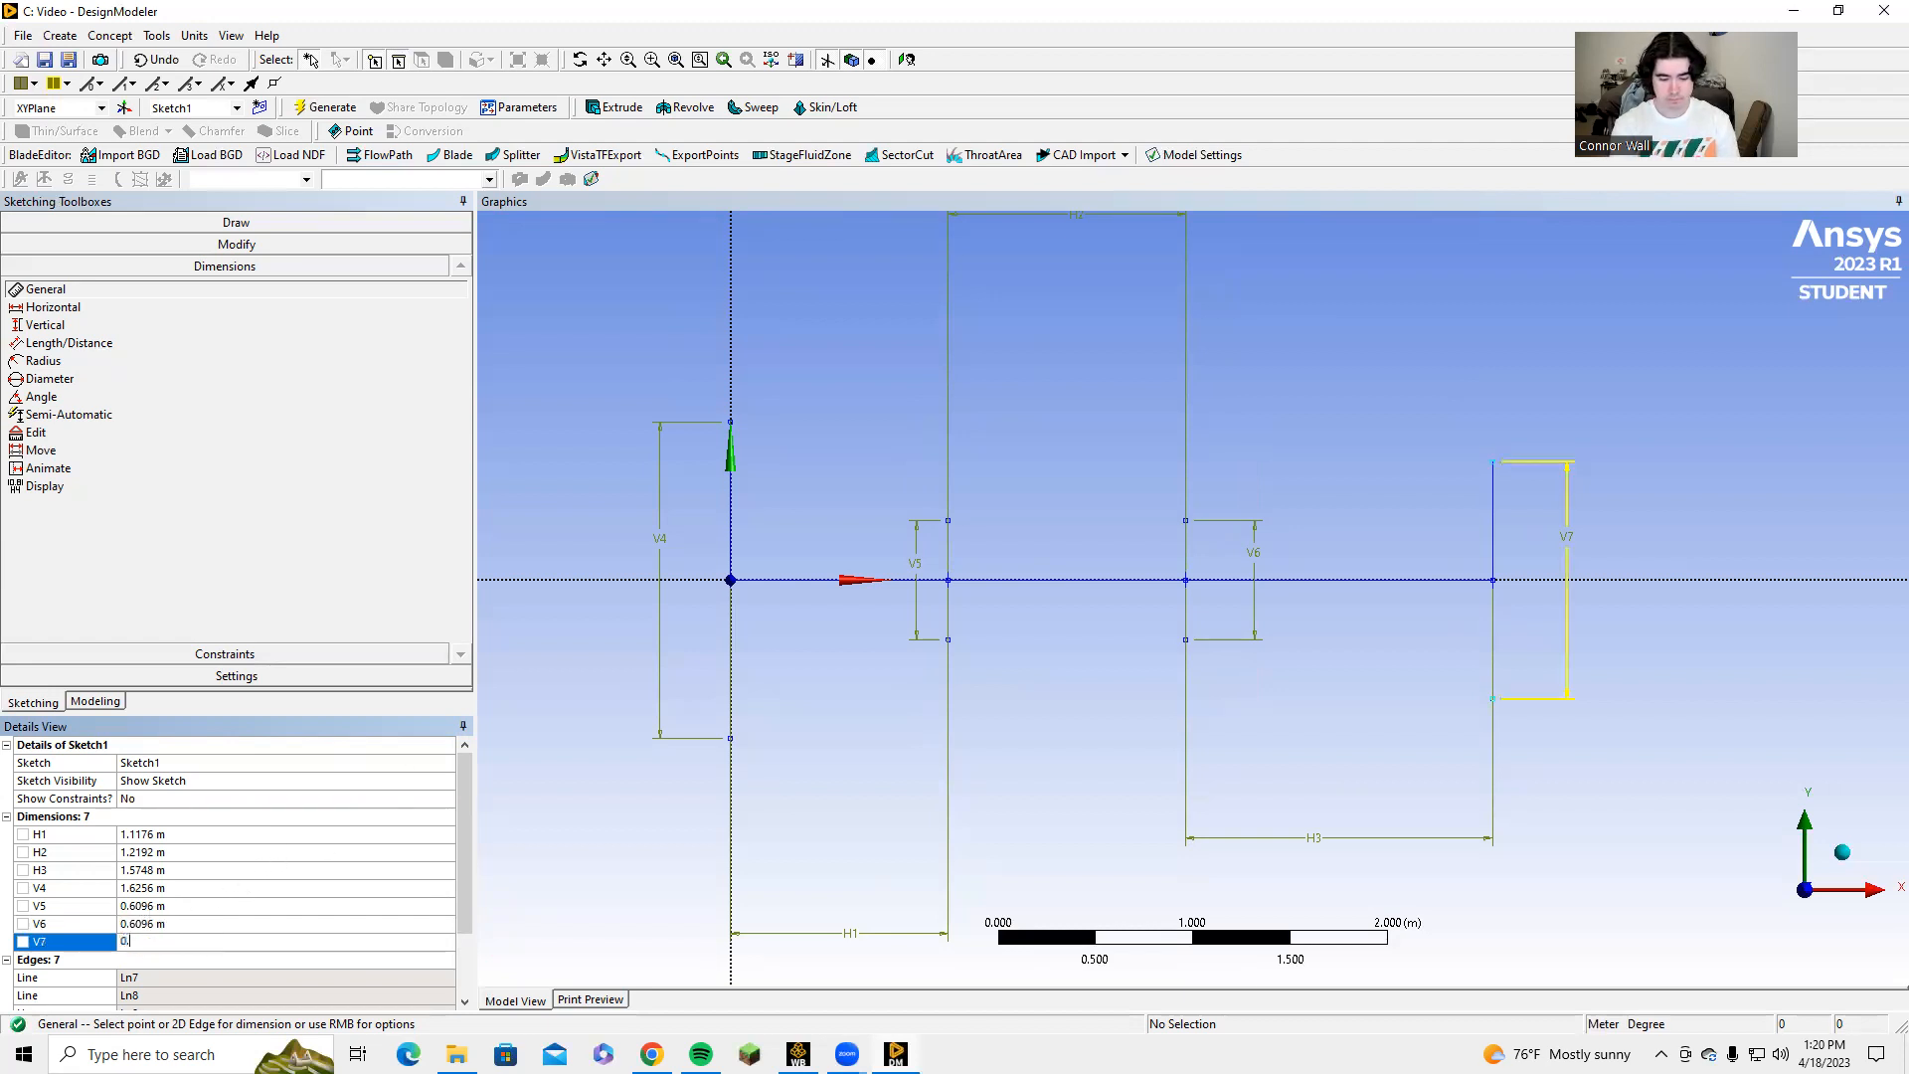
text(.889)
key(Return)
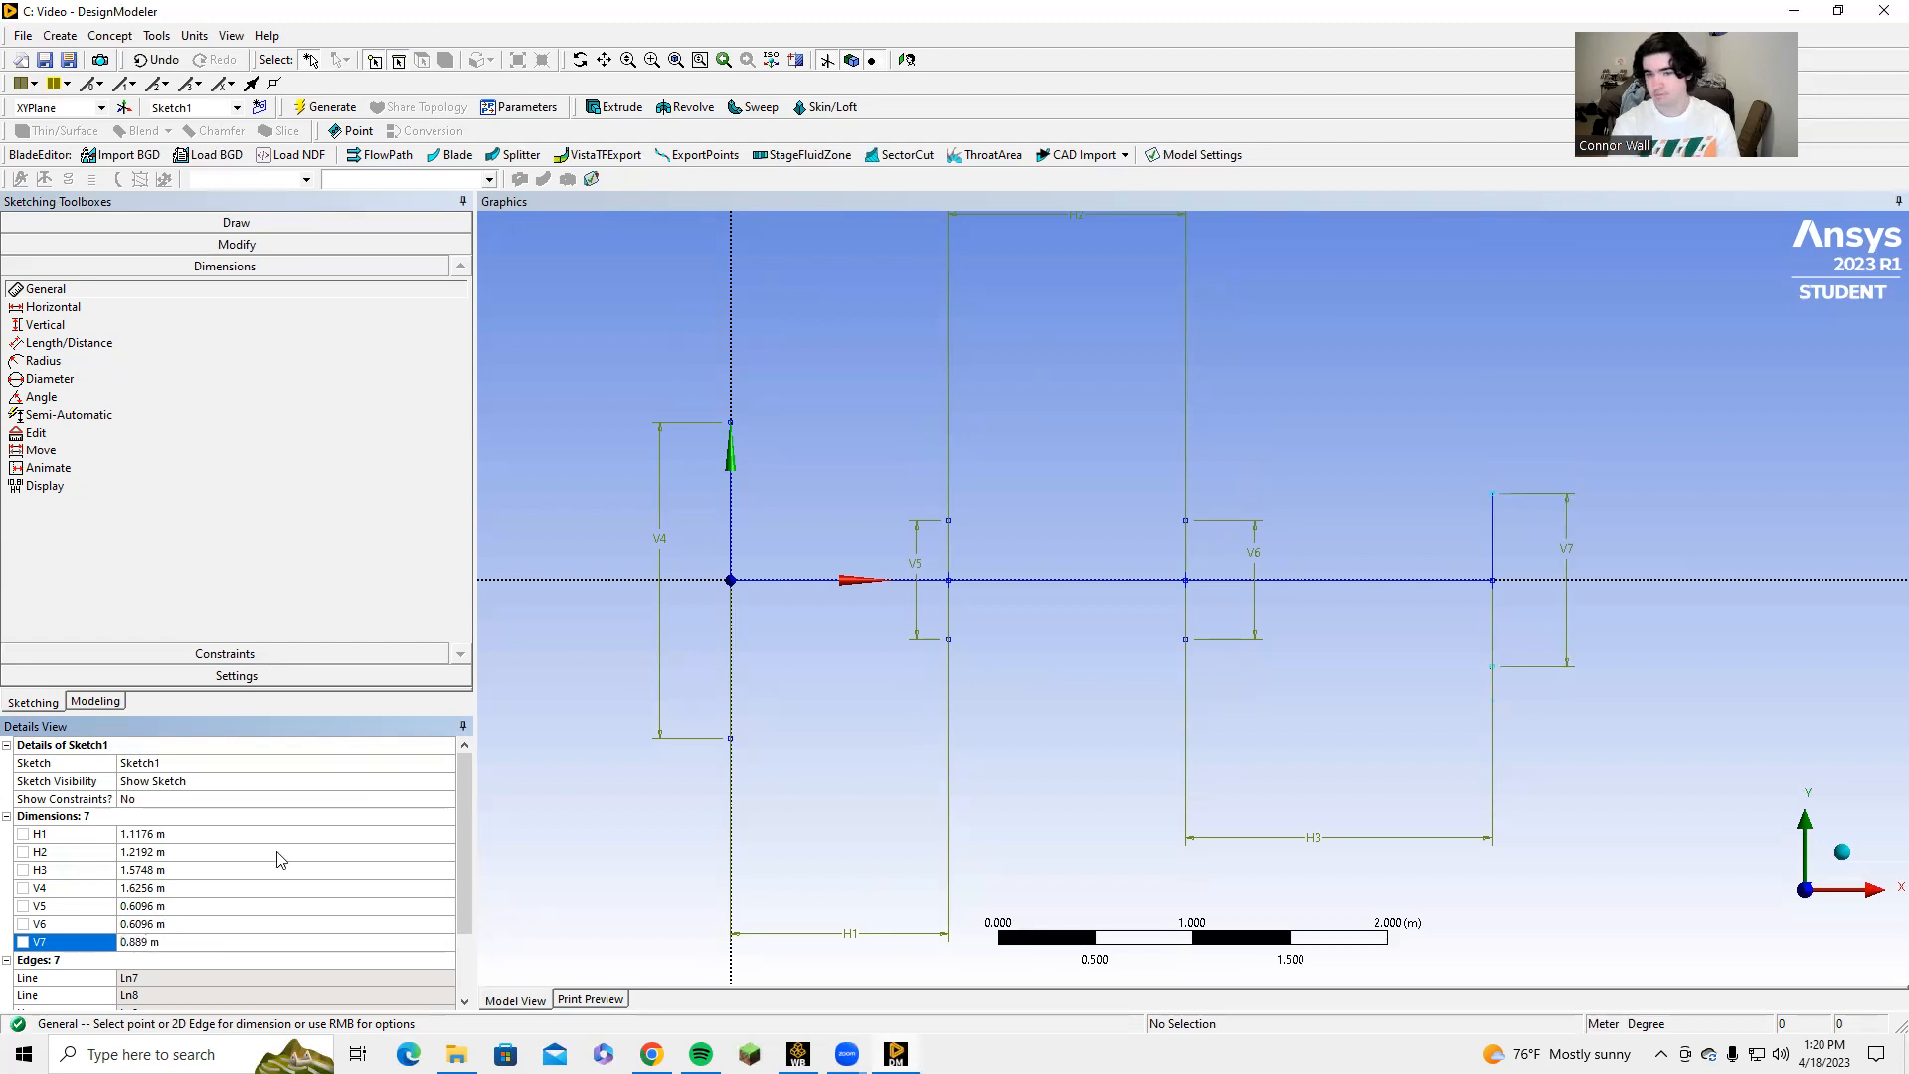
Draw three lines connecting the upper endpoints of the four vertical lines in sequence to form the upper wall.
click(239, 225)
click(238, 245)
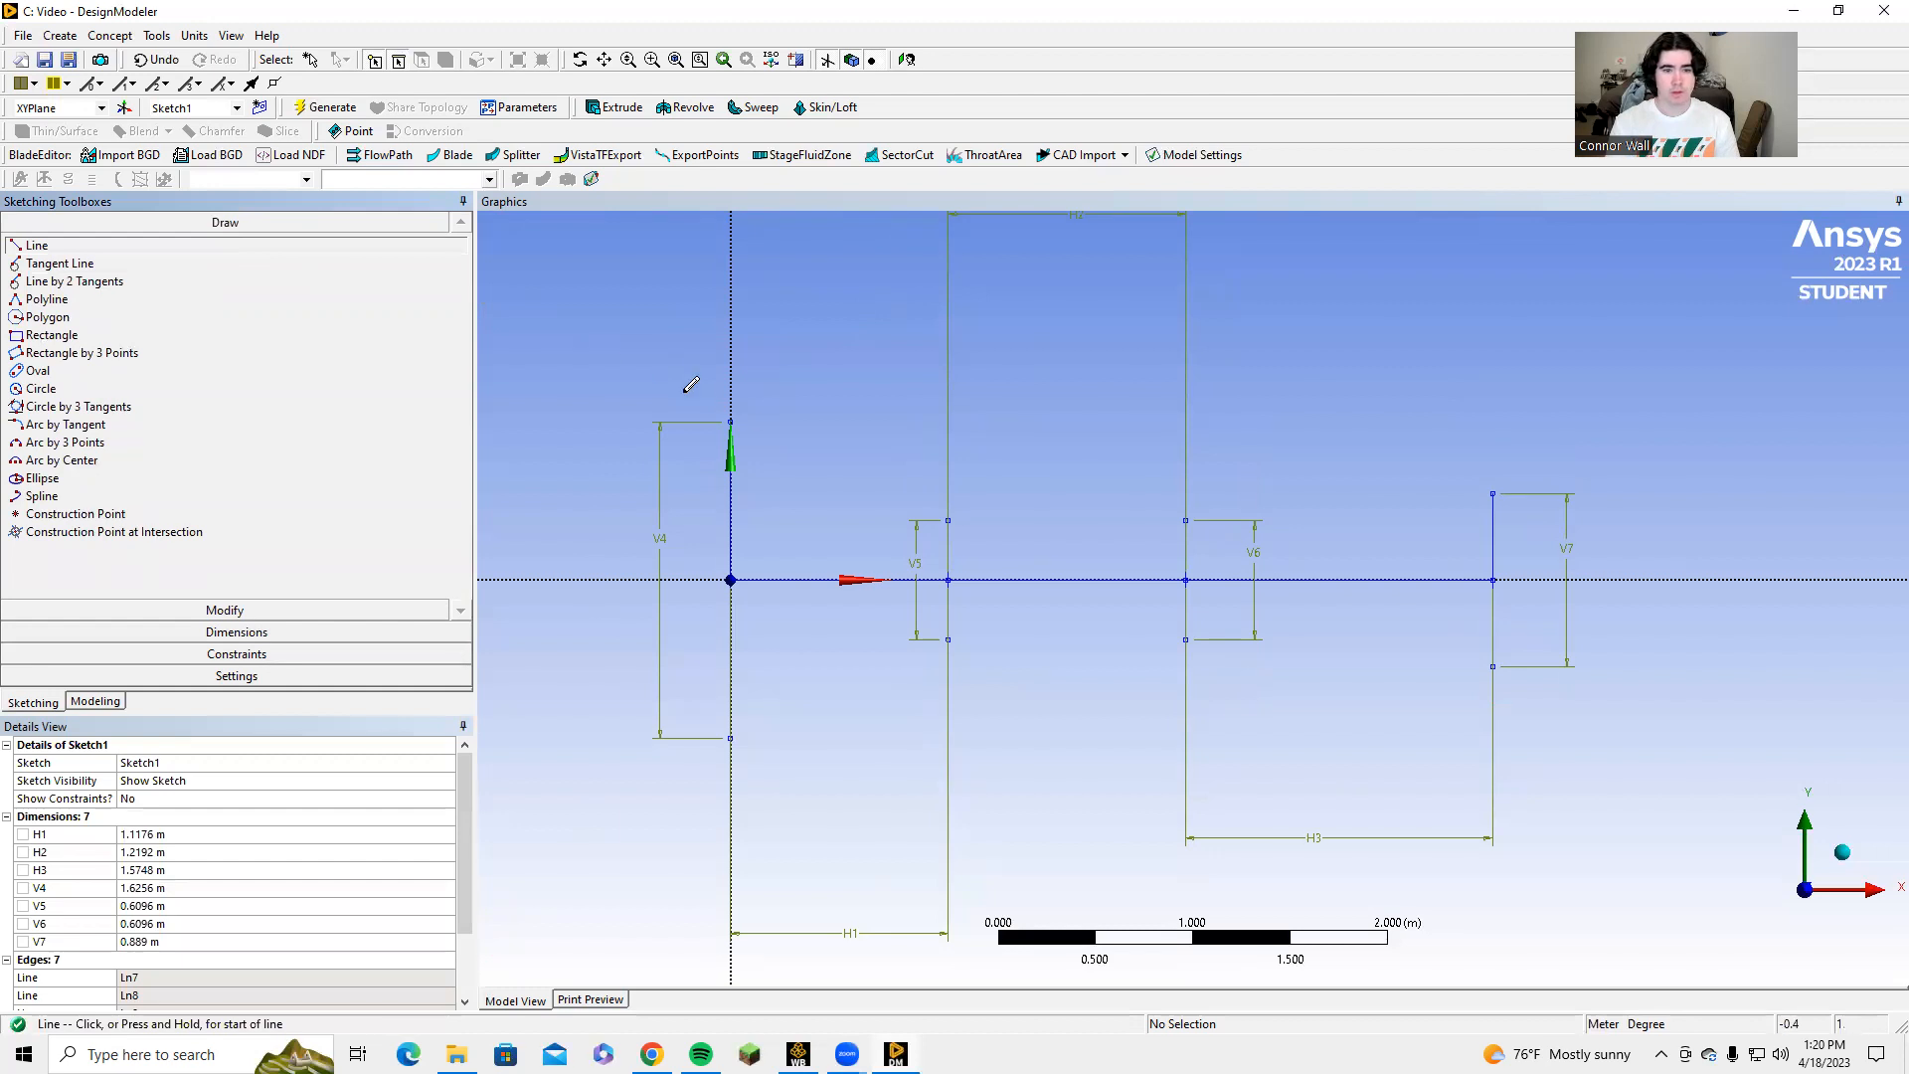
click(732, 419)
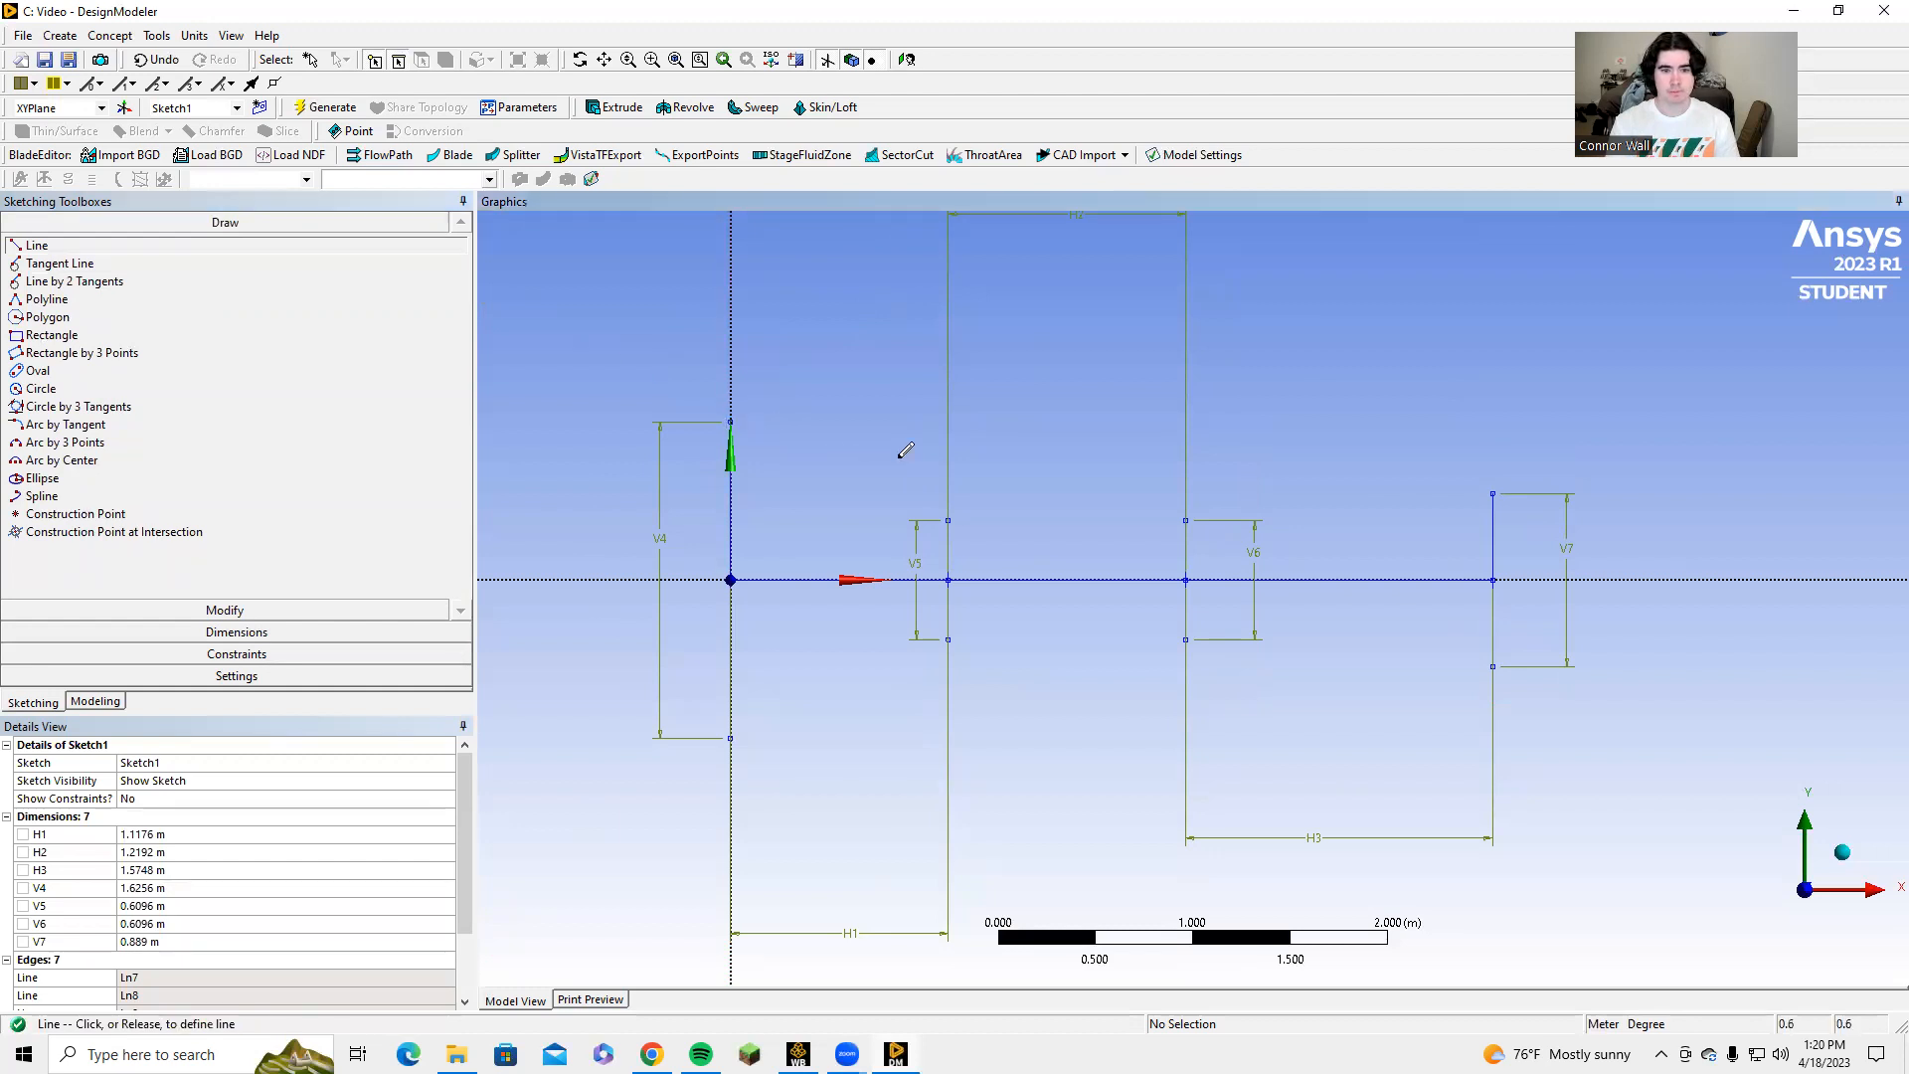
click(948, 519)
click(947, 519)
click(1186, 519)
click(1185, 518)
click(1493, 492)
Draw three lines connecting the lower endpoints of the four vertical lines in sequence to form the lower wall.
click(1493, 664)
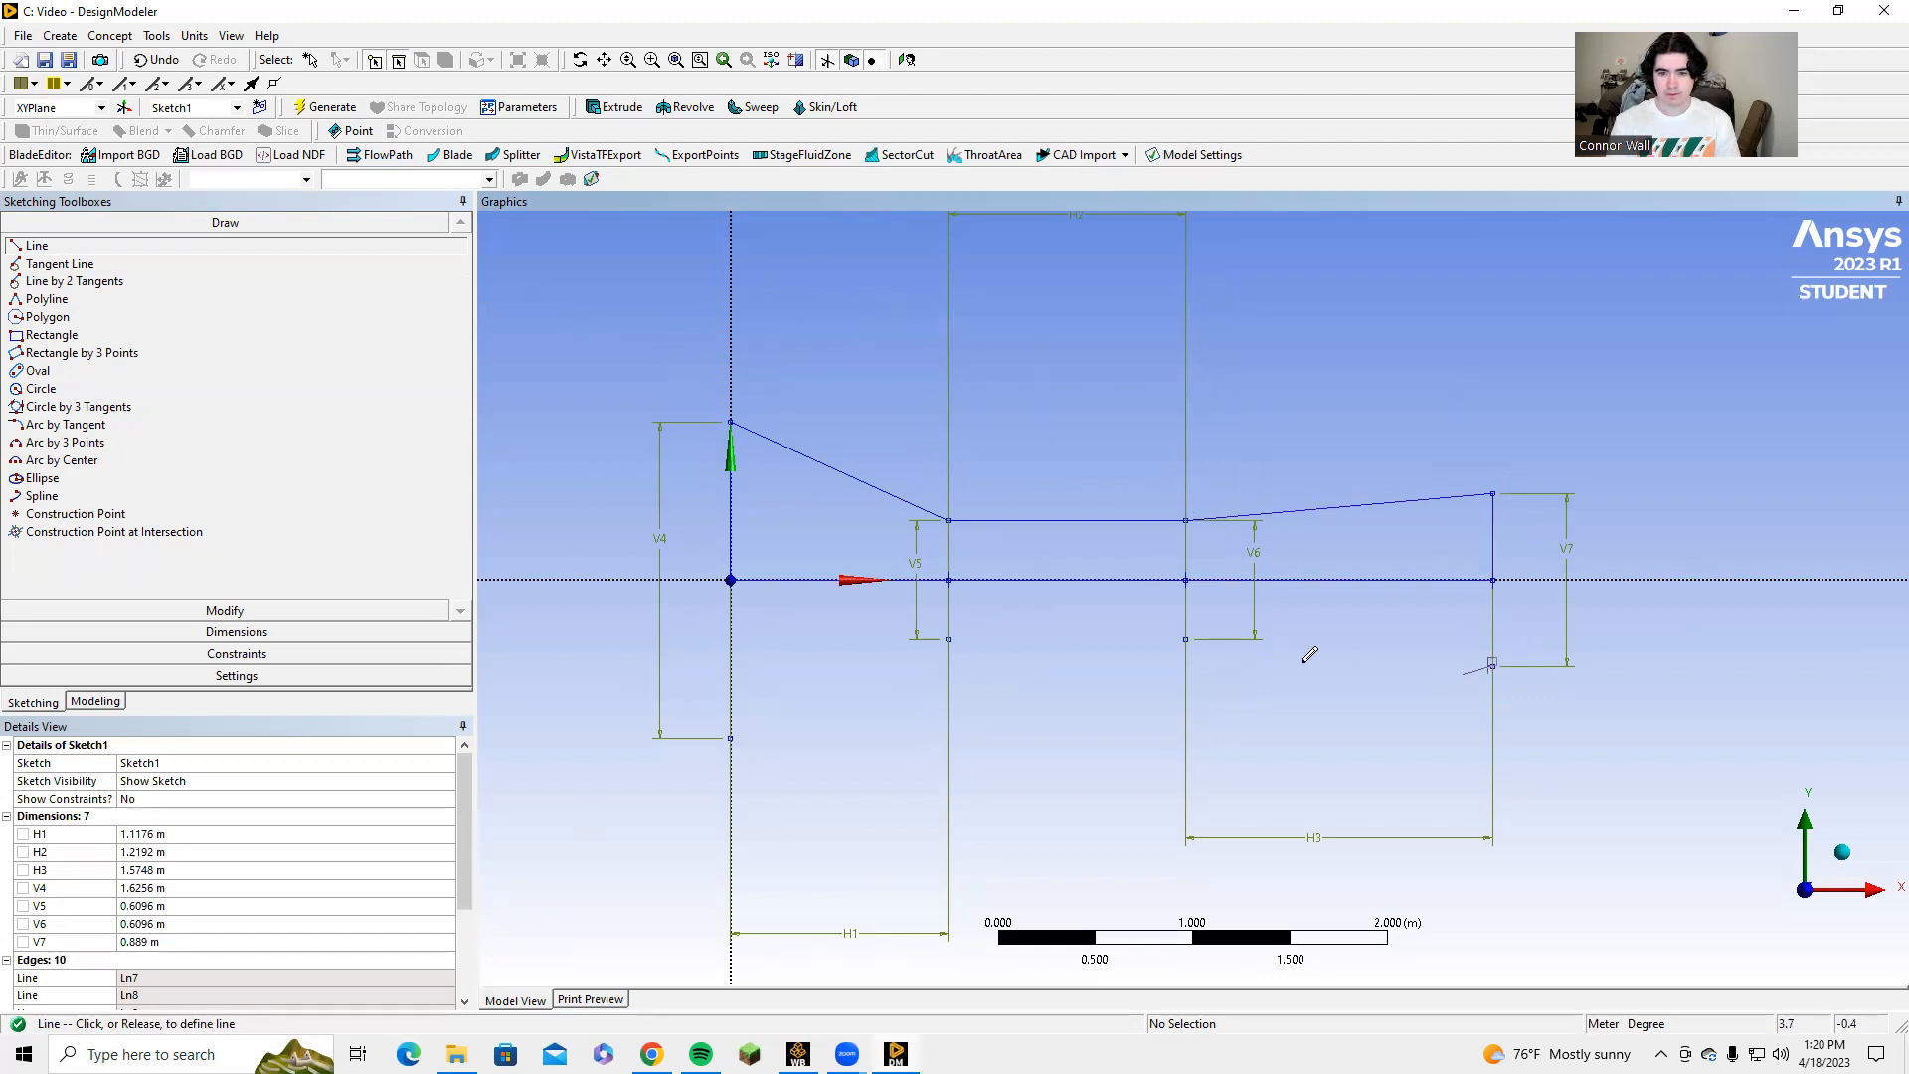
click(1186, 638)
click(1187, 637)
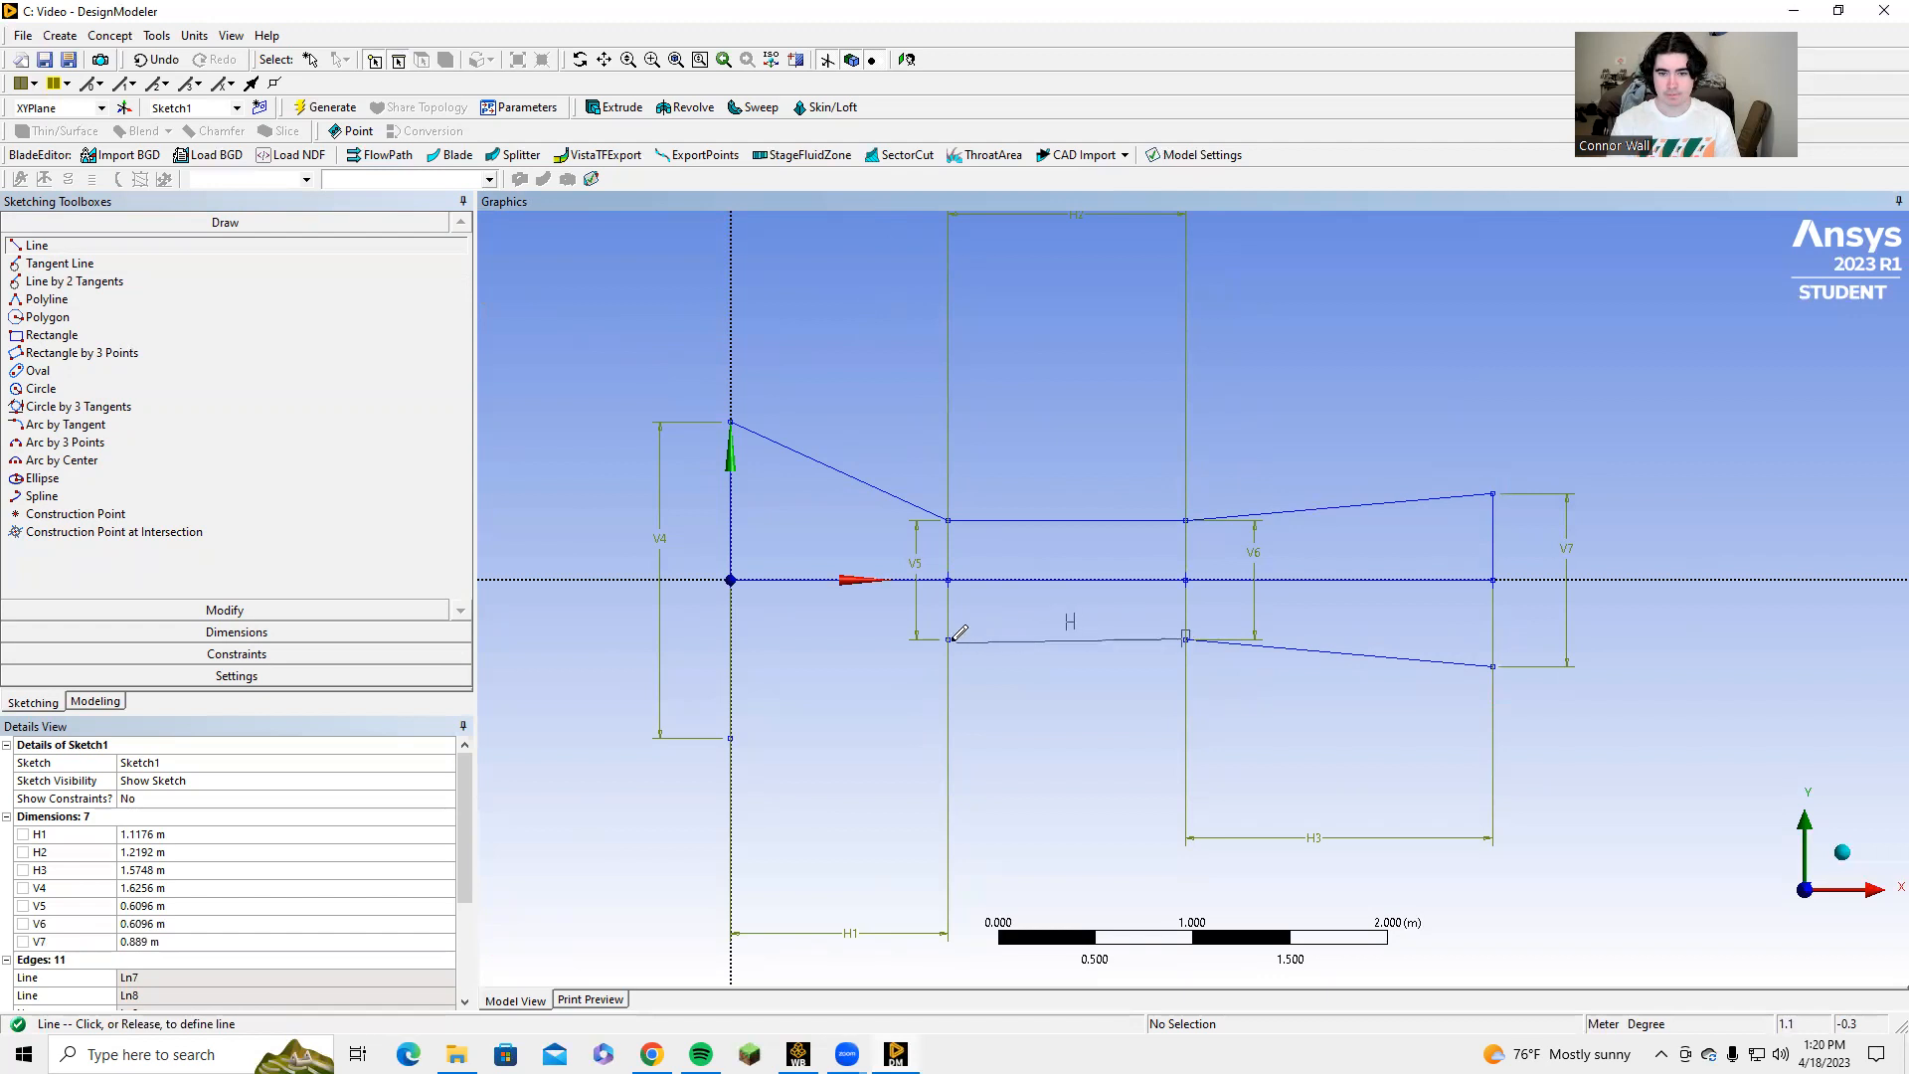
click(951, 638)
click(948, 637)
click(732, 736)
key(Escape)
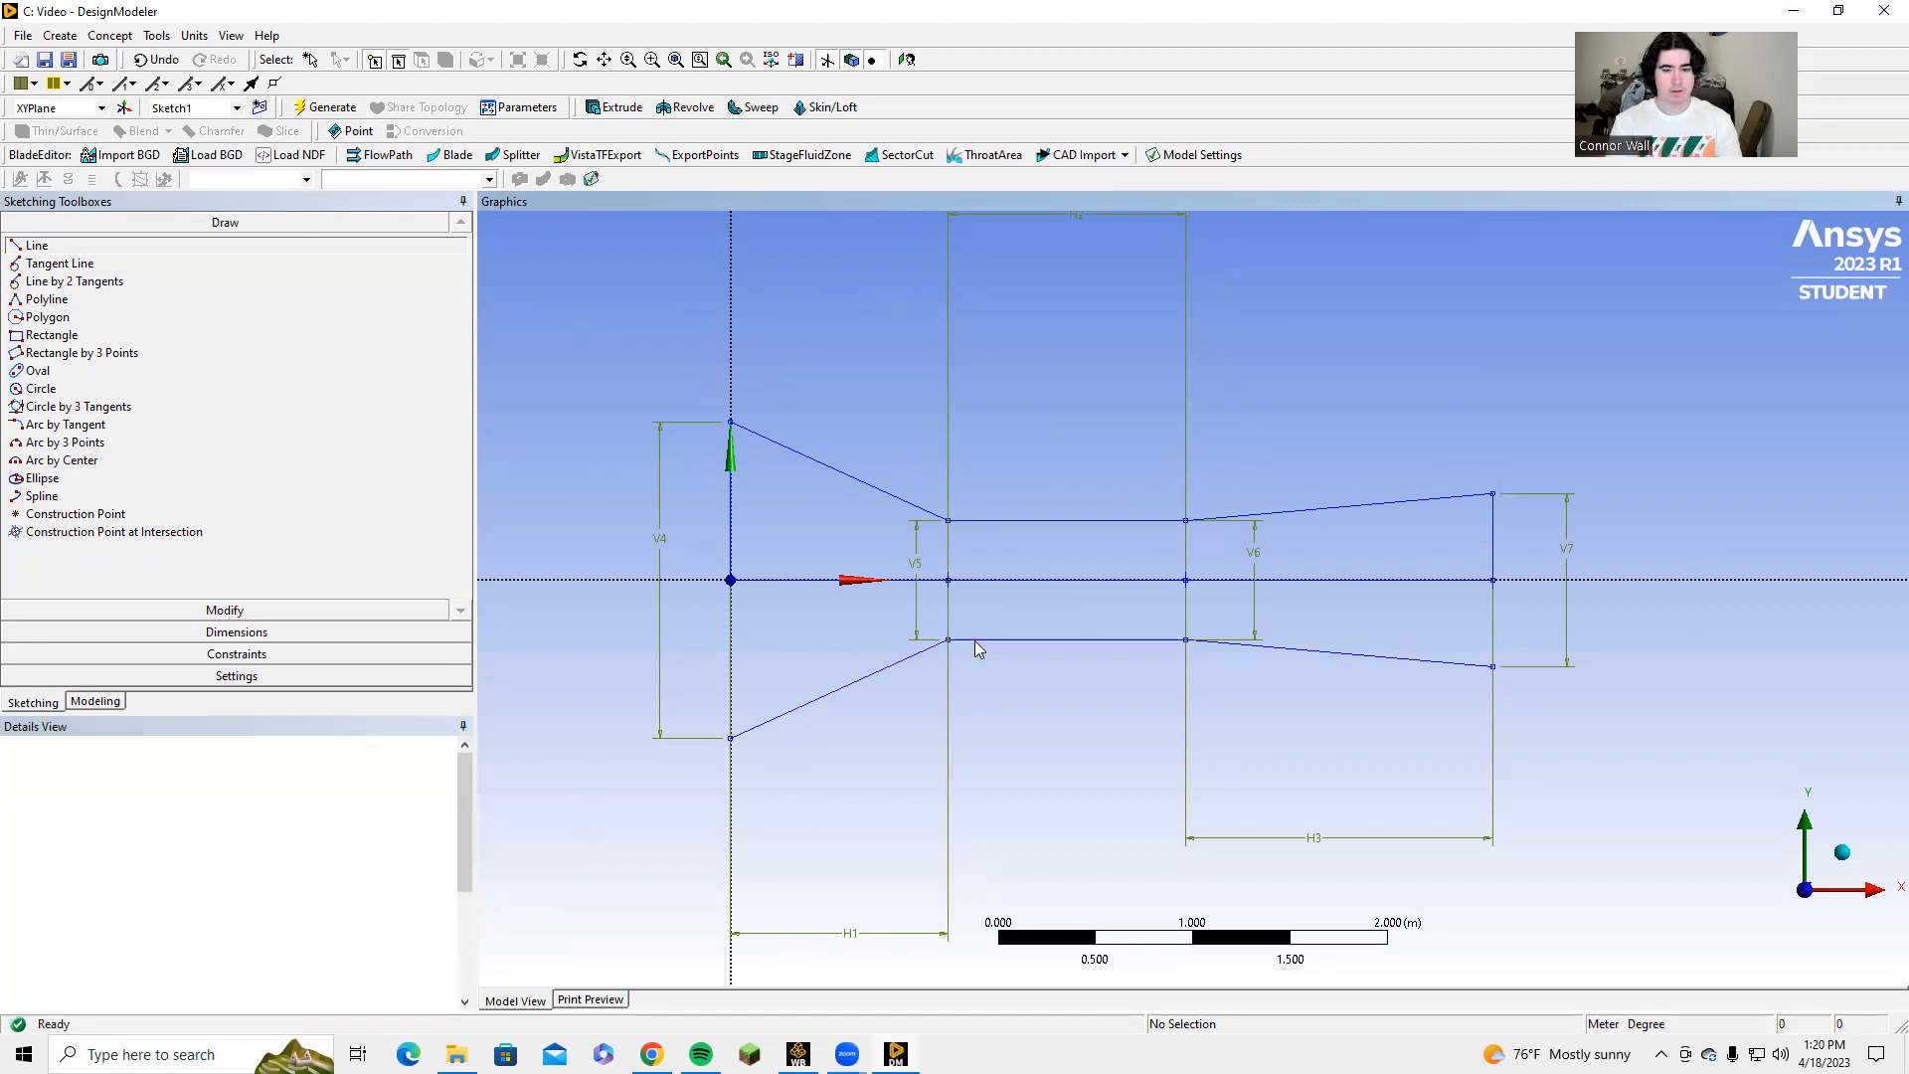
Delete the first horizontal centreline segment from the origin and the second vertical line at the start of the throat.
scroll(962, 603, up, 3)
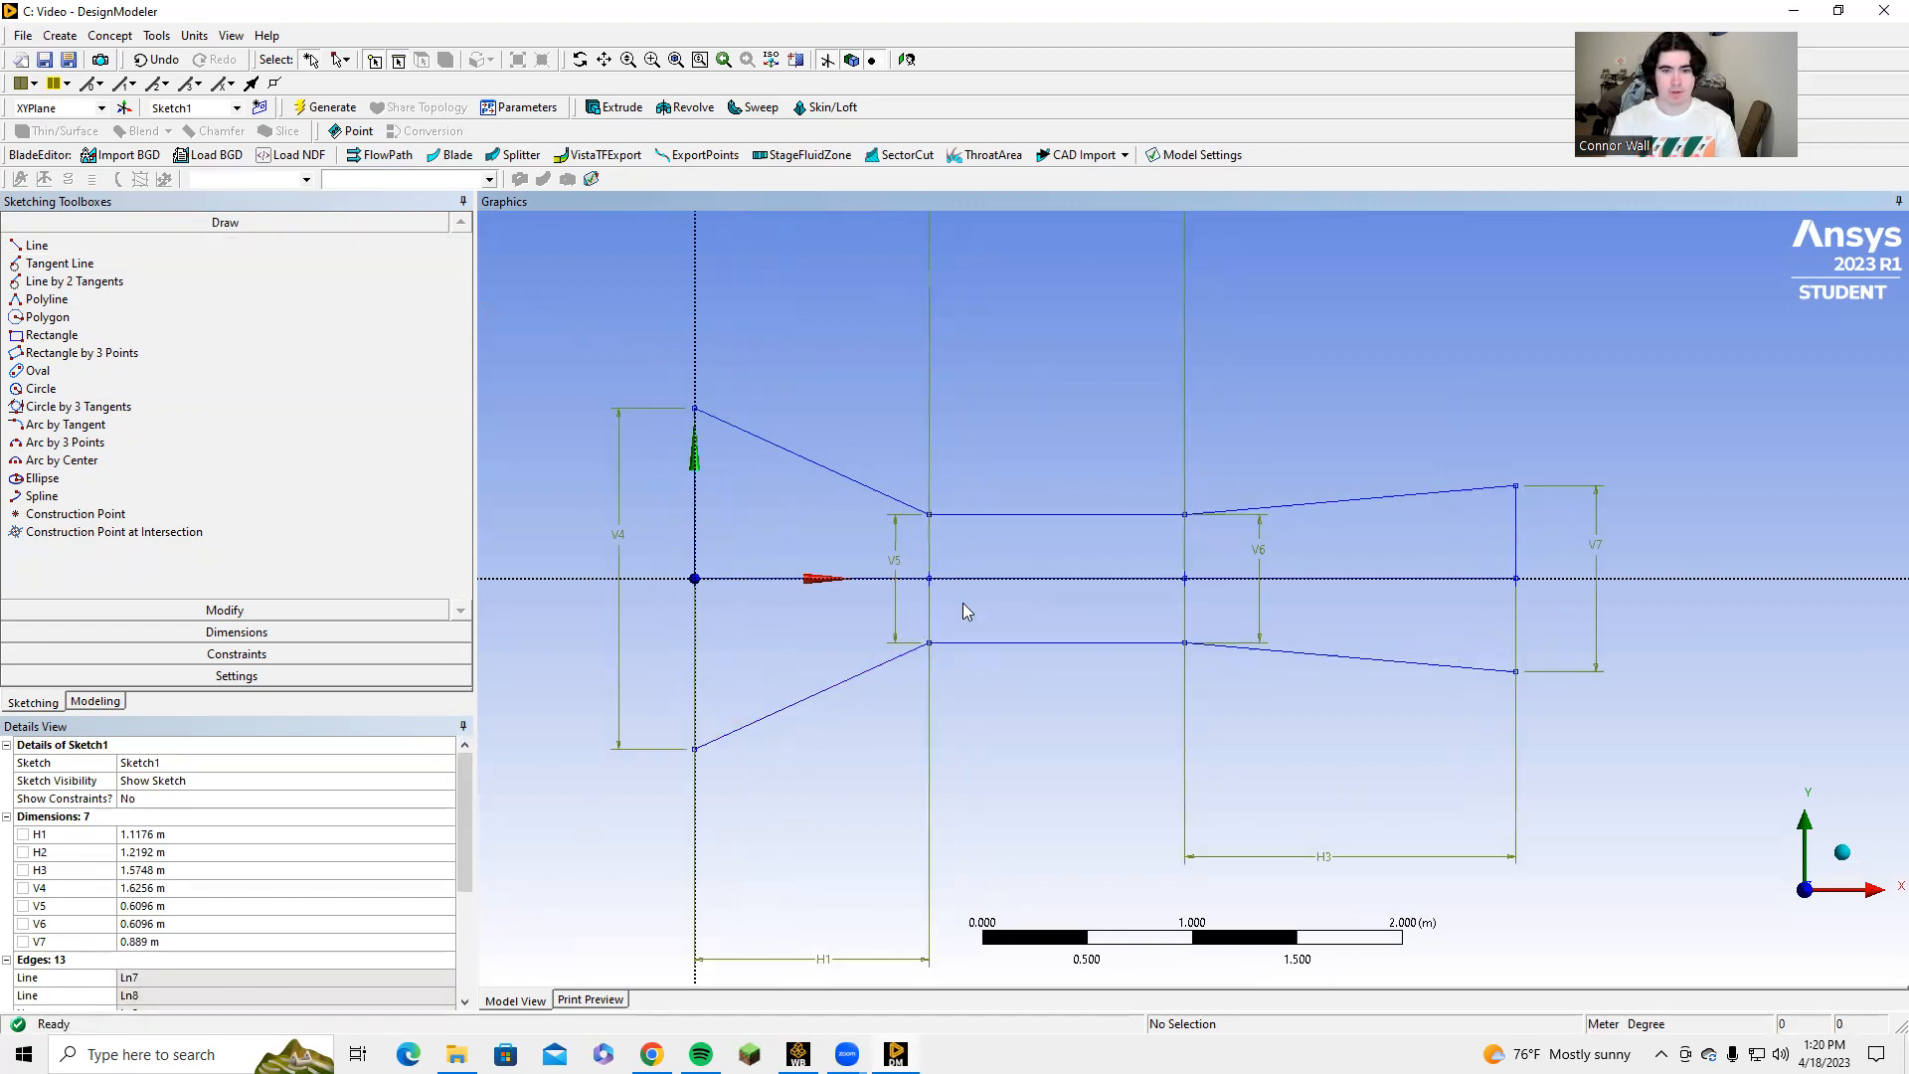
click(723, 577)
right_click(724, 577)
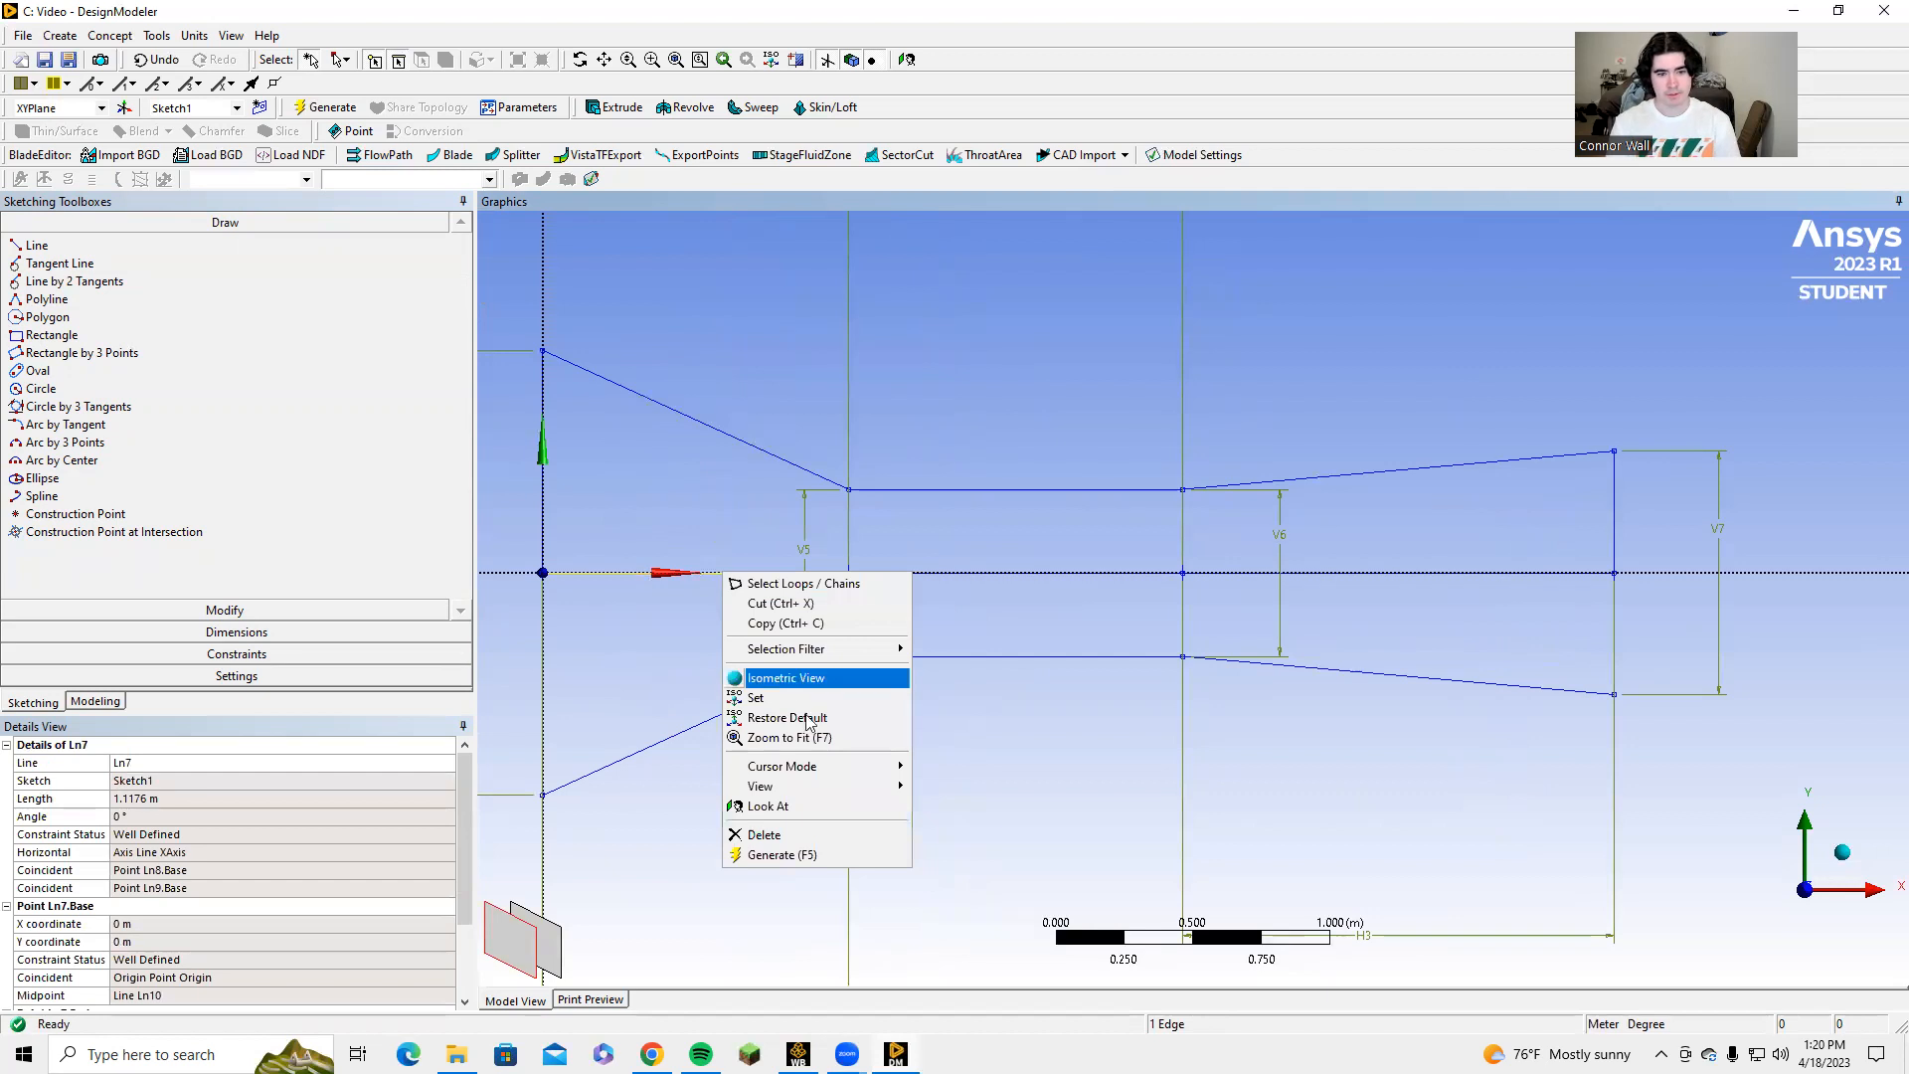
click(803, 835)
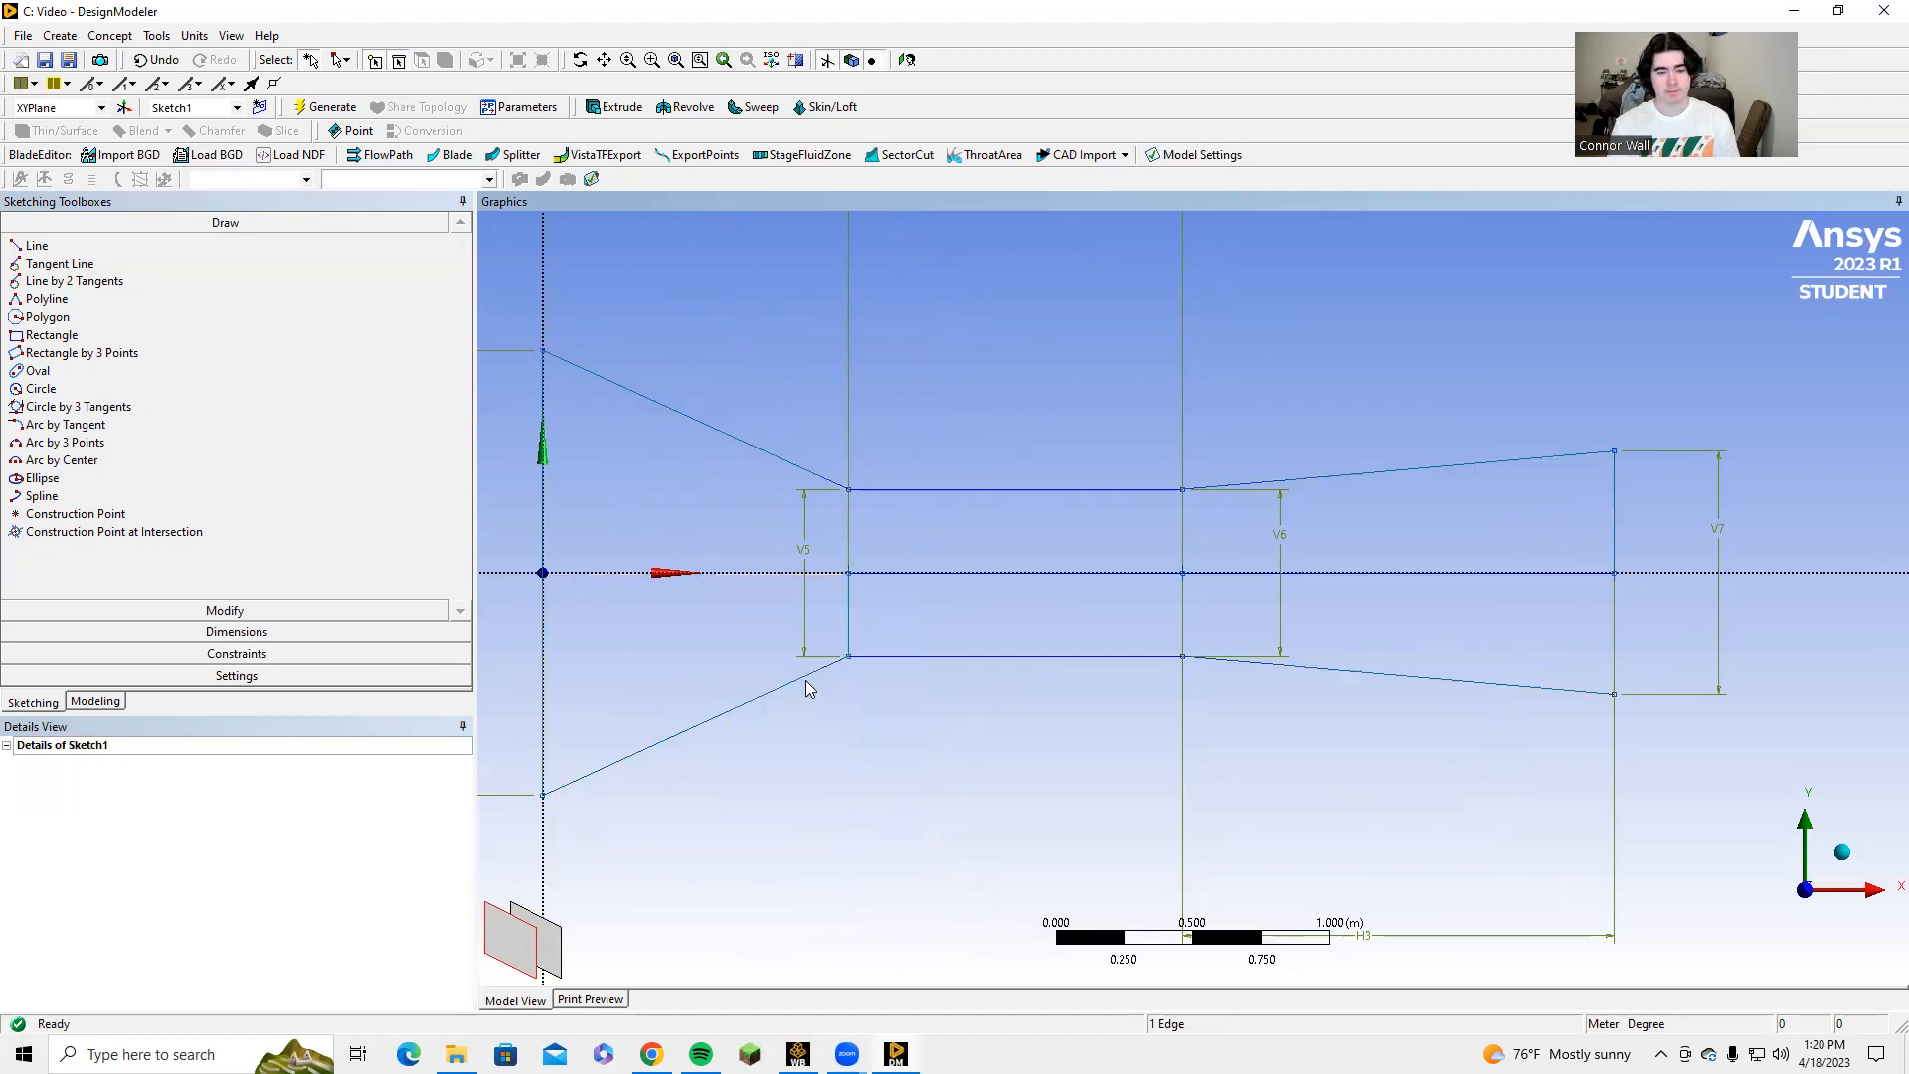
click(850, 619)
right_click(850, 618)
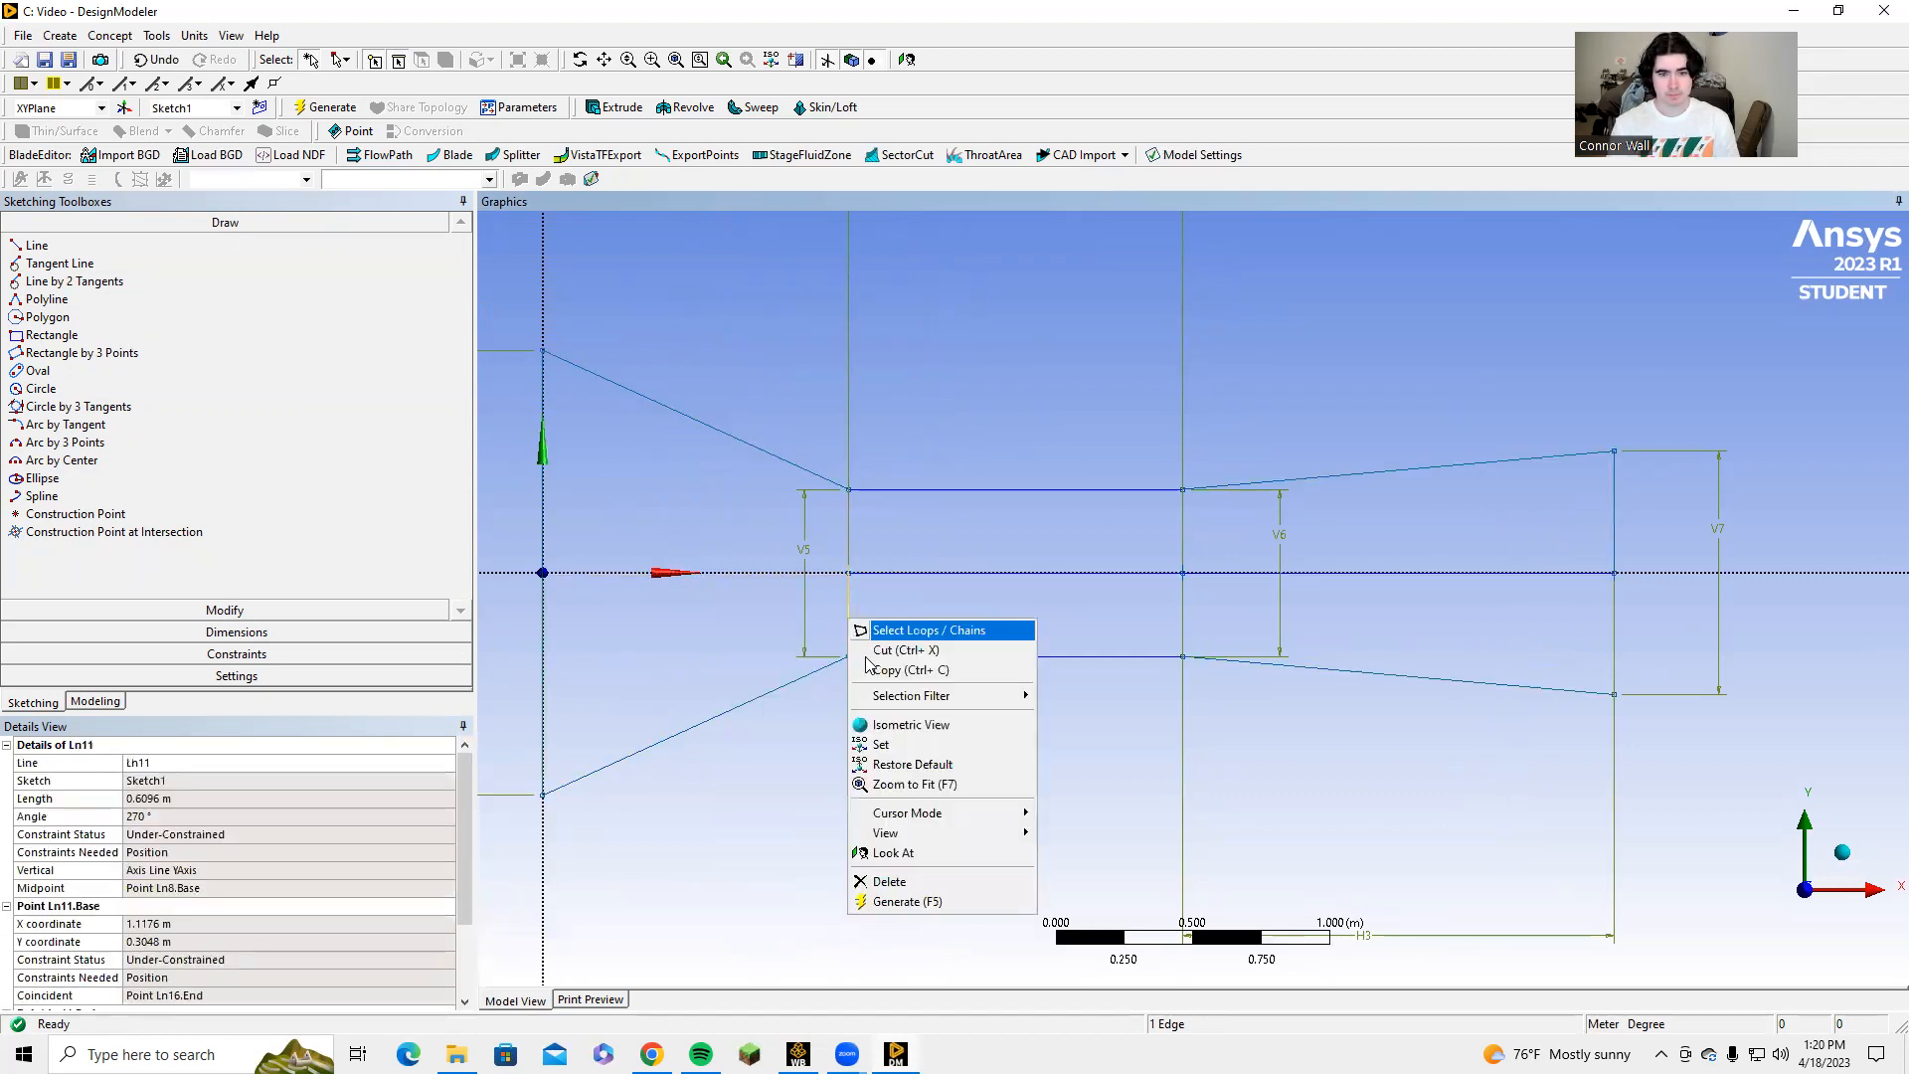
click(909, 881)
Delete the remaining two horizontal centreline segments, through the throat and the diverging section.
click(847, 531)
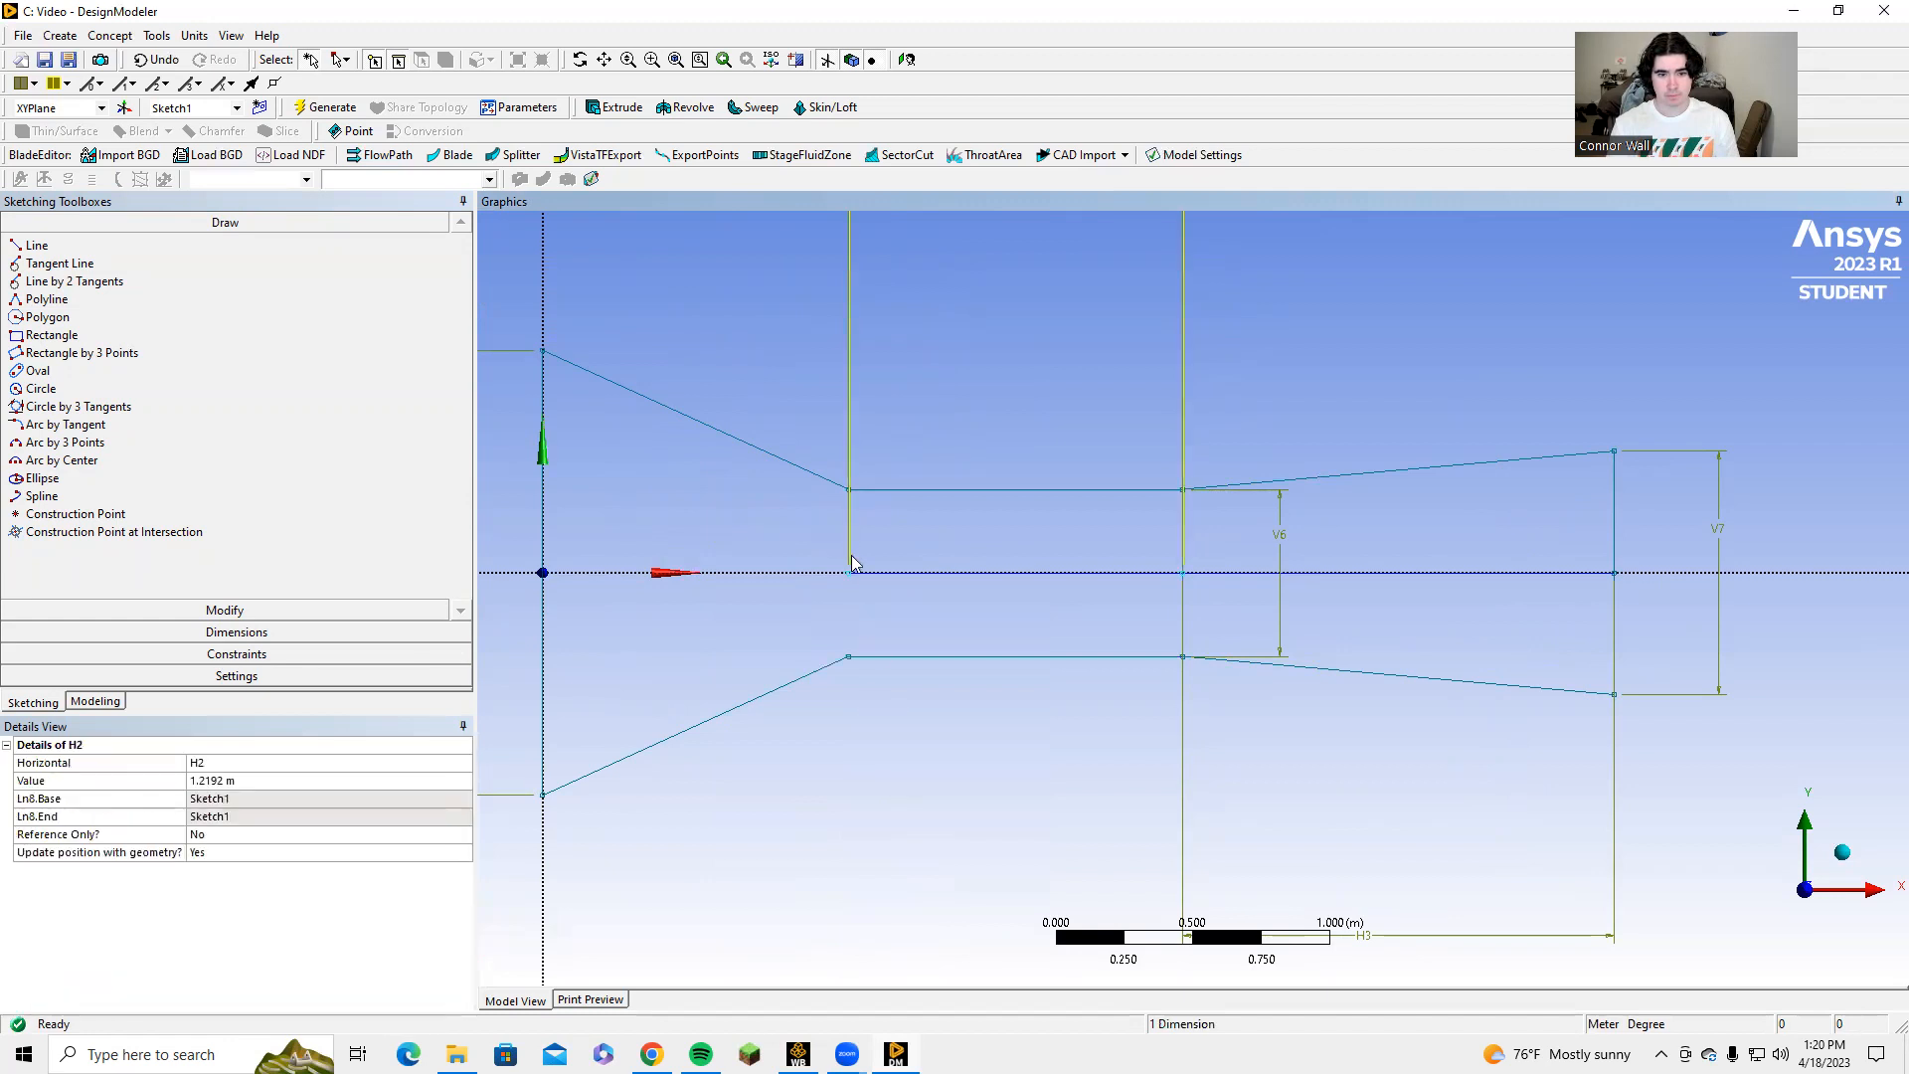
click(940, 572)
right_click(936, 572)
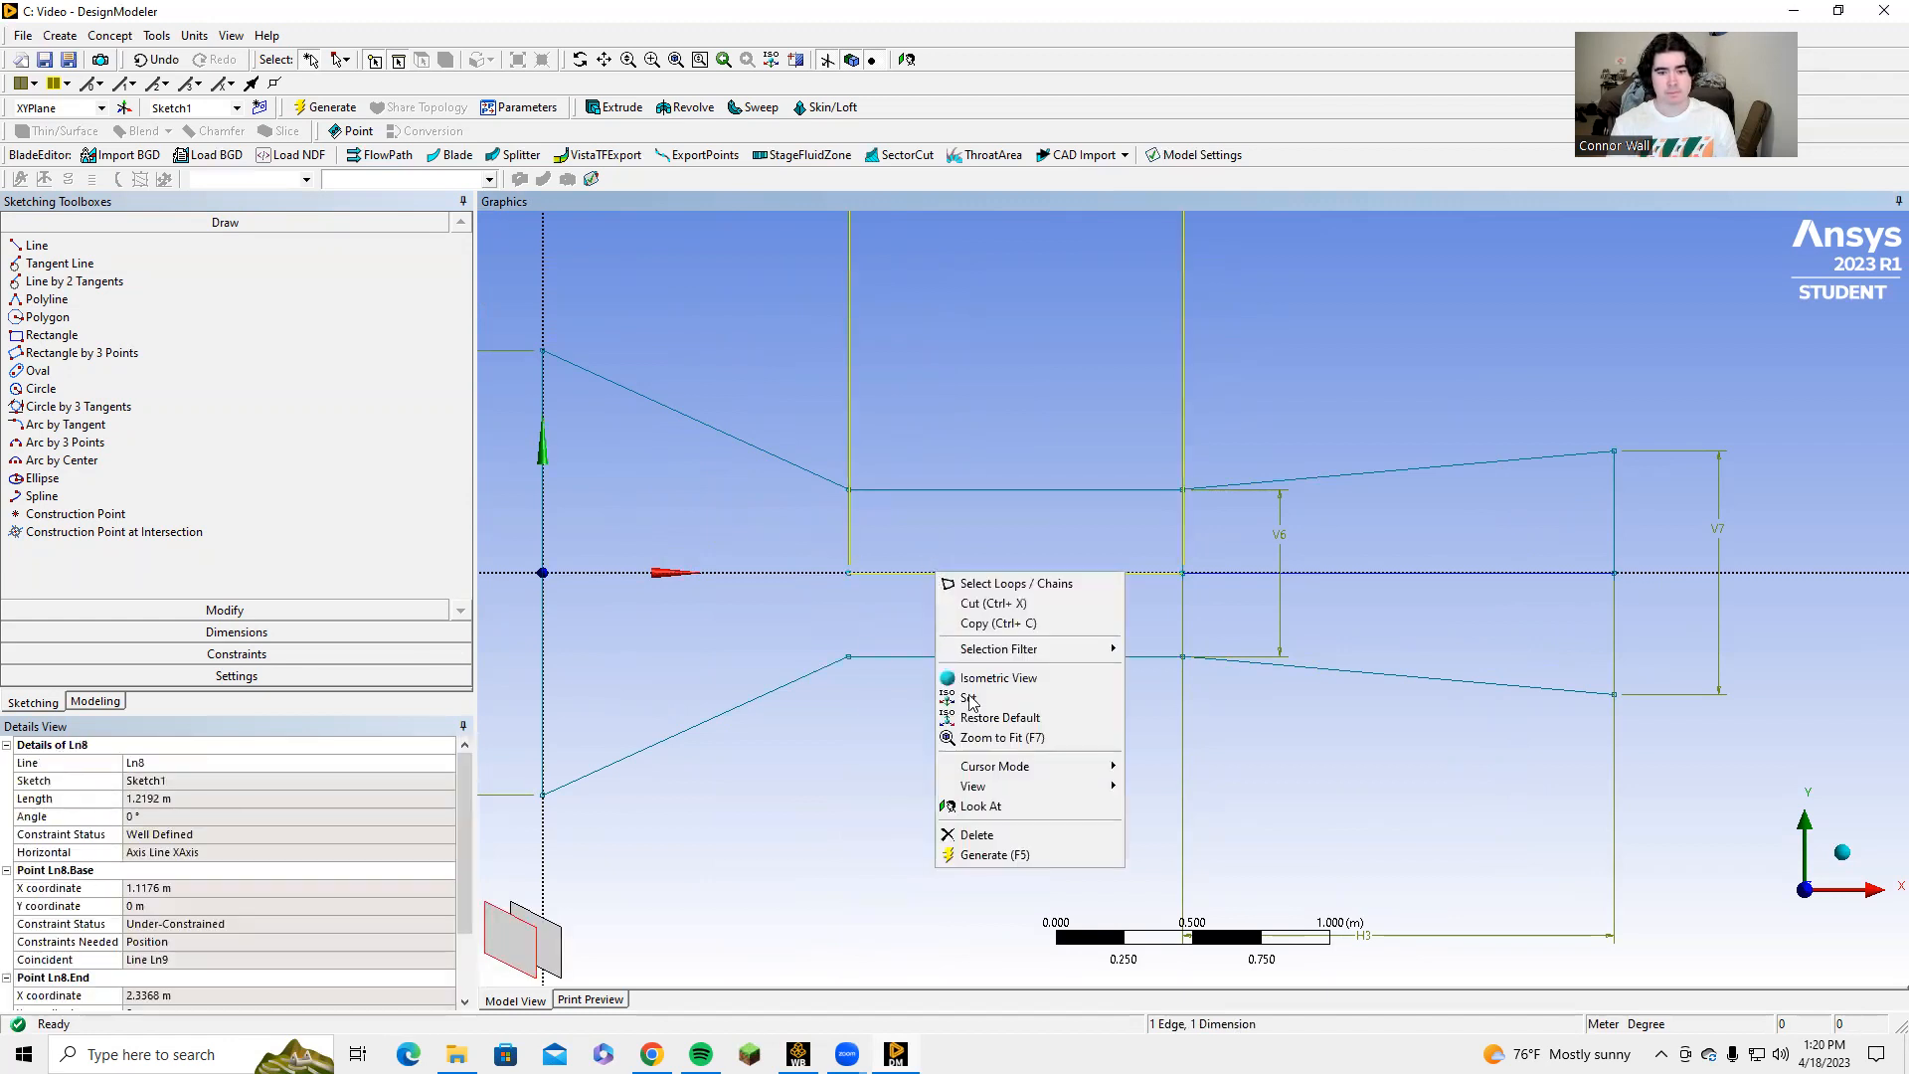
click(974, 835)
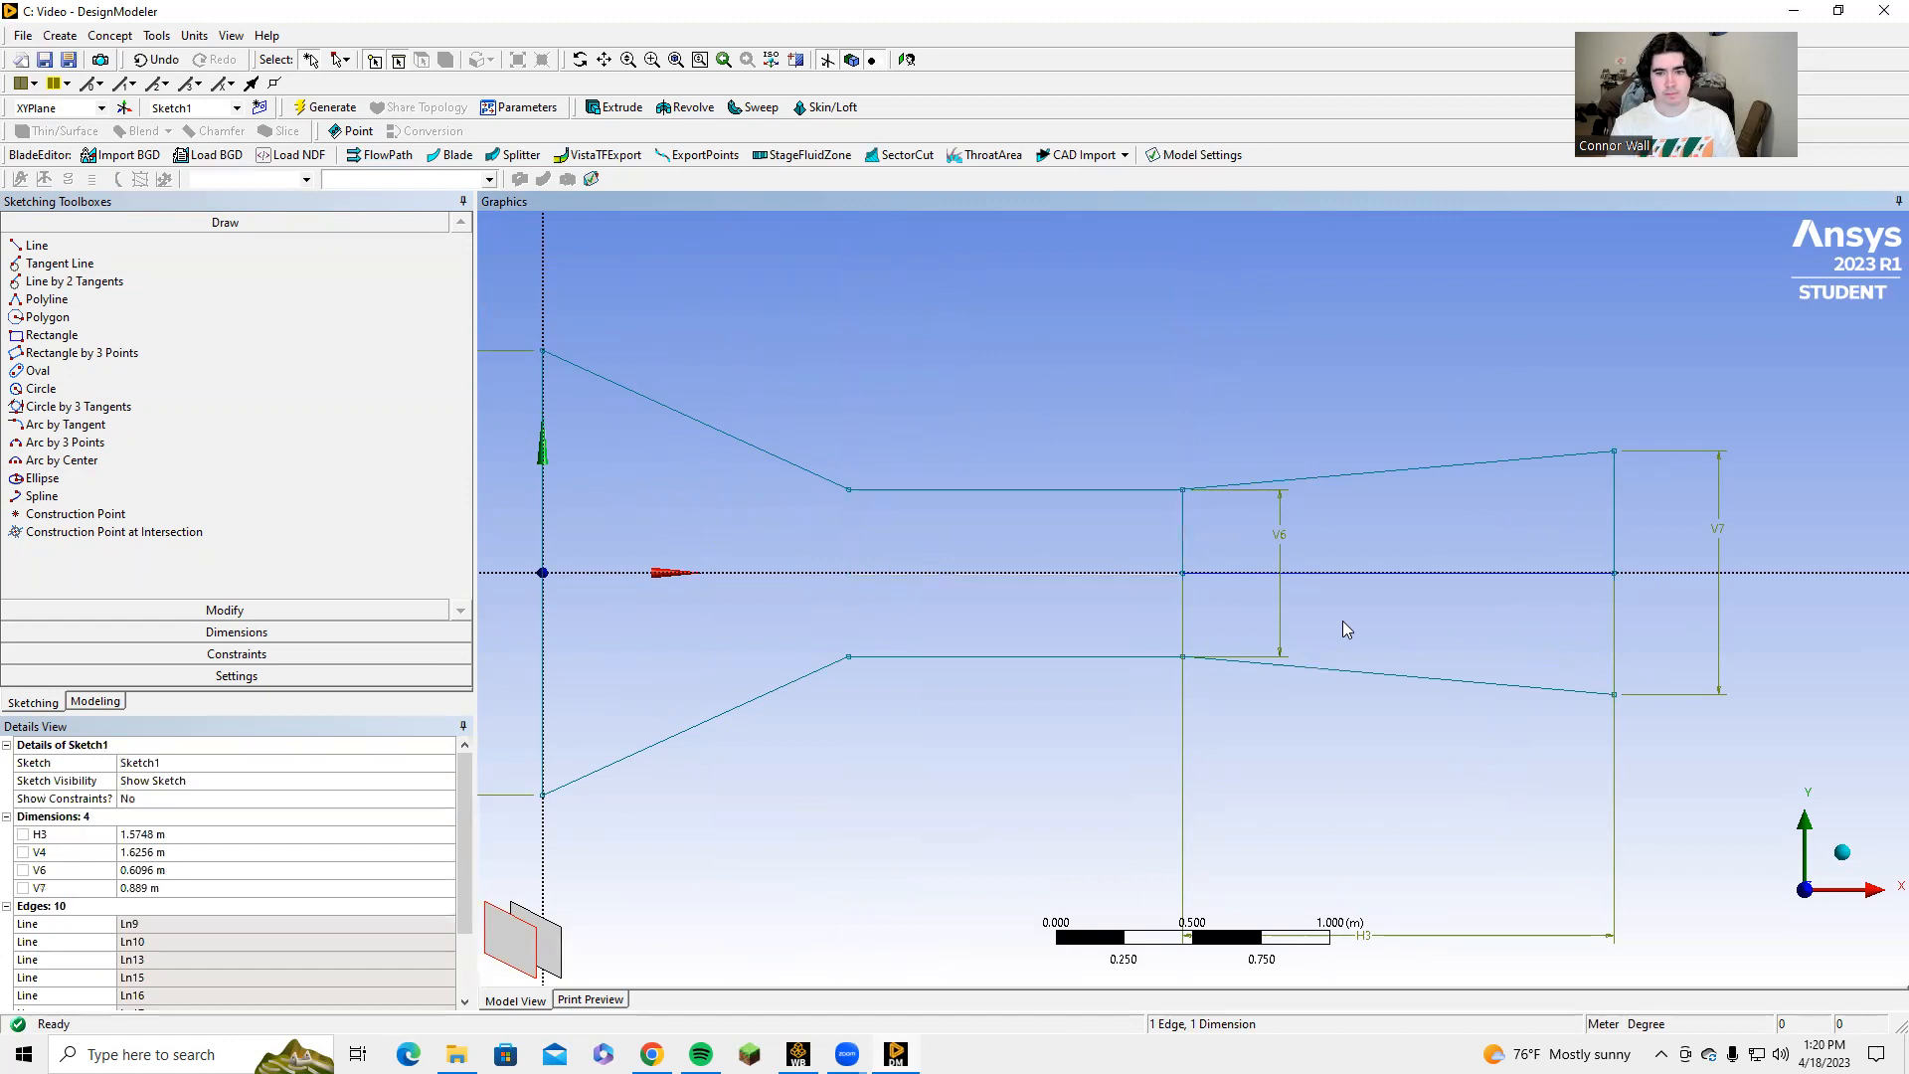
click(1389, 582)
right_click(1389, 581)
click(1402, 835)
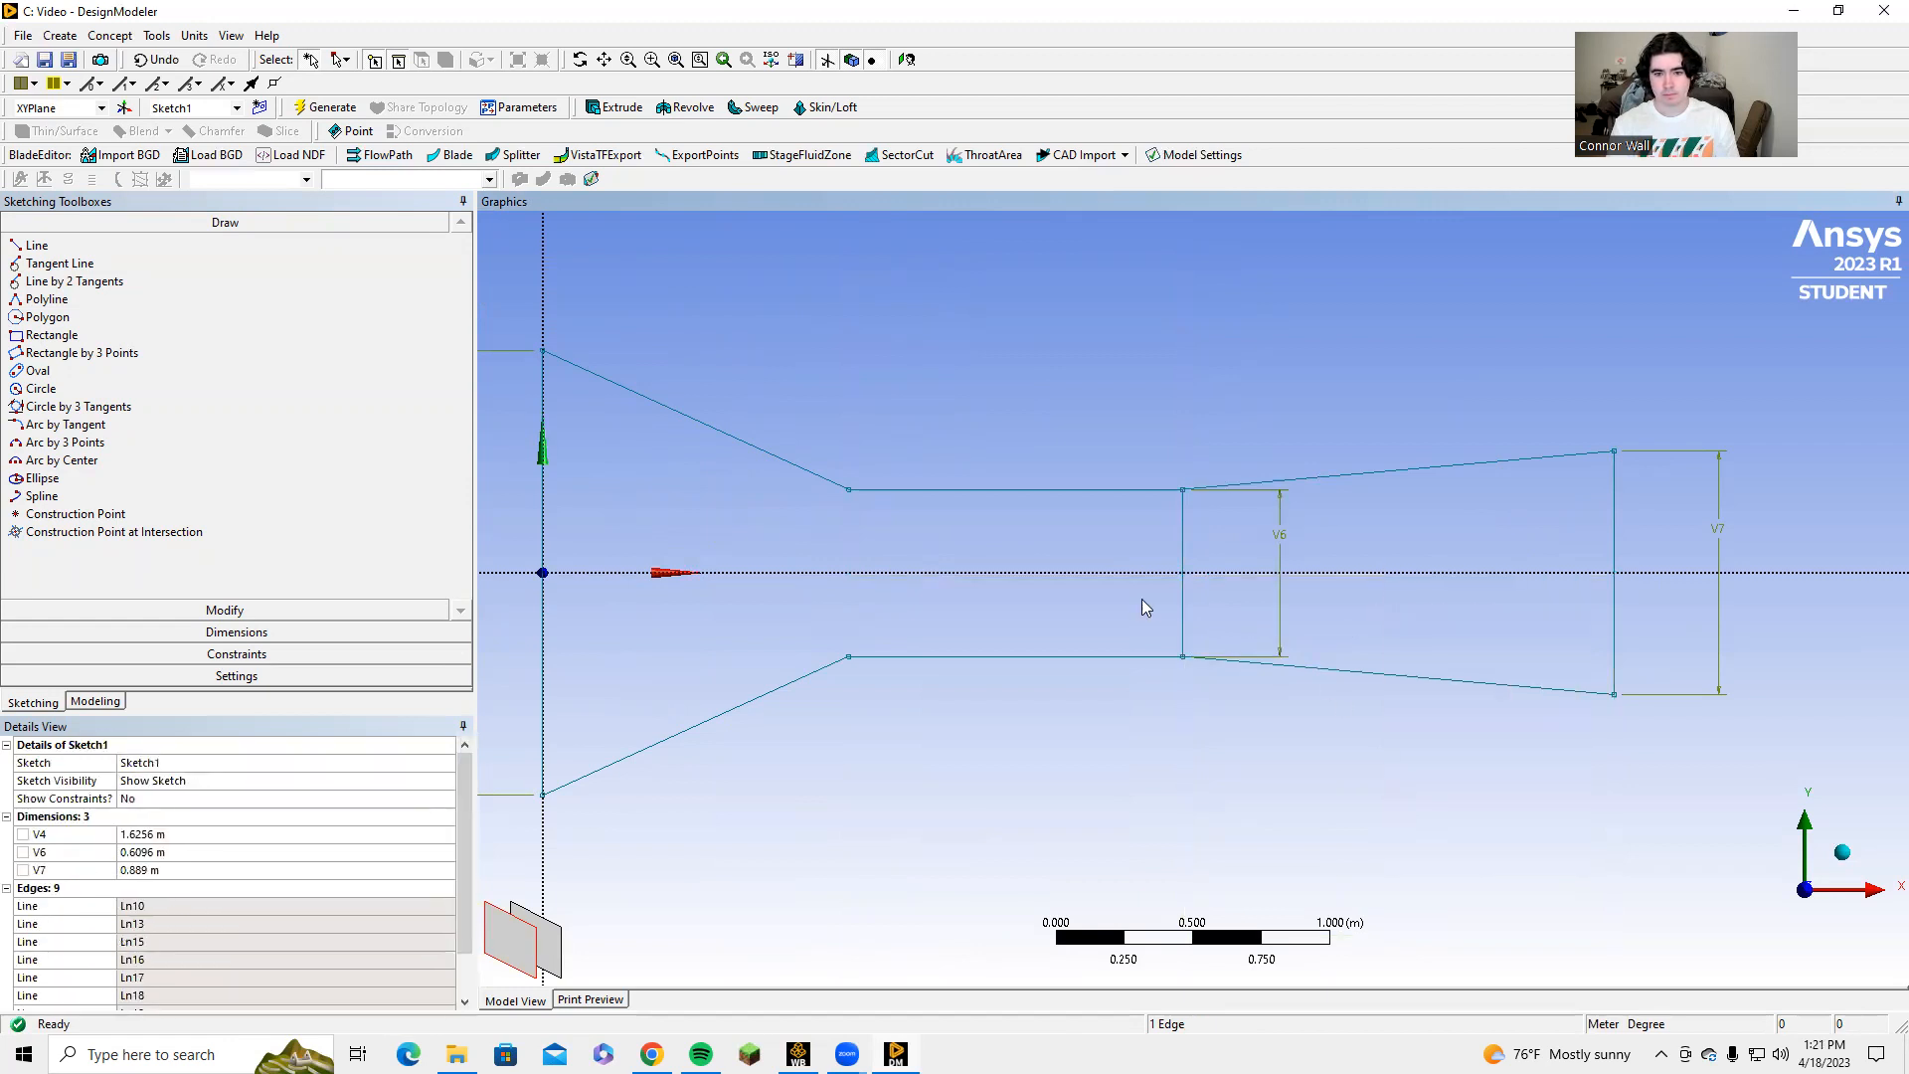
Delete the third vertical line at the end of the throat, leaving only the channel's outer outline.
click(1179, 605)
right_click(1180, 602)
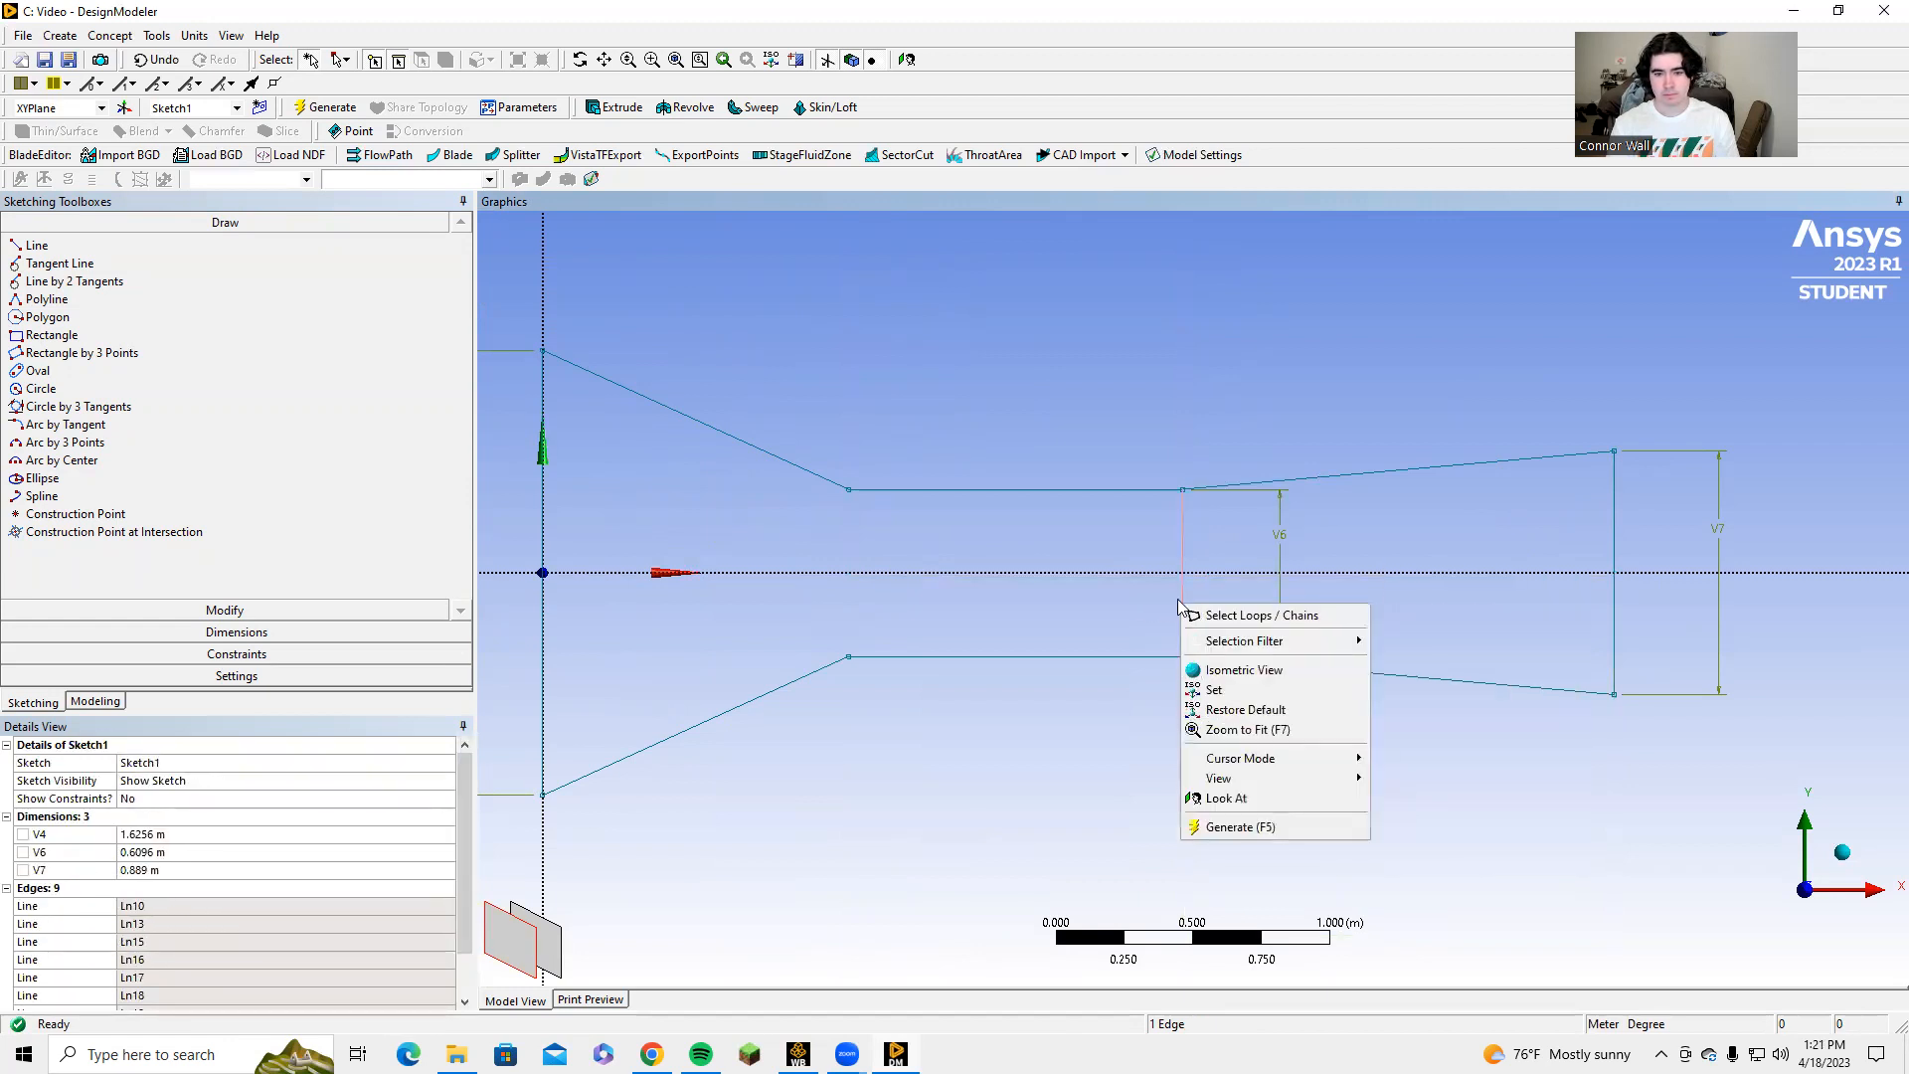
click(1190, 607)
click(1184, 609)
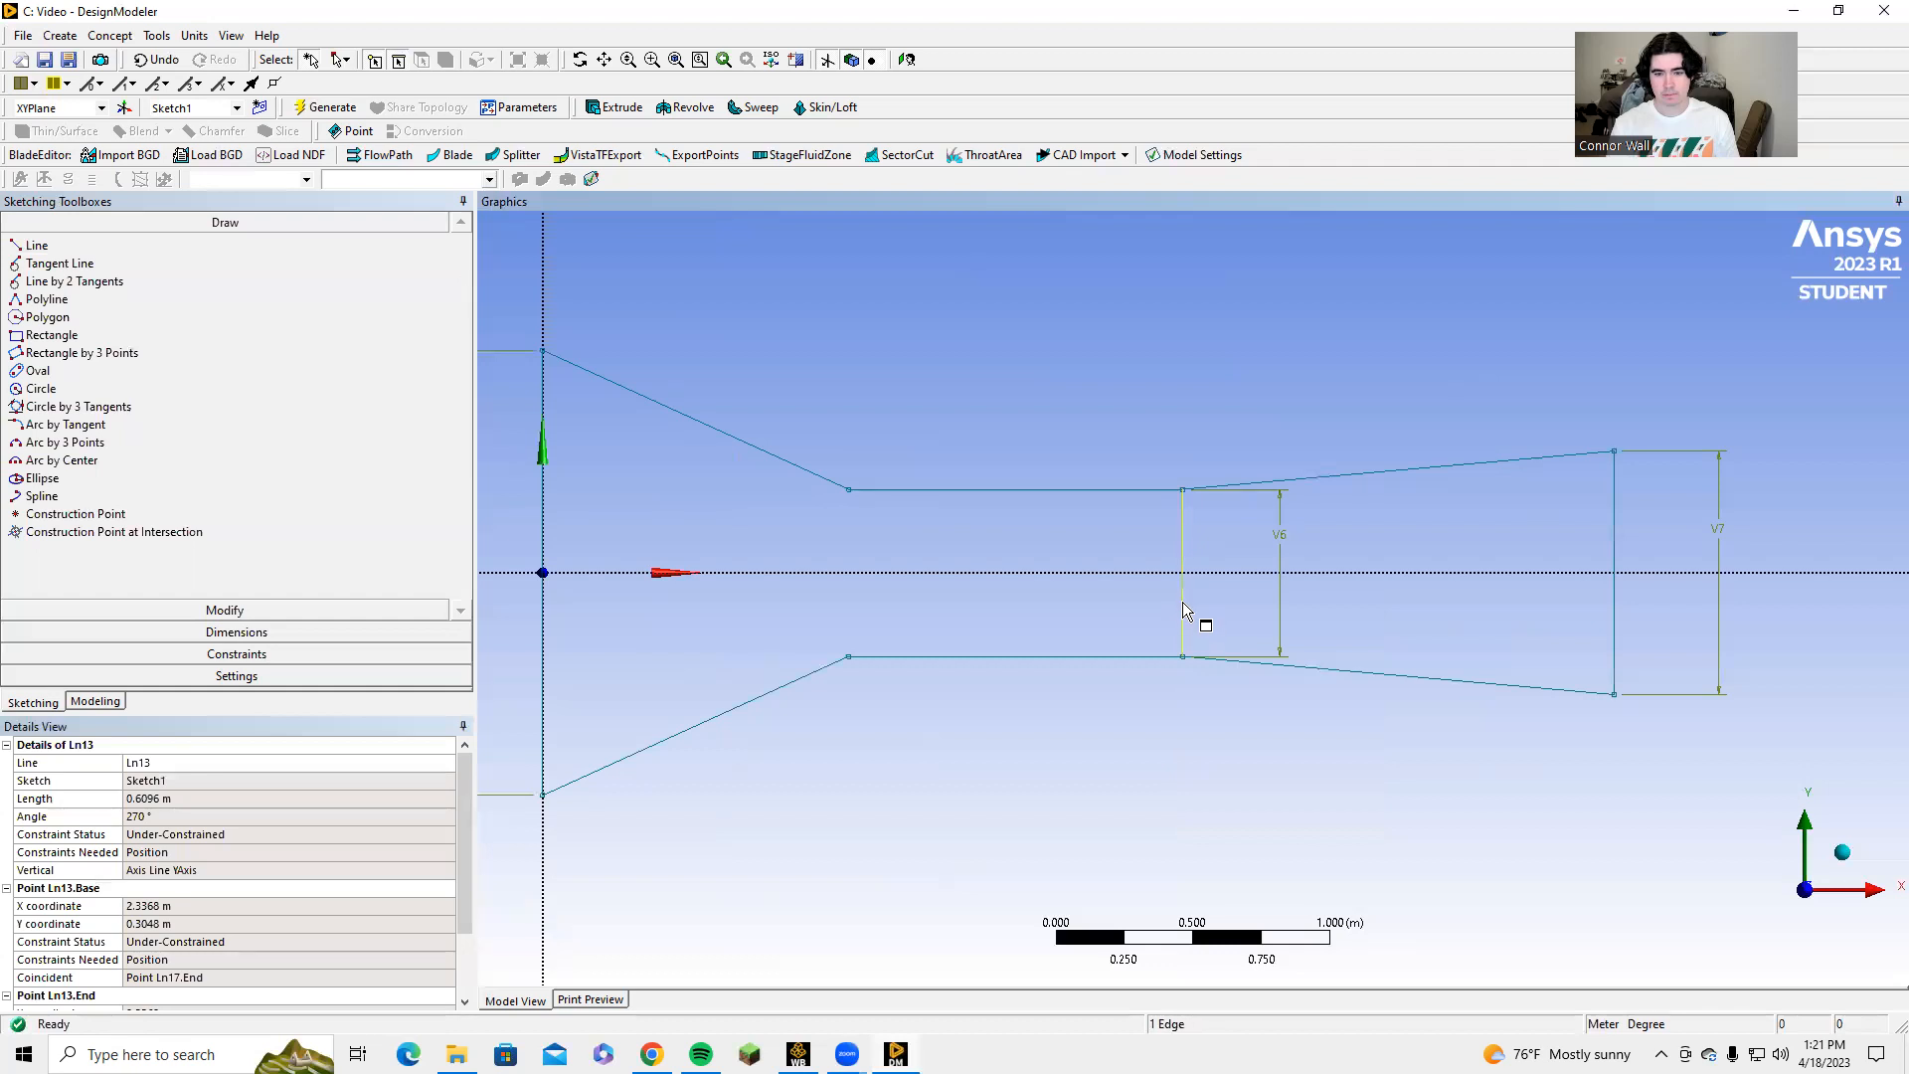
right_click(1182, 604)
click(1233, 866)
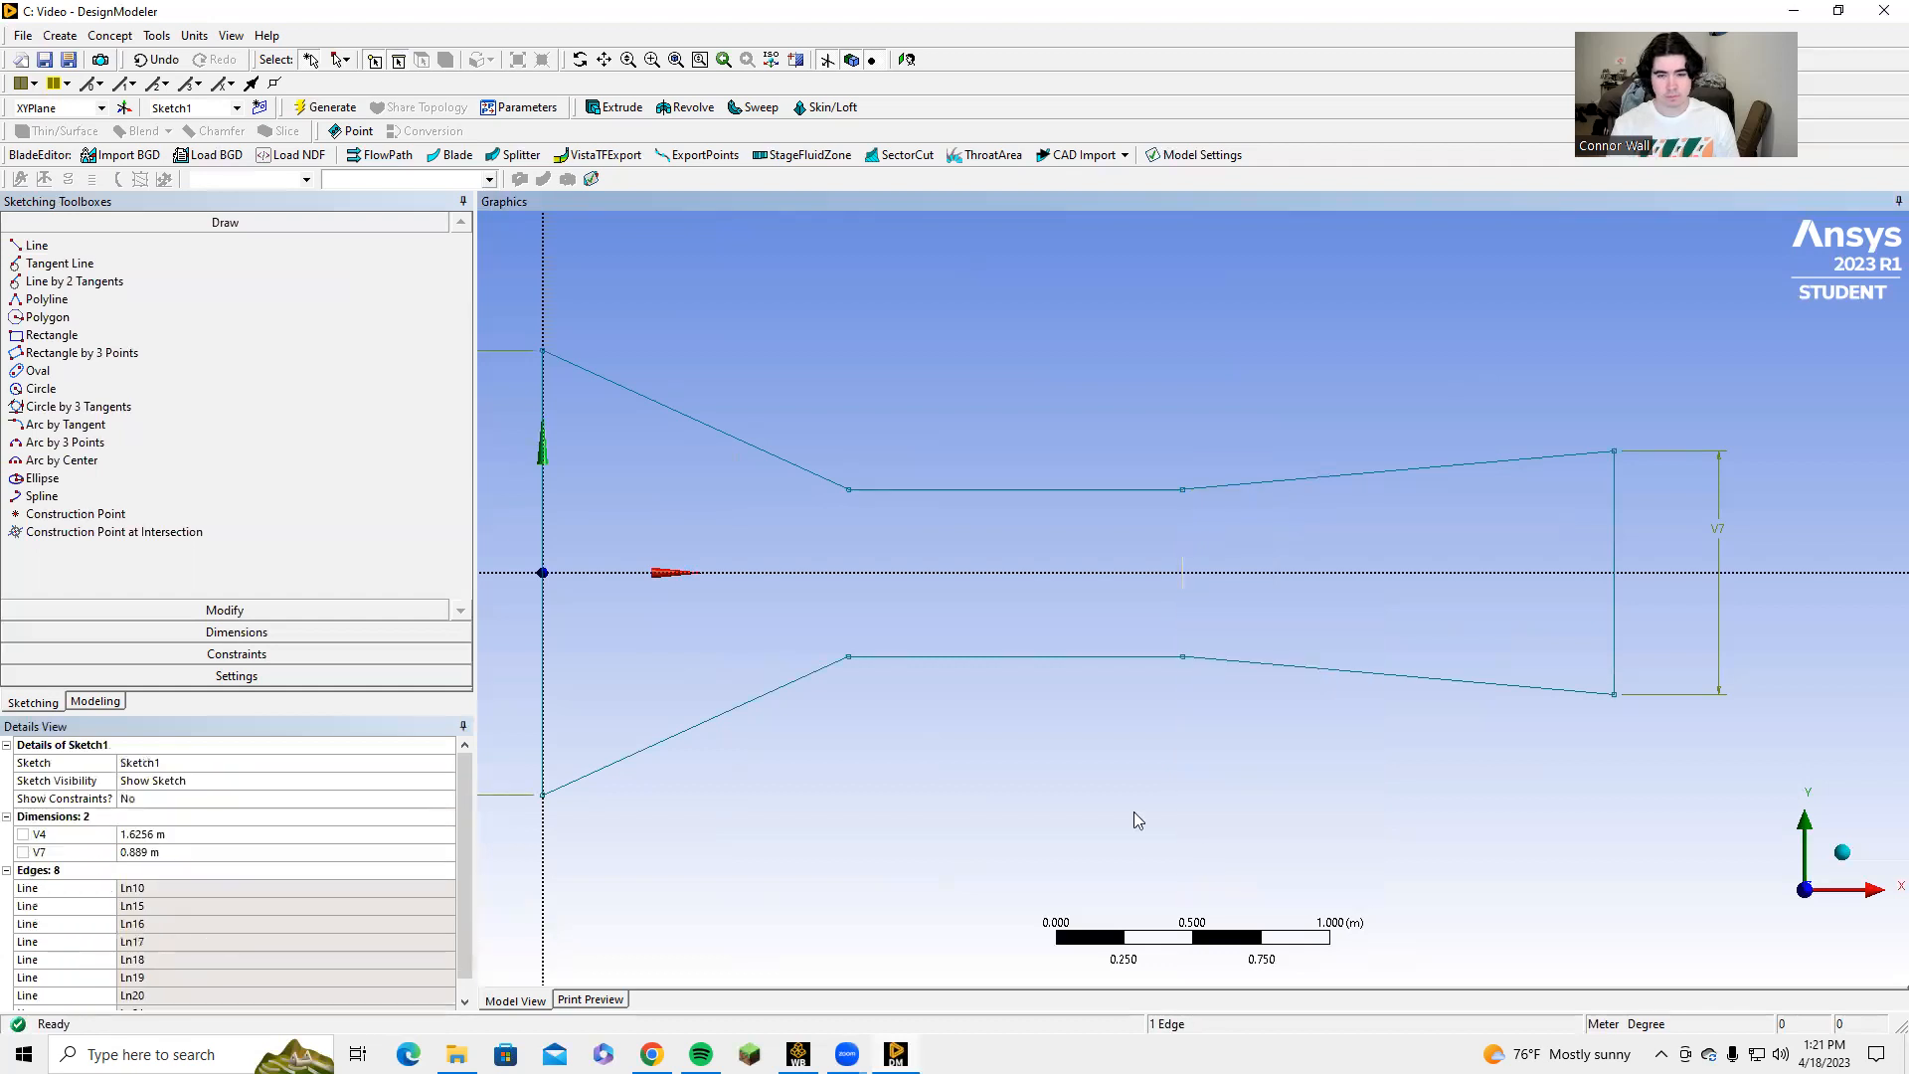
scroll(946, 678, down, 2)
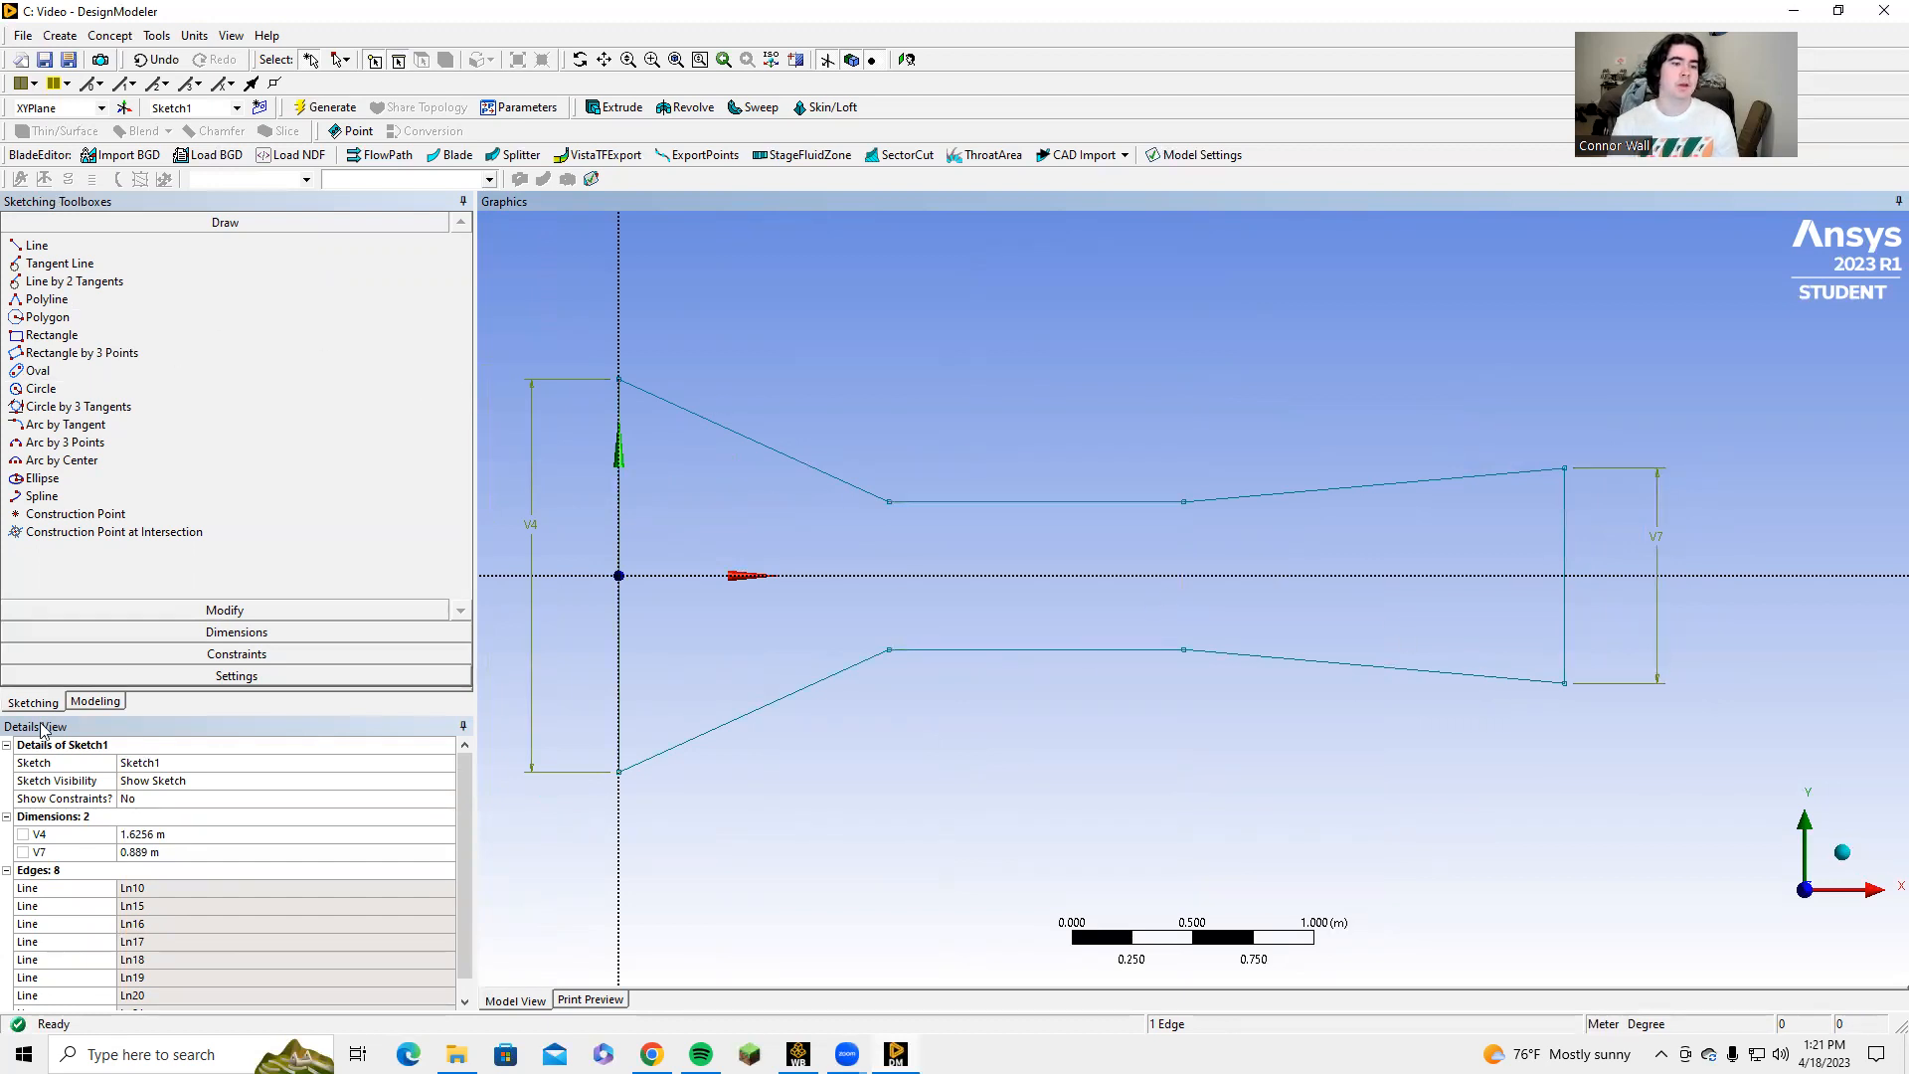
Create a surface from Sketch1 with the Surfaces From Sketches operation and generate it.
click(94, 701)
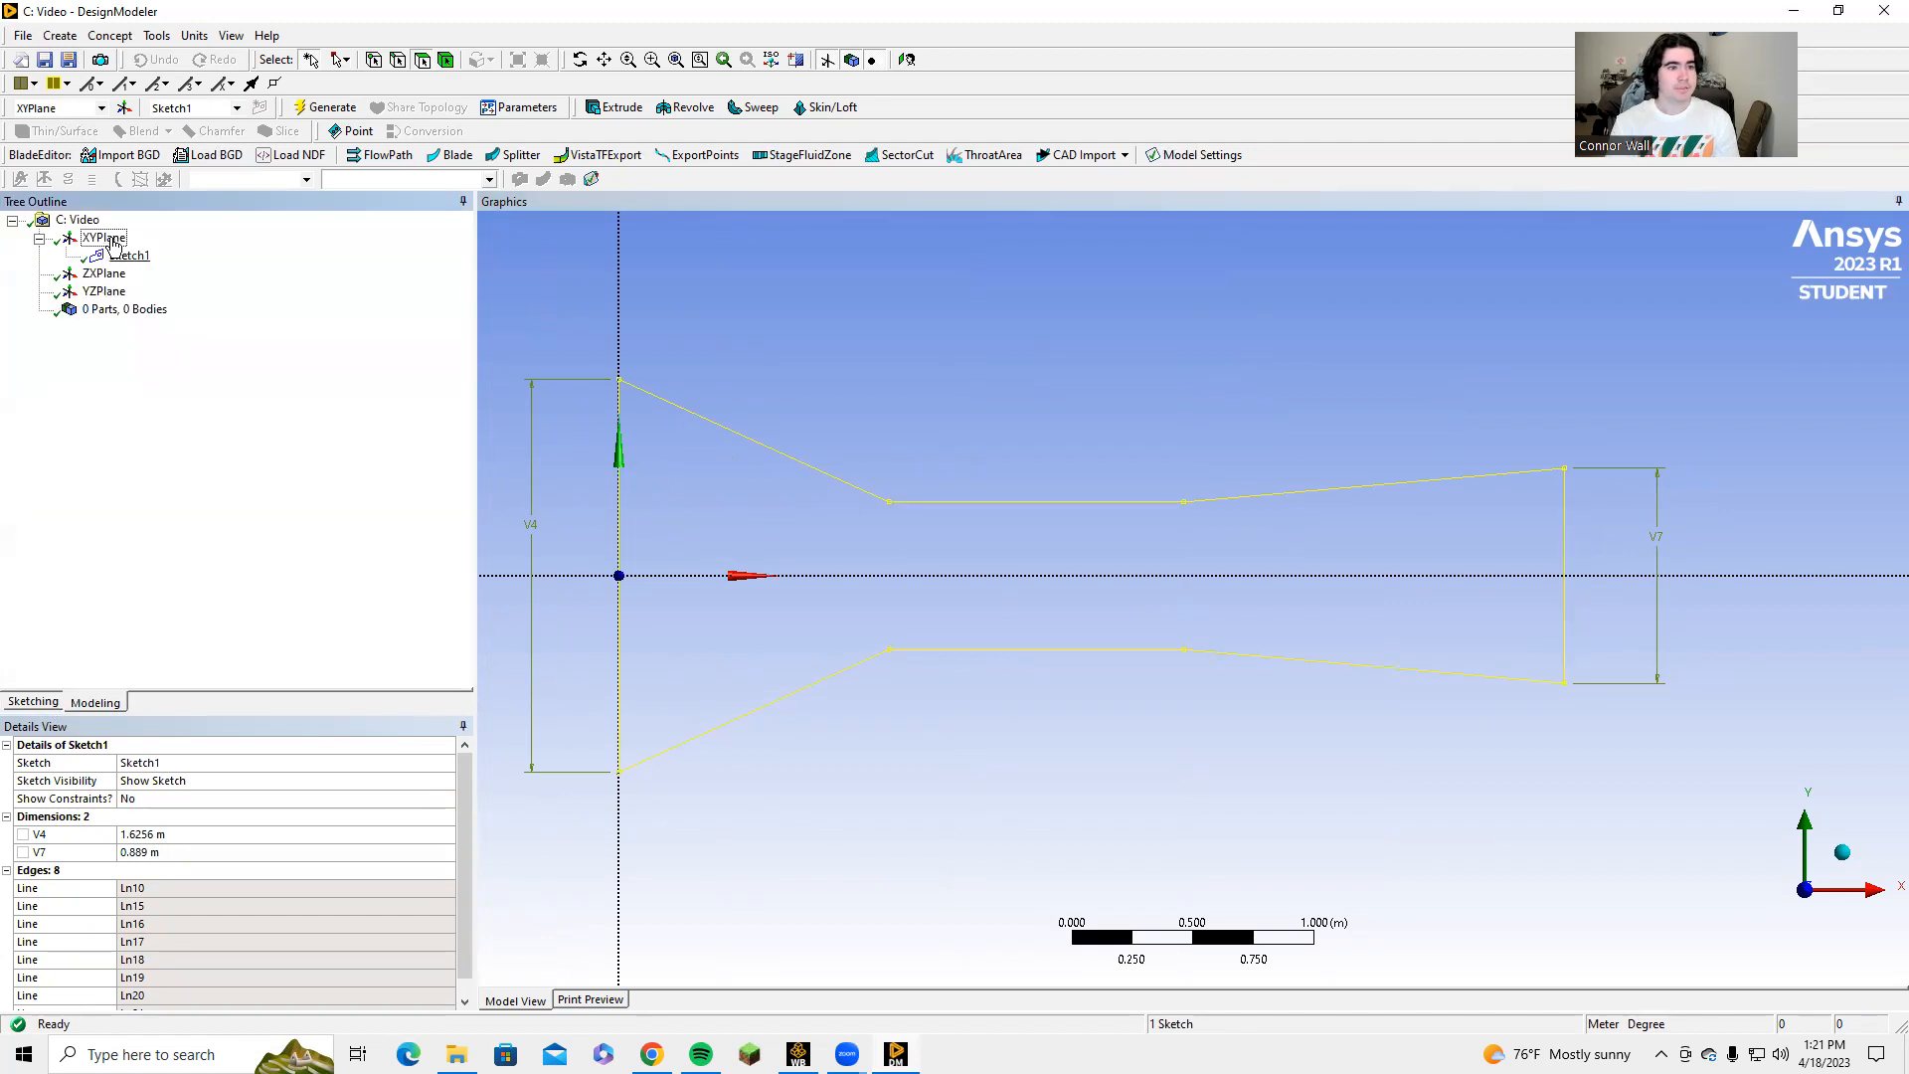
click(122, 40)
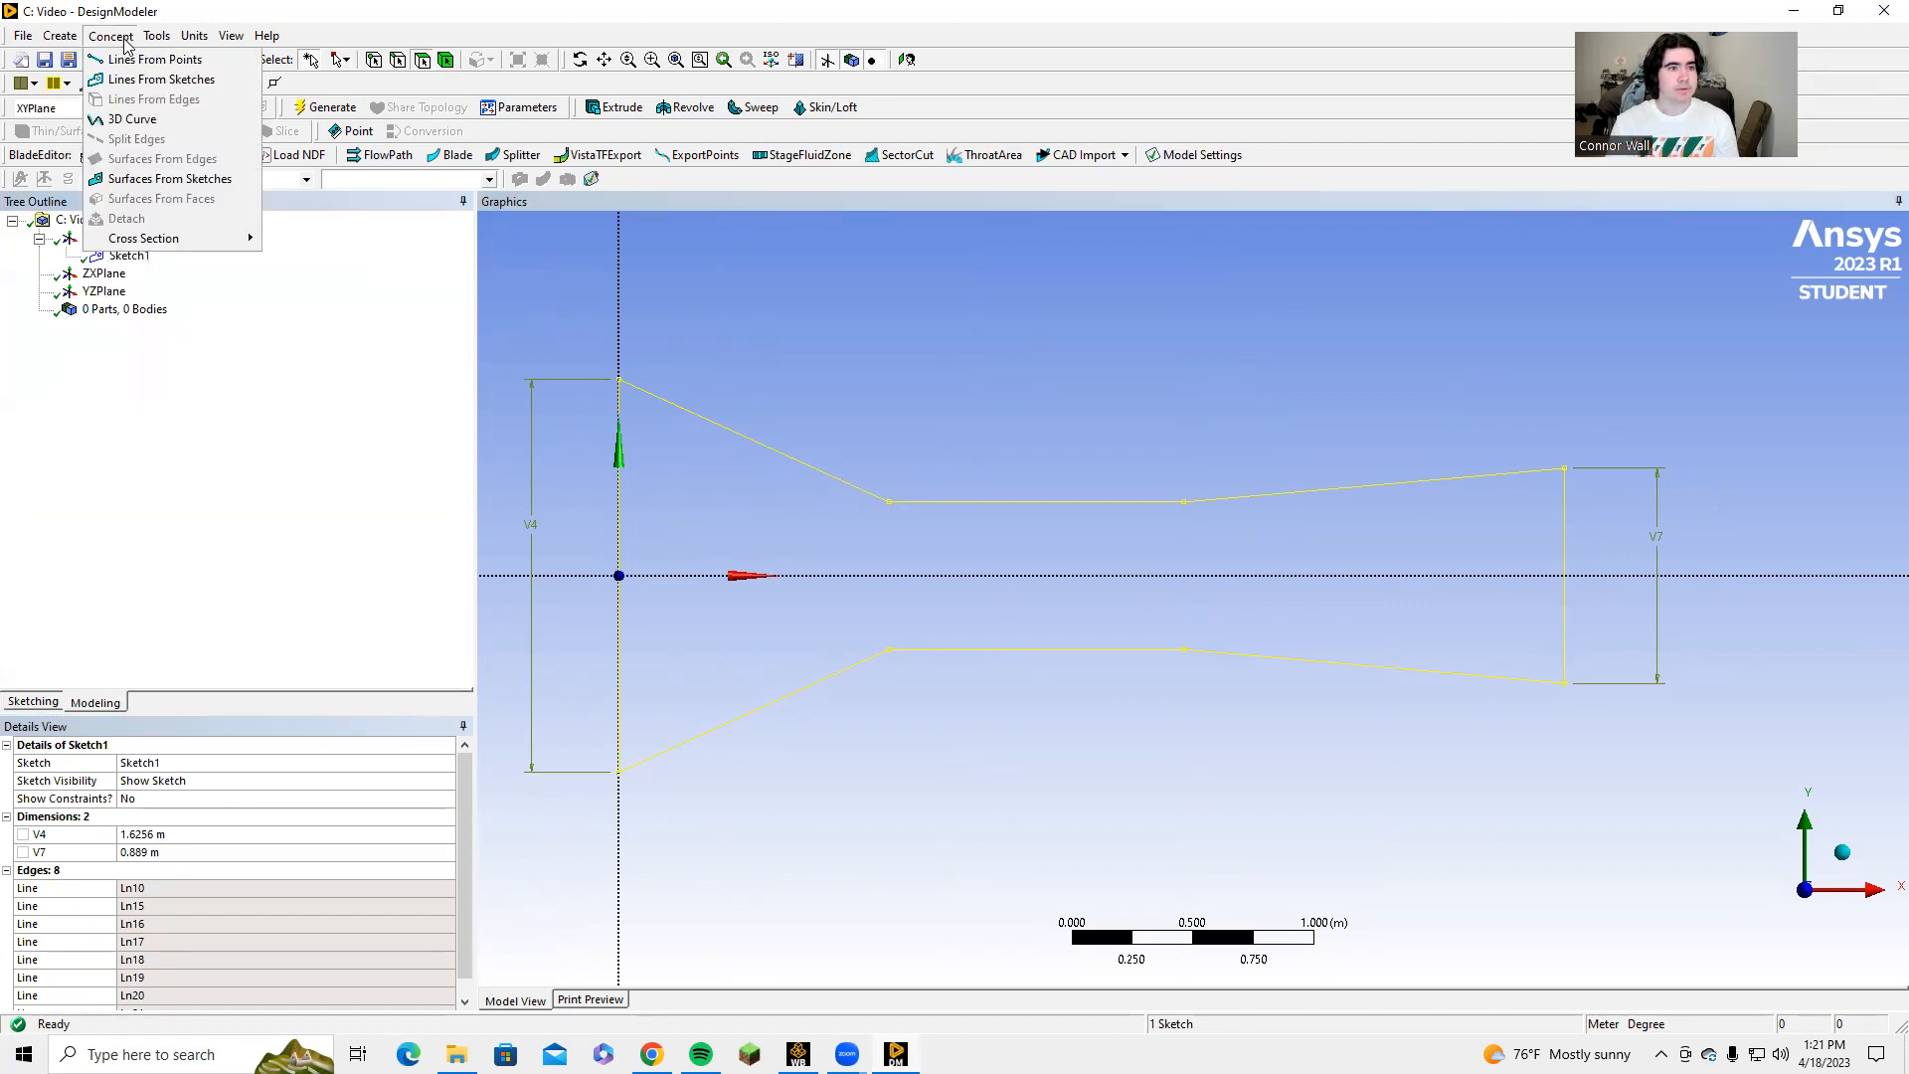
click(147, 179)
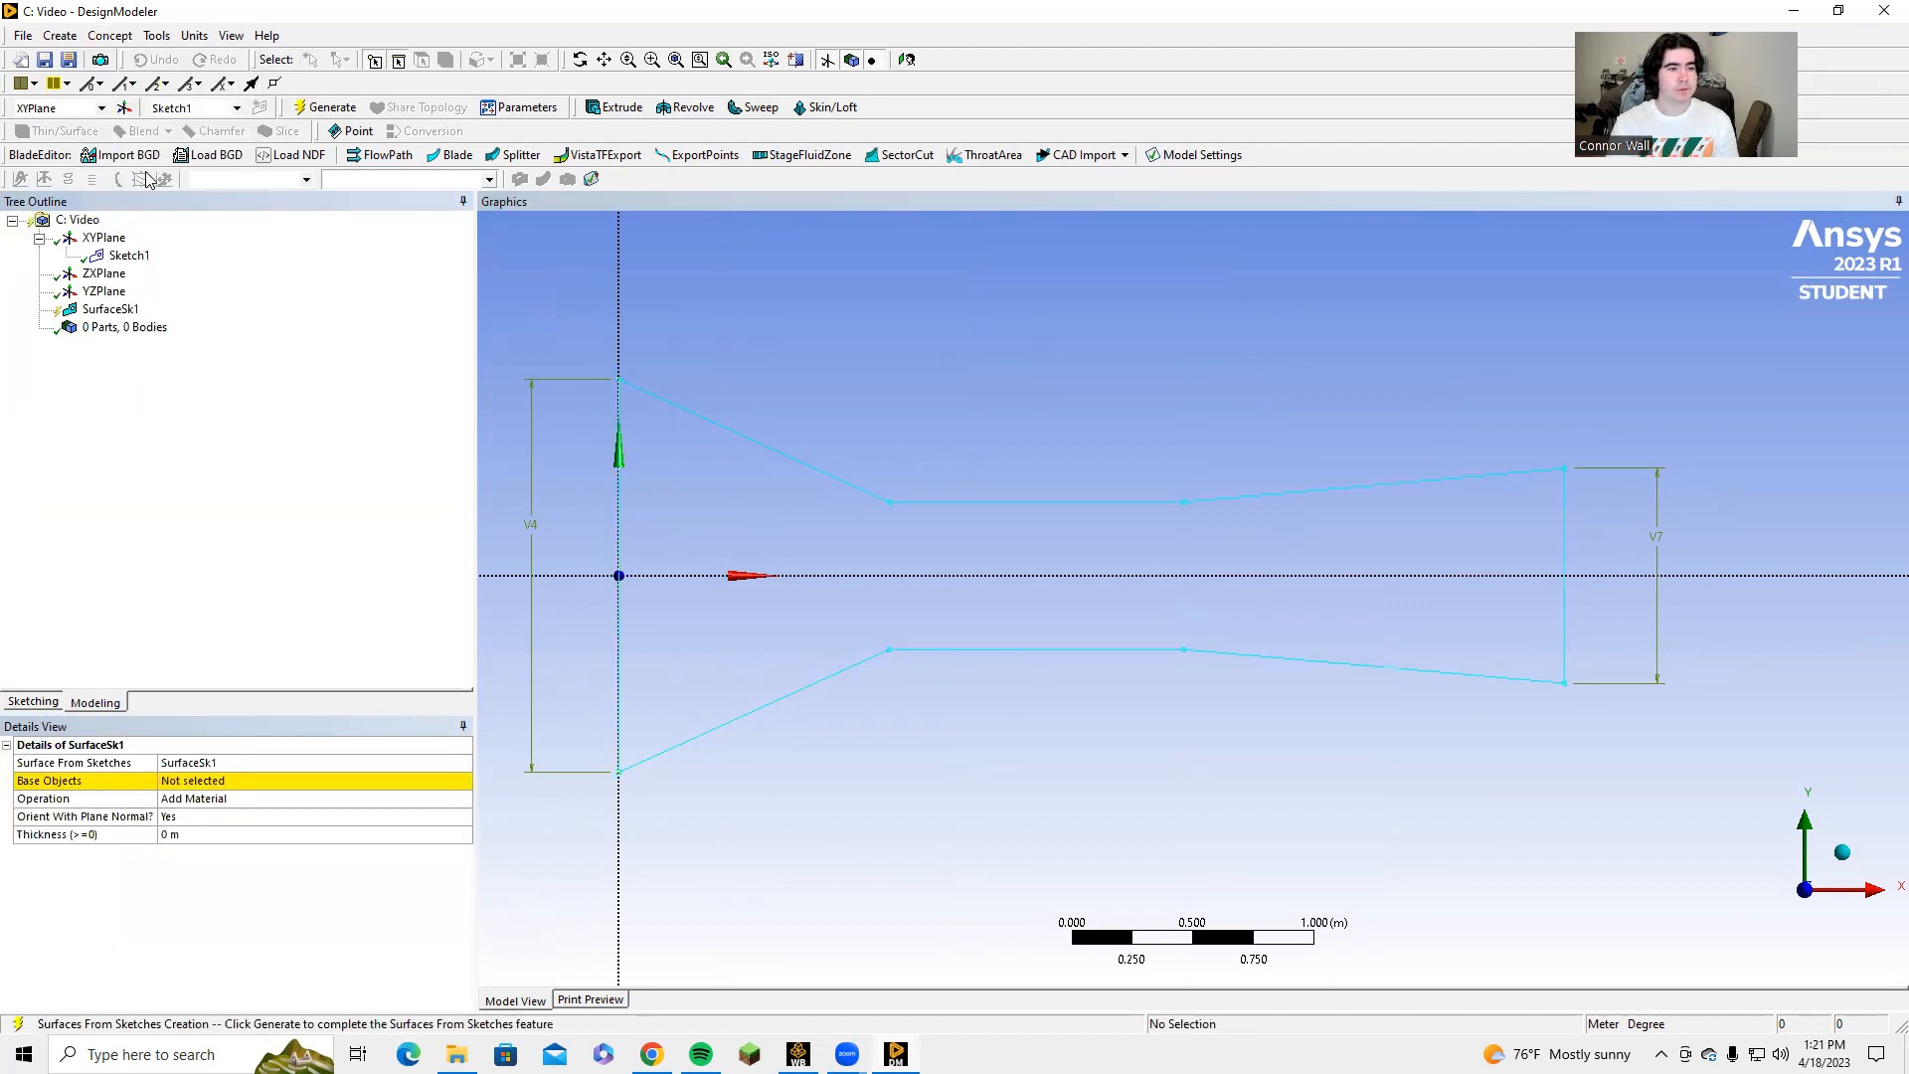
click(129, 255)
click(260, 784)
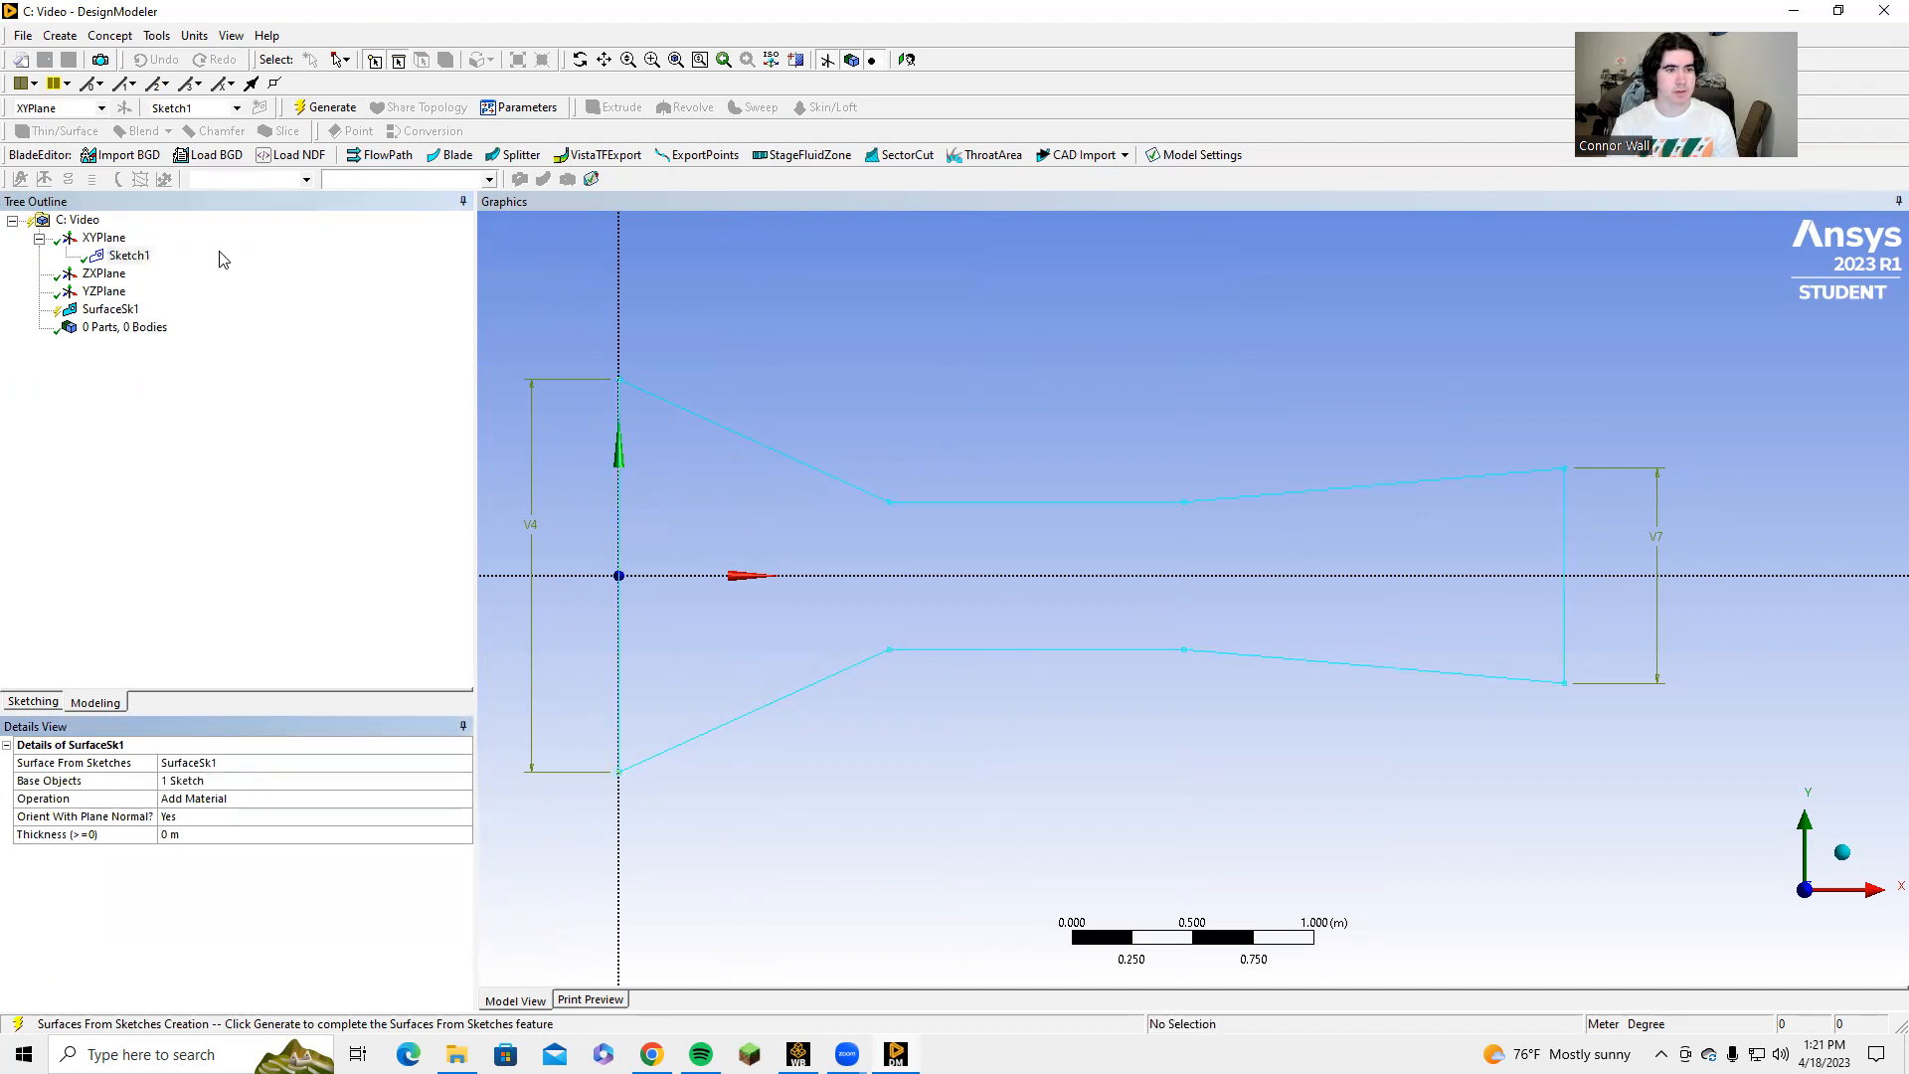
click(325, 107)
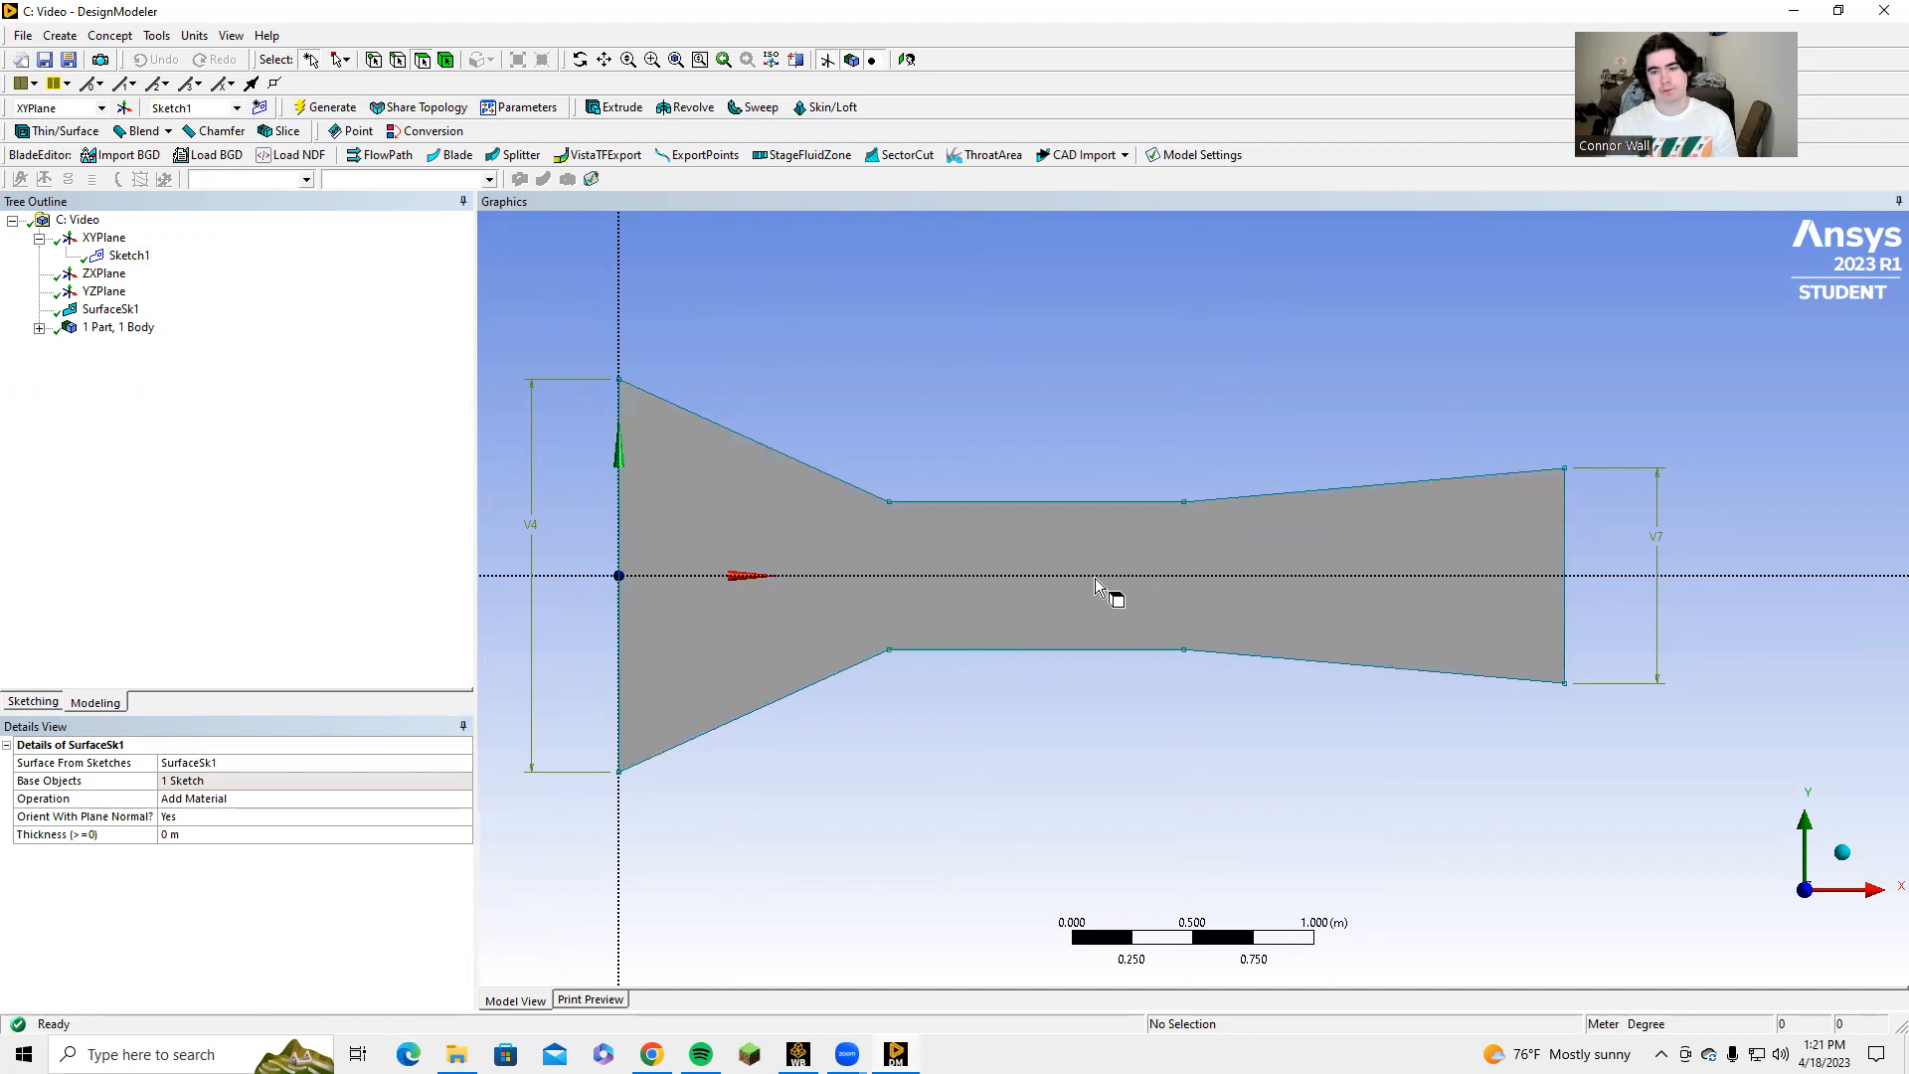
scroll(673, 507, down, 2)
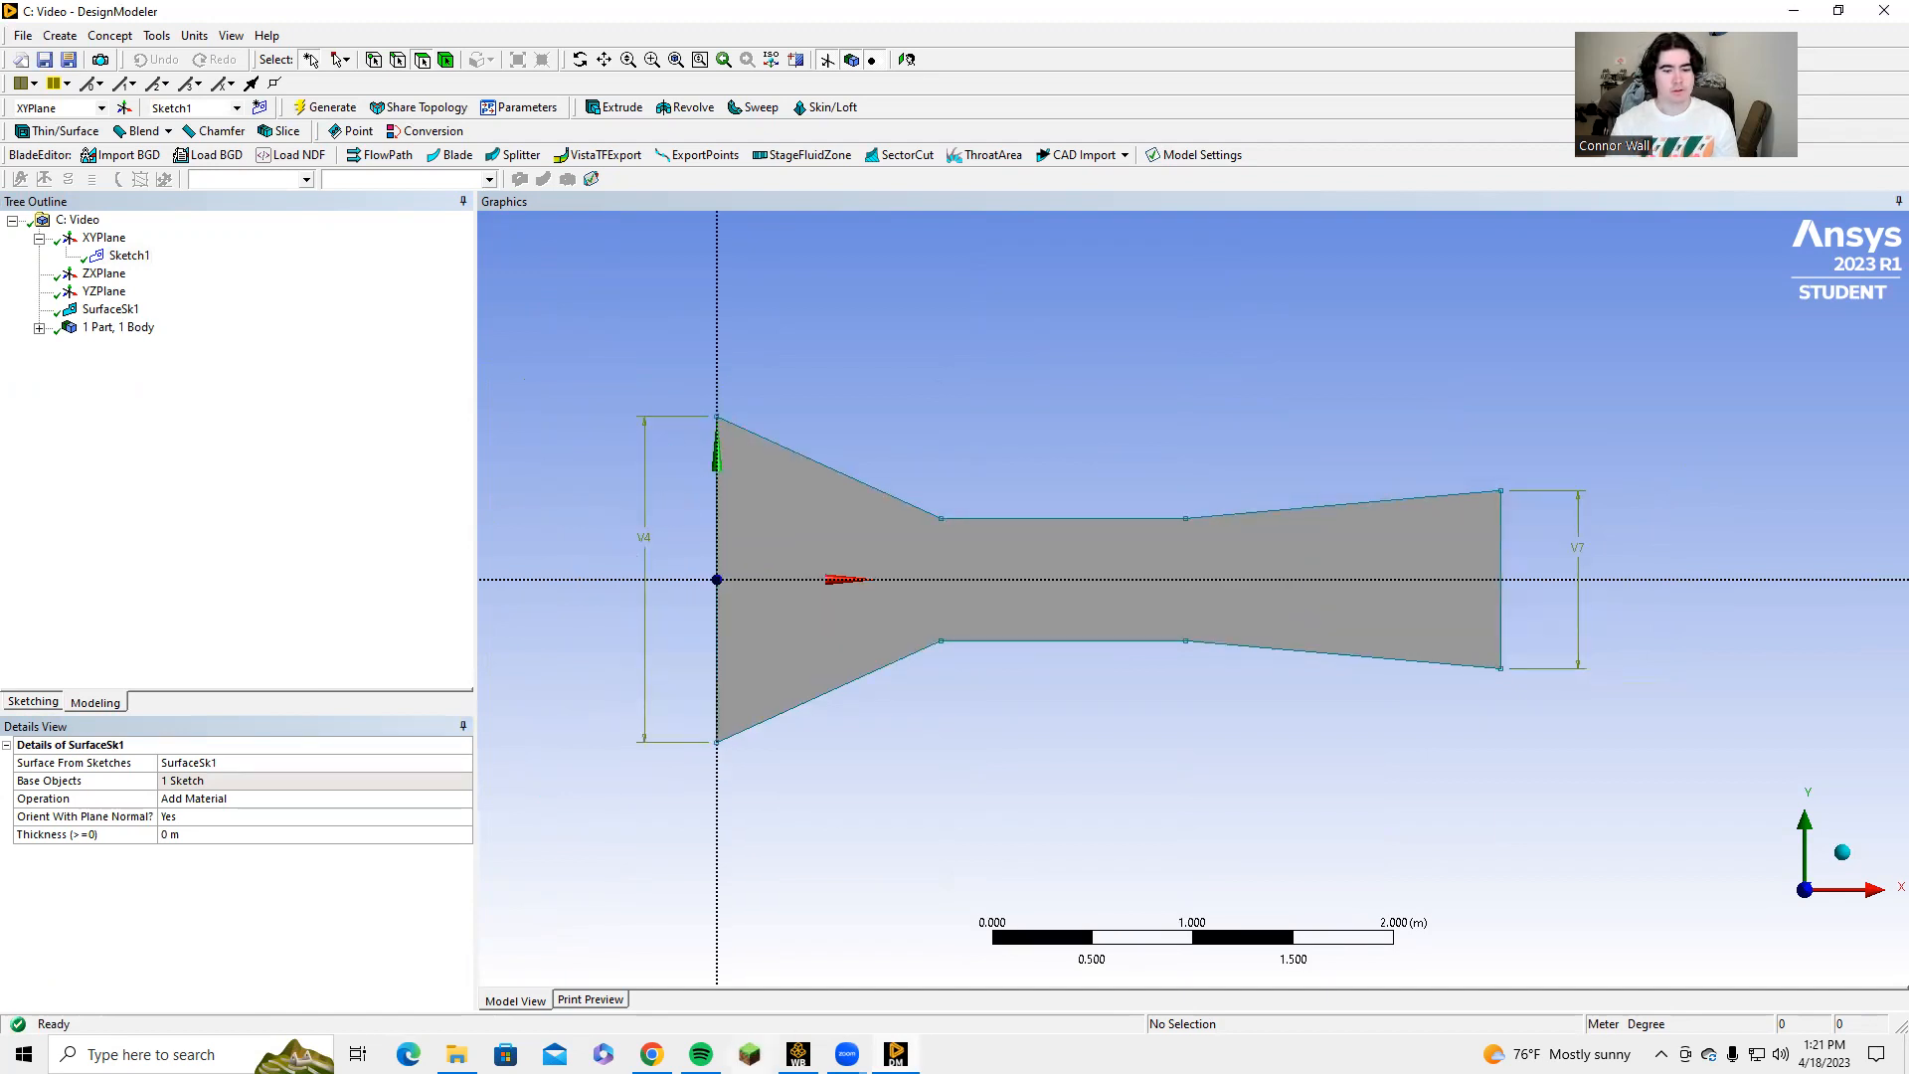
Switch to Workbench and open the Video system's Mesh cell for editing in Meshing.
click(798, 1054)
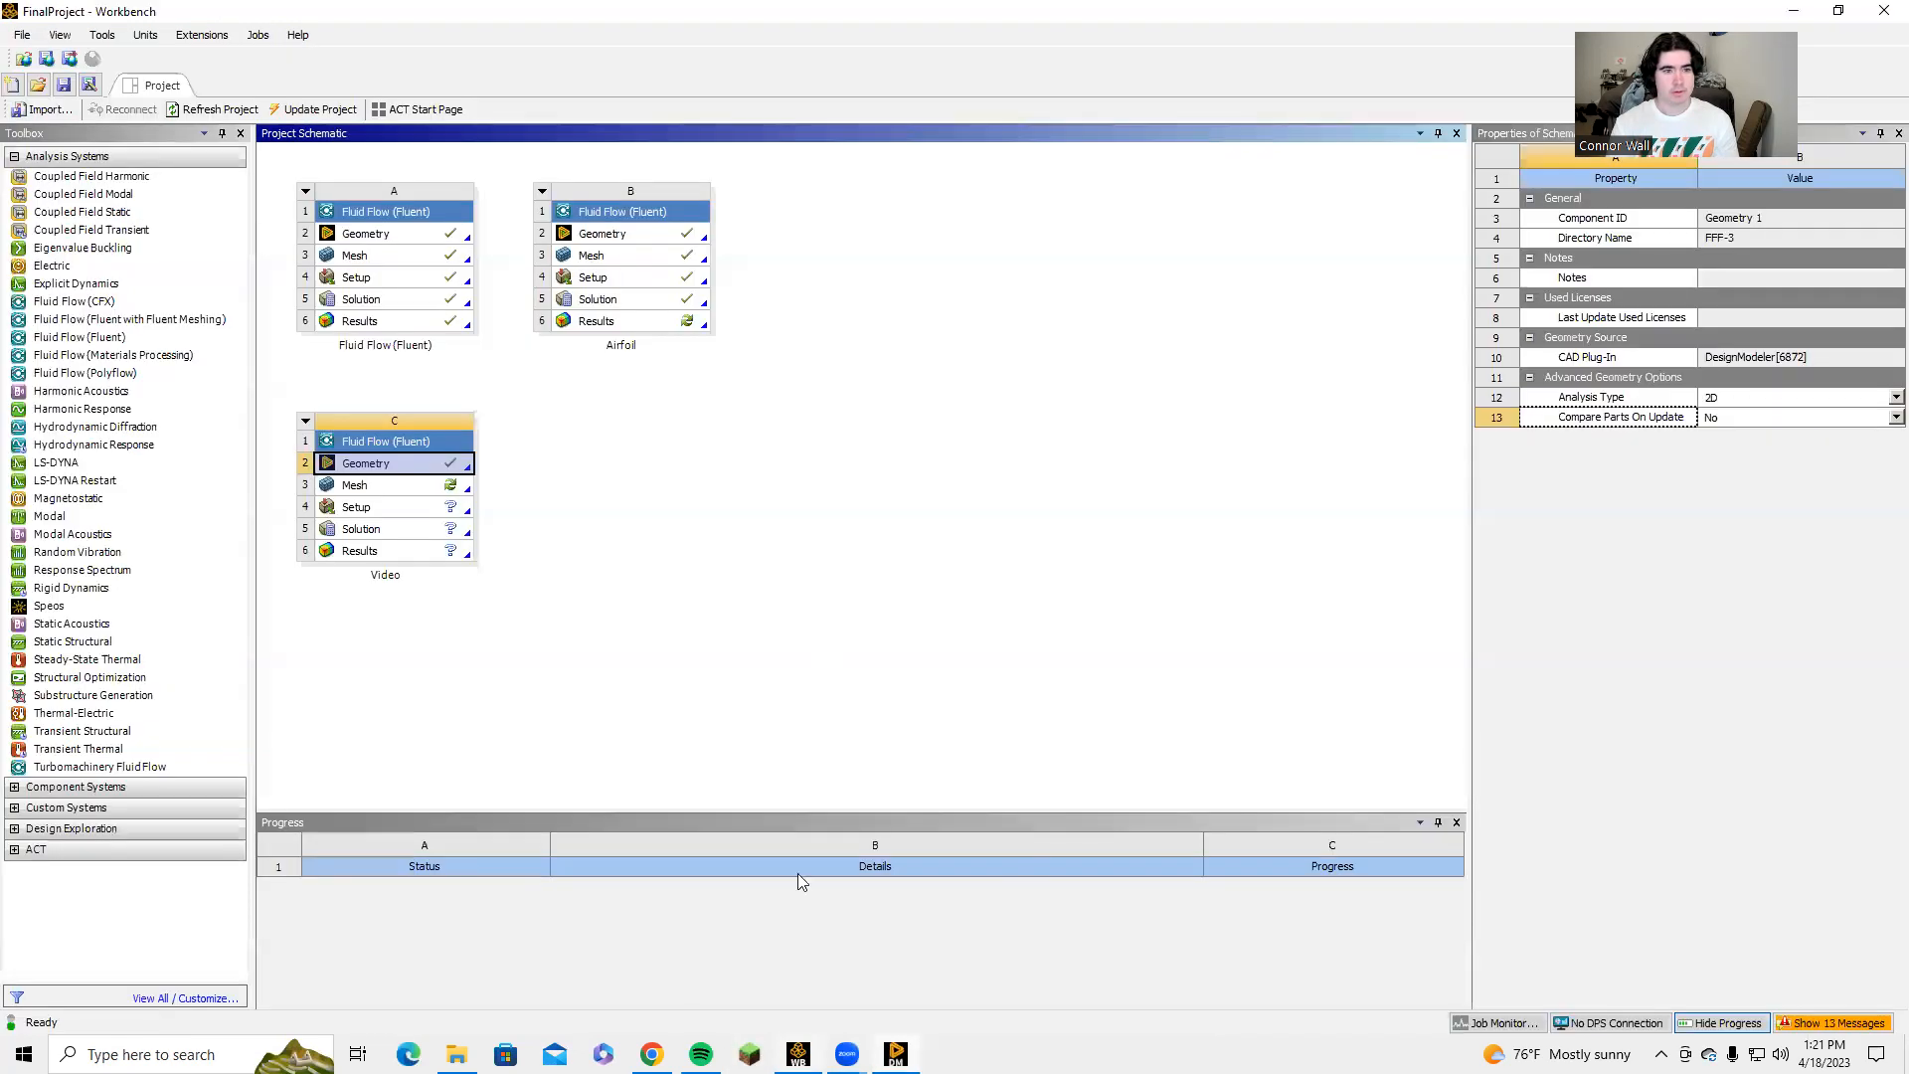
click(359, 485)
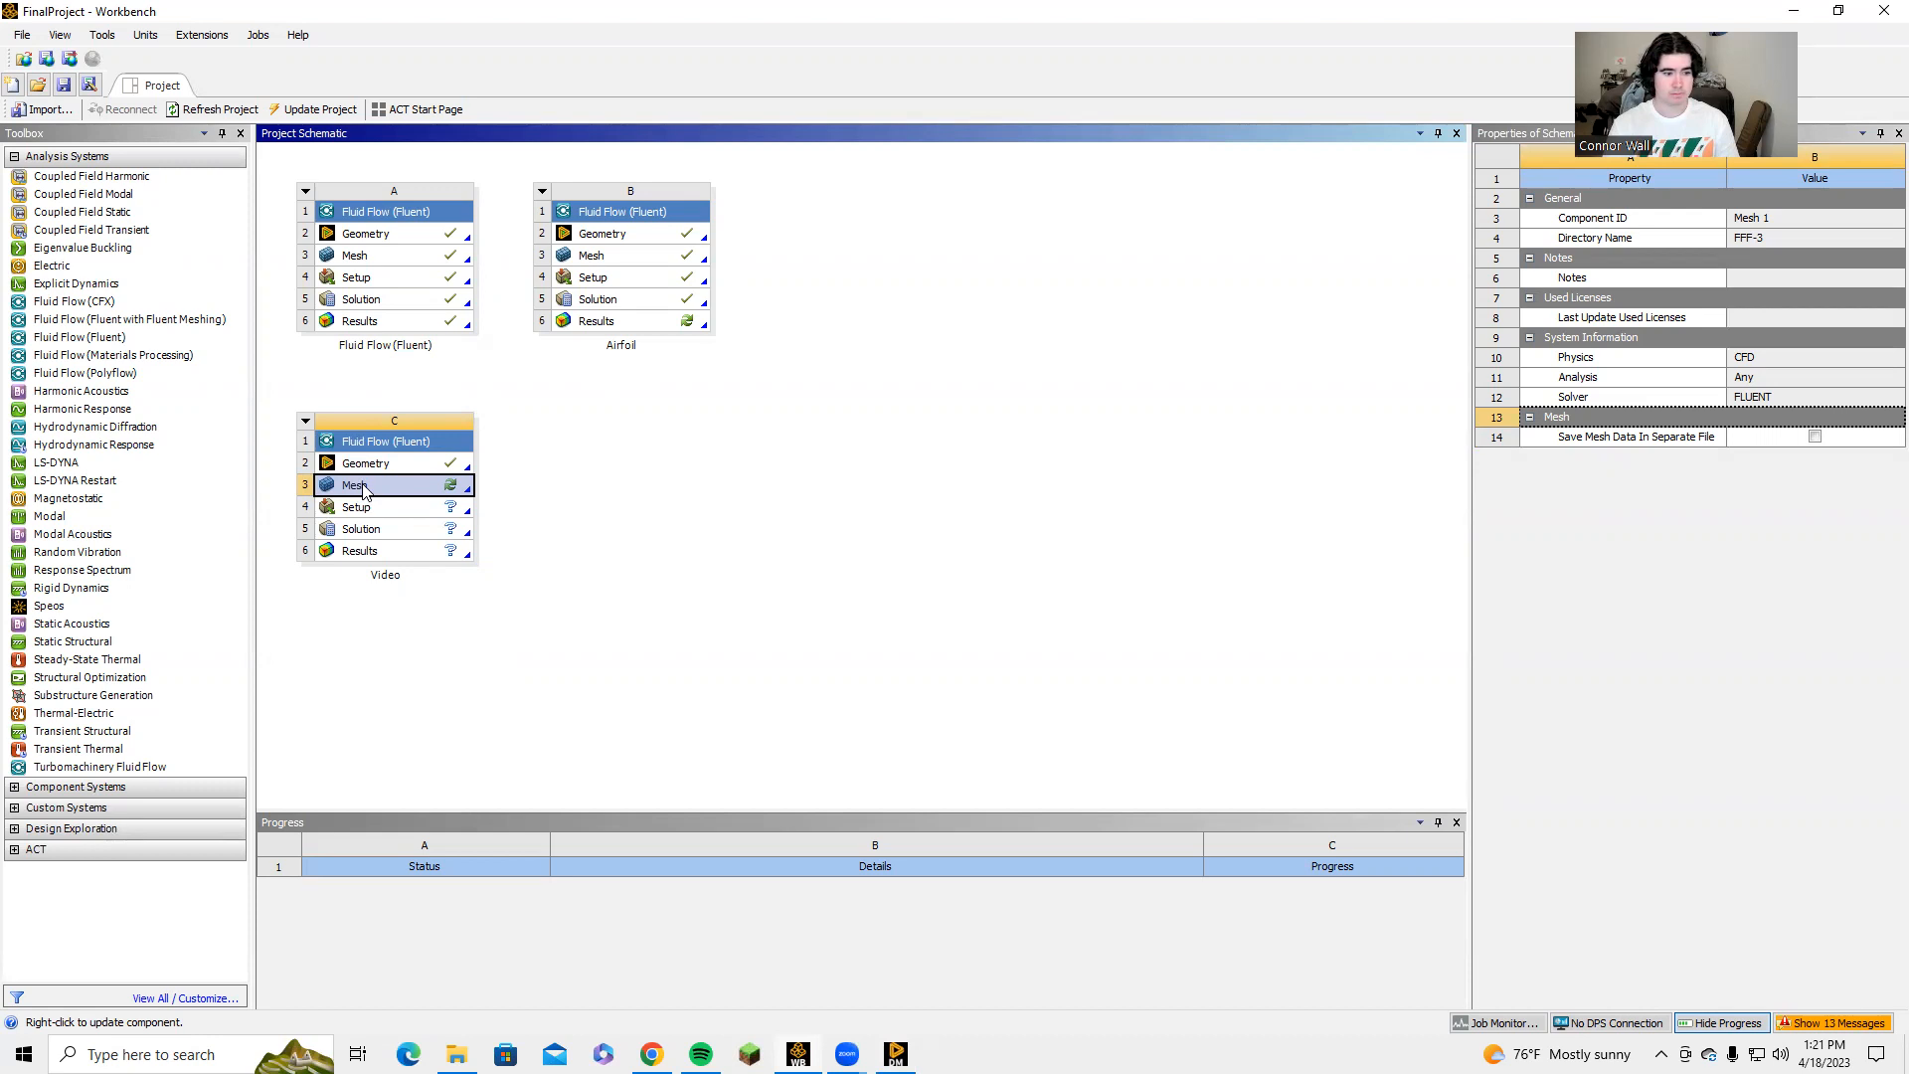
right_click(431, 497)
click(516, 503)
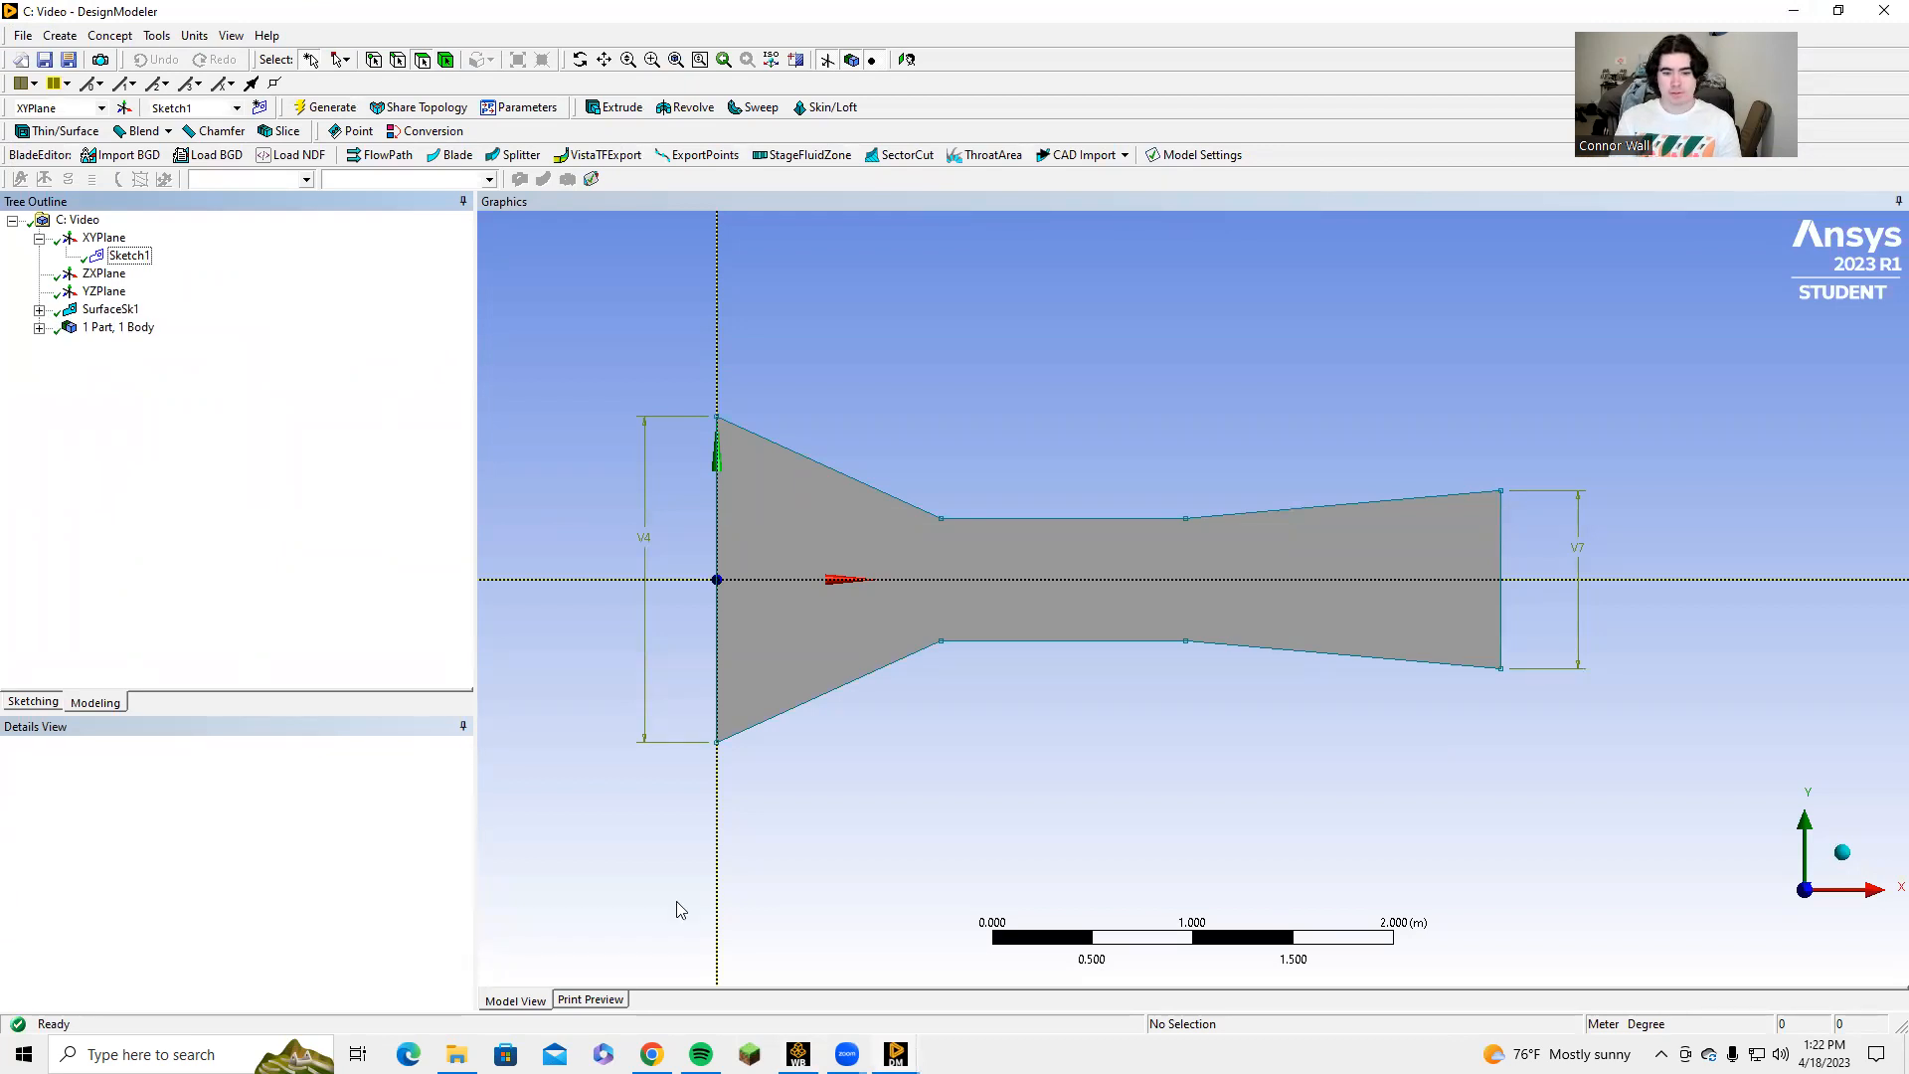
click(896, 1054)
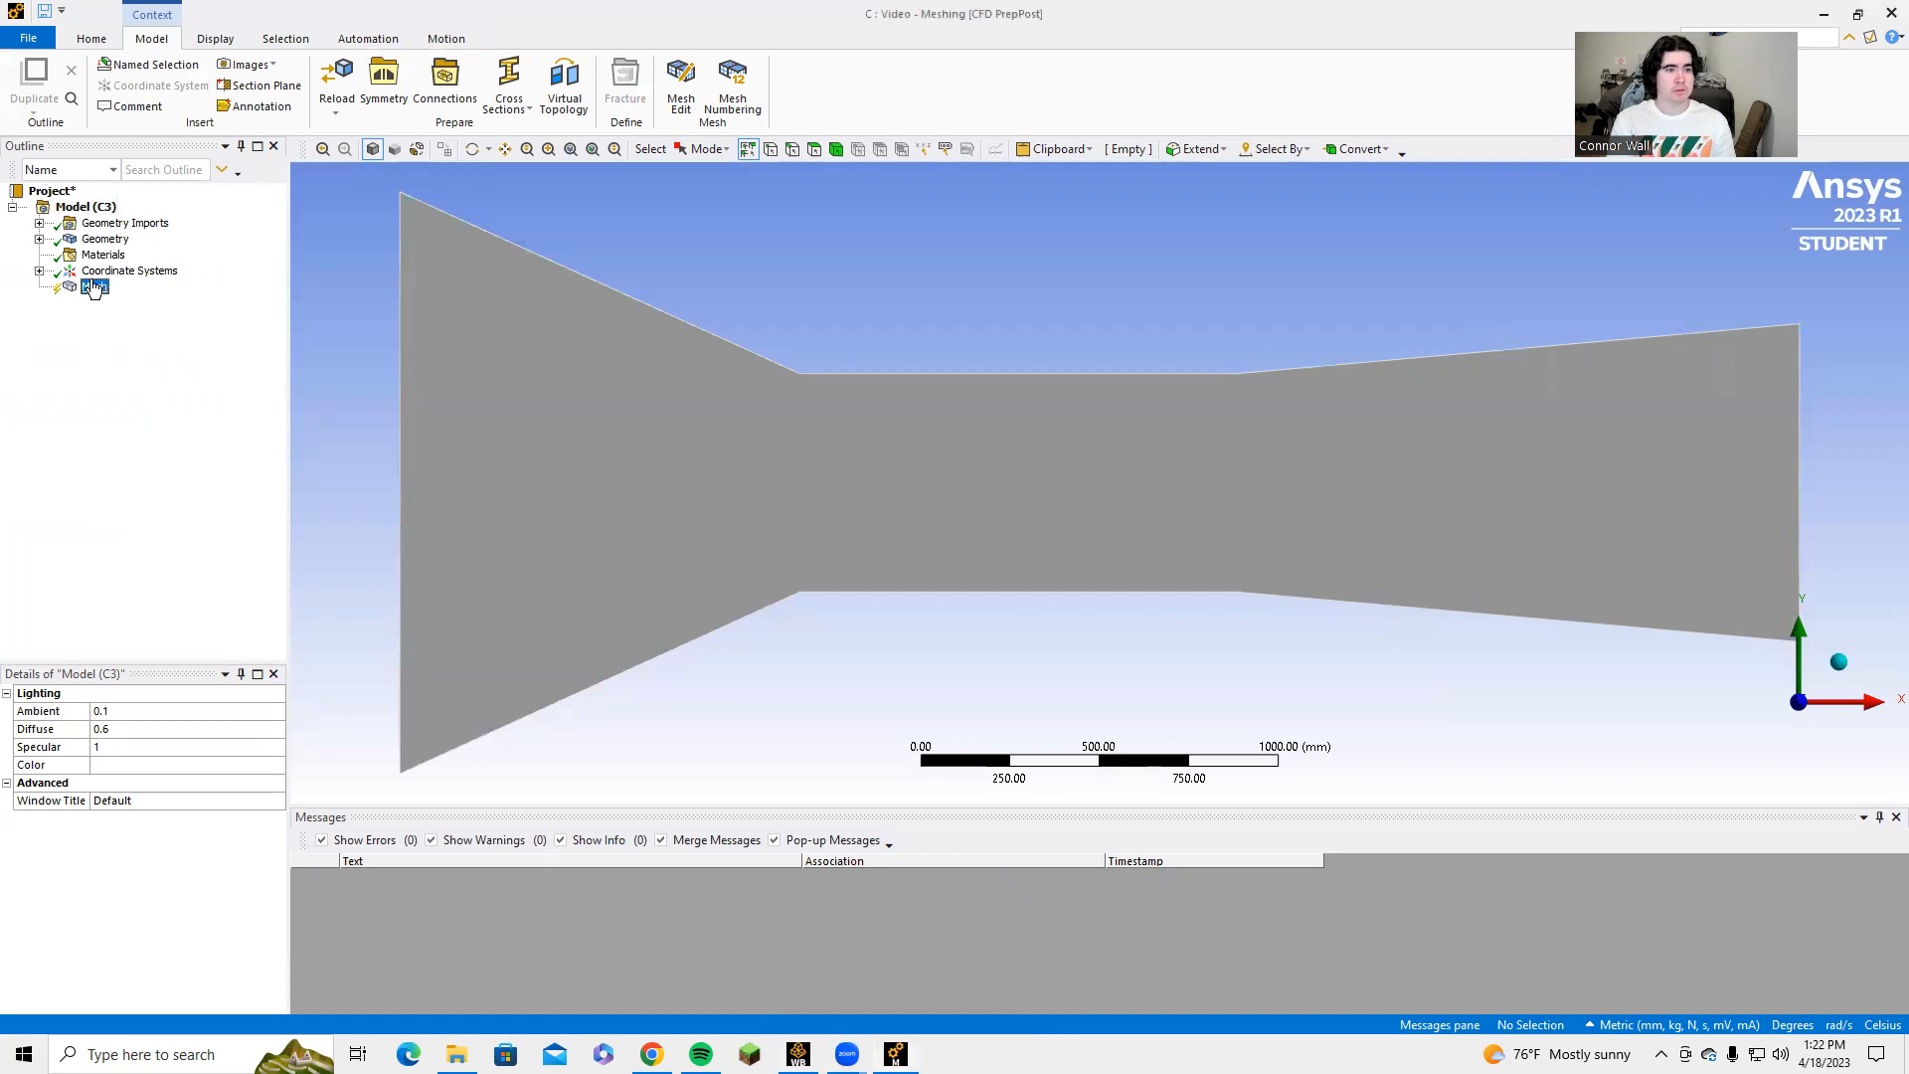
Generate the mesh with the default settings and display it.
click(94, 286)
click(77, 90)
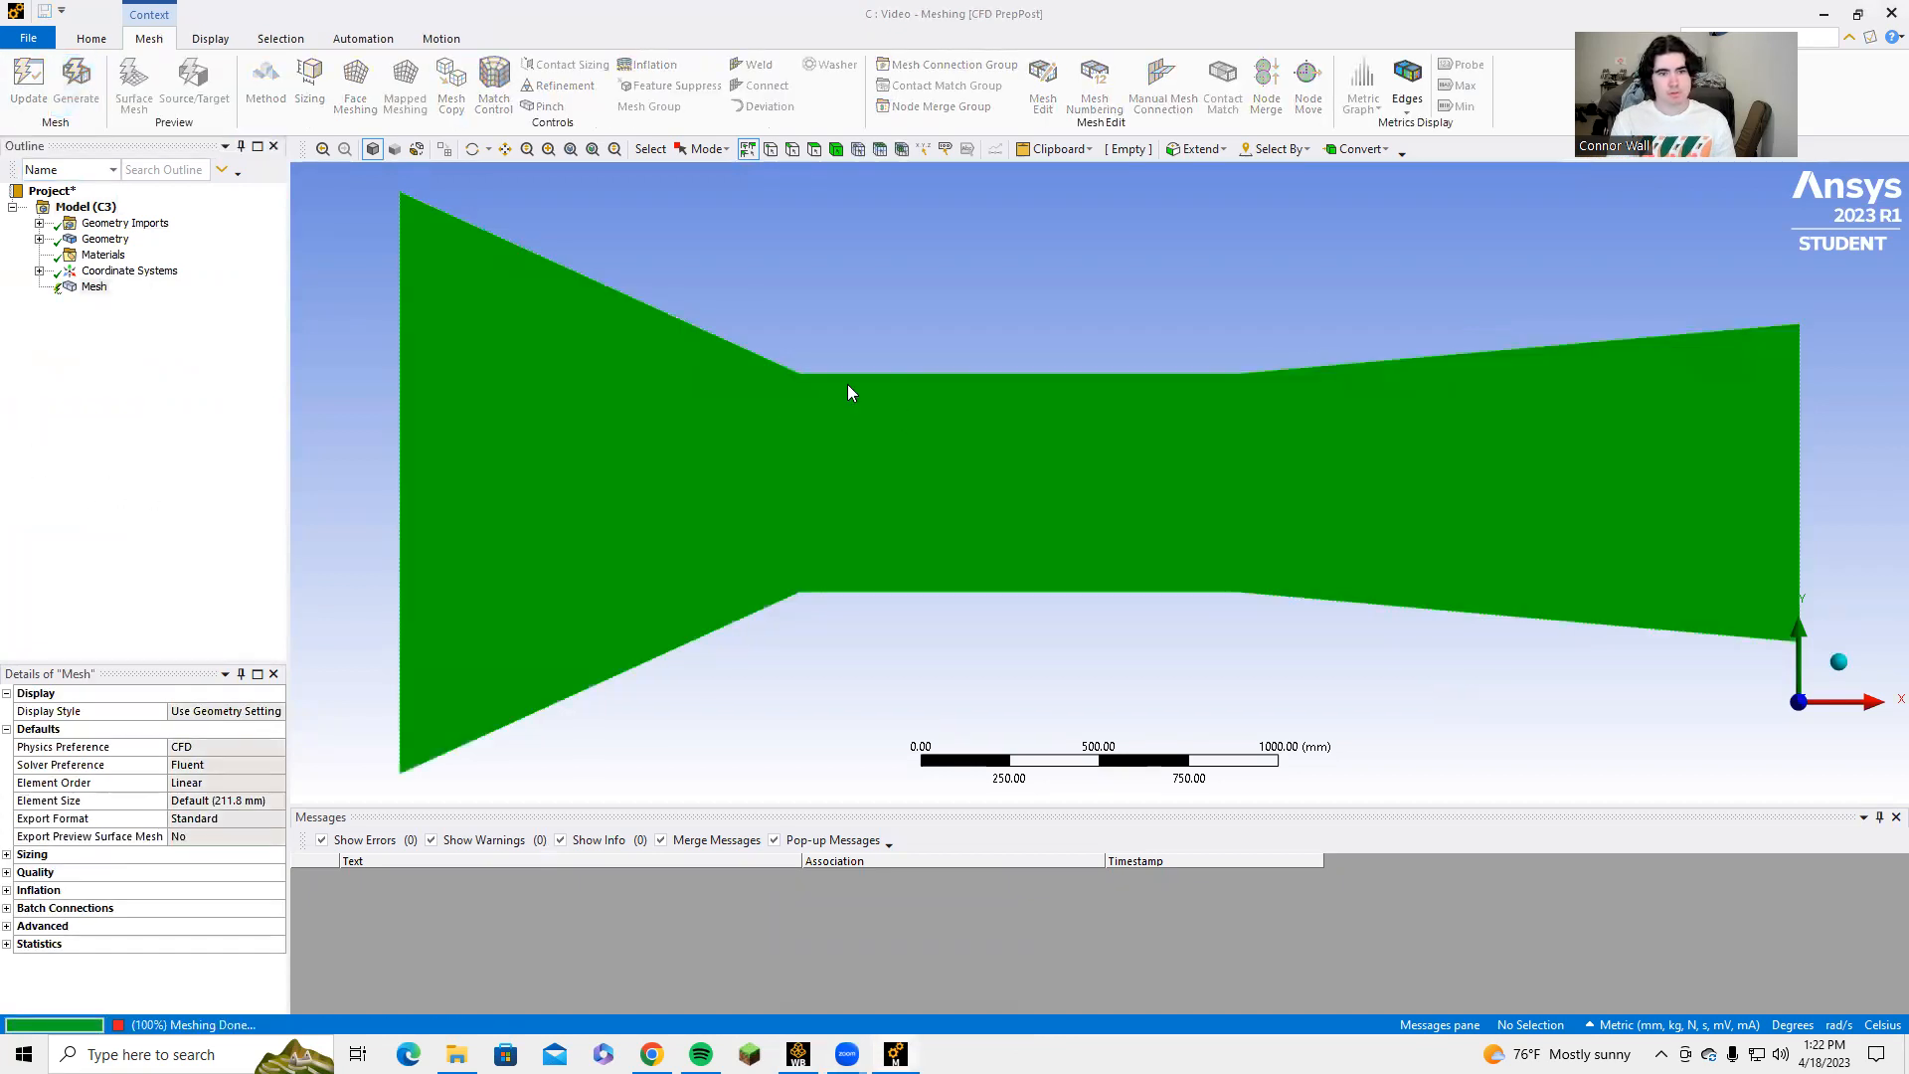
click(97, 287)
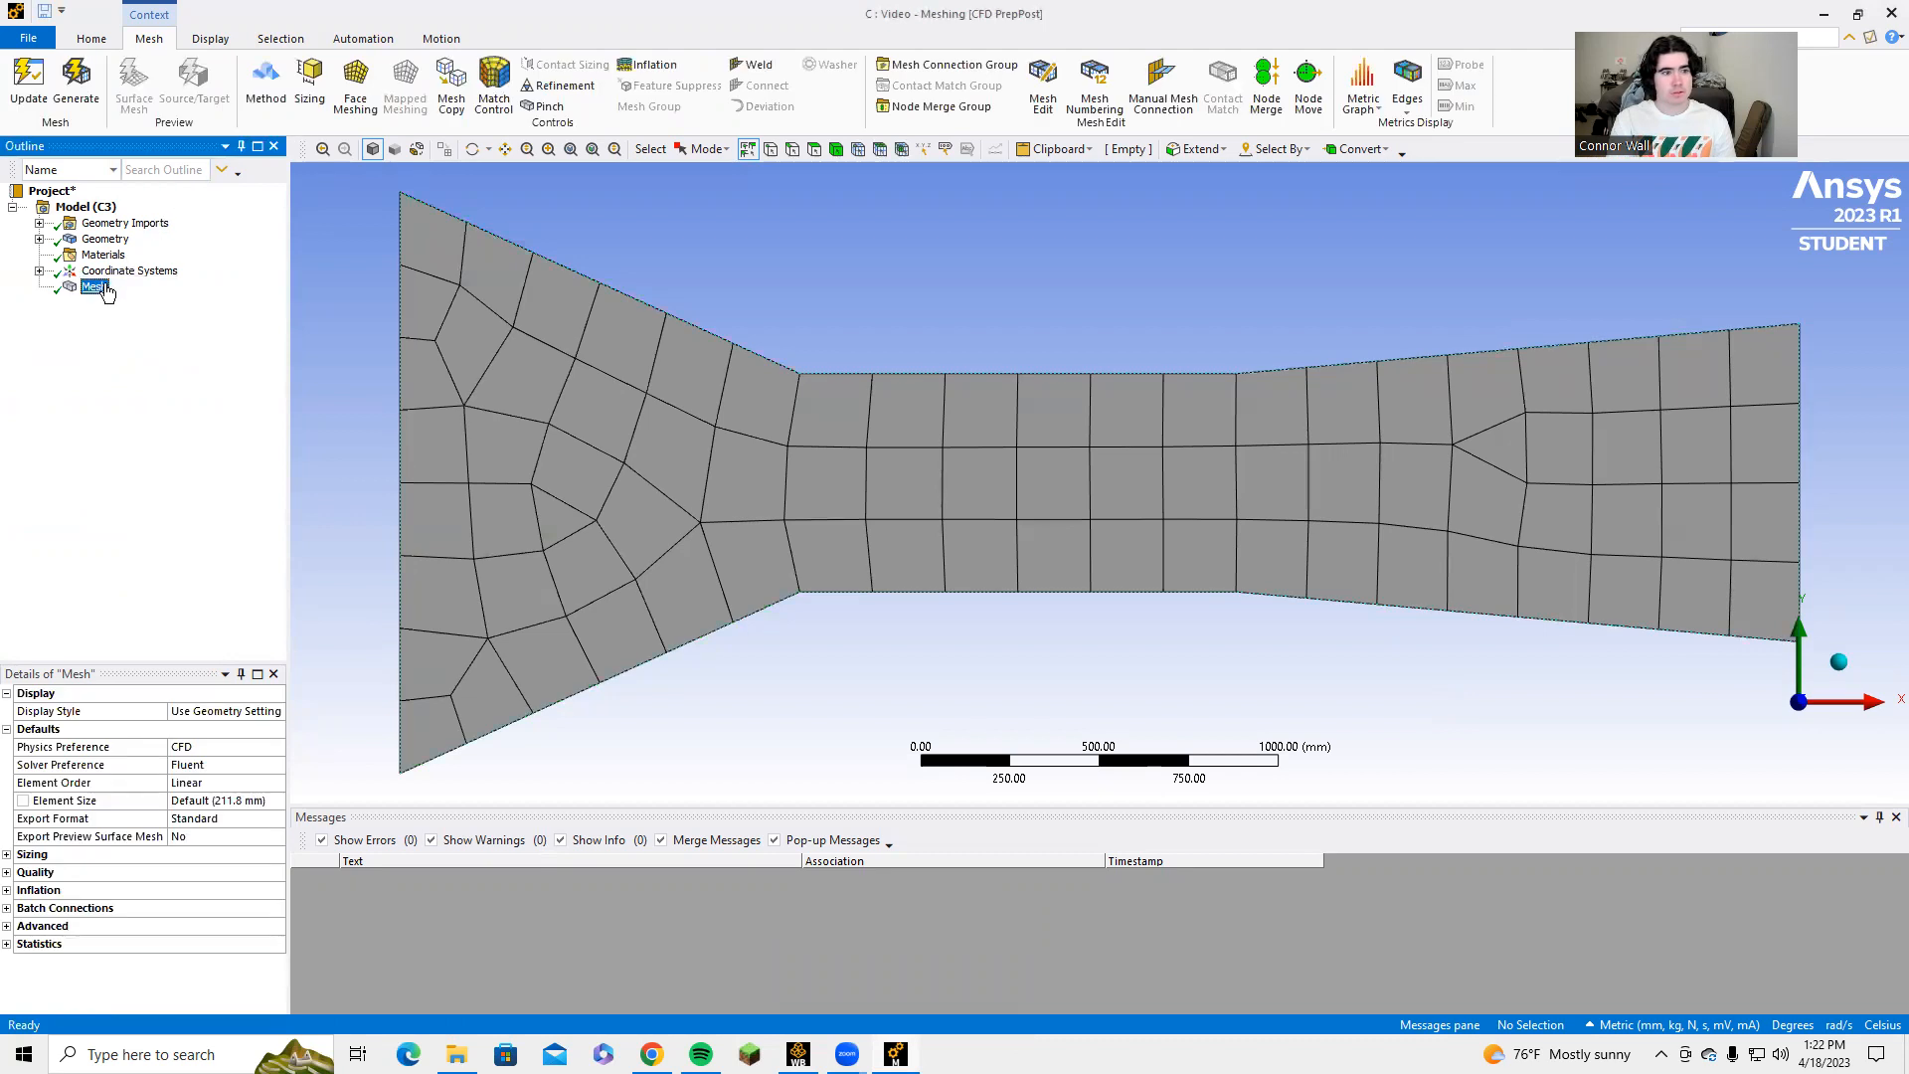
Insert a mesh method scoped to the channel body, set it to Triangles, and regenerate and display the mesh.
right_click(107, 293)
mouse_move(159, 298)
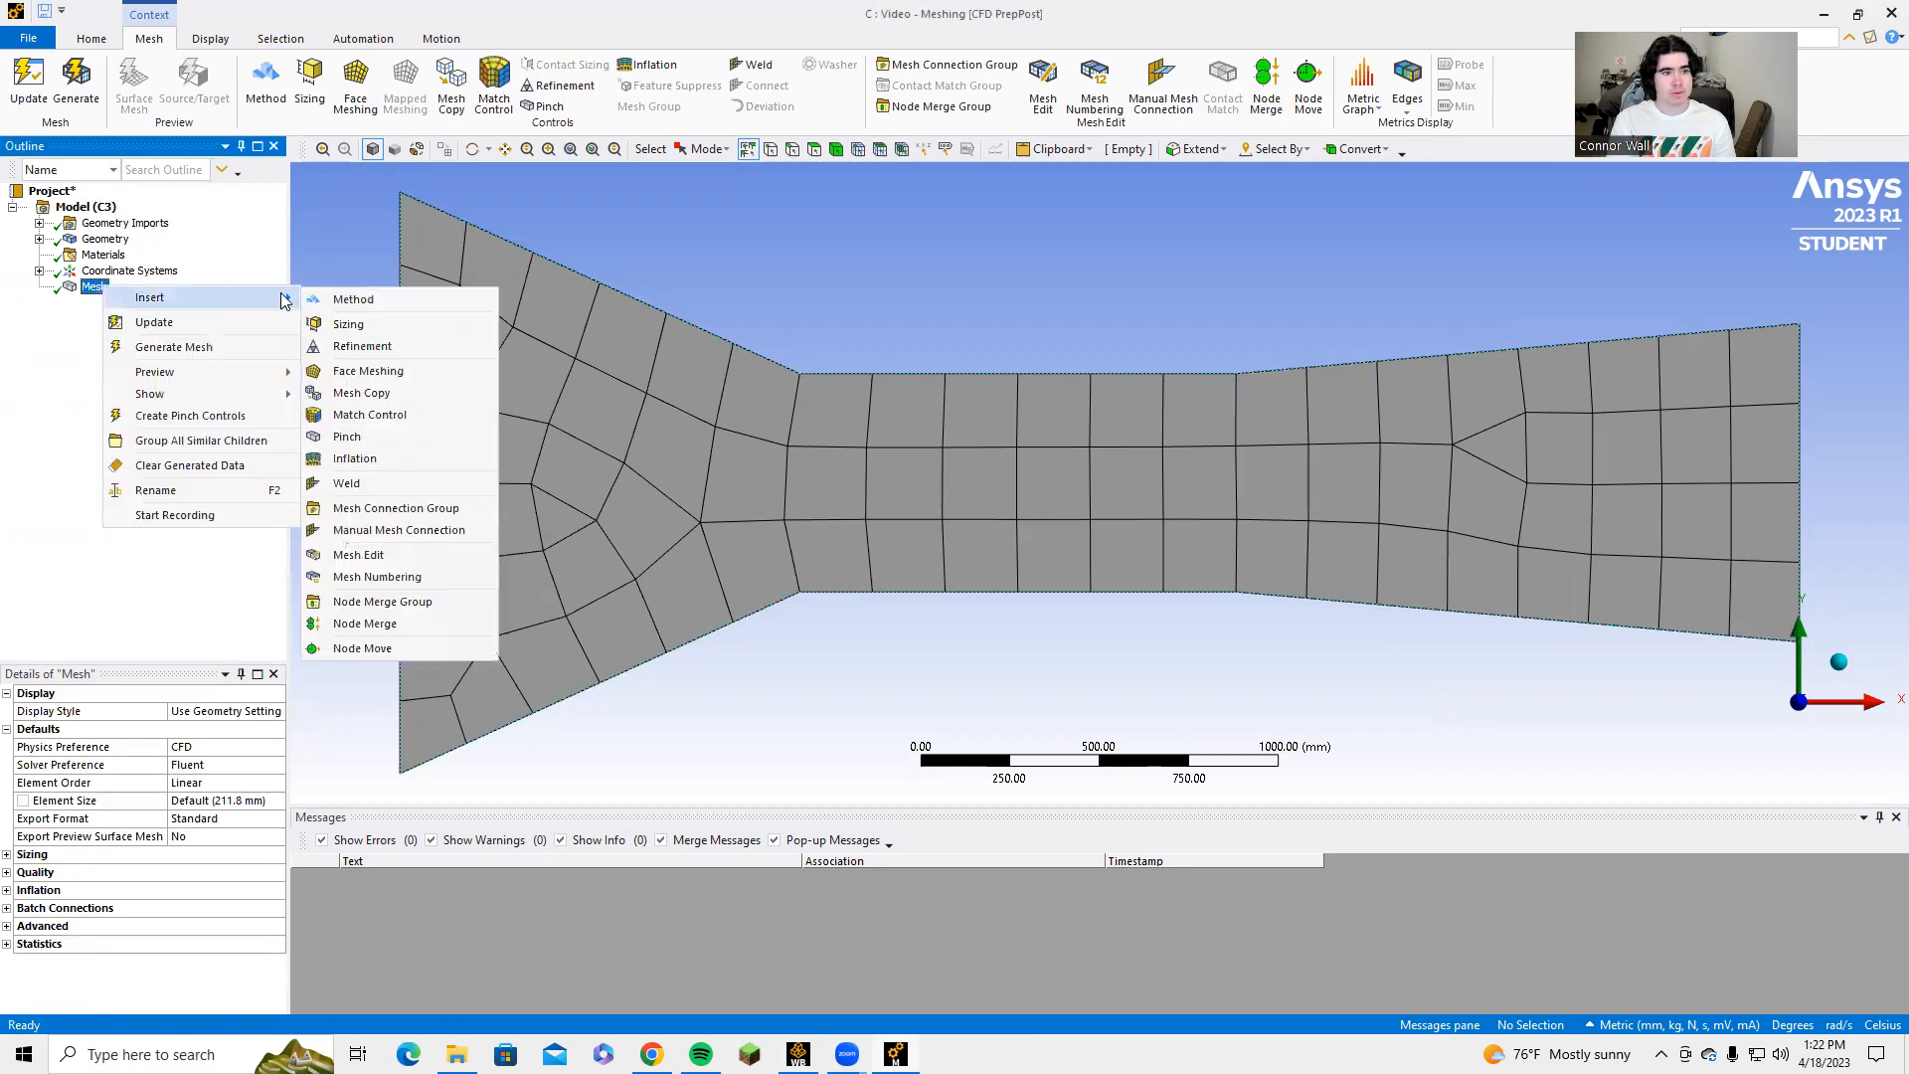
click(344, 301)
click(457, 636)
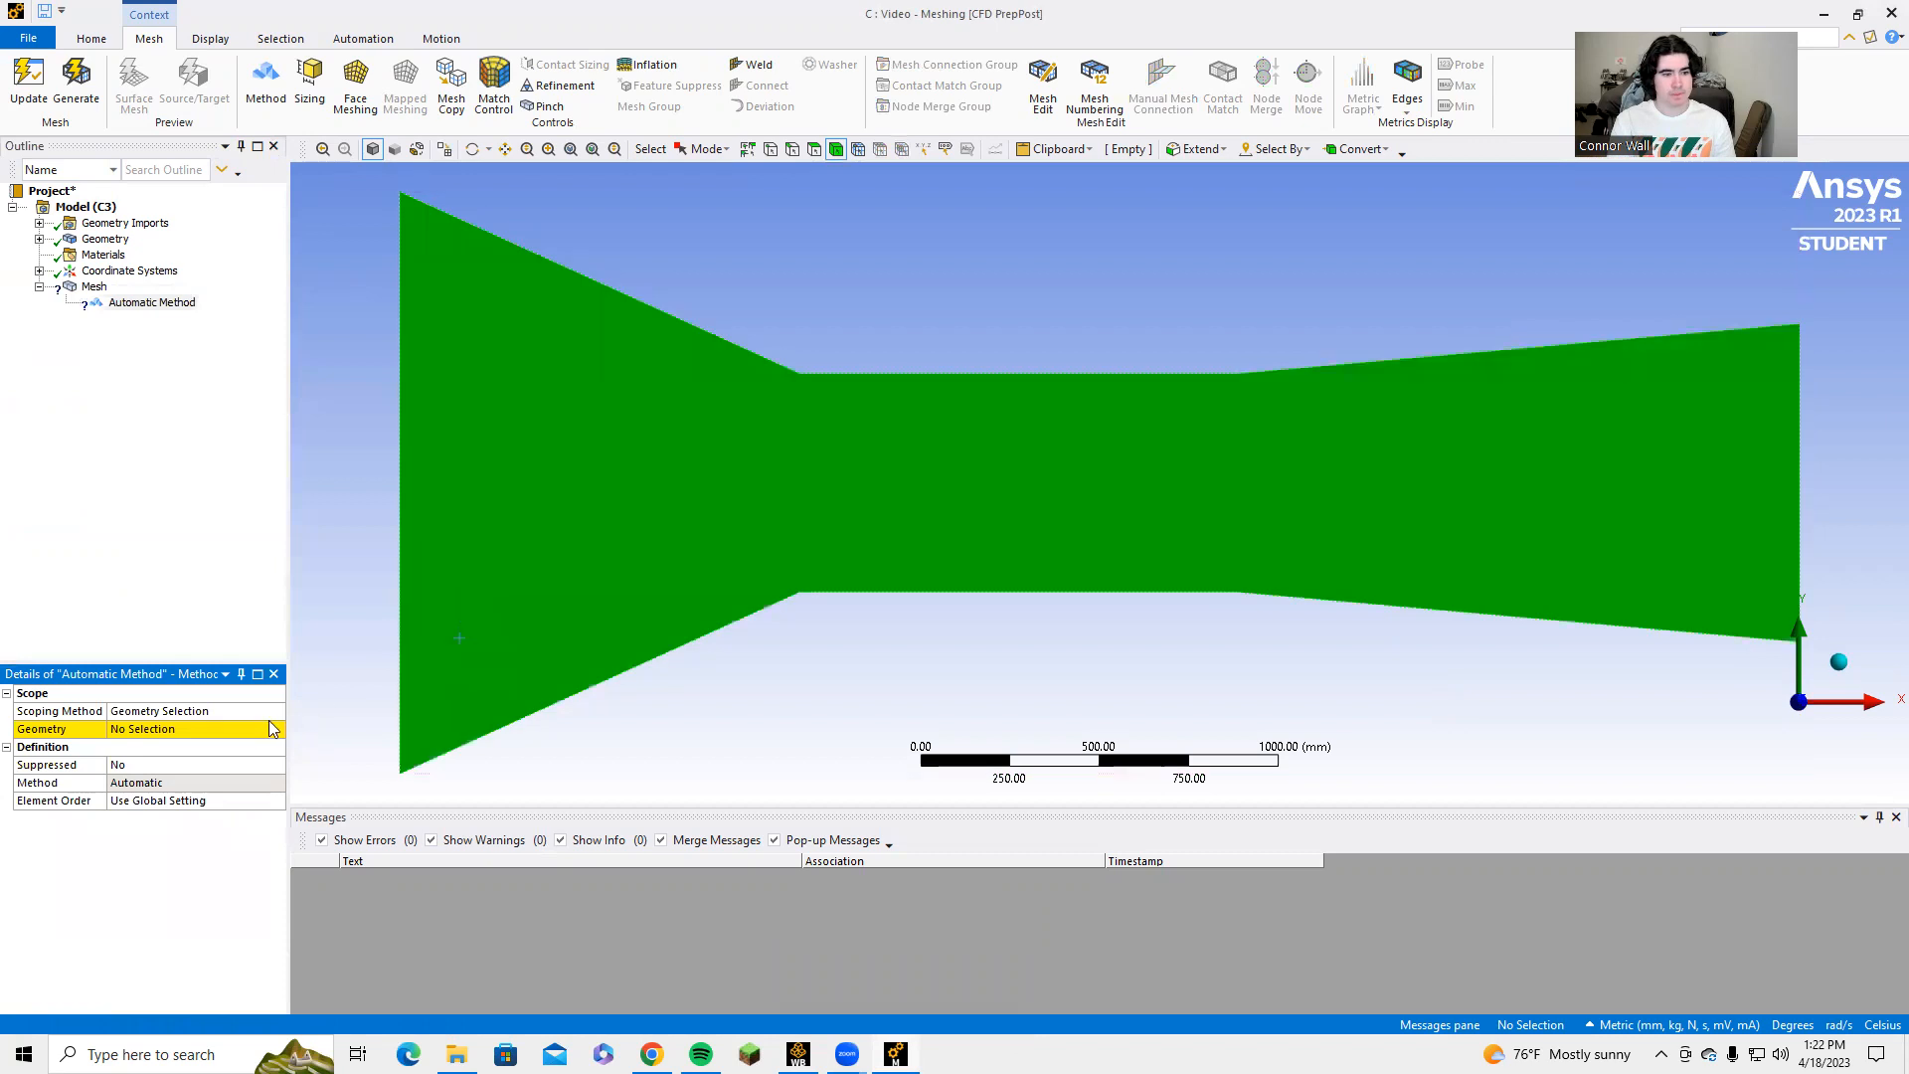
click(272, 729)
click(179, 731)
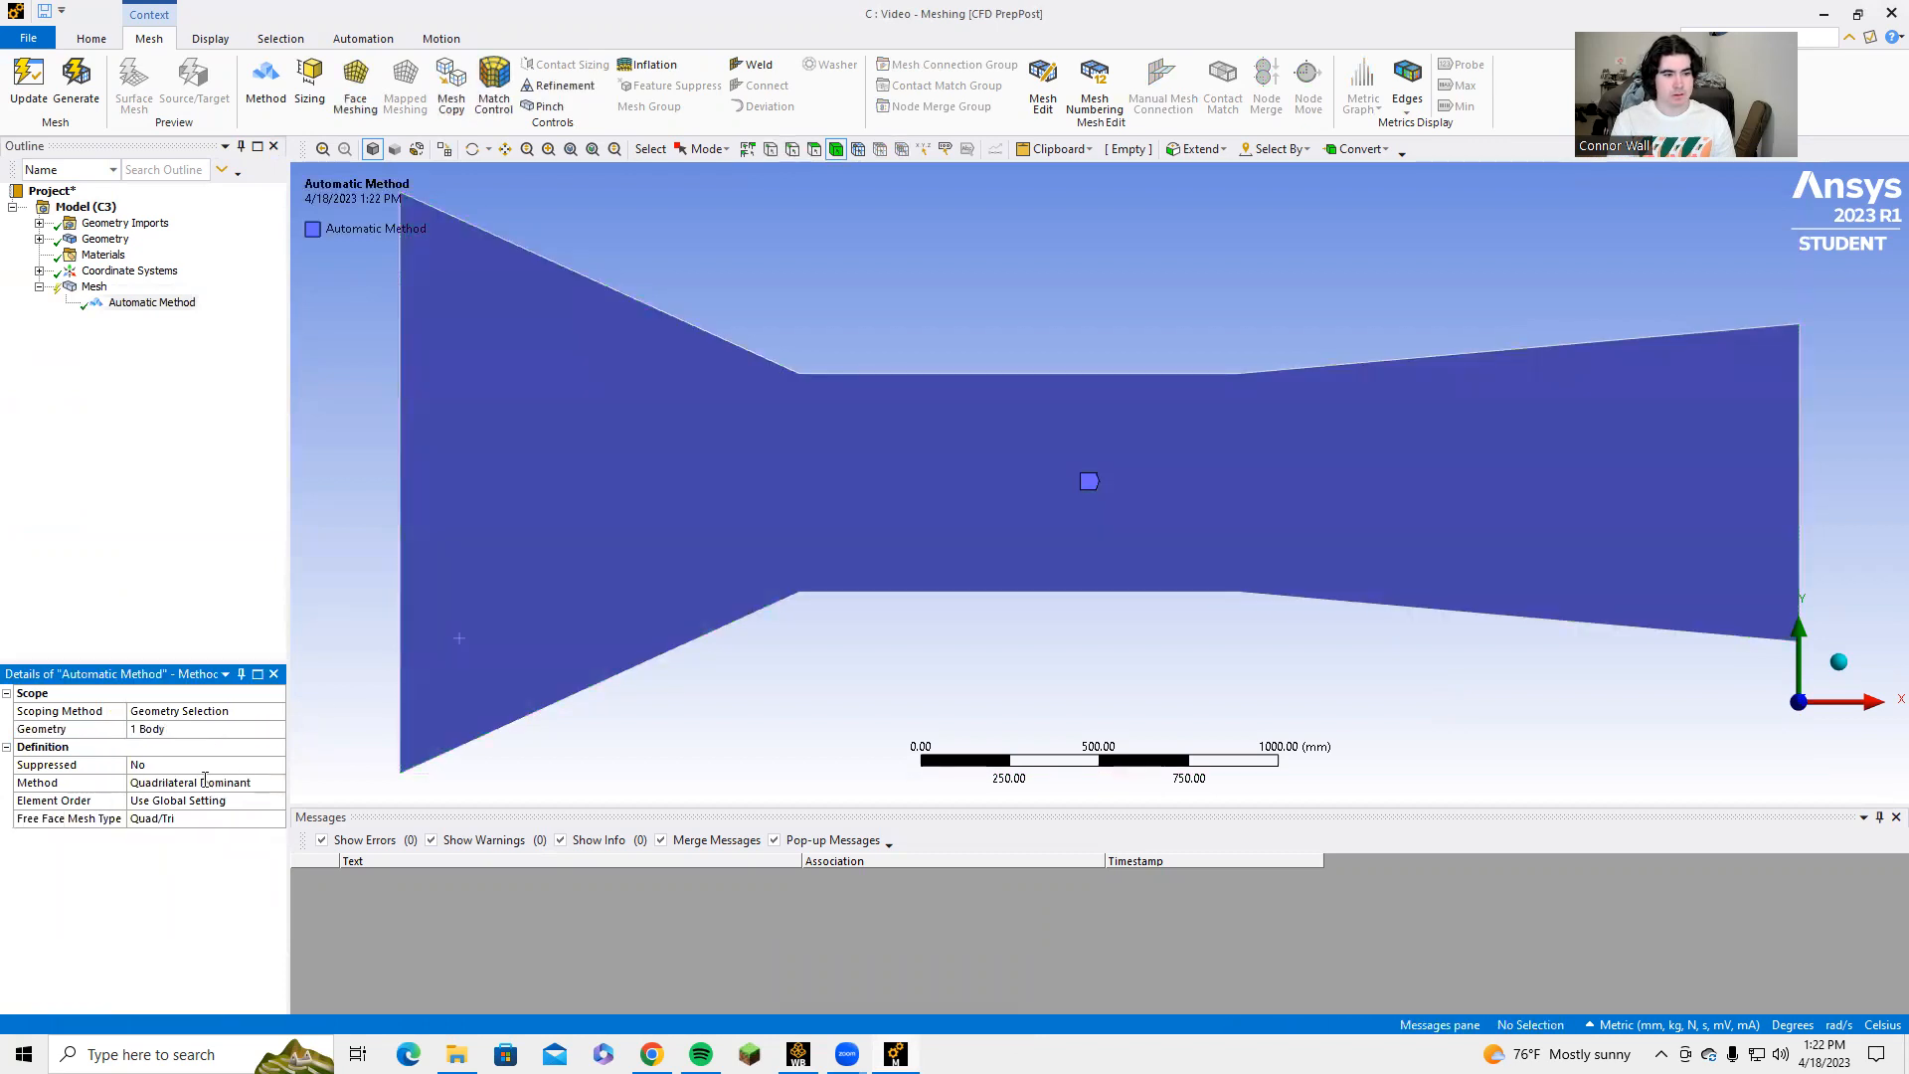
click(205, 782)
click(277, 786)
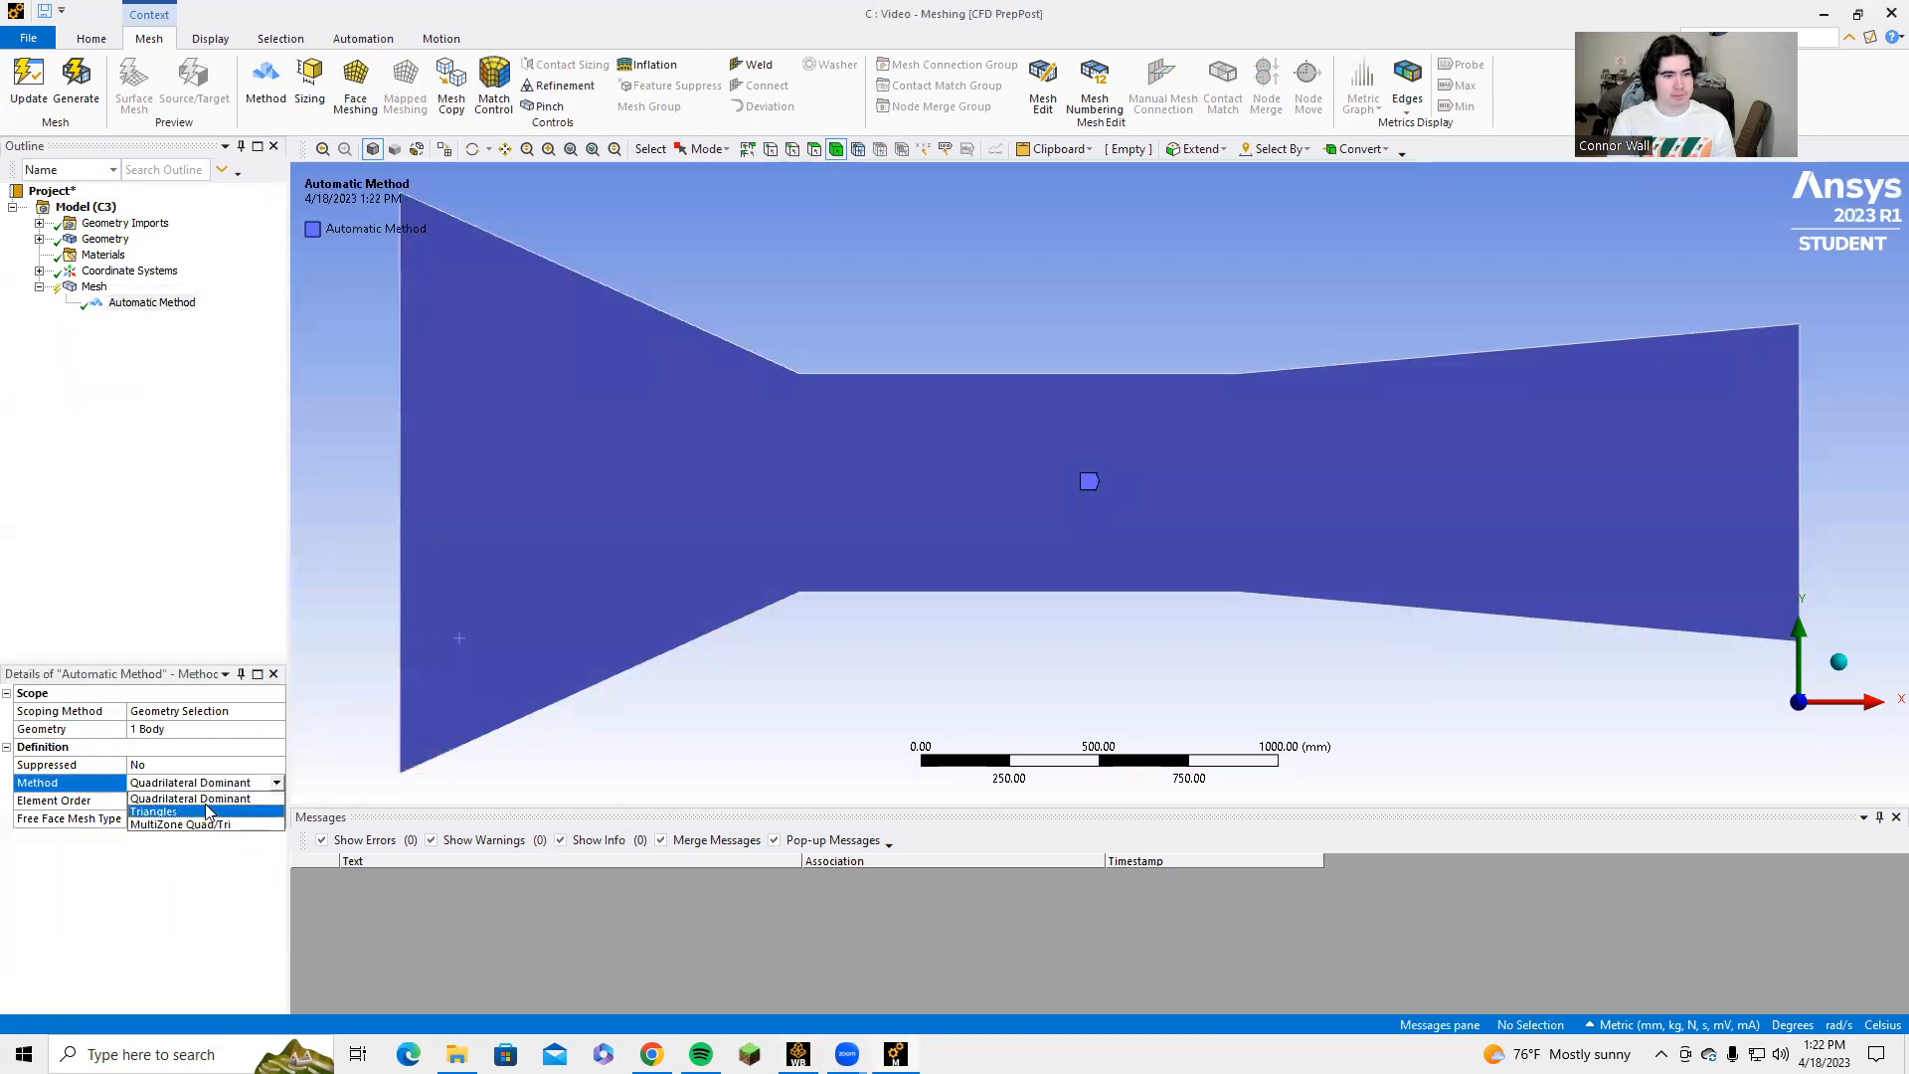
click(209, 805)
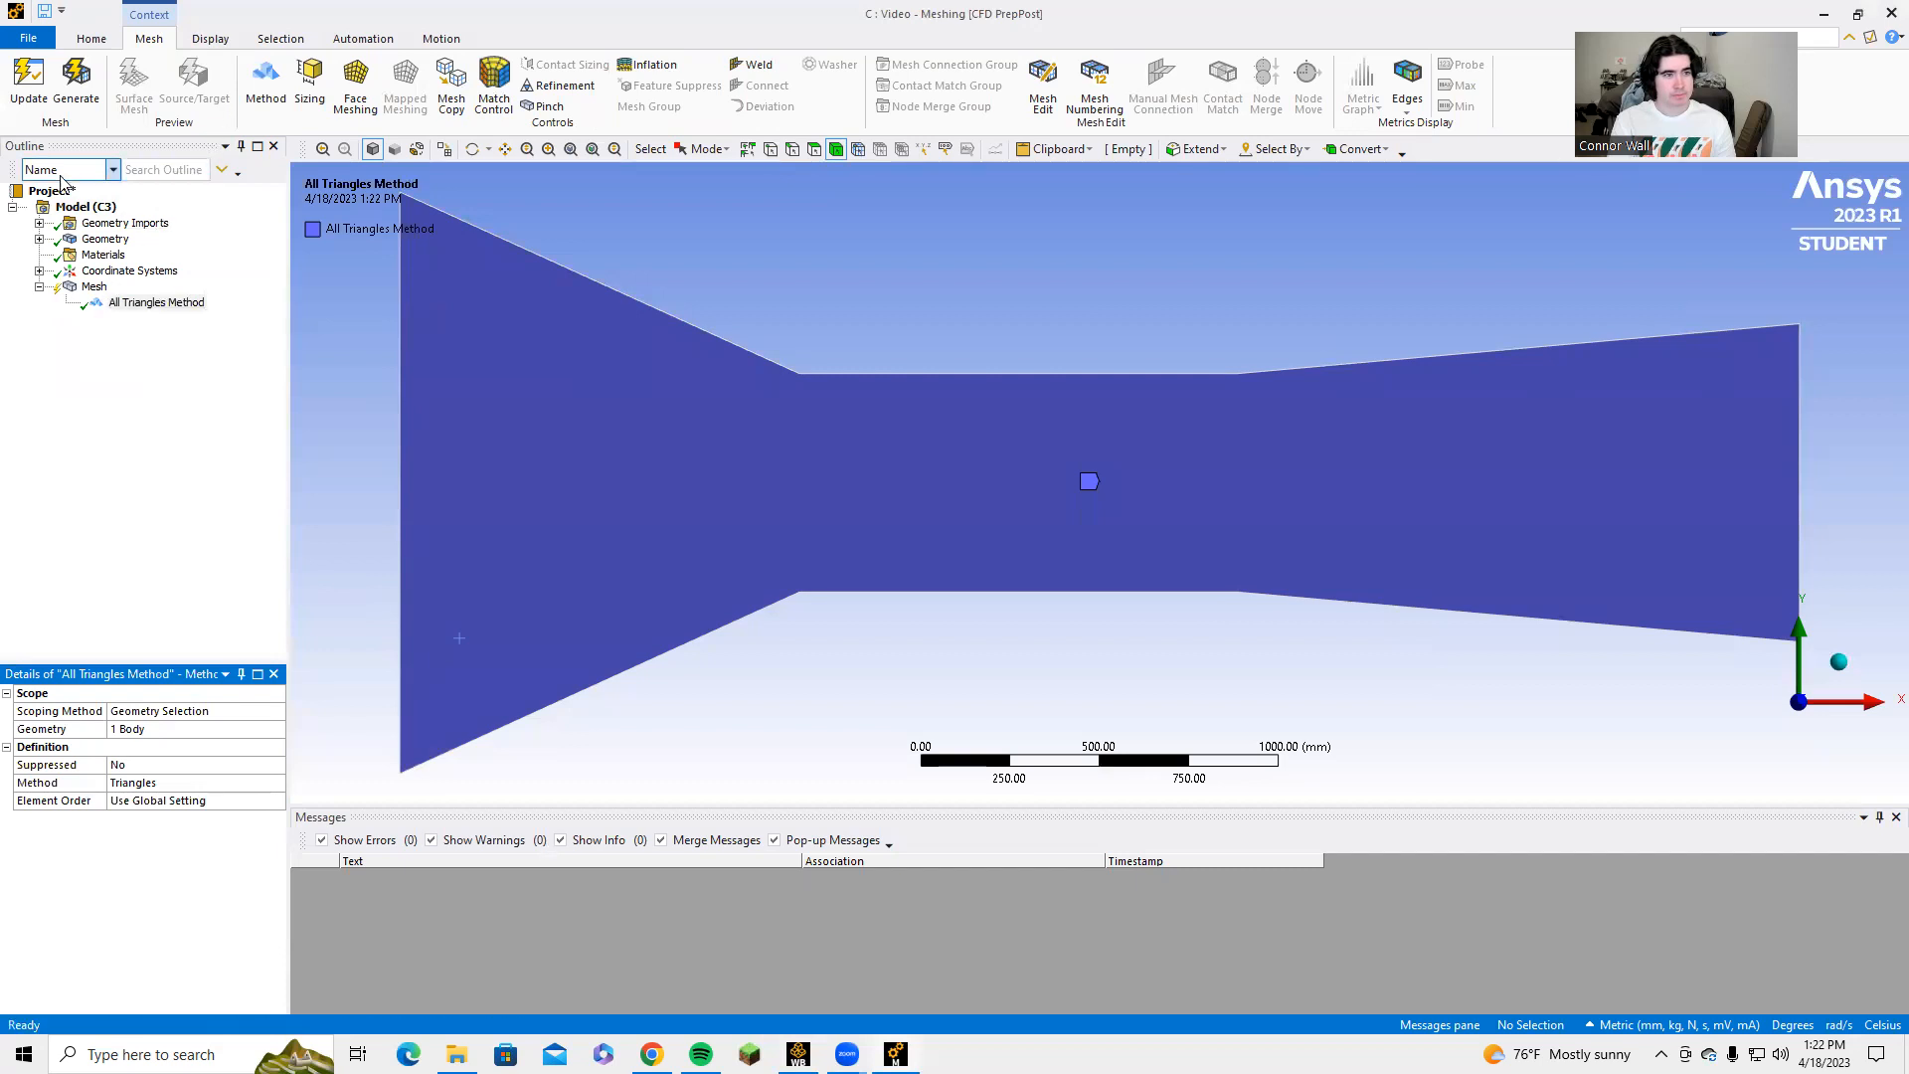
click(75, 90)
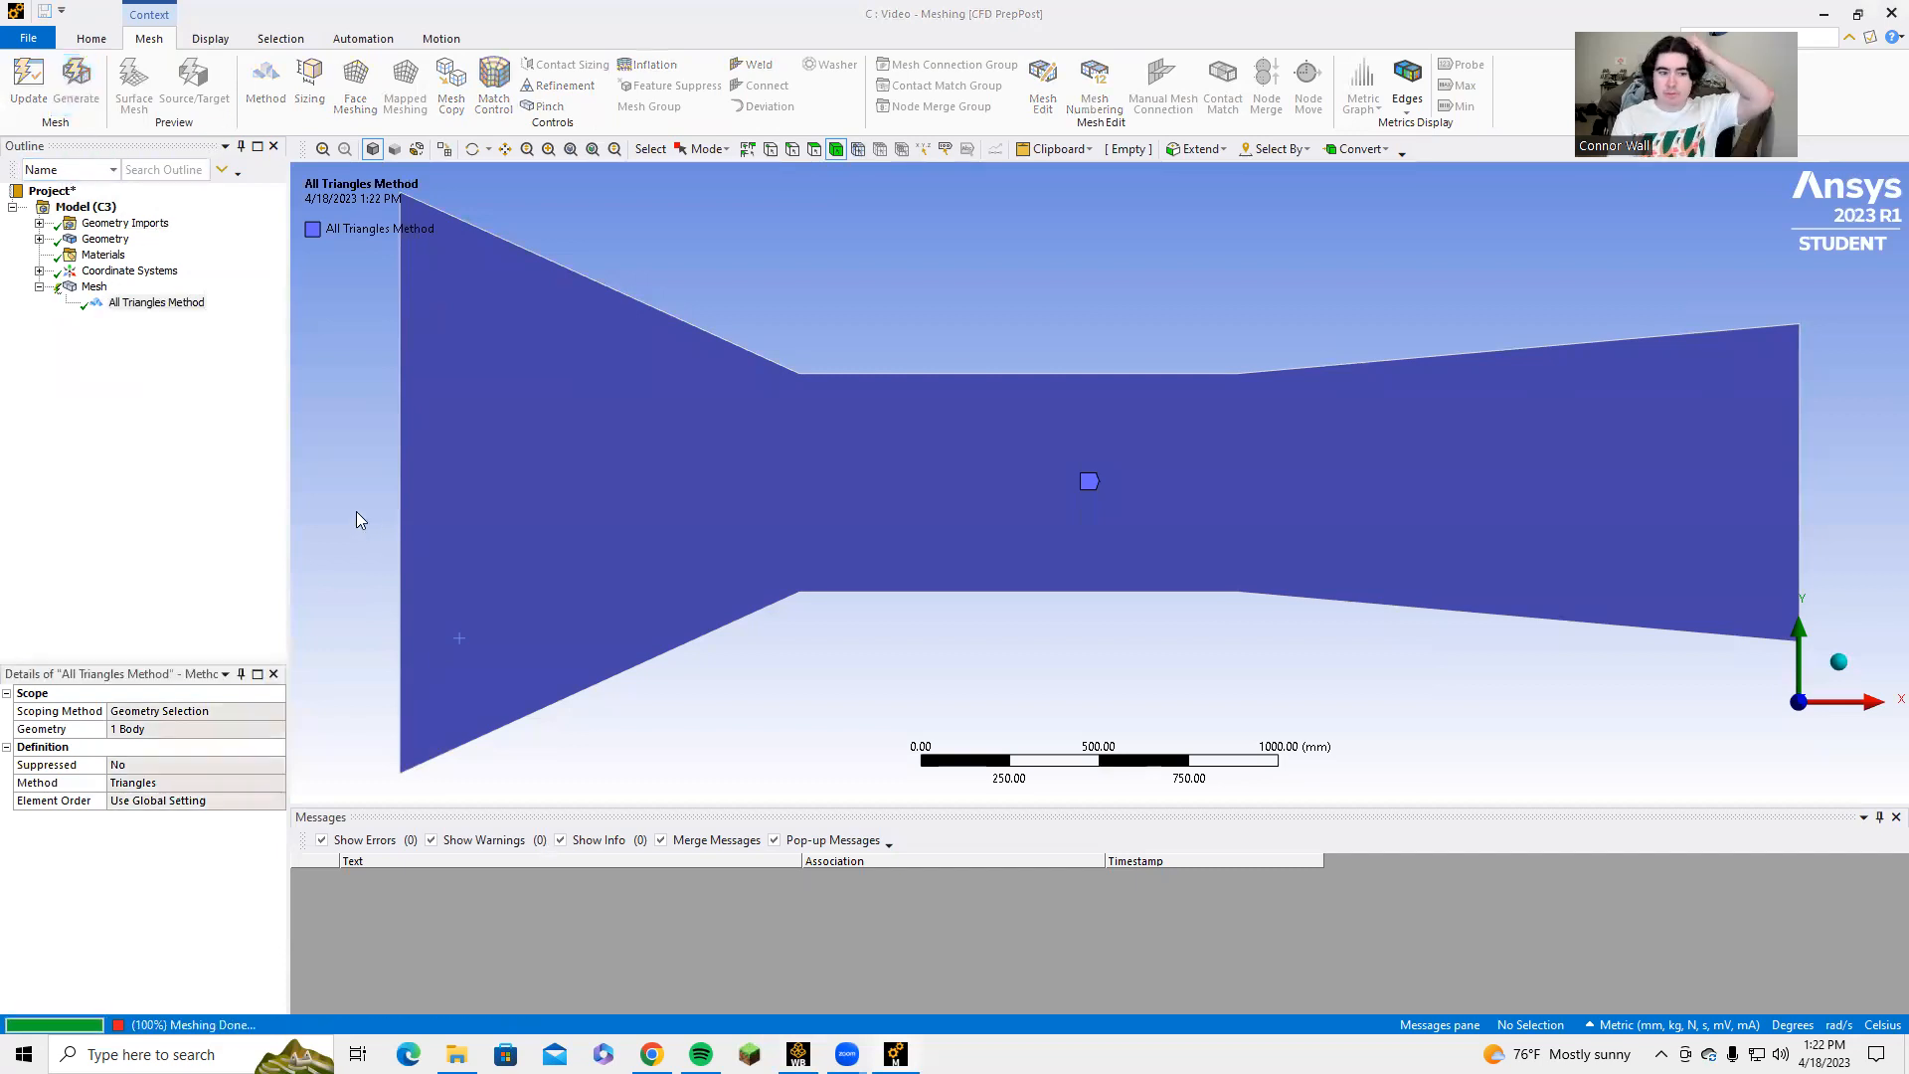
click(94, 286)
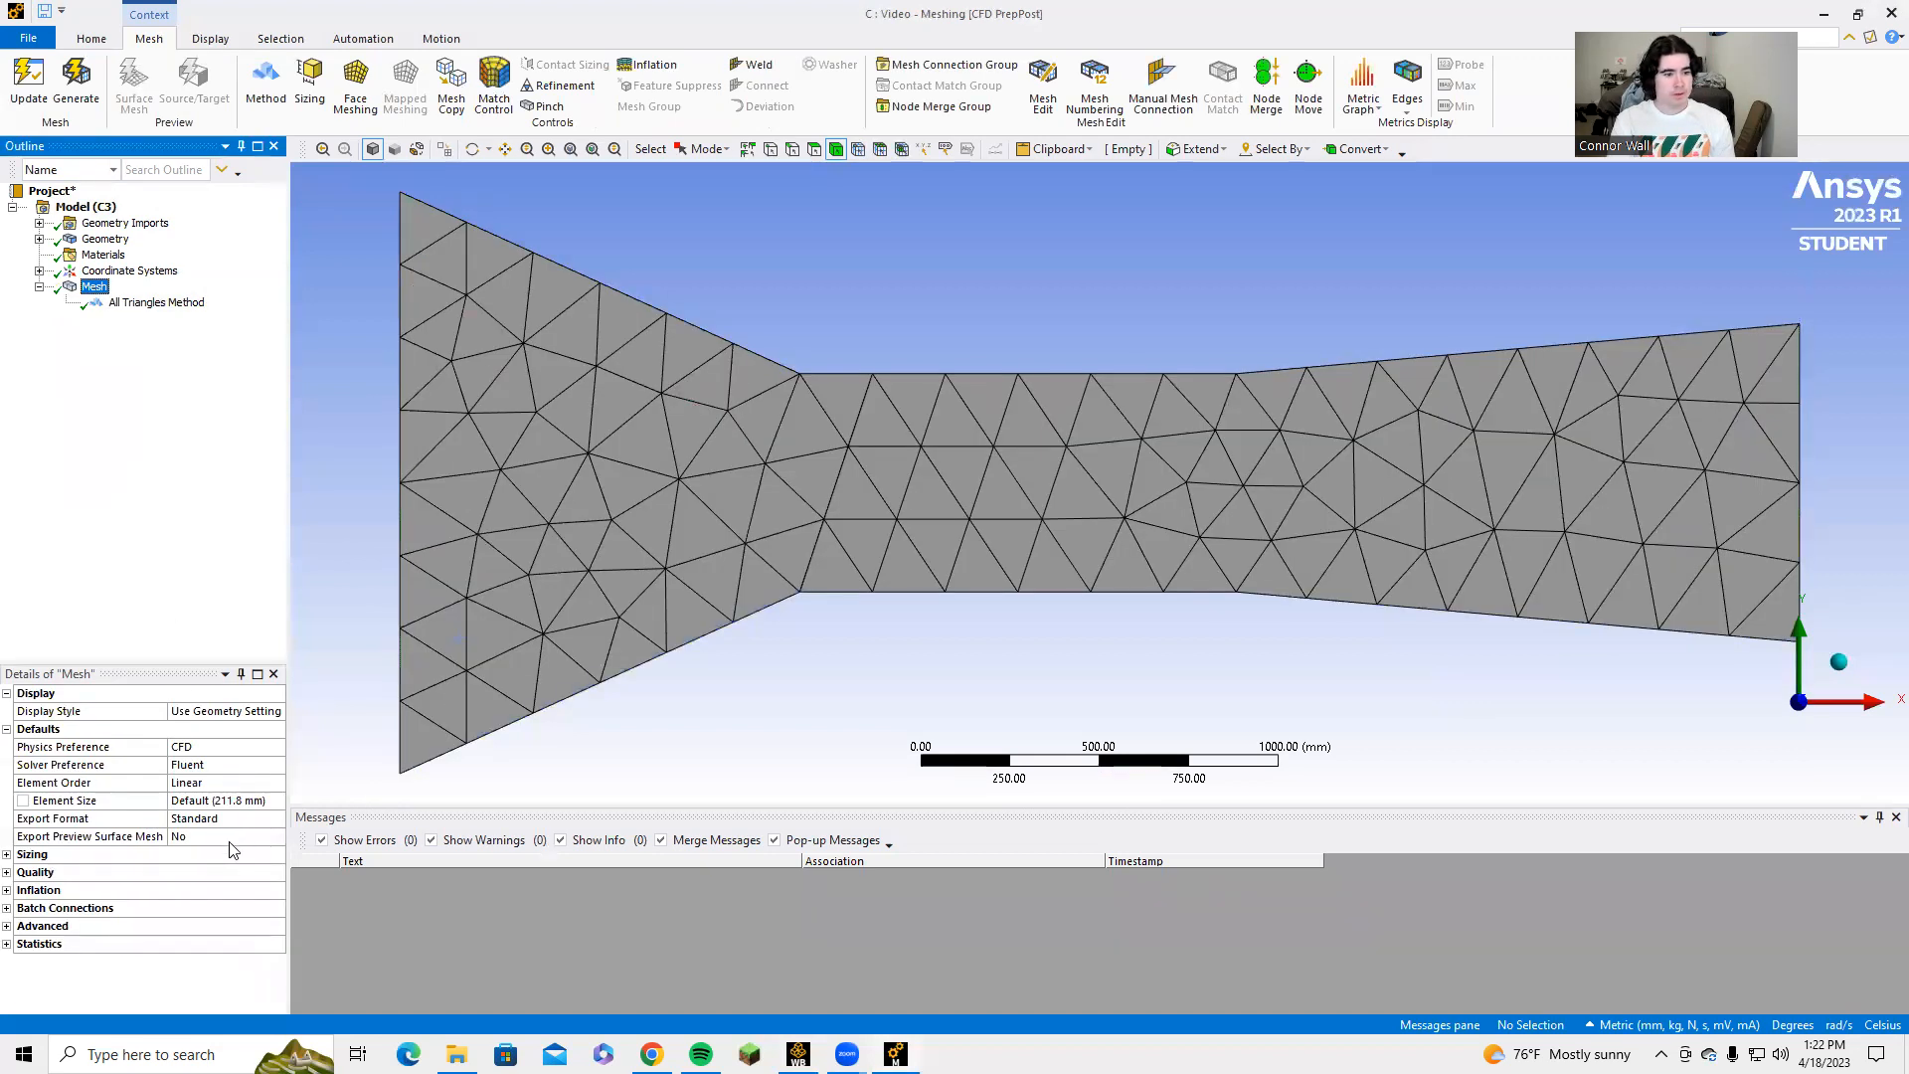
Set the global mesh element size to 10 mm and regenerate the mesh.
click(225, 803)
text(10)
click(72, 82)
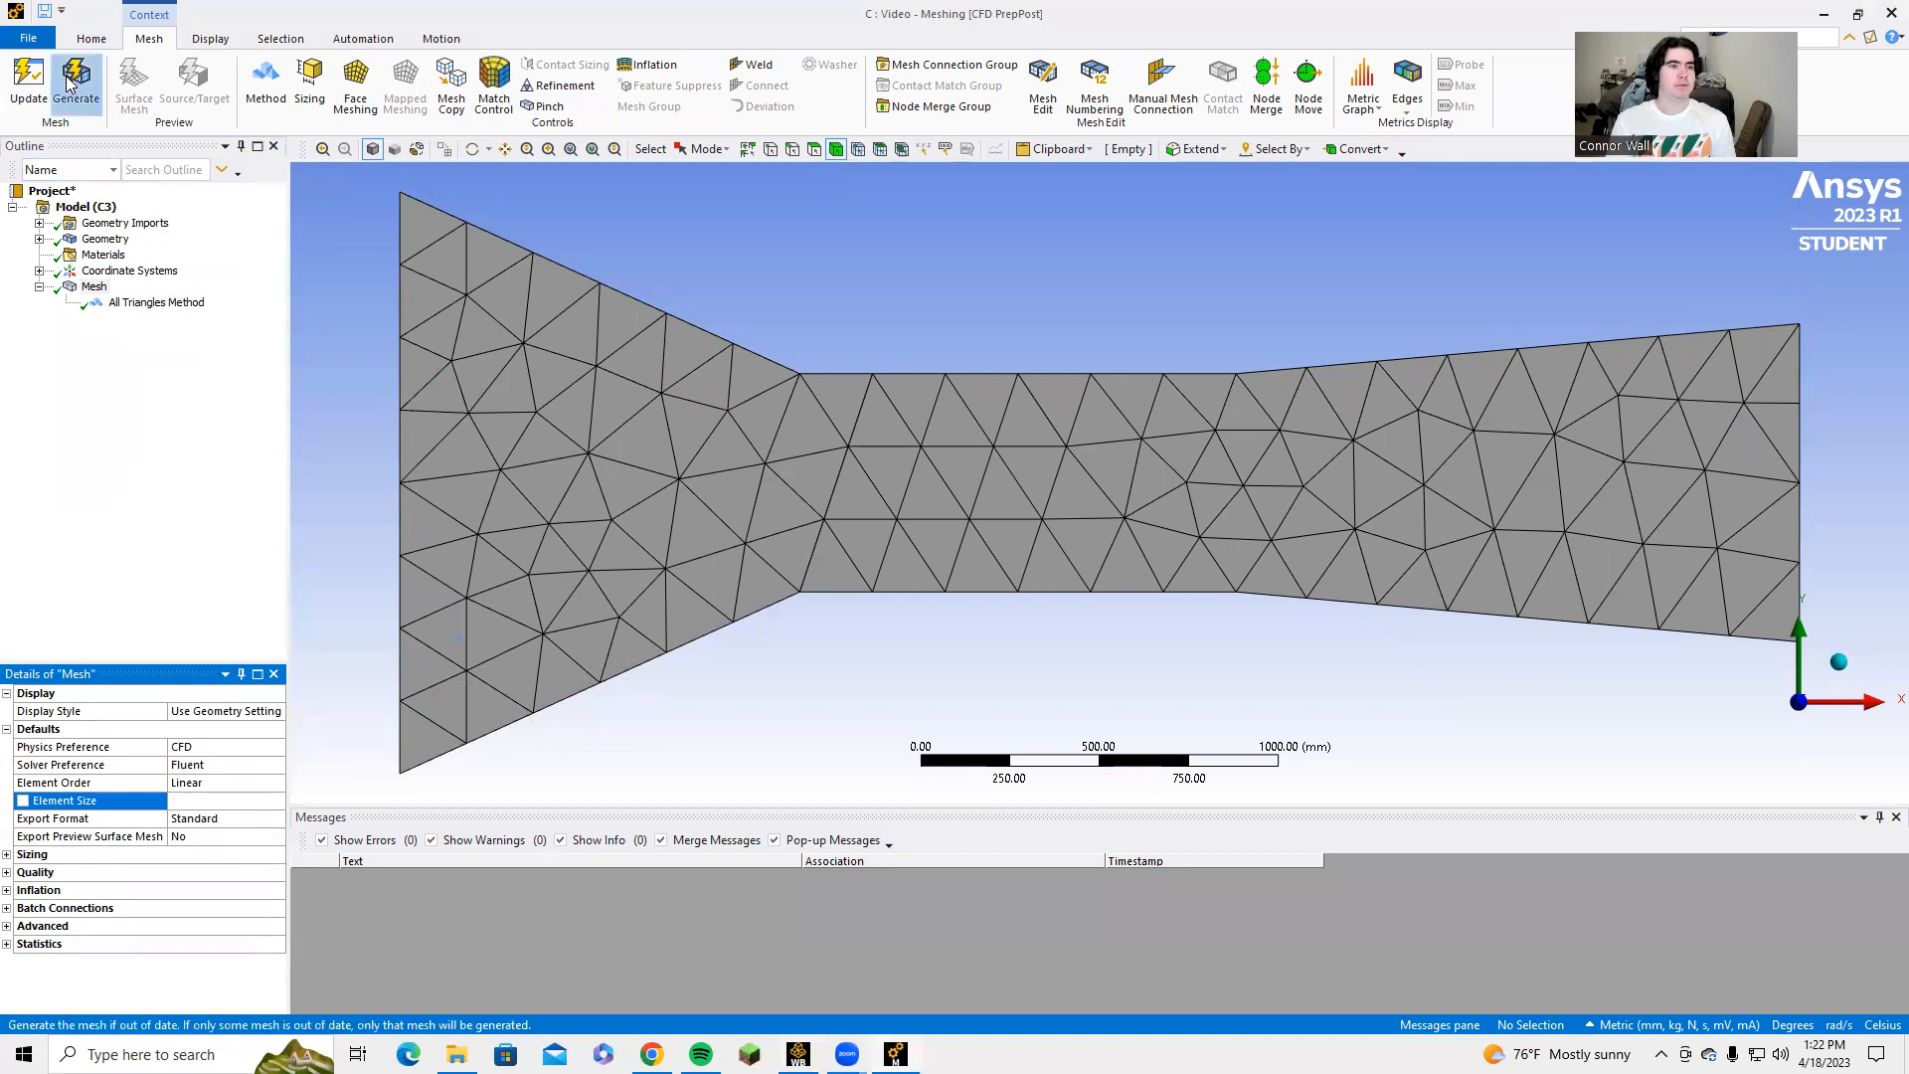
click(728, 672)
click(724, 670)
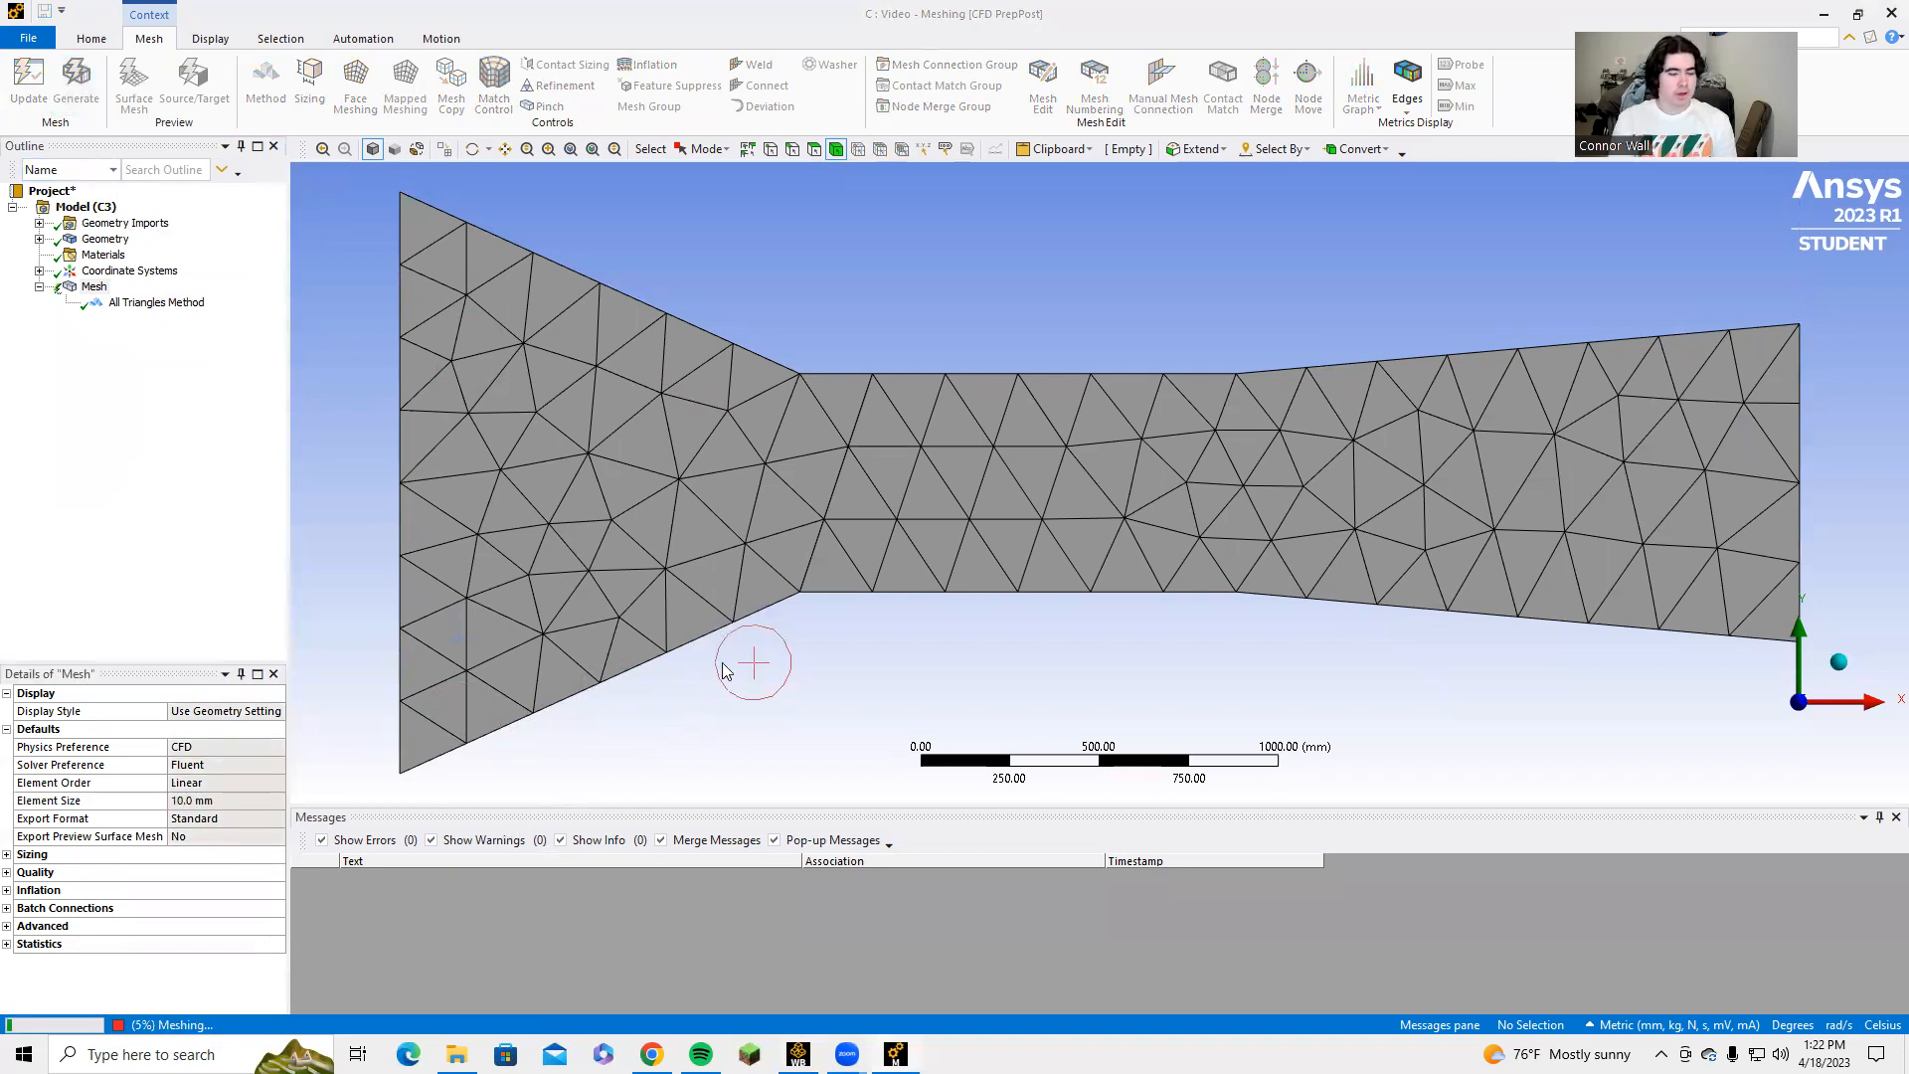
Create a named selection called Inlet from the tall vertical edge at the converging end of the channel.
click(393, 436)
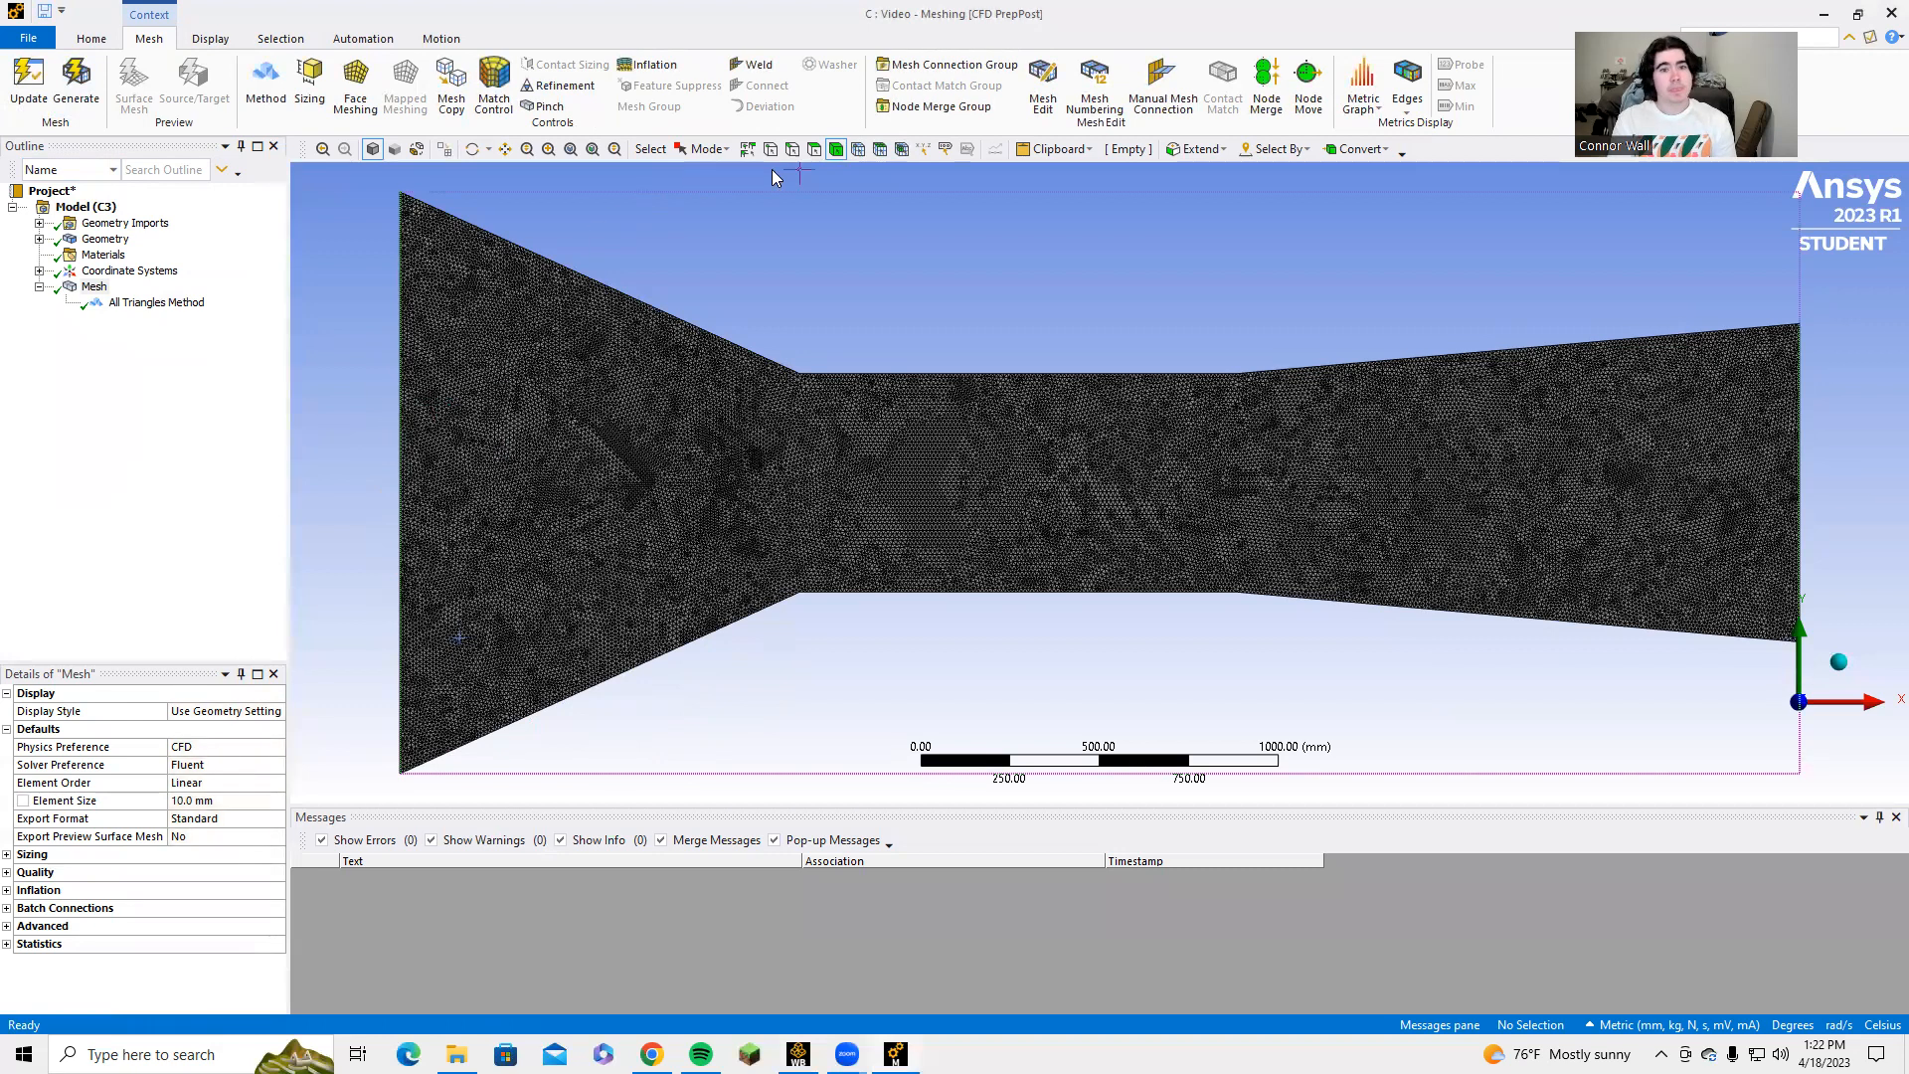
click(794, 150)
click(399, 409)
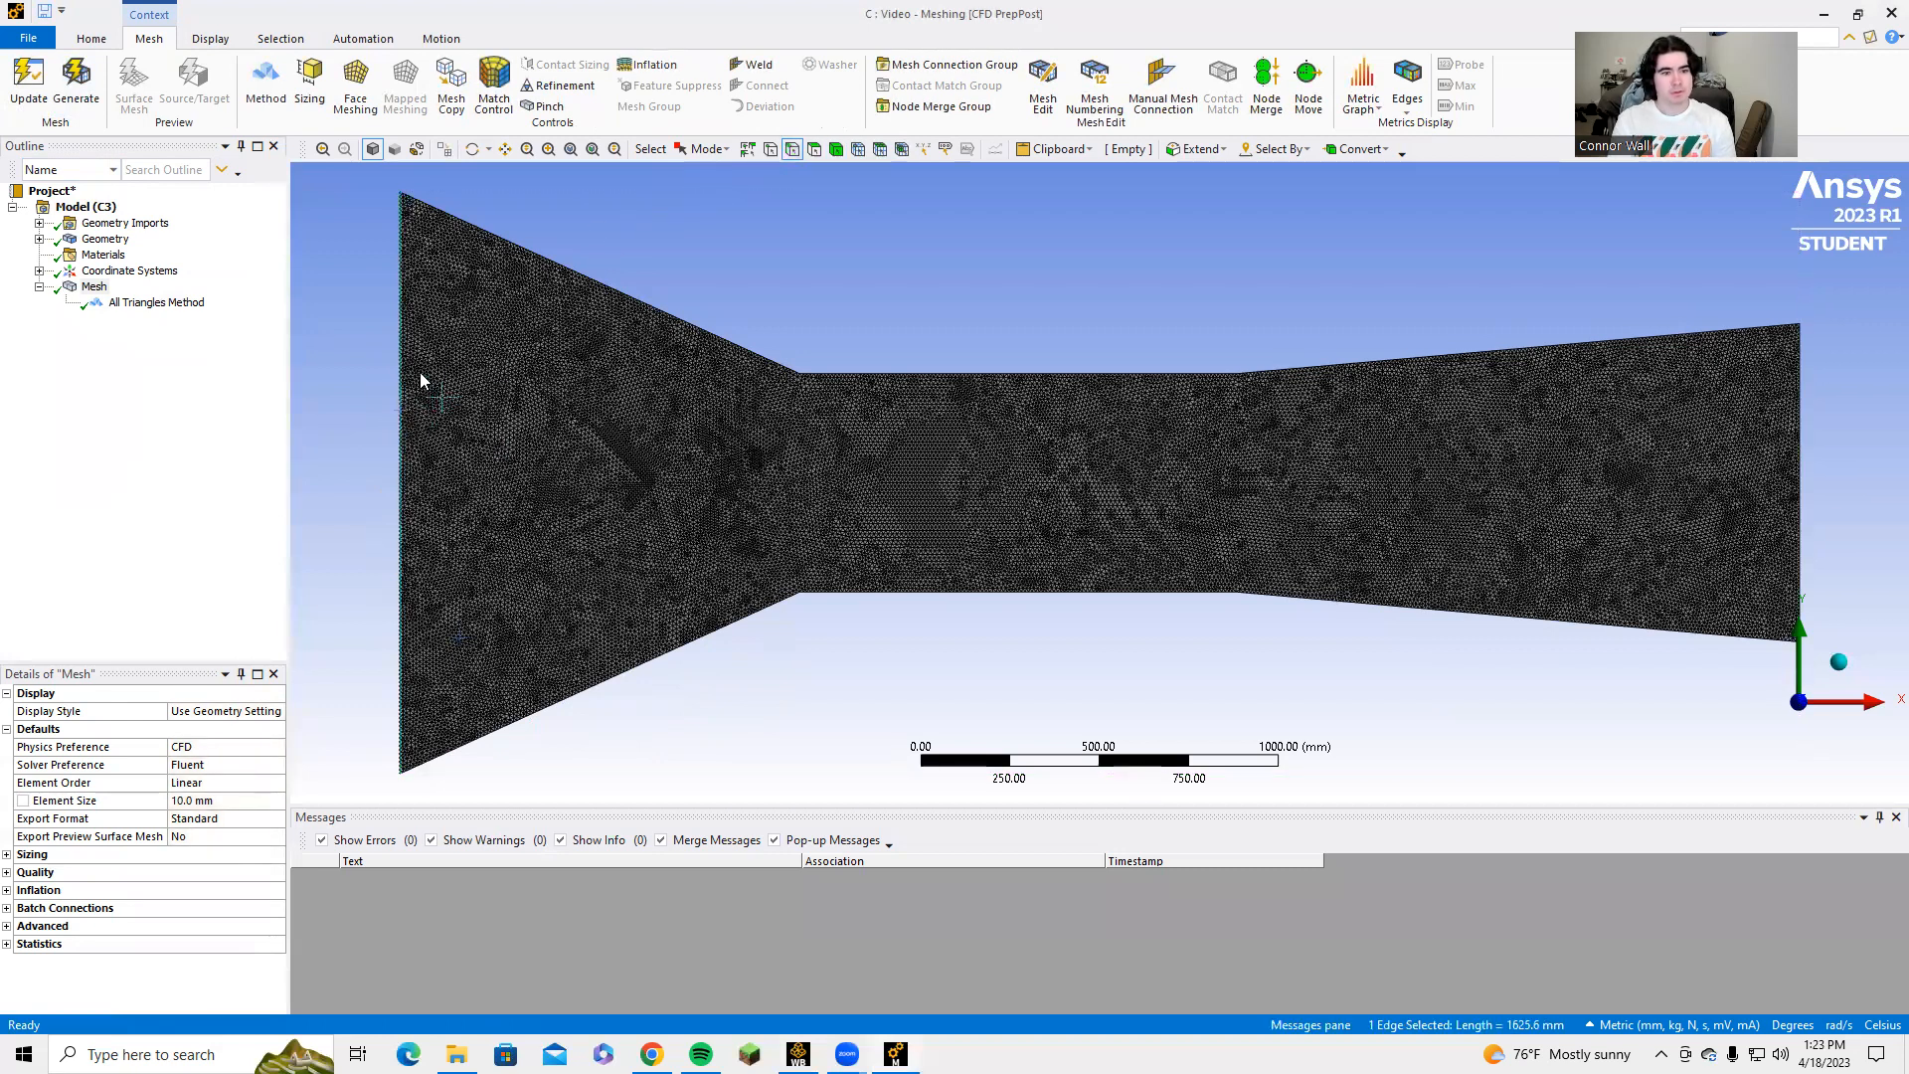
text(ninlet)
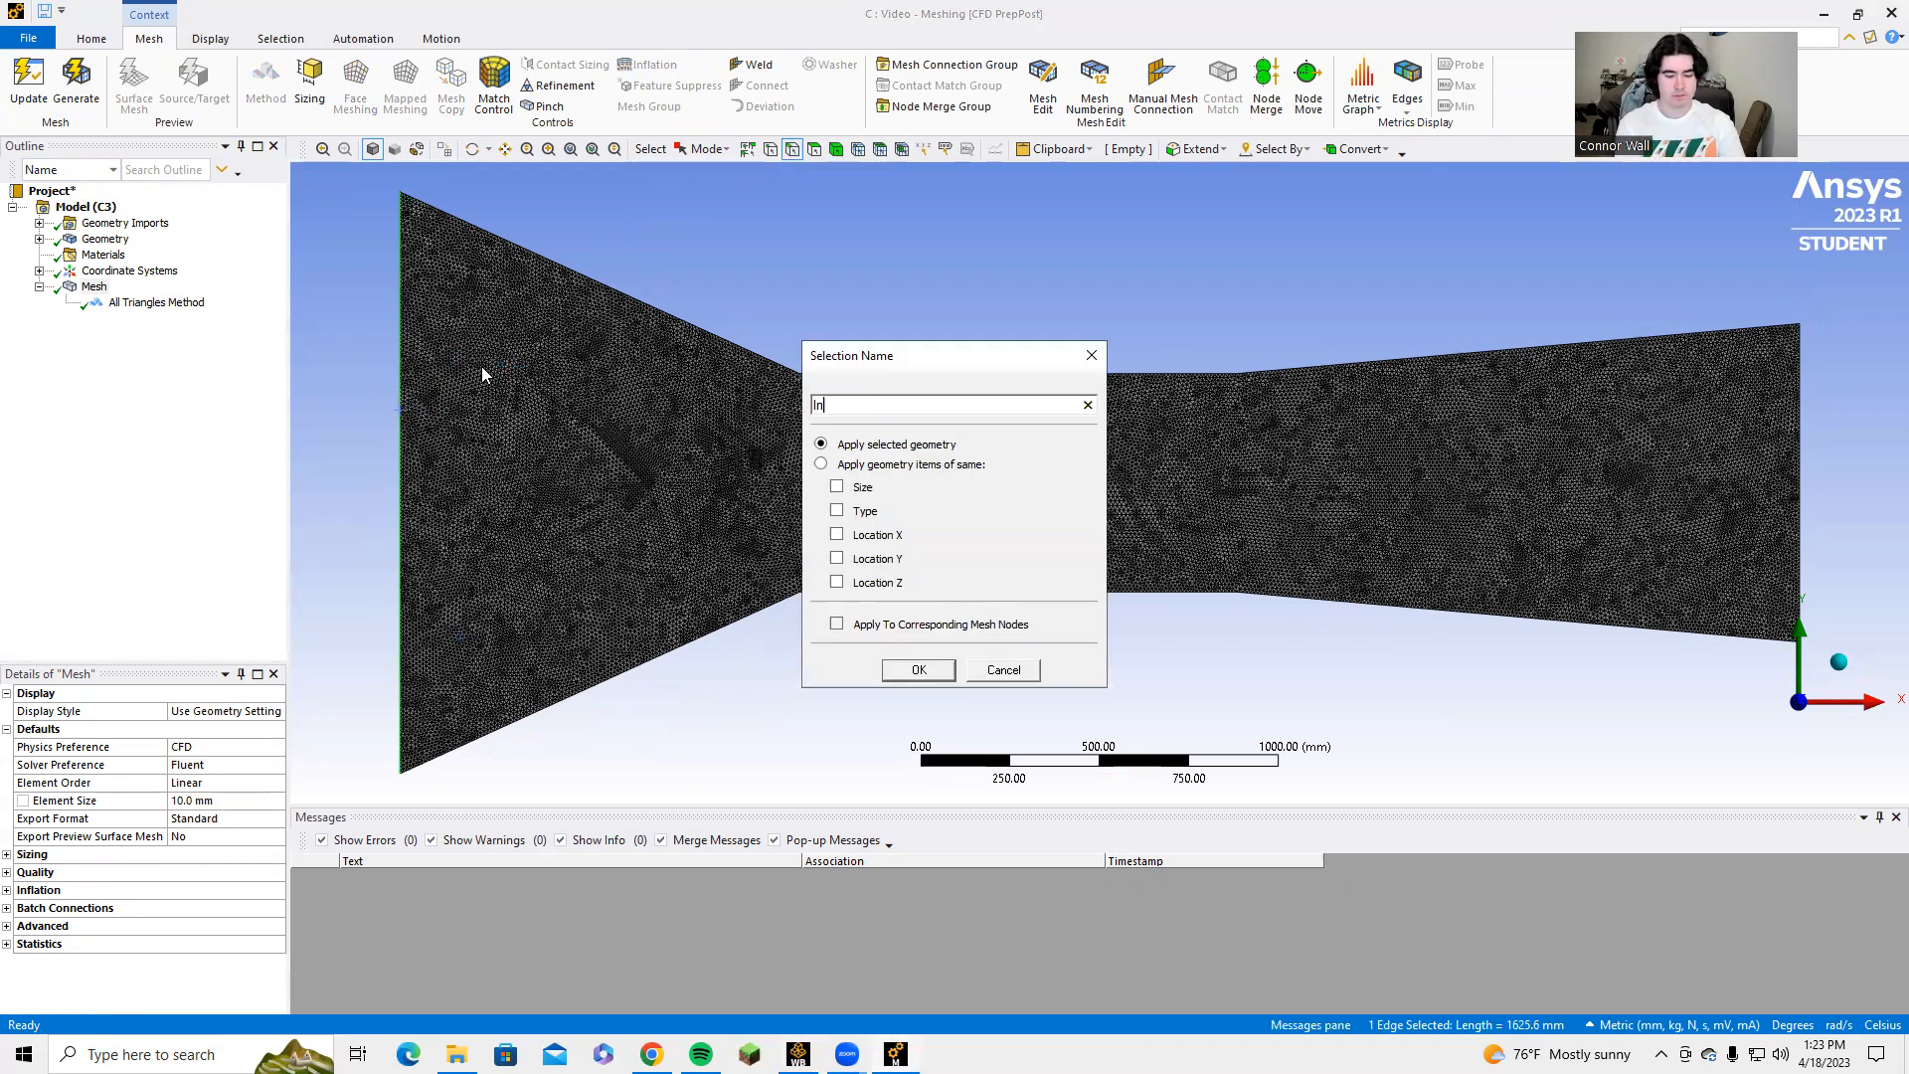
key(Return)
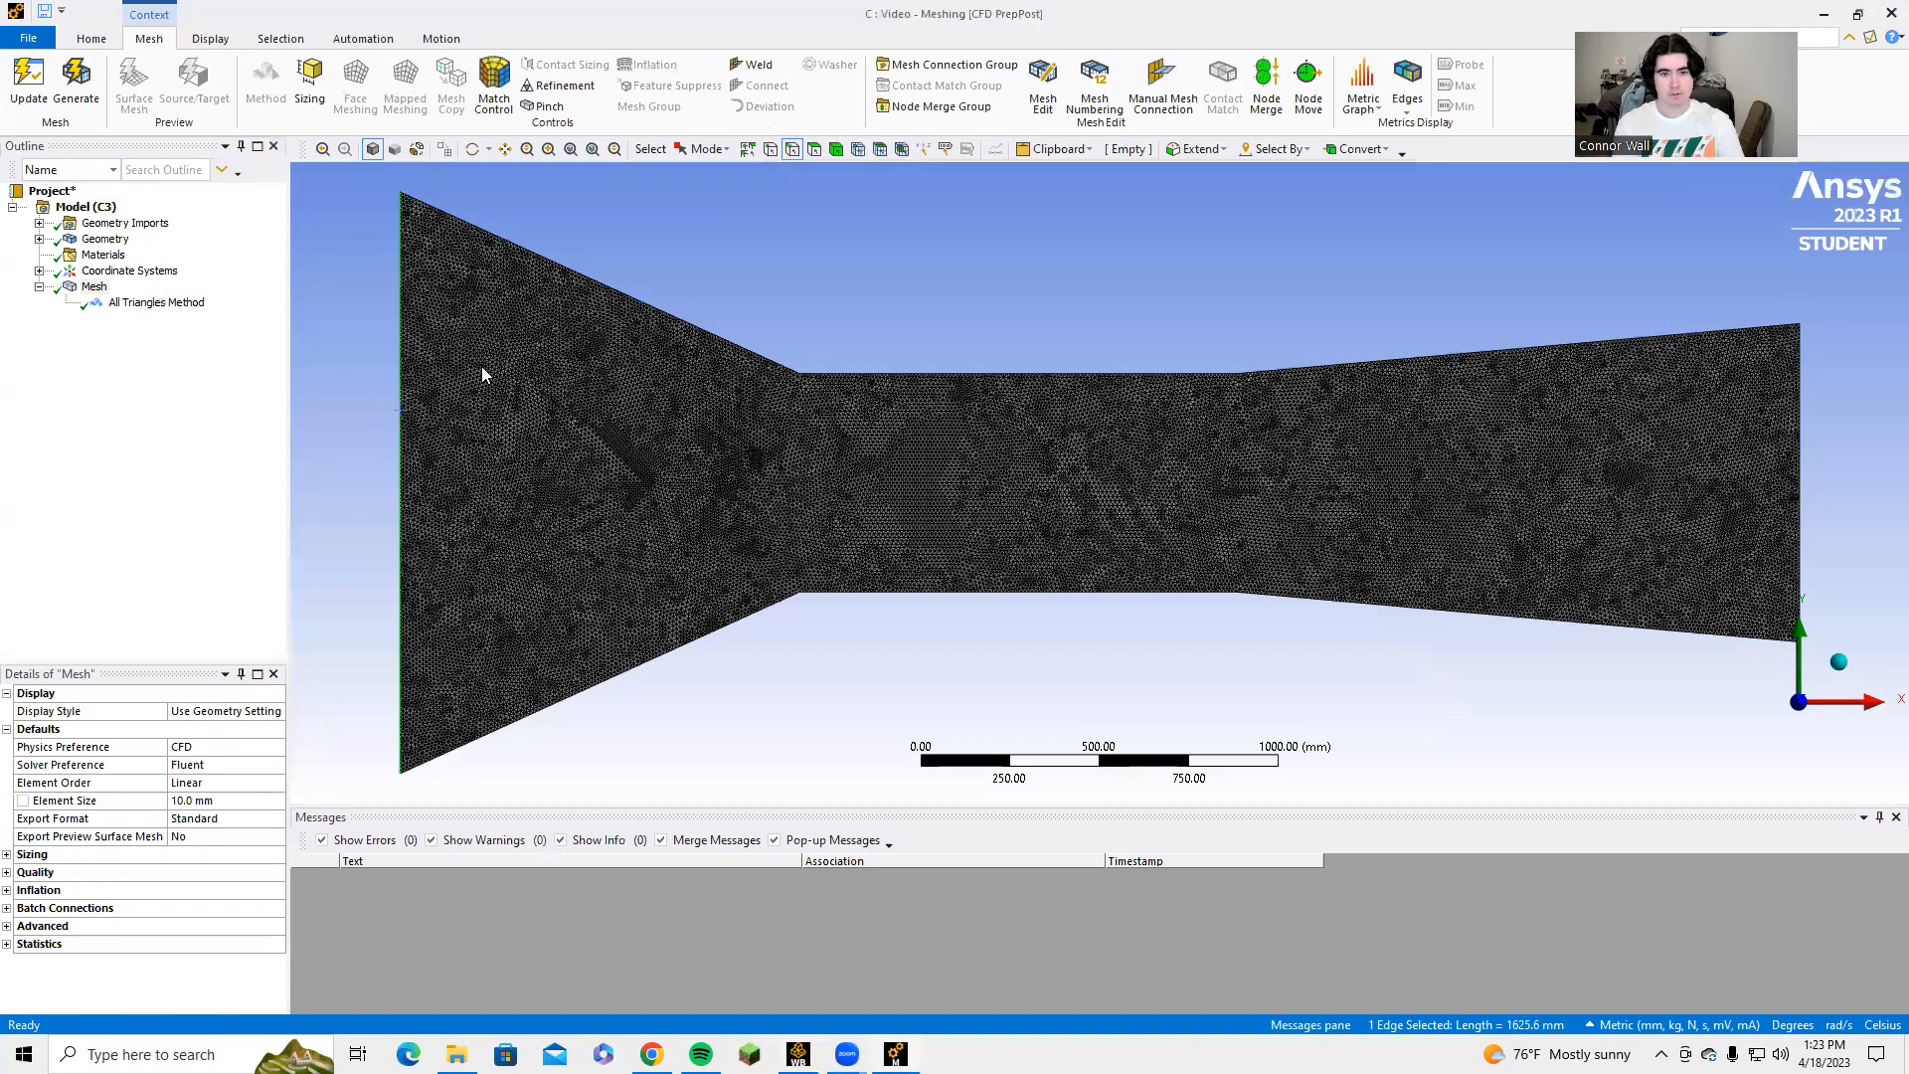
Create a named selection called Outlet from the vertical edge at the diverging end of the channel.
click(1797, 508)
text(nOut)
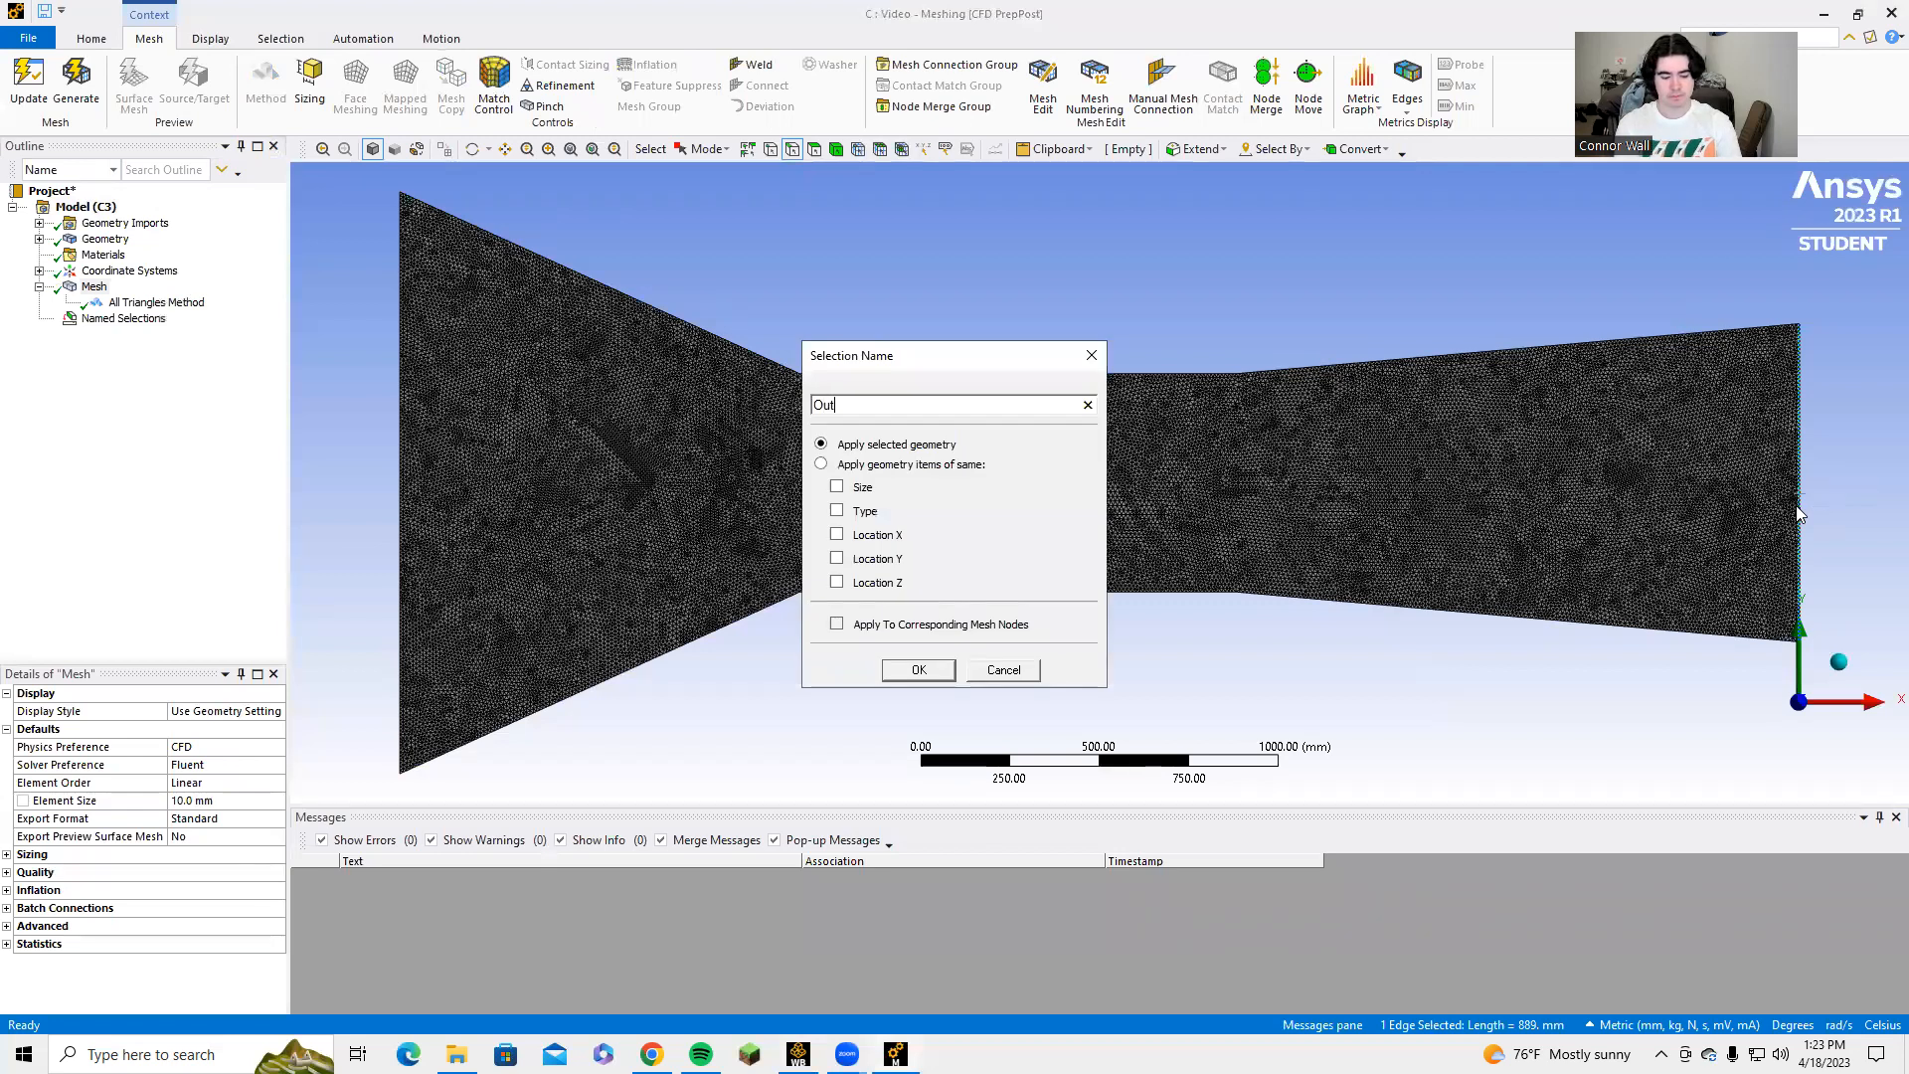
key(Return)
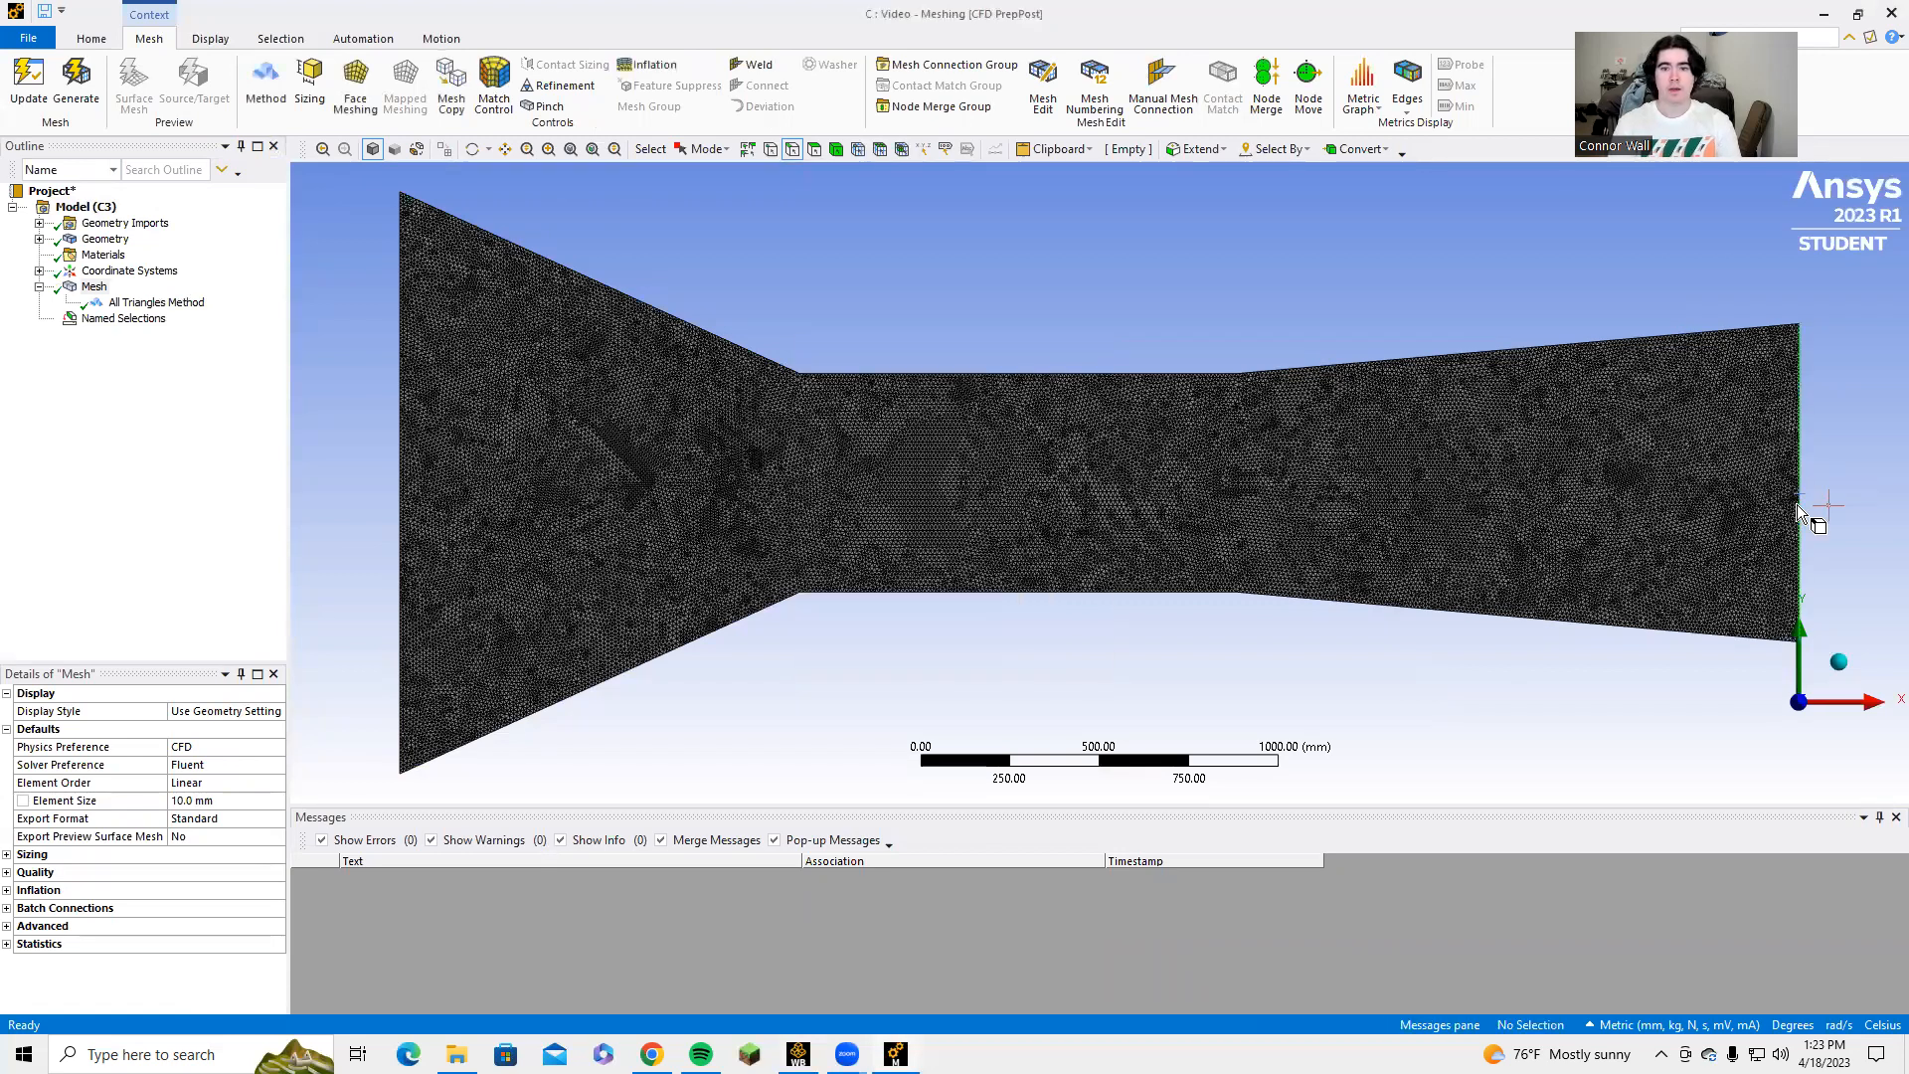
Create a named selection called Wall from the six upper and lower channel edges, and review the named selections.
click(693, 329)
ctrl+click(994, 374)
ctrl+click(1303, 366)
ctrl+click(1305, 596)
ctrl+click(1221, 594)
ctrl+click(701, 639)
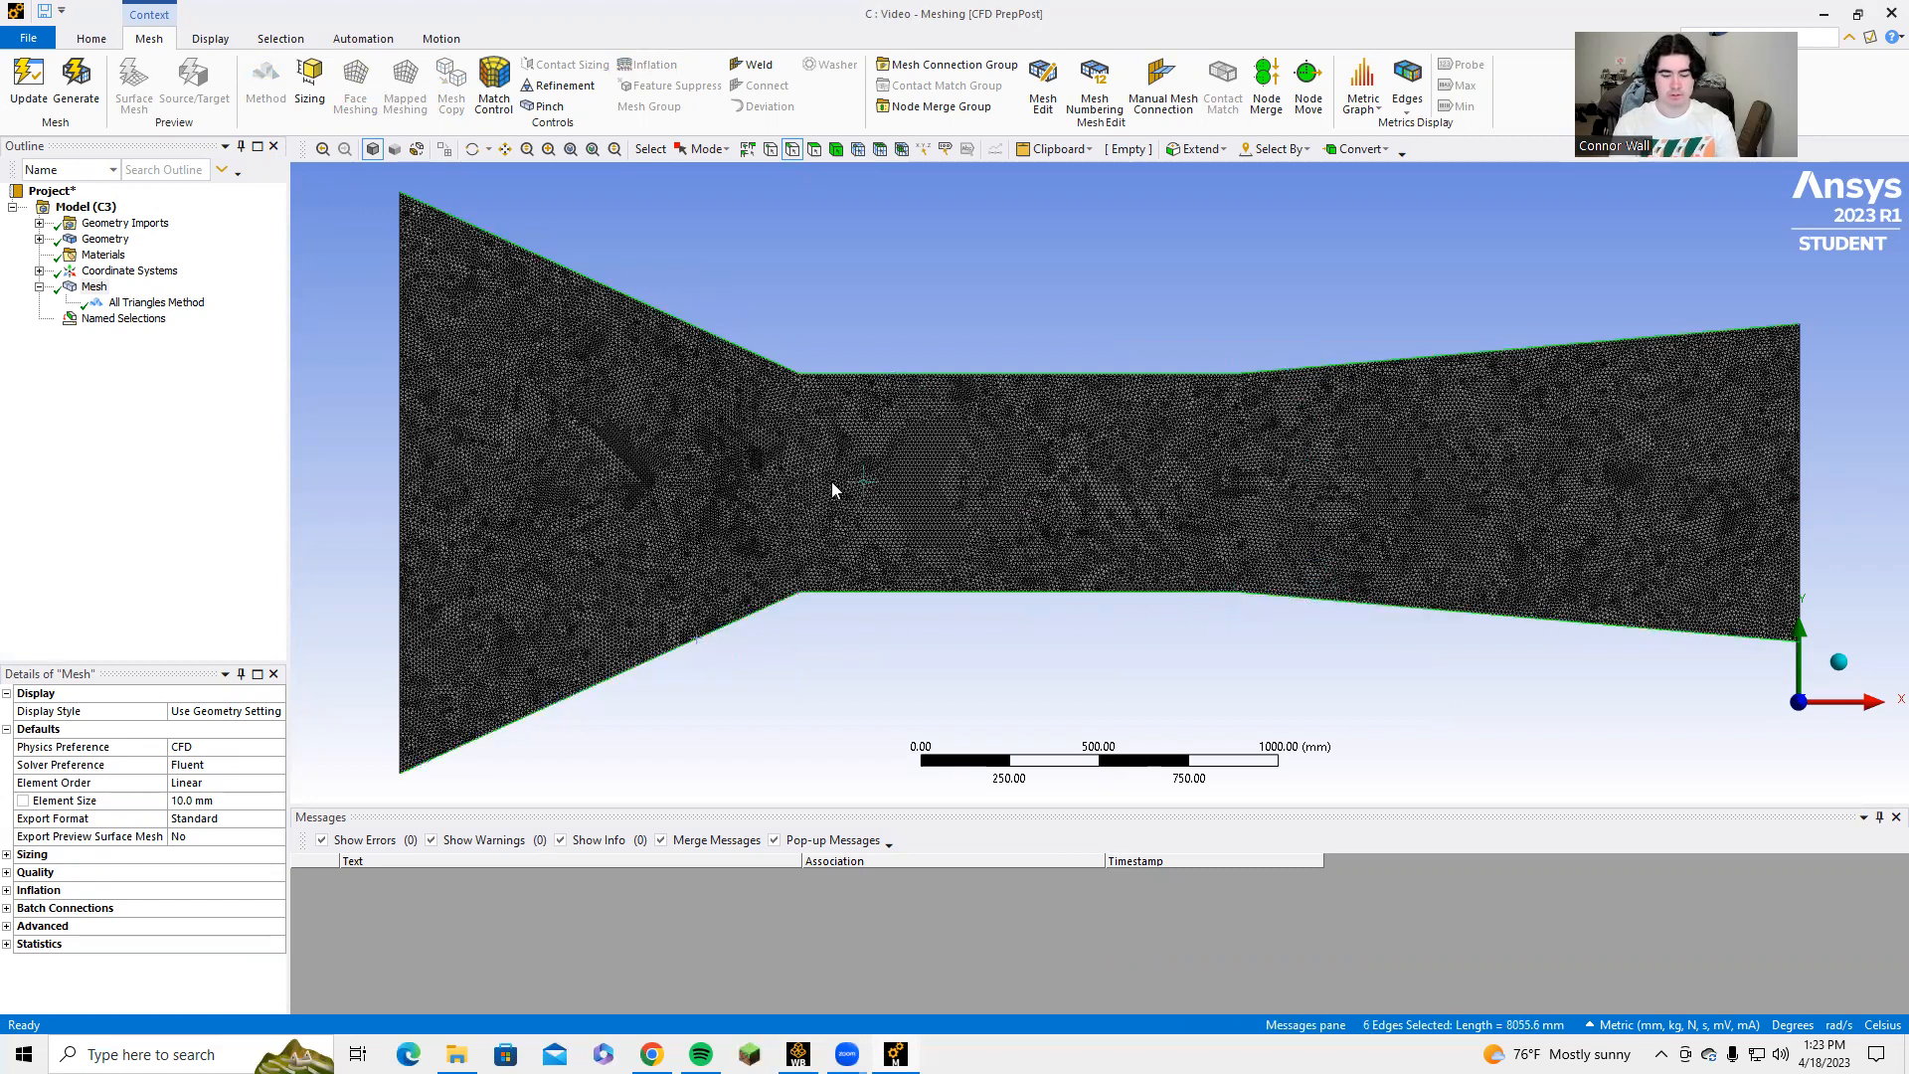
text(nW)
key(Return)
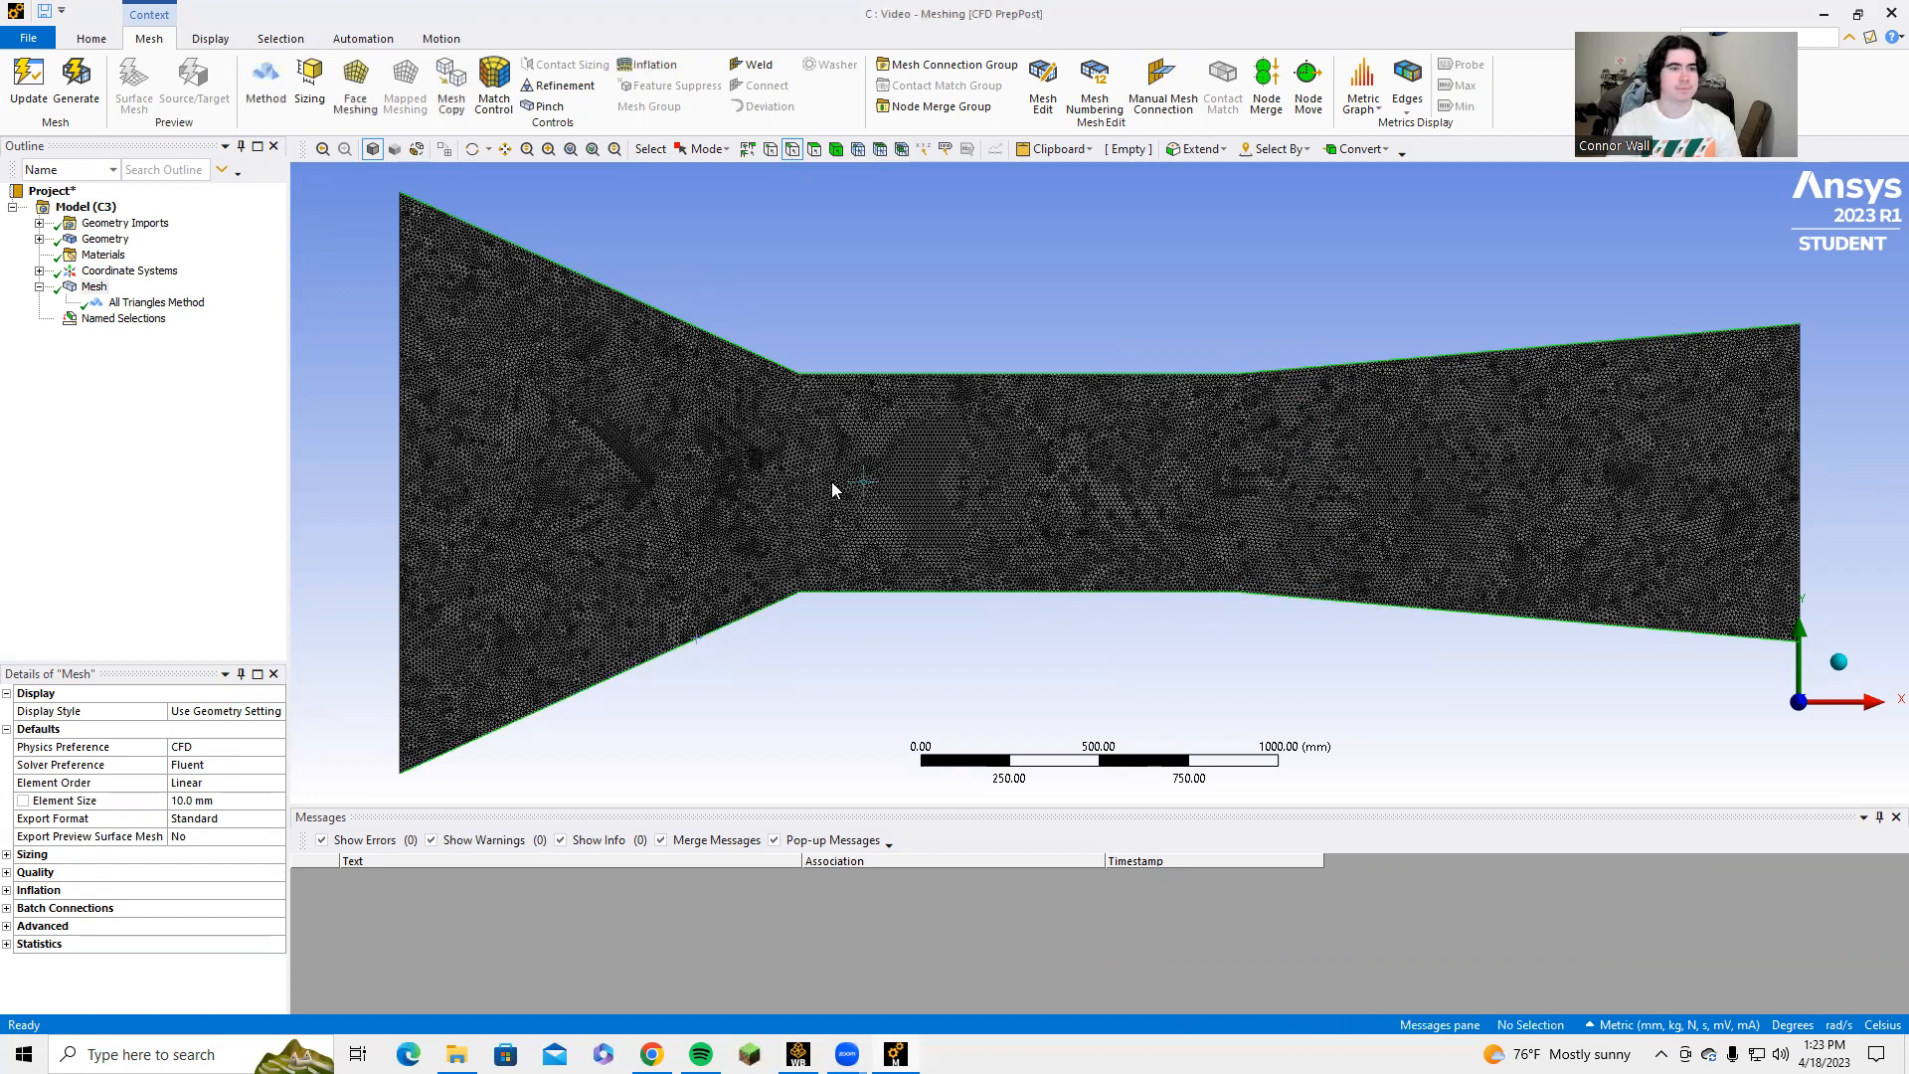
click(40, 319)
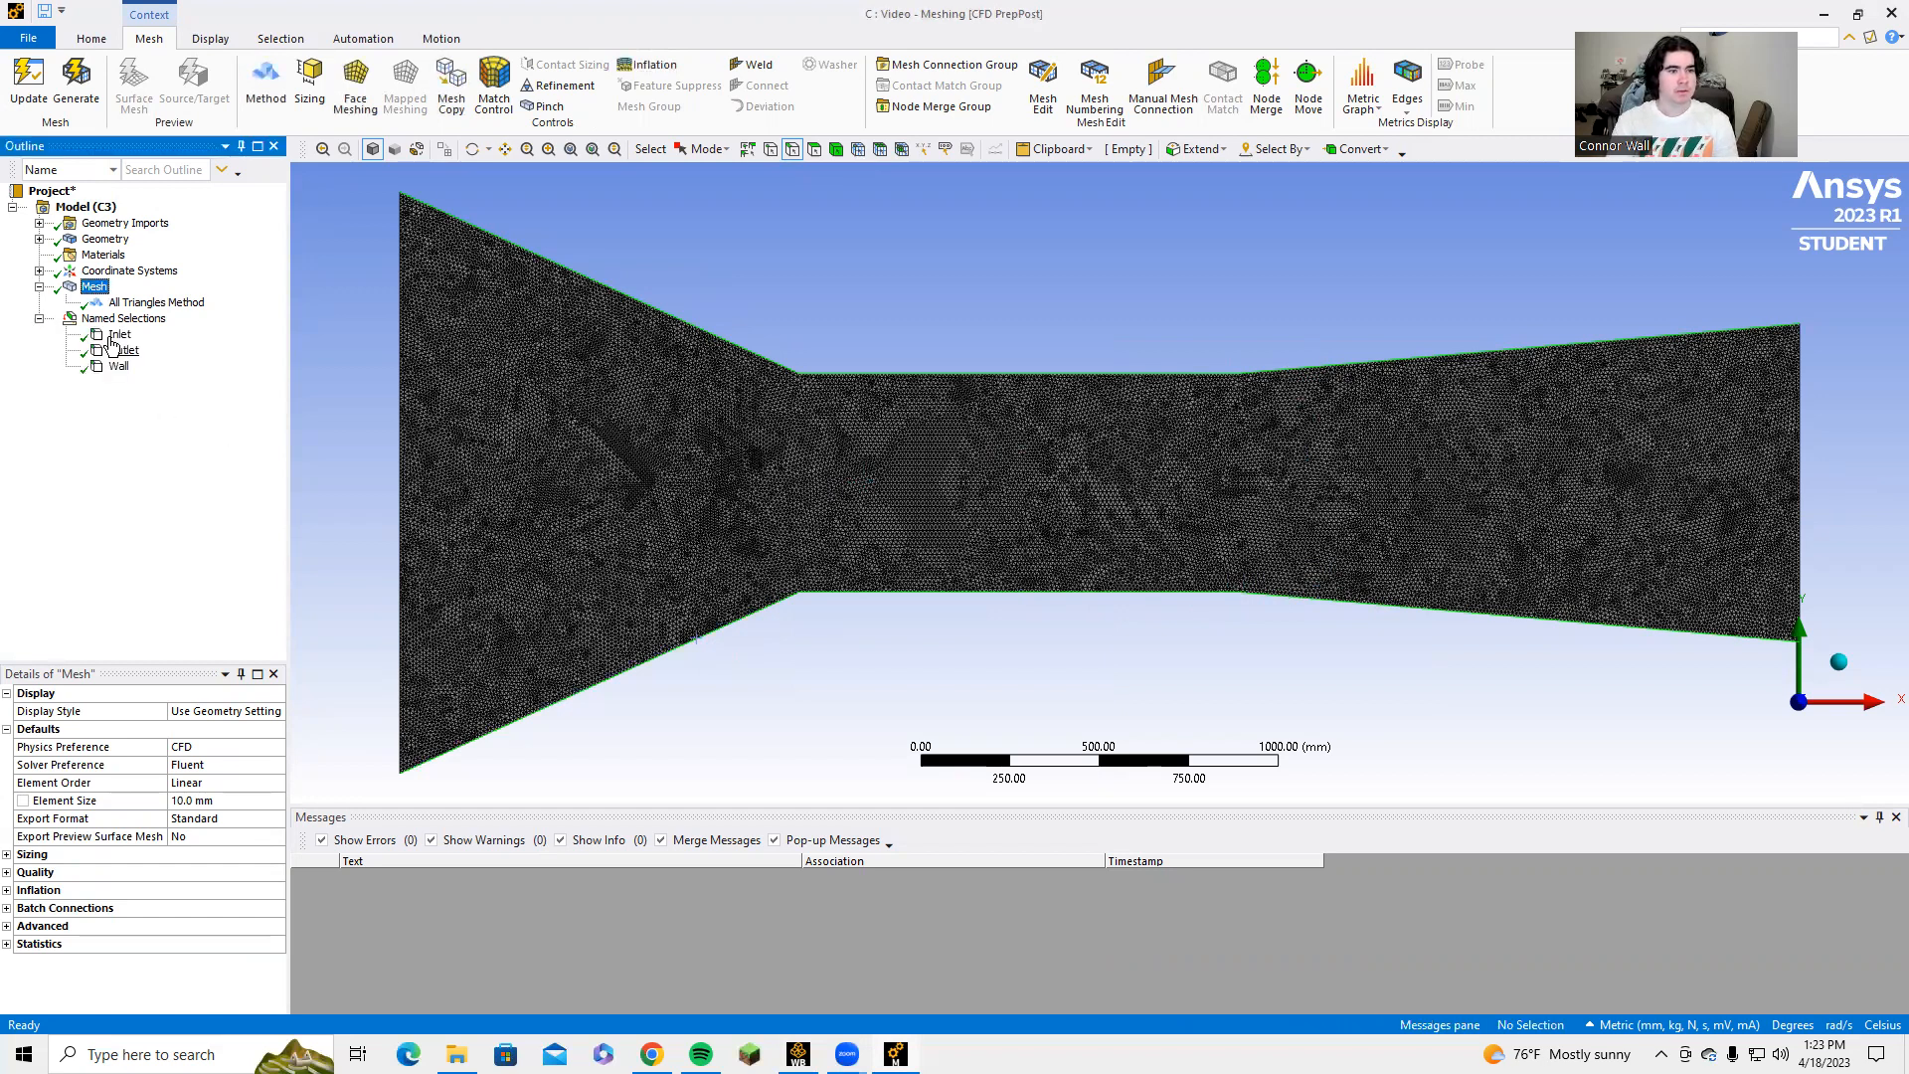
click(118, 366)
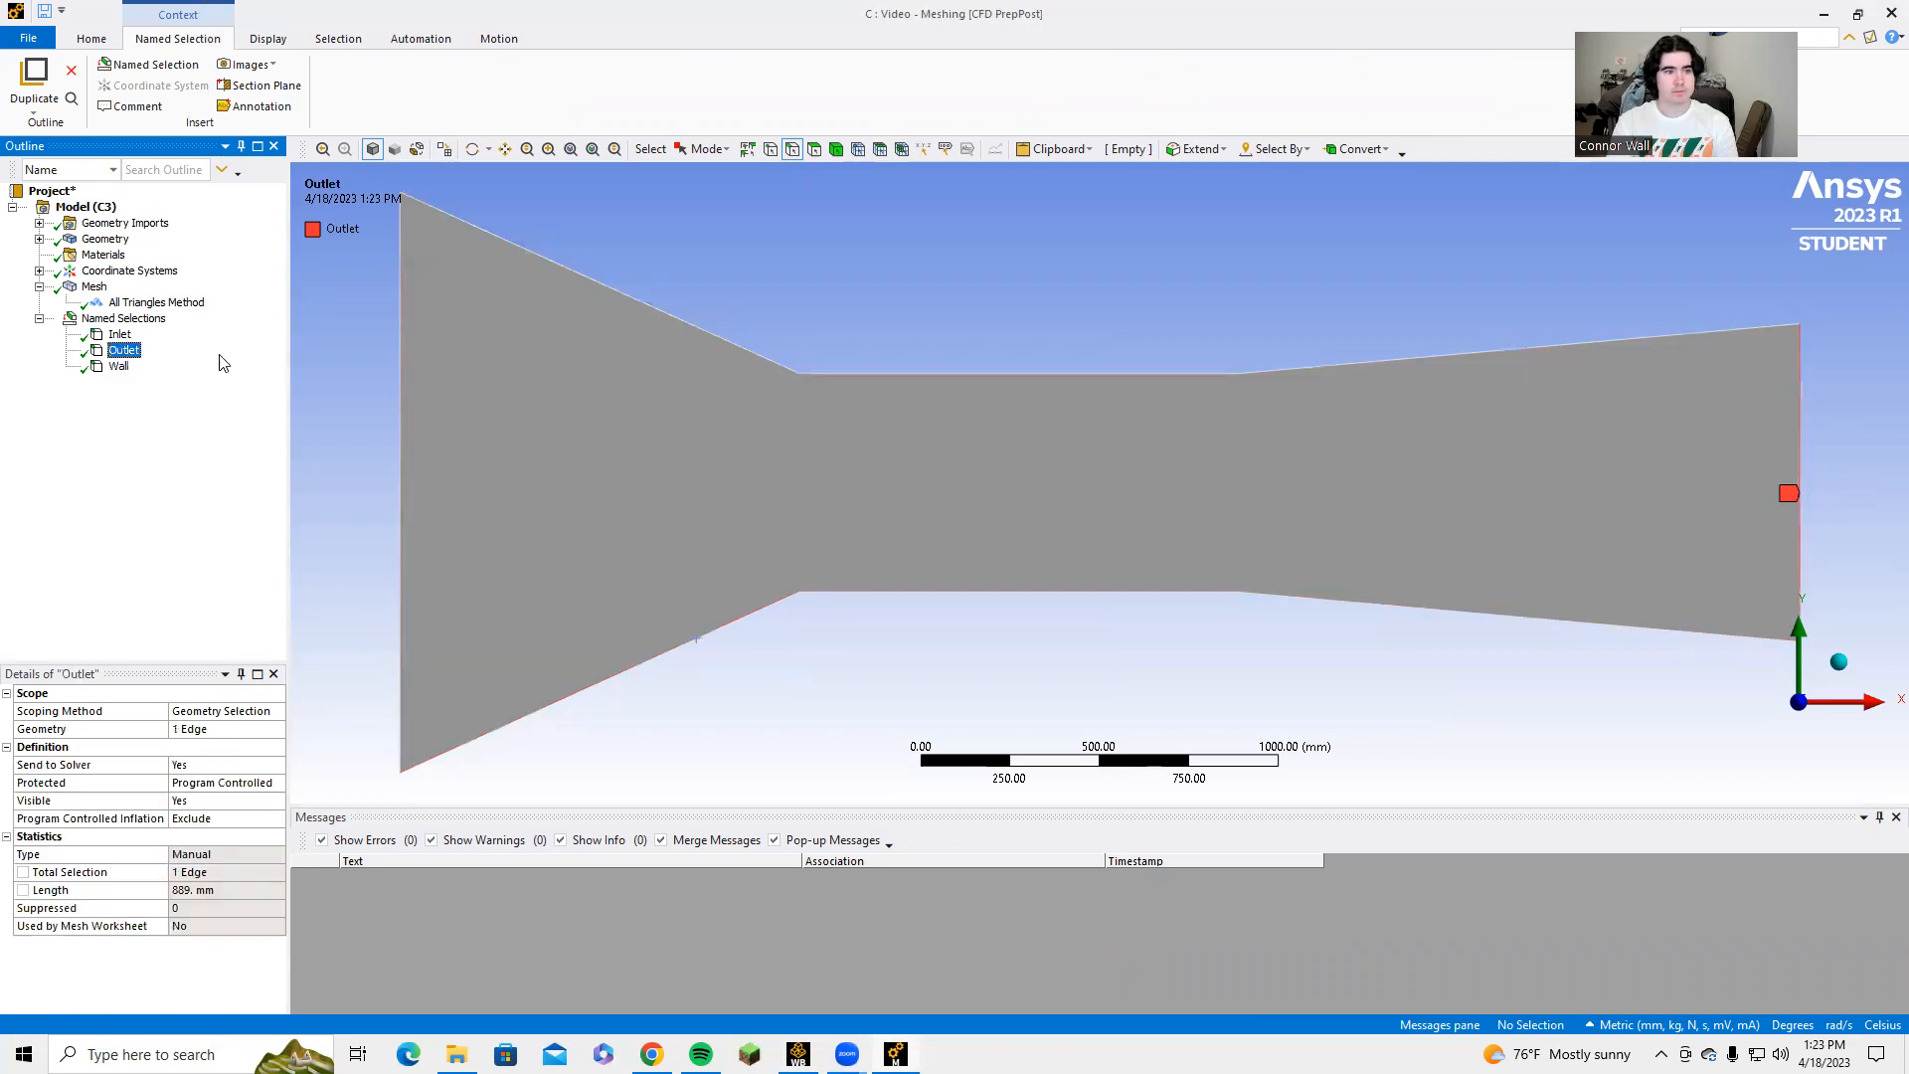
click(95, 287)
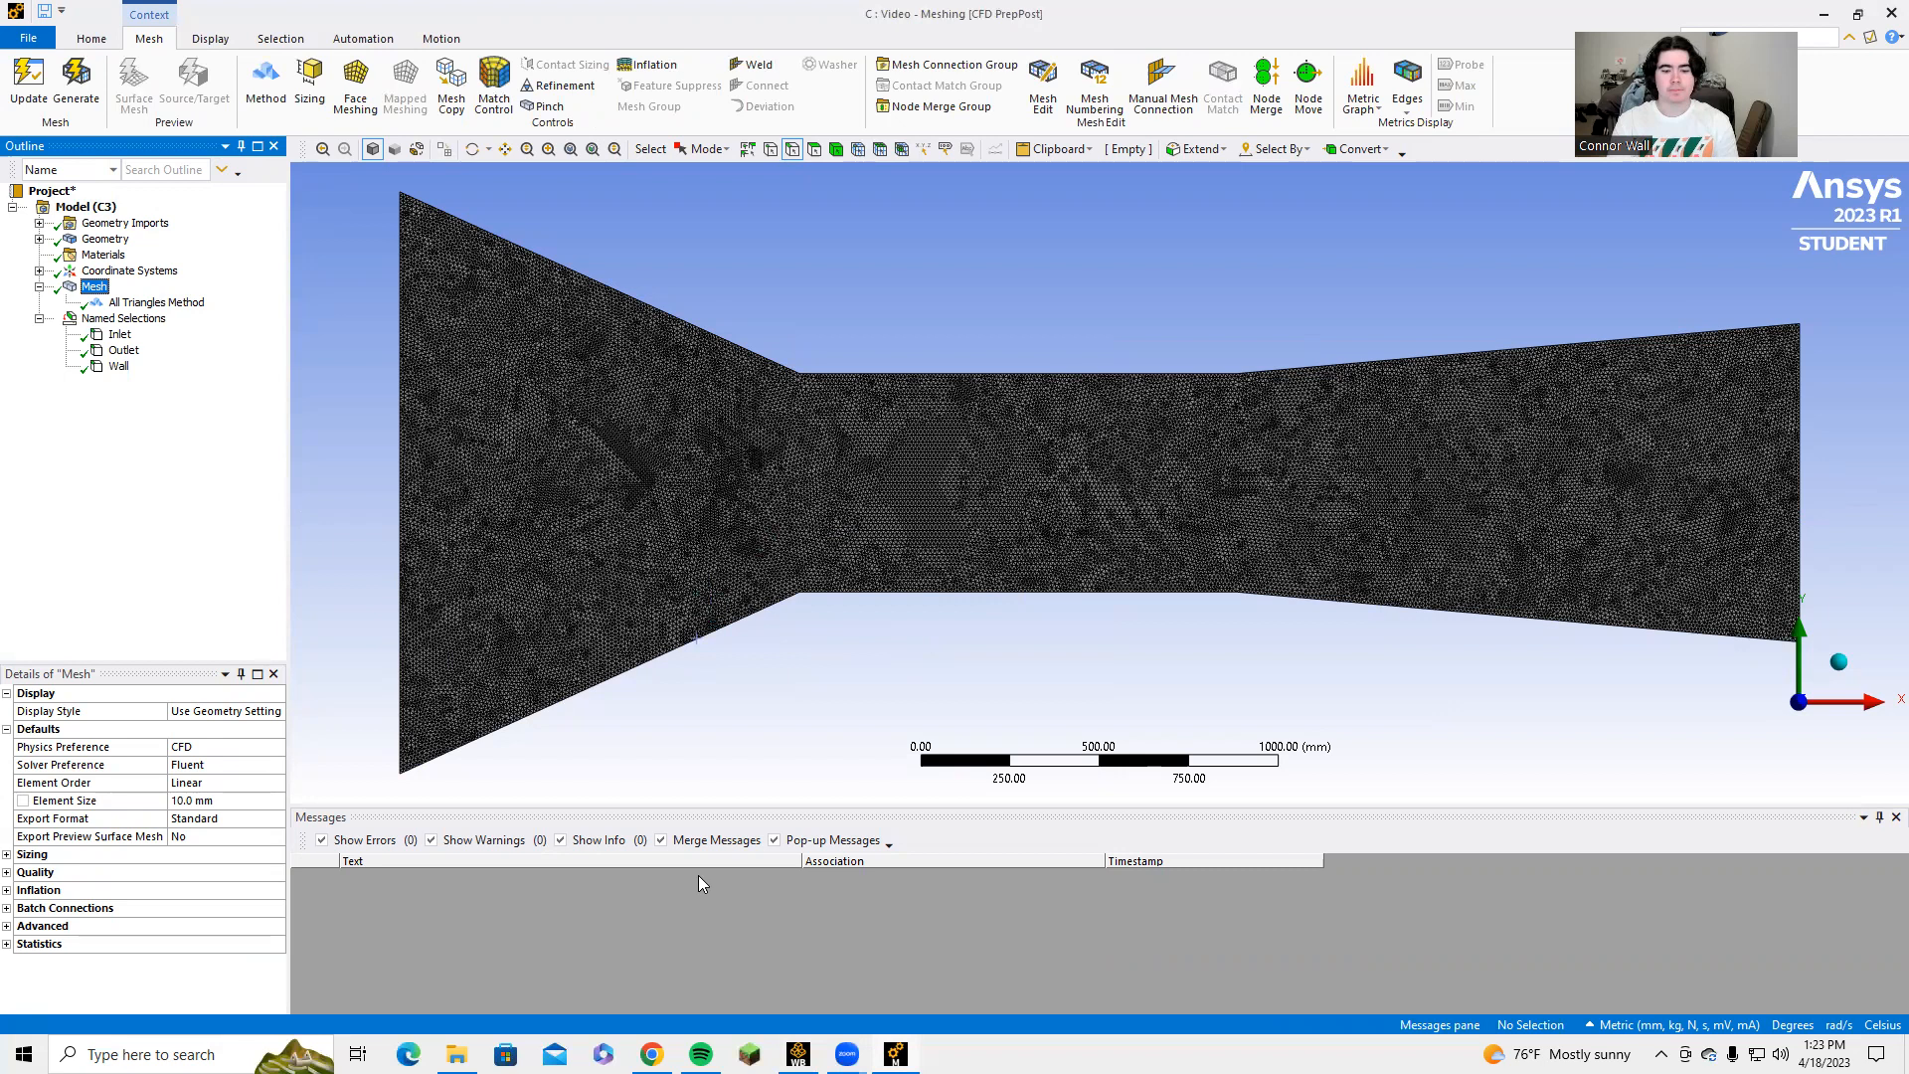
Switch to Workbench and update the Video system's Mesh cell.
key(alt+Tab)
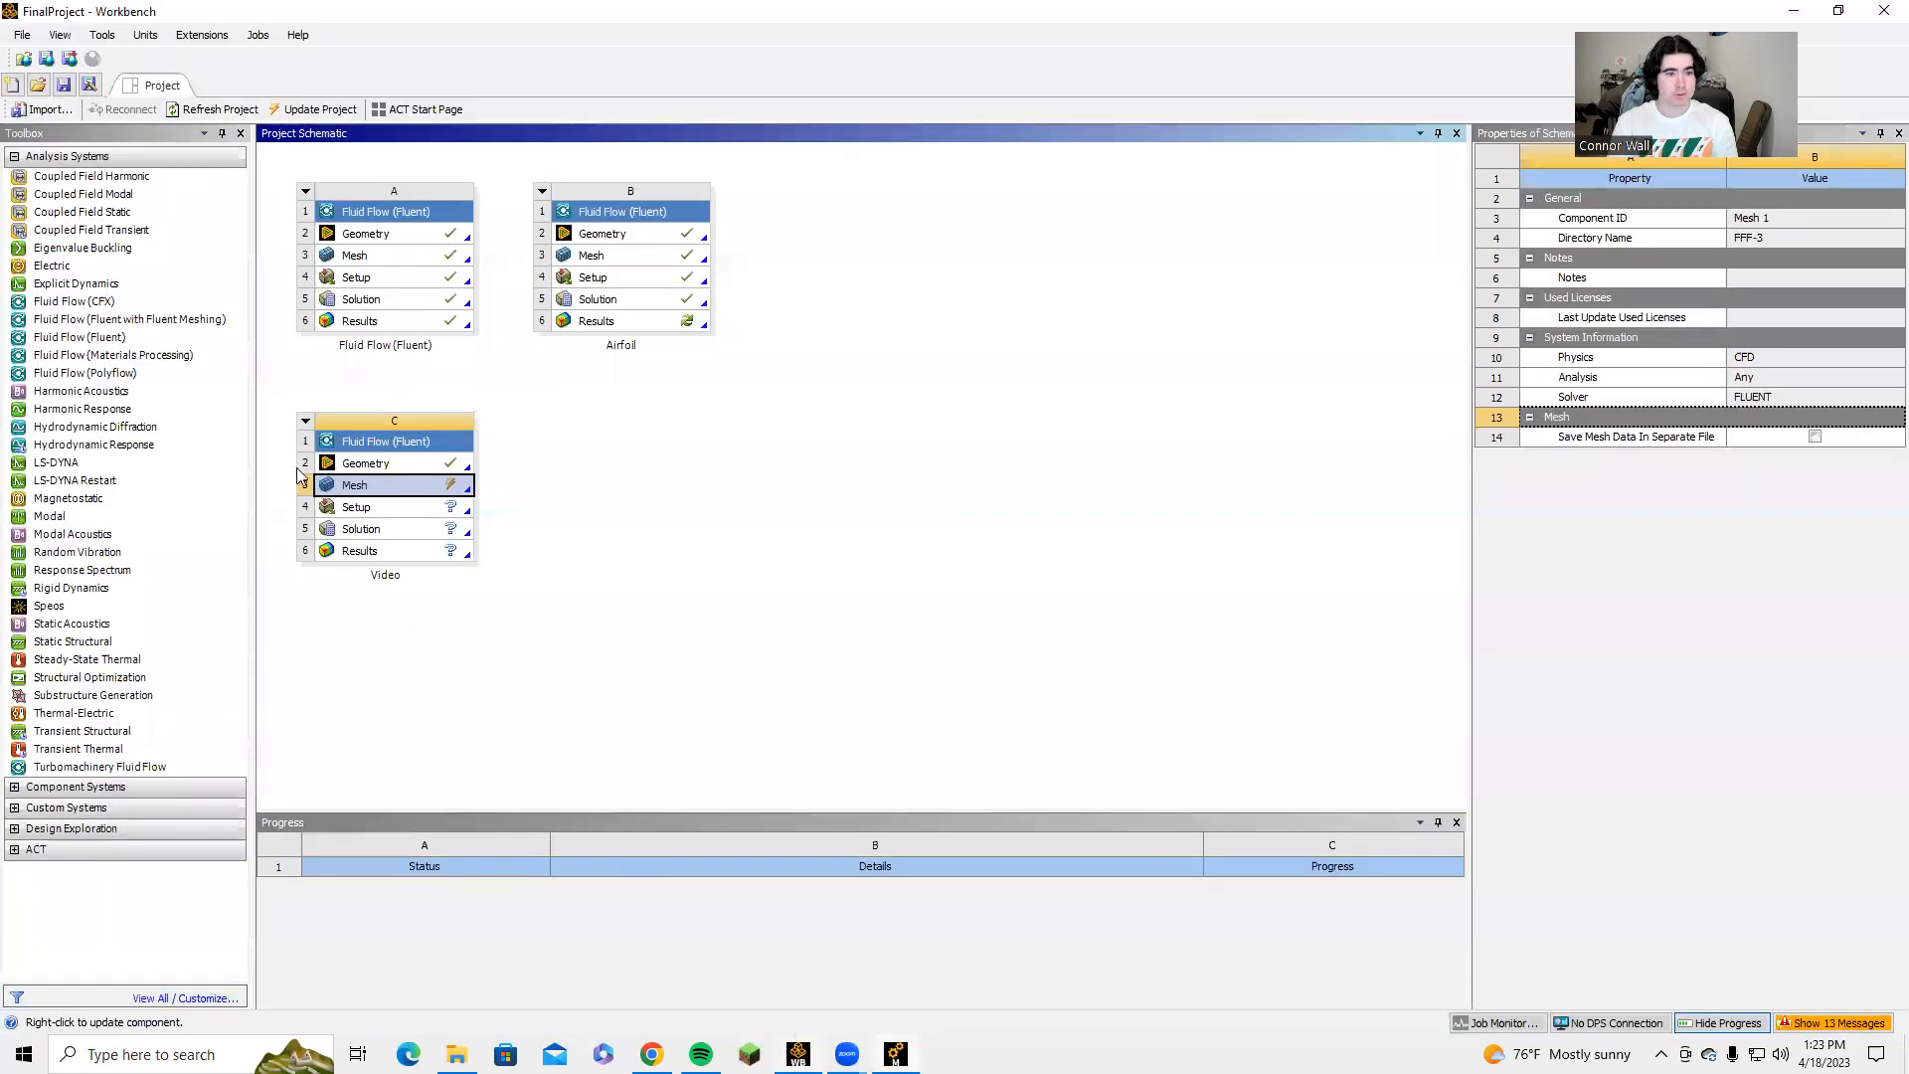
right_click(383, 494)
click(438, 597)
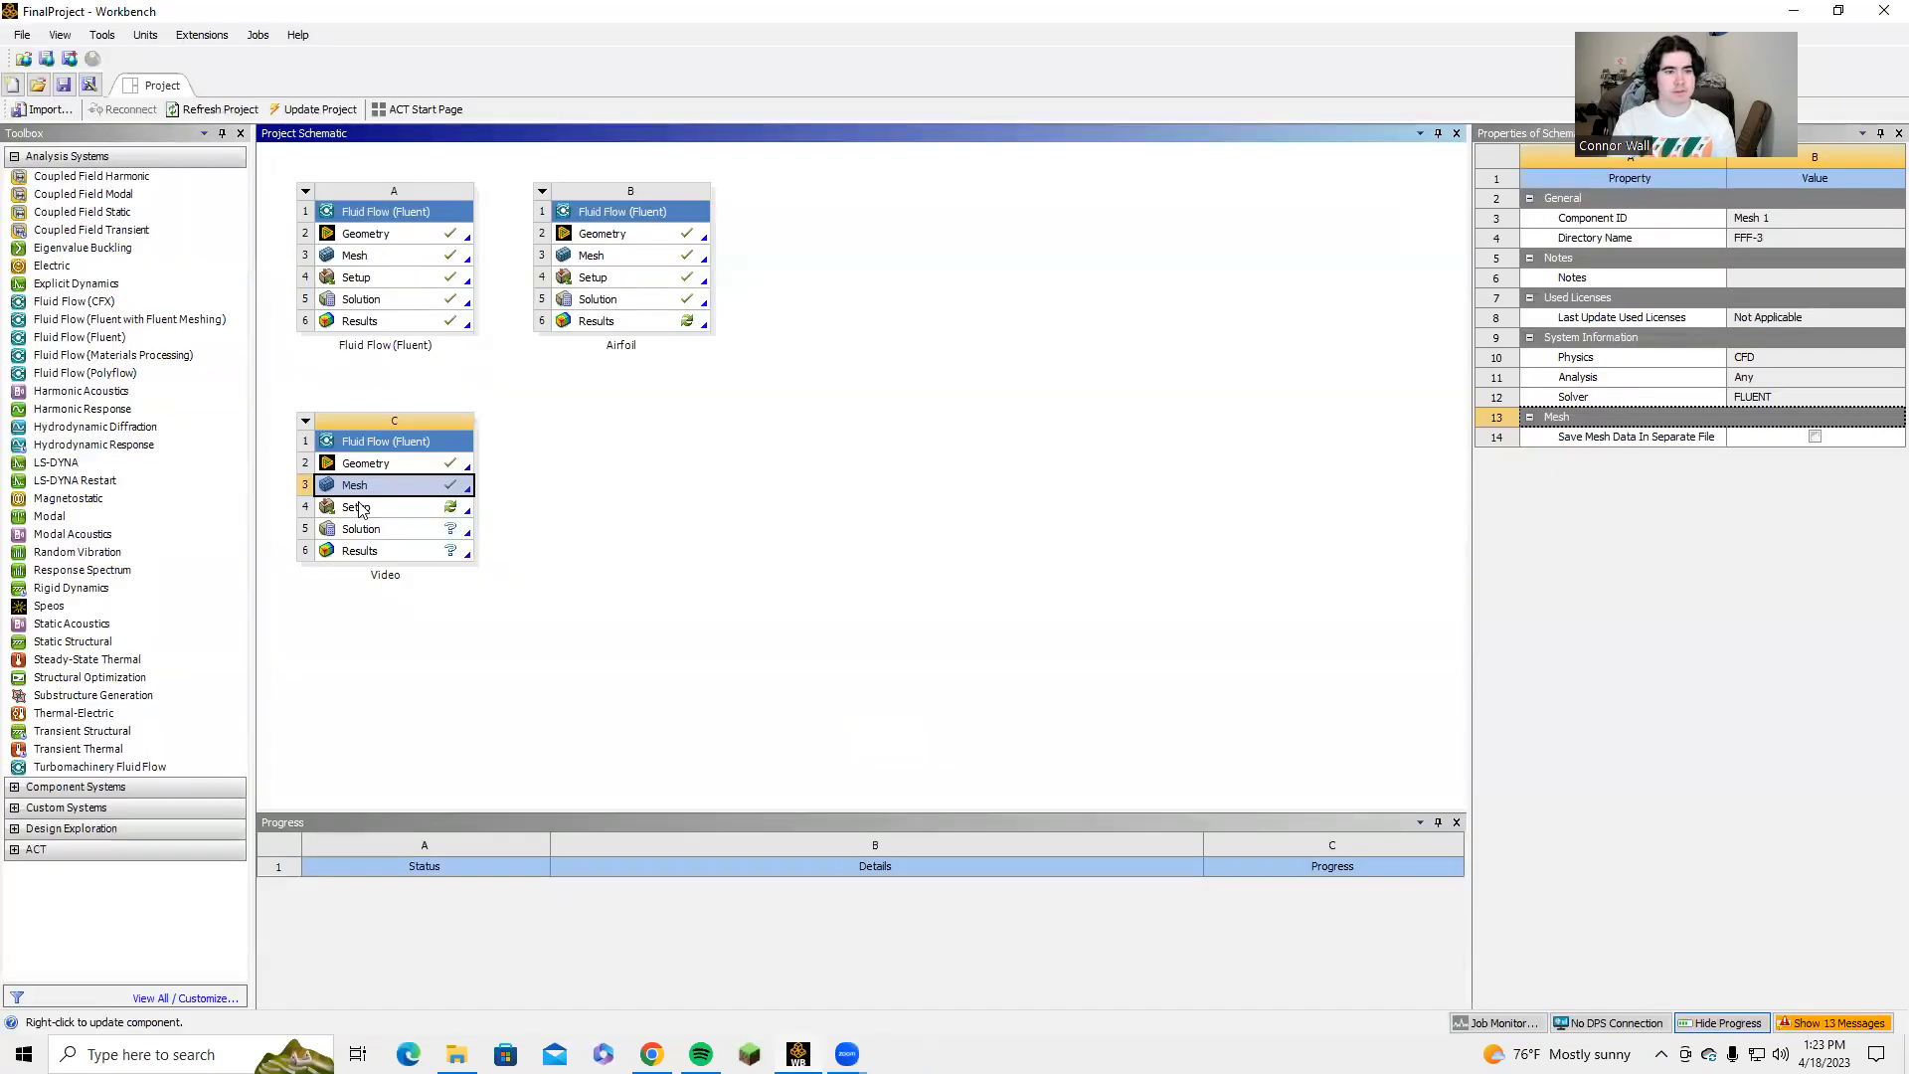
Open the Video system's Setup cell and start Fluent with double precision enabled.
double_click(358, 508)
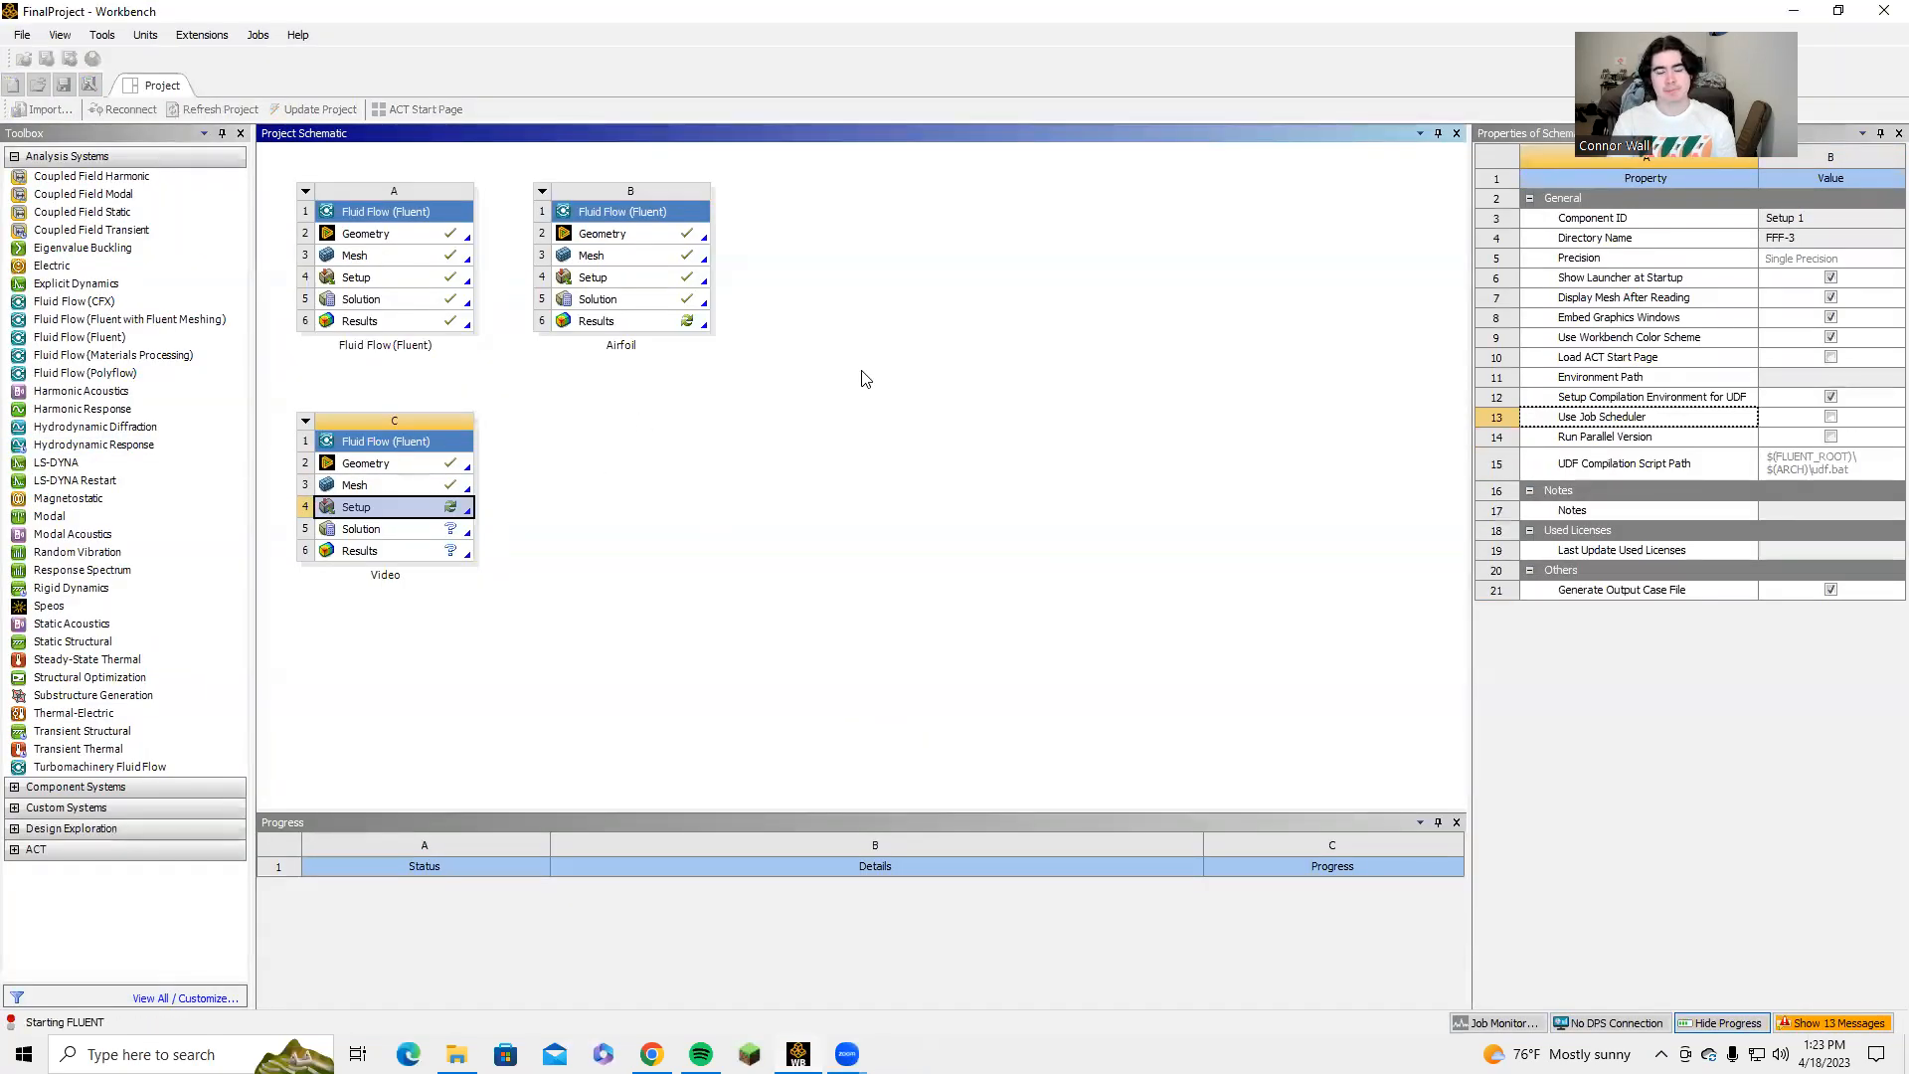
click(1032, 456)
click(1033, 457)
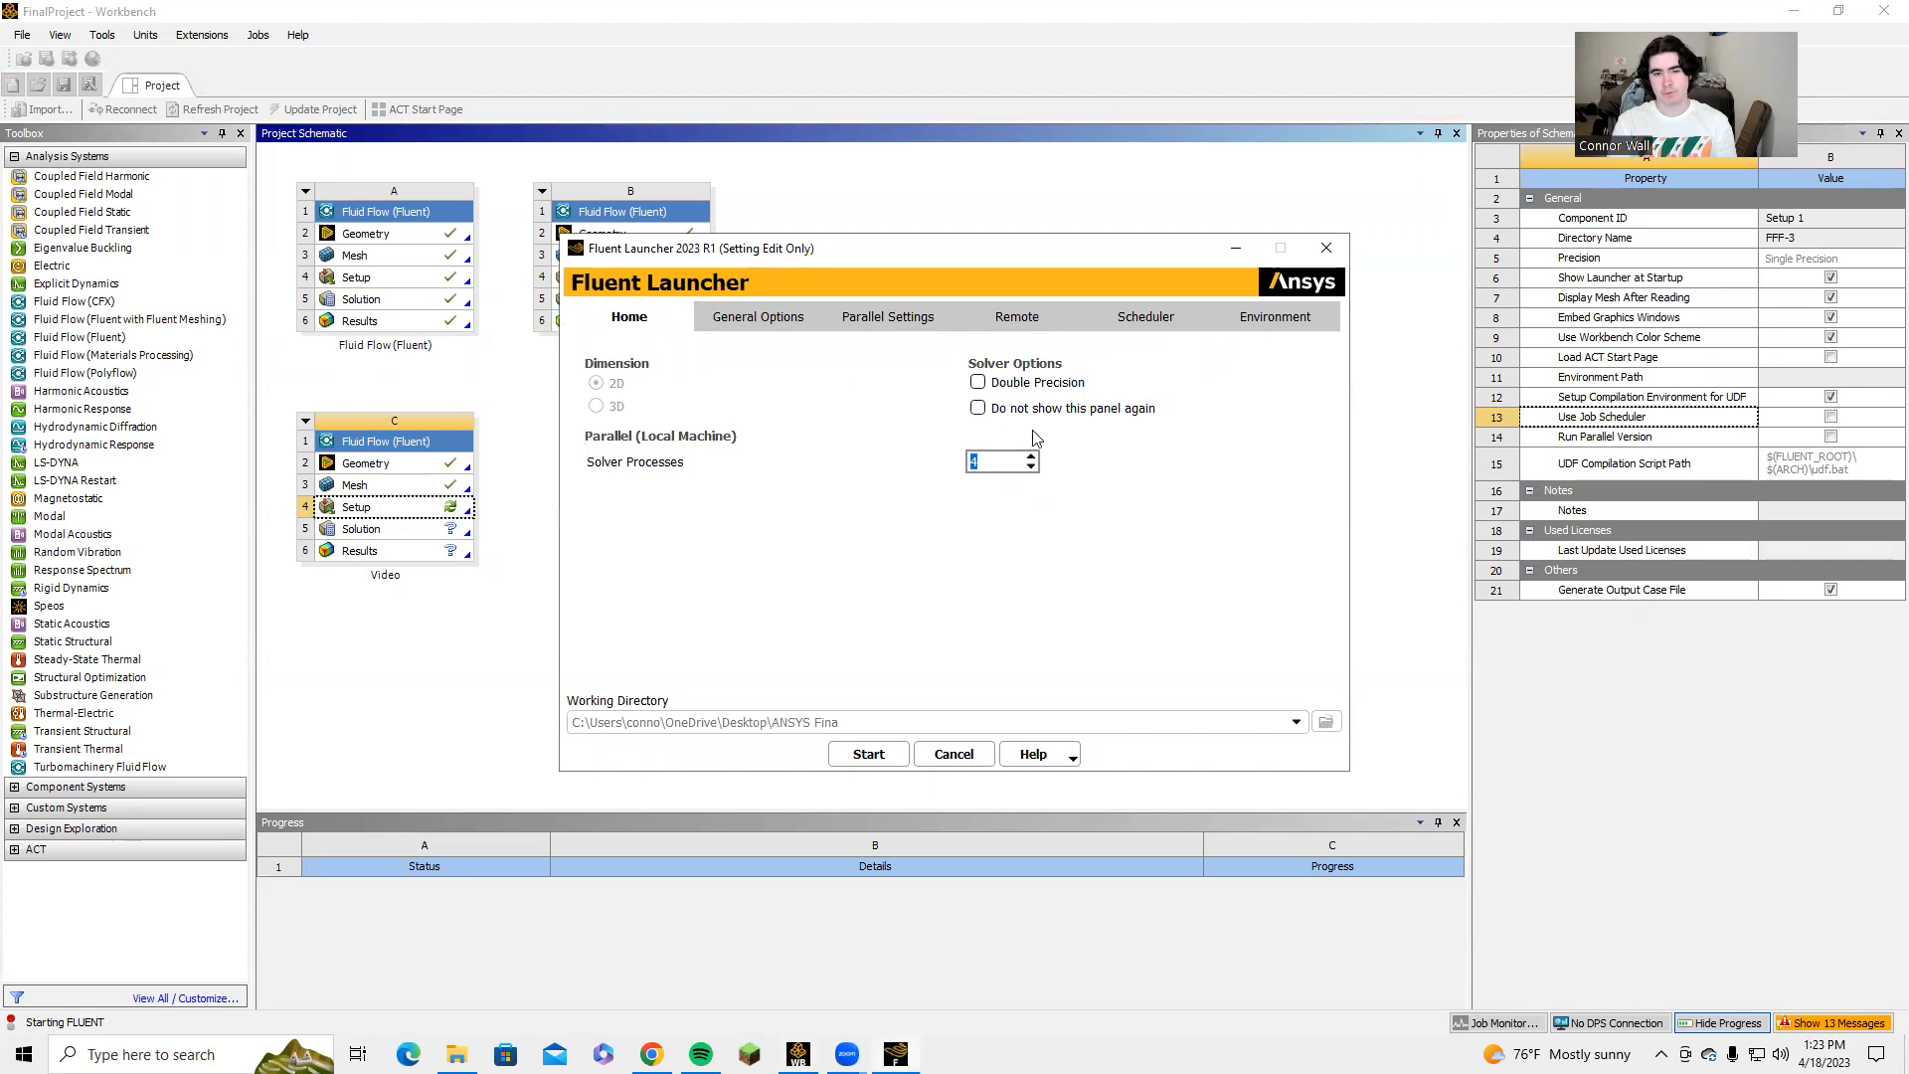
click(1000, 386)
click(872, 759)
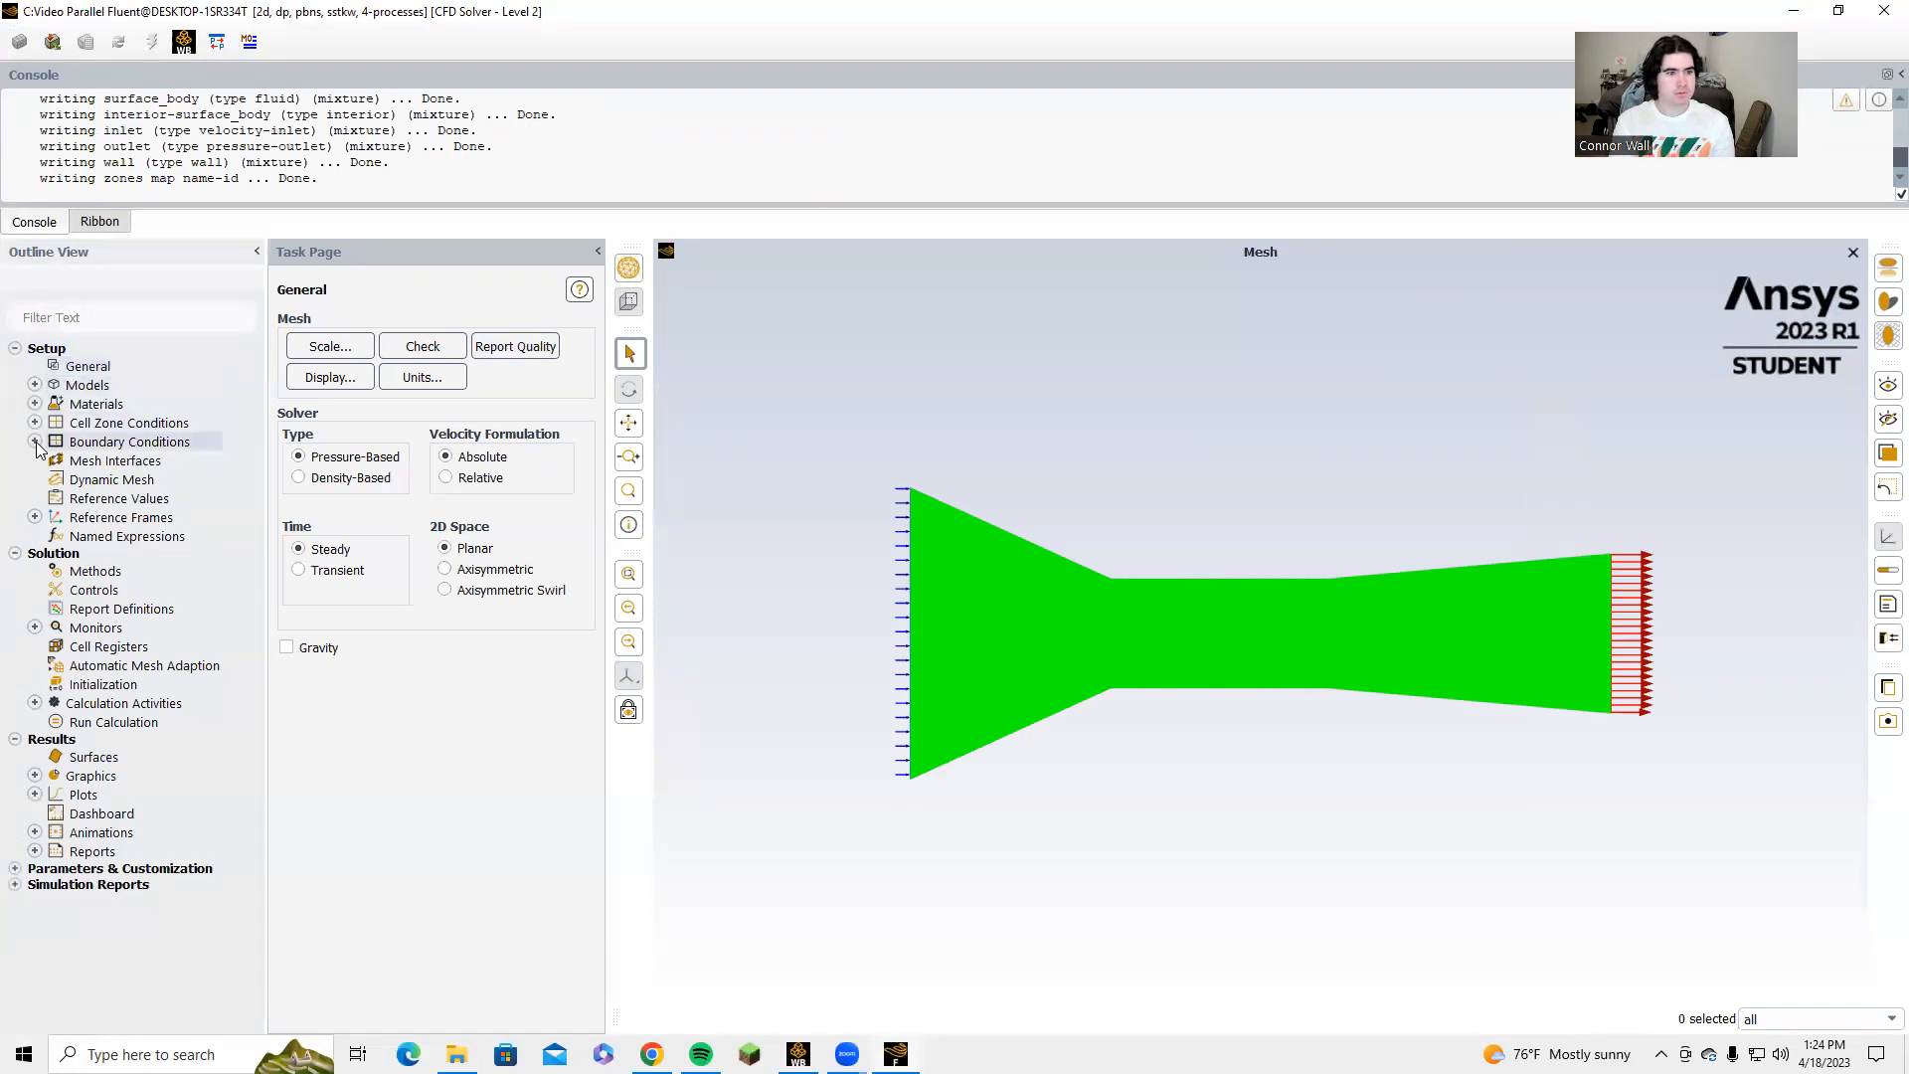
Set the viscous model to Standard k-epsilon with Enhanced Wall Treatment and Pressure Gradient Effects enabled.
click(35, 384)
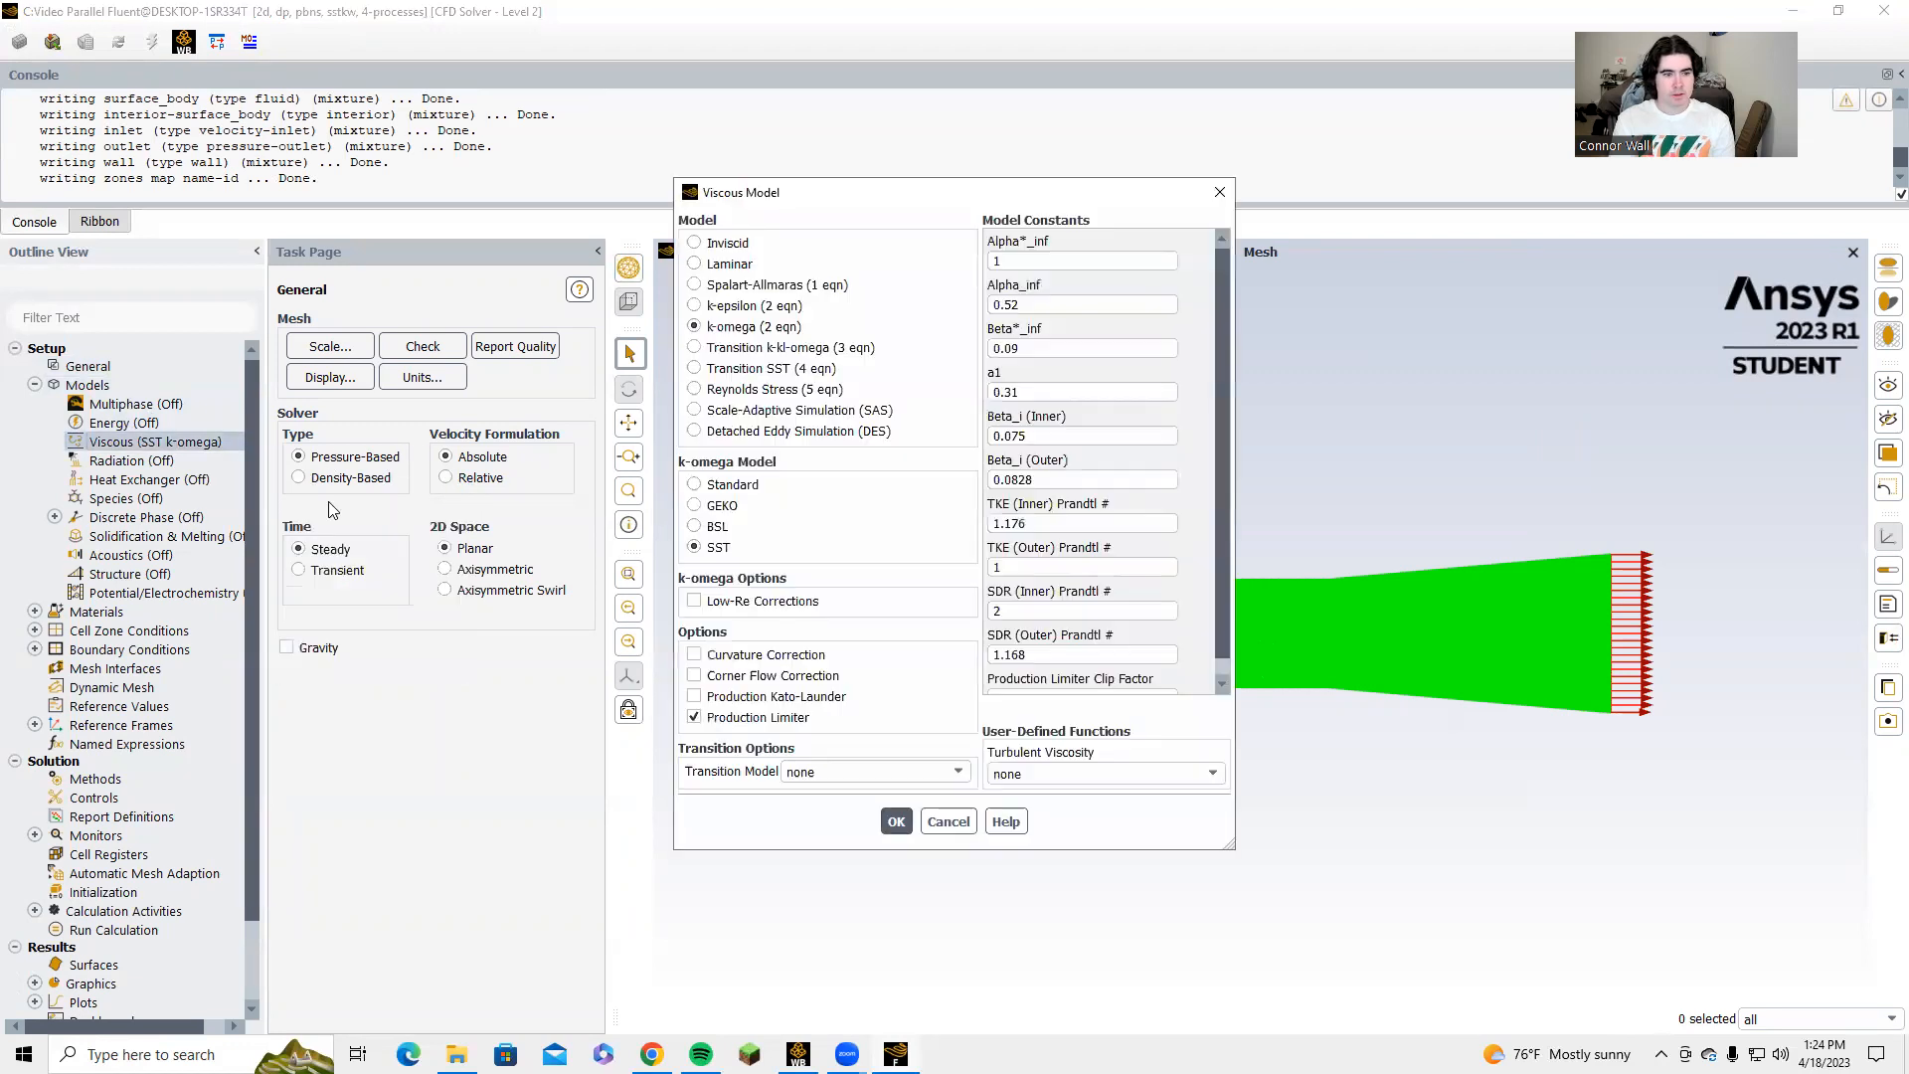
click(716, 306)
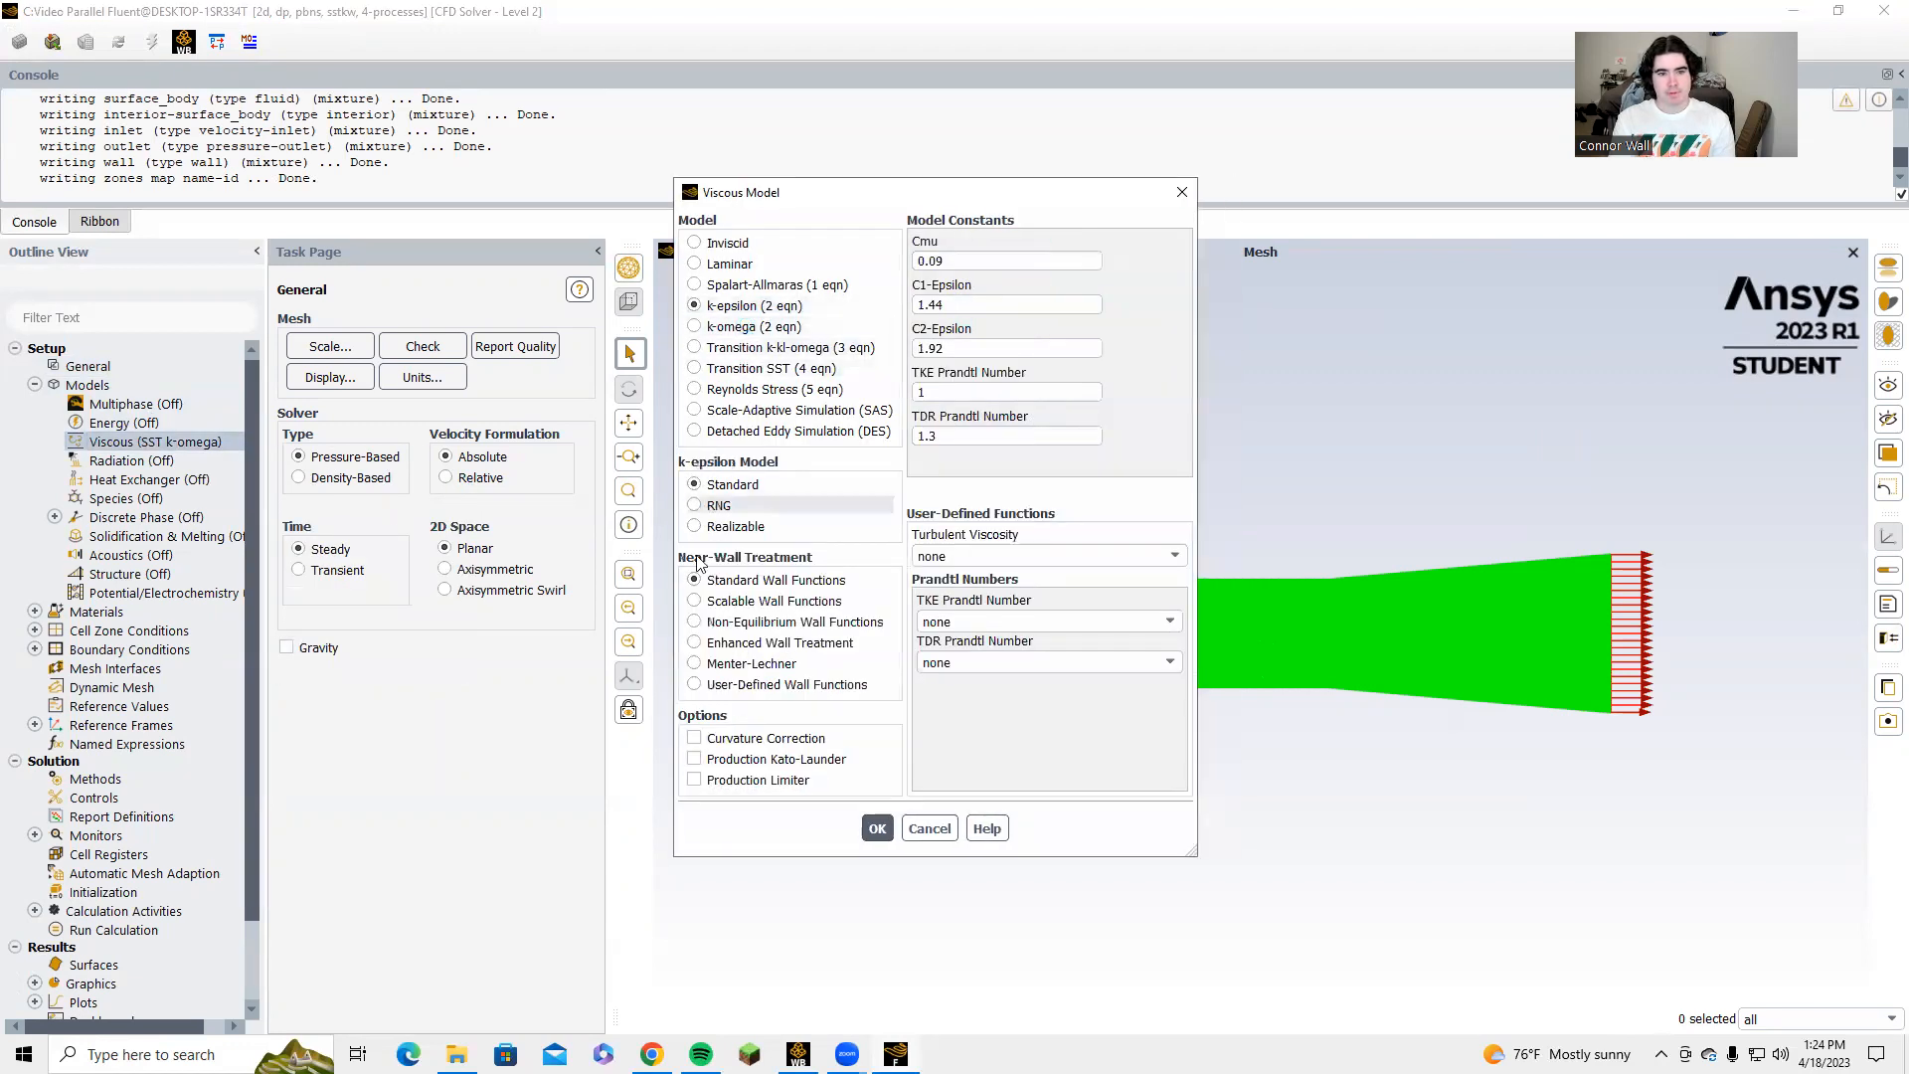
click(727, 643)
click(740, 738)
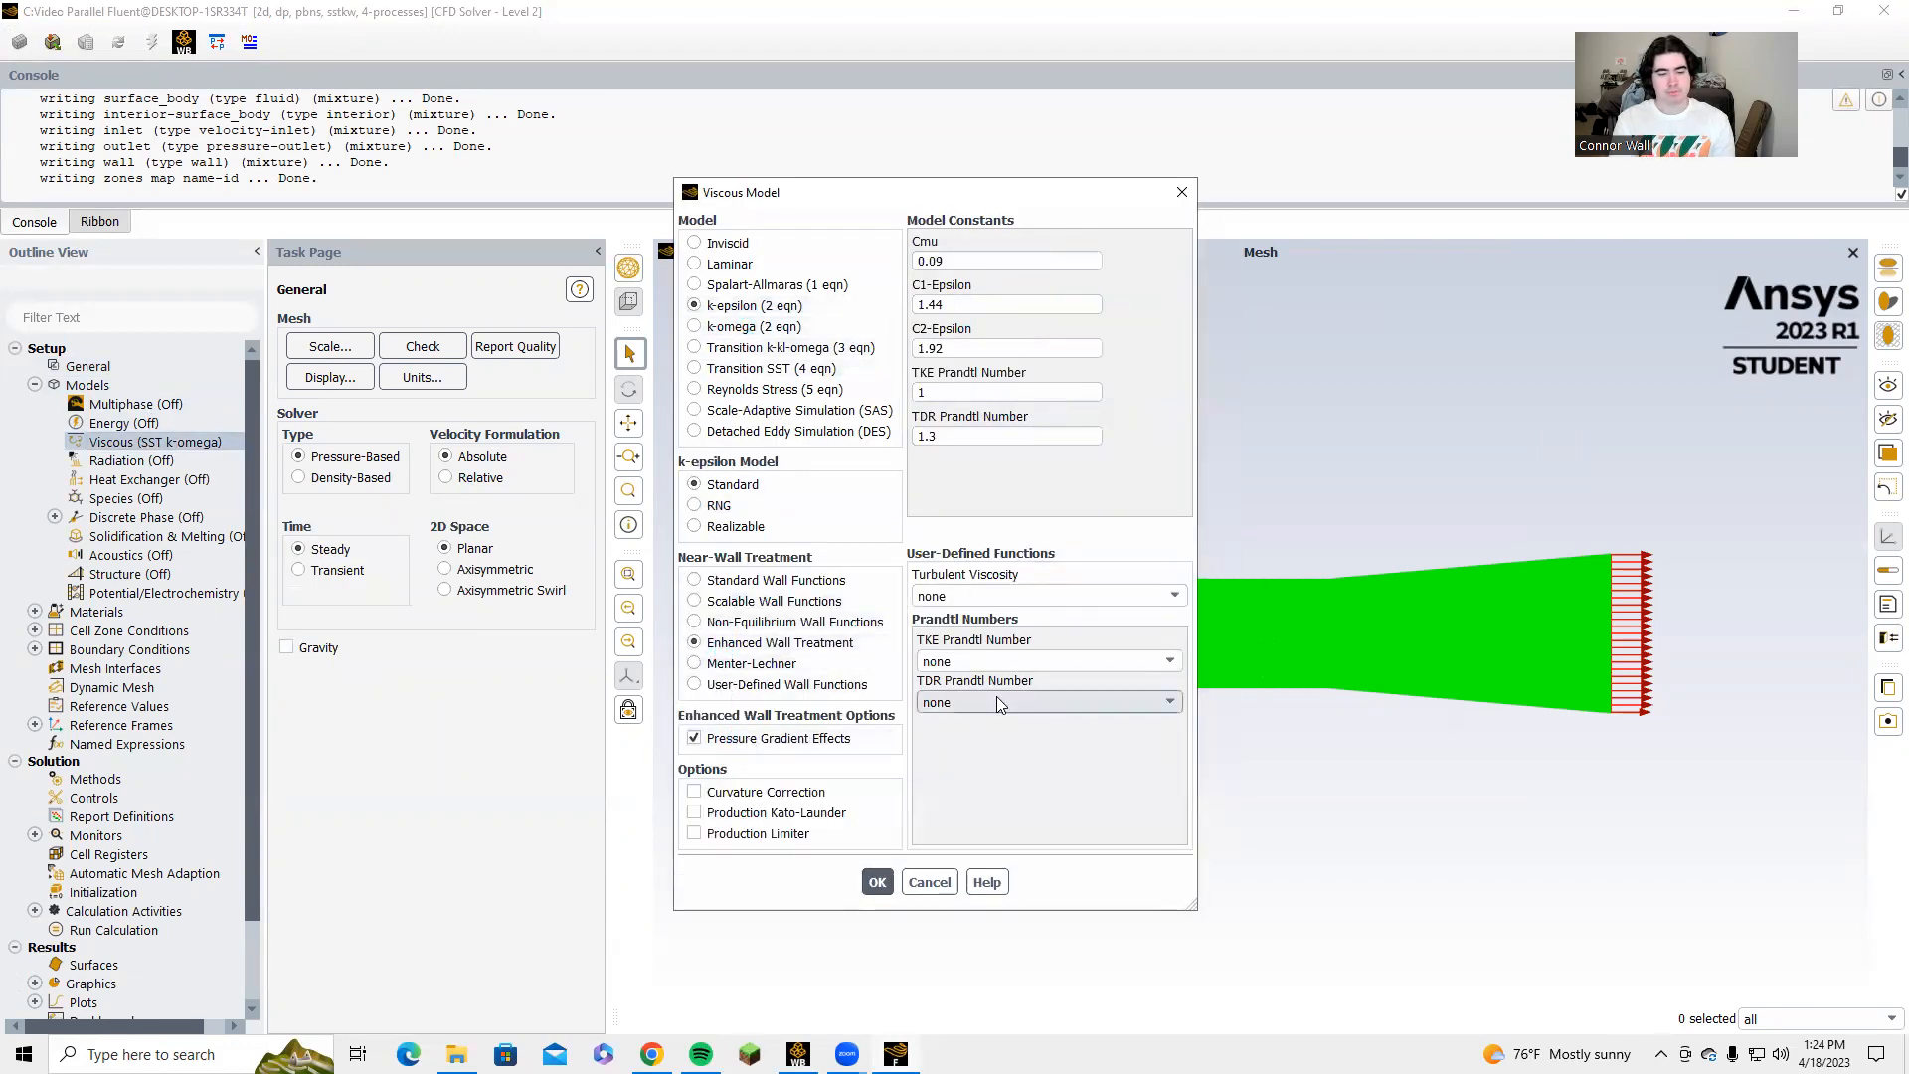
click(877, 882)
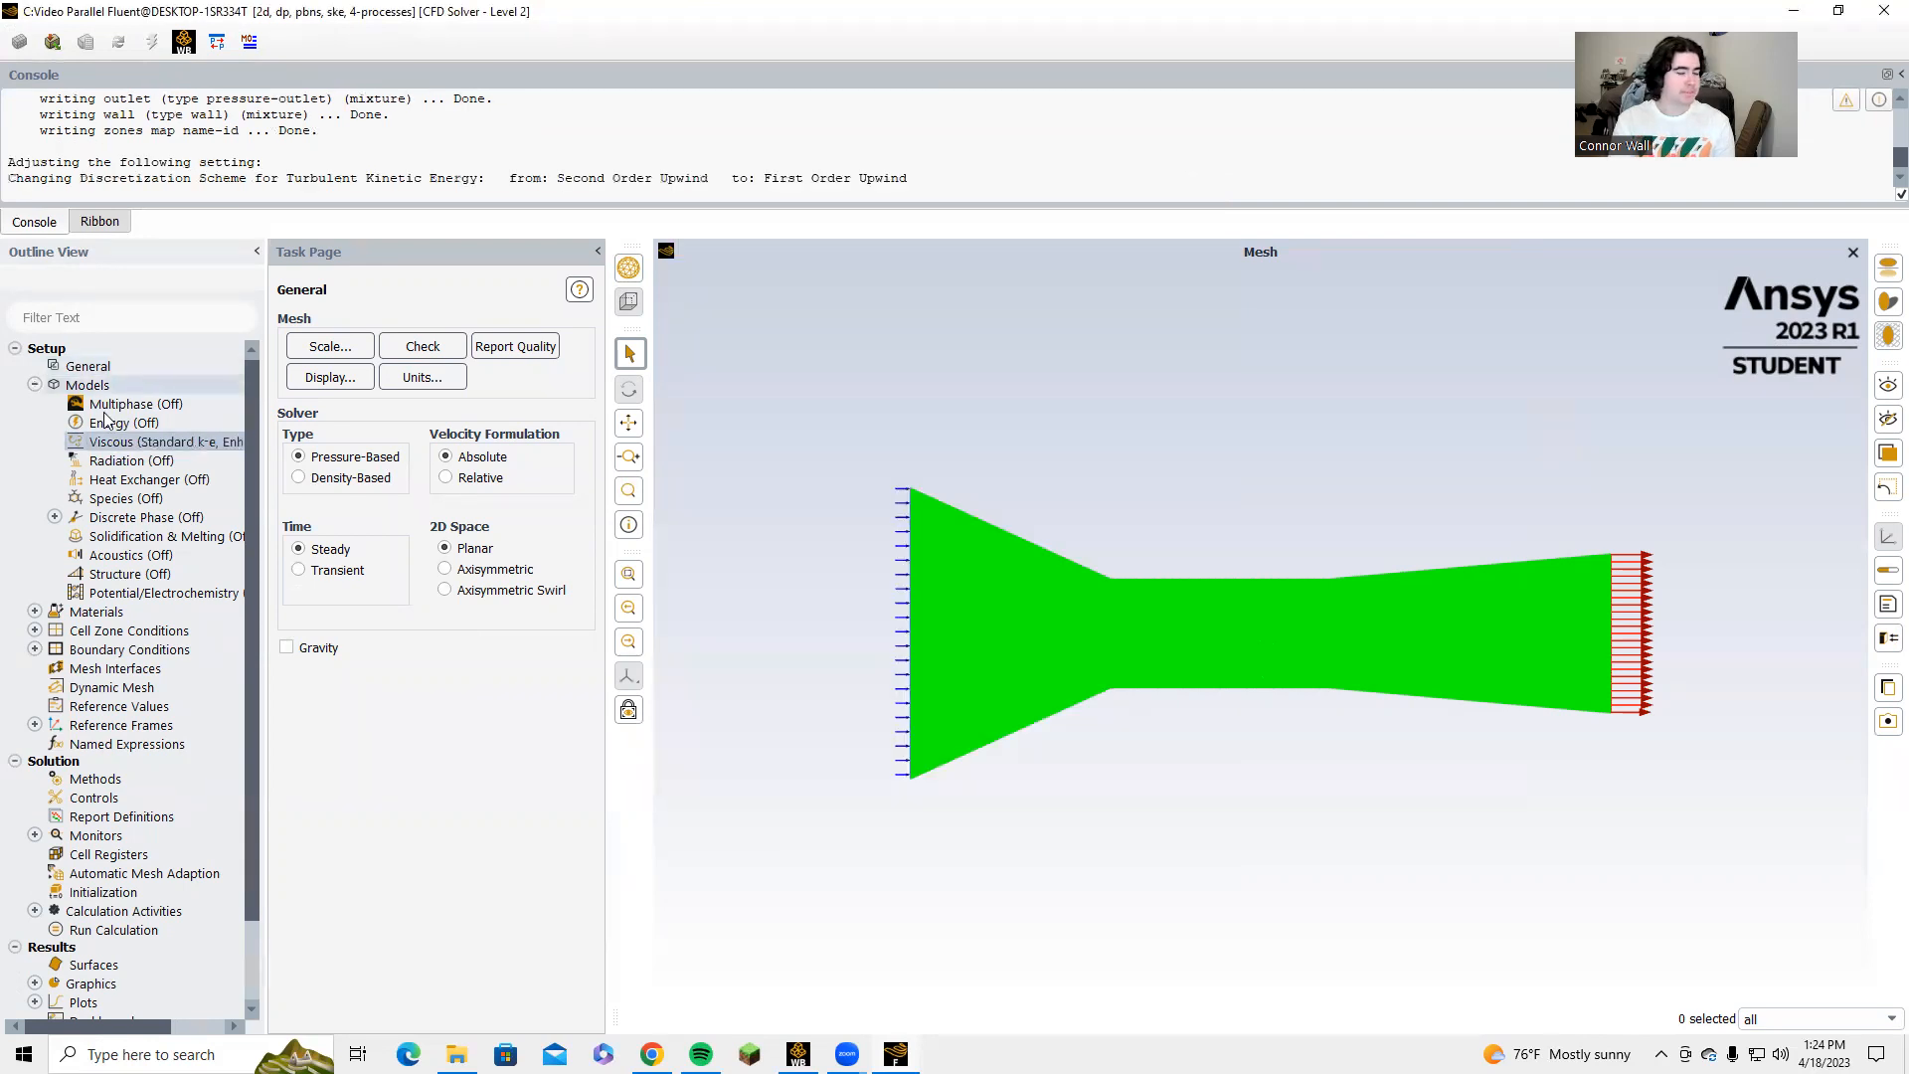
Check which fluid material is defined in the setup.
click(36, 385)
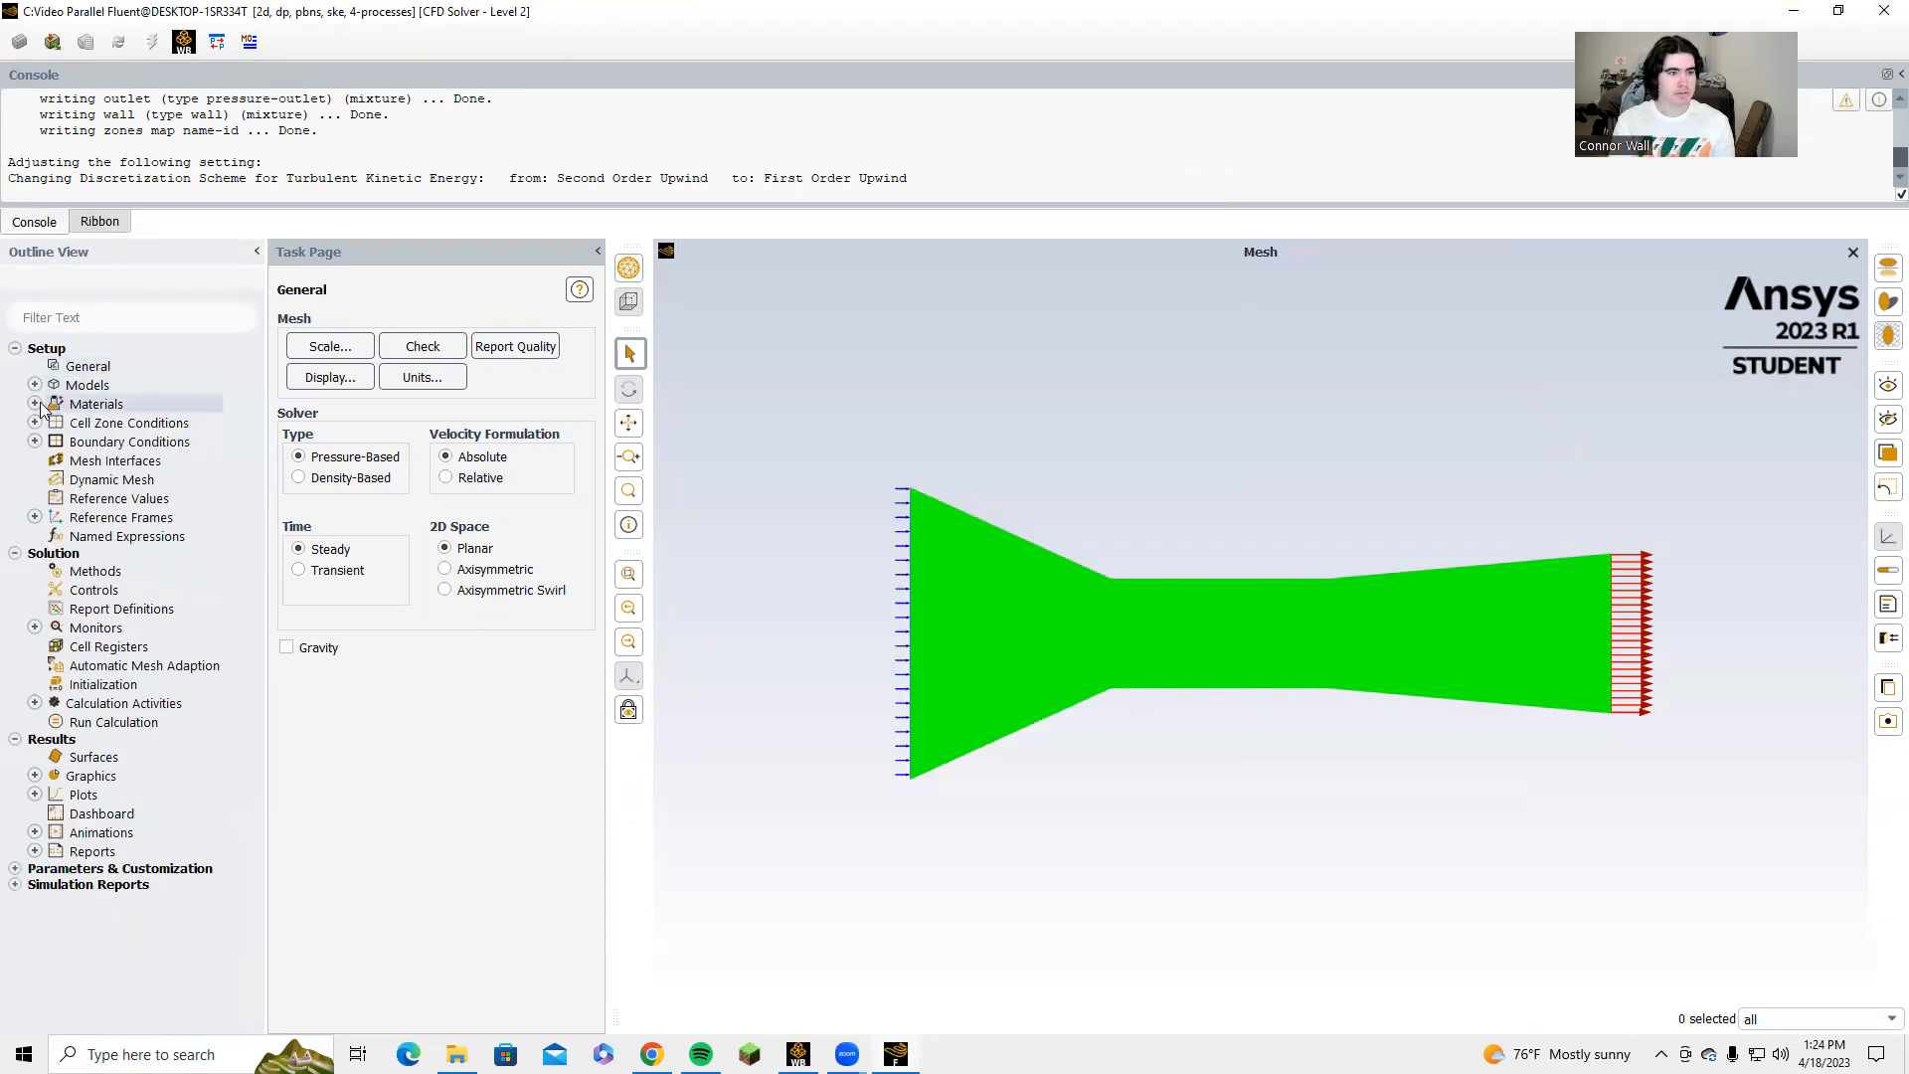
click(36, 404)
click(56, 422)
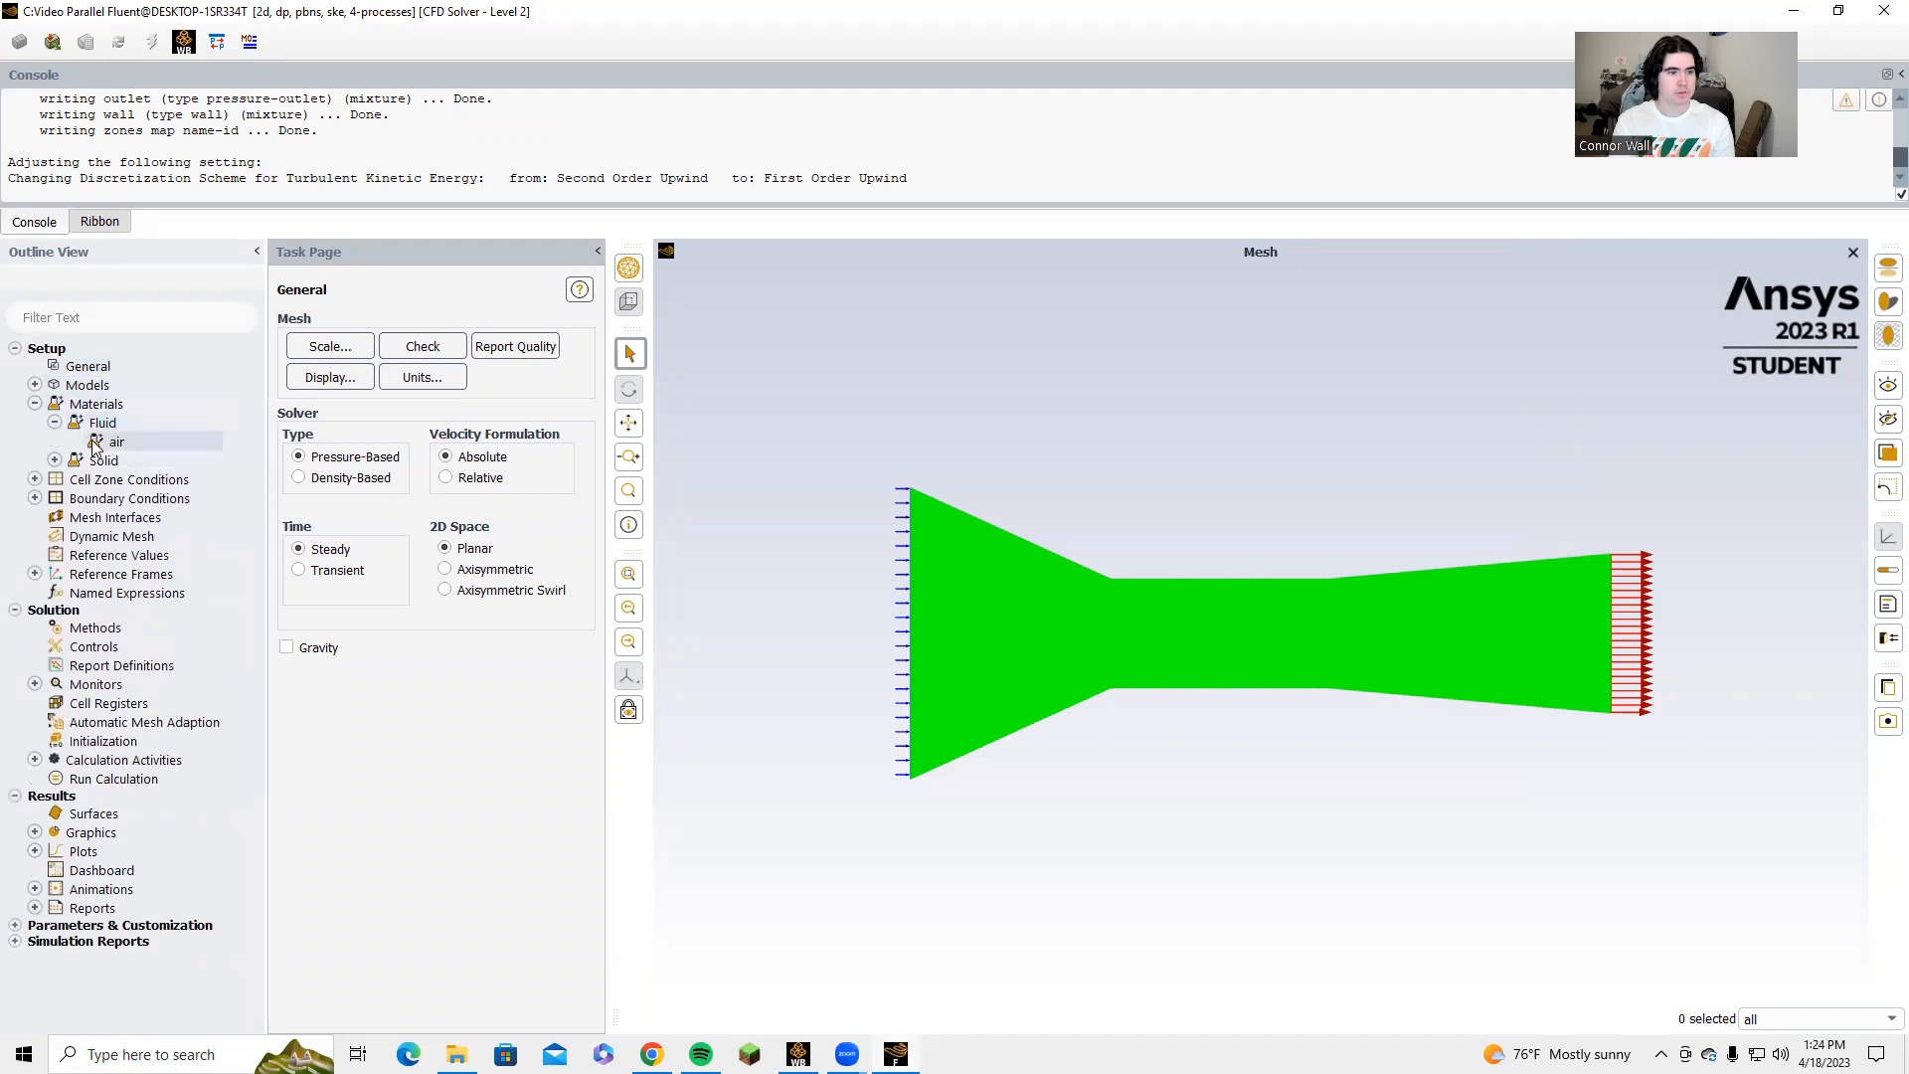
click(35, 404)
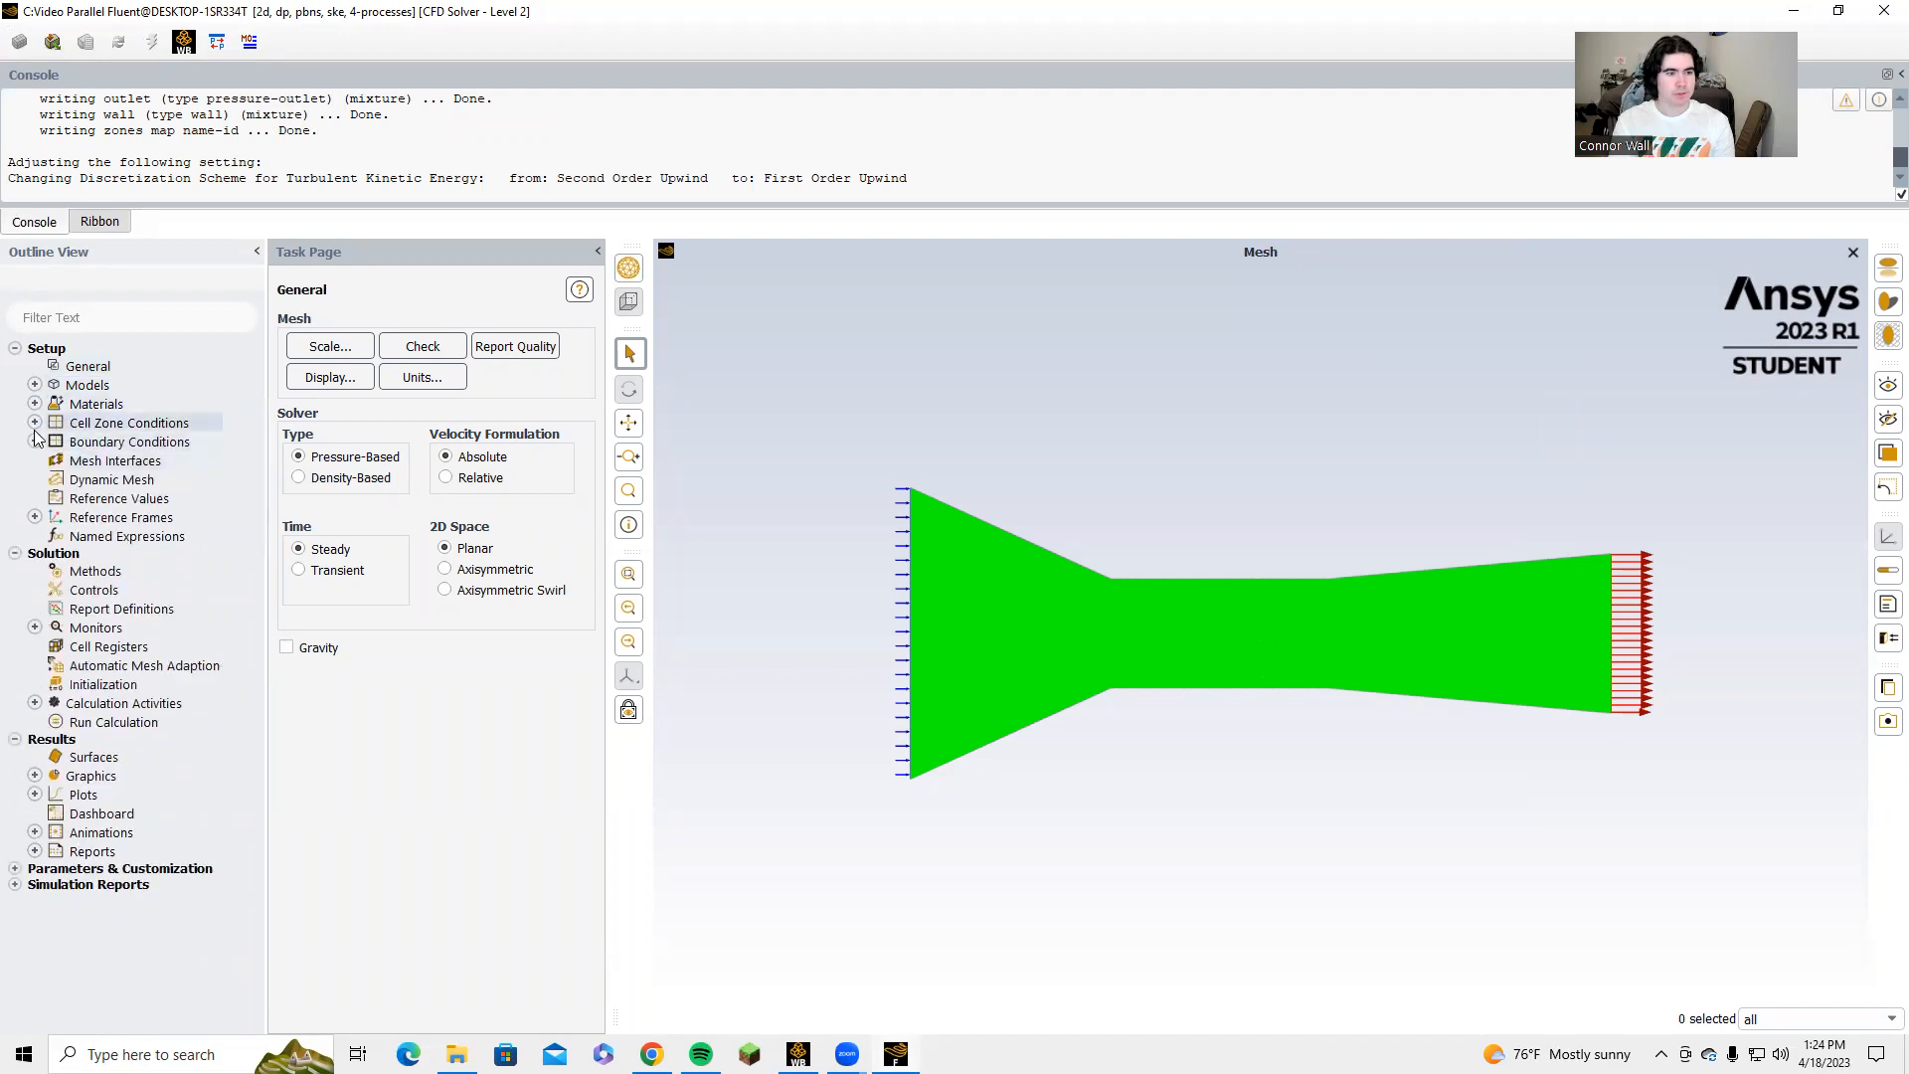
Set the inlet boundary condition's velocity magnitude to 10 m/s.
double_click(92, 441)
click(319, 407)
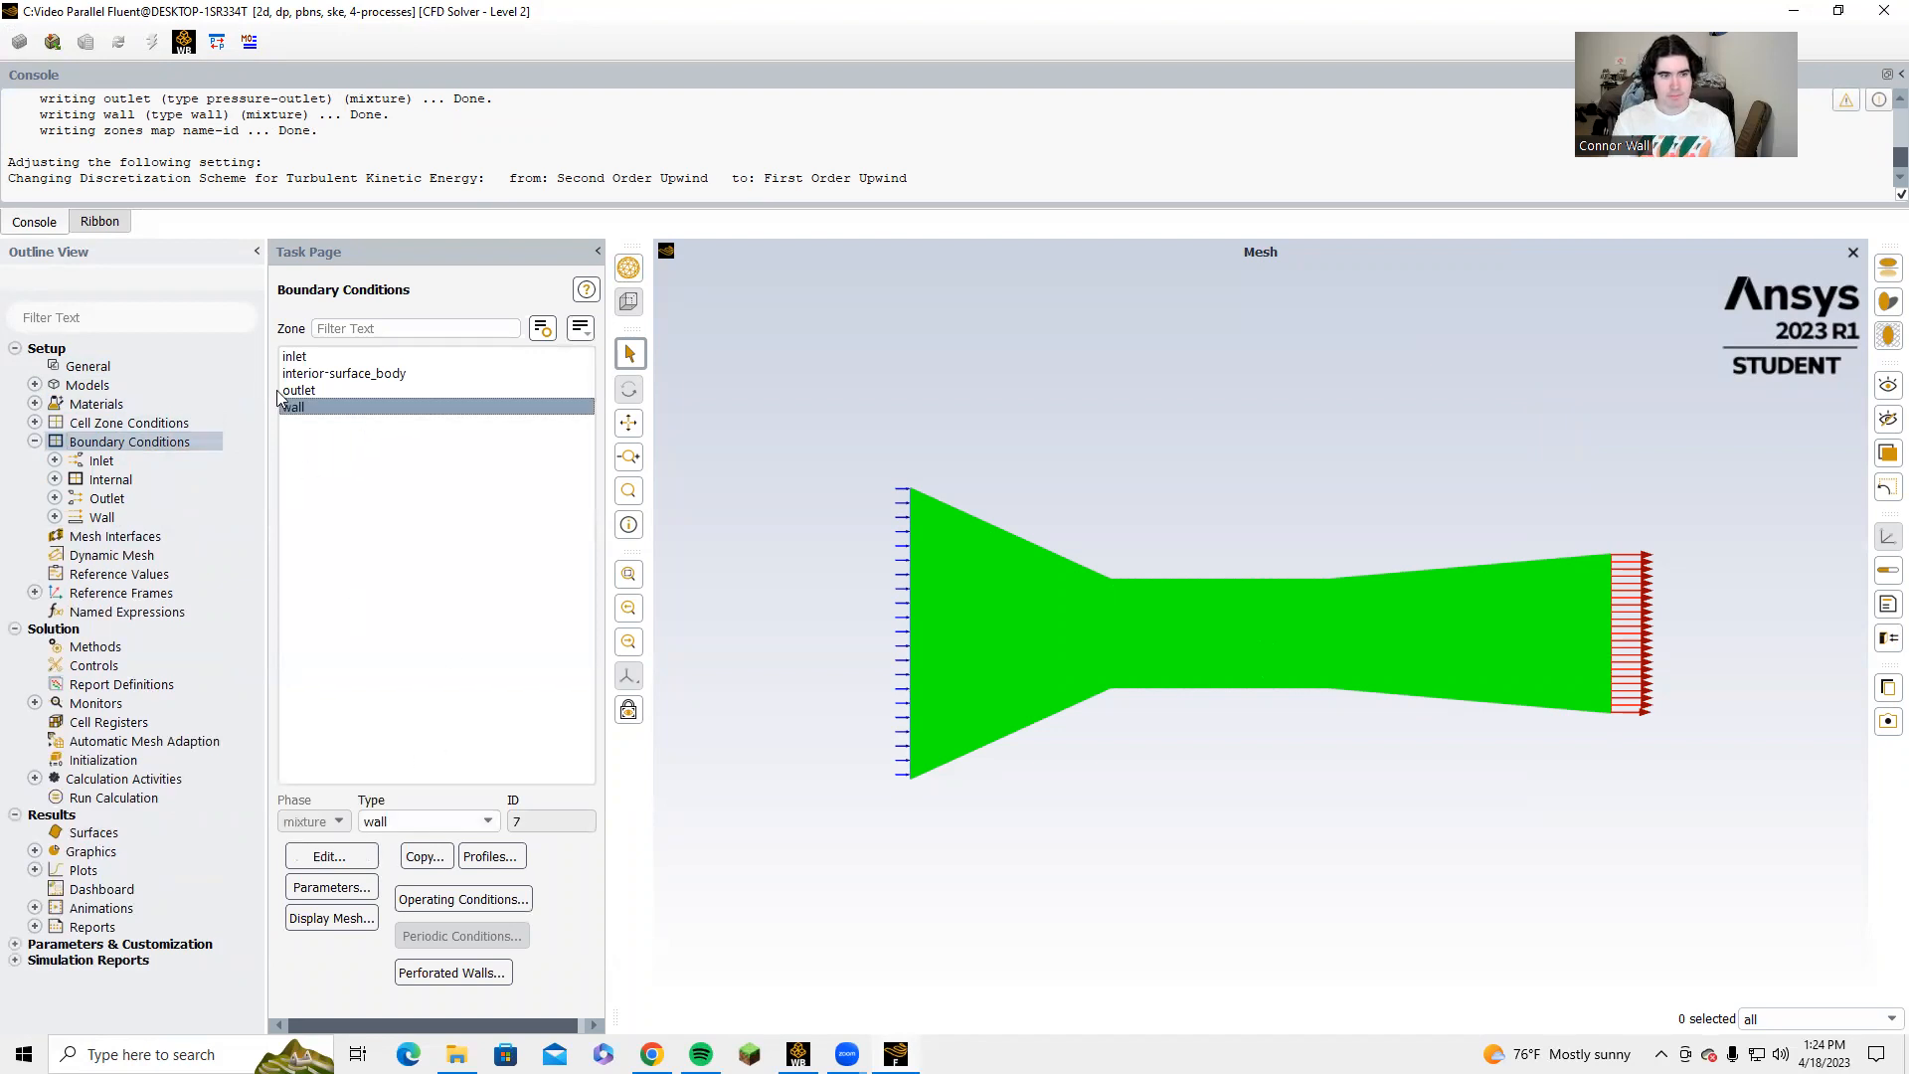
click(358, 390)
key(Up)
key(Up)
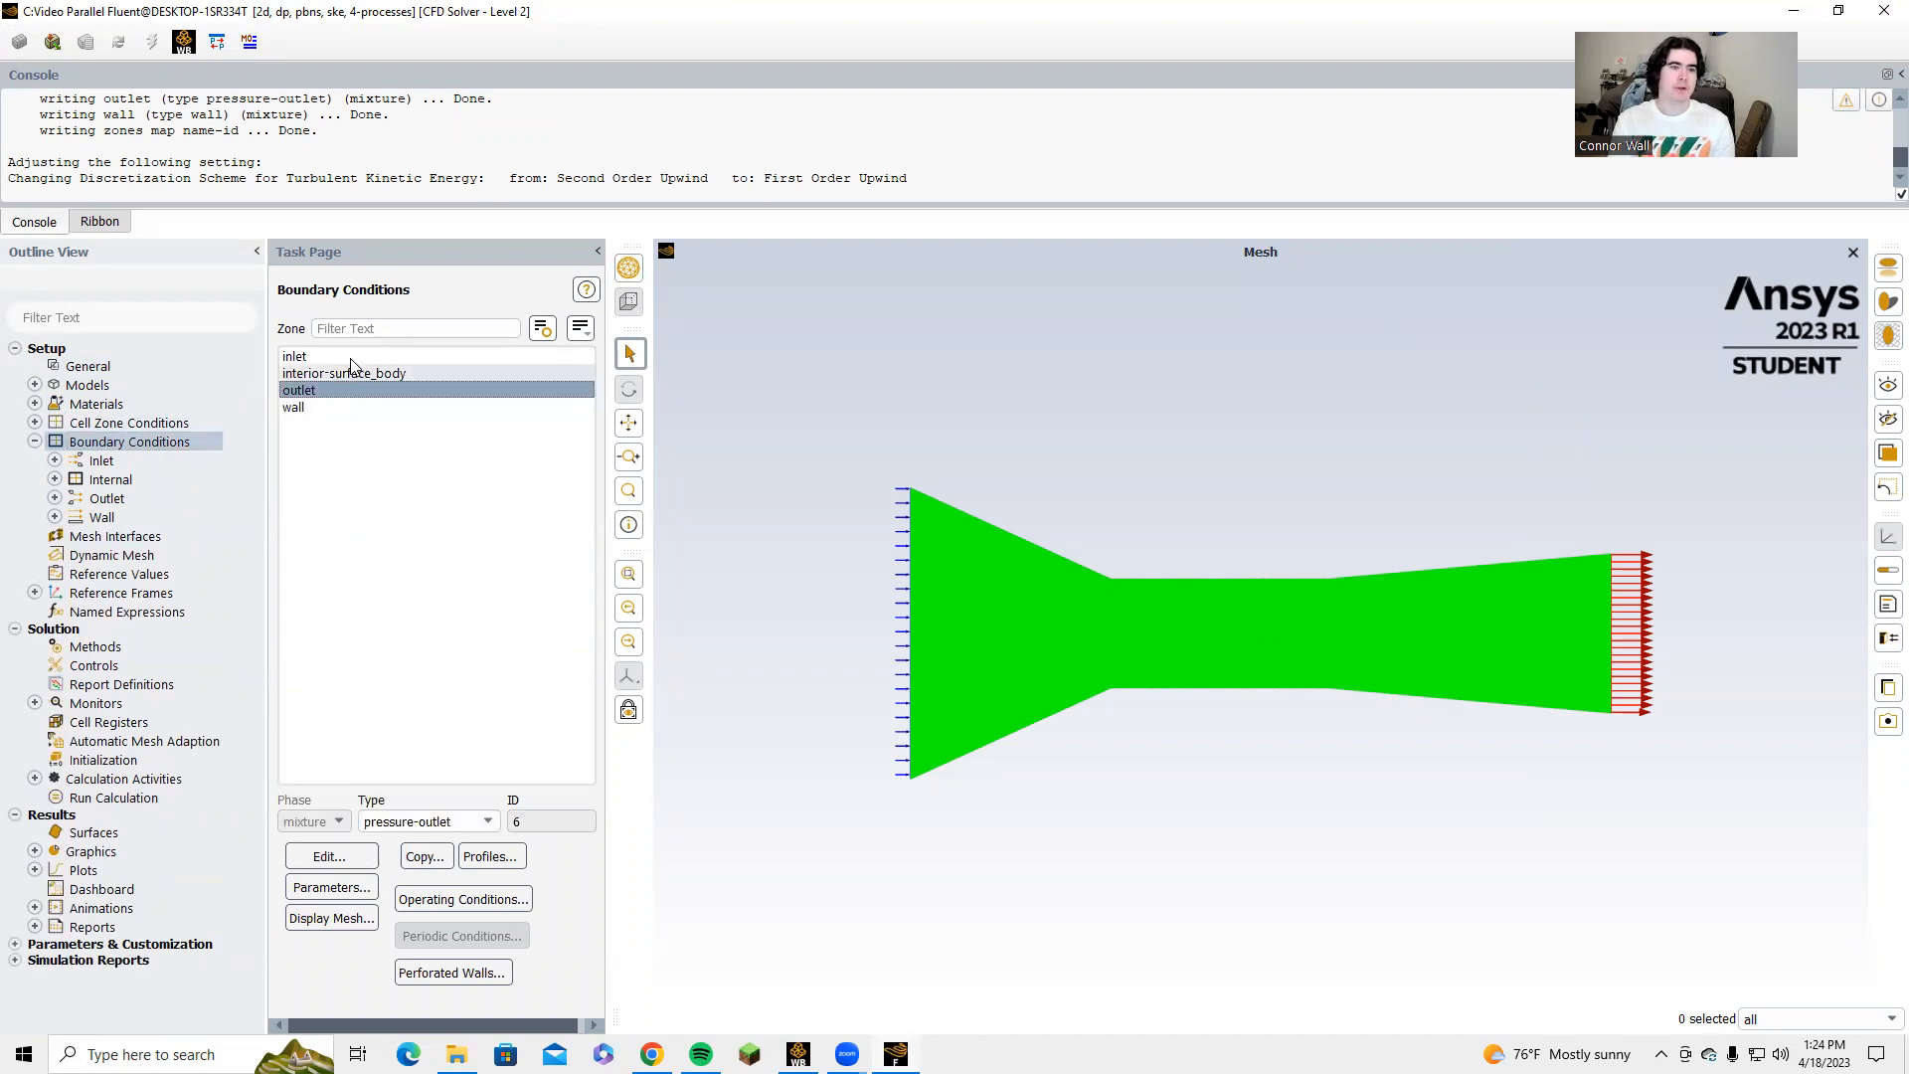
click(319, 857)
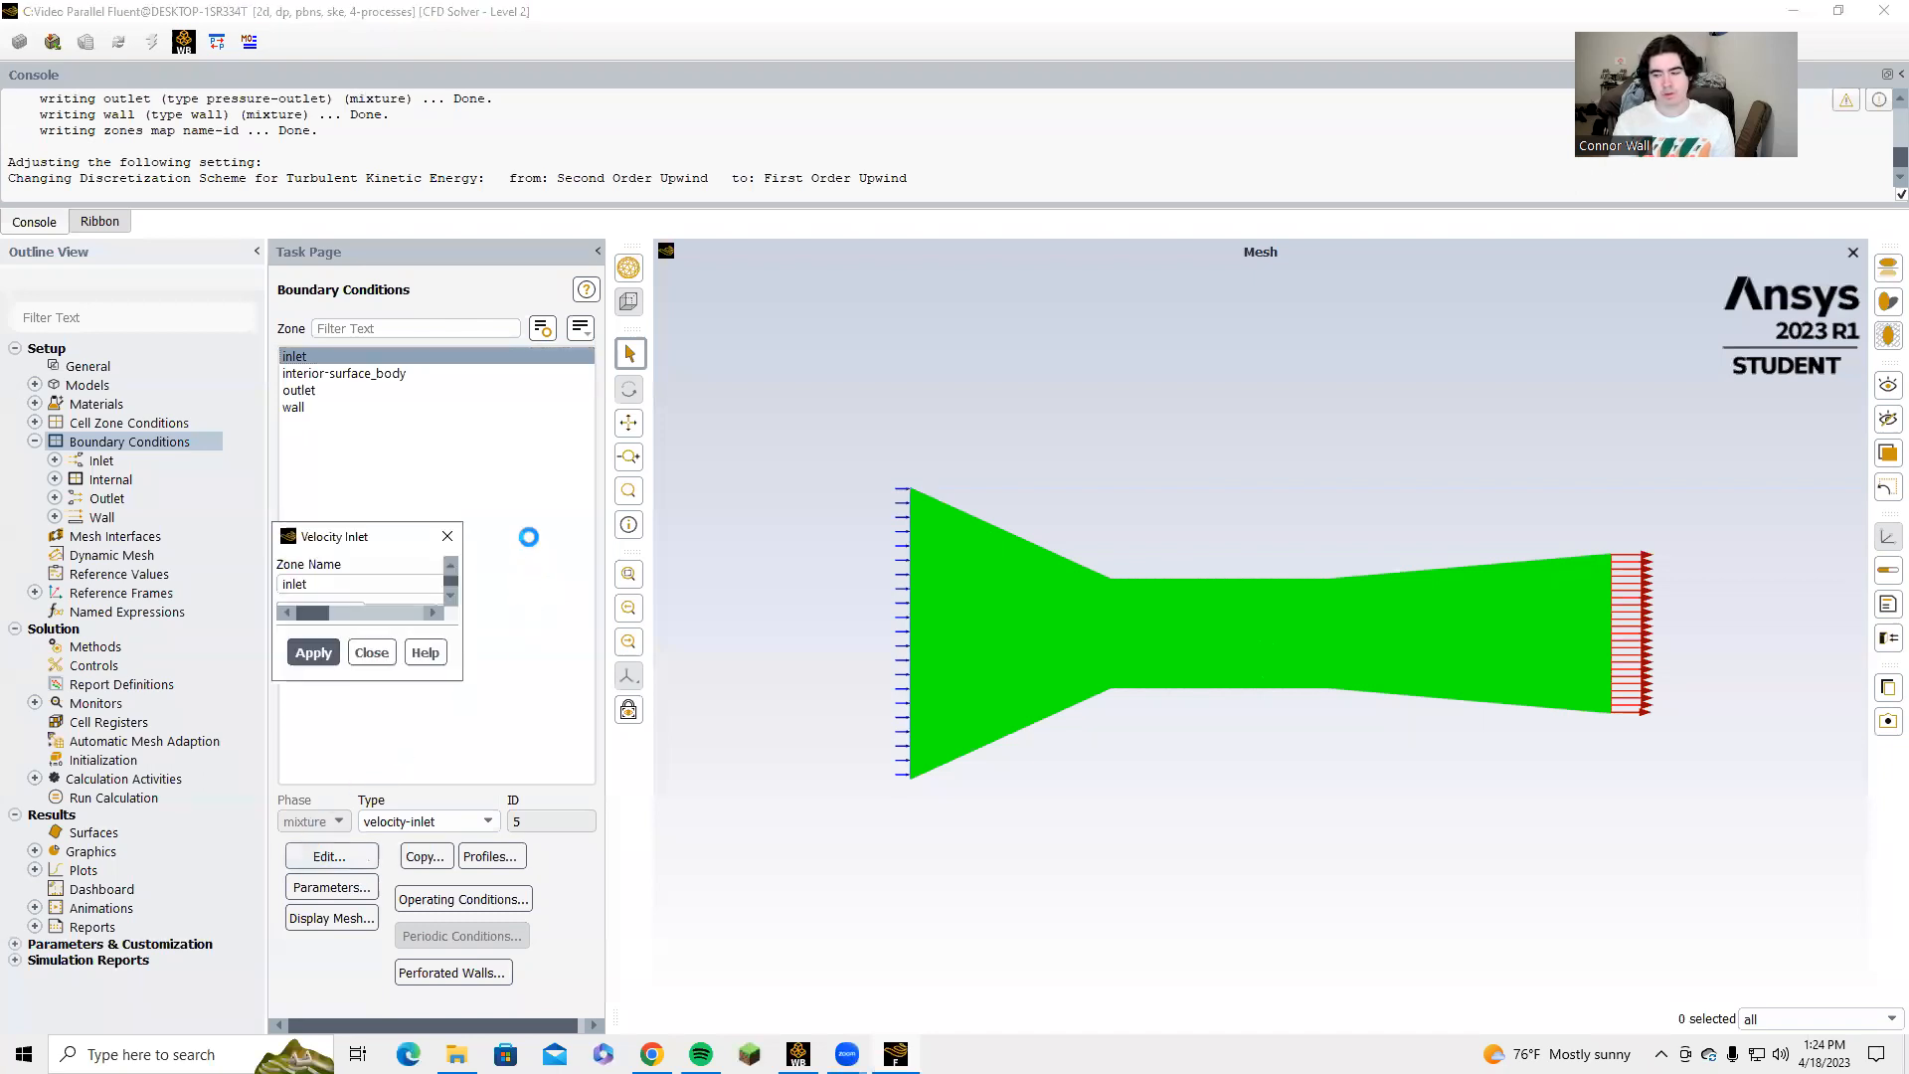
drag(639, 710, 616, 708)
text(10)
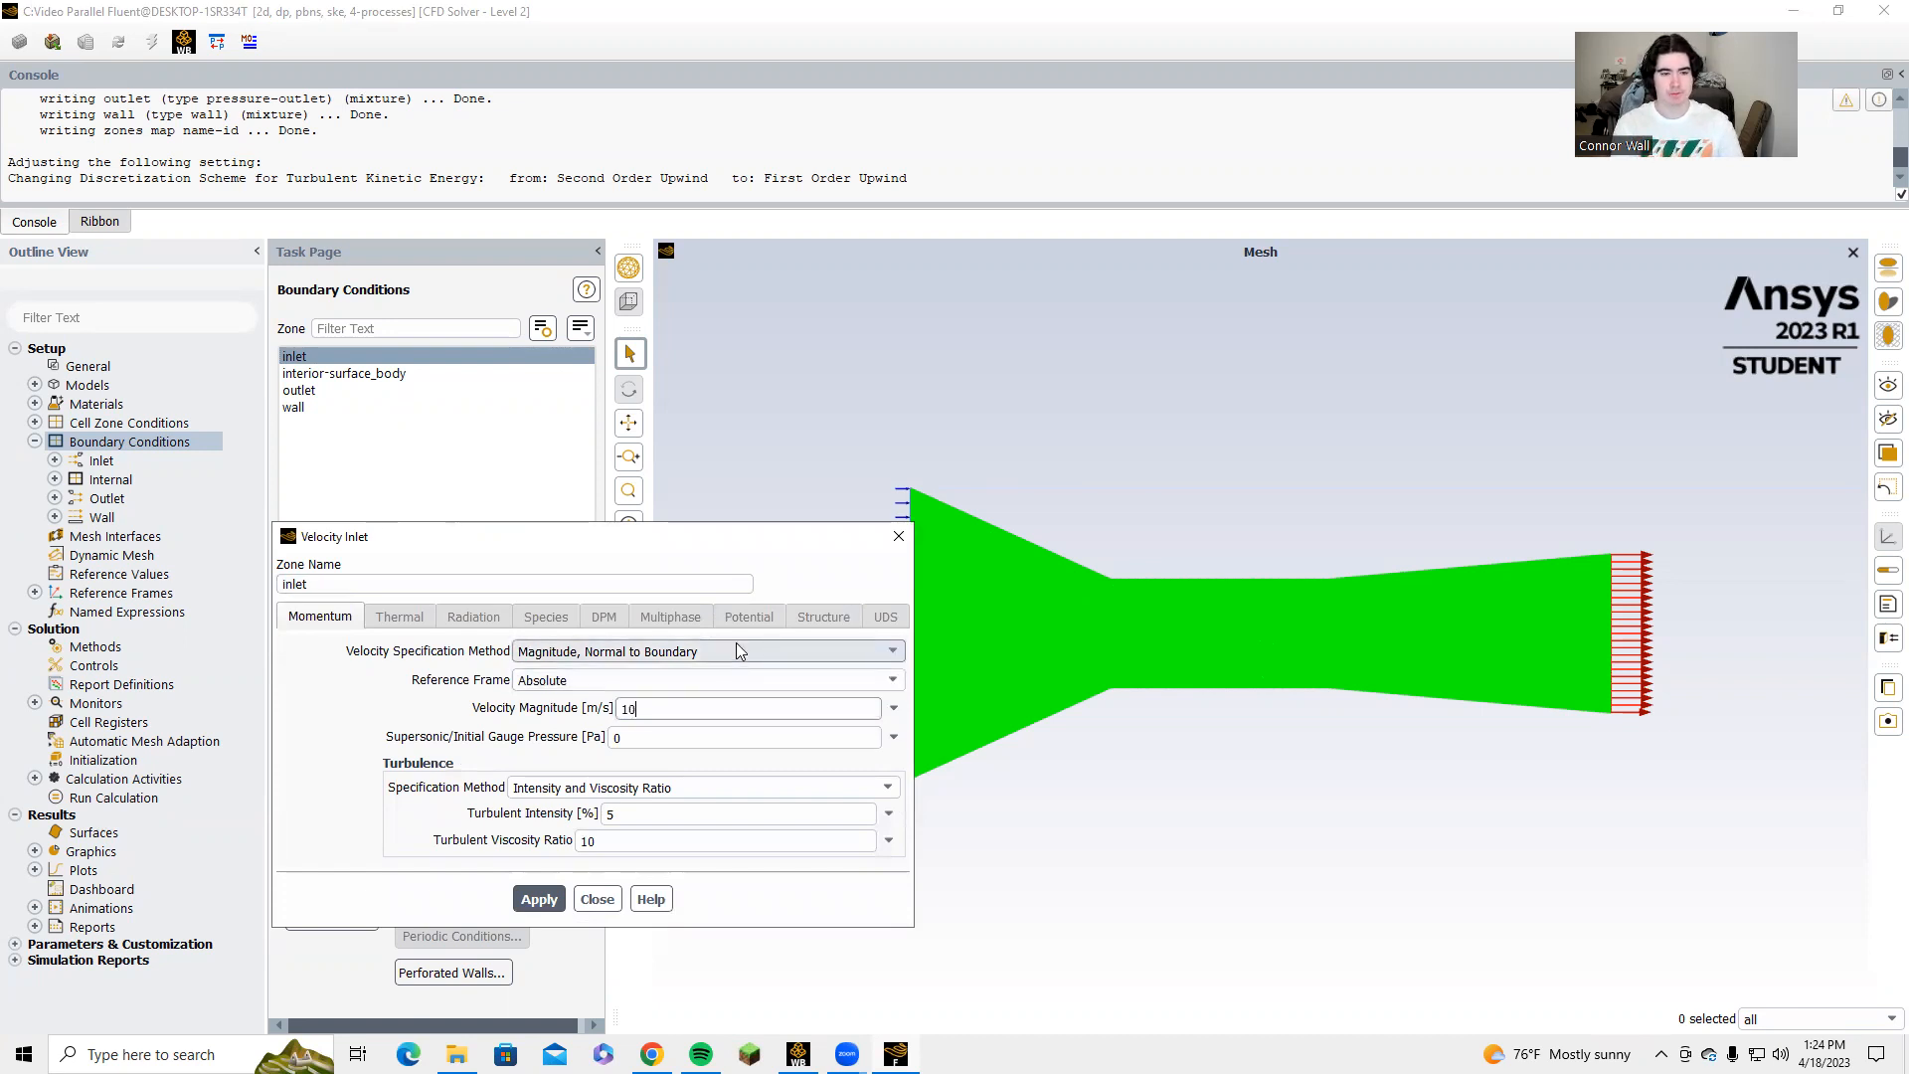
click(527, 899)
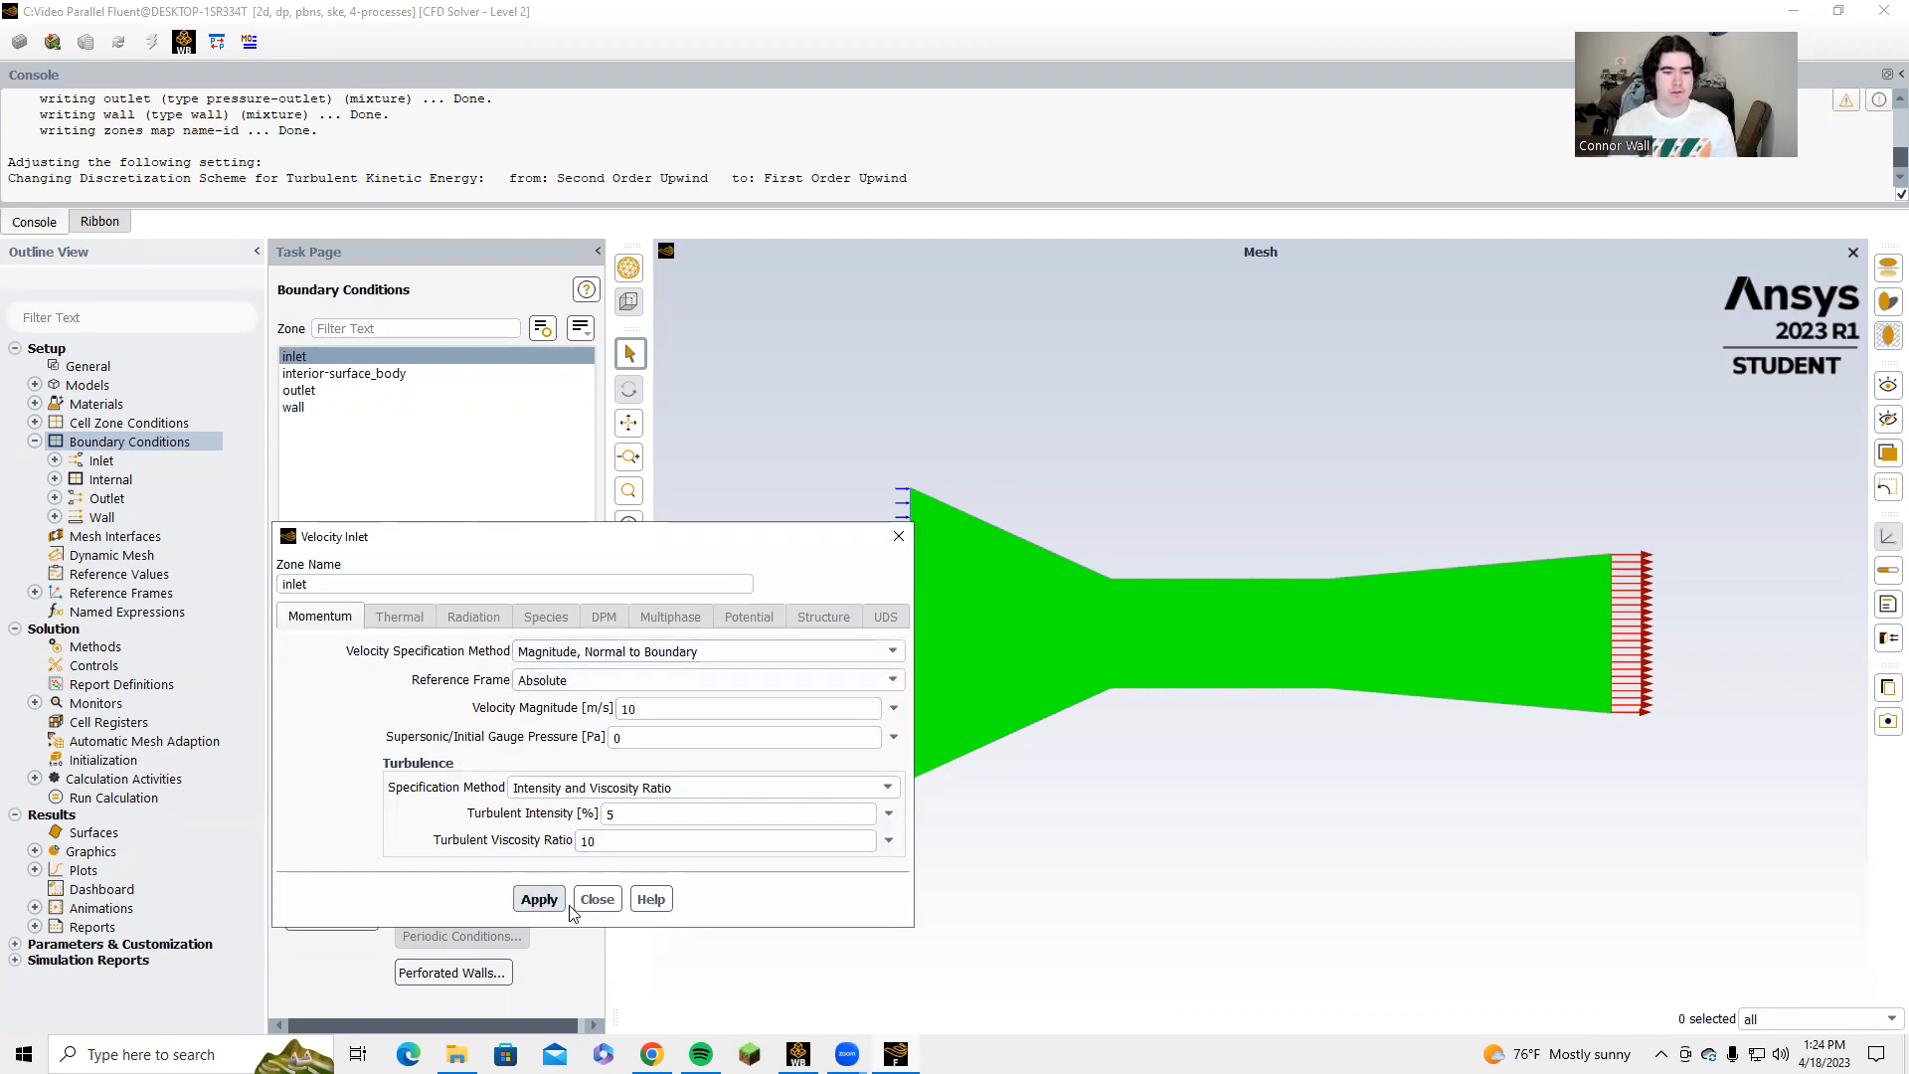
click(596, 899)
click(34, 442)
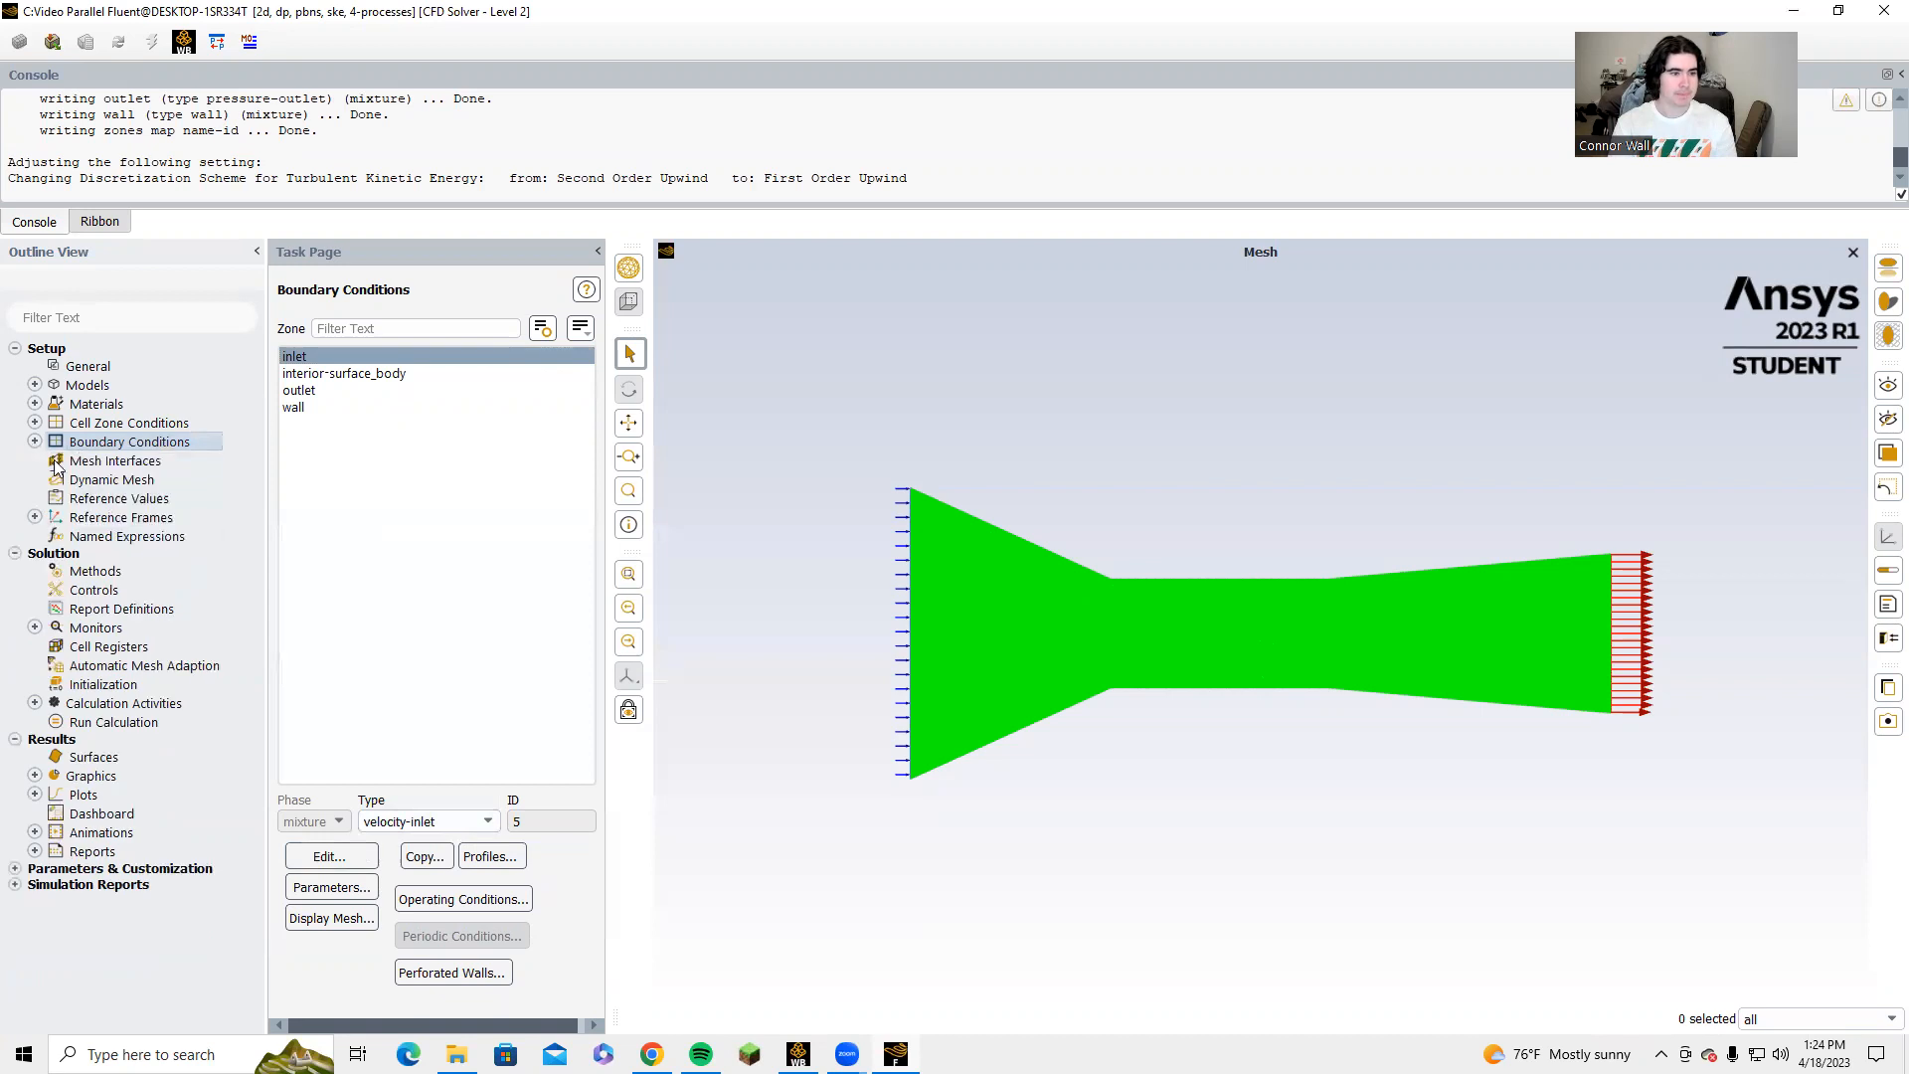
Compute the reference values from the inlet and set the reference zone to surface_body.
click(122, 500)
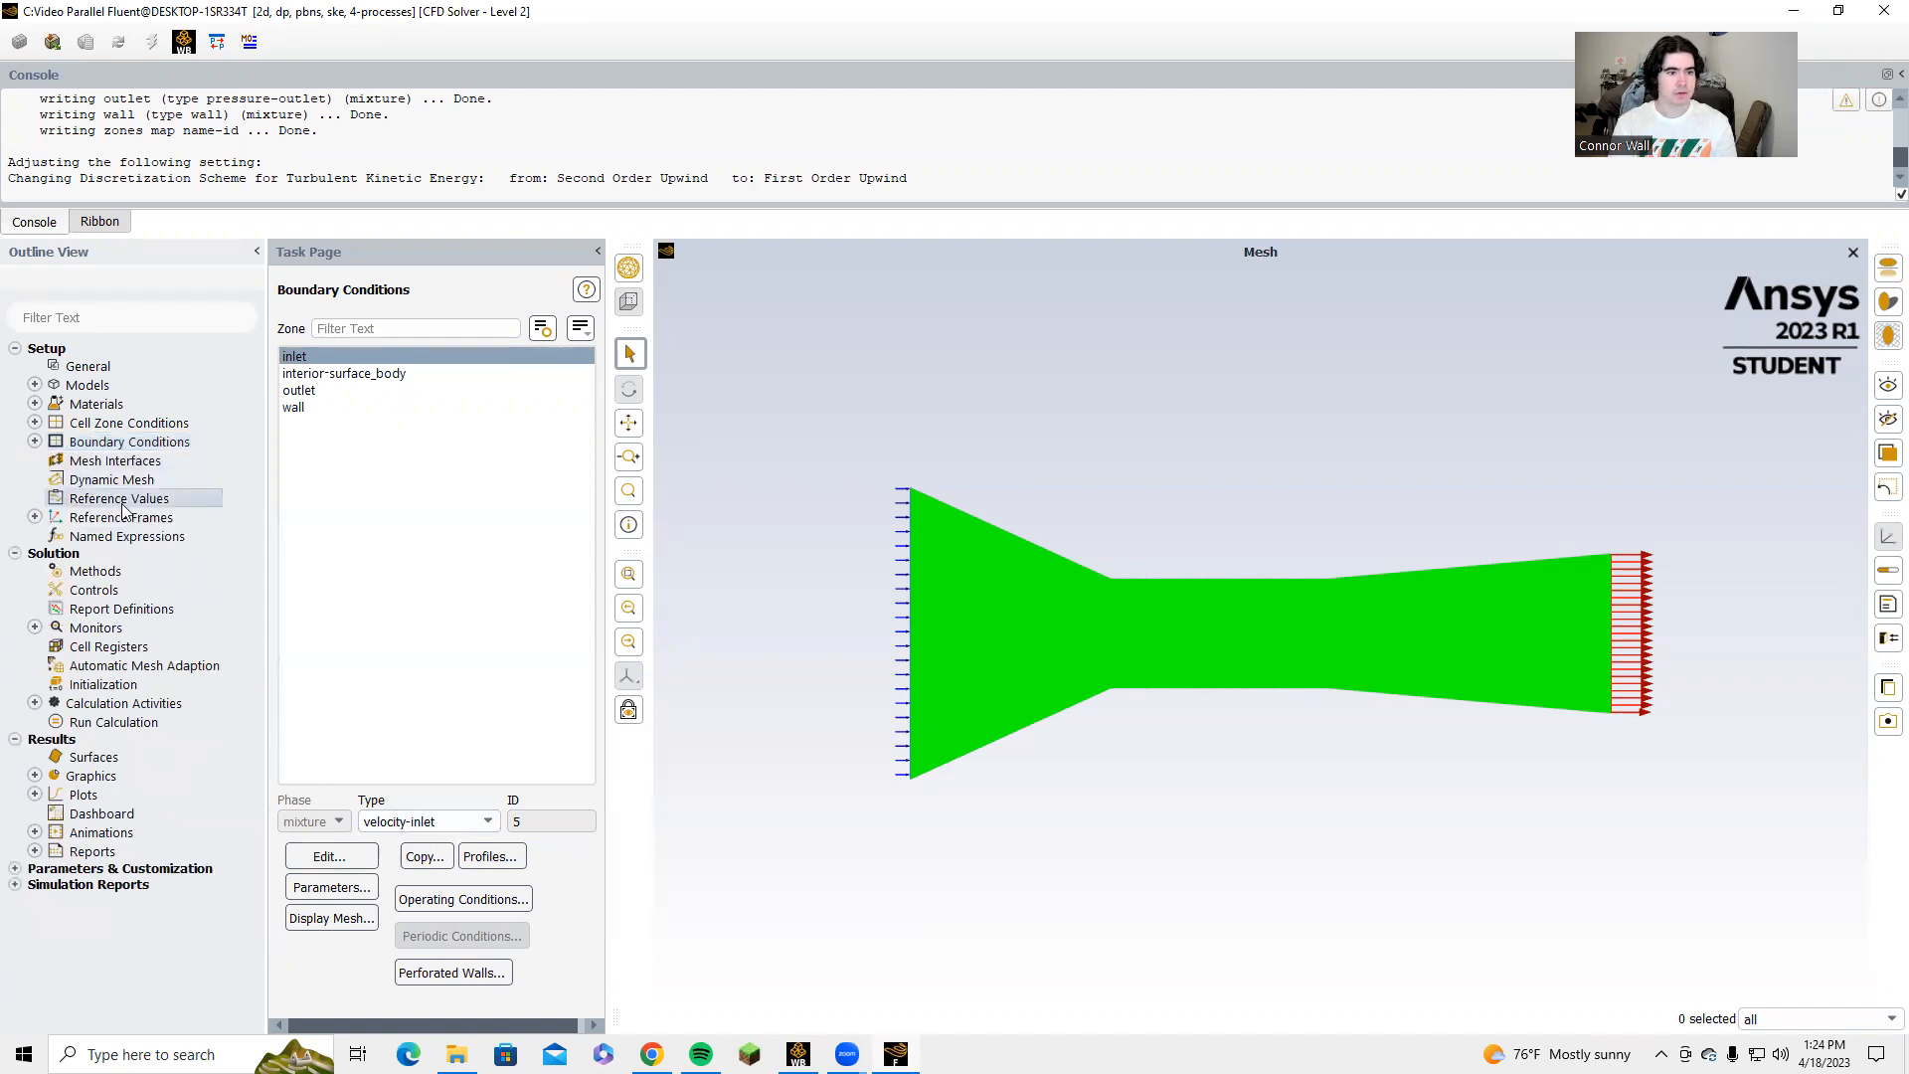
click(569, 337)
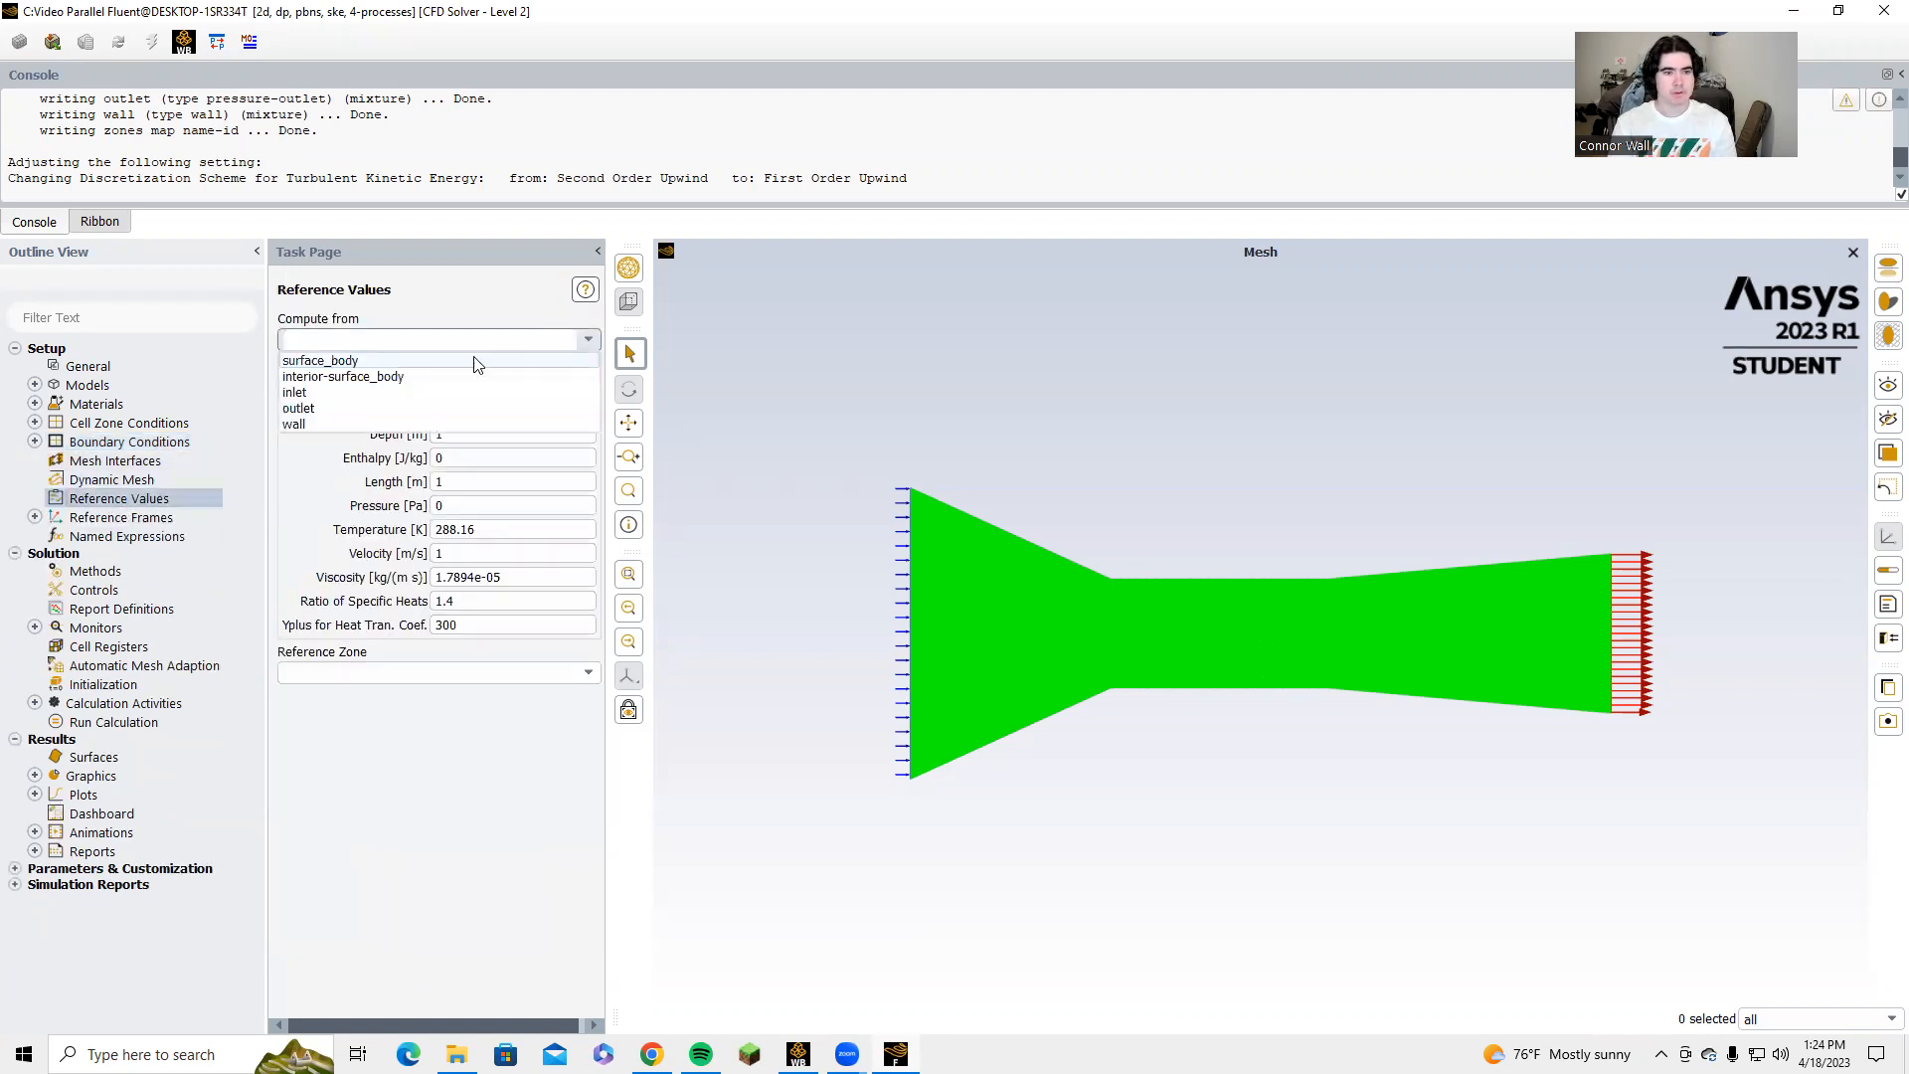
click(371, 392)
click(587, 672)
click(328, 699)
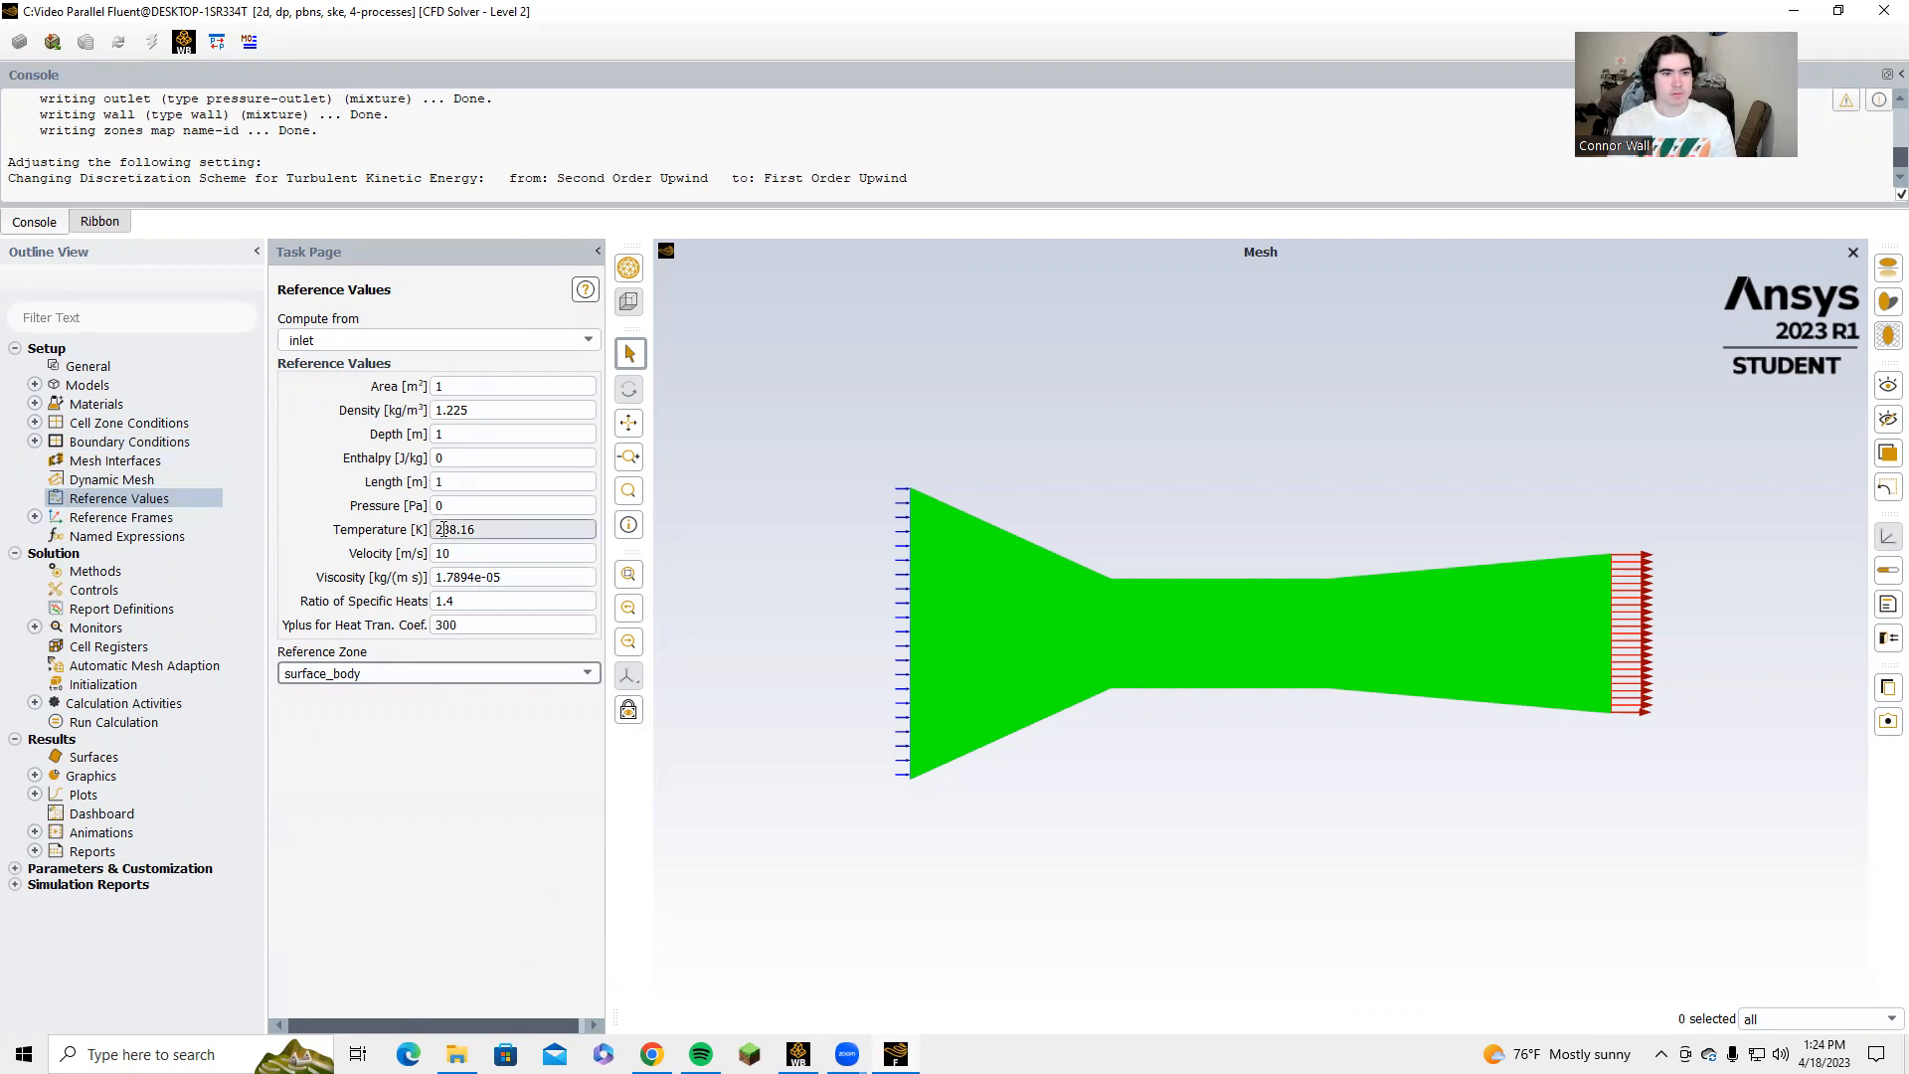
Set the solution methods to the SIMPLE pressure-velocity coupling scheme with PRESTO! pressure discretization.
click(96, 572)
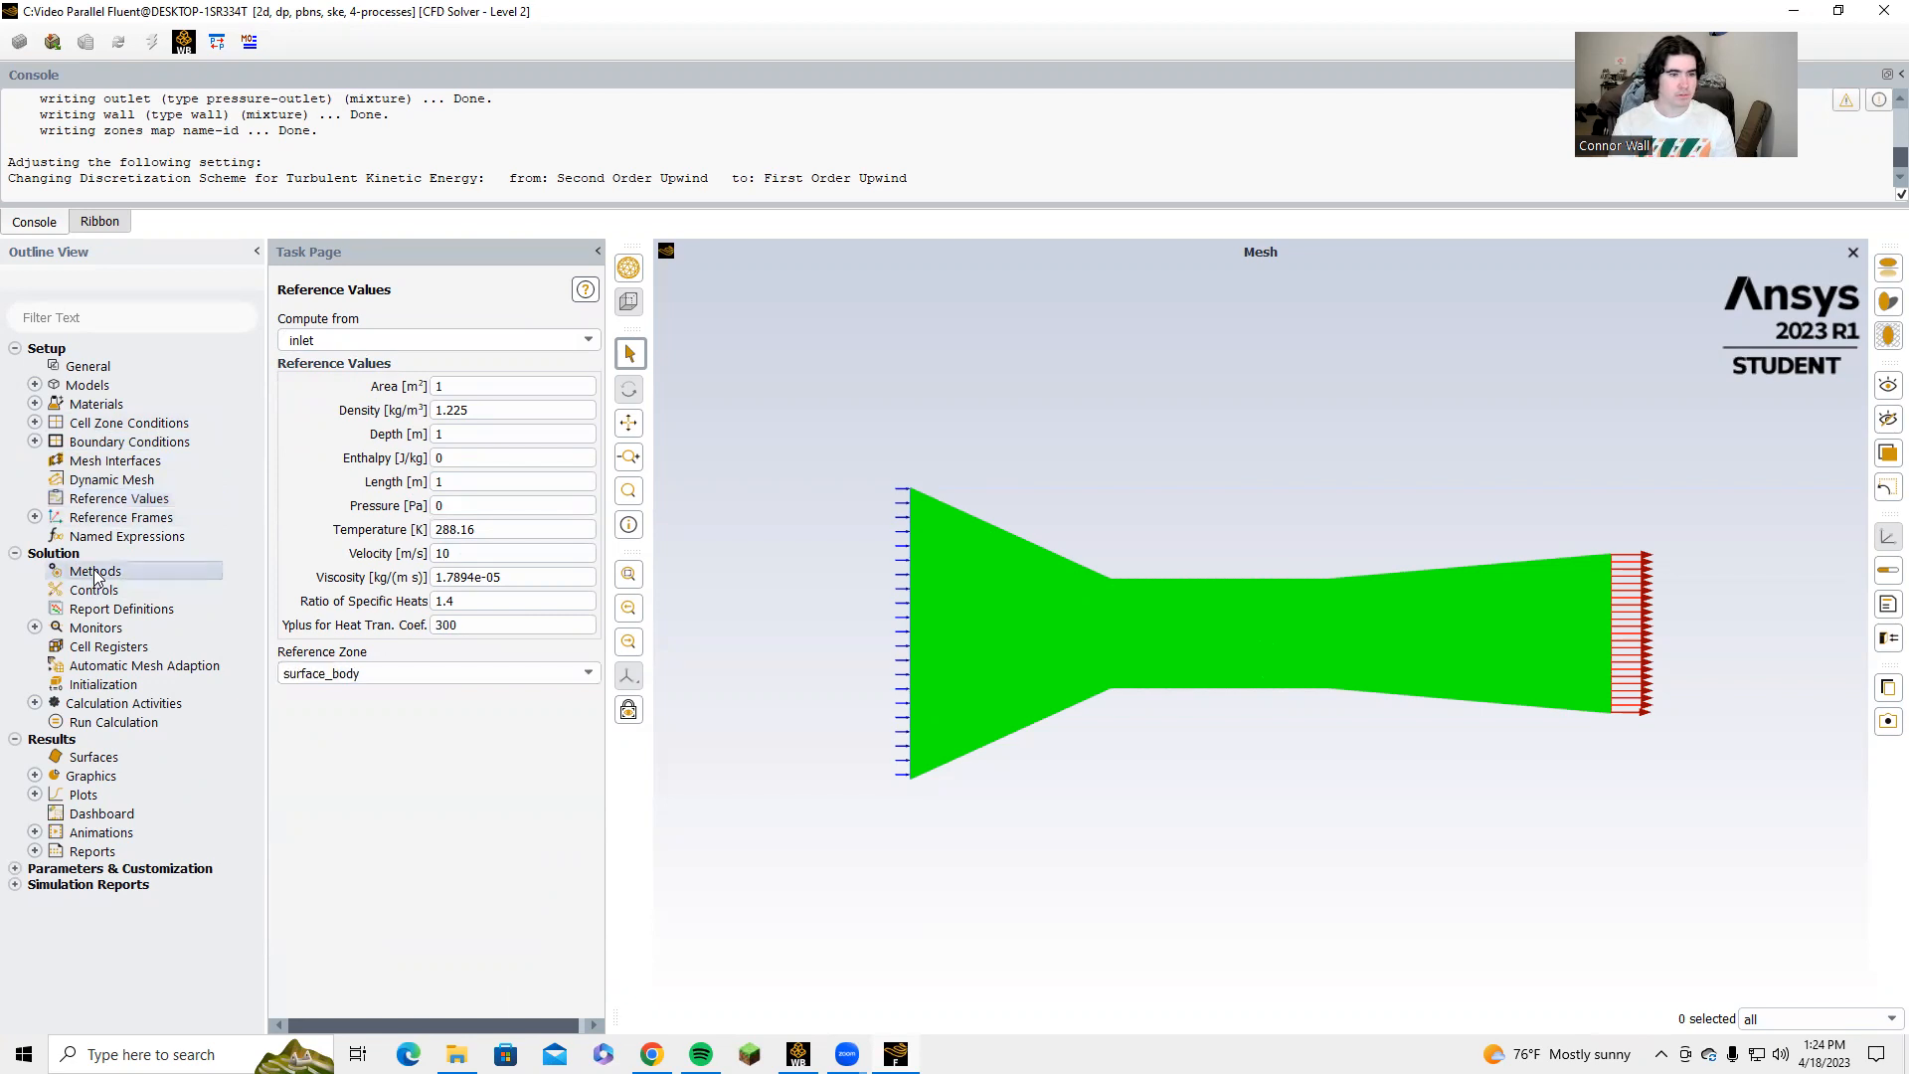
click(537, 362)
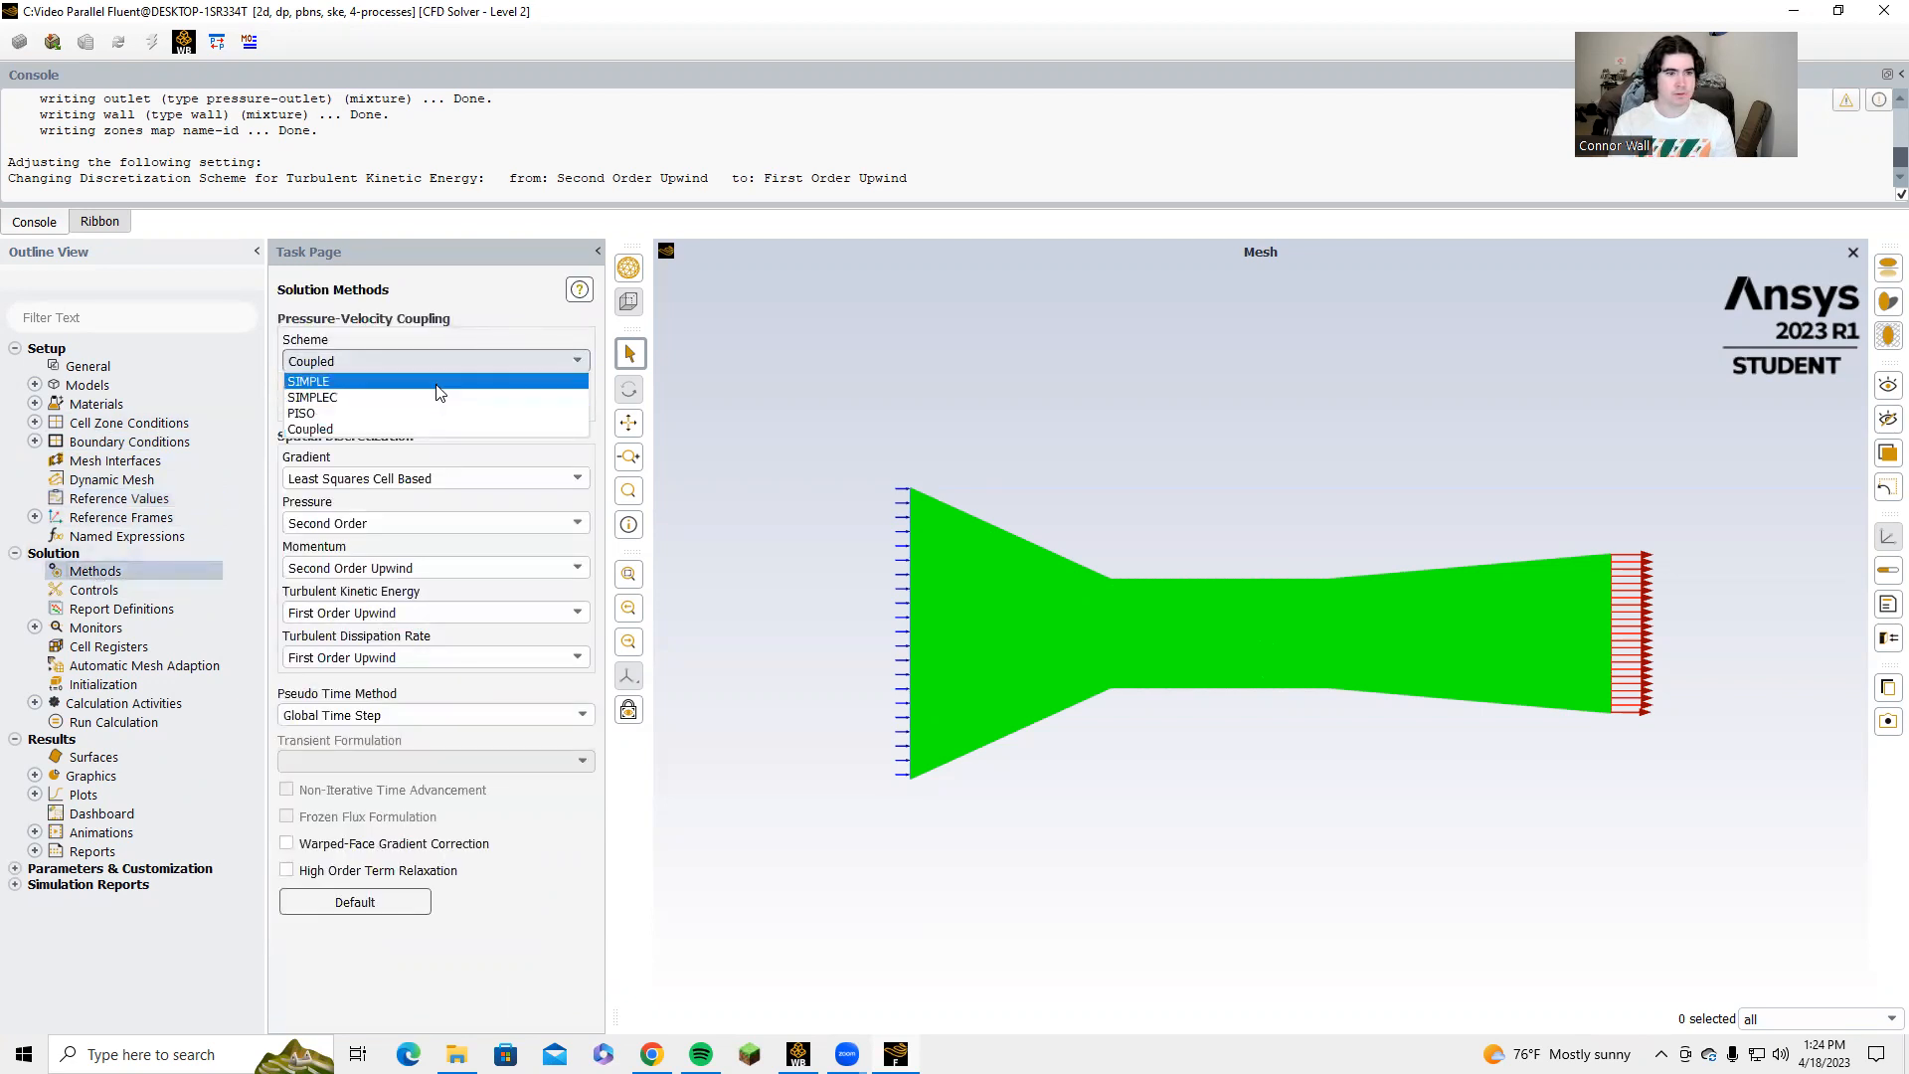
click(422, 382)
click(442, 526)
click(425, 575)
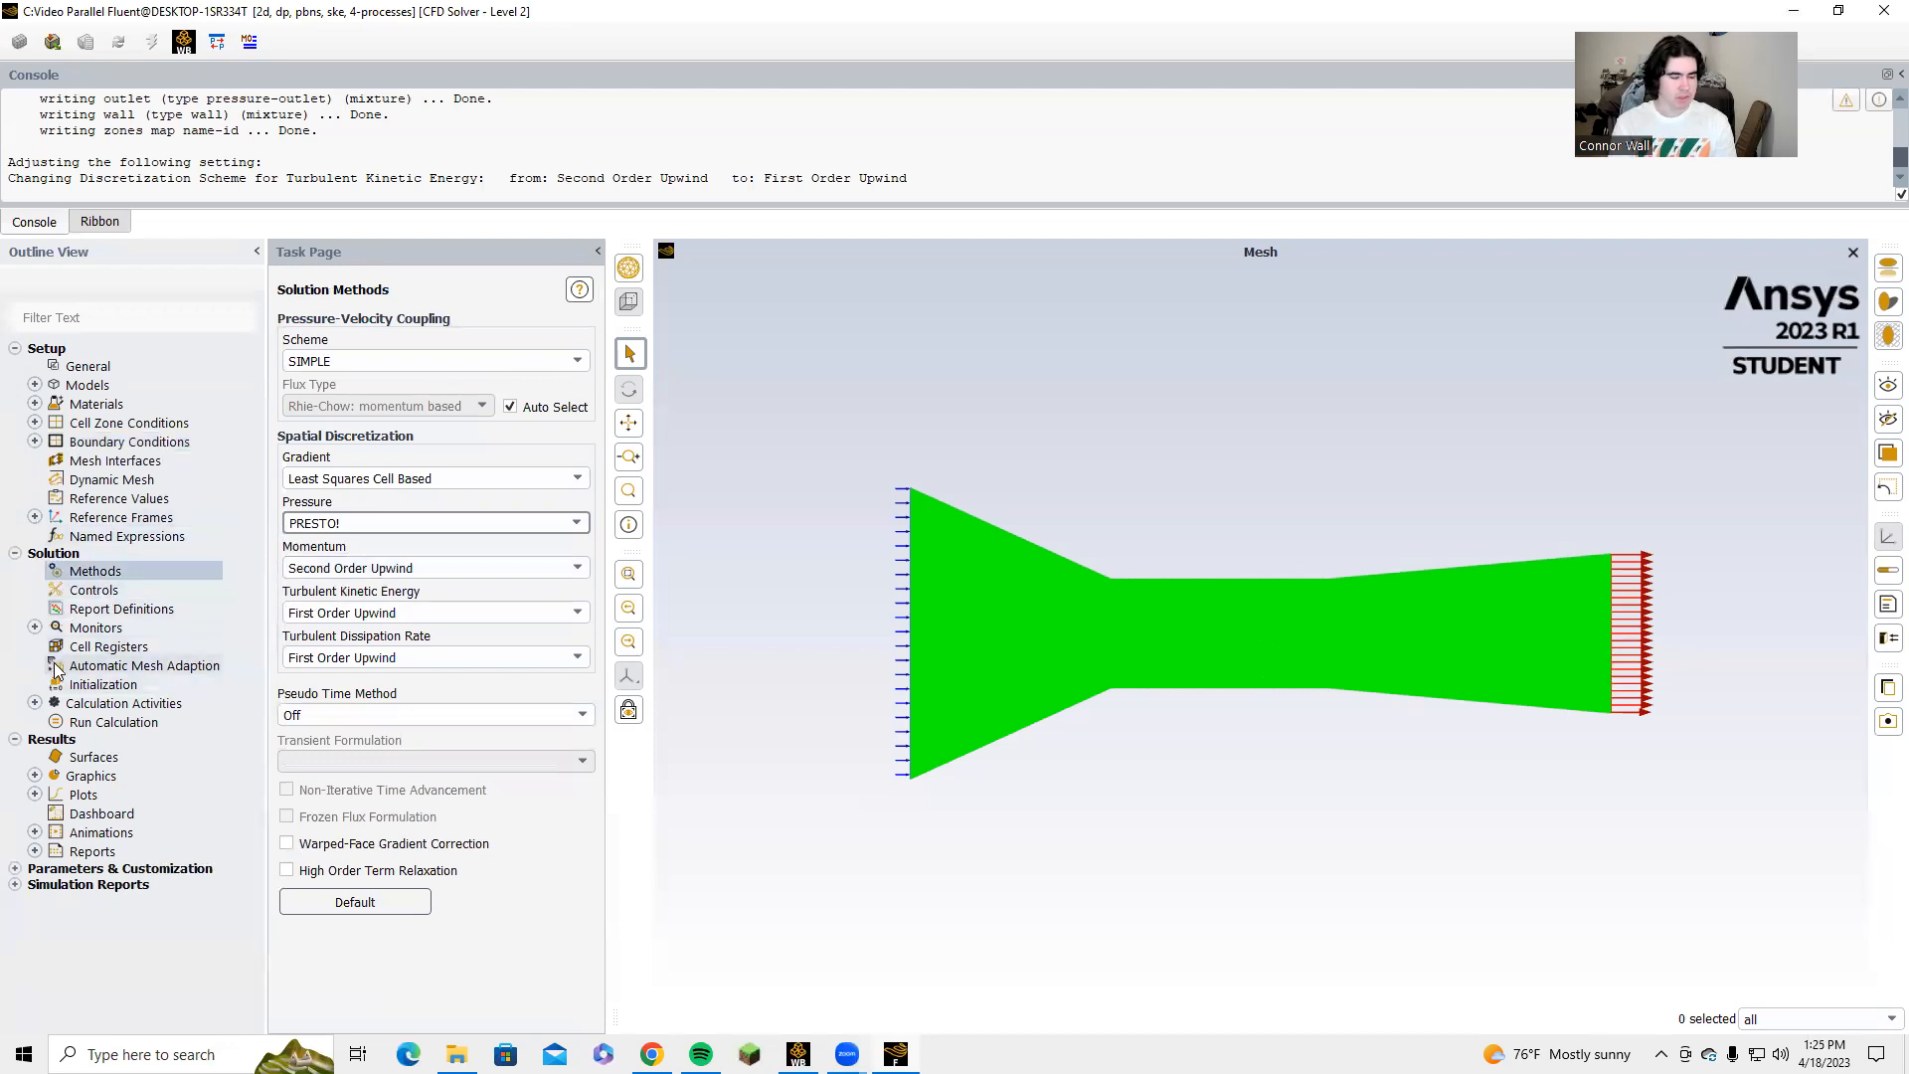
Initialize the solution and run the calculation with 150 iterations.
right_click(102, 686)
click(129, 697)
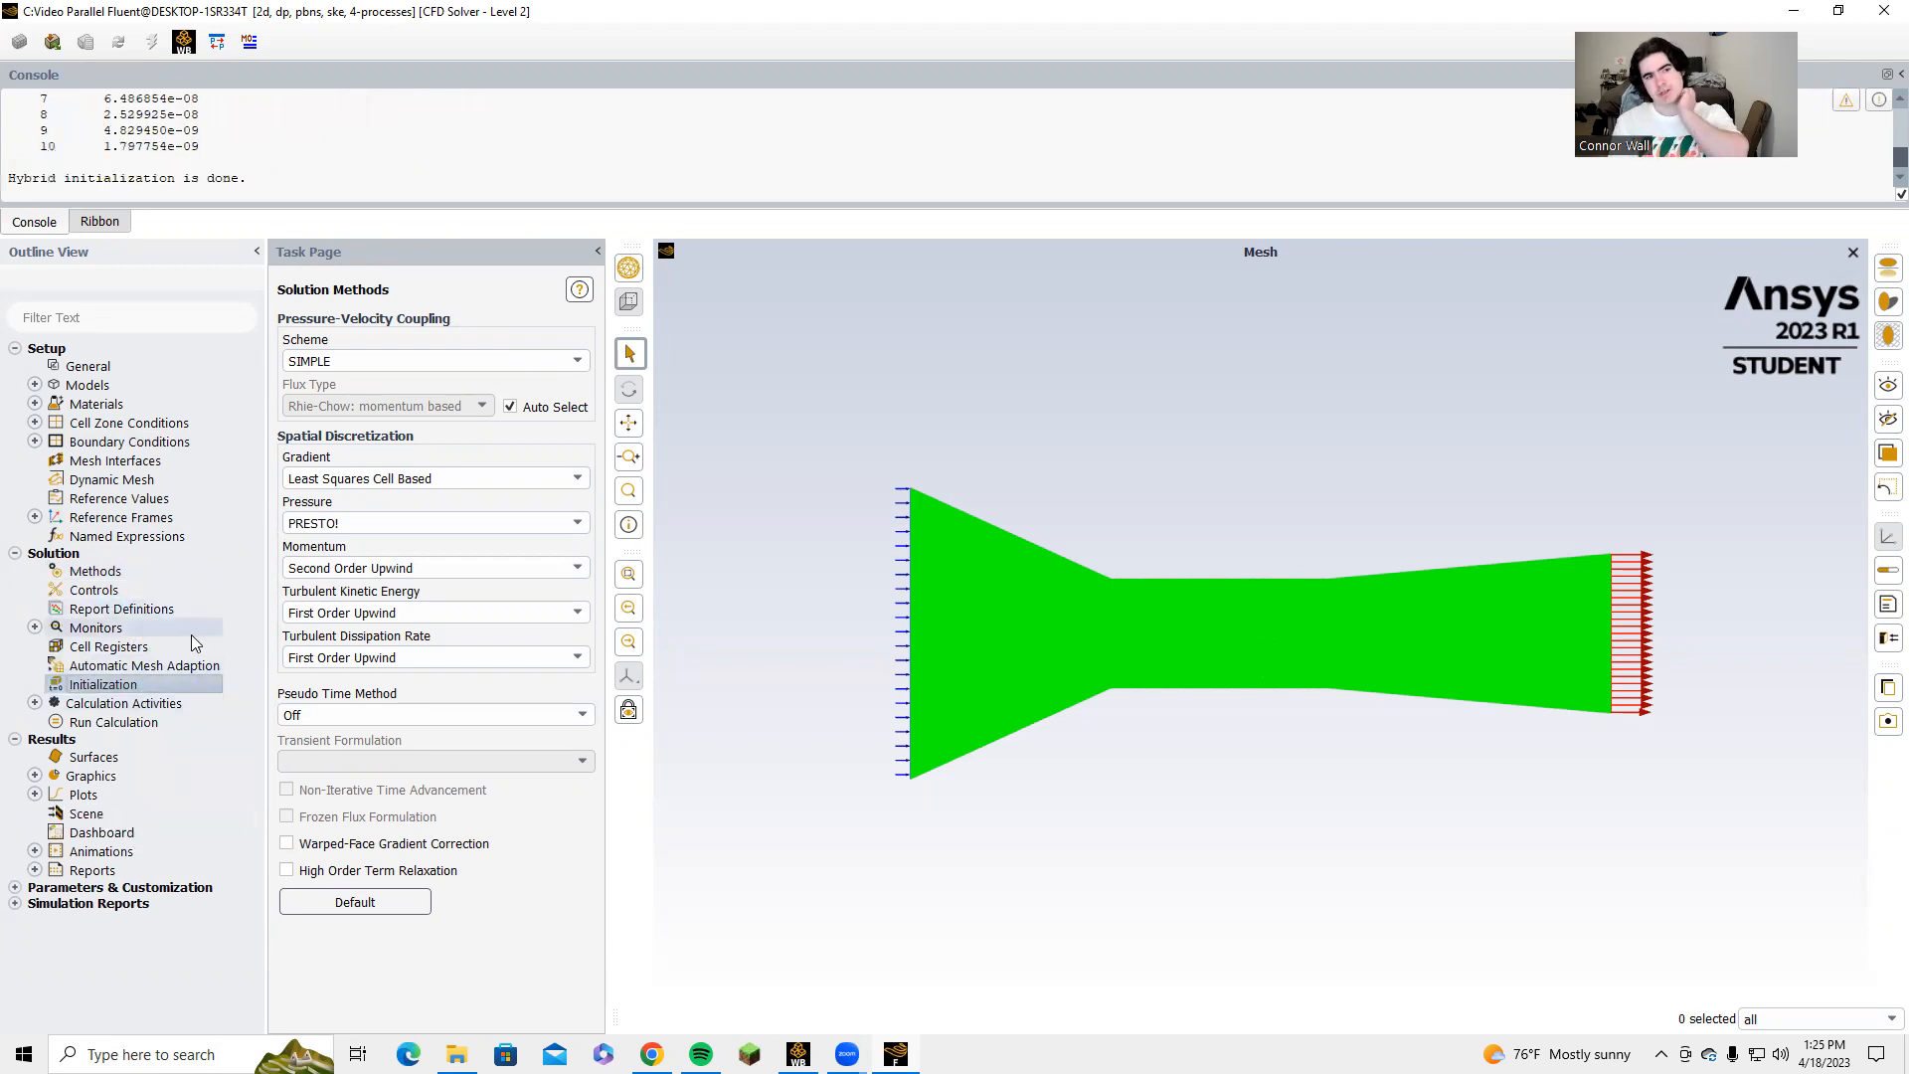
click(162, 725)
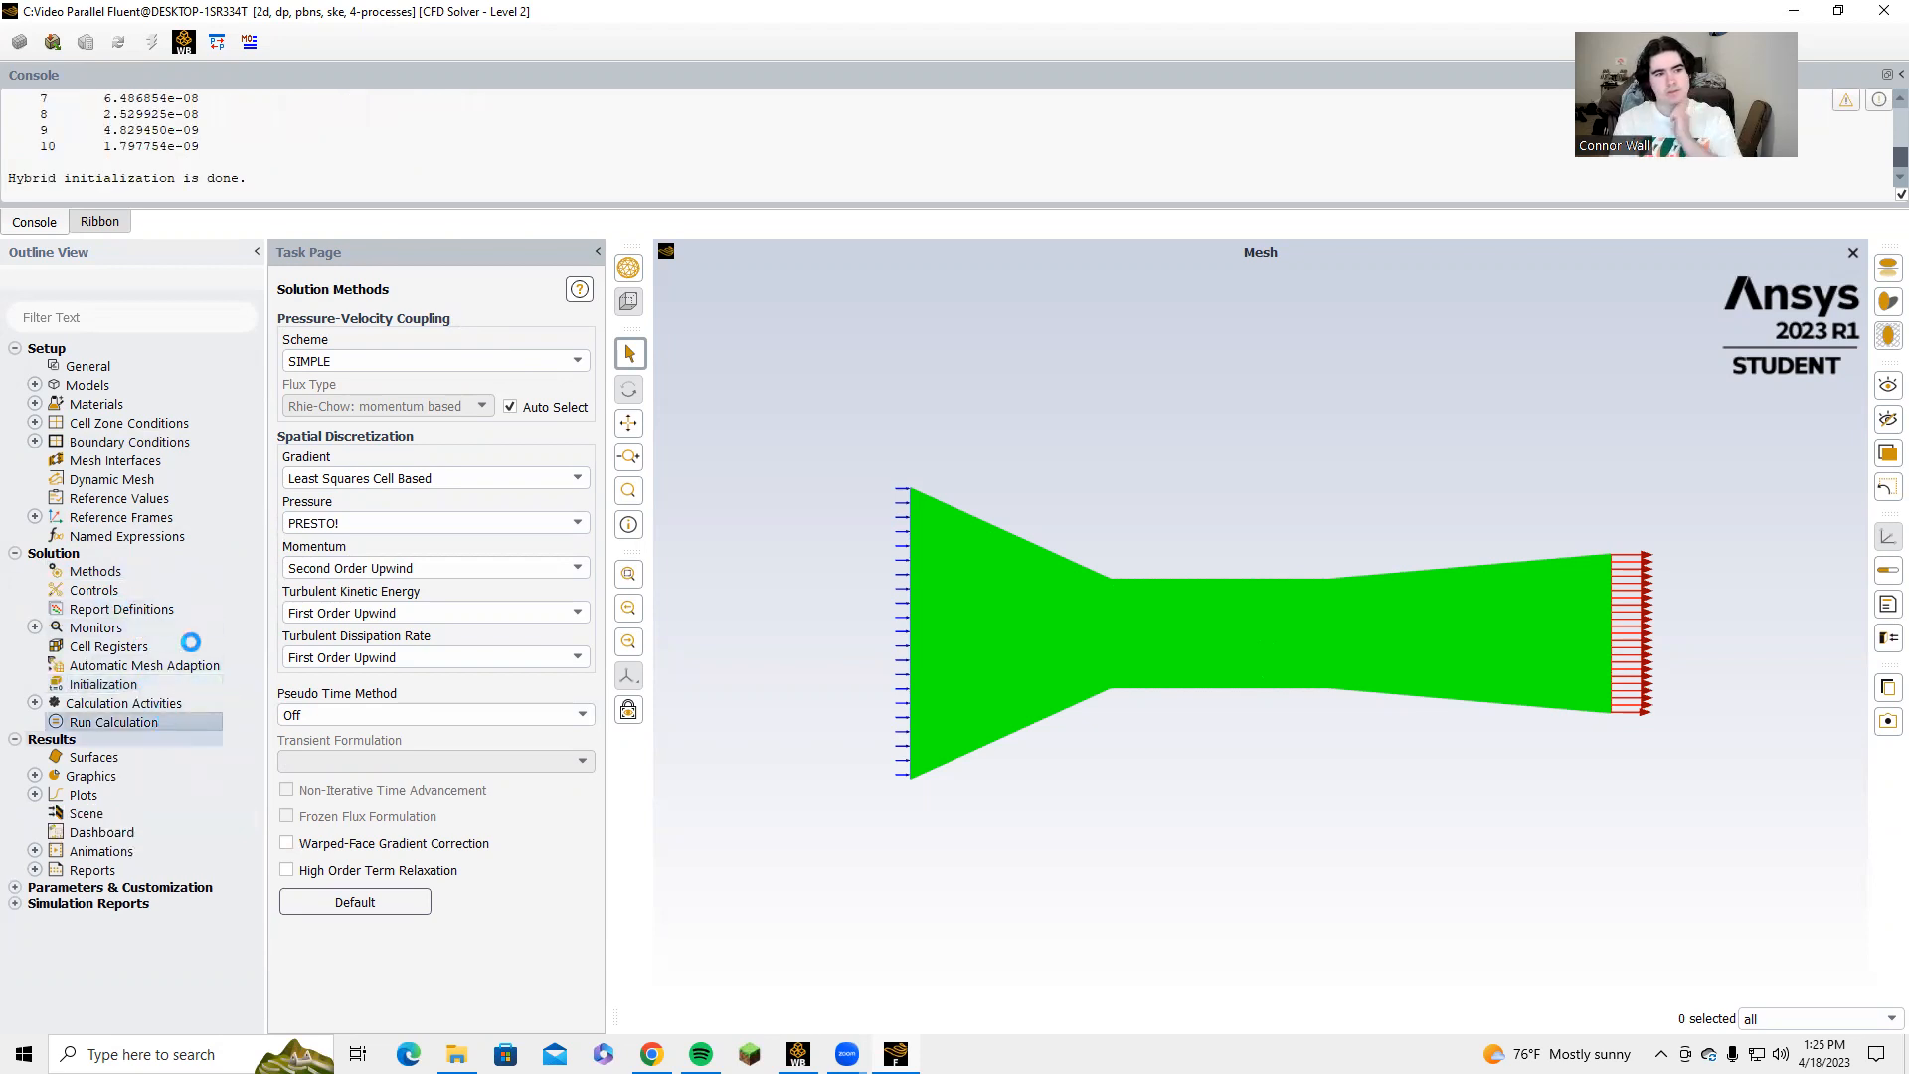
double_click(318, 408)
text(159)
key(BackSpace)
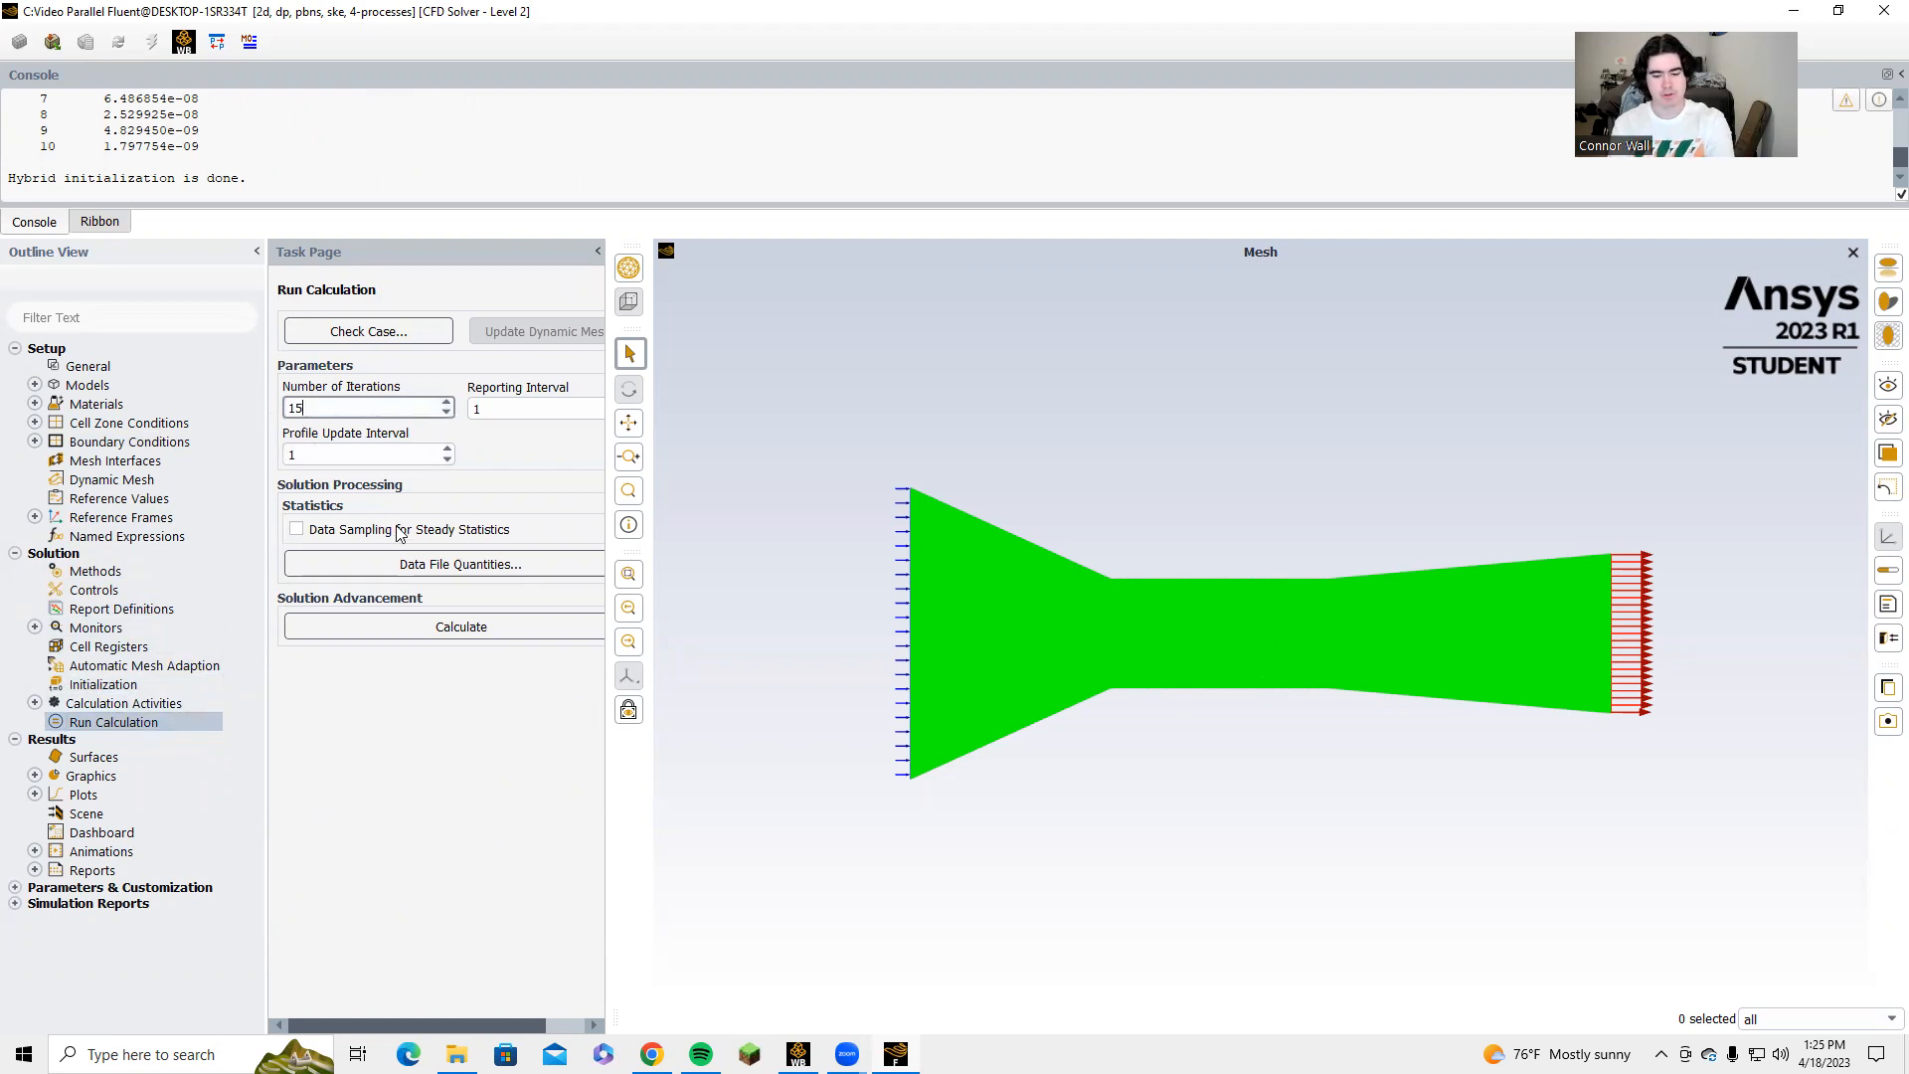
click(398, 622)
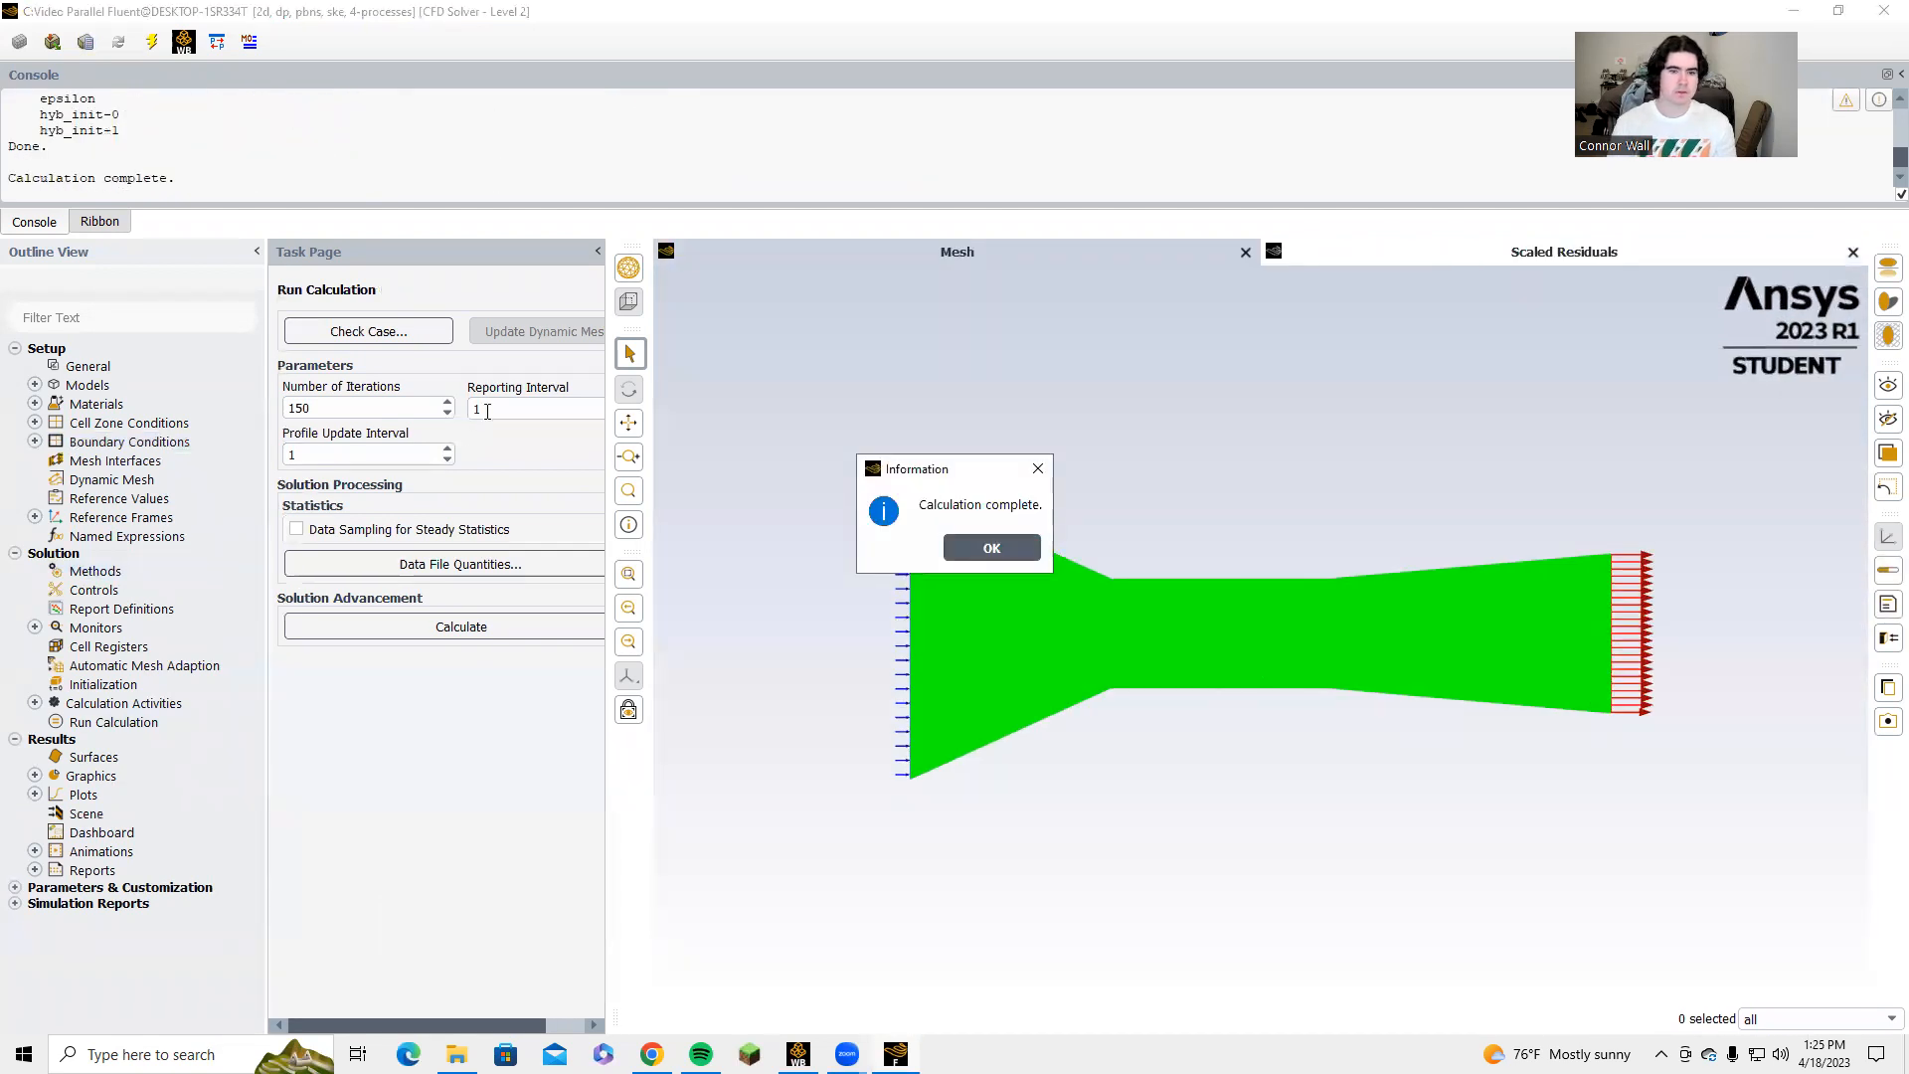
click(962, 547)
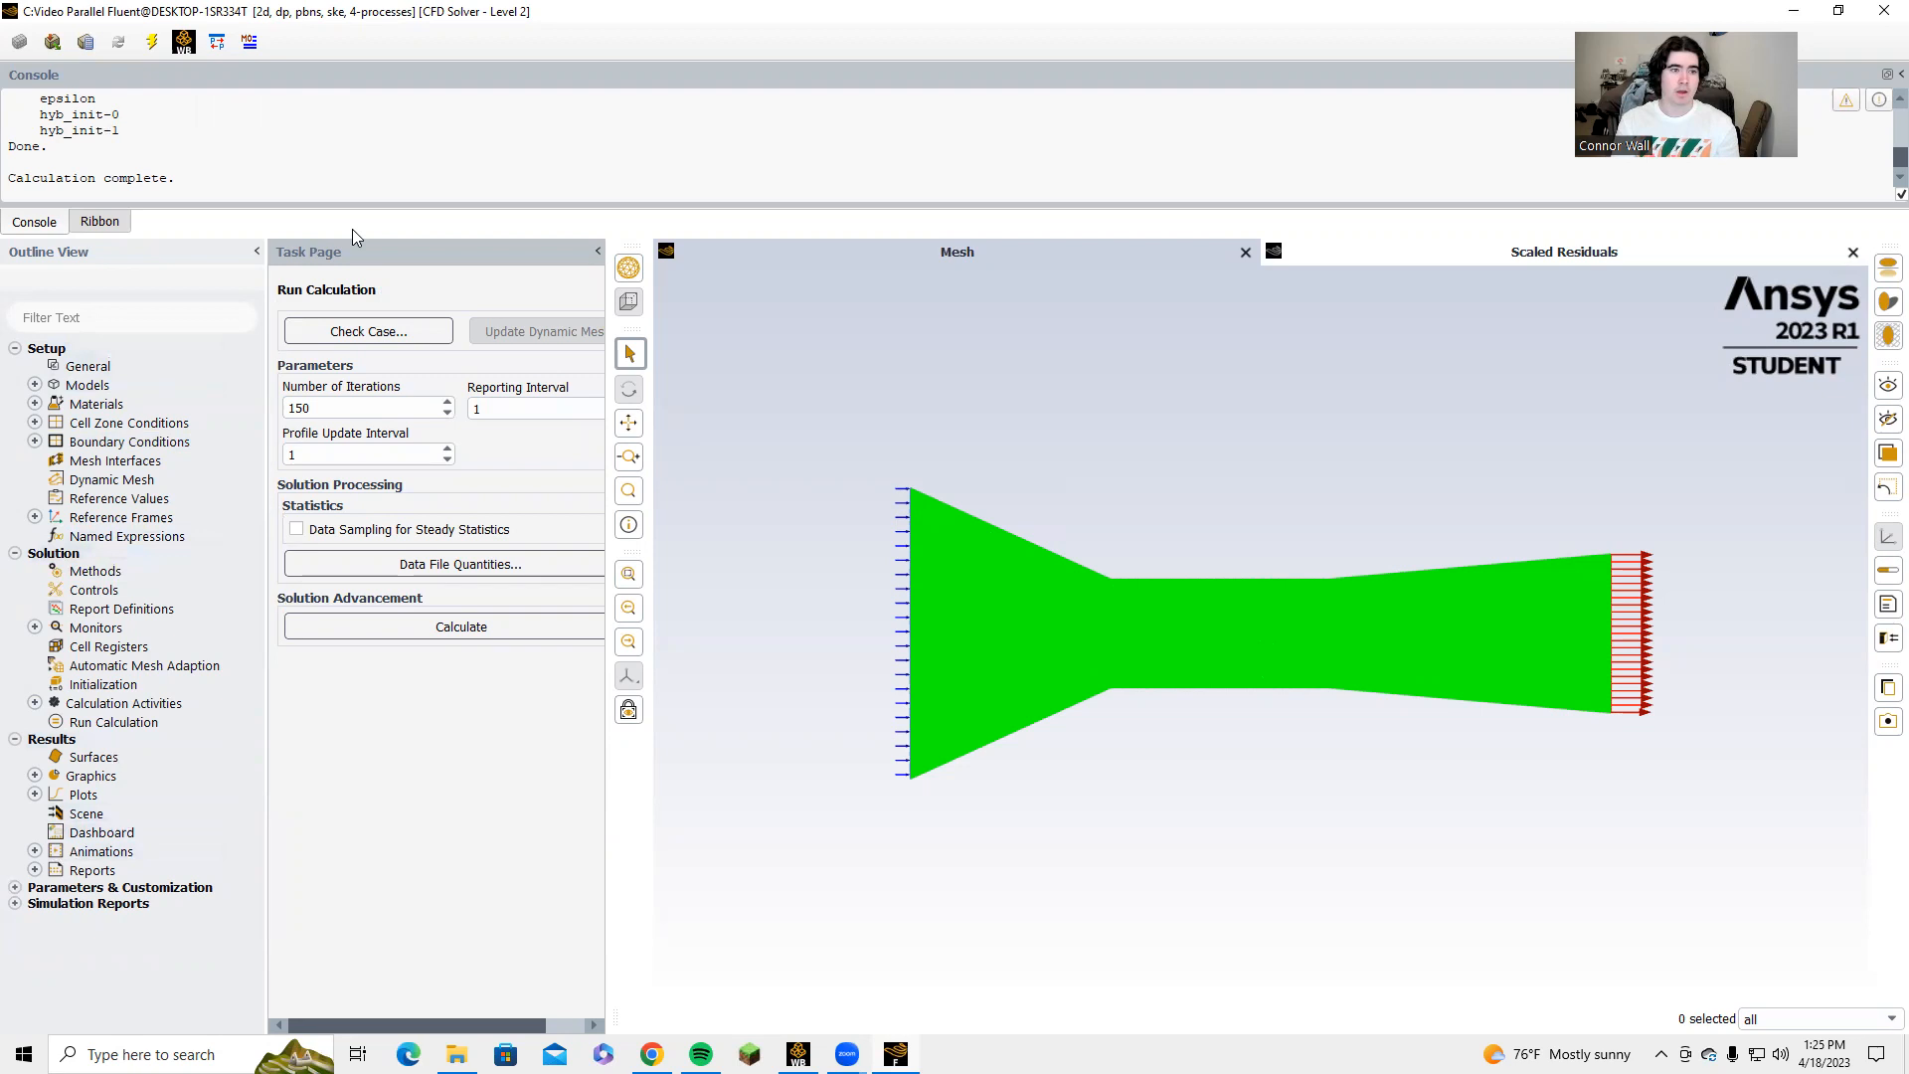
Create and display a static pressure contour on the inlet, interior-surface_body, outlet and wall surfaces.
click(35, 775)
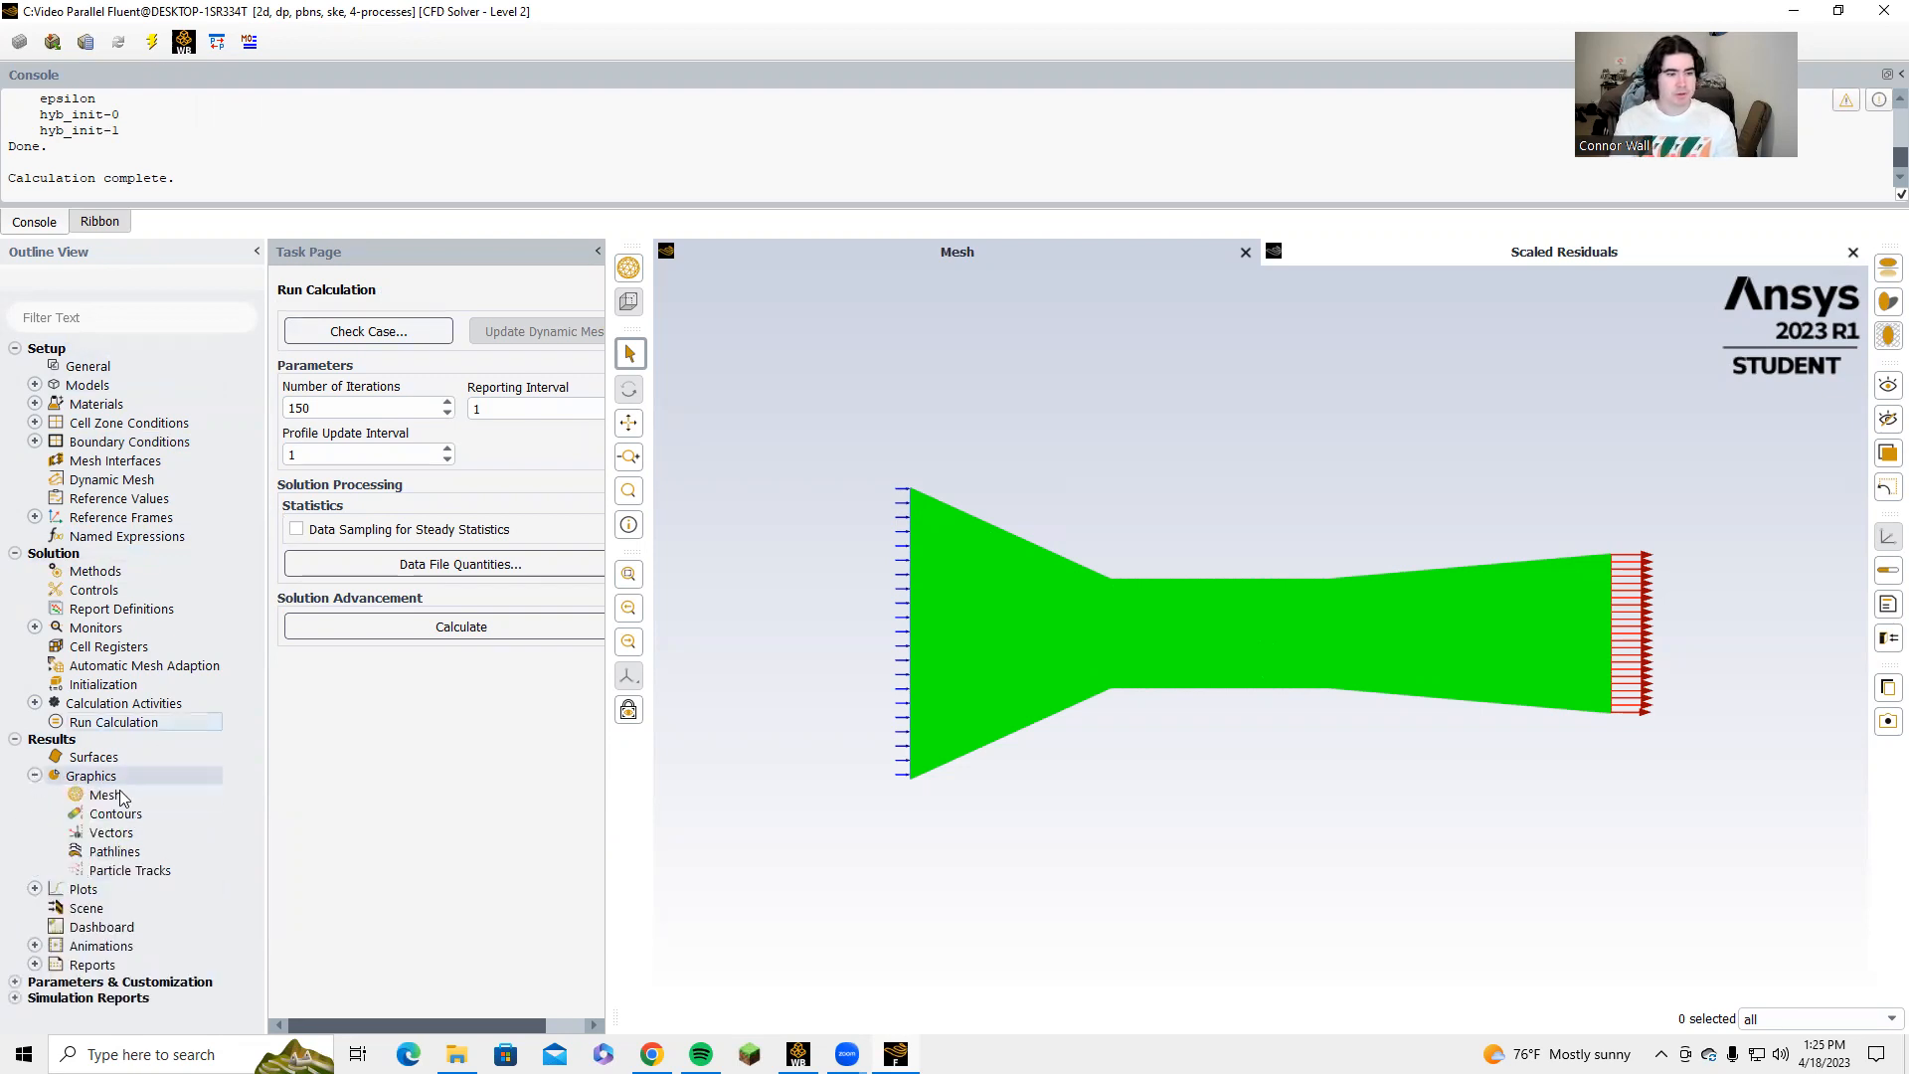
double_click(115, 814)
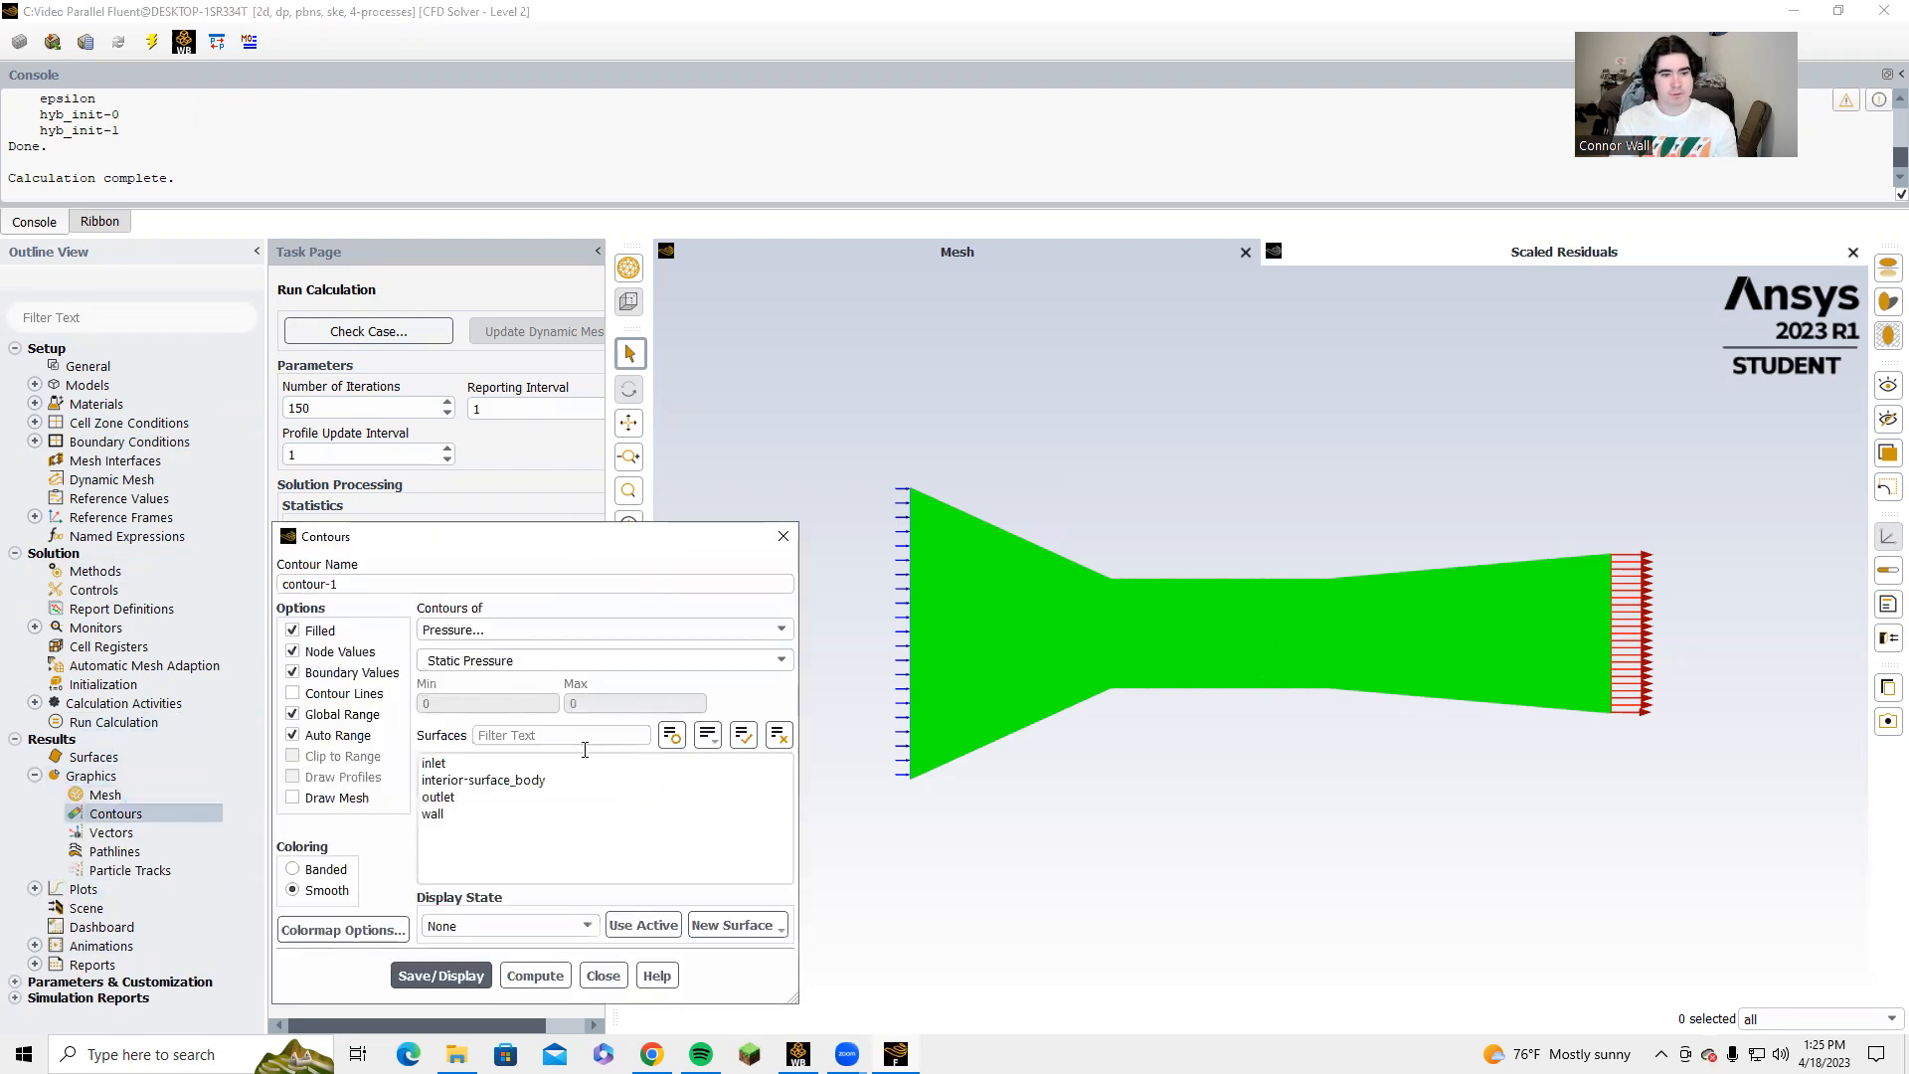
click(514, 767)
click(502, 782)
click(493, 798)
click(490, 814)
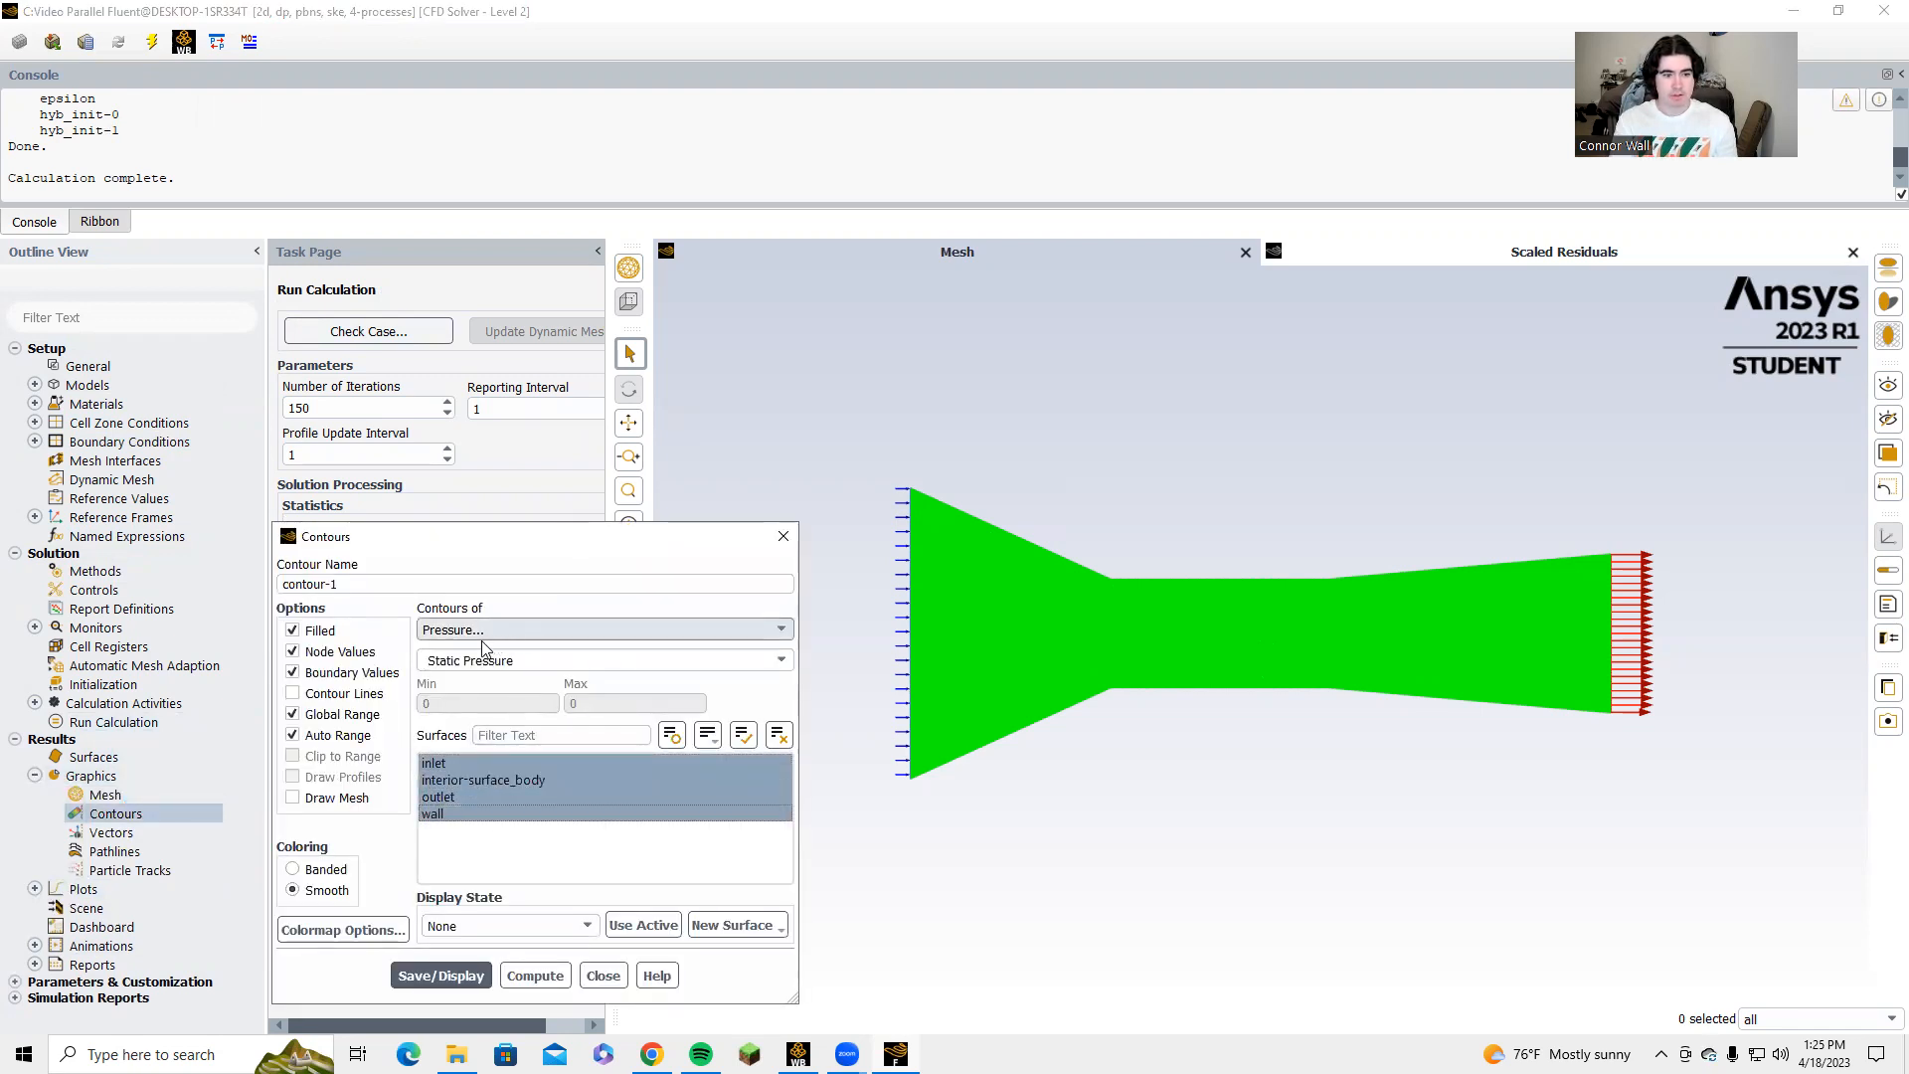
click(474, 976)
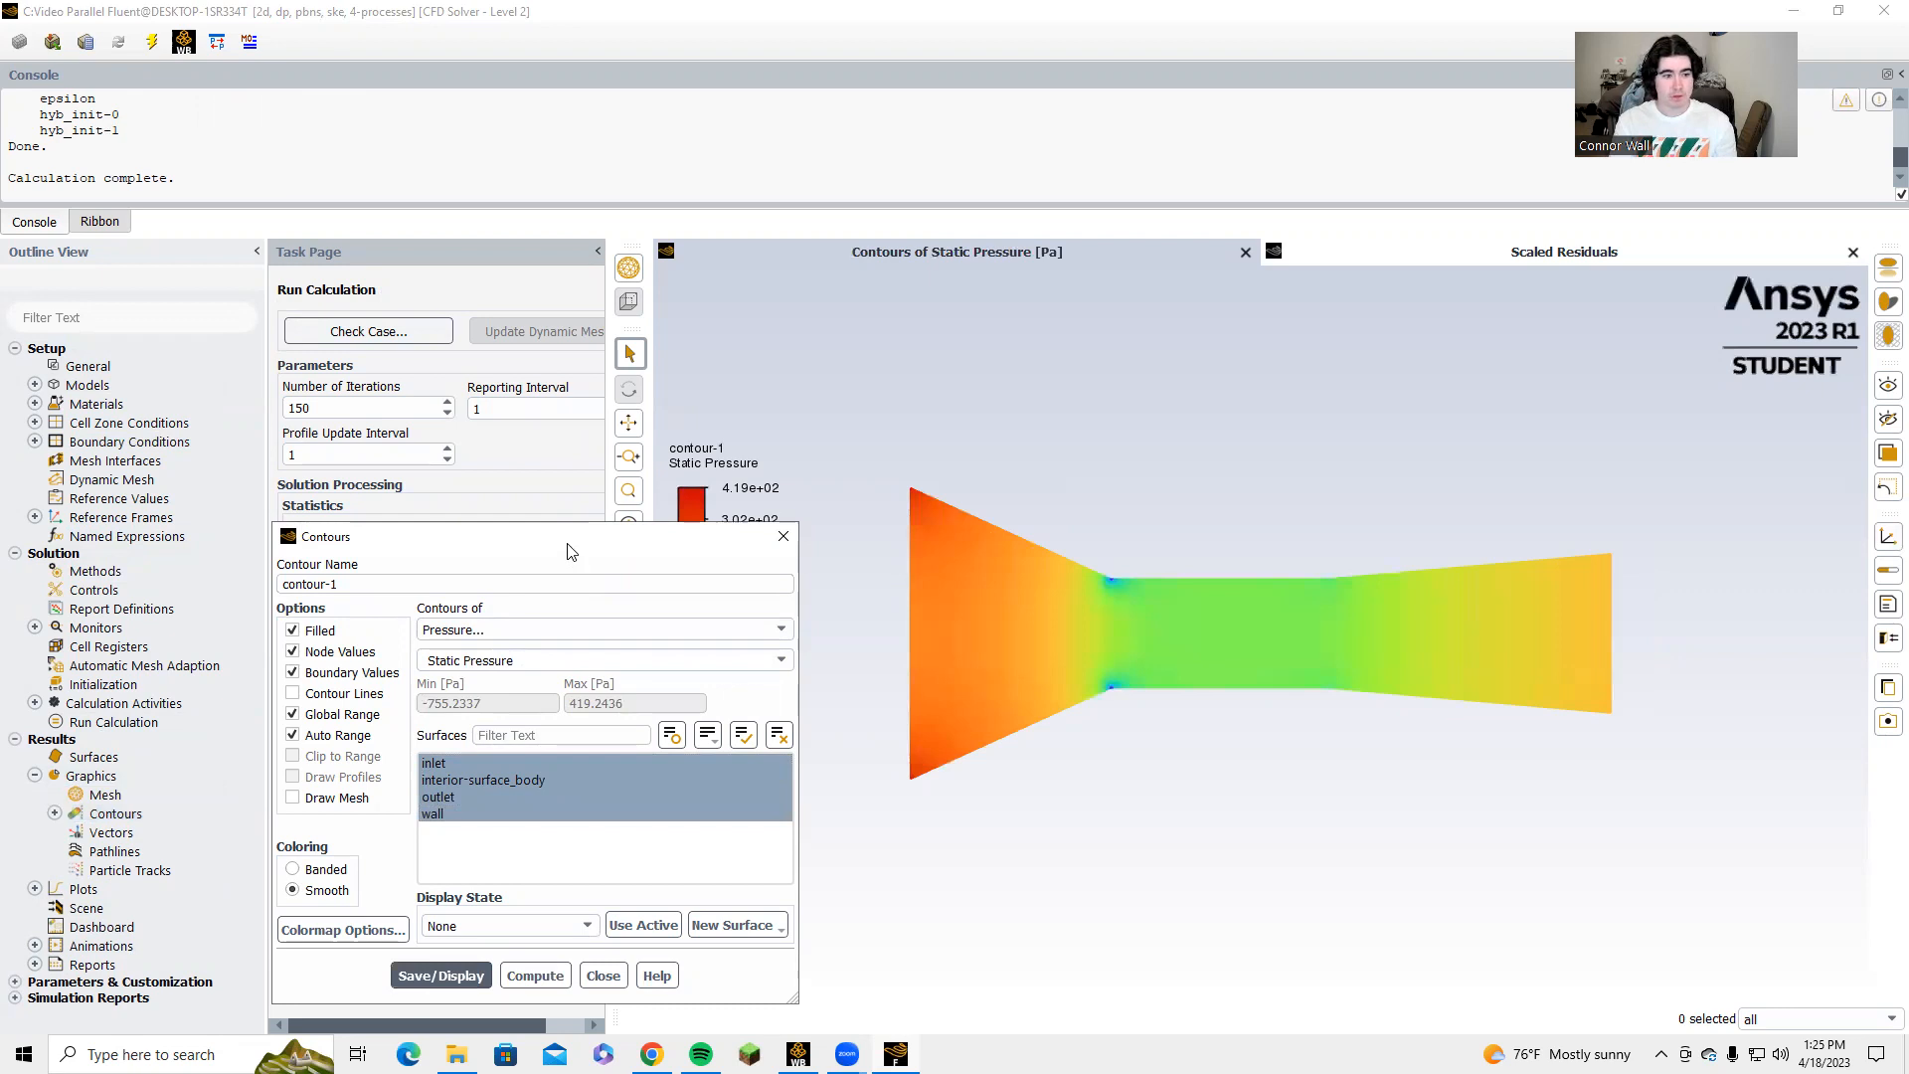
drag(572, 551, 463, 399)
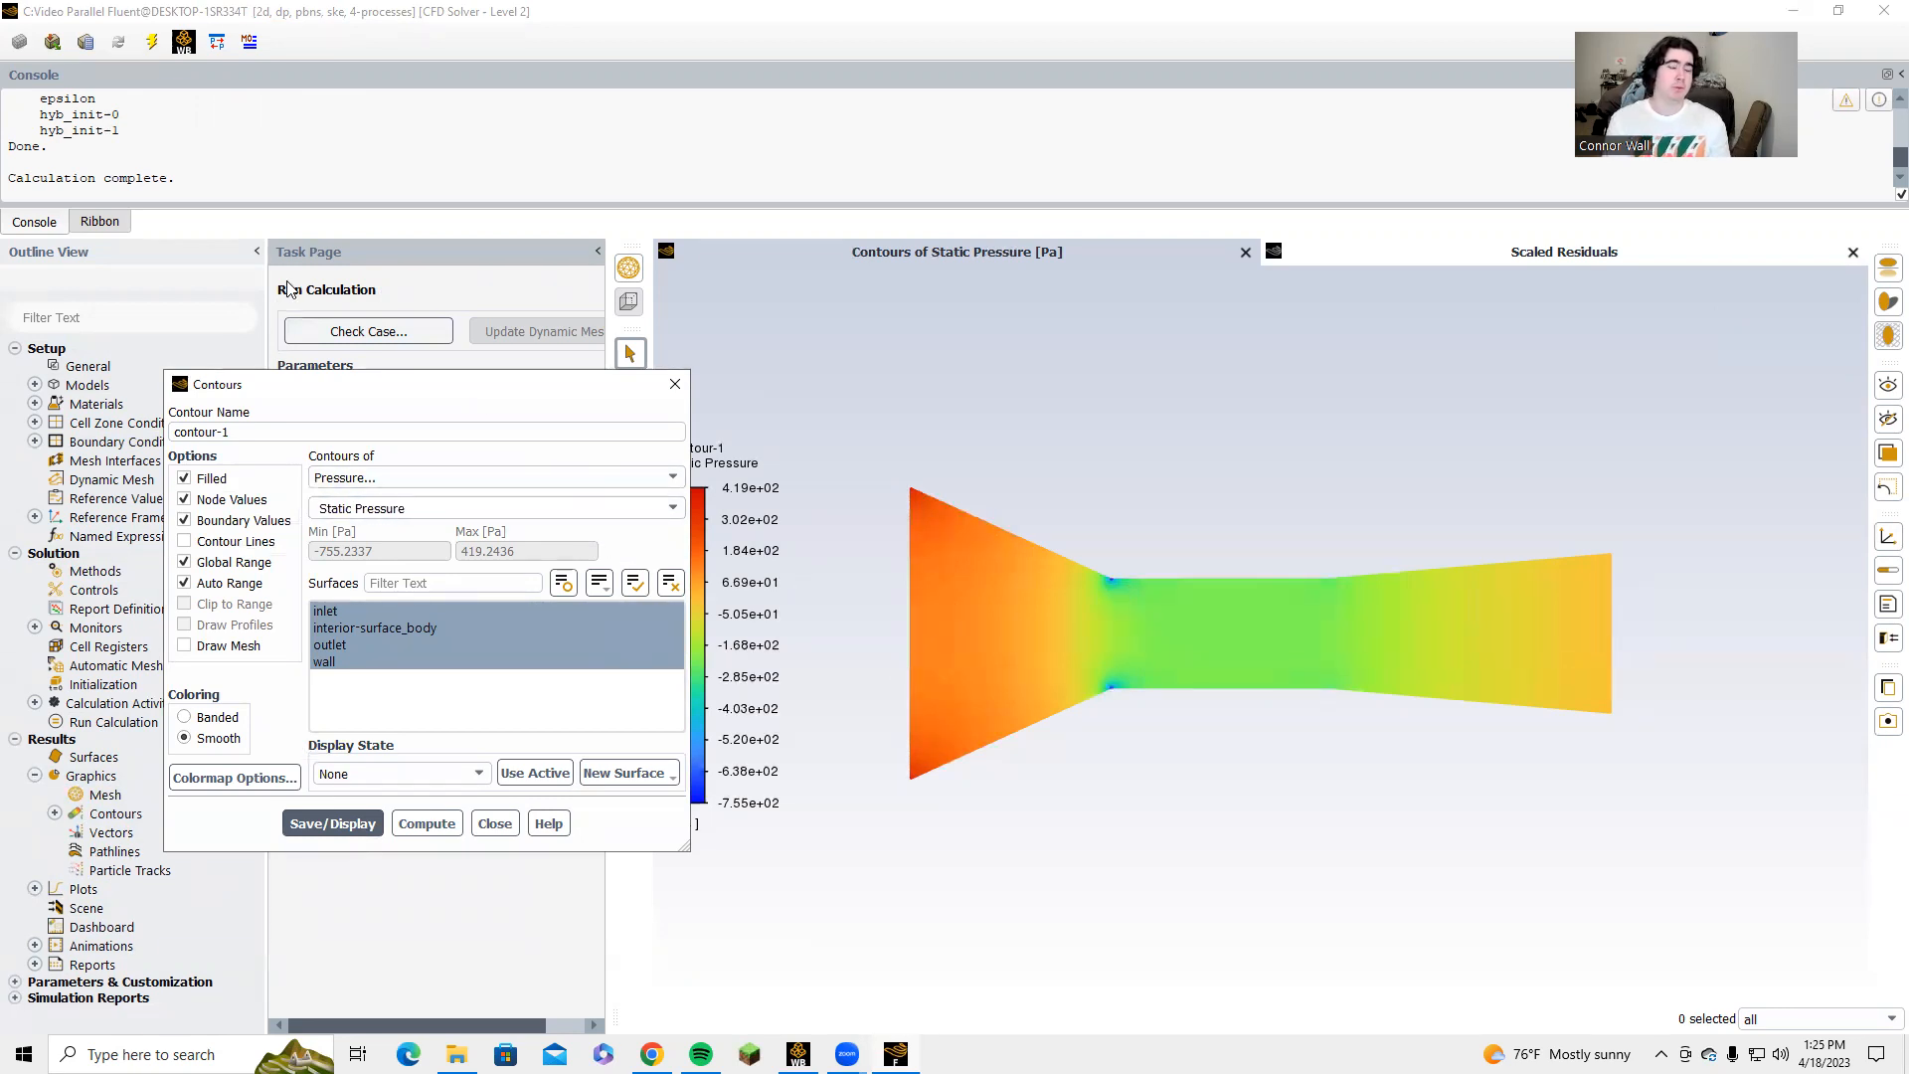
Change the contour variable to Total Pressure, compute its range and display it with the colour legend unobstructed.
click(671, 508)
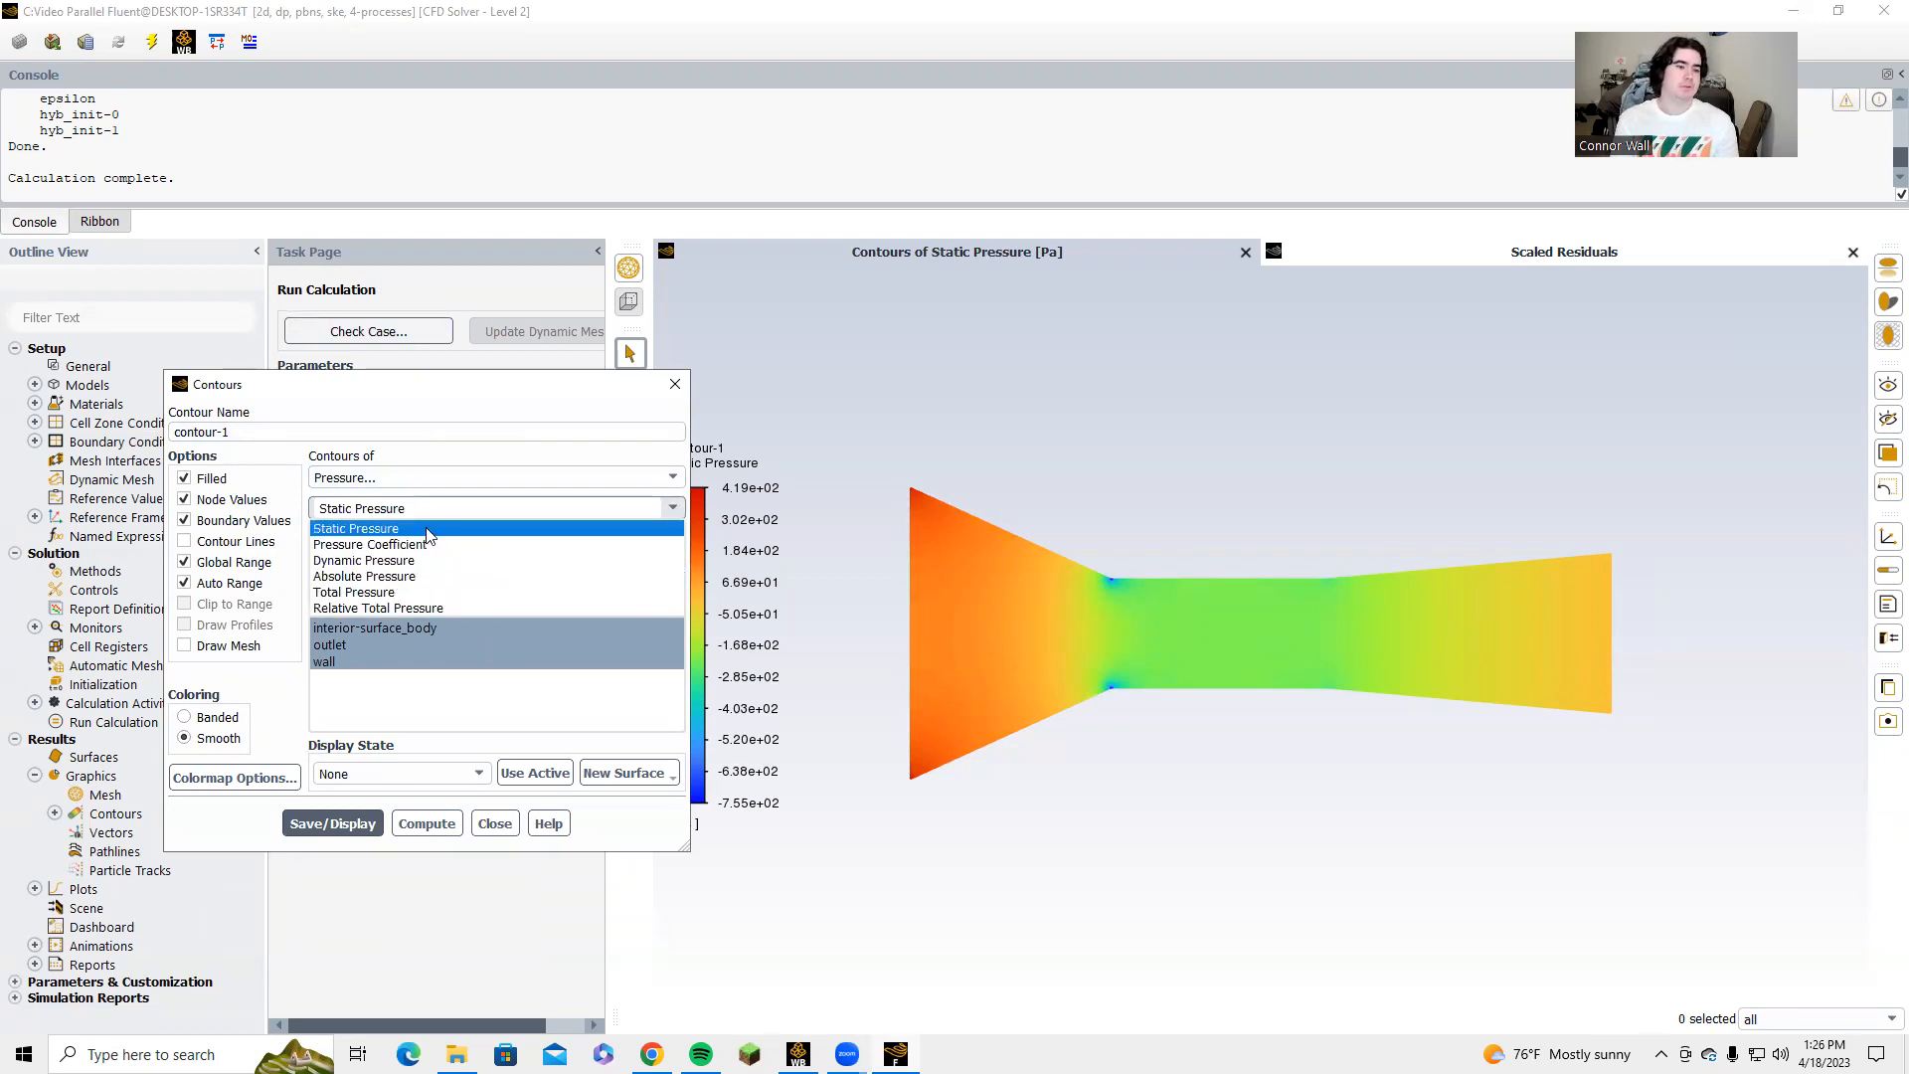
click(428, 591)
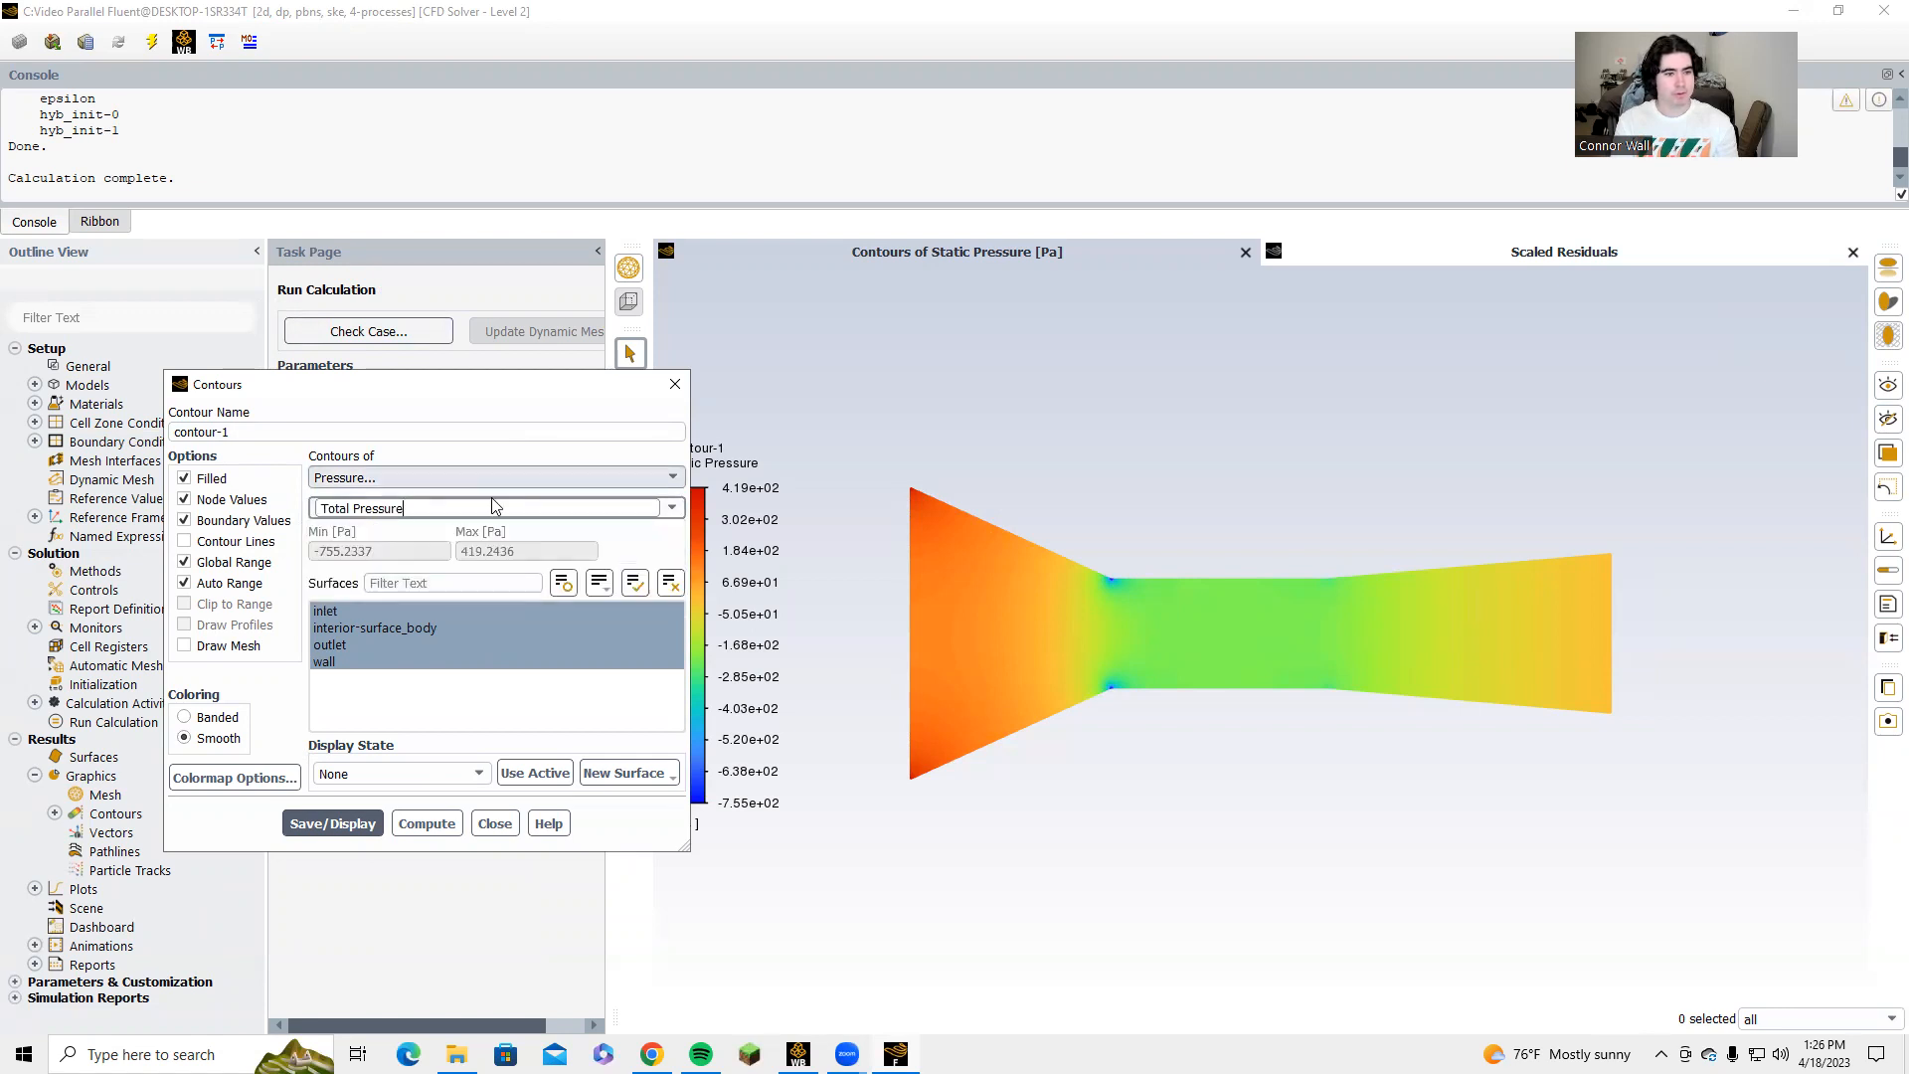
click(426, 823)
click(343, 822)
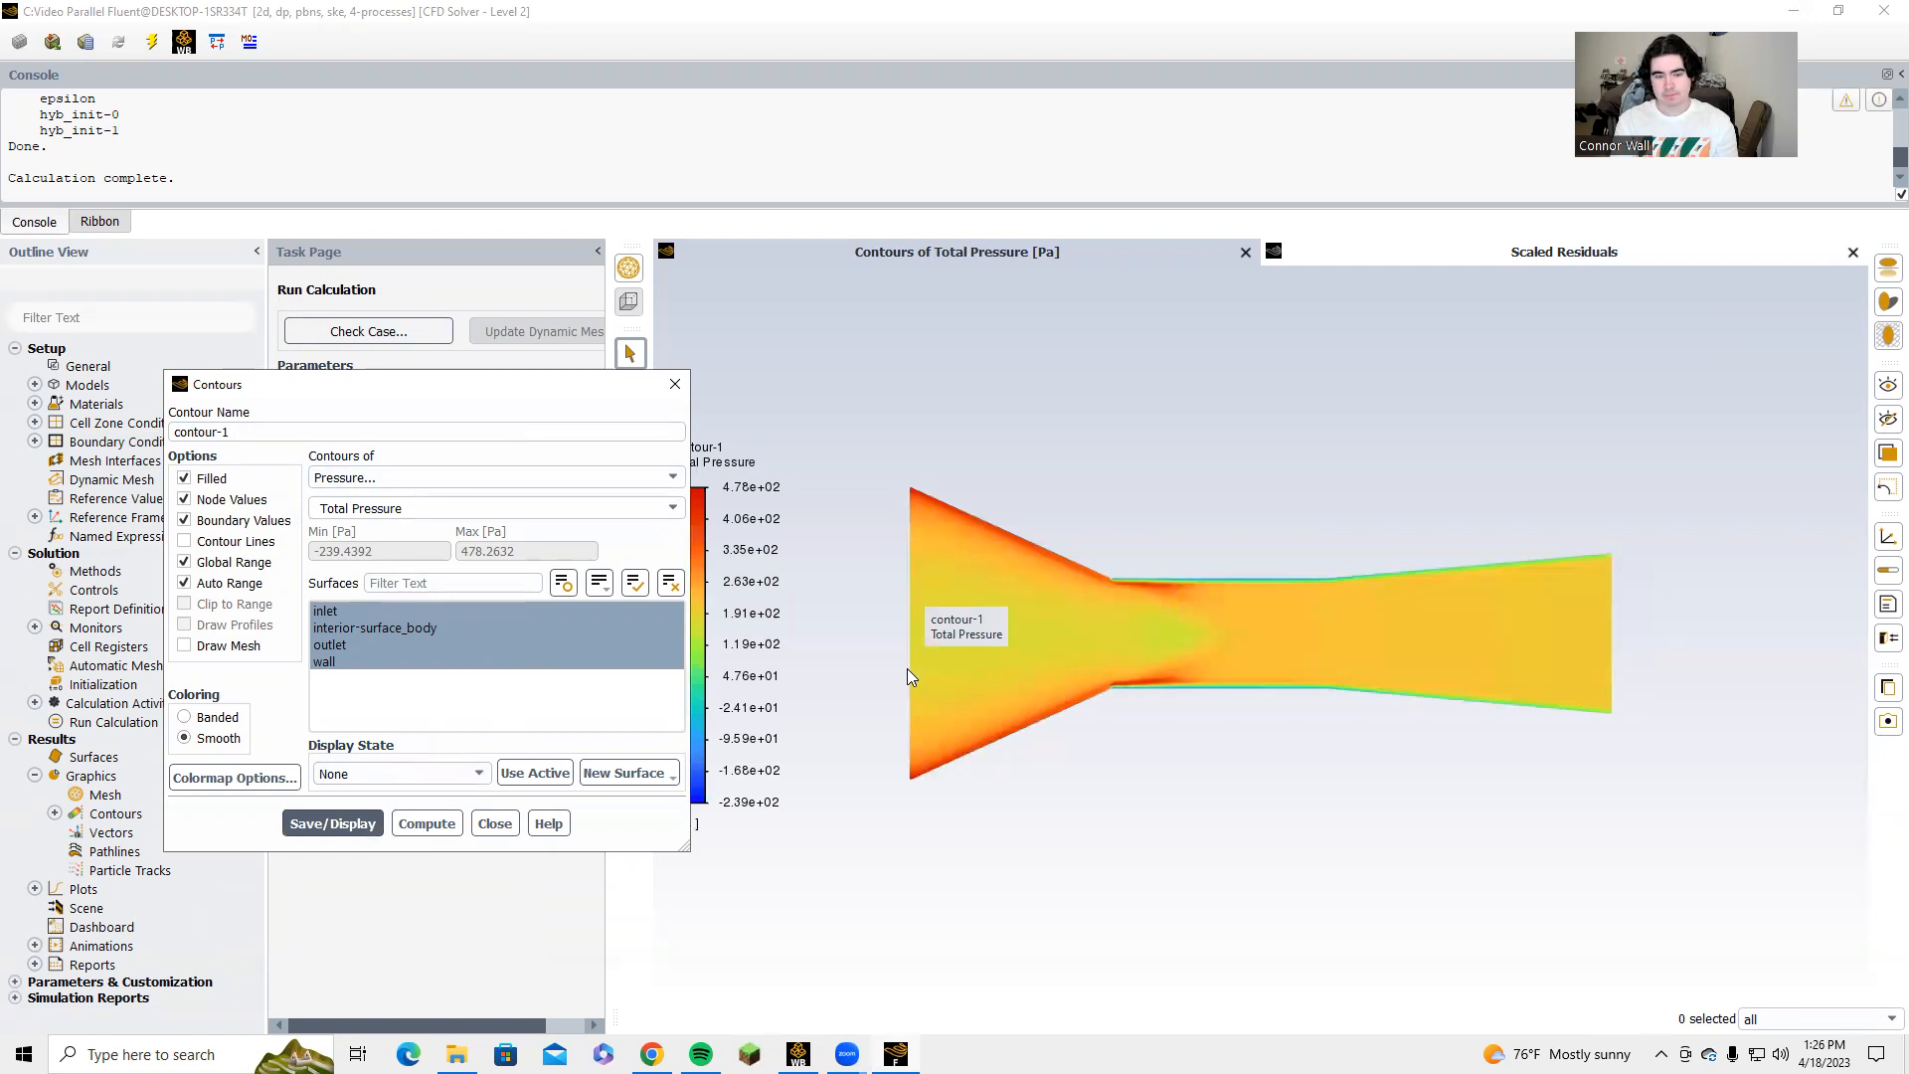
drag(453, 385, 405, 392)
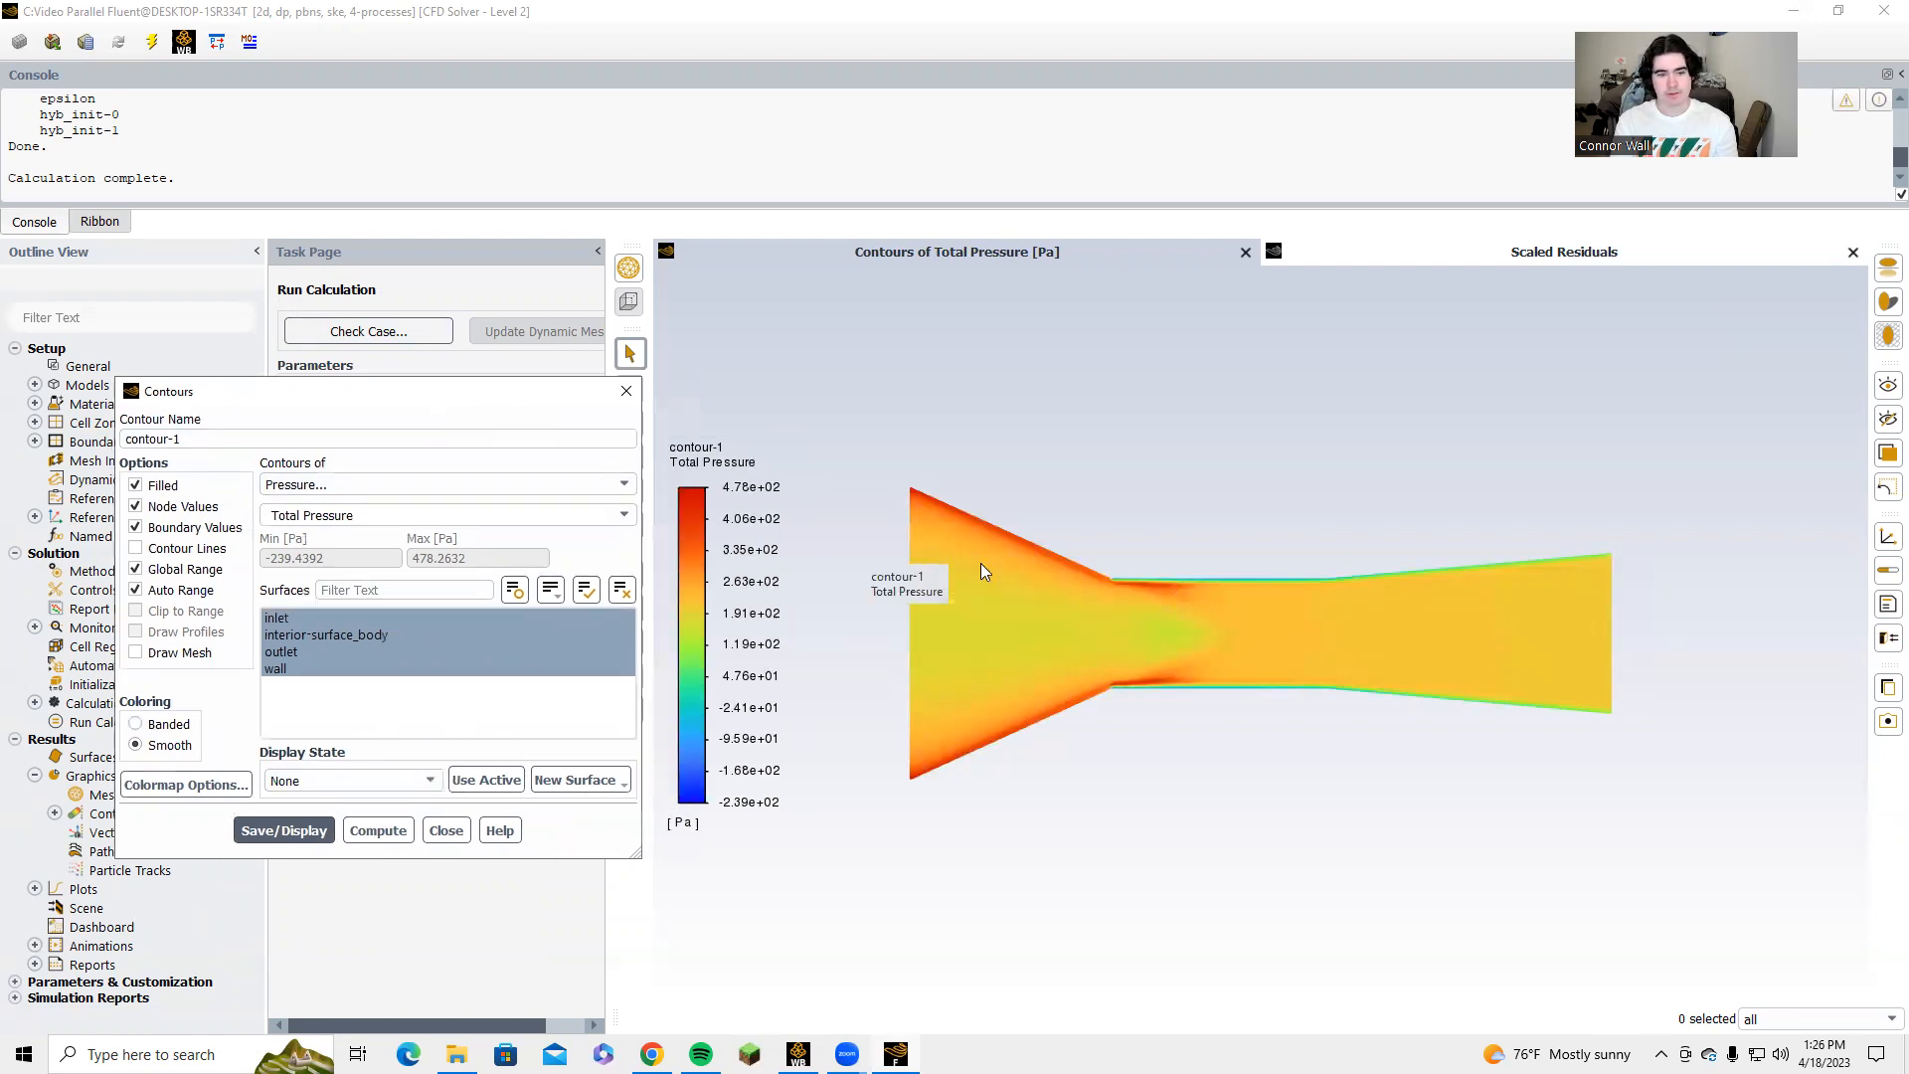
drag(981, 563, 833, 560)
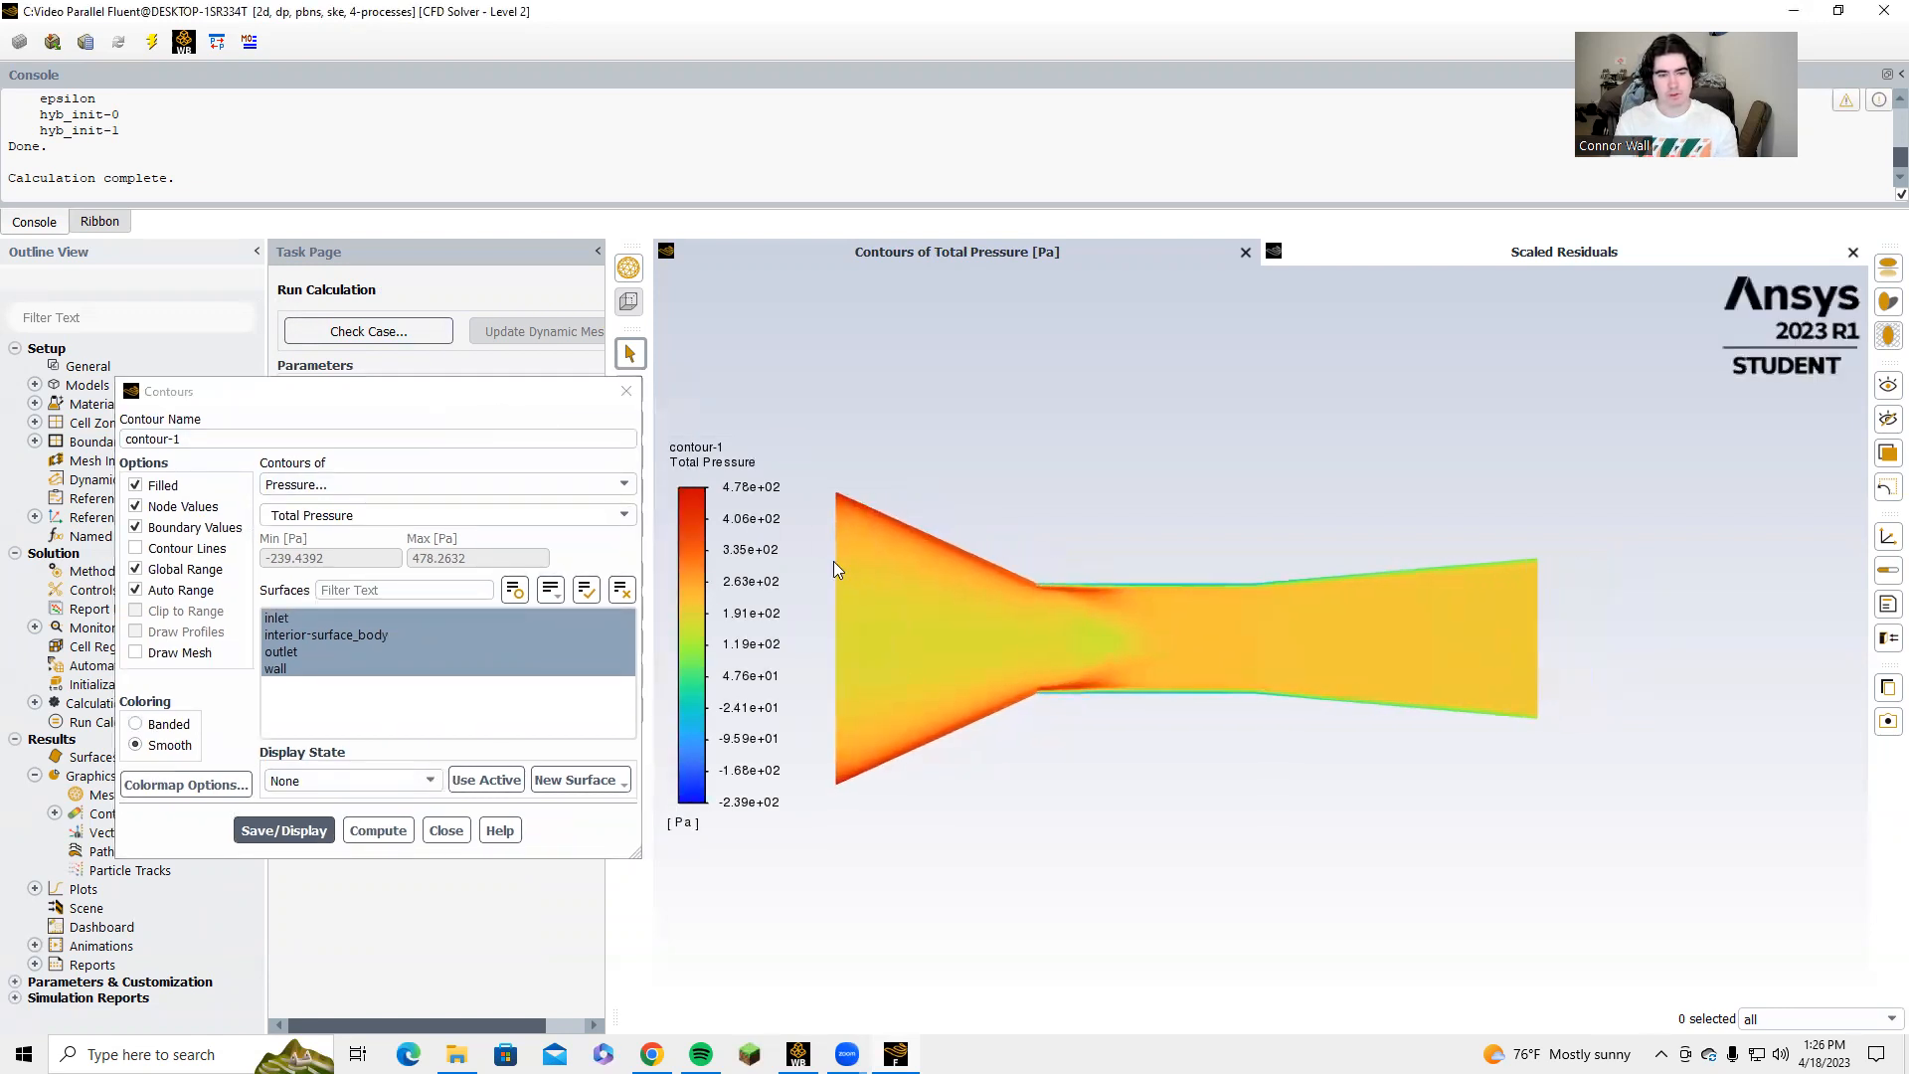
Switch the contour variable to Dynamic Pressure and display the updated plot.
click(336, 517)
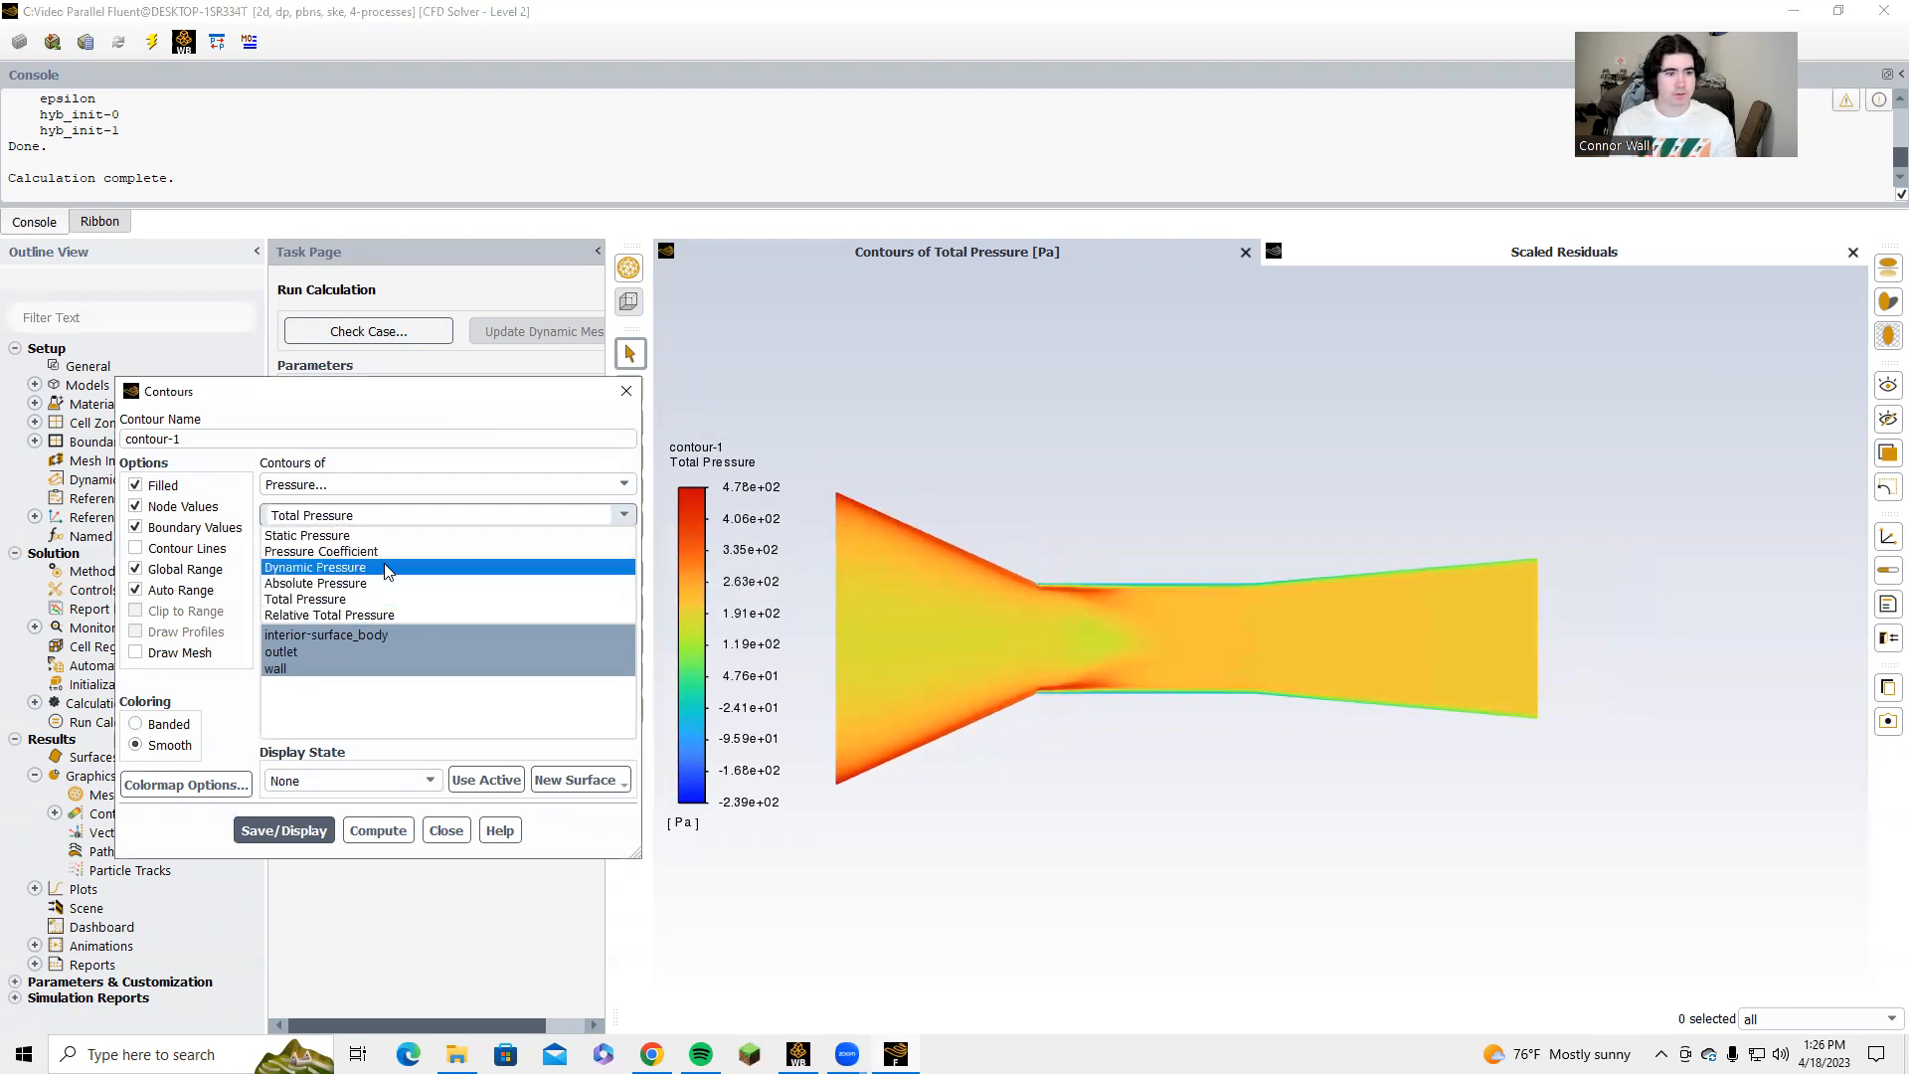
click(368, 566)
click(299, 809)
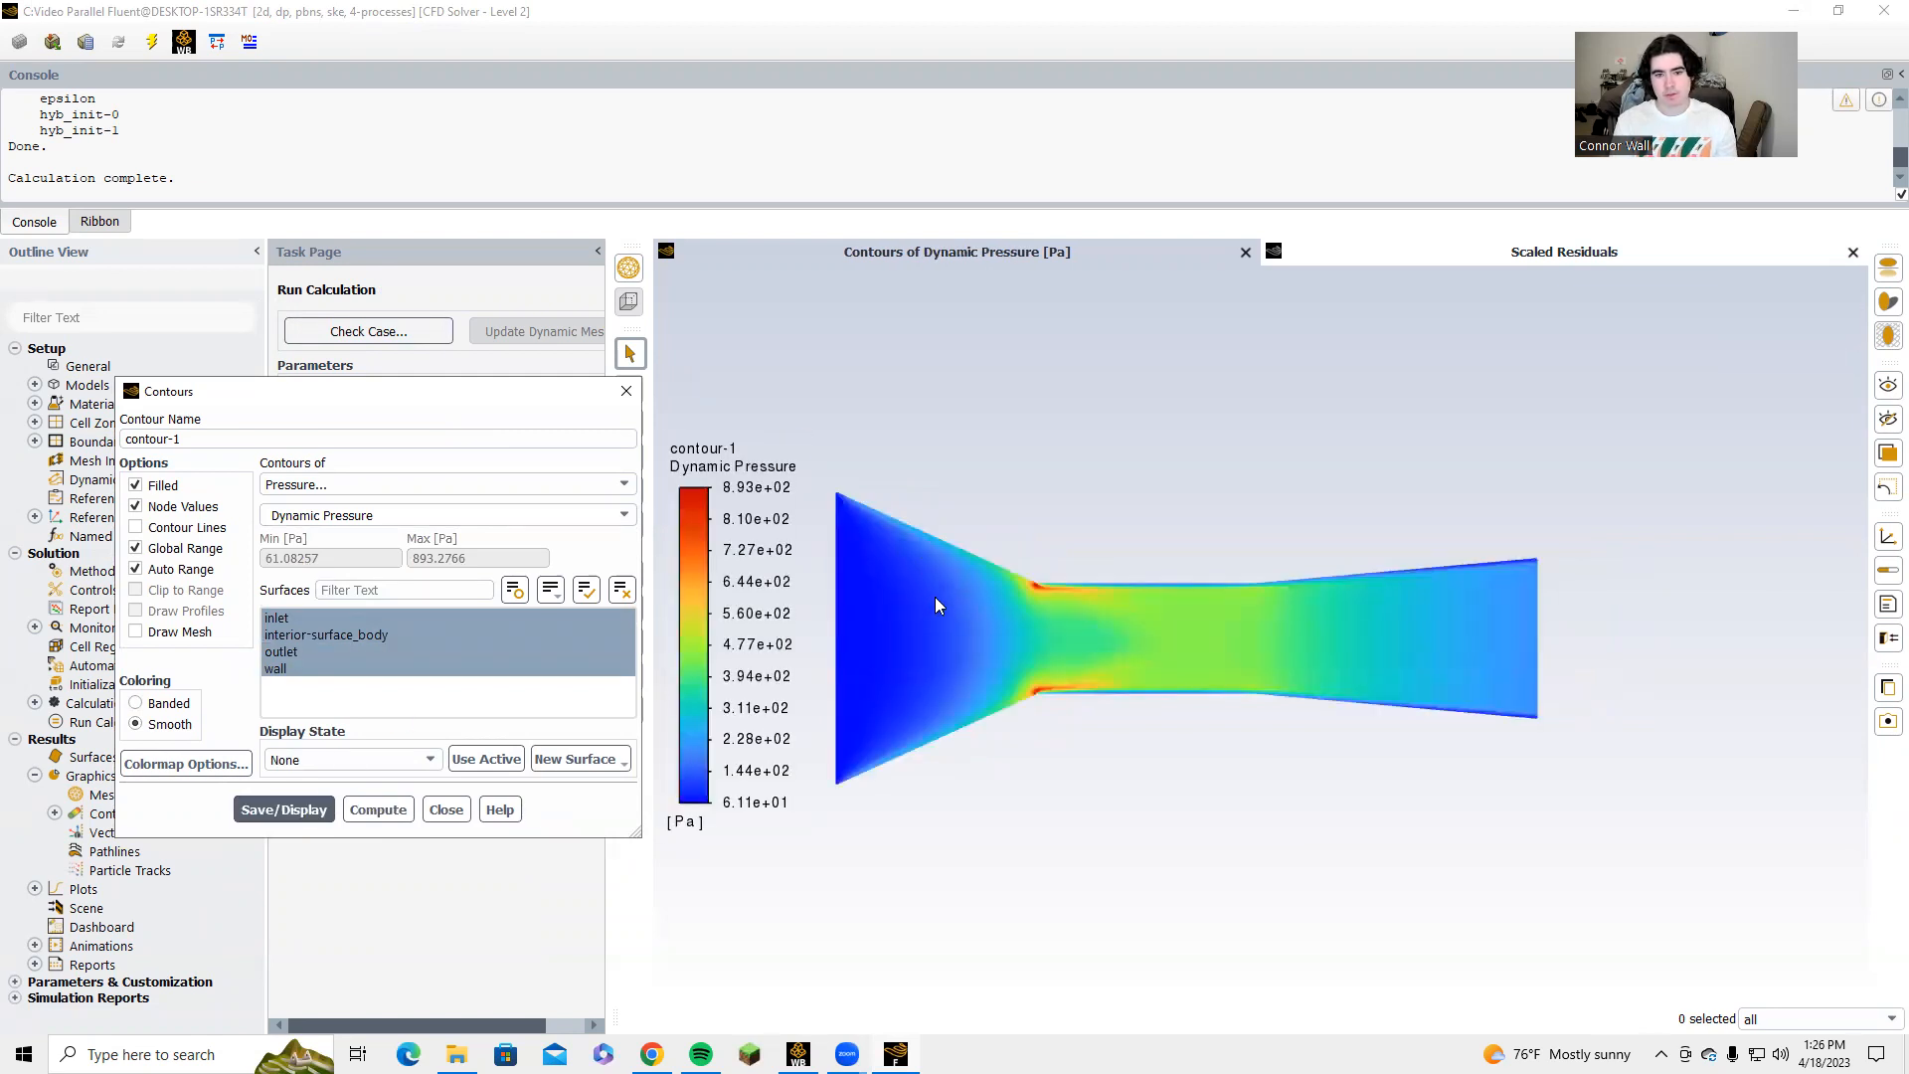
Display the contour as Velocity Magnitude over the same surfaces and close the contour settings.
click(592, 483)
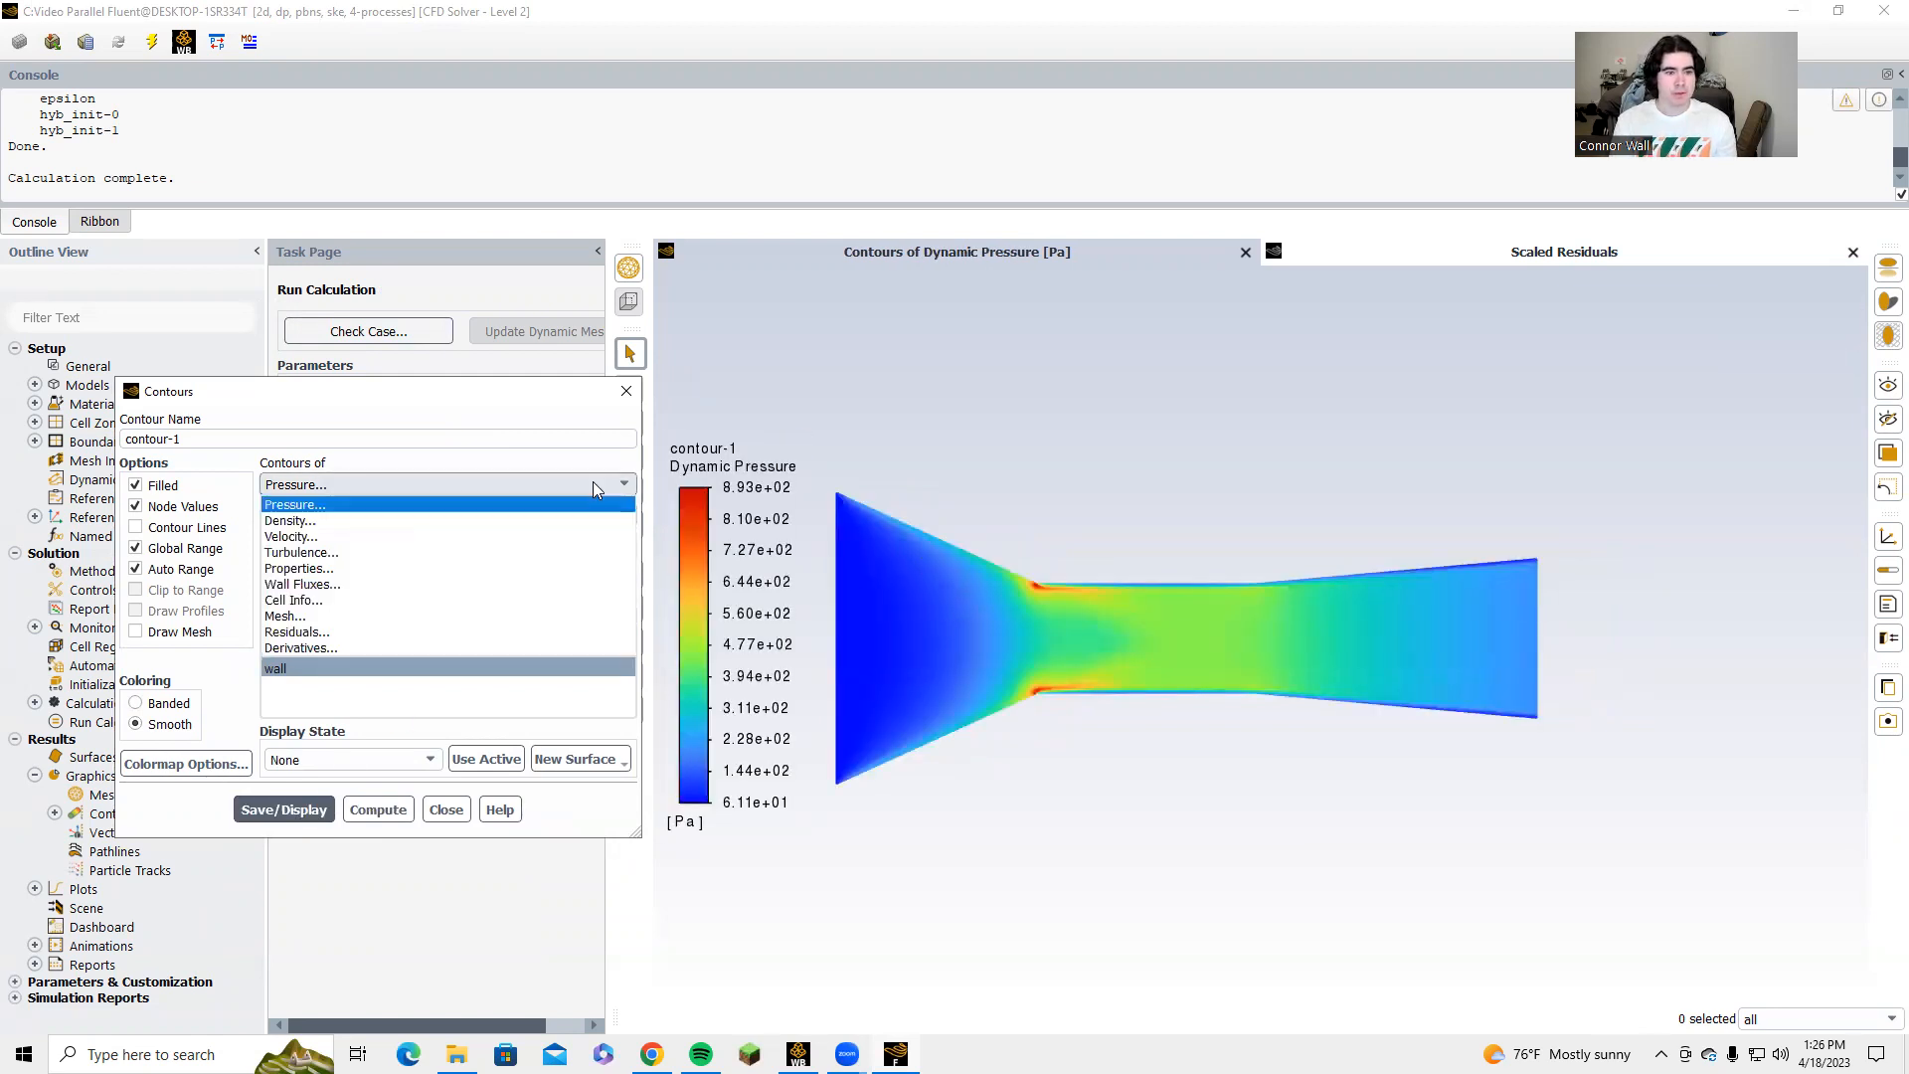
click(291, 536)
click(376, 832)
click(299, 836)
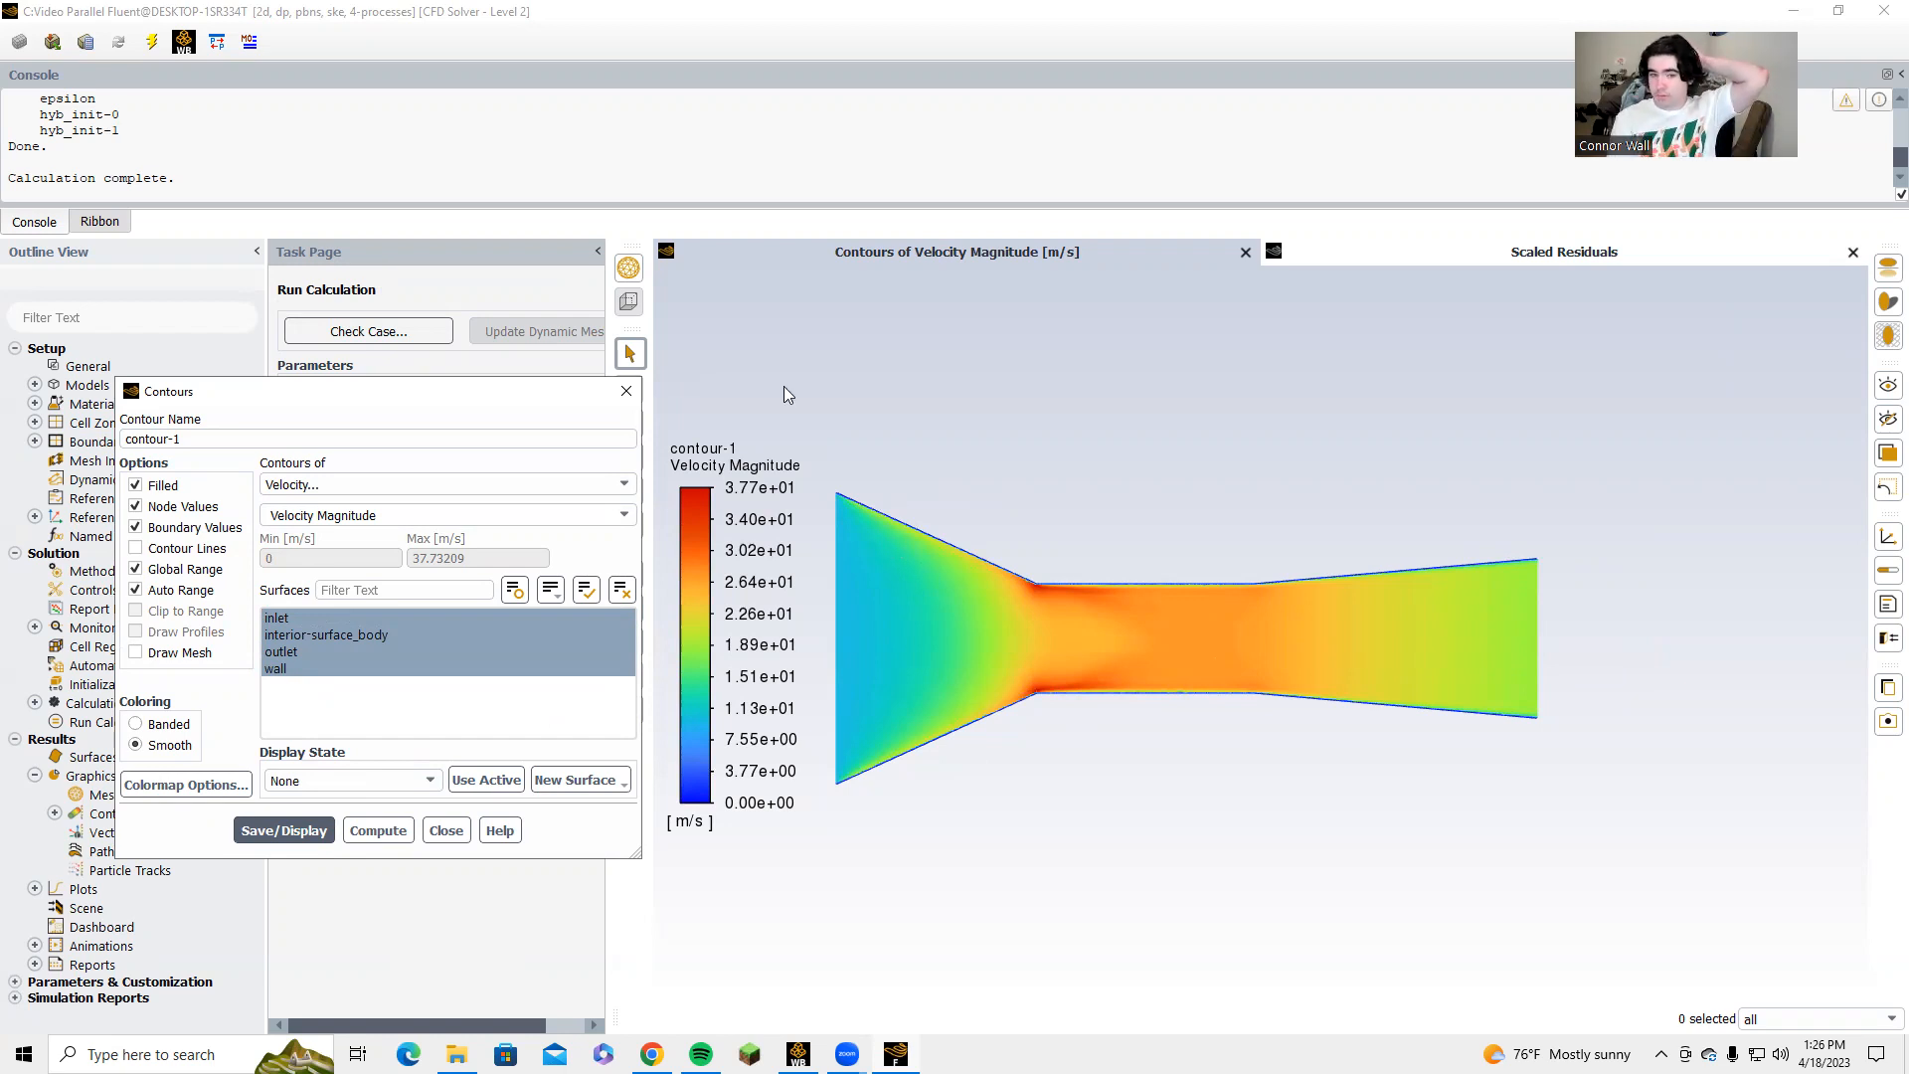
click(624, 392)
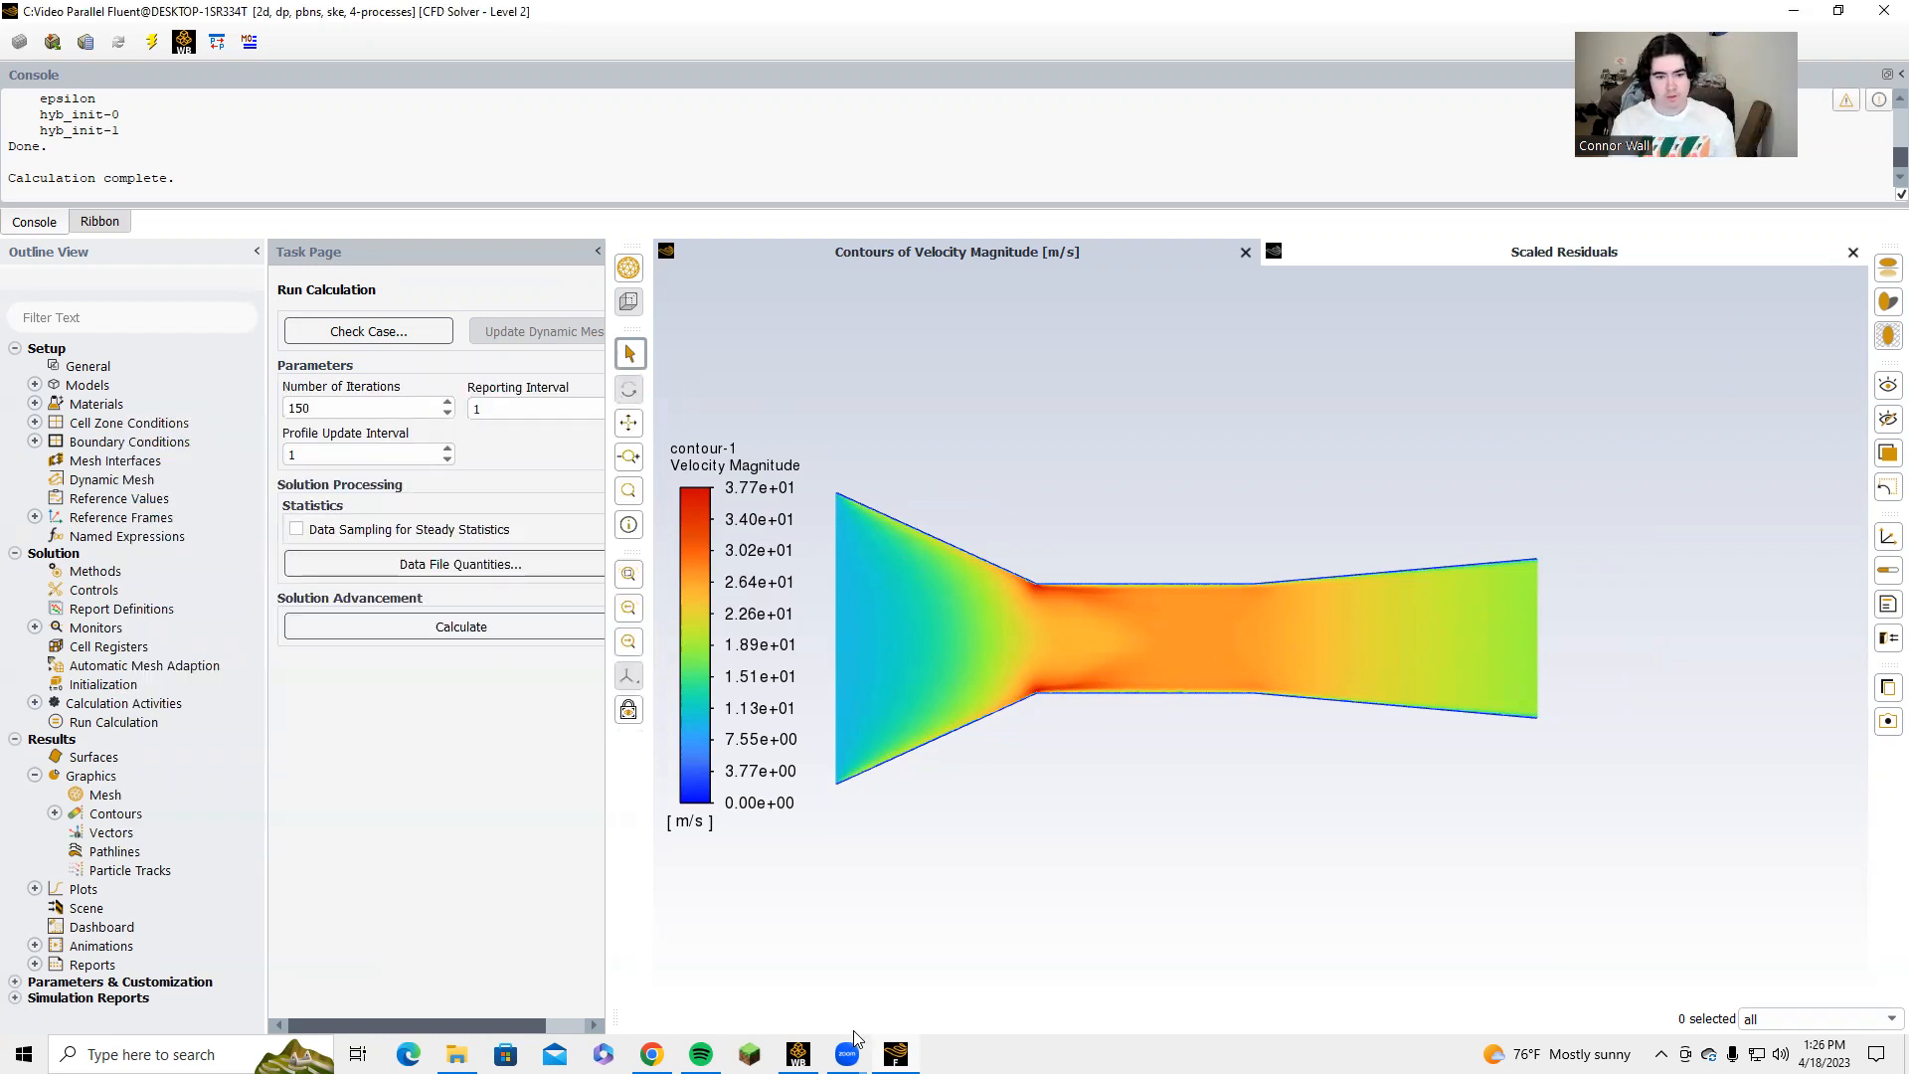
Switch to Workbench, open the Results of the Video system in CFD-Post and orient the view onto the XY plane.
click(799, 1055)
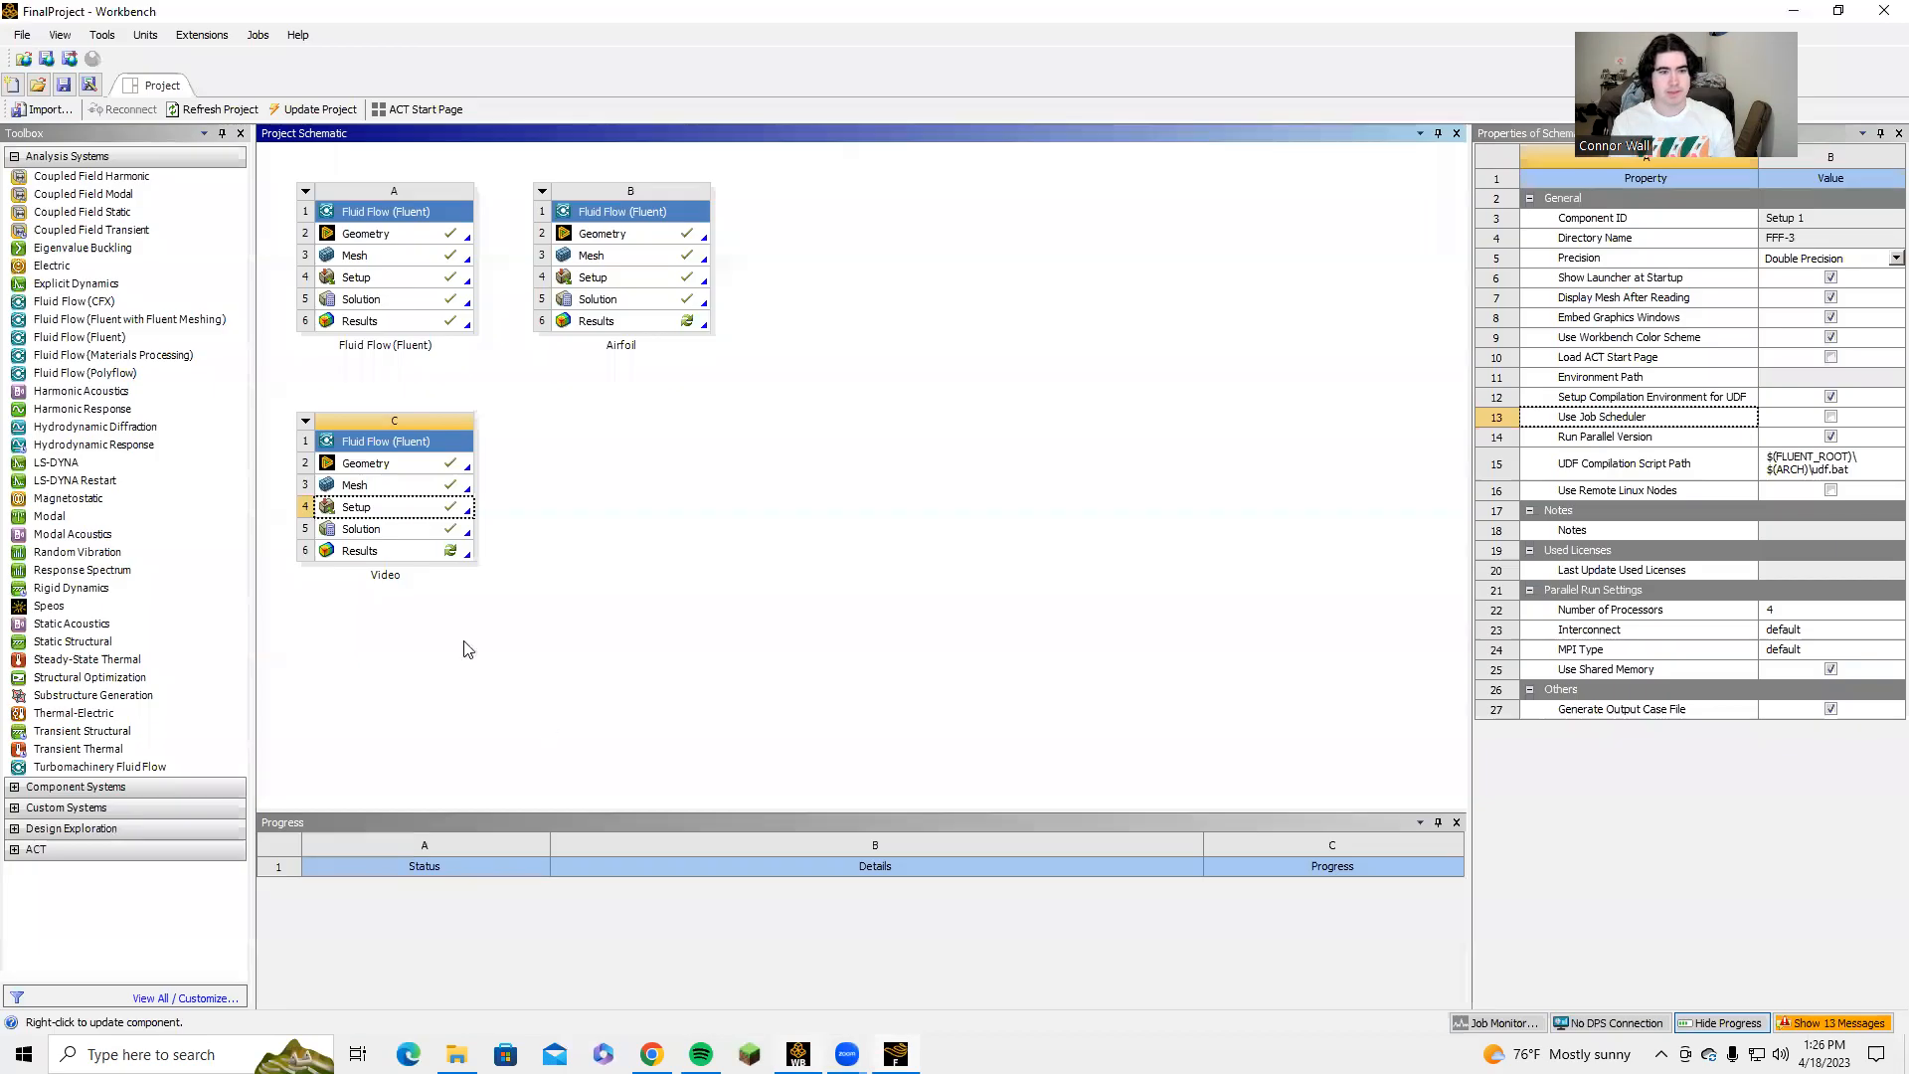
double_click(384, 553)
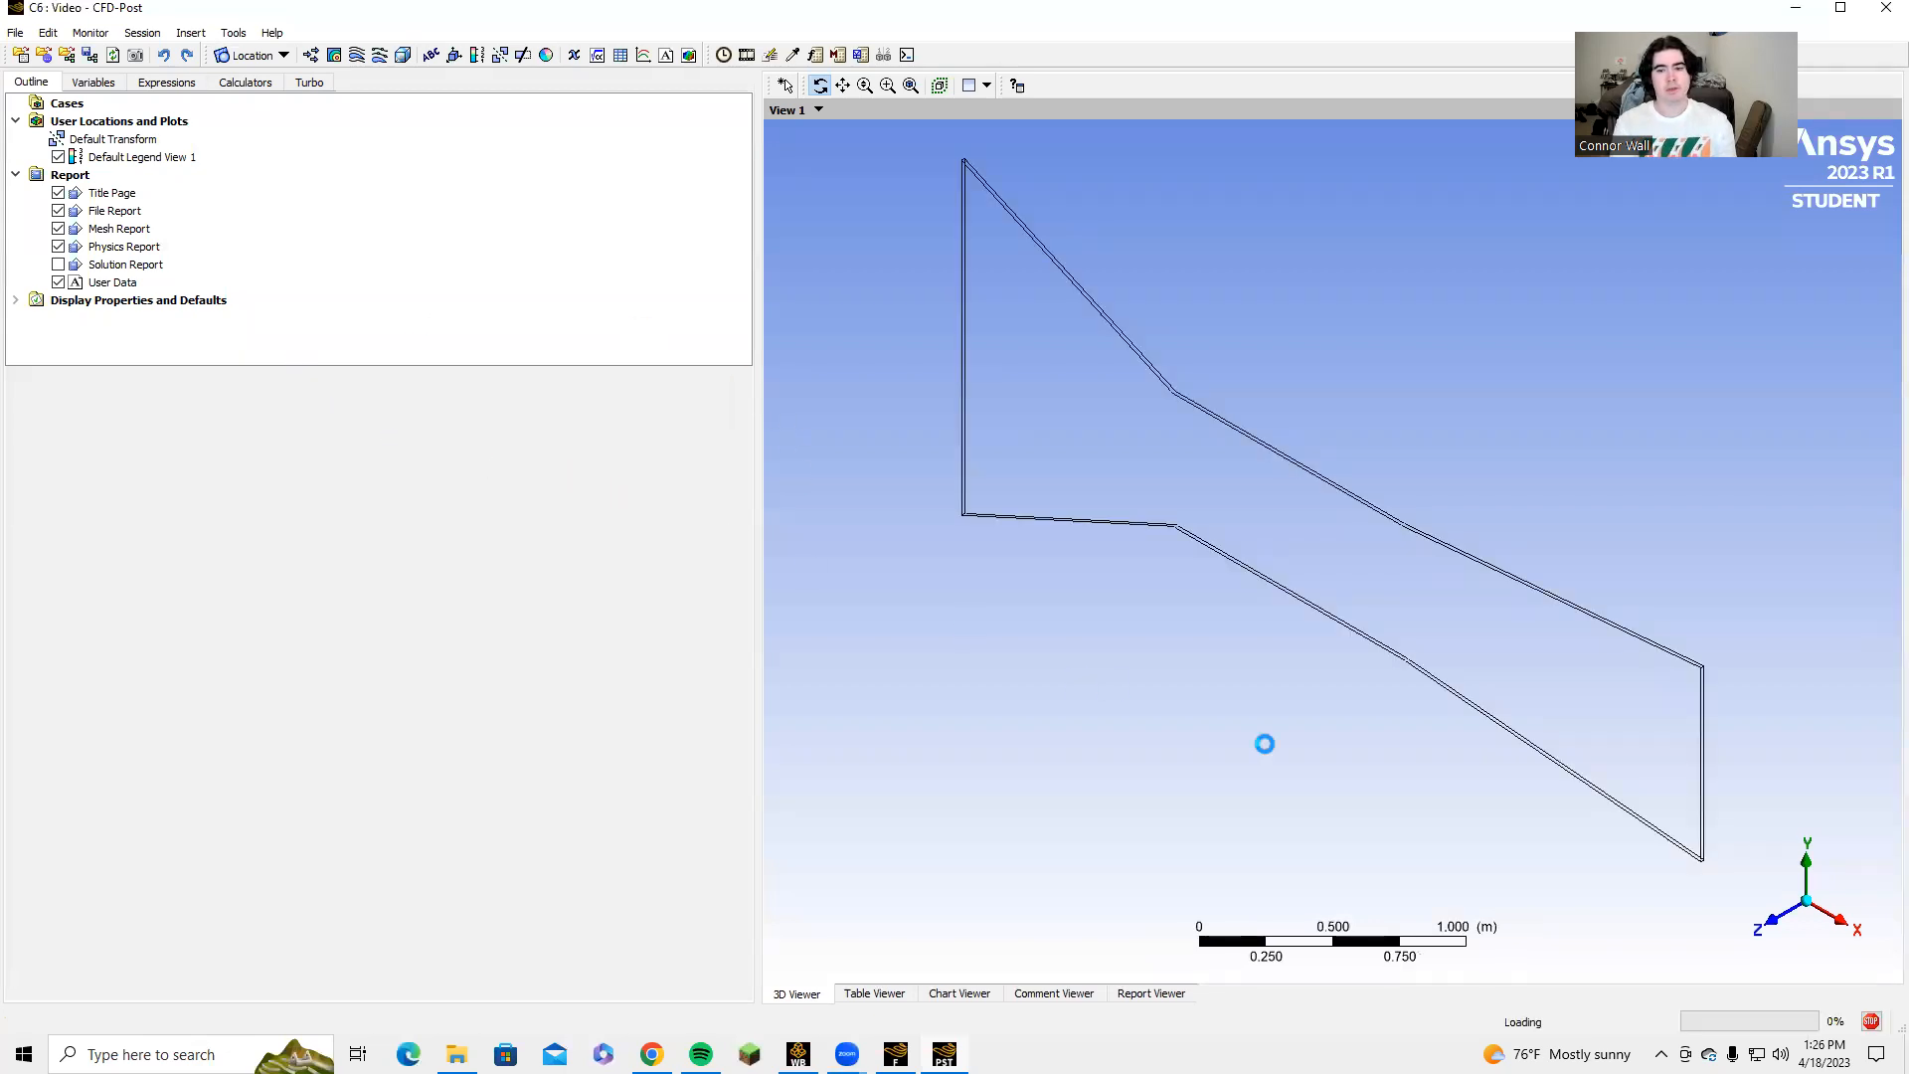
click(1771, 921)
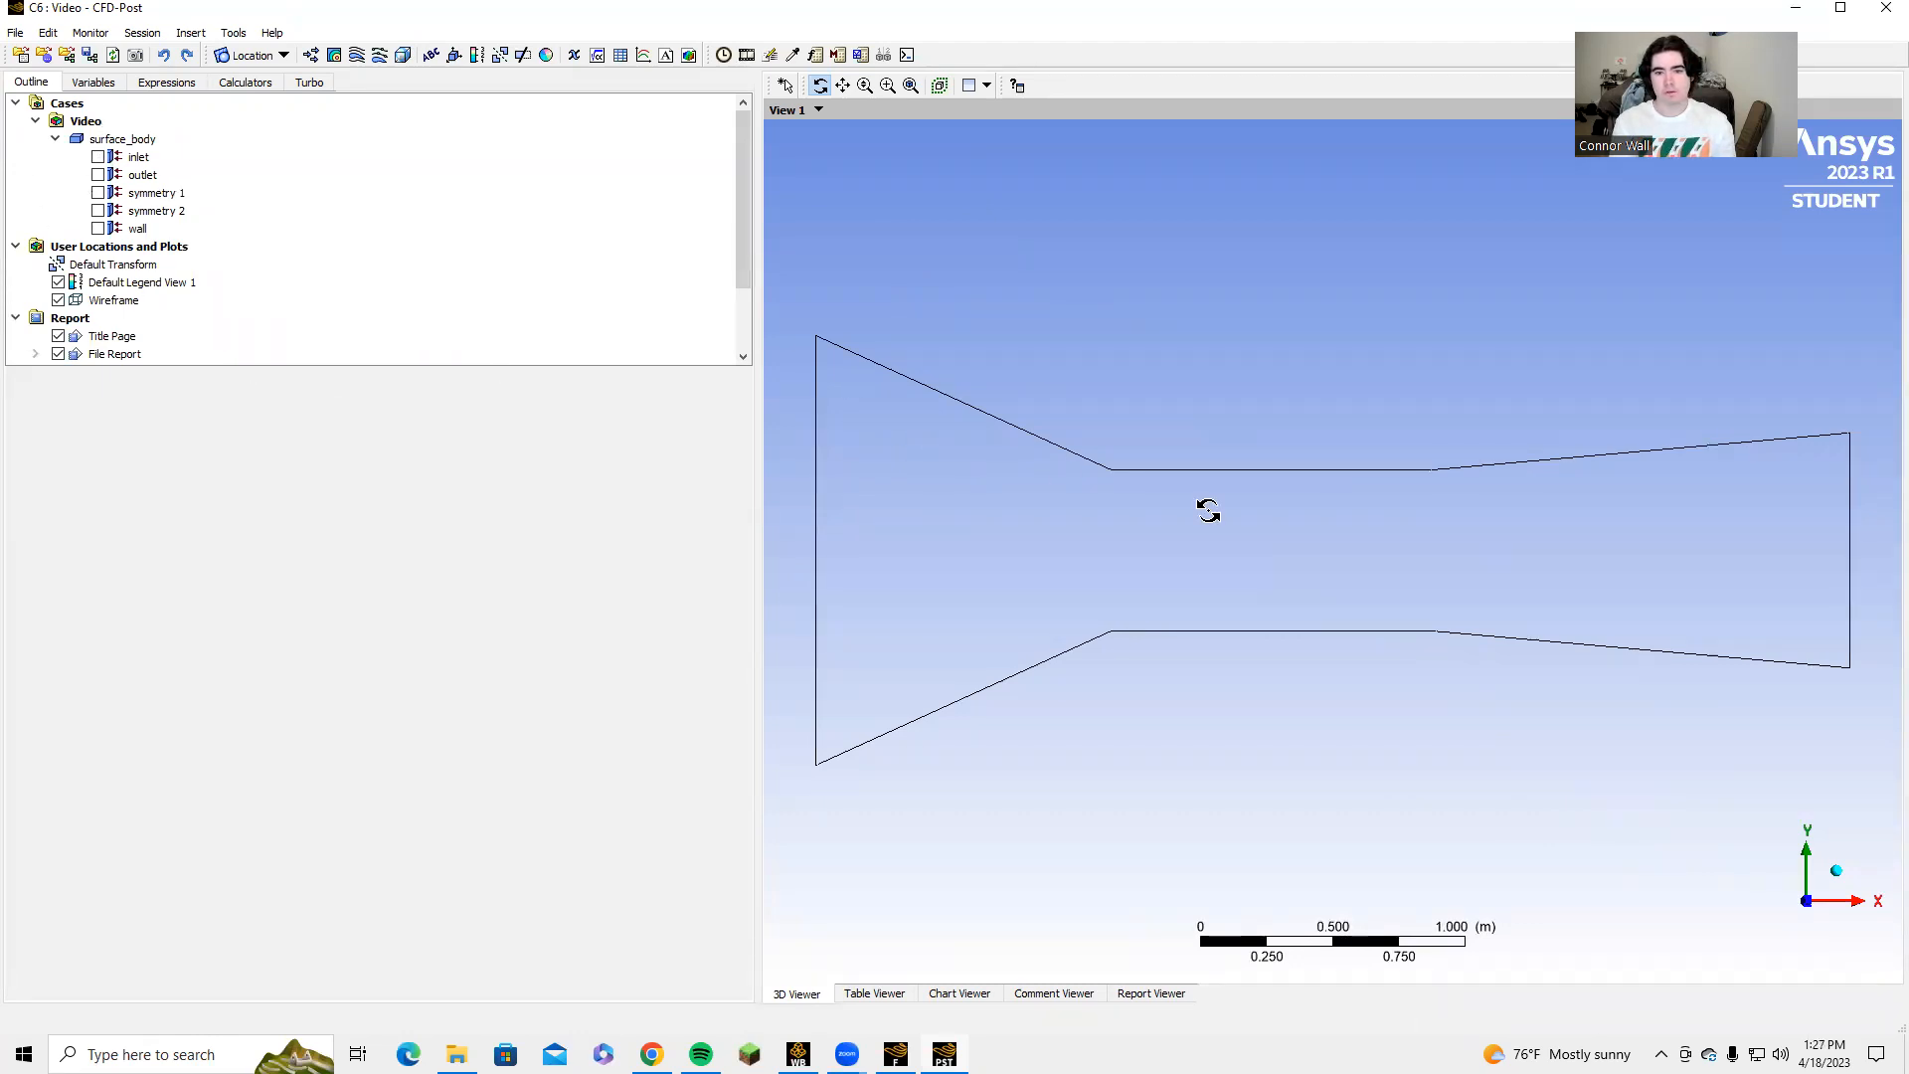
Insert a line location named Centerline.
click(254, 64)
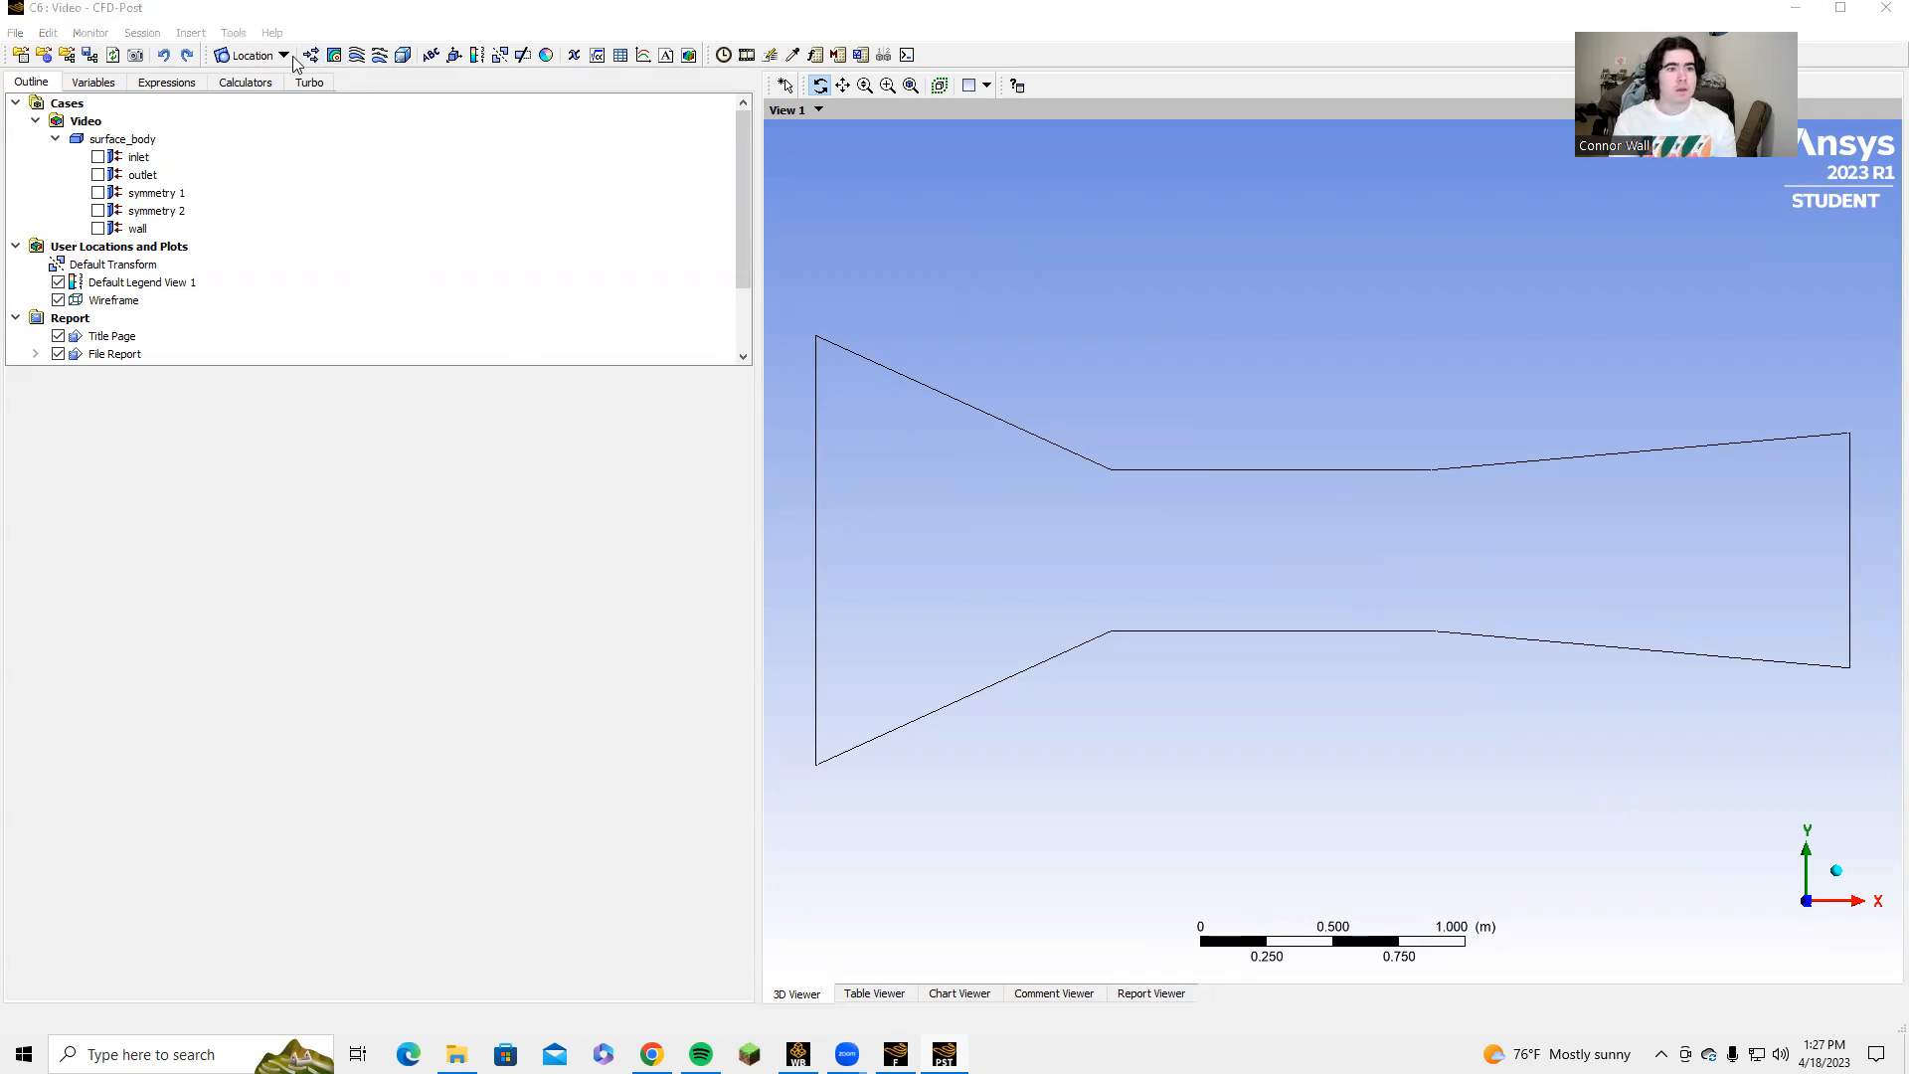
click(284, 57)
click(266, 123)
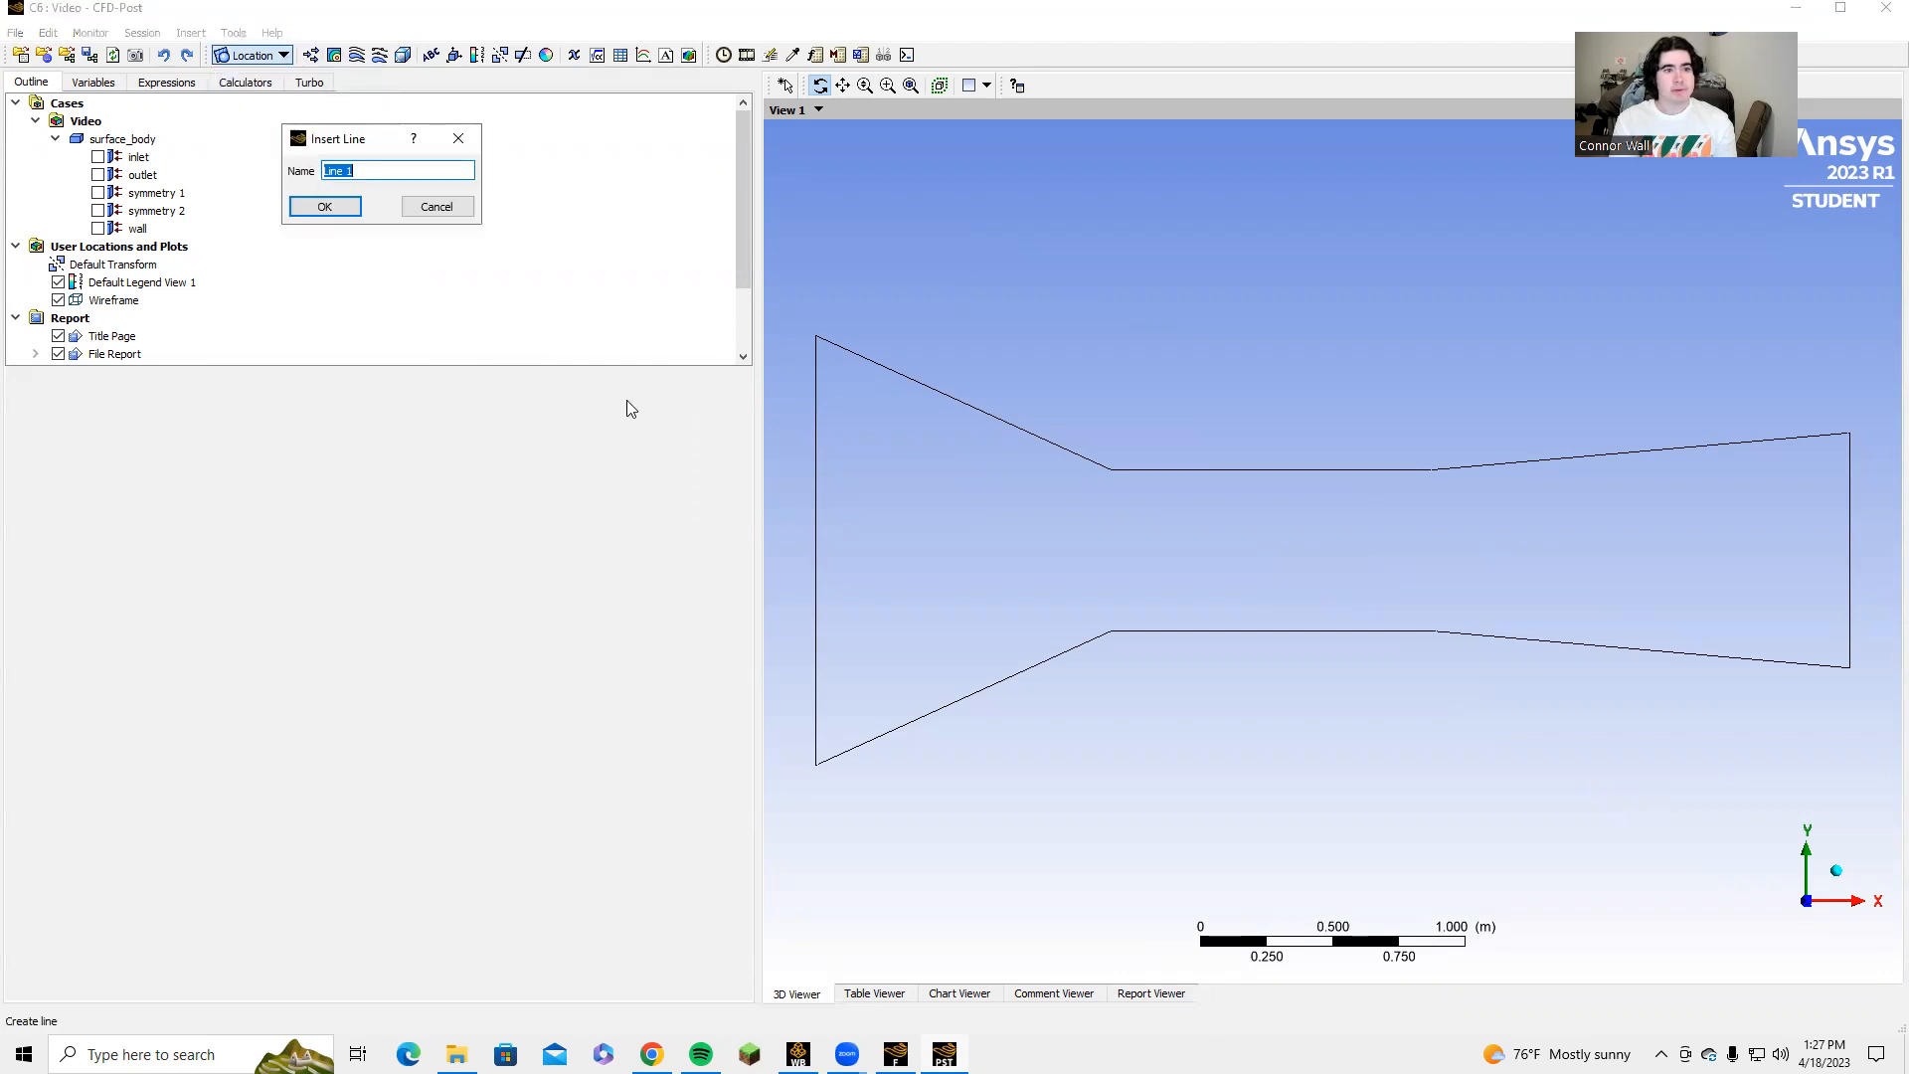
text(Centerline)
key(Return)
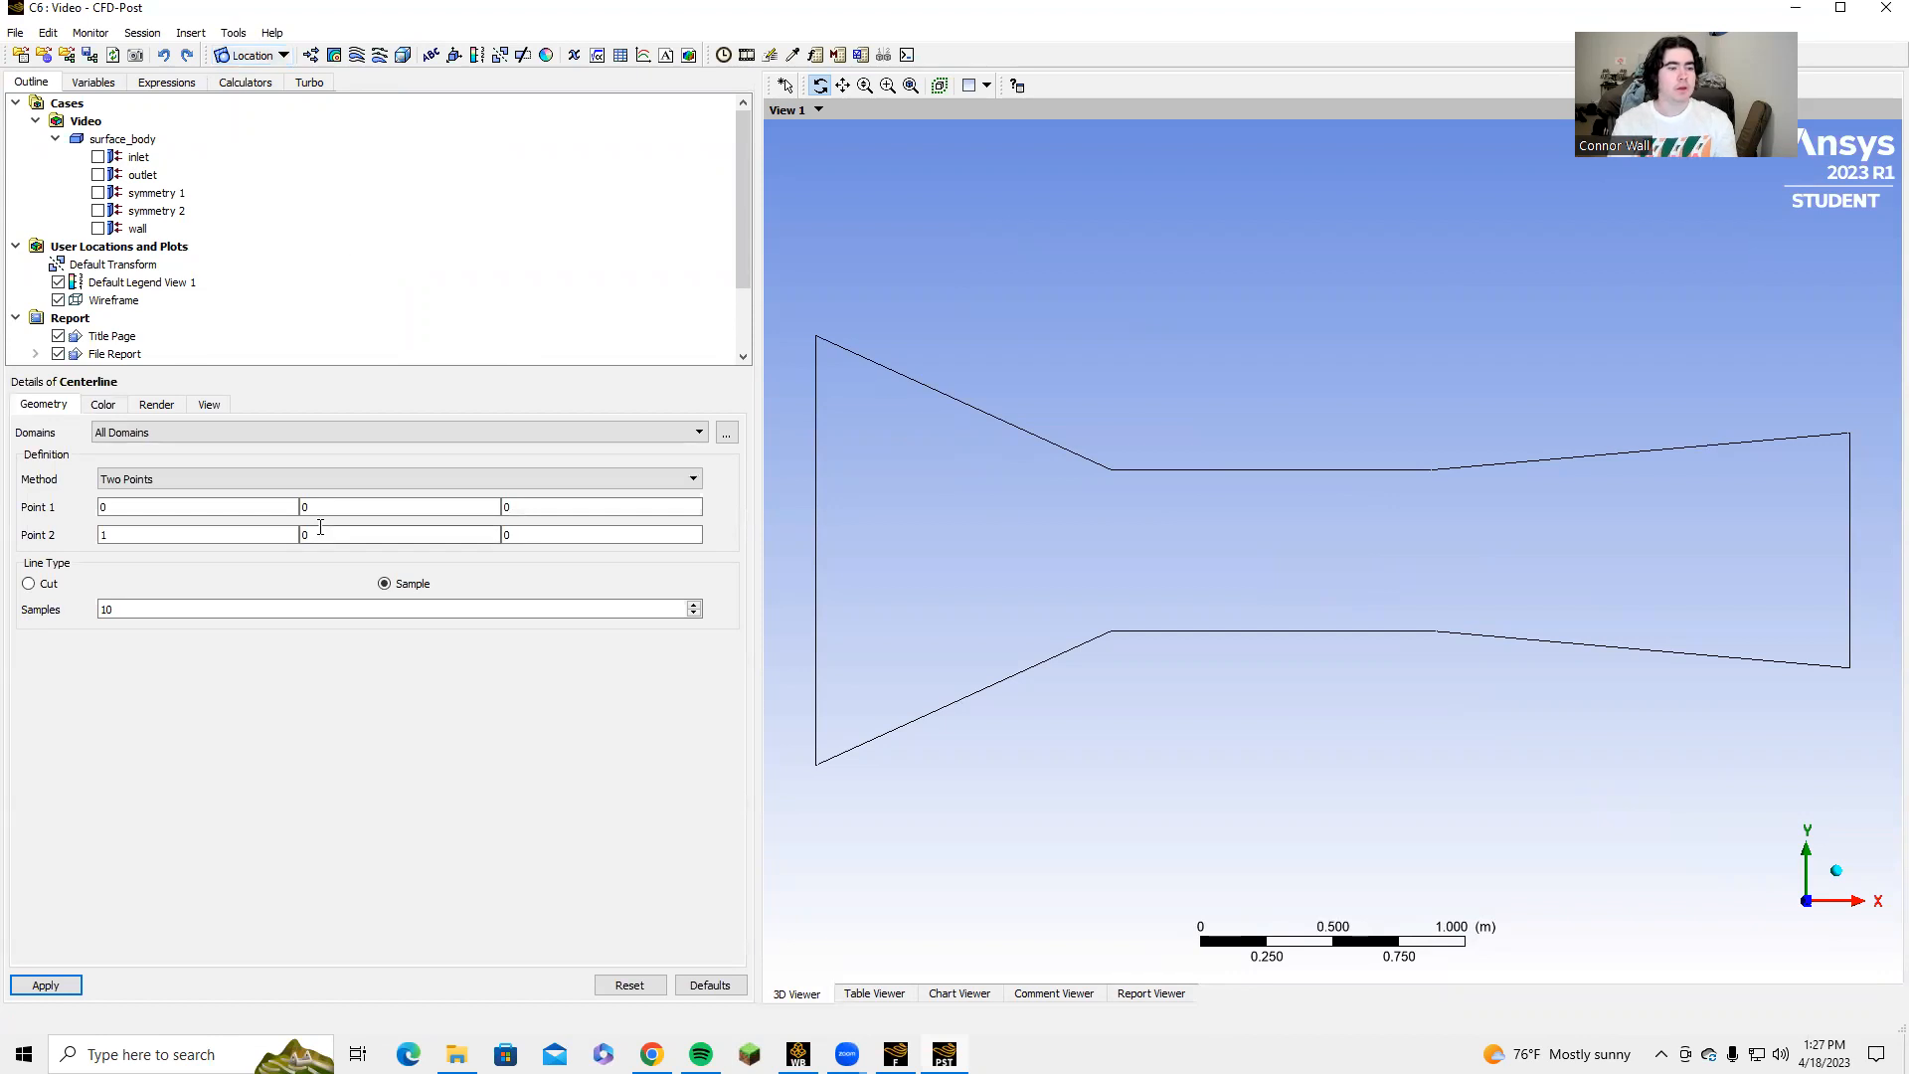
Set the X coordinate of the Centerline's second point to 3.9116 and apply the line definition.
click(173, 538)
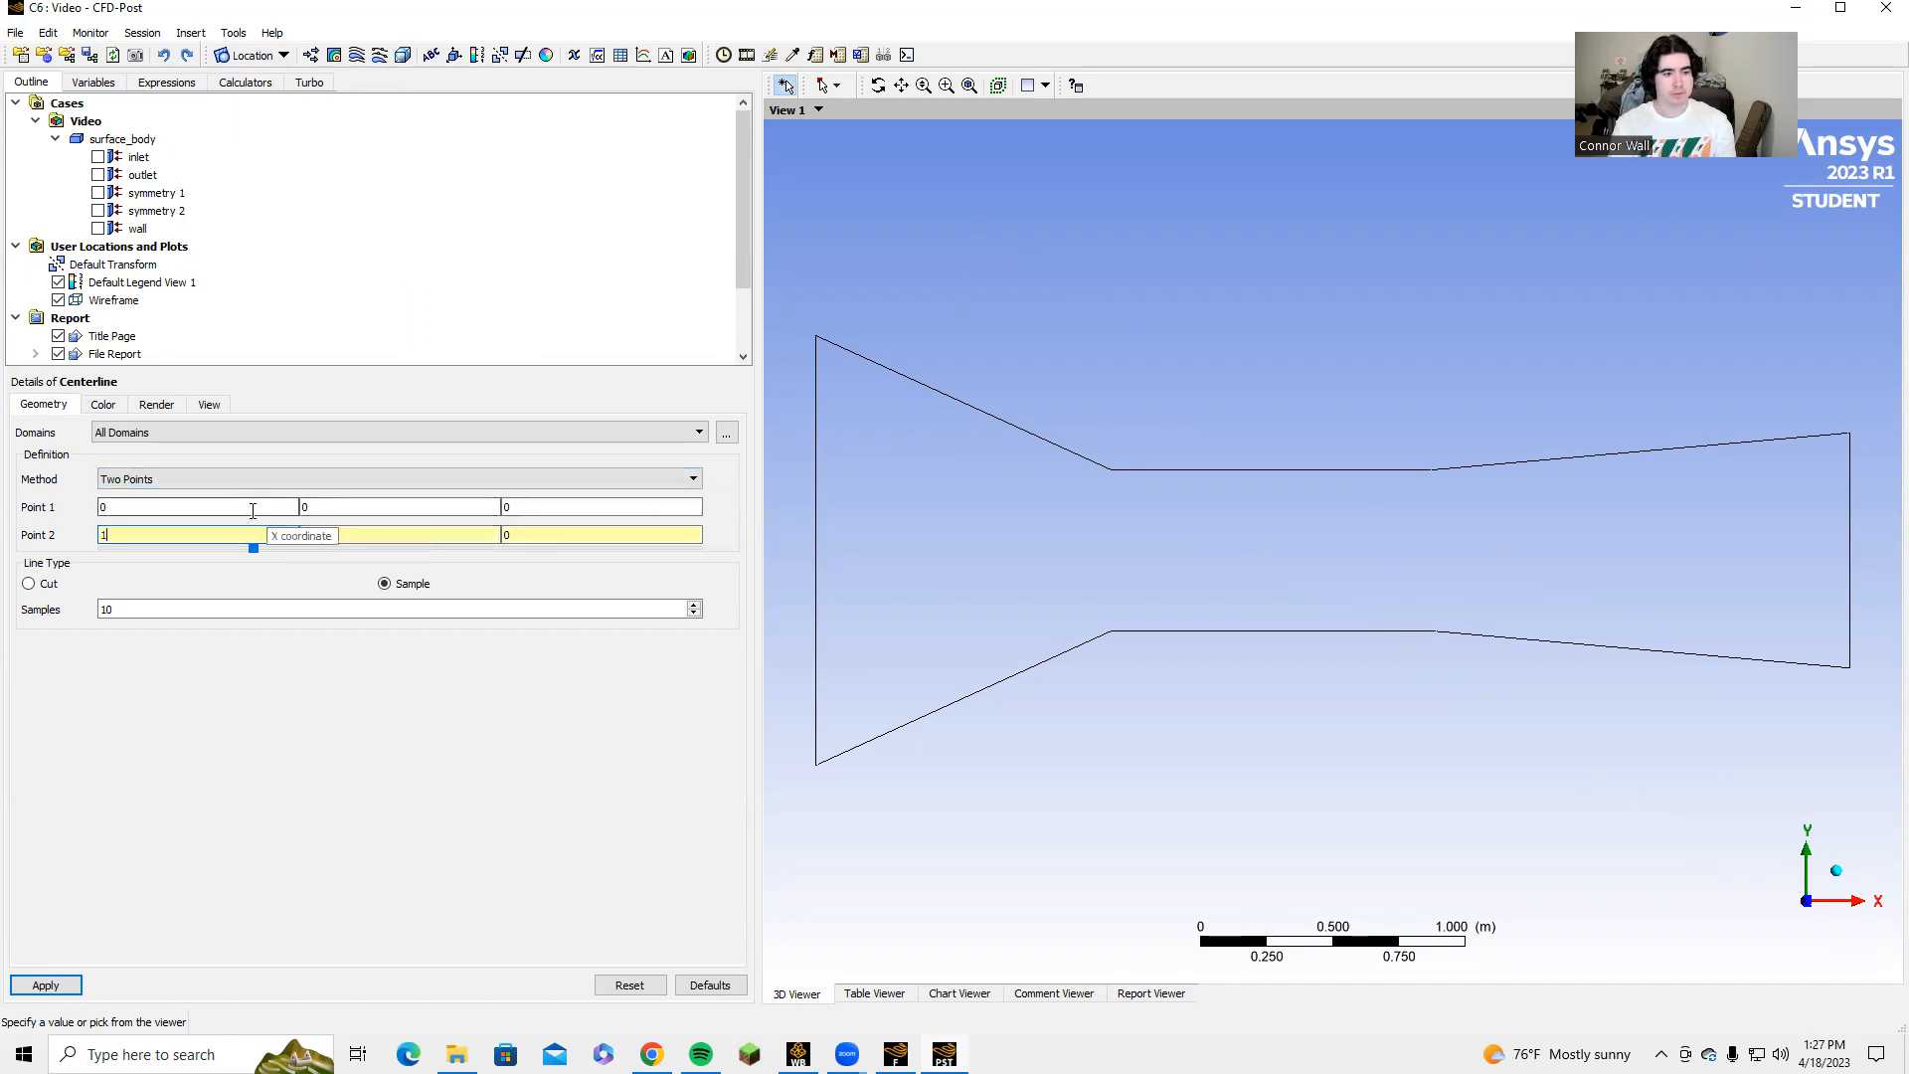
click(221, 529)
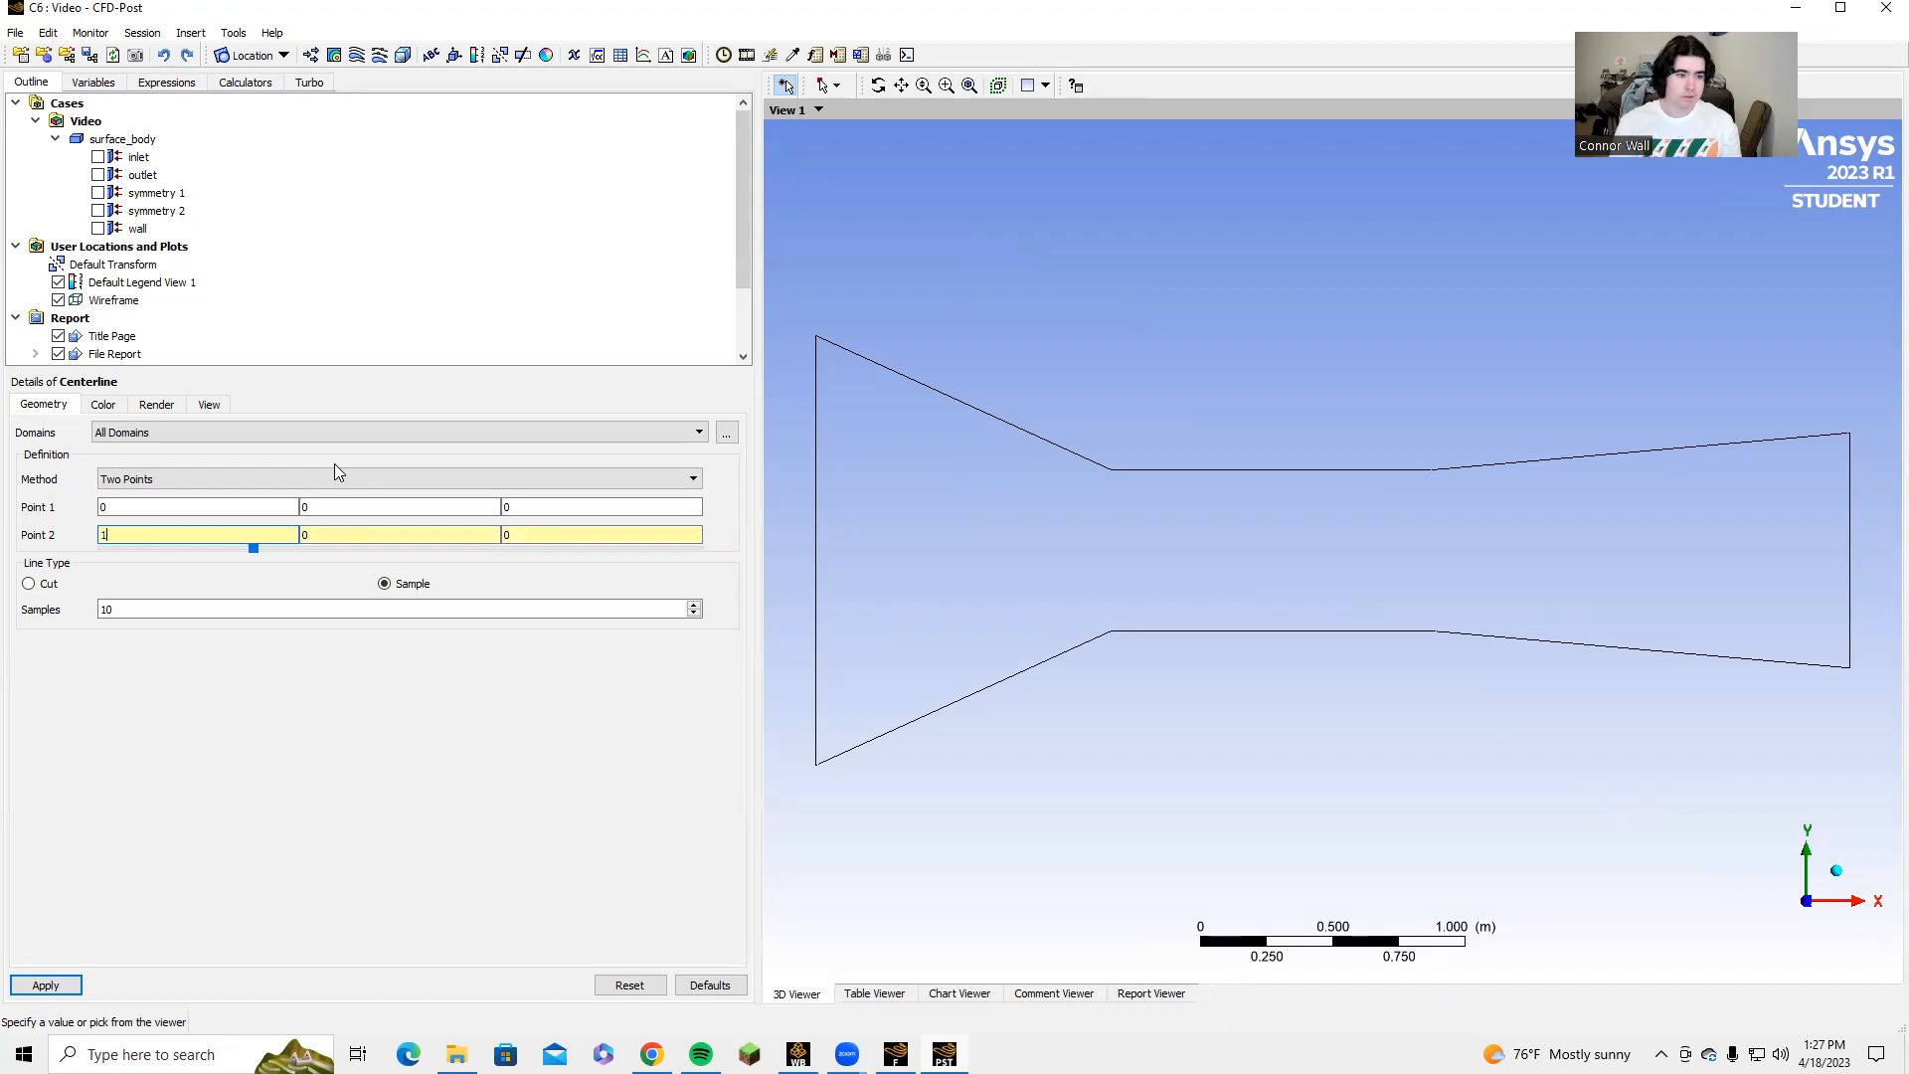
text(3.)
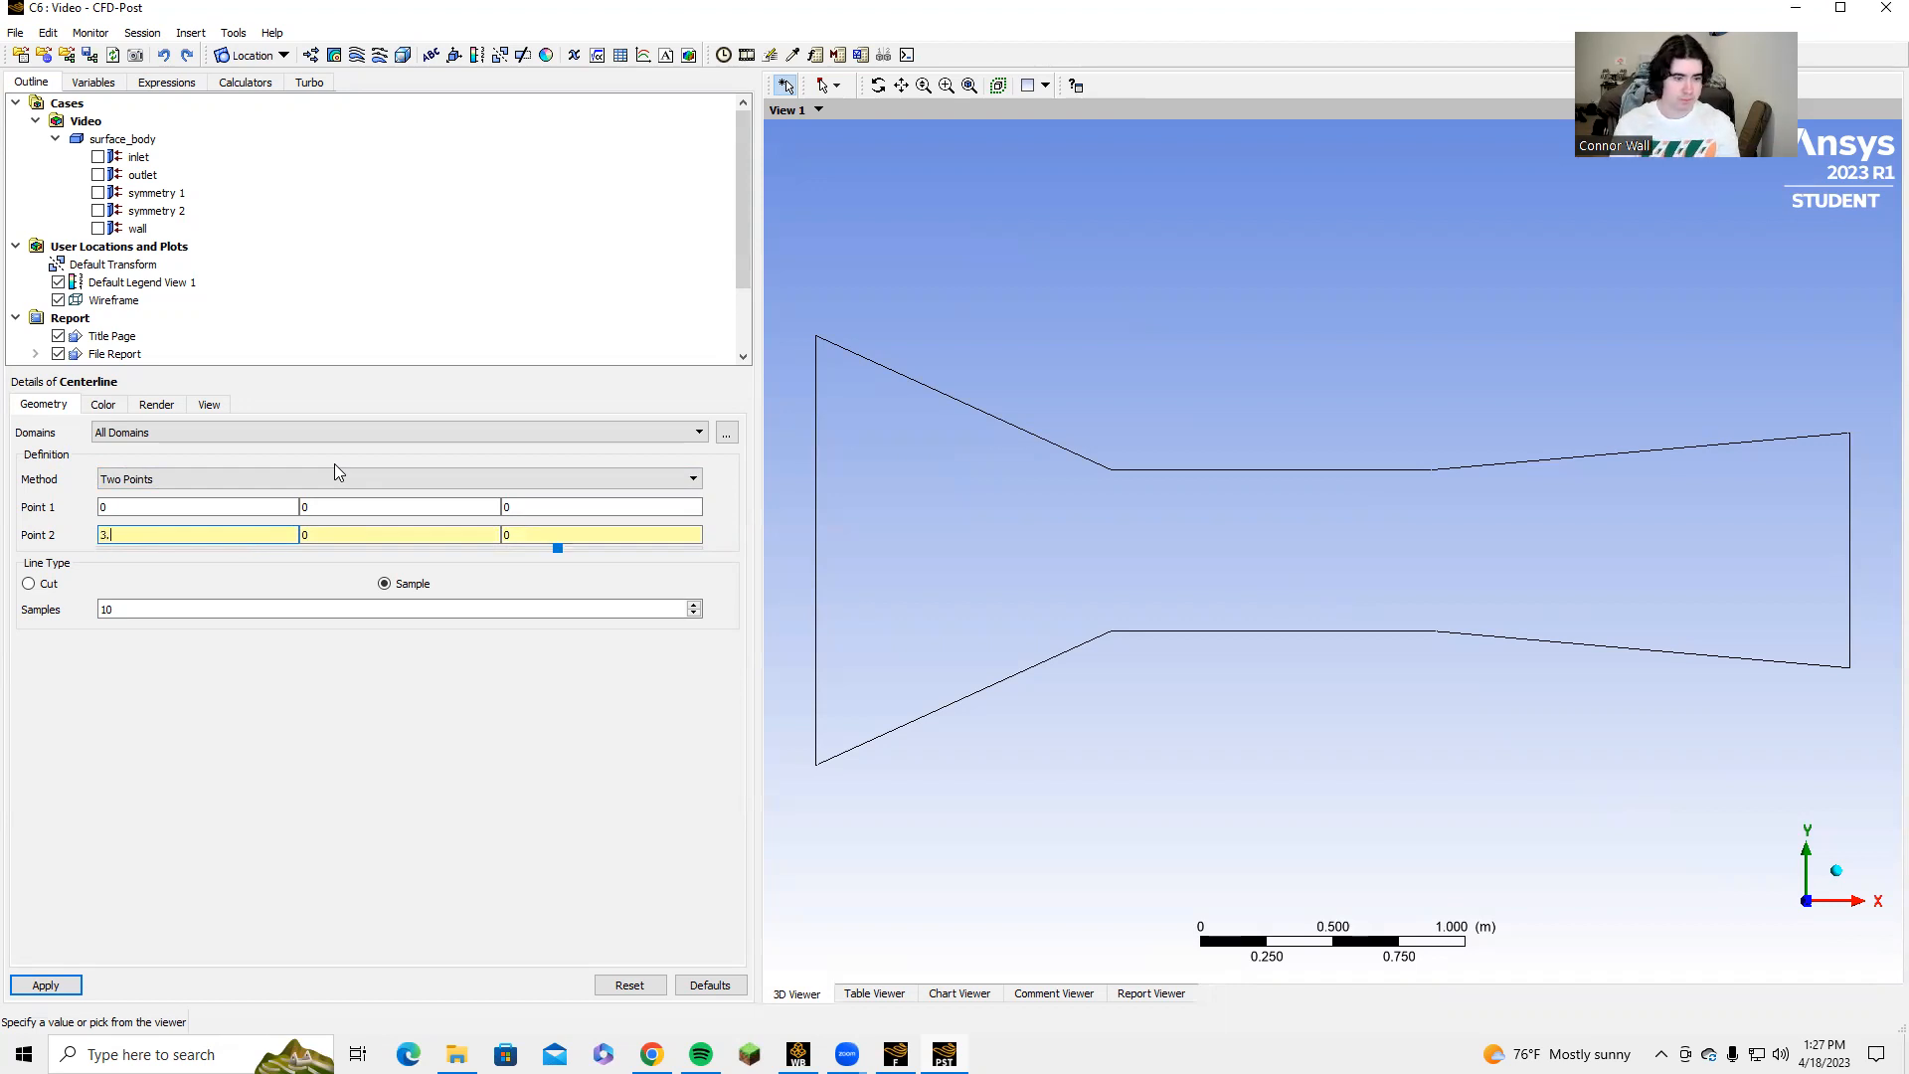
text(9116)
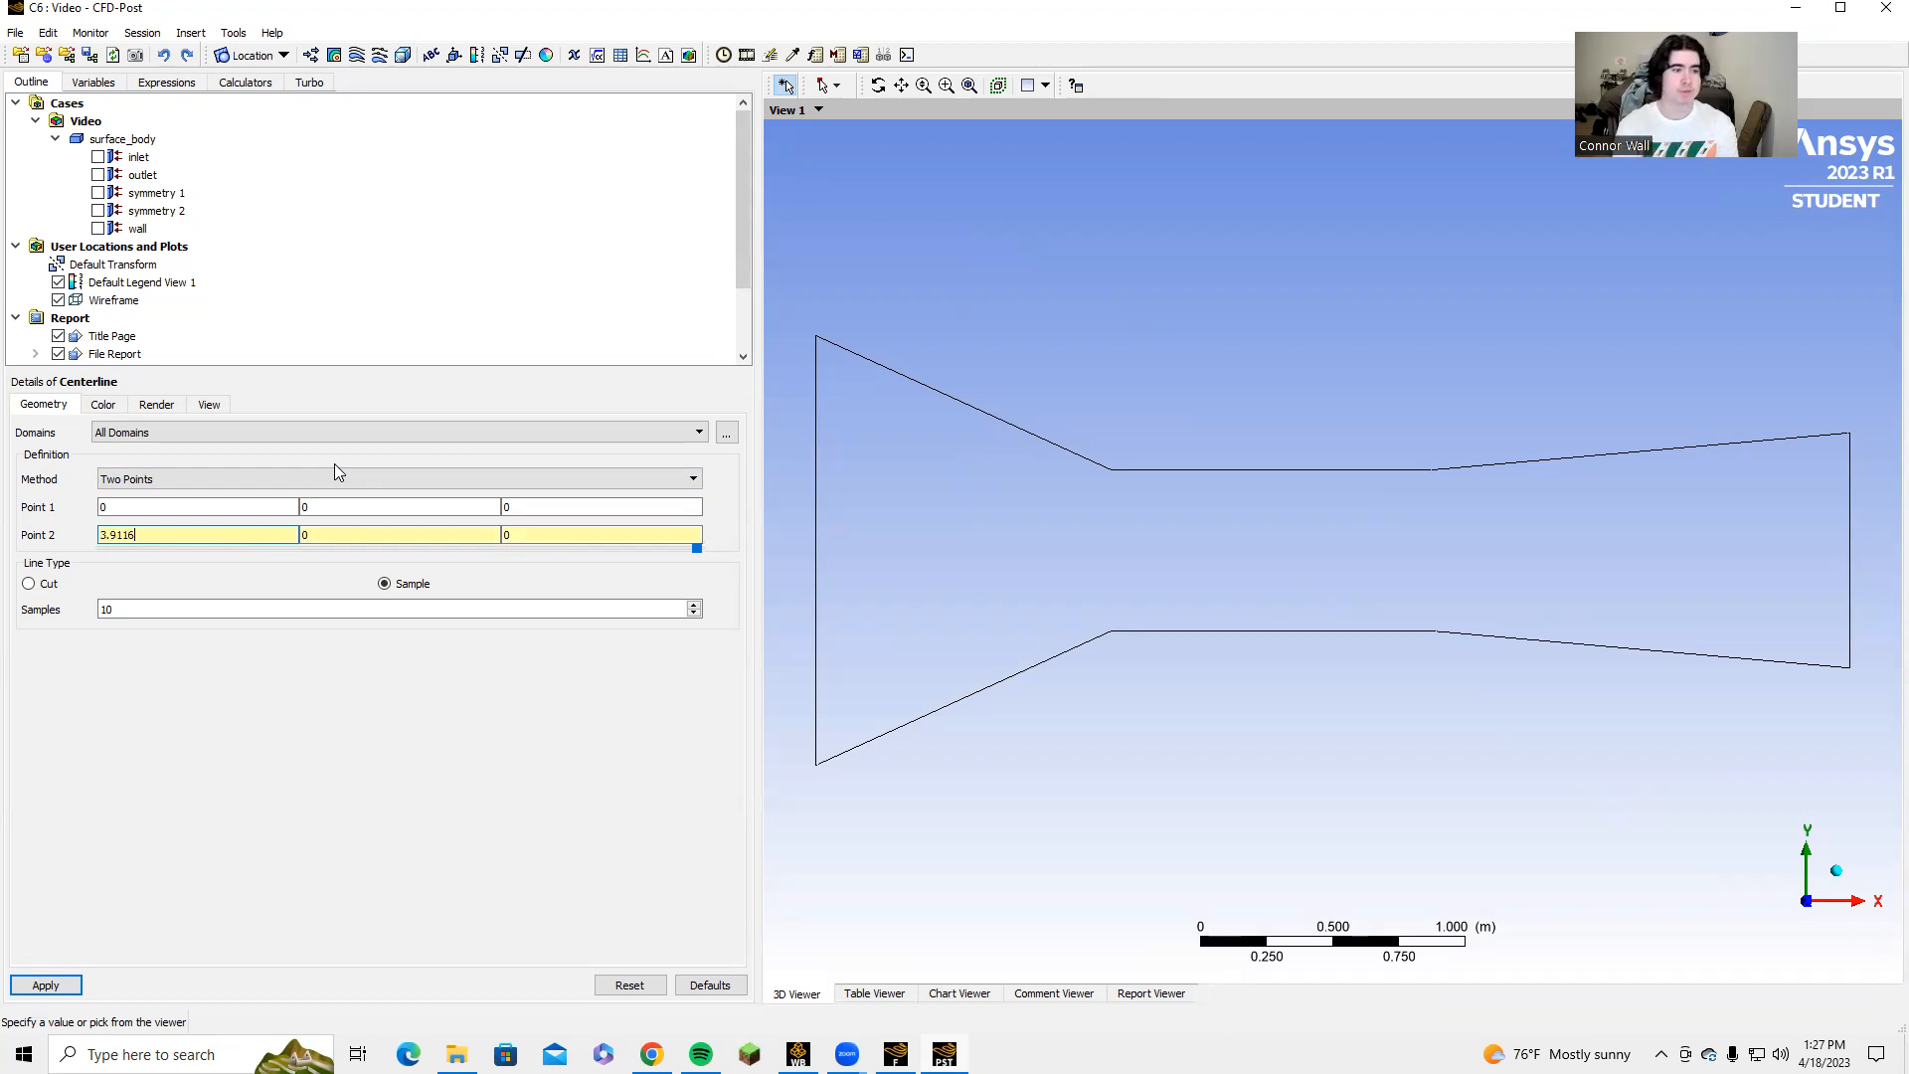
click(46, 984)
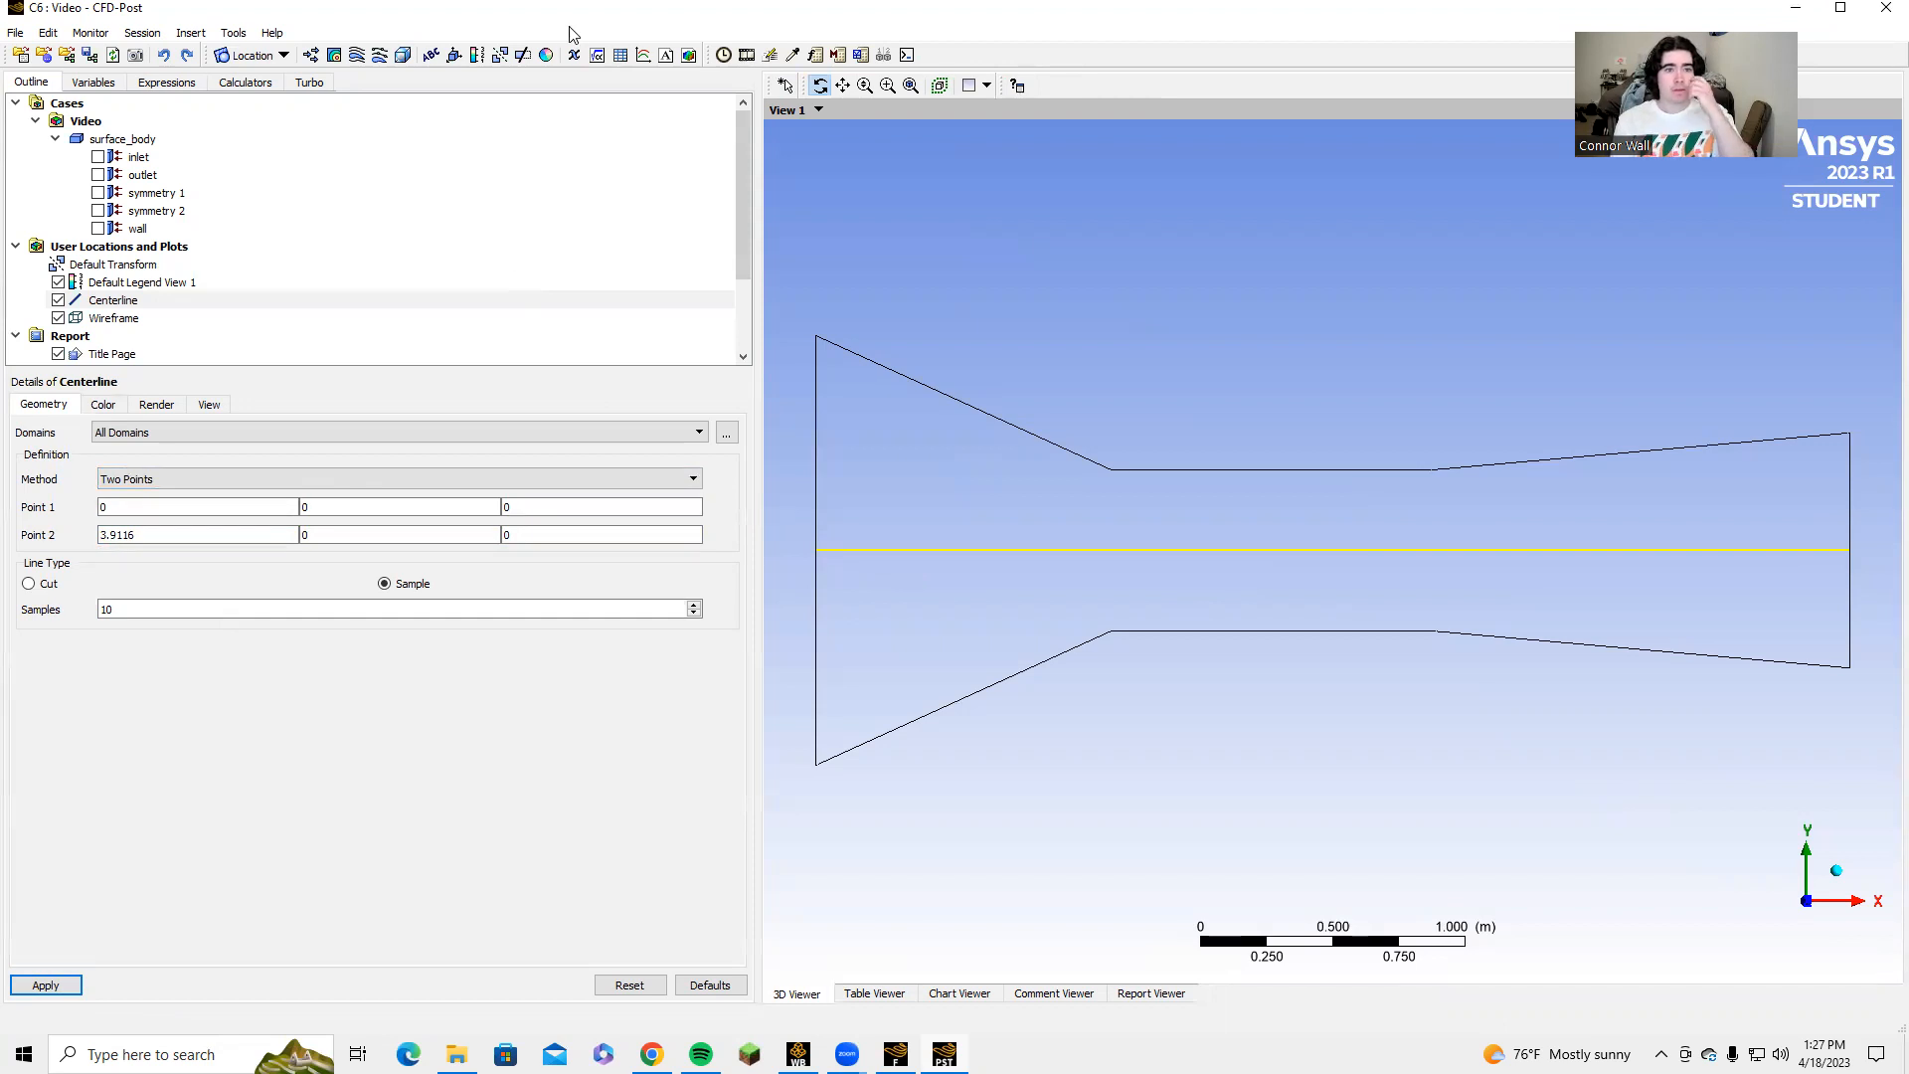
Insert a chart named Chart.
click(334, 55)
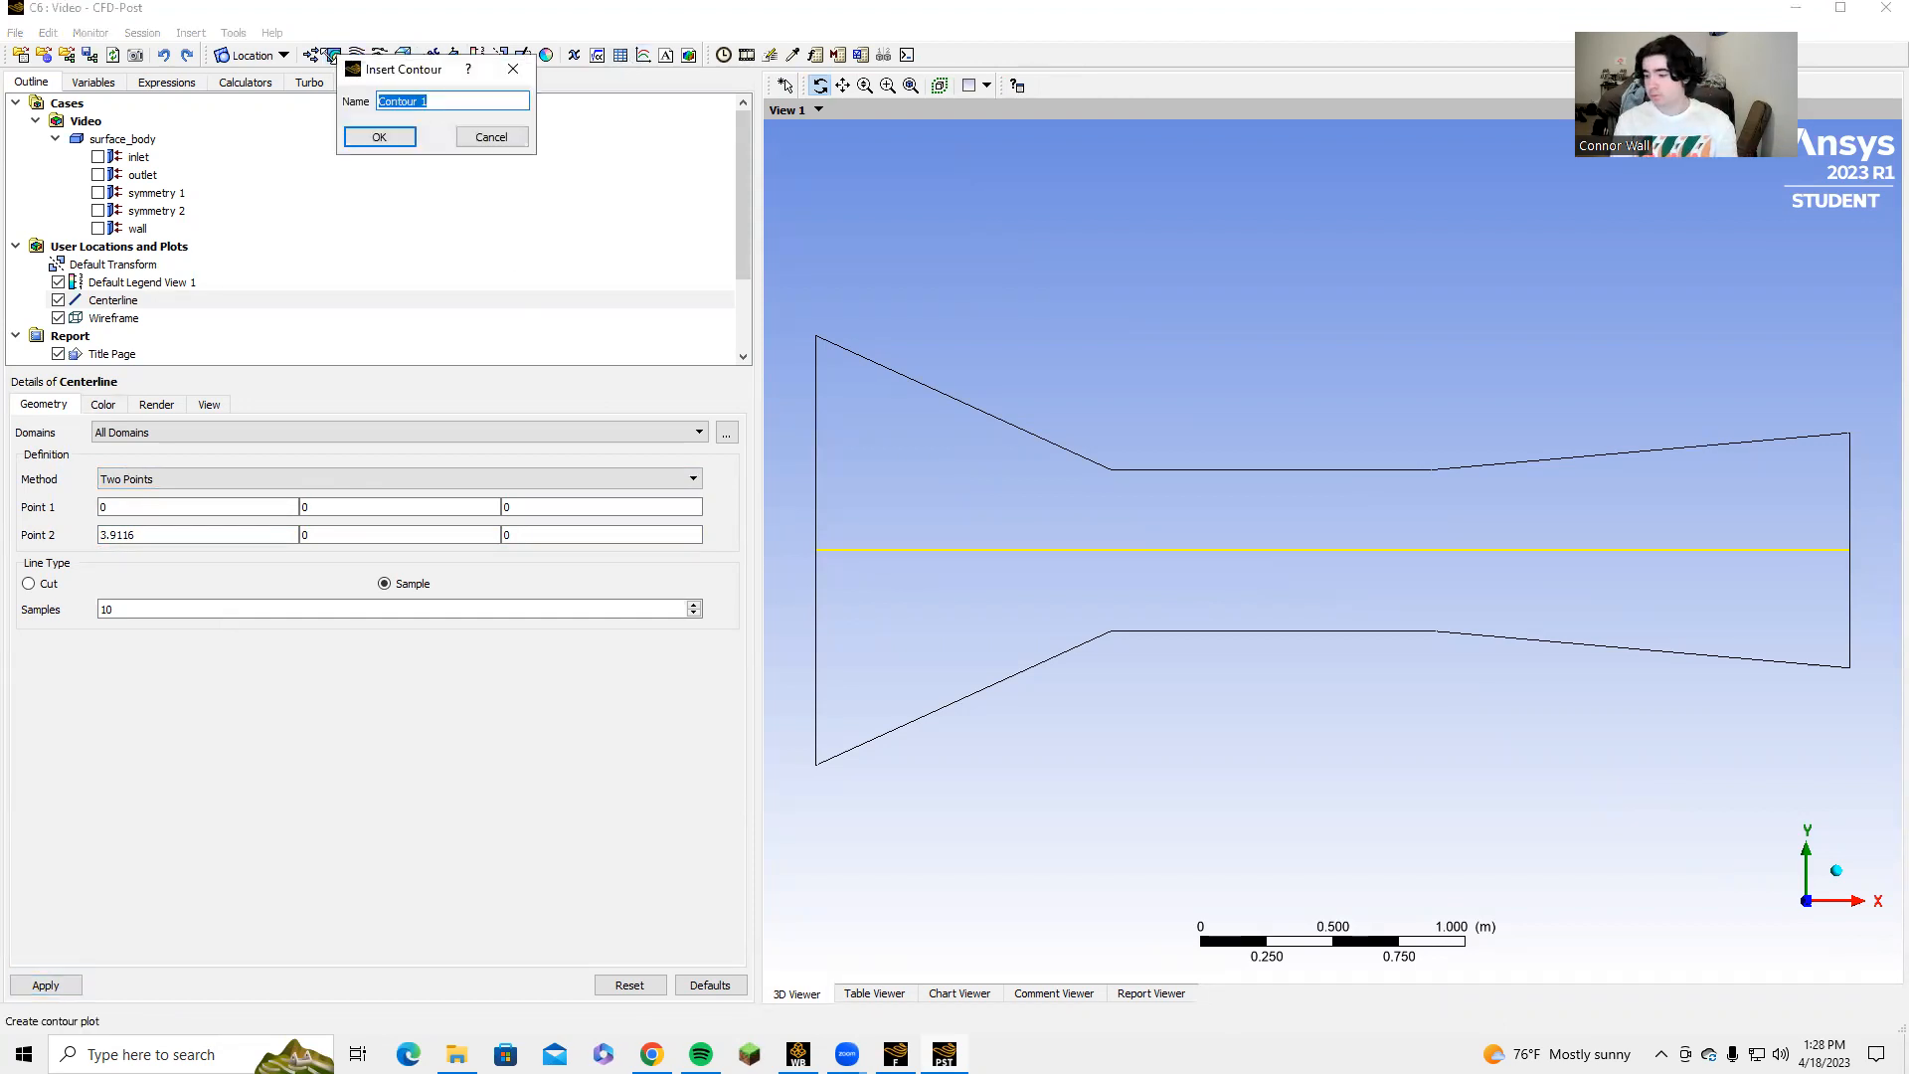
click(507, 72)
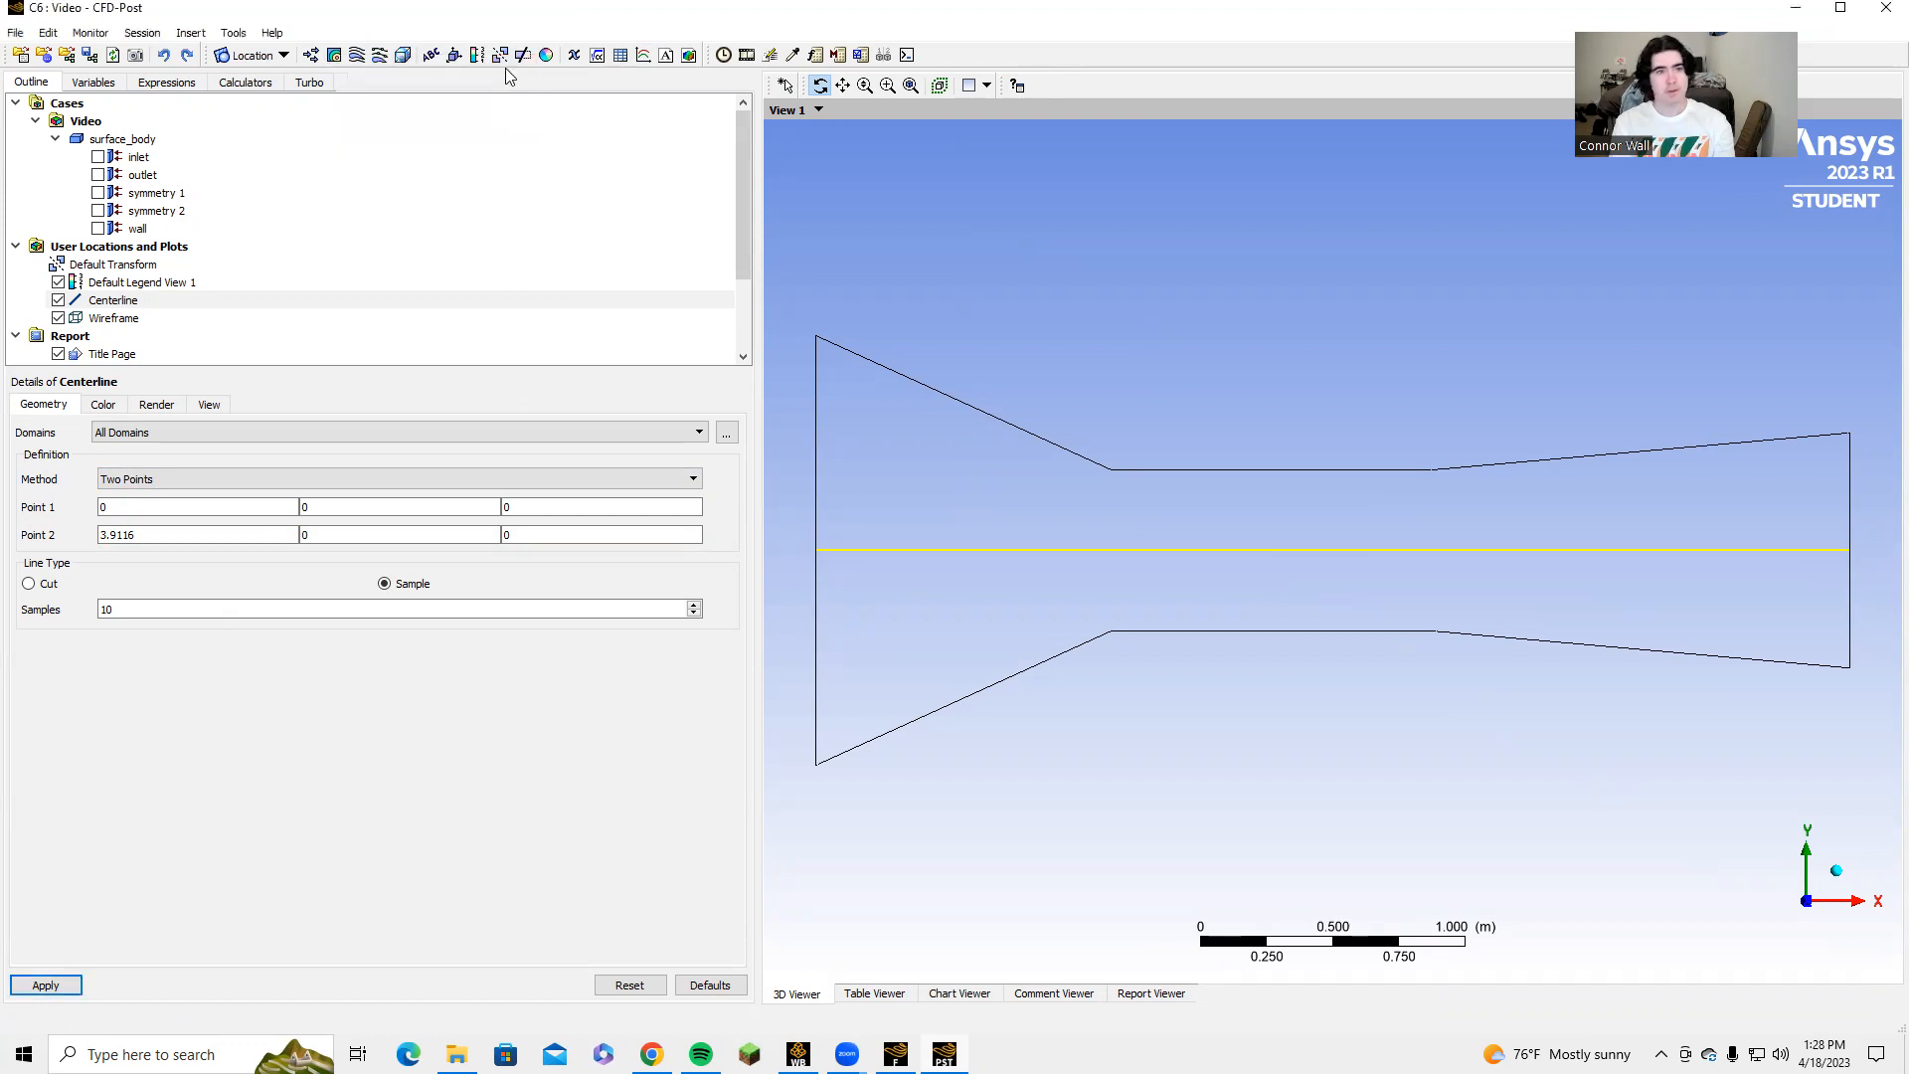
click(645, 57)
text(V)
key(BackSpace)
text(Chart)
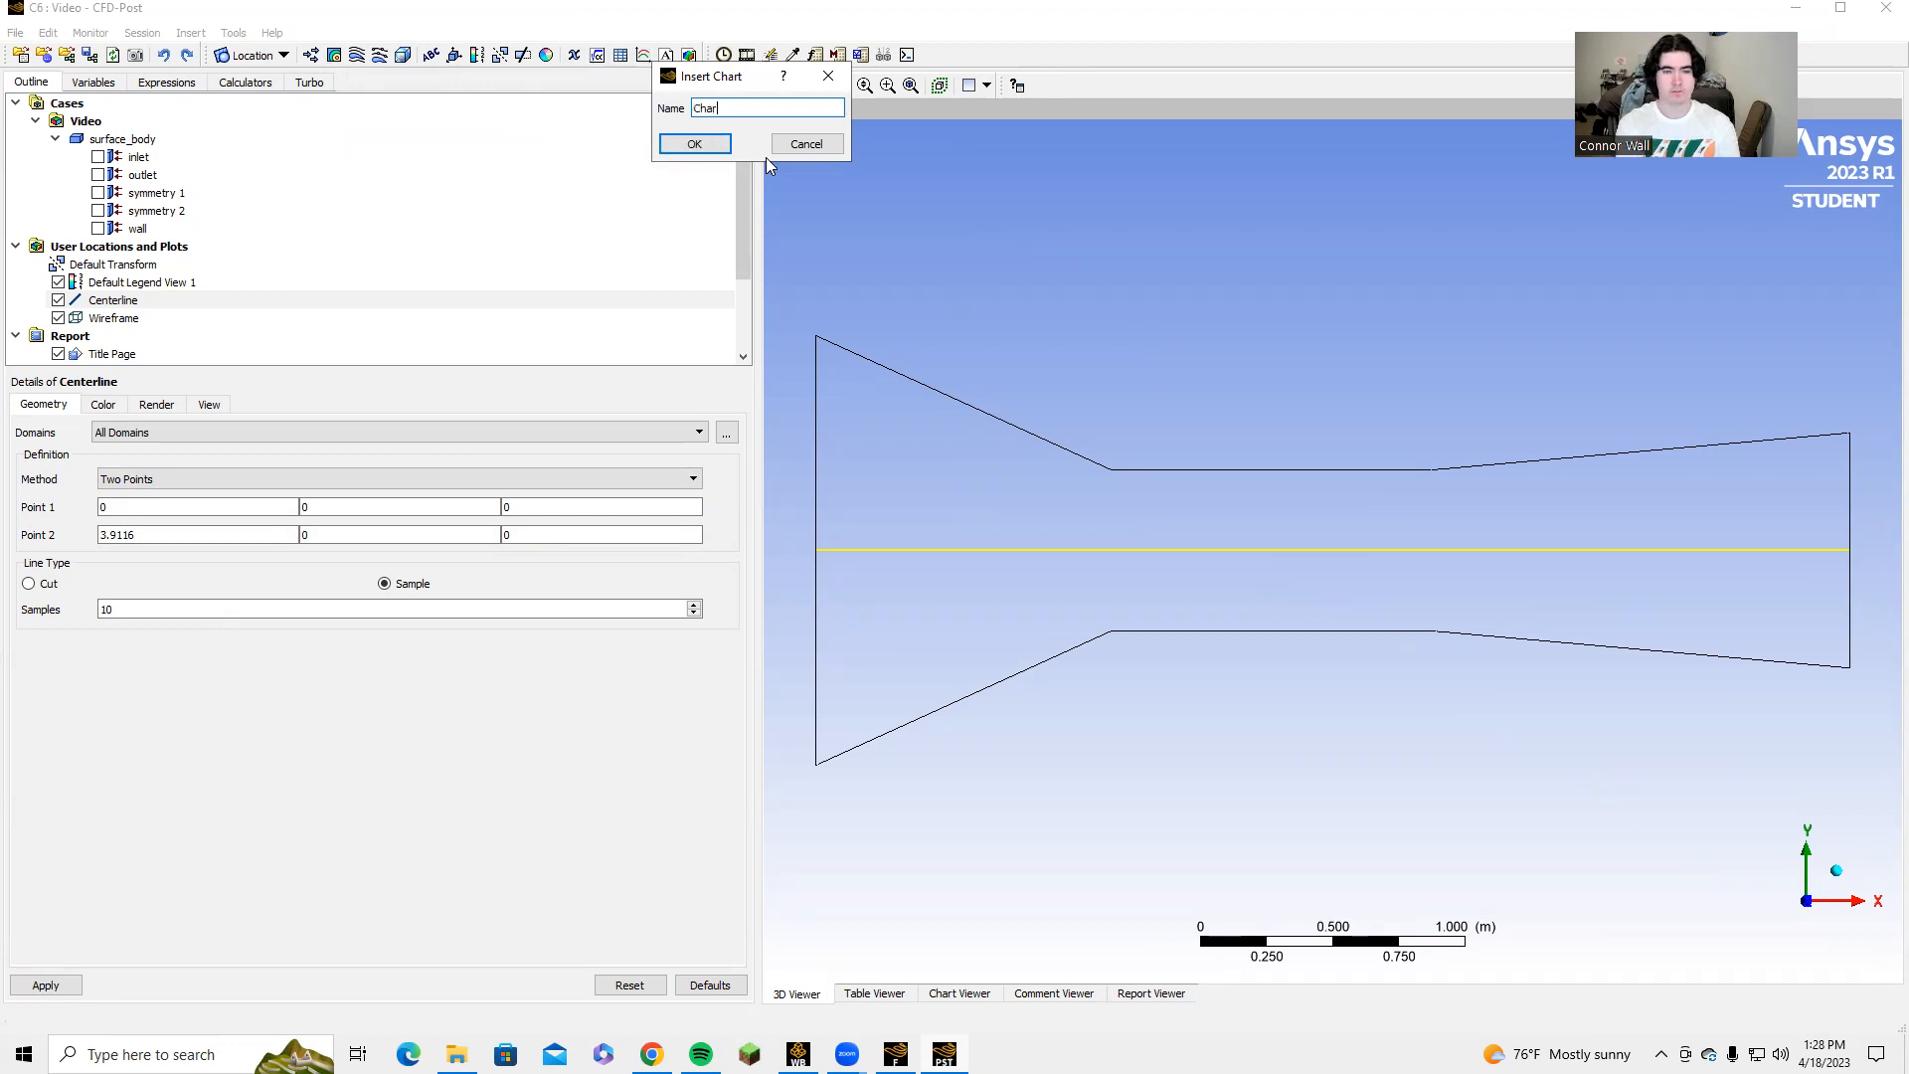
click(695, 144)
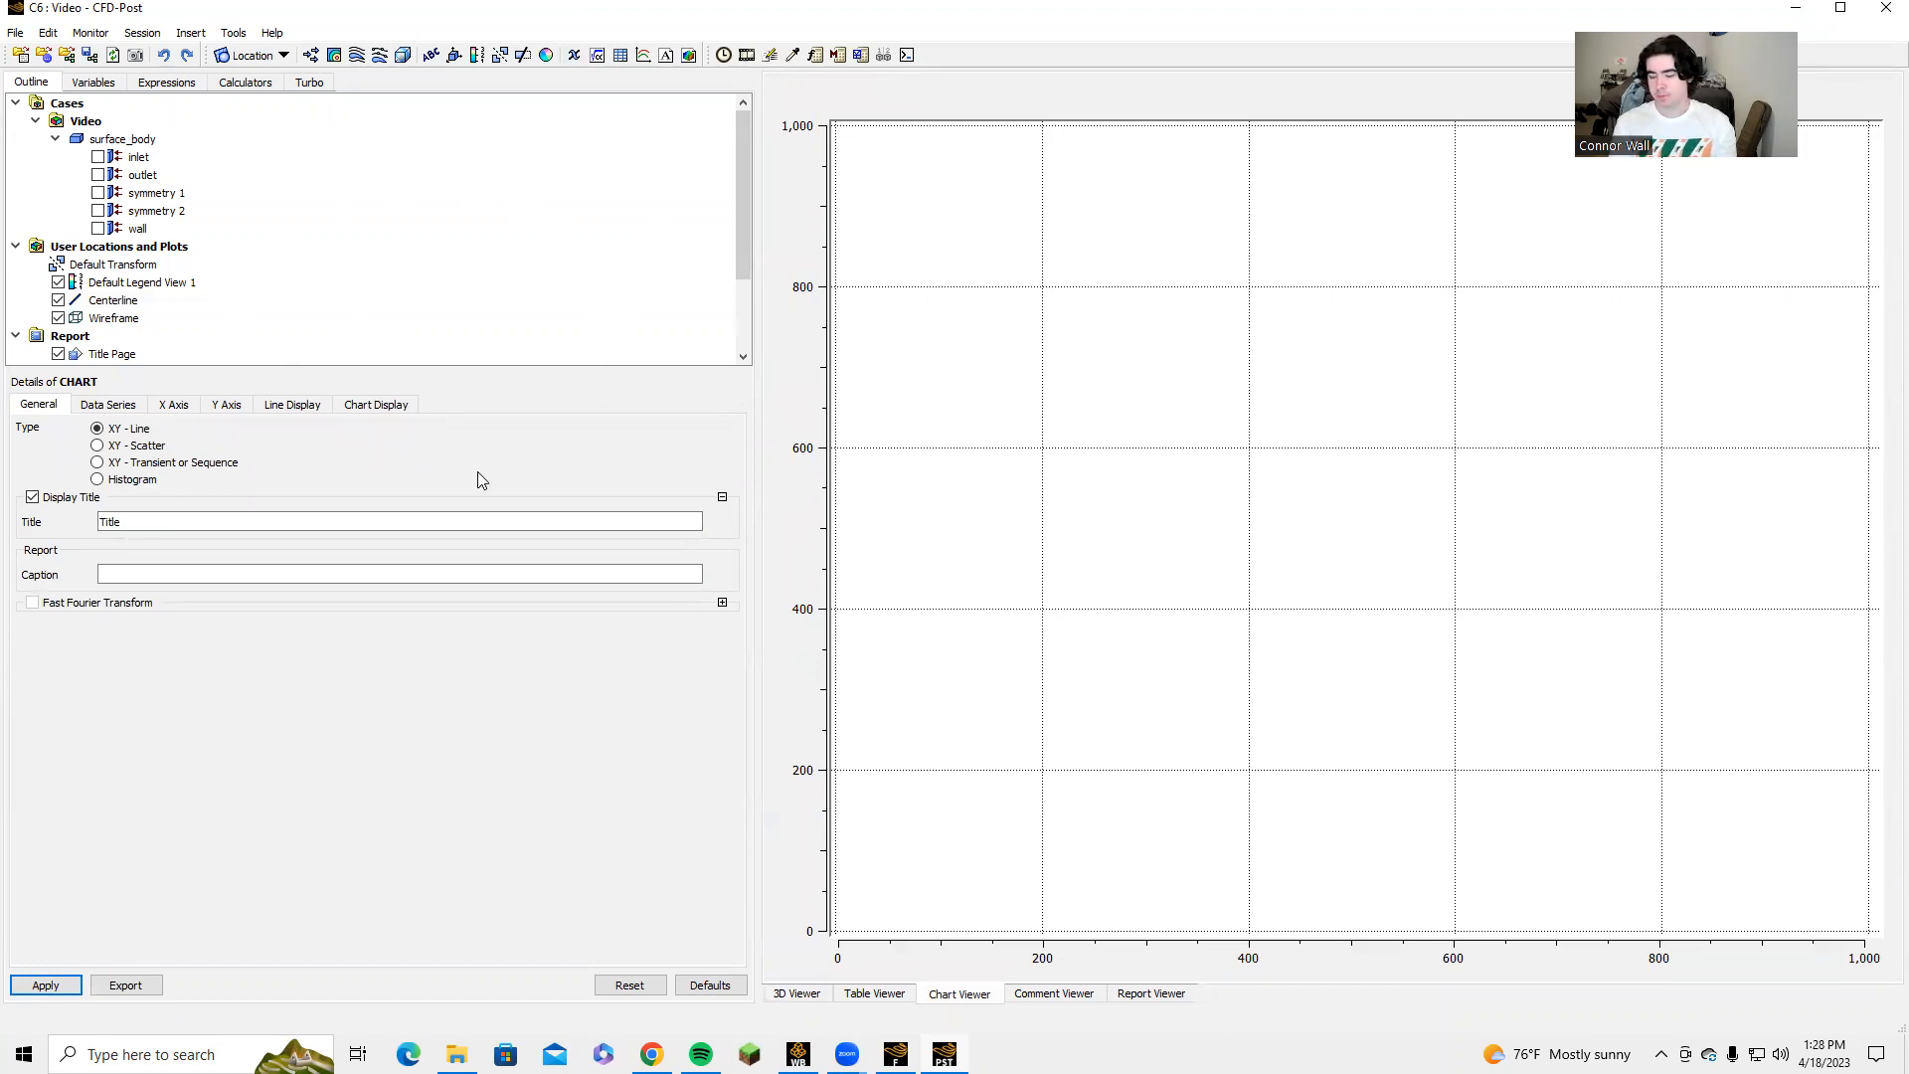
Set the chart's data series location to Centerline.
click(128, 411)
click(535, 645)
click(473, 664)
Set the chart's X-axis variable to X and try to apply it with Pressure on the Y axis.
click(175, 412)
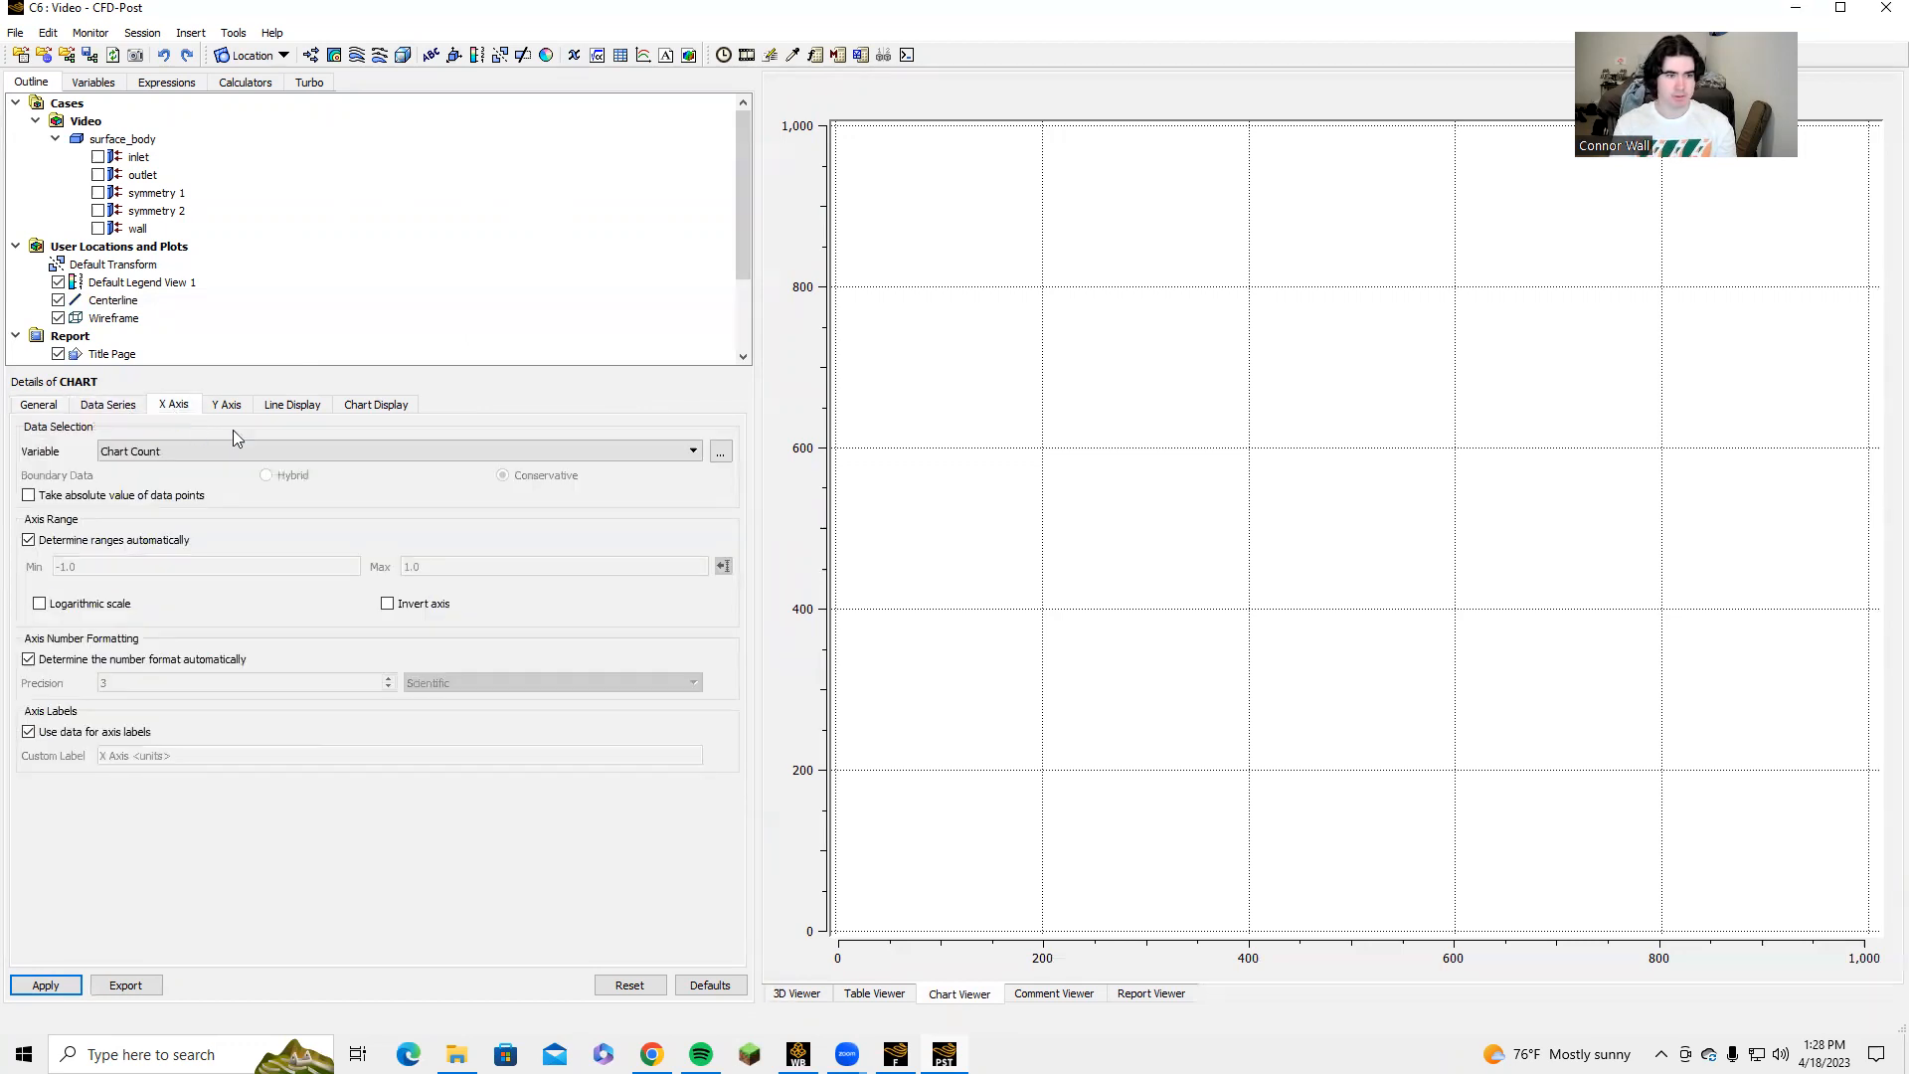
click(334, 454)
scroll(202, 560, down, 5)
scroll(202, 560, down, 1)
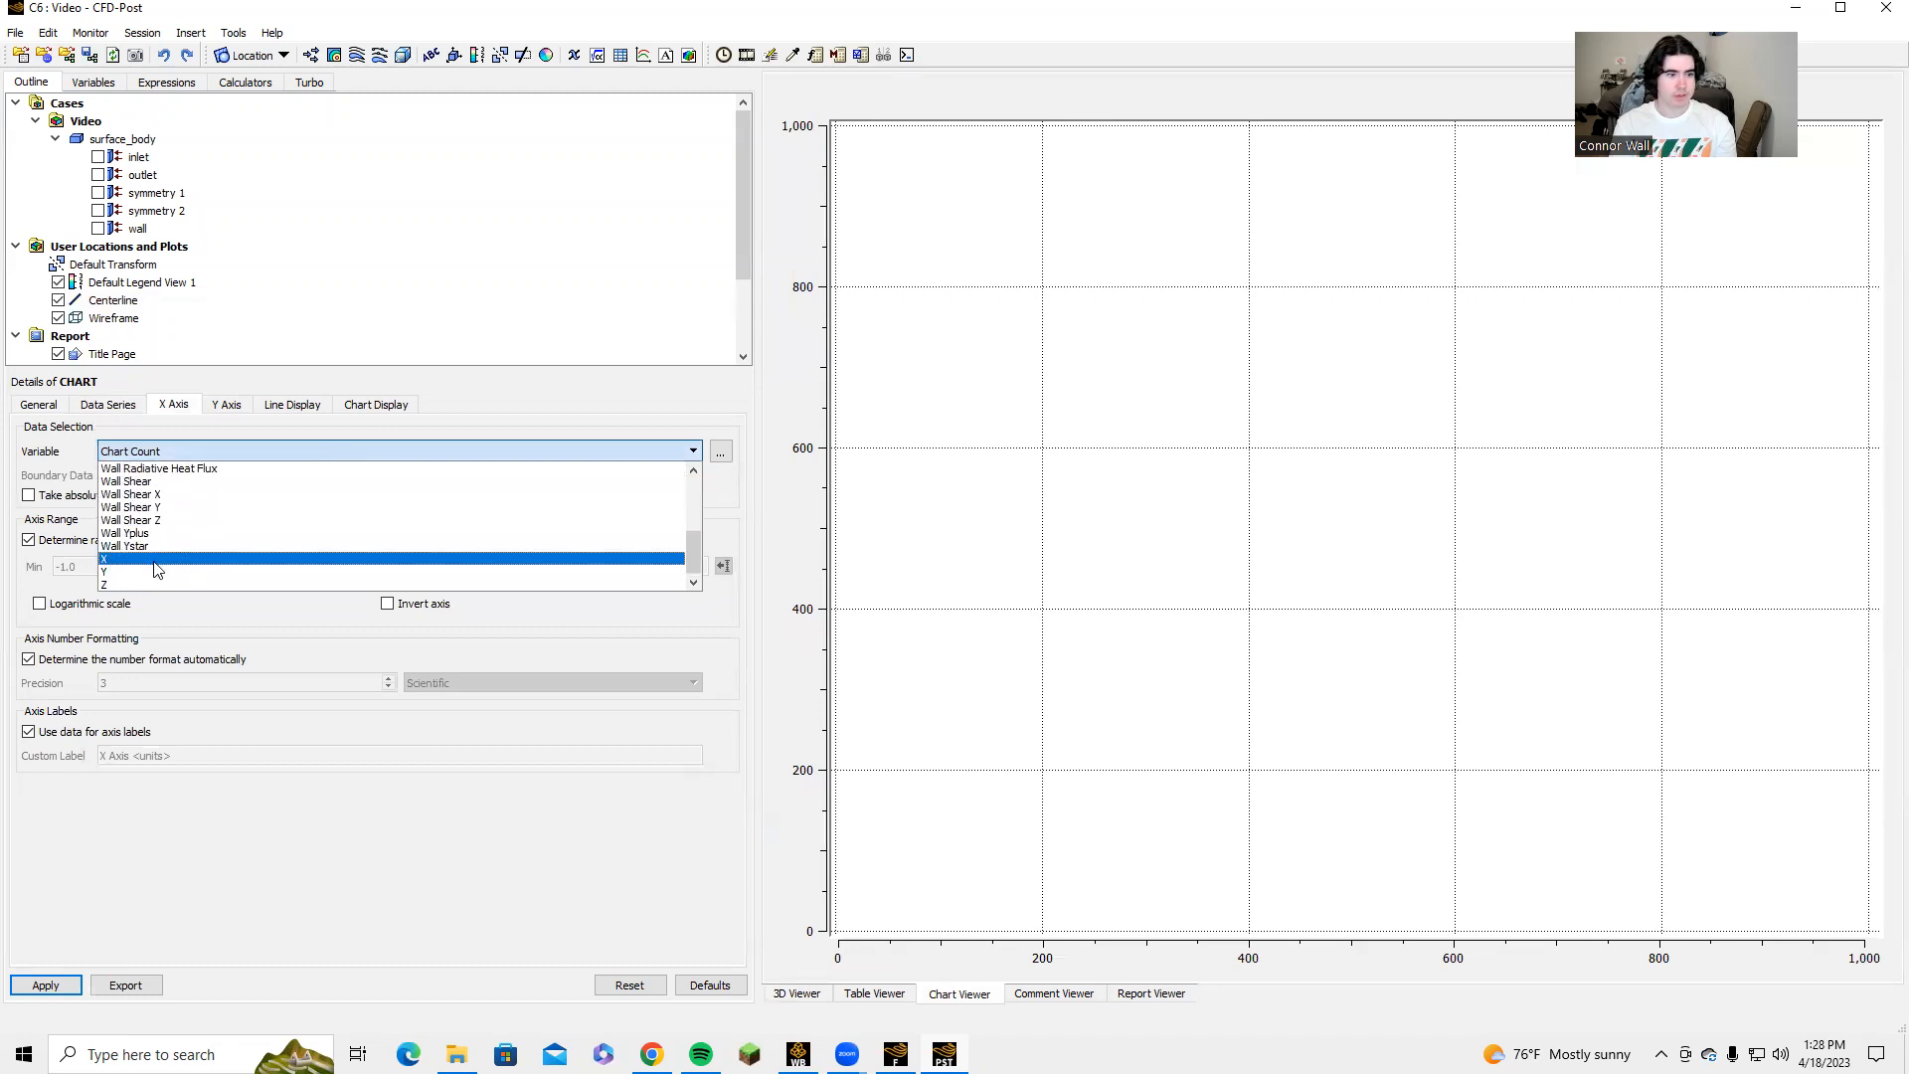
click(157, 569)
click(226, 405)
click(45, 985)
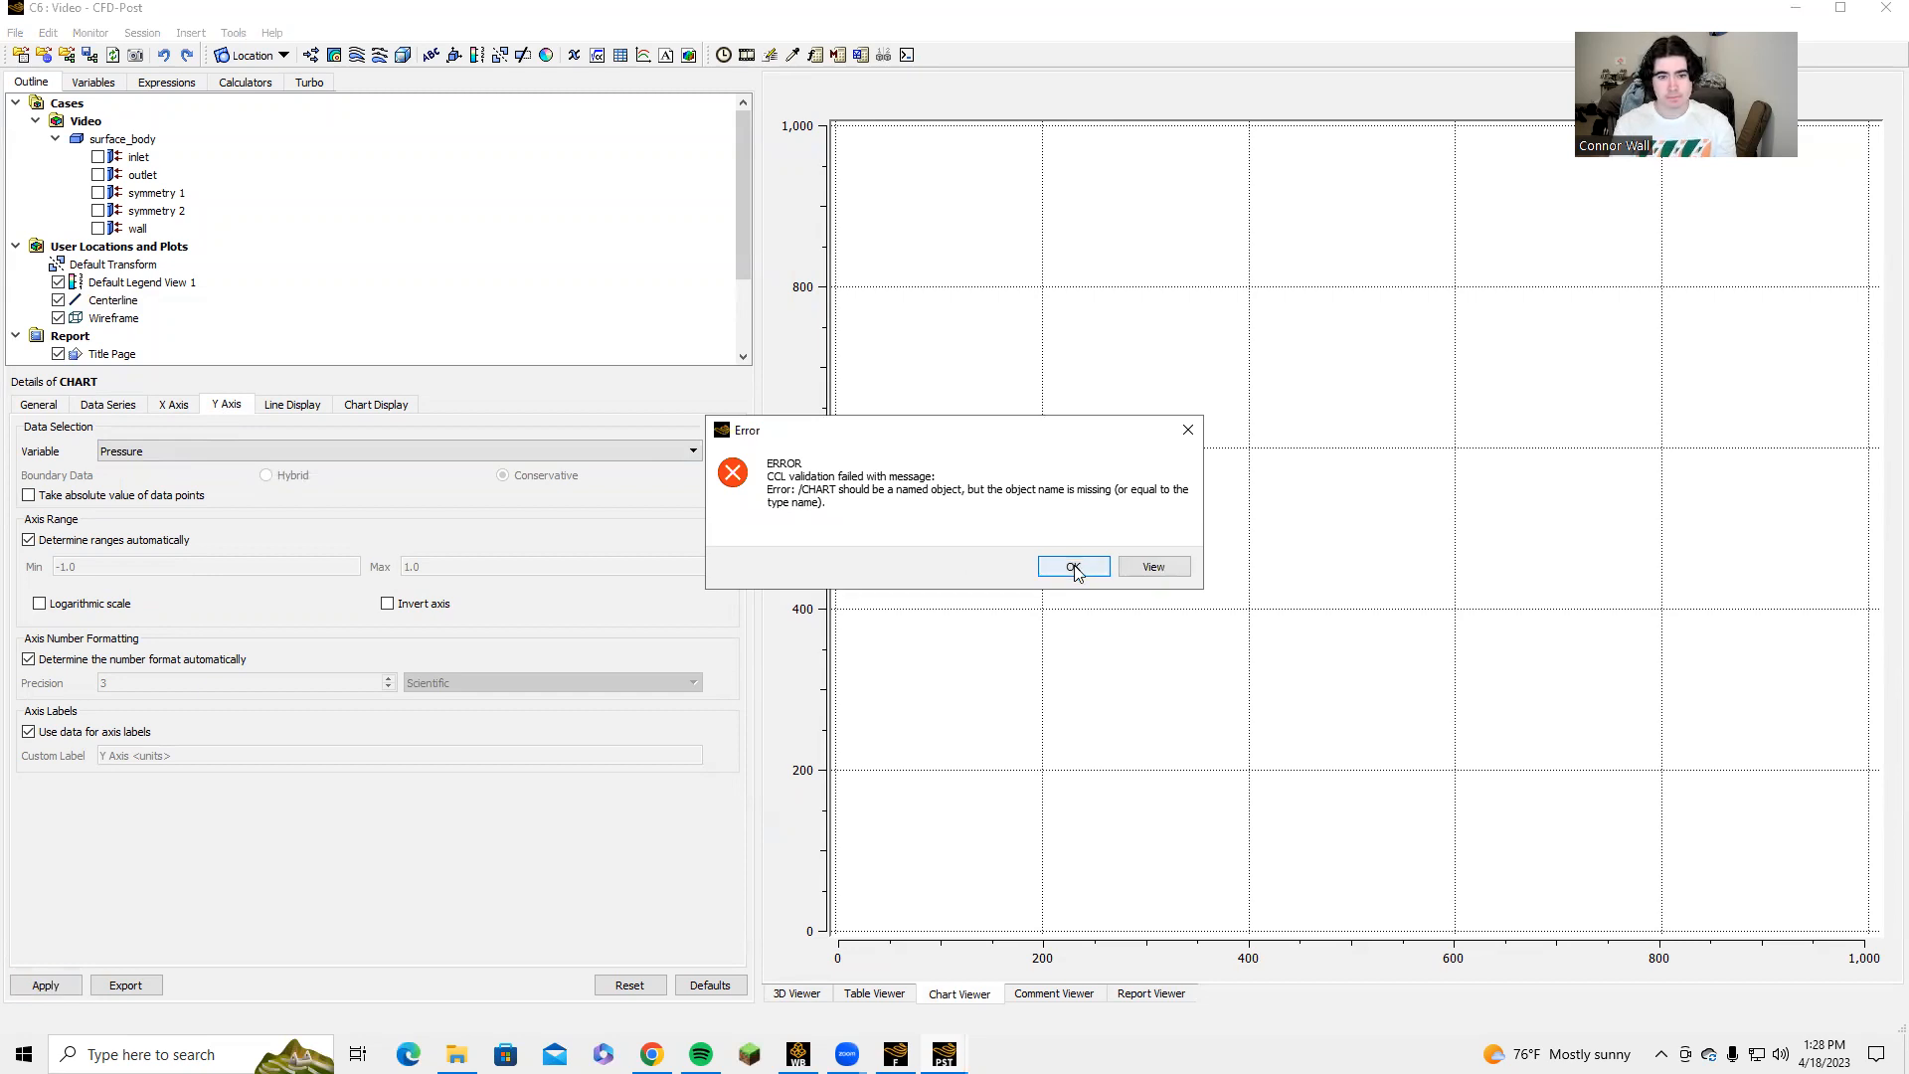
click(1074, 567)
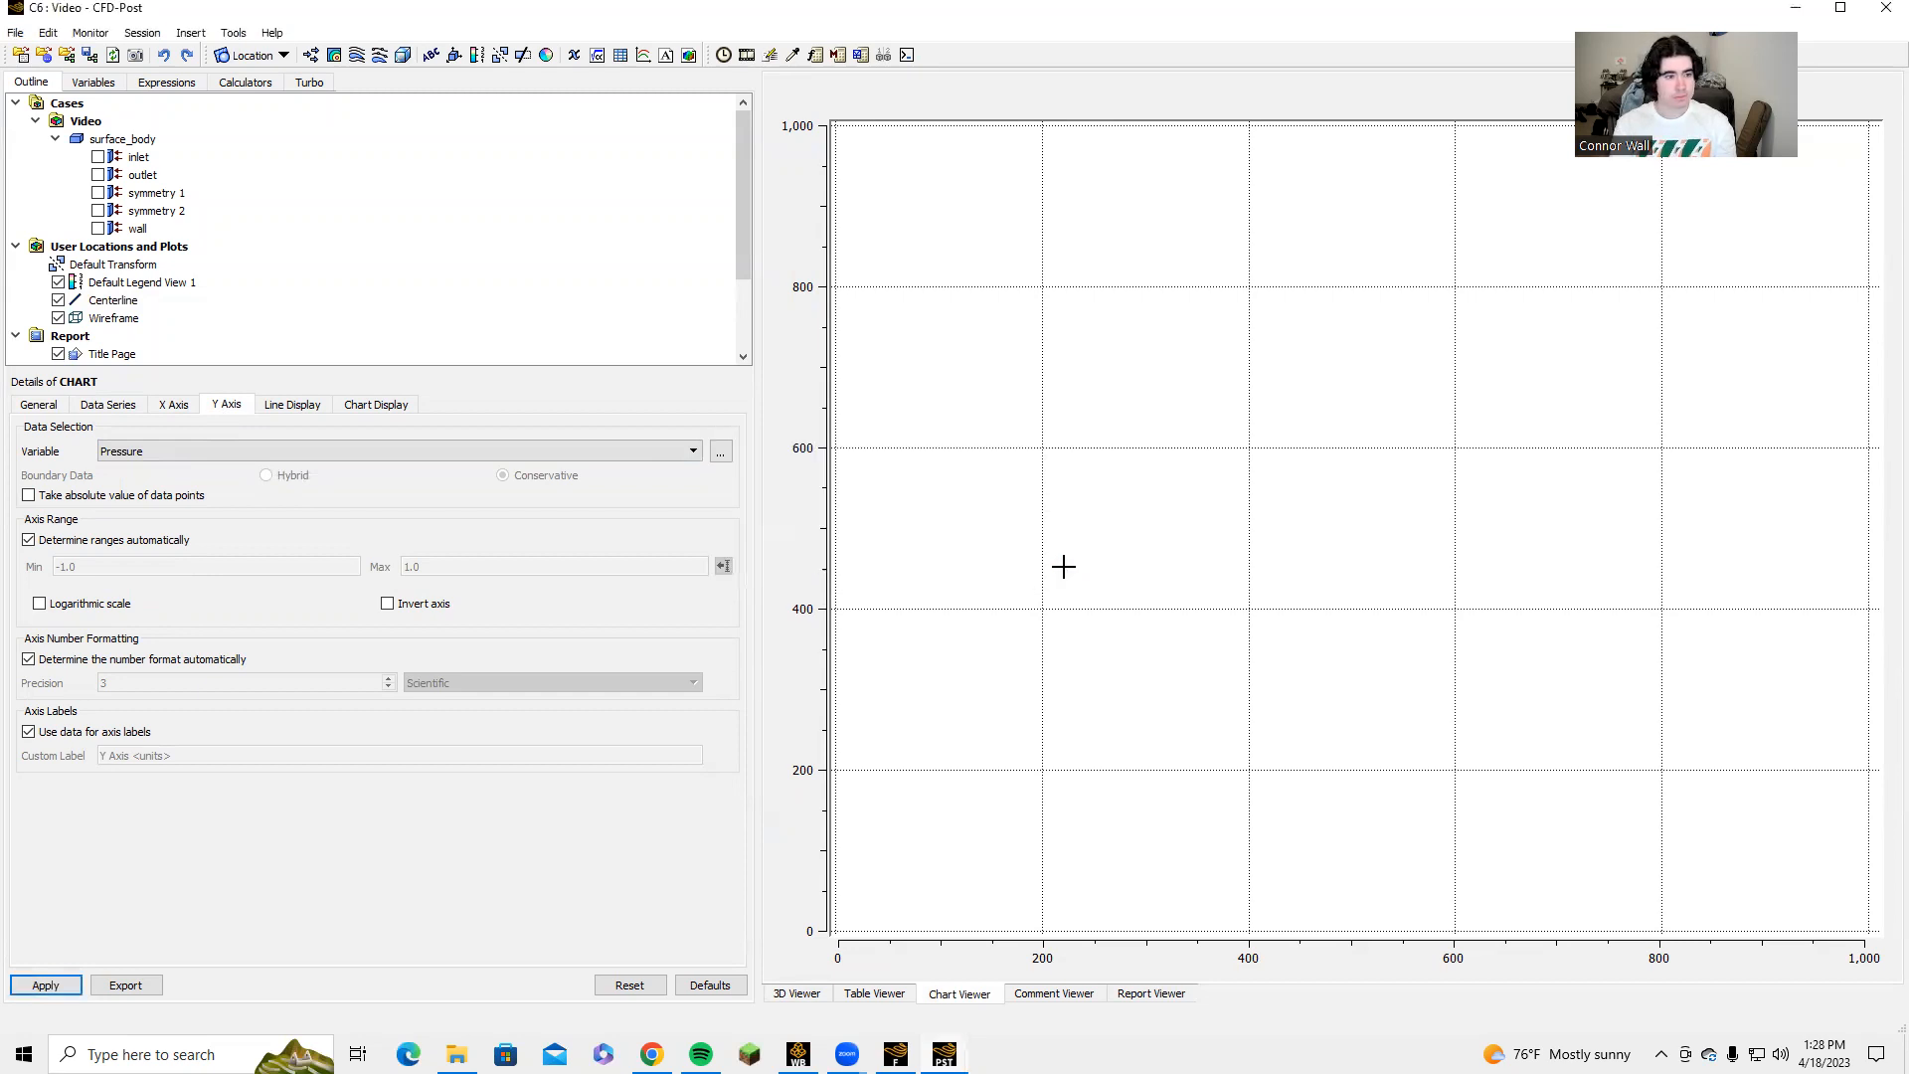
Set the chart's Y-axis variable to Velocity and try to apply the chart again.
click(119, 407)
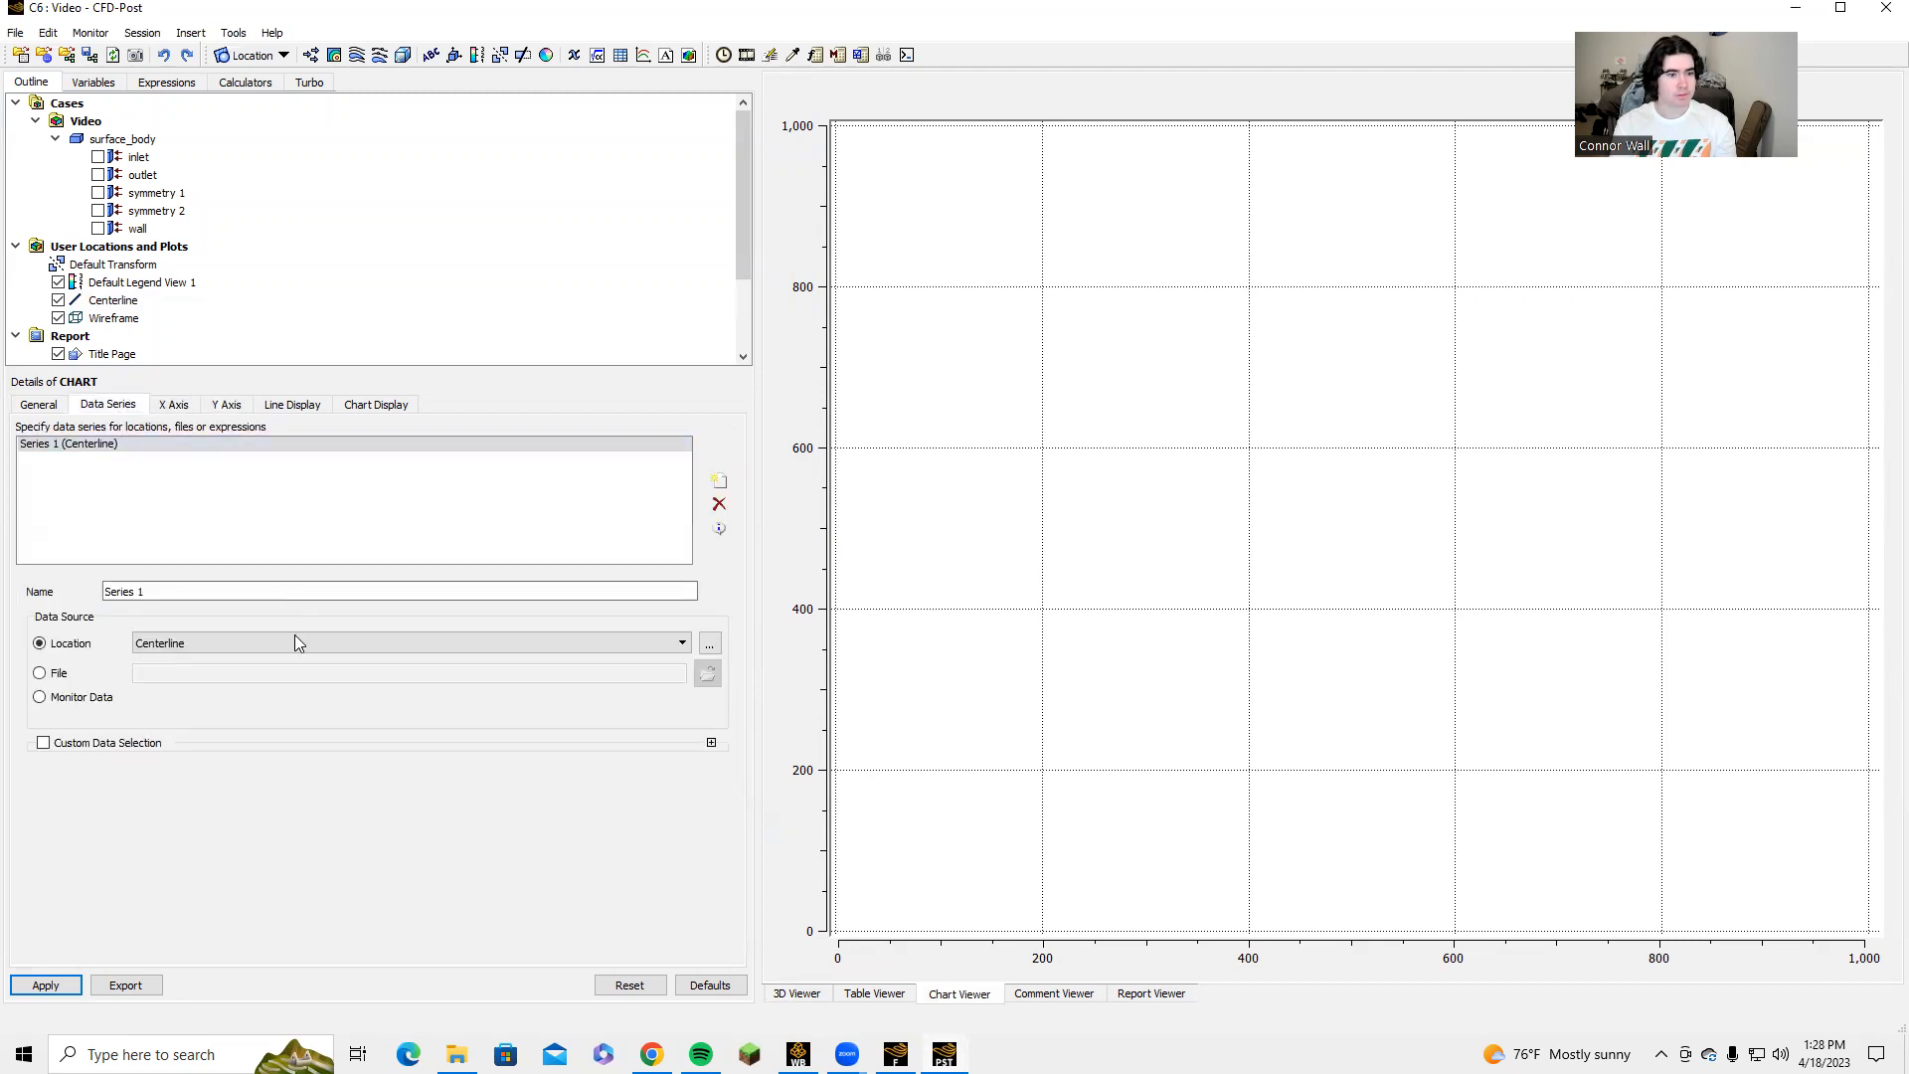
click(174, 406)
click(243, 407)
click(261, 453)
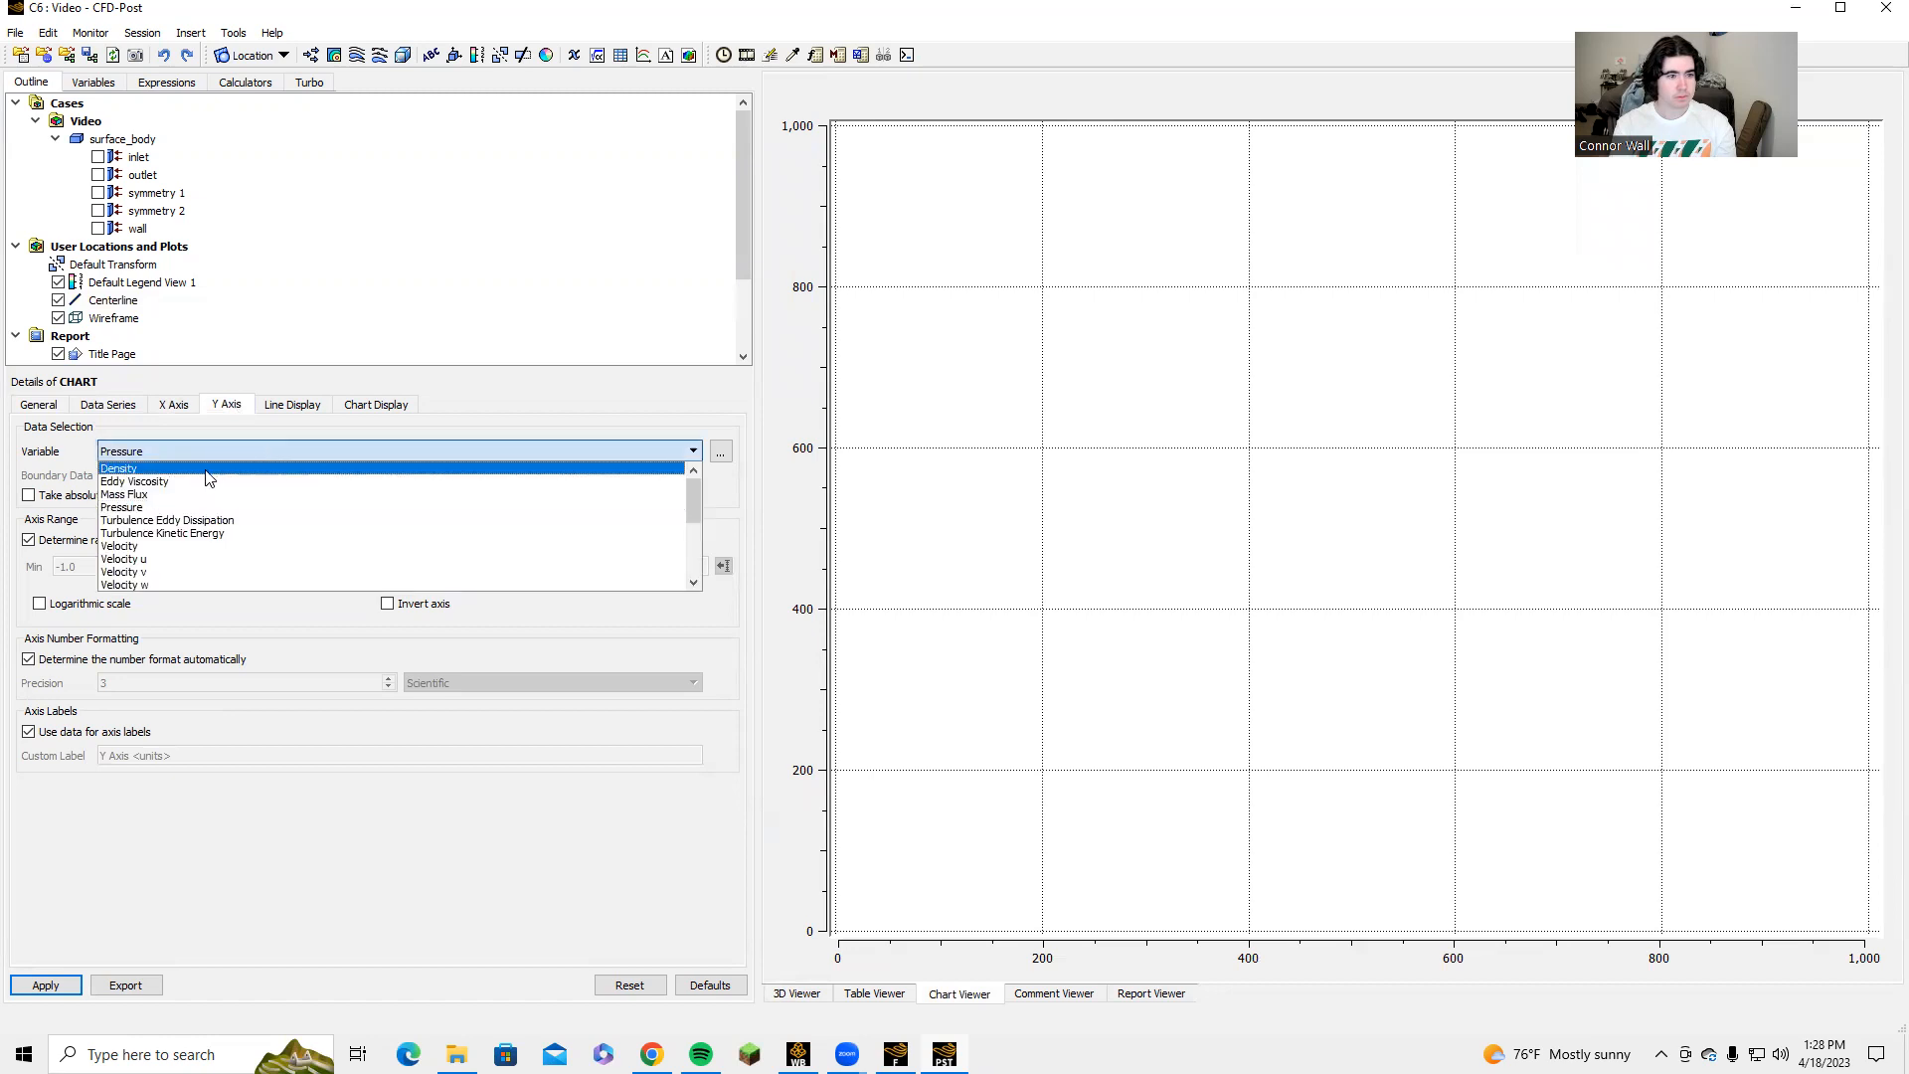
click(149, 546)
click(60, 980)
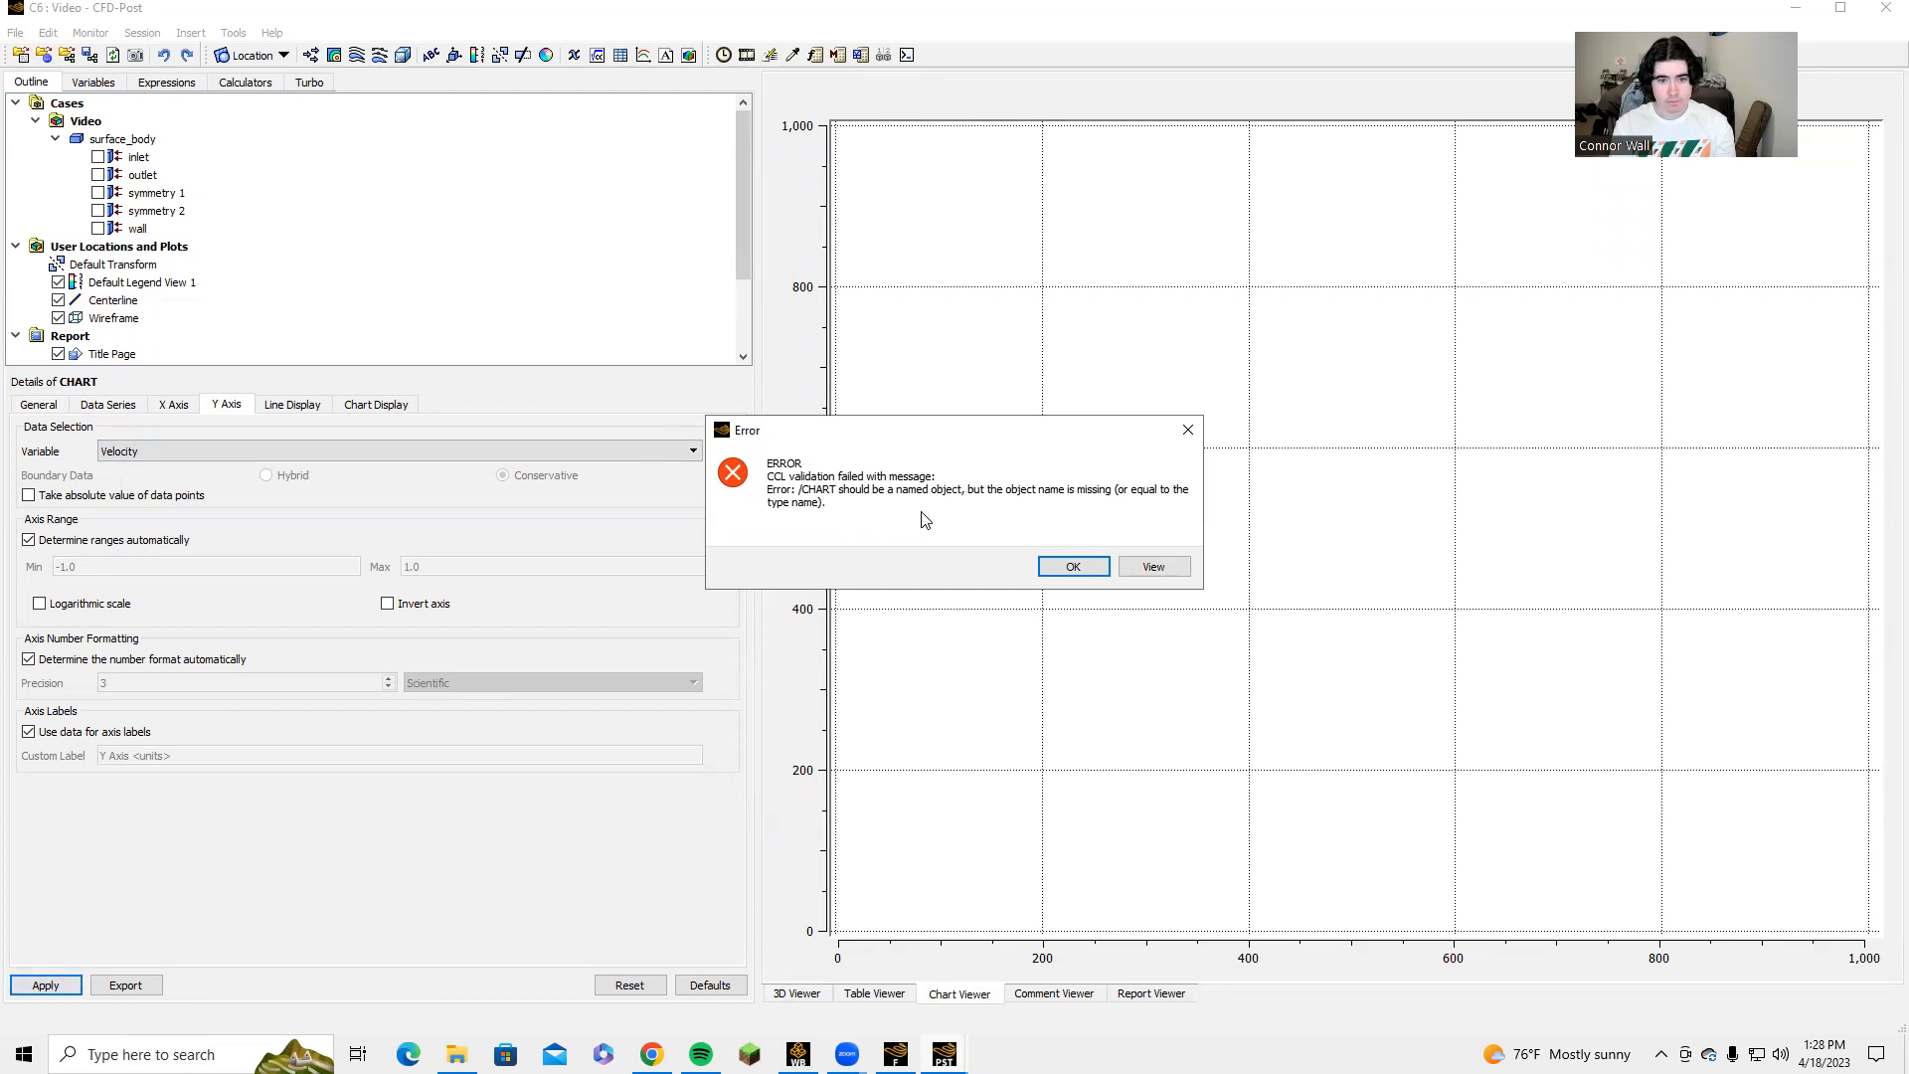
click(1066, 567)
Review the chart's title, data series and X-axis settings.
click(38, 404)
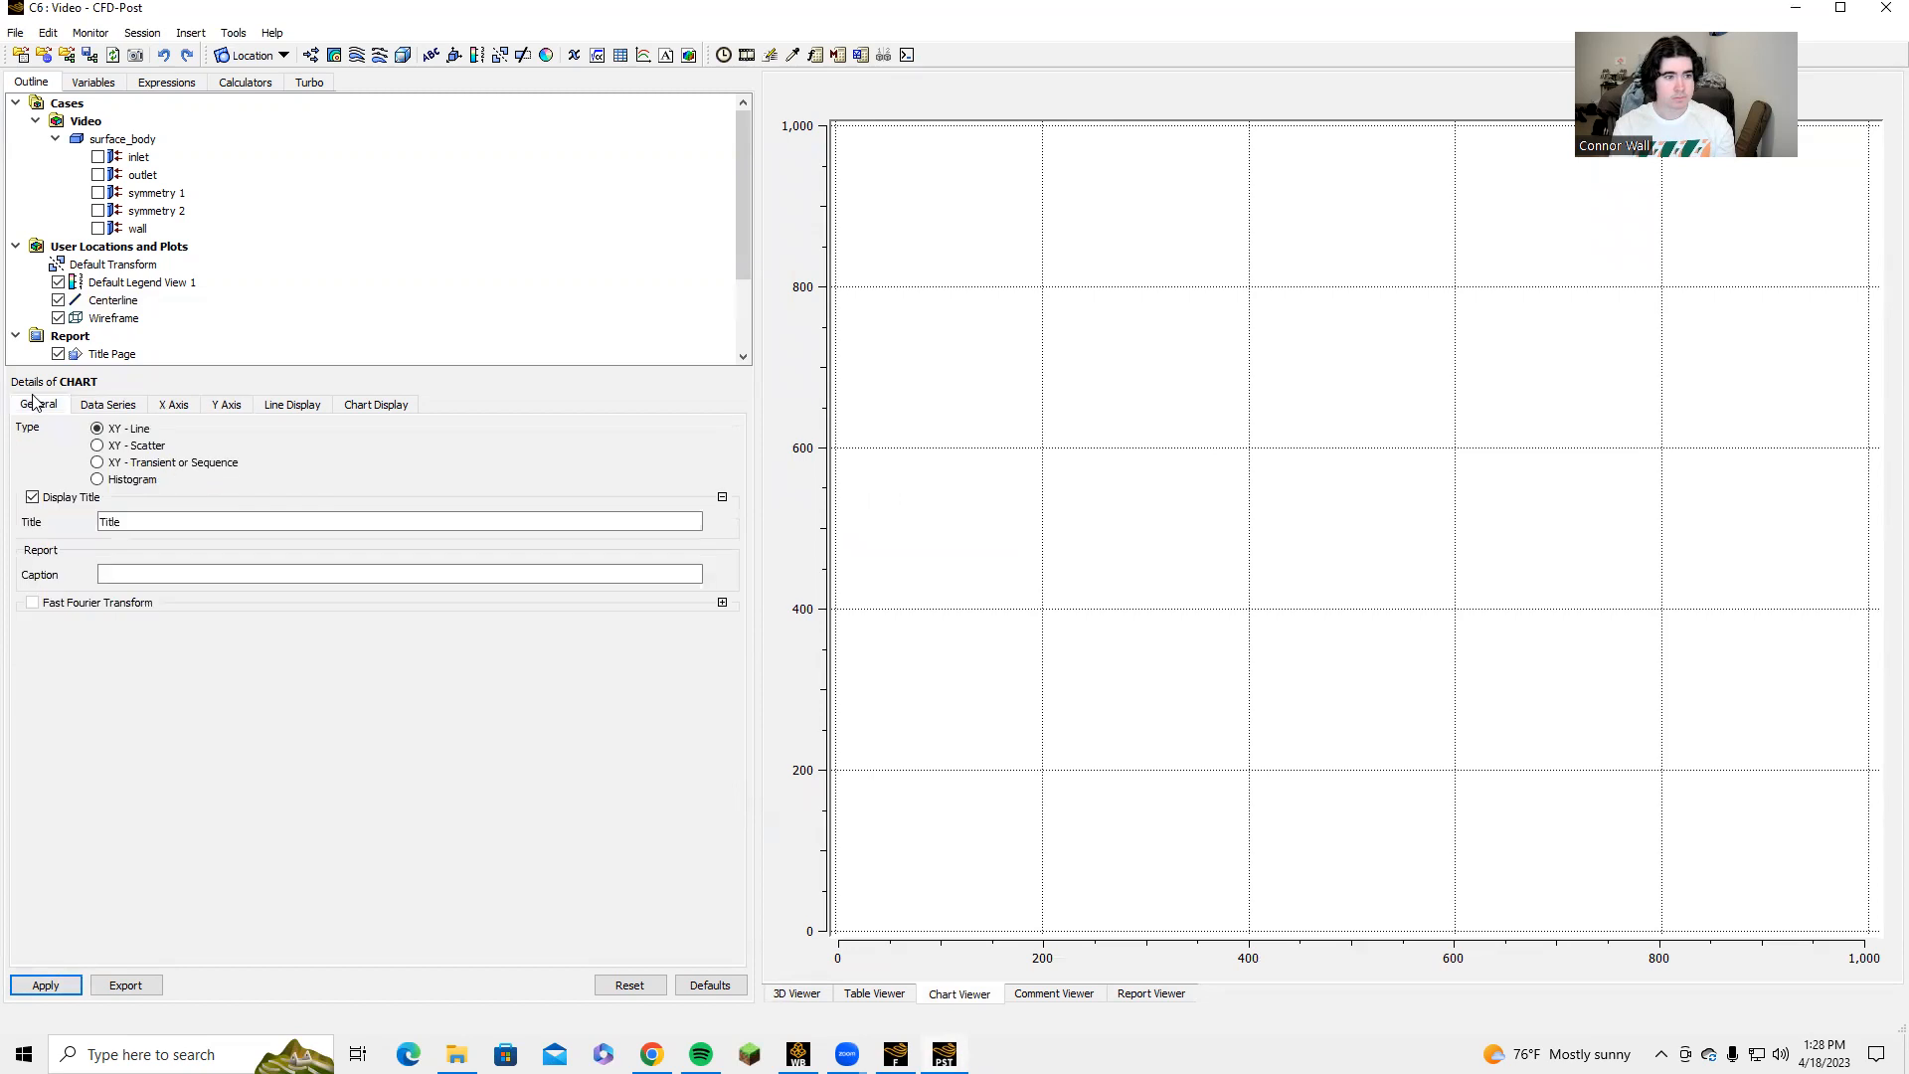
click(149, 517)
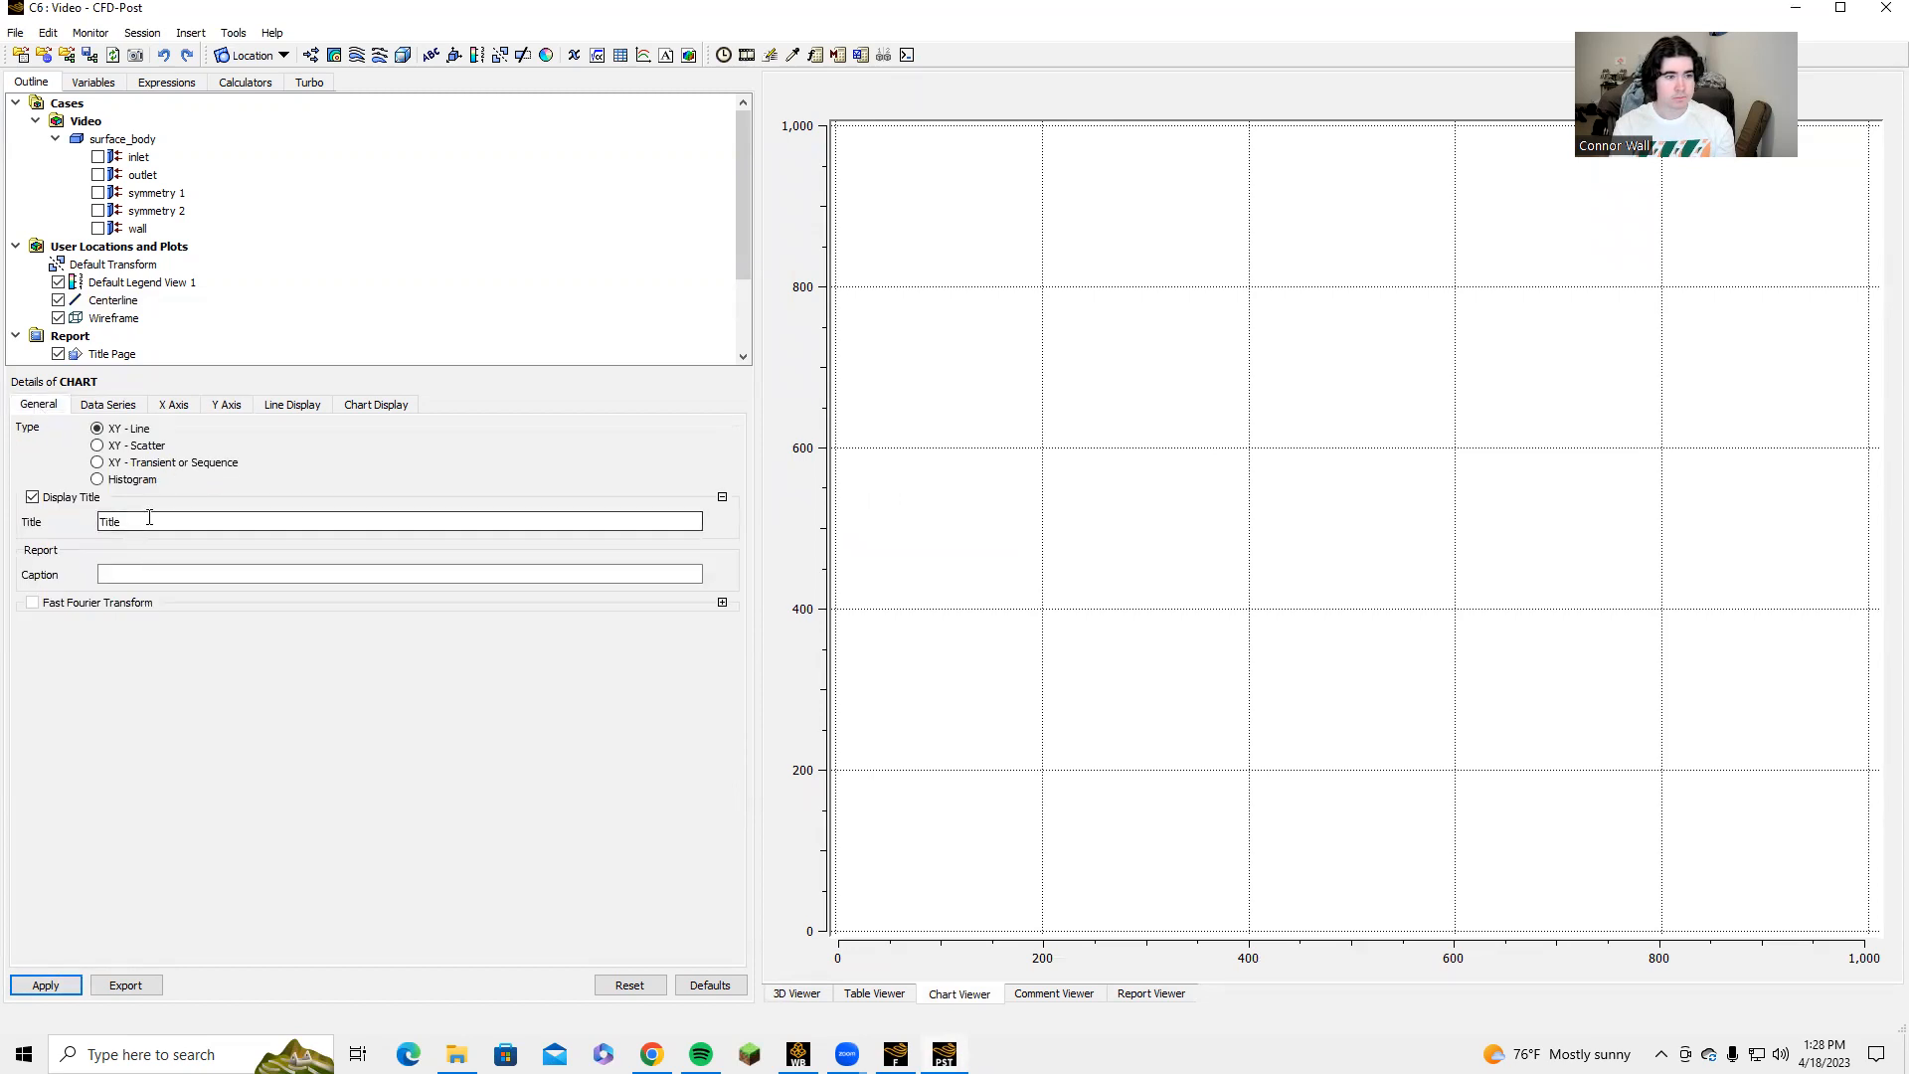
scroll(135, 328, down, 2)
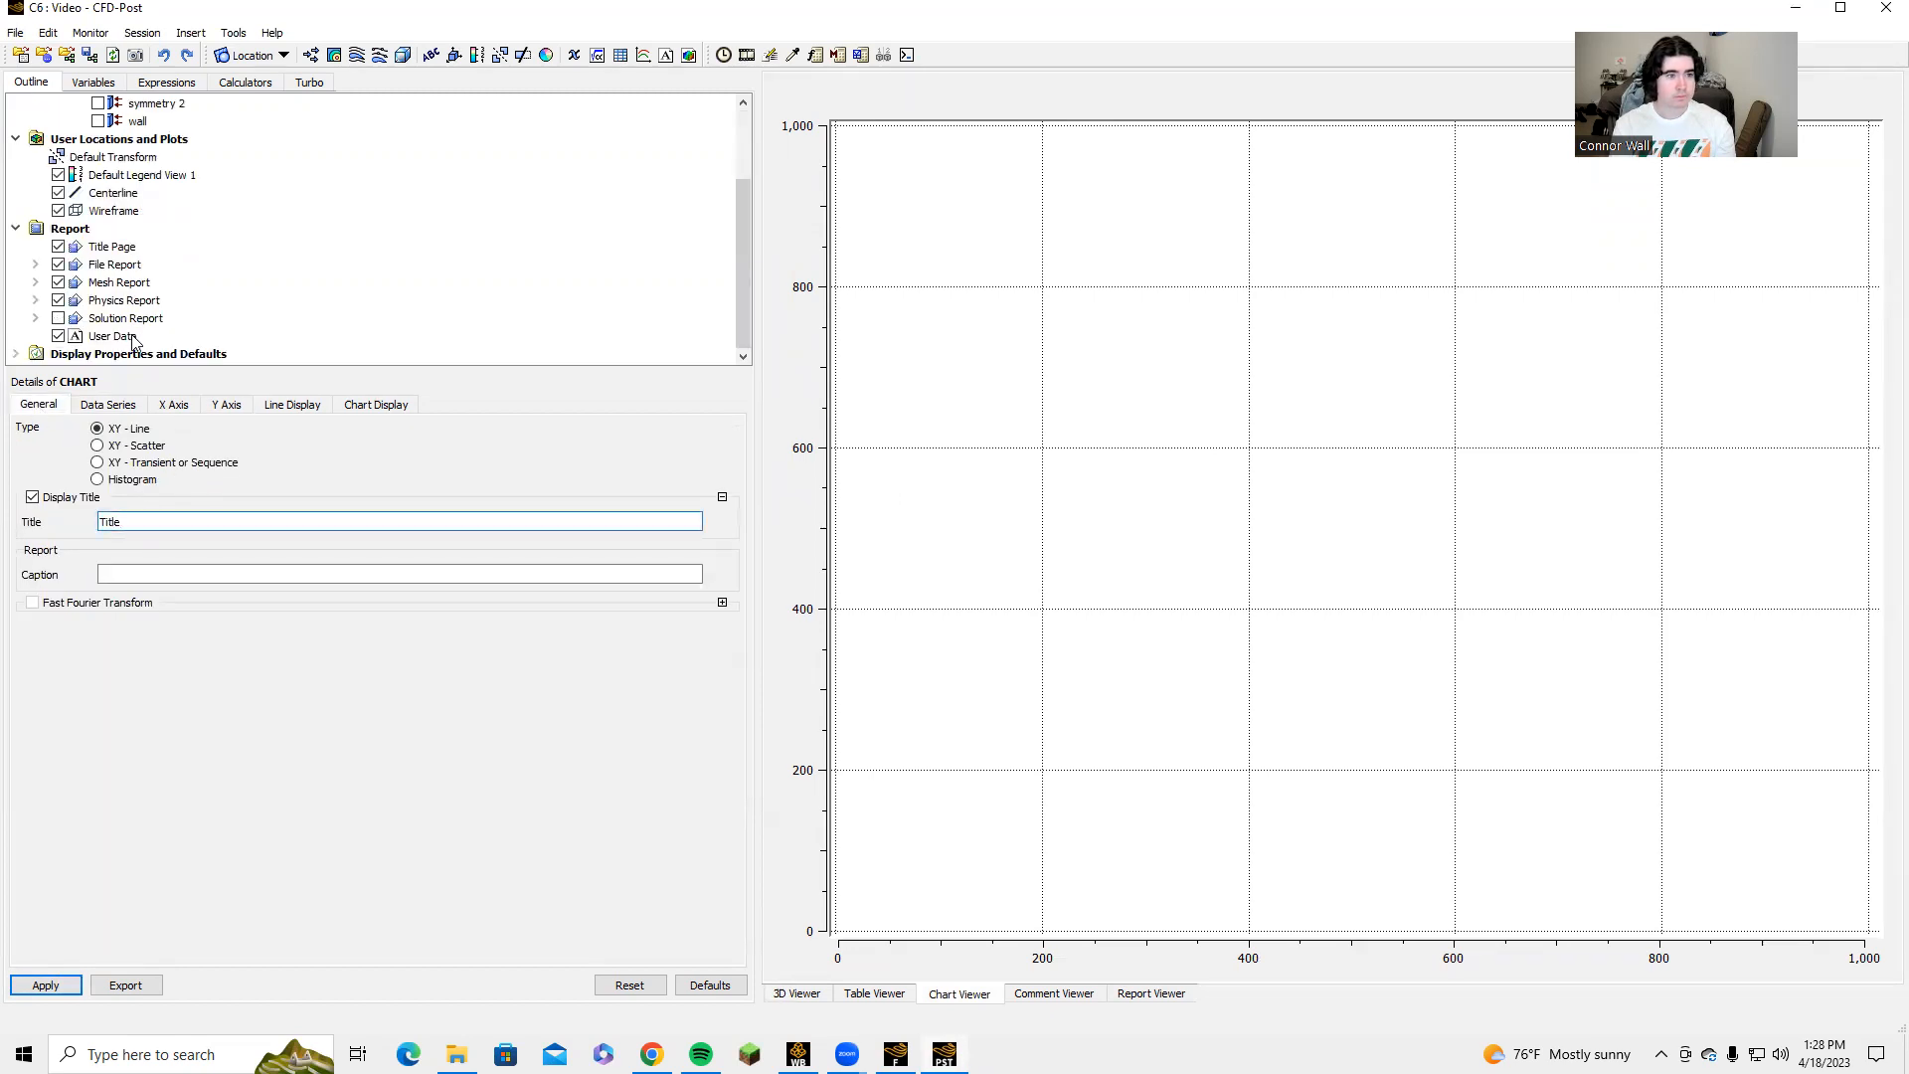
click(120, 405)
click(175, 405)
click(137, 408)
click(141, 442)
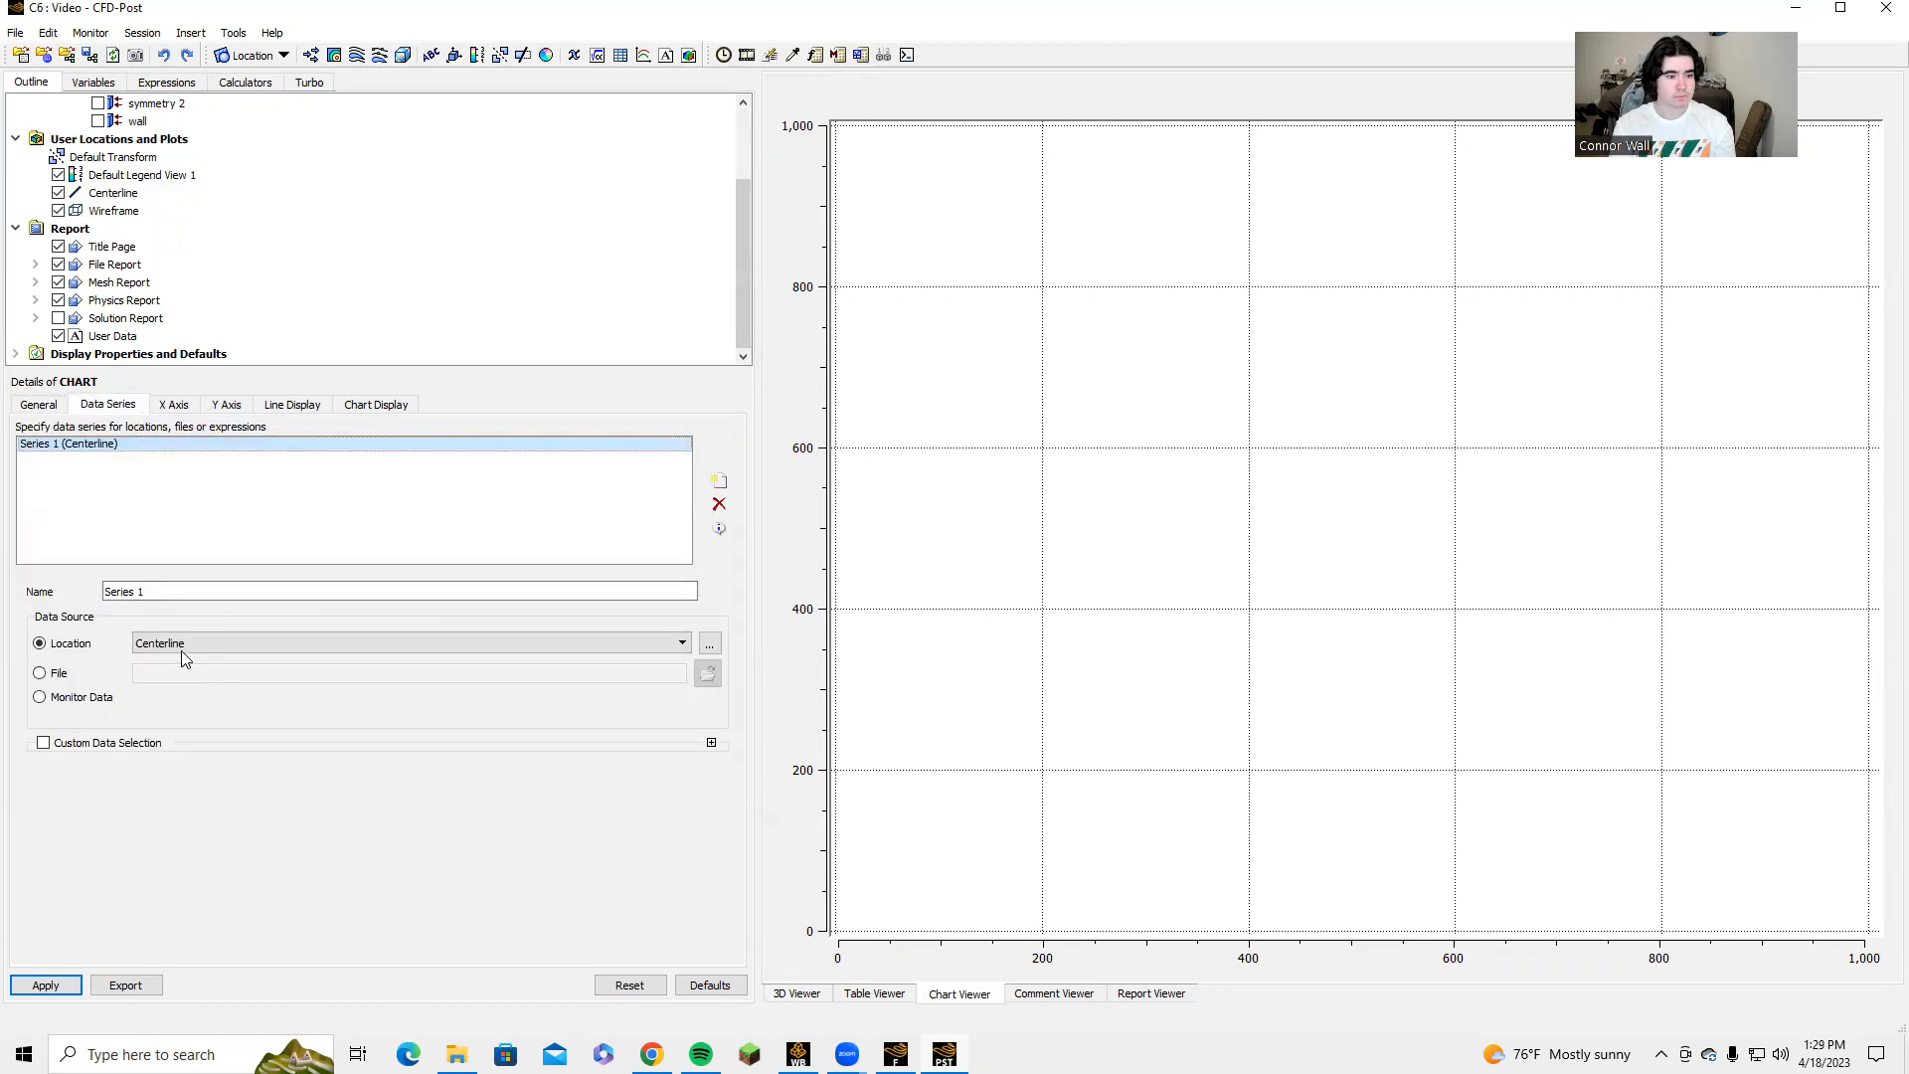
click(175, 405)
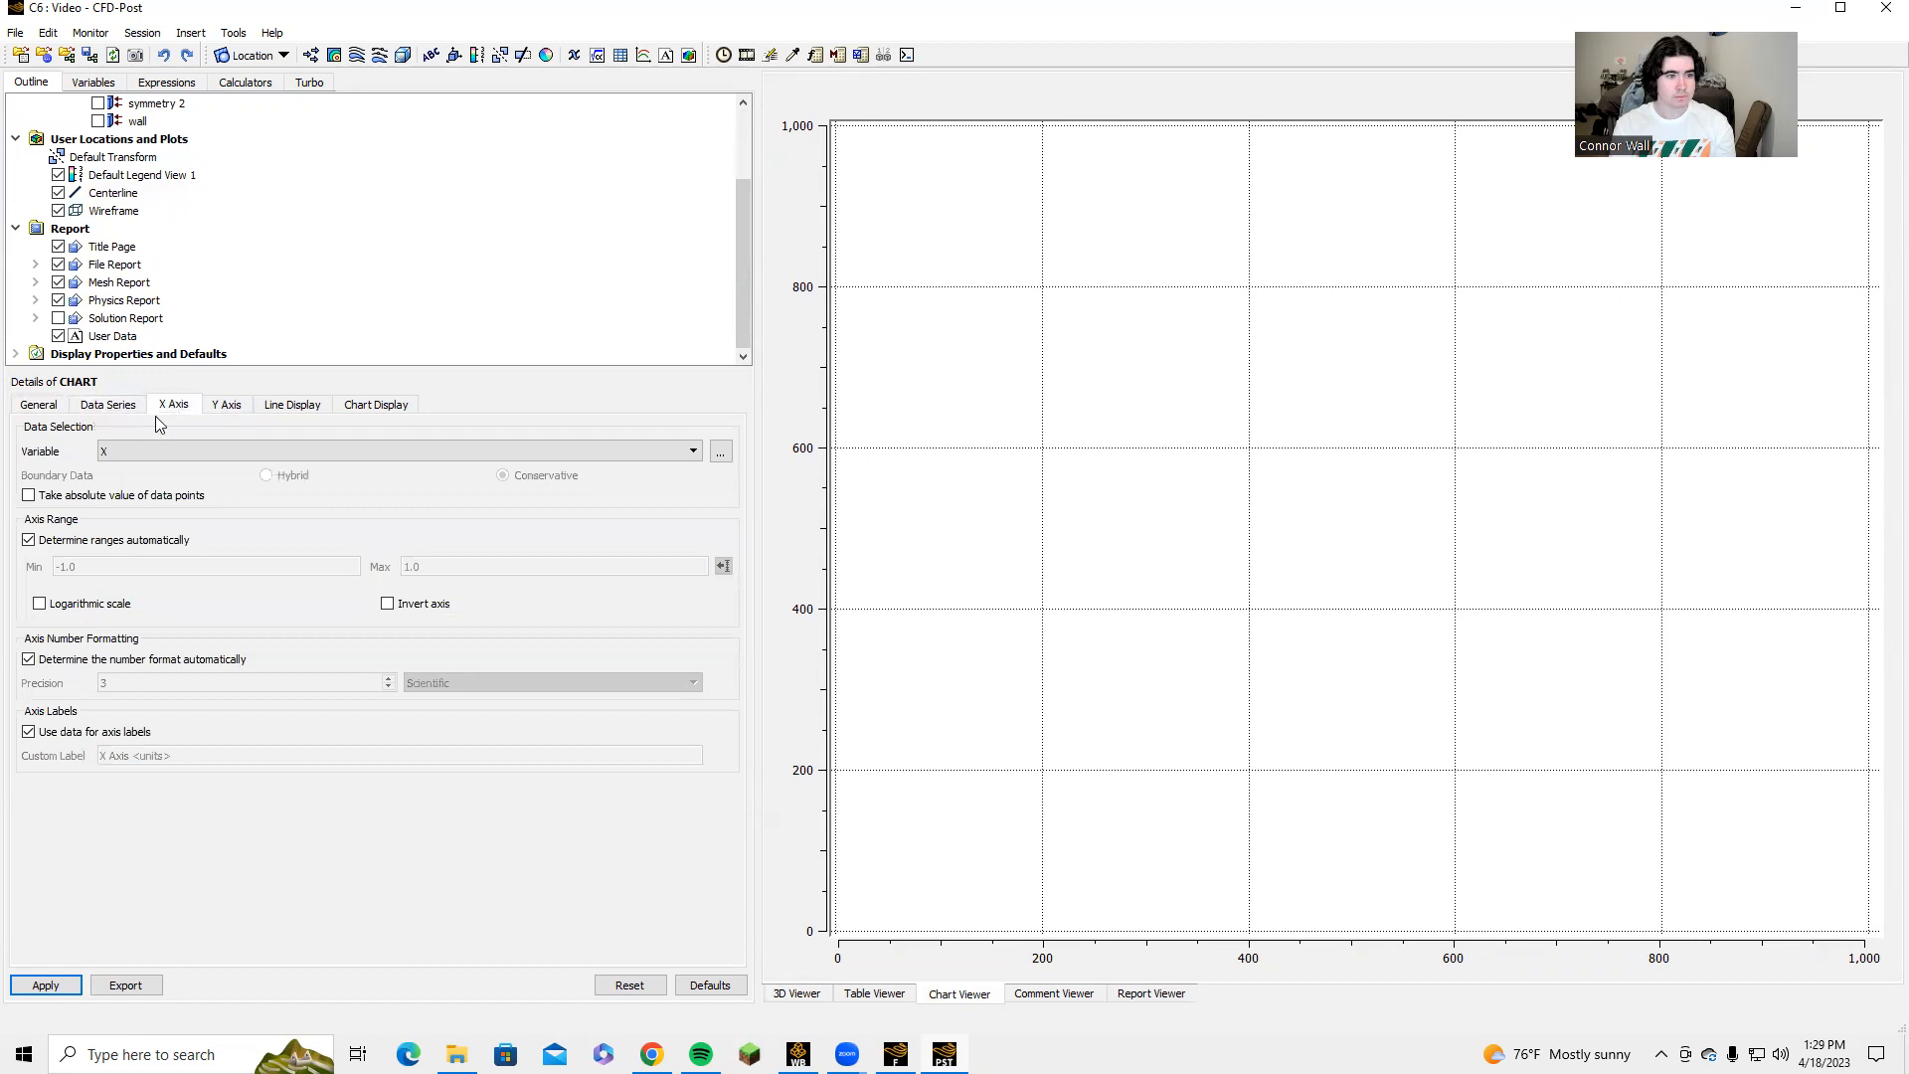
Change the chart title to Titledfthgd and try to apply the chart.
click(39, 405)
click(185, 523)
text(dfthgd)
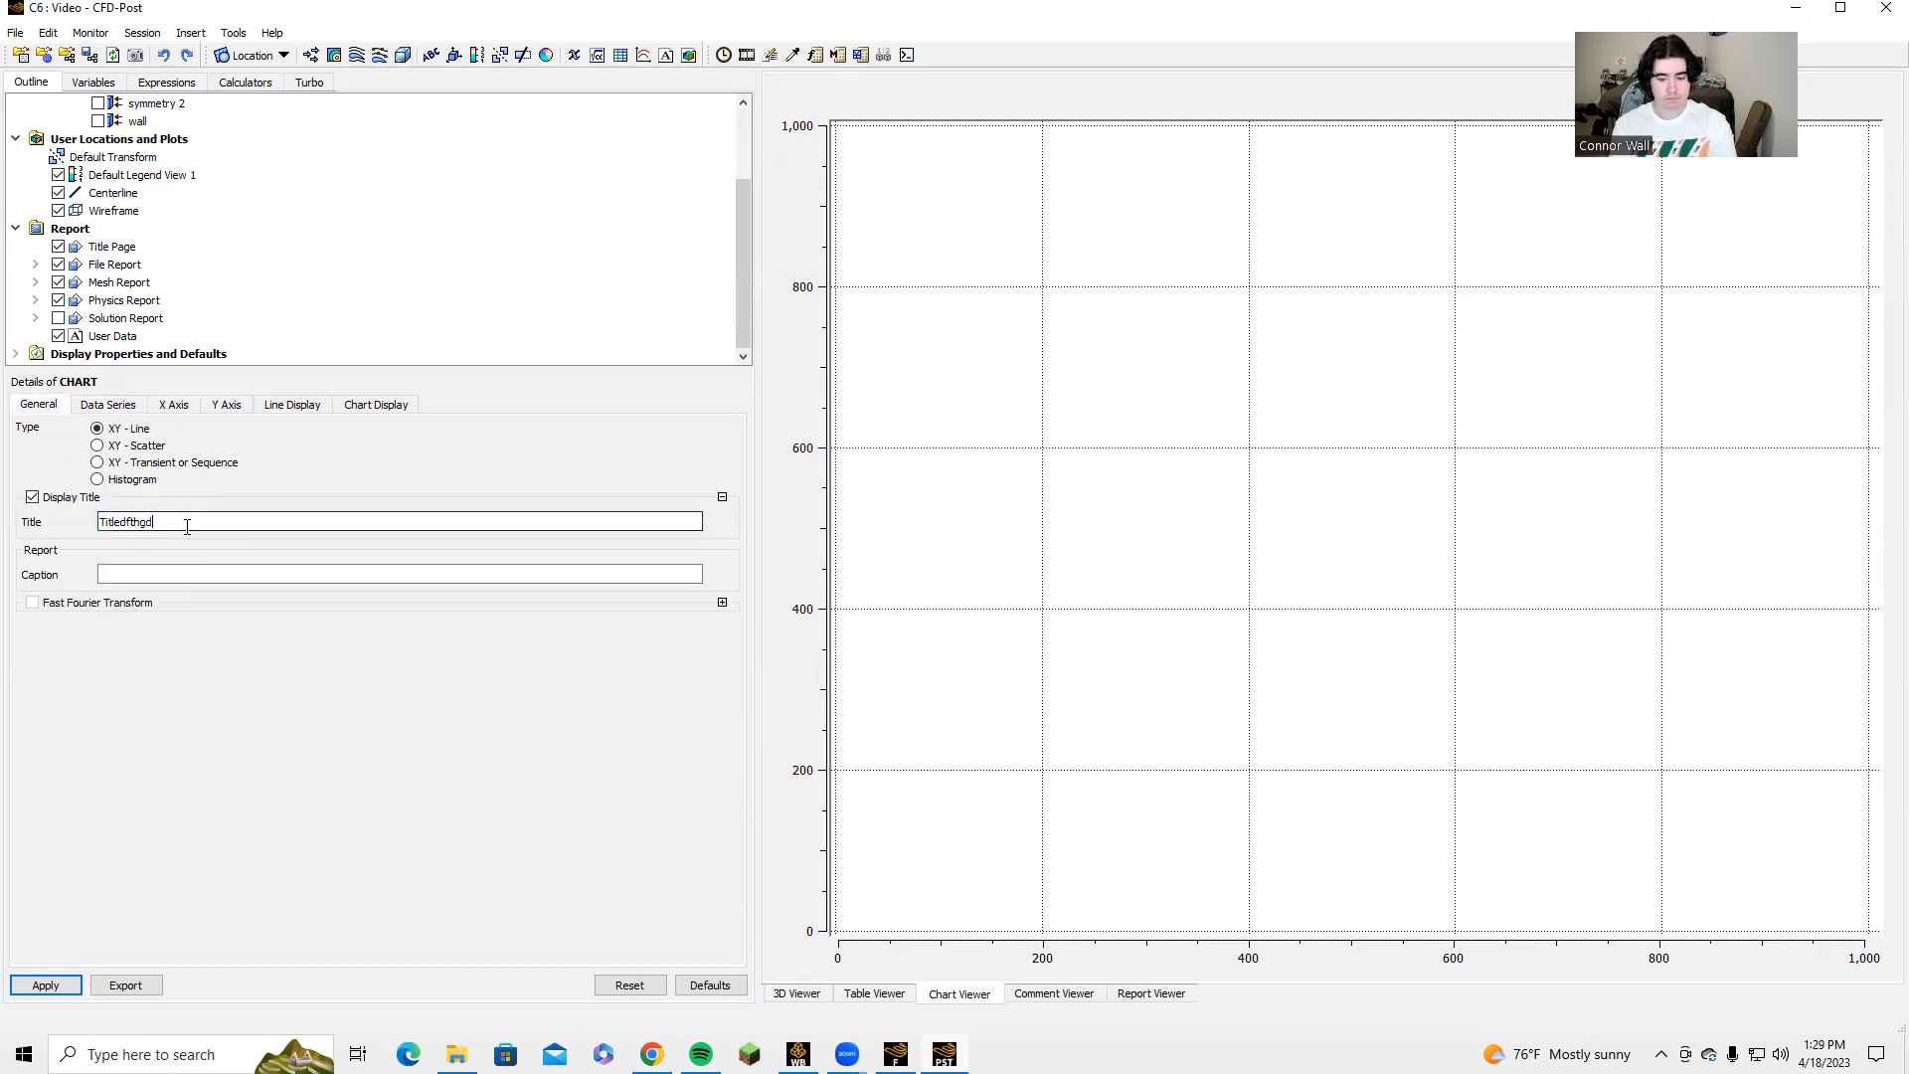
click(46, 986)
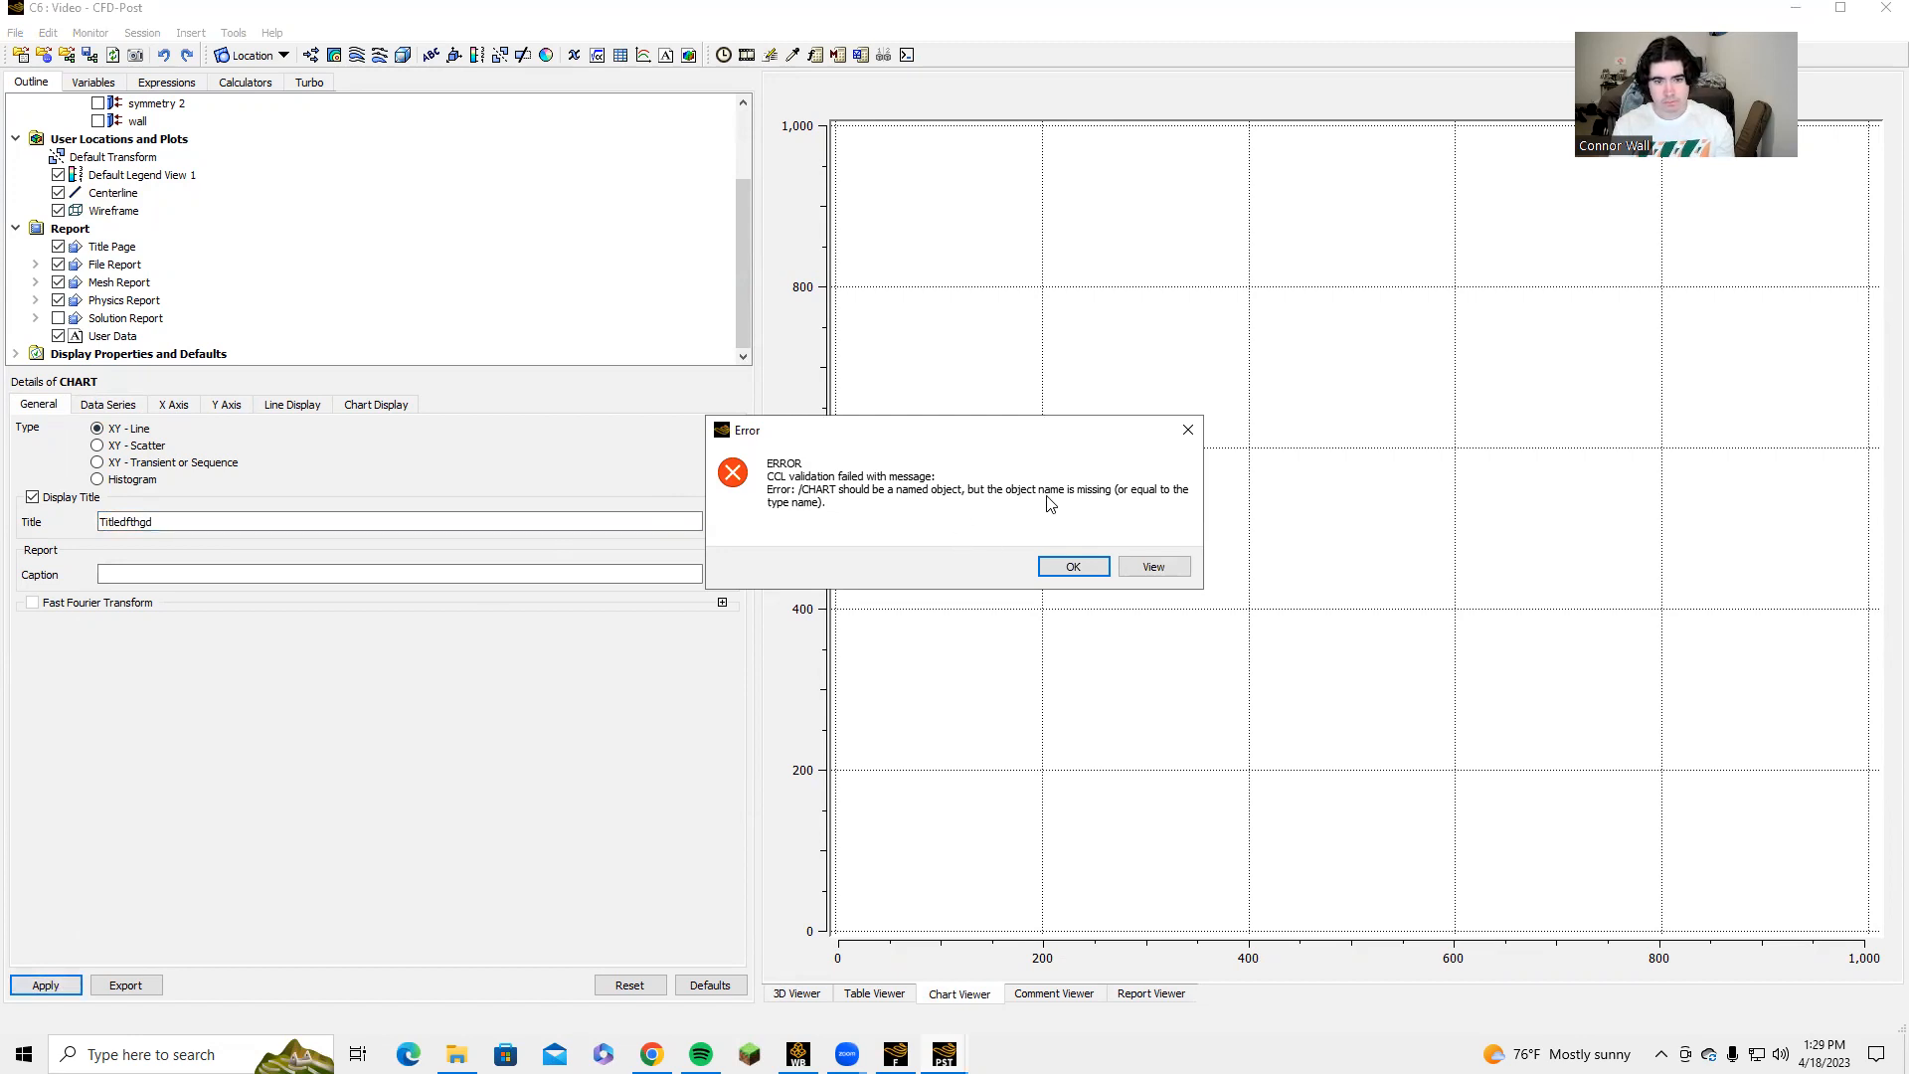
click(1136, 567)
click(917, 582)
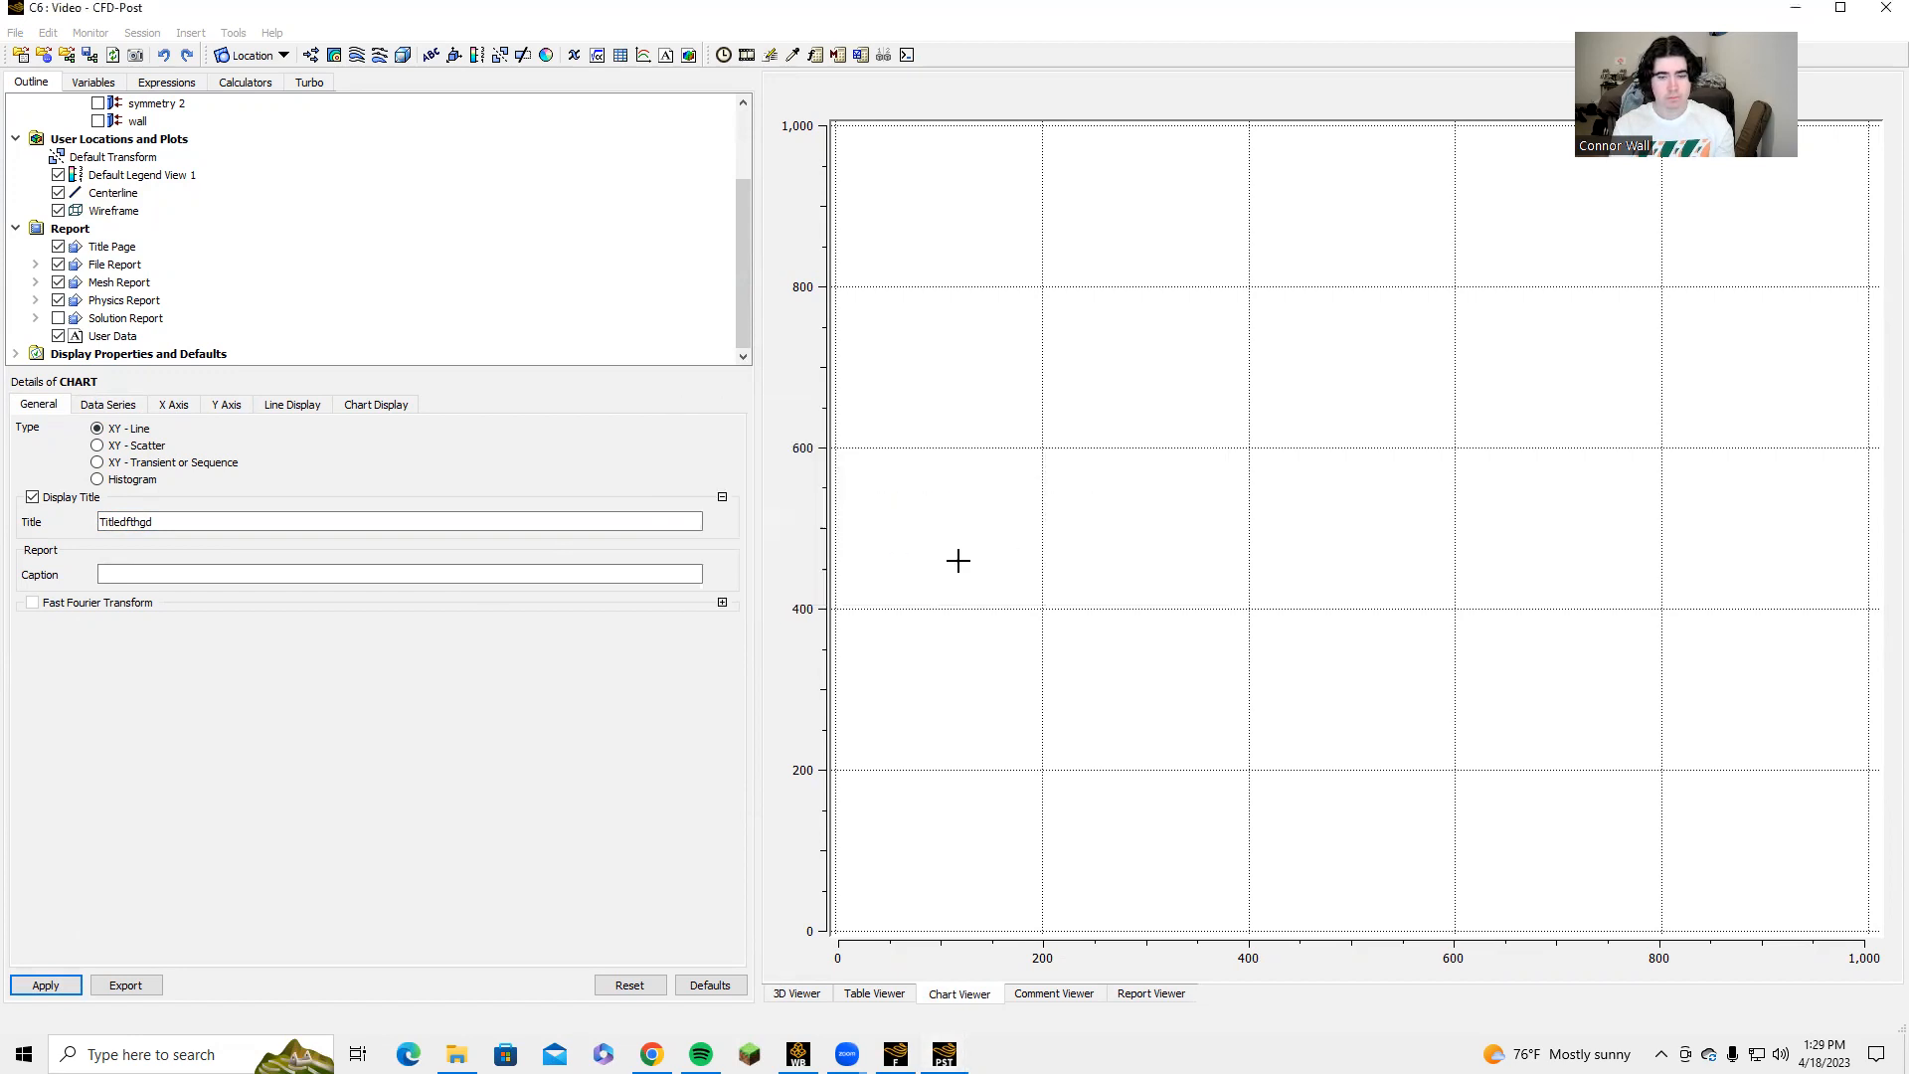
Insert a new chart named Velocitychart.
click(644, 56)
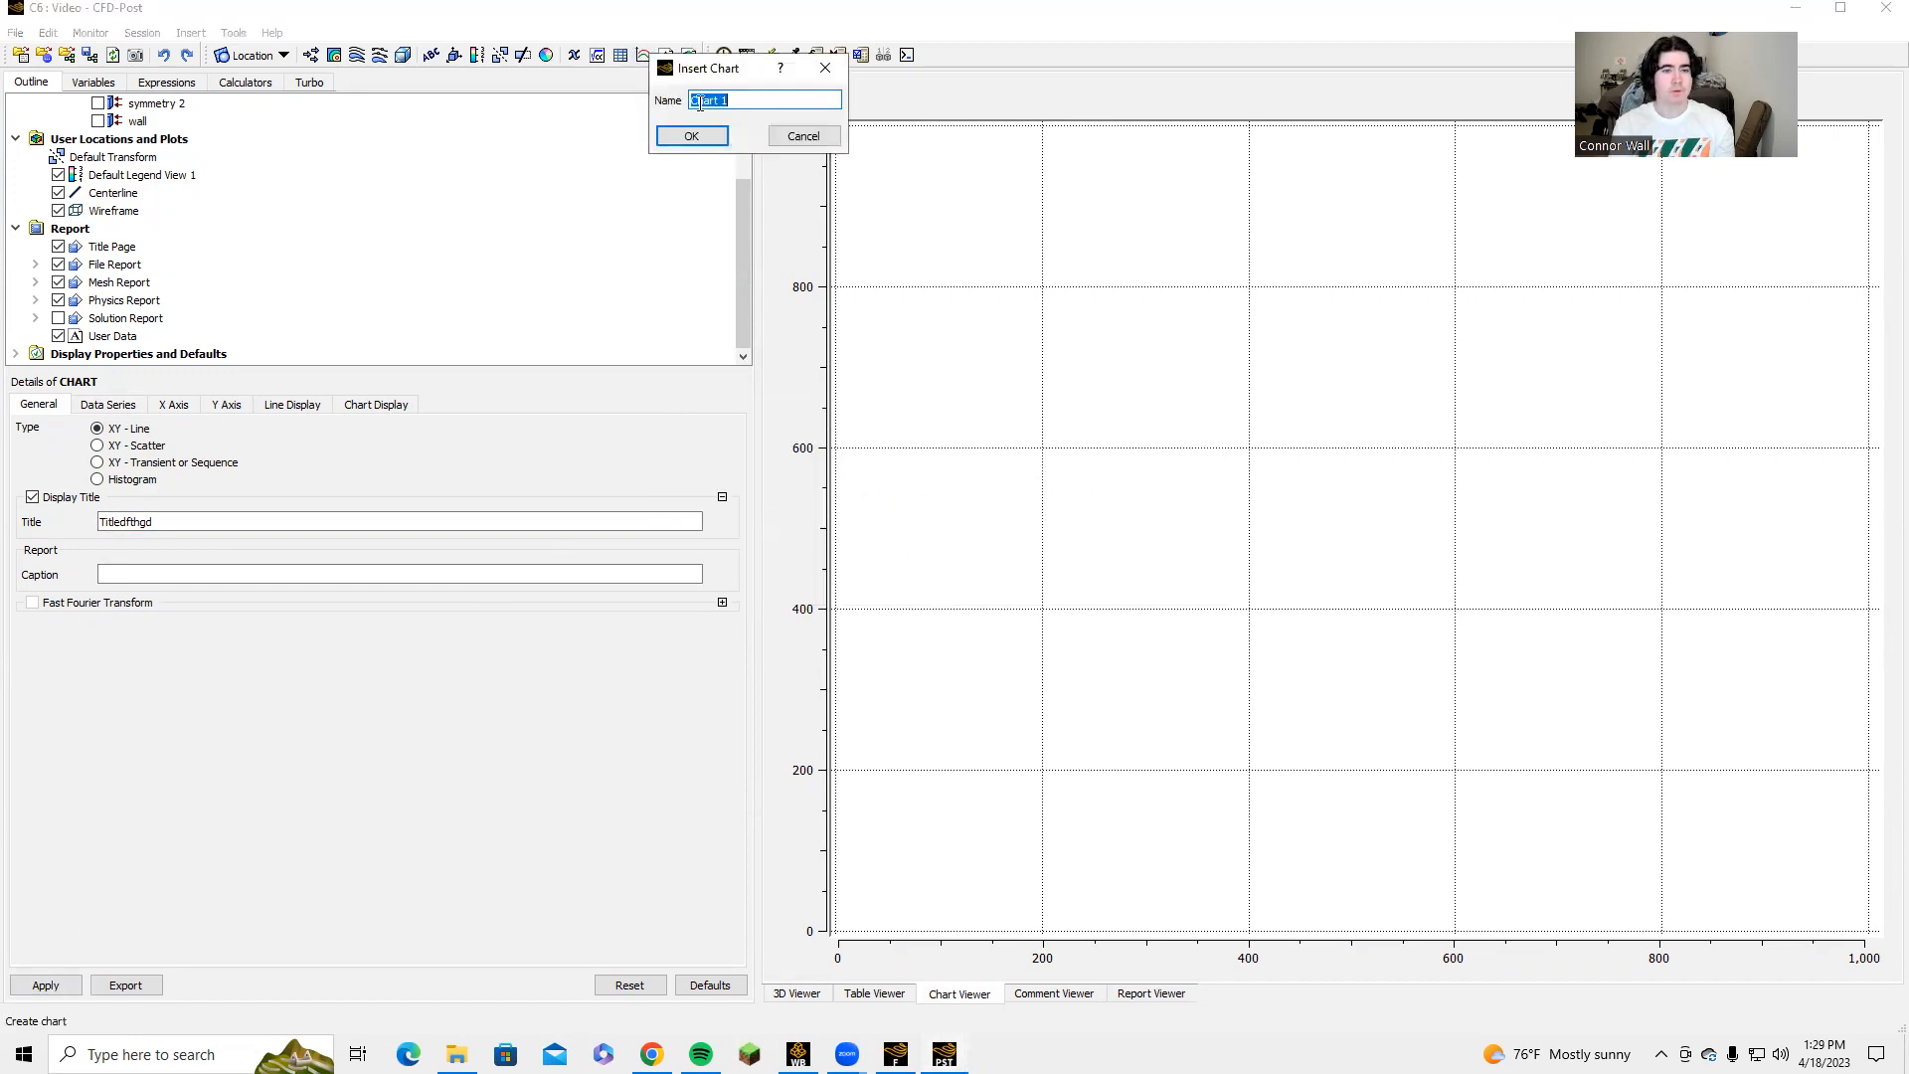
text(Velocity)
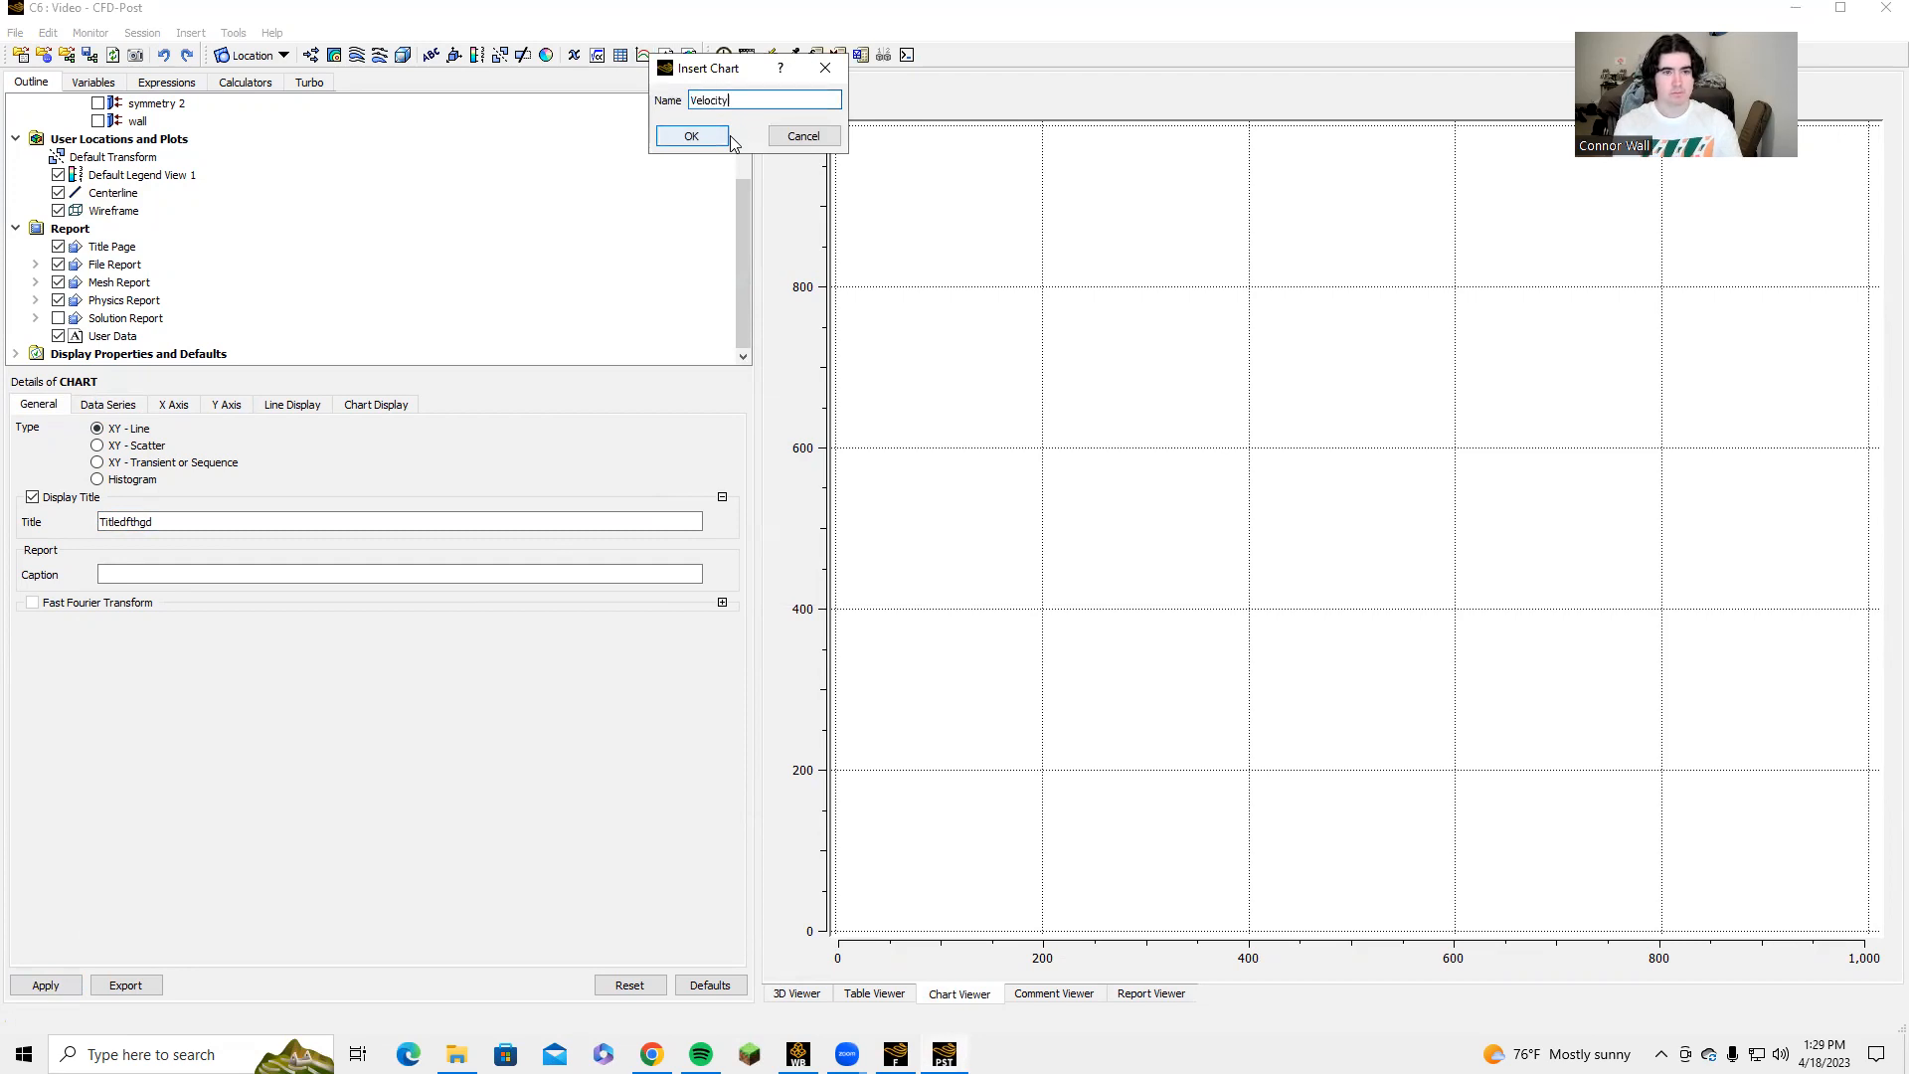
click(727, 138)
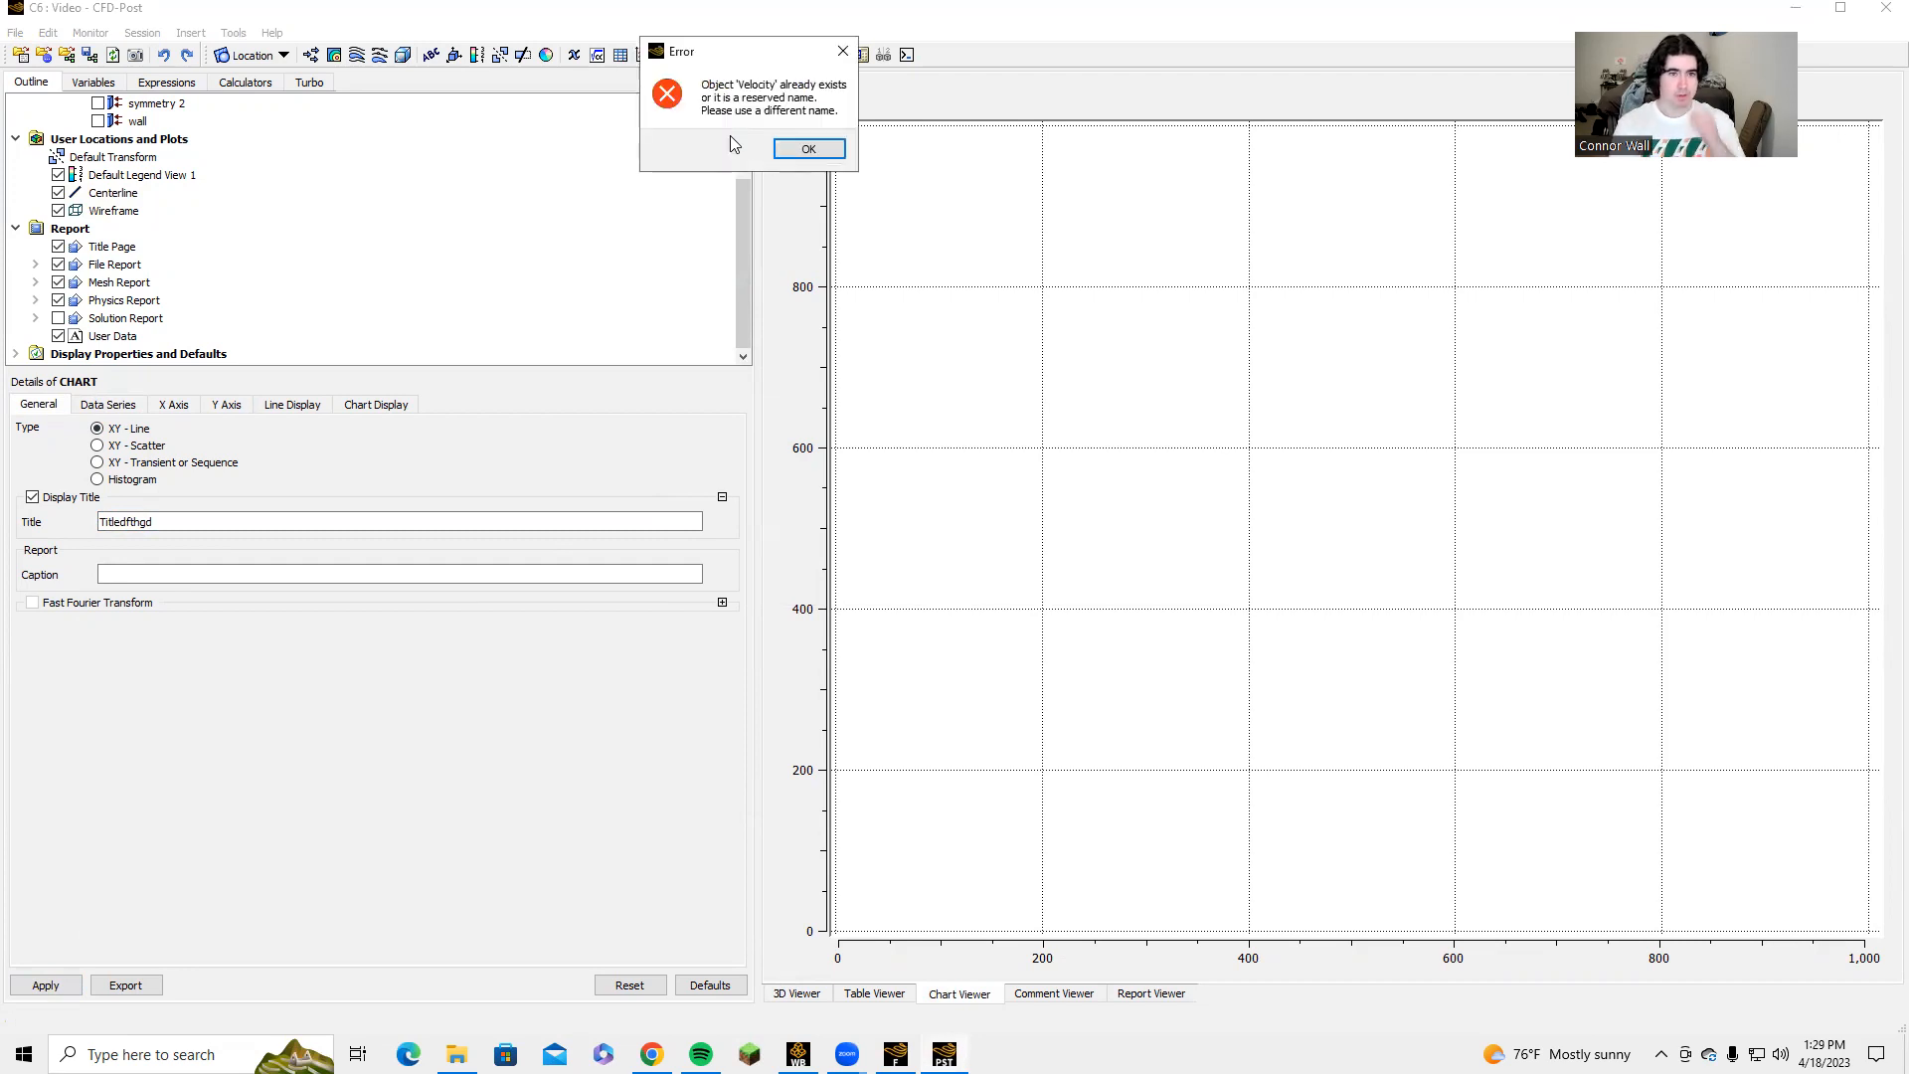
click(781, 146)
text(cha)
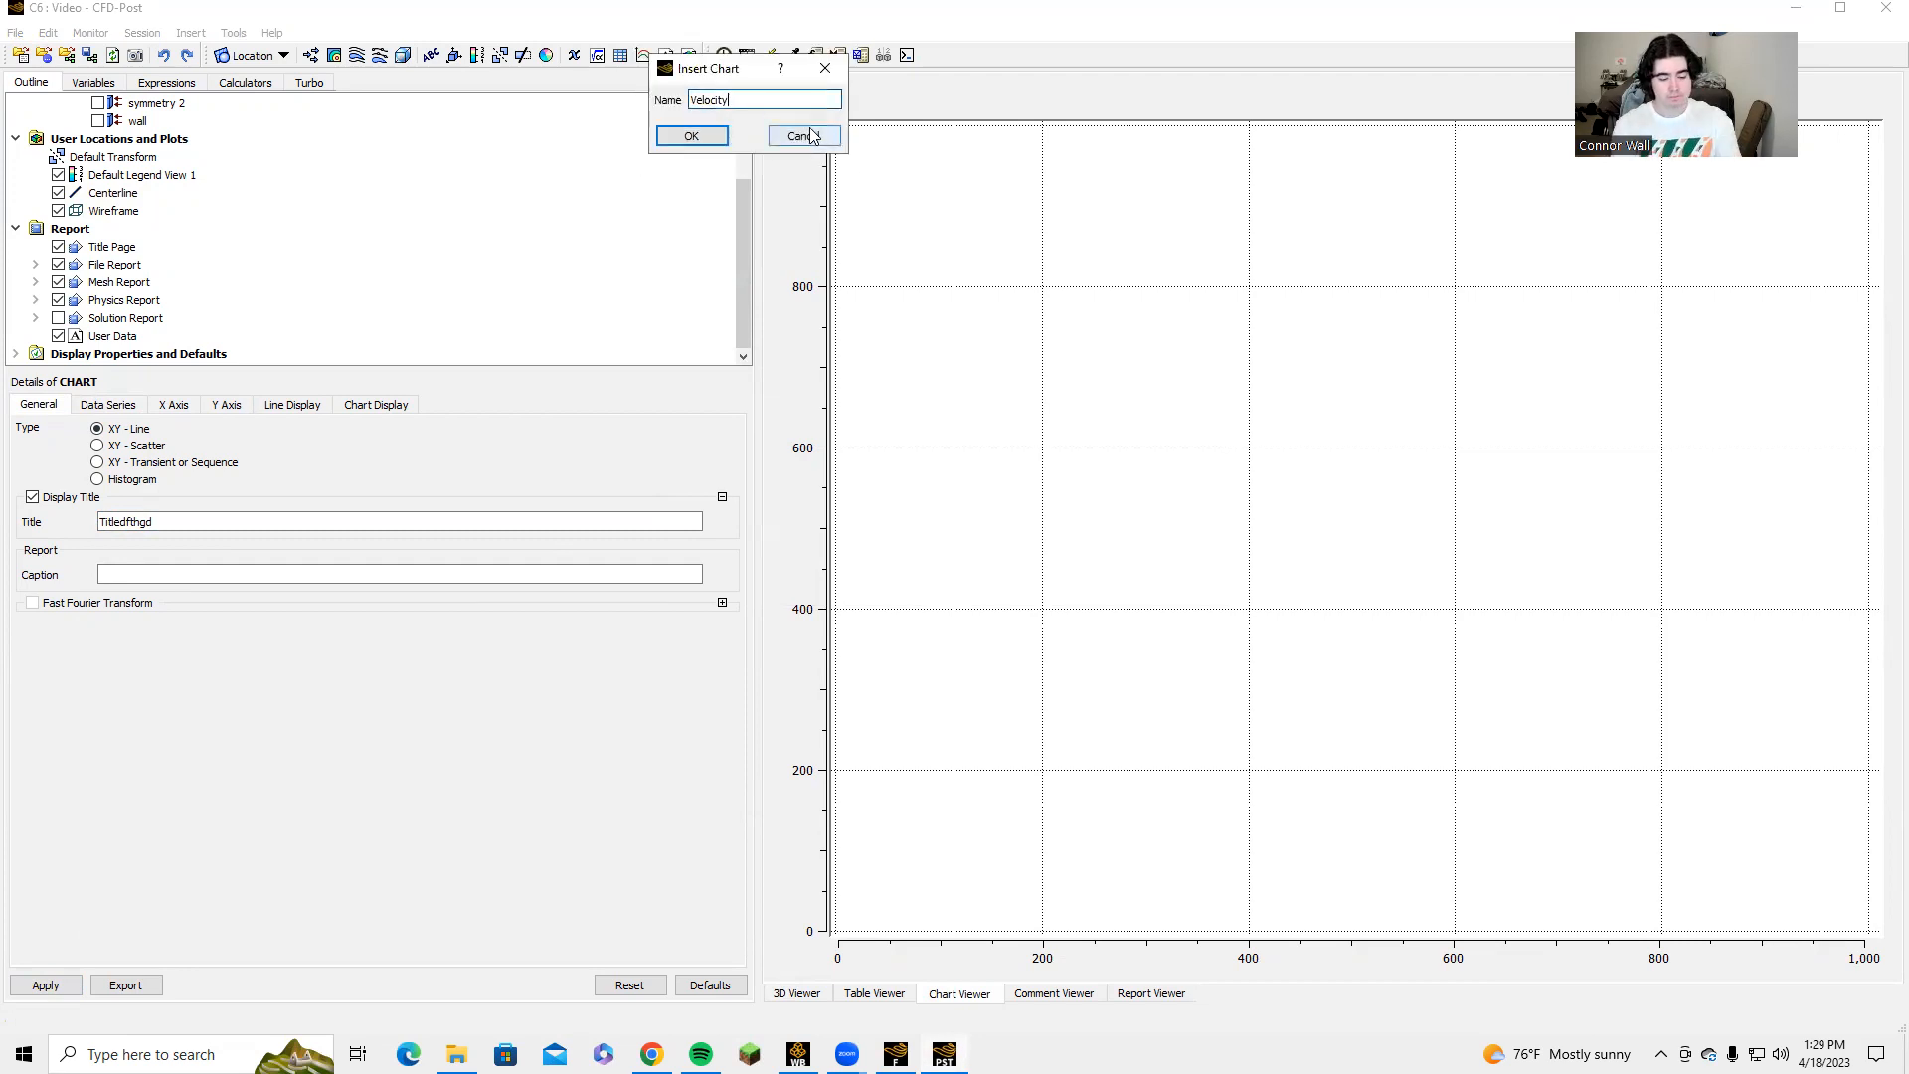
text(rt)
key(Return)
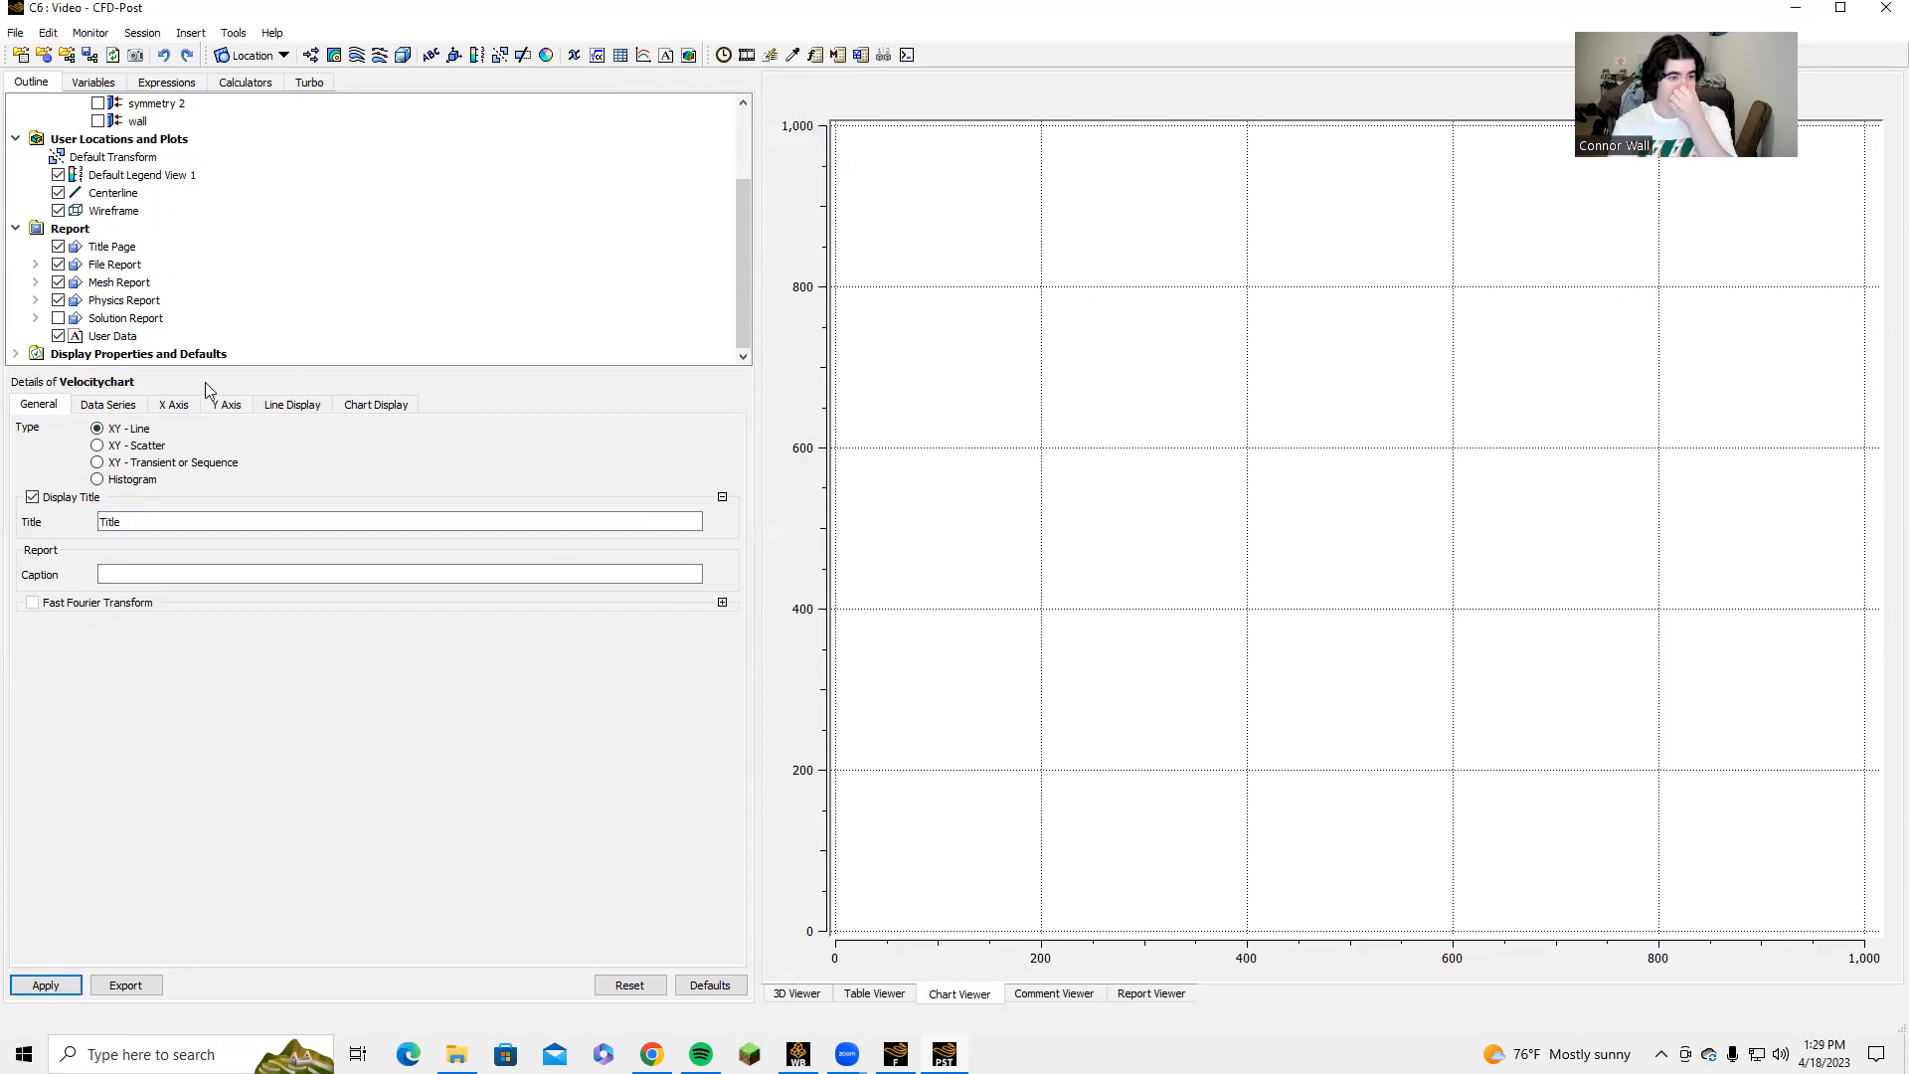
Set the data series location of Velocitychart to Centerline.
click(108, 405)
click(278, 647)
click(255, 658)
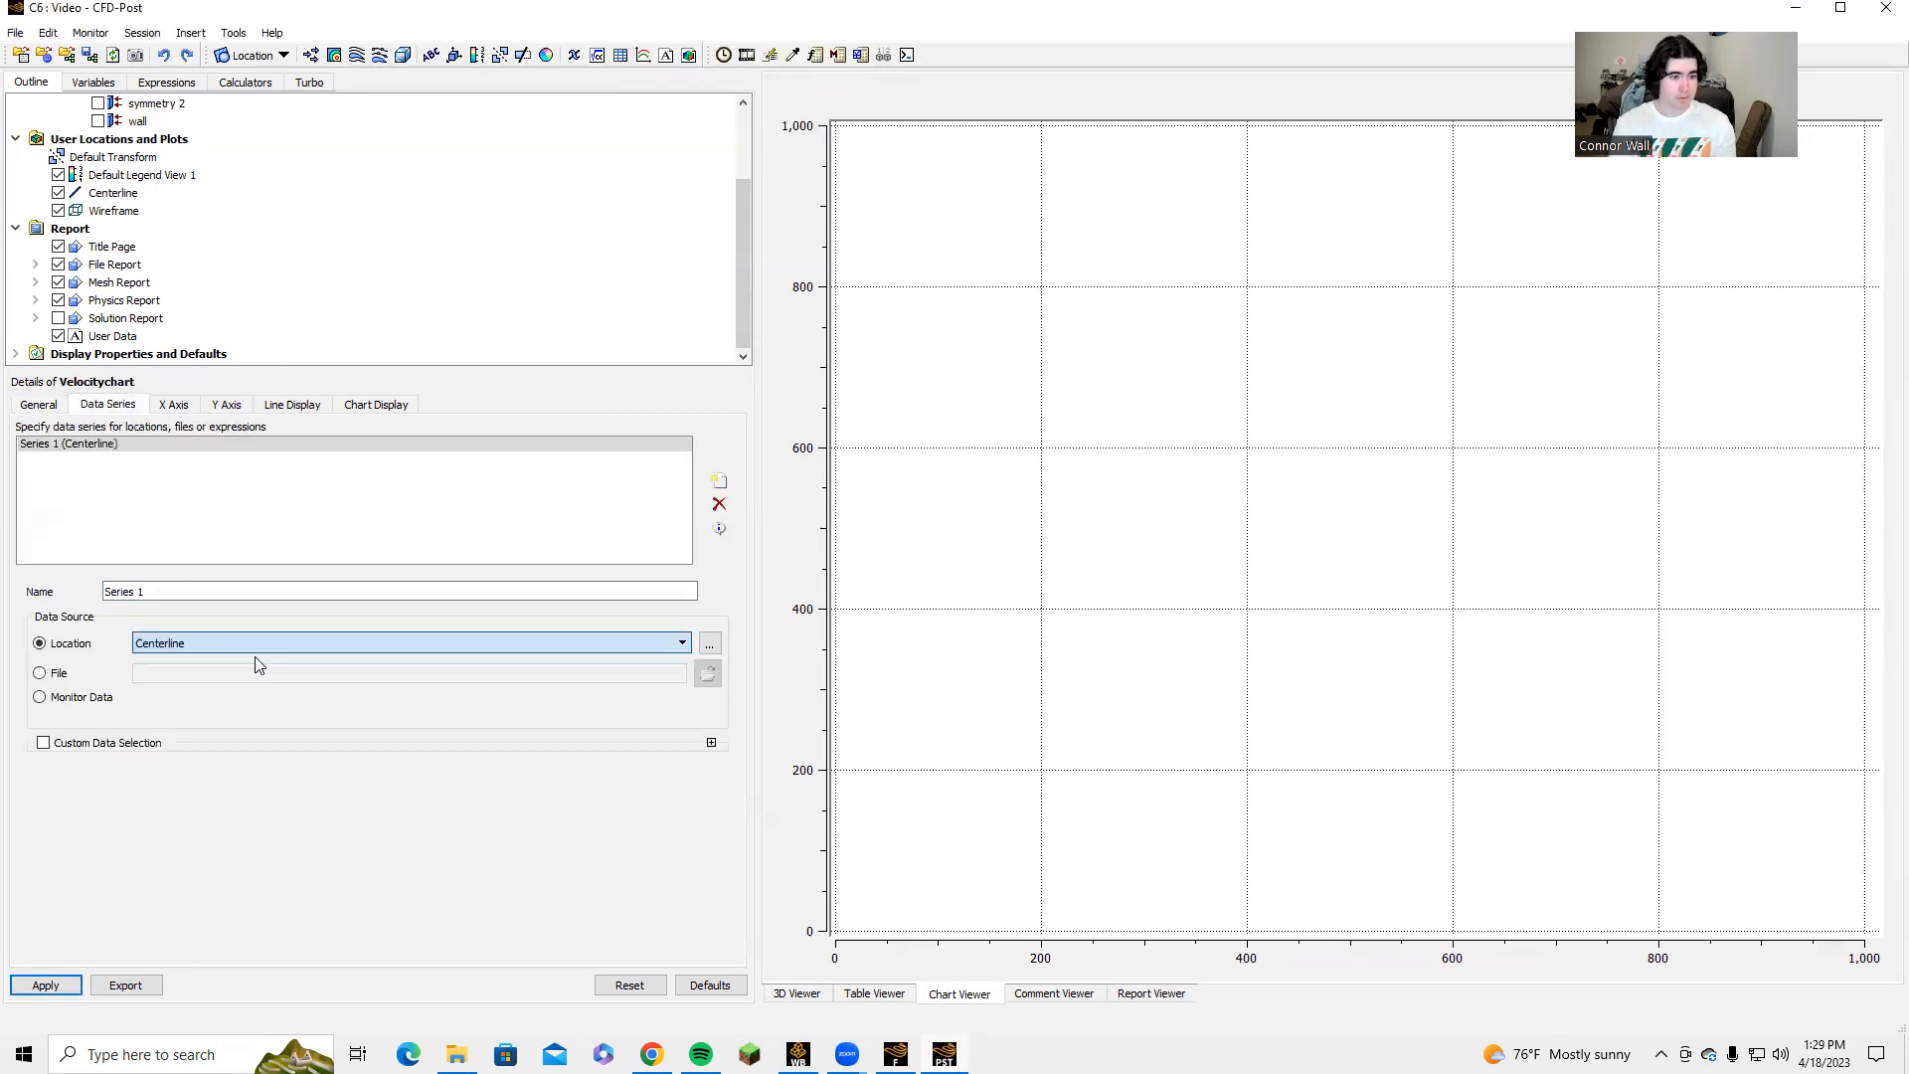
Set the X-axis variable of Velocitychart to X and plot it against Pressure.
click(174, 405)
click(299, 451)
scroll(164, 565, down, 3)
scroll(164, 565, down, 3)
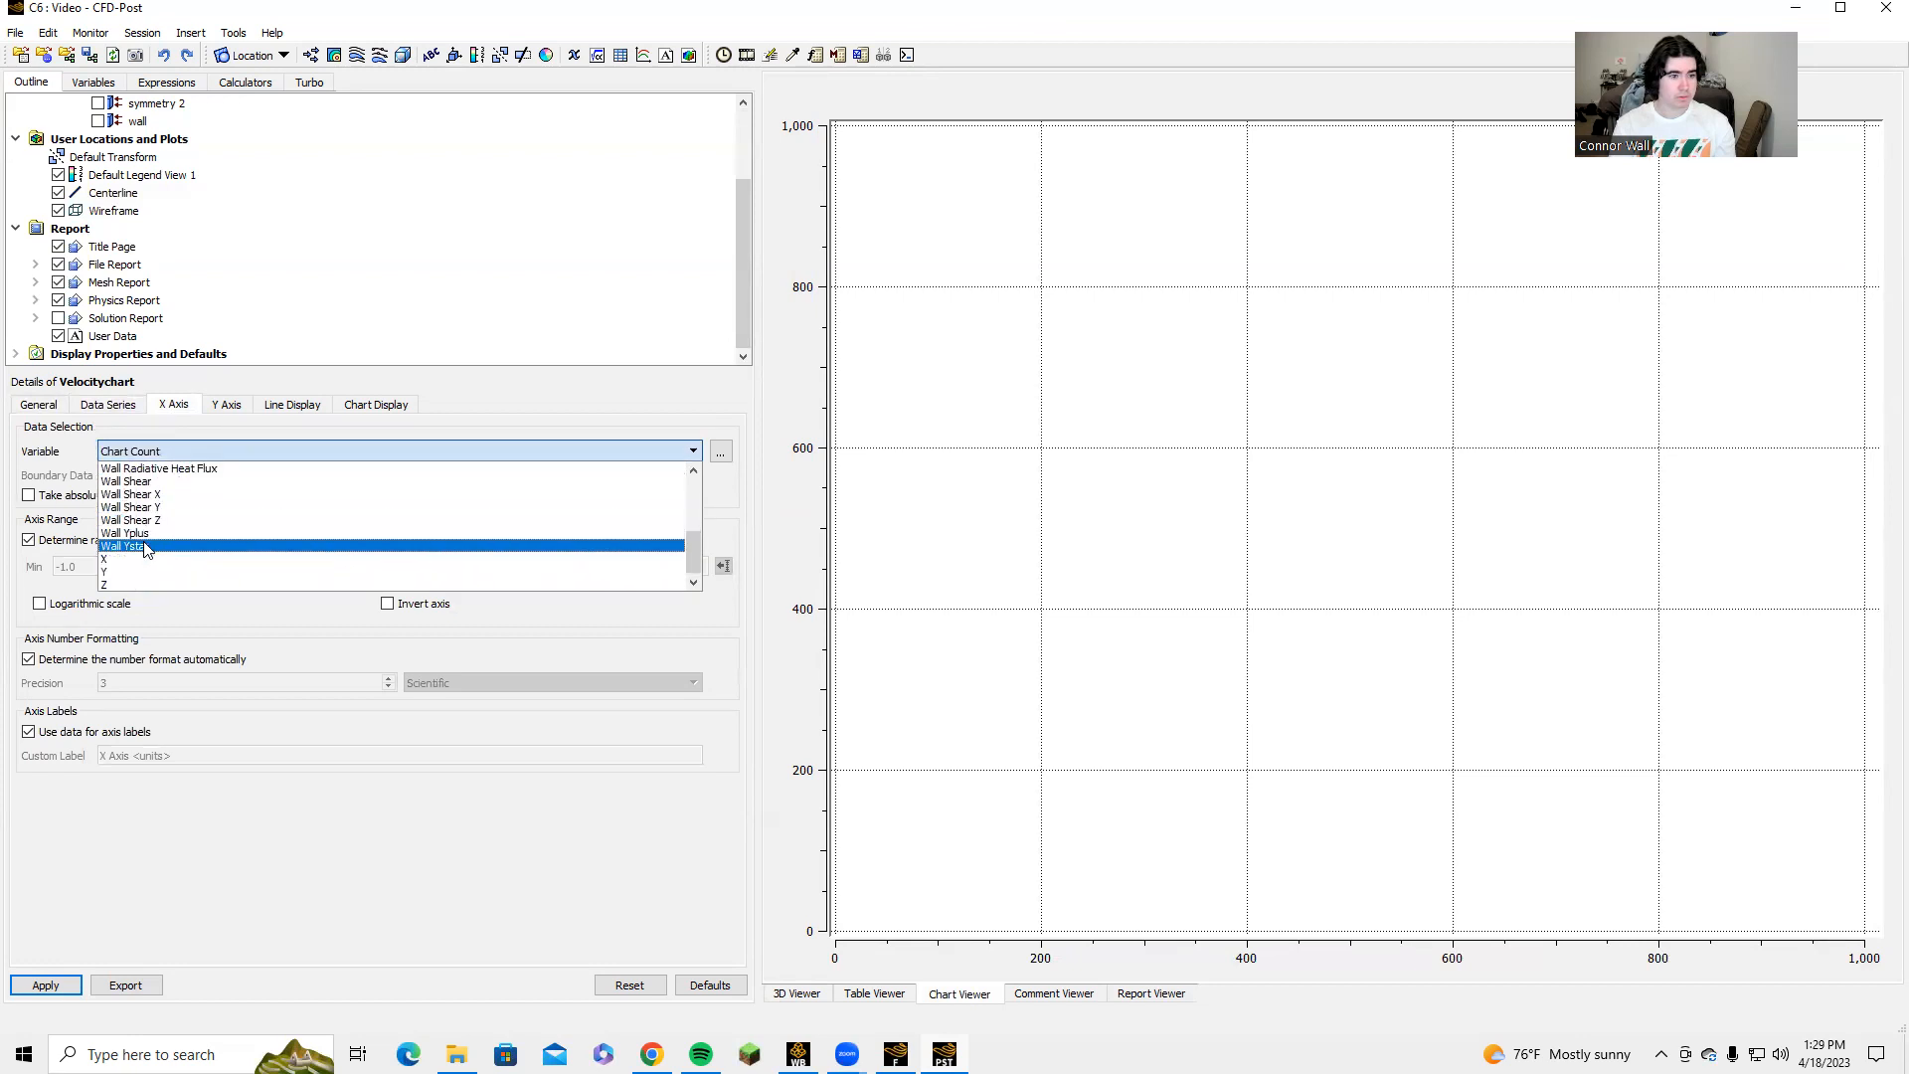
click(146, 560)
click(226, 404)
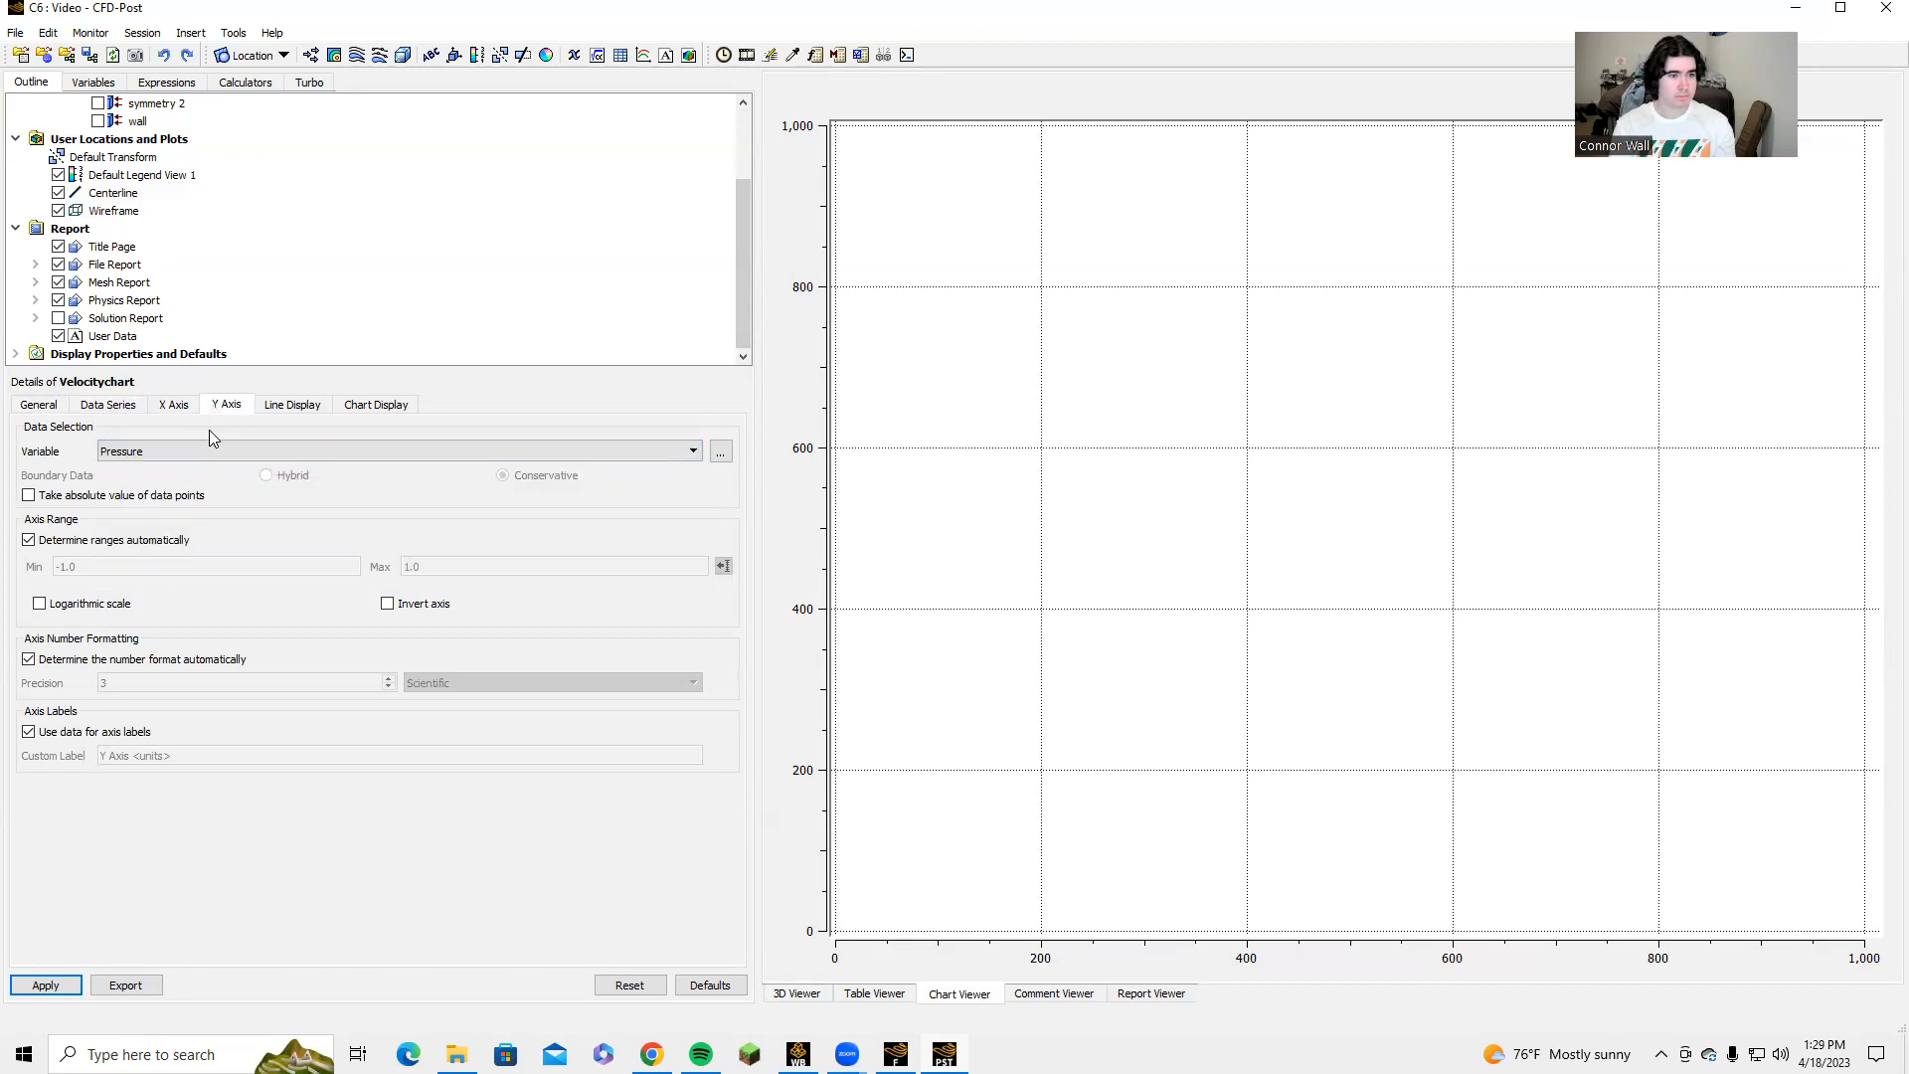
click(43, 984)
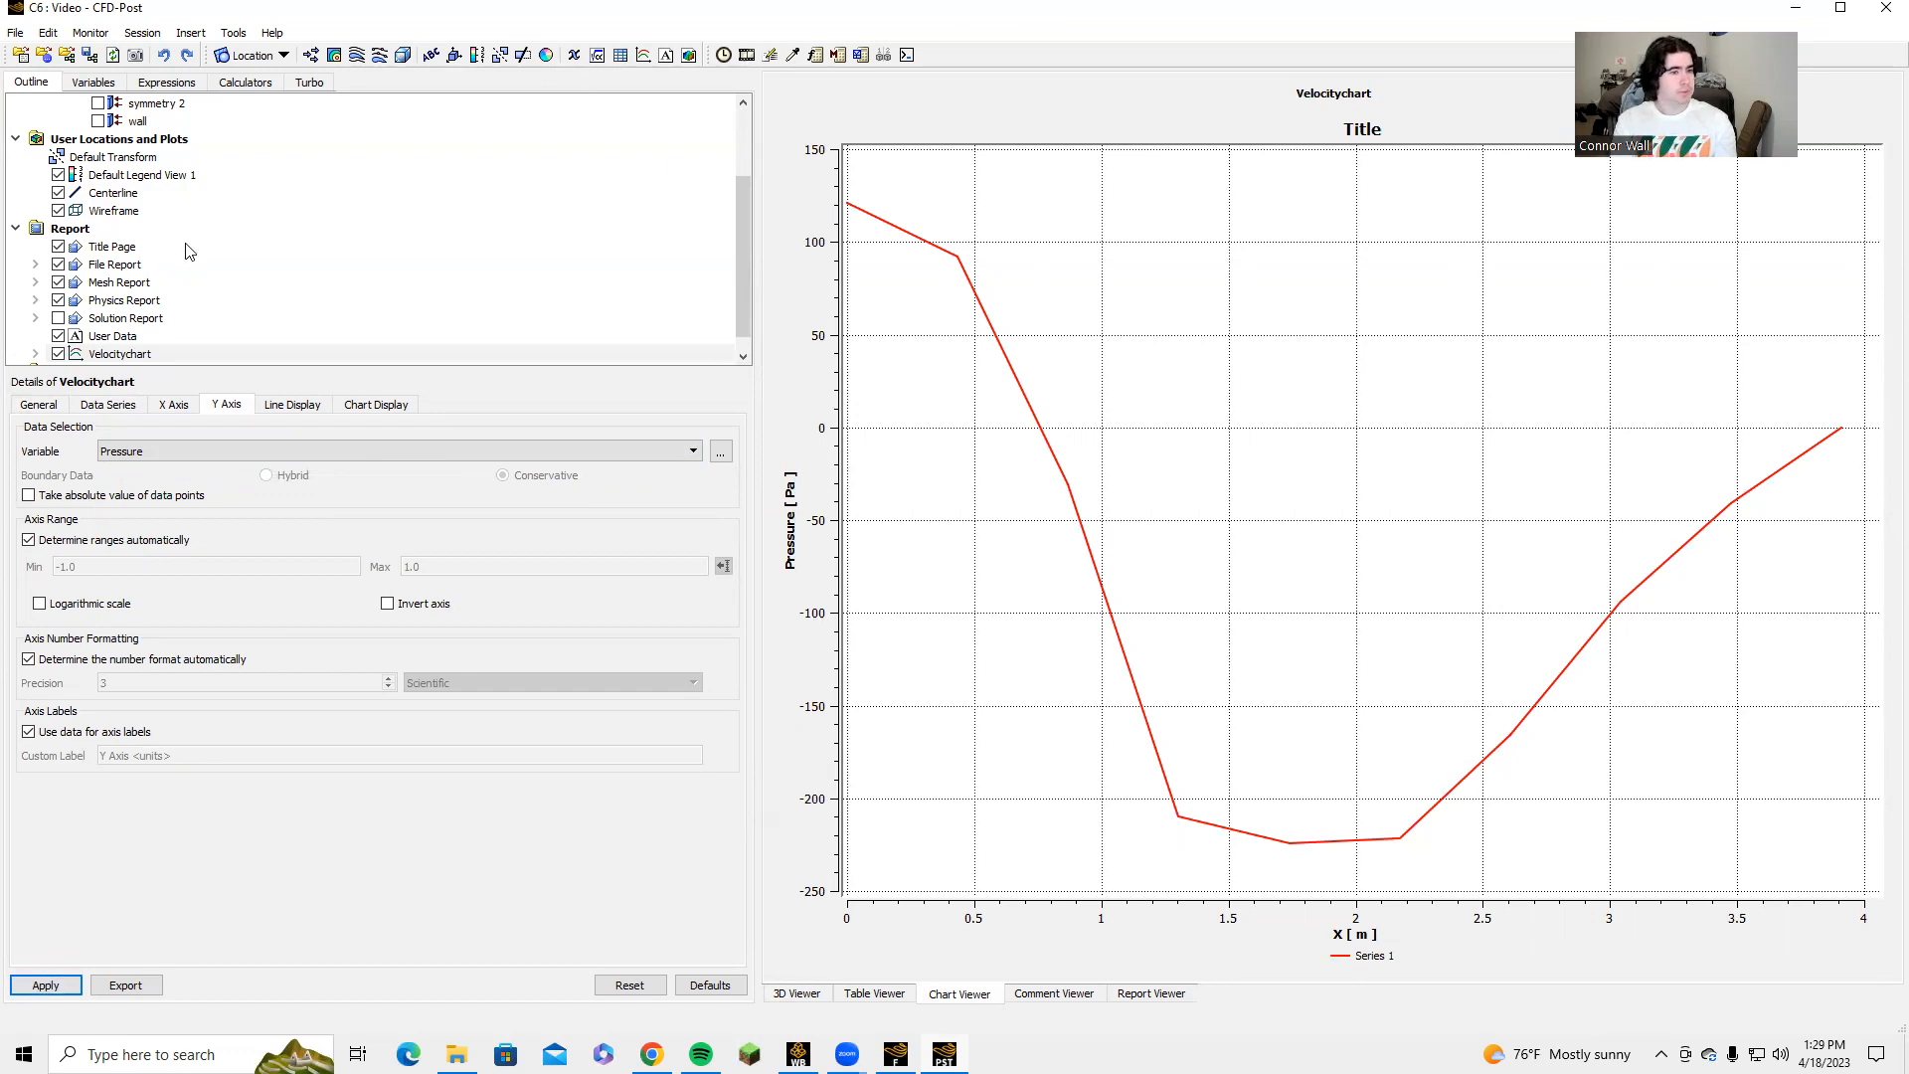
scroll(189, 250, down, 1)
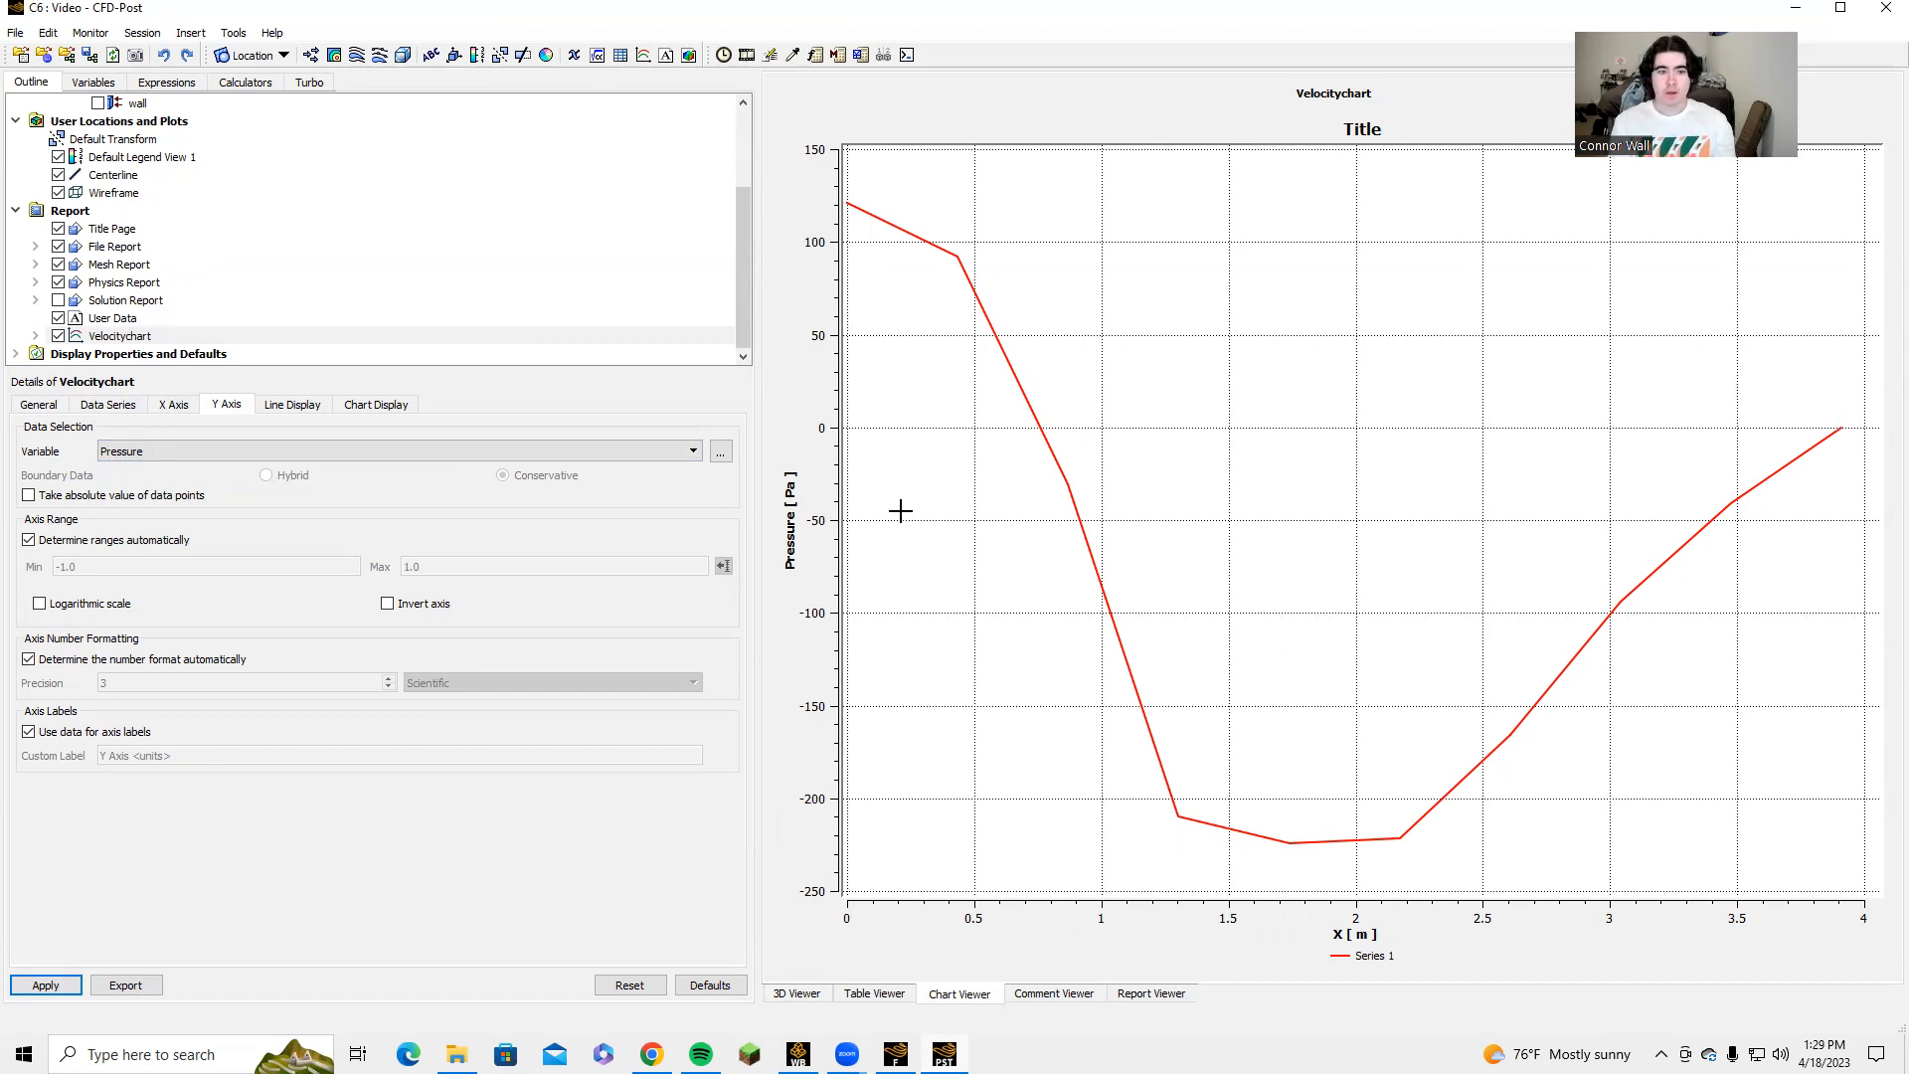
click(118, 986)
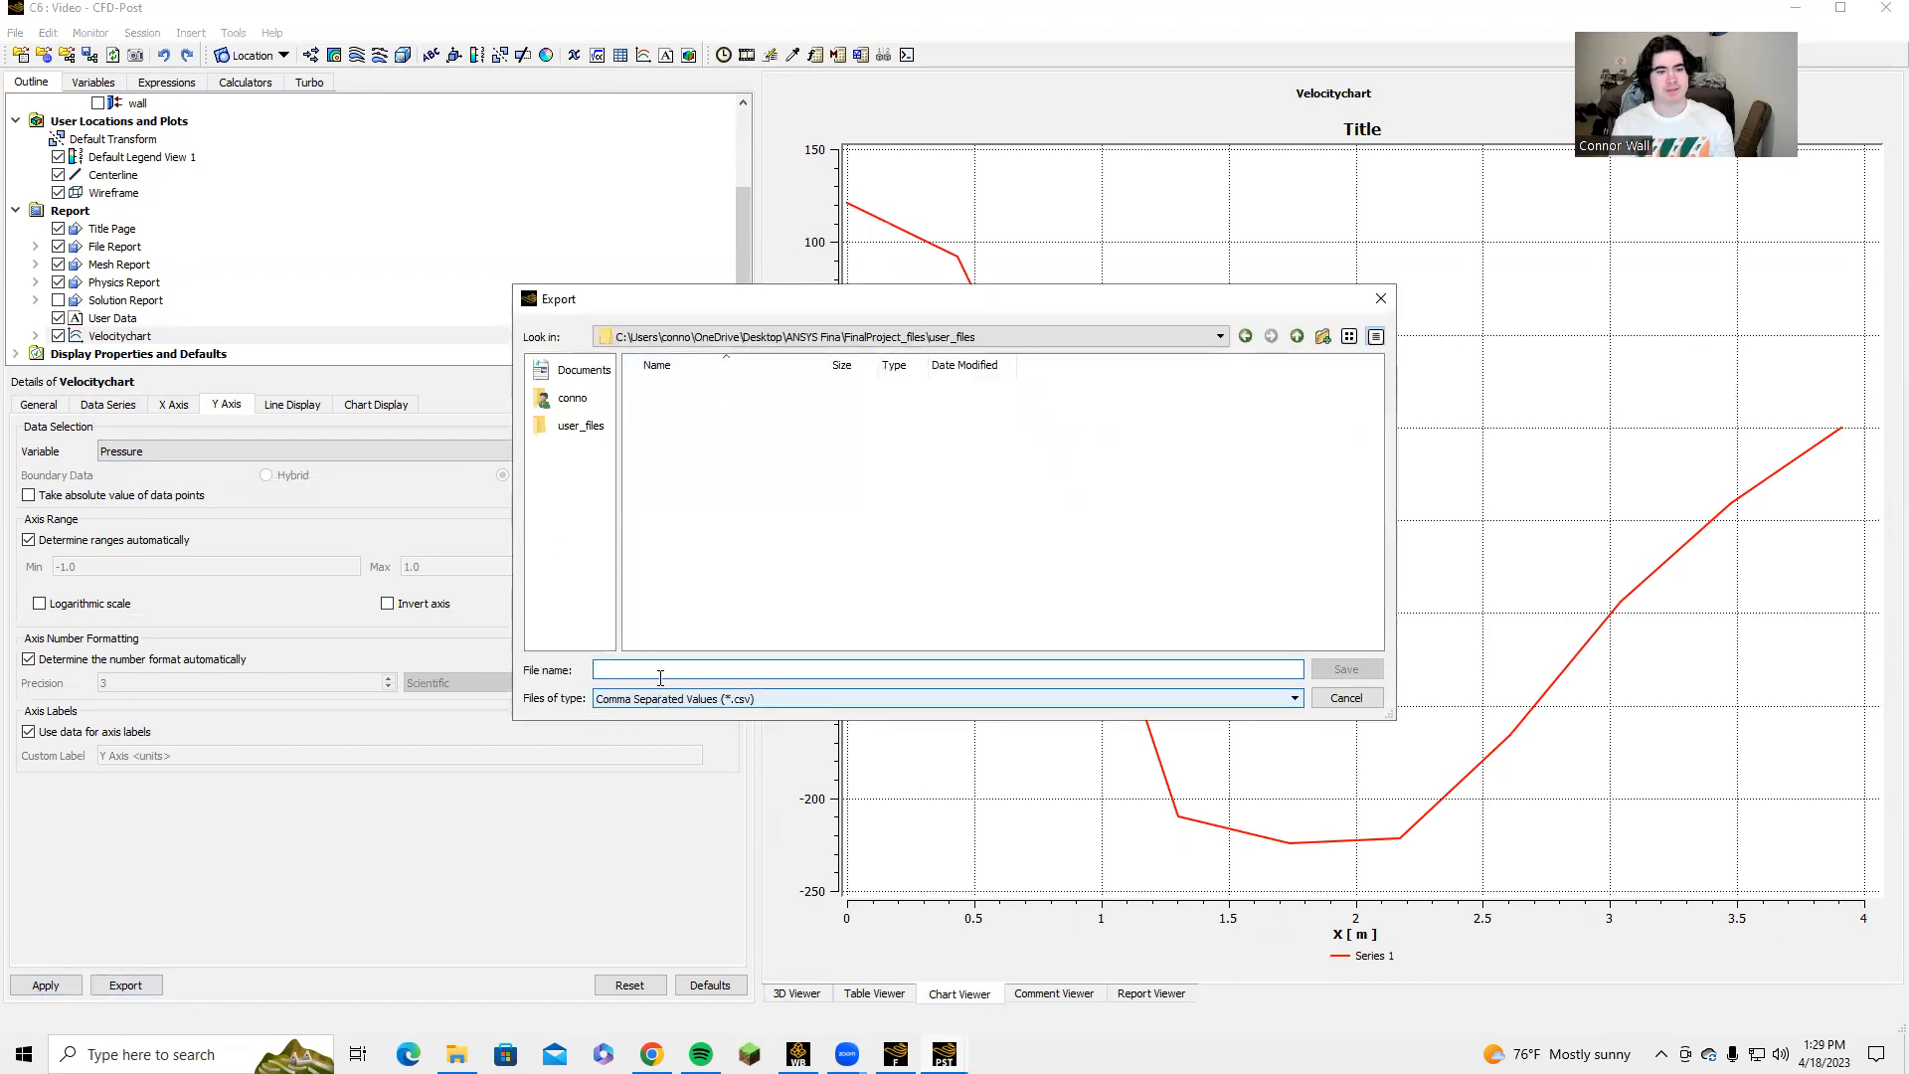
click(1381, 298)
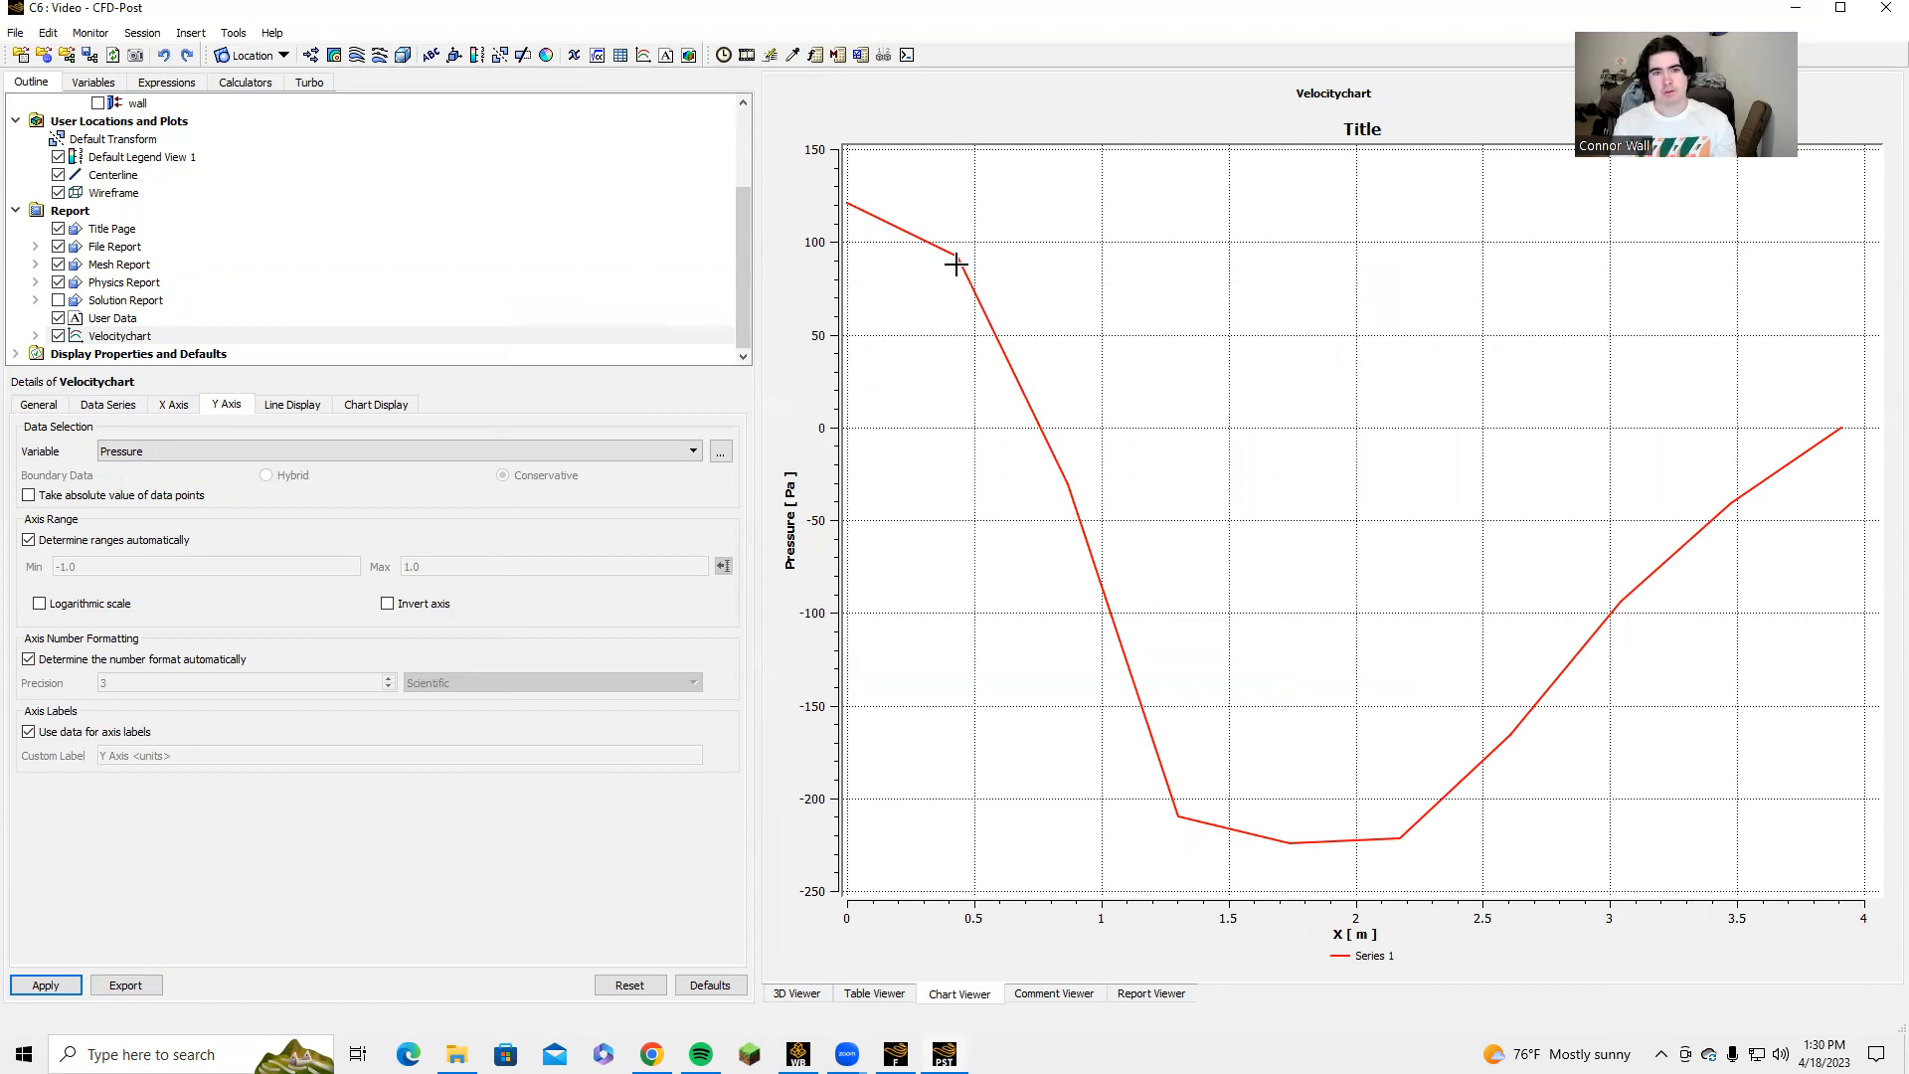
Switch to the Calculations_Final spreadsheet in Google Sheets and view its pressure and velocity charts along the centerline.
key(alt+Tab)
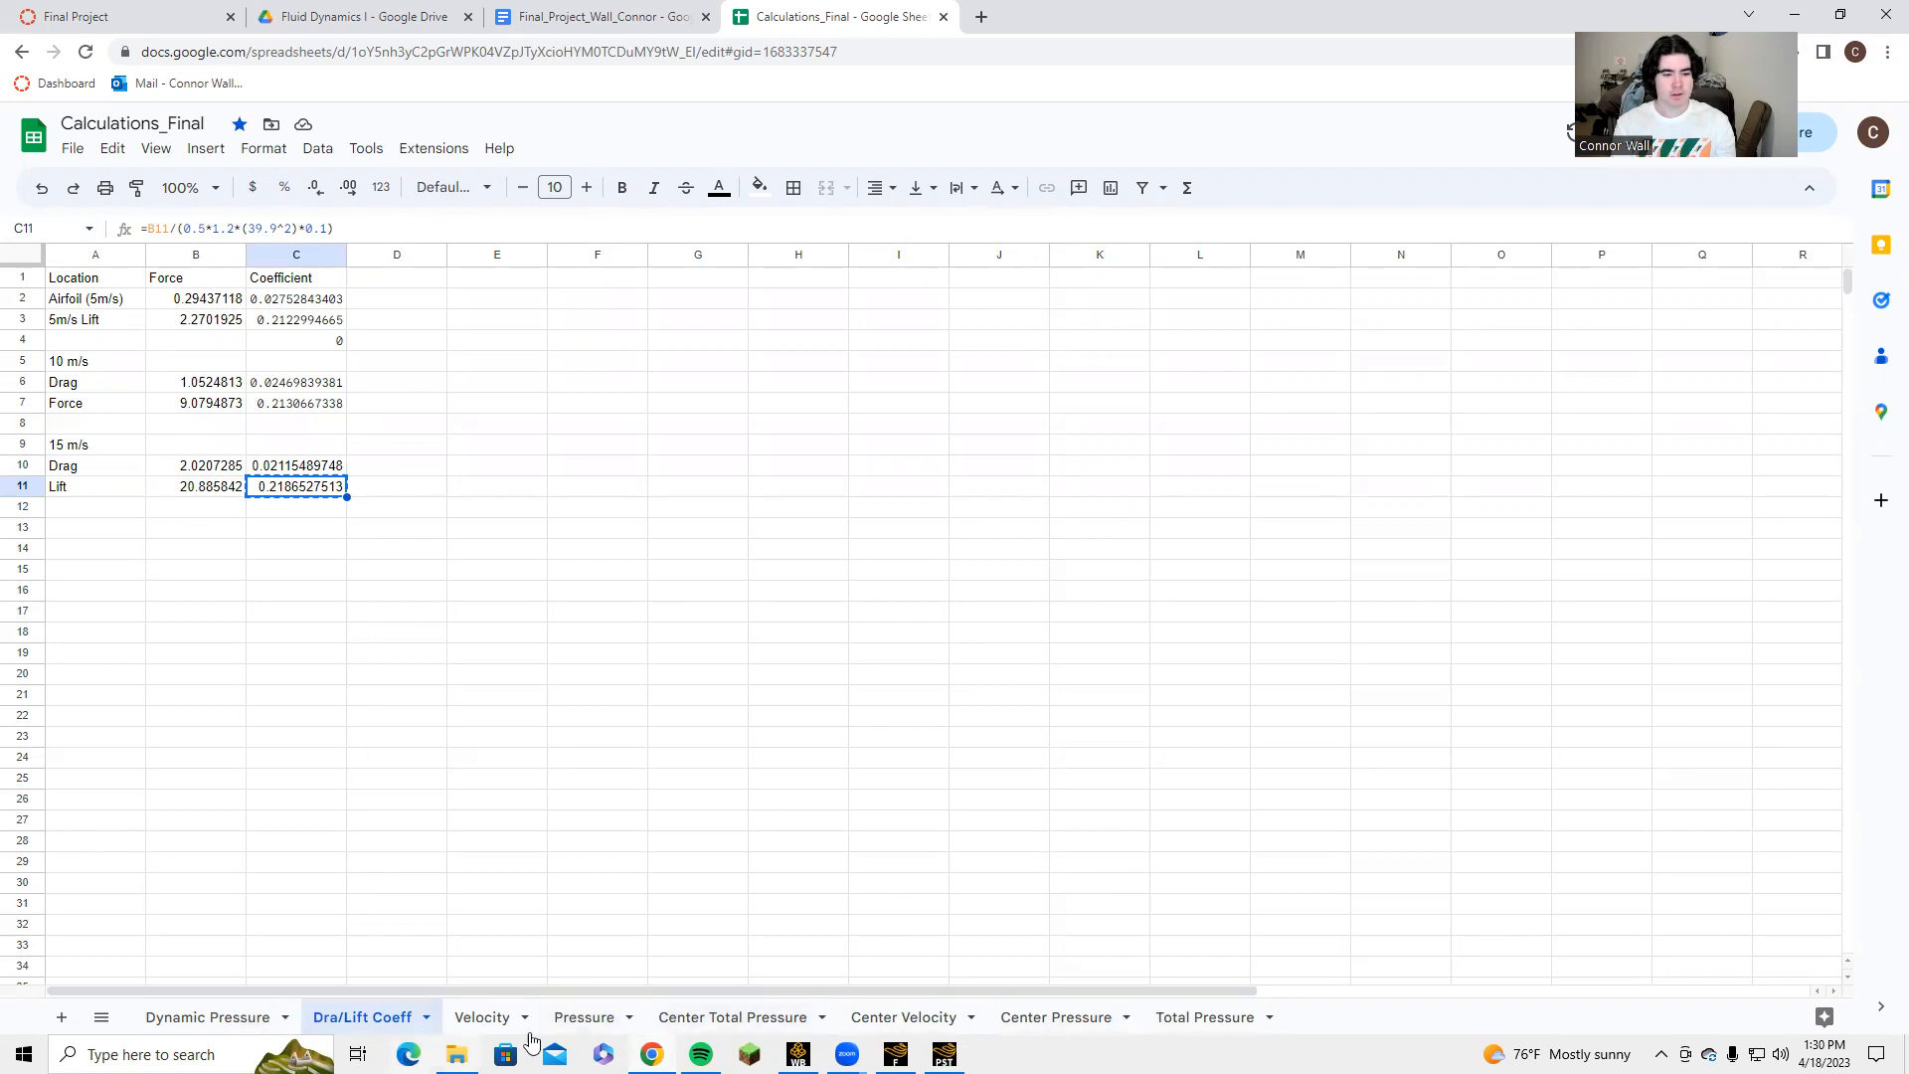
click(562, 1024)
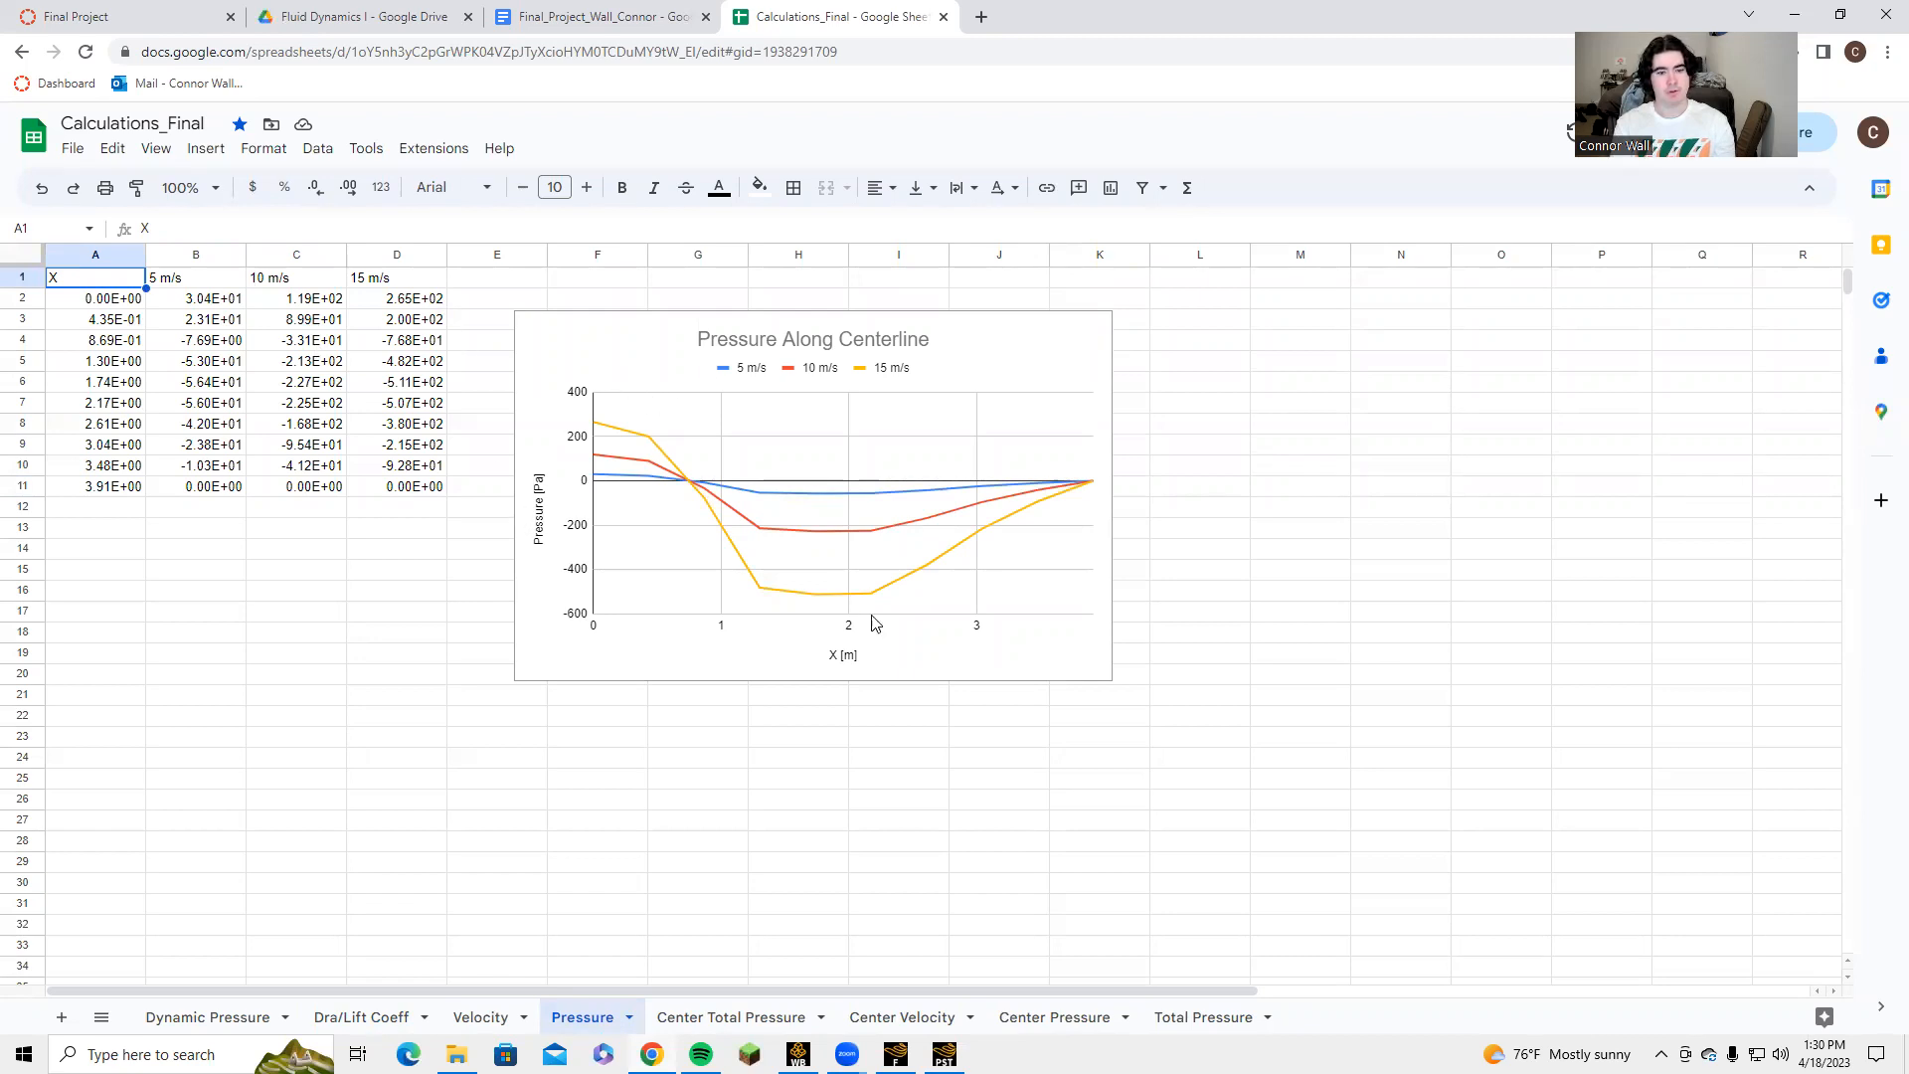
click(482, 1019)
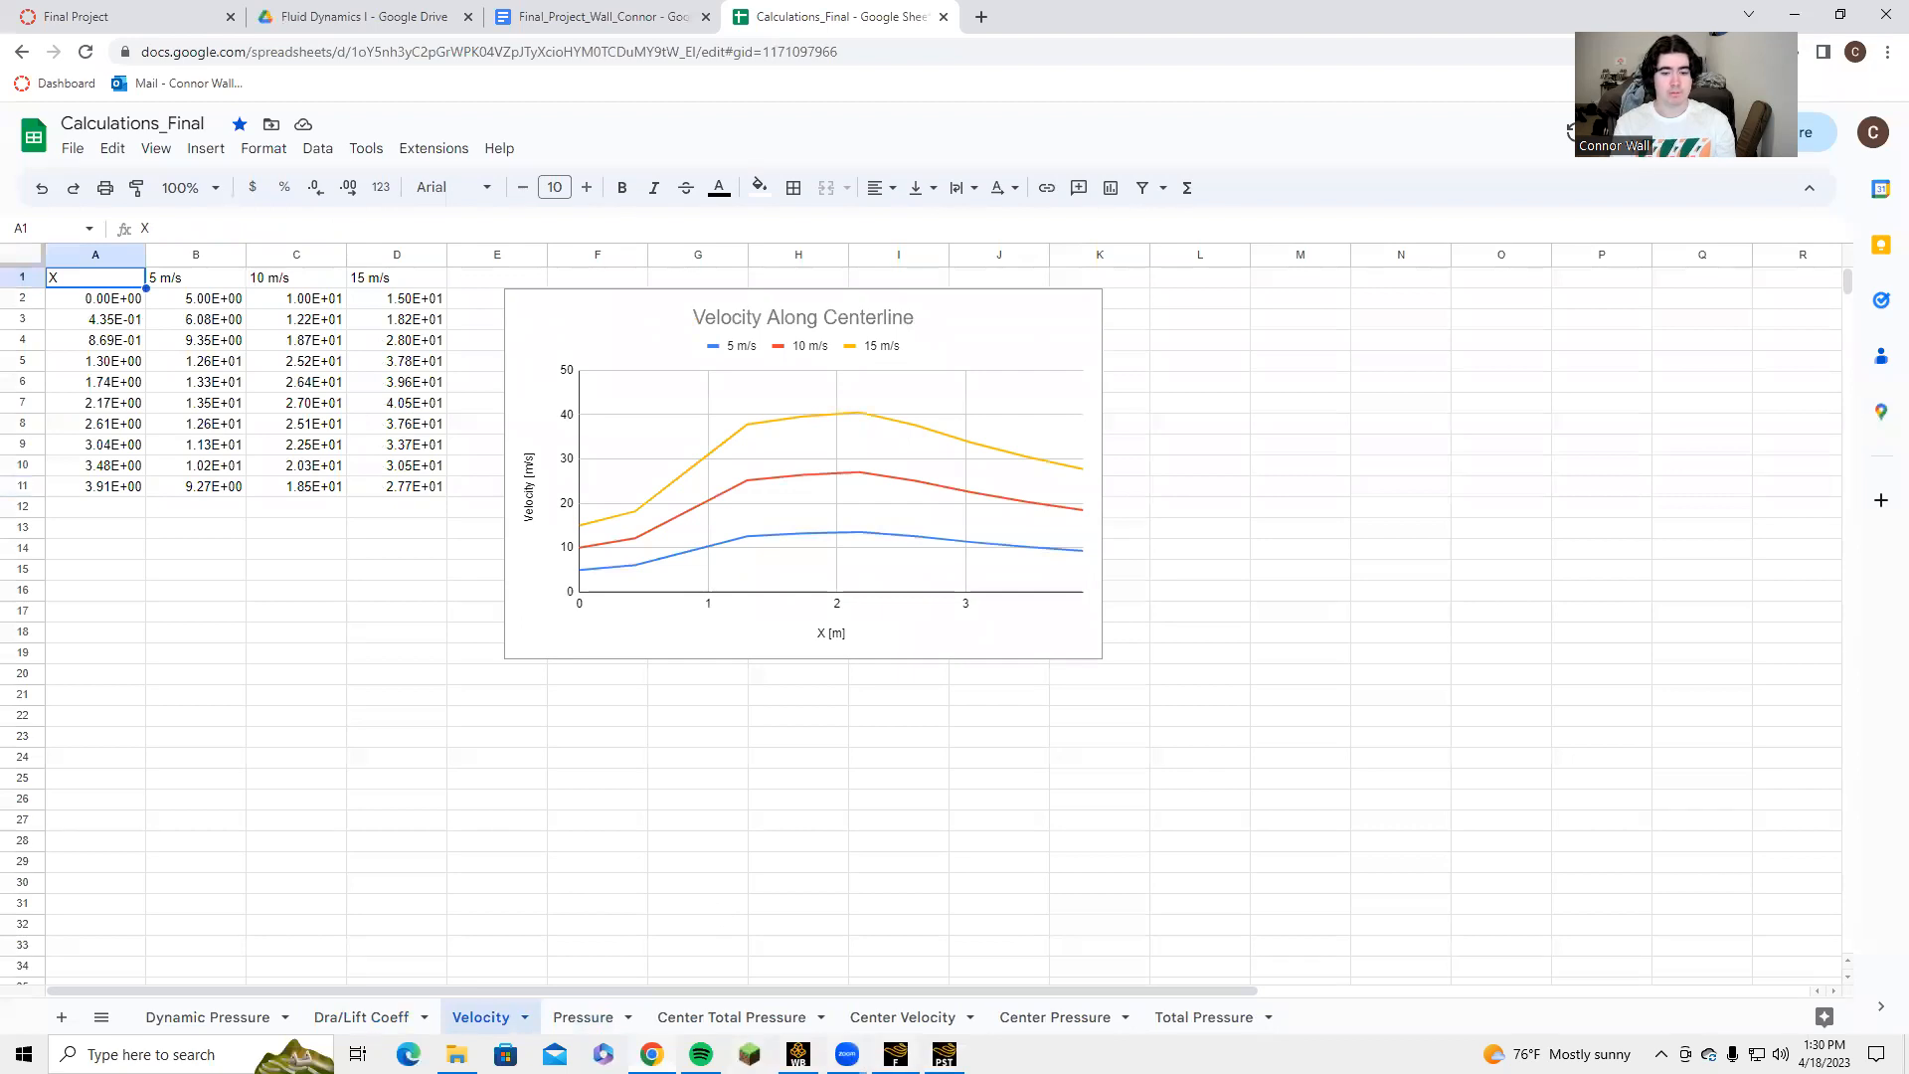
Switch back to CFD-Post and set the Y-axis variable of Velocitychart to Velocity.
key(alt+Tab)
click(428, 451)
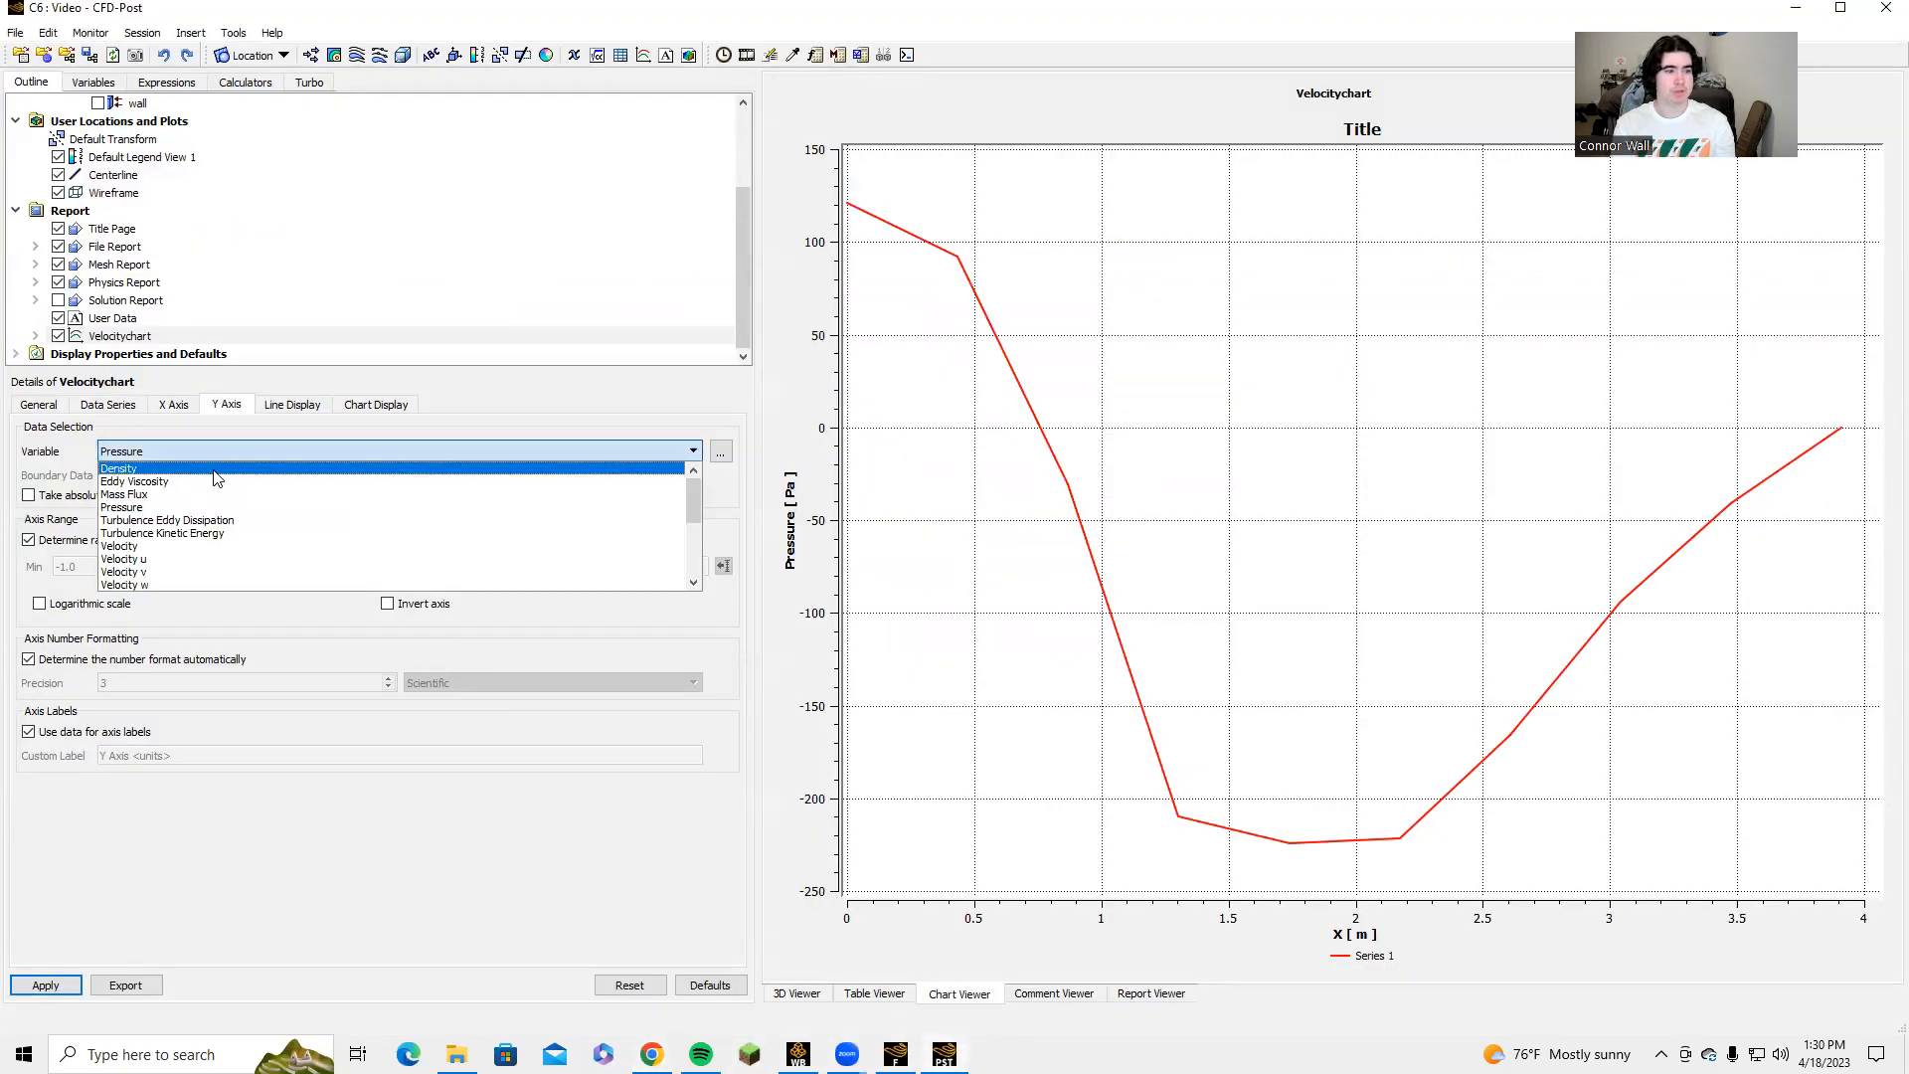
click(157, 547)
click(45, 984)
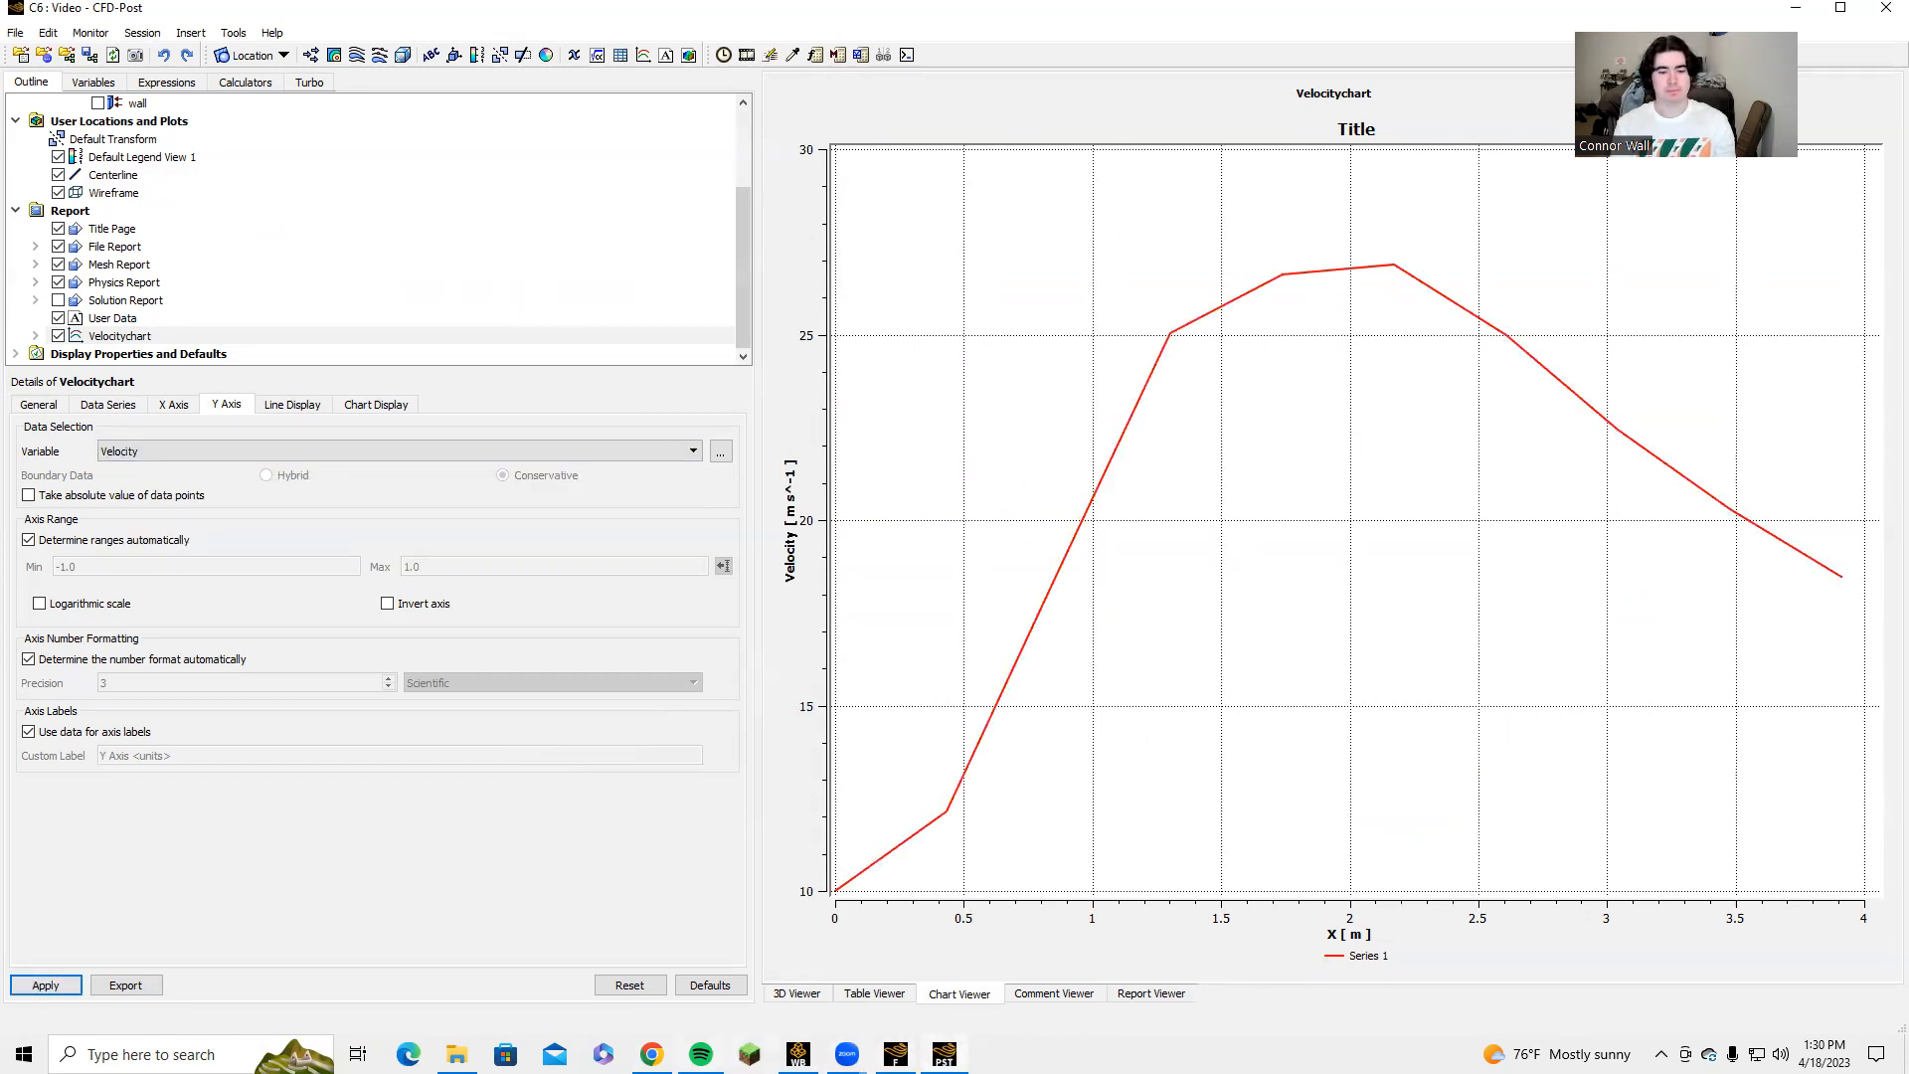
Switch to the Calculations_Final spreadsheet and compare its velocity and pressure charts along the centerline.
key(alt+Tab)
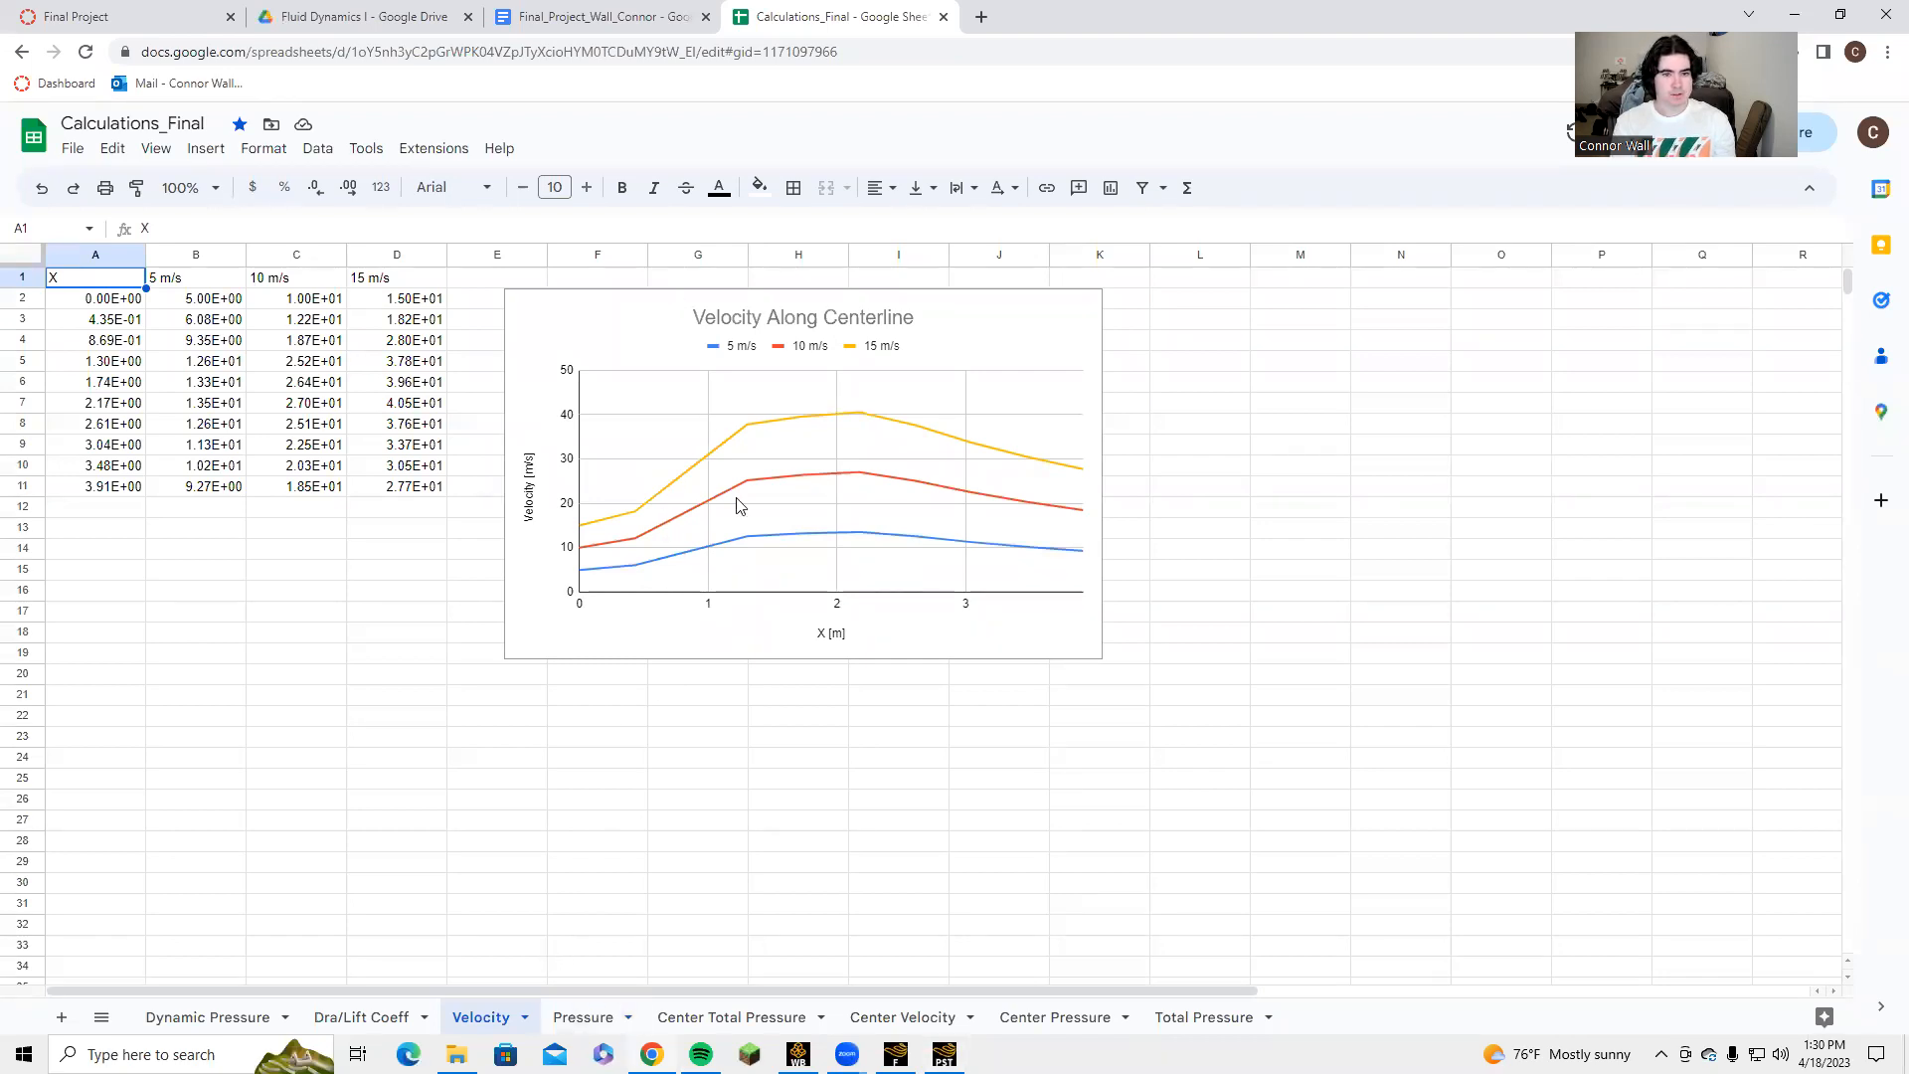
click(593, 1019)
click(497, 1020)
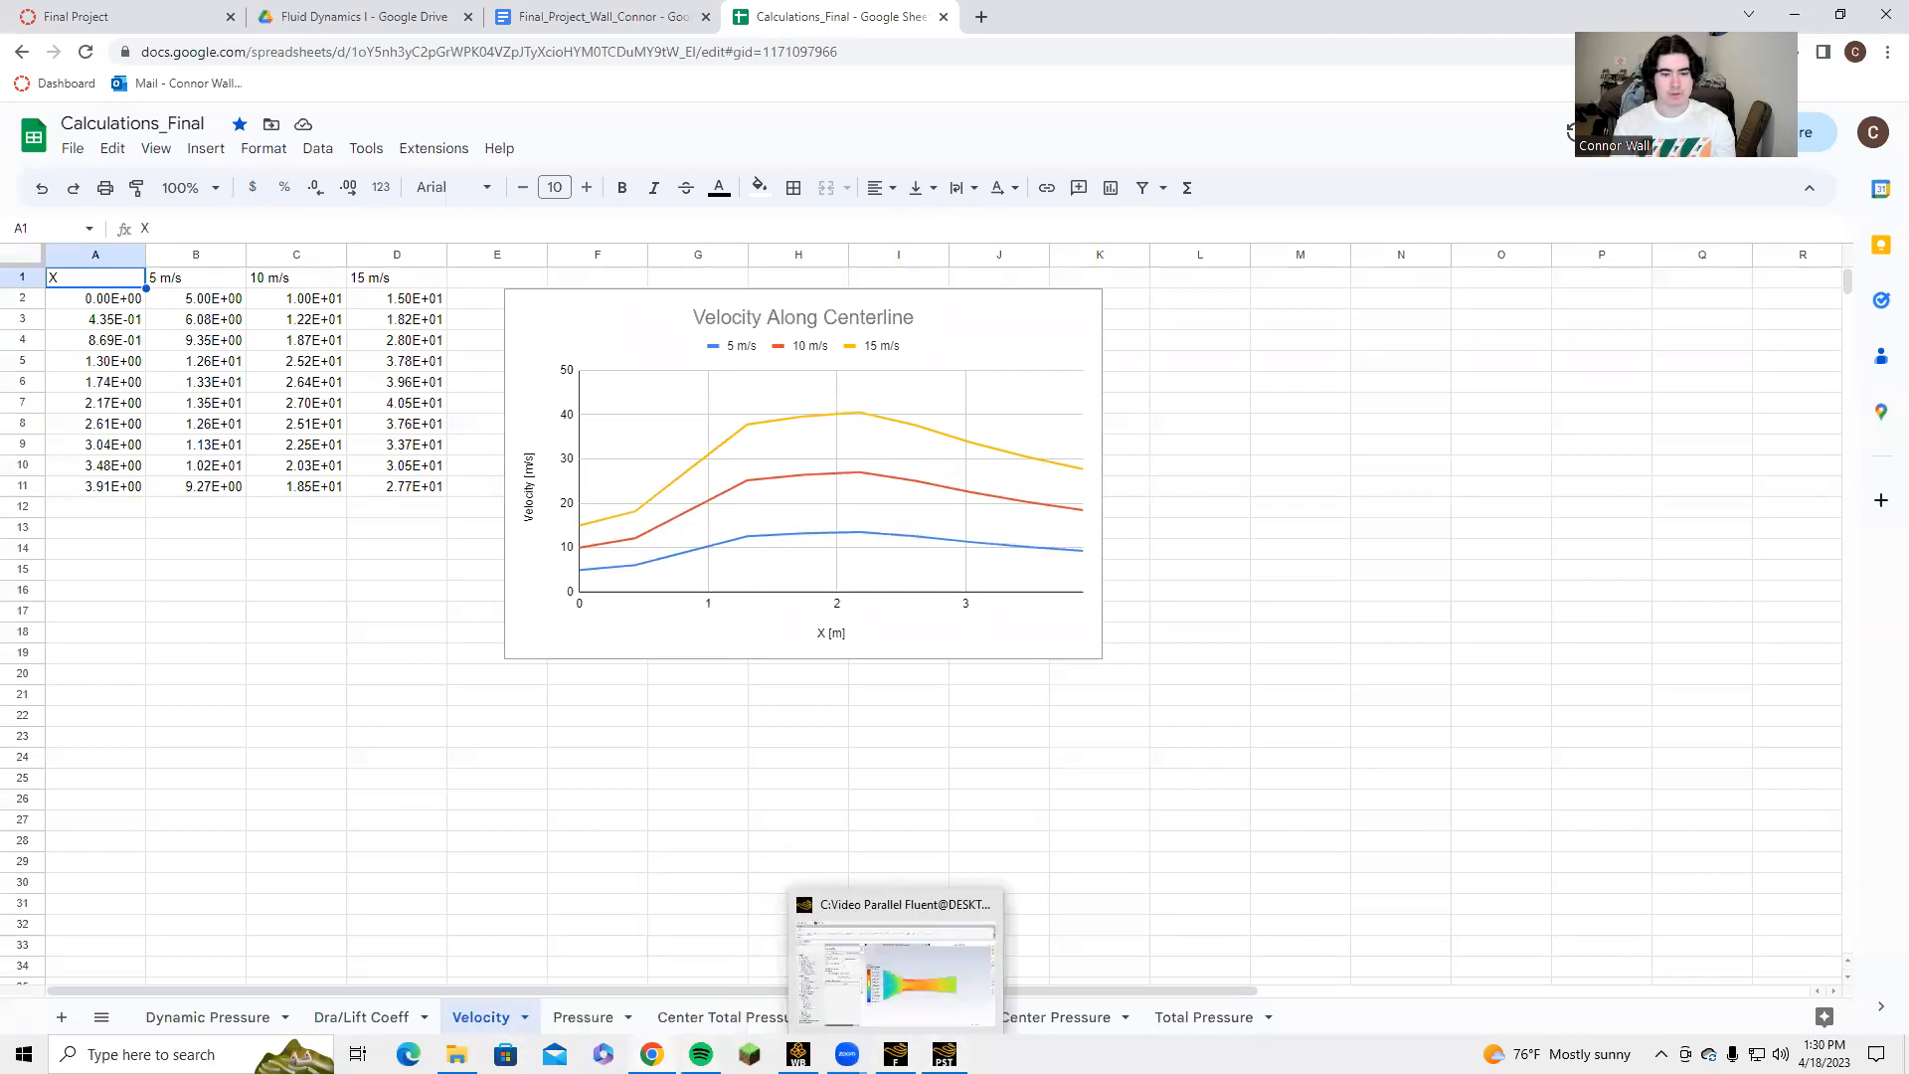
Switch to the Fluent solver window and start a new XY plot of the solution.
click(944, 1054)
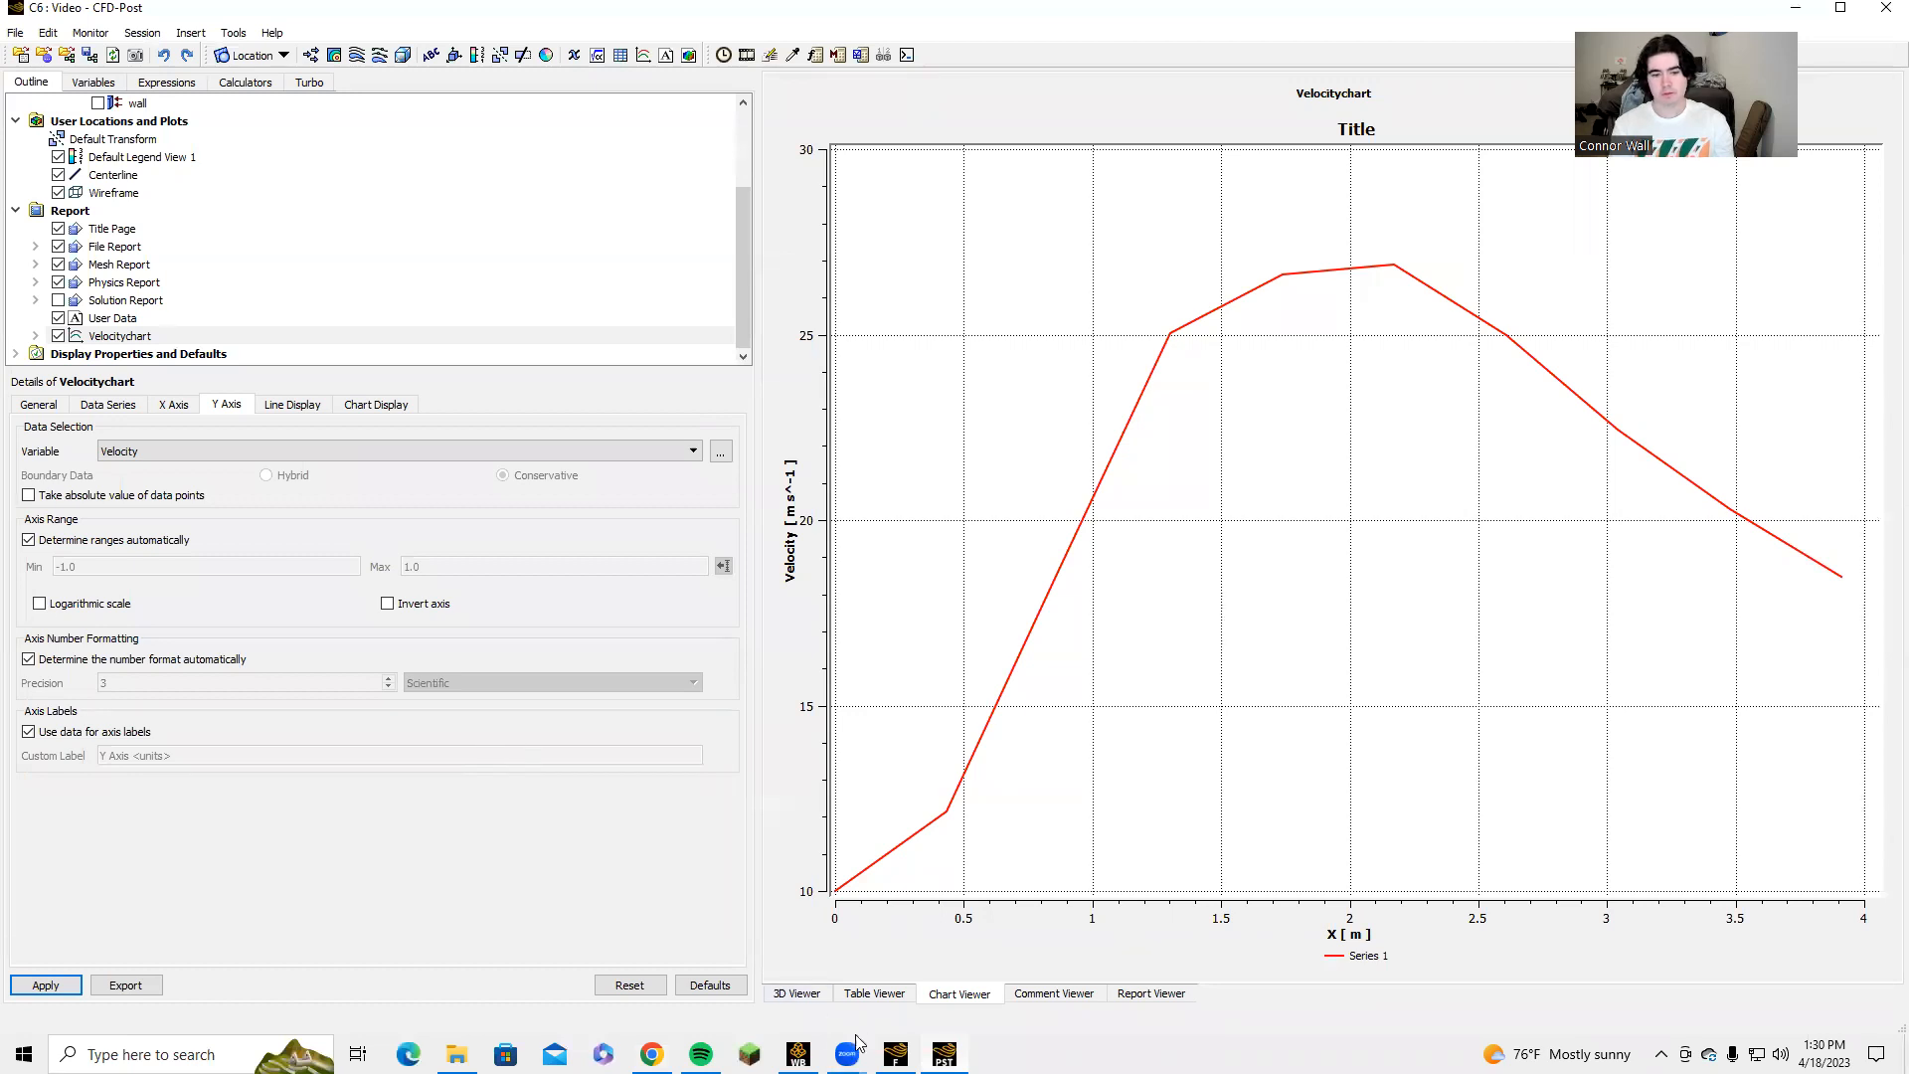
click(895, 1054)
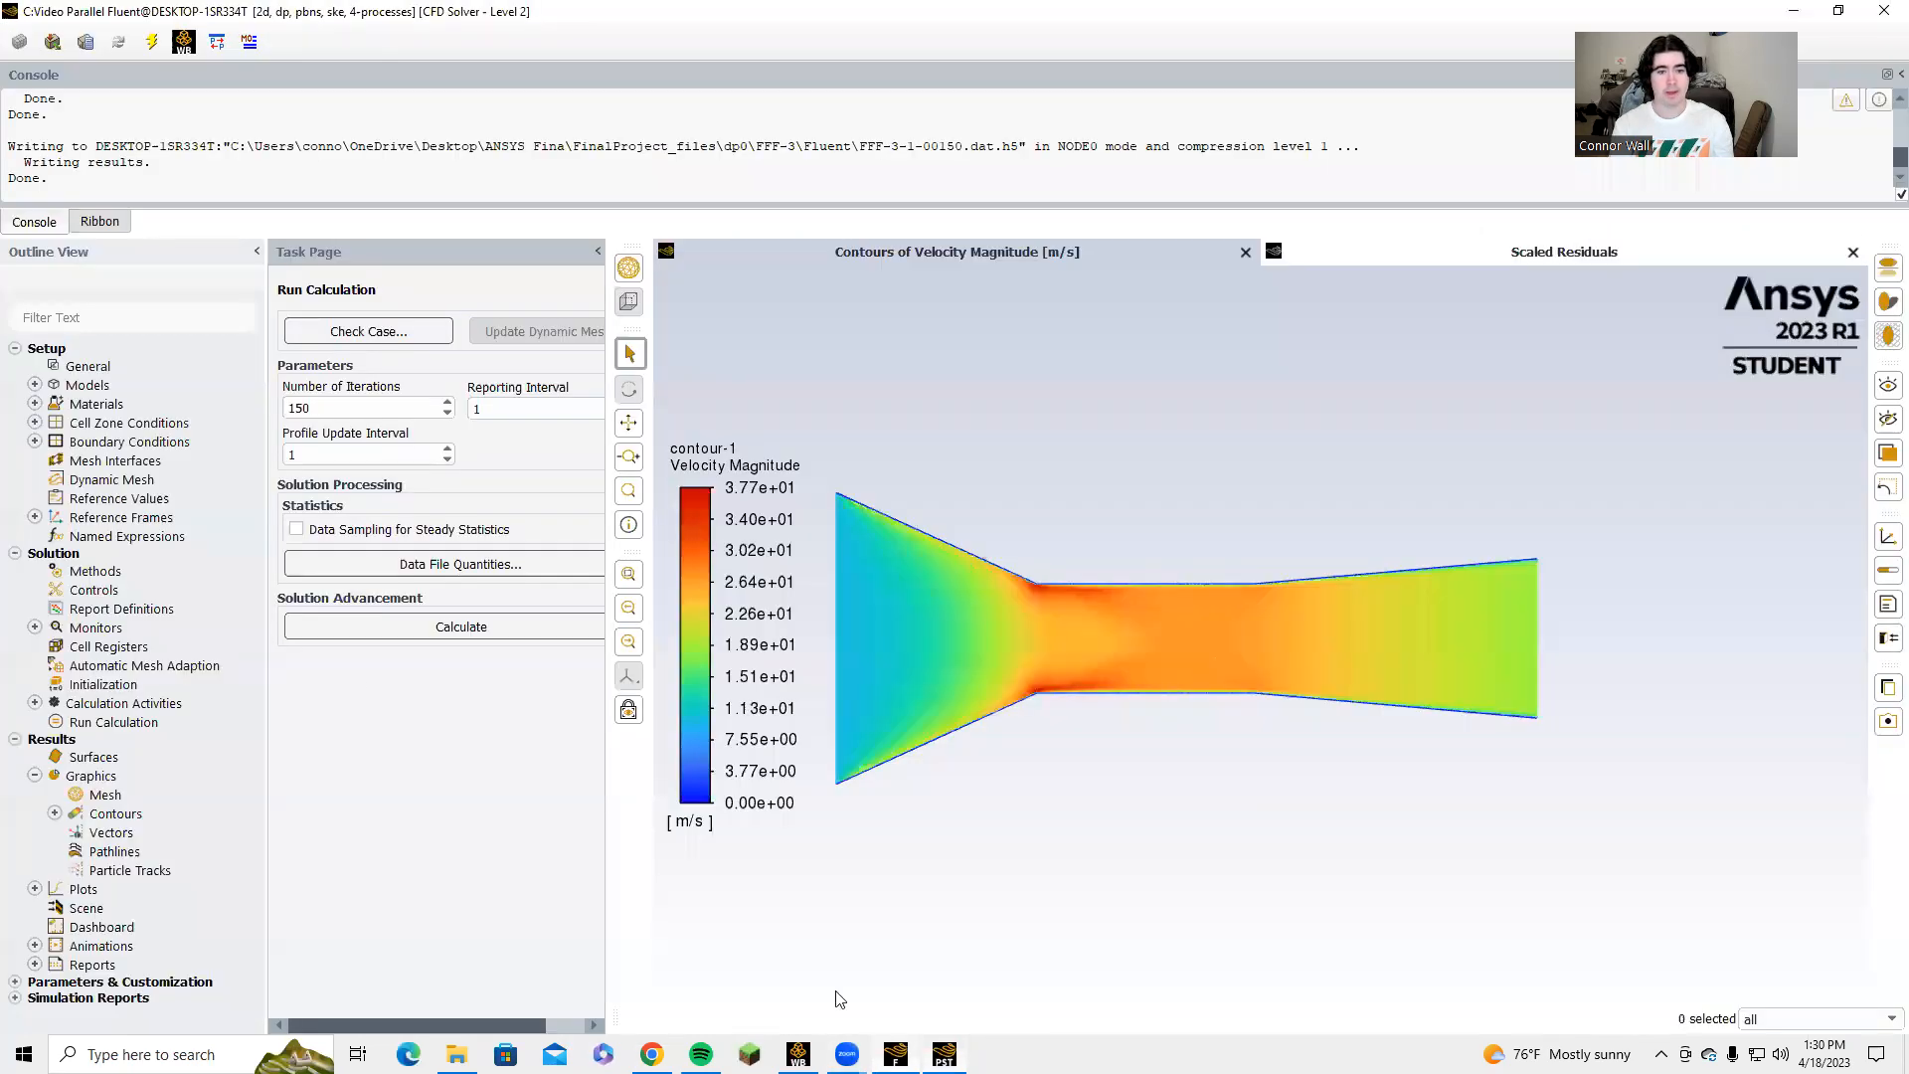
click(36, 890)
double_click(109, 927)
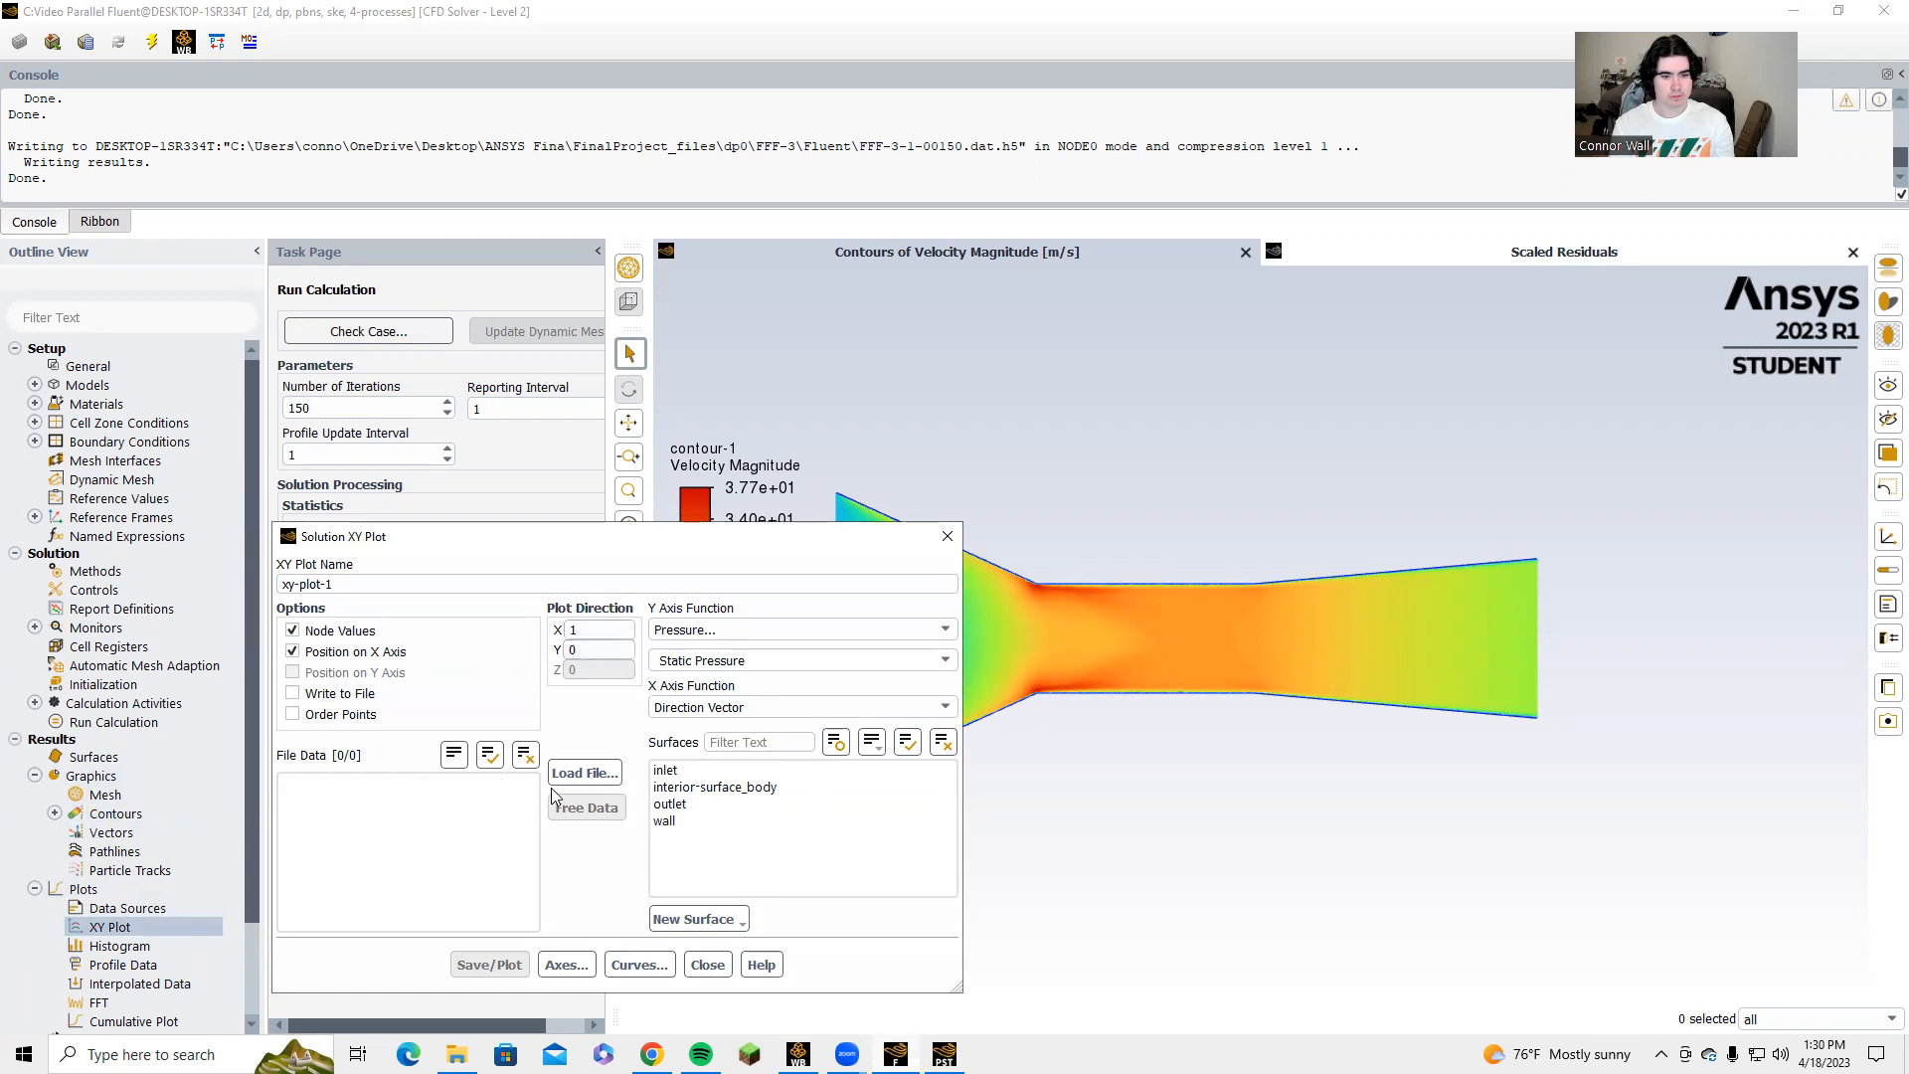
Create a line surface for the XY plot from (0, 0) to x1 = 3.9116 m, y1 = 0.
click(675, 910)
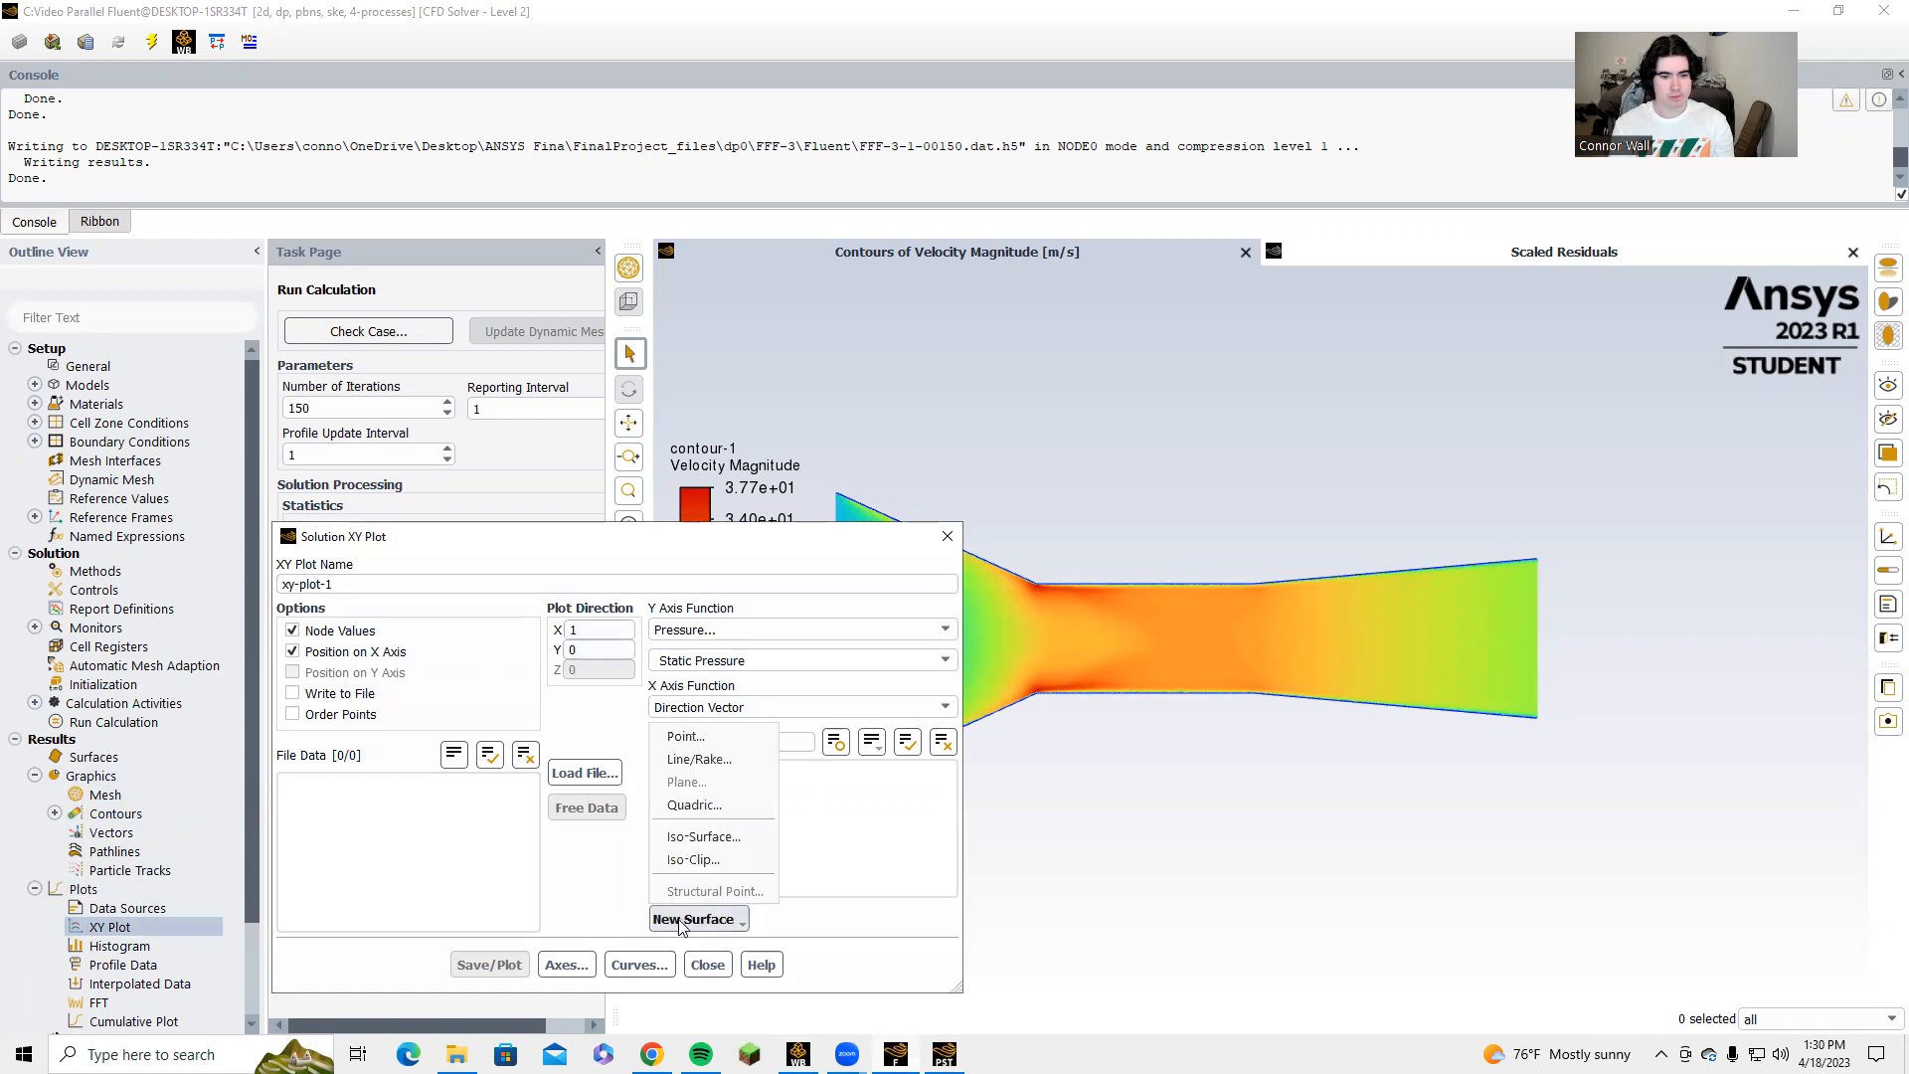
click(694, 753)
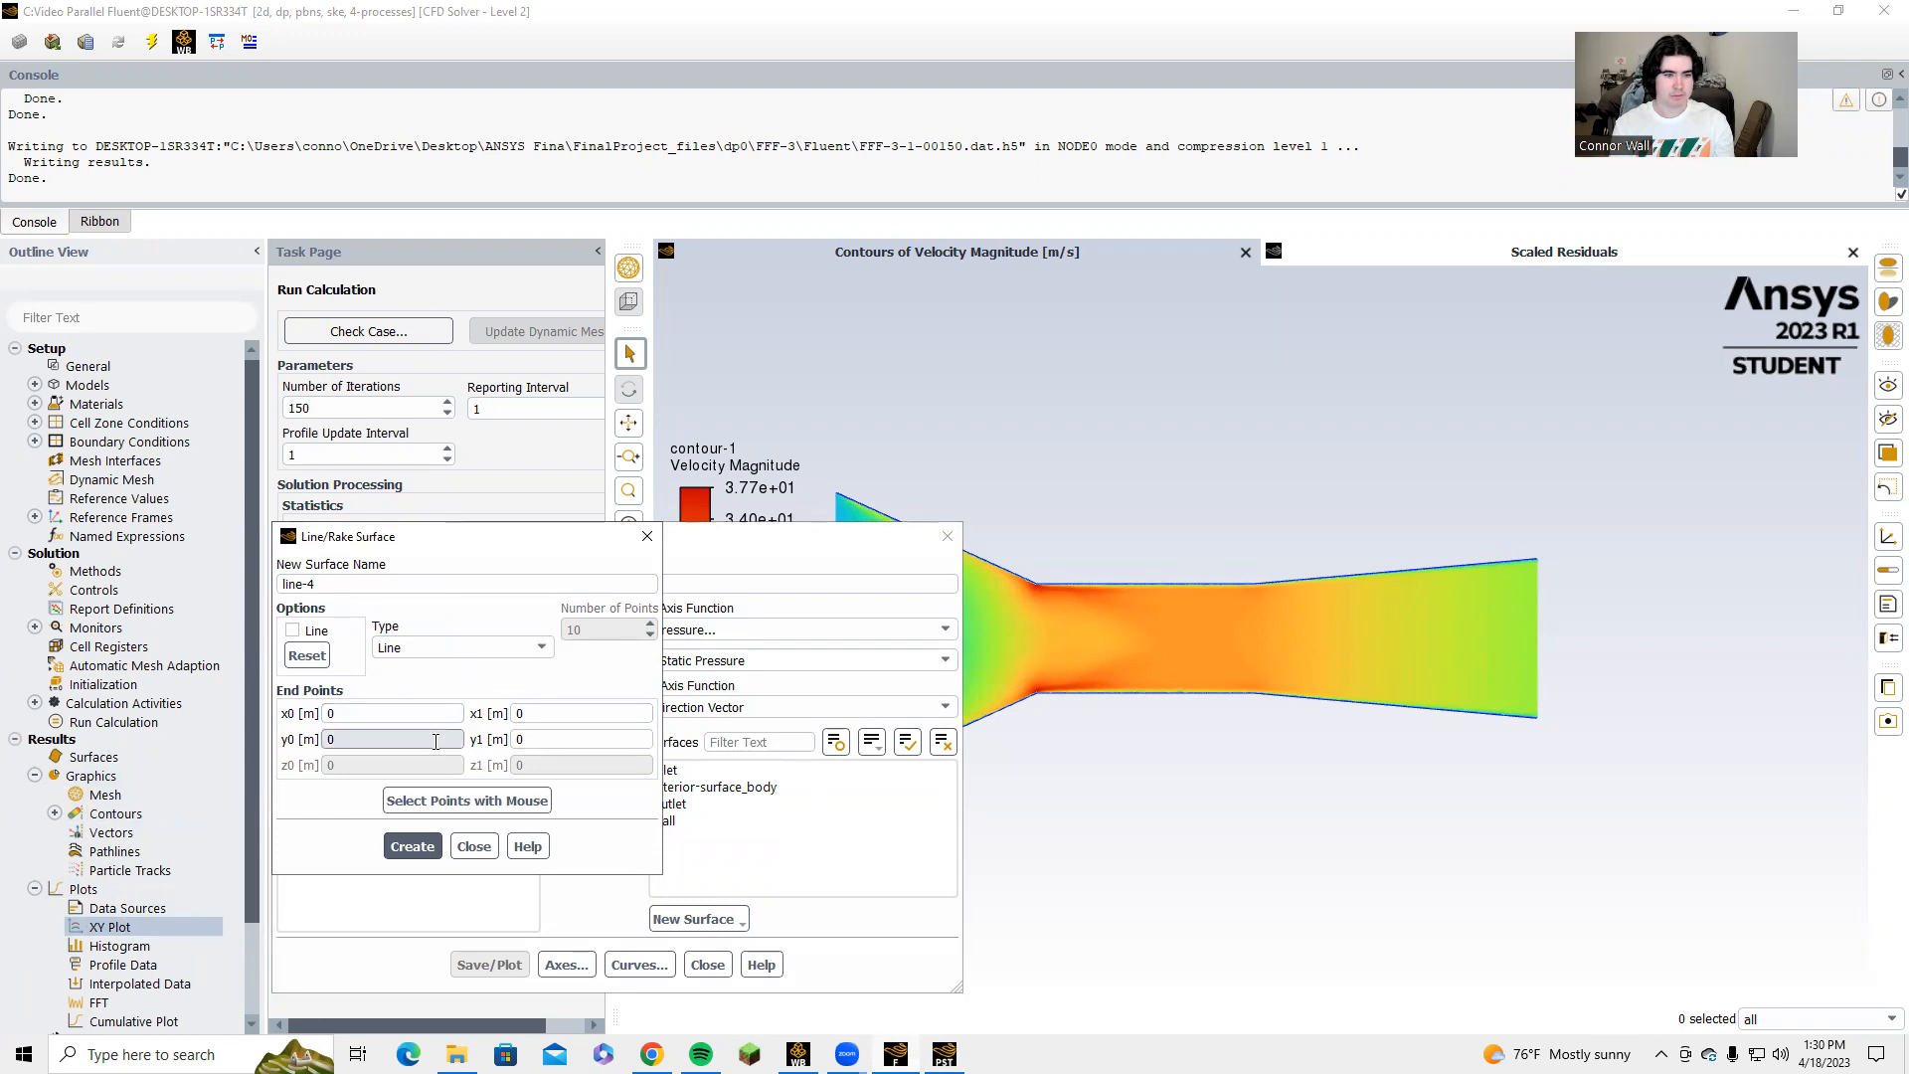
click(543, 714)
key(BackSpace)
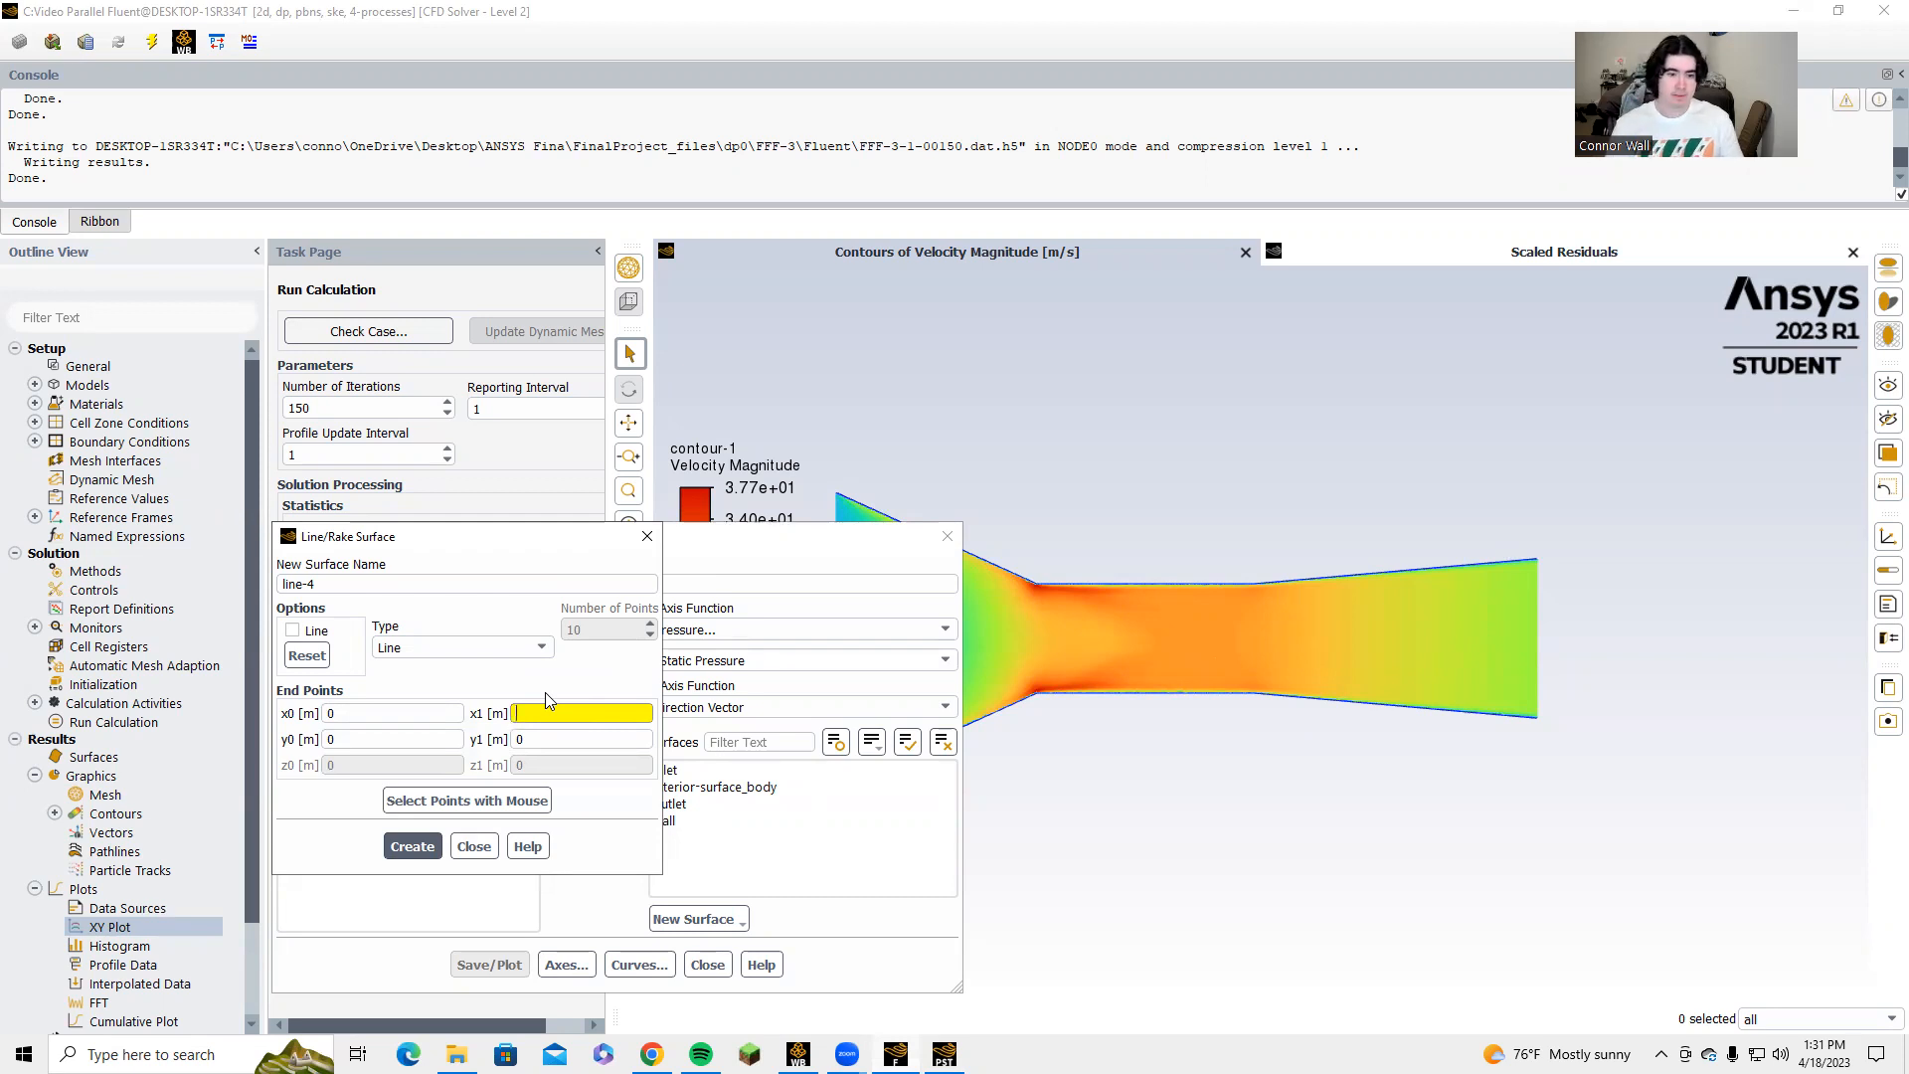
text(3.9)
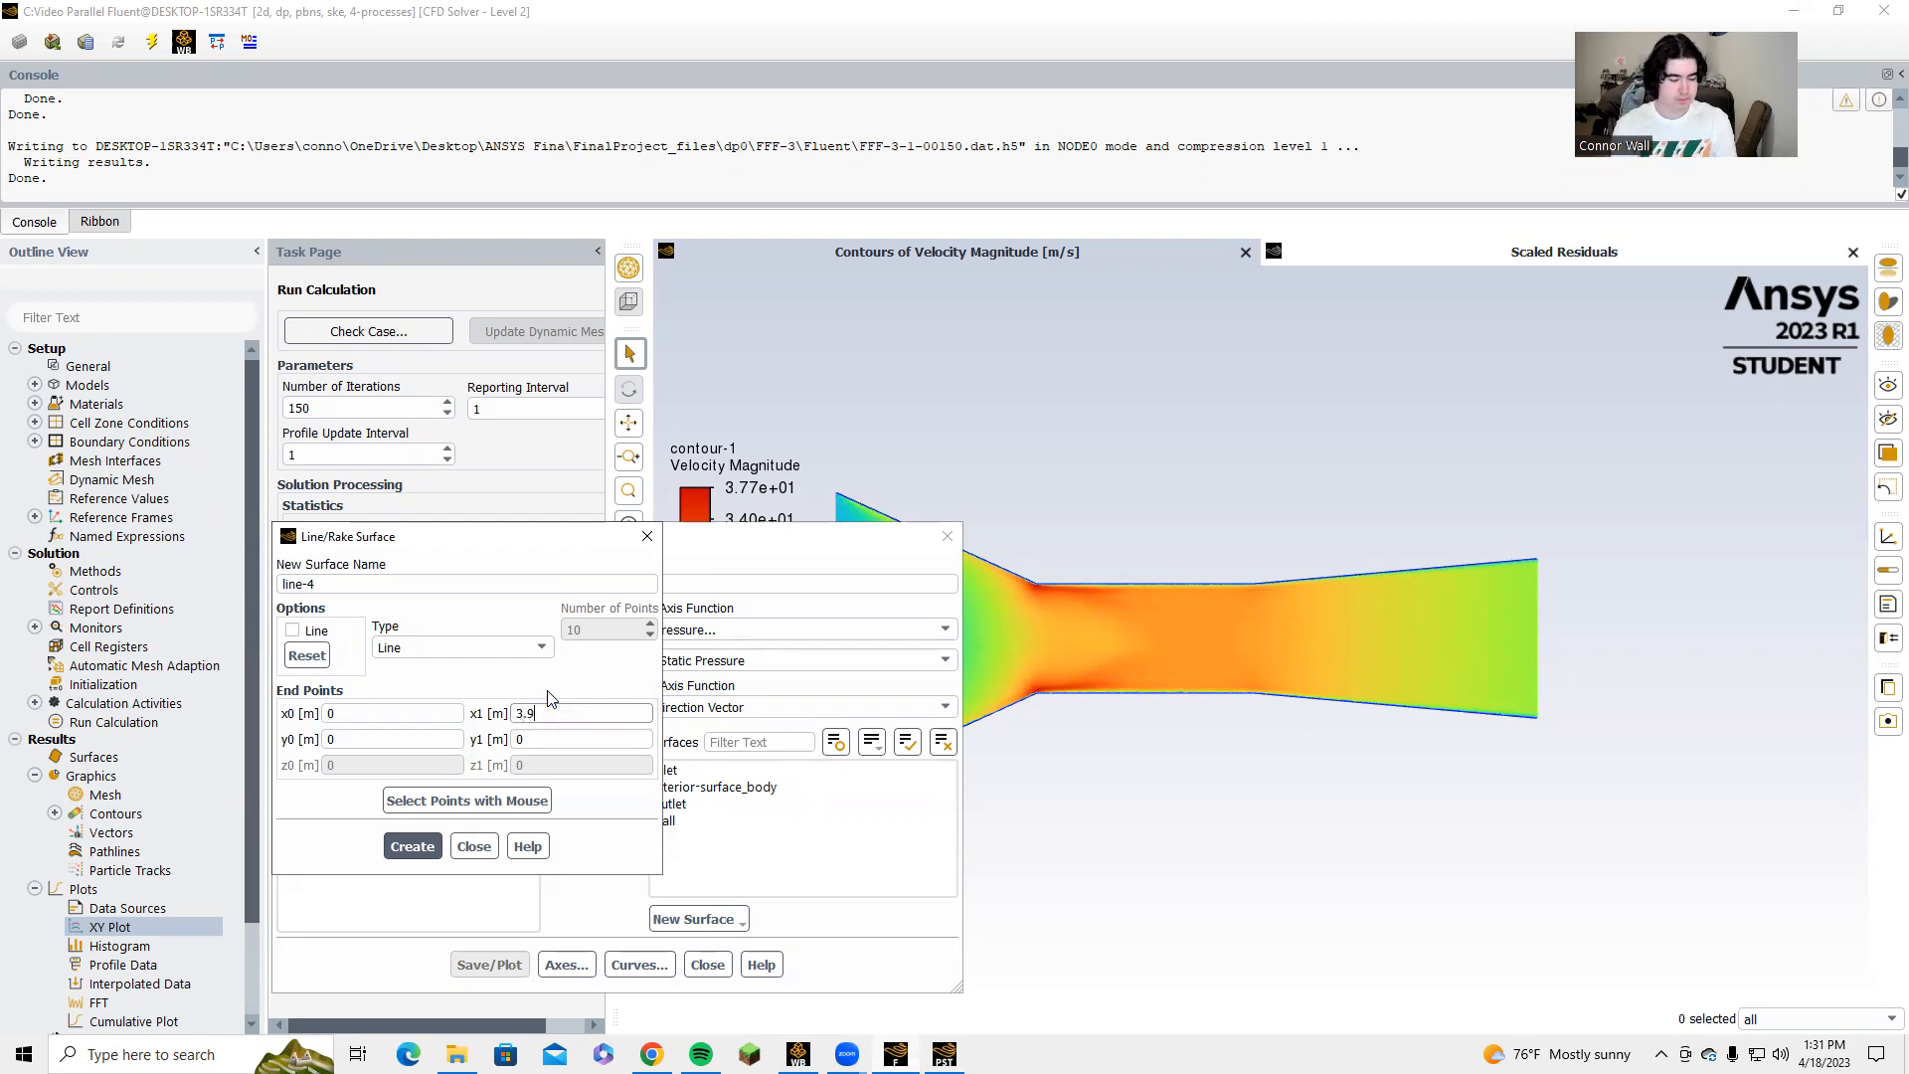
text(116)
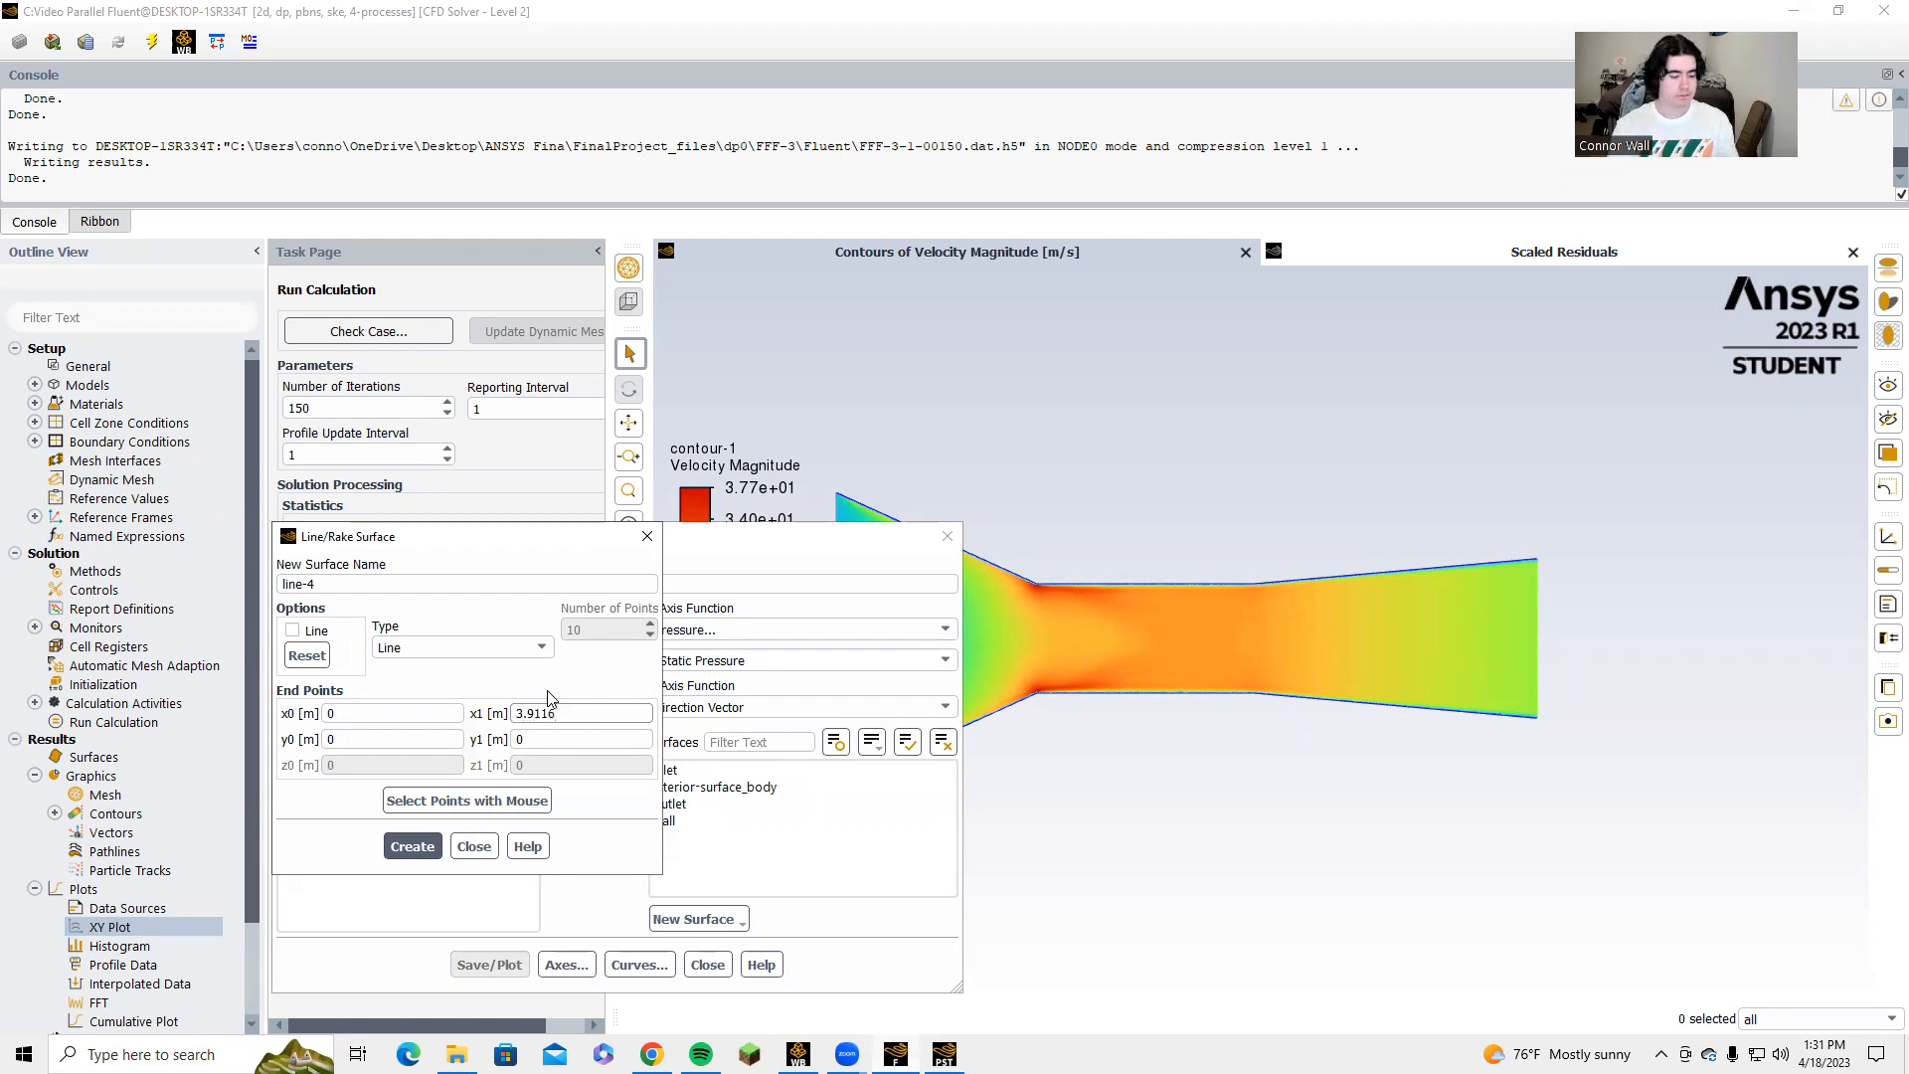
click(408, 847)
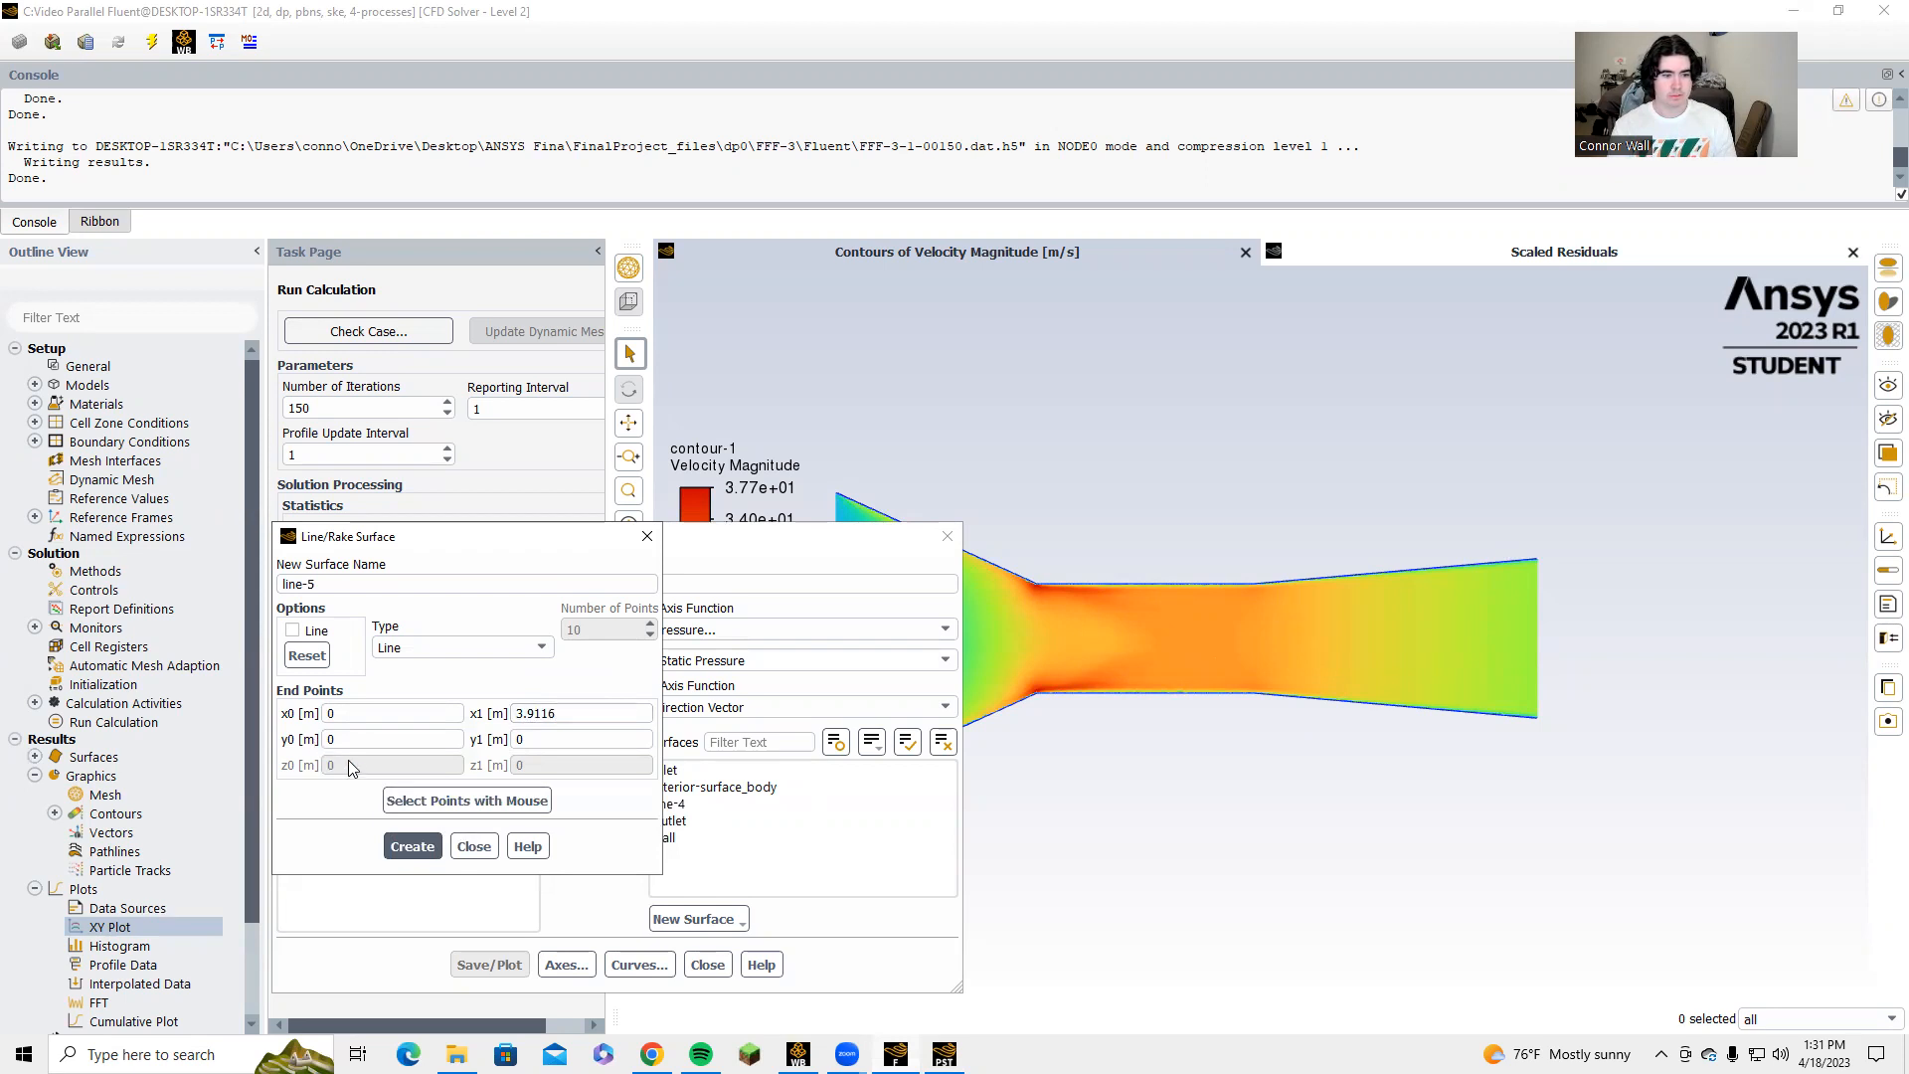
click(410, 848)
click(474, 848)
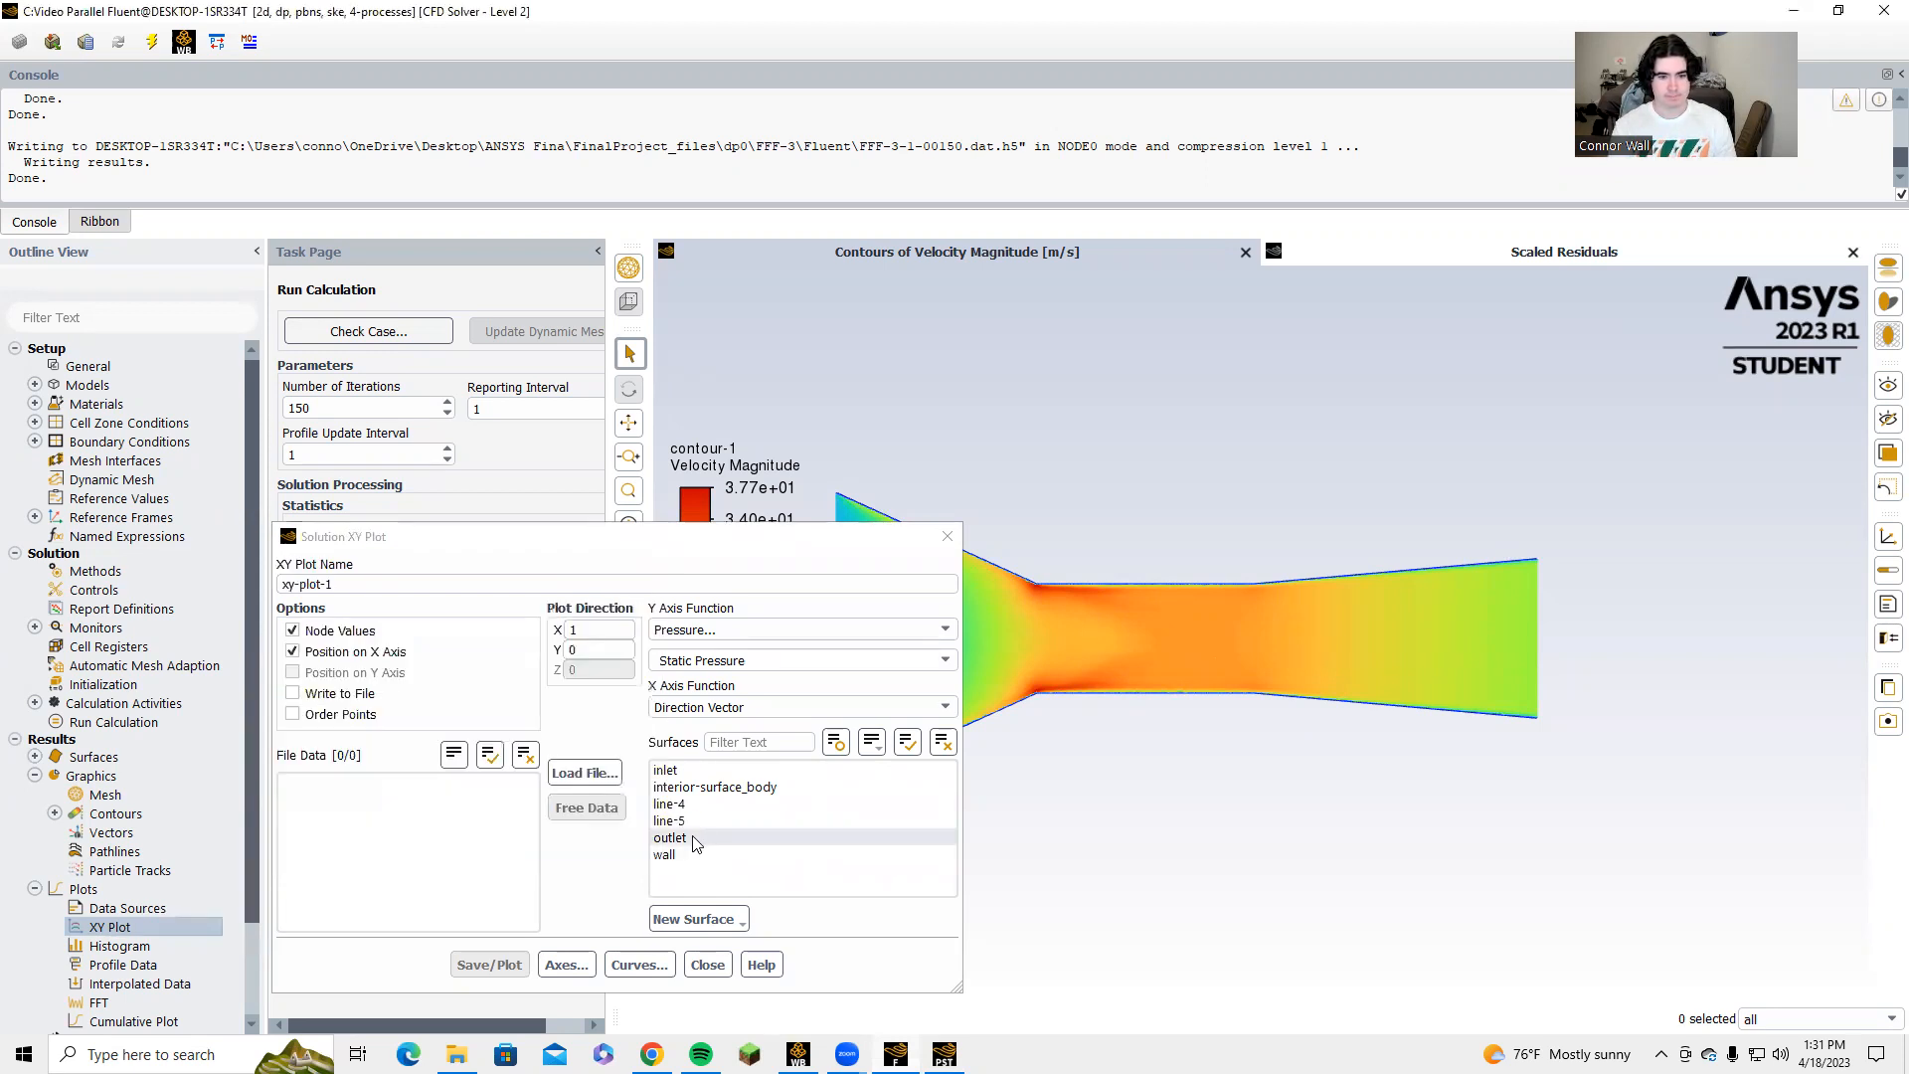
Plot total pressure along line-4, uncover the graph, and switch the Write to File option on and back off.
click(700, 806)
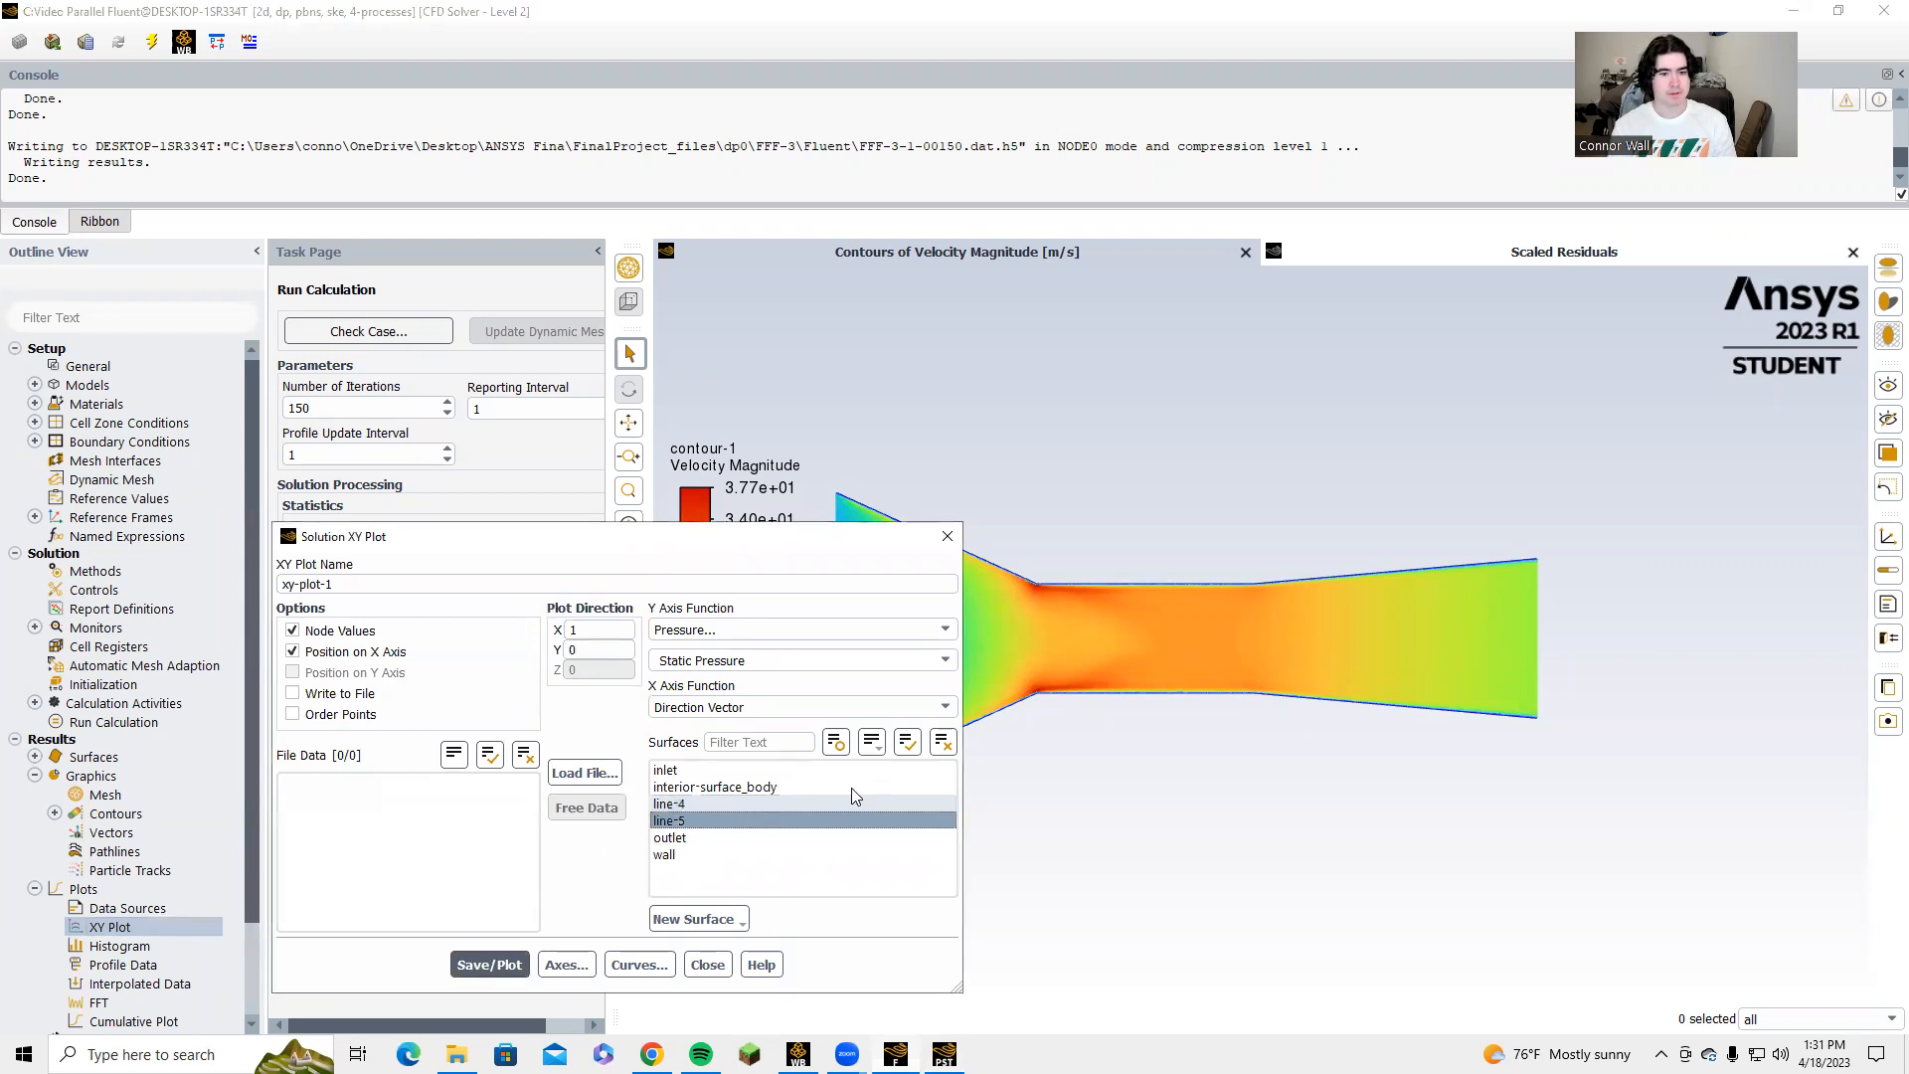
click(825, 821)
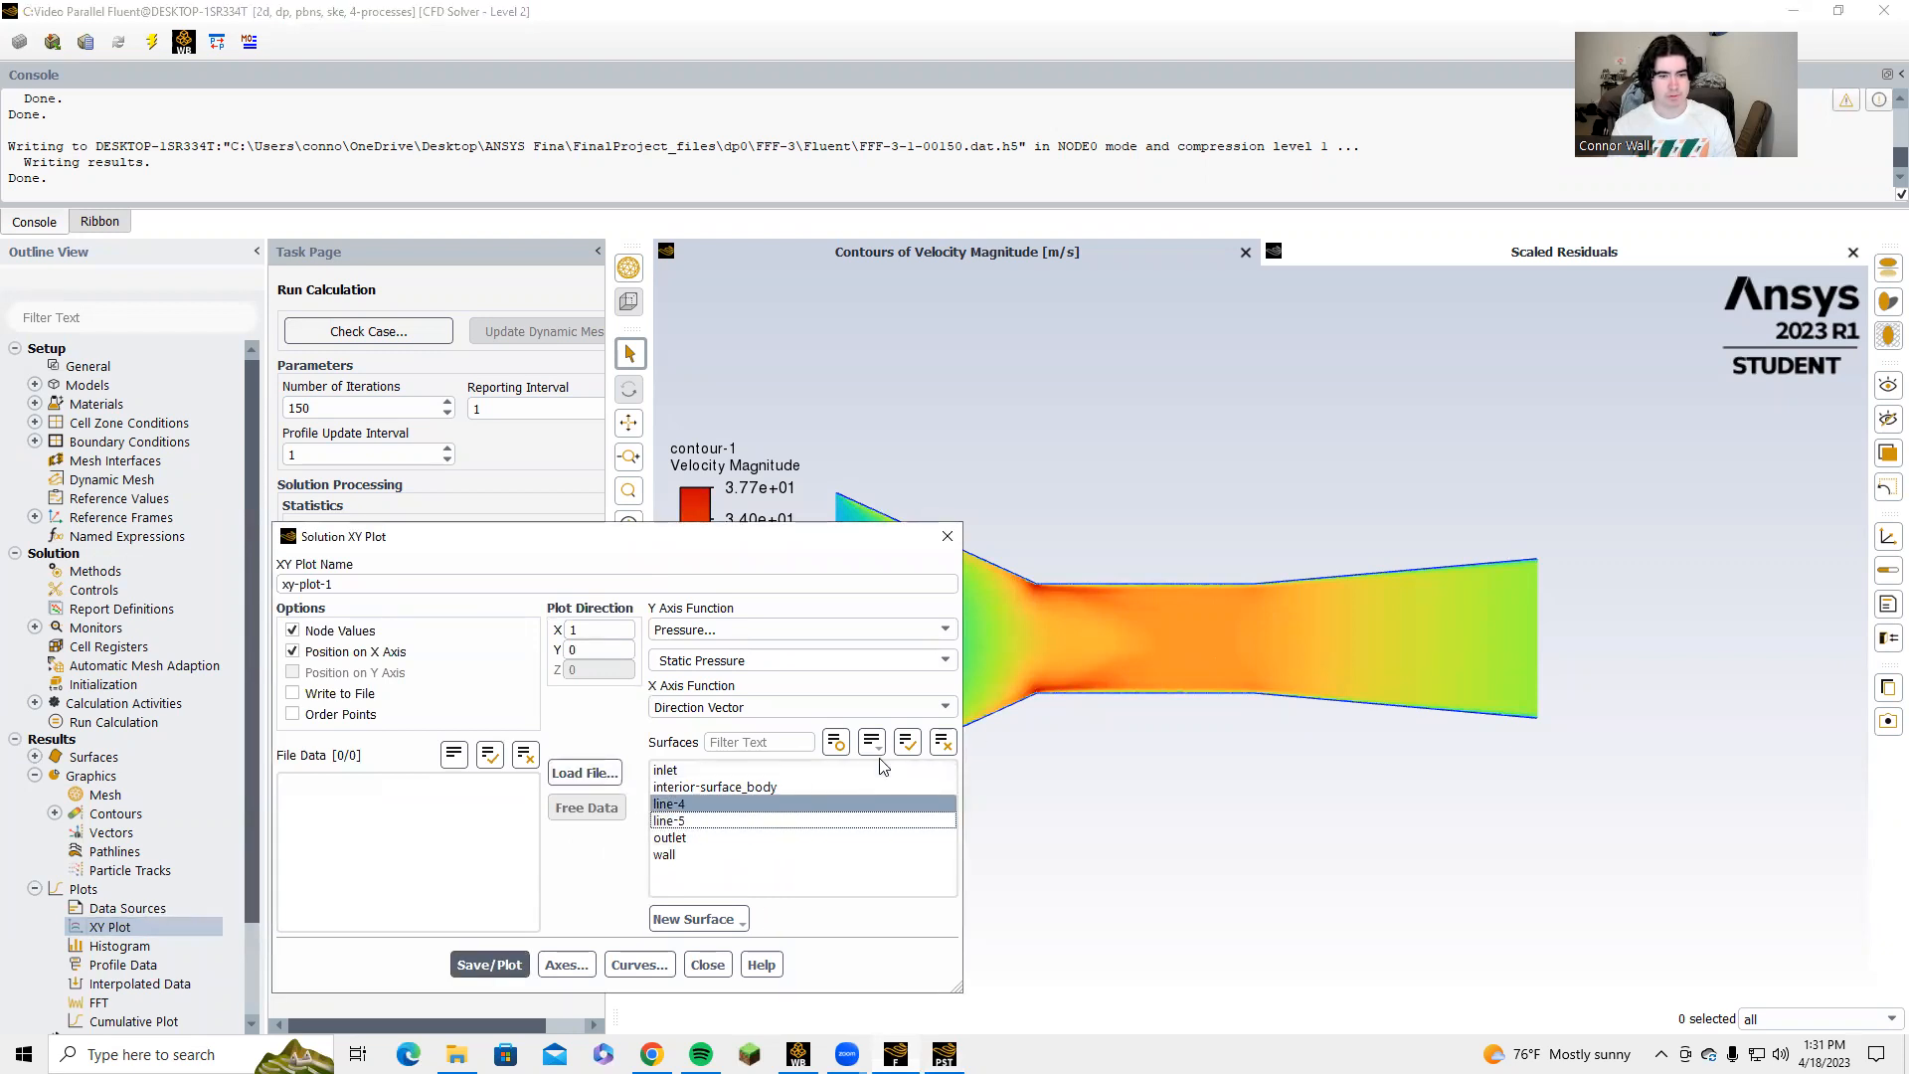
click(667, 804)
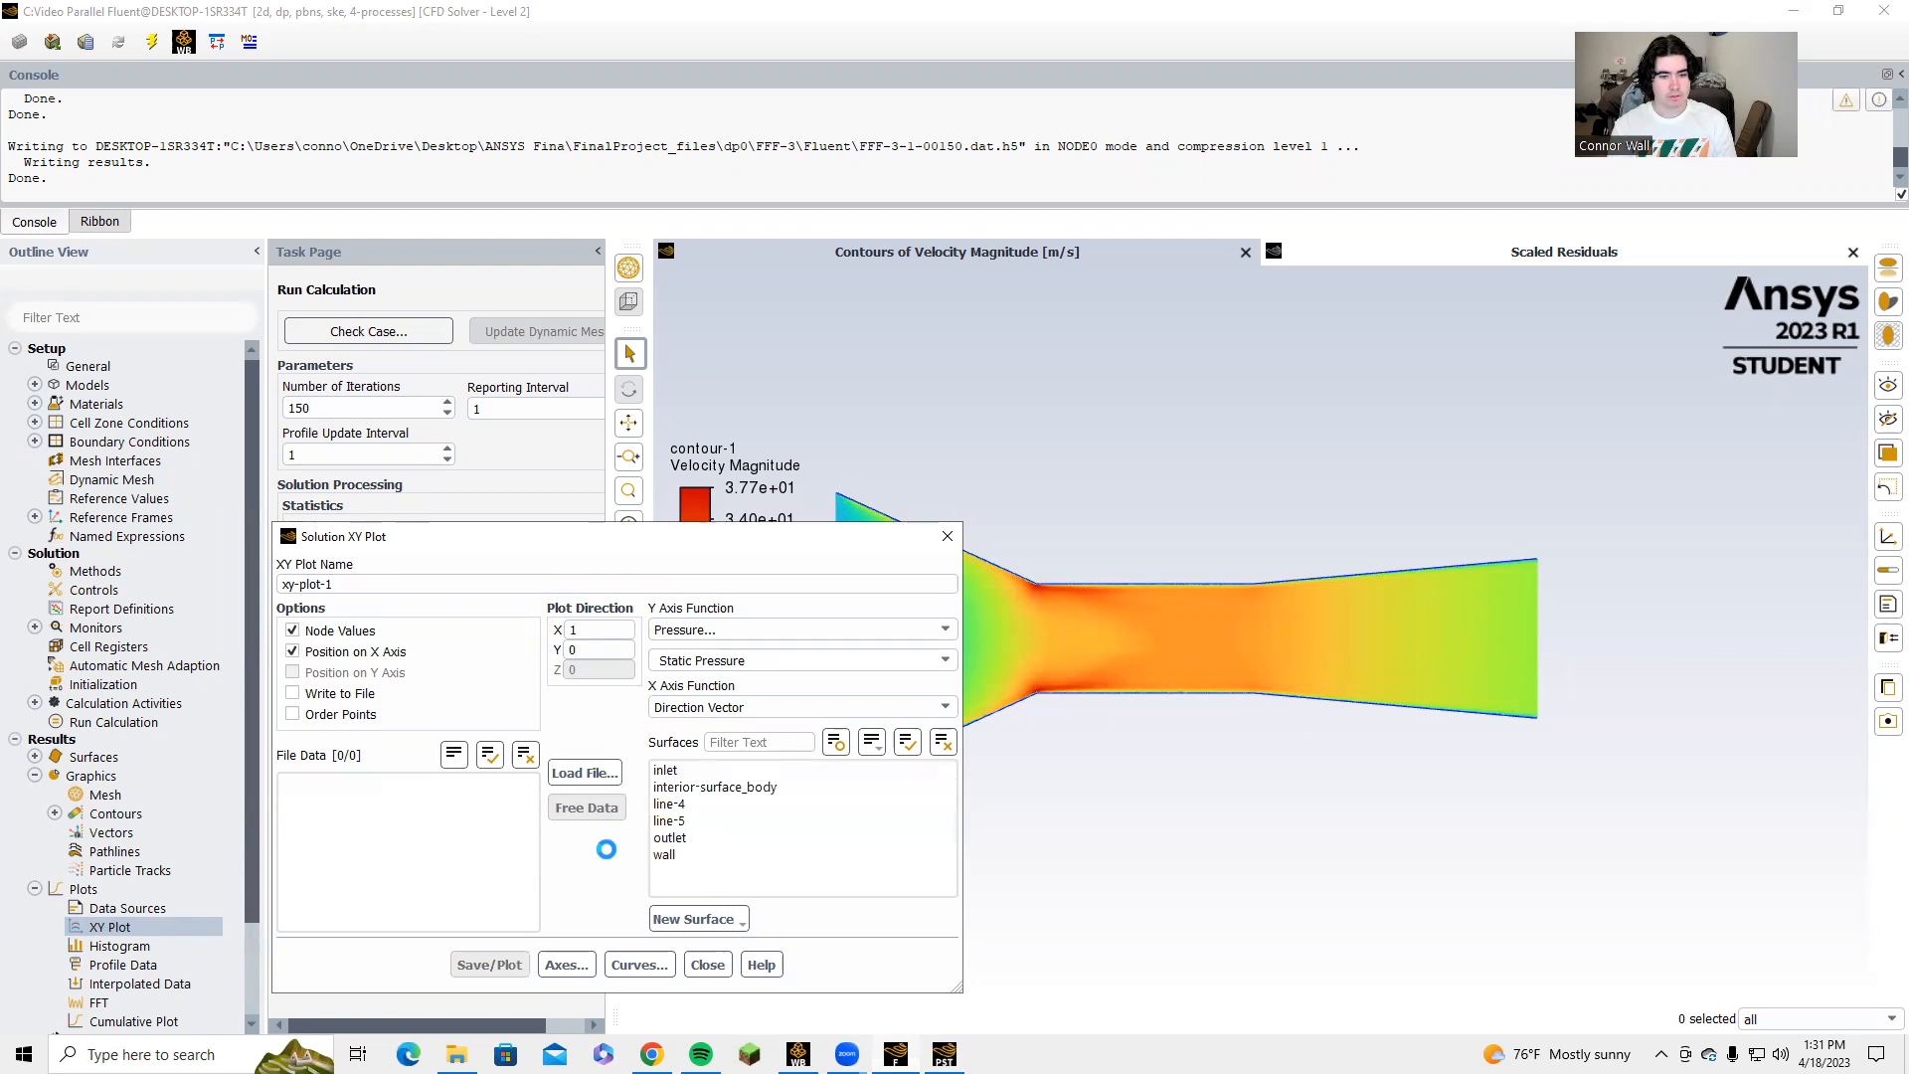
click(686, 807)
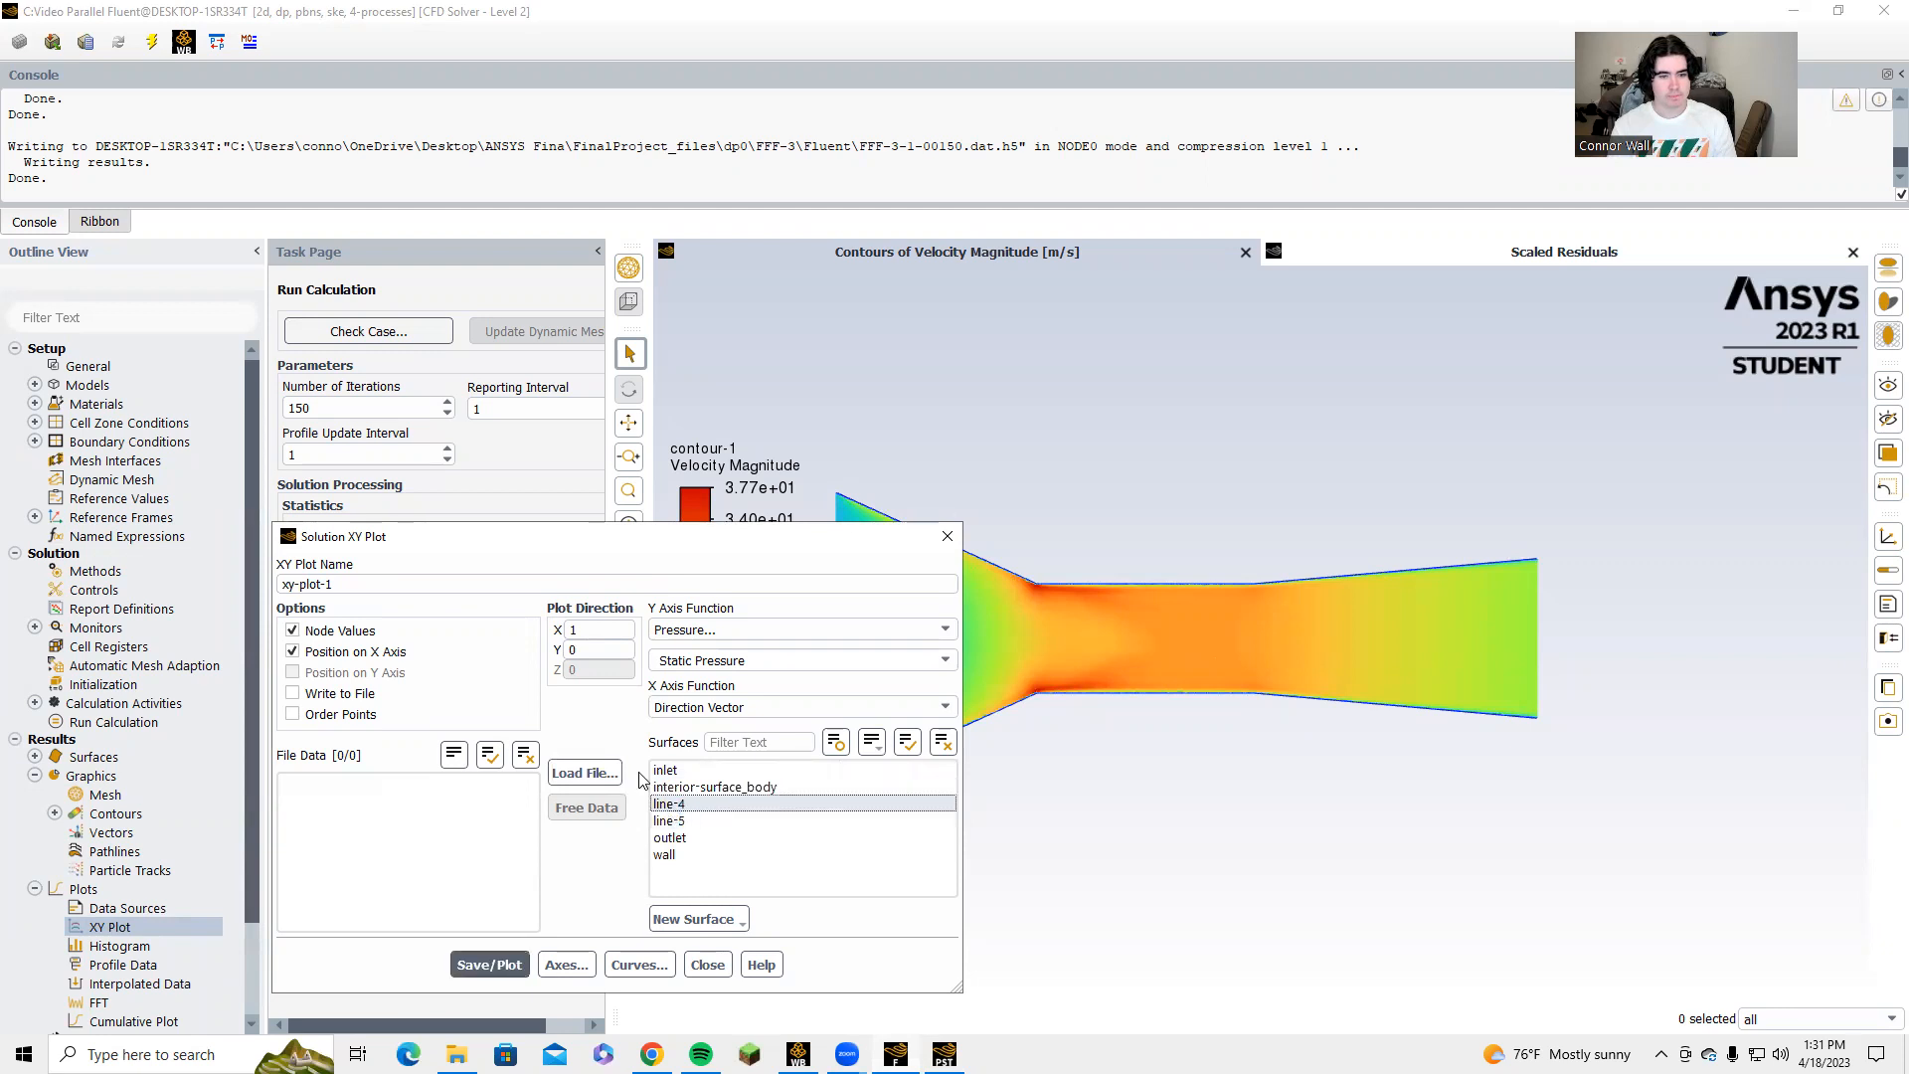
click(943, 660)
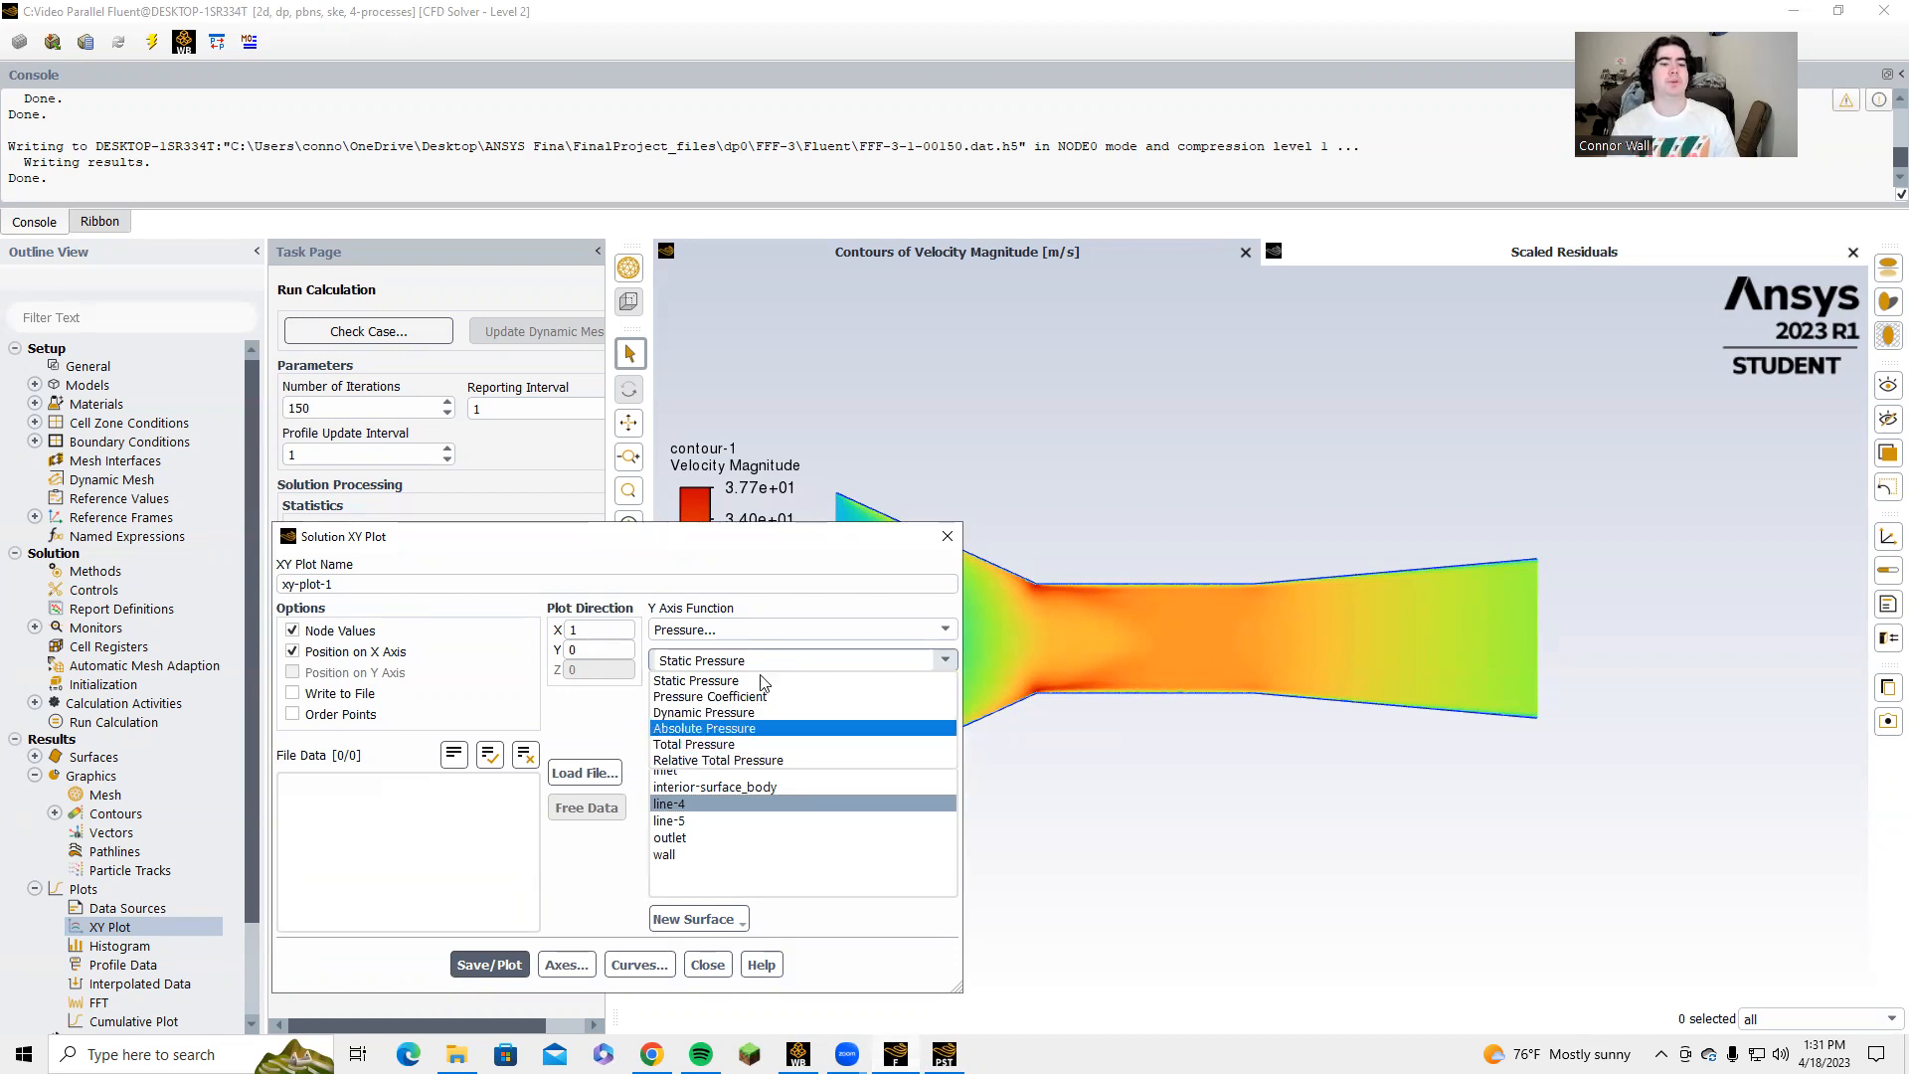
click(708, 744)
click(520, 961)
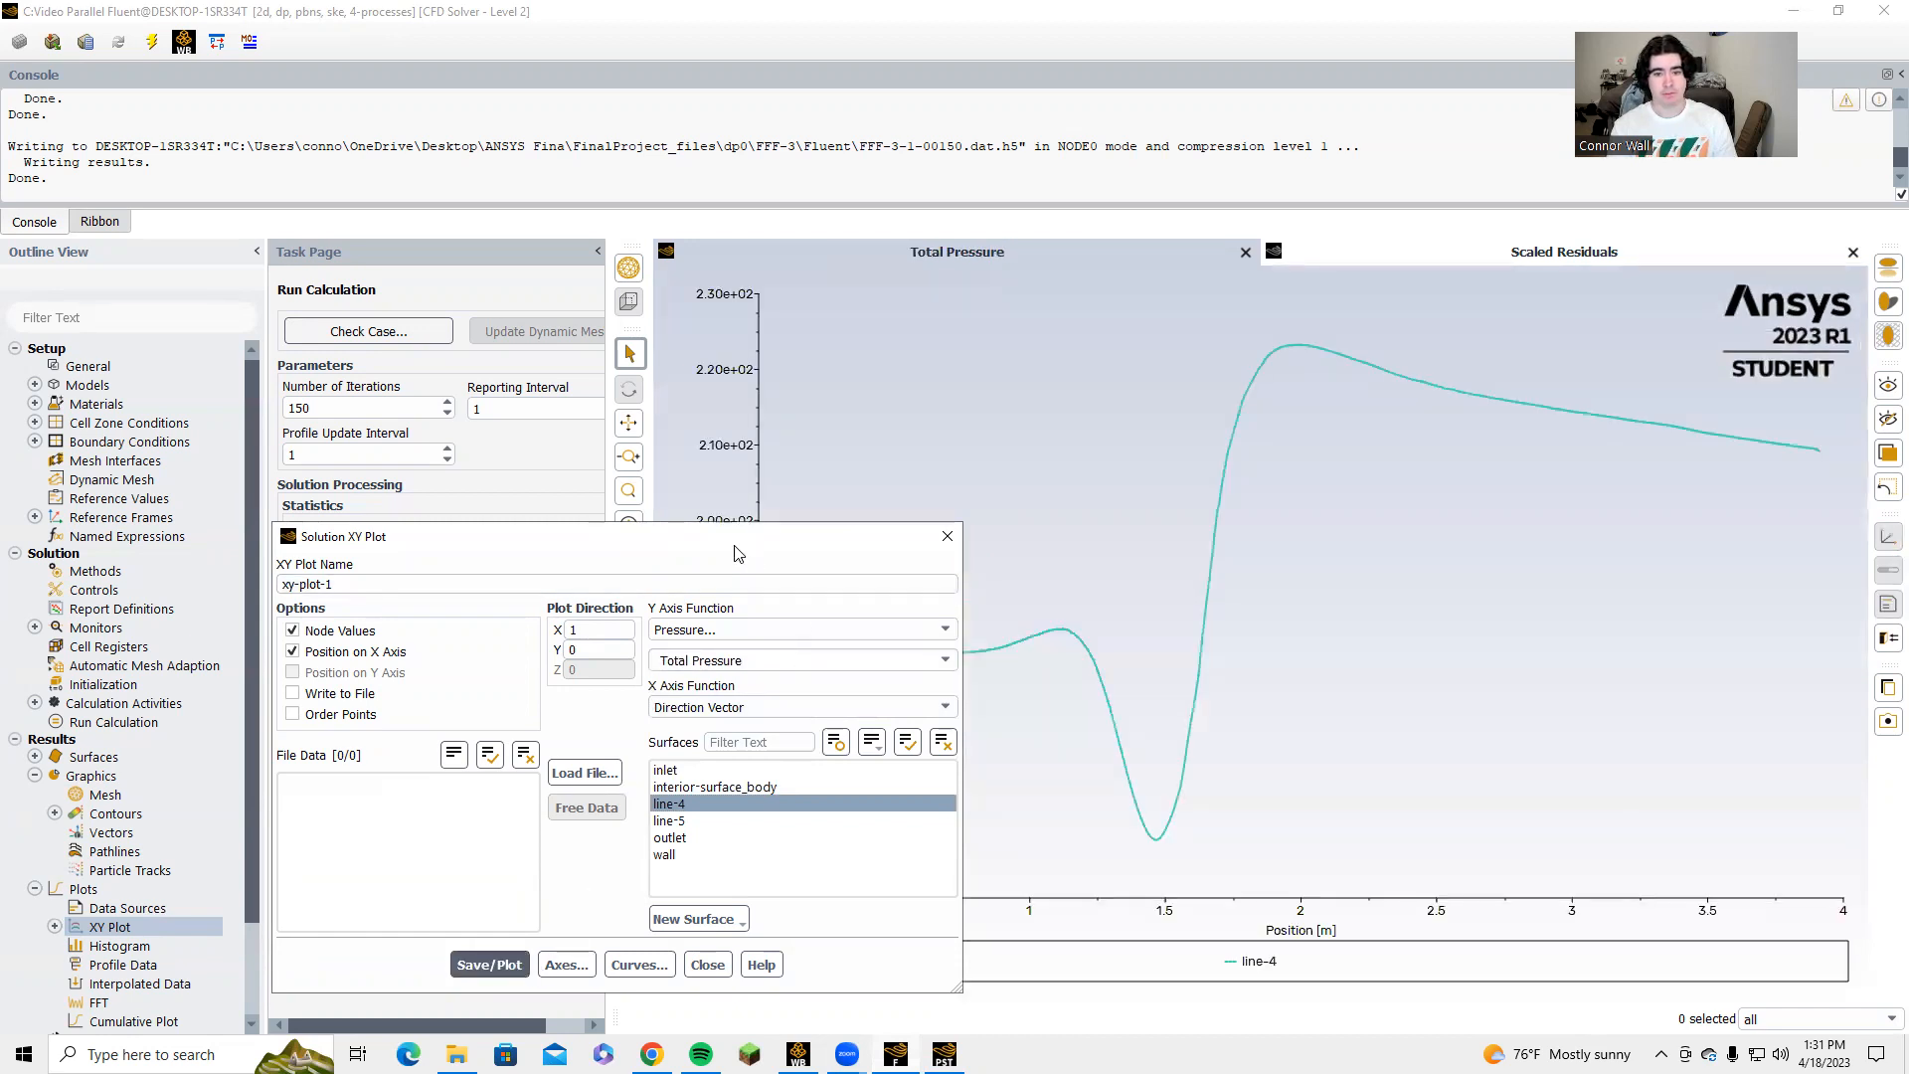
drag(741, 545, 508, 445)
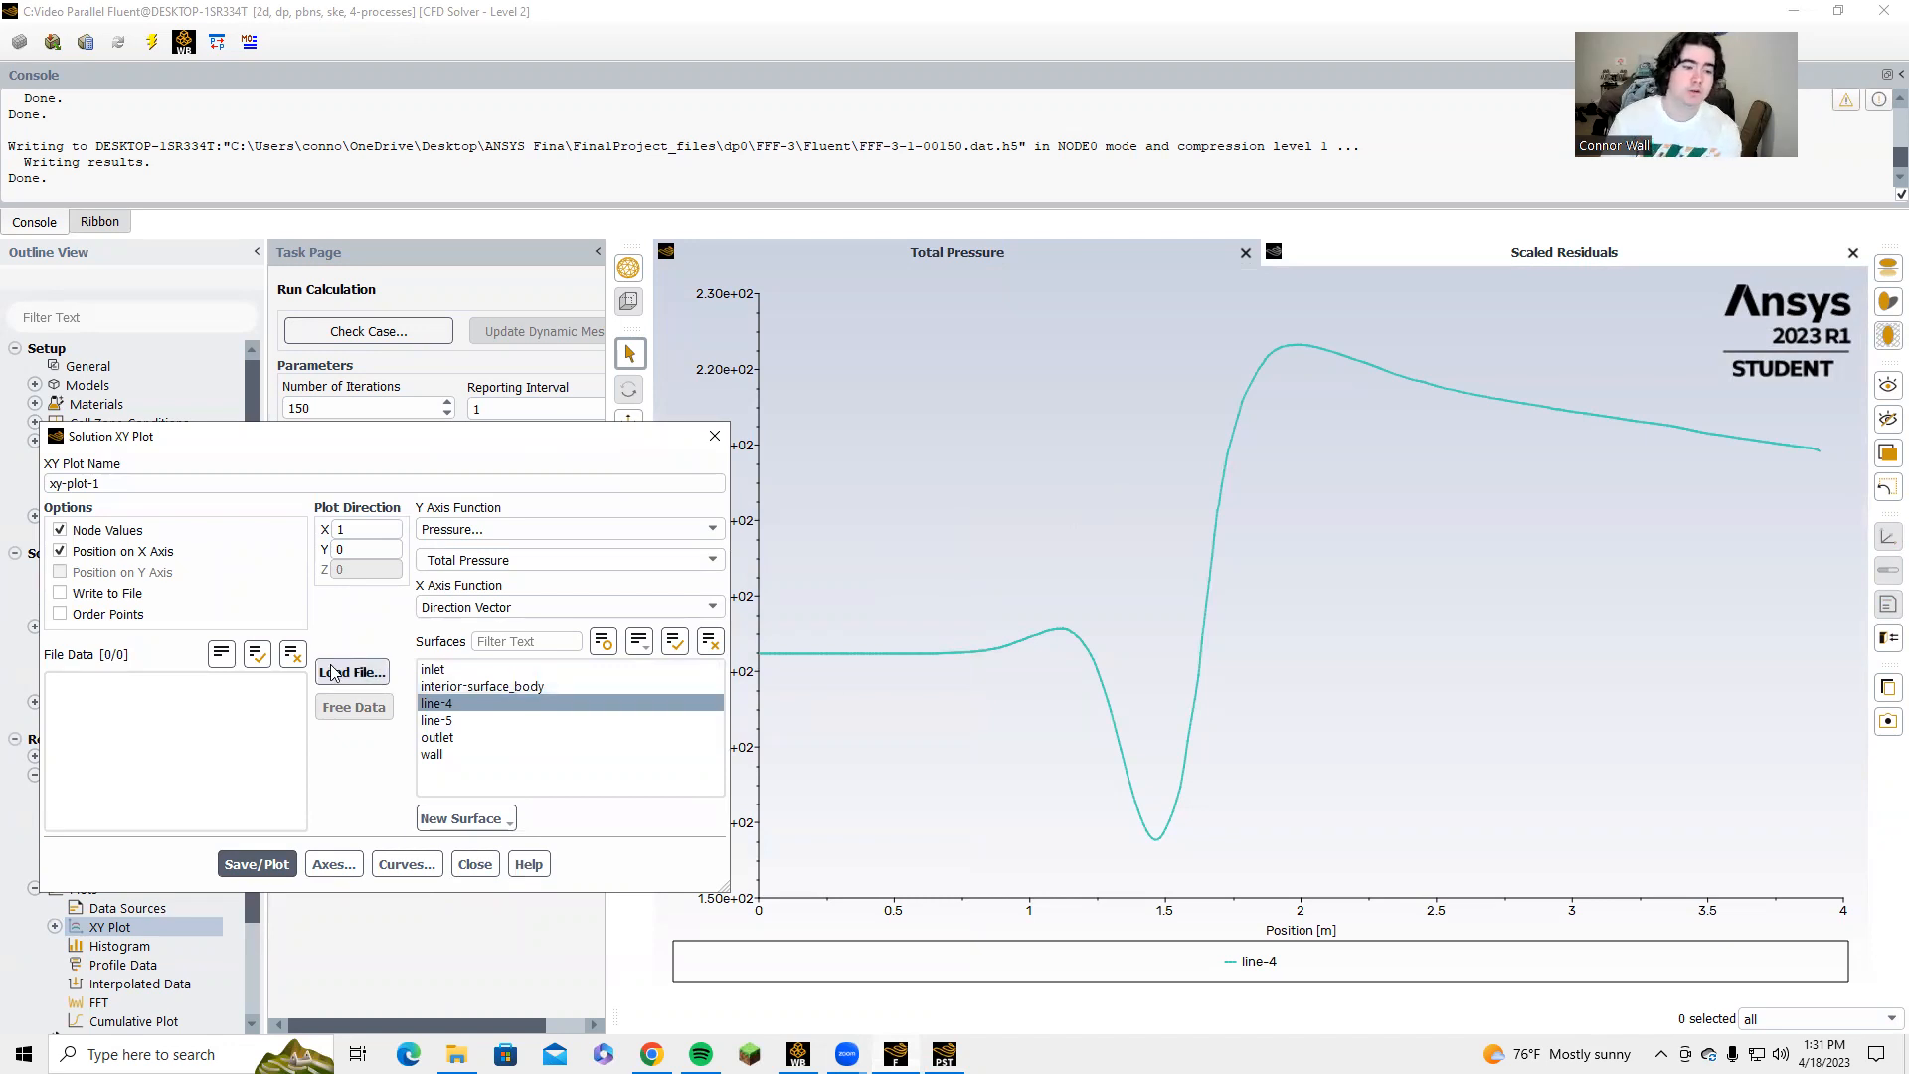
click(87, 592)
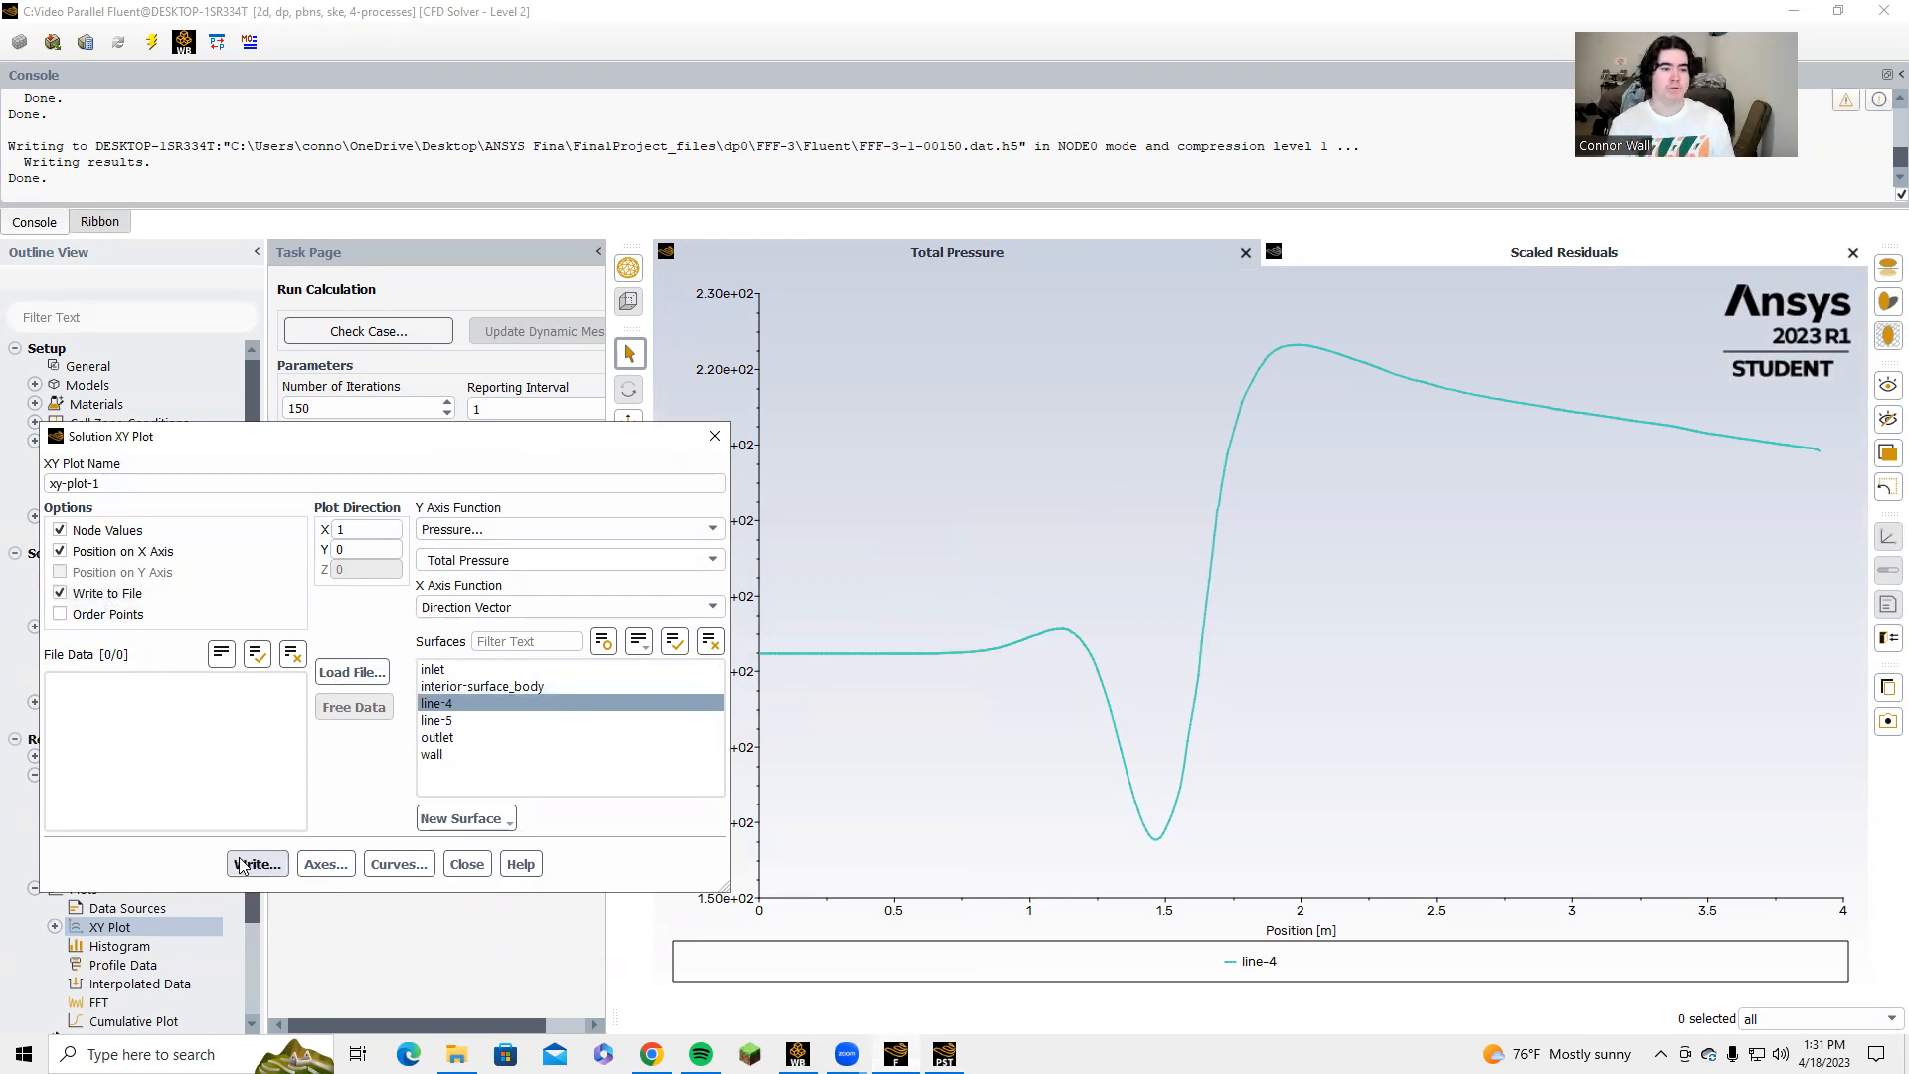
click(75, 593)
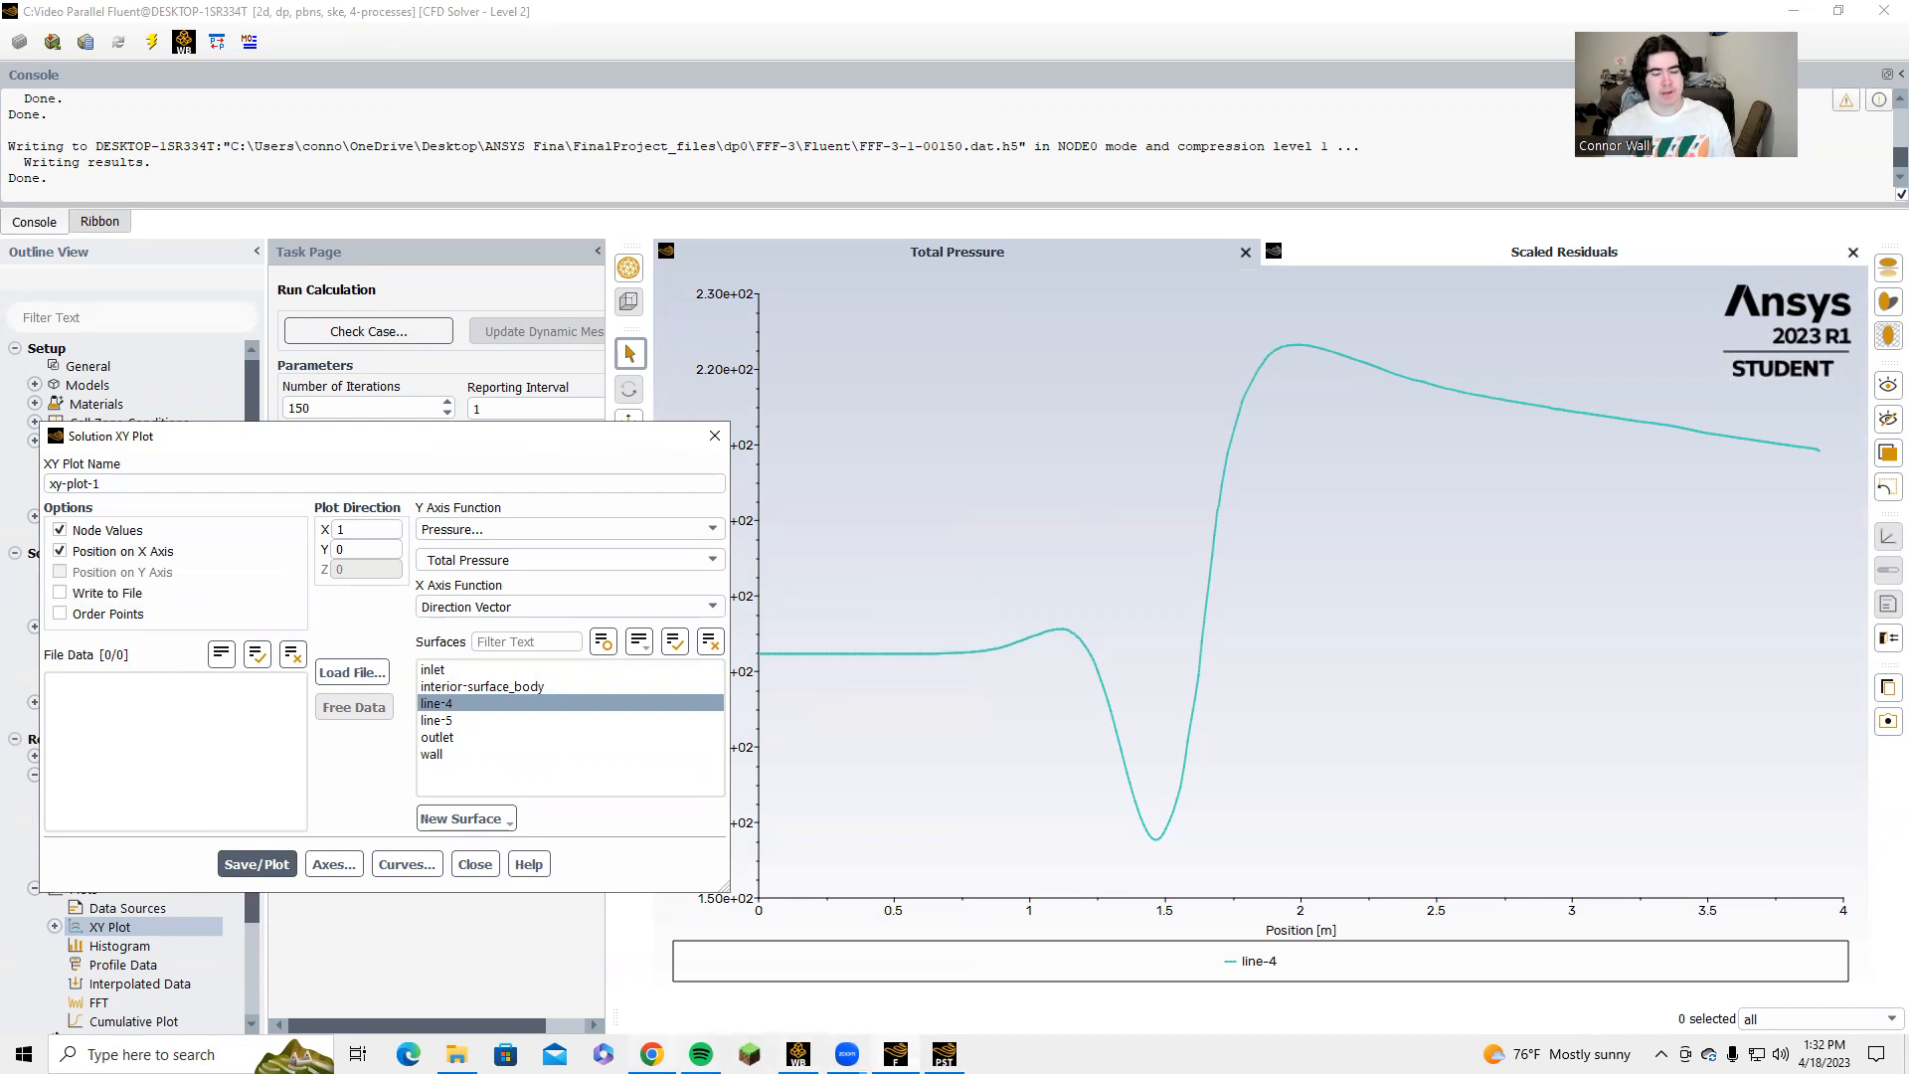
Switch to the Calculations_Final spreadsheet and view the Total Pressure sheet with its centerline chart.
mouse_move(651, 1054)
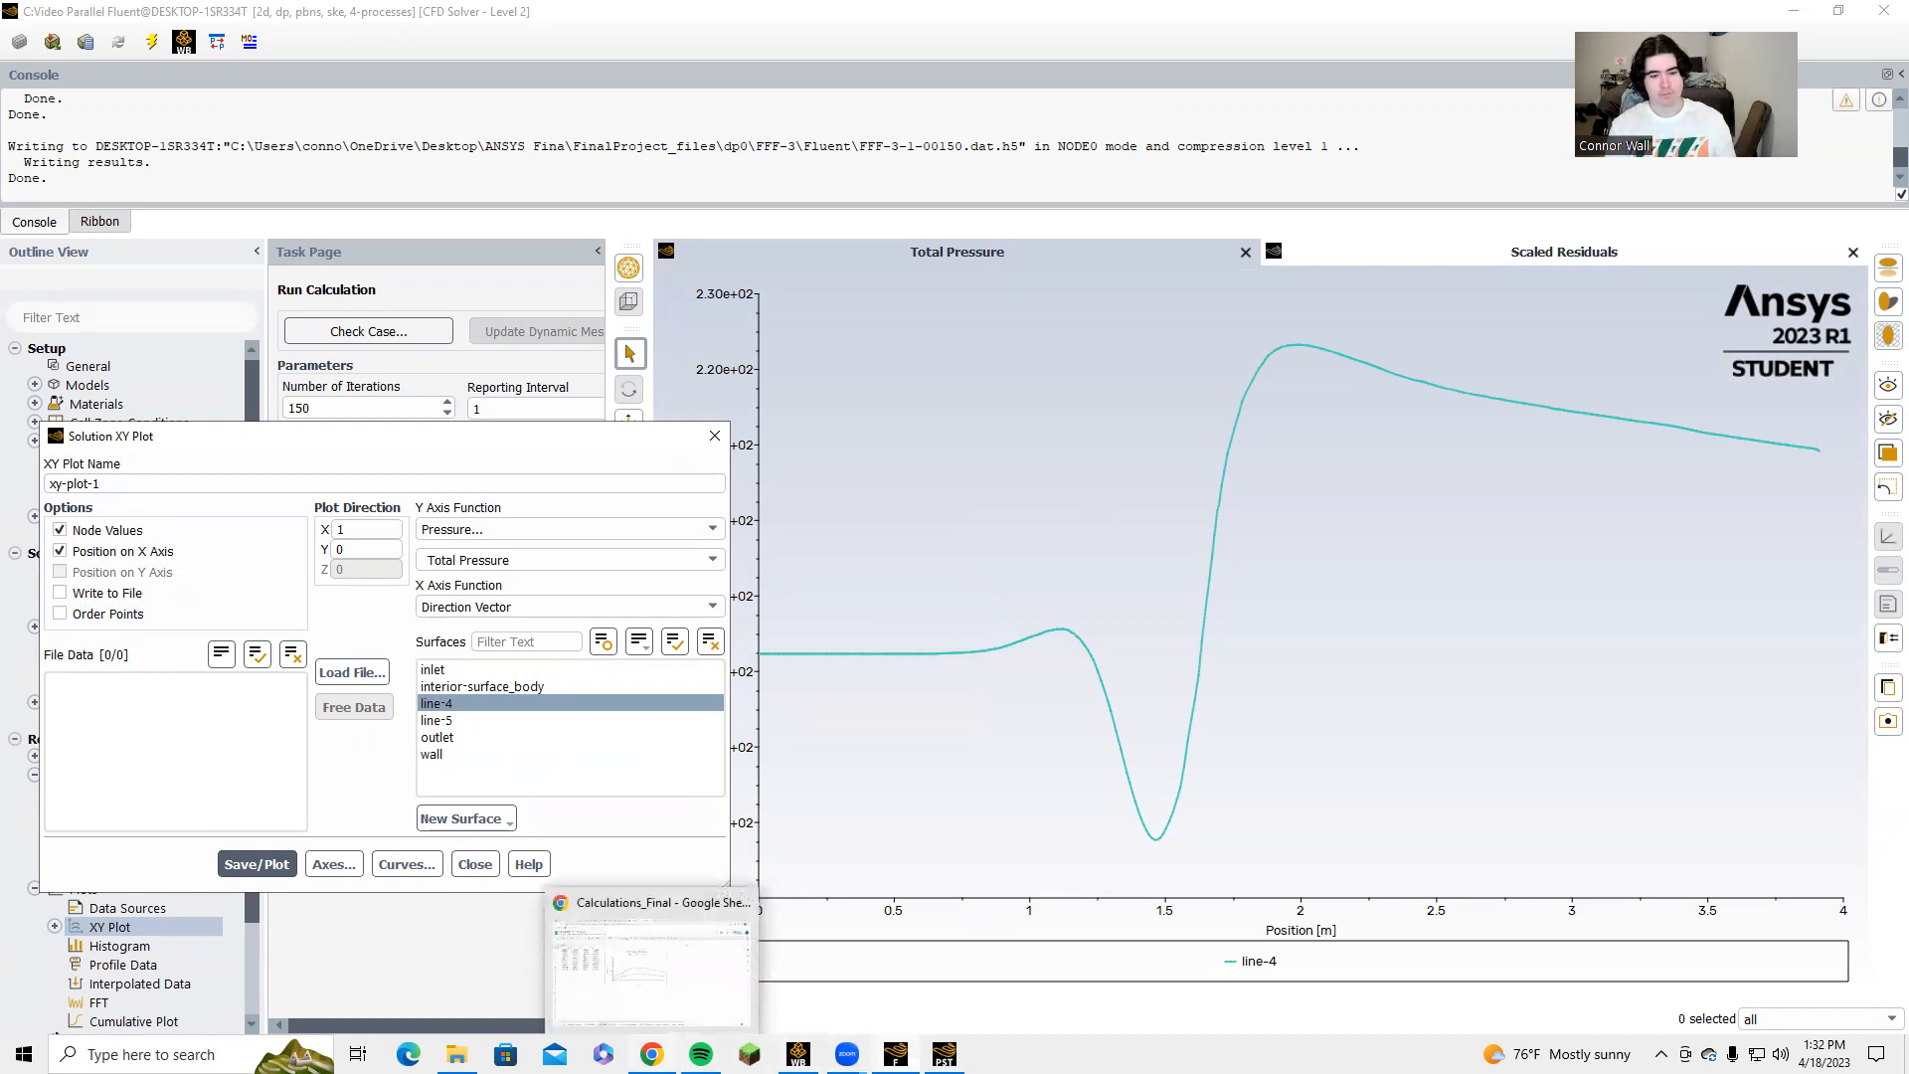
click(575, 951)
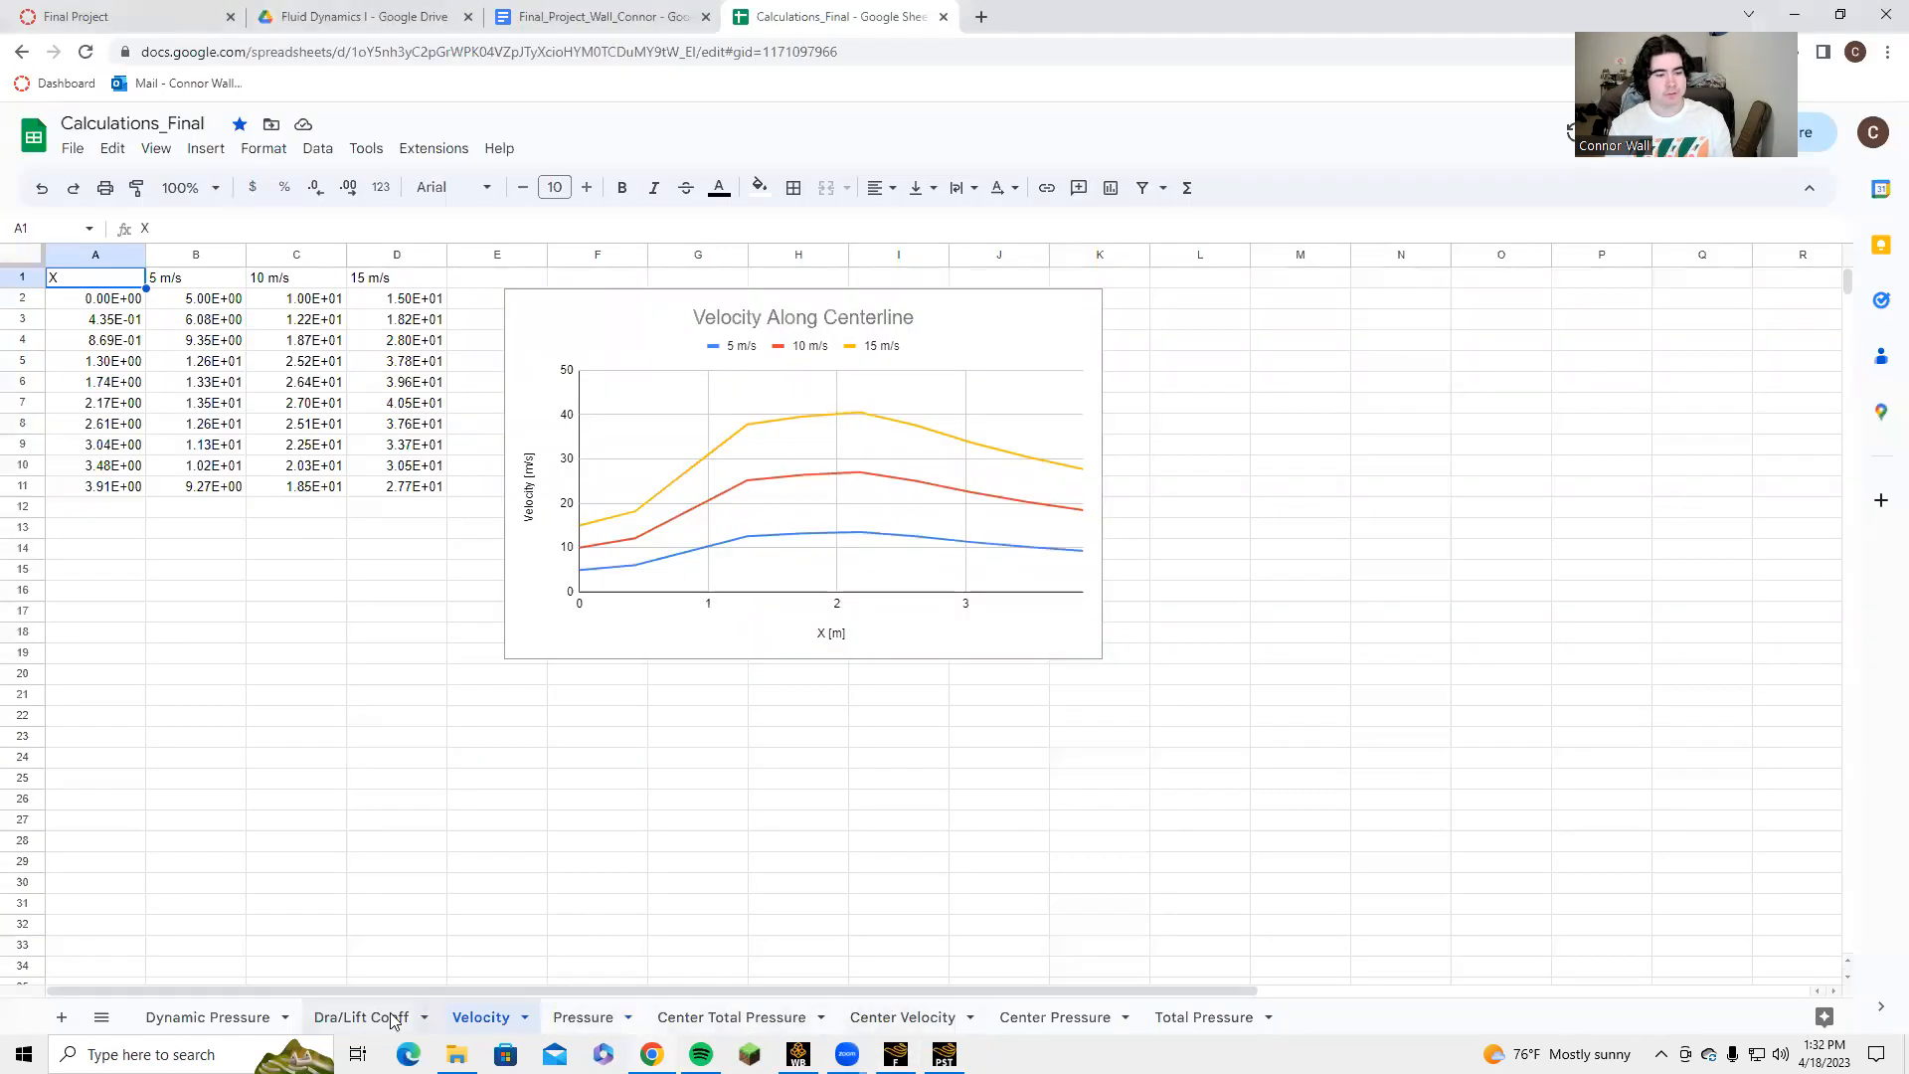
click(1201, 1018)
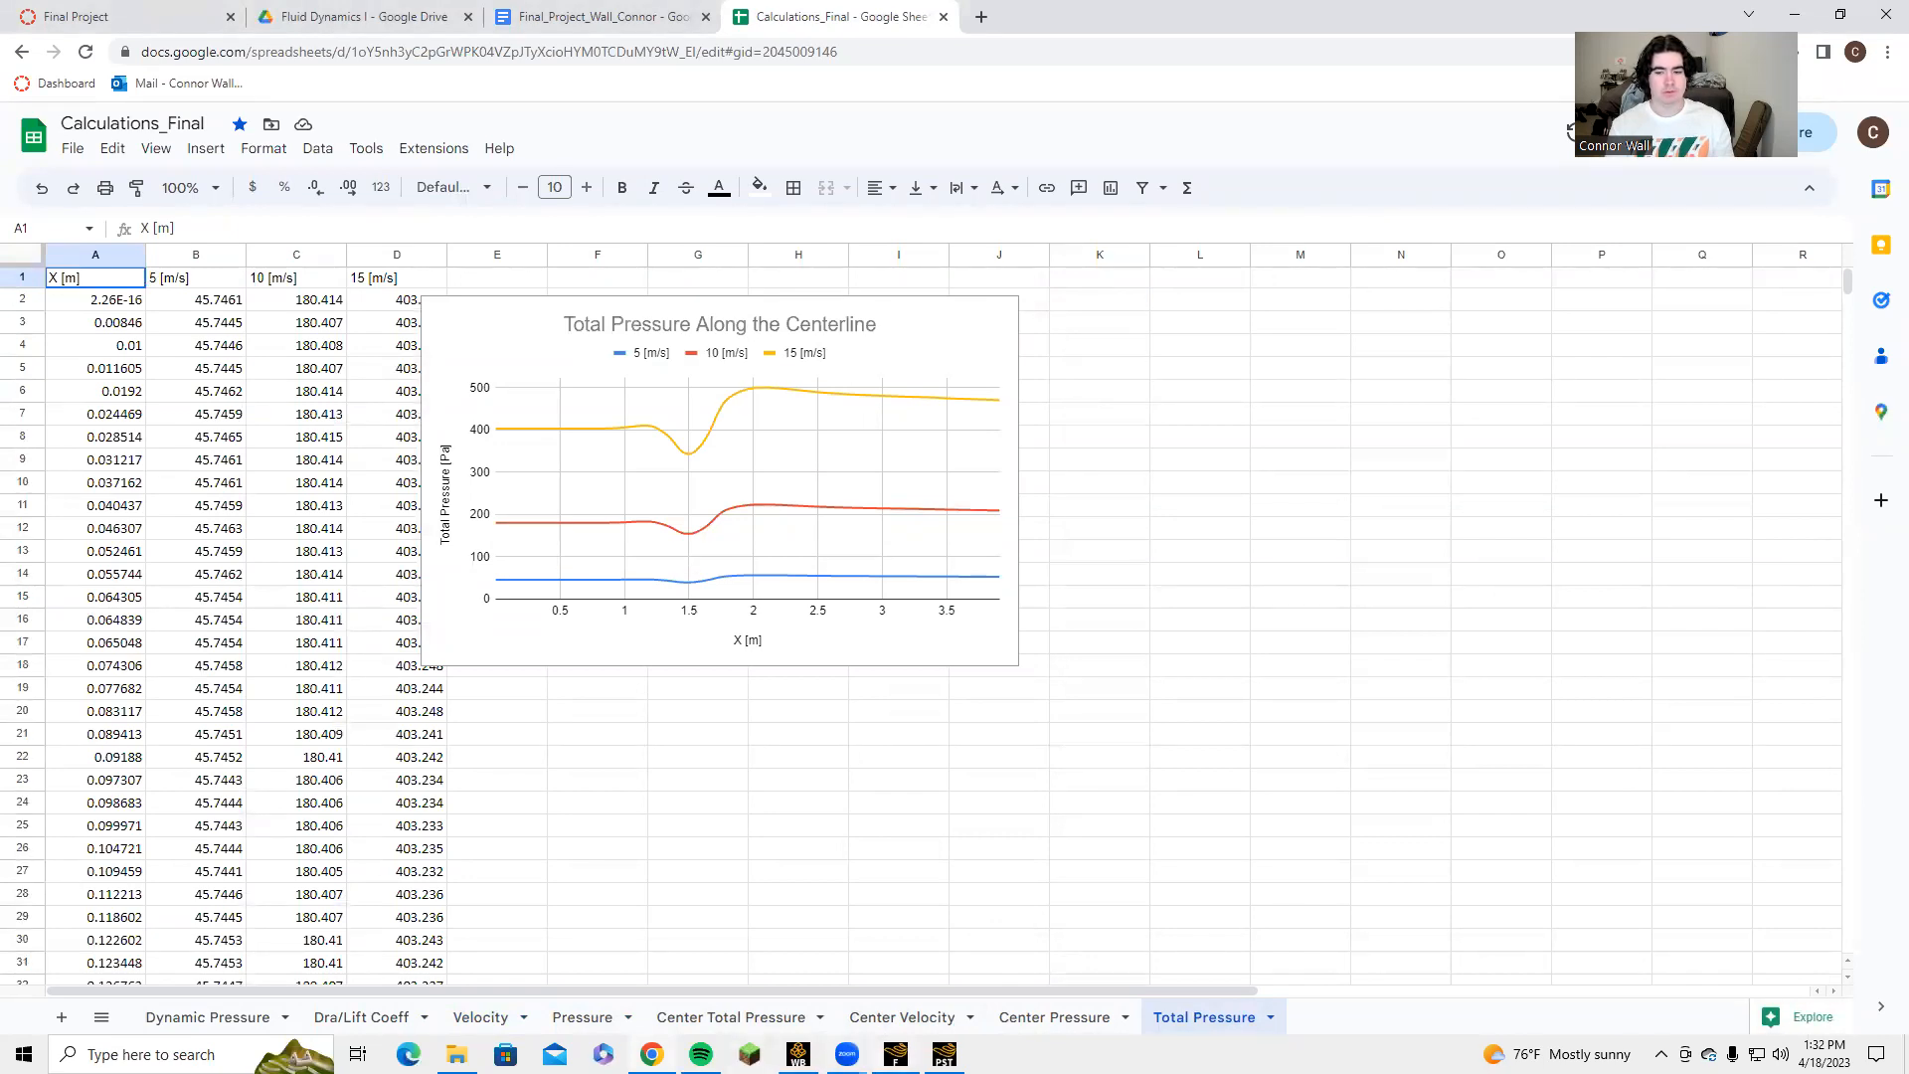
Switch back to Fluent, plot dynamic pressure along line-4, and switch Write to File on and back off.
click(895, 1053)
click(514, 607)
click(514, 625)
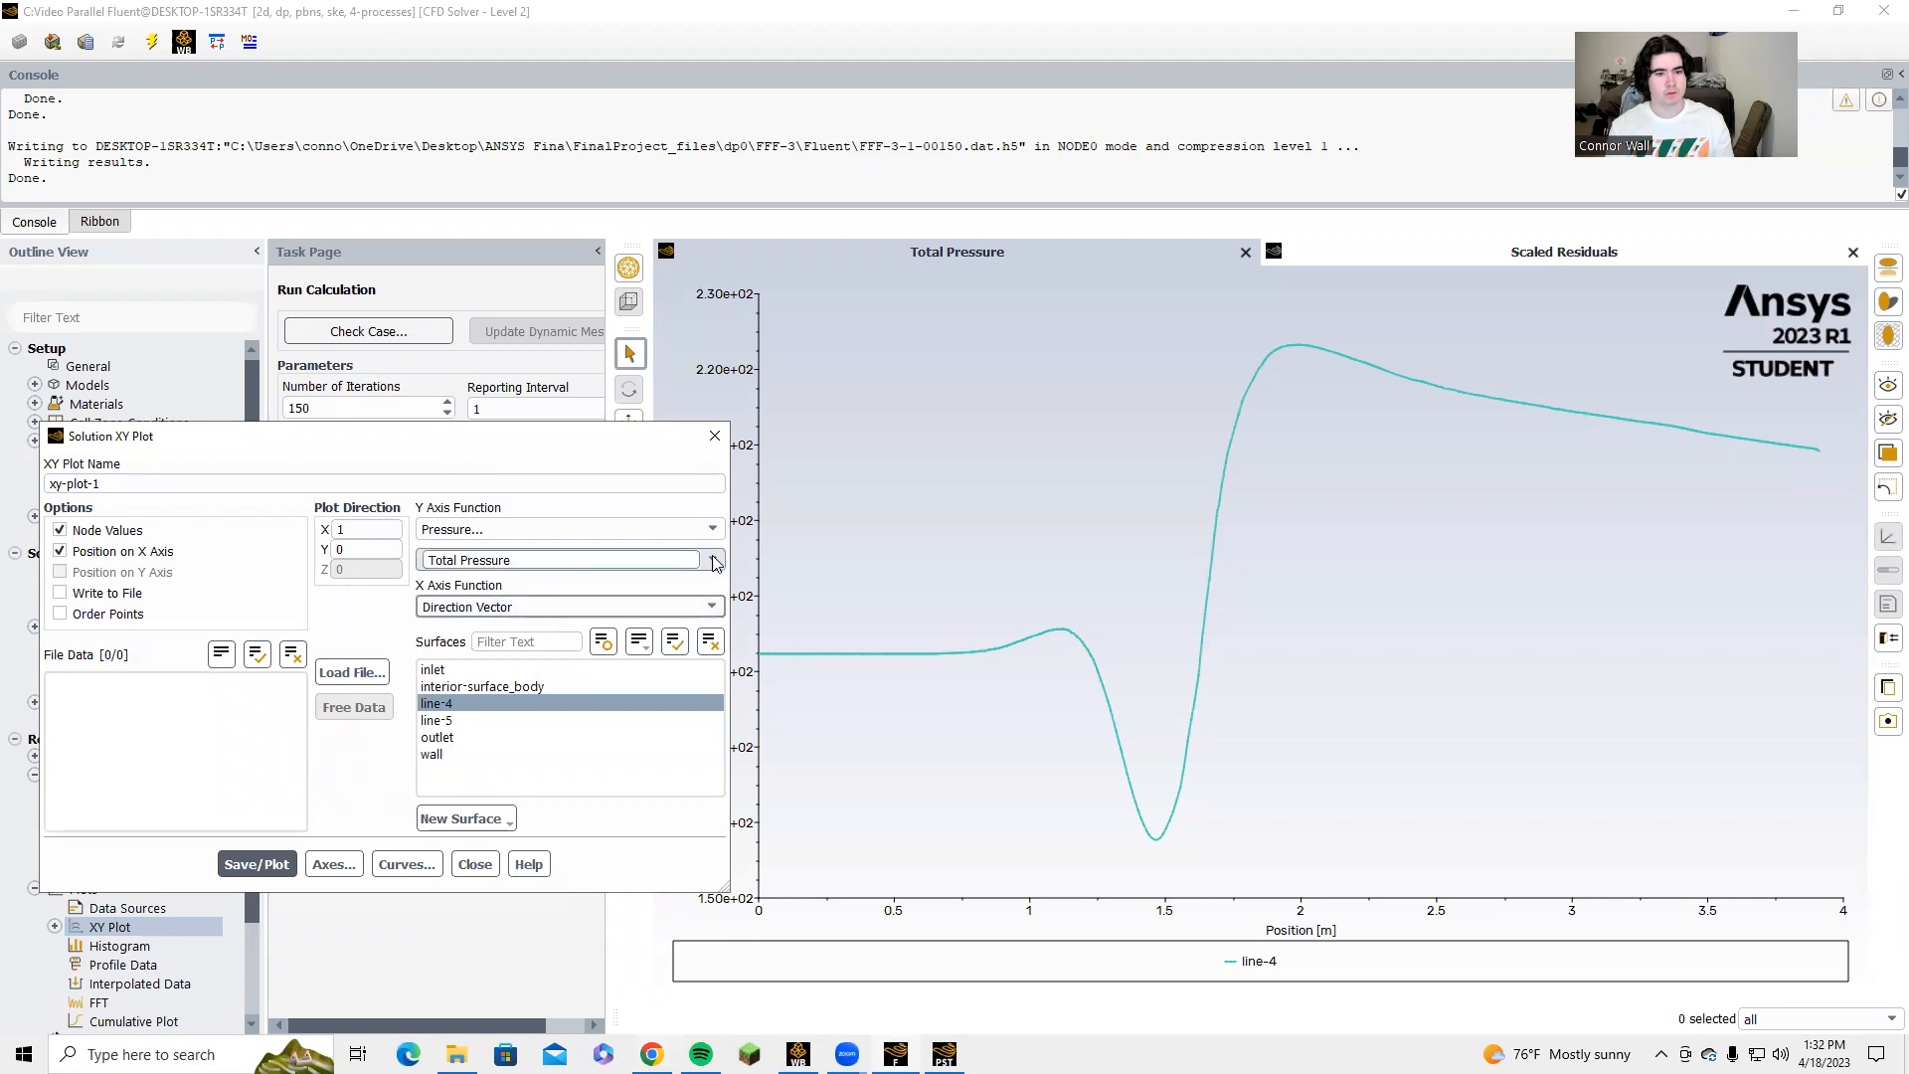
click(714, 561)
click(497, 639)
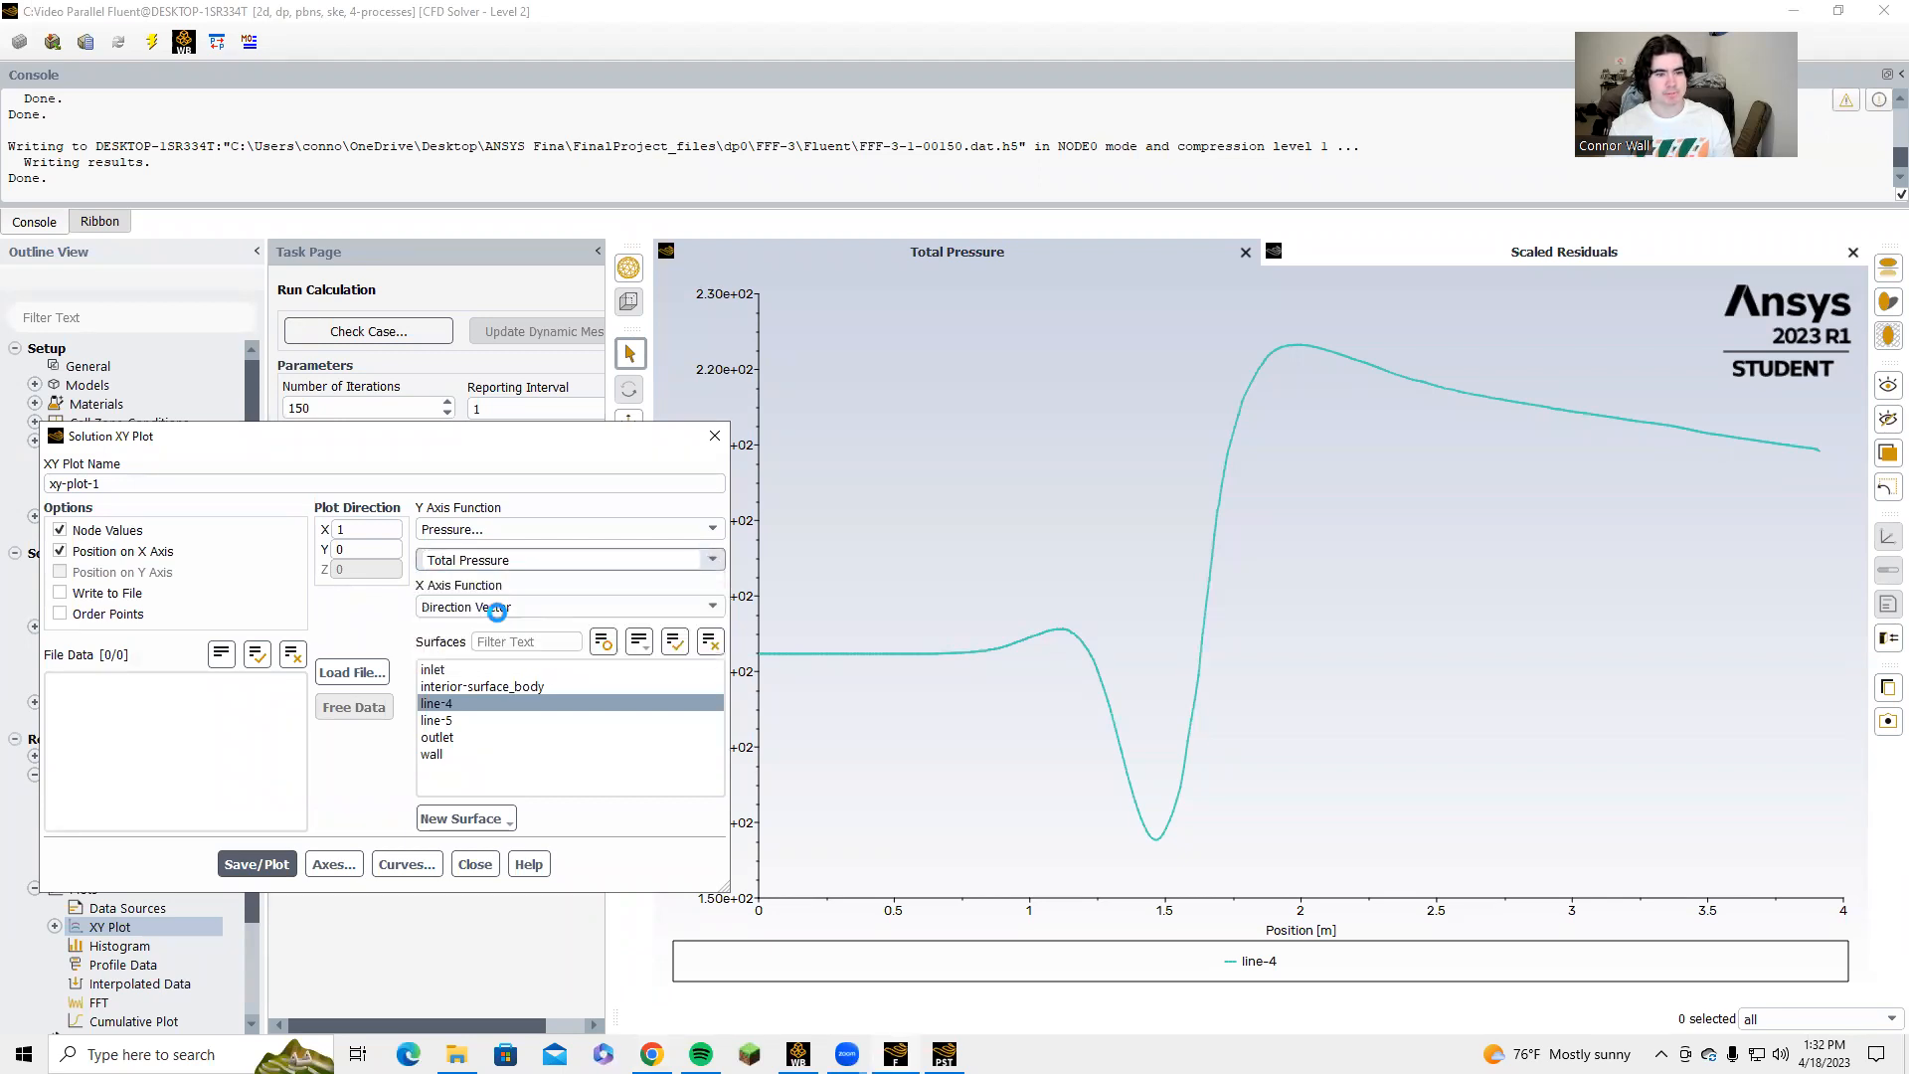
click(274, 864)
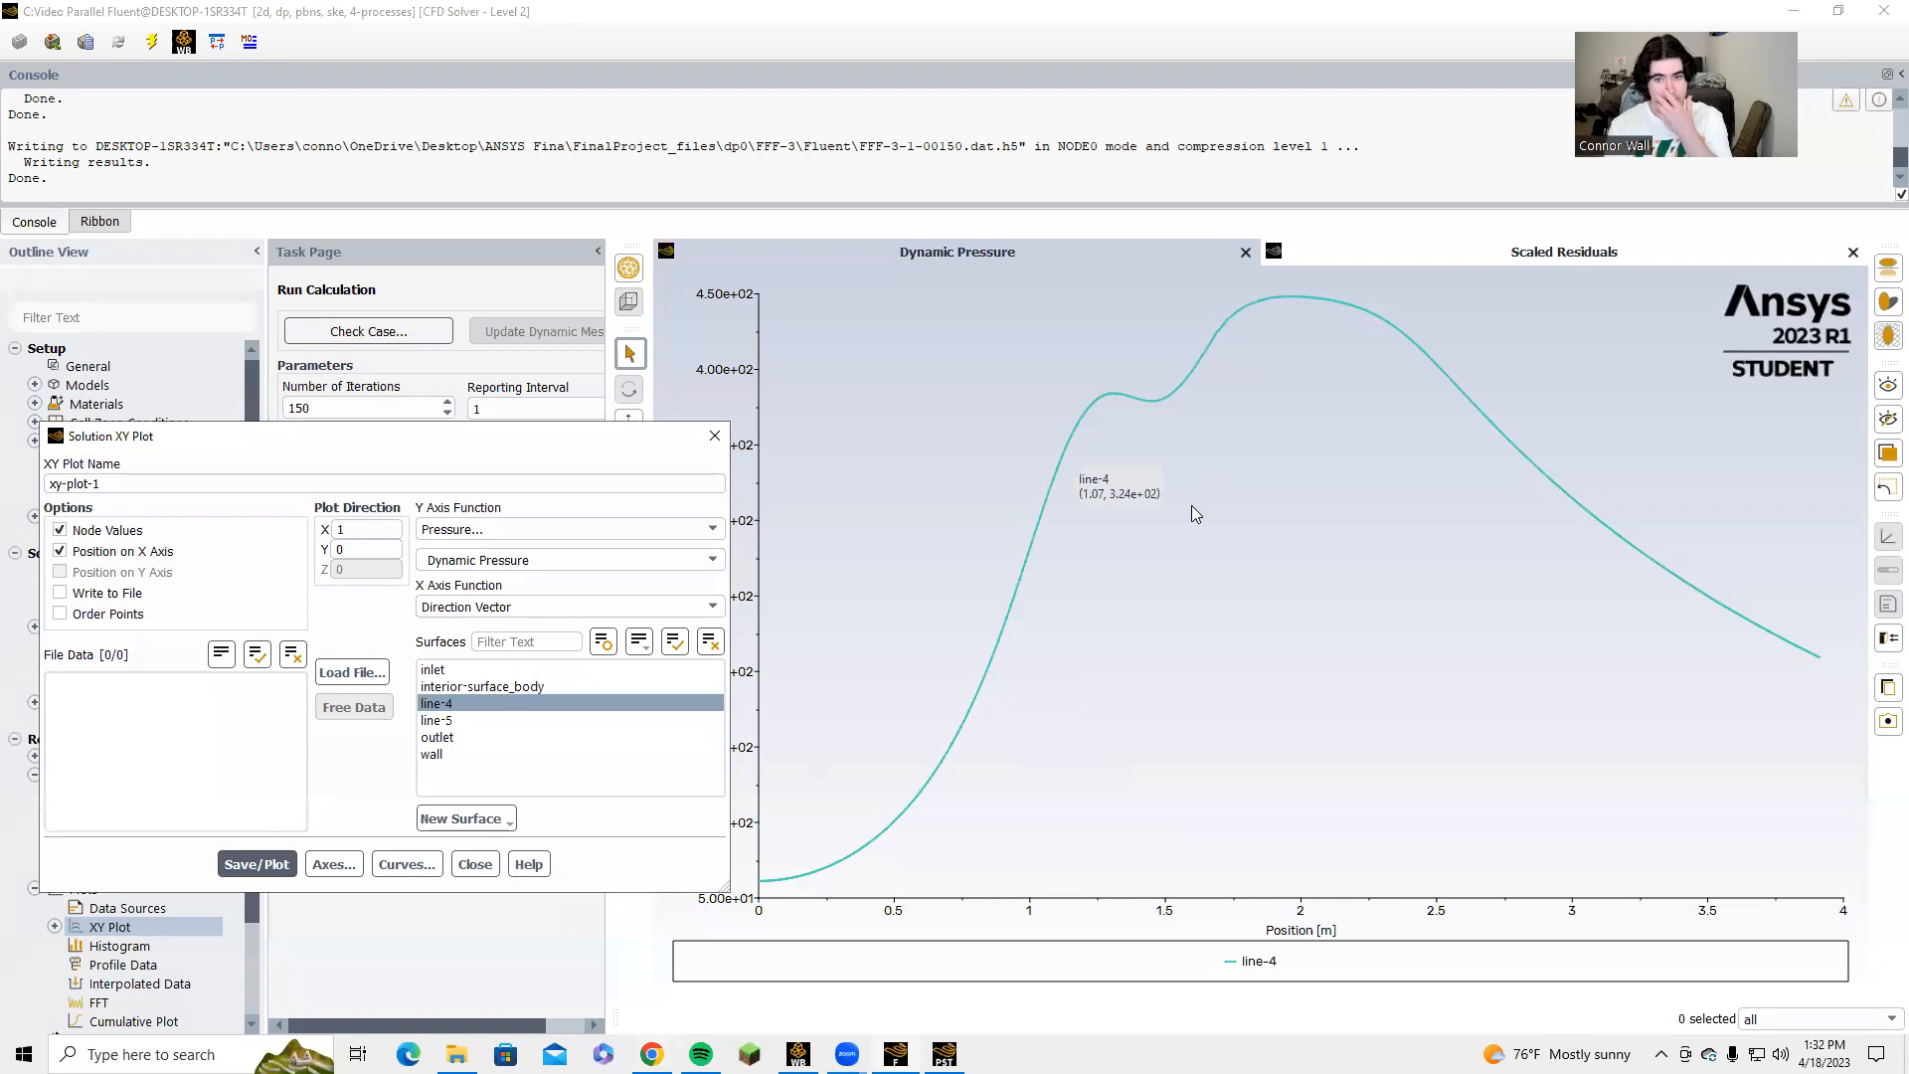
click(113, 595)
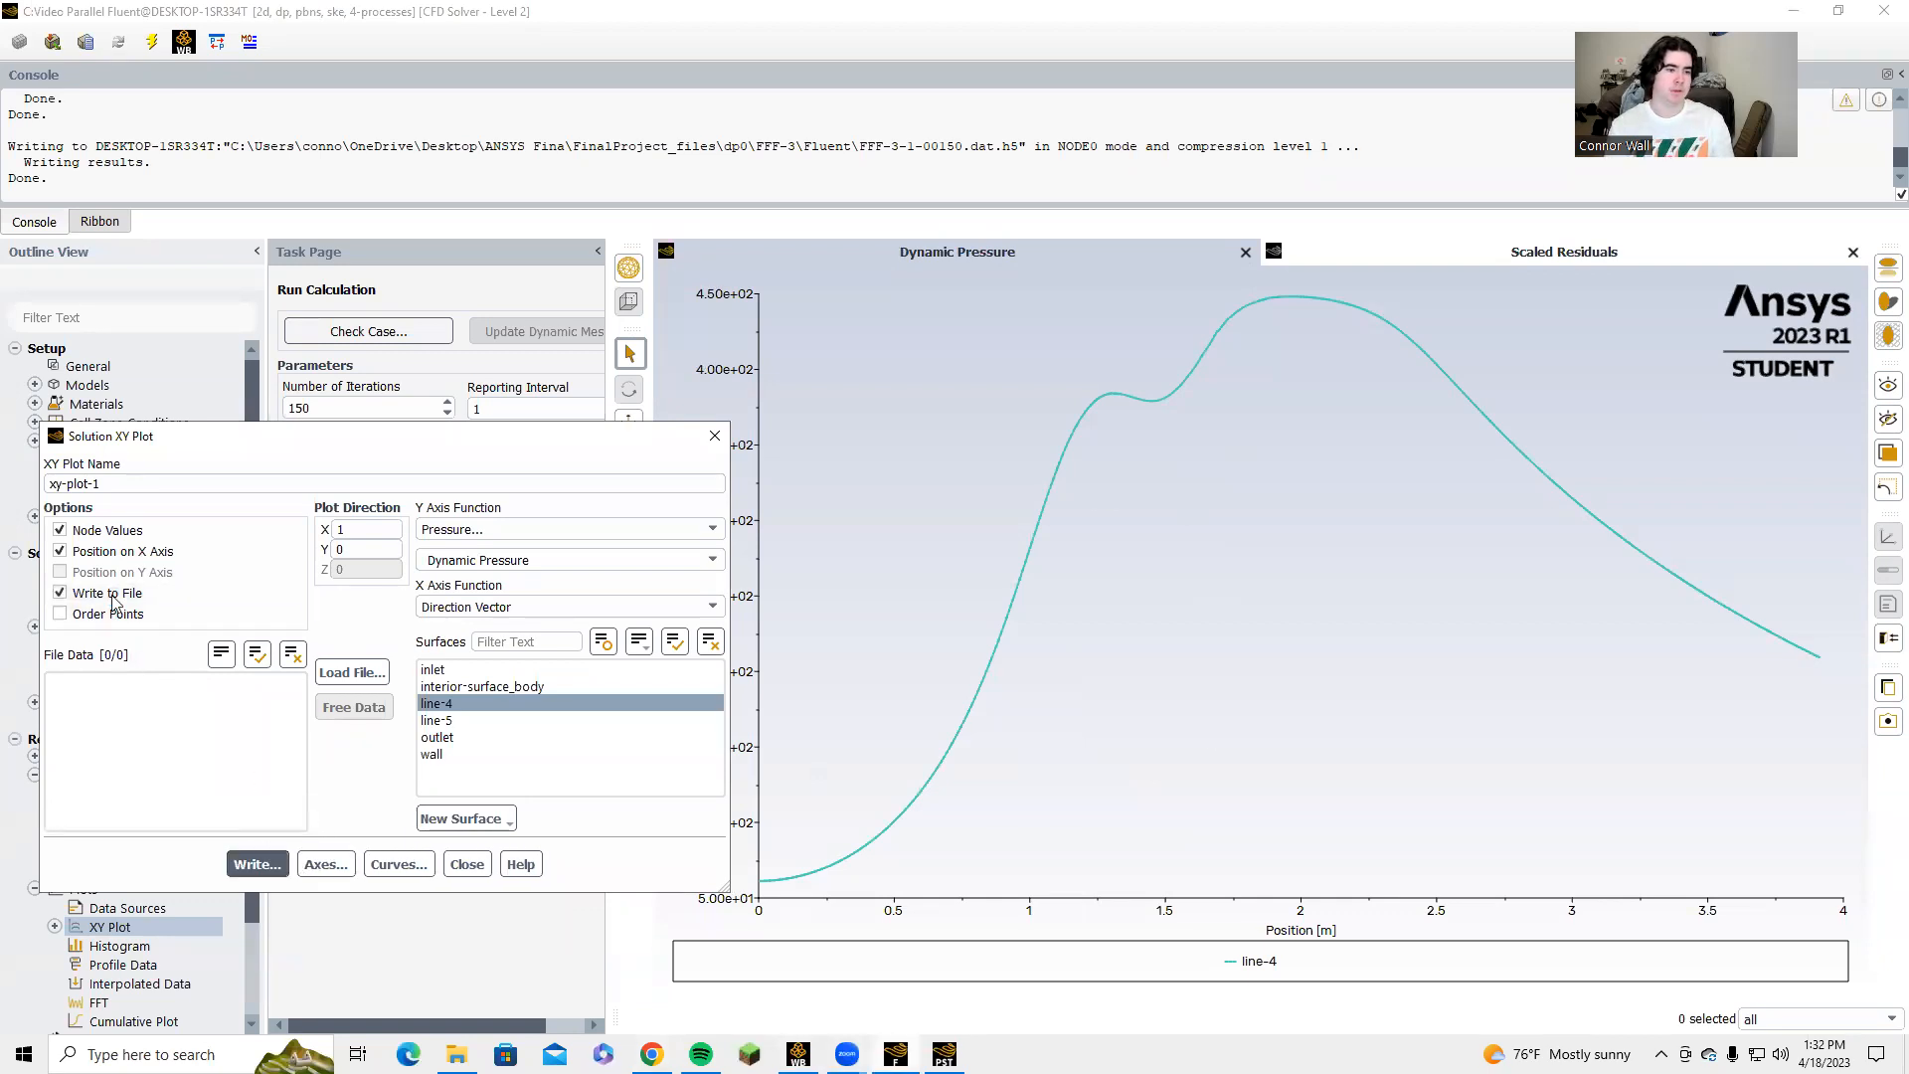
click(112, 594)
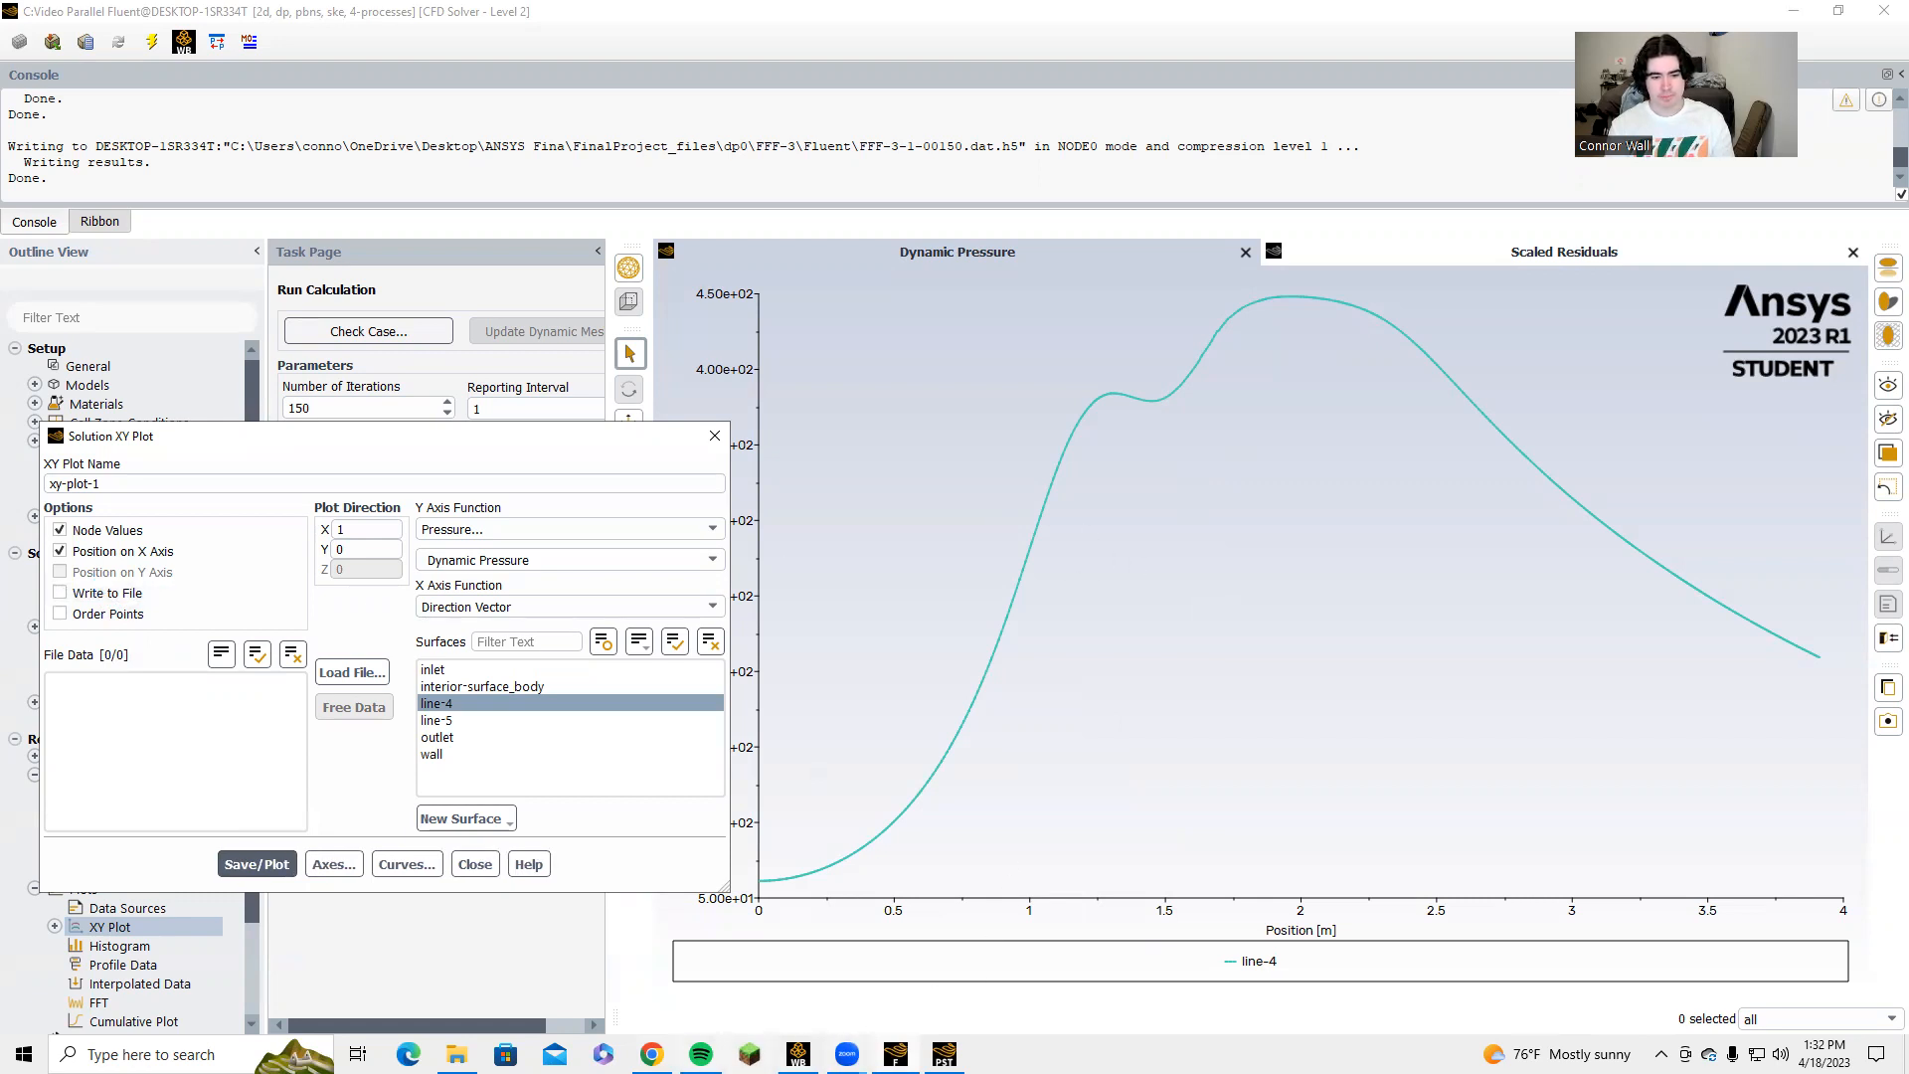
Switch to the Calculations_Final spreadsheet and view the Dynamic Pressure sheet with its centerline chart.
click(701, 1054)
click(653, 1054)
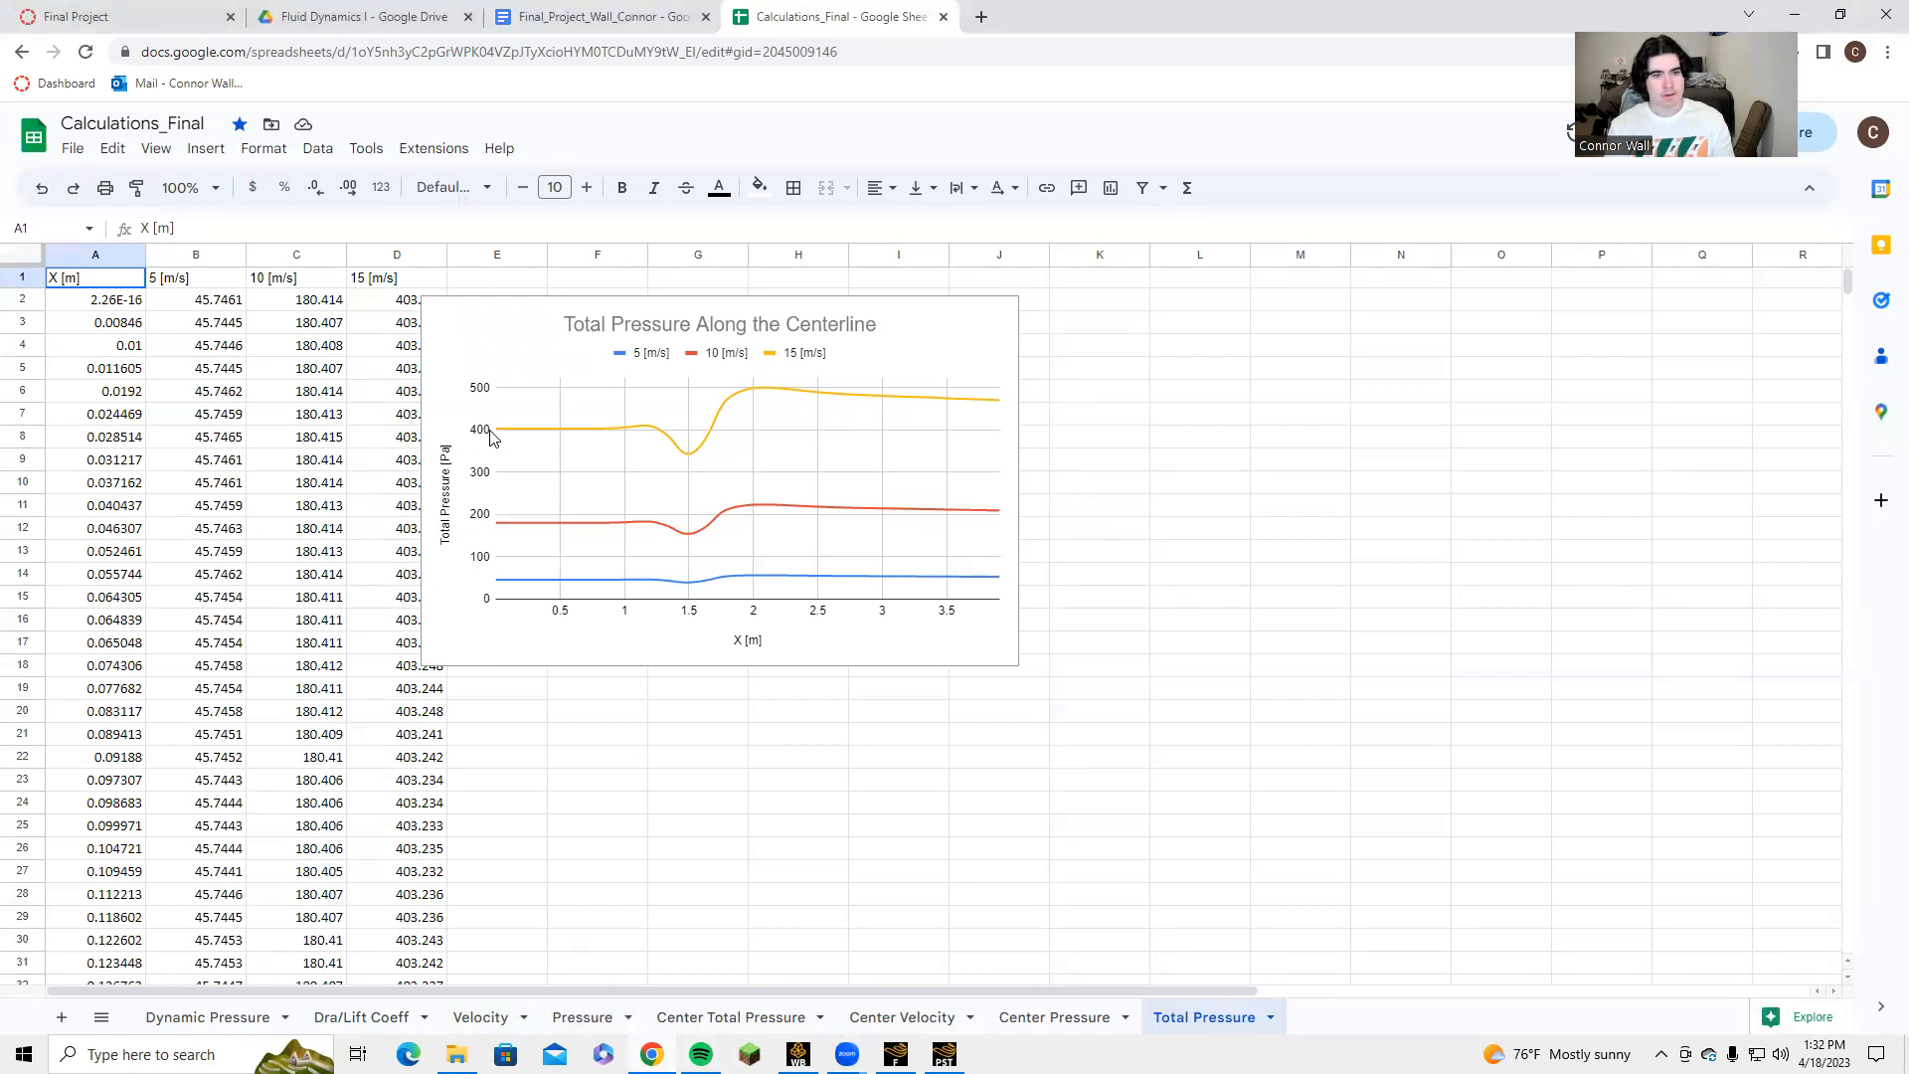
click(197, 1017)
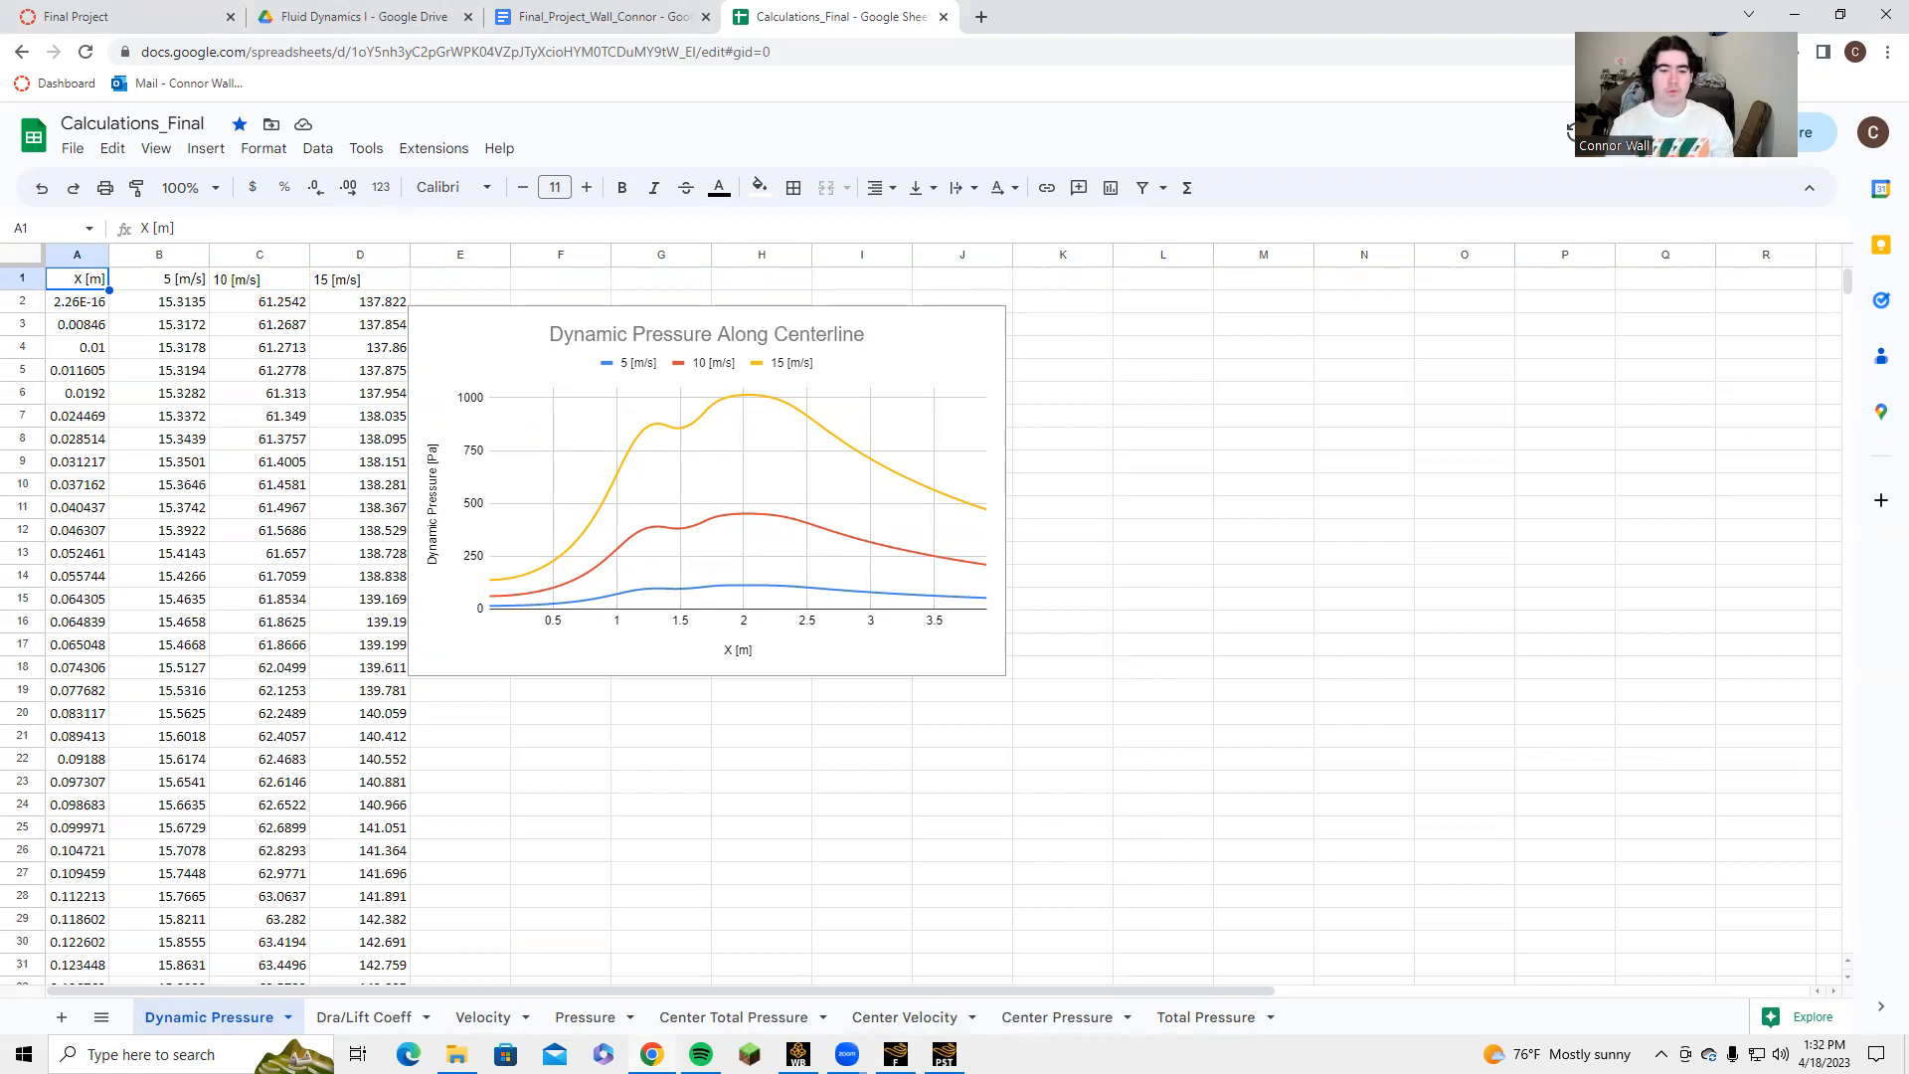
Switch to CFD-Post and show the channel geometry with its centerline in the 3D view.
key(alt+Tab)
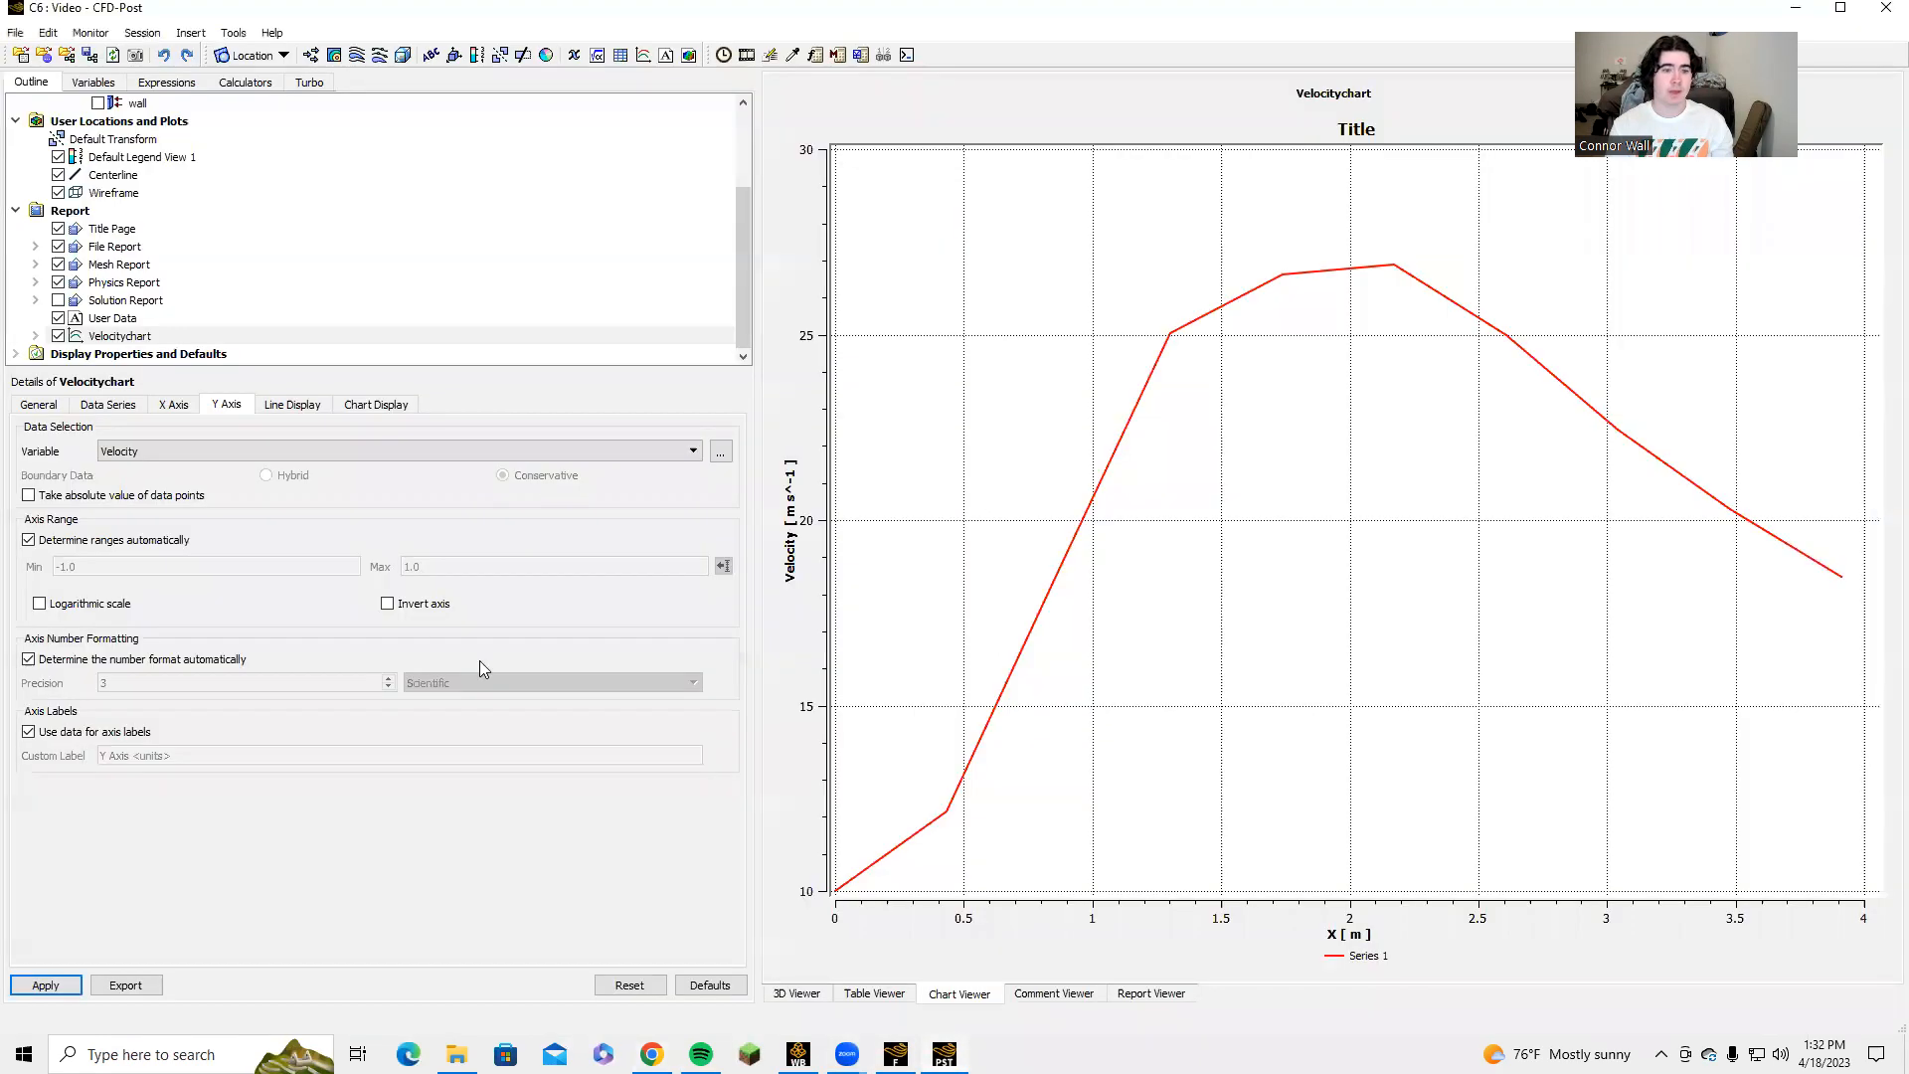
click(794, 994)
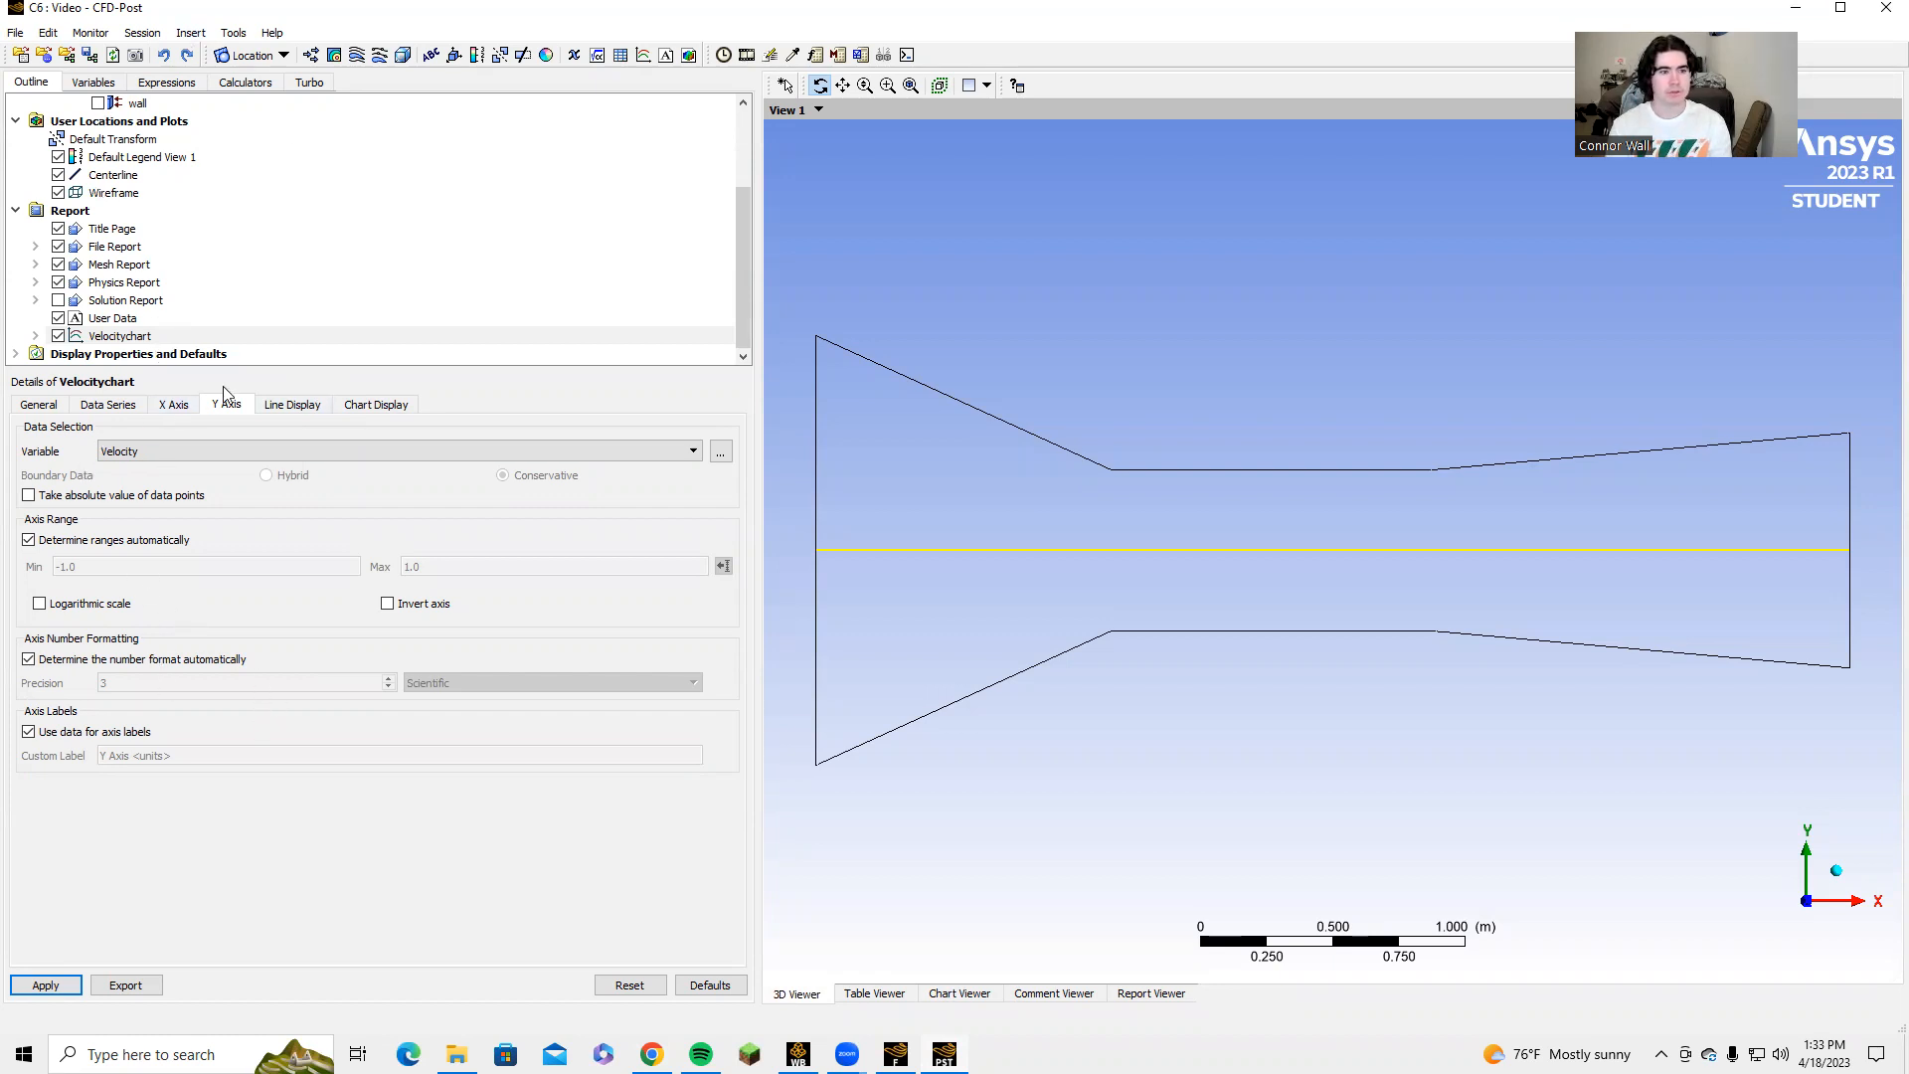
Insert a new line location named Tunnelline.
click(52, 406)
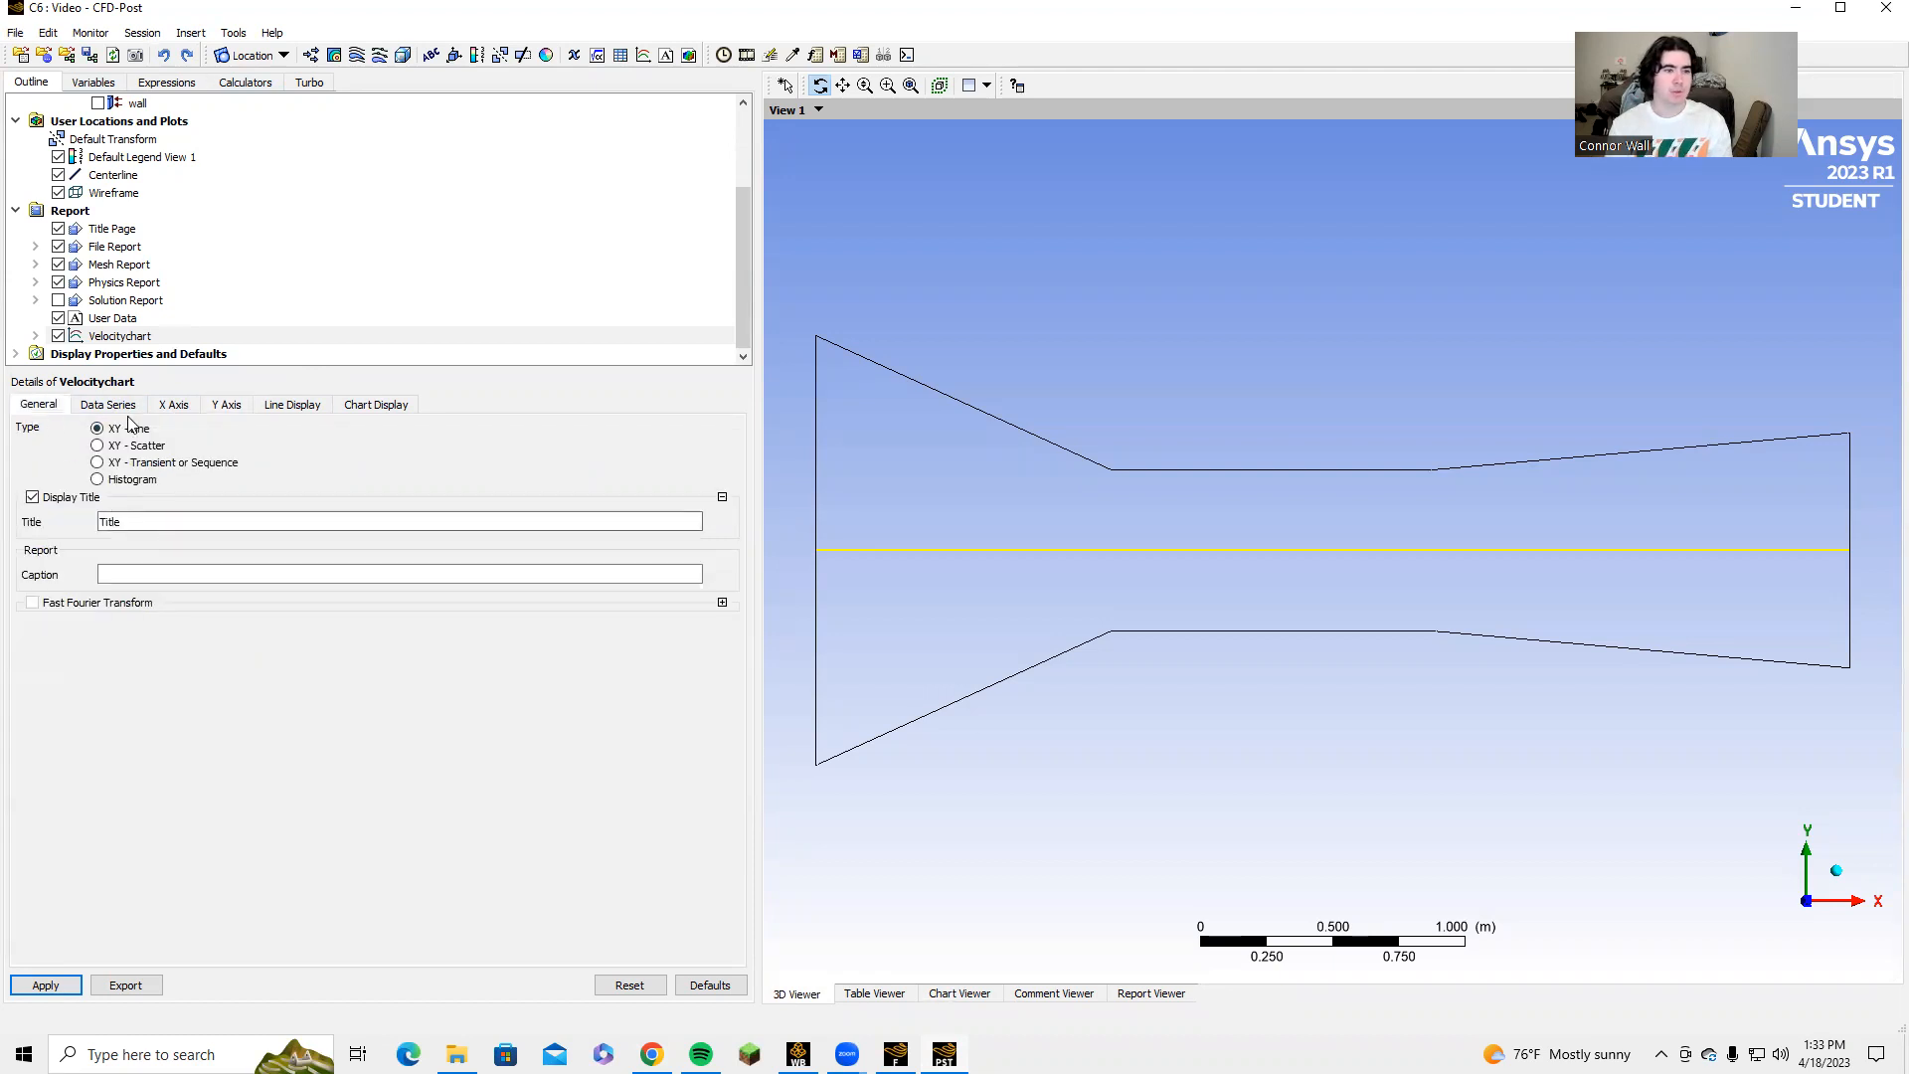
click(276, 57)
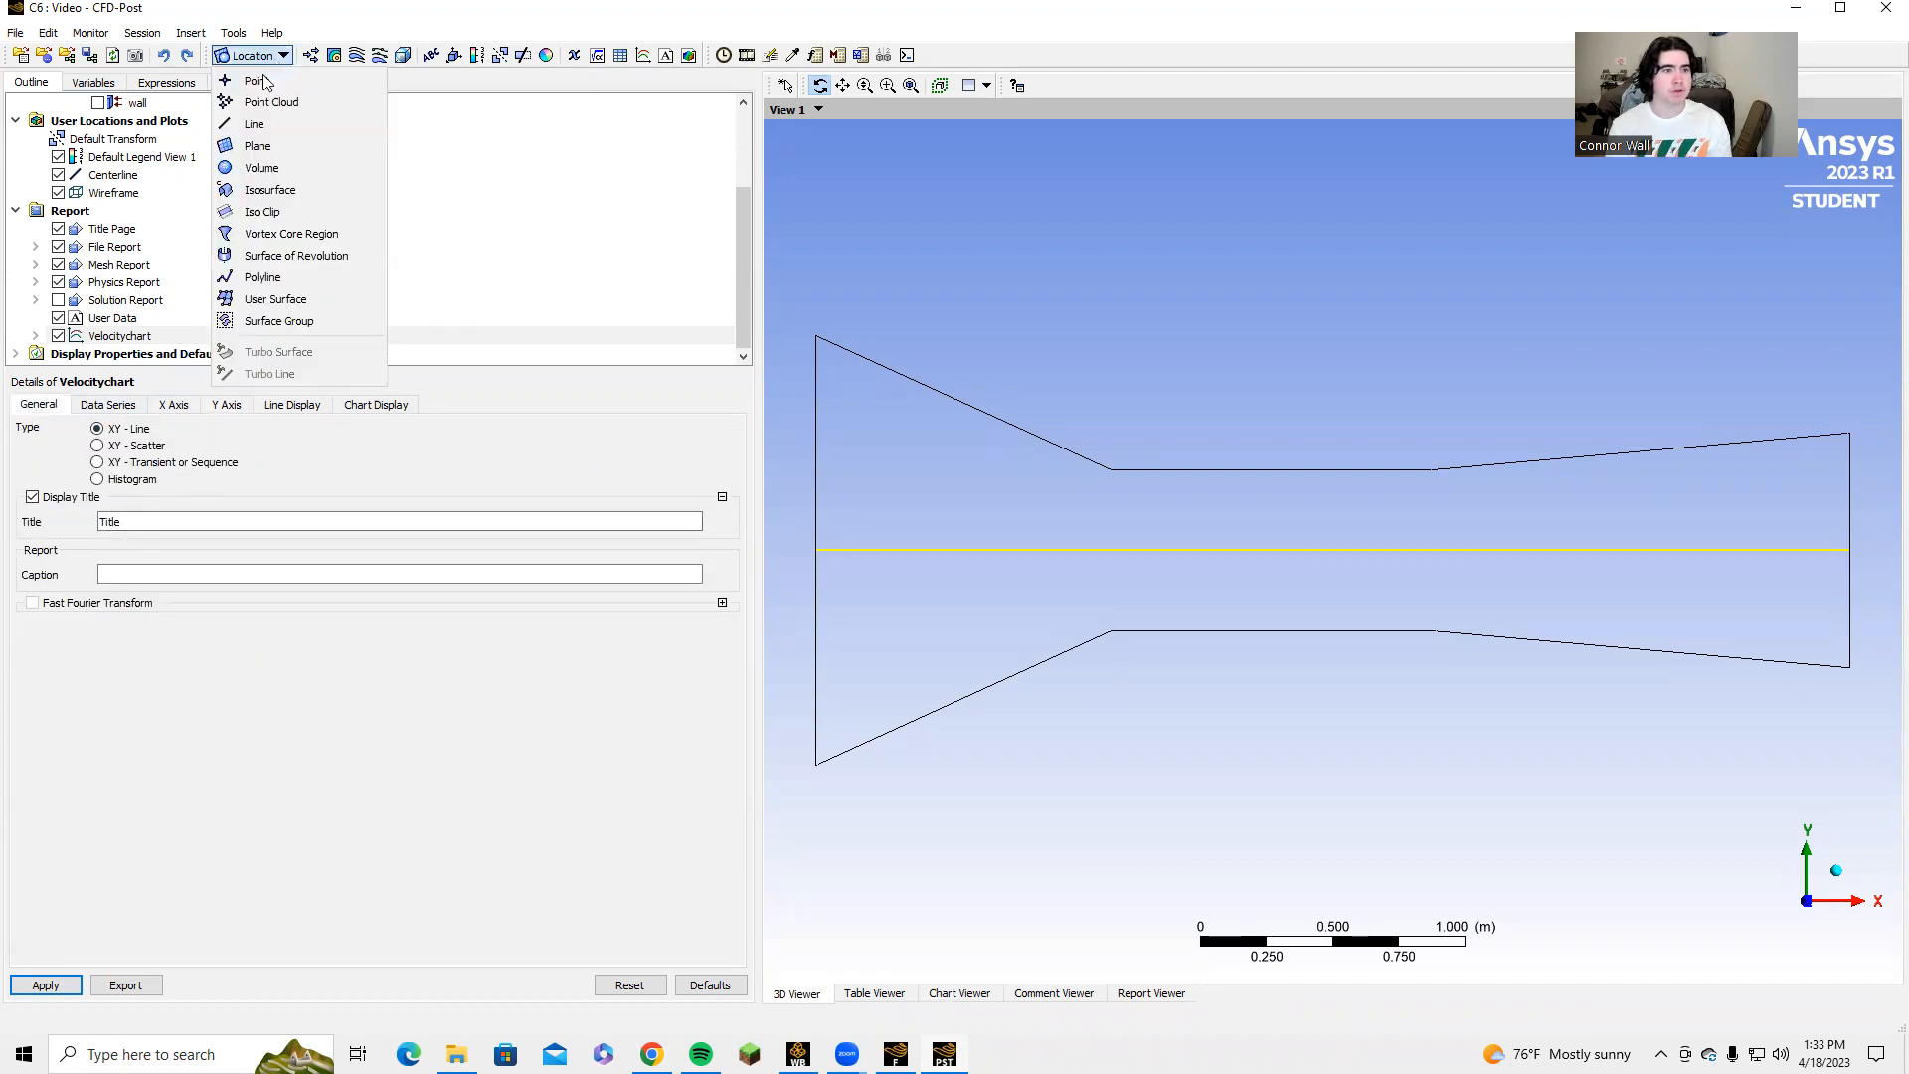
click(256, 124)
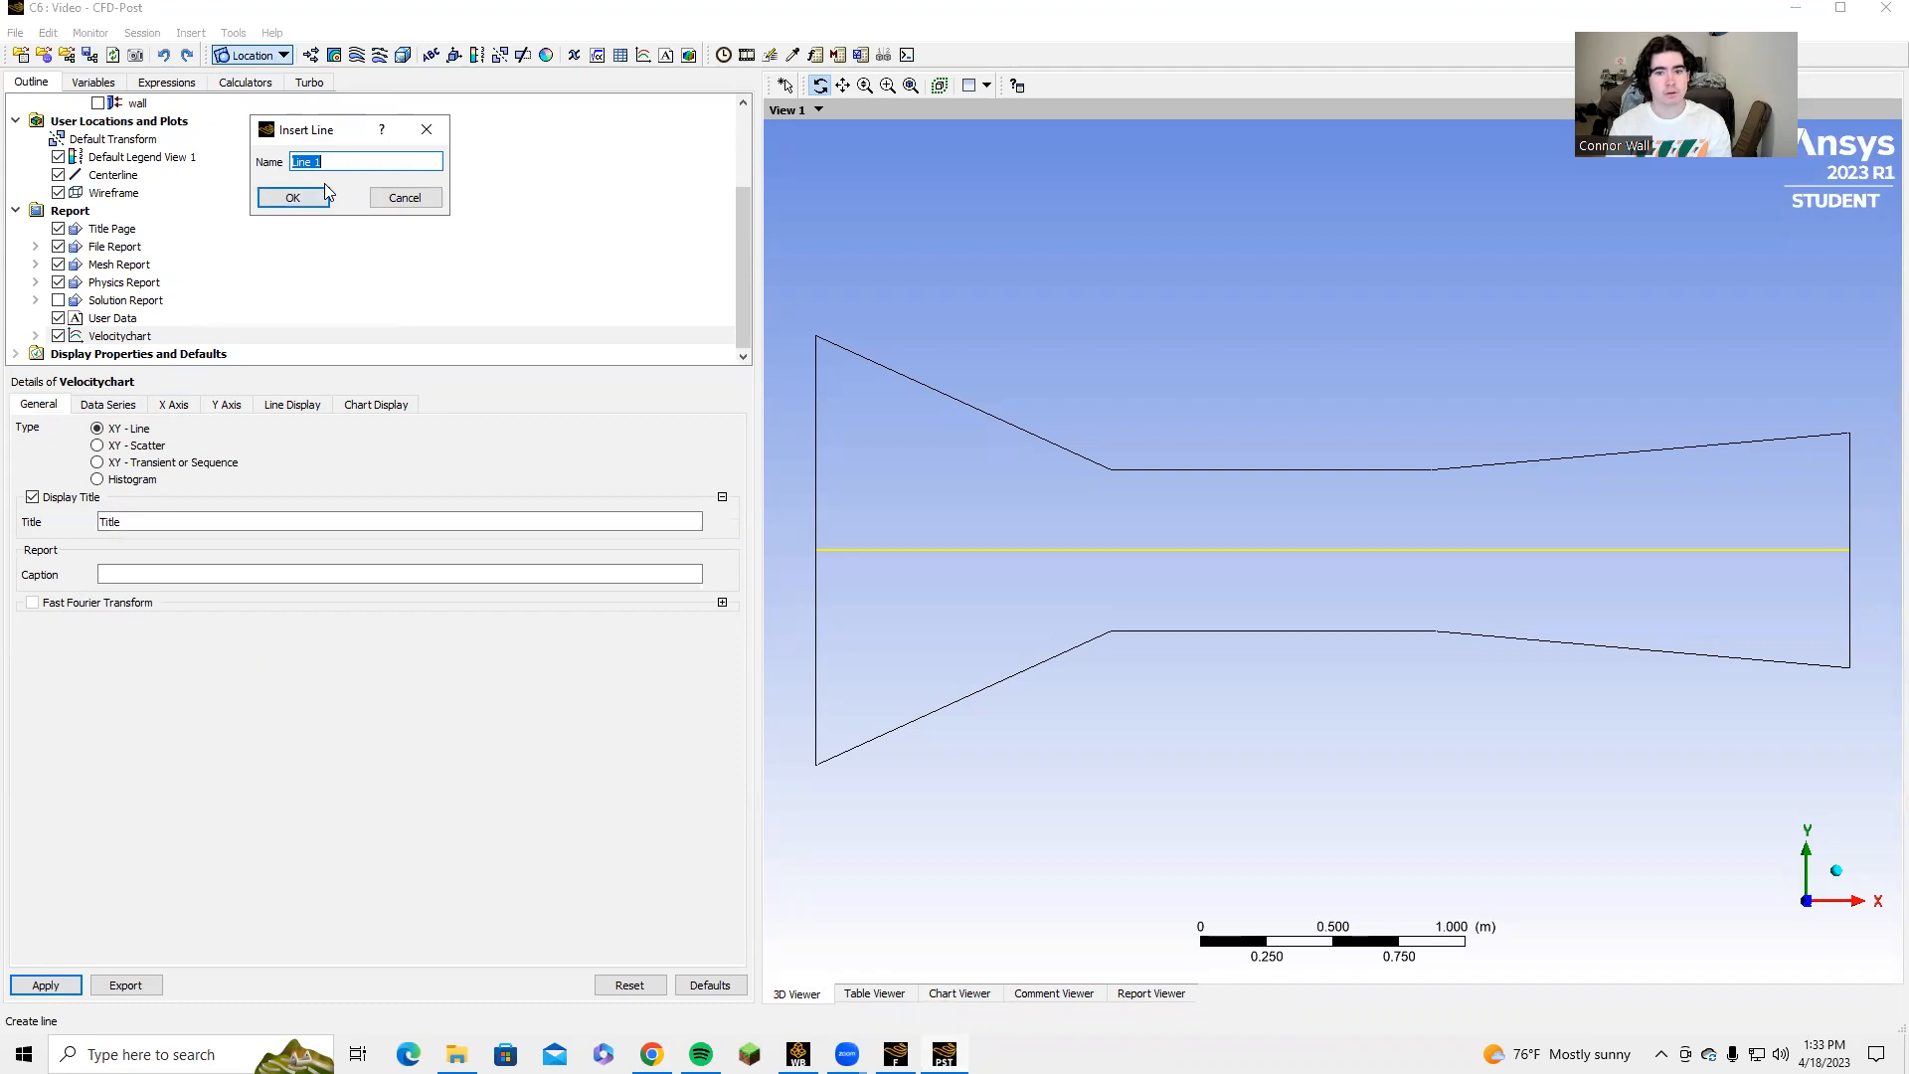
text(Ce)
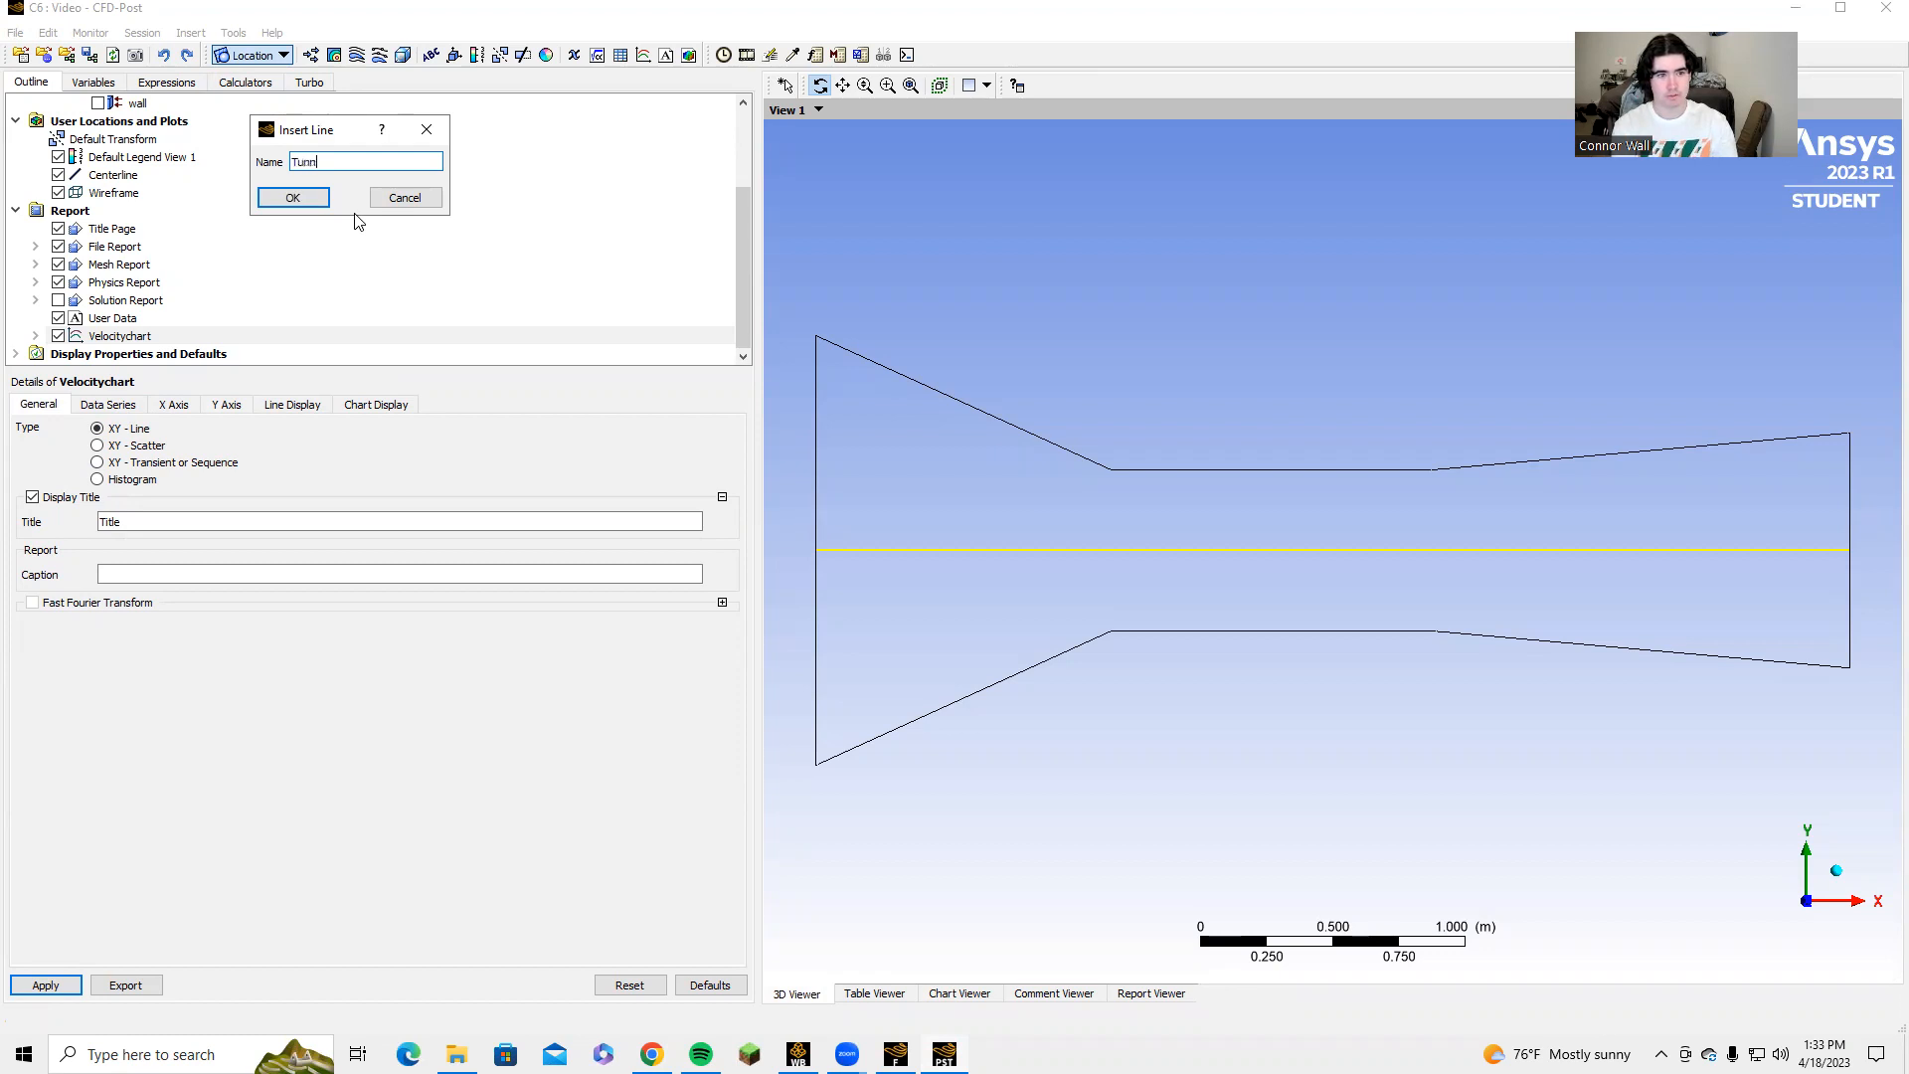
key(Return)
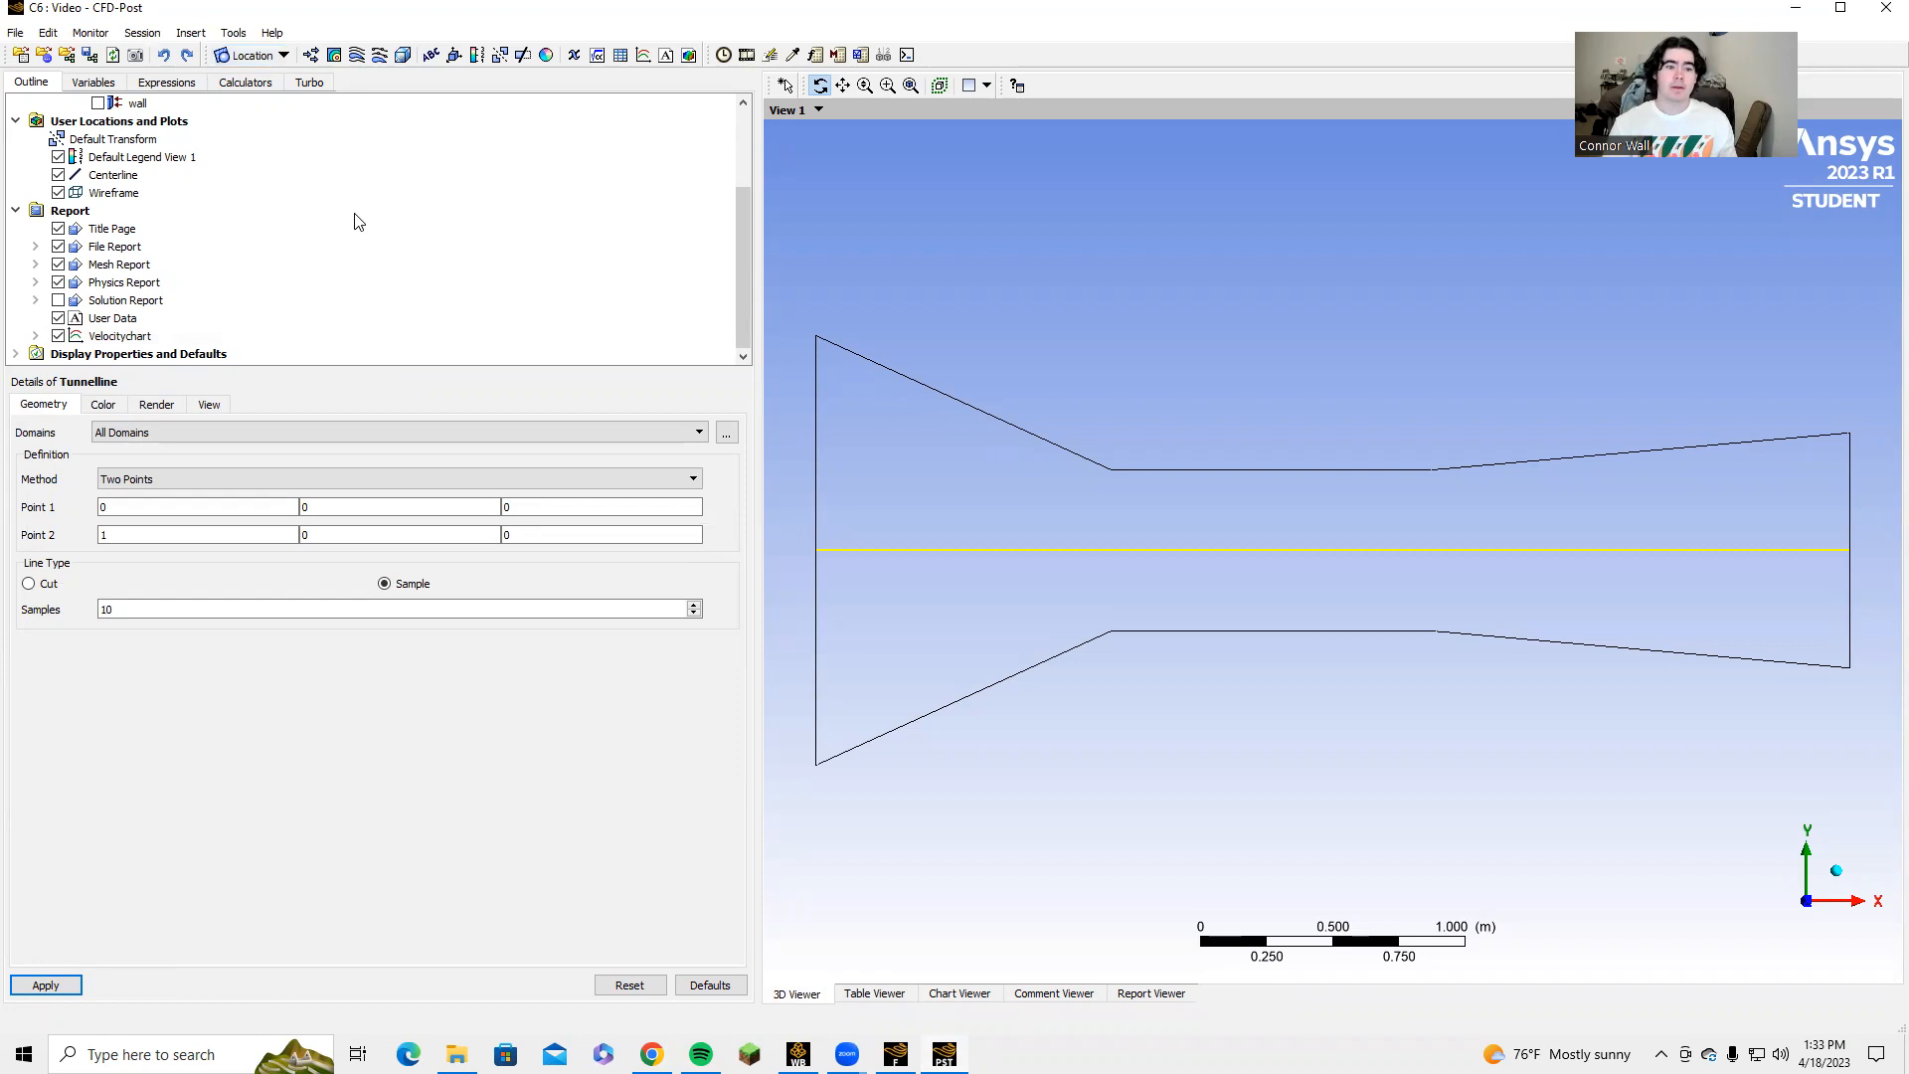
Start editing the first coordinate of Point 1 in the Tunnelline geometry definition.
key(BackSpace)
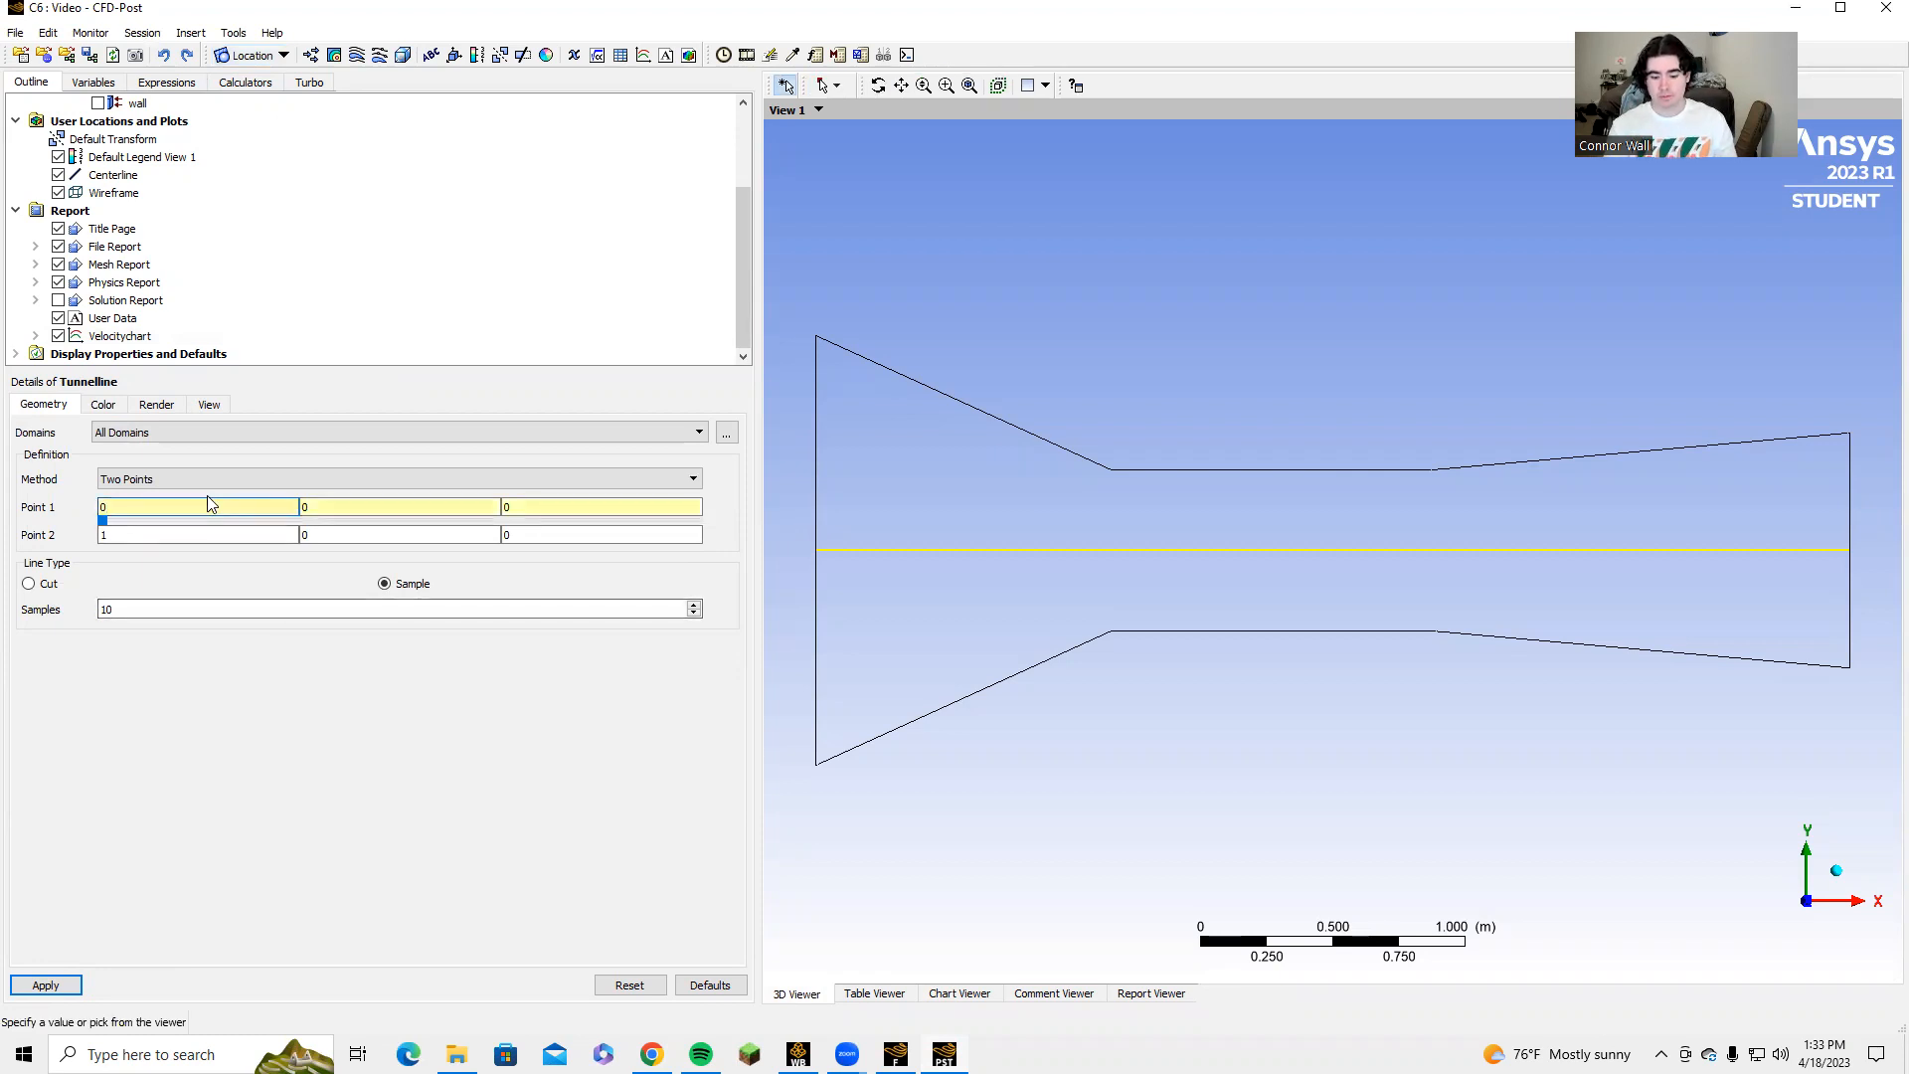
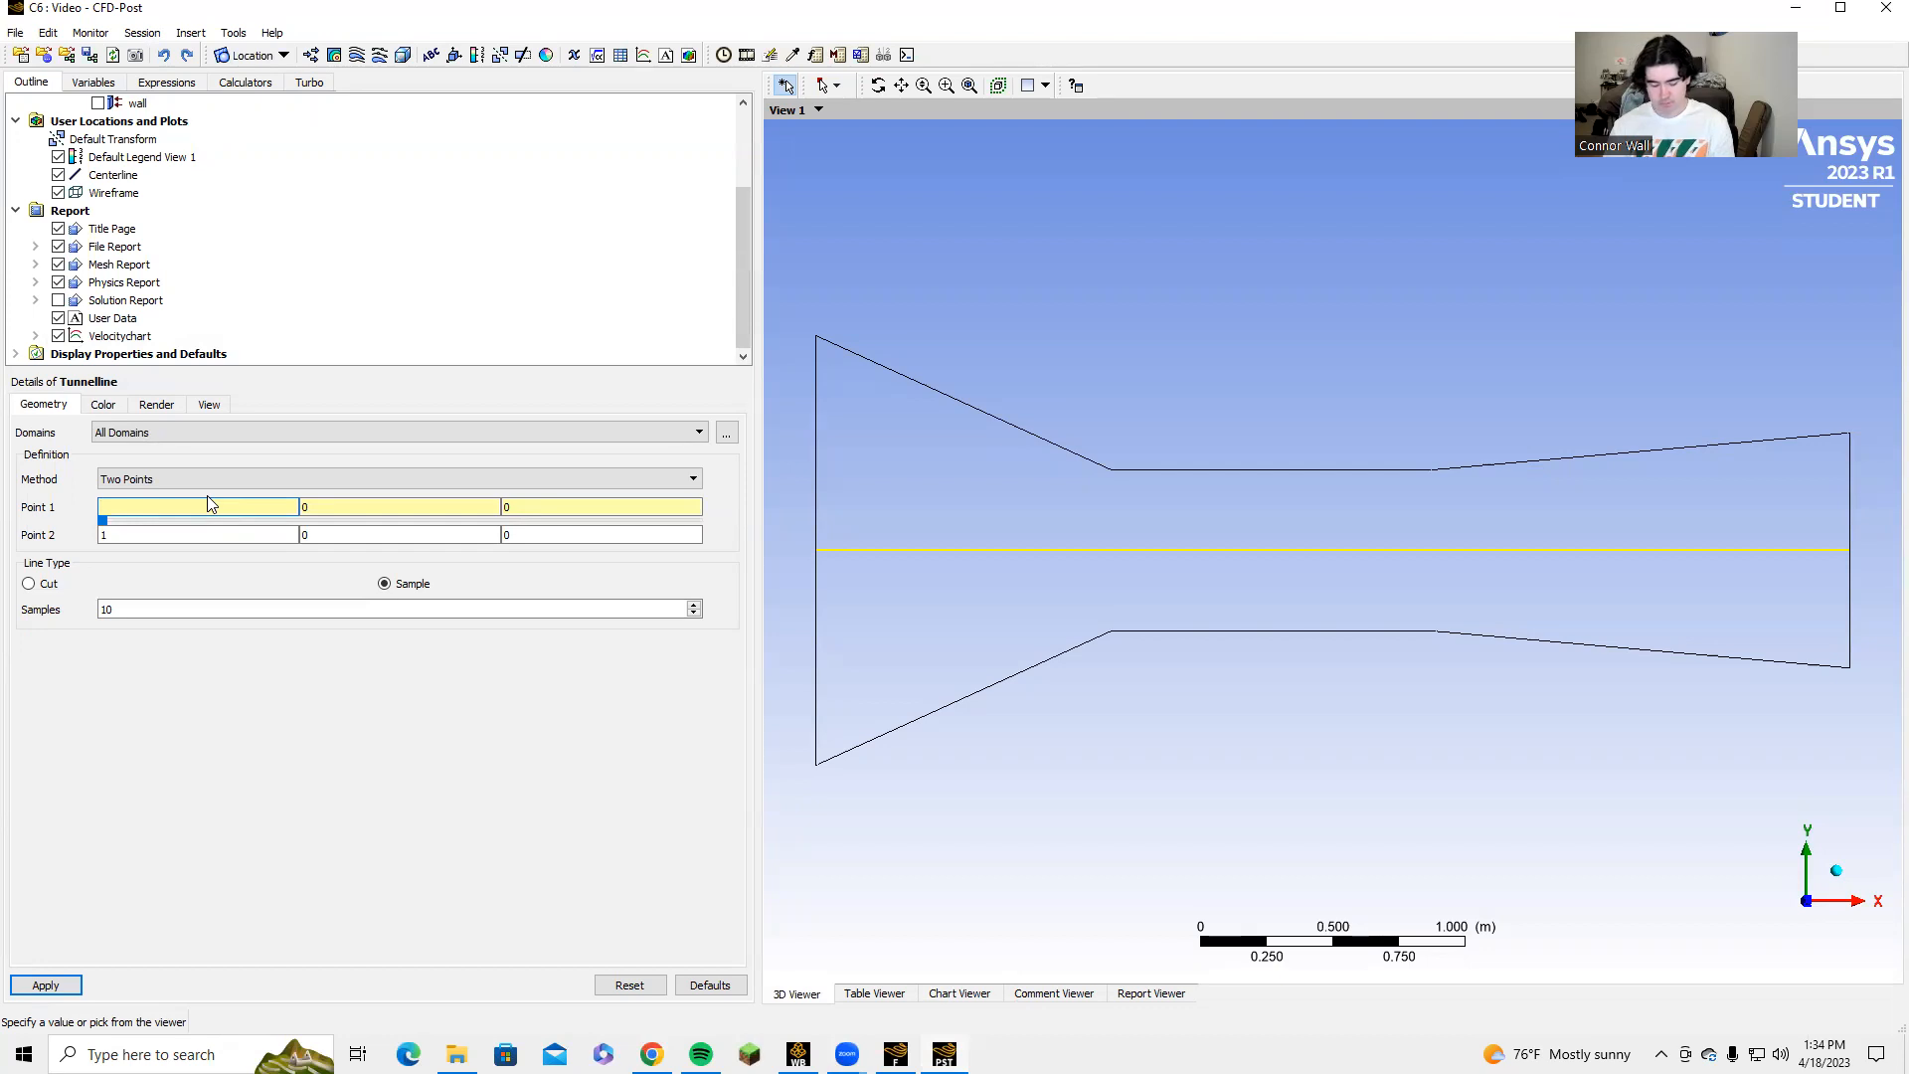
Set the first coordinate of both Tunnelline end points to 1.7245.
text(1.7245)
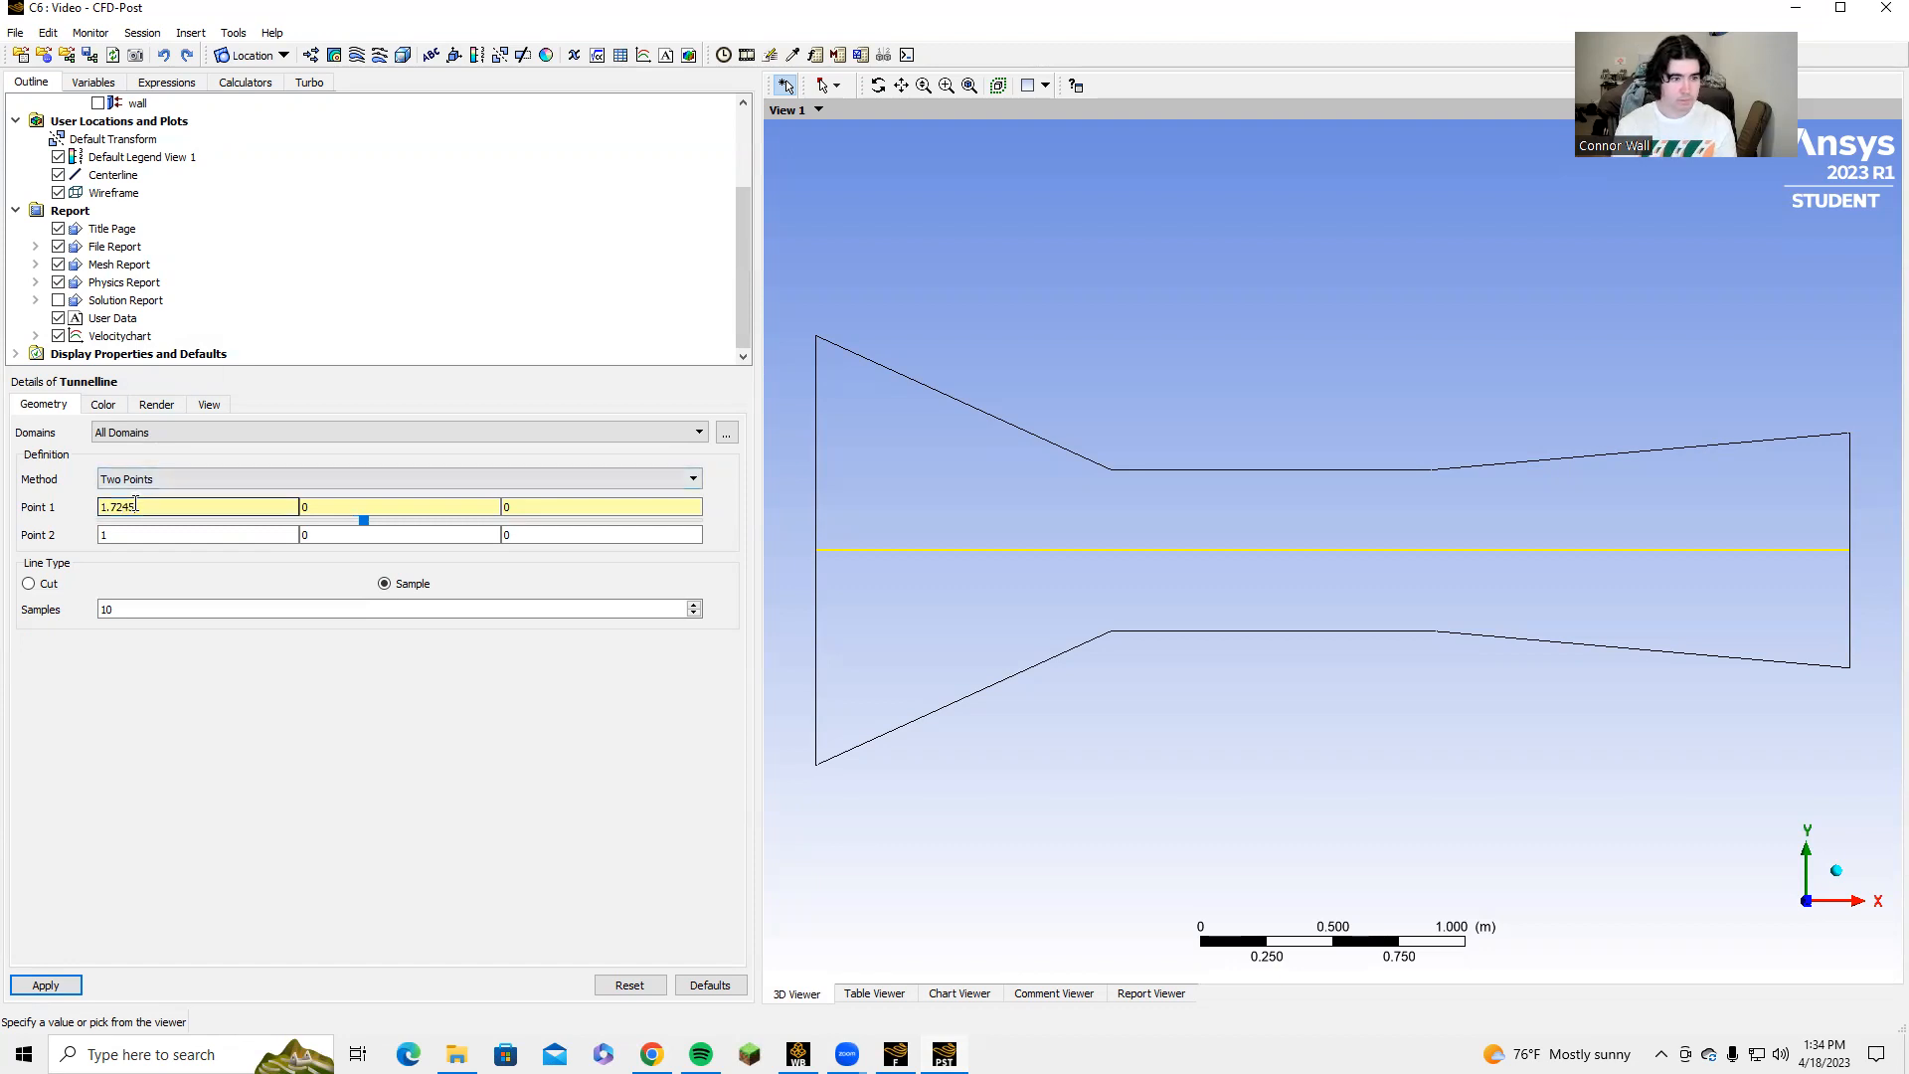
double_click(117, 506)
key(ctrl+c)
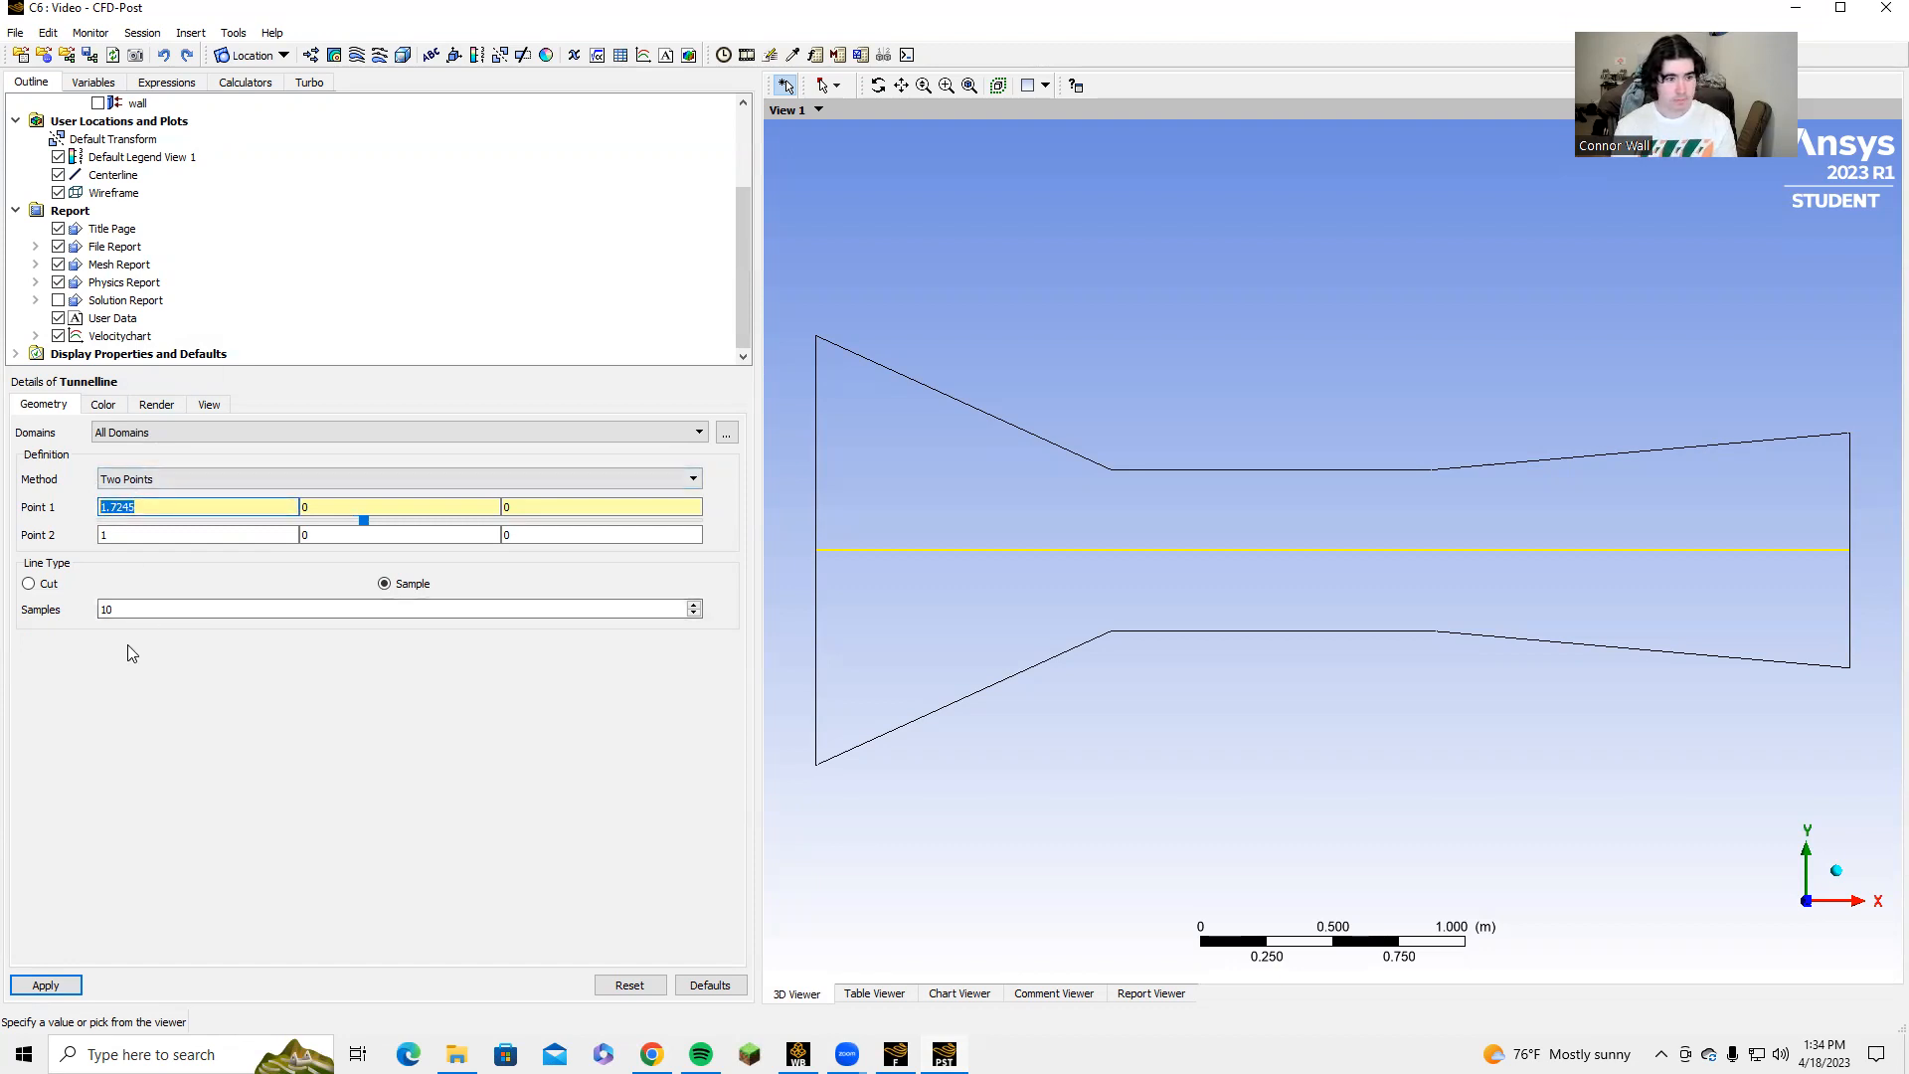
double_click(104, 536)
key(ctrl+v)
Set the second coordinate of Point 1 to 0.3048 and of Point 2 to -0.3048, and apply the line.
double_click(353, 509)
key(BackSpace)
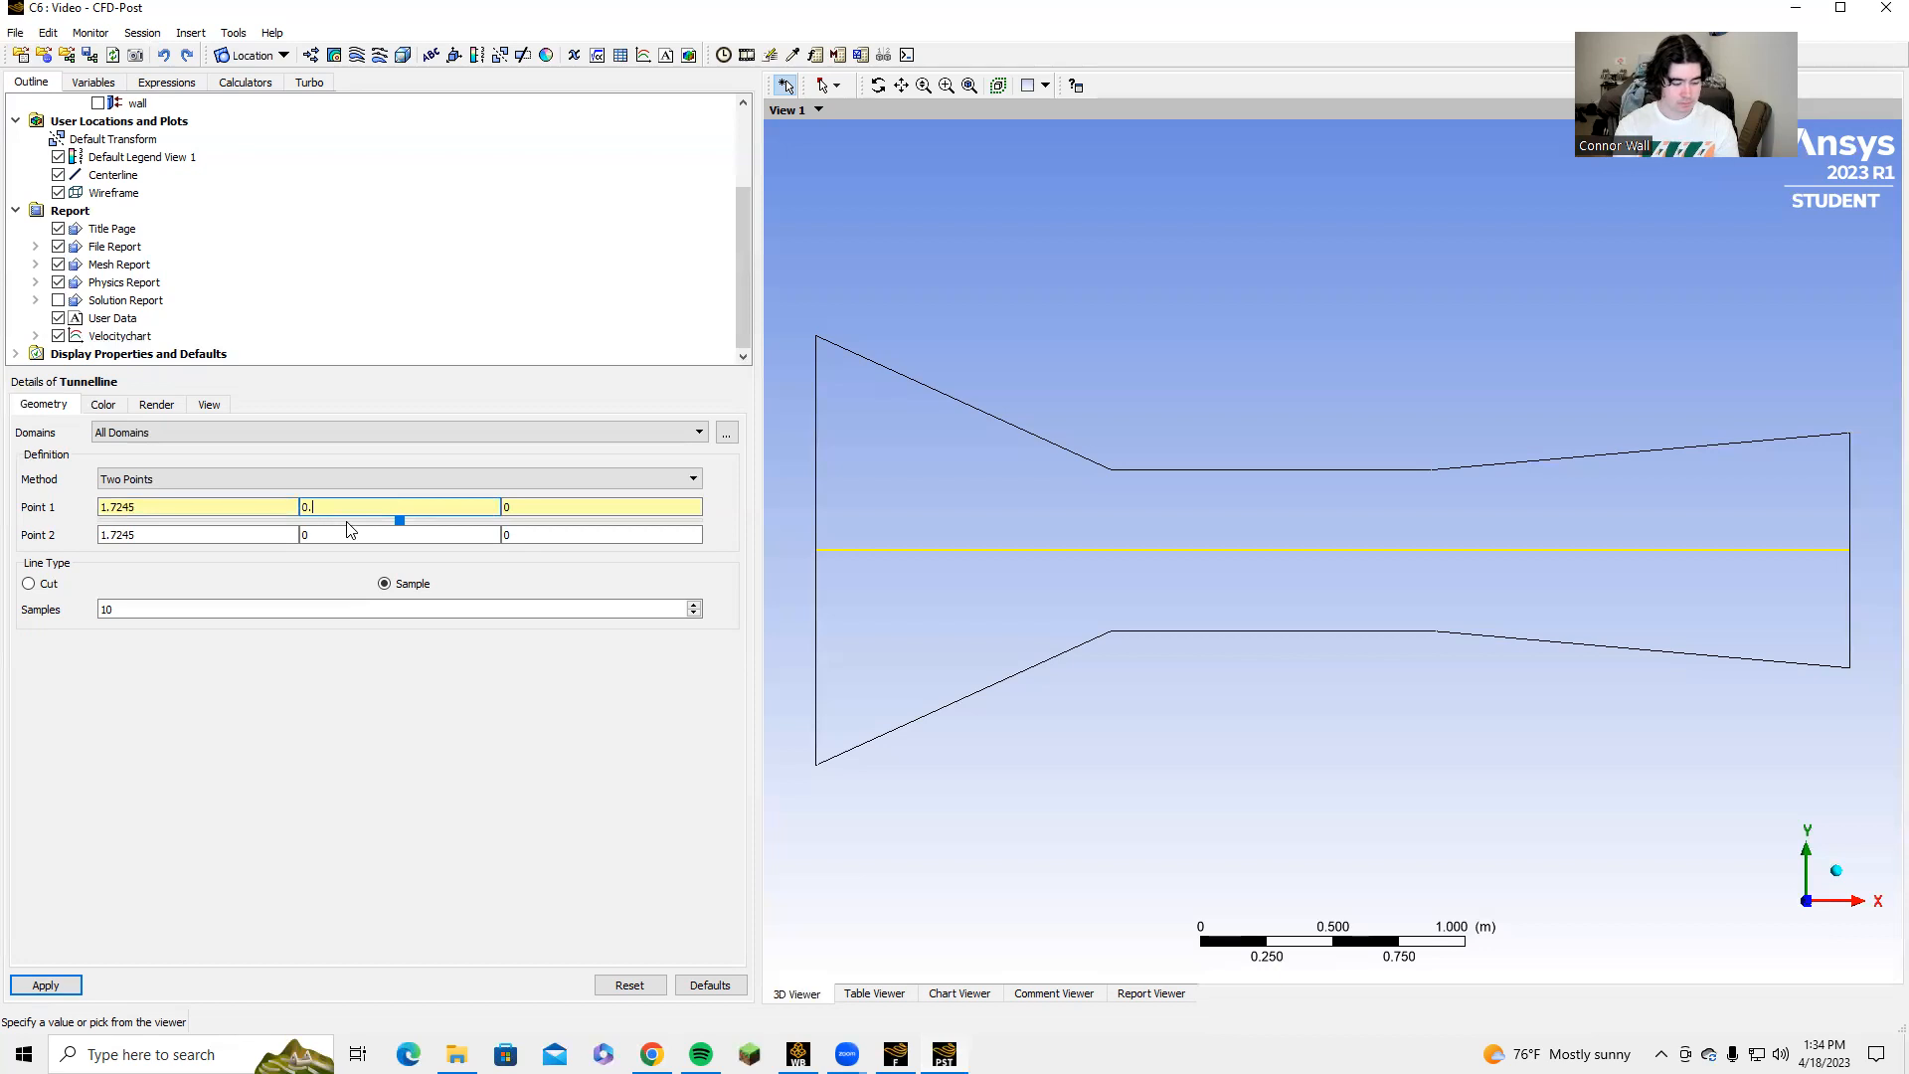
text(3048)
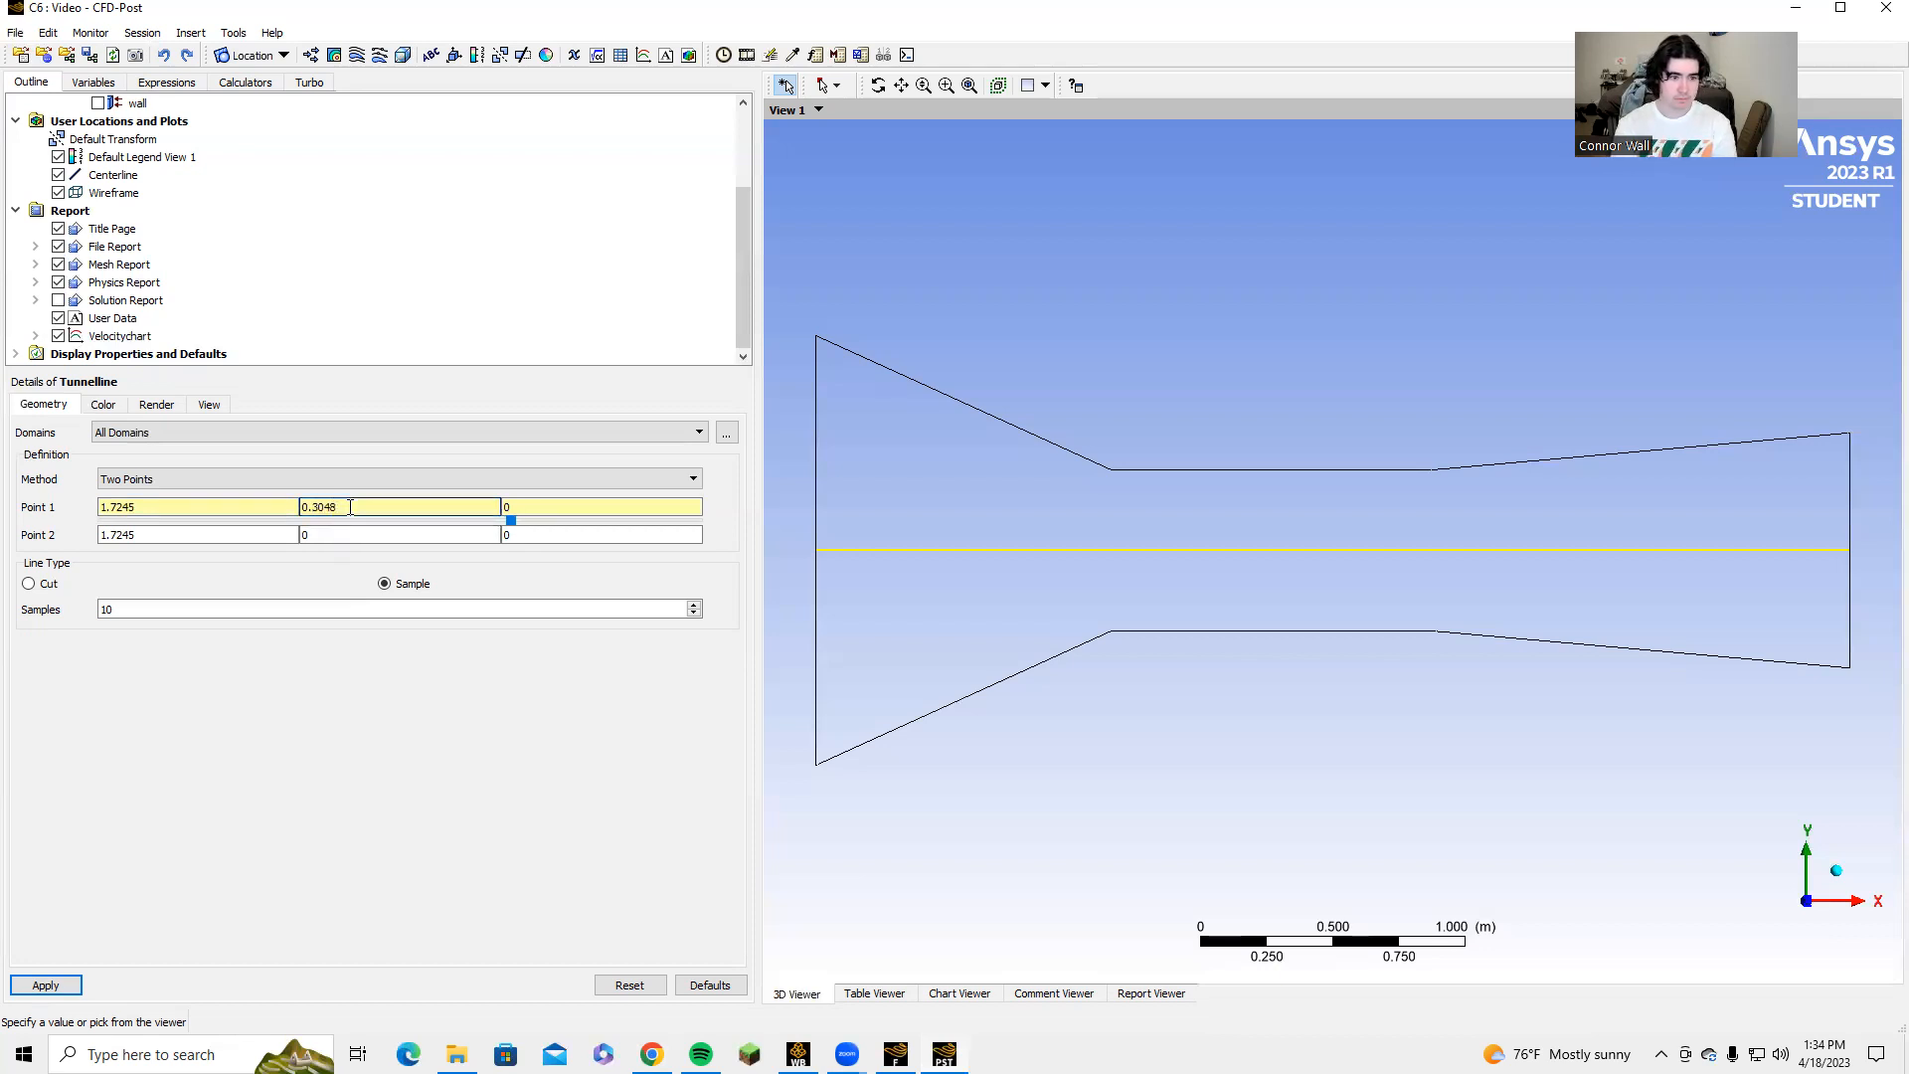
drag(348, 505, 288, 501)
key(ctrl+c)
click(332, 535)
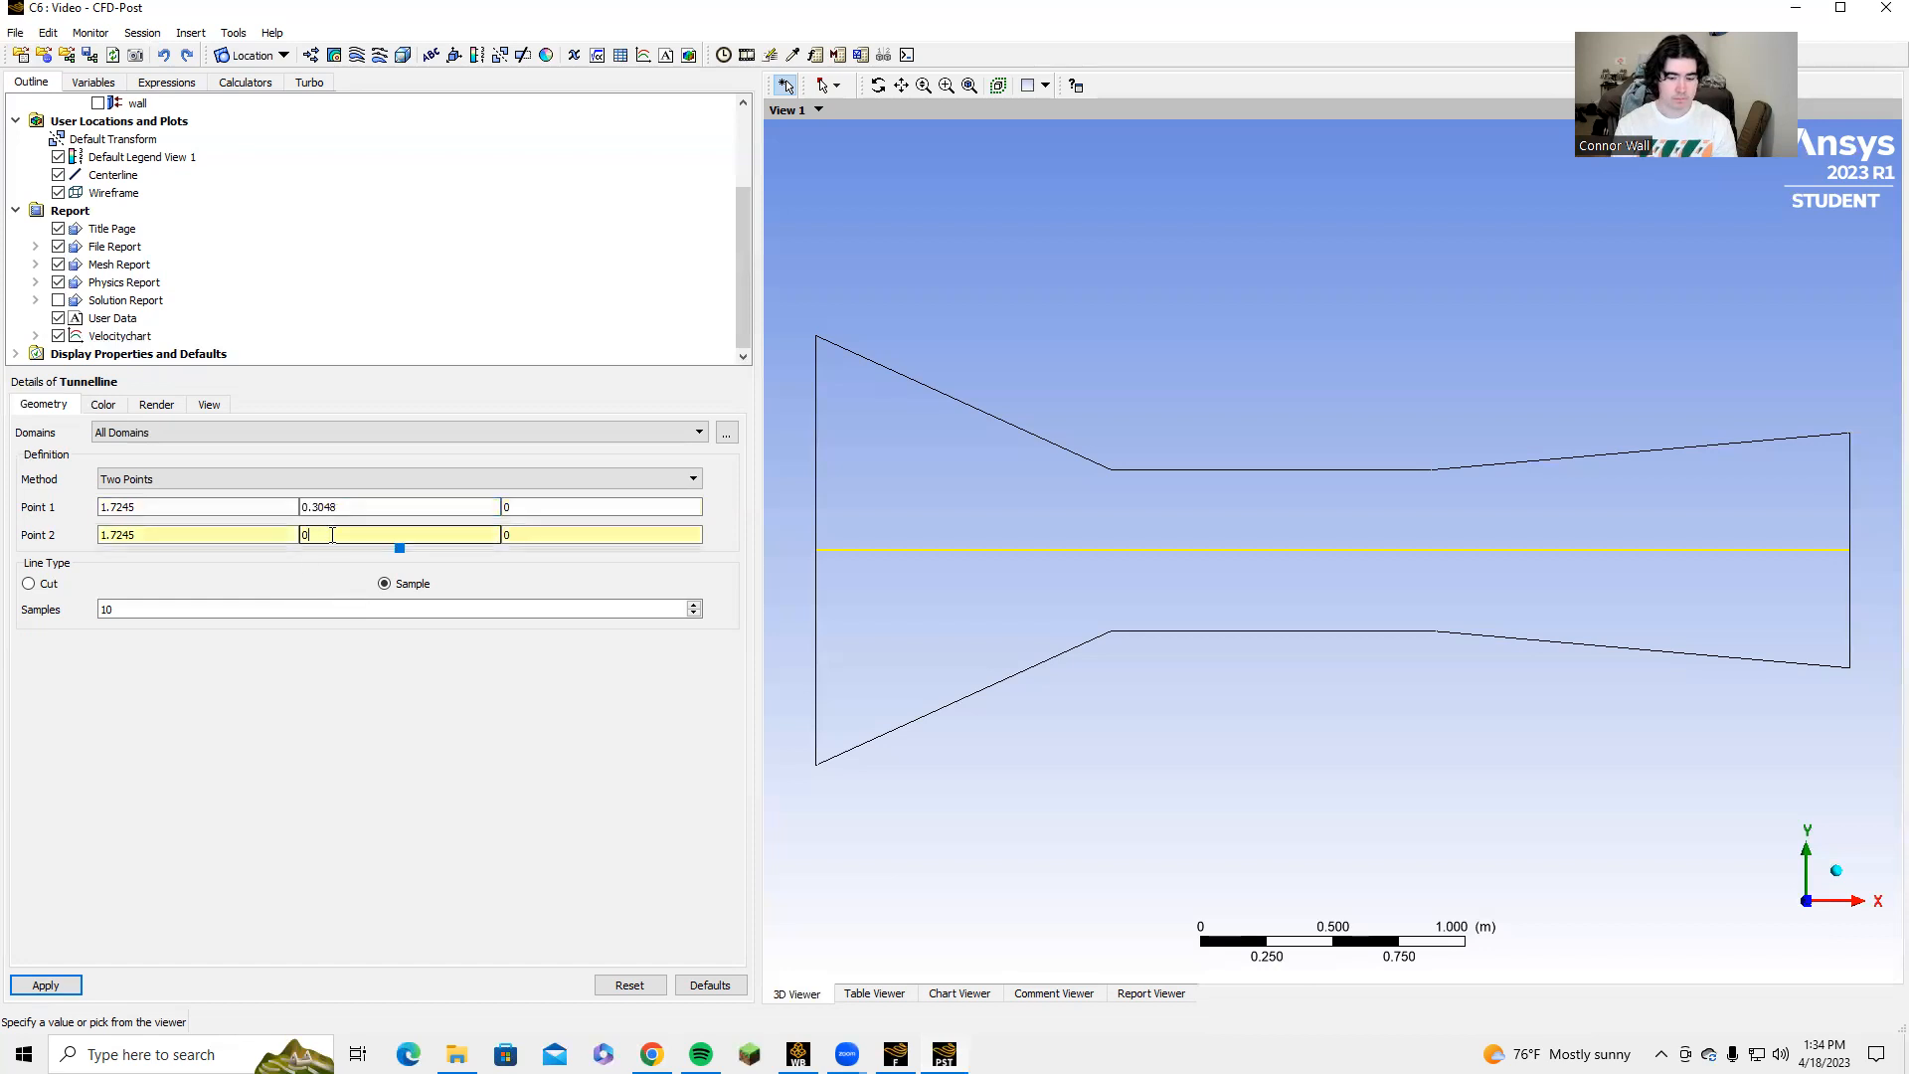
text(-)
key(ctrl+v)
click(44, 985)
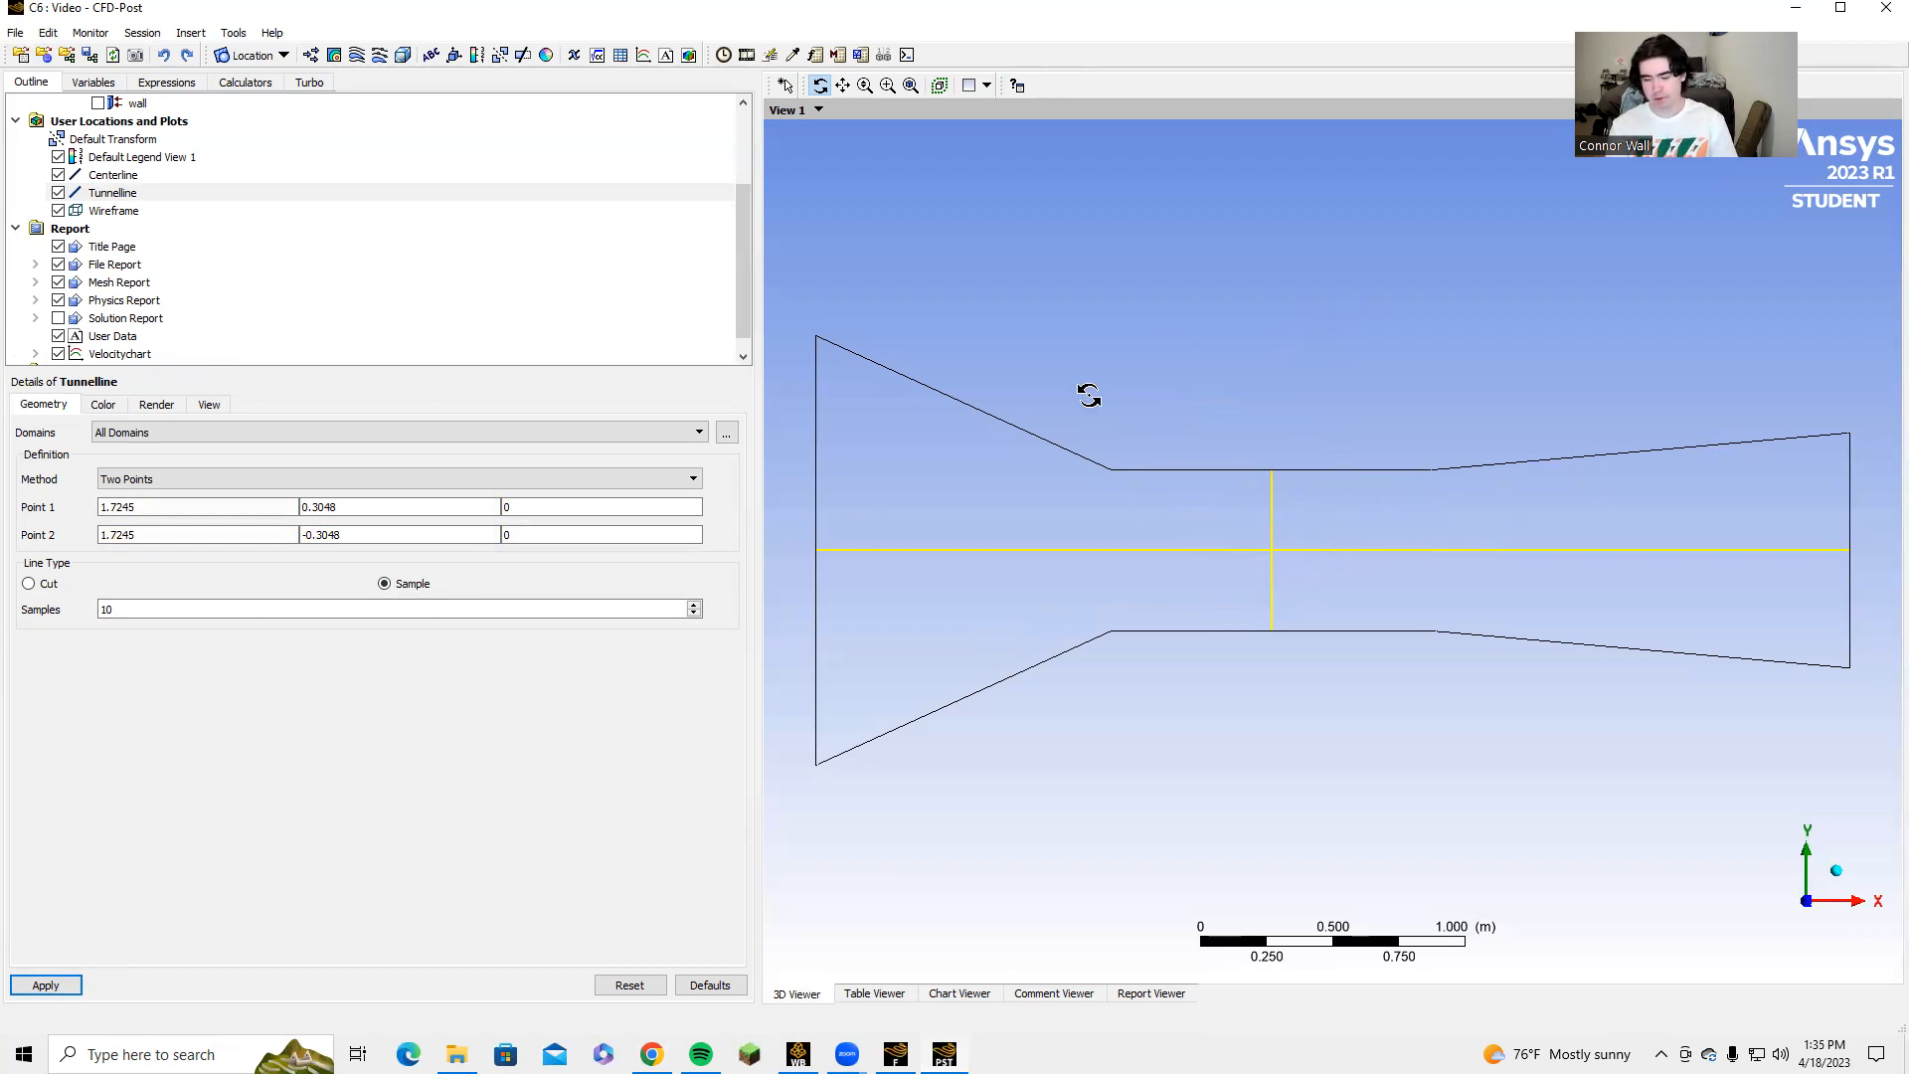
Insert a new chart named centerstuff.
scroll(96, 326, down, 1)
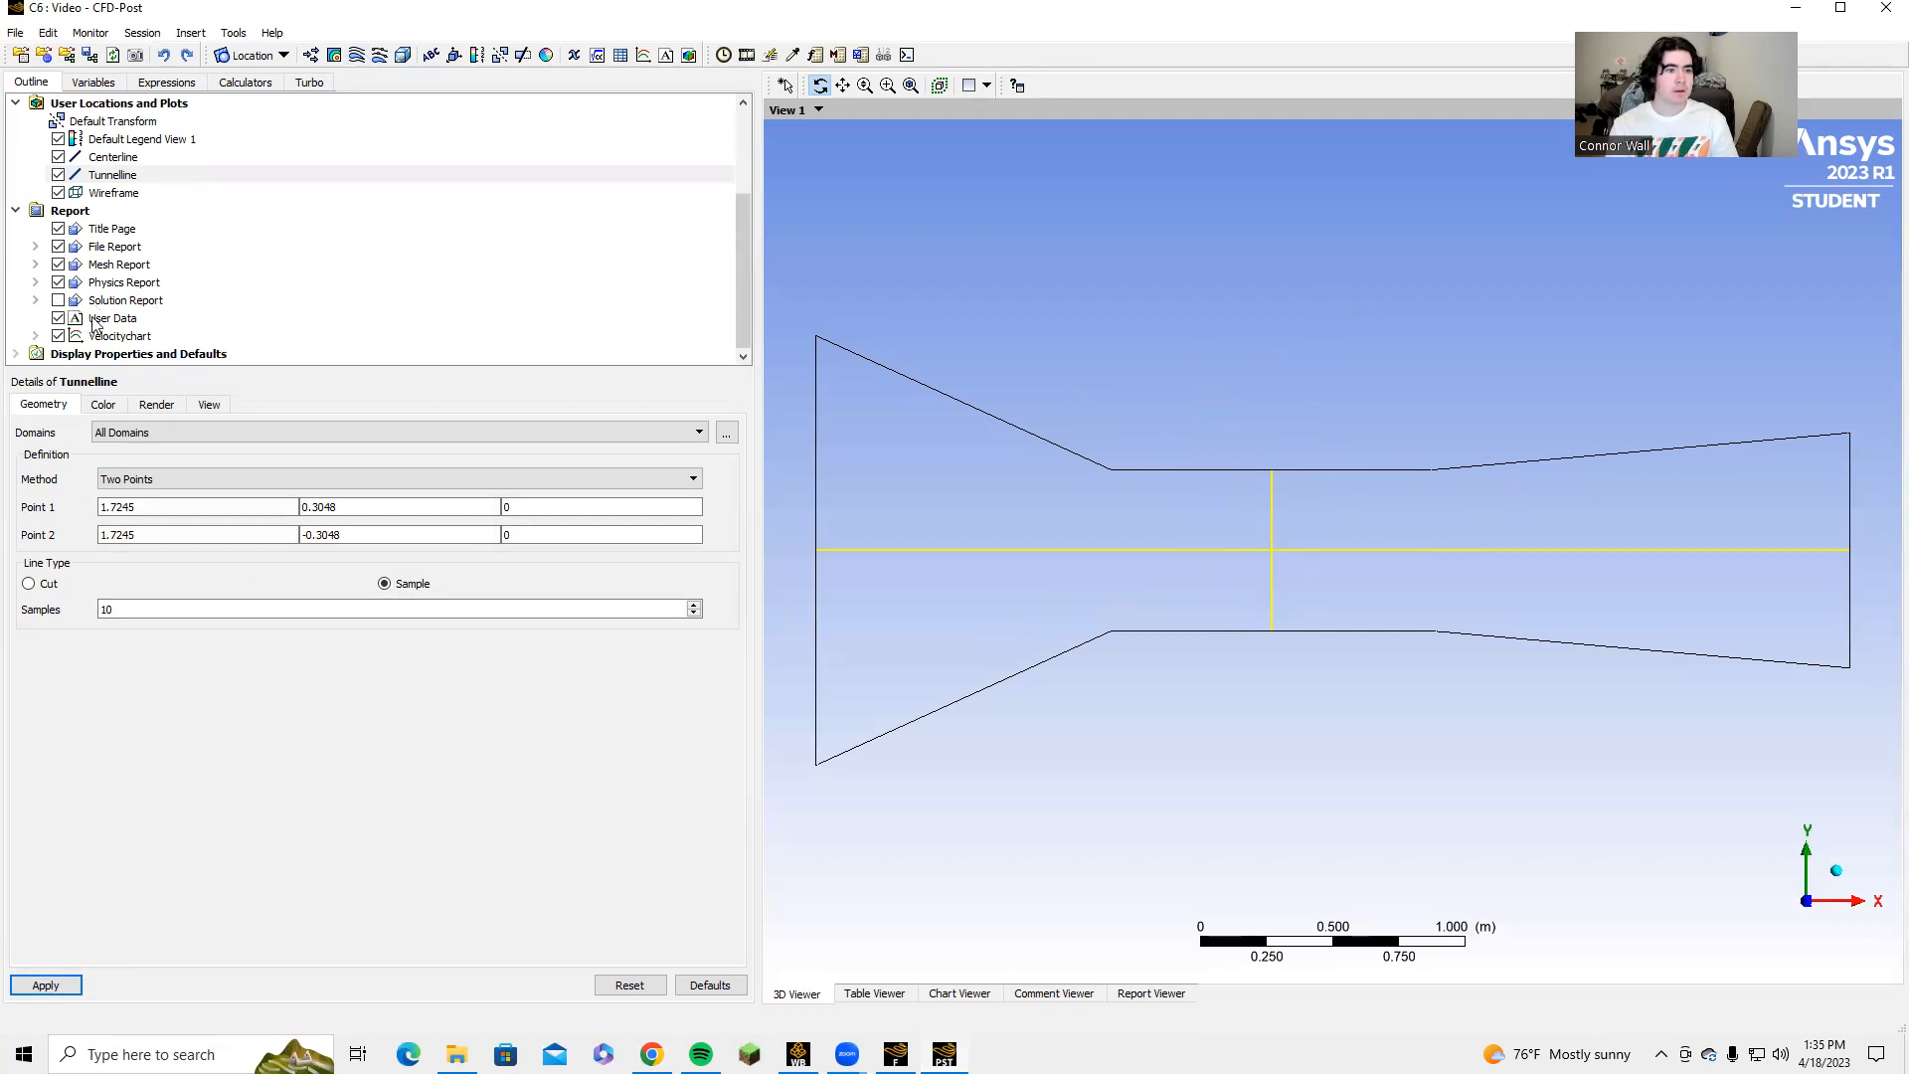
click(644, 55)
text(c)
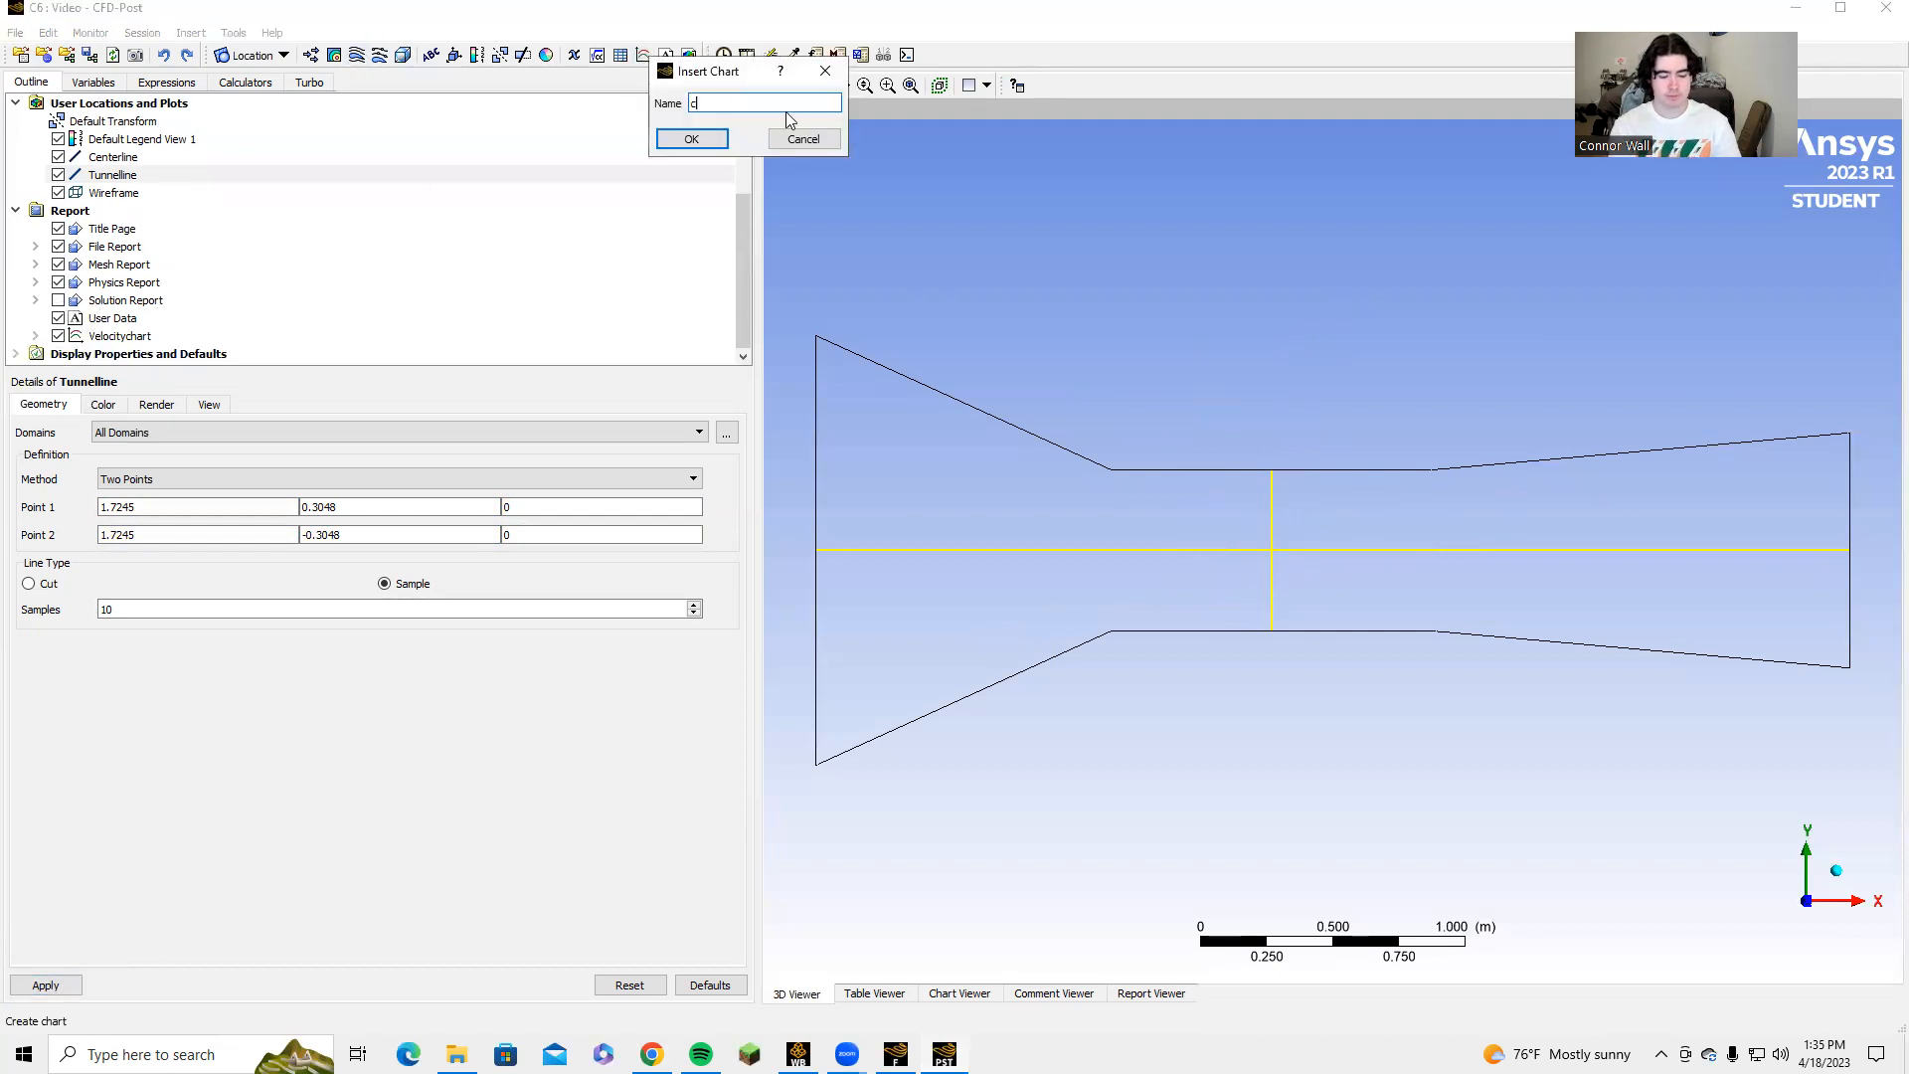
text(ent)
key(BackSpace)
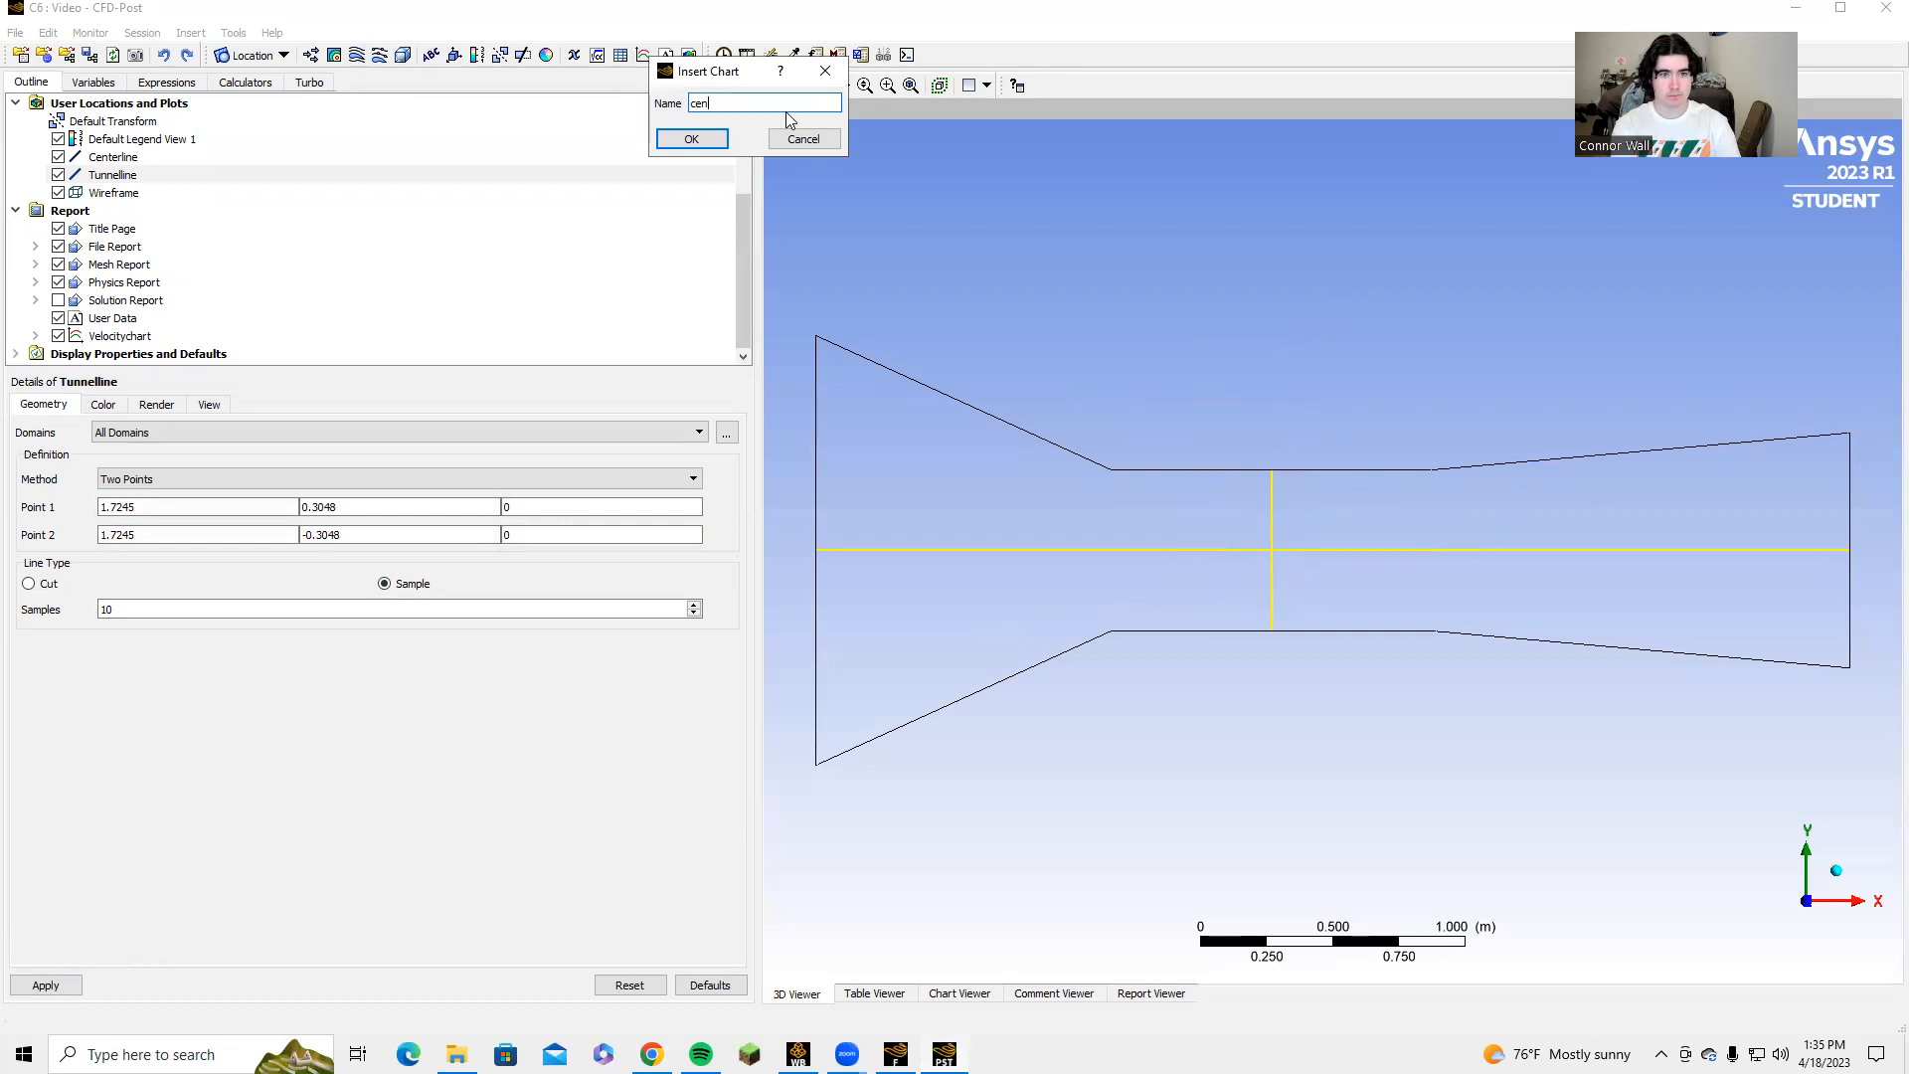
text(terstuff)
key(Return)
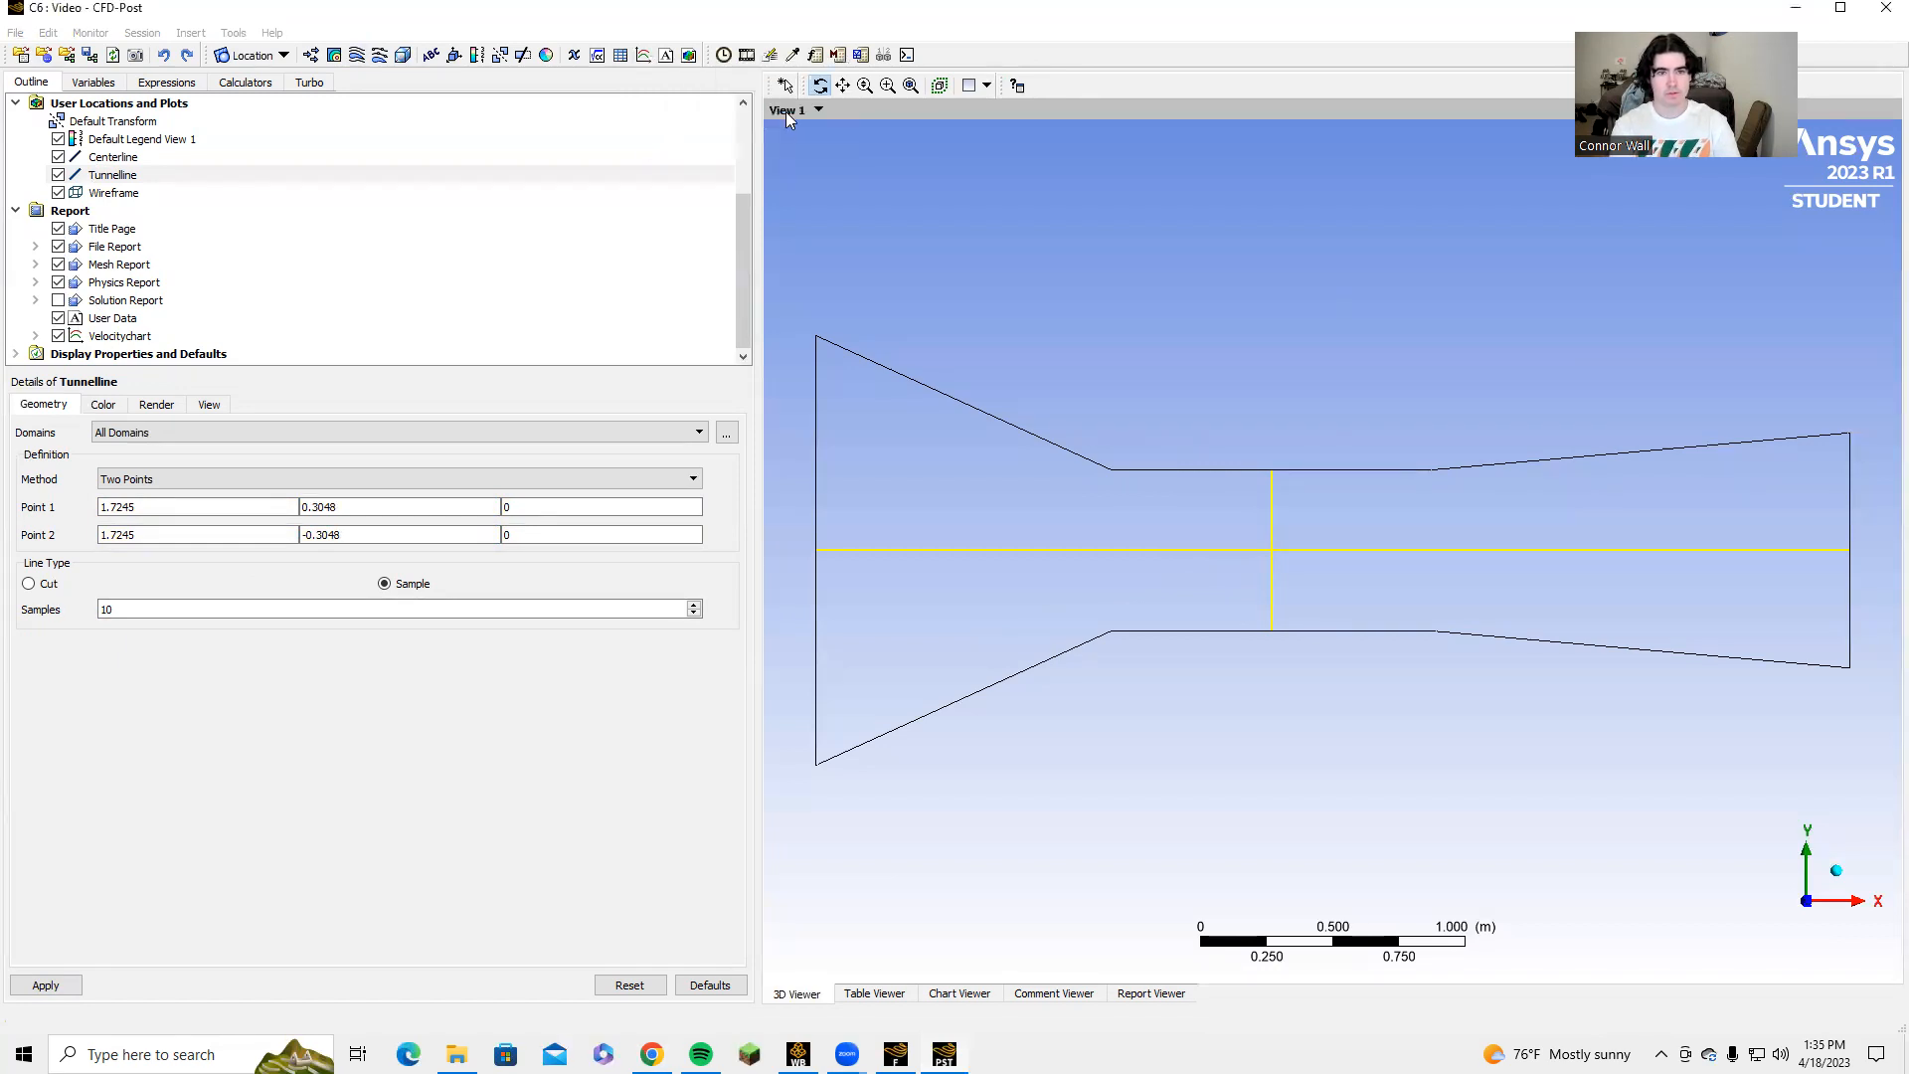
Use the Tunnelline location as the data source of Series 1 in the centerstuff chart.
click(111, 405)
click(374, 644)
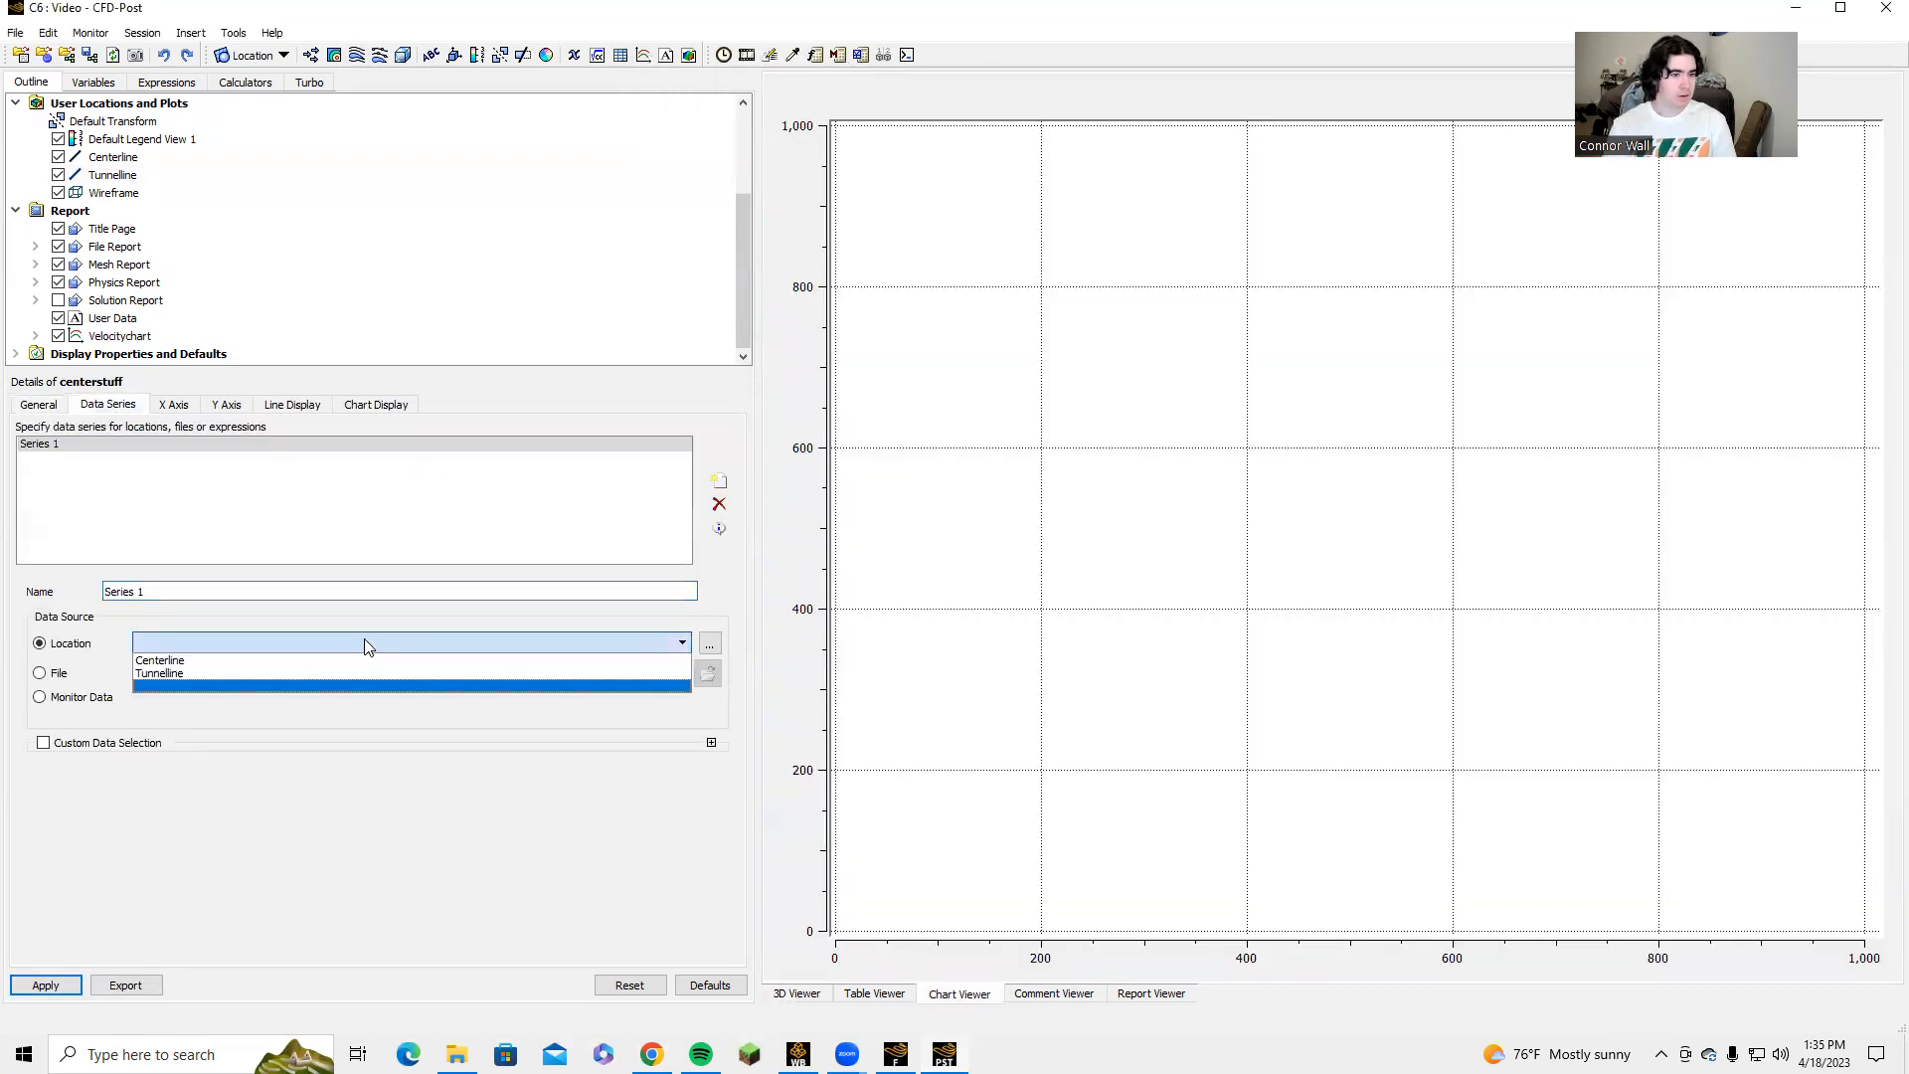
click(219, 675)
Set the centerstuff chart's Y axis variable to Y.
click(173, 405)
click(200, 452)
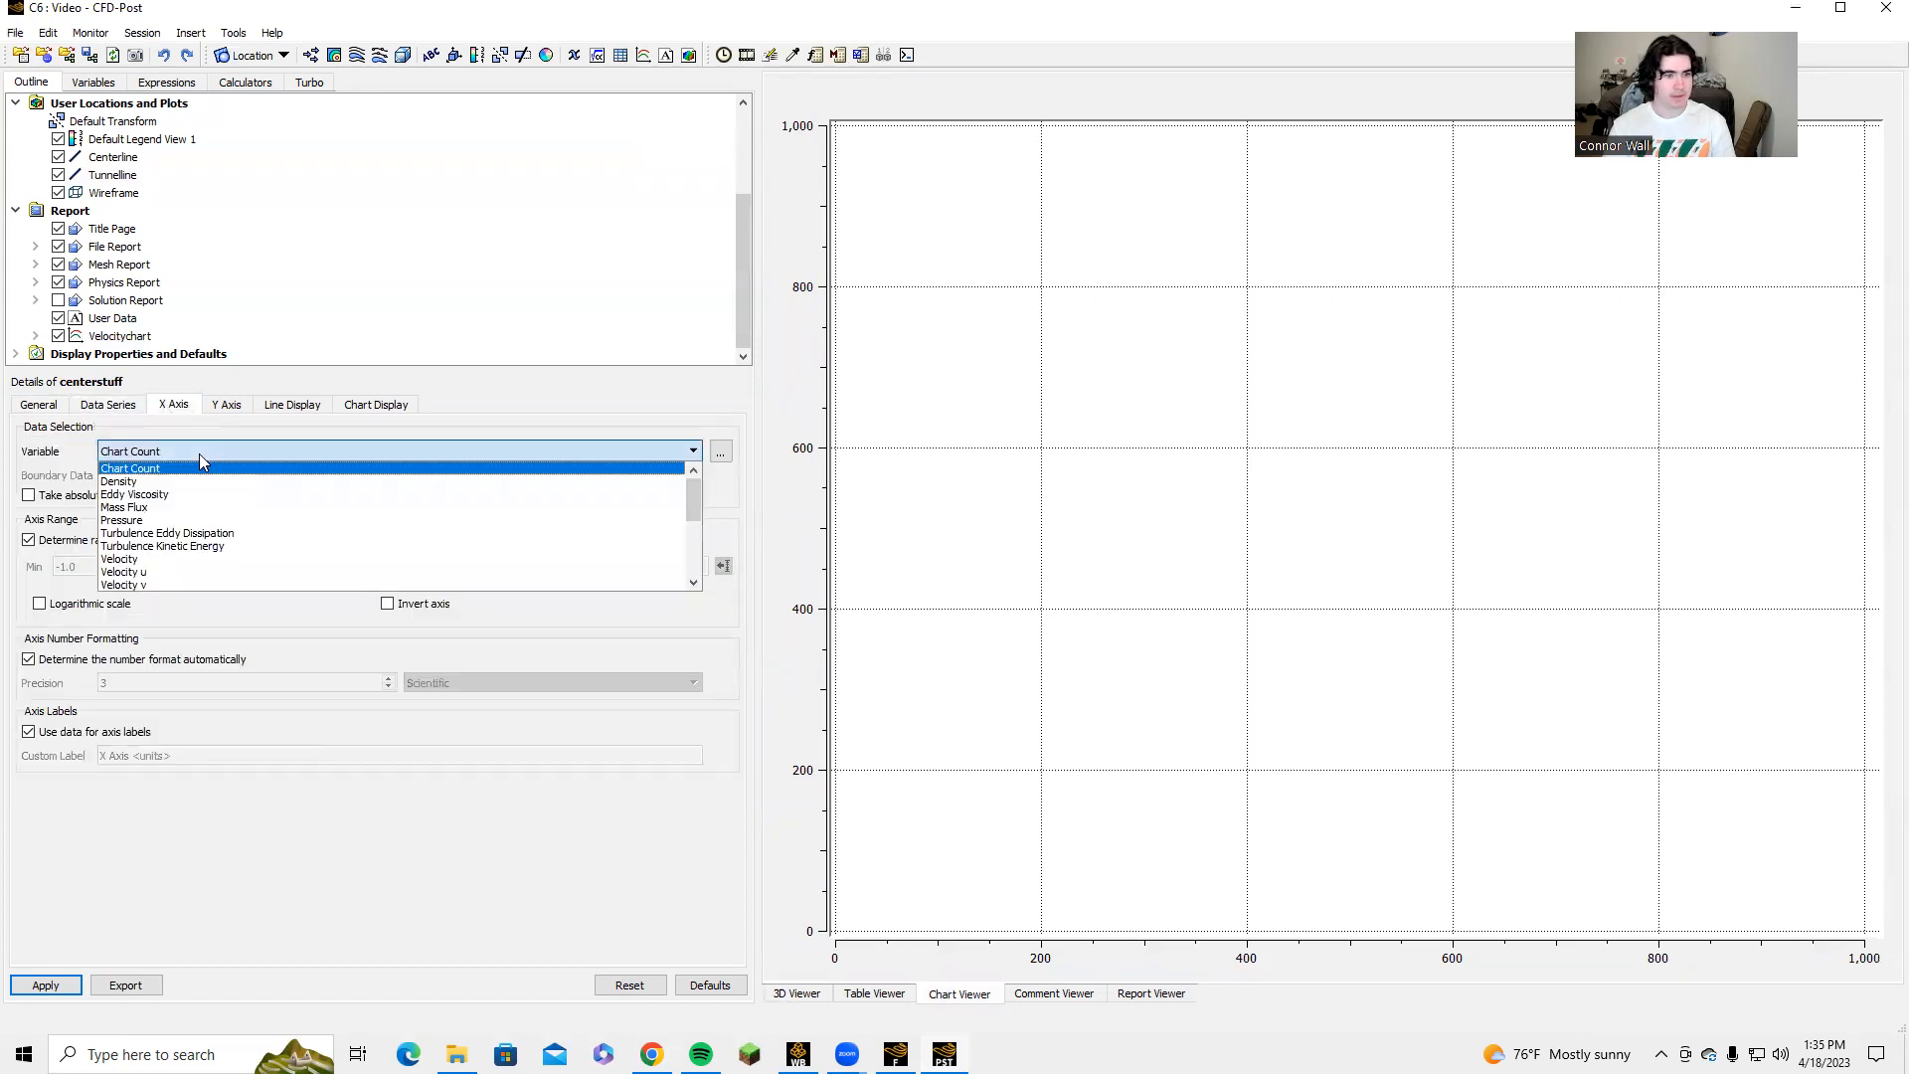
click(213, 411)
click(202, 452)
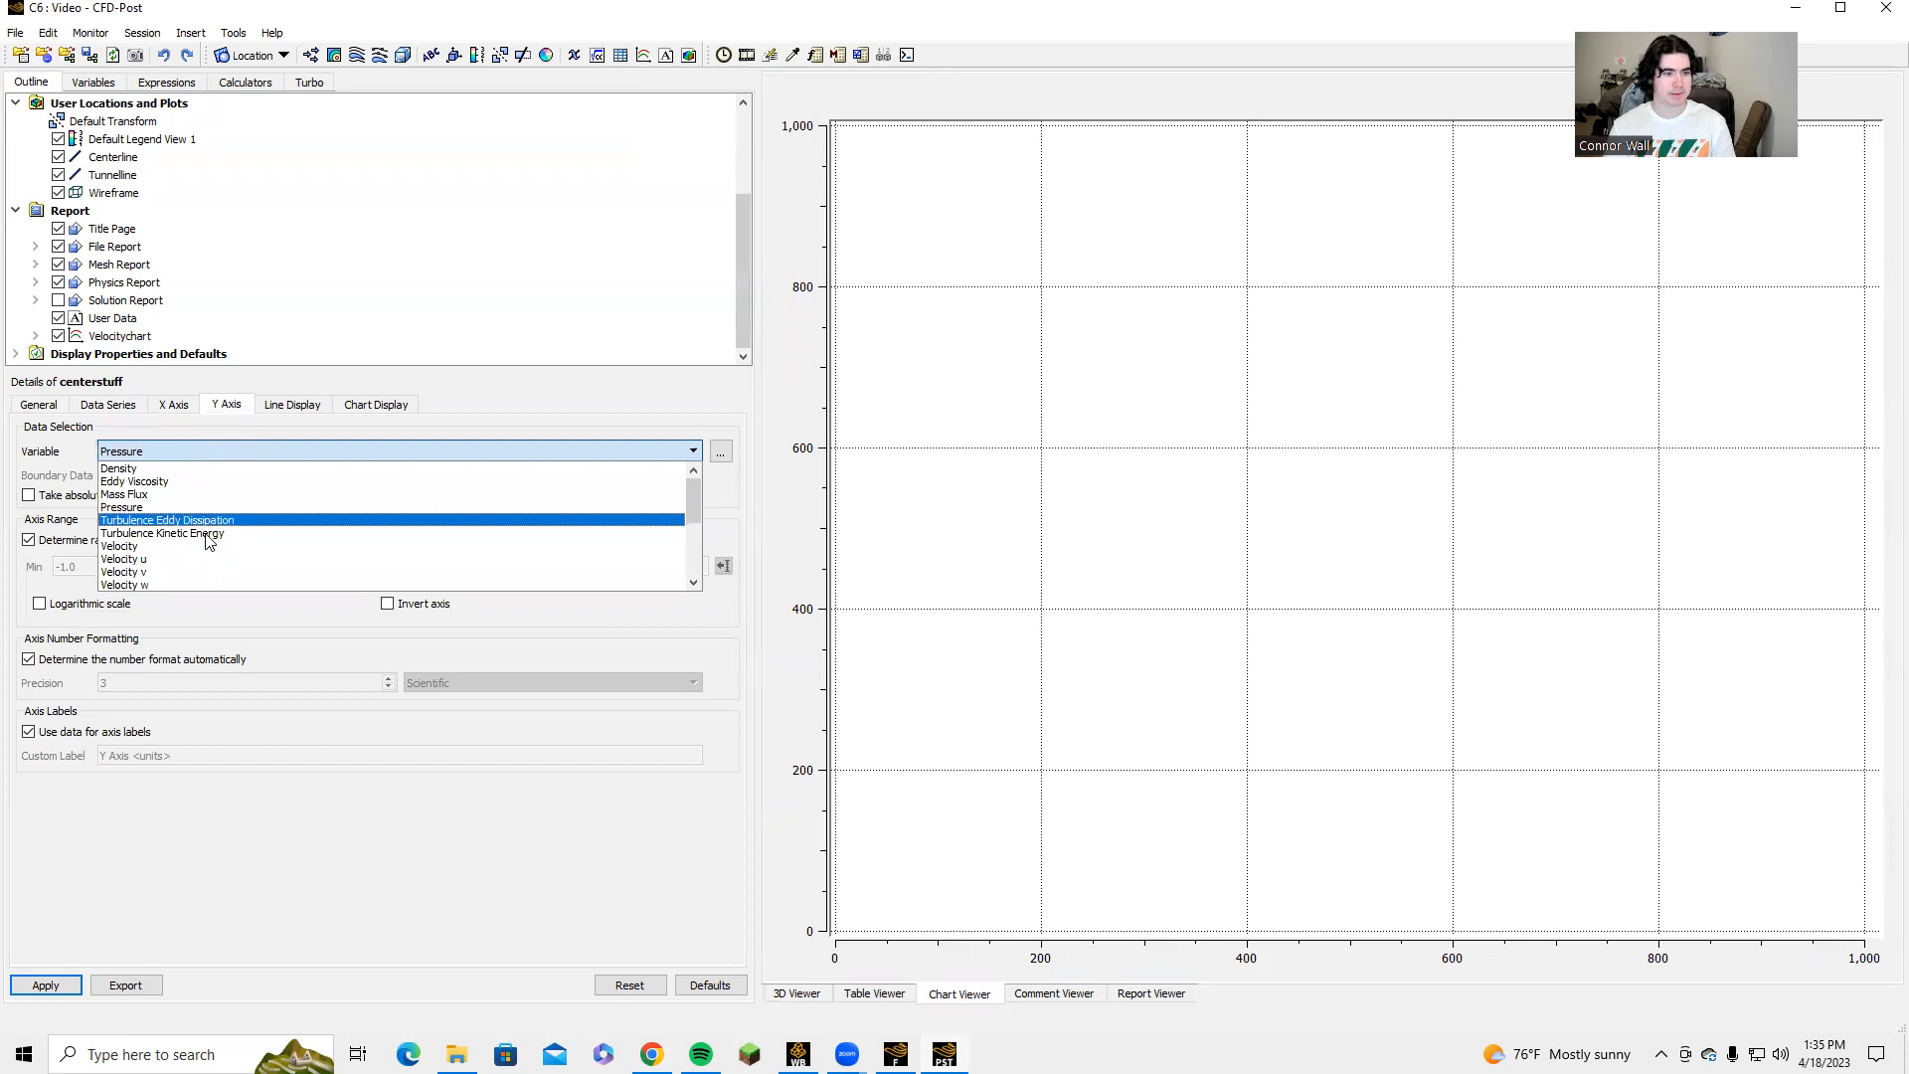
scroll(200, 552, down, 3)
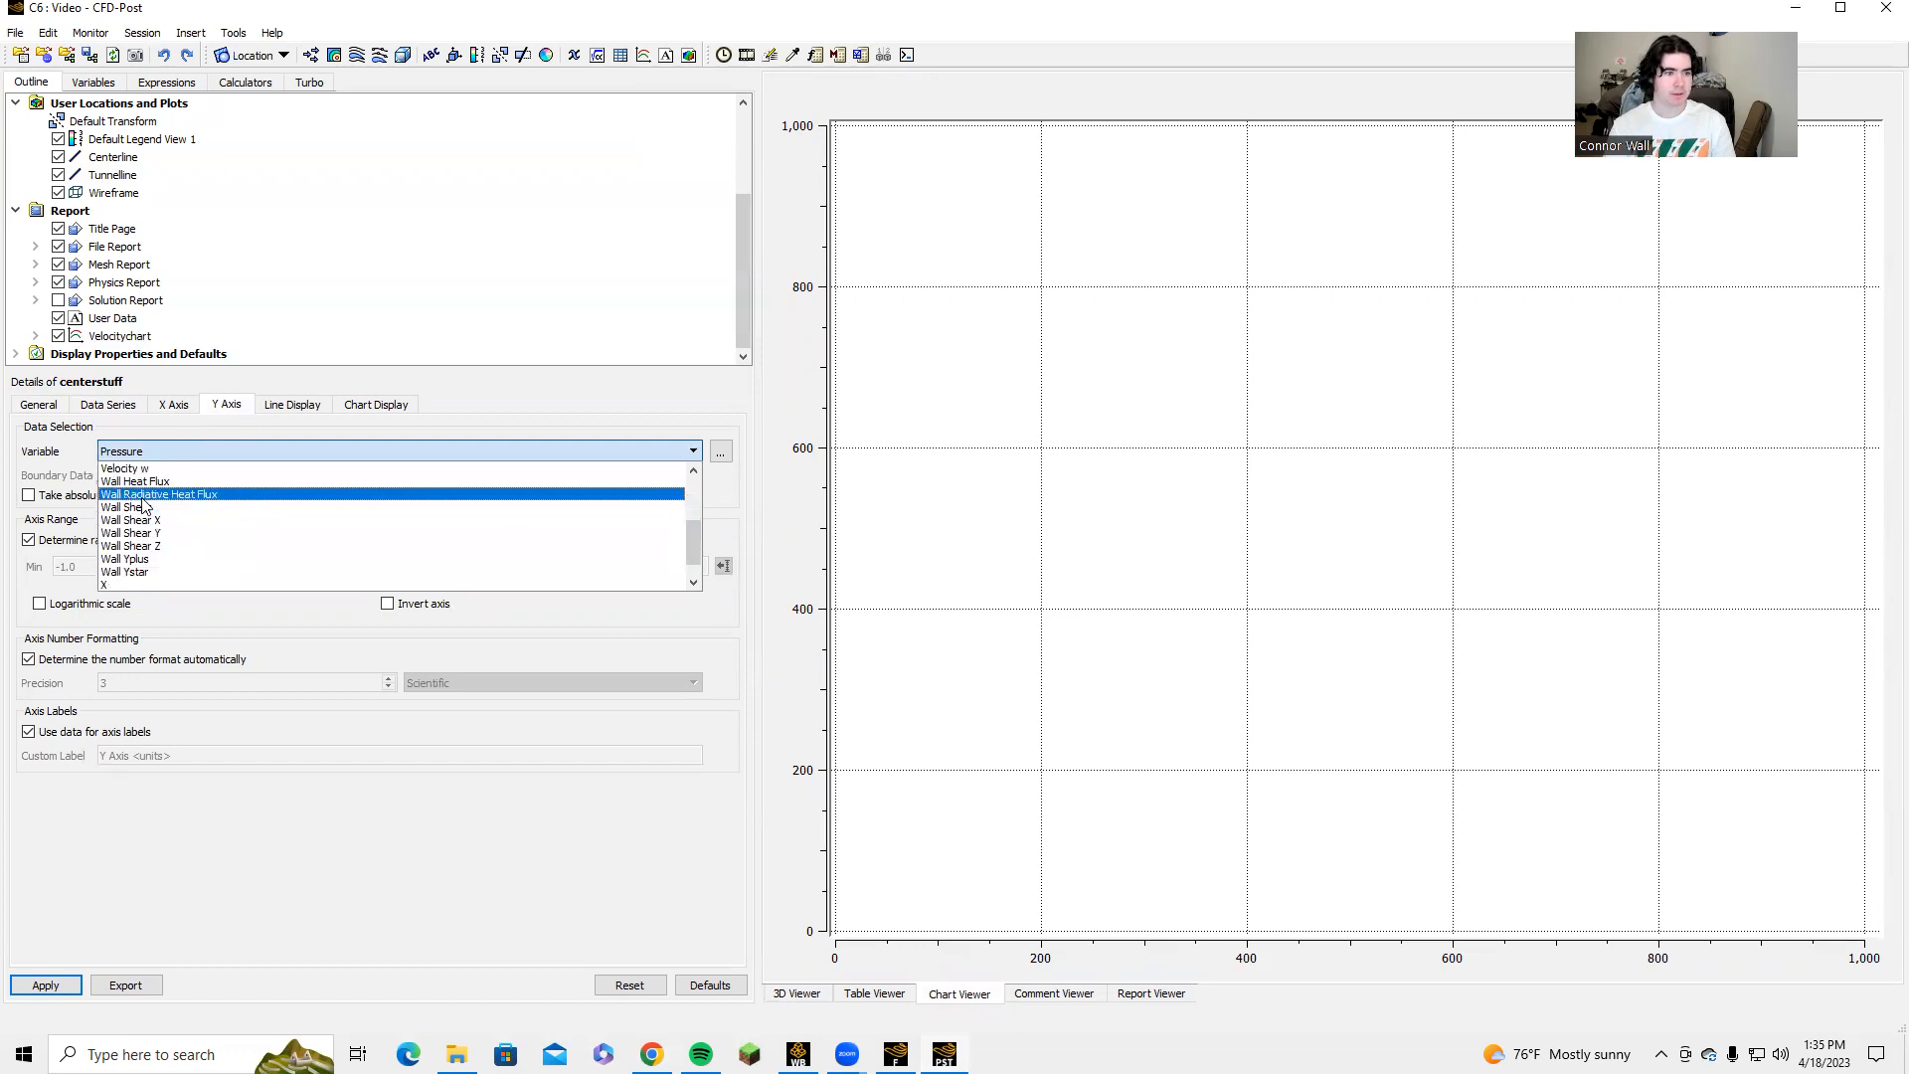
scroll(137, 567, down, 1)
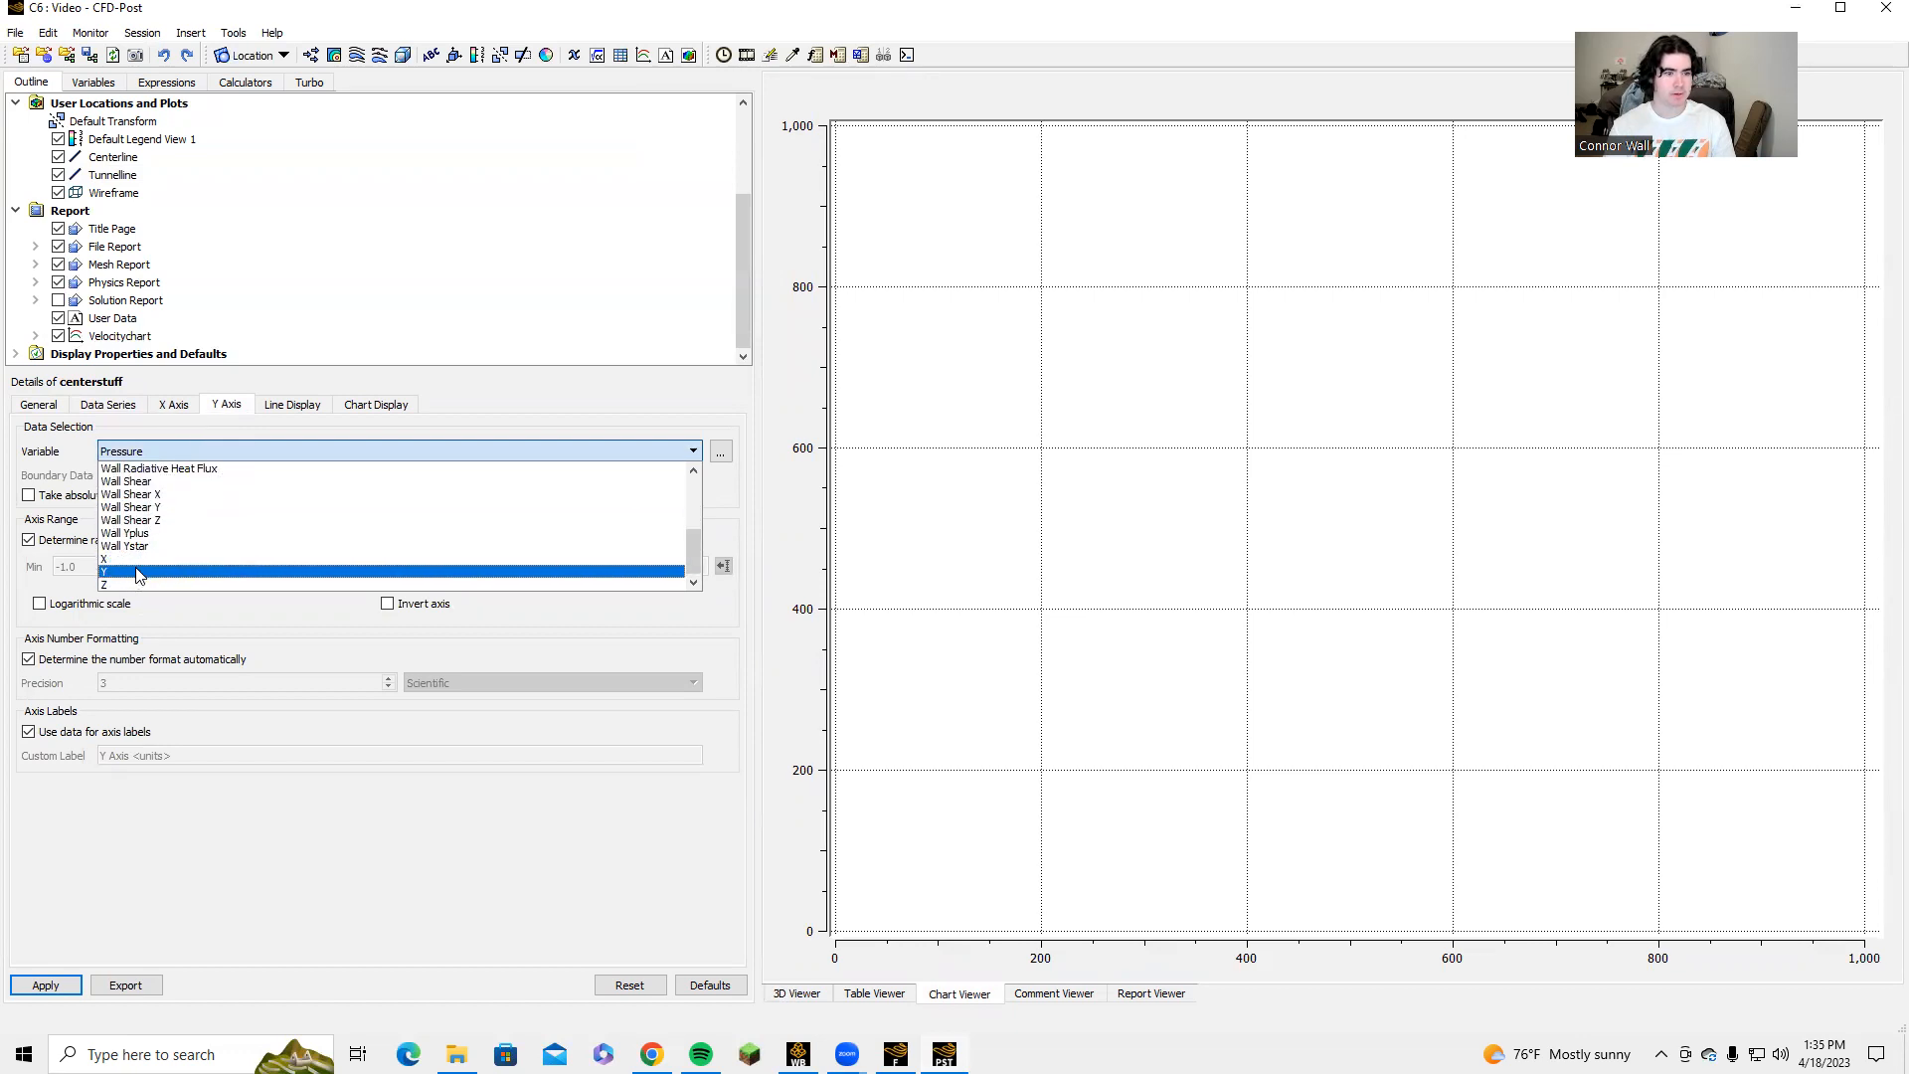
click(137, 572)
Set the centerstuff chart's X axis variable to Velocity and plot the chart.
click(175, 405)
click(179, 452)
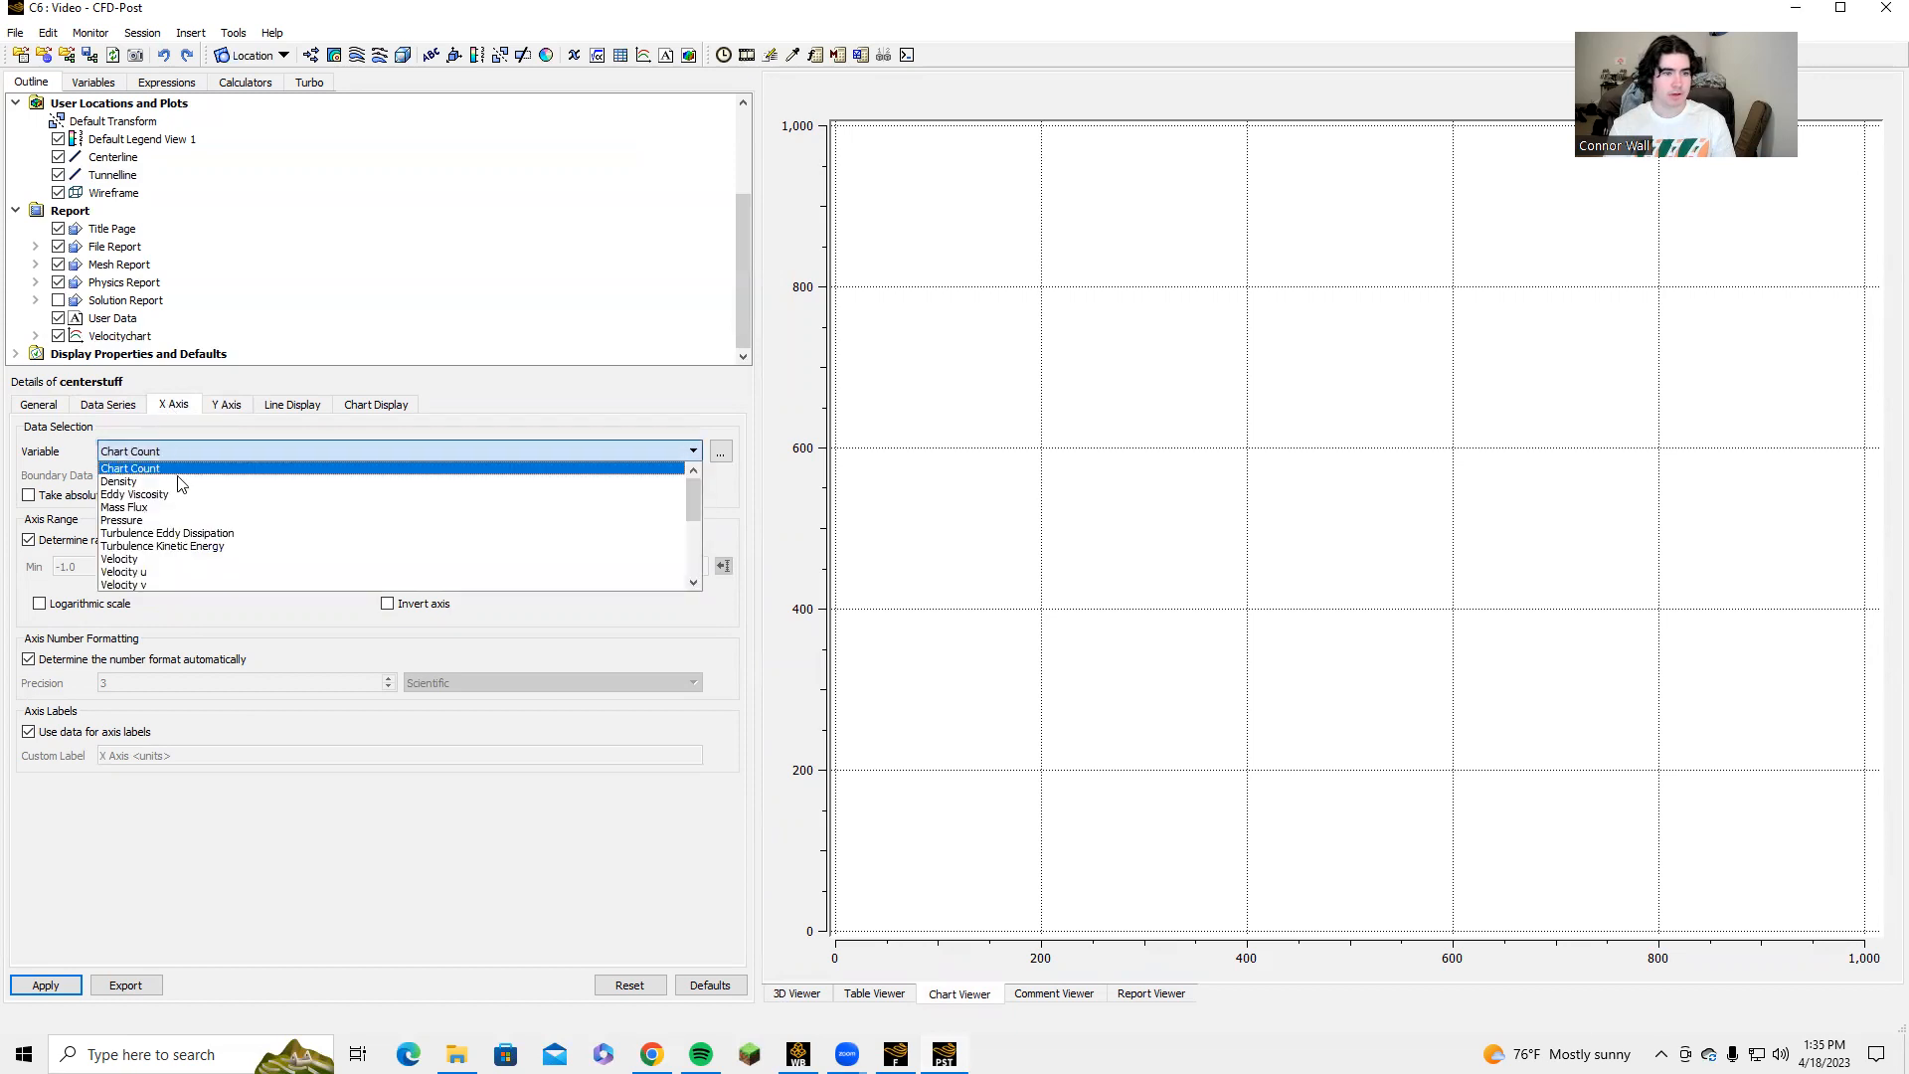
scroll(184, 517, down, 1)
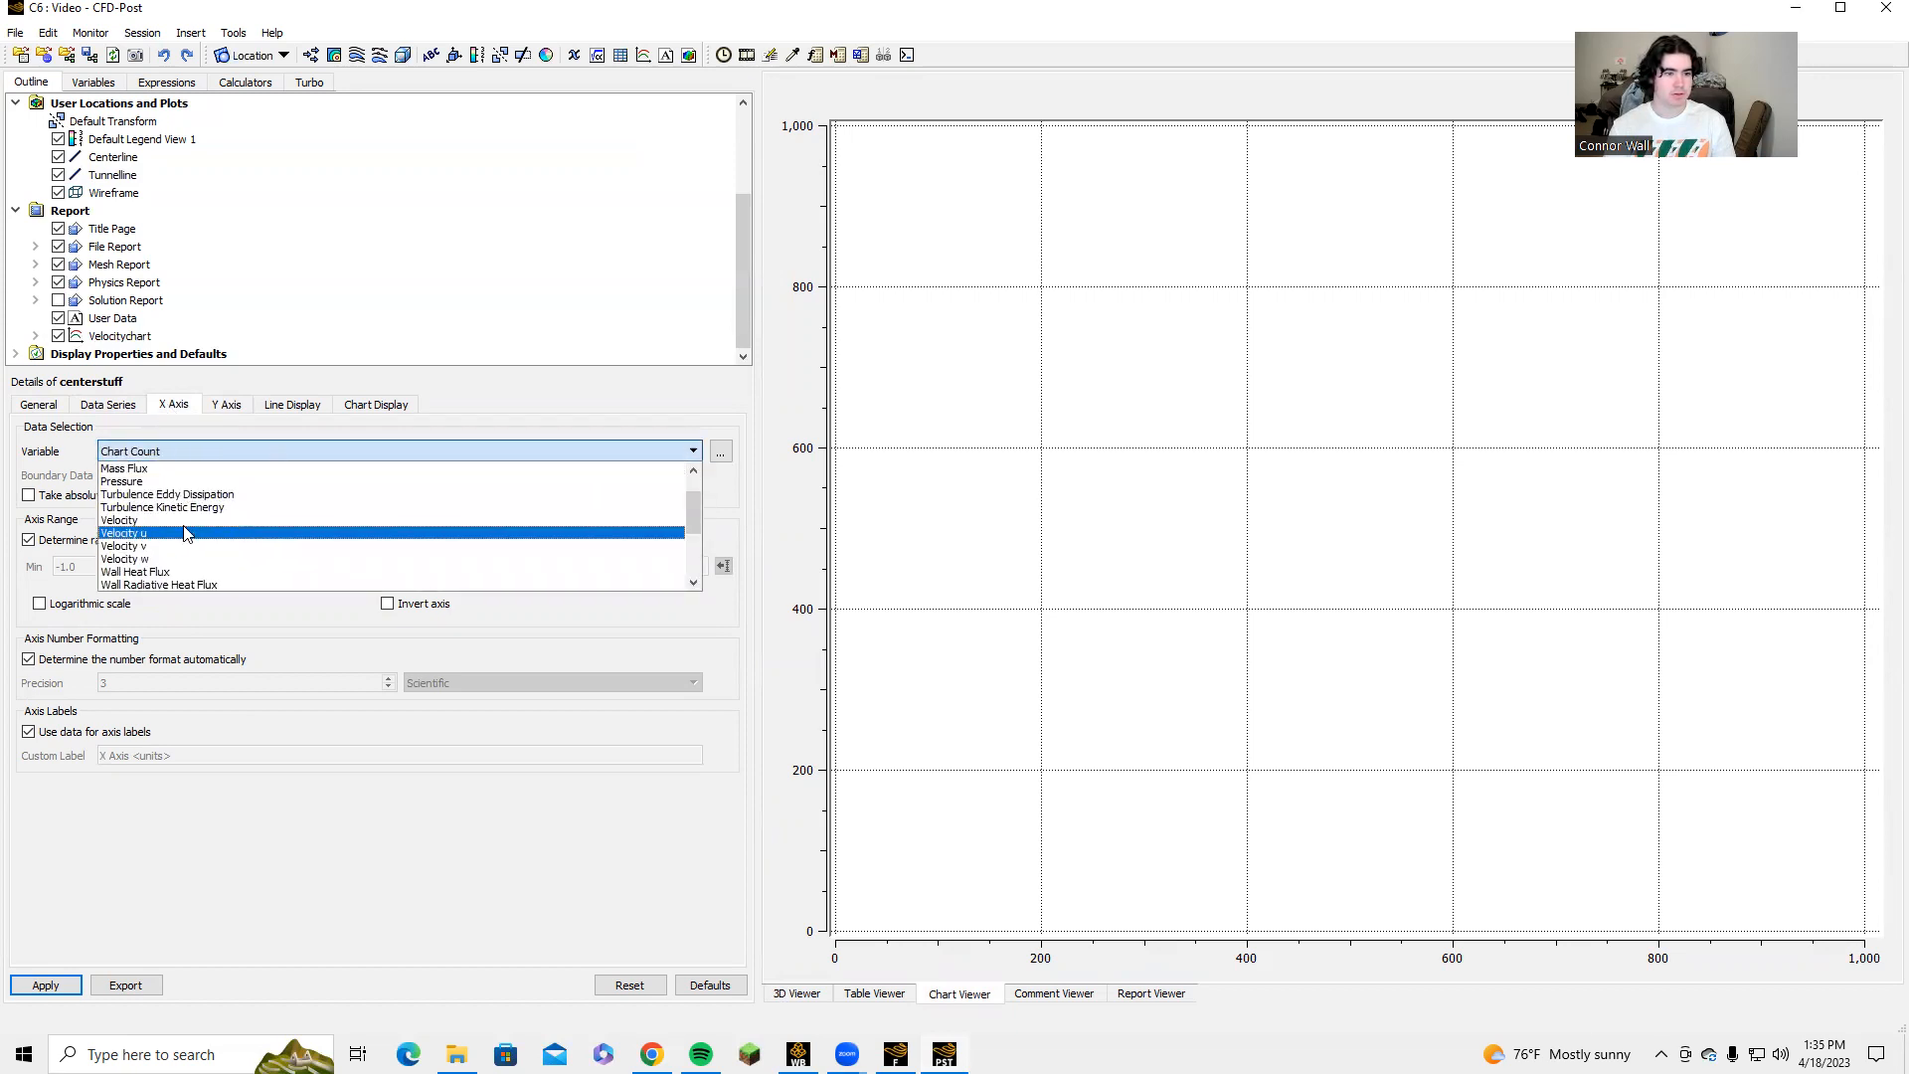
click(163, 520)
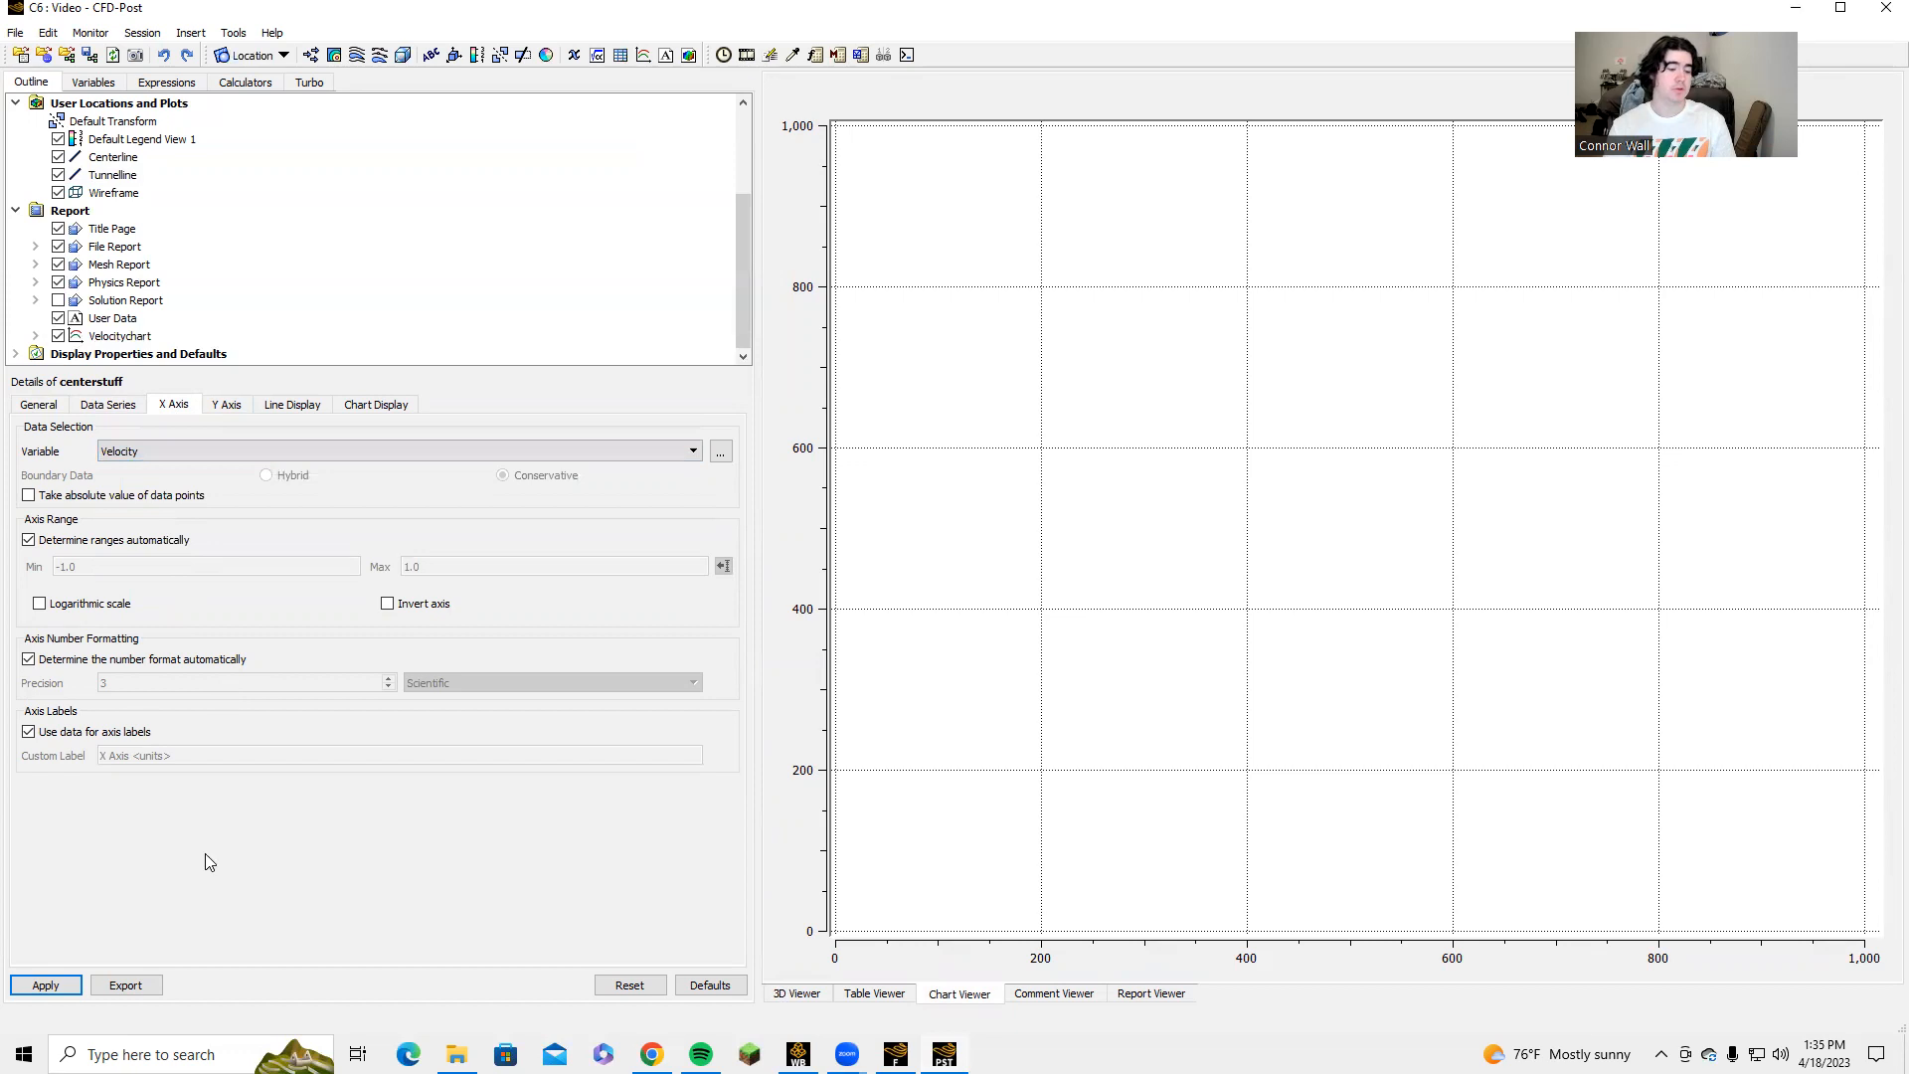
click(45, 984)
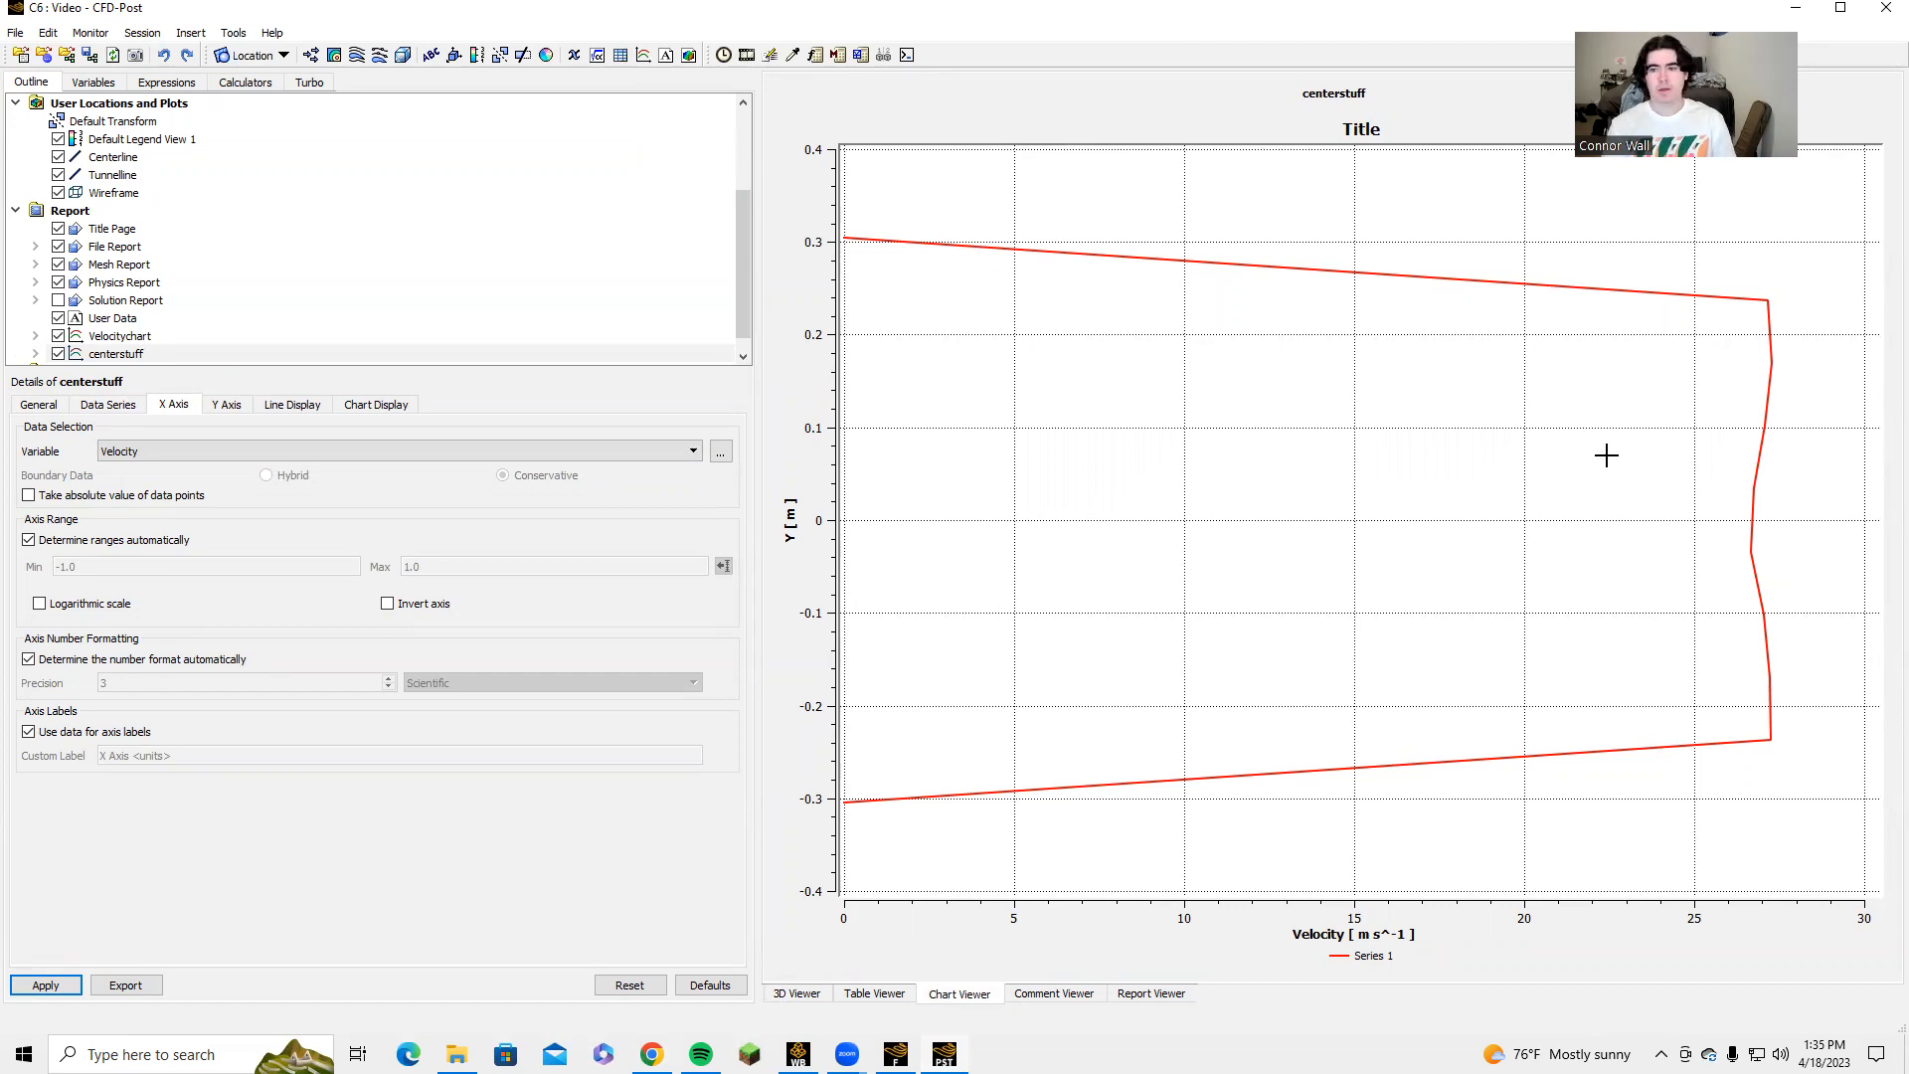
Change the chart's X axis variable to Pressure and replot it.
click(270, 463)
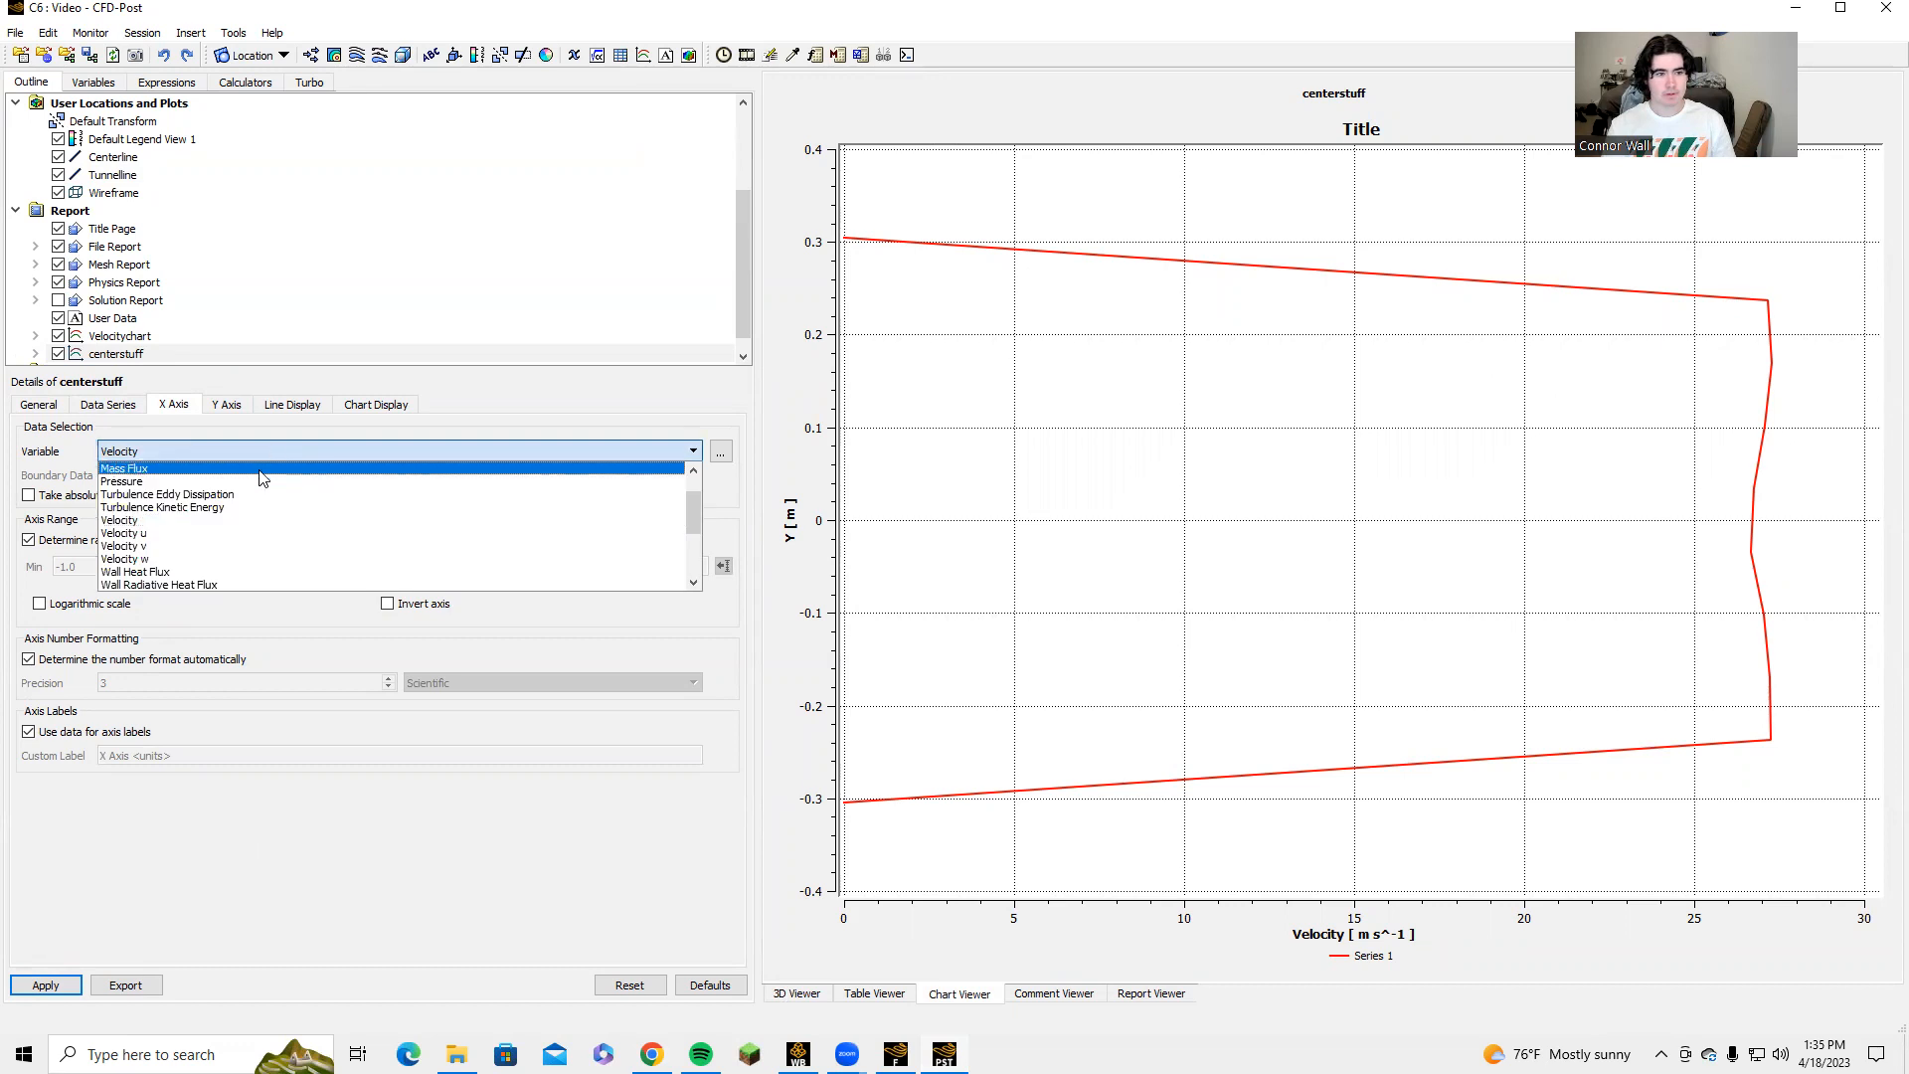
click(194, 482)
click(47, 985)
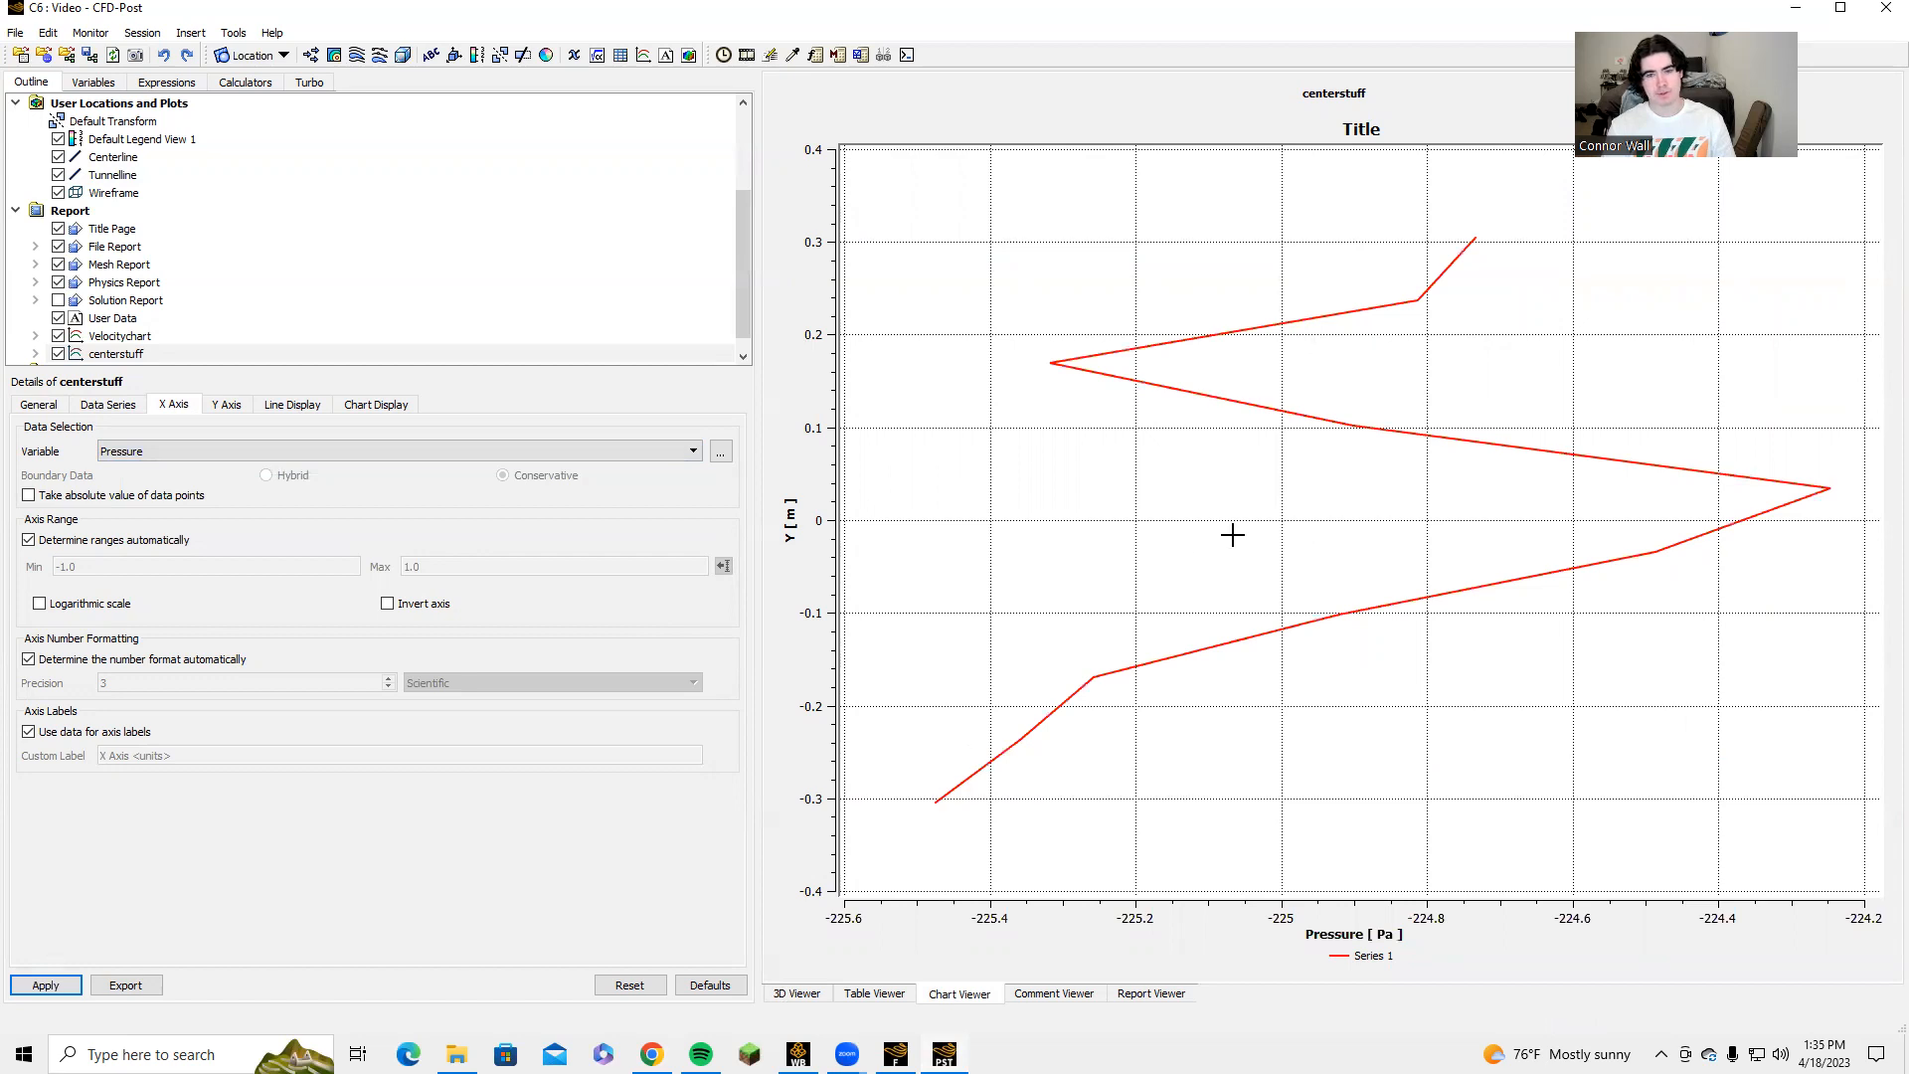
Switch to the Calculations_Final spreadsheet and view the Center Total Pressure, Center Pressure and Total Pressure sheets.
mouse_move(798, 1054)
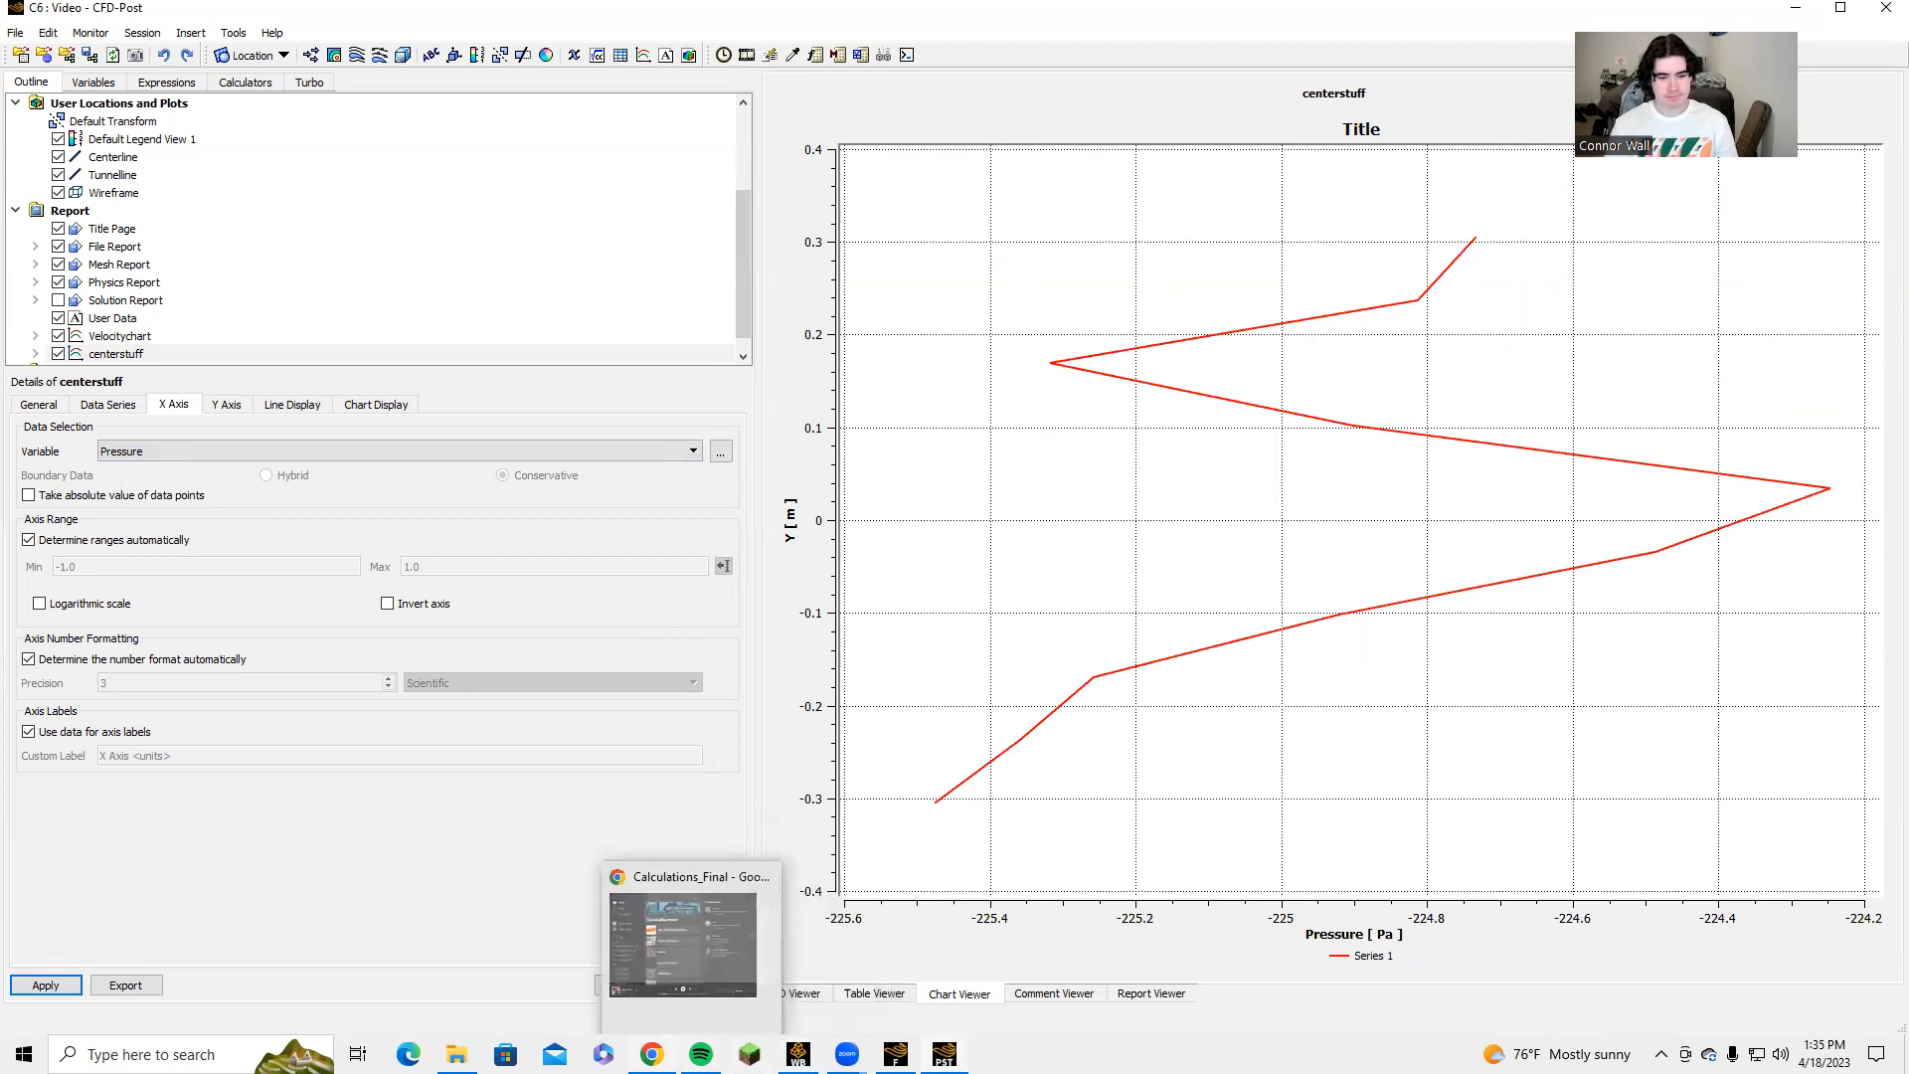
click(651, 1054)
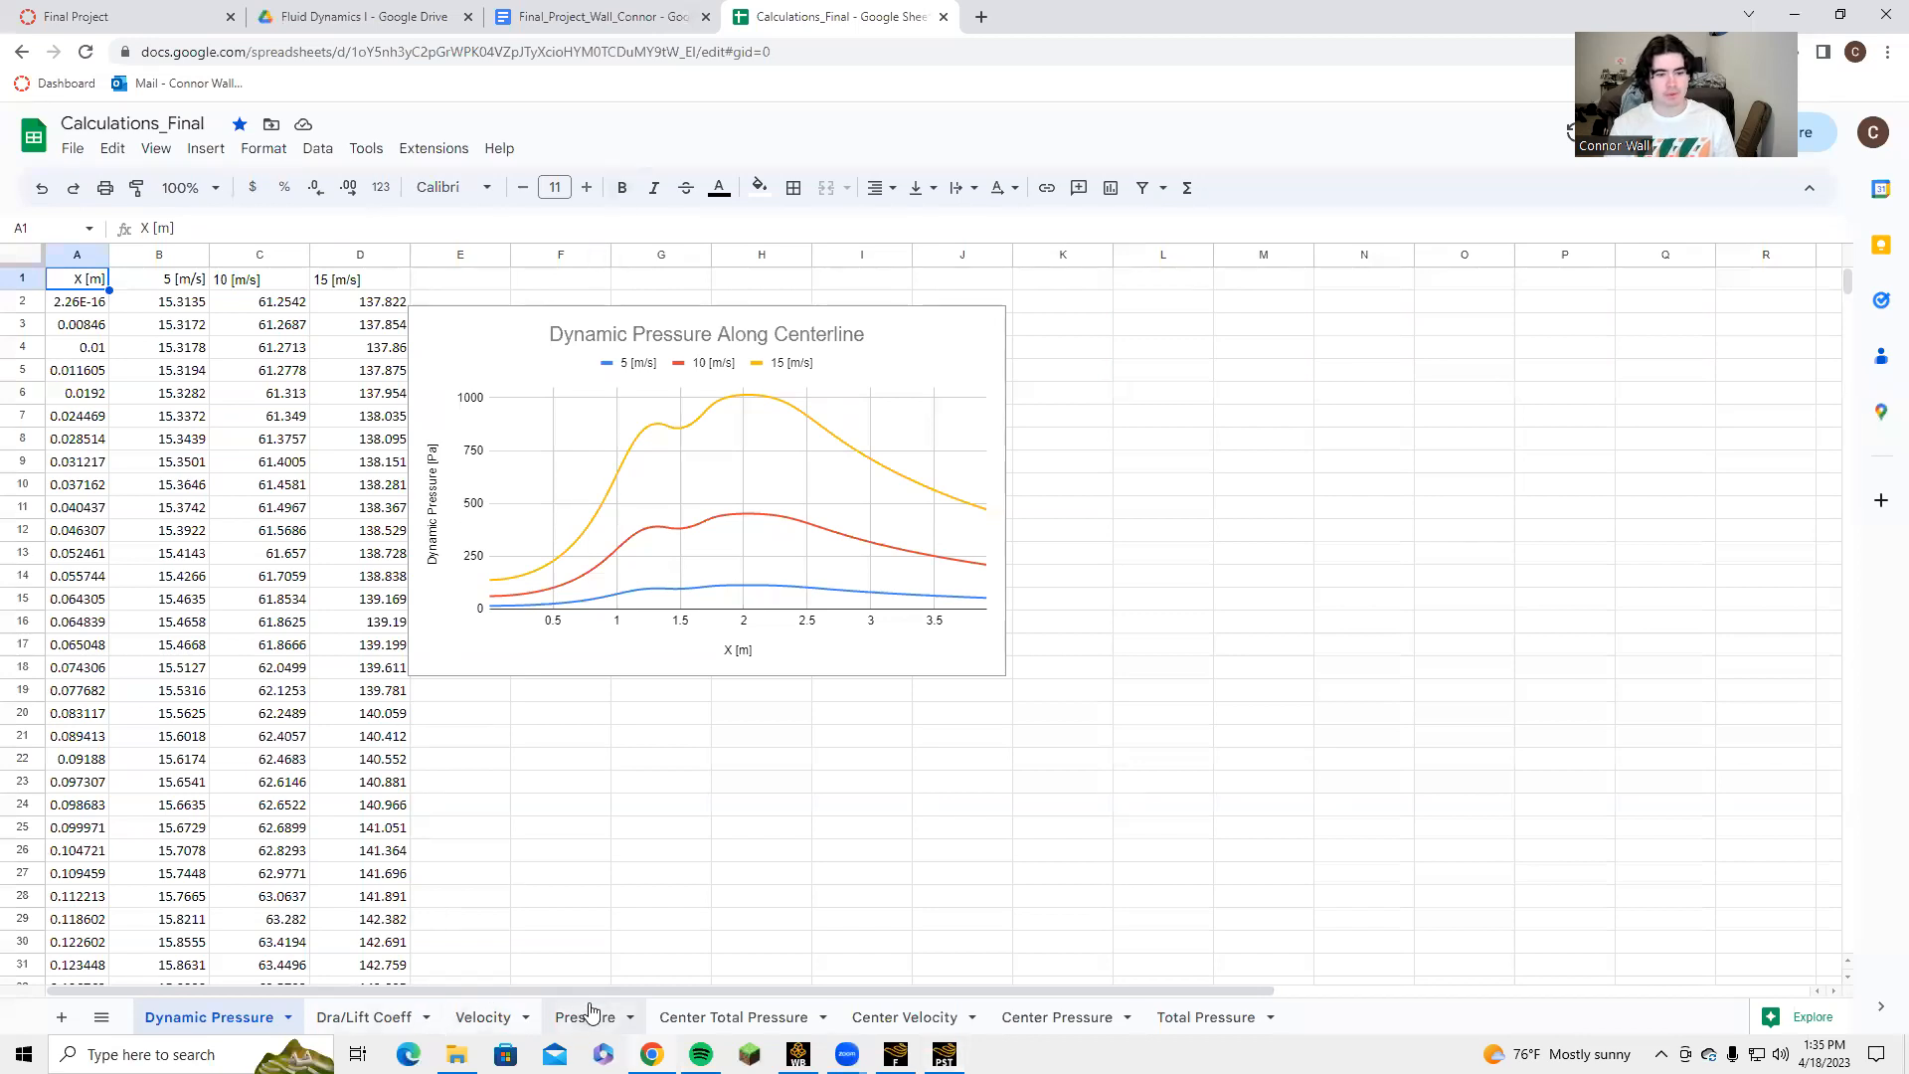
click(757, 1017)
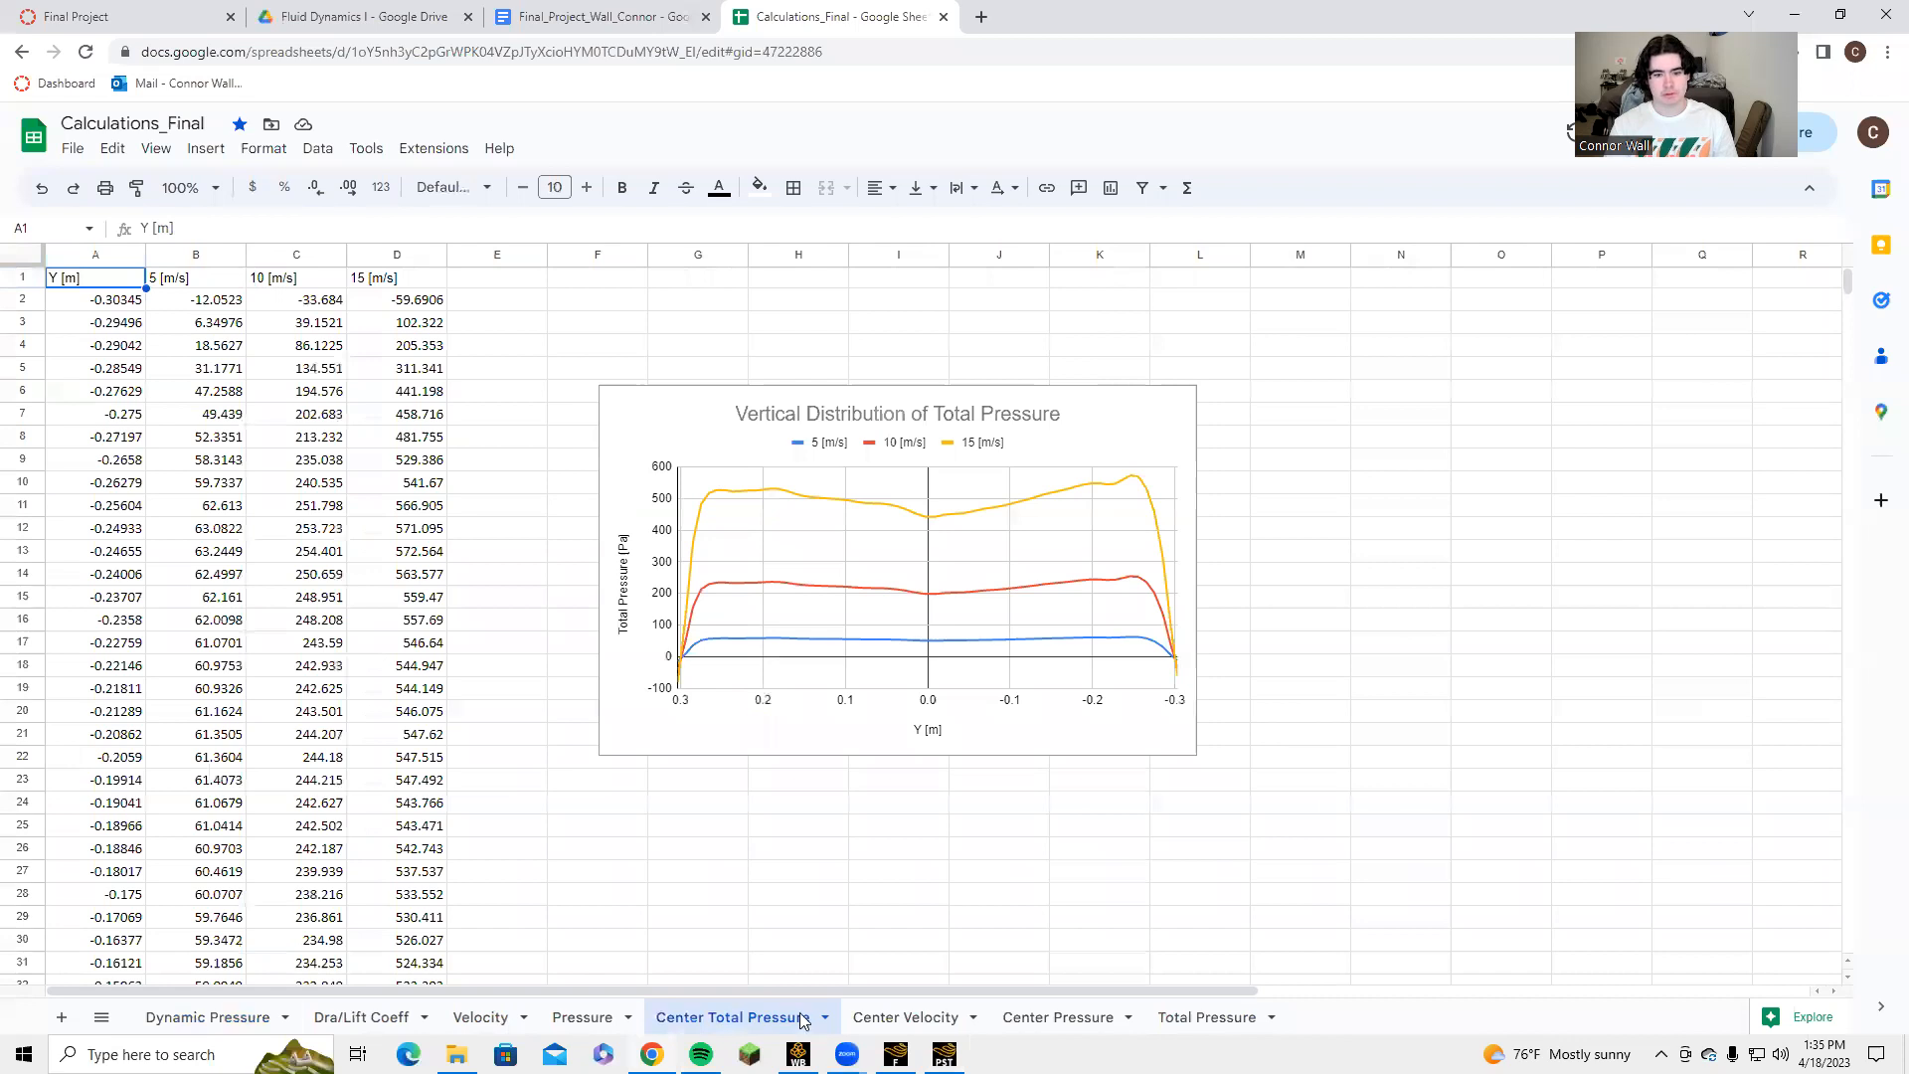
click(1047, 1017)
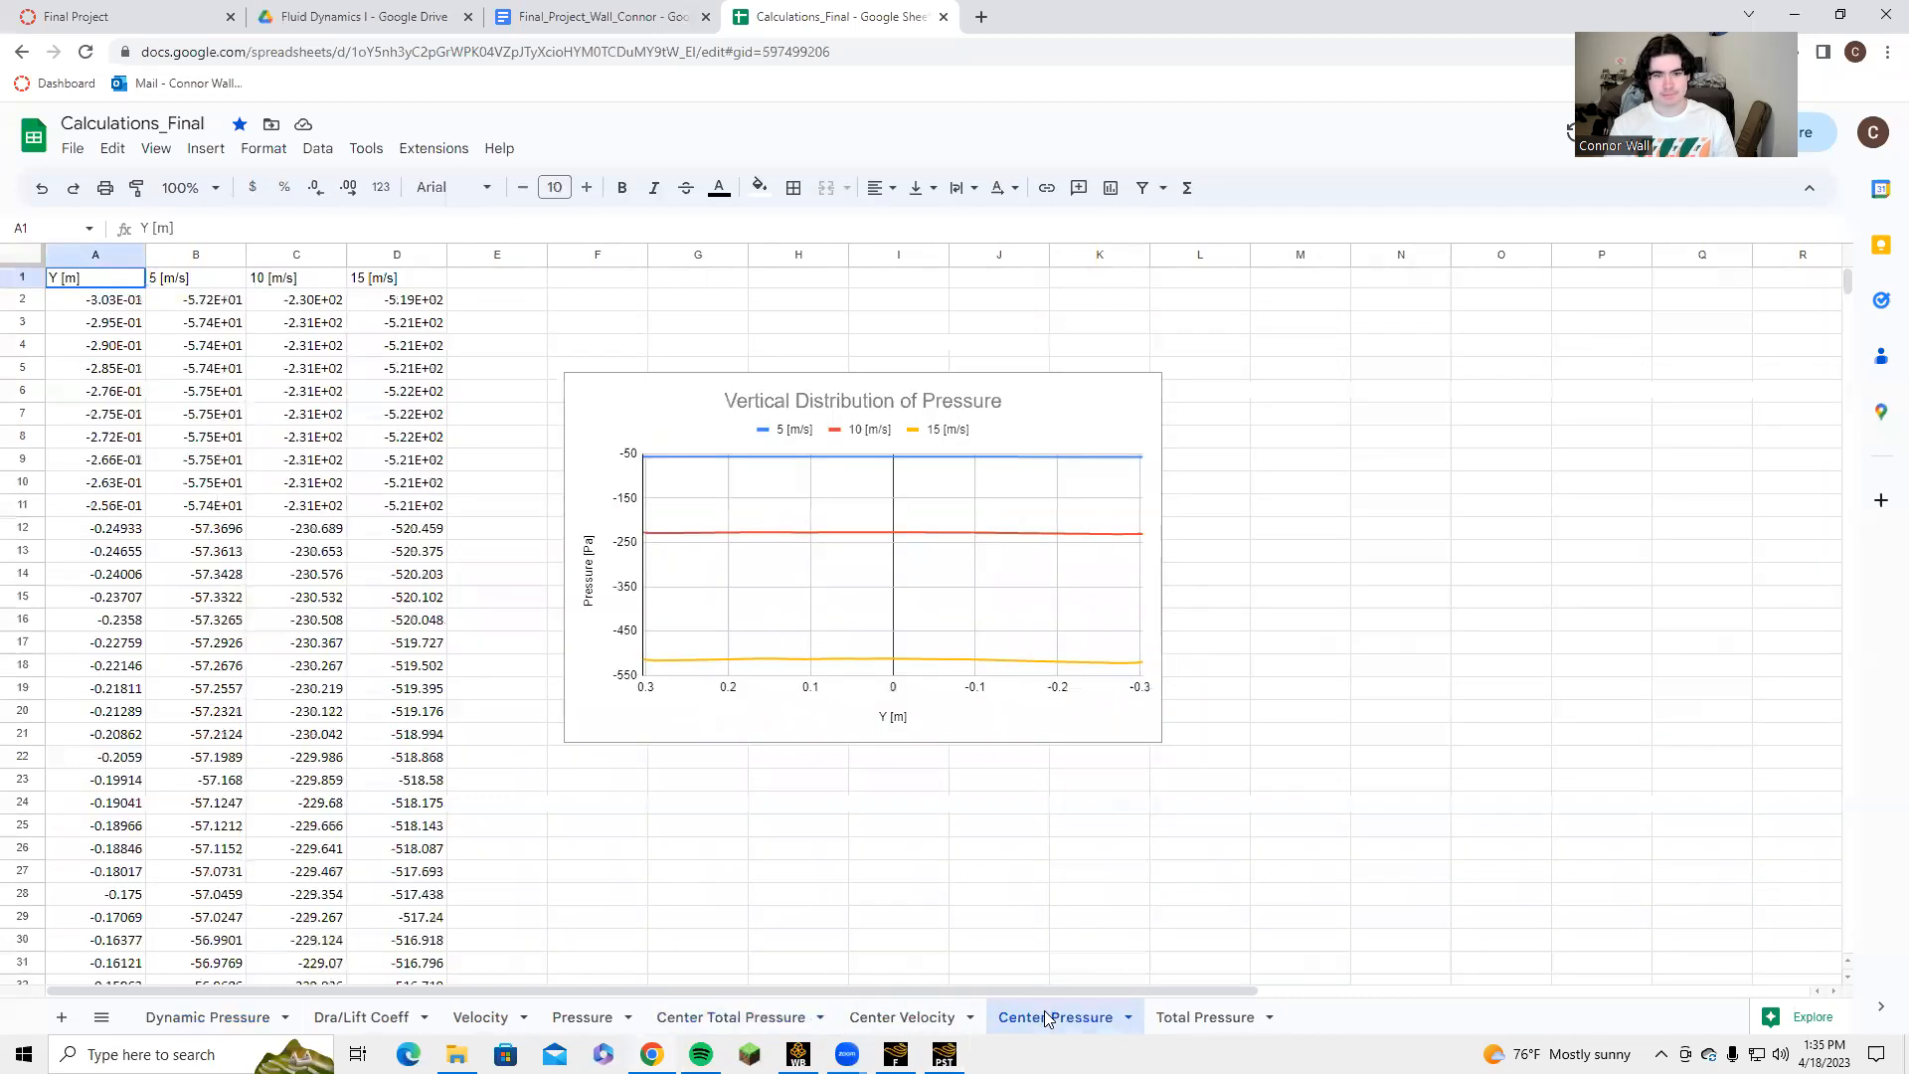
click(1148, 1016)
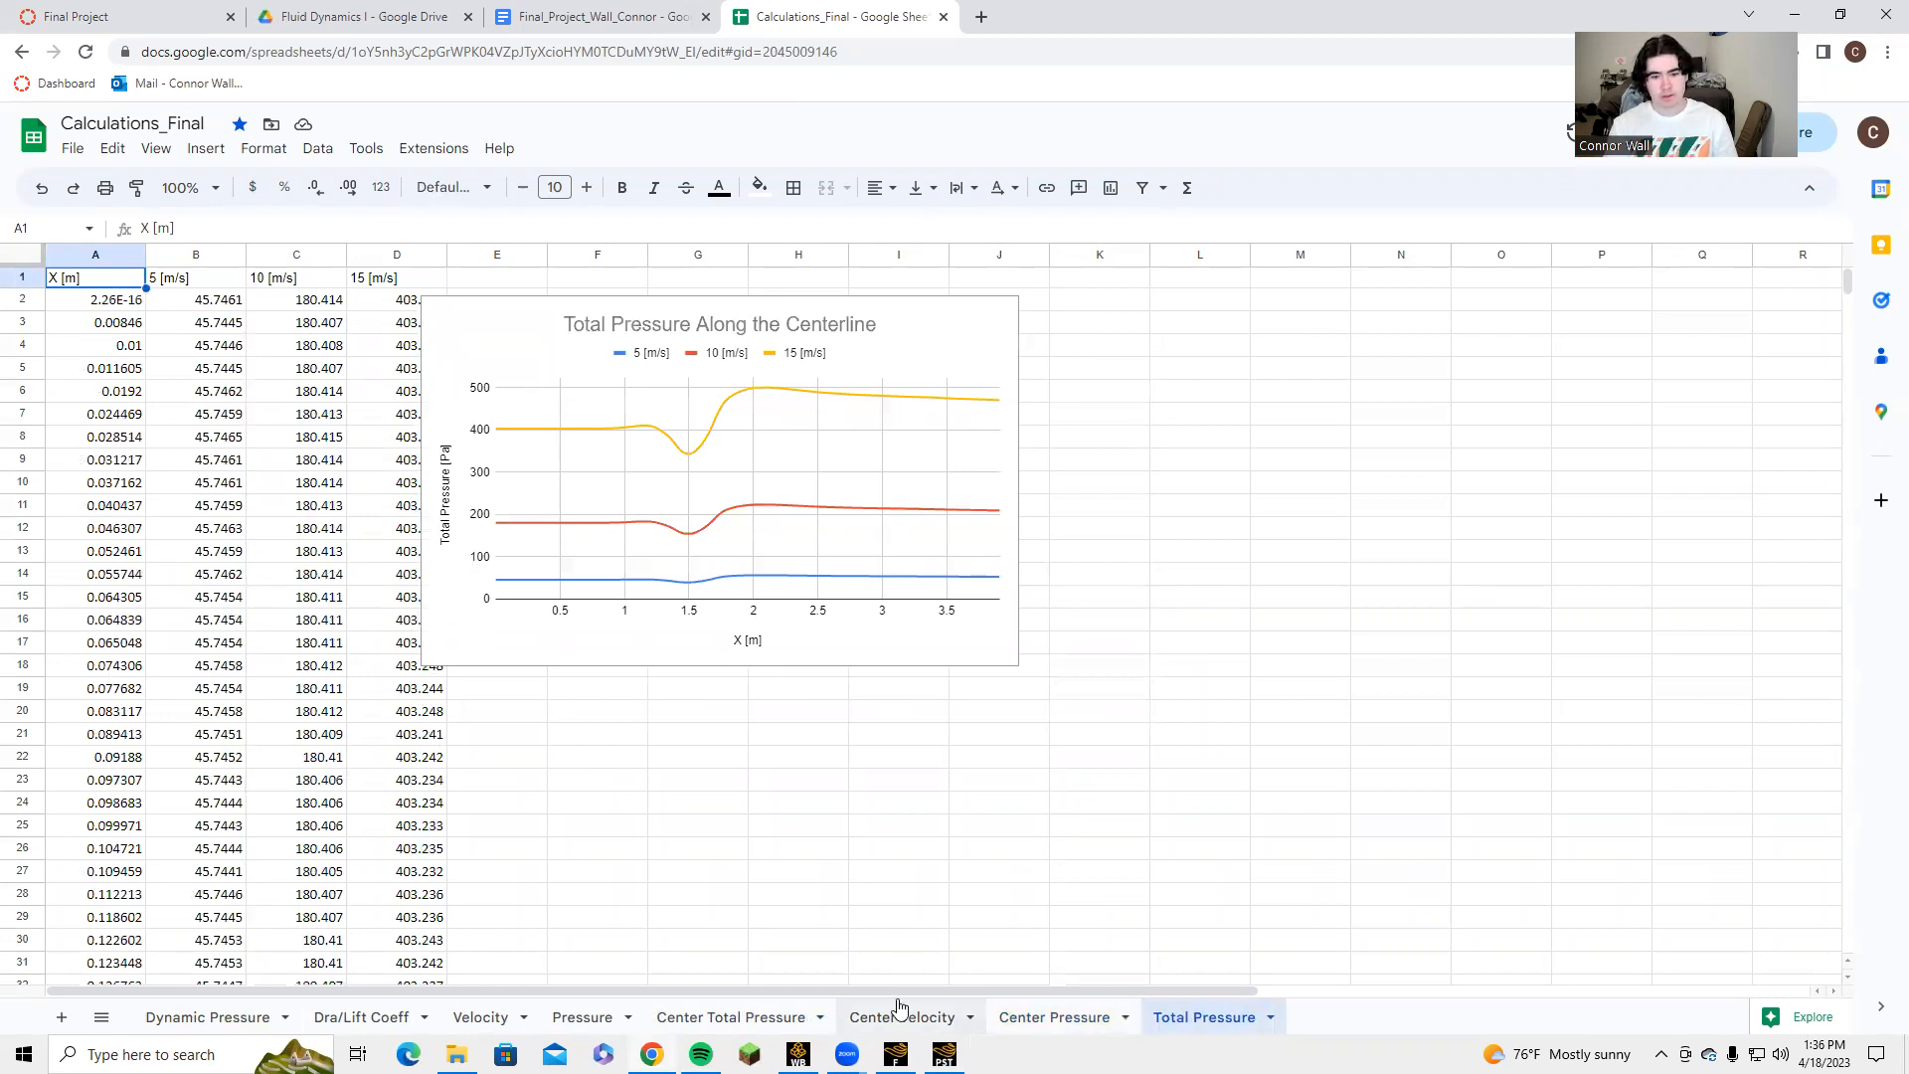
Examine the Vertical Distribution of Velocity chart on the Center Velocity sheet, then compare it with the pressure sheets' charts.
click(901, 1016)
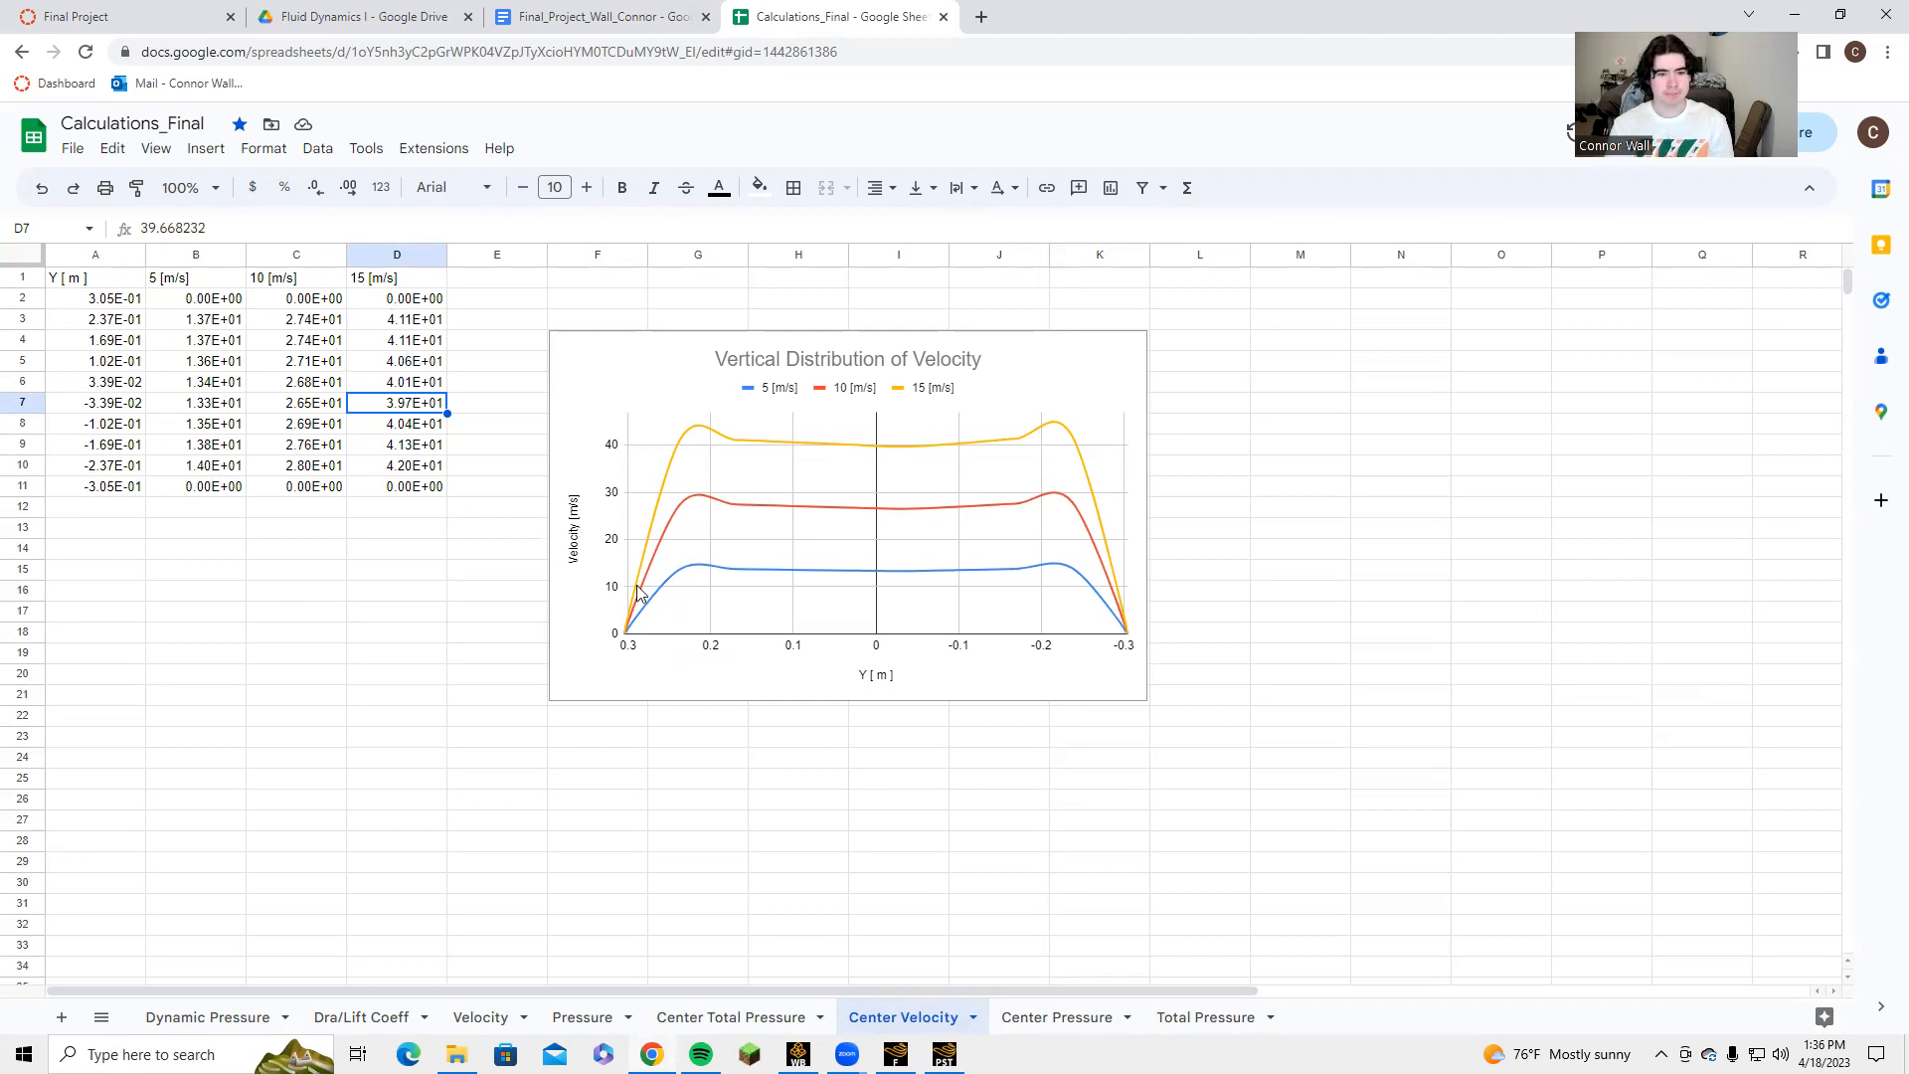
click(758, 388)
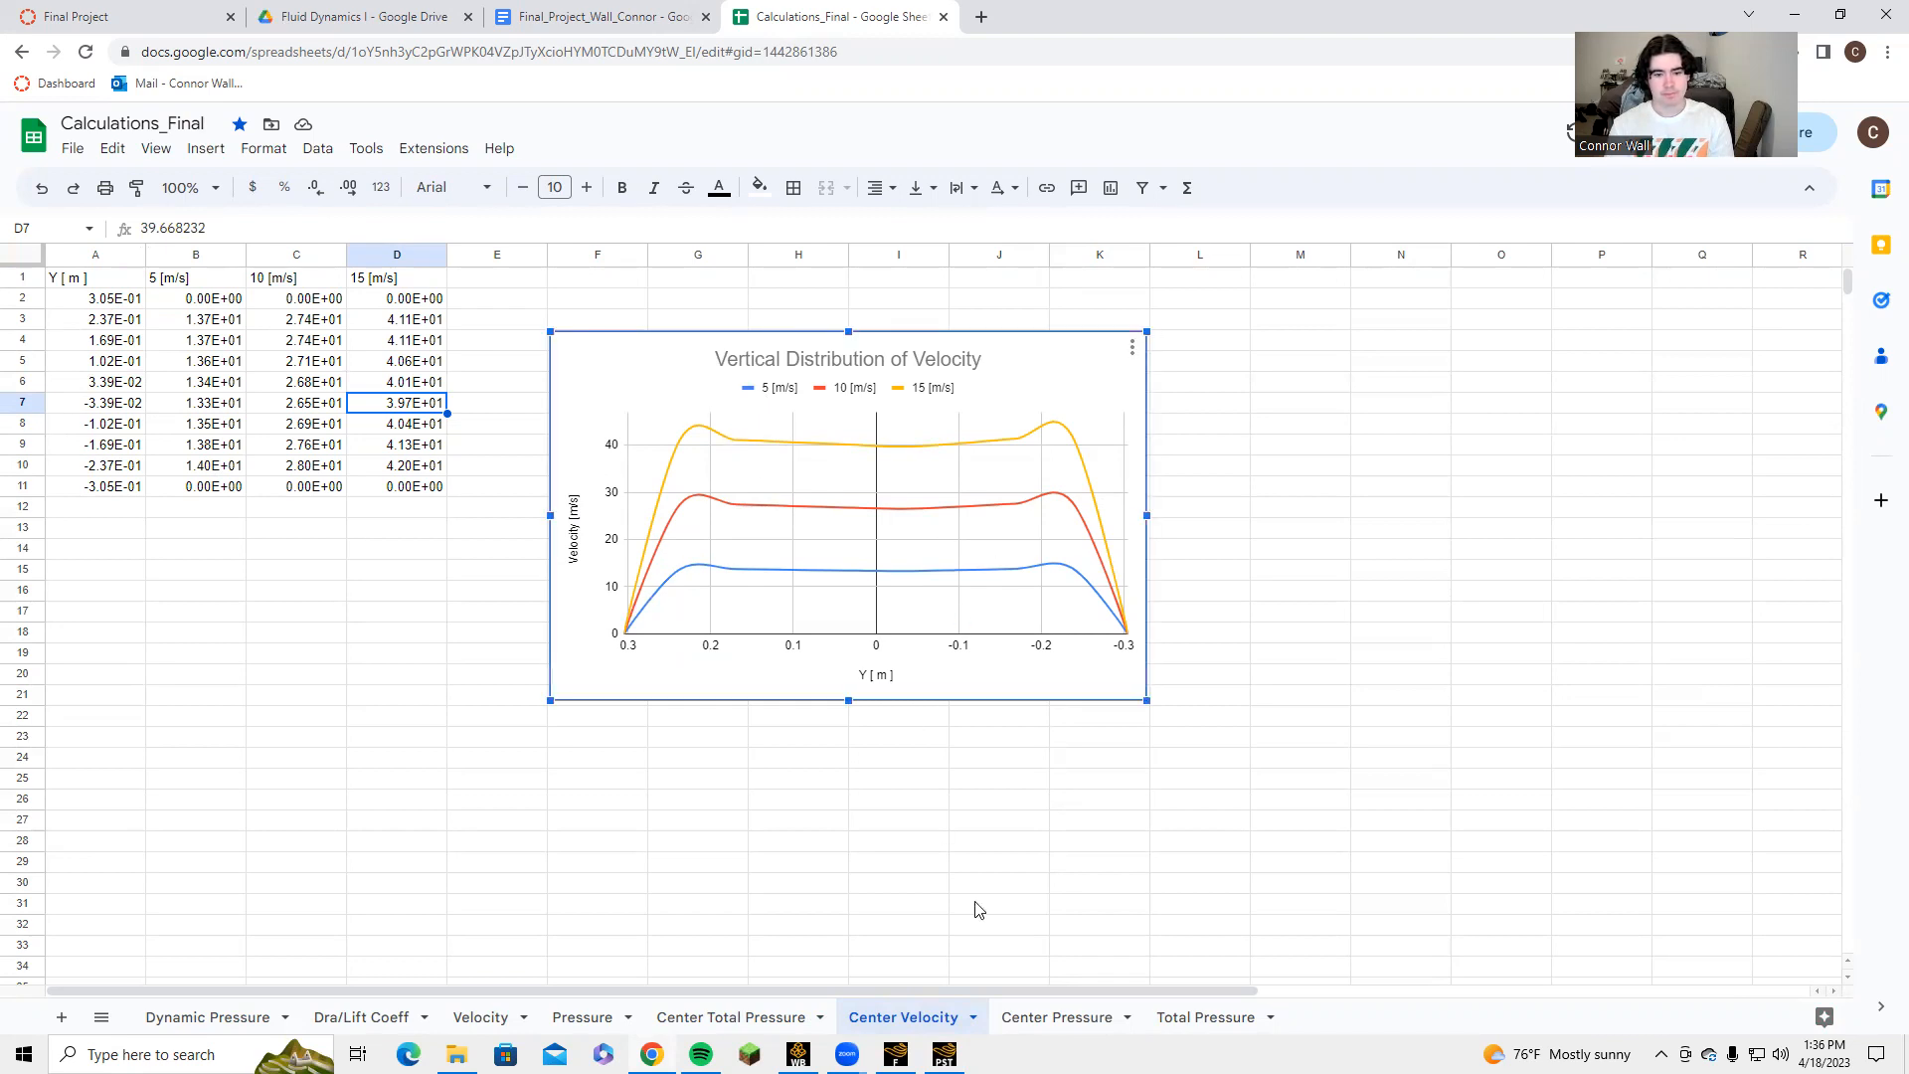
click(787, 1018)
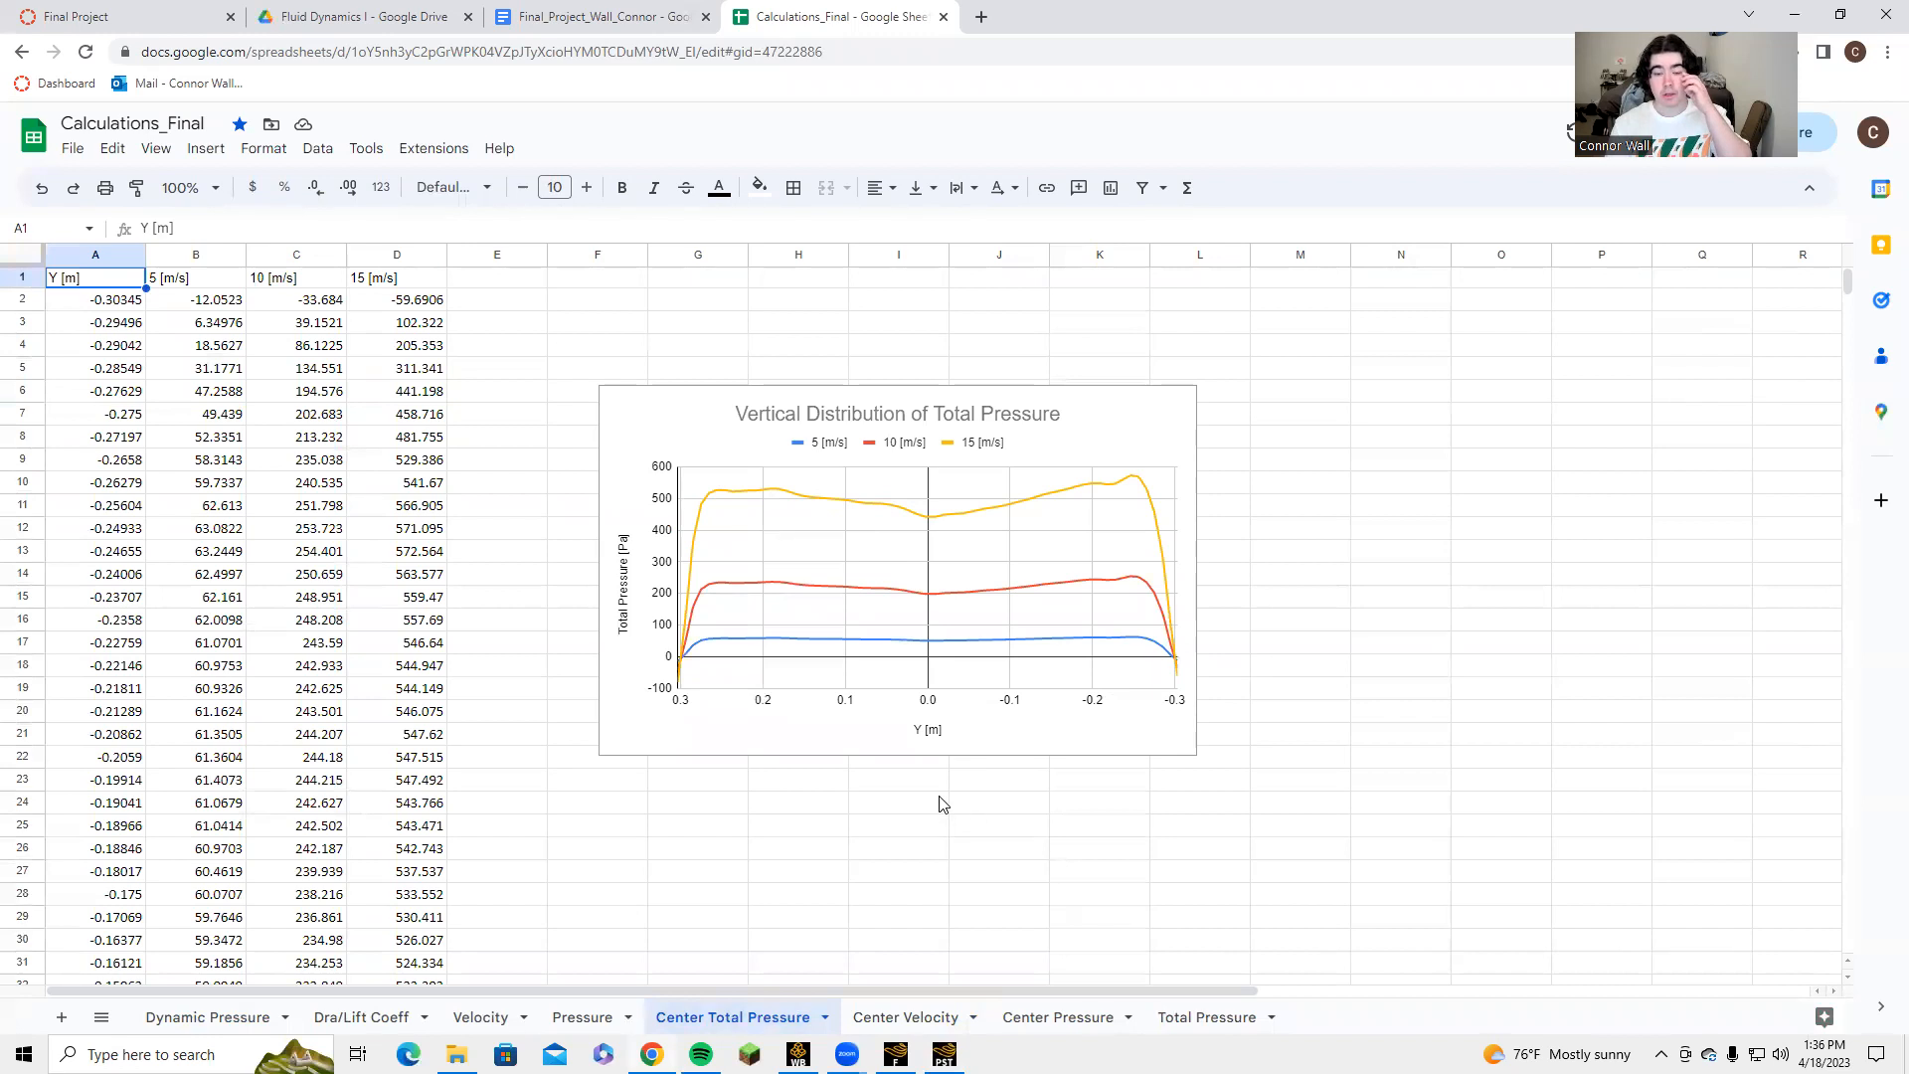
click(1173, 1017)
click(1050, 1016)
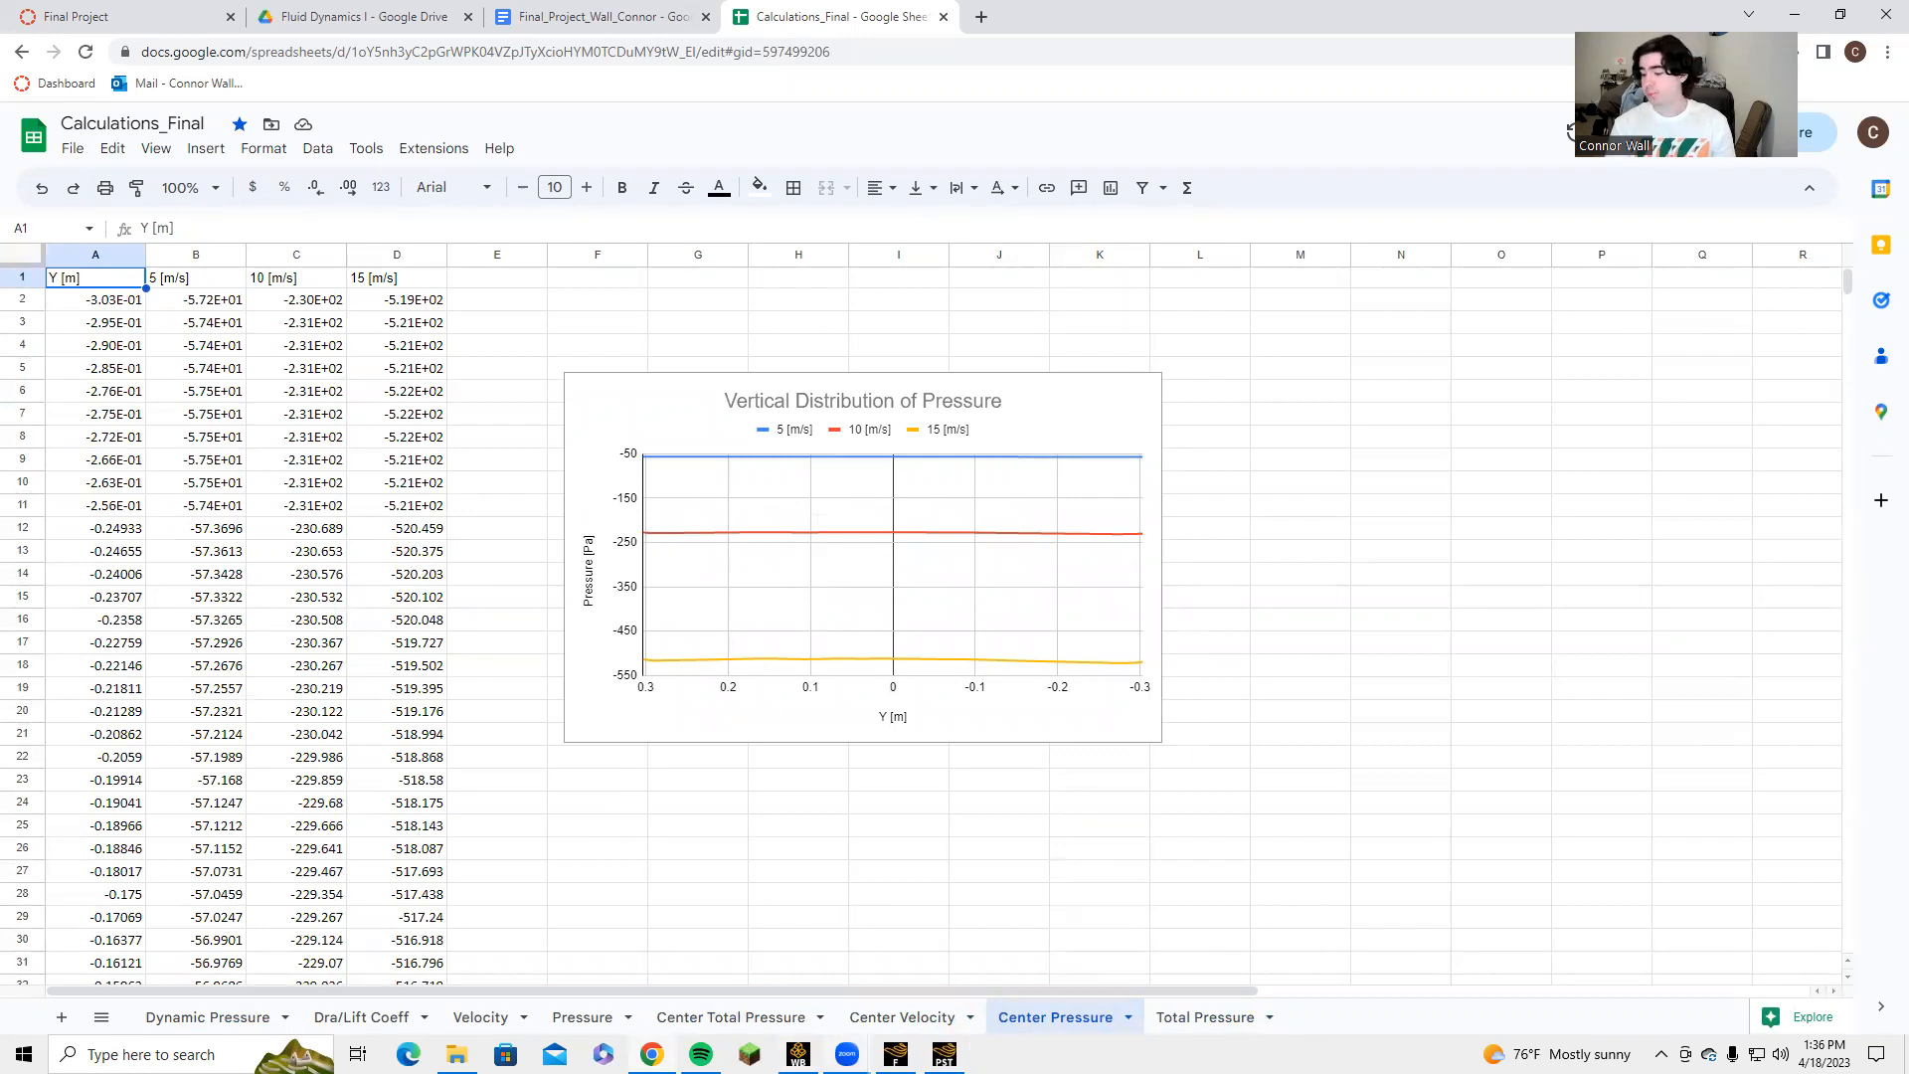
Switch back to CFD-Post and look over the report items alongside the centerstuff pressure chart.
mouse_move(846, 1054)
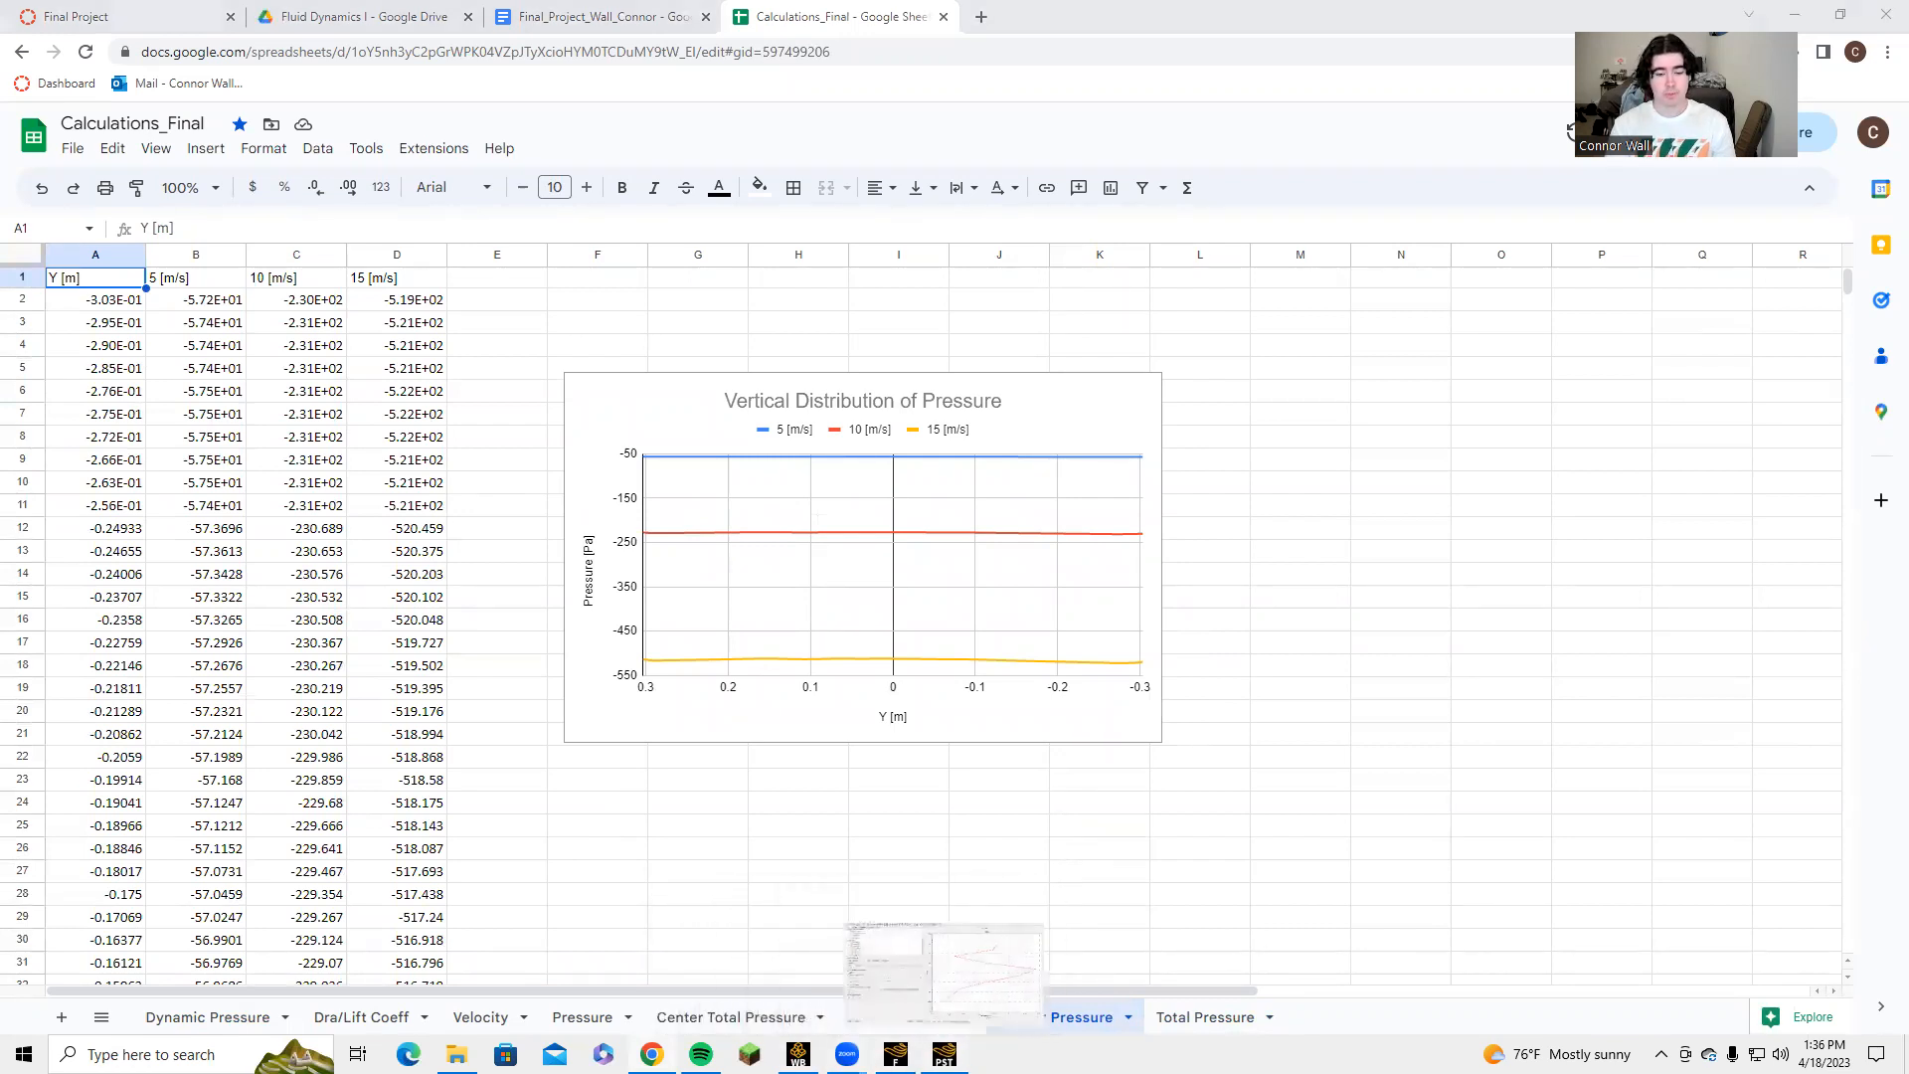
click(944, 1054)
scroll(130, 308, up, 2)
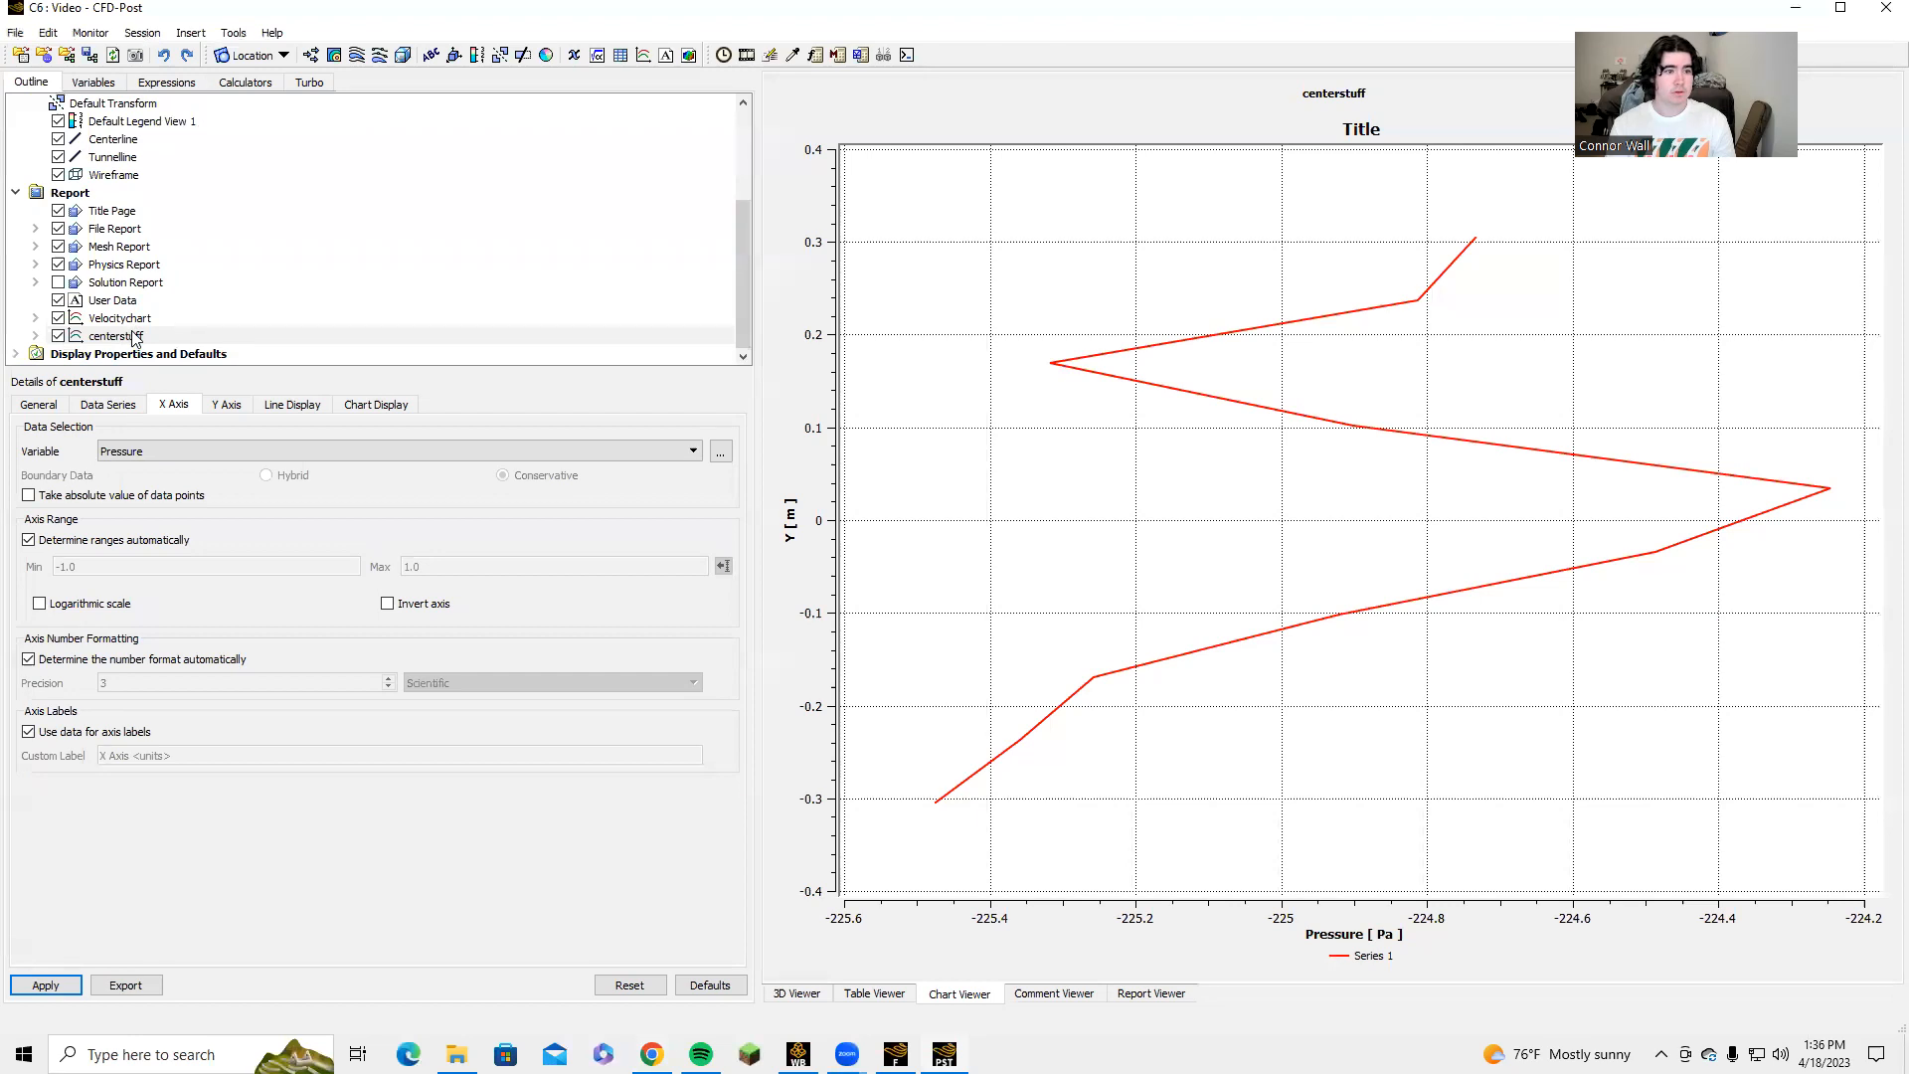
click(122, 266)
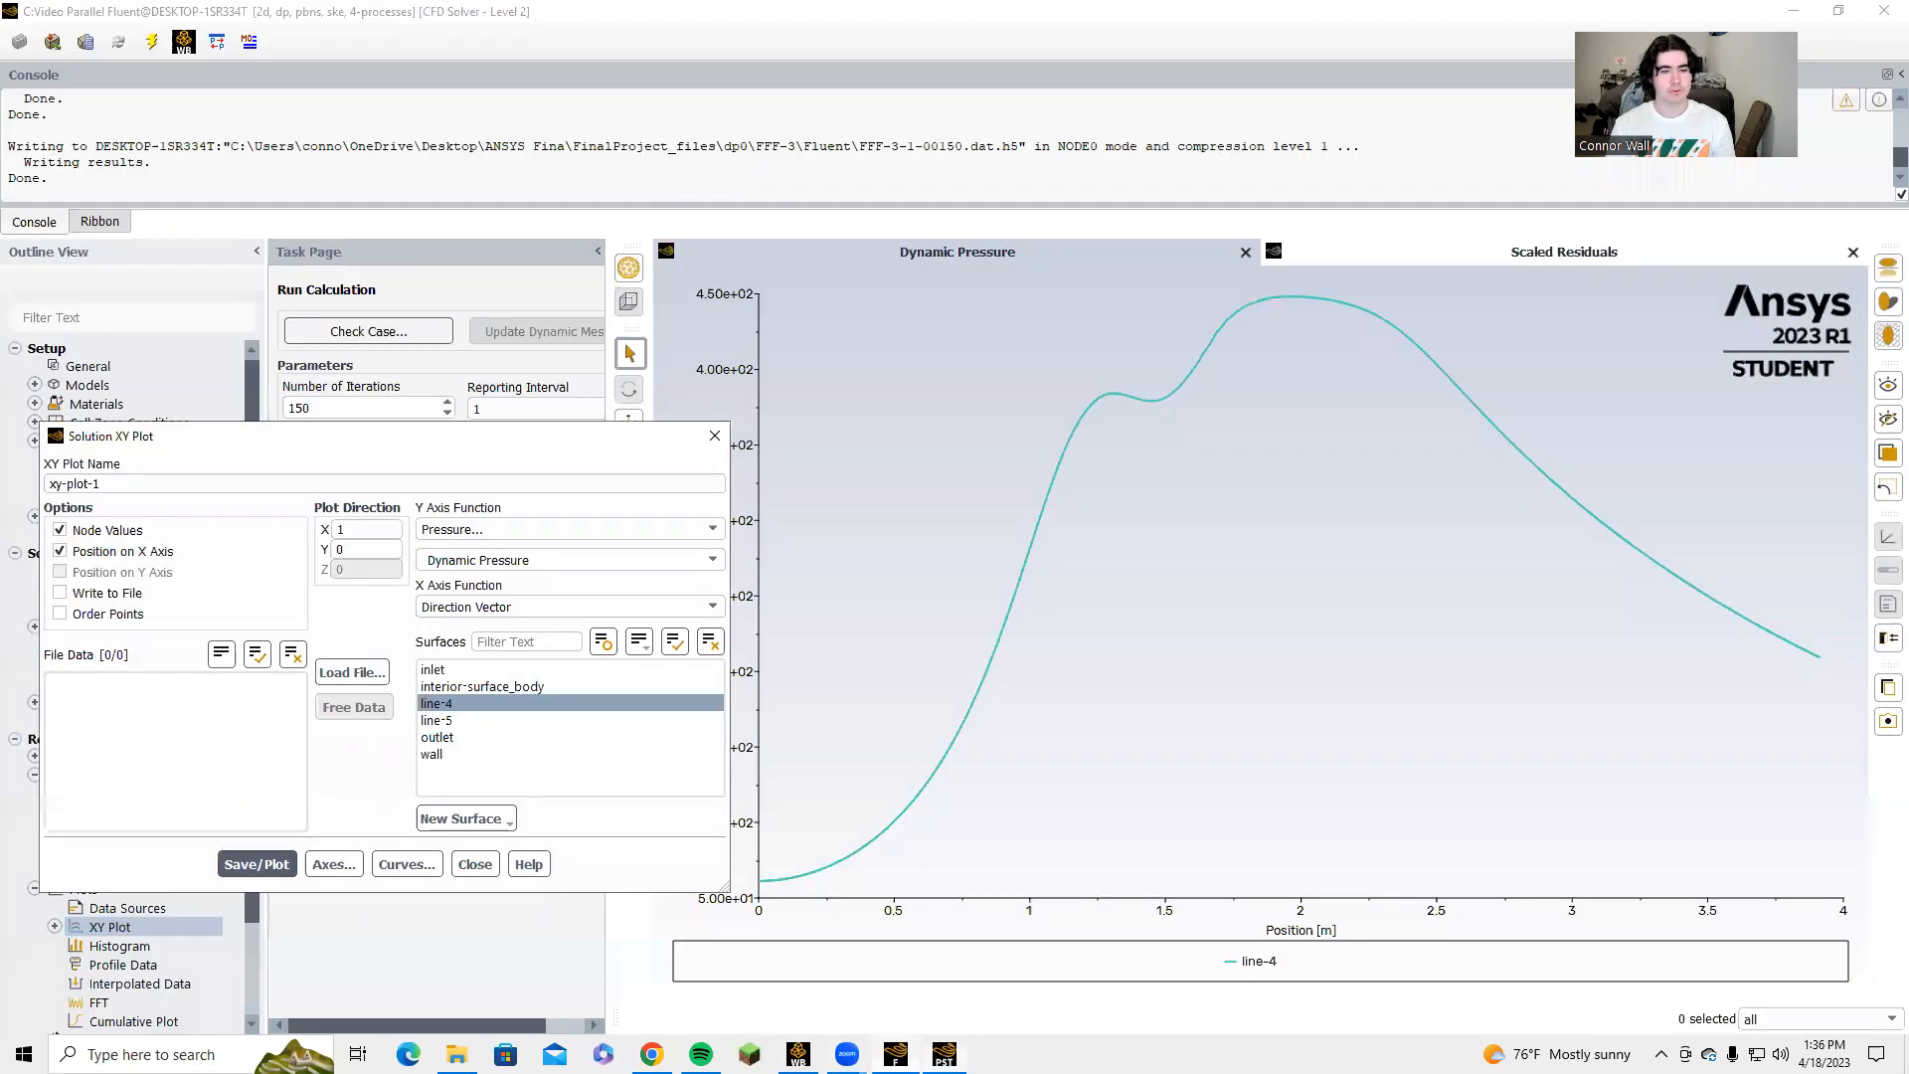
Create a line surface named mid from the XY plot setup, leaving its end points at their defaults.
click(465, 819)
click(467, 868)
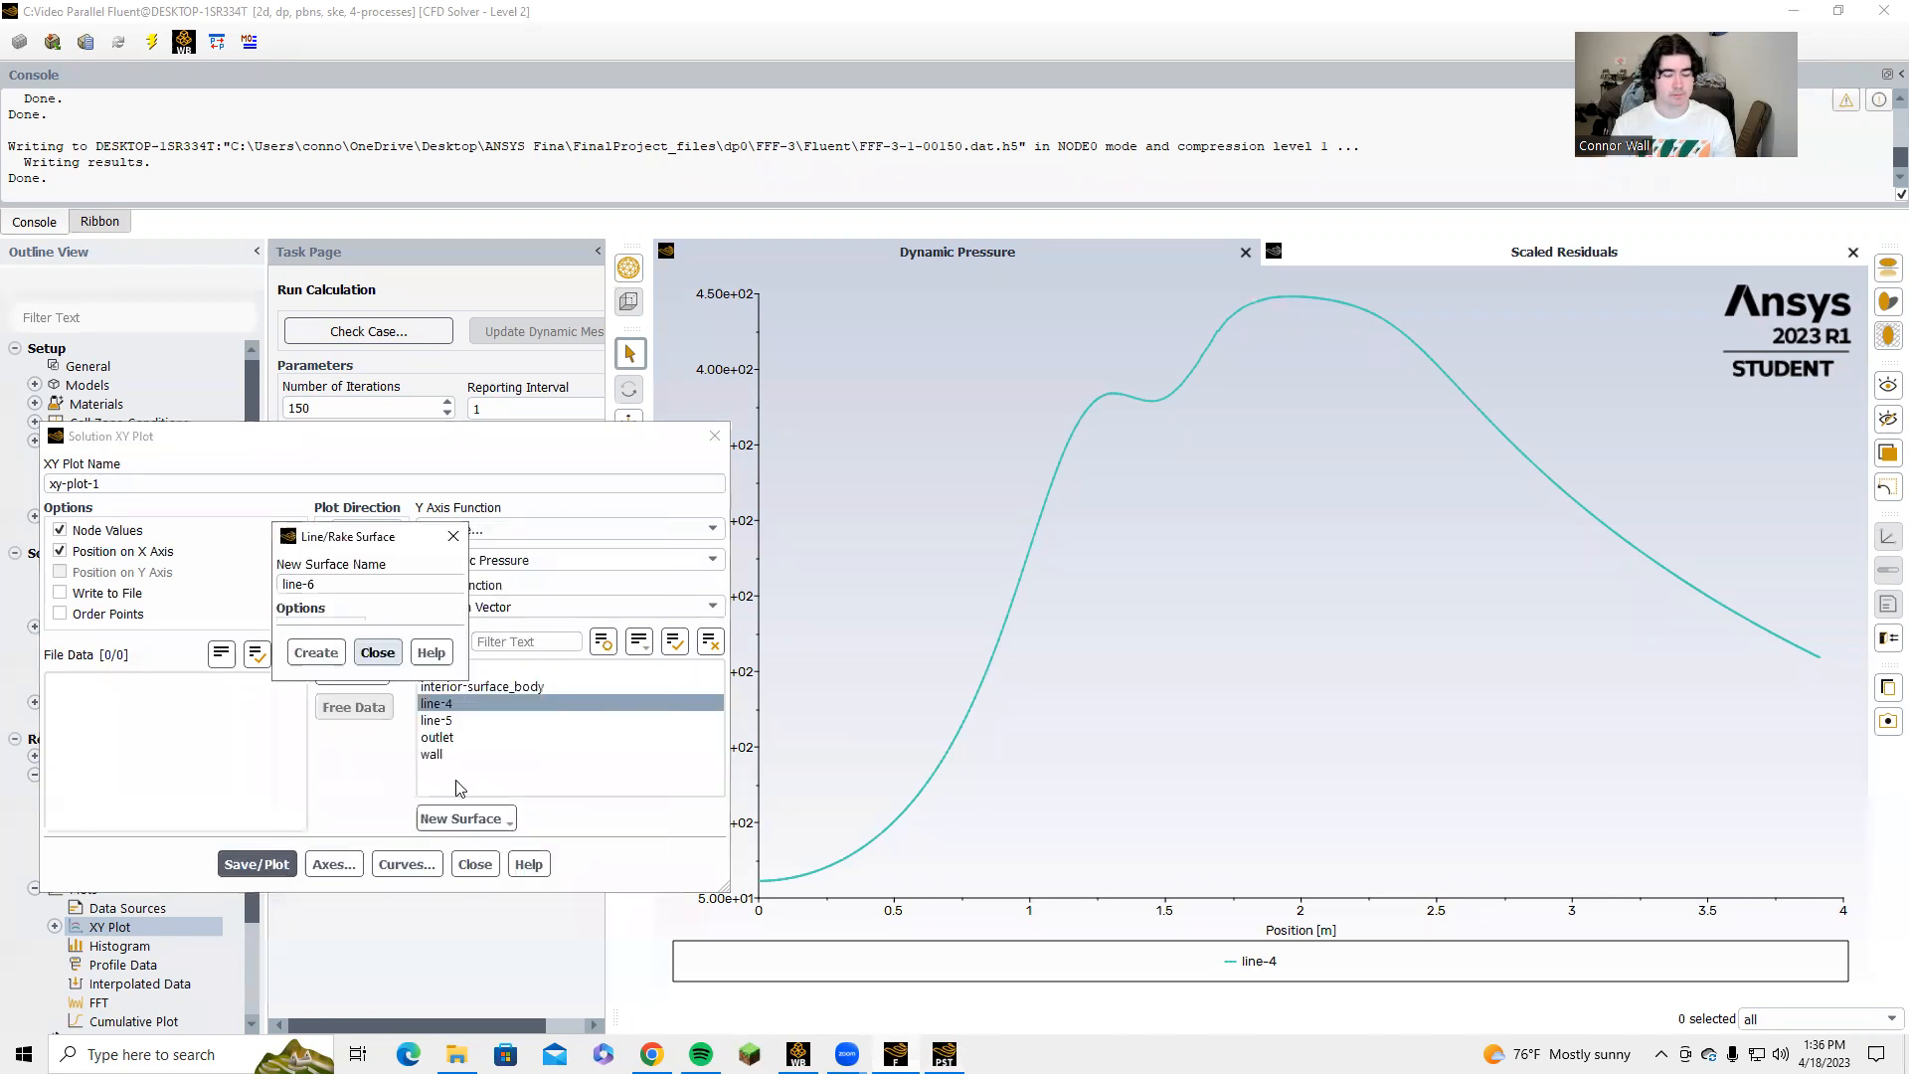
drag(324, 590, 280, 587)
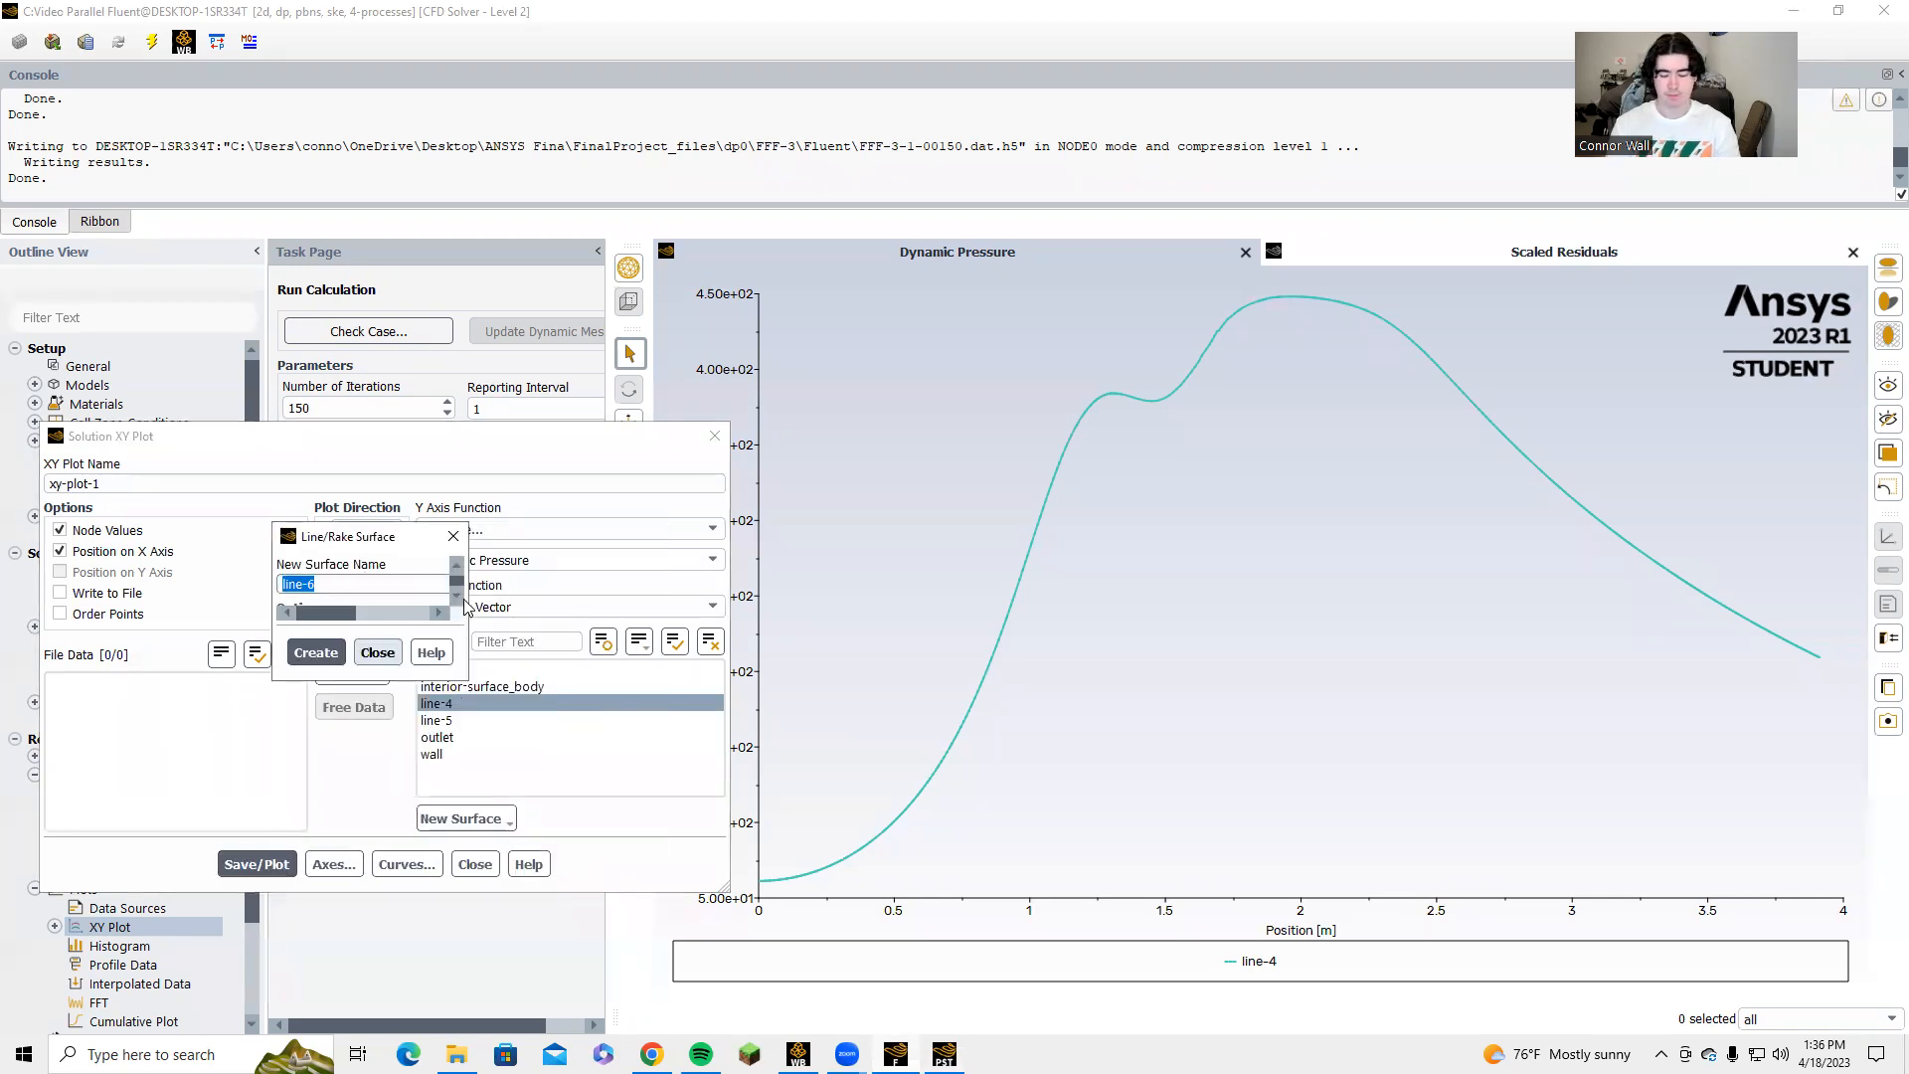
text(mid)
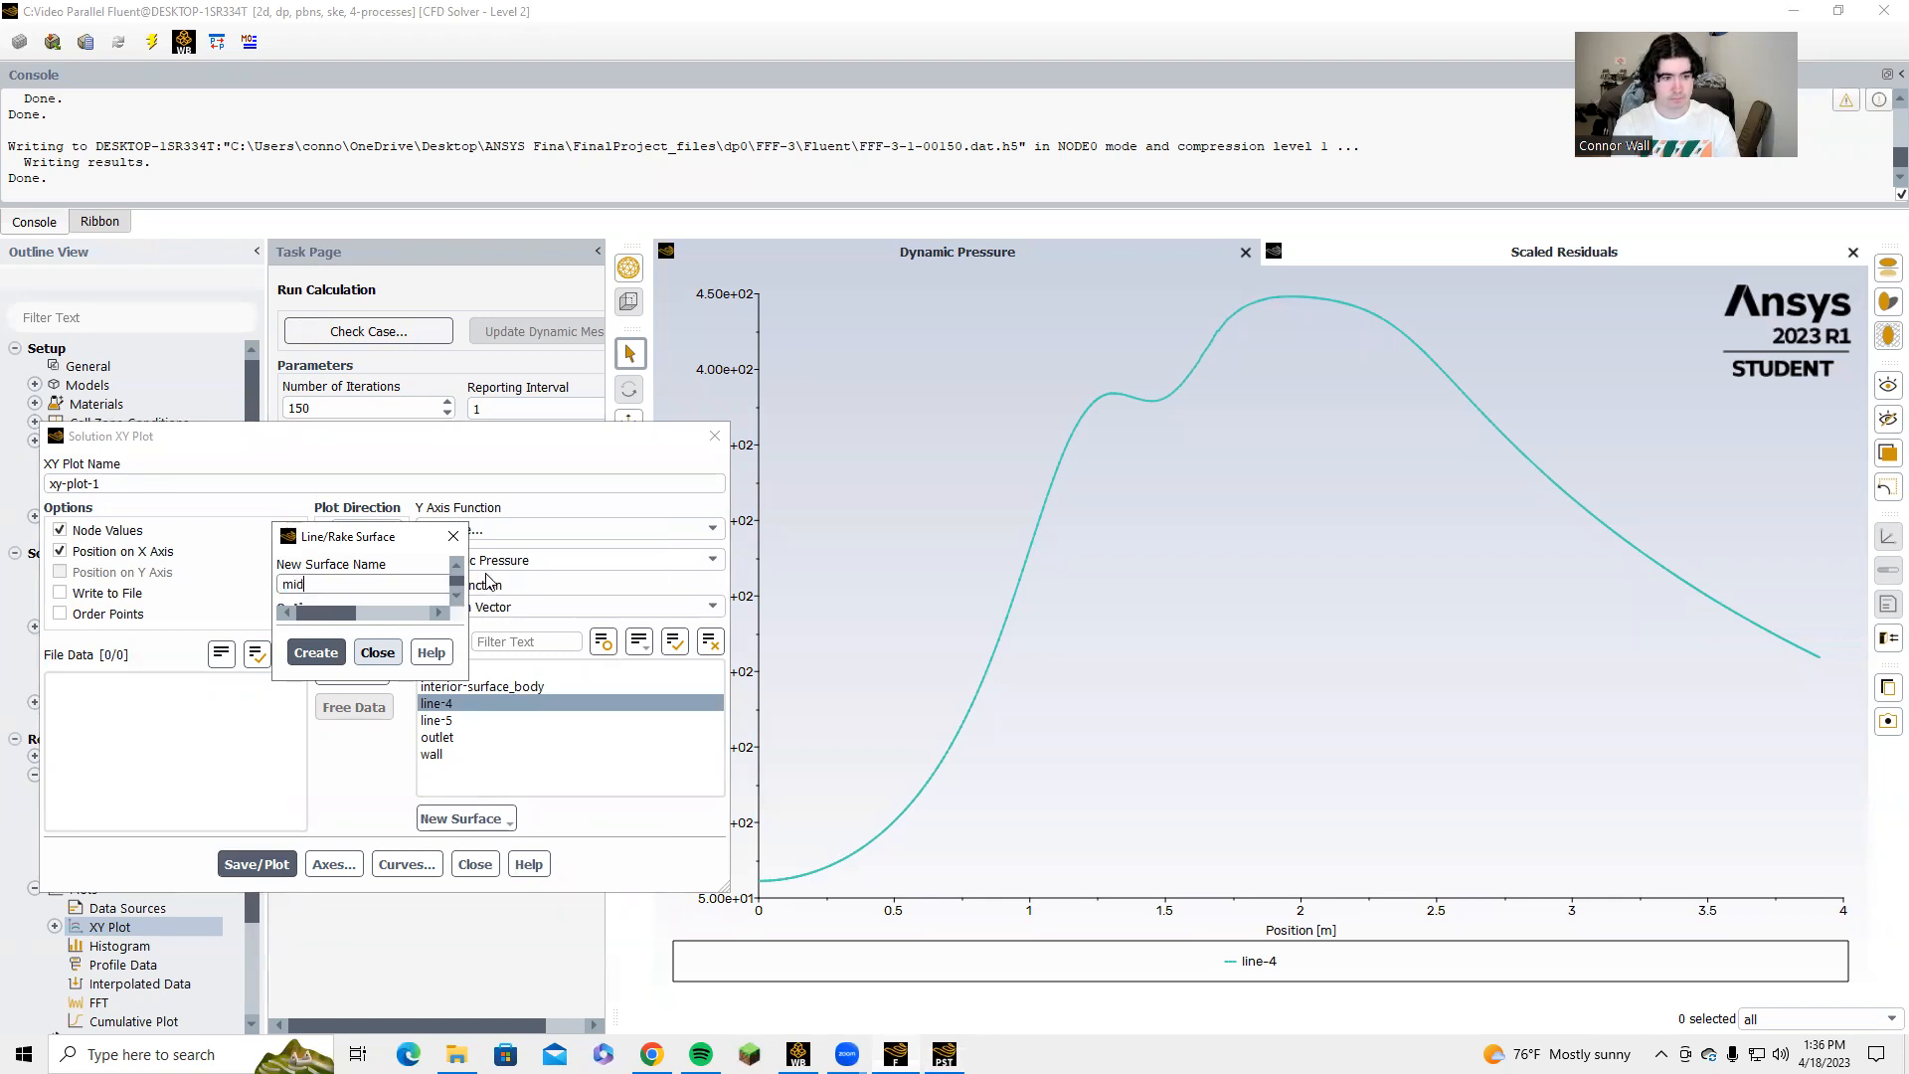
click(316, 655)
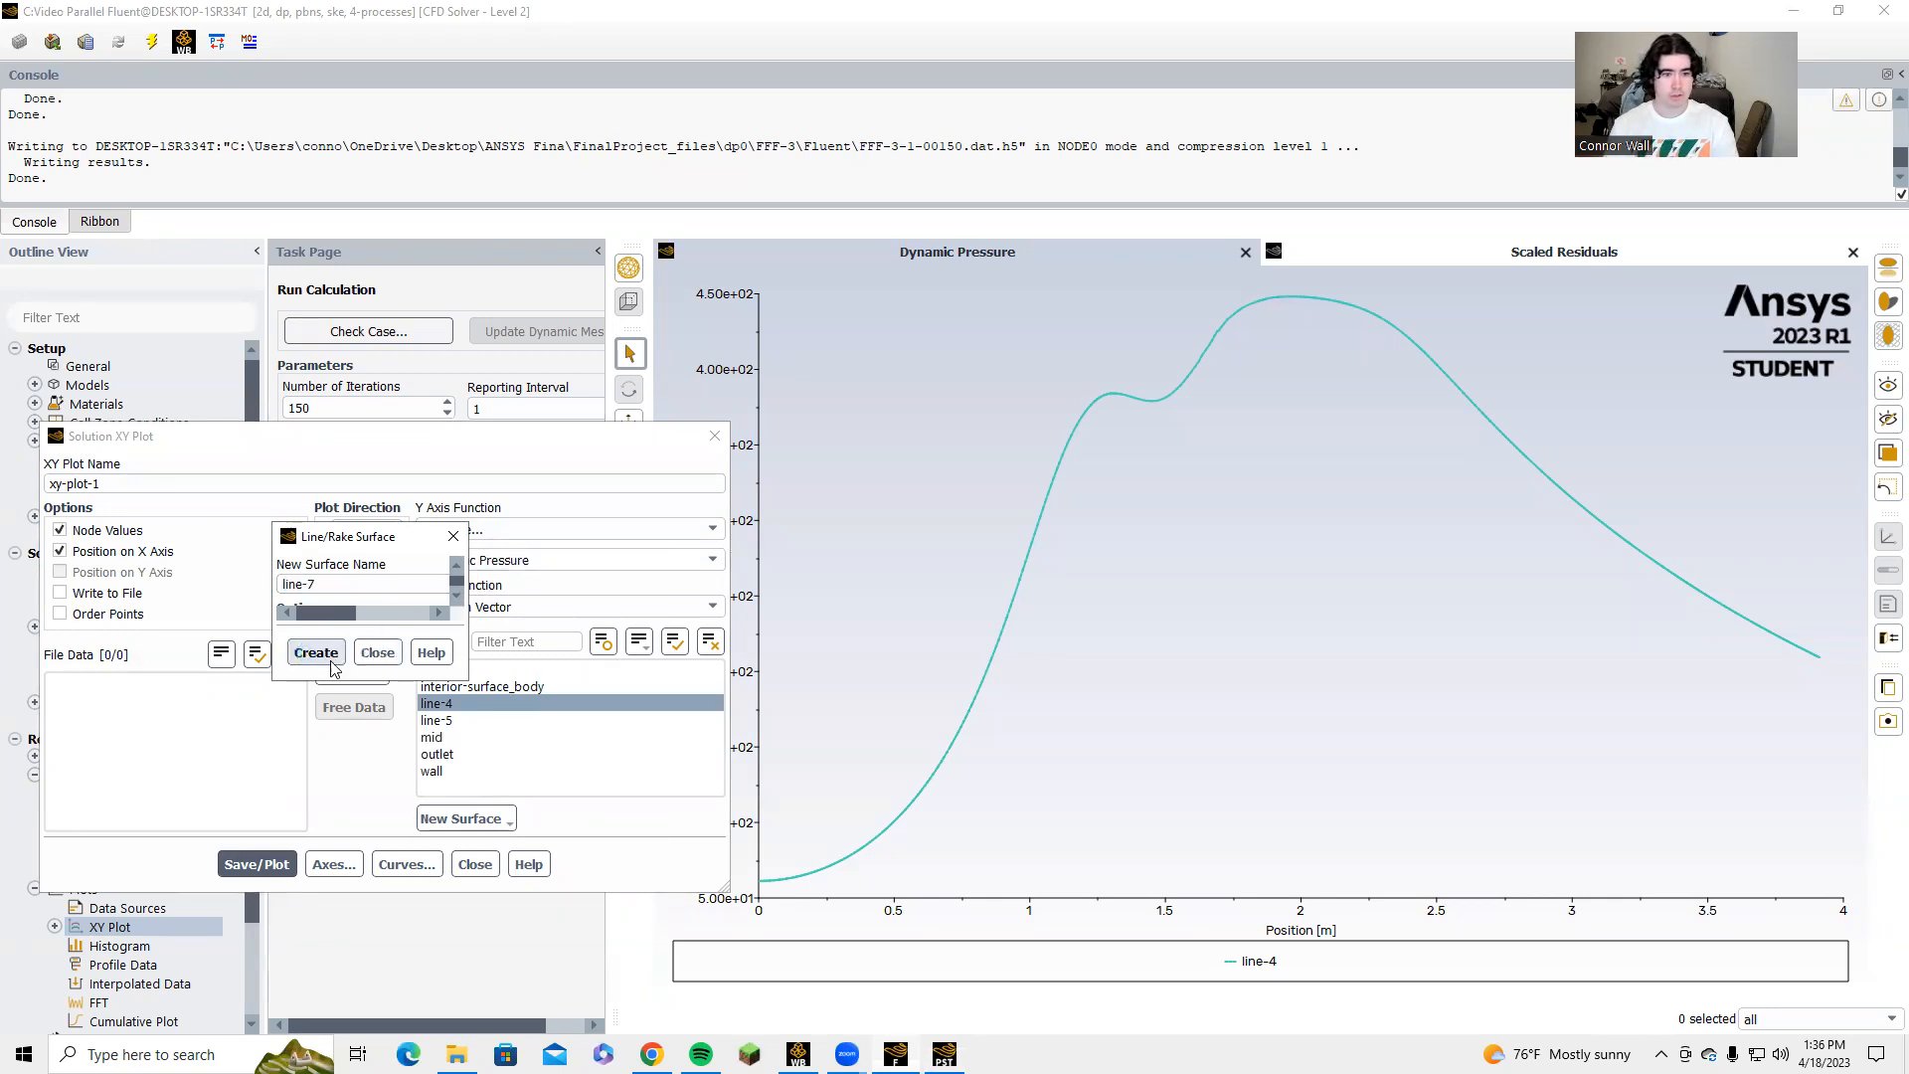
click(399, 656)
right_click(450, 733)
double_click(442, 738)
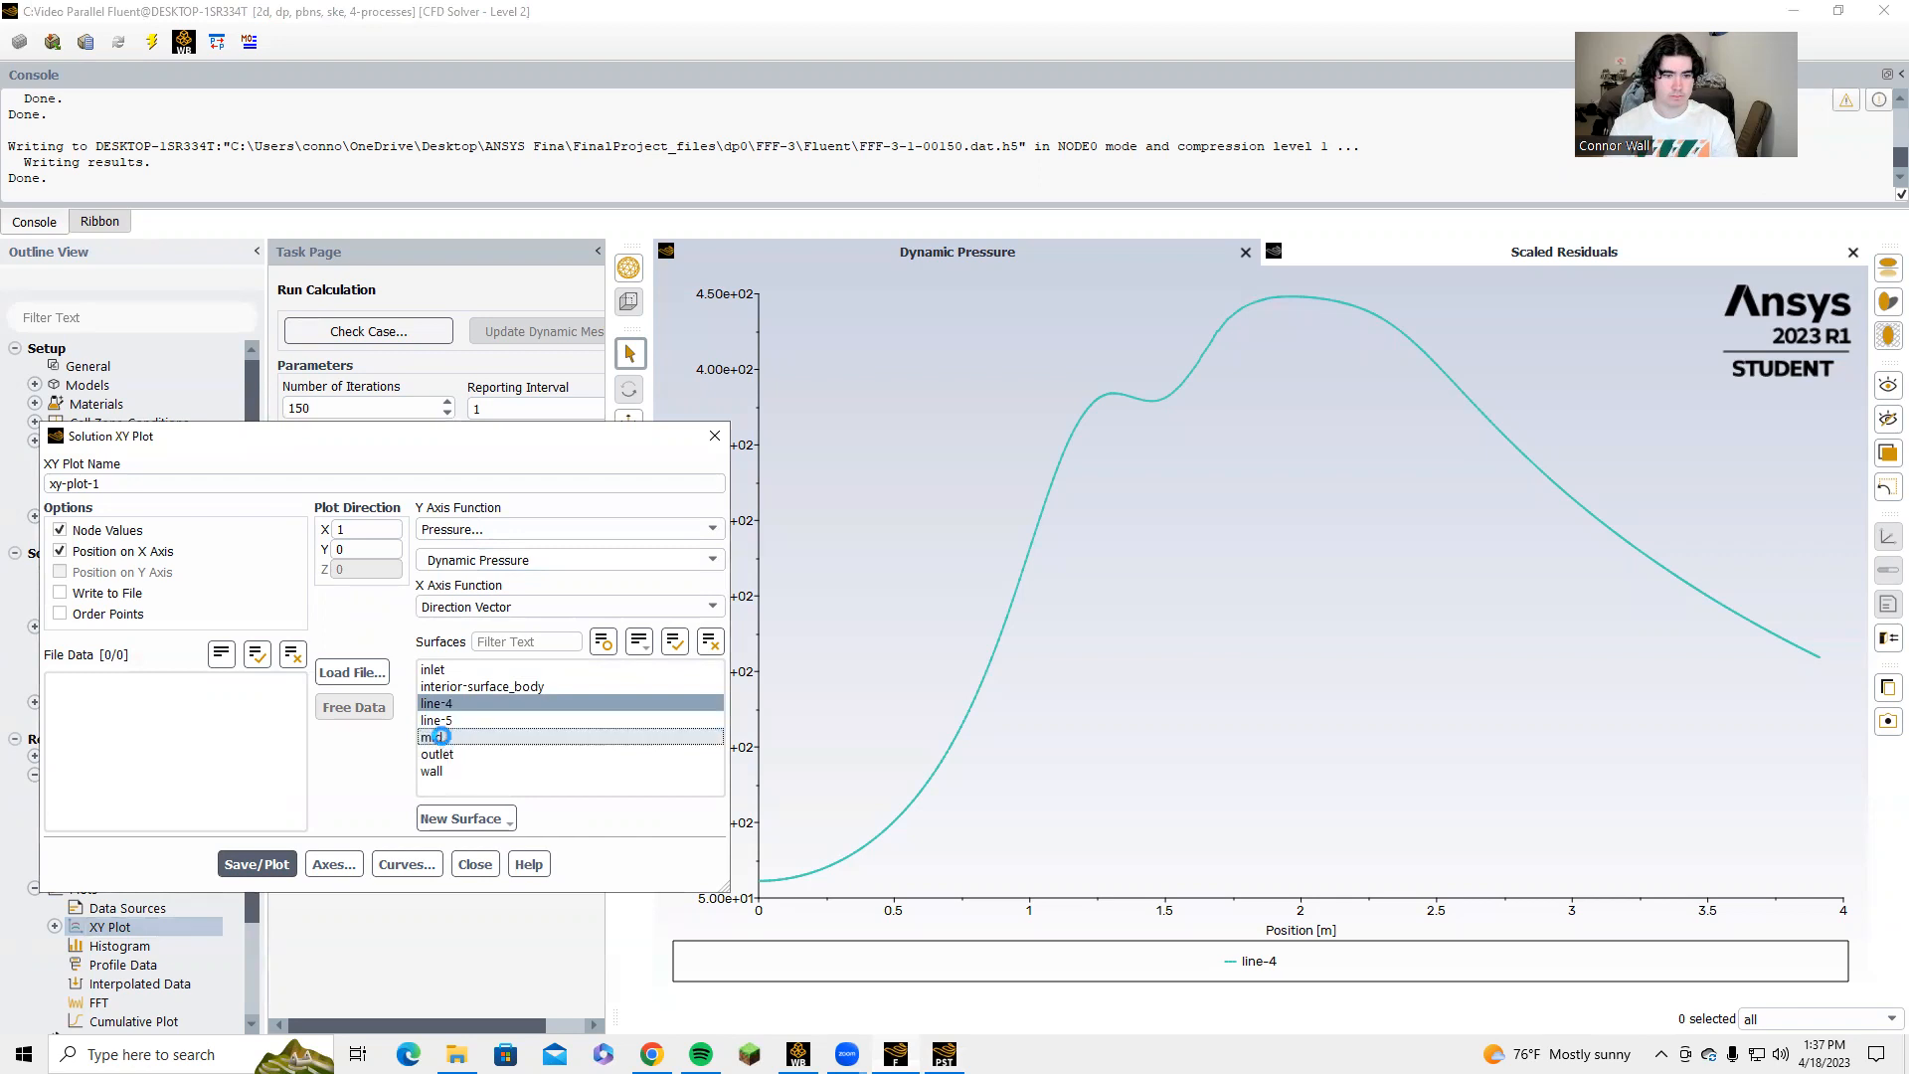
Start another line surface for the XY plot and name it newmid.
click(457, 819)
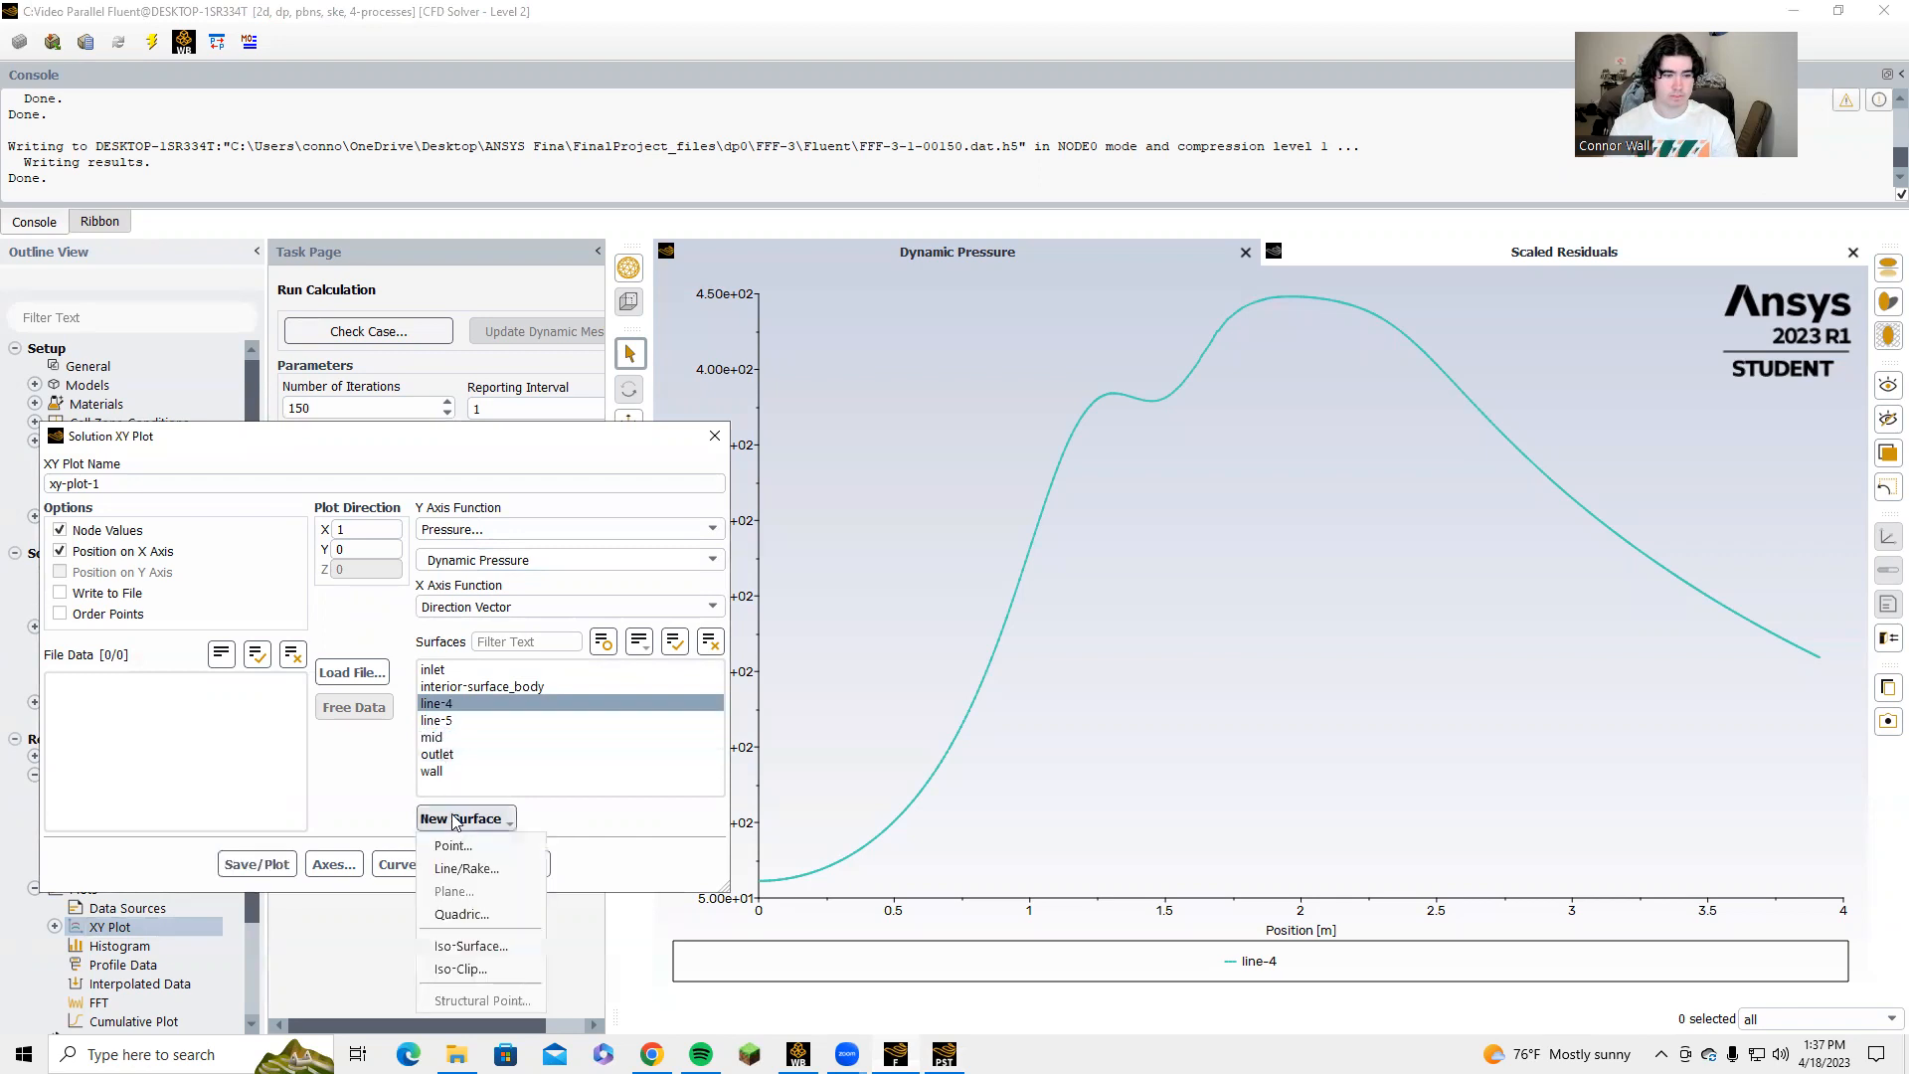
click(459, 864)
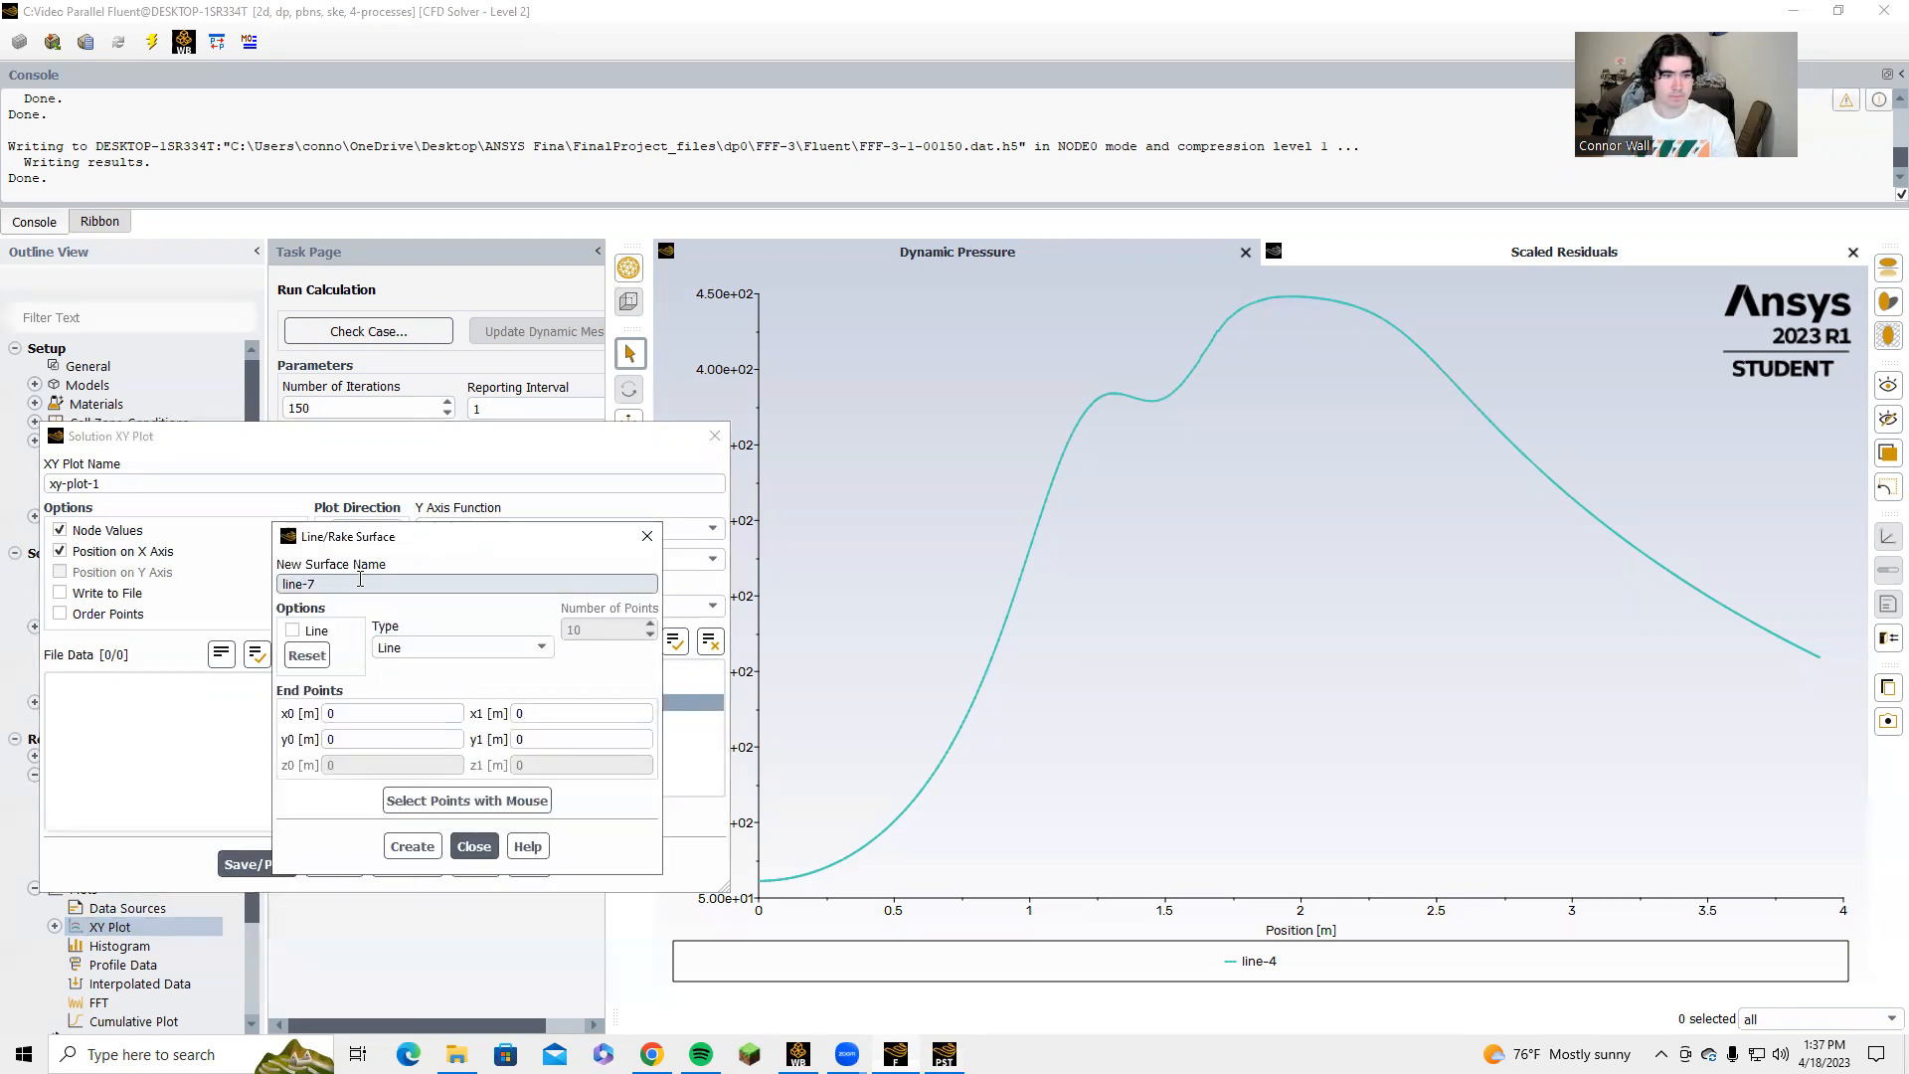
double_click(419, 579)
text(newm)
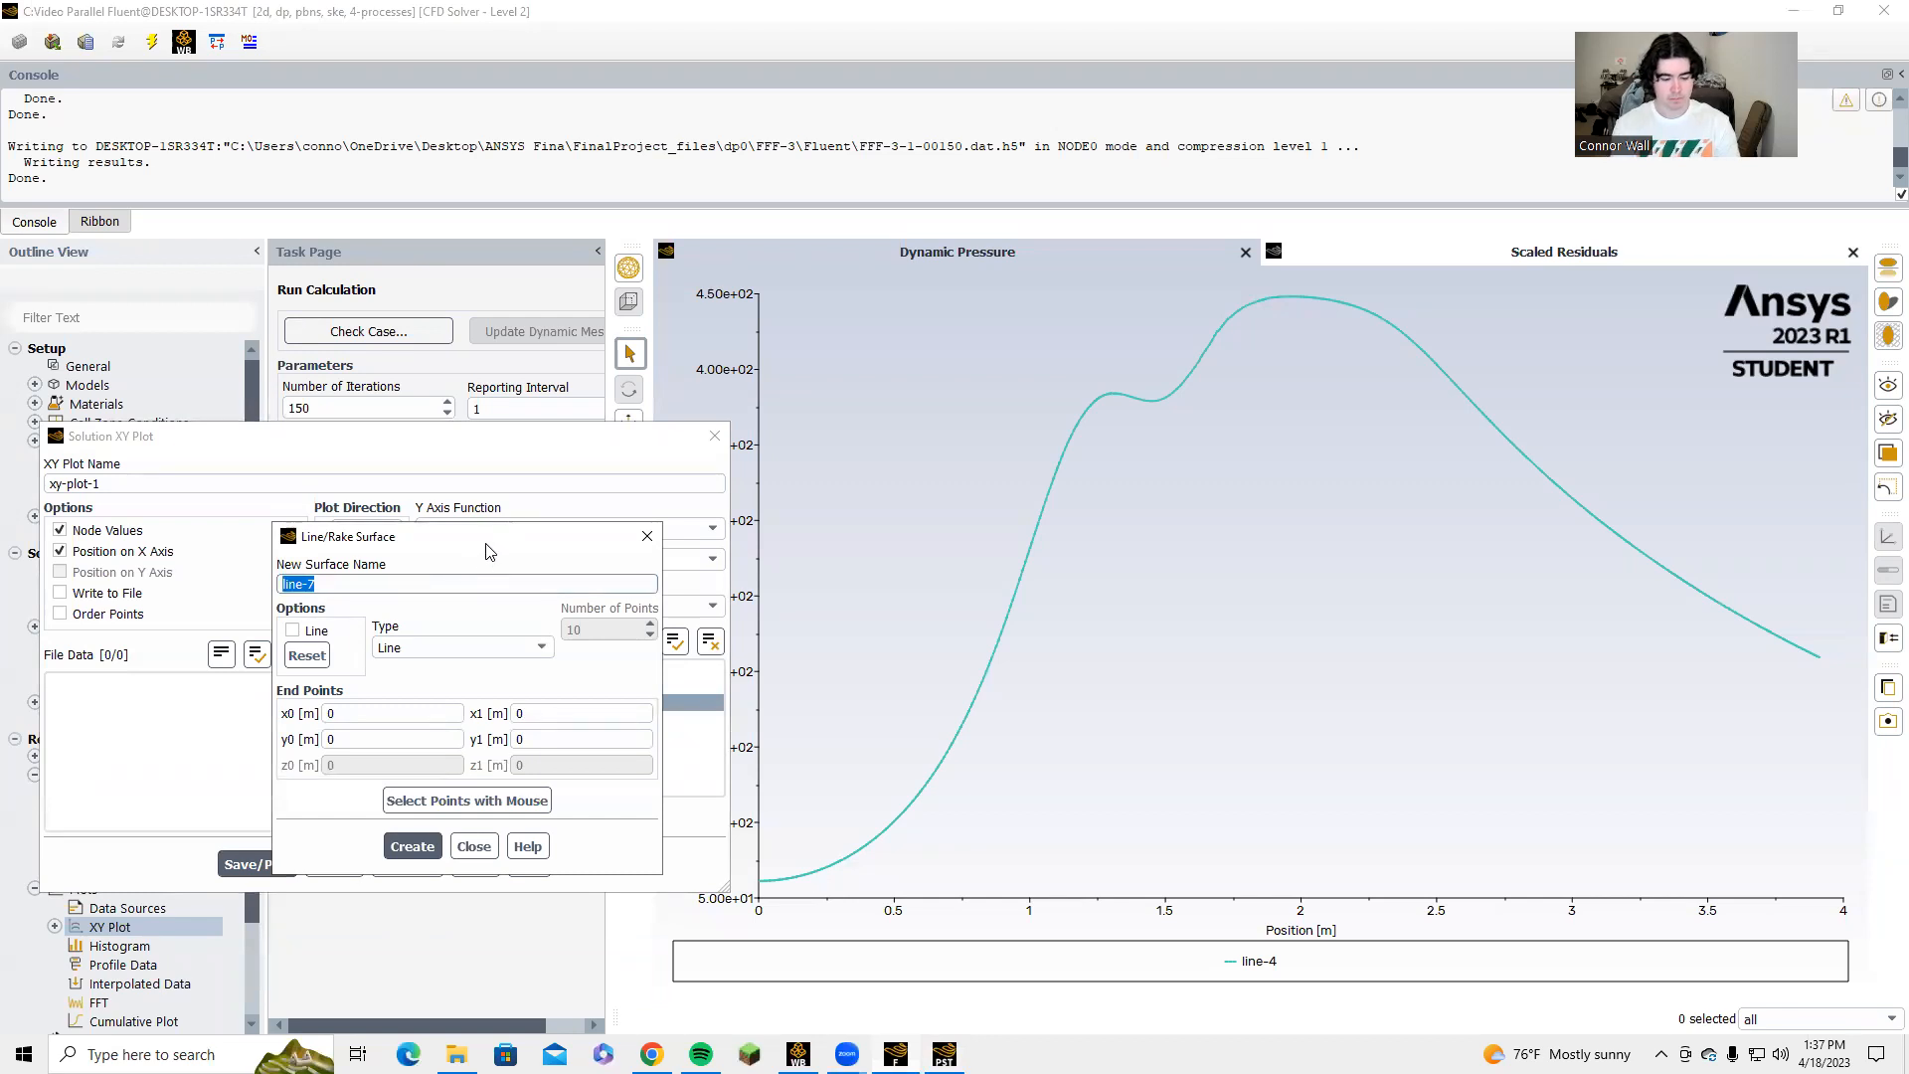
text(id)
Copy the X coordinate 1.7245 from Tunnelline's Point 1 in CFD-Post into newmid's x0 in Fluent.
double_click(329, 713)
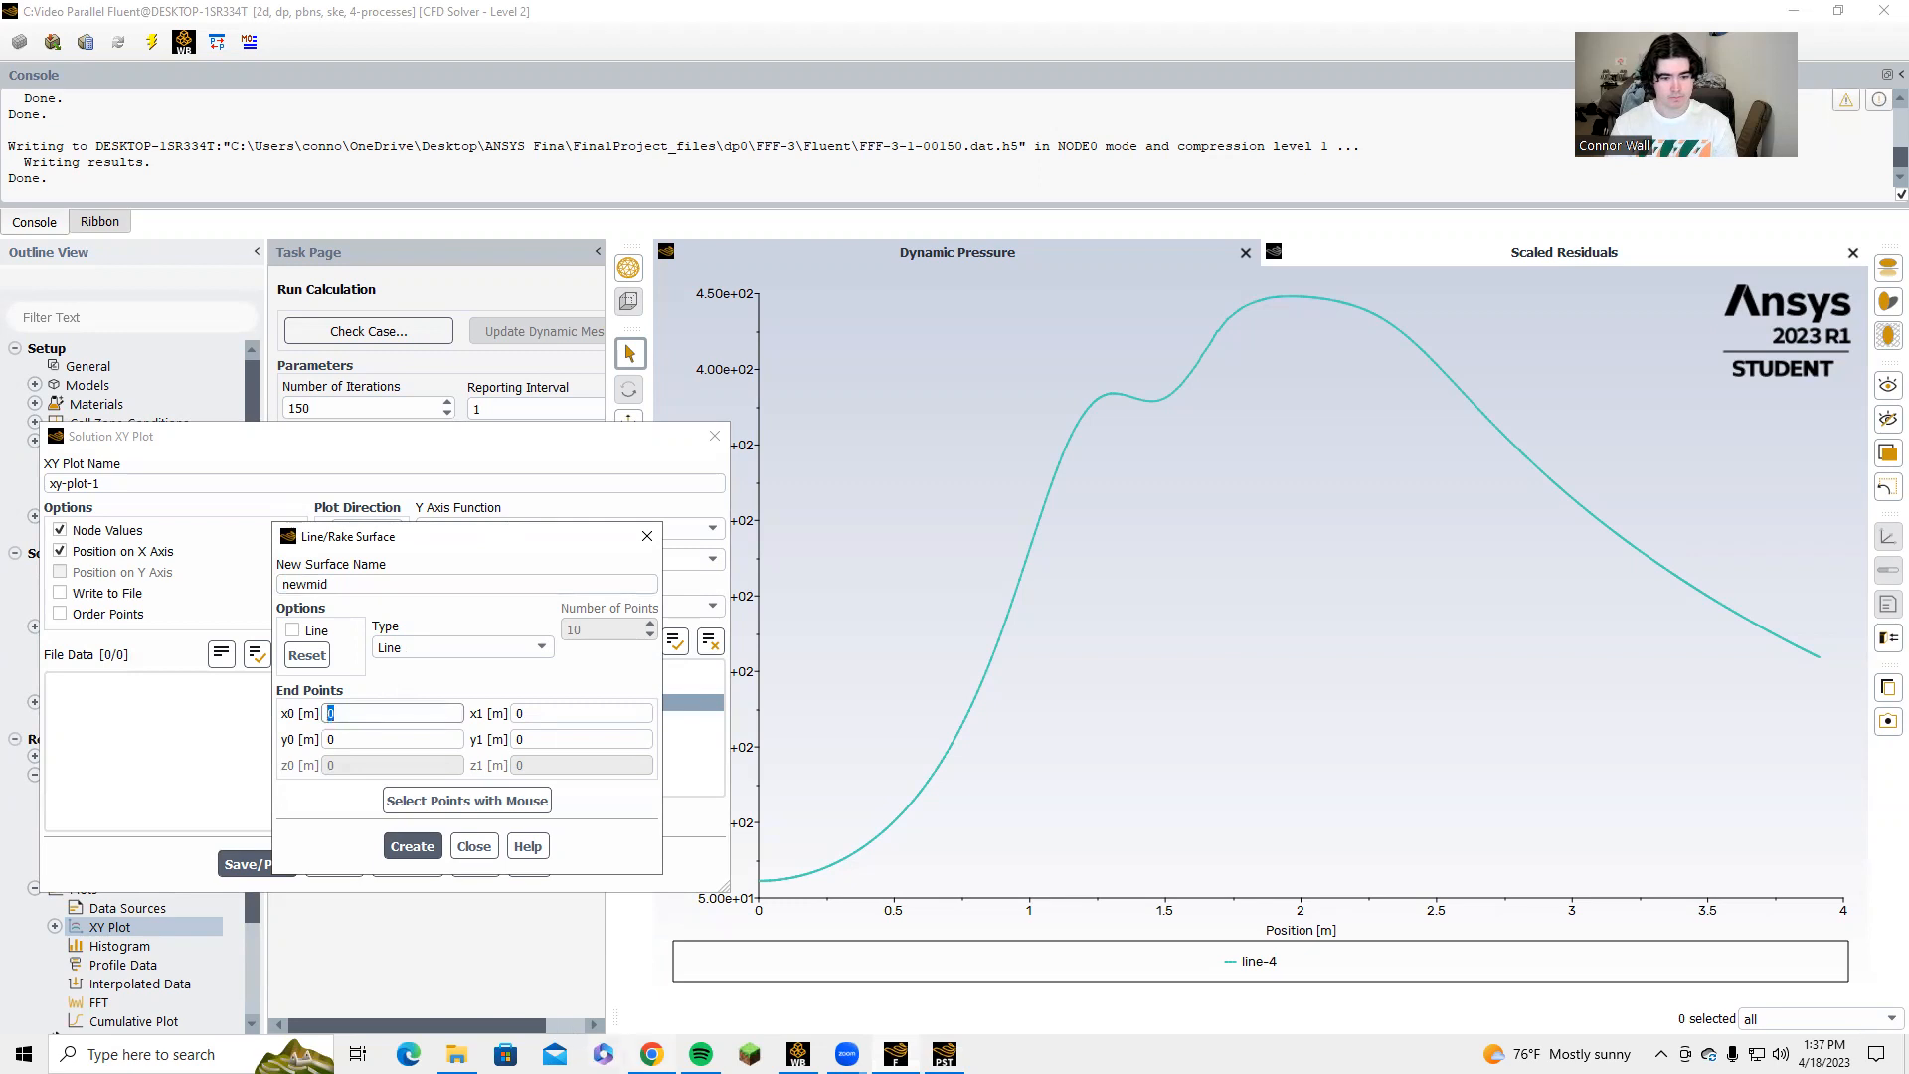
click(945, 1054)
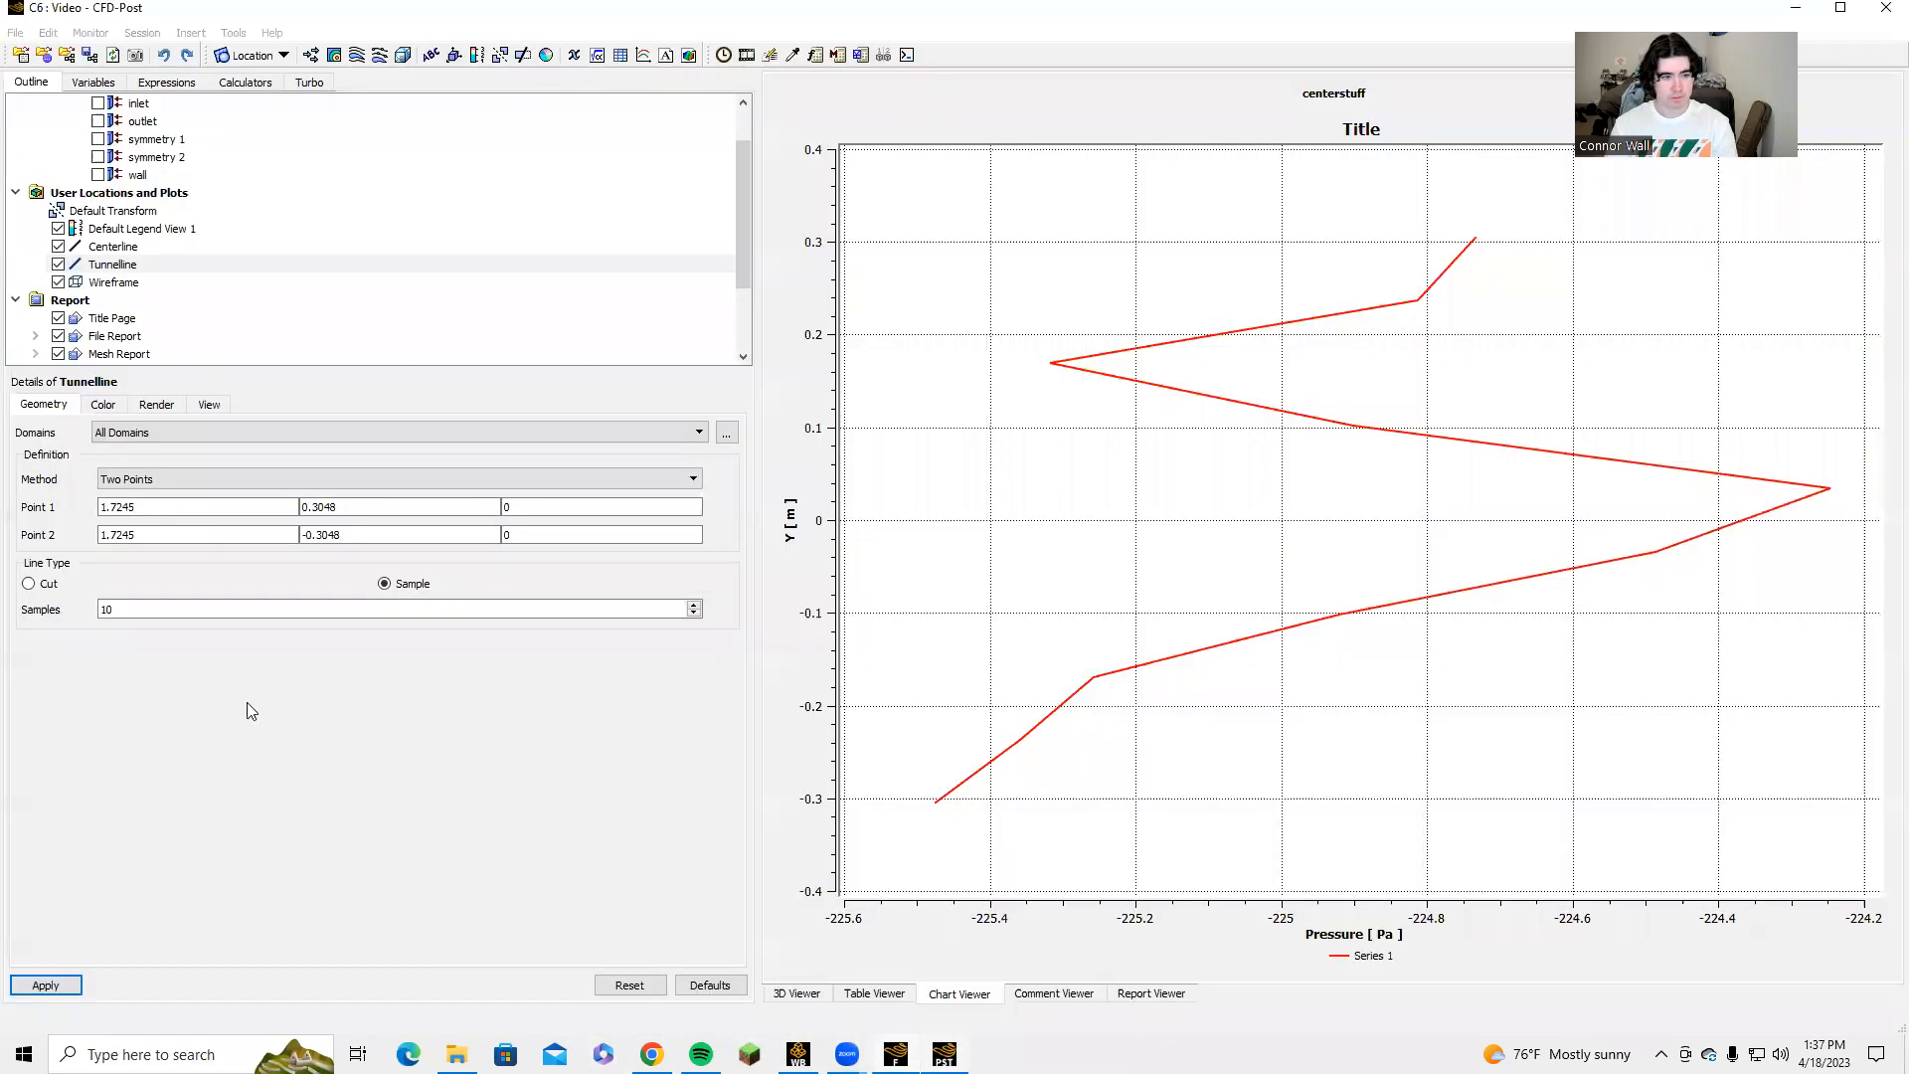
click(147, 509)
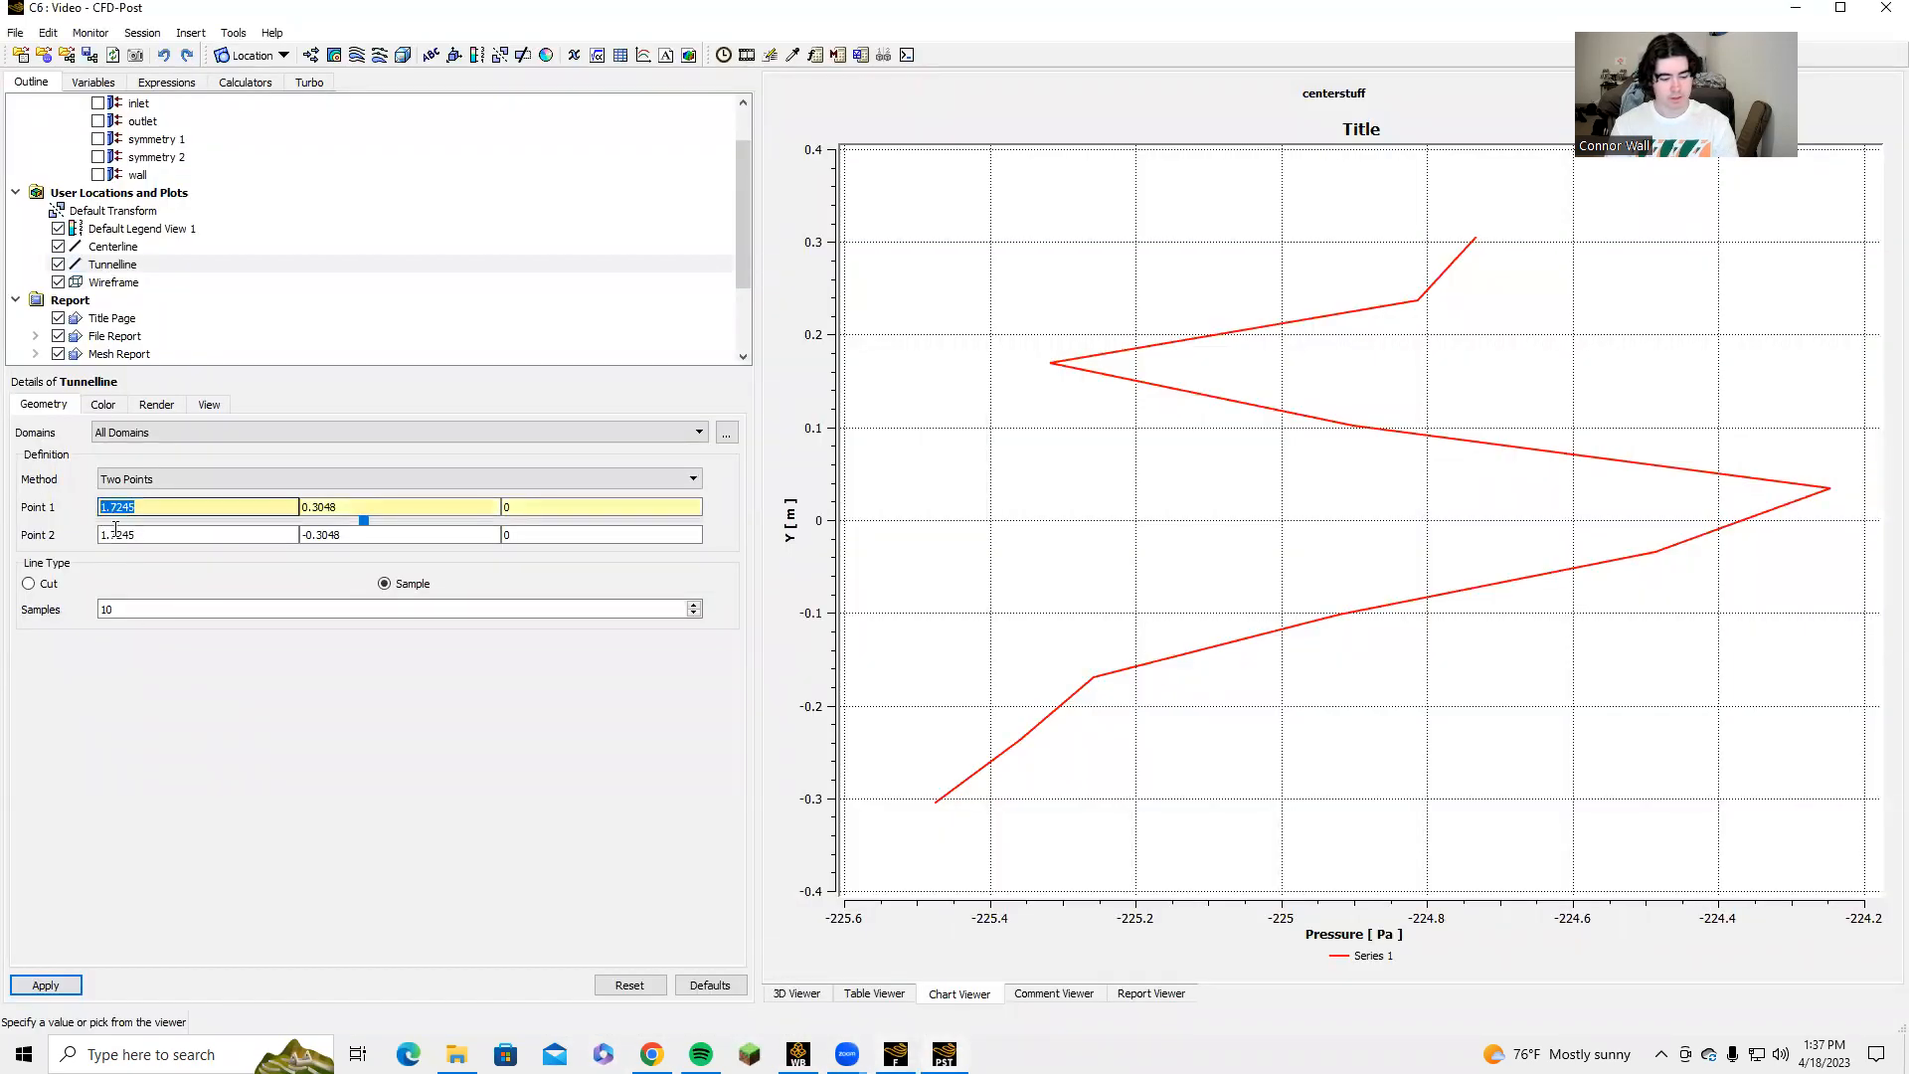
key(alt+Tab)
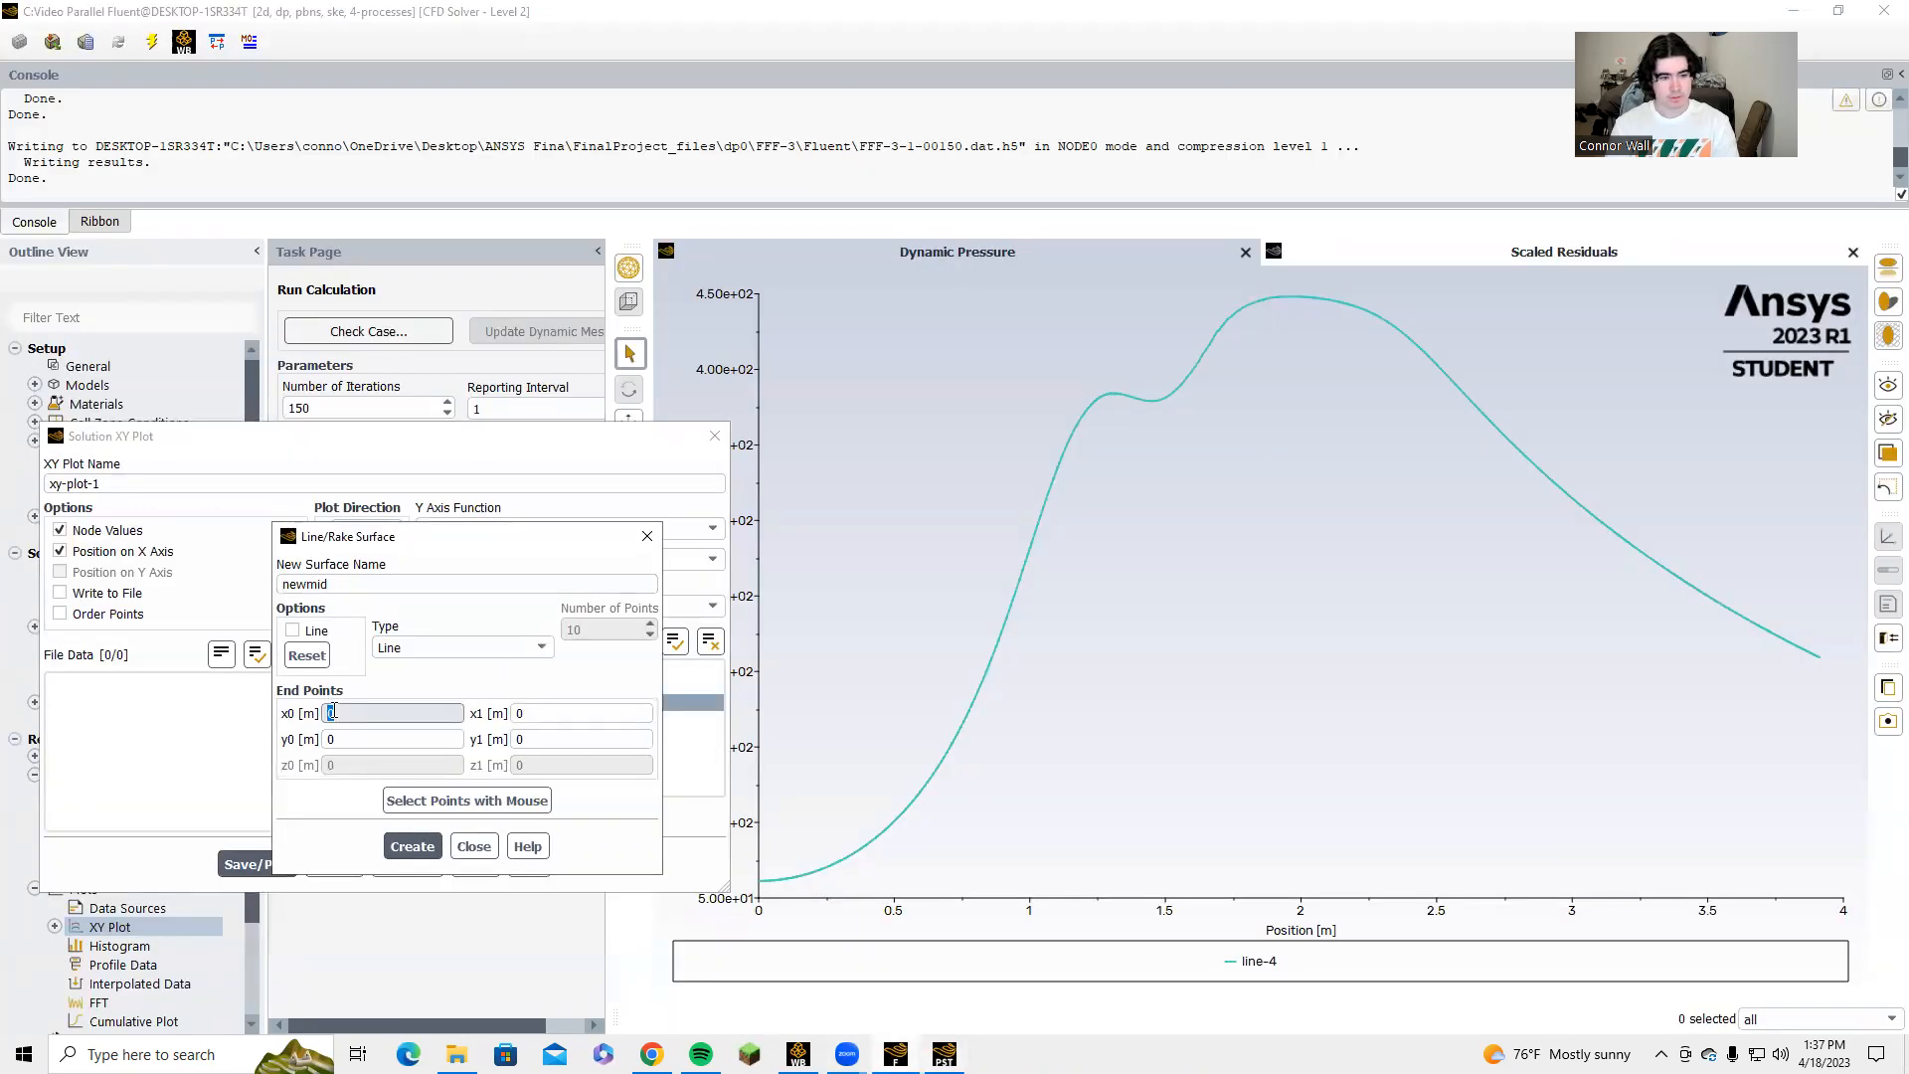
text(1.7245)
click(342, 737)
key(ctrl+a)
text(1.7245)
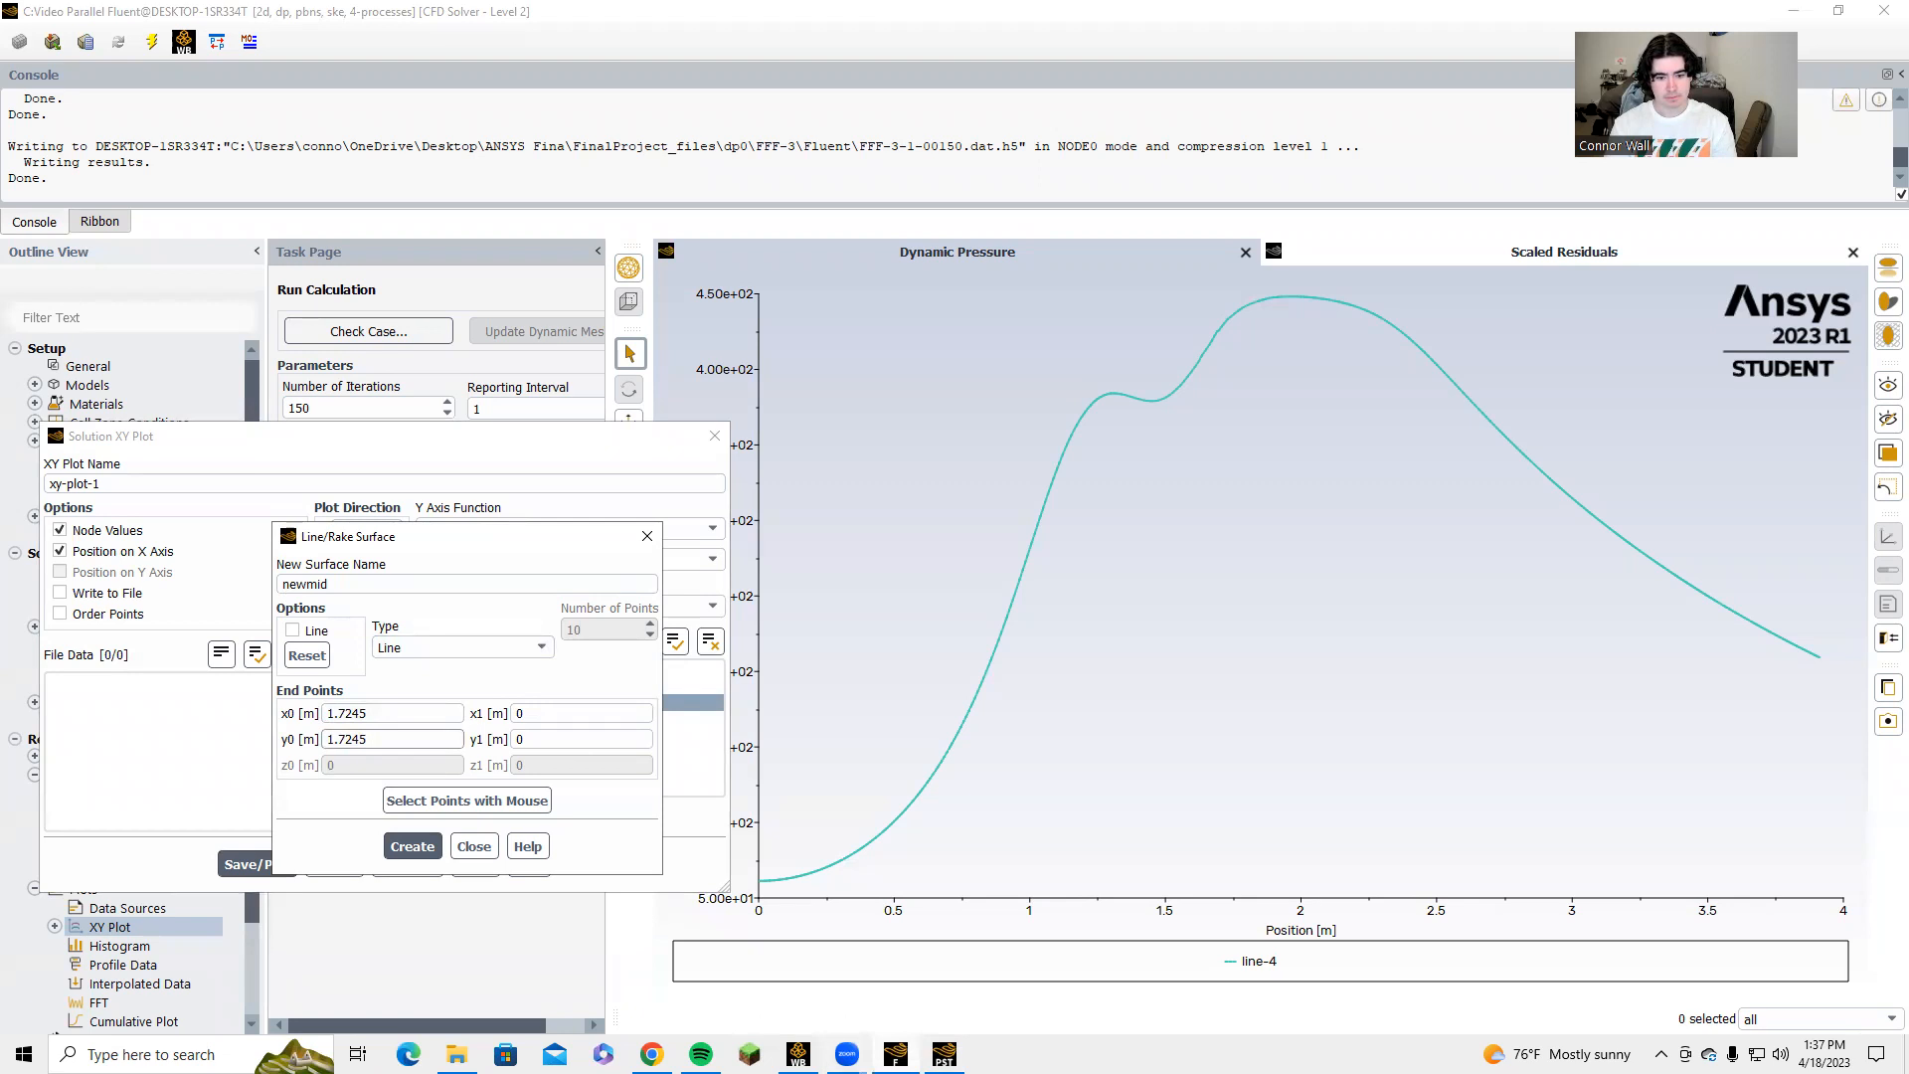
Check Tunnelline's Y coordinate in CFD-Post, then set newmid's y1 to -0.3048 m and y0 to 0.3048 m in Fluent.
key(alt+Tab)
drag(348, 509, 294, 510)
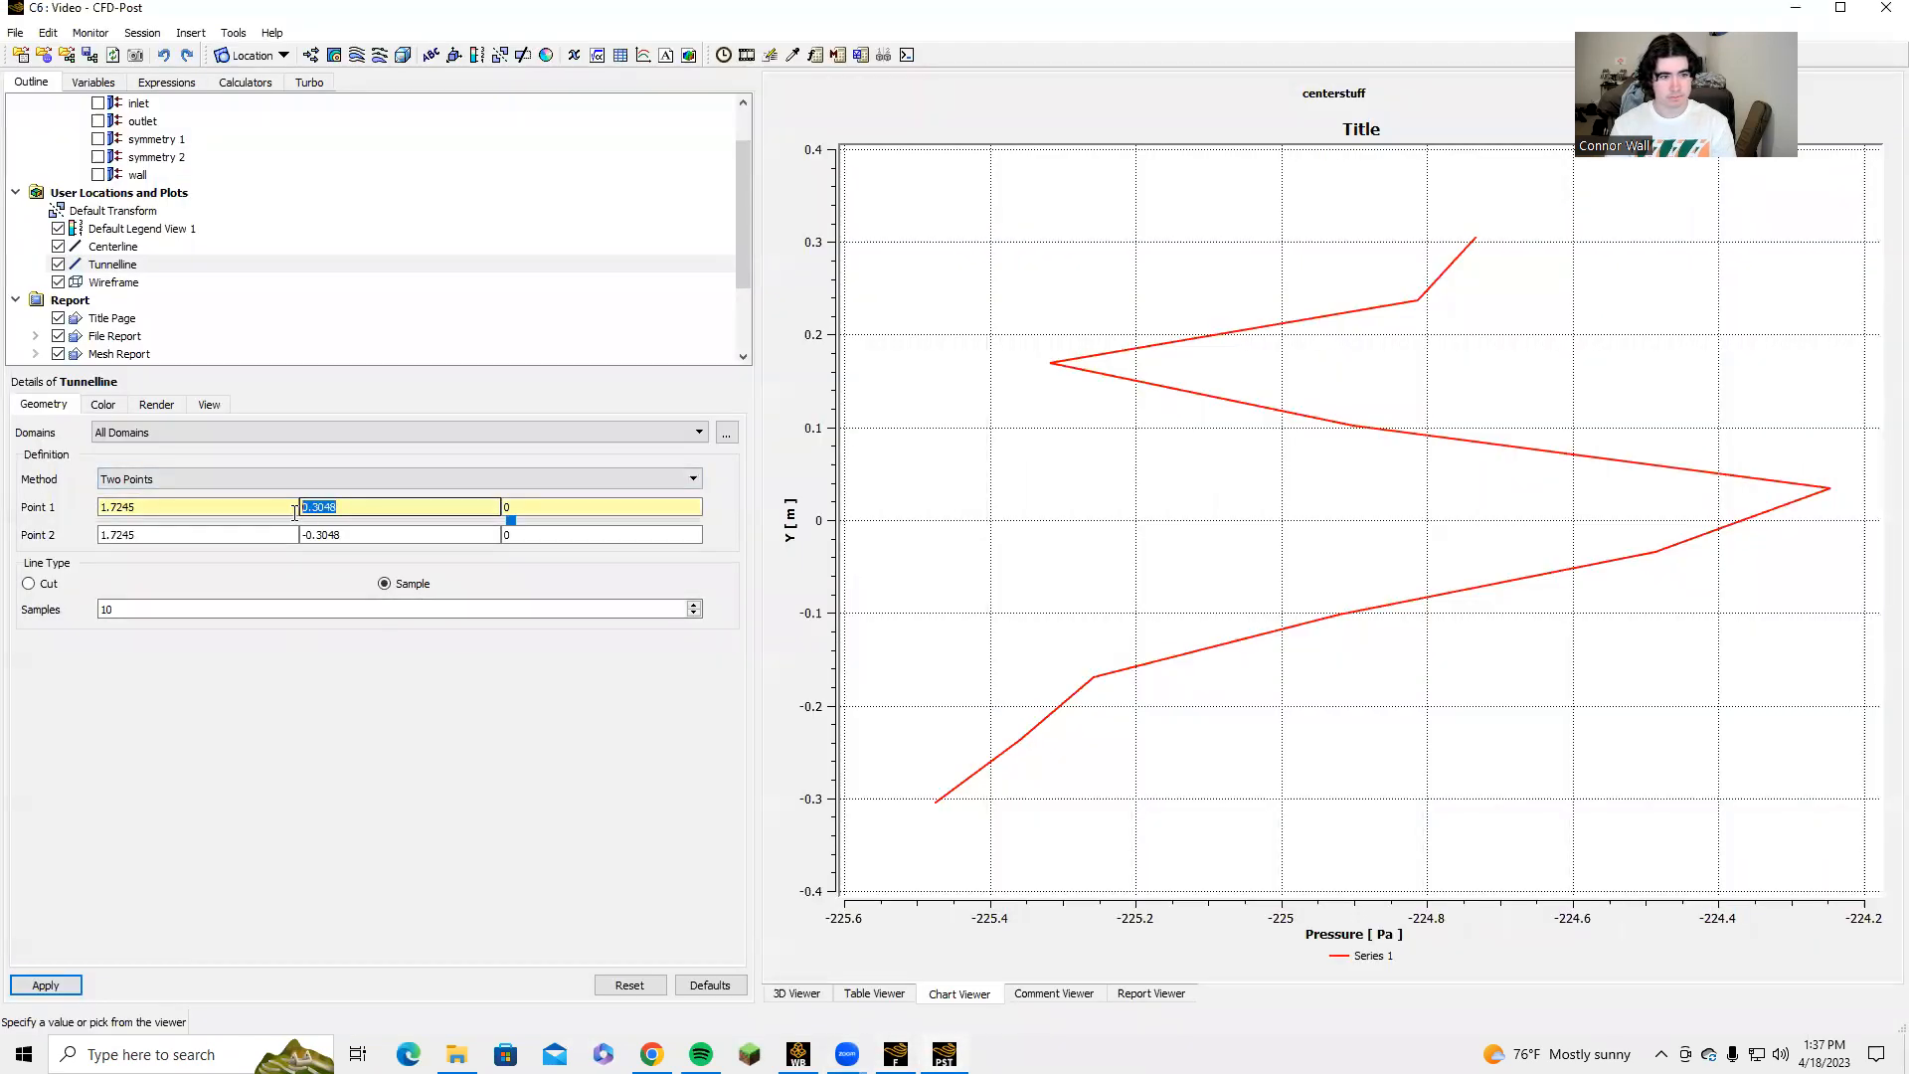
key(alt+Tab)
drag(527, 713, 495, 723)
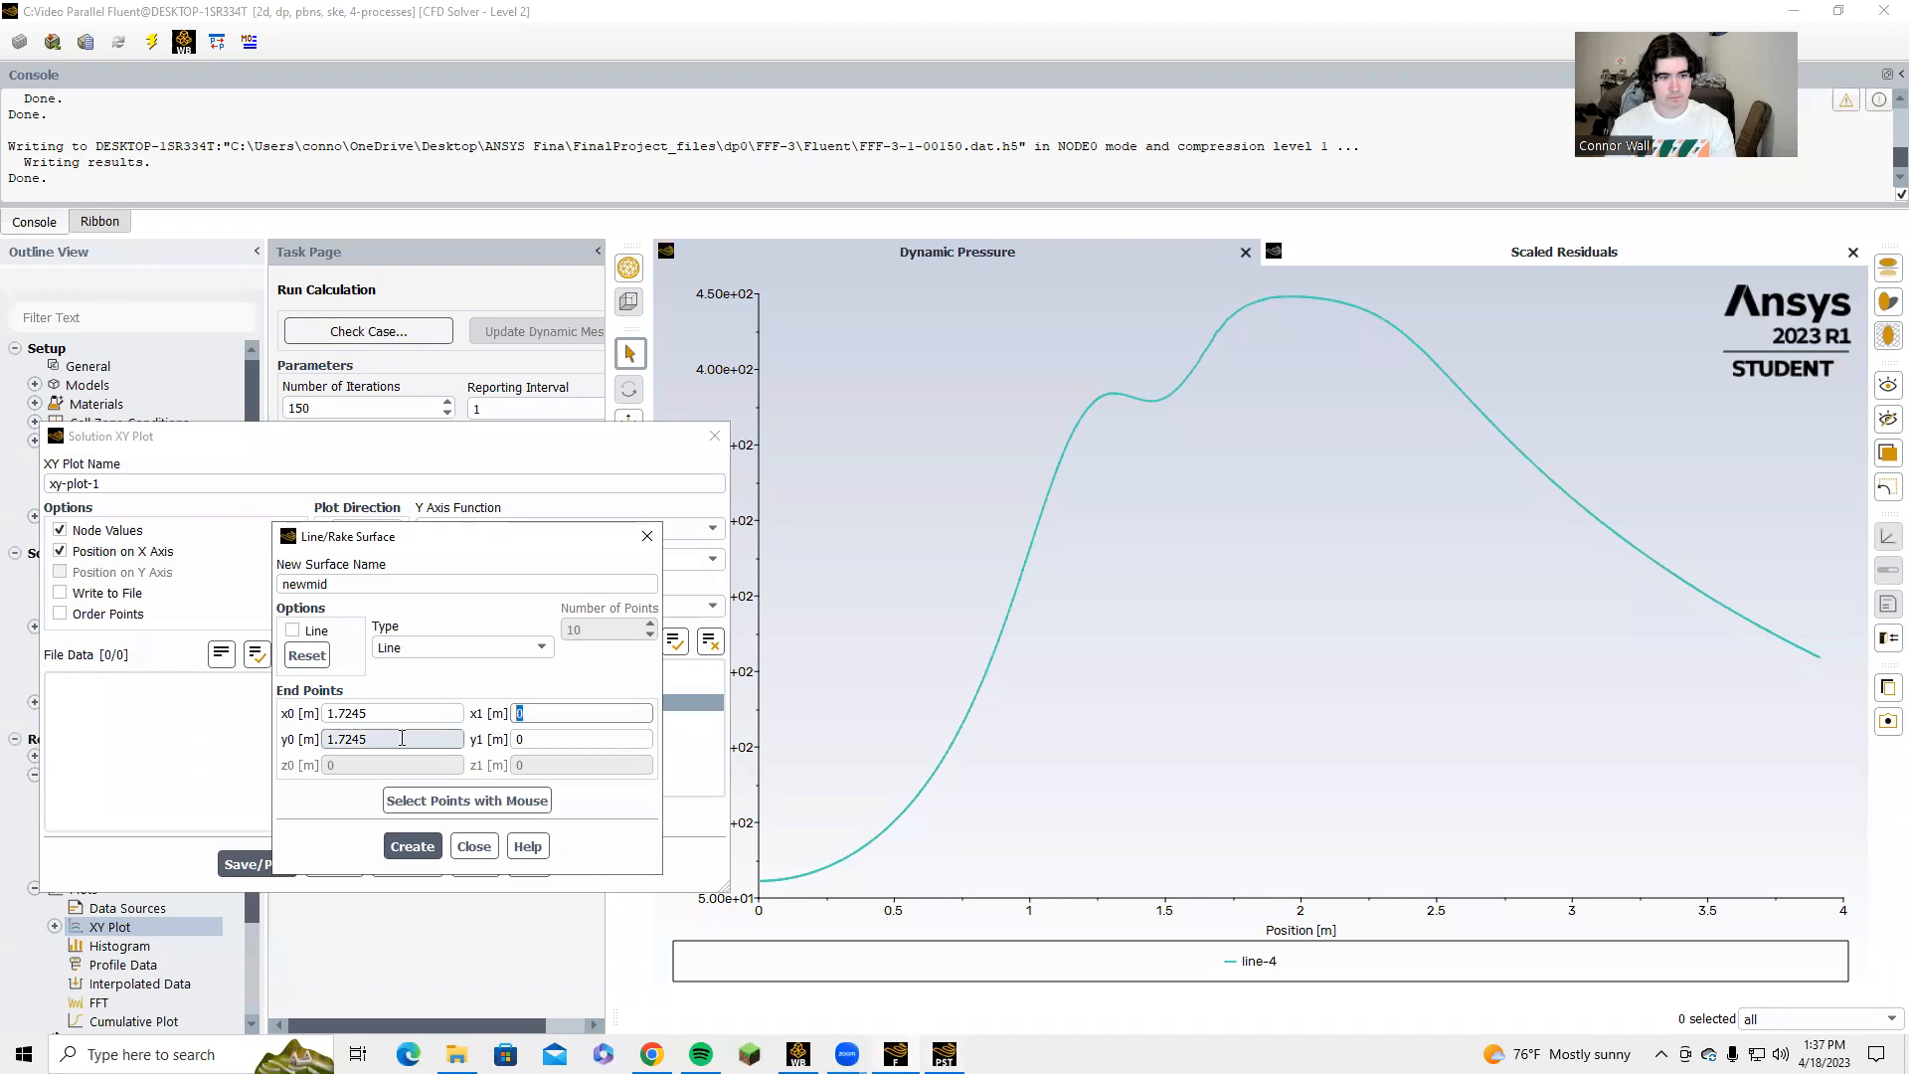
double_click(535, 739)
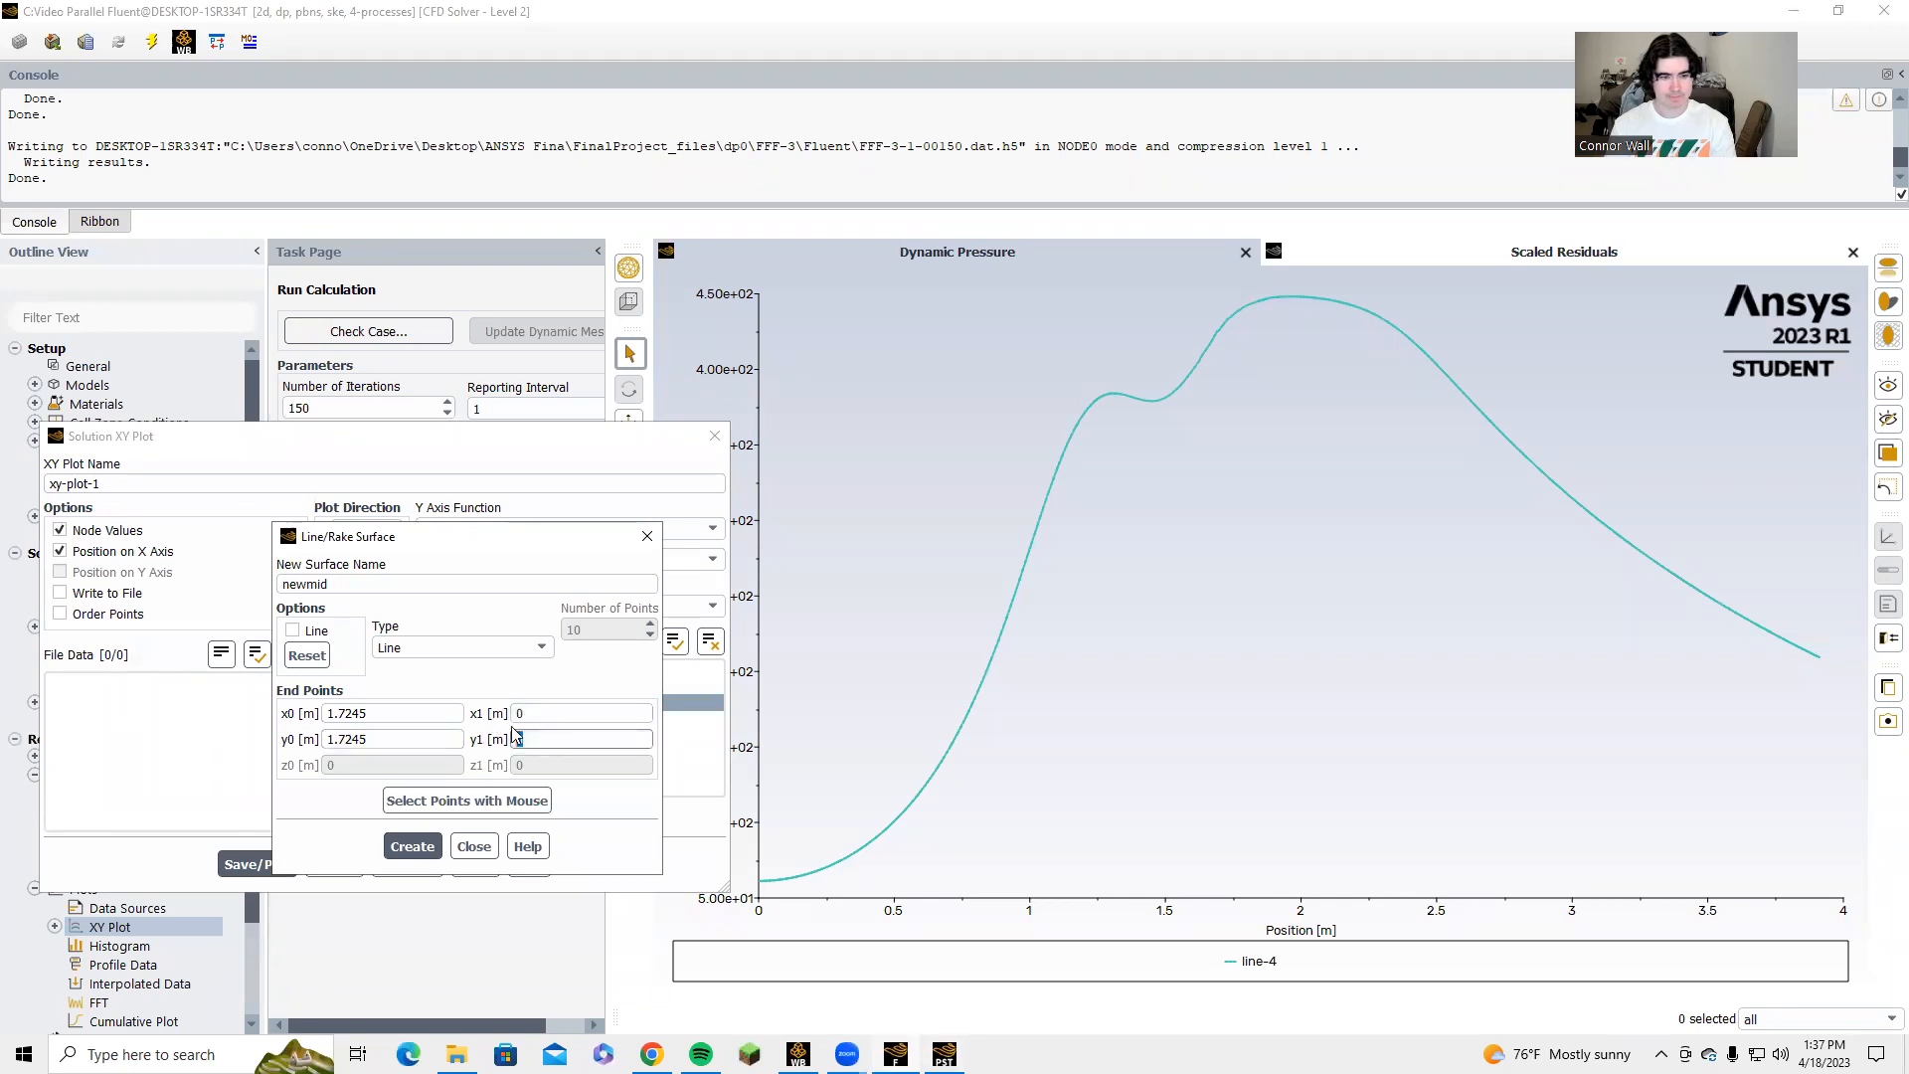
key(BackSpace)
text(-0.3048)
double_click(348, 739)
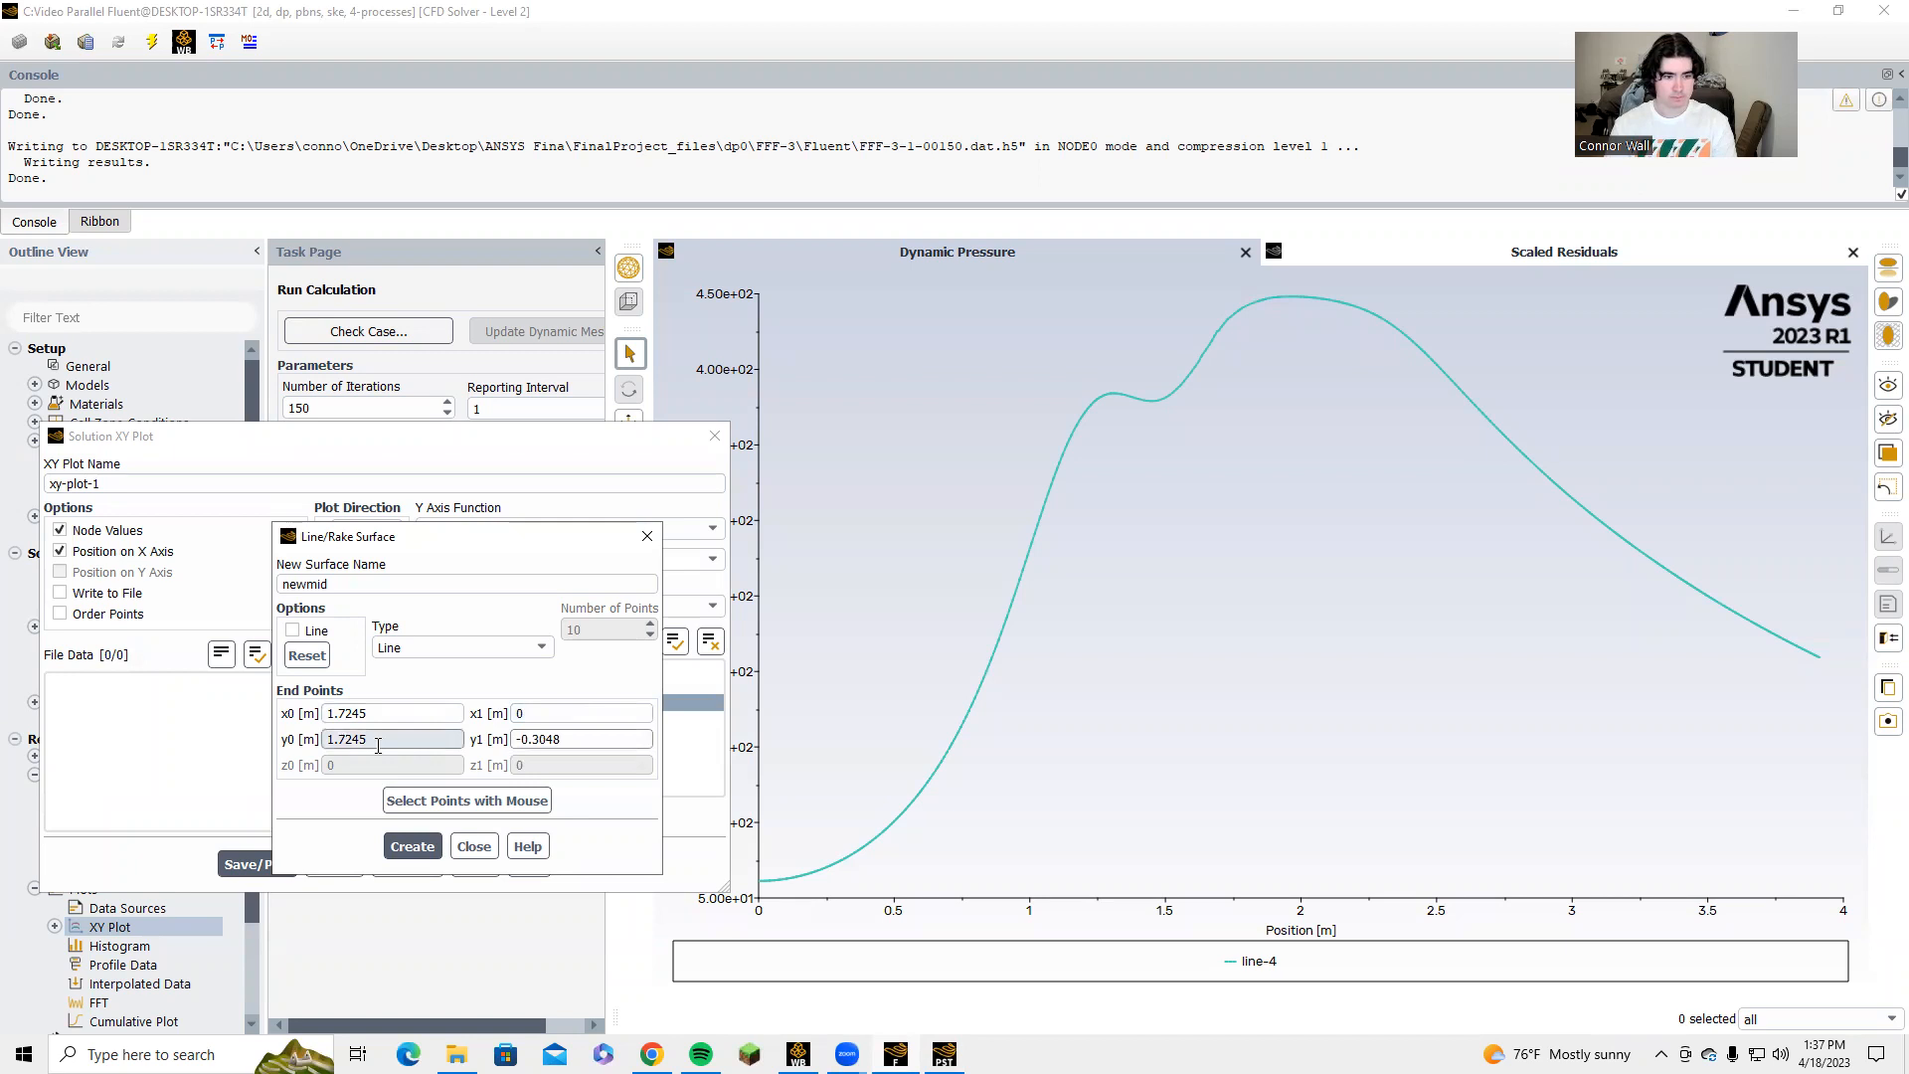
text(0.3048)
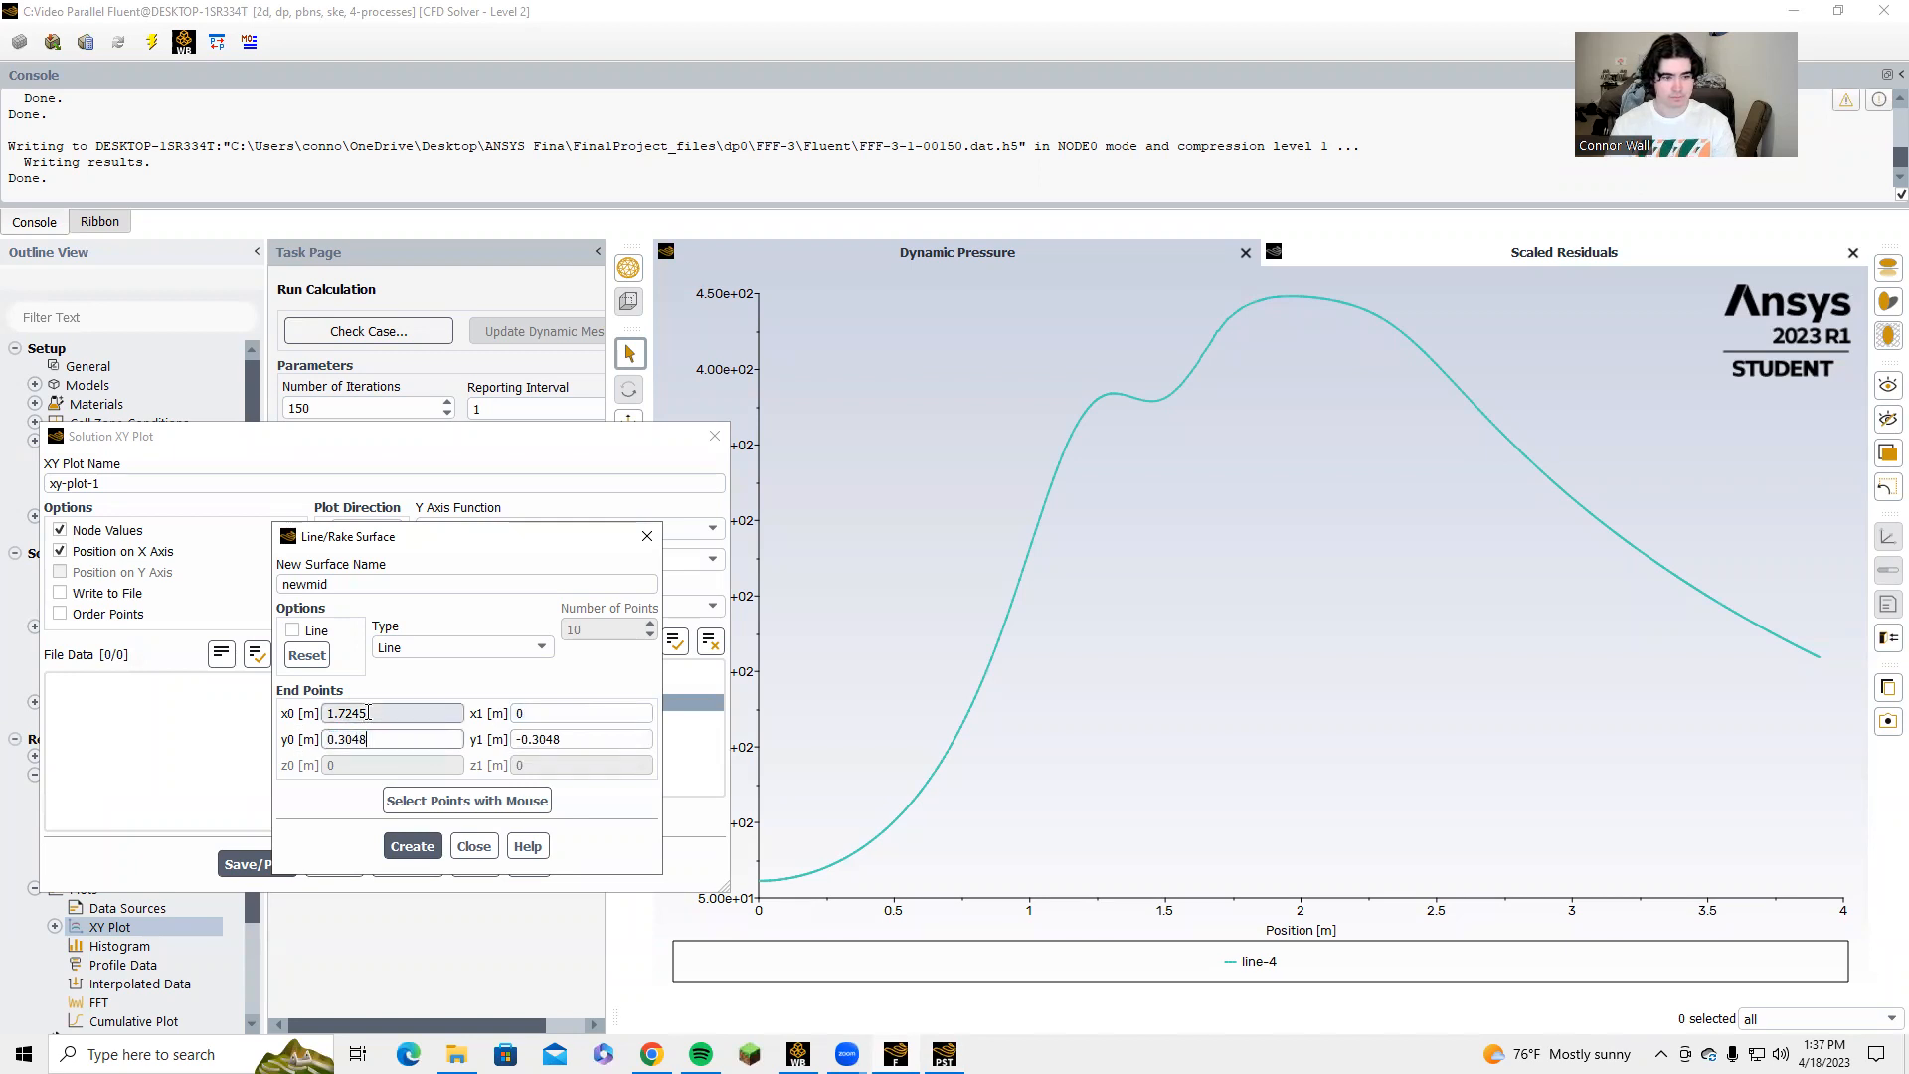
Set newmid's x1 to 1.724 m, create the line surface and close its setup.
double_click(518, 713)
text(1.724)
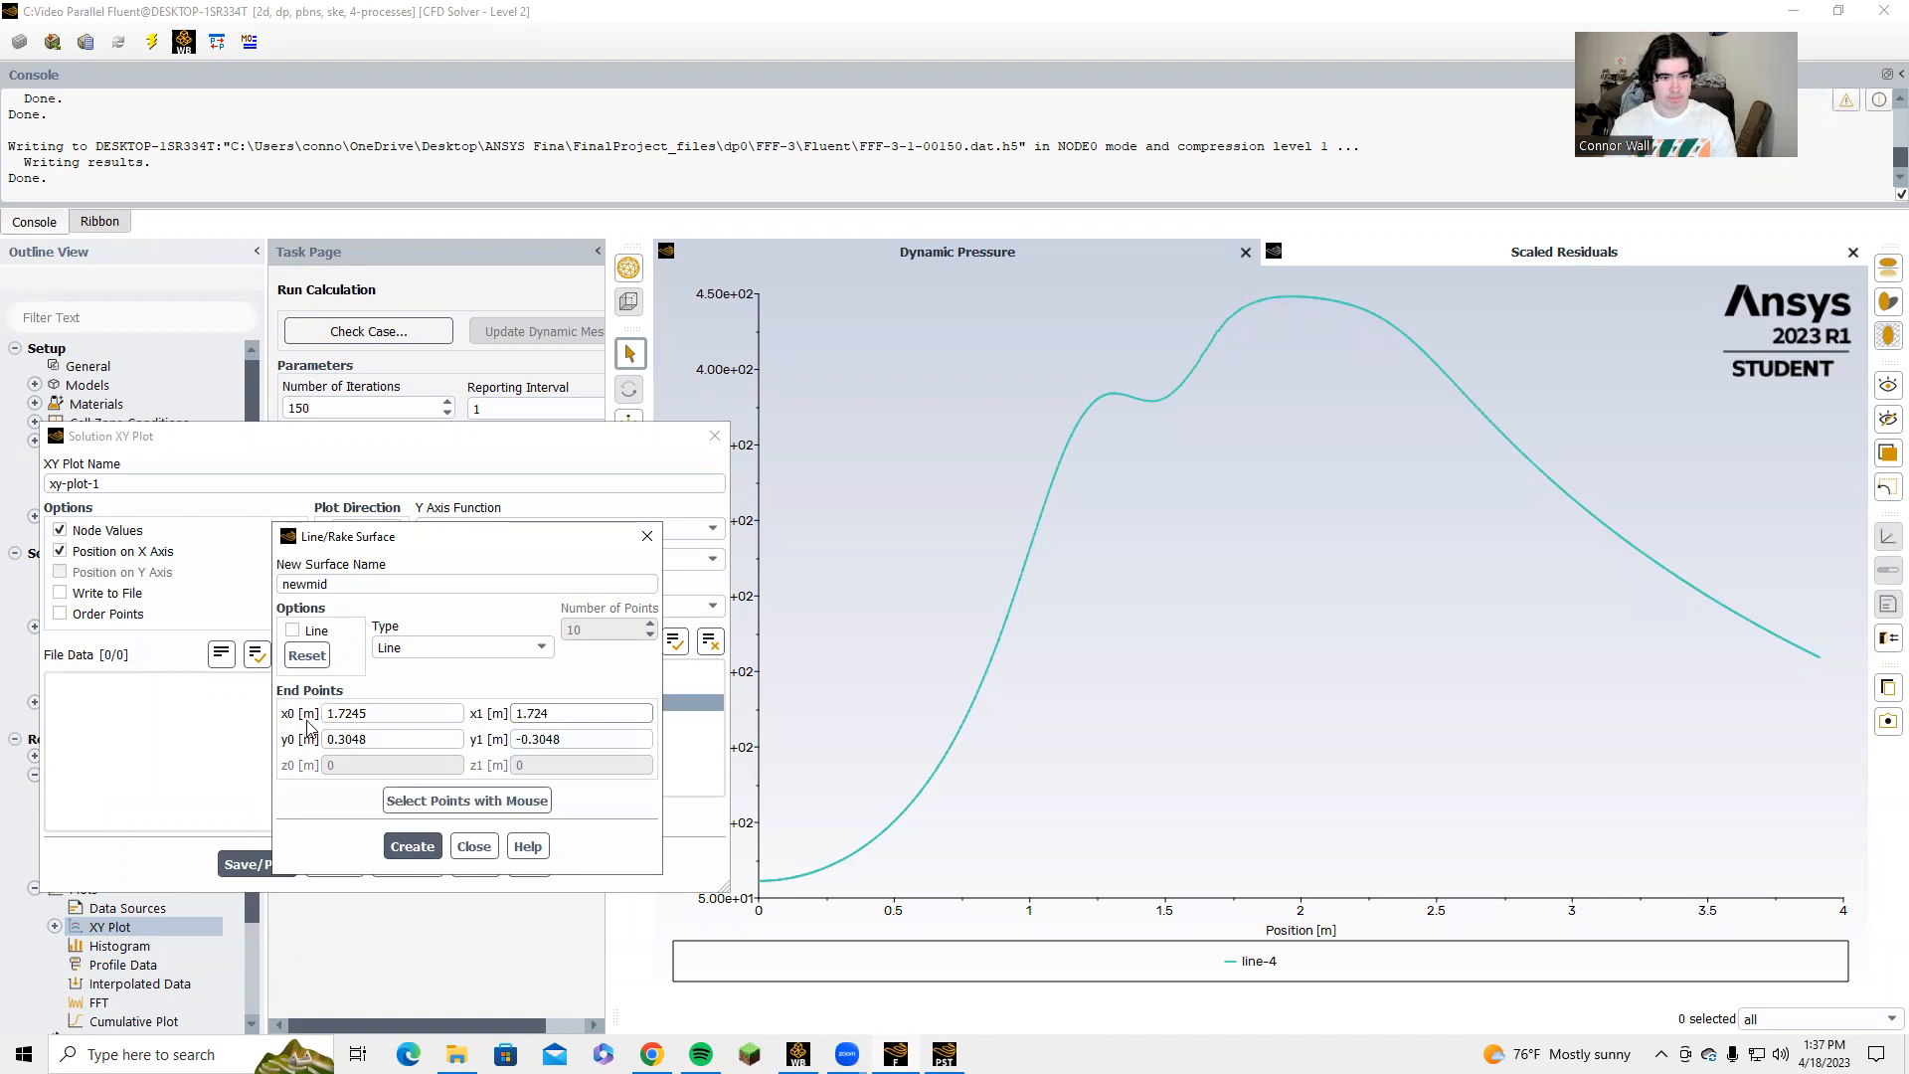
click(411, 846)
click(475, 847)
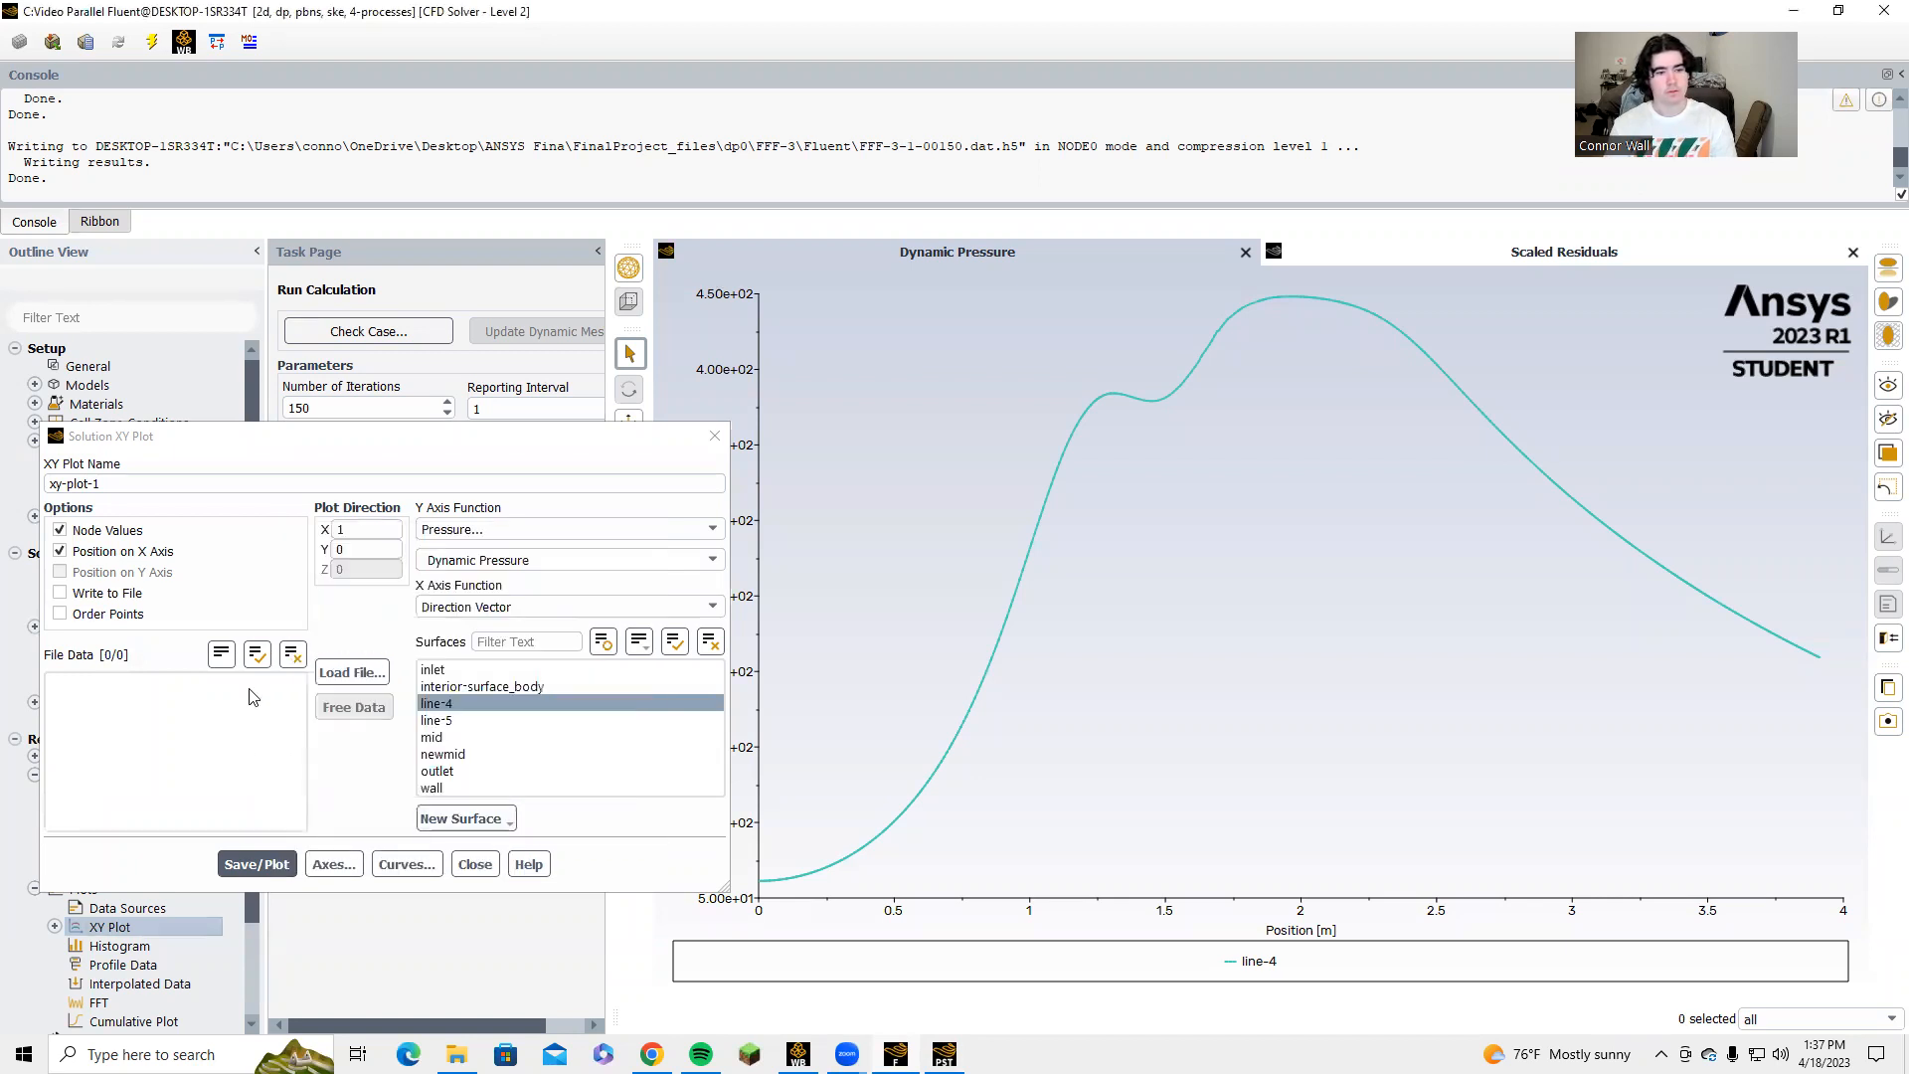
Plot Total Pressure along only the newmid surface, with Write to File left off.
click(460, 752)
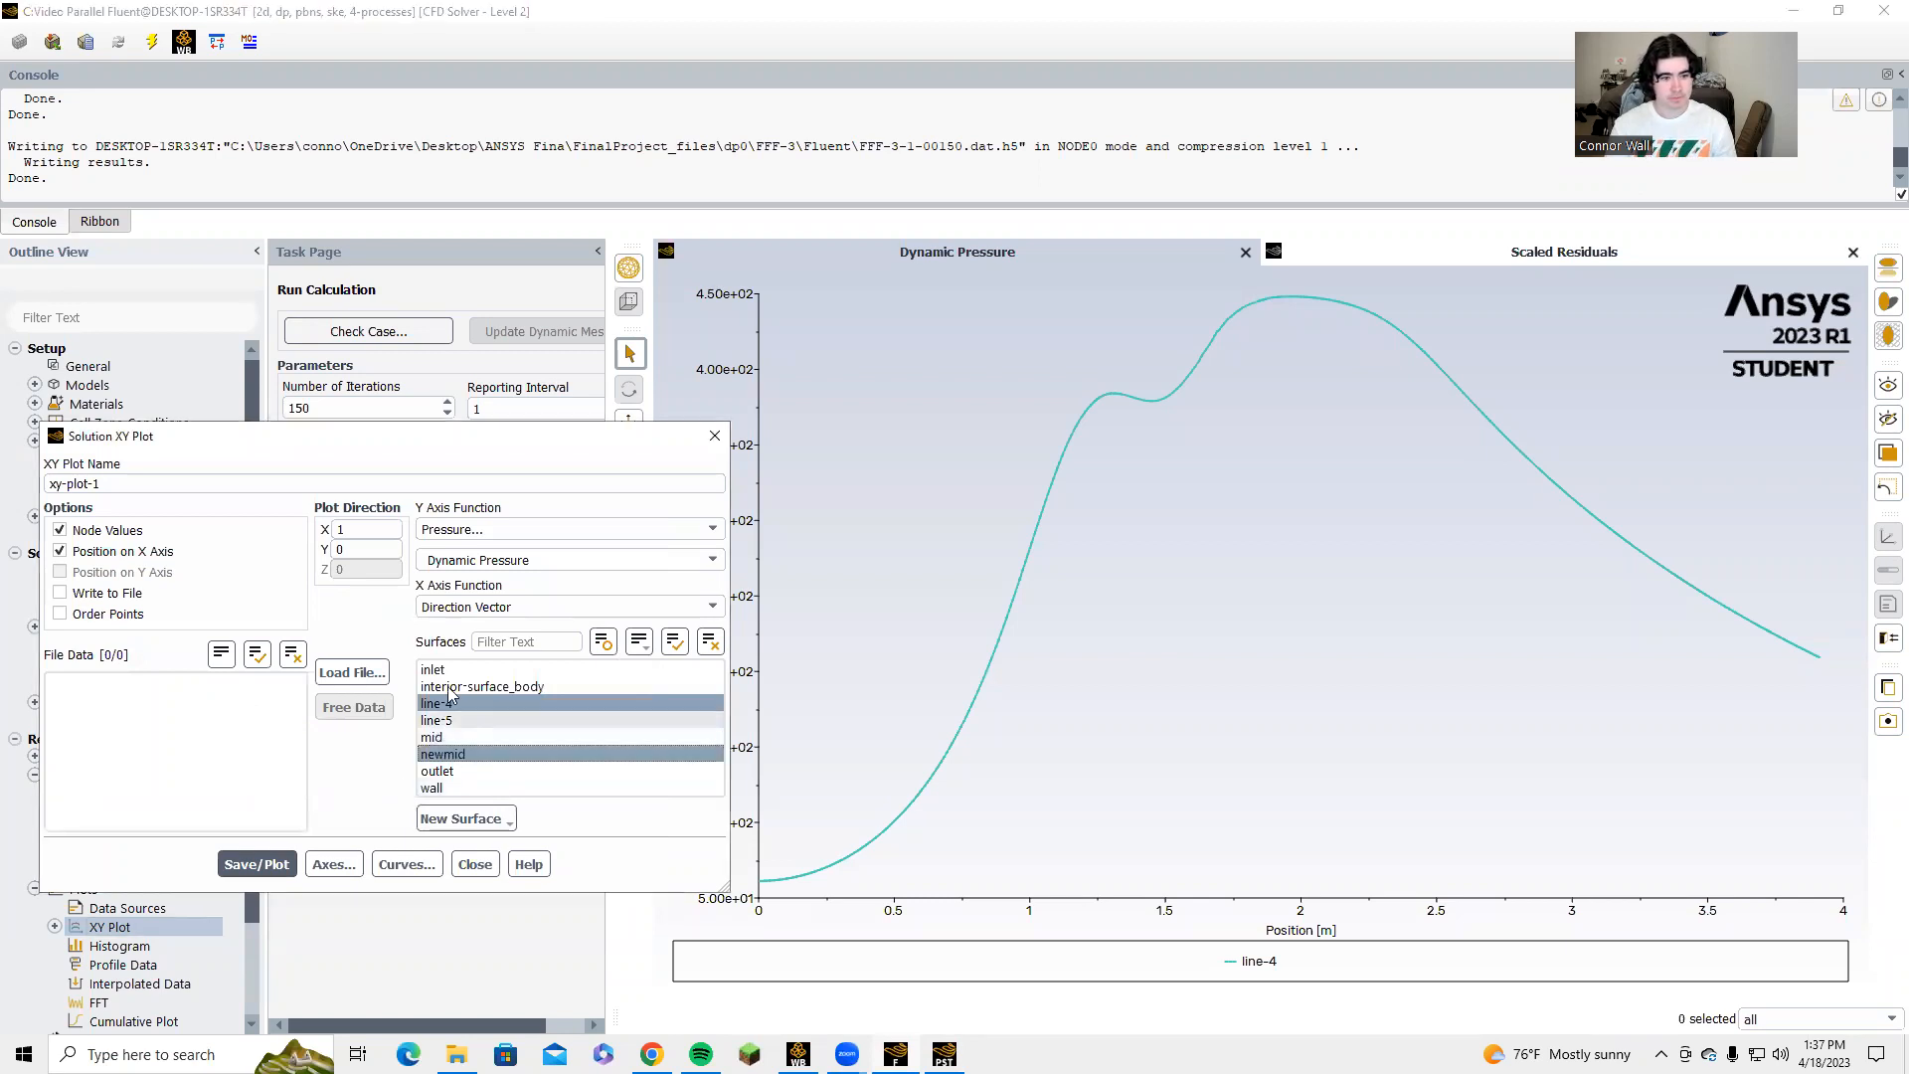
click(711, 561)
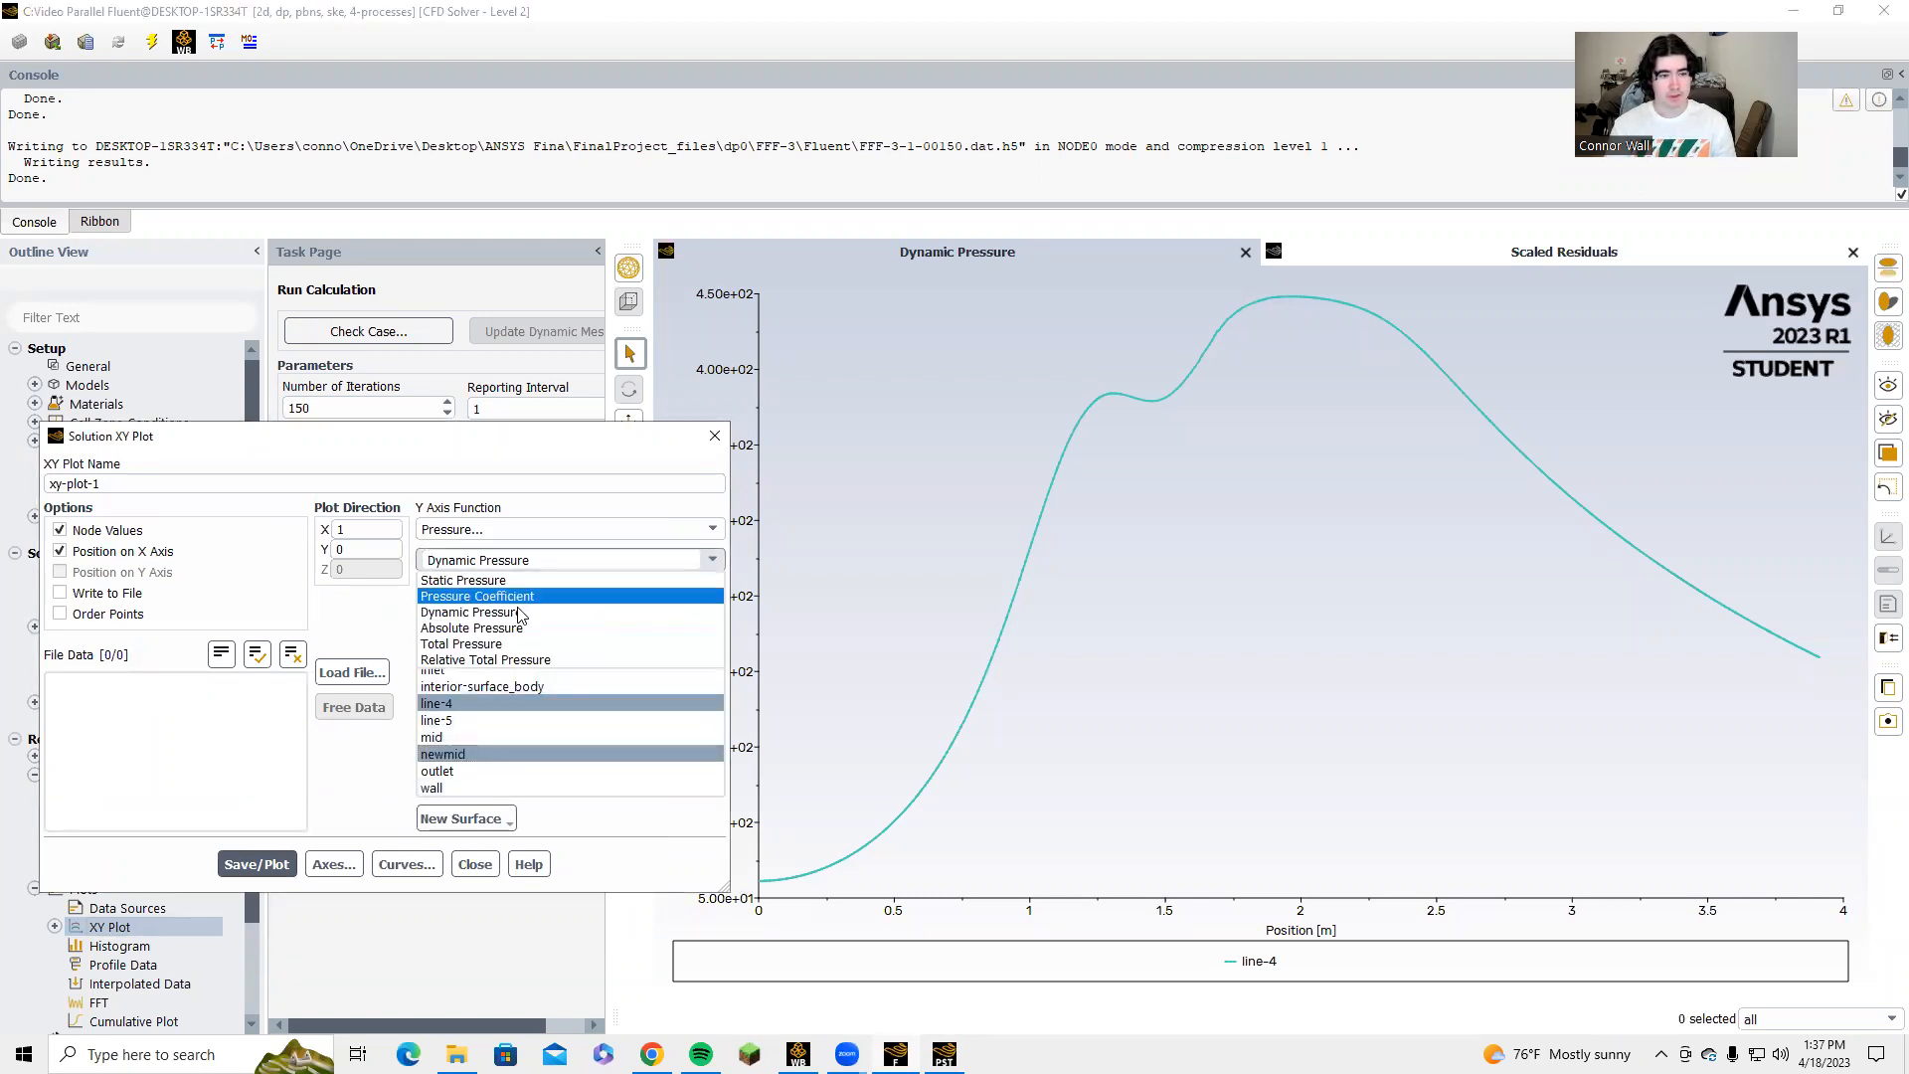
click(490, 647)
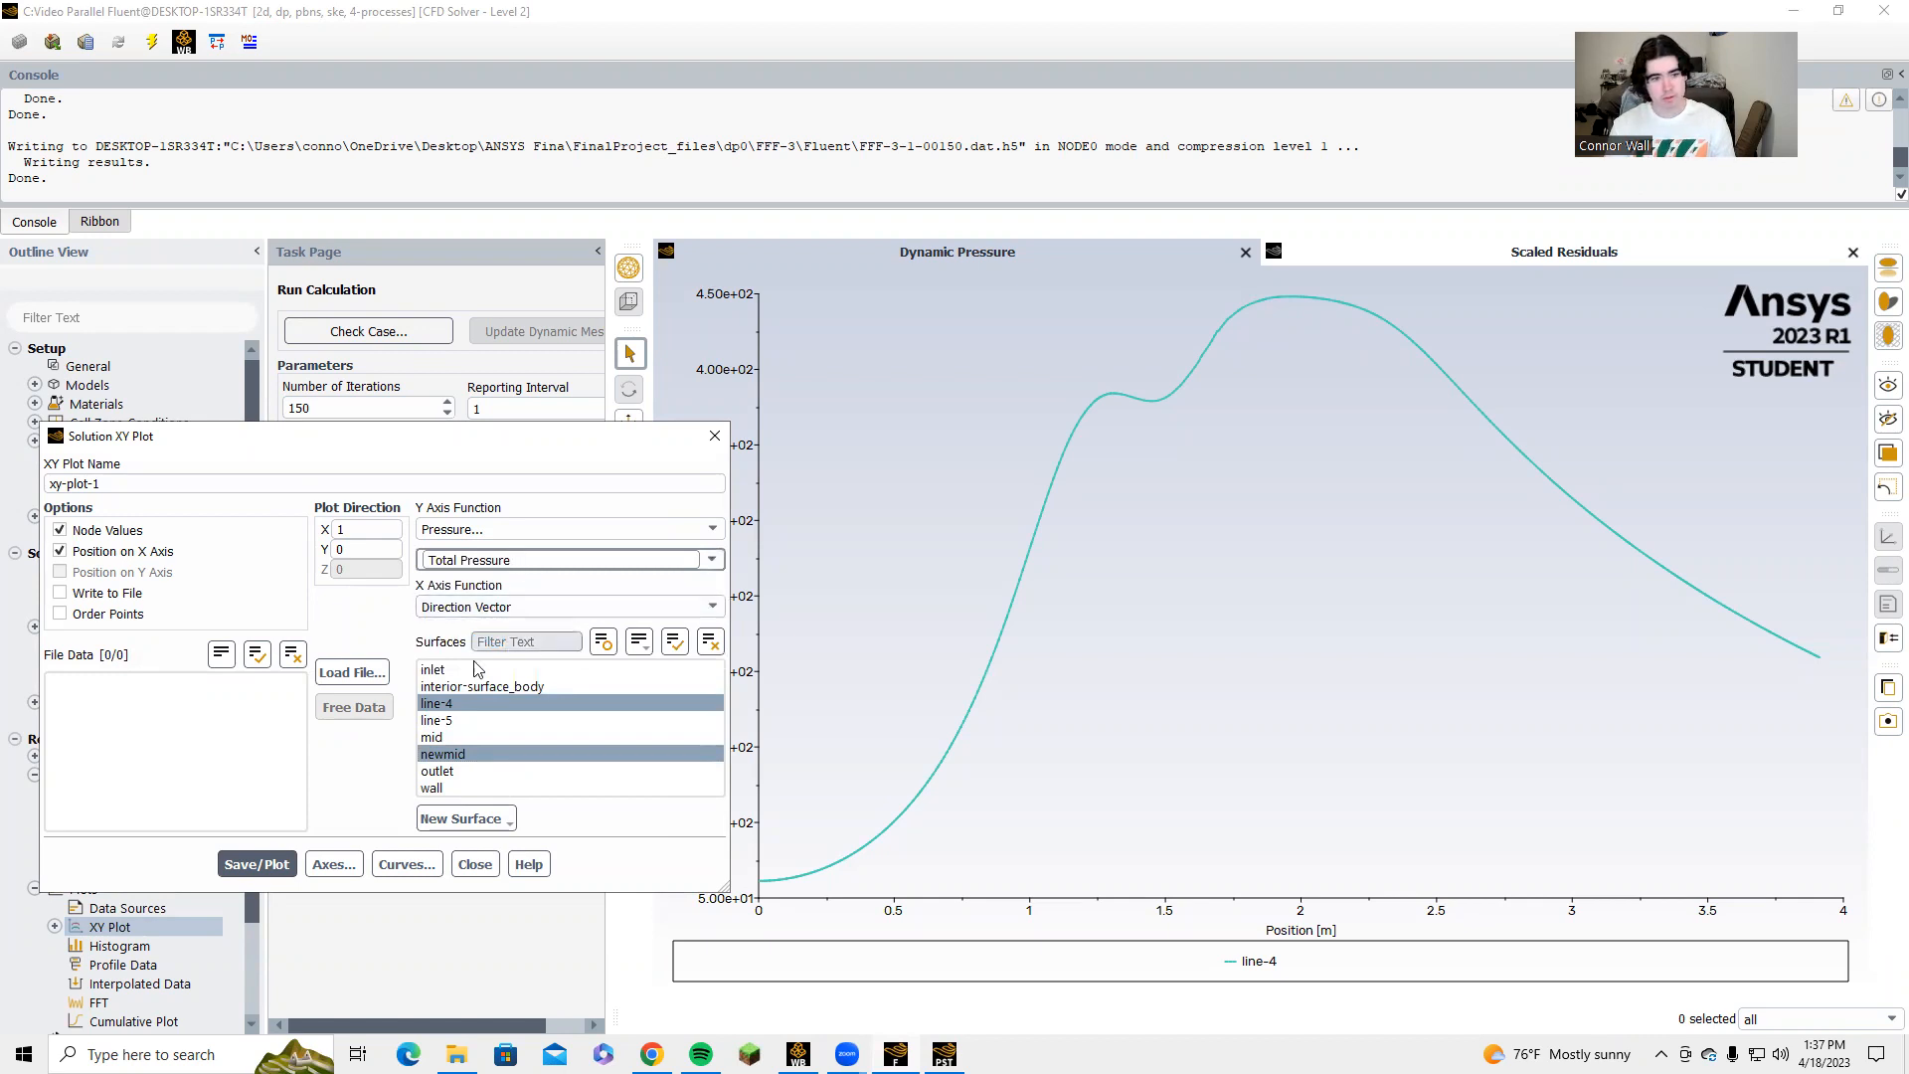
click(512, 701)
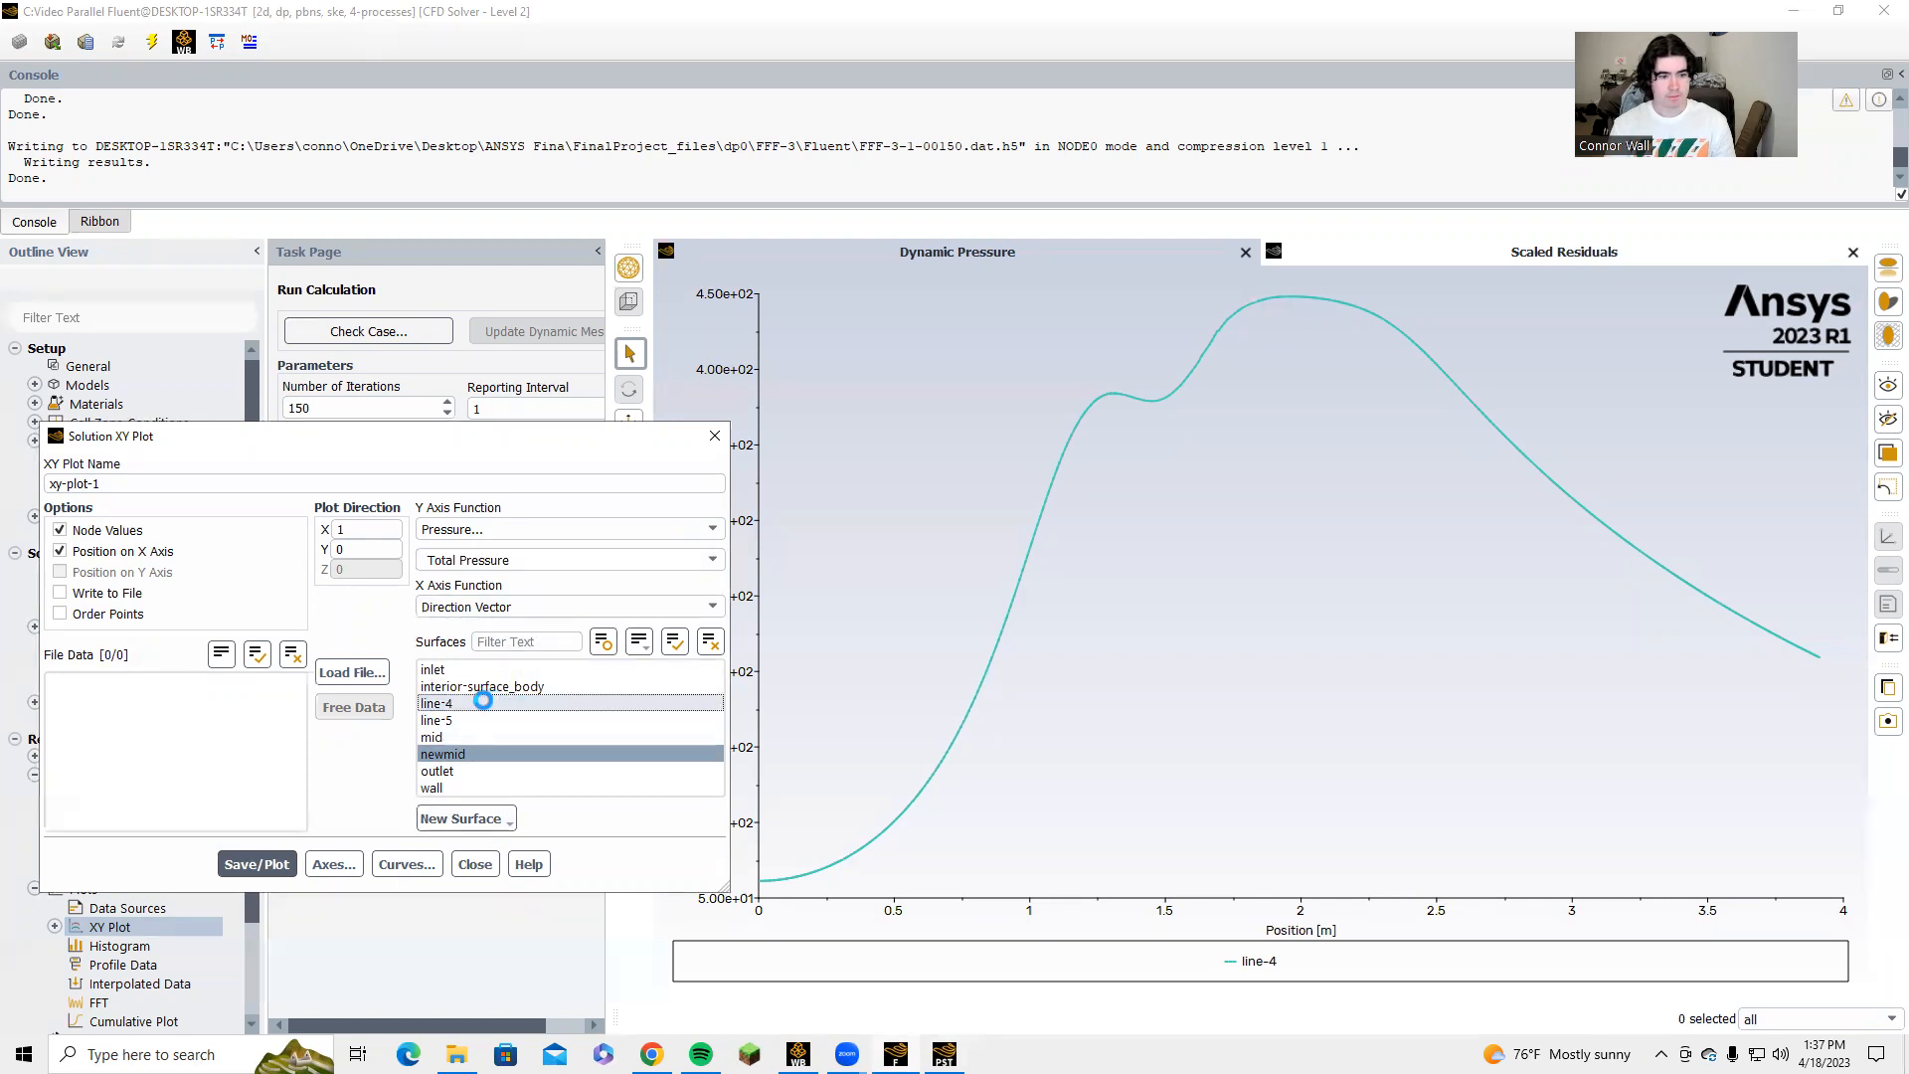
click(258, 865)
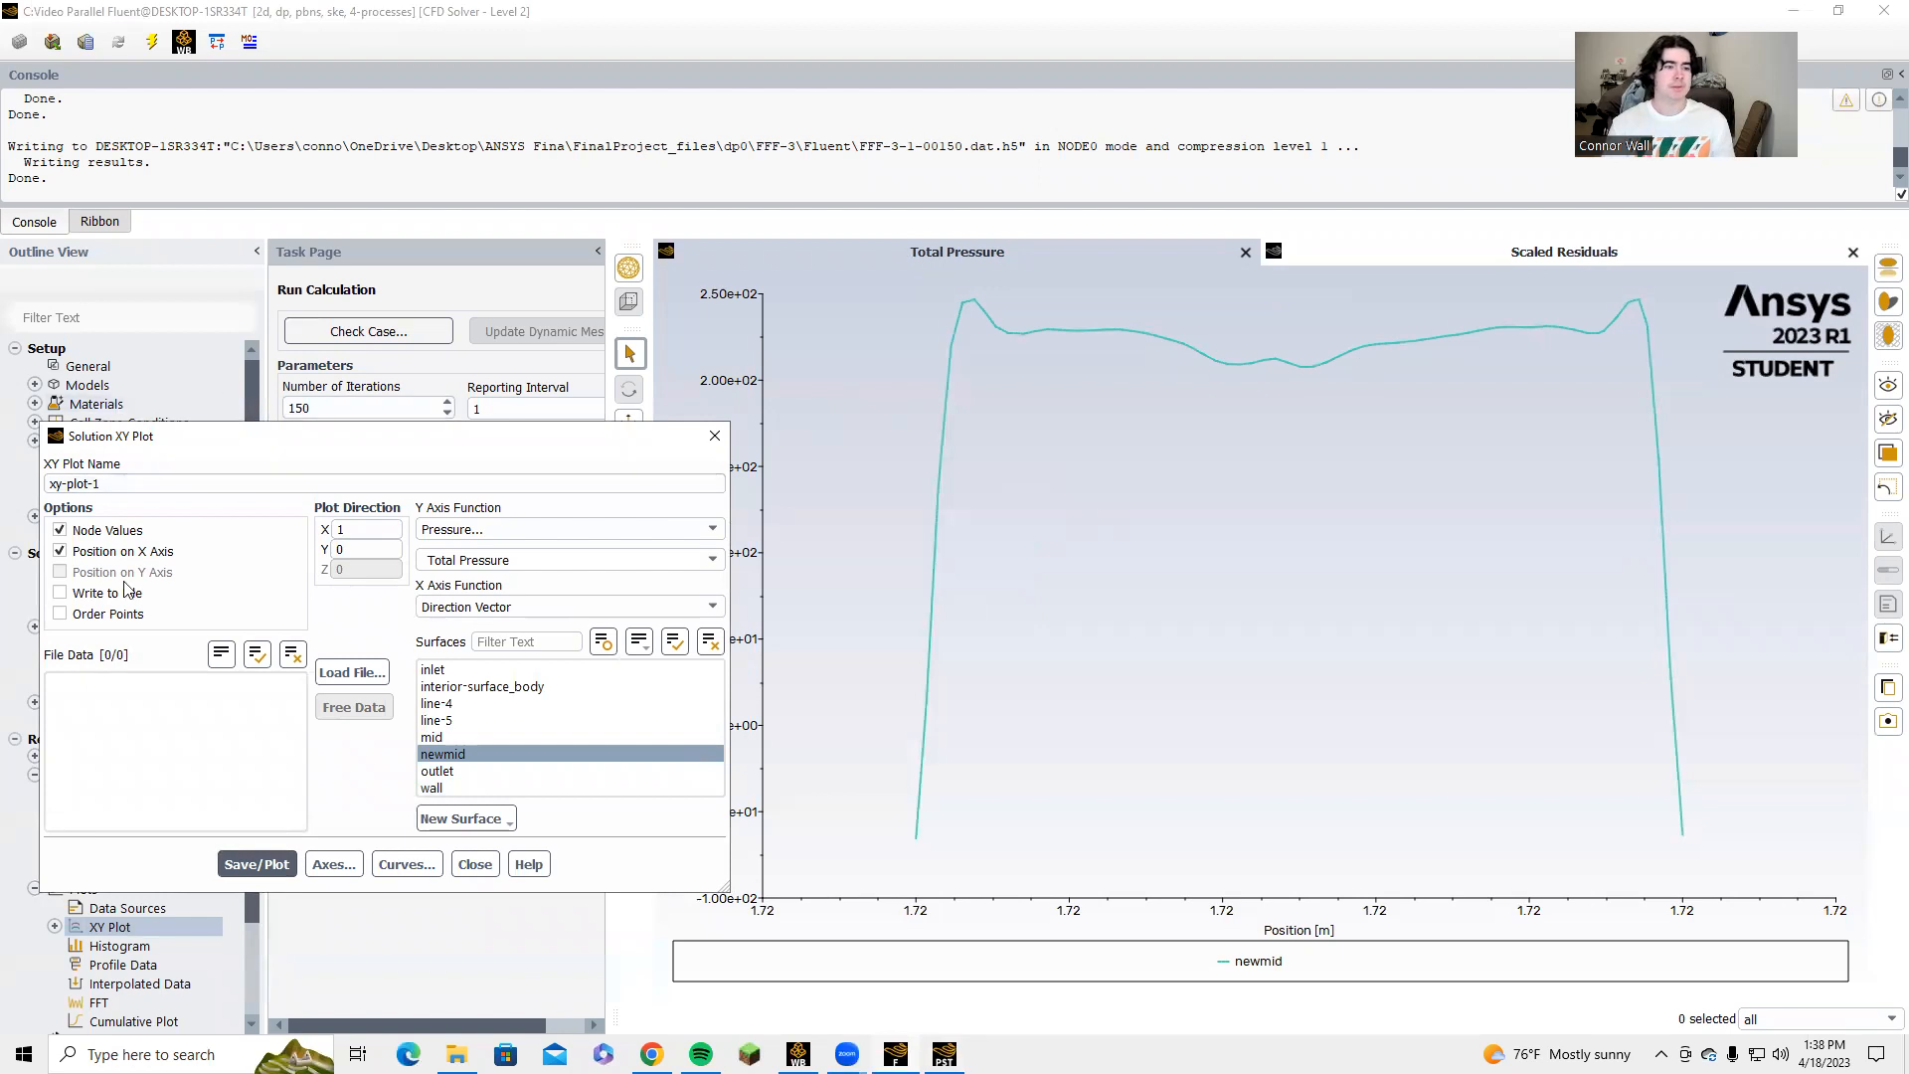
click(93, 594)
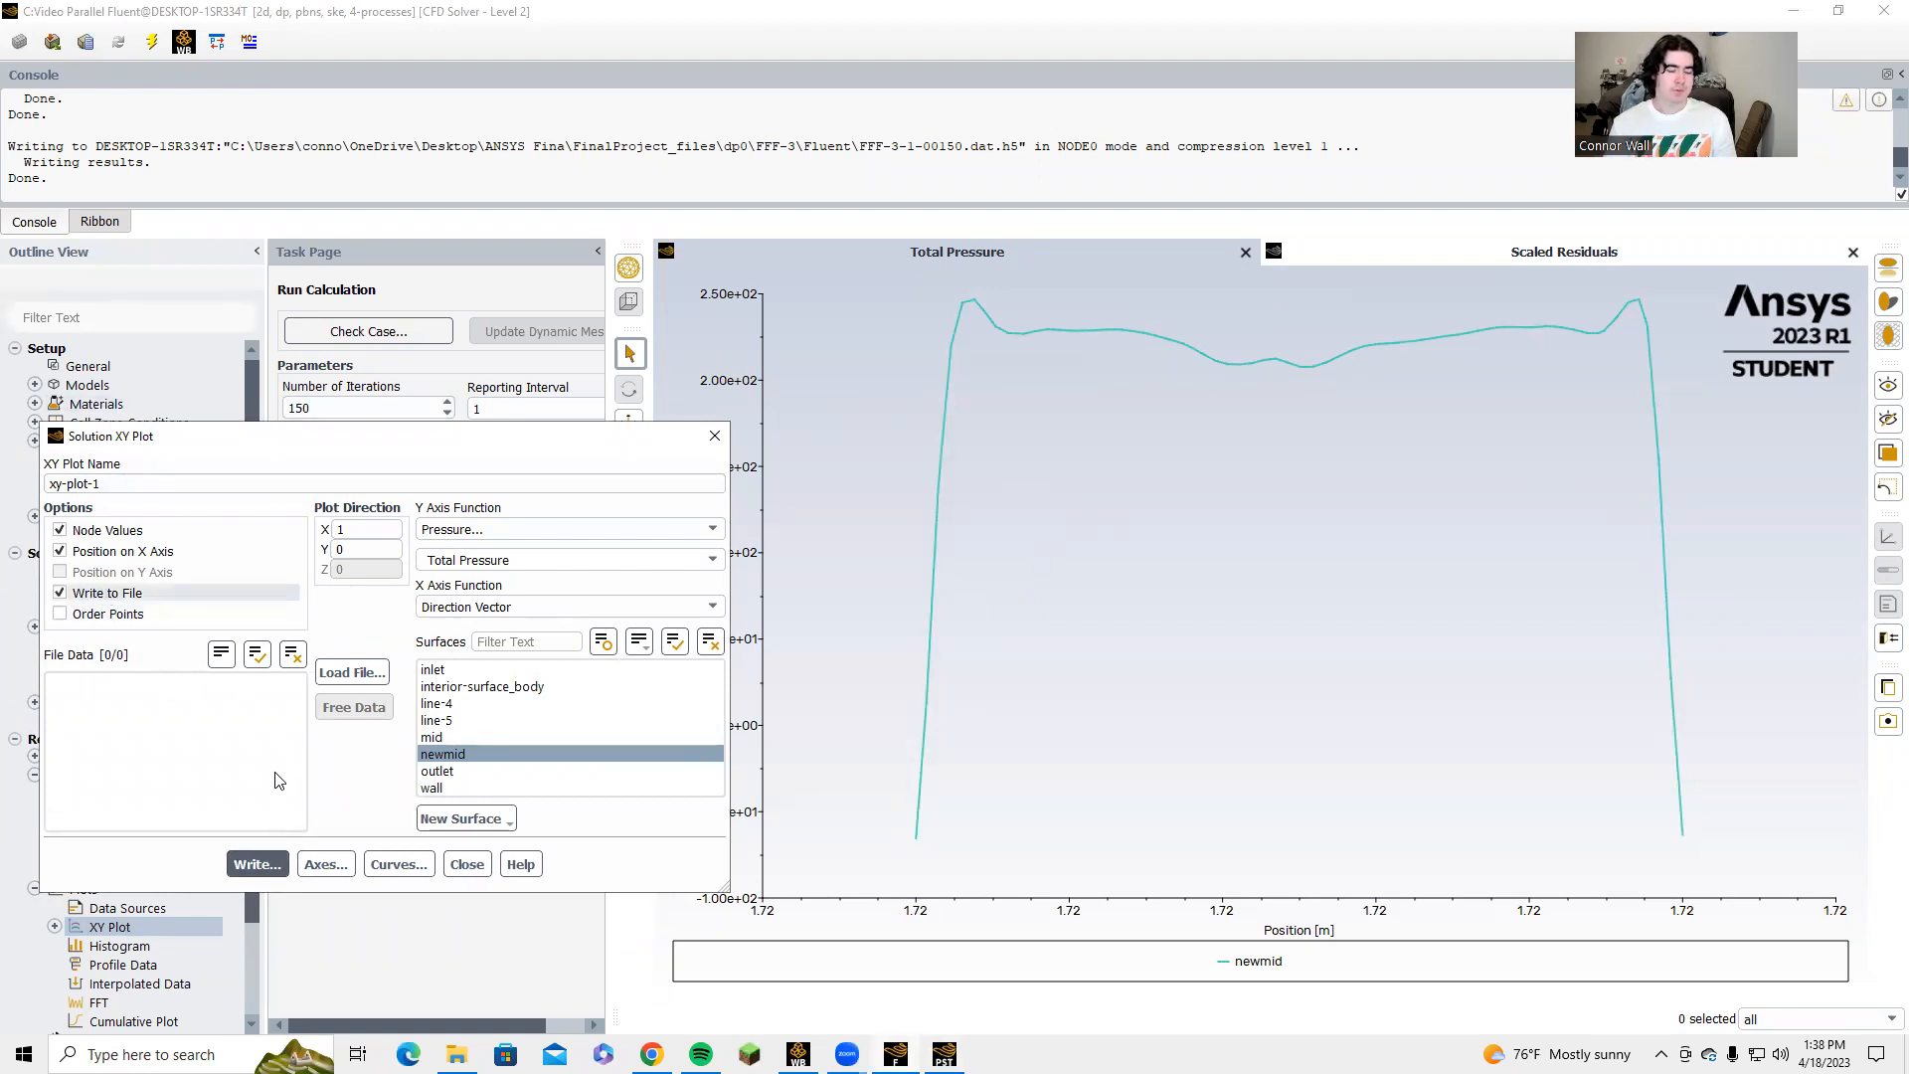
click(99, 593)
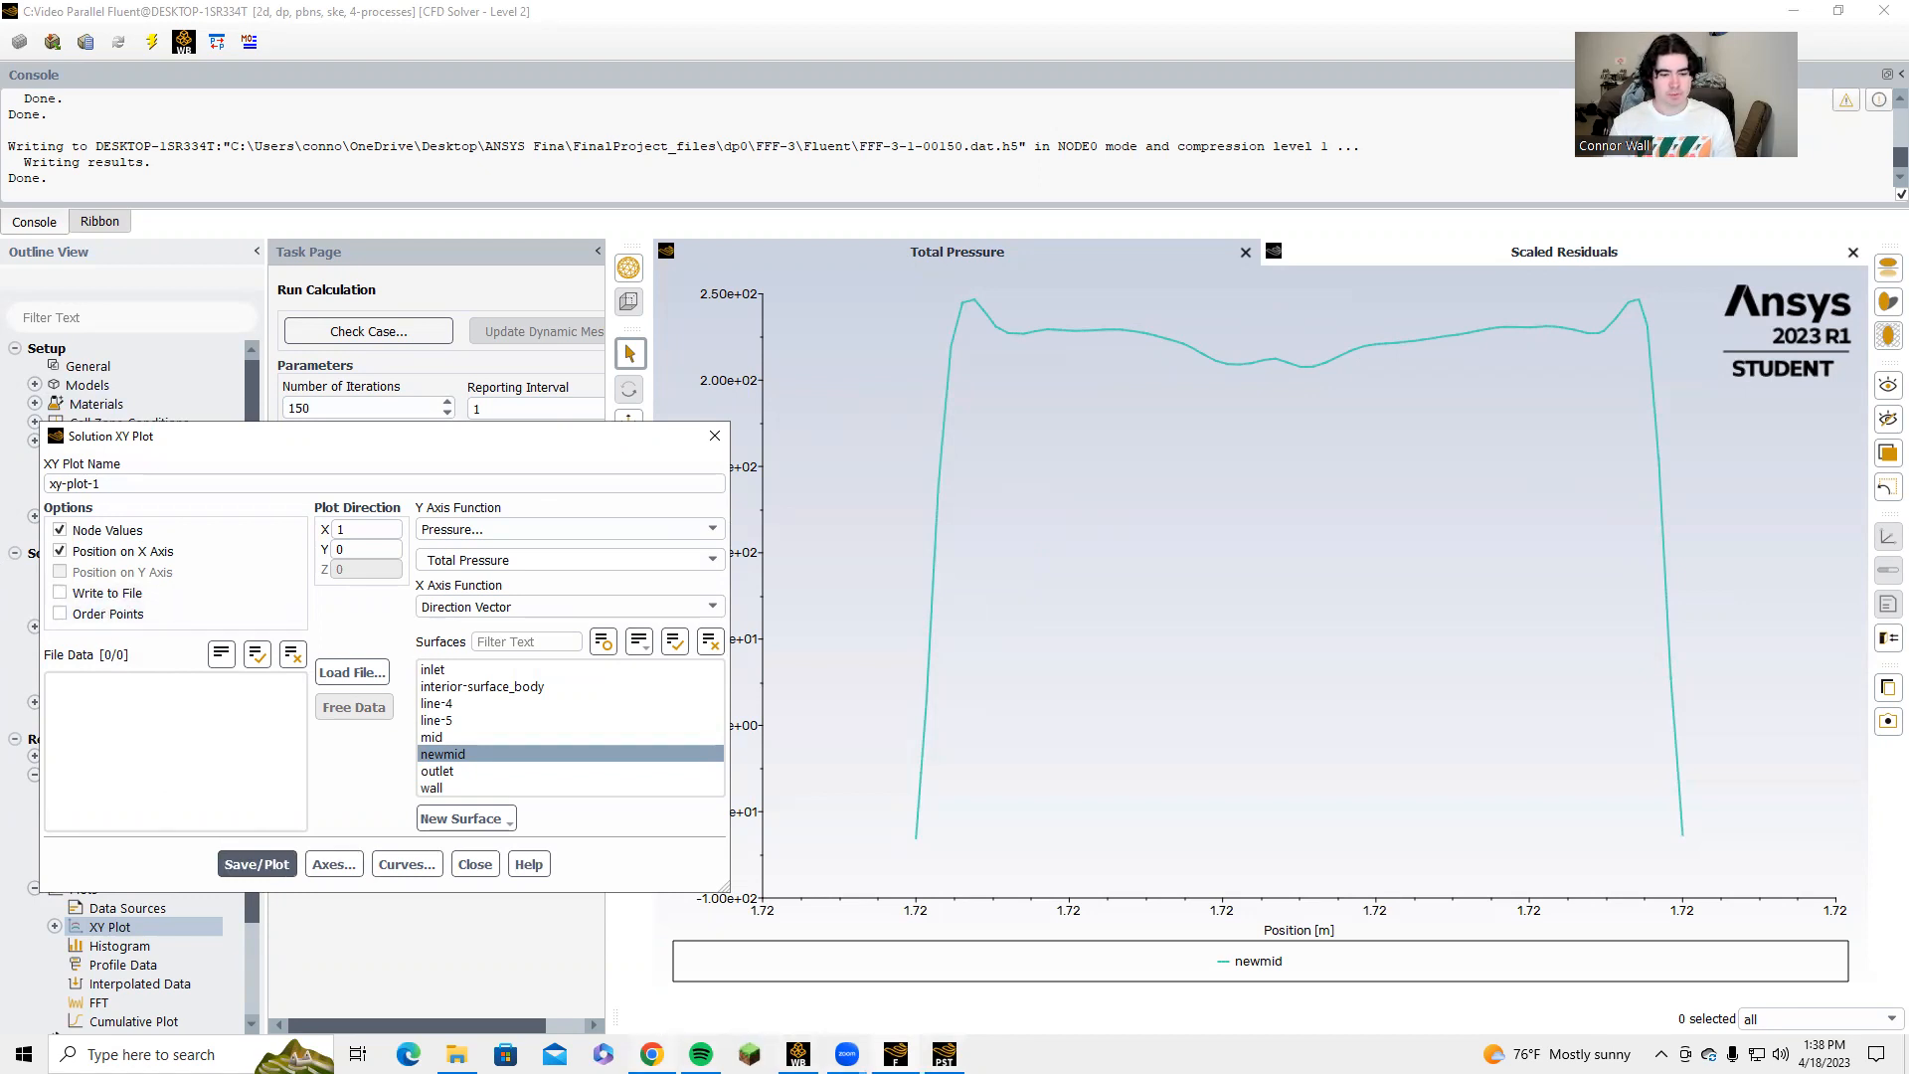
Switch to the Calculations_Final spreadsheet and compare the Total Pressure sheet's chart with the Center Total Pressure sheet's chart.
click(653, 1054)
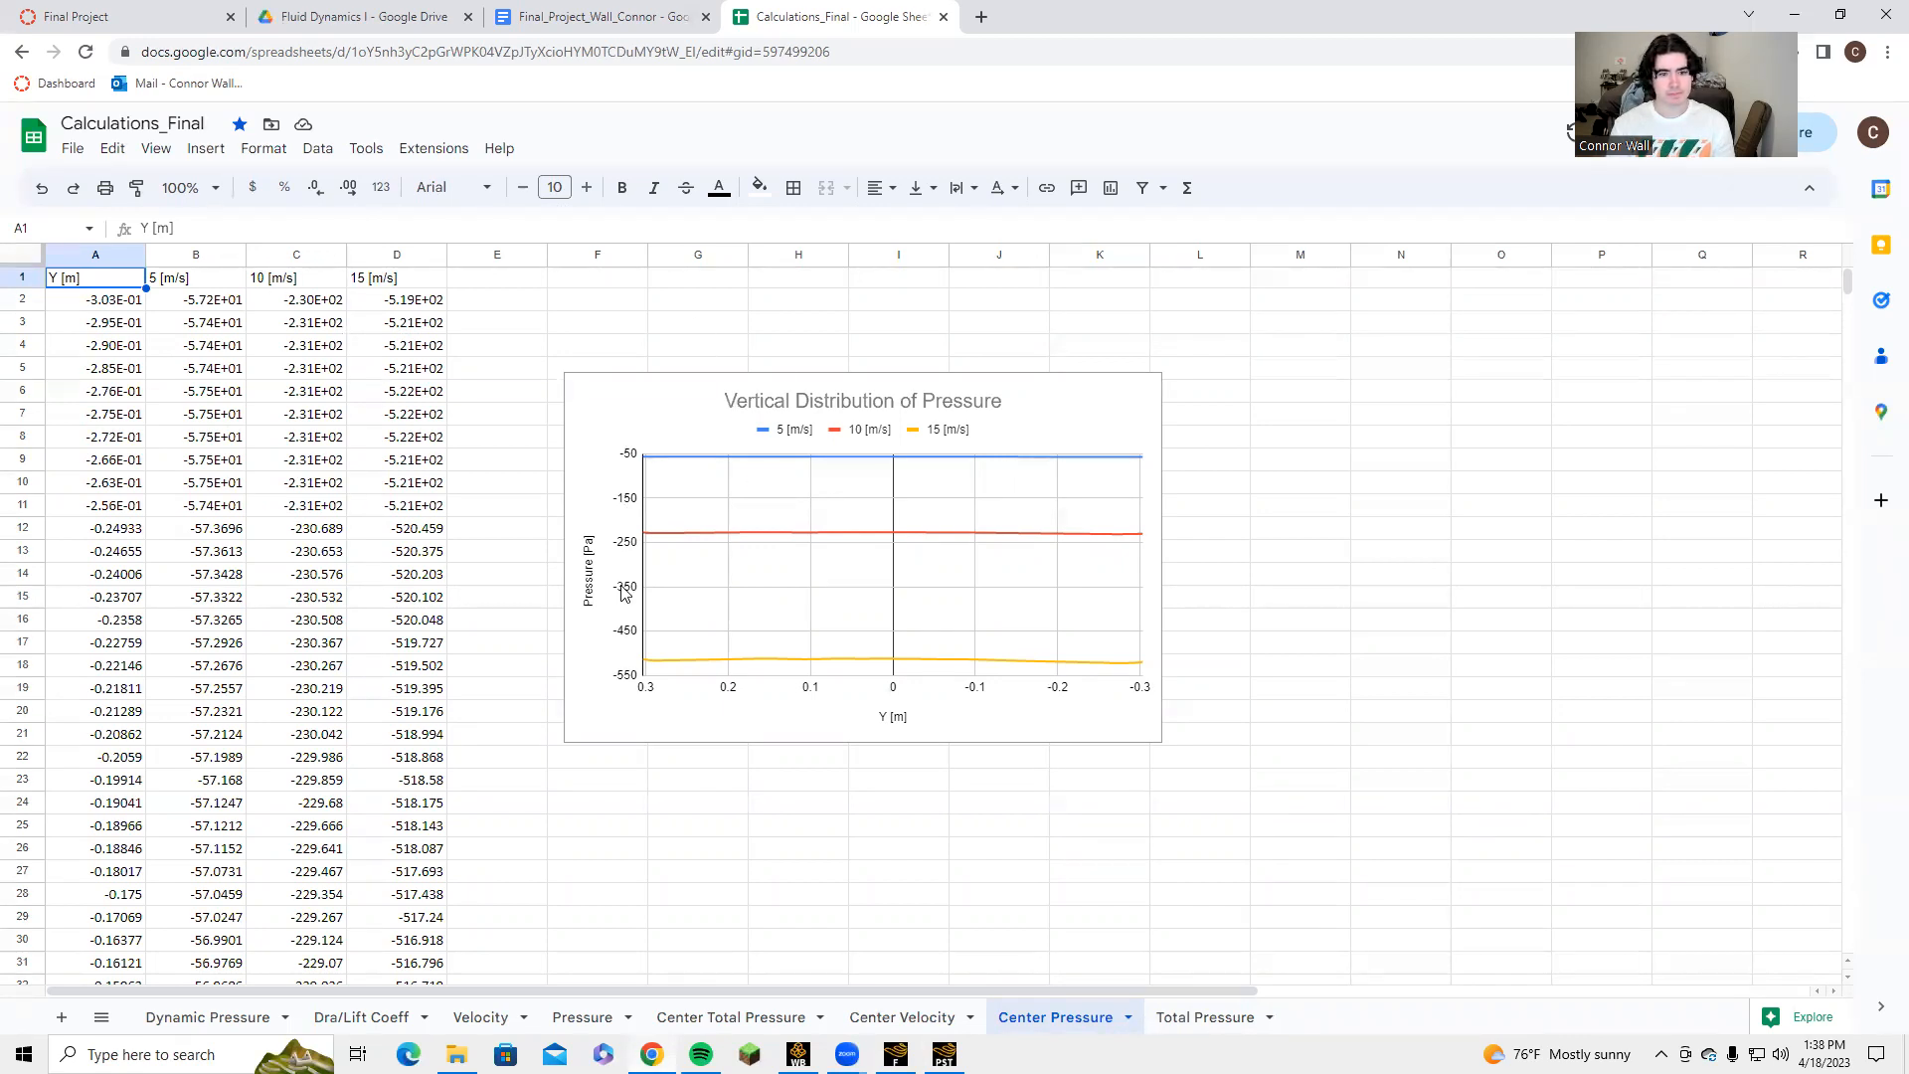
click(1204, 1016)
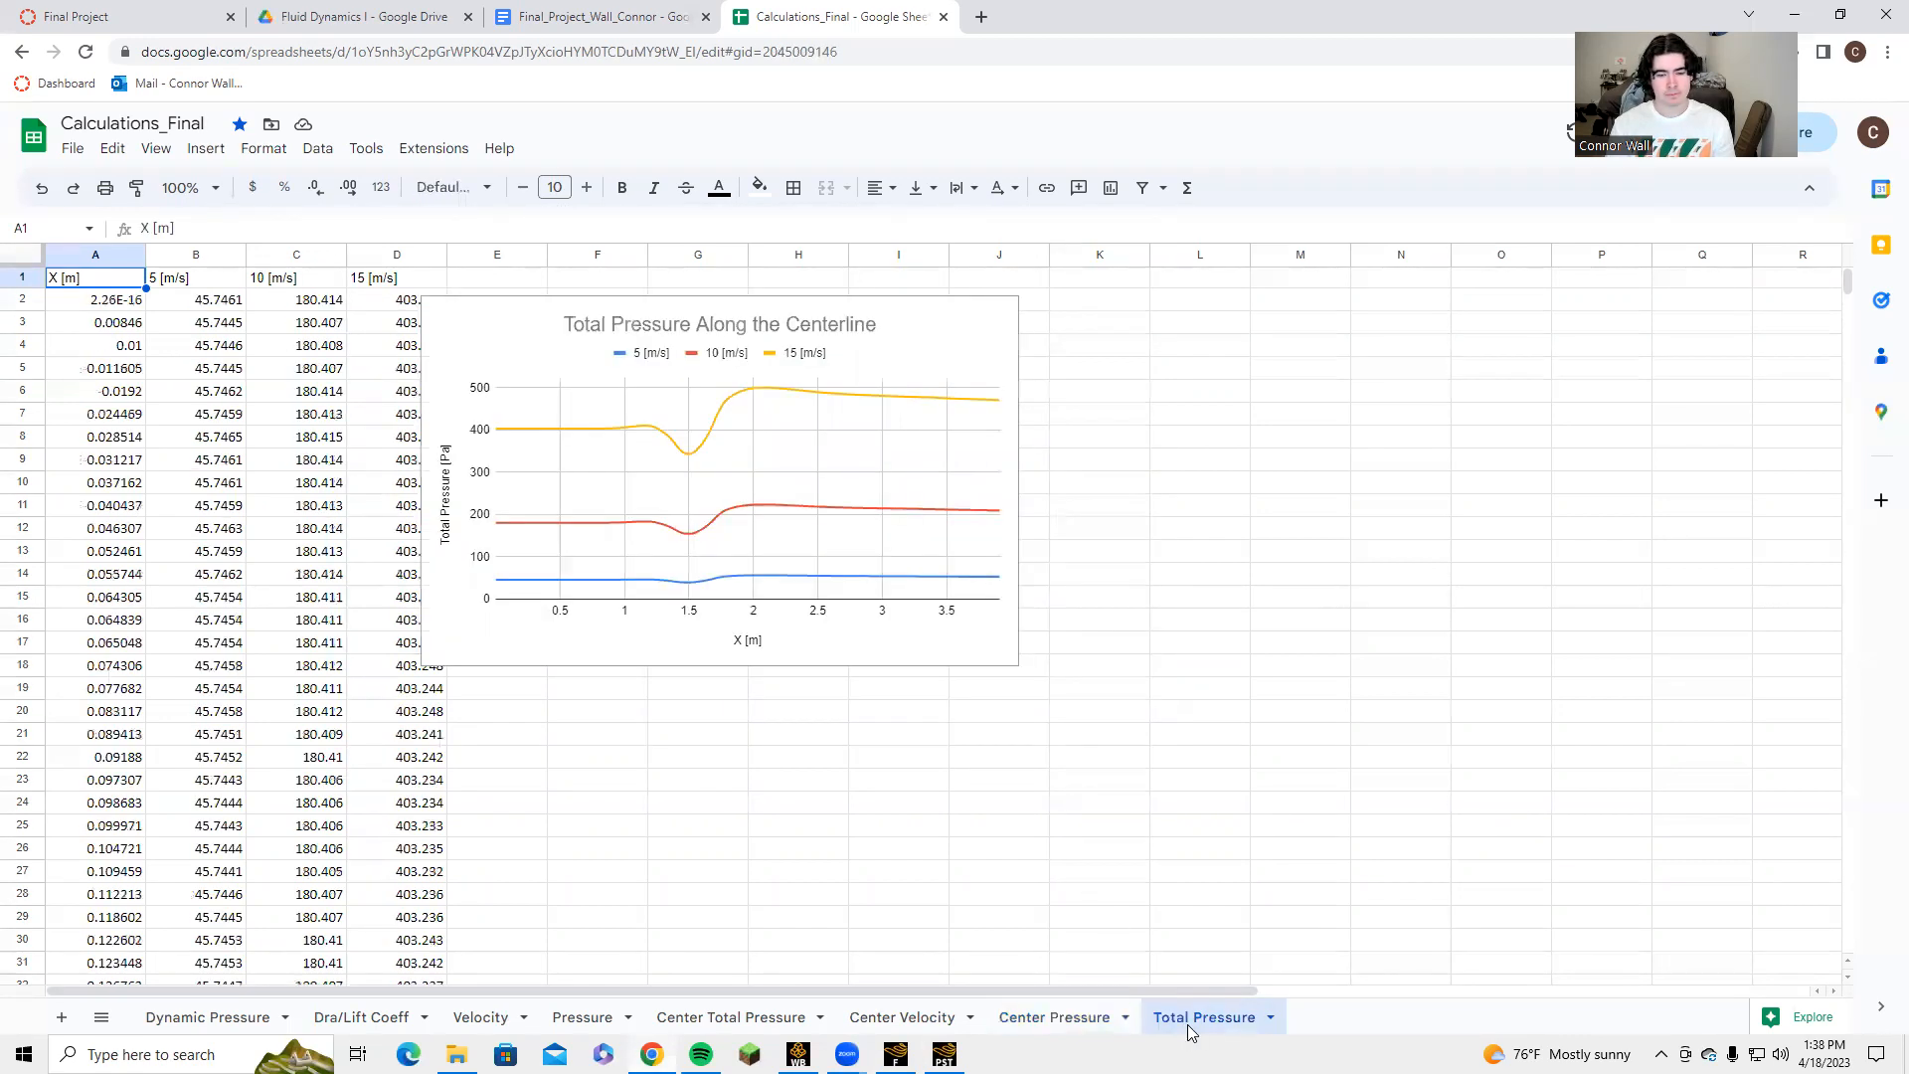
click(1026, 1016)
click(941, 1016)
click(728, 1018)
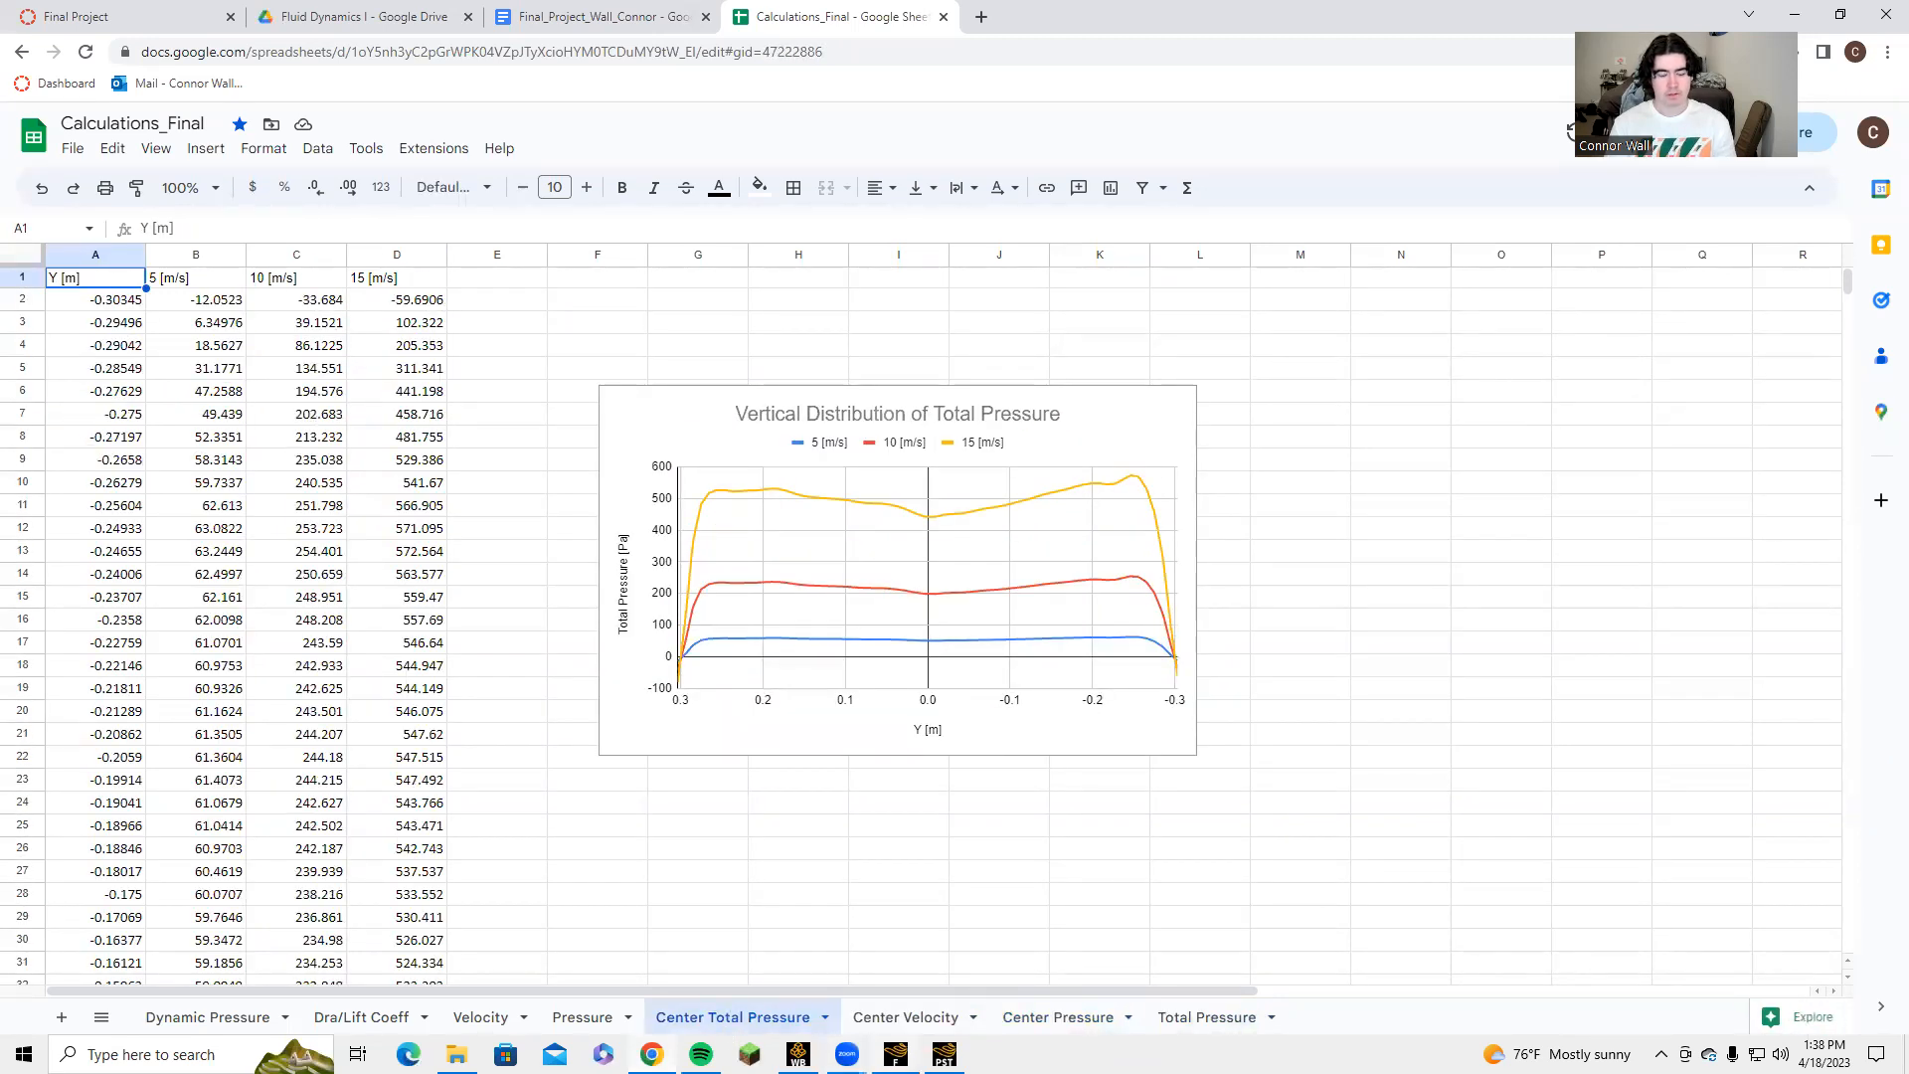
Switch to Workbench, add a standalone Fluid Flow (Fluent) system beside the Video system, and open a new DesignModeler geometry for it.
mouse_move(895, 1054)
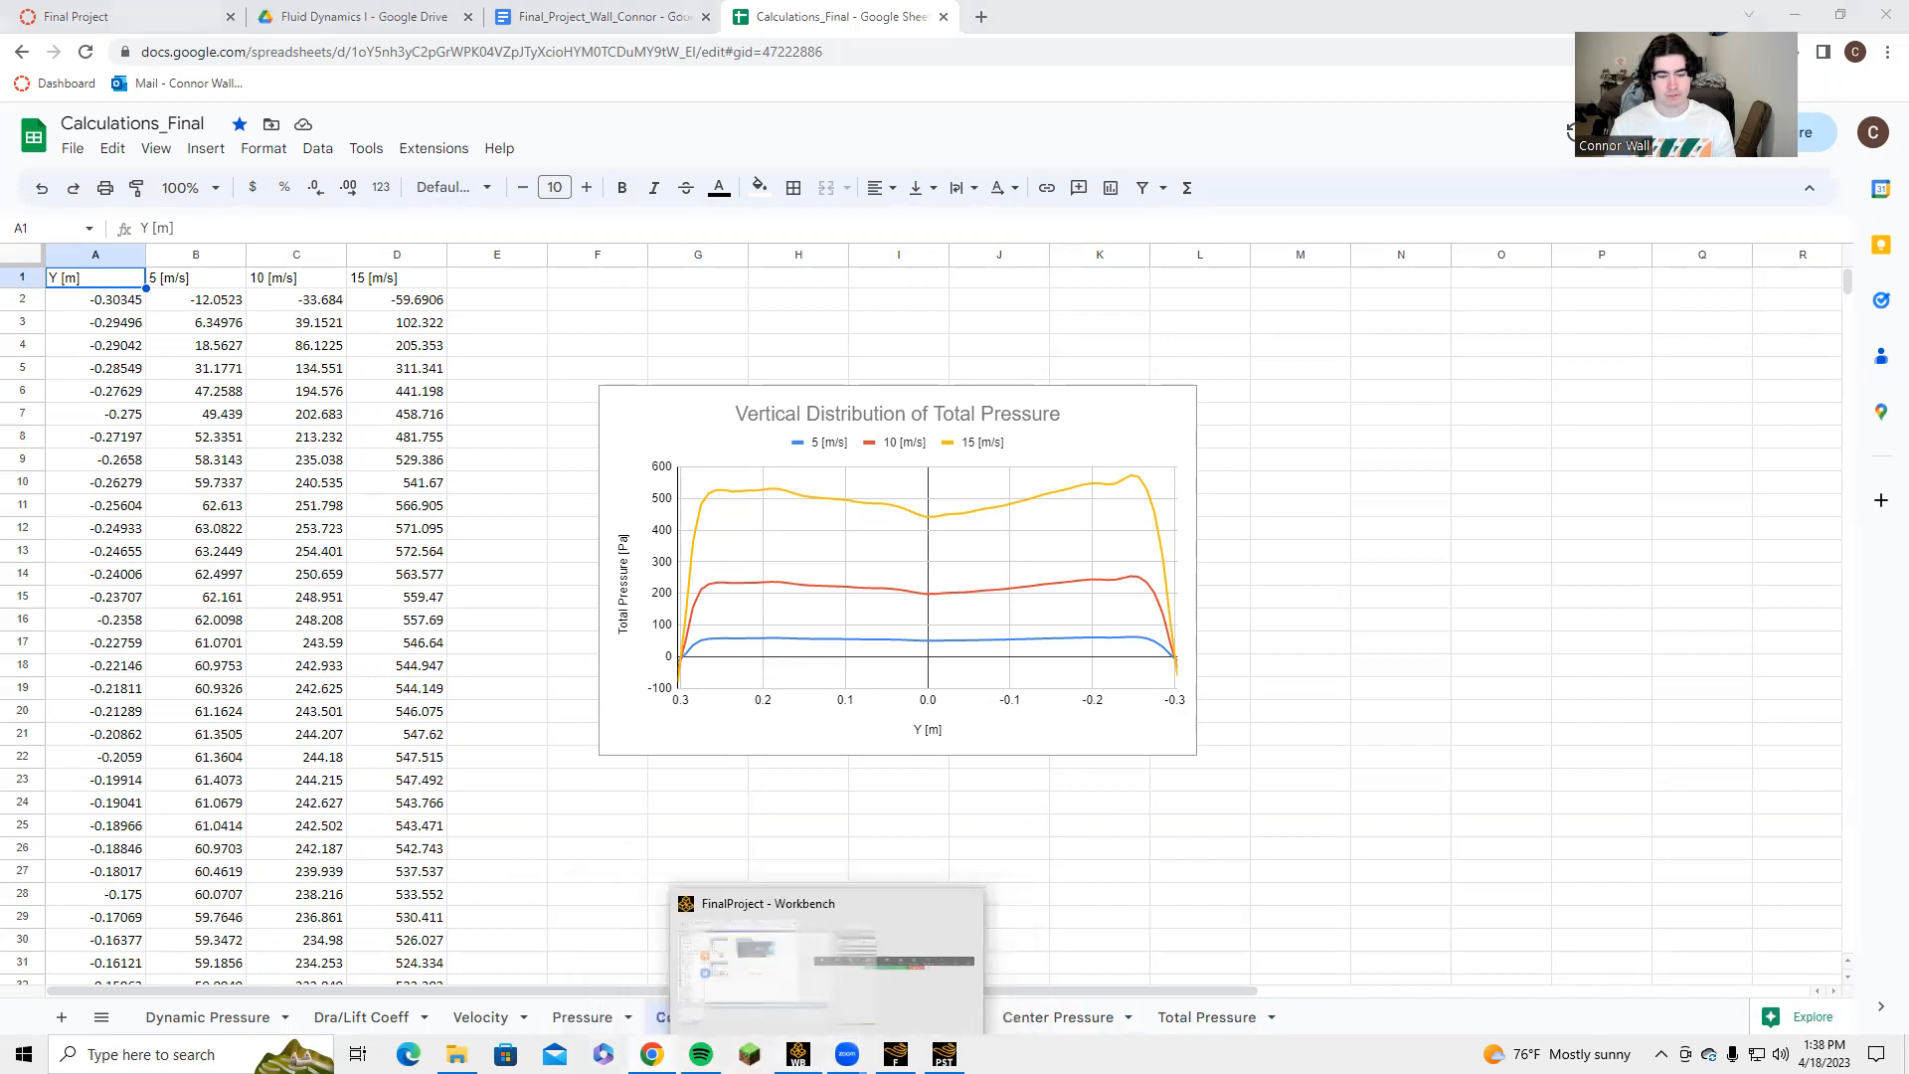
click(797, 1054)
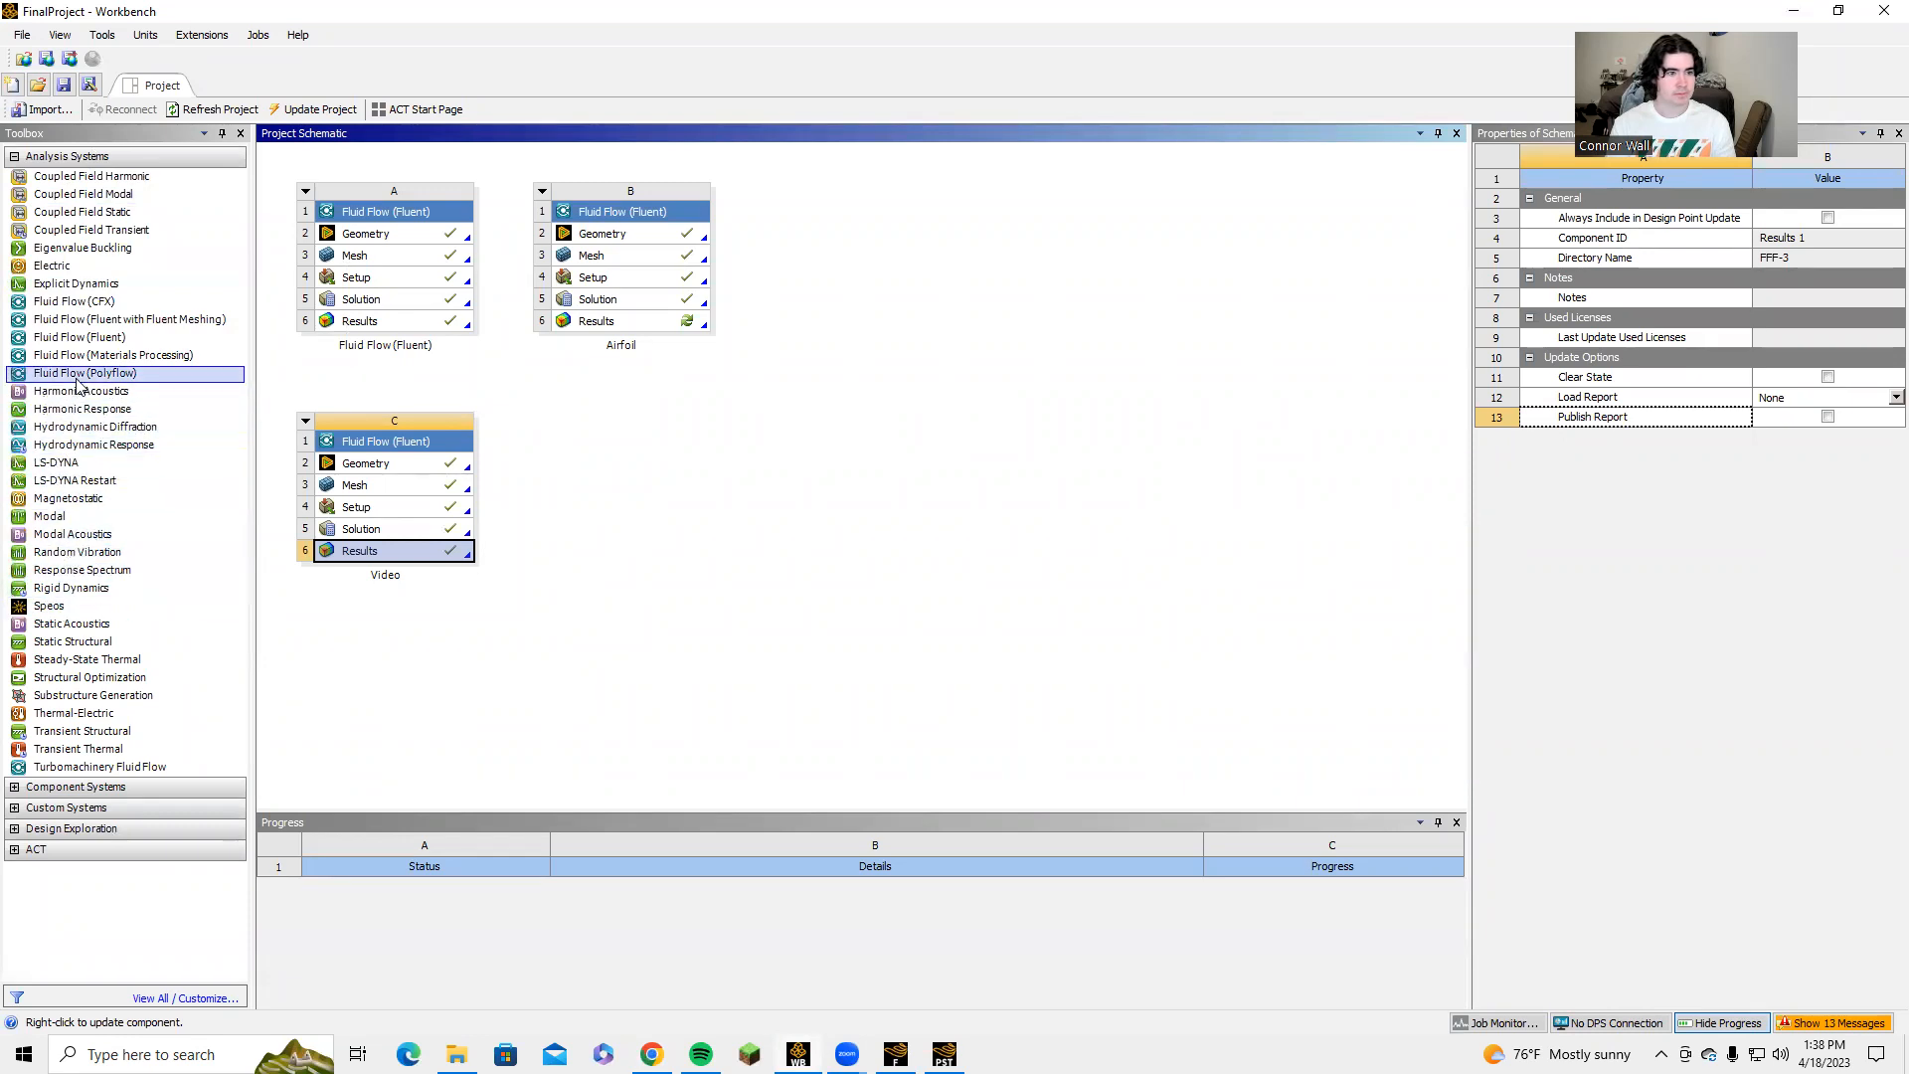
drag(120, 338, 605, 462)
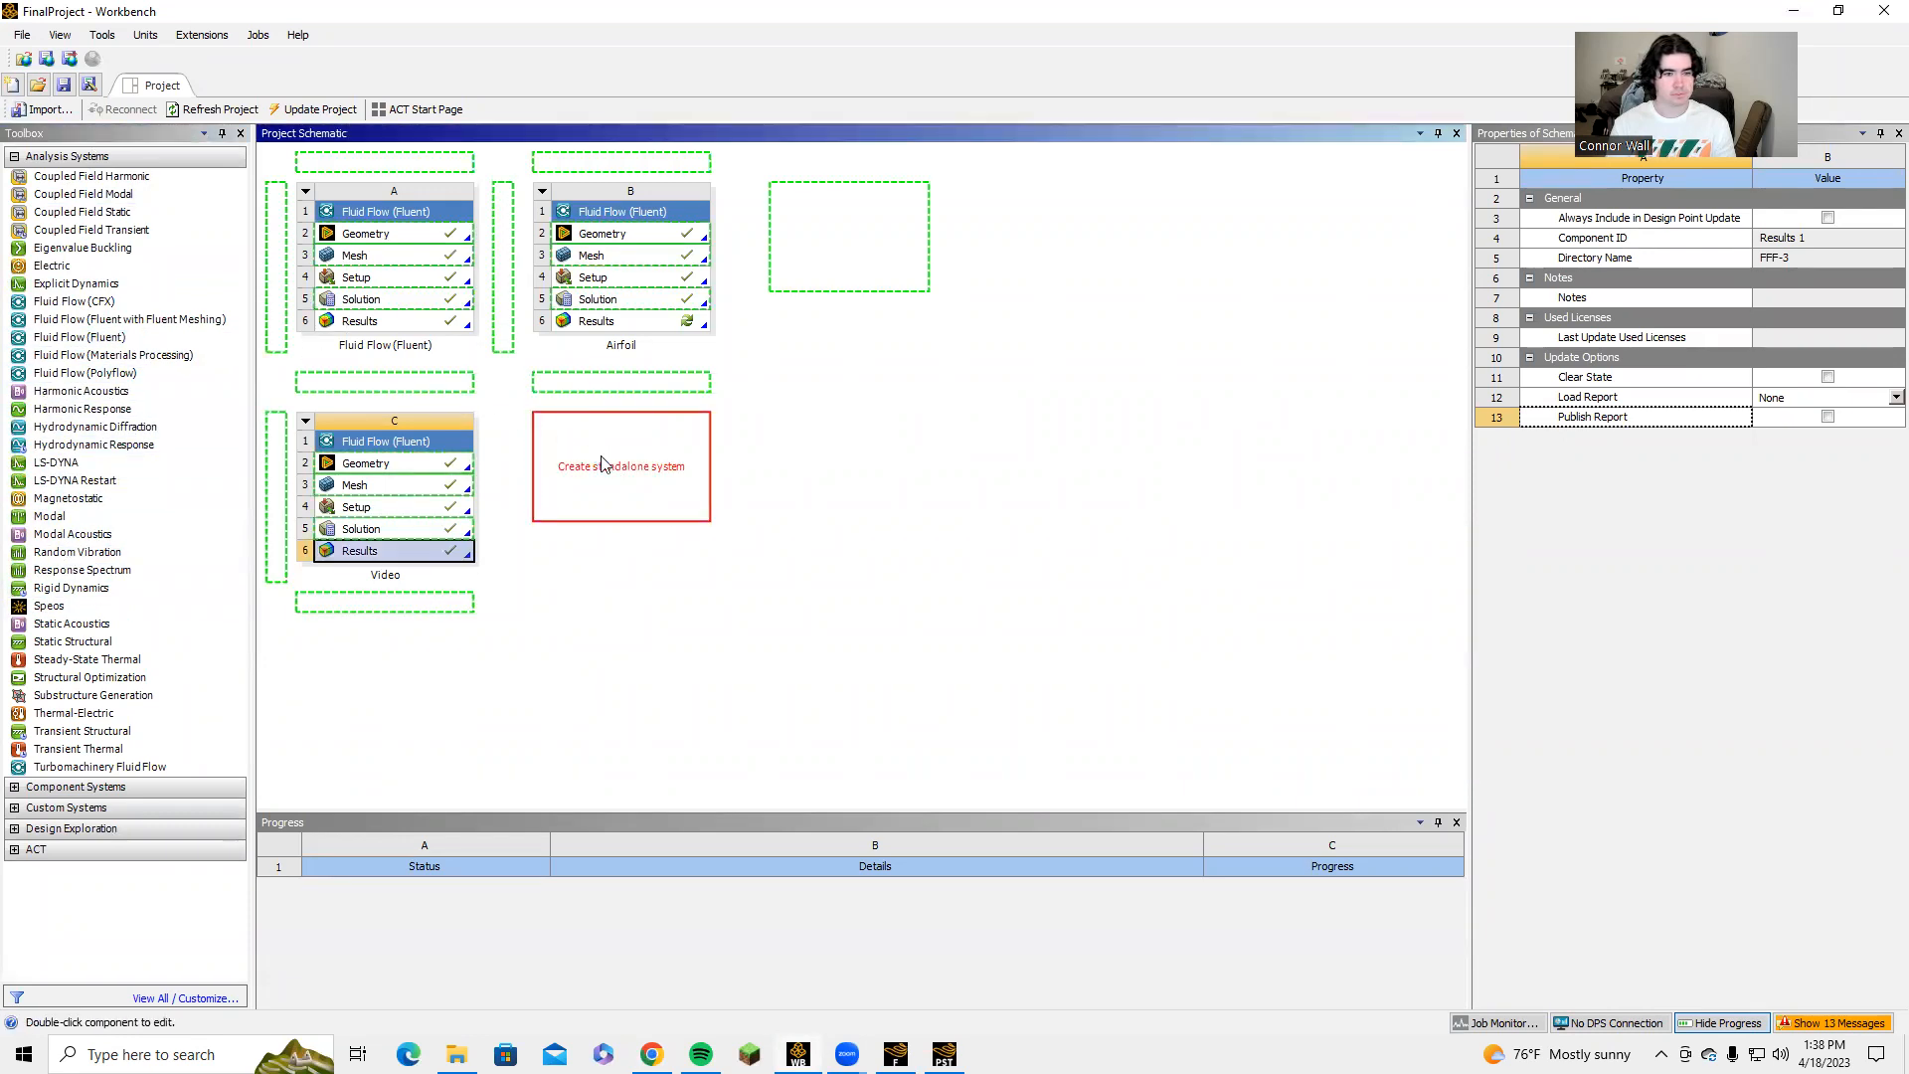
click(604, 467)
right_click(603, 467)
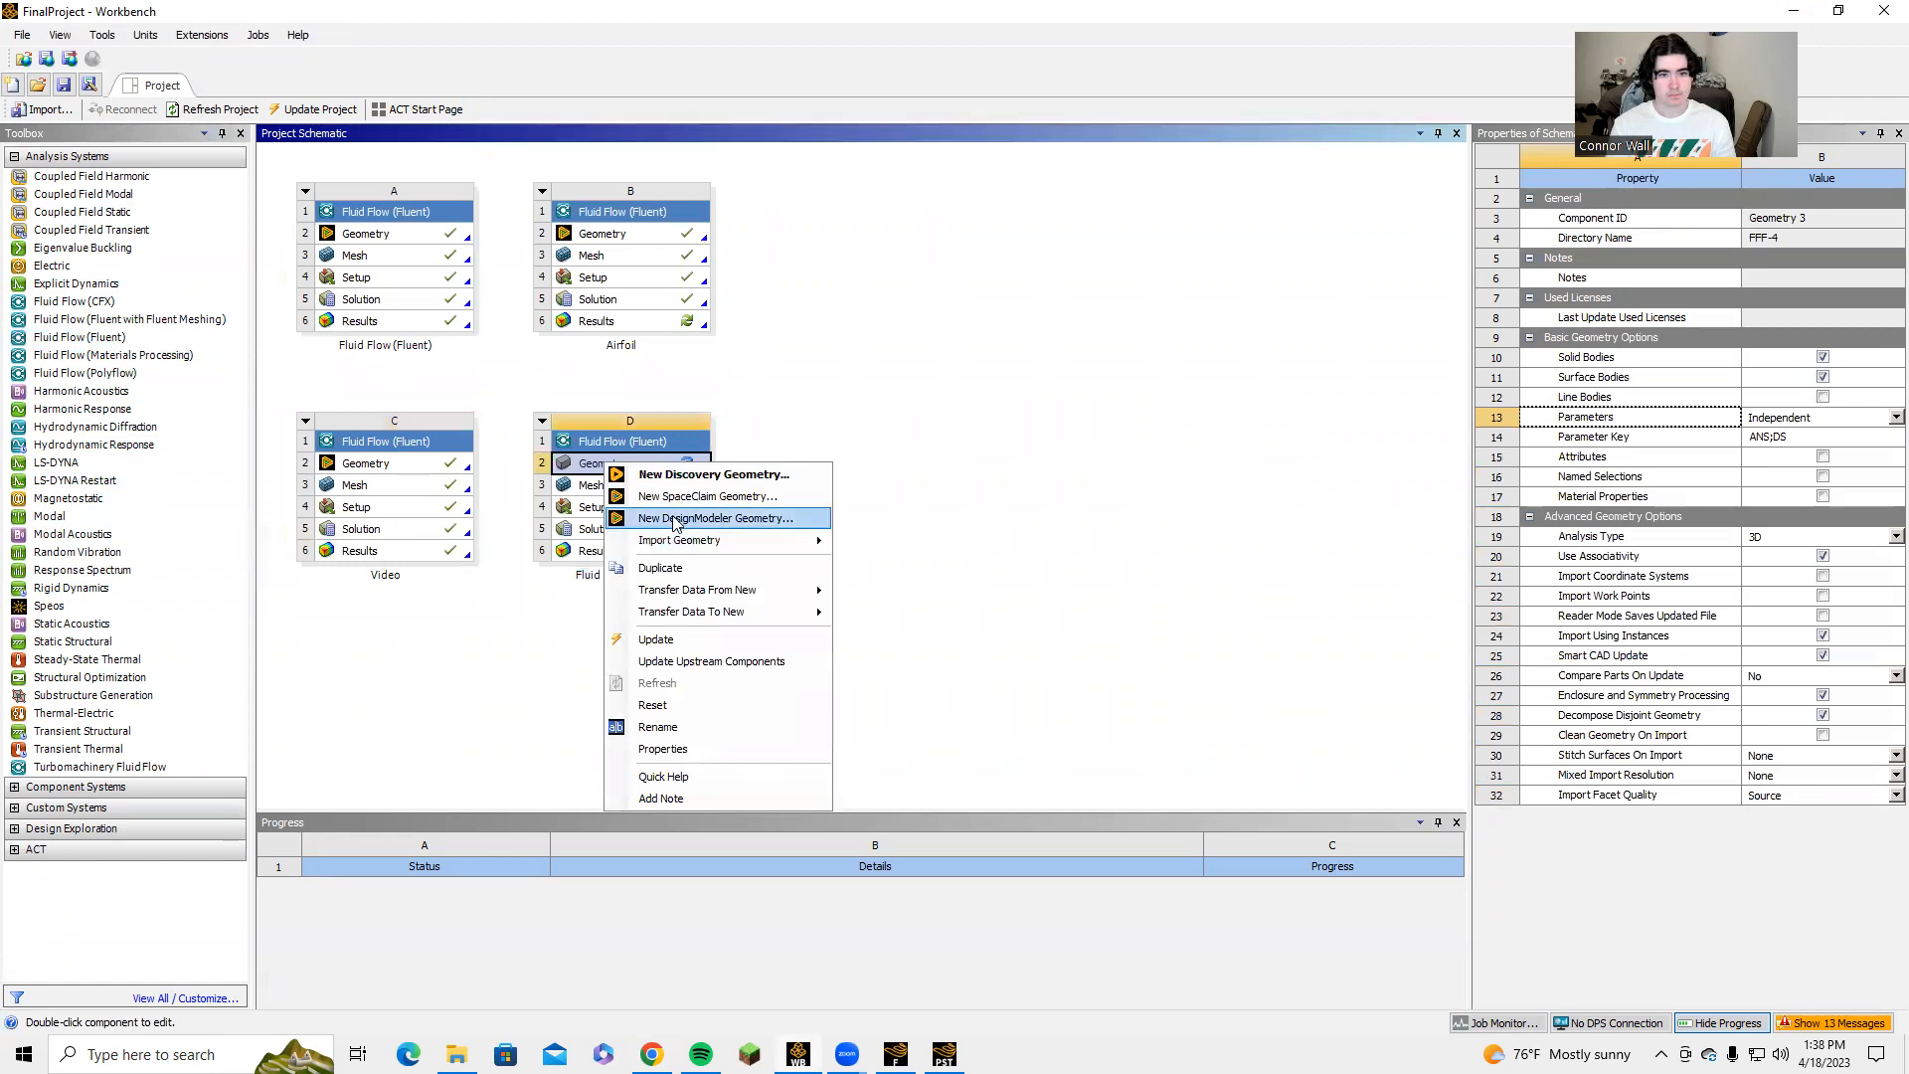
click(702, 519)
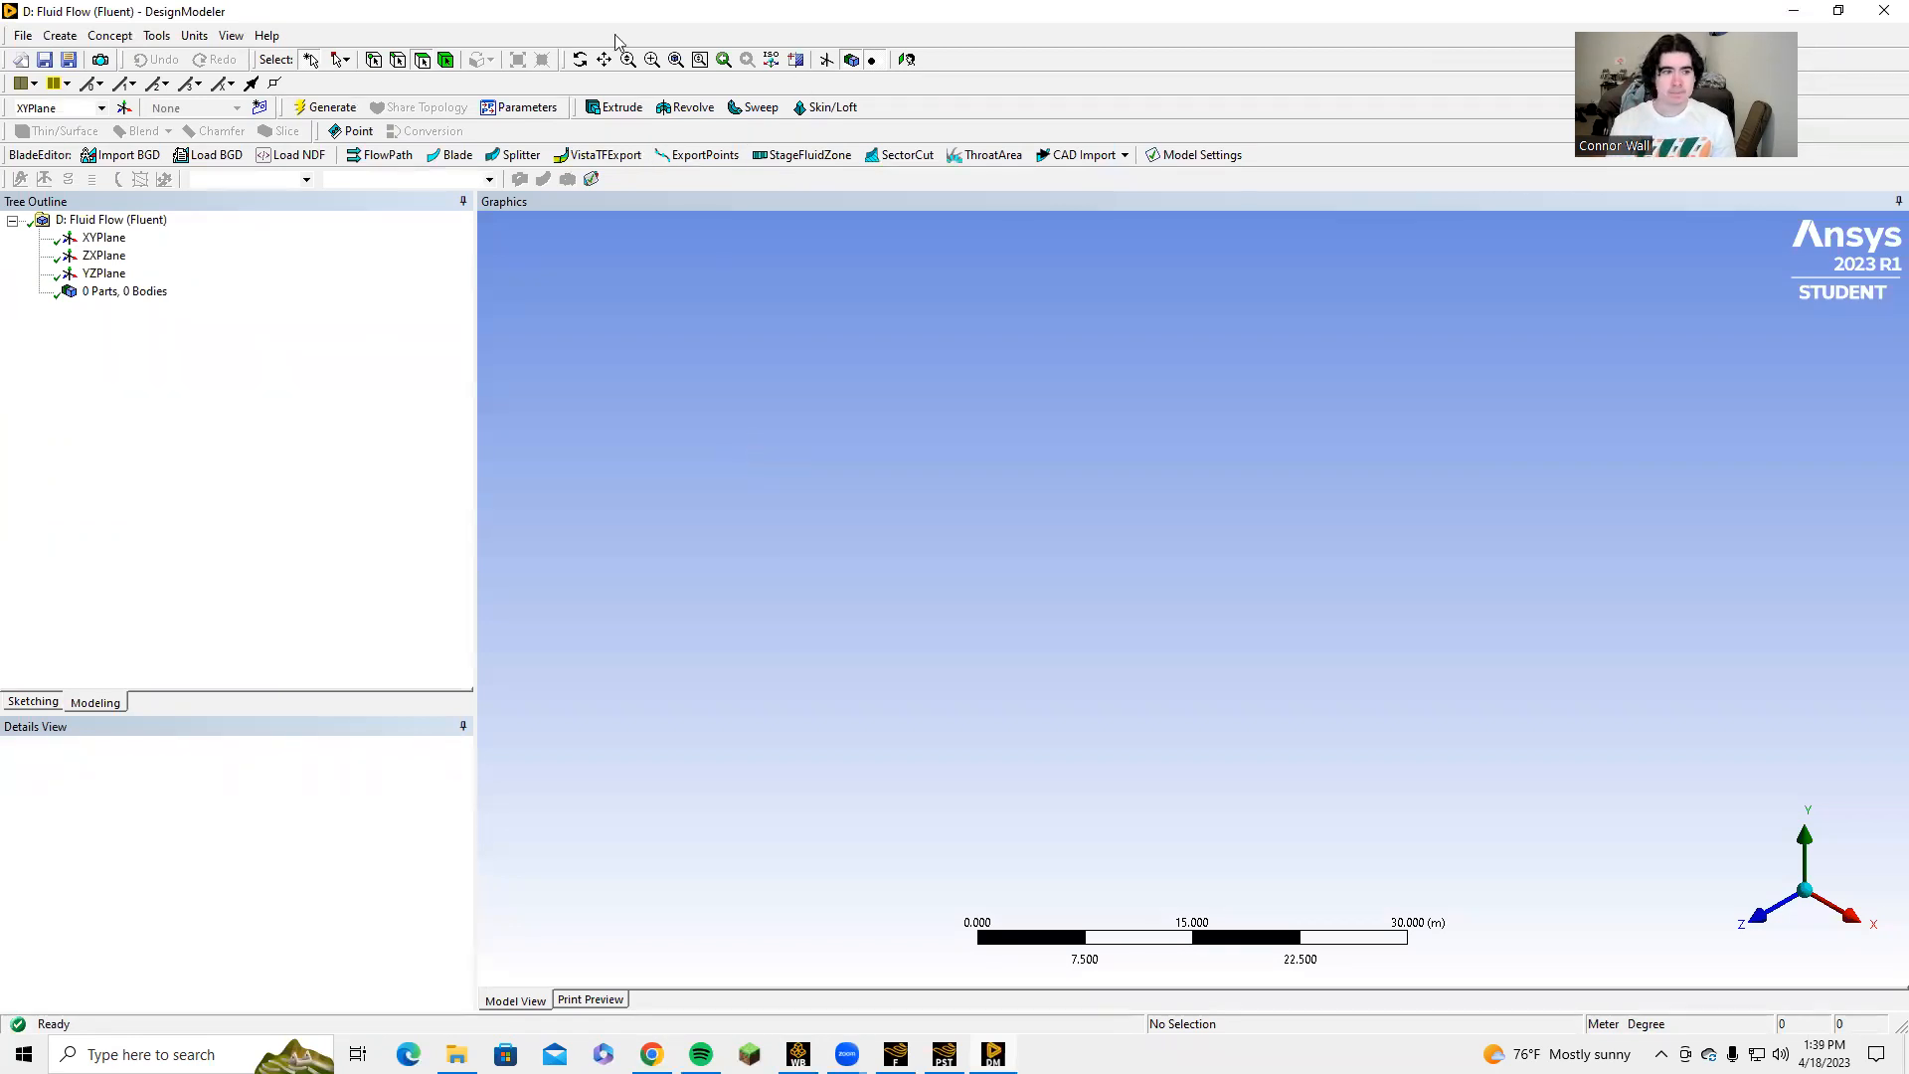
Create a 3D Curve on the XYPlane from the coordinates file NACA 2415 airfoil.txt, viewing the plane face-on.
click(104, 239)
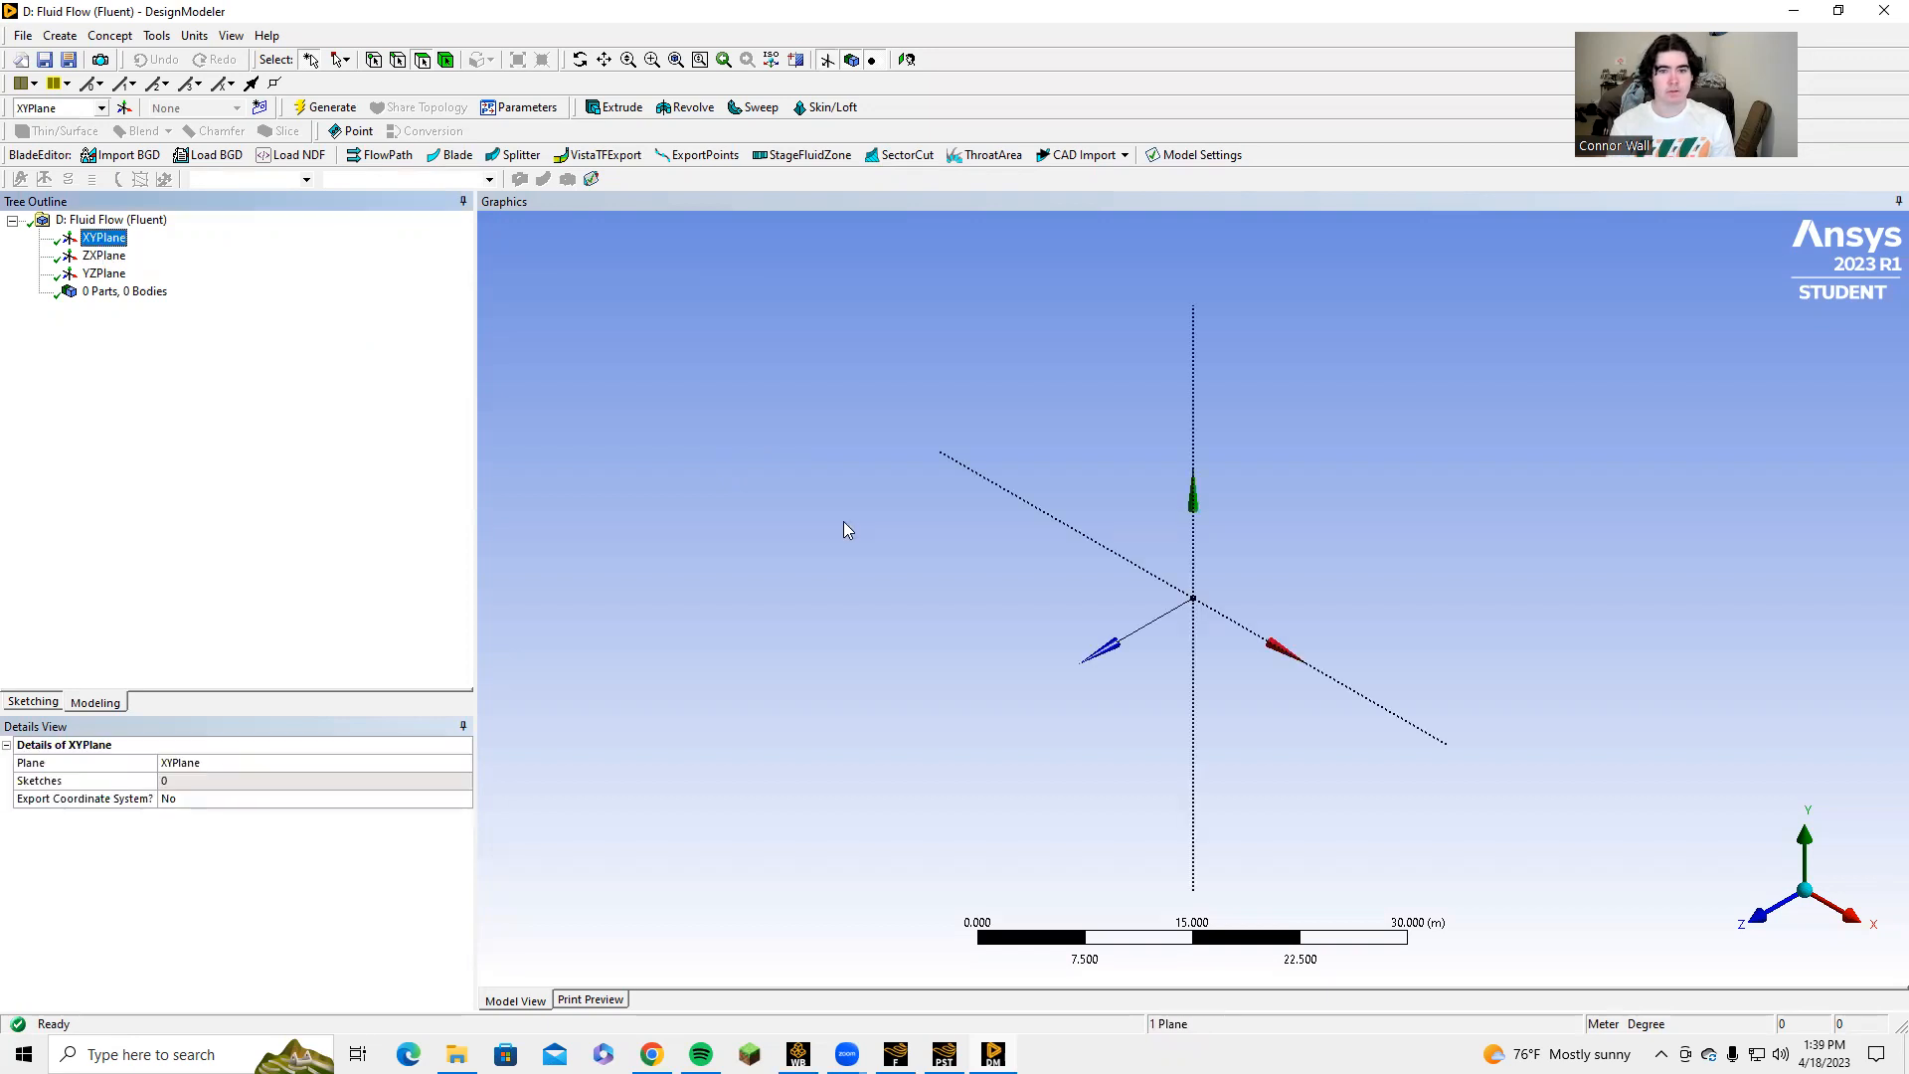
click(1755, 913)
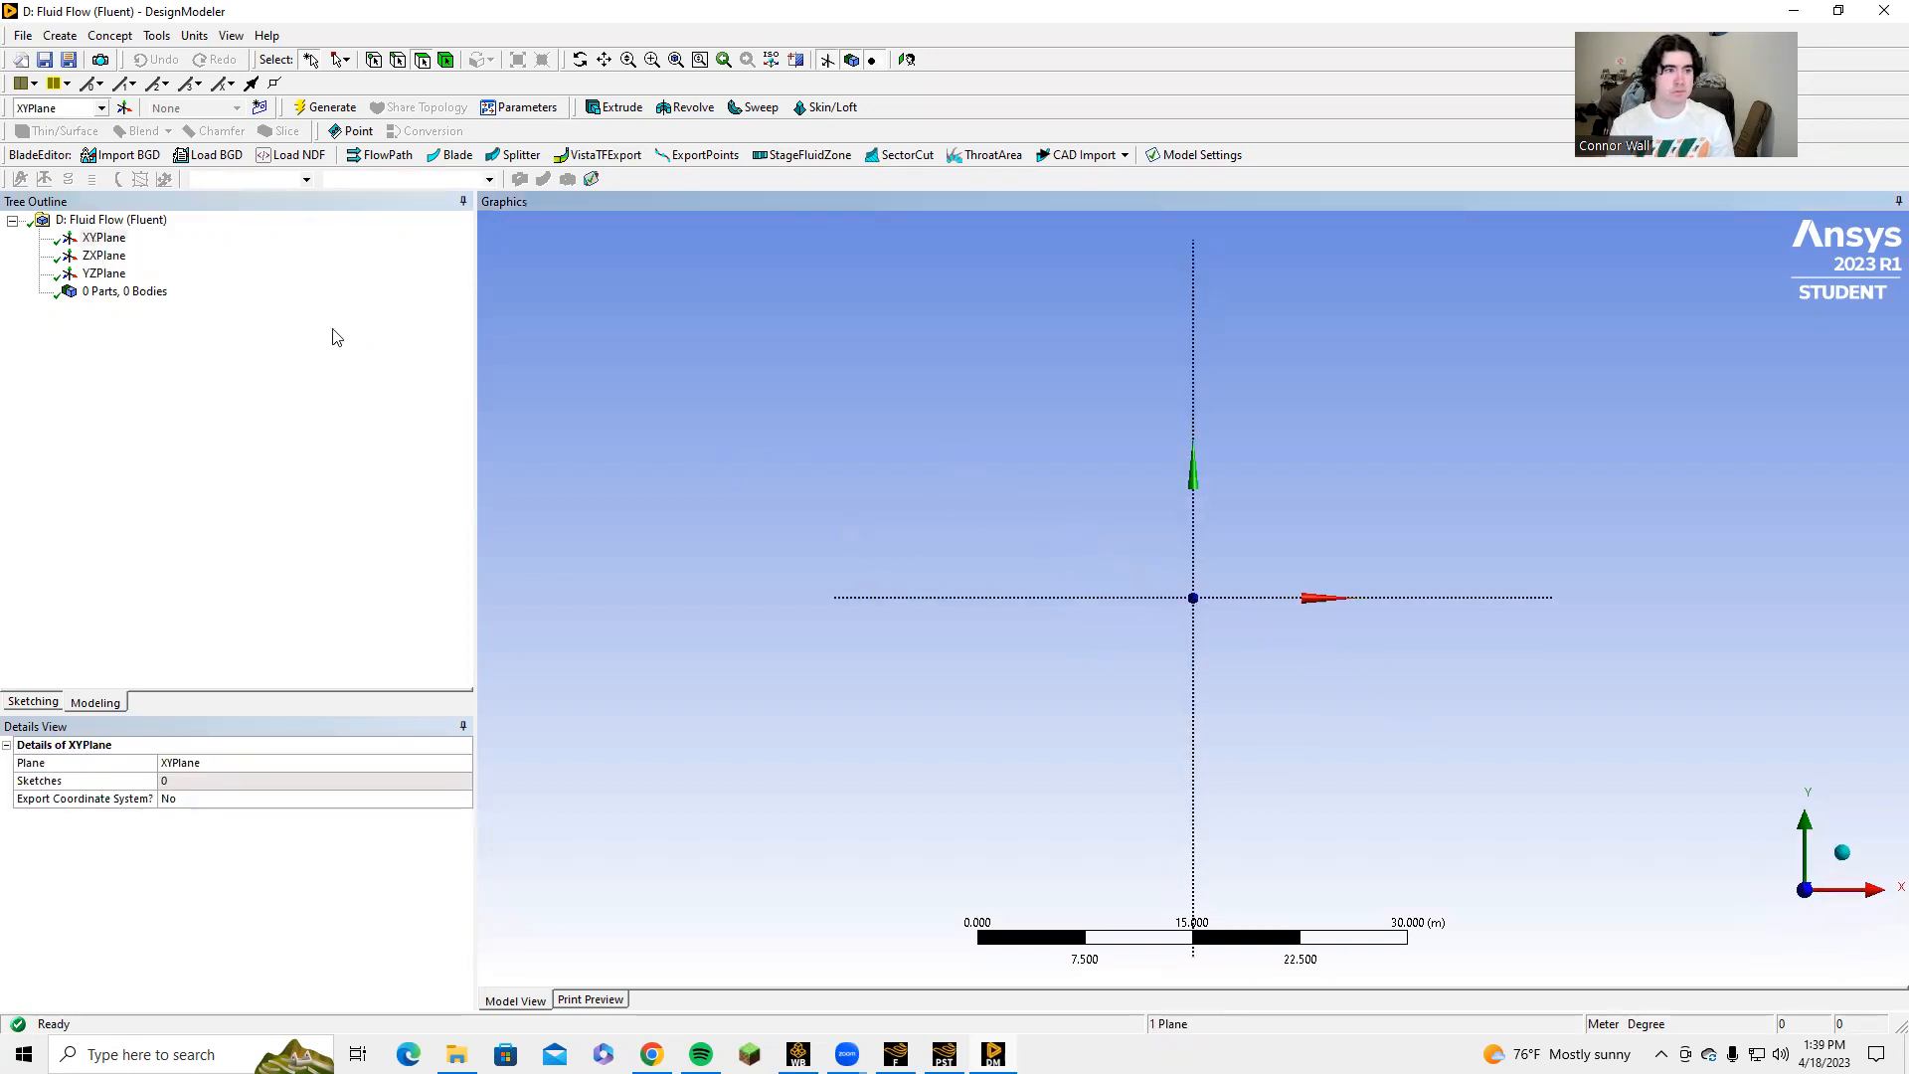
click(62, 37)
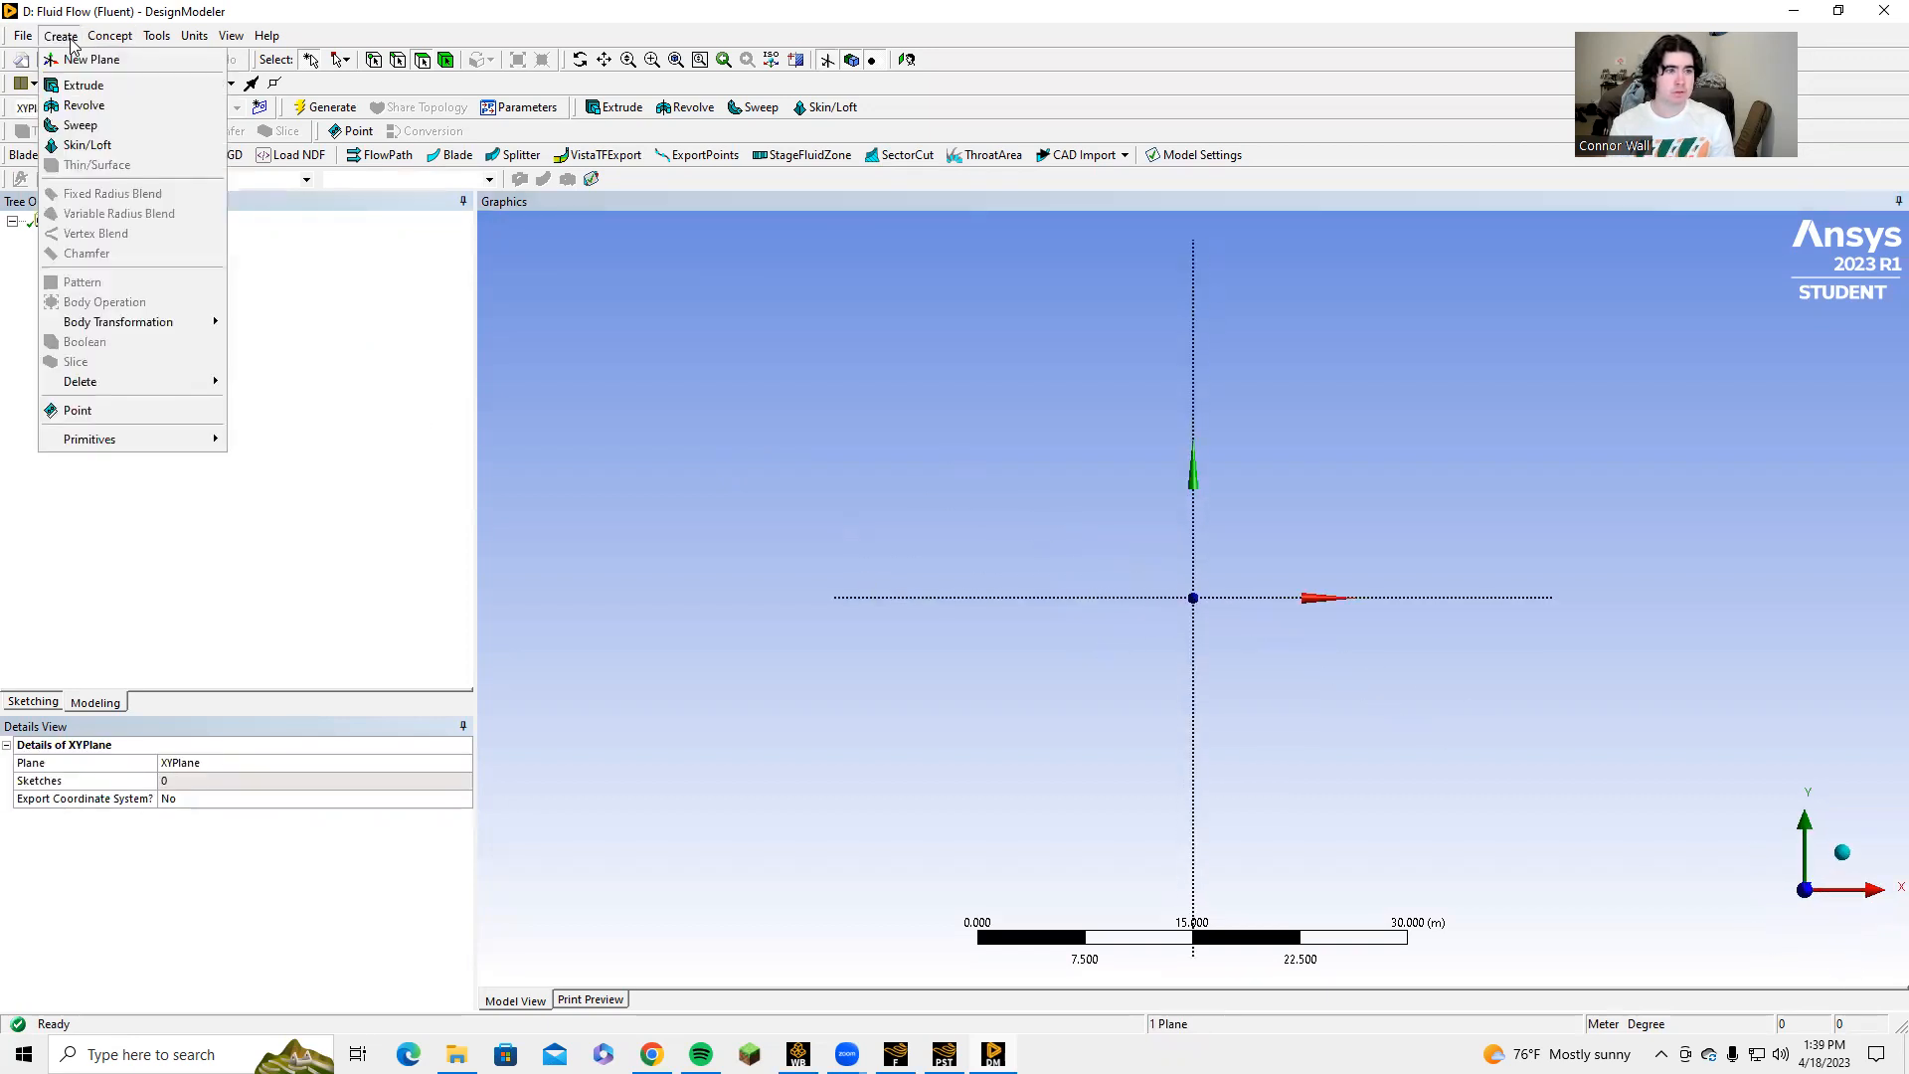
mouse_move(104, 44)
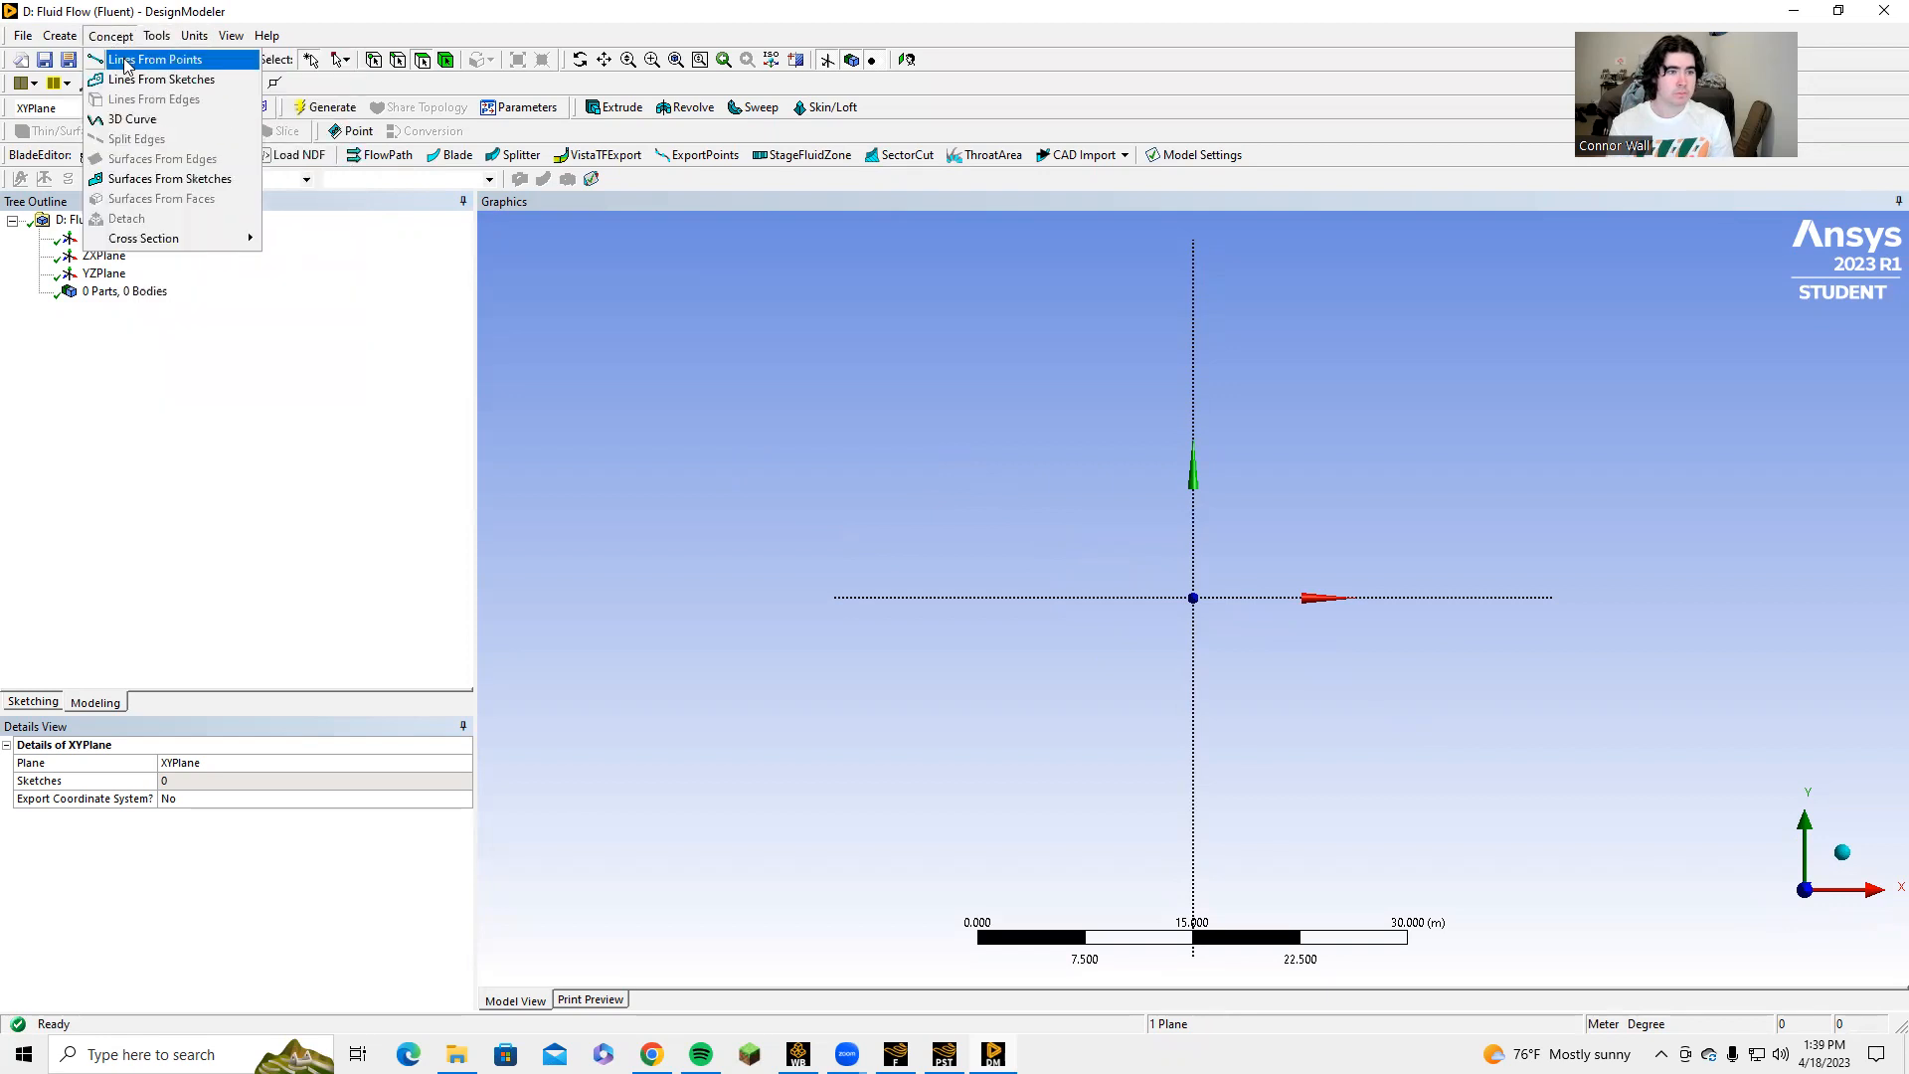
click(136, 120)
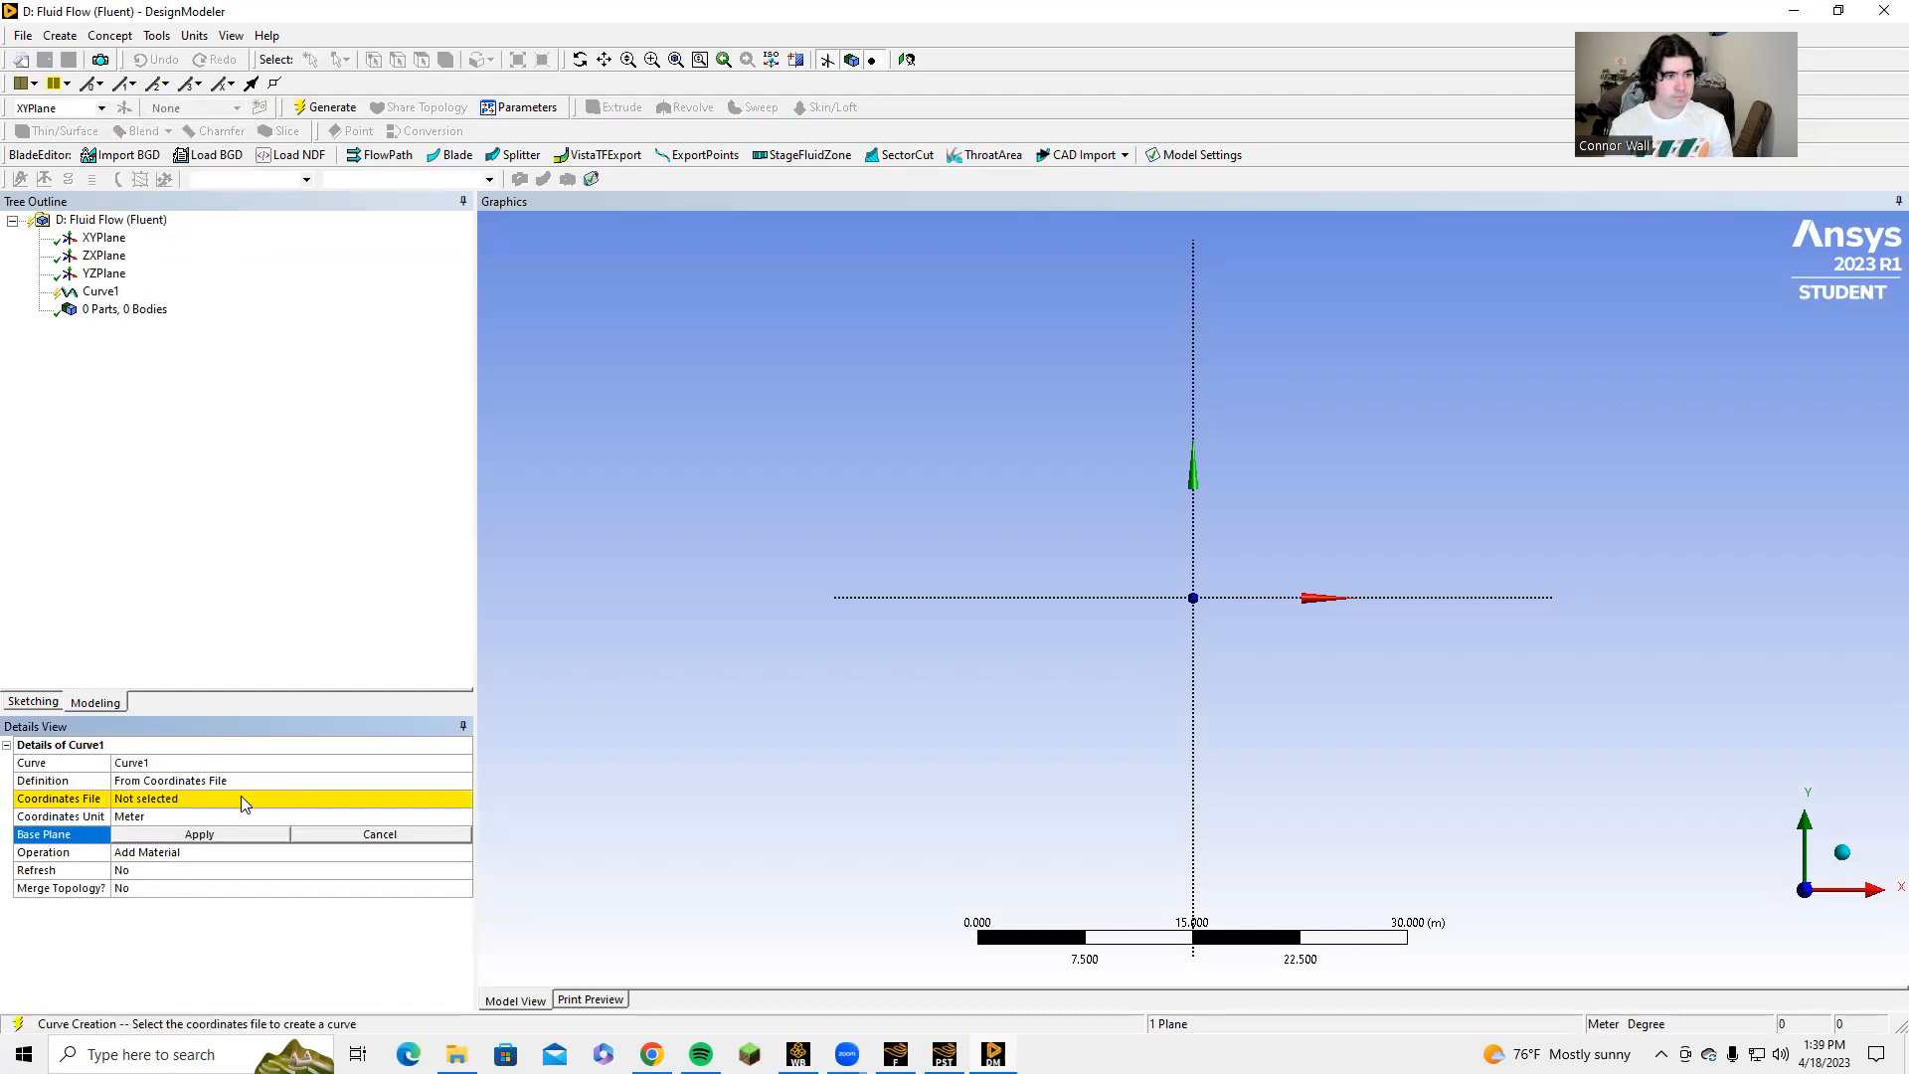
click(449, 801)
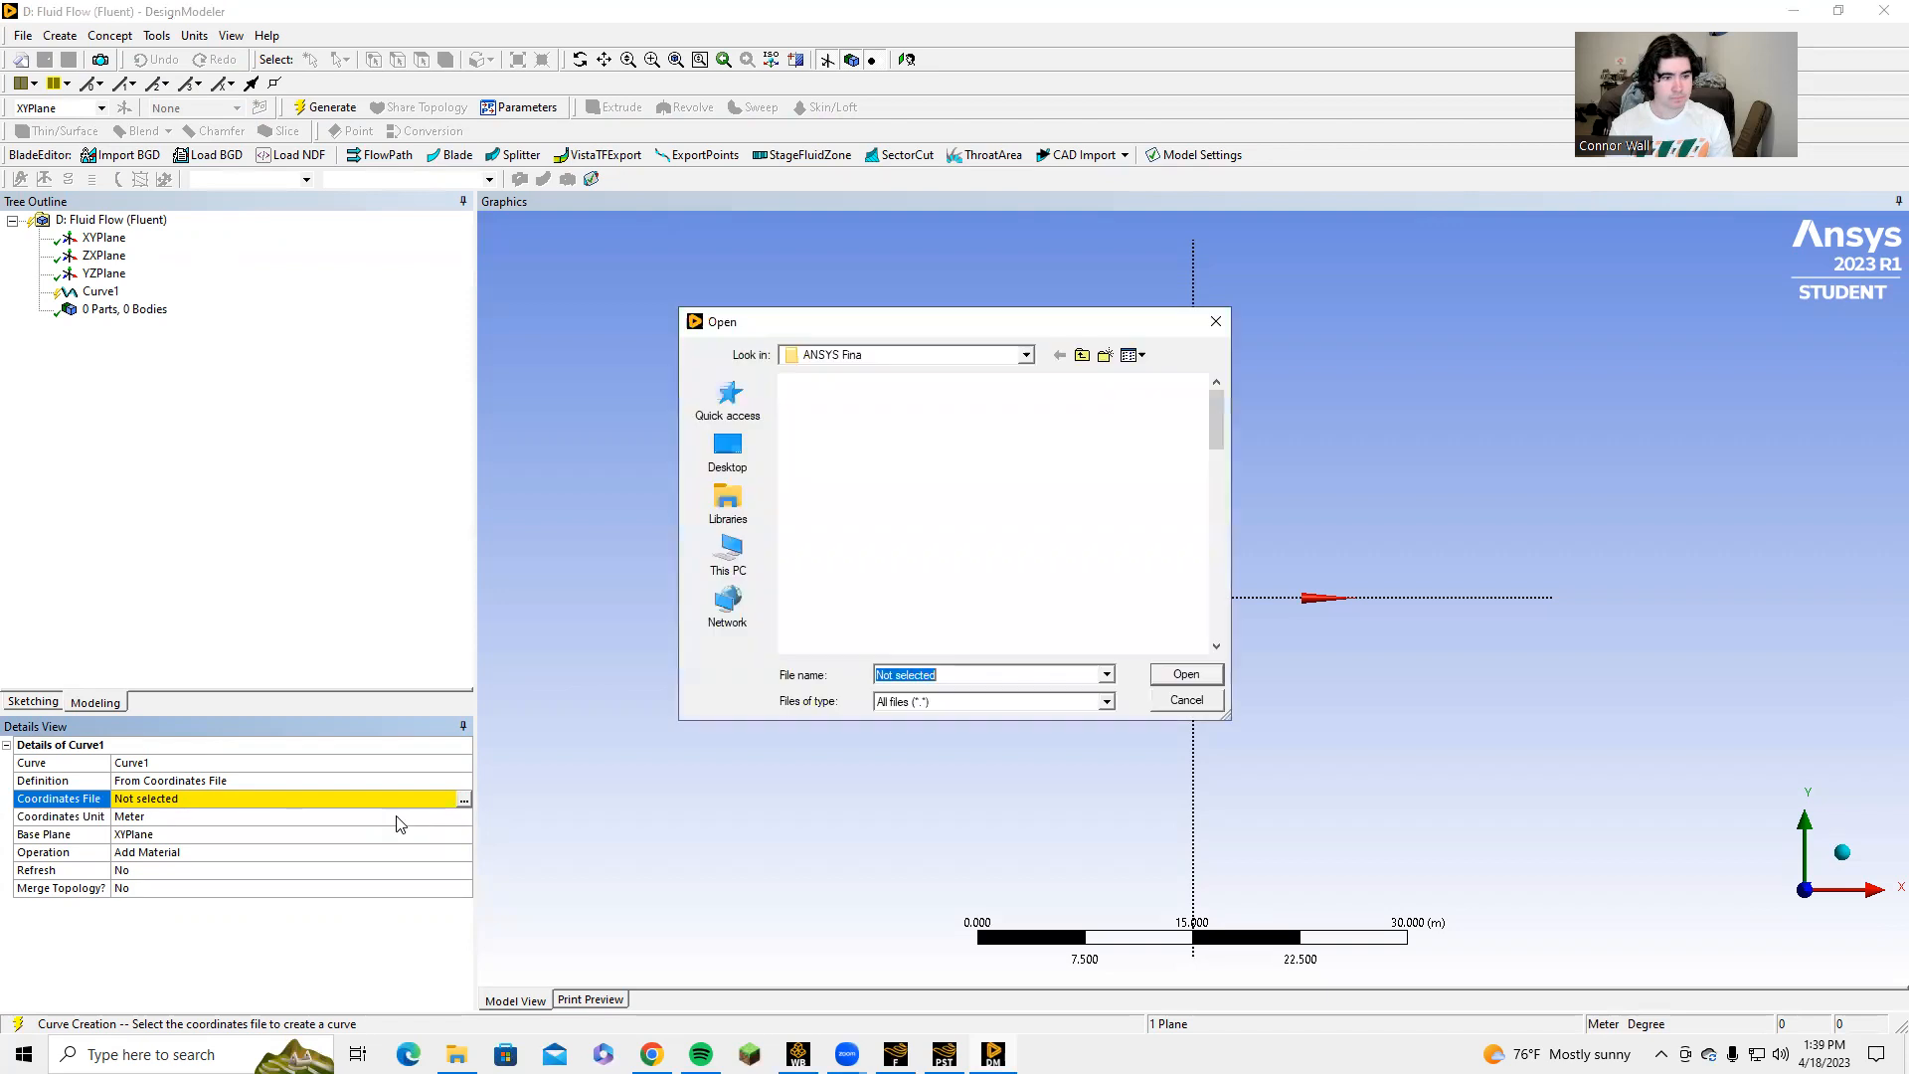
scroll(840, 567, down, 4)
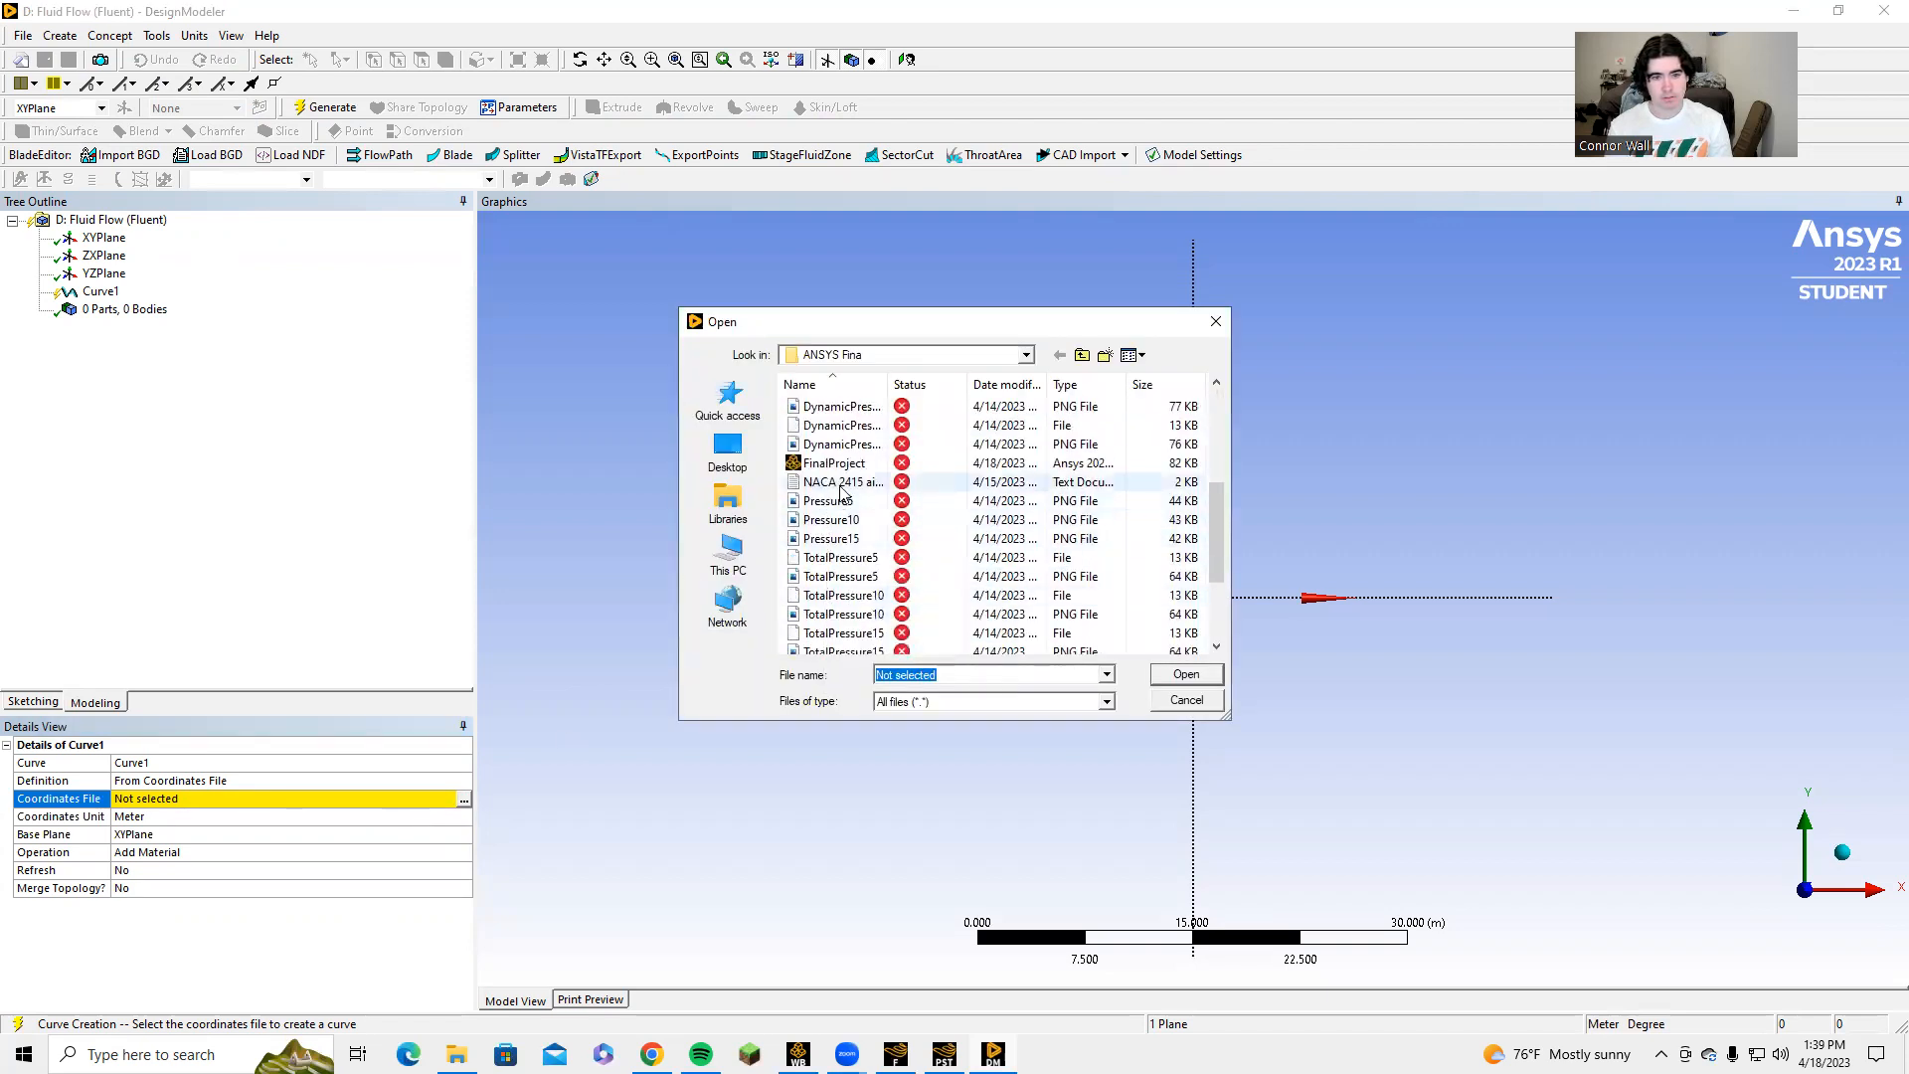
click(837, 482)
click(1185, 675)
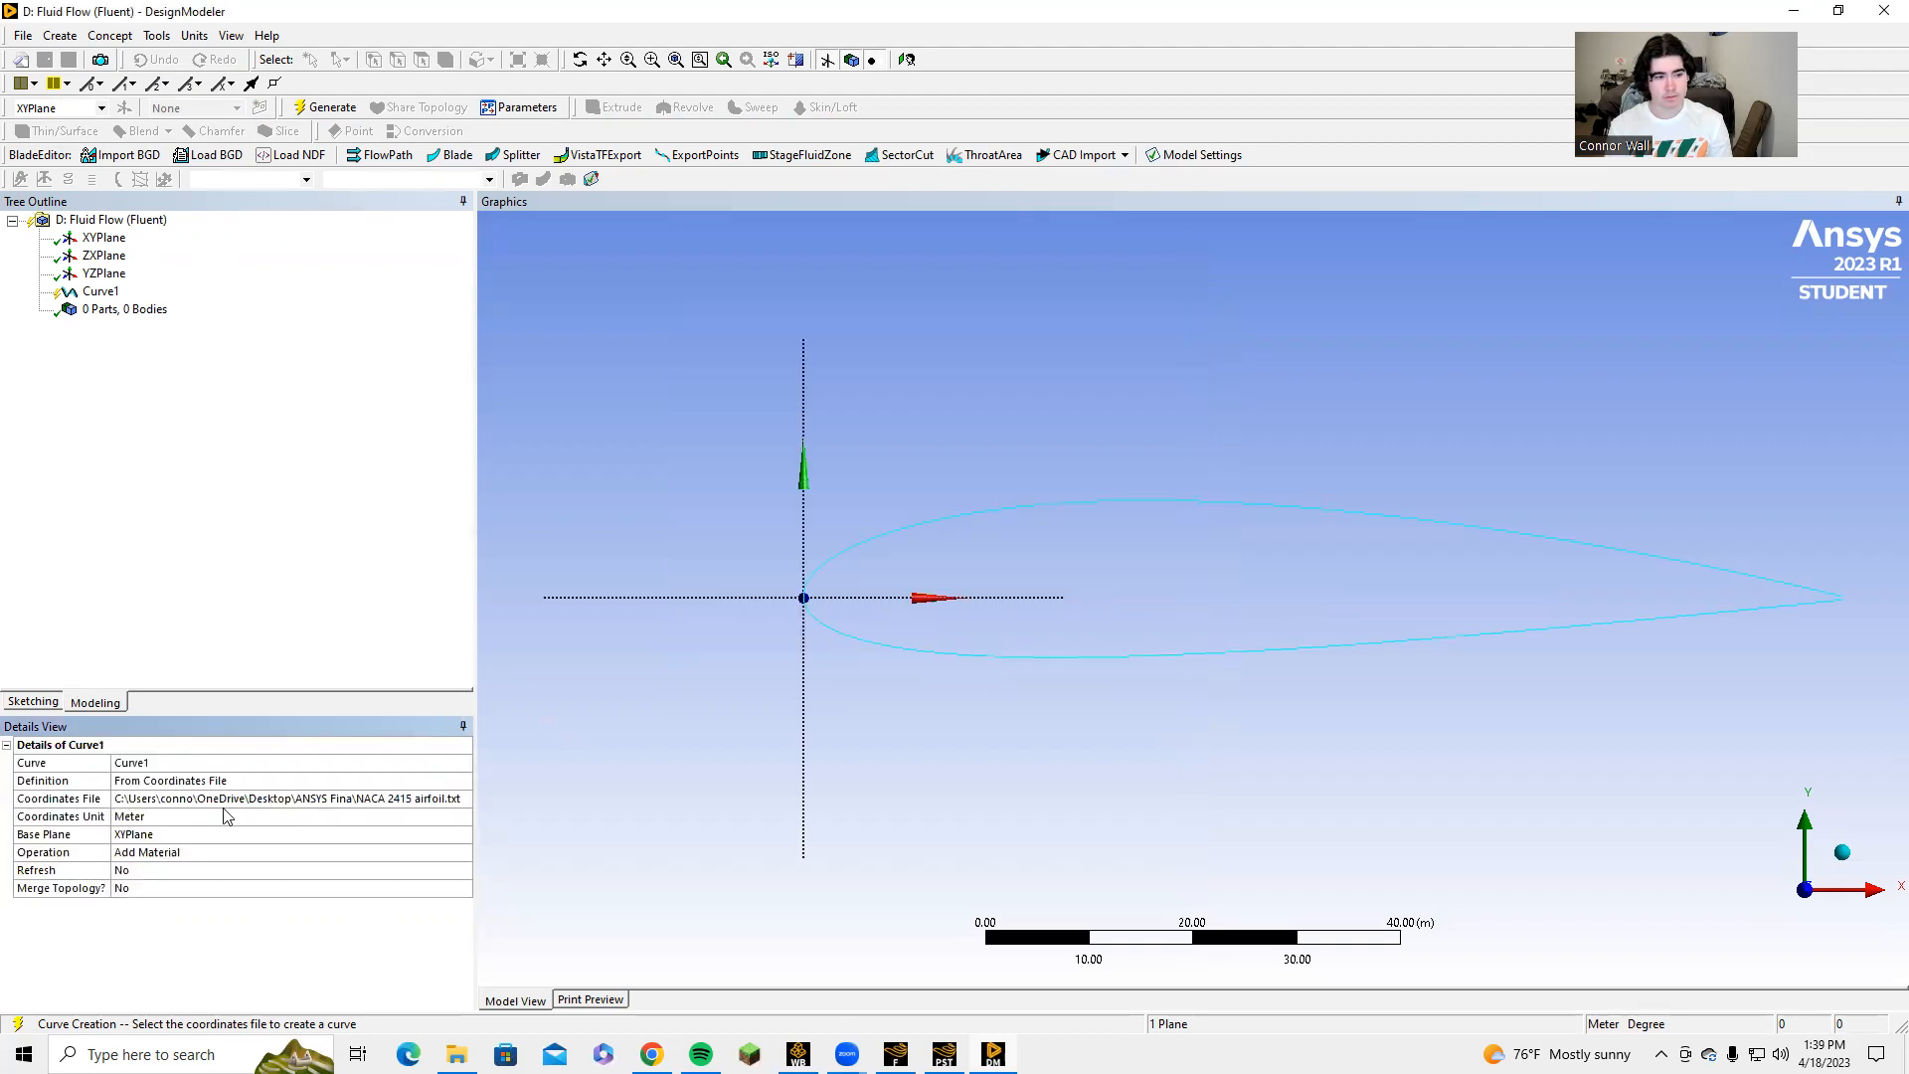
Set the airfoil curve's coordinates unit to Millimeter and generate the curve.
click(186, 815)
click(463, 817)
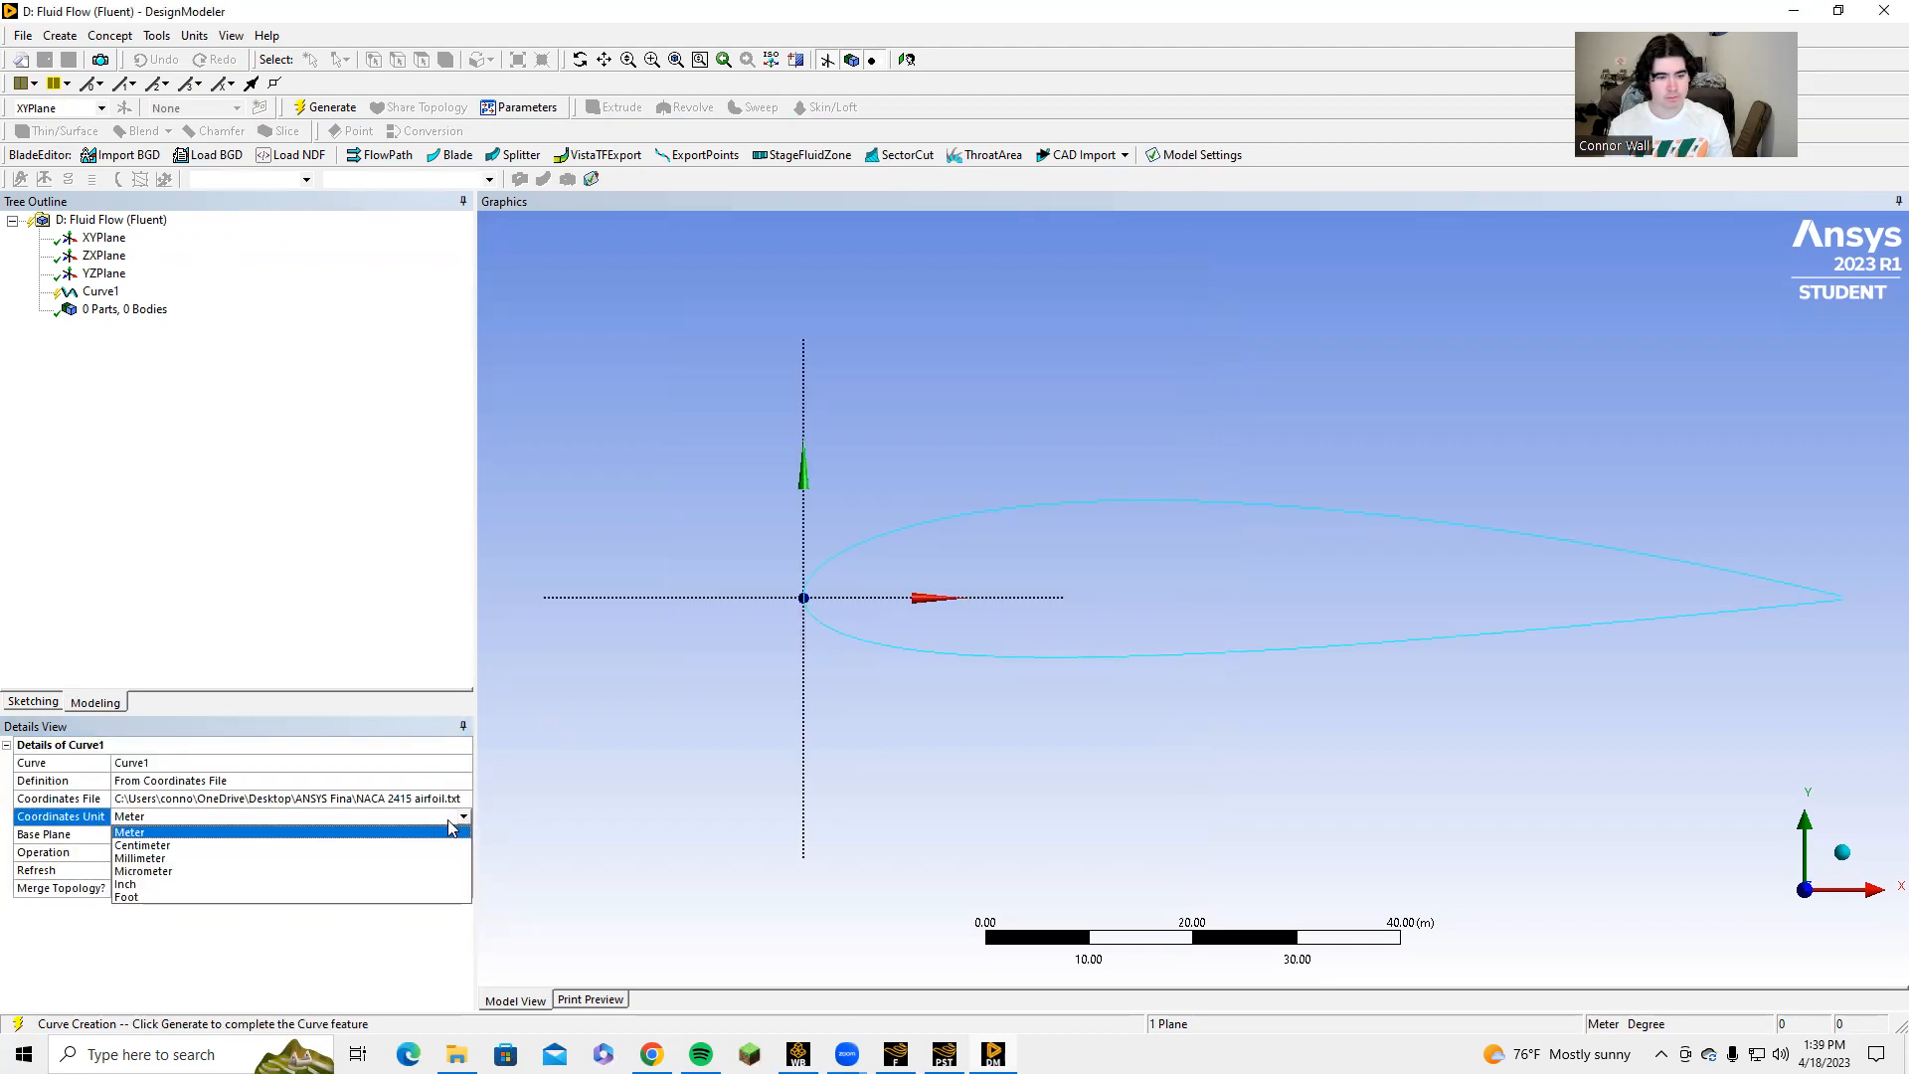
click(183, 858)
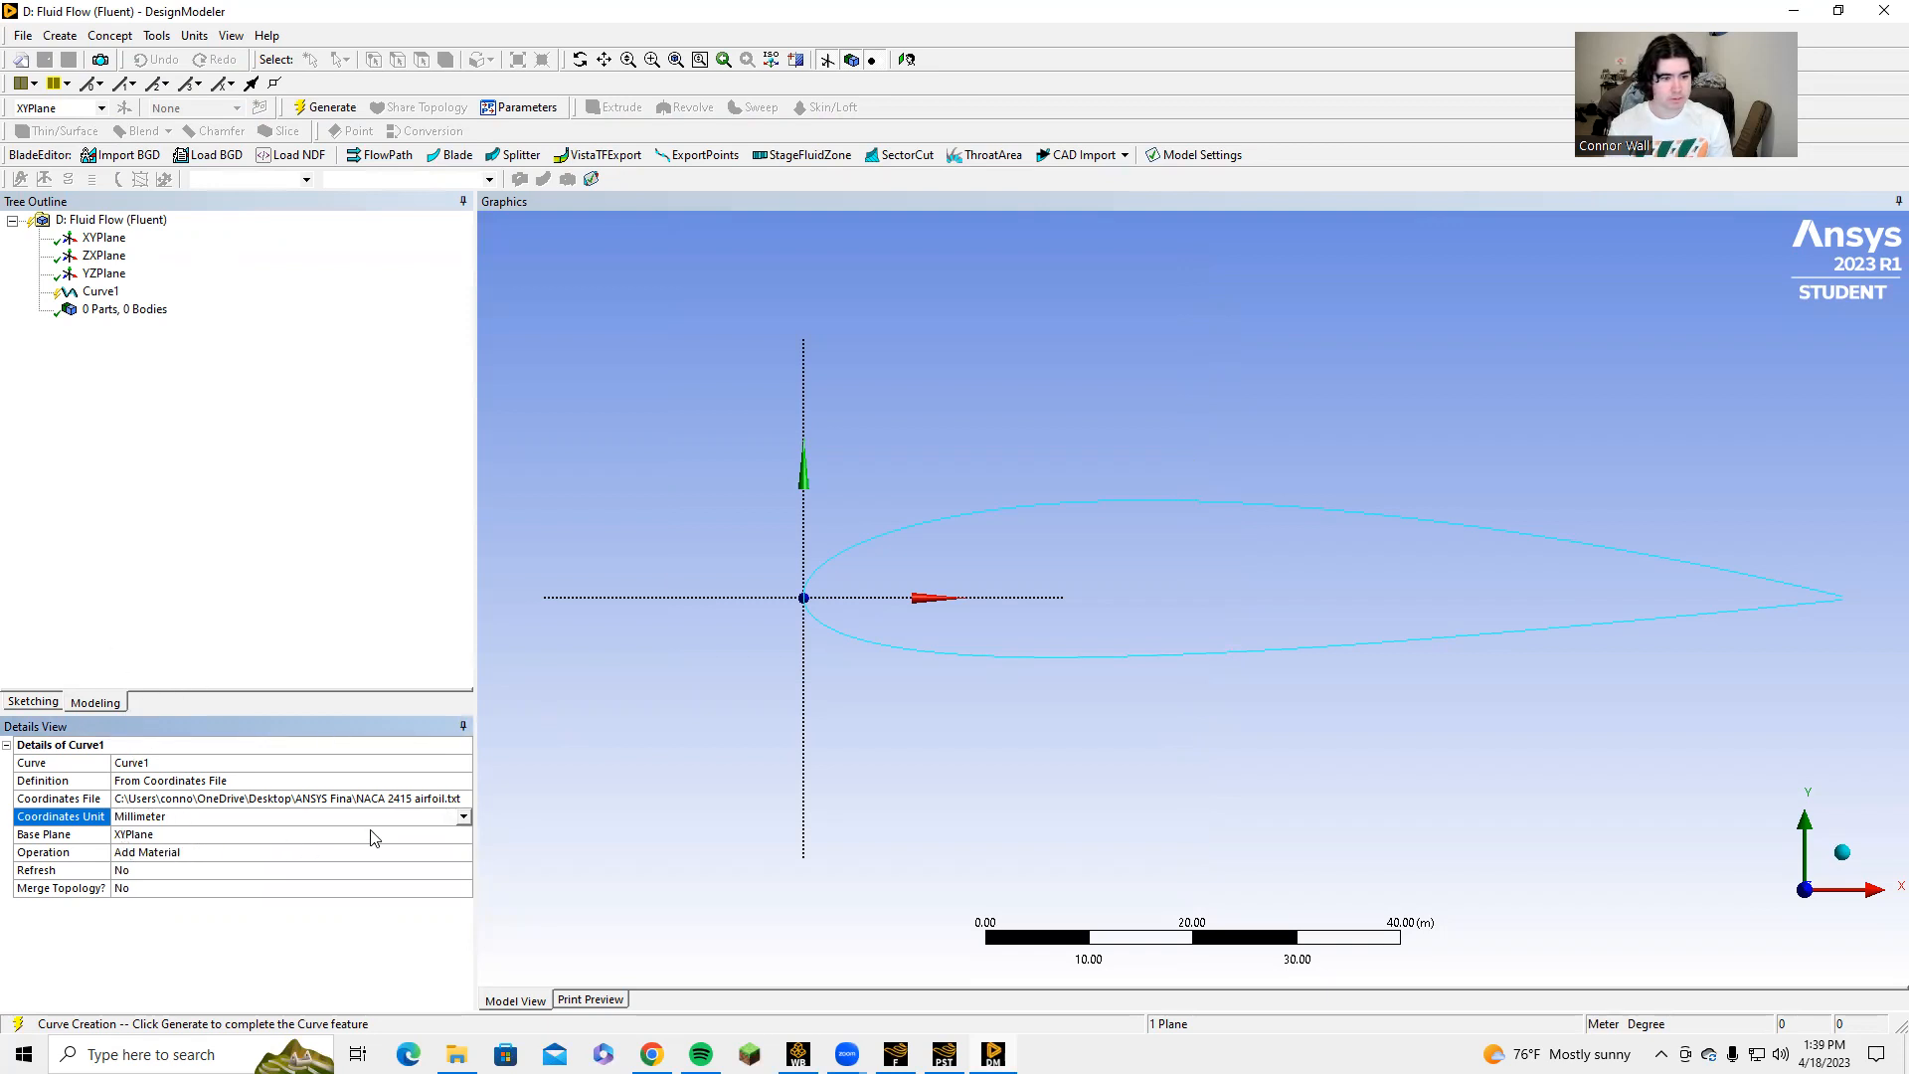
click(303, 105)
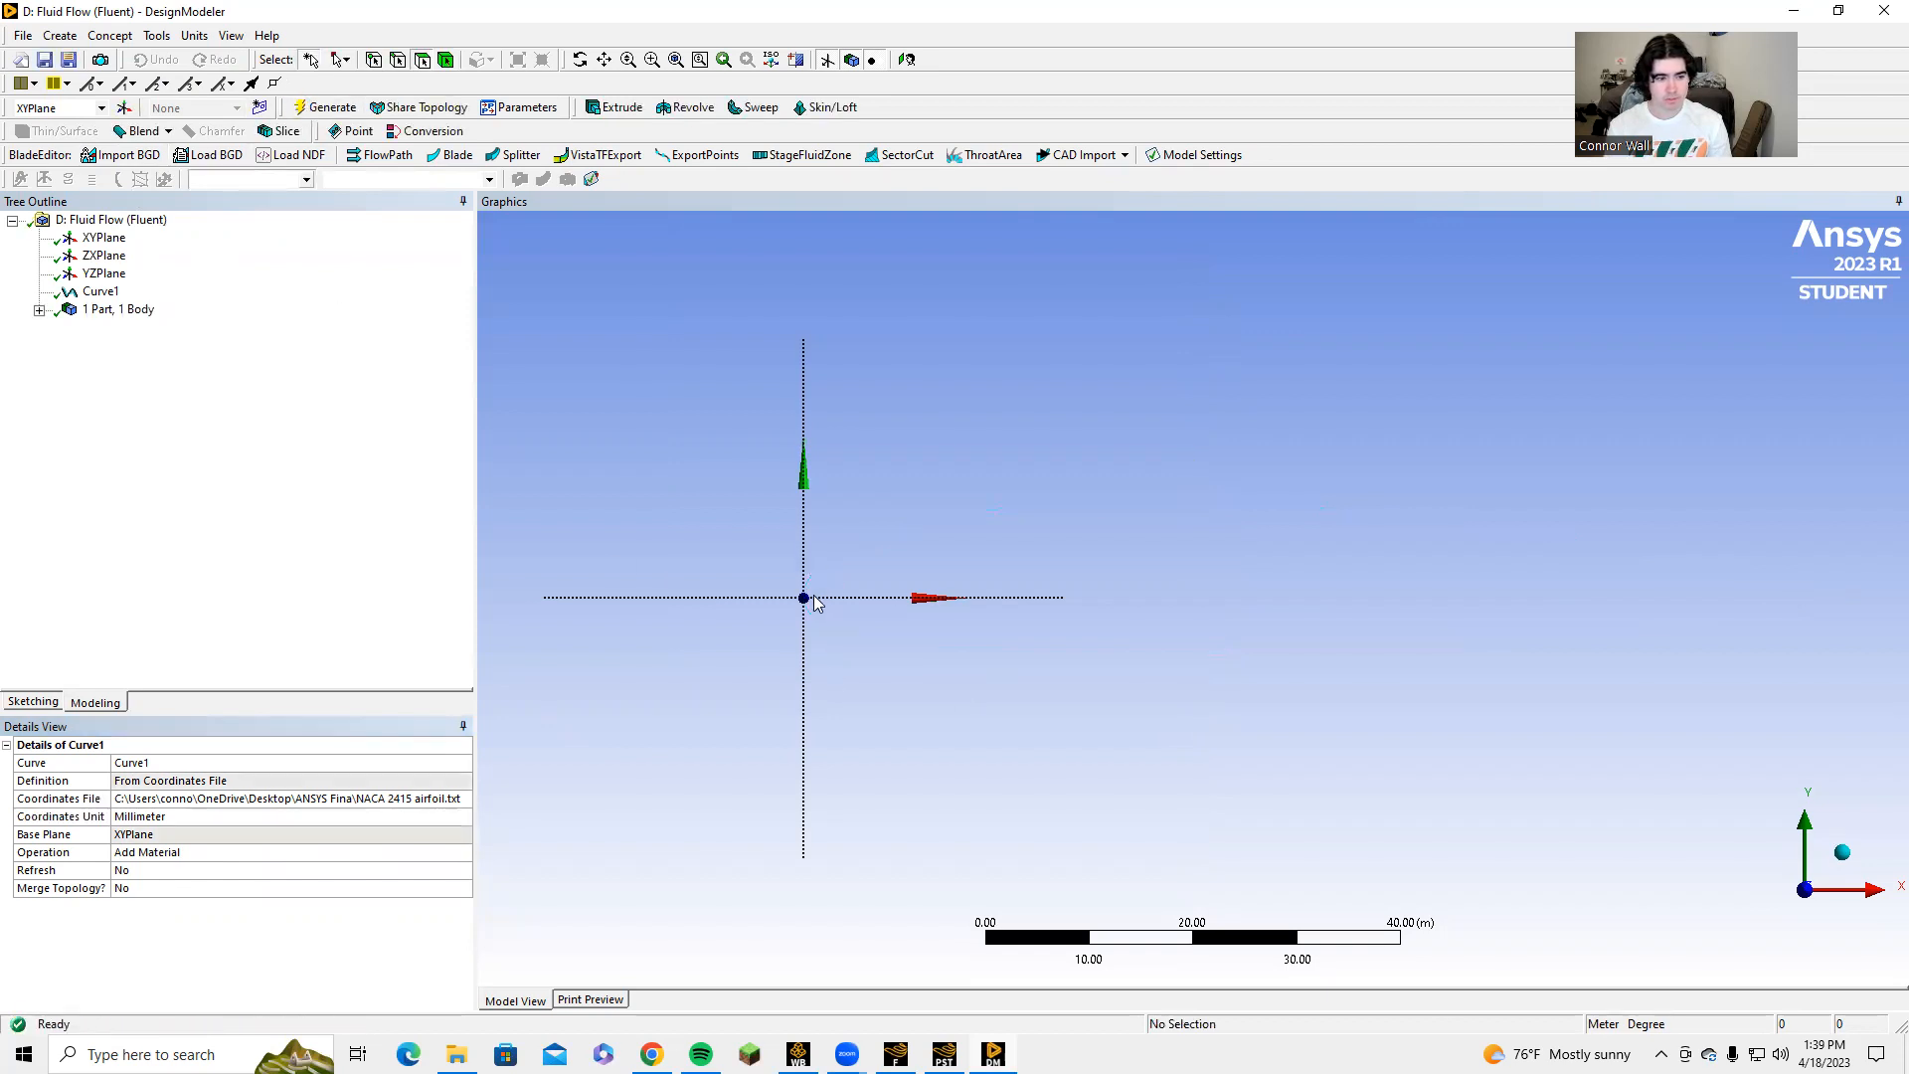
Inspect the generated airfoil curve up close near the origin.
ctrl+middle_drag(819, 585, 912, 597)
scroll(910, 598, down, 2)
scroll(908, 596, up, 4)
scroll(888, 591, up, 1)
ctrl+middle_drag(790, 568, 1141, 531)
scroll(1084, 575, up, 9)
scroll(968, 552, up, 2)
ctrl+middle_drag(955, 559, 1129, 647)
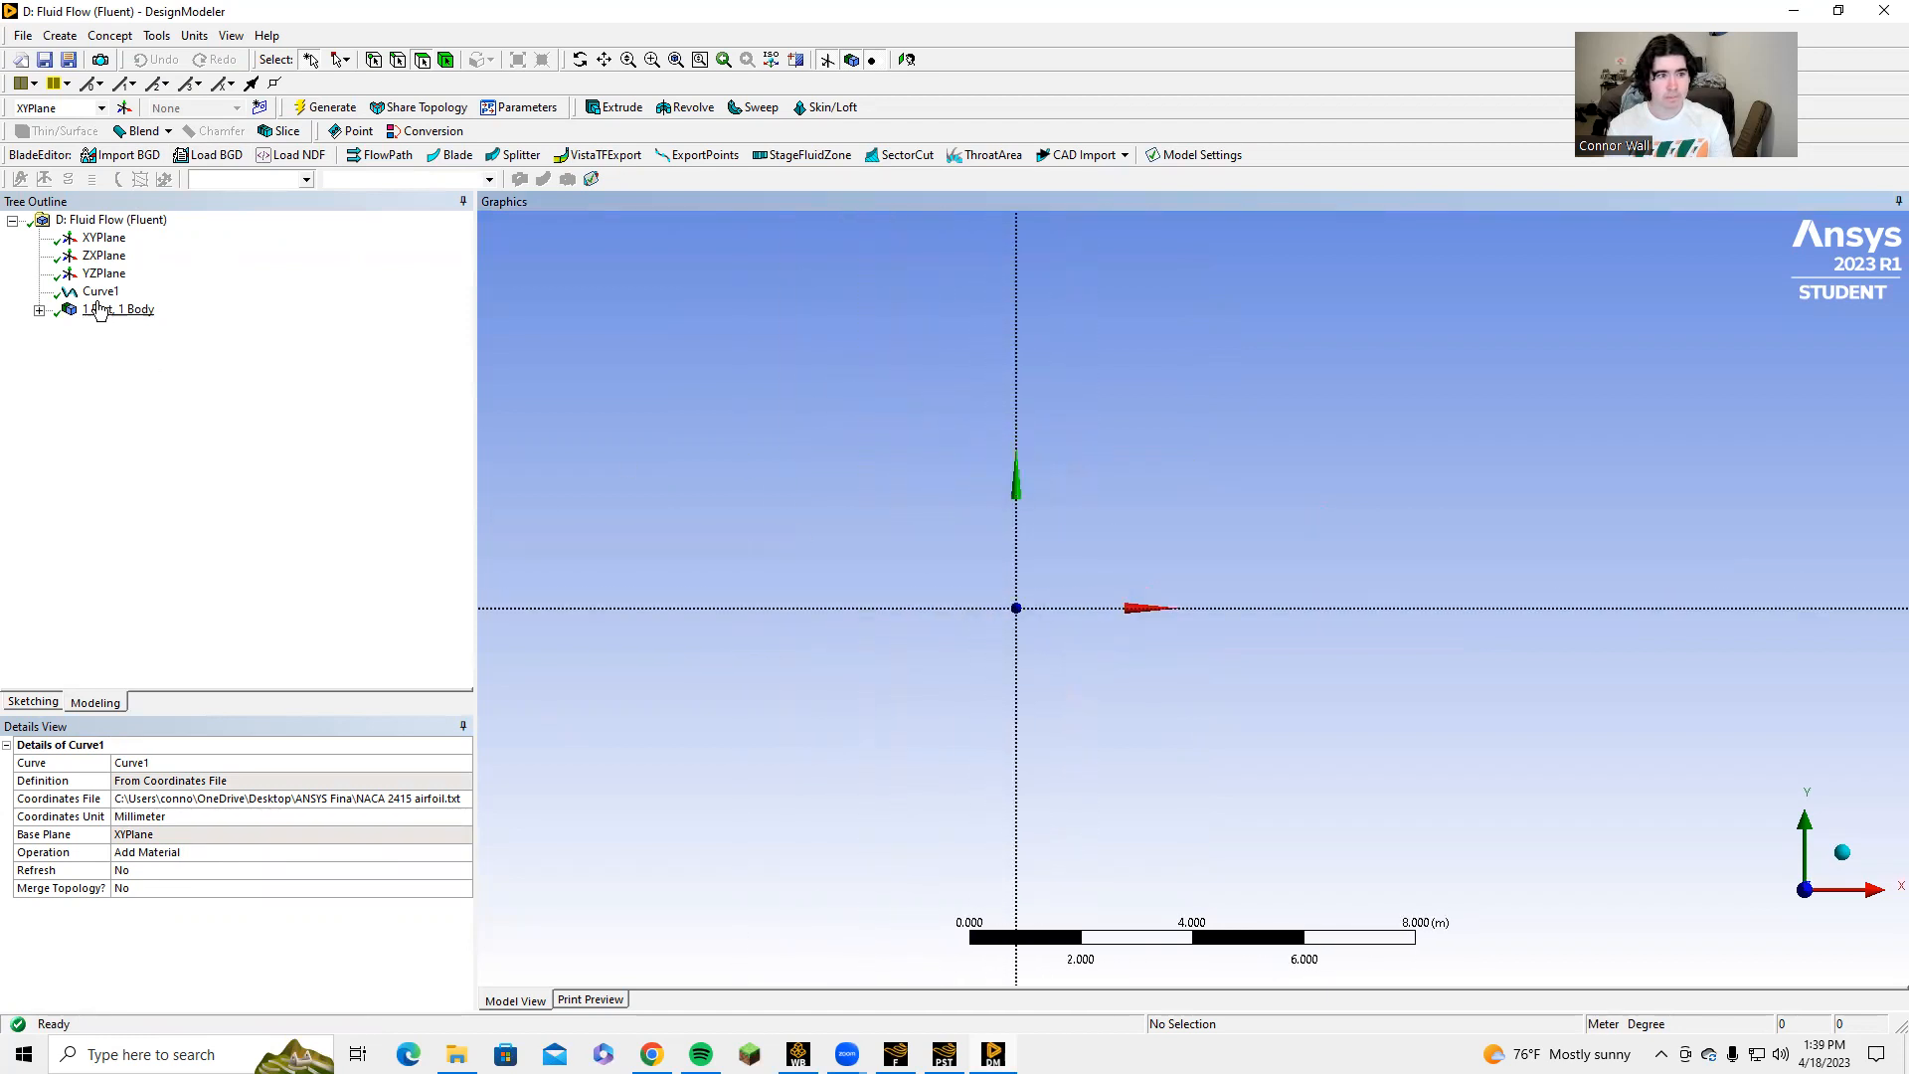
click(94, 296)
scroll(905, 601, up, 6)
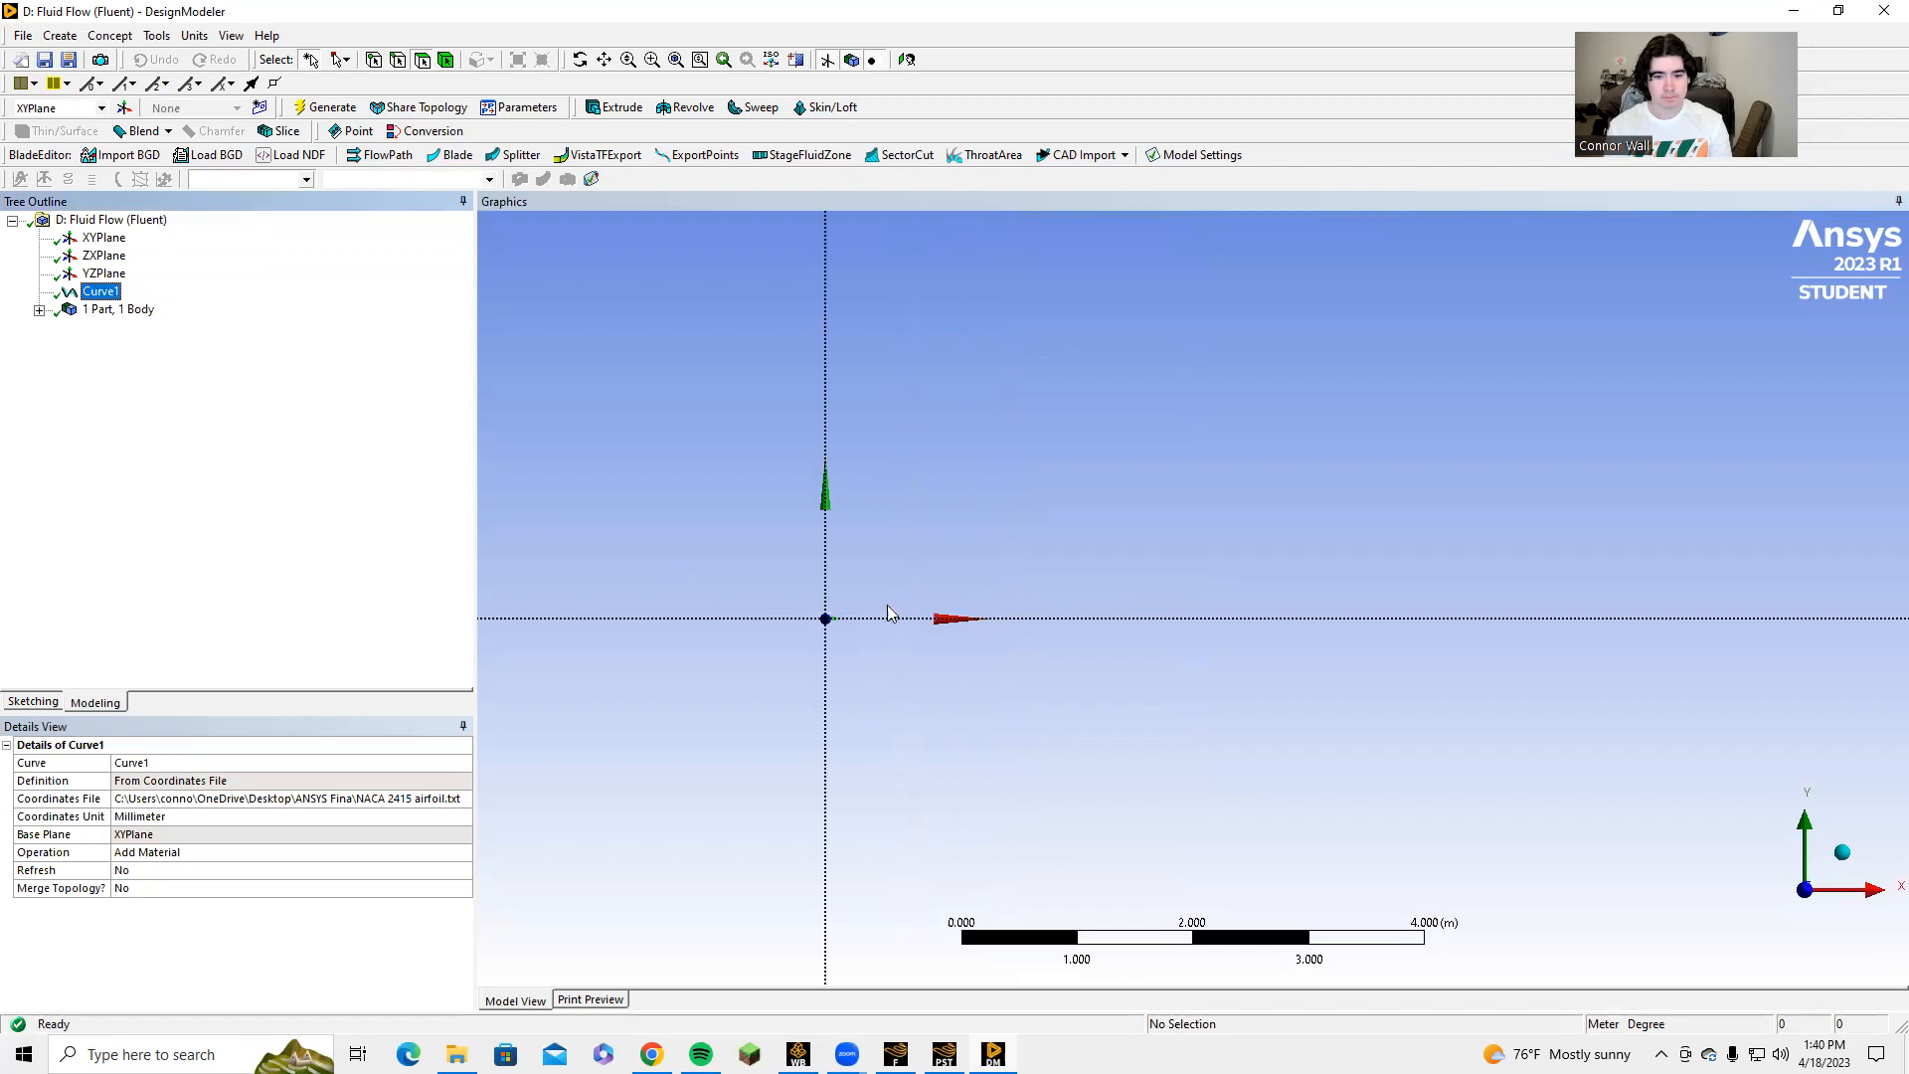
ctrl+middle_drag(875, 572, 1134, 534)
scroll(1076, 538, up, 7)
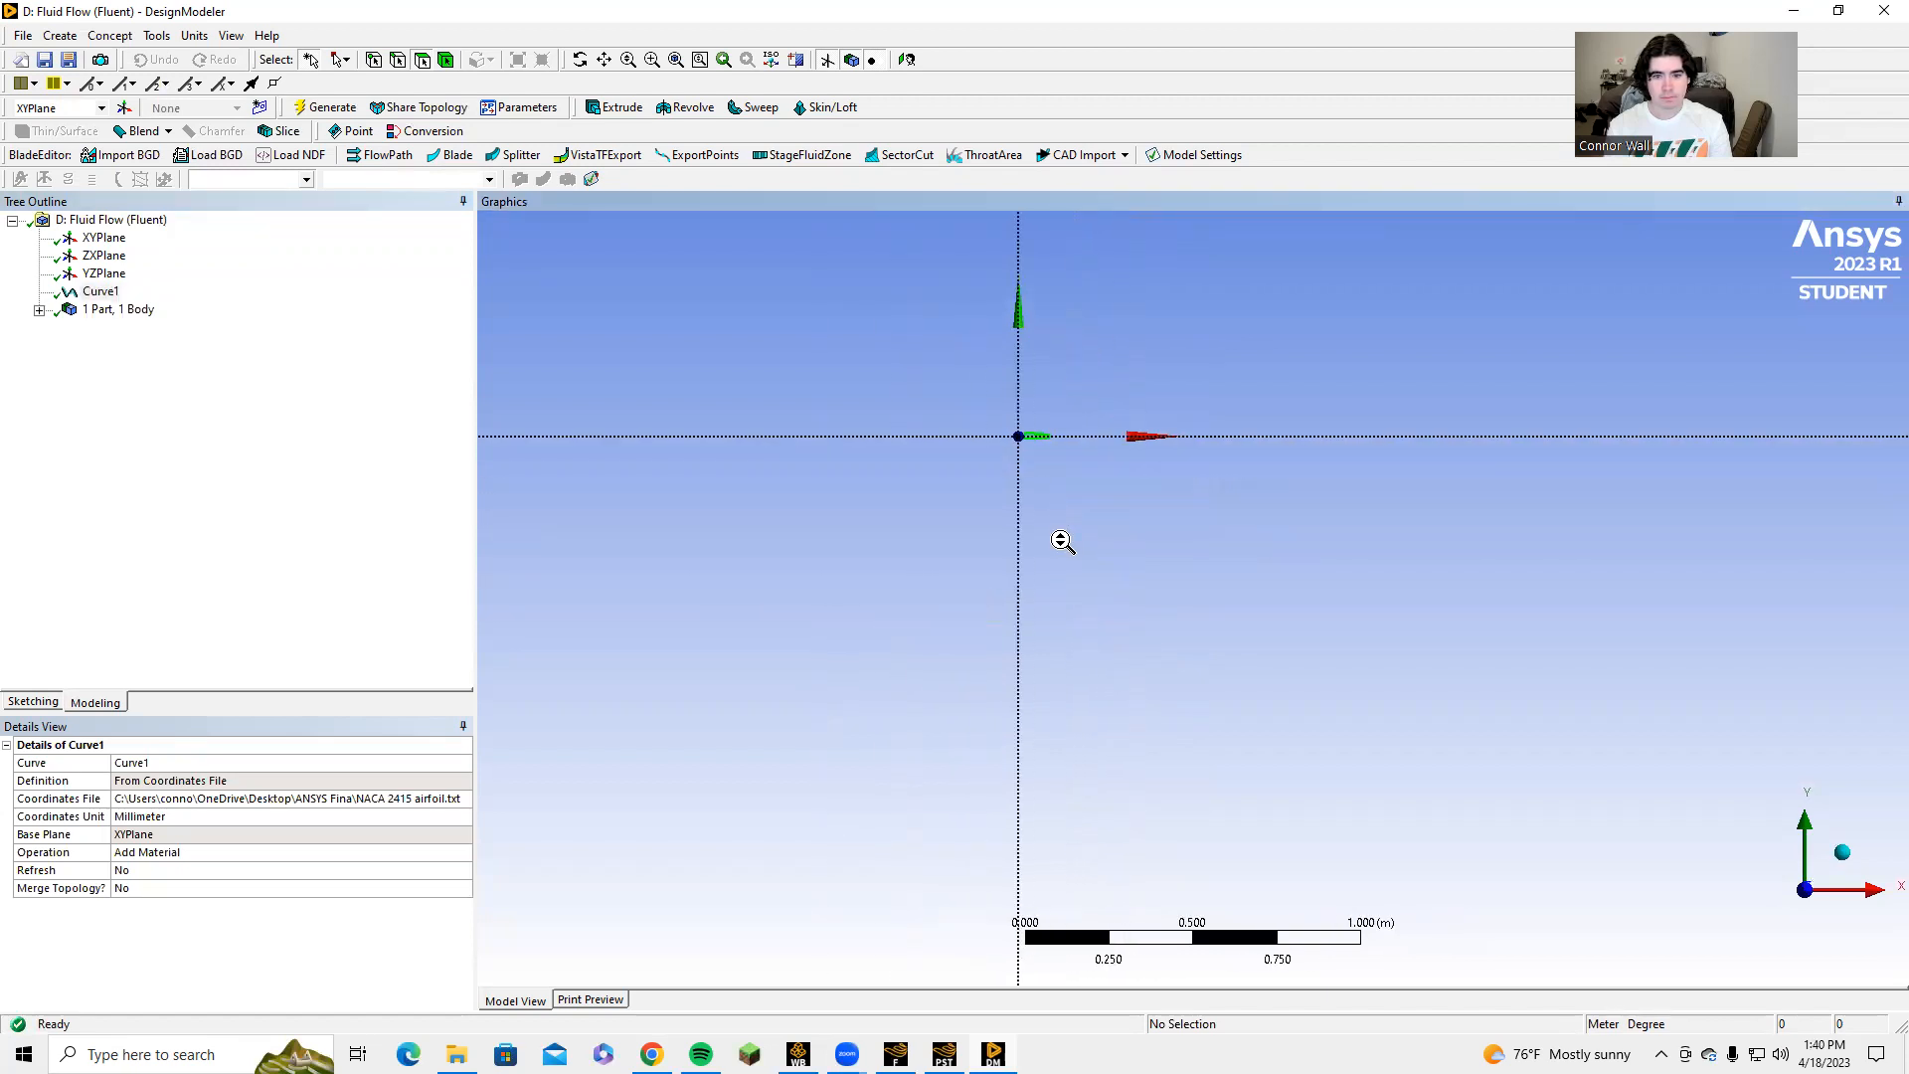
ctrl+middle_drag(968, 457, 1166, 636)
scroll(1145, 572, up, 4)
scroll(1145, 557, up, 3)
ctrl+middle_drag(1144, 550, 1124, 623)
scroll(1128, 602, up, 6)
scroll(1122, 589, up, 8)
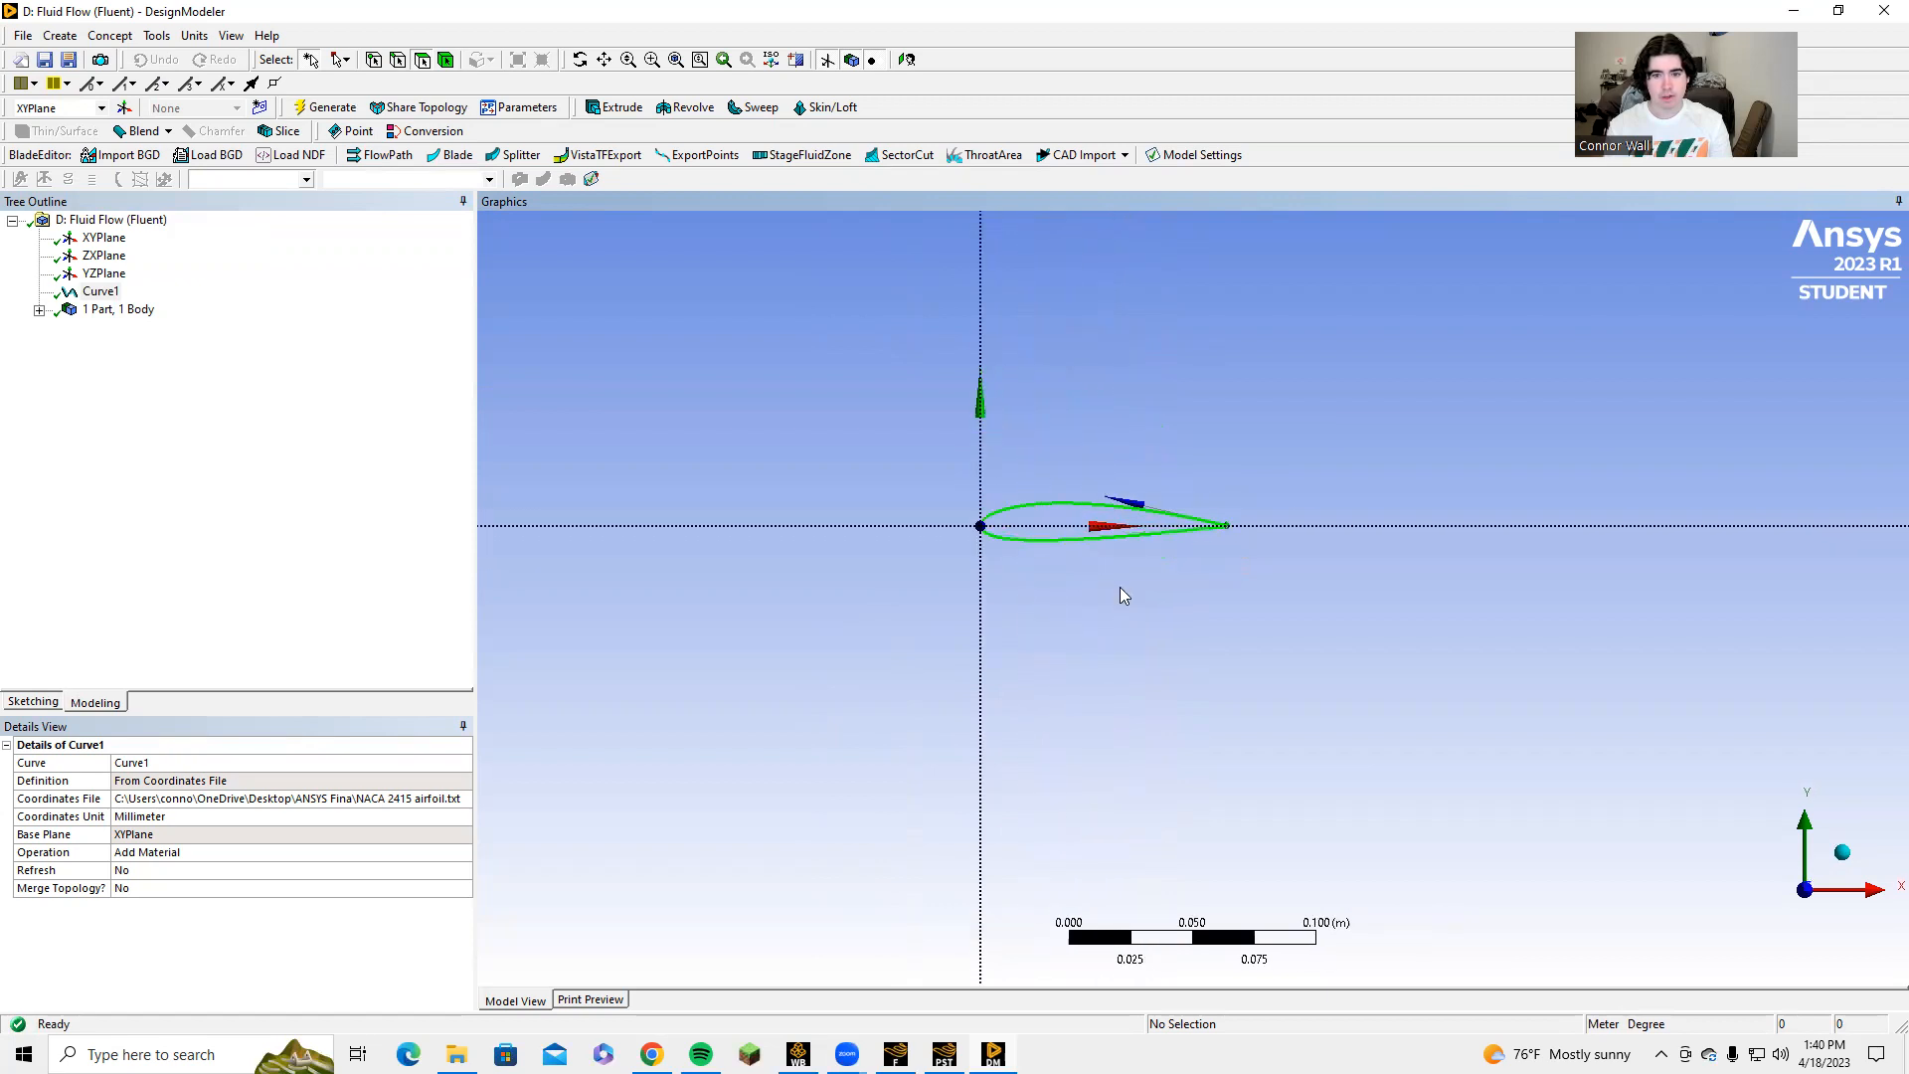
ctrl+middle_drag(1184, 481, 1104, 618)
Examine the airfoil curve's two end points closely at the trailing edge.
click(100, 35)
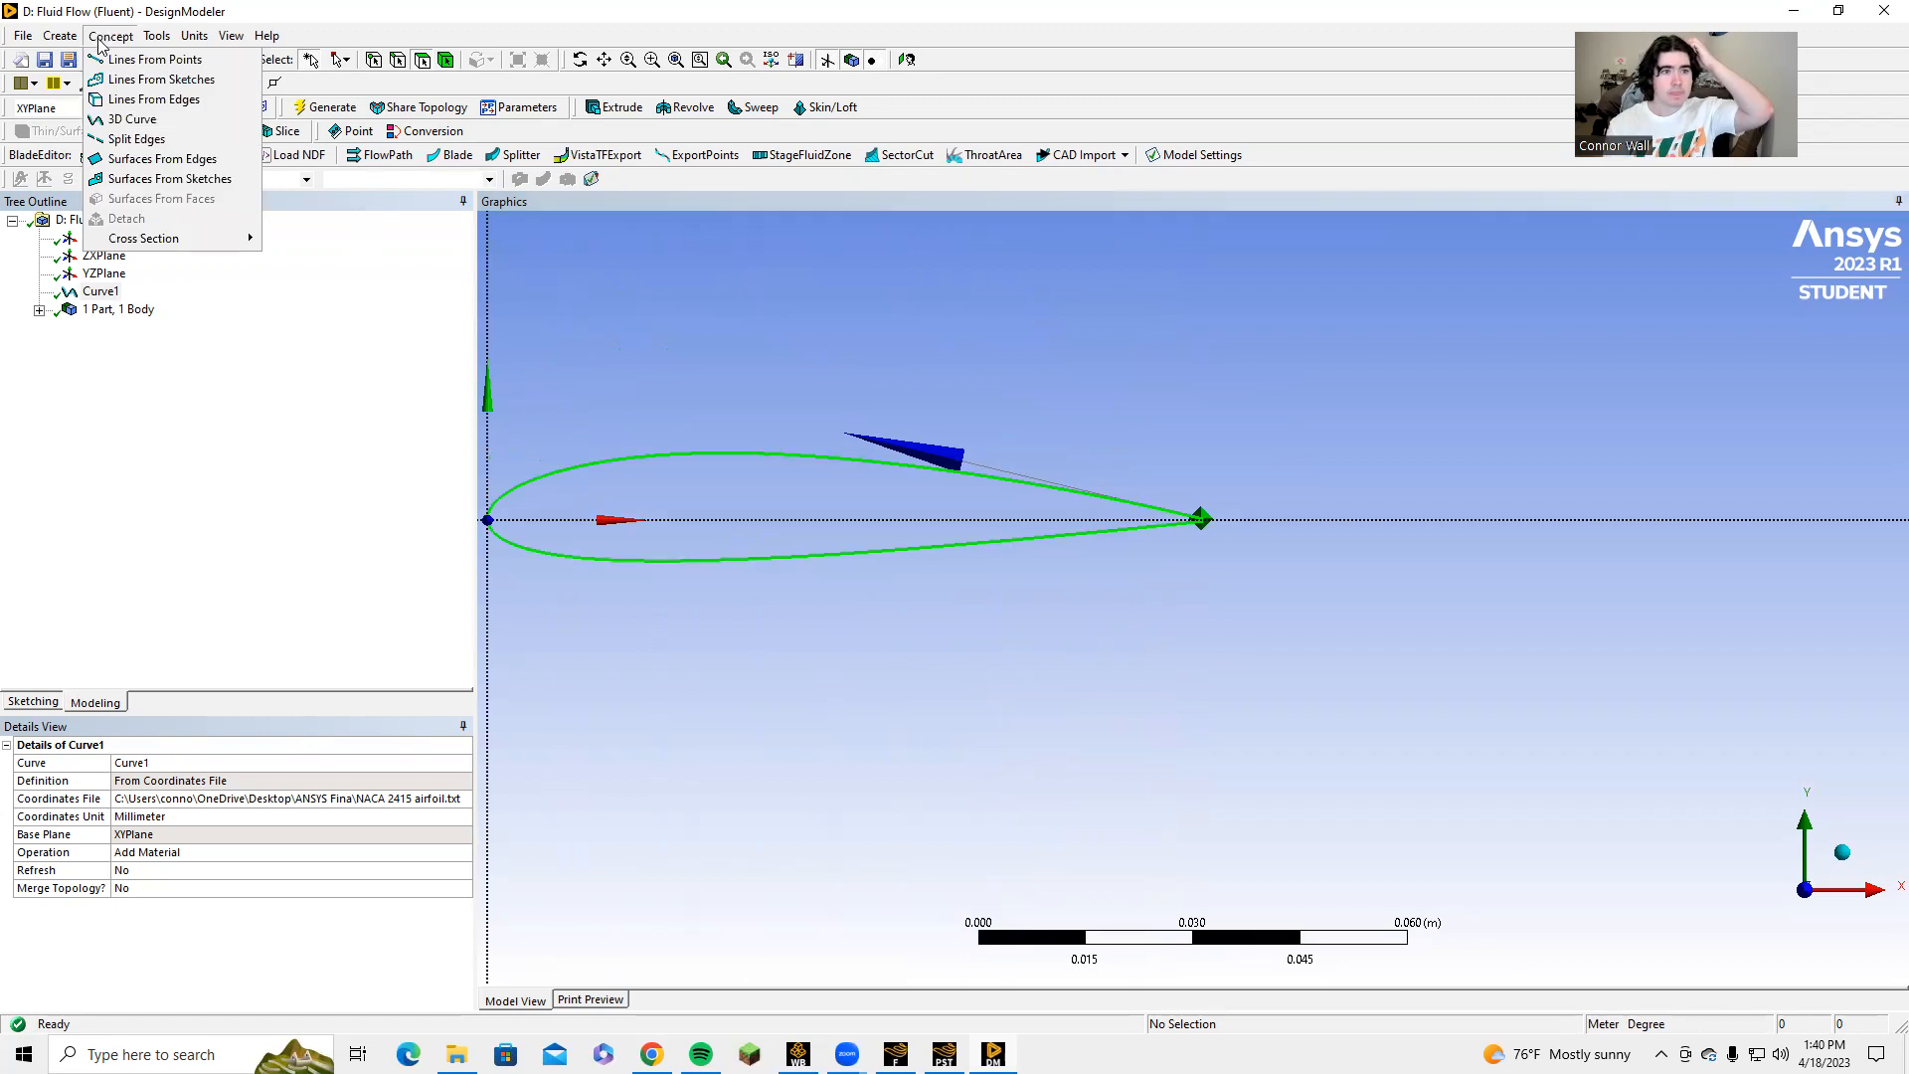
mouse_move(65, 37)
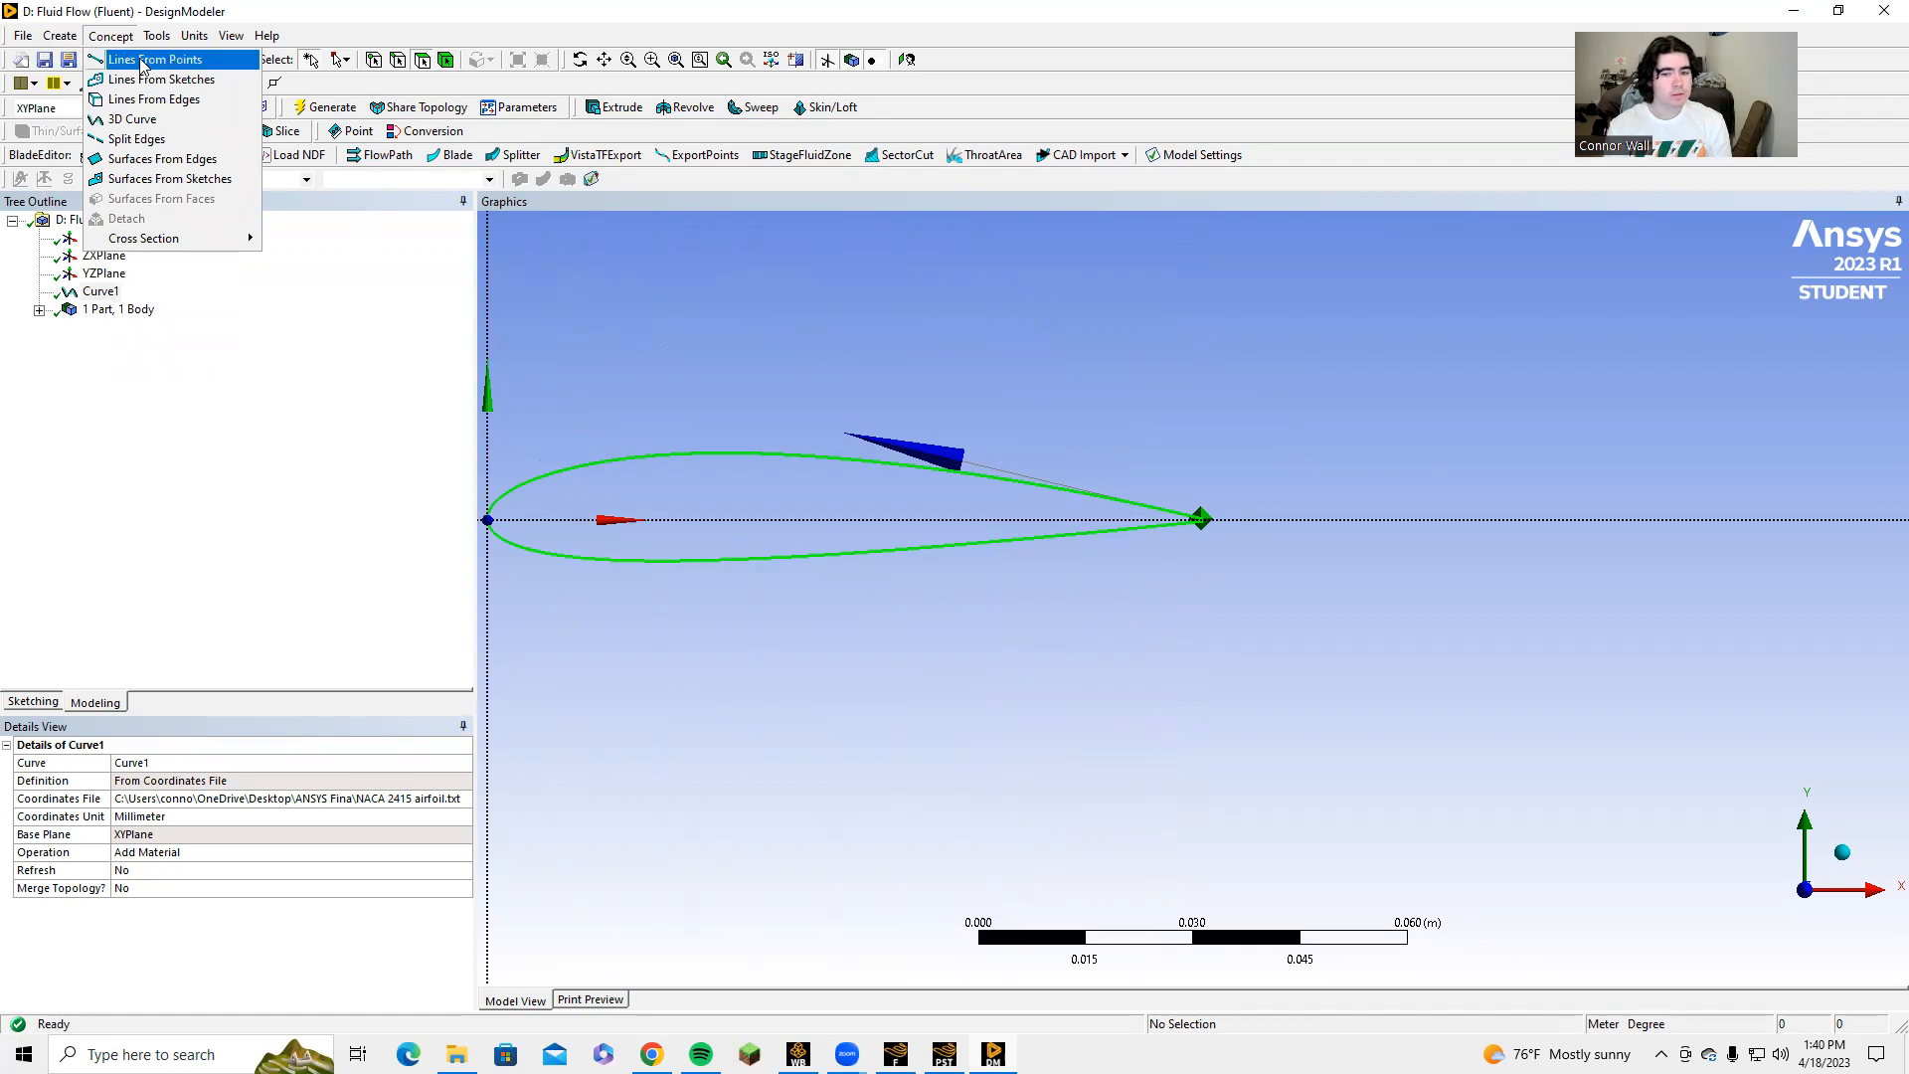
click(1149, 575)
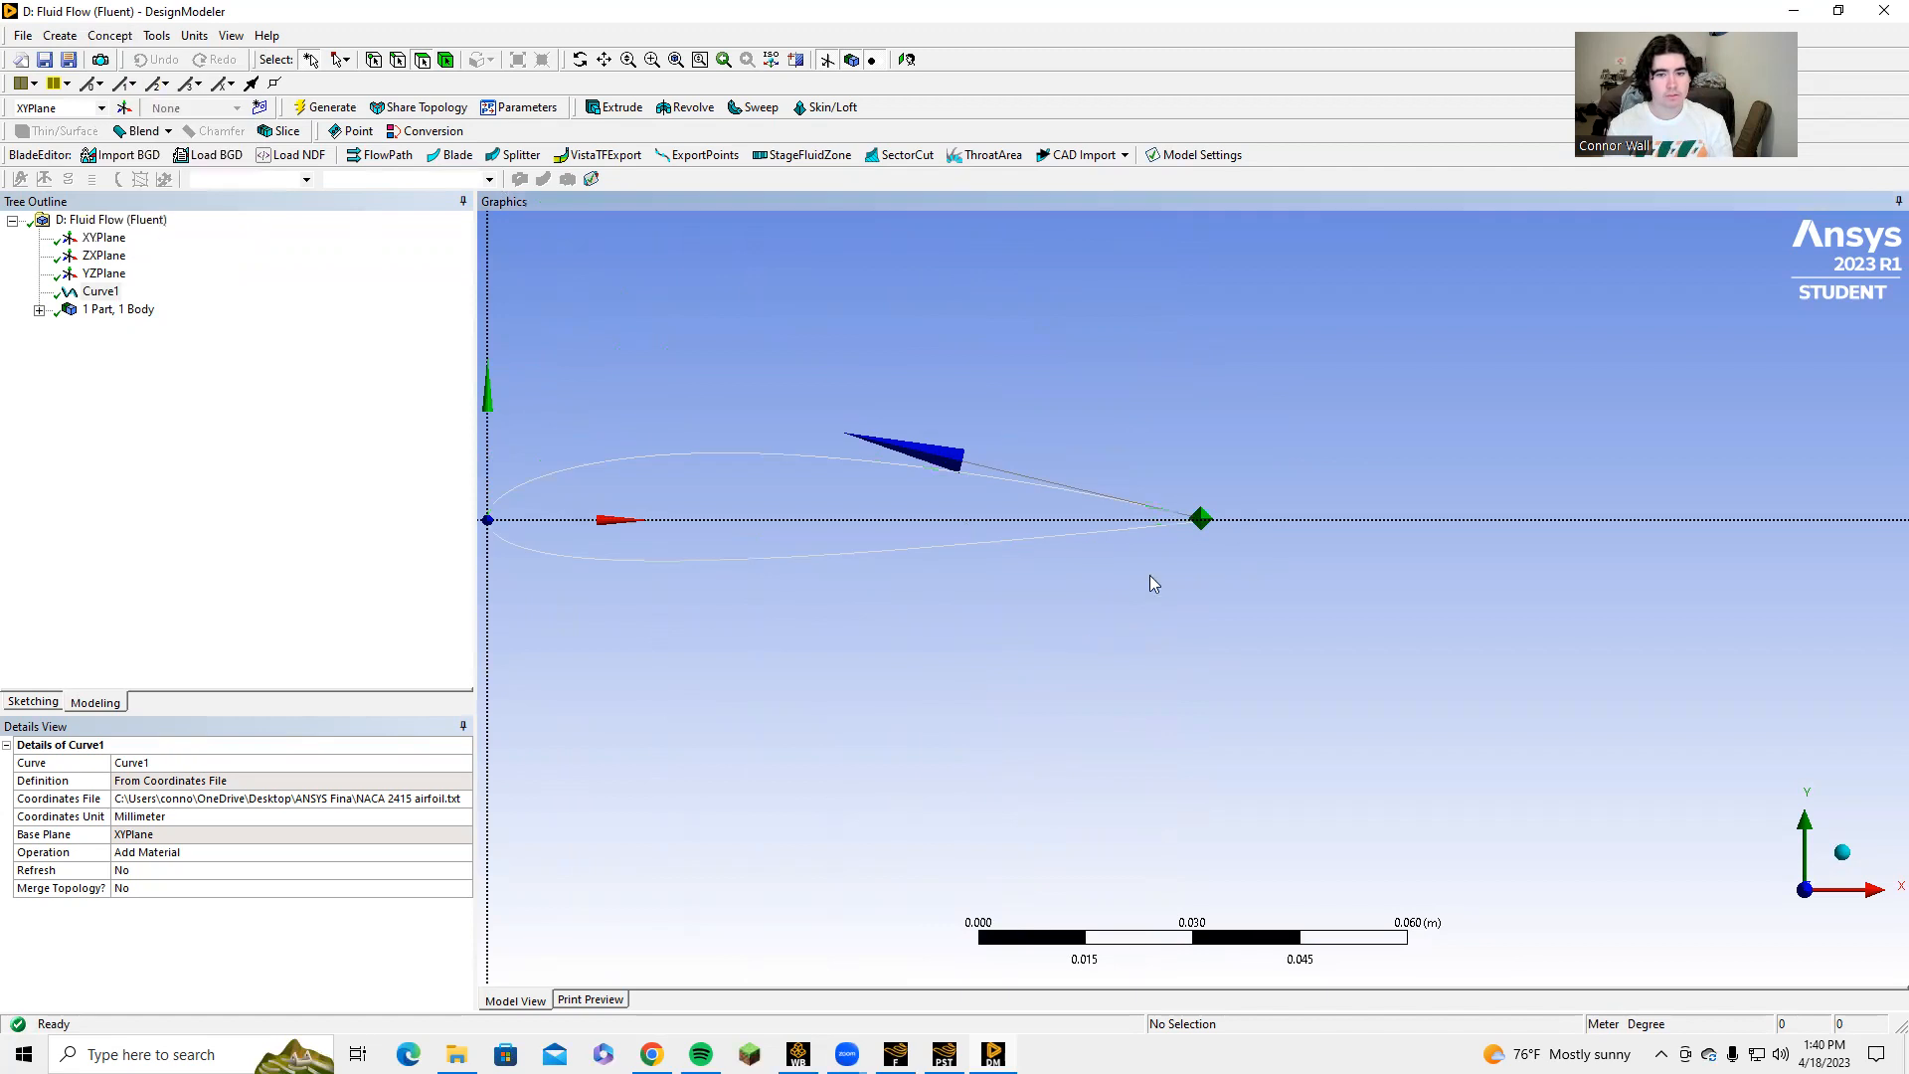
scroll(1177, 476, up, 8)
ctrl+middle_drag(1164, 441, 1115, 726)
scroll(1136, 625, up, 6)
ctrl+middle_drag(1114, 605, 1104, 726)
click(100, 291)
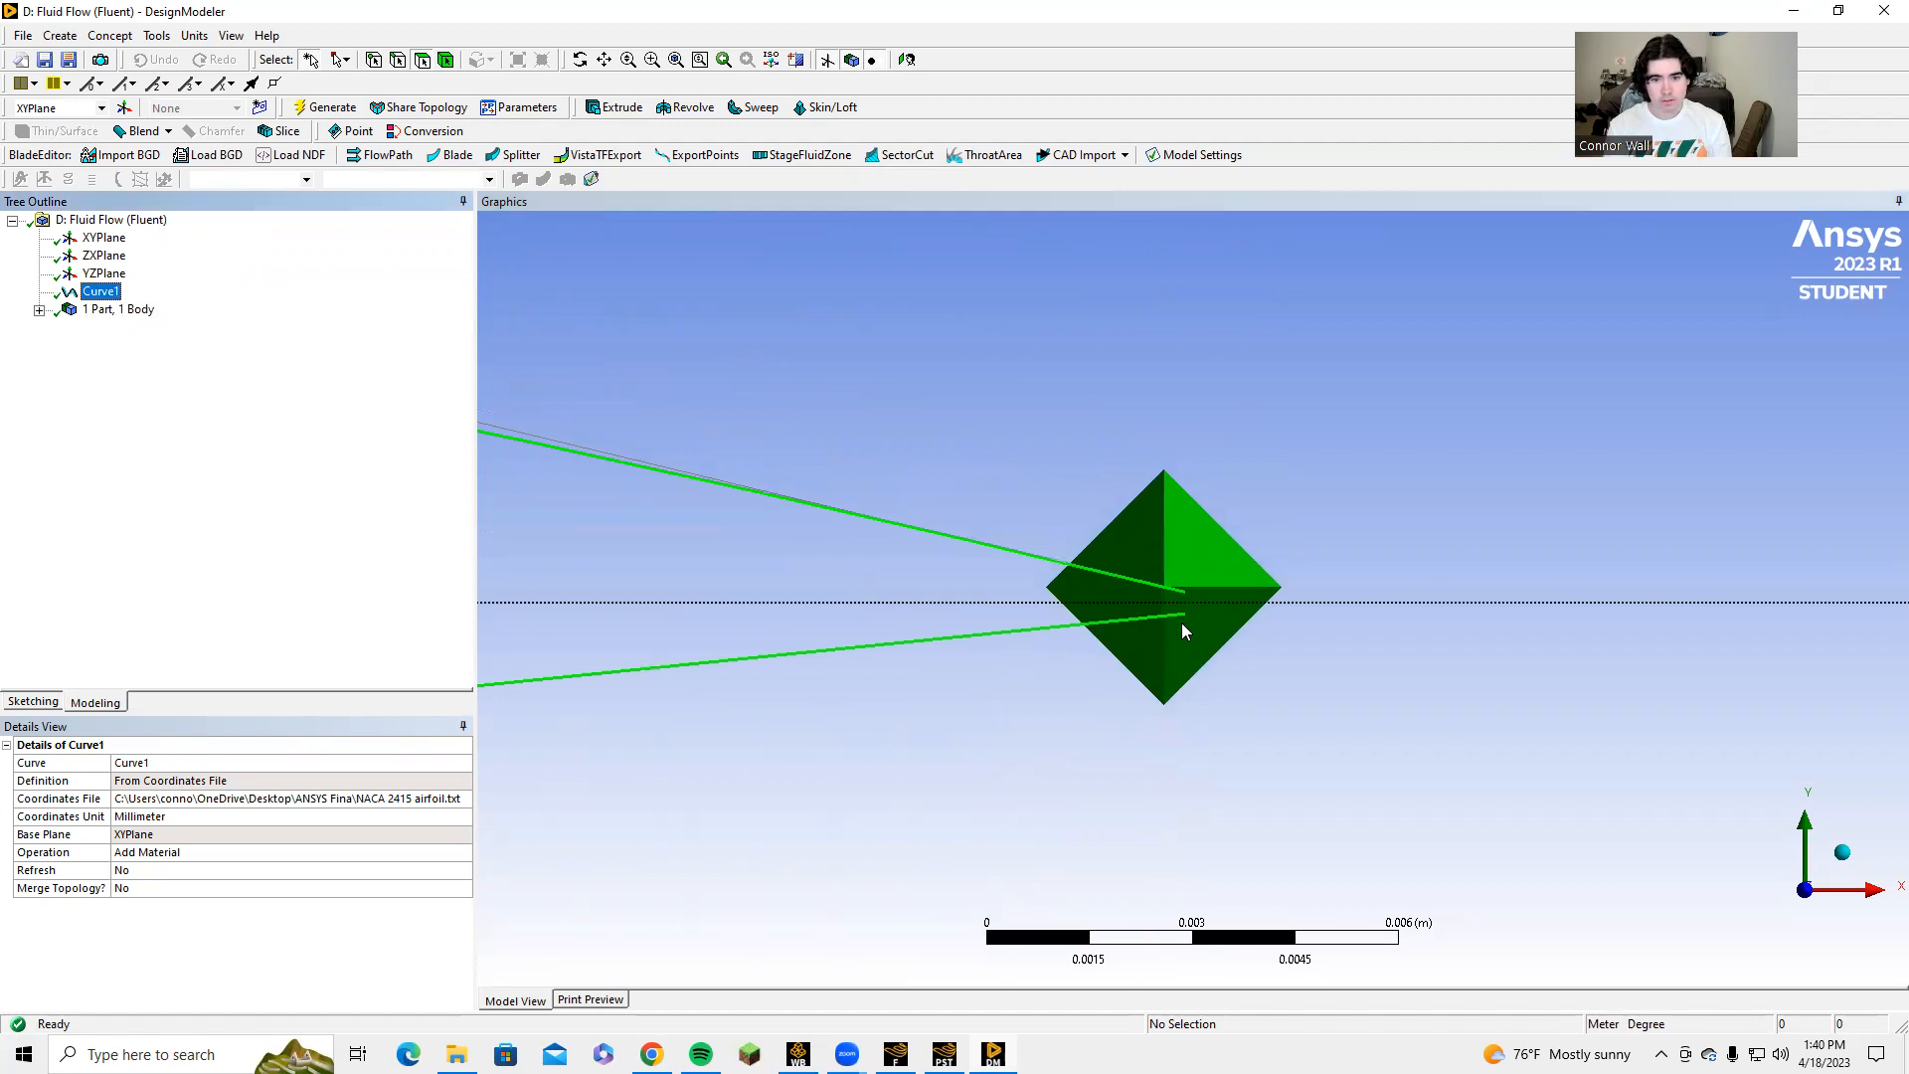
Create a line from points joining the airfoil curve's upper and lower trailing-edge end points, and generate it.
click(60, 35)
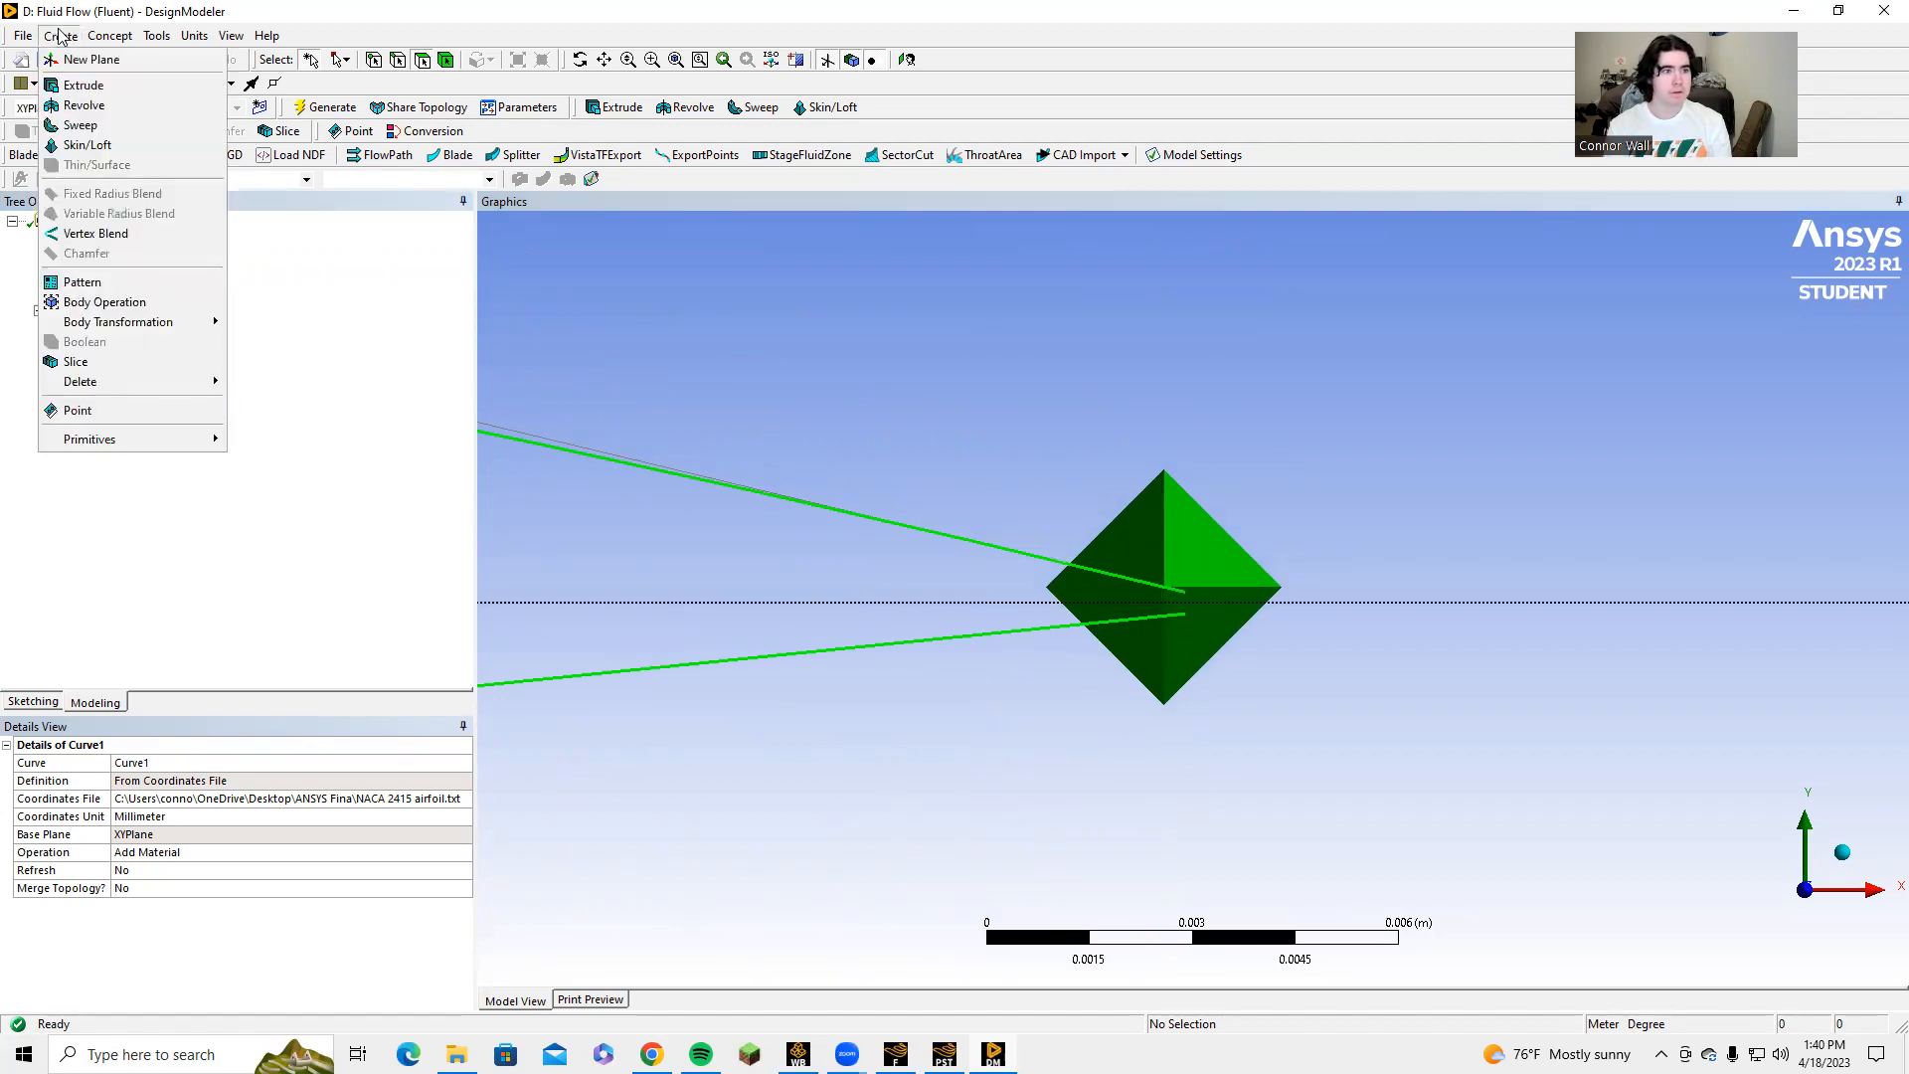
mouse_move(90, 44)
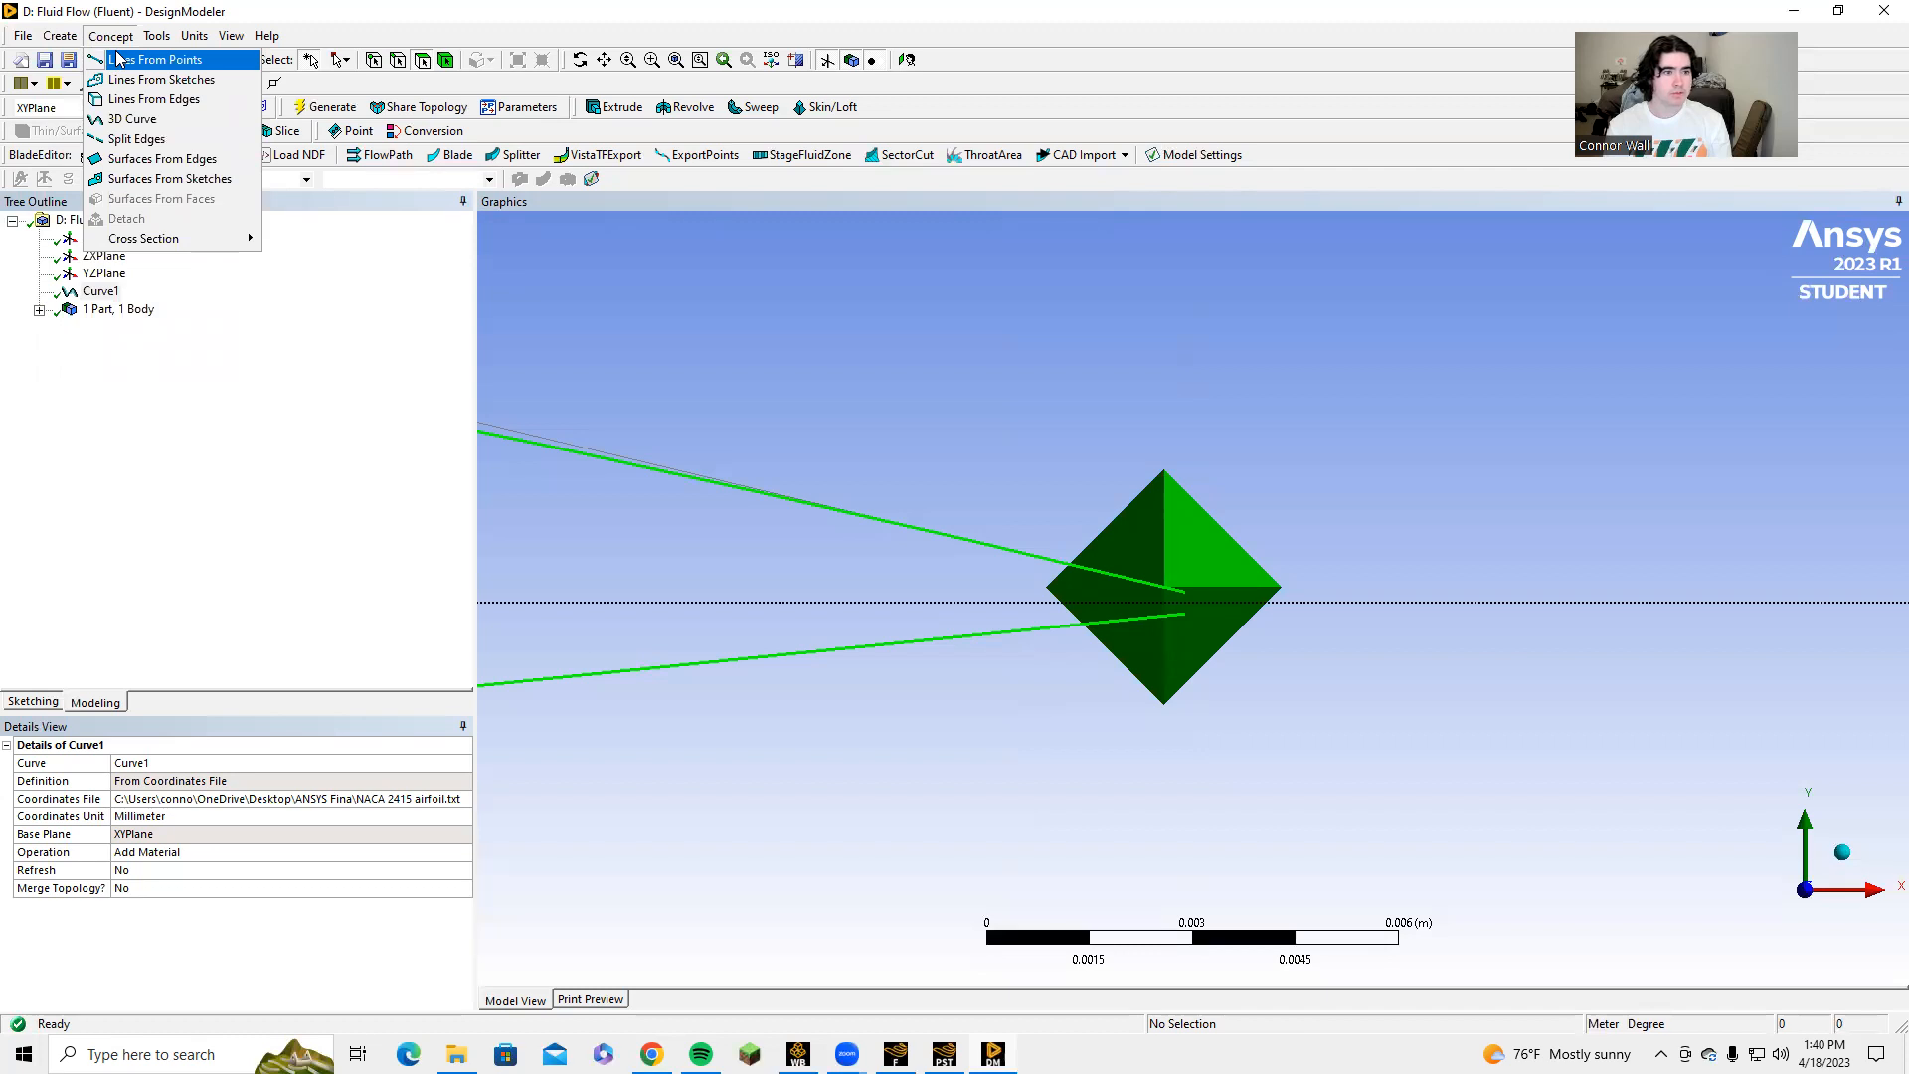
click(117, 60)
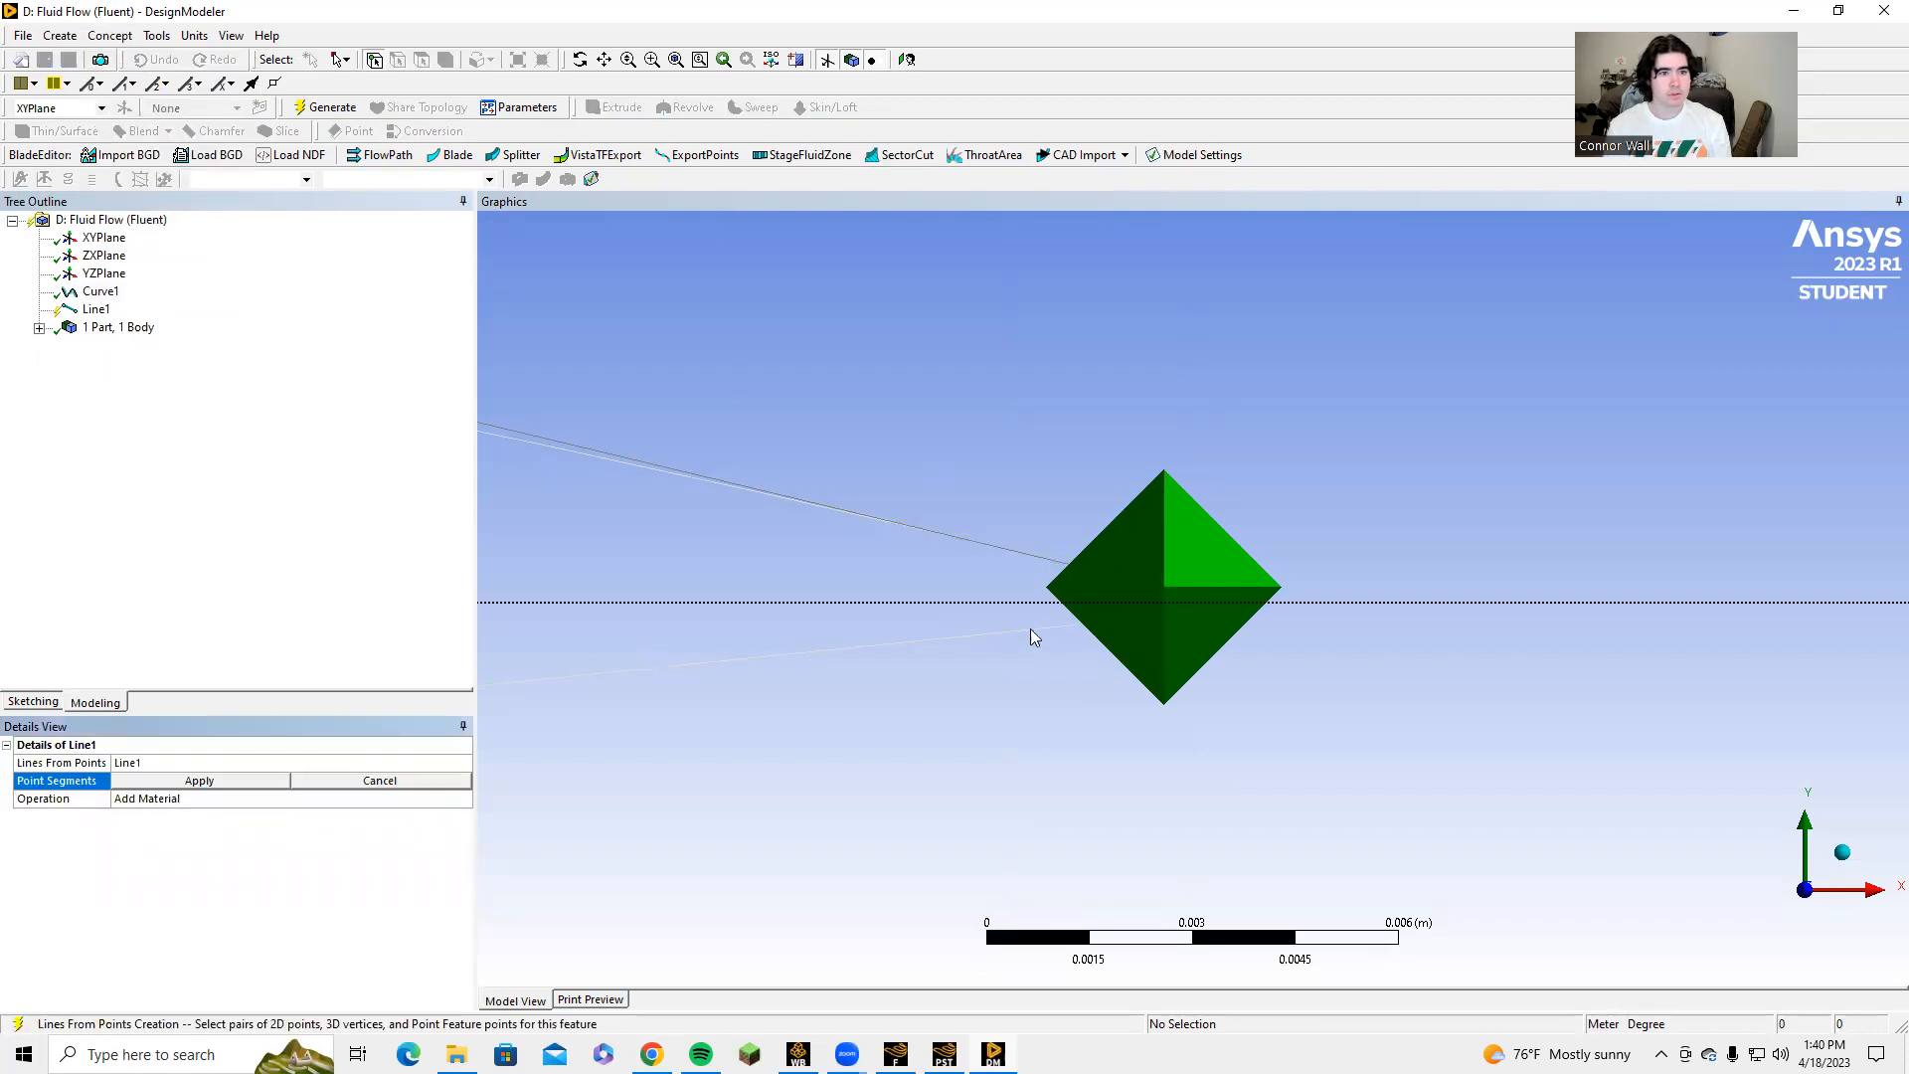
scroll(1086, 567, up, 2)
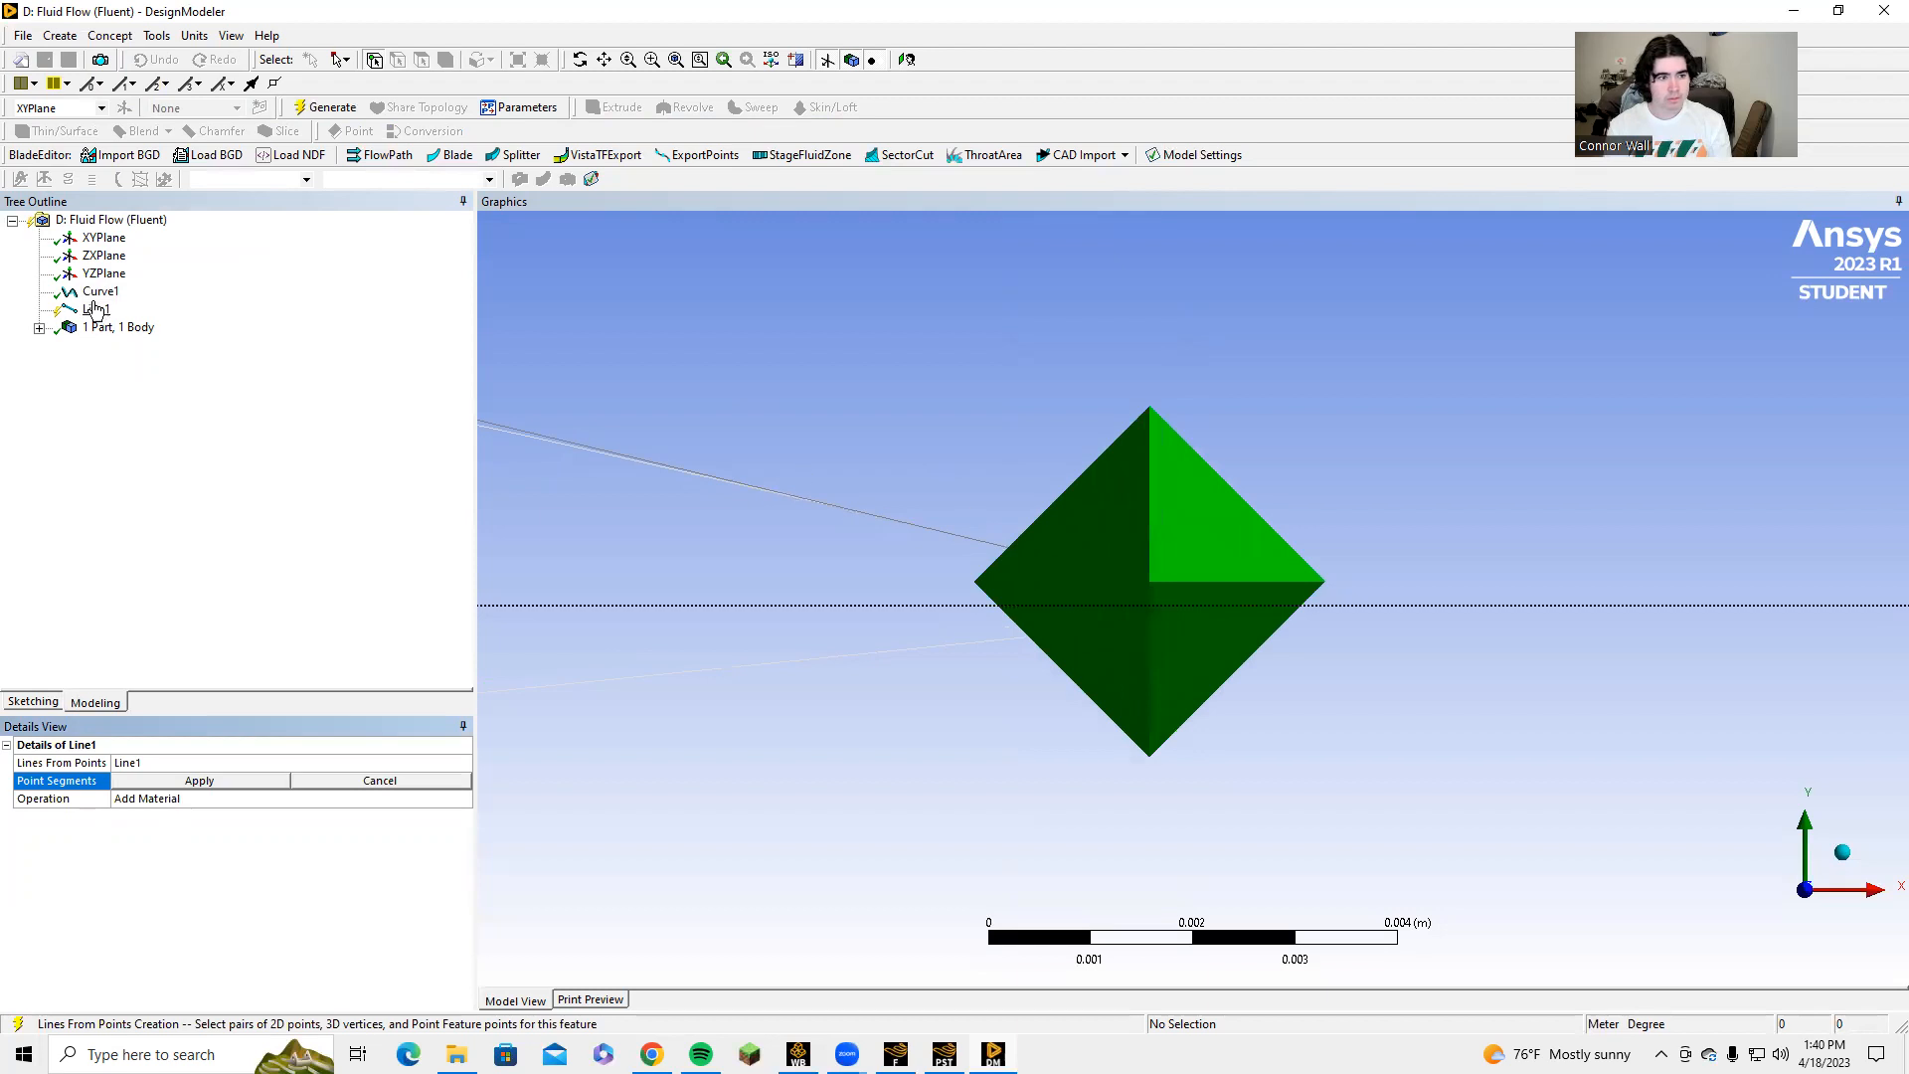
click(100, 291)
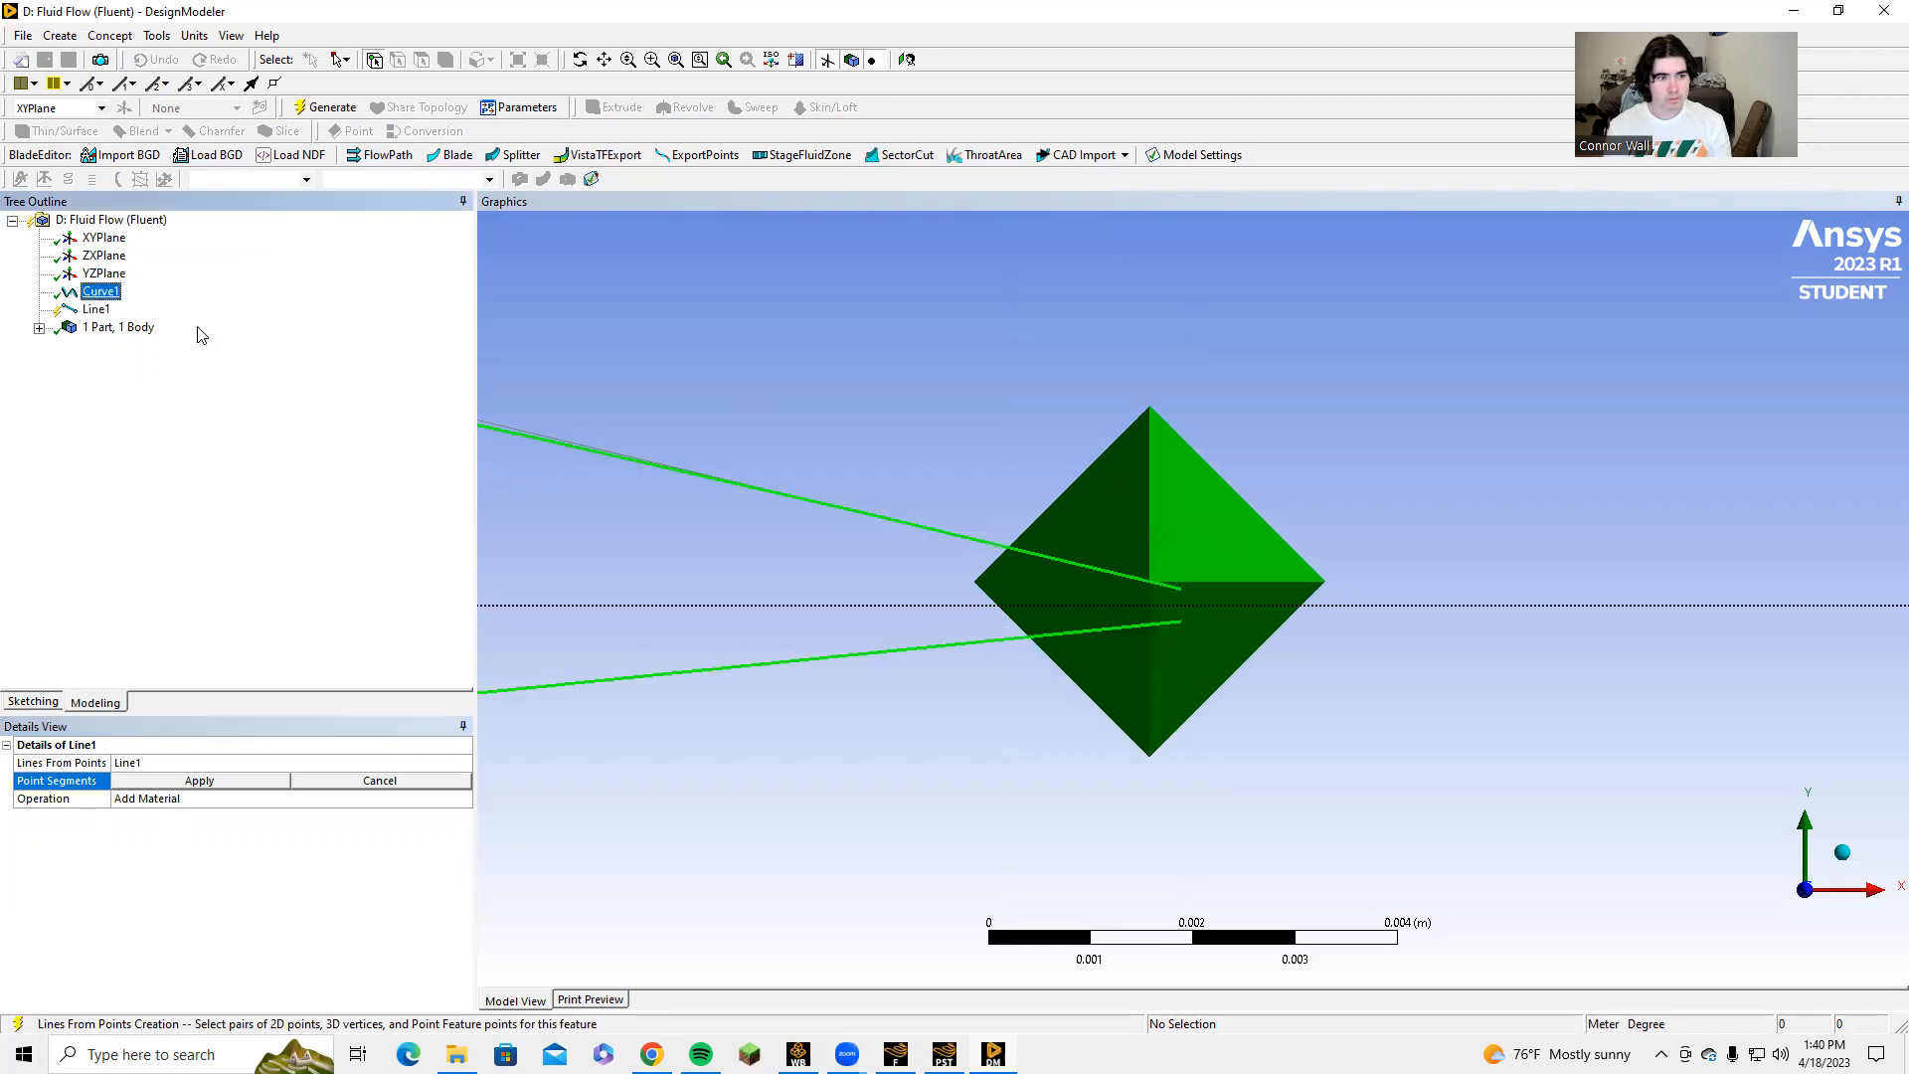
click(1178, 588)
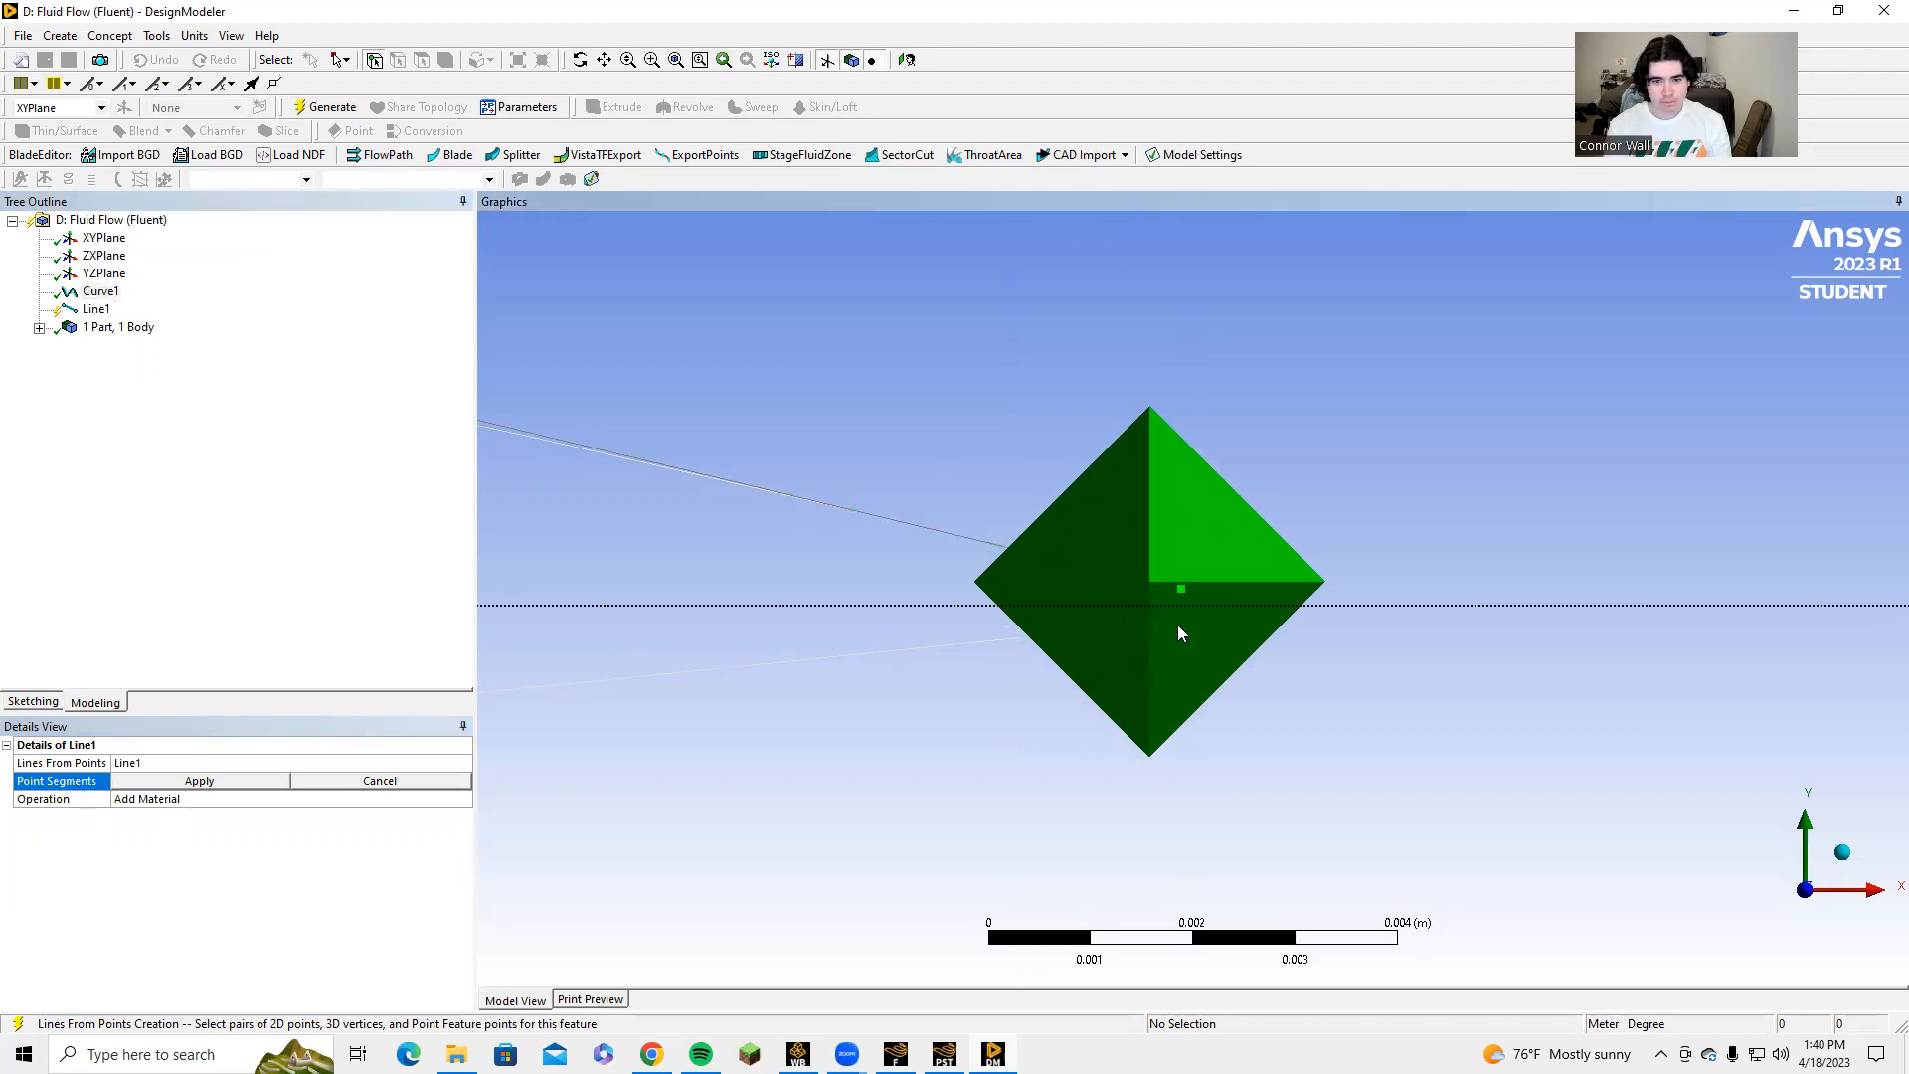
click(1181, 617)
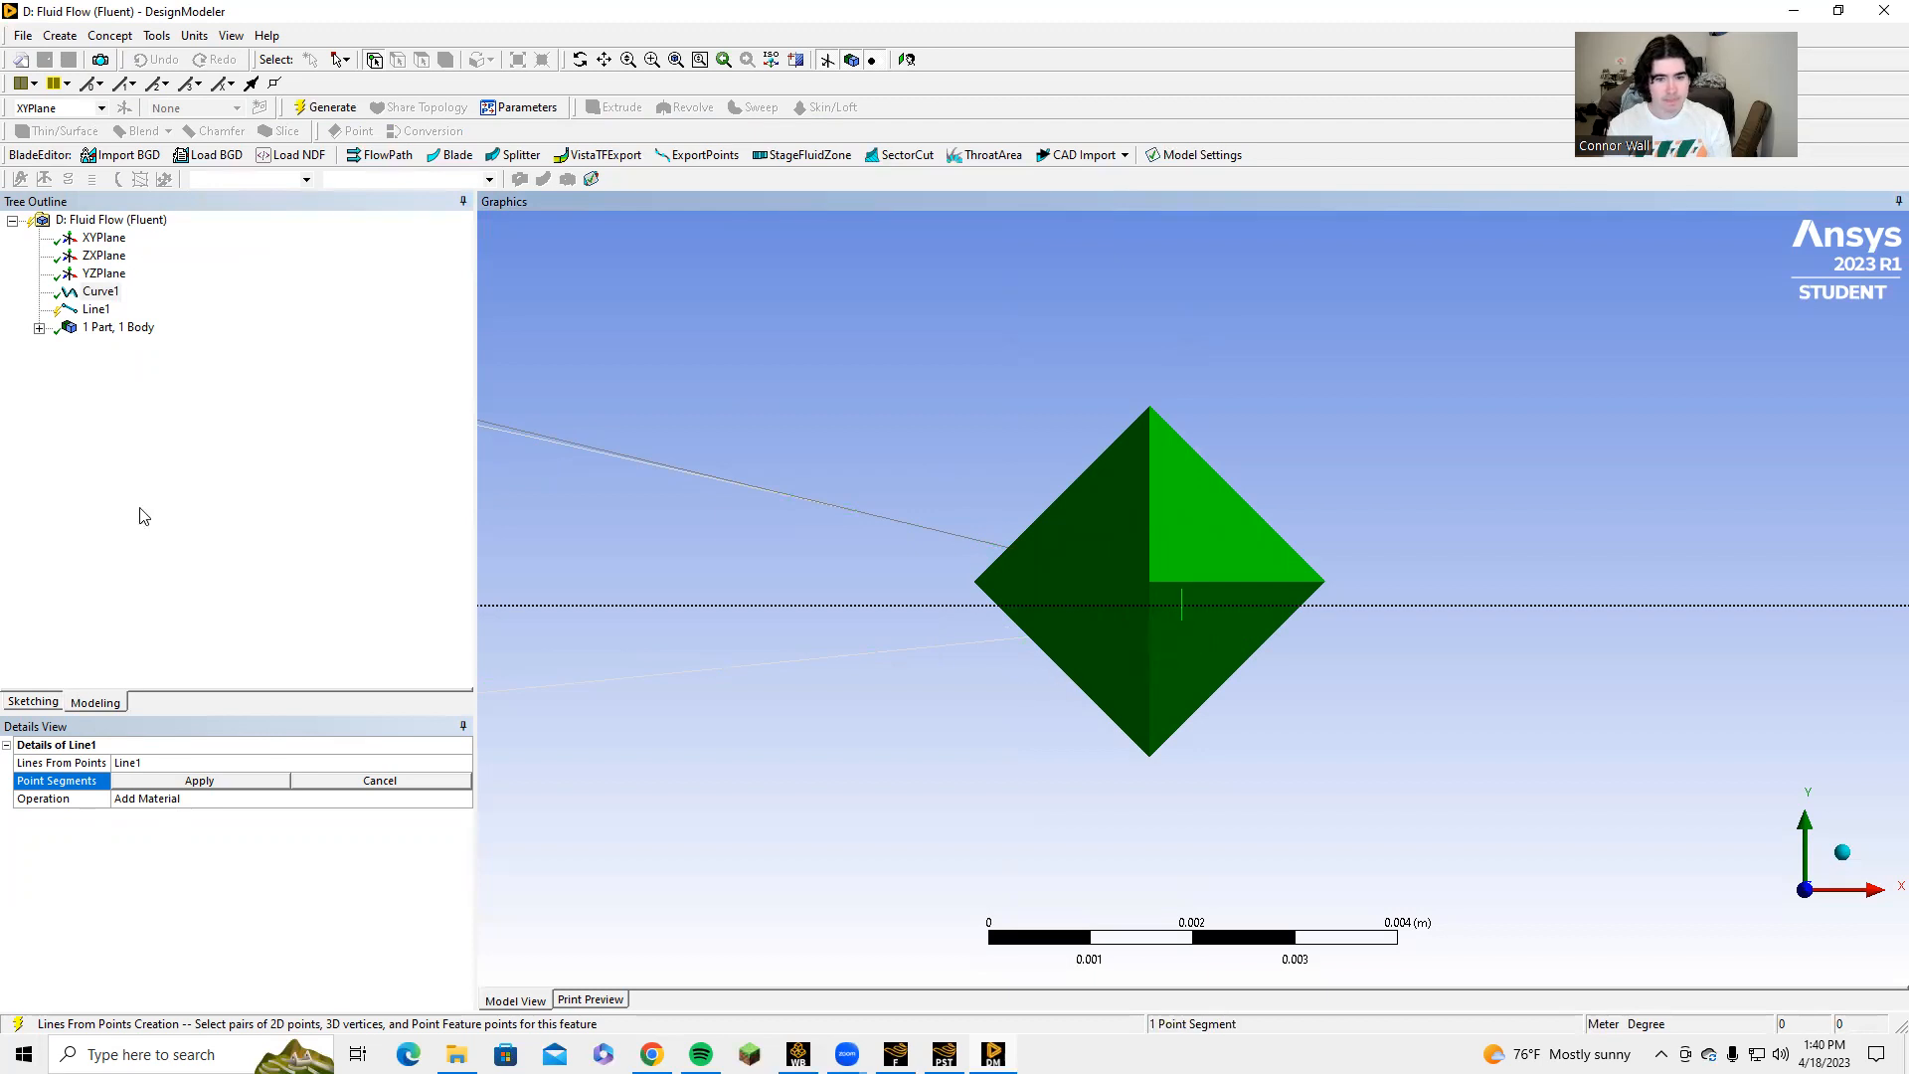
click(189, 782)
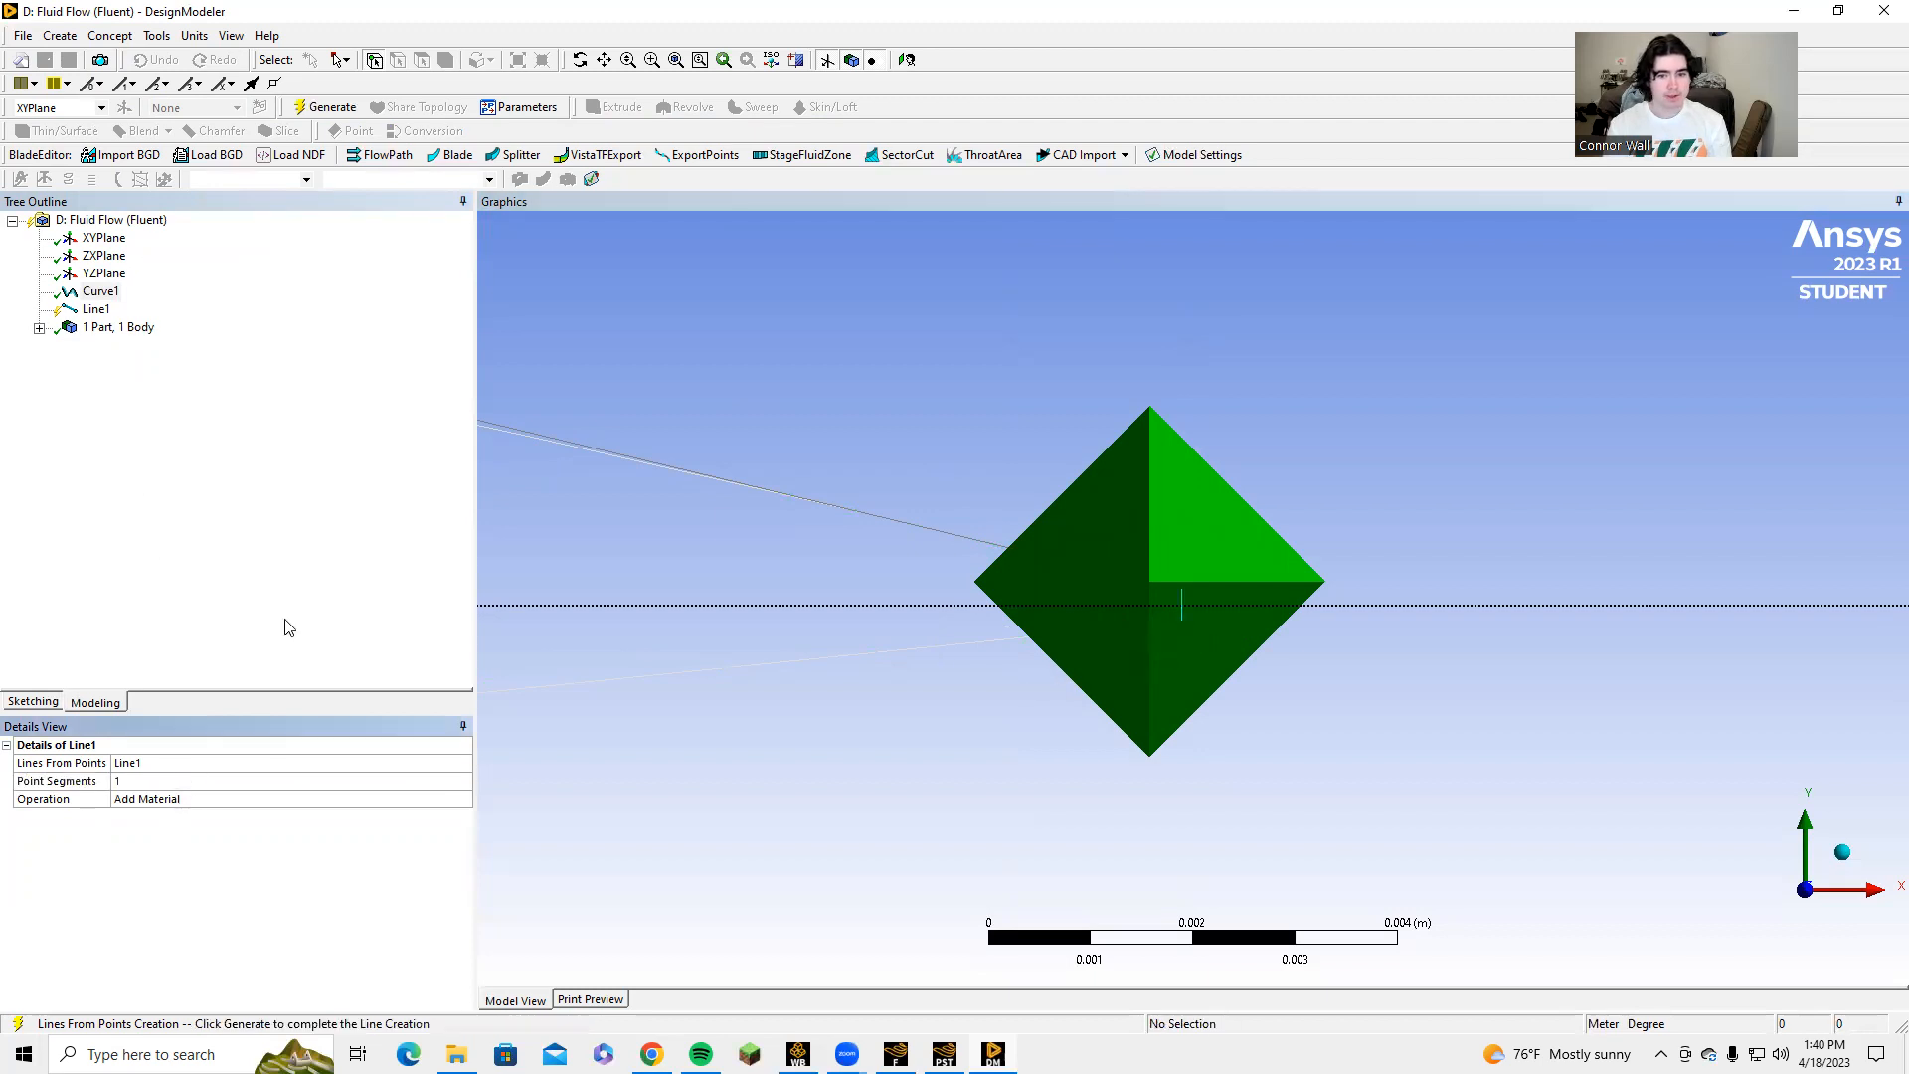
click(297, 115)
Highlight the airfoil curve together with the trailing-edge line and check the whole outline for closure.
click(100, 291)
click(95, 311)
click(96, 310)
ctrl+click(99, 291)
scroll(1191, 642, up, 4)
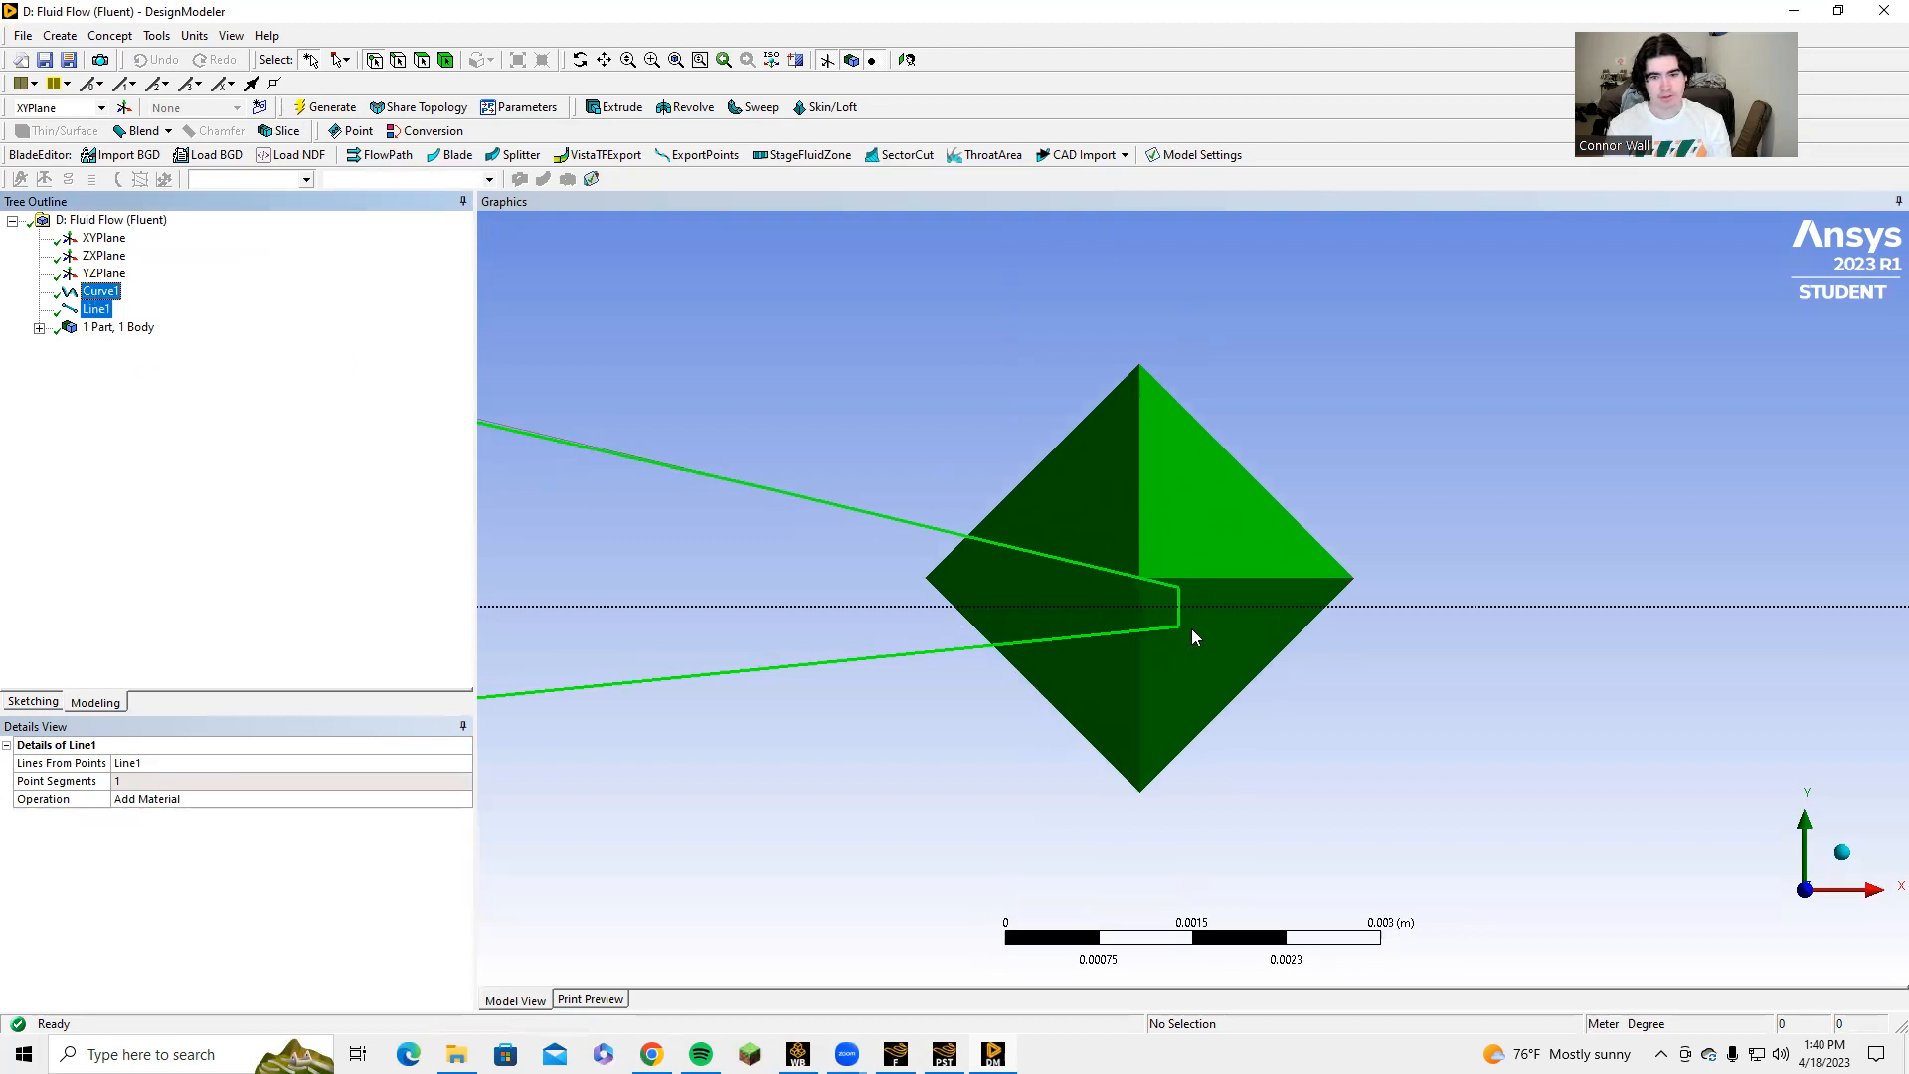
scroll(1131, 654, down, 2)
scroll(945, 655, down, 8)
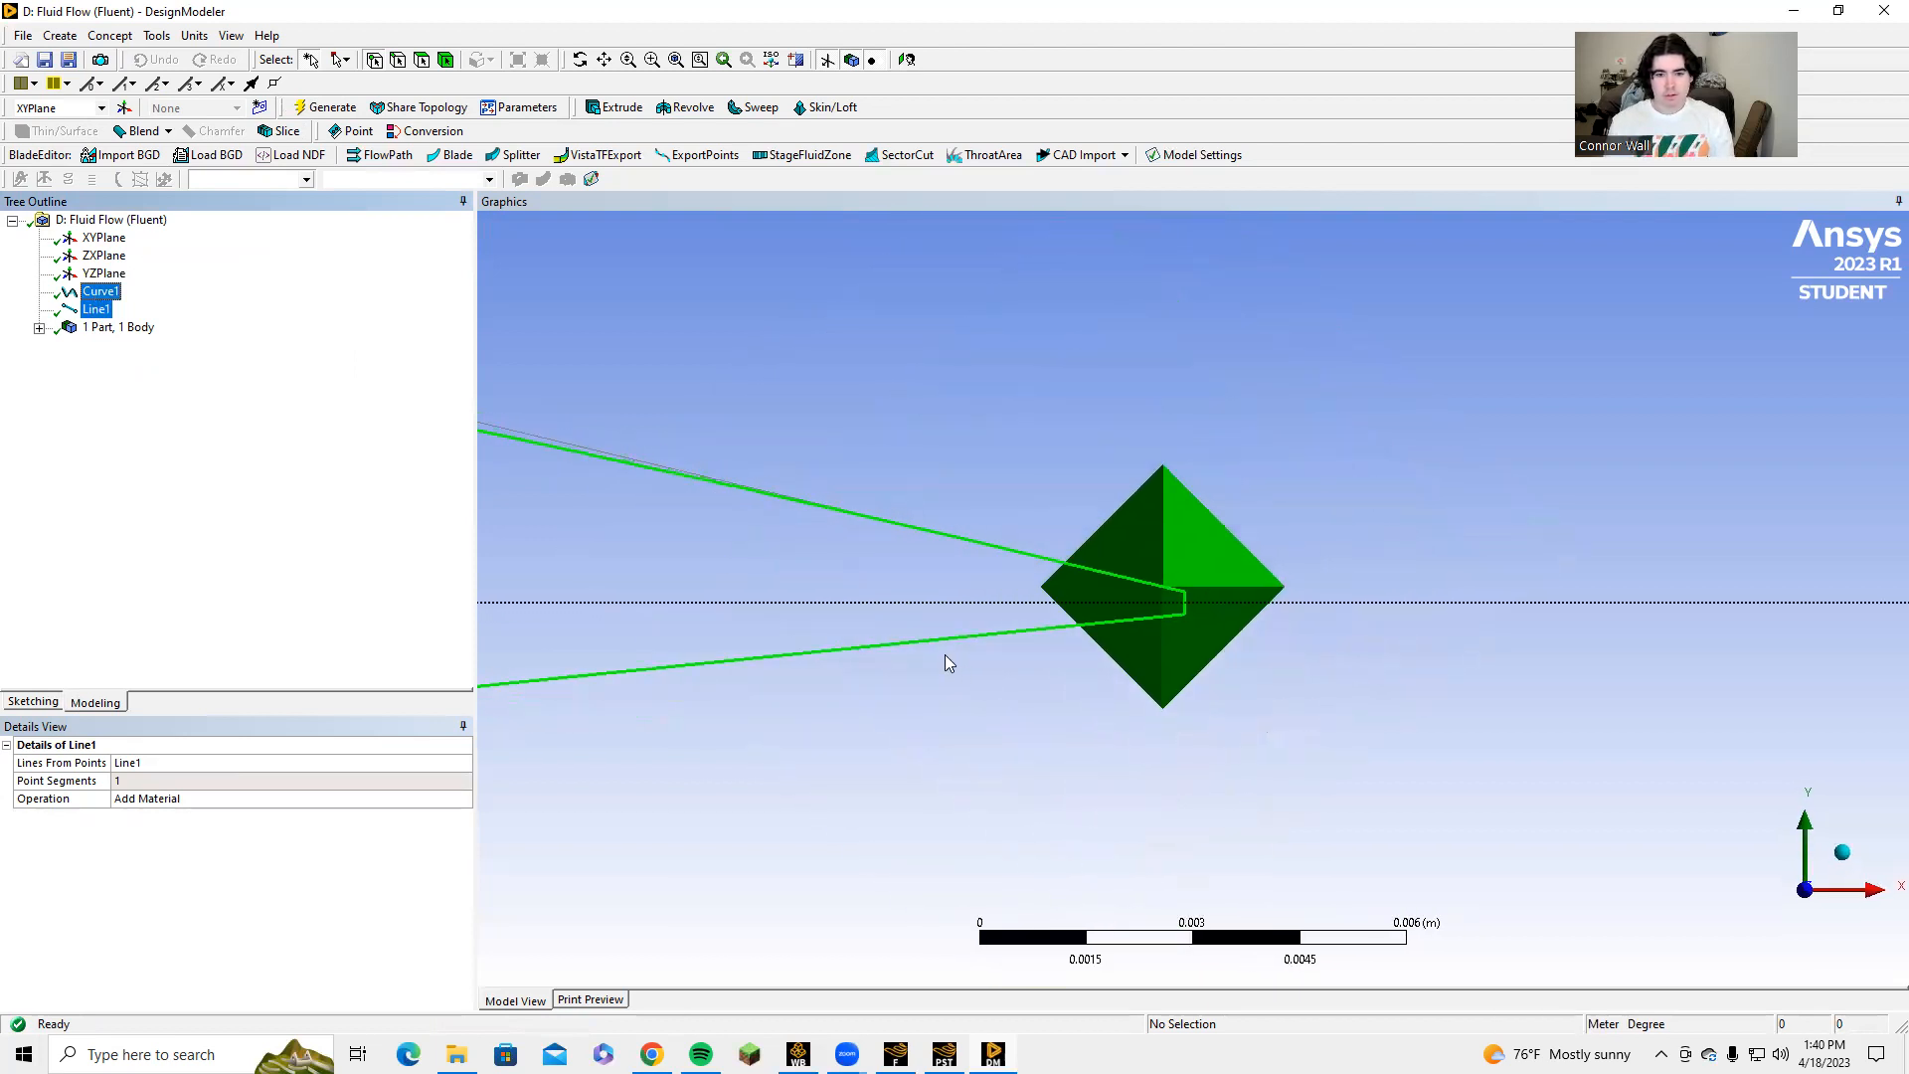
scroll(800, 570, down, 5)
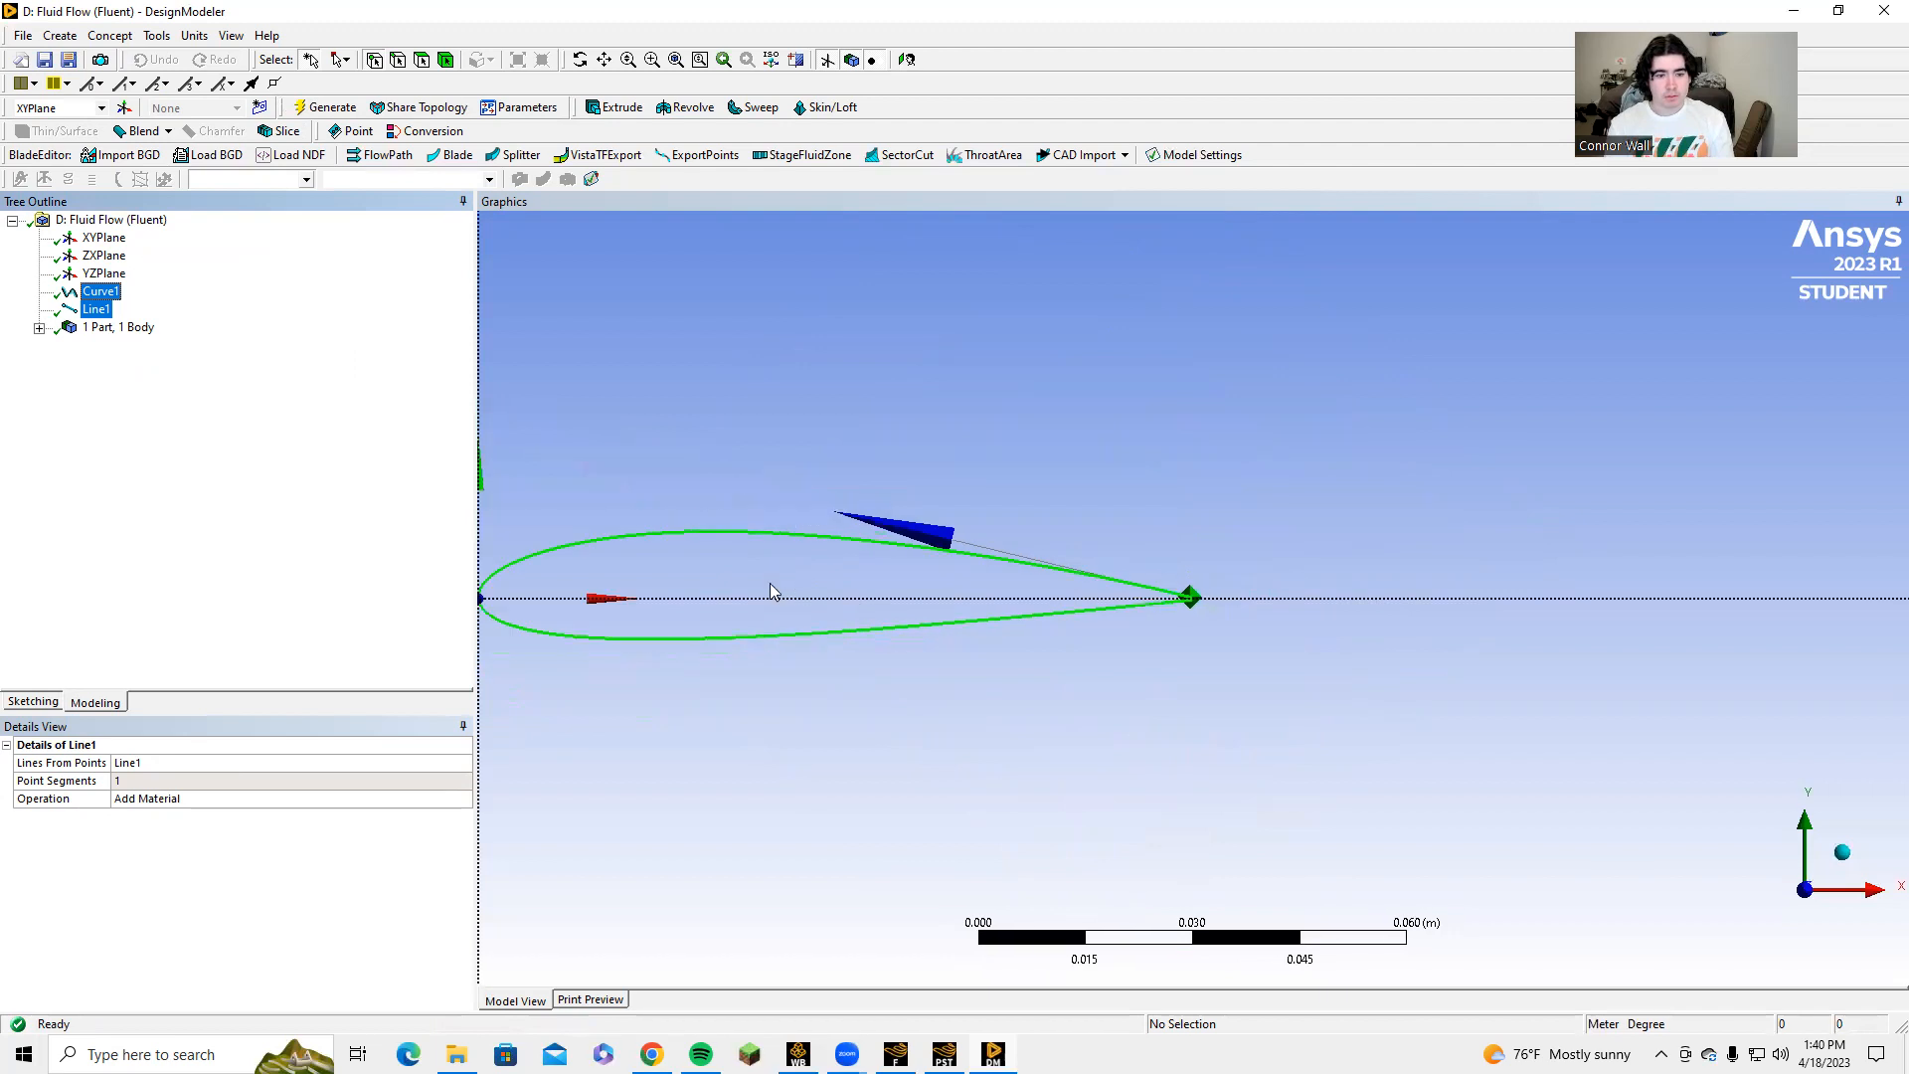
click(766, 582)
scroll(628, 475, down, 2)
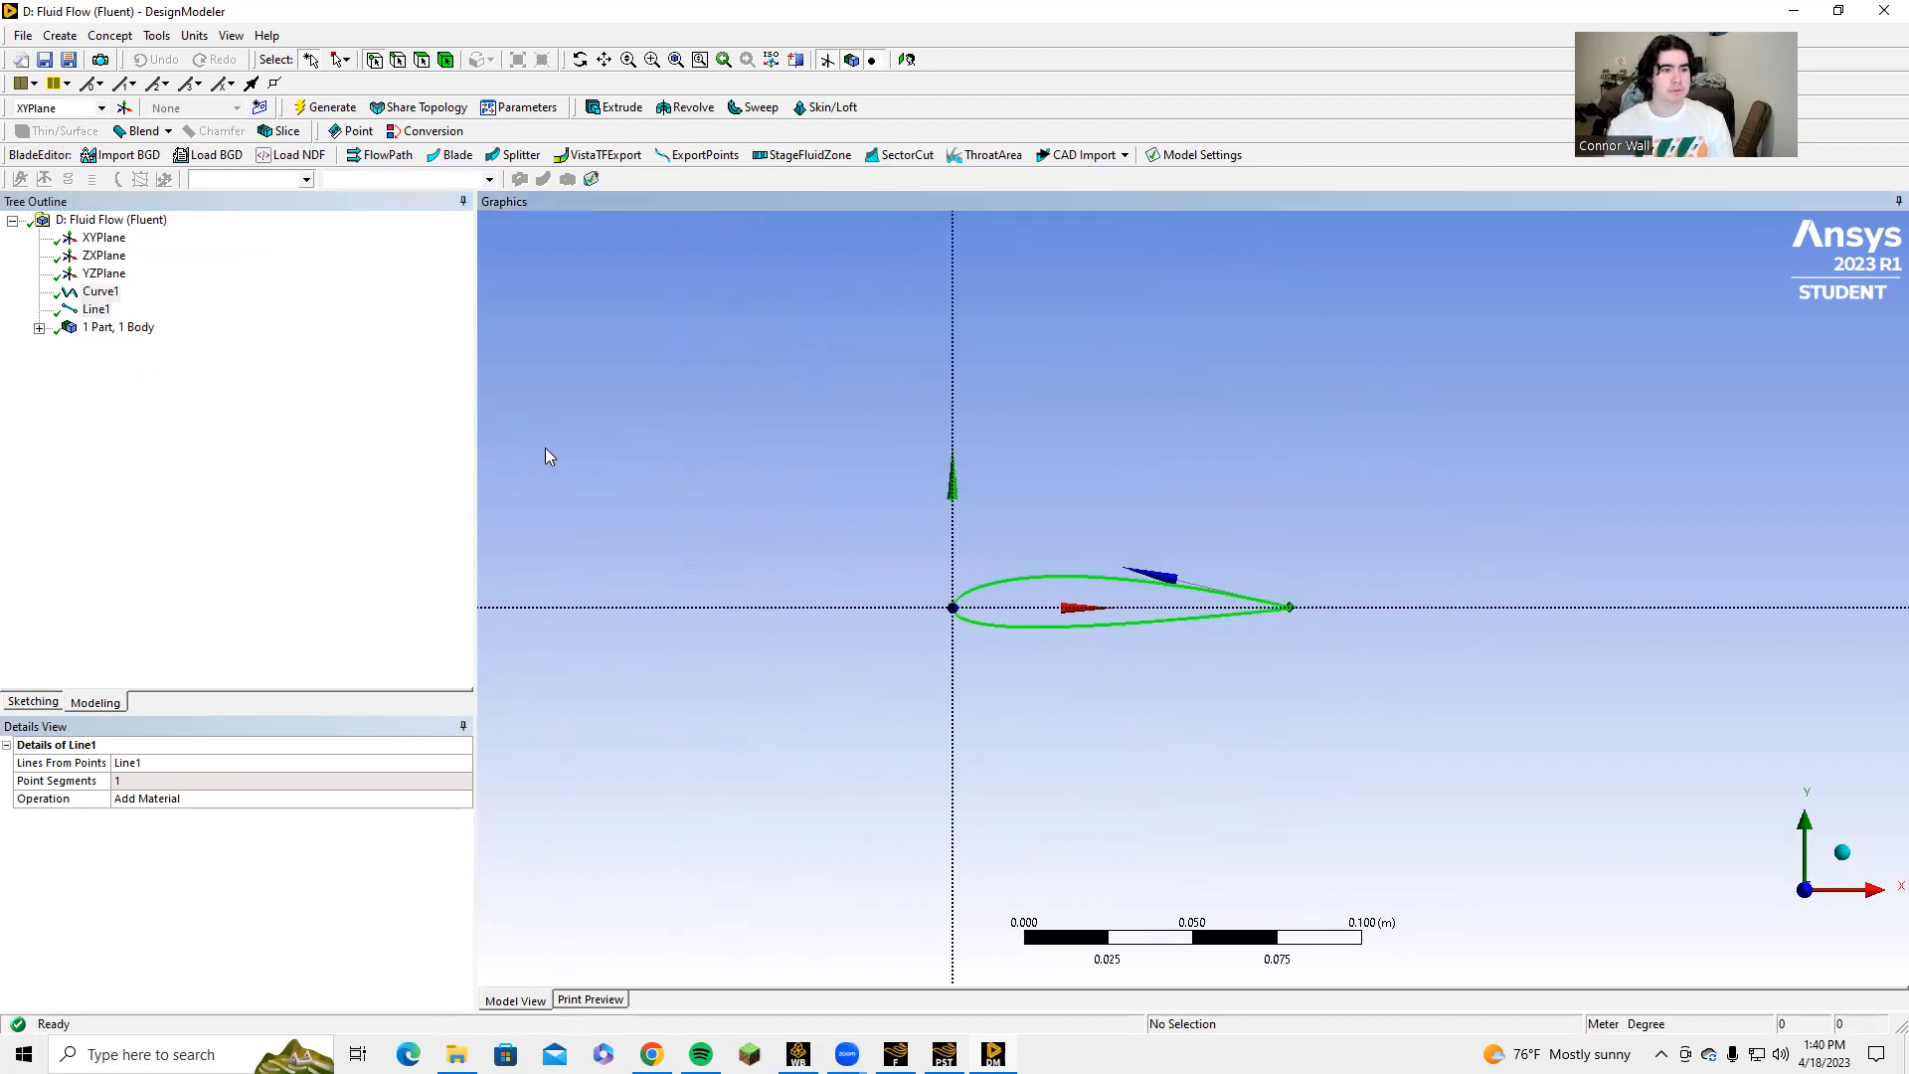
Create a new sketch on the XYPlane and switch to sketching mode.
click(98, 292)
click(101, 237)
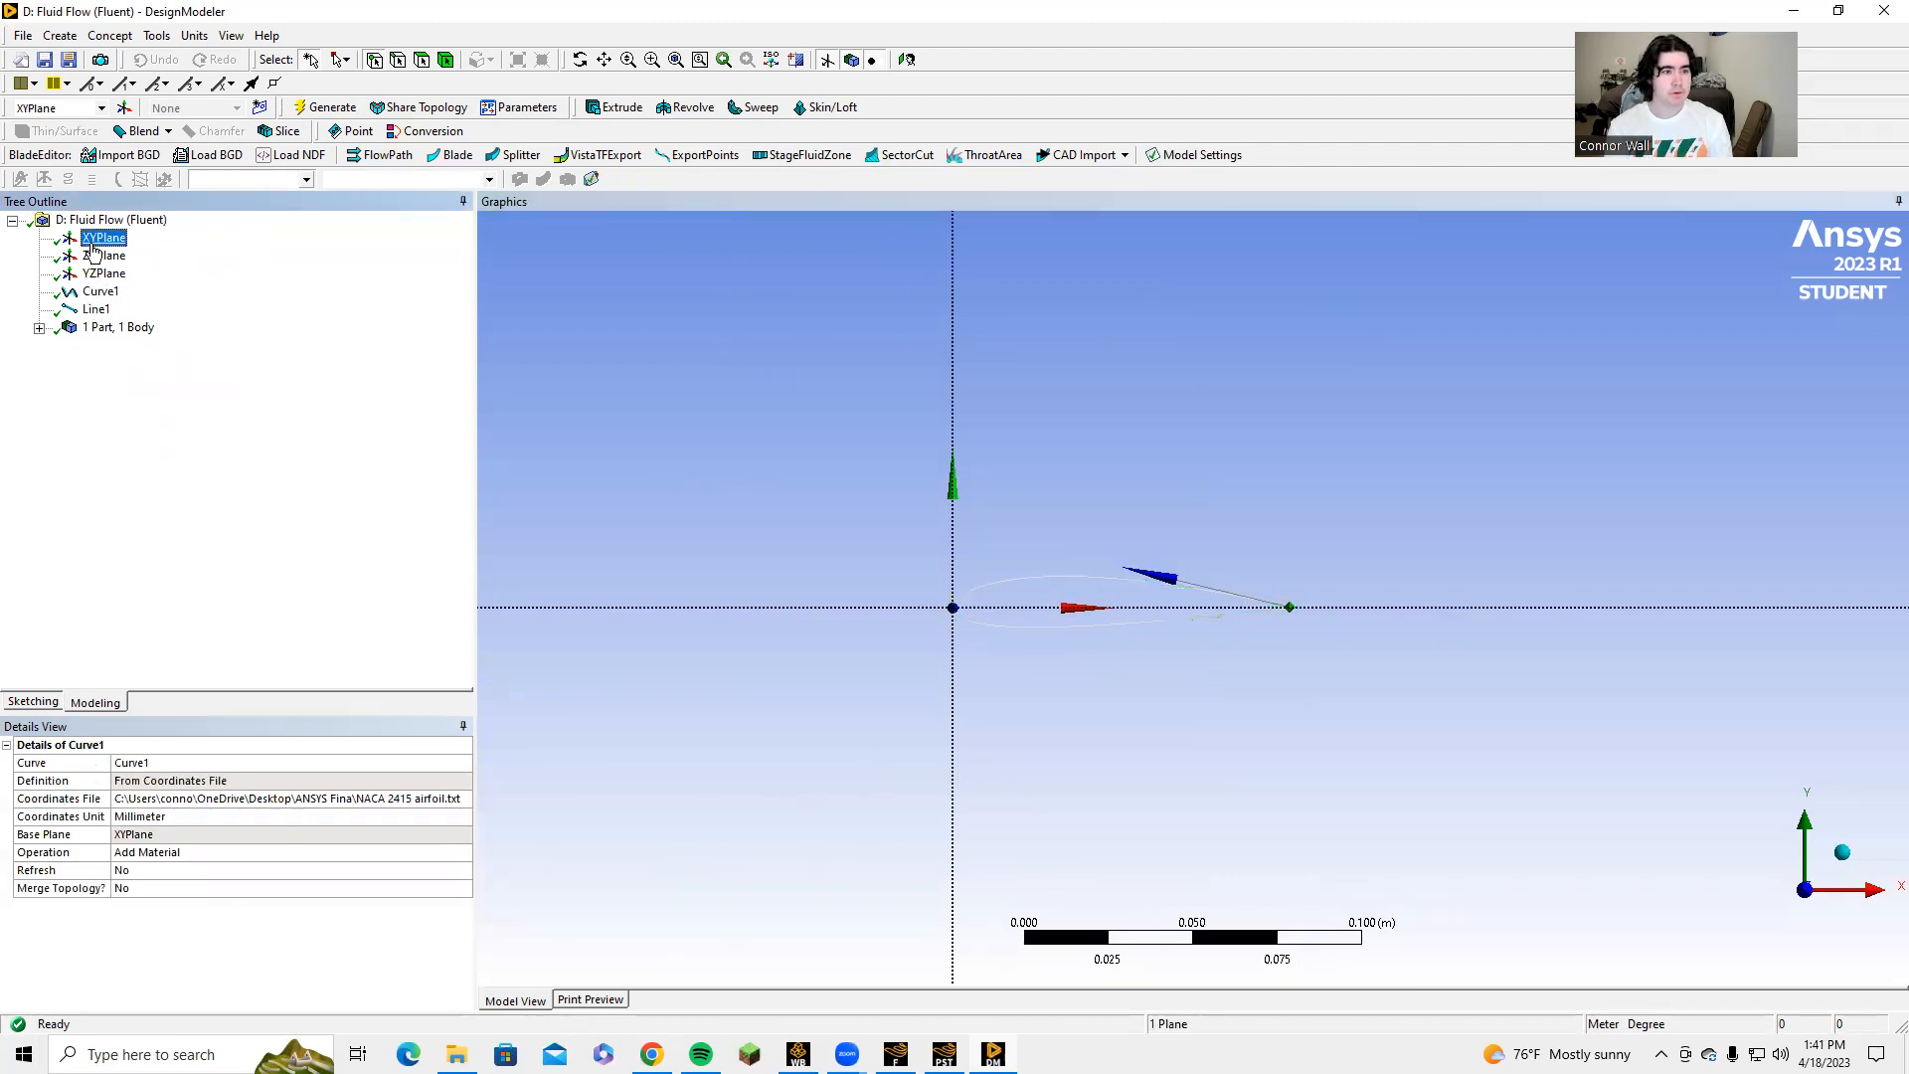
click(260, 108)
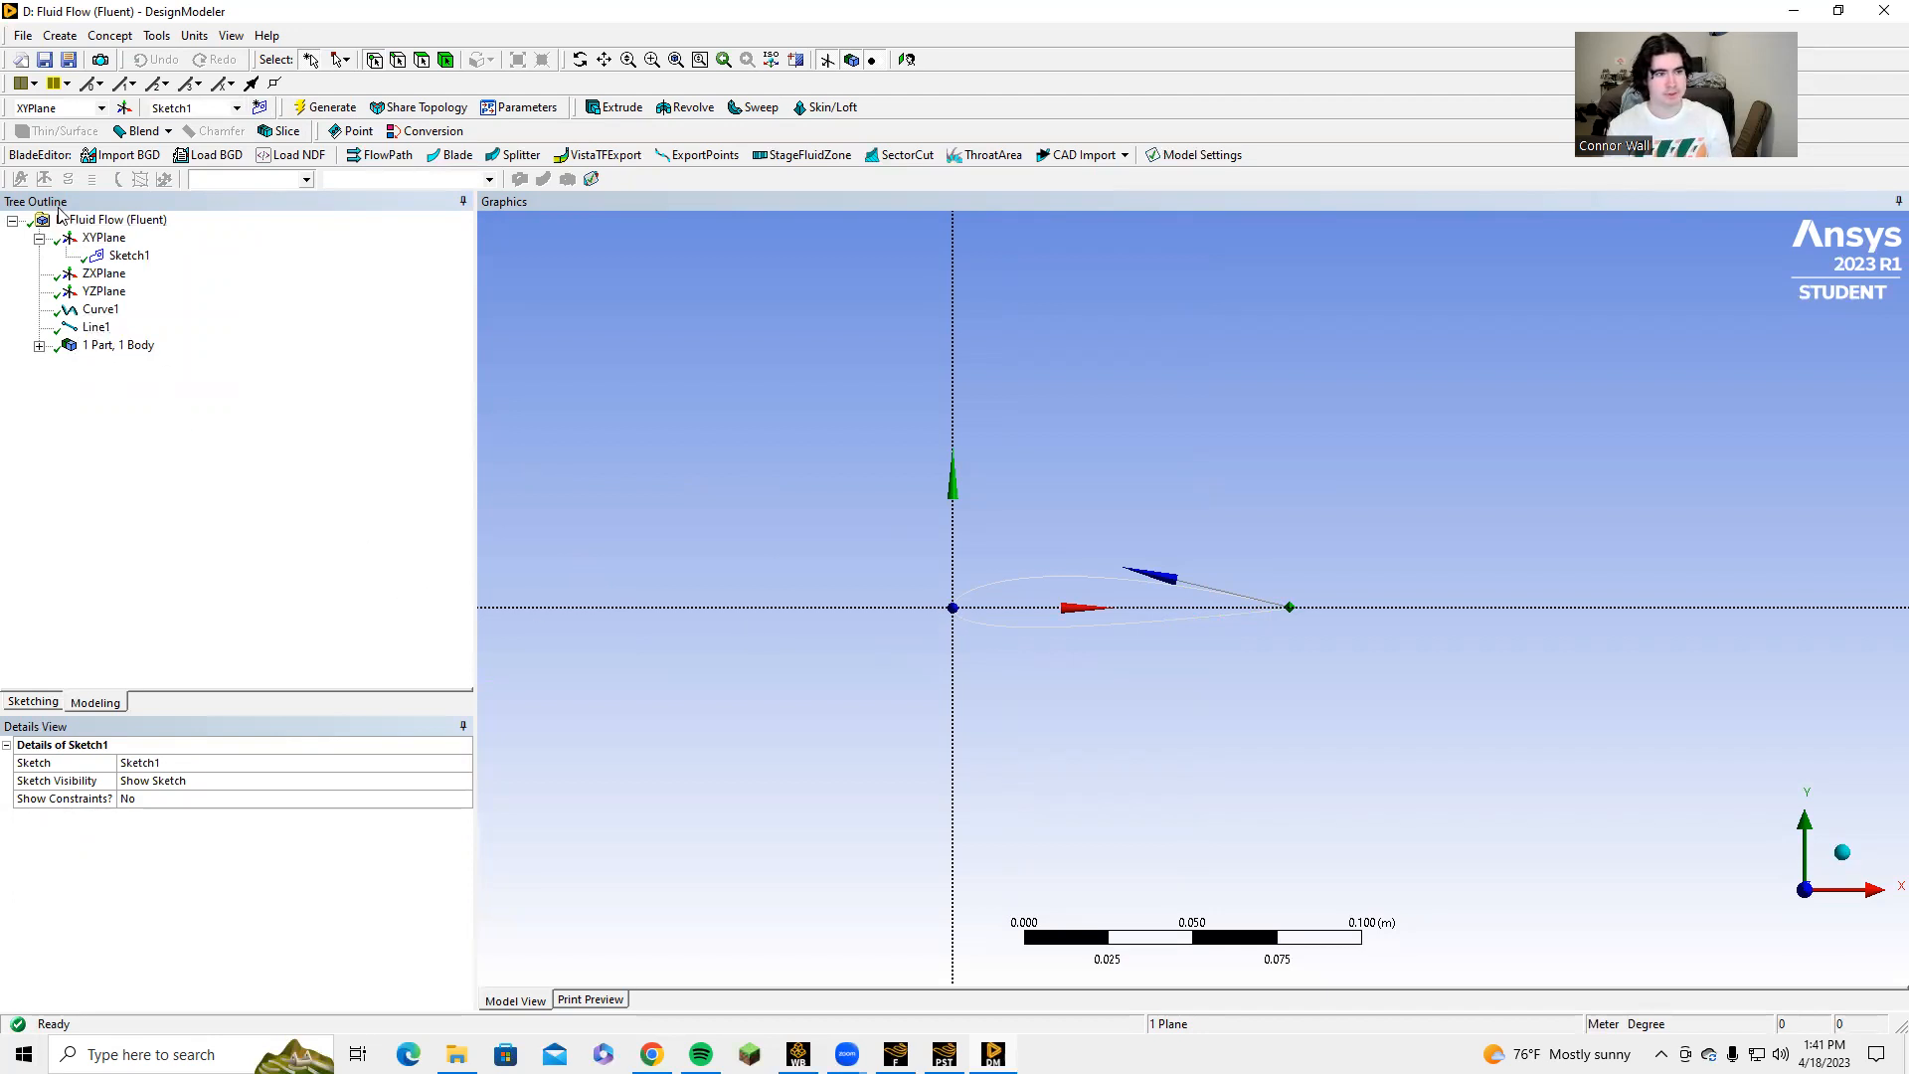
click(14, 705)
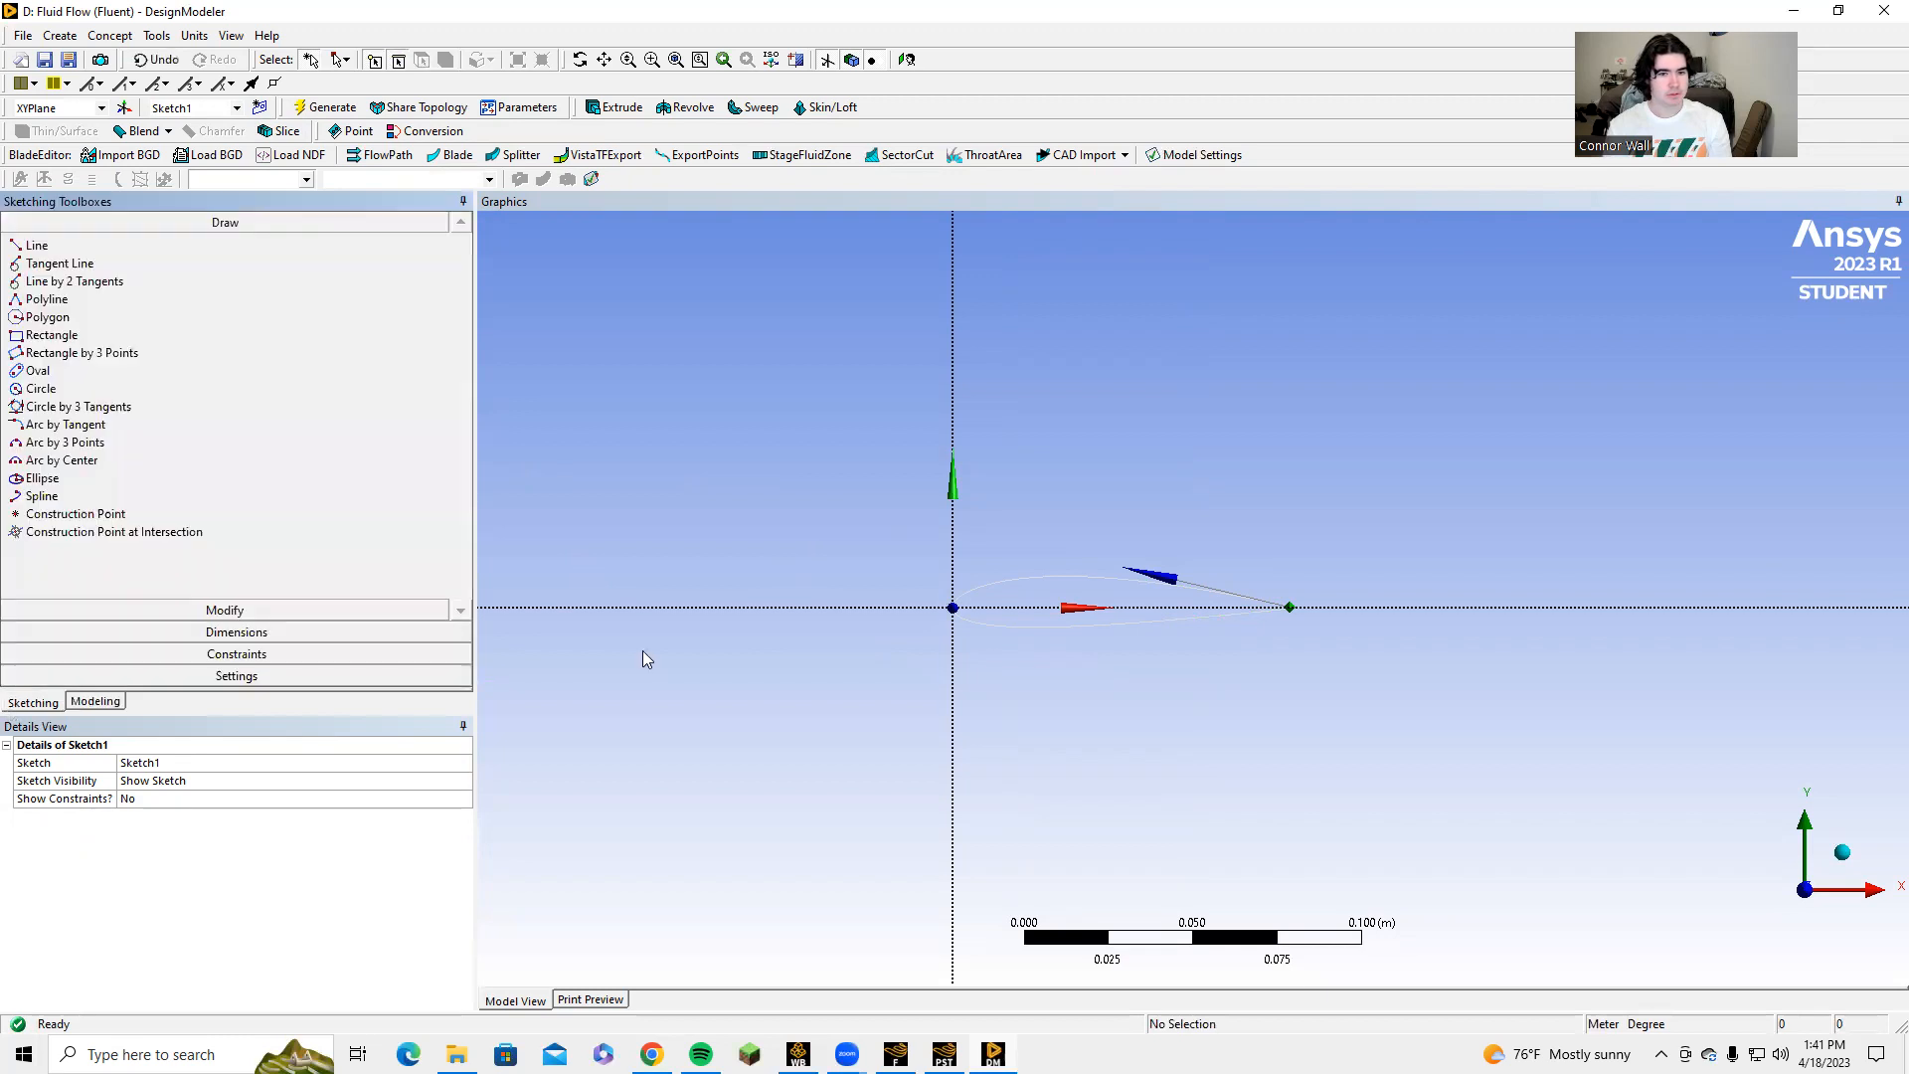
Sketch three end-to-end horizontal lines along the X axis, about 0.053, 0.057 and 0.131 m long, the last spanning the airfoil.
click(37, 246)
click(534, 607)
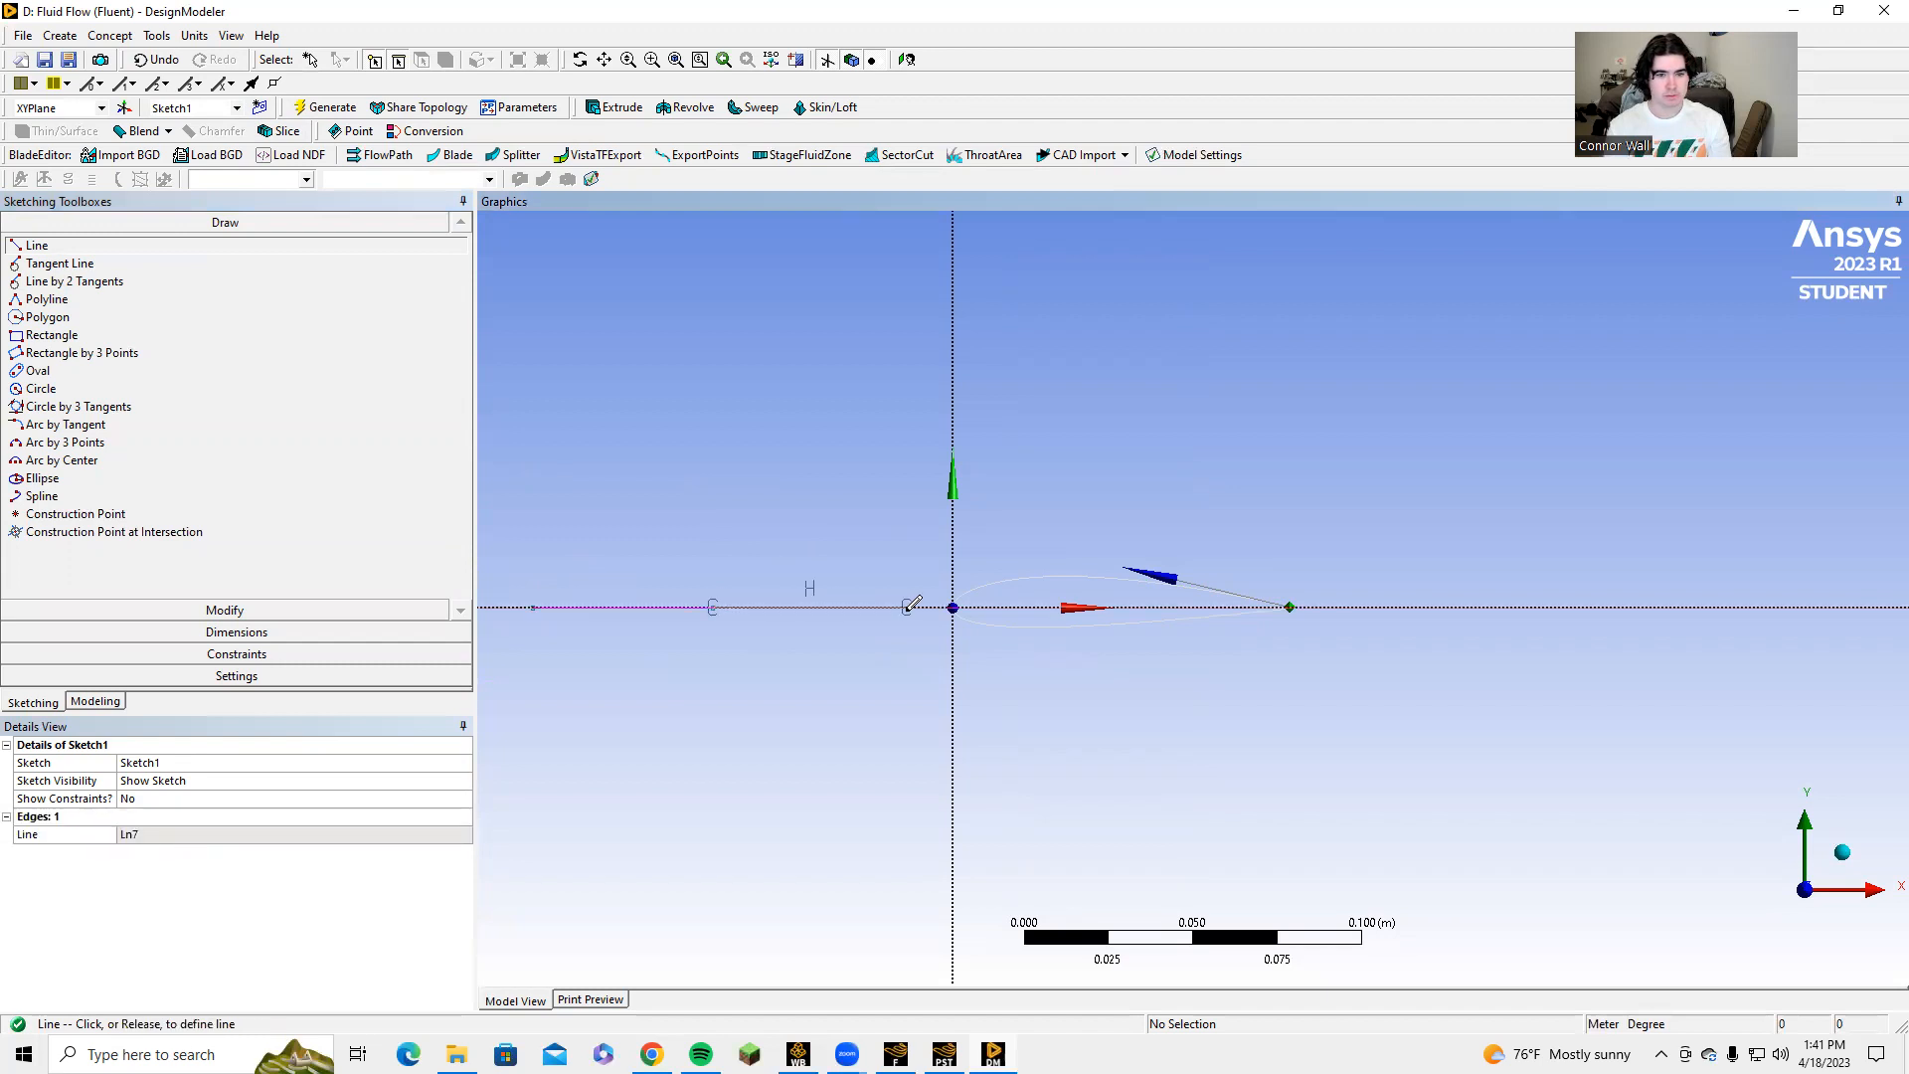
click(908, 606)
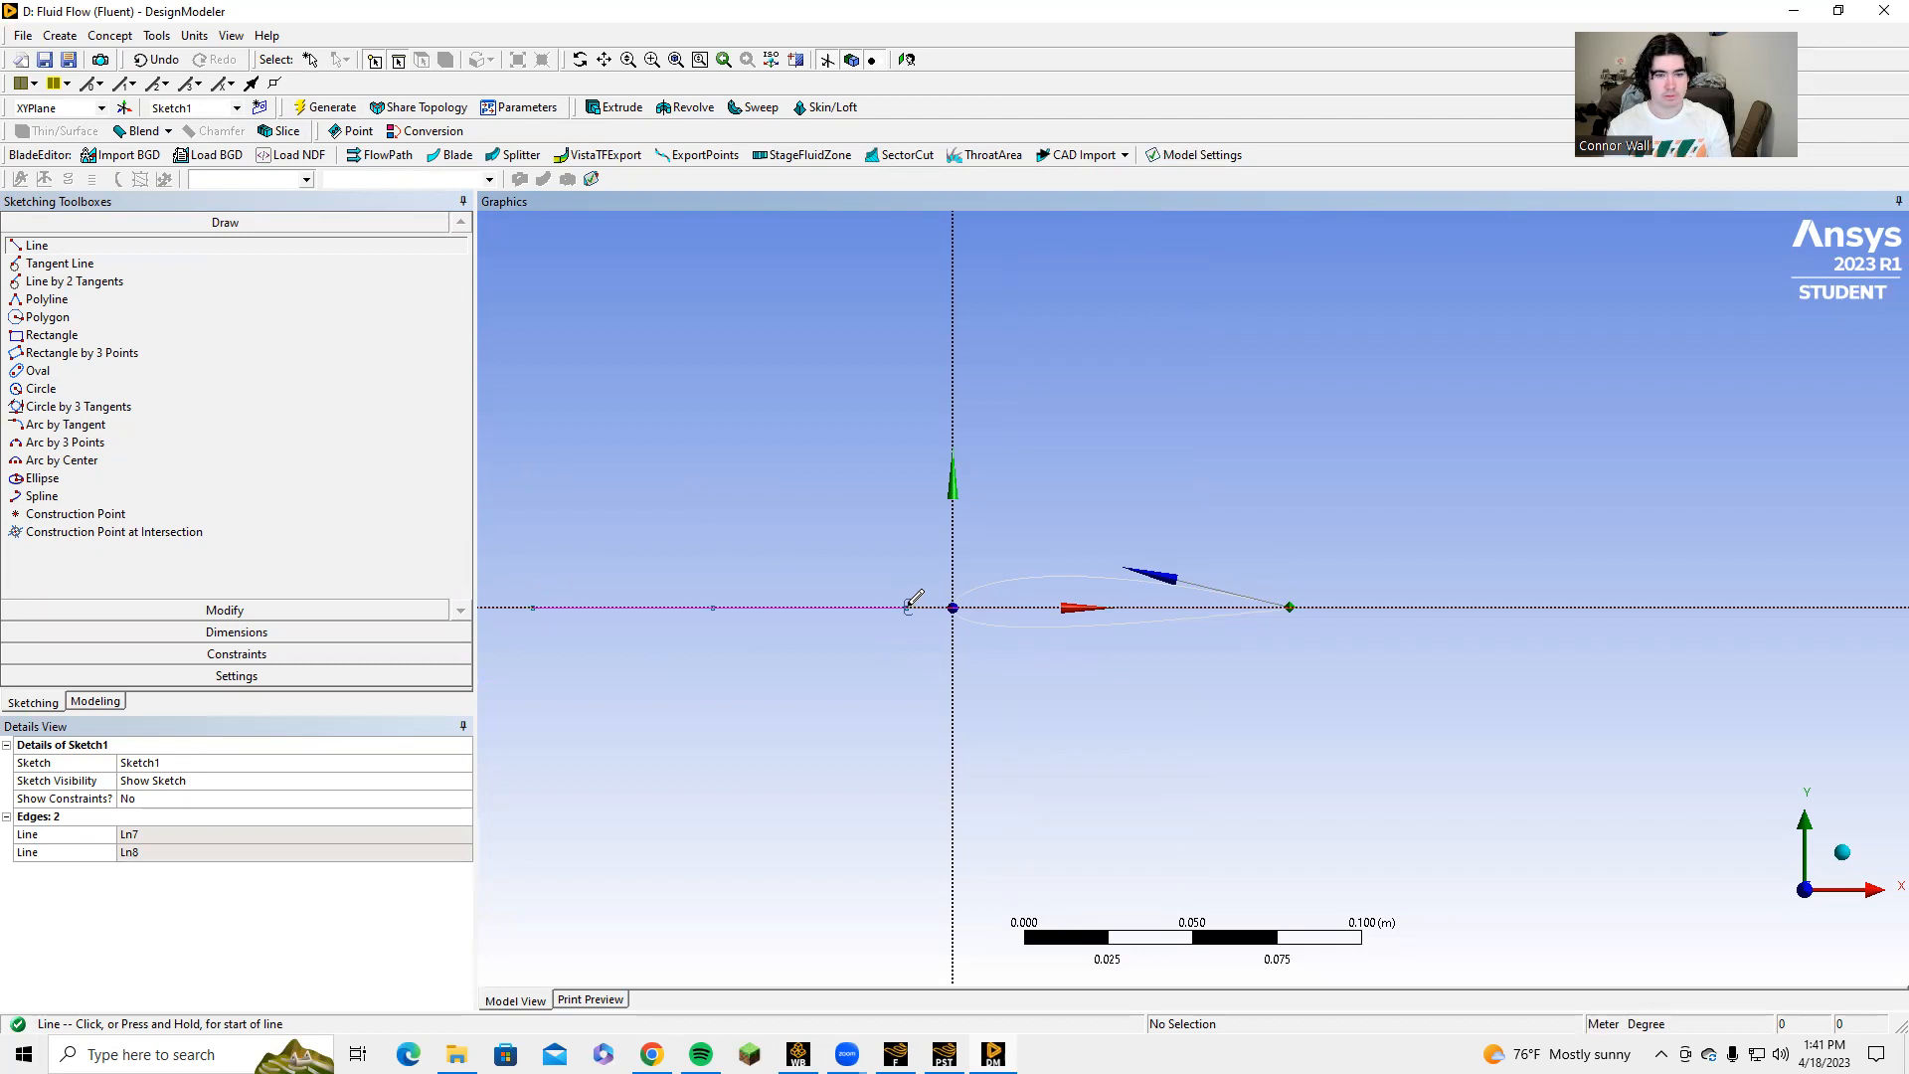
click(908, 606)
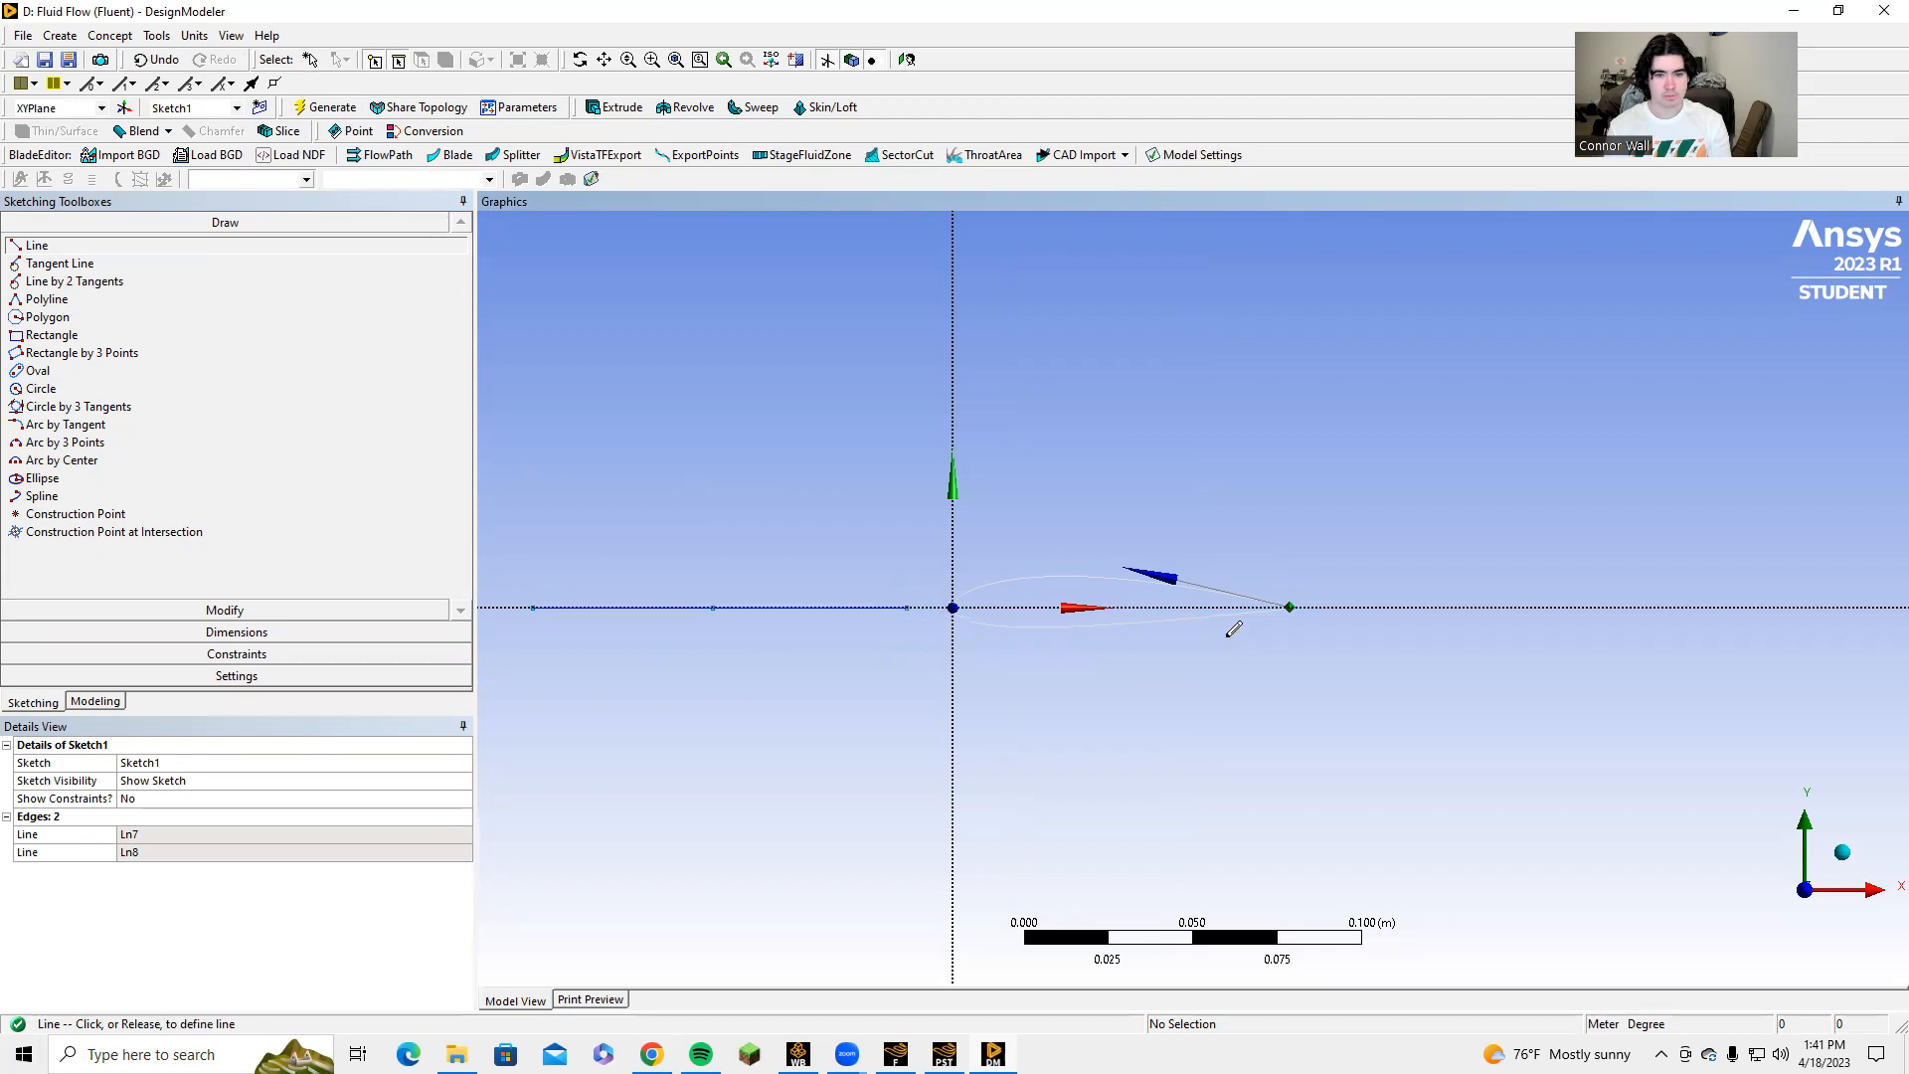
click(1350, 605)
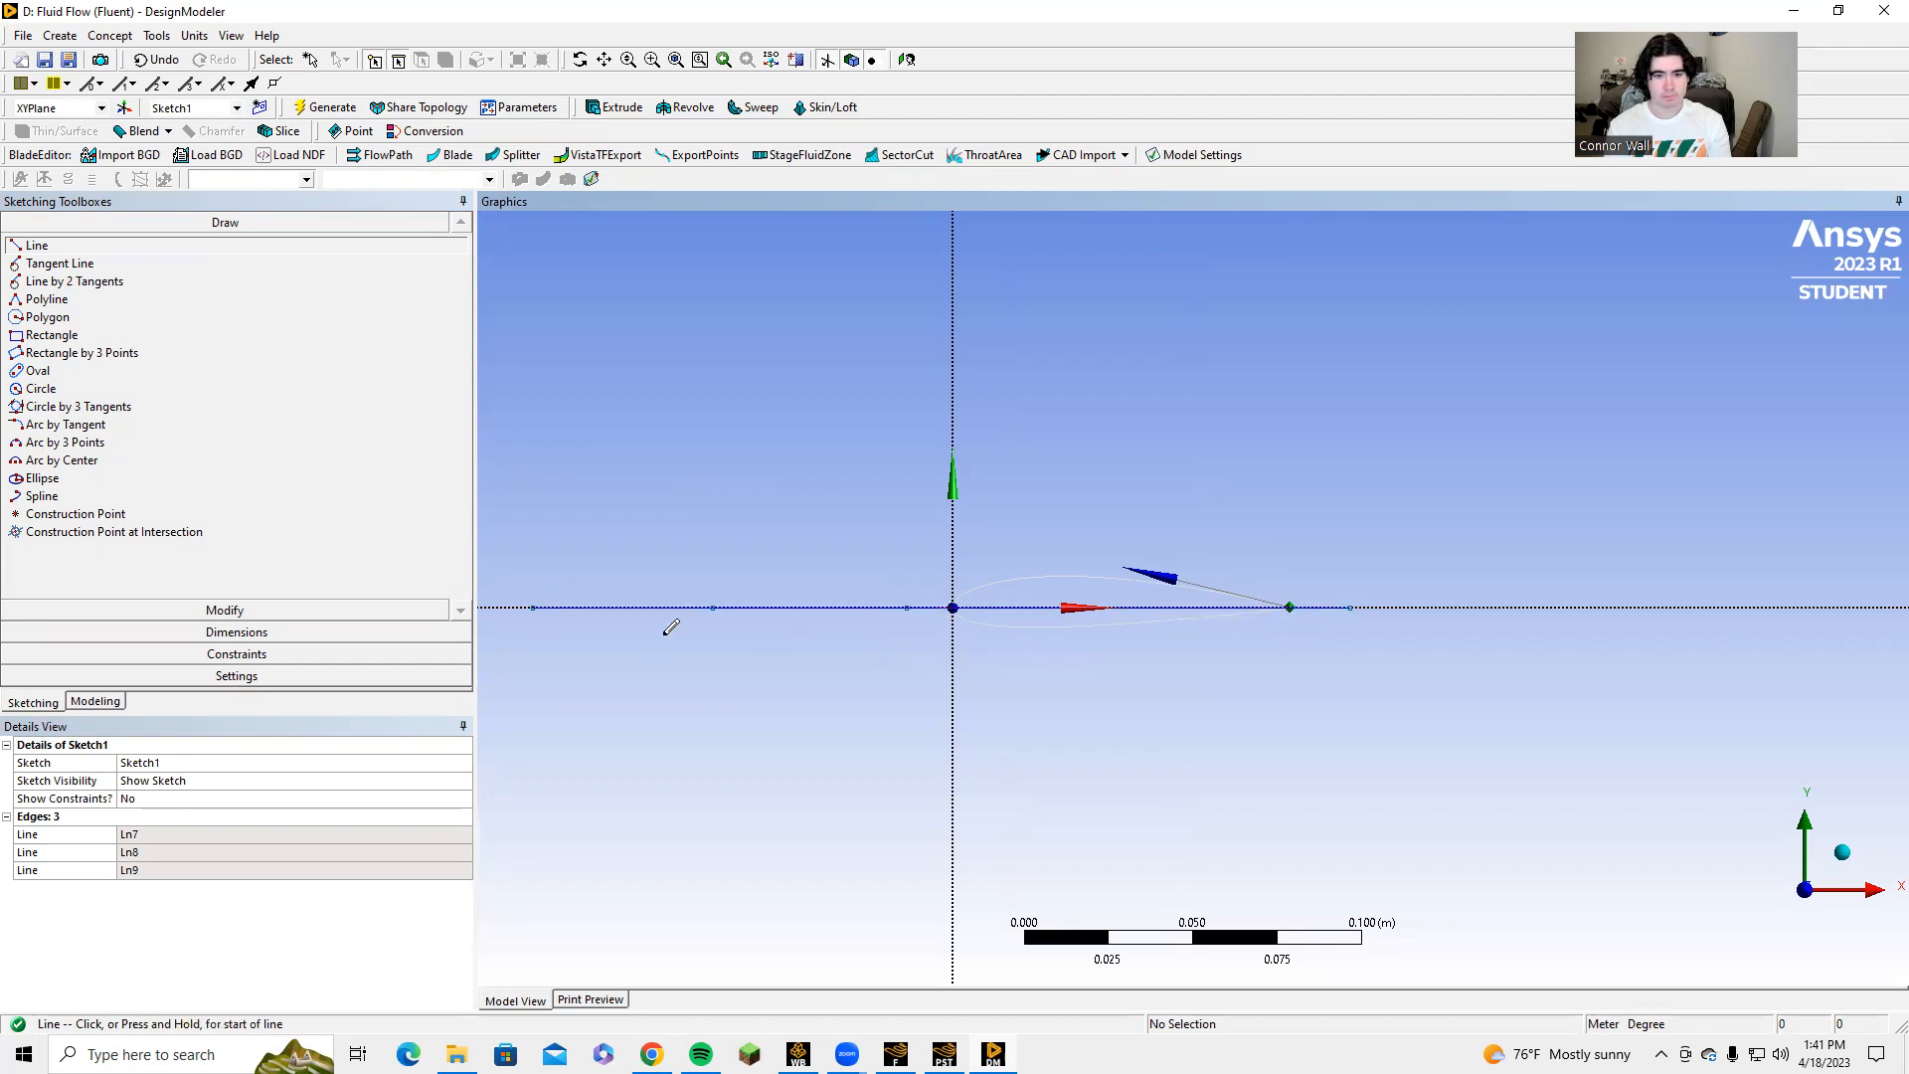
Dimension the length of each of the three horizontal lines along the X axis.
click(237, 631)
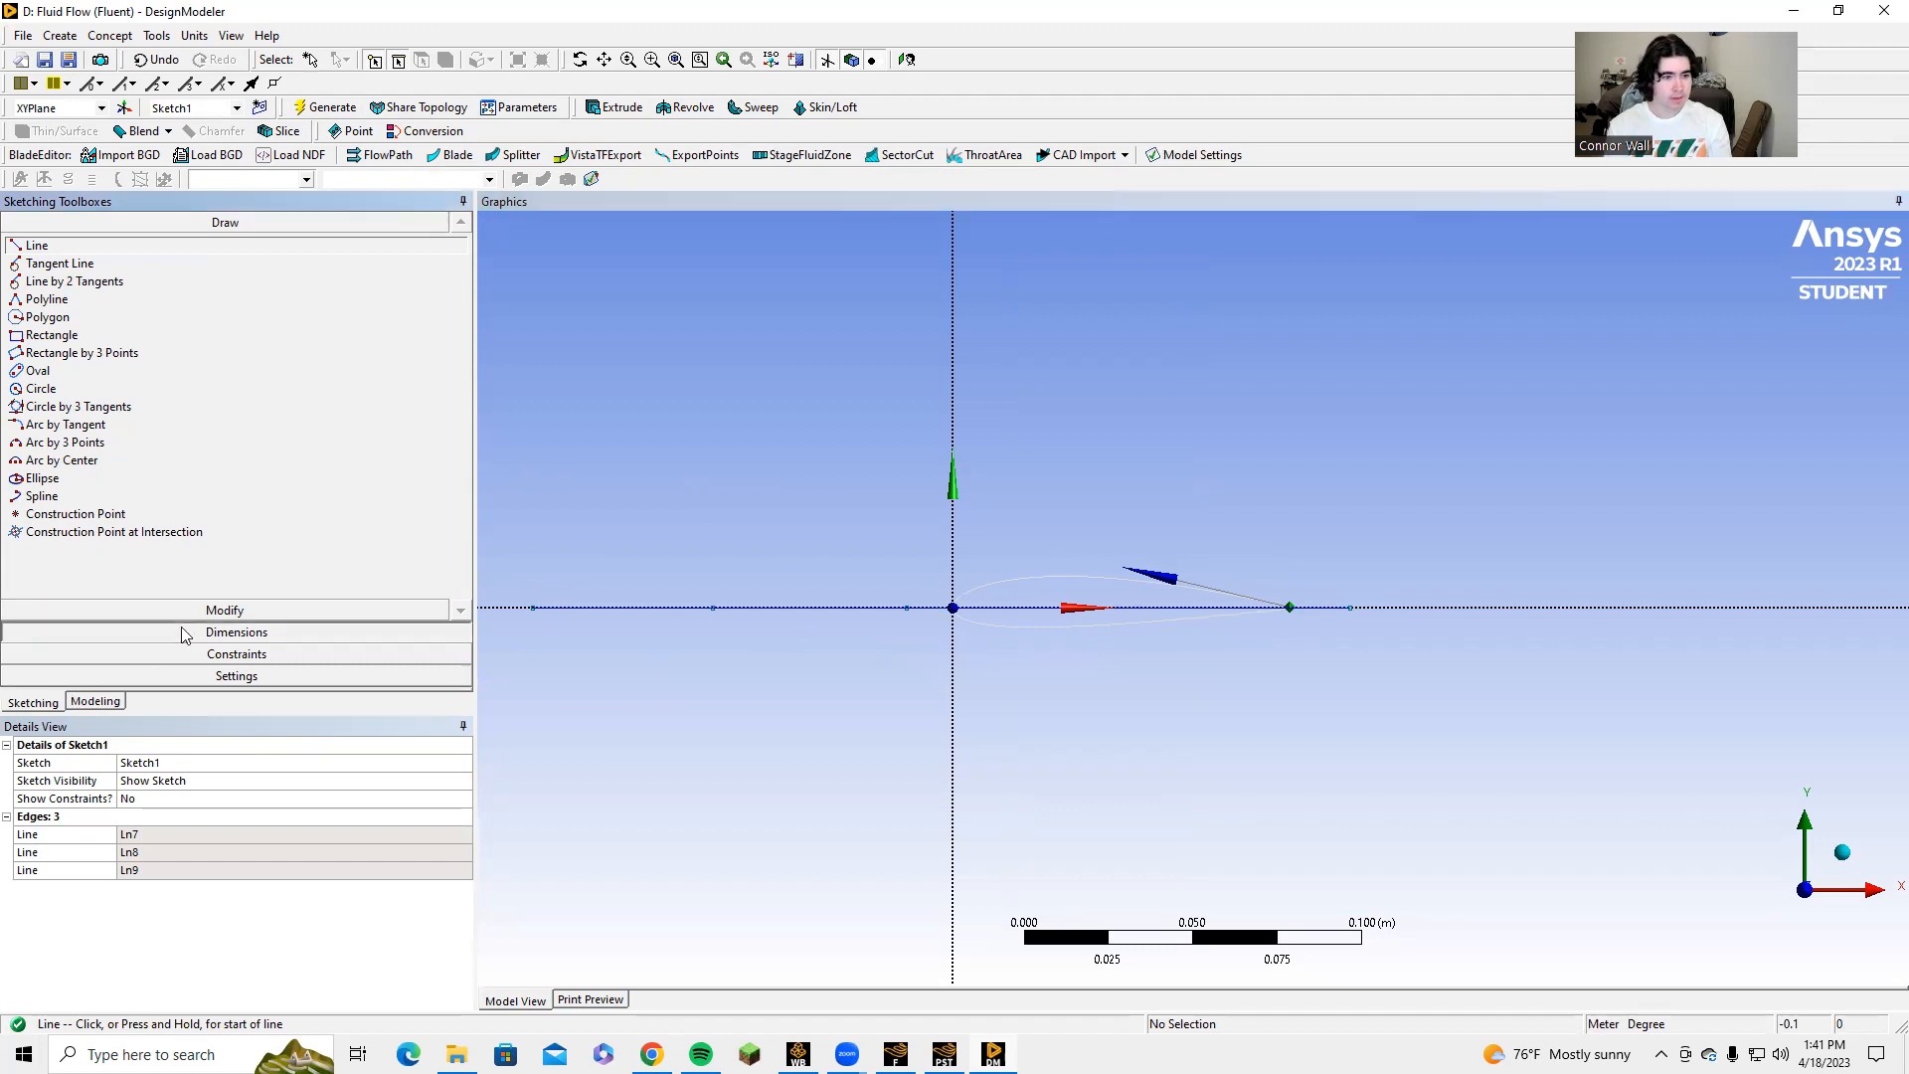
click(658, 608)
click(652, 659)
click(784, 605)
click(801, 547)
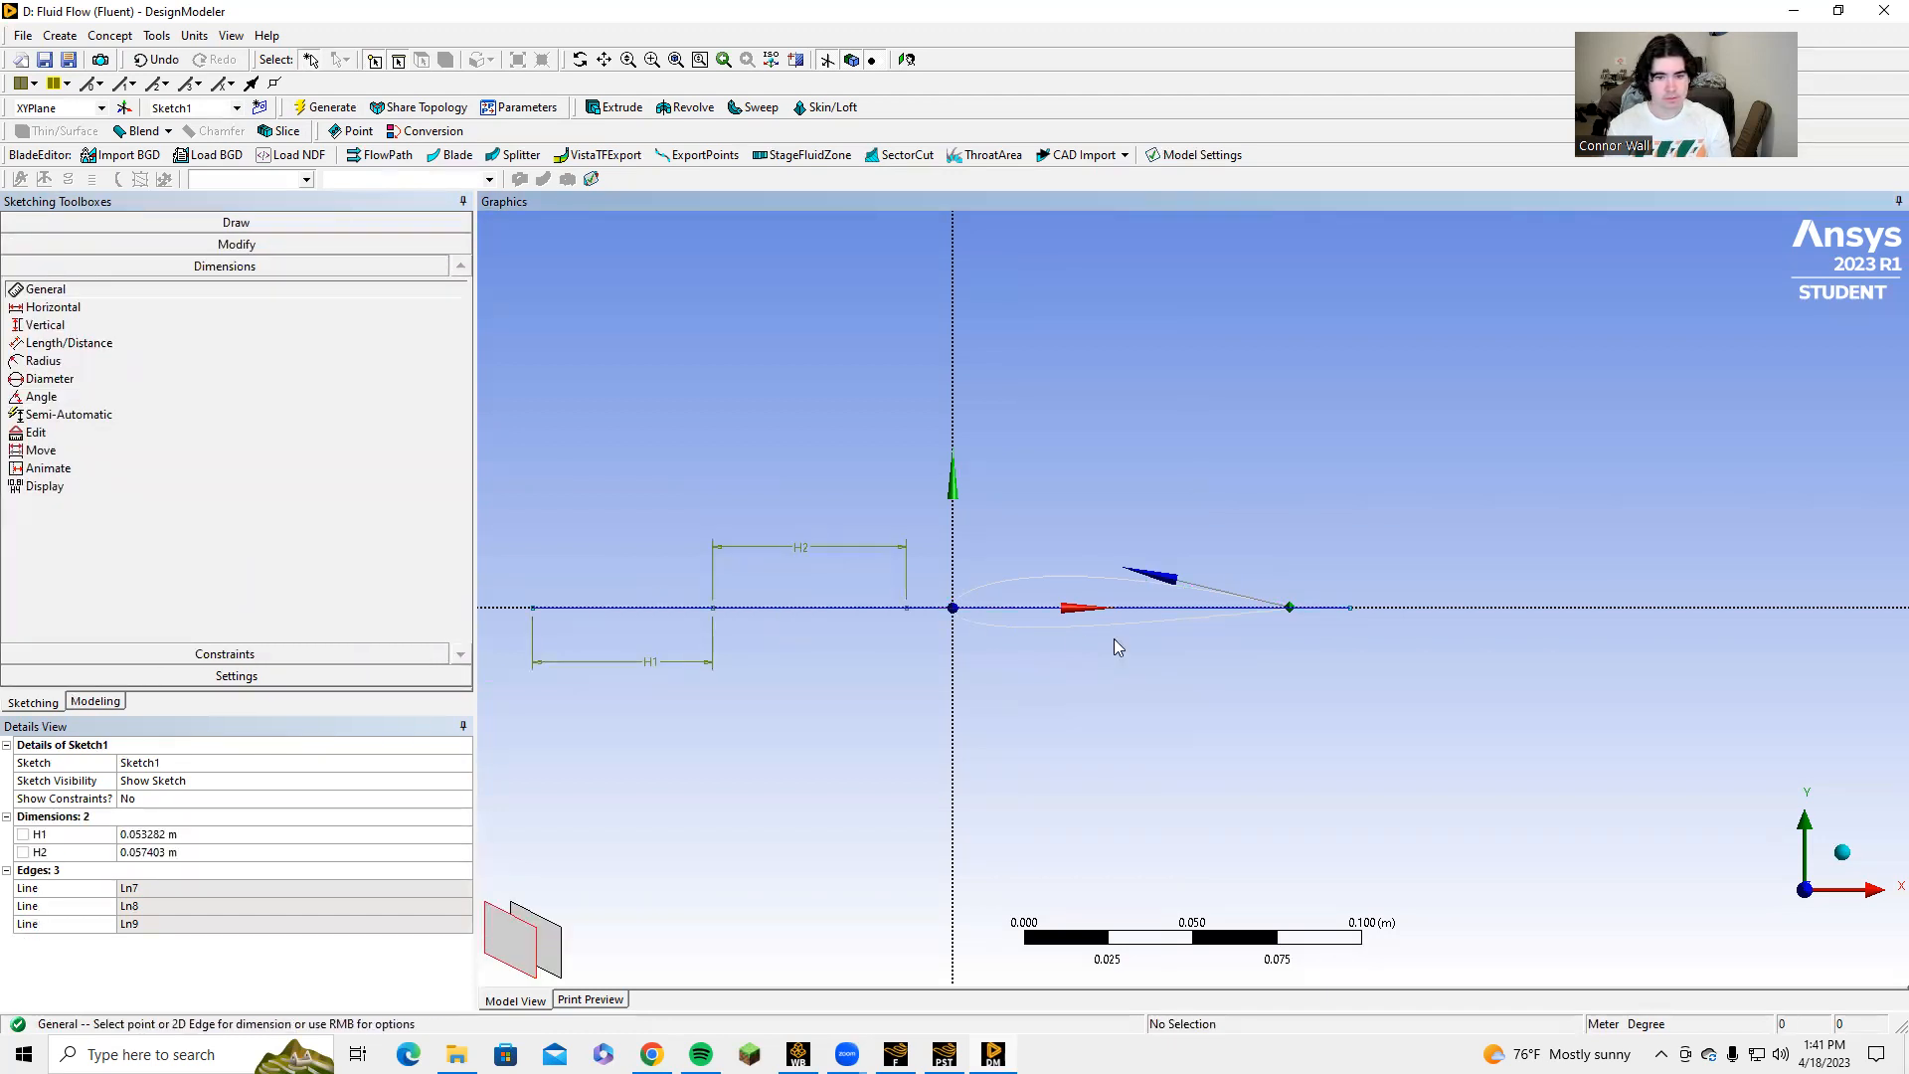
click(1338, 609)
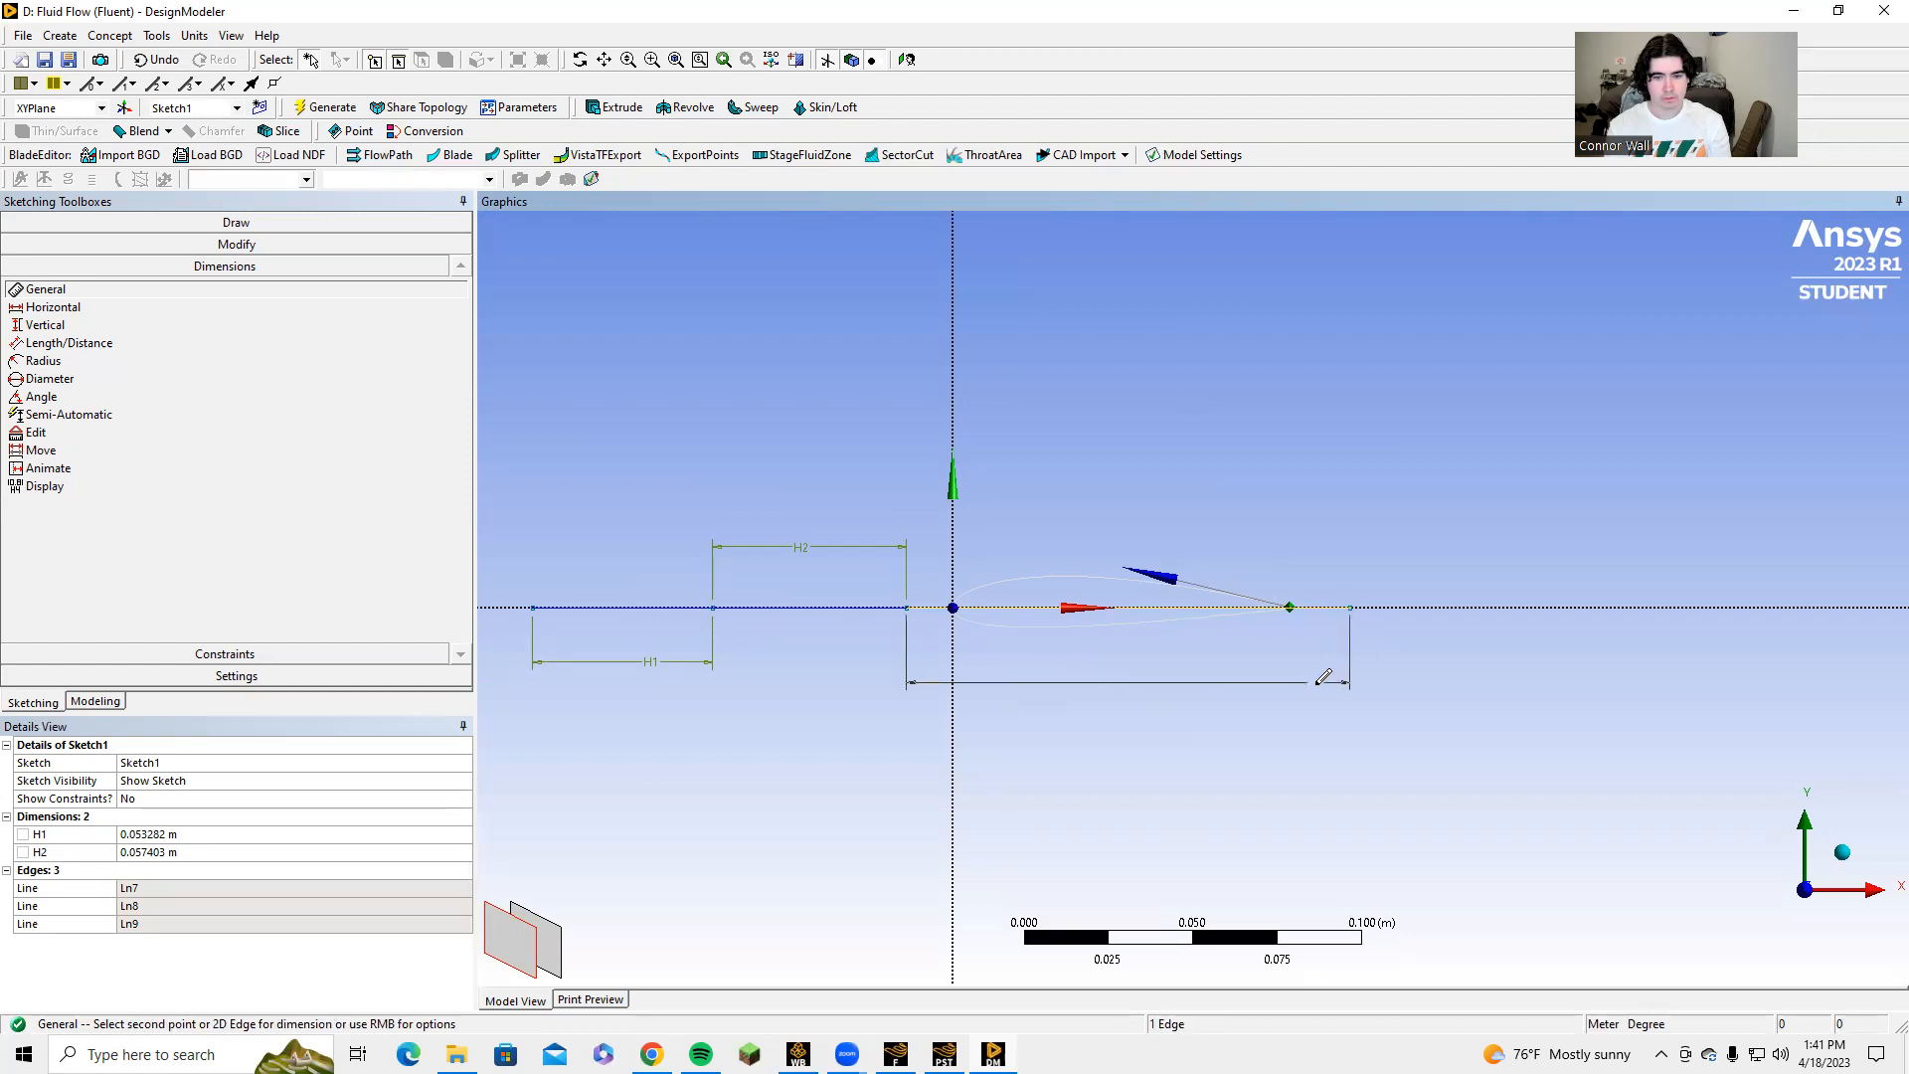
click(1315, 686)
Apply a Midpoint constraint that centres the middle horizontal line on the origin.
click(241, 652)
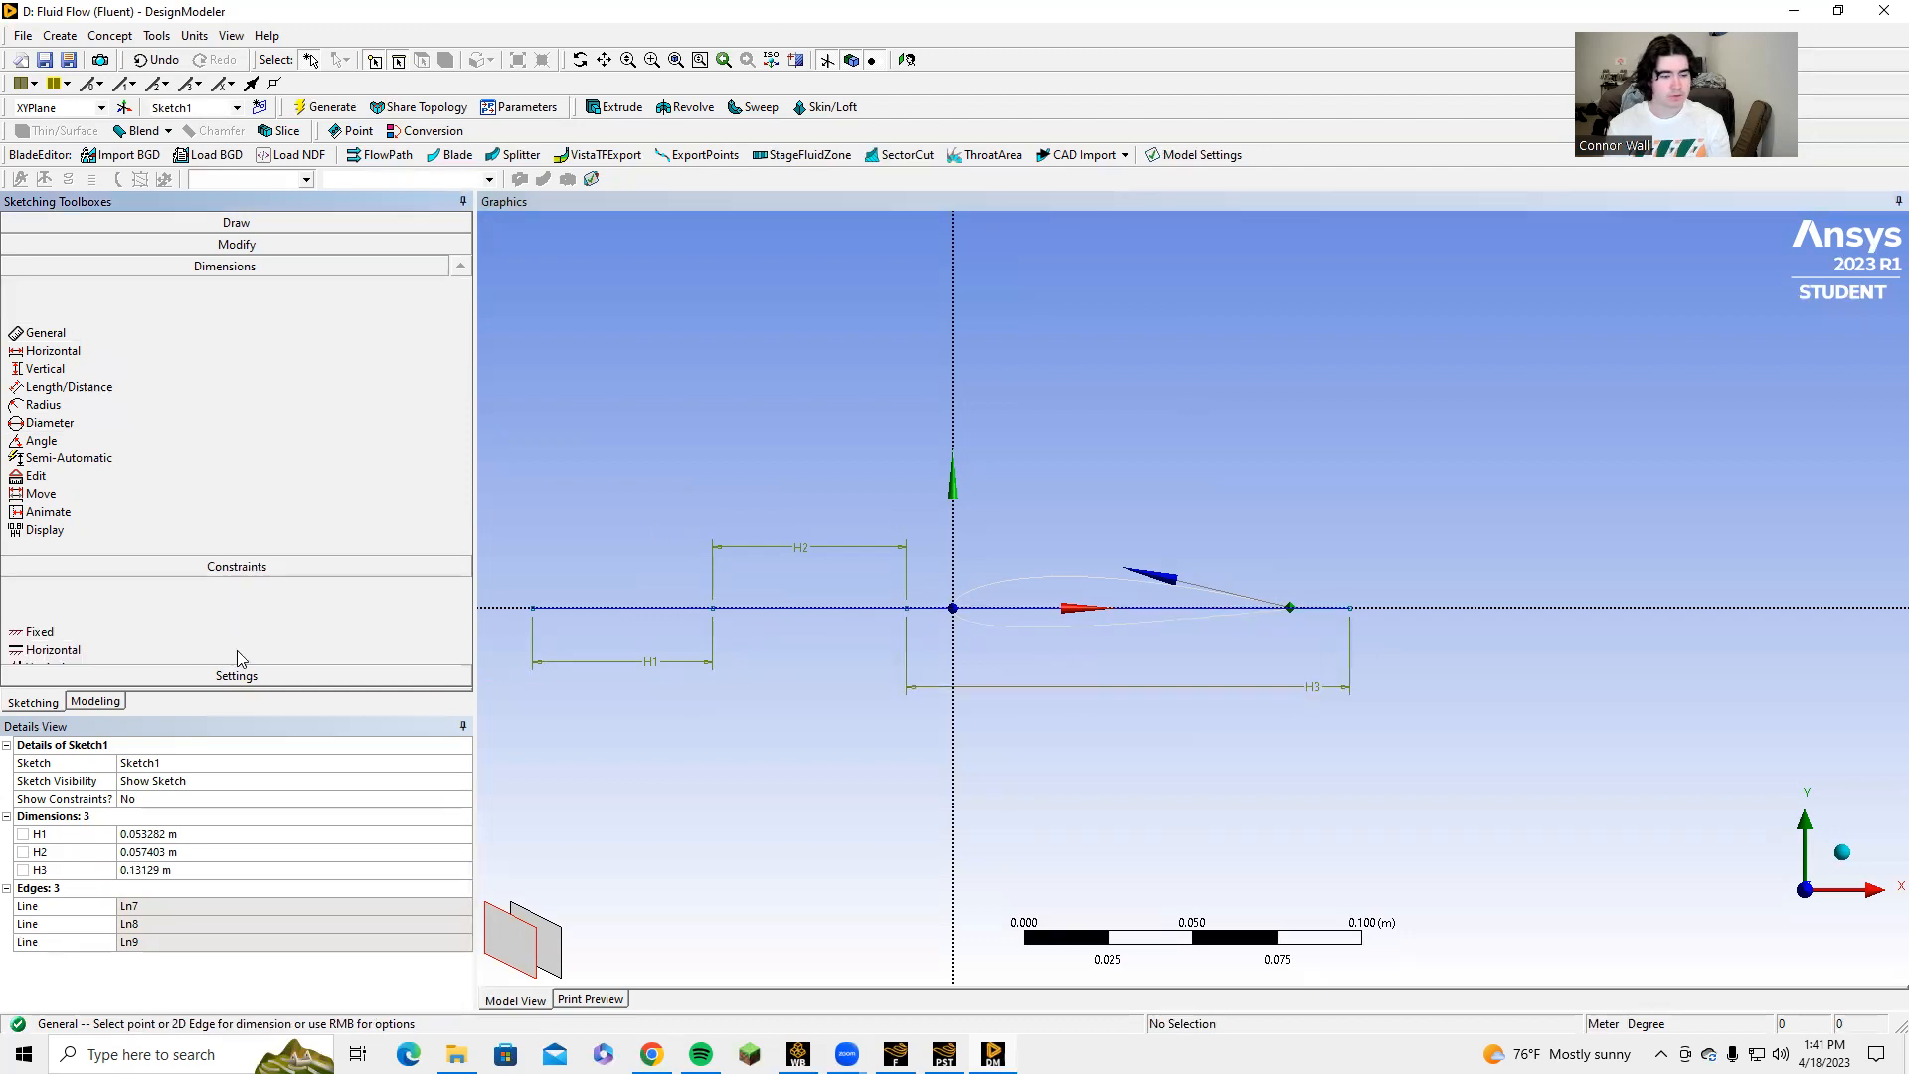
right_click(801, 611)
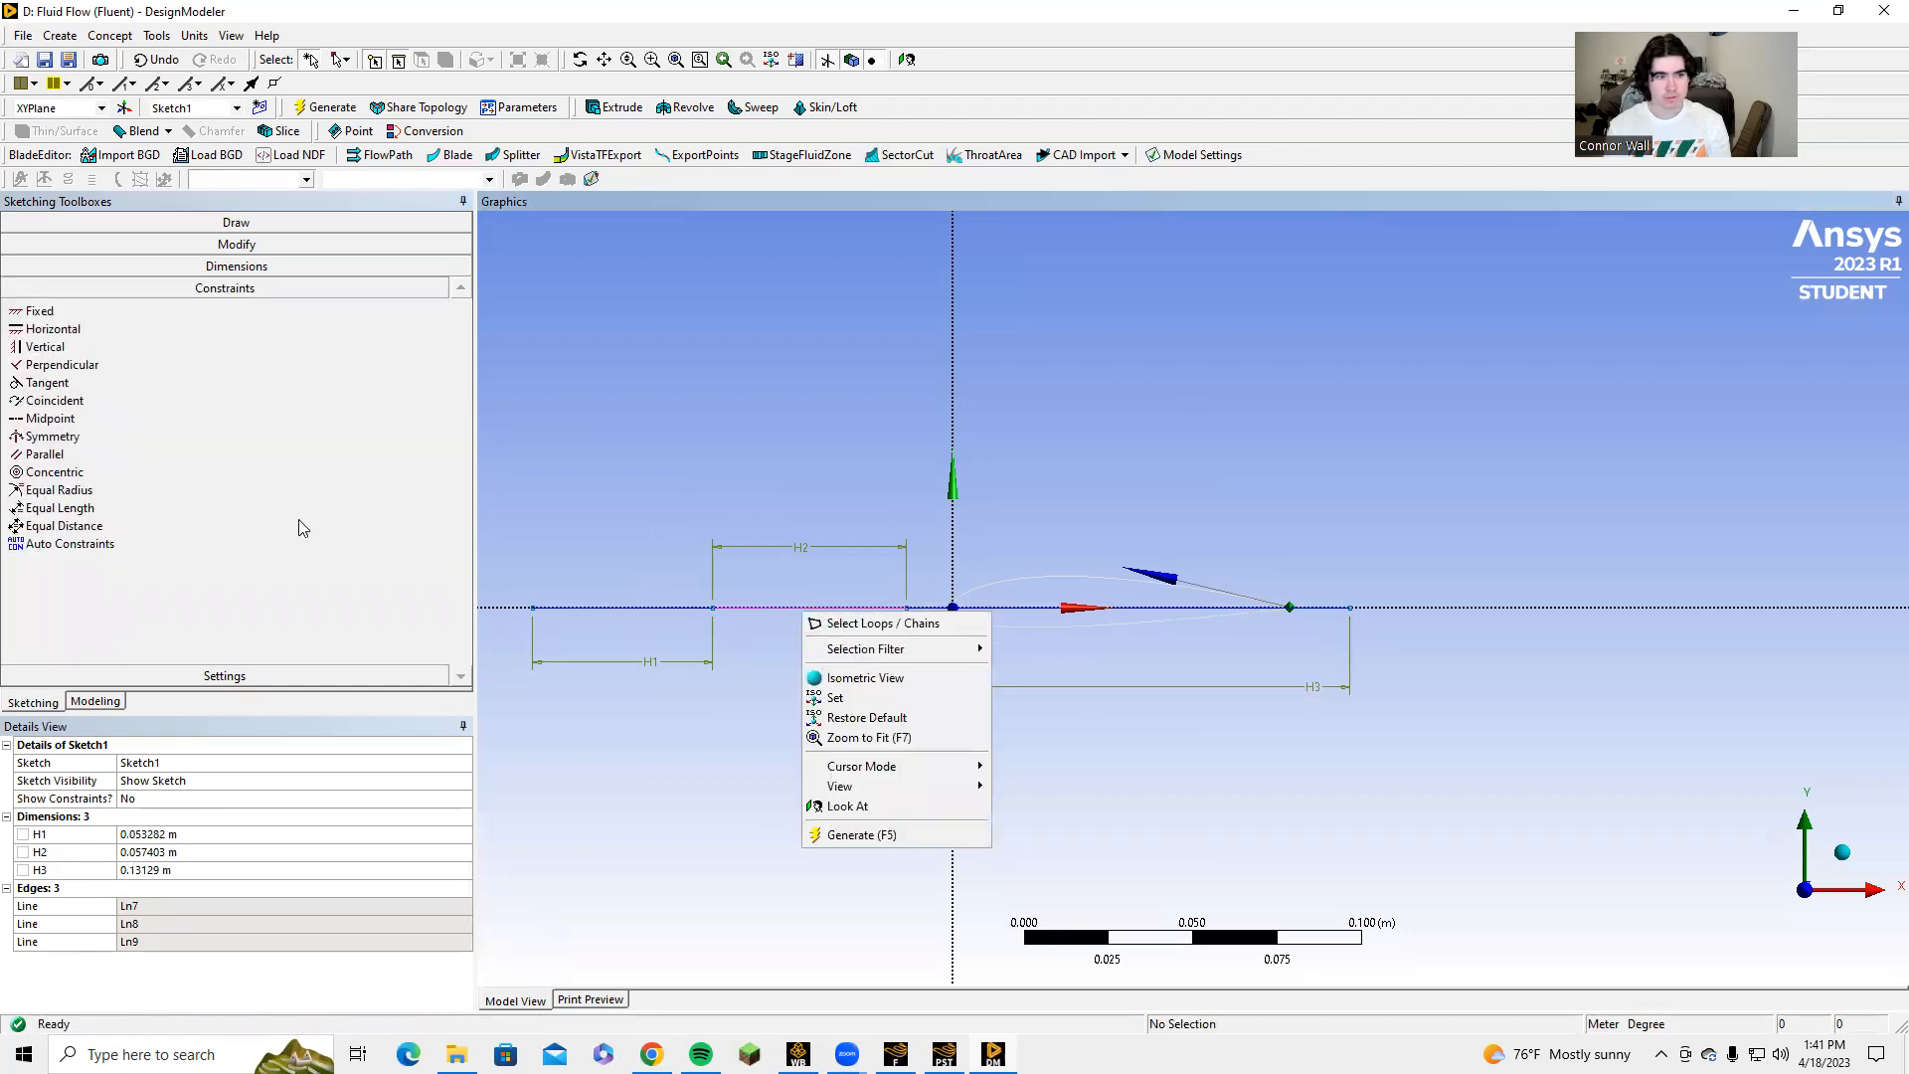
click(50, 418)
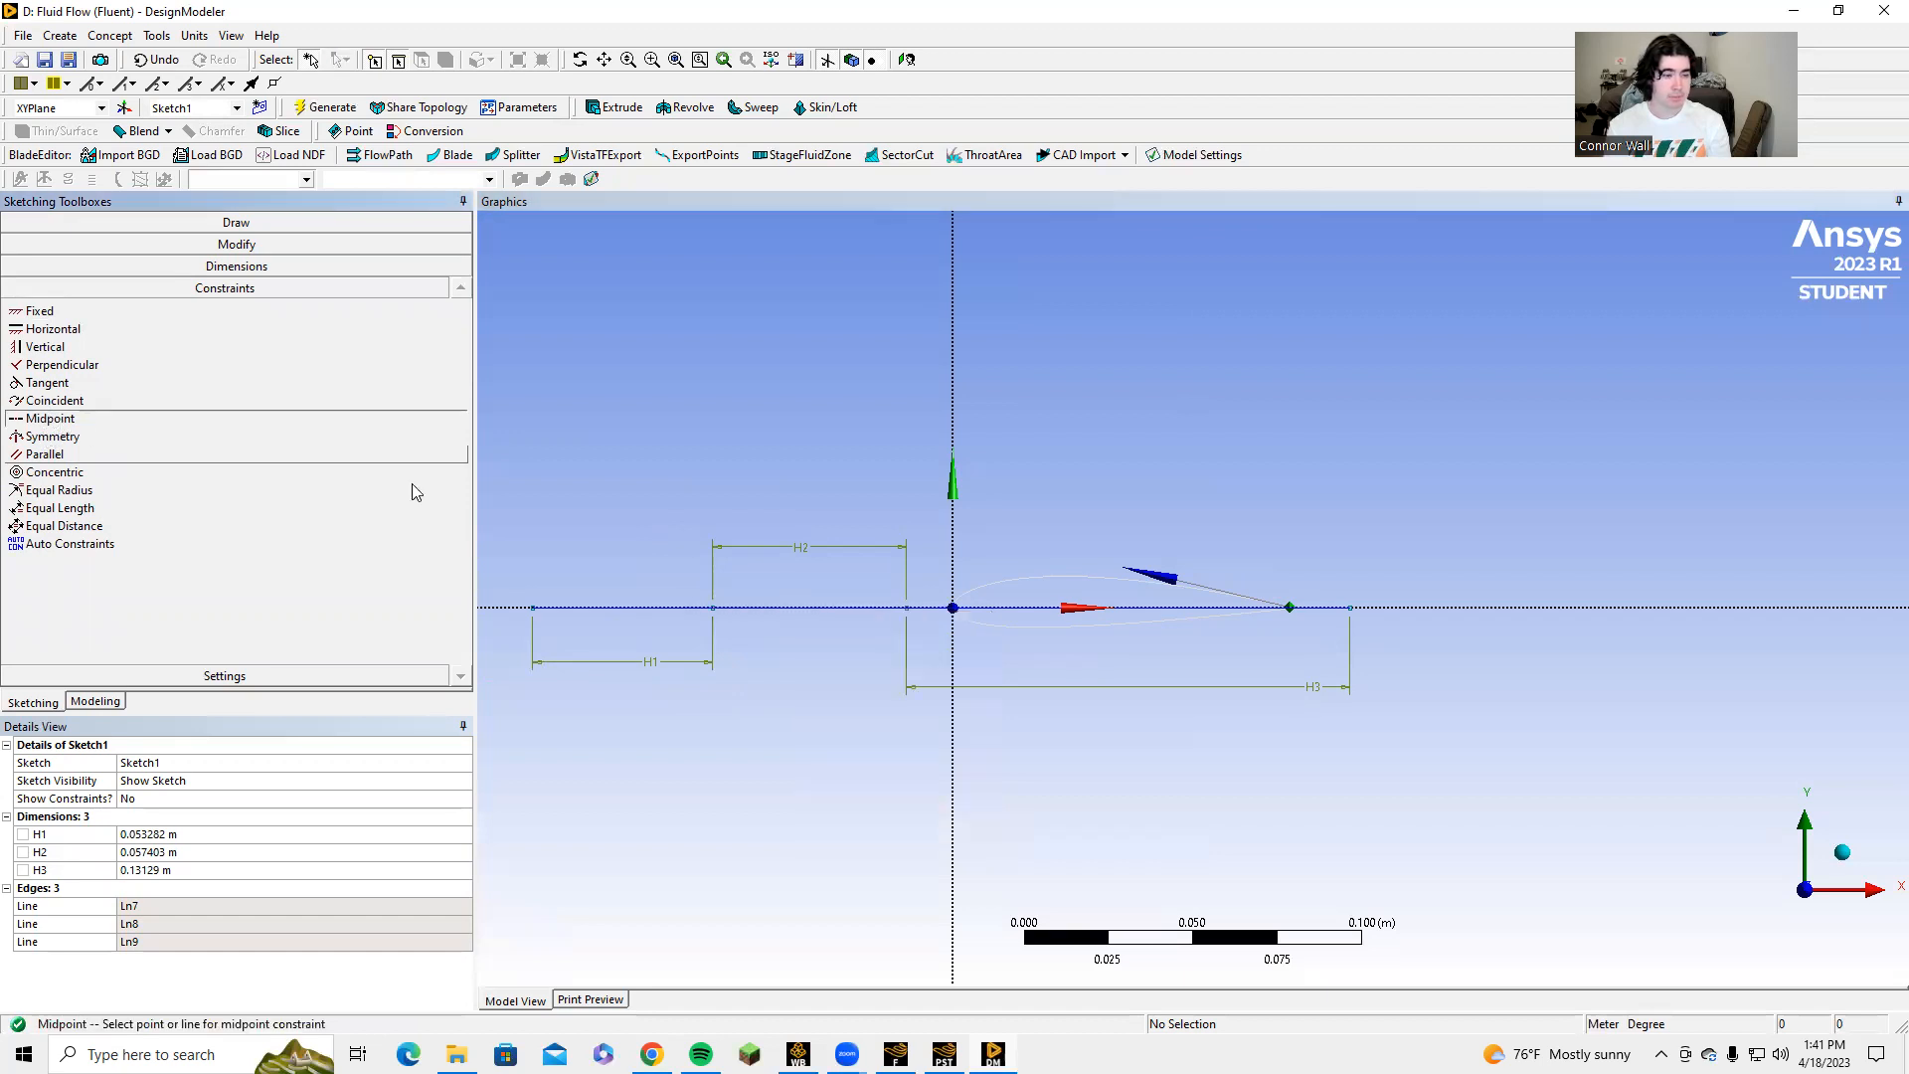
click(840, 608)
click(953, 608)
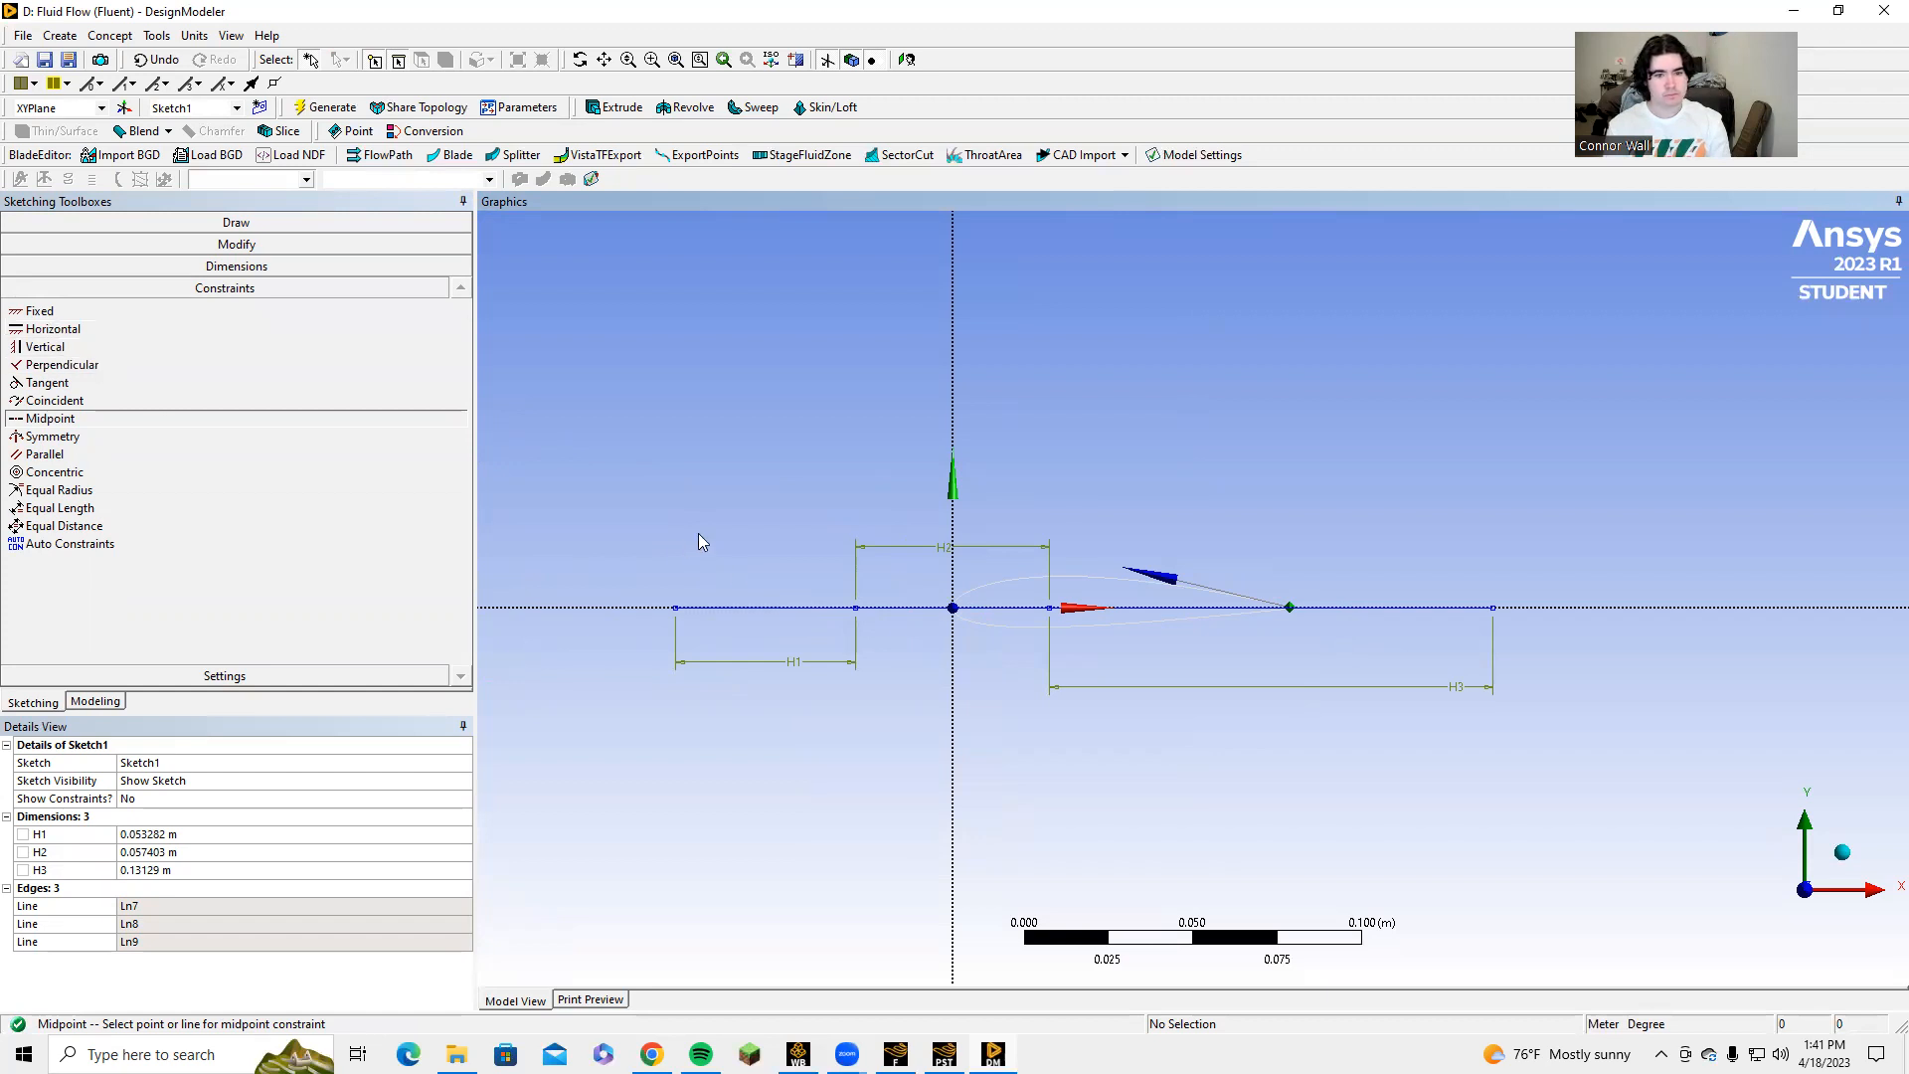
Set the horizontal line lengths H1, H2 and H3 to 1.1176 m, 1.2192 m and 1.5748 m.
click(159, 837)
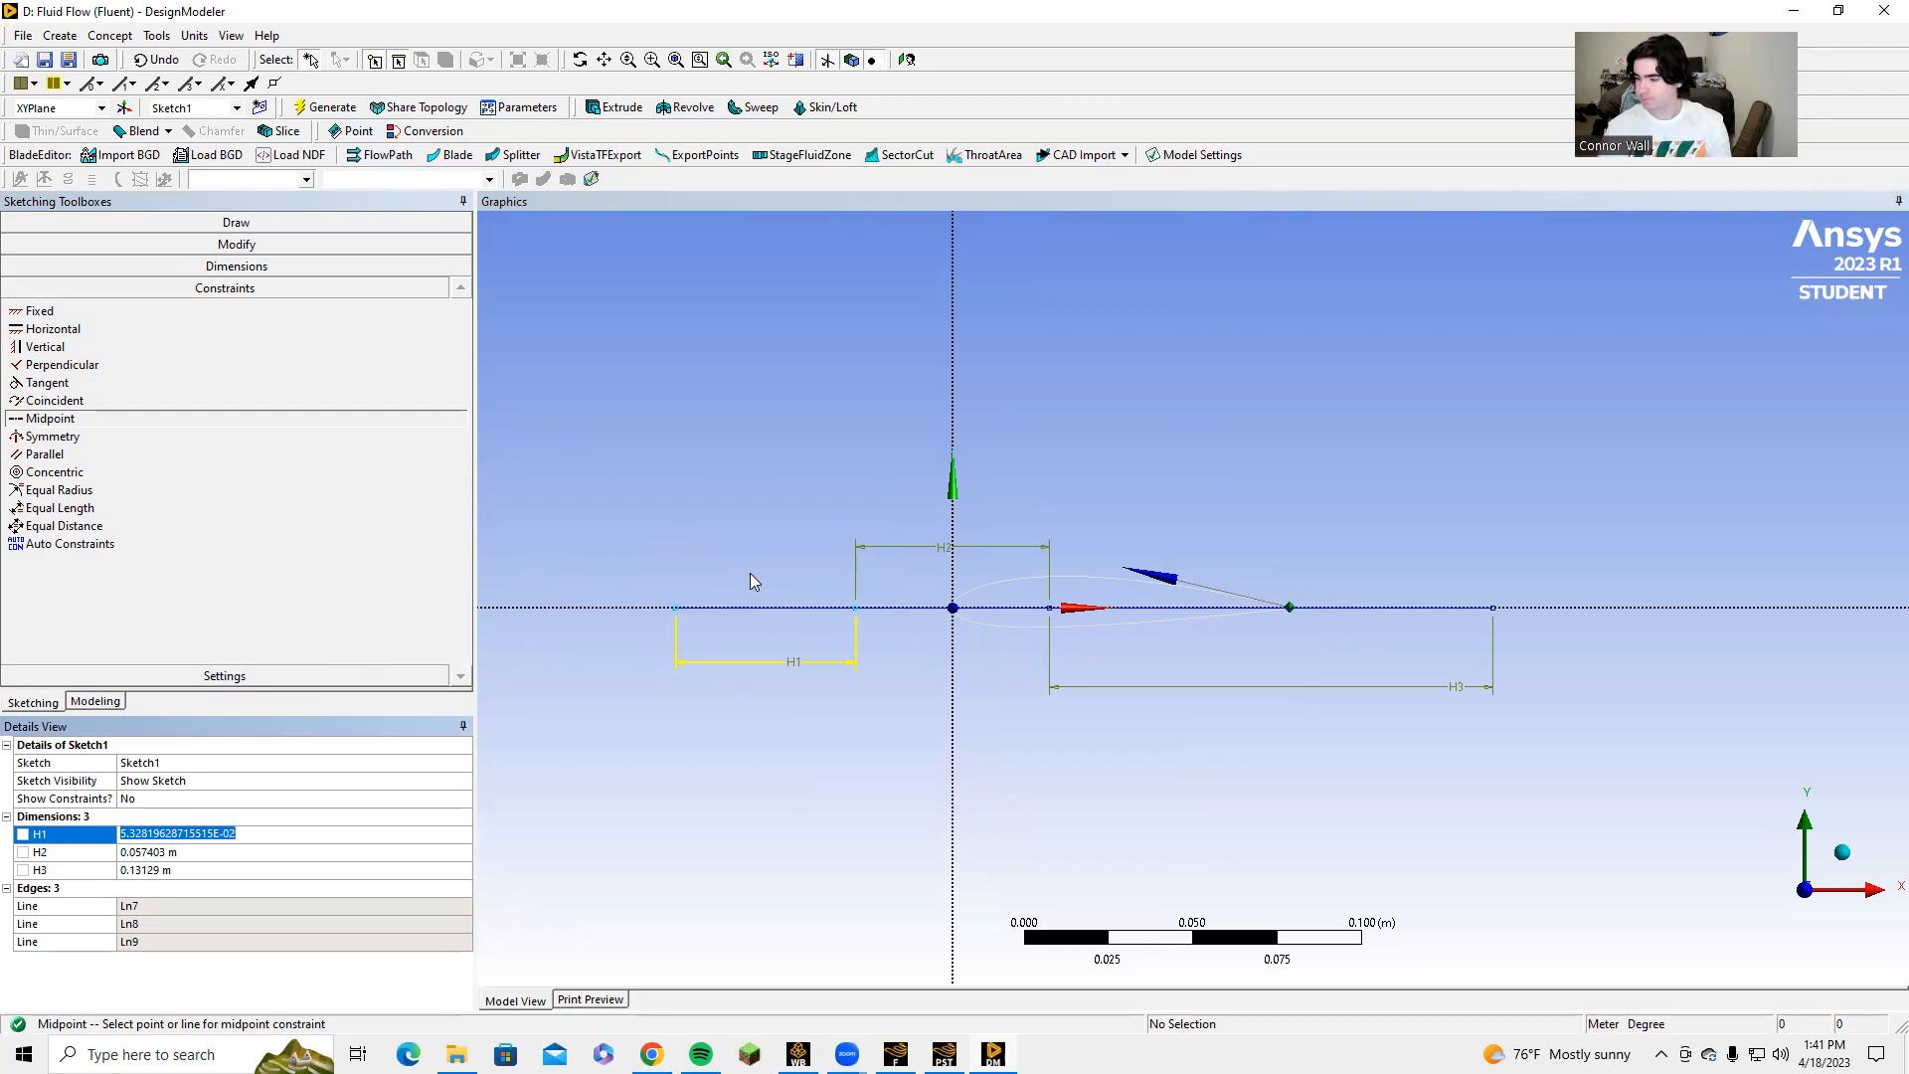
text(1.11)
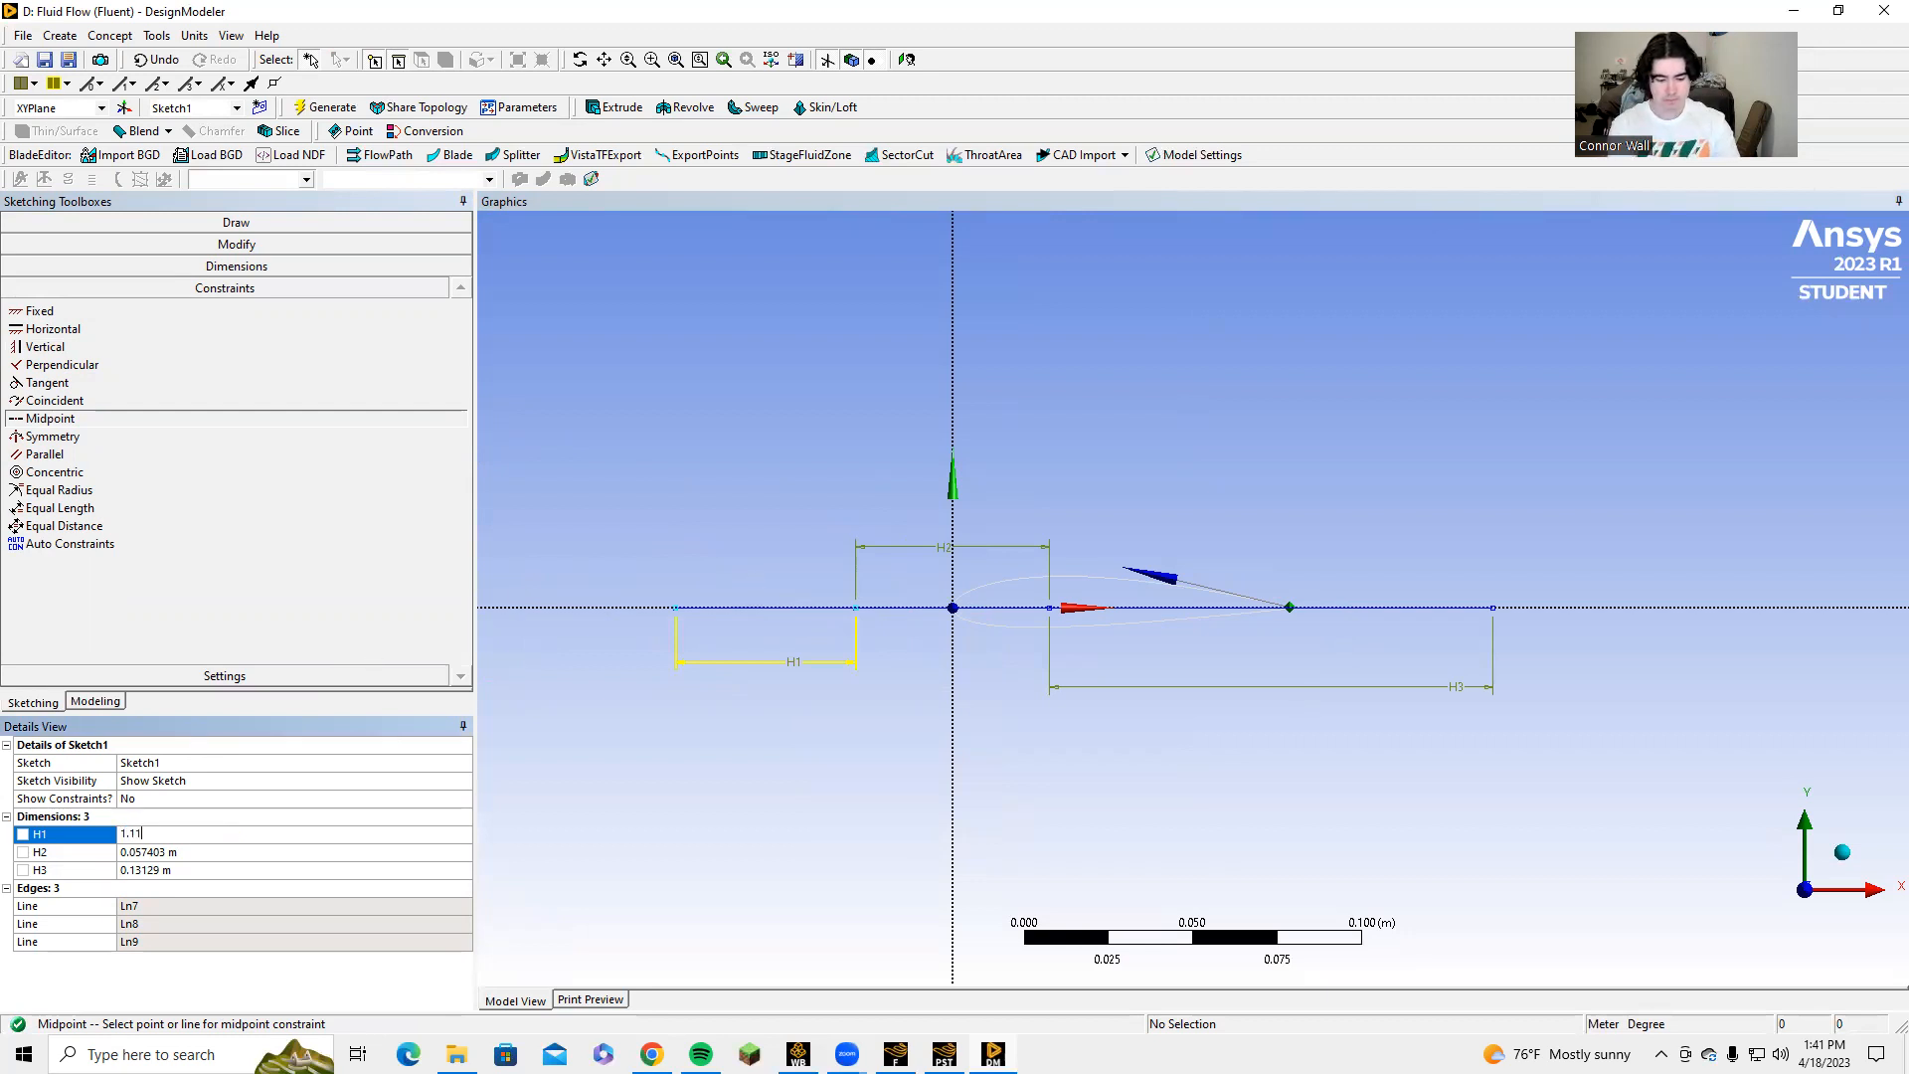
text(76)
key(Return)
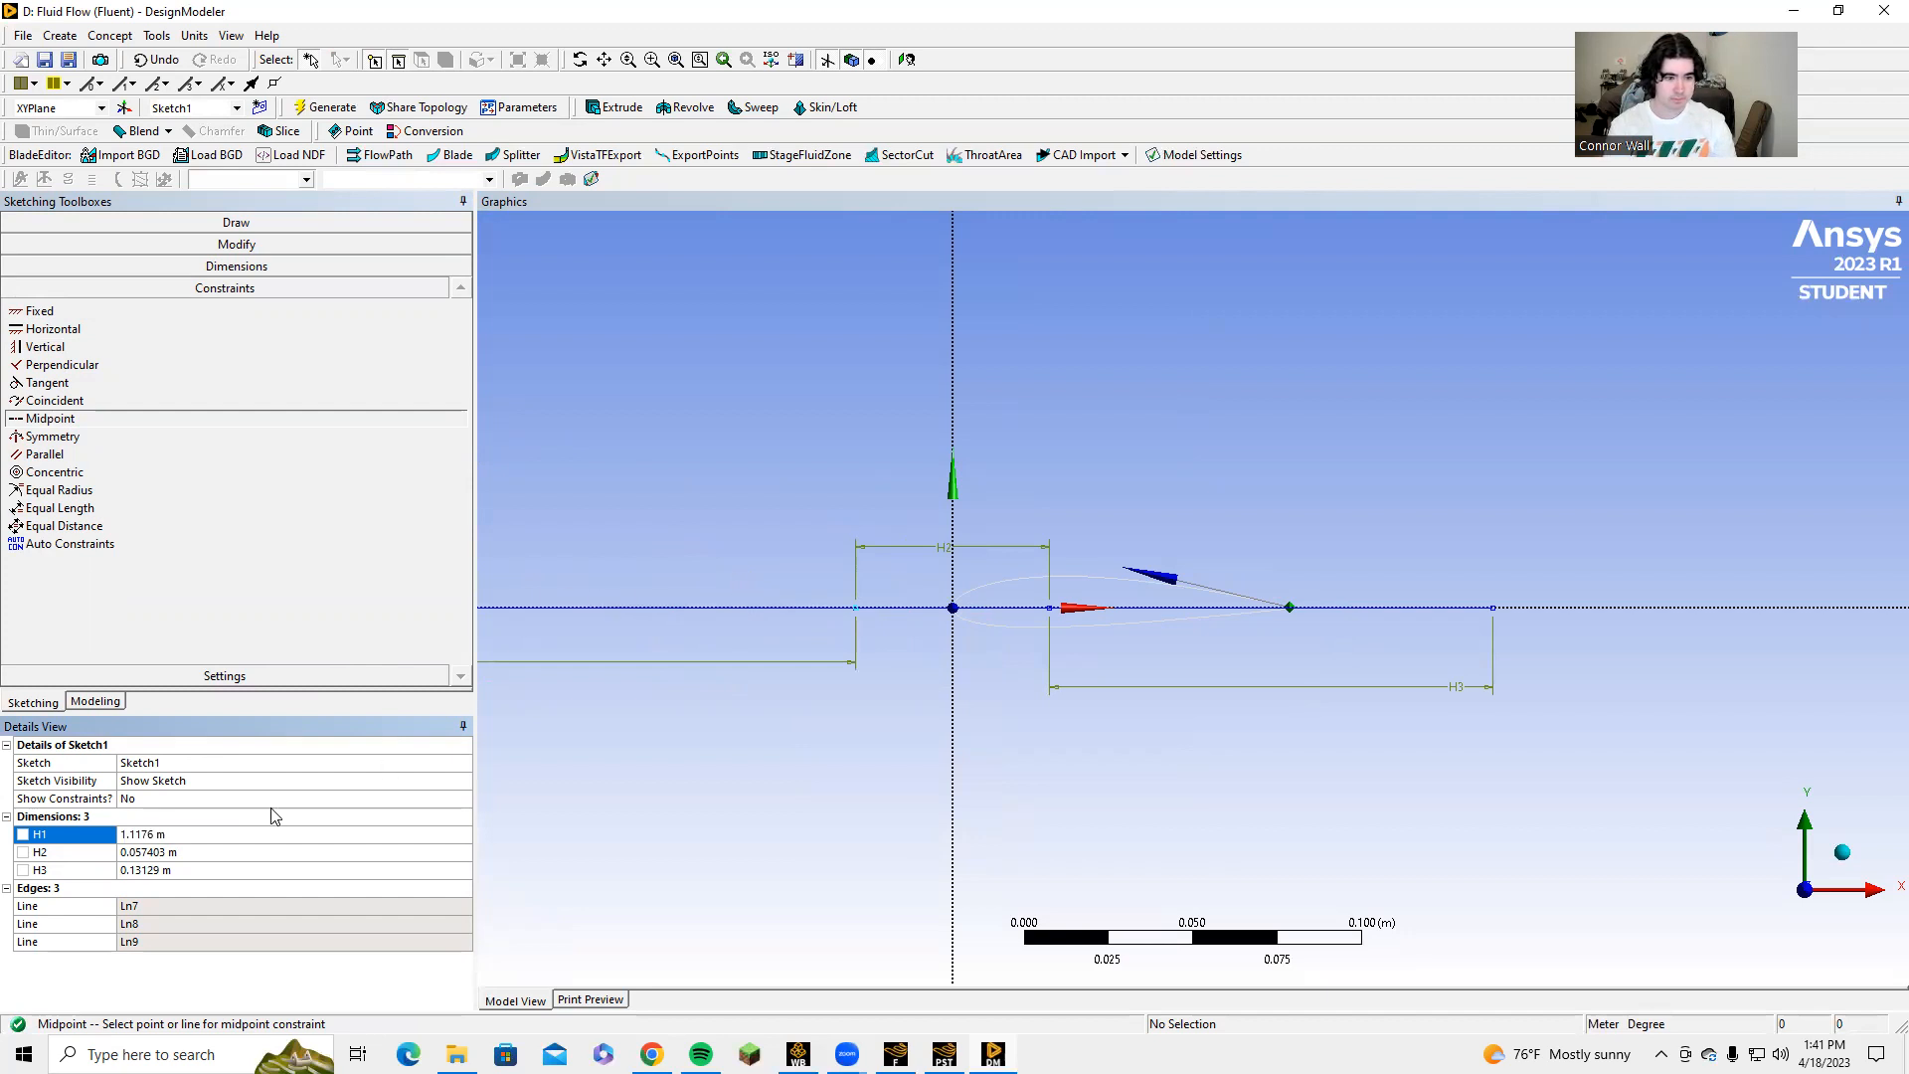
click(165, 854)
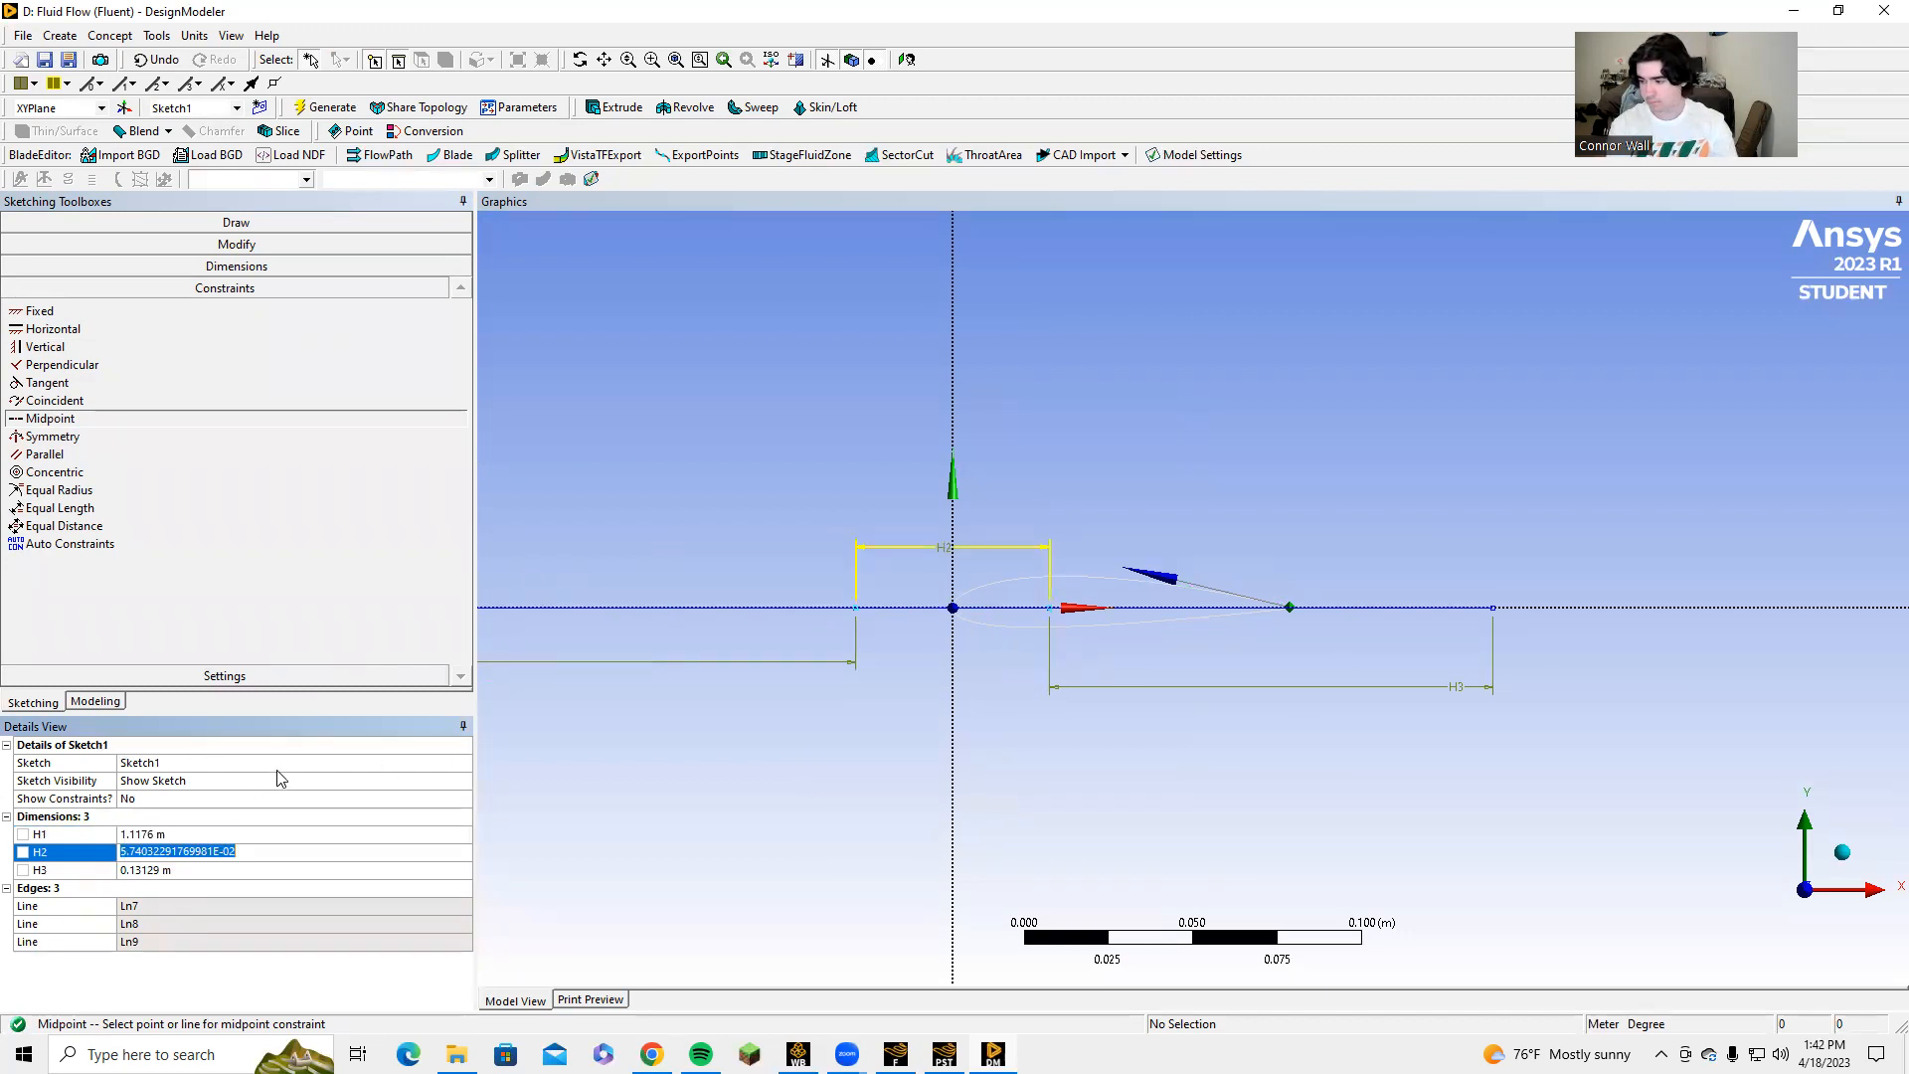
text(1.2192)
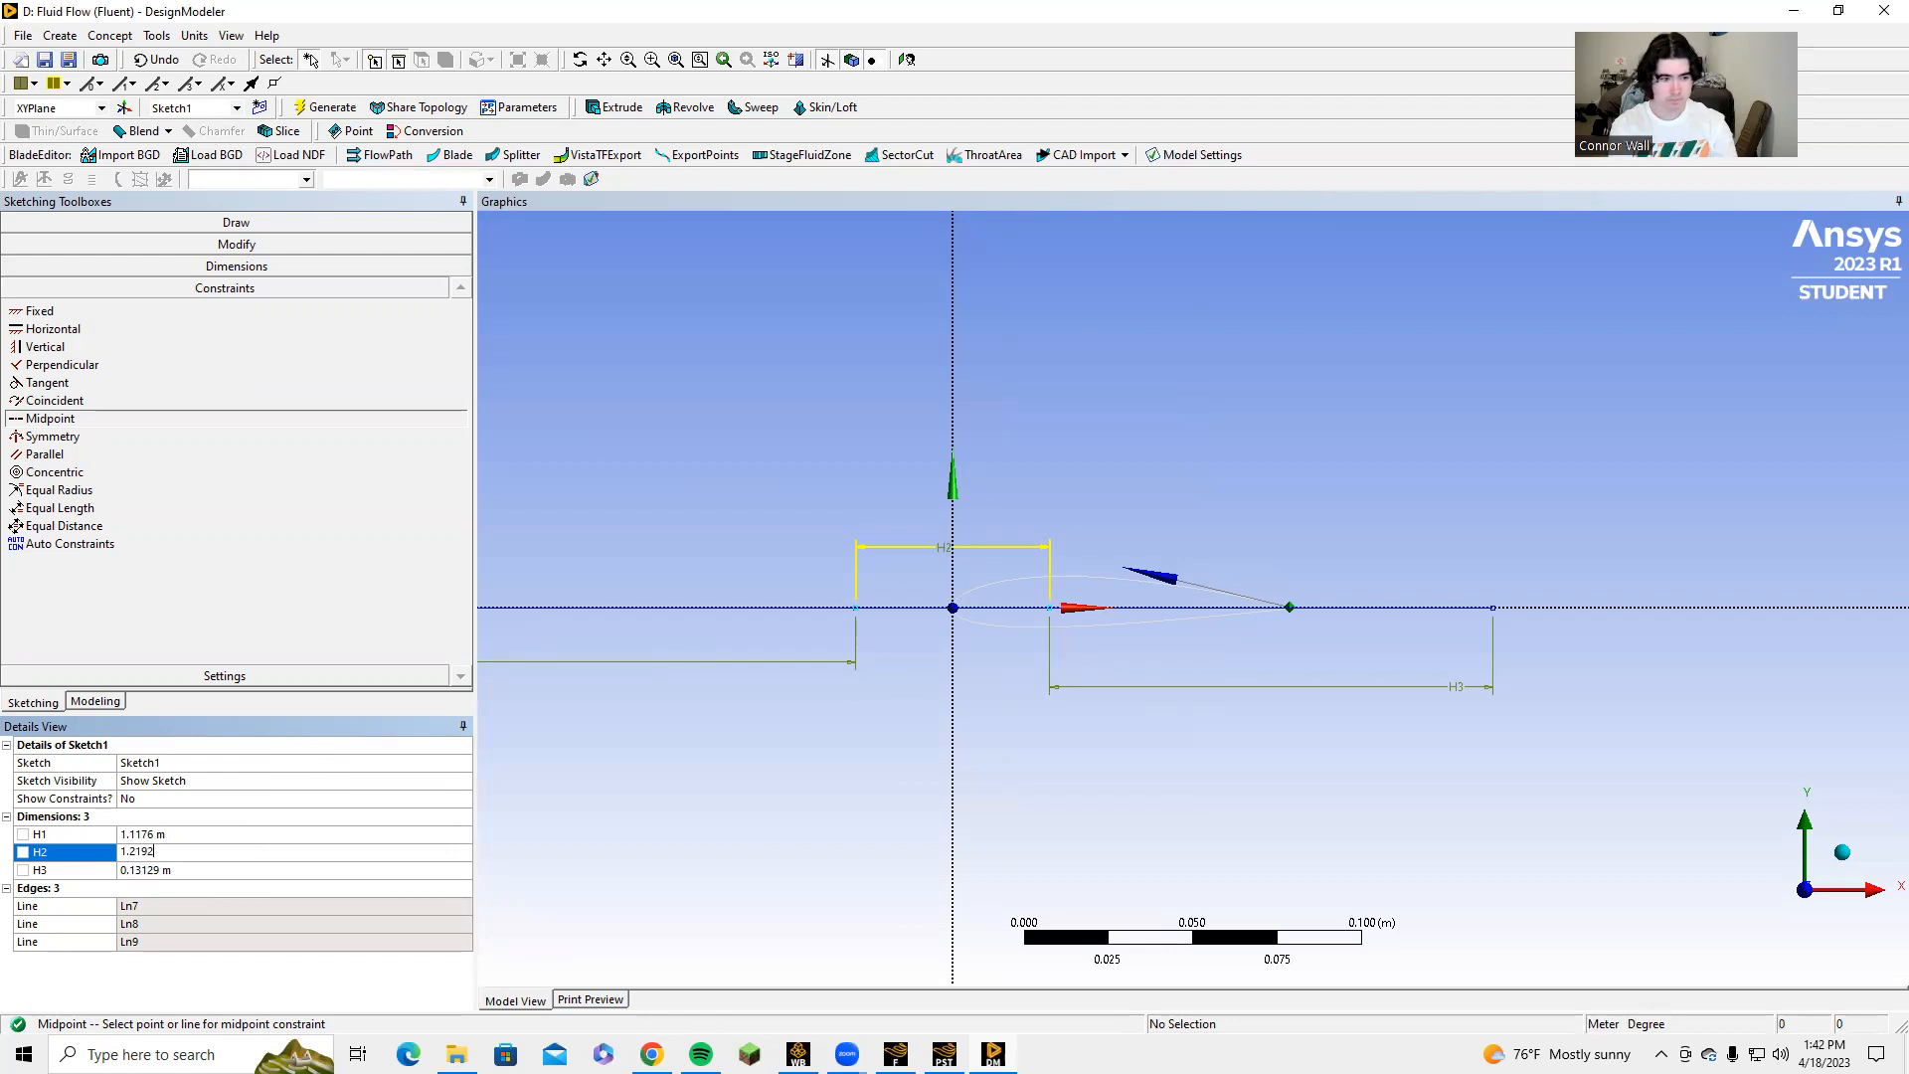
key(Return)
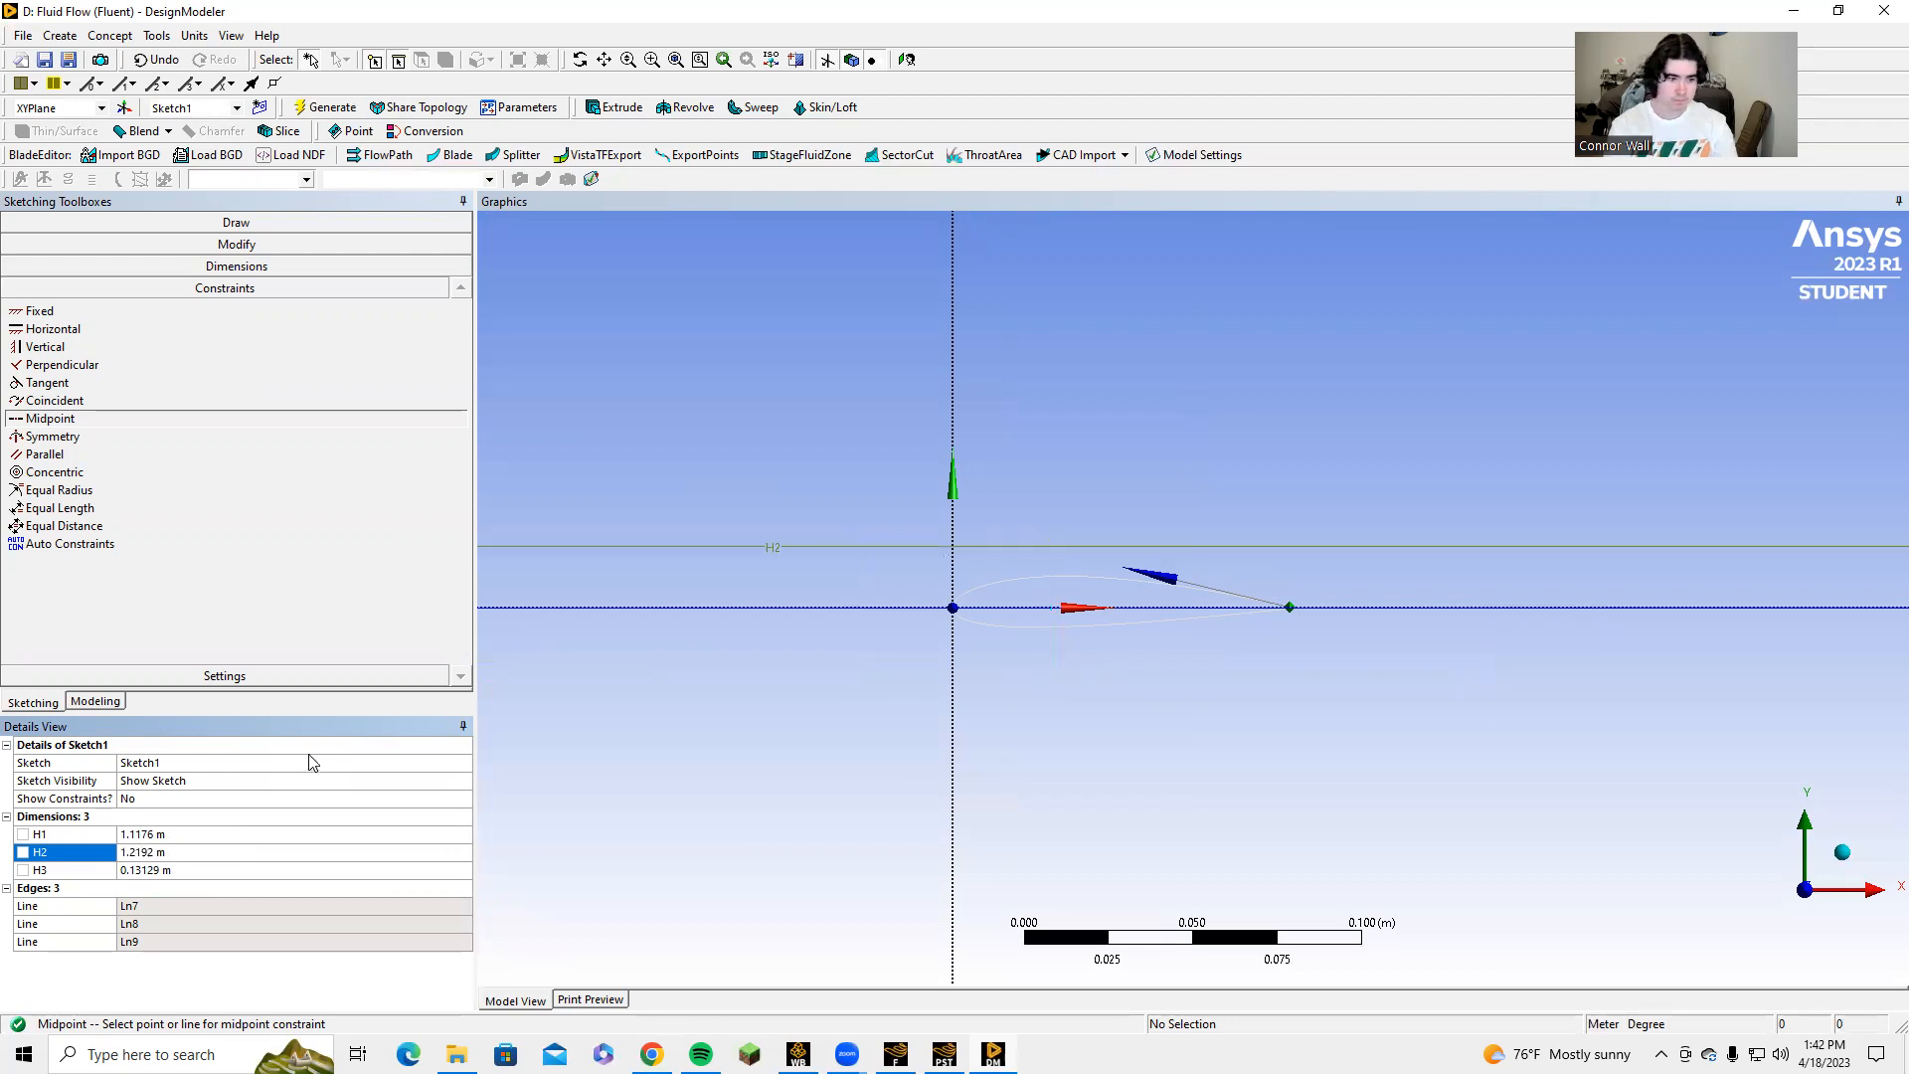
click(139, 871)
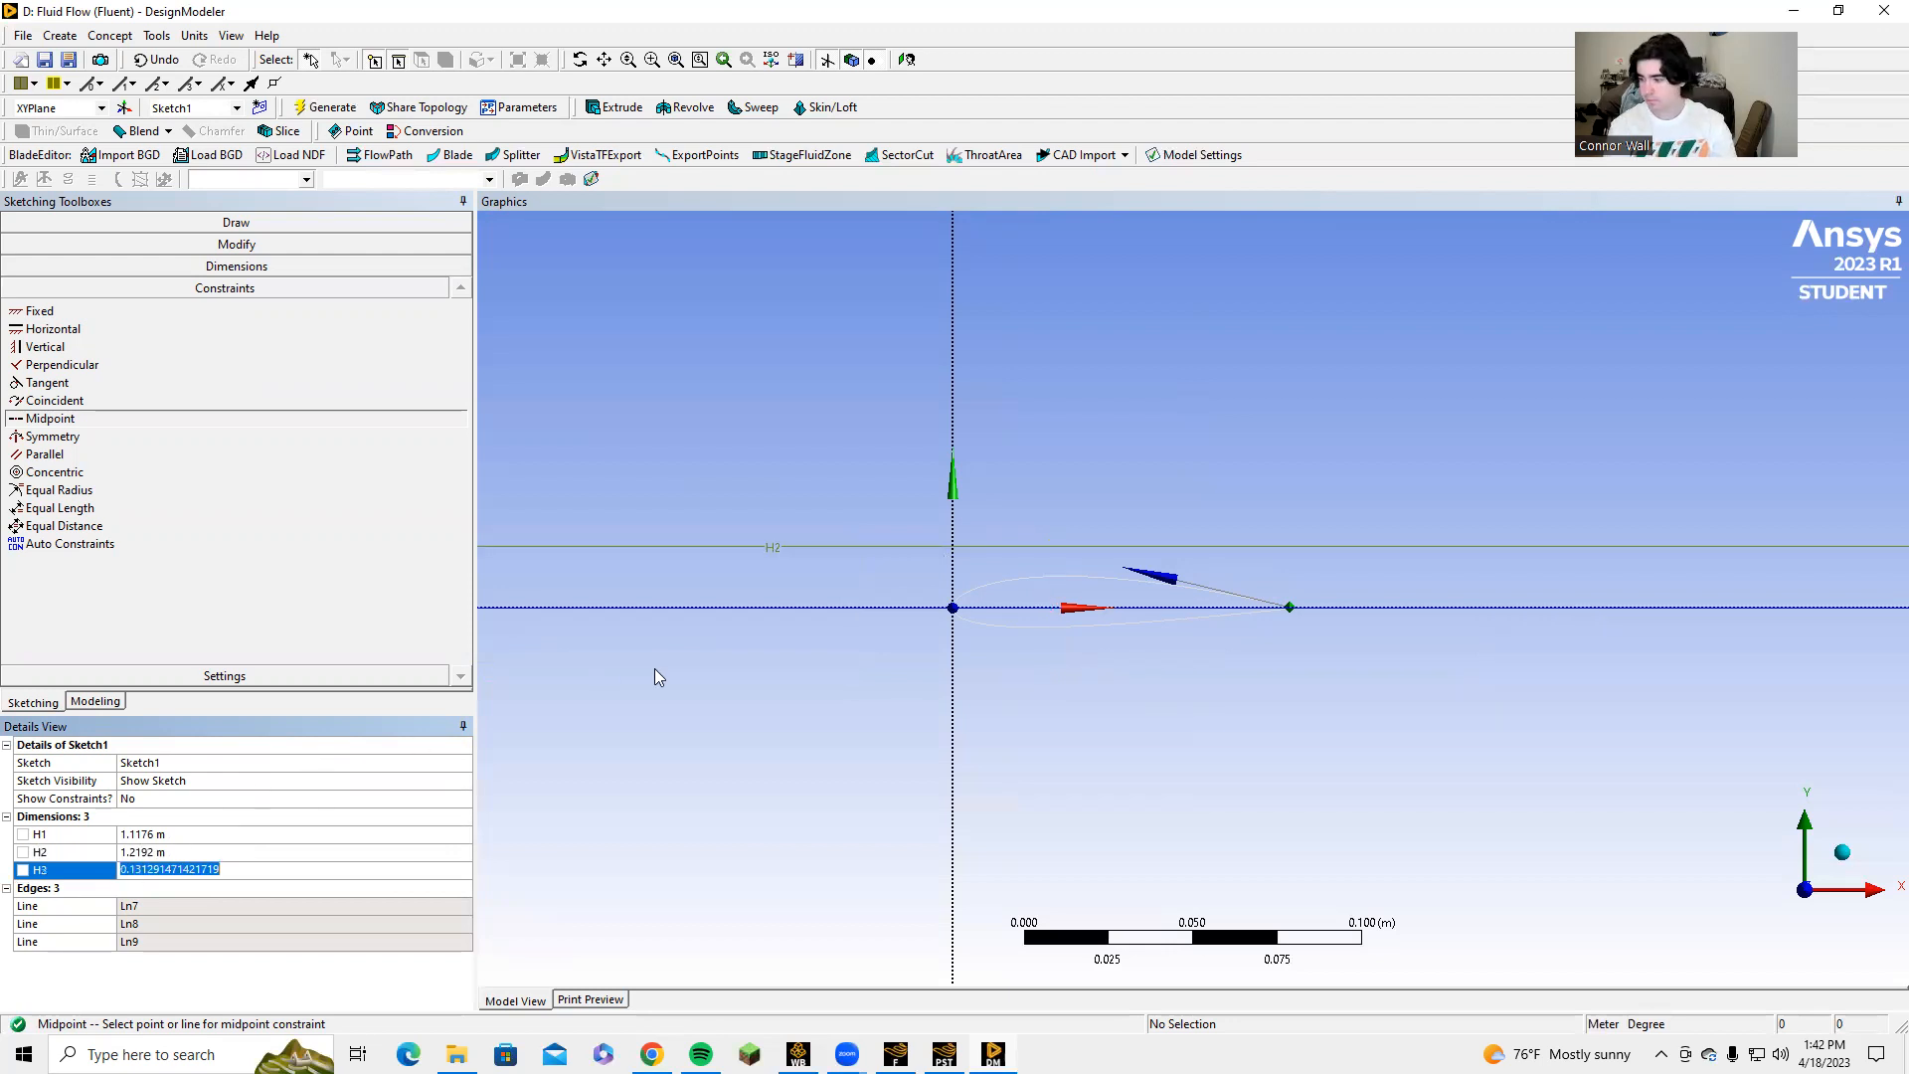
text(1.5748)
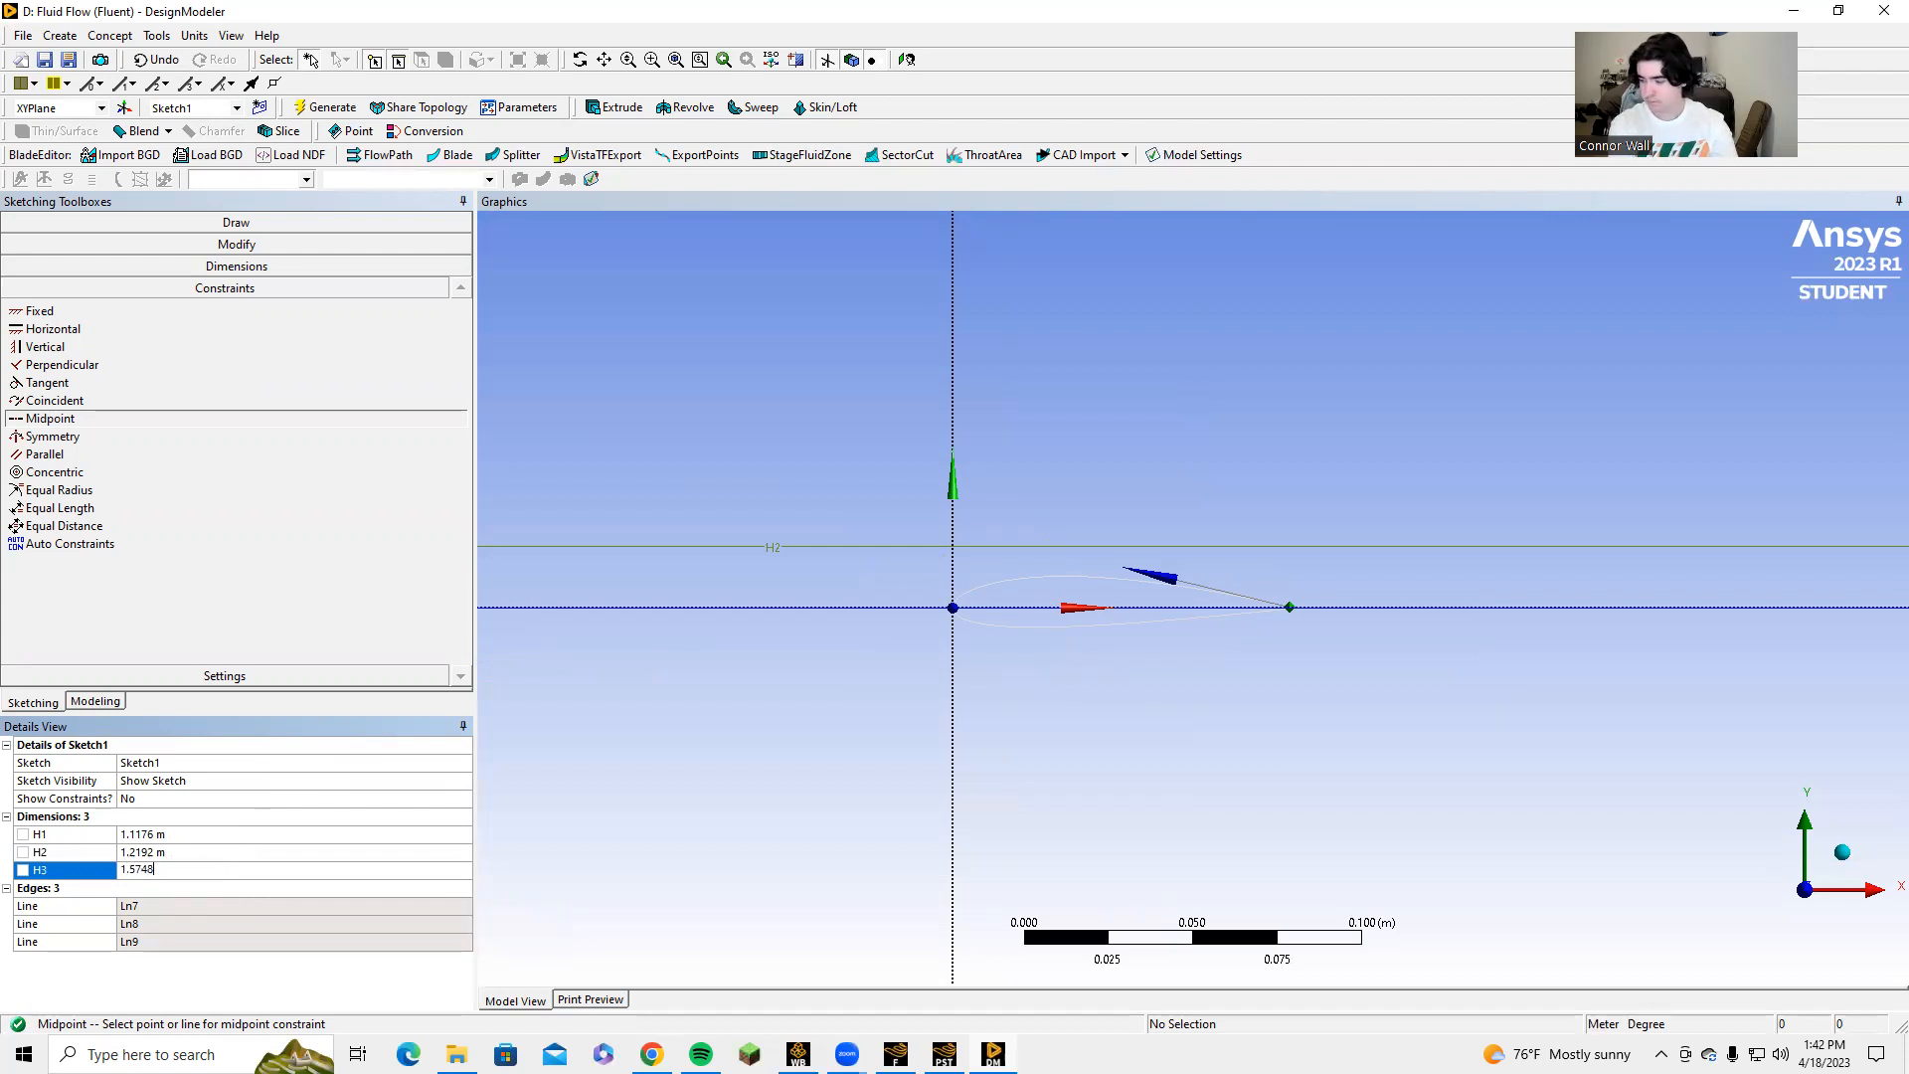
key(Return)
scroll(947, 650, down, 5)
scroll(1154, 632, down, 3)
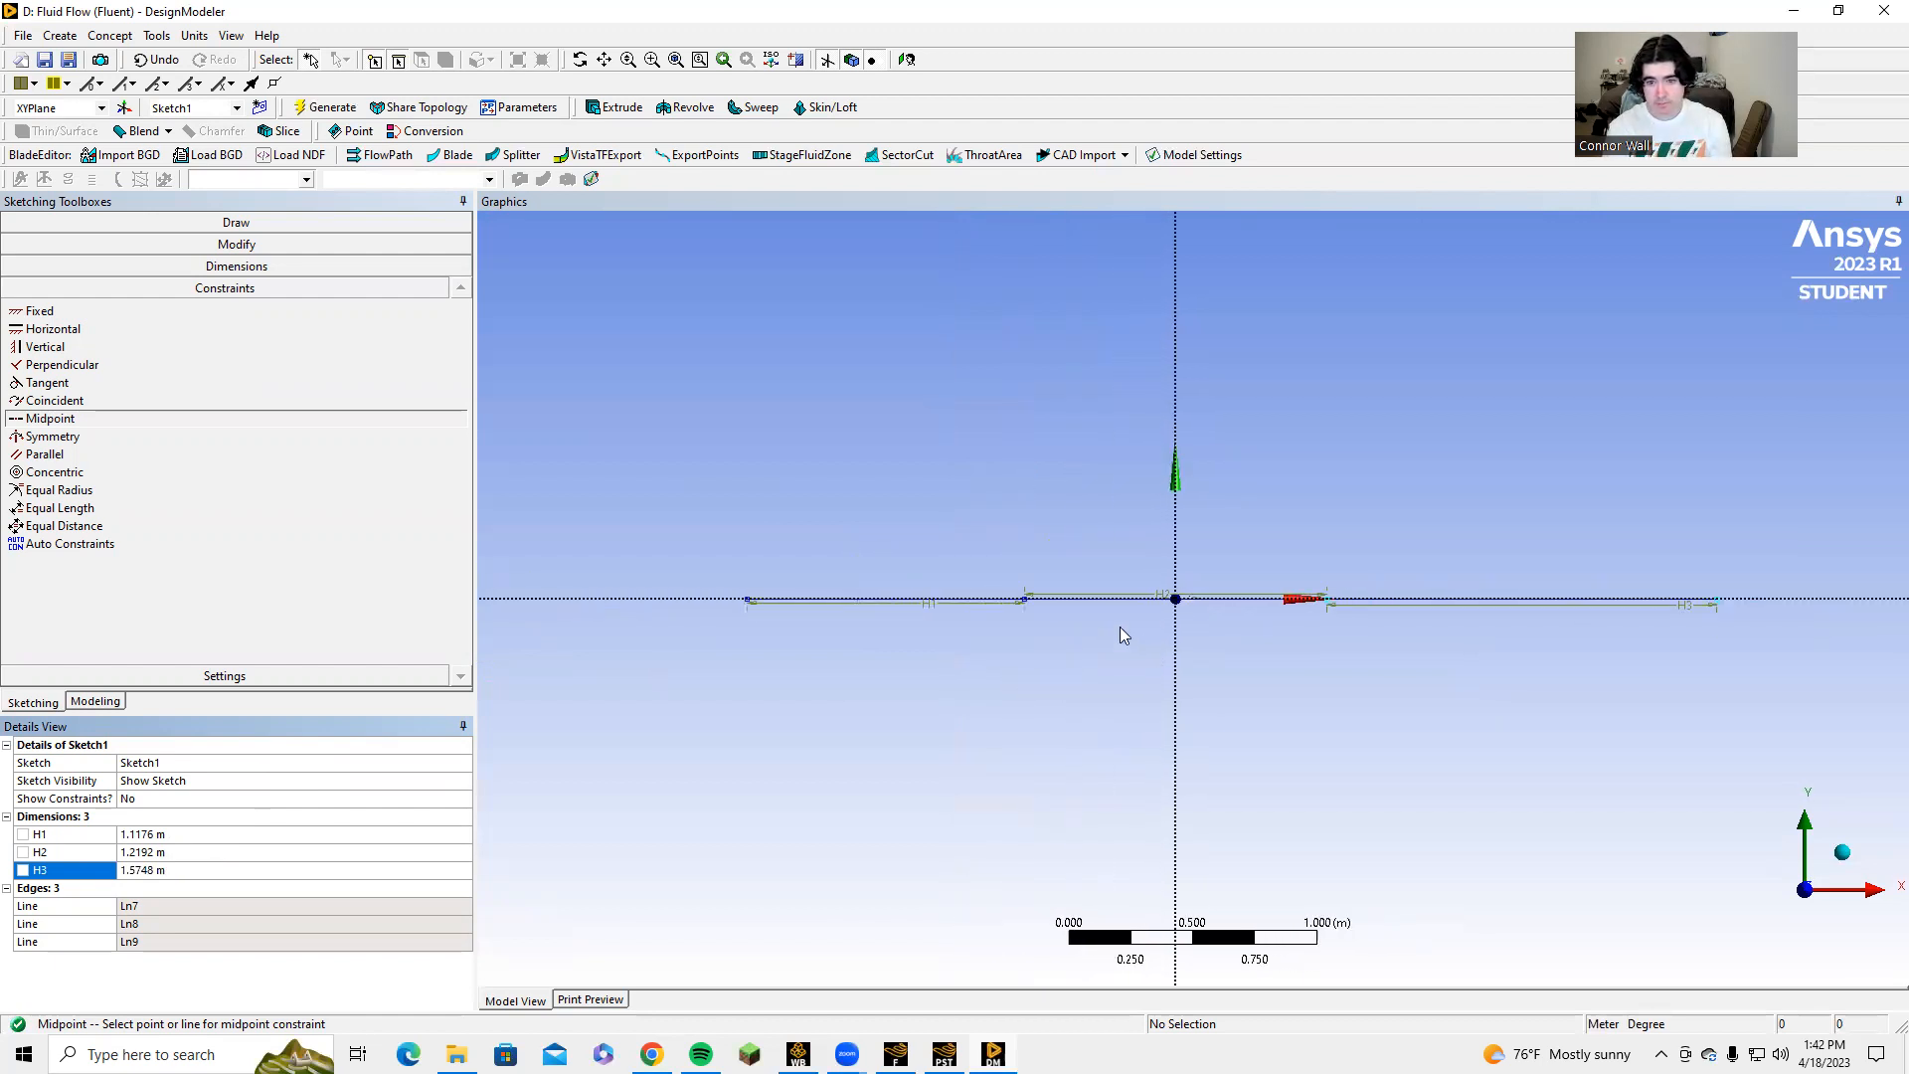
Draw four vertical lines crossing the X axis, one for each end point of the three-segment horizontal line.
click(199, 223)
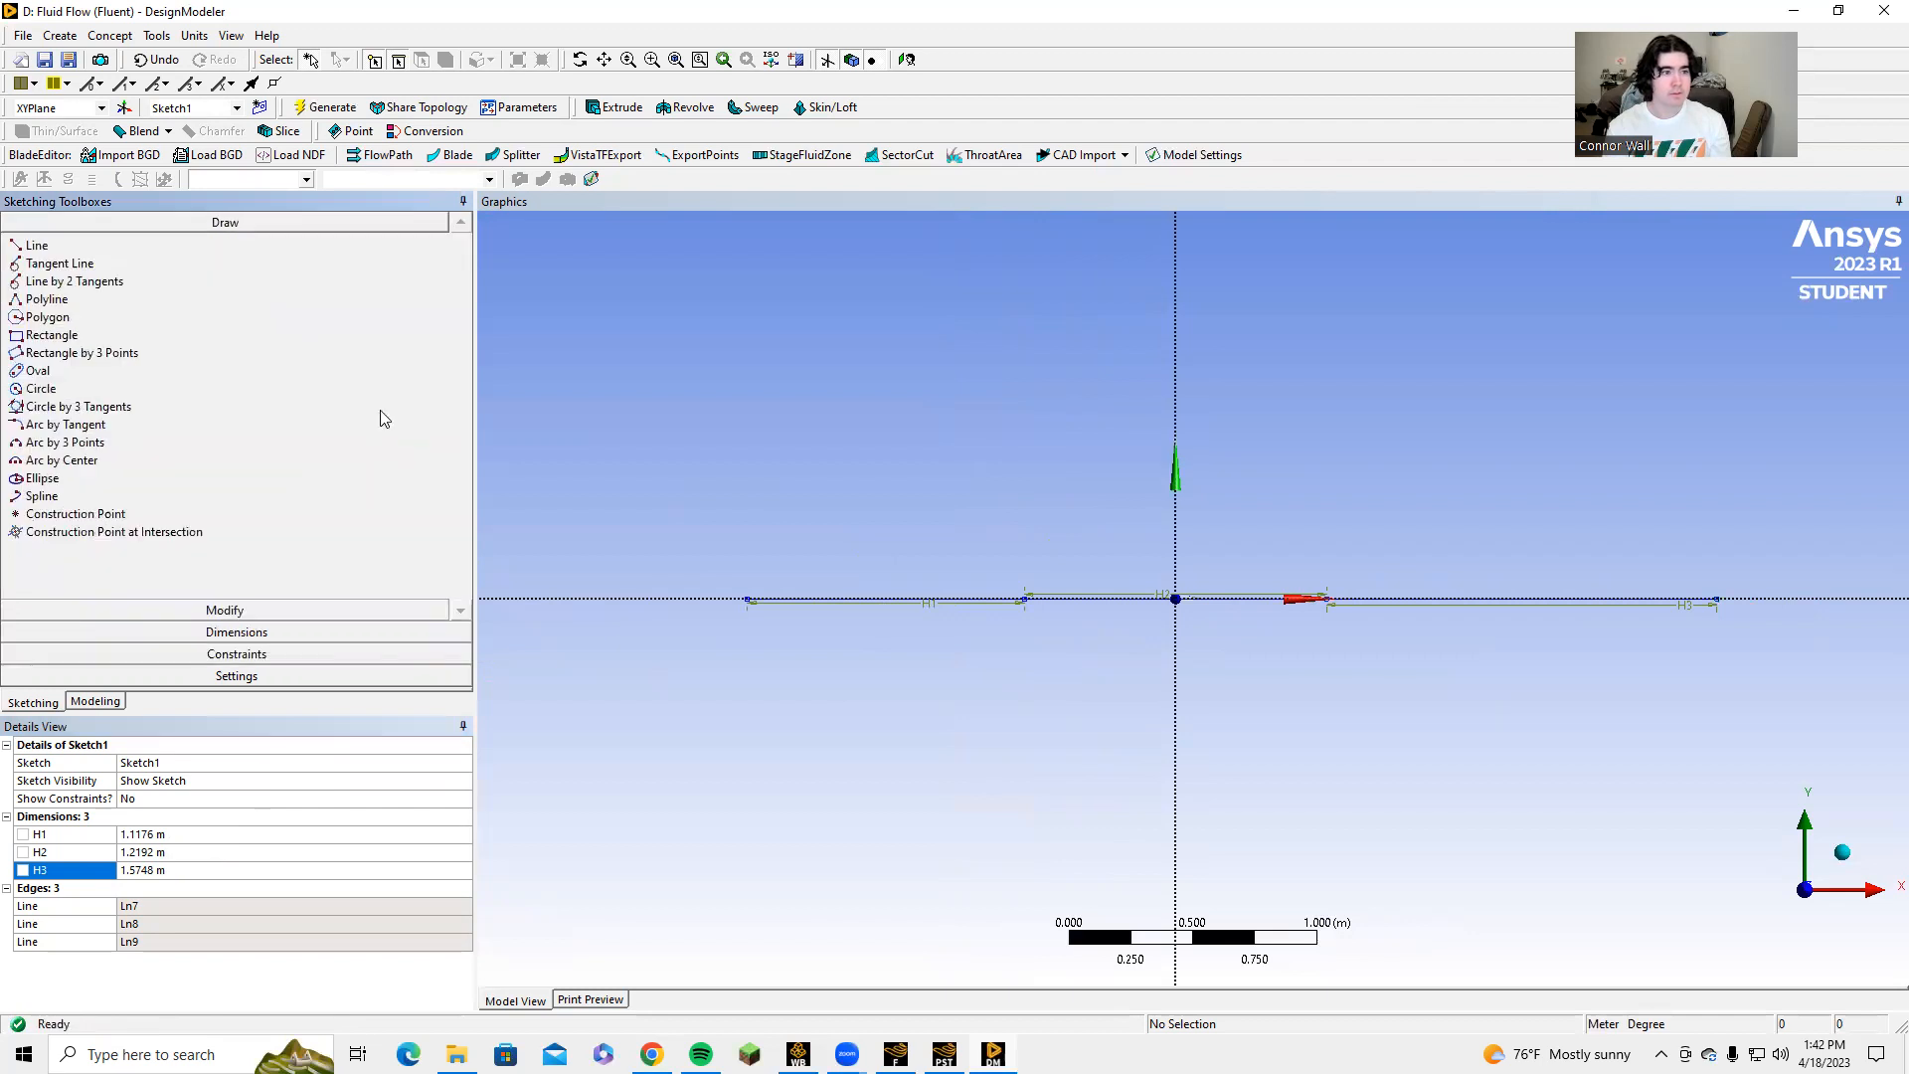
click(196, 248)
click(715, 538)
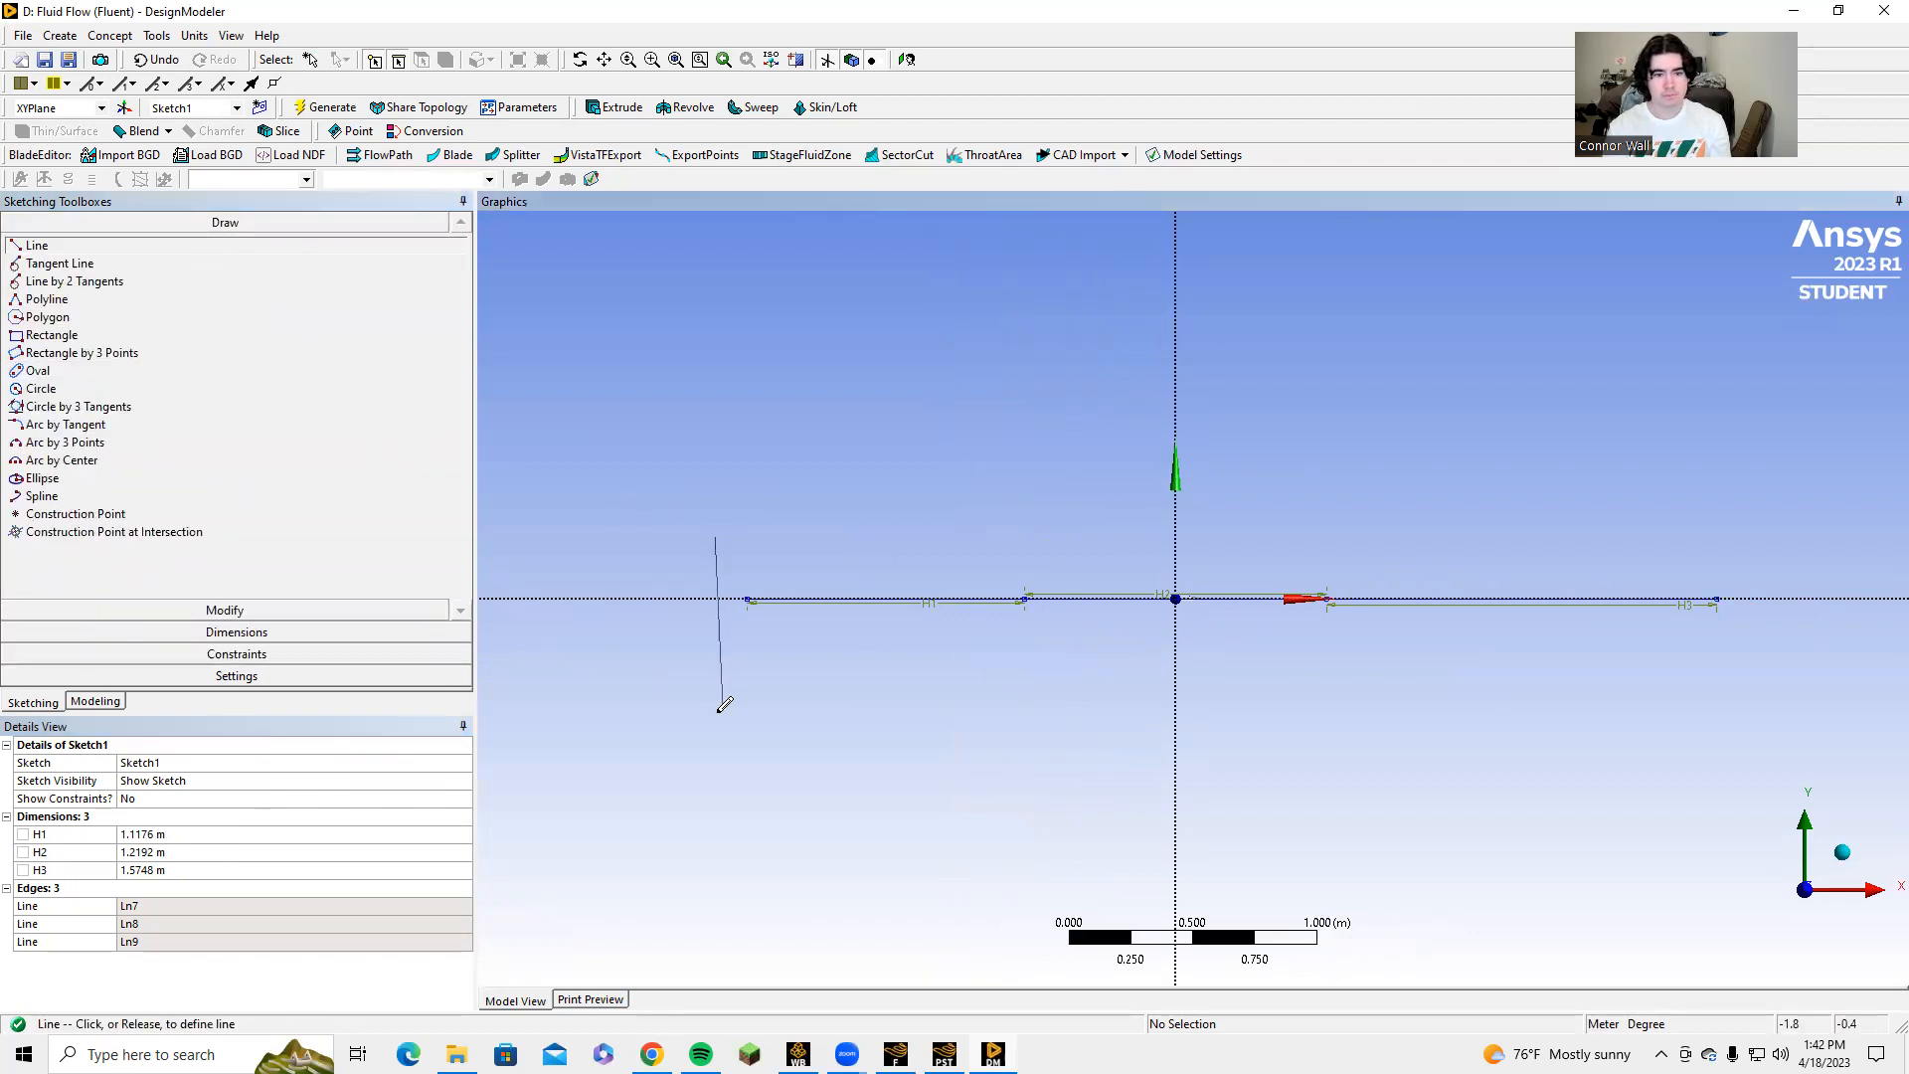
click(714, 736)
drag(1015, 505, 1008, 517)
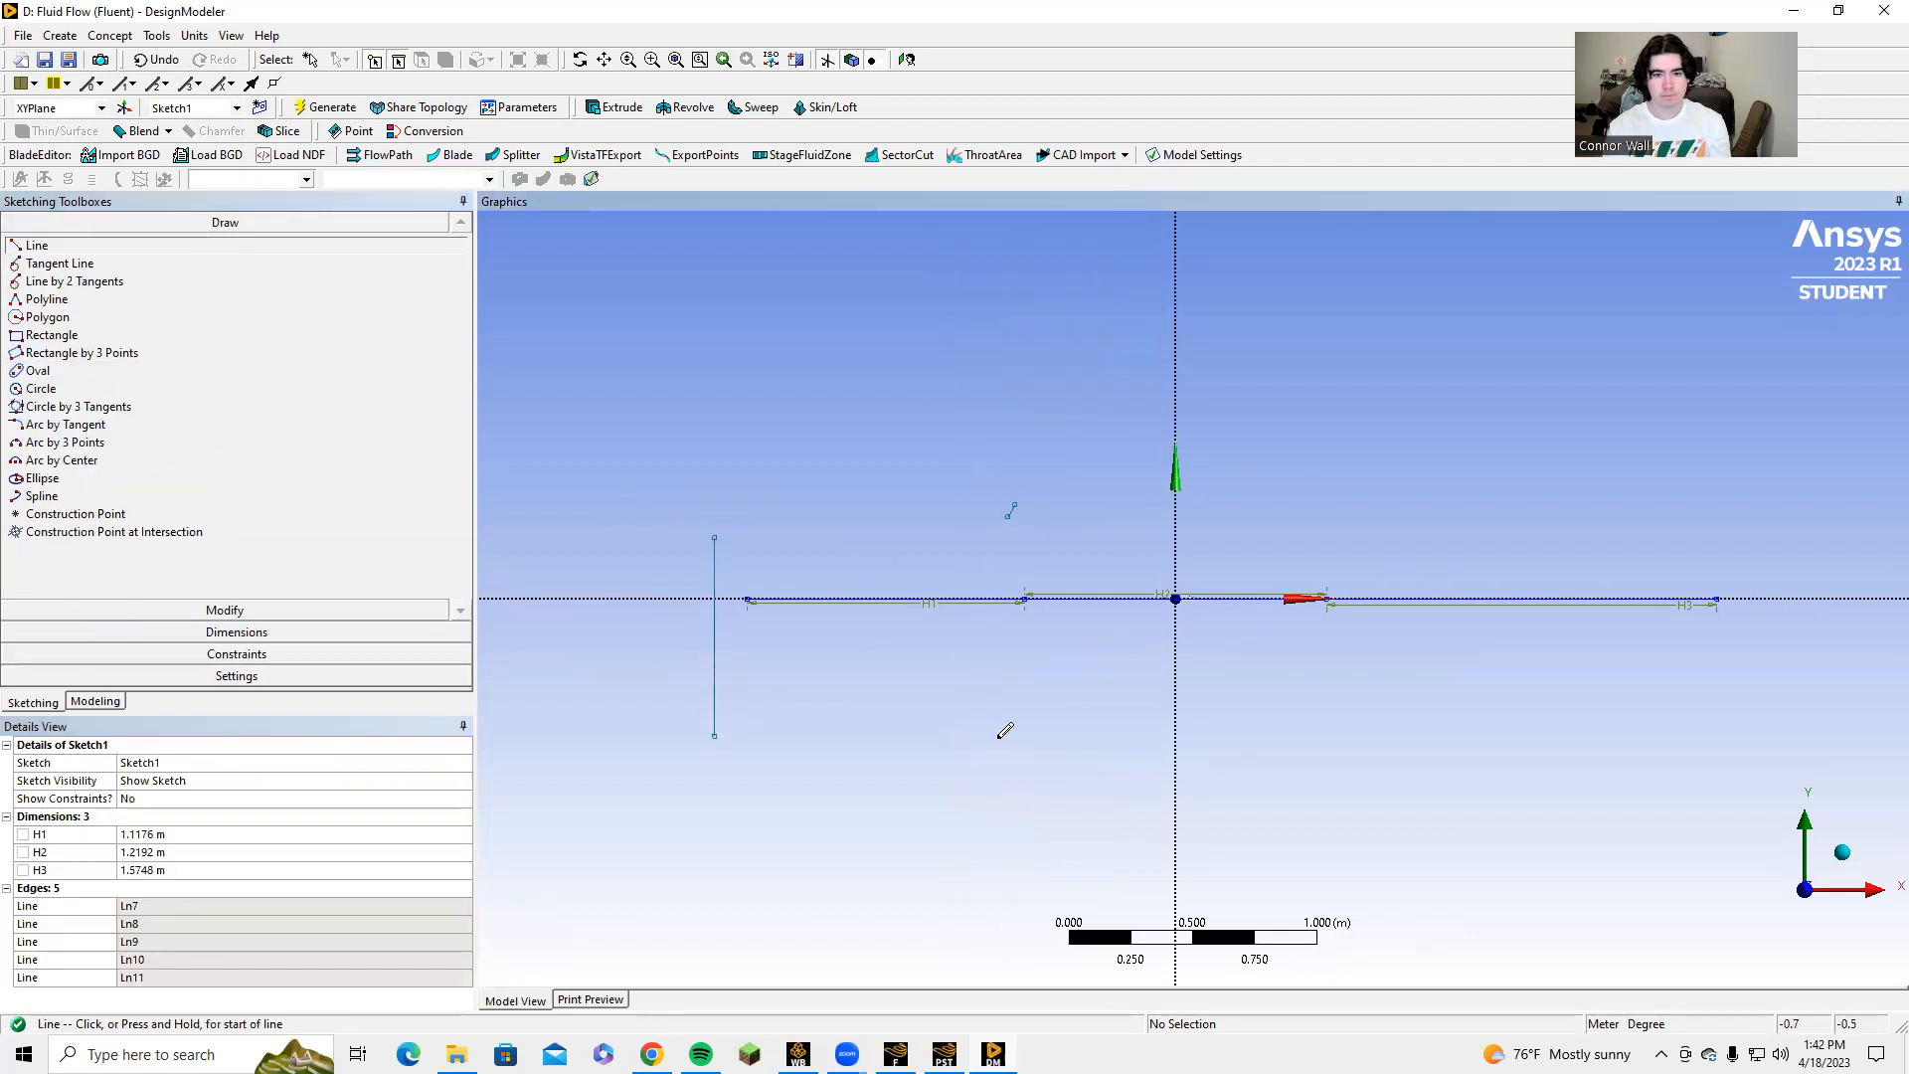
click(998, 548)
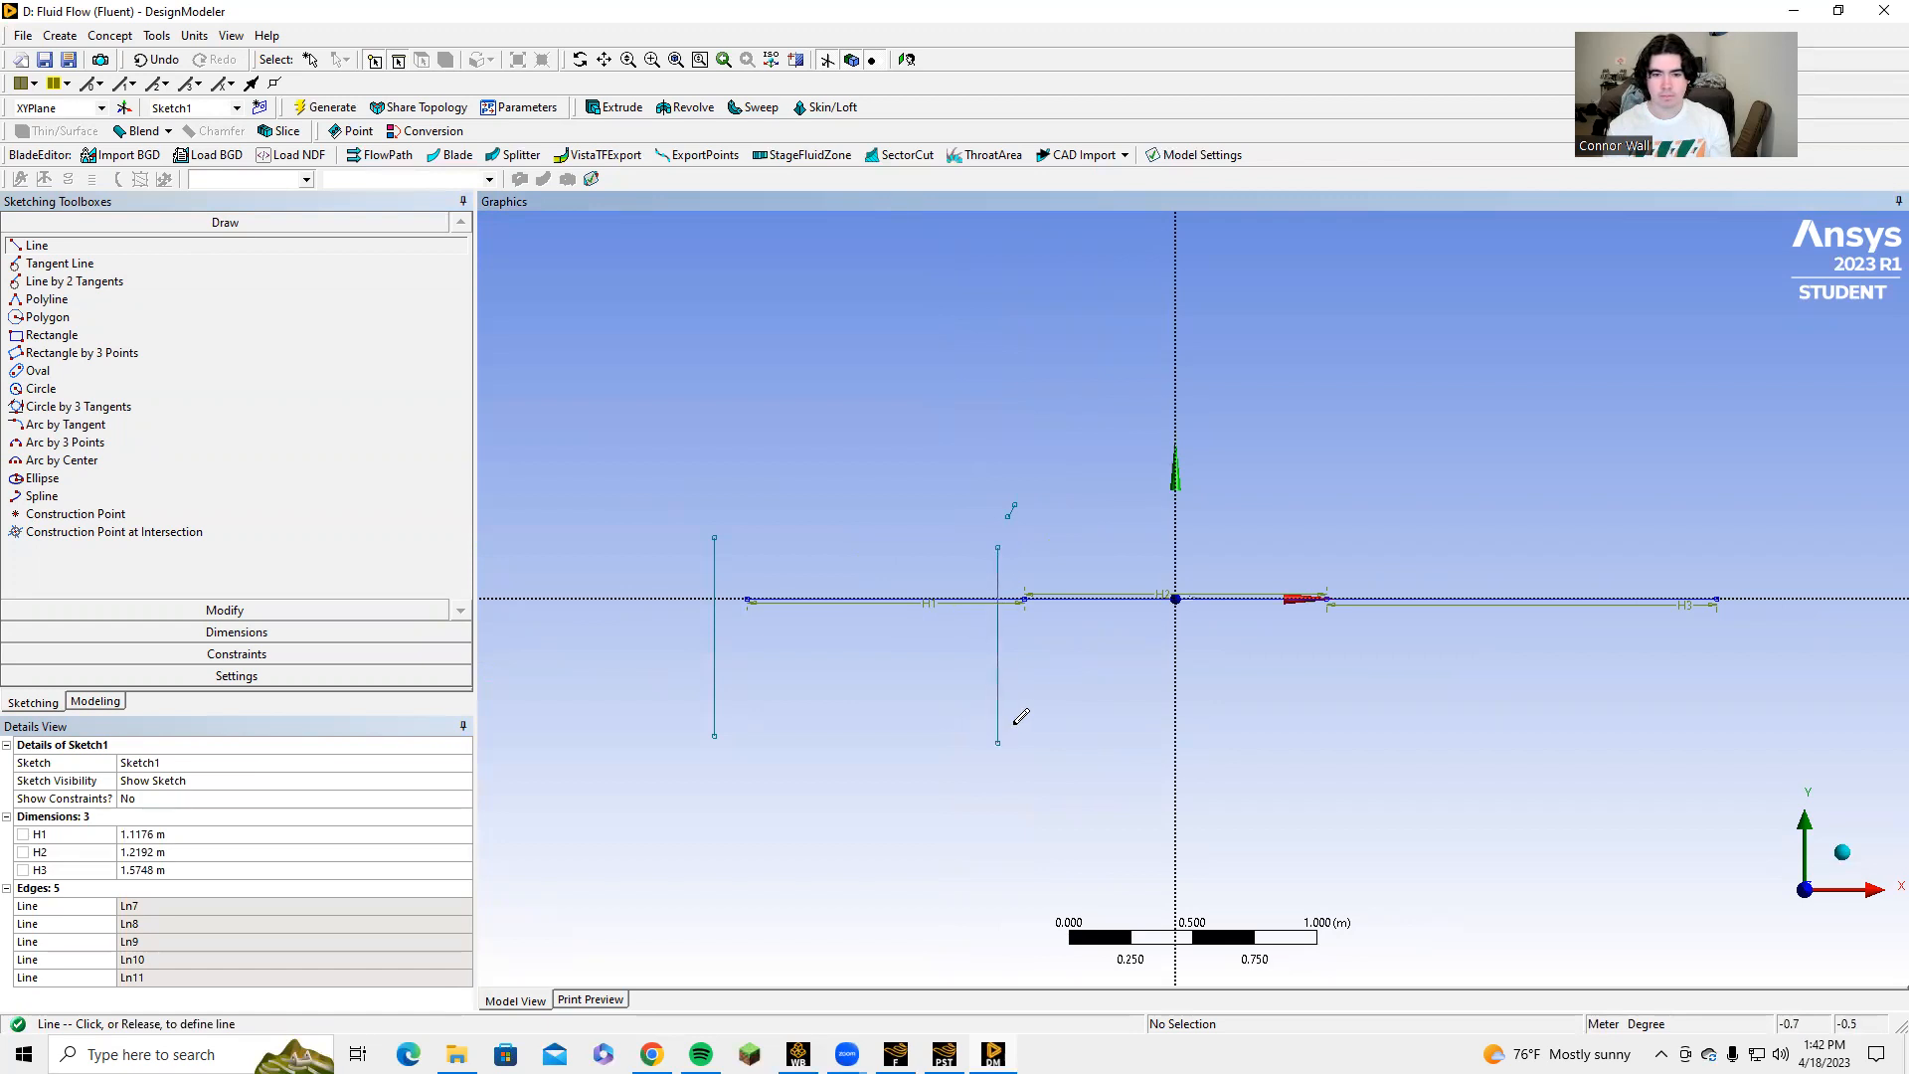
click(998, 742)
click(1149, 528)
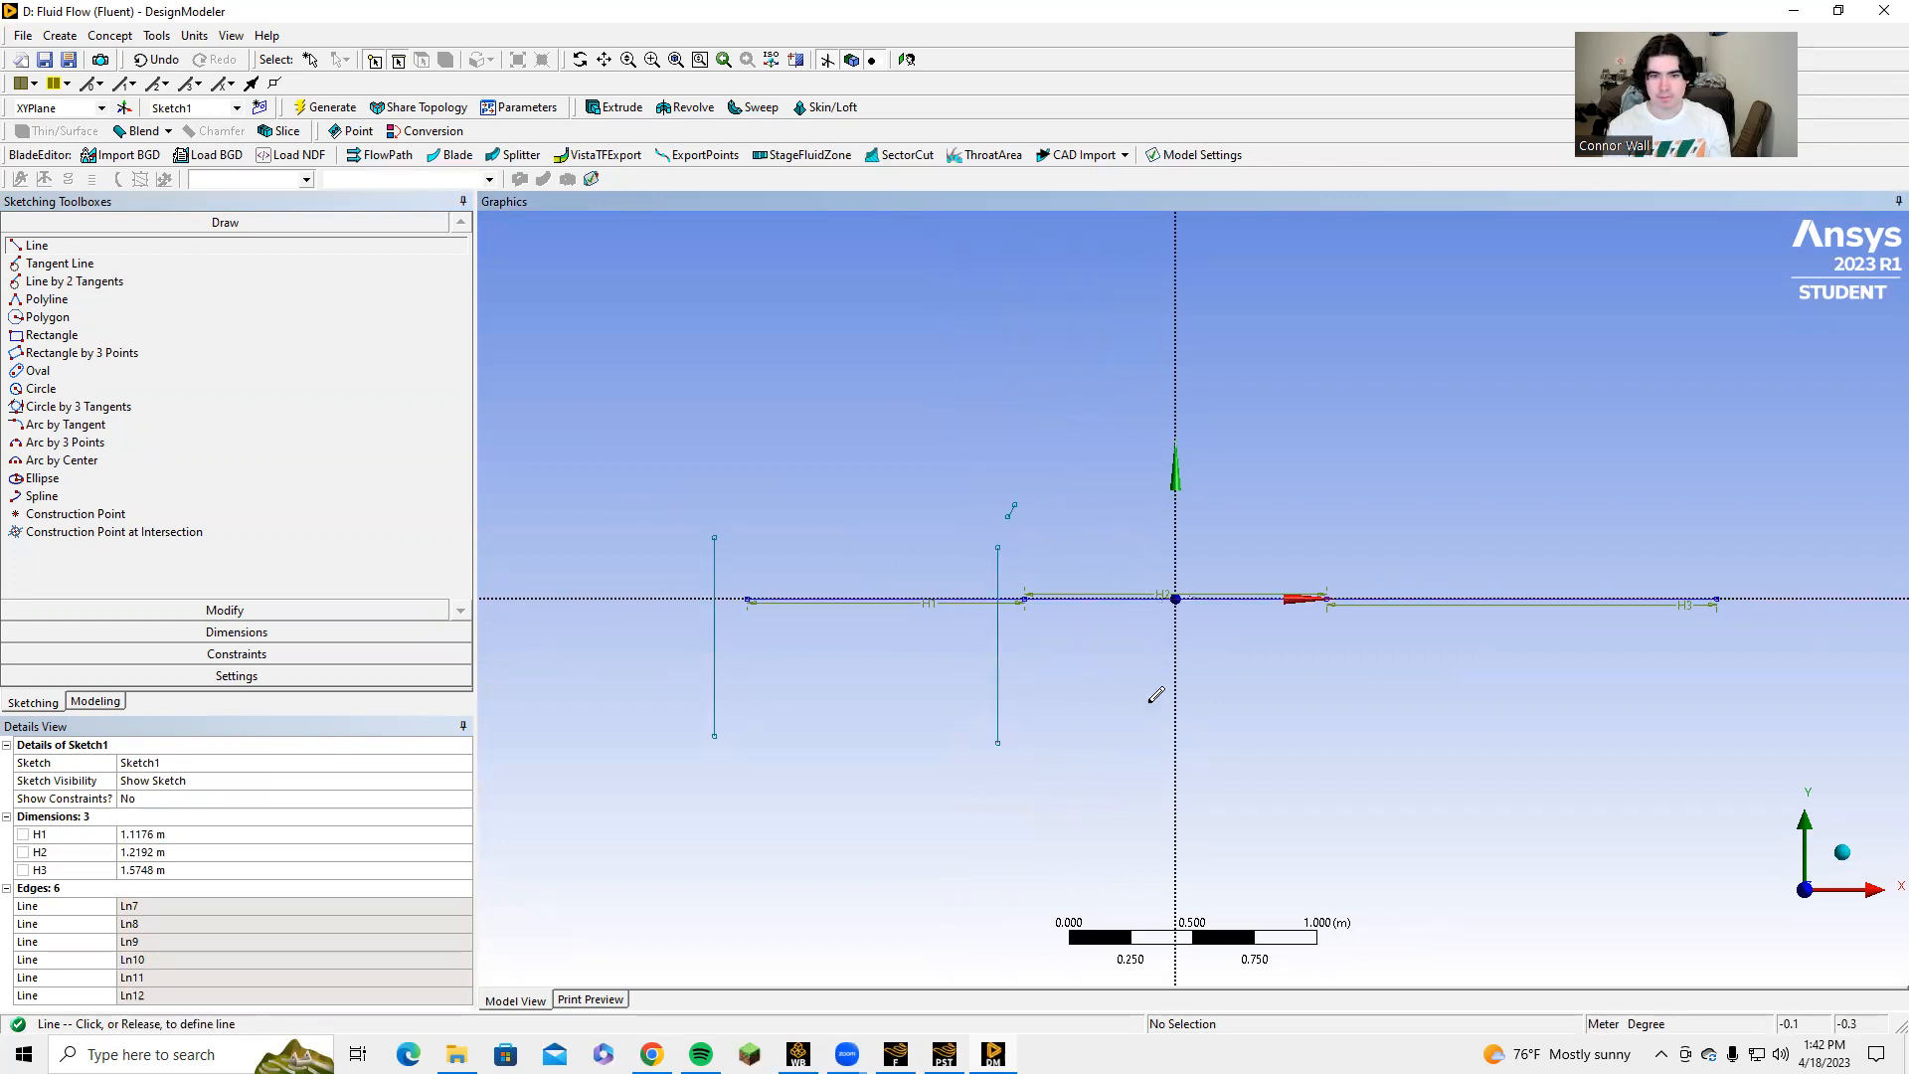
click(1149, 735)
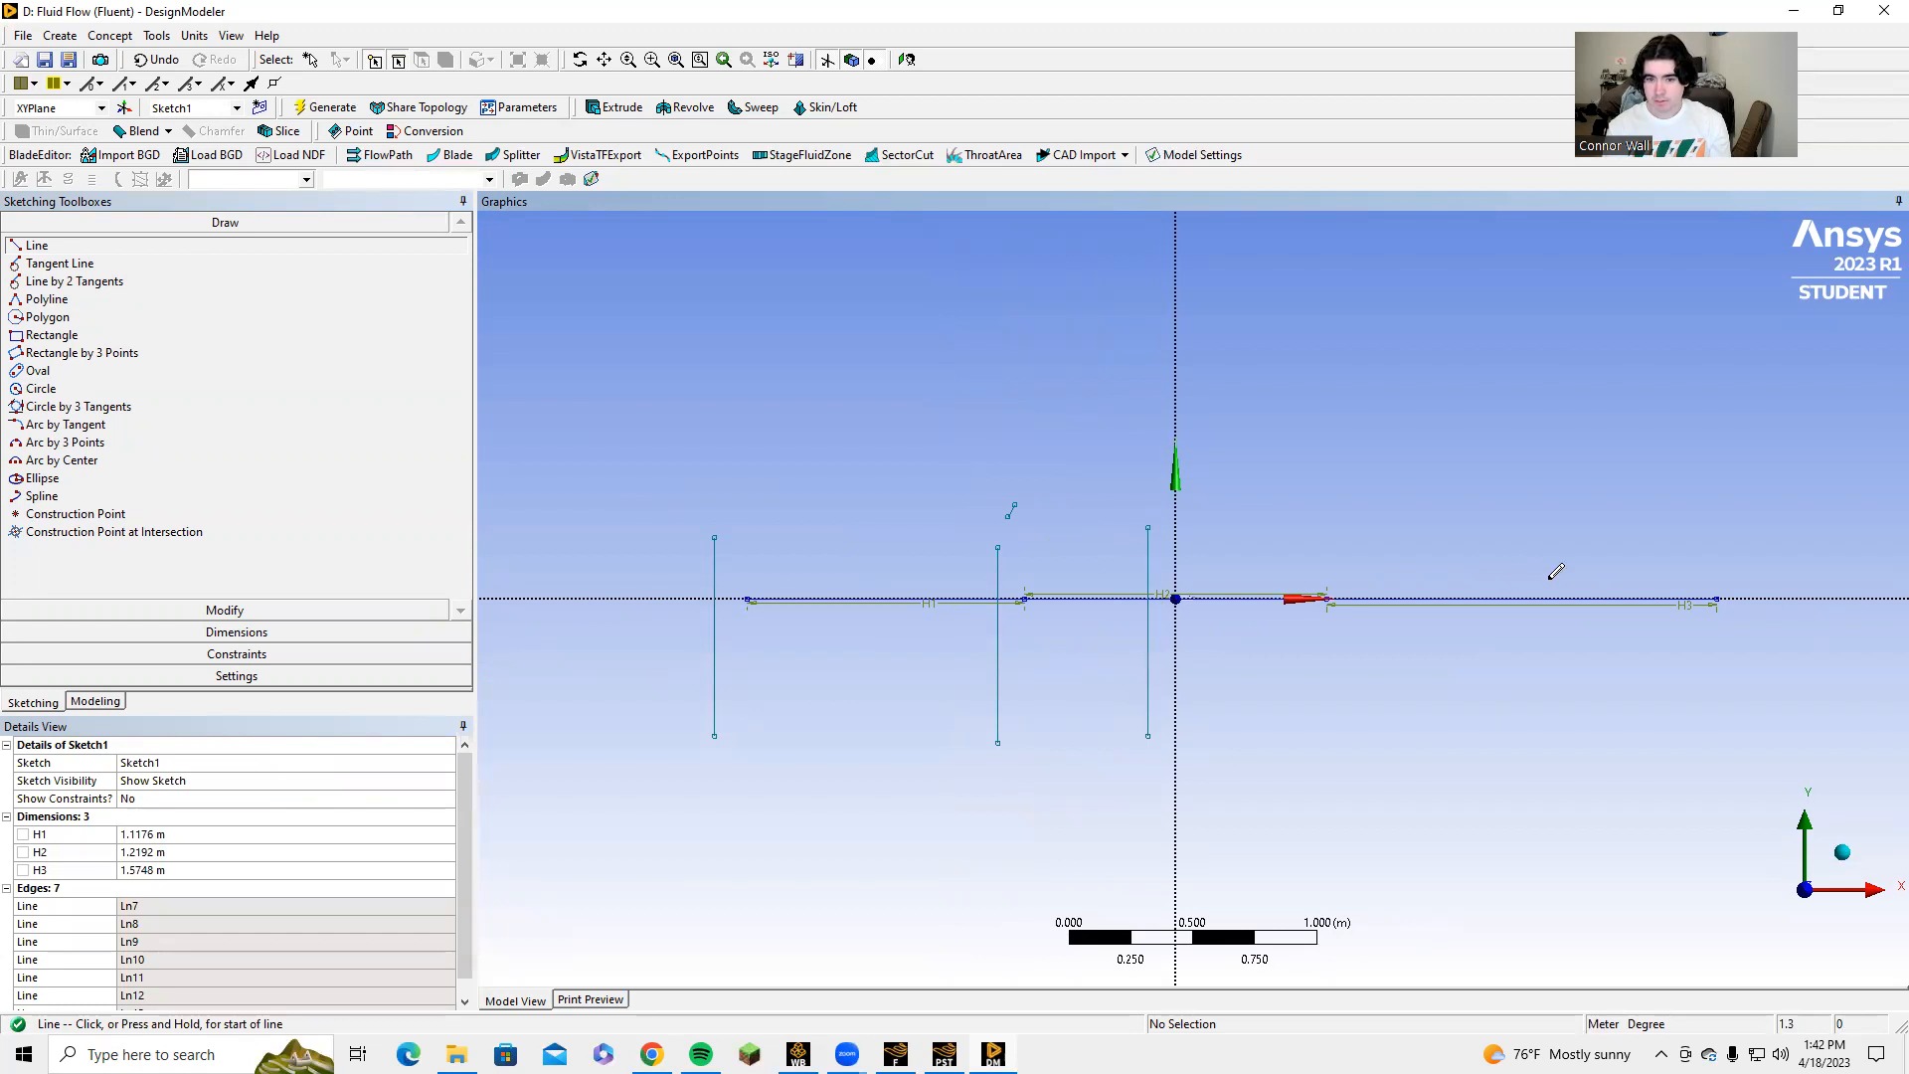
click(1689, 545)
click(1689, 783)
Apply Midpoint constraints that centre each of the four vertical lines on its matching end point of the horizontal segments.
click(252, 648)
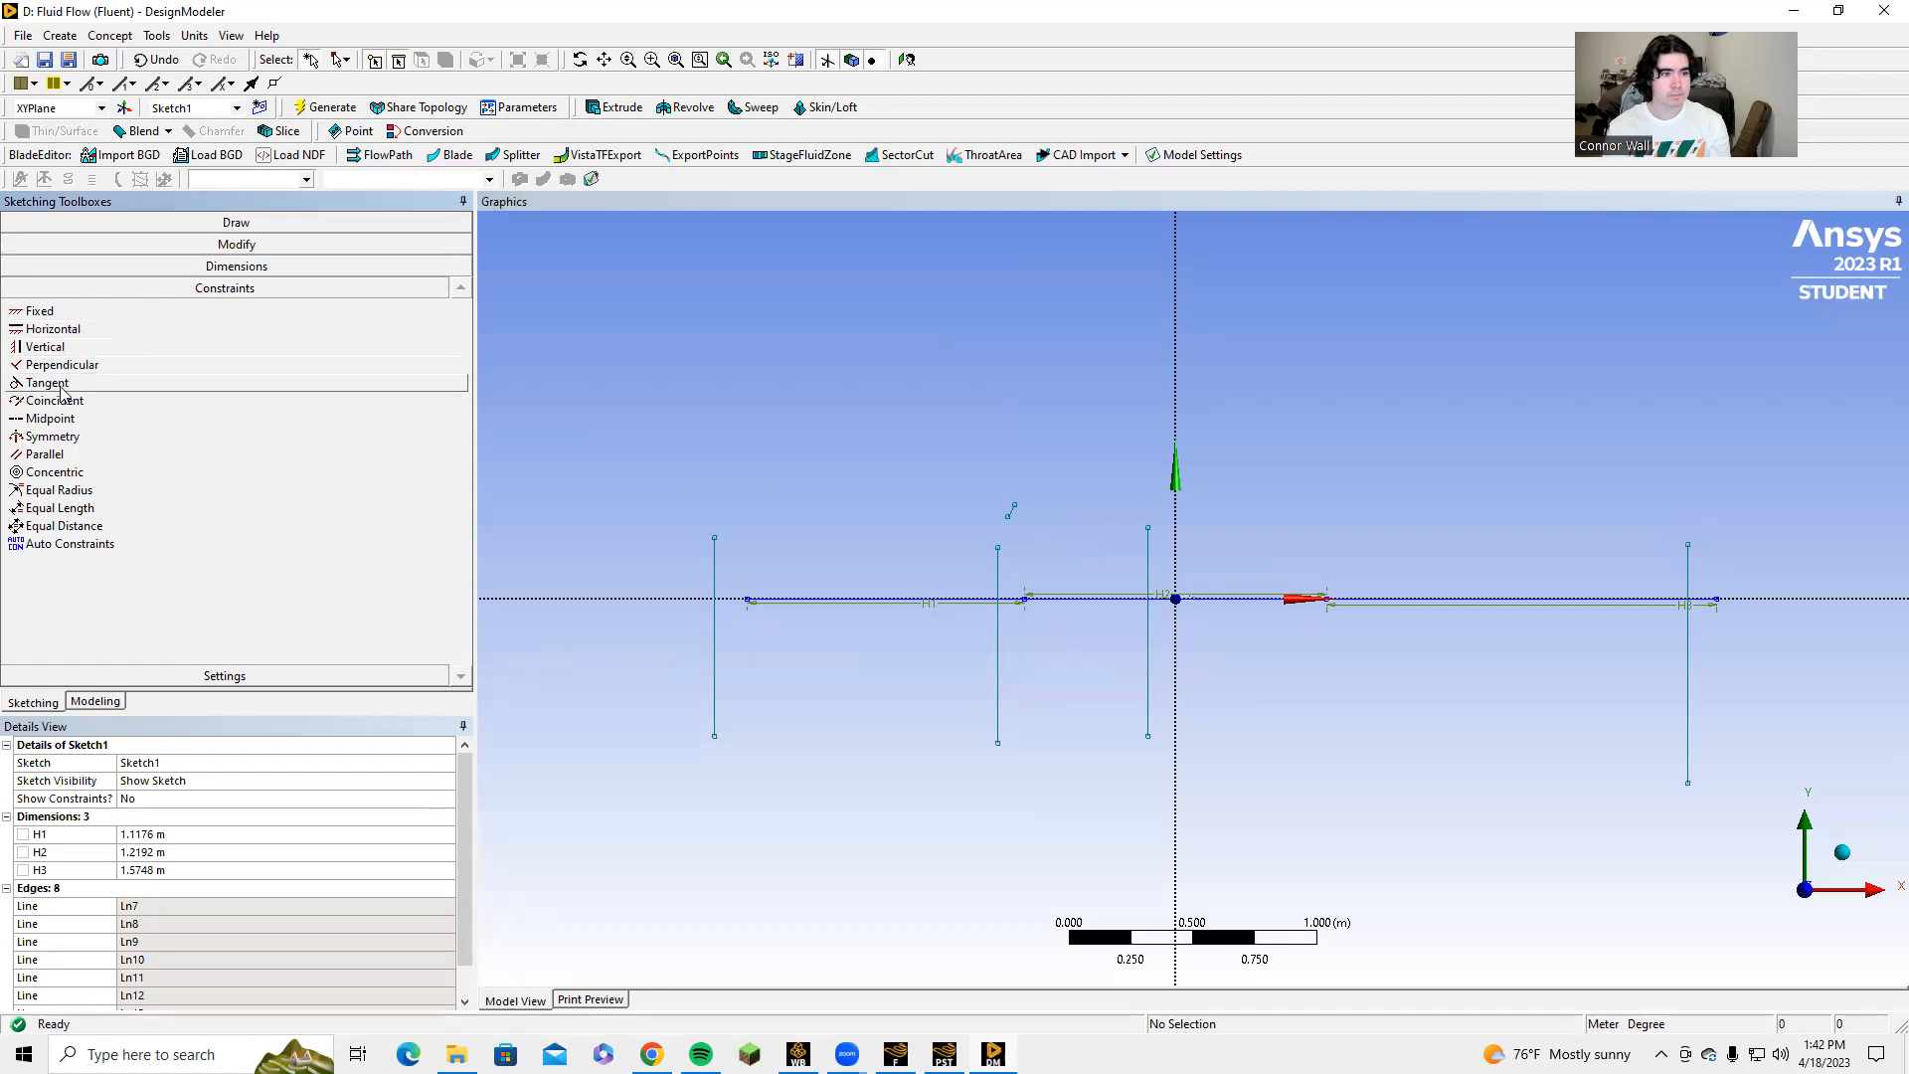
click(50, 418)
click(747, 601)
click(999, 570)
click(1024, 597)
click(1148, 611)
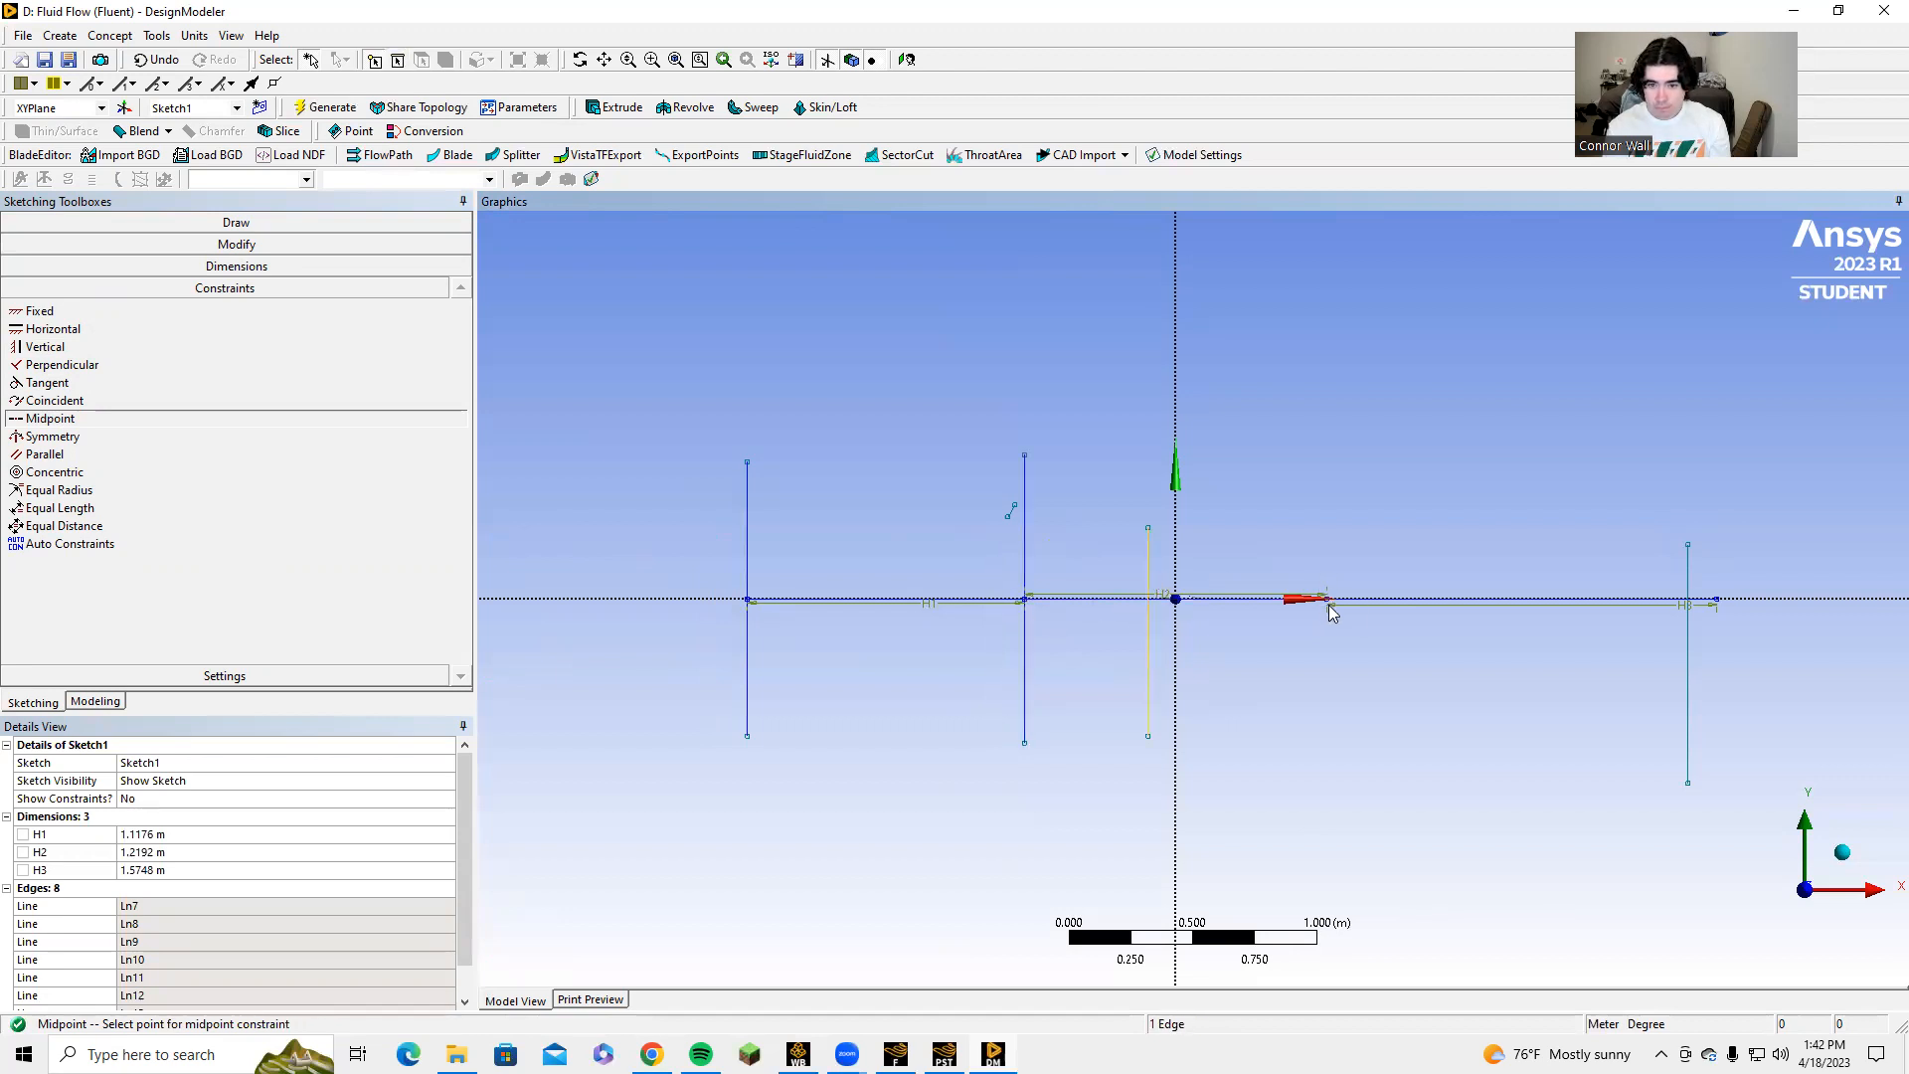
scroll(1442, 601, up, 2)
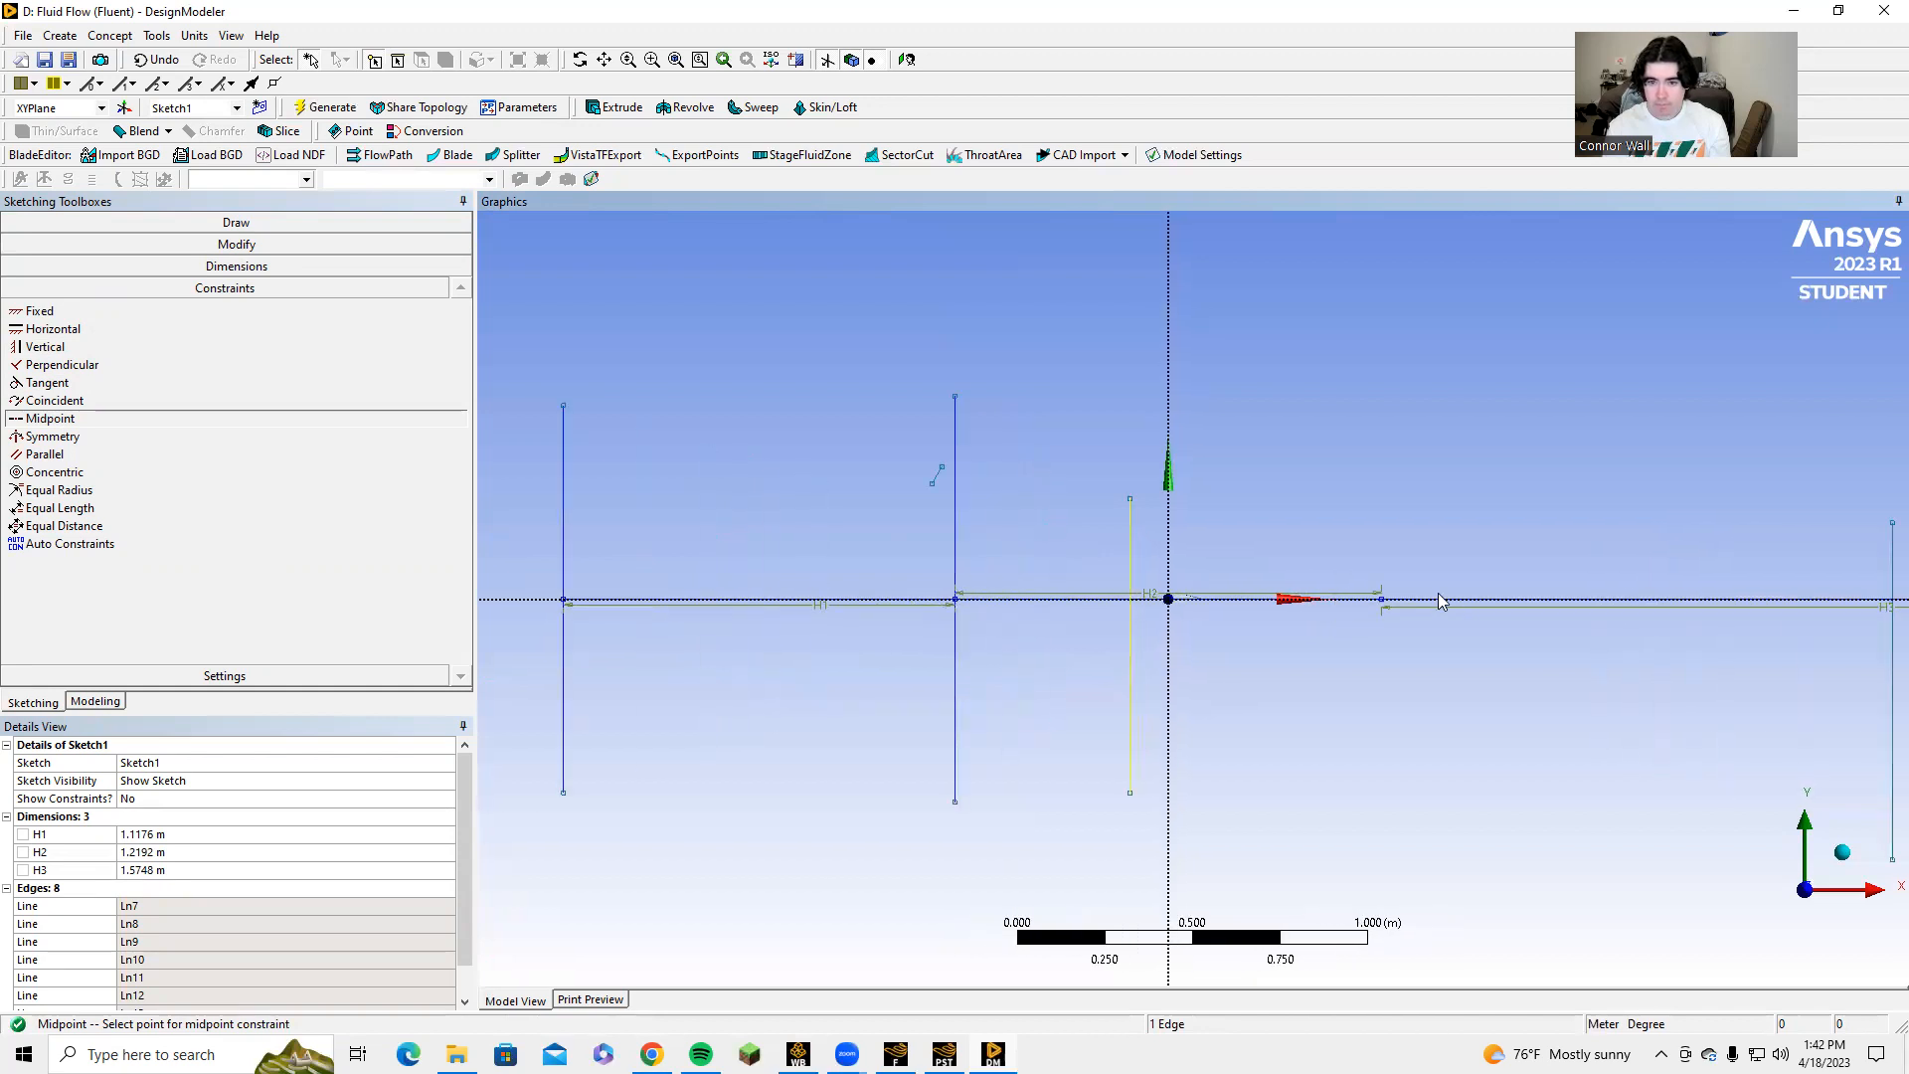
click(1382, 599)
scroll(1408, 585, down, 1)
click(1737, 595)
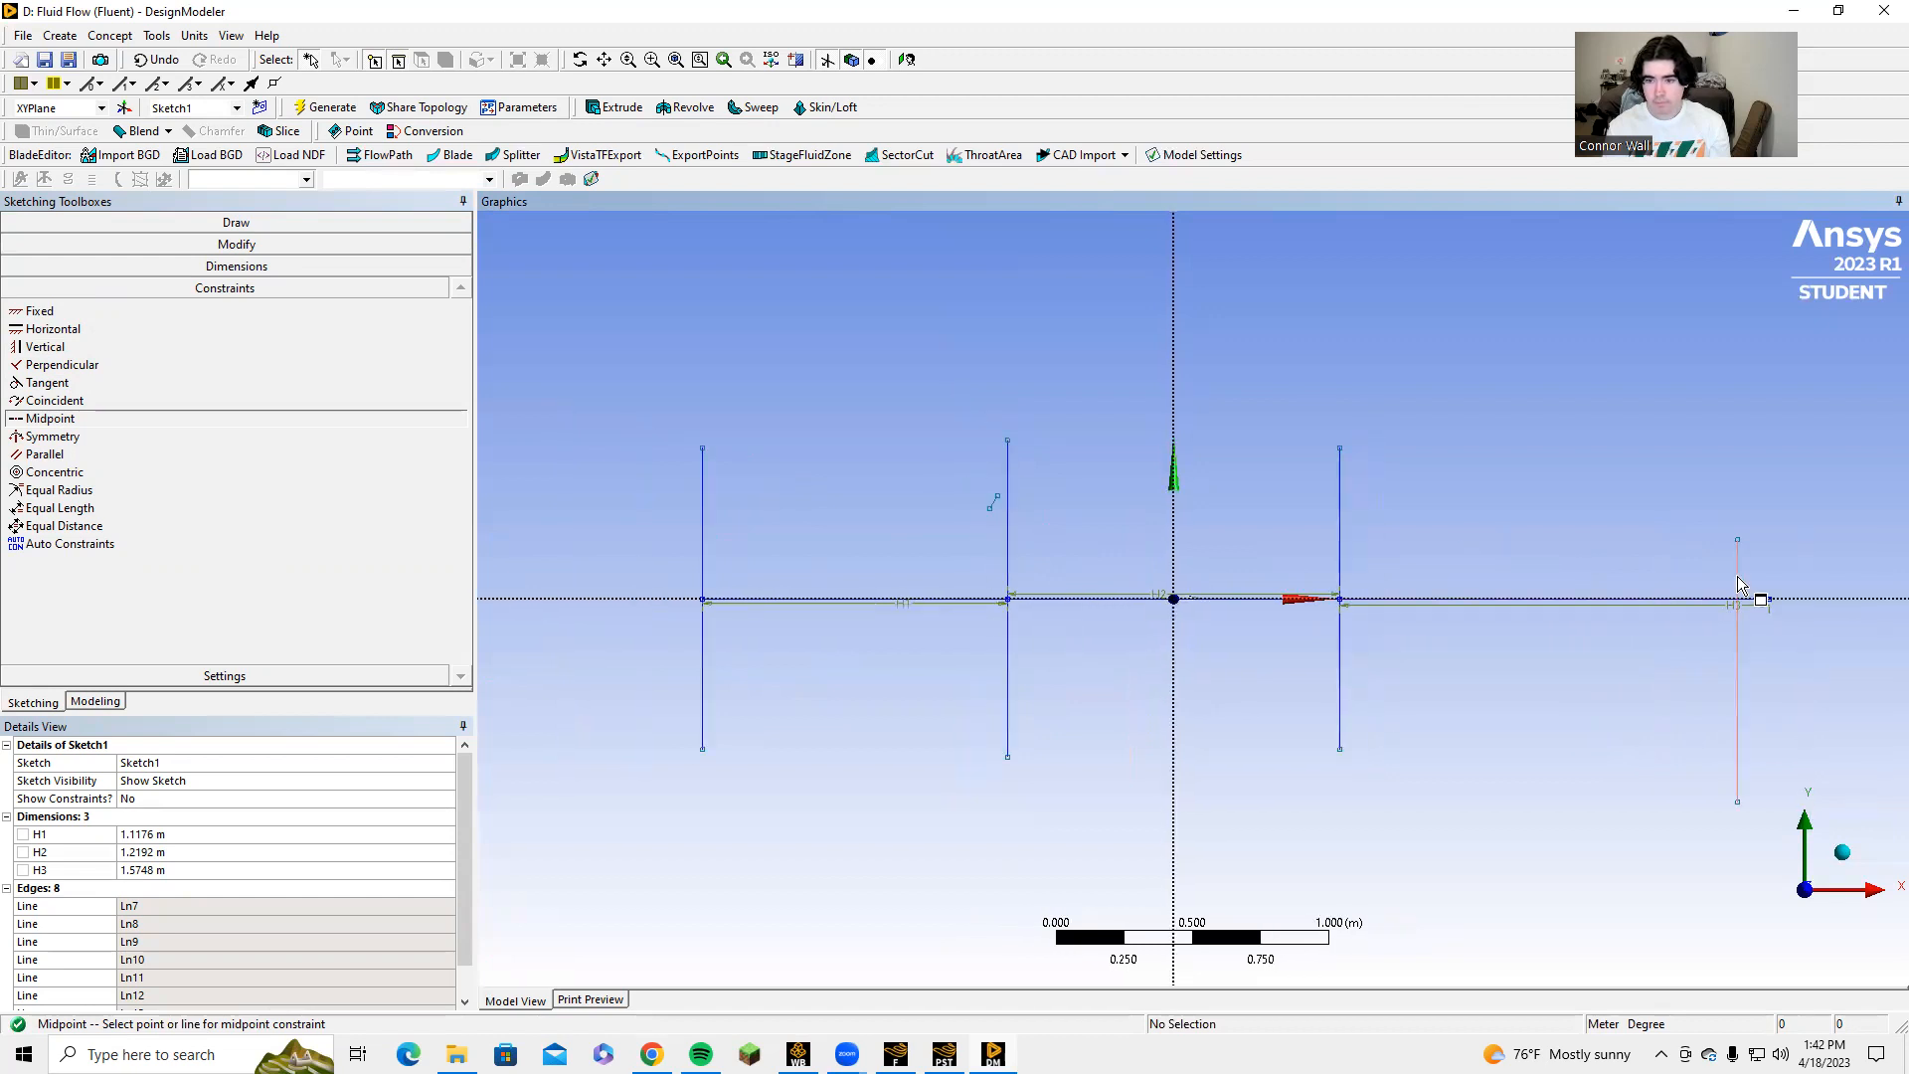
click(1770, 599)
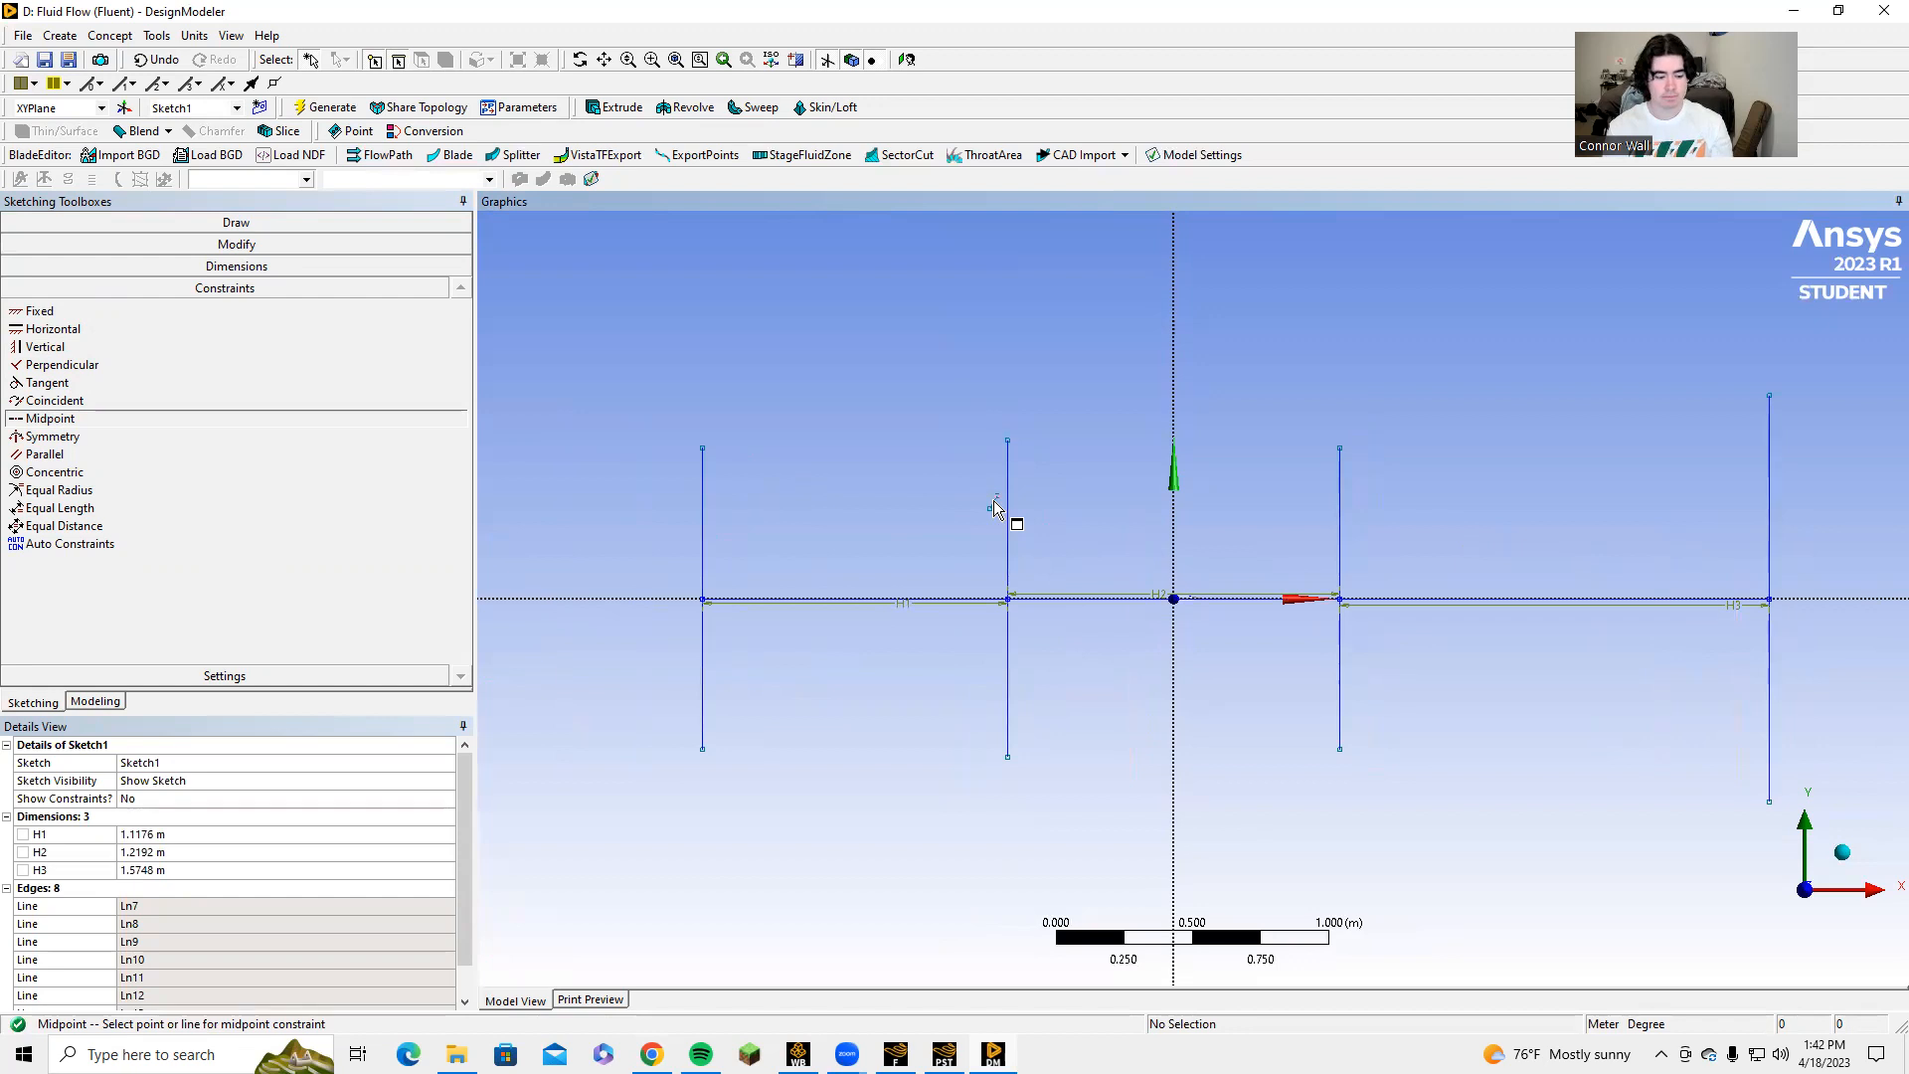
Delete the short stray line beside the second vertical line.
key(Escape)
scroll(994, 498, up, 3)
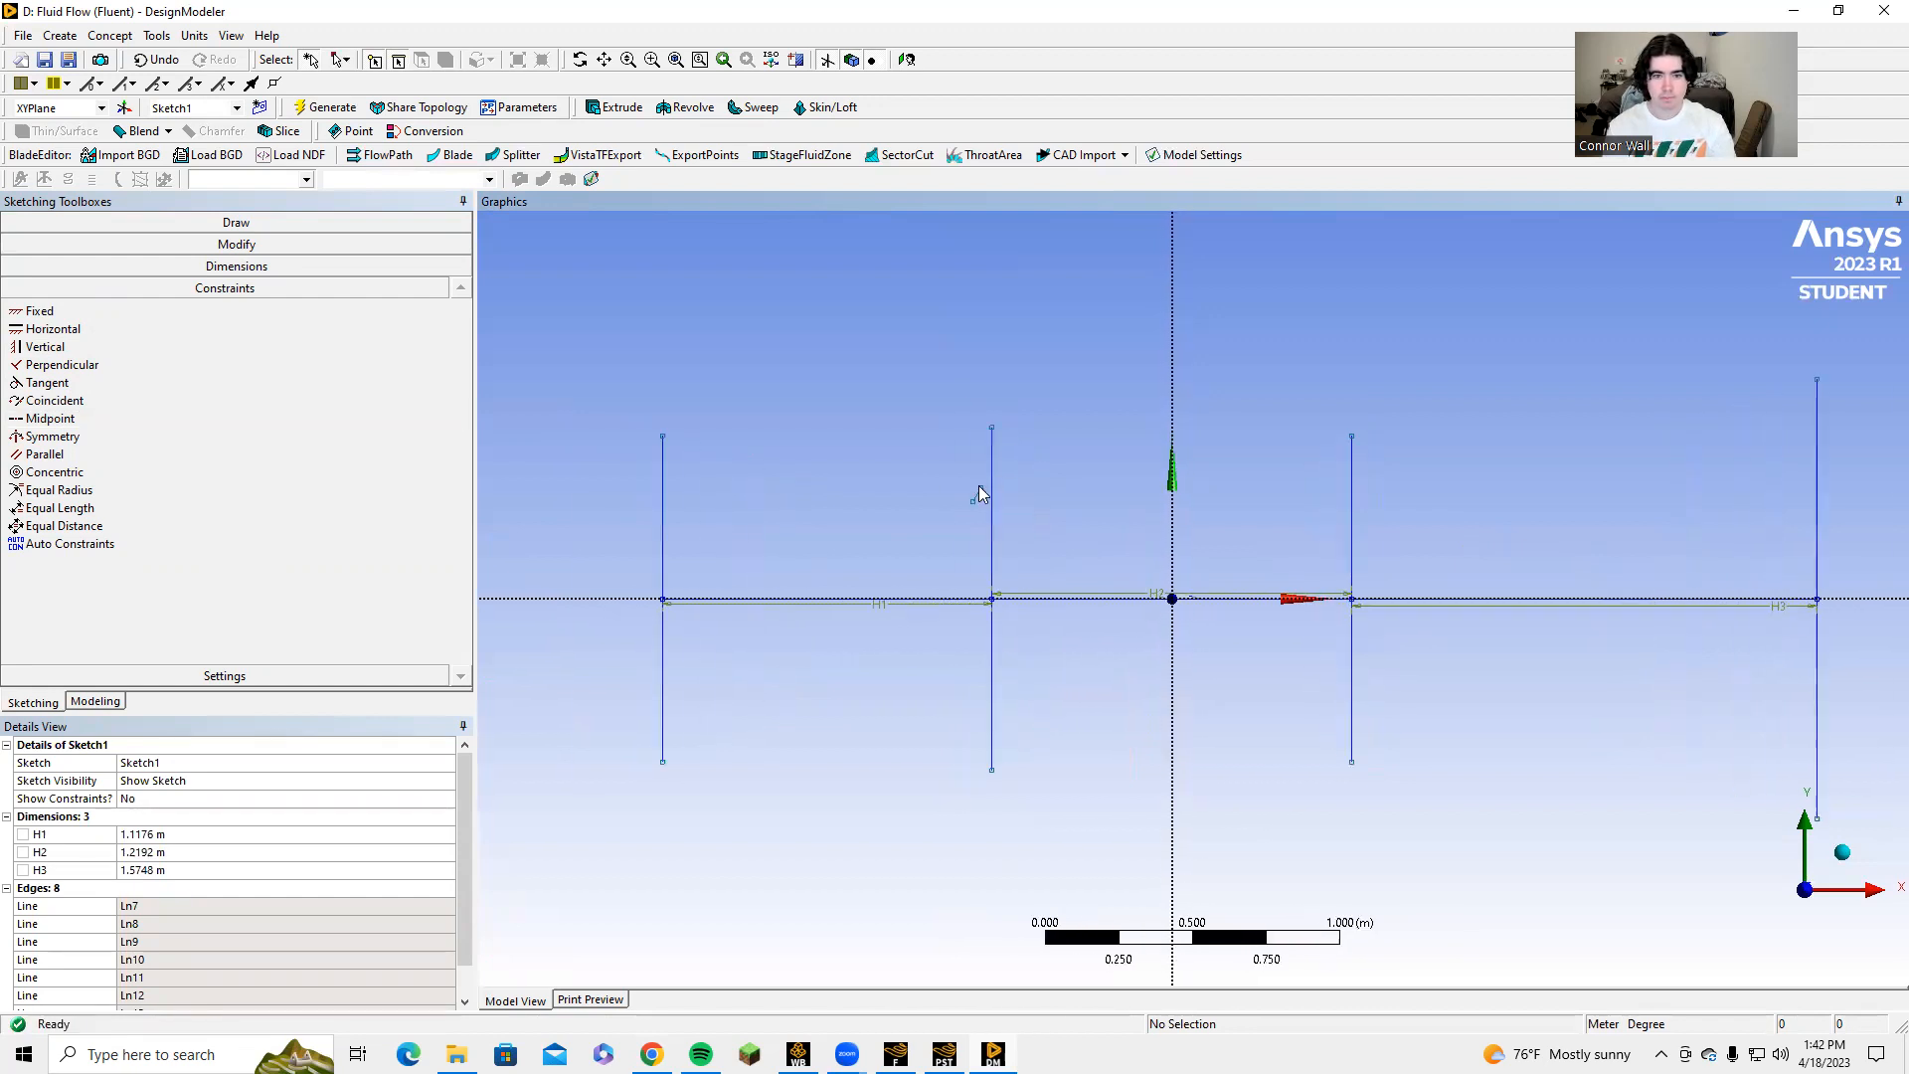
click(894, 457)
right_click(895, 459)
click(944, 717)
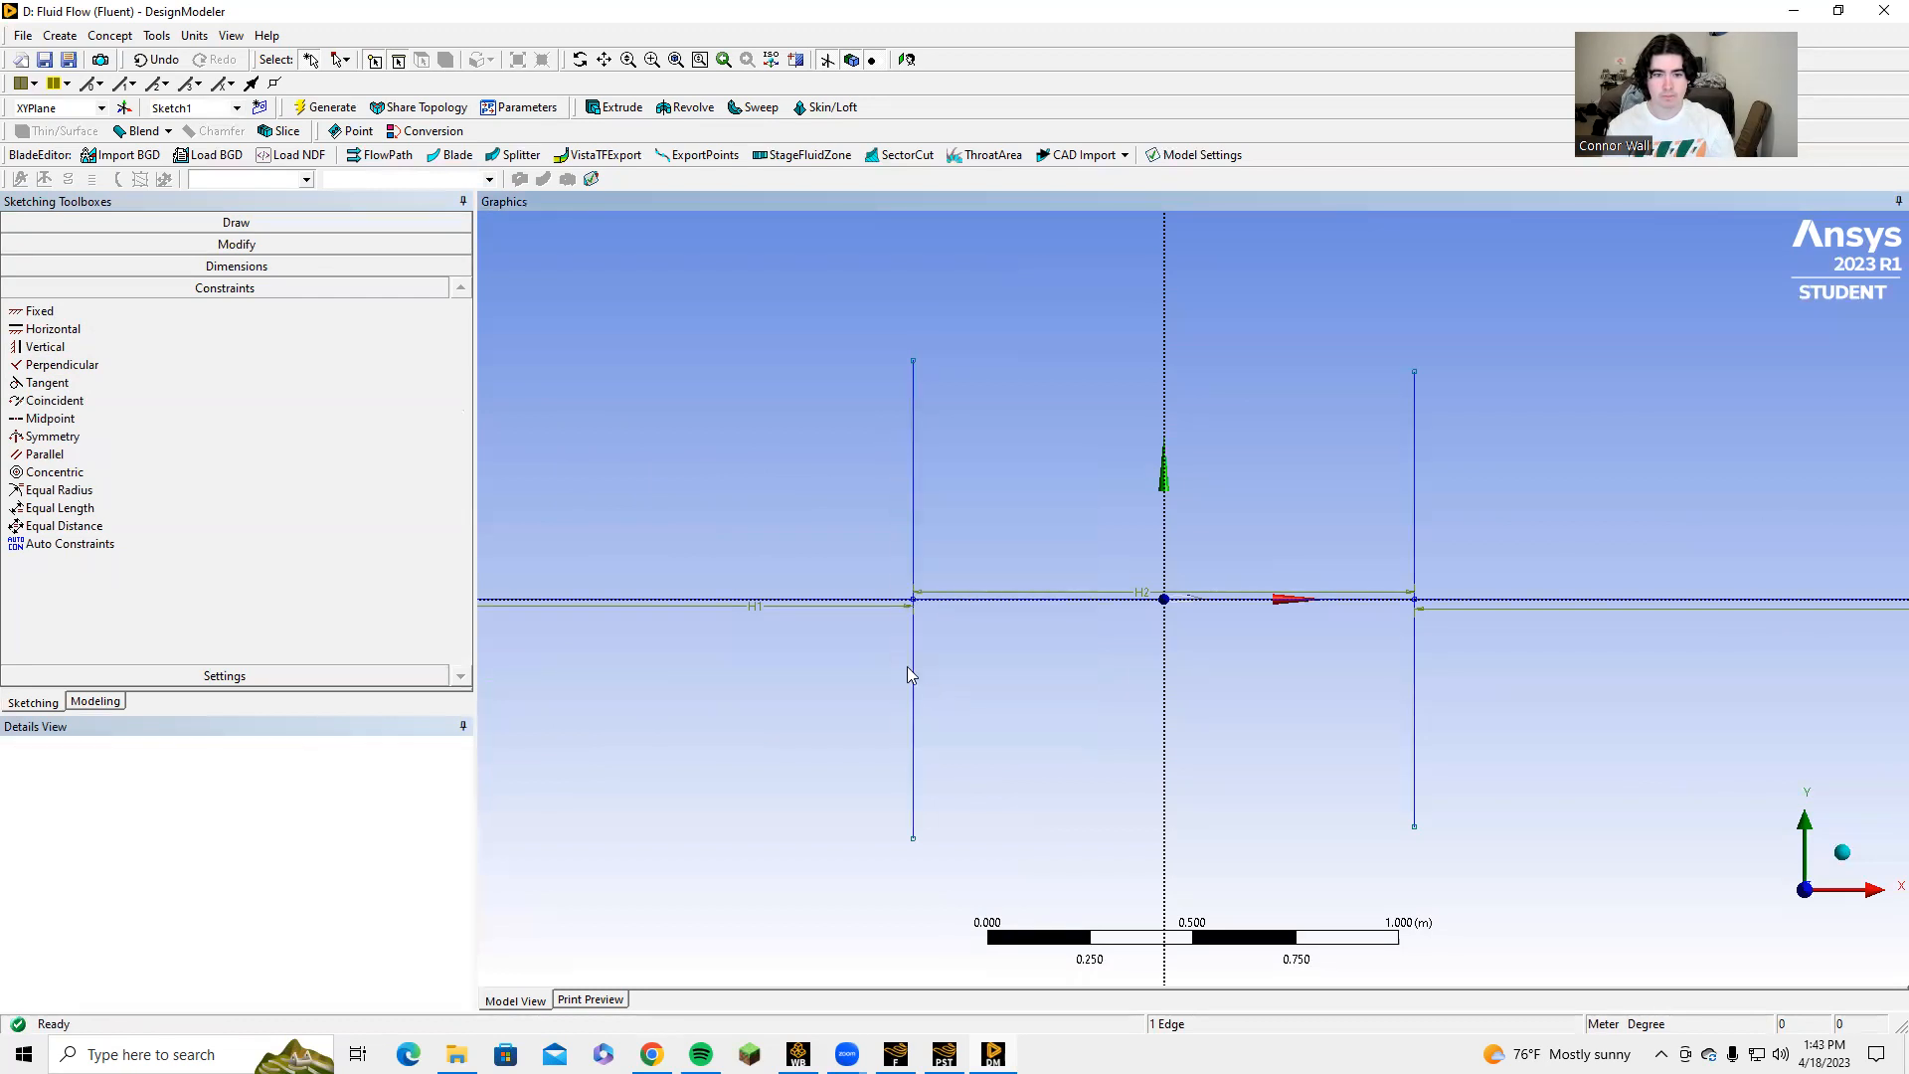
Dimension the length of each of the four vertical lines.
scroll(809, 626, down, 3)
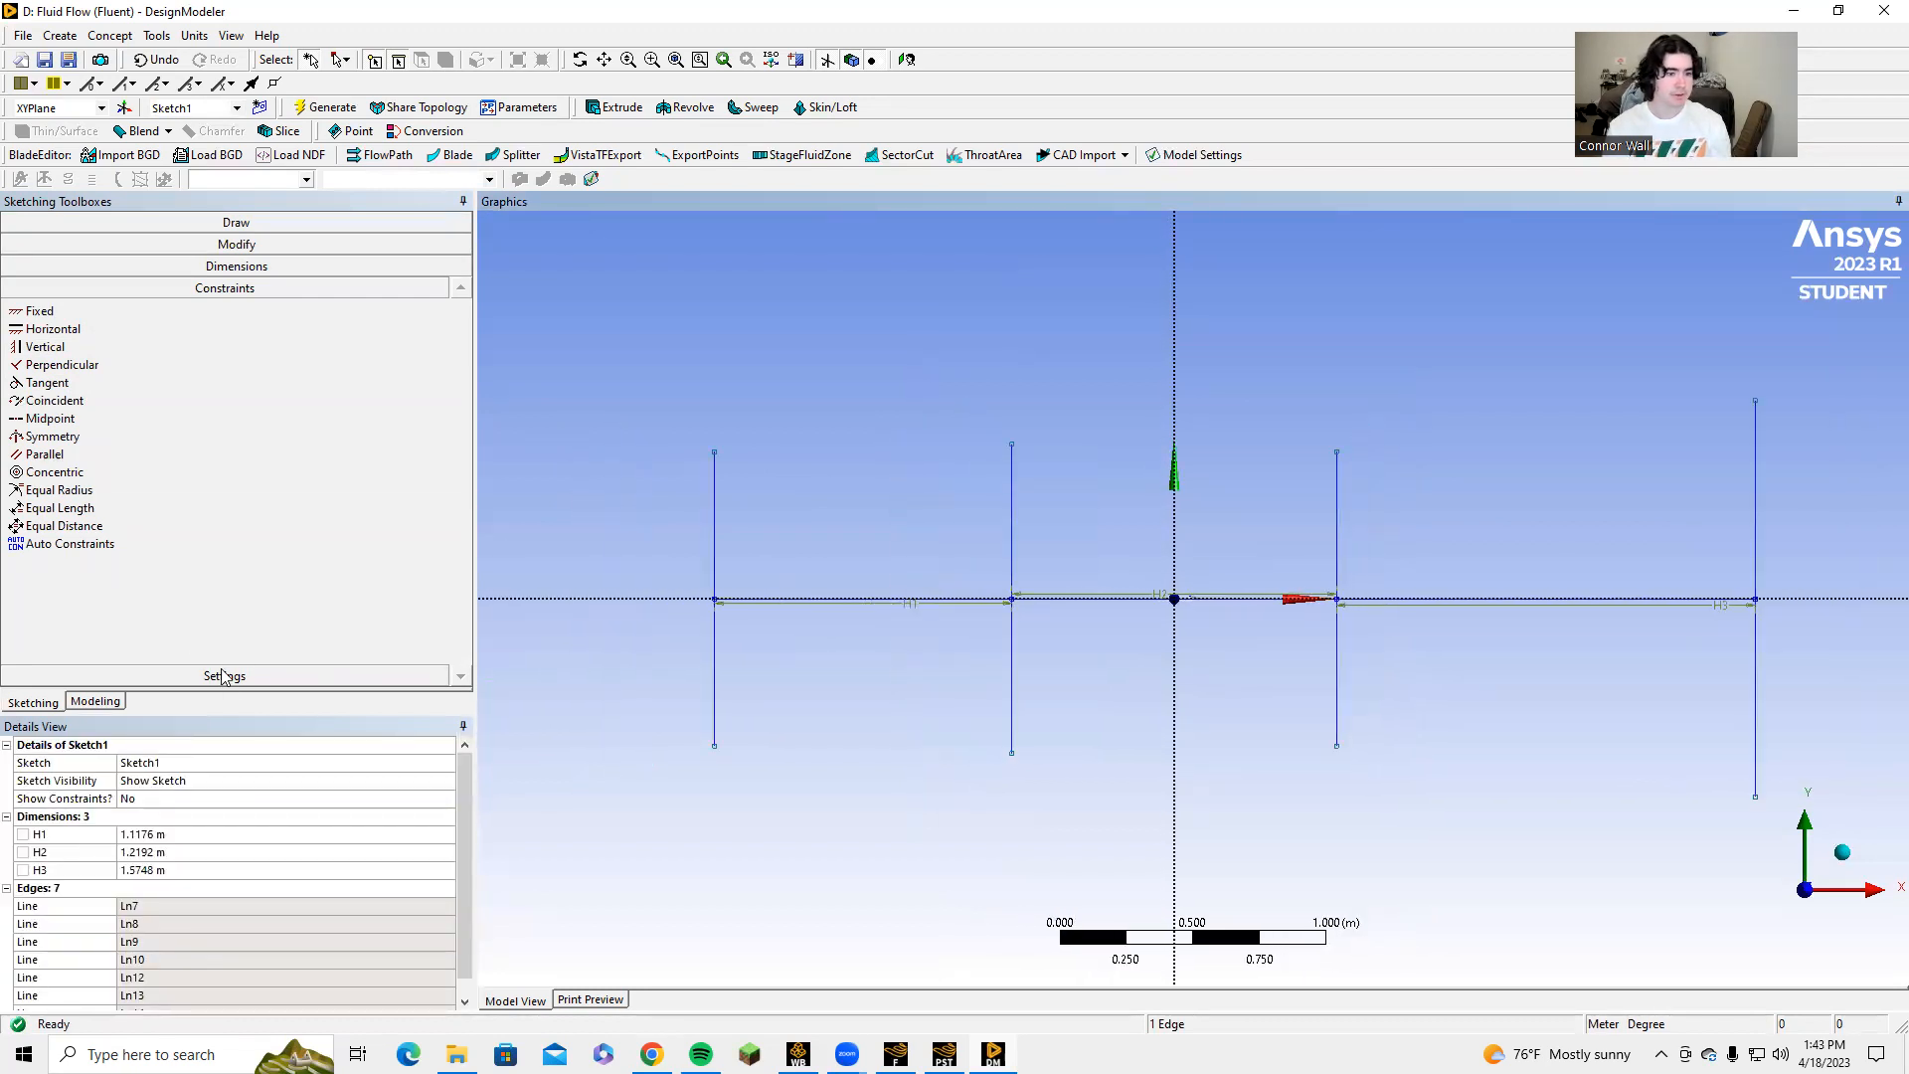
click(217, 267)
click(714, 537)
click(647, 538)
click(1011, 537)
click(953, 537)
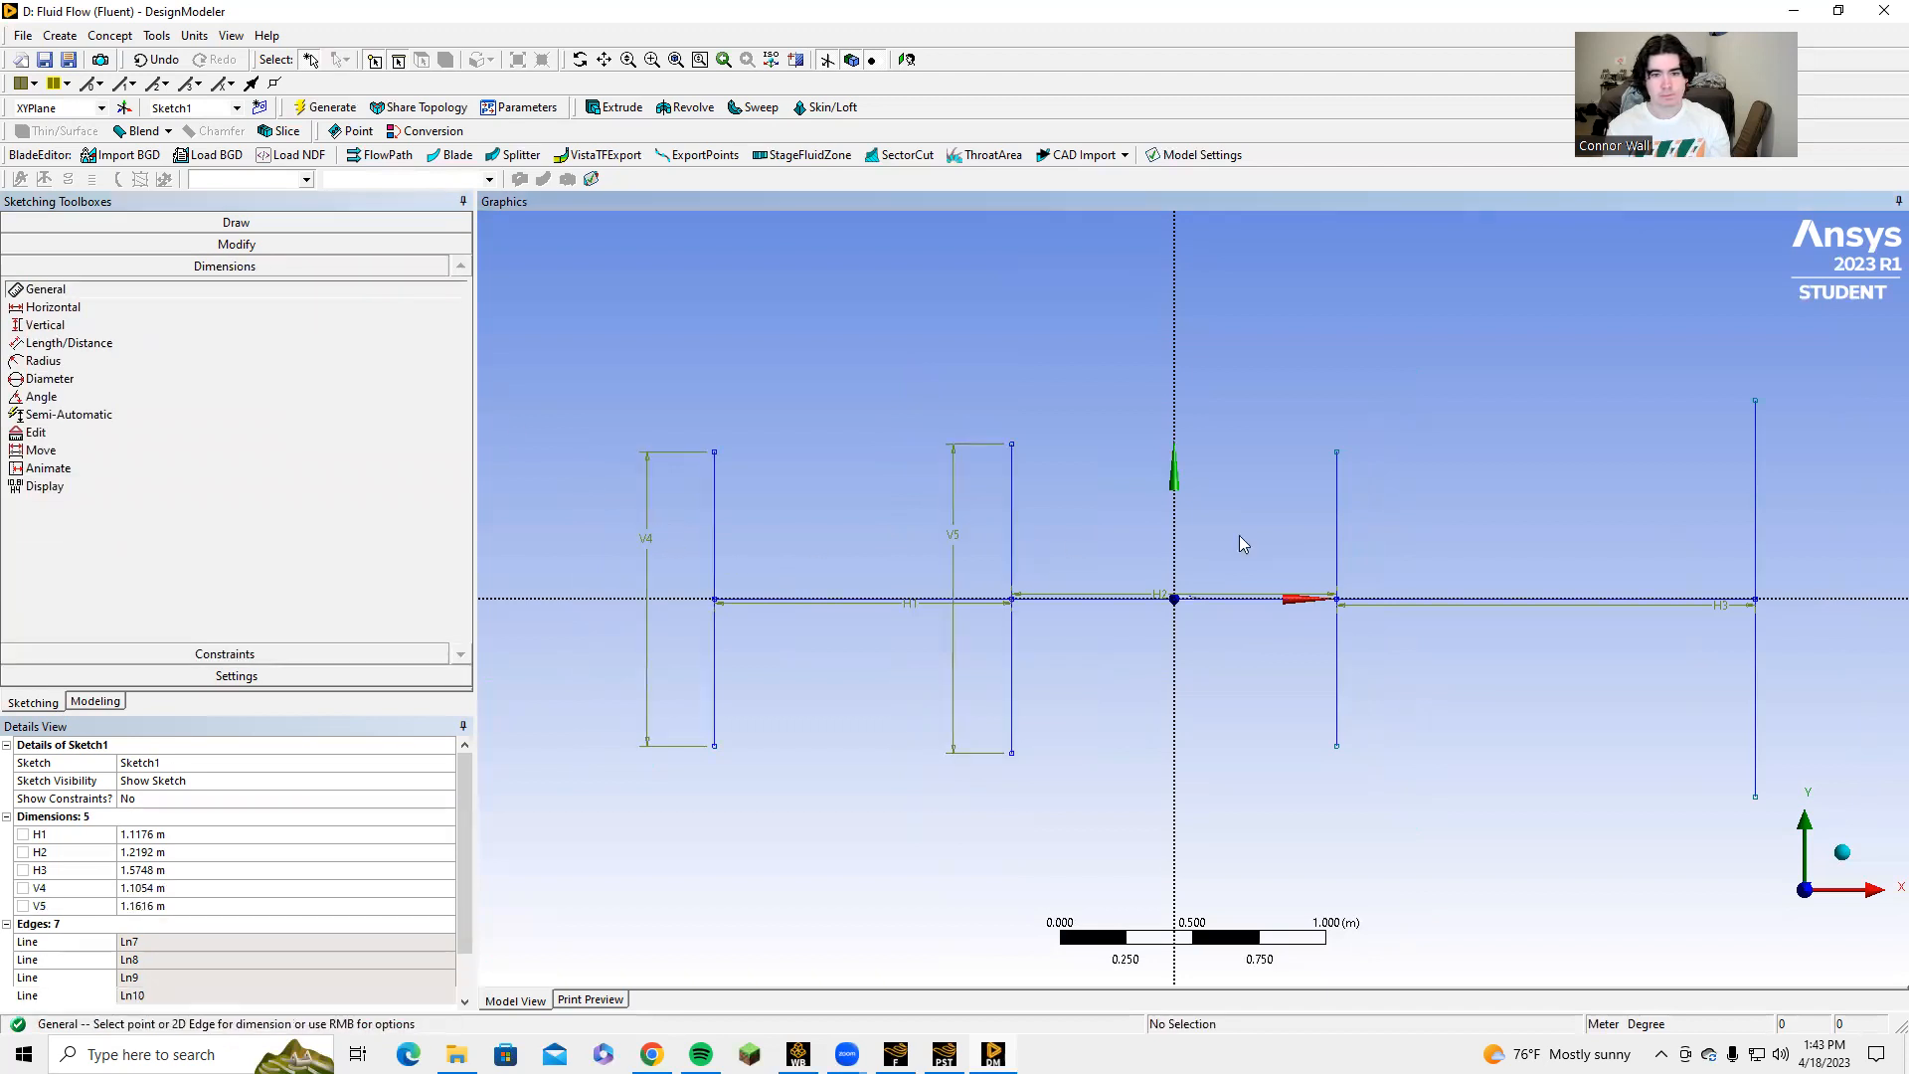
click(1341, 541)
click(1389, 535)
click(1757, 517)
click(1810, 517)
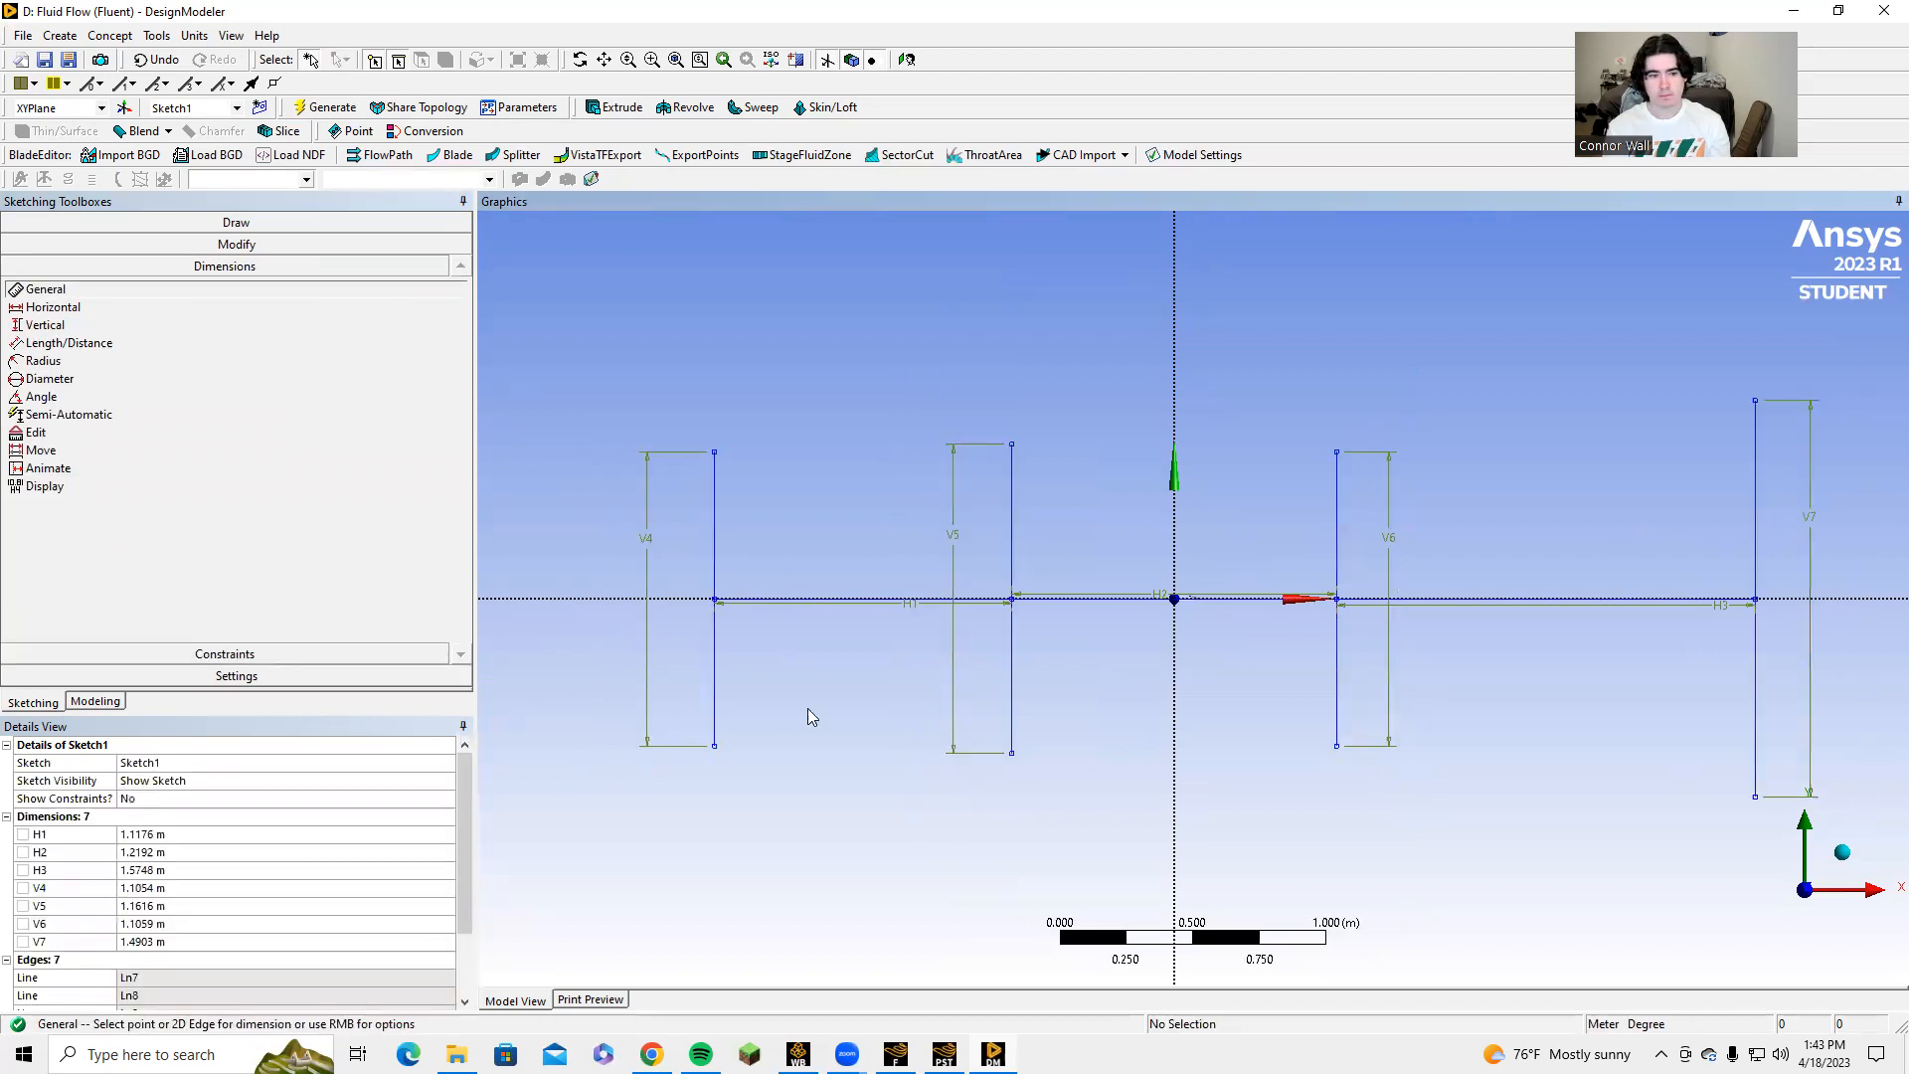
Set the vertical line lengths V4 to 1.6256 m and V5 to 0.6096 m.
click(145, 886)
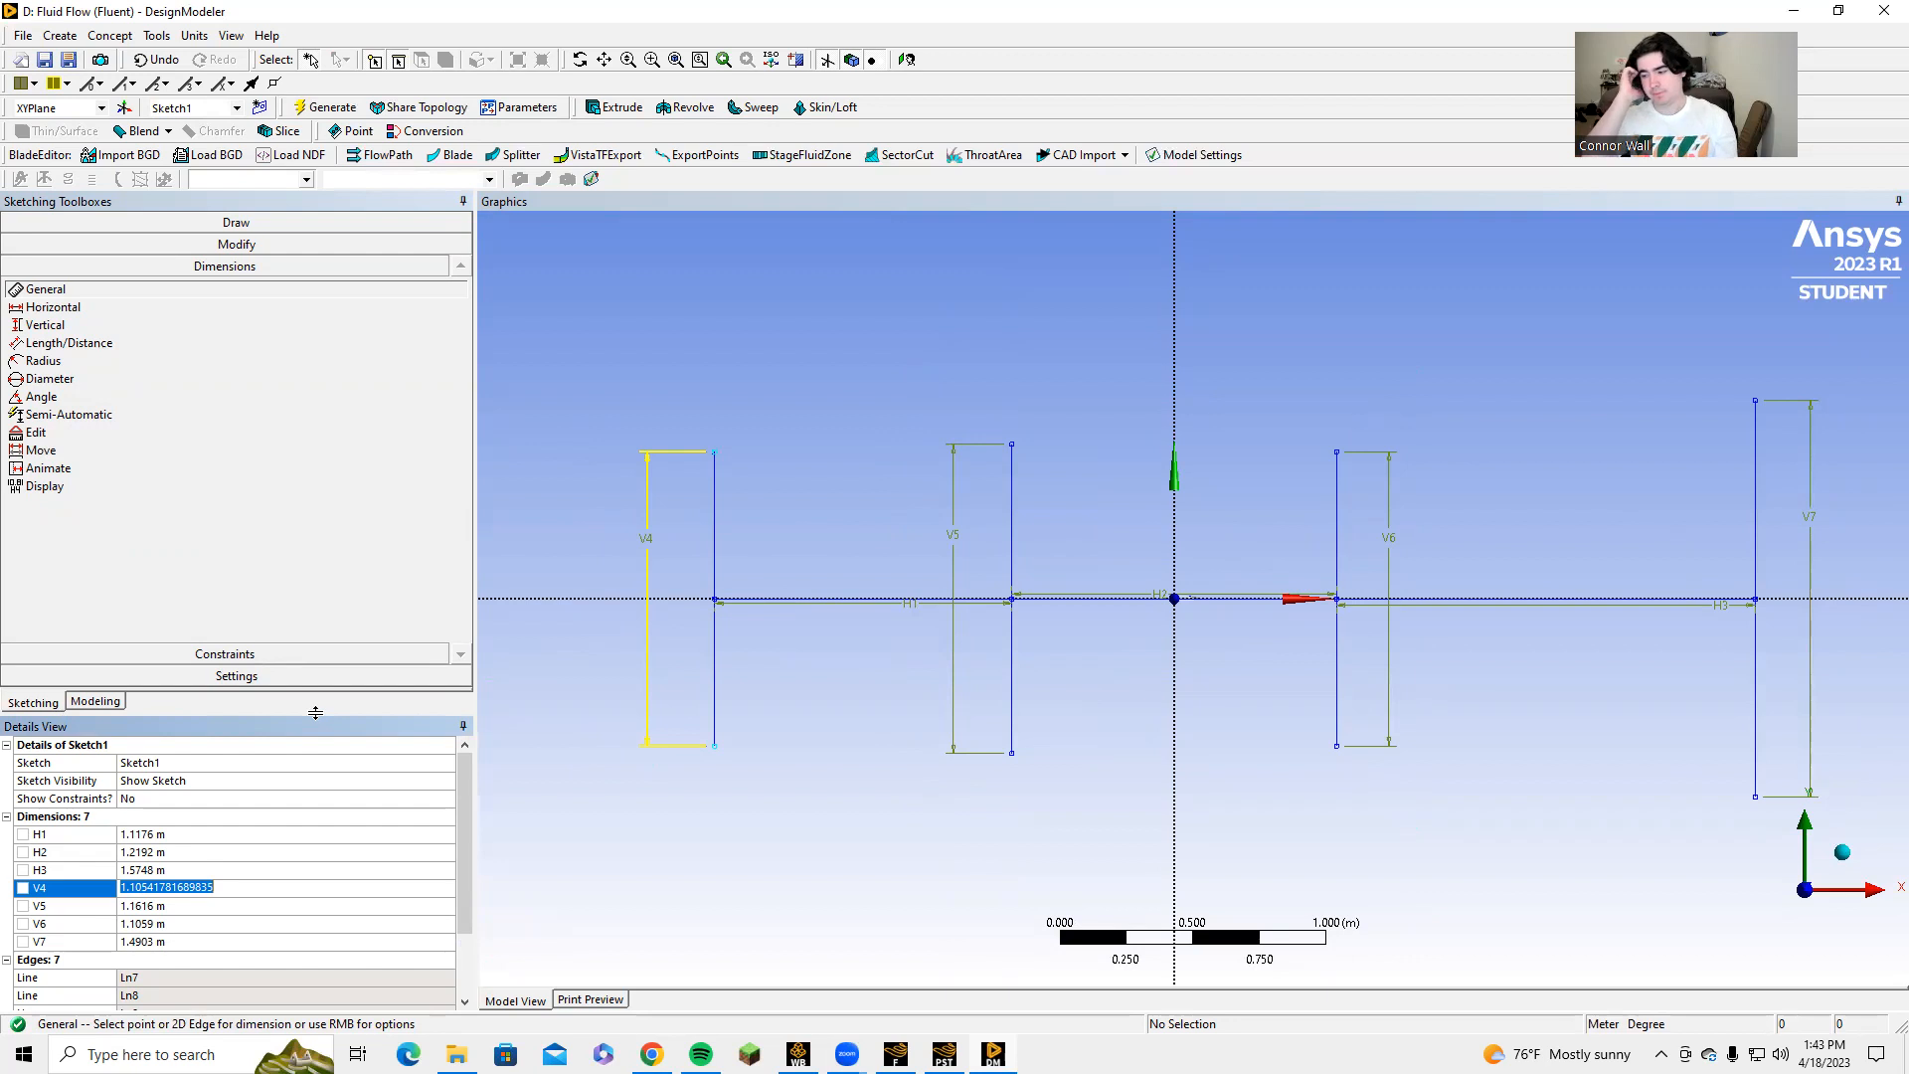
text(1.)
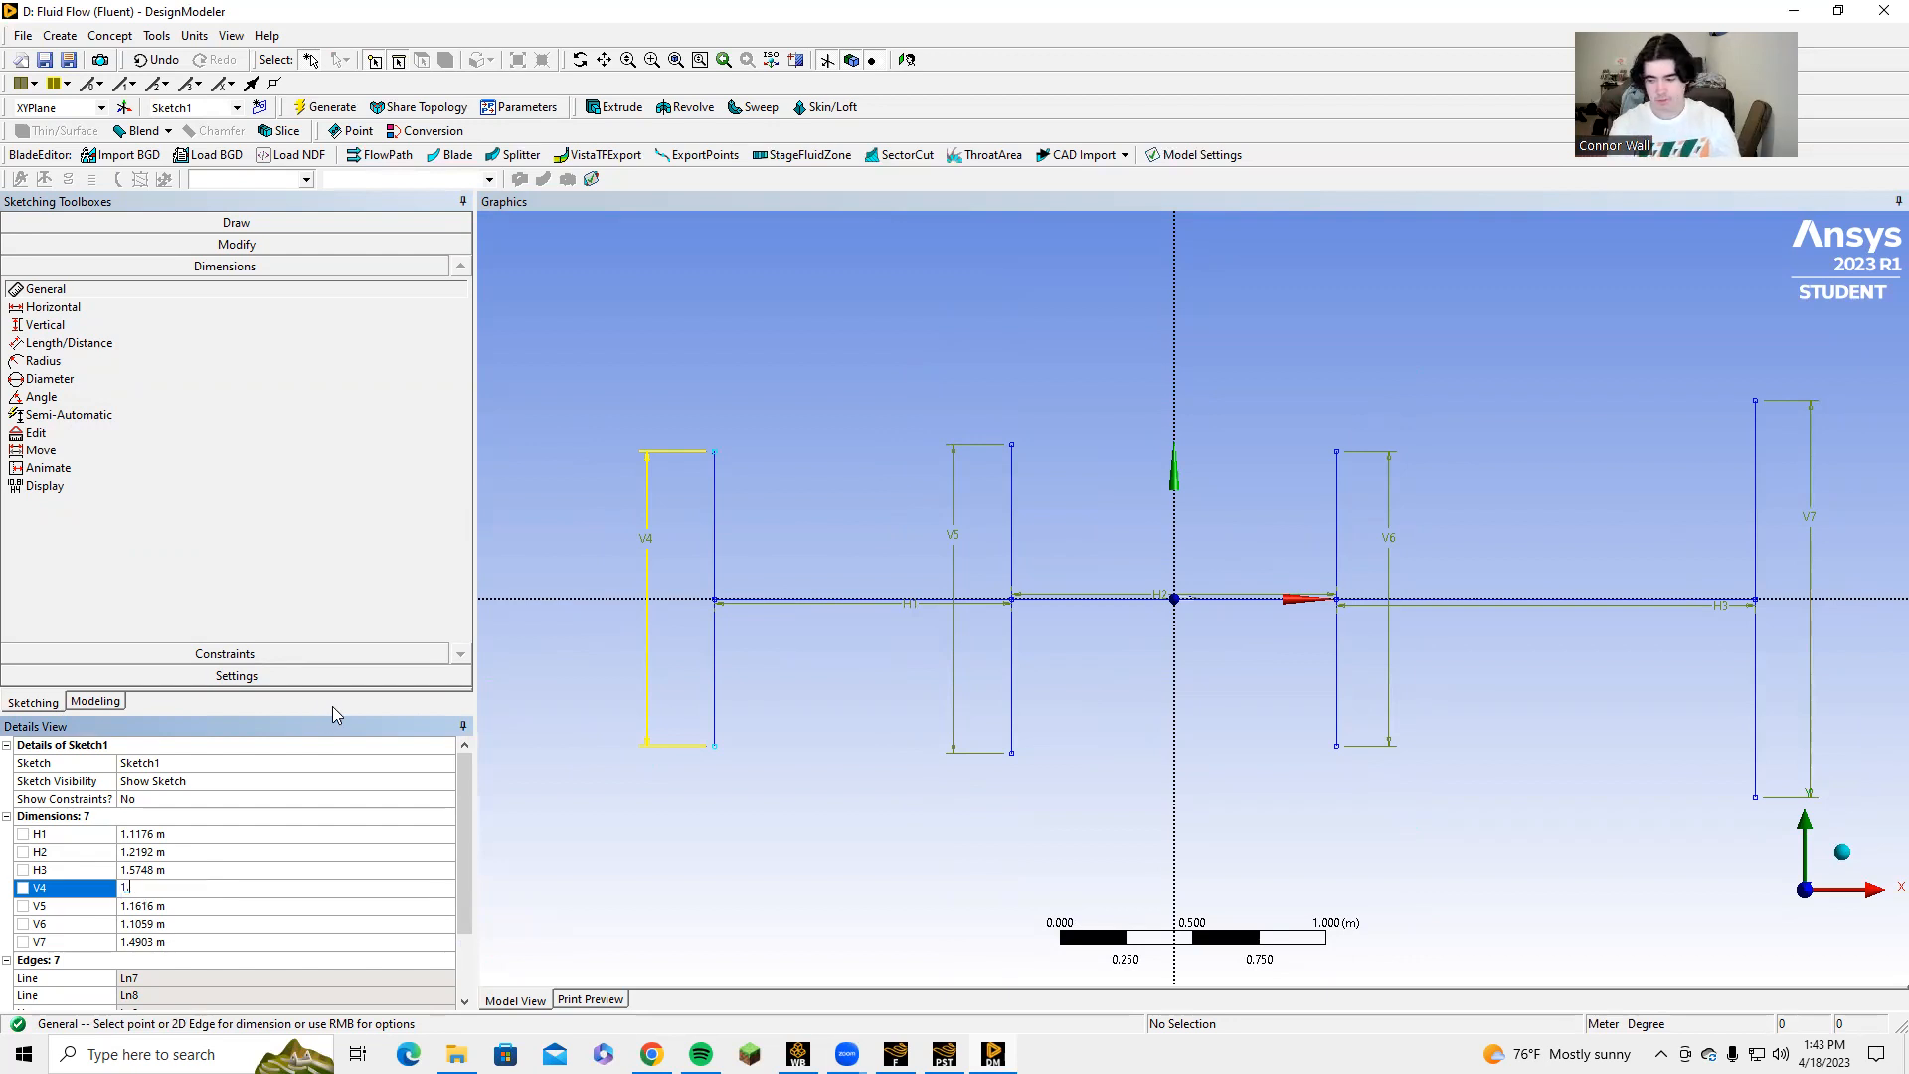
text(6256)
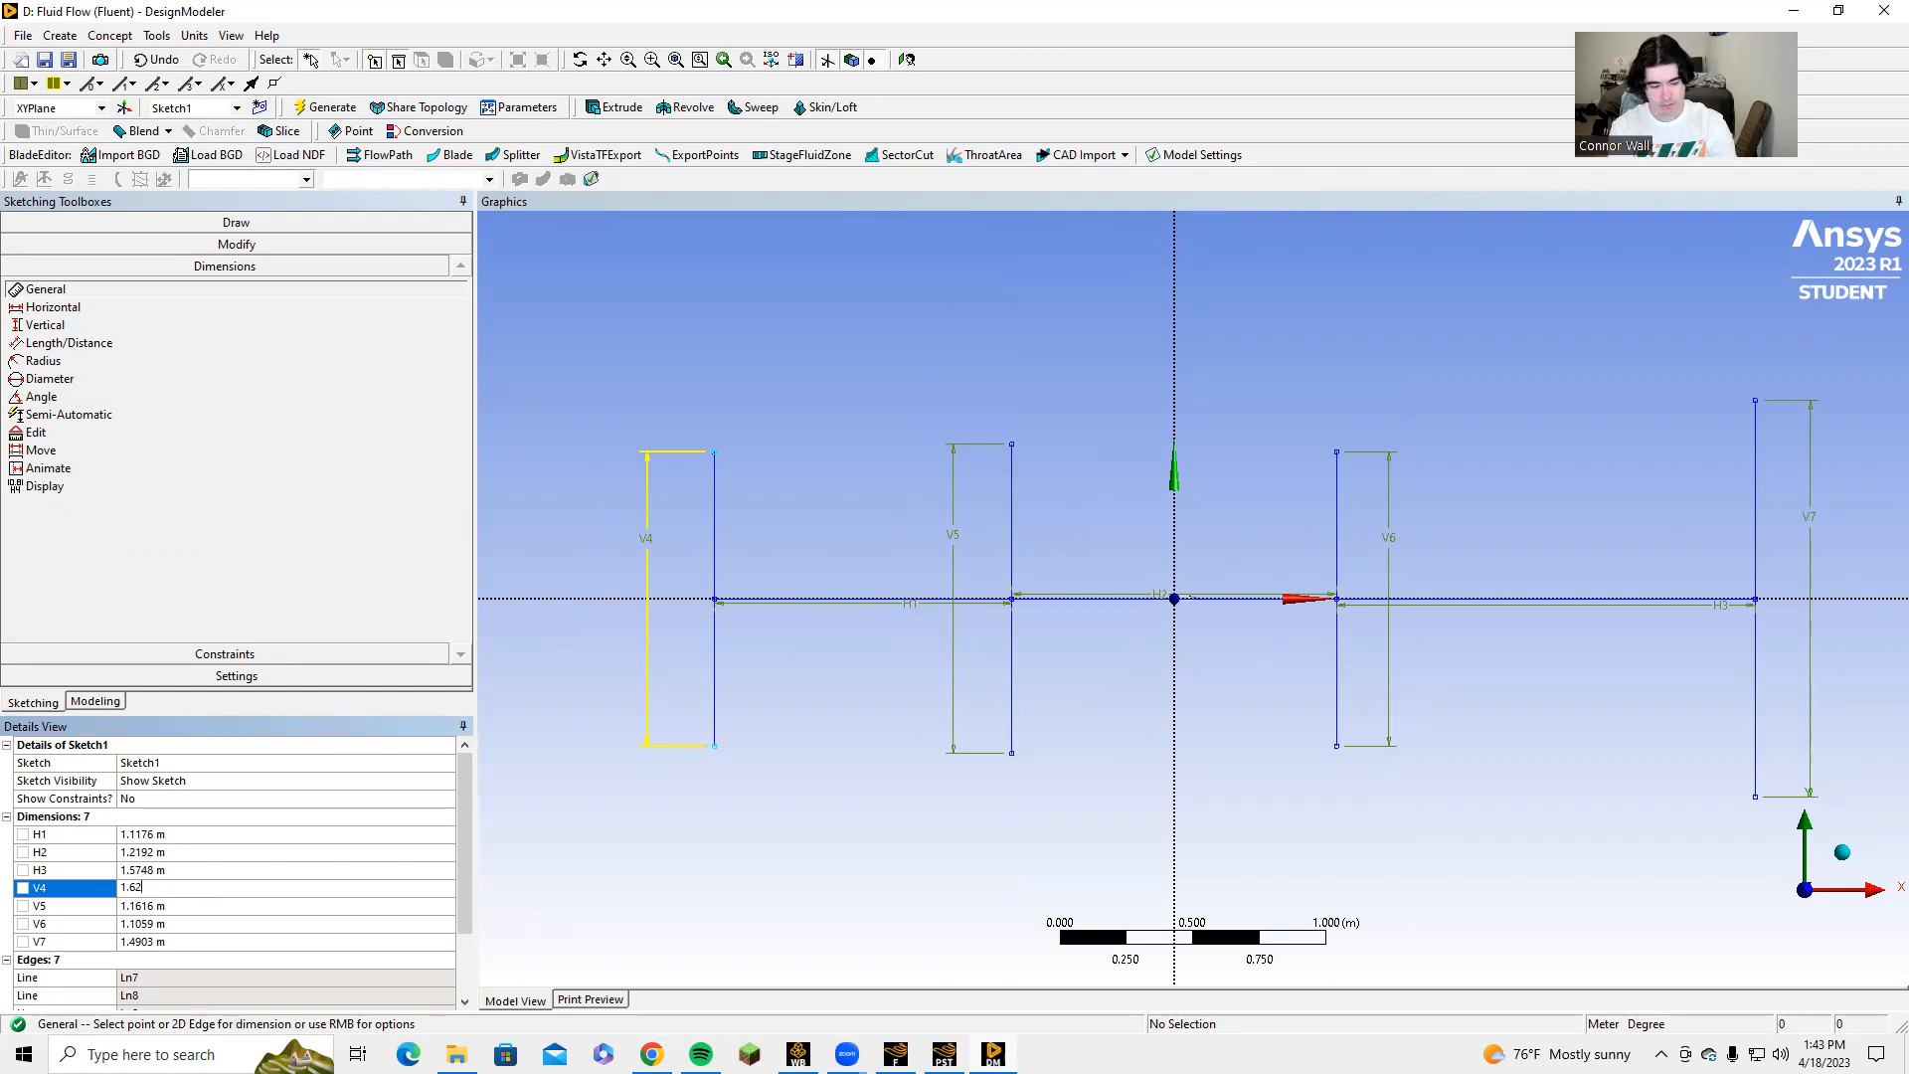
key(Return)
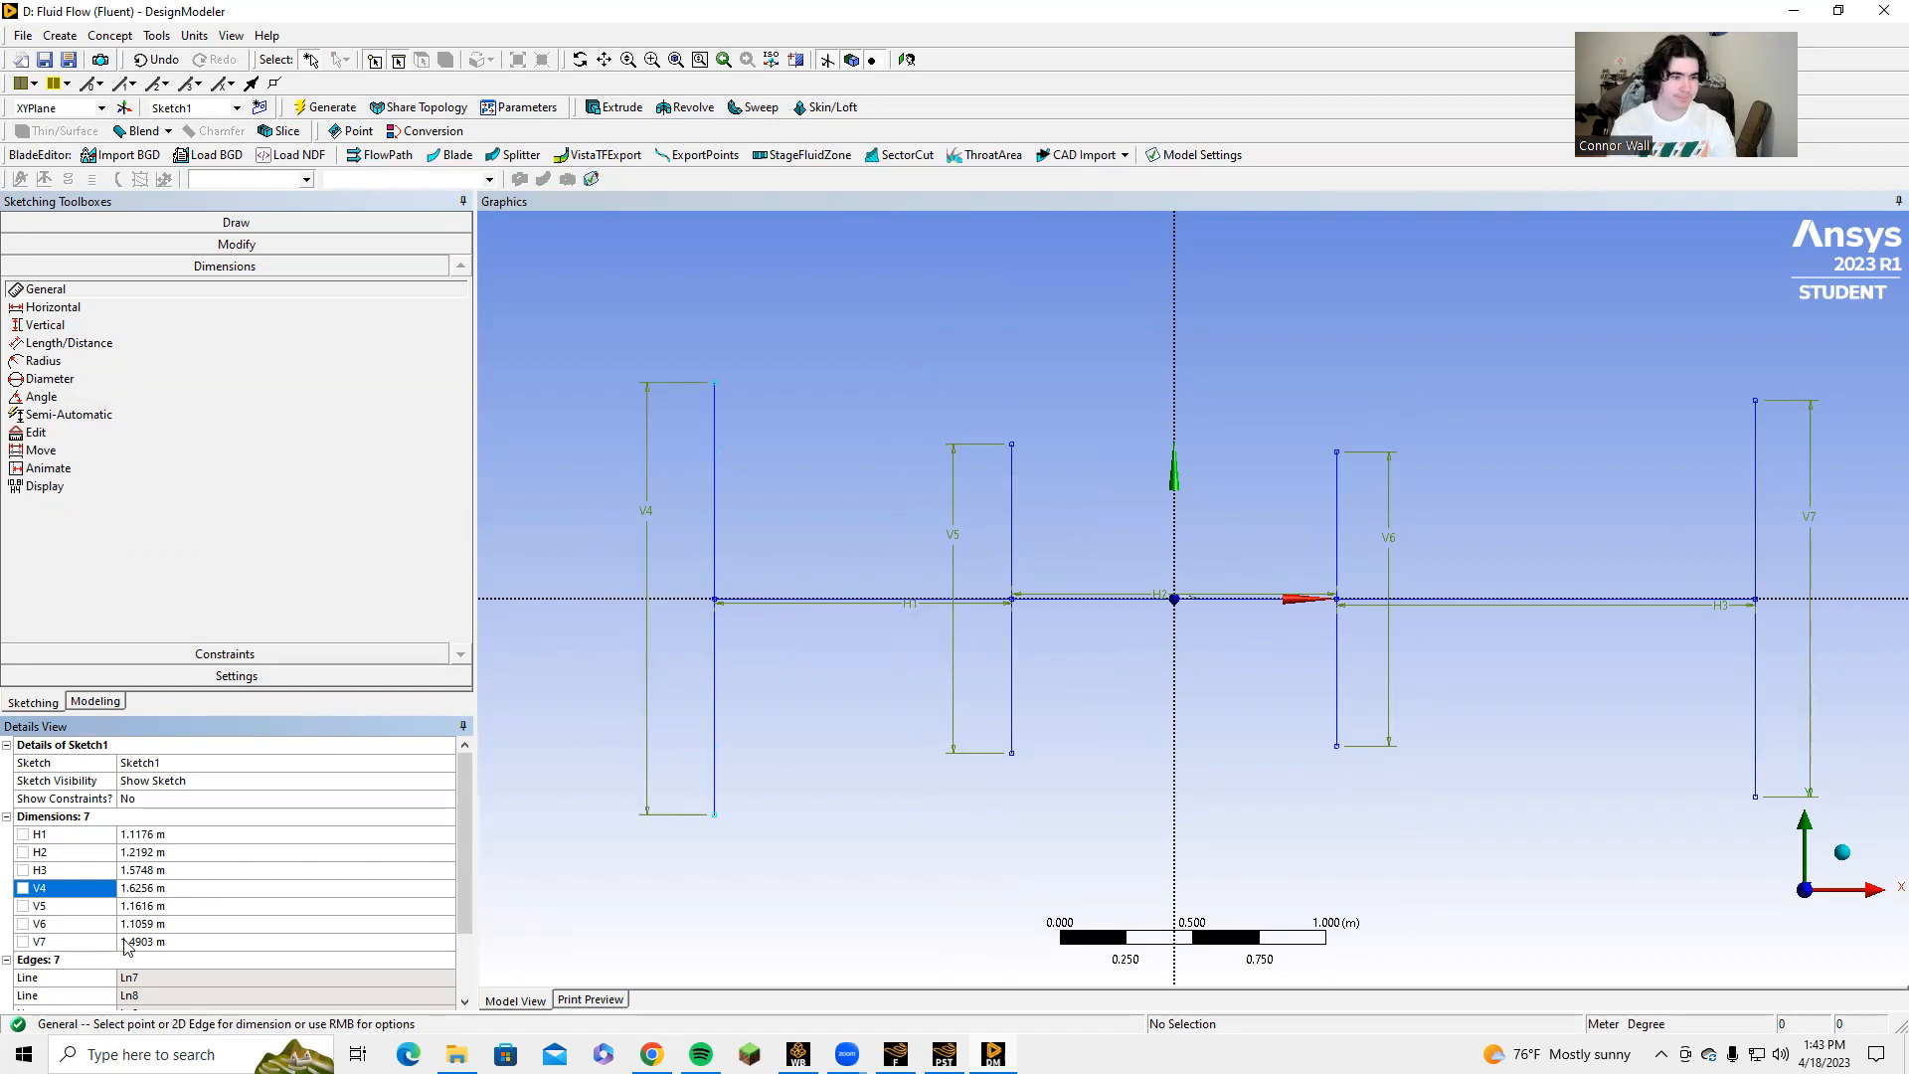
click(145, 907)
text(0.6096)
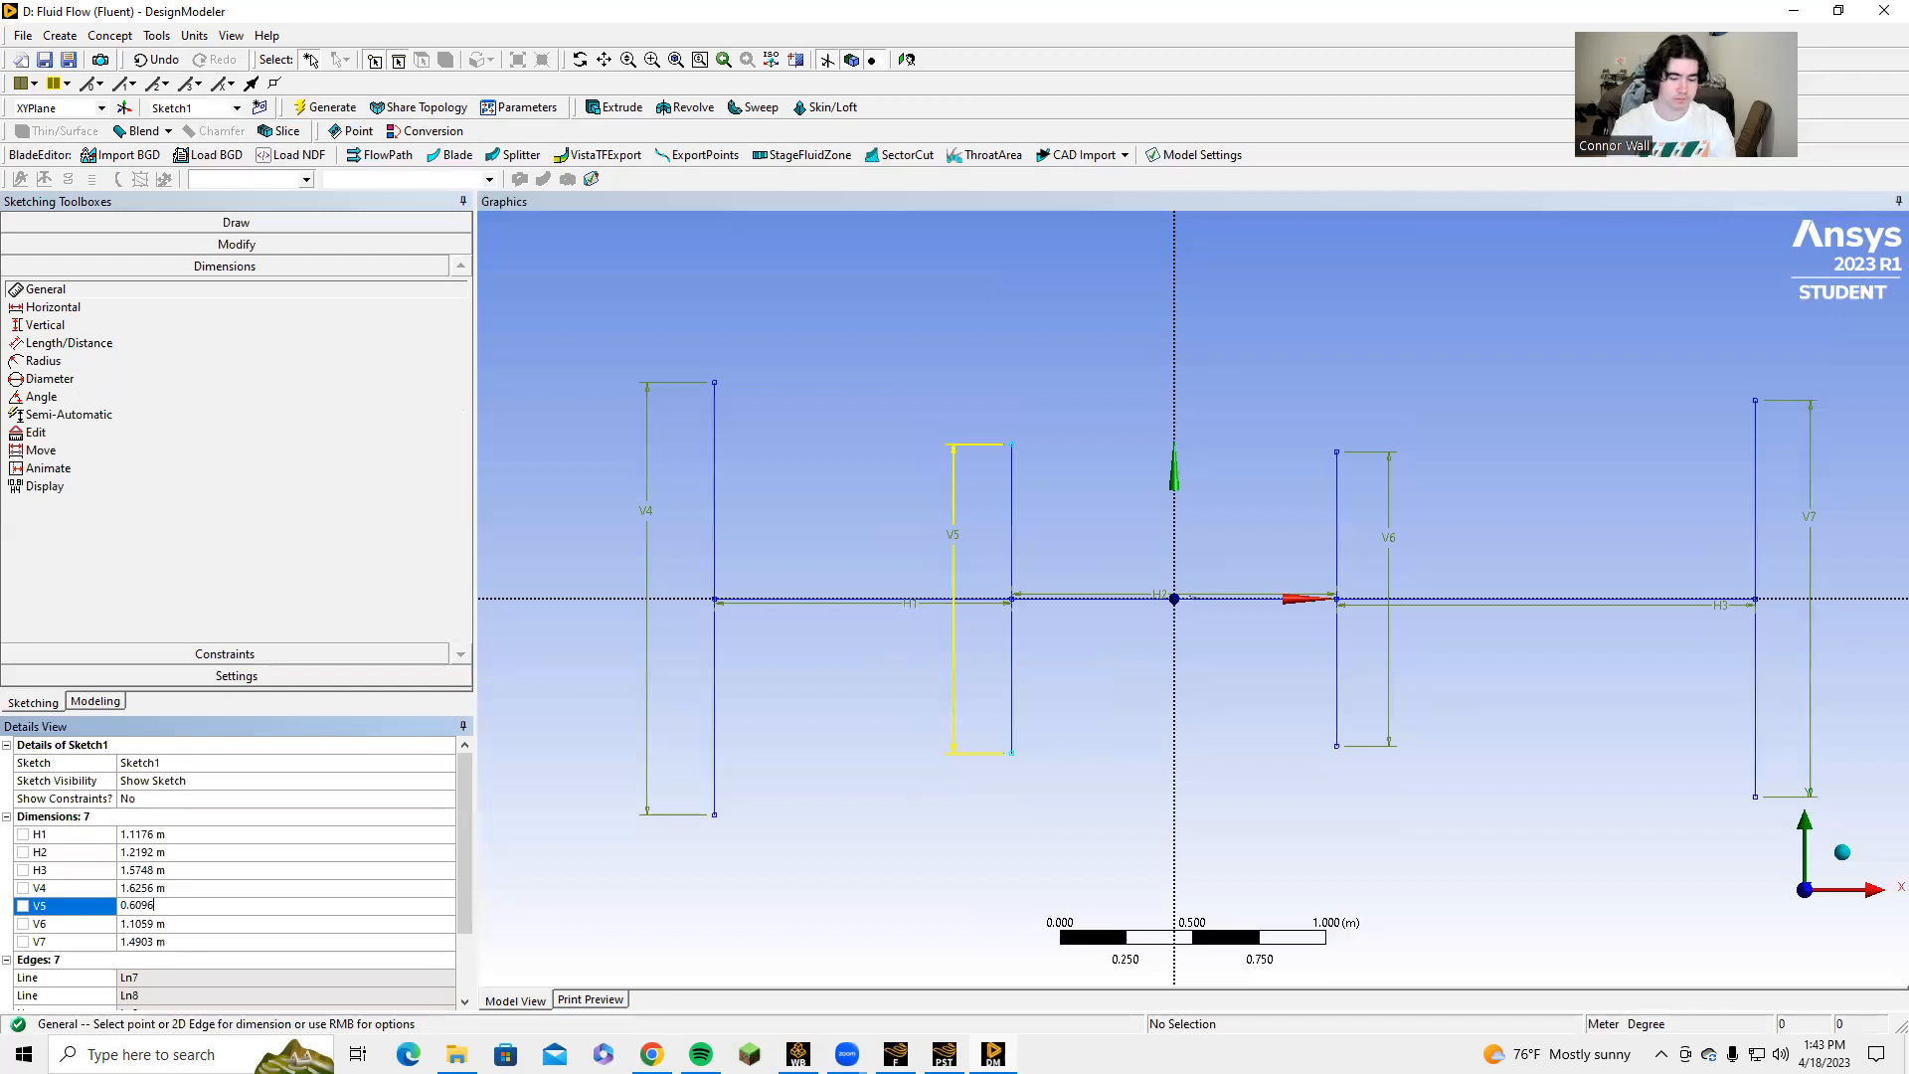
key(Return)
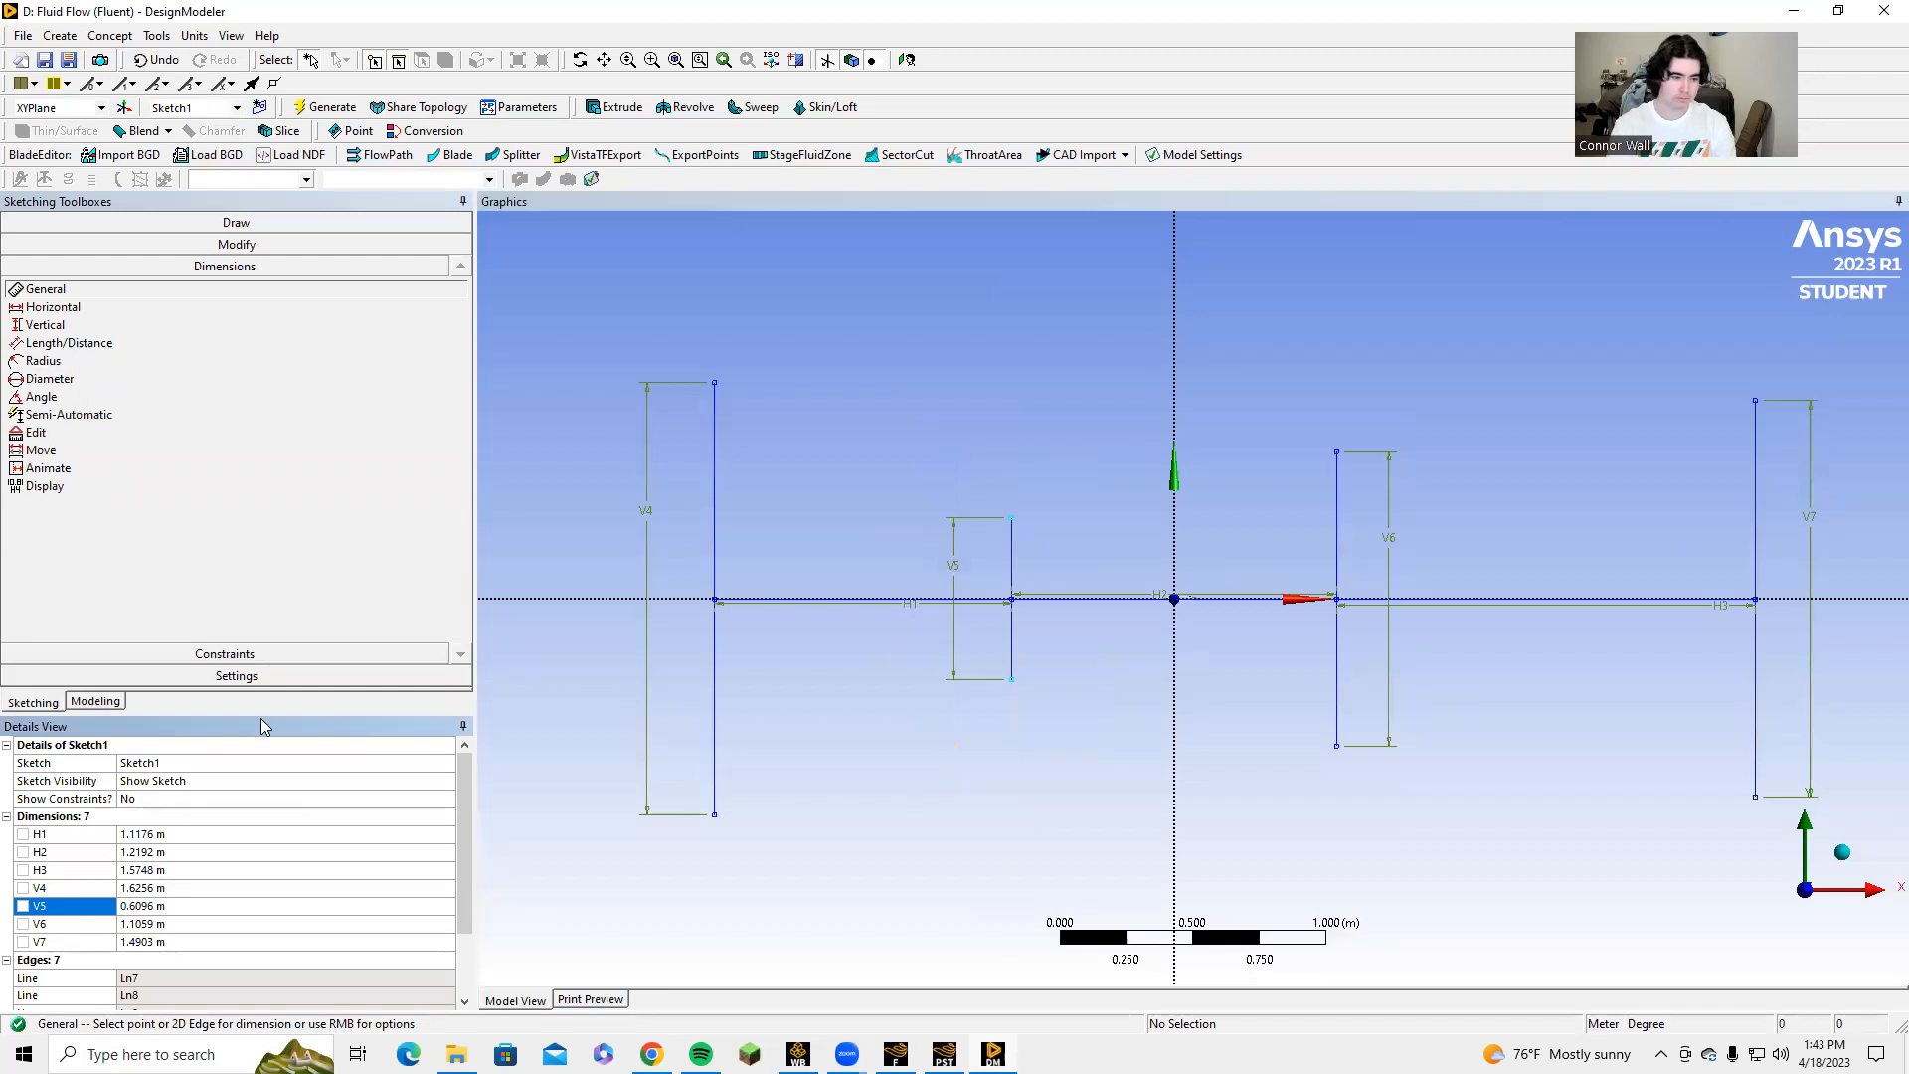
Set the vertical line lengths V6 to 0.6096 m and V7 to 0.889 m.
click(133, 905)
key(ctrl+c)
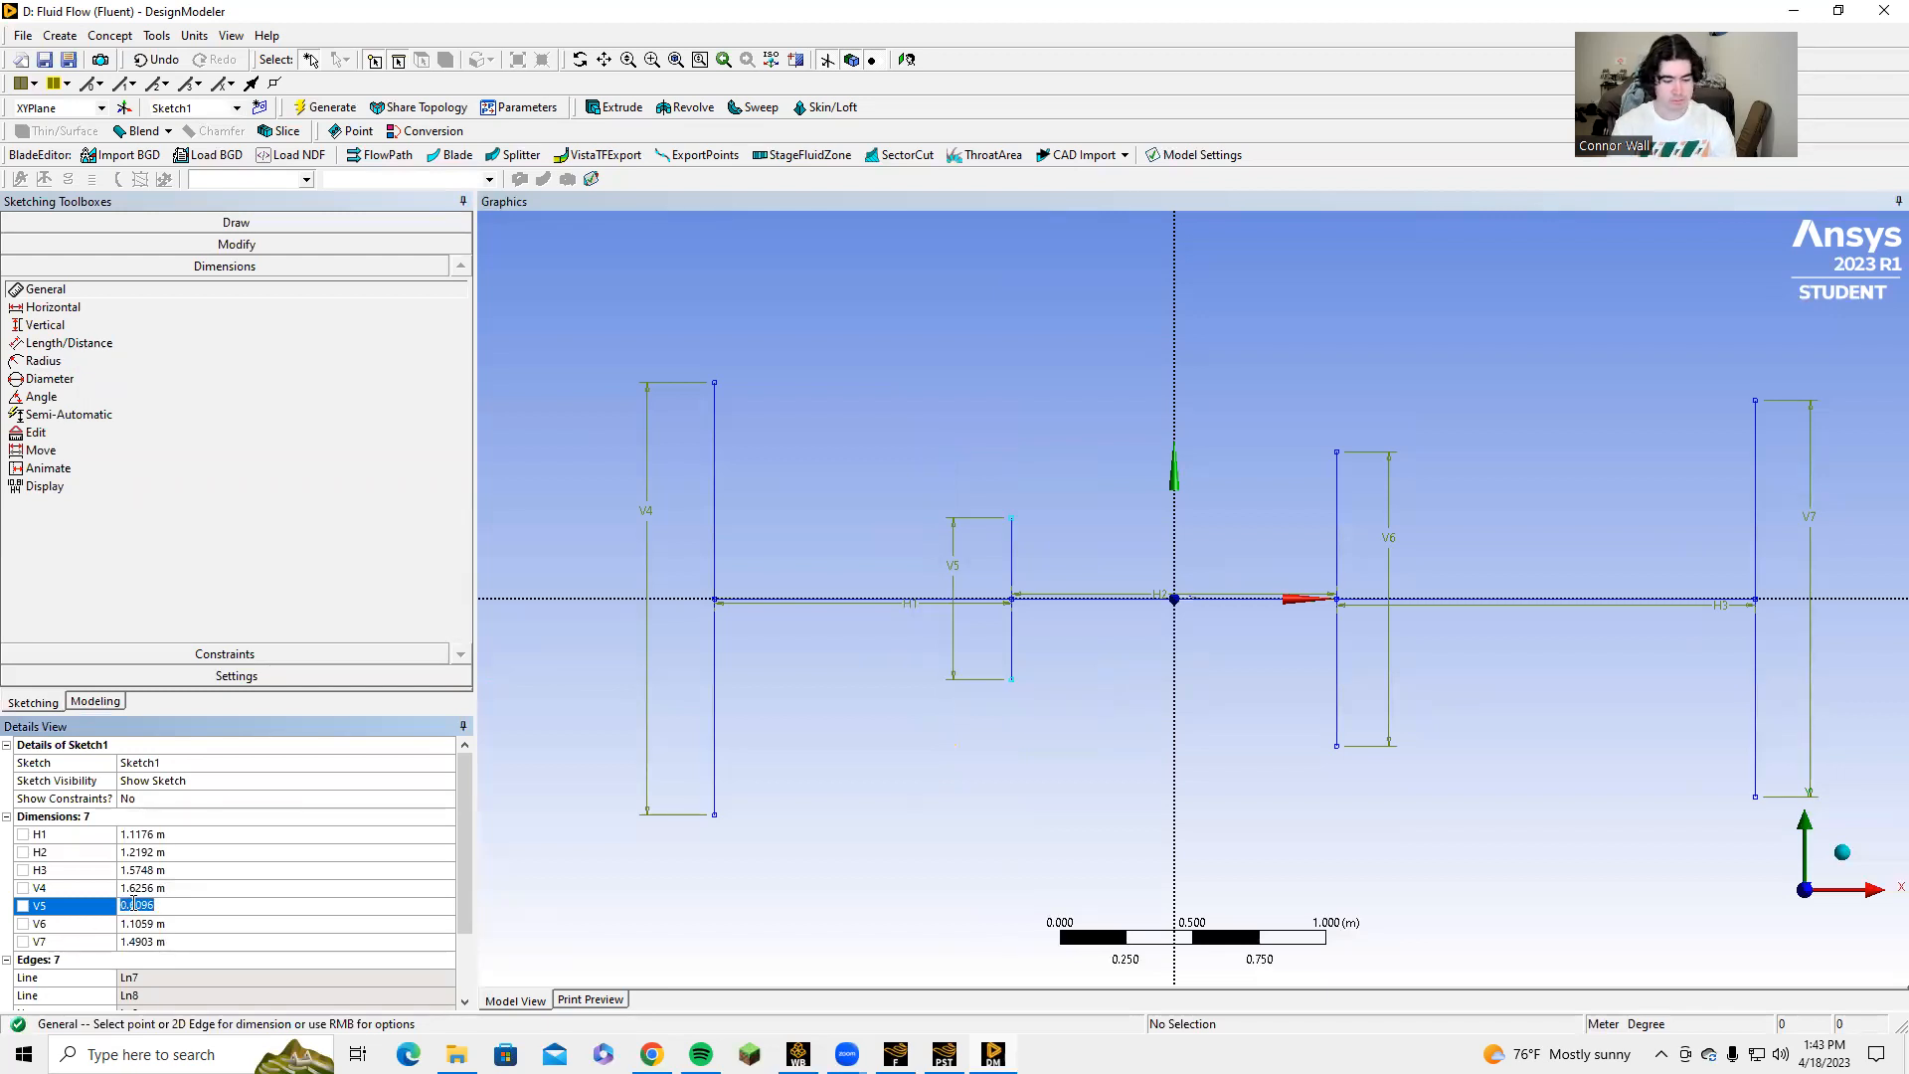
click(149, 924)
key(ctrl+v)
key(Return)
click(168, 940)
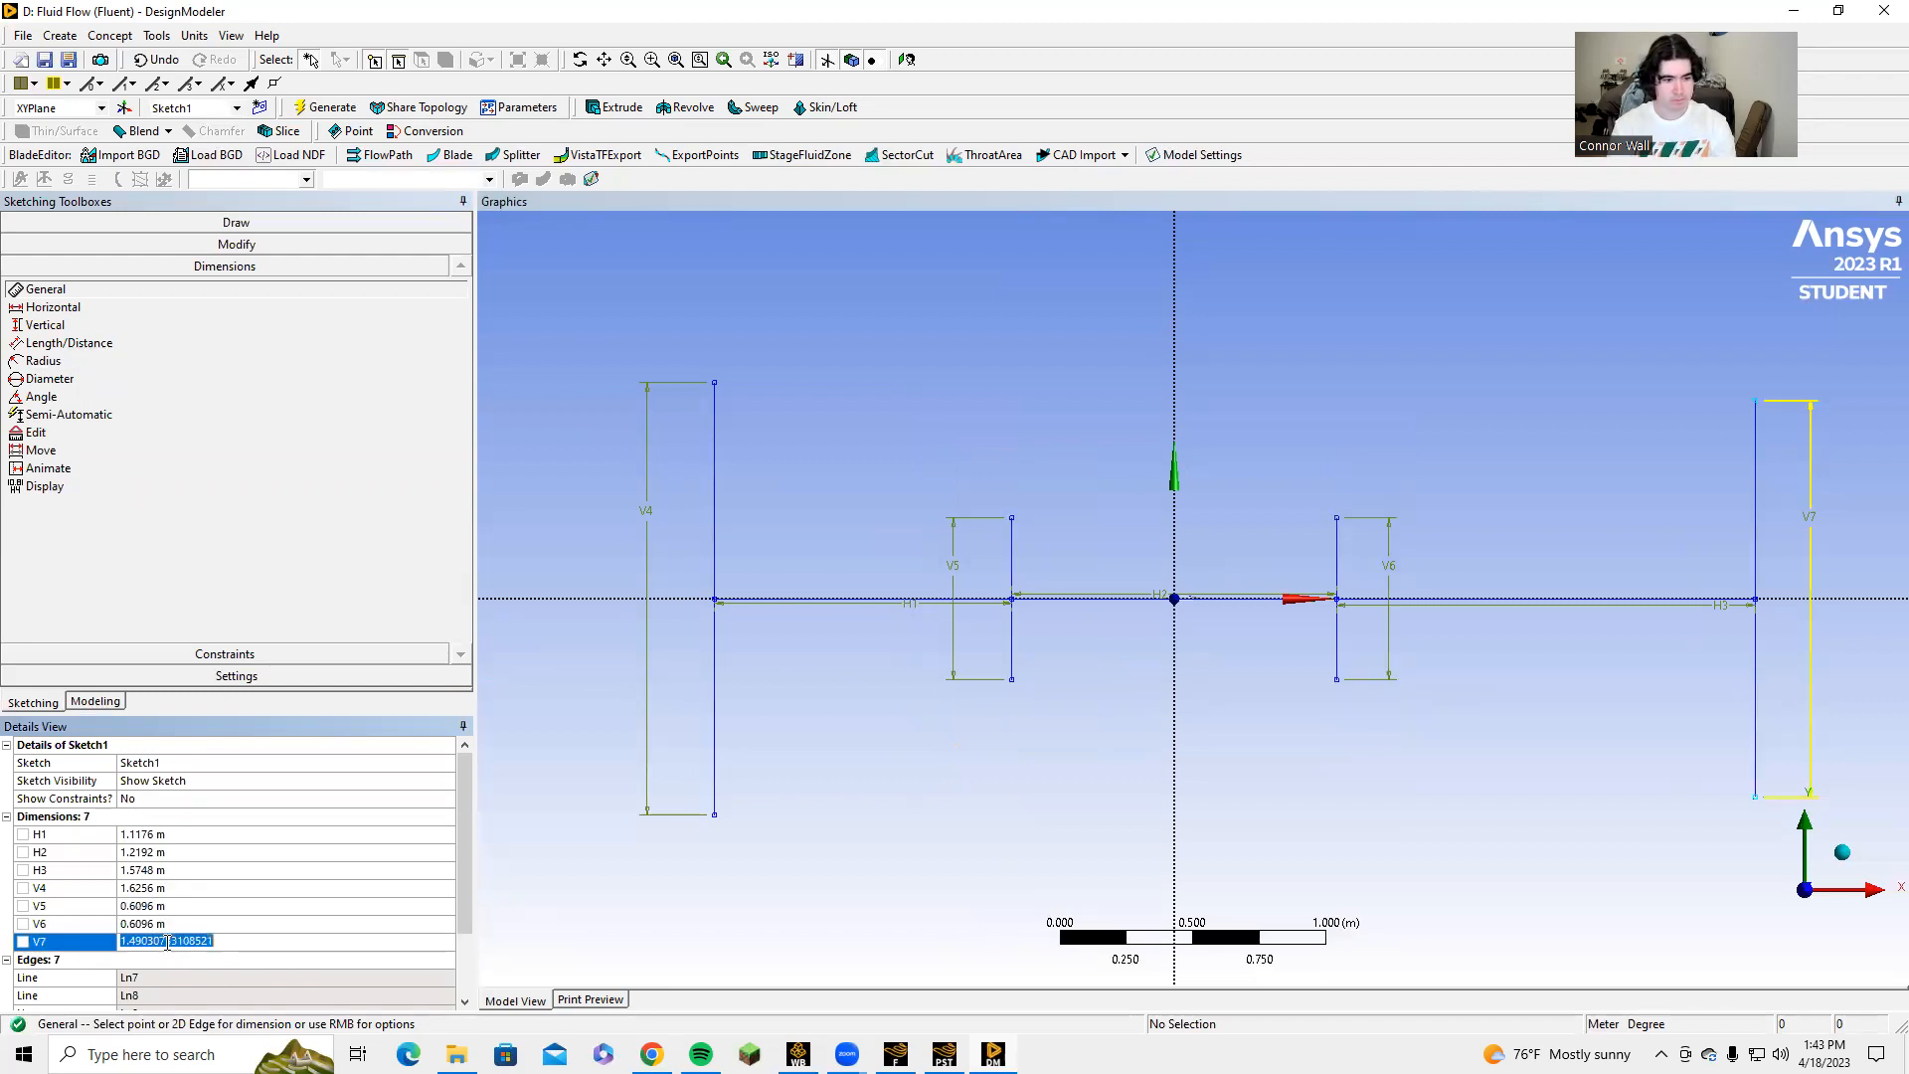
text(0.889)
key(Return)
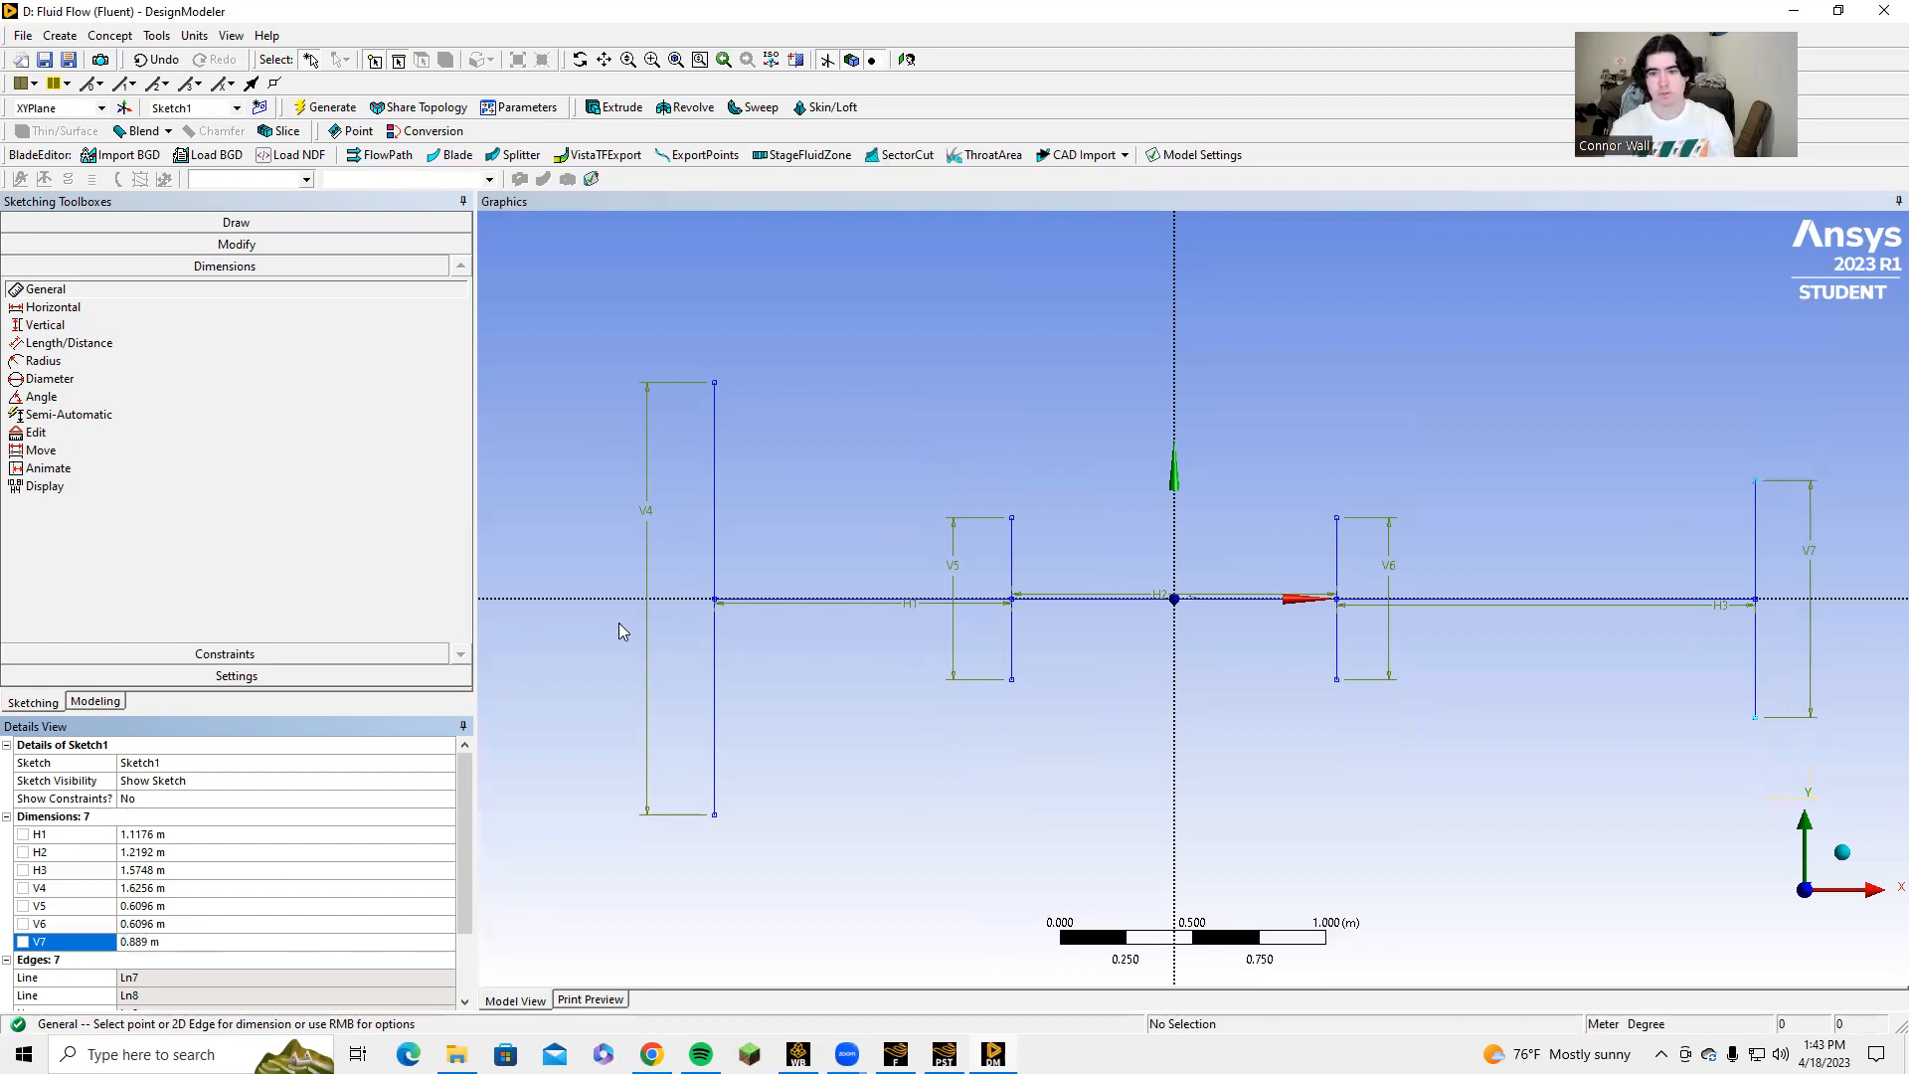
Draw three lines joining the upper end points of the four vertical lines to form the domain's upper wall.
click(120, 222)
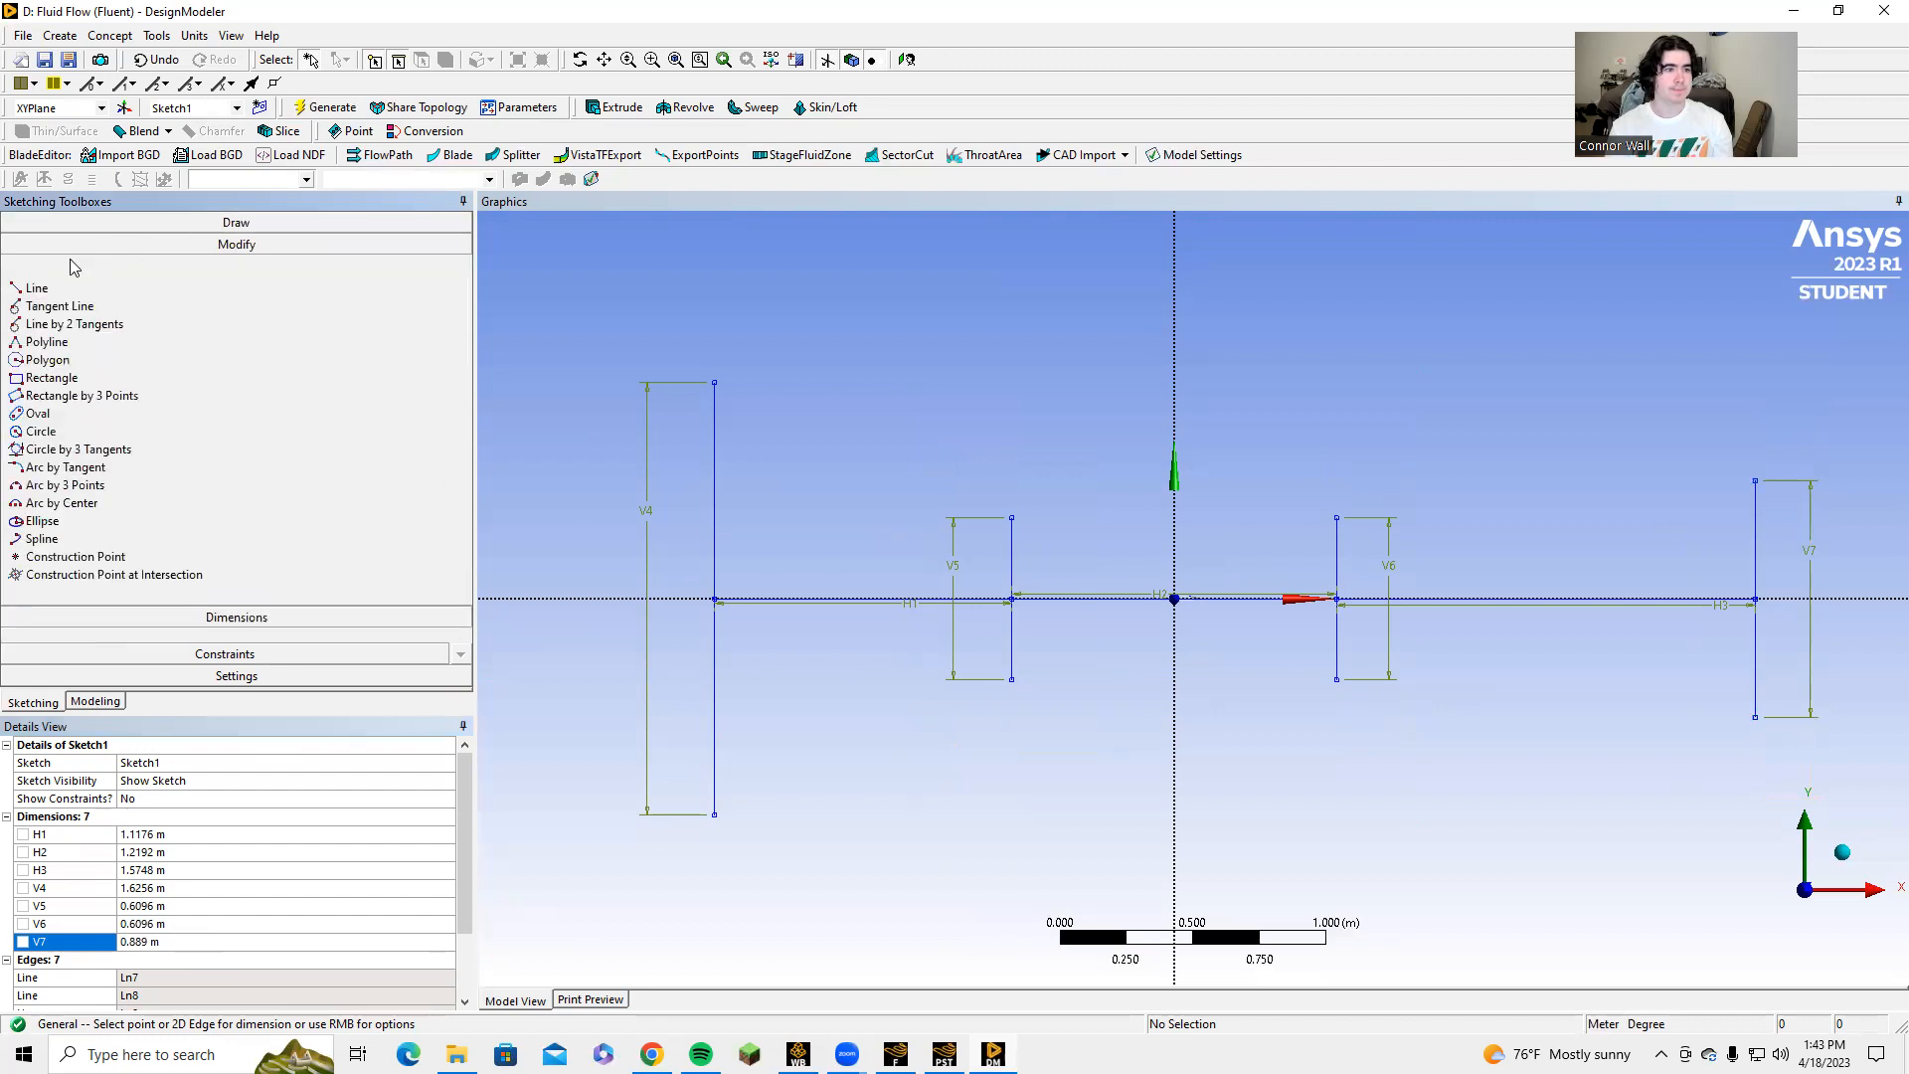
click(37, 244)
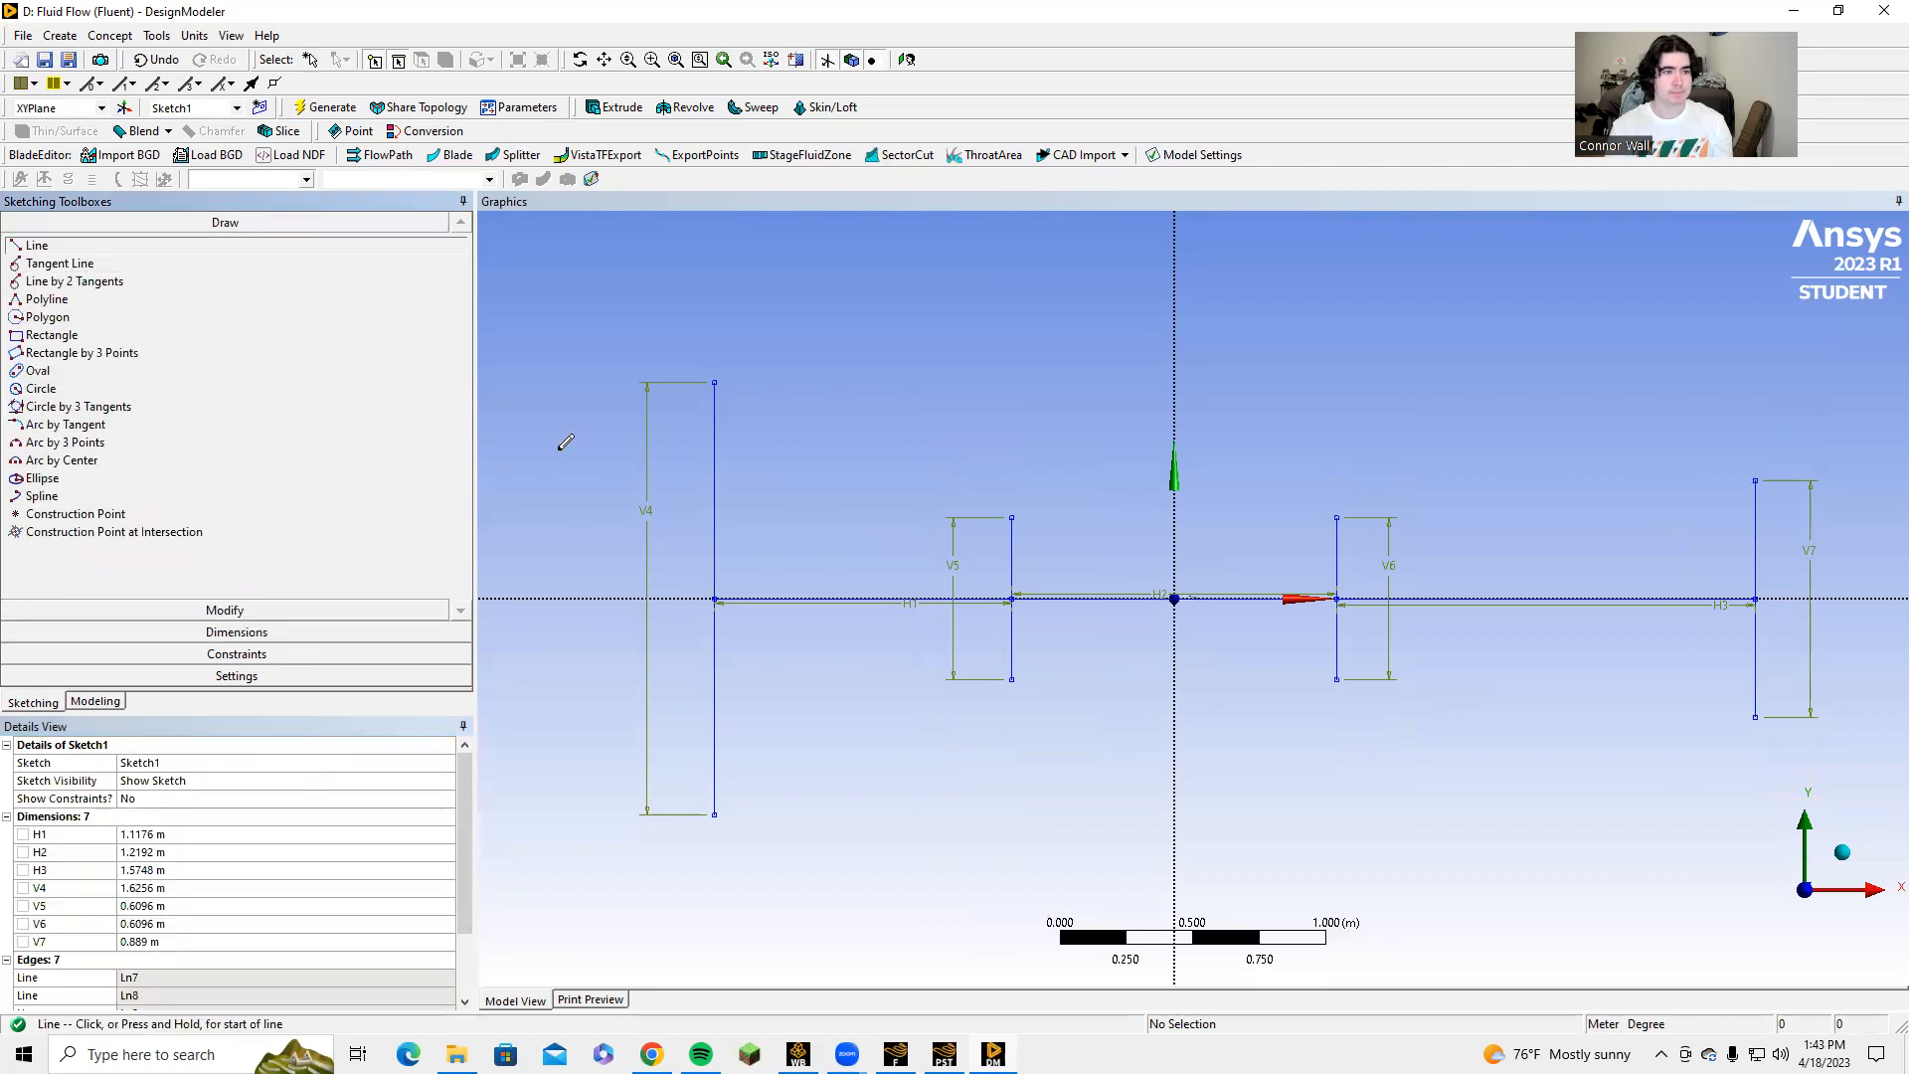
click(714, 381)
click(1012, 515)
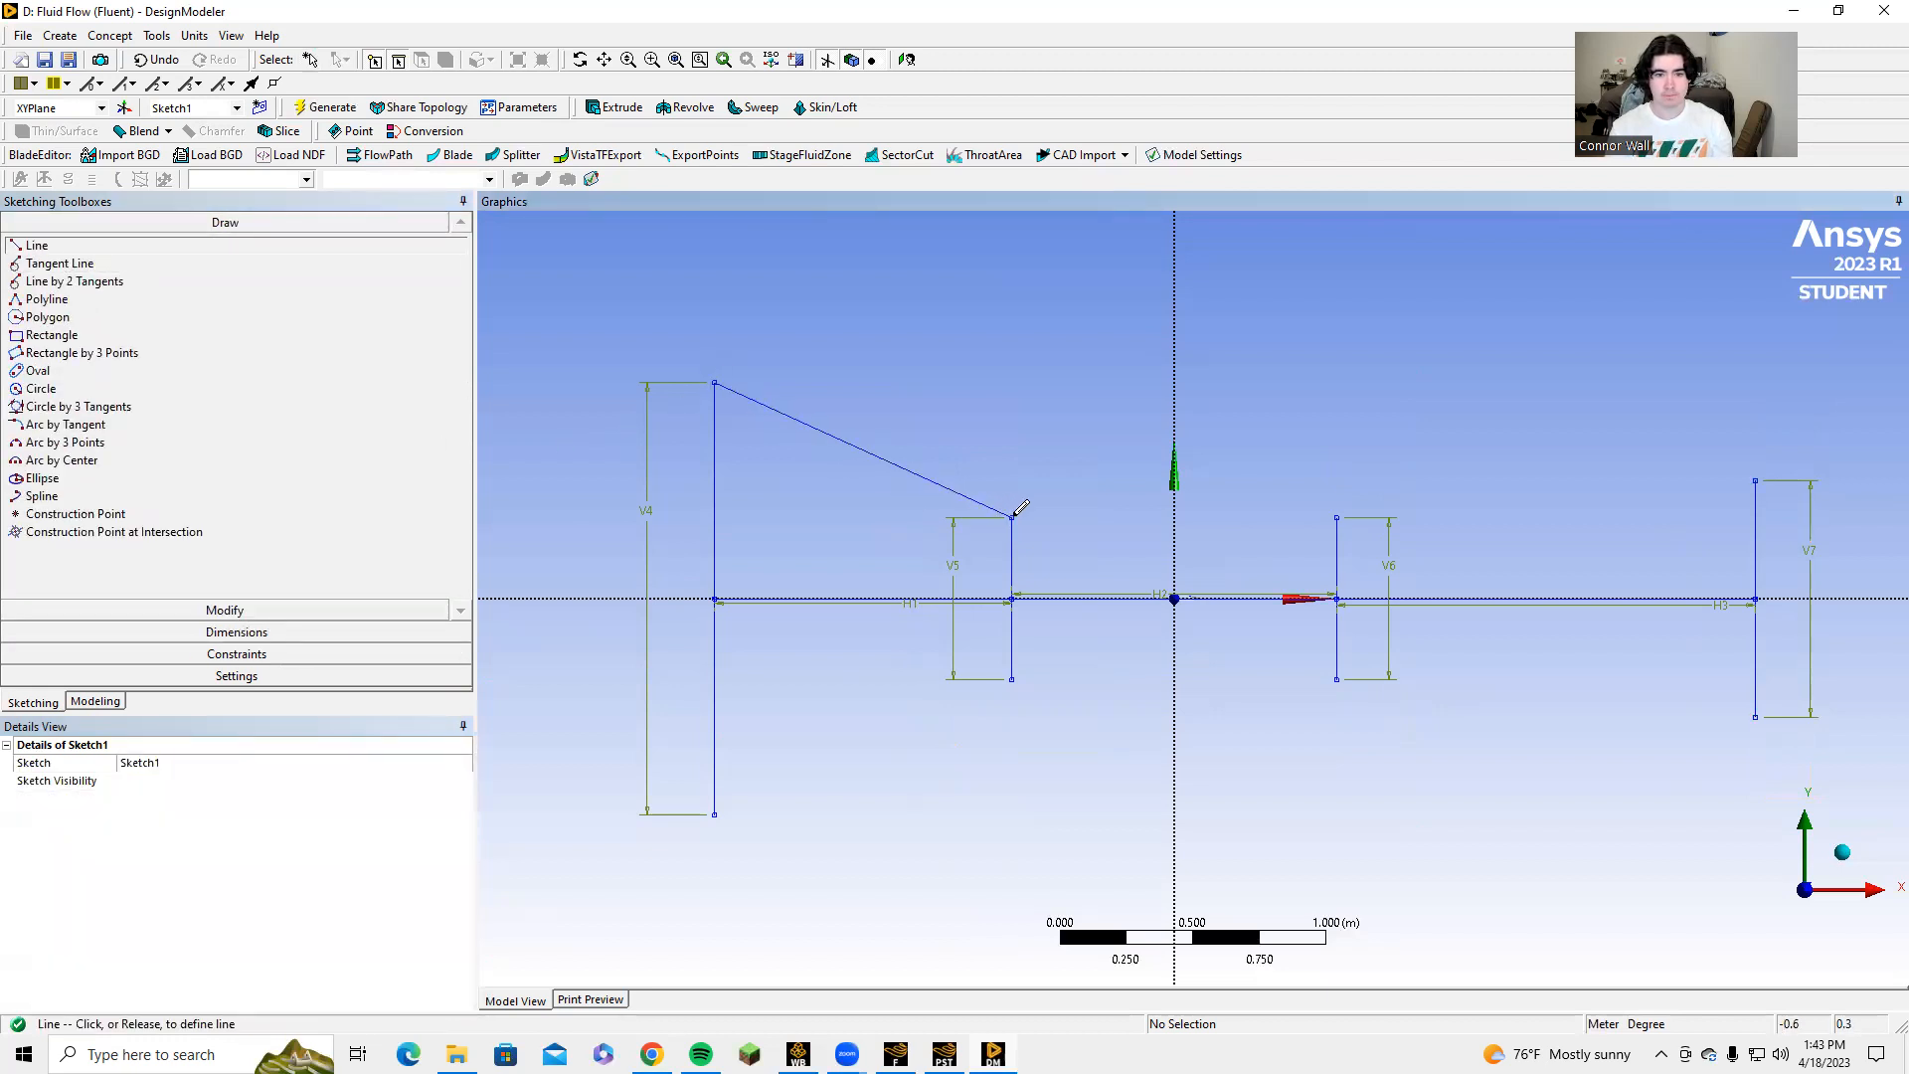
click(1013, 515)
click(1337, 515)
click(1337, 516)
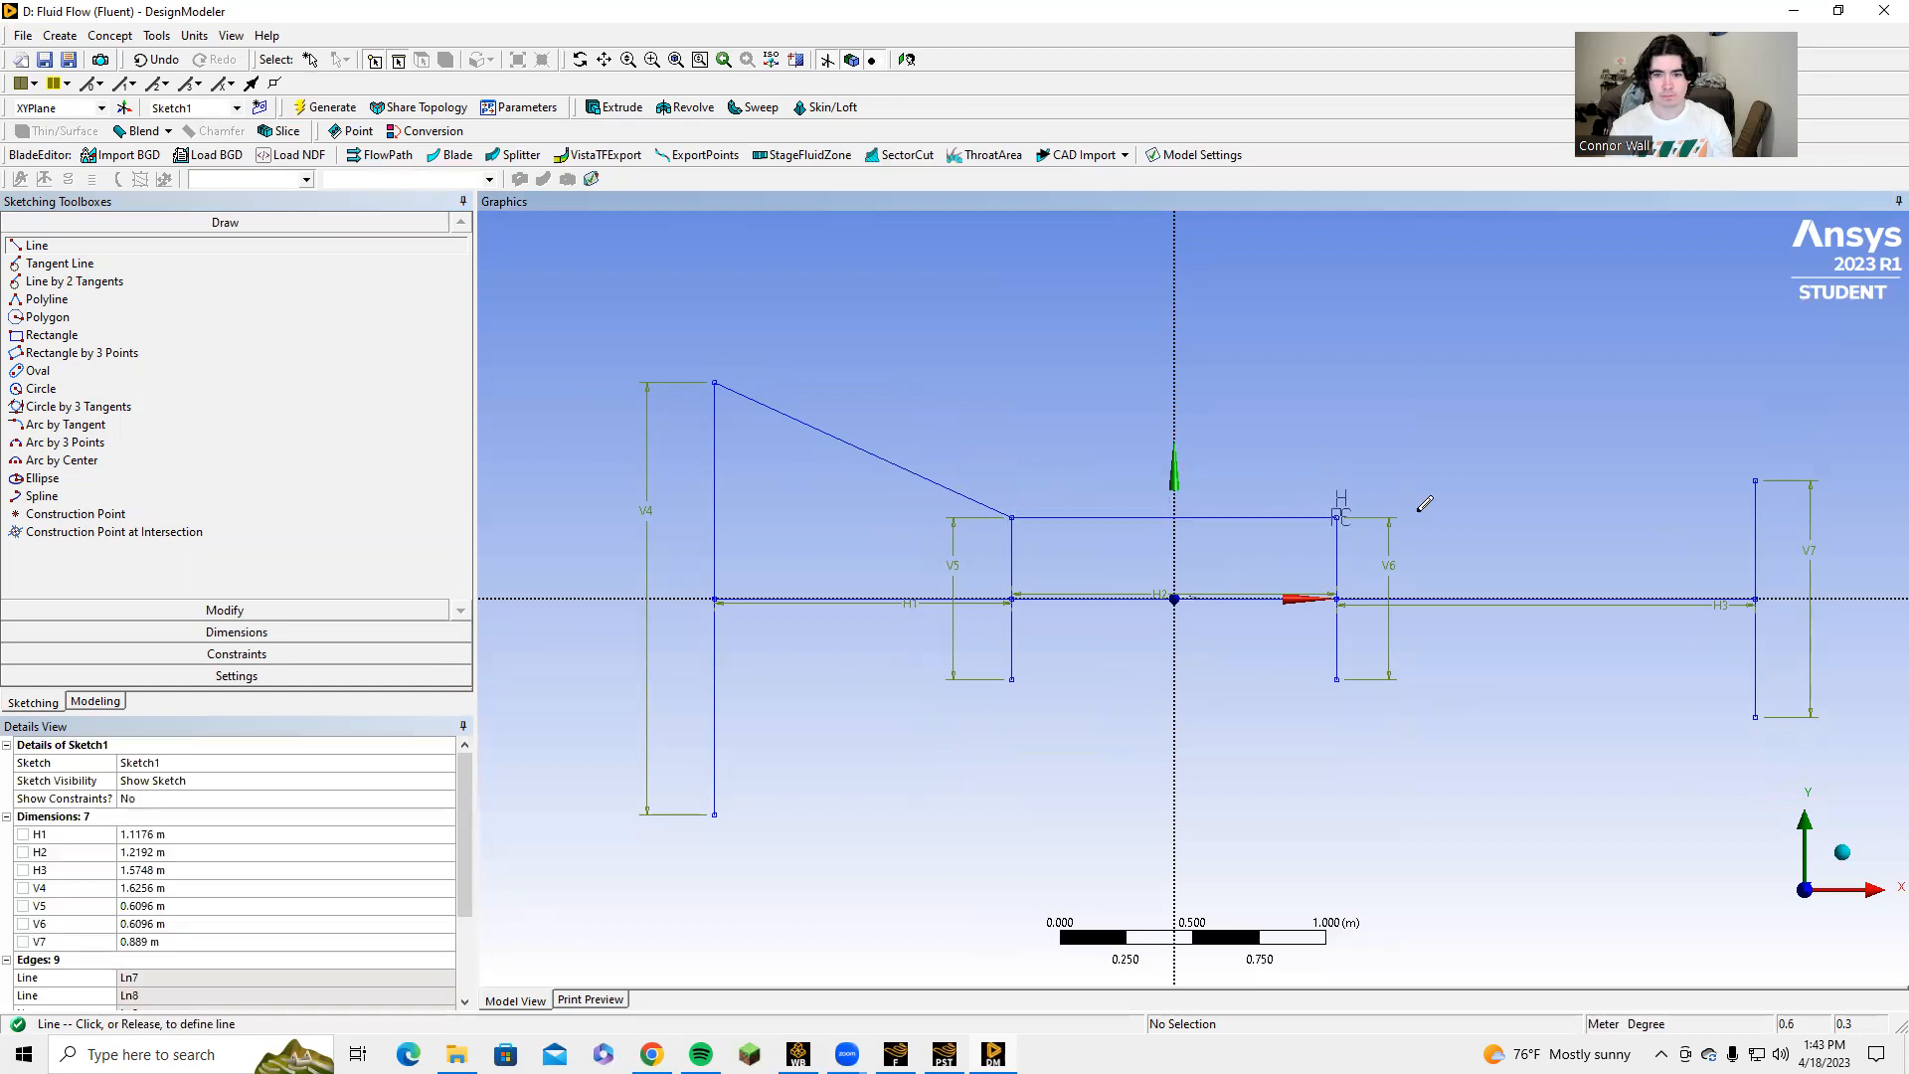
click(1756, 479)
Draw three lines joining the lower end points of the four vertical lines to form the domain's lower wall.
click(714, 814)
click(1013, 680)
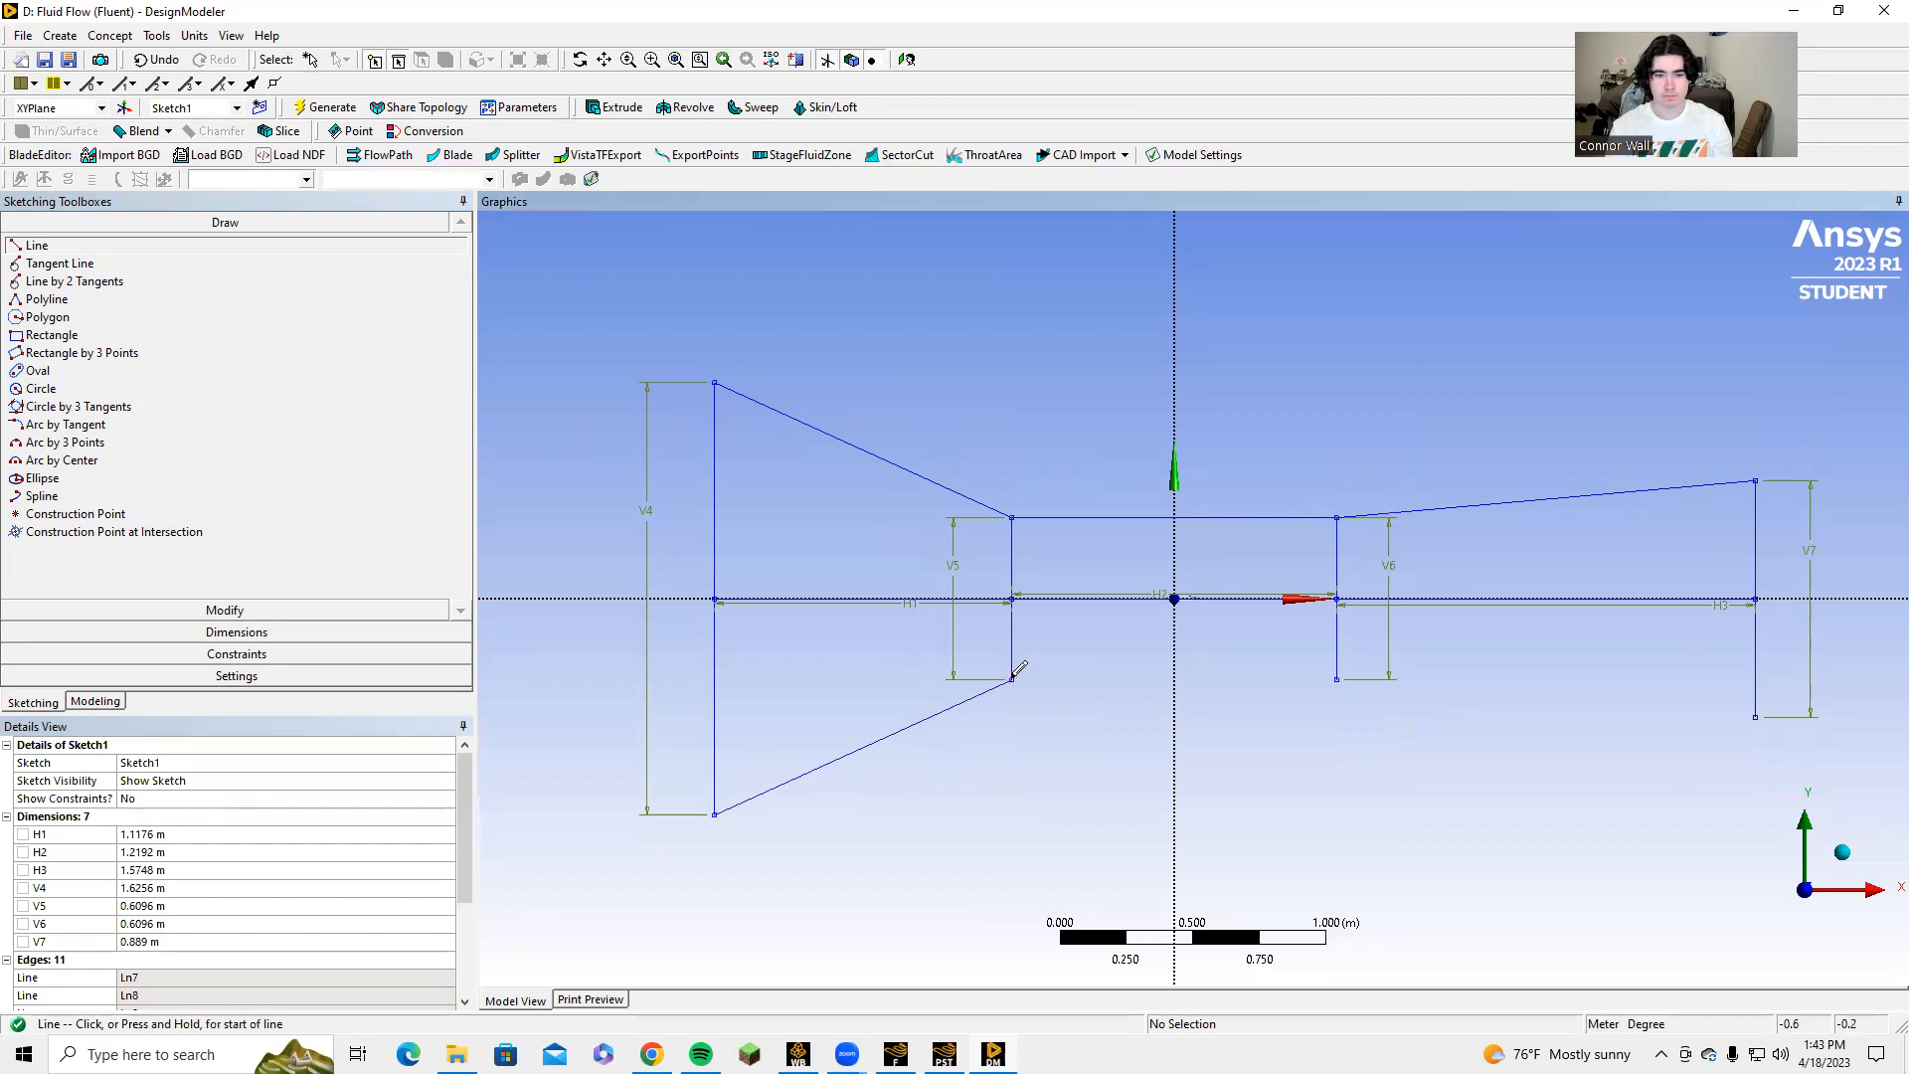
click(1013, 677)
click(1337, 678)
click(1756, 714)
click(1337, 680)
key(Escape)
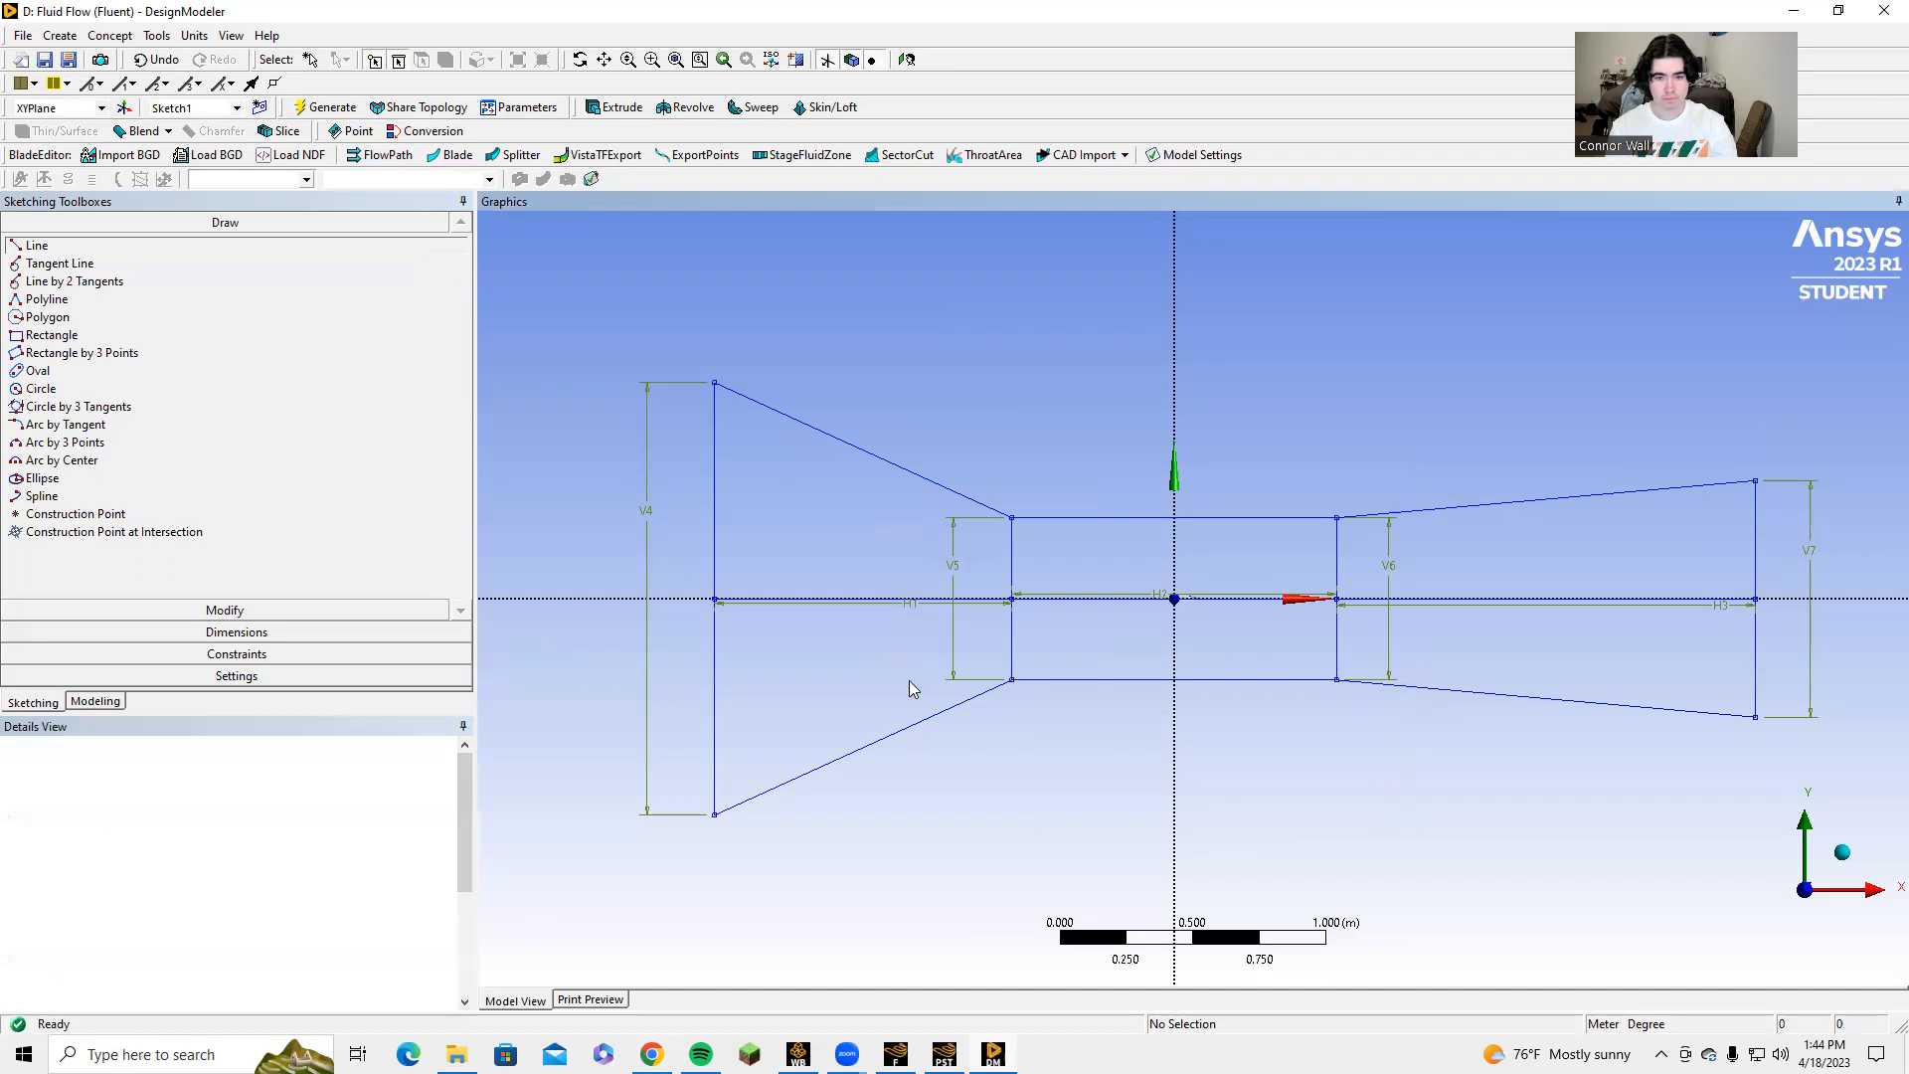
Delete the three horizontal centreline segments along the X axis inside the domain outline.
click(775, 600)
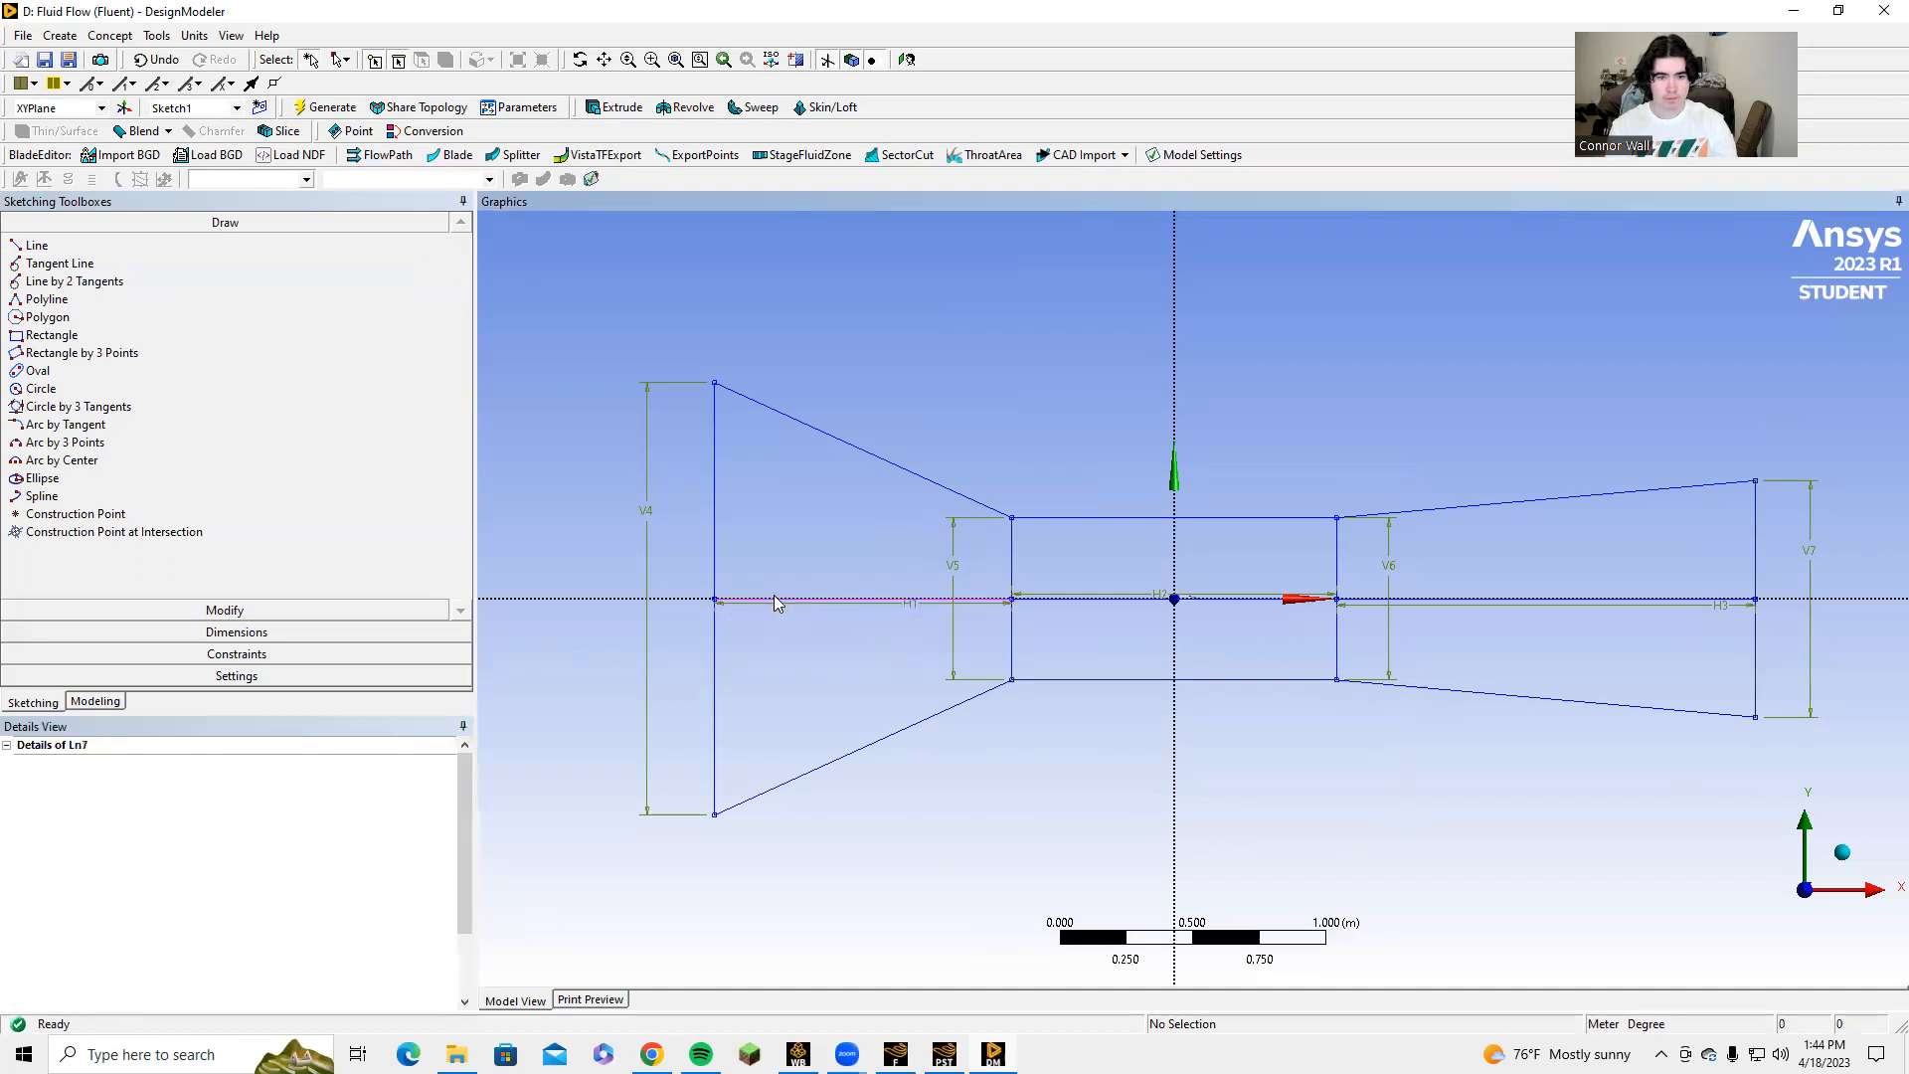
right_click(777, 599)
click(824, 857)
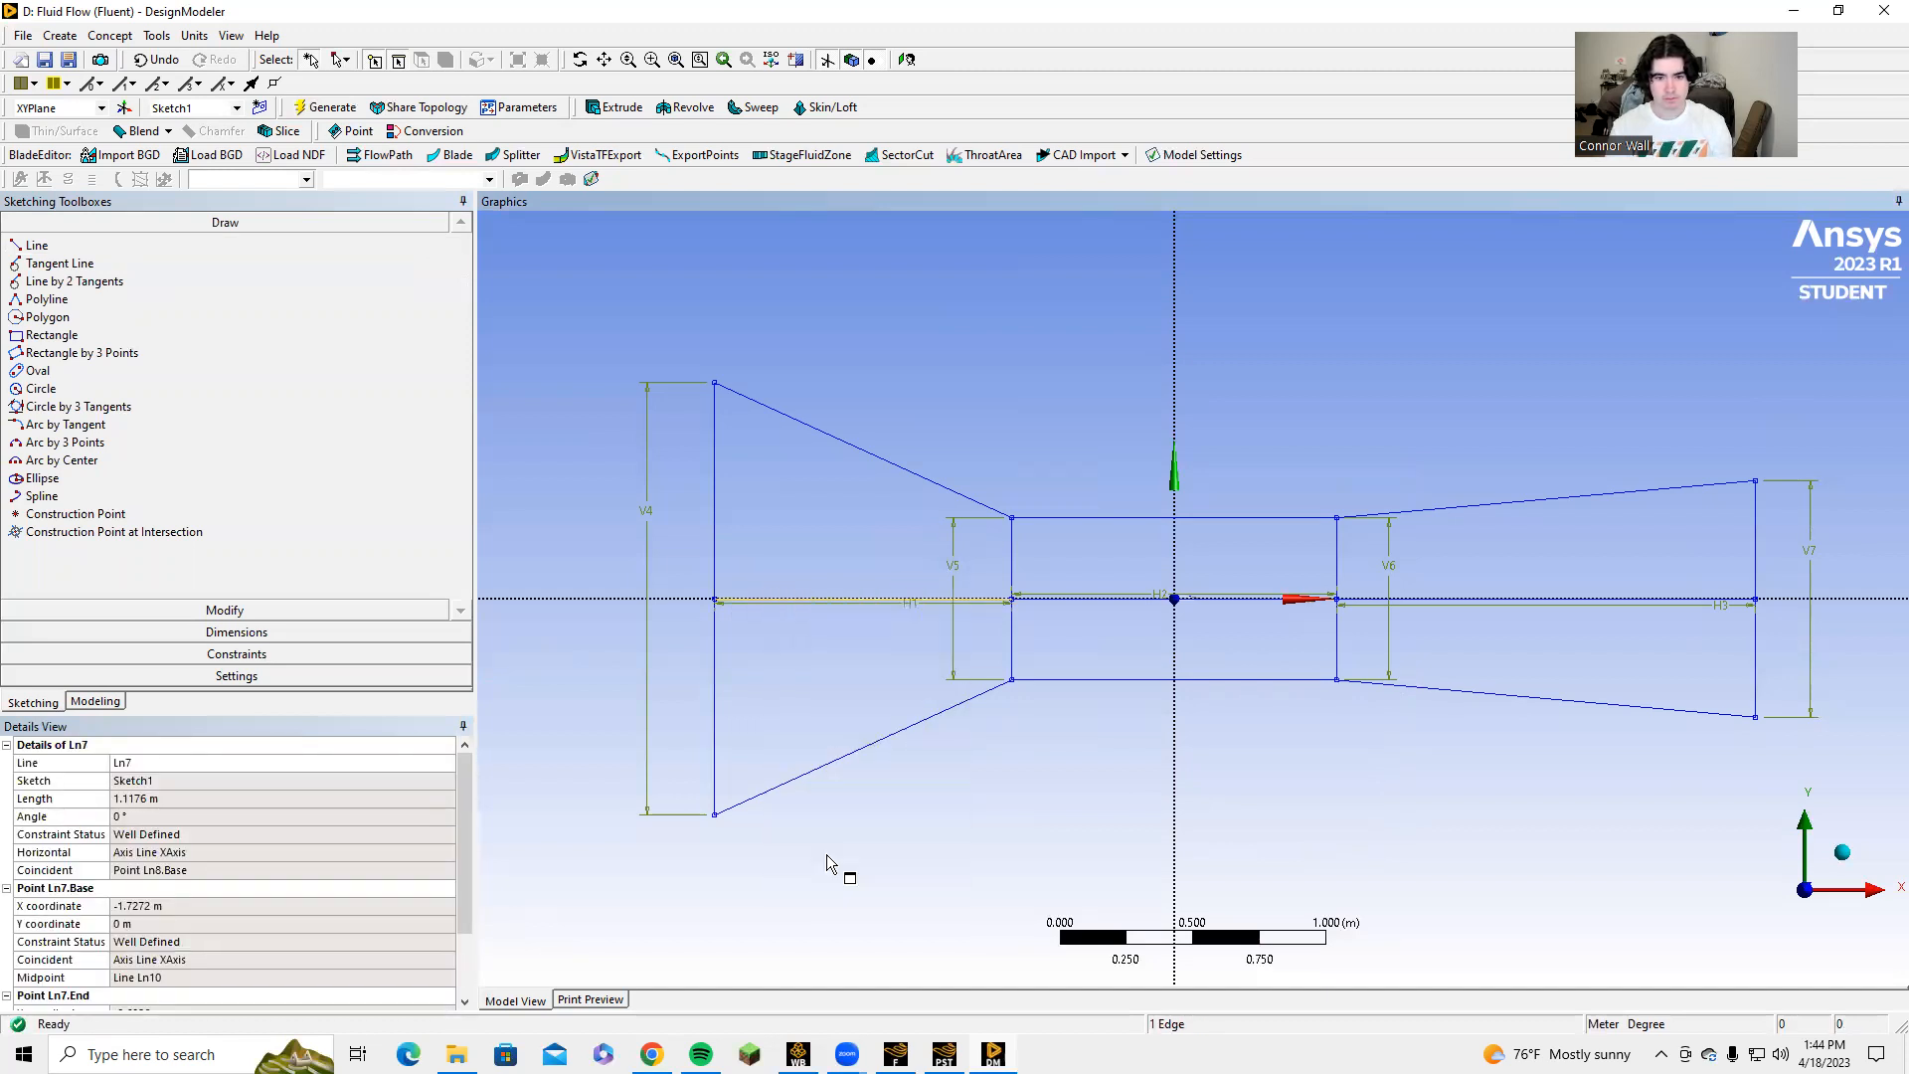
click(1076, 598)
right_click(1077, 599)
click(1110, 861)
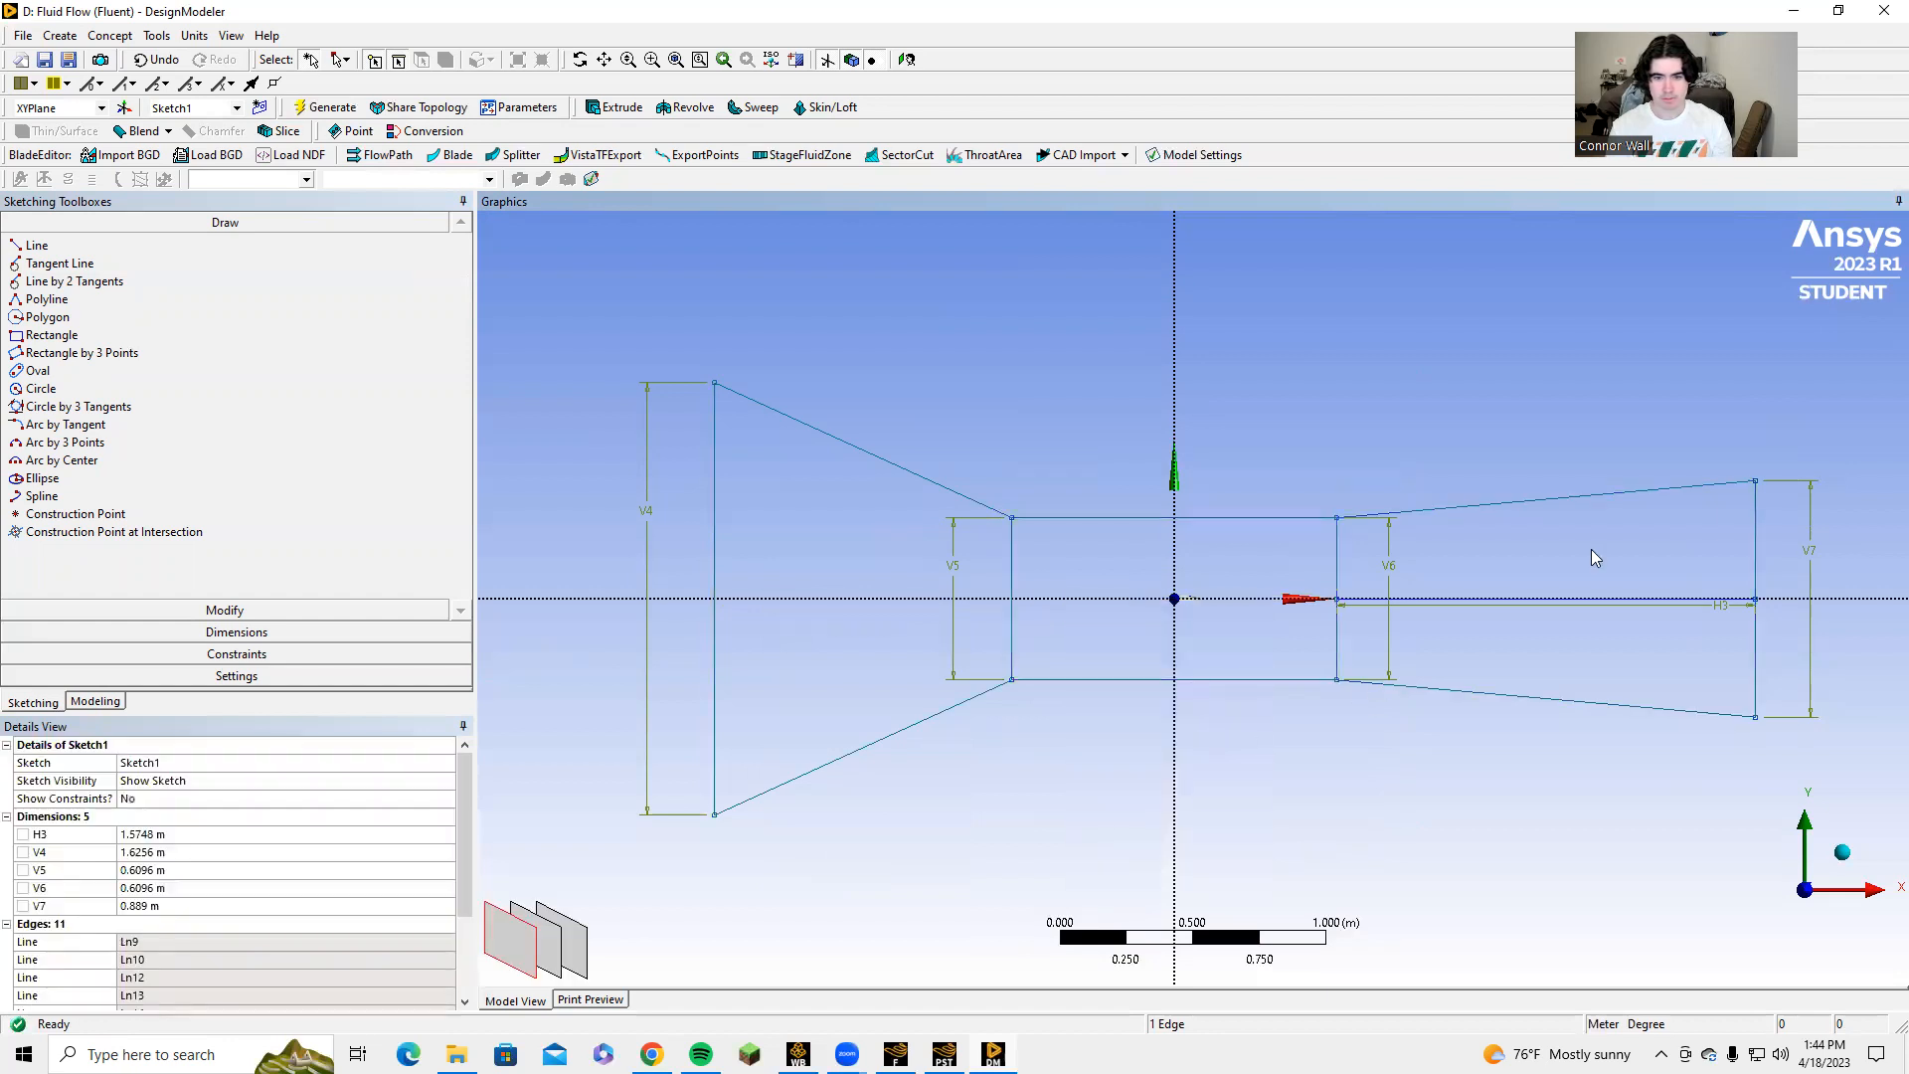
click(1564, 600)
right_click(1564, 599)
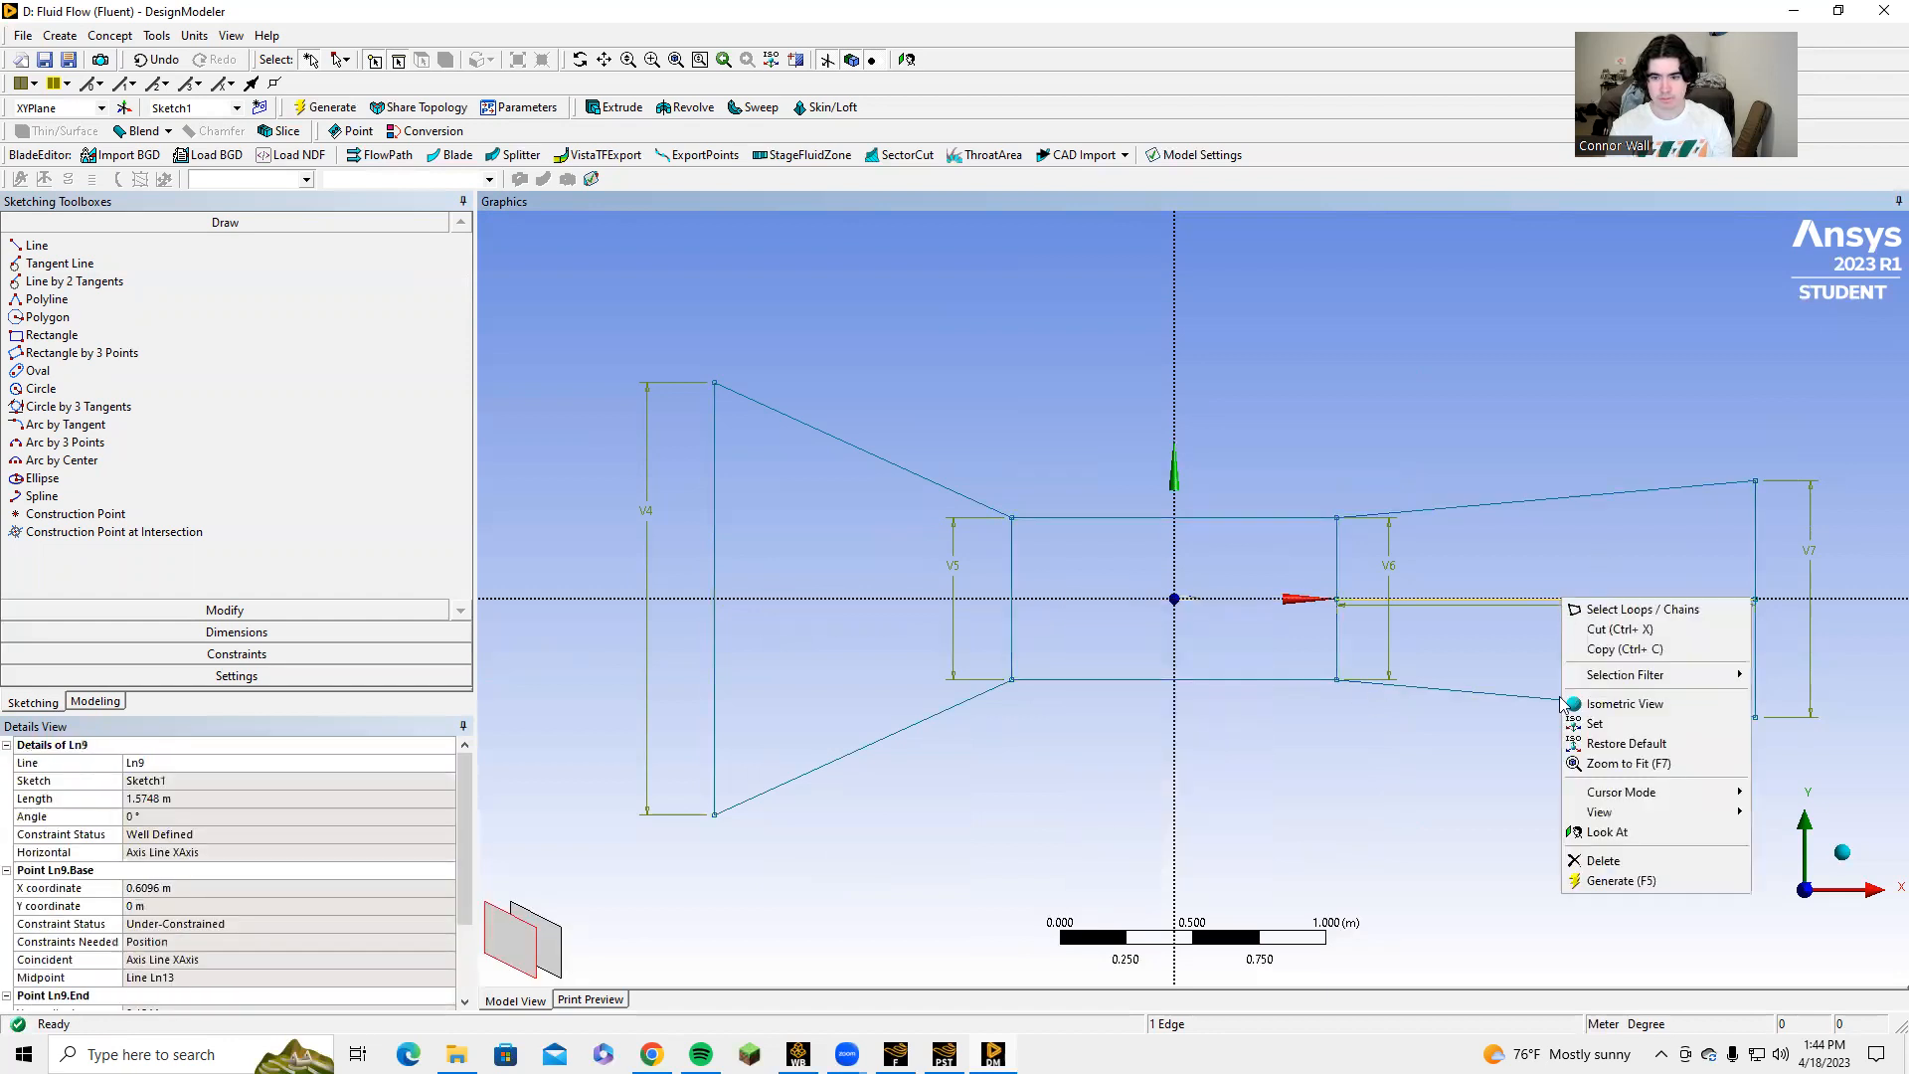
click(1603, 862)
Delete the two inner vertical lines so that only the closed outer outline of the domain remains.
click(1338, 550)
right_click(1339, 550)
click(1377, 810)
click(1014, 552)
right_click(1013, 552)
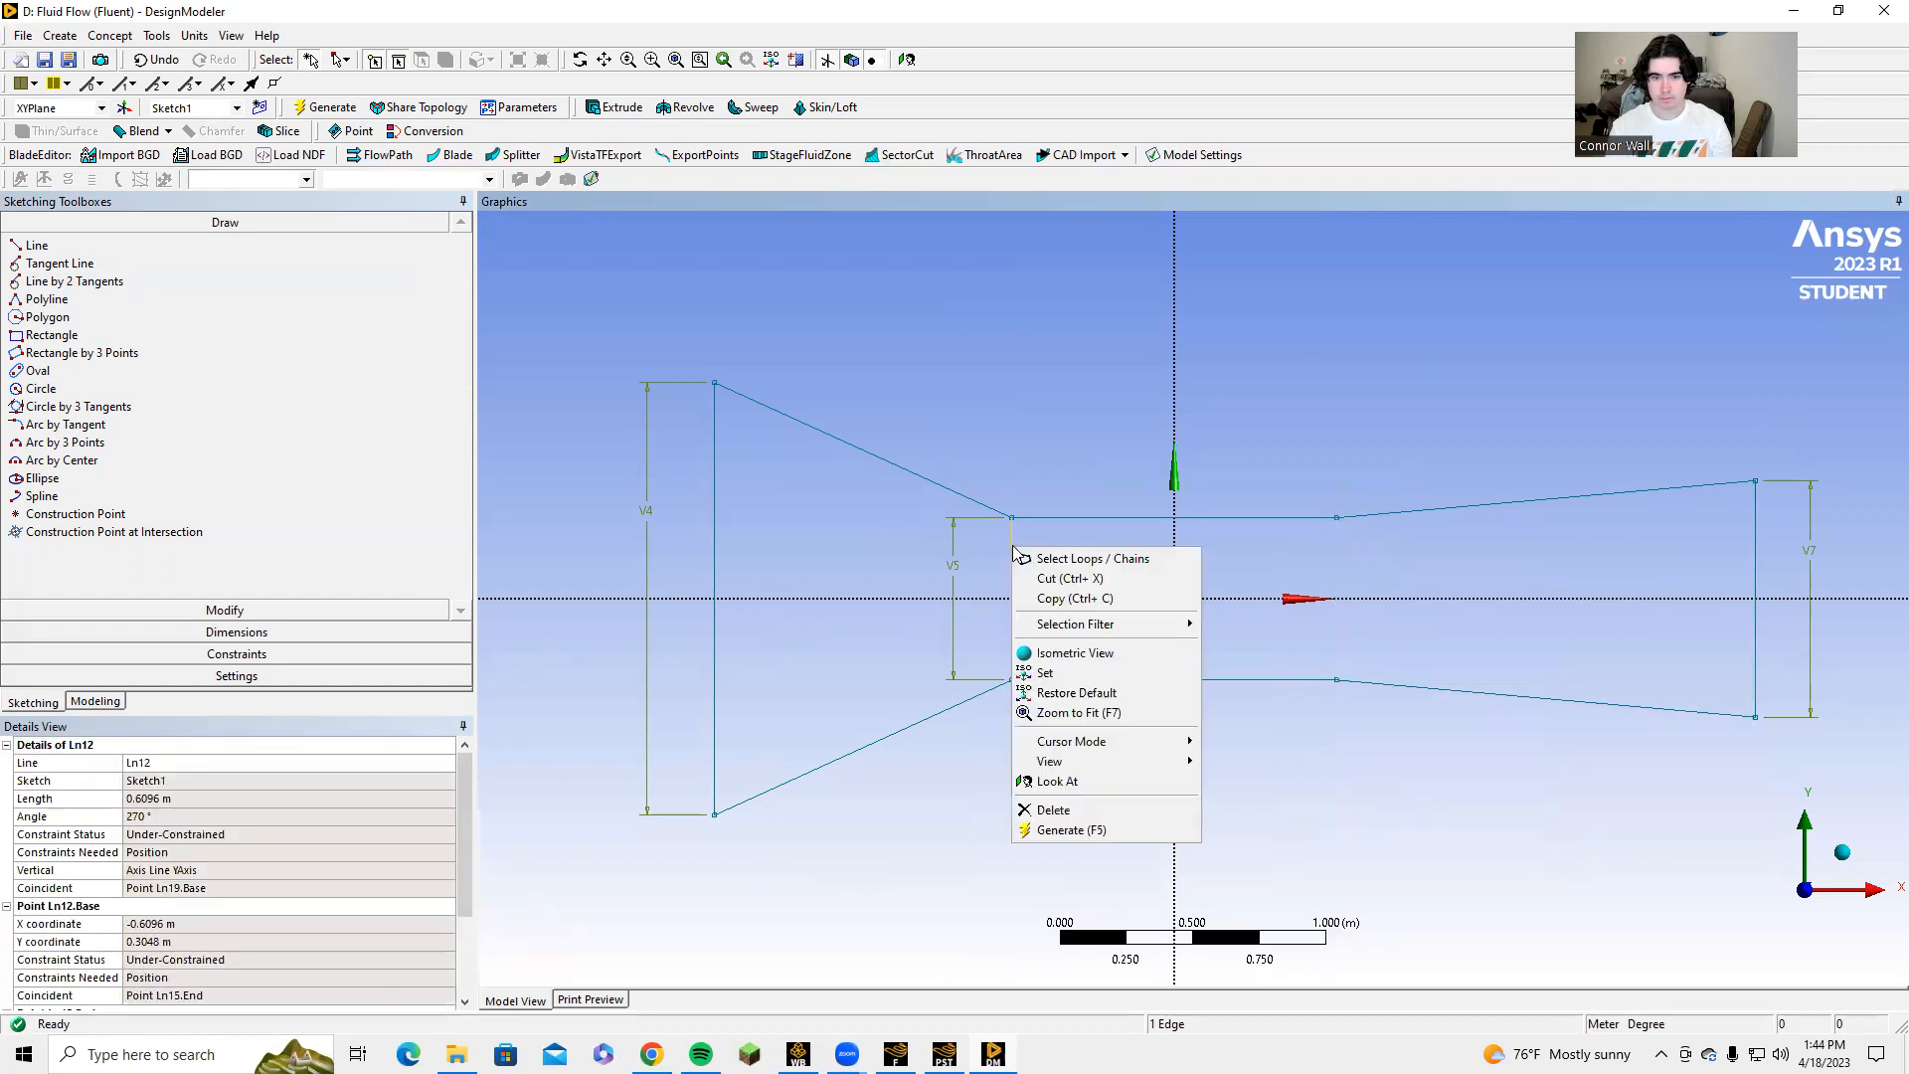
click(1112, 806)
scroll(1173, 615, up, 3)
scroll(1173, 617, down, 2)
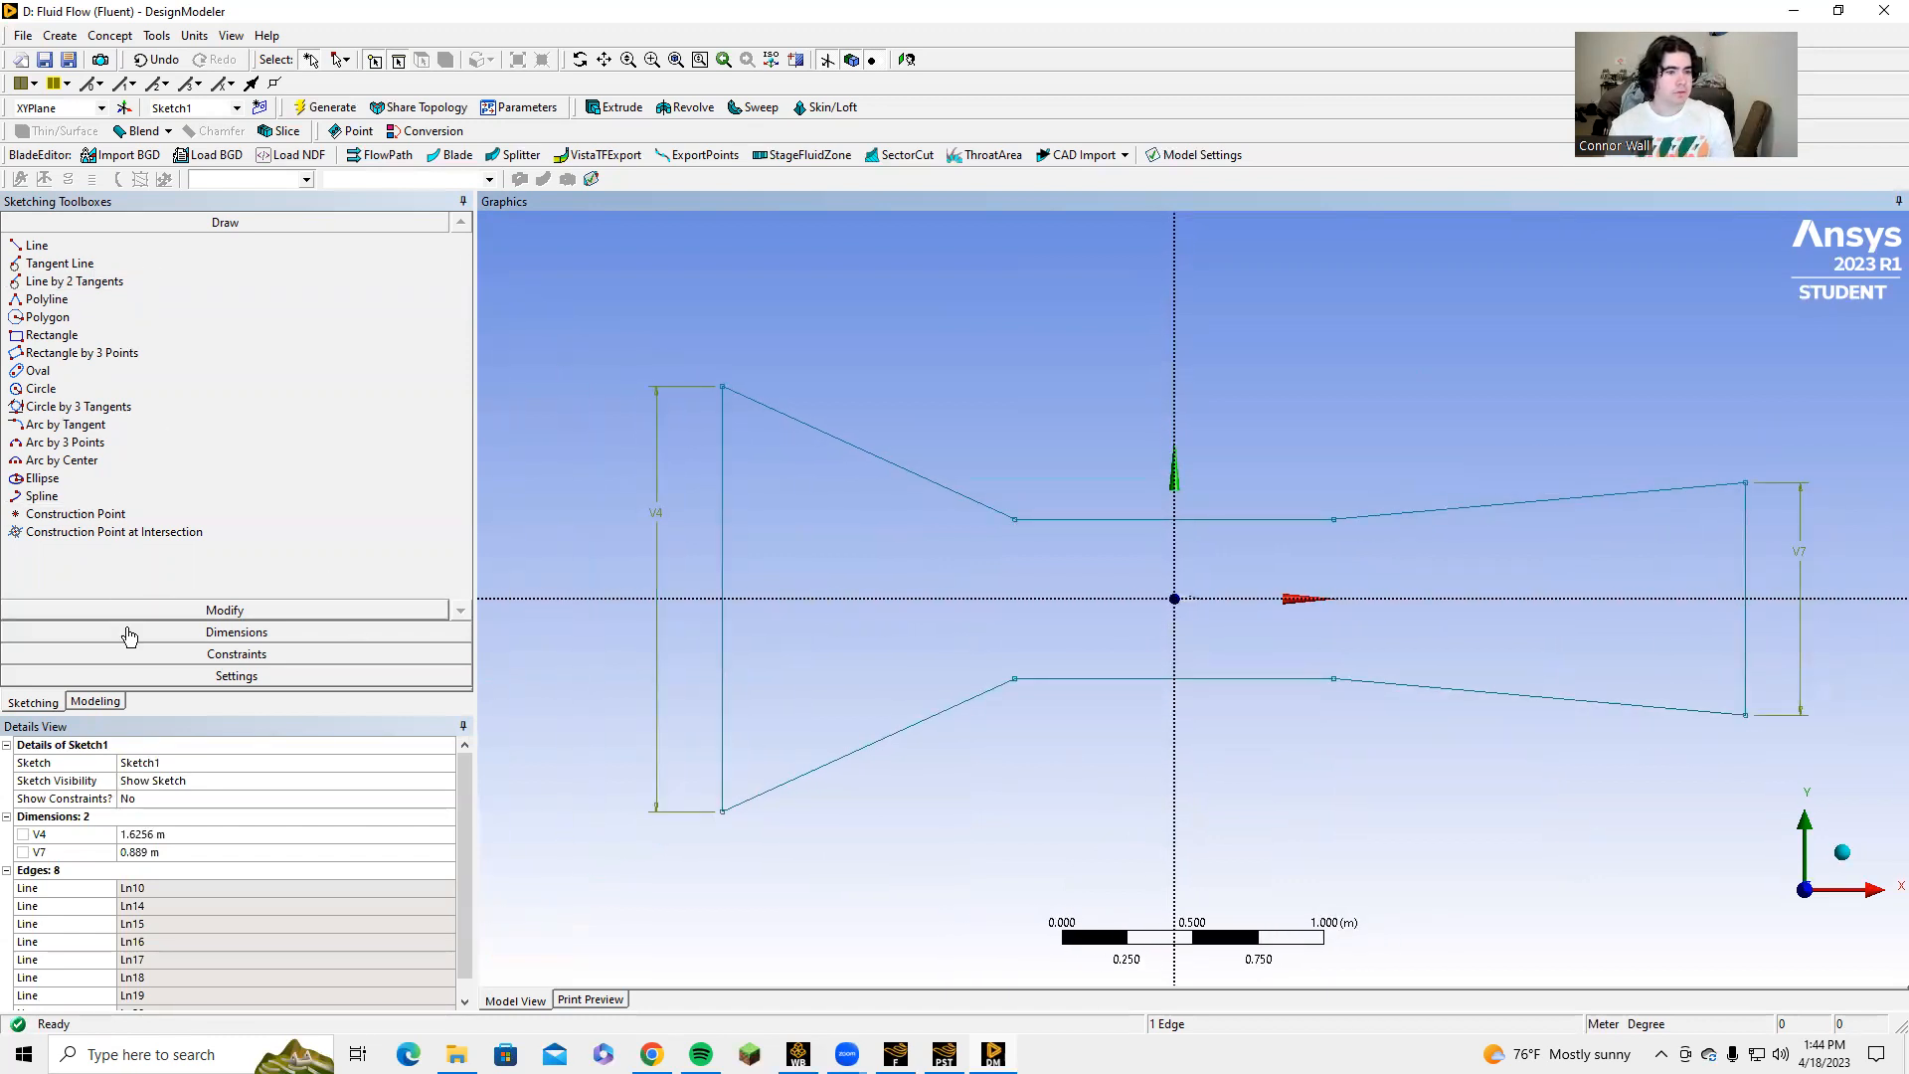
Leave sketching and start a Surfaces From Edges feature for the airfoil.
click(78, 702)
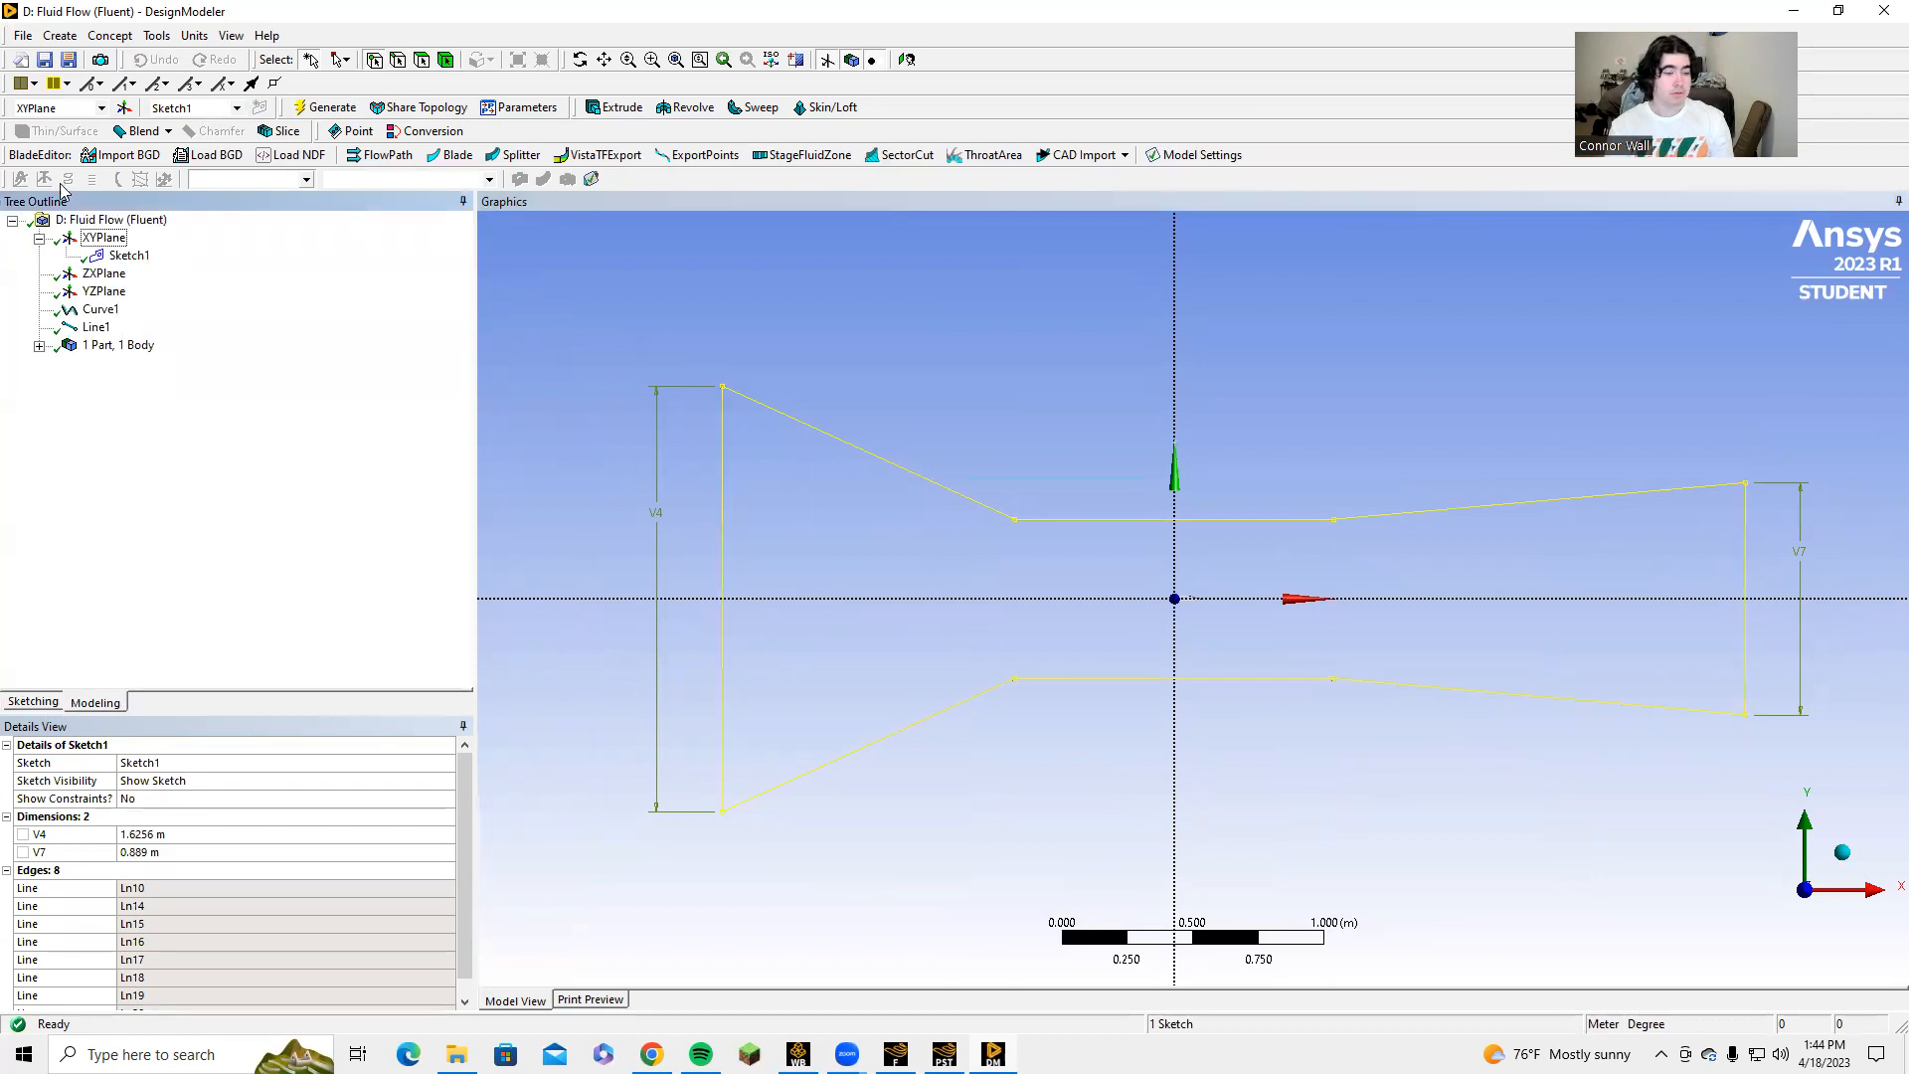
click(110, 36)
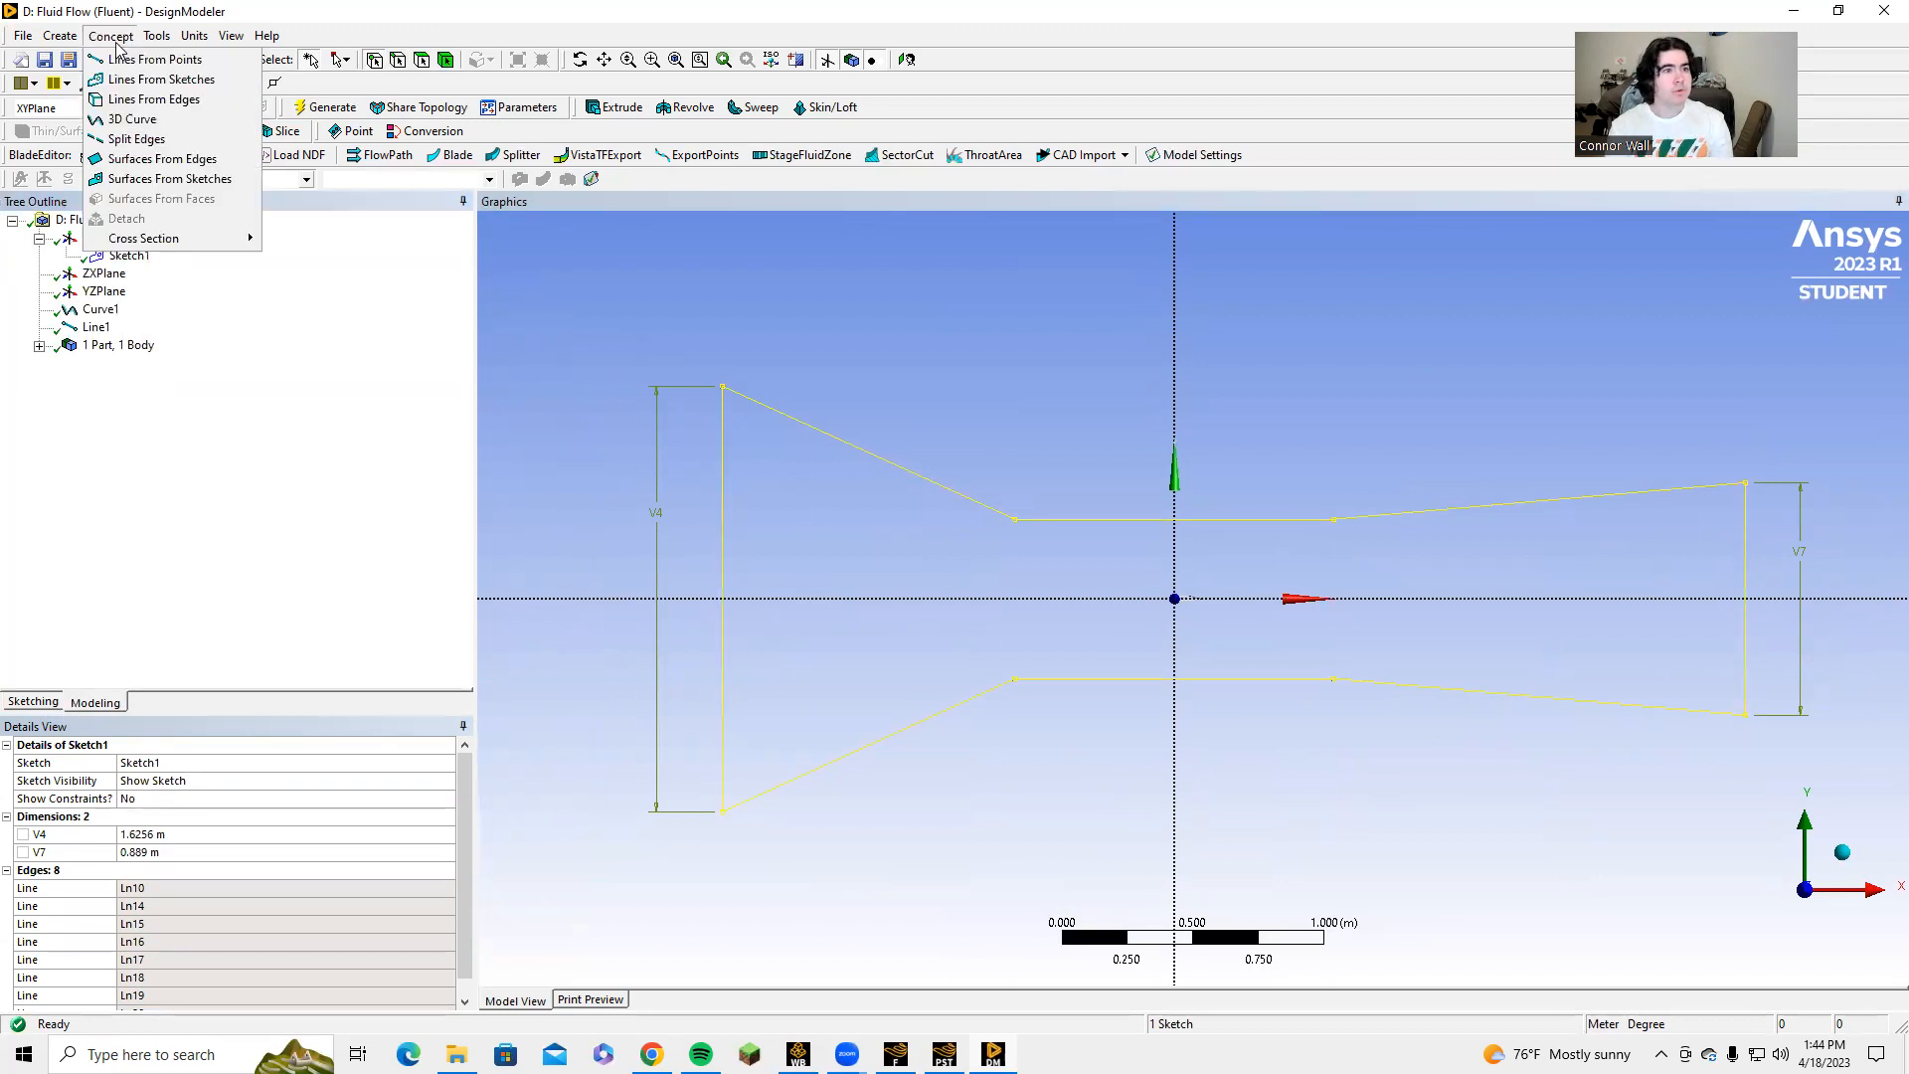
click(143, 159)
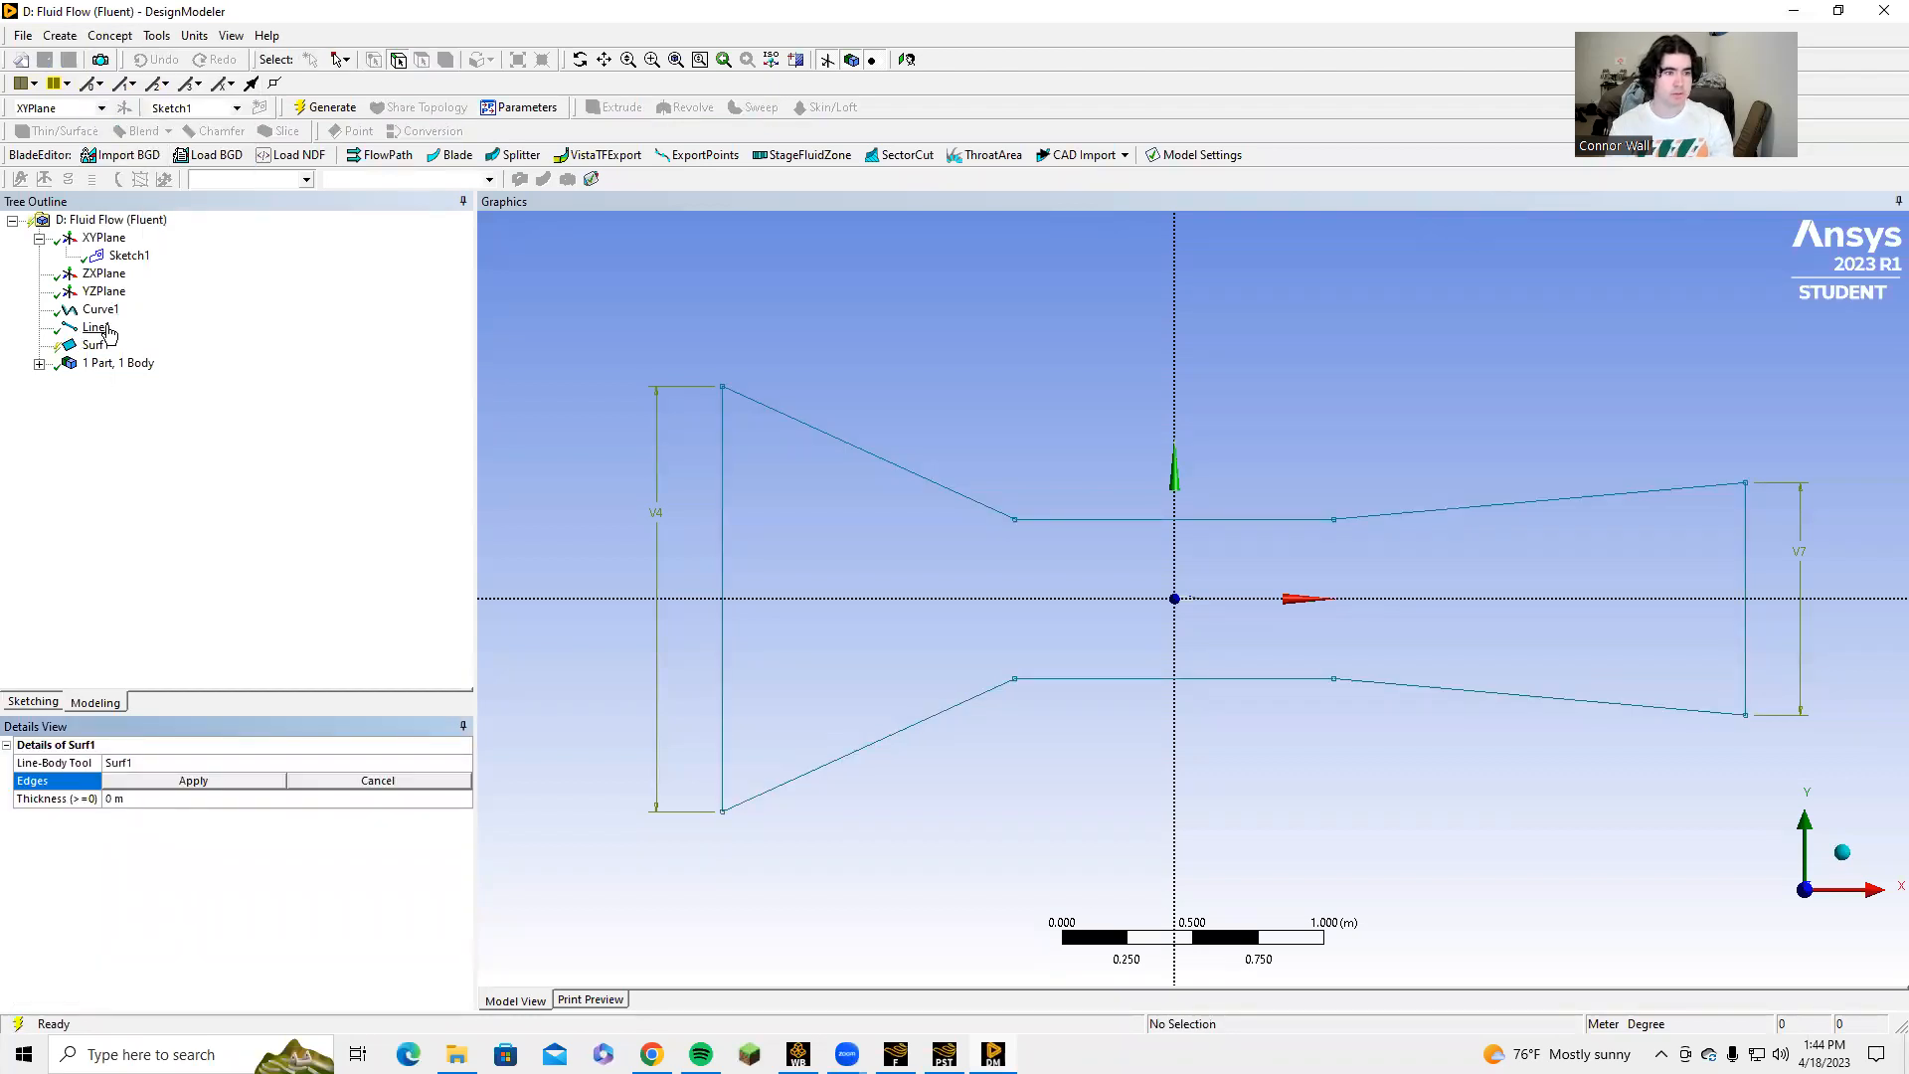
Try to assign the Curve1 and Line1 features as the edges of the new surface.
click(99, 309)
ctrl+click(97, 327)
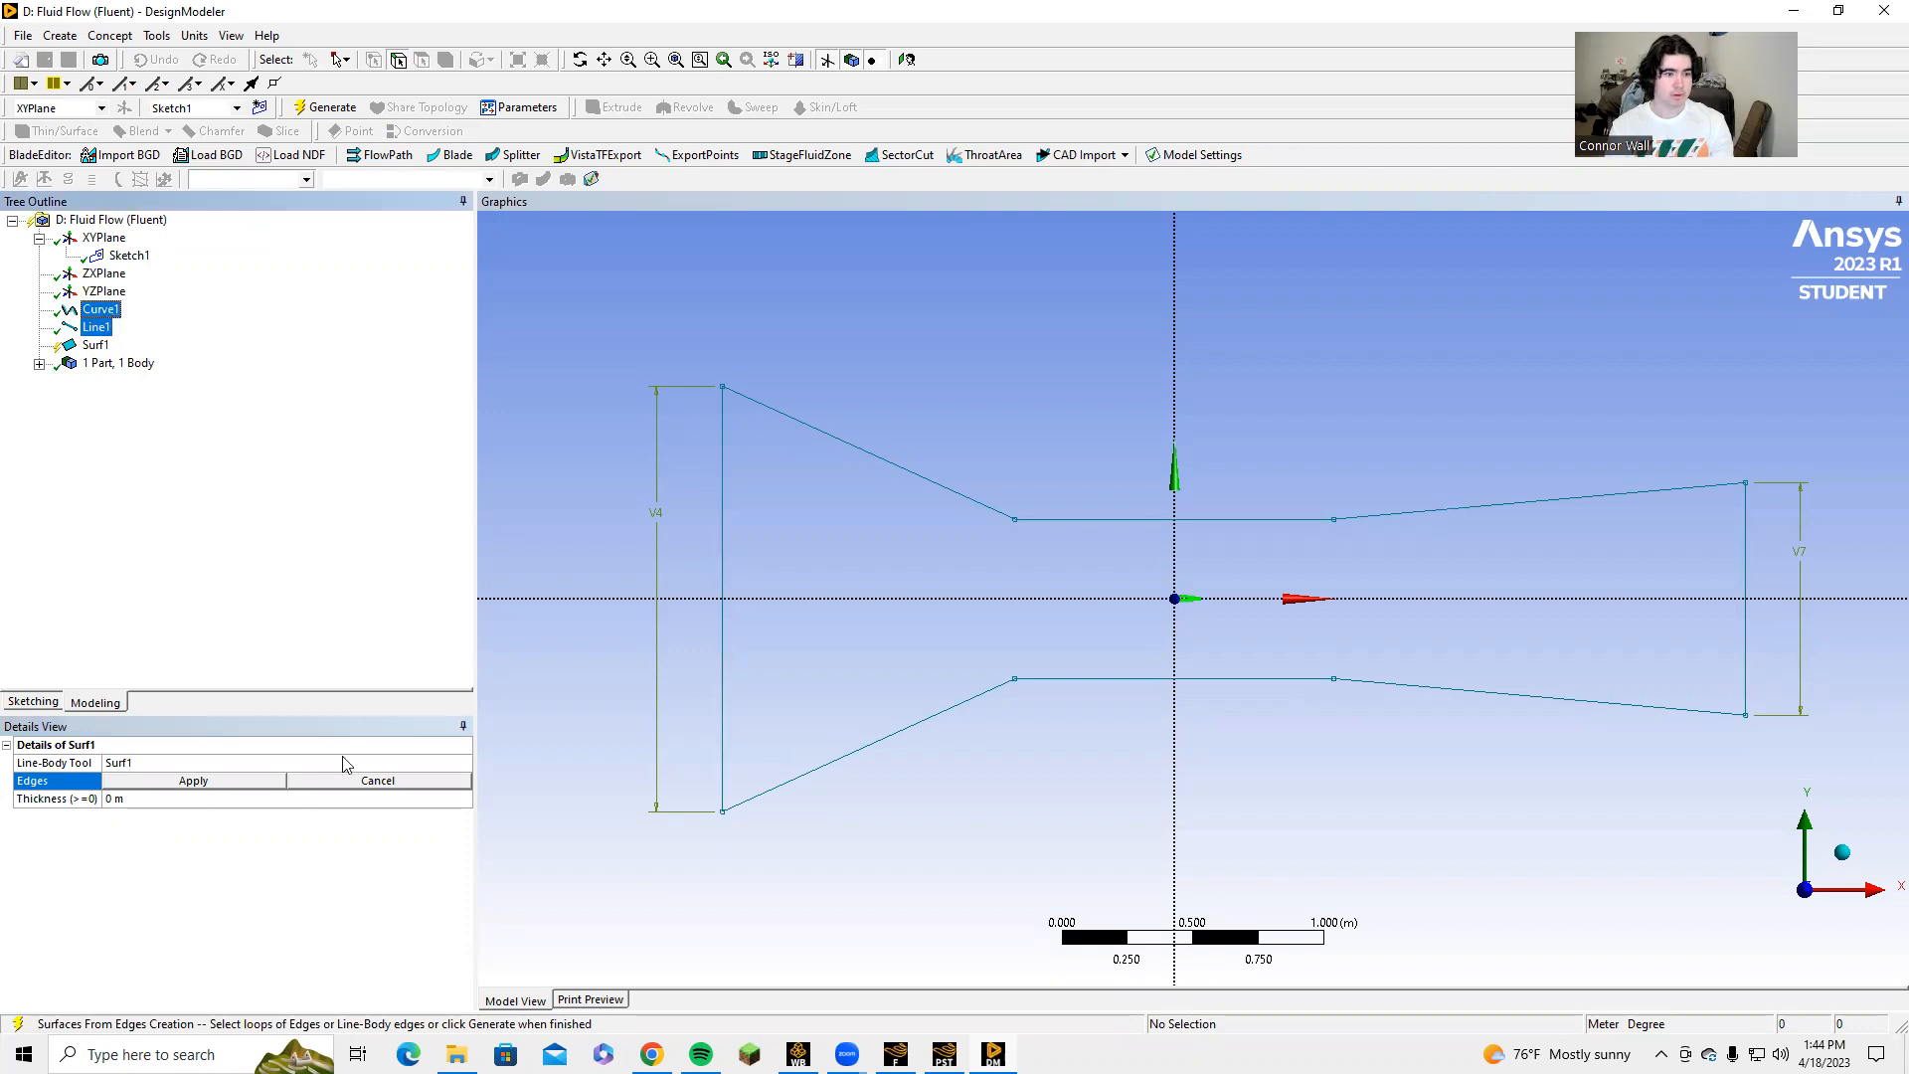
click(193, 782)
click(192, 784)
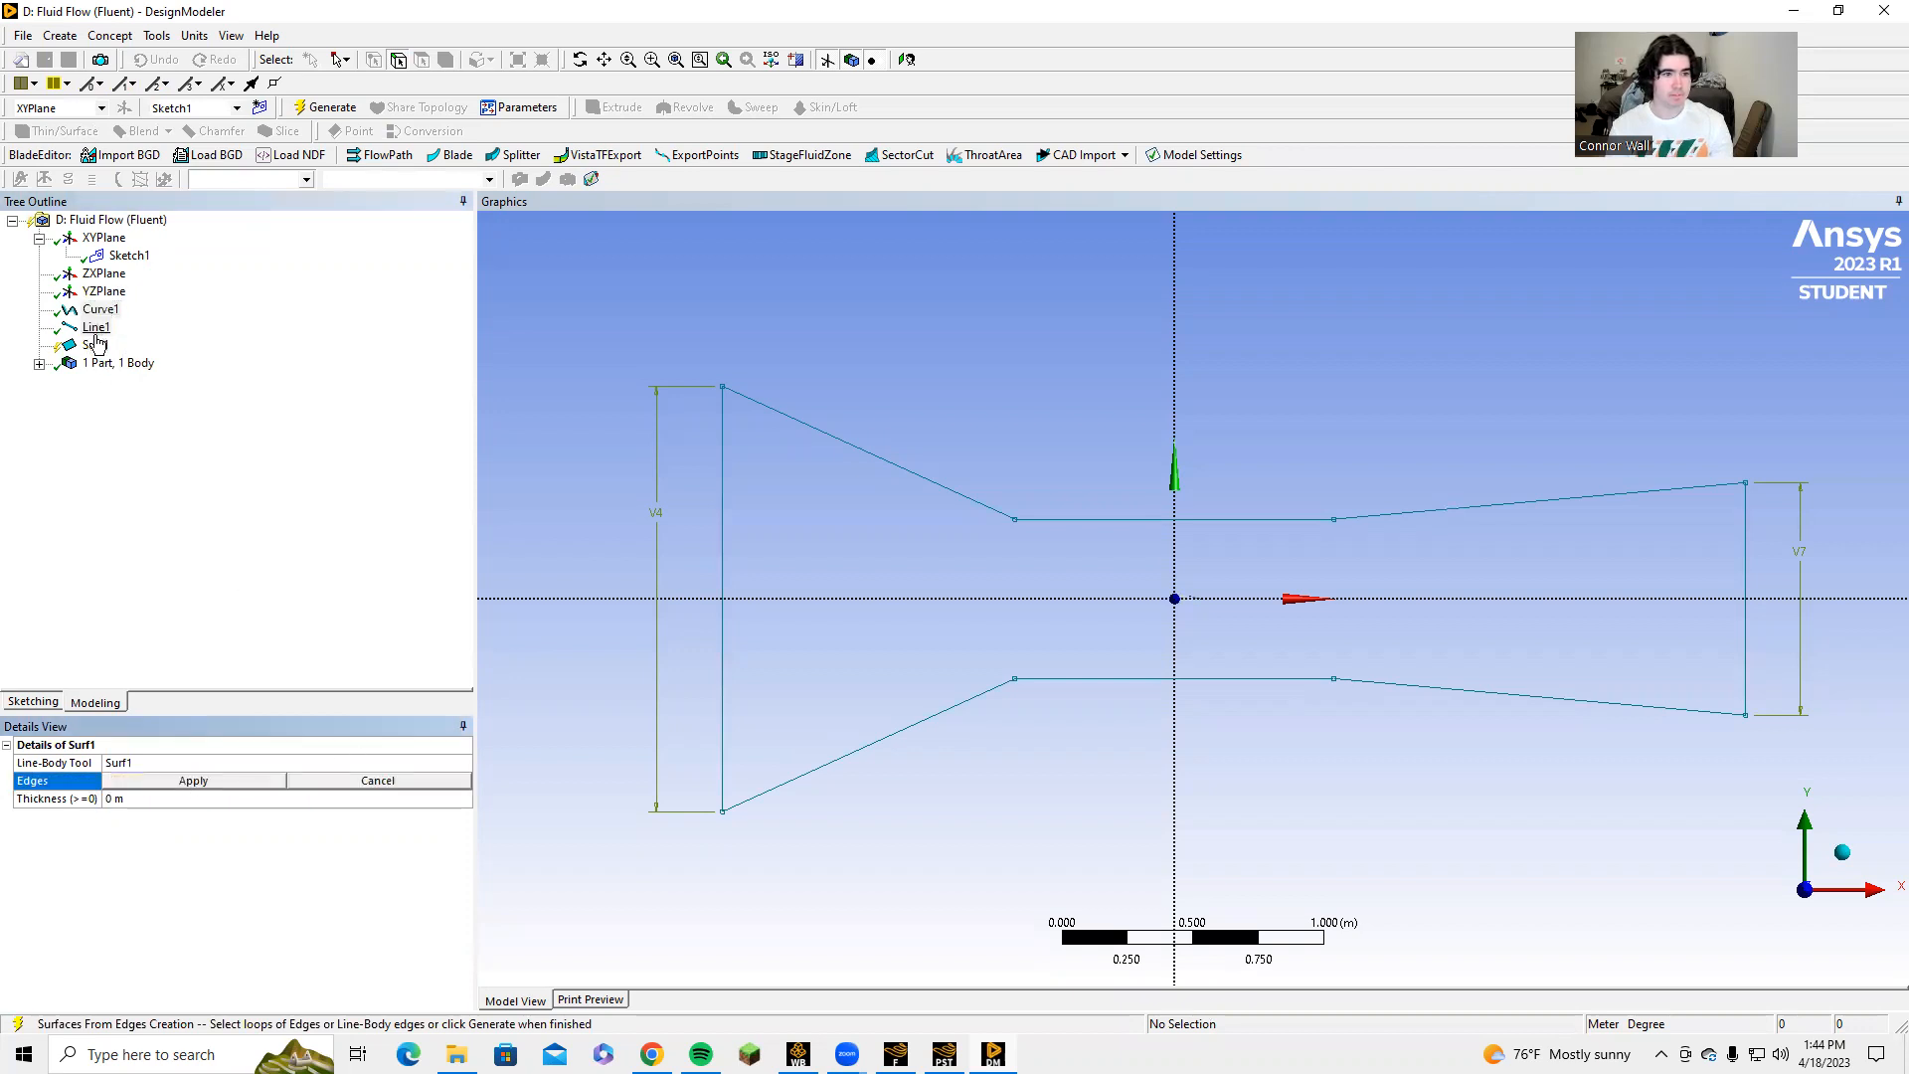
click(100, 309)
ctrl+click(100, 329)
click(221, 782)
Select the closed airfoil curve as the first edge of the new surface.
scroll(1238, 608, up, 1)
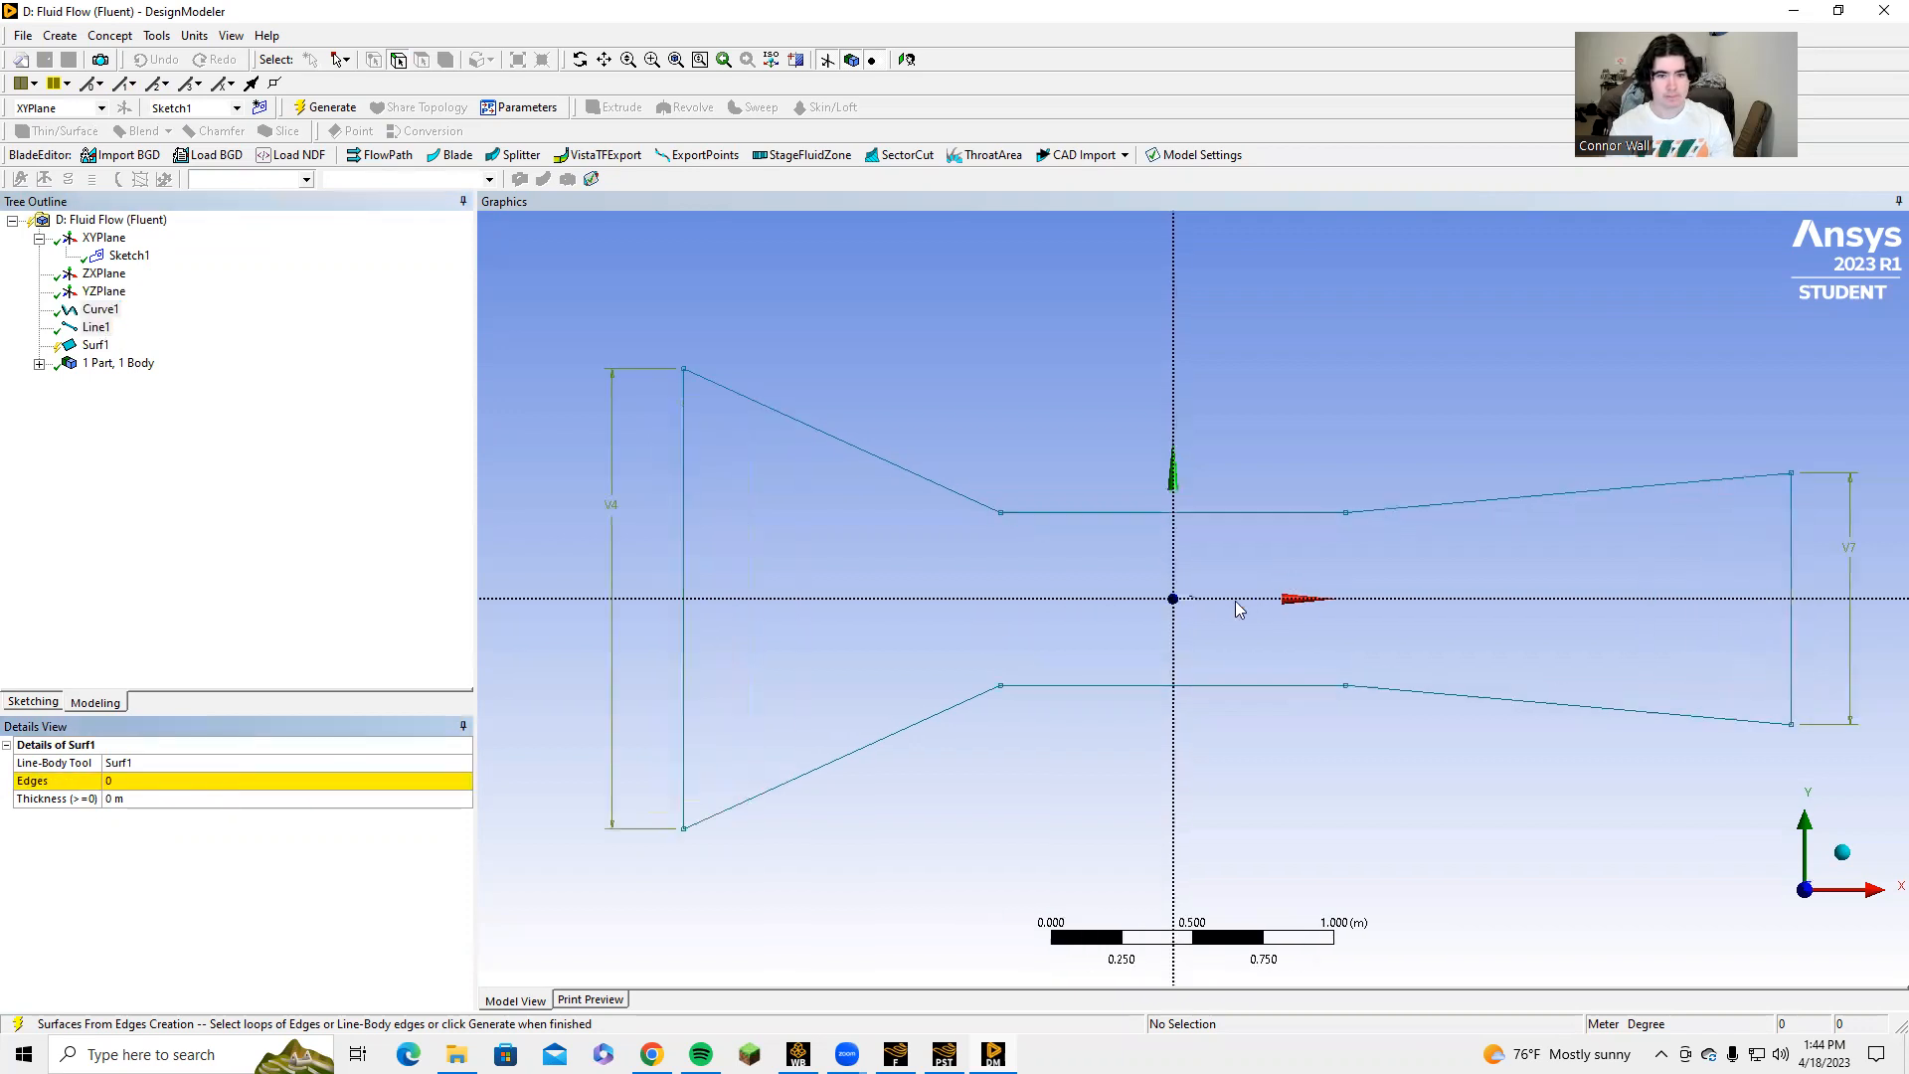
scroll(1177, 617, up, 8)
scroll(1114, 635, up, 8)
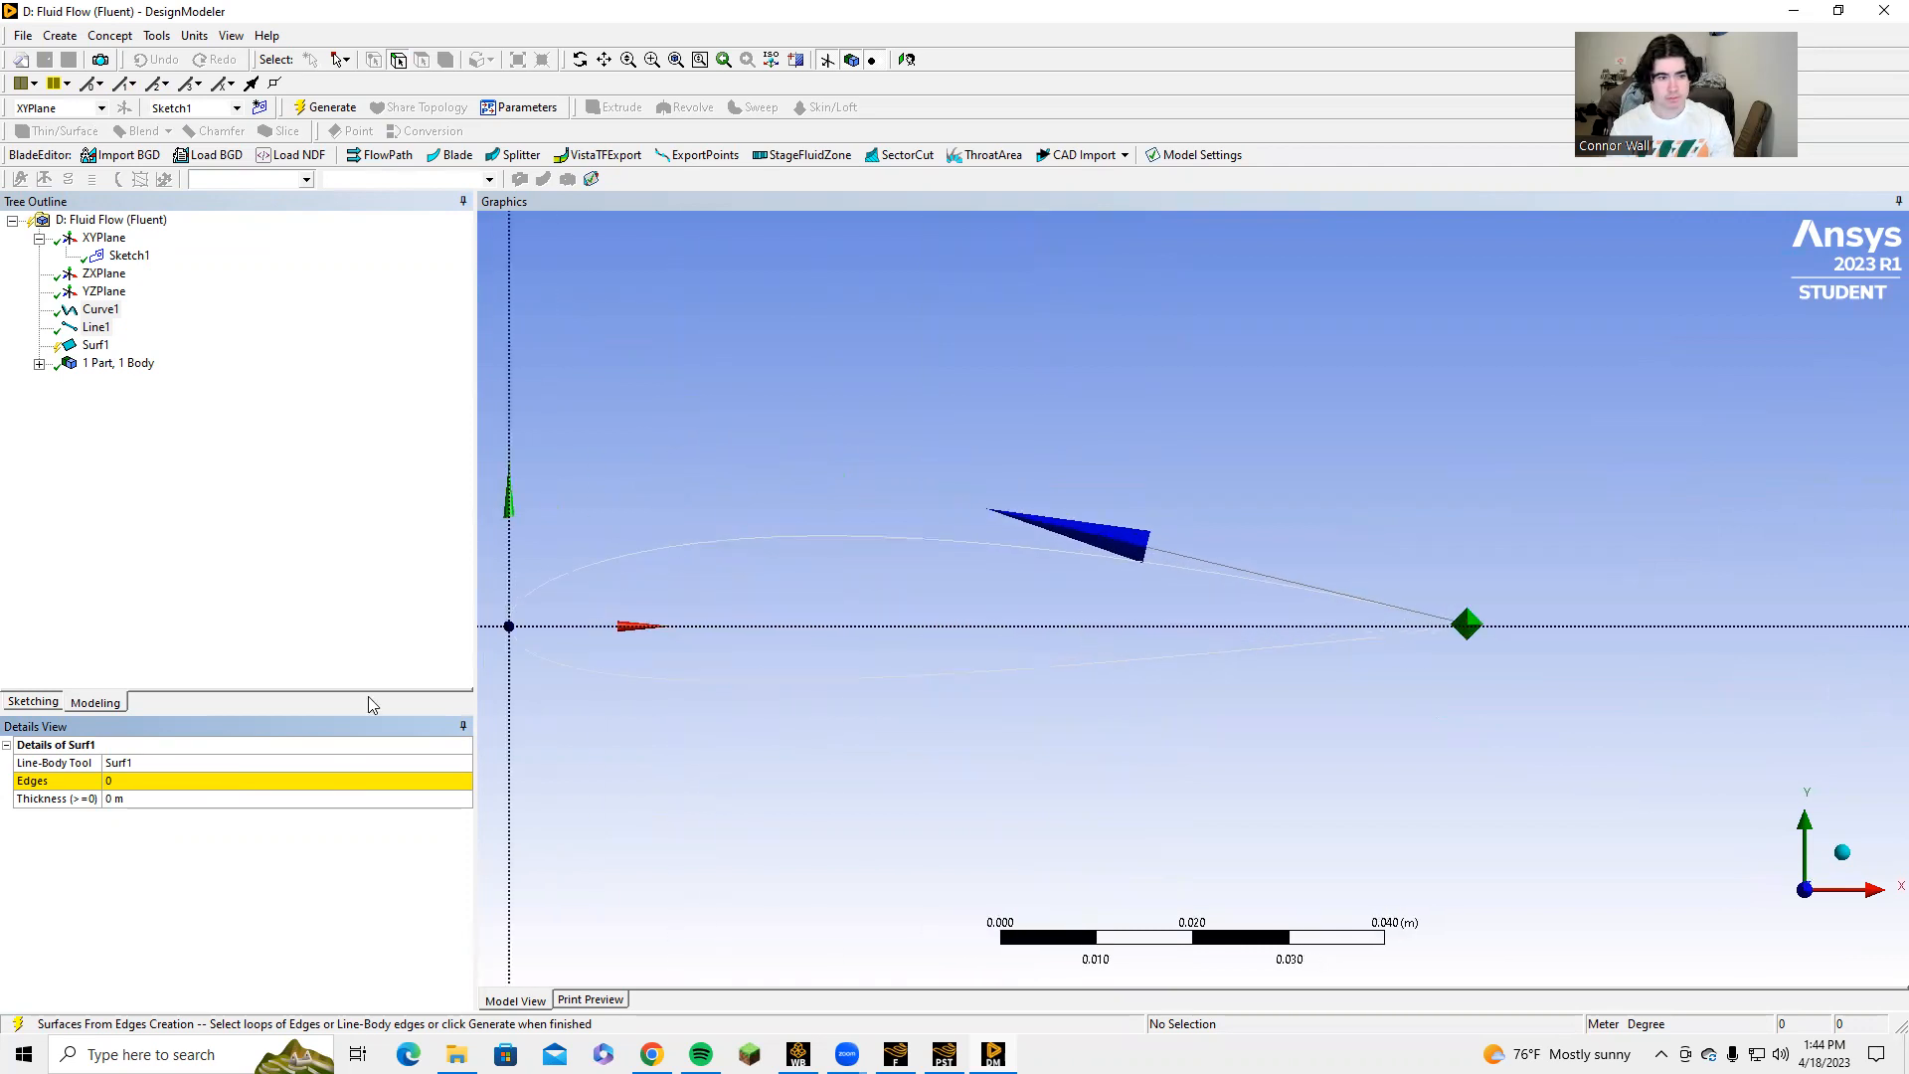
click(194, 782)
click(967, 550)
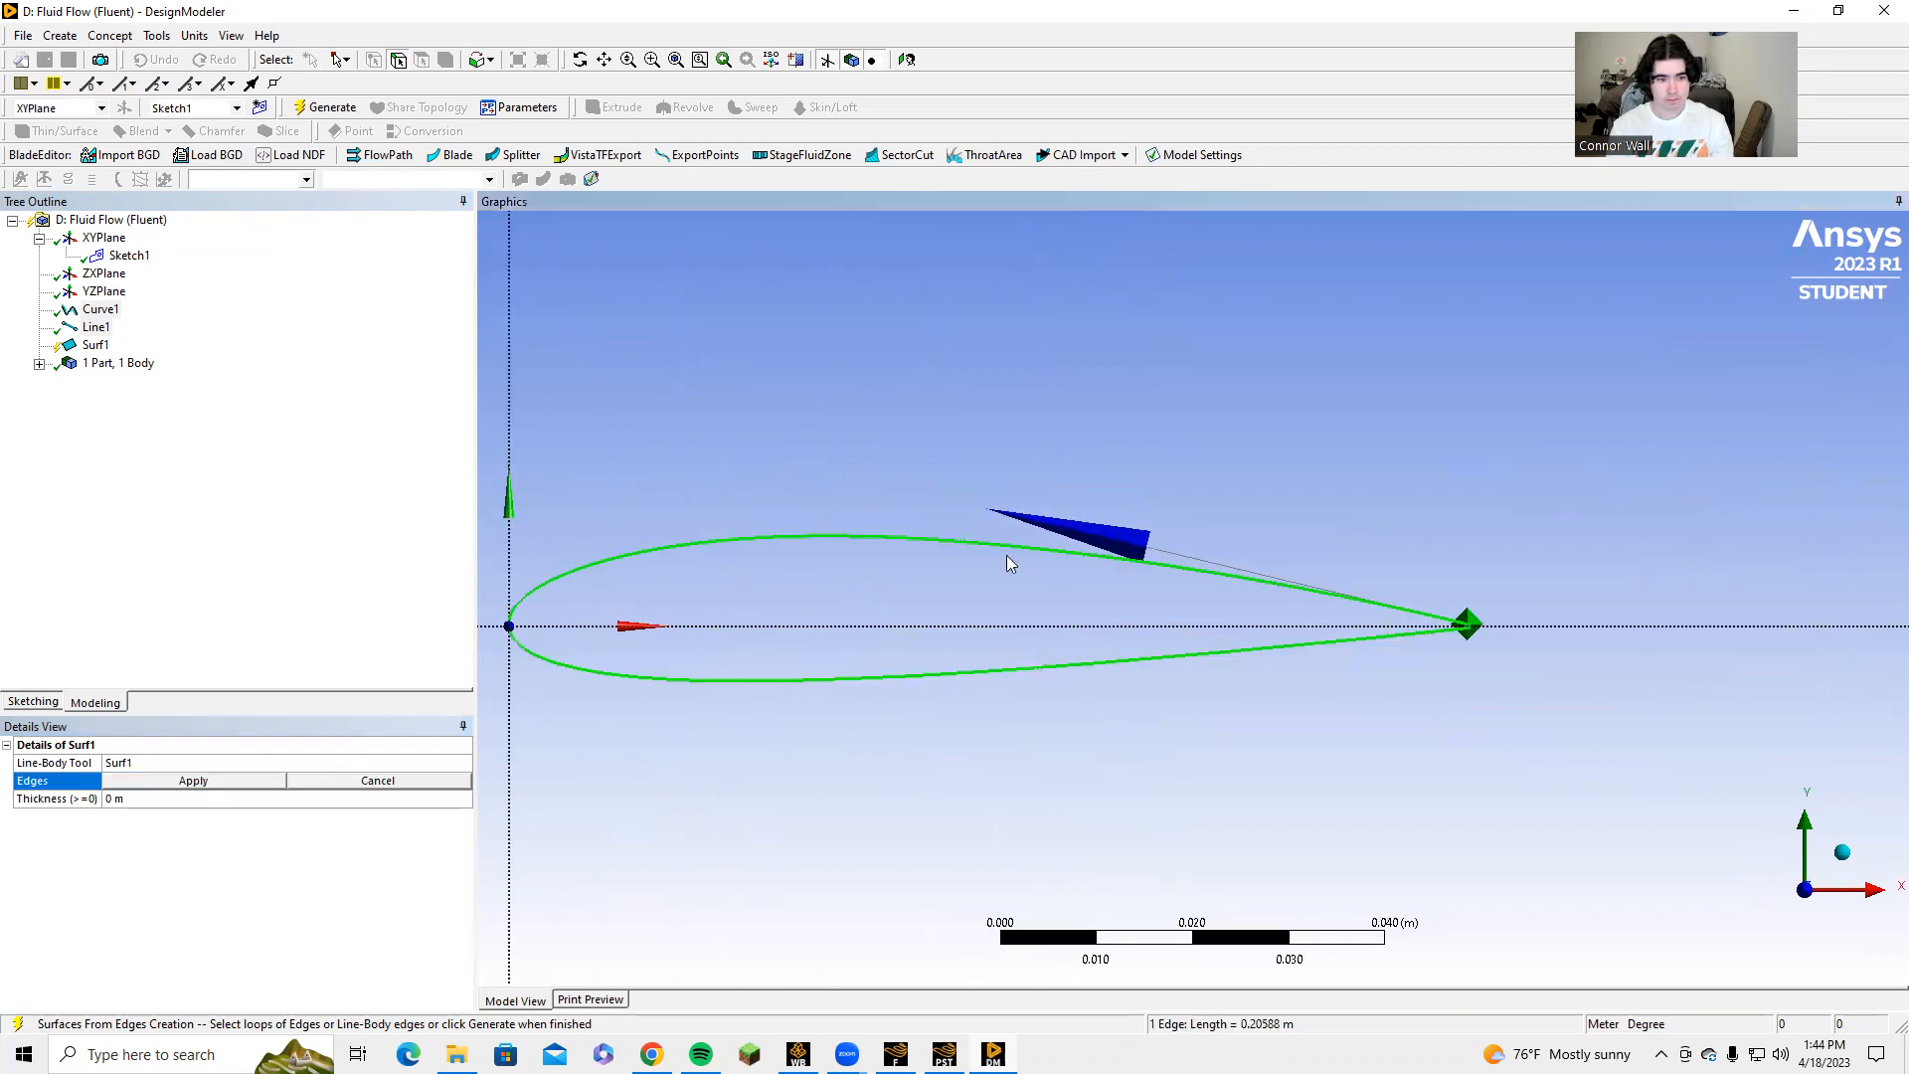
Add the short line closing the trailing edge to the selection and apply both edges to the surface feature.
scroll(1465, 639, up, 7)
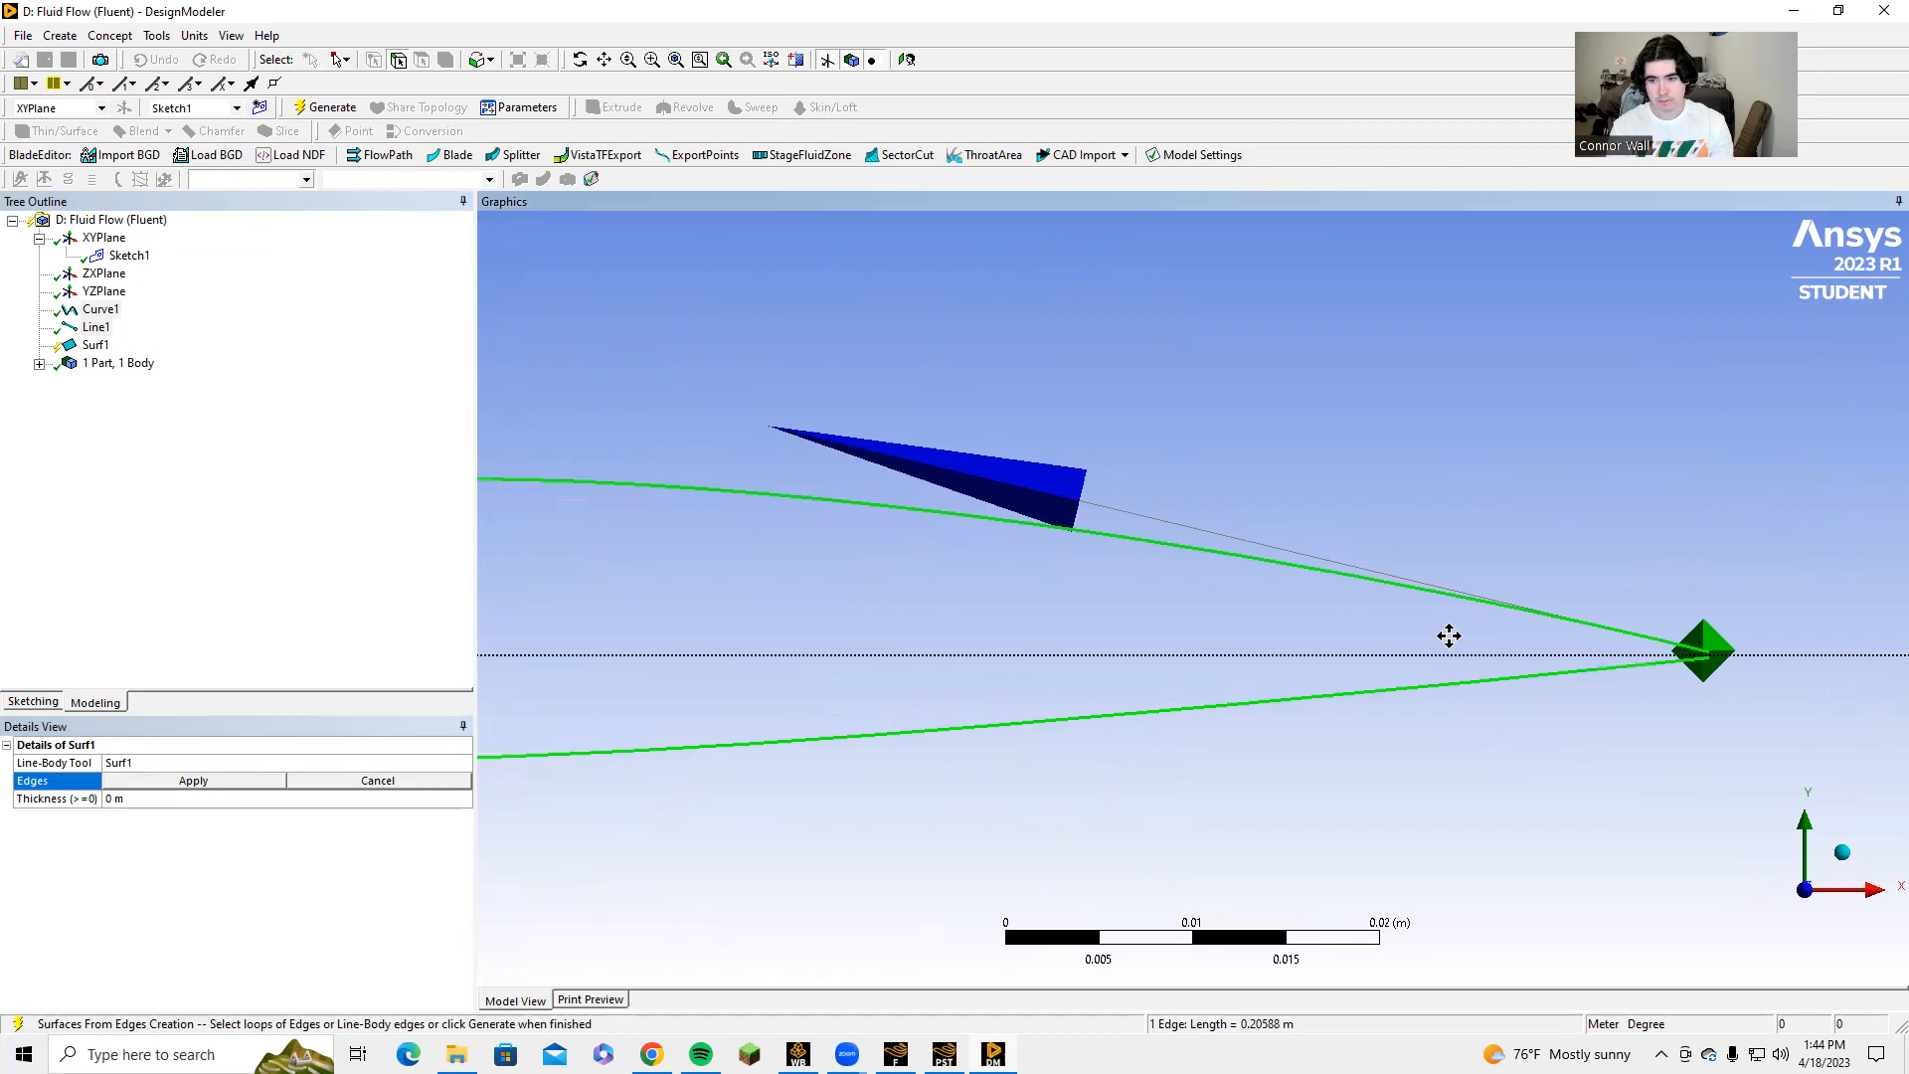
scroll(1432, 669, up, 3)
ctrl+middle_drag(1502, 662, 1050, 509)
scroll(1233, 571, up, 4)
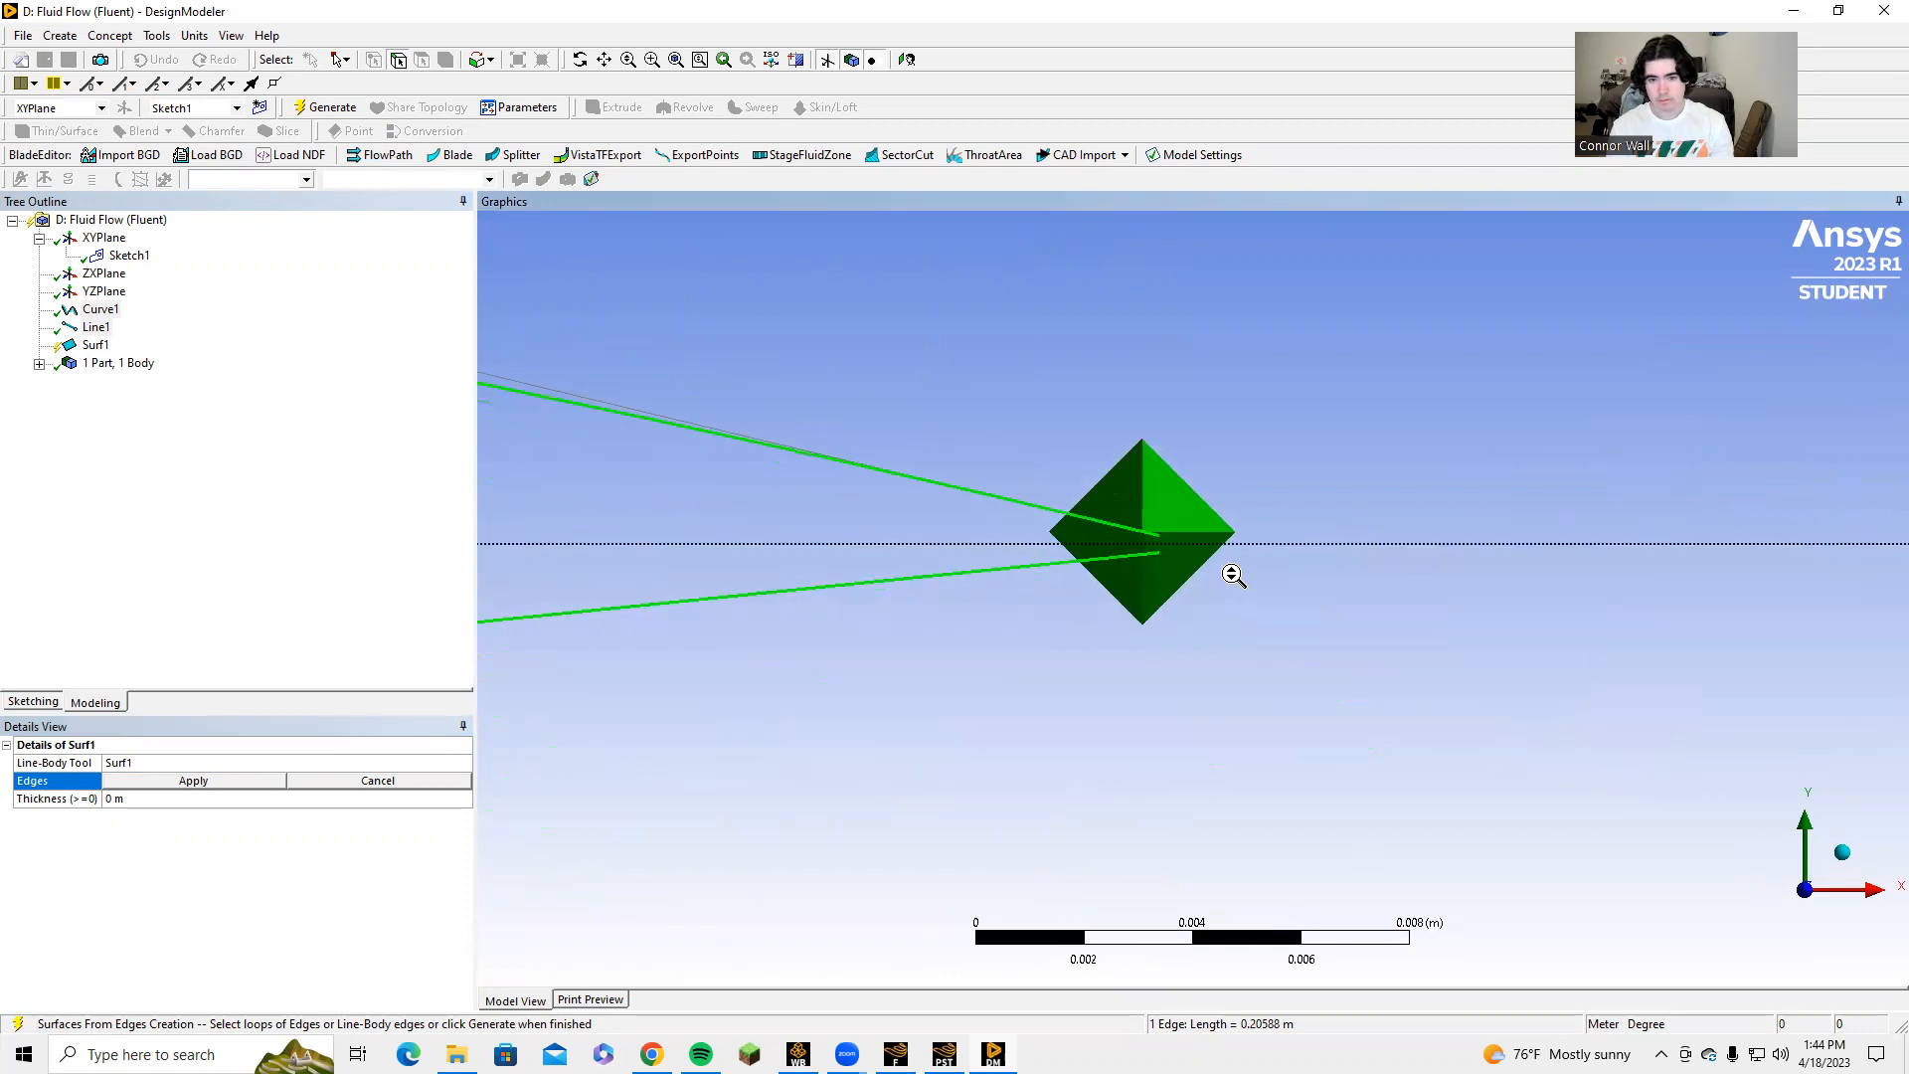
scroll(1095, 487, up, 1)
ctrl+click(1137, 505)
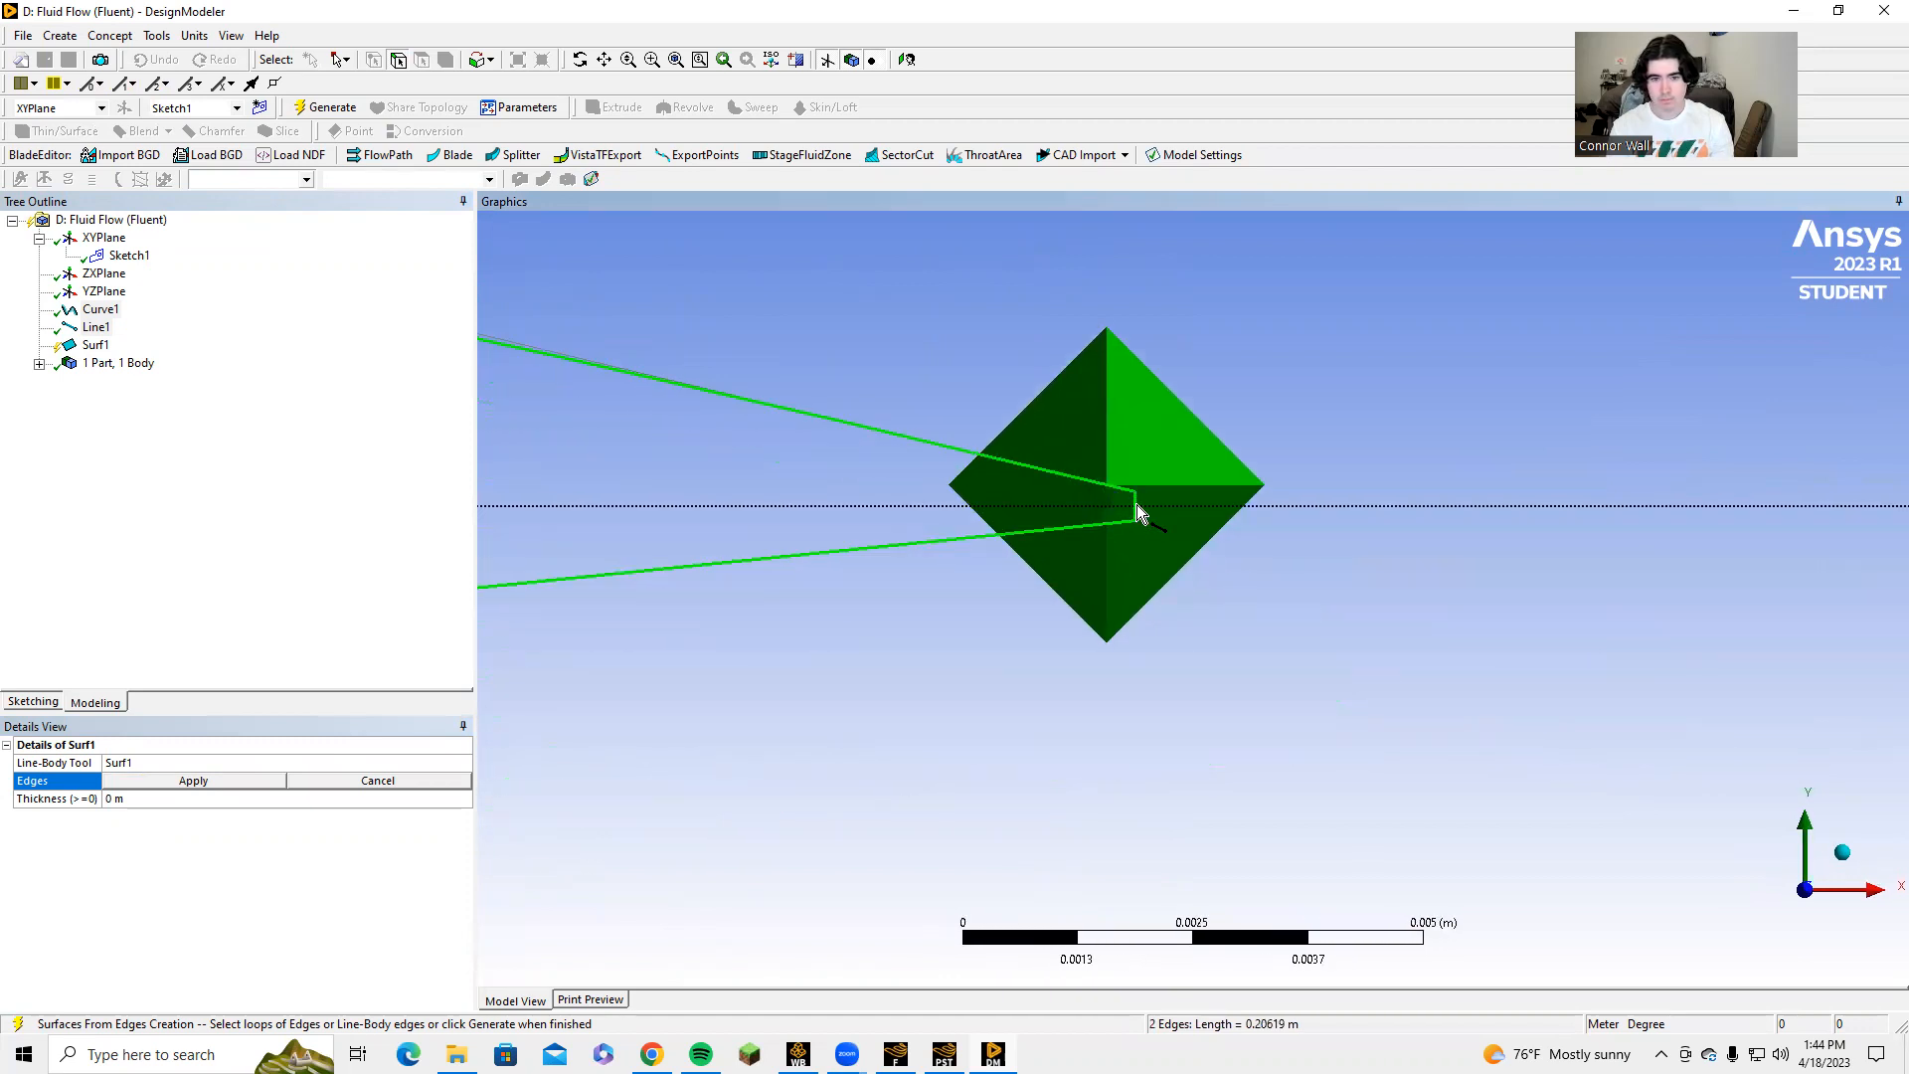
scroll(820, 646, down, 1)
click(209, 781)
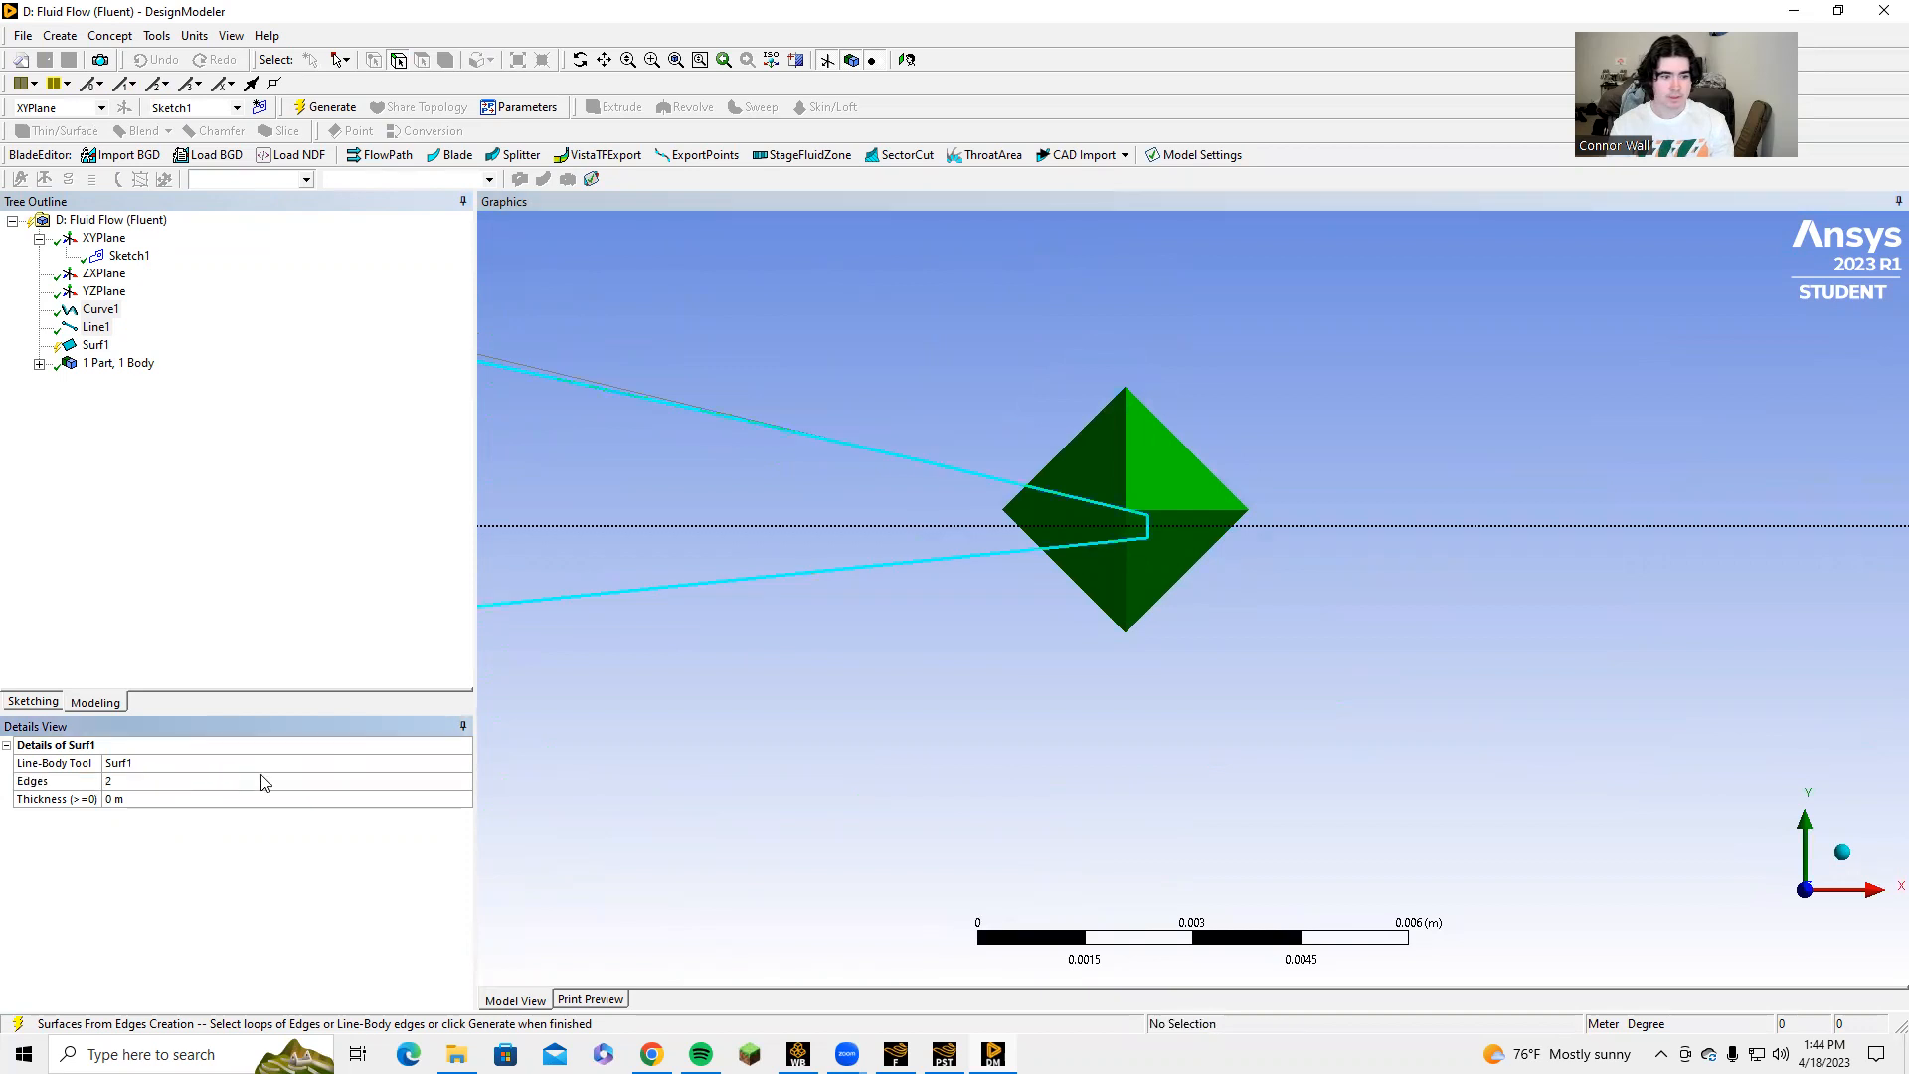
Generate the airfoil surface from its two edges.
scroll(1024, 730, down, 4)
scroll(916, 765, down, 10)
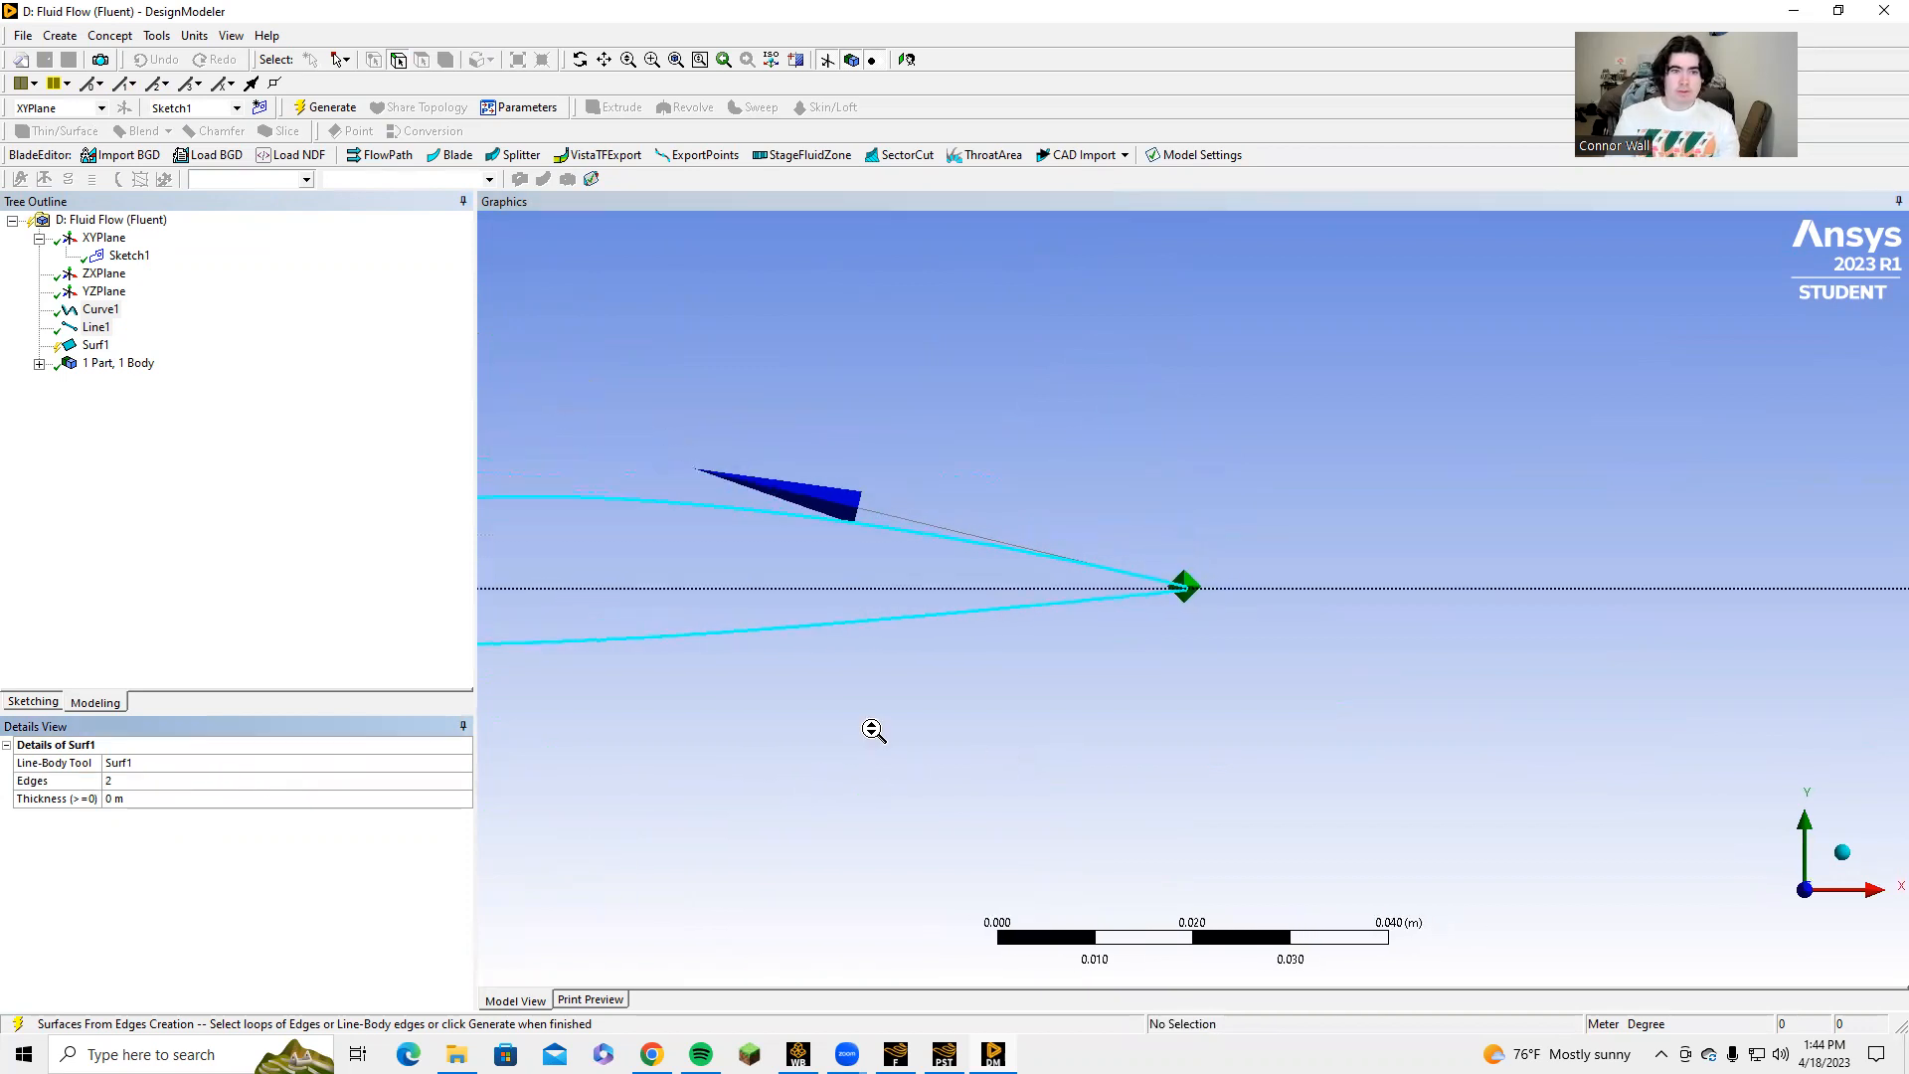
scroll(905, 727, down, 5)
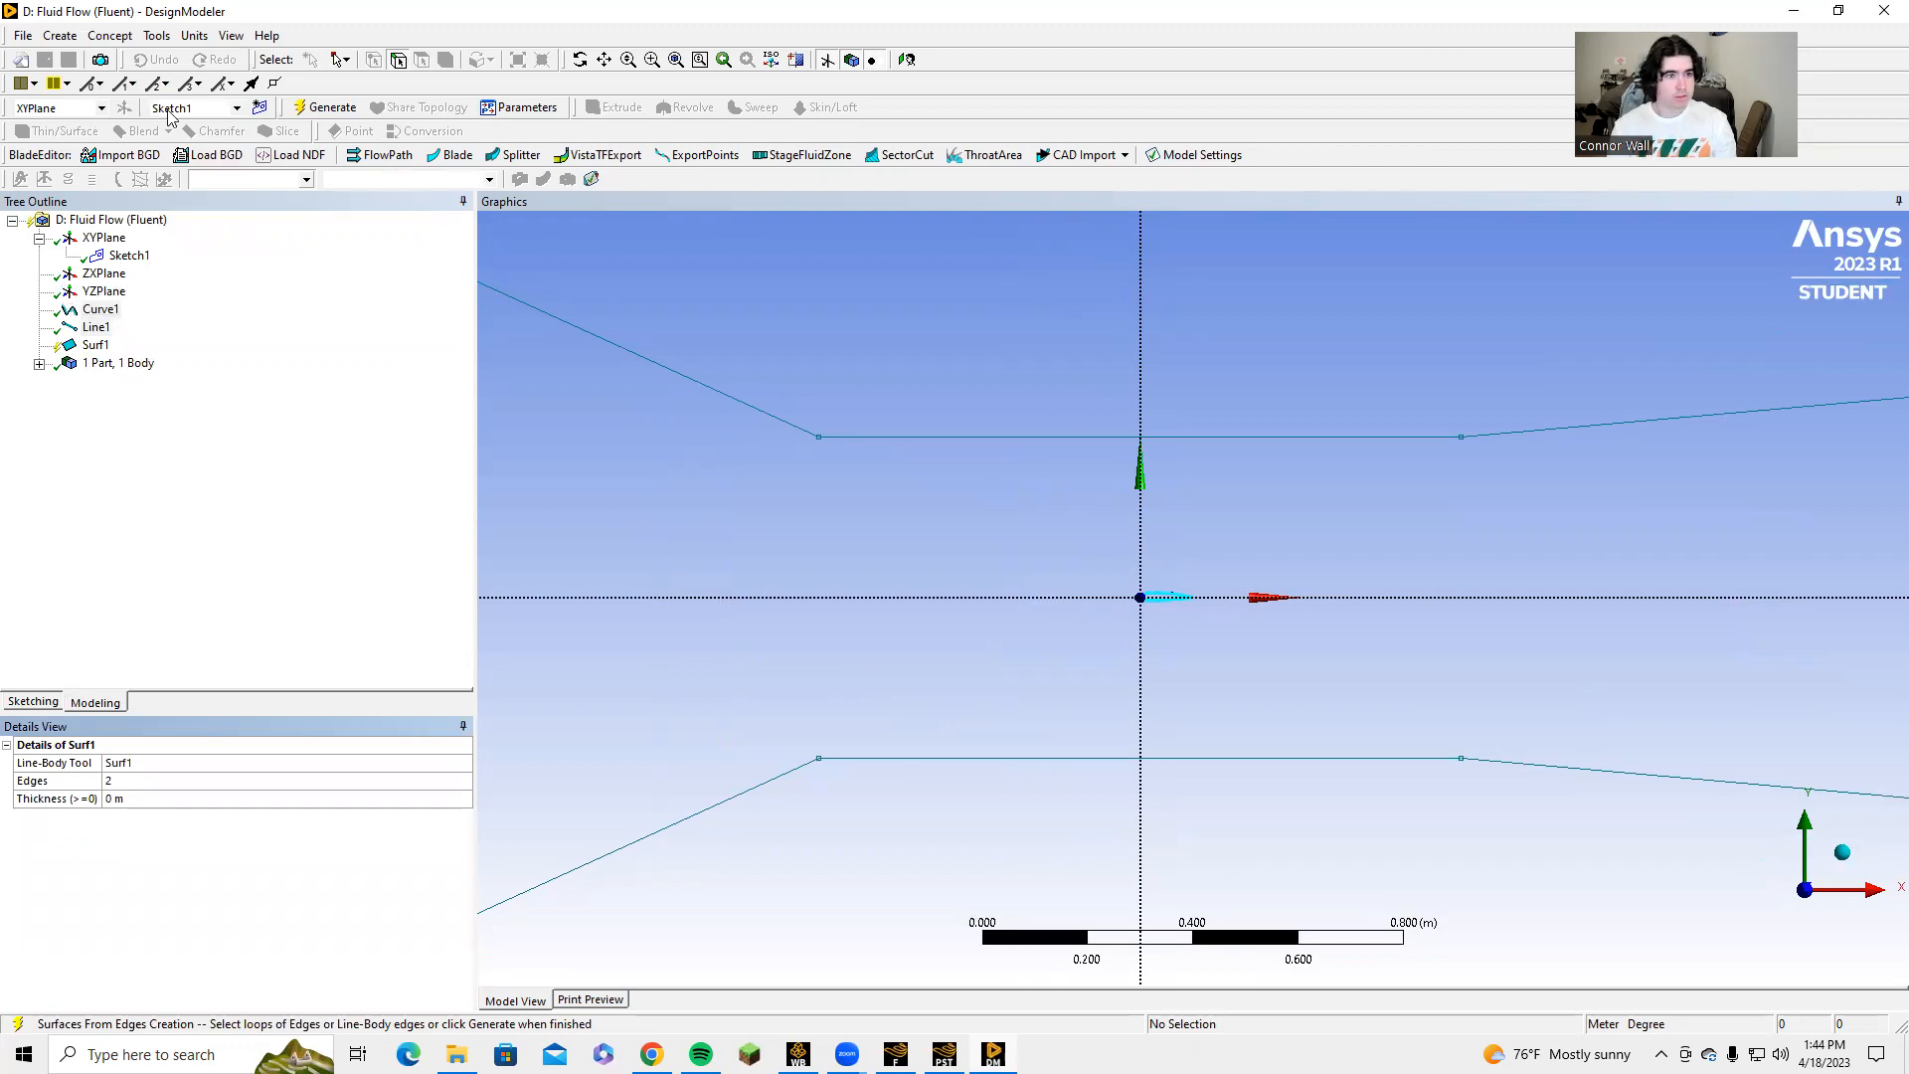
click(308, 109)
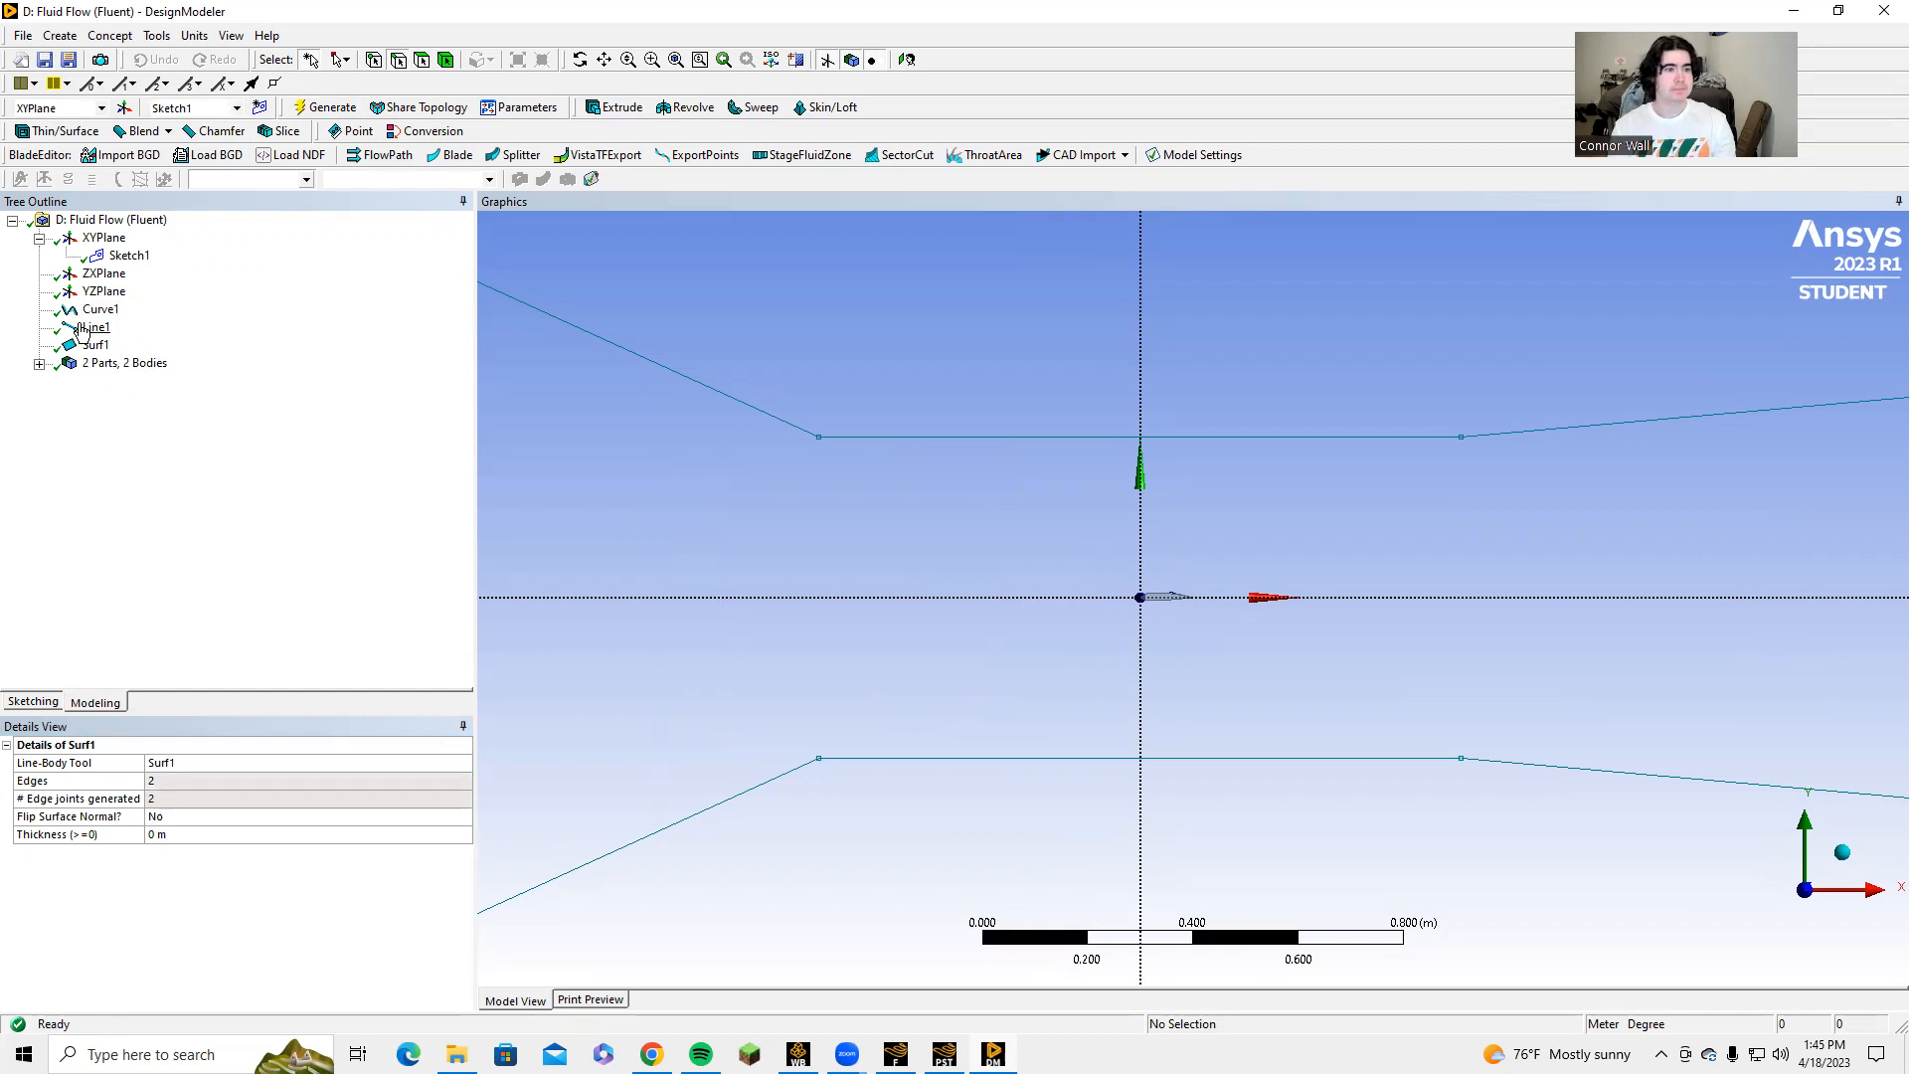
Create and generate a Surfaces From Sketches feature using Sketch1 as the base object.
click(95, 40)
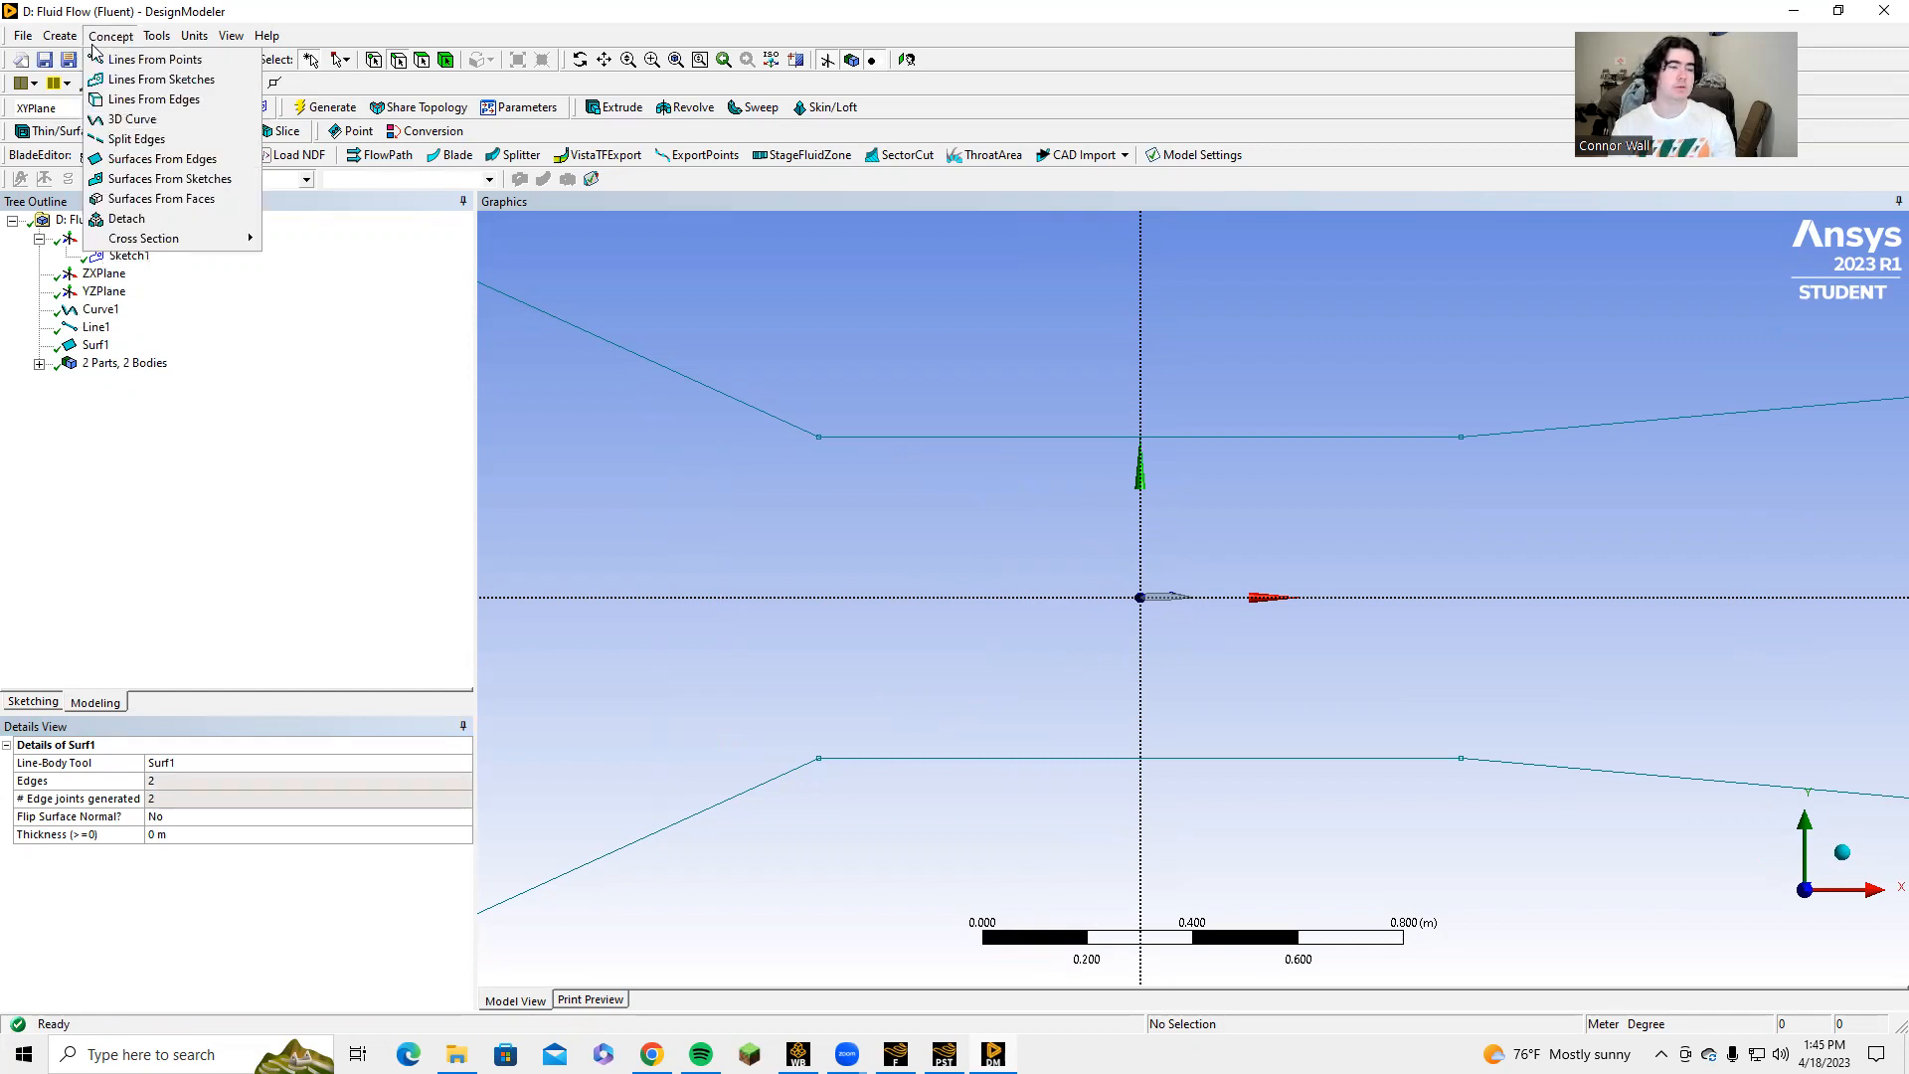
click(169, 179)
click(125, 255)
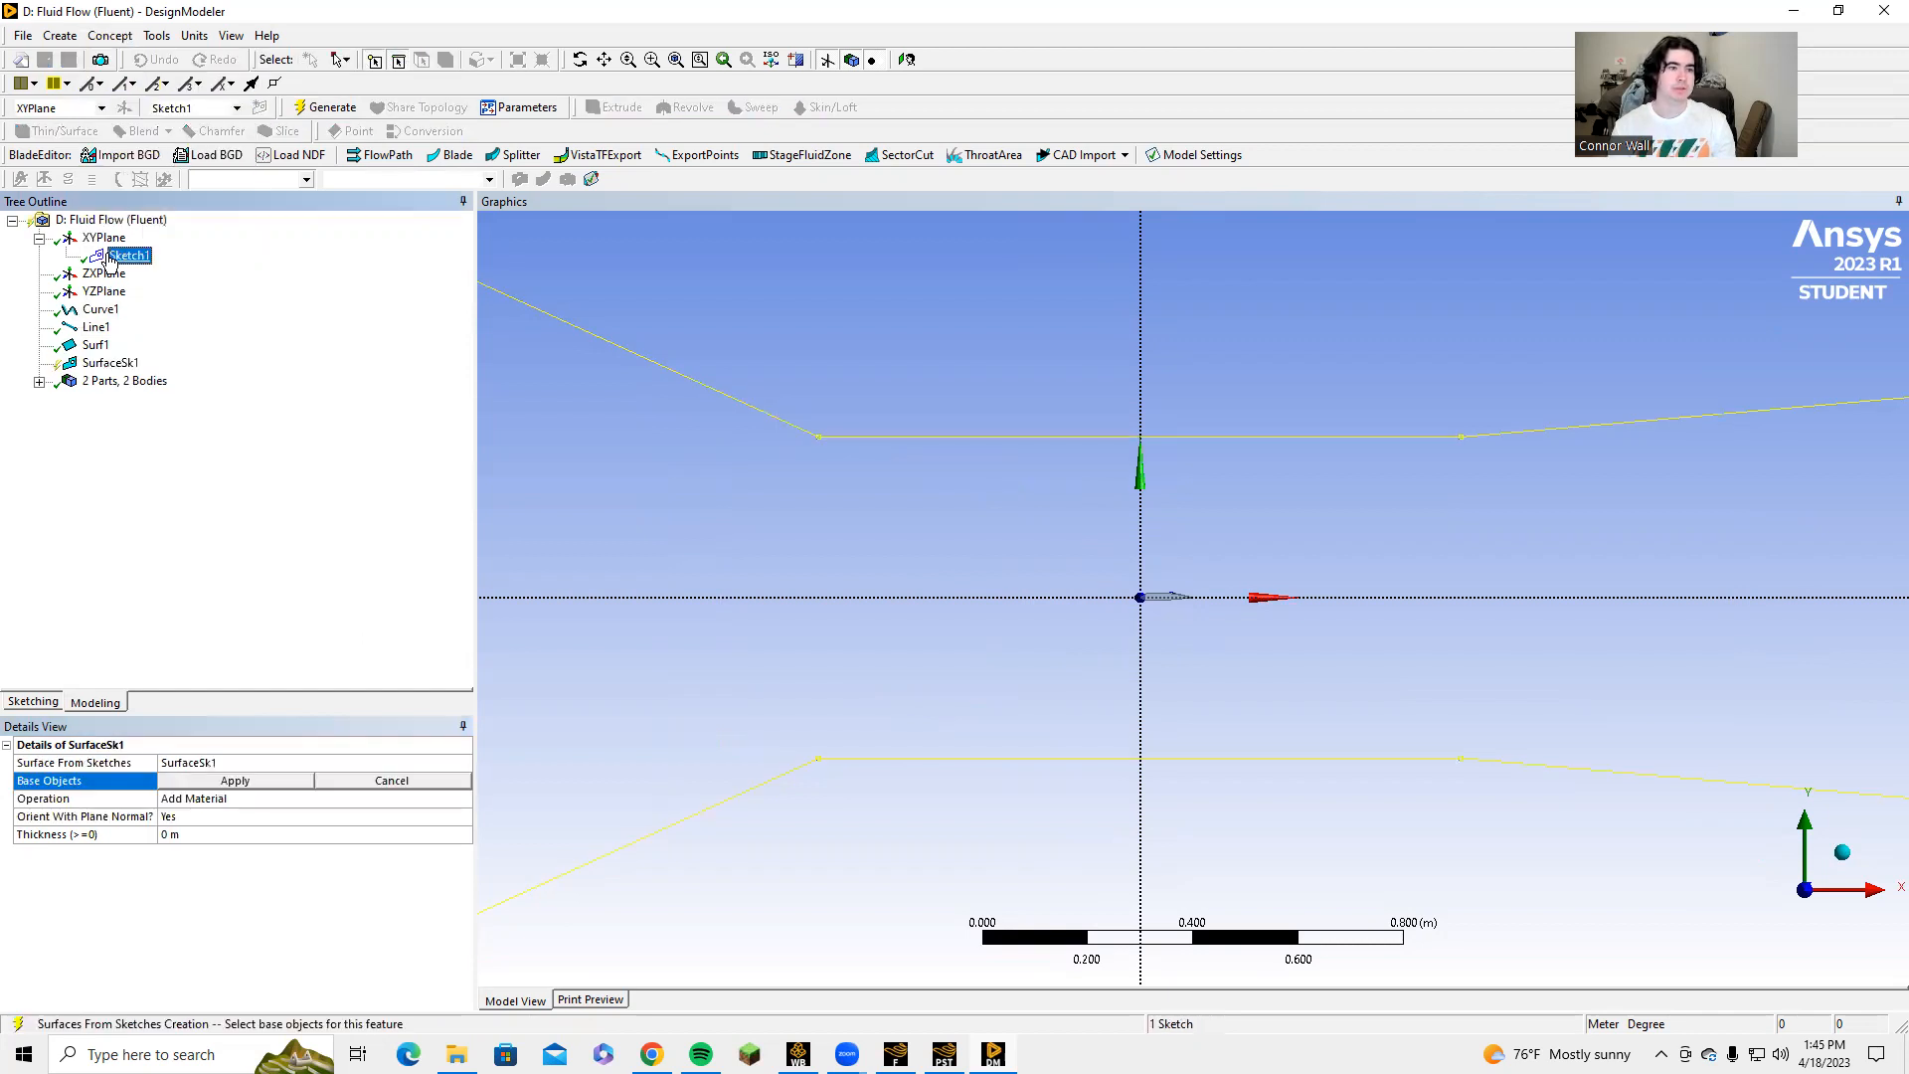
click(251, 785)
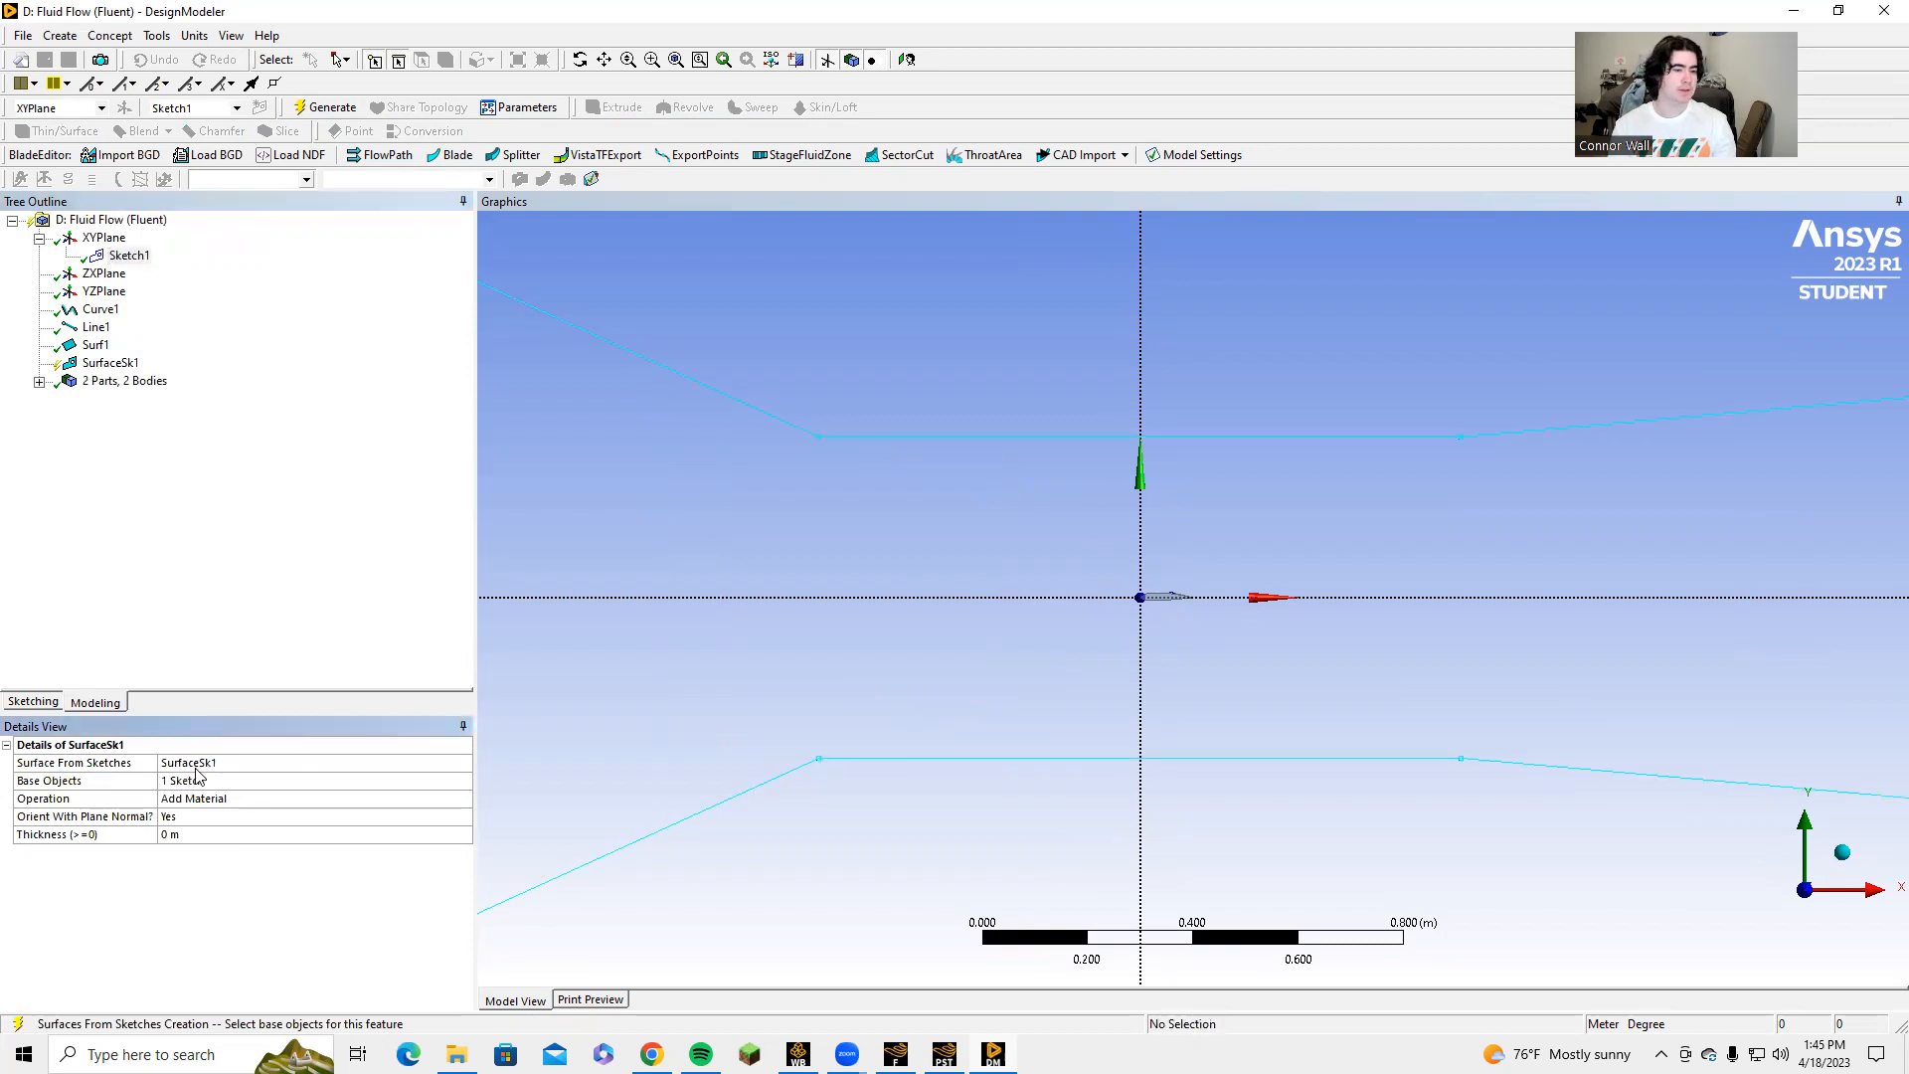
click(325, 108)
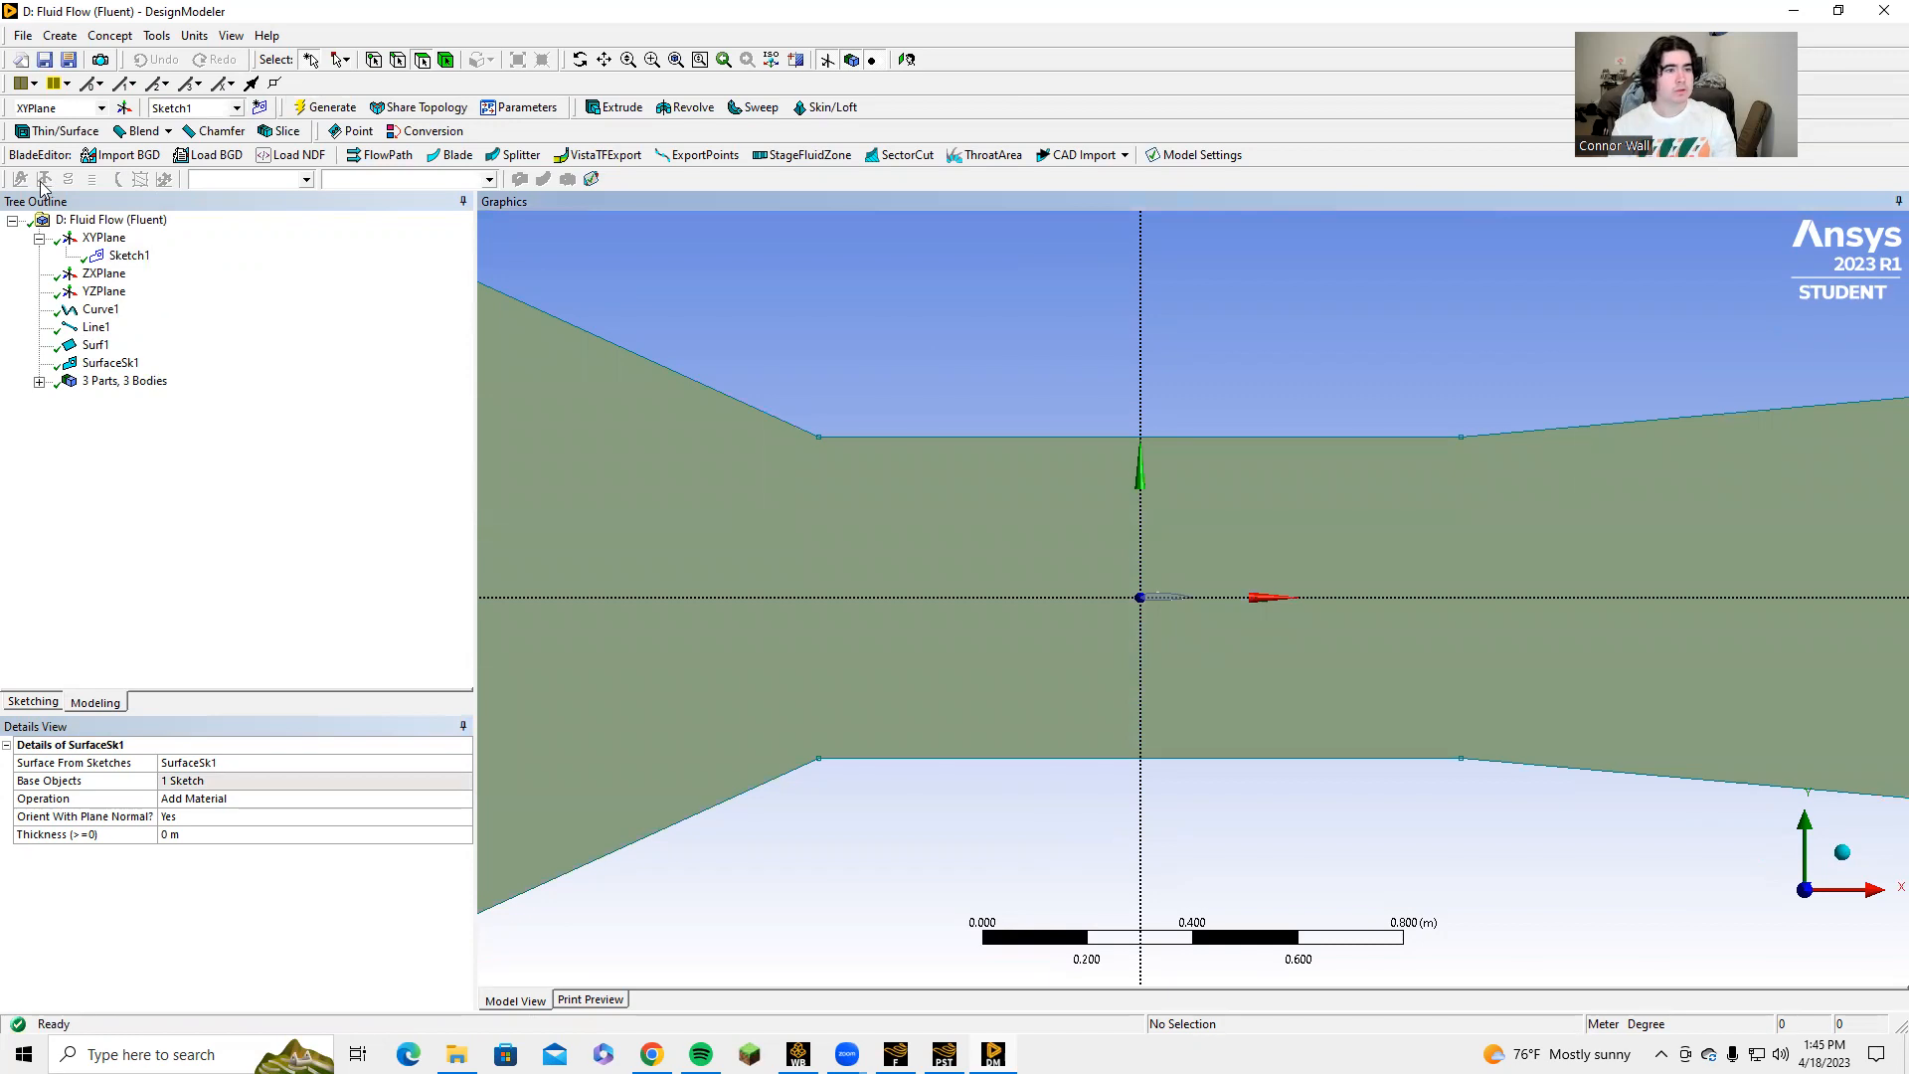
Start a Boolean feature with the Subtract operation and assign the flow domain surface as the target body.
click(58, 36)
click(85, 341)
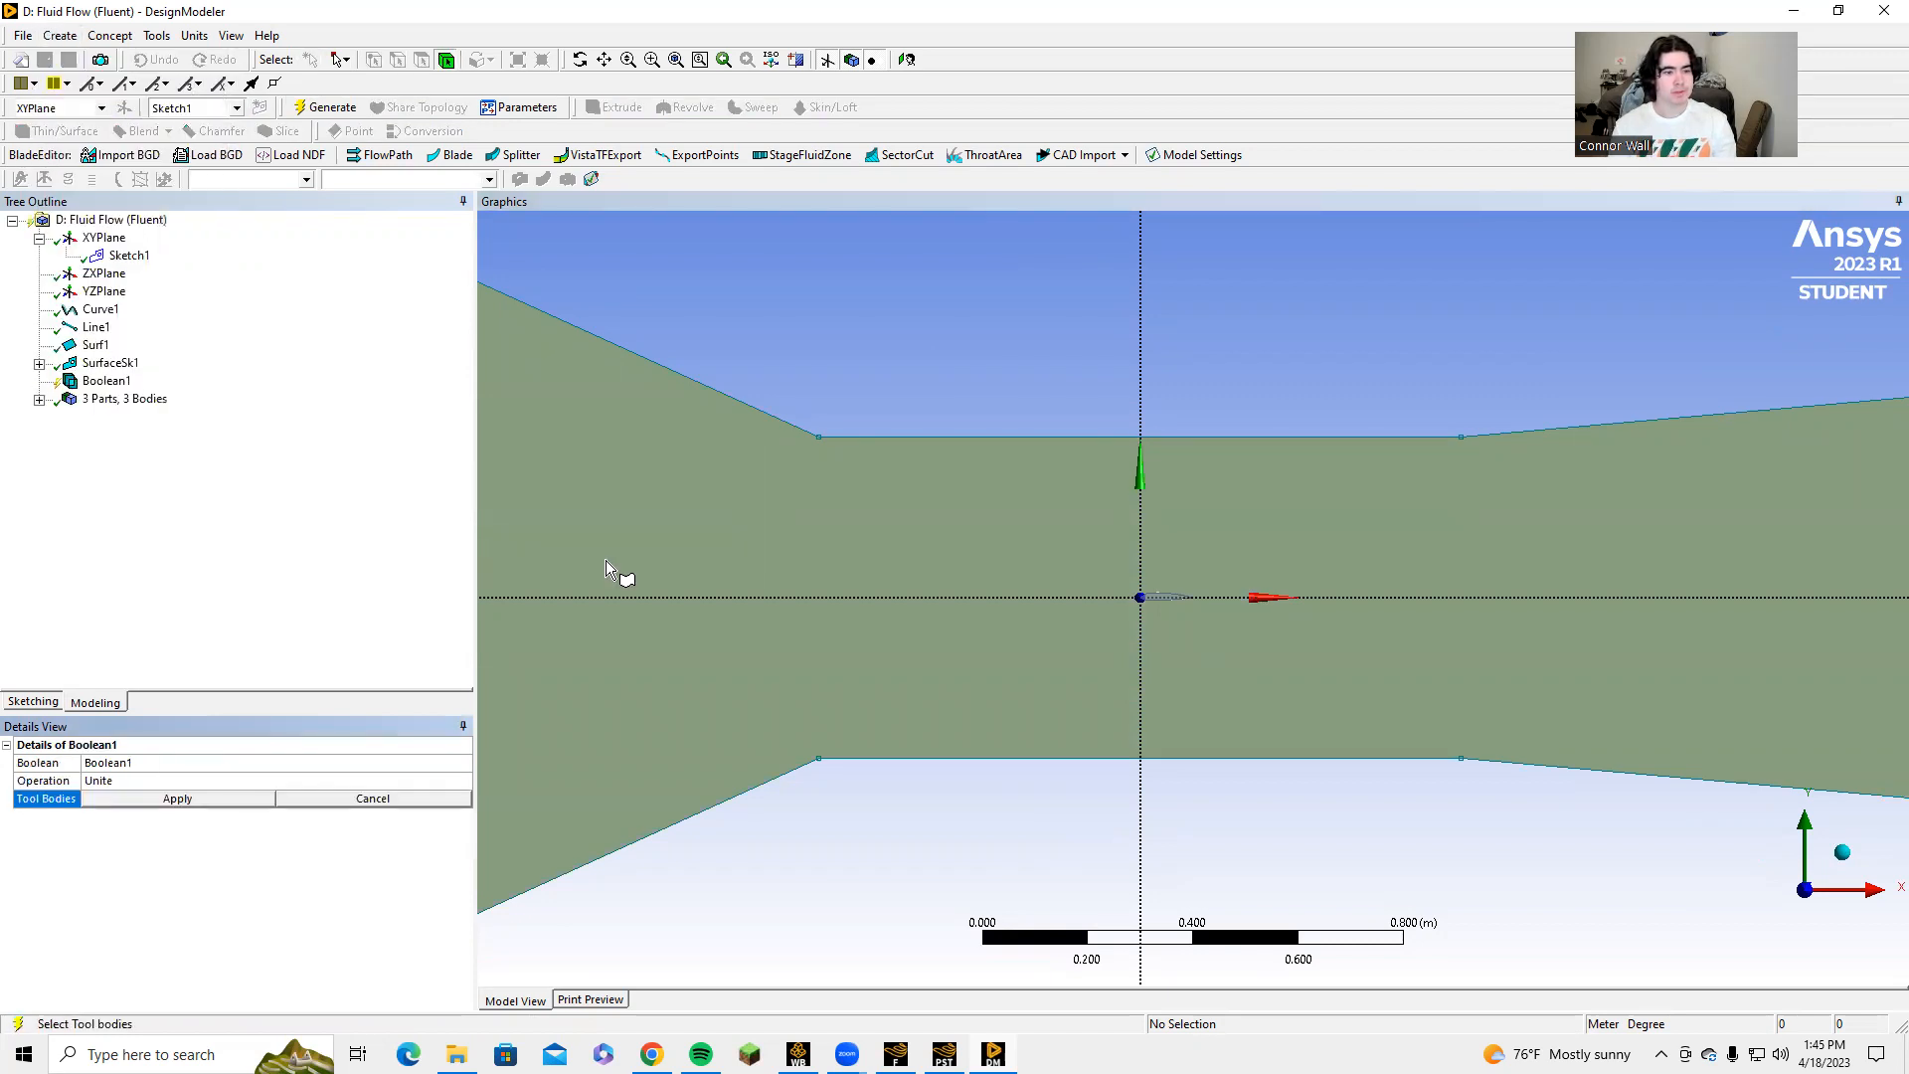
click(459, 785)
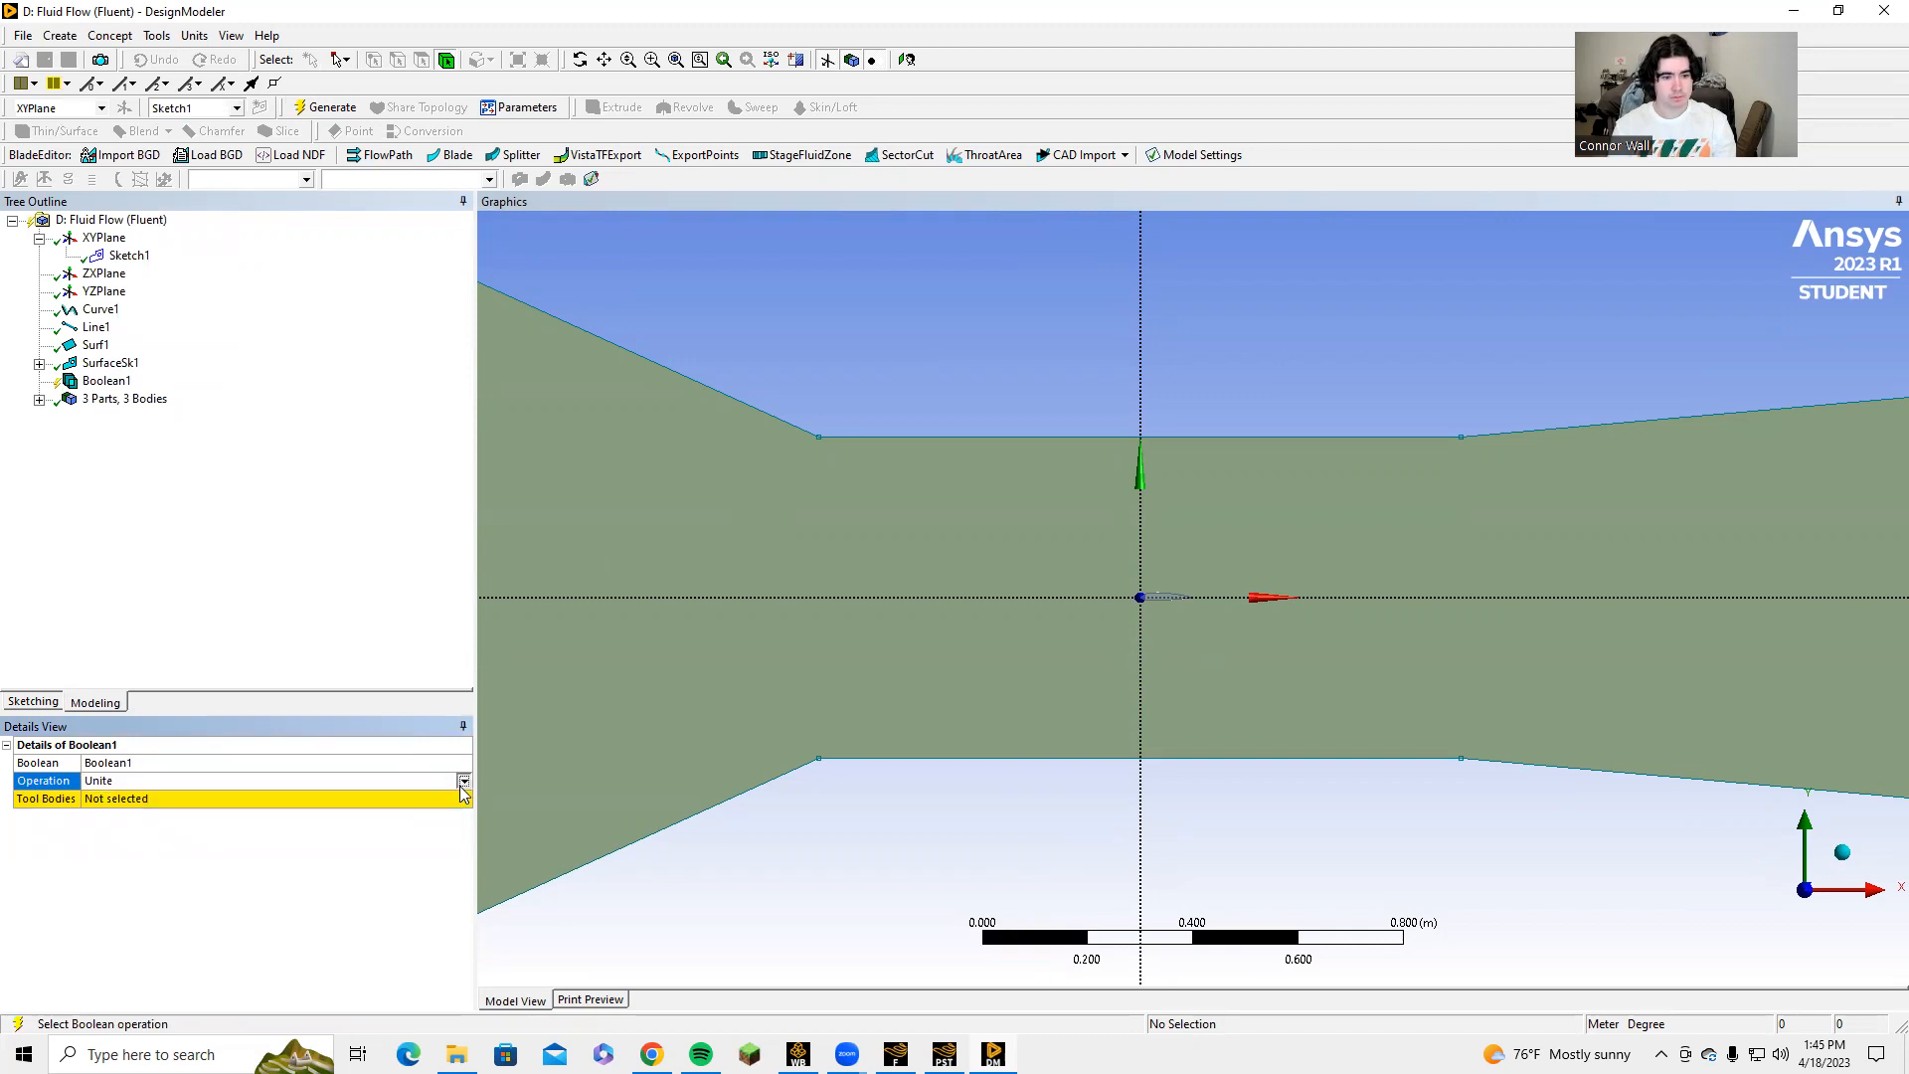
click(464, 784)
click(312, 813)
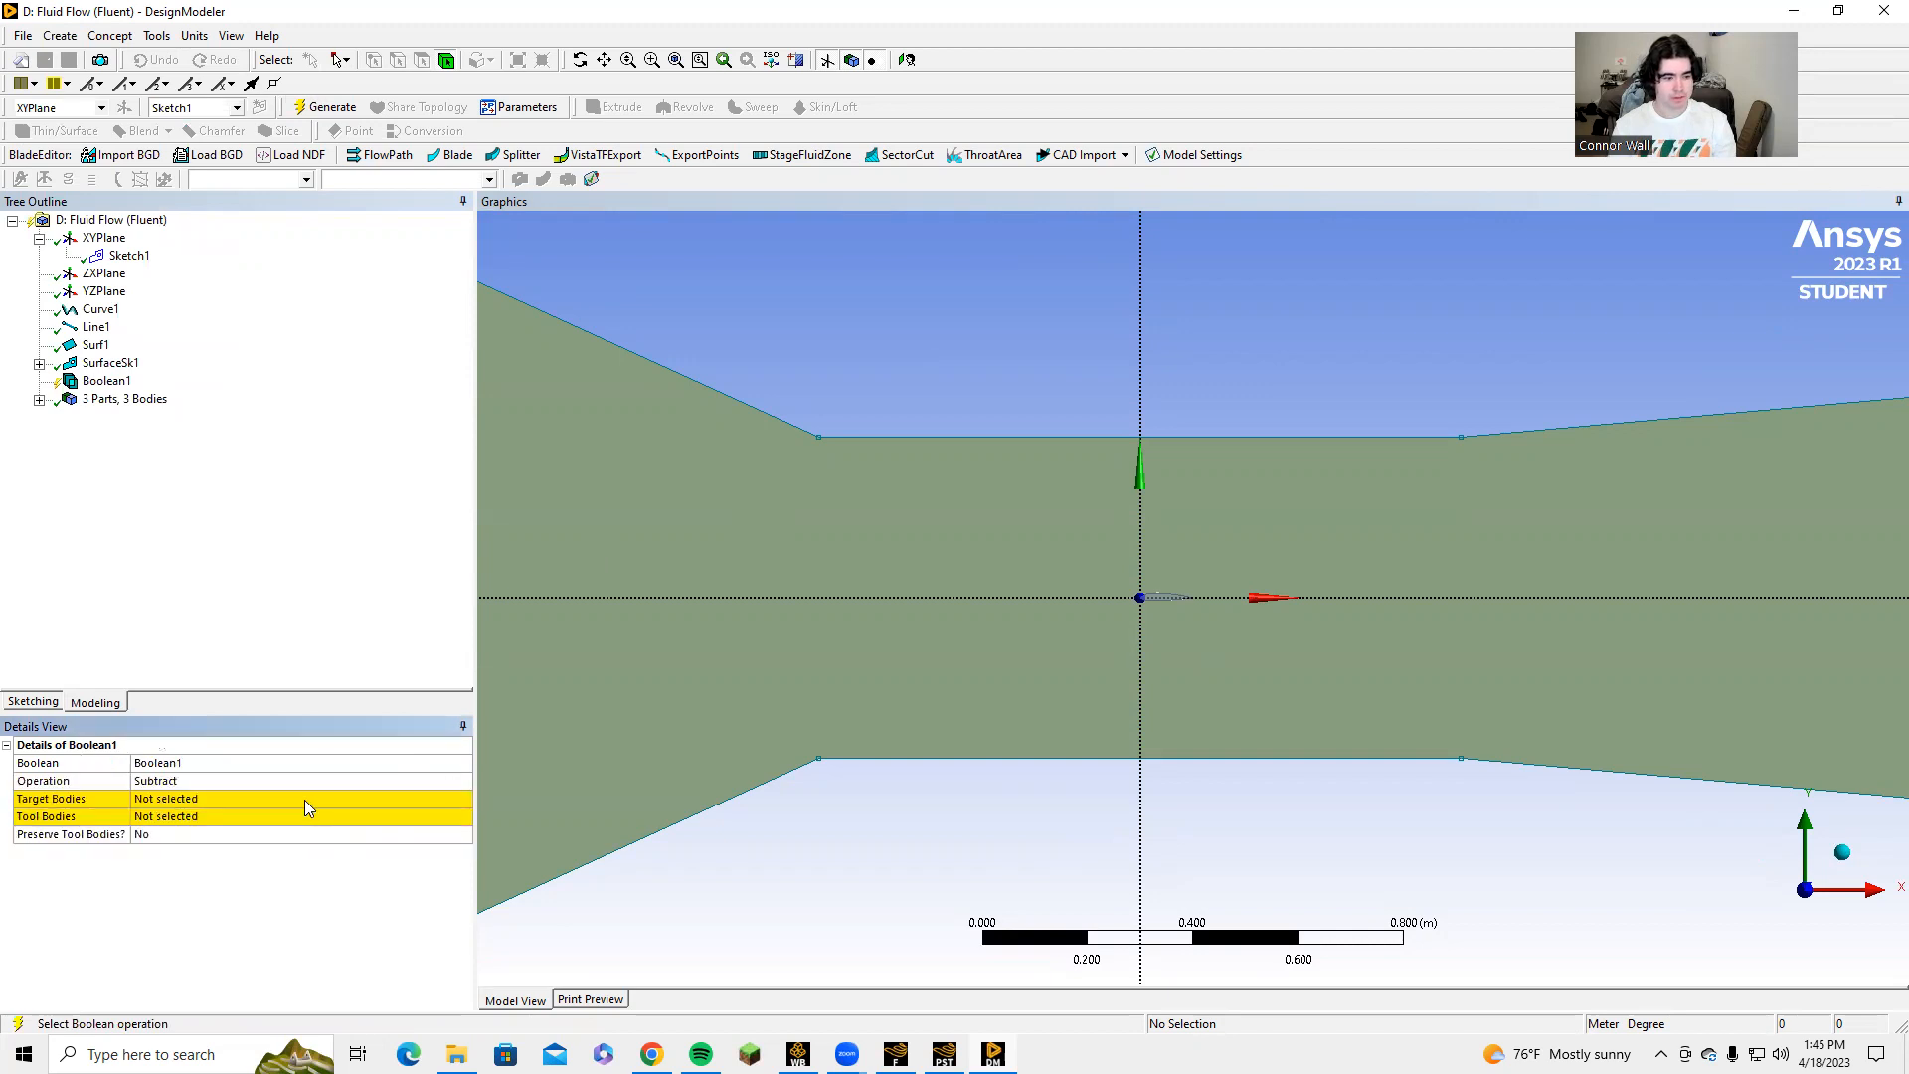
click(304, 800)
click(814, 555)
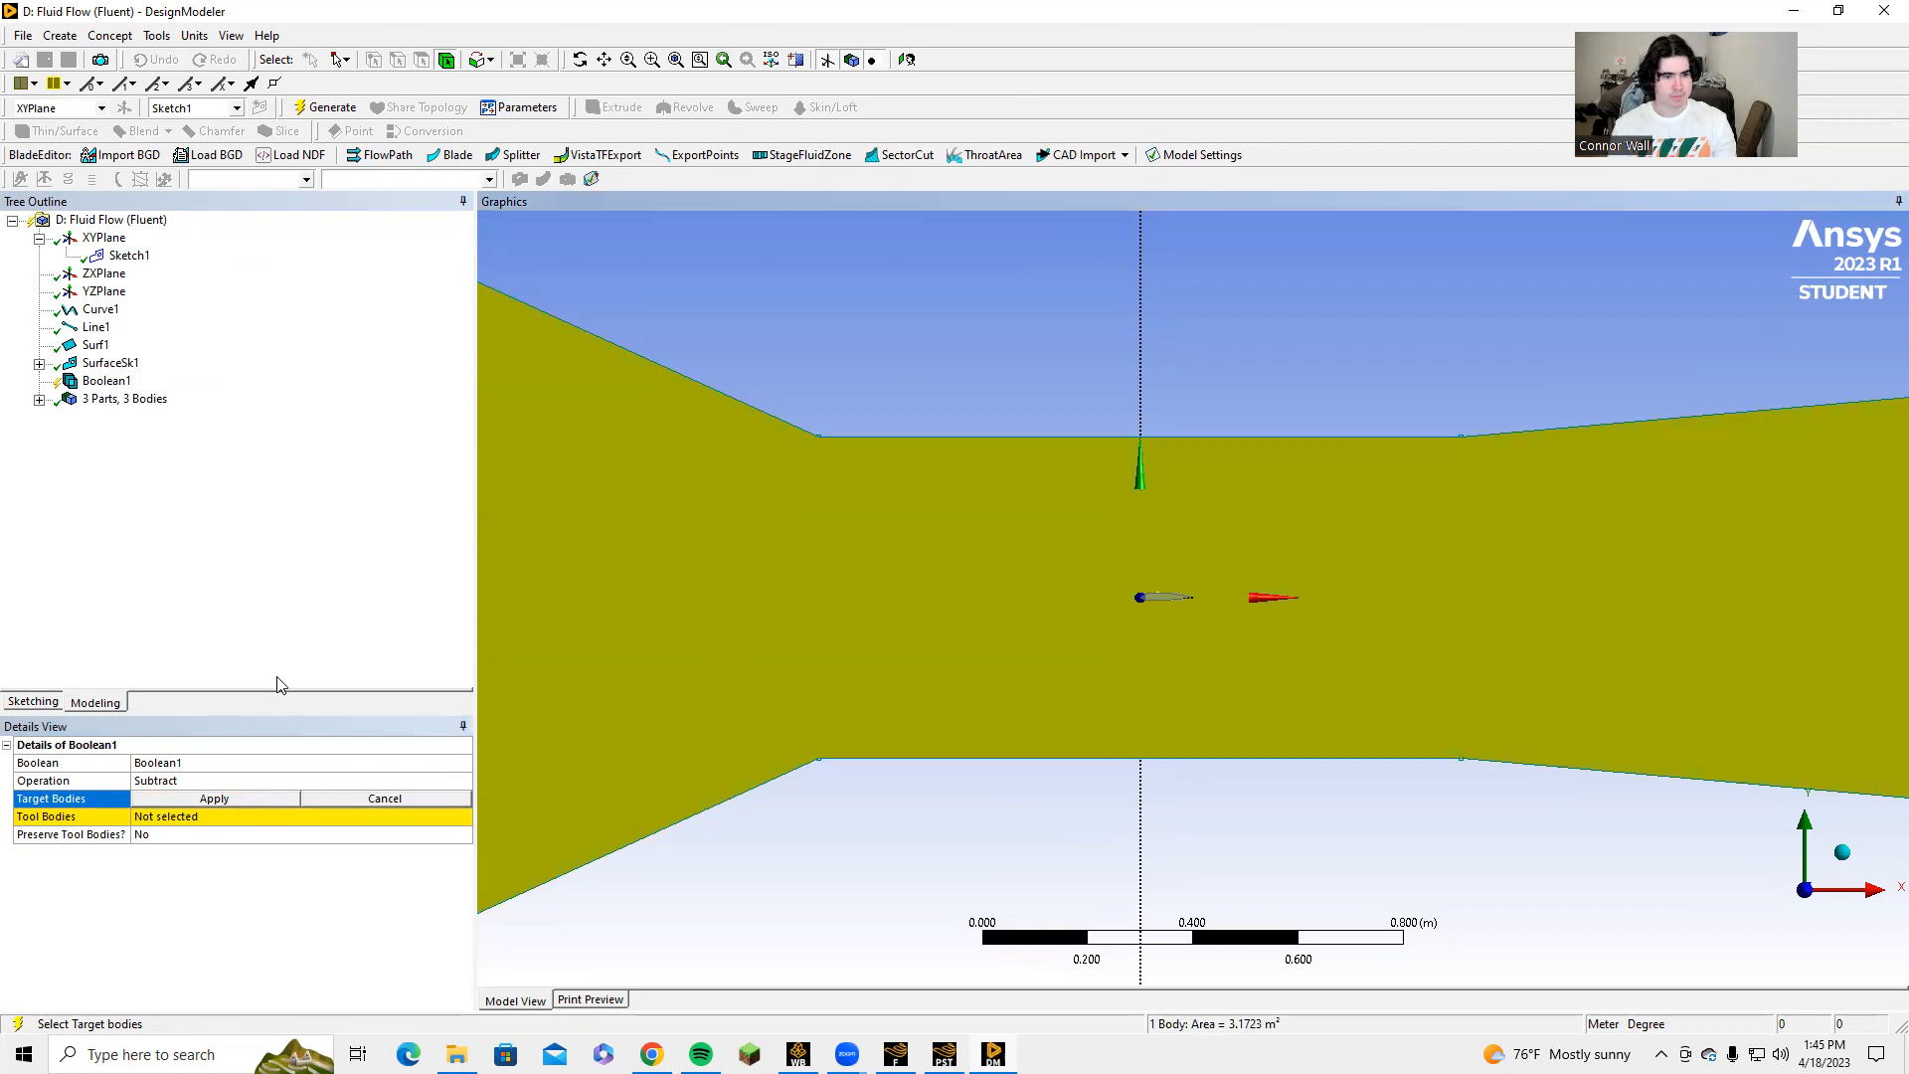
click(209, 799)
Assign the airfoil surface body as the tool body and generate the Boolean subtraction.
scroll(1126, 647, up, 5)
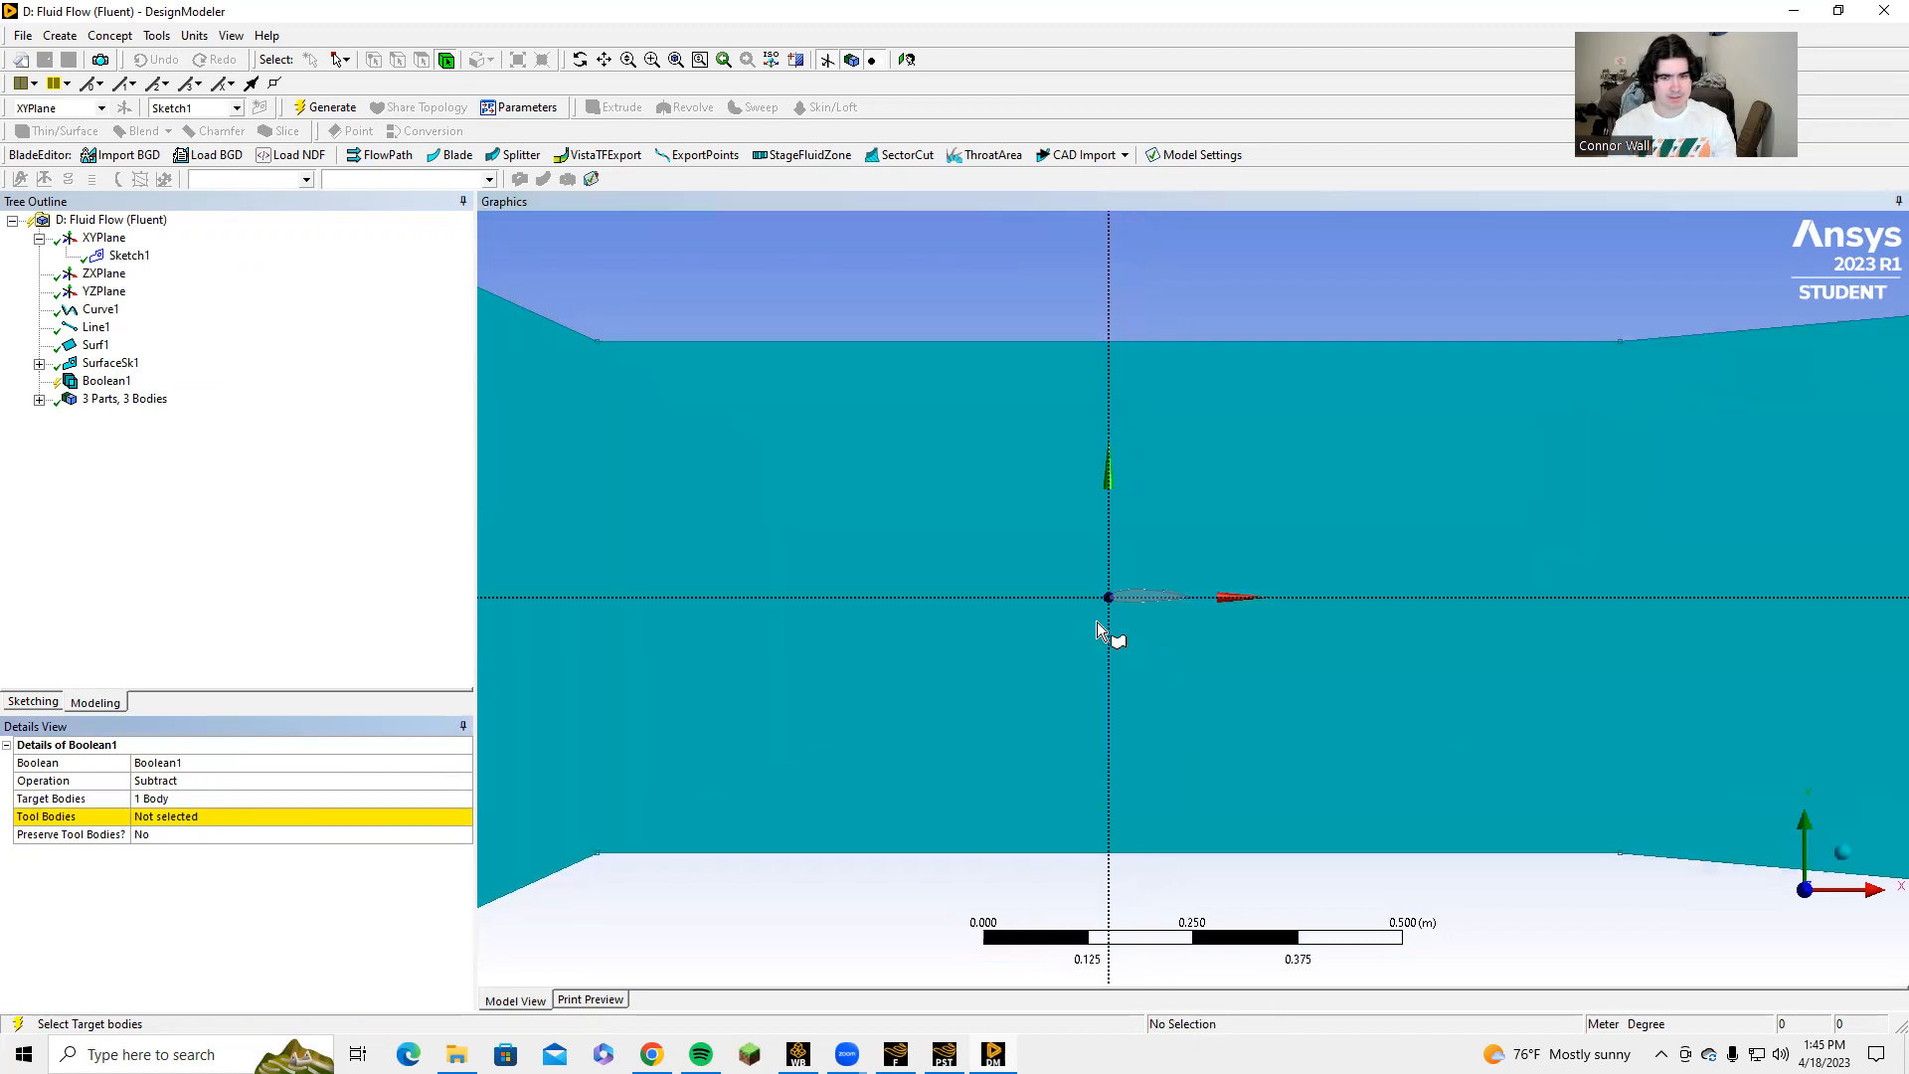
click(39, 399)
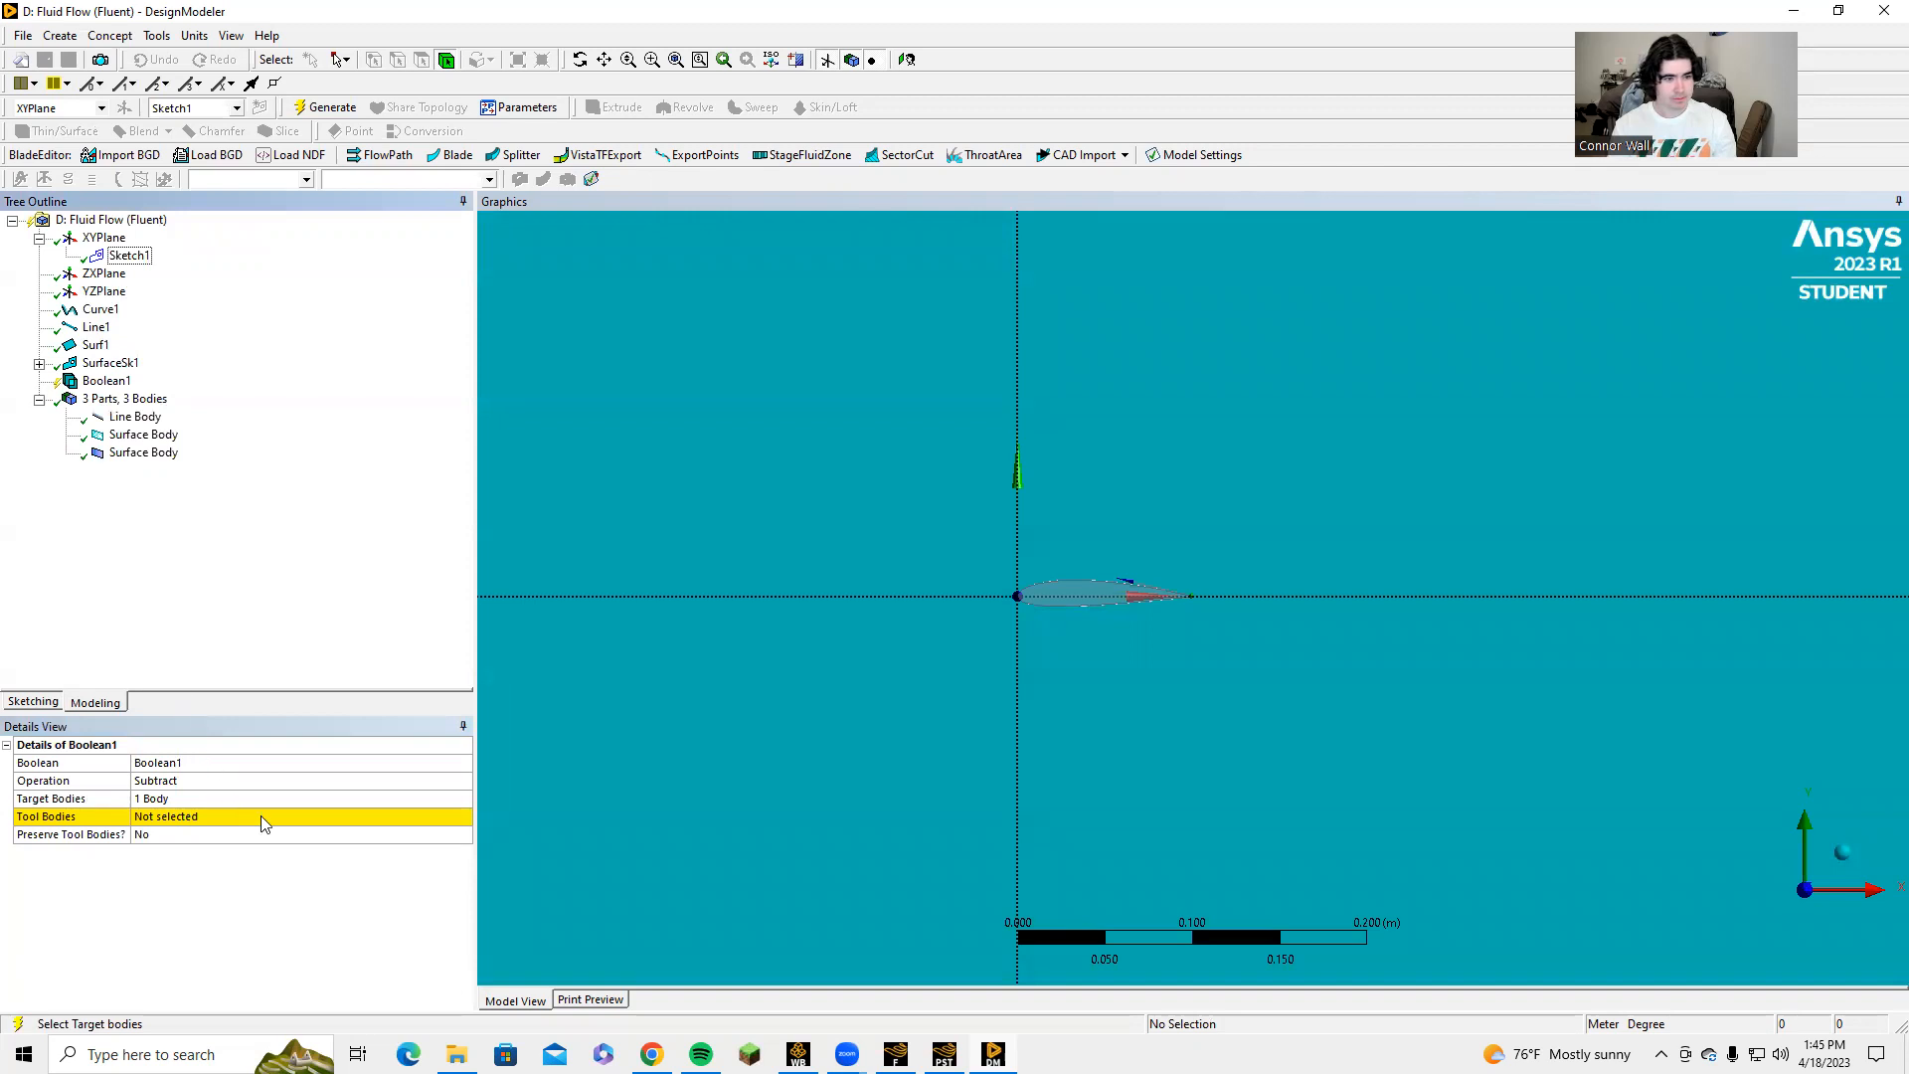
click(265, 824)
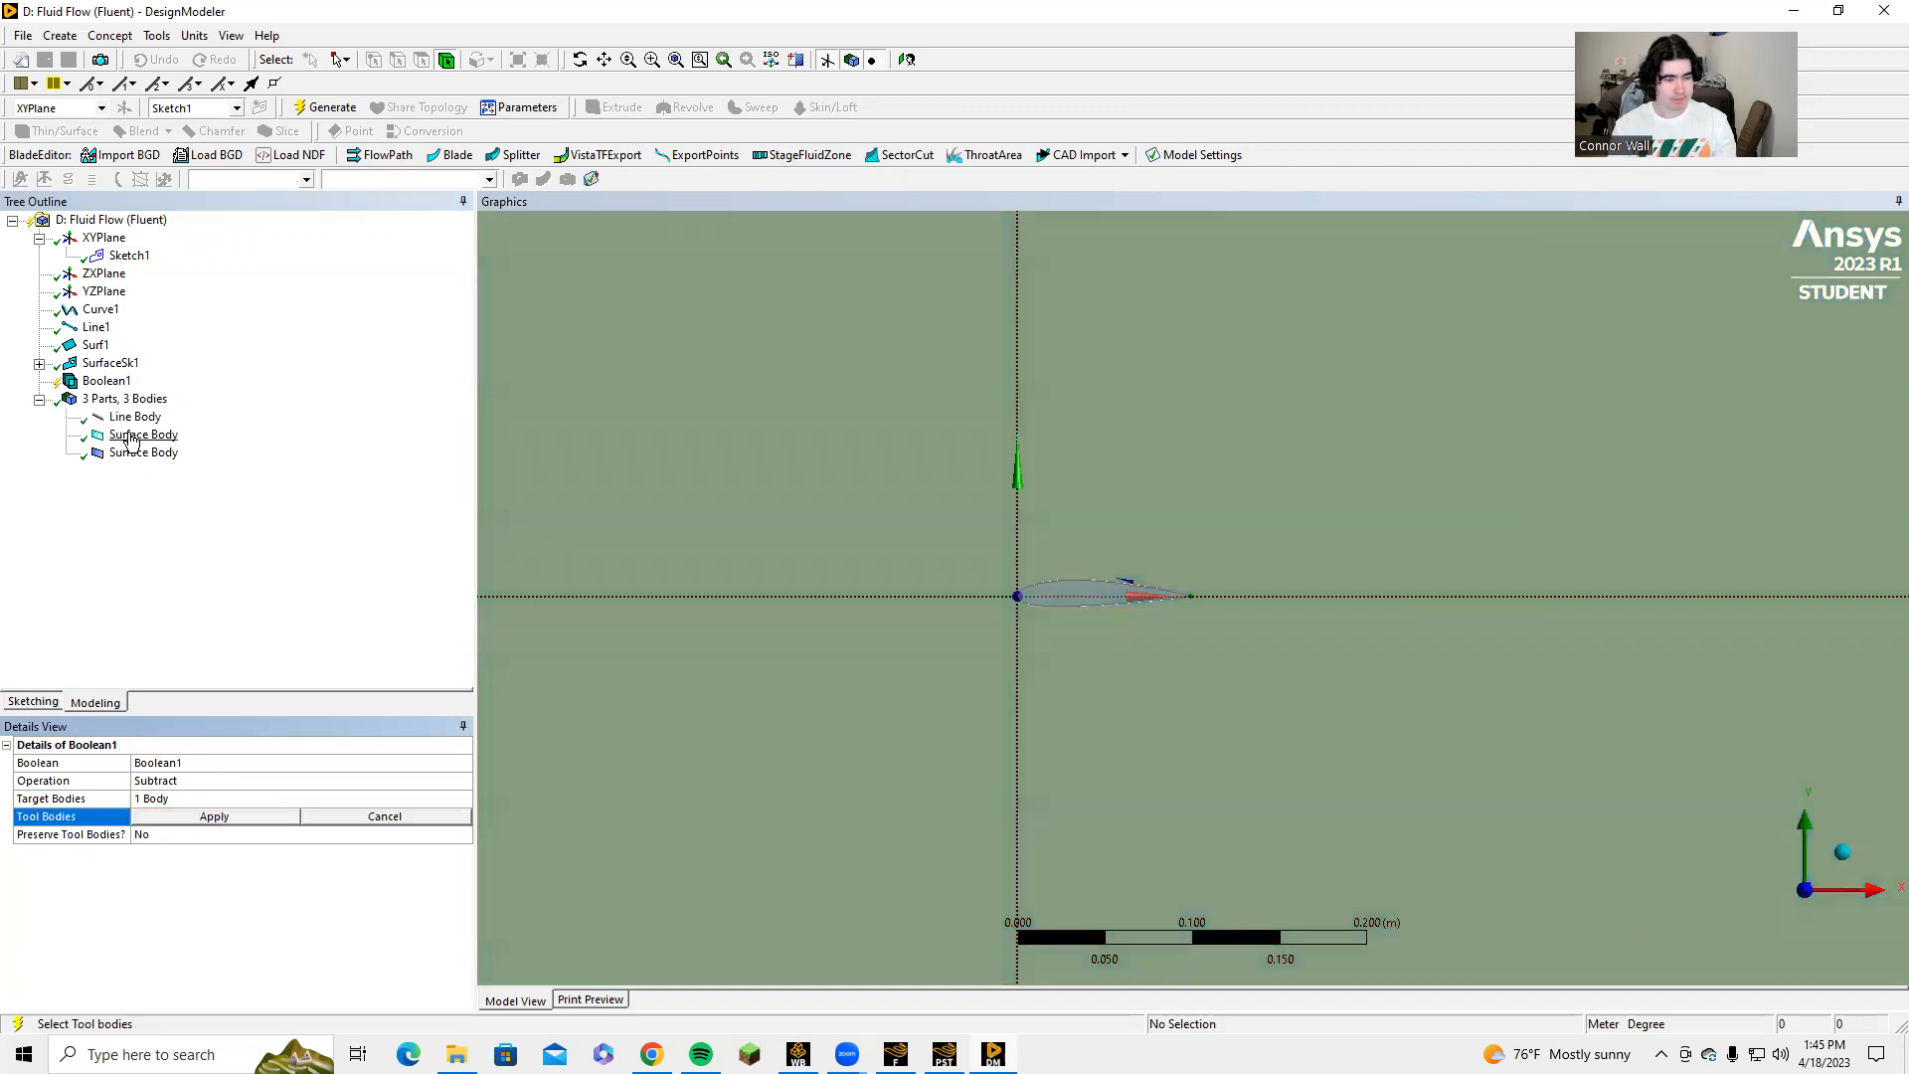
click(132, 439)
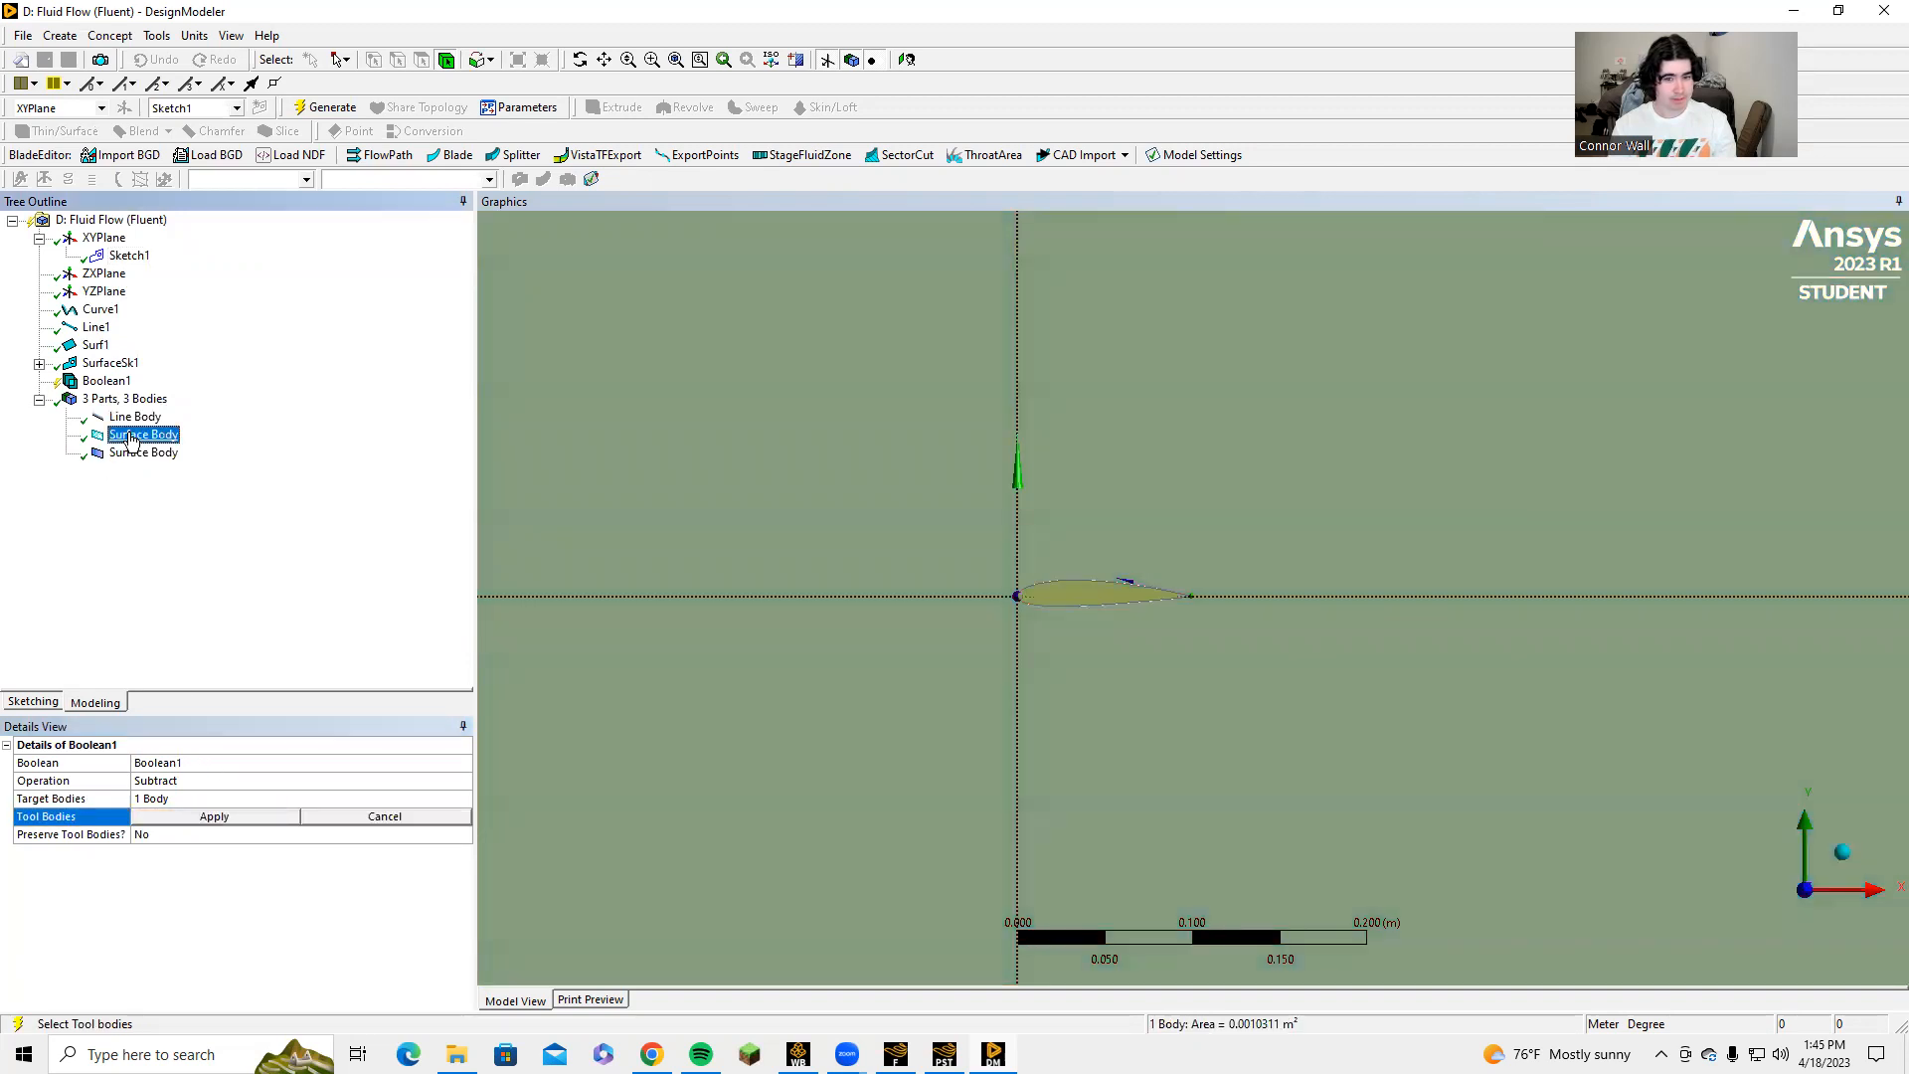
click(216, 815)
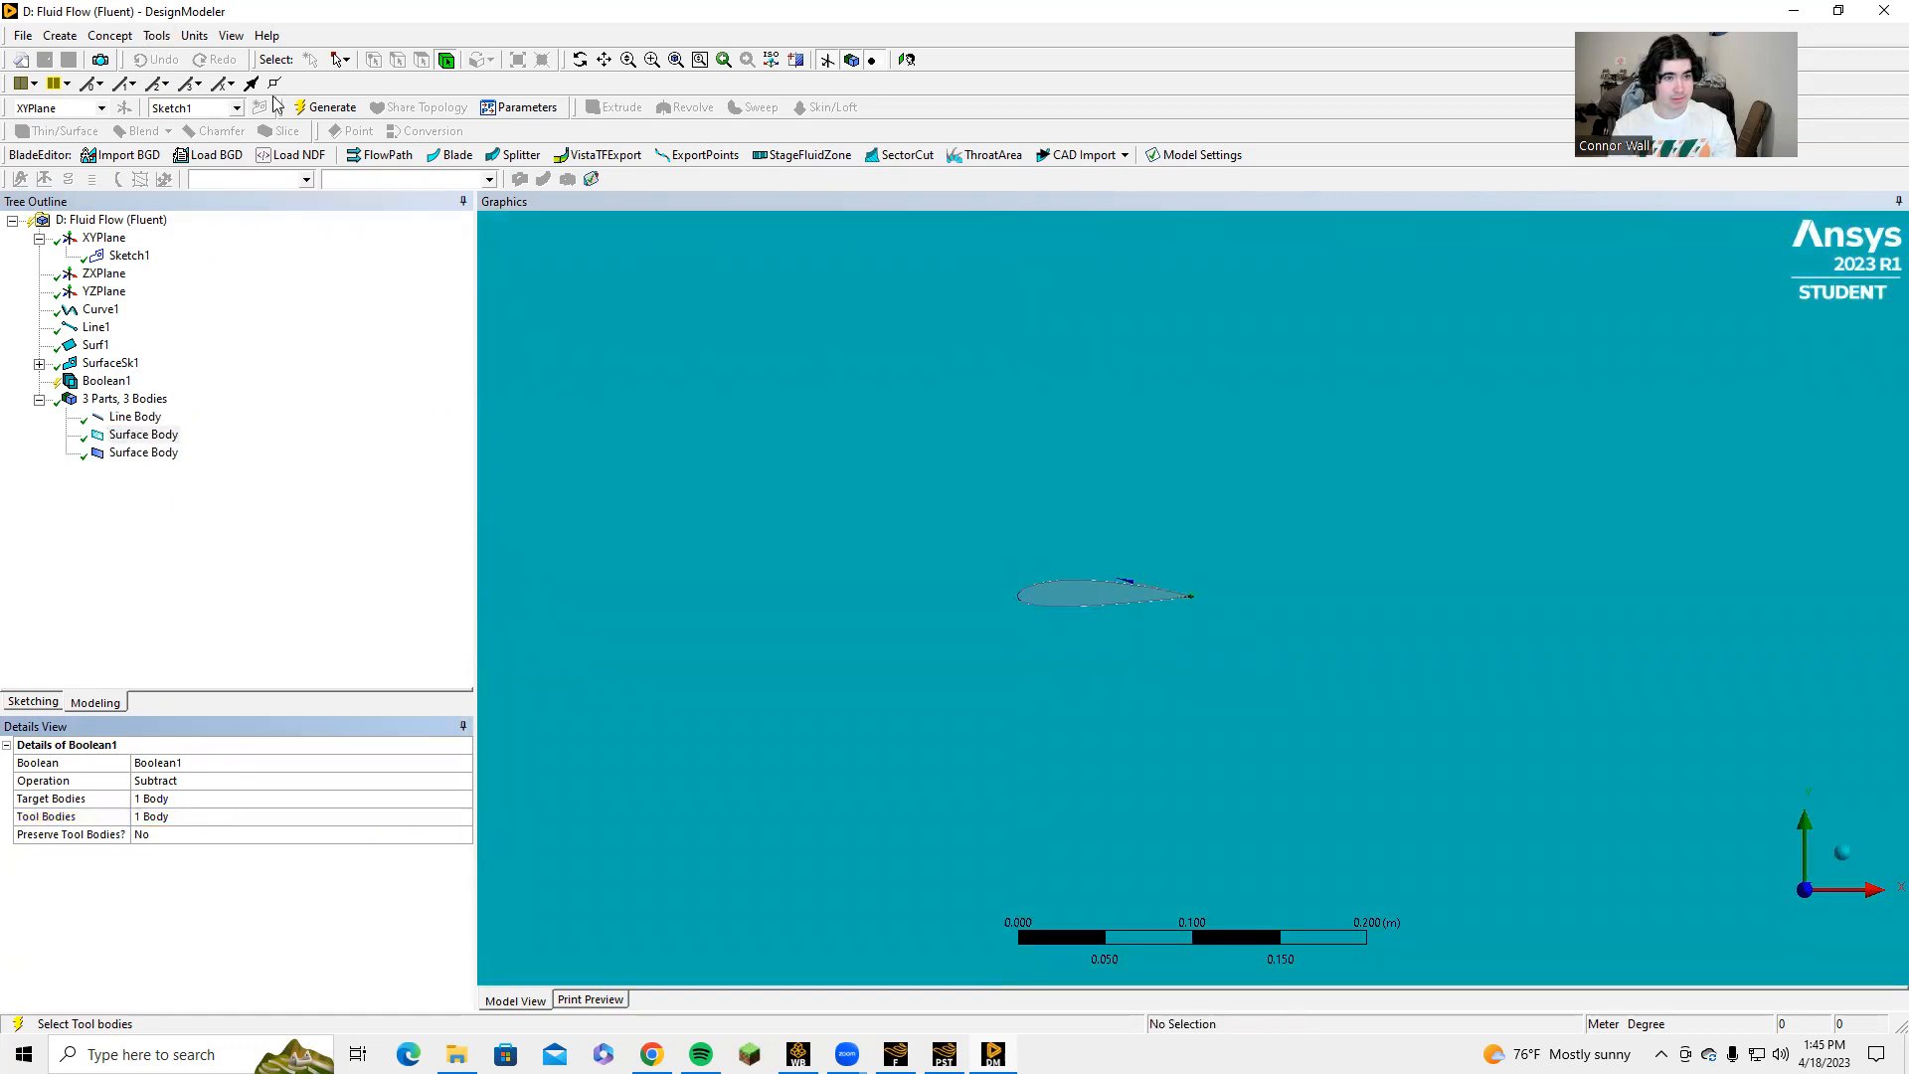
click(326, 107)
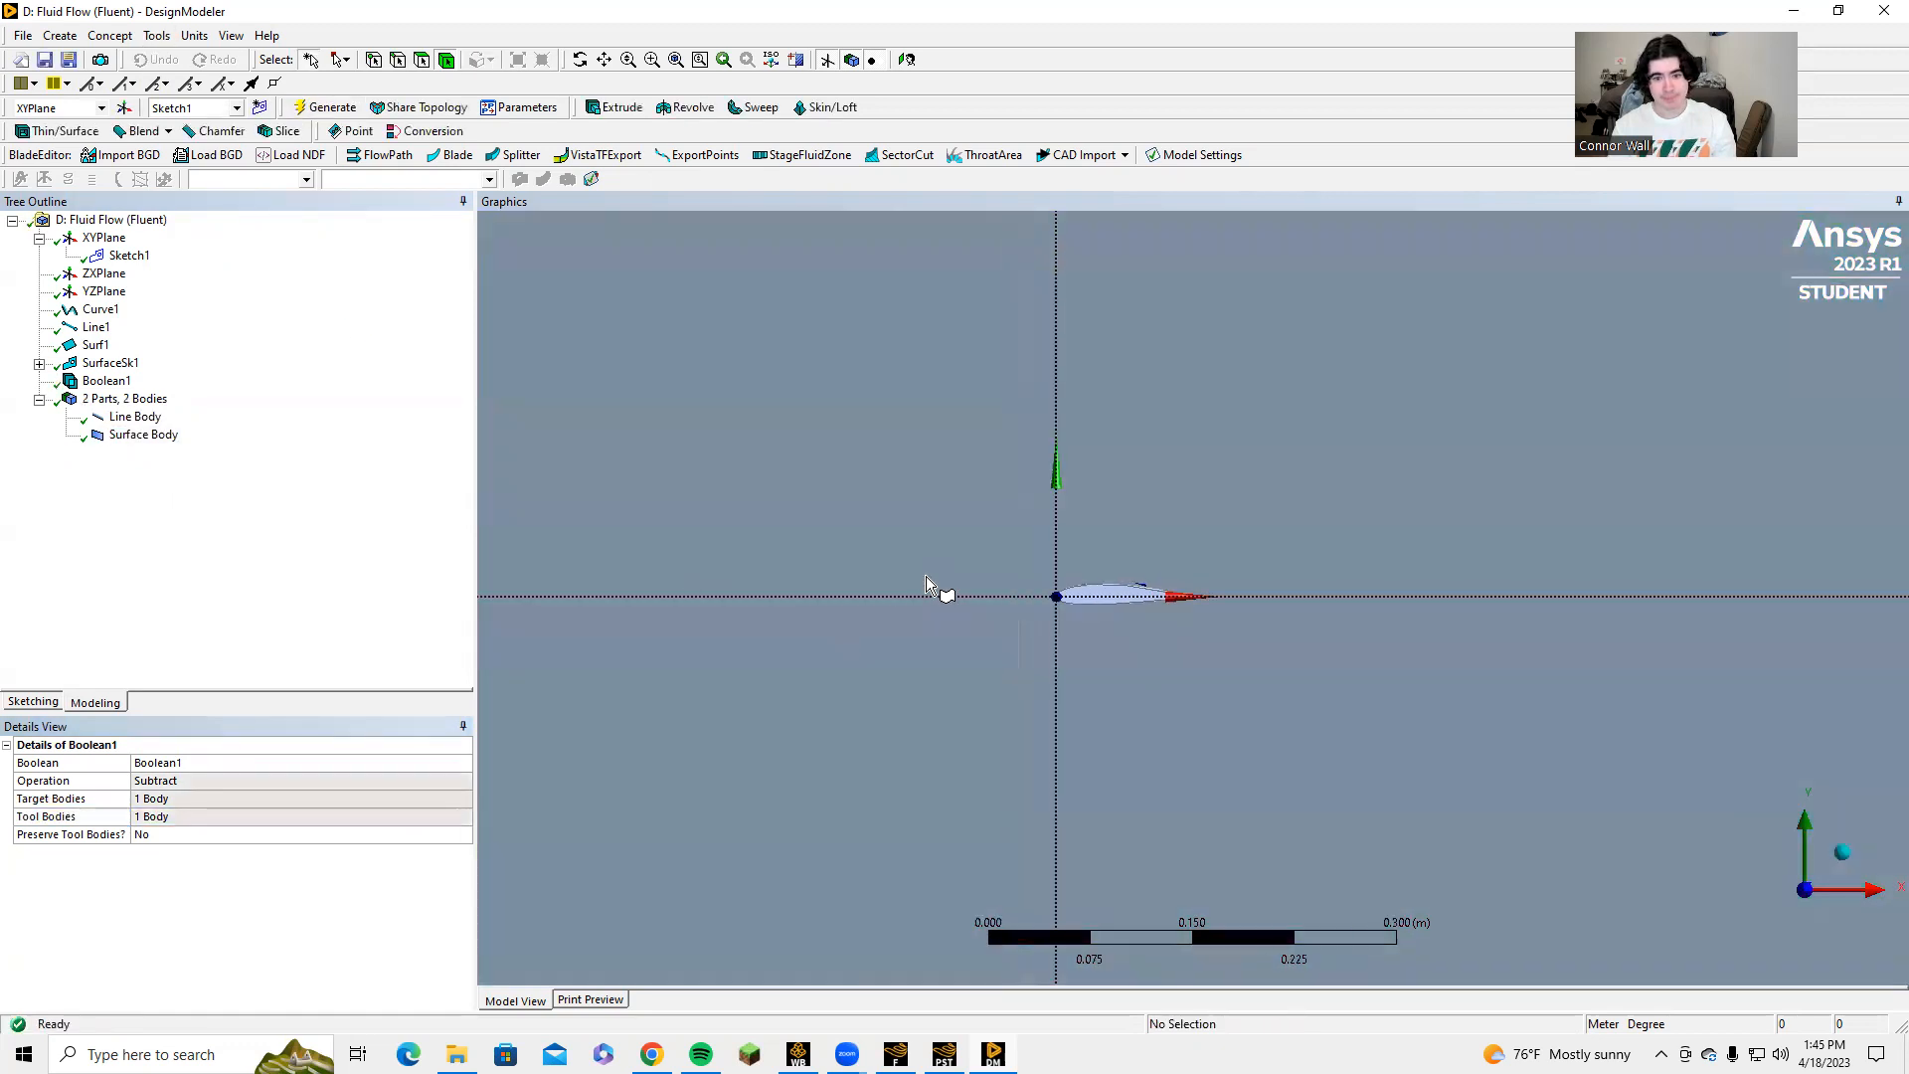
scroll(927, 582, down, 2)
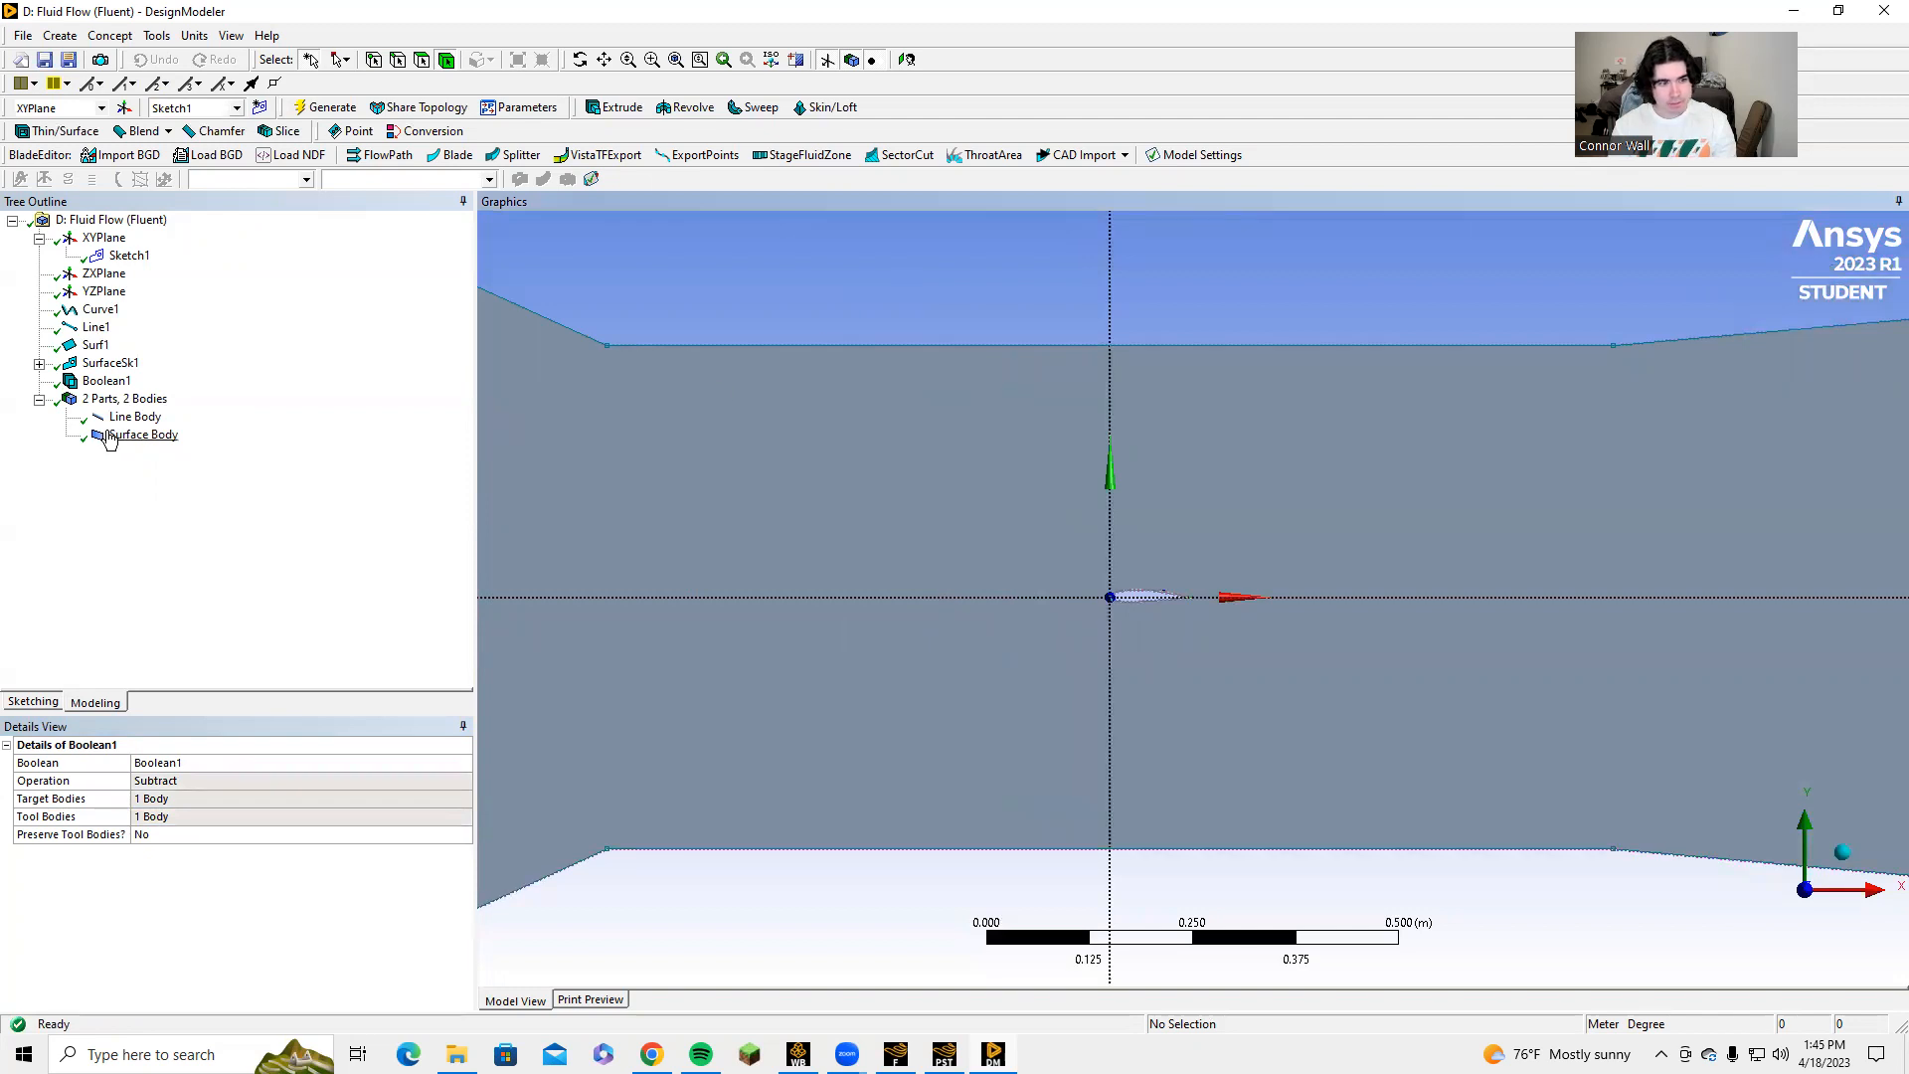
Examine the available actions and the details of the line body, including its cross section, and of the surface body.
right_click(144, 399)
right_click(151, 417)
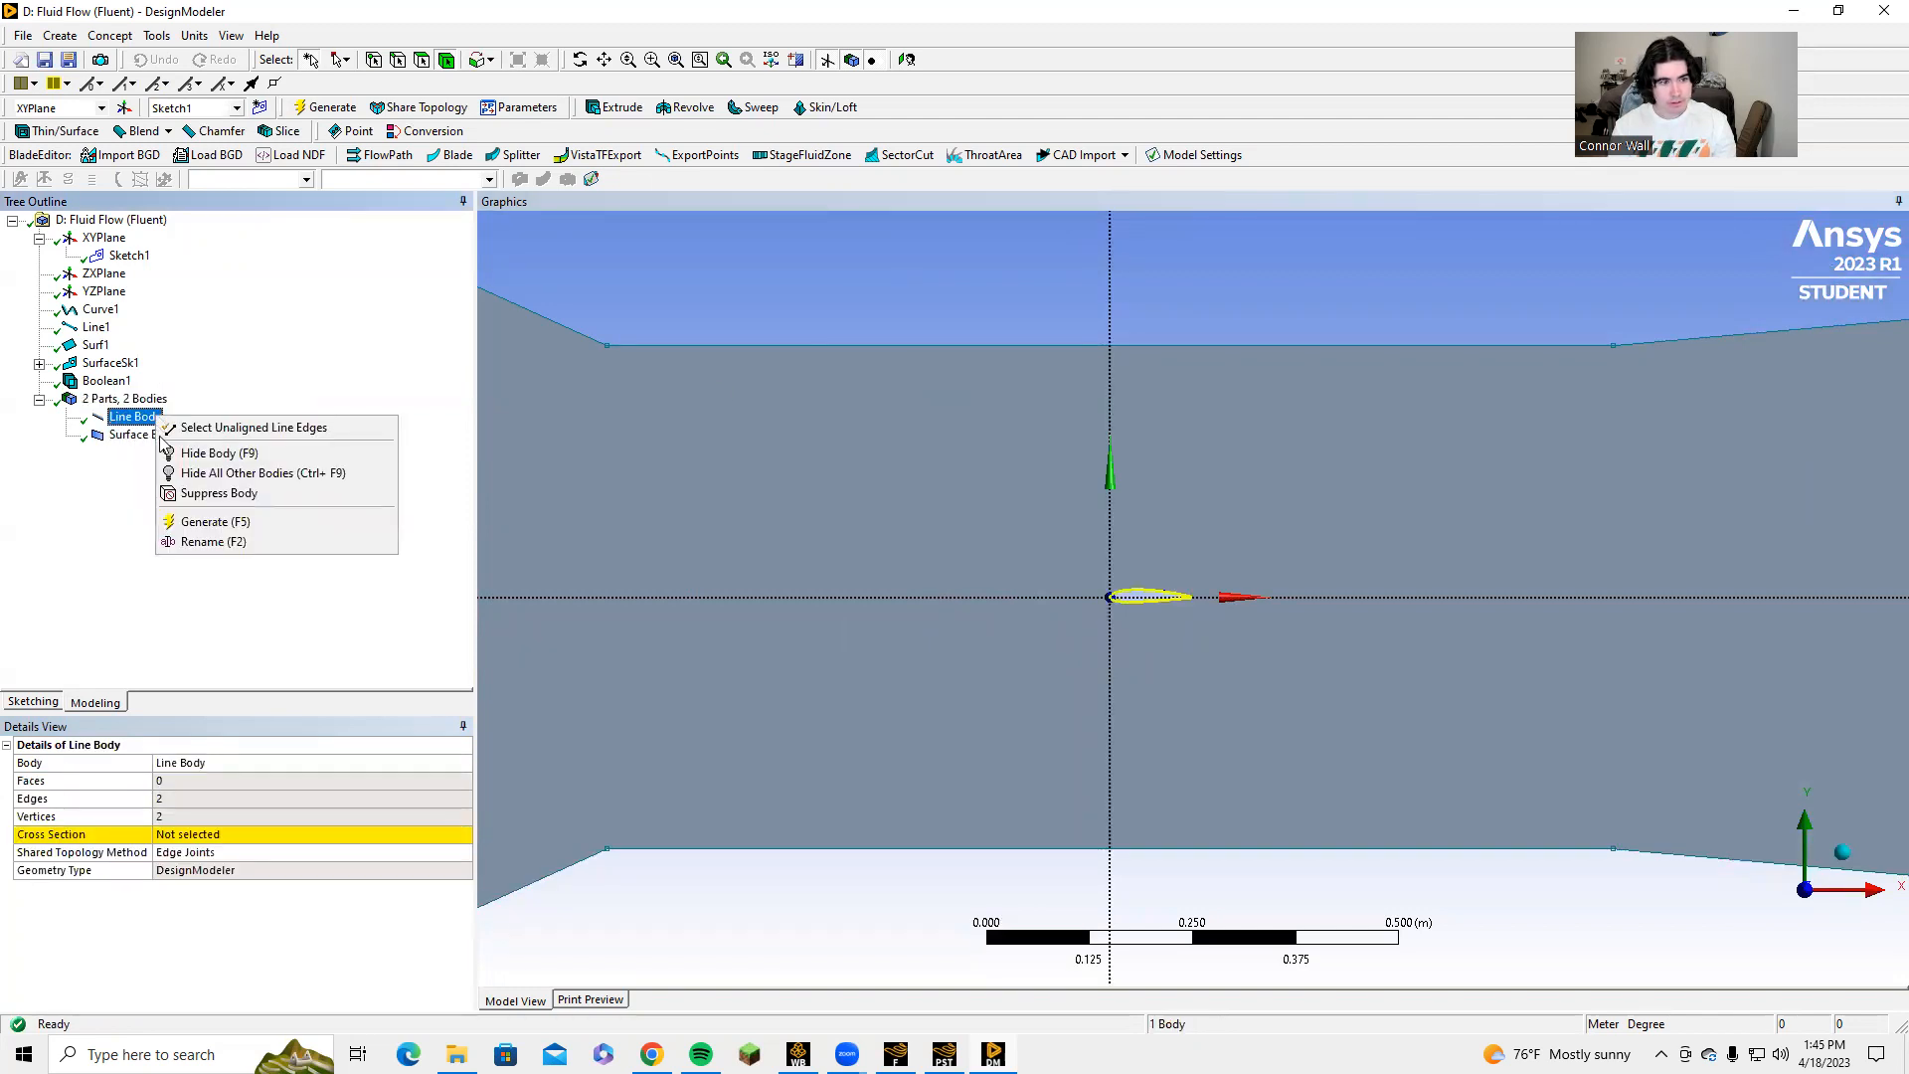
click(106, 520)
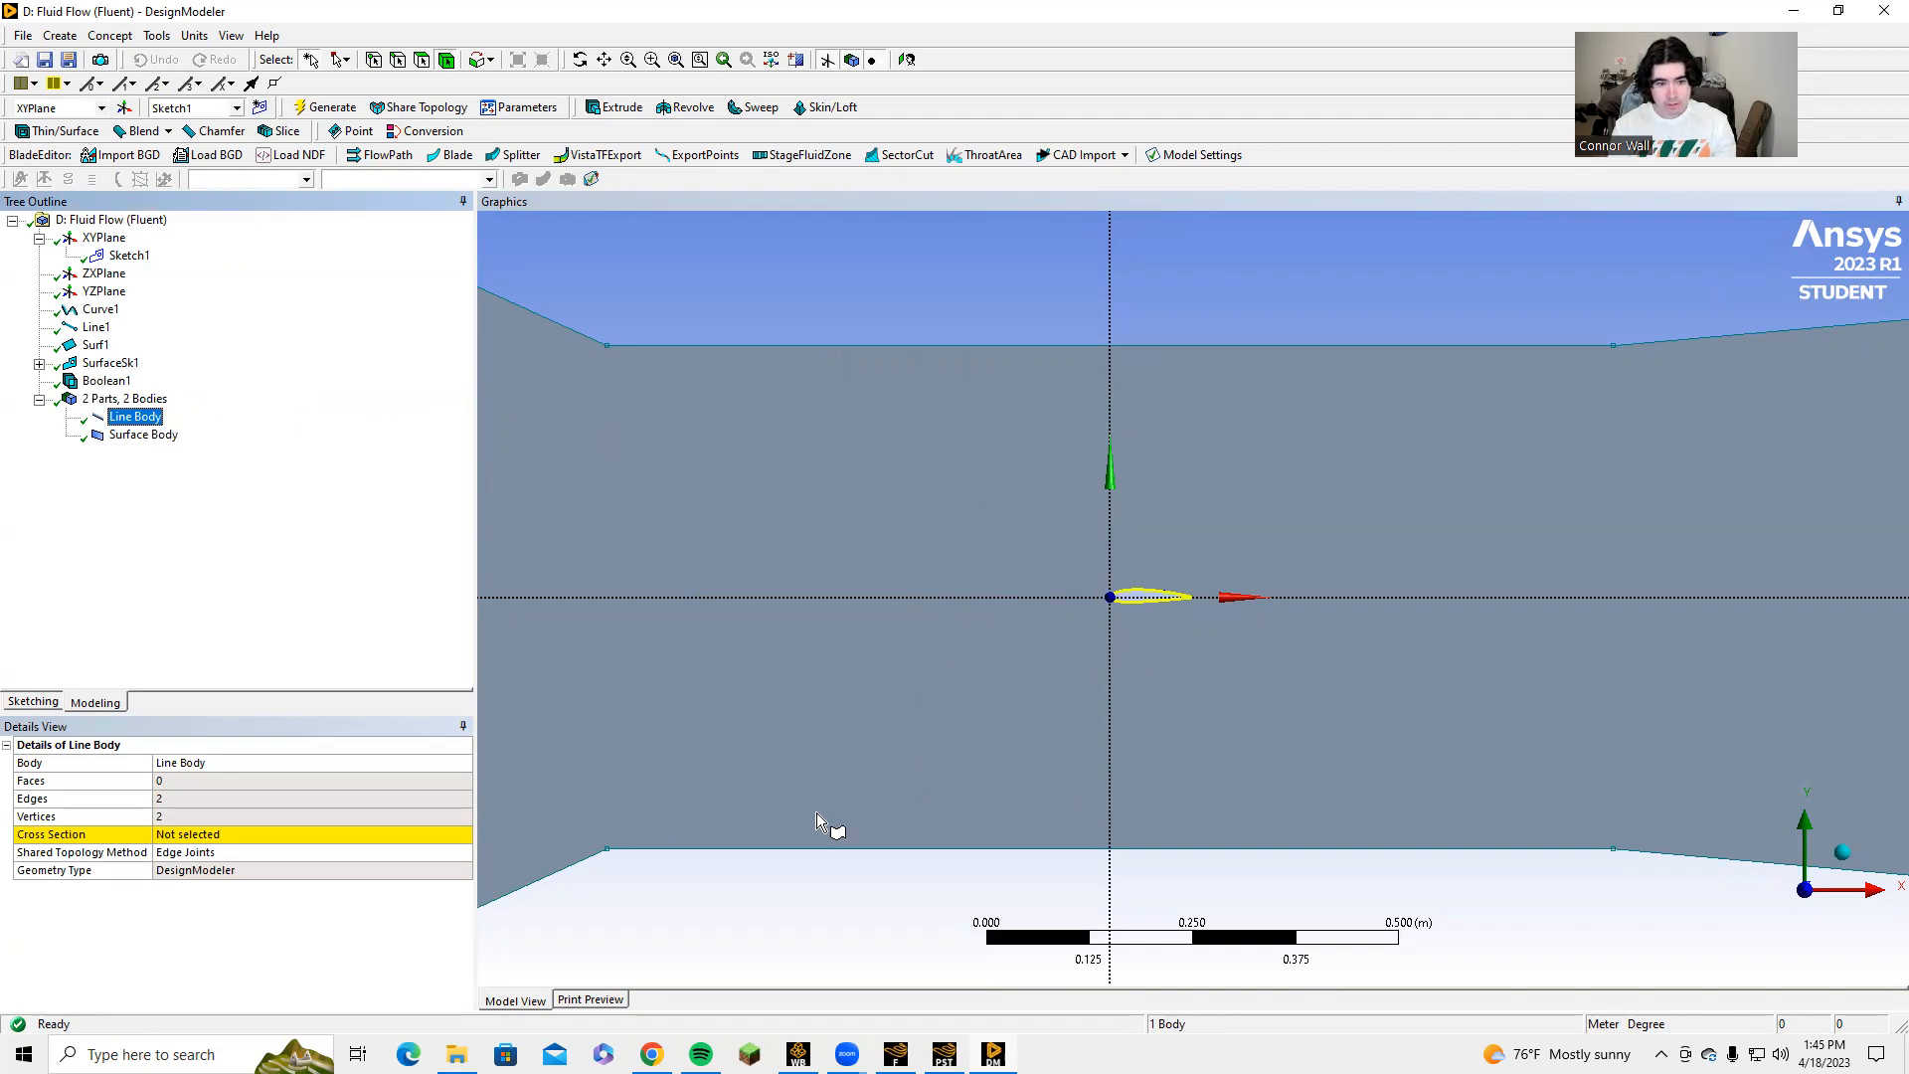
click(729, 907)
click(209, 839)
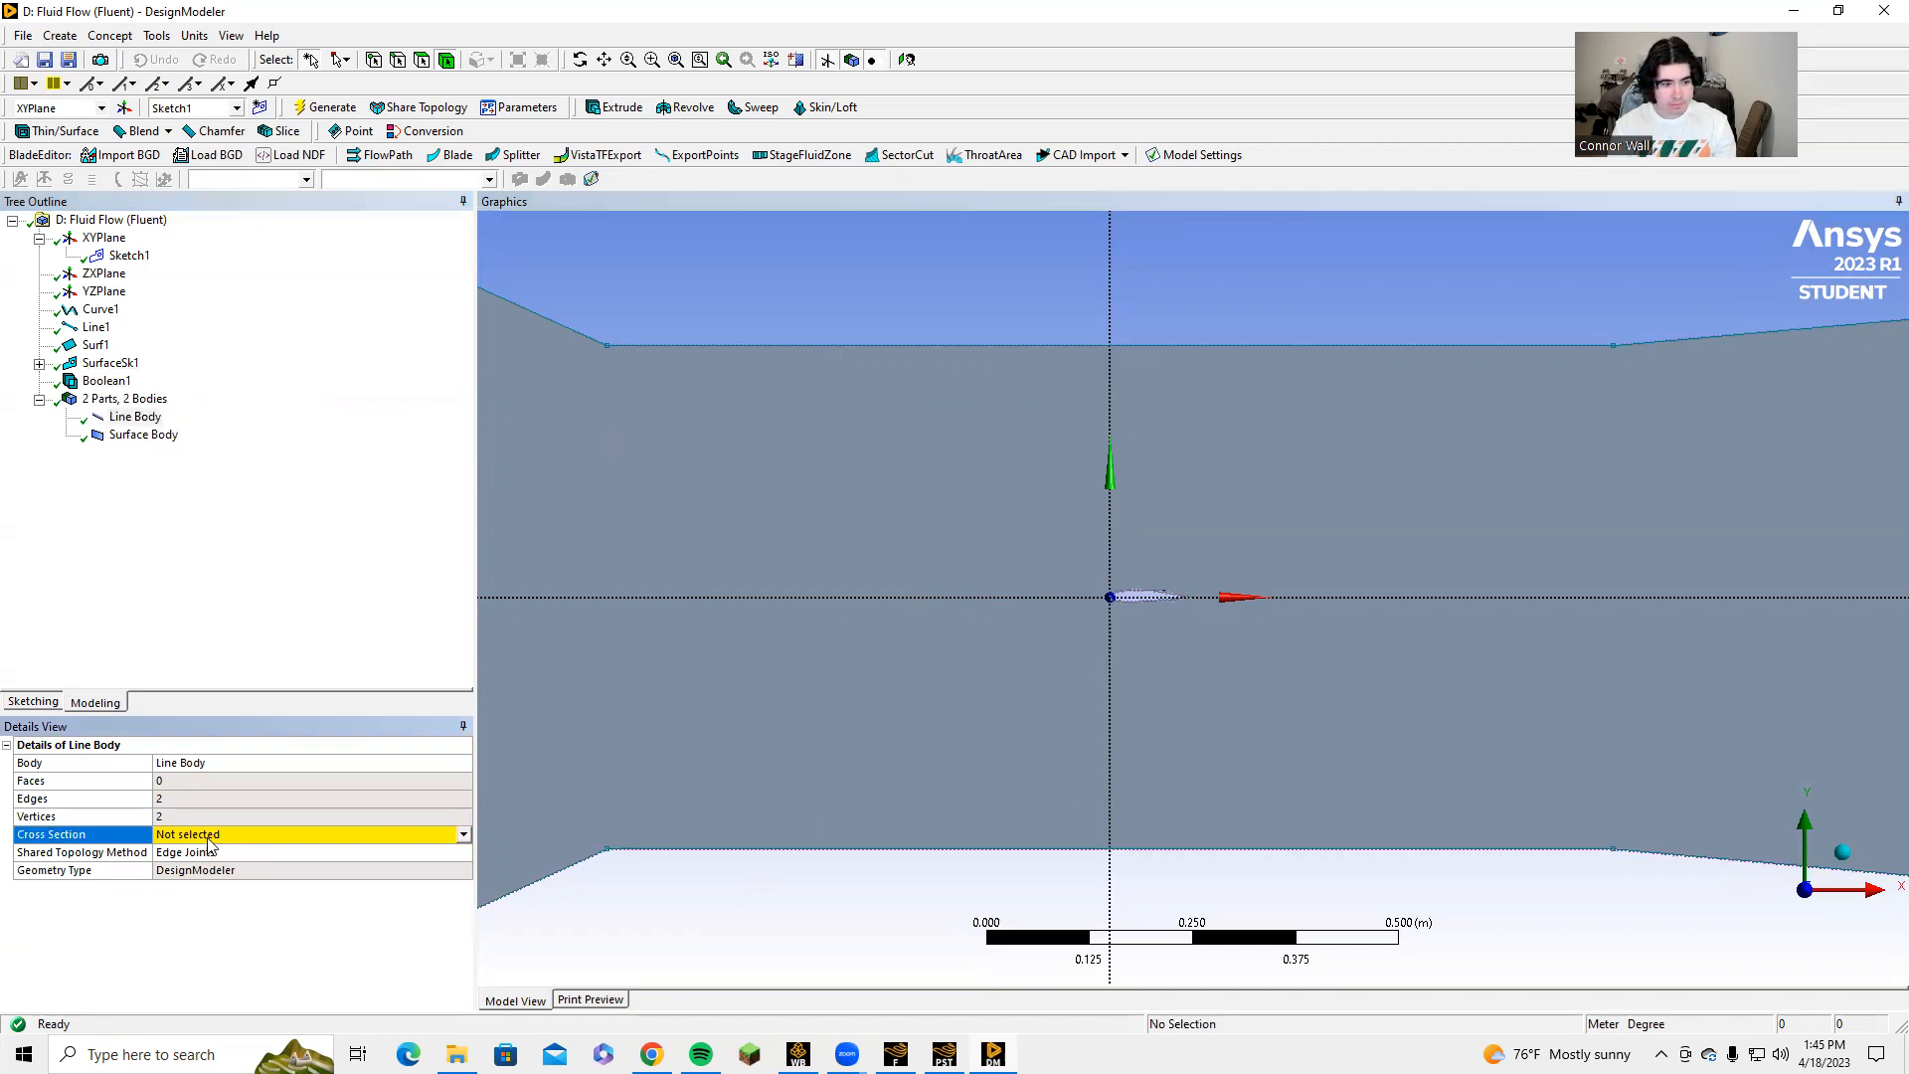
click(459, 838)
click(462, 838)
click(462, 839)
click(653, 910)
scroll(716, 375, down, 1)
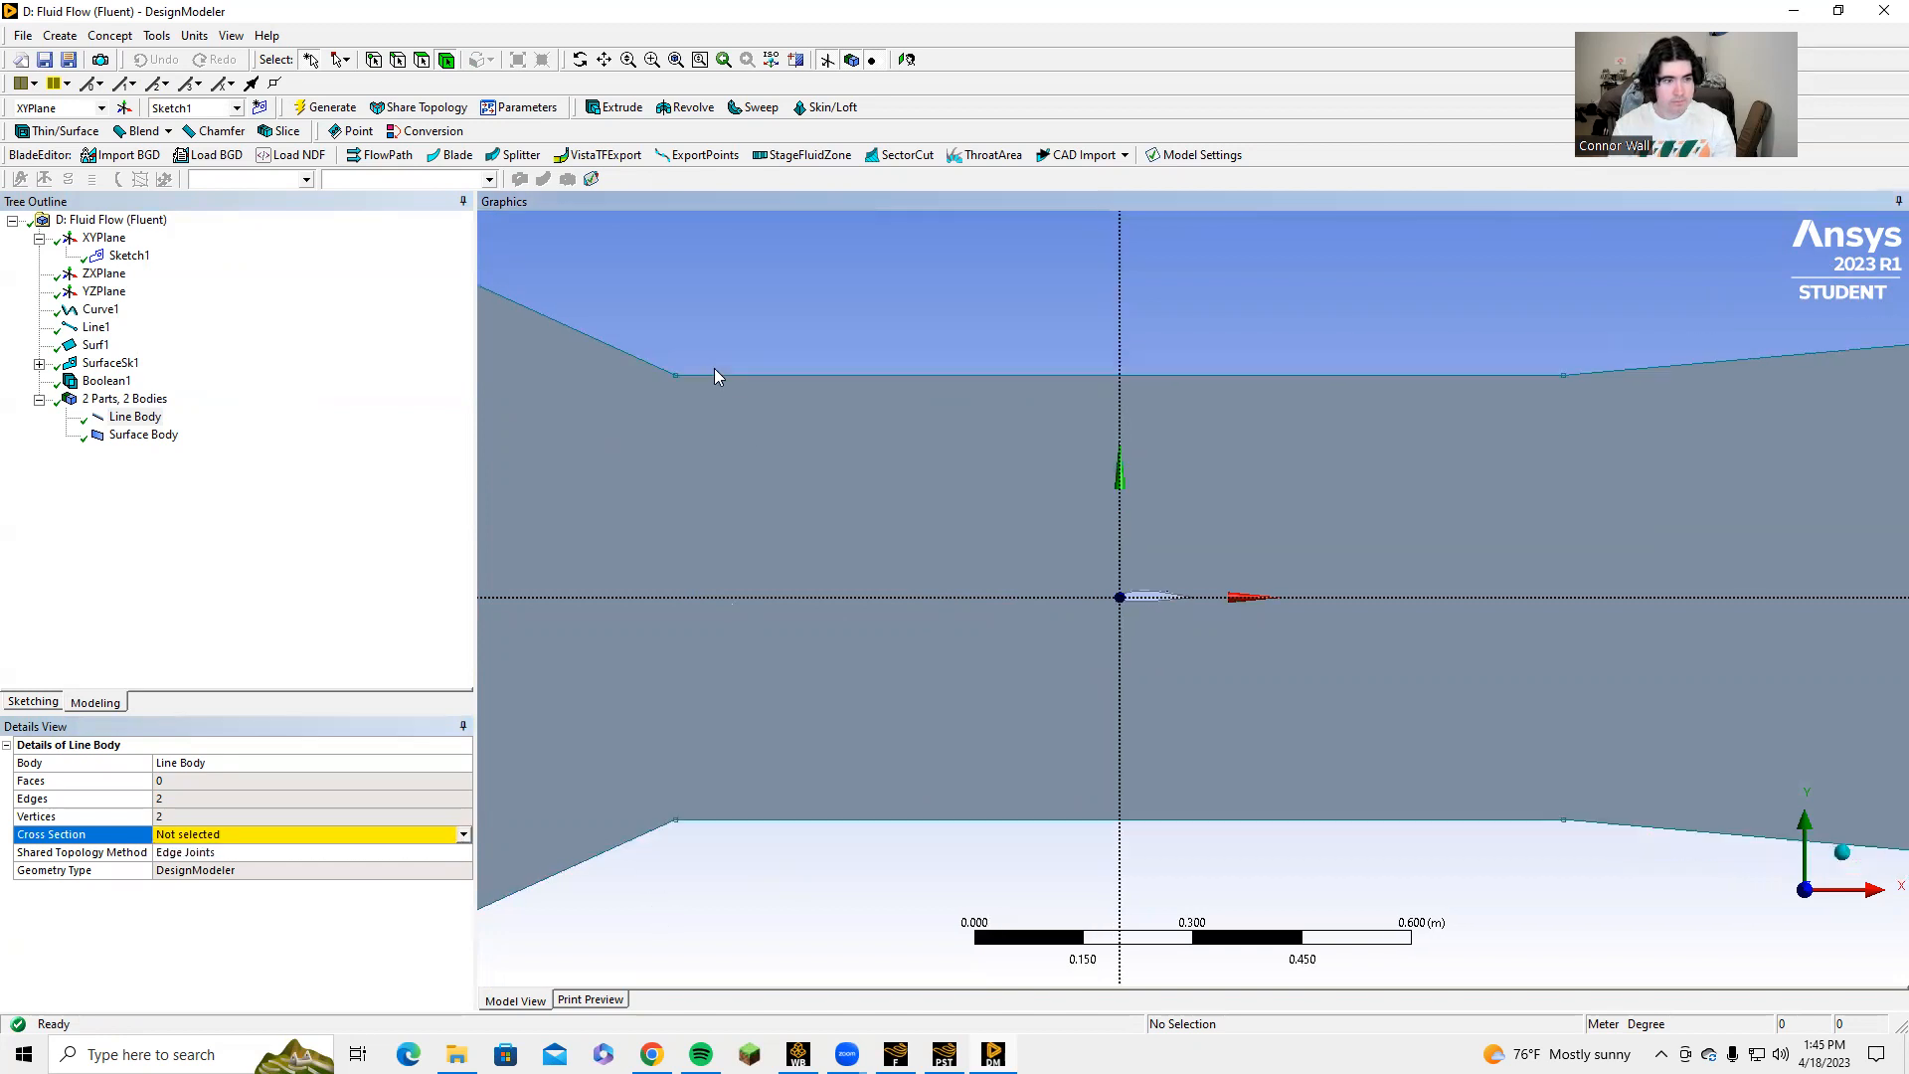
click(149, 437)
click(820, 279)
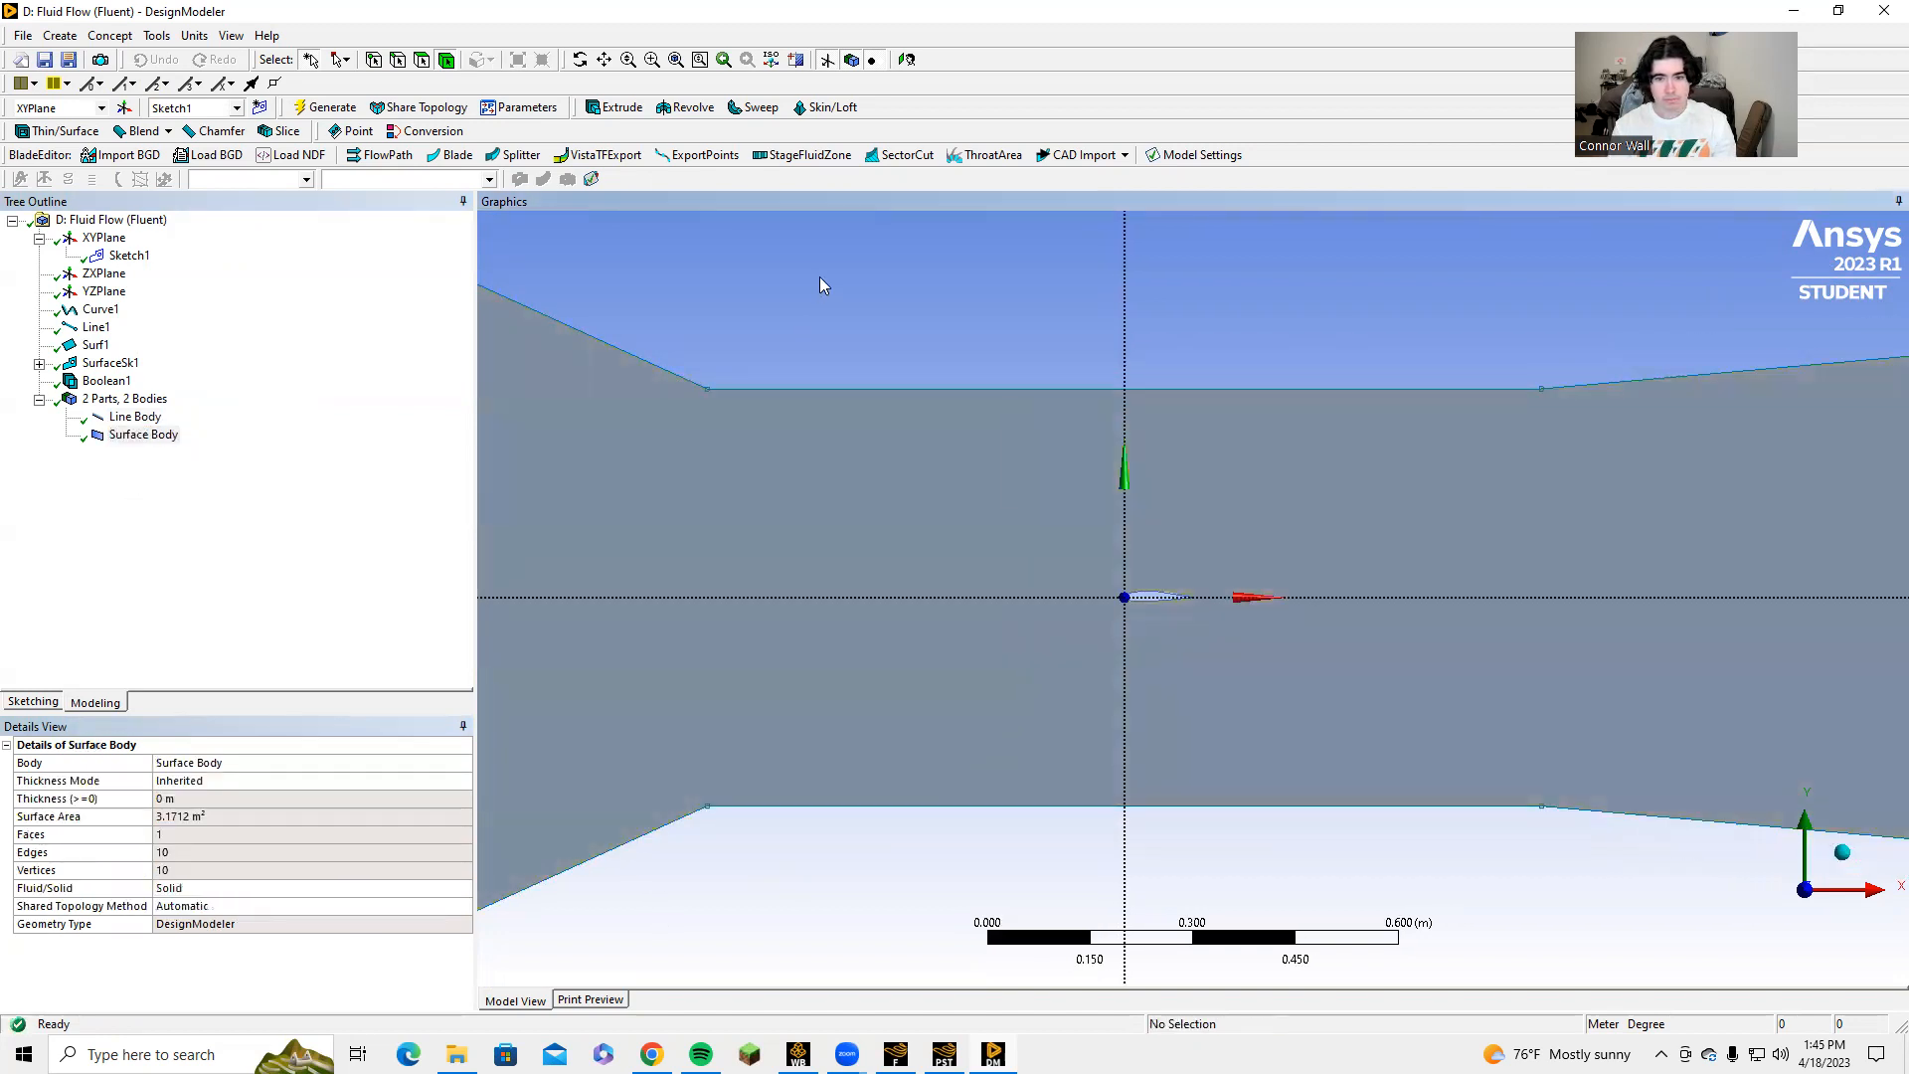
right_click(143, 419)
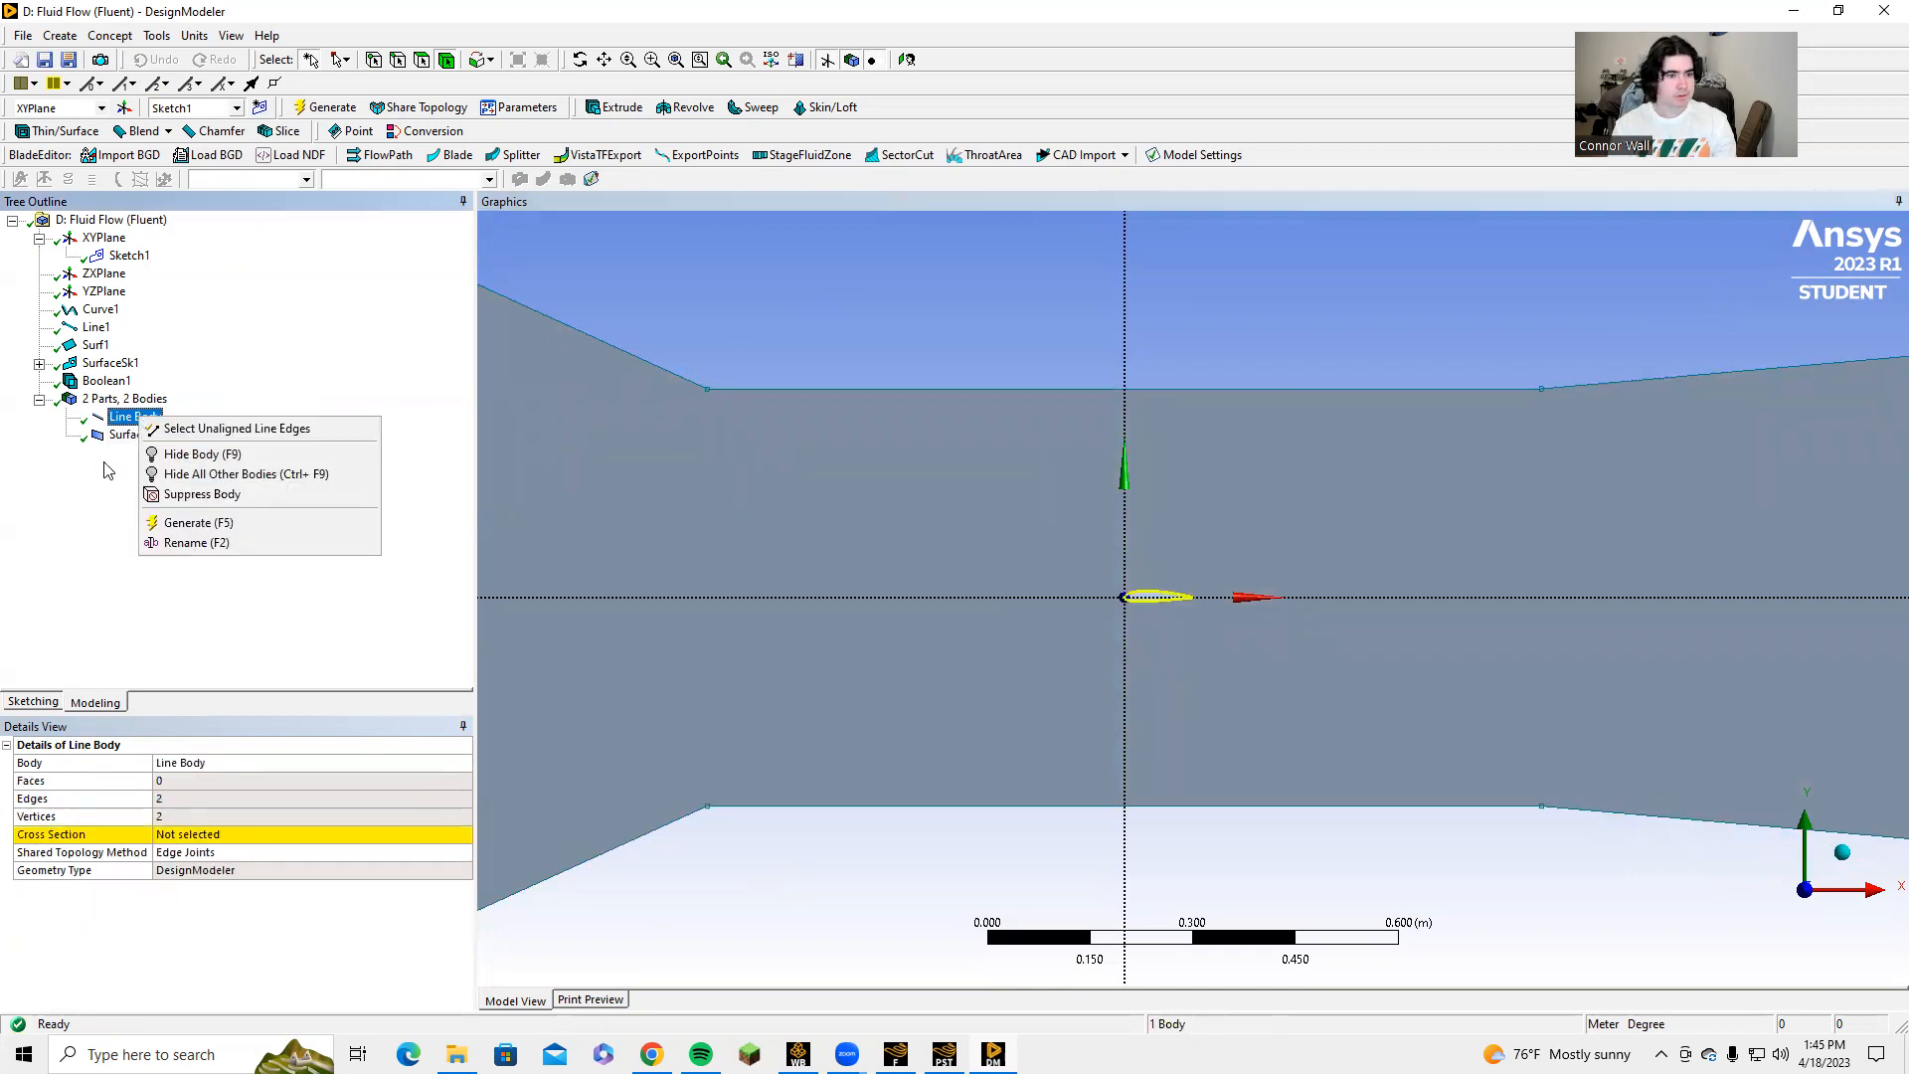
click(88, 481)
Try to delete the Curve1 feature.
click(93, 315)
right_click(93, 315)
click(138, 448)
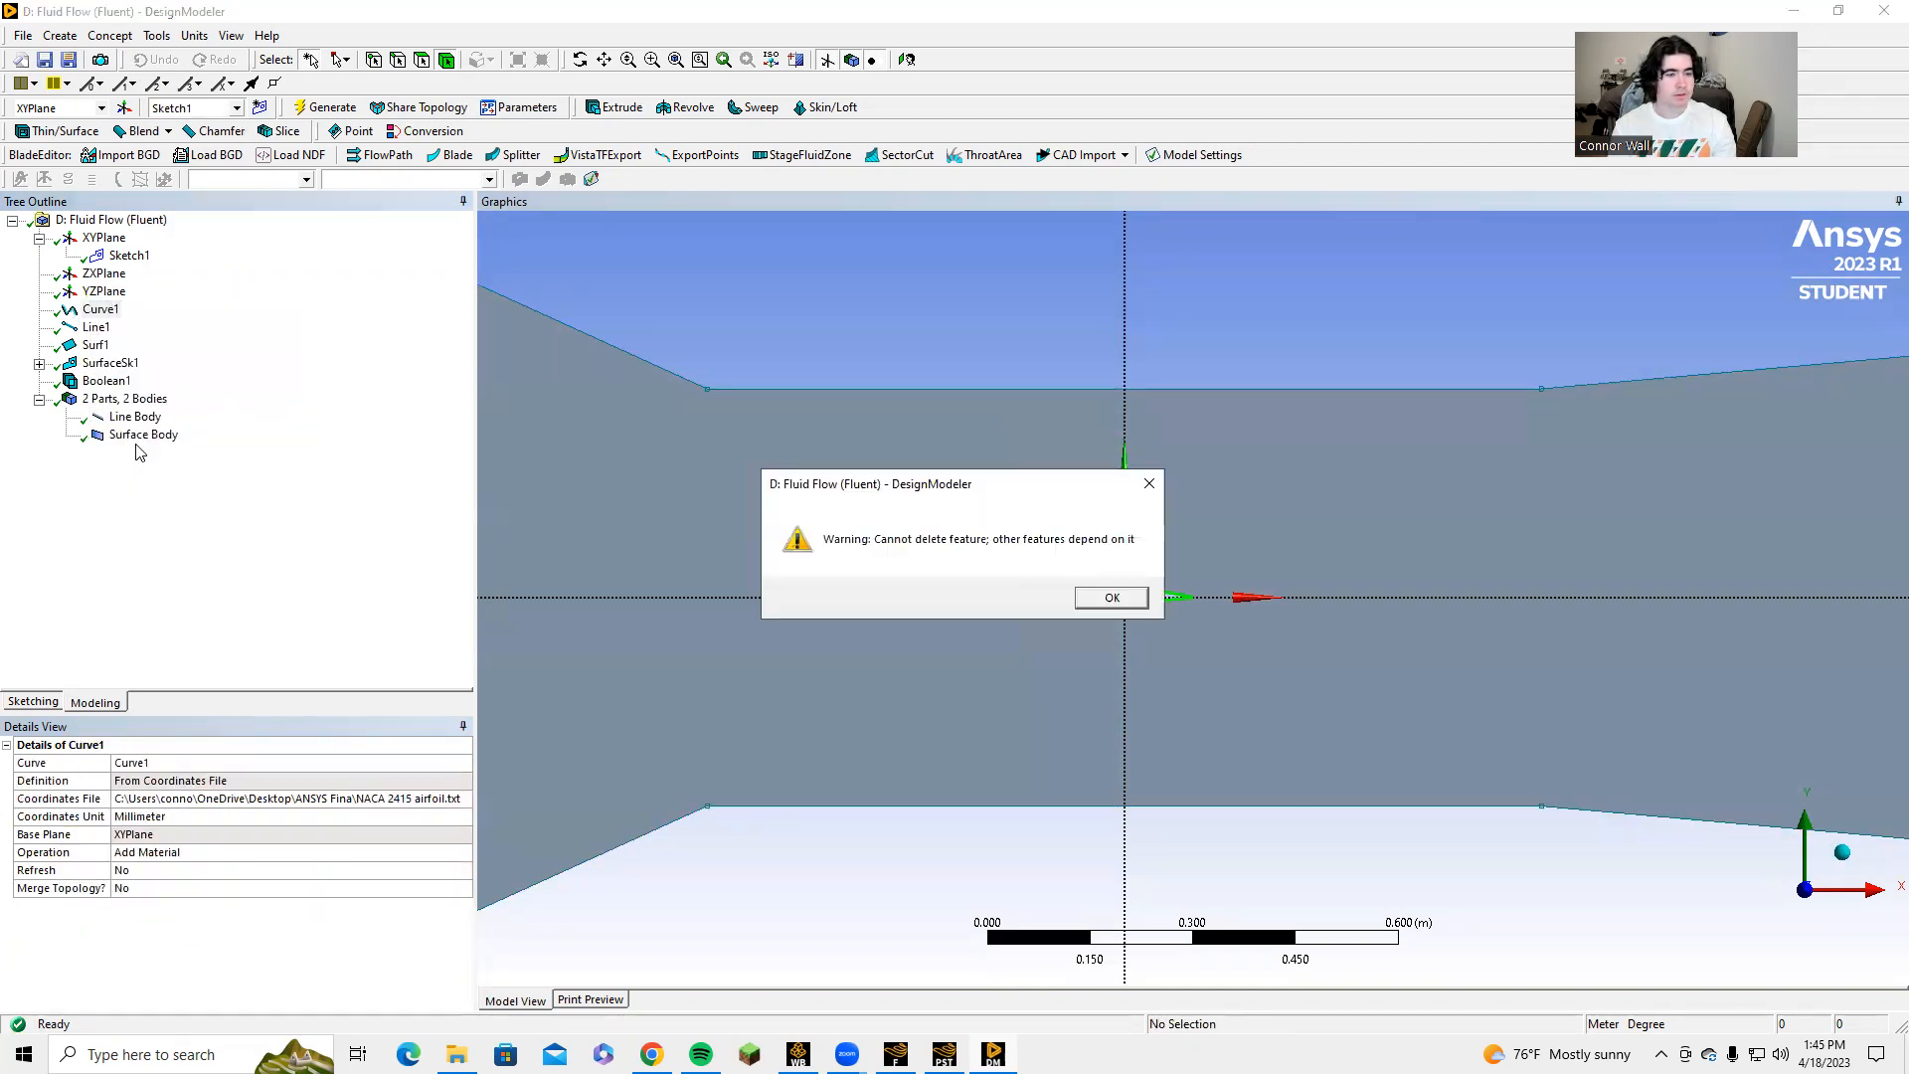
click(1112, 596)
Try to delete the Surf1 feature.
click(94, 348)
right_click(94, 350)
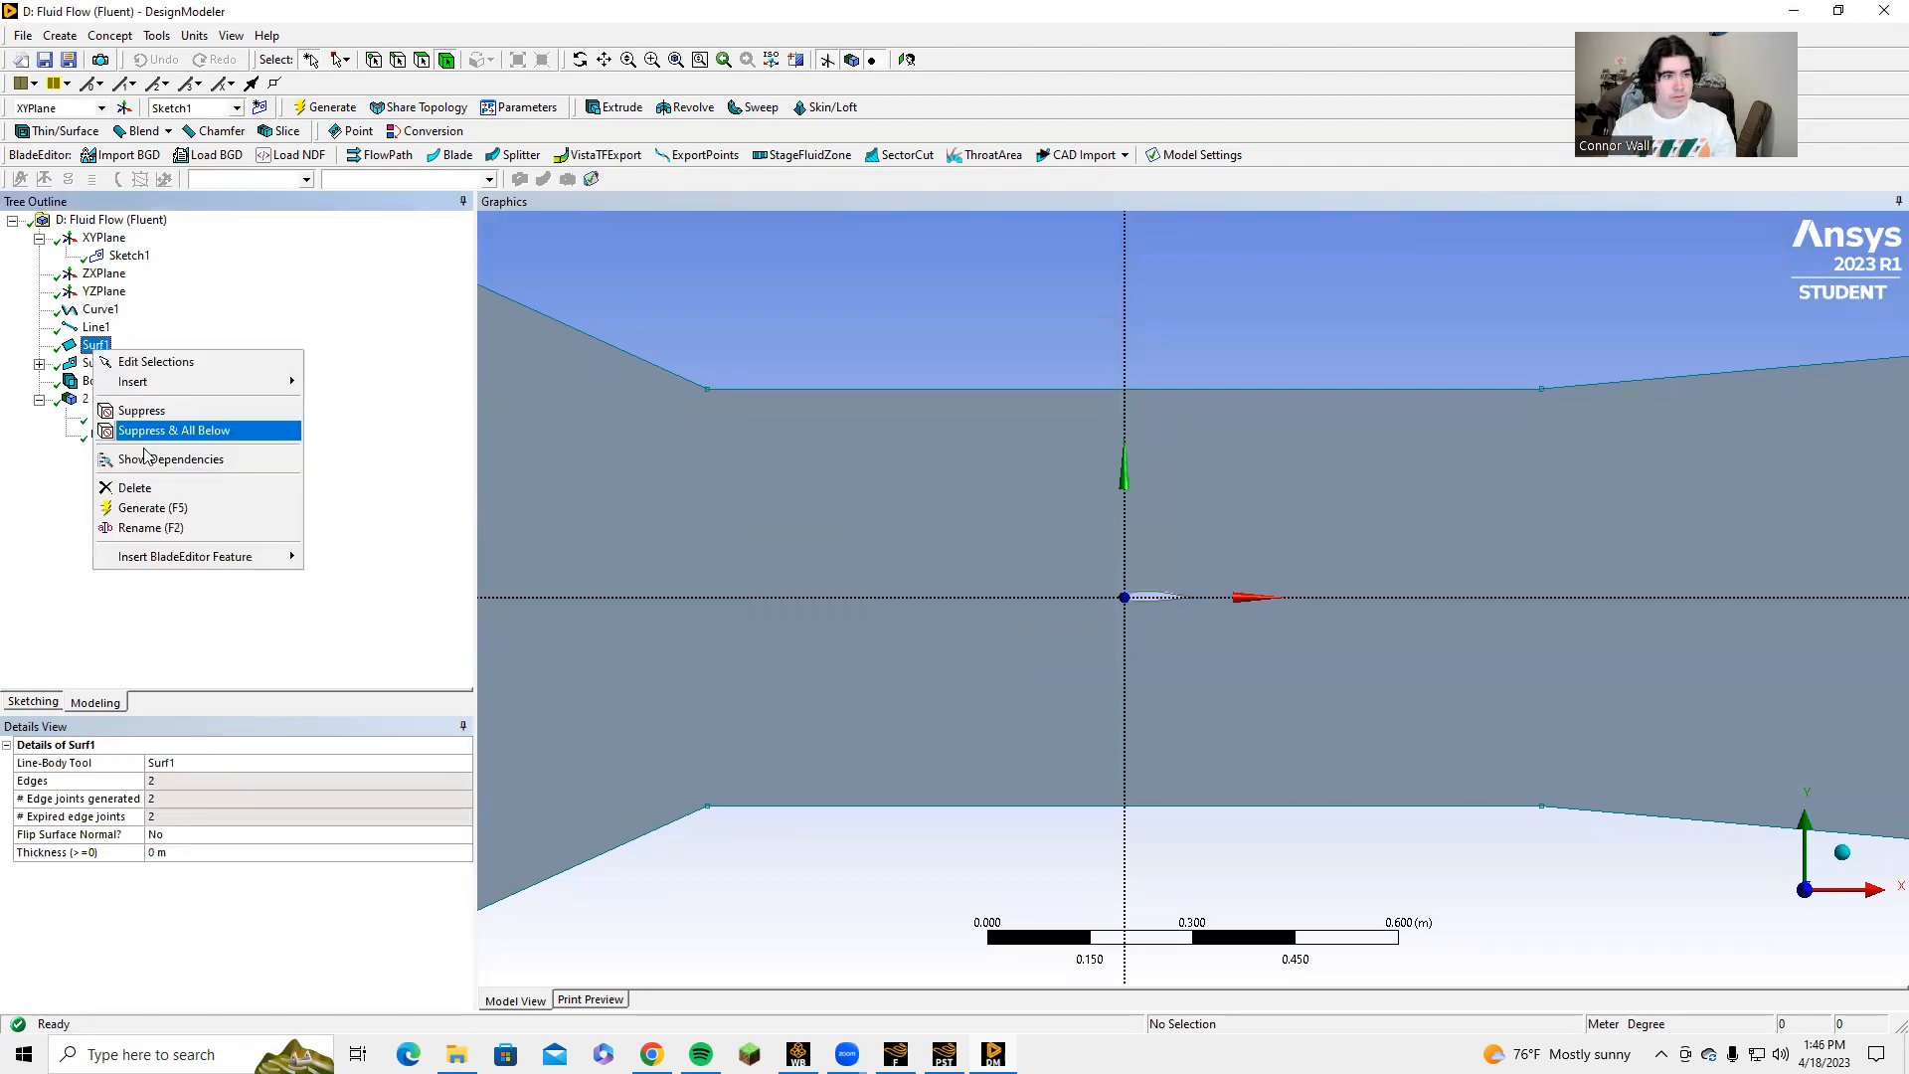
click(157, 495)
click(1110, 598)
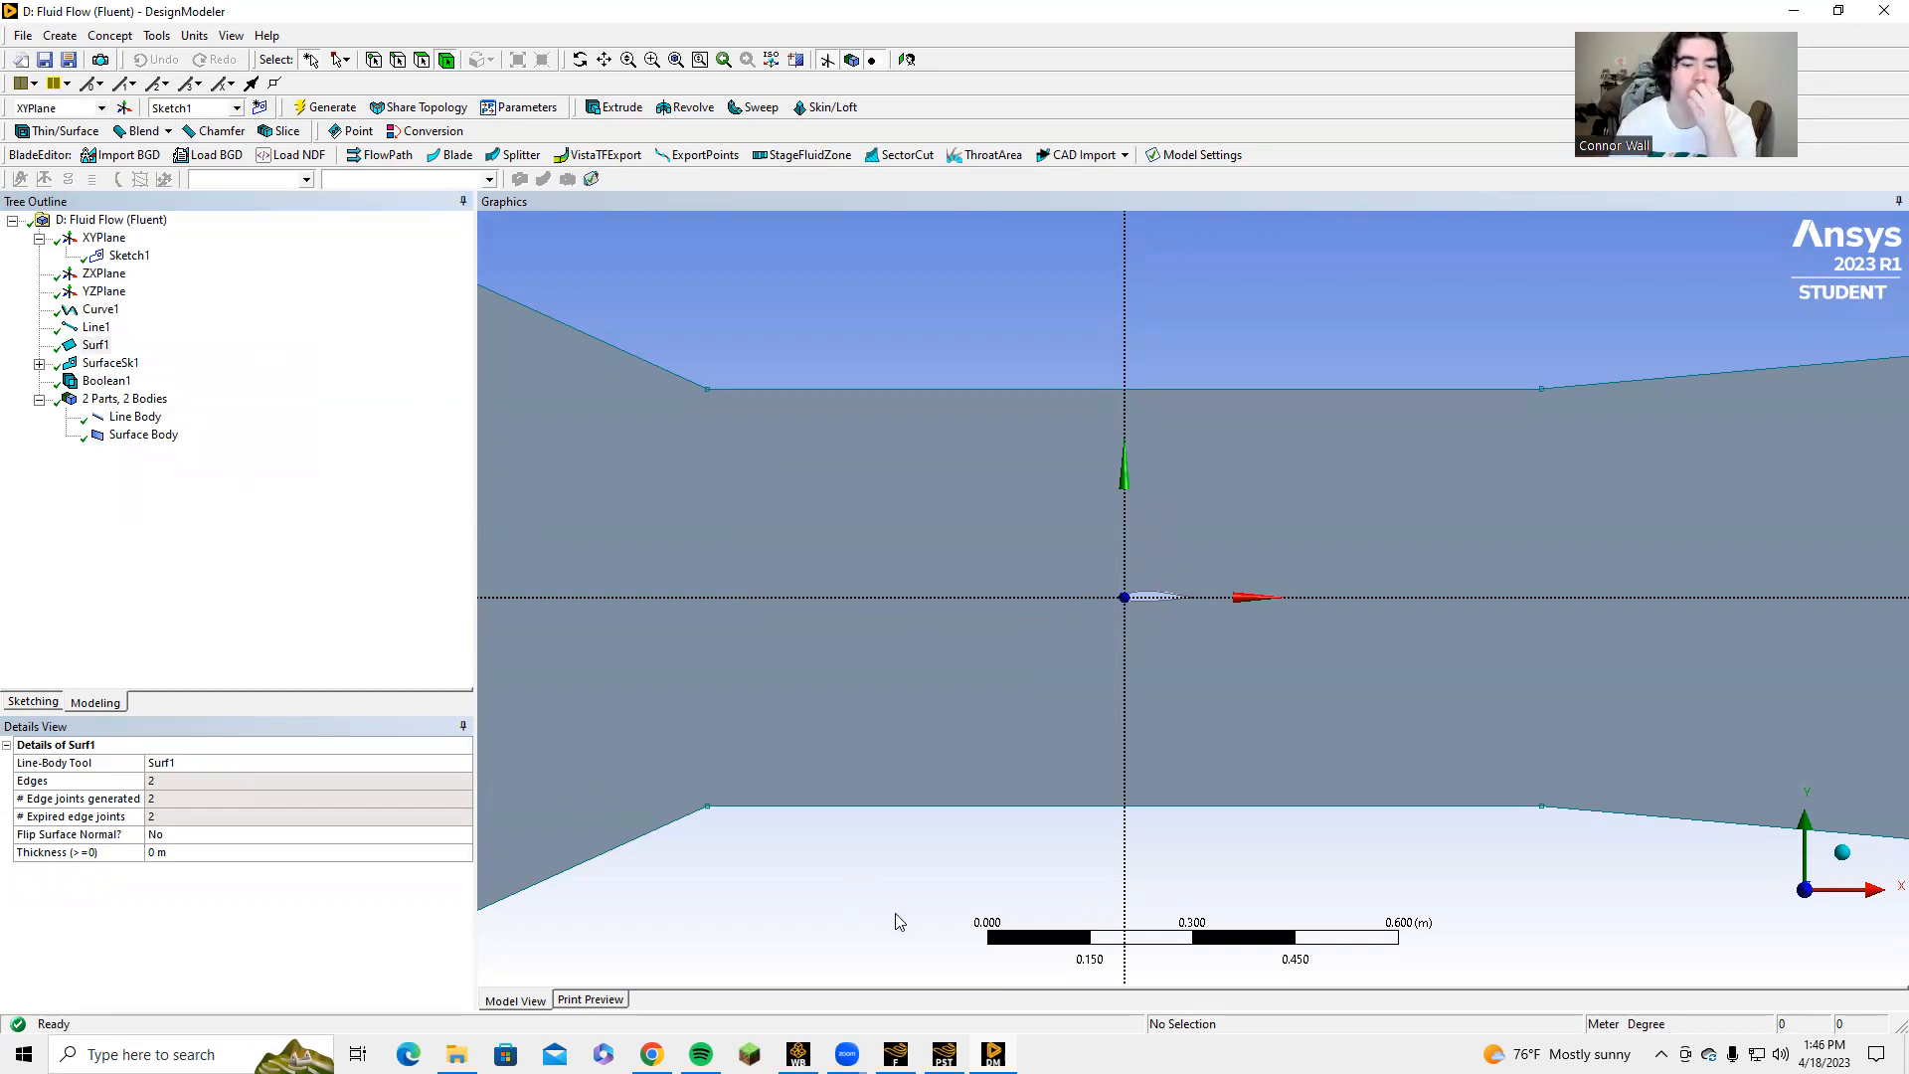
Quit the open Fluent session, using the changed settings for the current calculation only.
mouse_move(944, 1054)
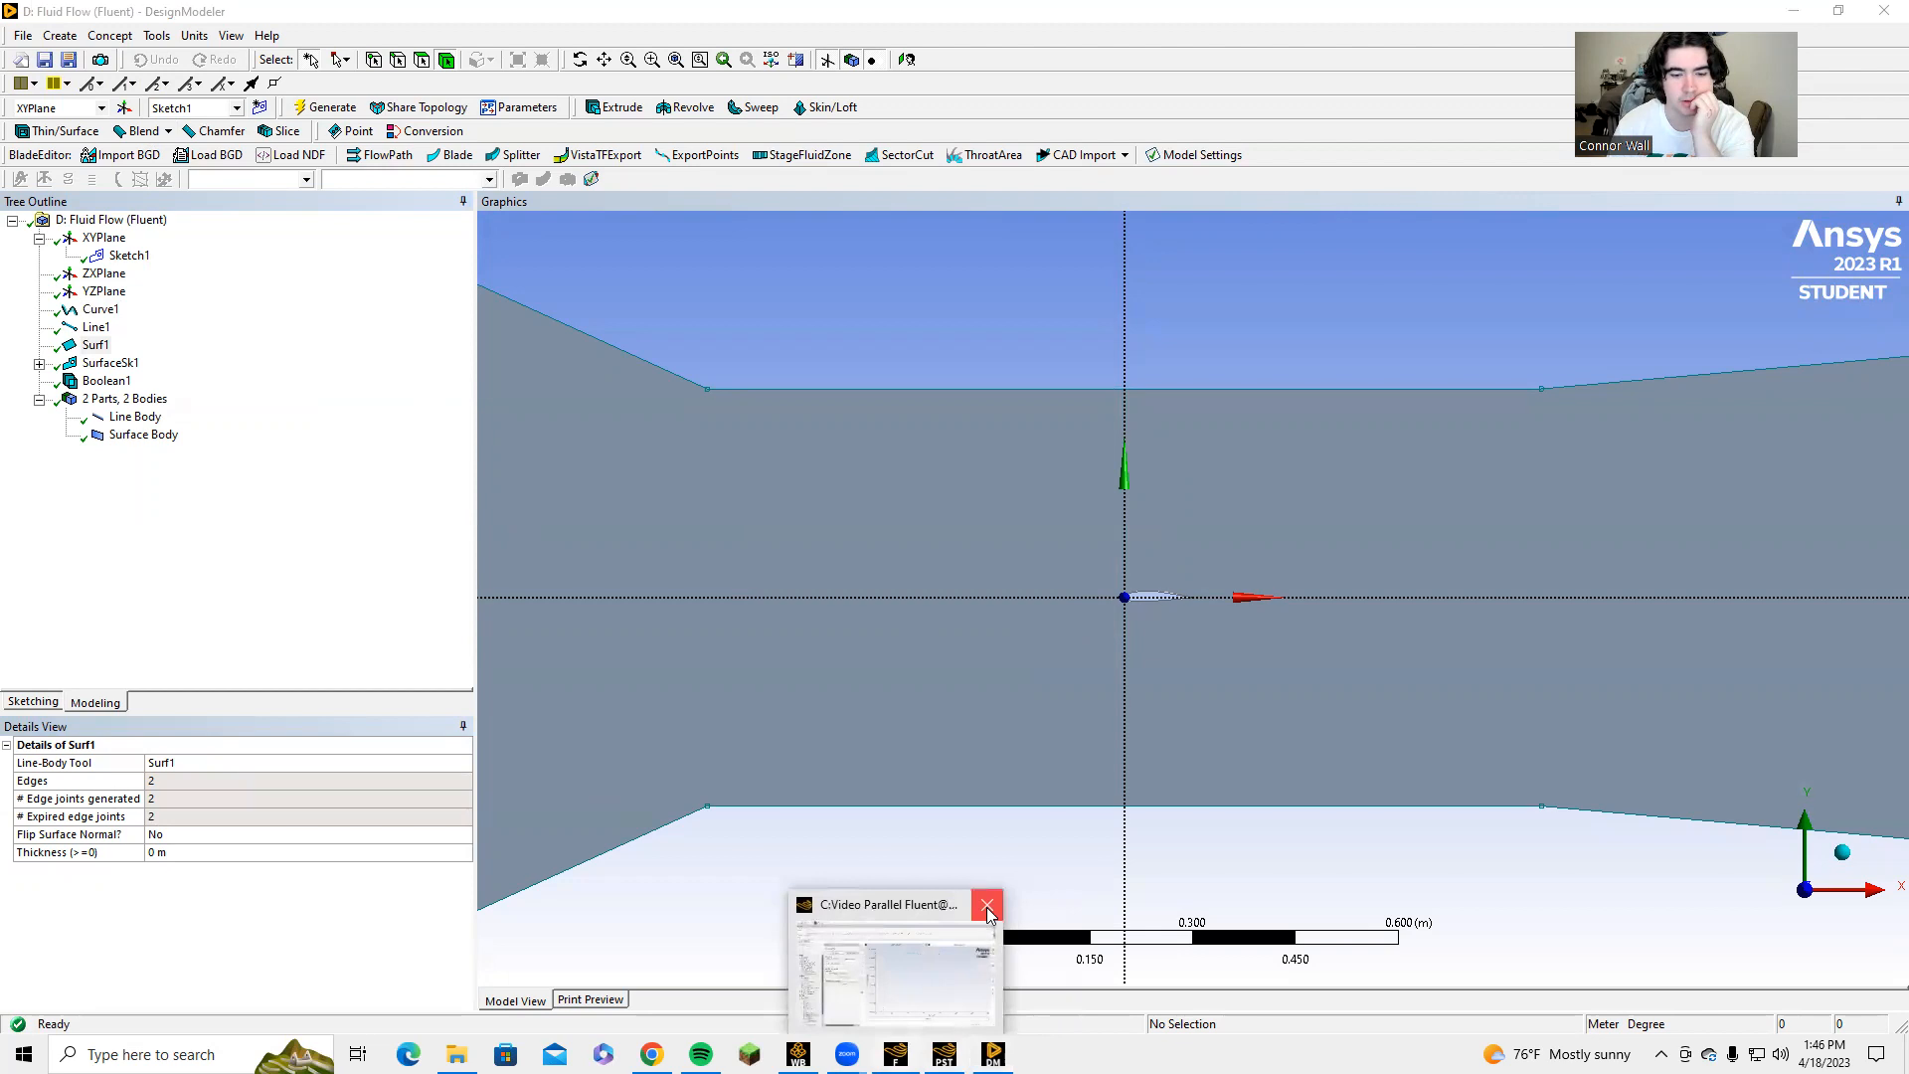
click(987, 907)
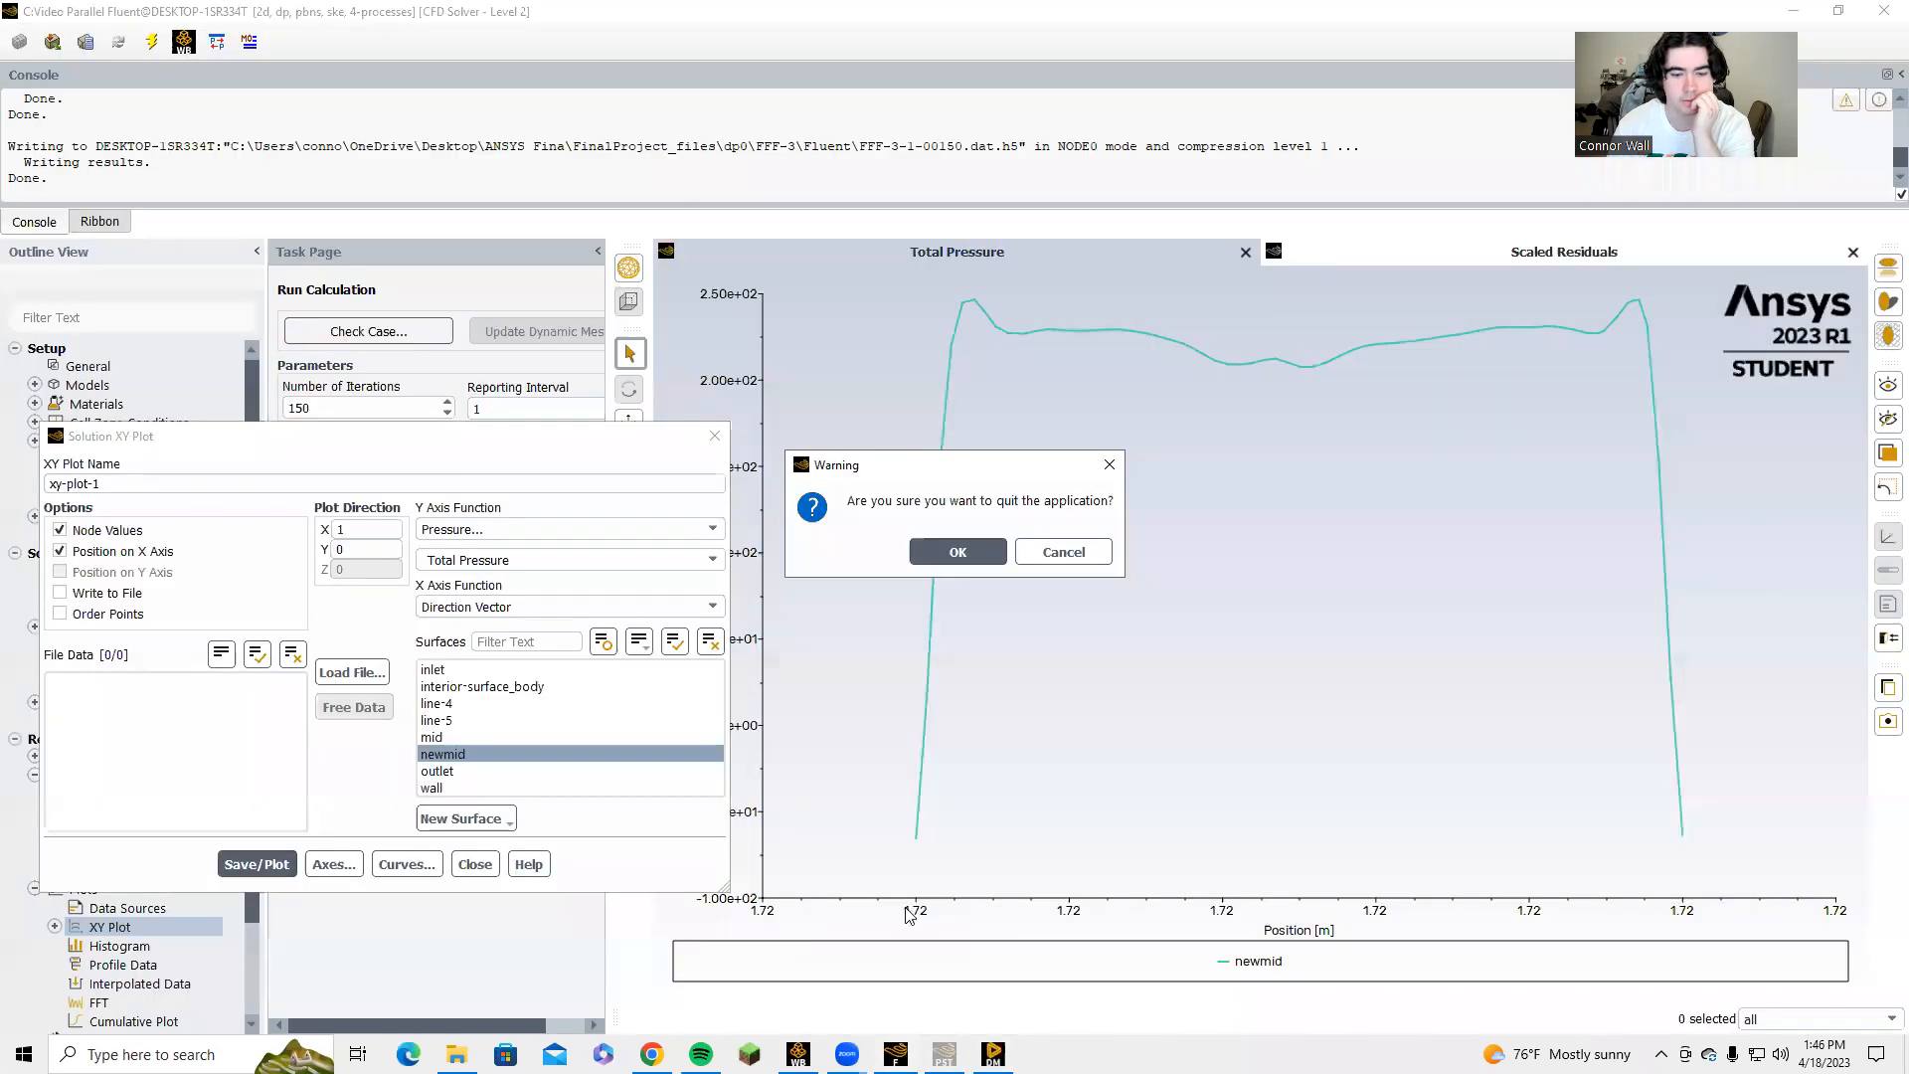
click(958, 553)
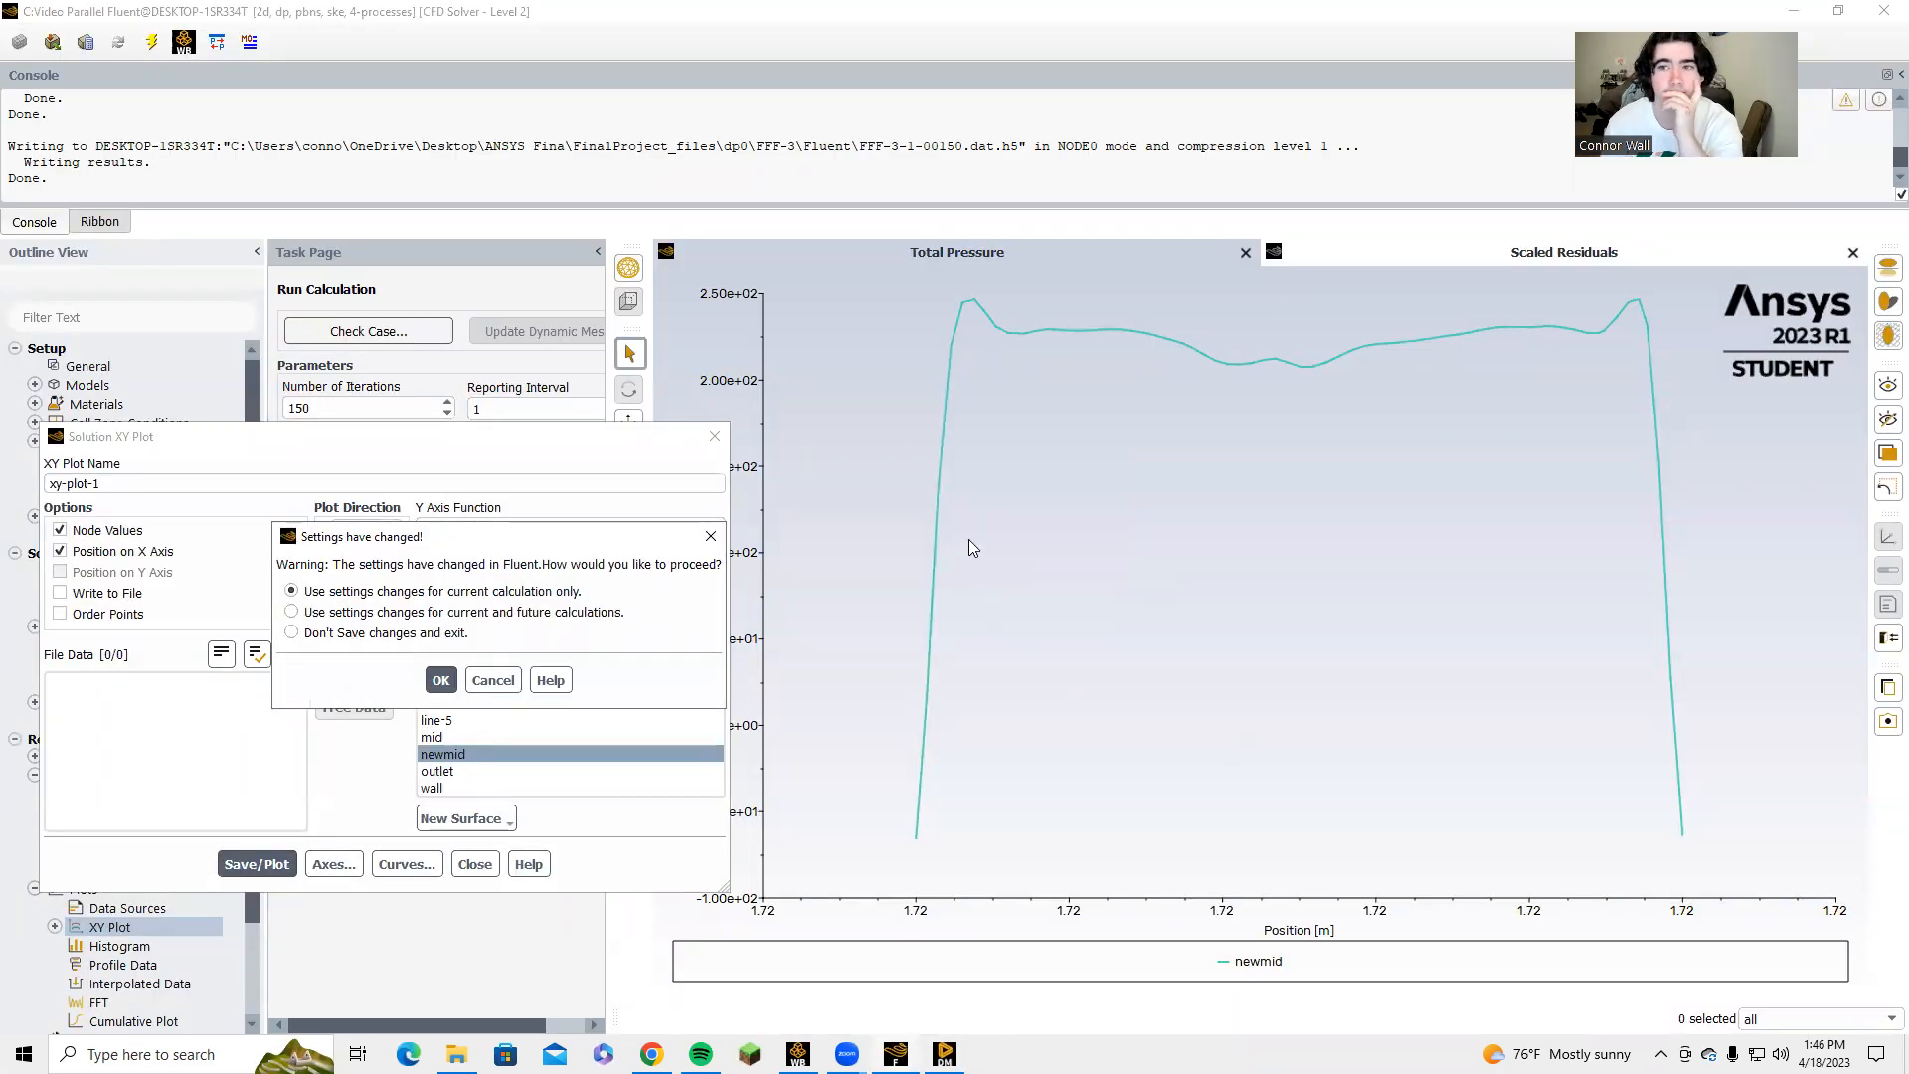
click(441, 681)
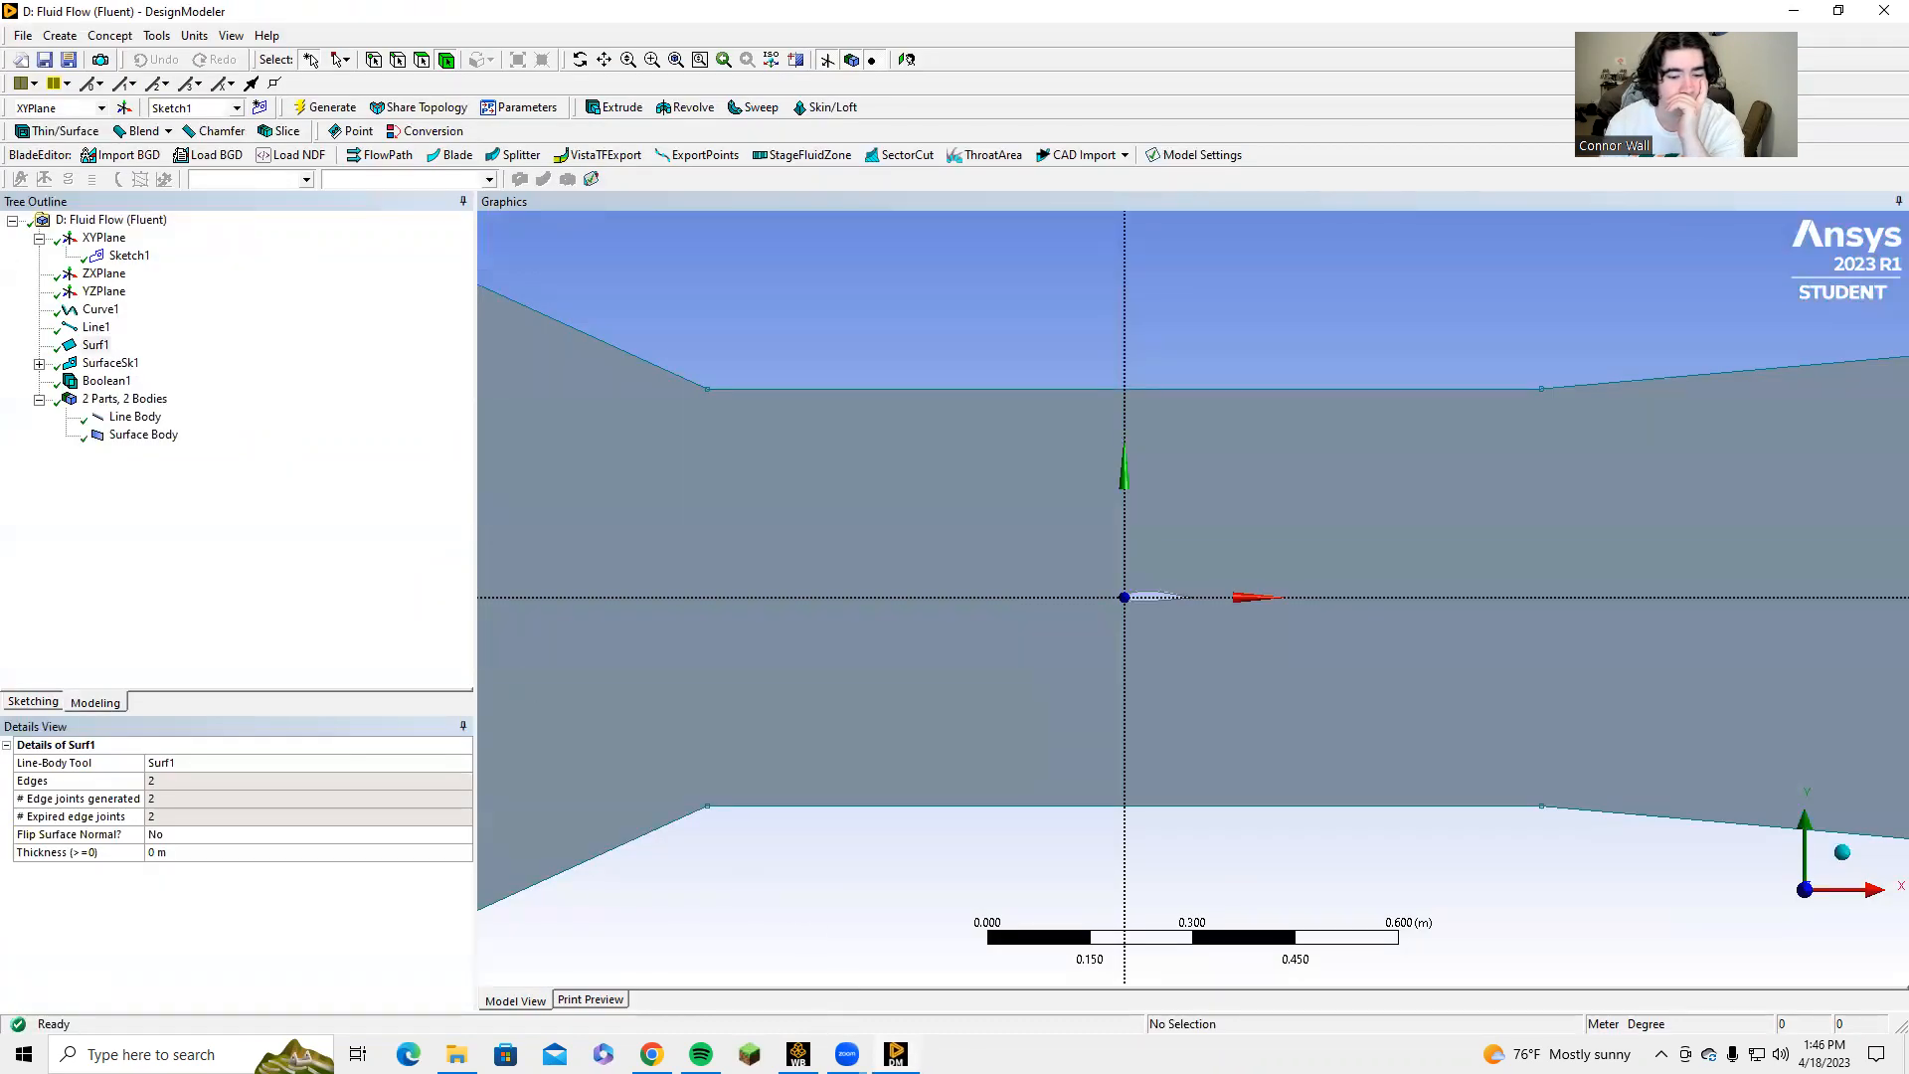
Switch to Workbench, open the mesh of Fluid Flow (Fluent) system D, and view the model along the Z axis.
scroll(784, 922, down, 3)
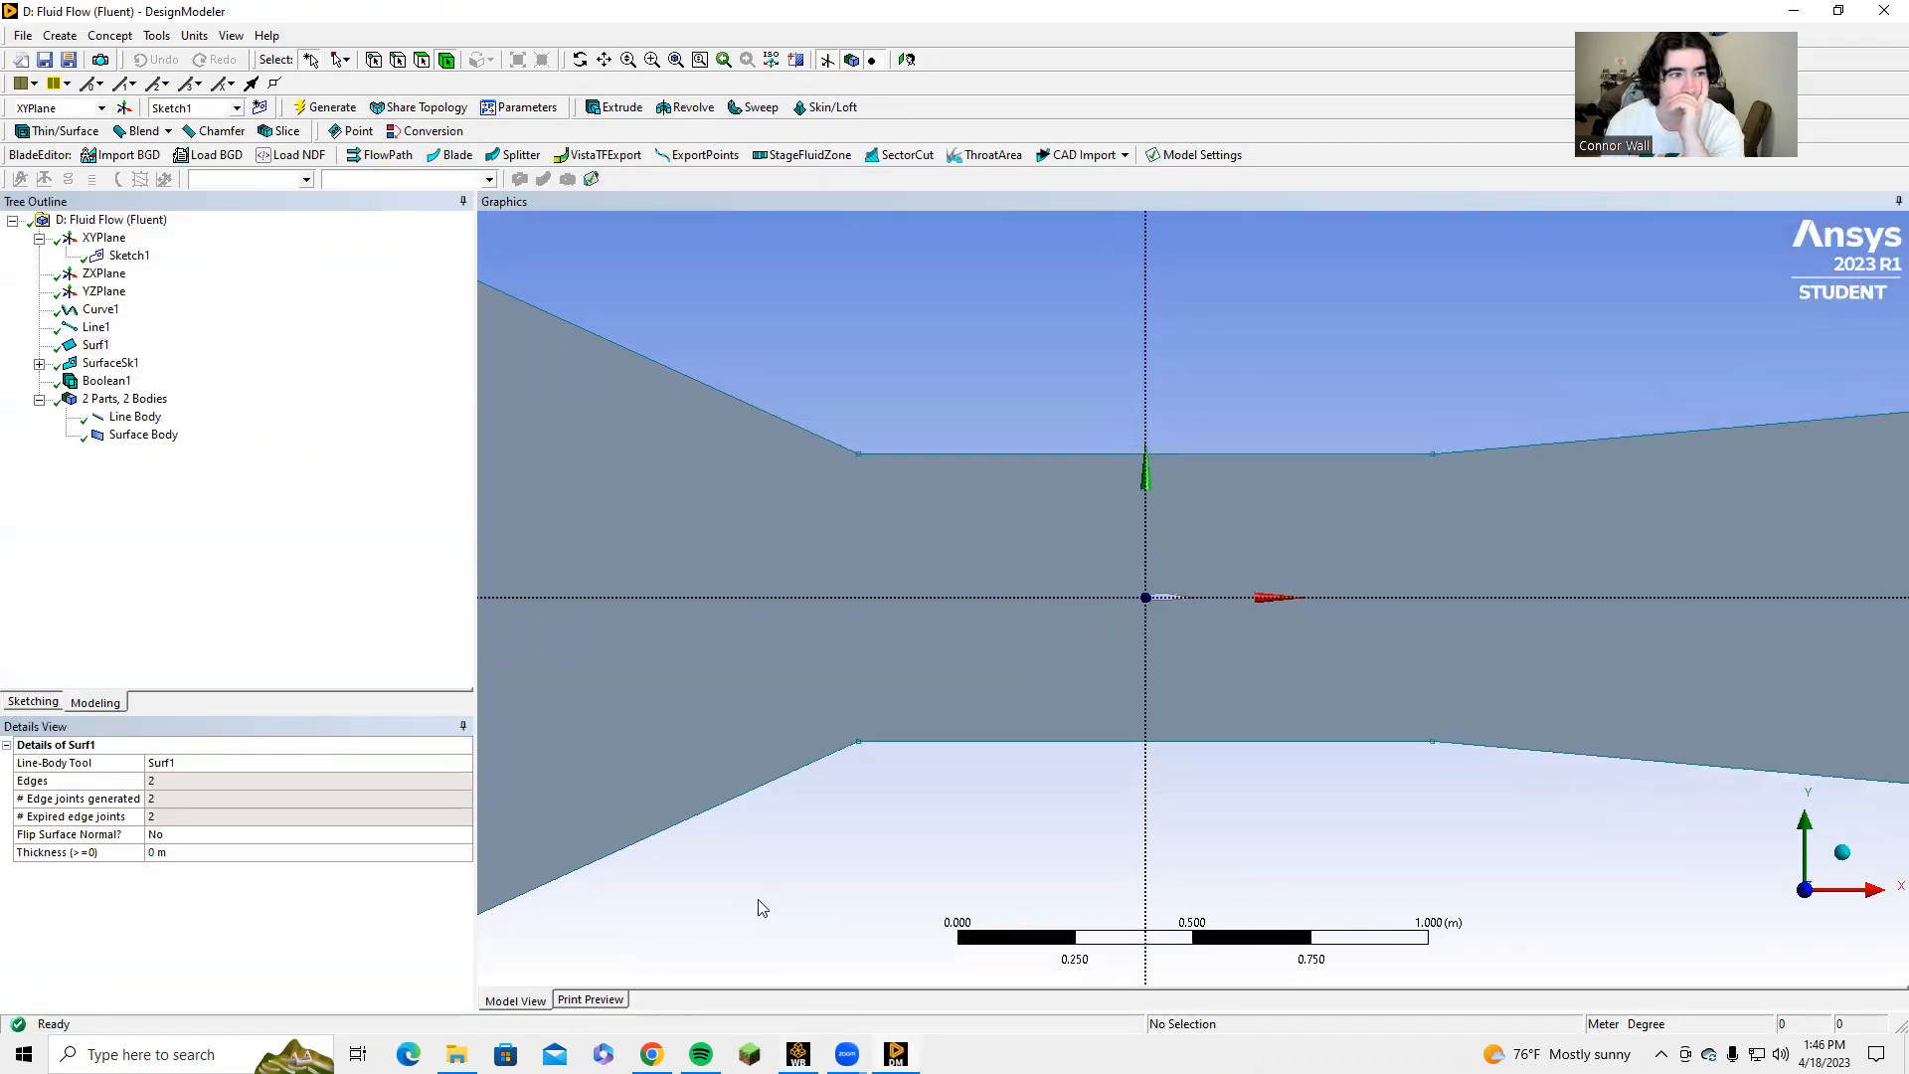
click(799, 1054)
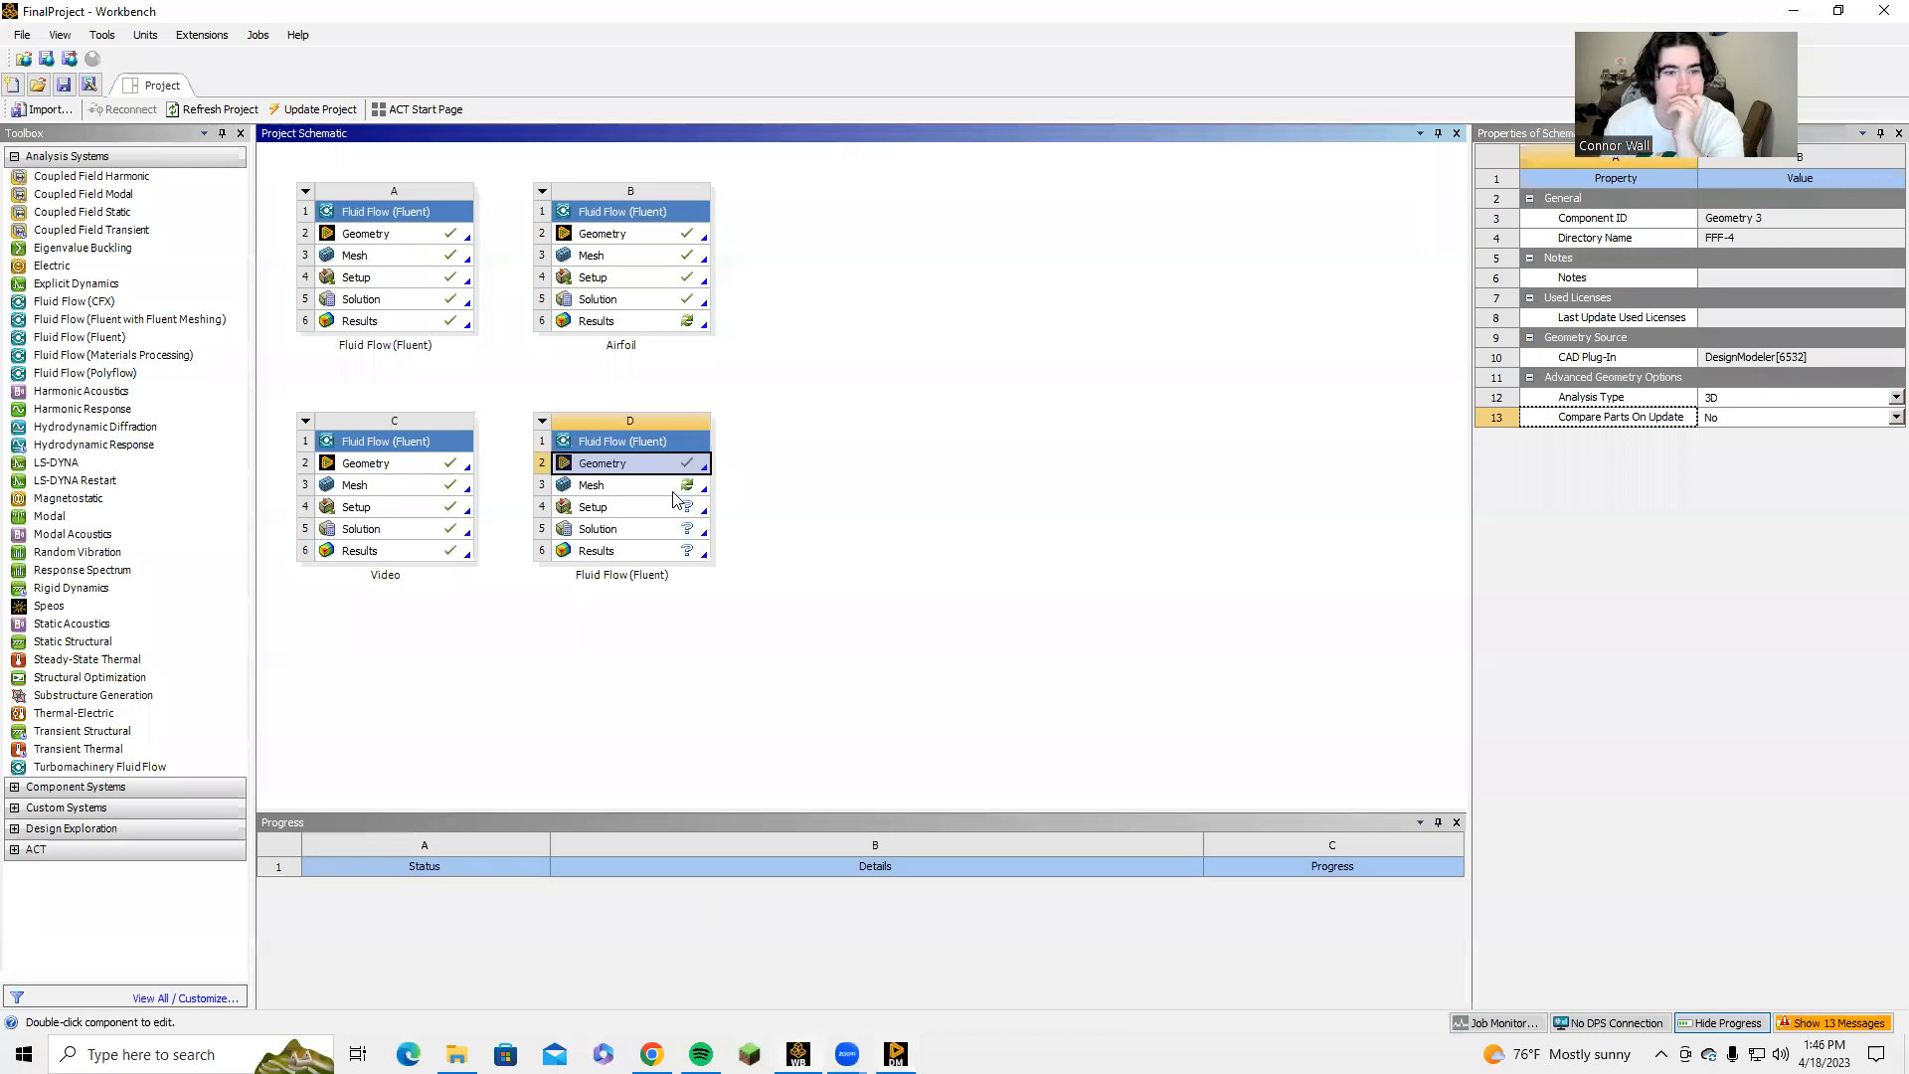
click(628, 490)
right_click(628, 490)
click(667, 501)
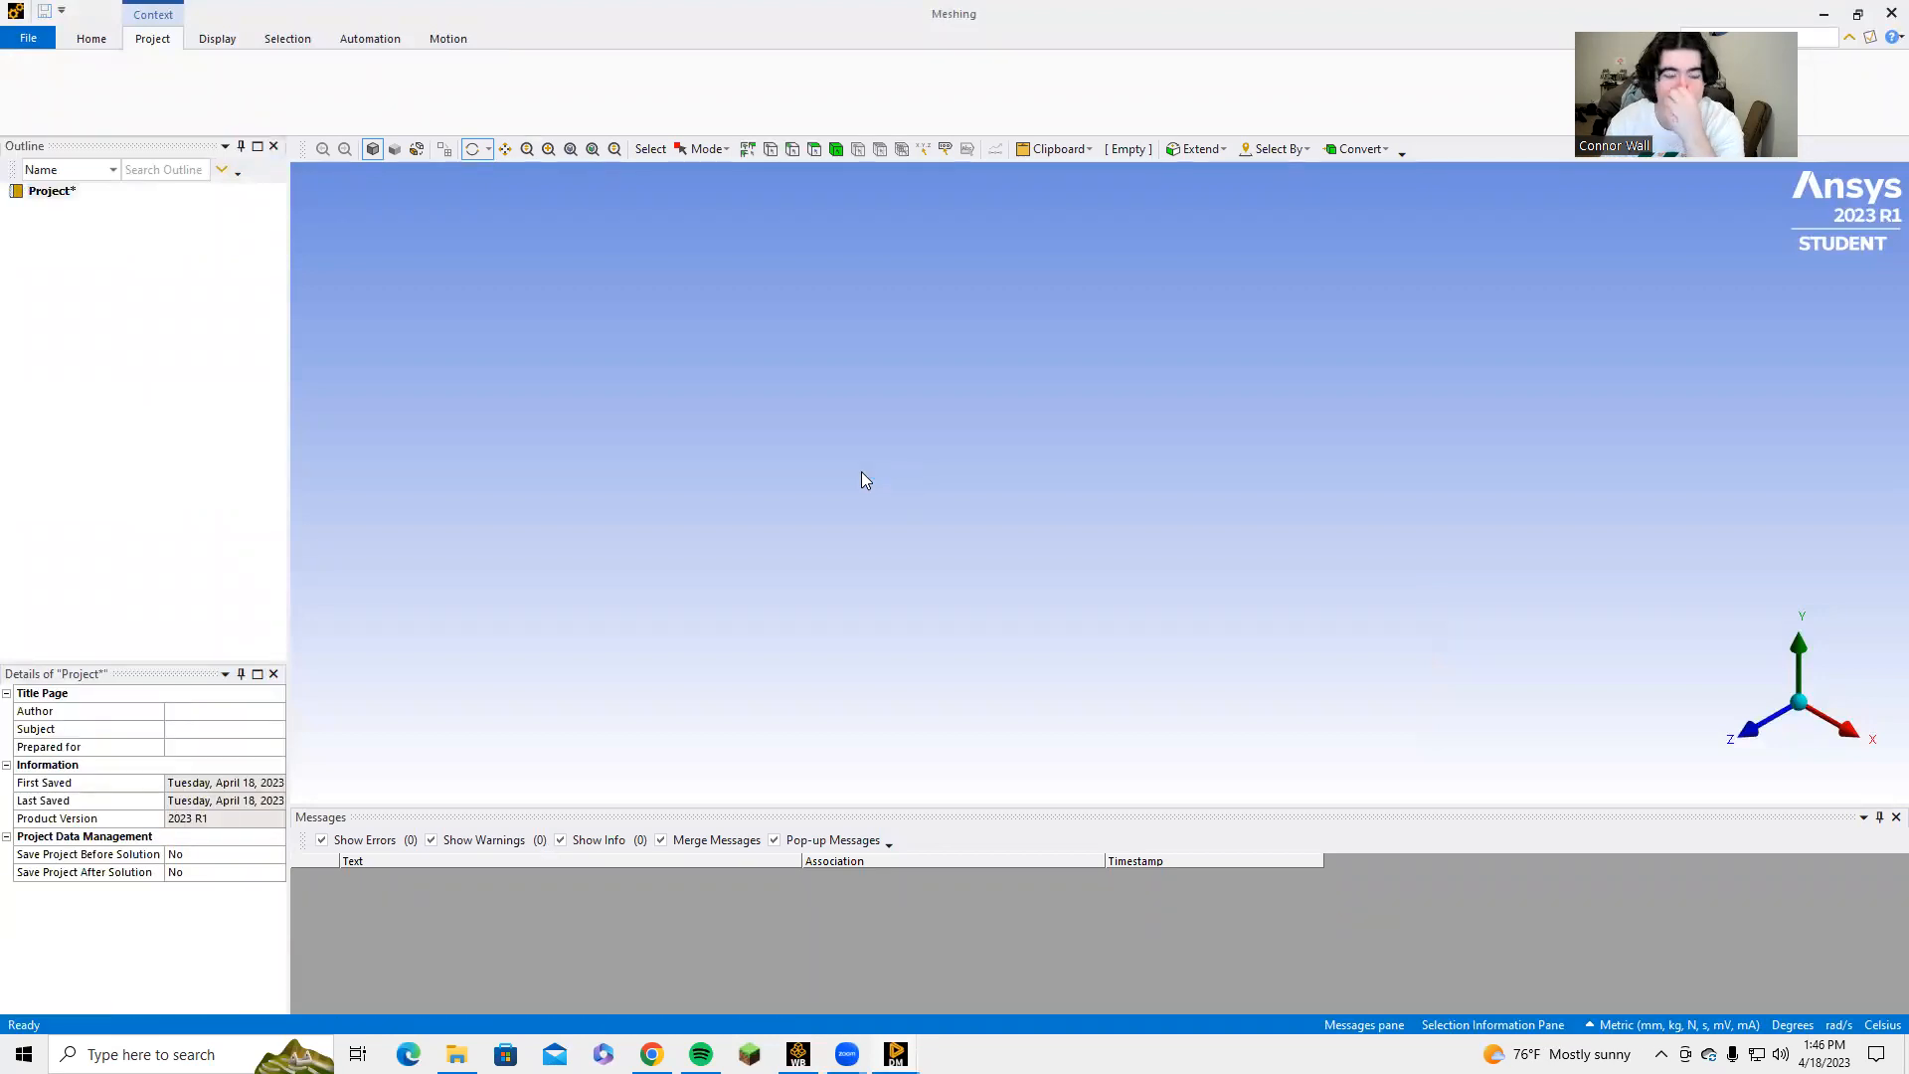
click(1750, 729)
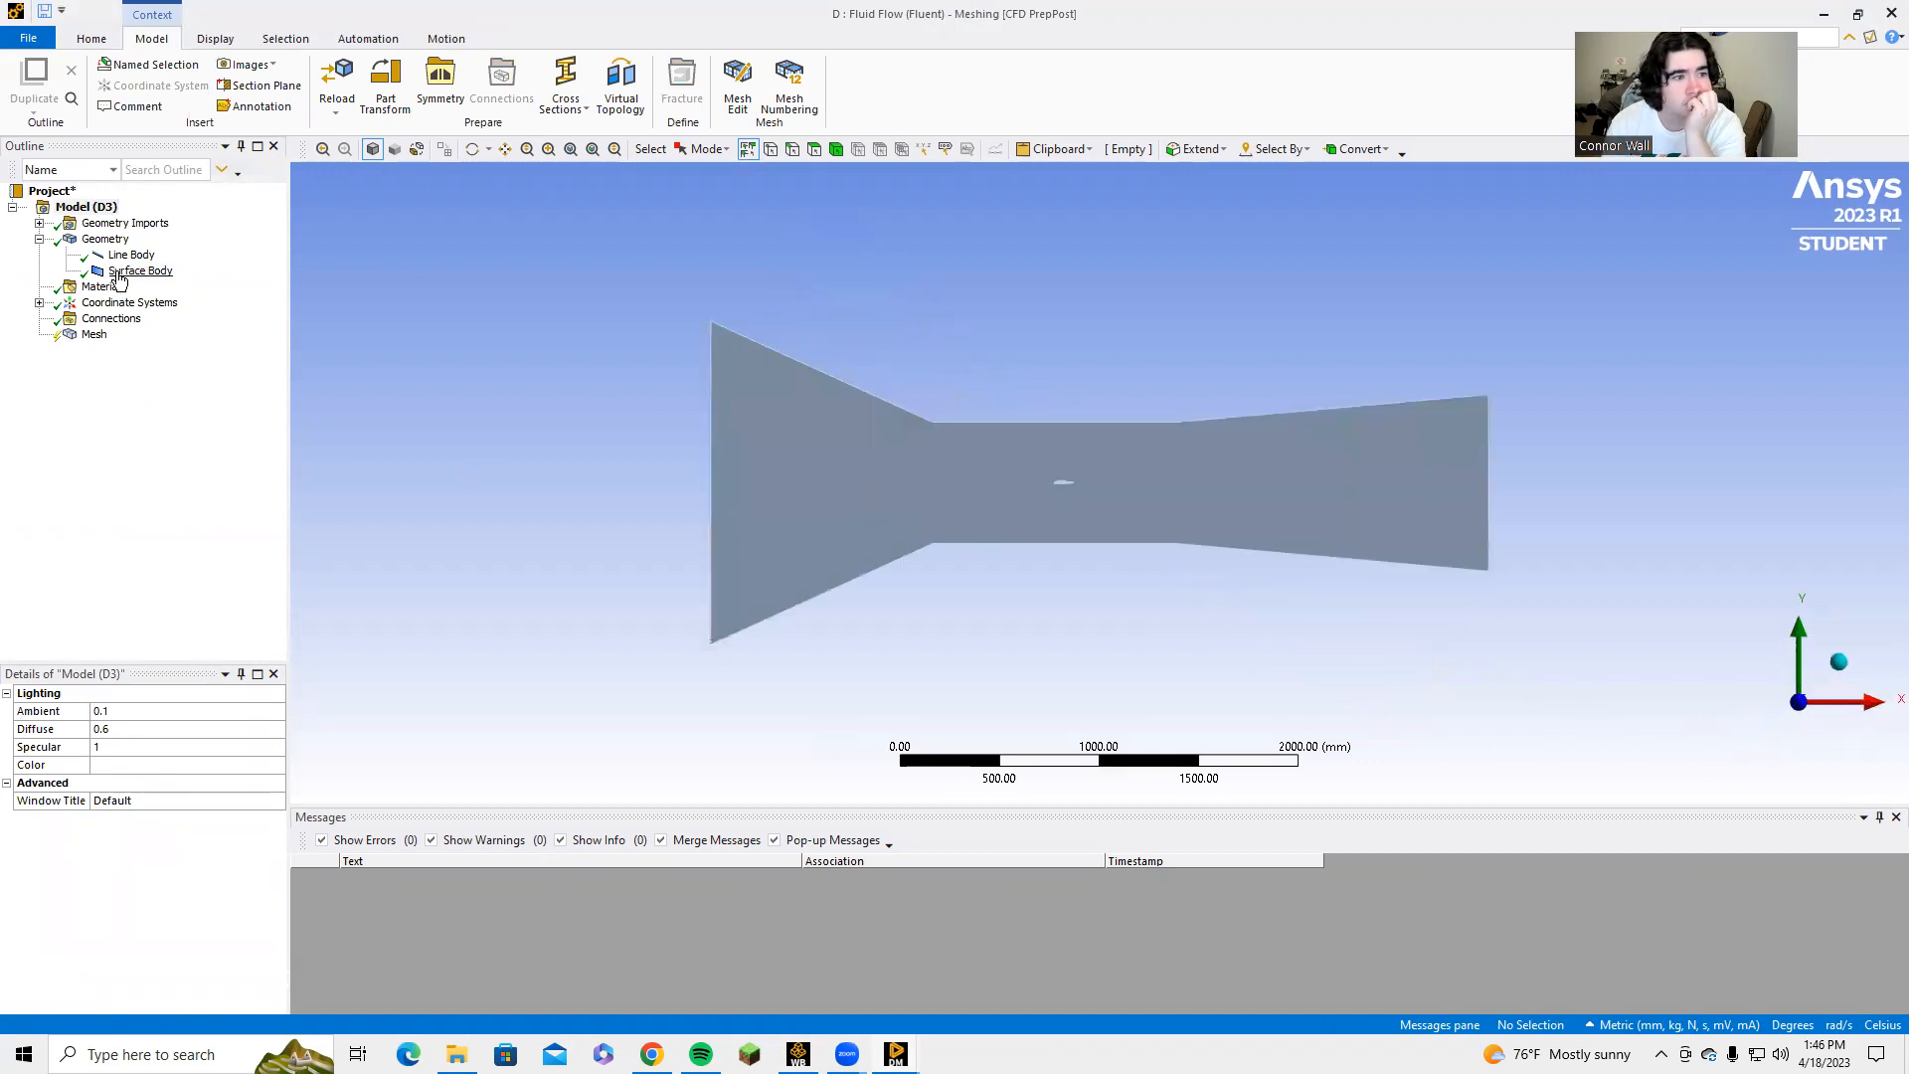
Generate the mesh of the tunnel domain with the default settings.
click(95, 335)
click(76, 82)
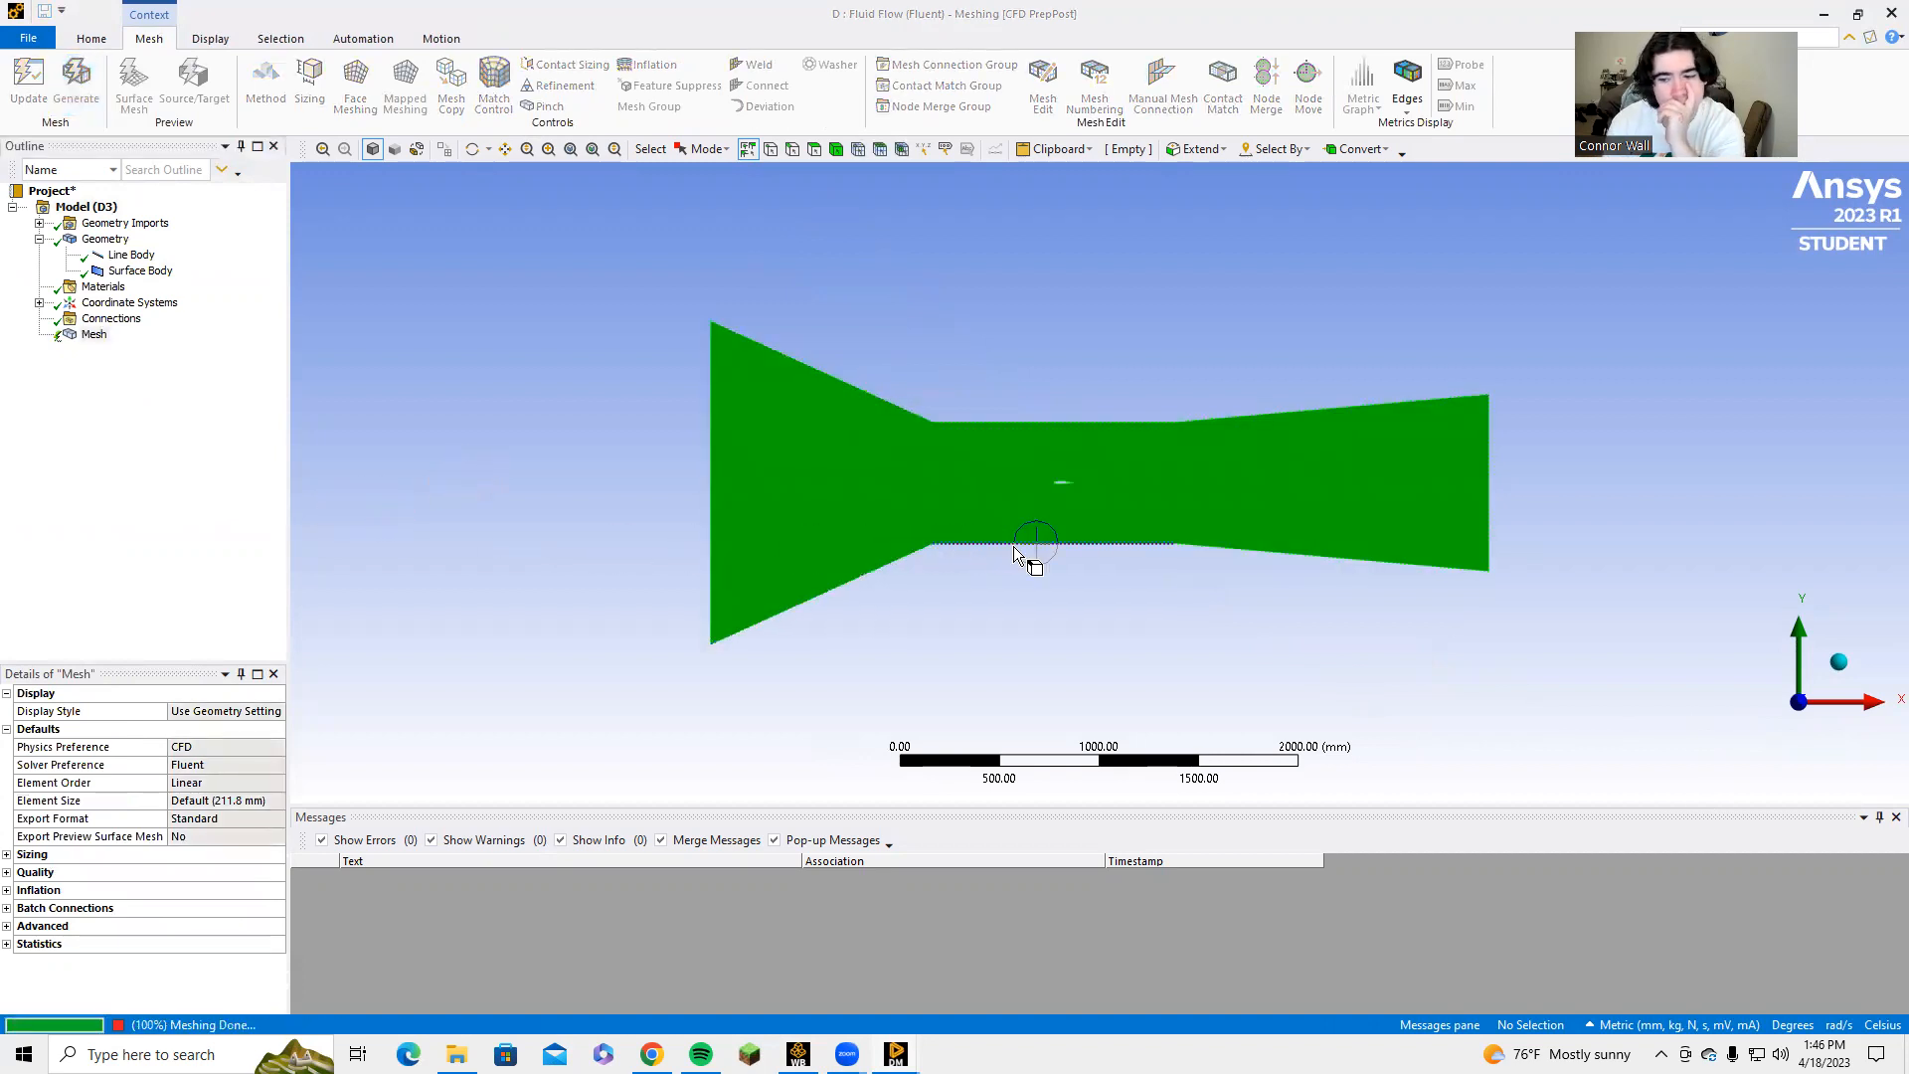
scroll(1016, 544, up, 7)
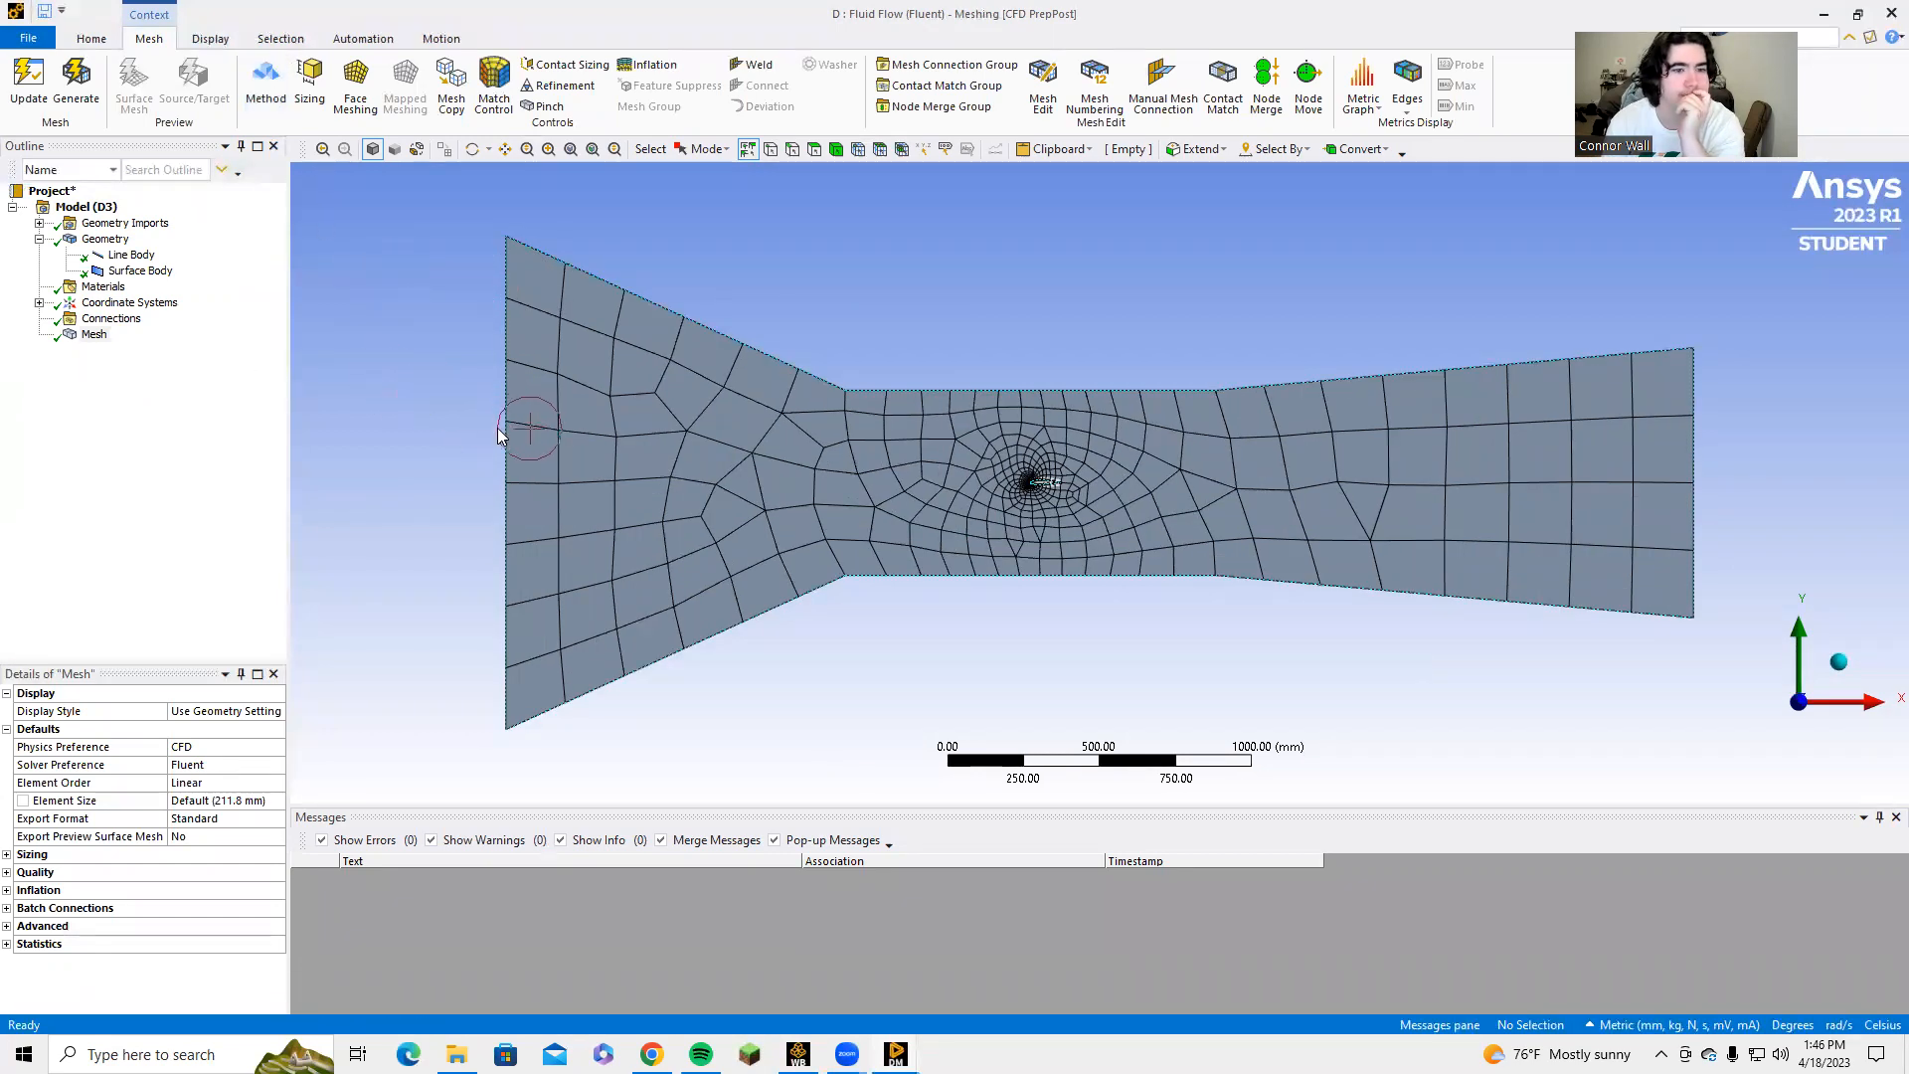
Create a named selection called Inlet from the vertical edge at the contraction's wide end.
click(793, 149)
click(506, 350)
text(nInlet)
key(Return)
Create a named selection called Outlet from the vertical edge at the diffuser's far end.
click(1691, 539)
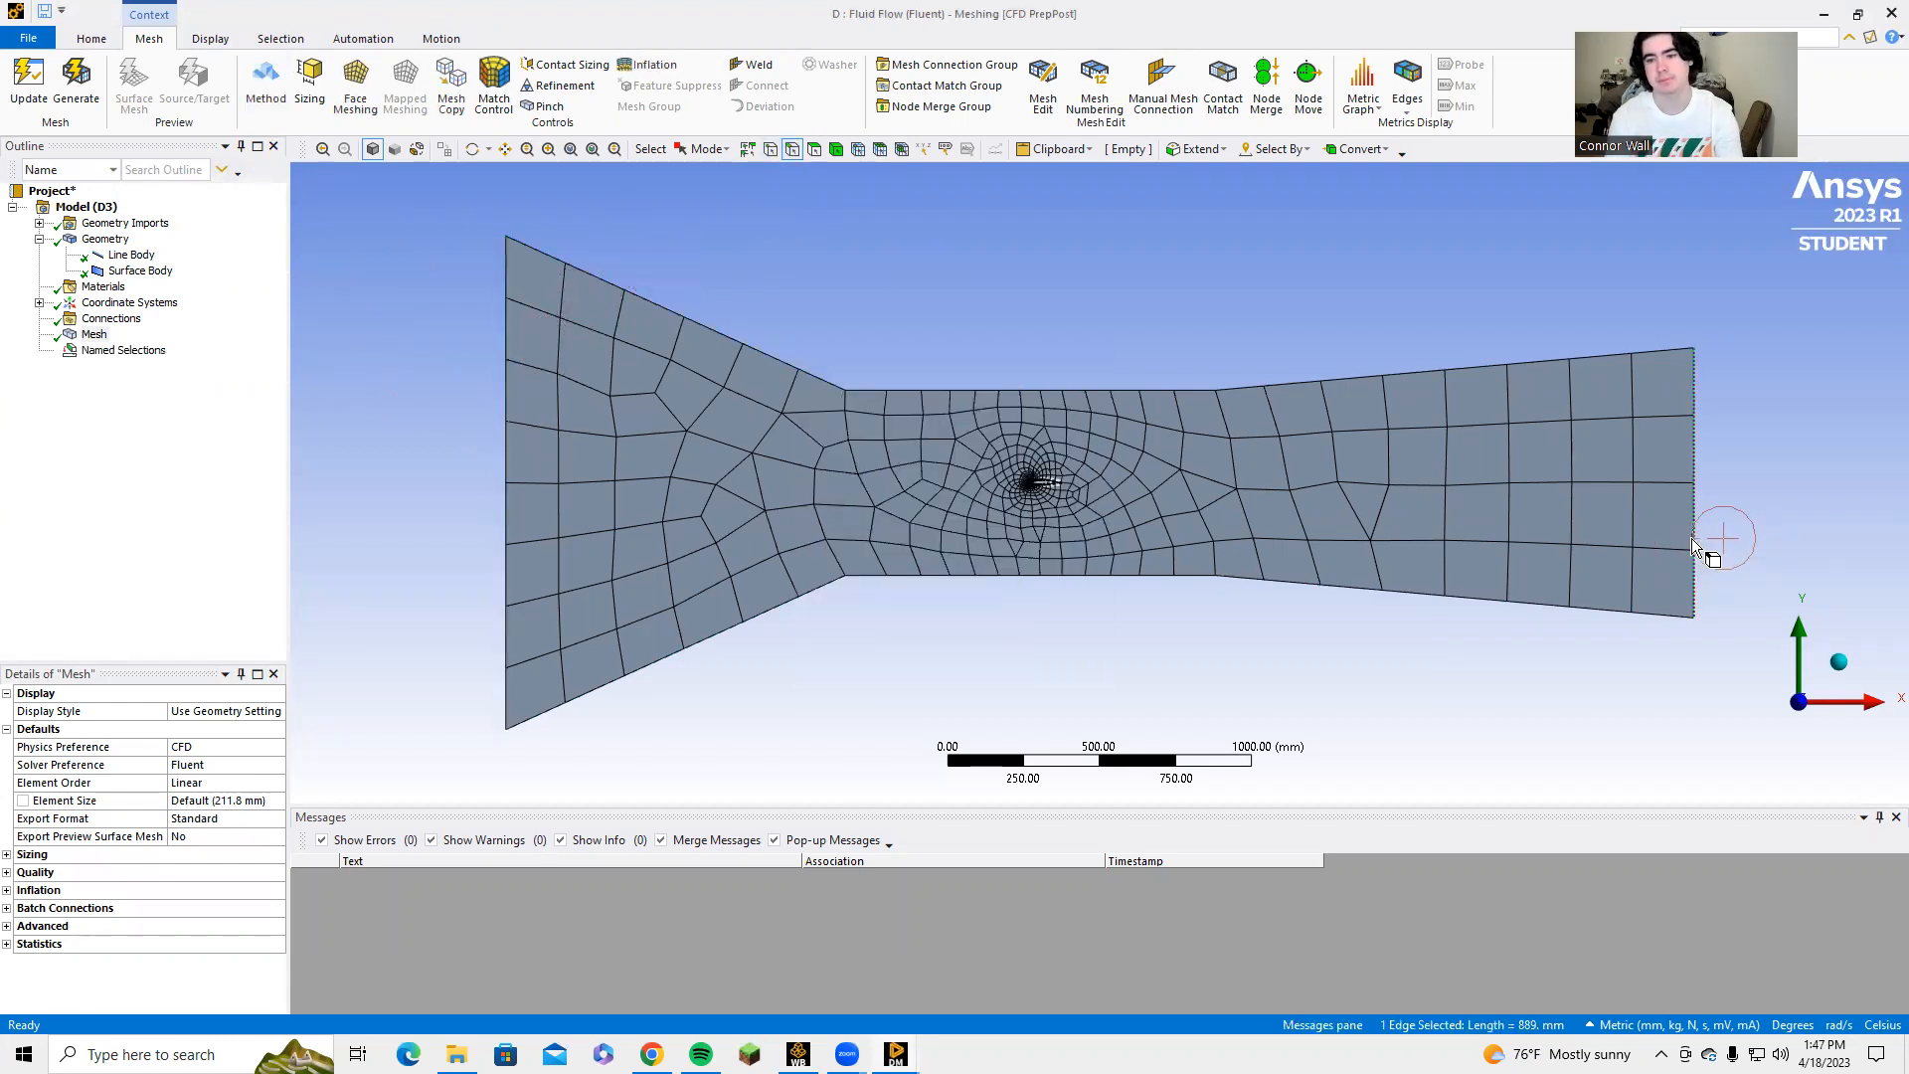
text(nOutlet)
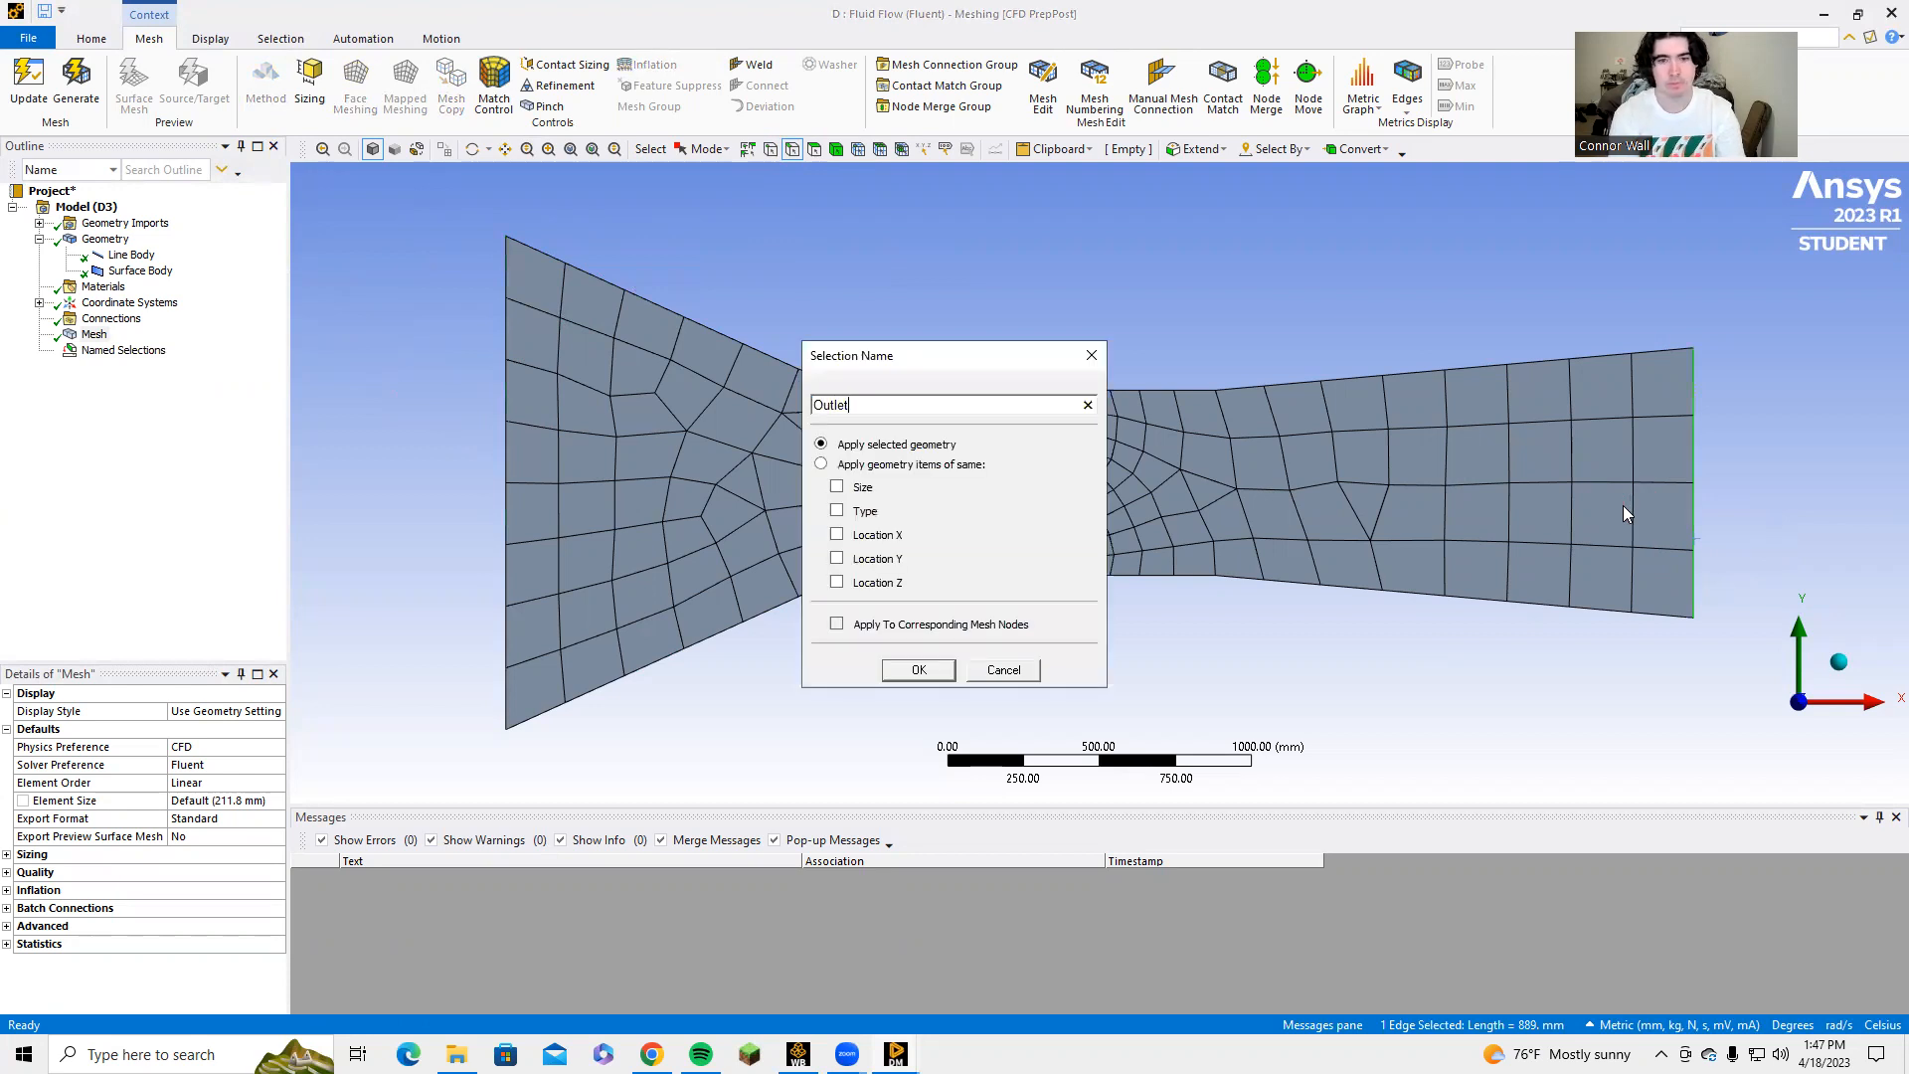
key(Return)
Create a named selection called Wall from the six upper and lower edges of the tunnel.
click(672, 310)
ctrl+click(929, 390)
ctrl+click(1245, 387)
ctrl+click(718, 642)
ctrl+click(925, 576)
ctrl+click(1294, 589)
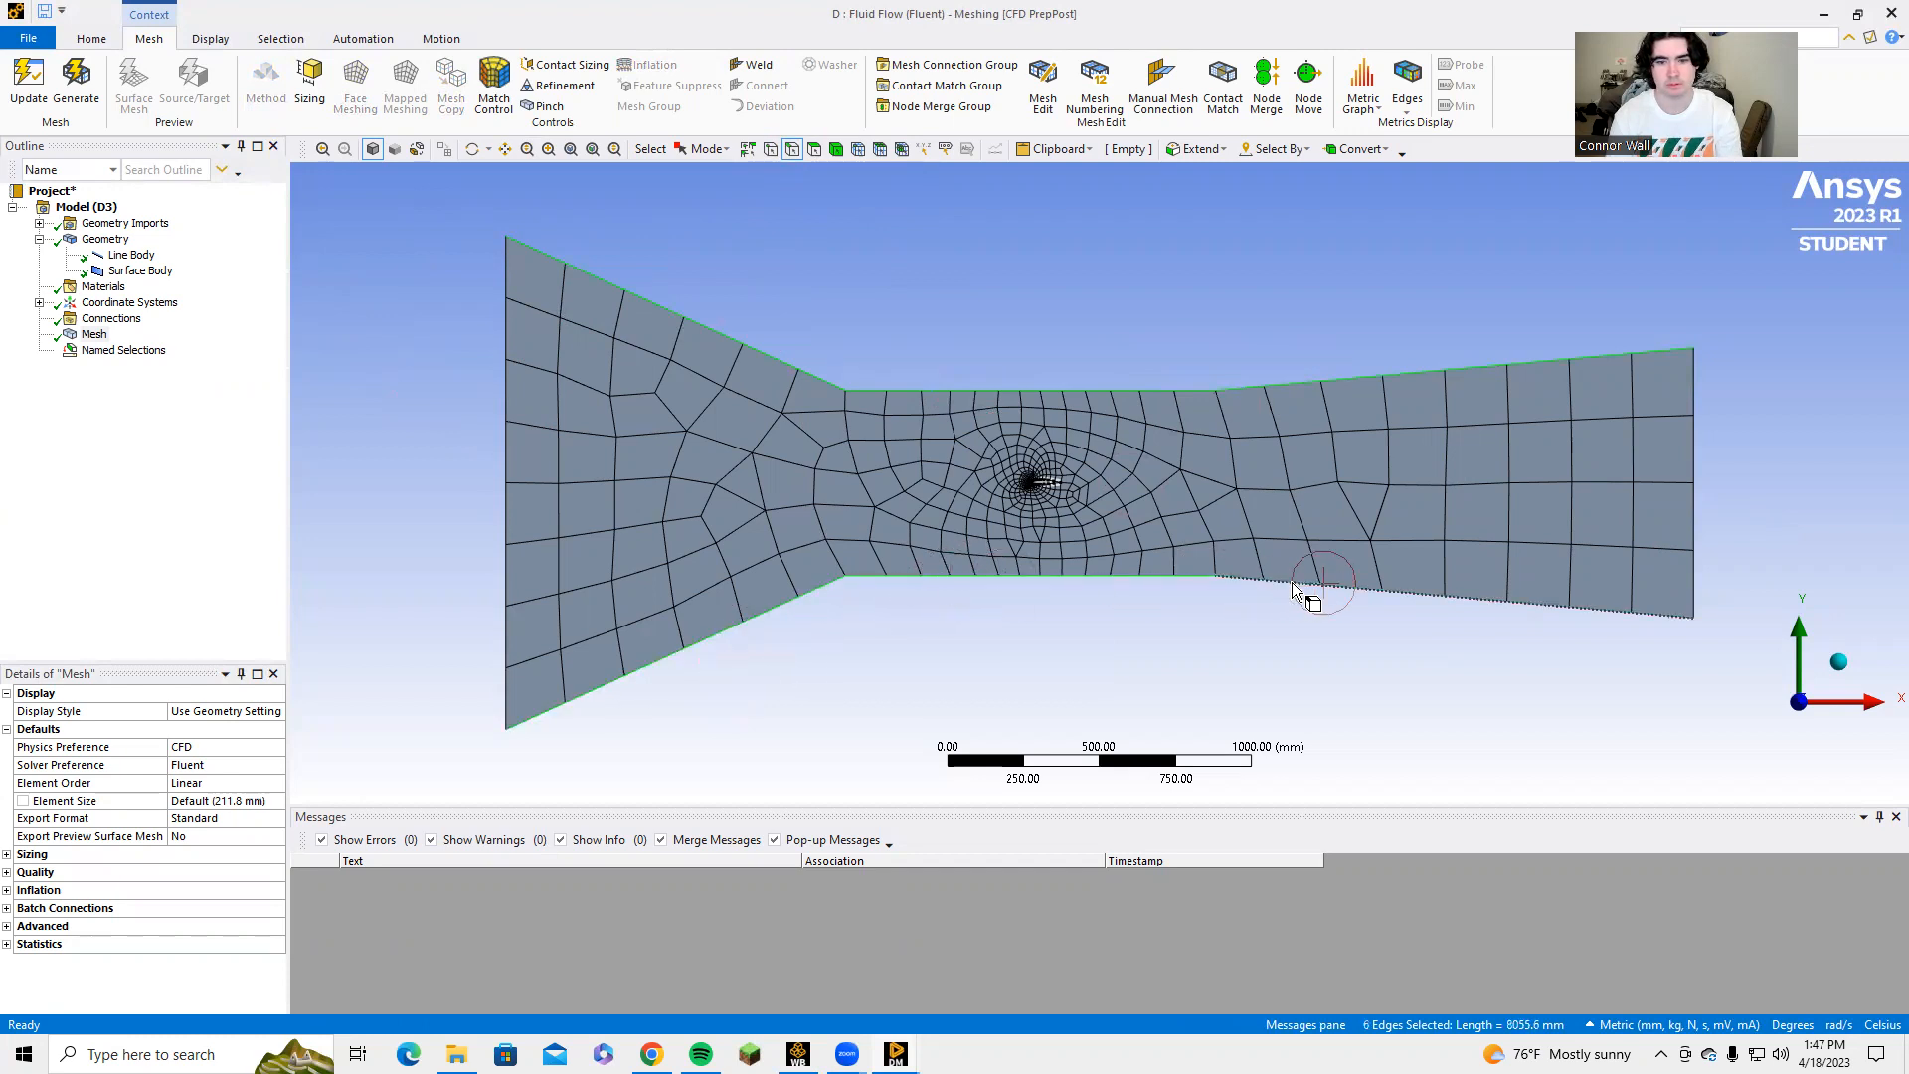
text(nWall)
key(Return)
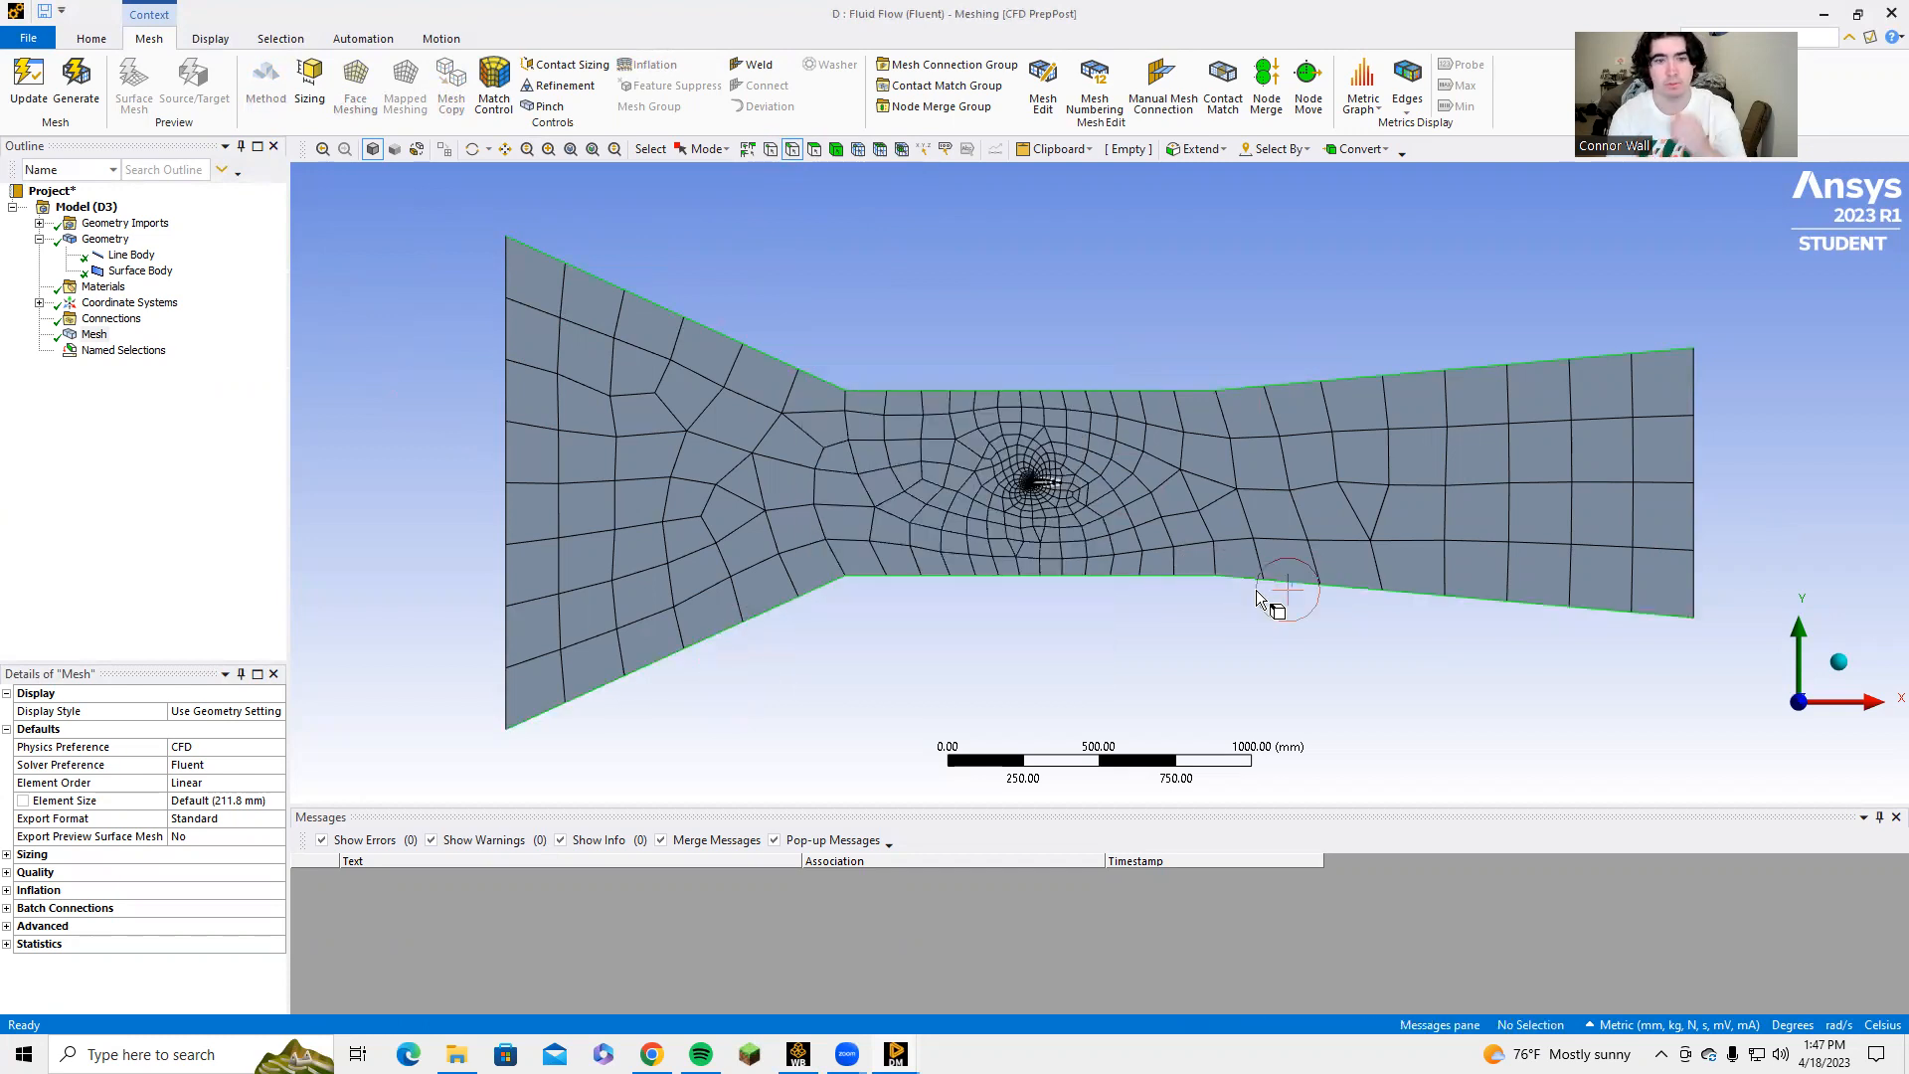
Create a named selection called Airfoil from the edge around the airfoil cutout.
scroll(1029, 474, up, 3)
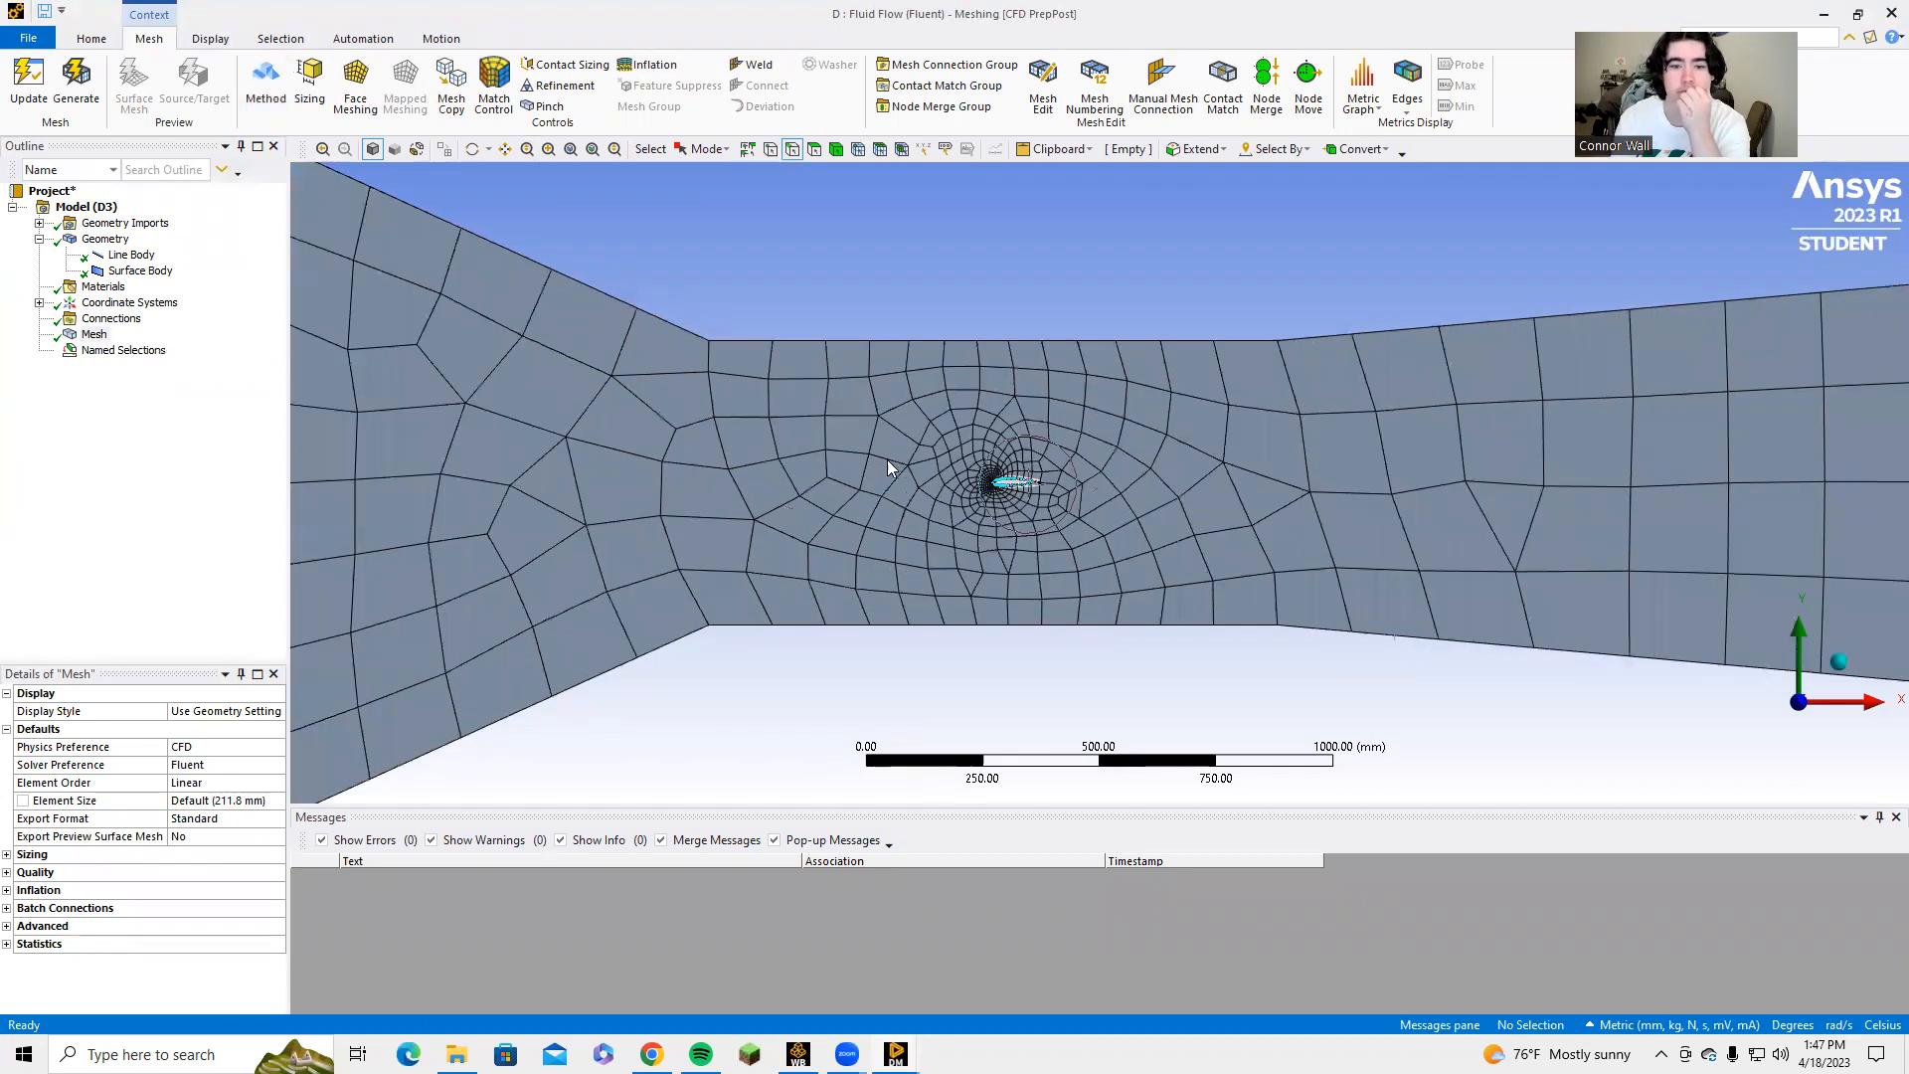
scroll(855, 463, up, 3)
scroll(767, 463, up, 2)
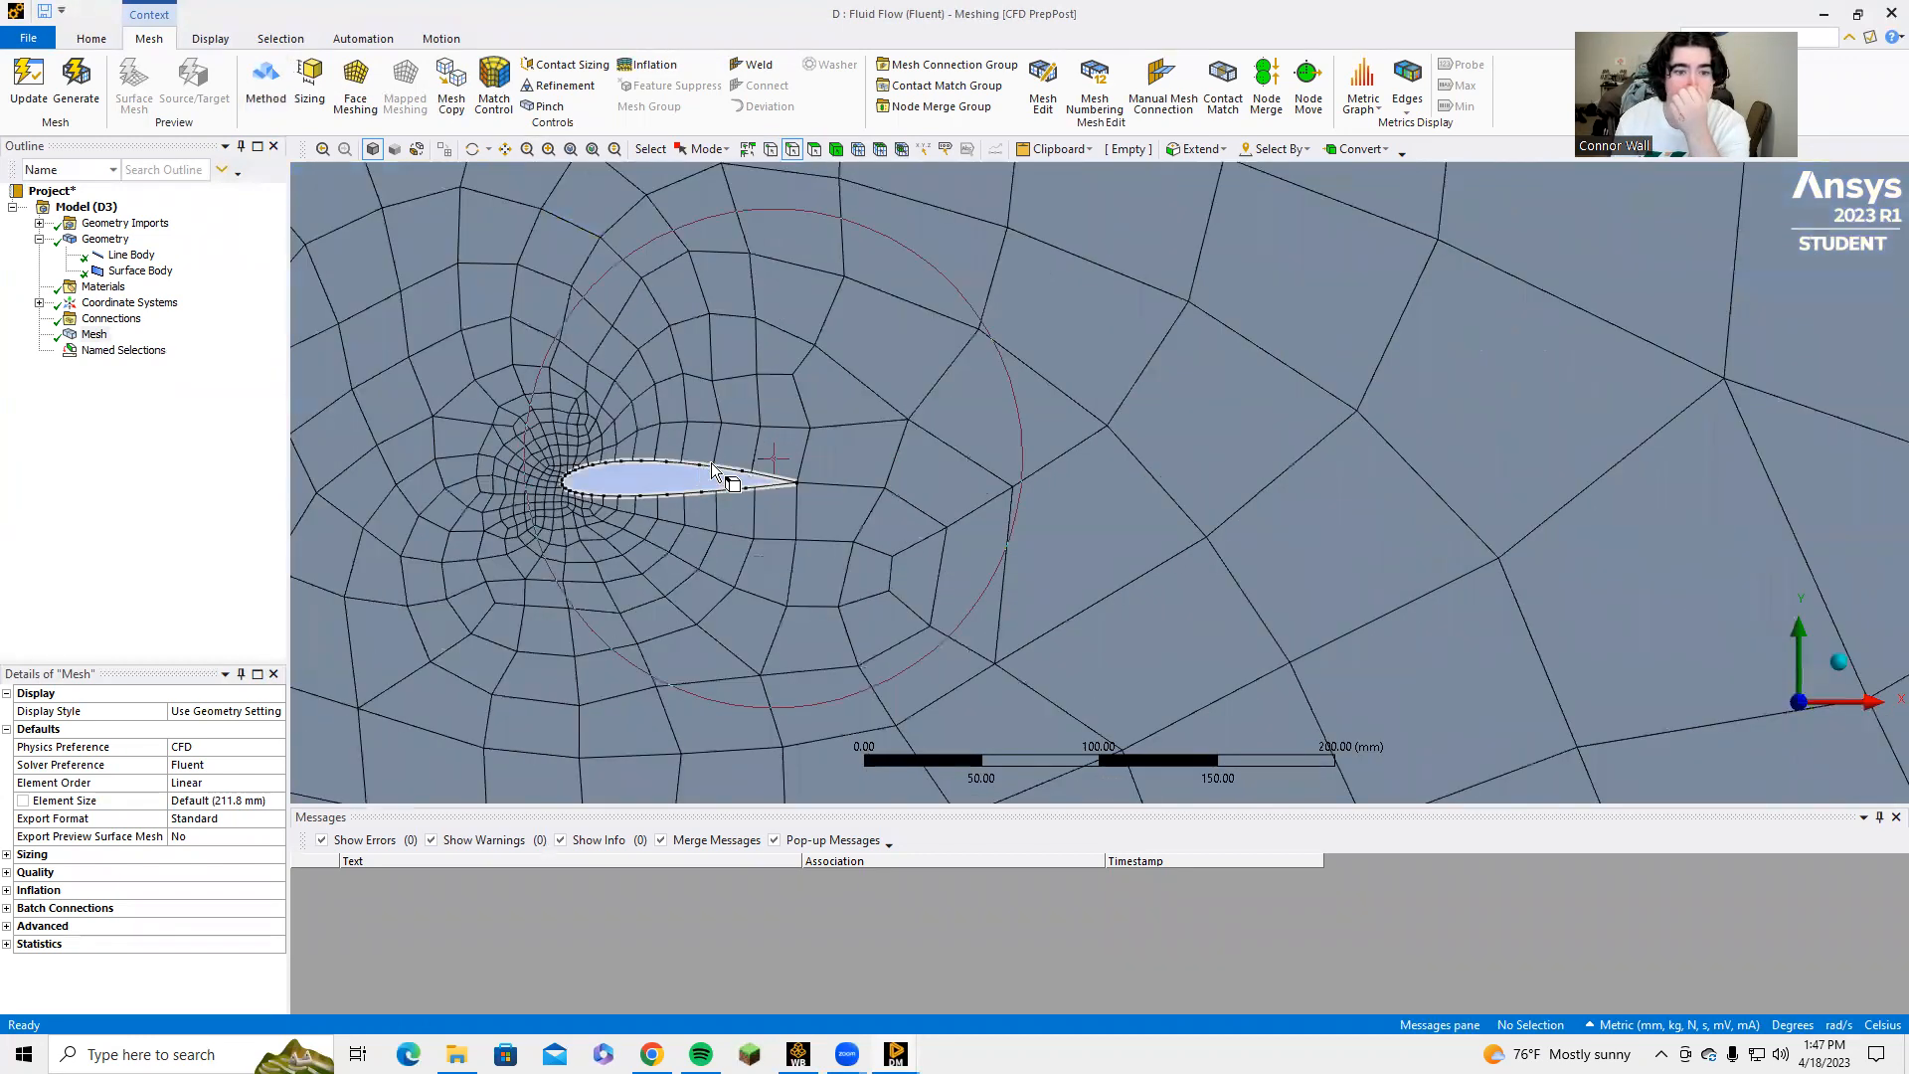
scroll(542, 444, up, 1)
scroll(617, 452, up, 1)
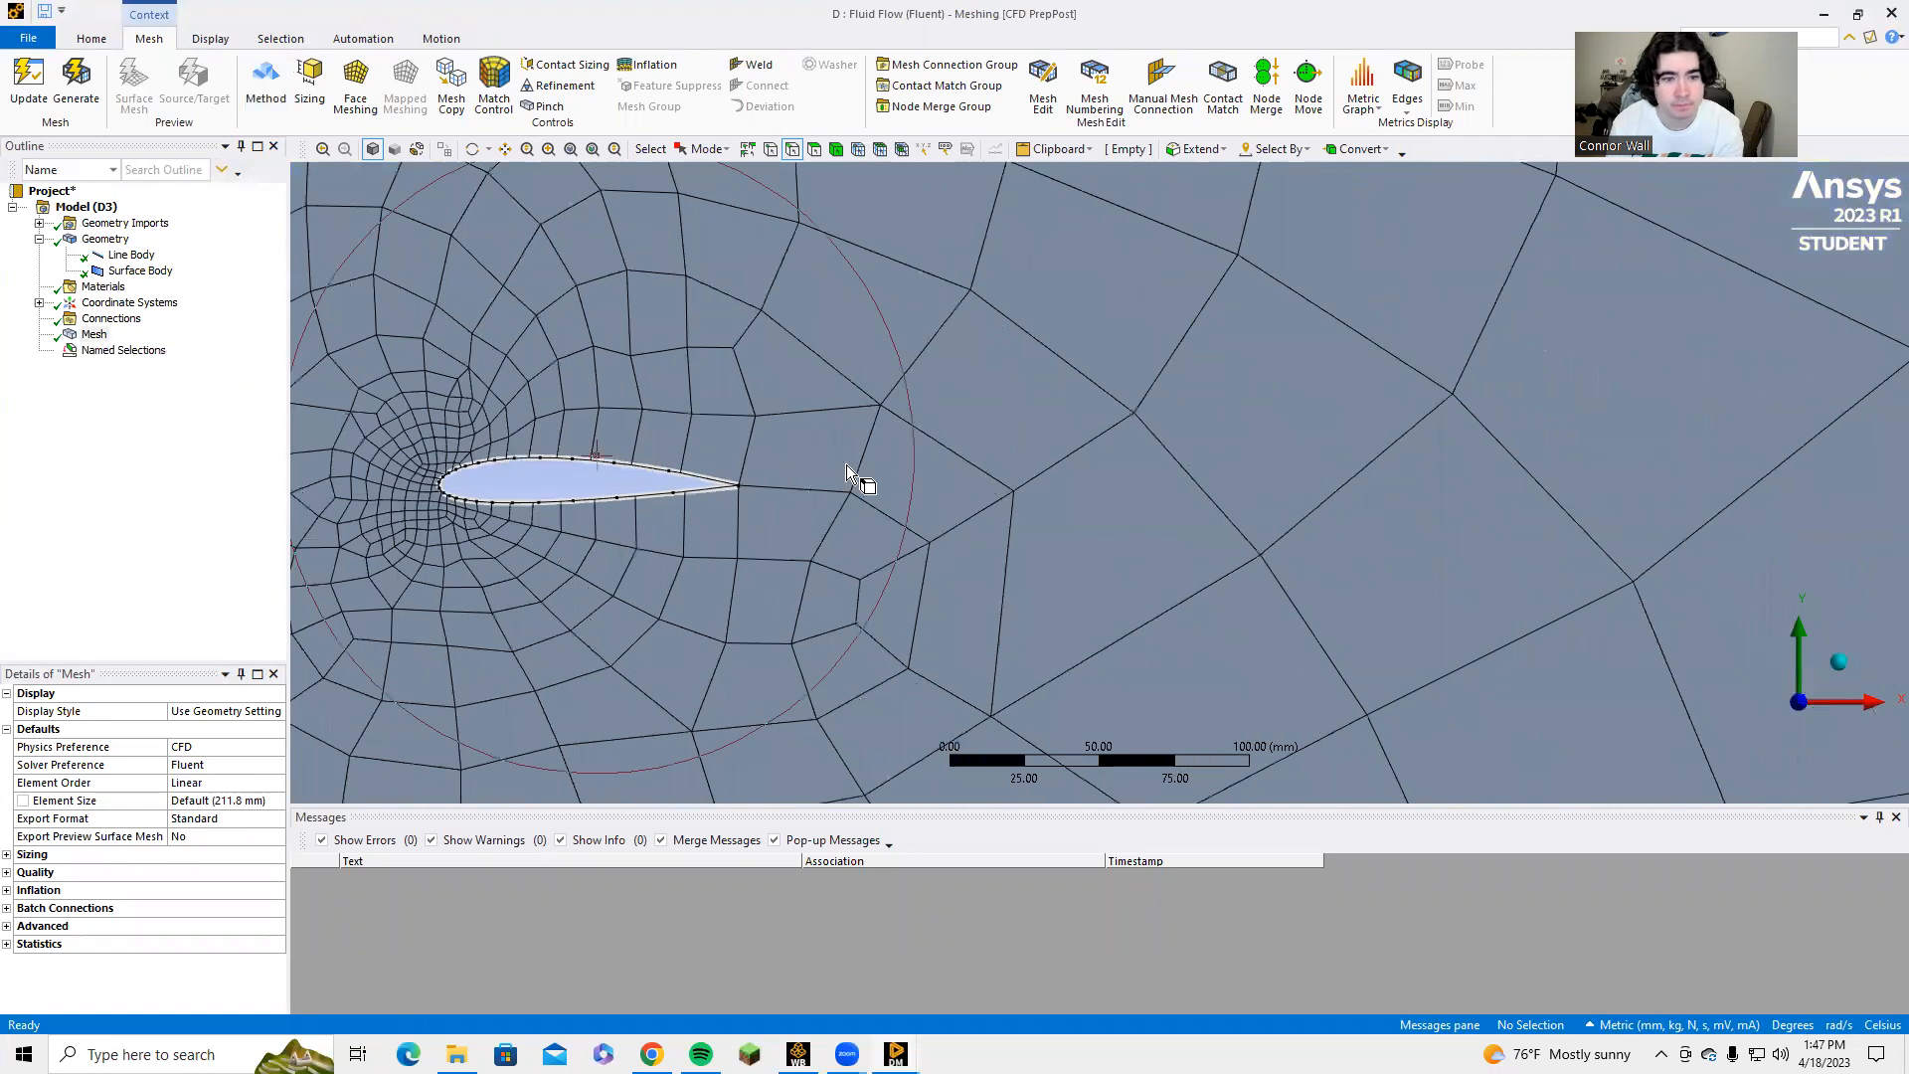
ctrl+middle_drag(845, 463, 1138, 473)
click(984, 476)
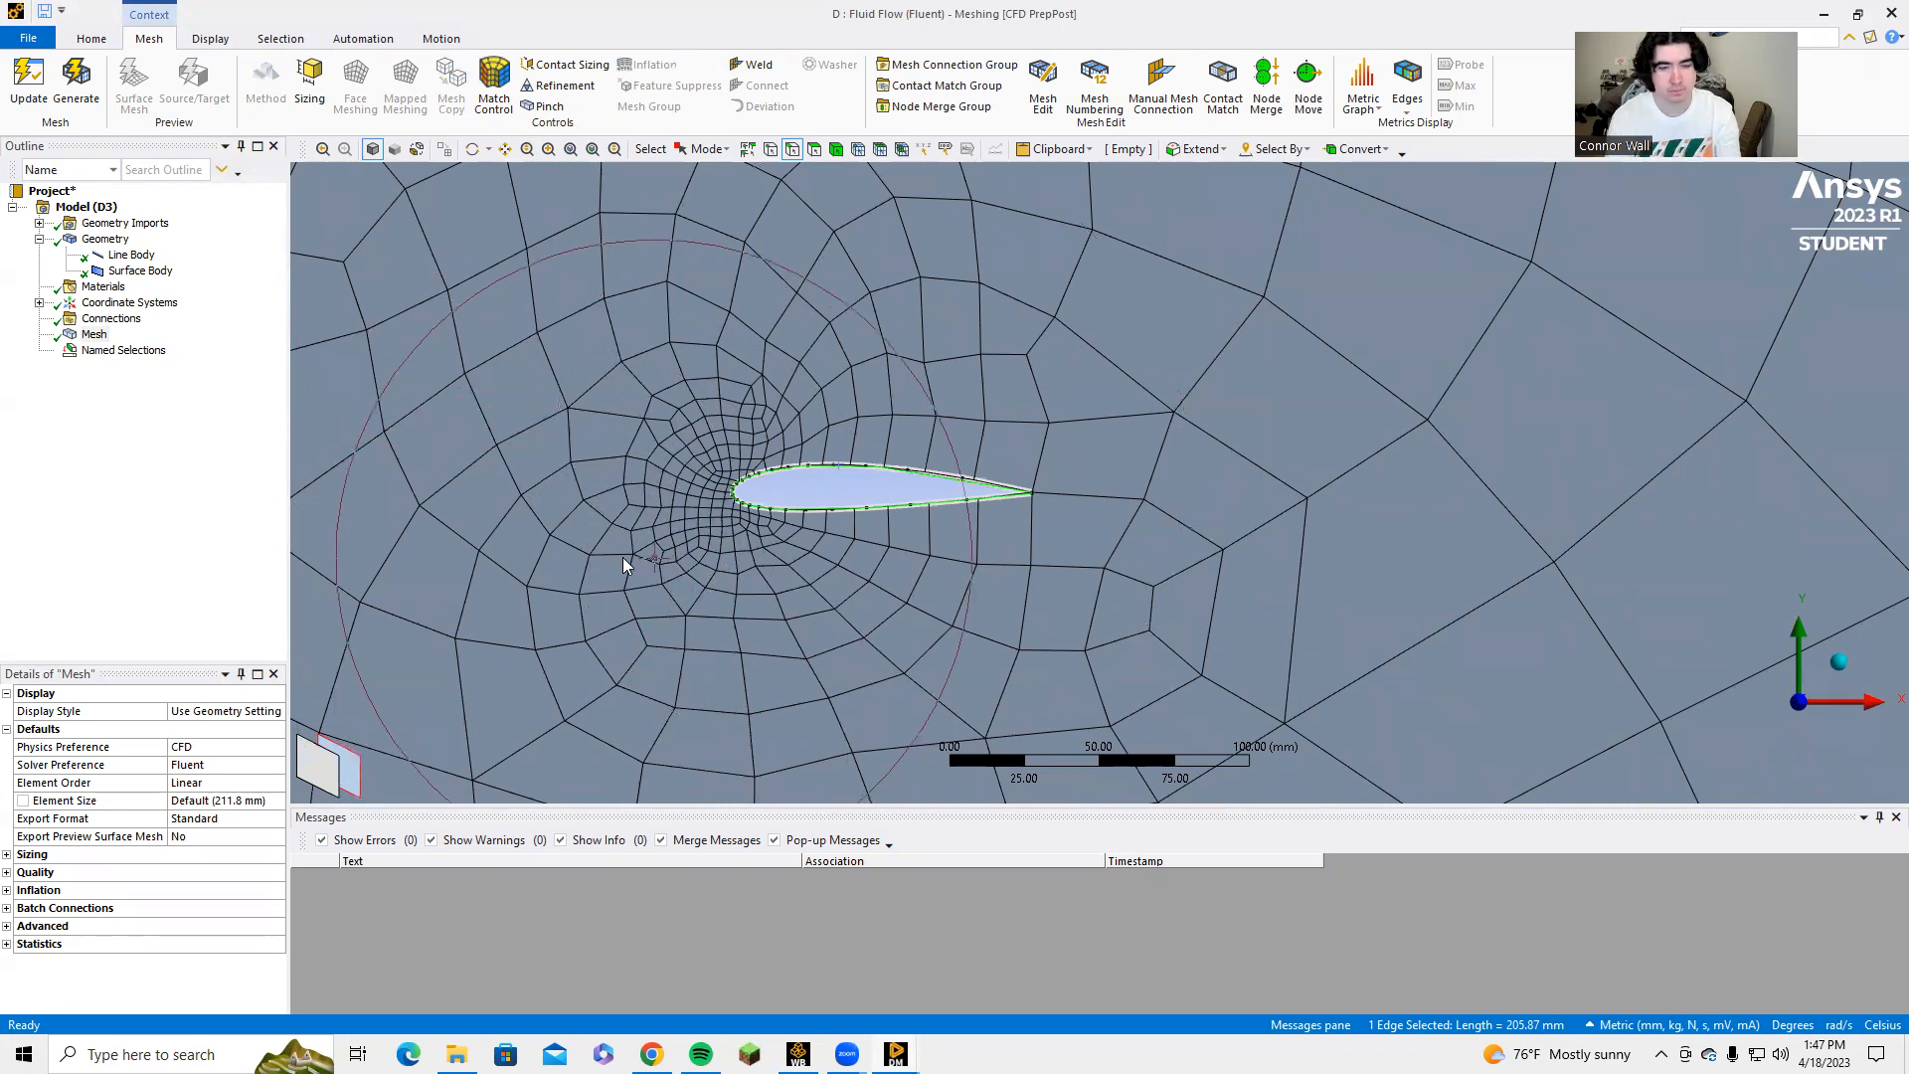
key(n)
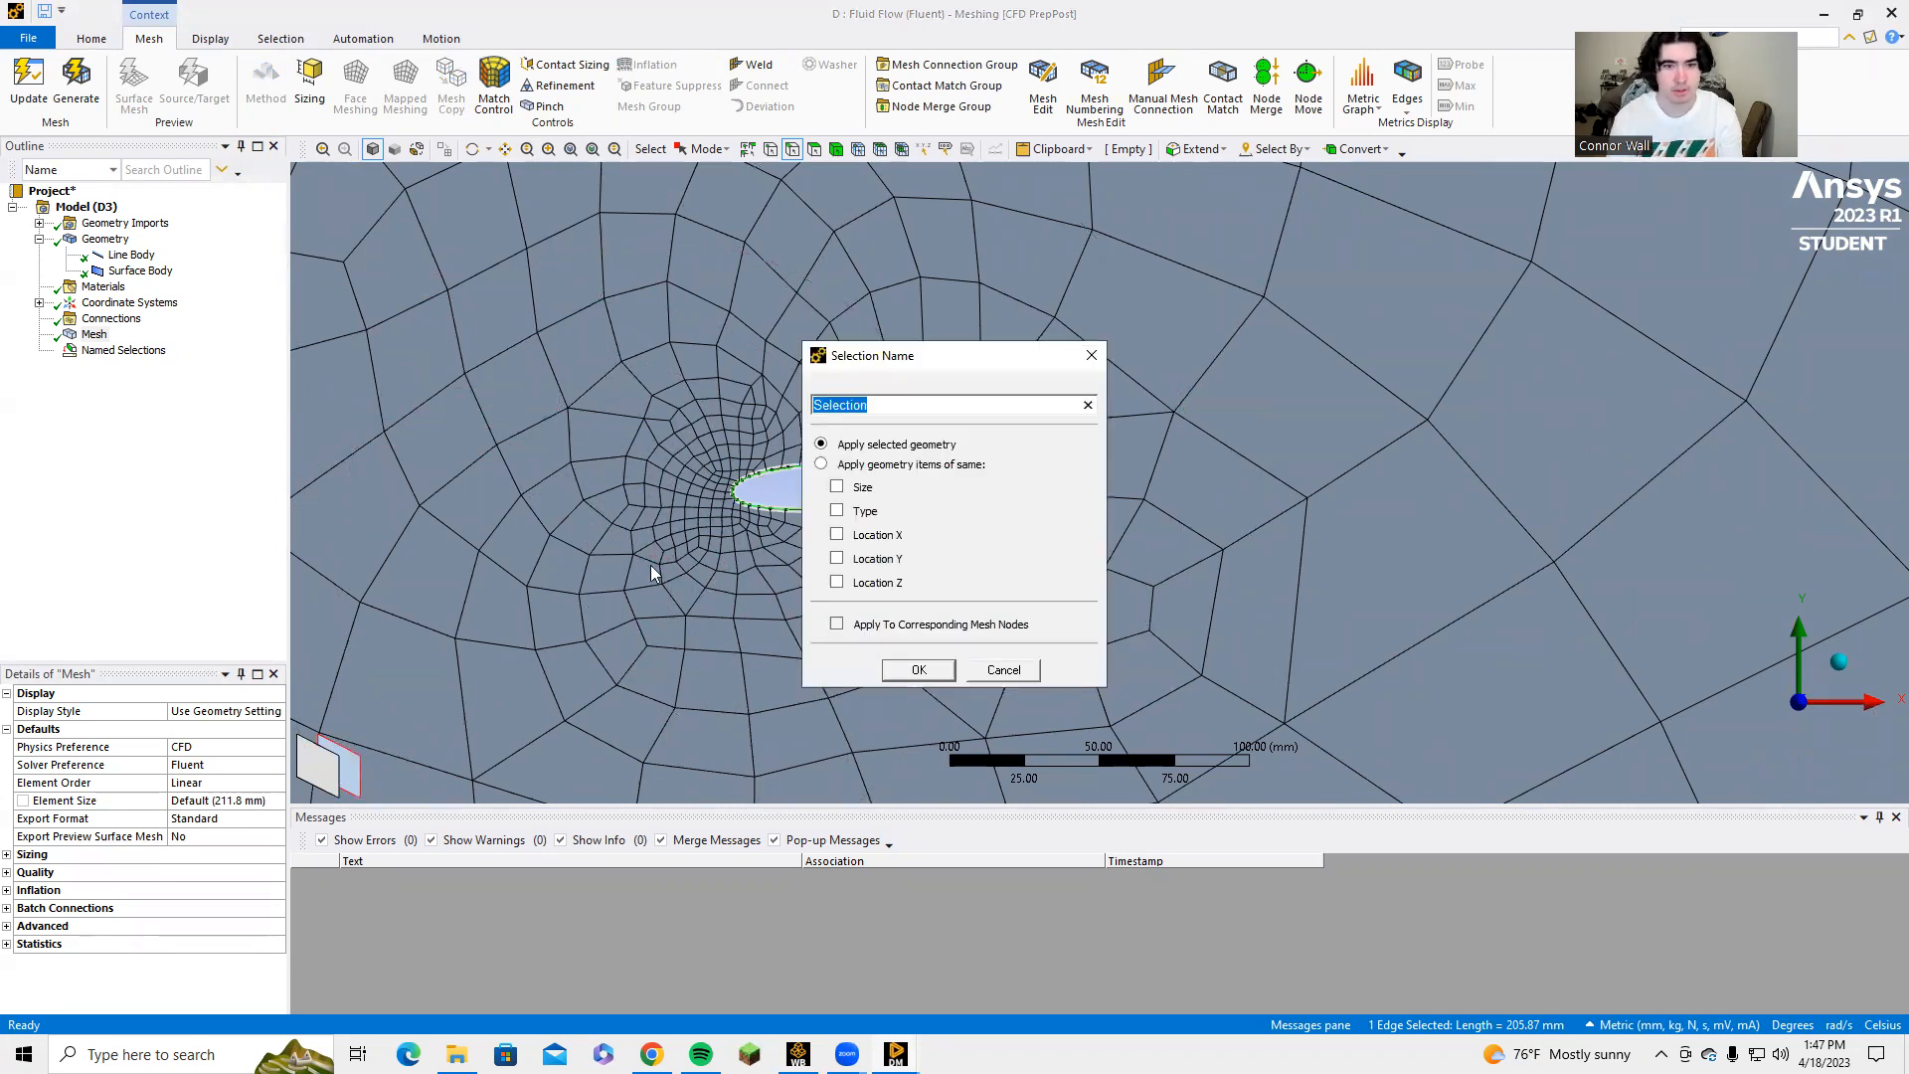
click(979, 678)
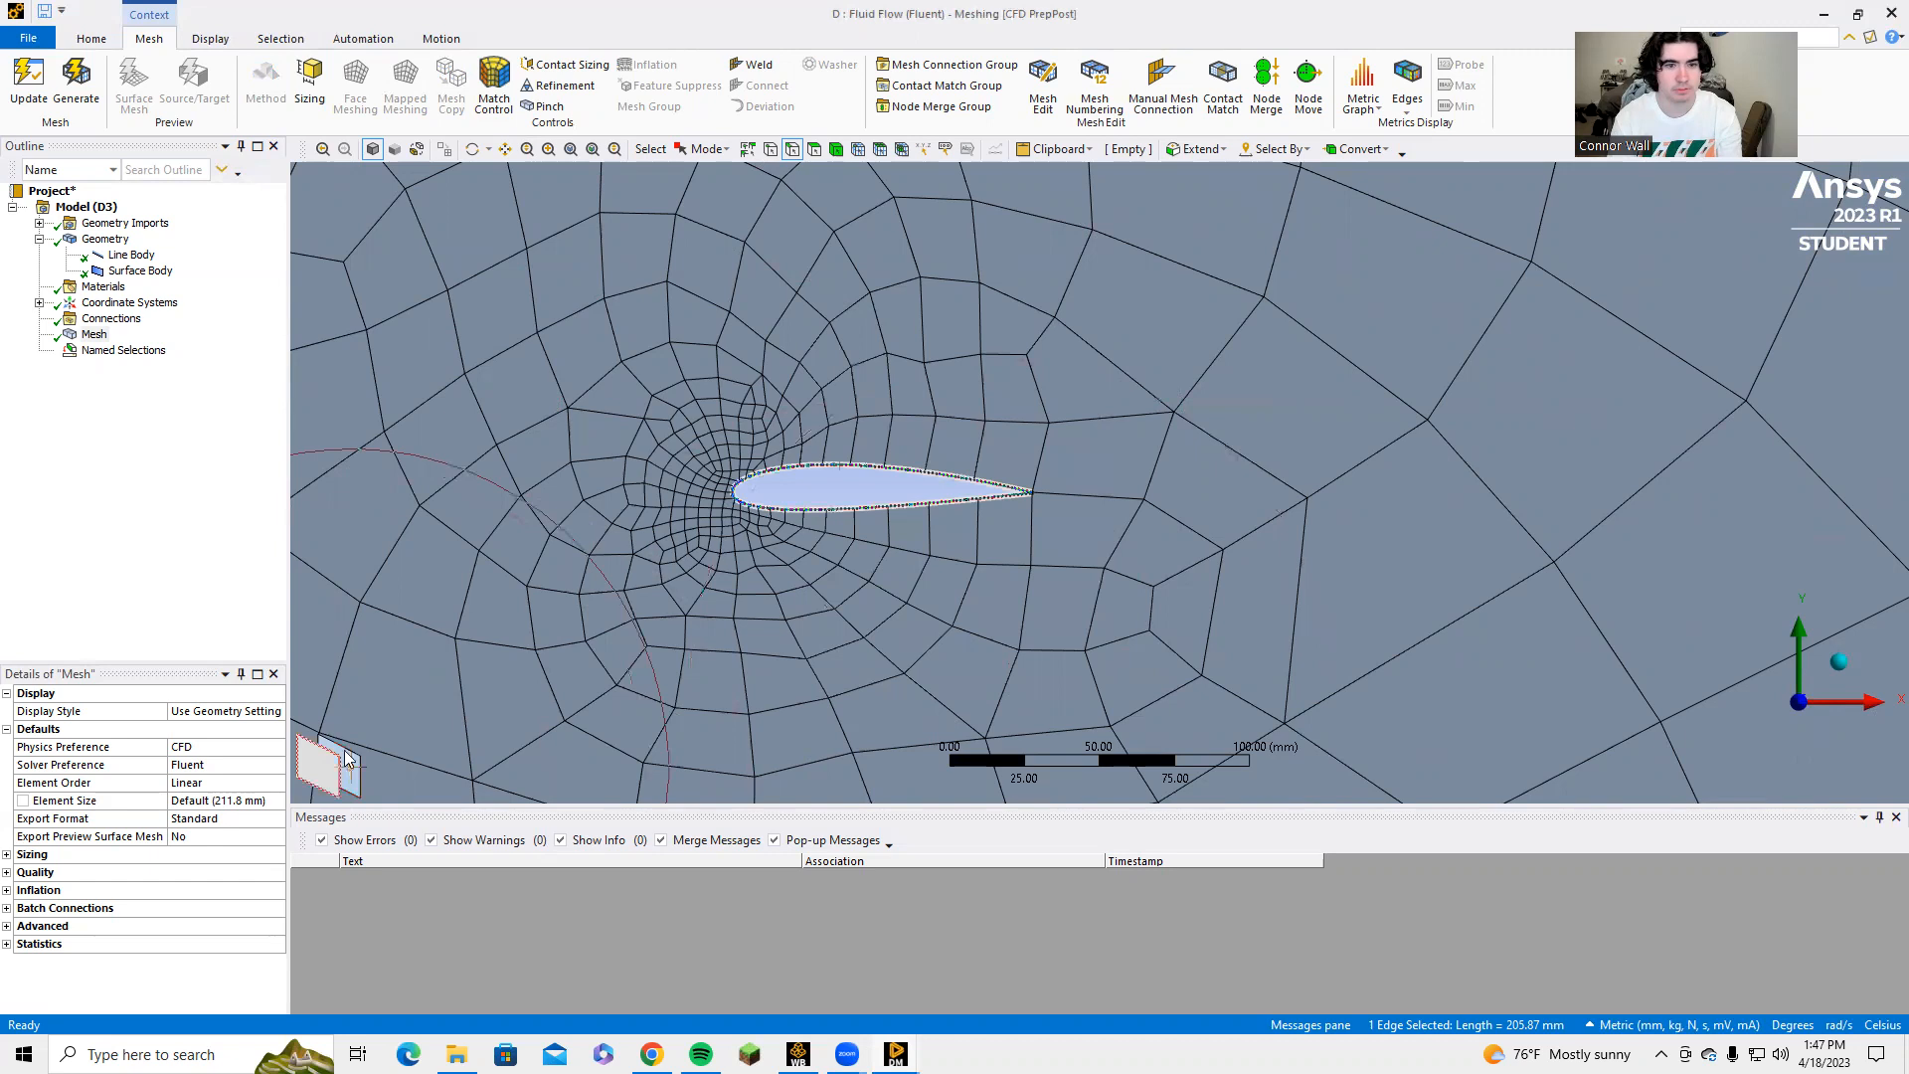
text(nAirfoil)
key(Return)
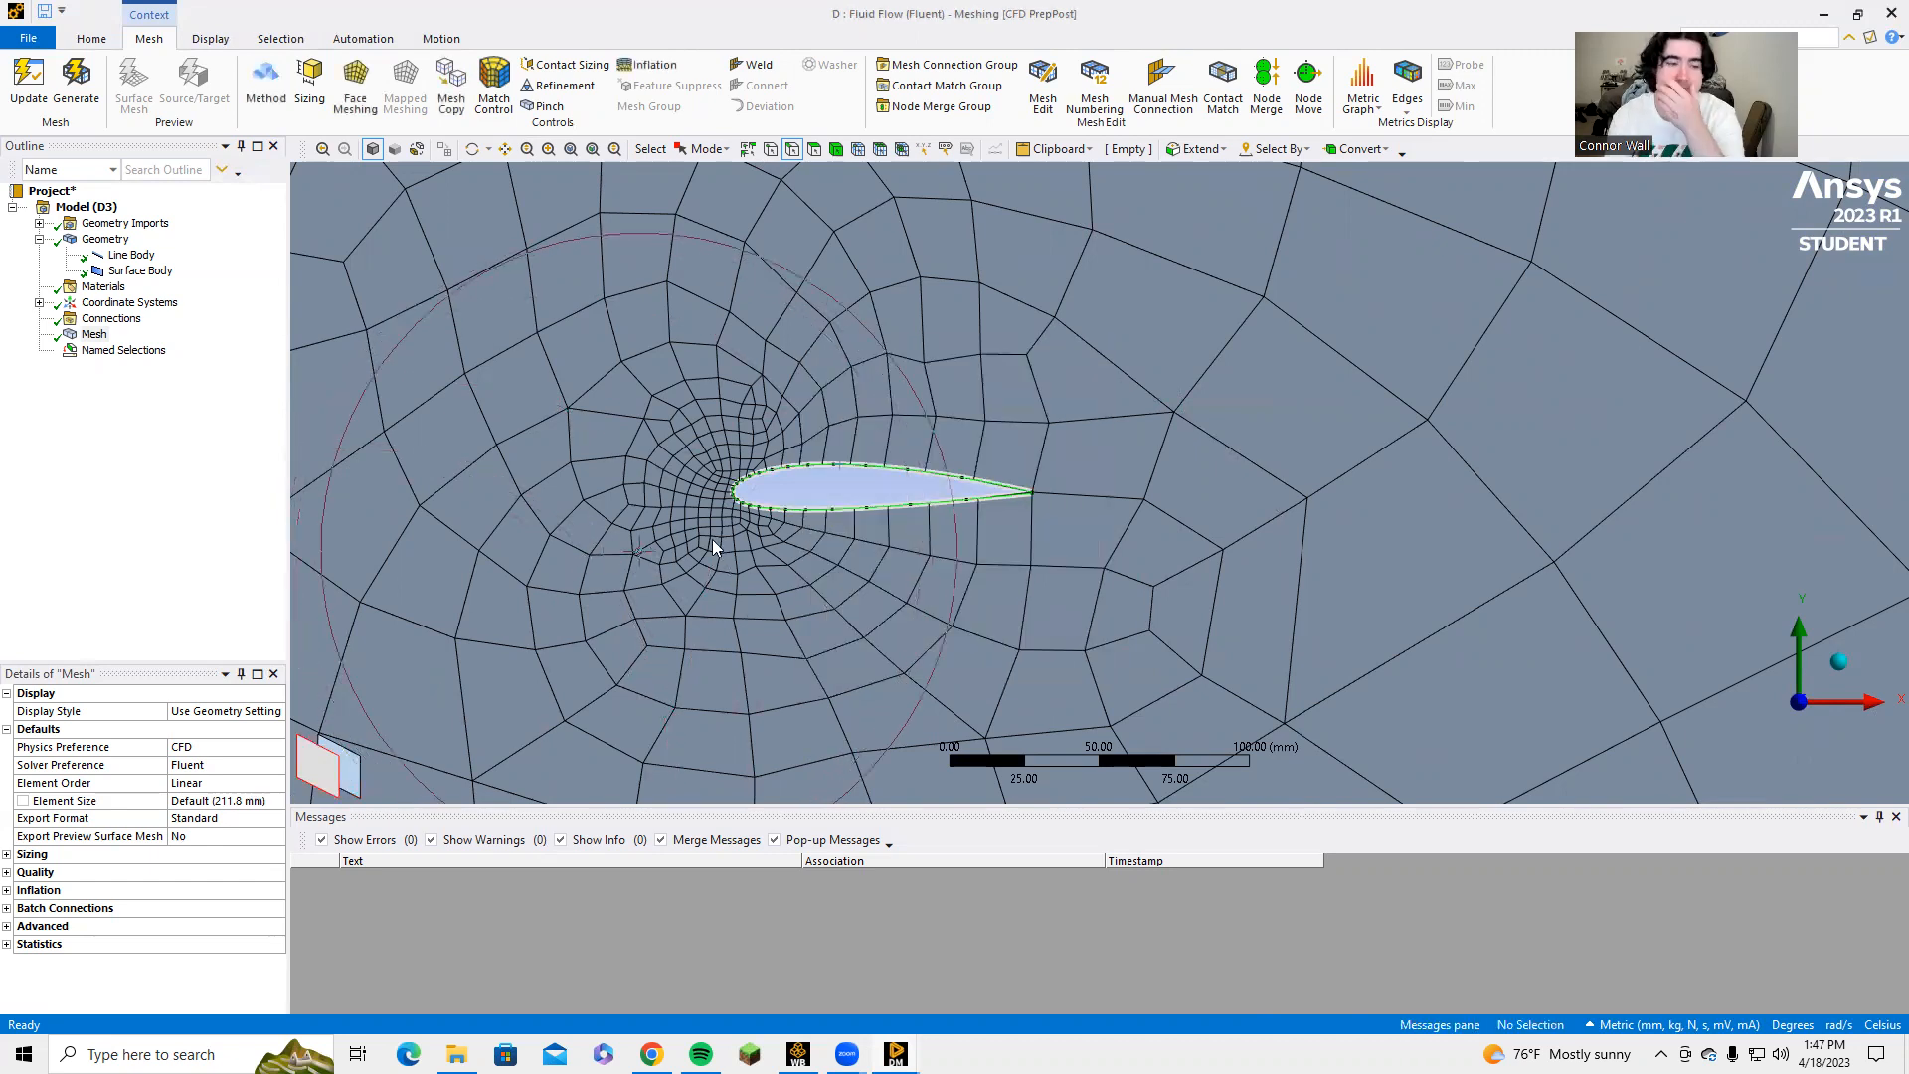
click(794, 975)
Examine the named selections, checking the edges assigned to Outlet, Wall and Airfoil.
scroll(788, 488, down, 4)
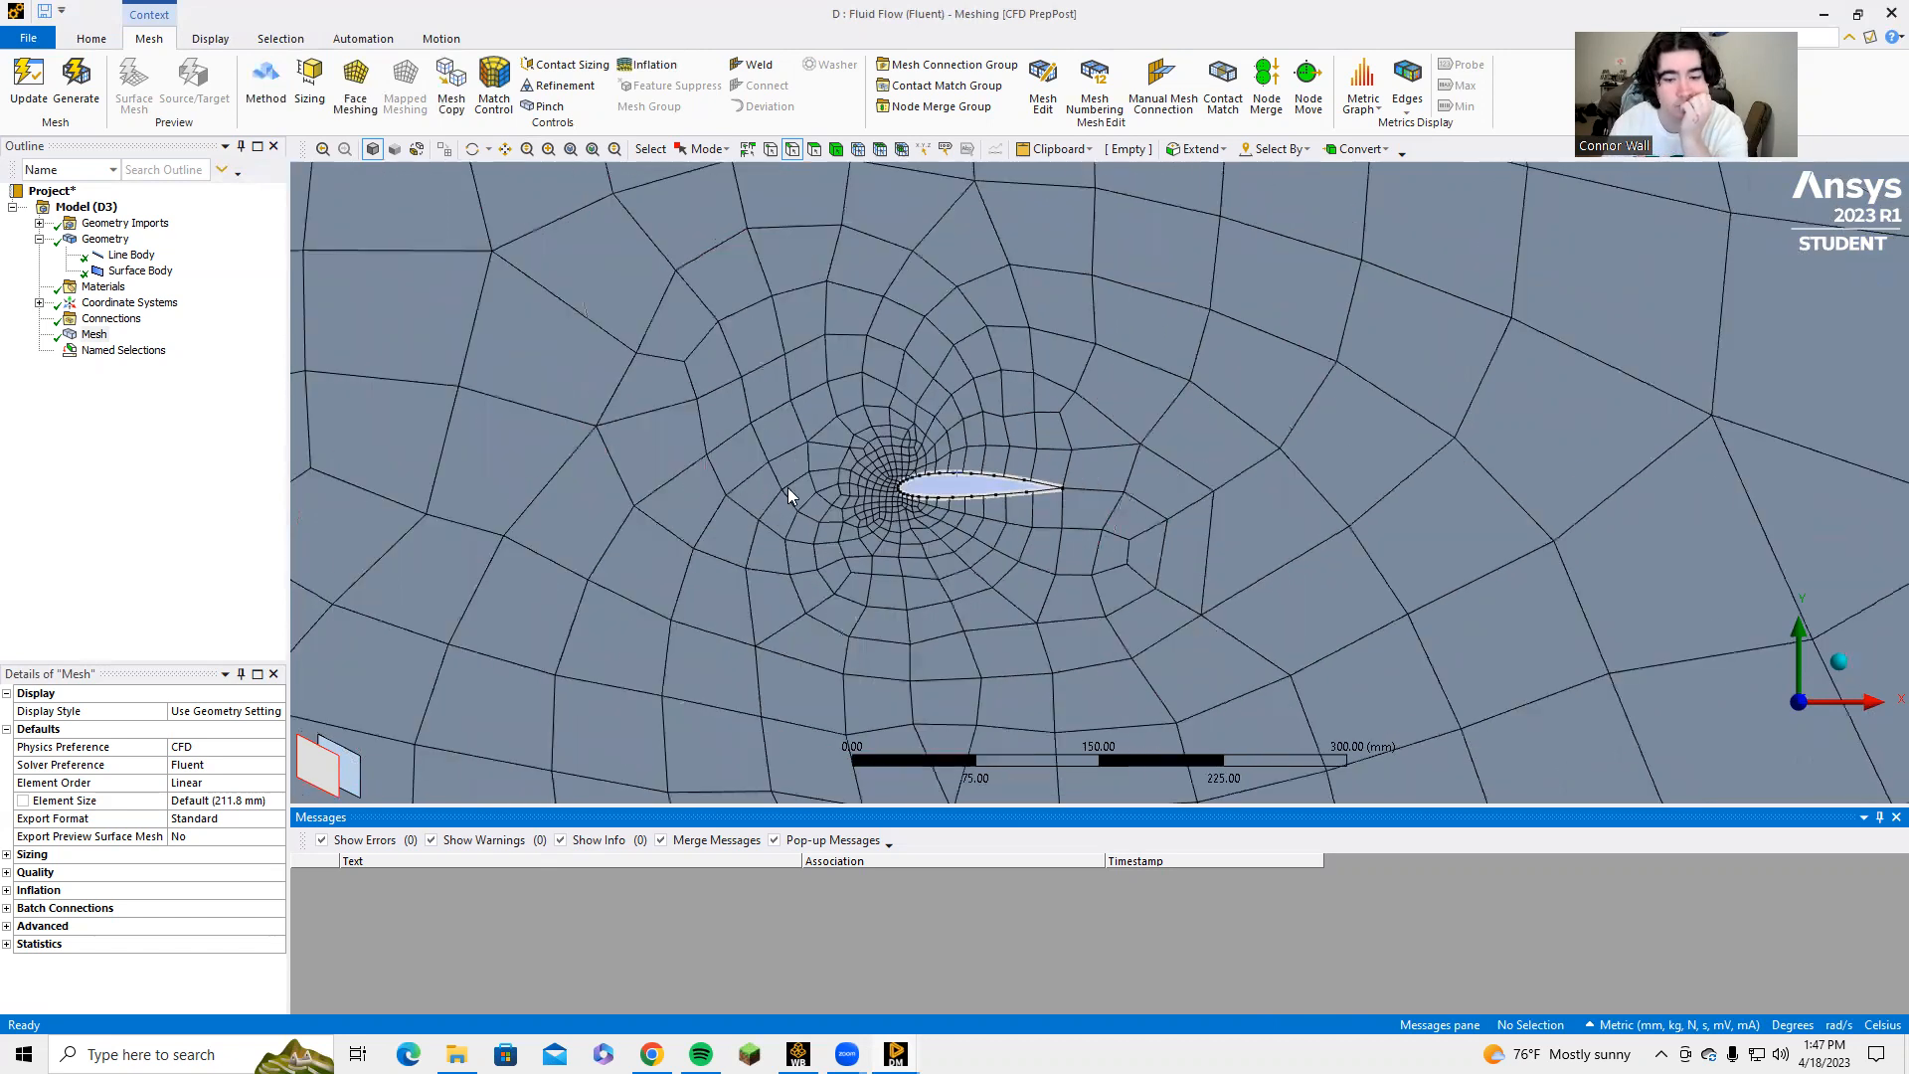
scroll(676, 573, down, 2)
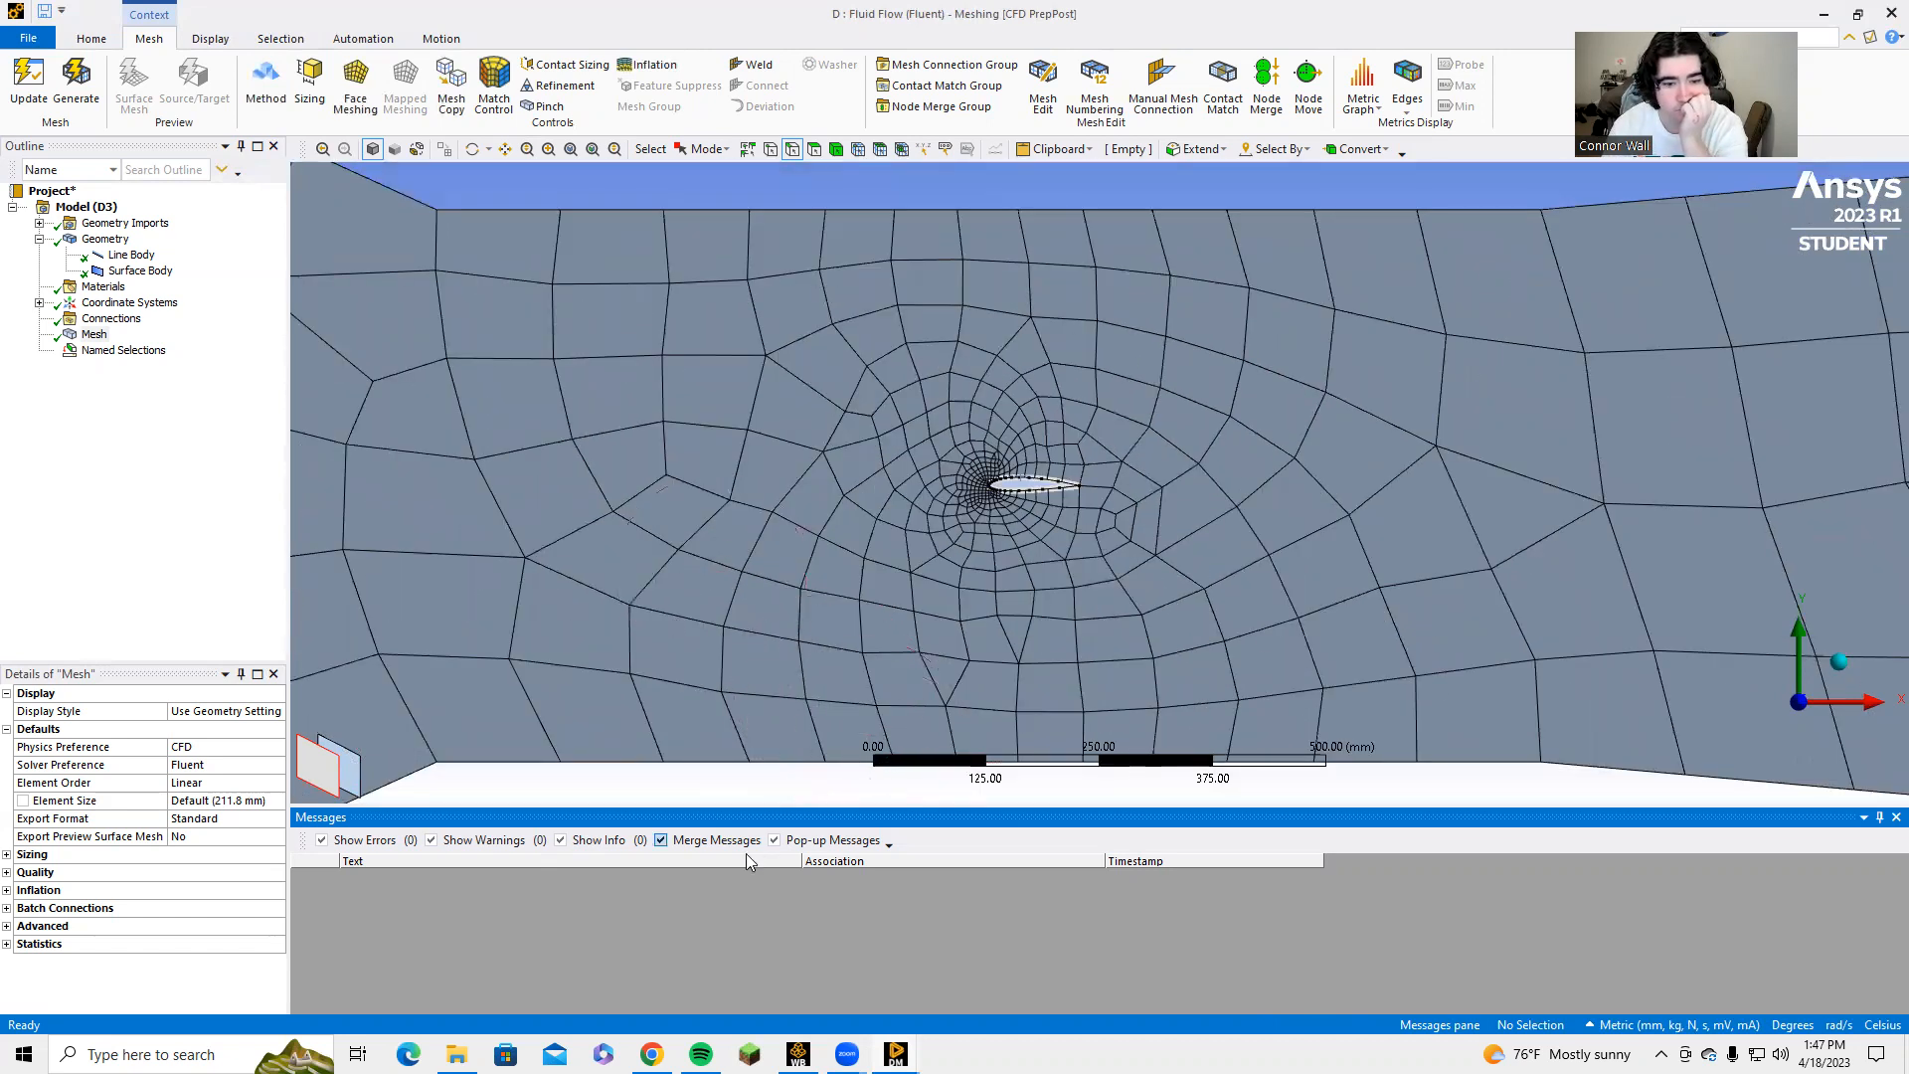
scroll(597, 729, down, 3)
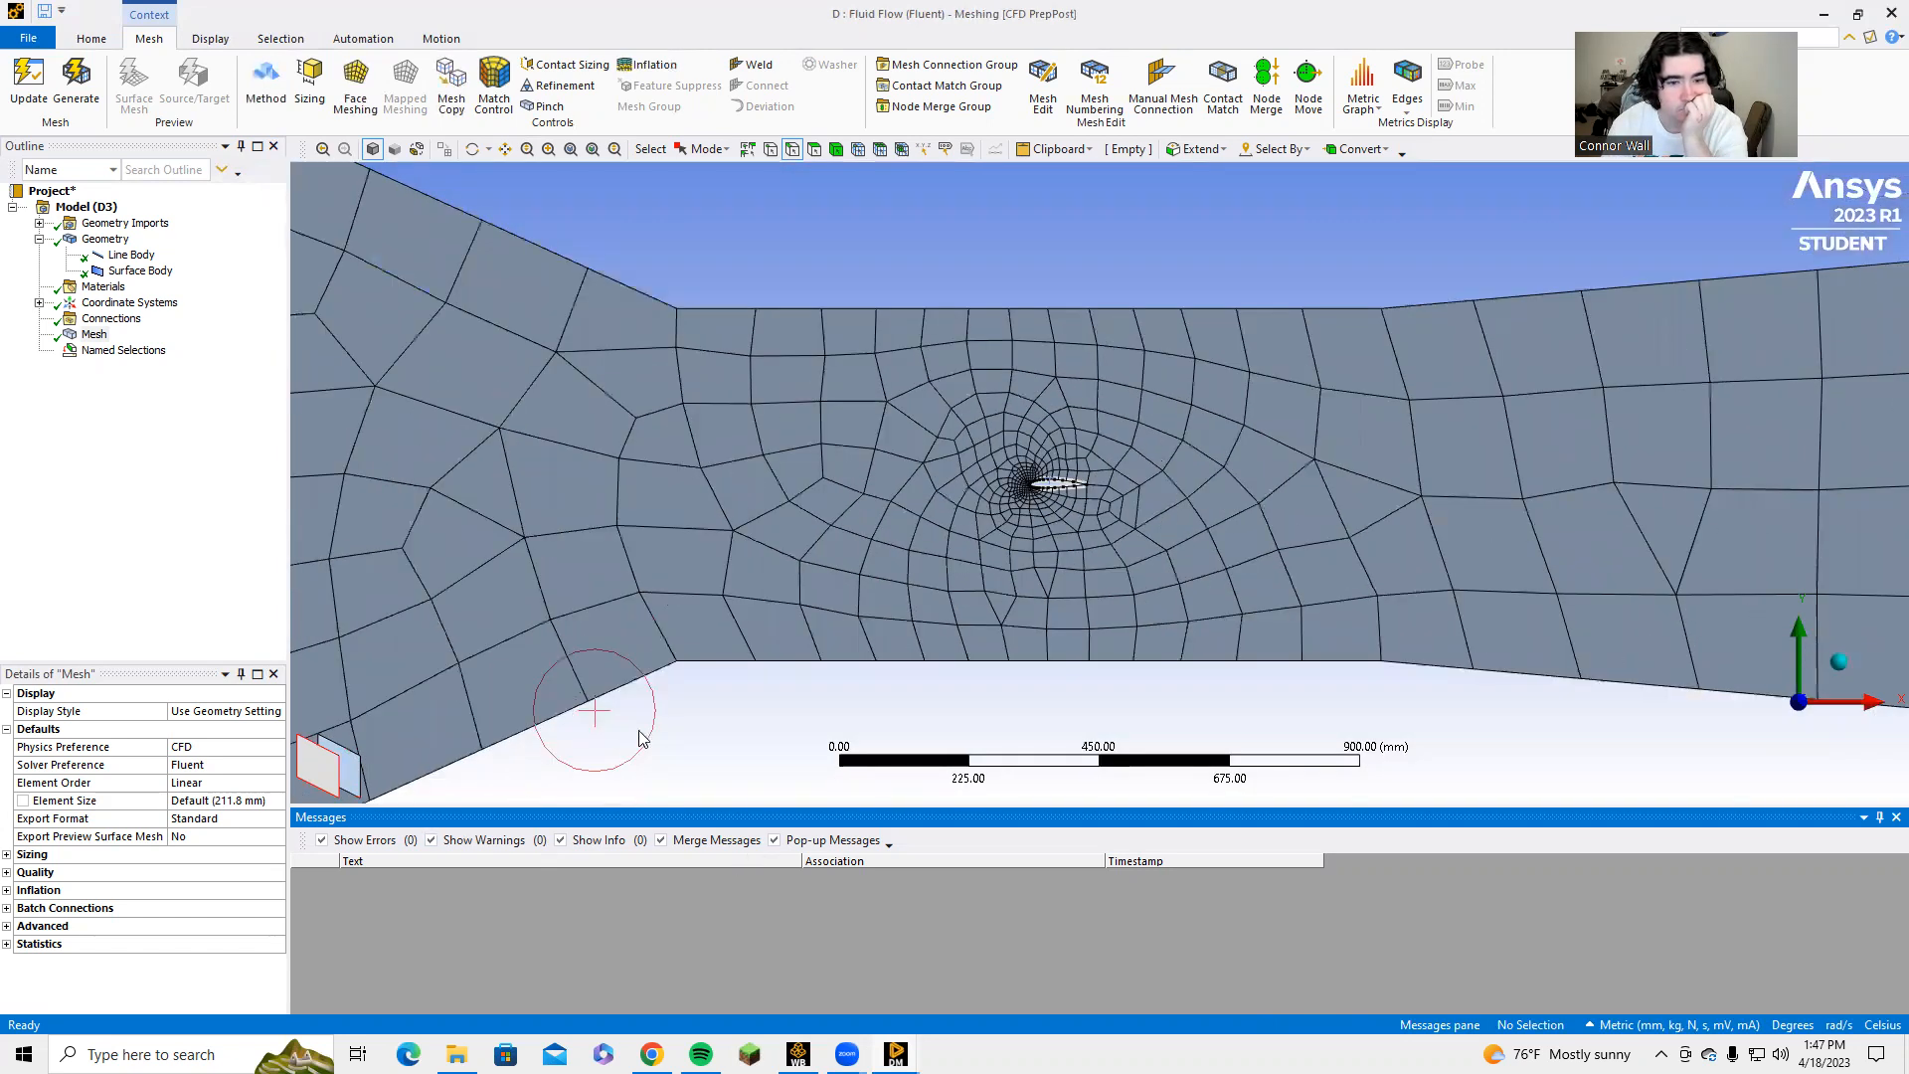
scroll(644, 732, down, 2)
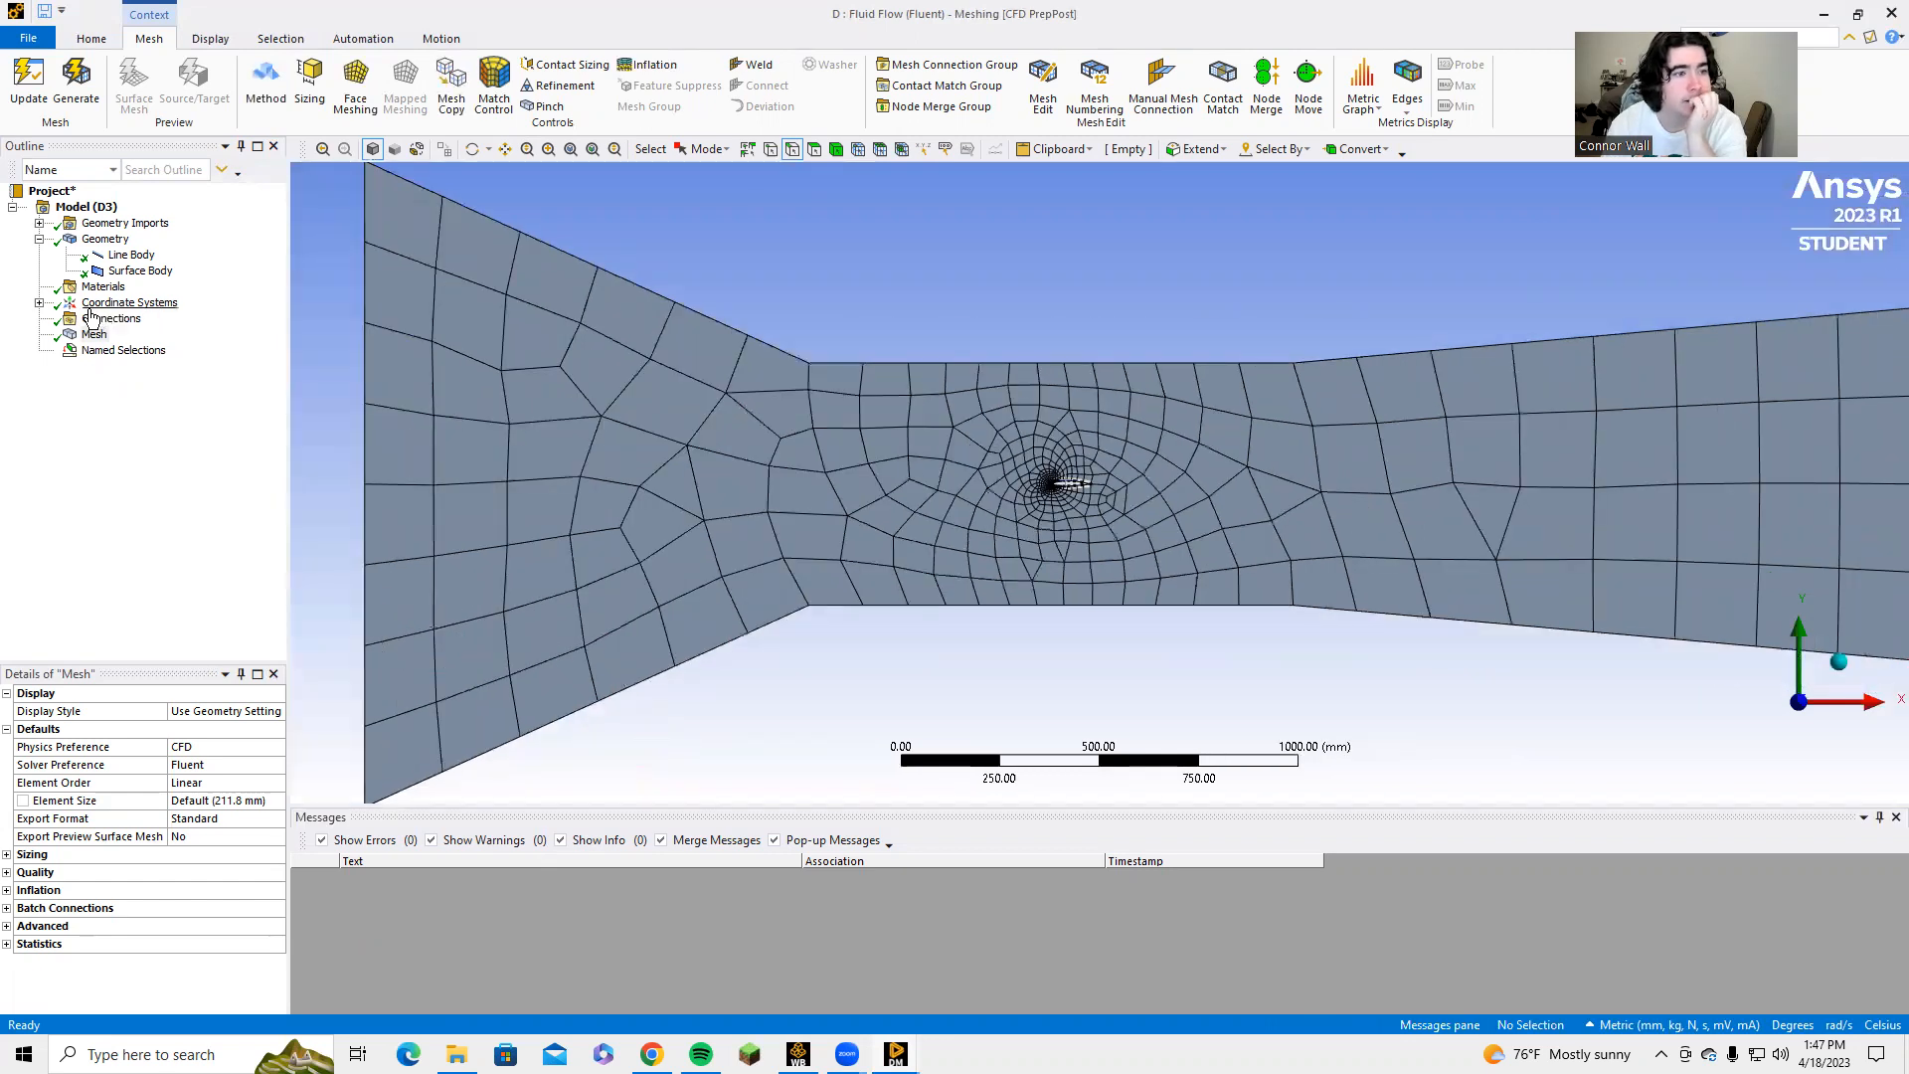
click(39, 353)
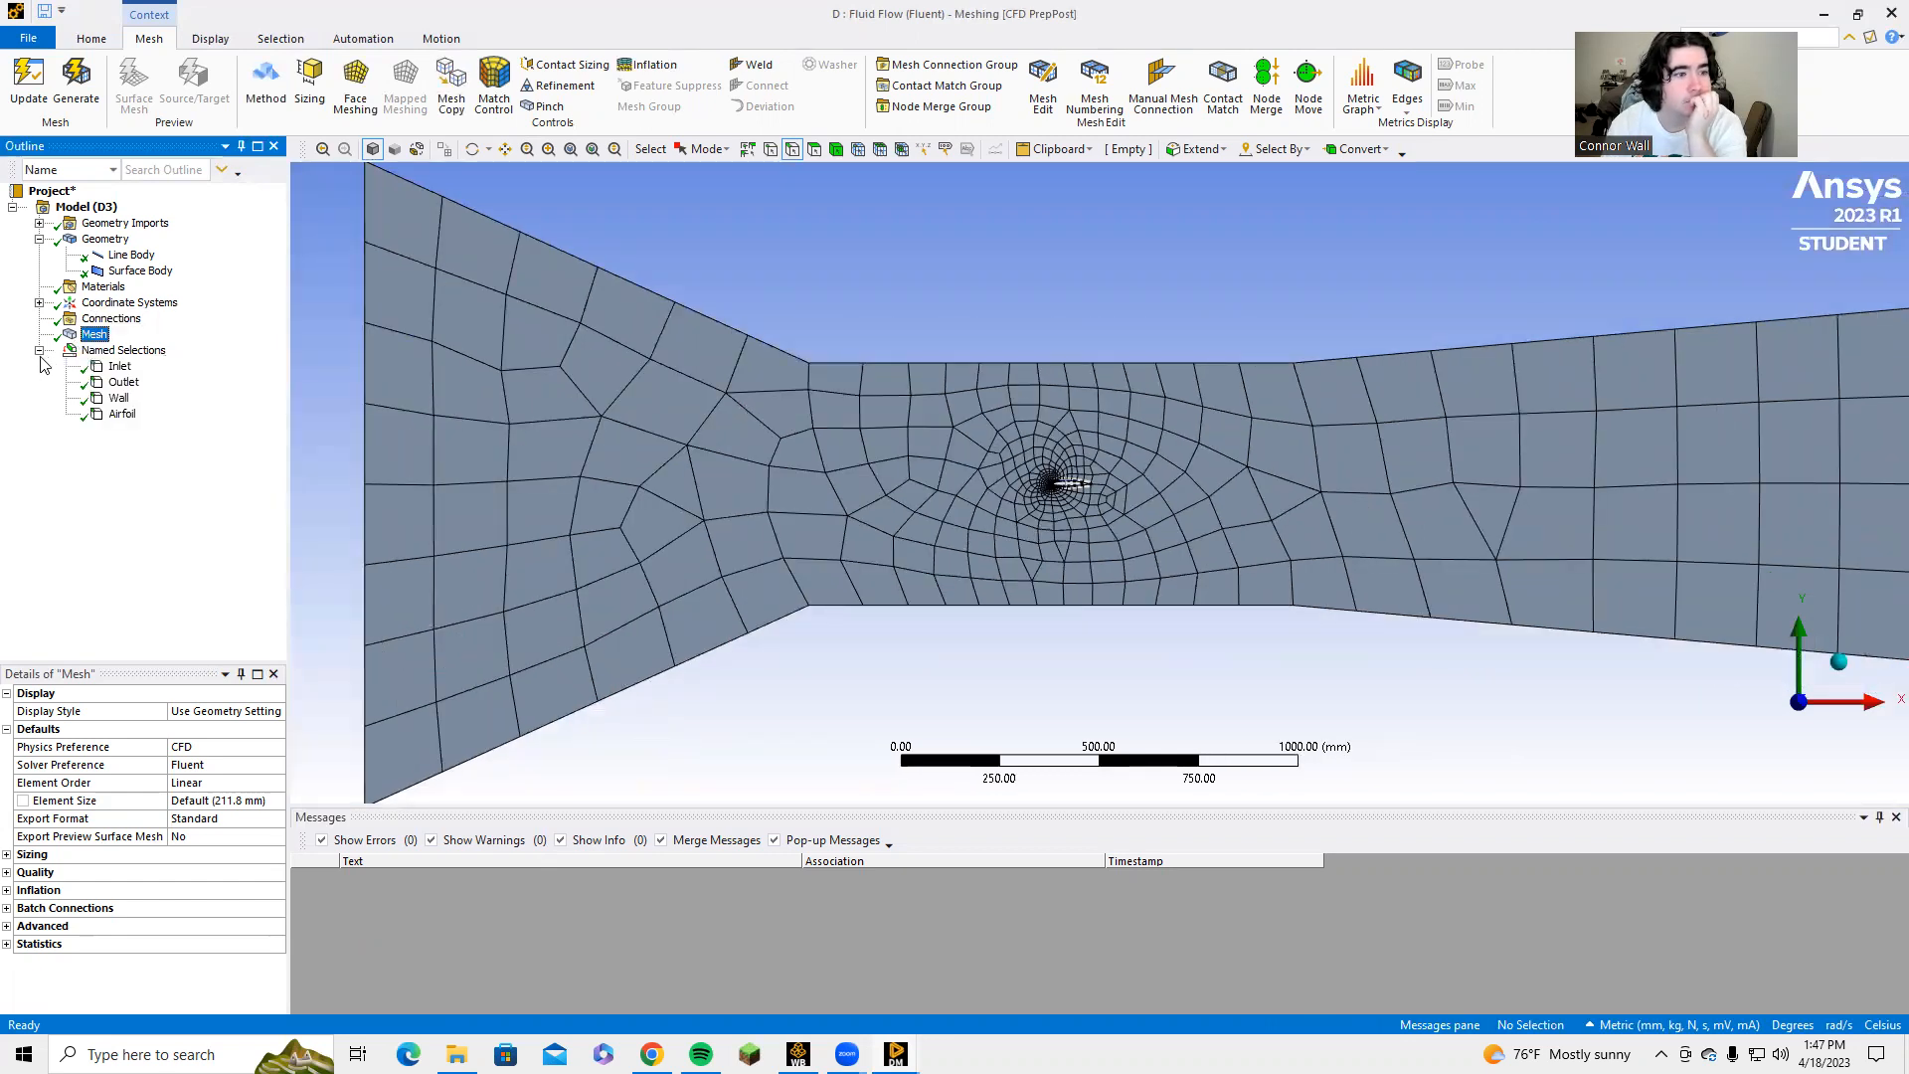
click(120, 382)
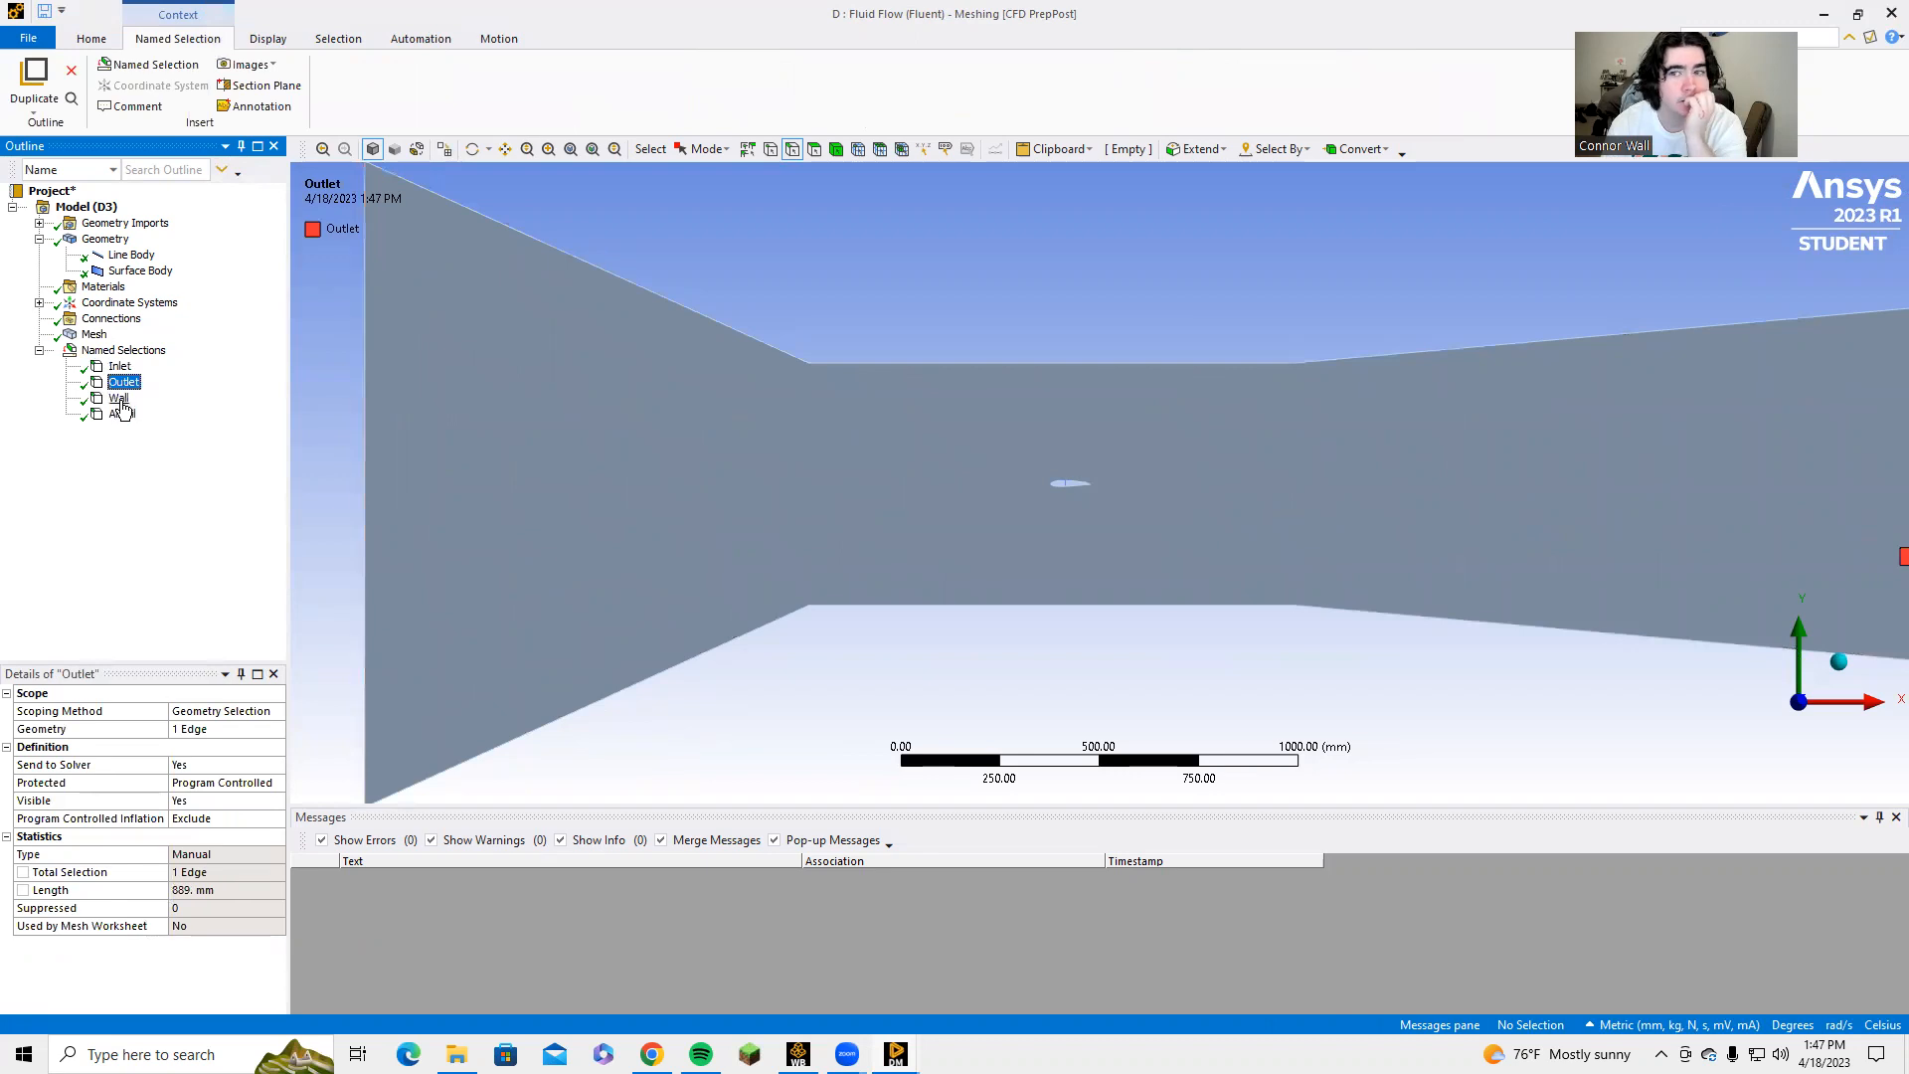
click(119, 400)
click(122, 416)
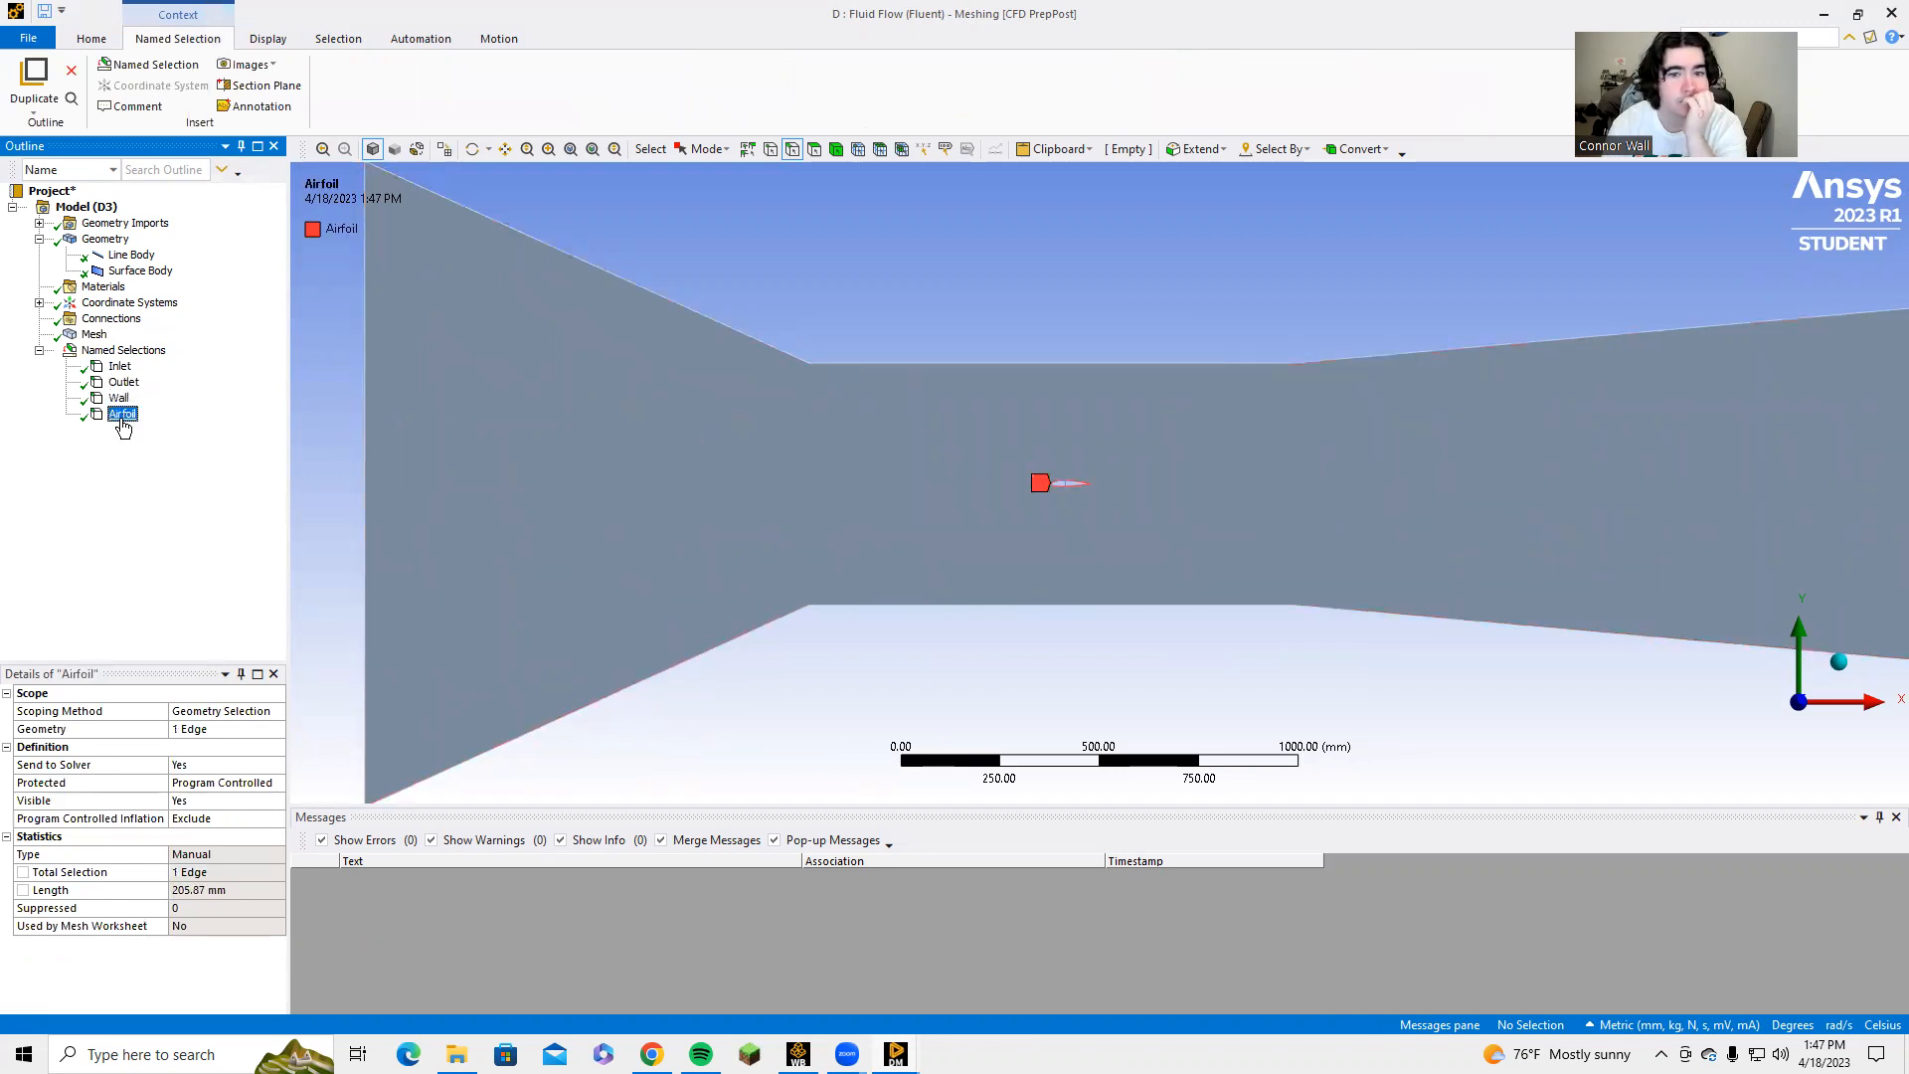
Add a Triangles mesh method to the tunnel surface body and regenerate the mesh.
click(95, 335)
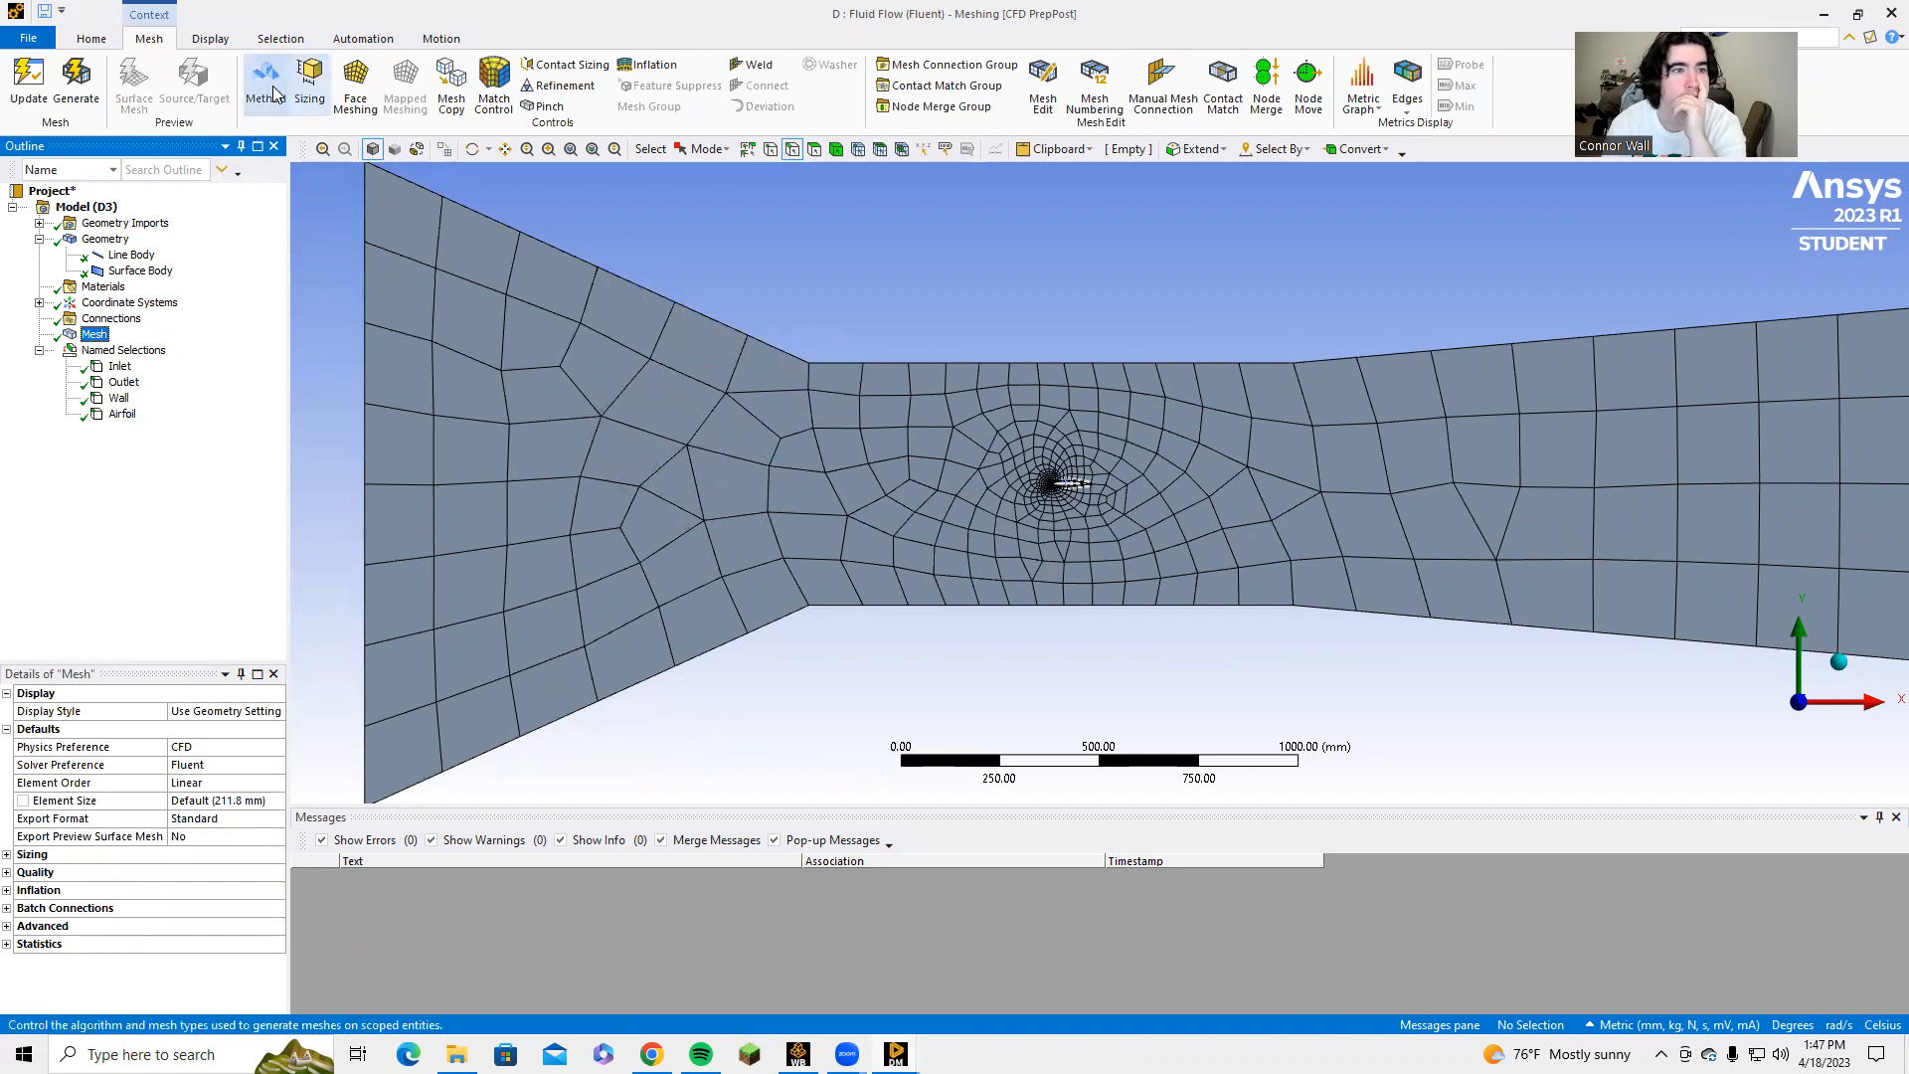
right_click(94, 338)
mouse_move(129, 348)
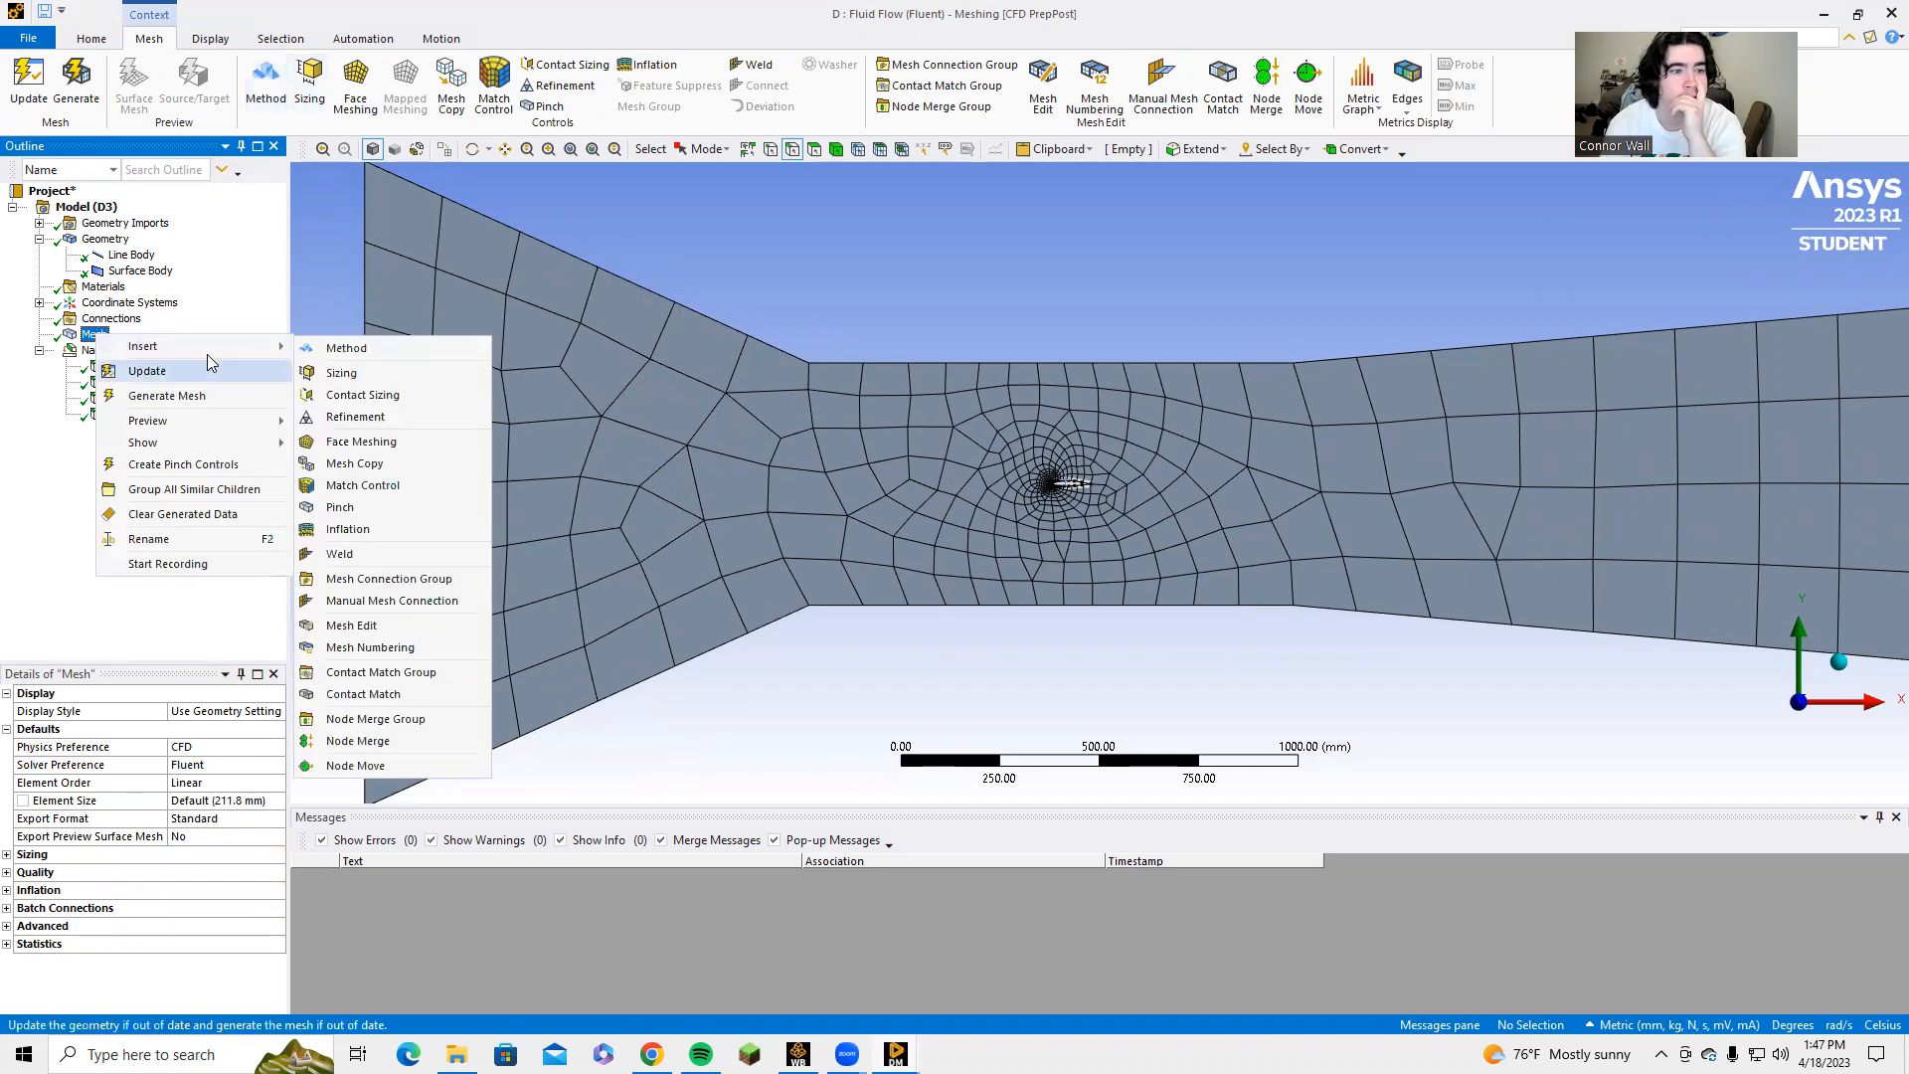
click(338, 350)
click(484, 451)
click(247, 729)
click(181, 732)
click(199, 782)
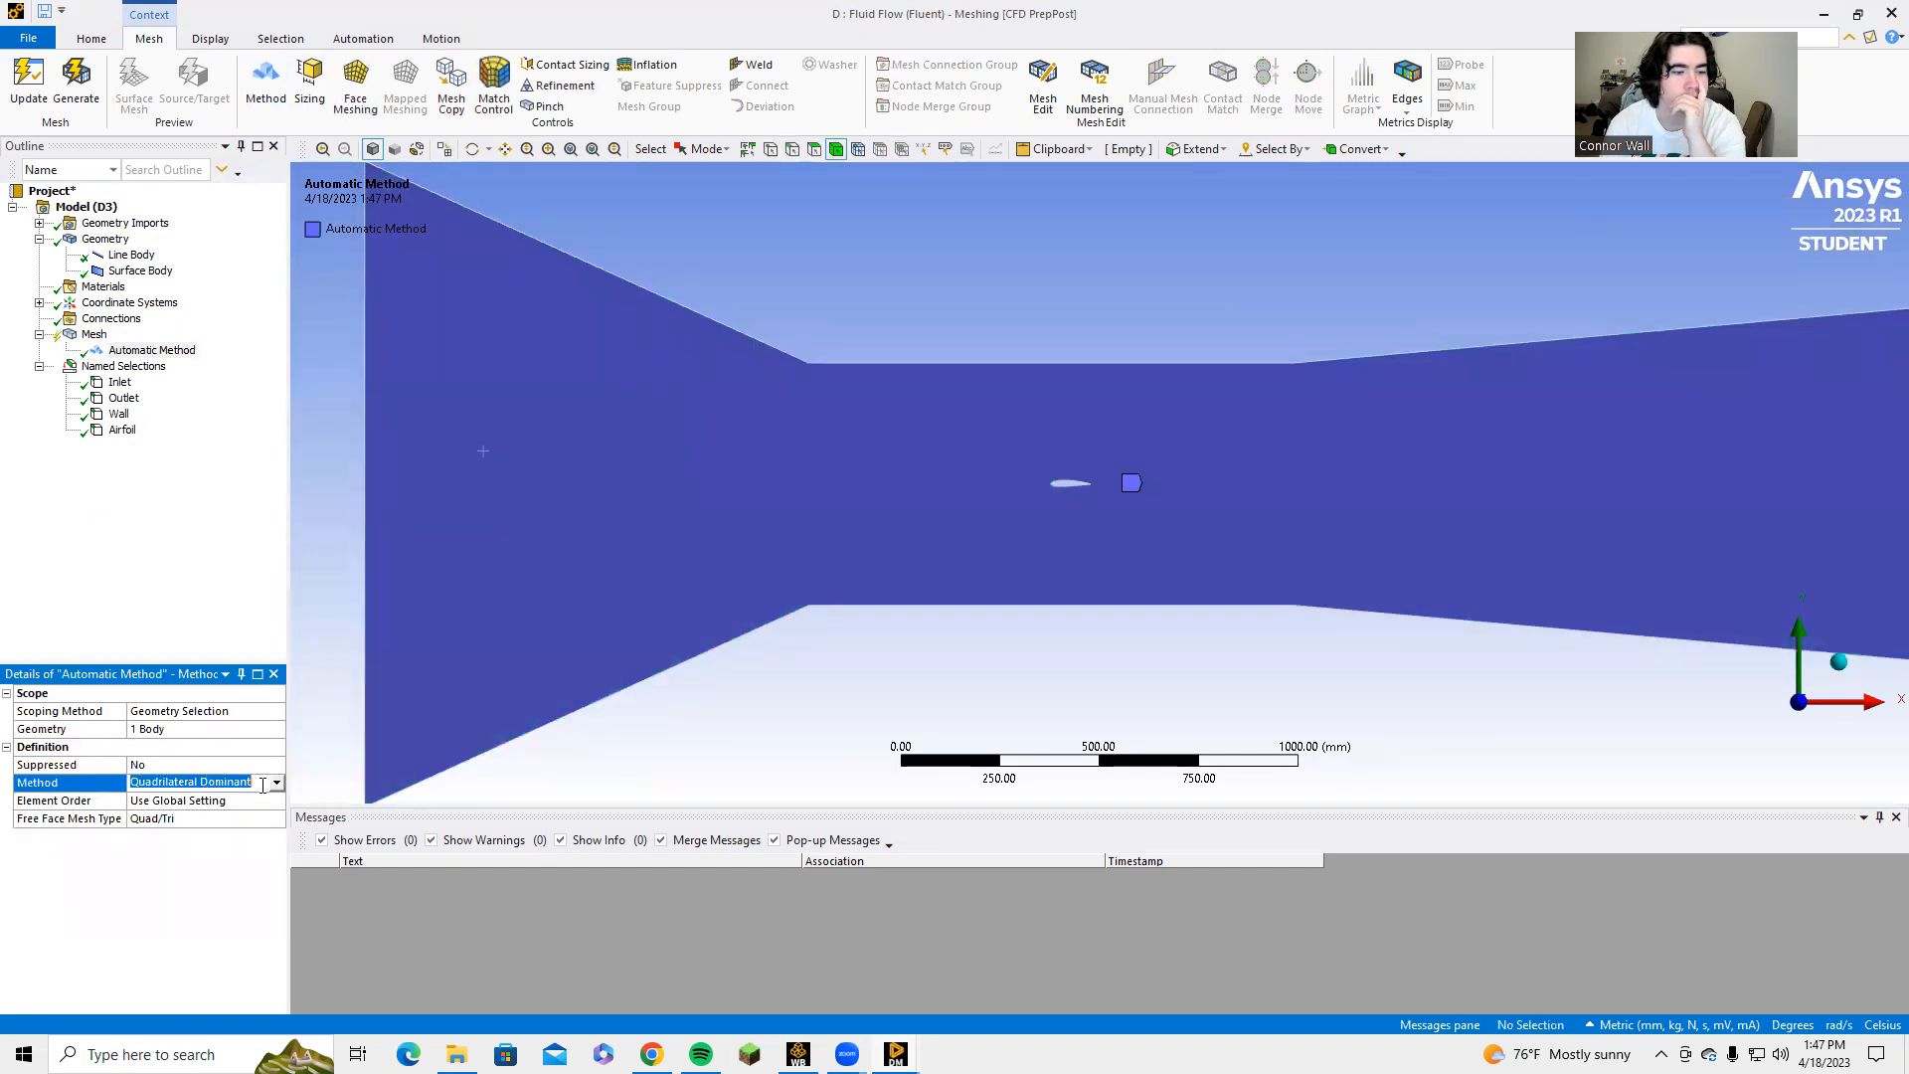
click(215, 813)
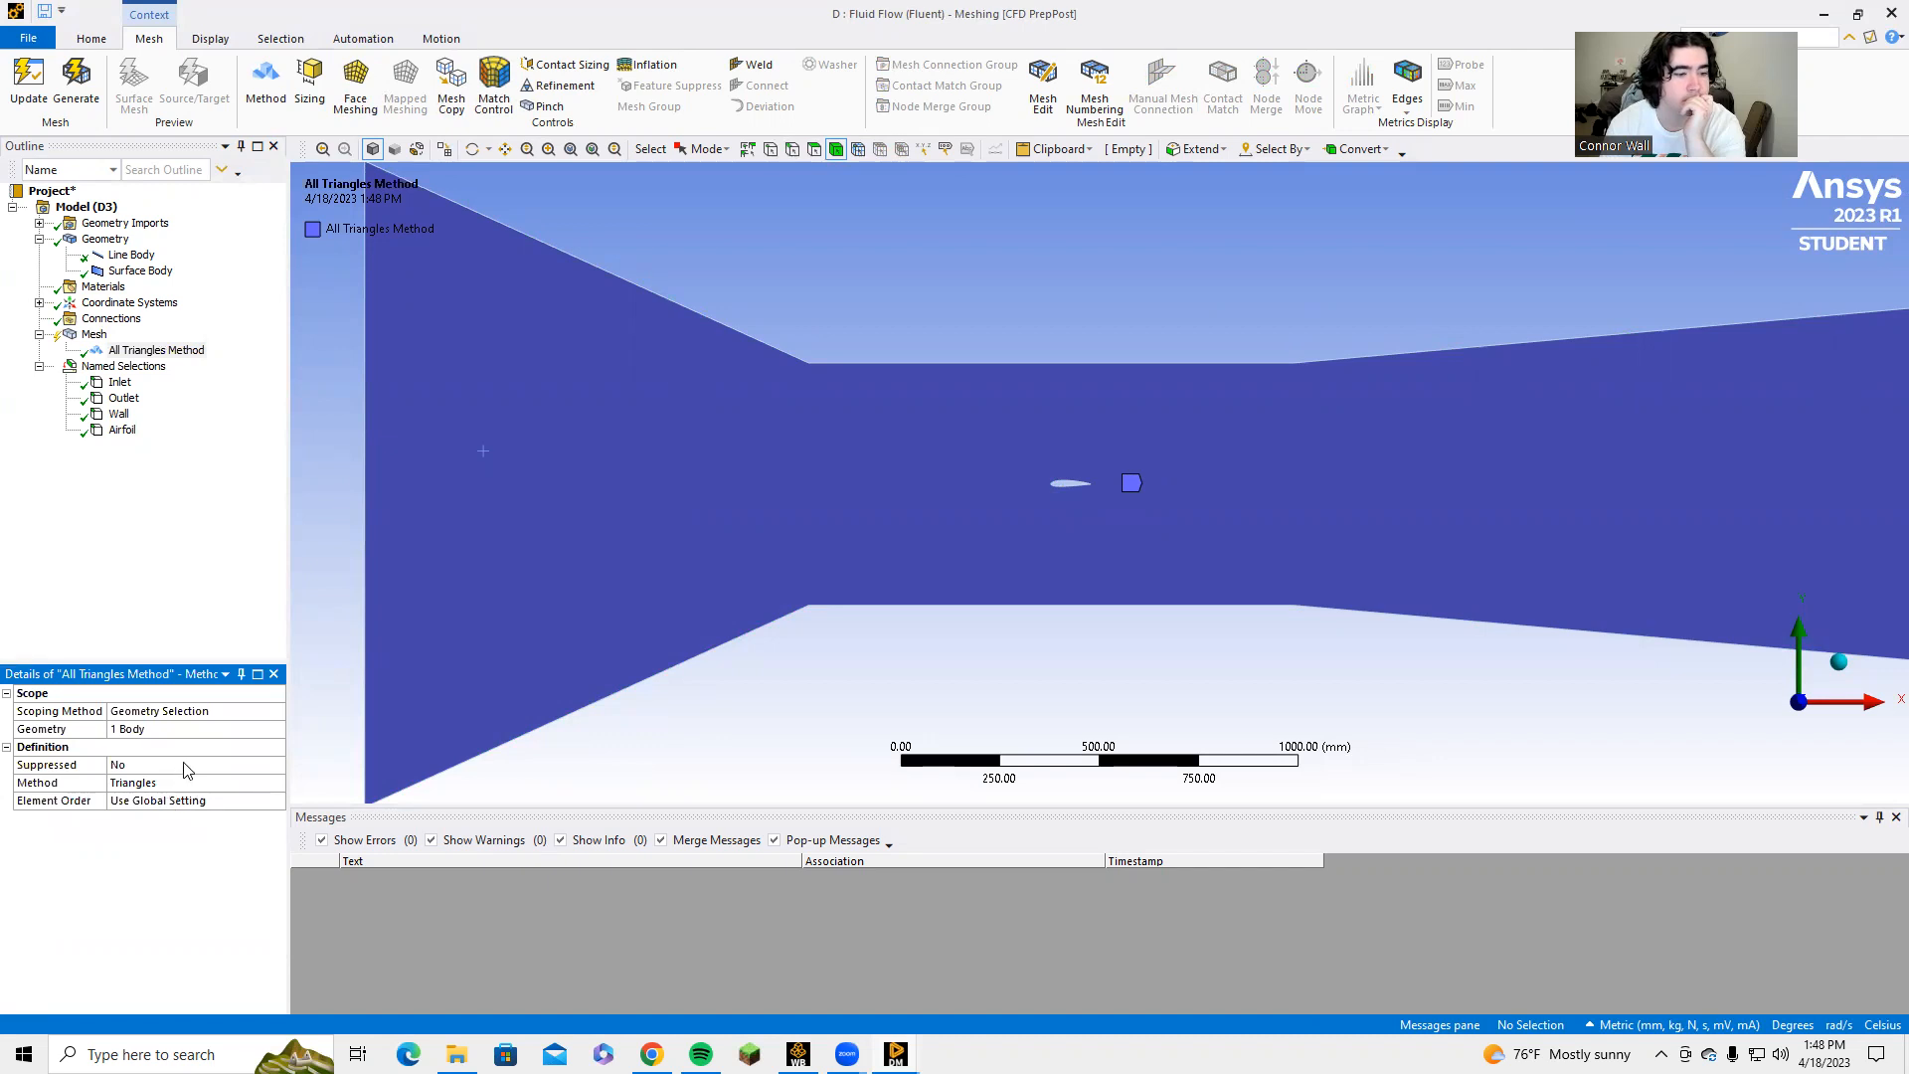
click(76, 85)
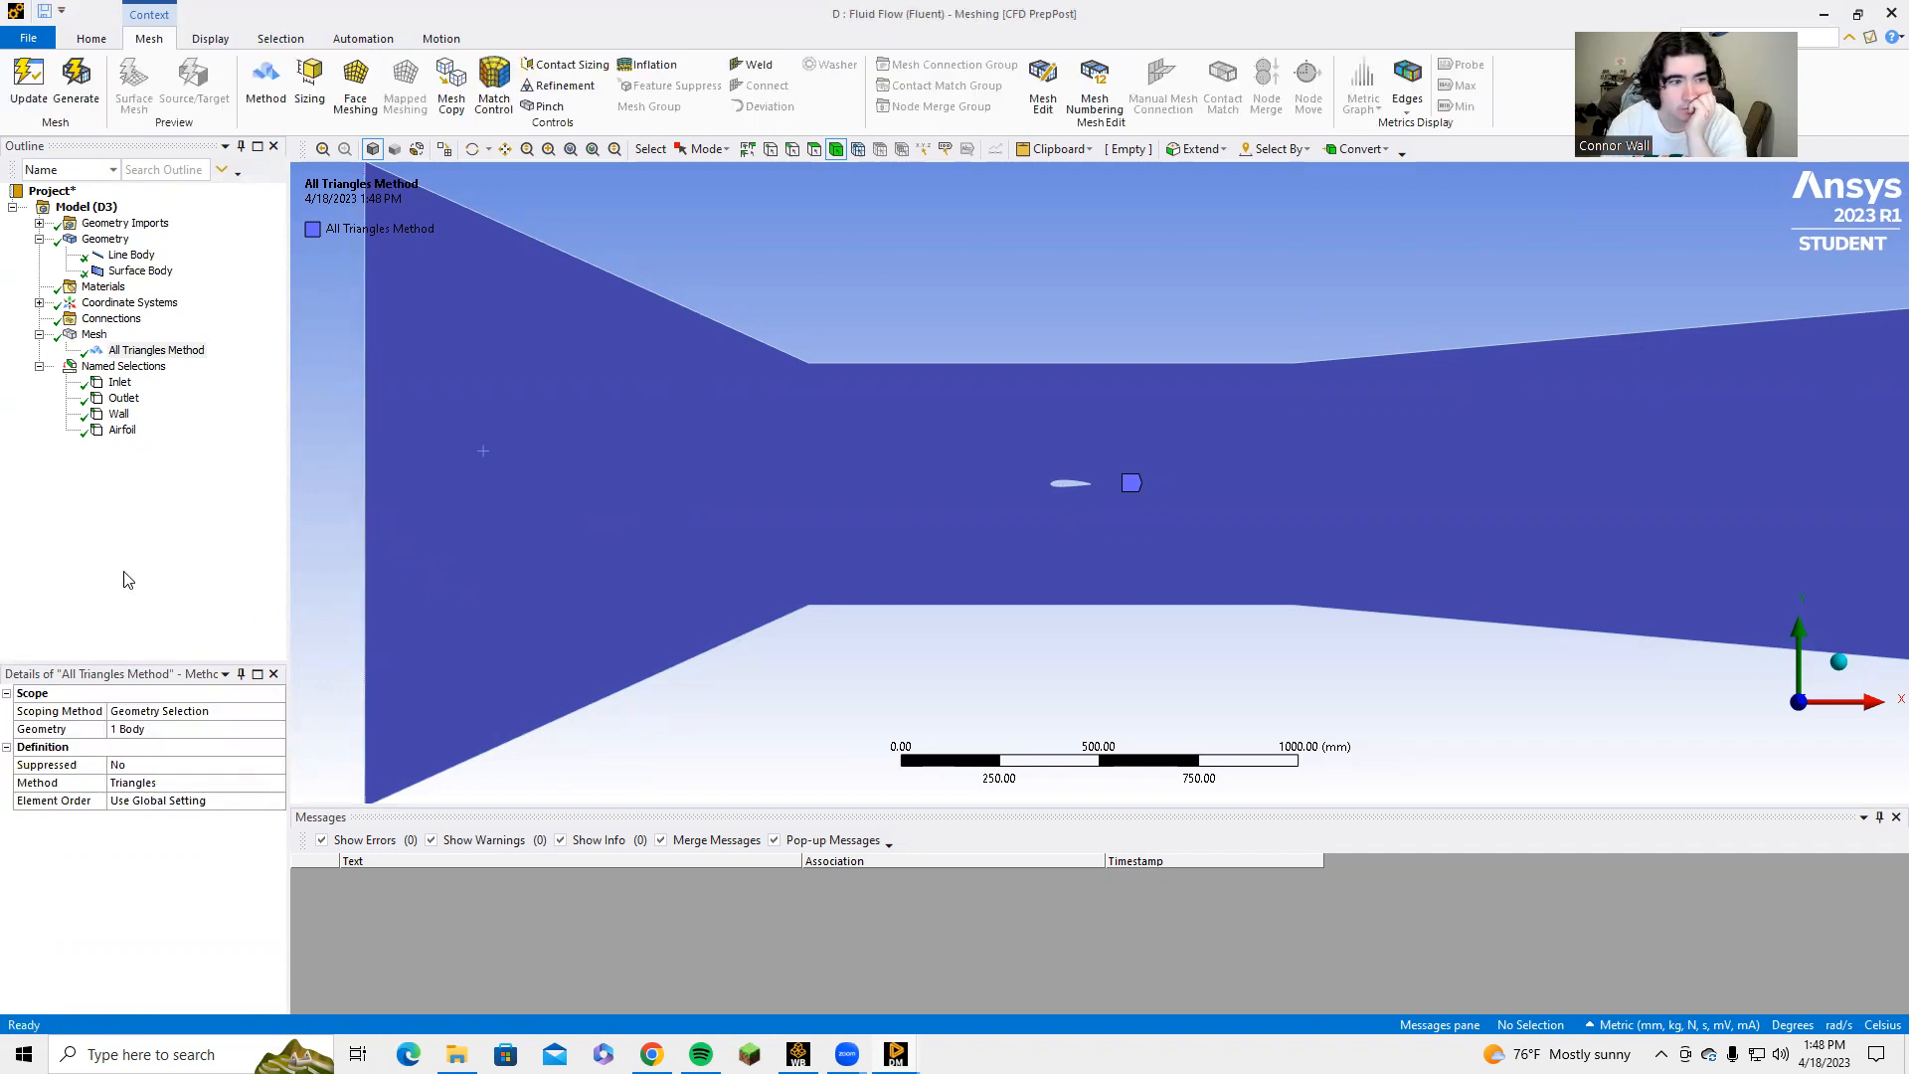
click(94, 334)
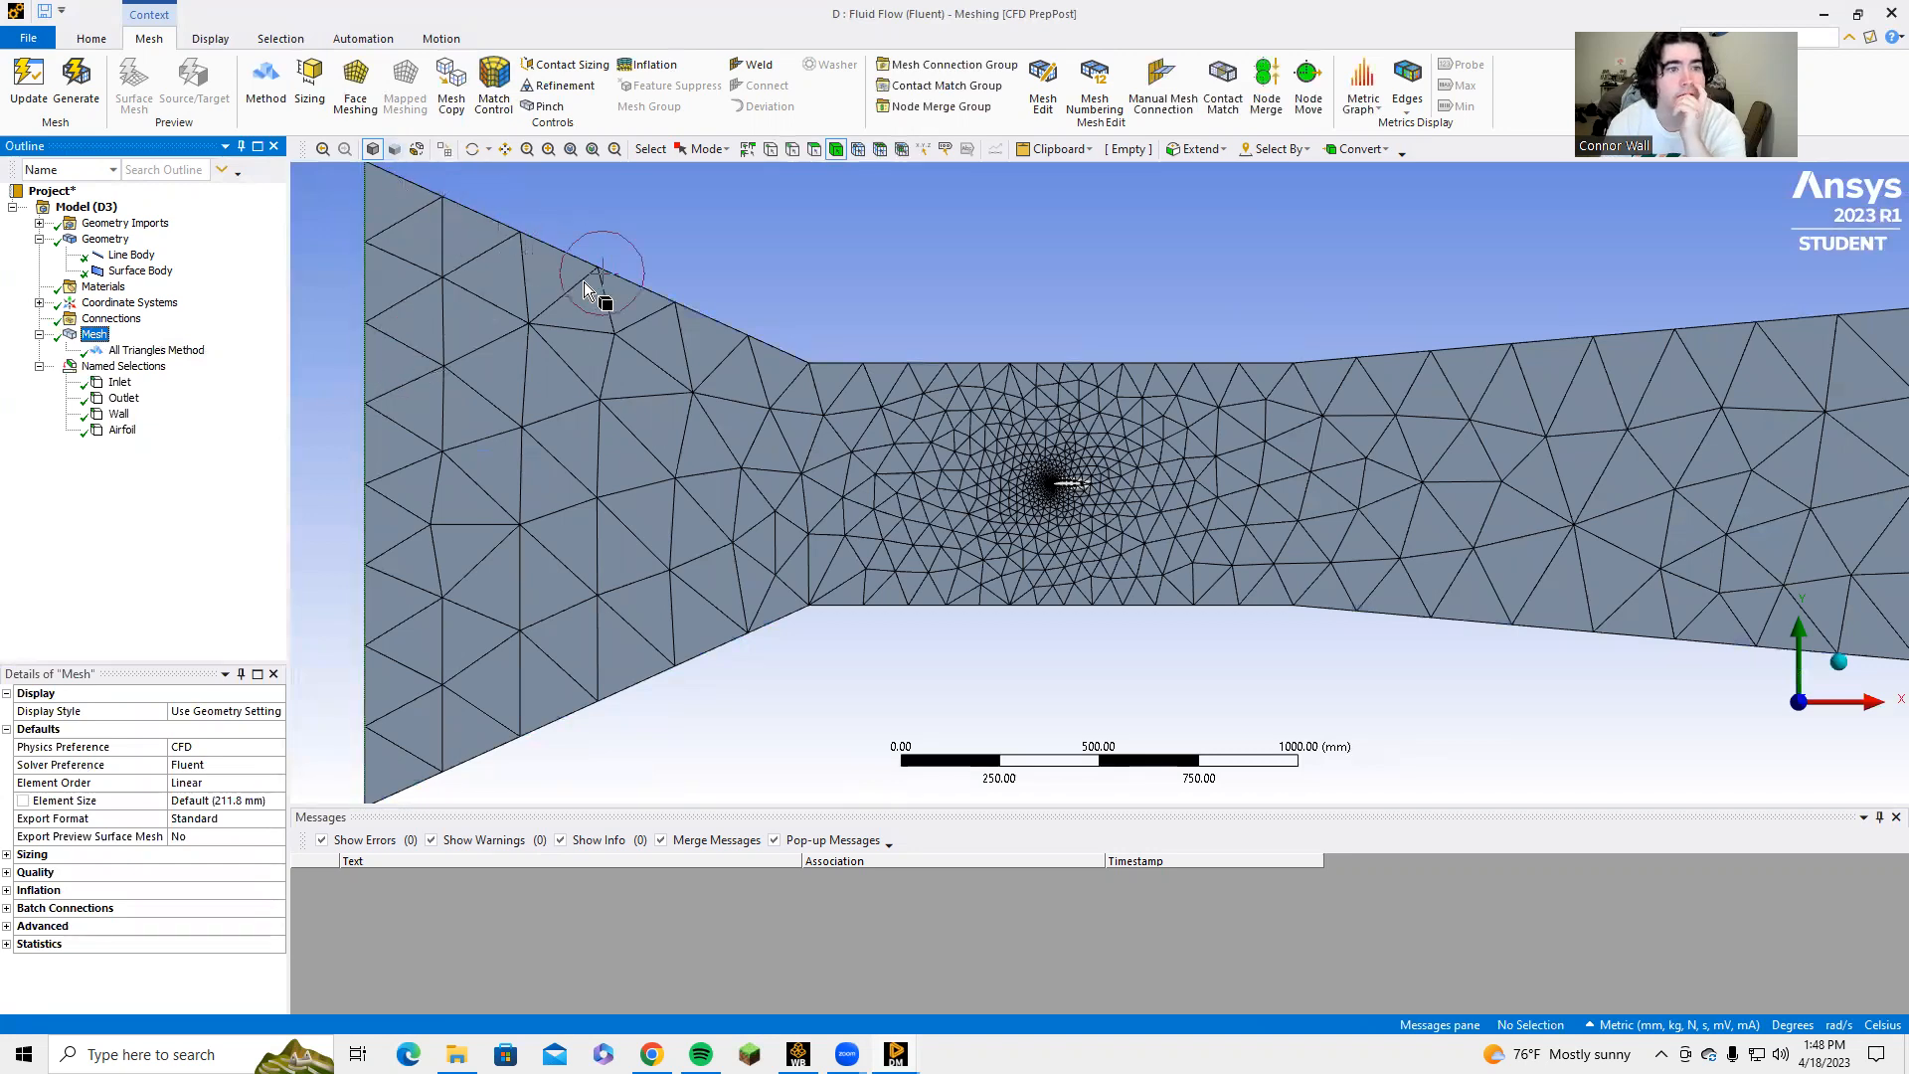
Add an Inflation control to the mesh and scope its geometry to the tunnel surface face.
scroll(600, 264, down, 3)
click(648, 65)
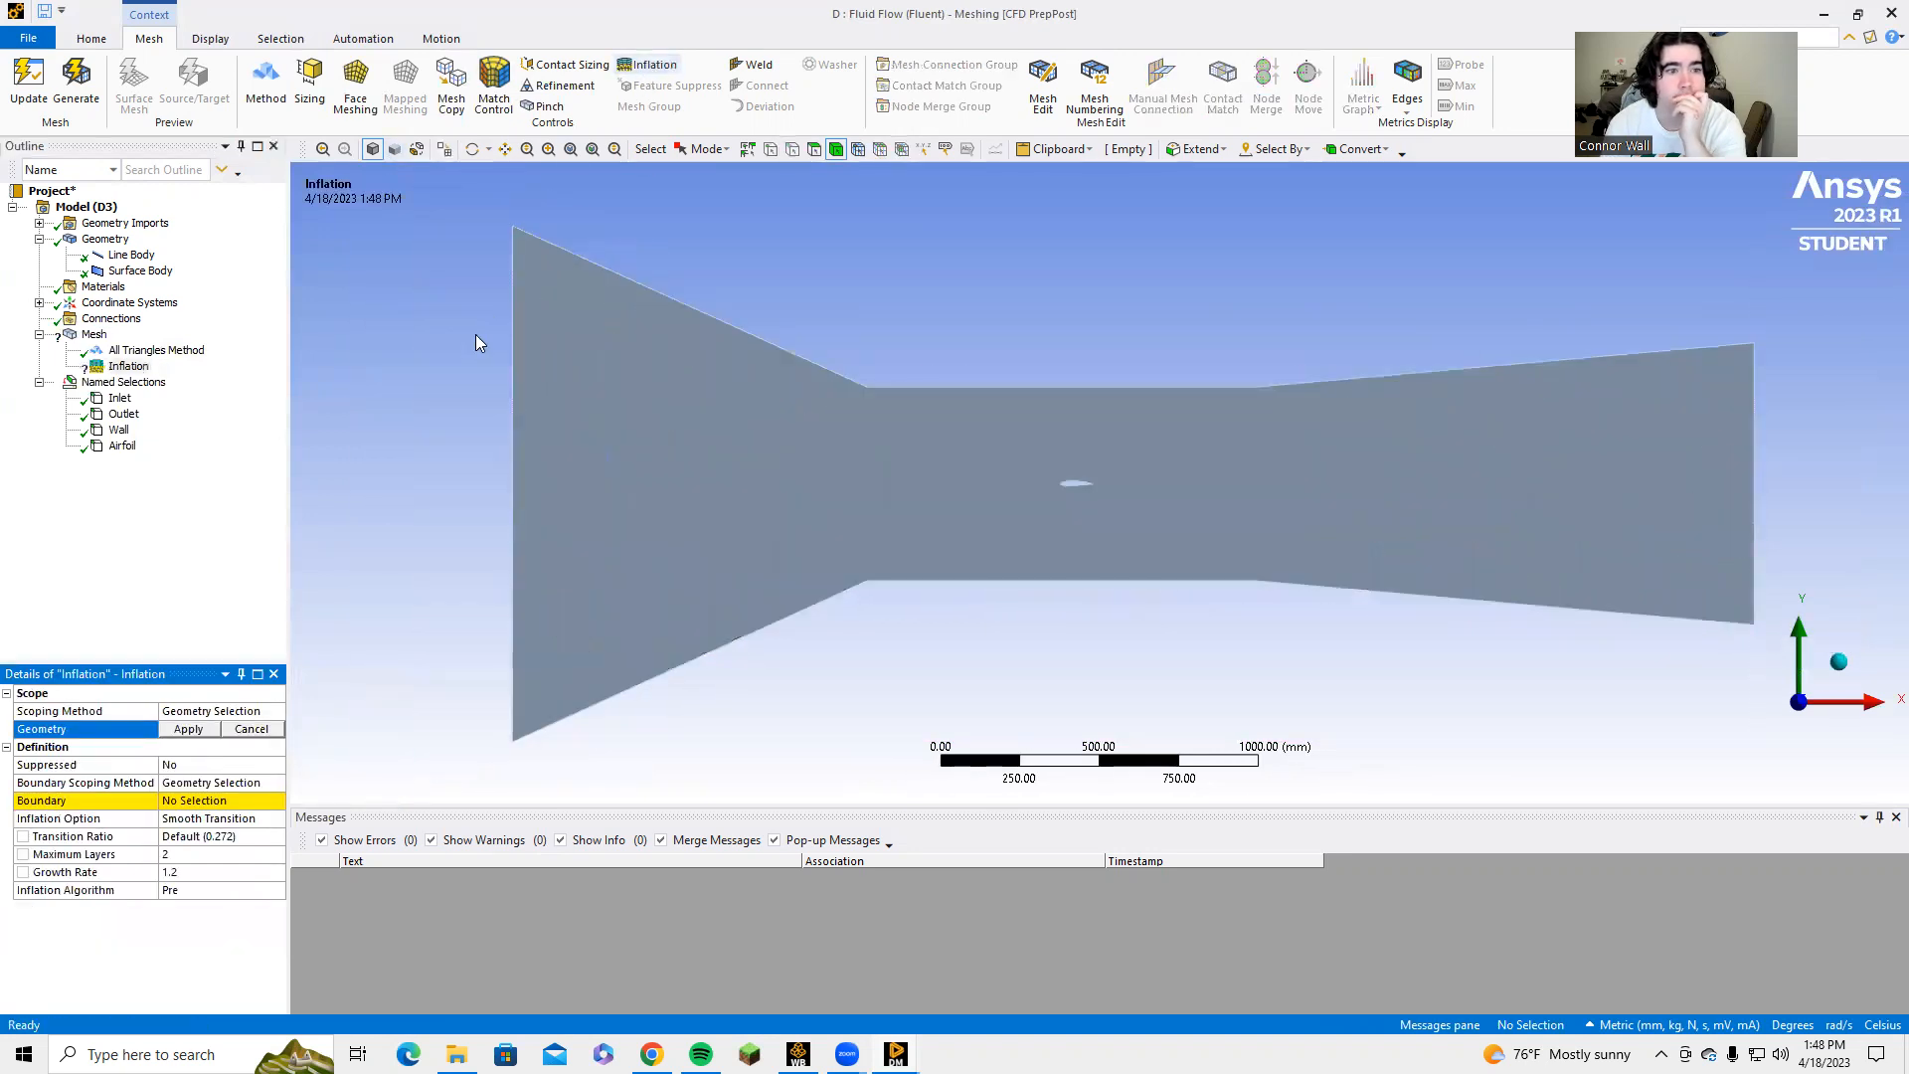
click(519, 552)
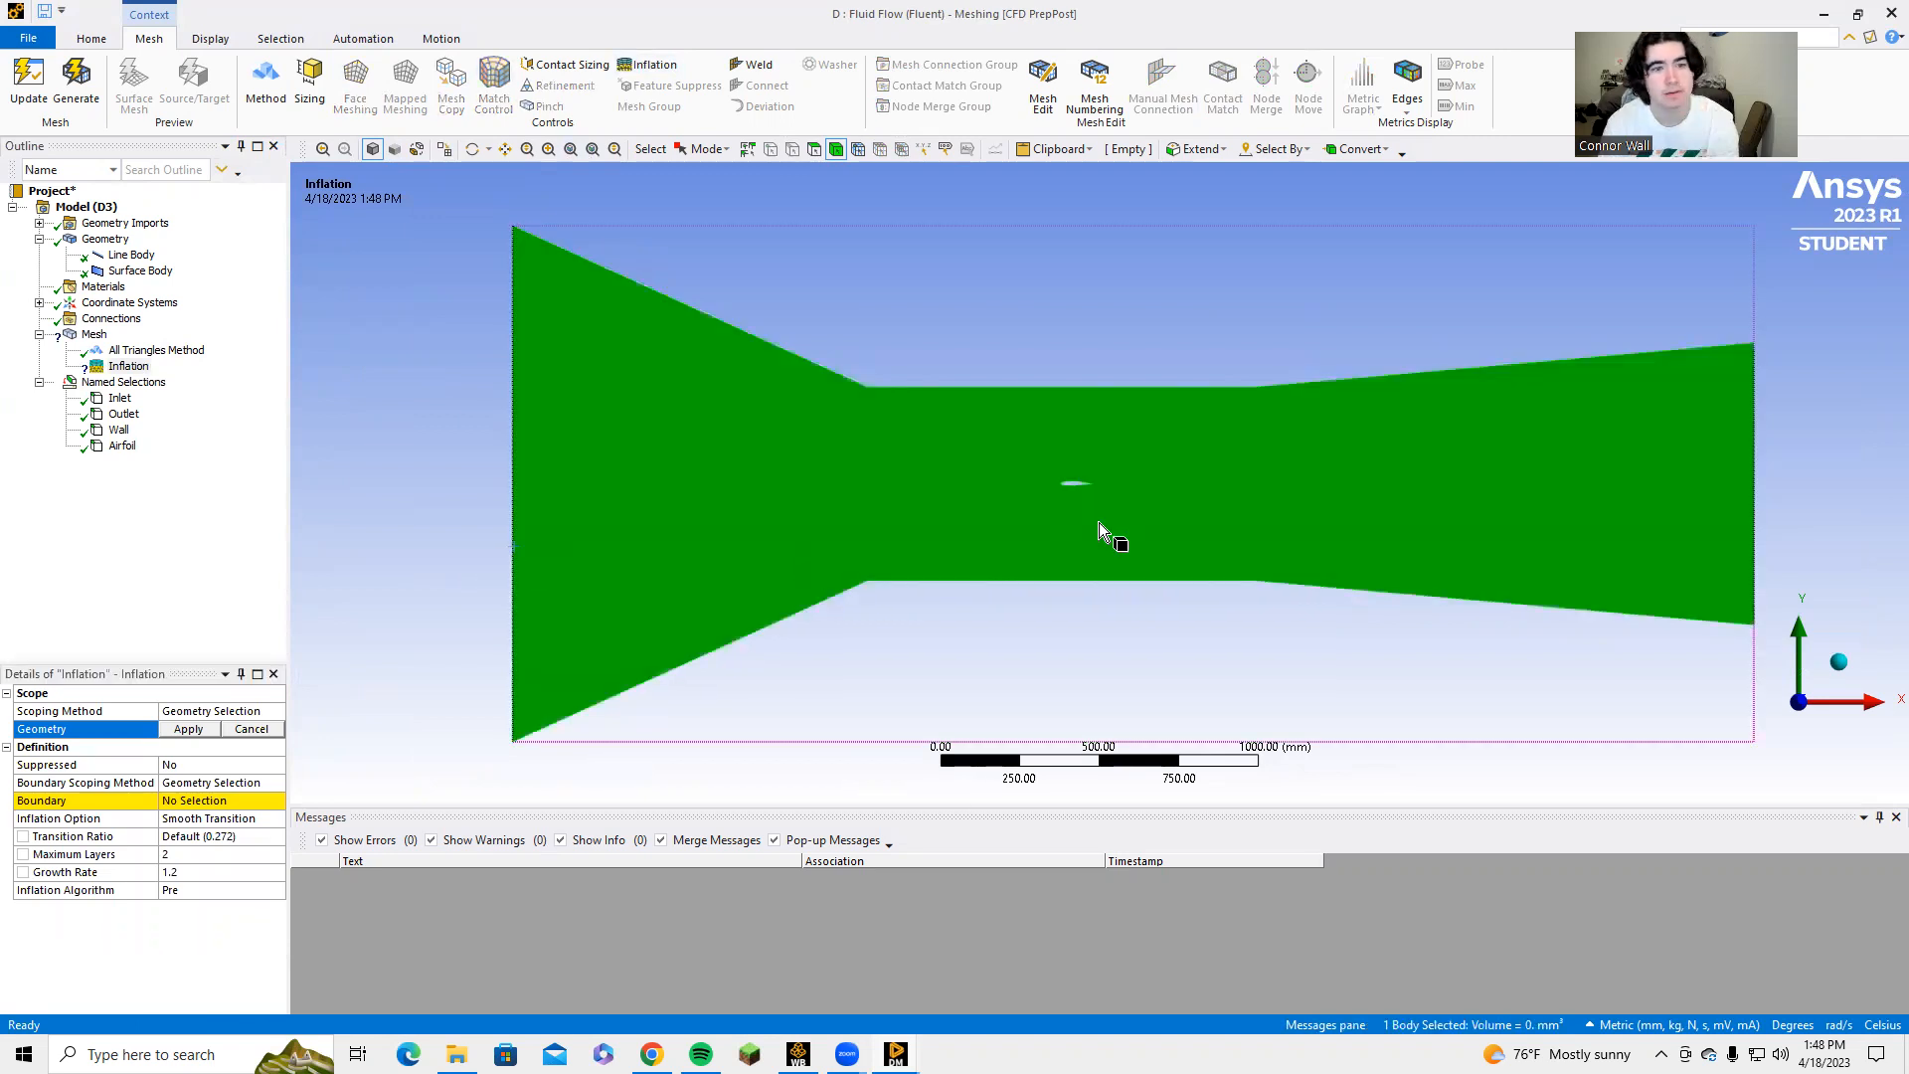
click(812, 149)
click(515, 370)
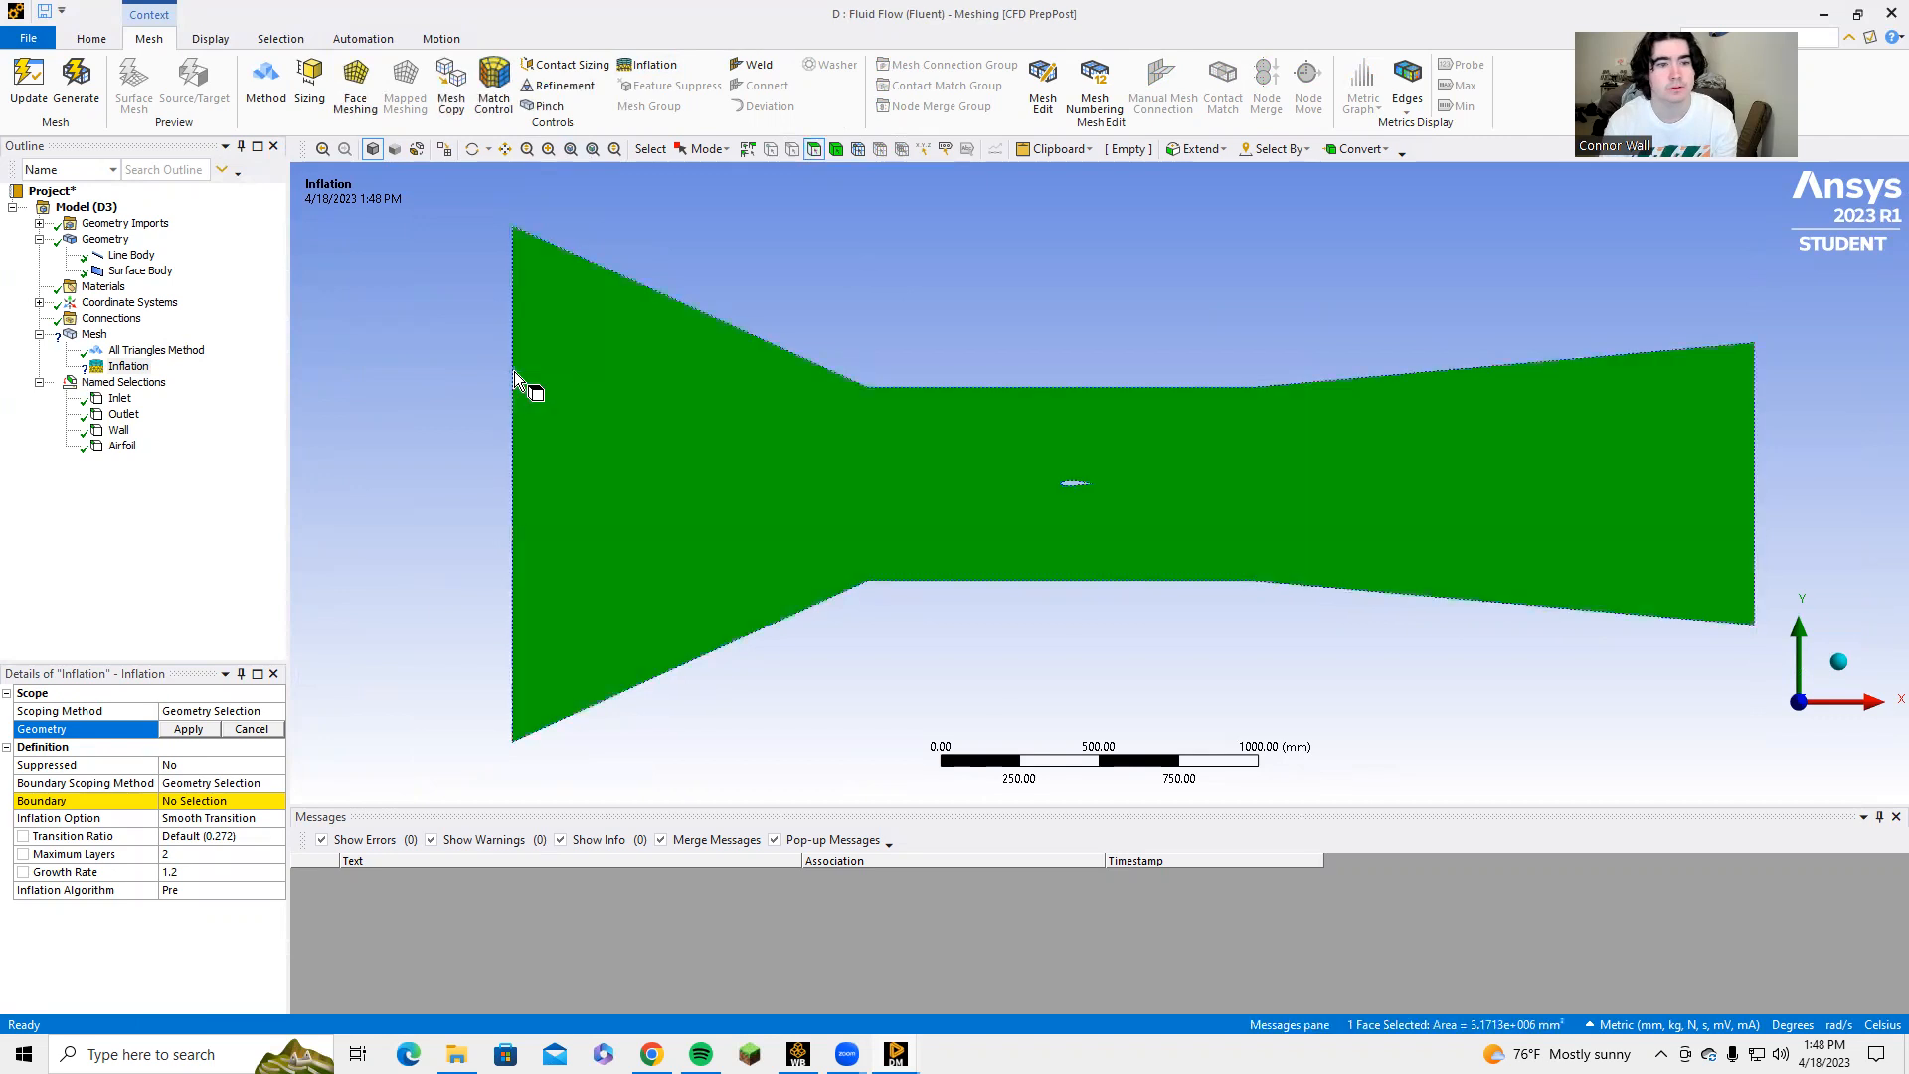
click(700, 203)
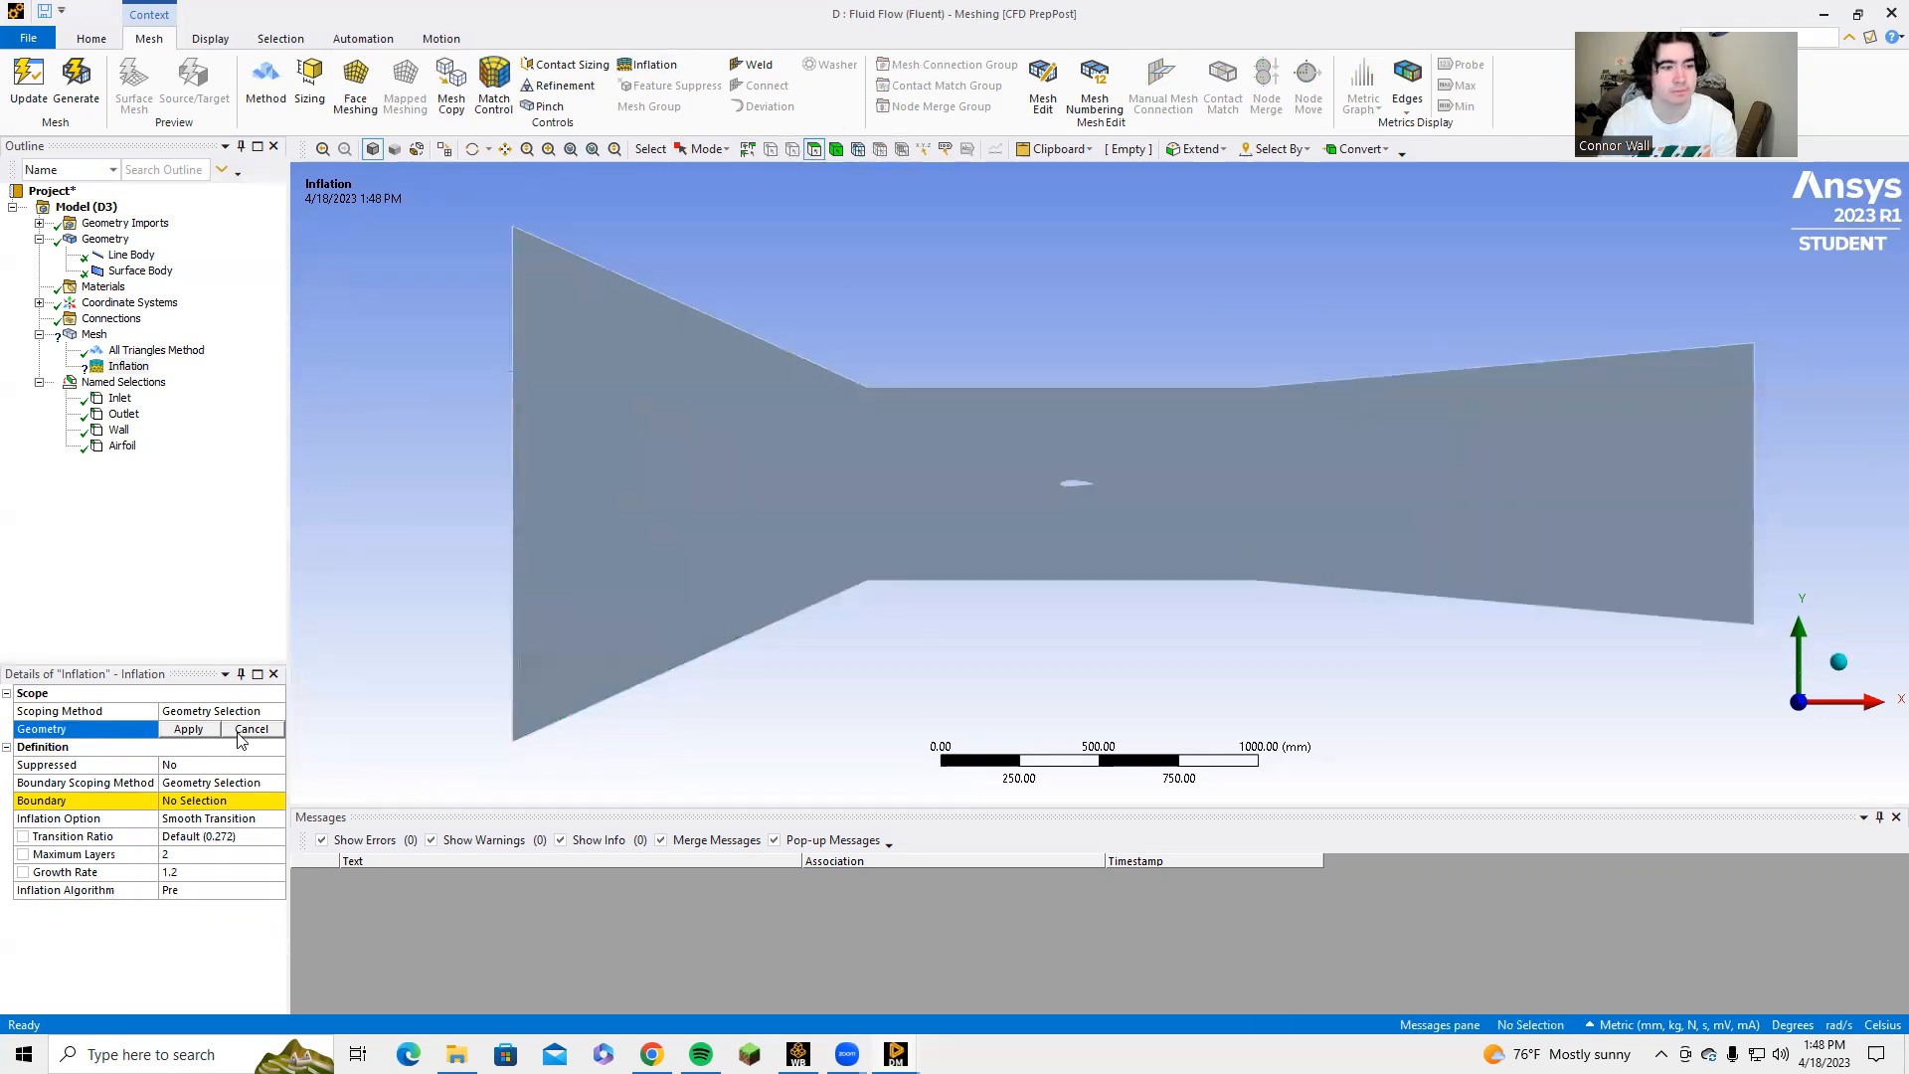
click(590, 656)
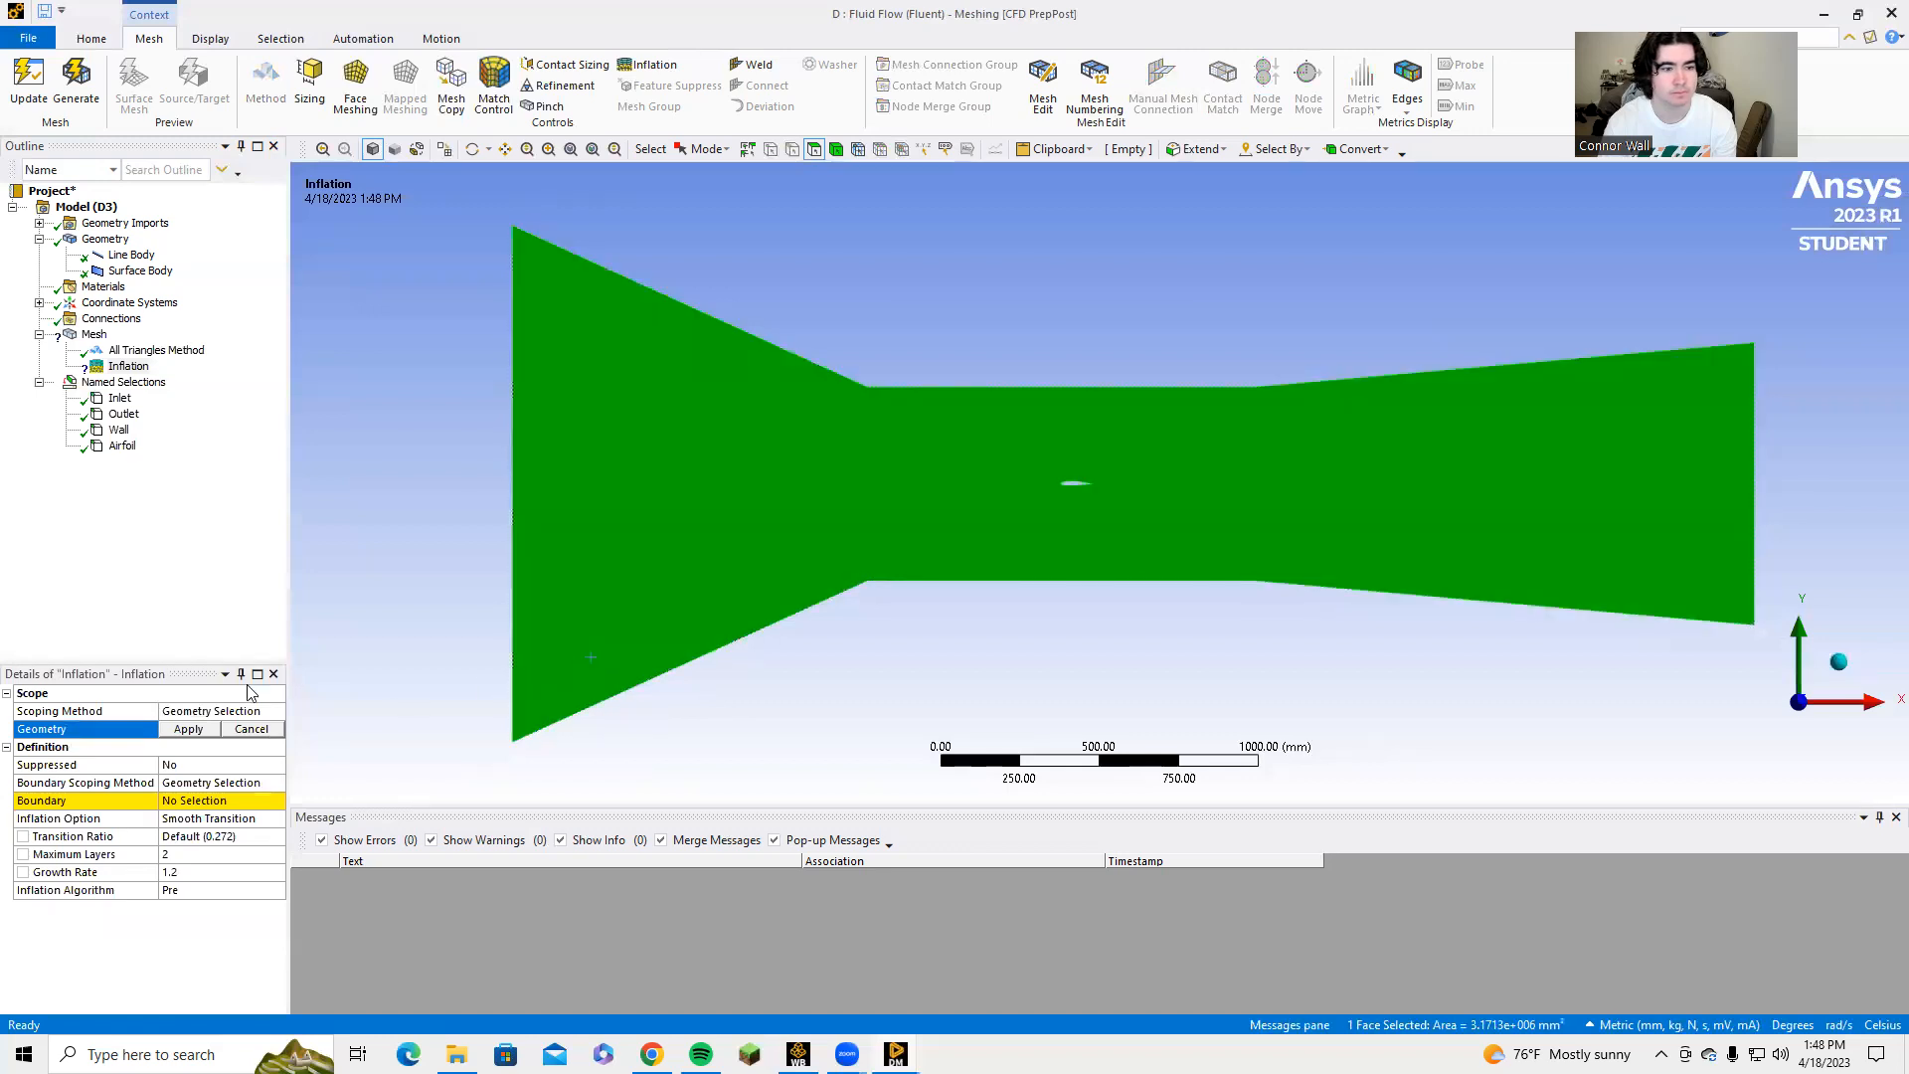
click(189, 729)
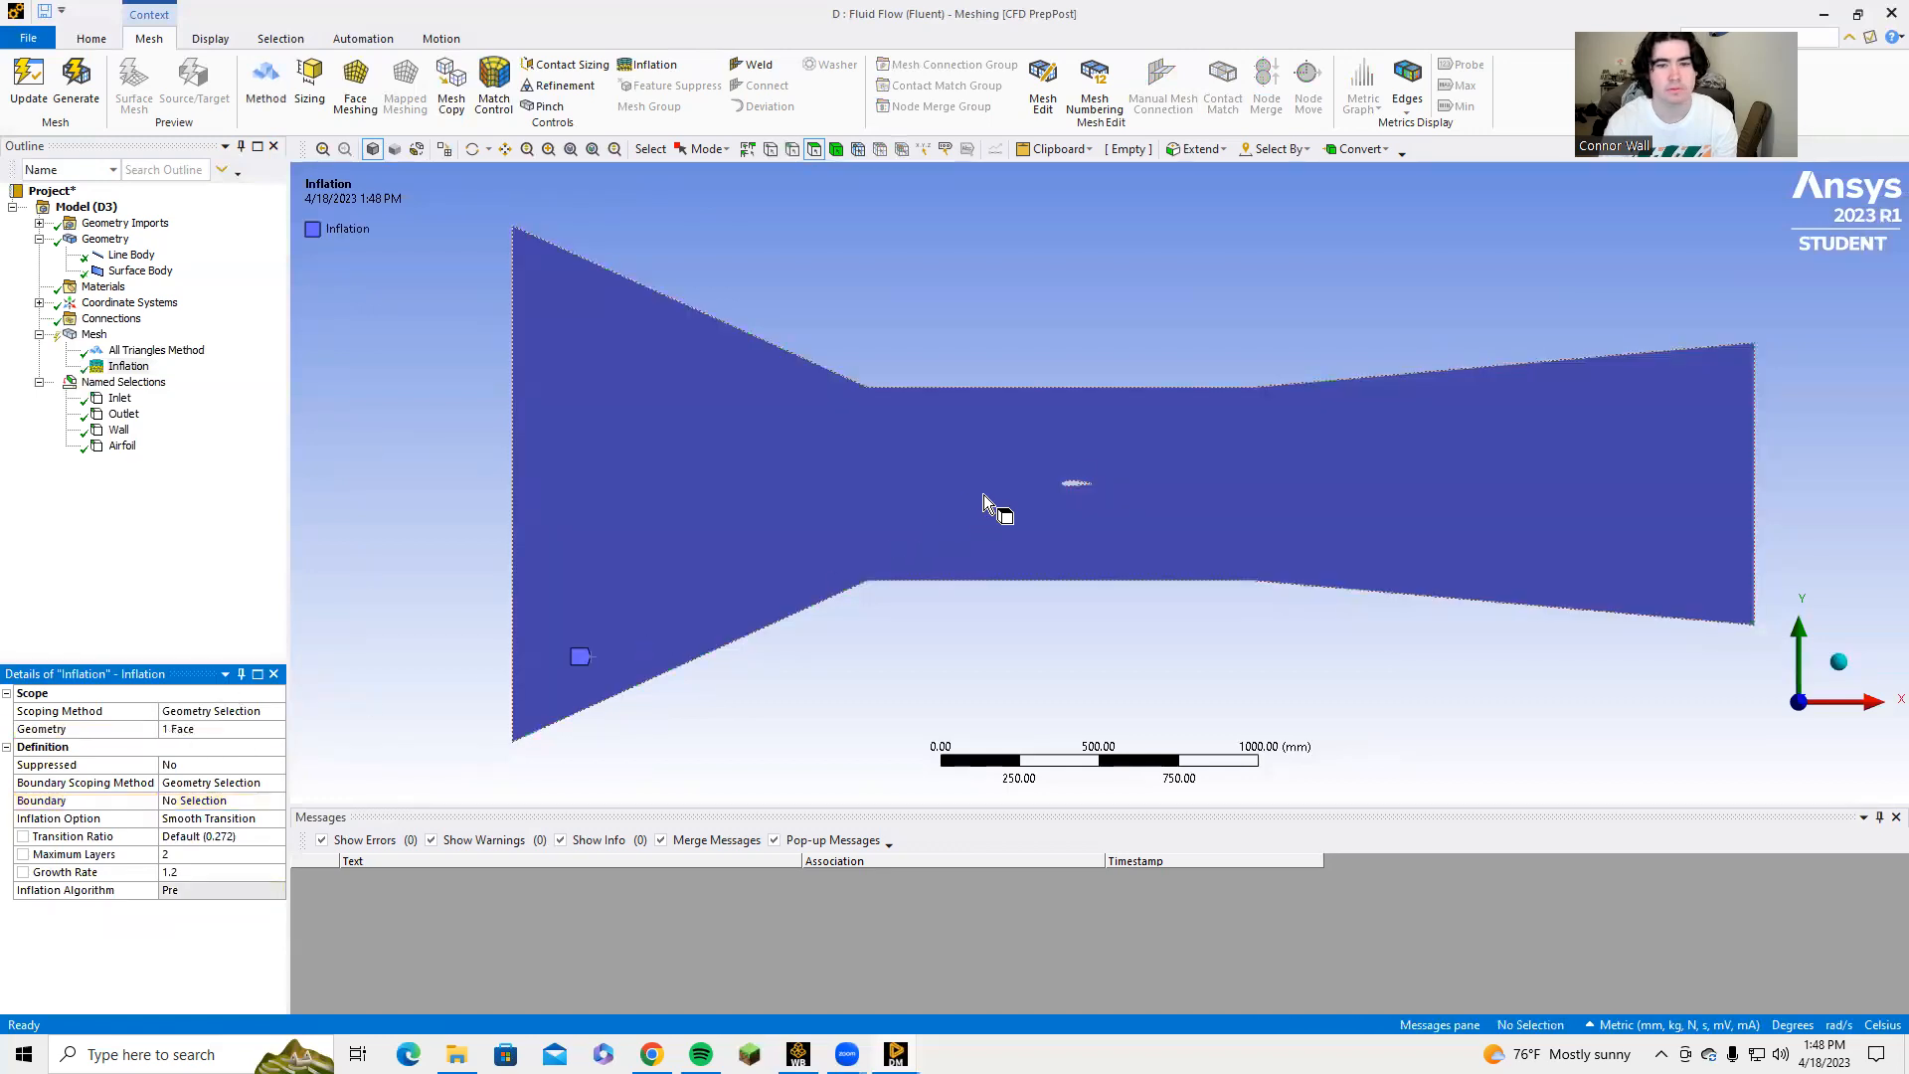
Assign the edge around the airfoil cutout as the boundary of the inflation control.
scroll(1024, 498, up, 3)
scroll(1020, 495, up, 5)
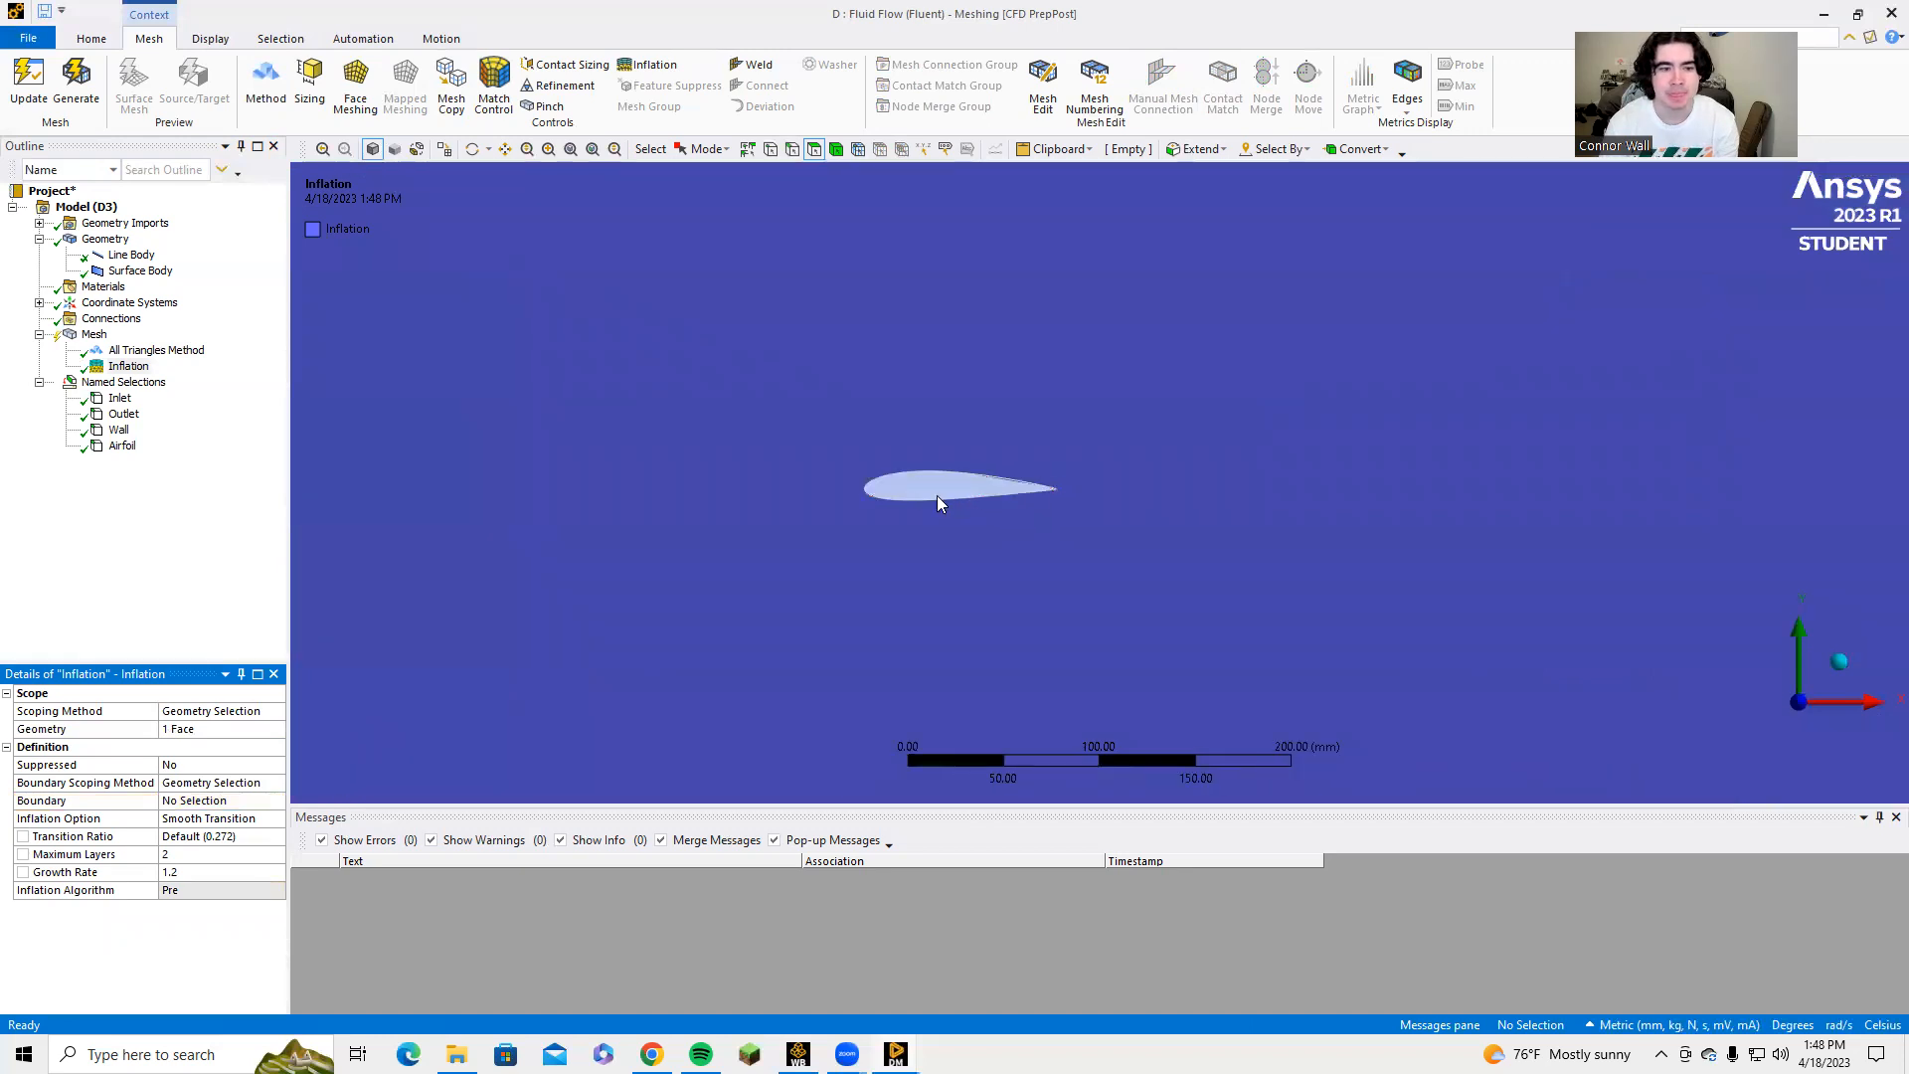
click(197, 784)
click(204, 802)
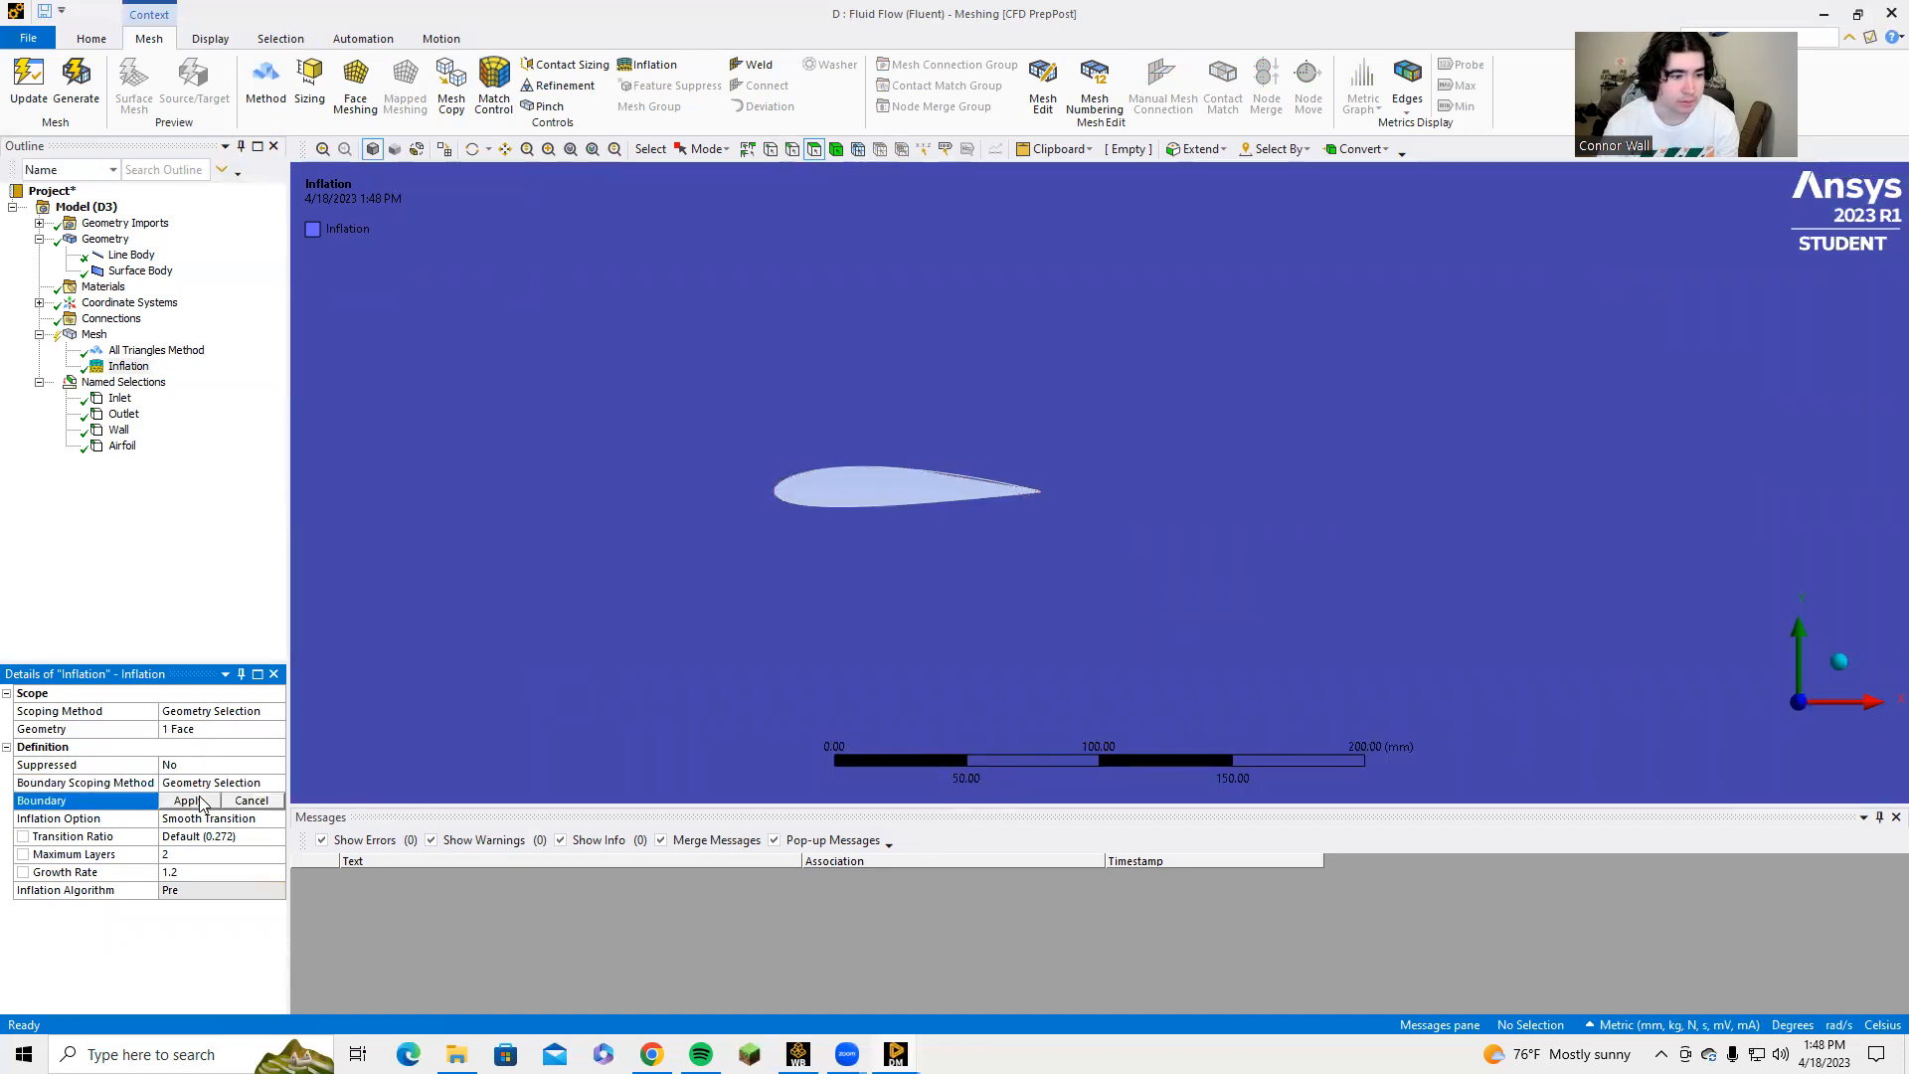
click(848, 486)
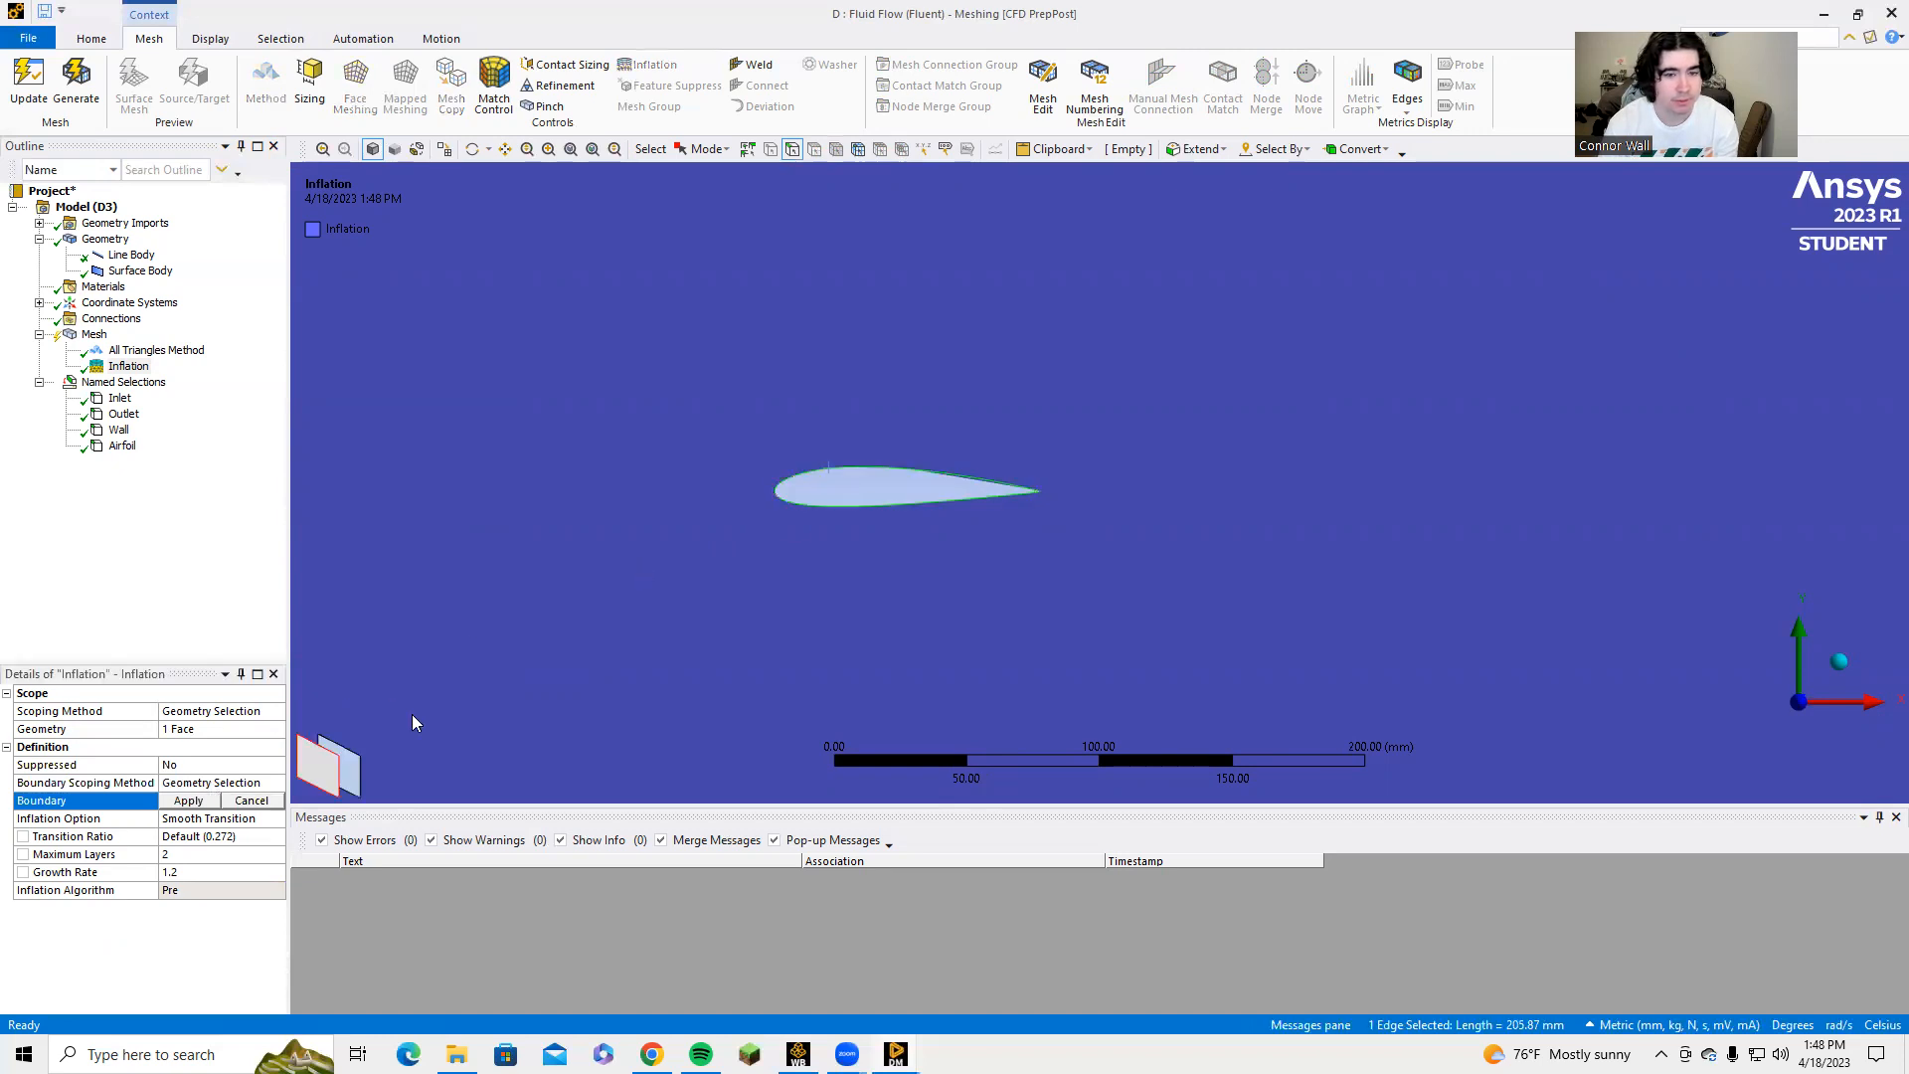
click(188, 801)
click(207, 802)
click(785, 501)
click(172, 799)
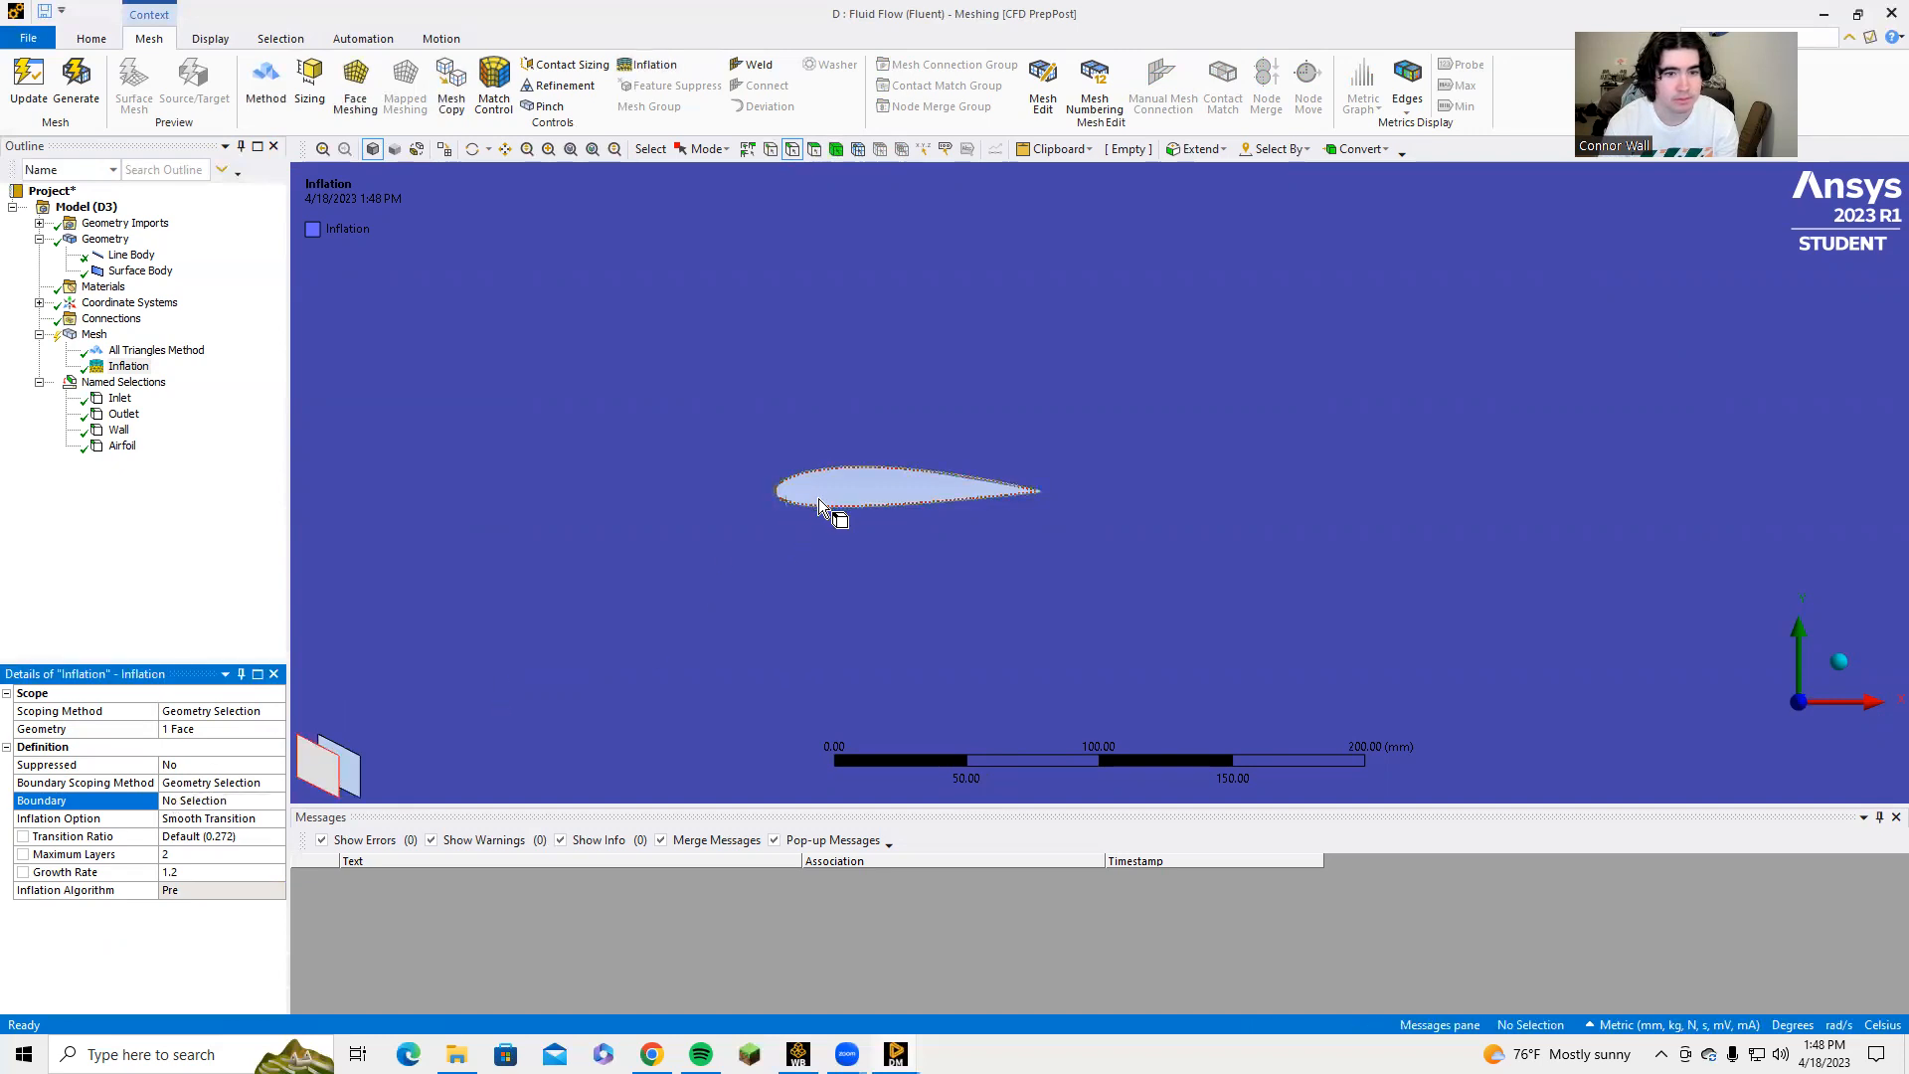
click(821, 506)
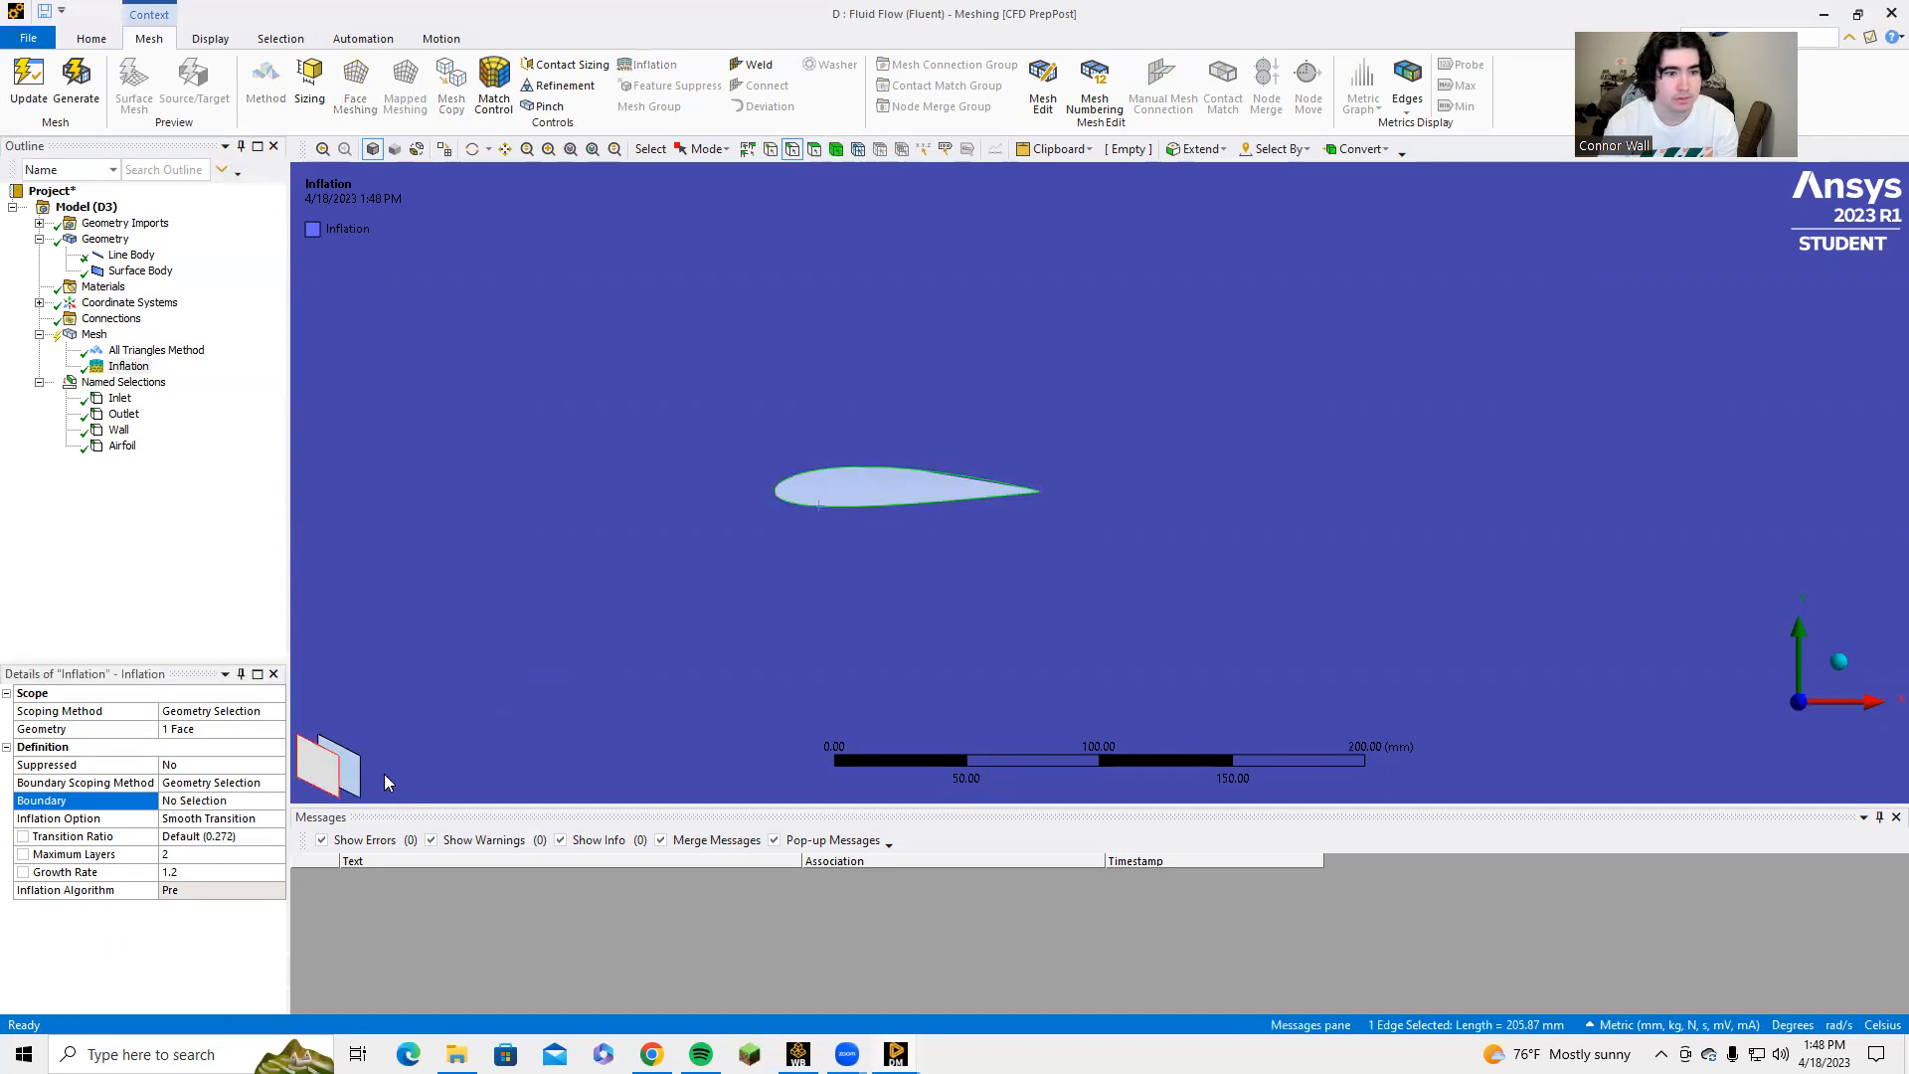
click(177, 802)
click(185, 800)
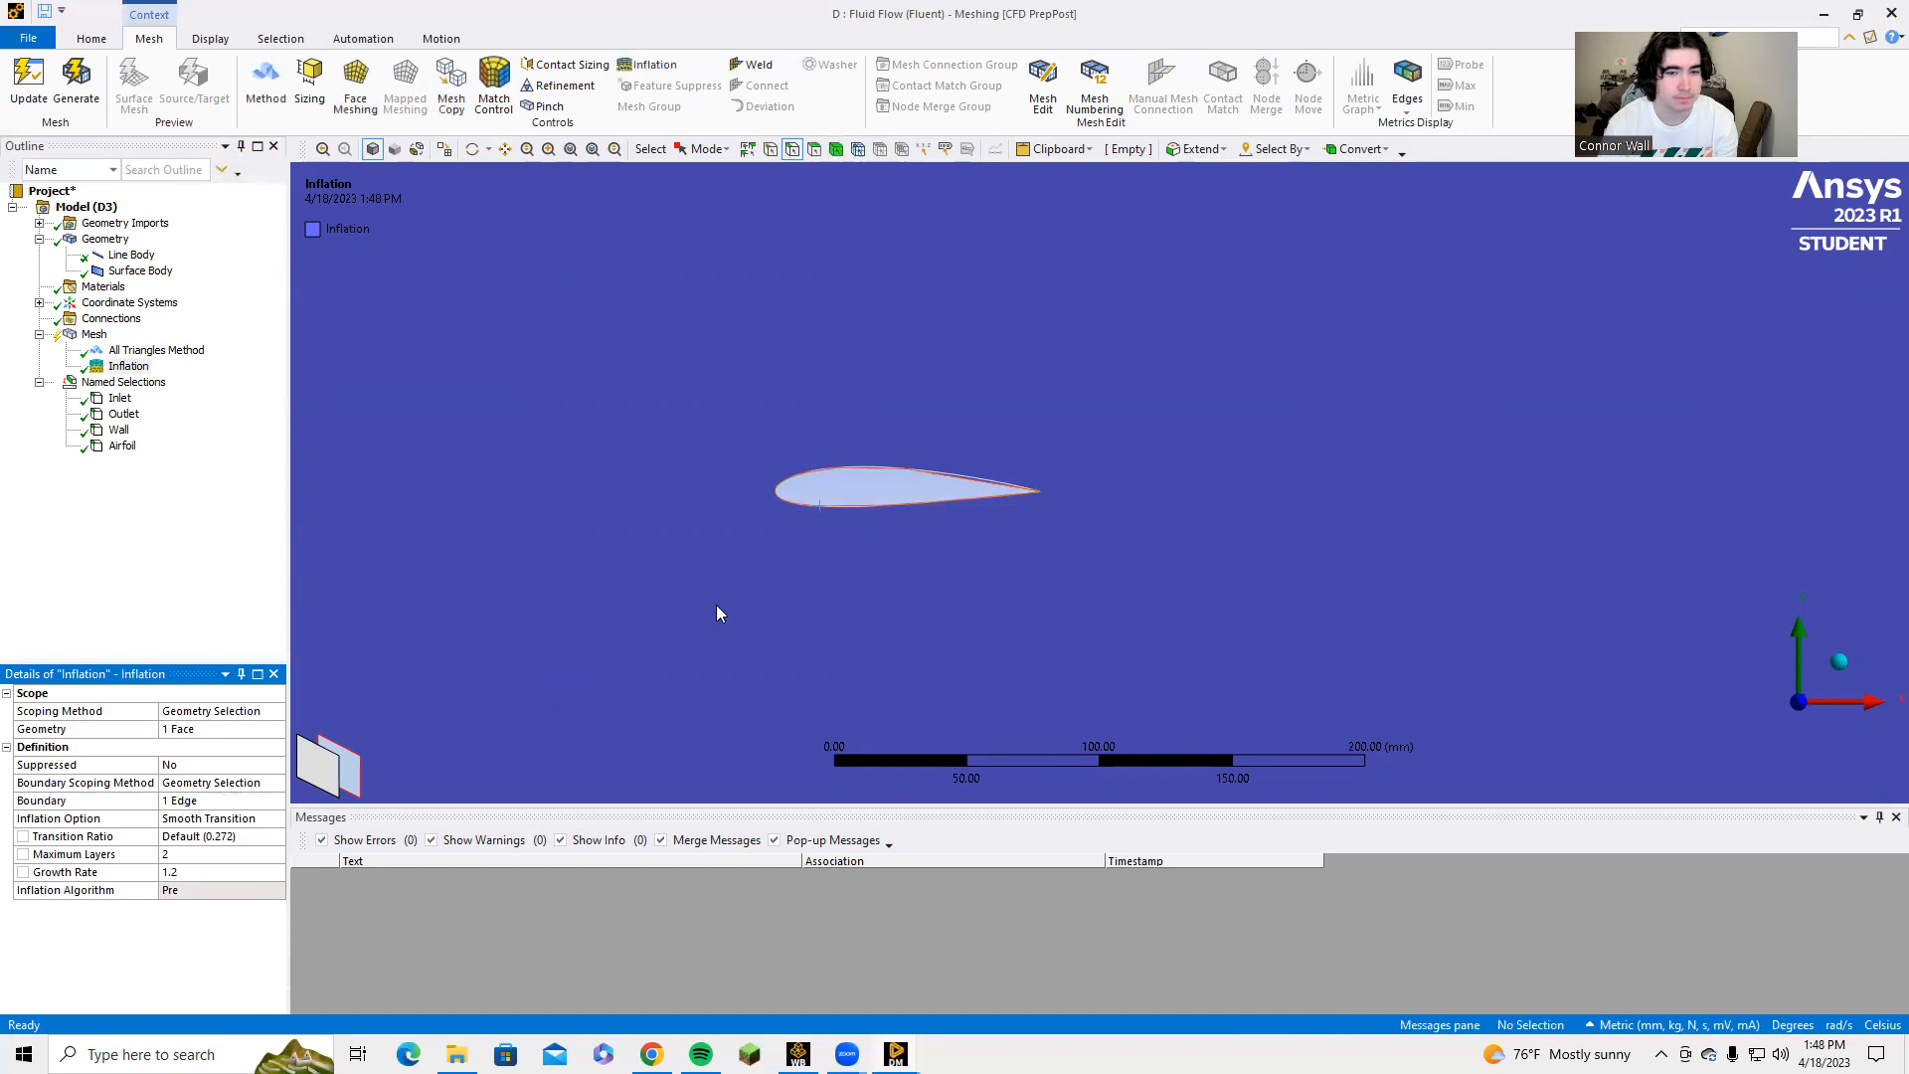
Set the inflation's maximum layers to 5, regenerate the mesh and display it around the airfoil.
scroll(586, 647, down, 3)
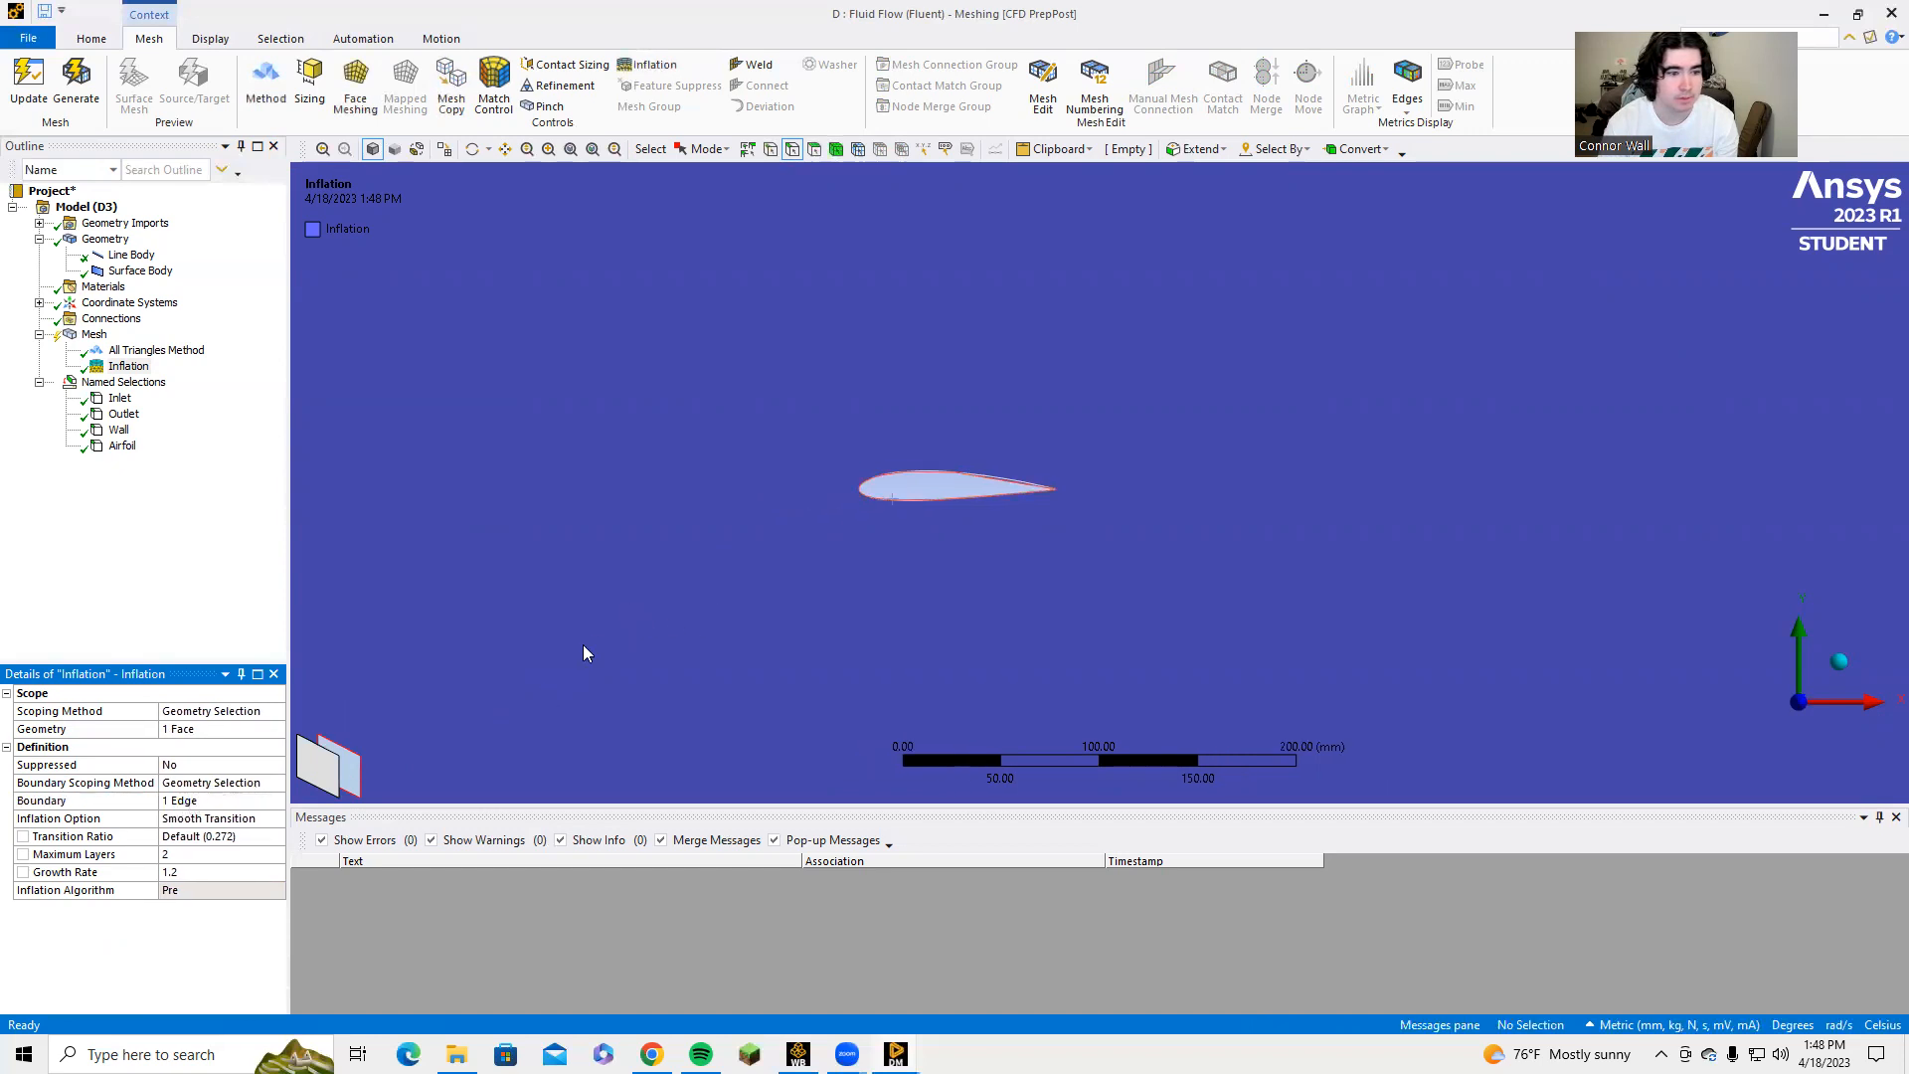
click(191, 852)
click(264, 856)
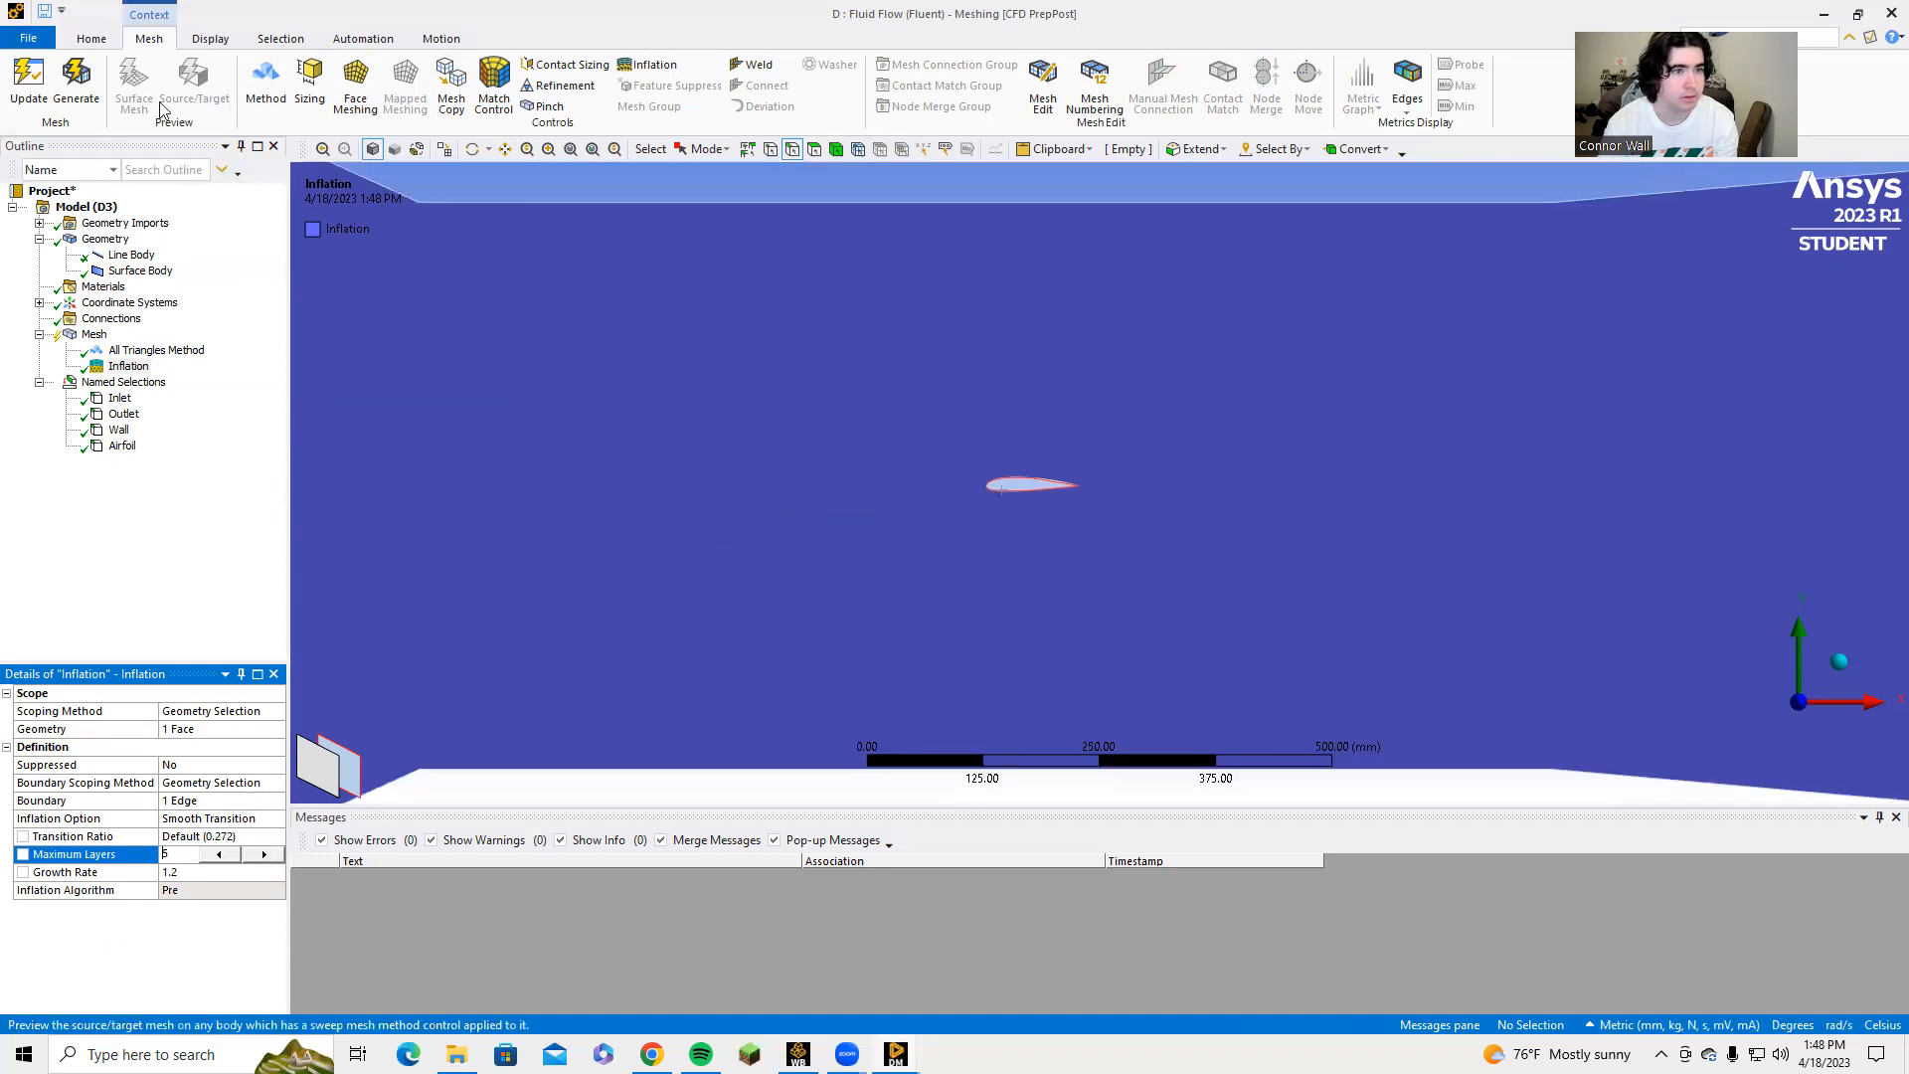
click(75, 84)
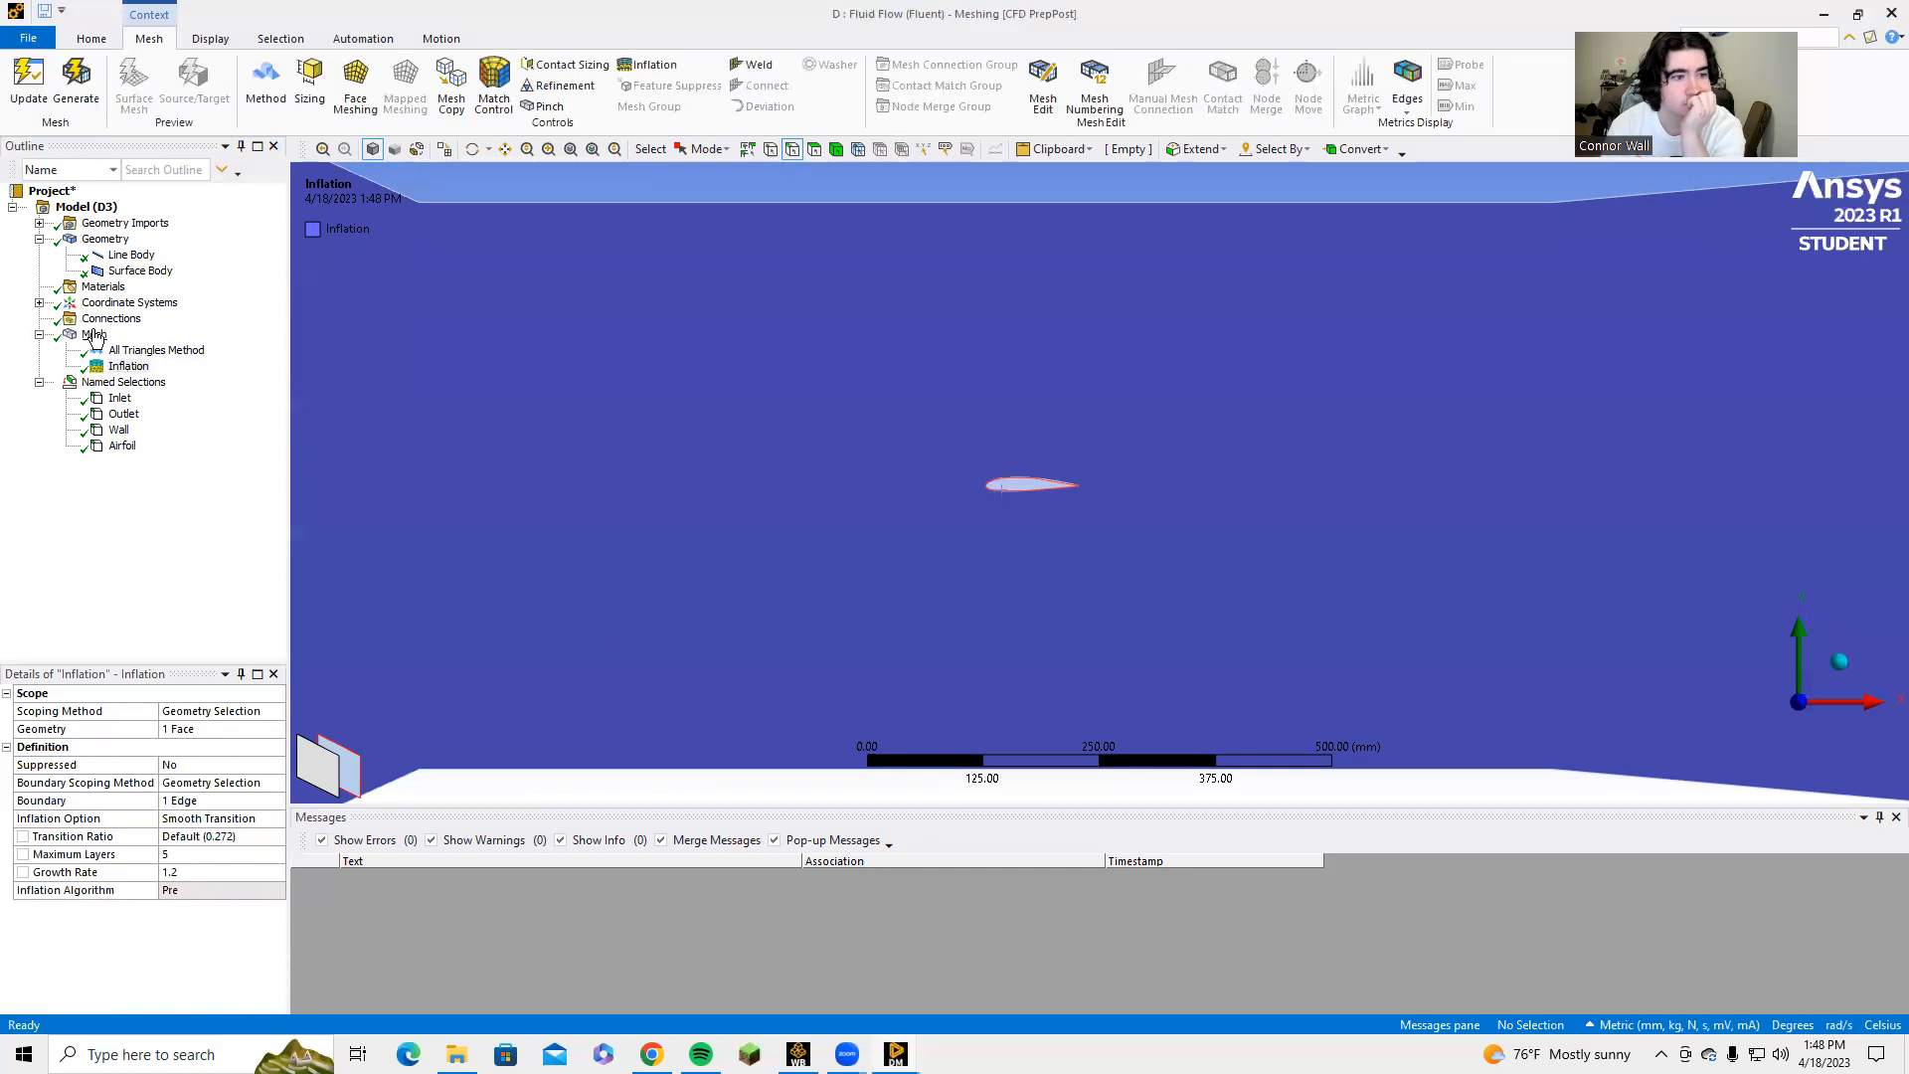
click(95, 336)
scroll(925, 513, up, 3)
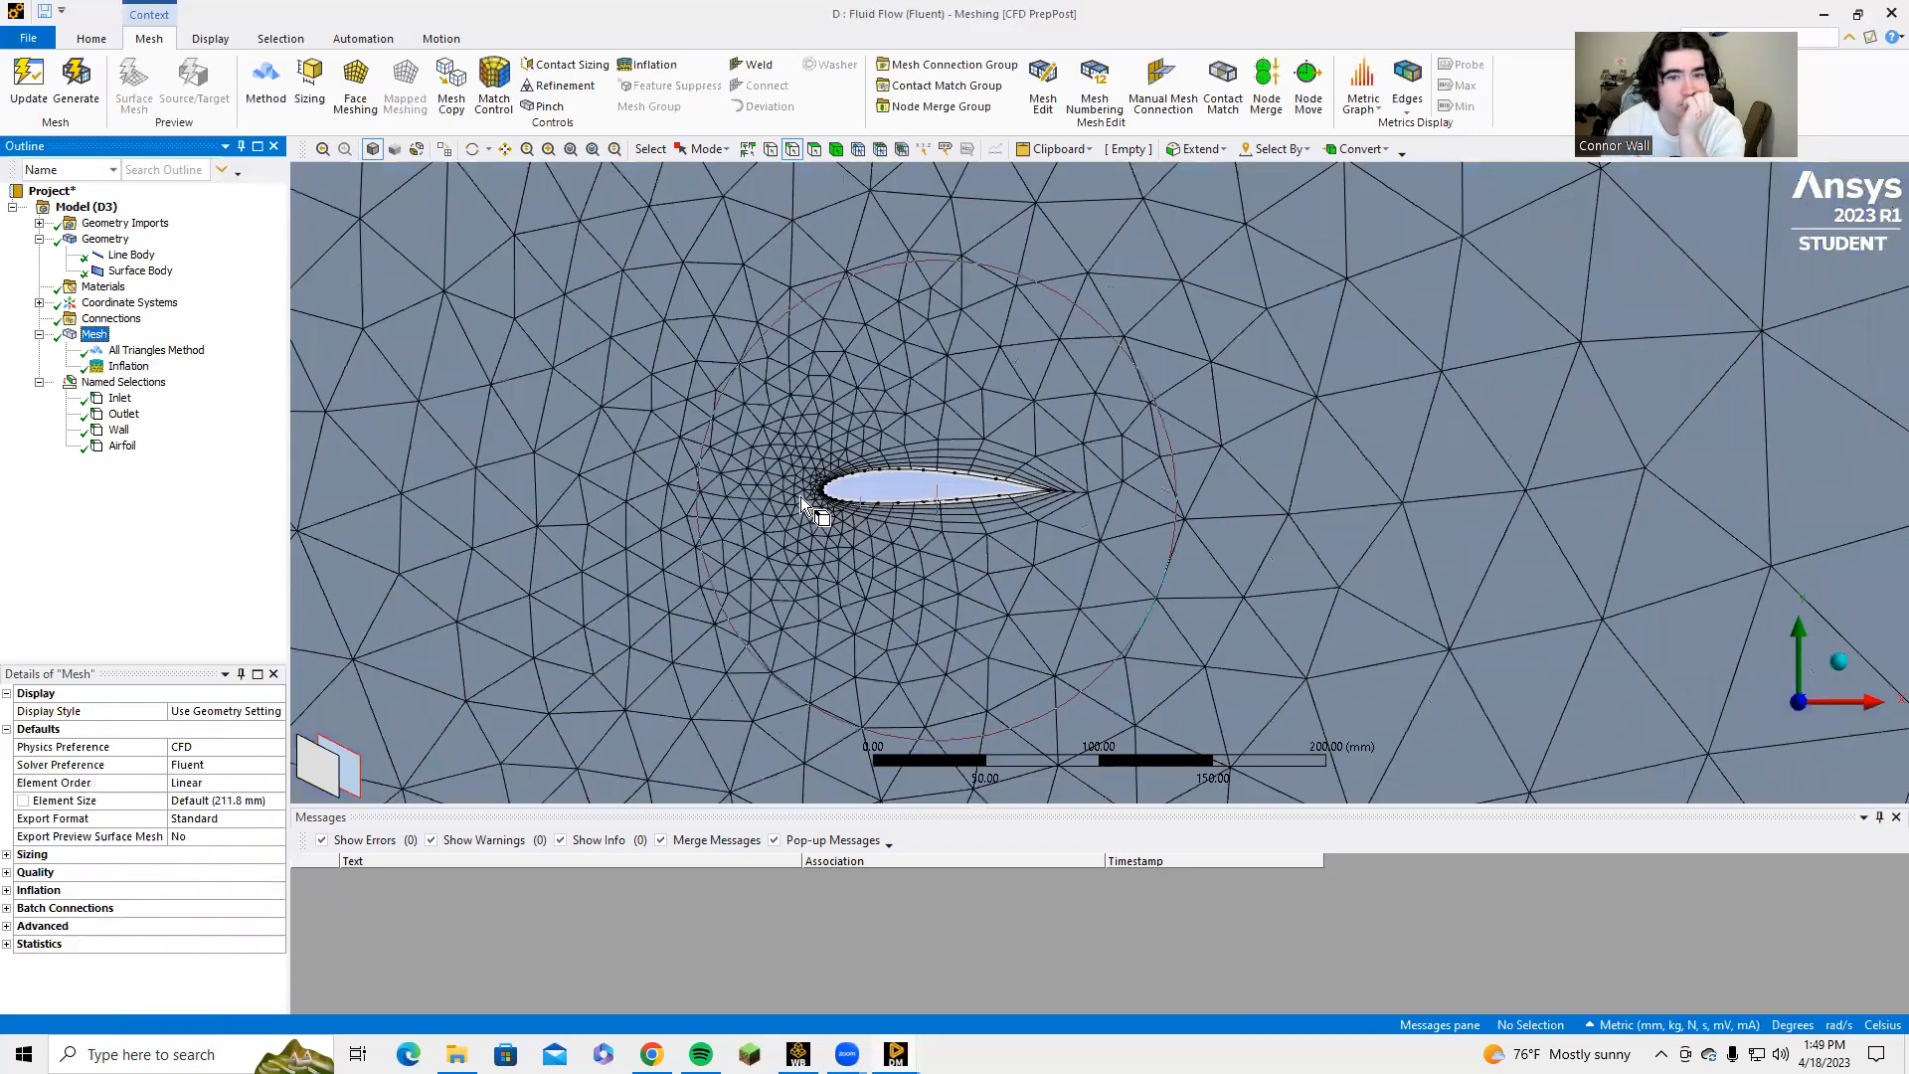
Delete the existing Airfoil named selection.
click(119, 446)
right_click(119, 447)
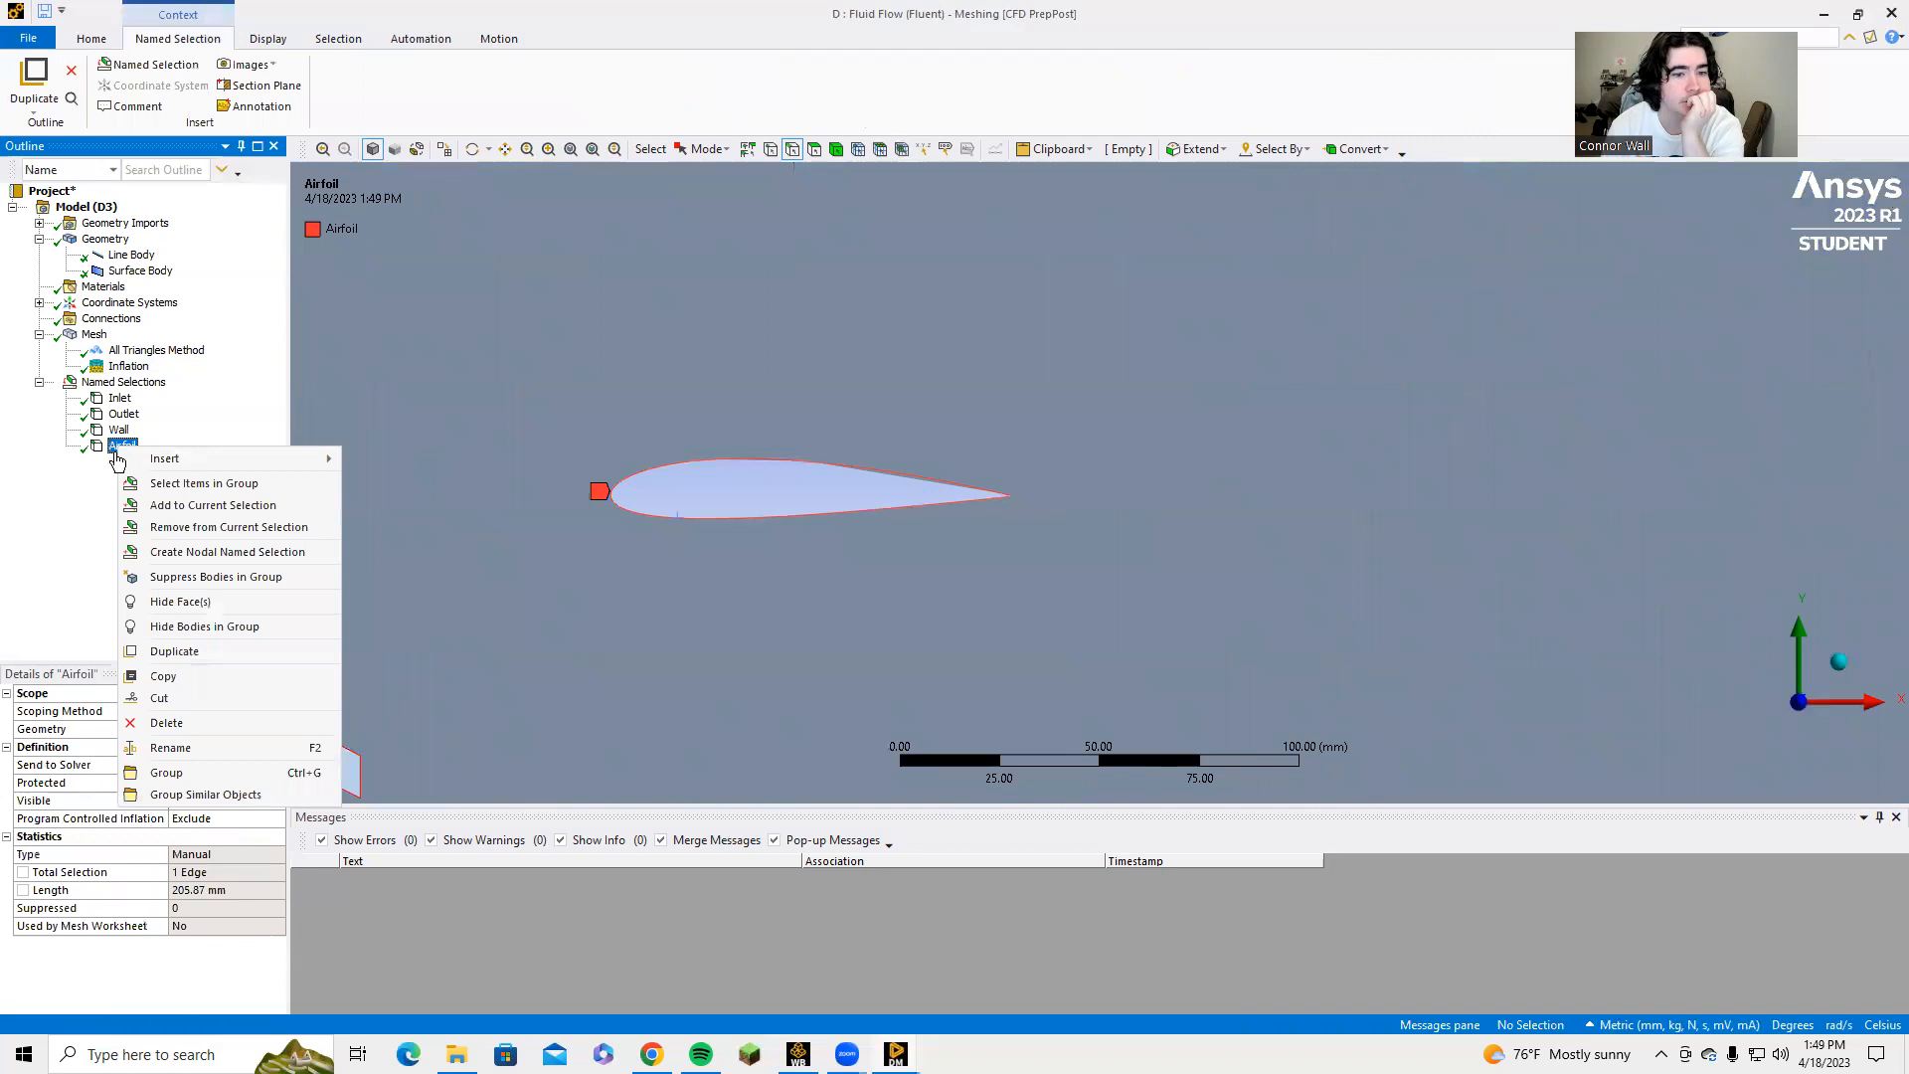
click(167, 724)
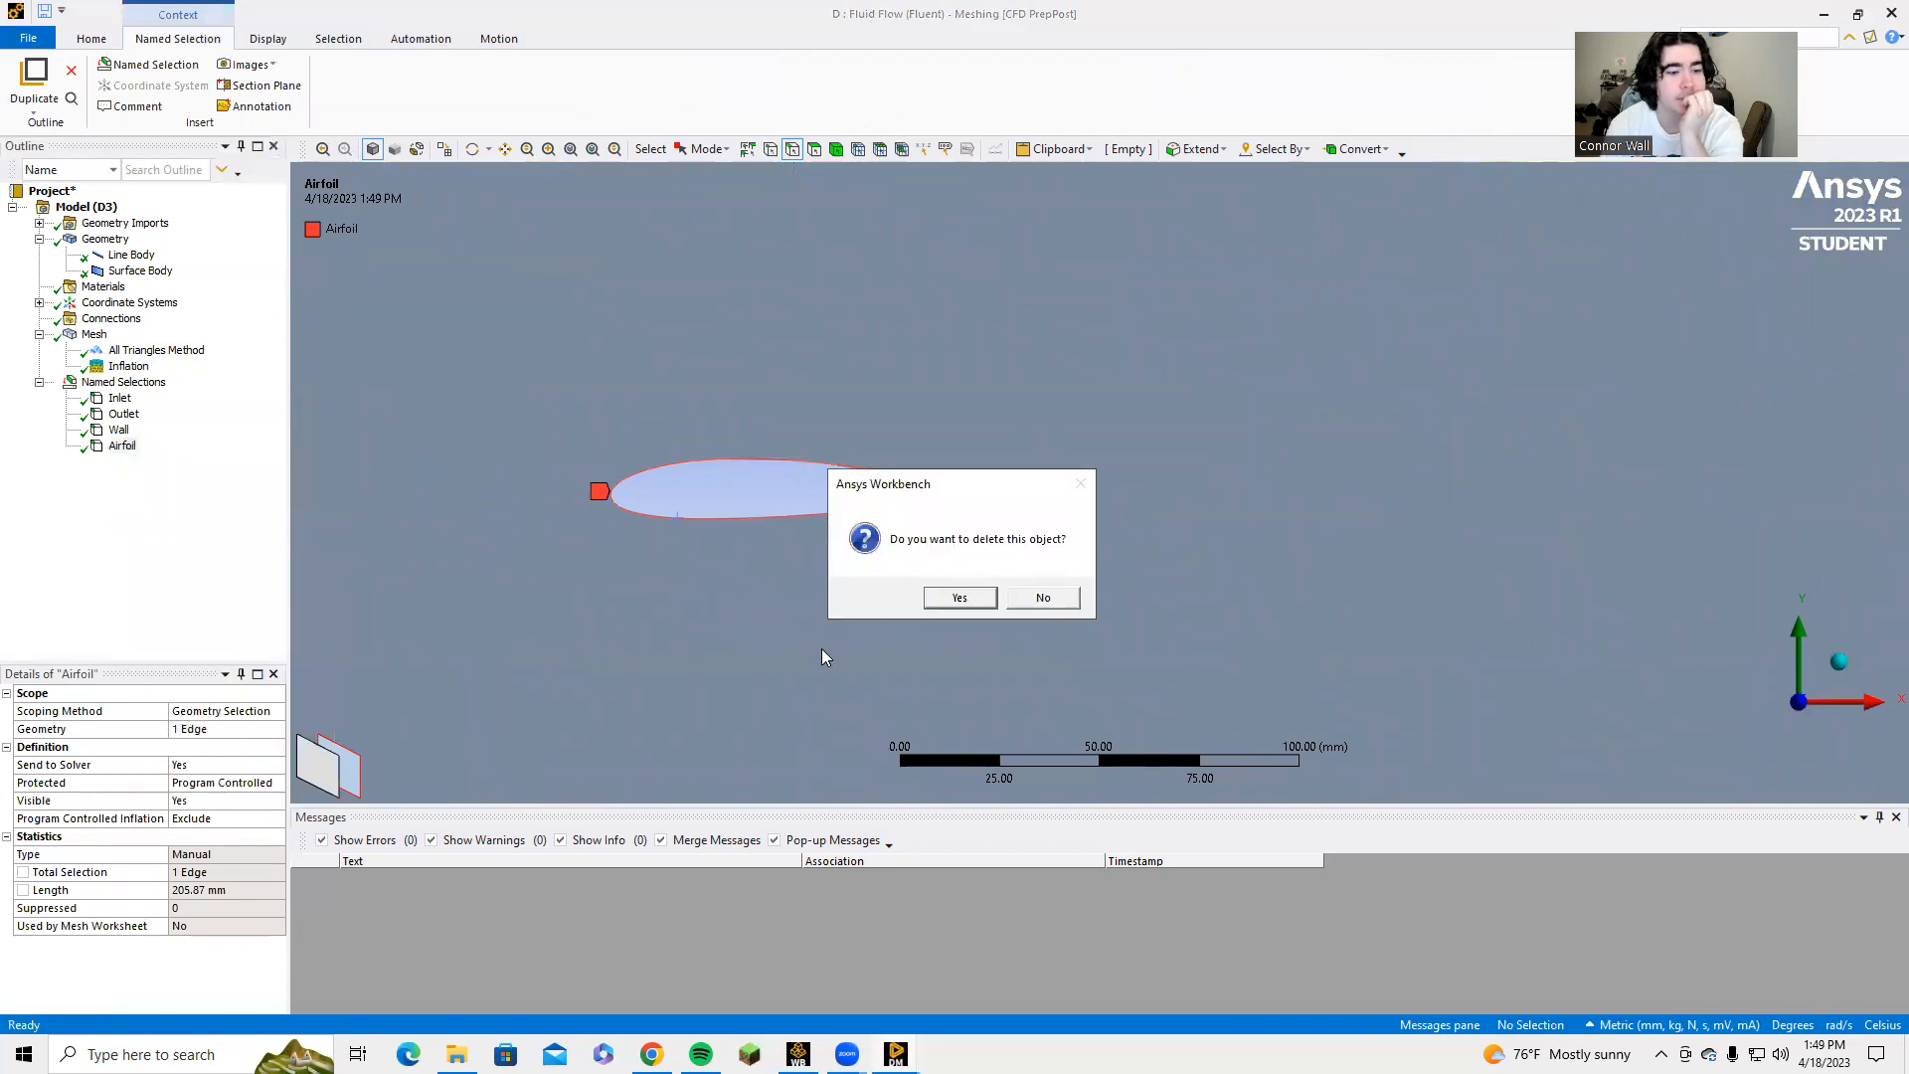
click(960, 598)
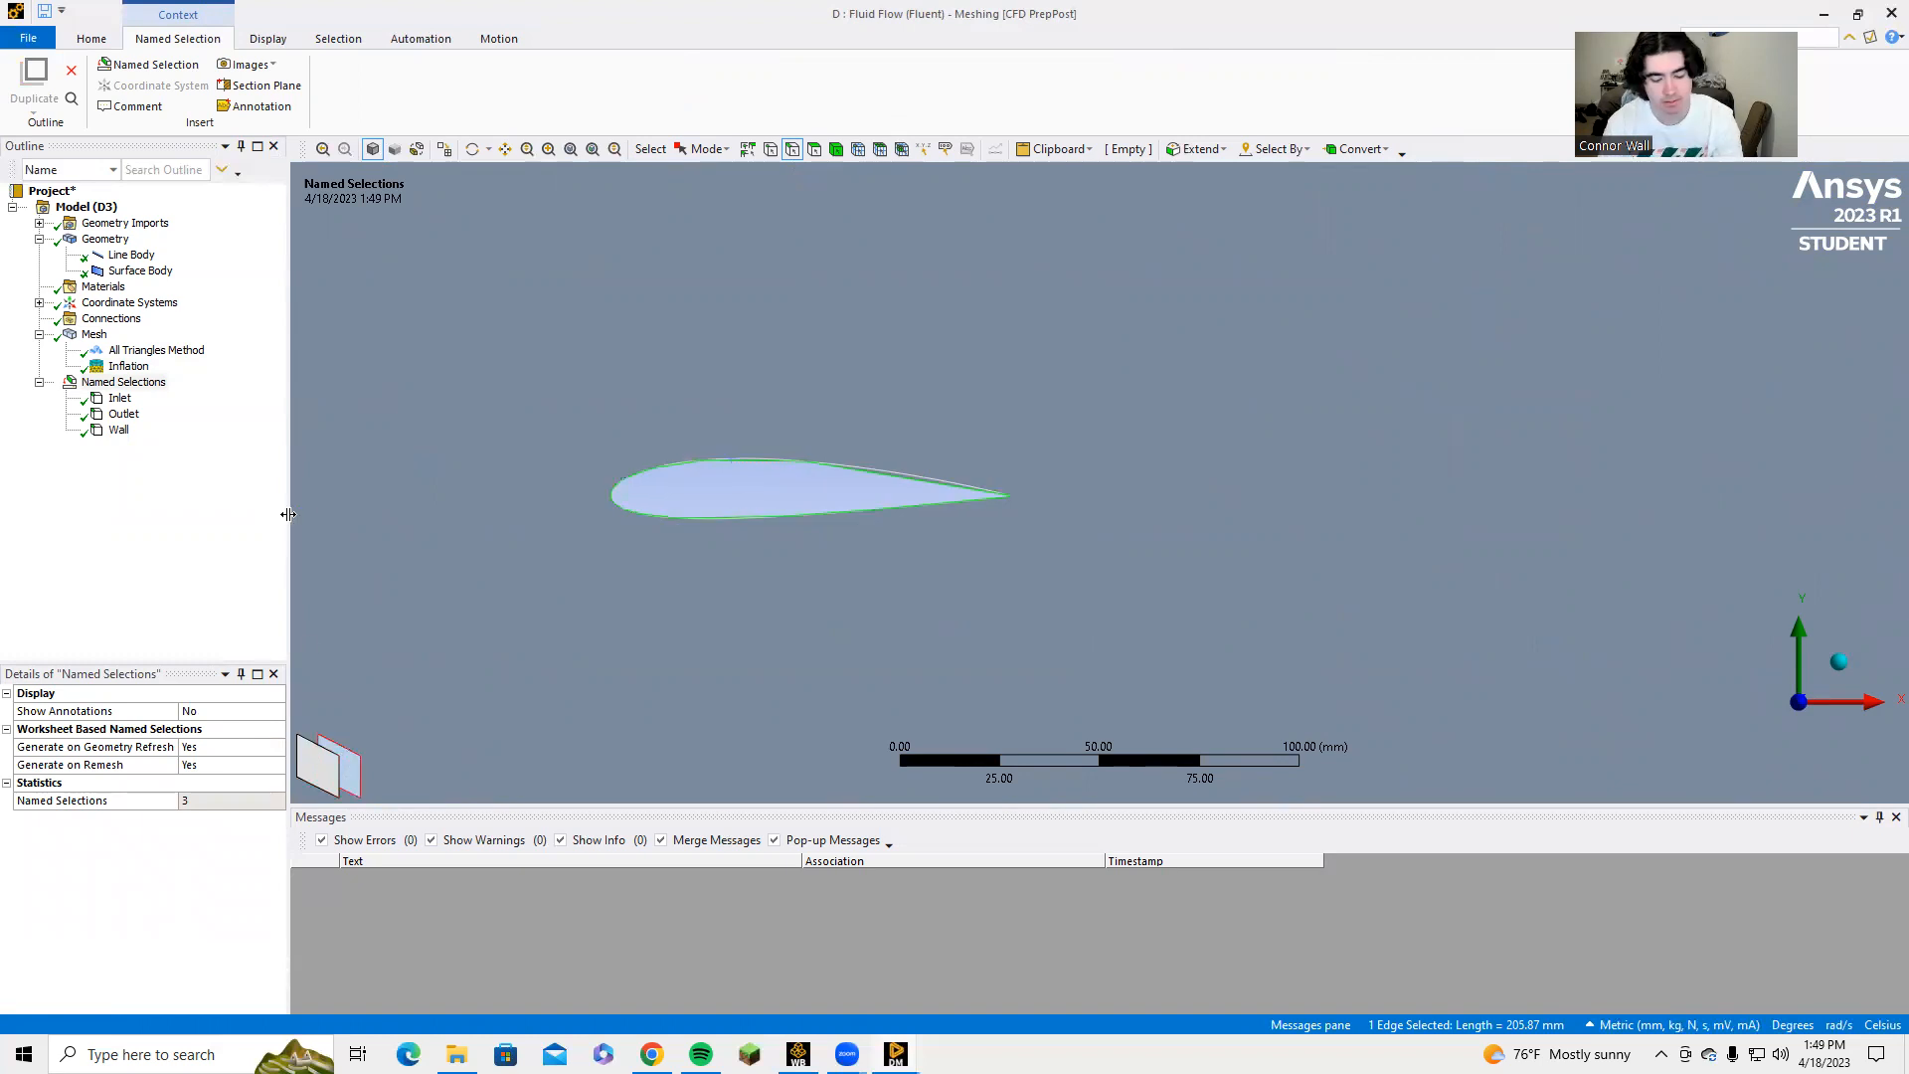
Create a new named selection called Airfoil from the edge around the airfoil cutout.
text(n)
text(Airfoil)
key(Return)
Add a Sizing control to the mesh, scoped to the tunnel's vertical inlet and outlet edges.
scroll(328, 496, down, 3)
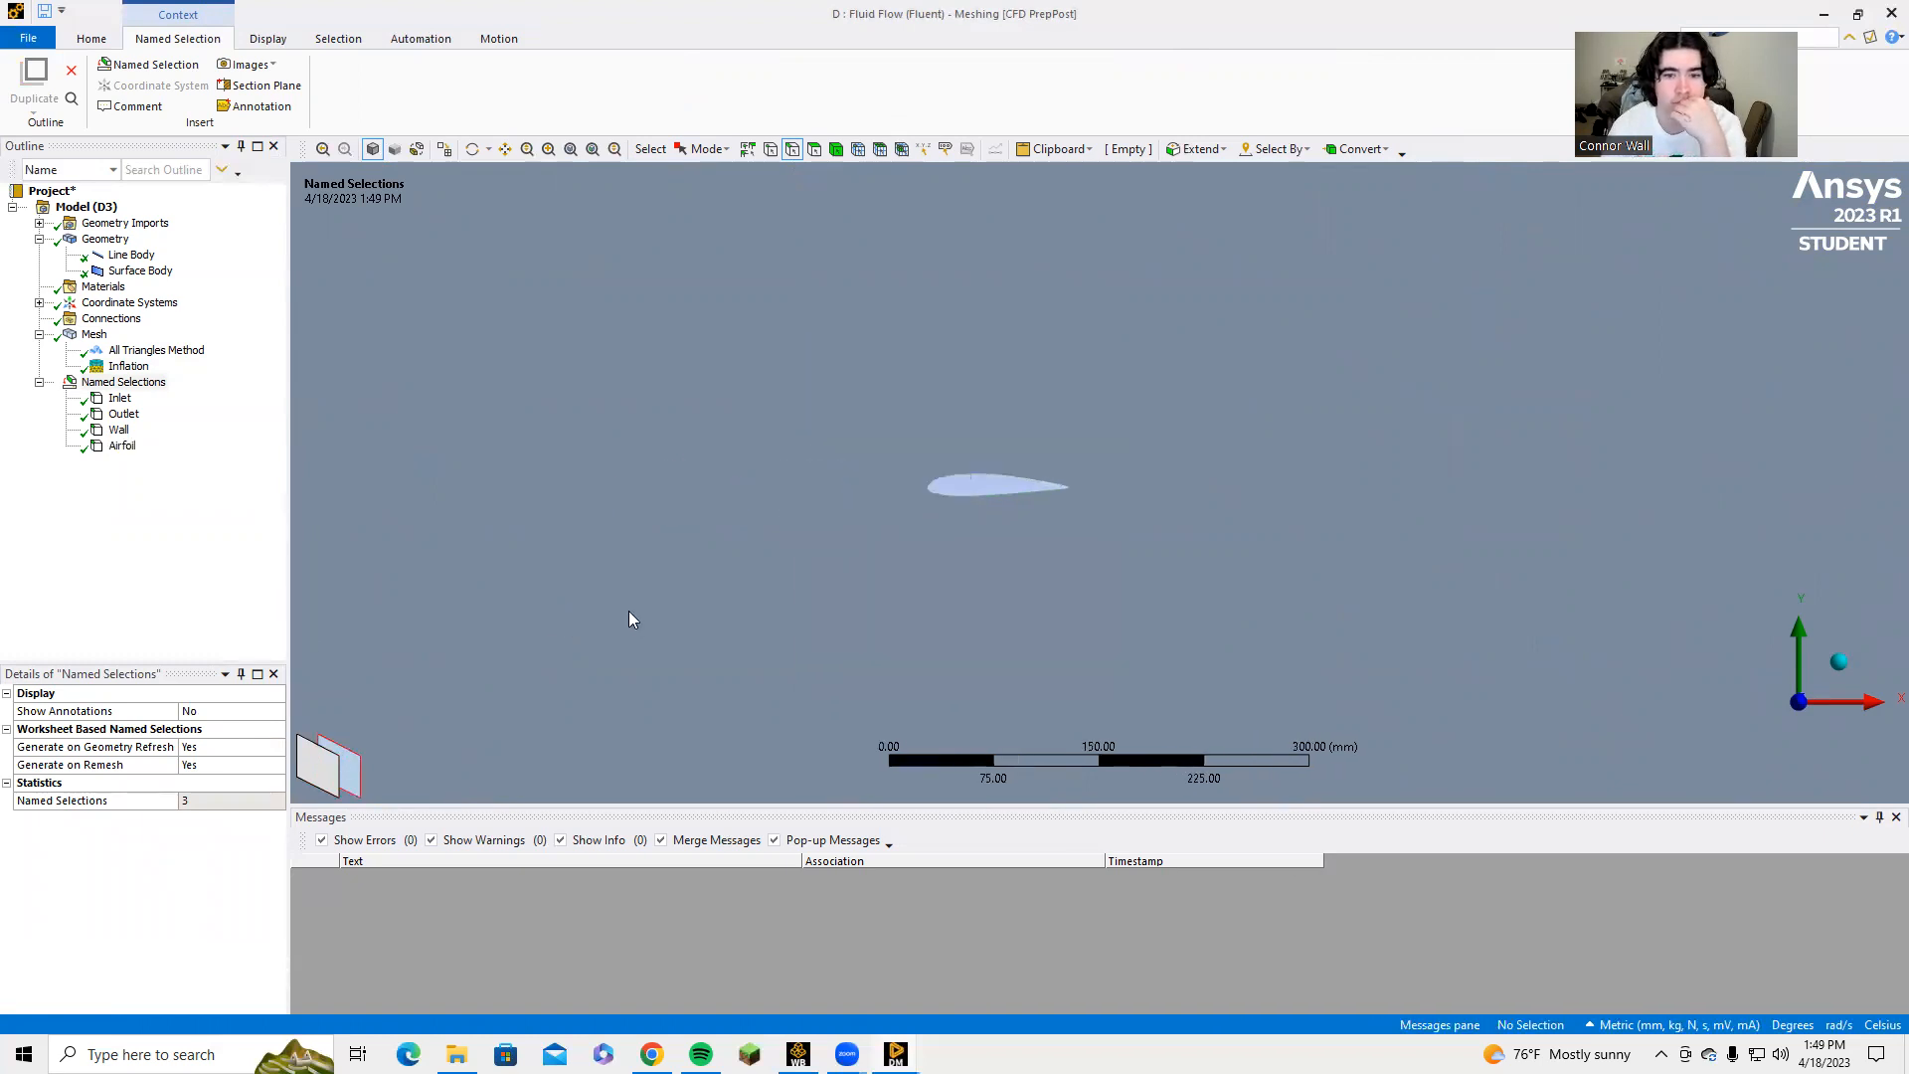
scroll(632, 616, down, 3)
scroll(741, 626, down, 1)
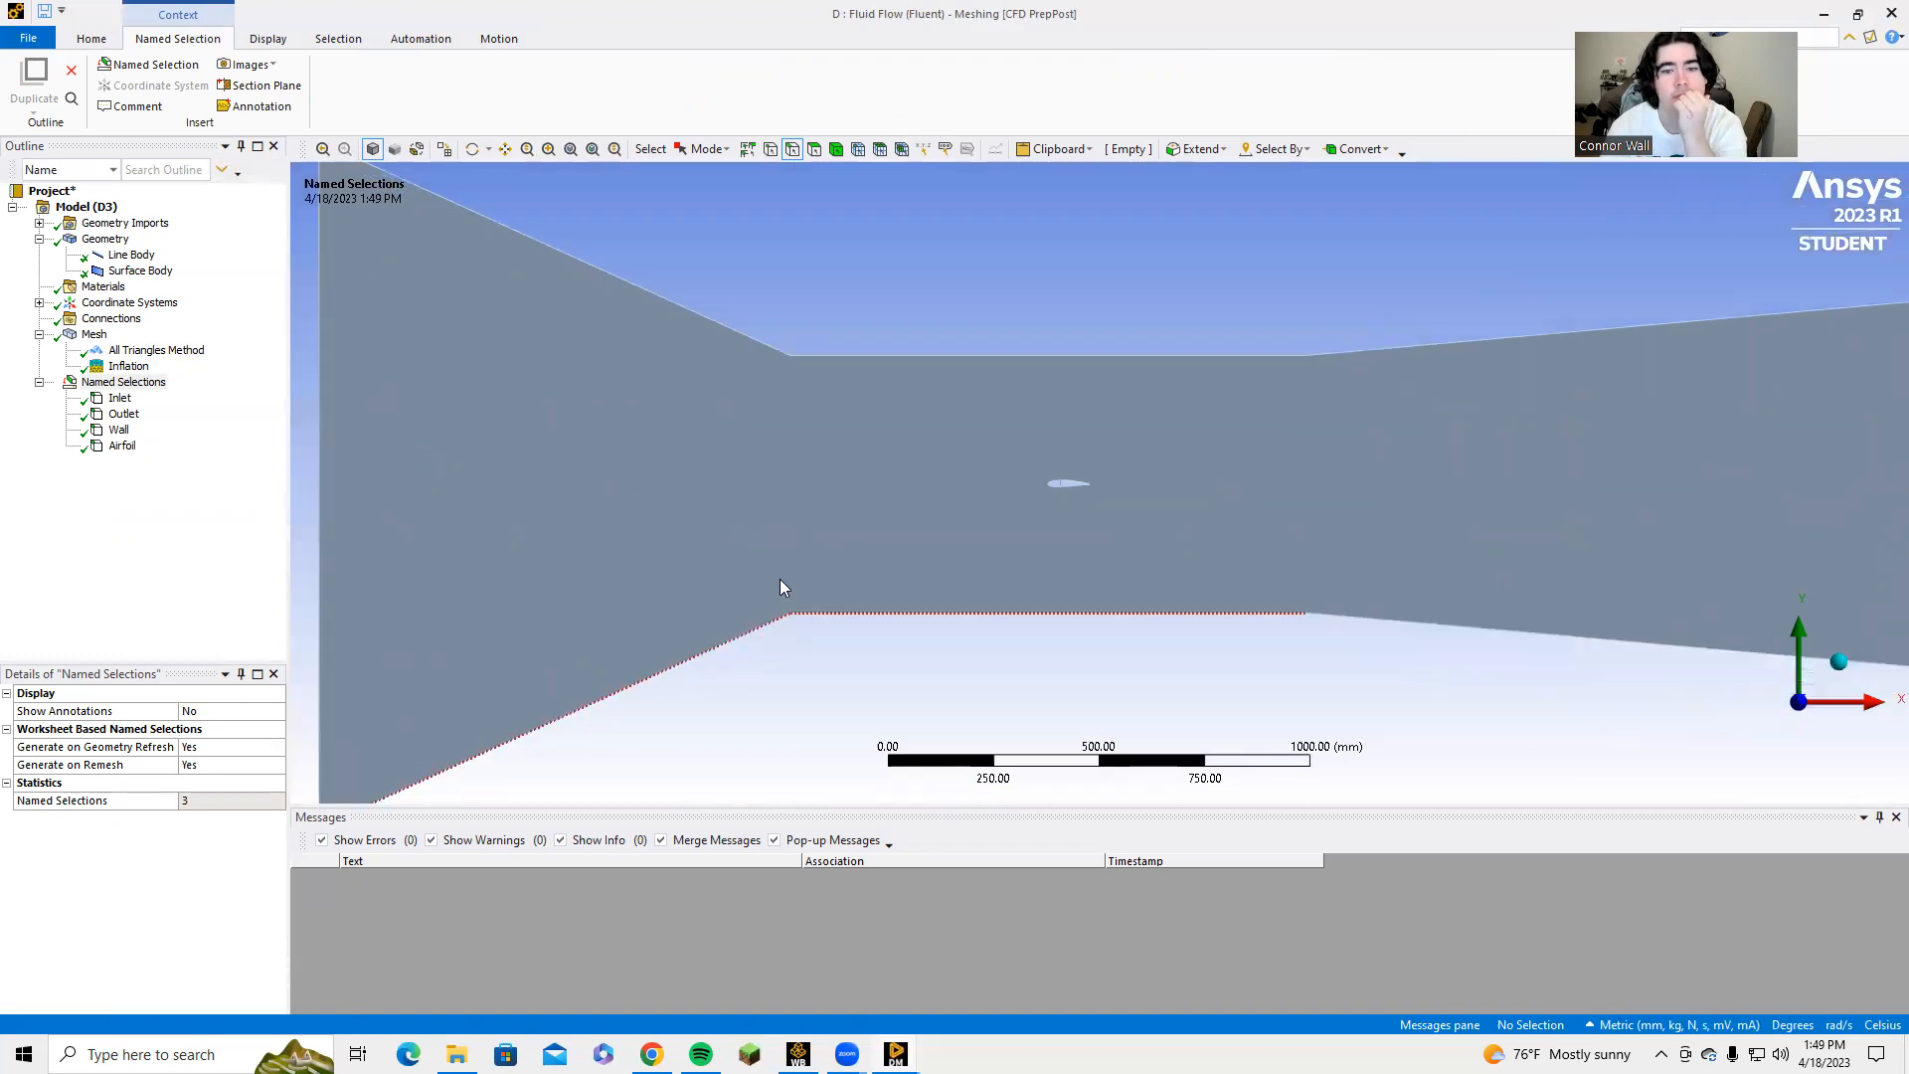
click(87, 335)
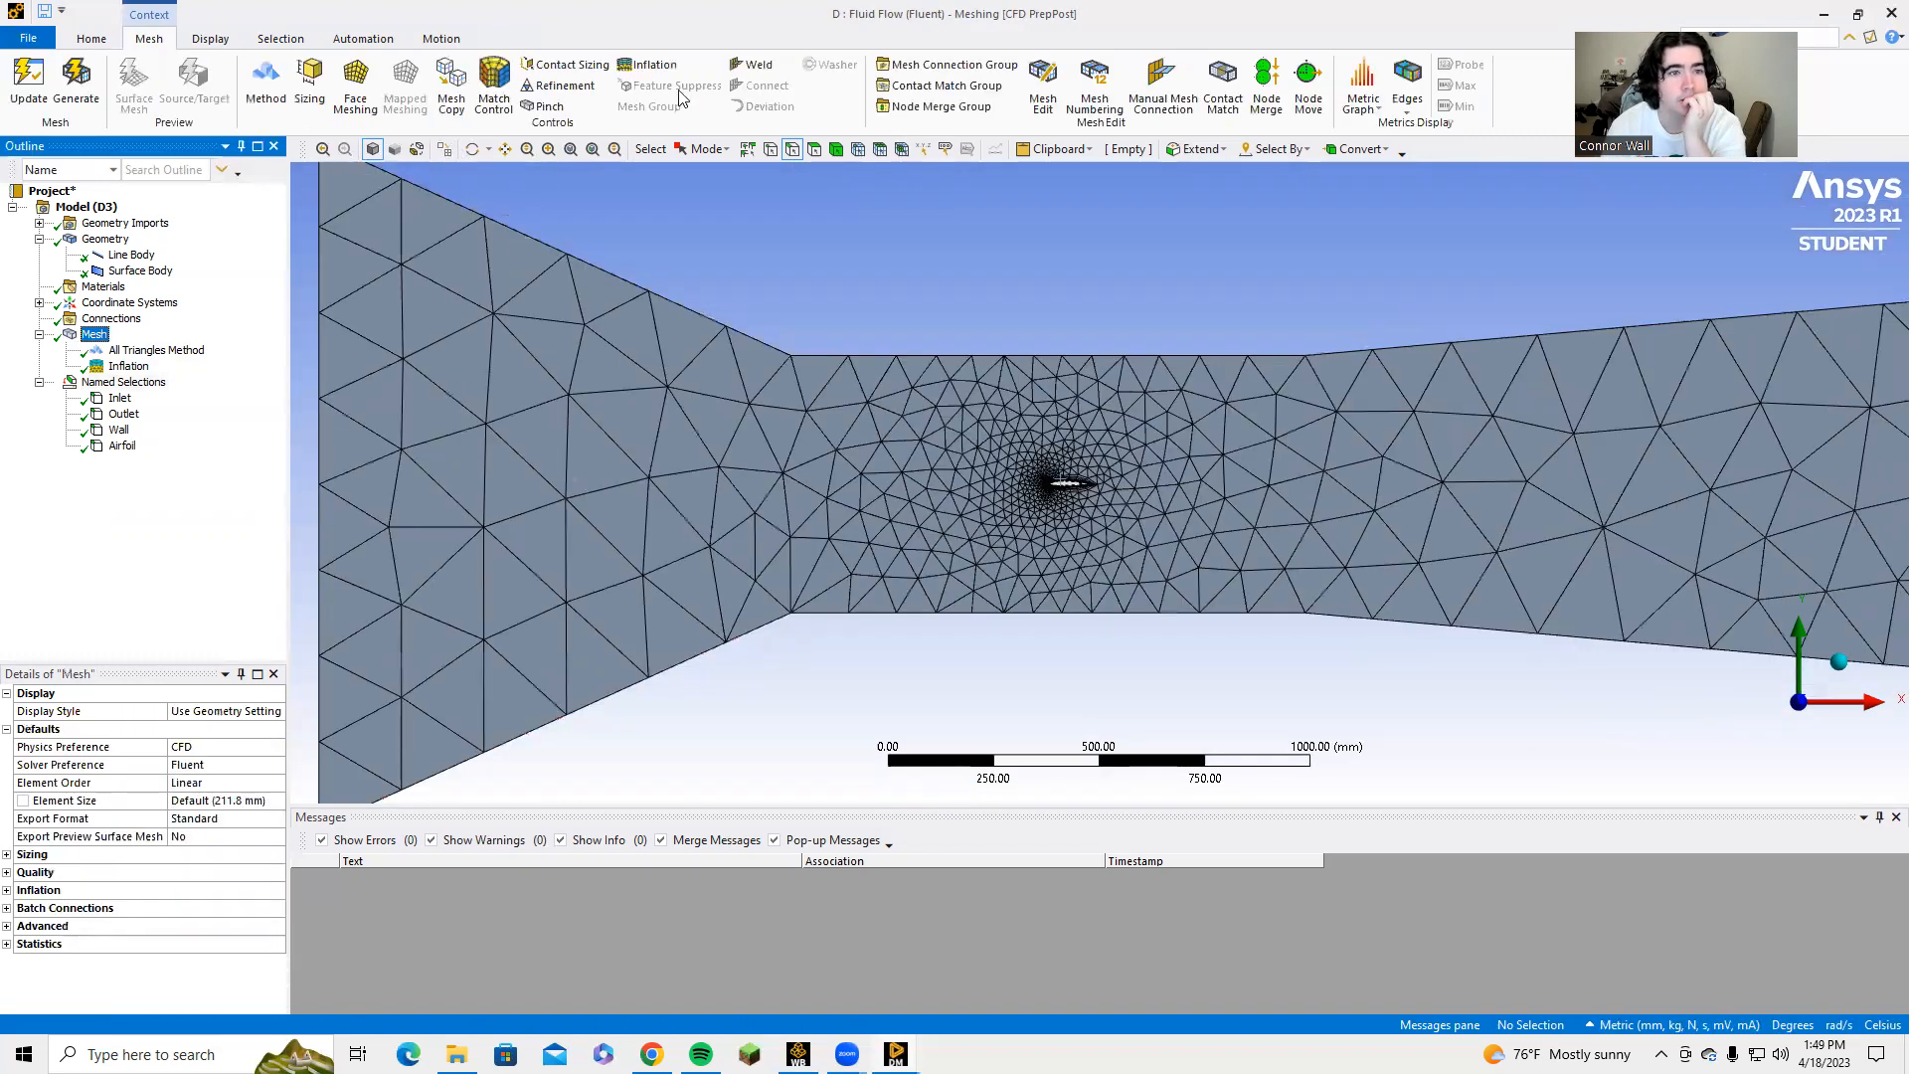
click(309, 79)
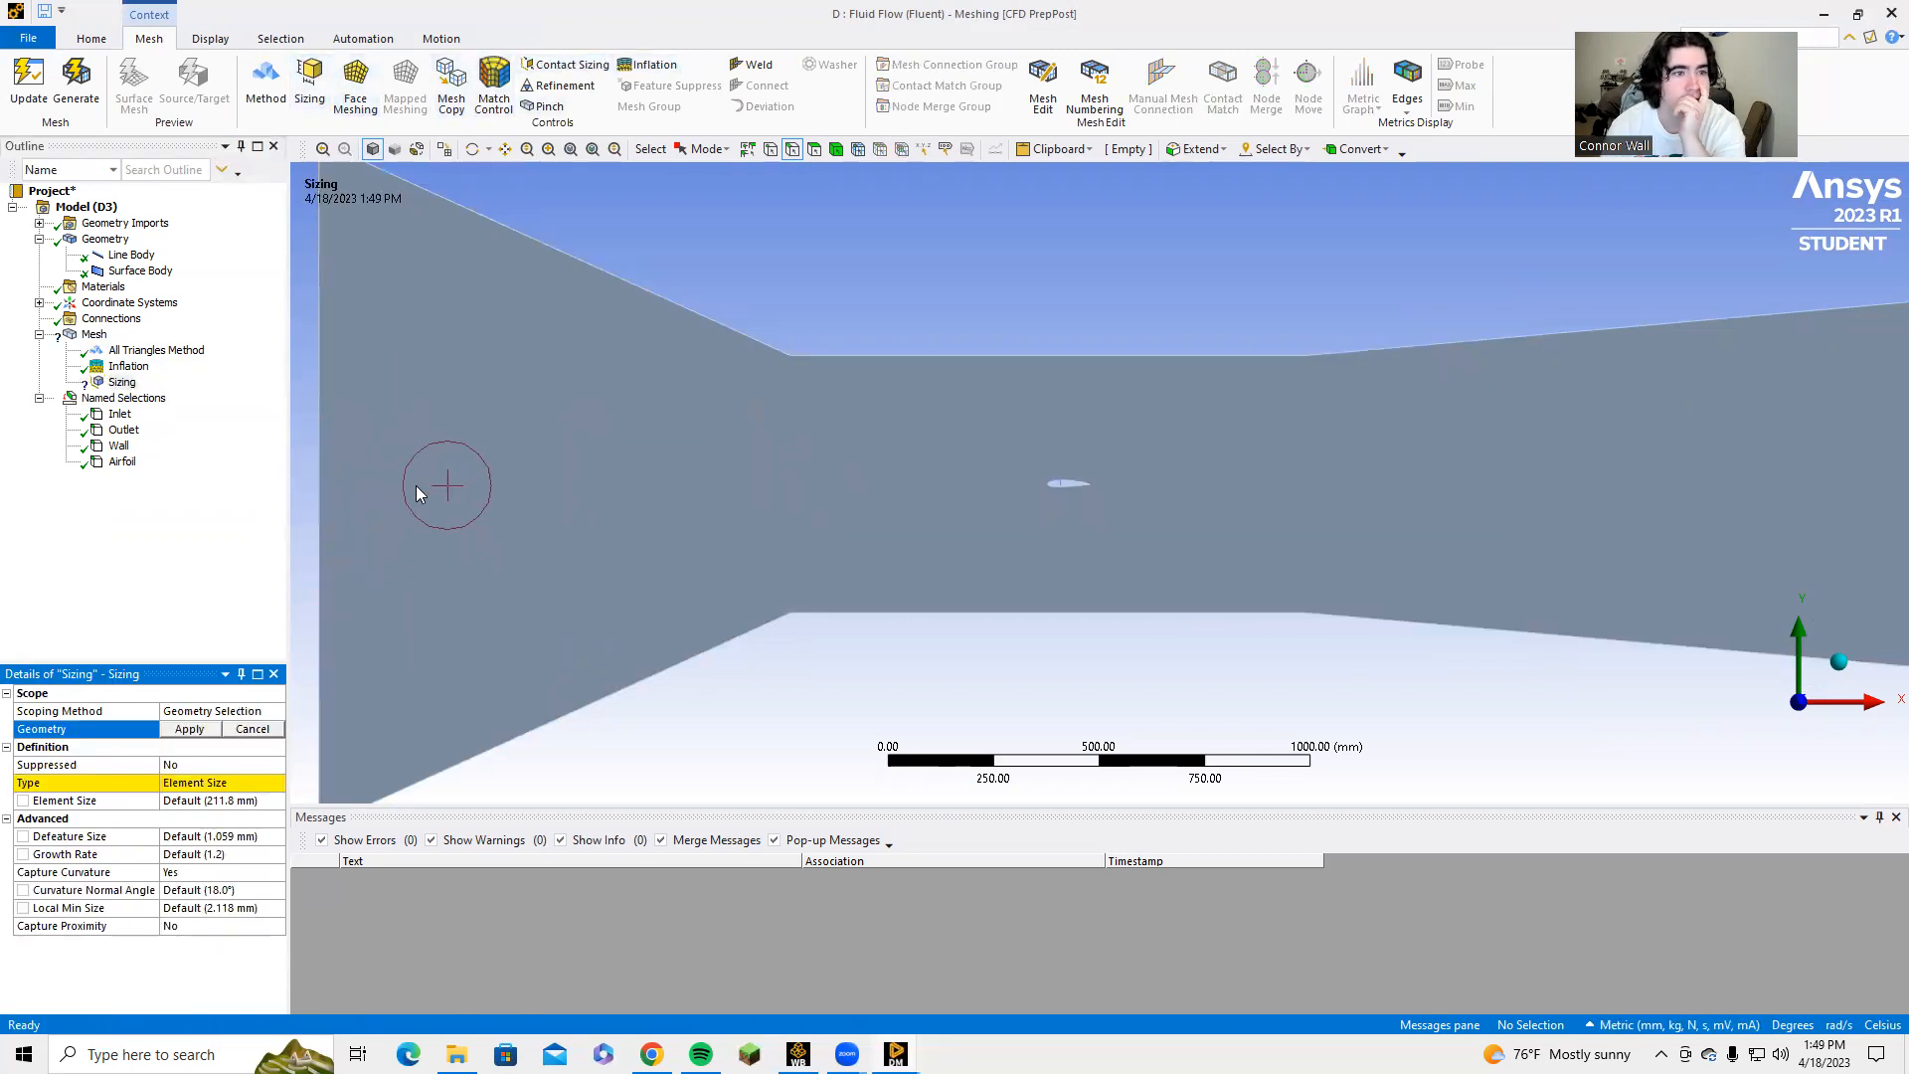
scroll(416, 486, down, 2)
click(428, 451)
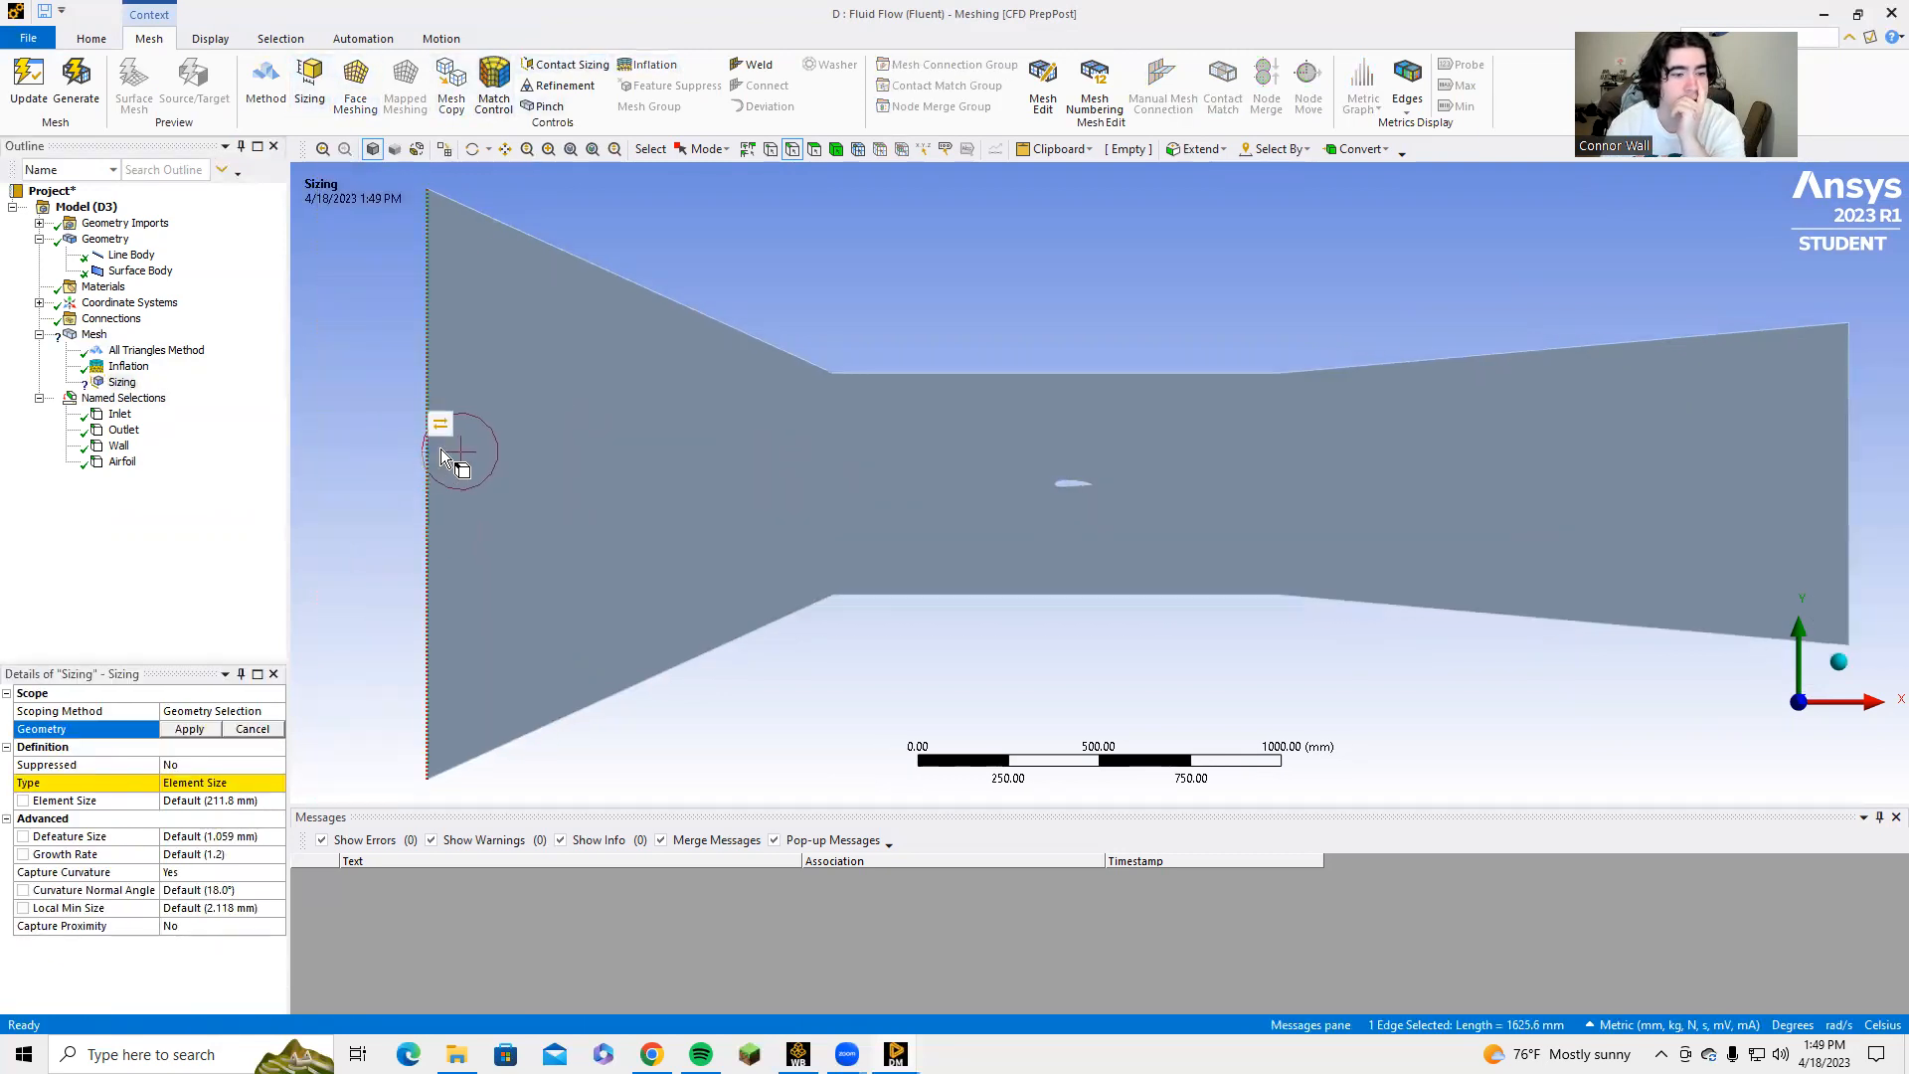
ctrl+click(1848, 460)
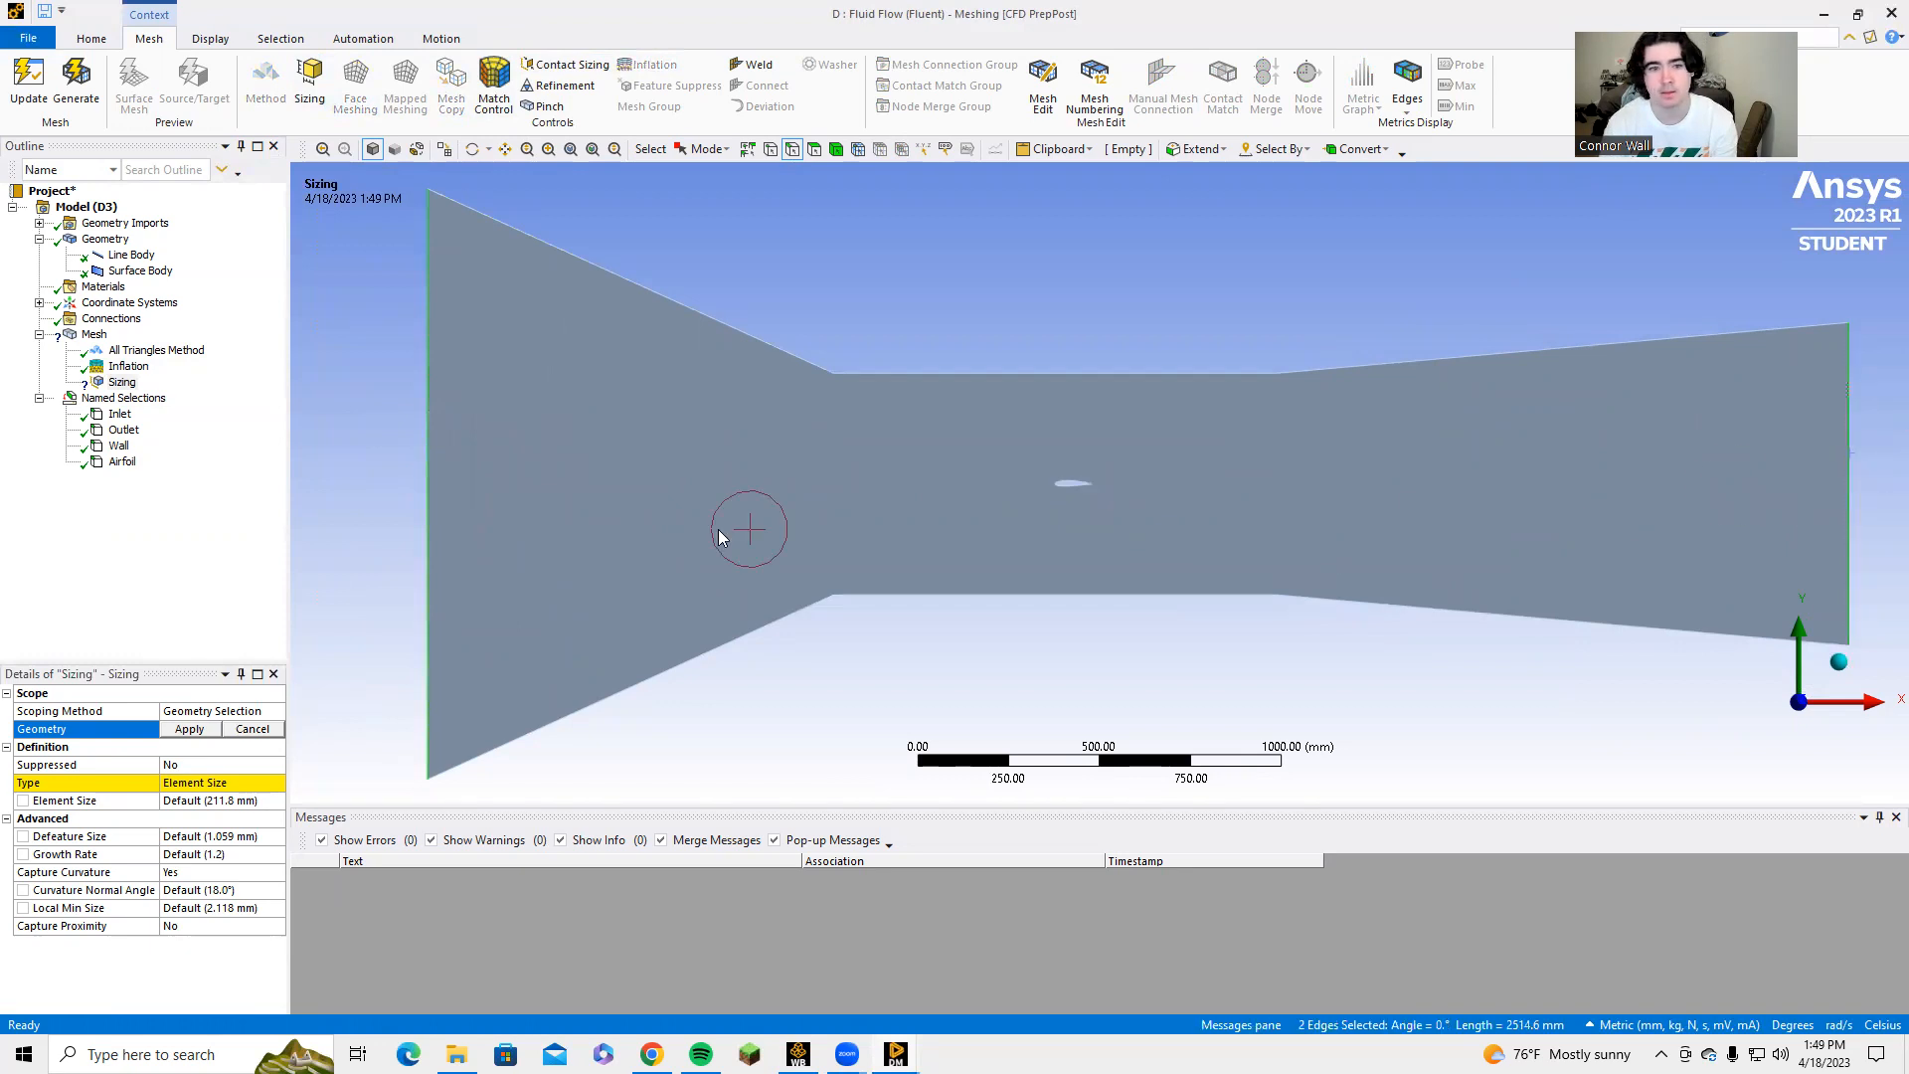
click(189, 729)
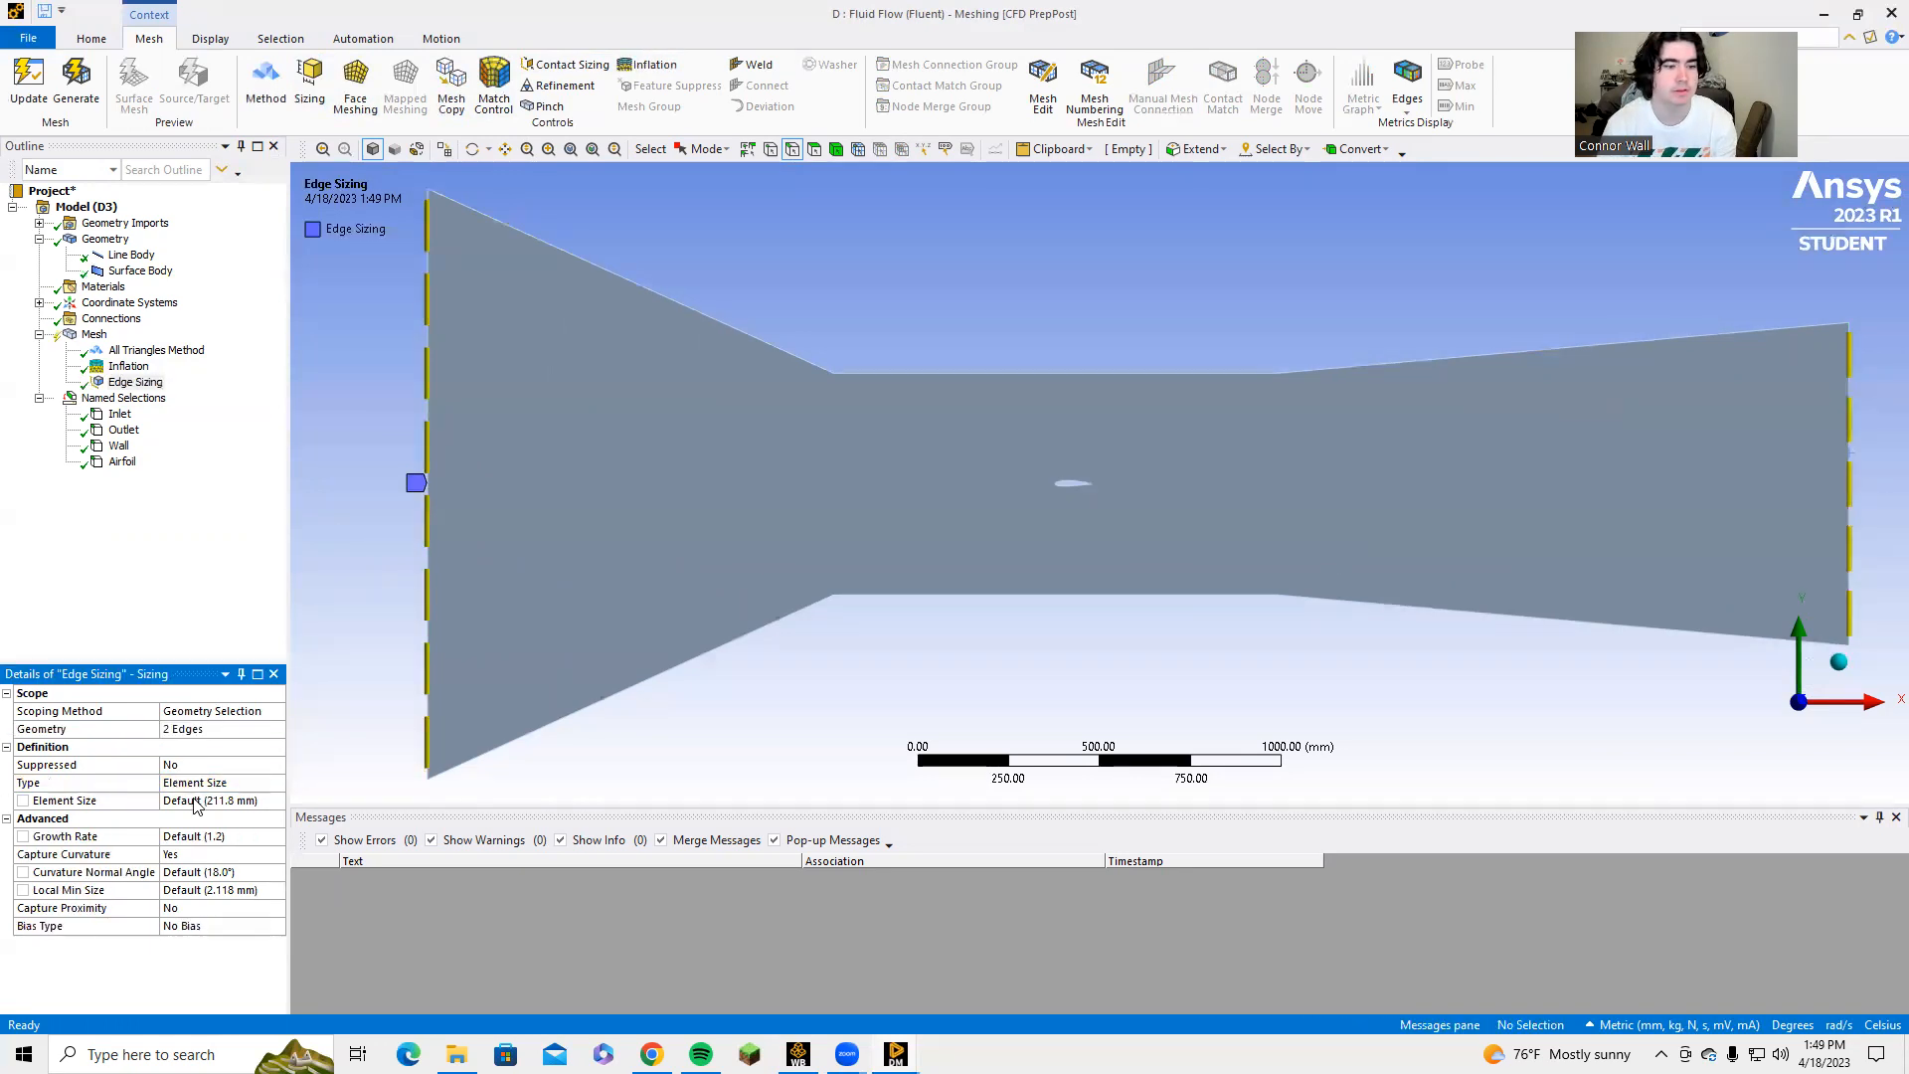
Set the inlet and outlet edge sizing's element size to 10 mm, then regenerate and display the mesh.
click(196, 805)
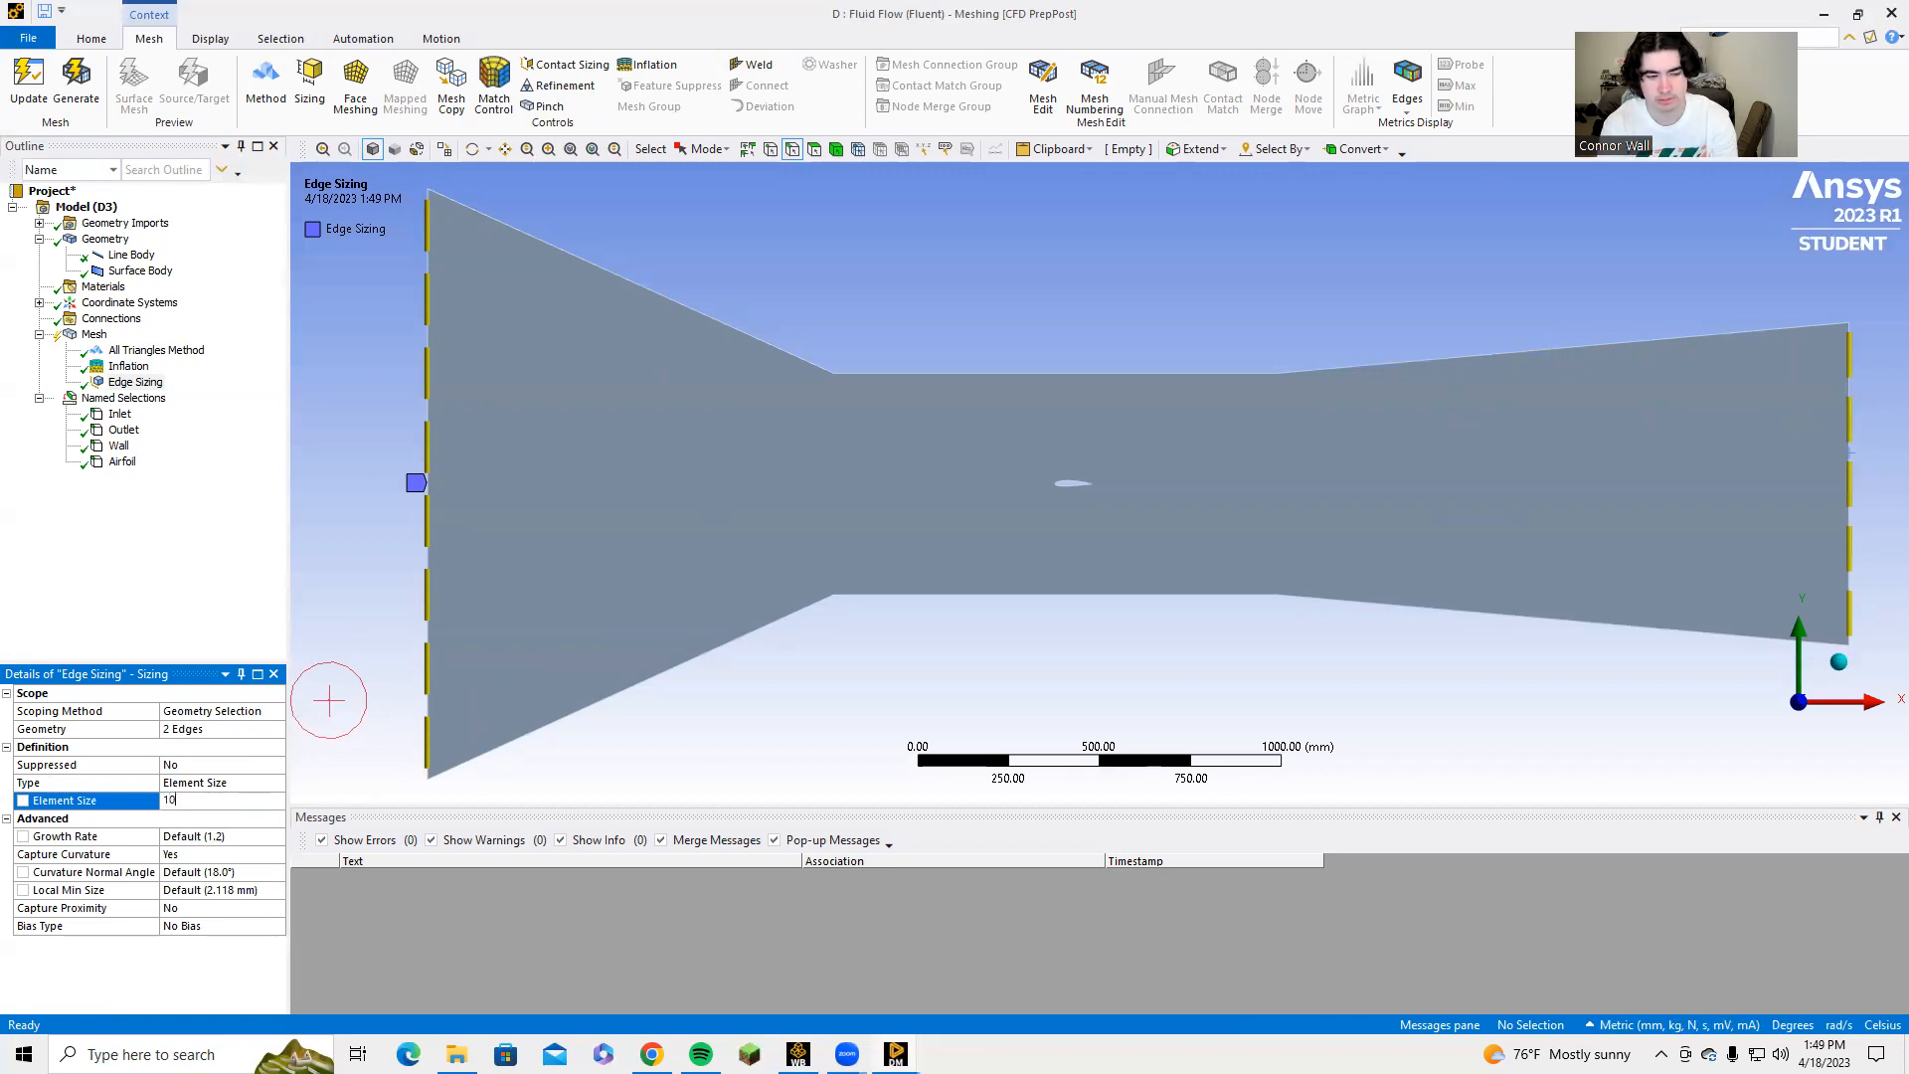
click(81, 42)
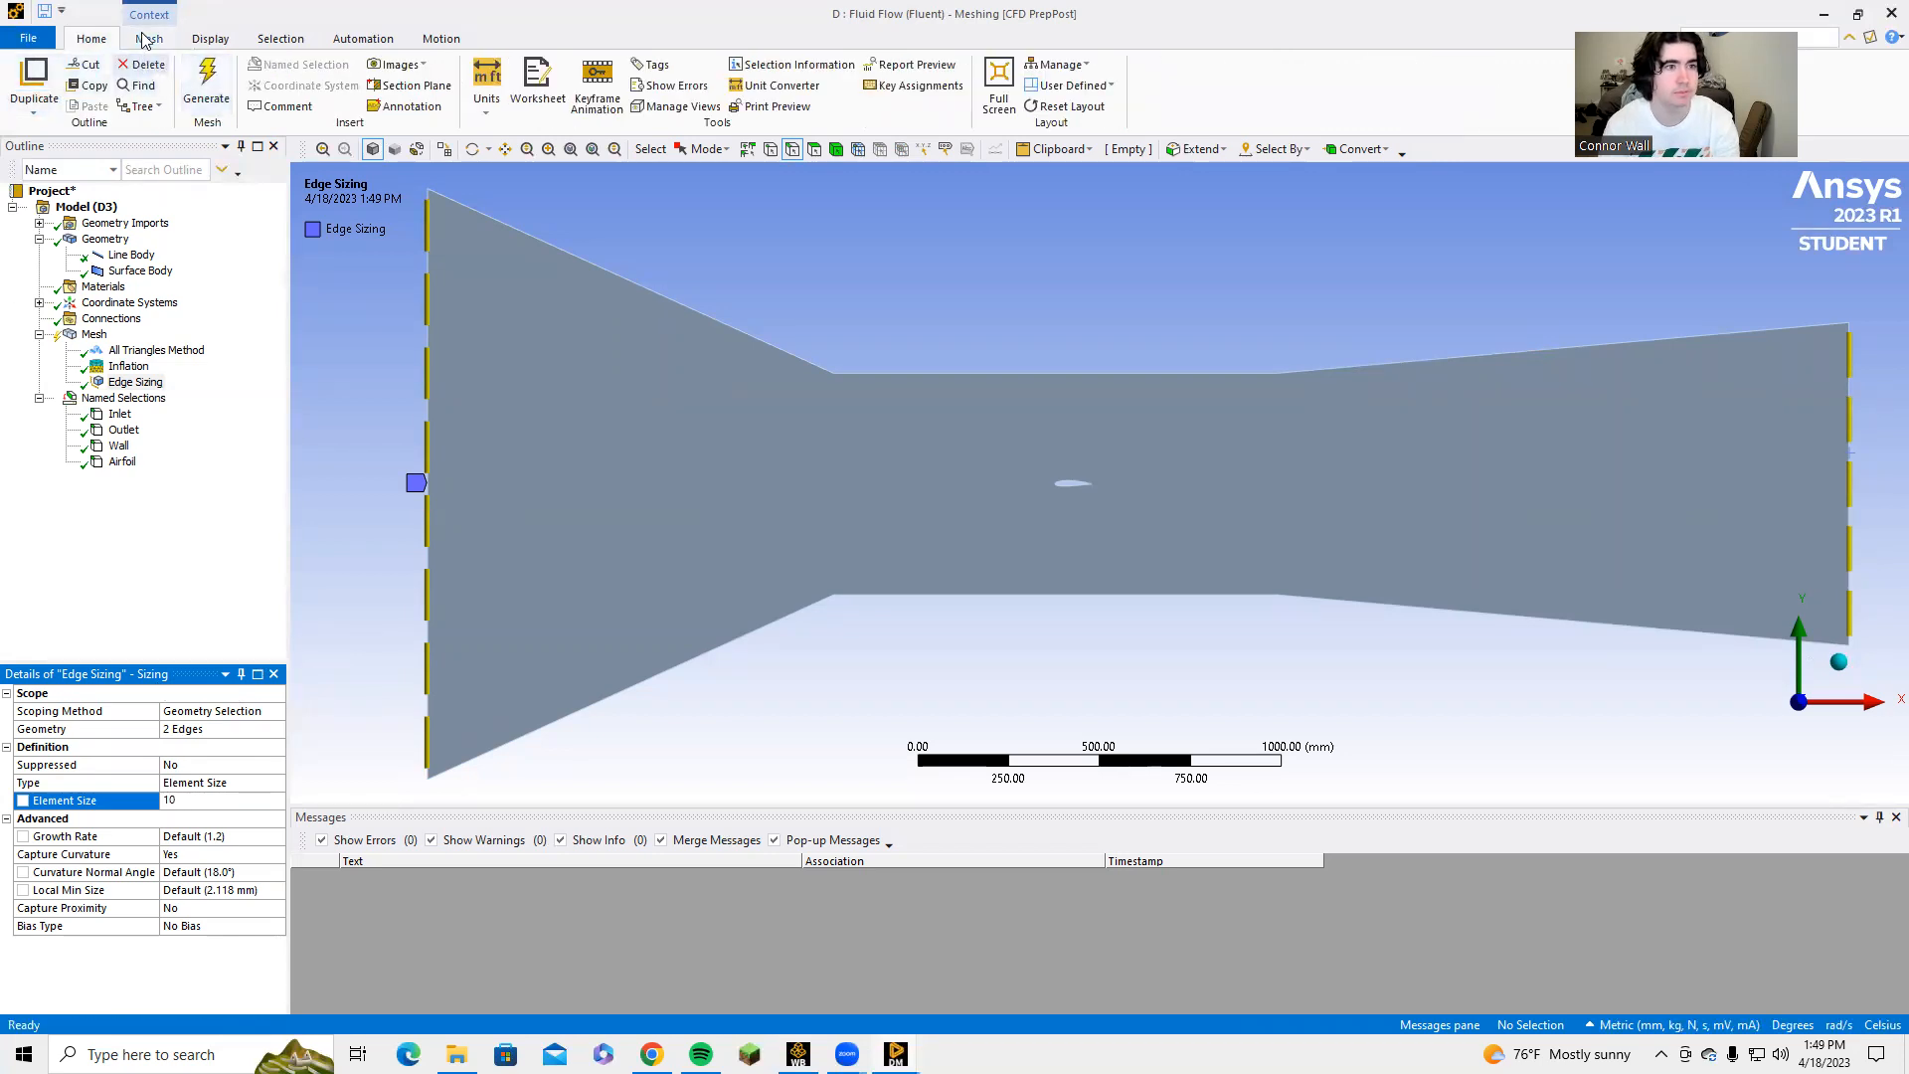
click(207, 85)
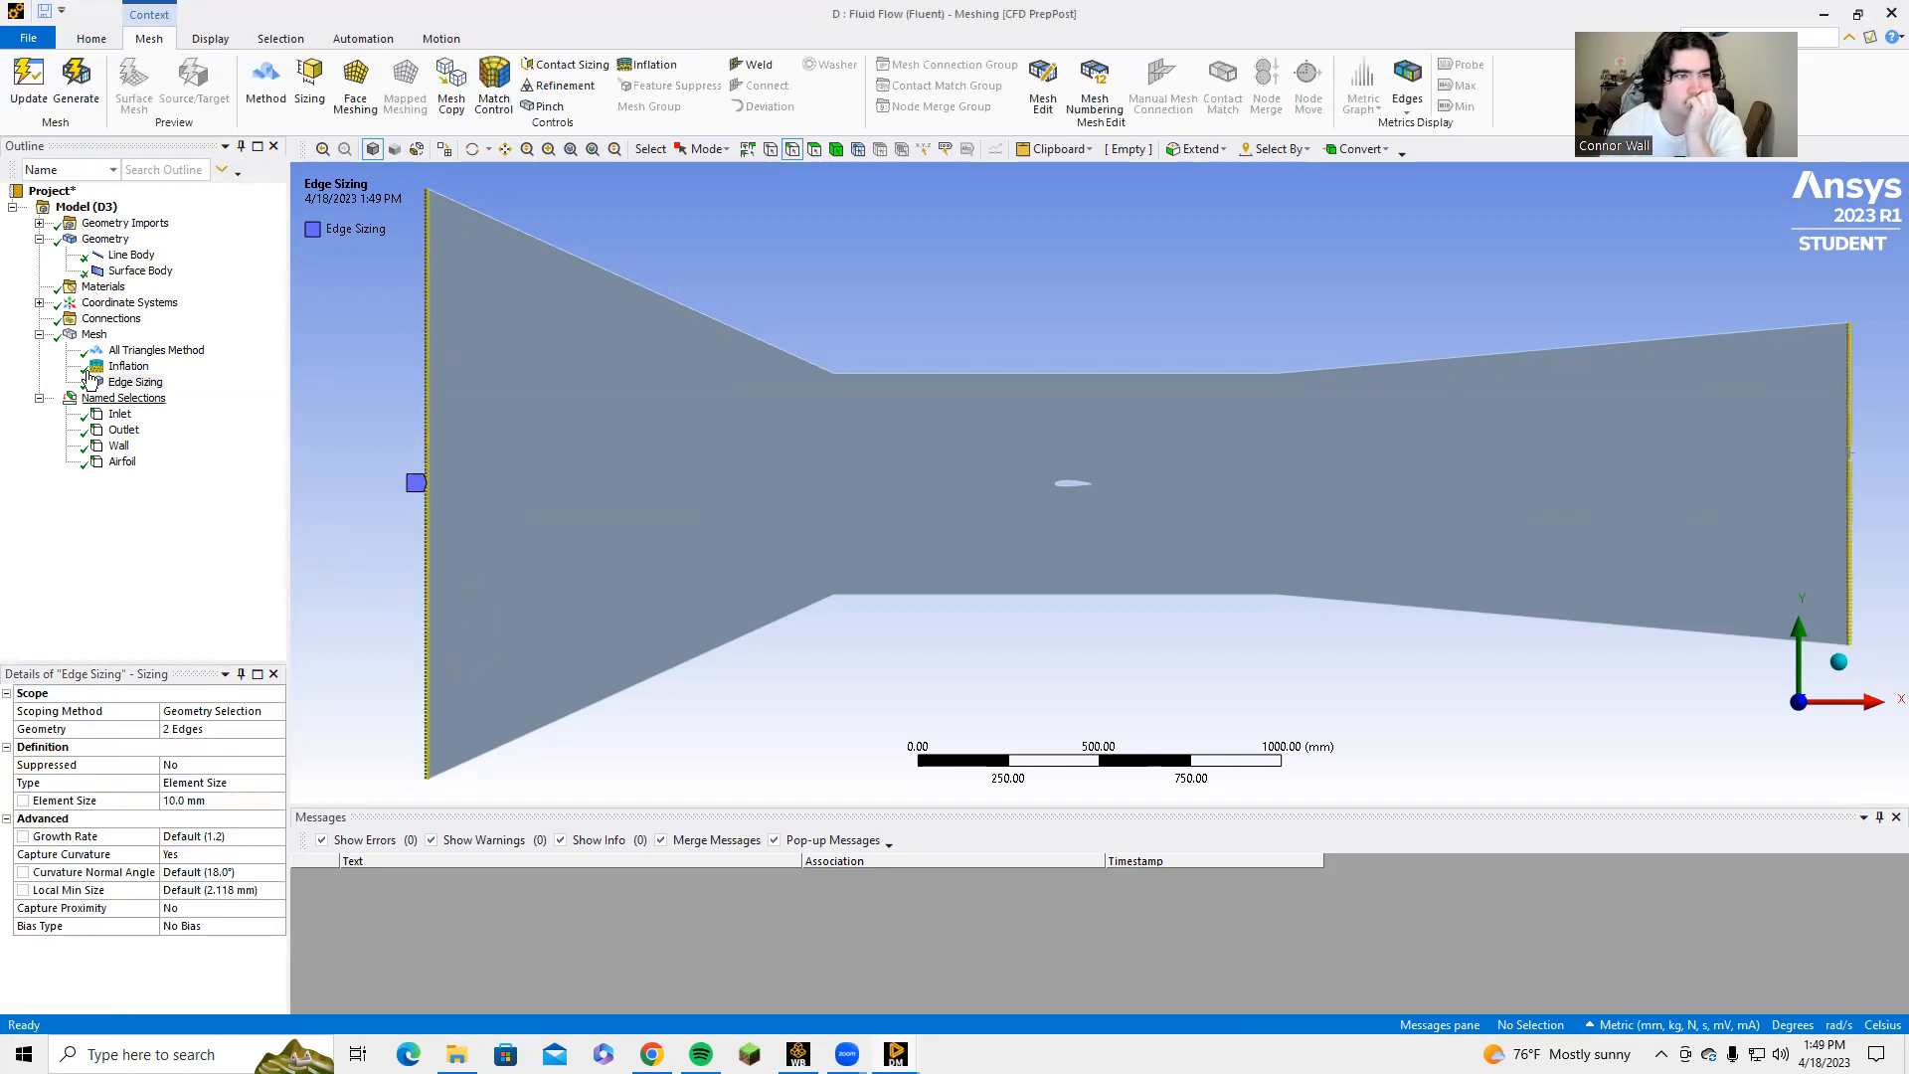
click(110, 320)
click(94, 335)
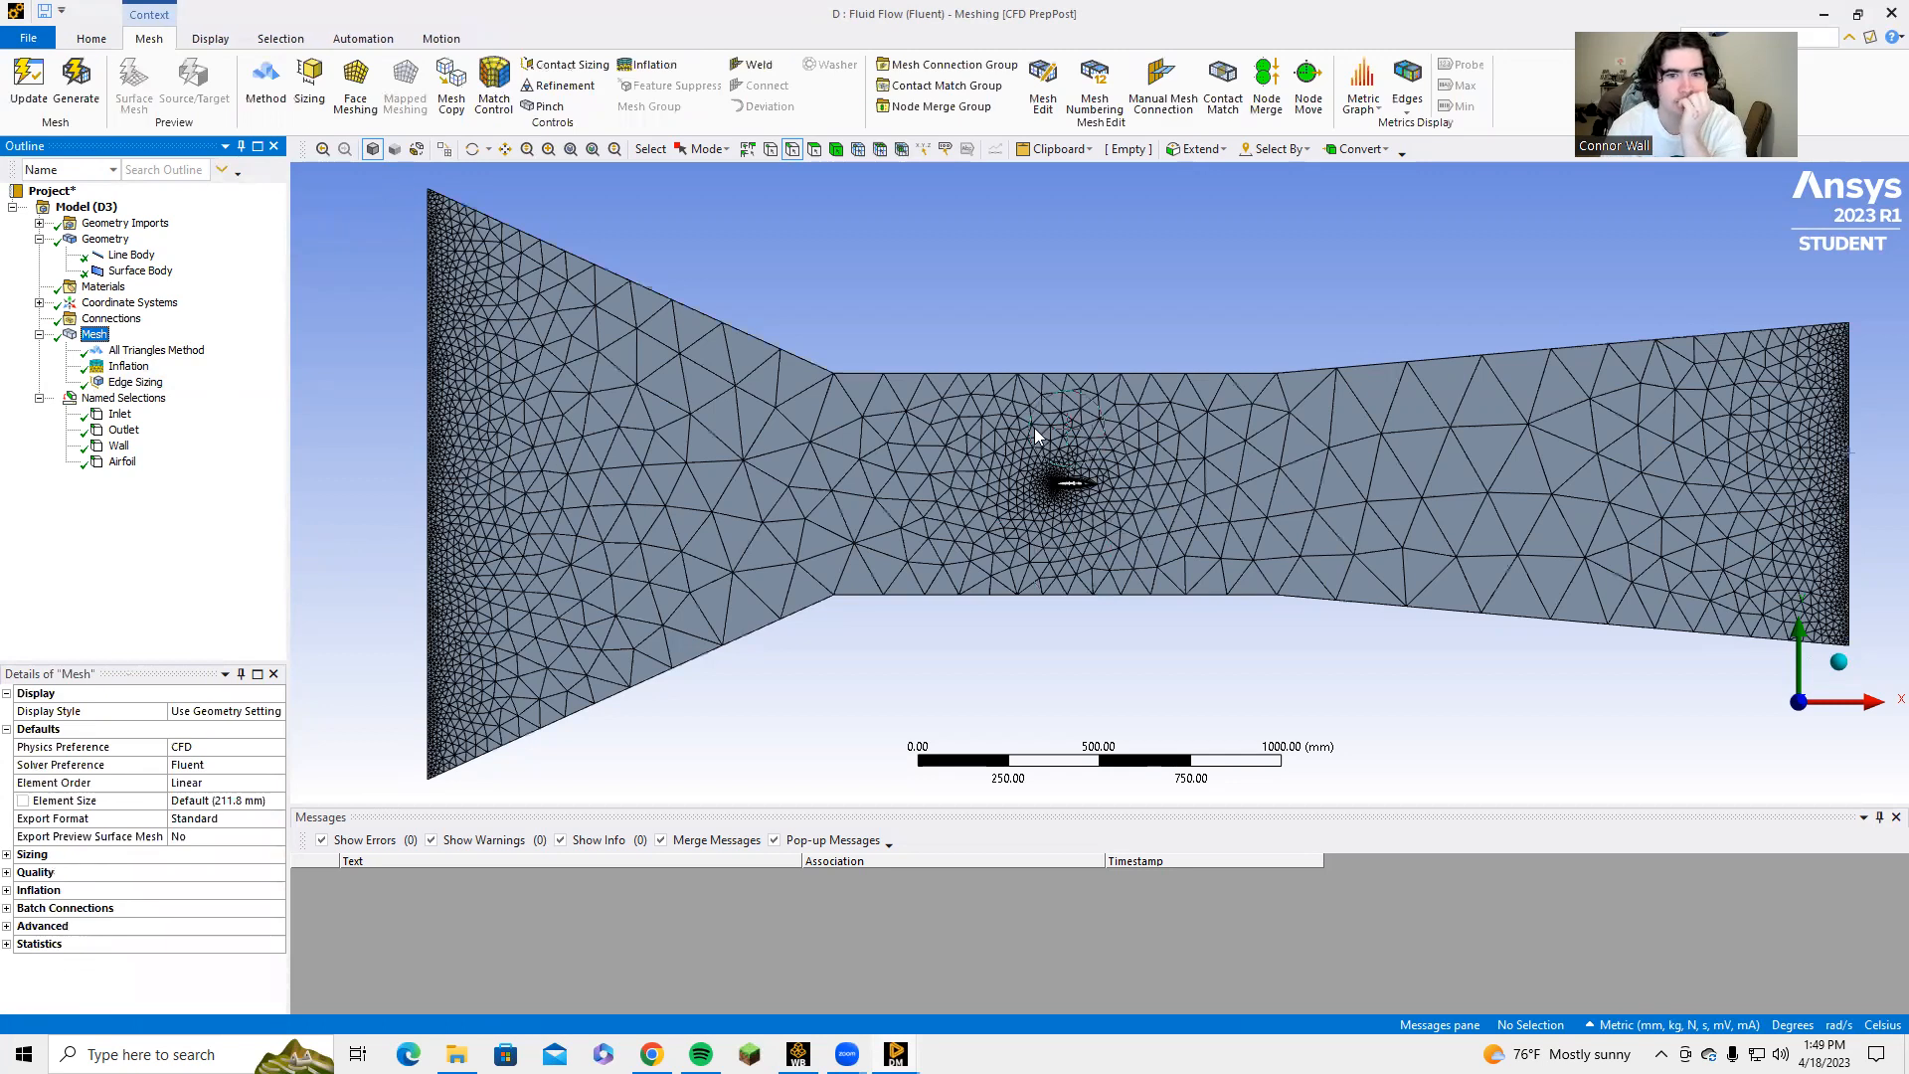
Add a second Sizing control scoped to the edge around the airfoil cutout.
scroll(1026, 457, down, 2)
scroll(1008, 473, up, 5)
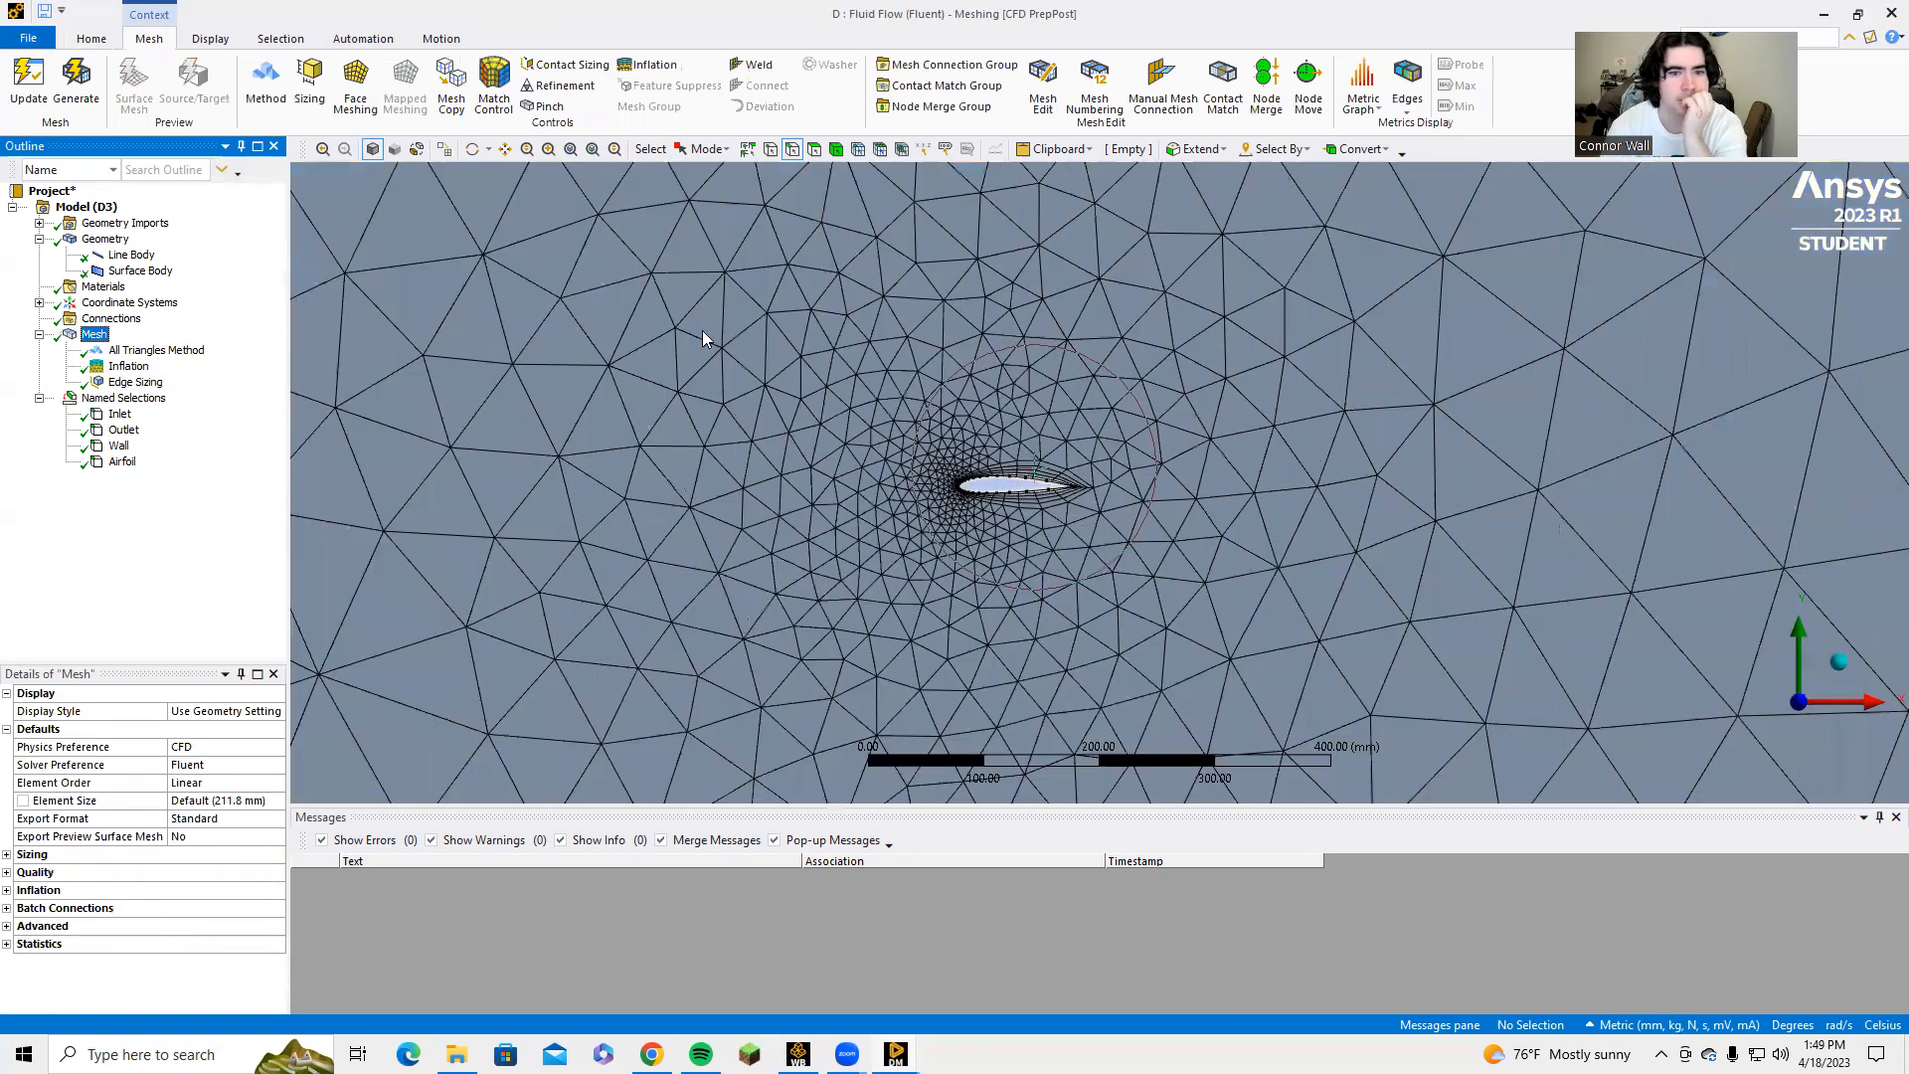
click(935, 470)
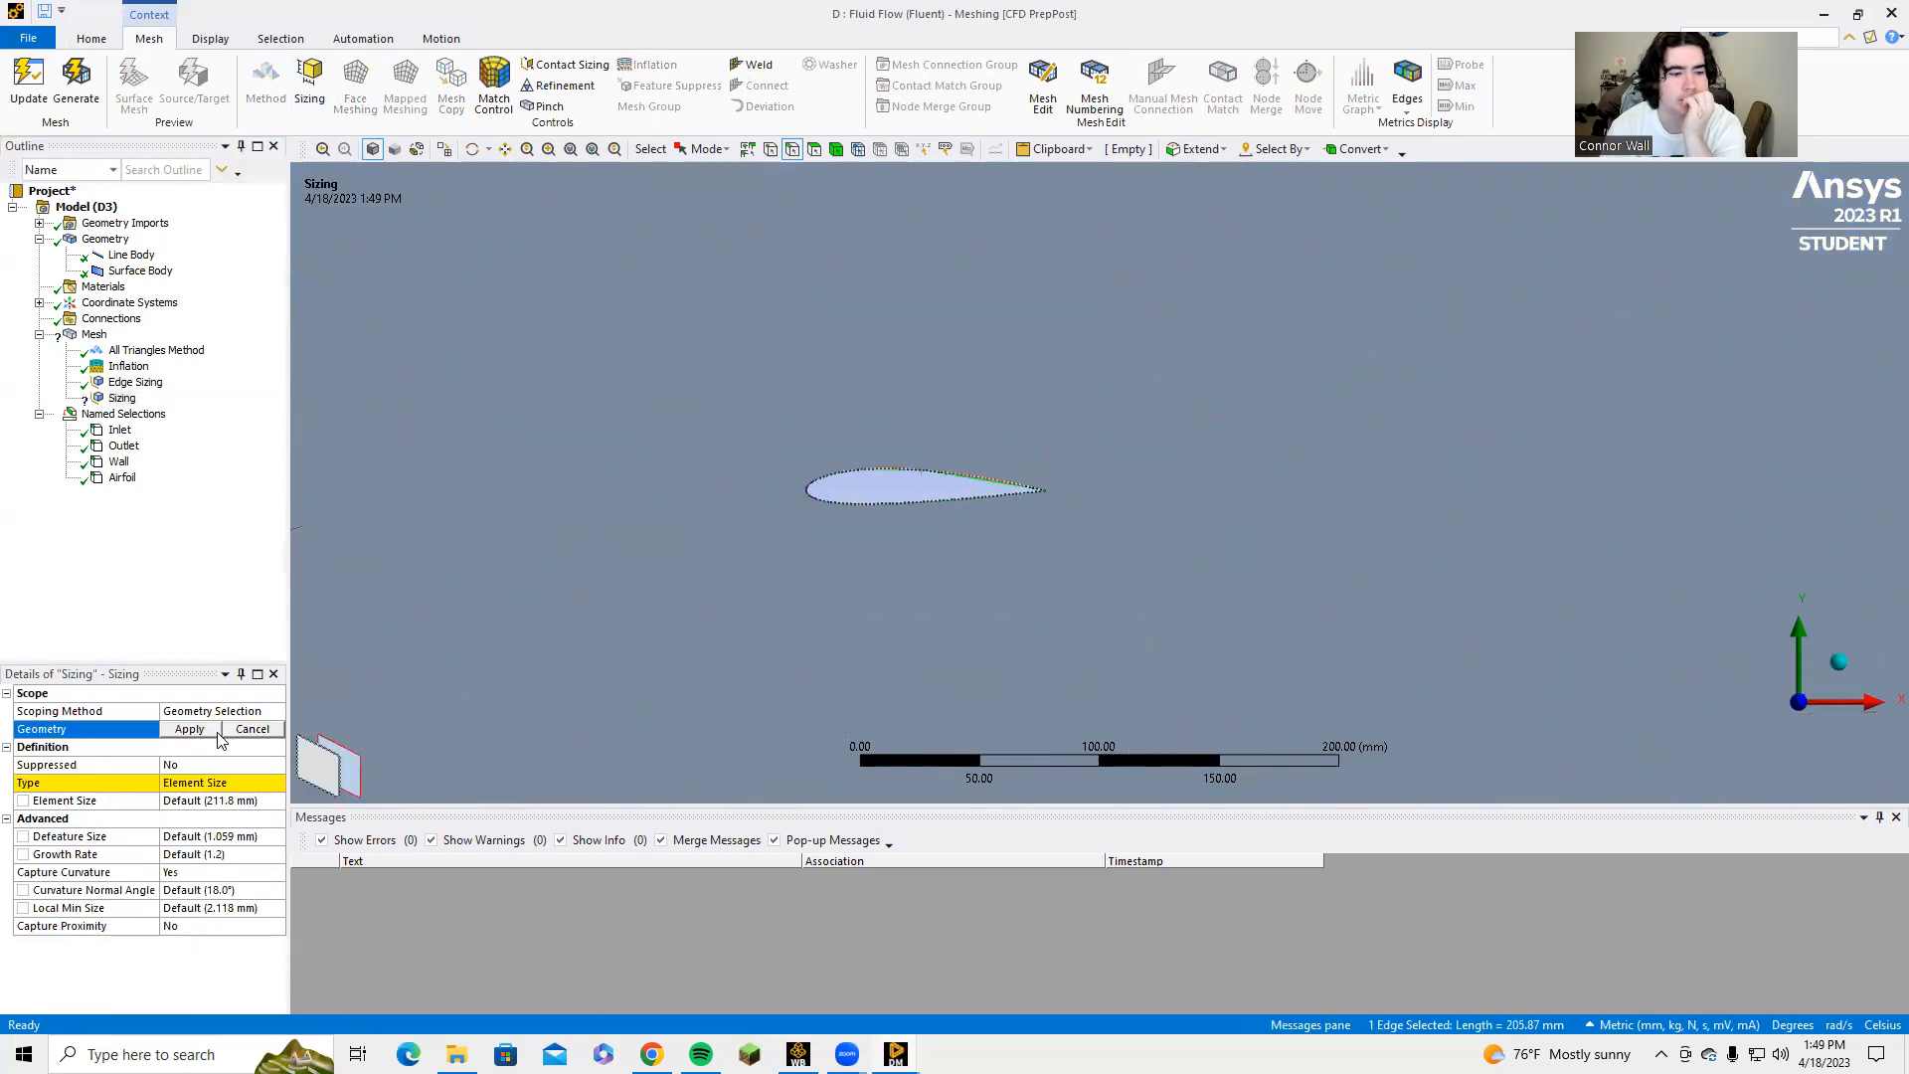
click(189, 729)
Set the airfoil edge sizing's element size to 1 mm and regenerate the mesh.
click(197, 799)
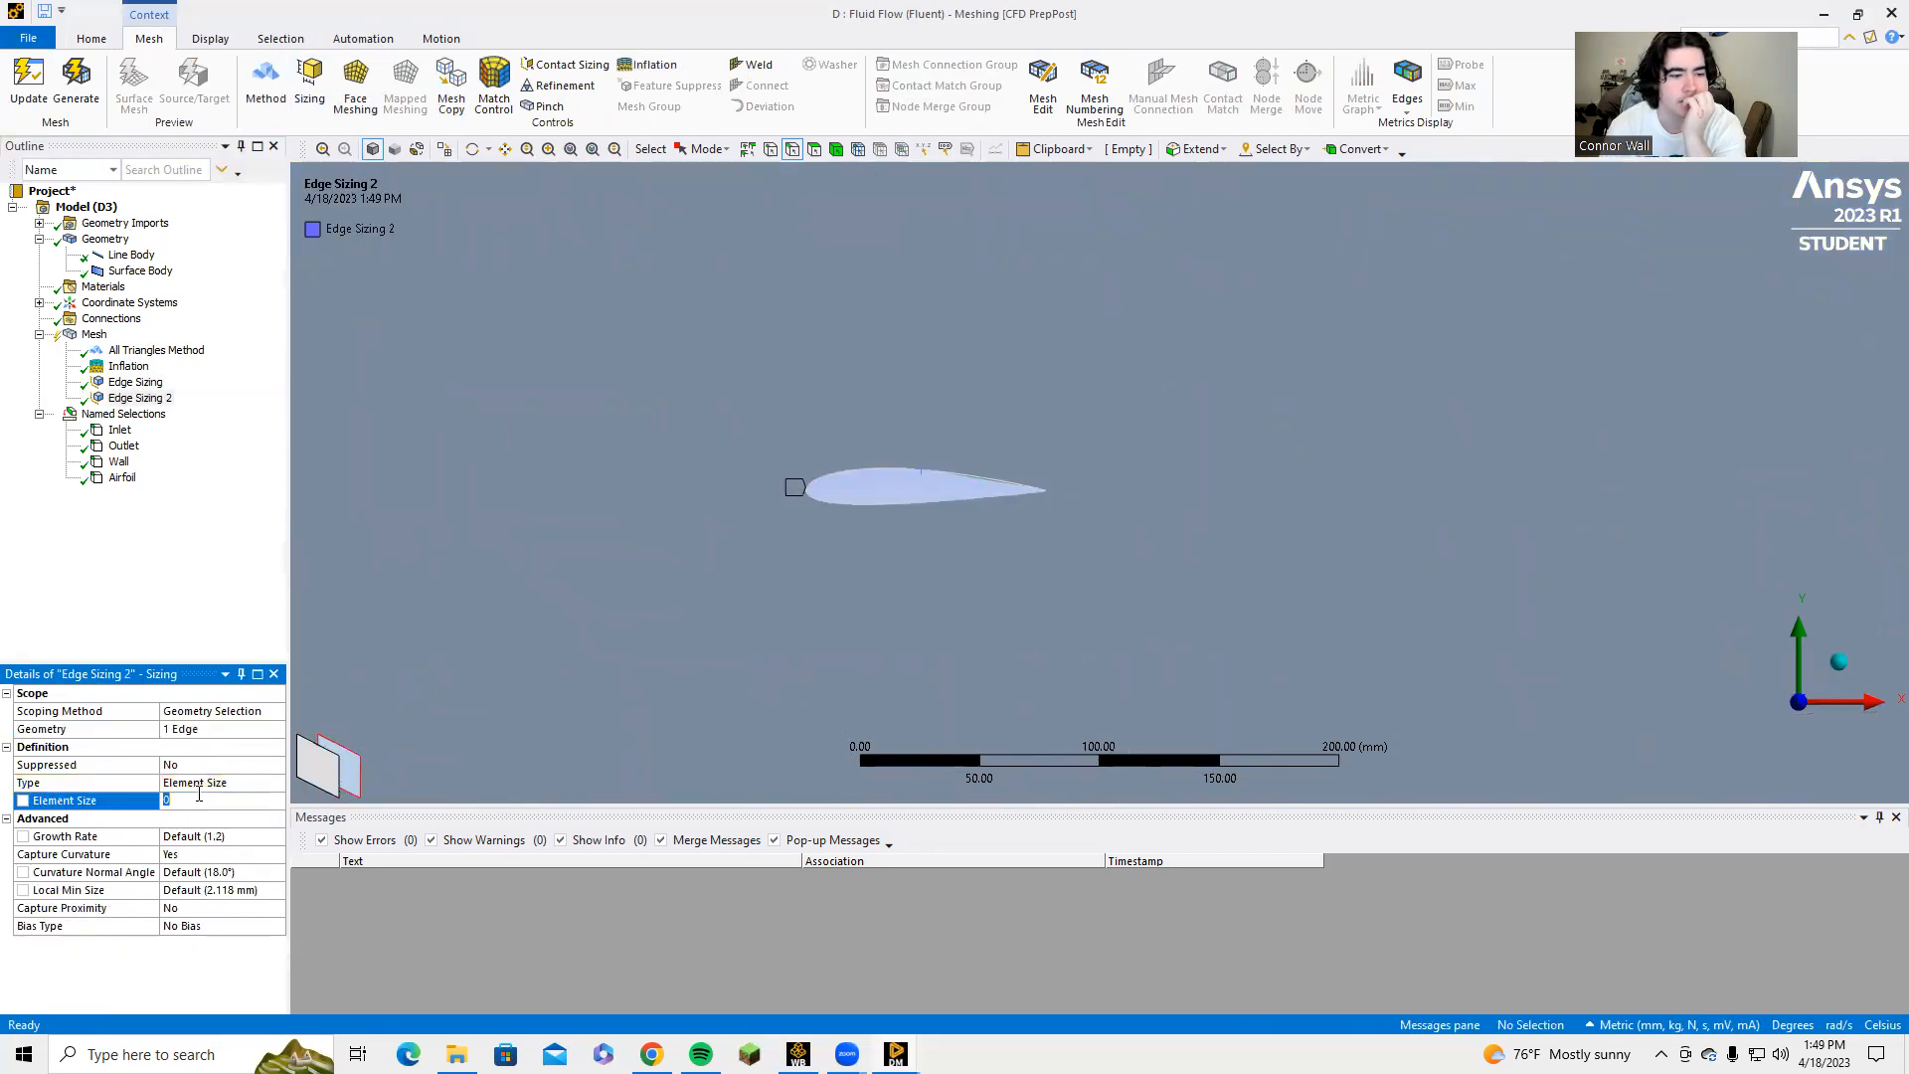
text(1)
click(77, 80)
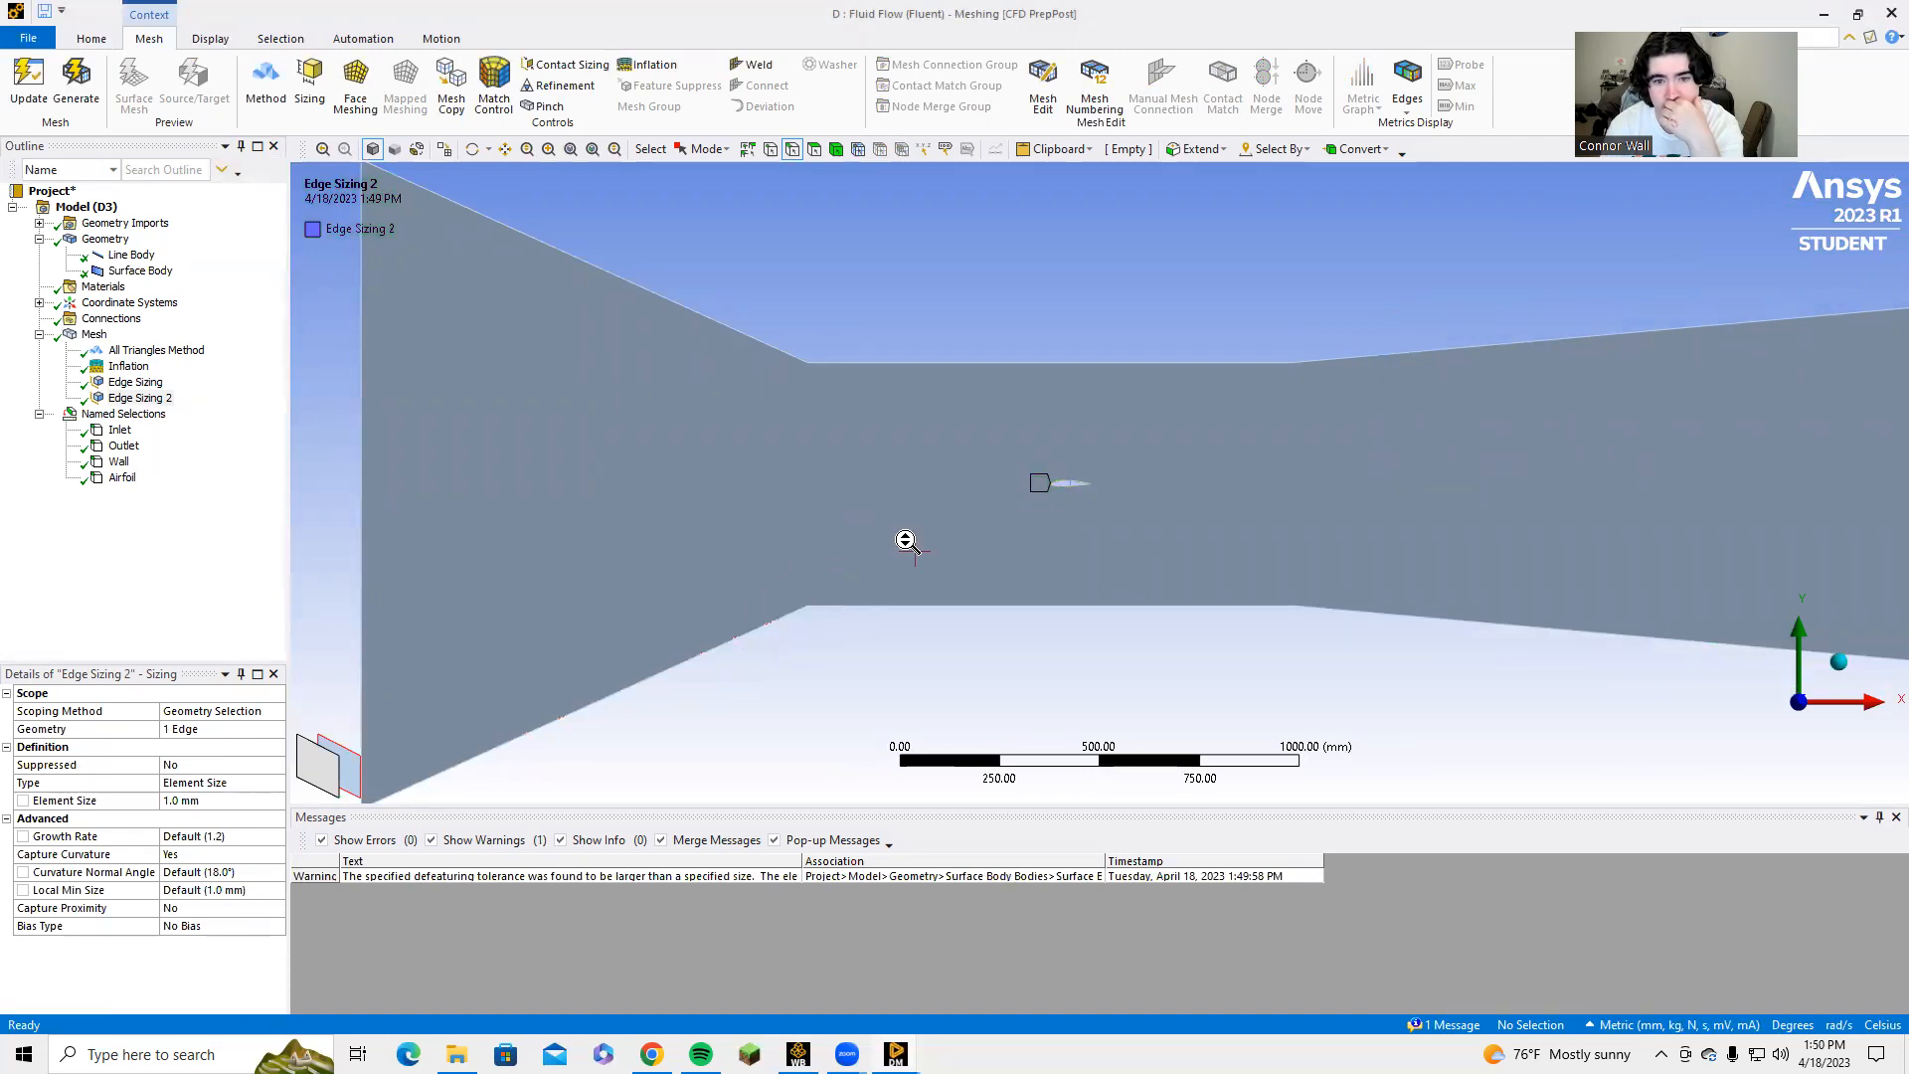
scroll(907, 522, up, 8)
scroll(873, 542, up, 2)
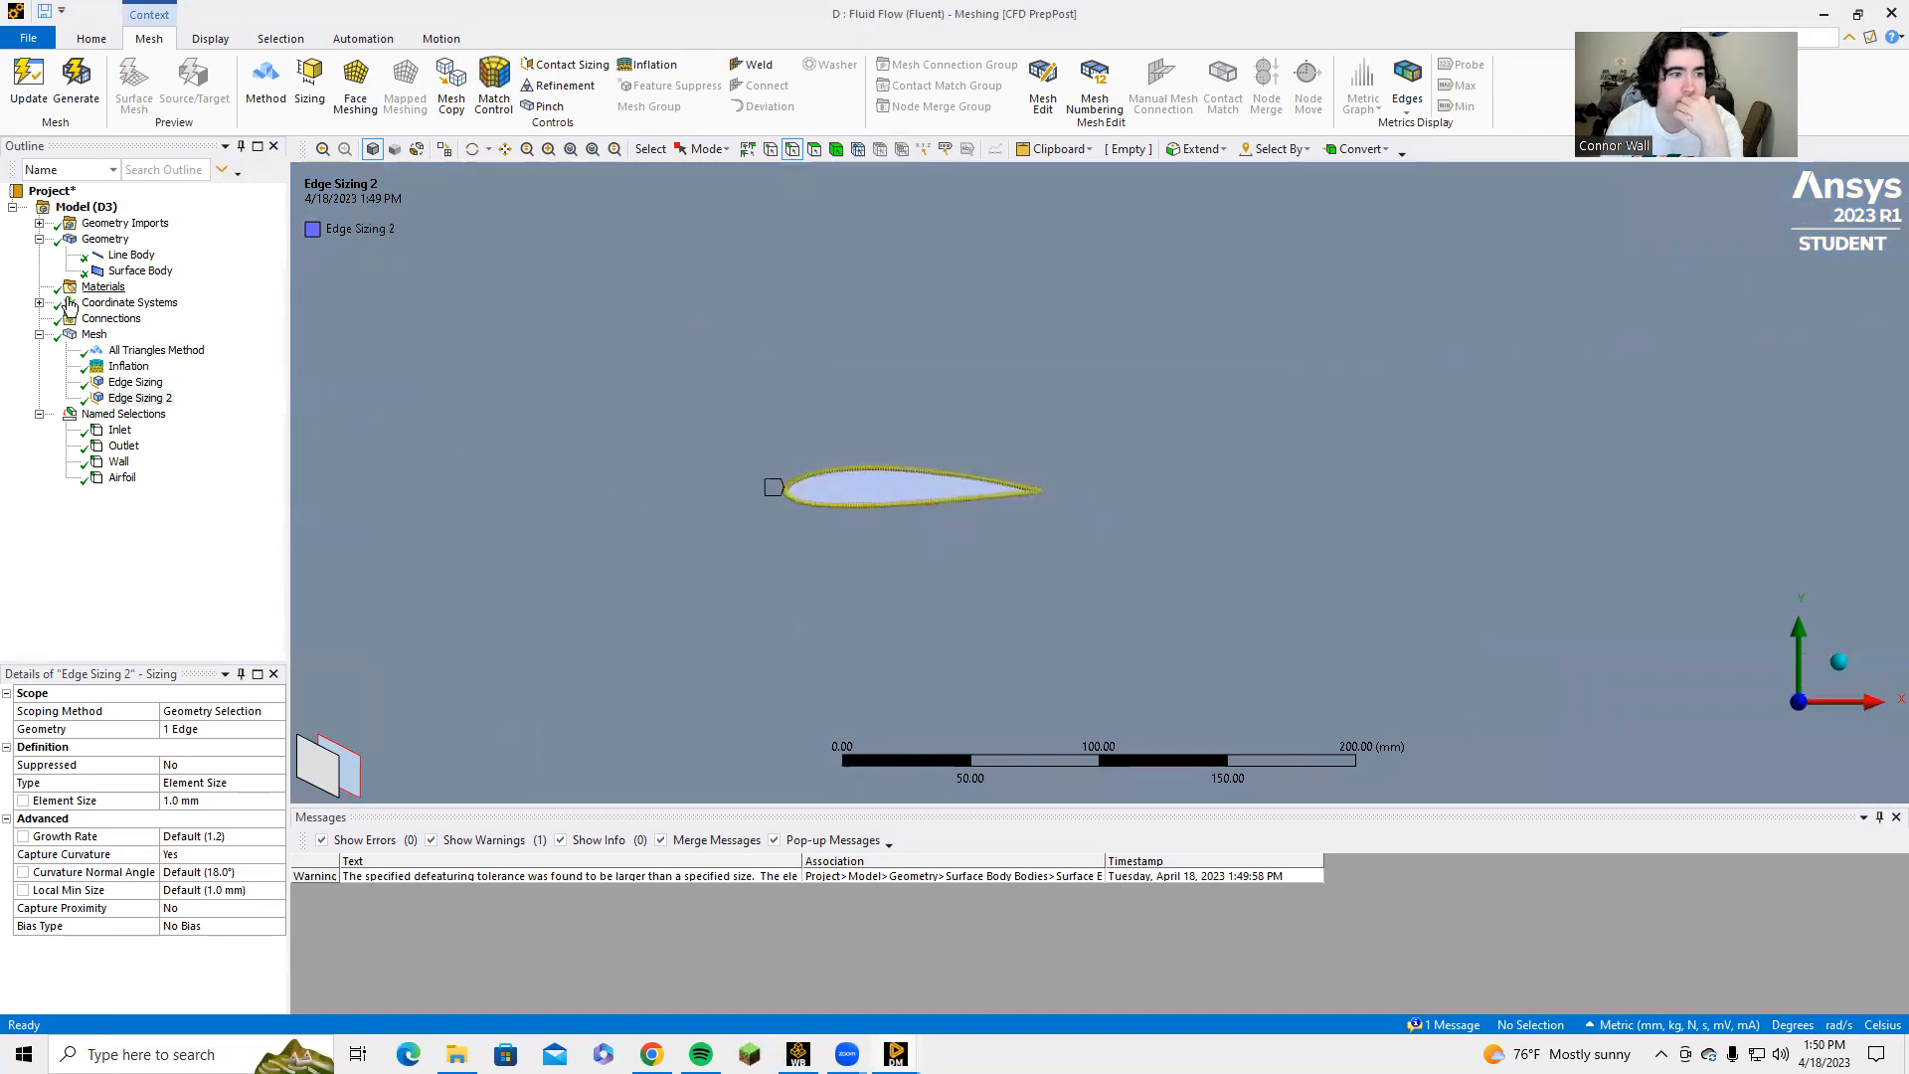
Display the mesh and inspect the element refinement around the airfoil and across the whole tunnel.
click(75, 341)
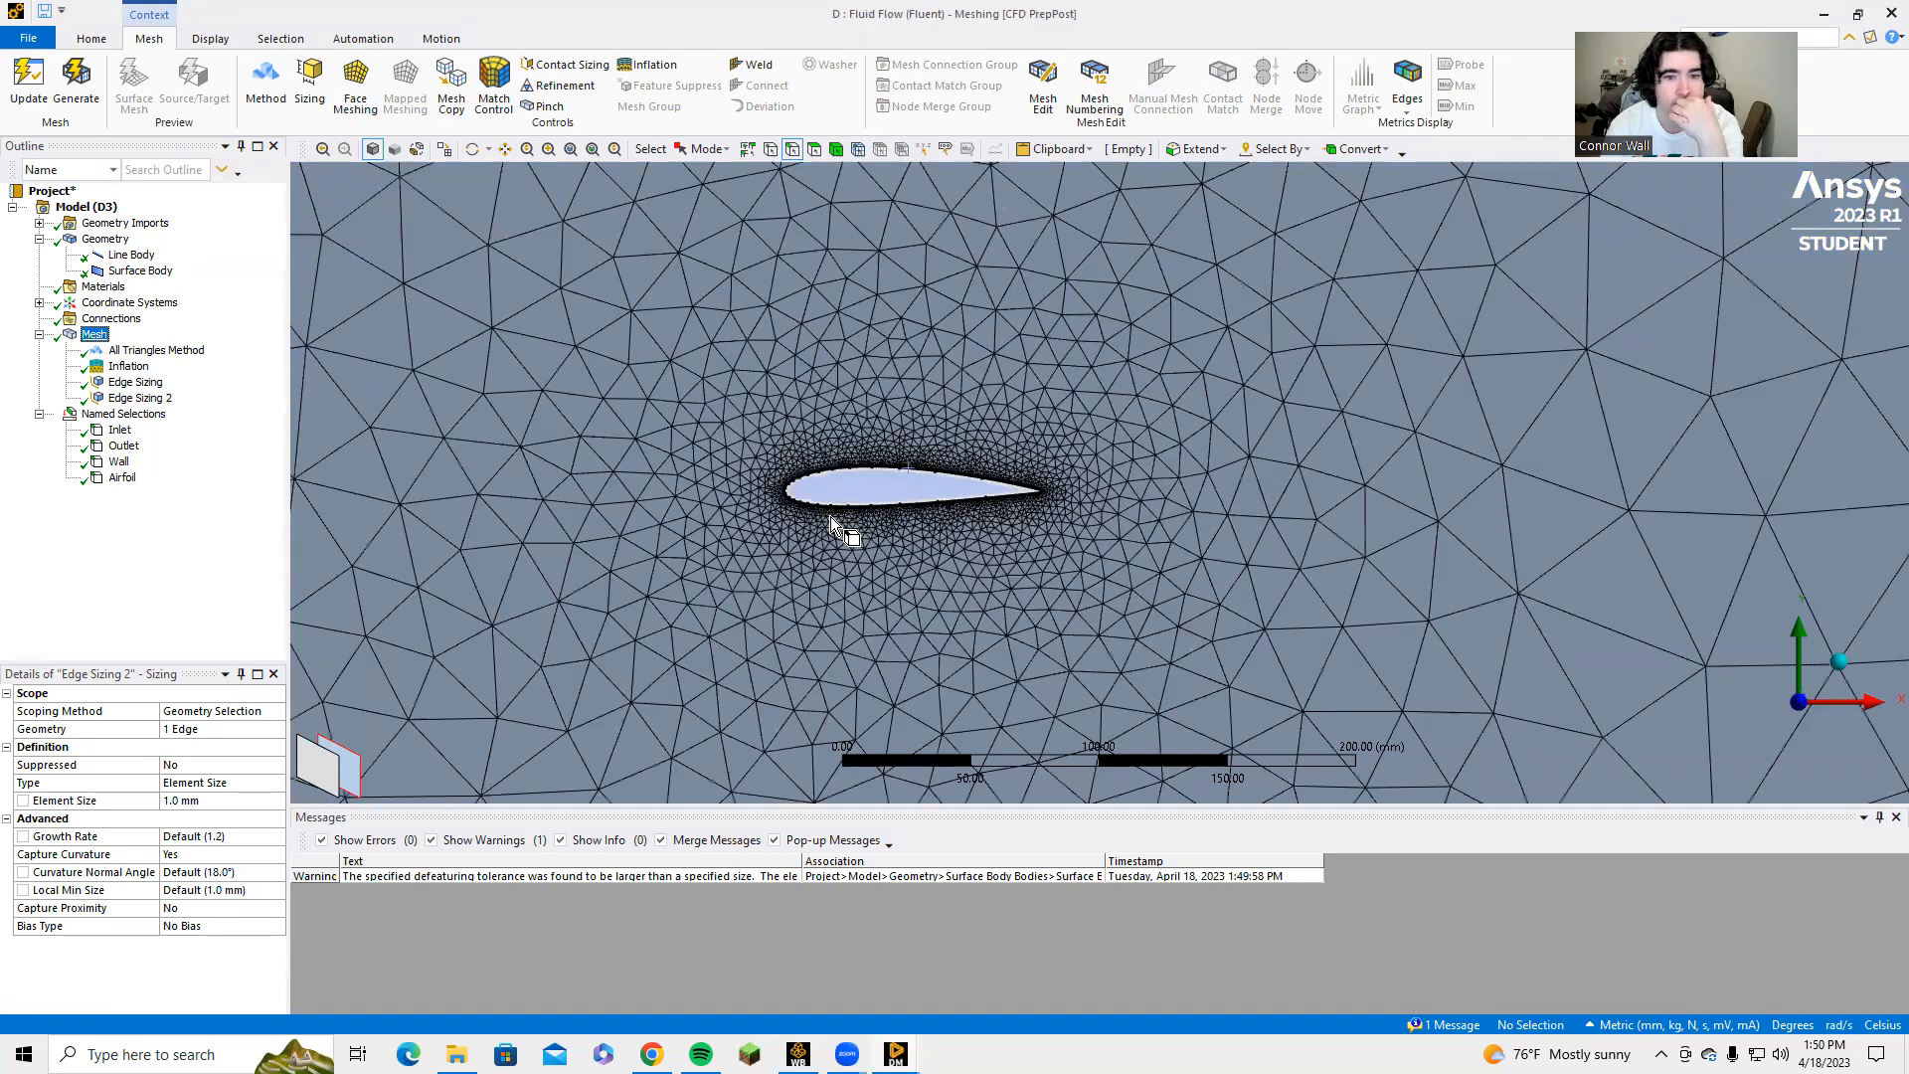
scroll(832, 517, up, 2)
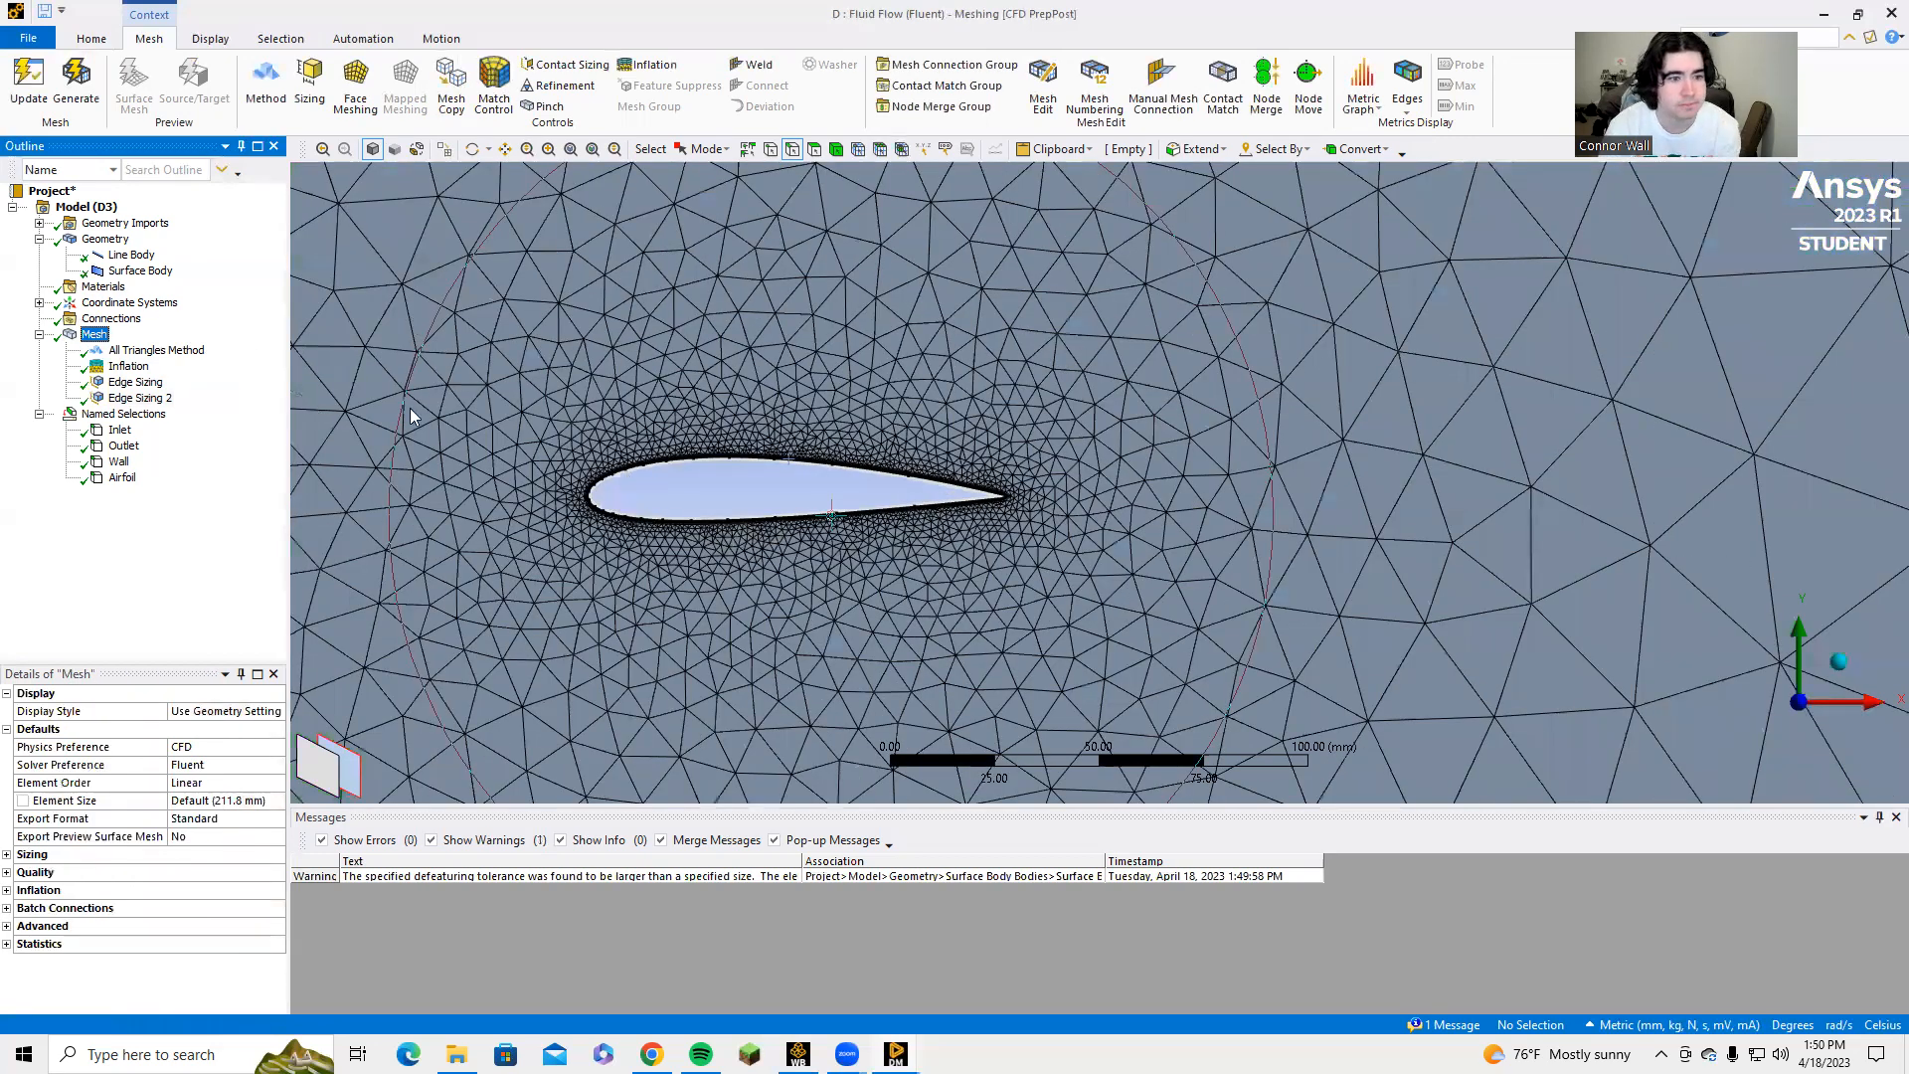
scroll(576, 393, up, 2)
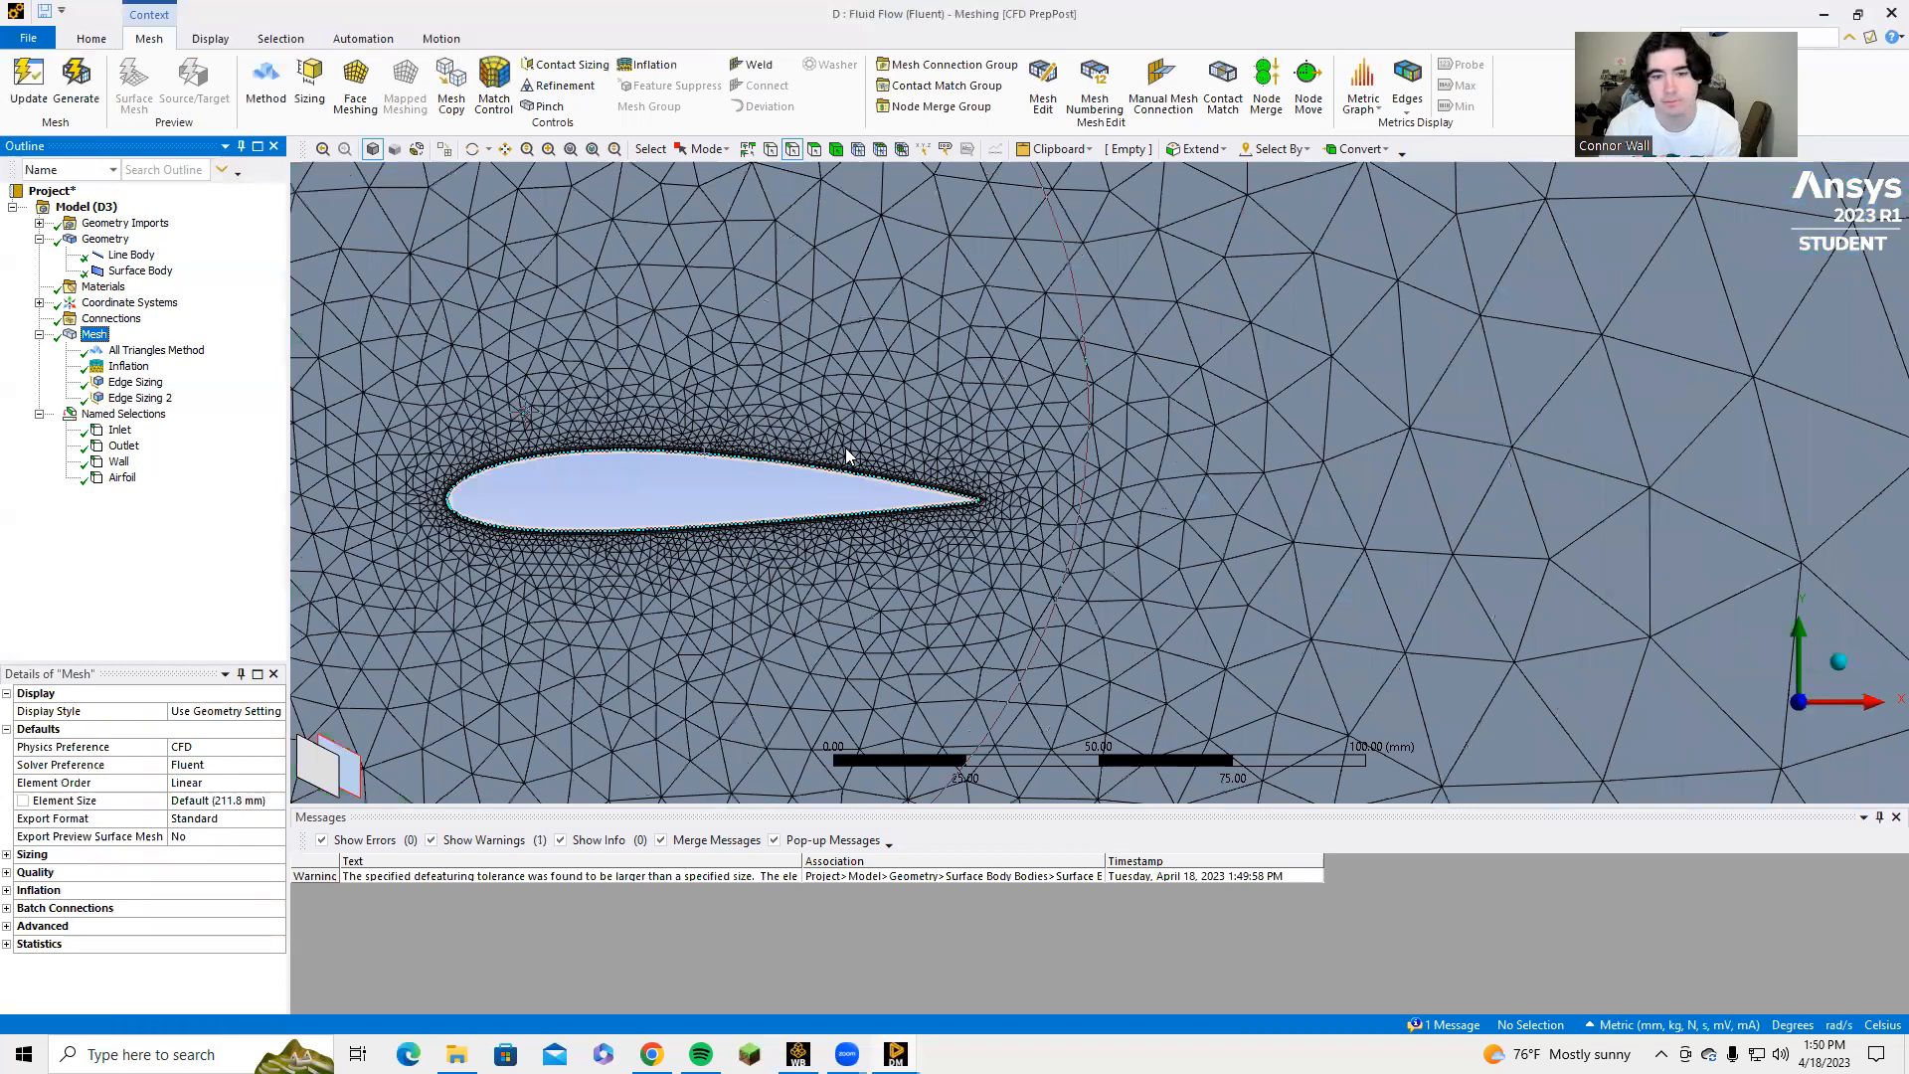
middle_drag(845, 449, 1685, 826)
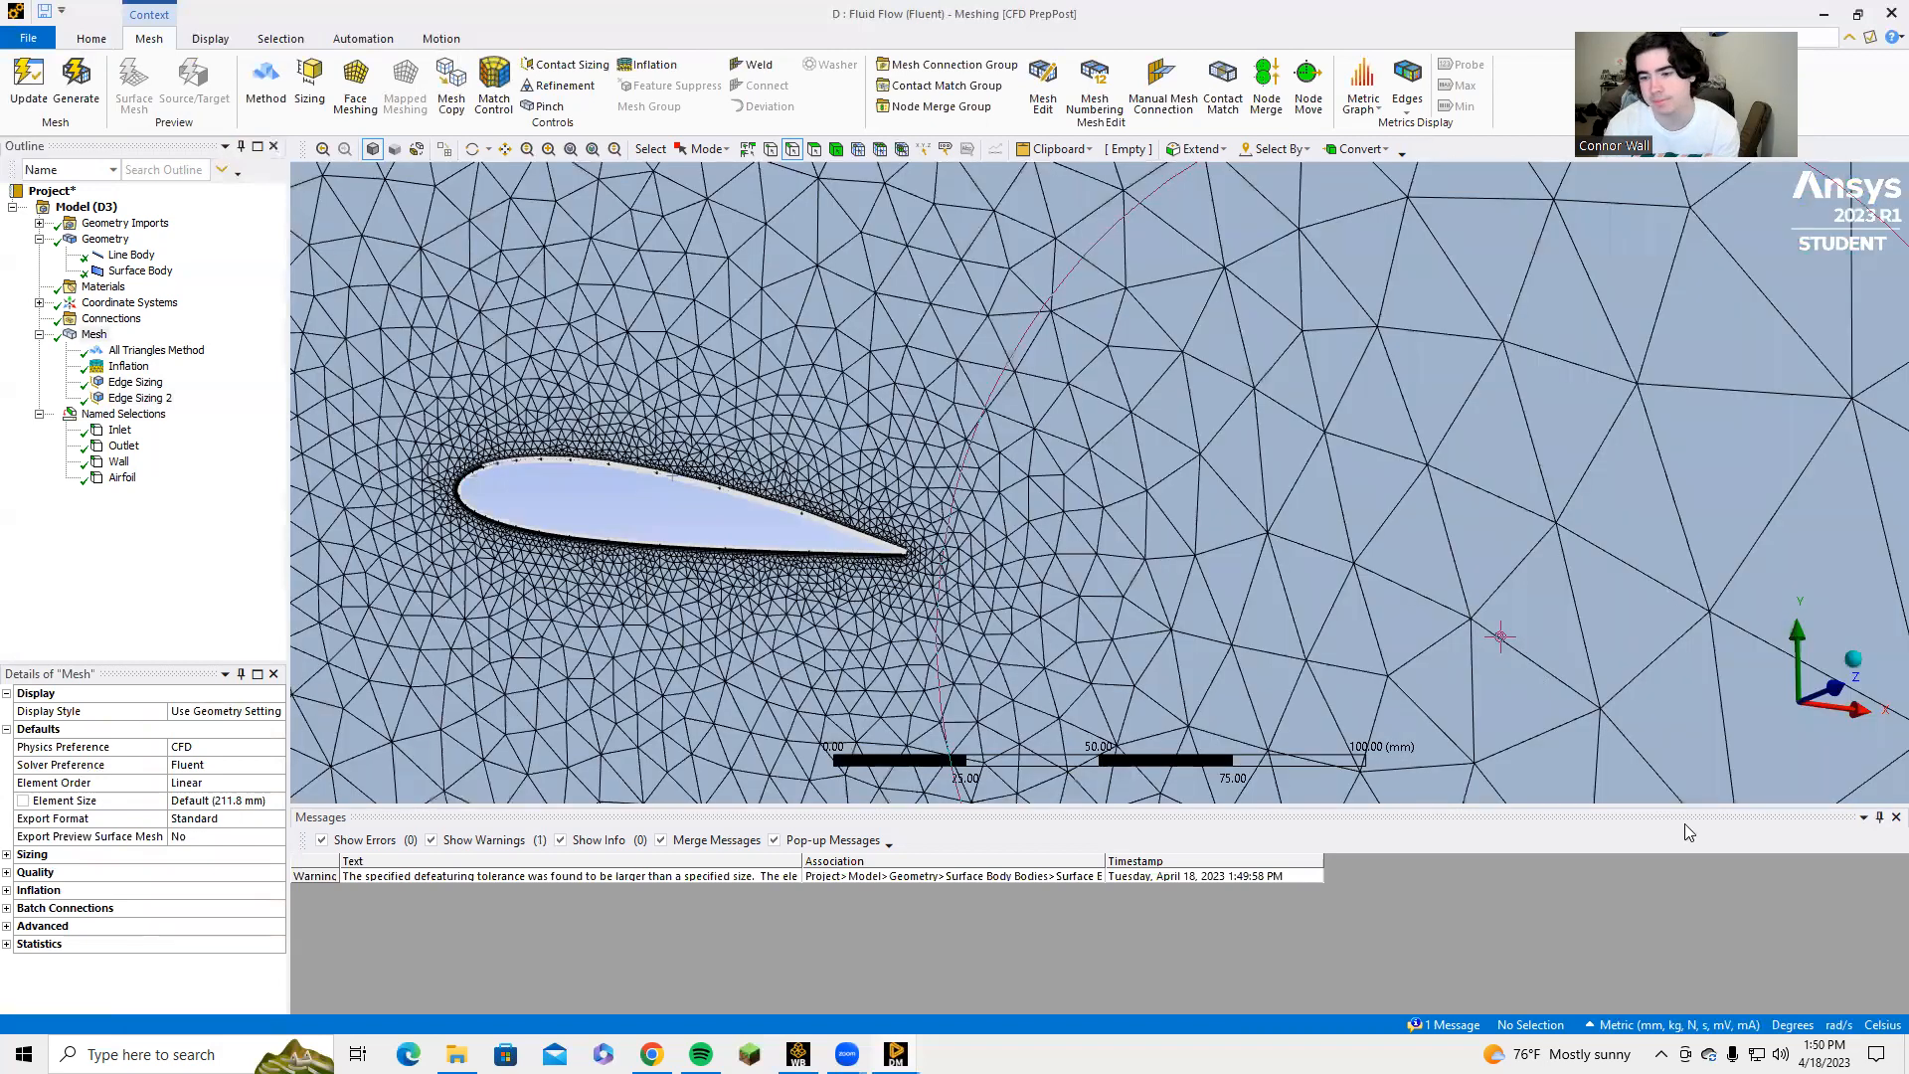
click(1825, 697)
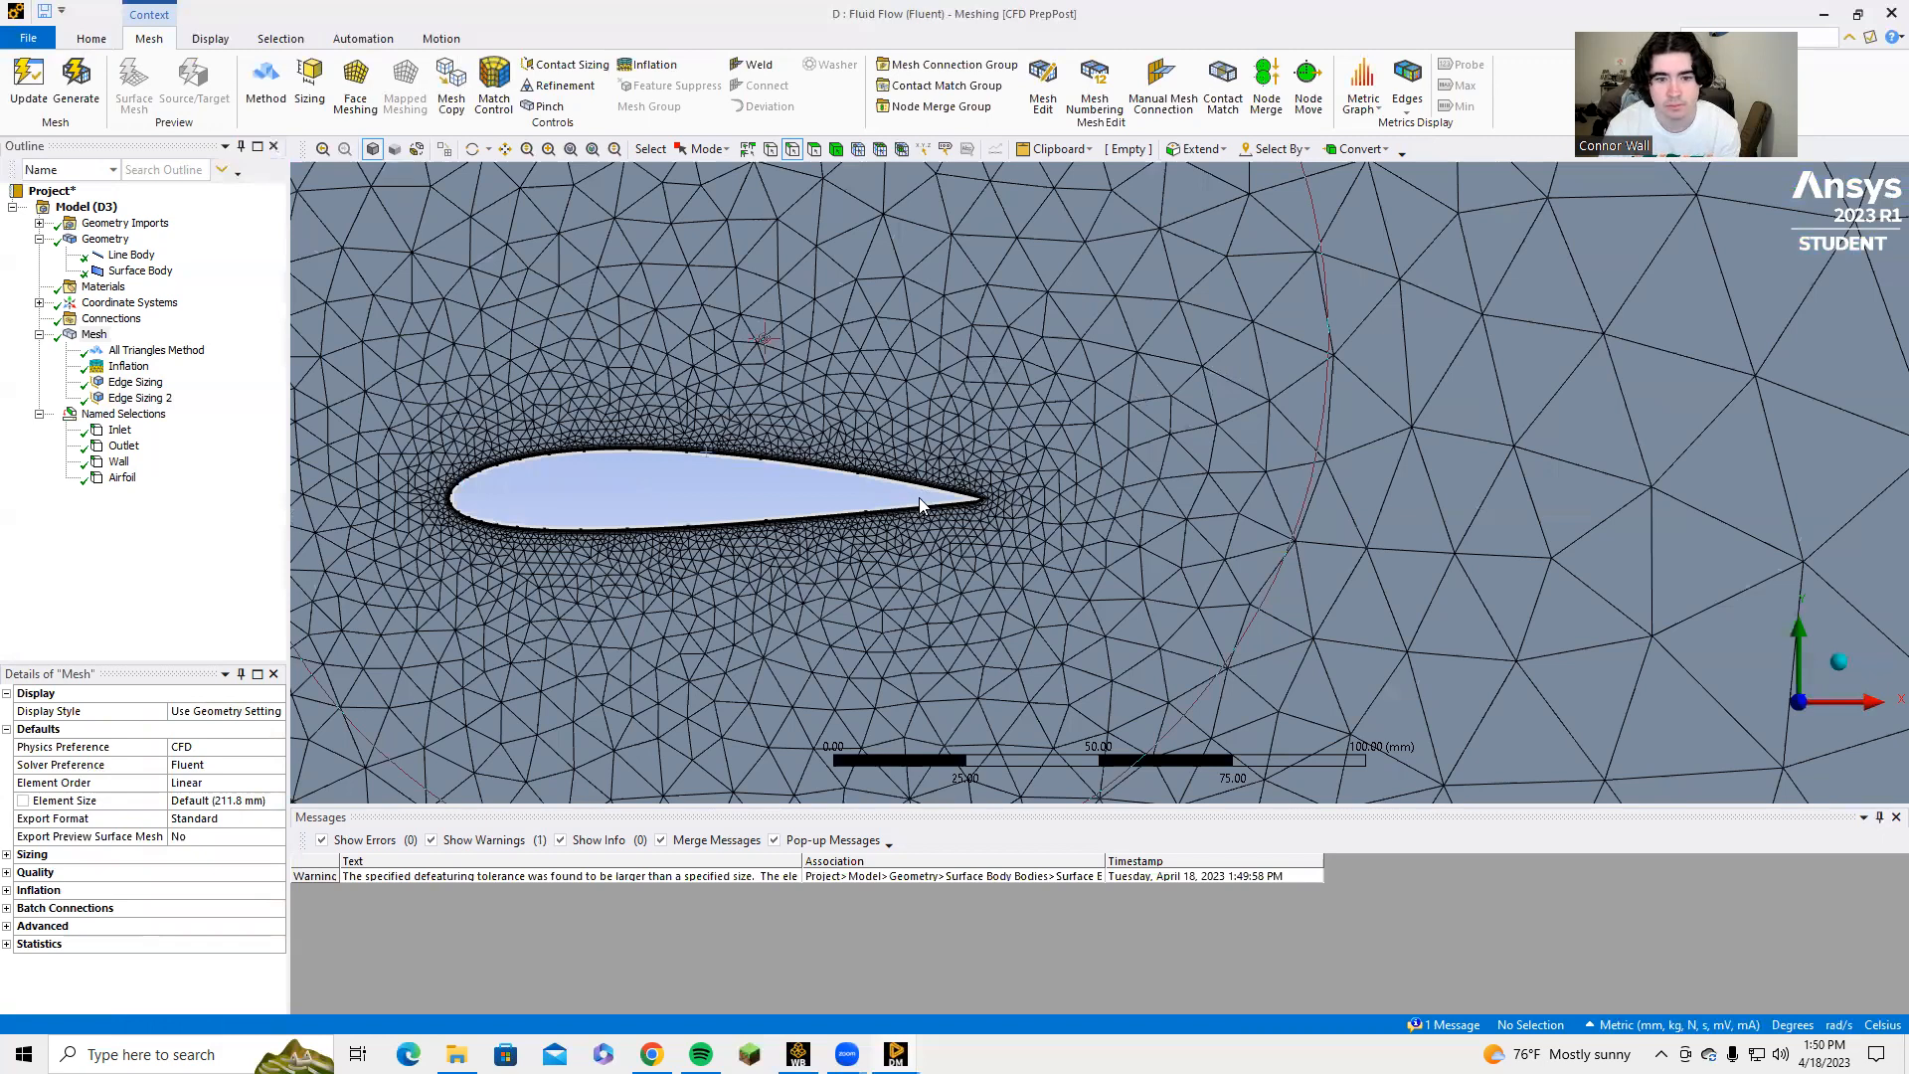
scroll(945, 517, up, 2)
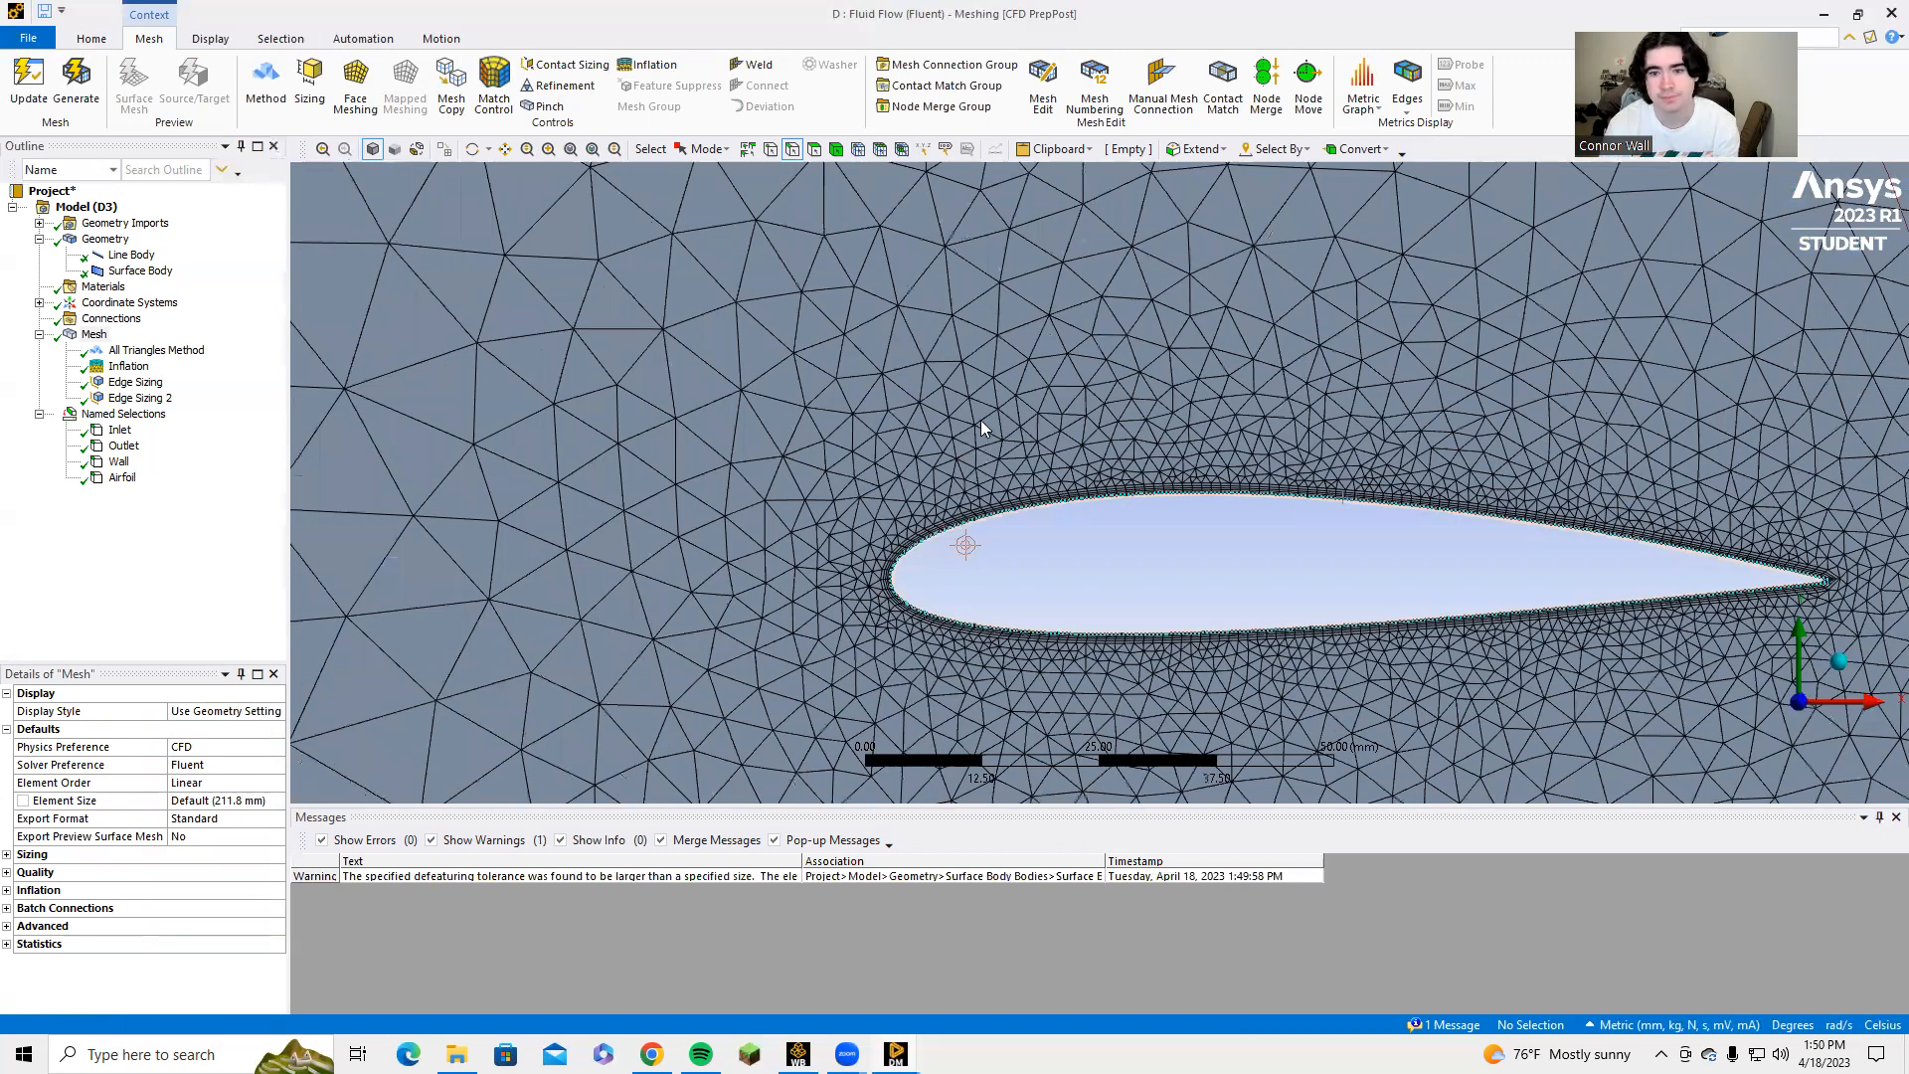
scroll(986, 428, down, 8)
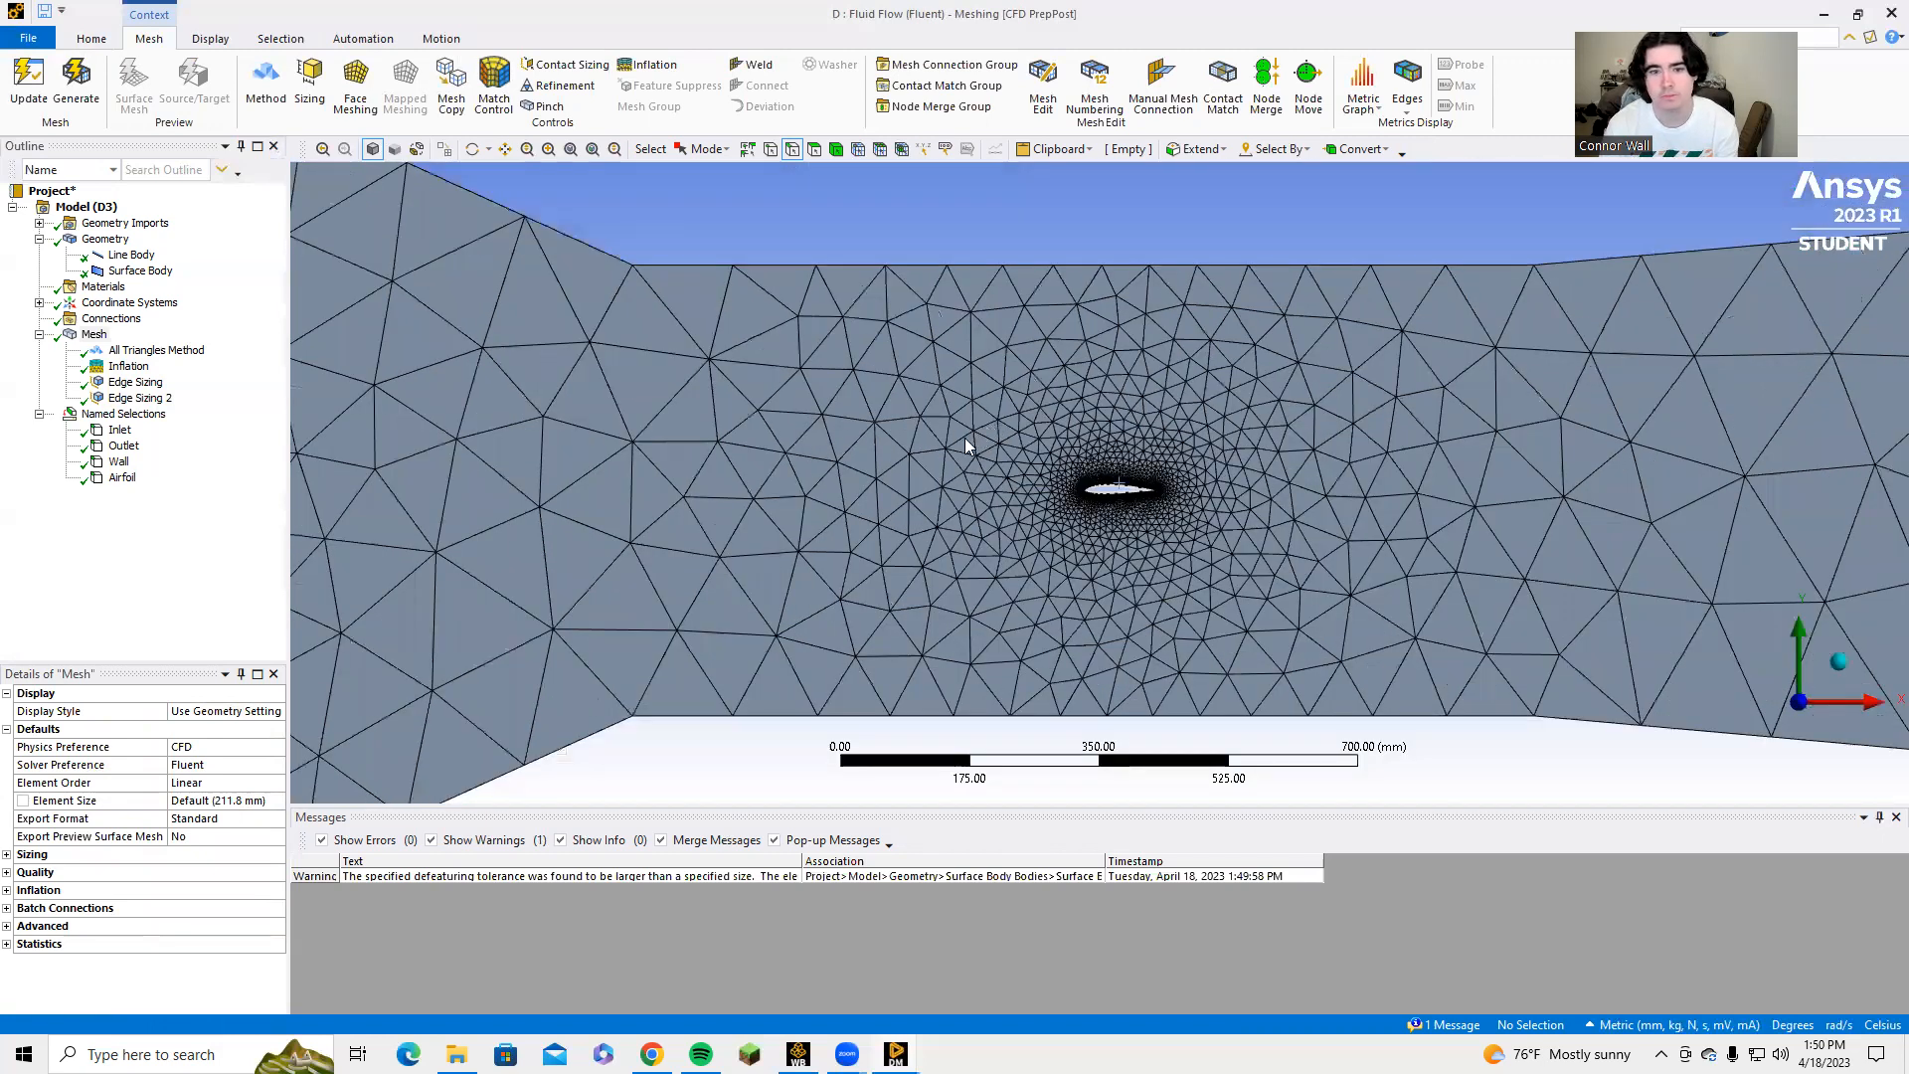
scroll(965, 438, down, 2)
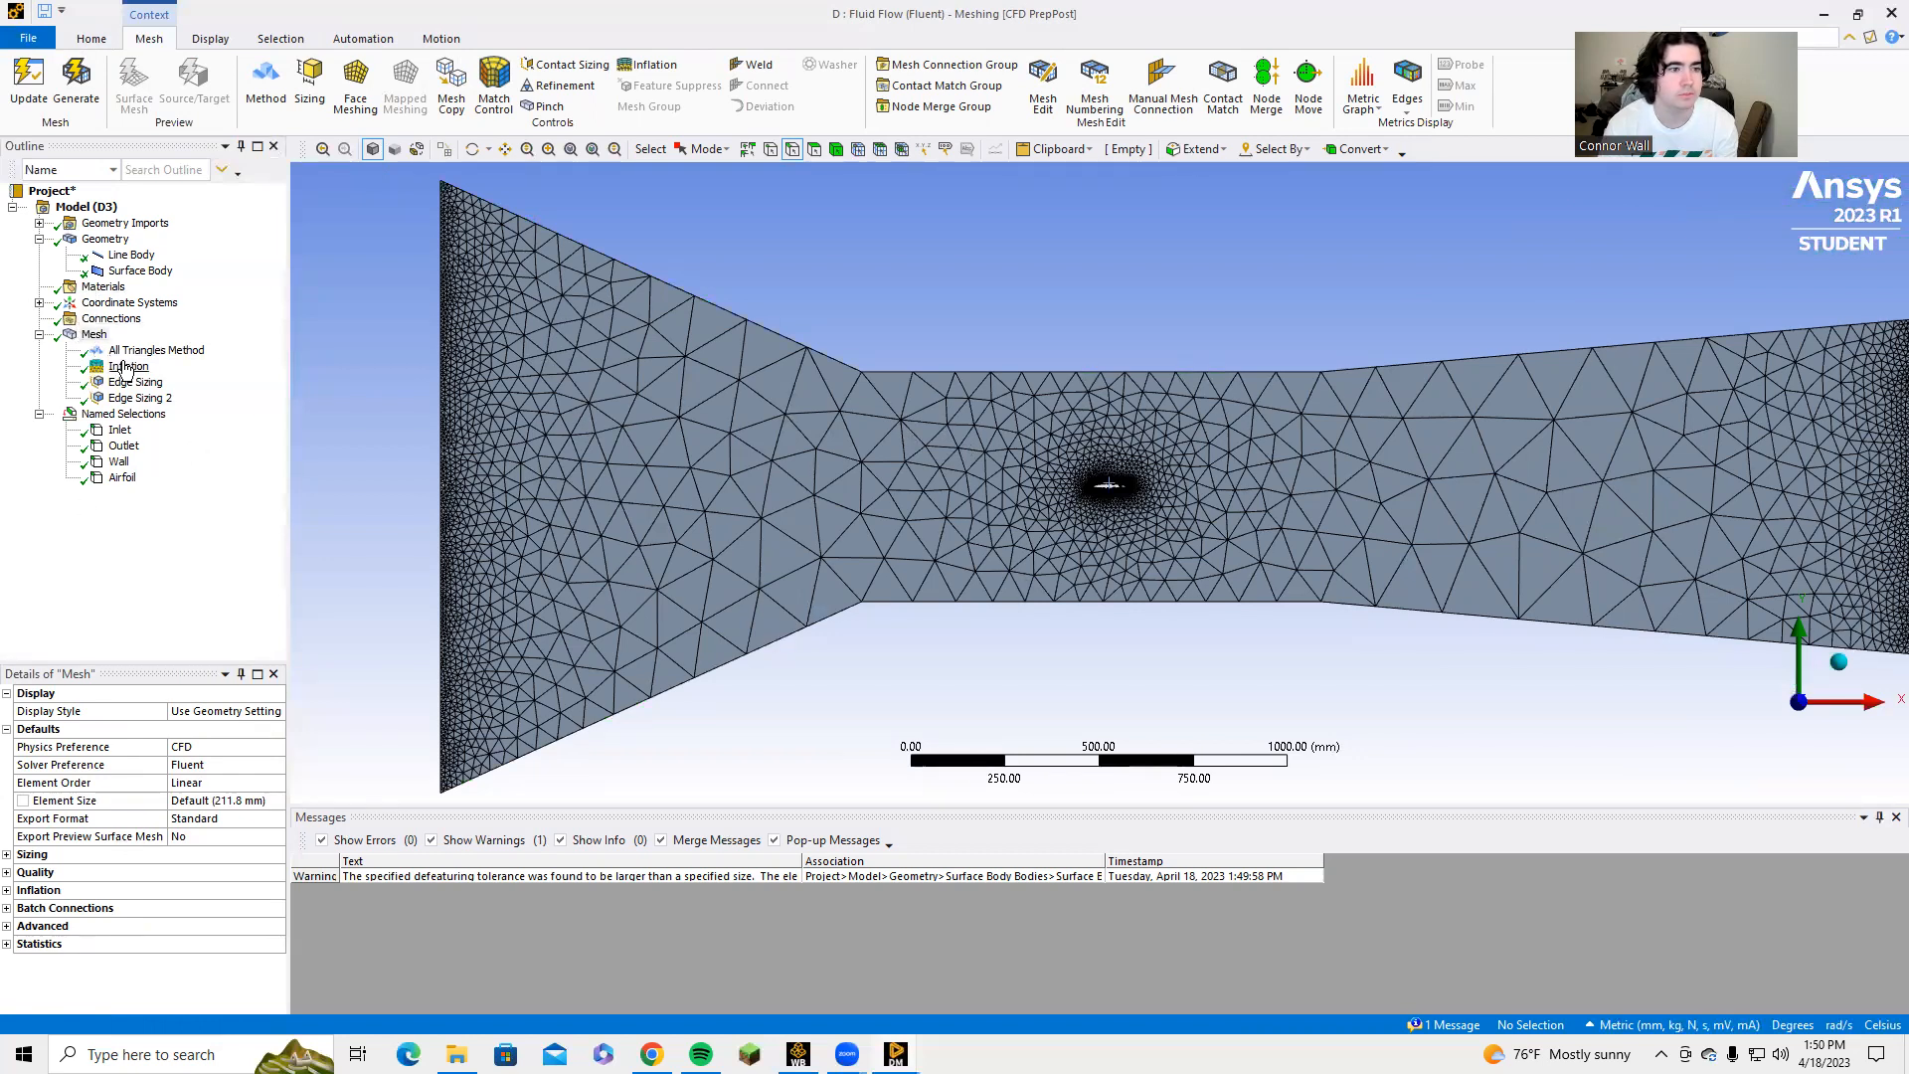
Set the global mesh element size to 20 mm and regenerate the mesh.
click(96, 336)
click(239, 801)
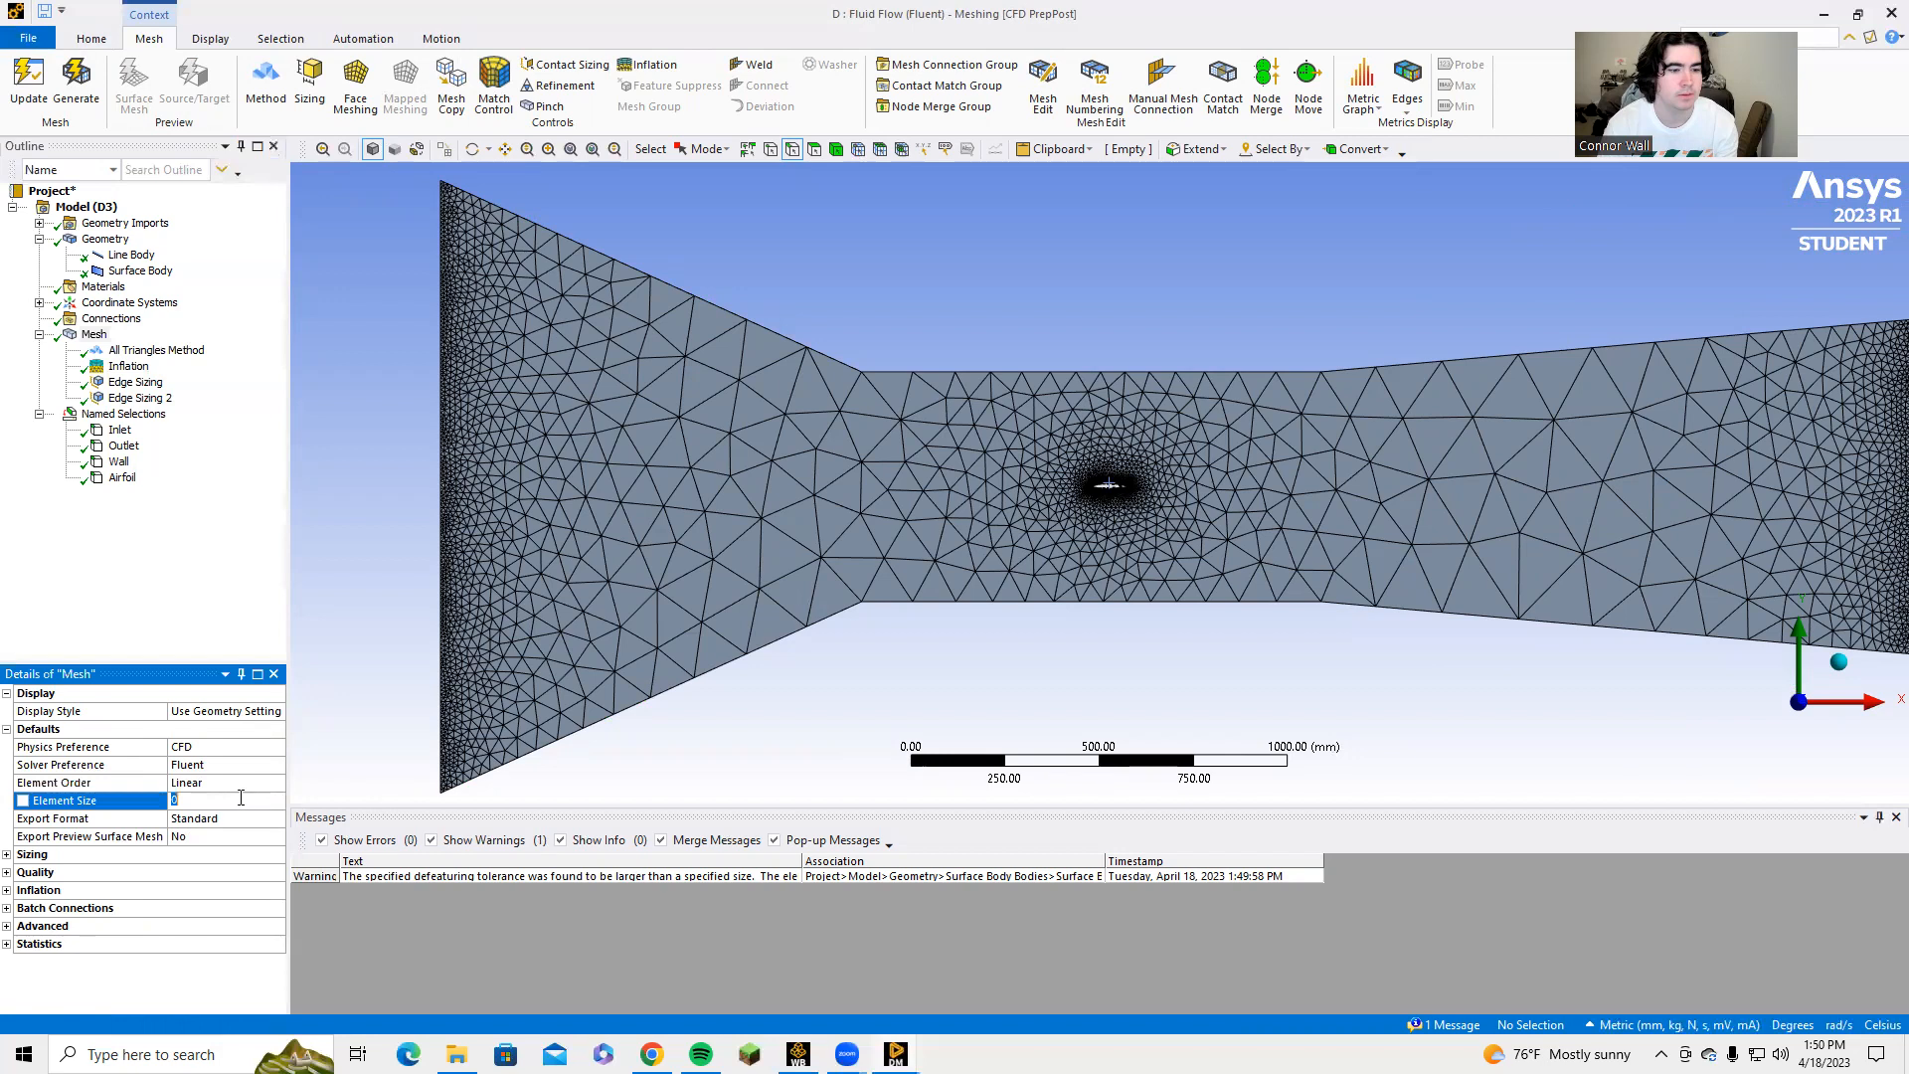
click(336, 654)
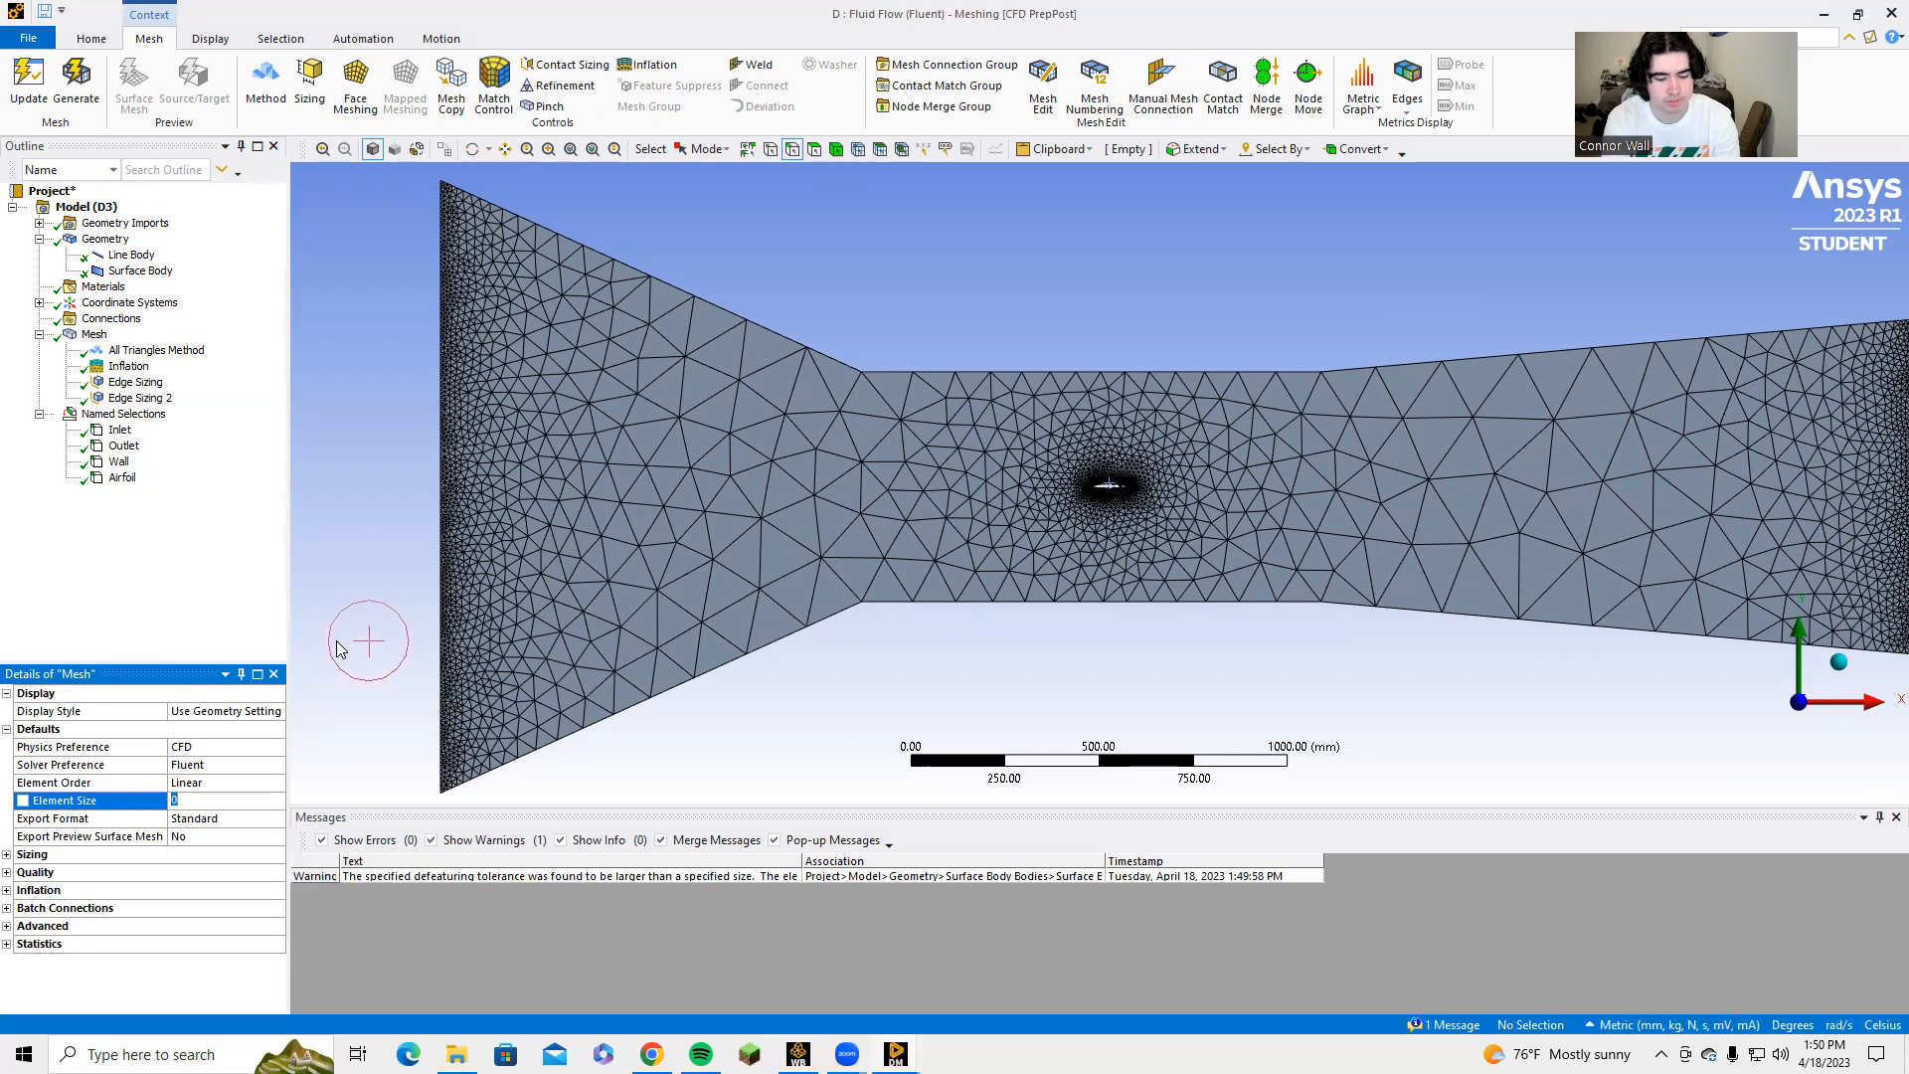
click(76, 78)
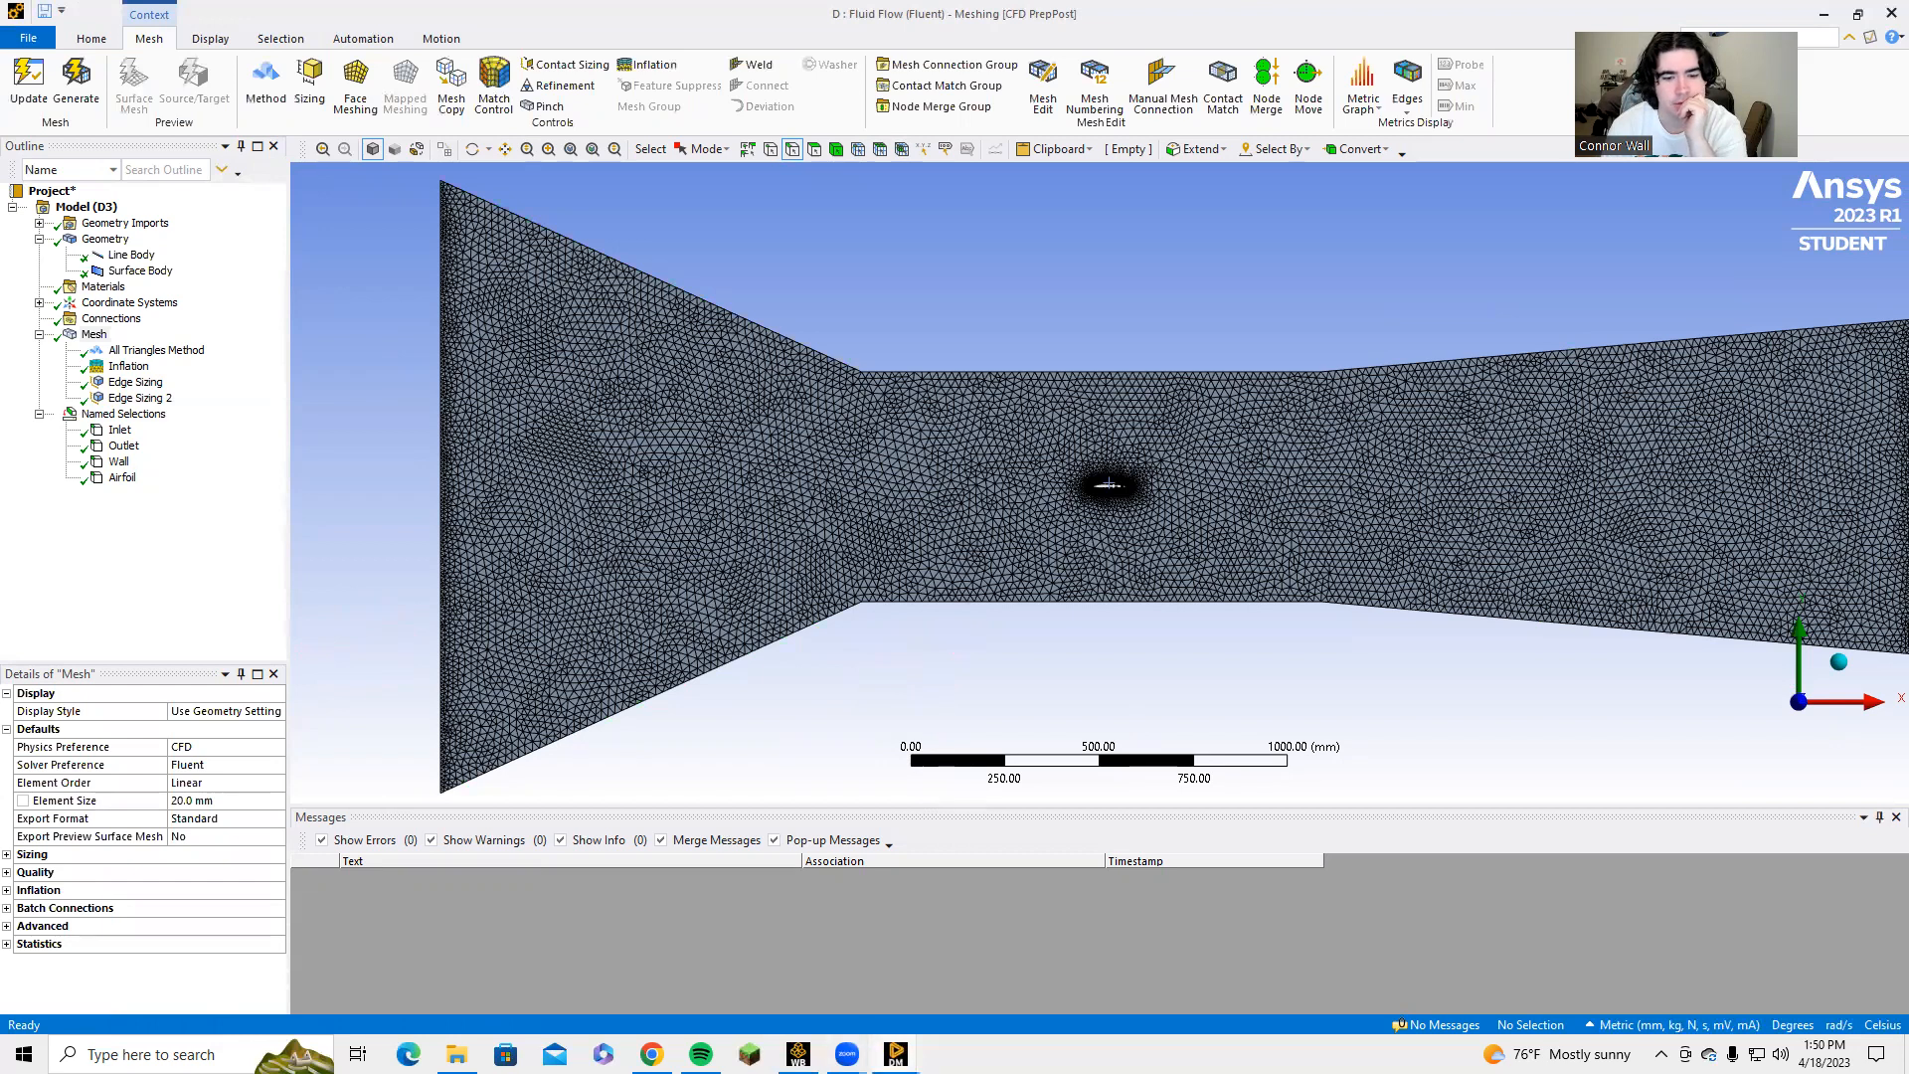
Close DesignModeler and update the Mesh cell of system D in the Workbench project schematic.
mouse_move(895, 1054)
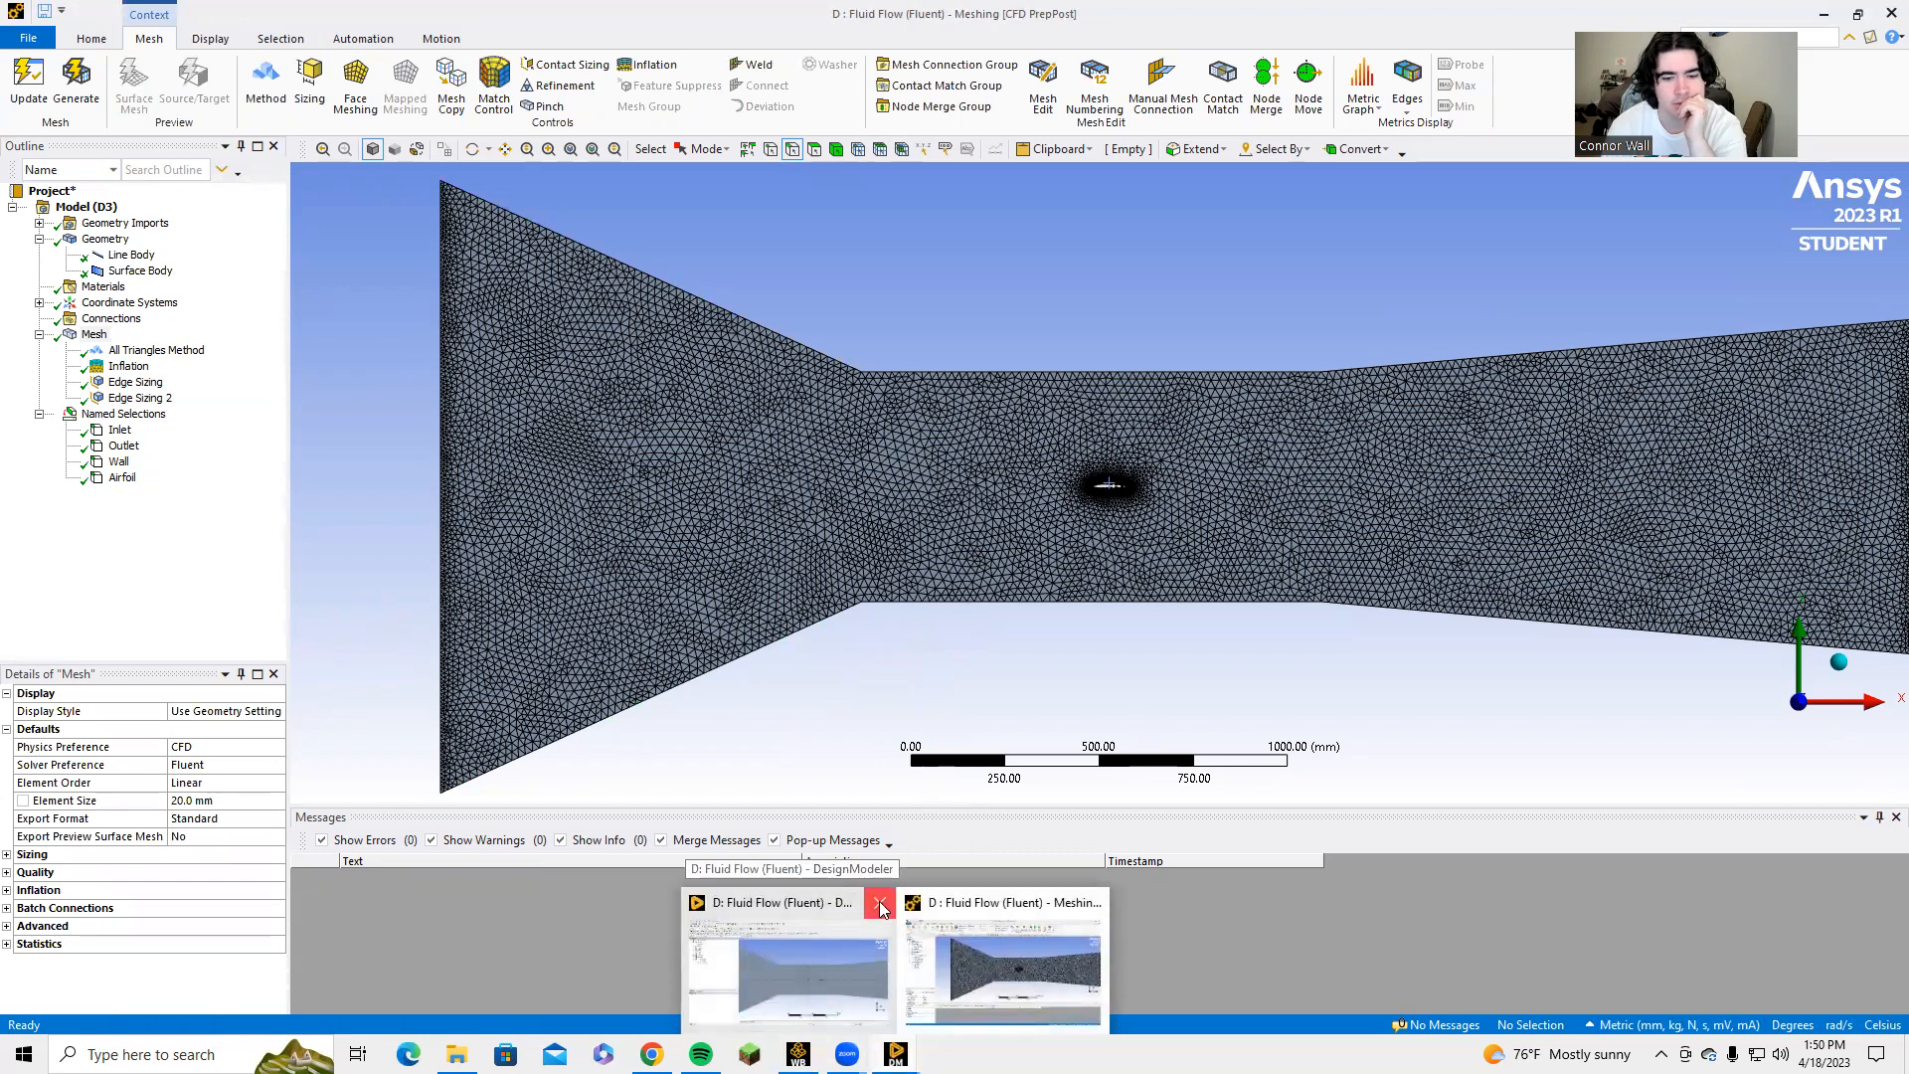
click(880, 909)
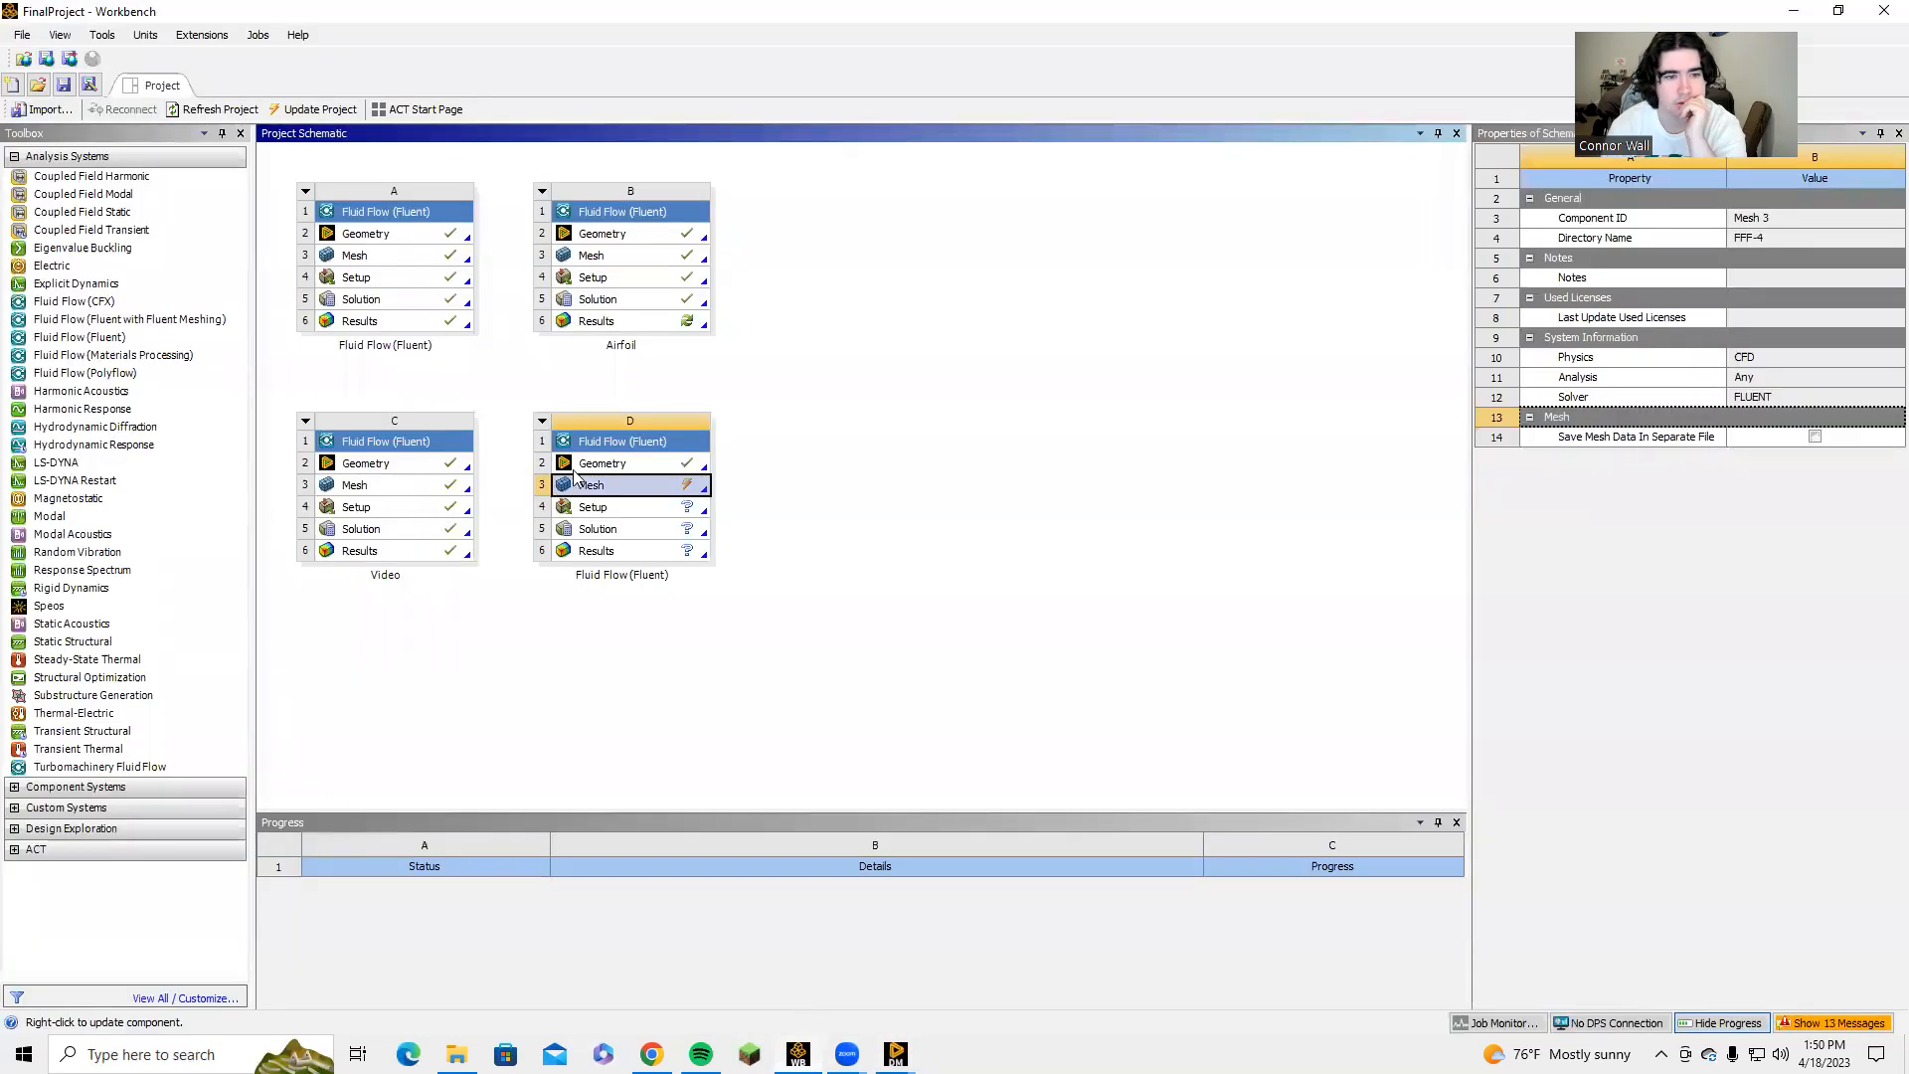
right_click(591, 489)
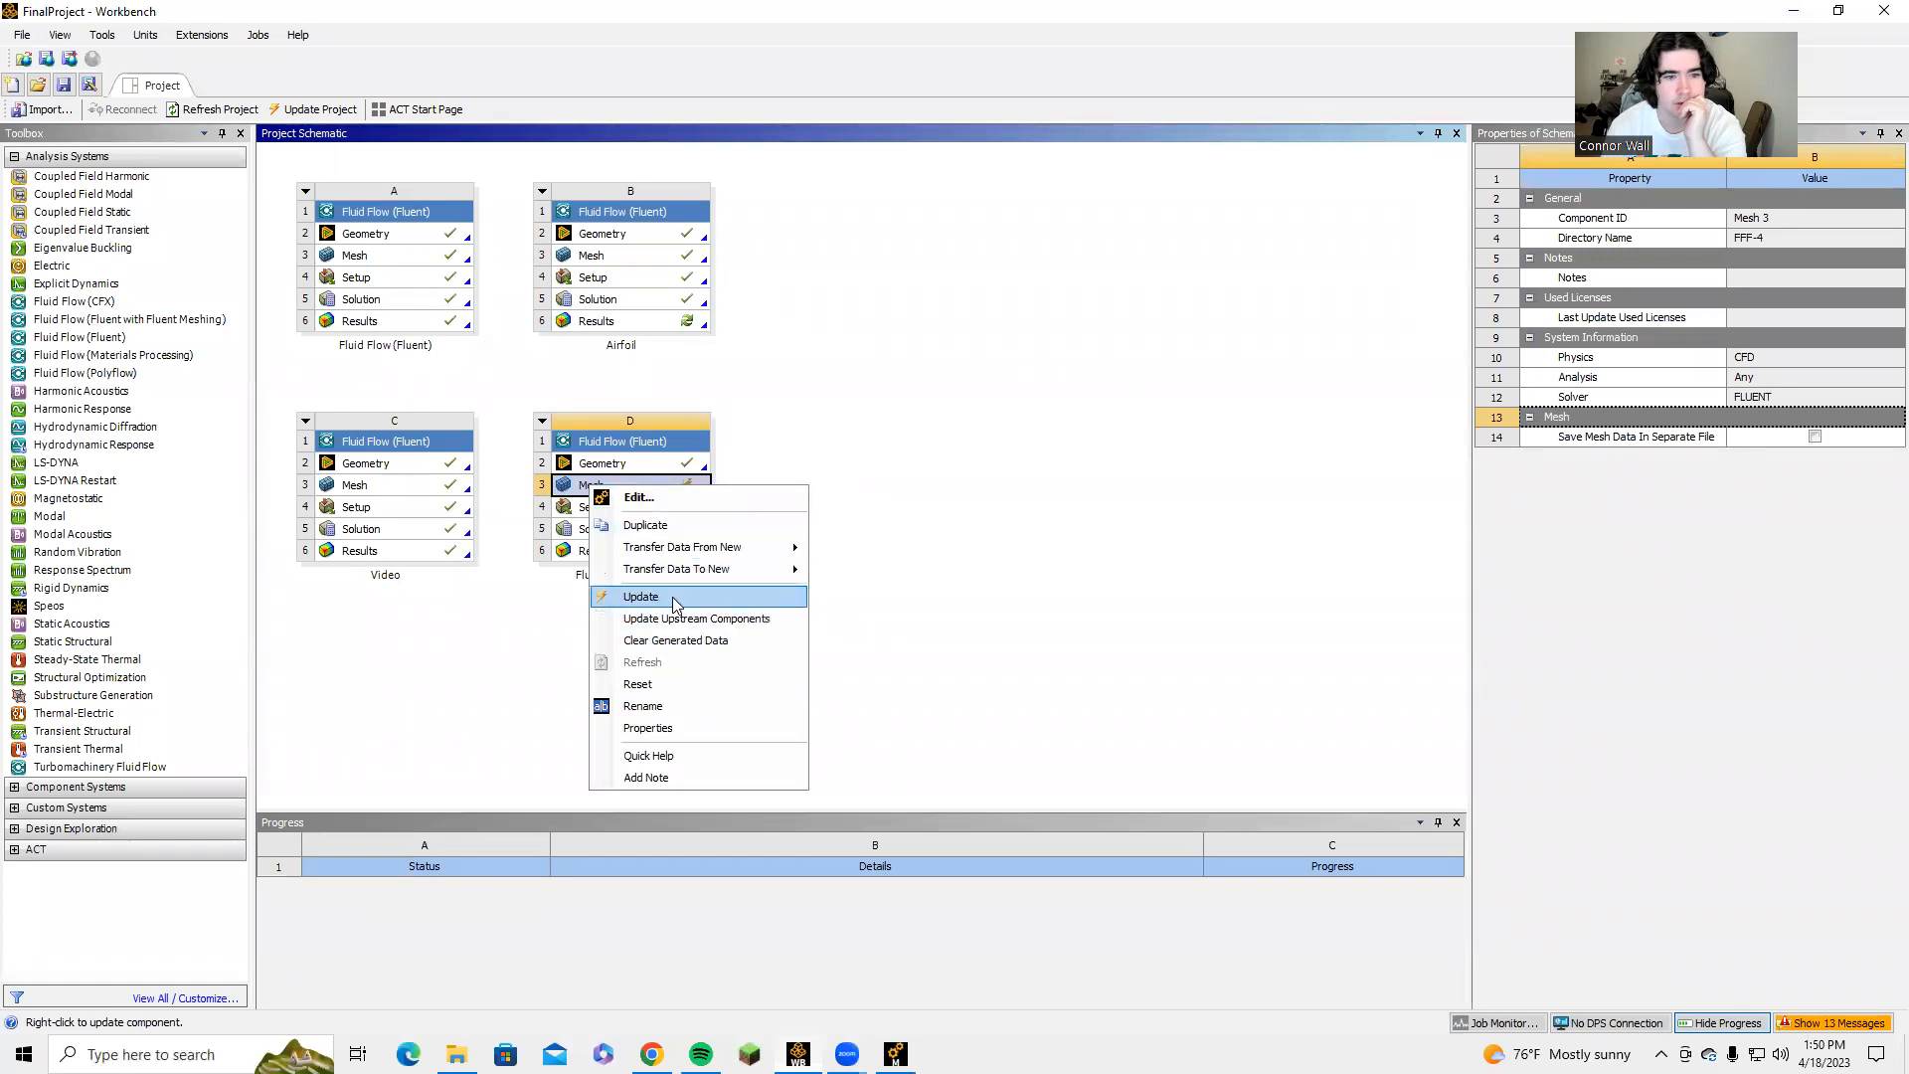
click(641, 597)
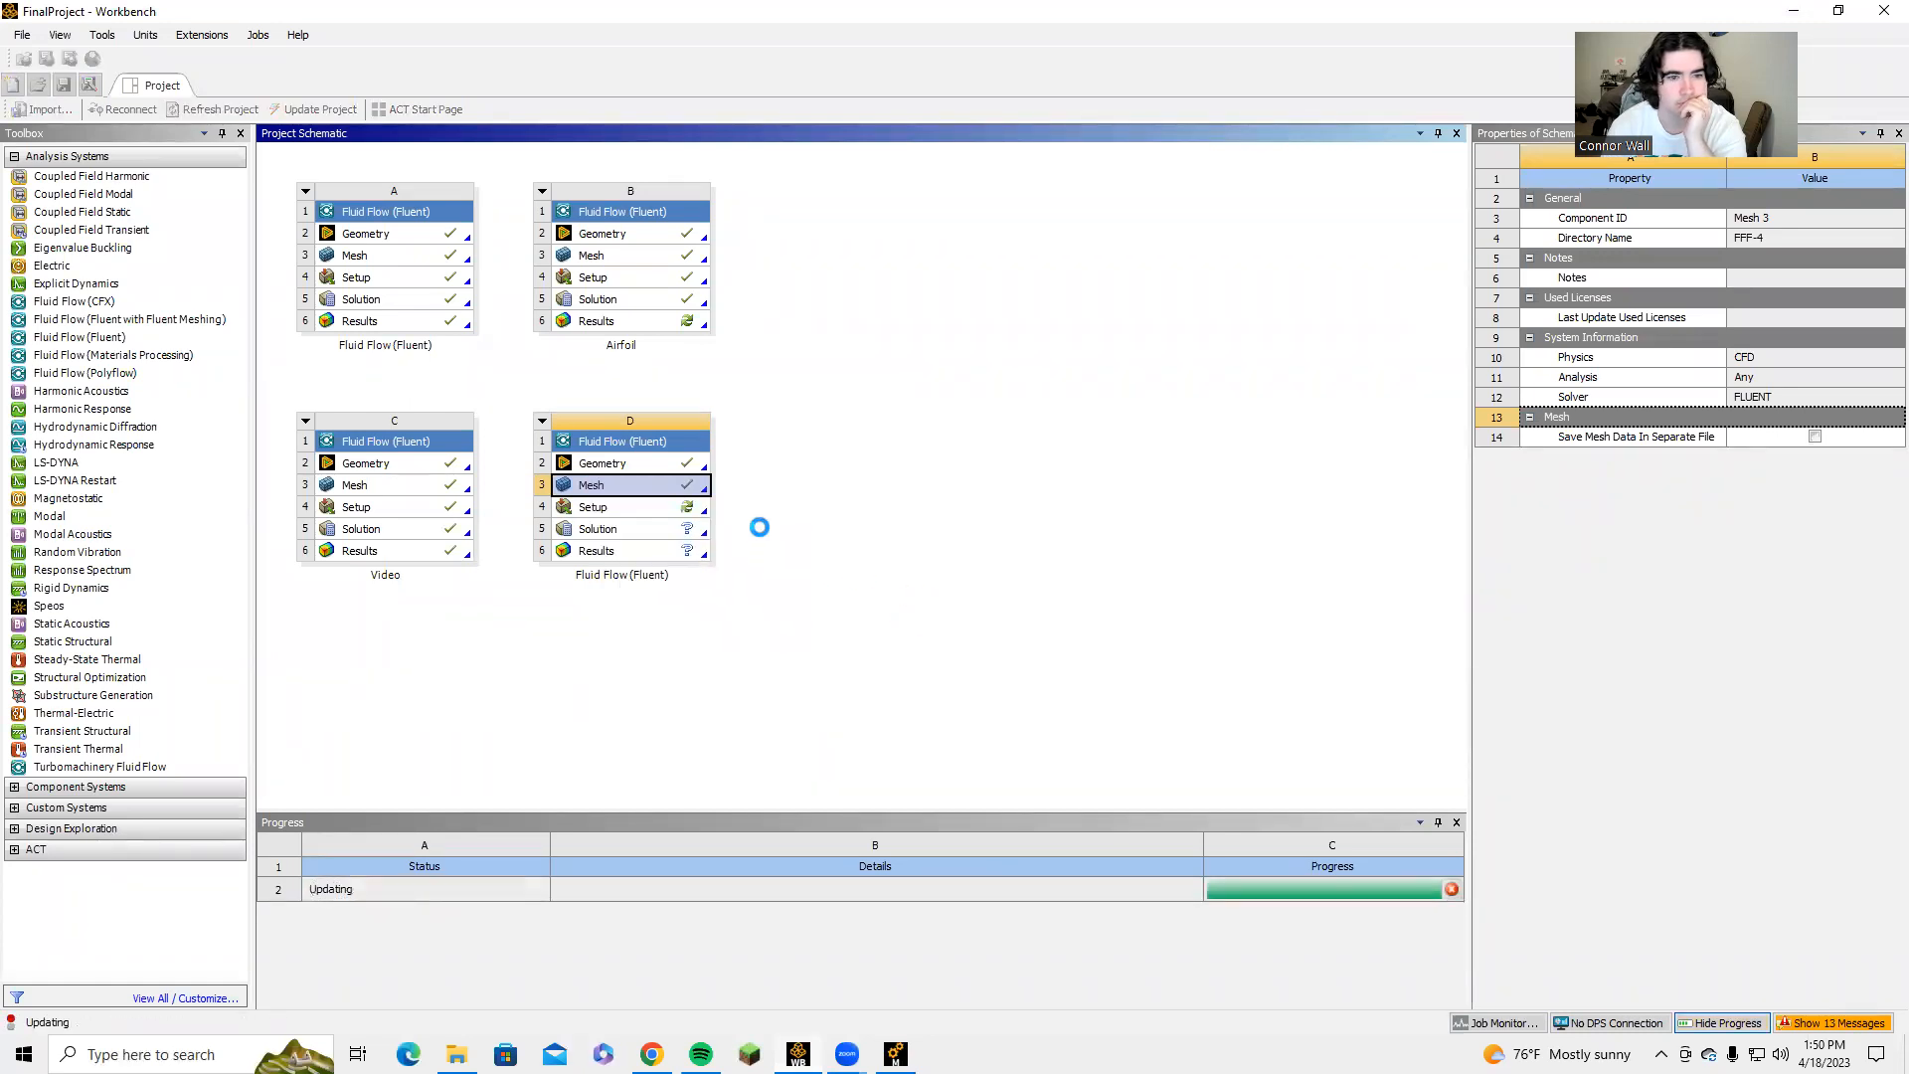
Open the Setup of system D and start Fluent with Double Precision enabled and 1 solver process.
double_click(627, 508)
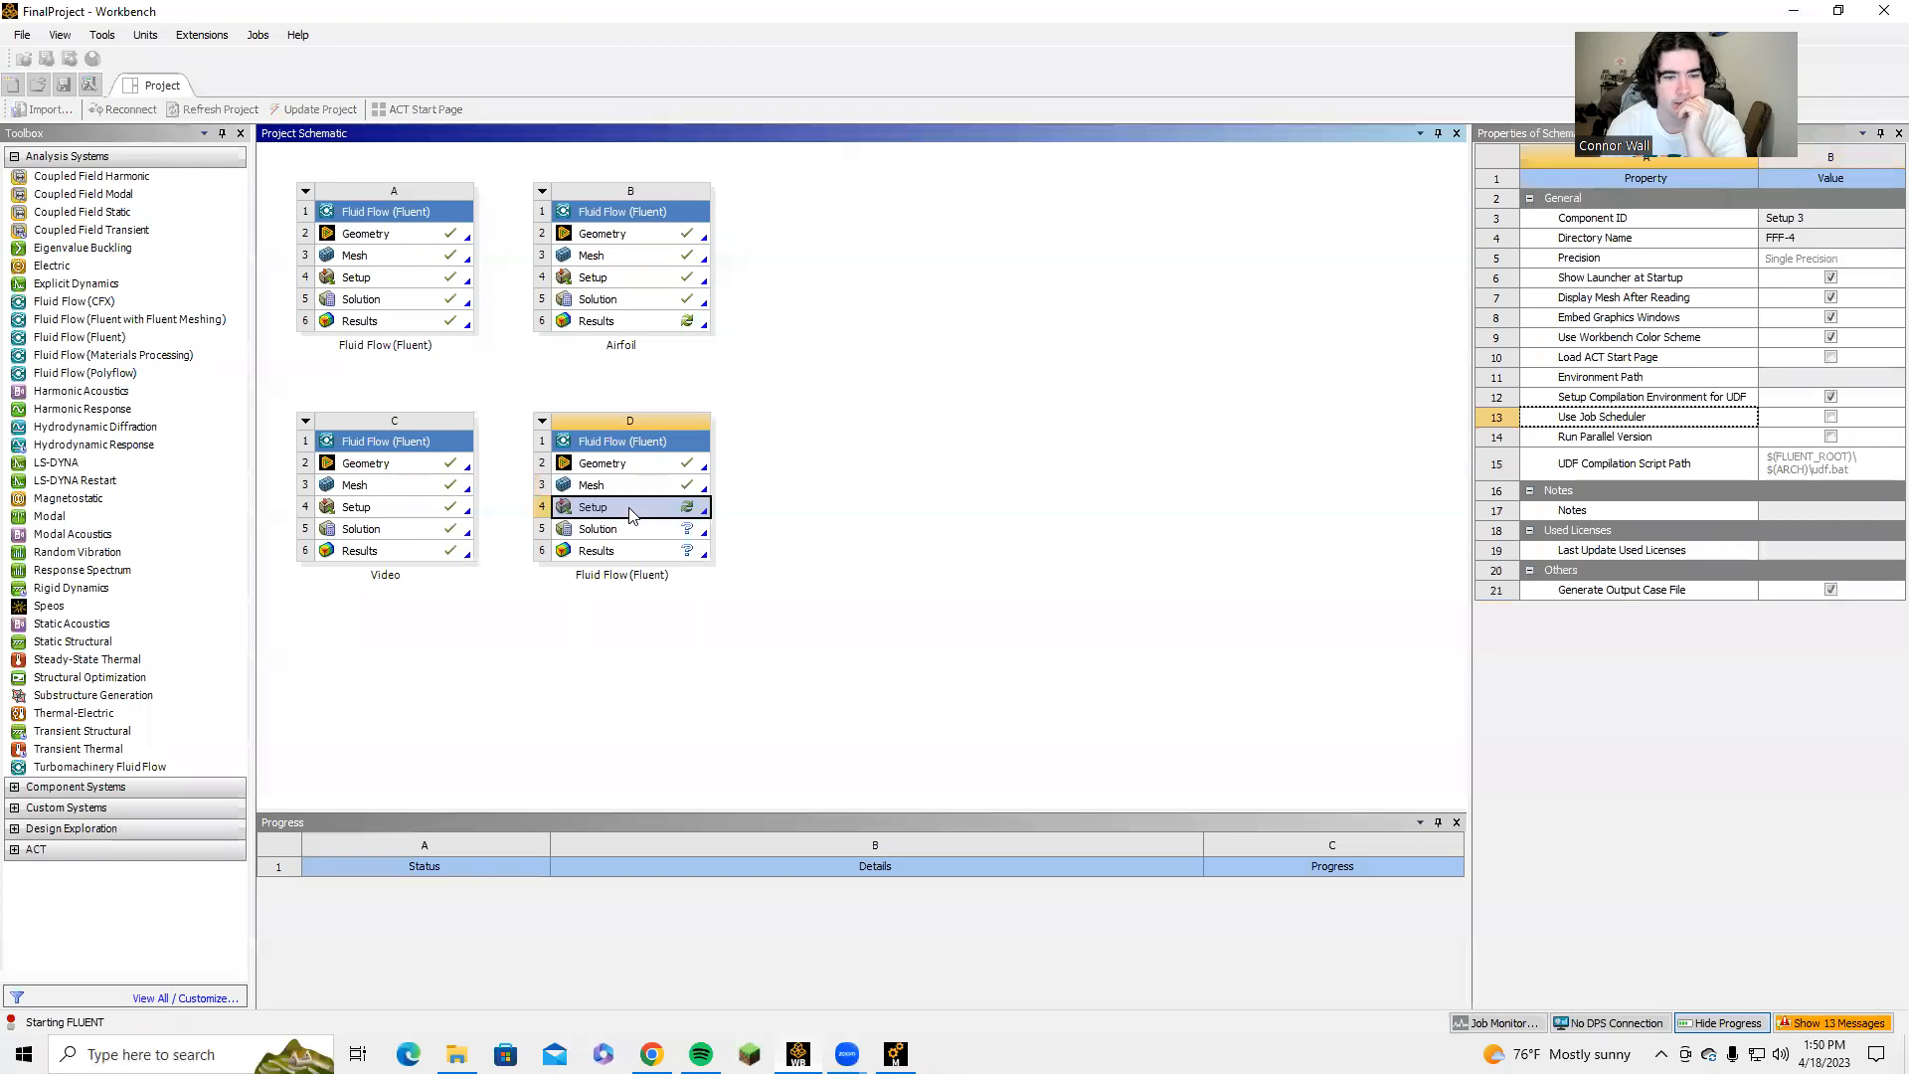
click(978, 384)
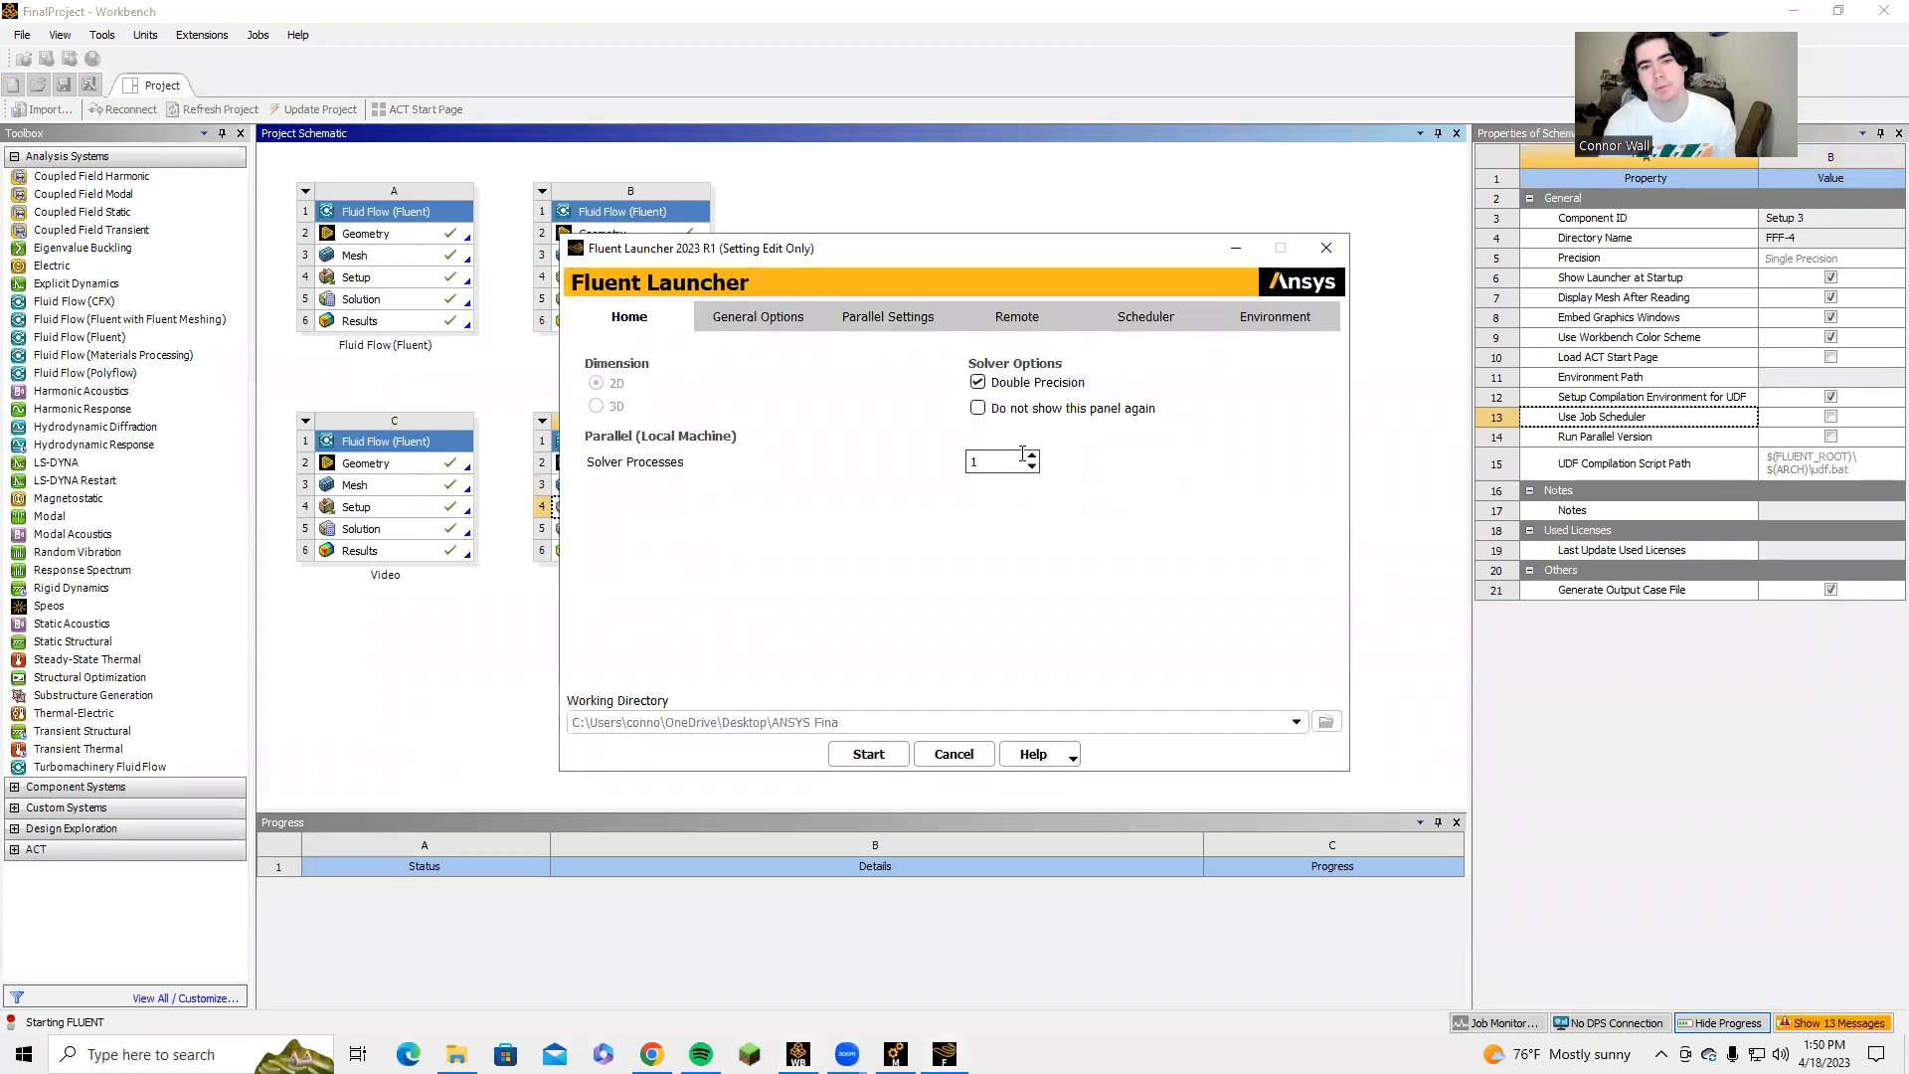
click(868, 753)
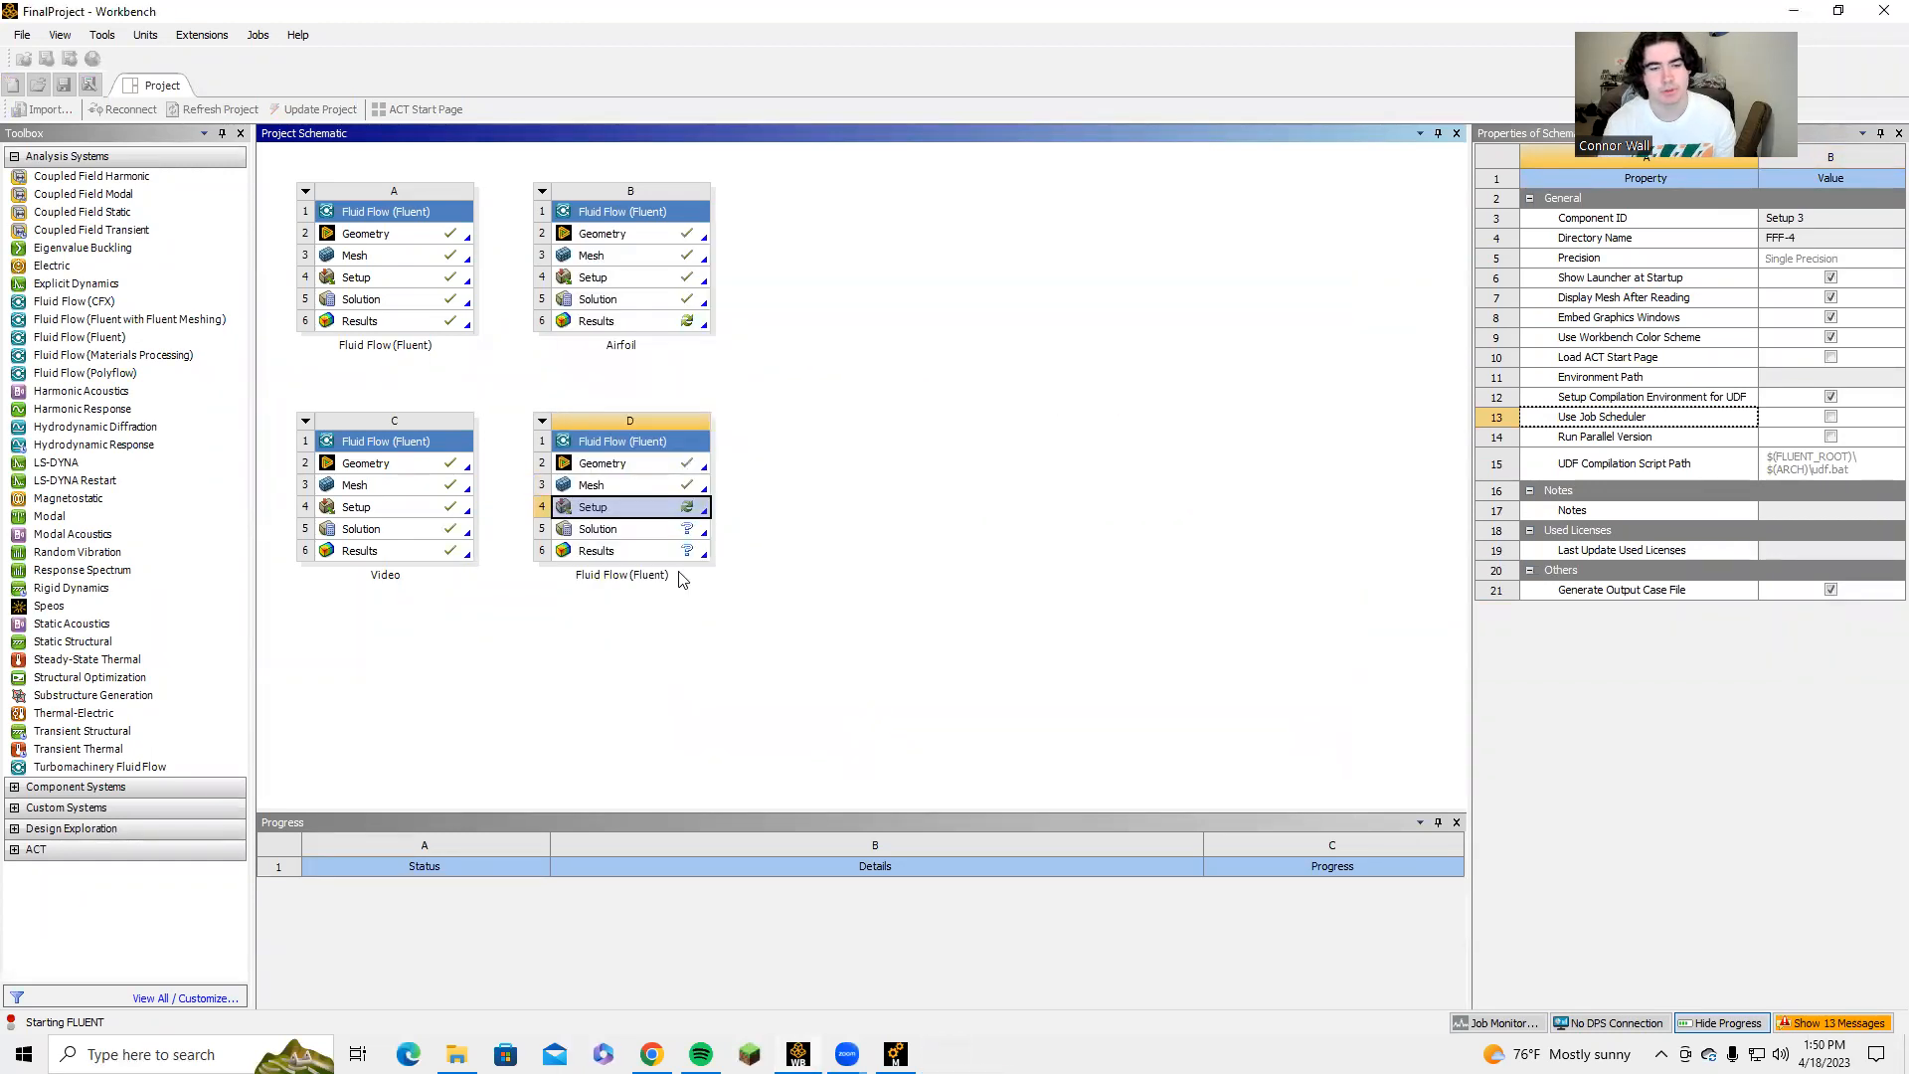
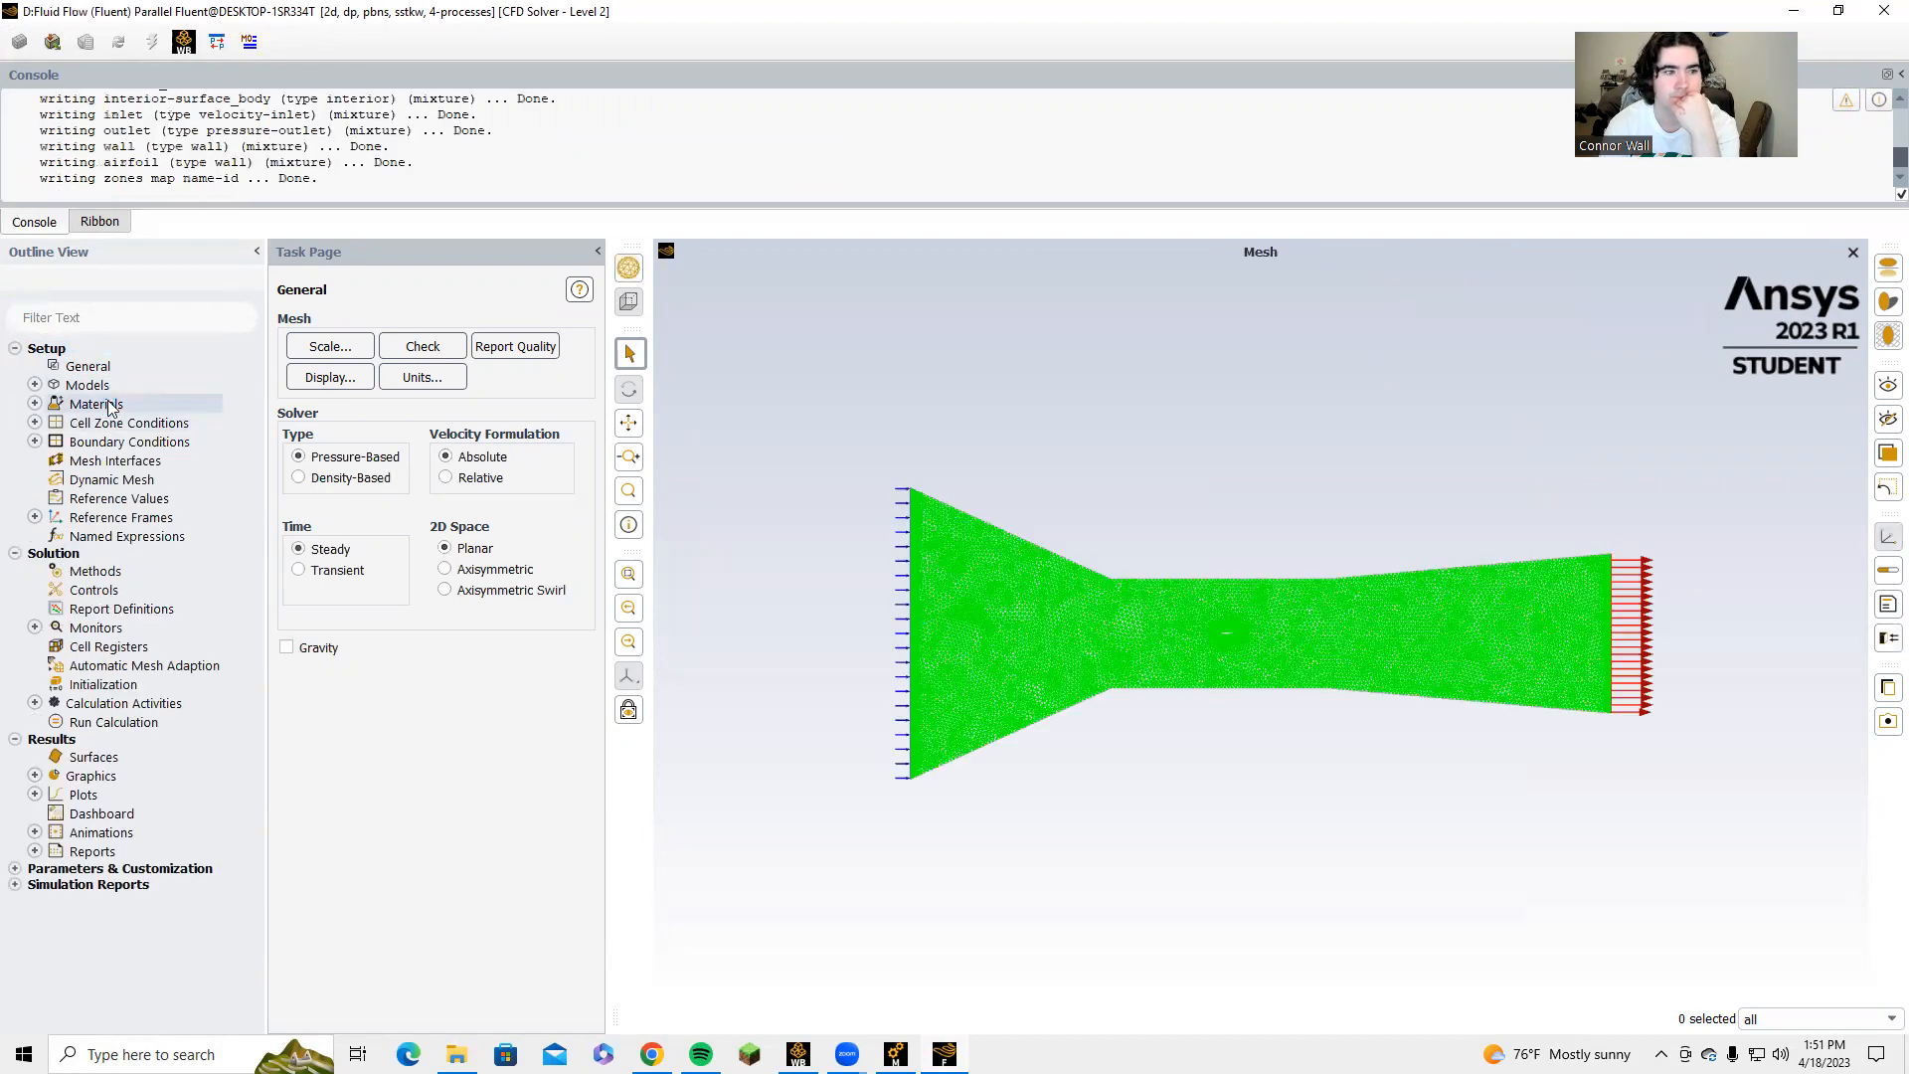
Set the viscous model to k-epsilon (2 eqn) with Enhanced Wall Treatment and Pressure Gradient Effects enabled.
click(34, 386)
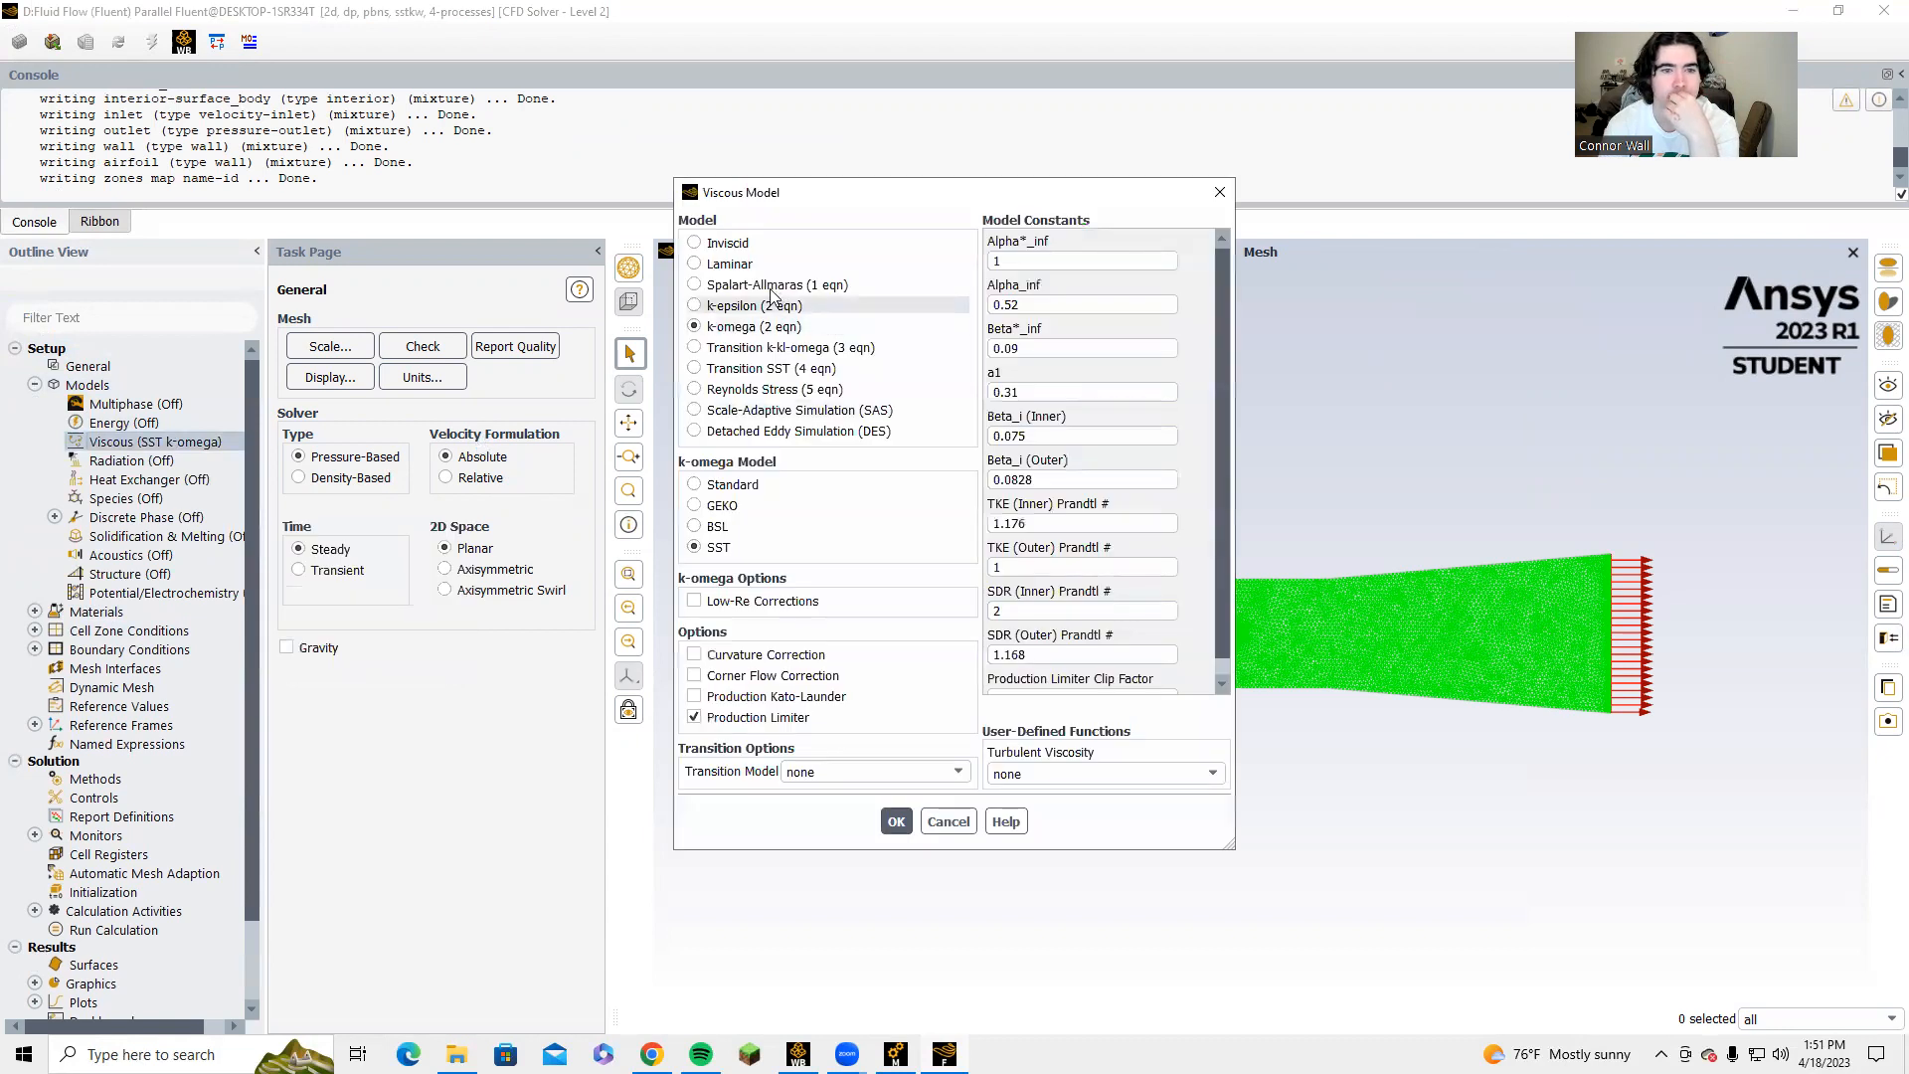
click(760, 286)
click(764, 308)
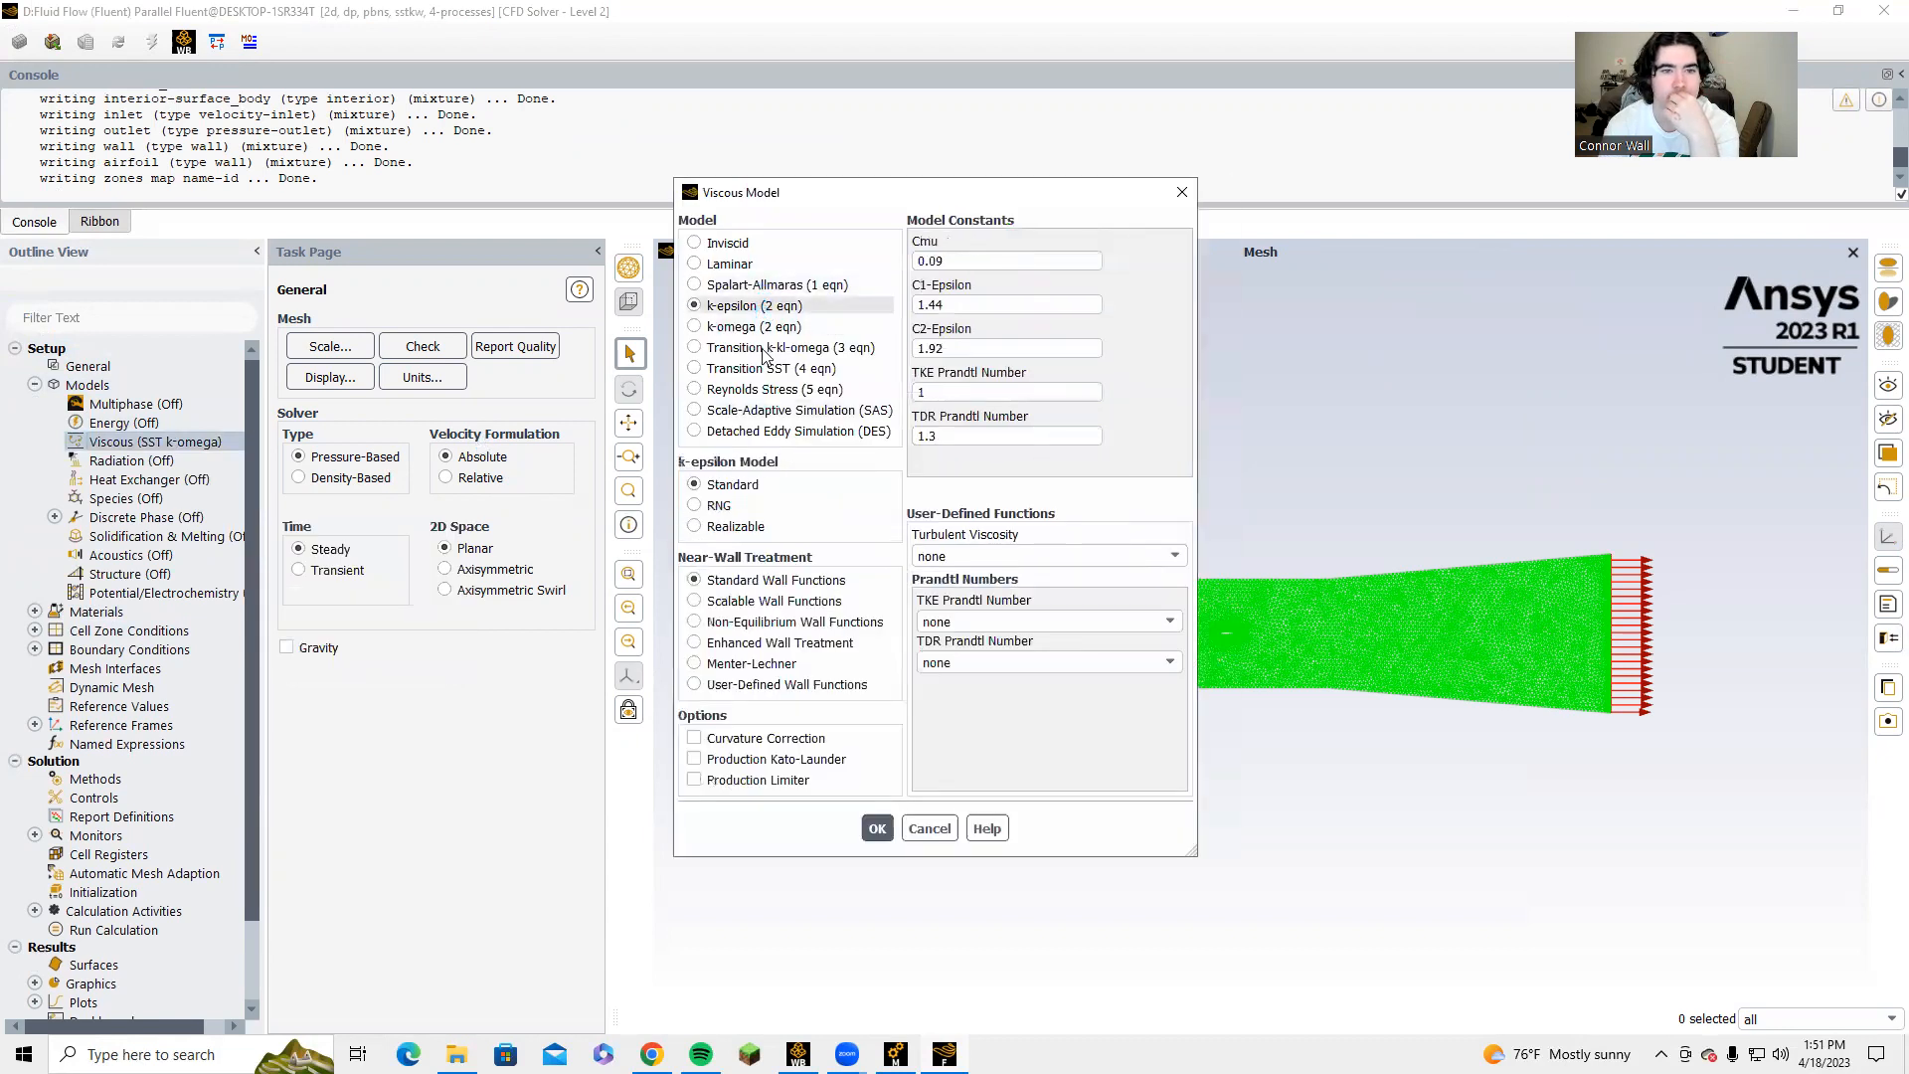
click(761, 643)
click(736, 738)
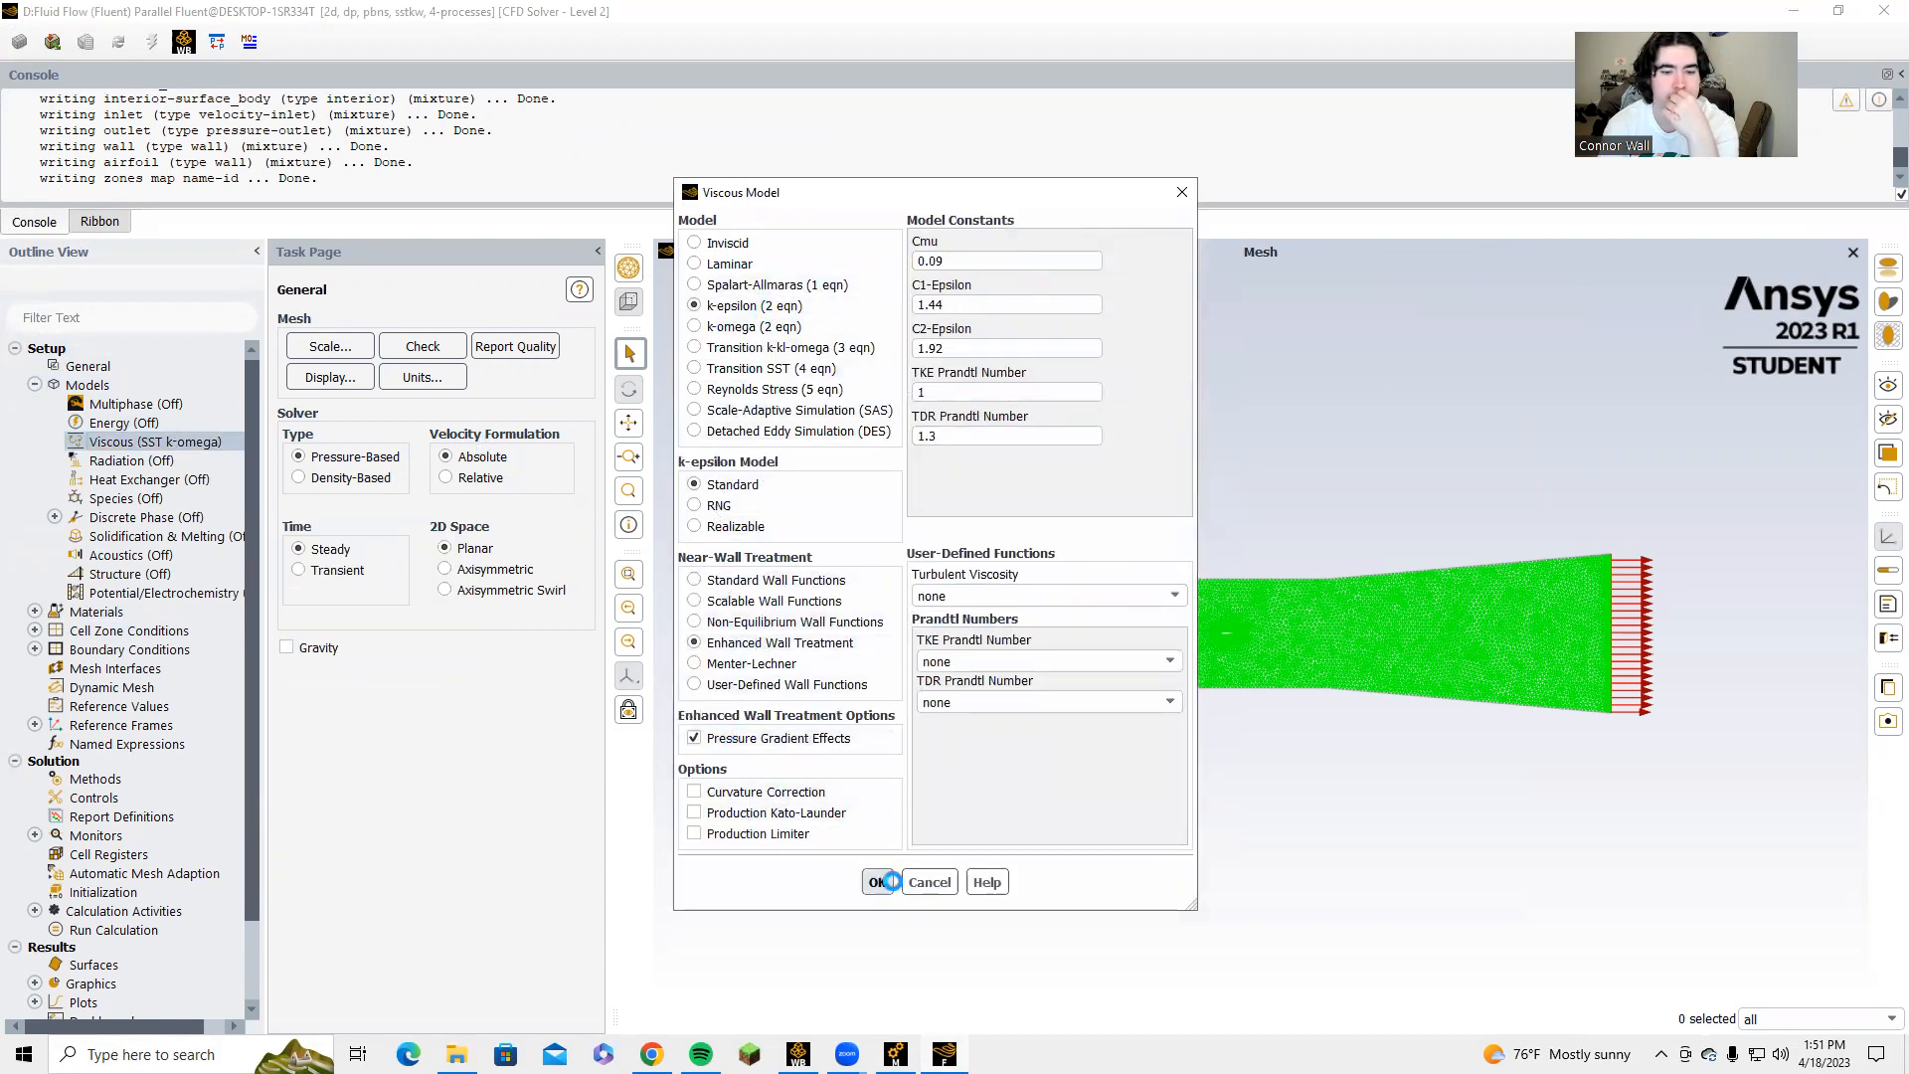
click(878, 882)
Set the inlet boundary condition's velocity magnitude to 10 m/s.
scroll(90, 552, down, 2)
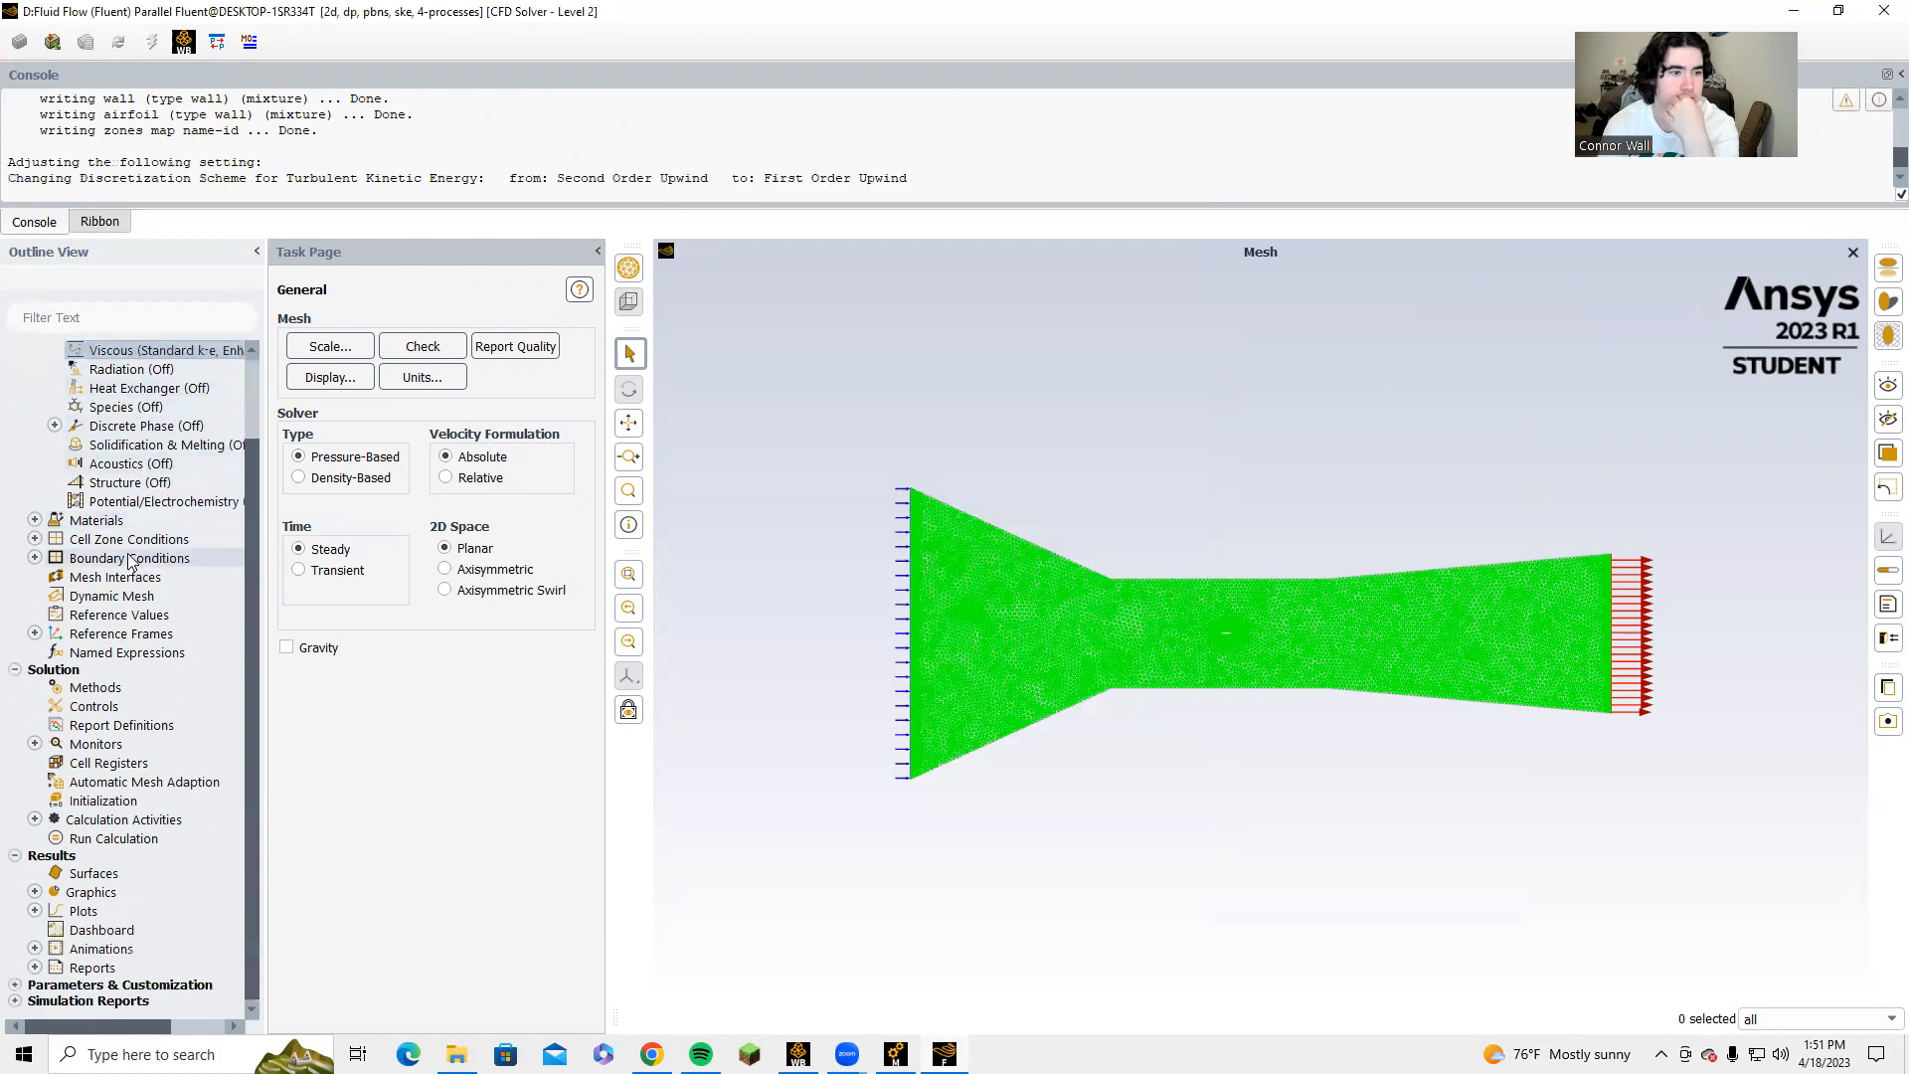
click(35, 558)
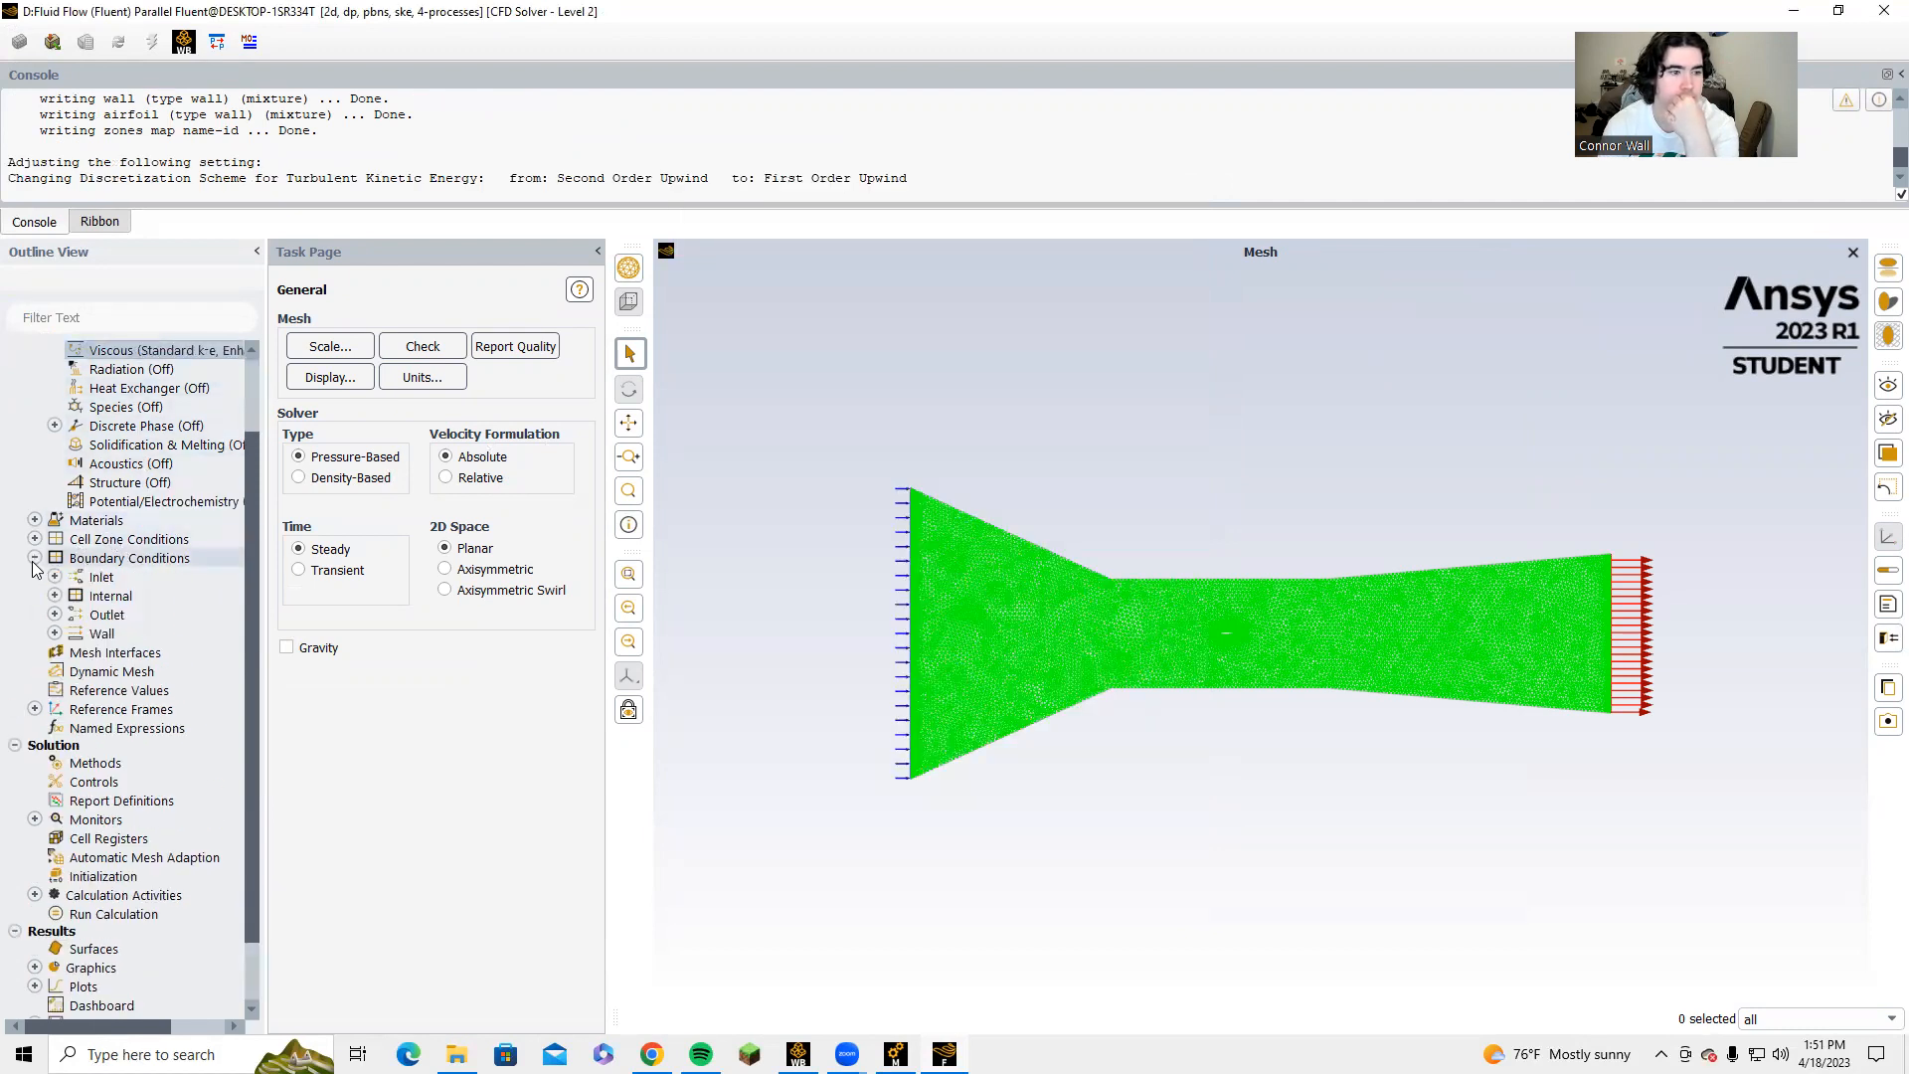
click(100, 559)
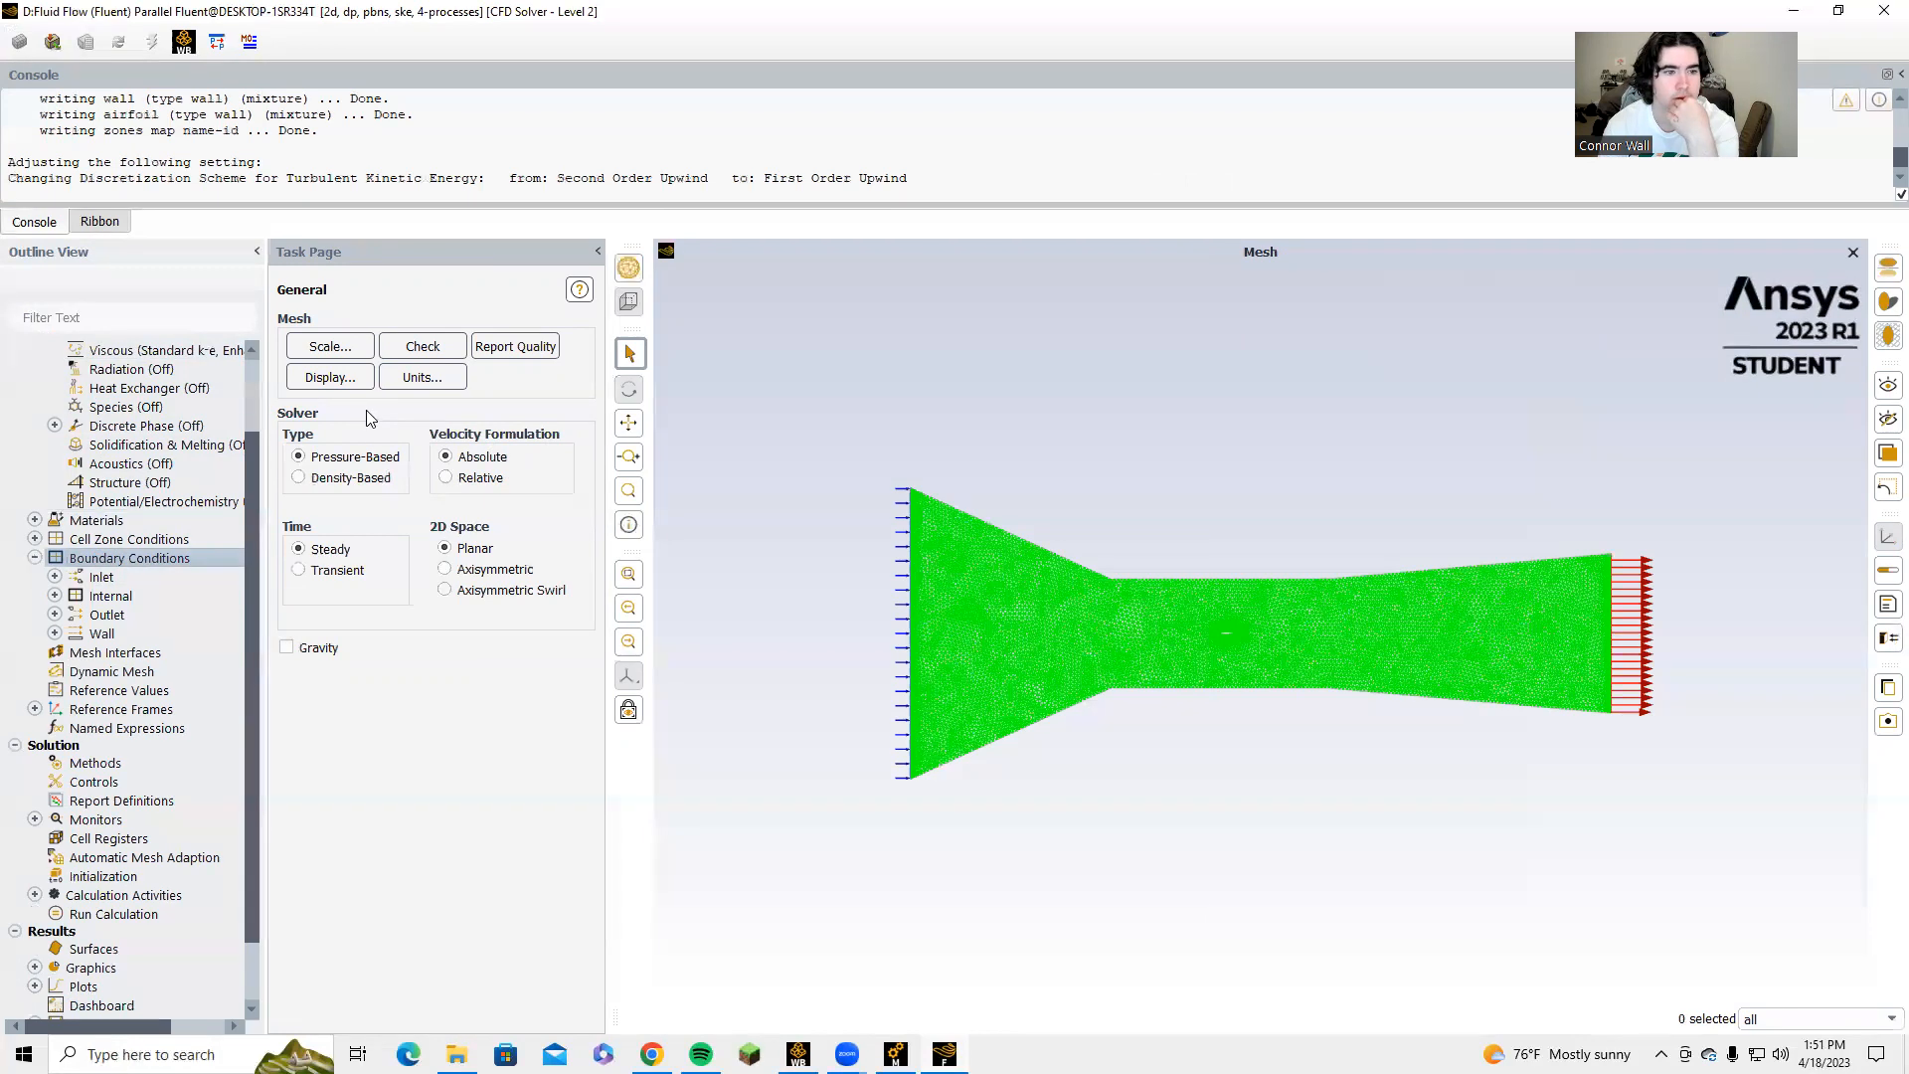
double_click(129, 559)
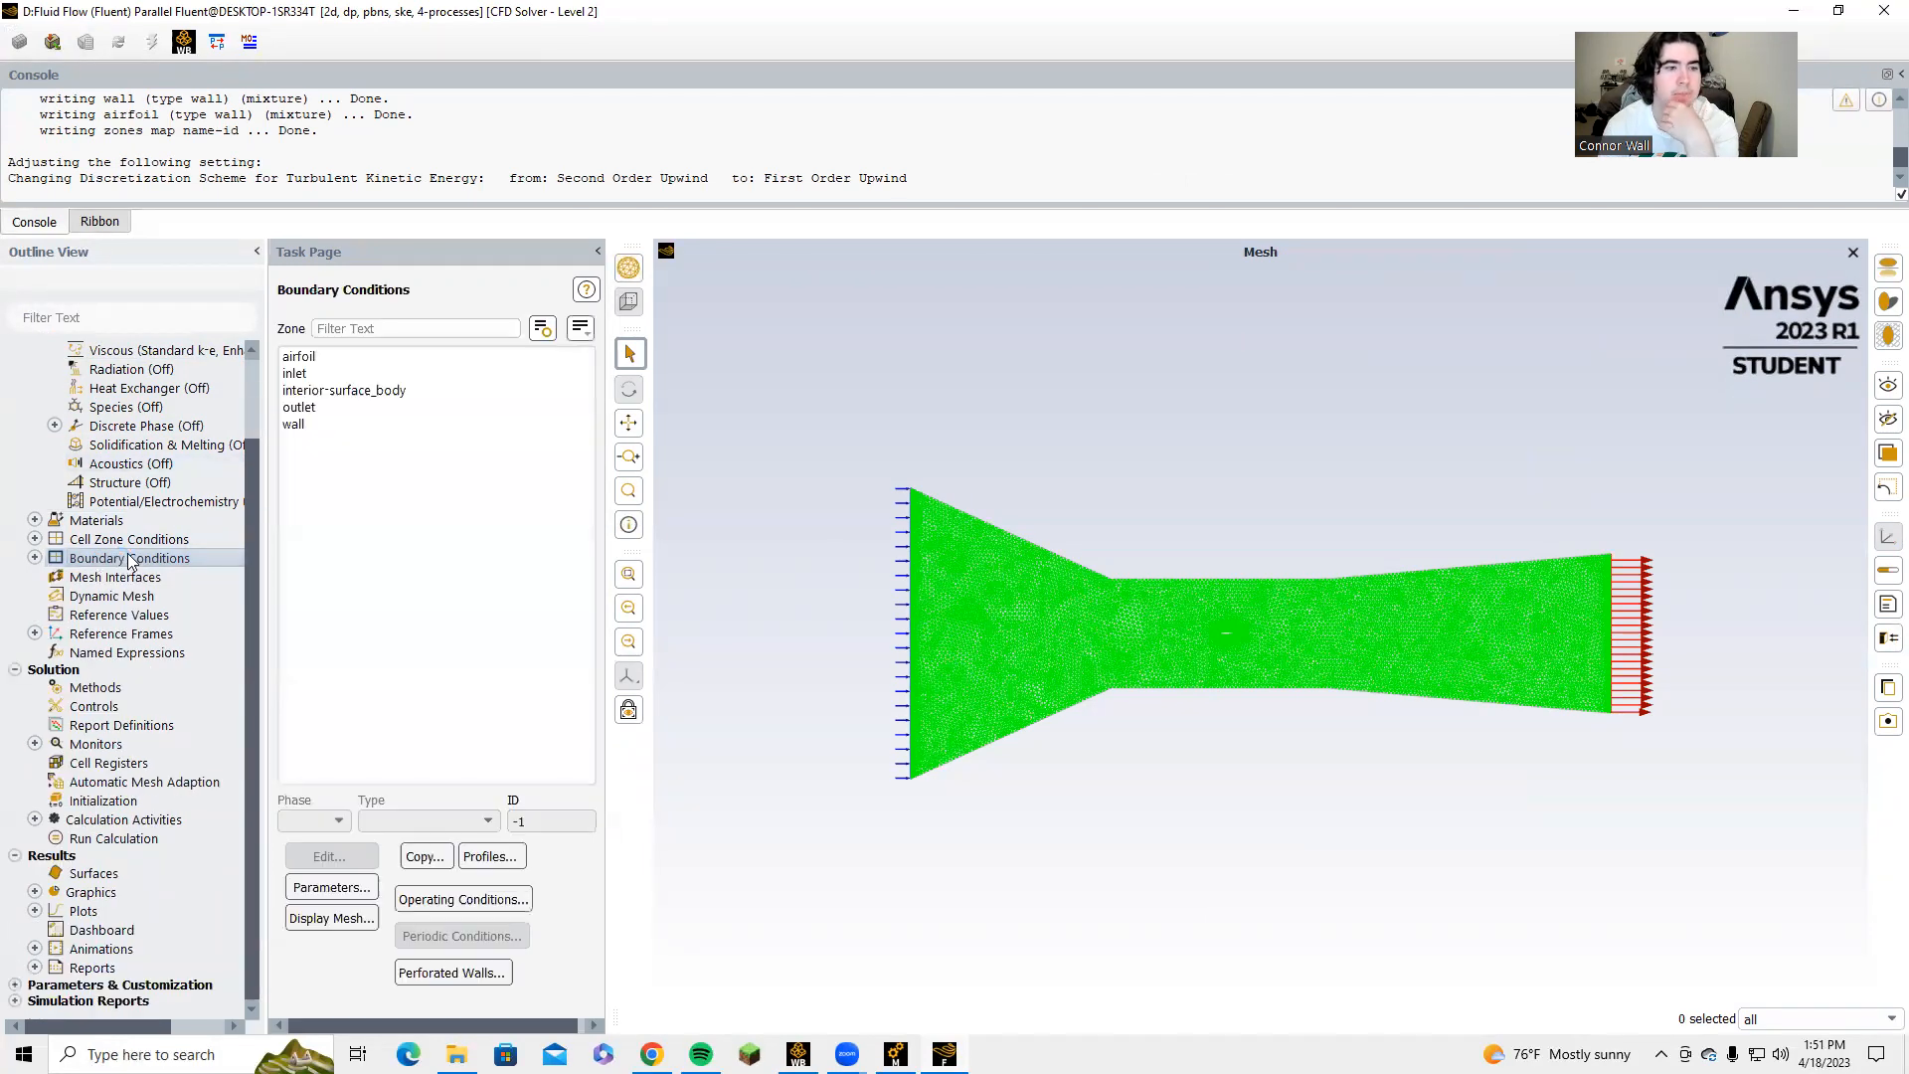
click(303, 422)
click(333, 388)
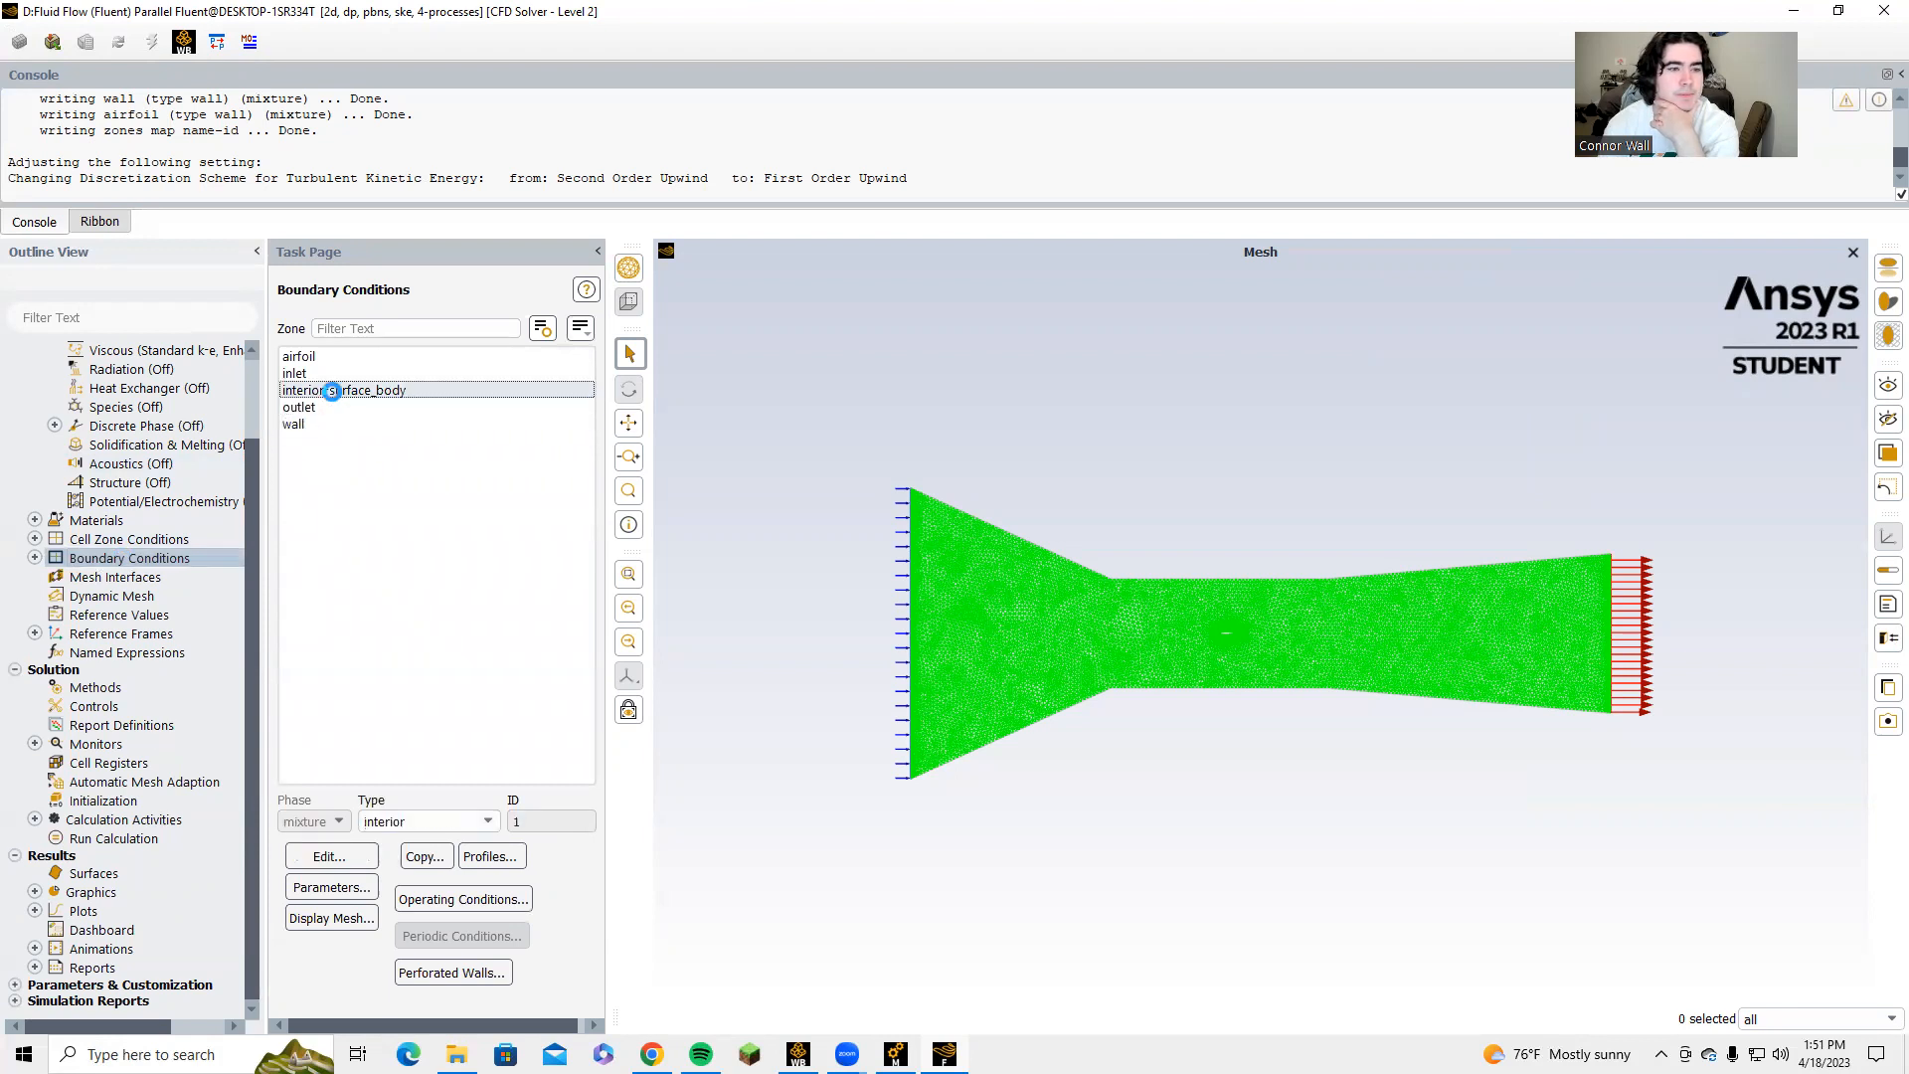
click(350, 357)
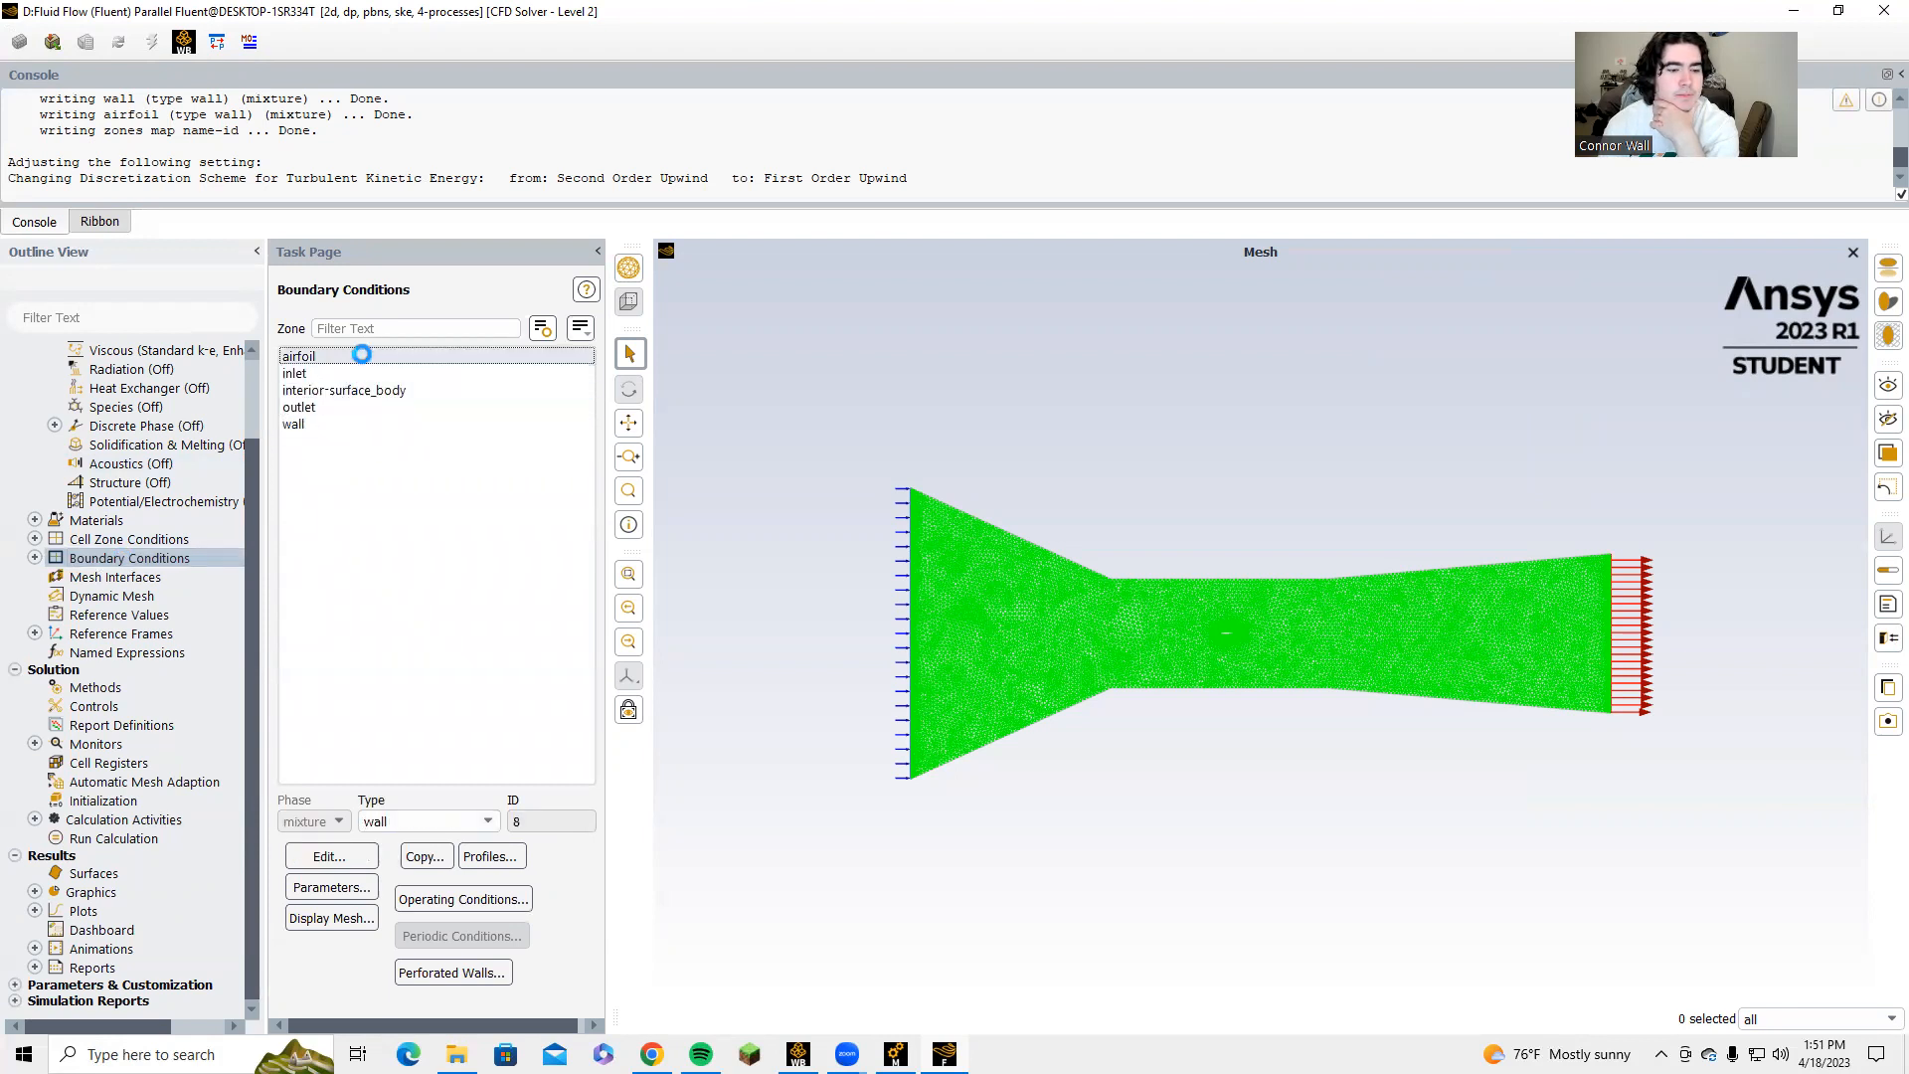
click(378, 374)
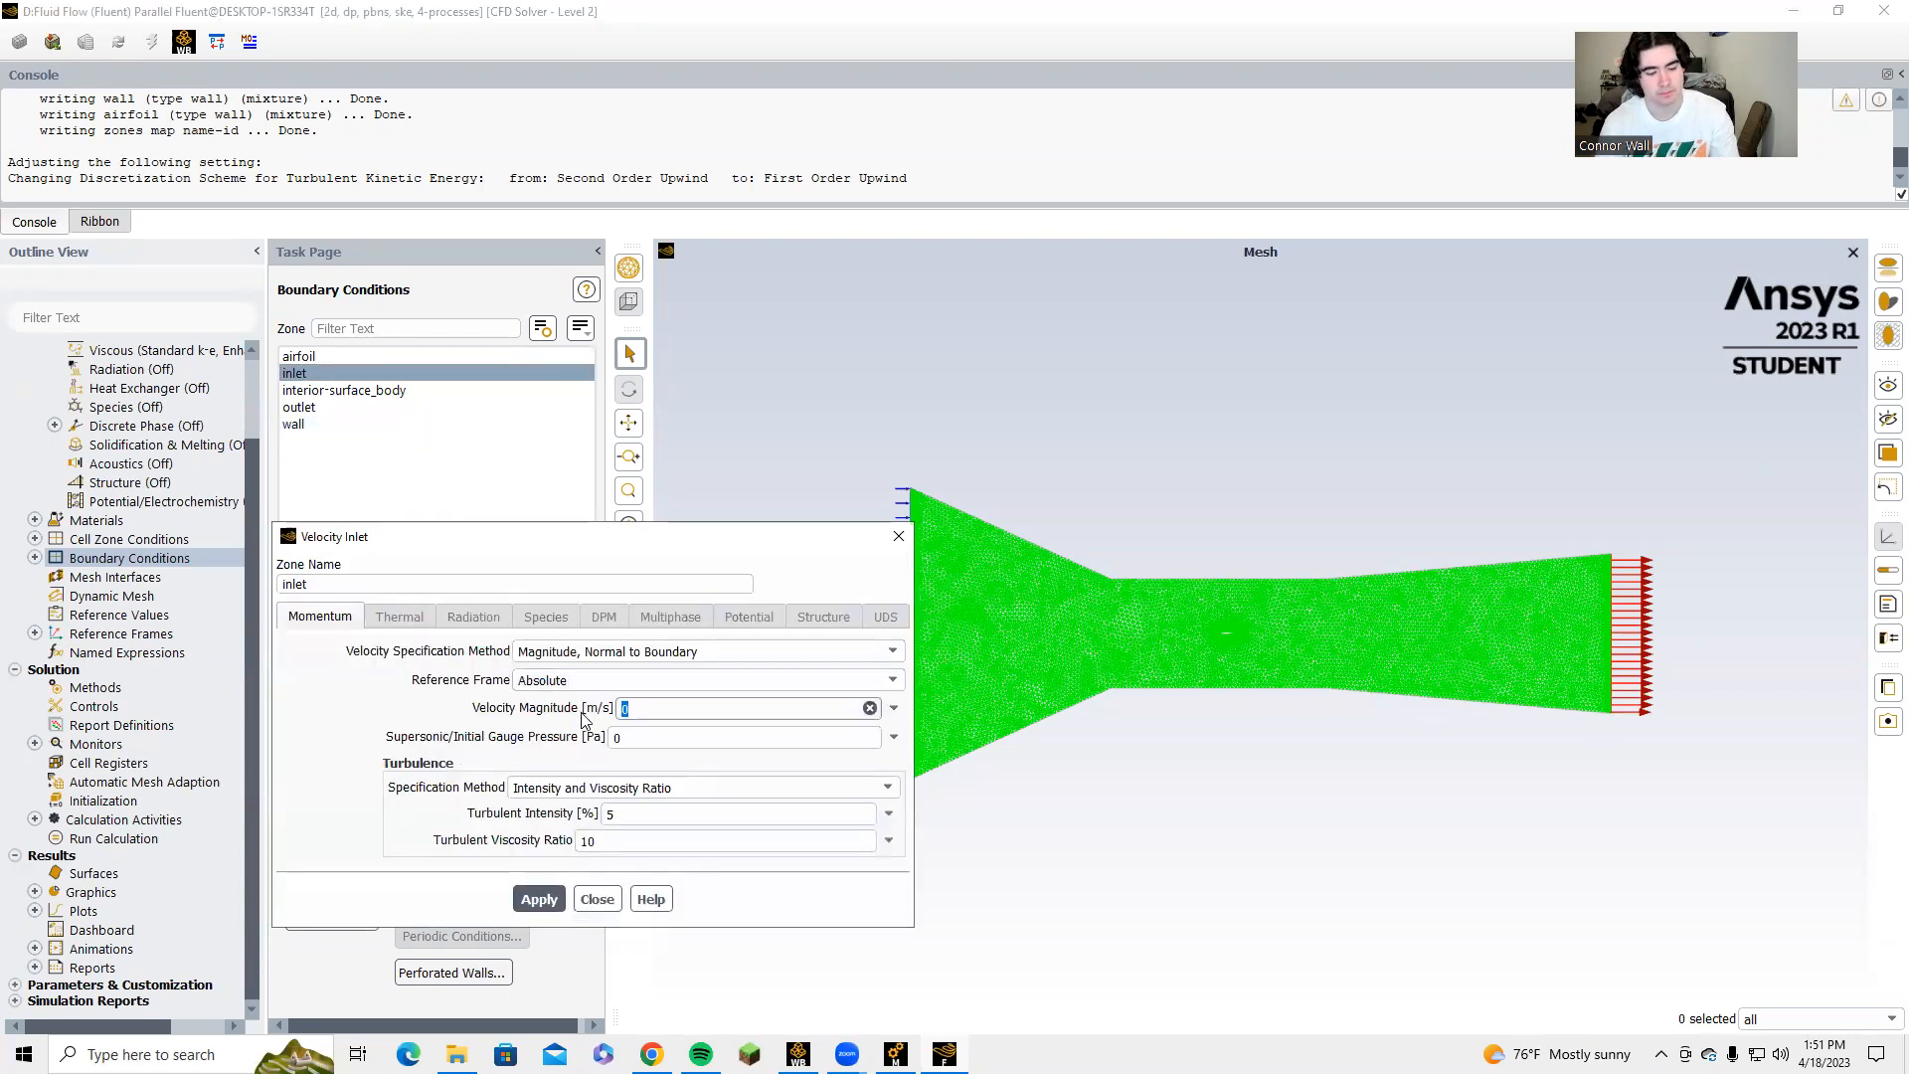
click(539, 899)
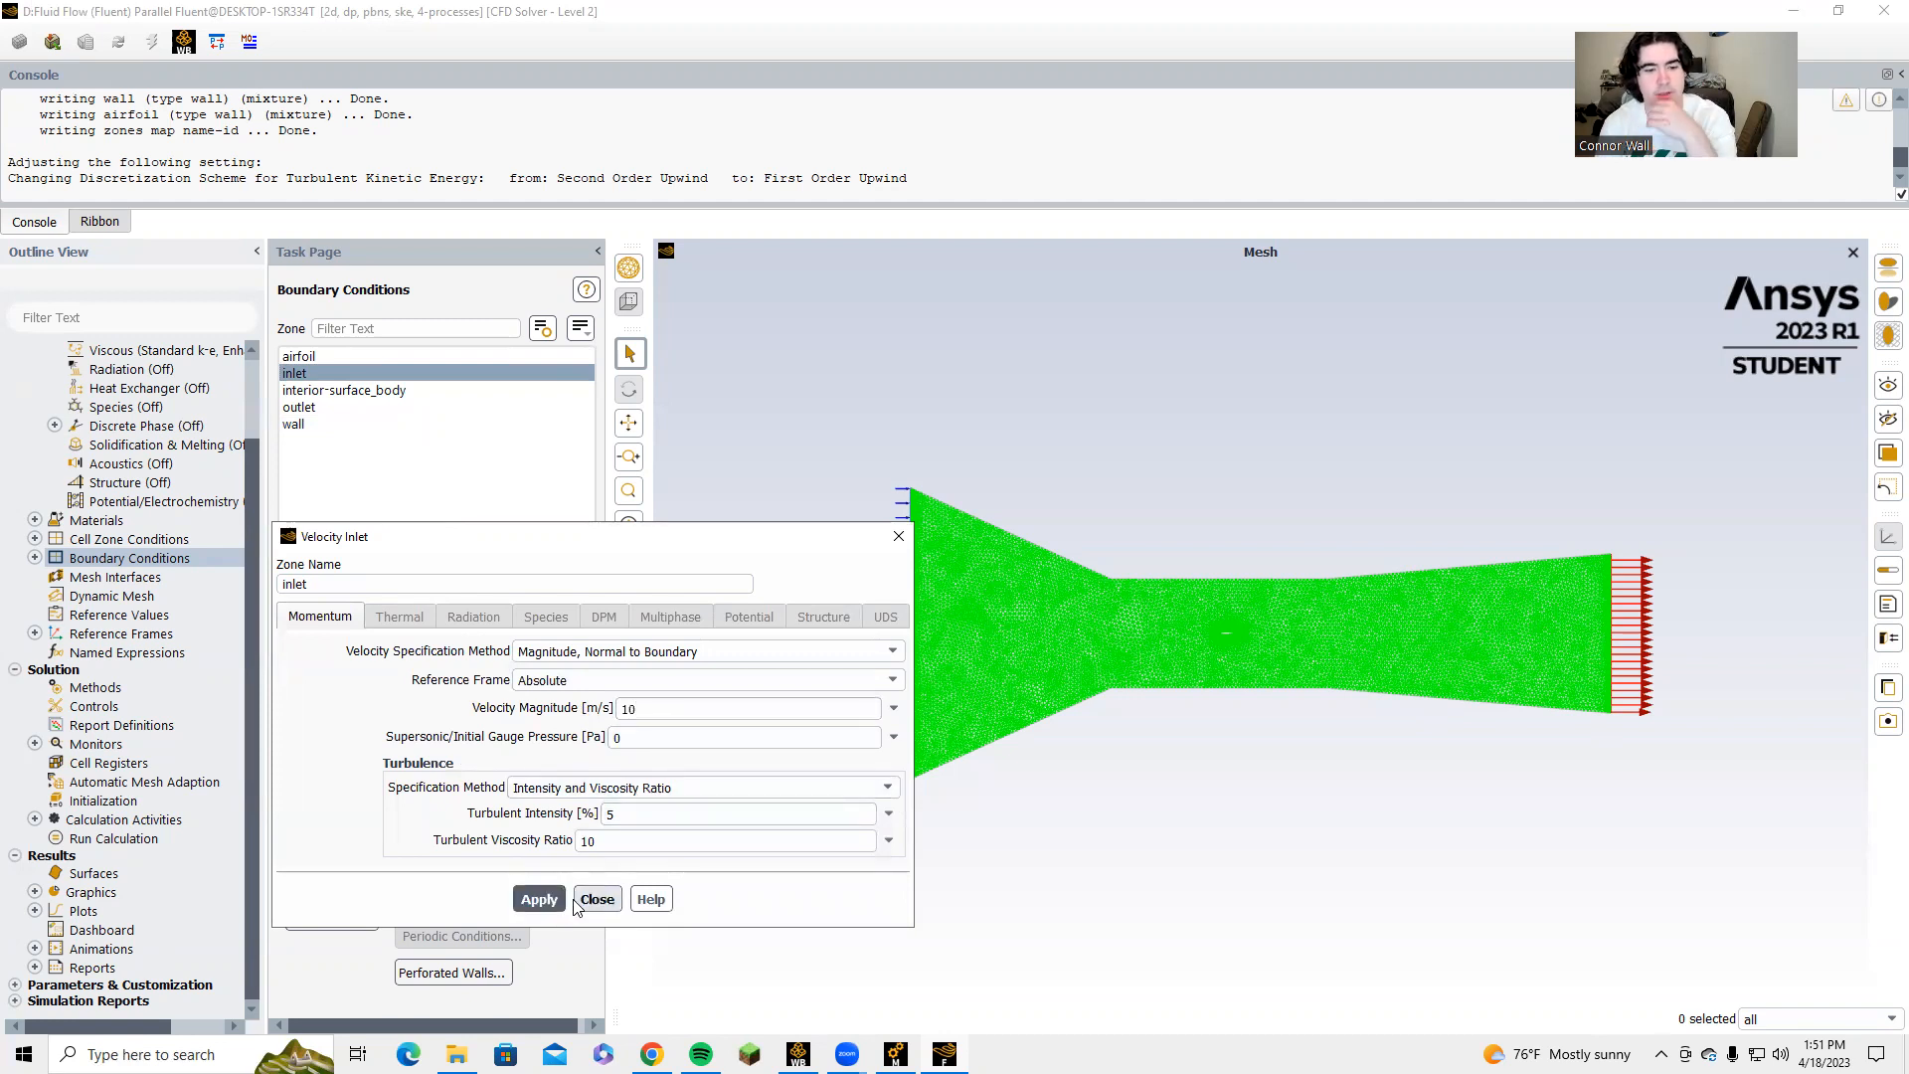
click(598, 899)
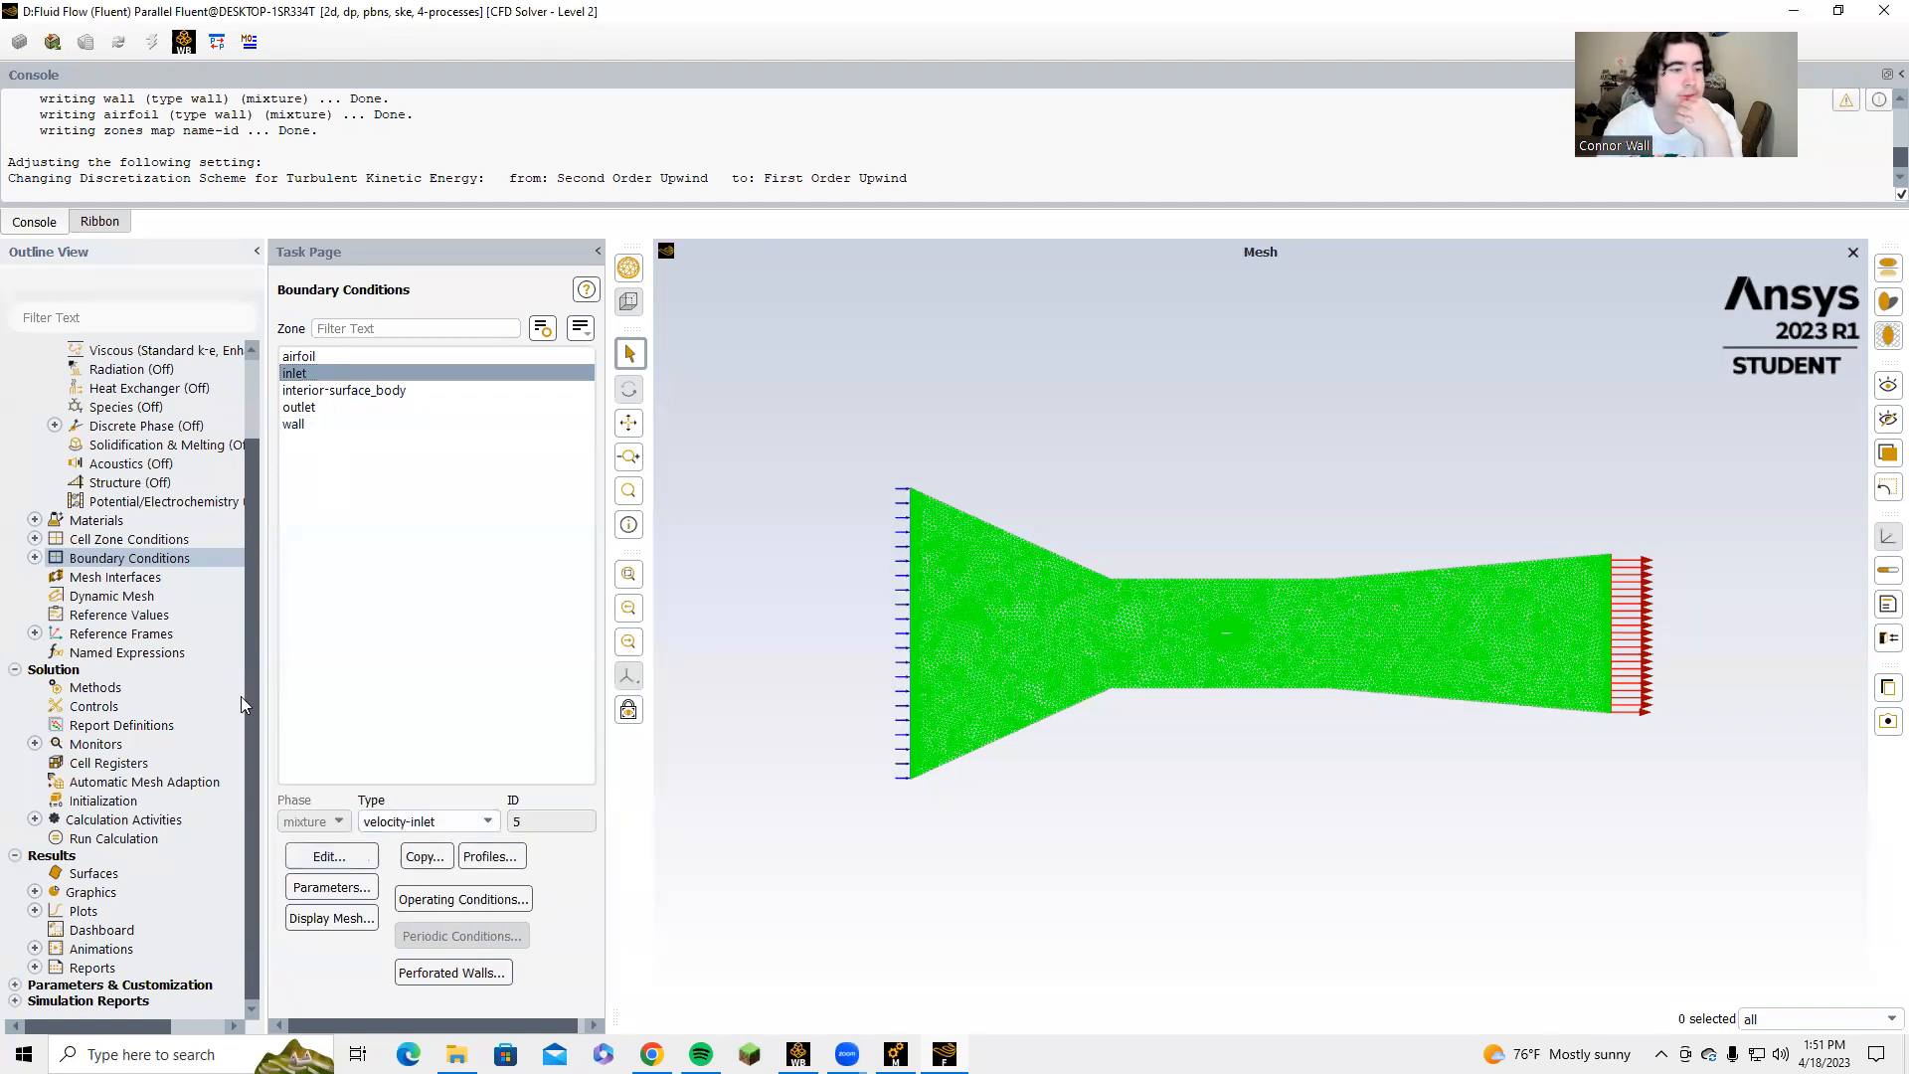
Compute the reference values from the inlet and set the reference zone to surface_body.
click(138, 617)
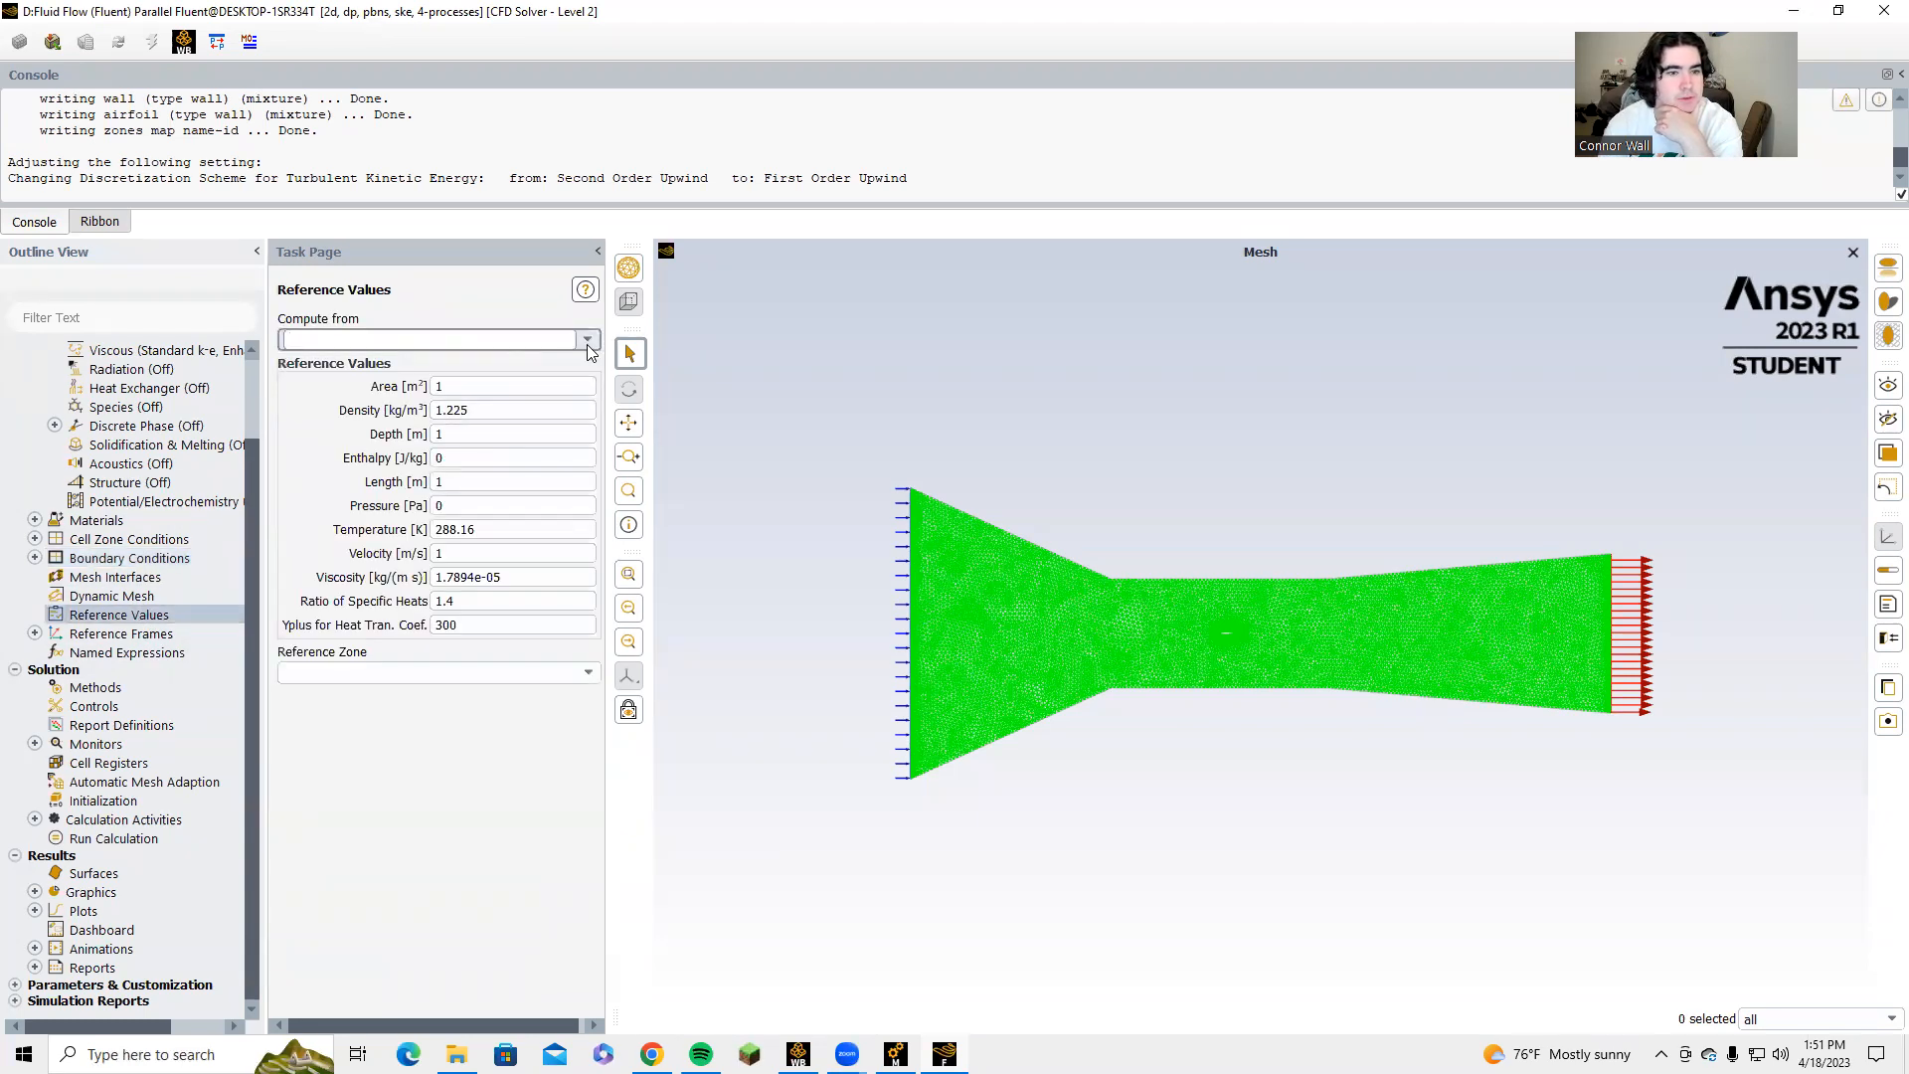
click(567, 341)
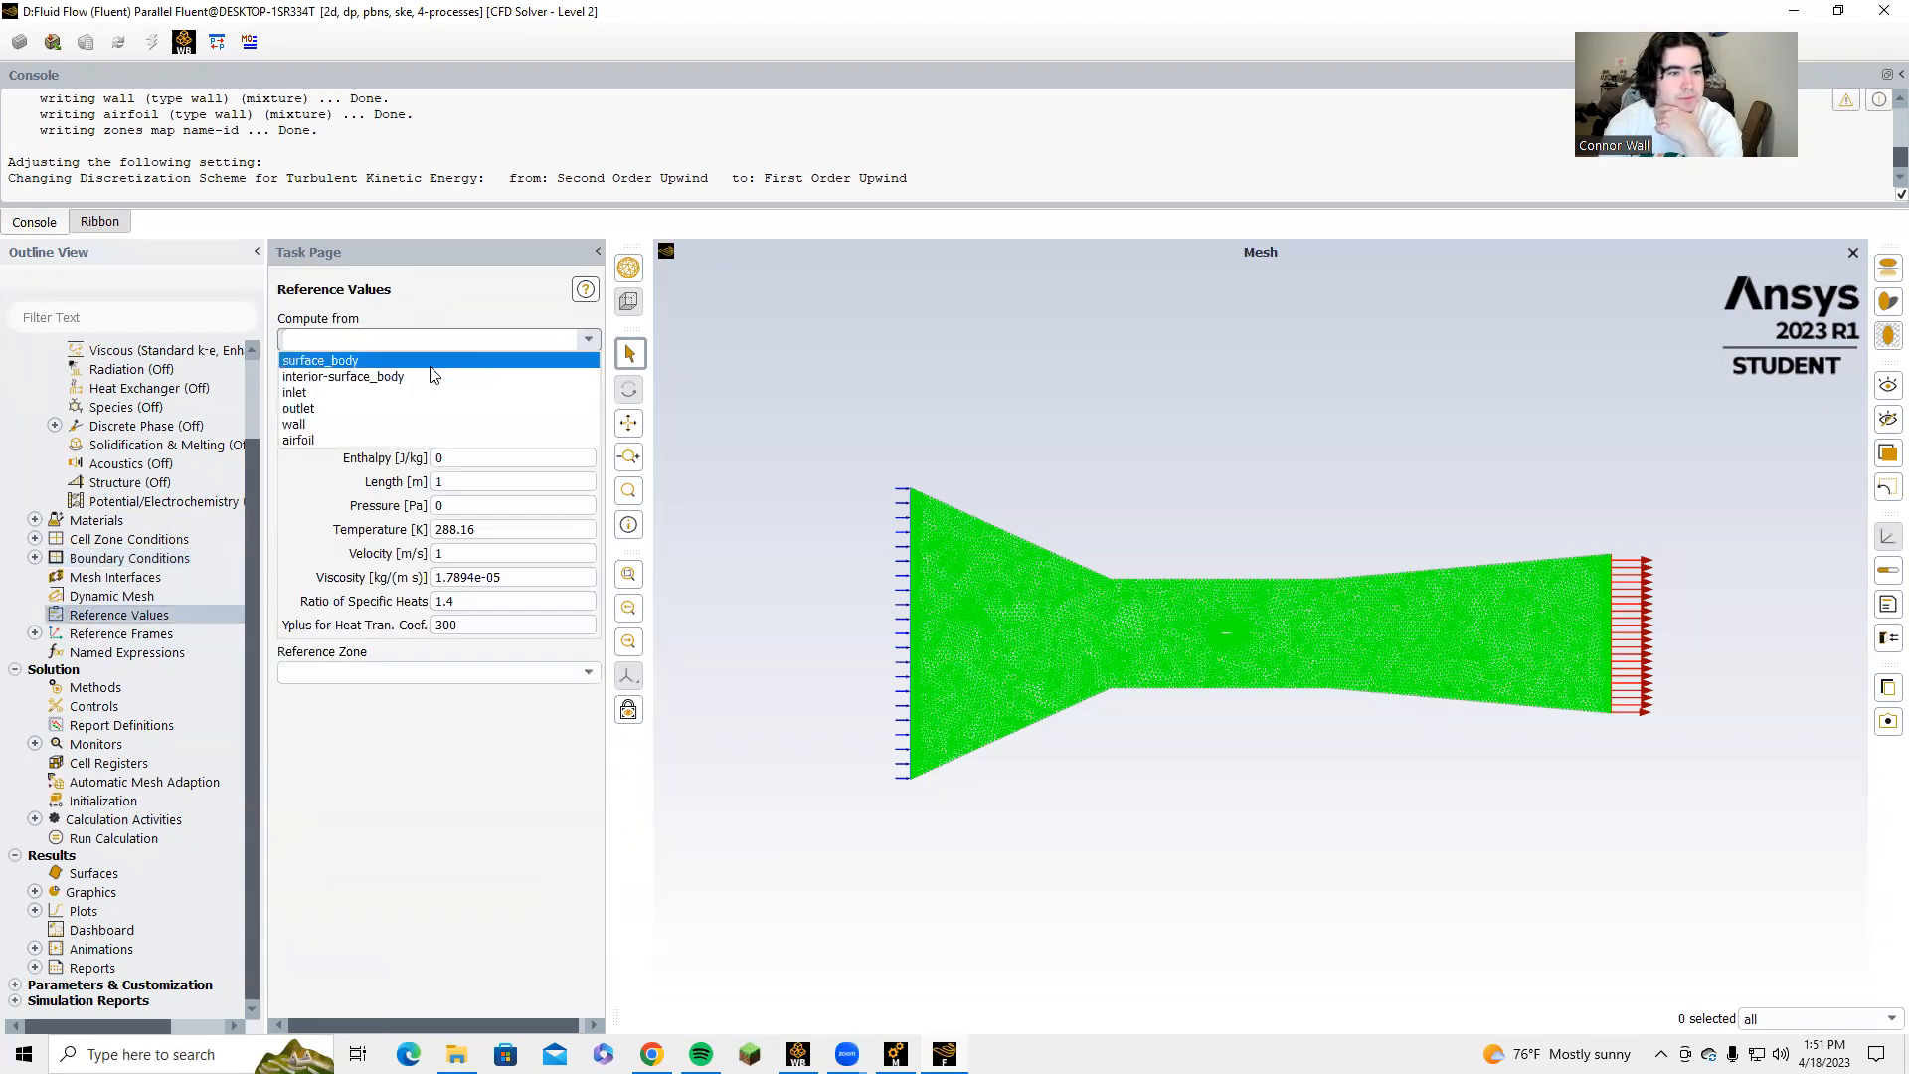
click(368, 392)
click(414, 676)
click(388, 709)
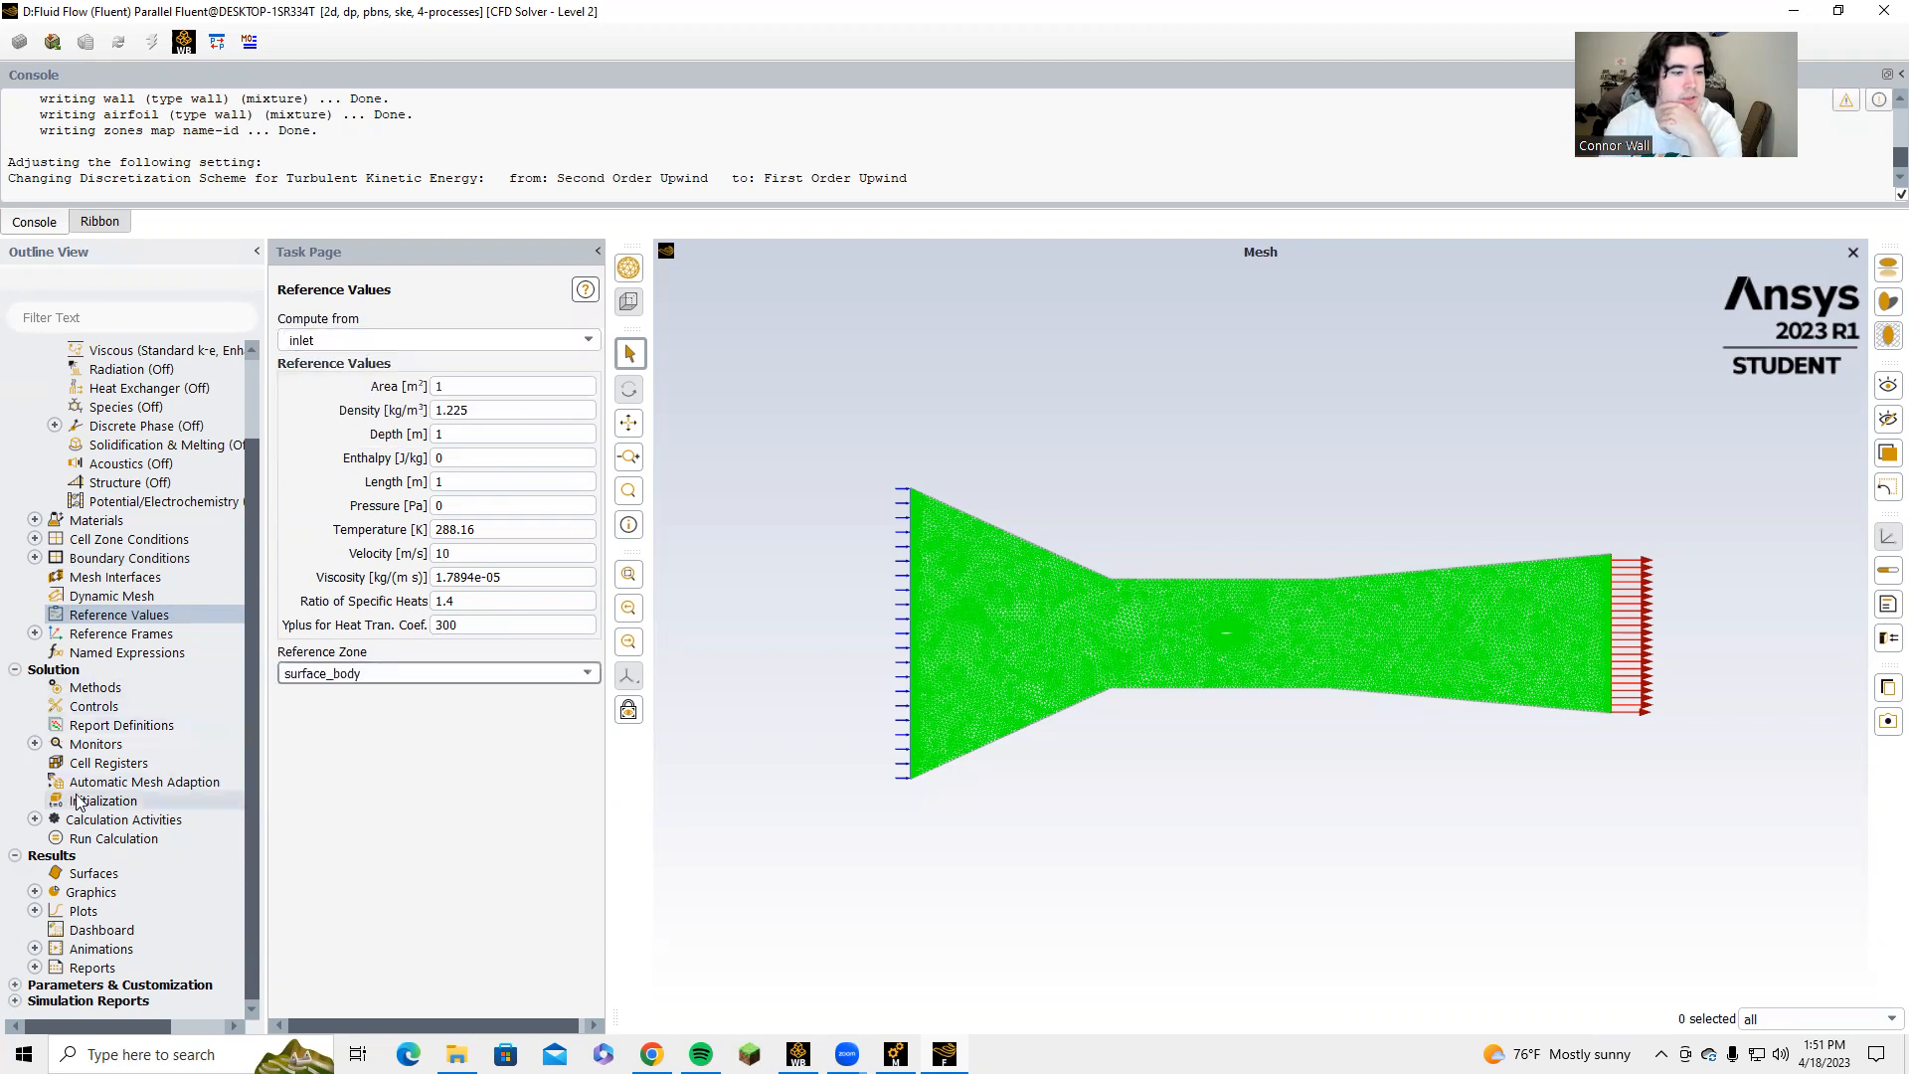
Set the pressure-velocity coupling scheme to SIMPLE and the pressure discretization to PRESTO!
click(95, 687)
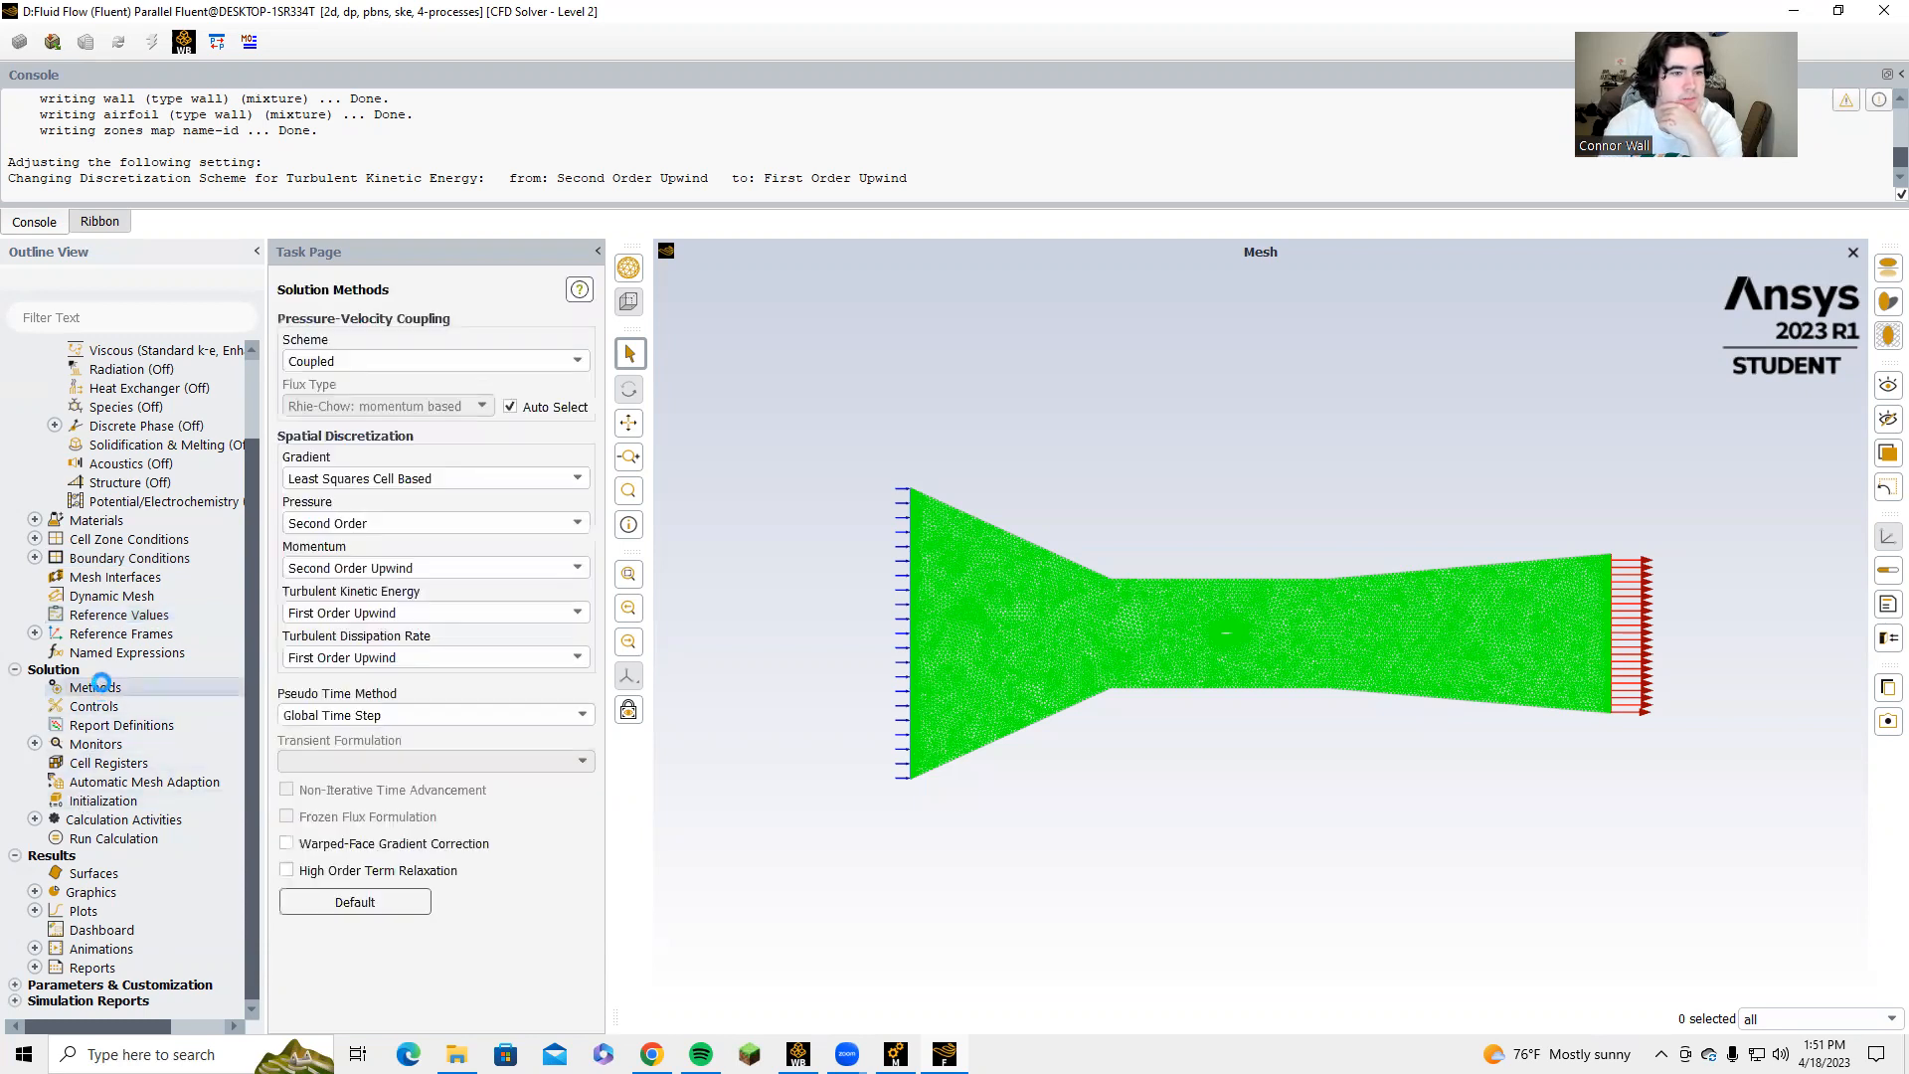
click(543, 363)
click(467, 376)
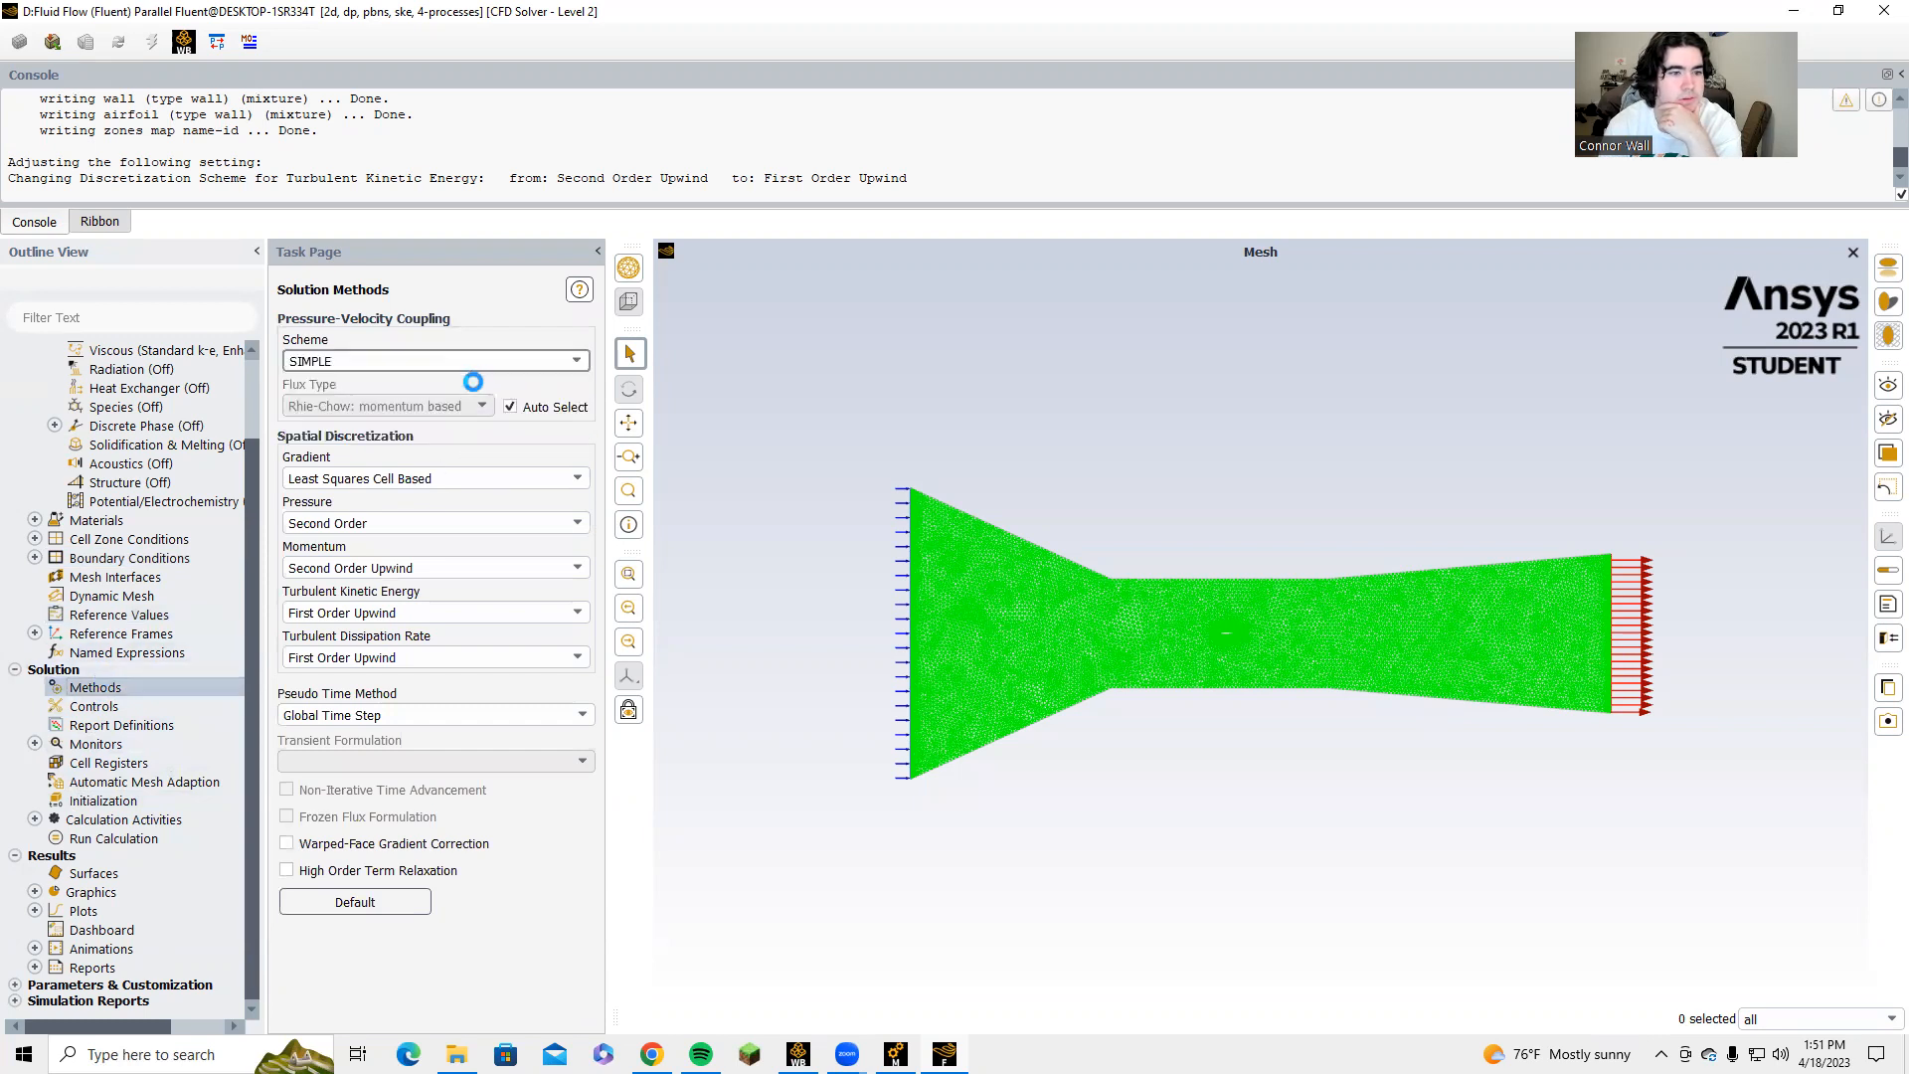
click(499, 522)
click(412, 589)
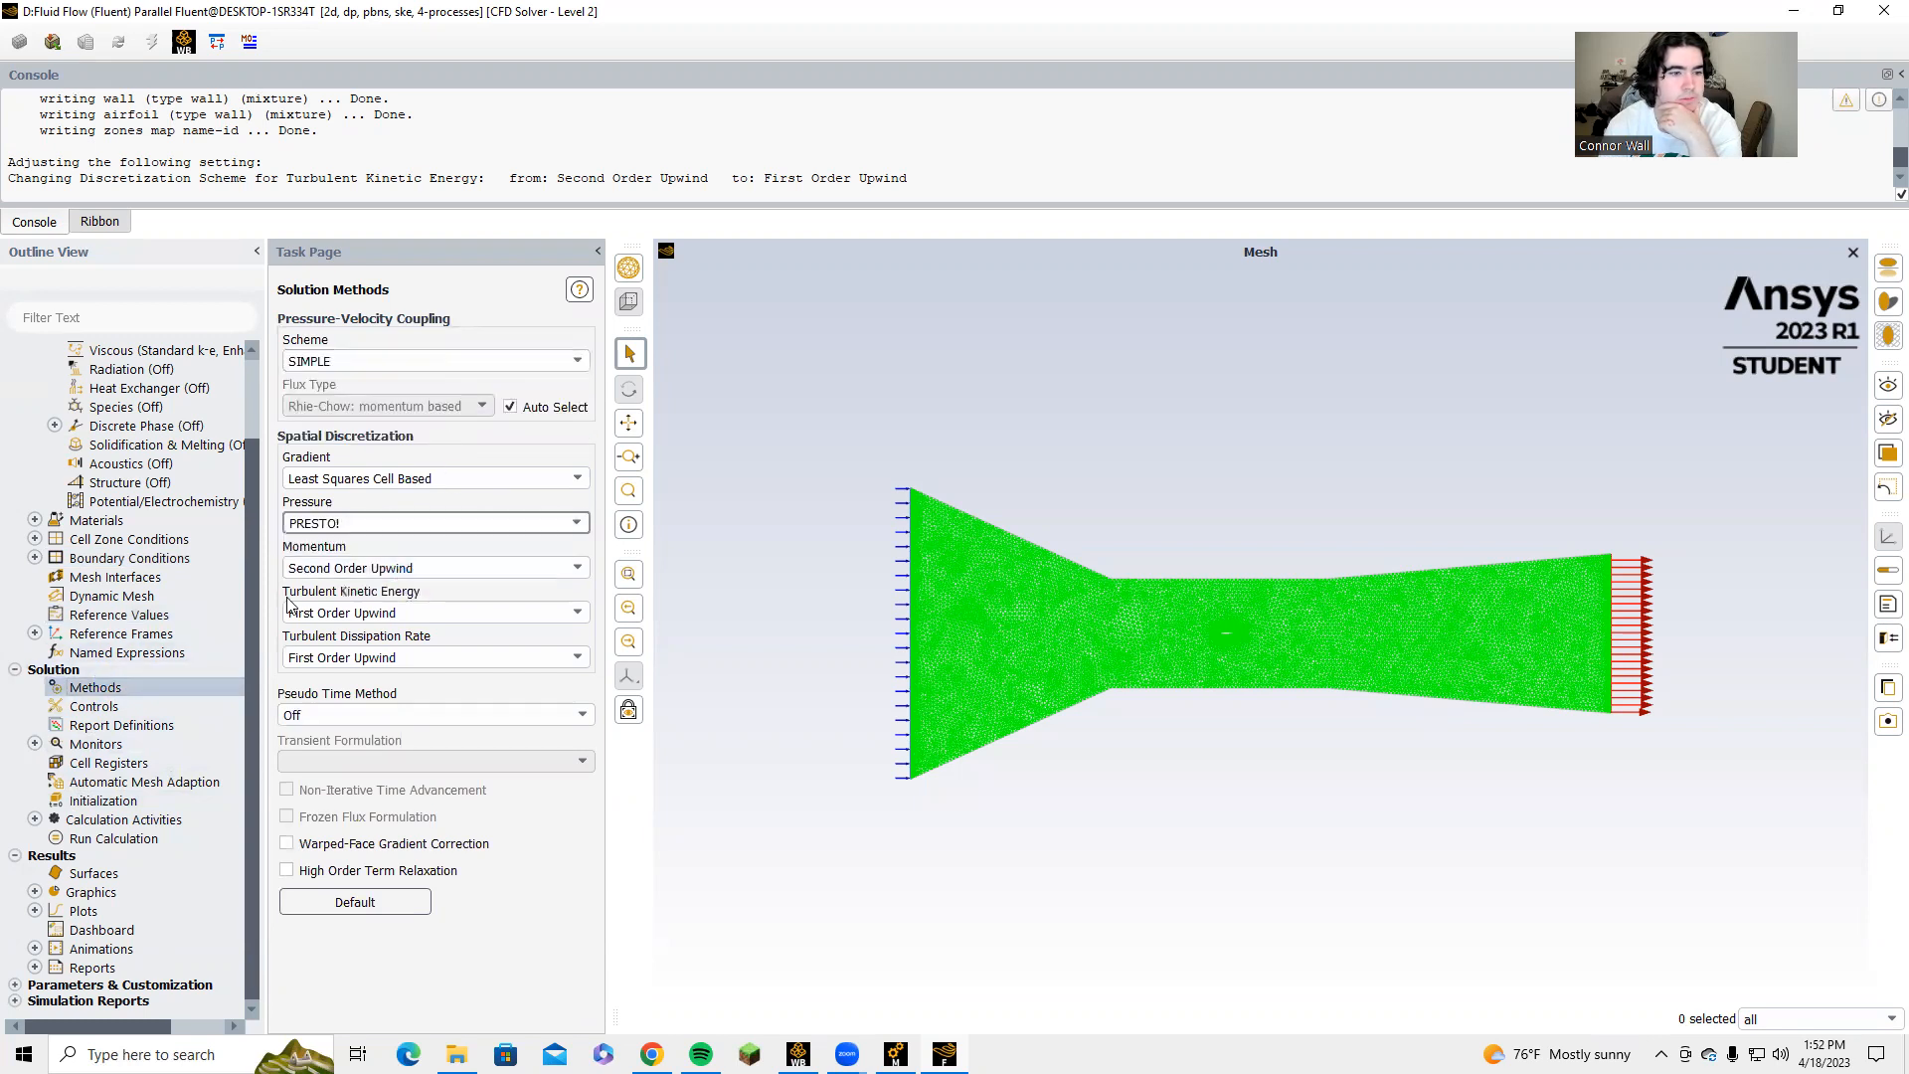
Initialize the solution and run the calculation for 150 iterations.
right_click(127, 801)
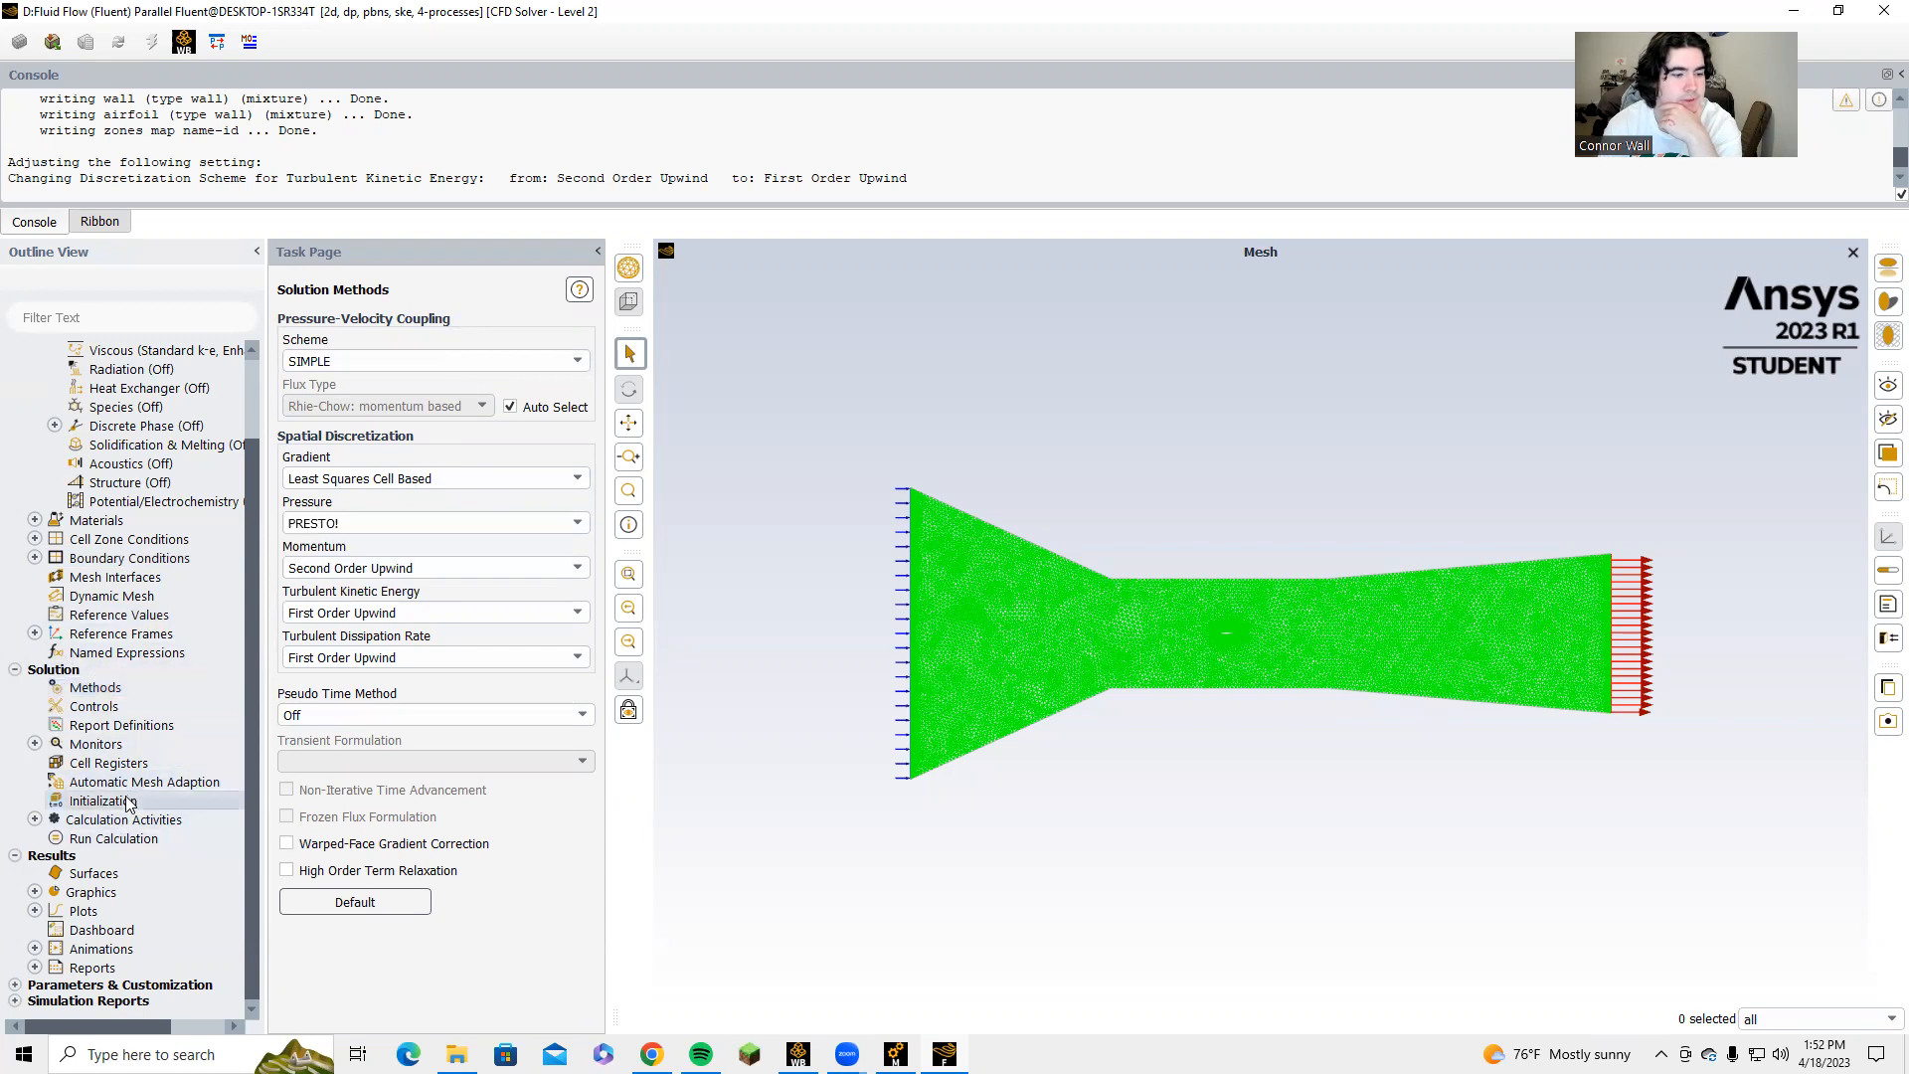
click(154, 810)
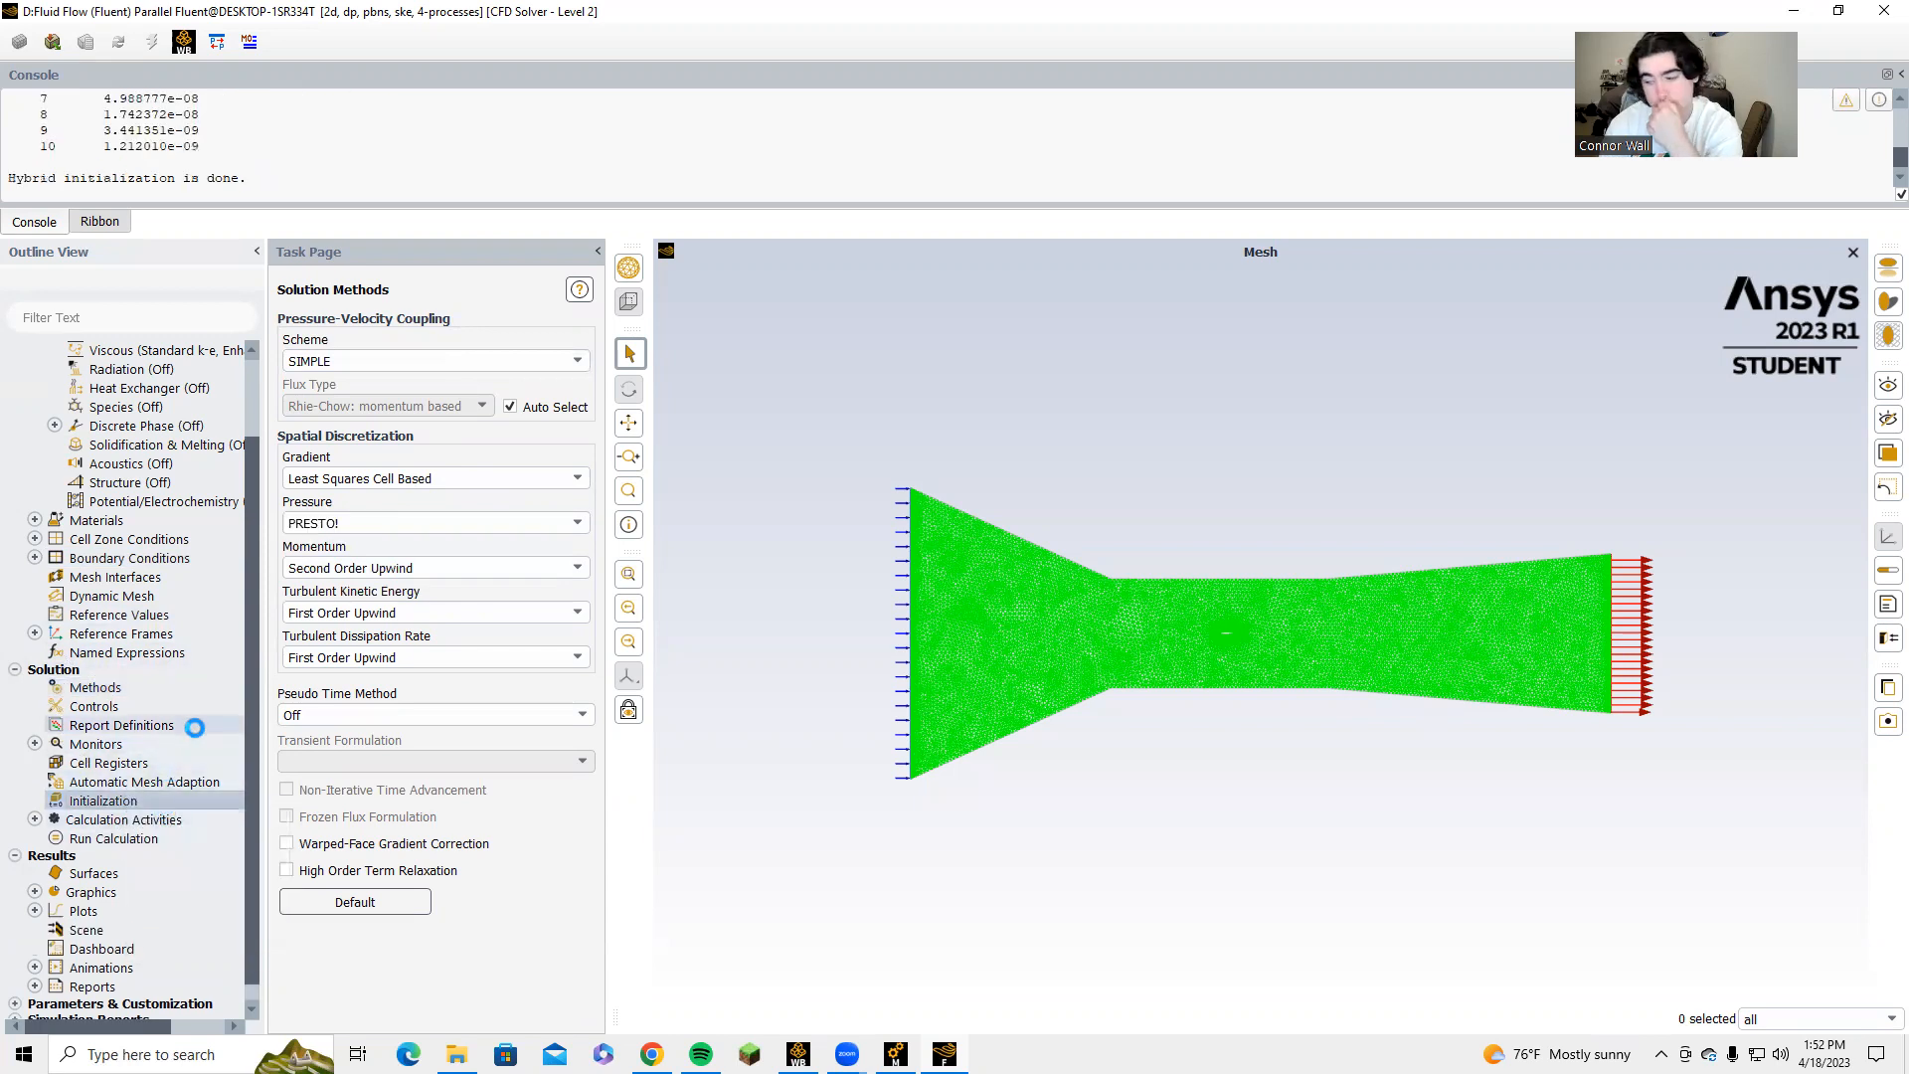
click(150, 840)
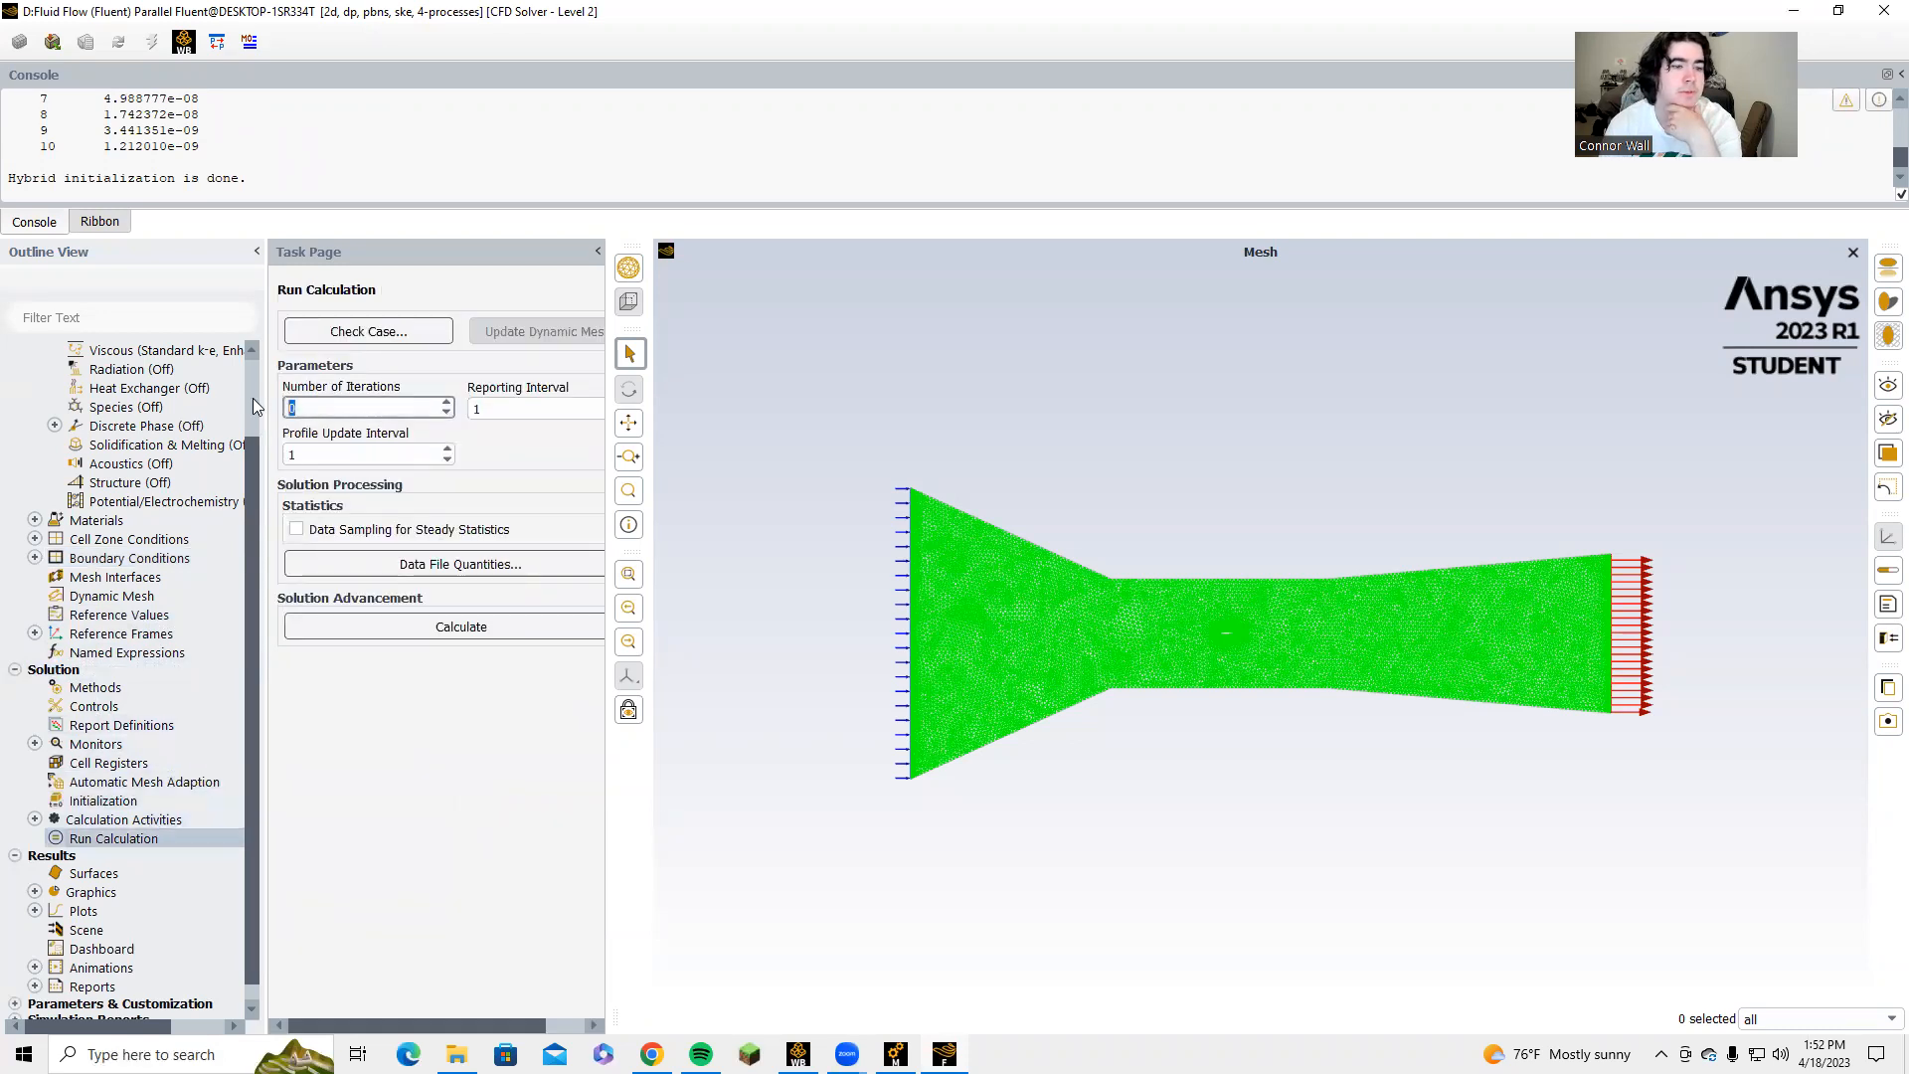
text(150)
click(382, 627)
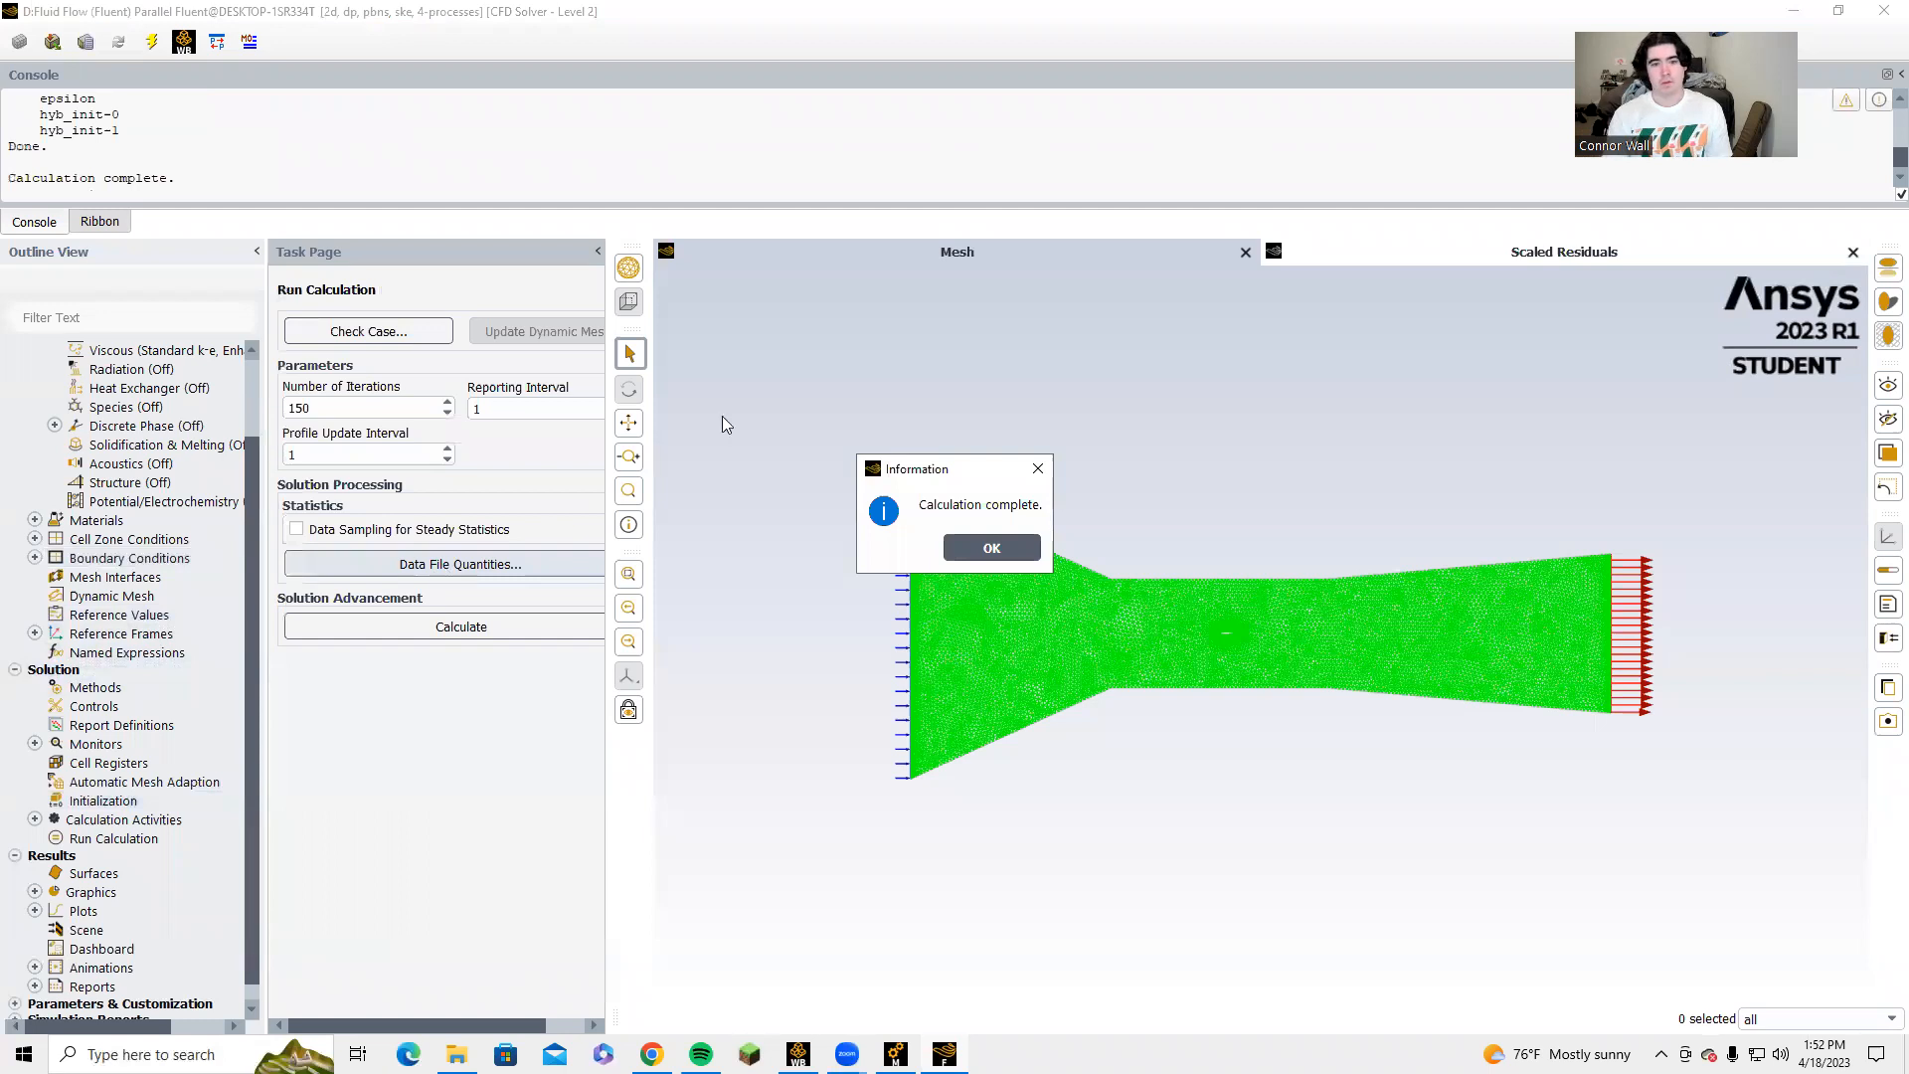
click(964, 546)
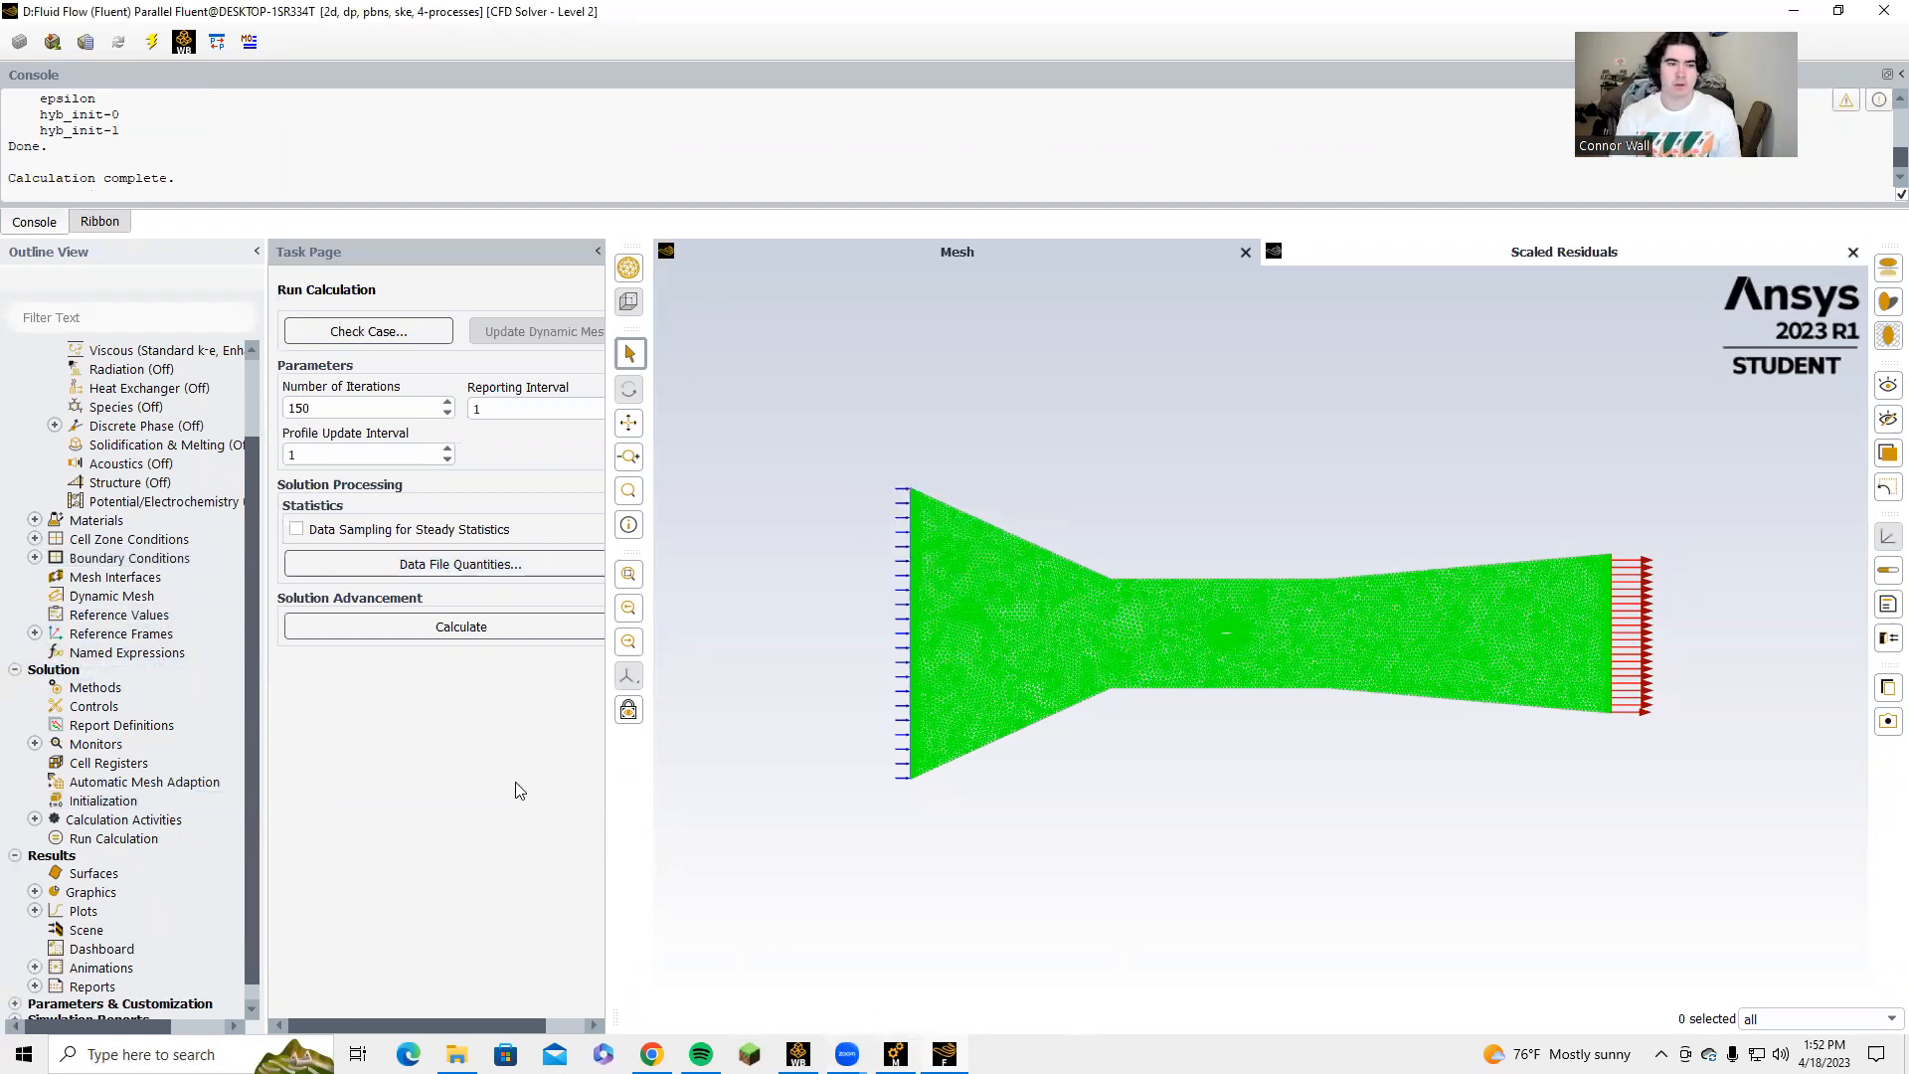
Create filled static pressure contours on all surfaces and display them around the airfoil.
scroll(182, 810, down, 1)
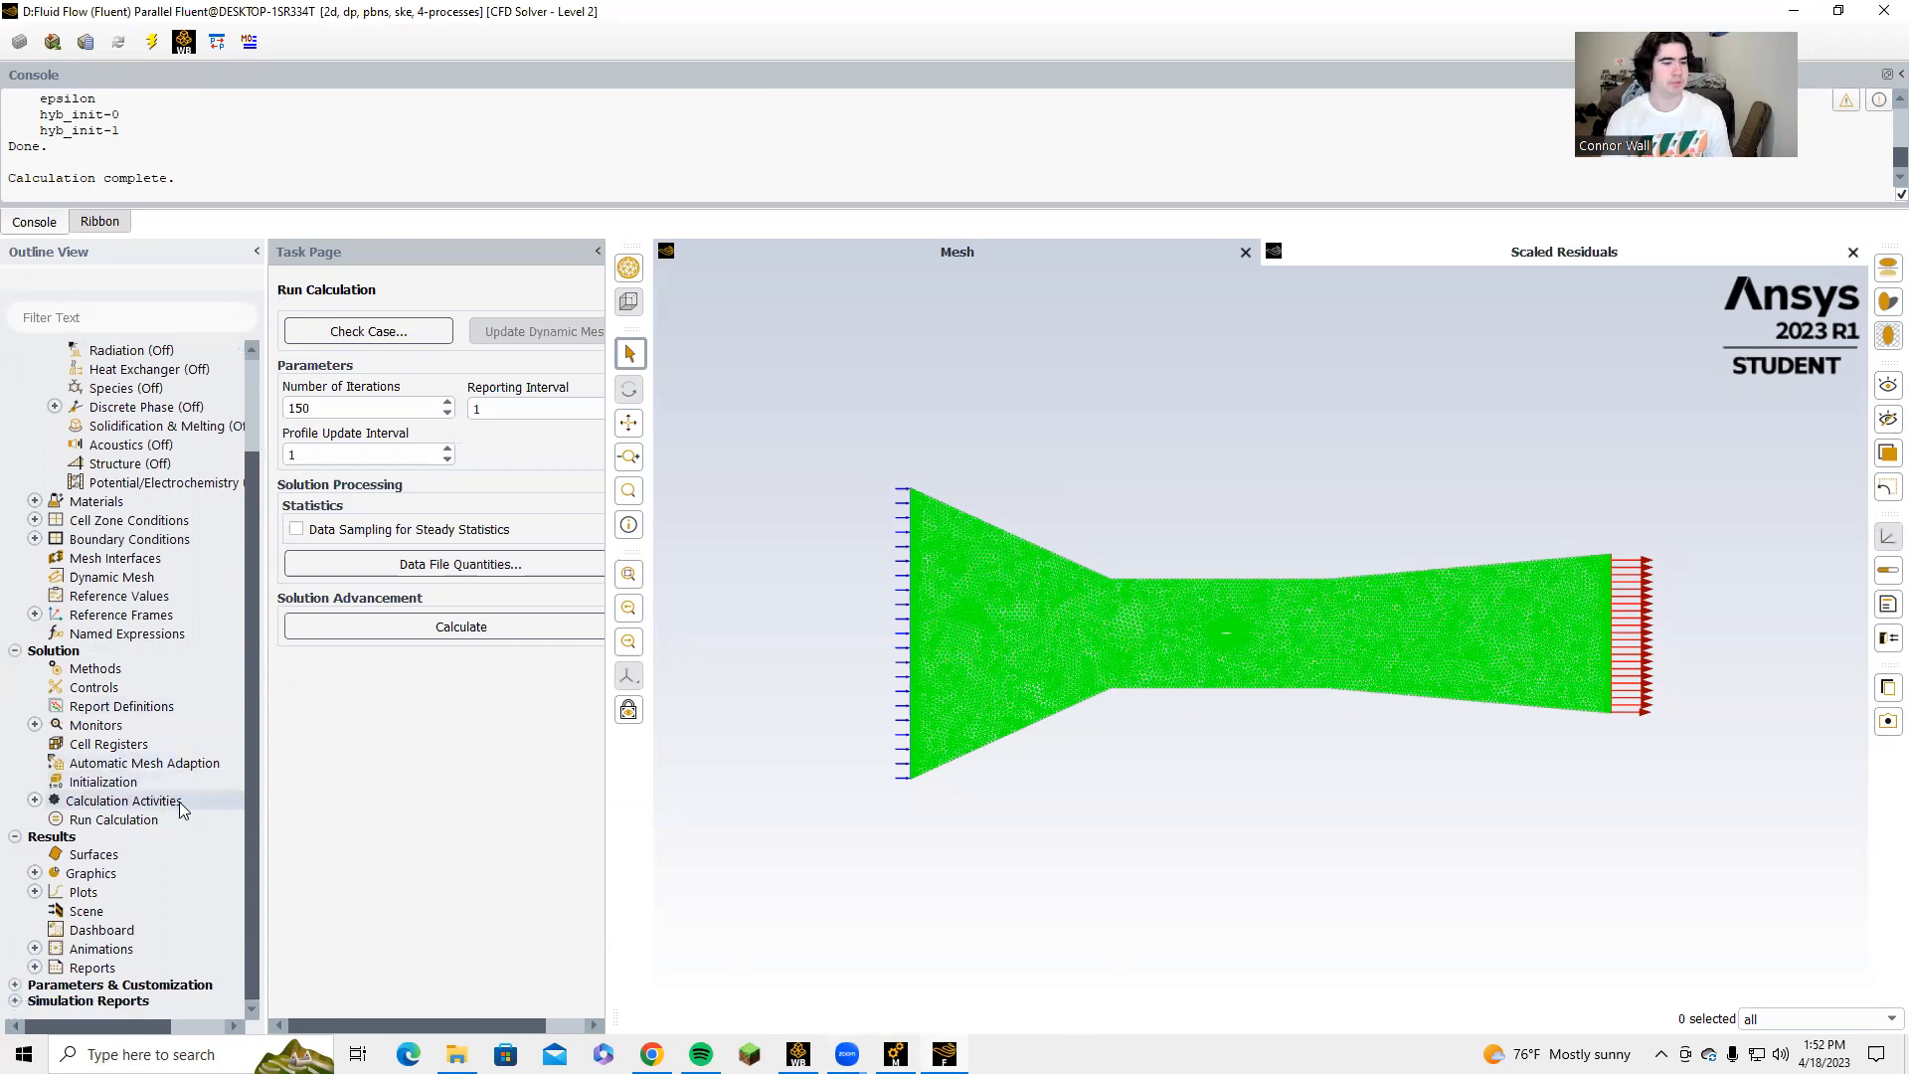
click(36, 874)
double_click(113, 911)
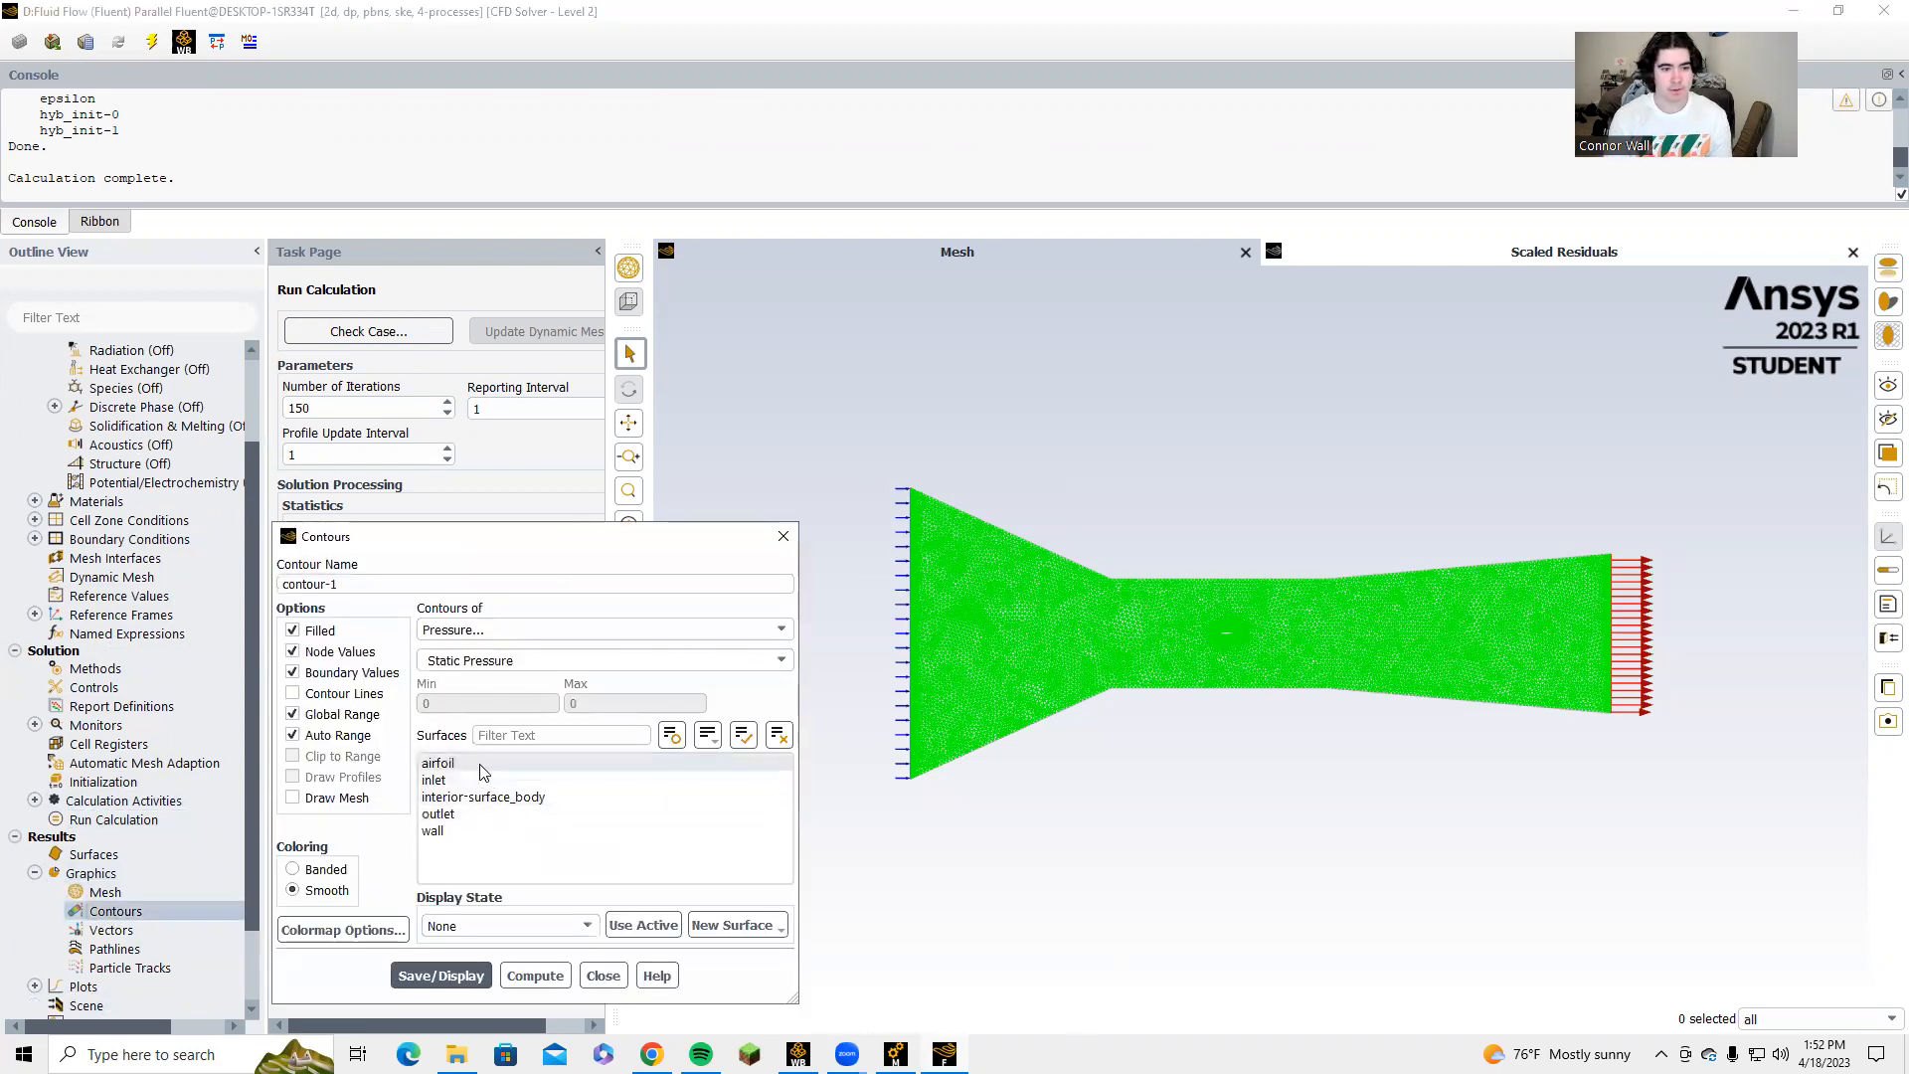
click(443, 831)
click(468, 813)
drag(469, 814, 467, 733)
click(469, 976)
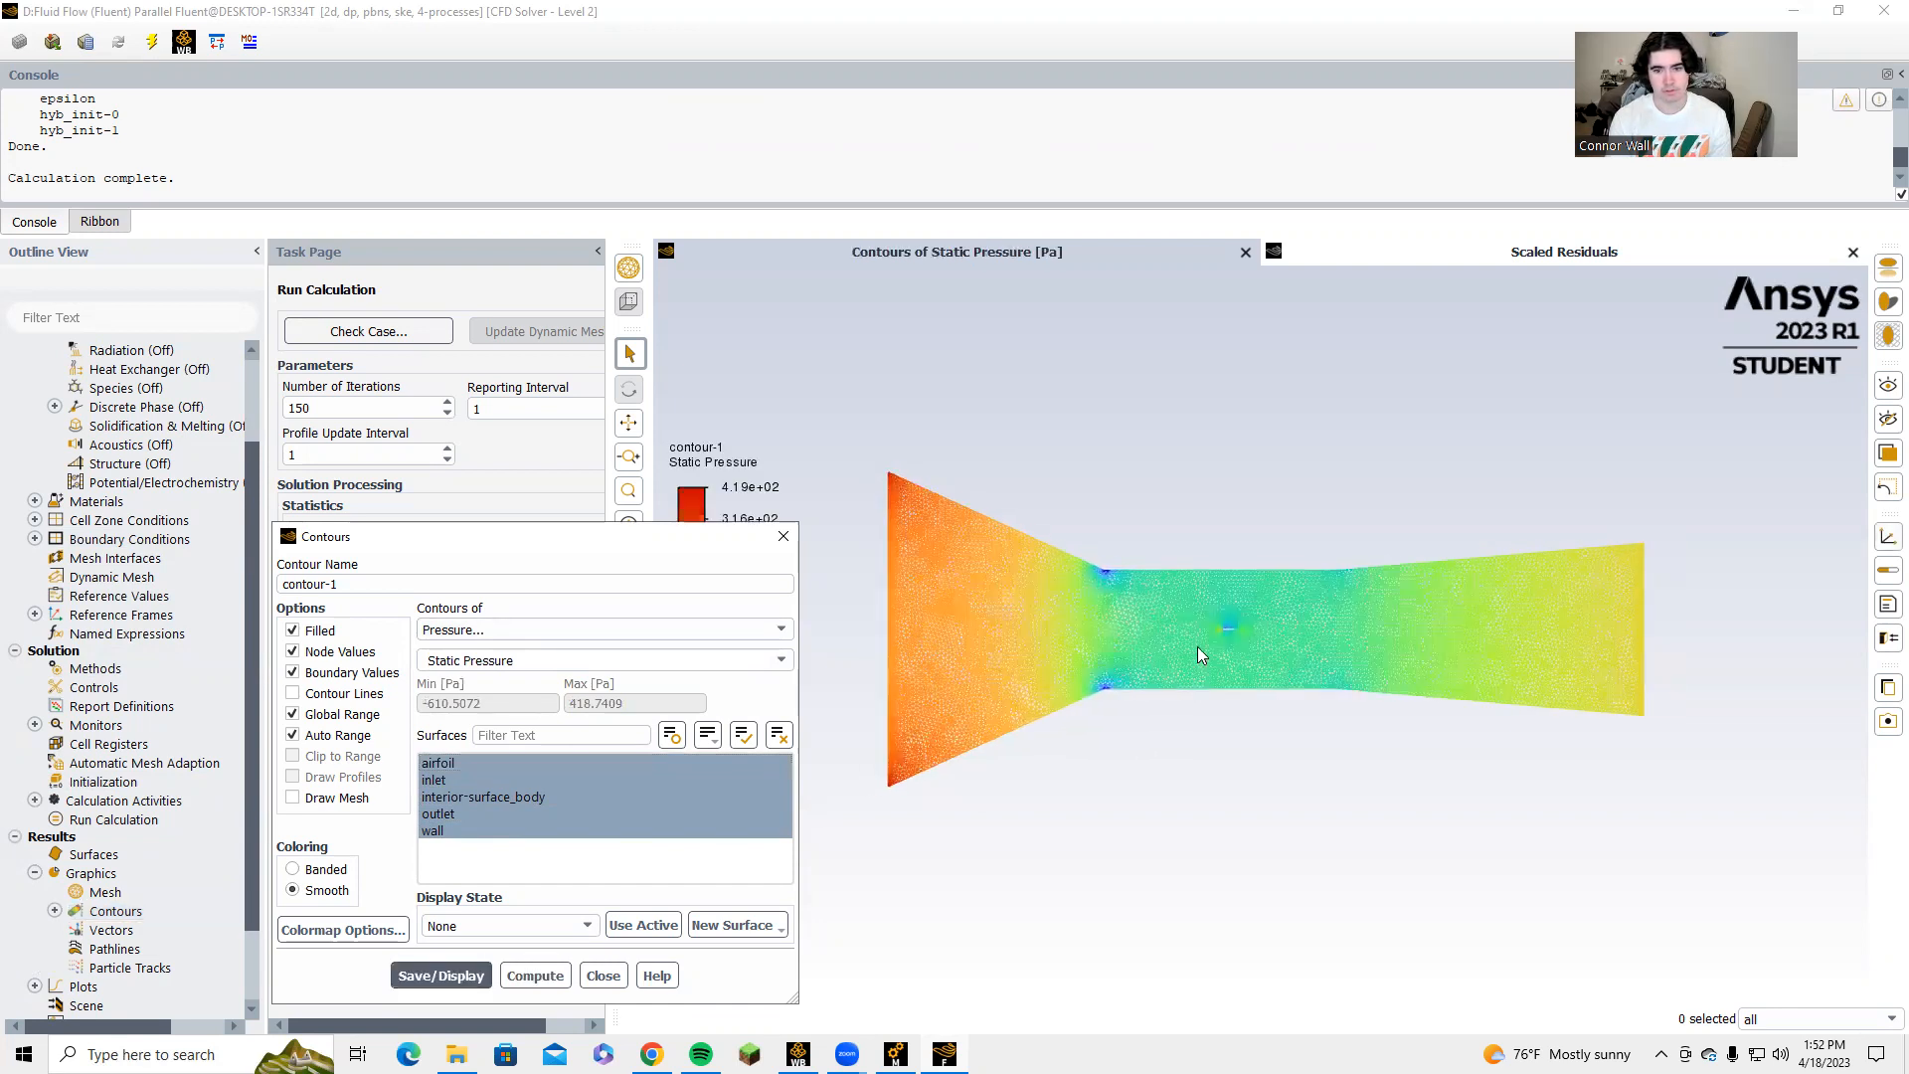
scroll(1197, 647, up, 3)
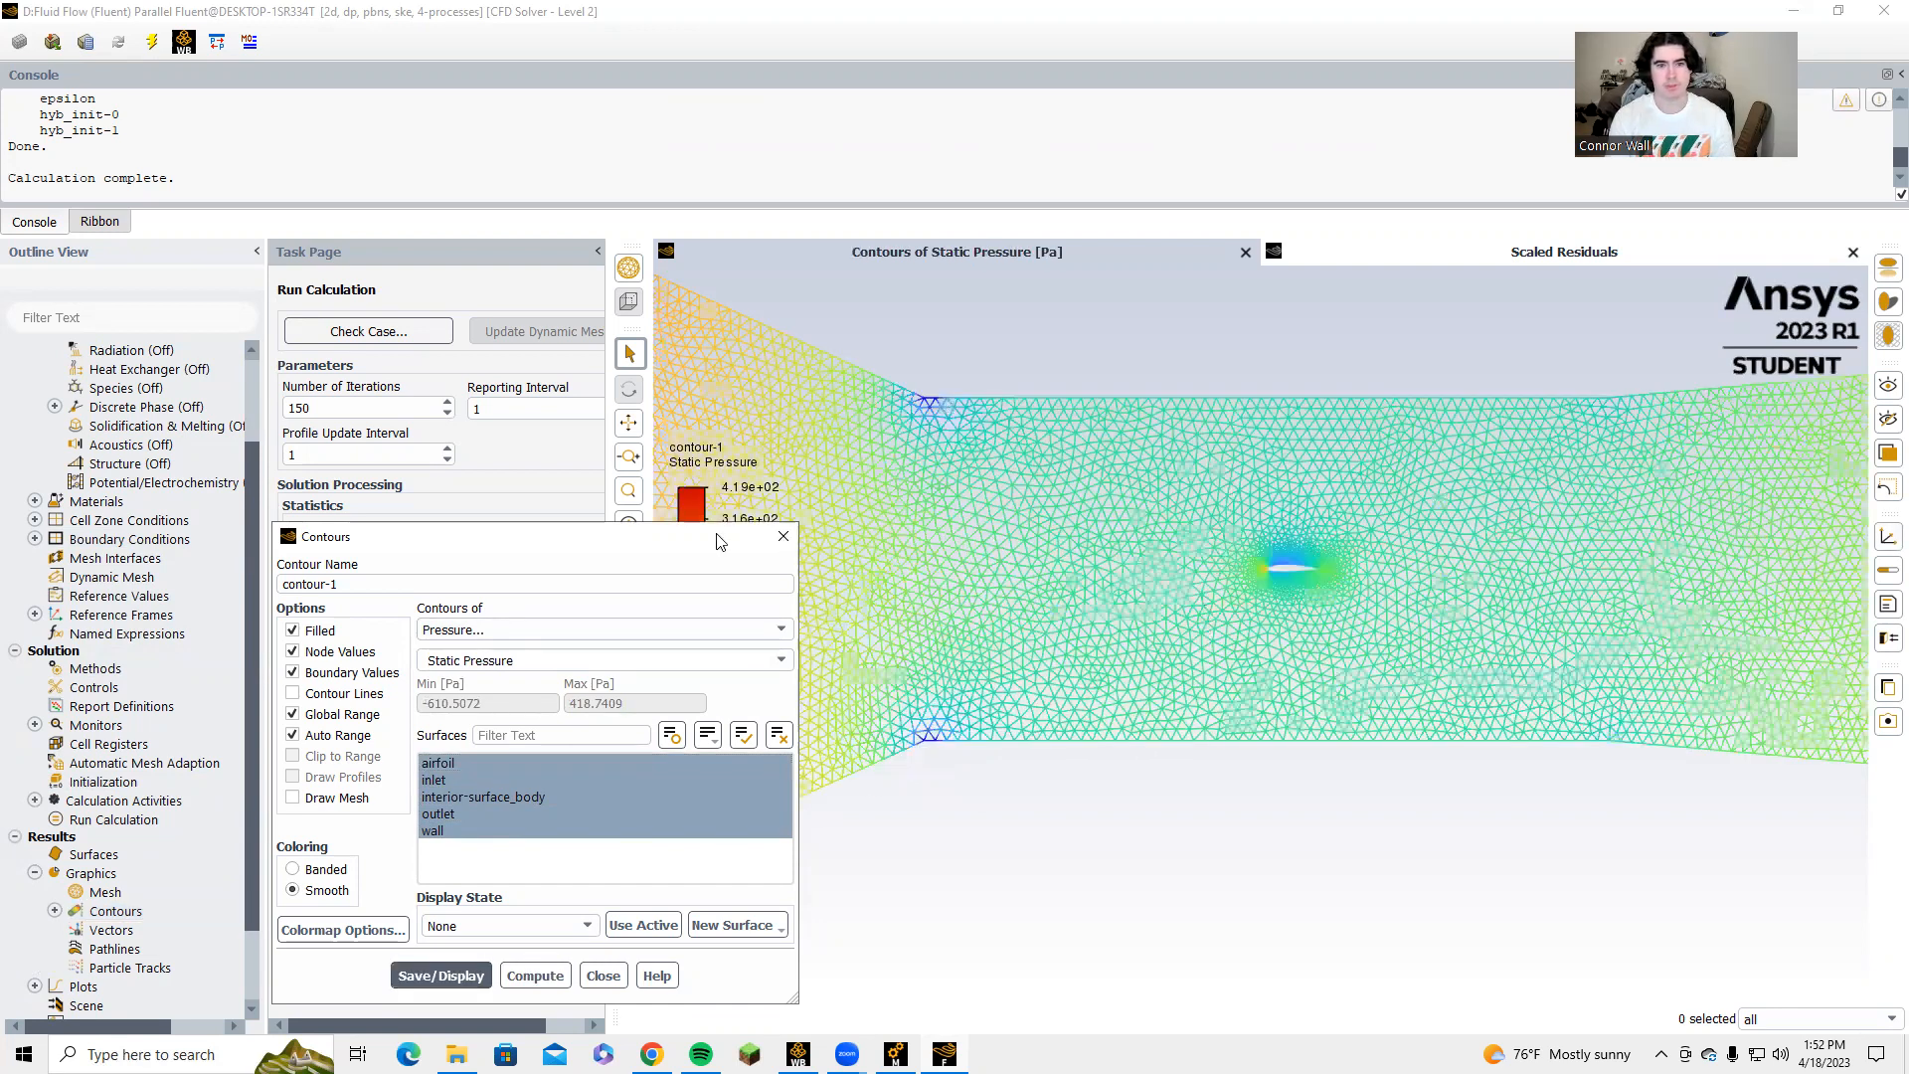
scroll(1189, 562, up, 3)
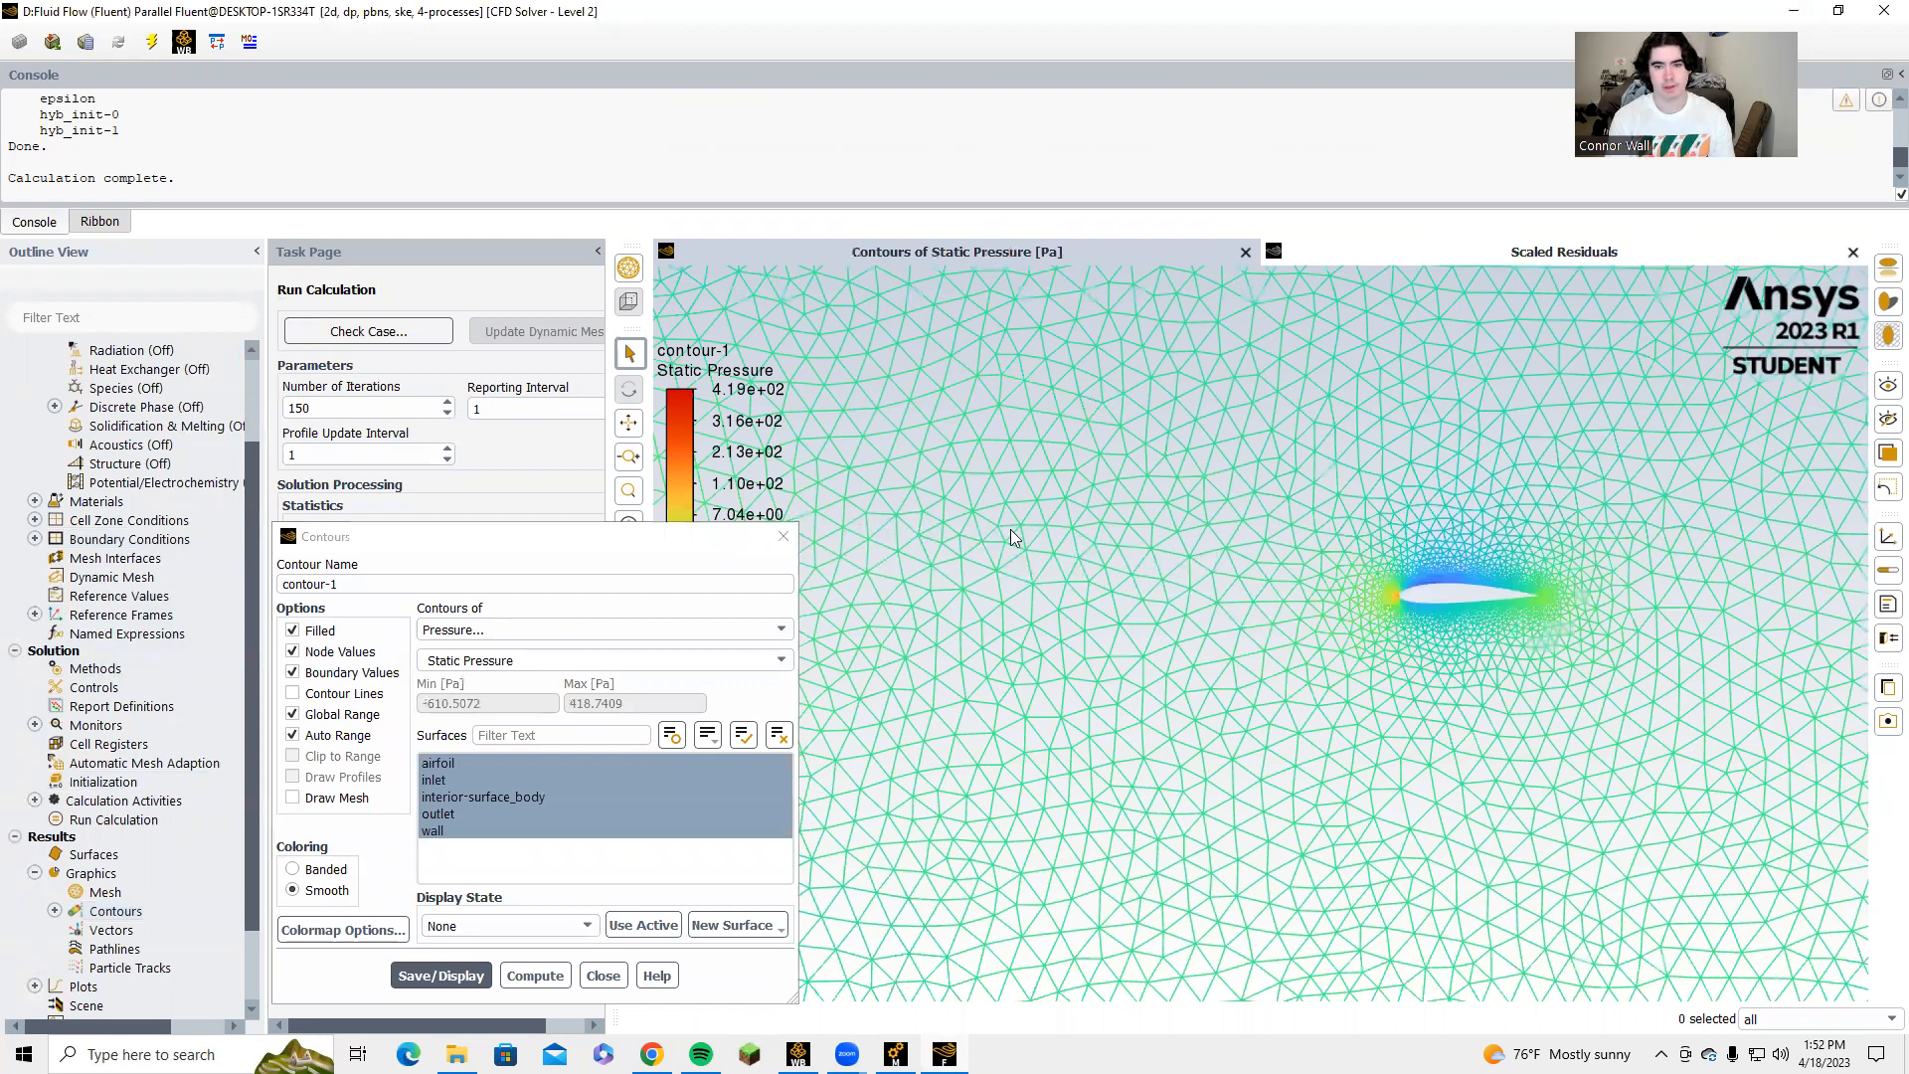
drag(1307, 540, 1011, 529)
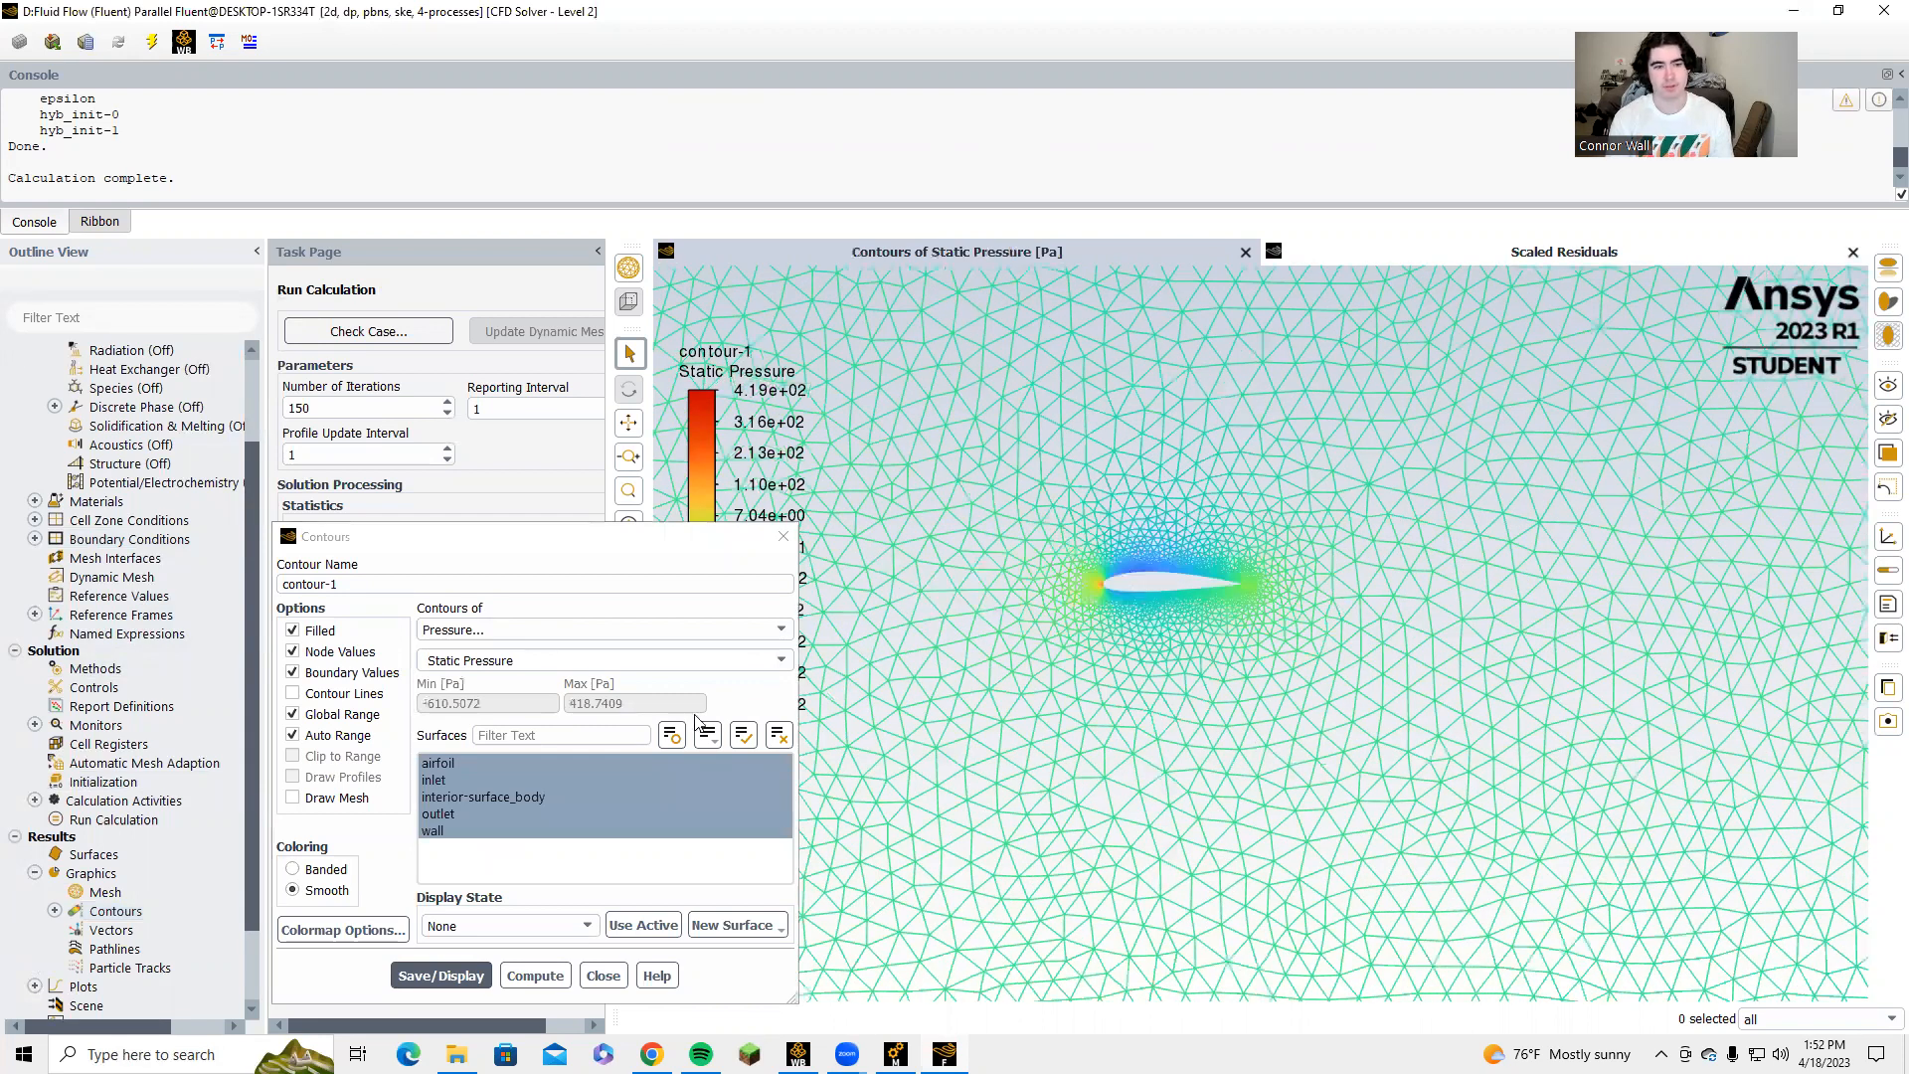
scroll(865, 681, up, 3)
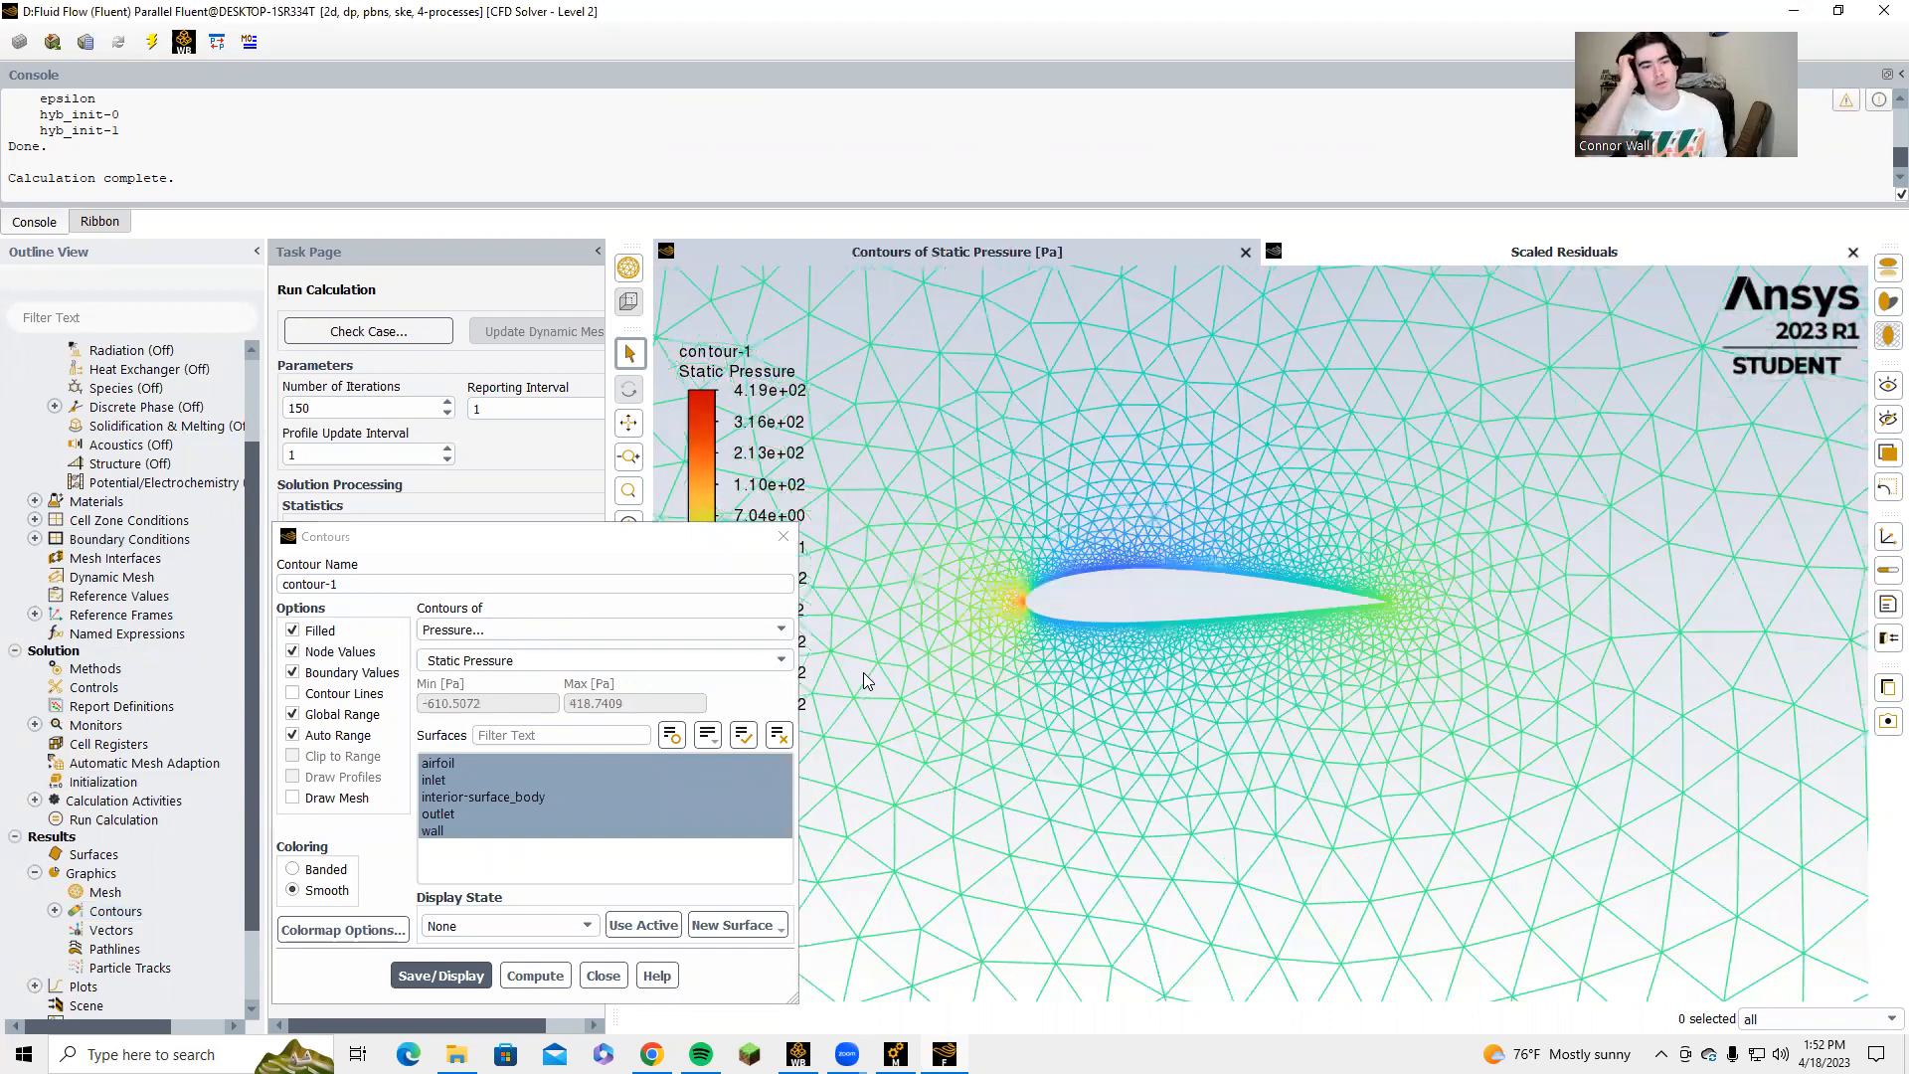
Redisplay the static pressure contours with the interior-surface_body surface deselected, and add that surface back.
click(450, 801)
click(441, 976)
click(484, 802)
click(441, 975)
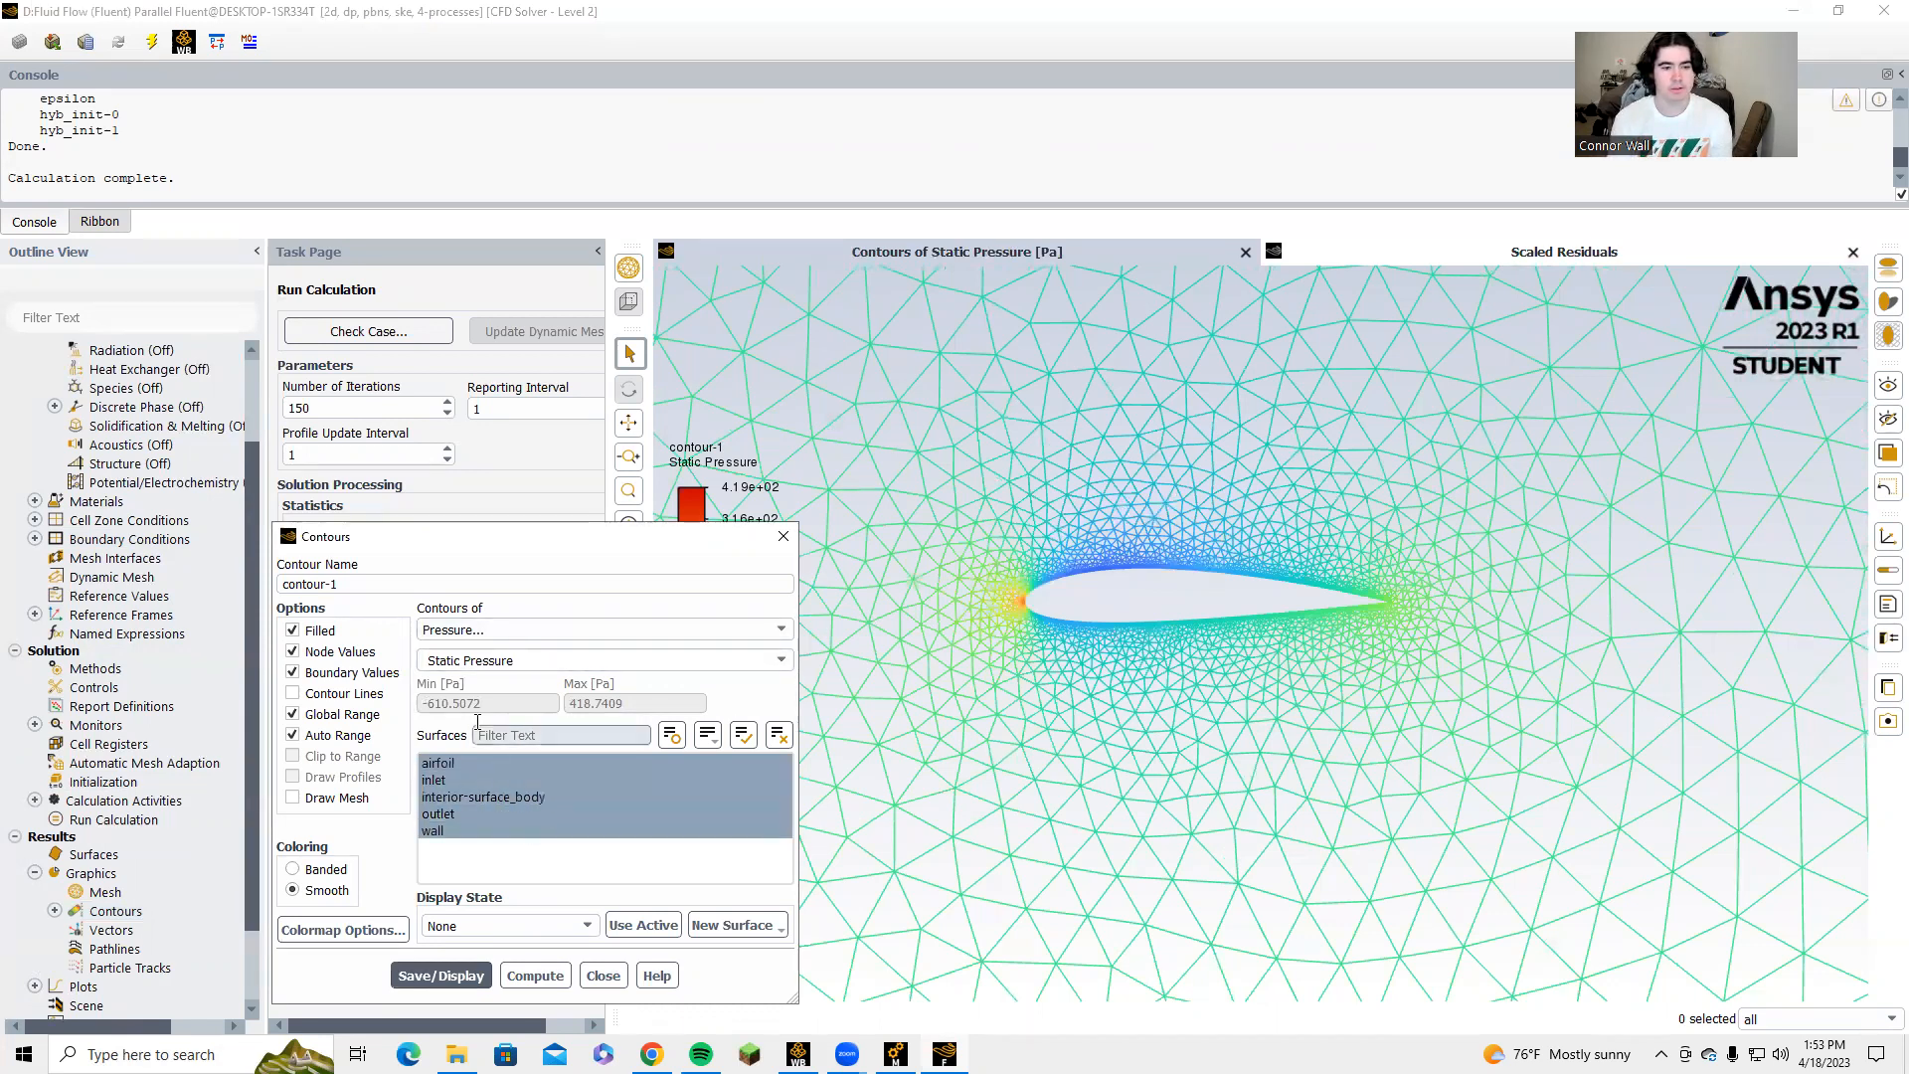
Change the contour variable to velocity magnitude, display it on all surfaces, and close the contour settings.
click(774, 631)
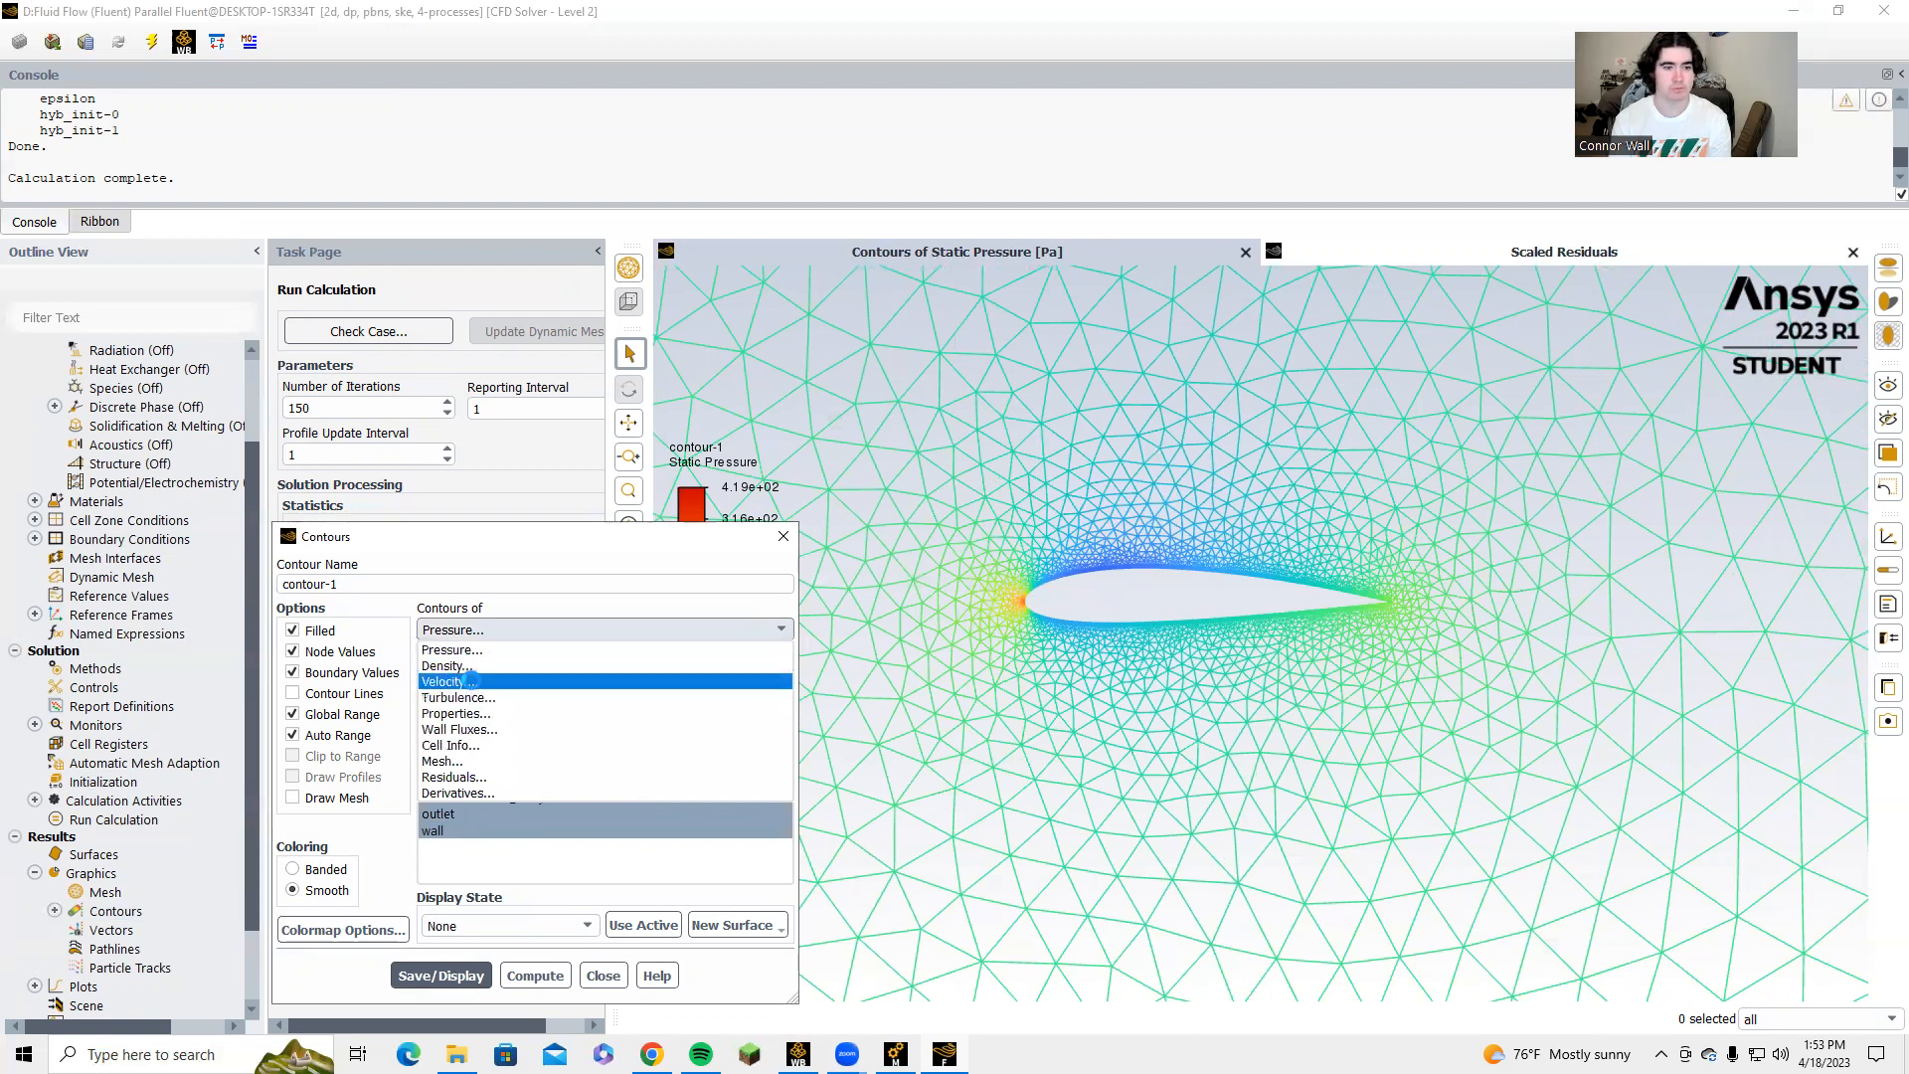
click(469, 680)
click(477, 975)
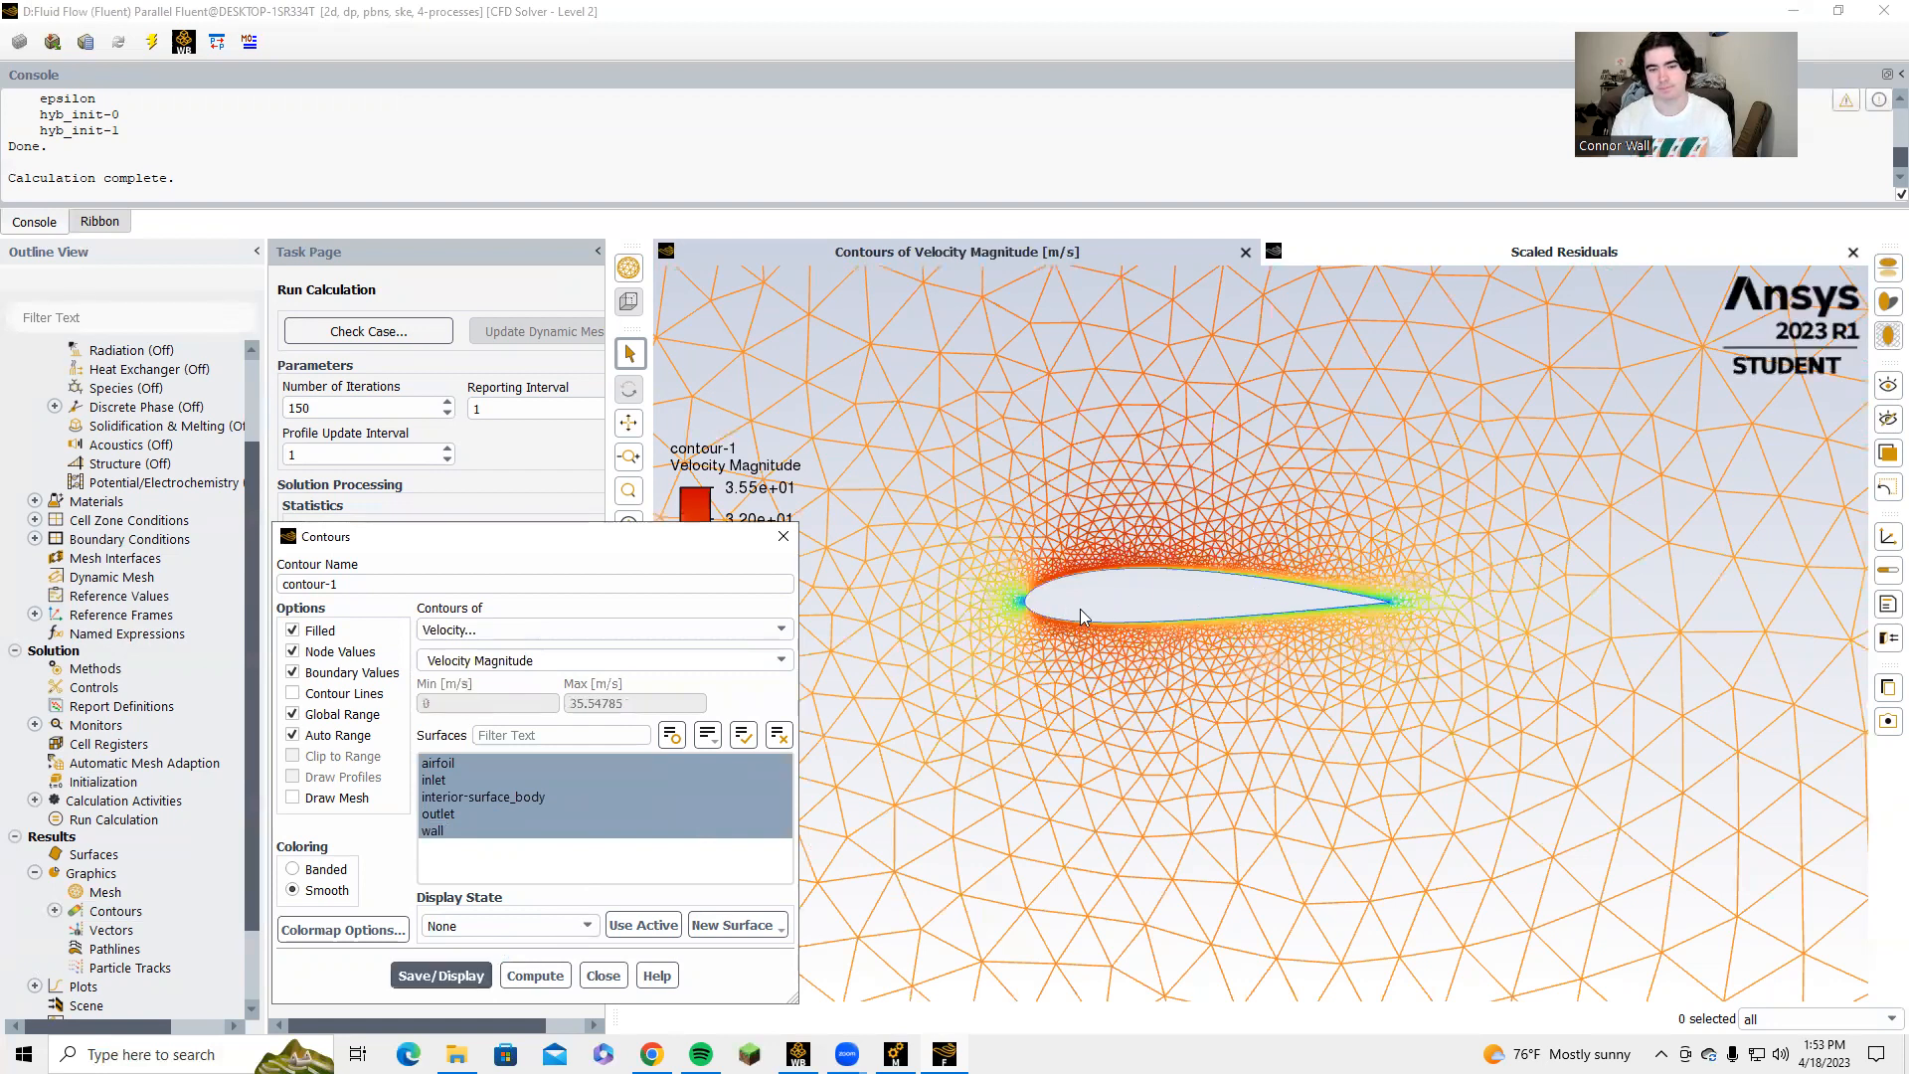
click(784, 536)
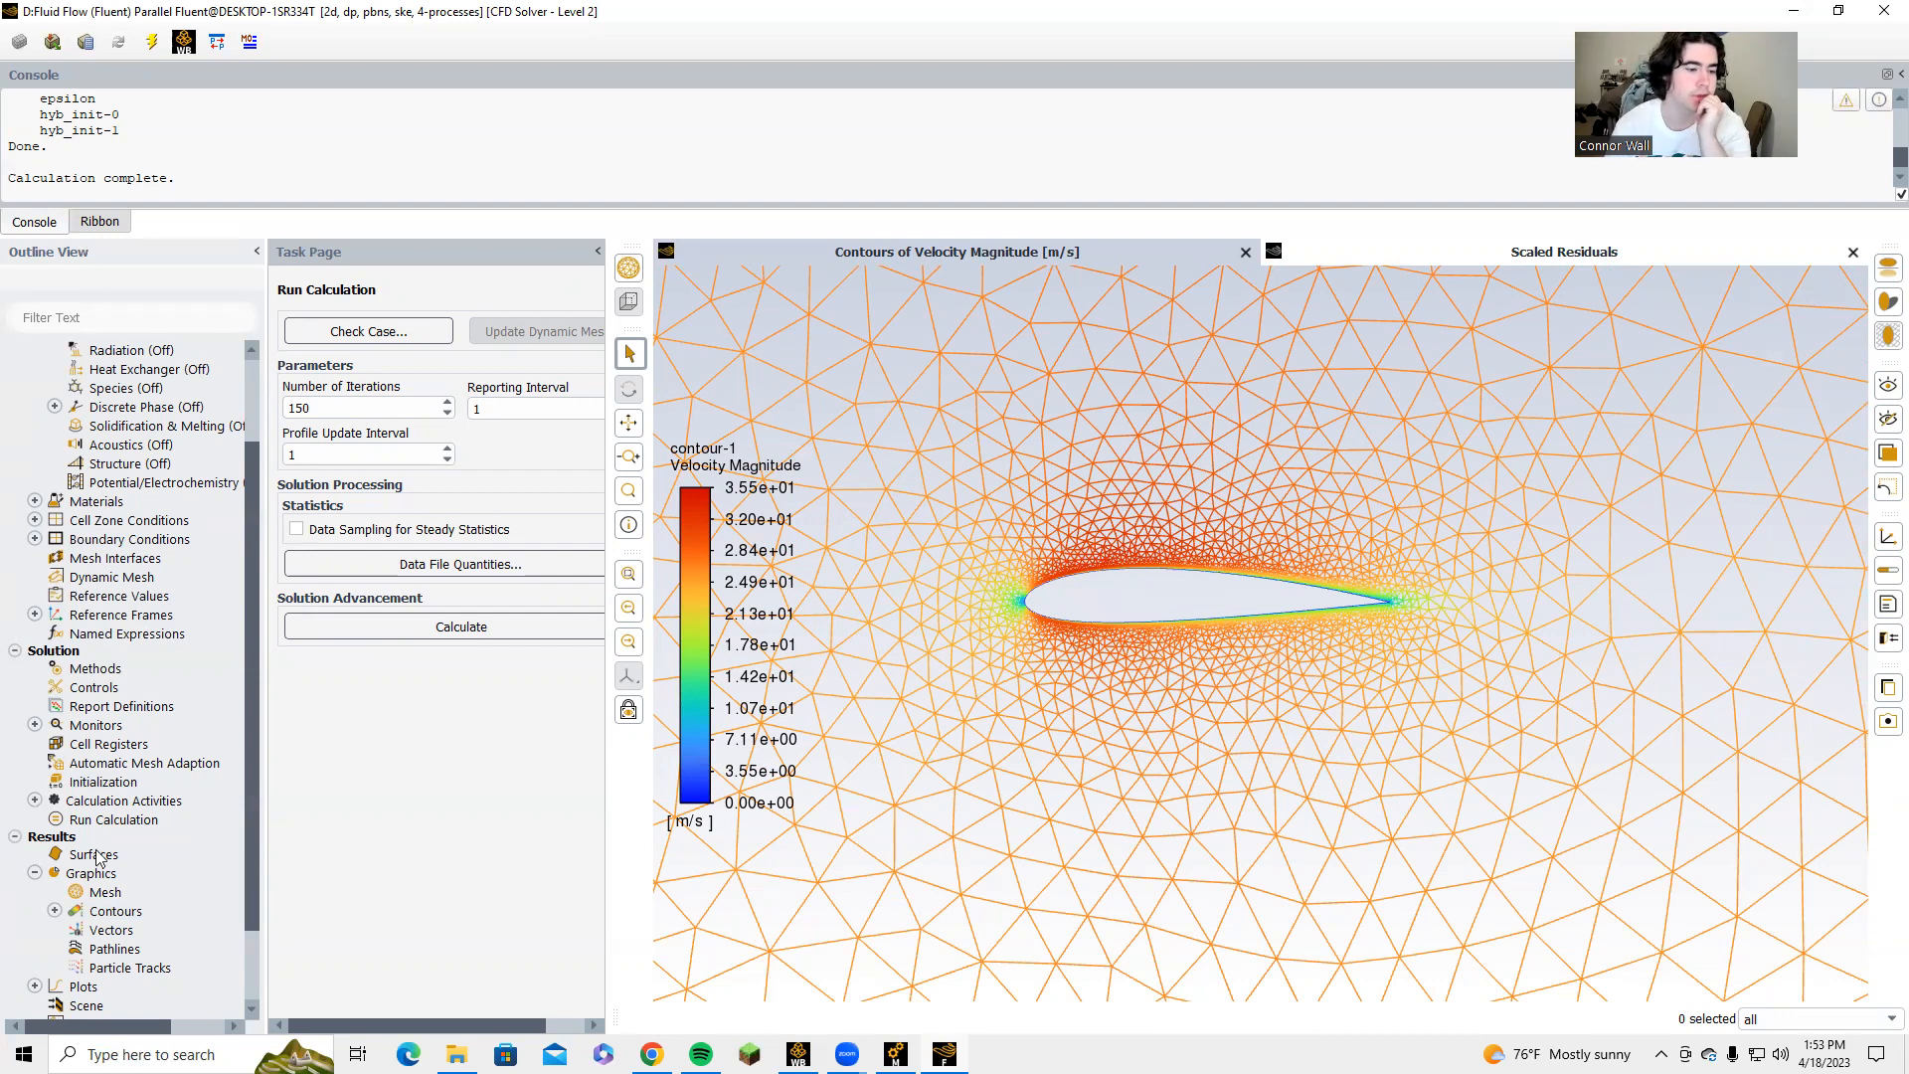
scroll(84, 934, down, 2)
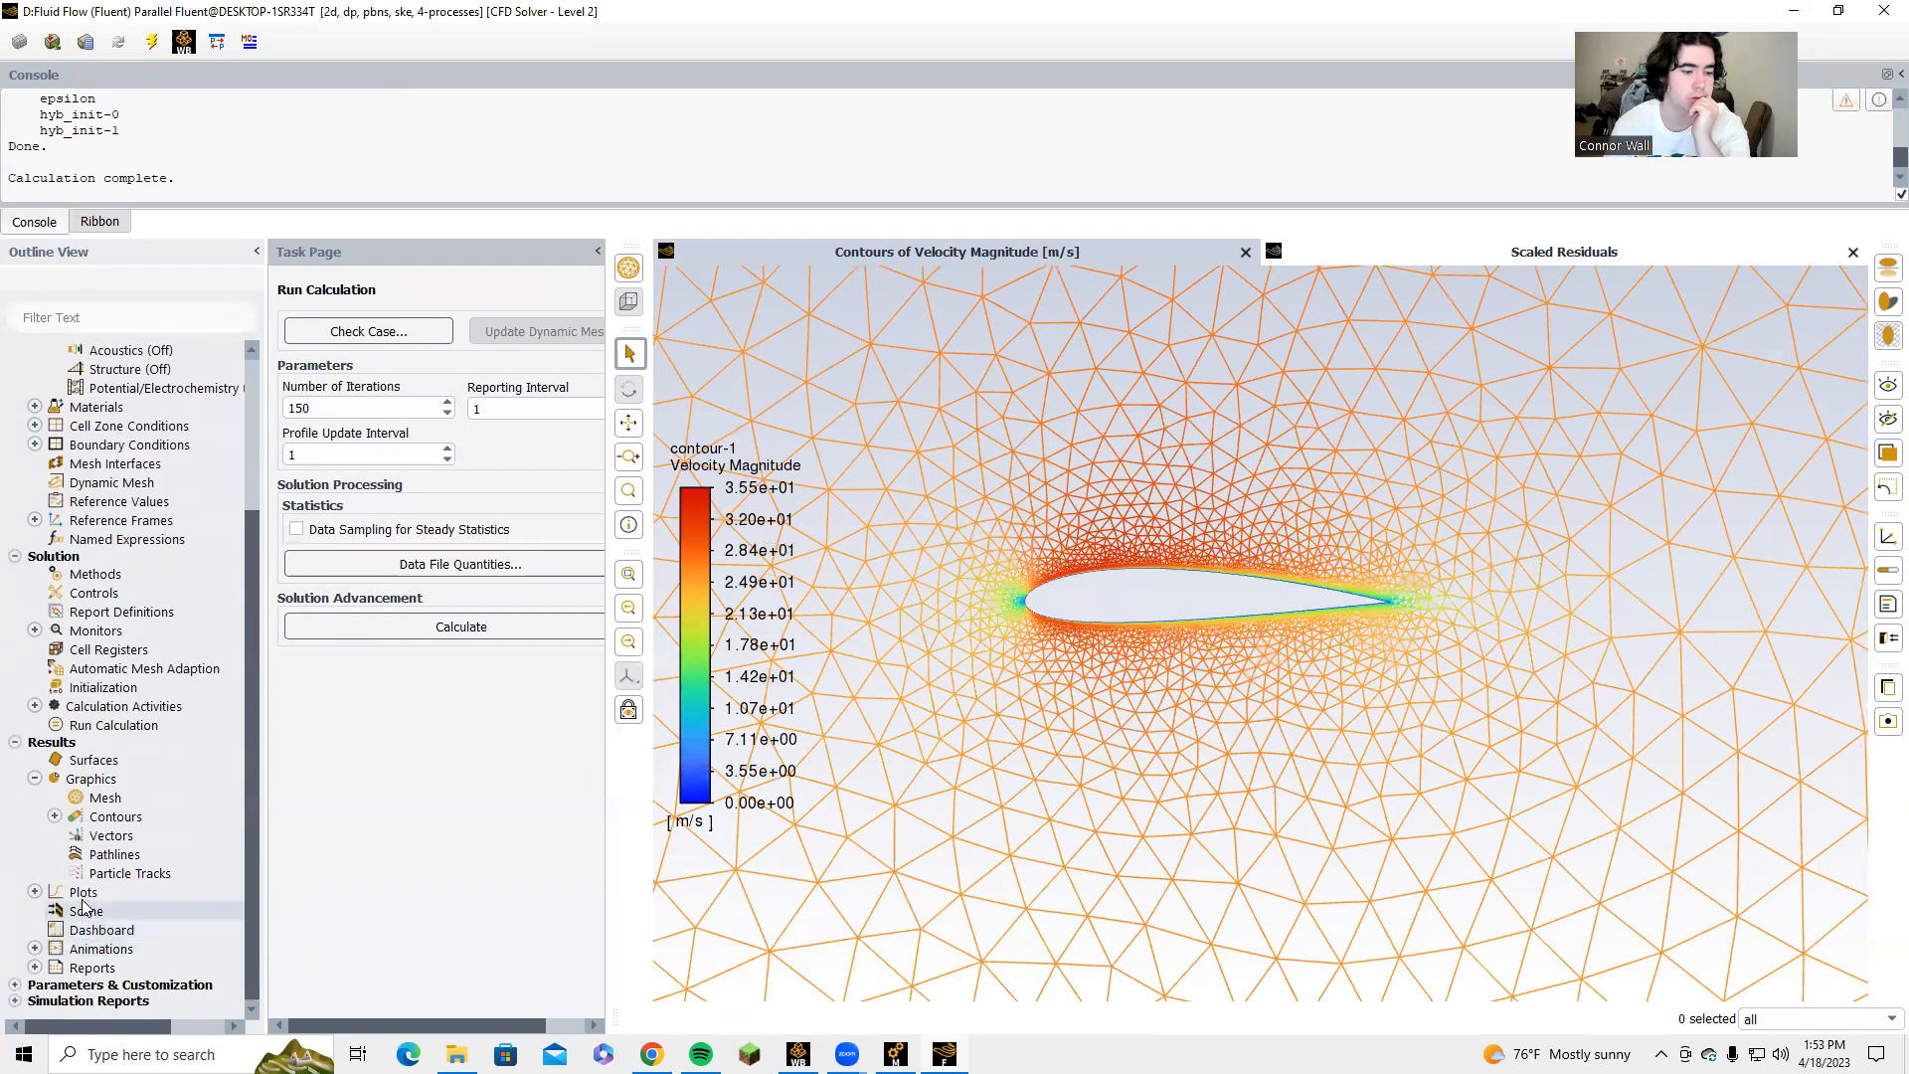
Print the force report for the airfoil wall zone with direction vector X 1, Y 0, and highlight the net total force.
click(35, 968)
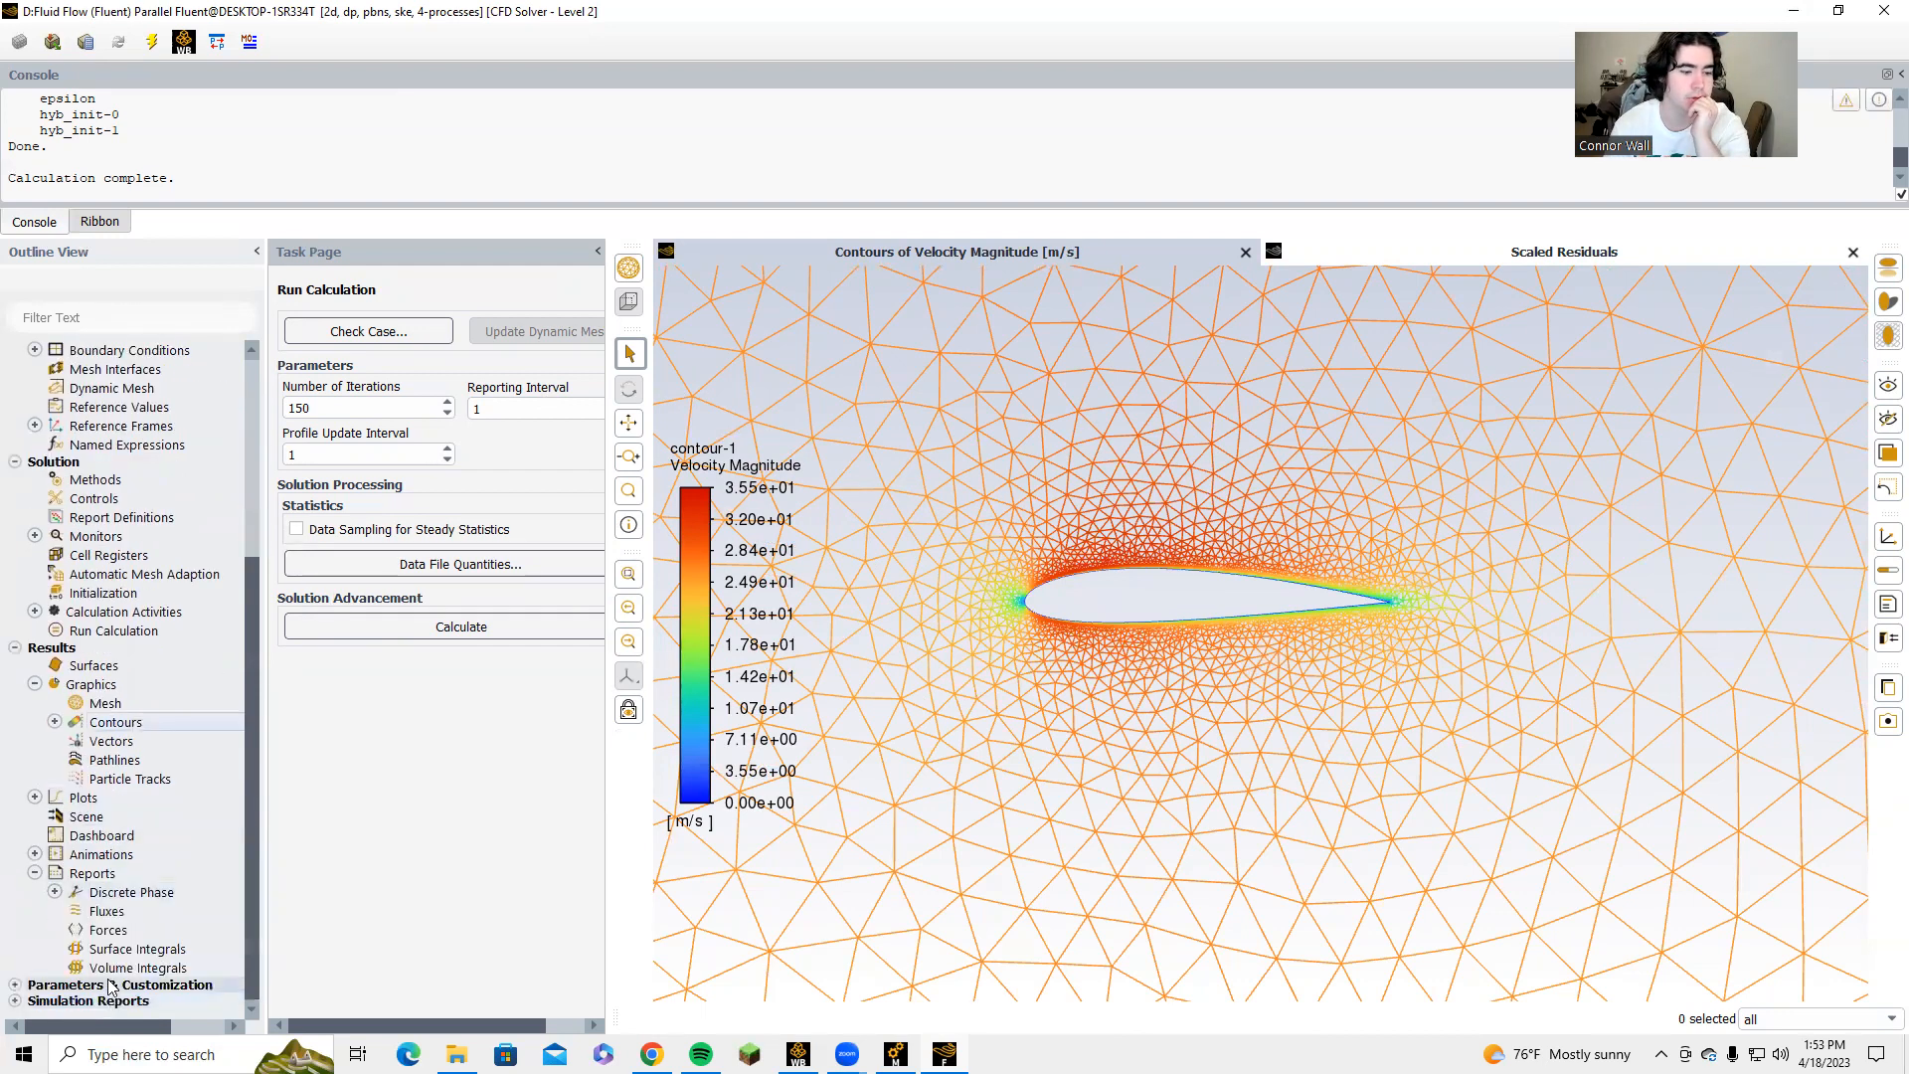
double_click(107, 930)
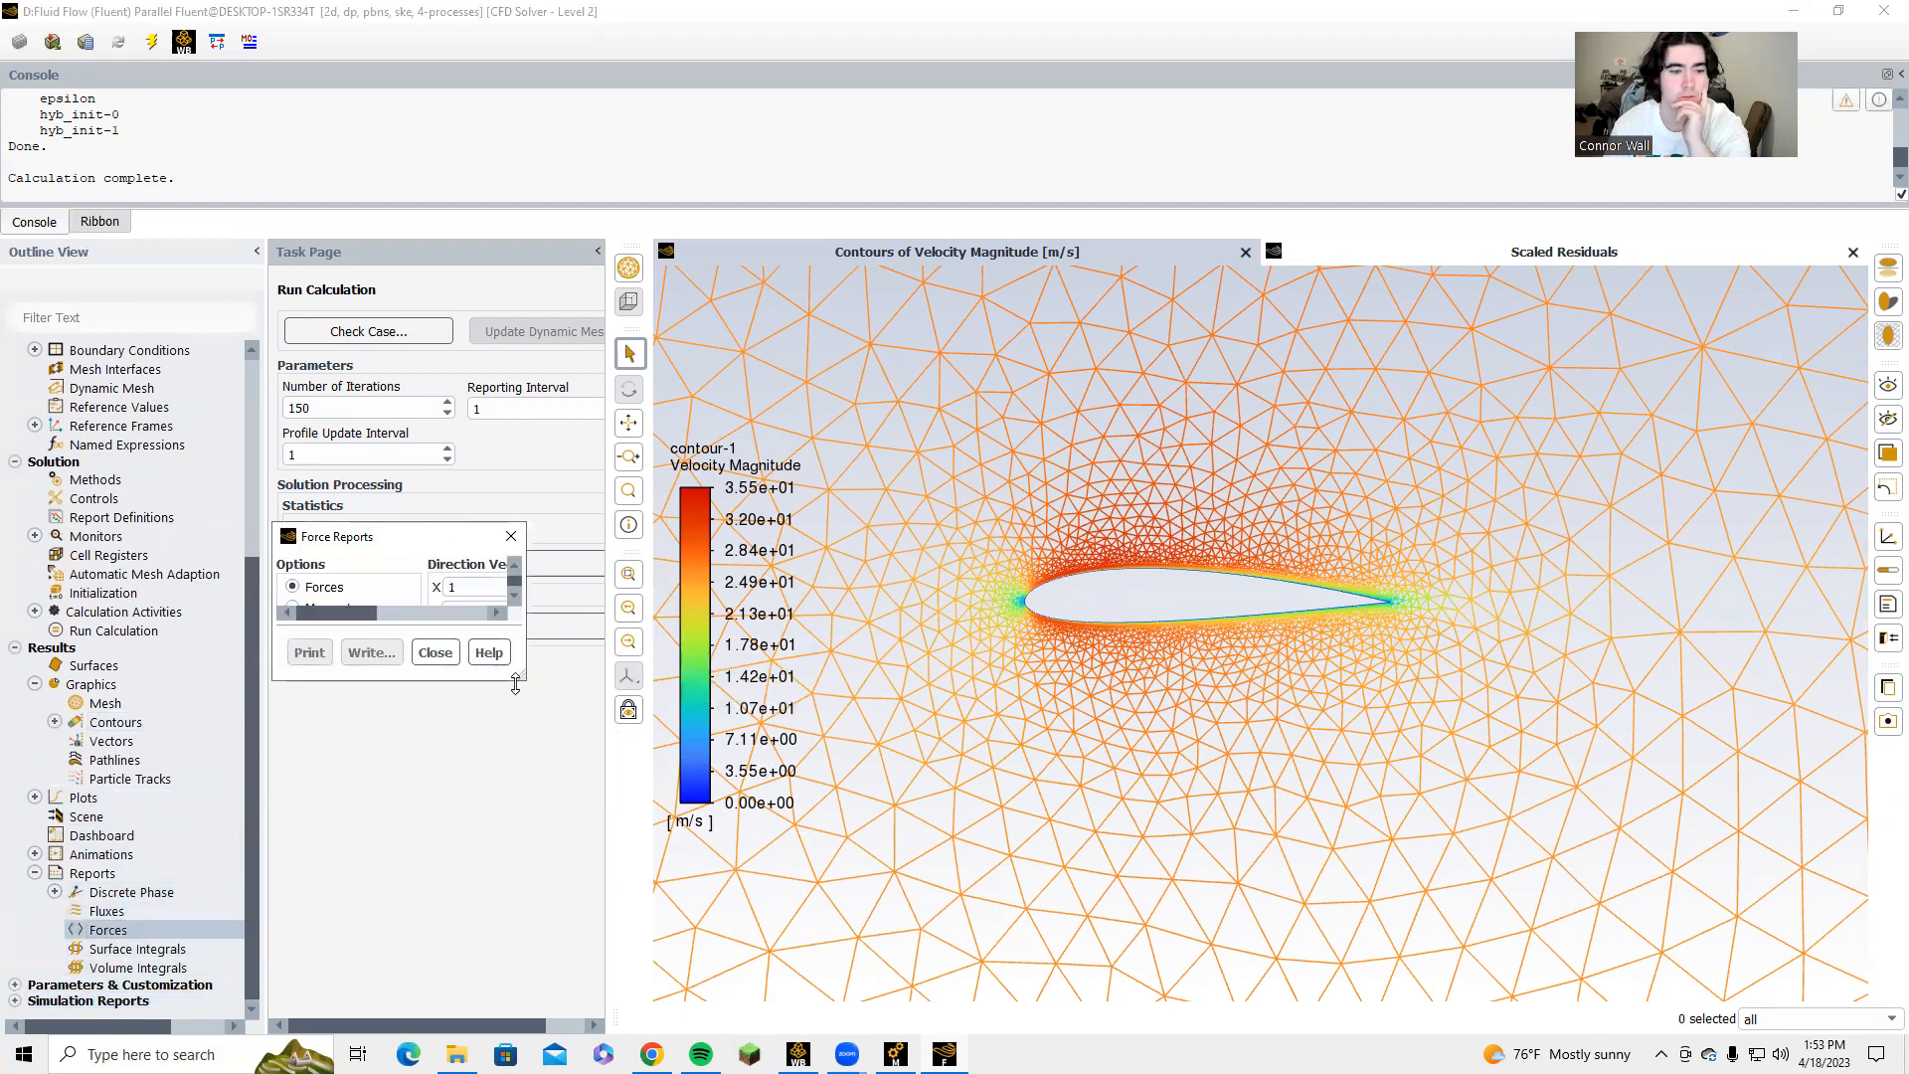
drag(524, 678, 835, 915)
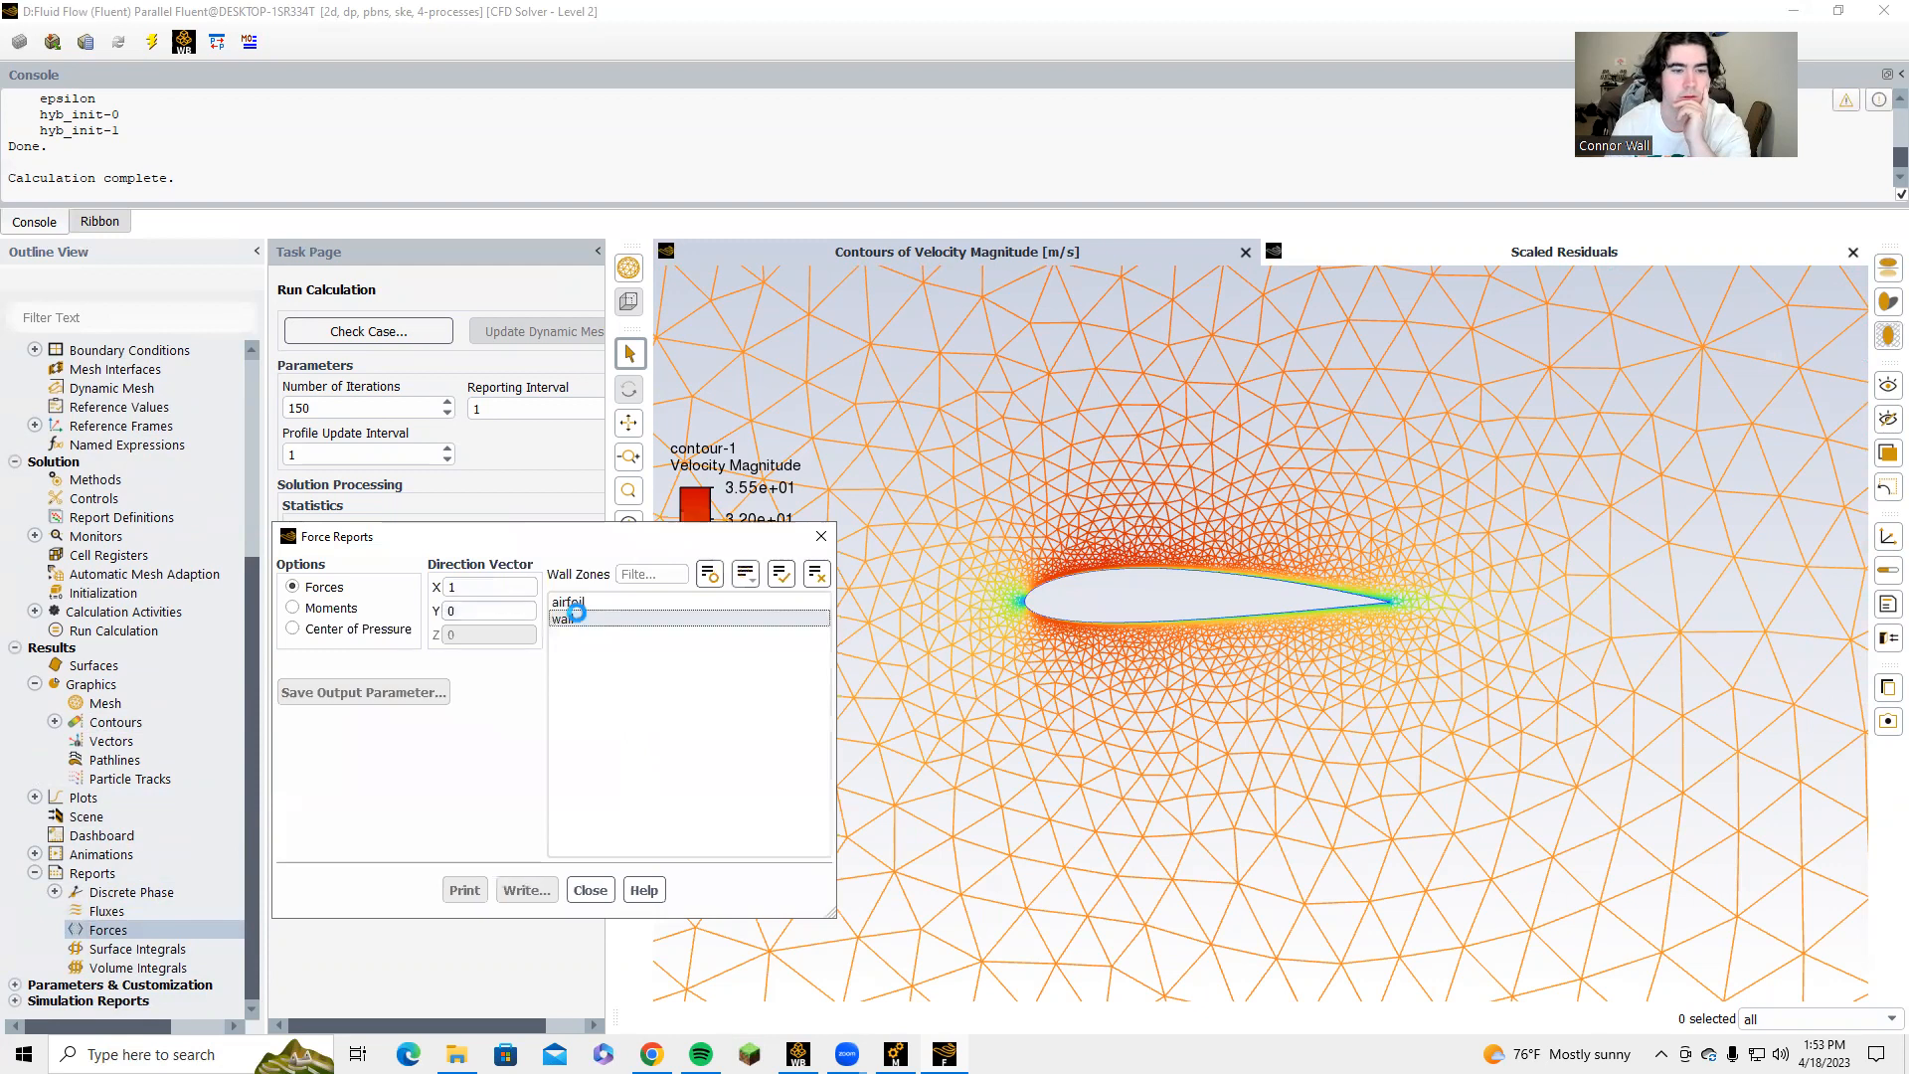
click(572, 602)
double_click(574, 624)
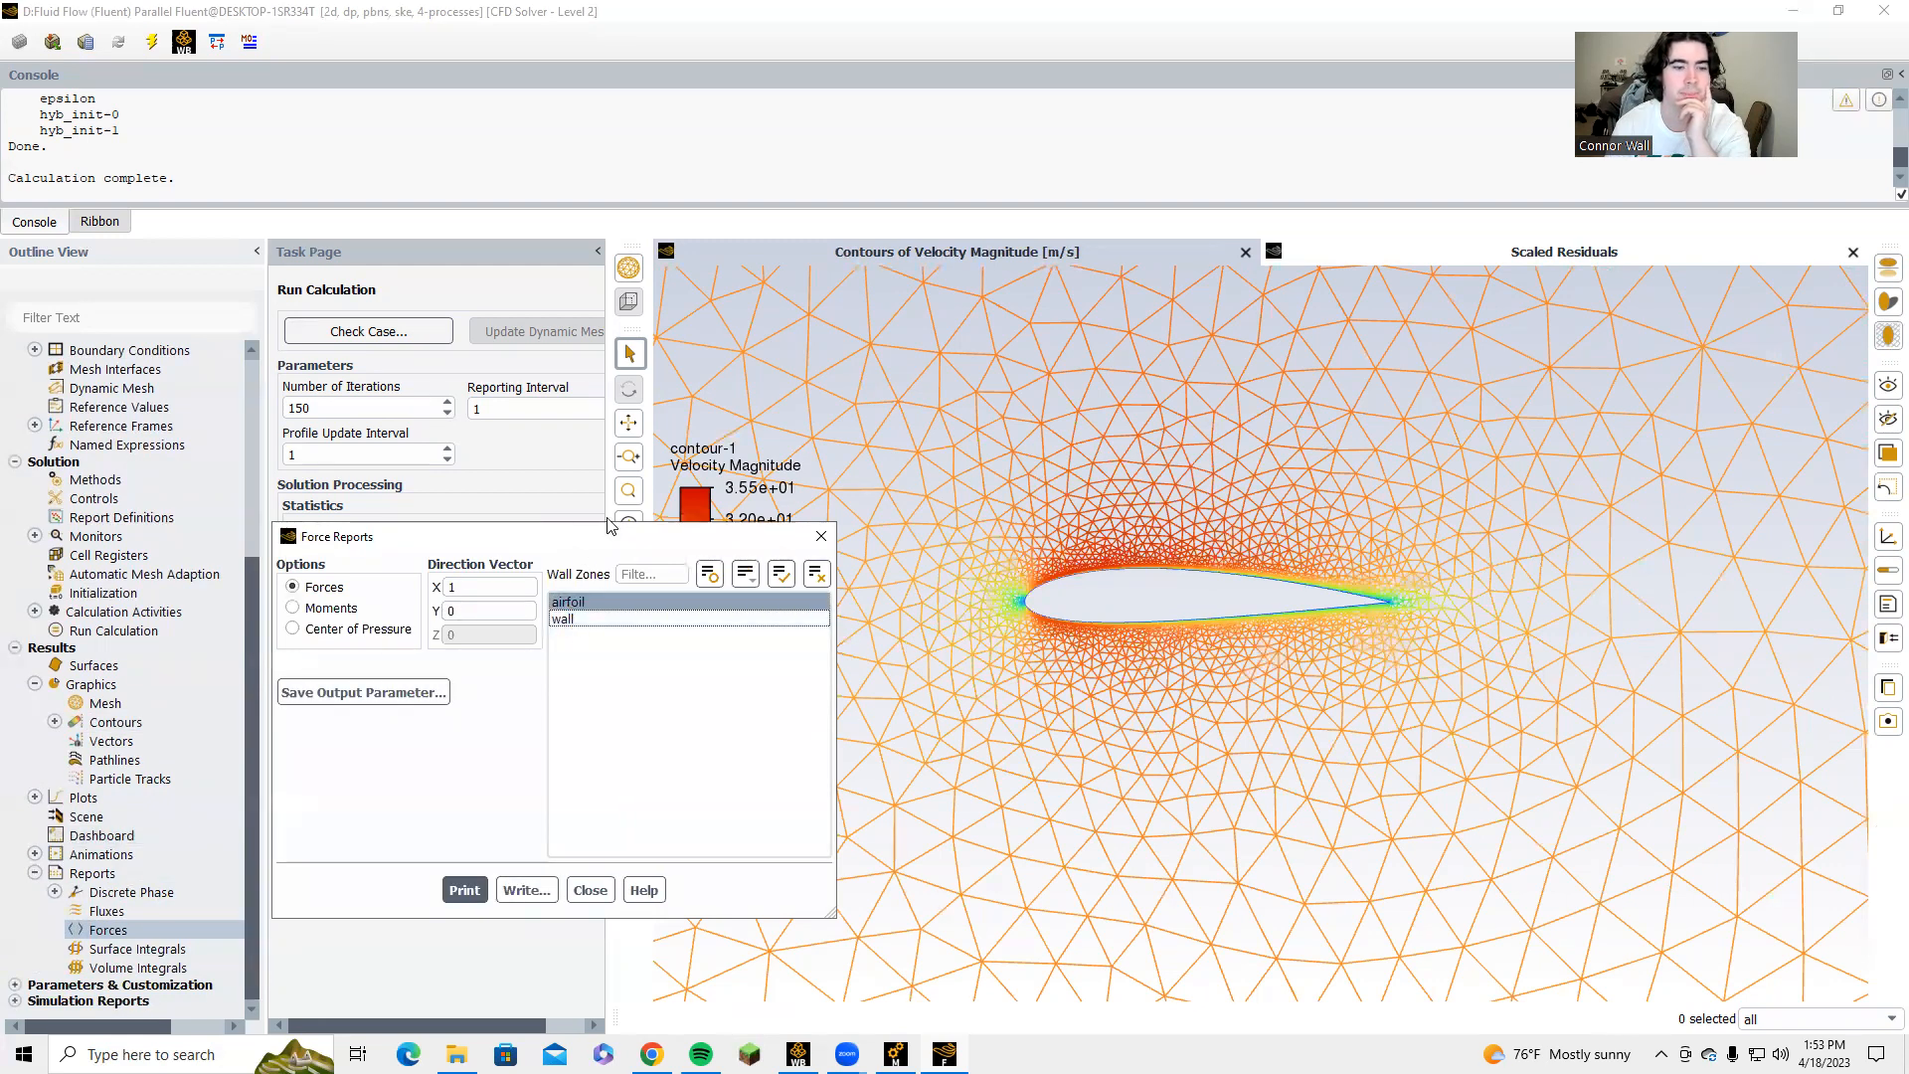
drag(610, 527, 699, 426)
click(553, 789)
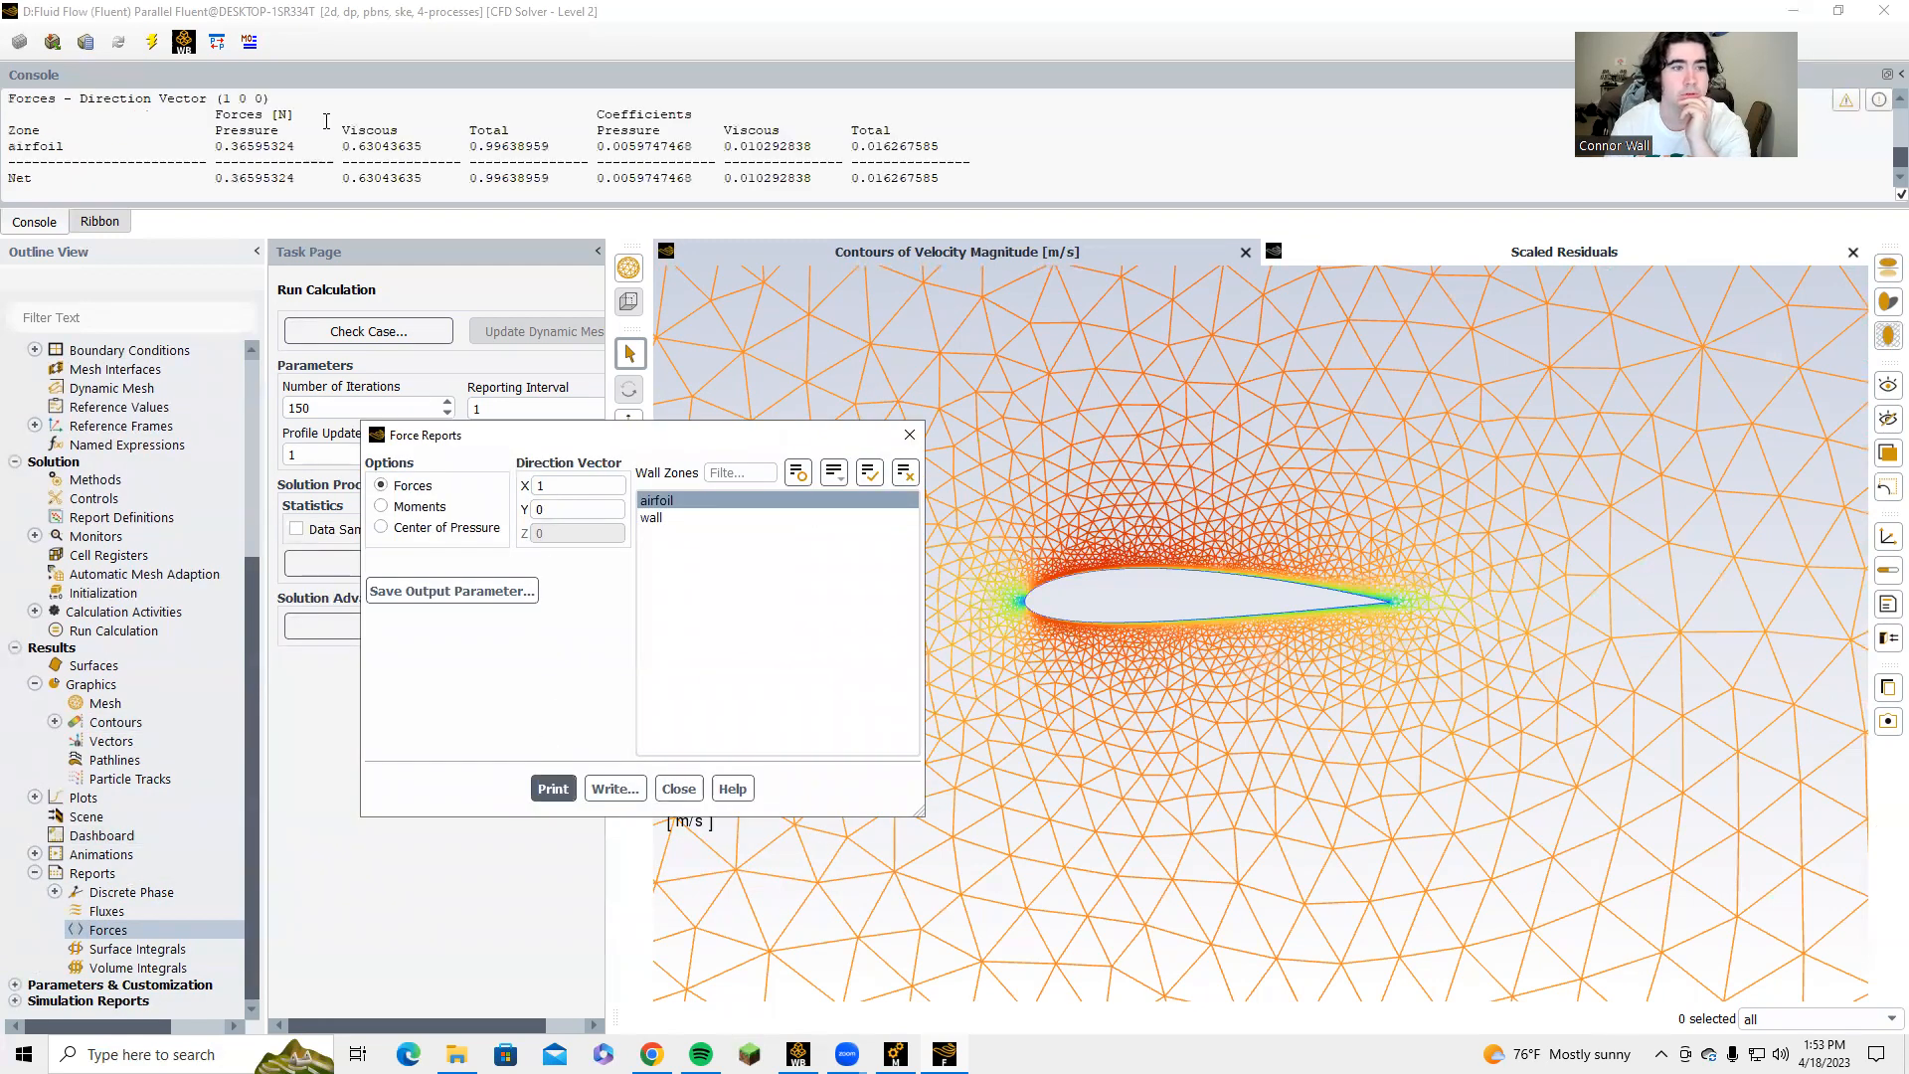
drag(471, 183, 547, 181)
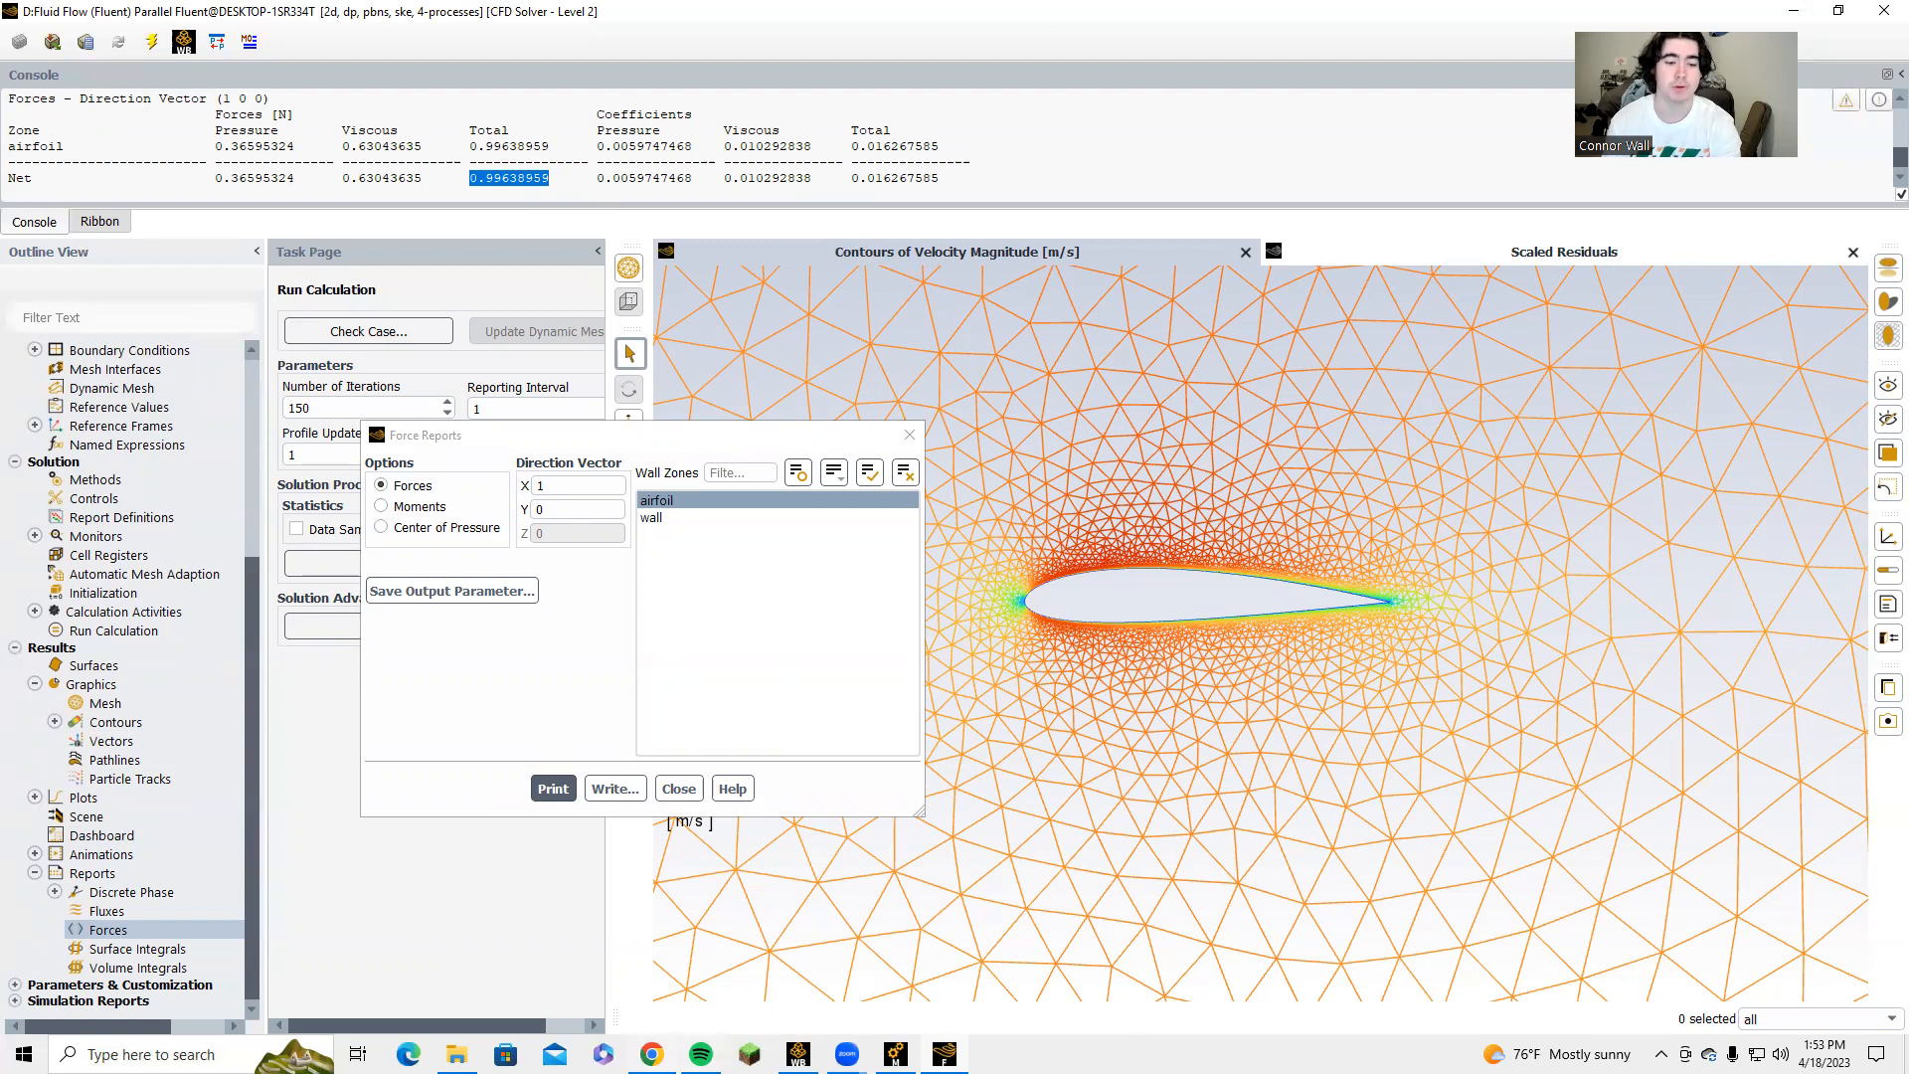
Switch to the Calculations_Final spreadsheet in Chrome and examine the centre velocities near Y = 0 and the drag and lift coefficient calculations.
mouse_move(652, 1054)
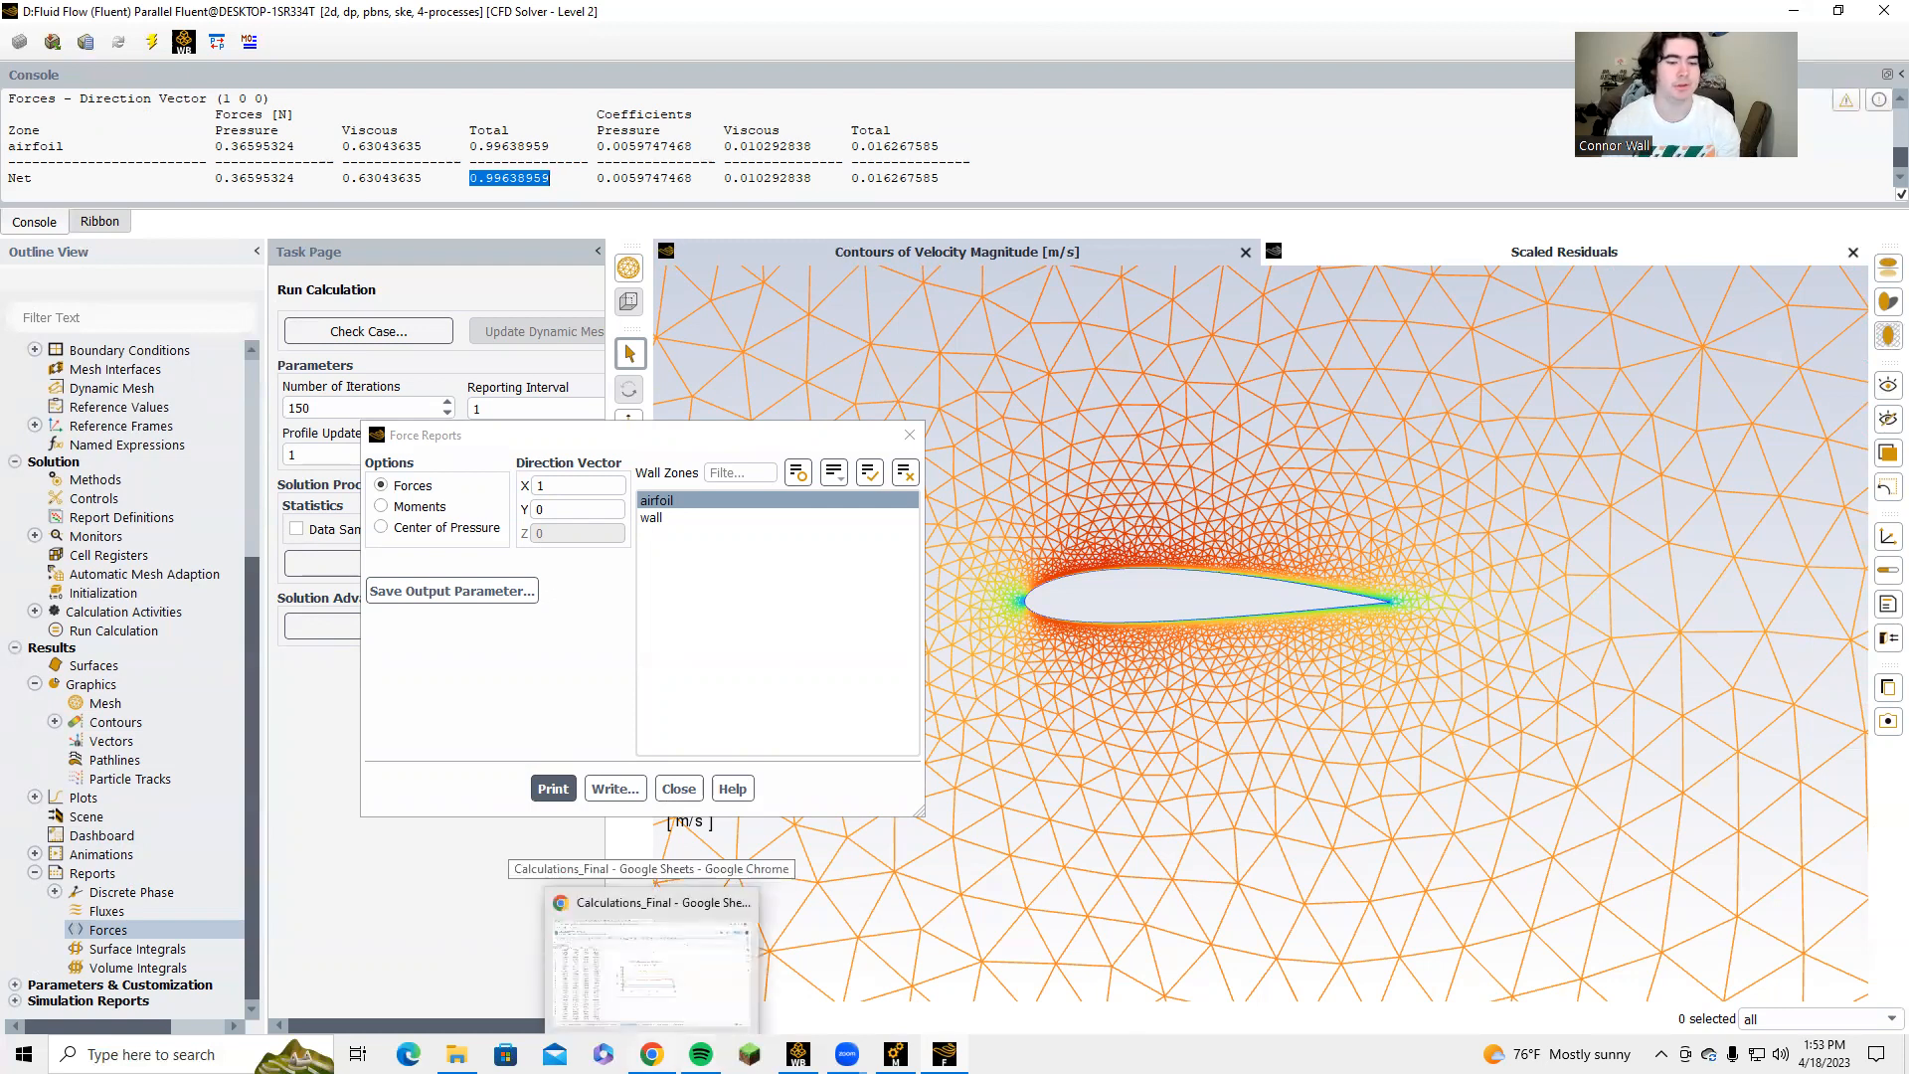
click(652, 959)
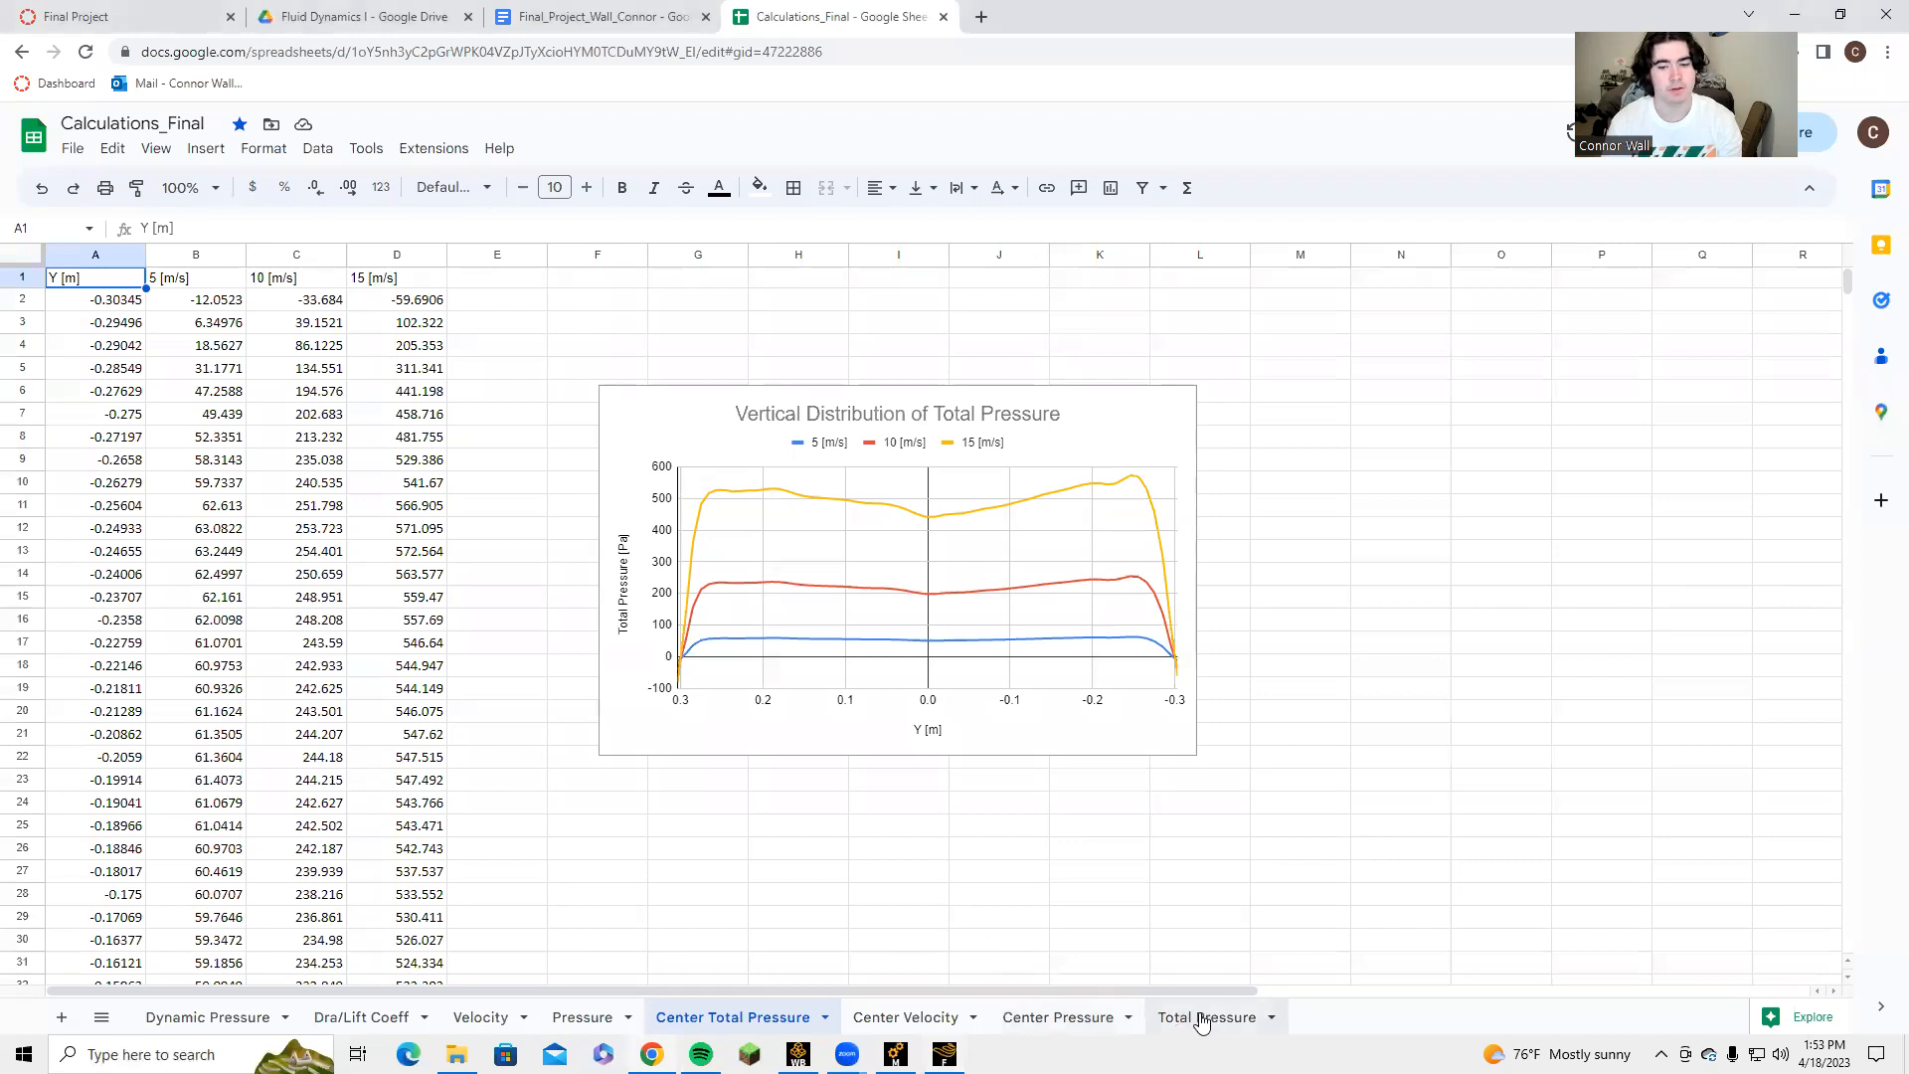
click(876, 1018)
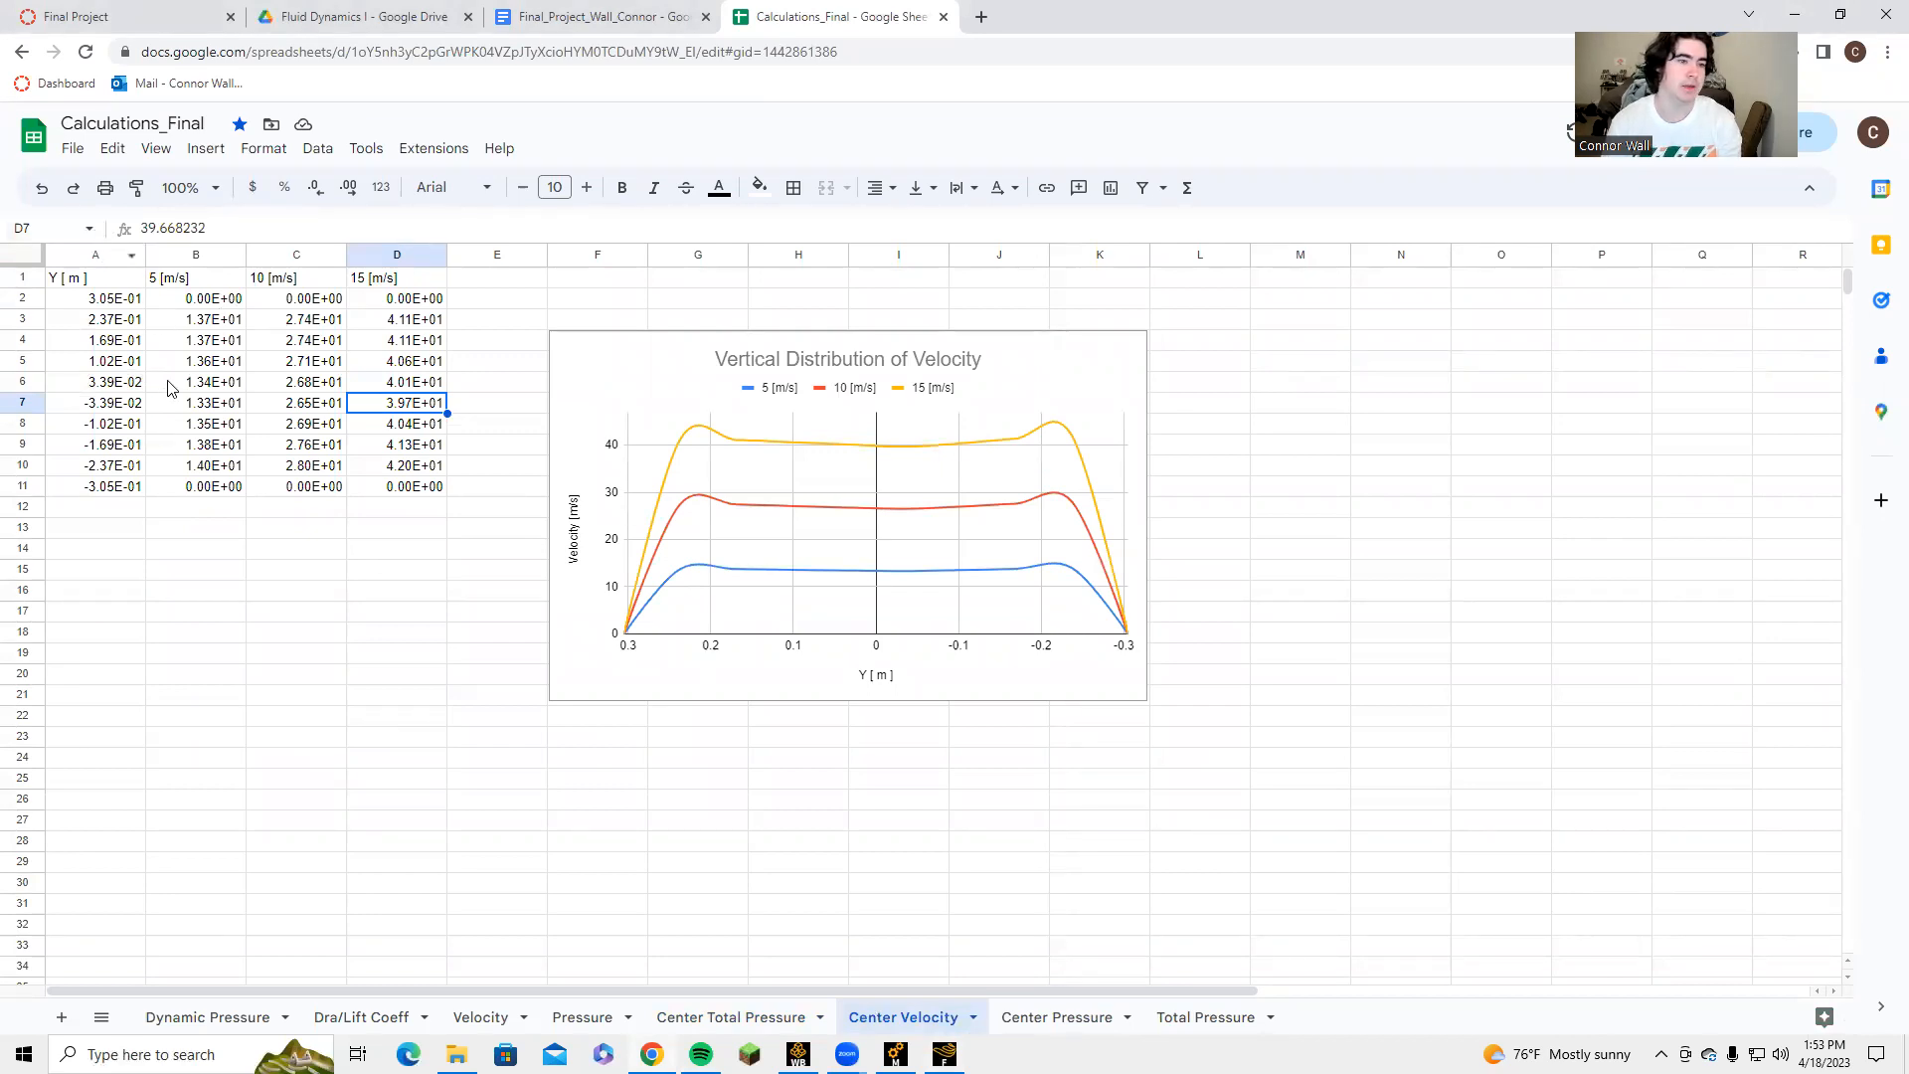
click(129, 388)
click(122, 406)
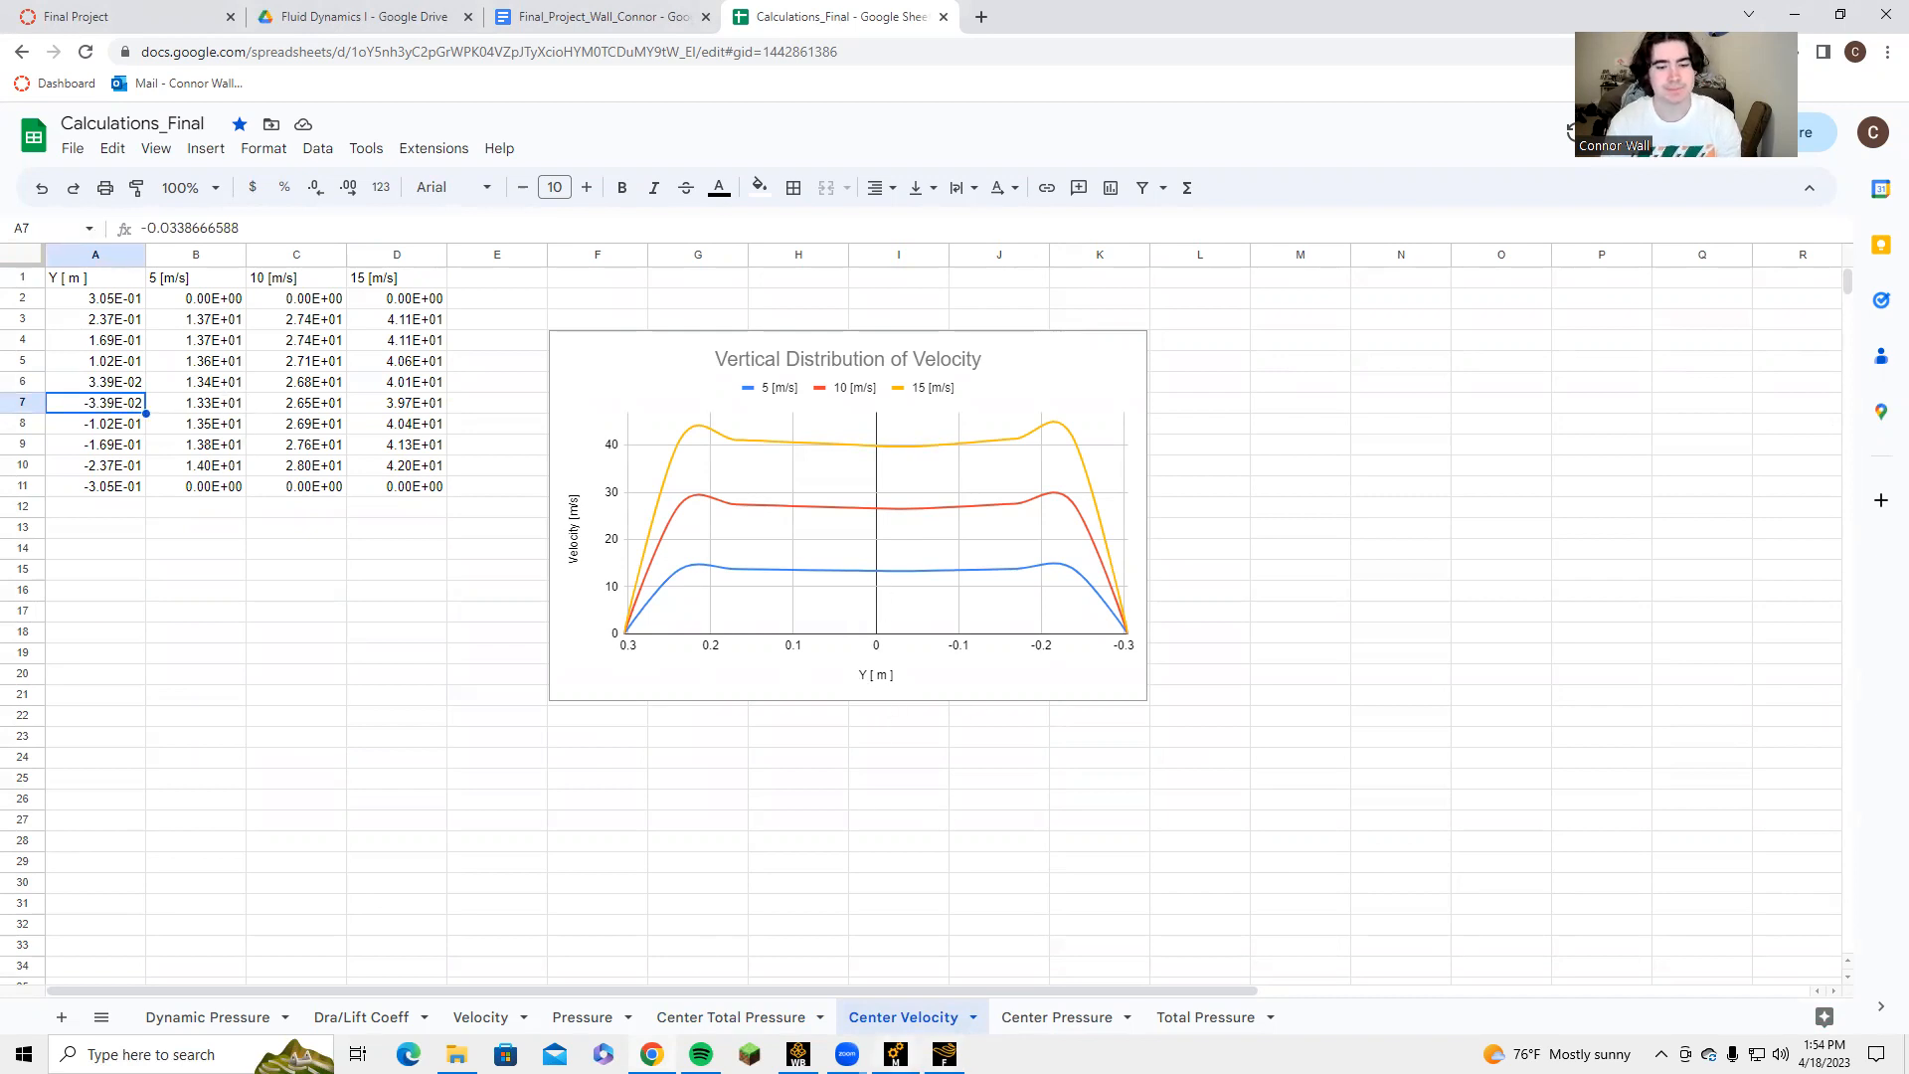
click(358, 1017)
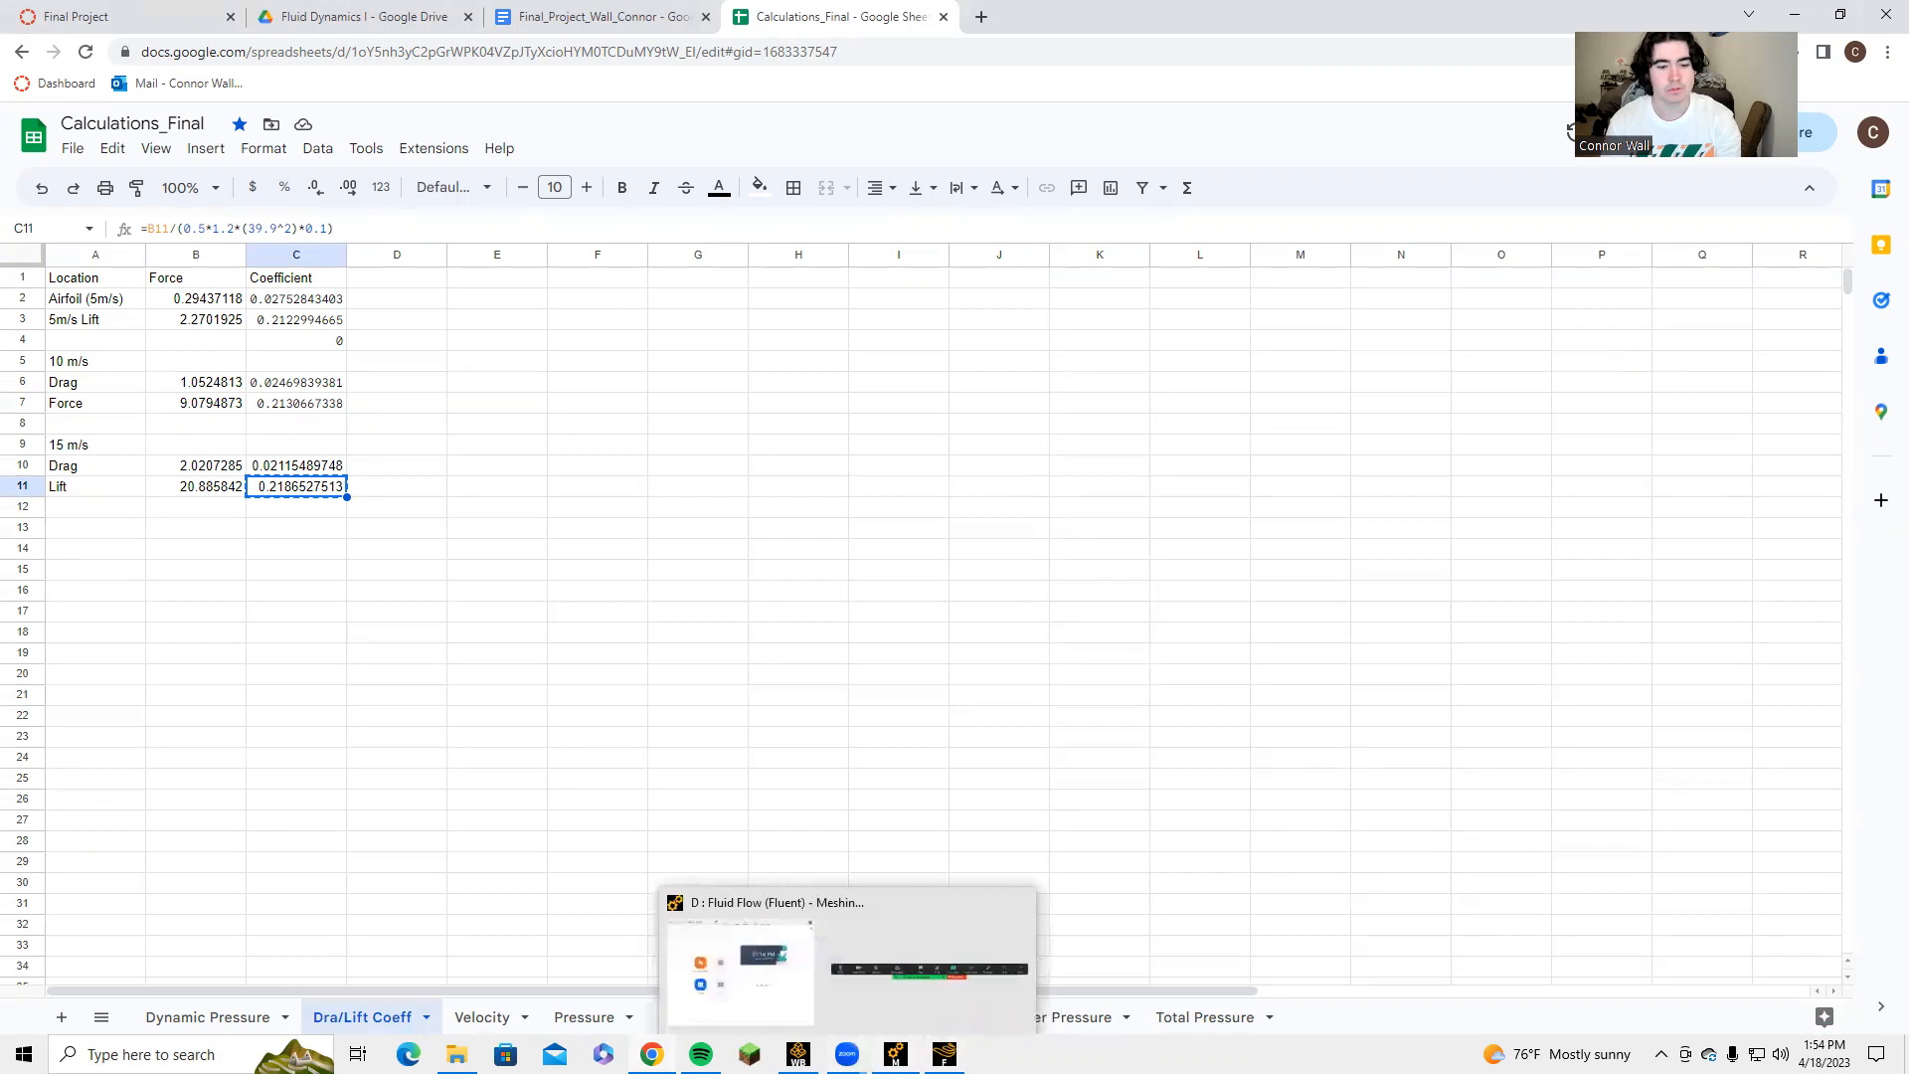
Close the Meshing window and return to the Fluent solver's force report settings.
click(895, 964)
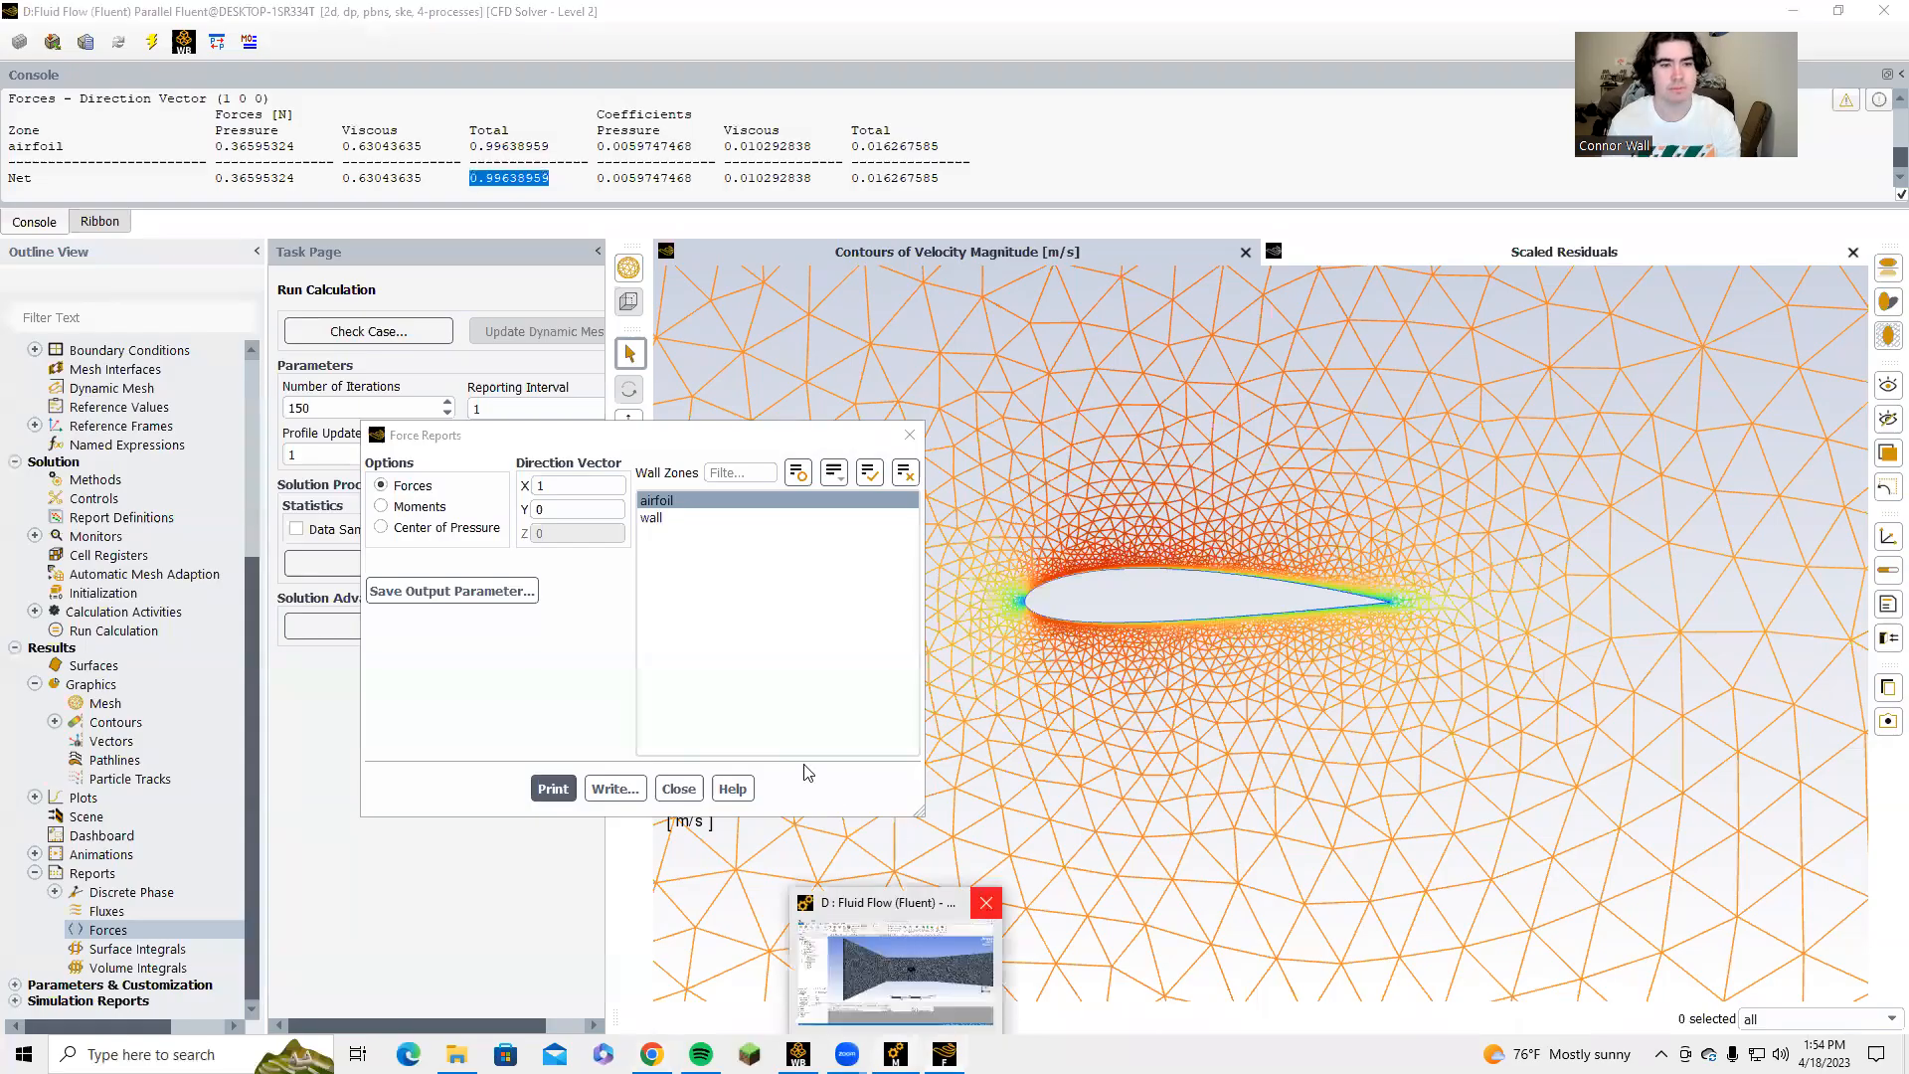
click(950, 1016)
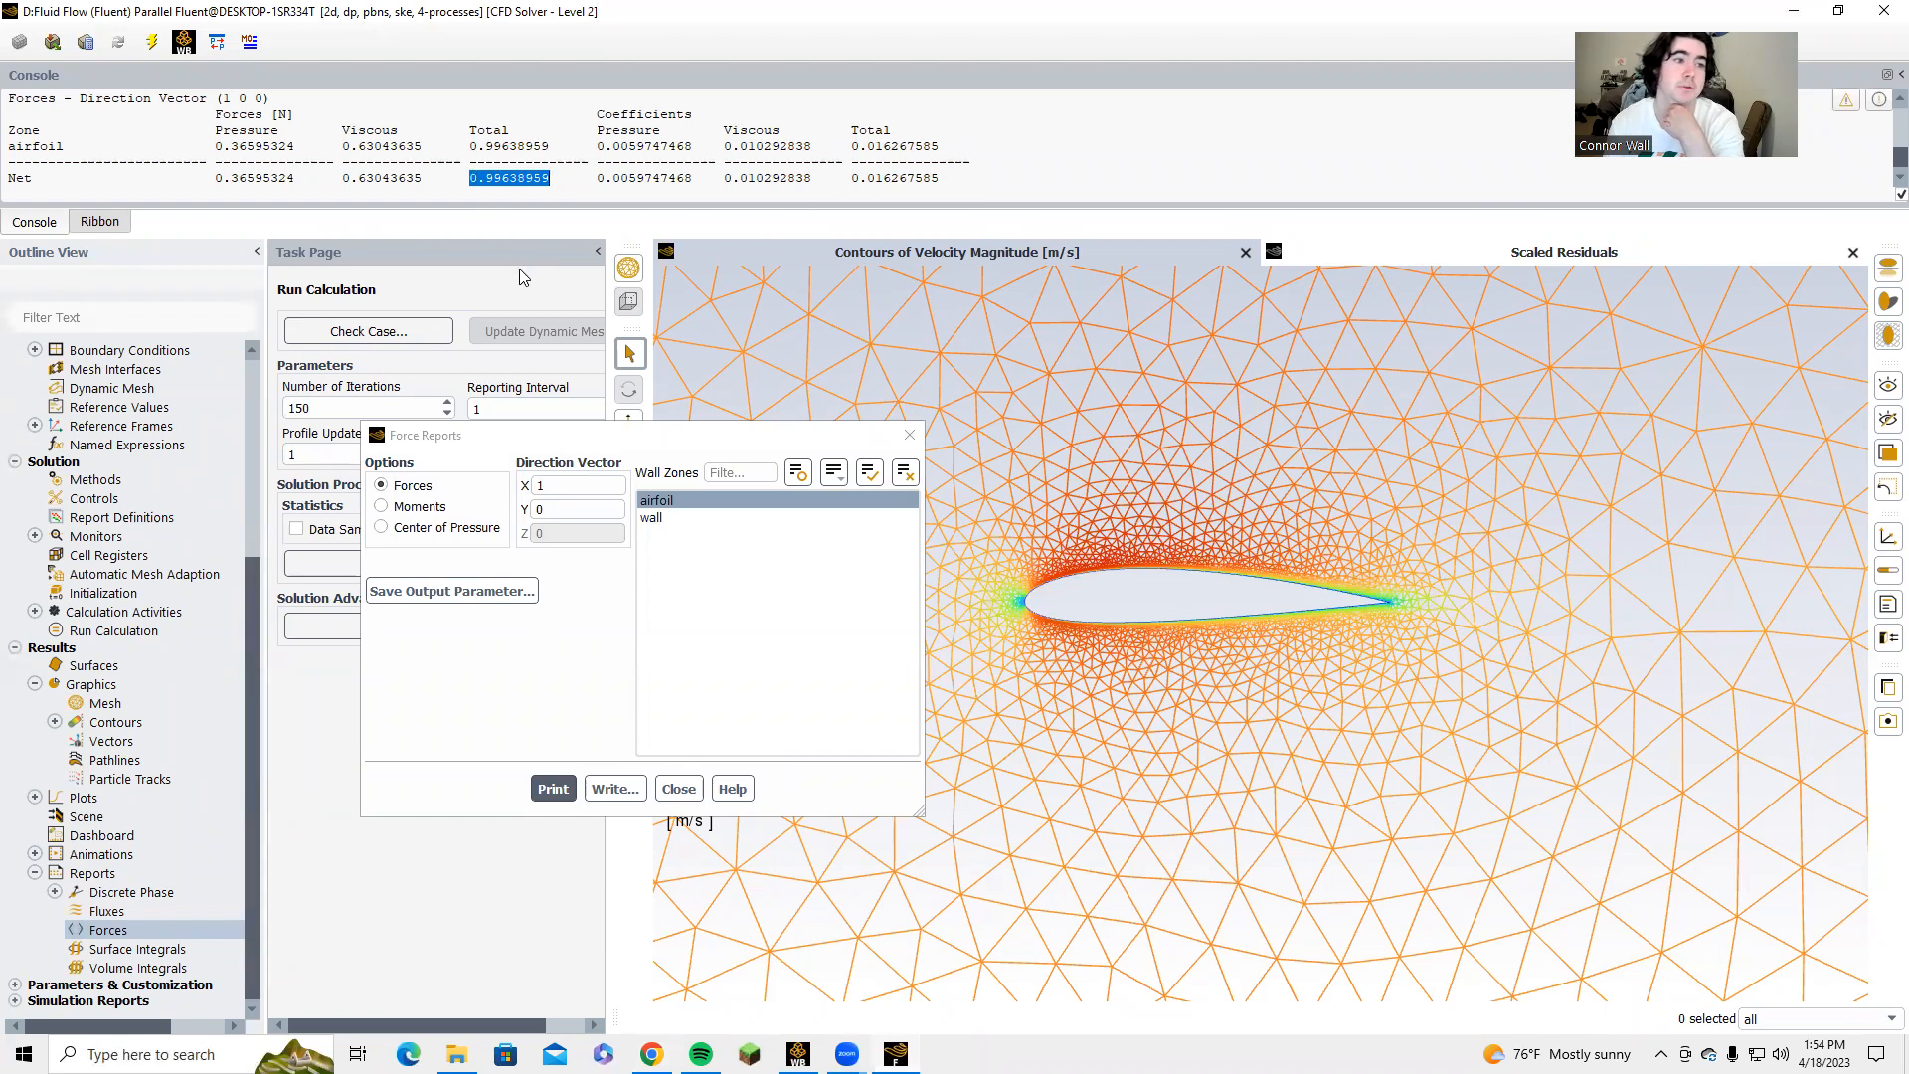
Print the airfoil's force report with direction vector X 0, Y 1, and close the report settings.
double_click(545, 484)
text(0)
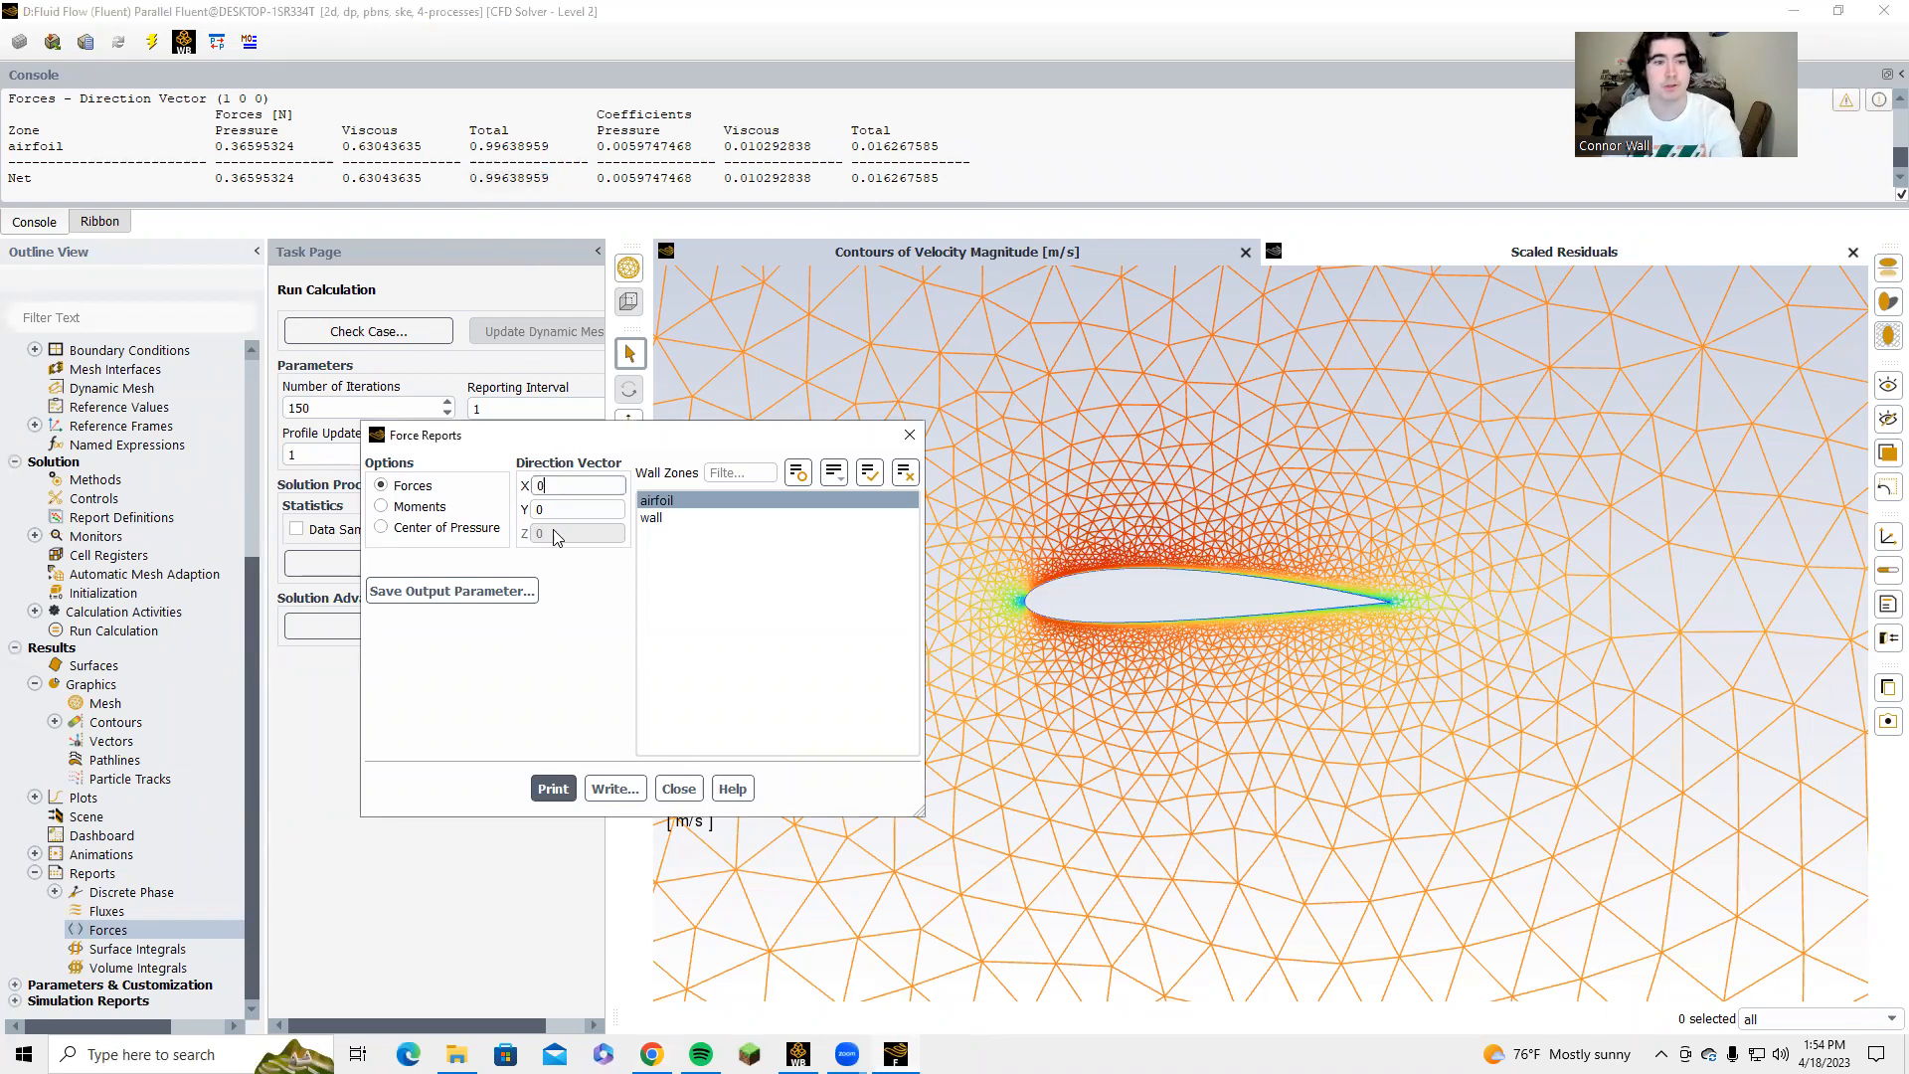
click(545, 507)
drag(545, 507, 531, 516)
text(1)
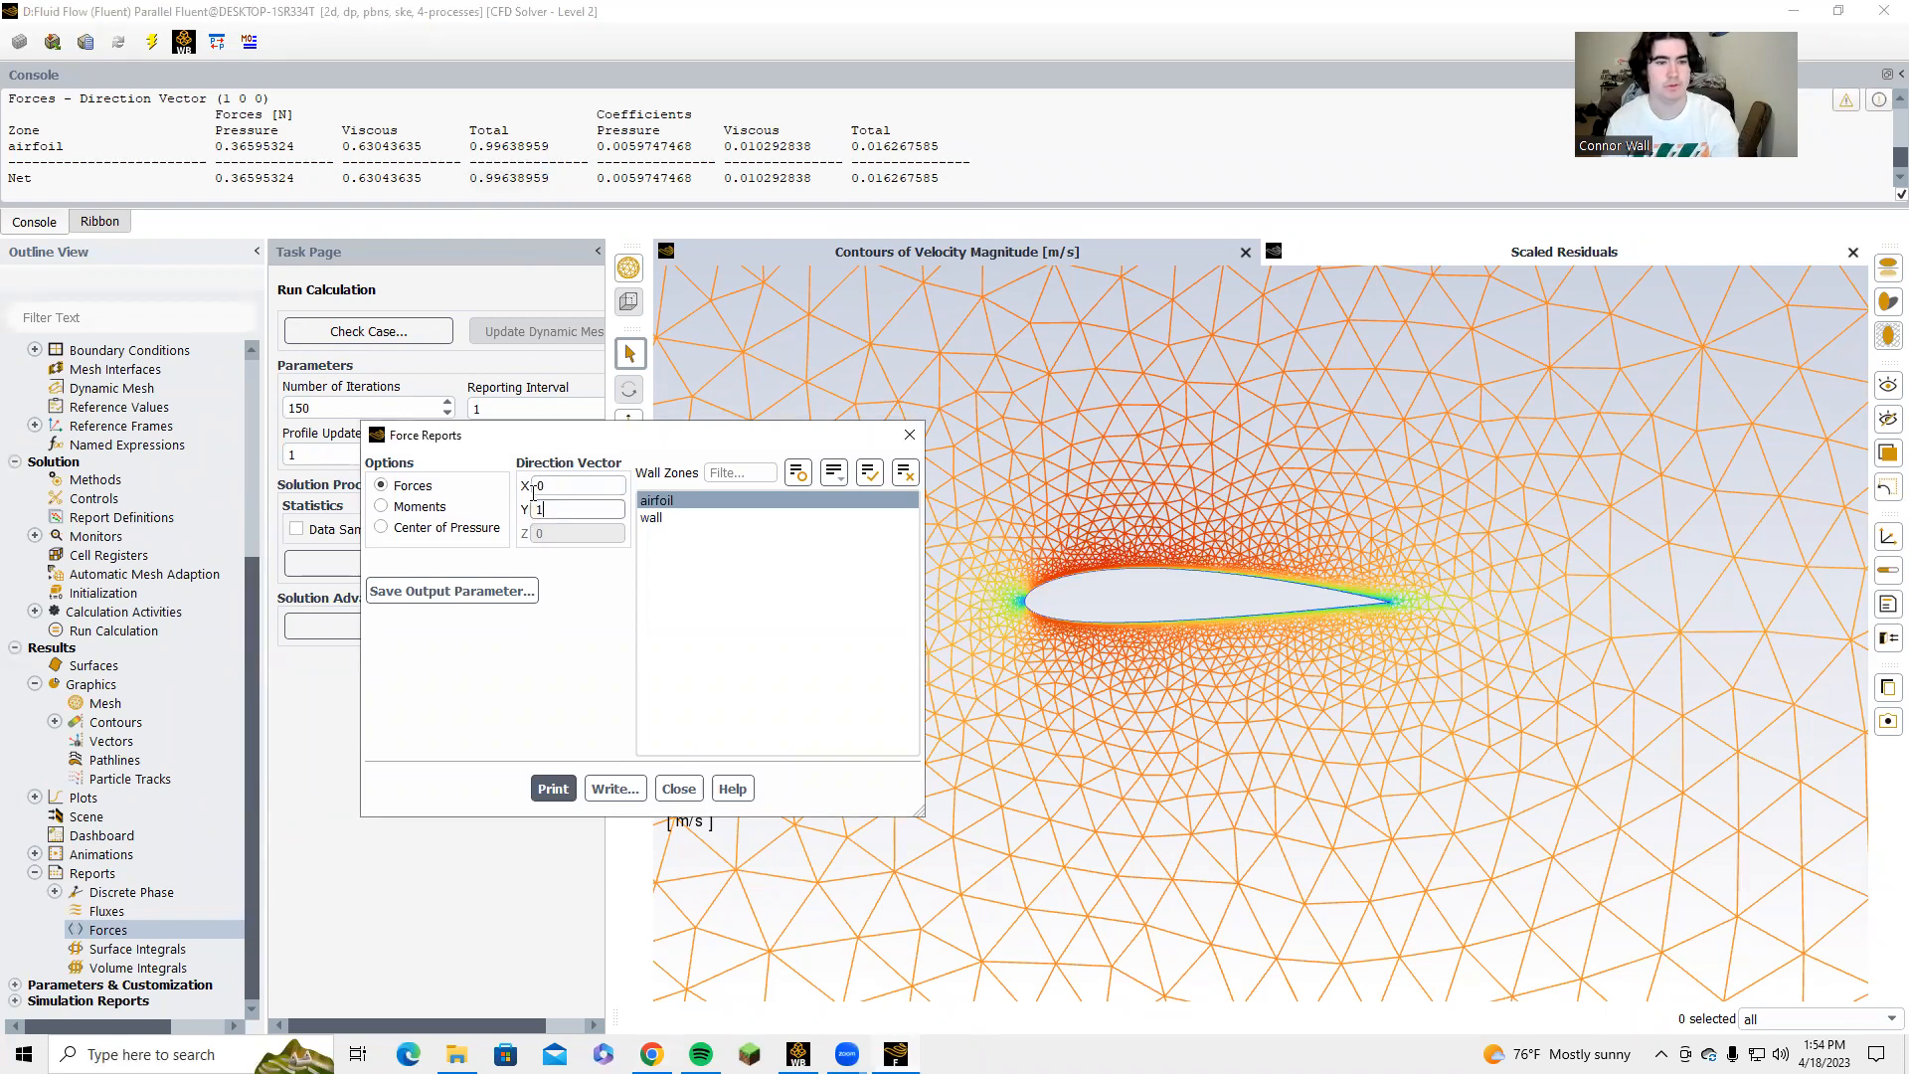
click(571, 792)
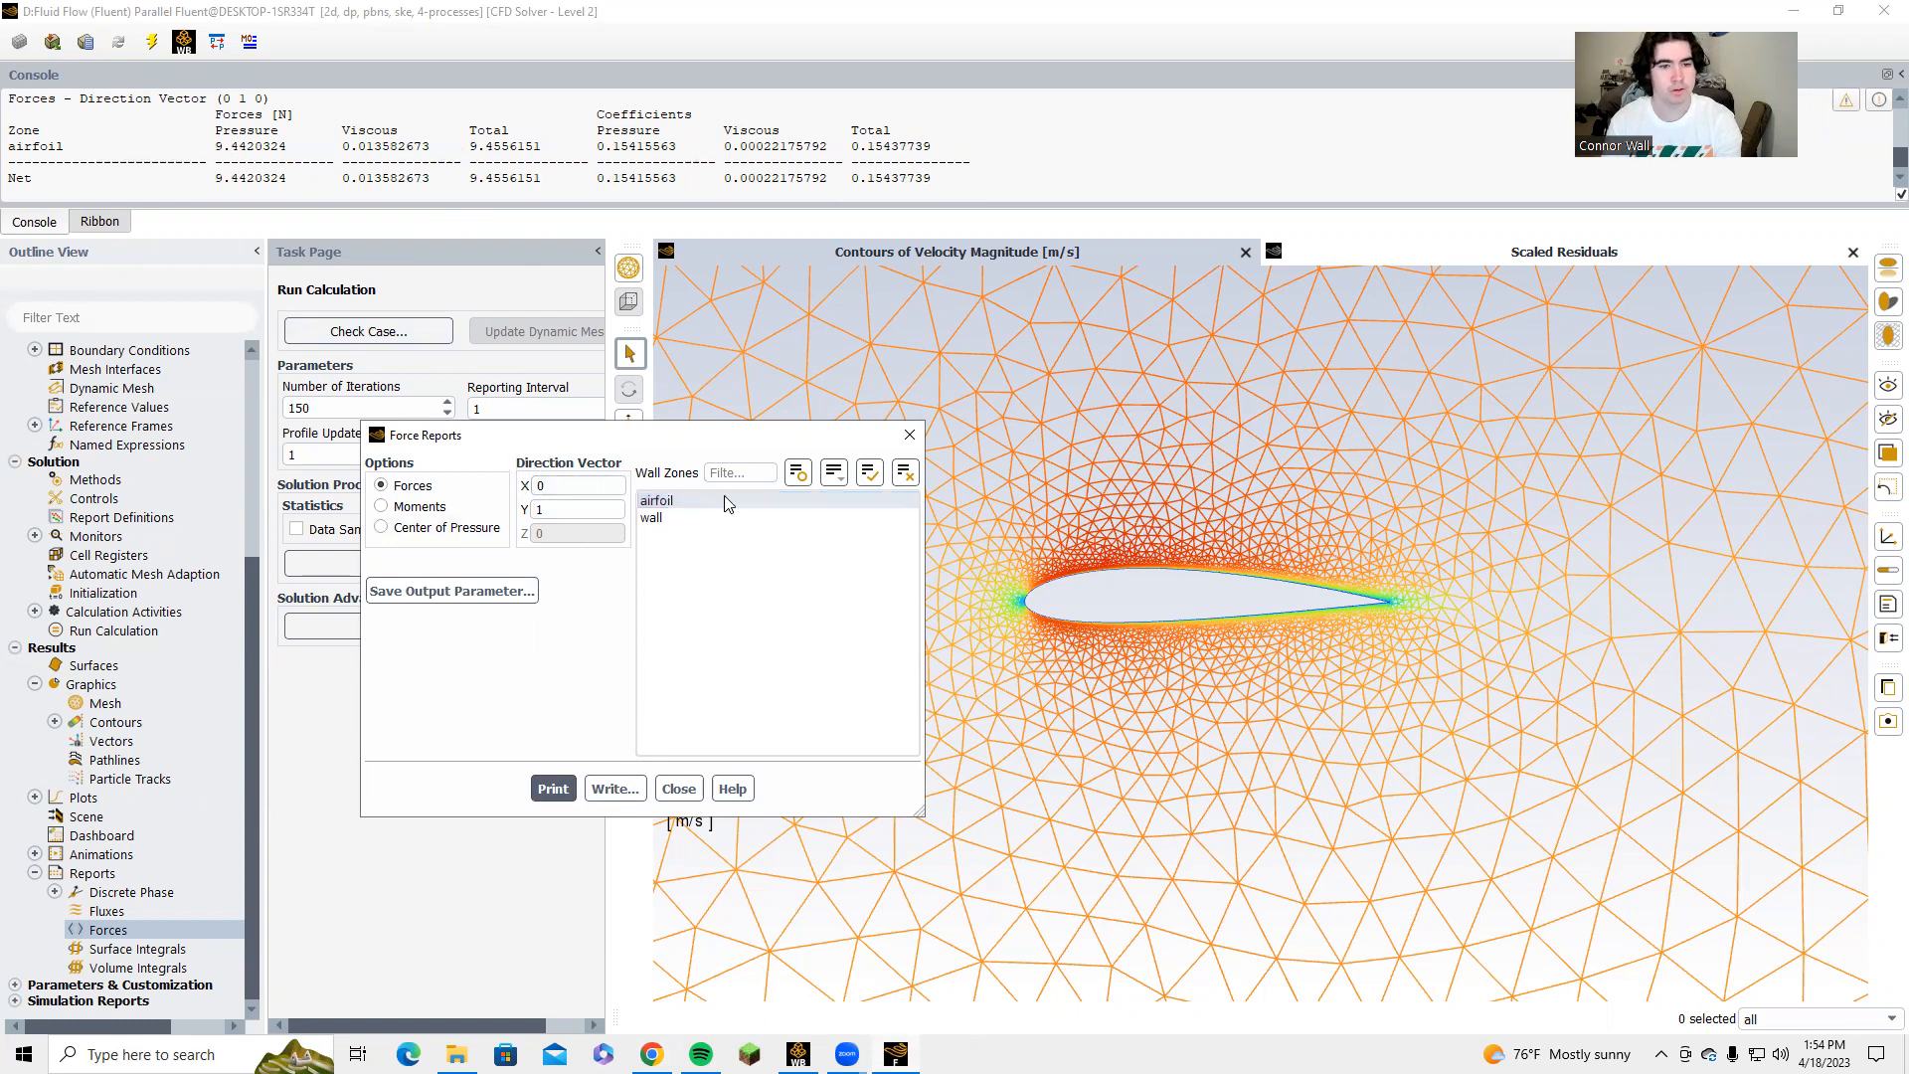
click(906, 433)
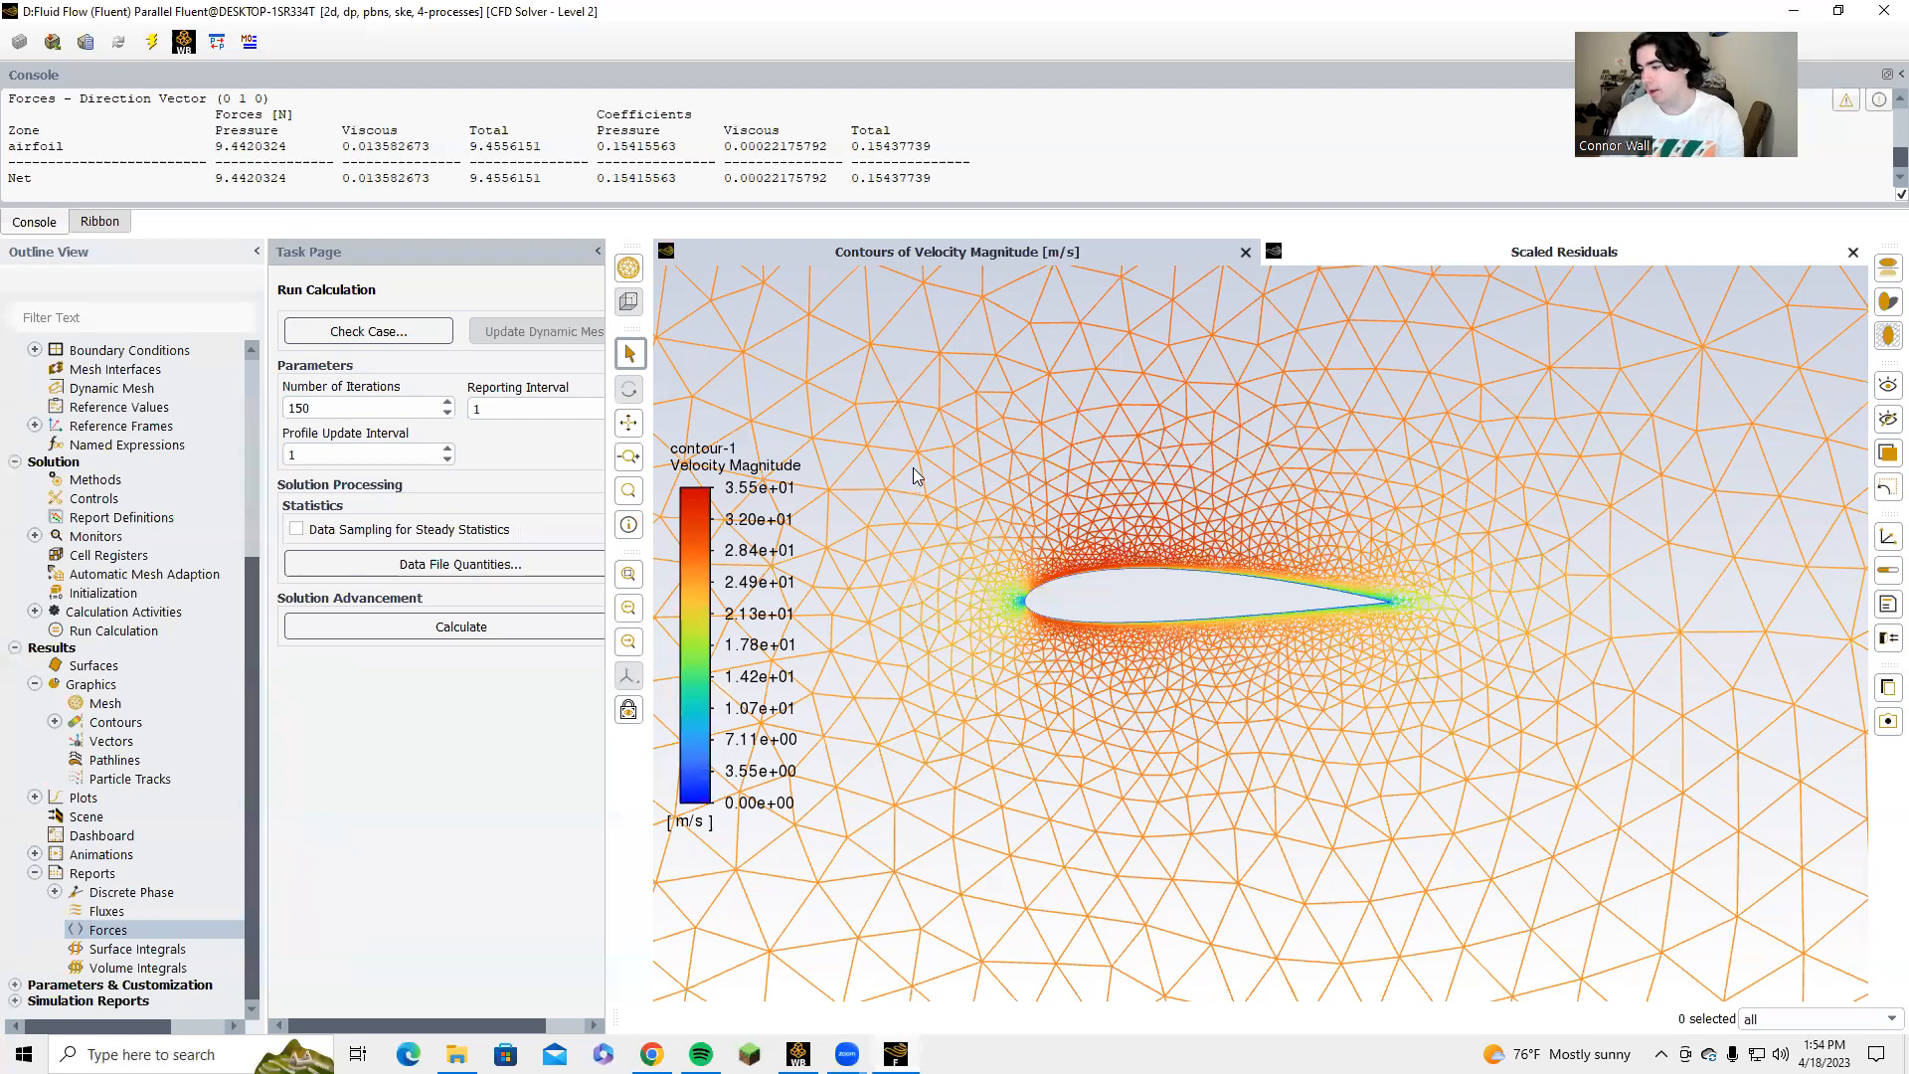